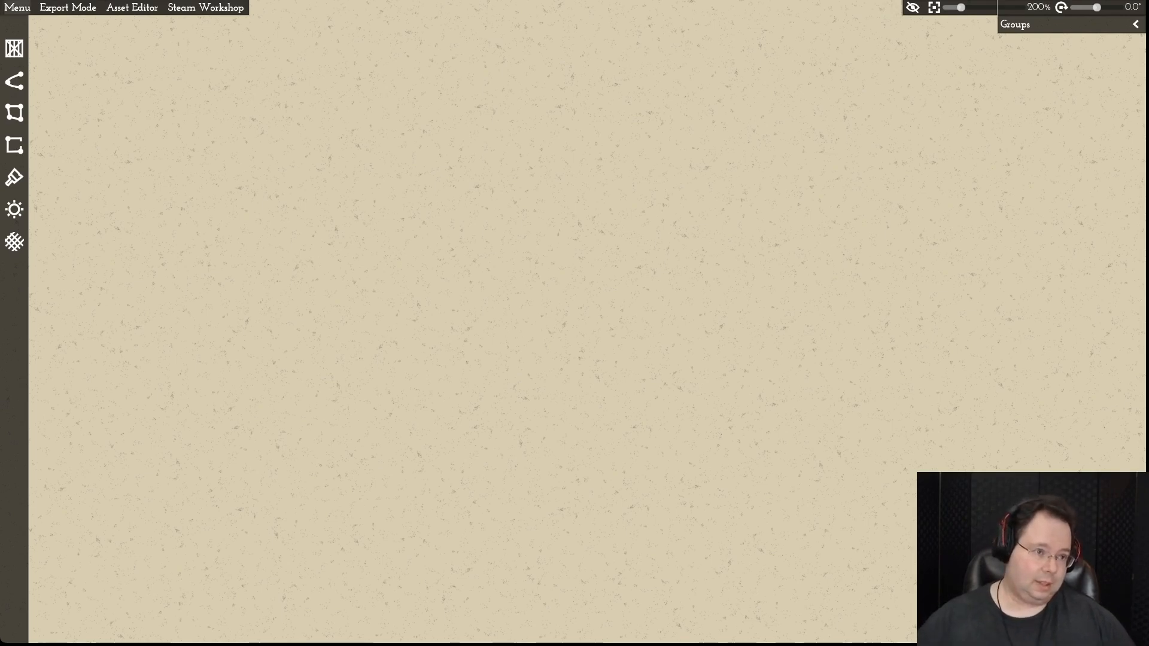
- Open the recent map "Settellment 1 Episode 1.mommap" and bring the settlement's fields into view
click(17, 7)
mouse_move(48, 24)
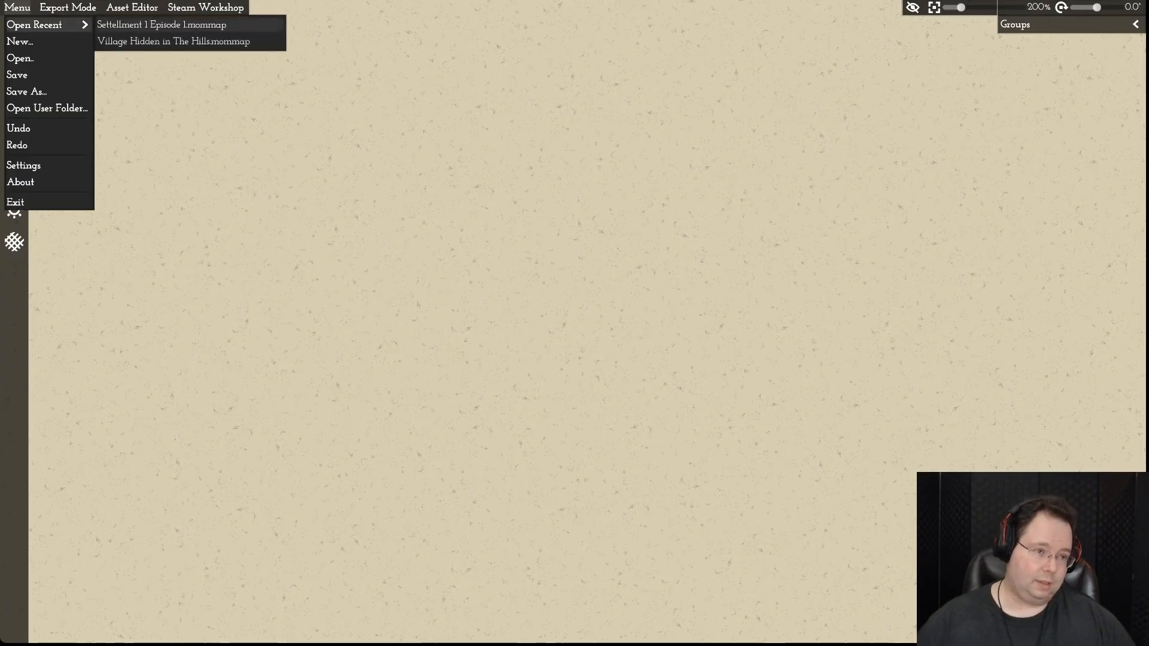
click(161, 24)
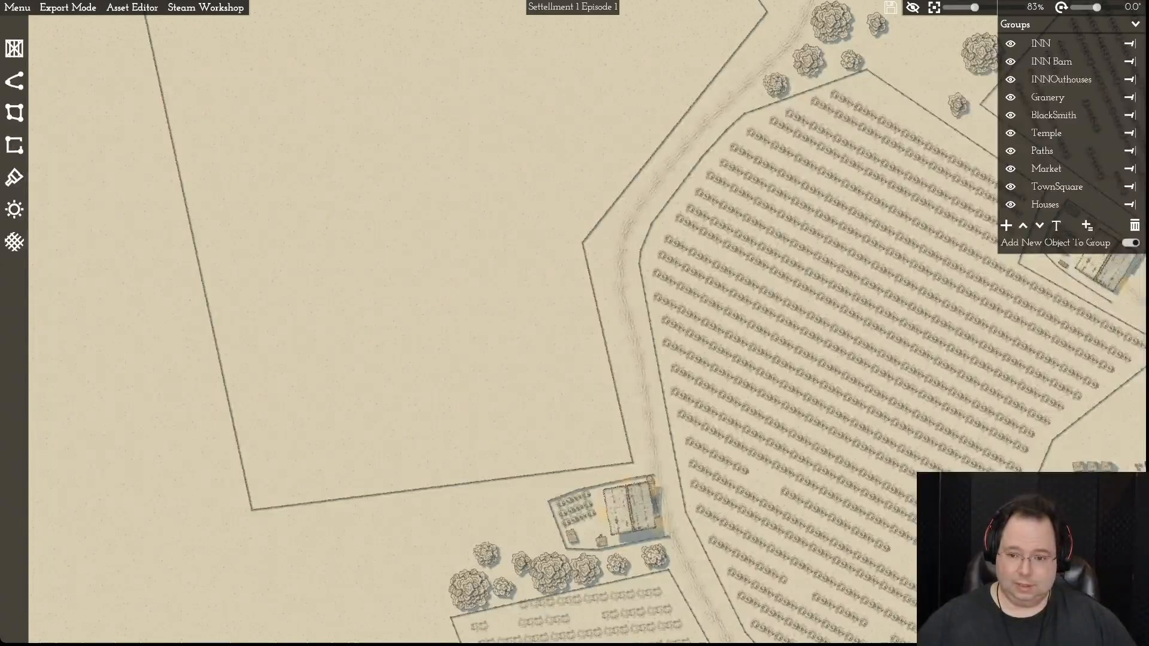
scroll(572, 322, down, 3)
scroll(568, 317, down, 2)
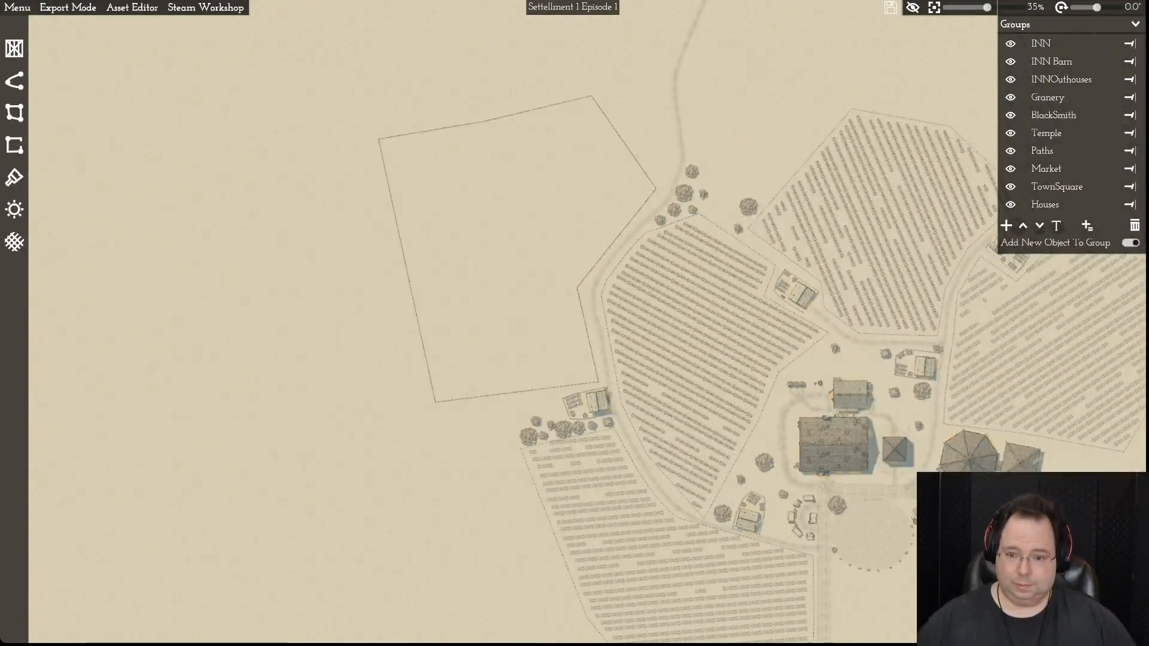
- Activate the Object tool and examine the previews of small ground objects such as Stone and Grass
key(1)
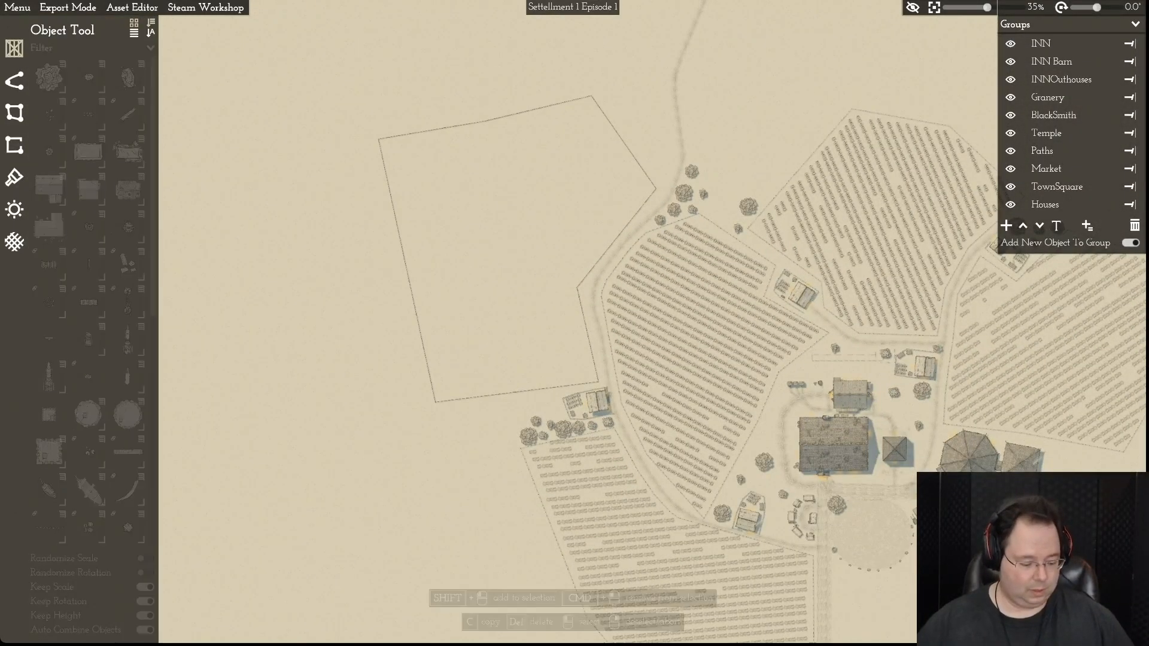
key(d)
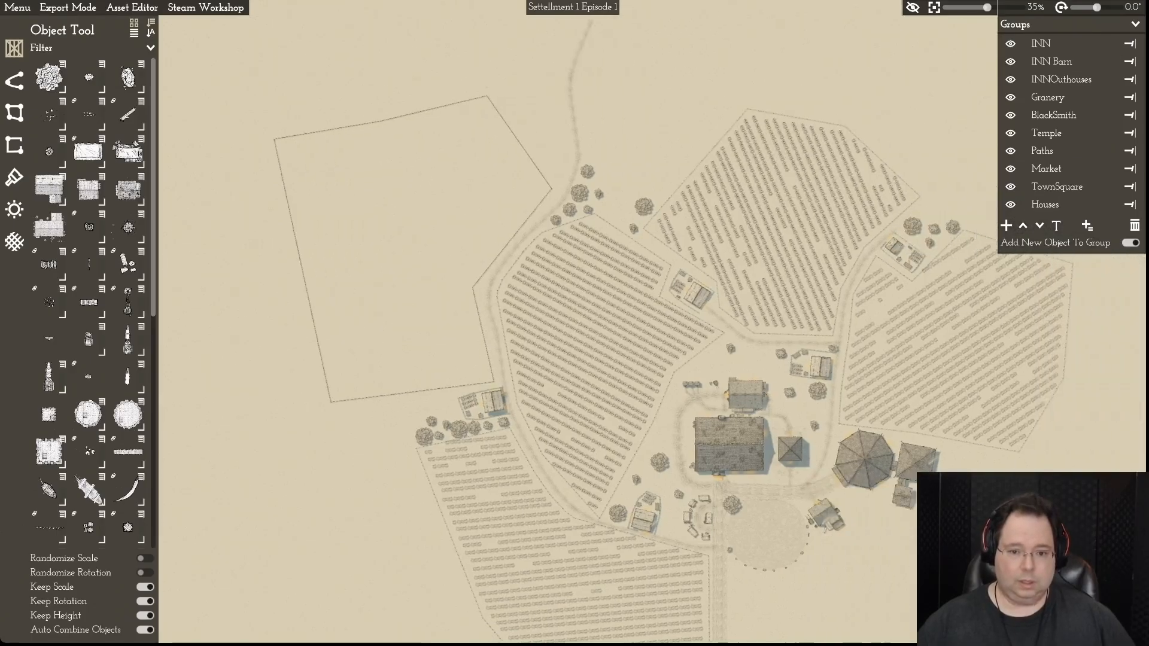
key(s)
key(w)
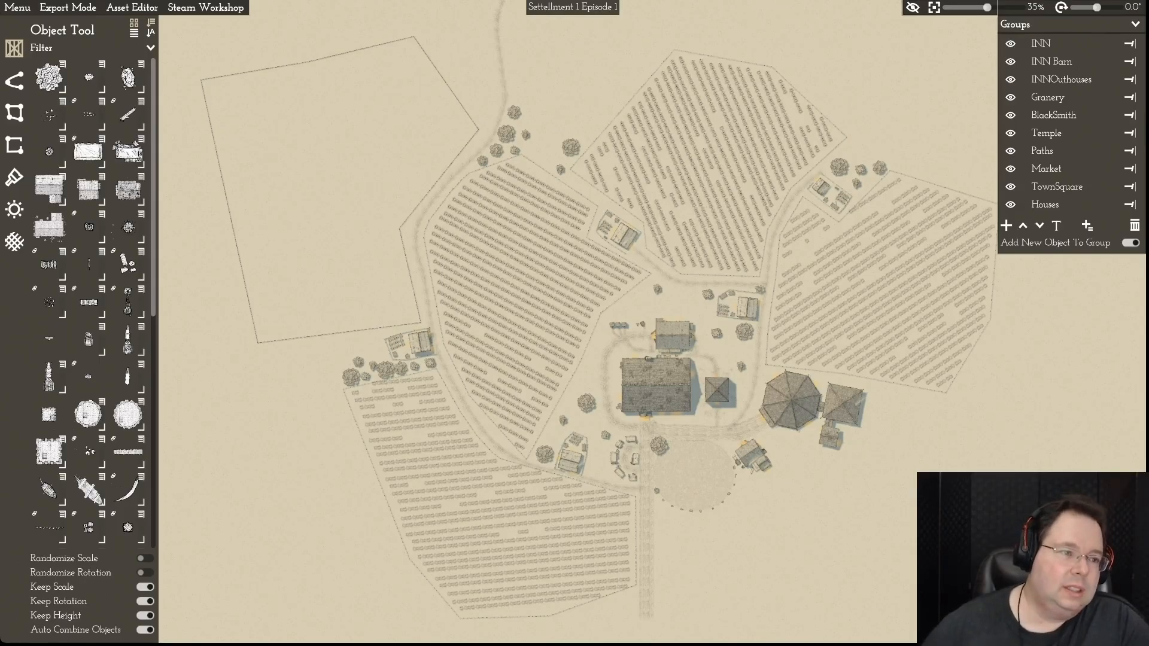
mouse_move(127, 77)
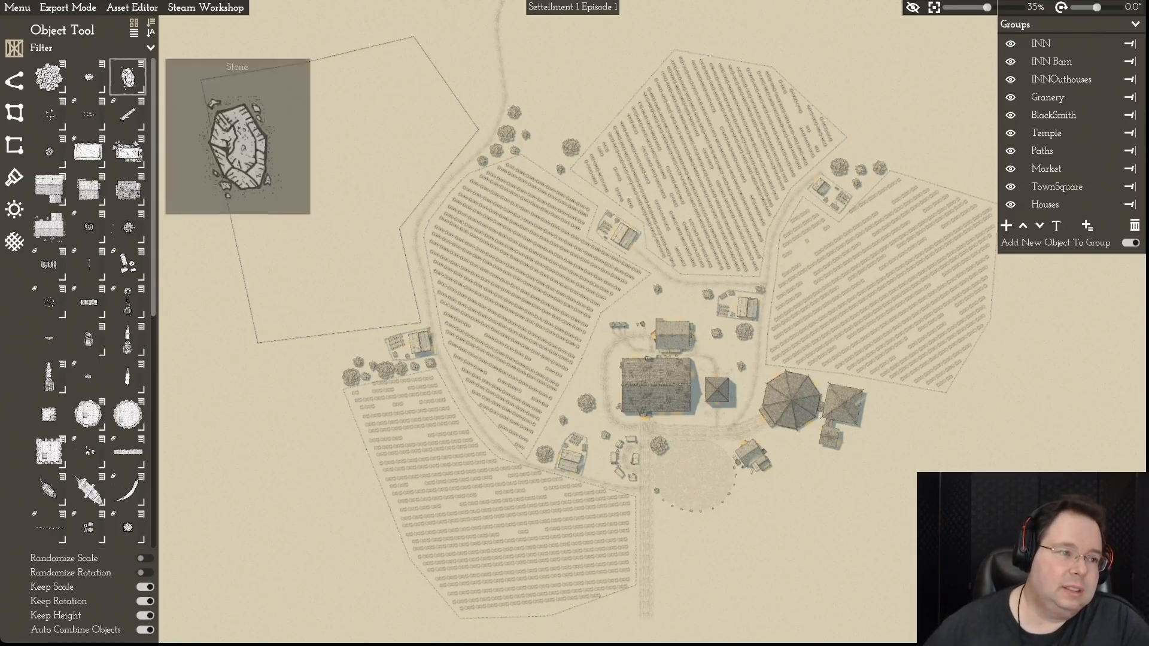
mouse_move(48, 113)
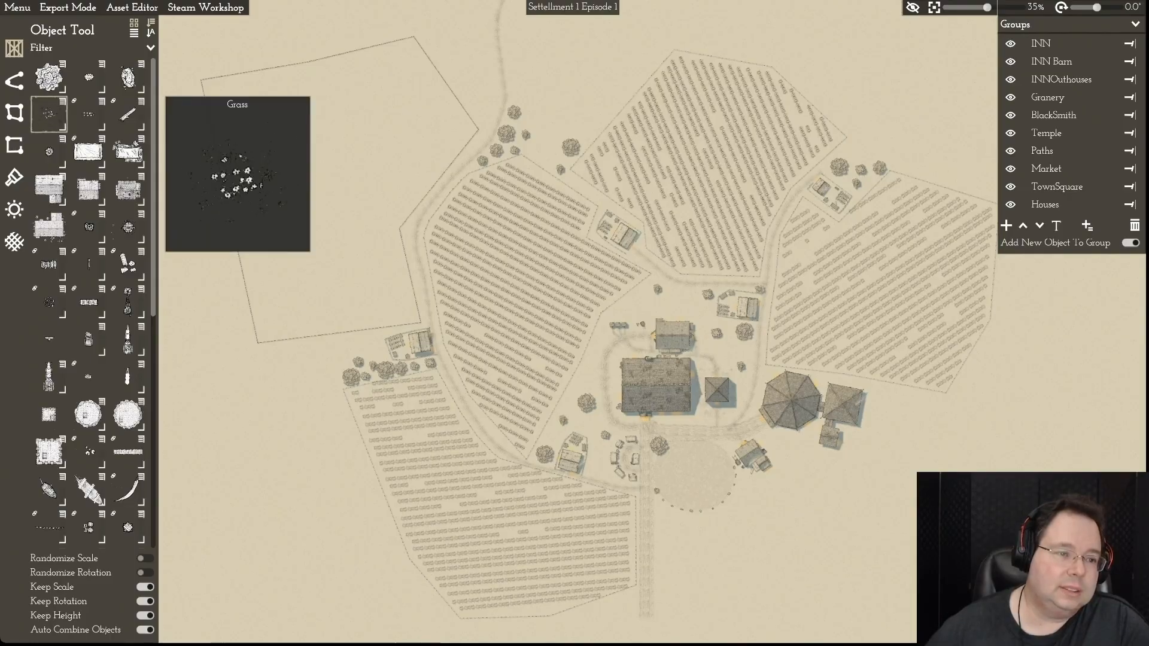
mouse_move(88, 114)
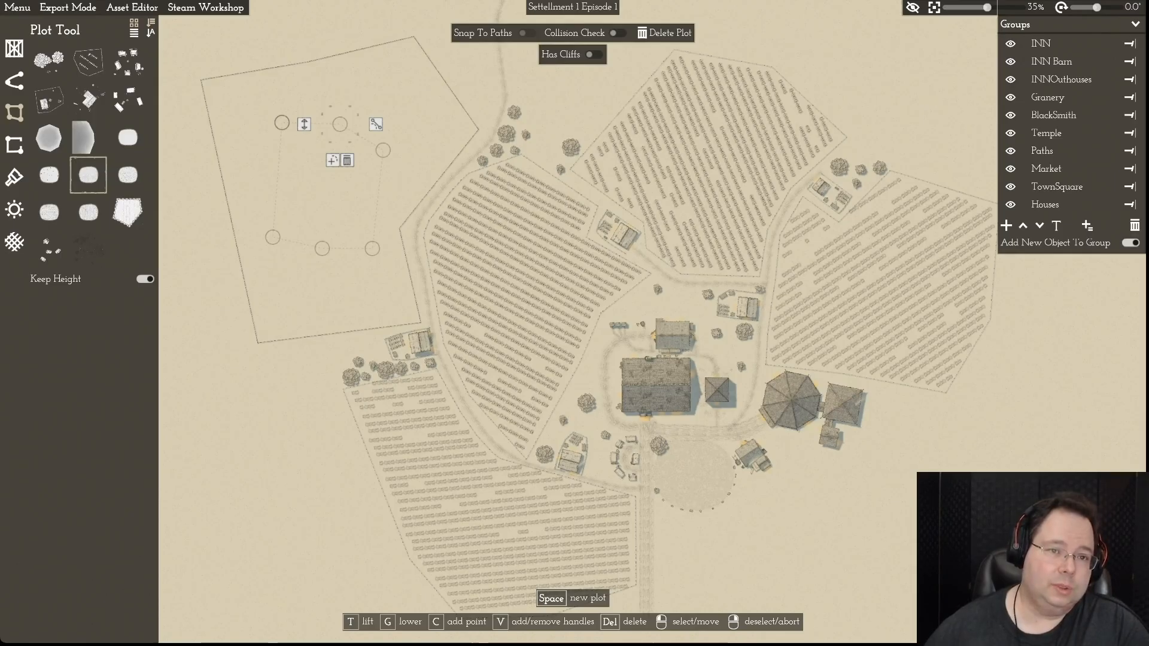
- Select the empty bordered field plot west of the path and randomize its crop rows and border repeatedly
click(329, 186)
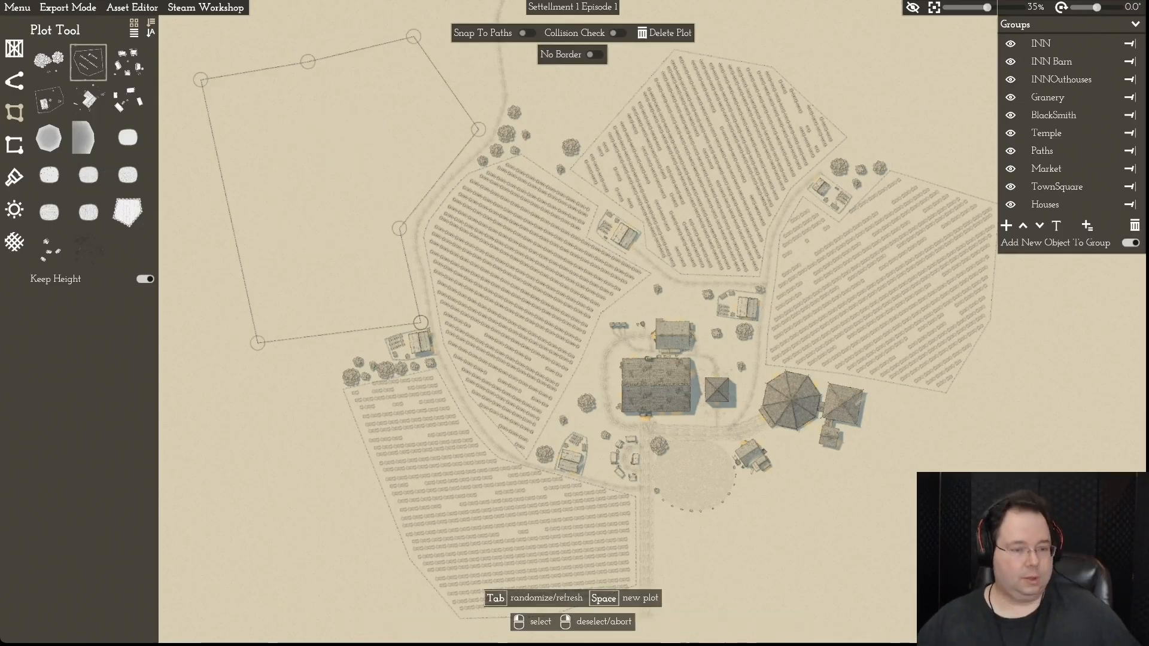
key(Tab)
key(Tab)
key(Tab)
key(Tab)
key(Tab)
key(Tab)
key(Tab)
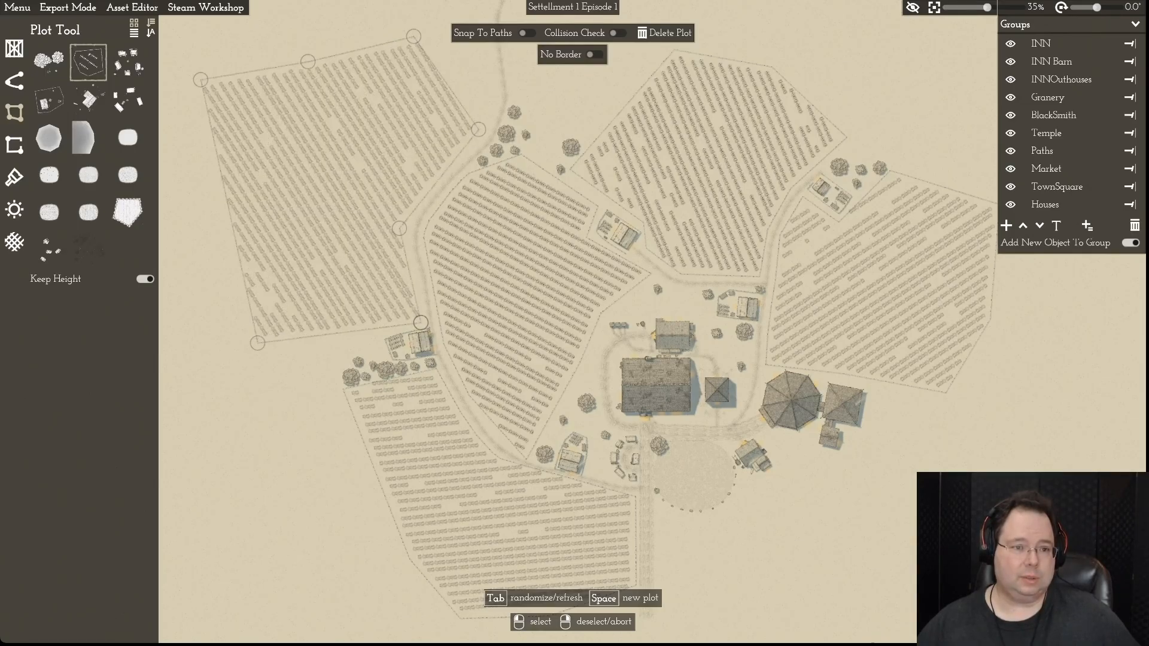
key(Tab)
key(Tab)
key(Tab)
key(Tab)
key(Tab)
key(Tab)
key(Tab)
key(Tab)
key(Tab)
key(Tab)
key(Tab)
key(Tab)
key(Tab)
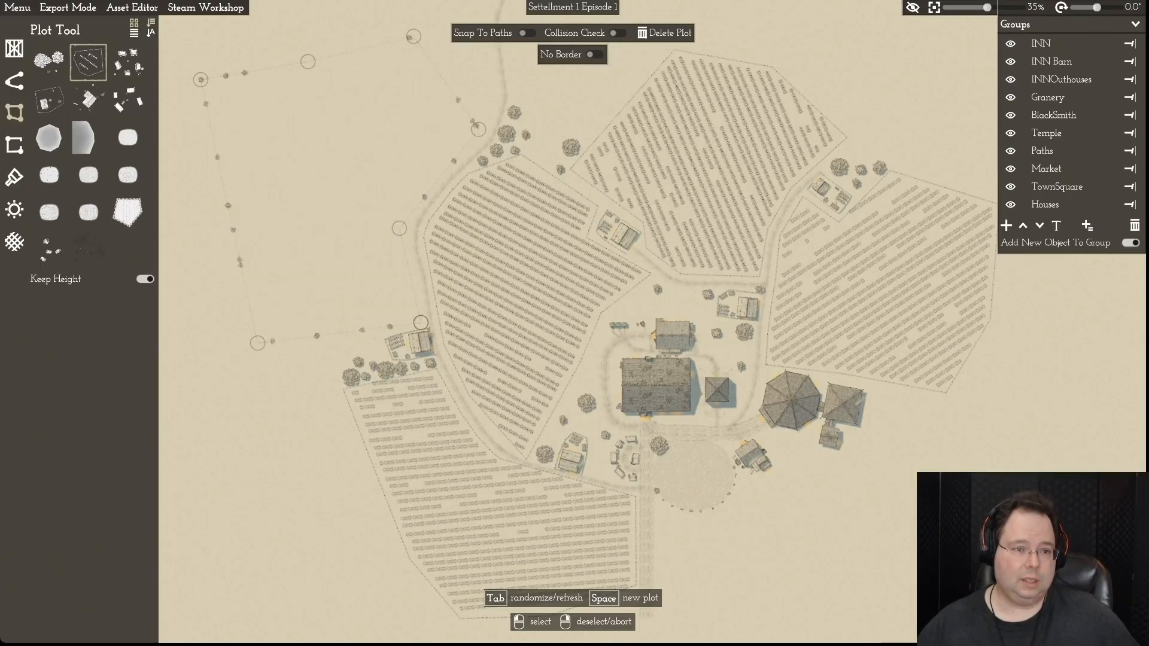
key(Tab)
key(Tab)
key(Tab)
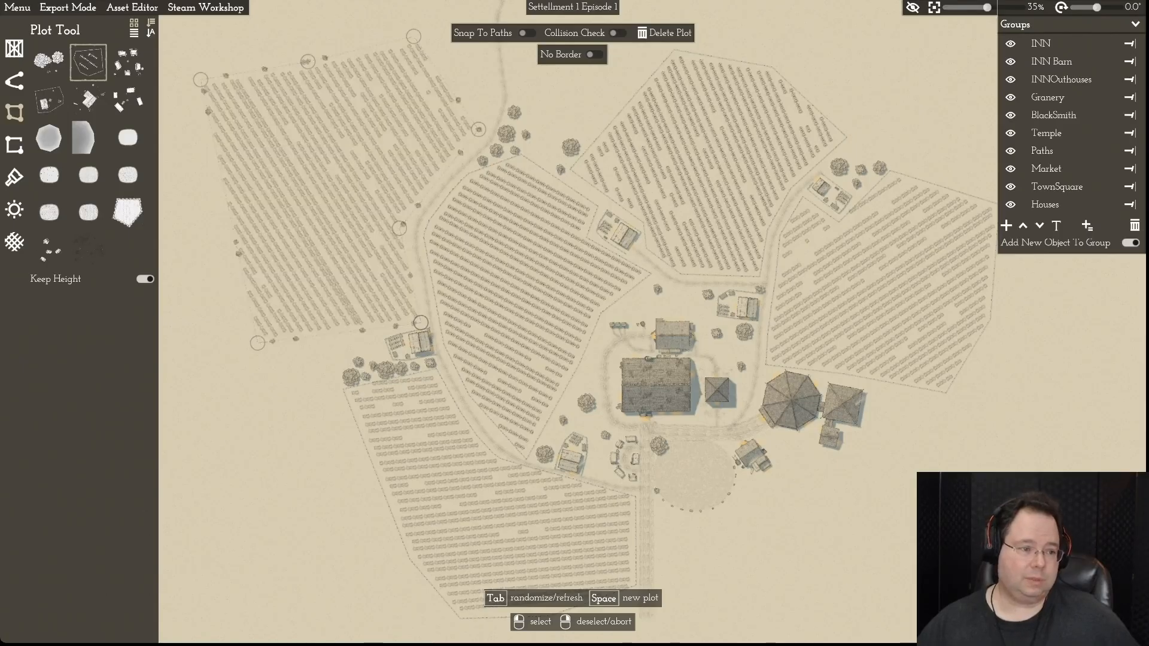
- Delete the bordered field plot west of the winding path
mouse_move(88, 251)
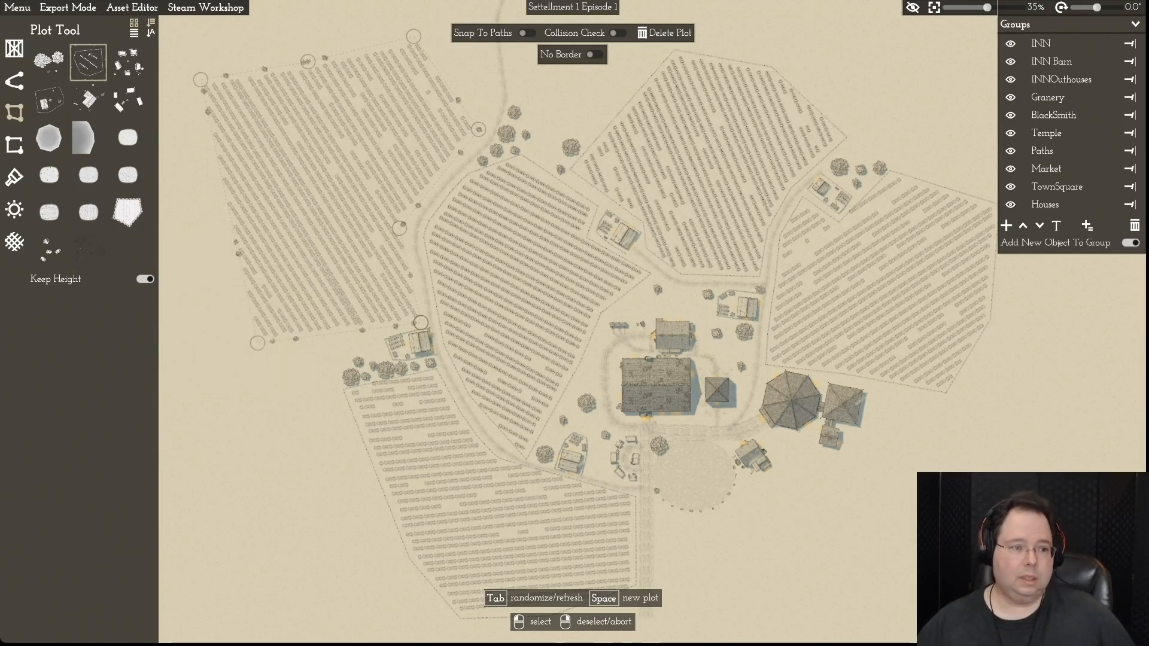
key(a)
key(w)
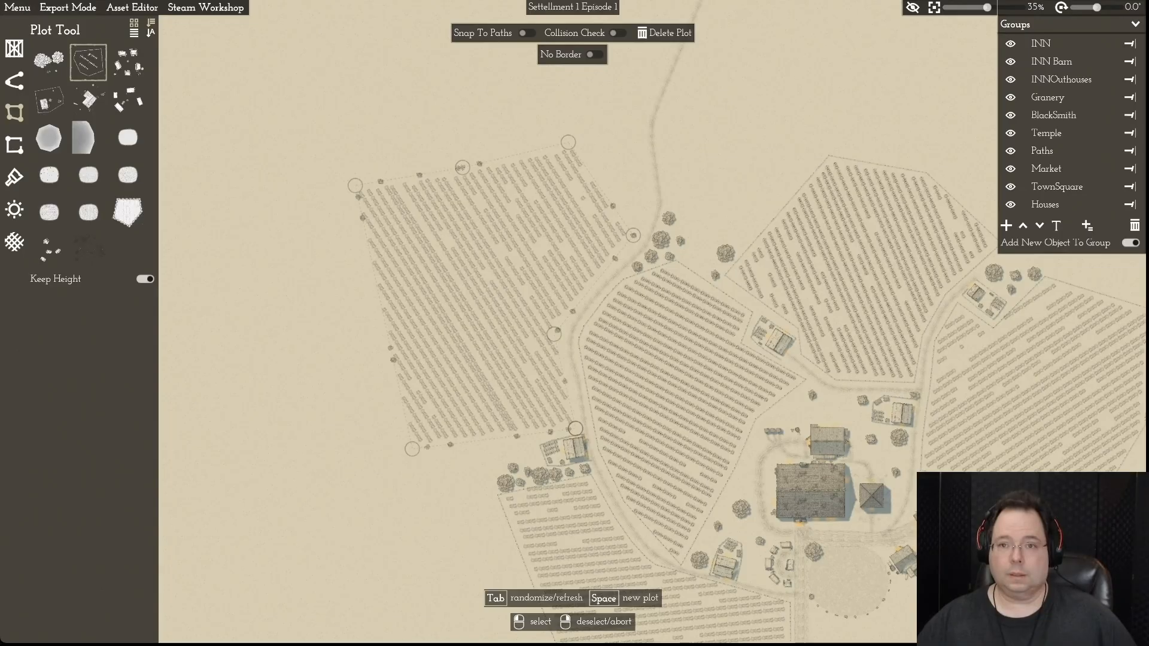
click(669, 34)
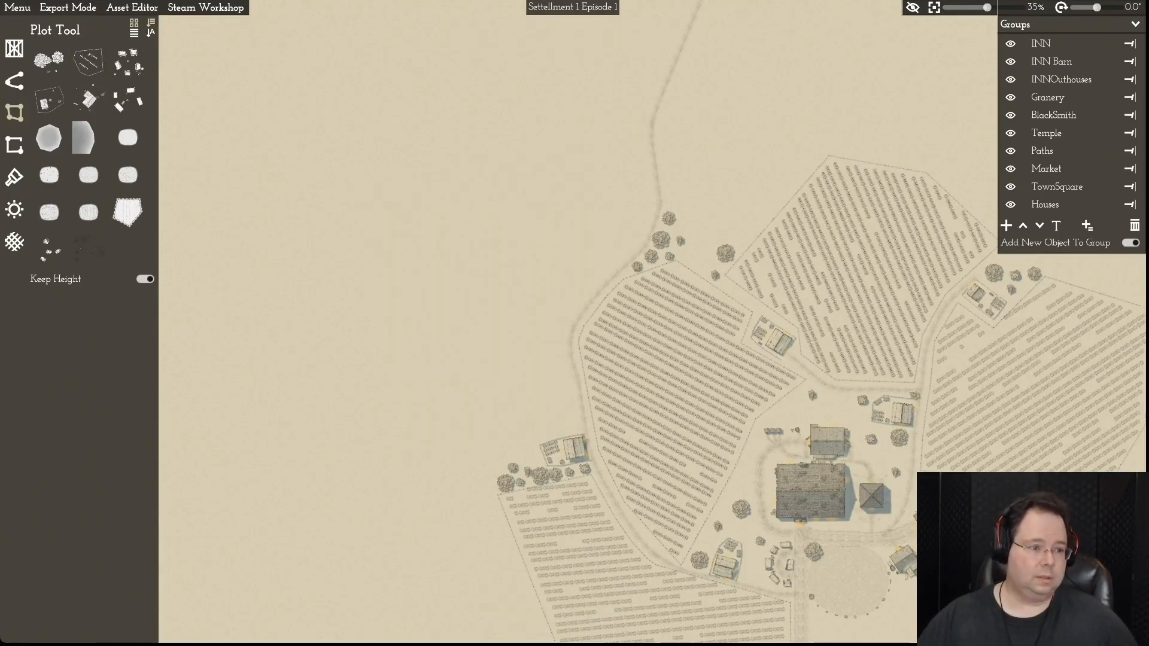
- Draw a wild-vegetation plot in the empty area west of the winding path, just north of the western farmhouse
click(88, 250)
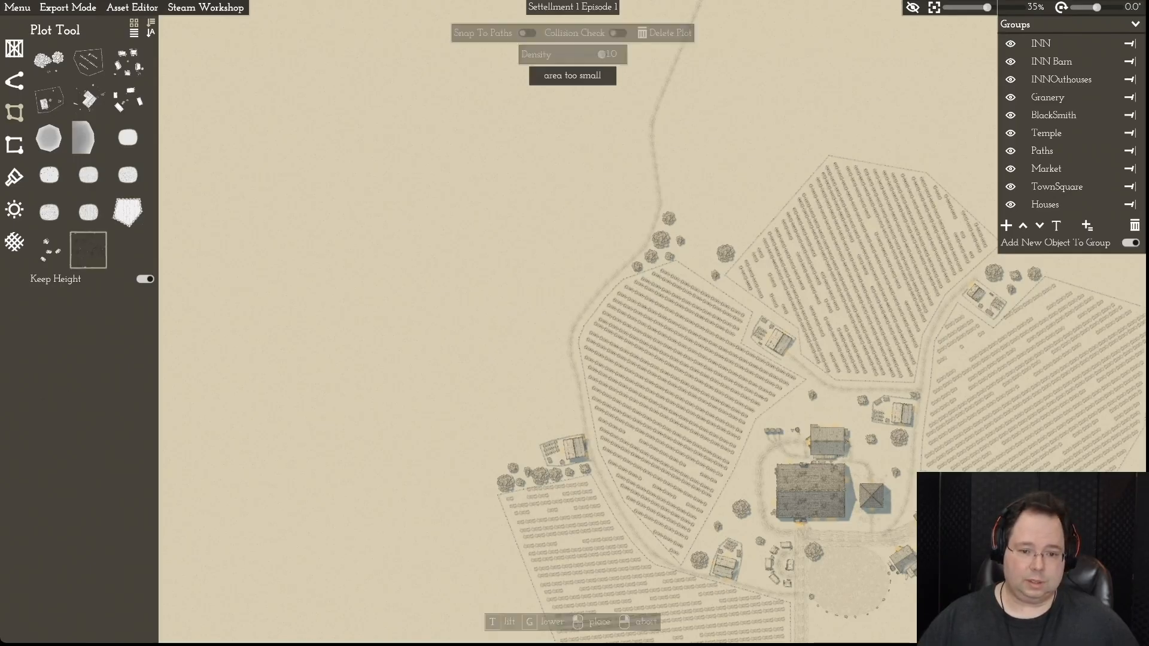
click(574, 424)
click(459, 439)
click(409, 340)
click(397, 237)
click(503, 189)
click(551, 315)
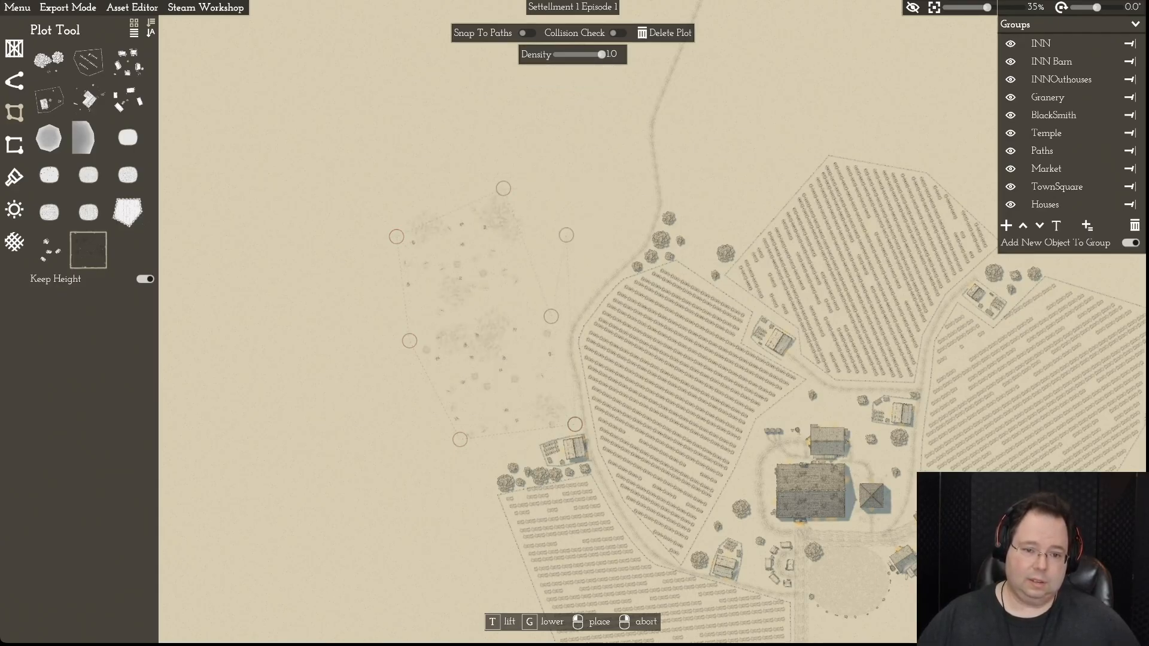
click(557, 334)
click(571, 271)
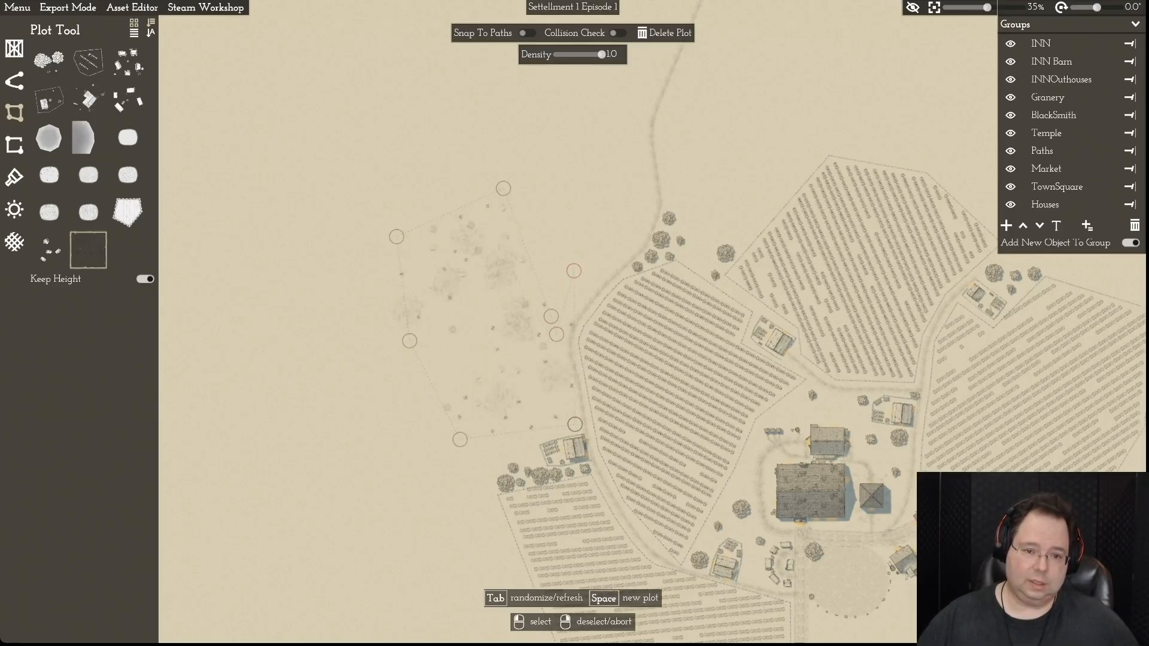
- Reshape the vegetation plot by moving one corner northeast toward the roadside trees and another beside the path's bend
click(574, 270)
drag(557, 335, 621, 218)
drag(573, 271, 558, 334)
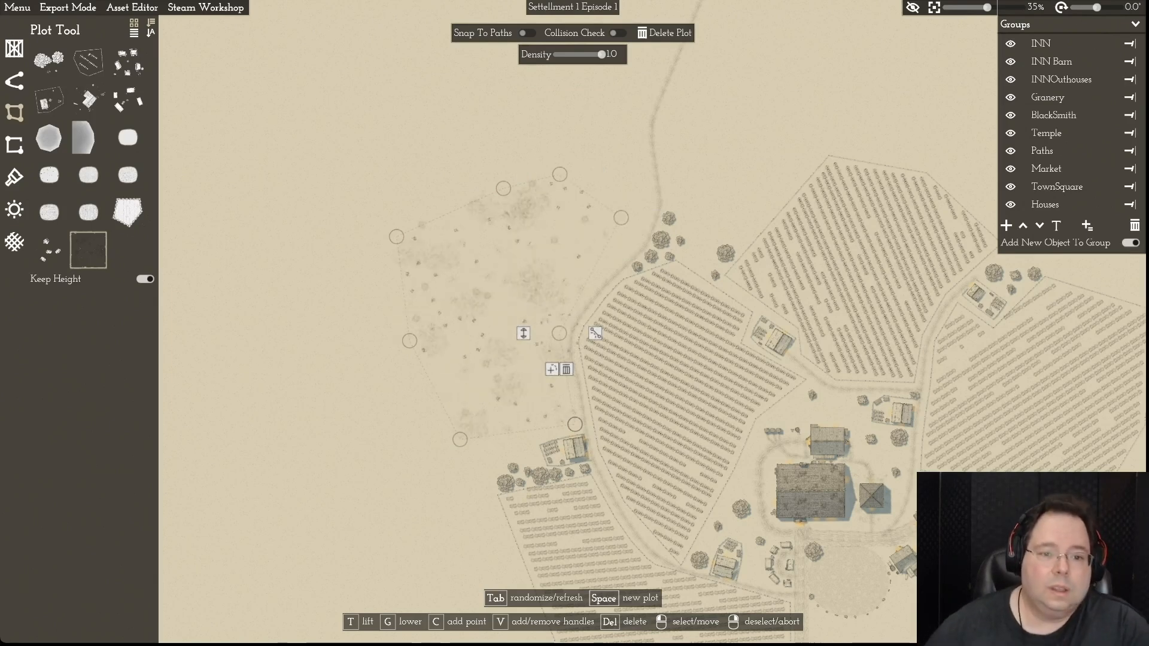
- Randomize the vegetation plot's grass and shrub layout several times and deselect the plot
scroll(572, 321, up, 4)
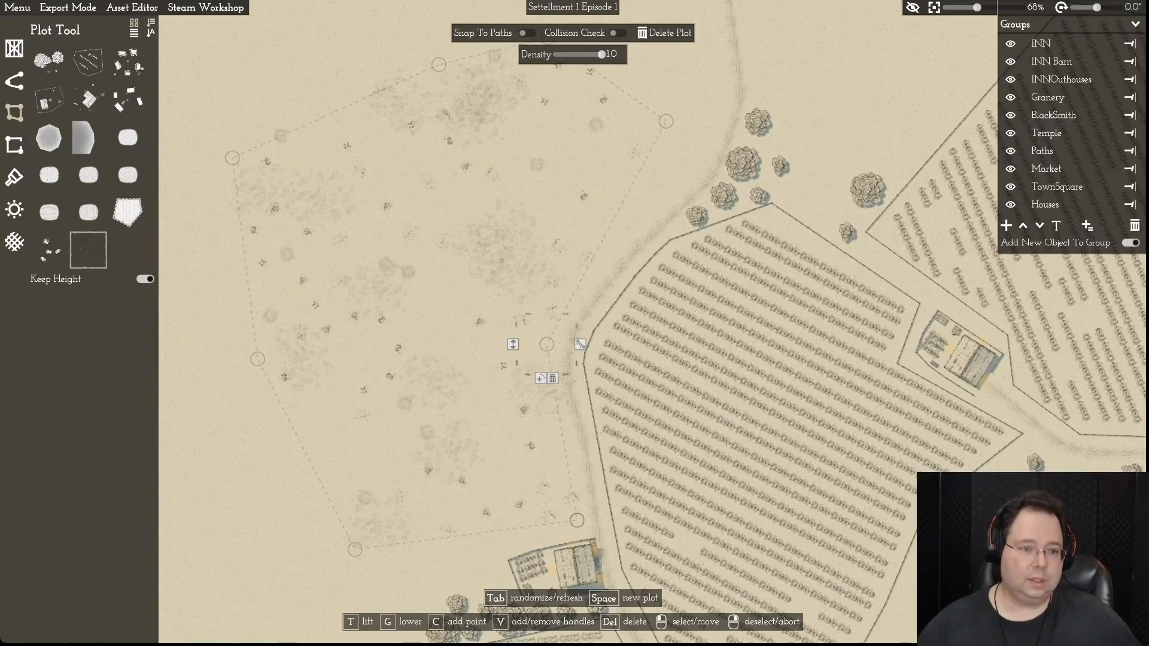
key(Tab)
key(Tab)
key(Tab)
key(Tab)
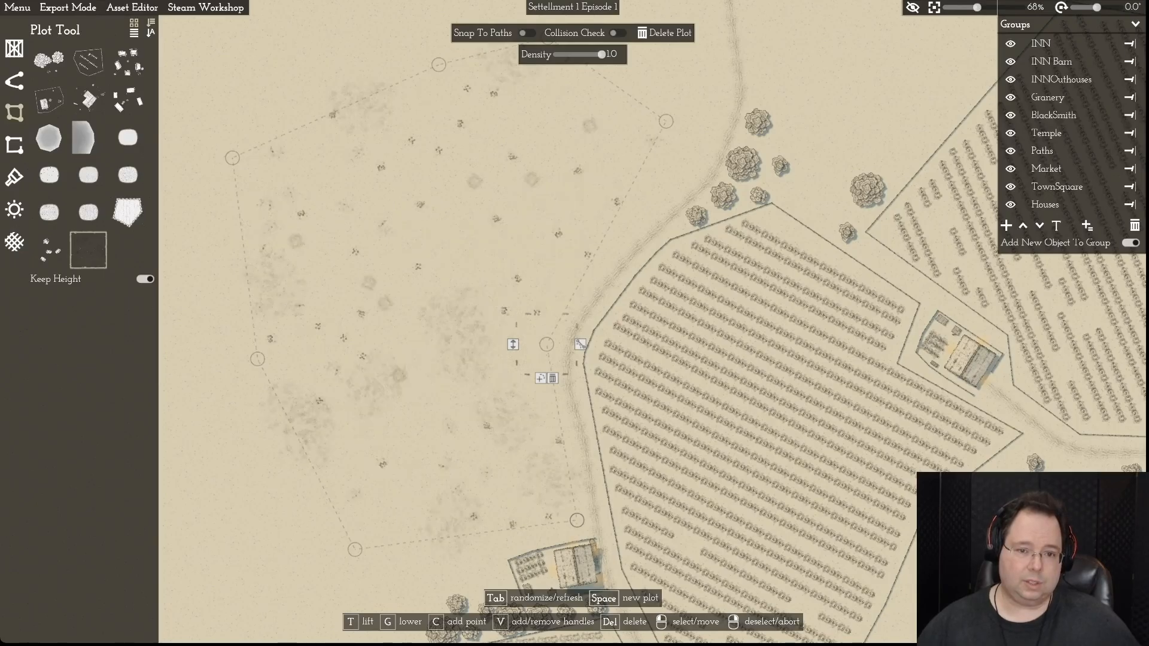
right_click(547, 344)
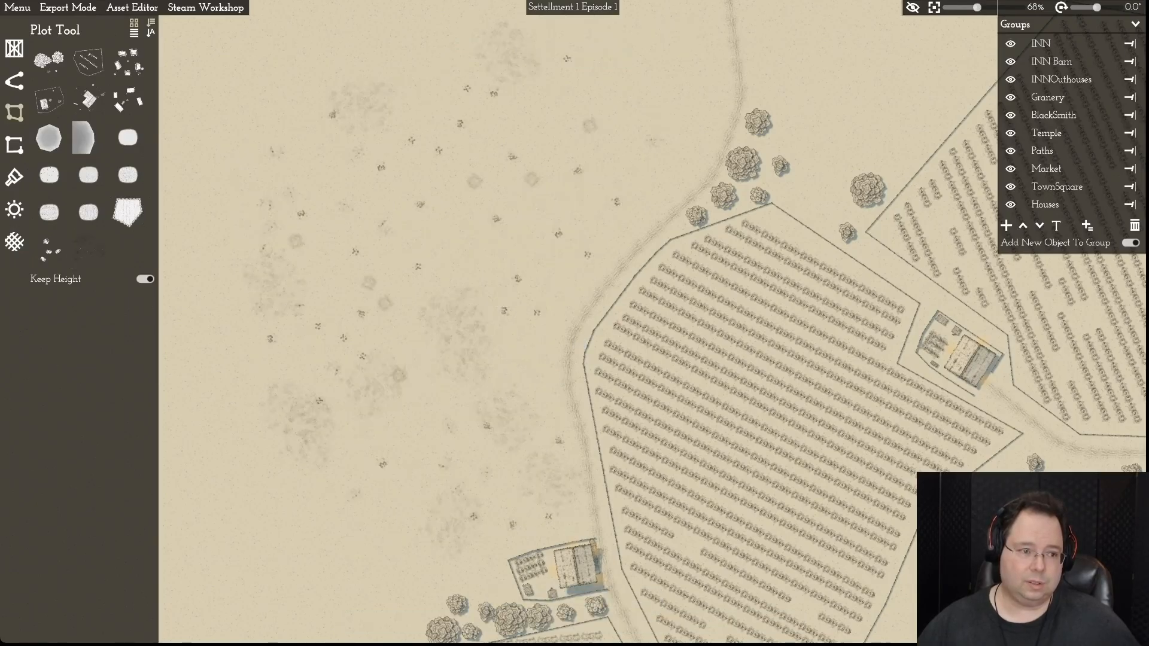
- Delete the wild-vegetation plot west of the winding path
click(398, 398)
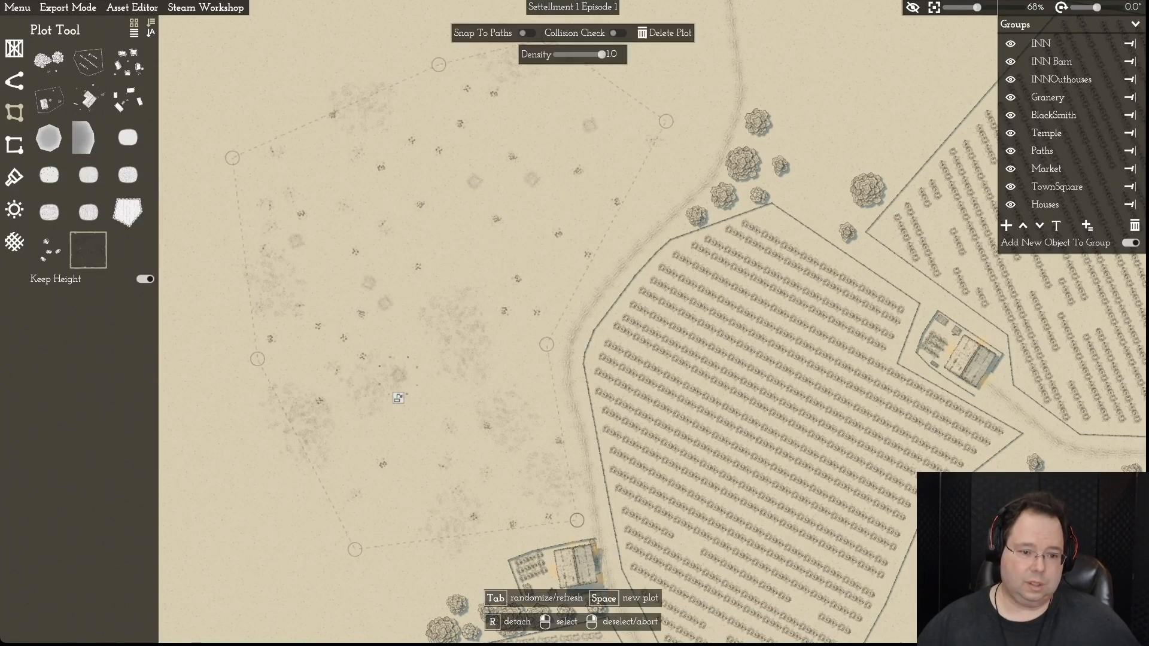
right_click(398, 398)
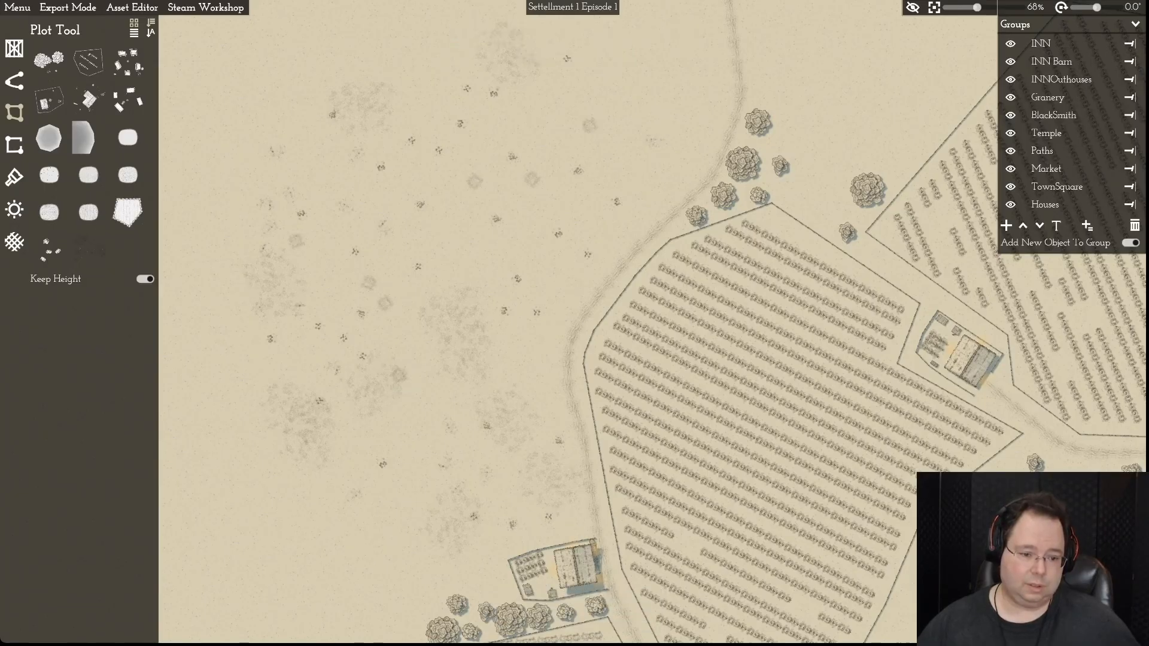
click(355, 549)
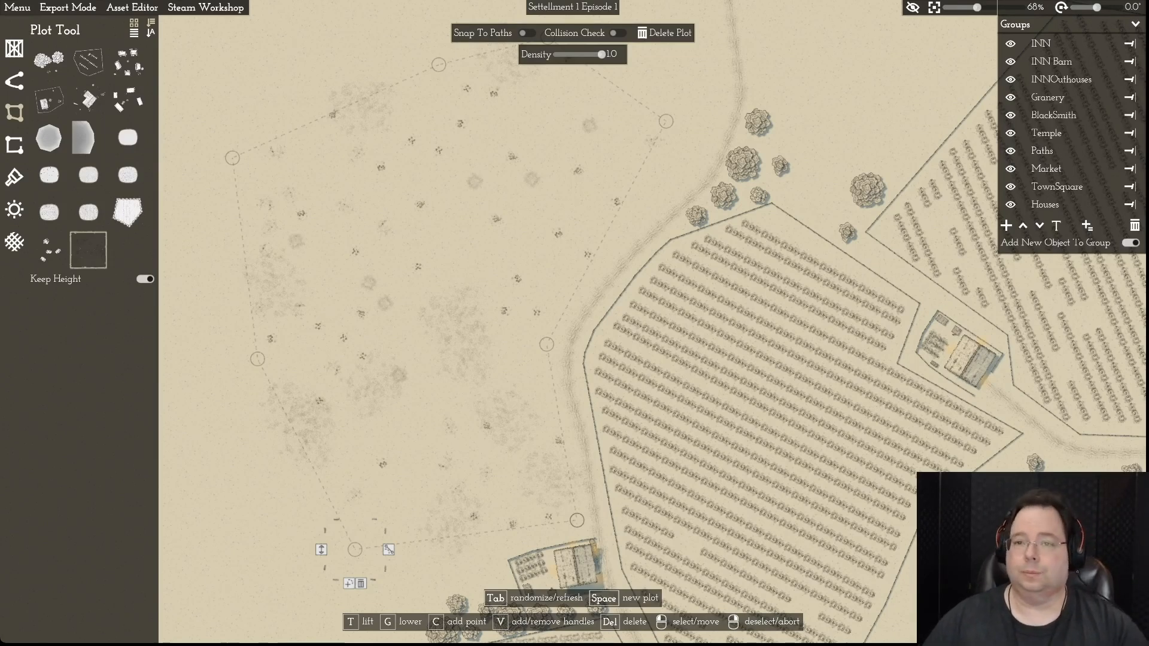
key(Delete)
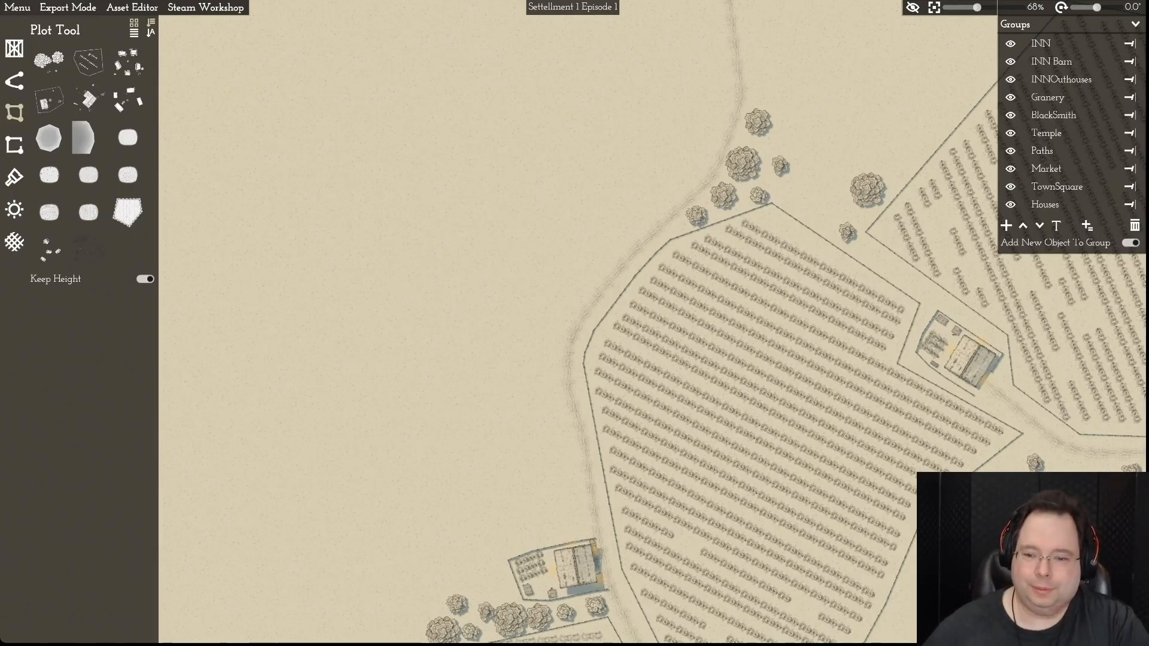
- Look over the whole settlement, including its crop fields, paths, central buildings and town square
scroll(573, 315, down, 6)
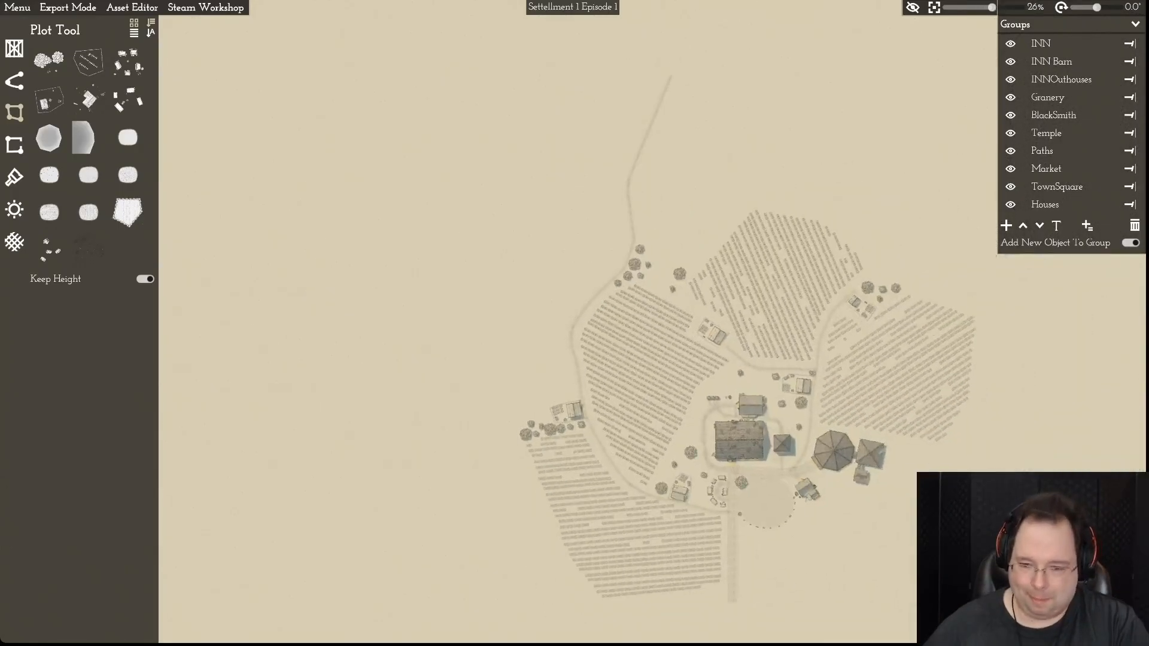
scroll(565, 304, up, 1)
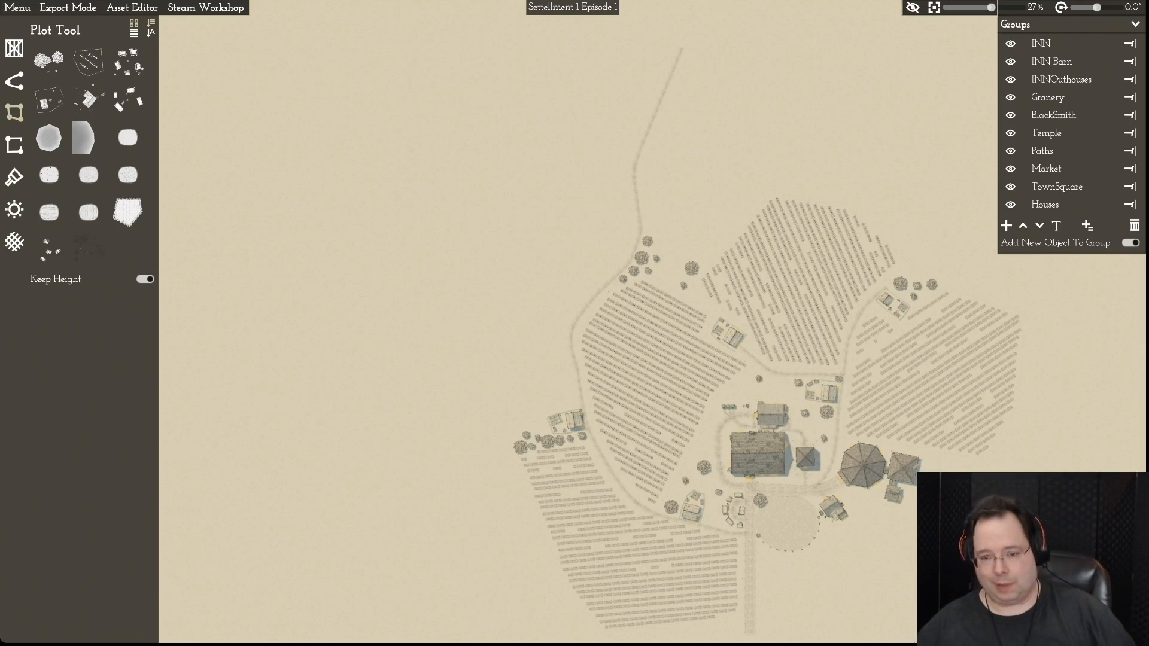
key(d)
key(s)
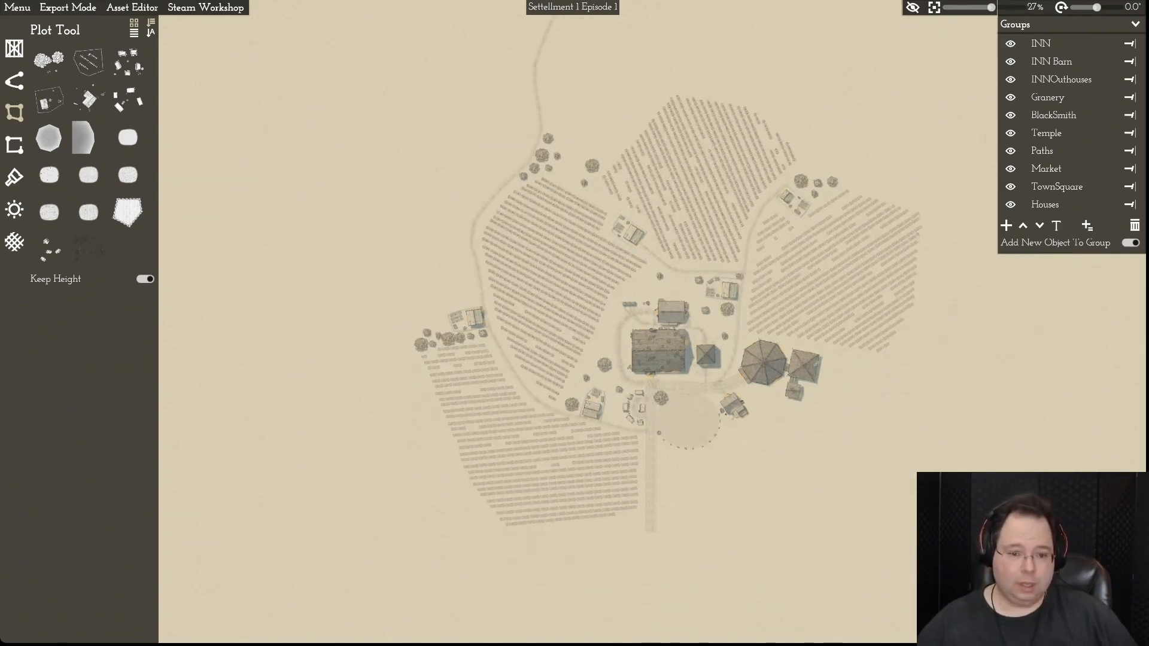
key(d)
key(d)
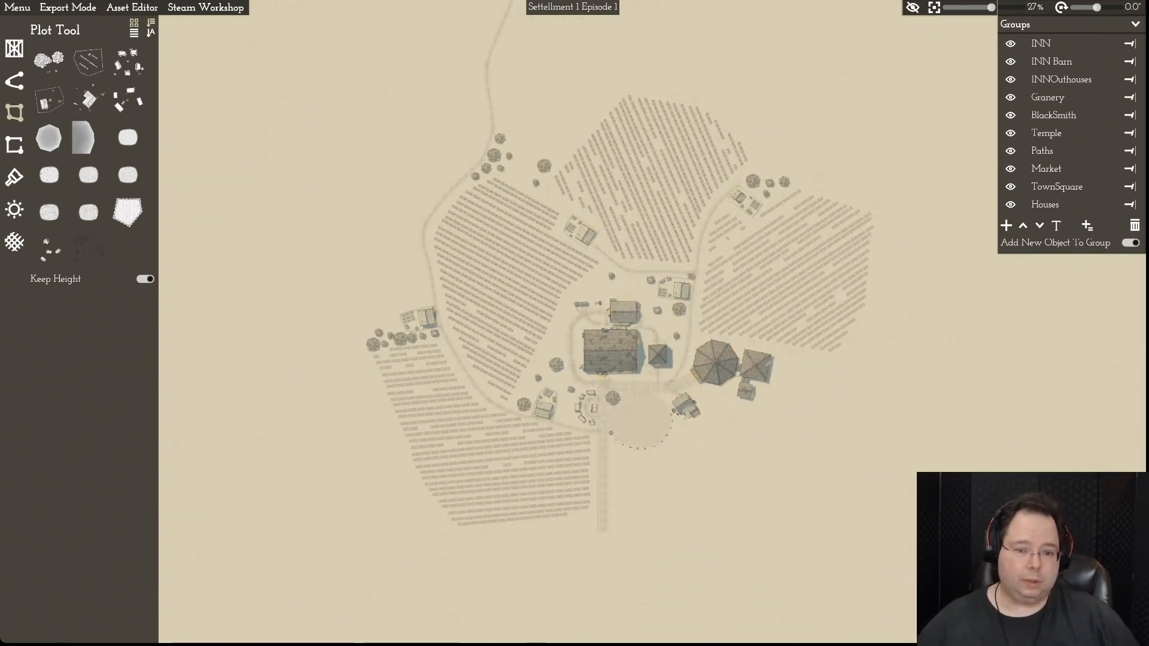
scroll(574, 323, up, 3)
scroll(575, 323, down, 3)
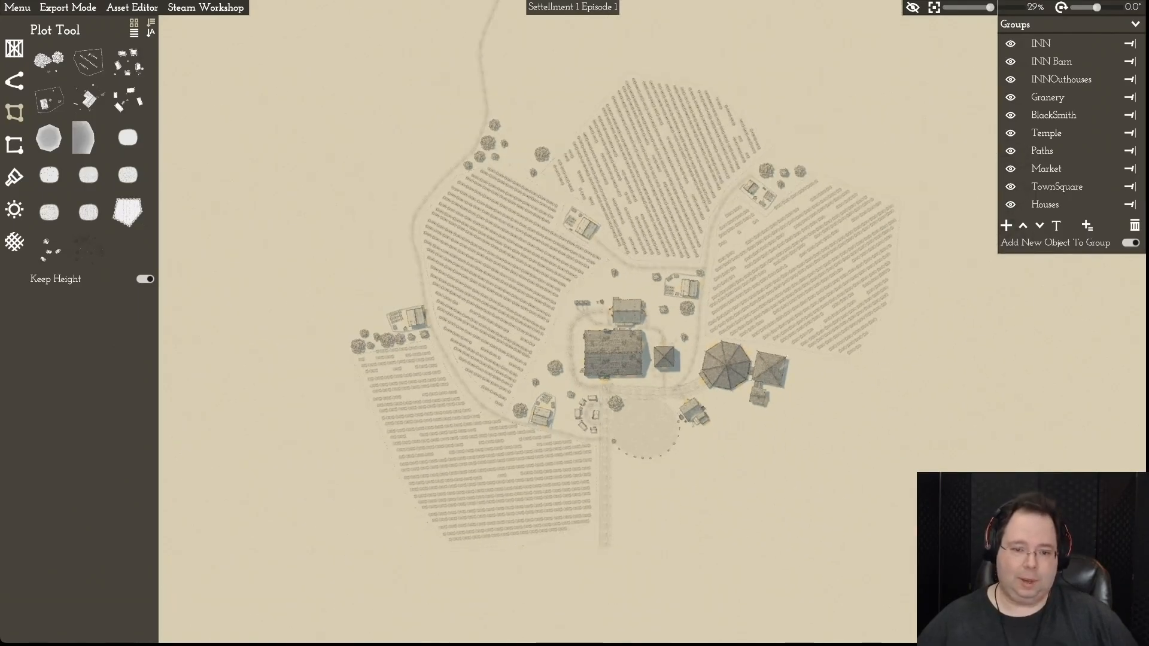
scroll(575, 323, up, 1)
scroll(574, 323, up, 1)
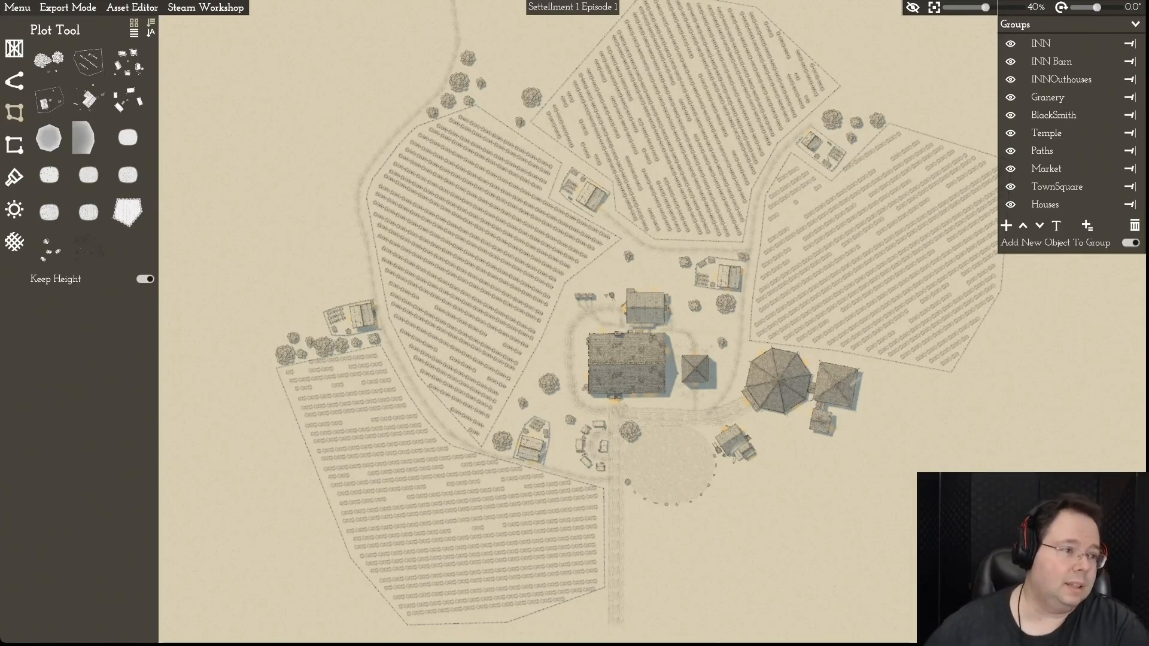
- Try out several objects from the object library over the settlement, including a small house and the large tree variant
click(15, 49)
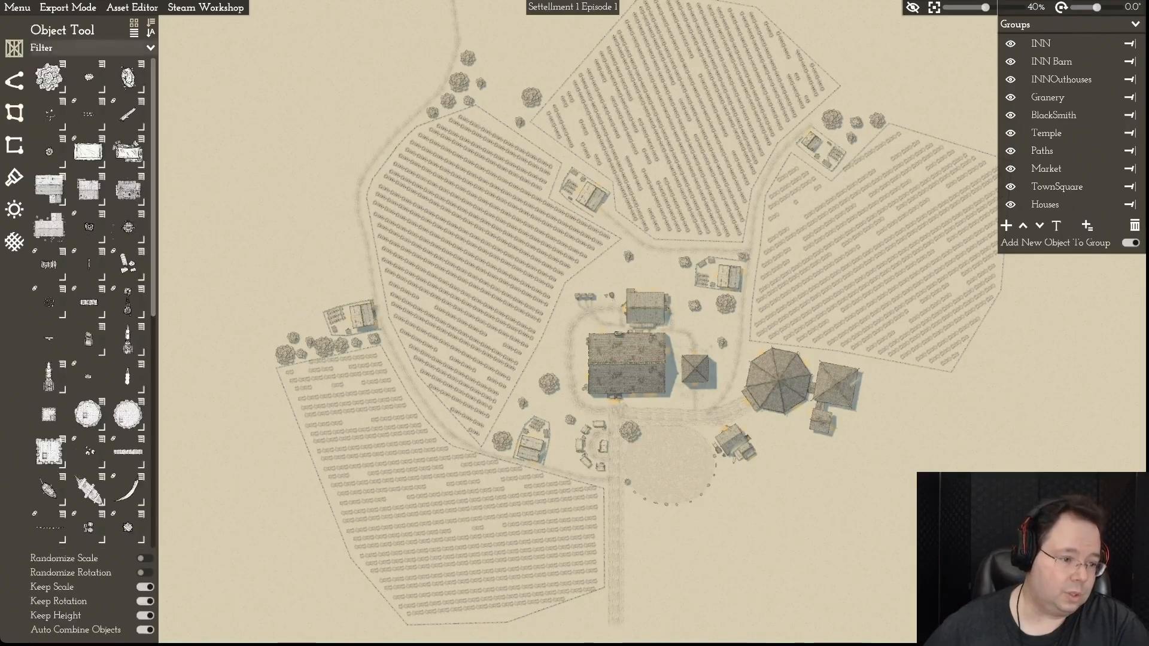
click(48, 376)
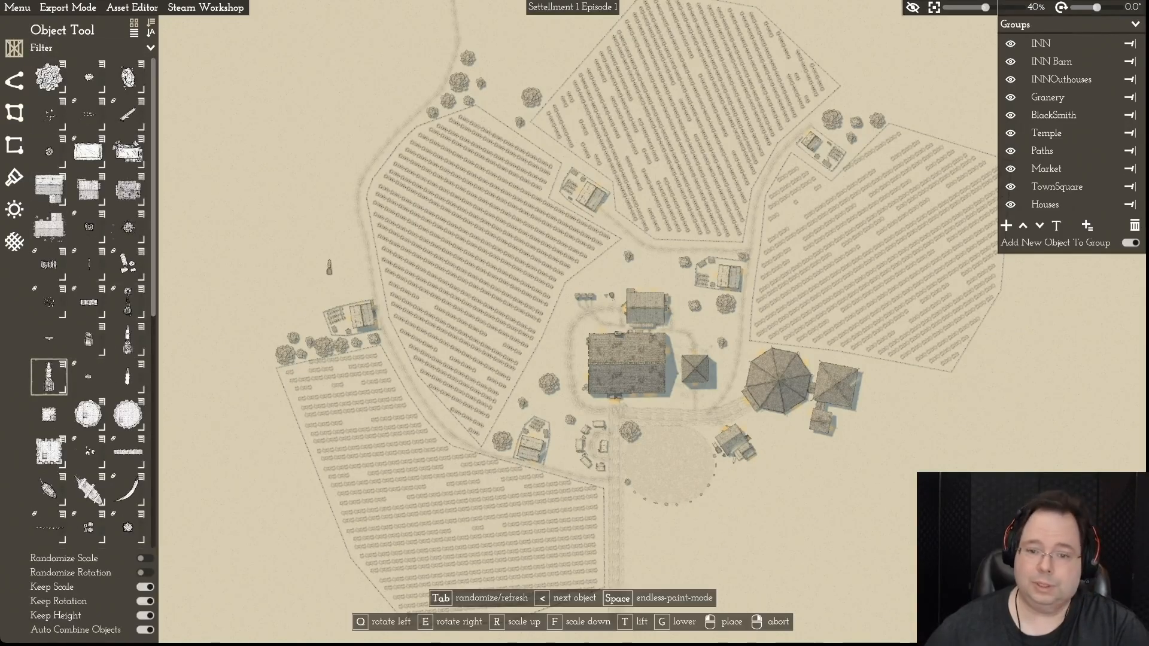
scroll(757, 341, up, 3)
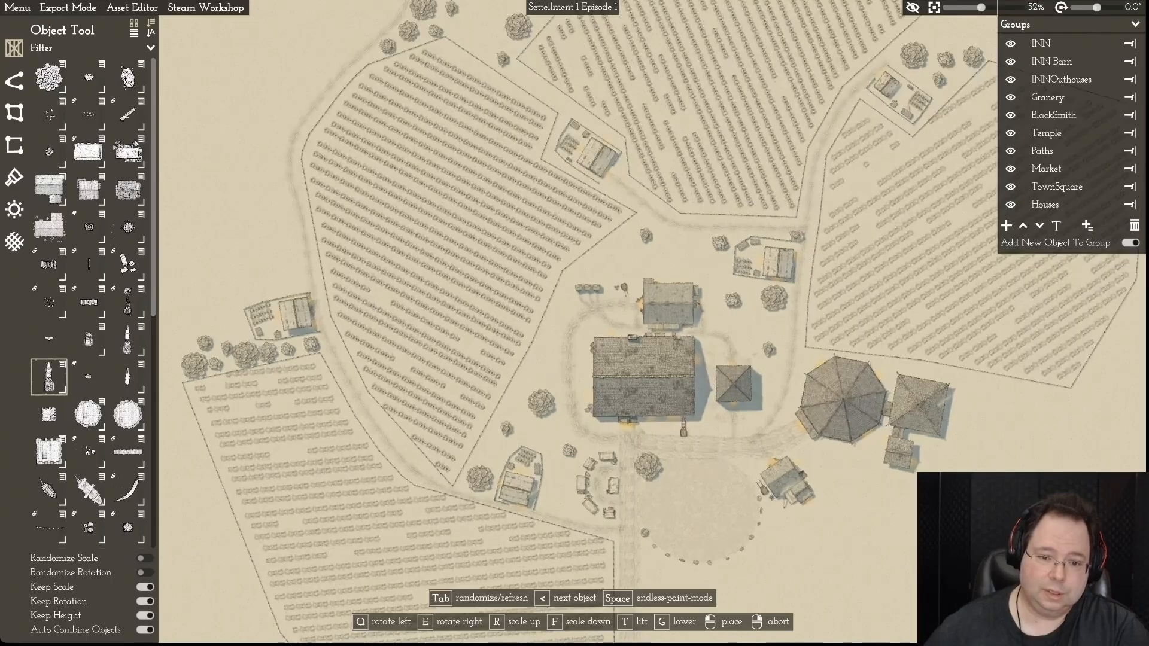
scroll(570, 321, up, 2)
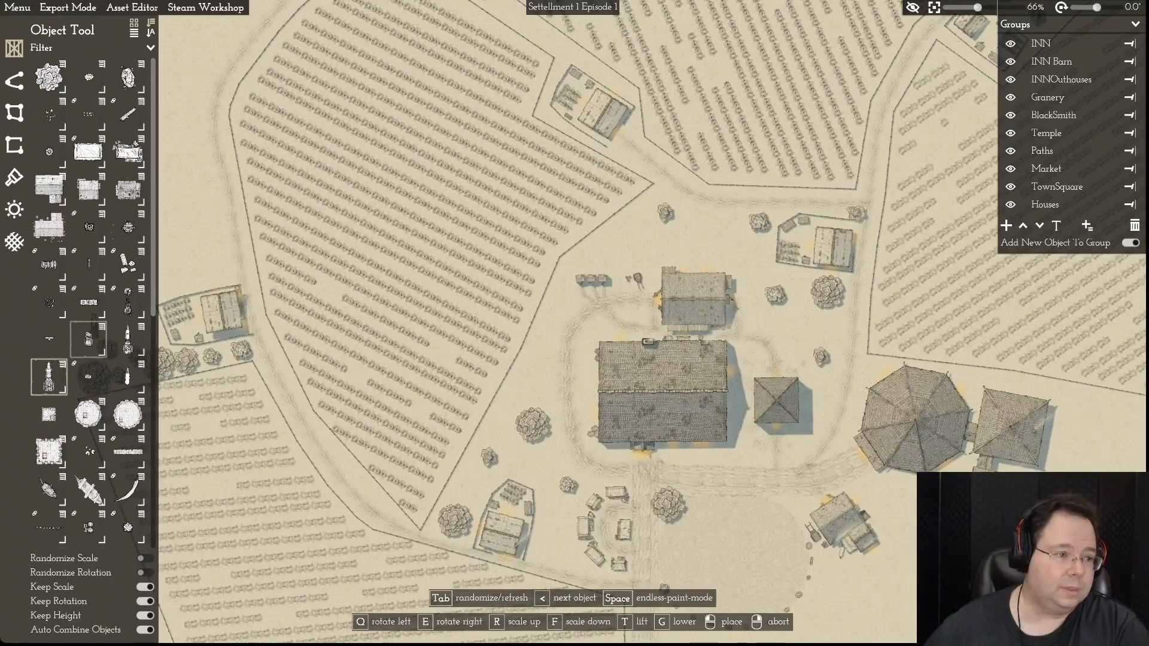
click(49, 189)
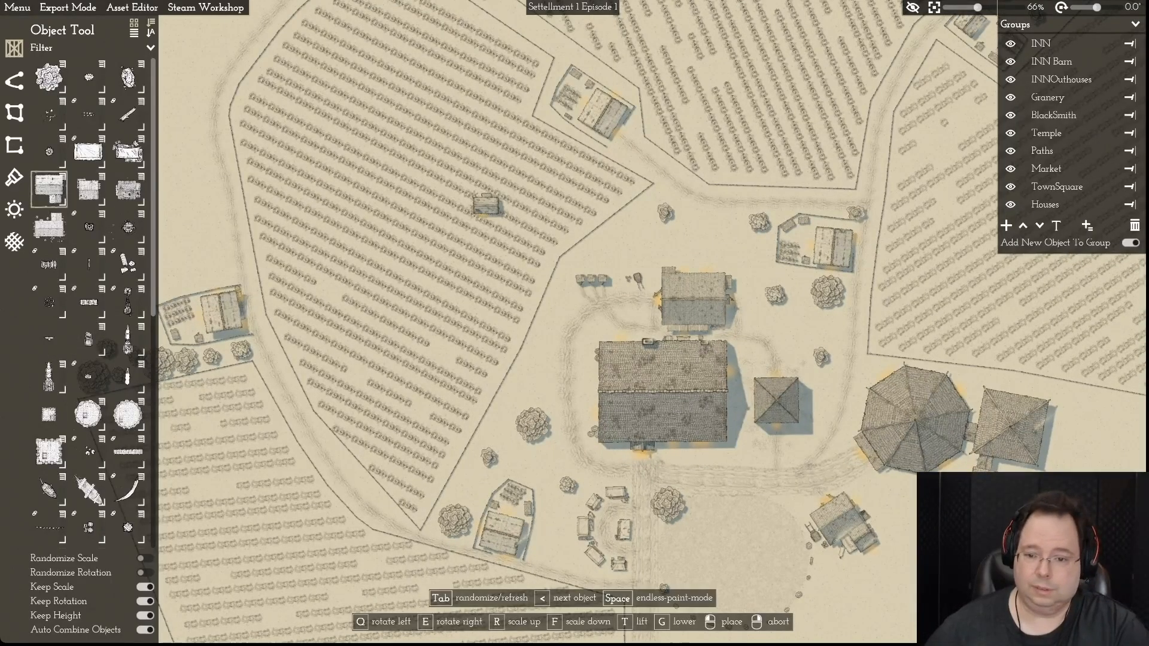
scroll(897, 449, down, 2)
scroll(897, 449, up, 3)
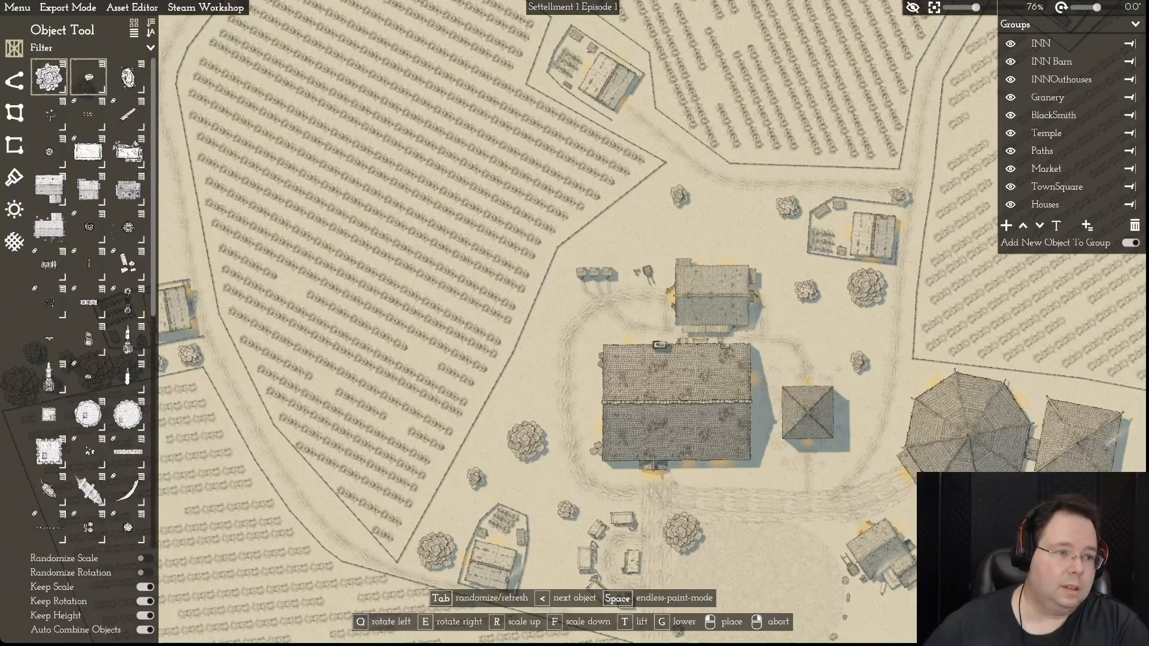
click(63, 64)
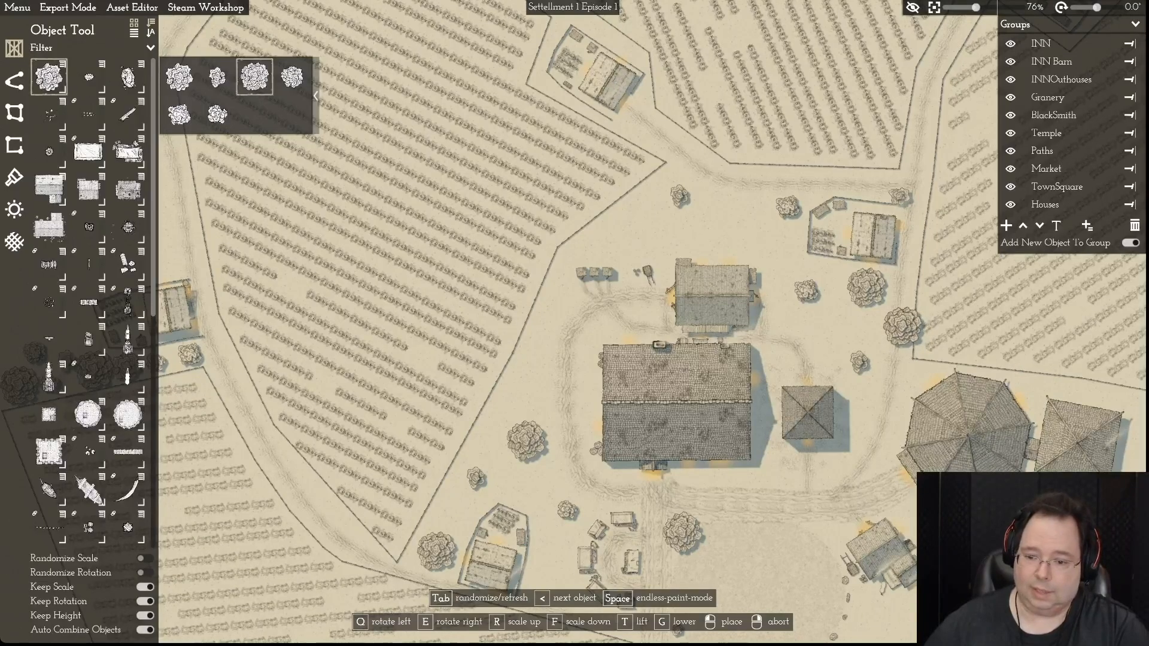
click(903, 326)
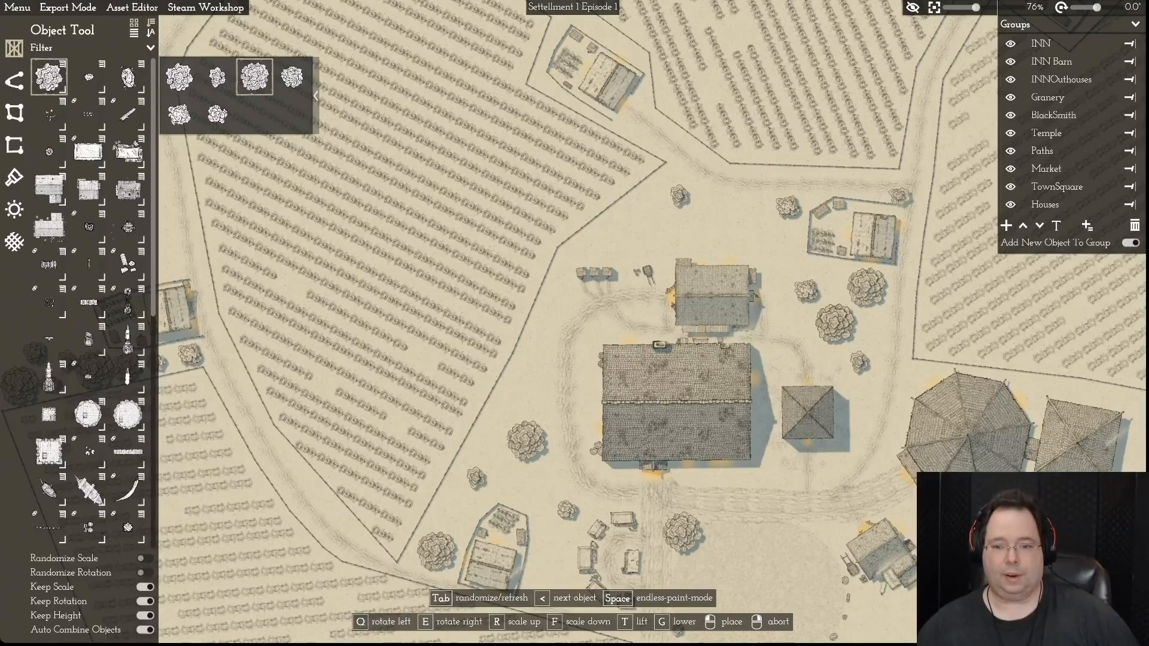
- Examine the inn, temple, market and town square, both close up and within the whole settlement
key(s)
key(d)
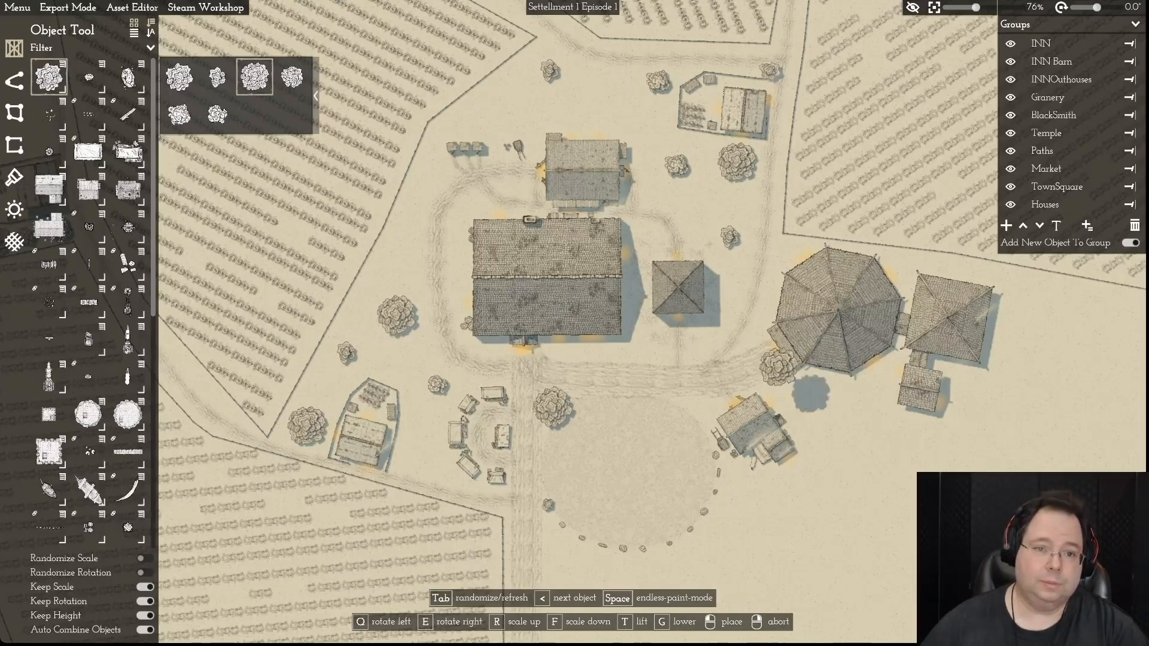
scroll(778, 335, down, 6)
scroll(780, 337, up, 4)
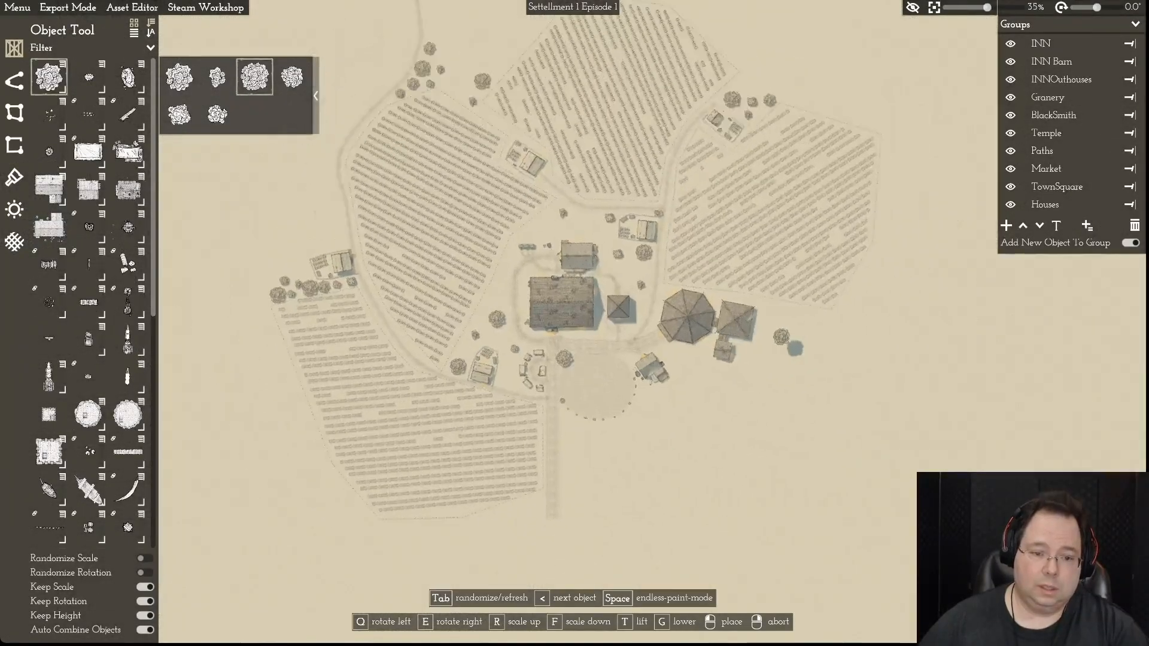
scroll(782, 338, up, 5)
scroll(780, 338, down, 4)
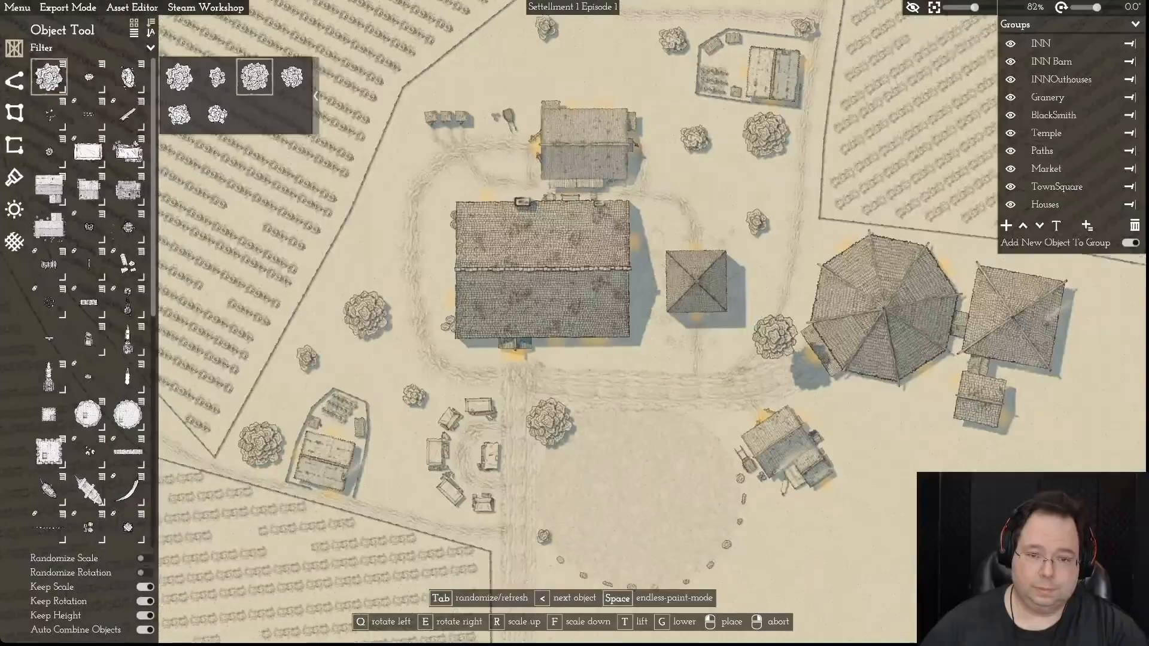
scroll(779, 337, down, 5)
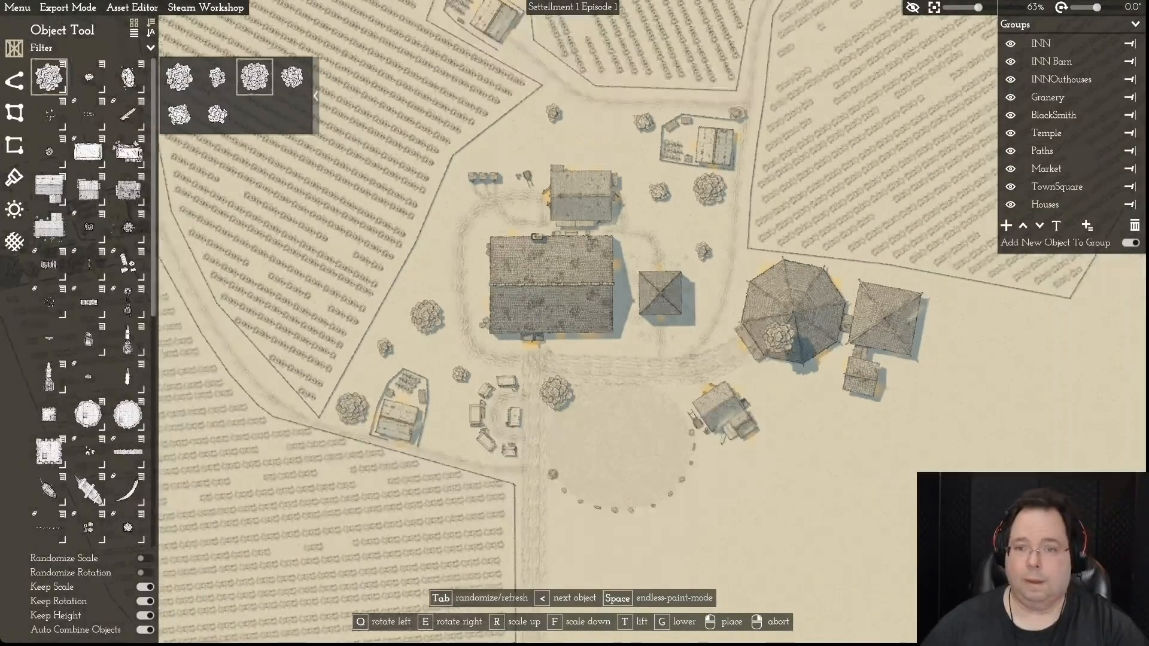
scroll(781, 338, up, 2)
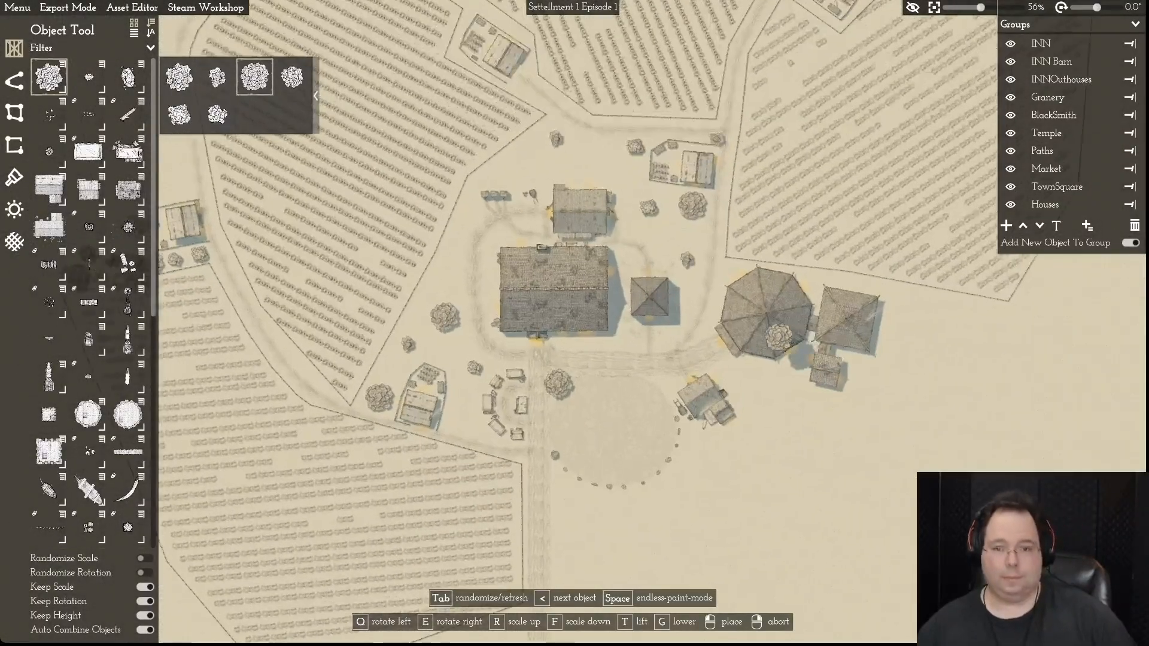
- Inspect the northern and eastern fields and the winding northwestern path, and return to the central buildings
key(w)
key(d)
key(w)
key(d)
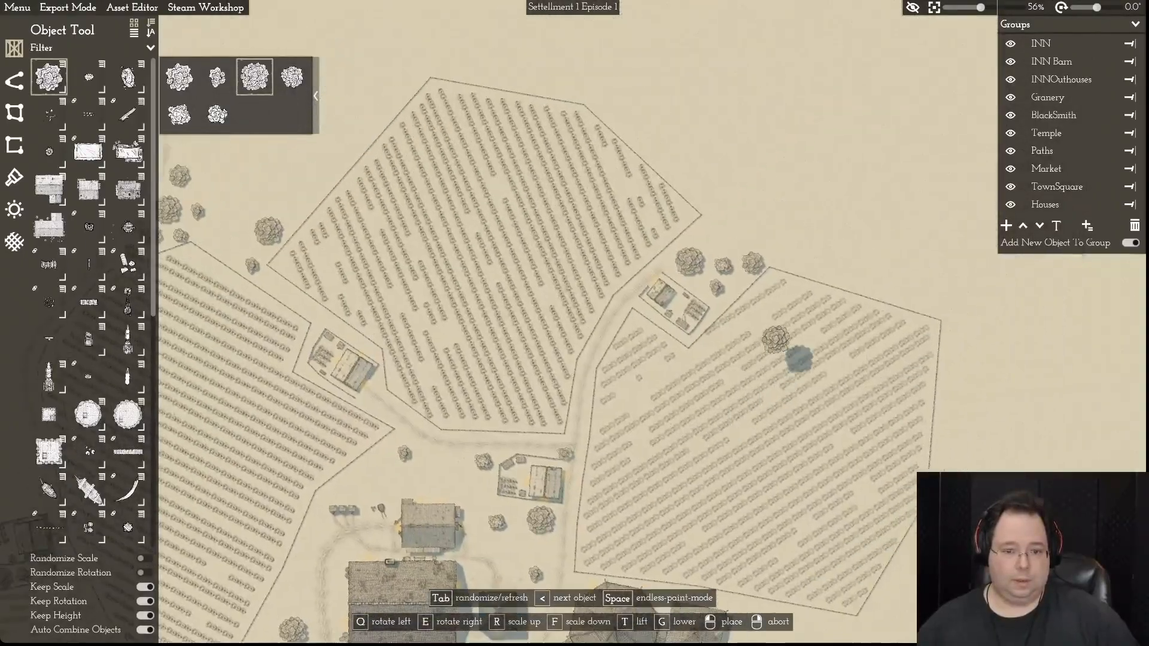
key(a)
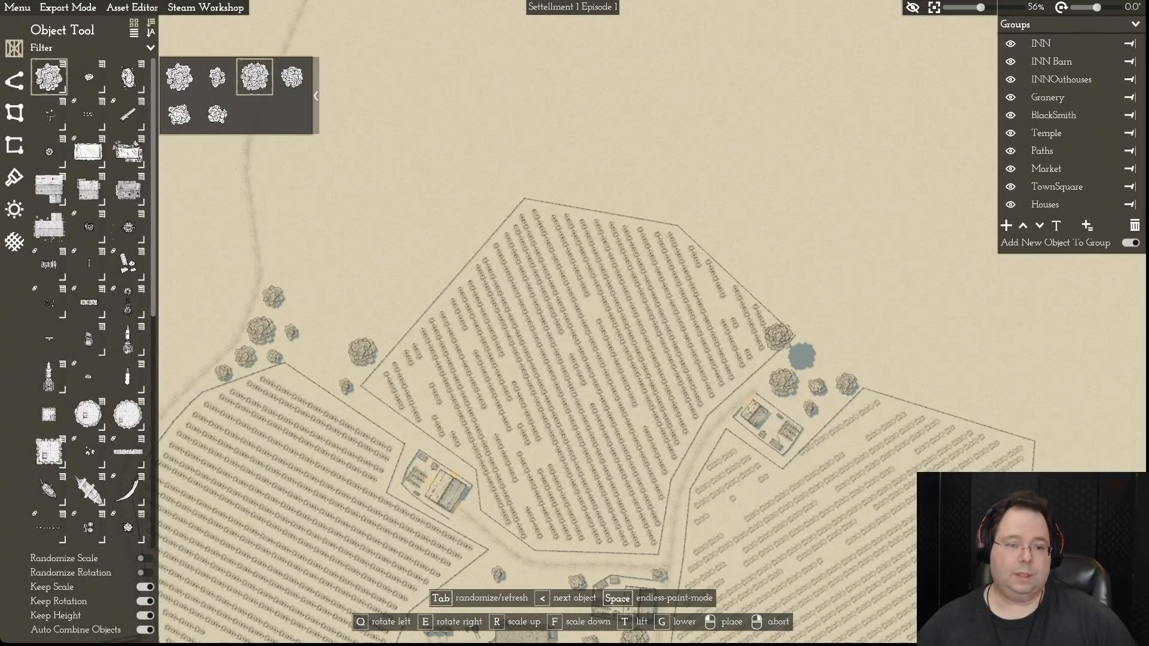
key(a)
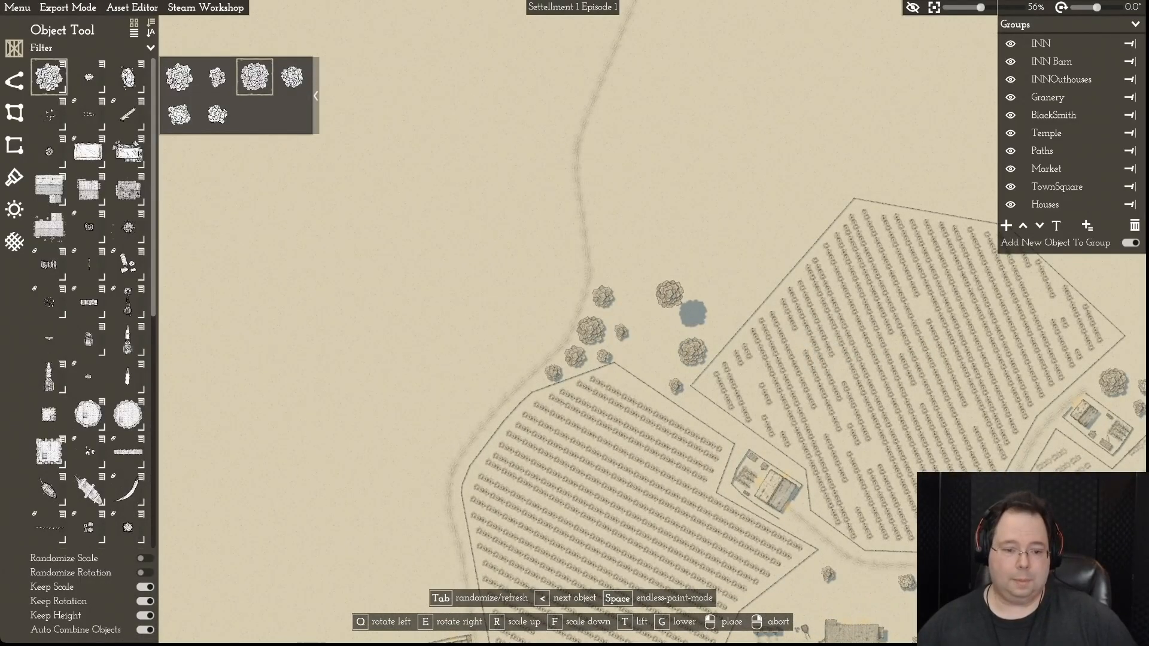
key(s)
key(d)
key(s)
key(d)
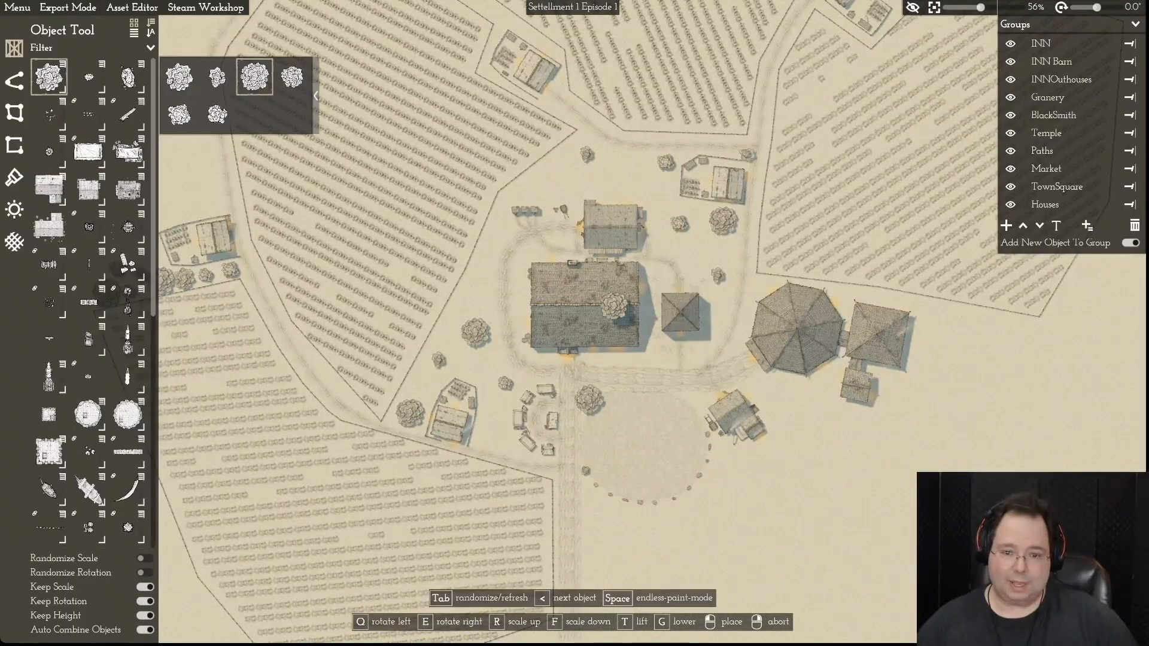
key(d)
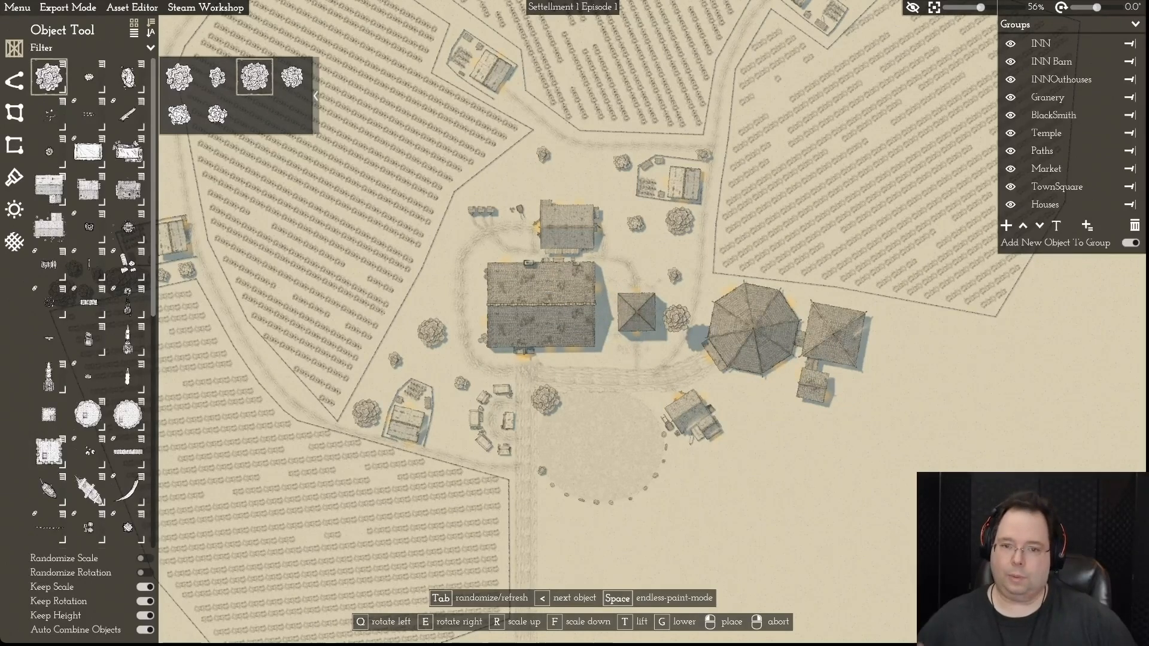
key(a)
key(d)
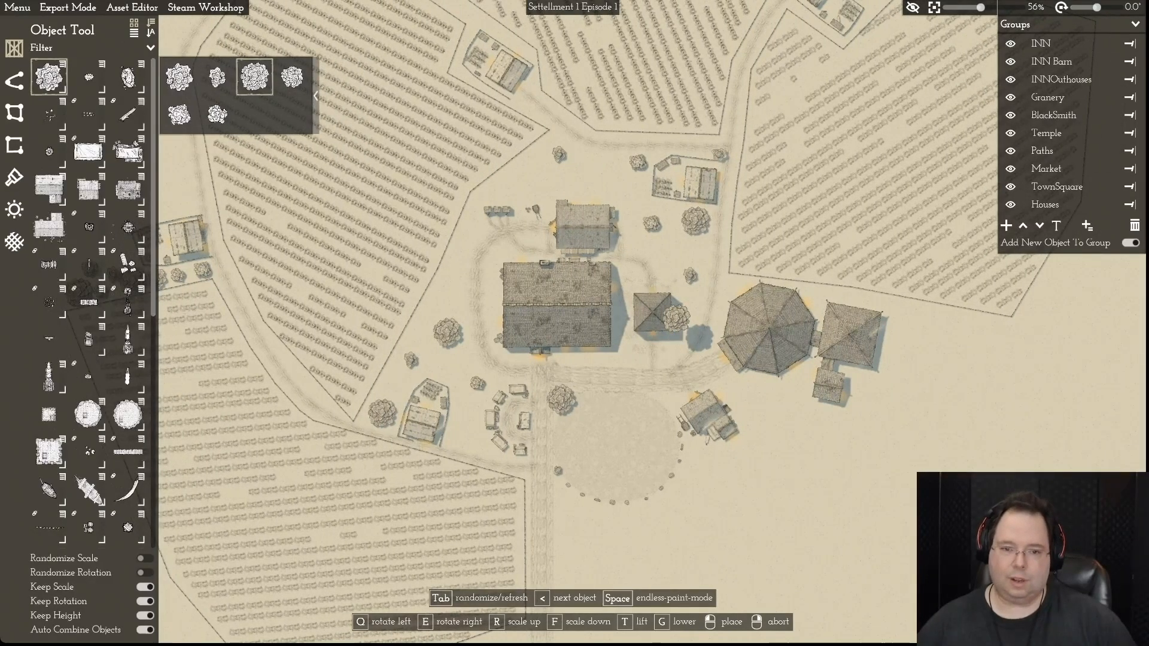
key(w)
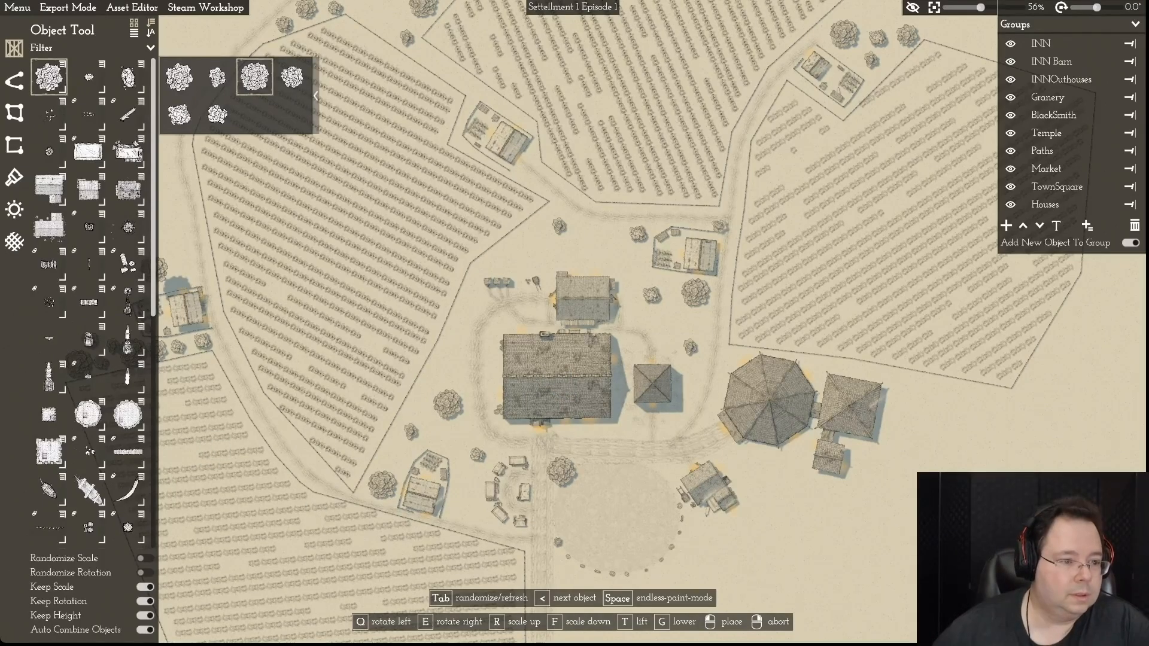
- Find the windmill among the last objects in the object library and open the Object Editor
drag(153, 264, 152, 626)
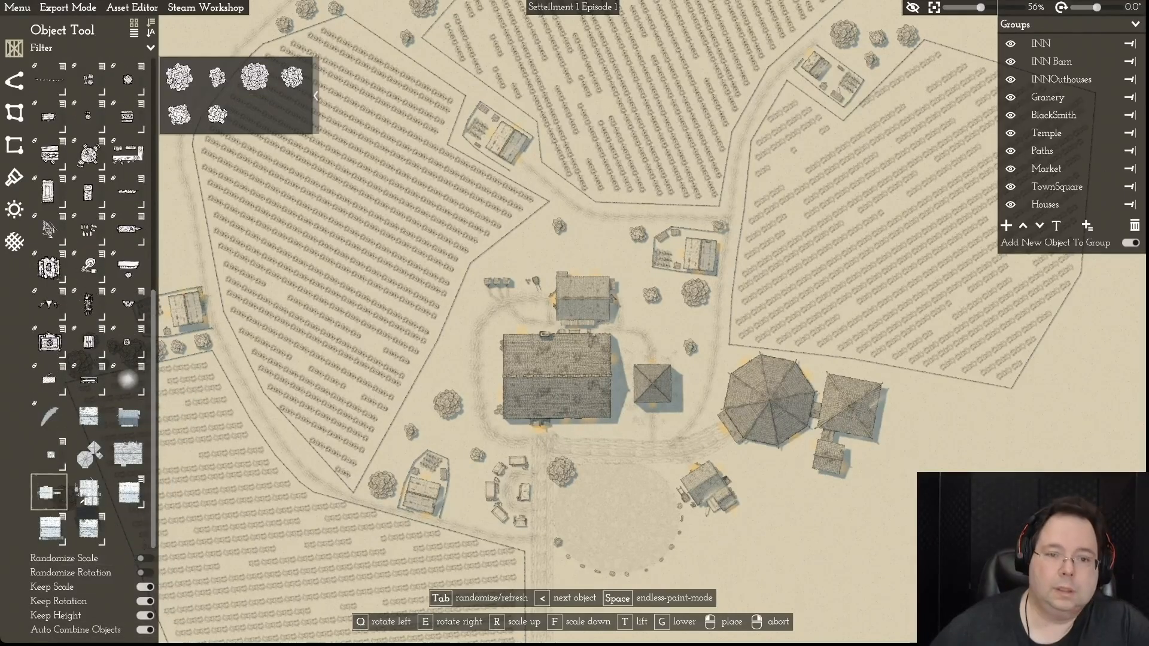
click(51, 492)
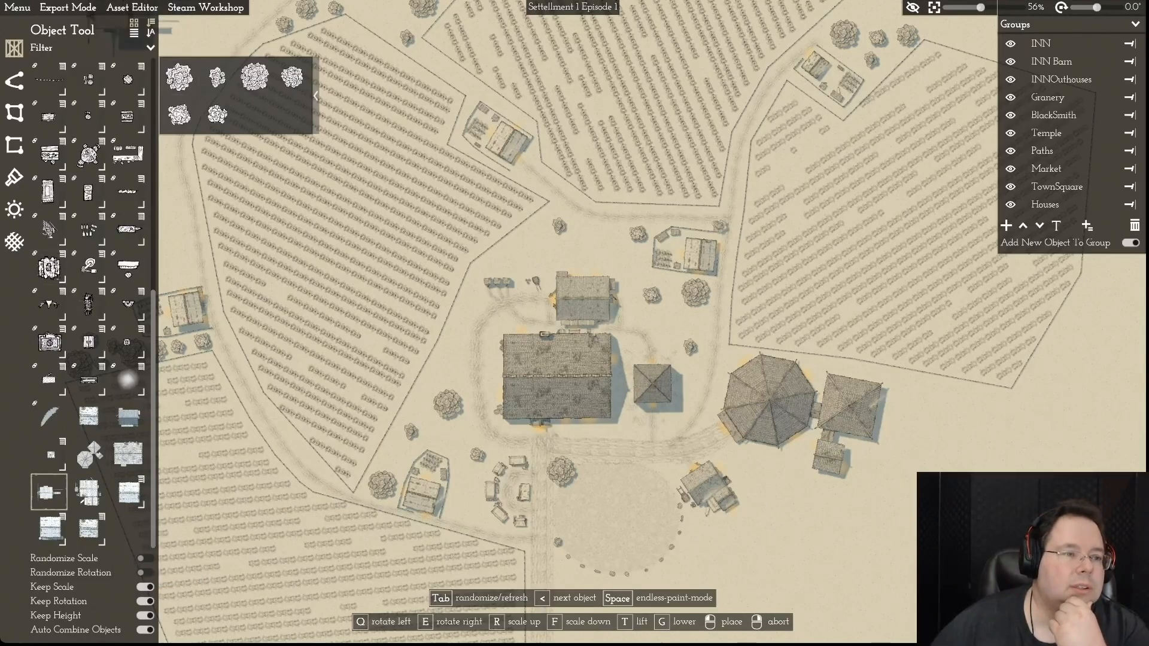
click(132, 8)
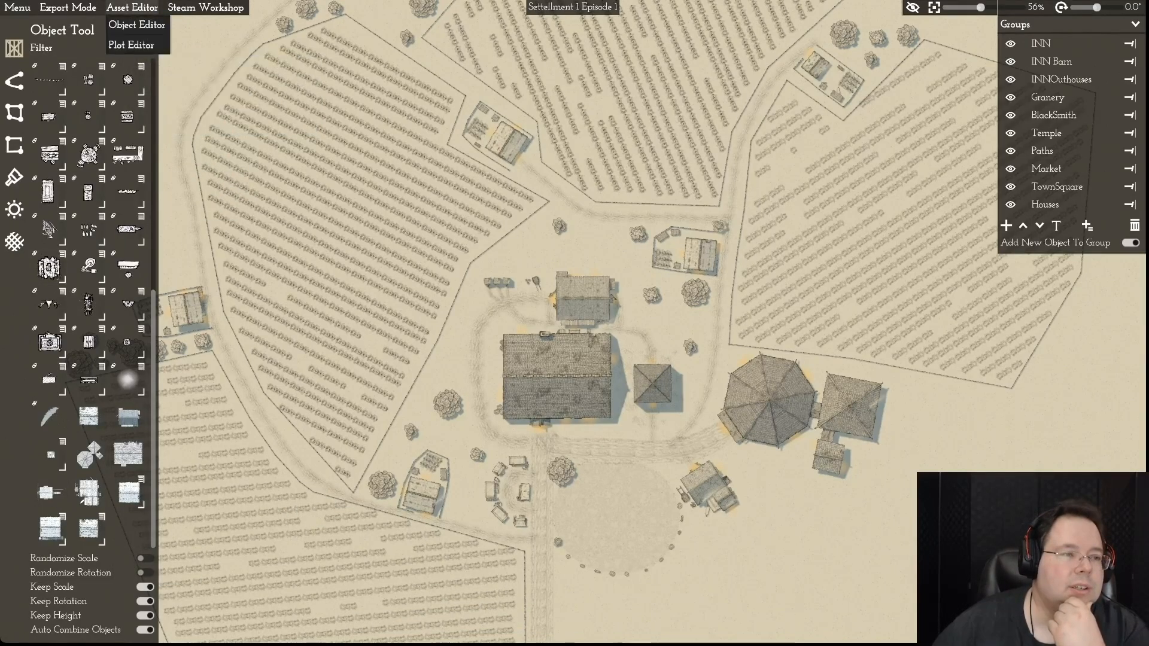
click(137, 25)
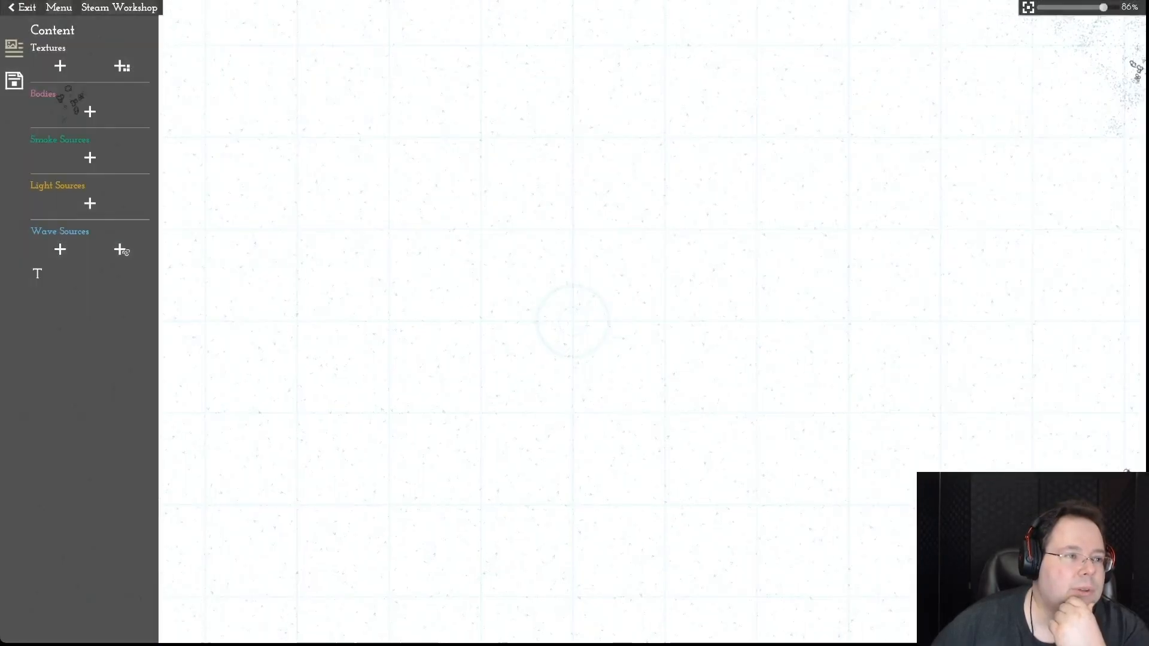
- Open the saved asset Small WindMilll.momast for editing
click(59, 7)
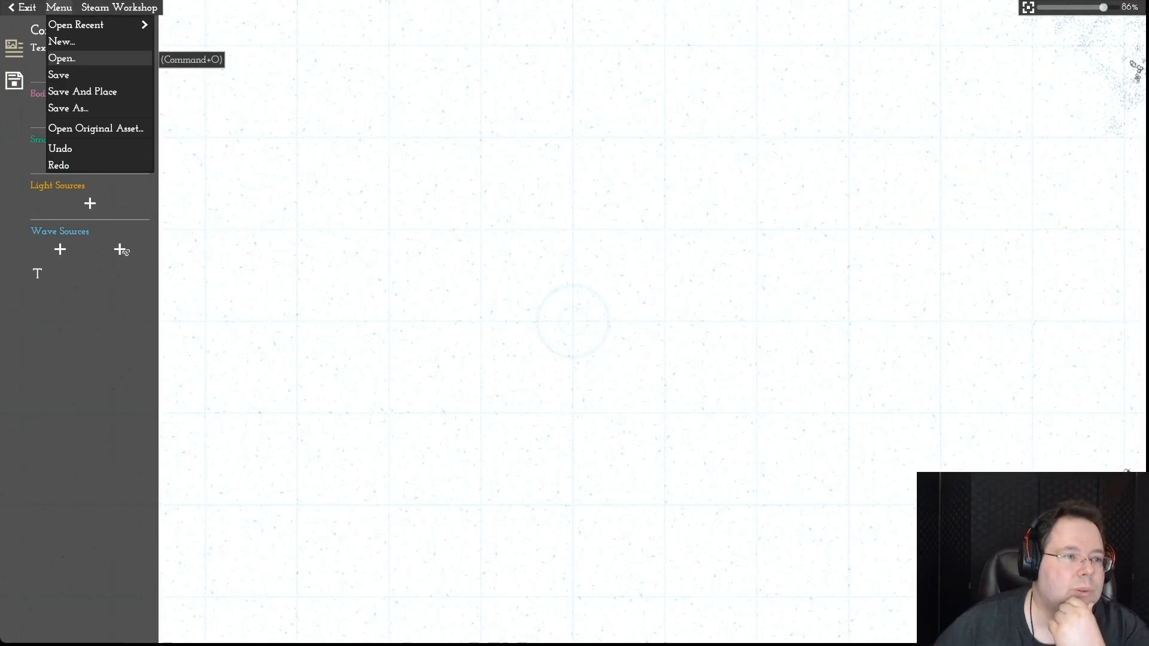
mouse_move(96, 25)
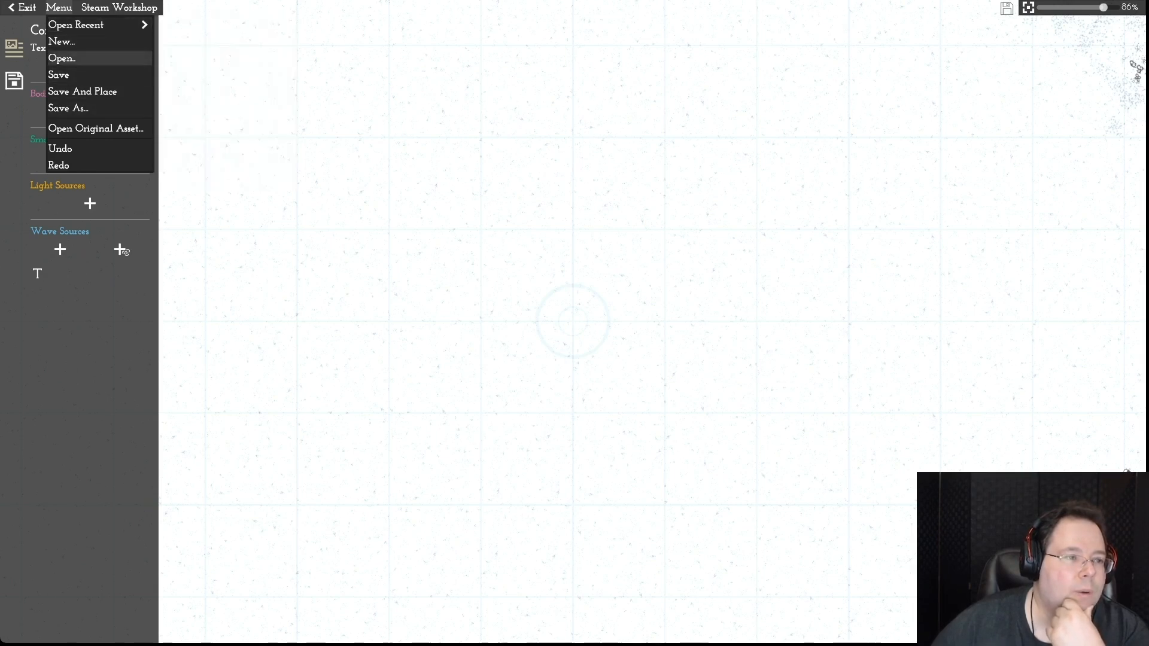
click(62, 58)
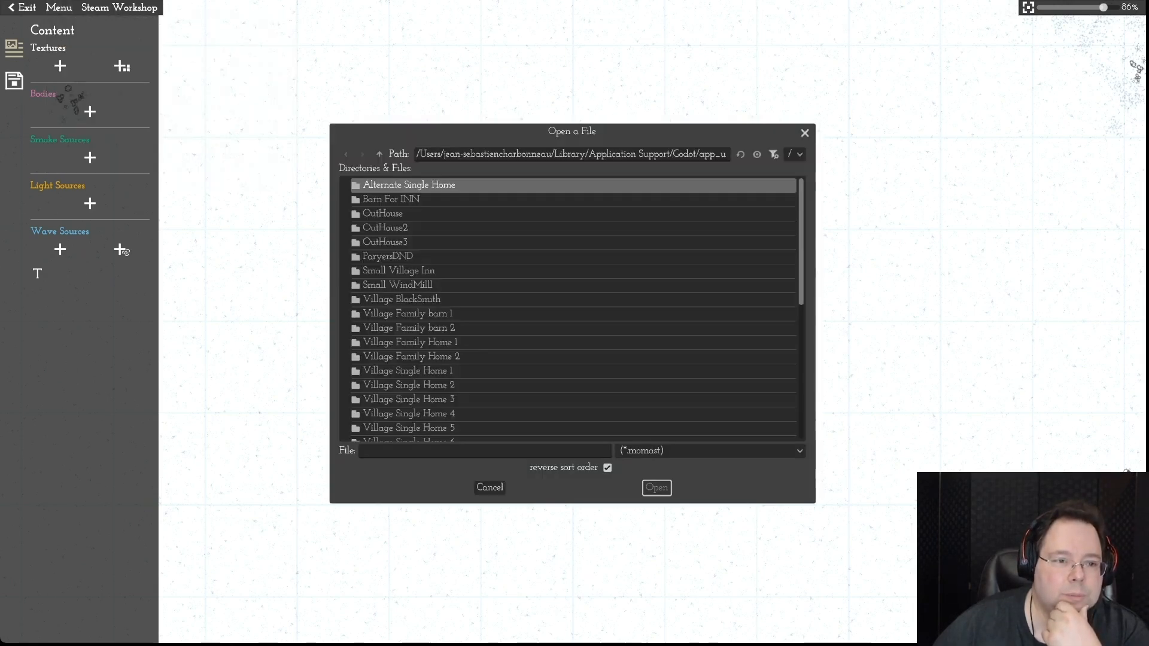
drag(802, 257, 801, 391)
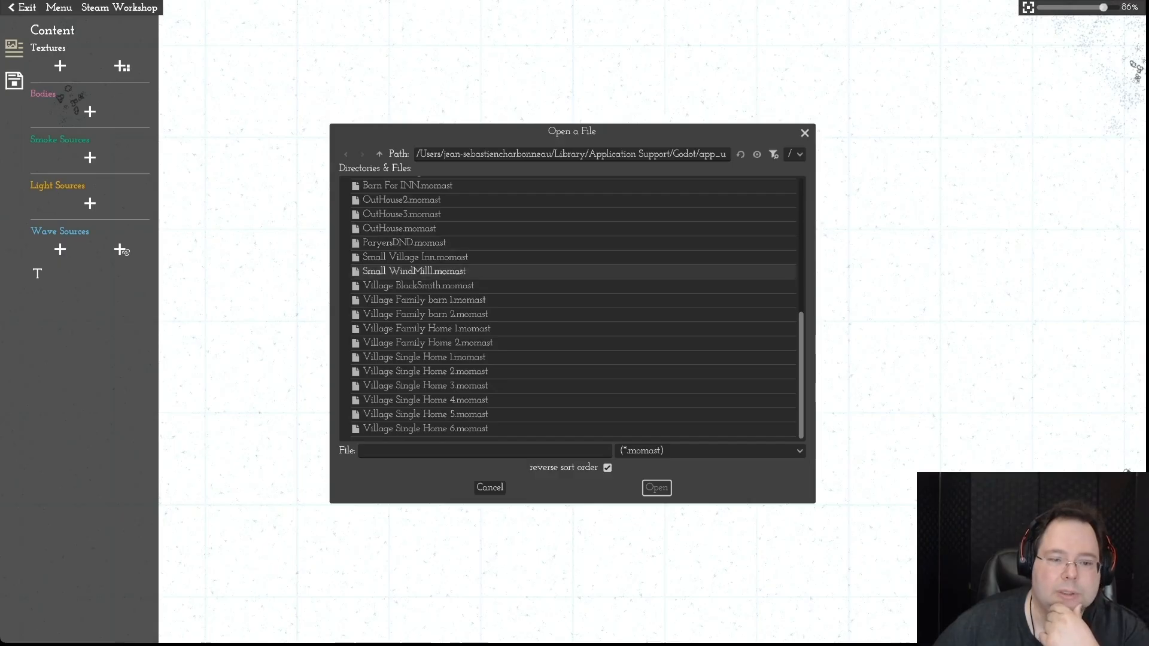
click(414, 272)
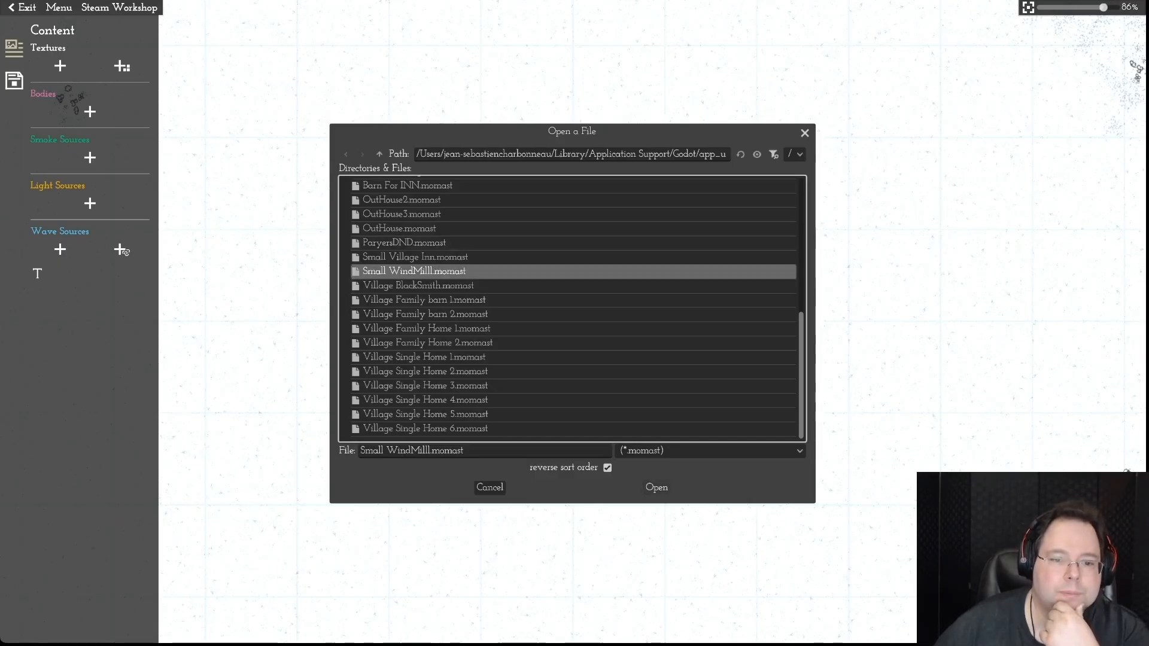
click(657, 488)
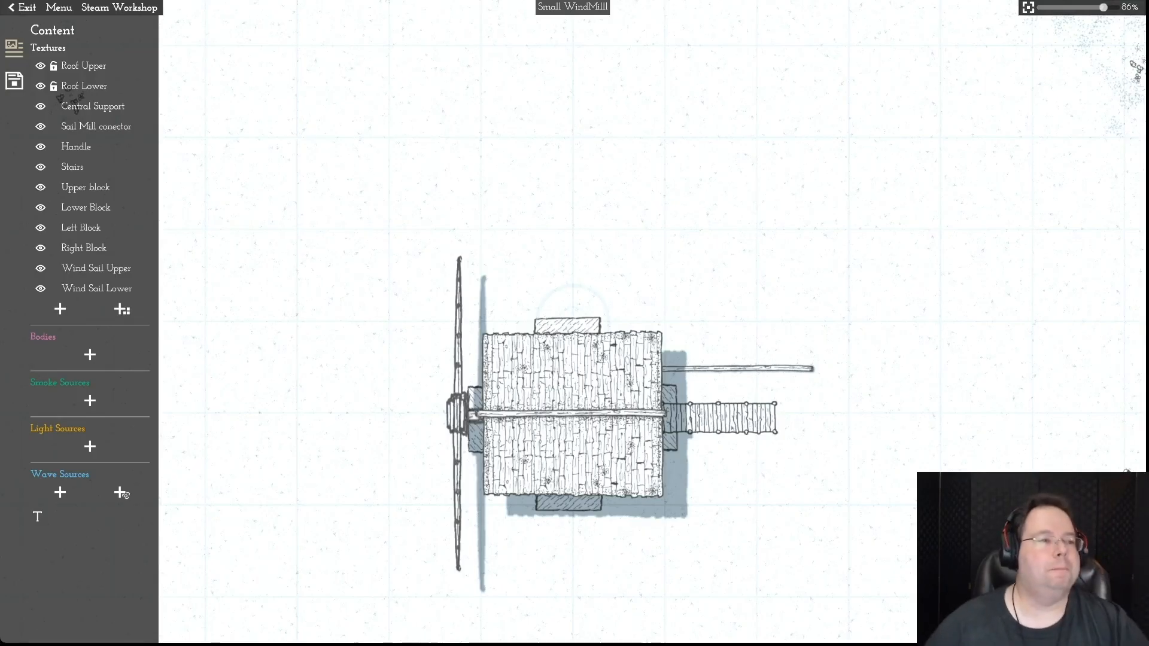
- Unlock the windmill's remaining textures, from Central Support through Wind Sail Lower, and select all of its textures
click(54, 106)
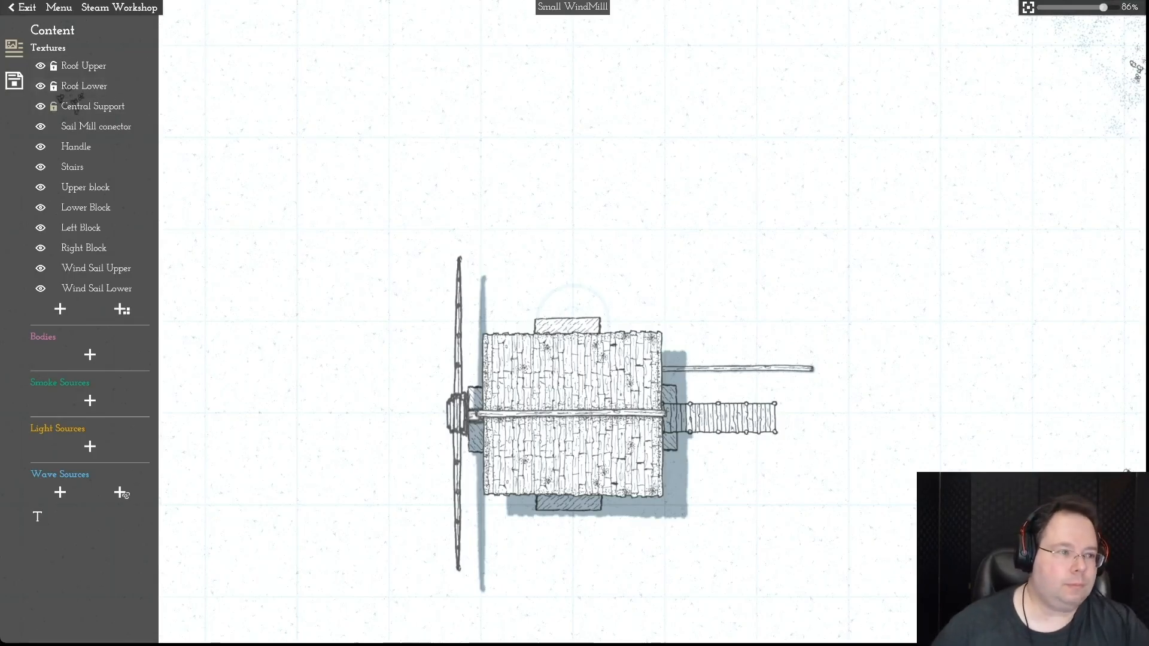
click(53, 148)
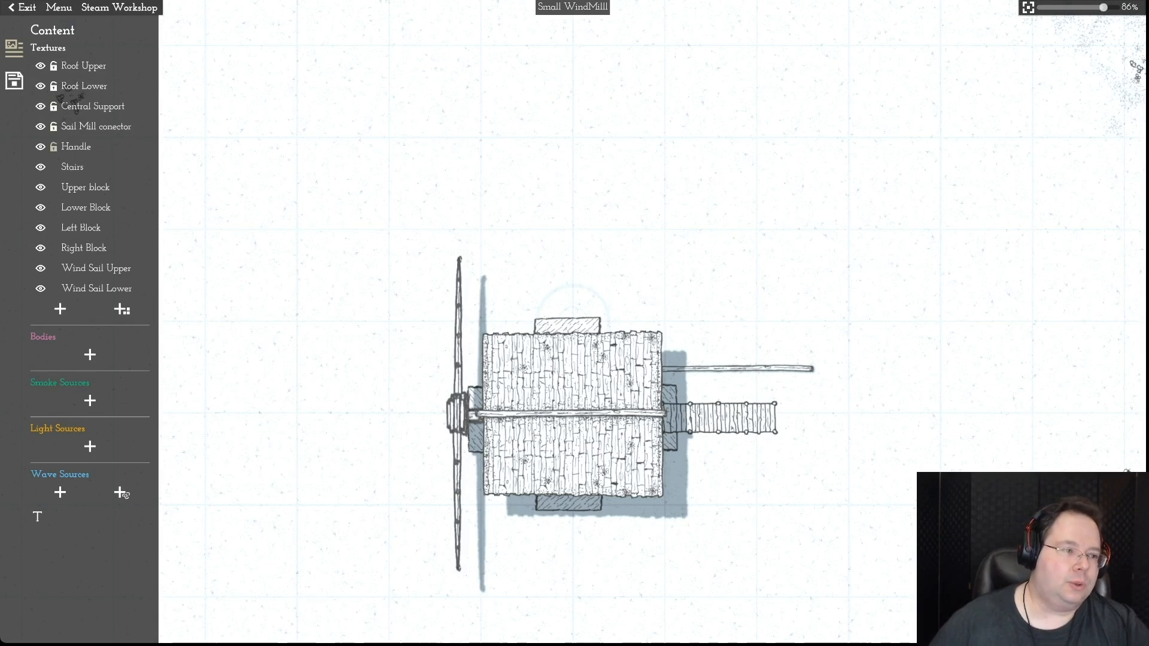
click(54, 208)
click(54, 228)
click(54, 248)
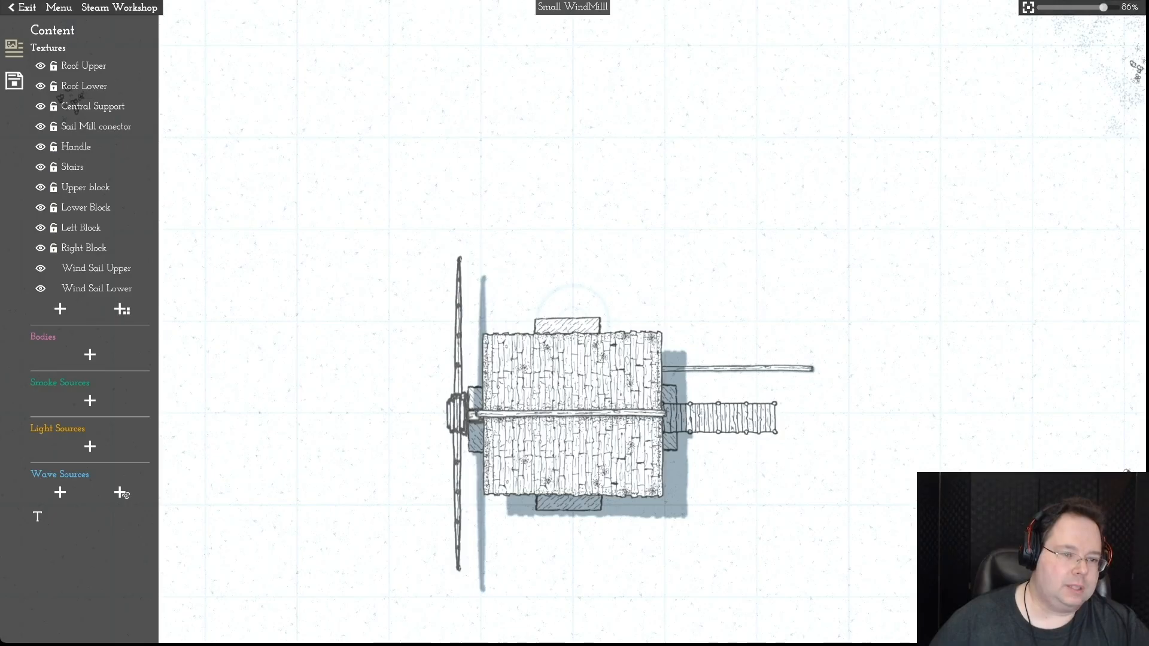
click(54, 289)
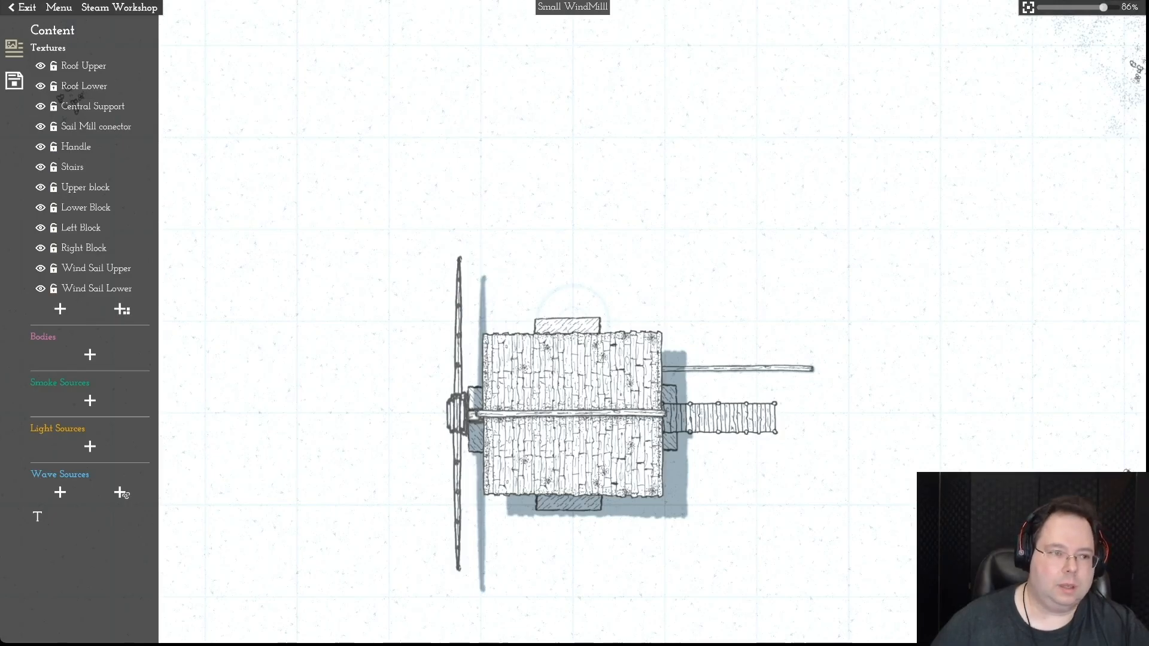
key(ctrl+a)
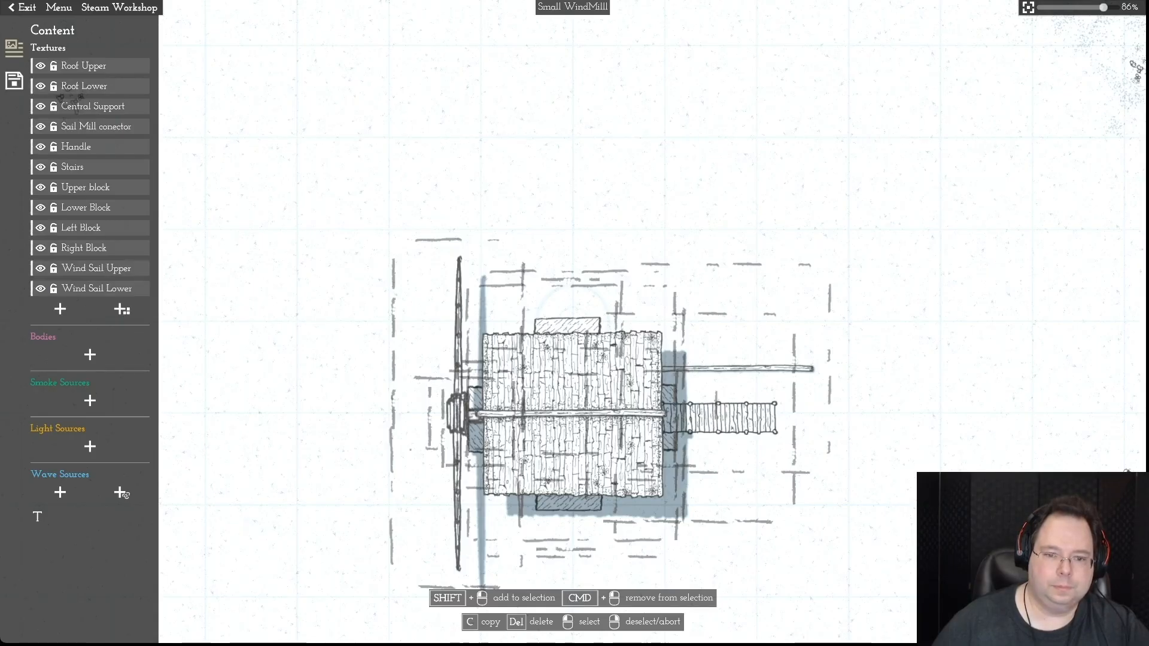
- Try scaling all of the selected windmill textures down to 1.088, and undo the scaling
click(670, 419)
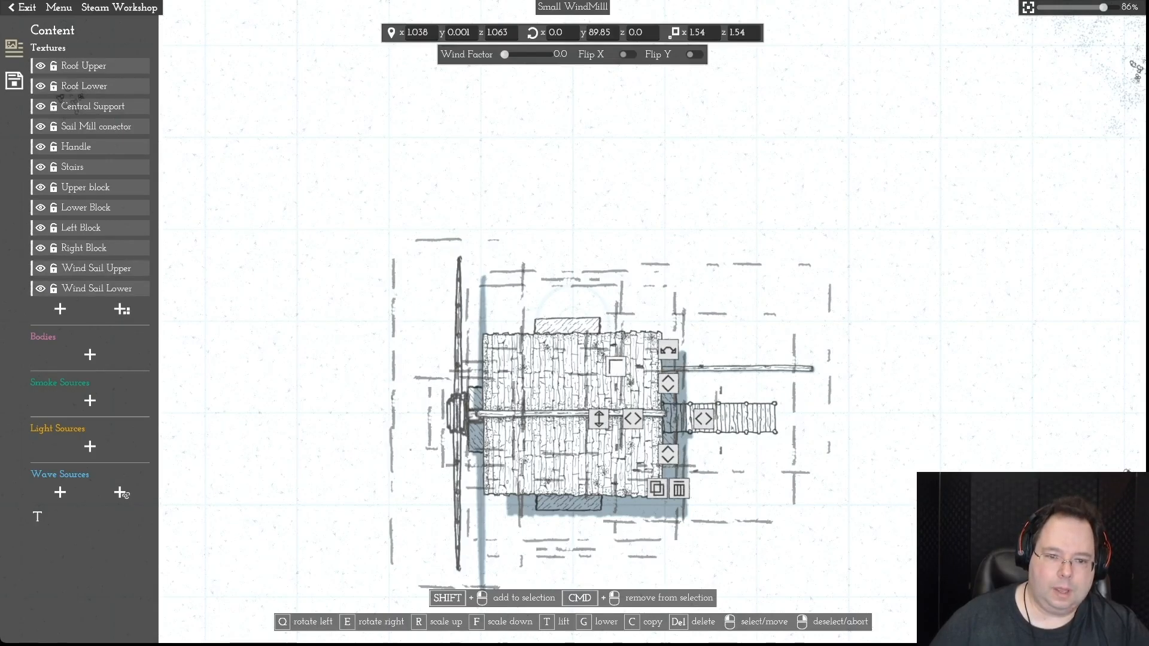
key(f)
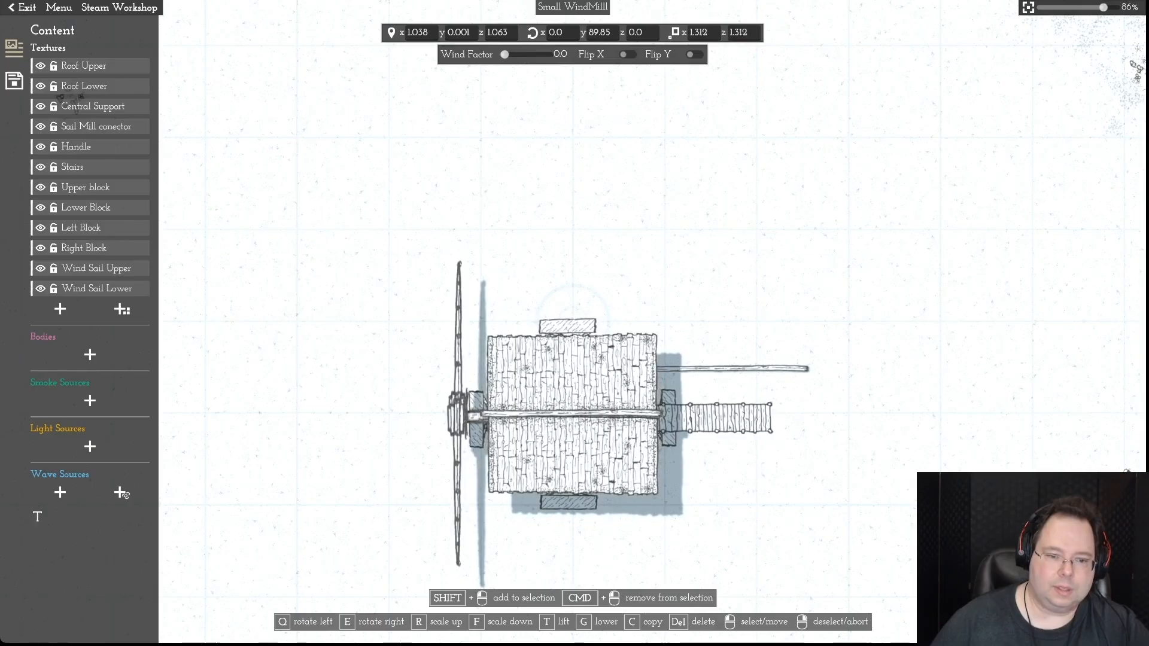
key(f)
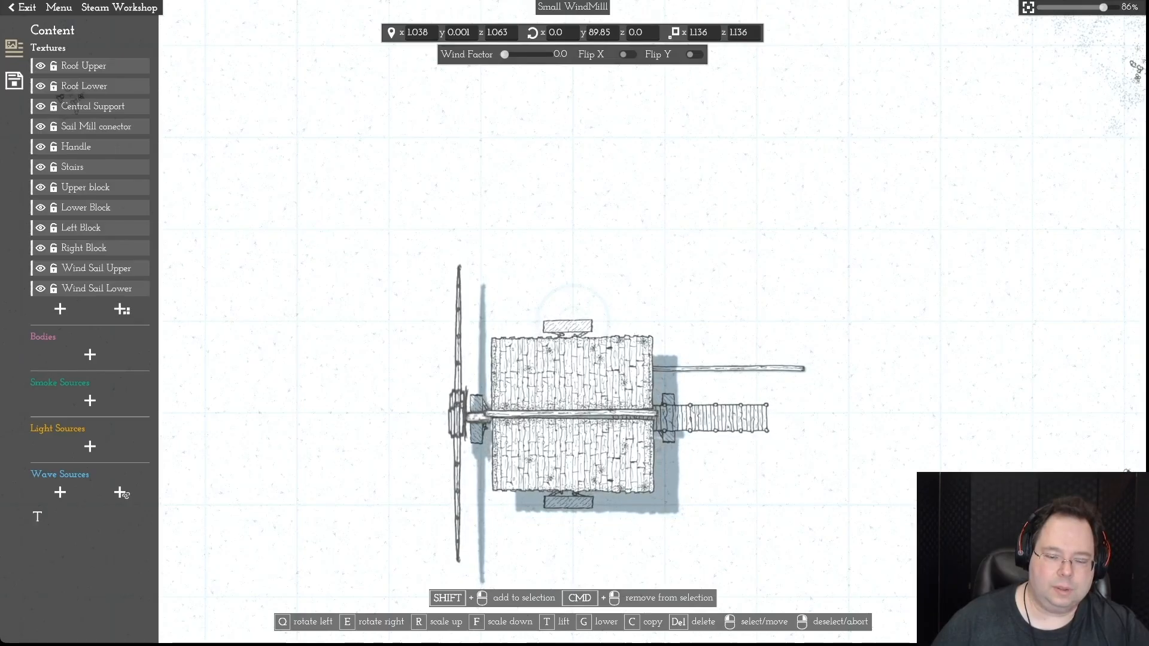
key(f)
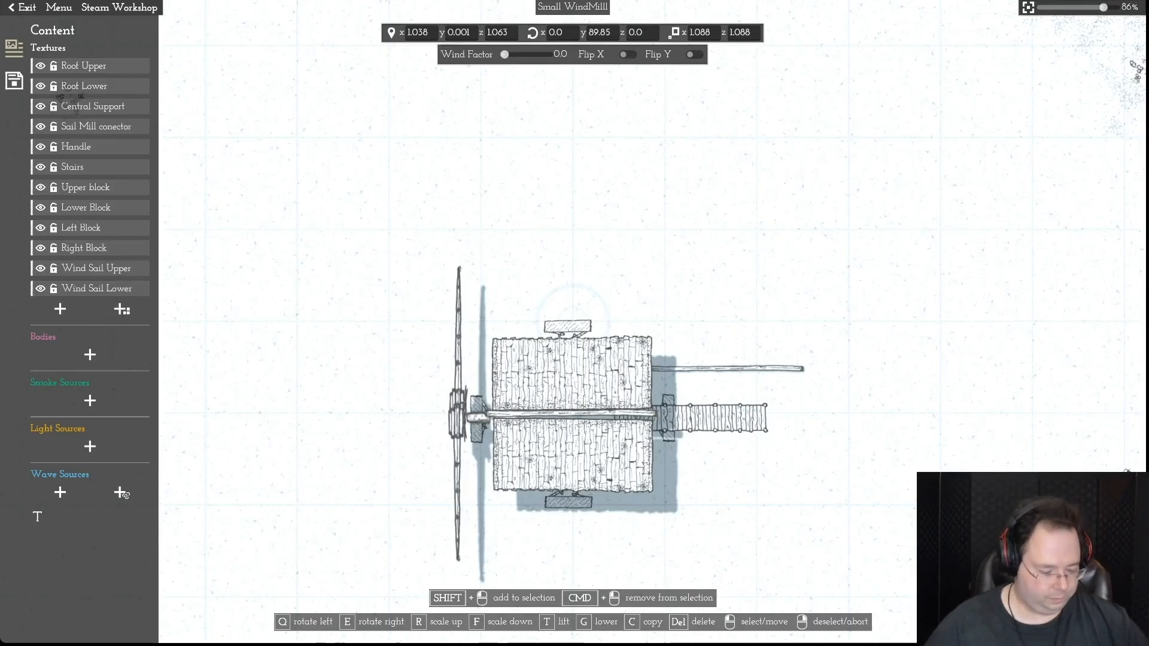
key(super+z)
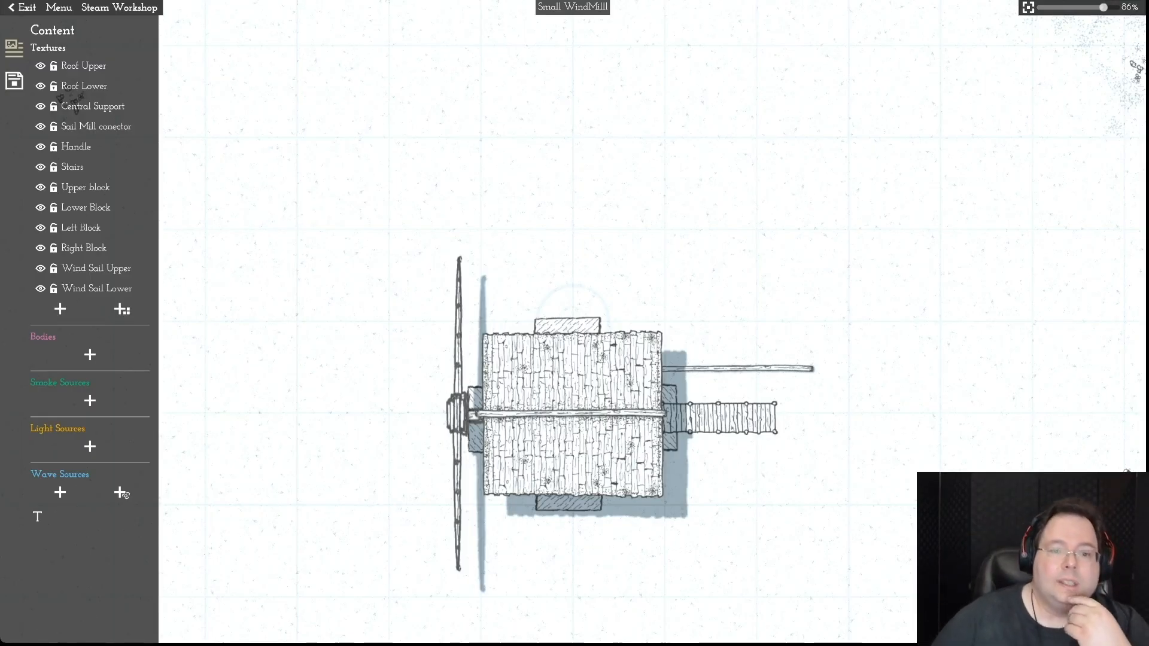
- Add the rectangular plank roof from page 5 of the original textures and place it northeast of the windmill
click(93, 107)
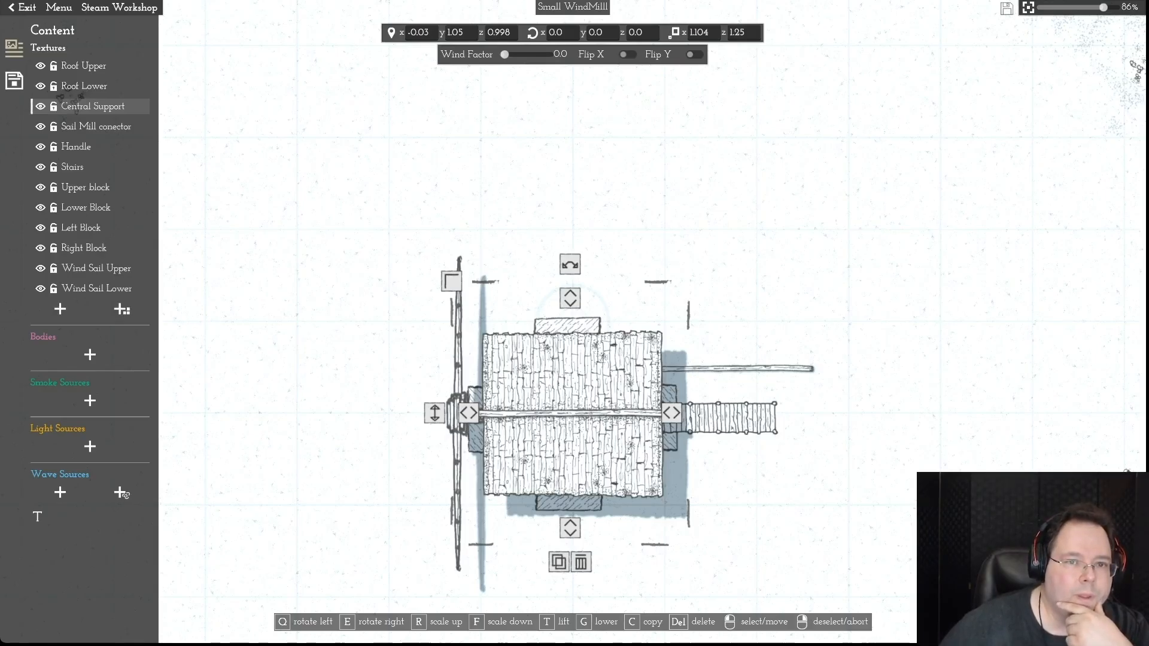
click(84, 66)
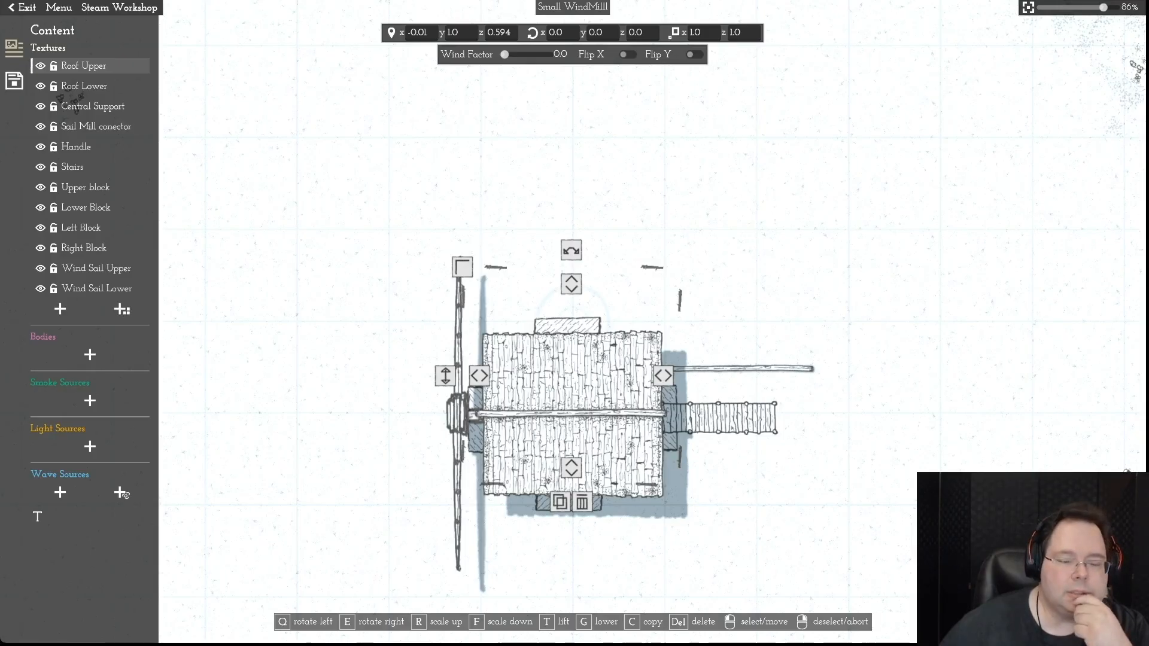
click(122, 309)
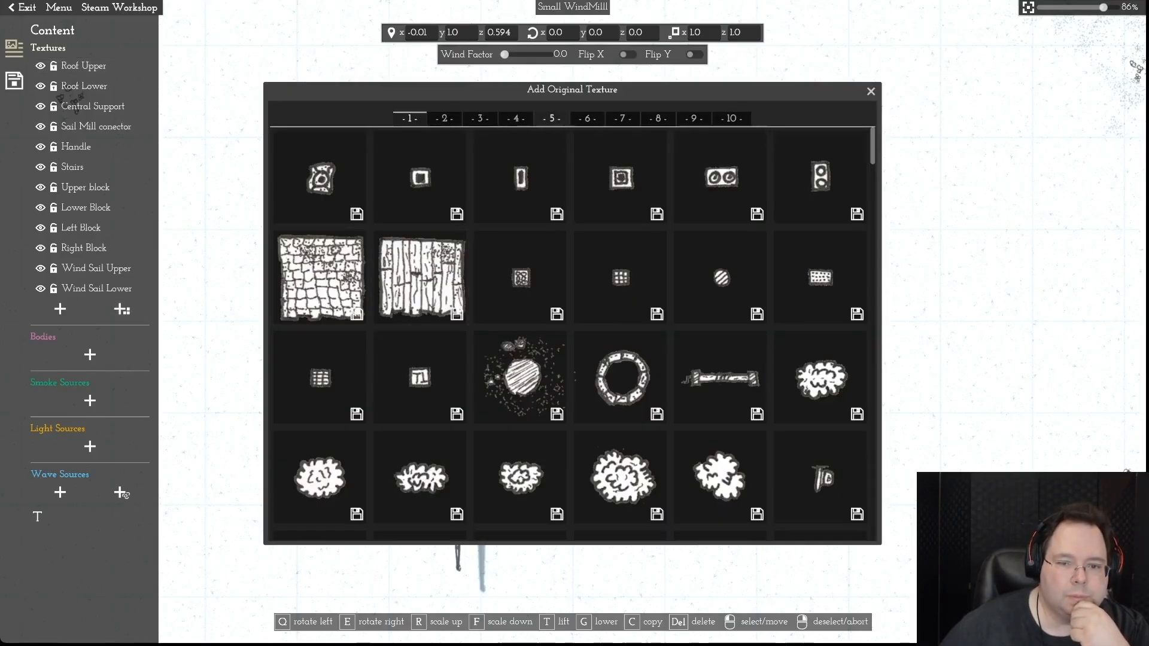
click(551, 119)
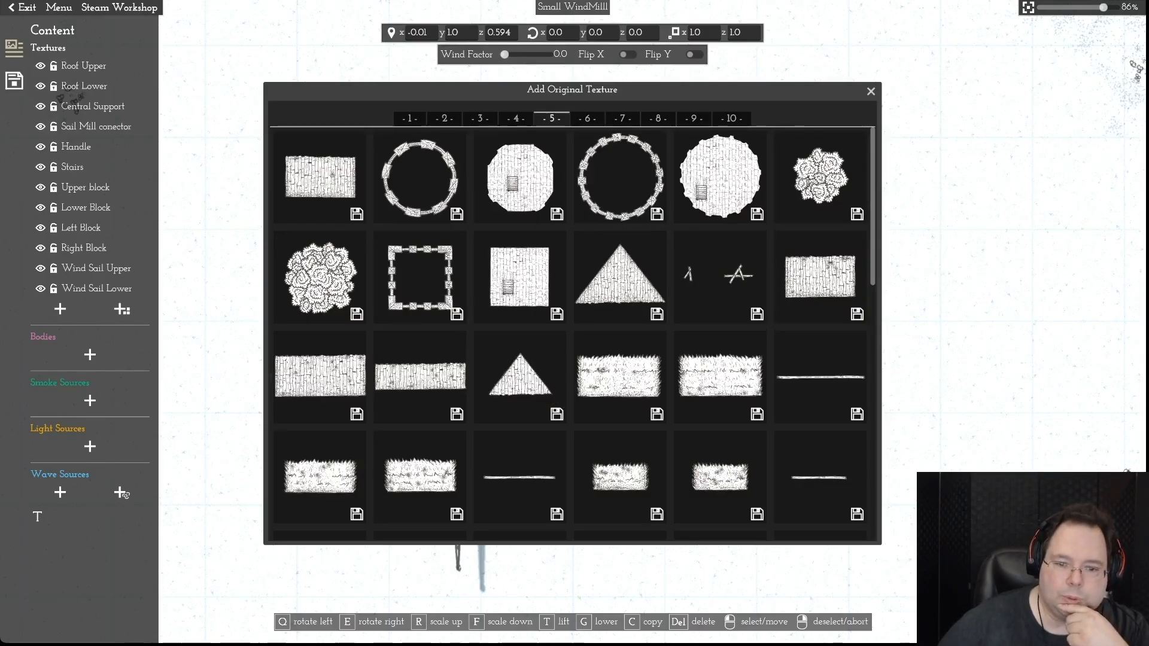
mouse_move(819, 276)
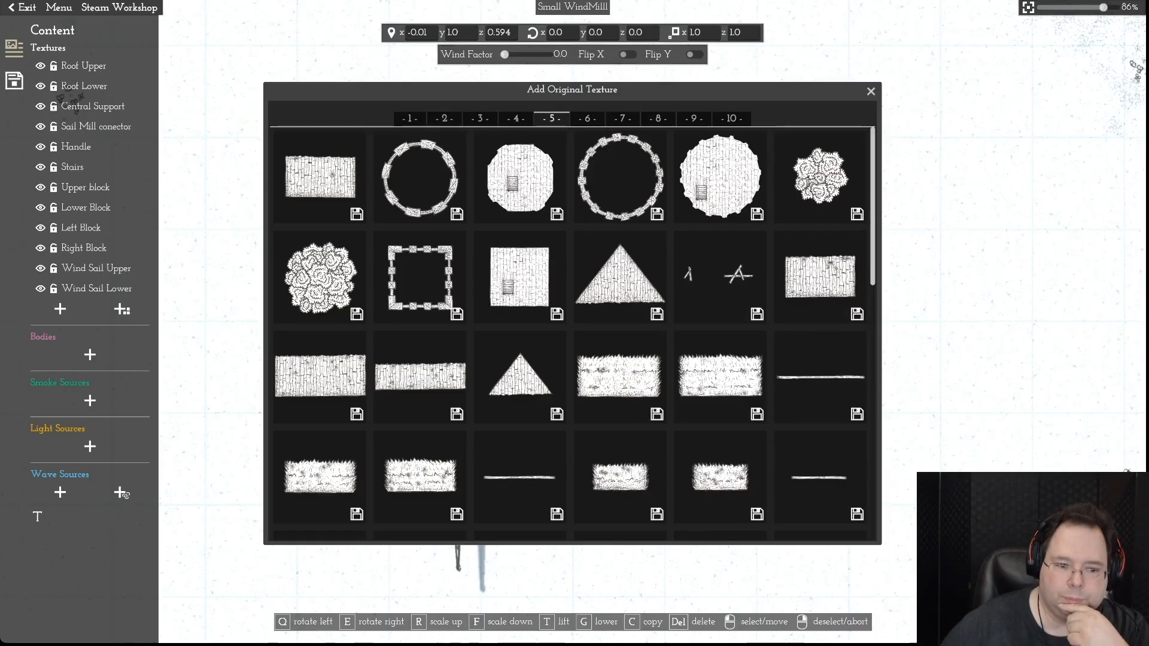
scroll(572, 335, down, 5)
scroll(572, 332, down, 10)
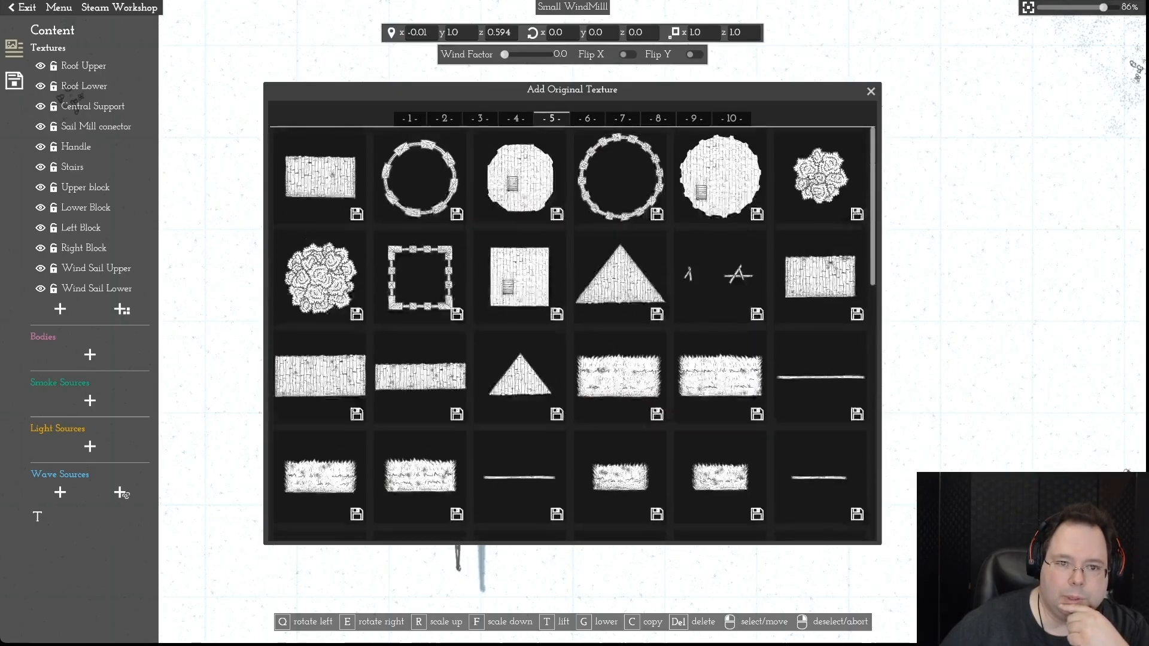
scroll(572, 332, down, 5)
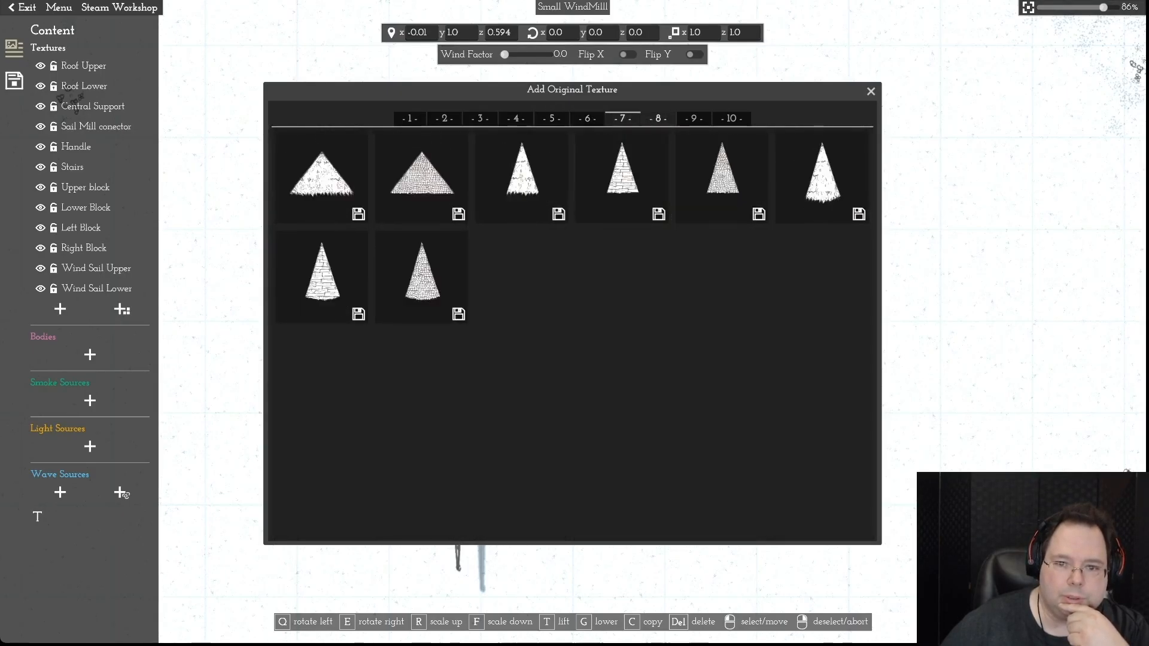
scroll(572, 332, down, 5)
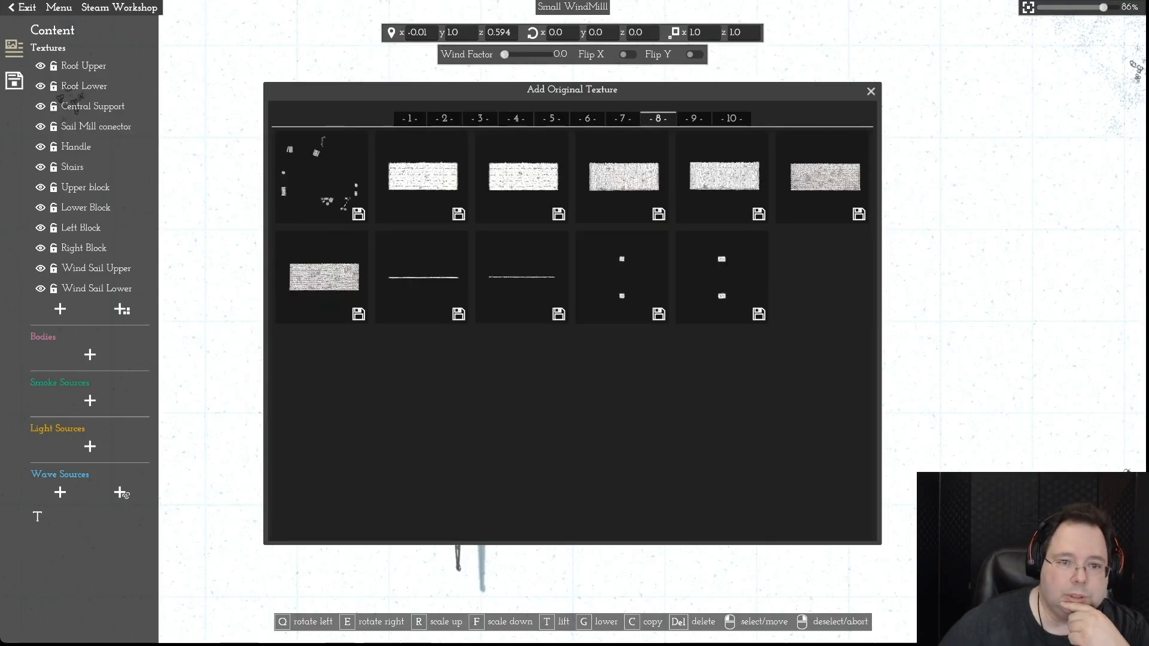
click(551, 119)
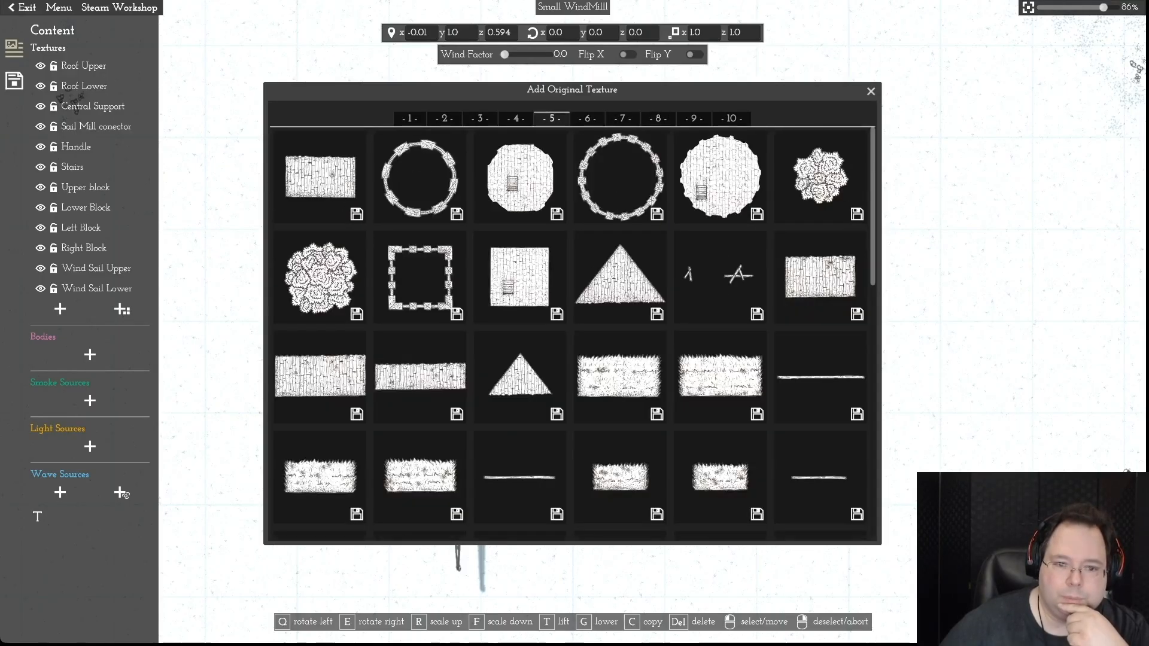
click(820, 277)
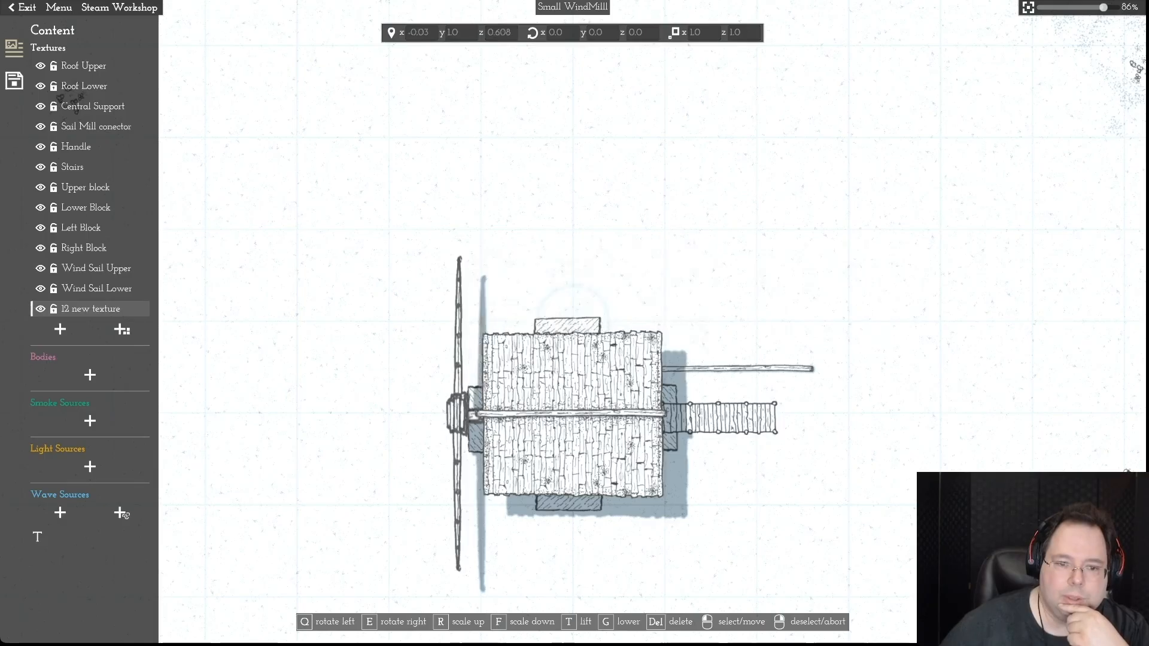
drag(558, 355, 879, 224)
- Move the new plank roof nearer the windmill, to about x 2.184, z -0.64, and delete the Roof Upper and Roof Lower textures
click(84, 66)
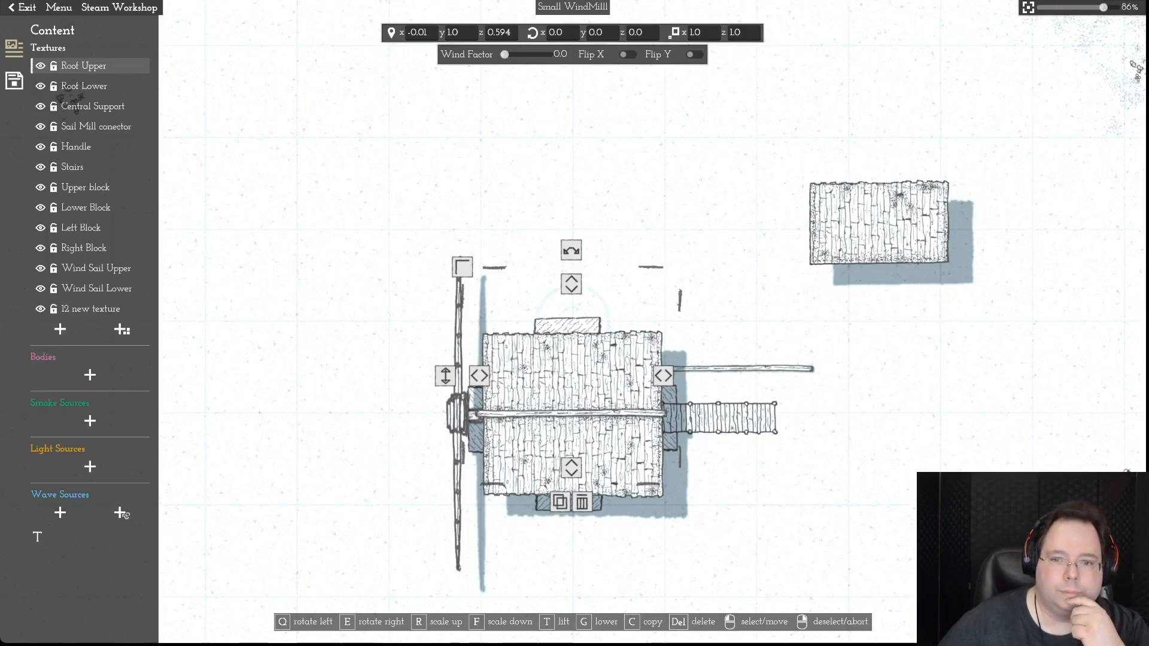
drag(879, 223, 773, 261)
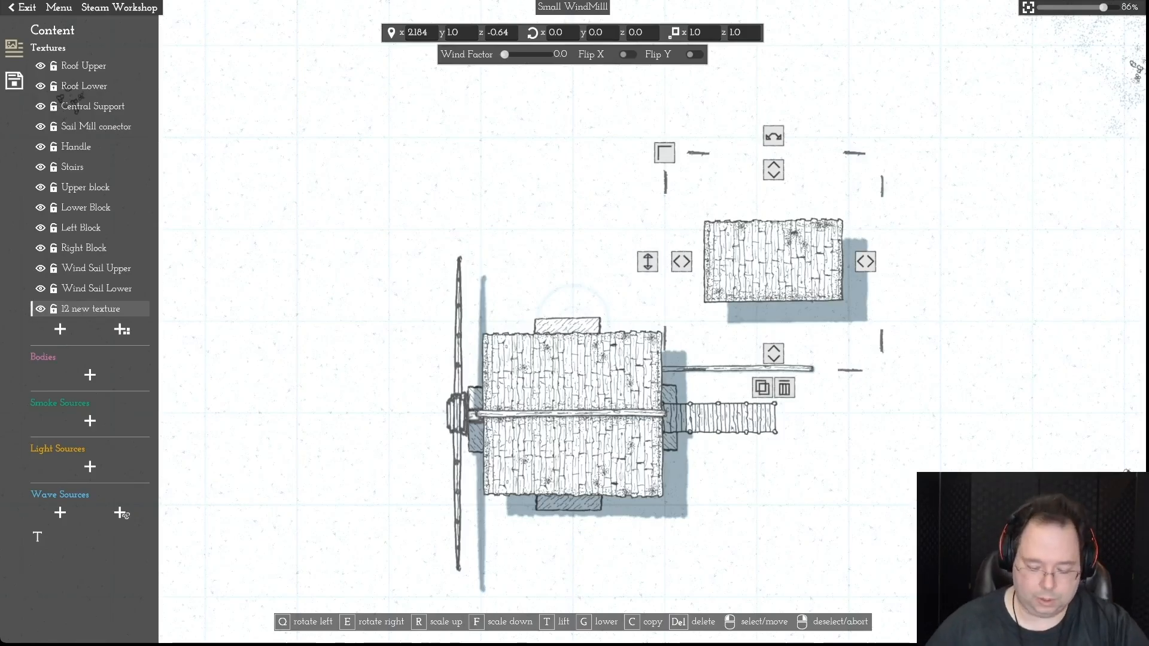
click(572, 374)
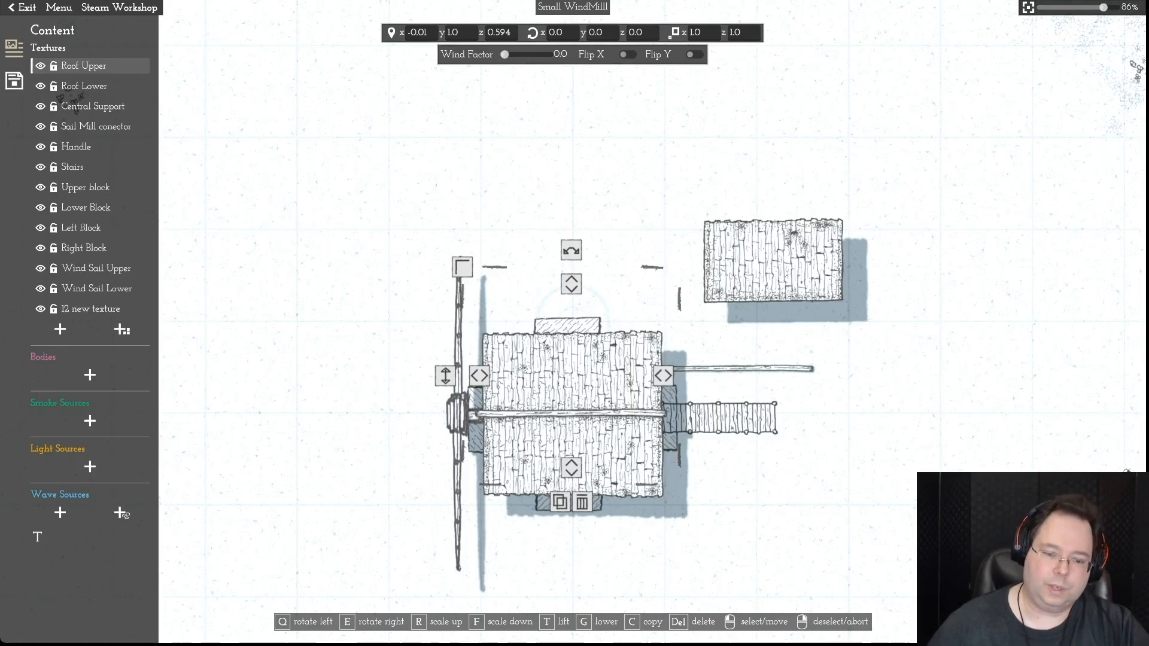
key(Delete)
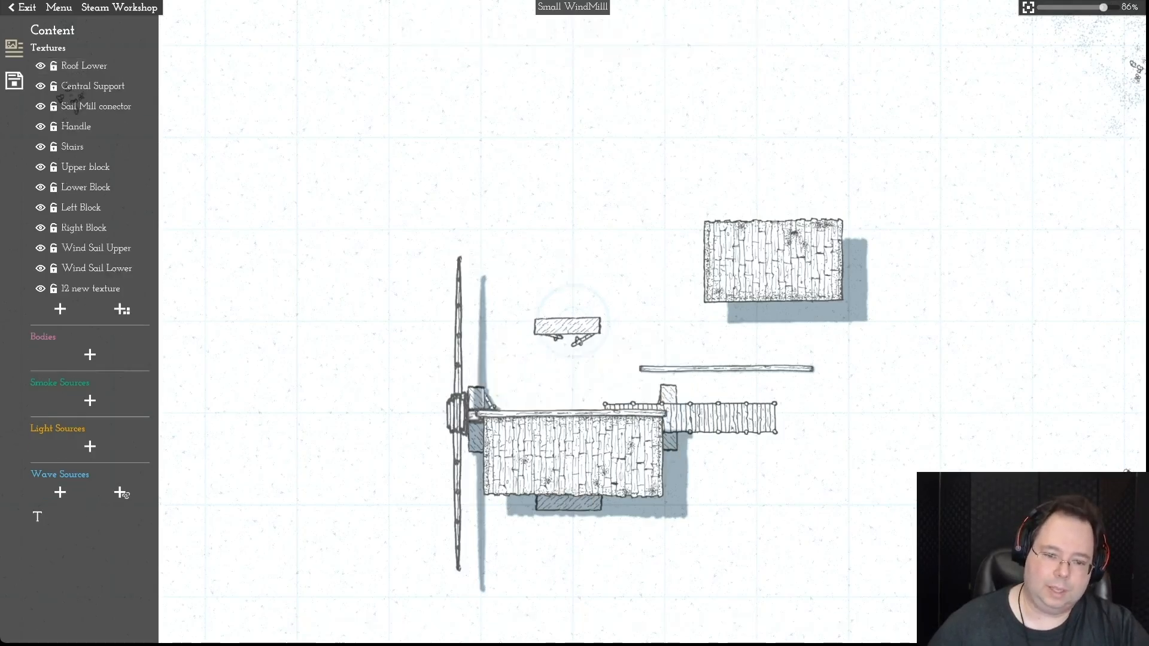
click(573, 456)
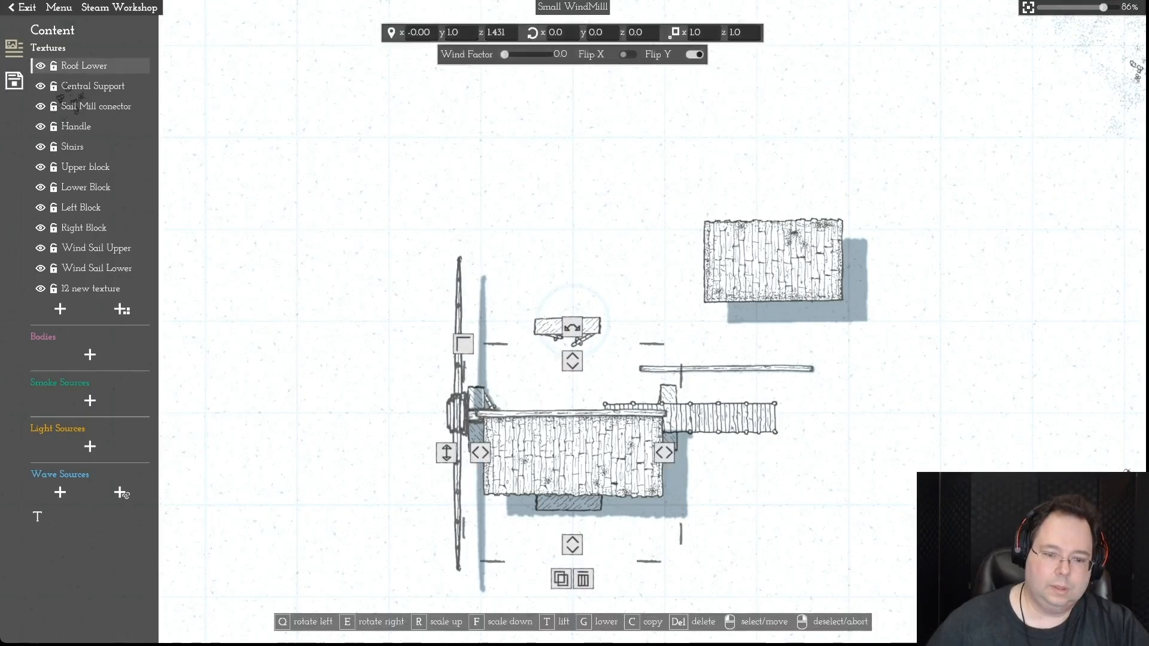
click(584, 579)
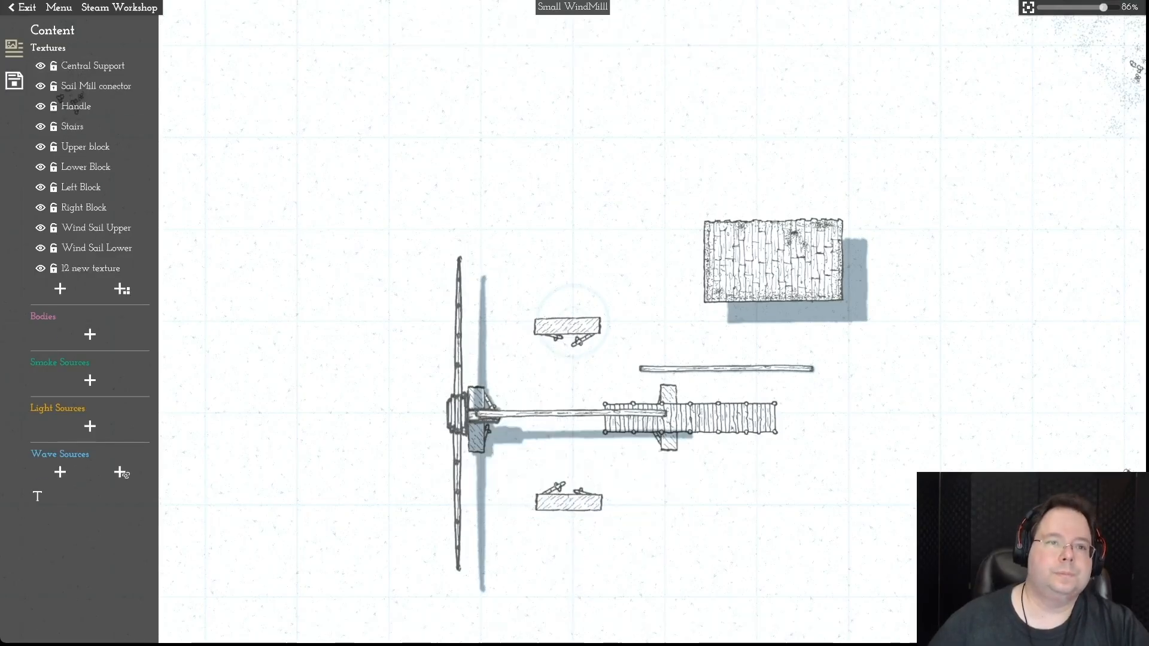
- Try adding a second plank roof texture beside the first one, and delete it again
click(572, 414)
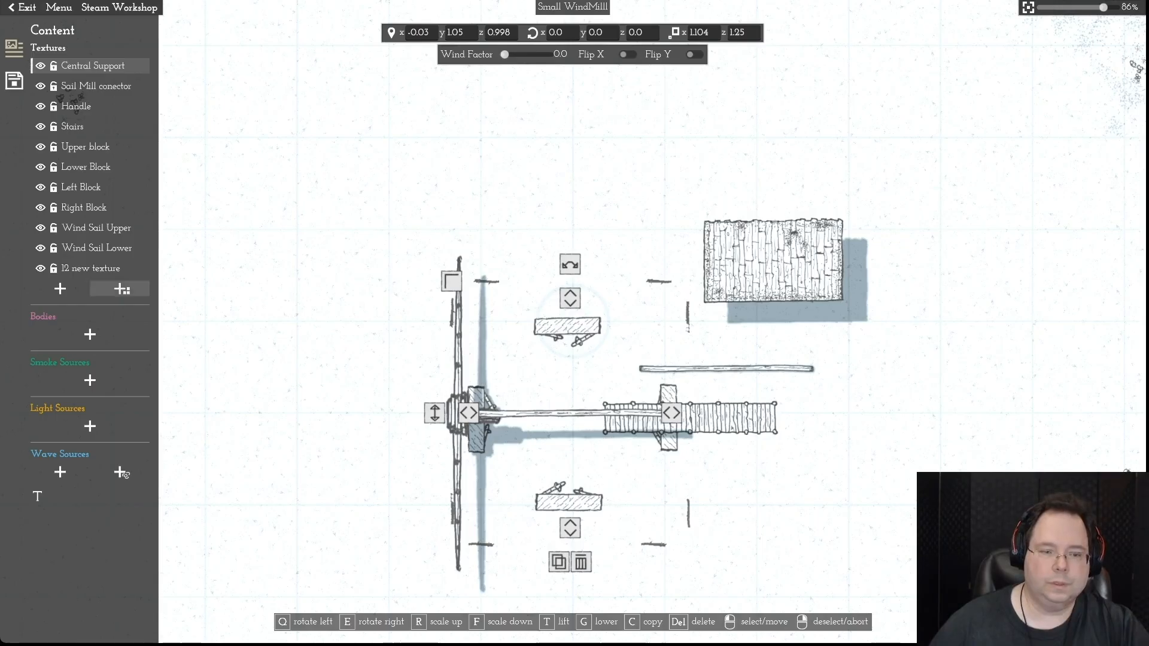
click(122, 289)
click(551, 118)
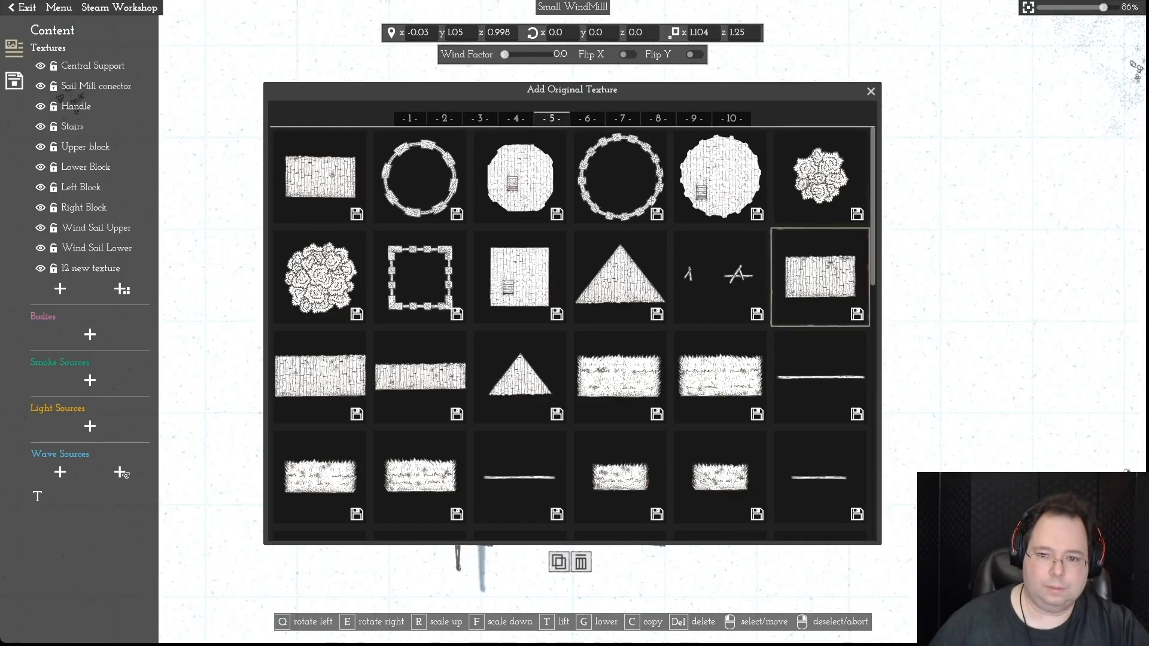
click(820, 275)
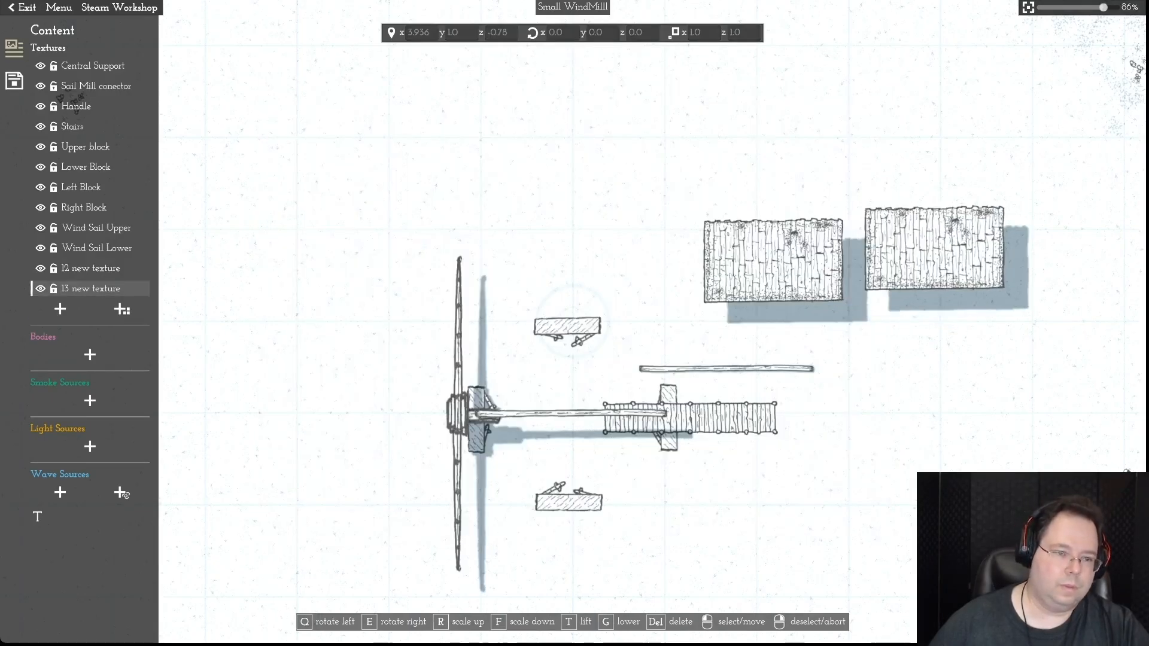
key(Delete)
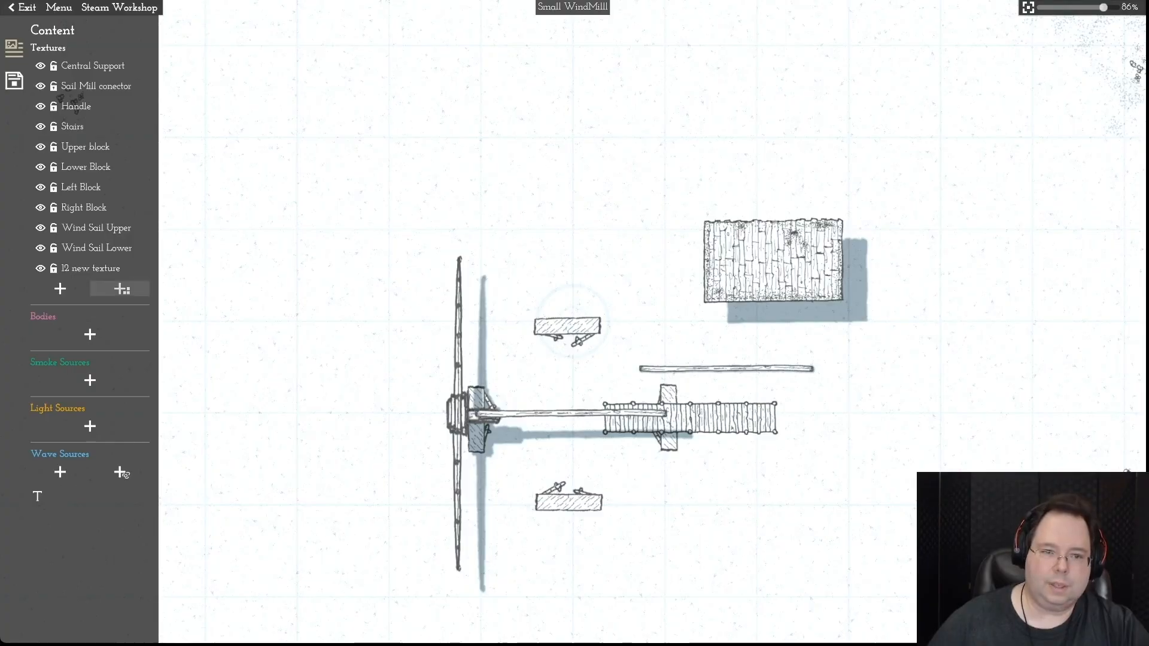
- Add another rectangular plank roof from page 5 of the original textures and place it east of the windmill
click(122, 289)
click(551, 119)
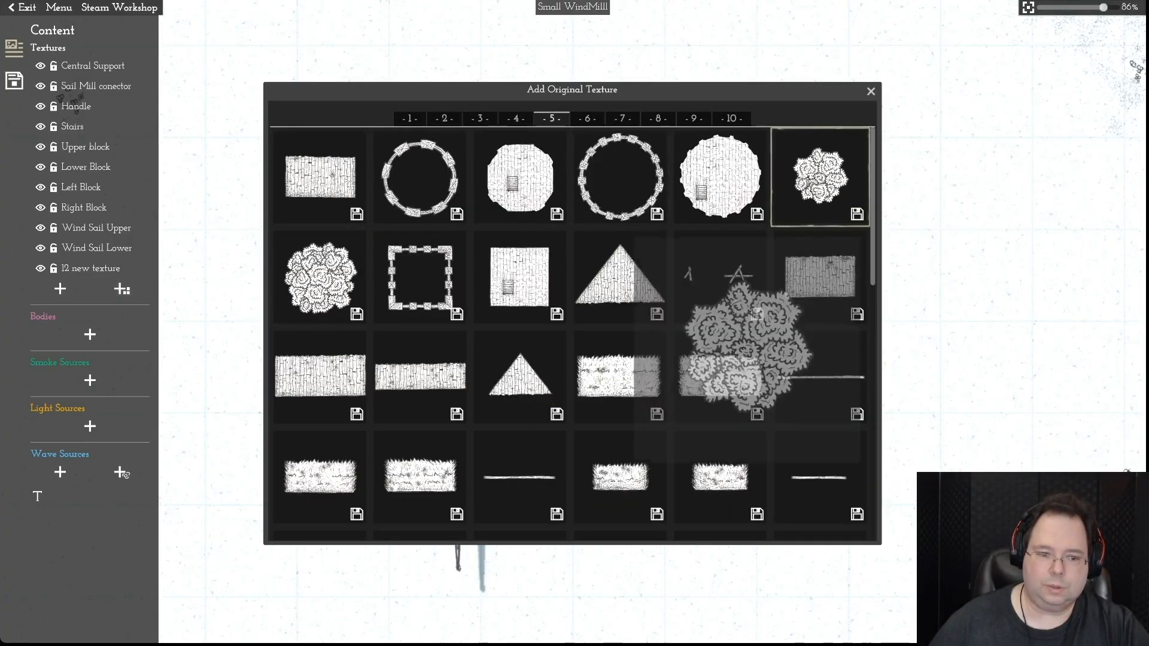
scroll(572, 334, down, 1)
scroll(572, 333, down, 10)
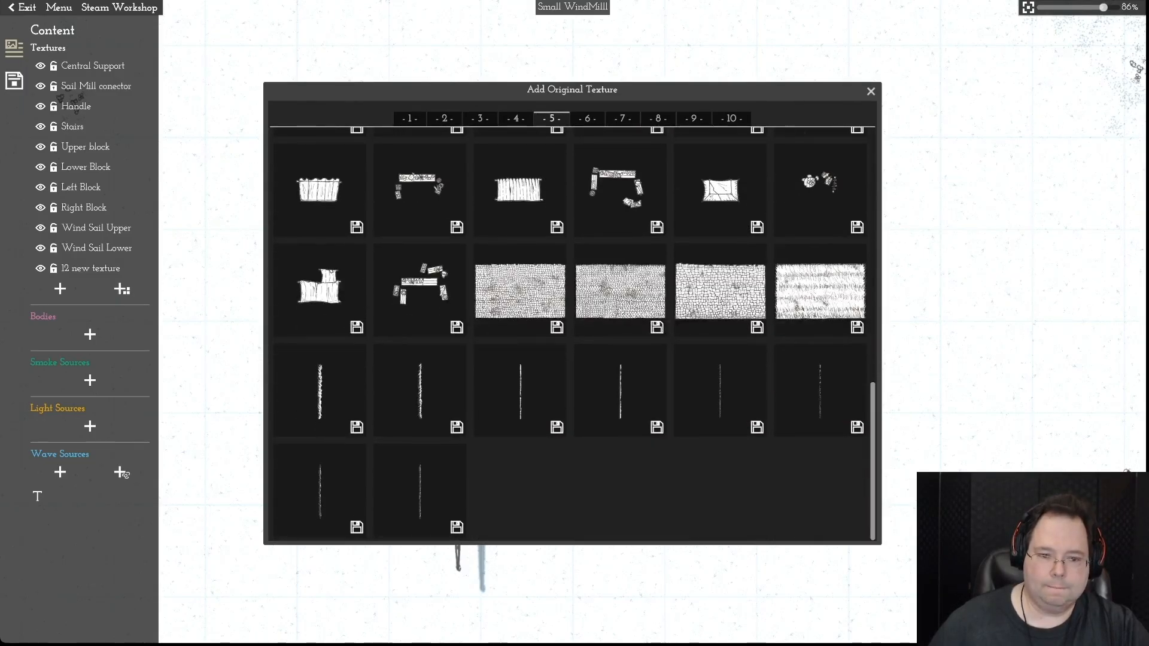
scroll(820, 418, up, 1)
scroll(820, 419, up, 3)
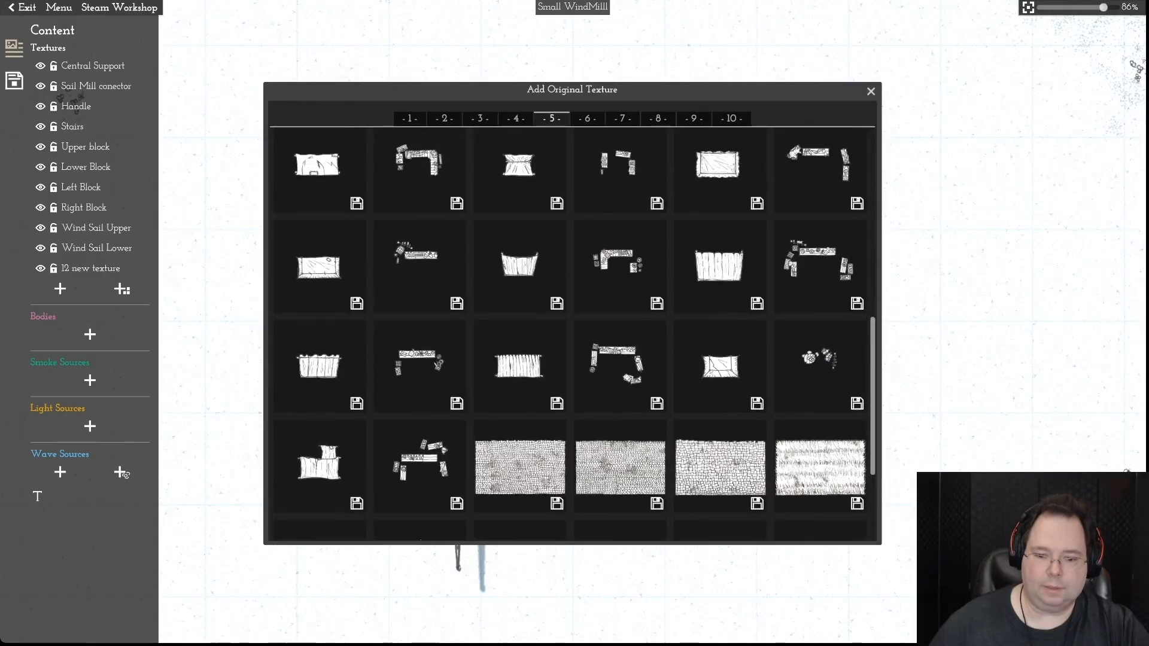
scroll(820, 419, up, 1)
scroll(820, 419, up, 15)
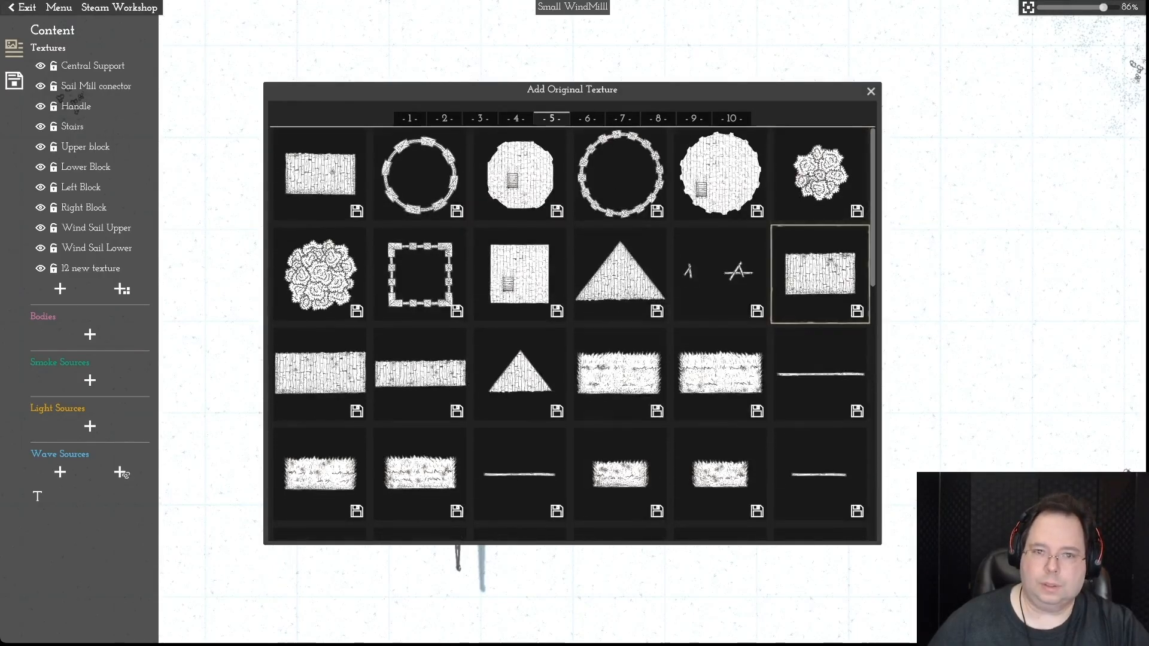
click(821, 275)
click(942, 333)
- Rotate the second plank roof to about 179.6° and move it below the Central Support, at about x -0.27, z 1.467
drag(942, 209, 941, 459)
scroll(957, 353, up, 1)
drag(969, 335, 545, 468)
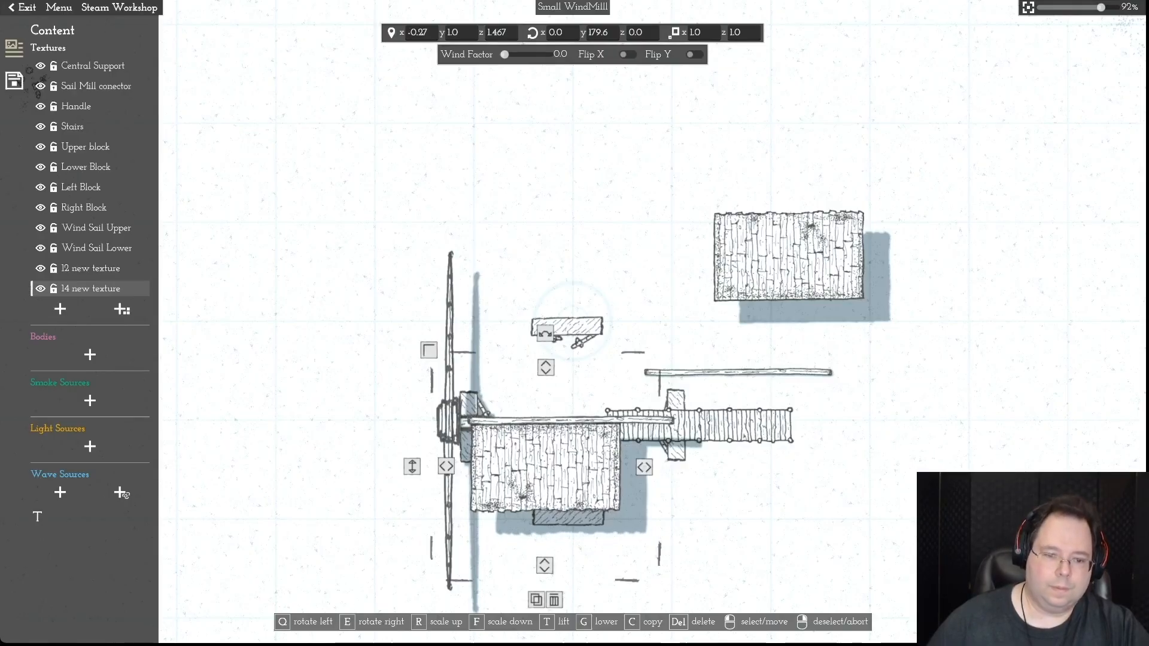
right_click(545, 468)
right_click(545, 467)
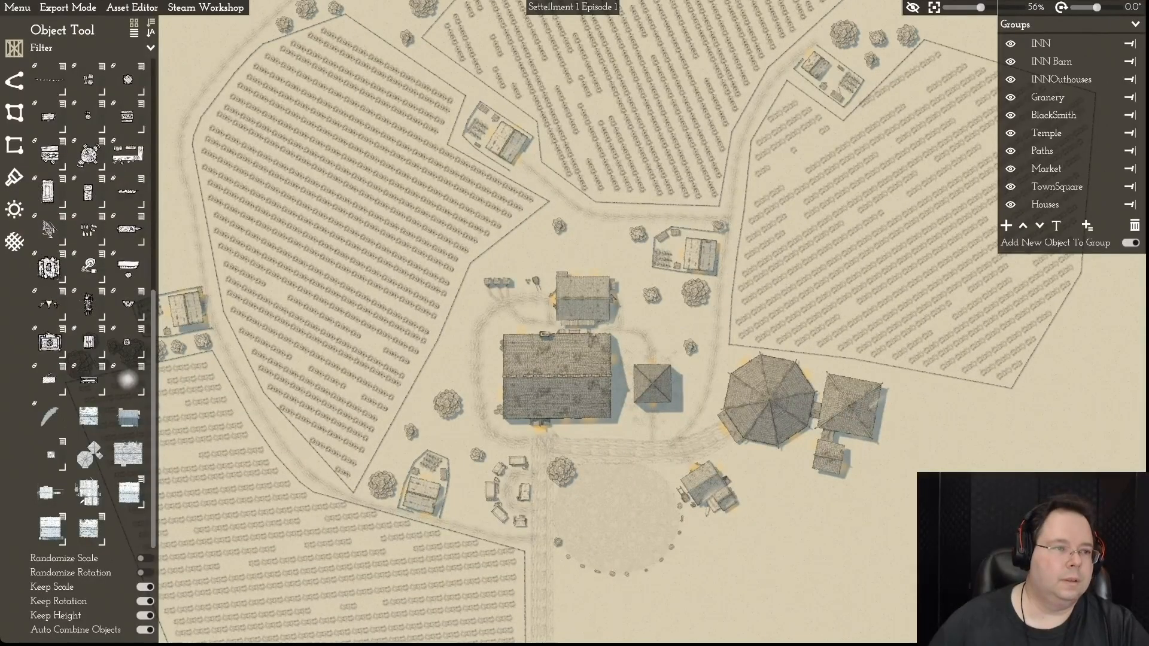
click(132, 8)
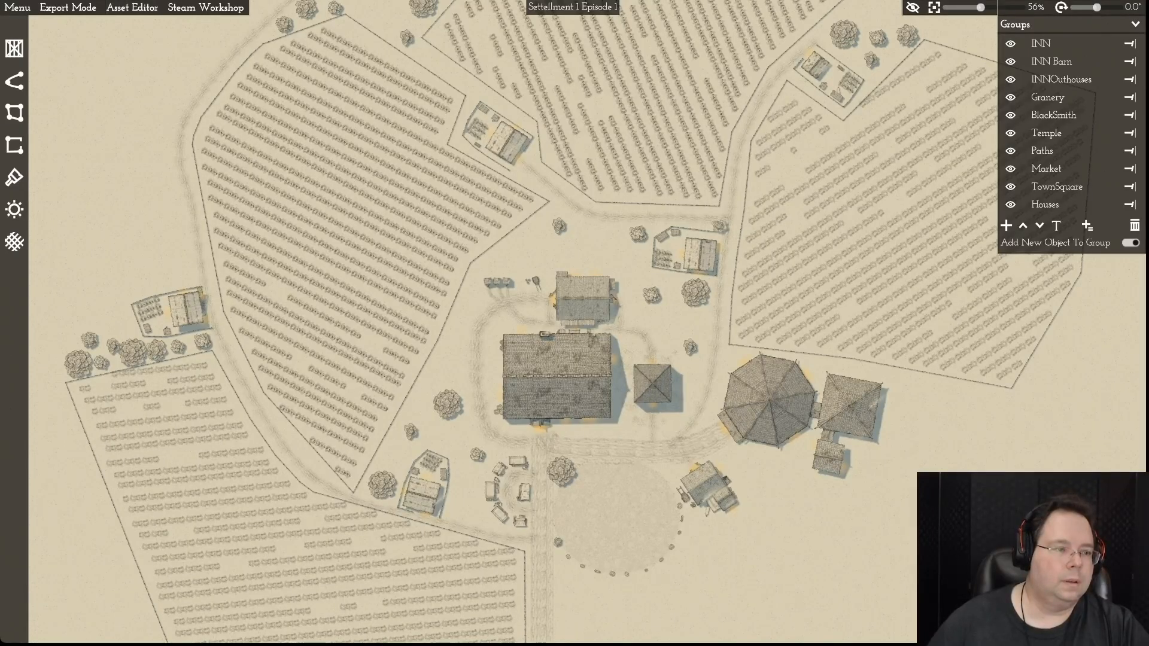
click(14, 49)
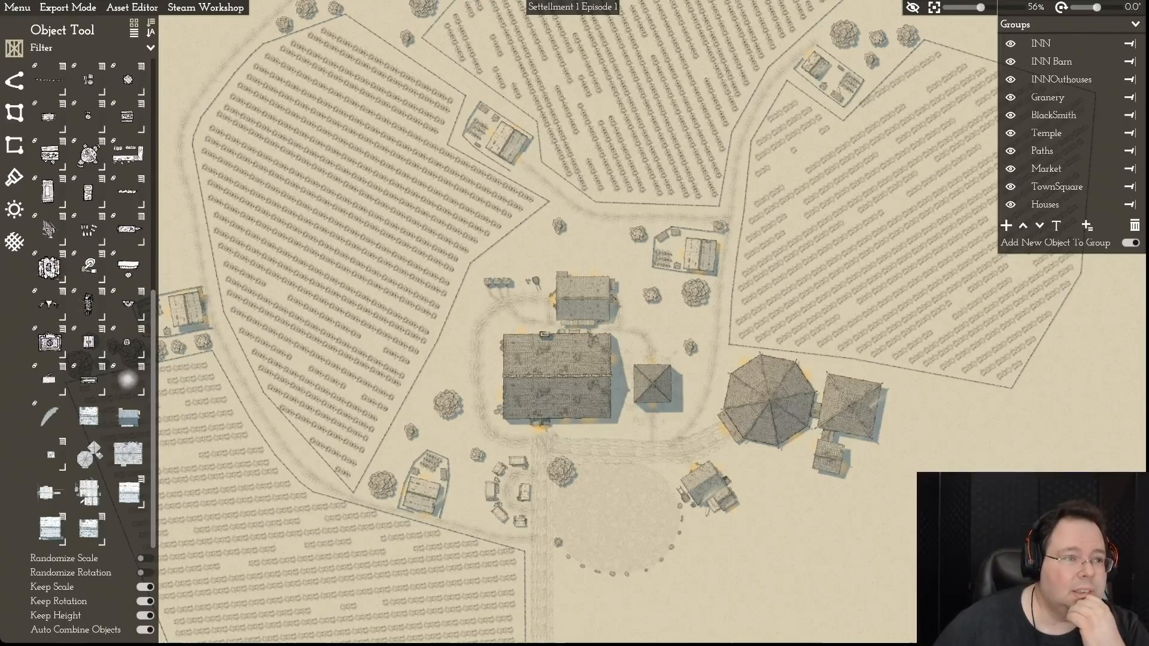
click(131, 8)
click(14, 48)
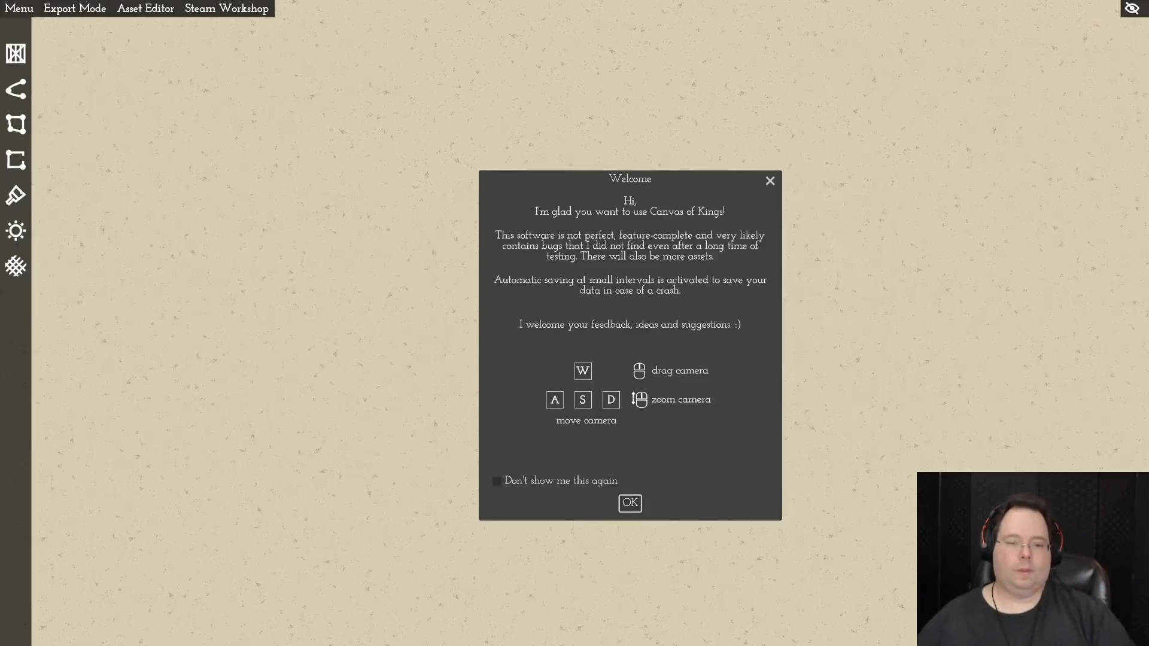
- Dismiss the Welcome message on the blank canvas
click(629, 503)
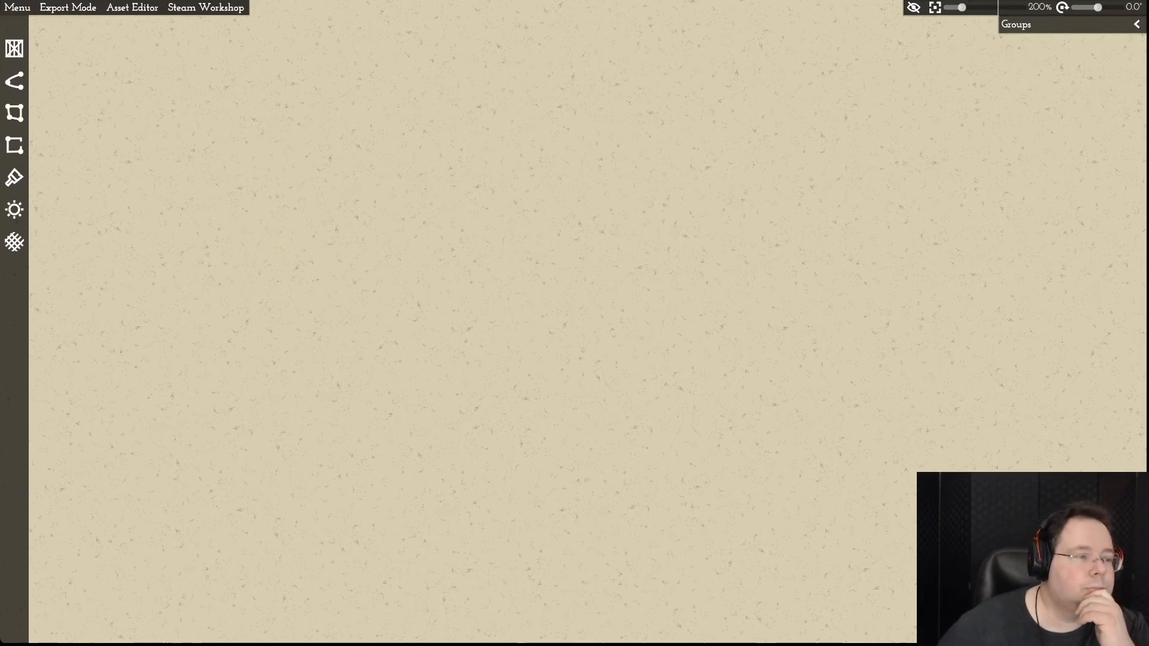
- Open the recent map Settellment 1 Episode 1.mommap
click(17, 8)
mouse_move(23, 25)
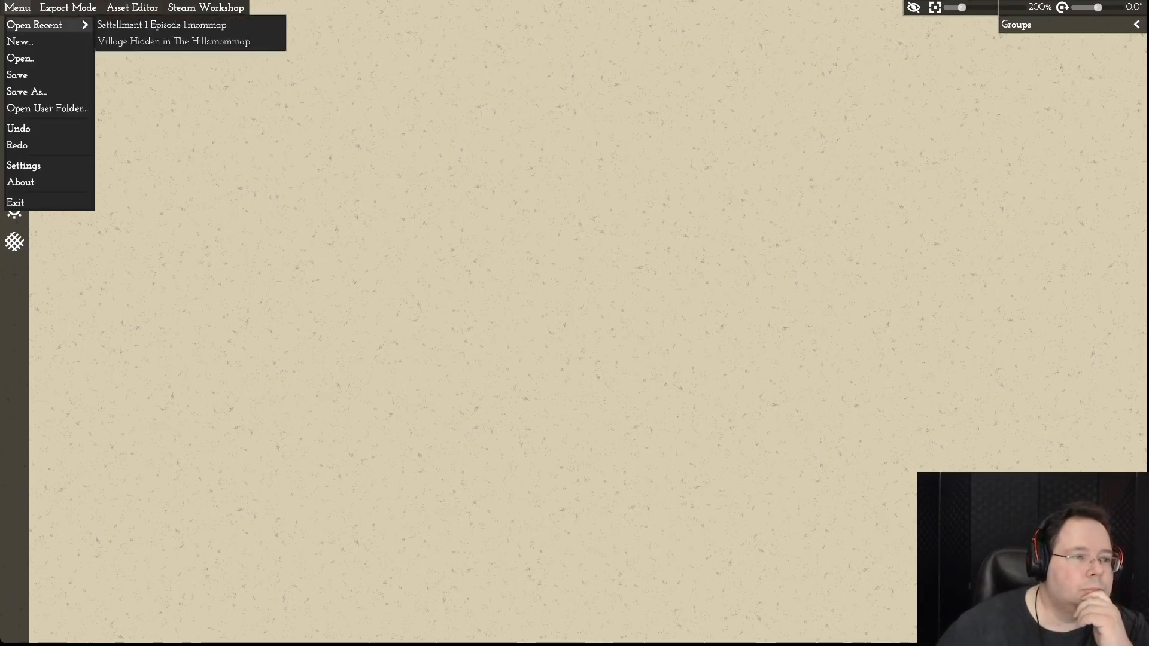
click(162, 25)
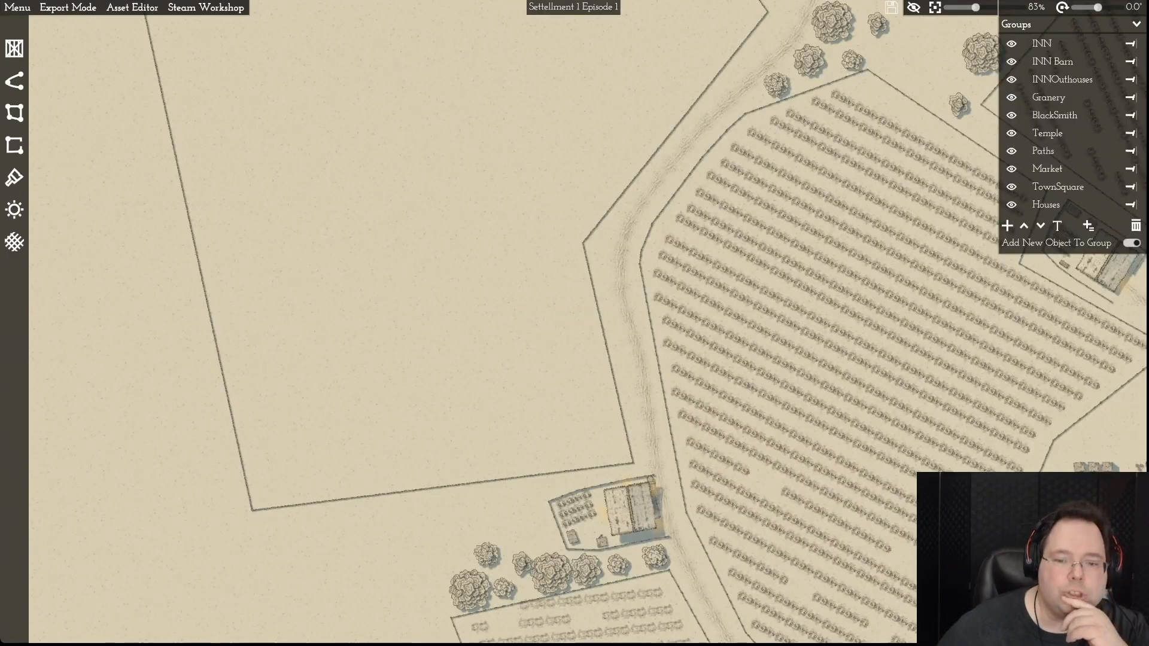
scroll(573, 320, down, 2)
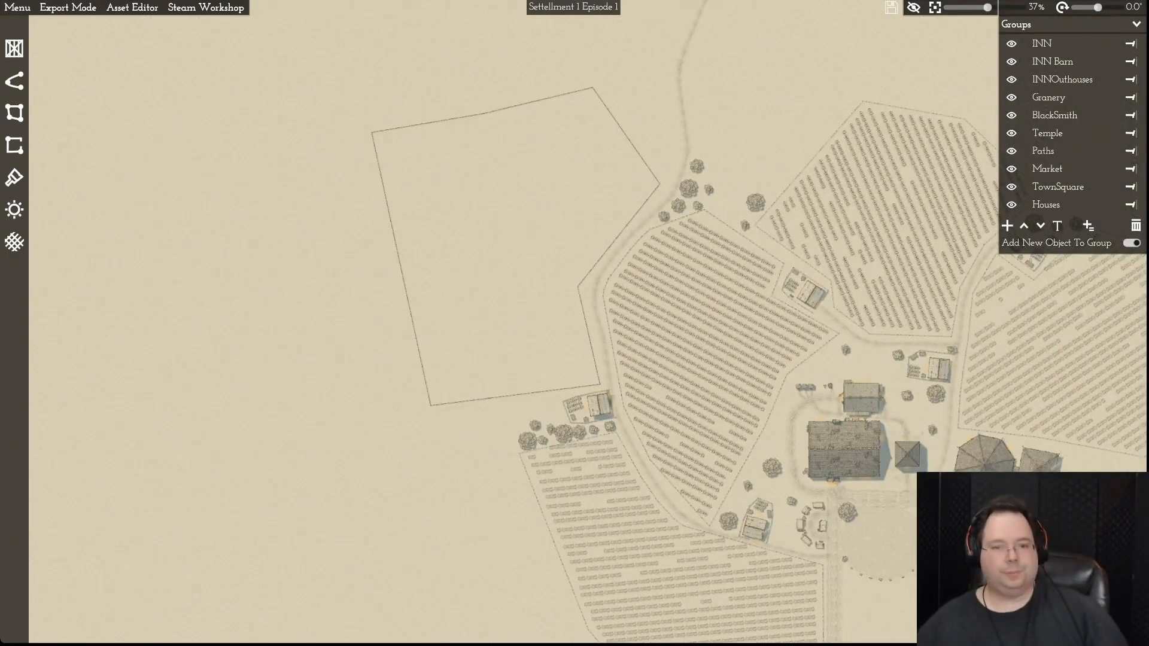
key(d)
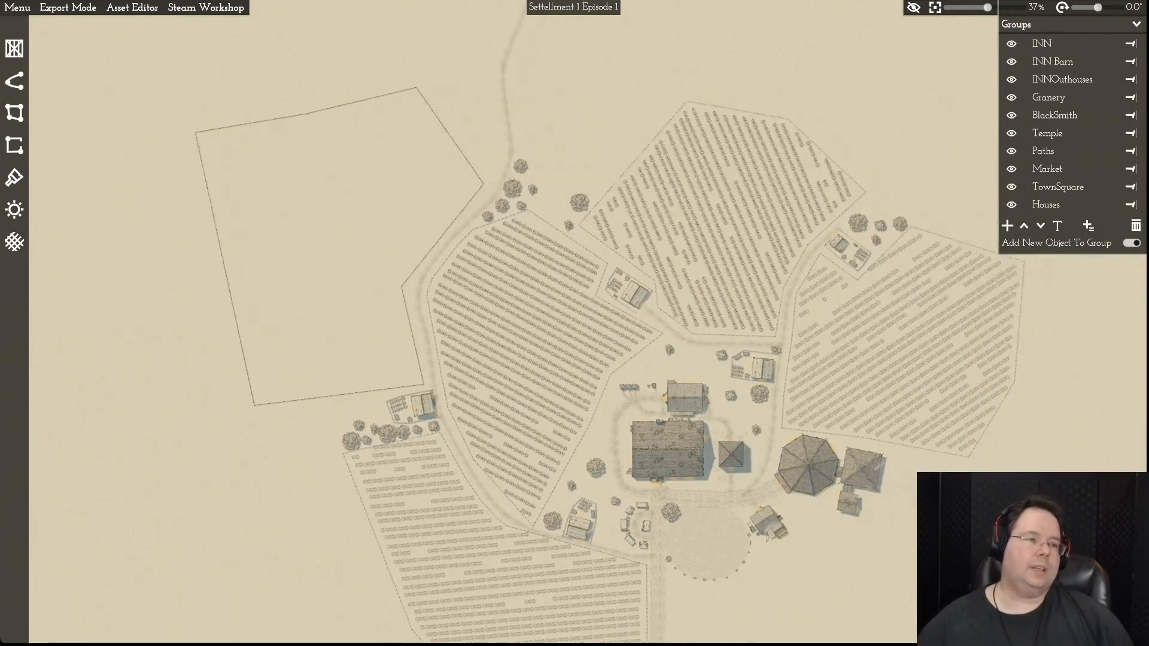
click(132, 7)
click(132, 23)
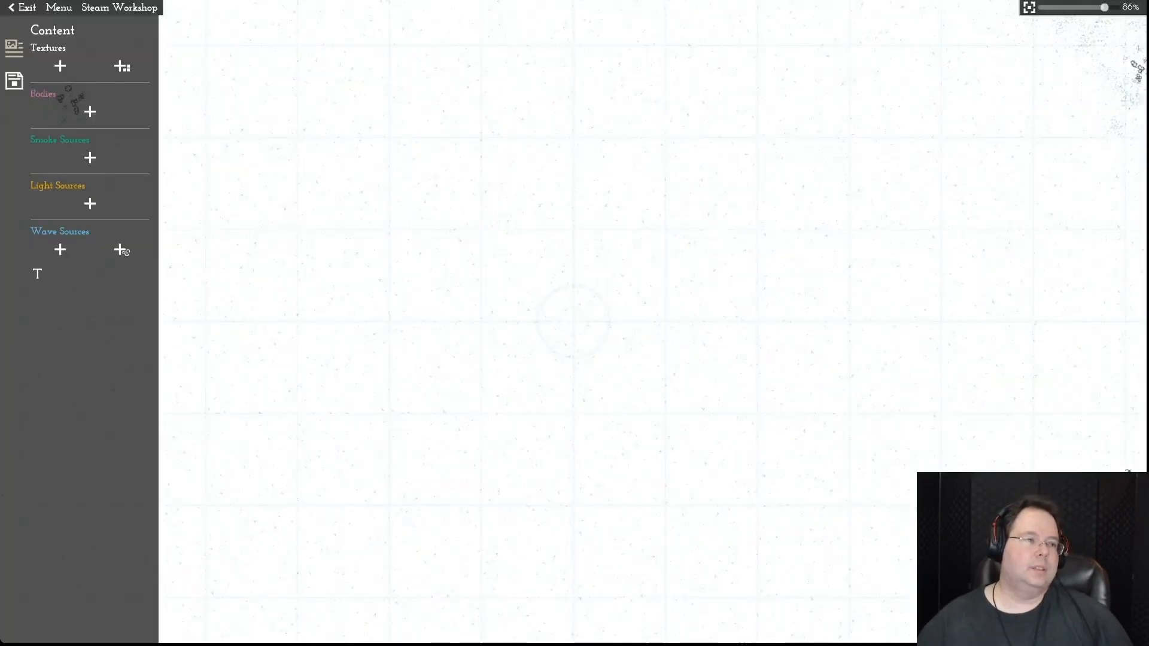
click(23, 7)
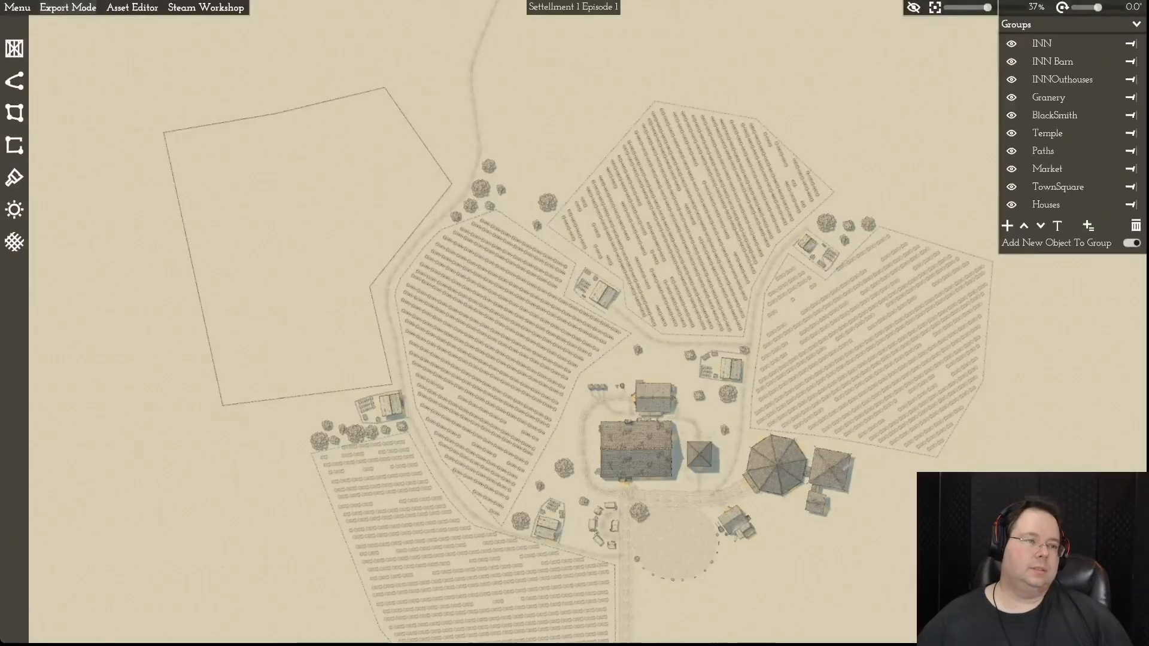
- Open the recent Small WindMilll asset in the Object Editor
click(133, 7)
click(136, 25)
click(58, 7)
mouse_move(76, 25)
click(209, 25)
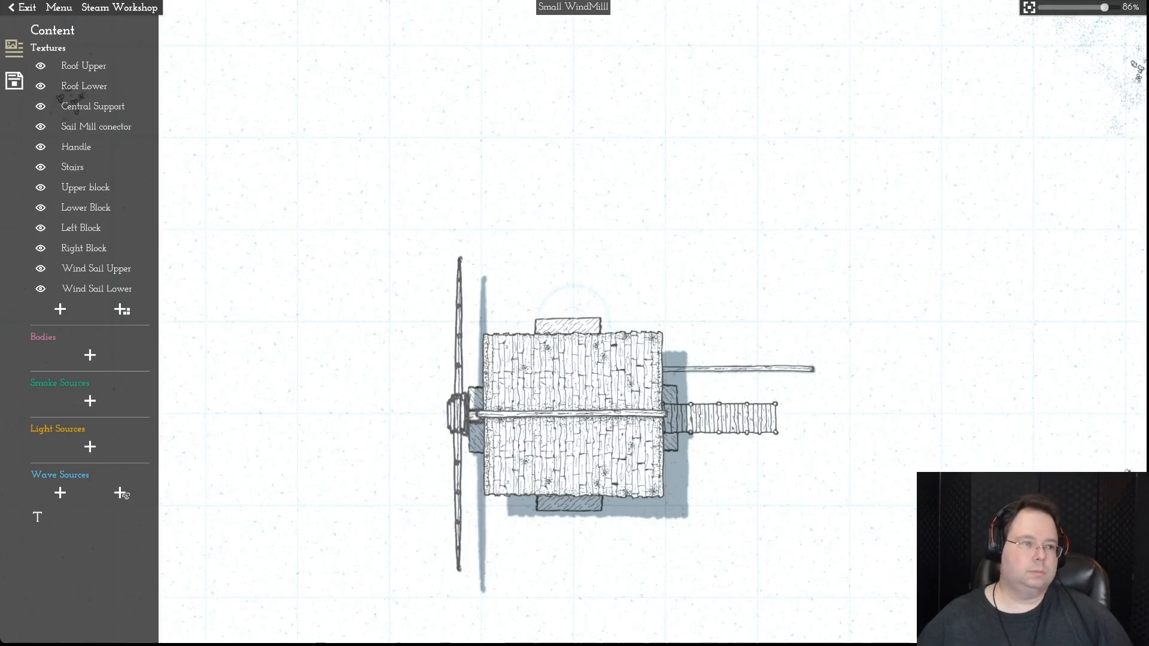
- Unlock the Roof Upper and Roof Lower textures and delete both from the windmill
click(53, 66)
click(53, 86)
drag(572, 377, 892, 168)
drag(572, 457, 926, 371)
key(Delete)
click(892, 168)
key(Delete)
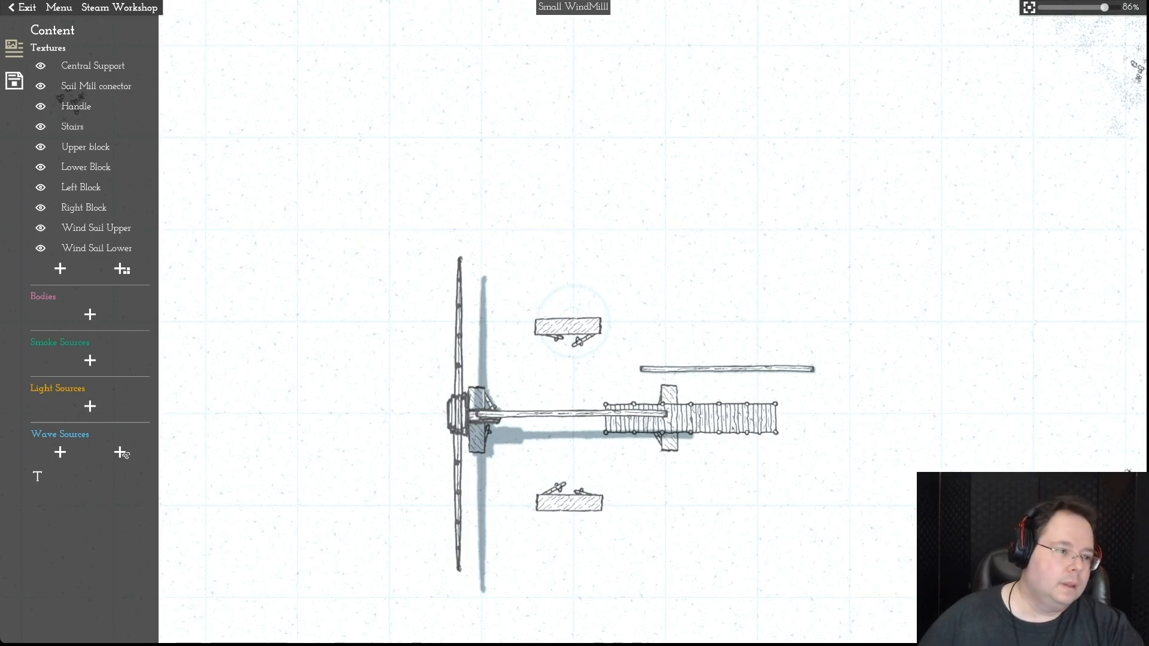
- Add the small rectangular plank roof from page 5 of the original textures, placed northeast of the windmill
click(122, 270)
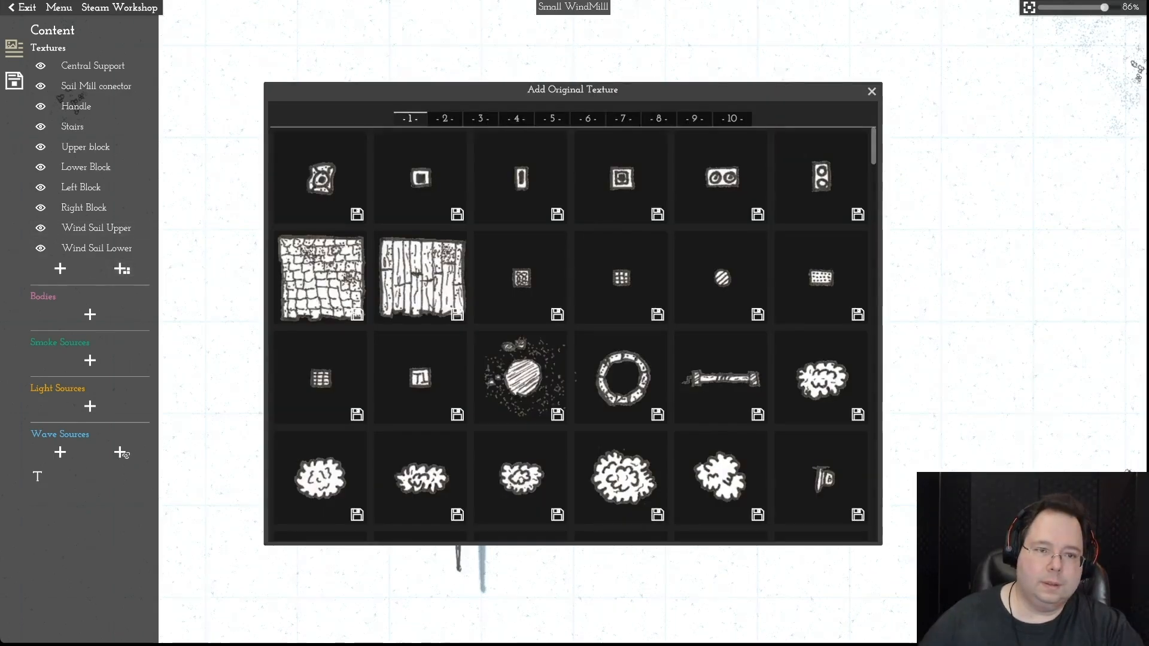
click(551, 119)
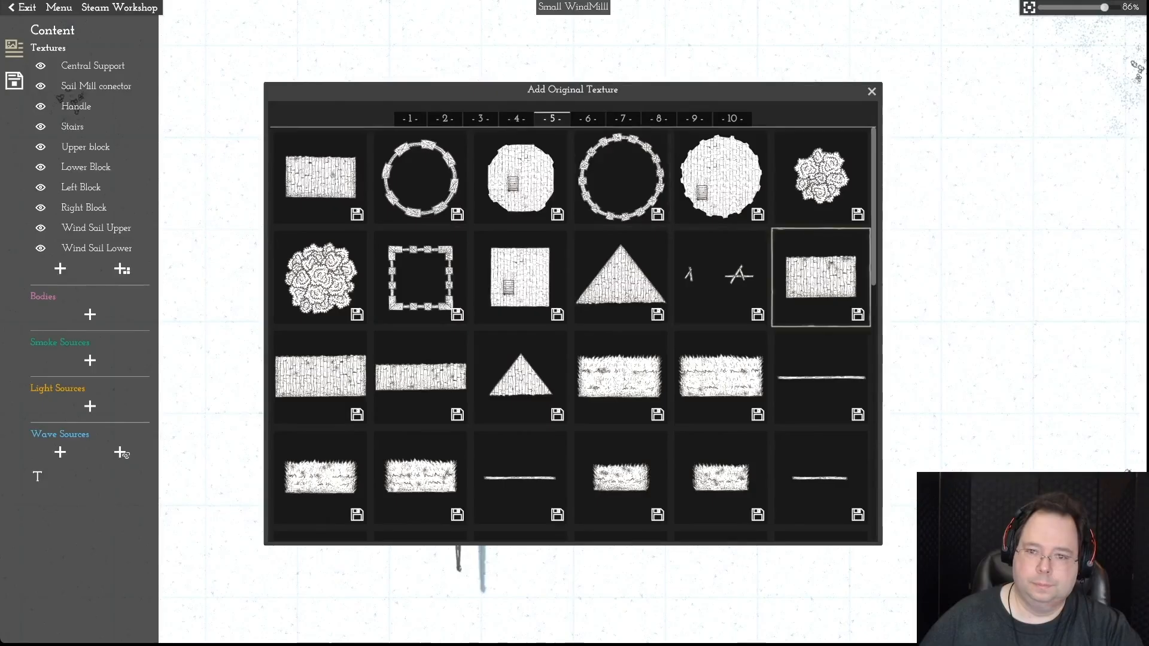
click(821, 277)
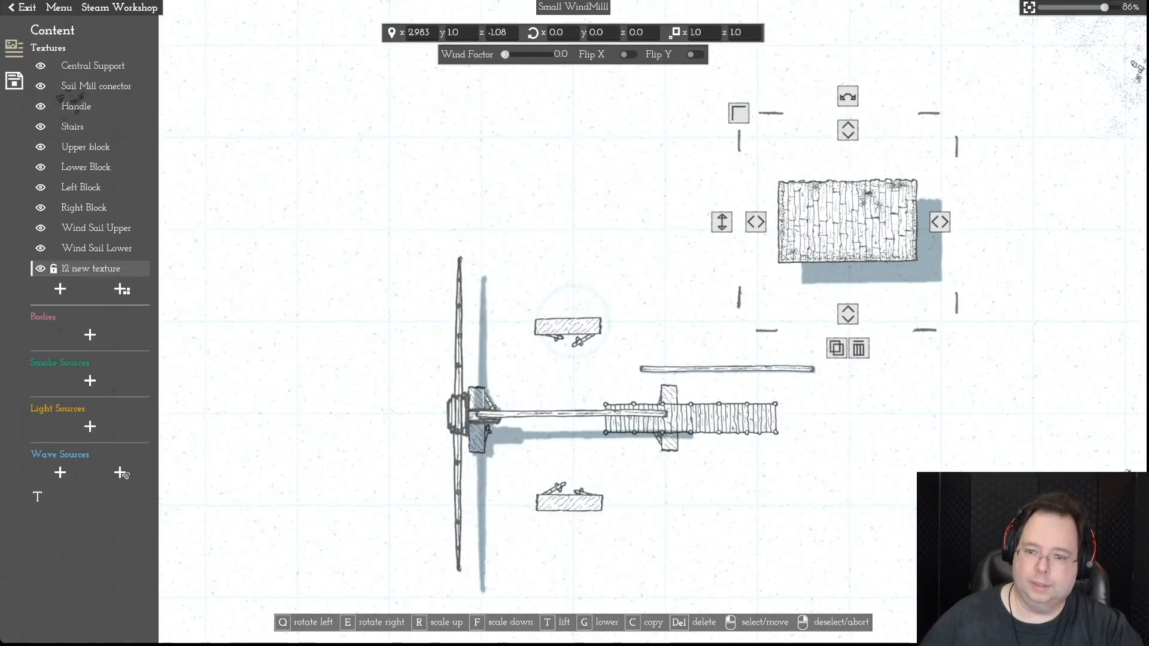
- Duplicate the plank roof, rotate the copy to 180° and place it below the first at about x 3.879, z 0.787
click(837, 348)
drag(930, 268, 930, 520)
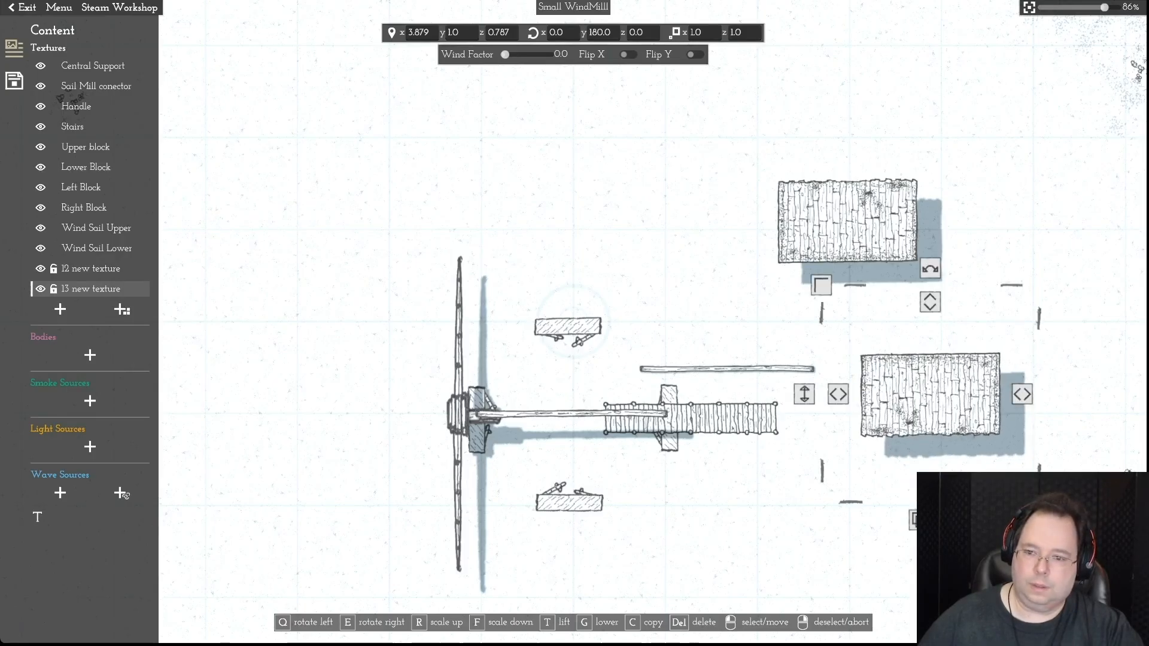
right_click(930, 520)
right_click(930, 520)
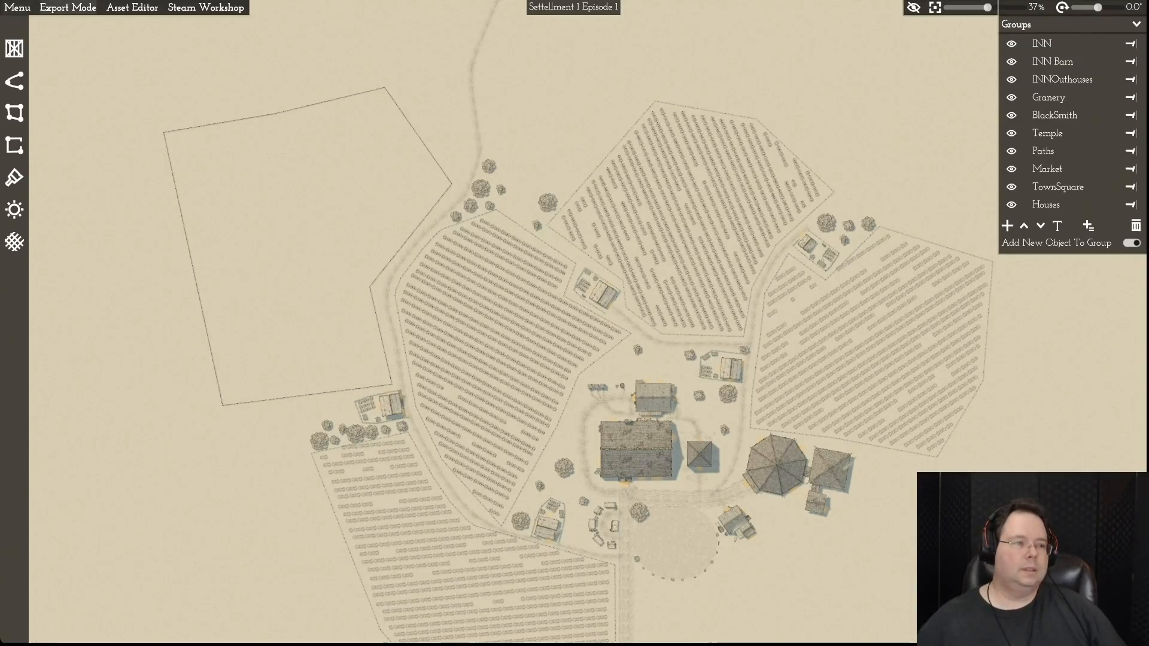
- Return to the Object Editor and move the two plank roofs apart, to about x 3.573, z -1.48 and x 3.785, z 1.418
click(15, 49)
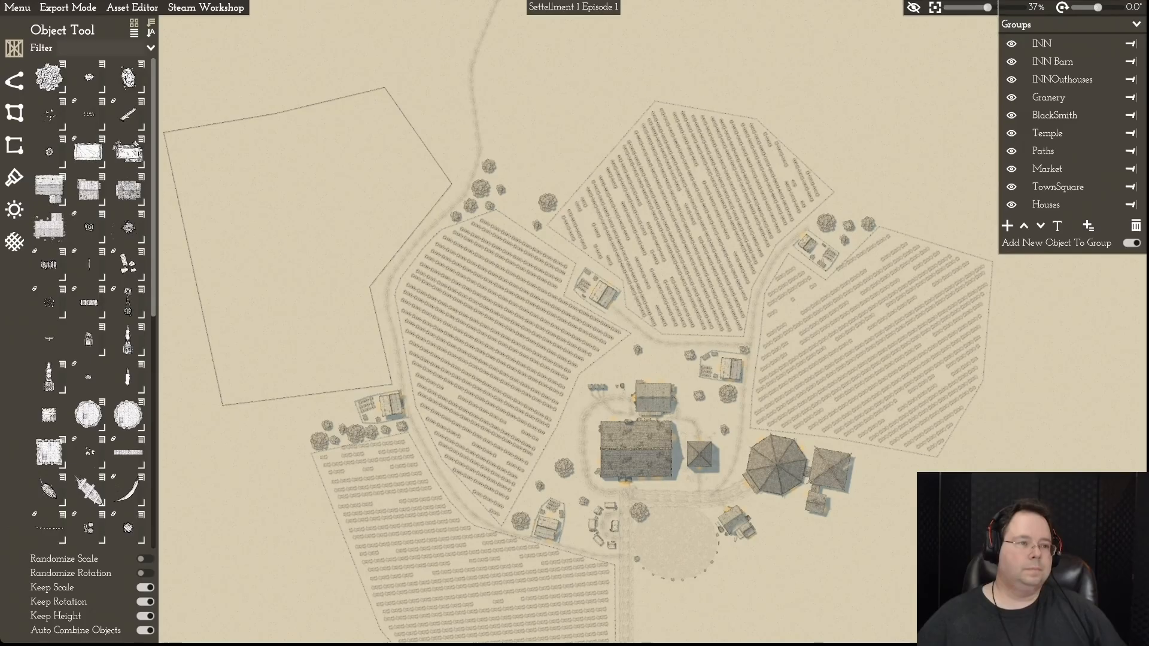
click(133, 7)
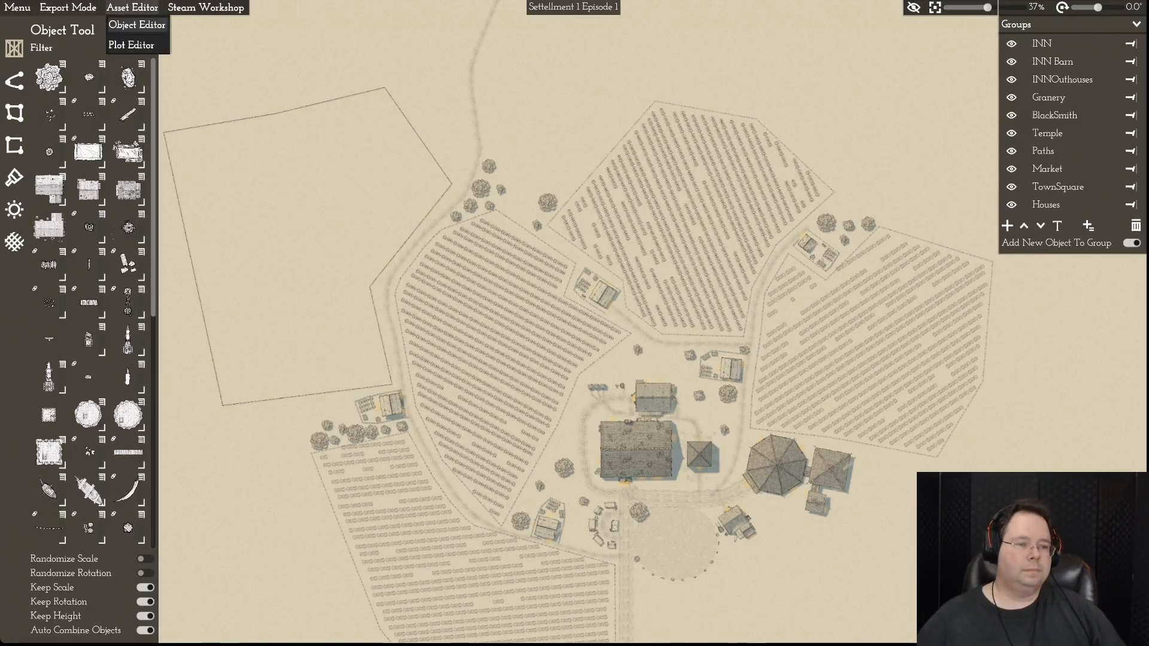
click(137, 25)
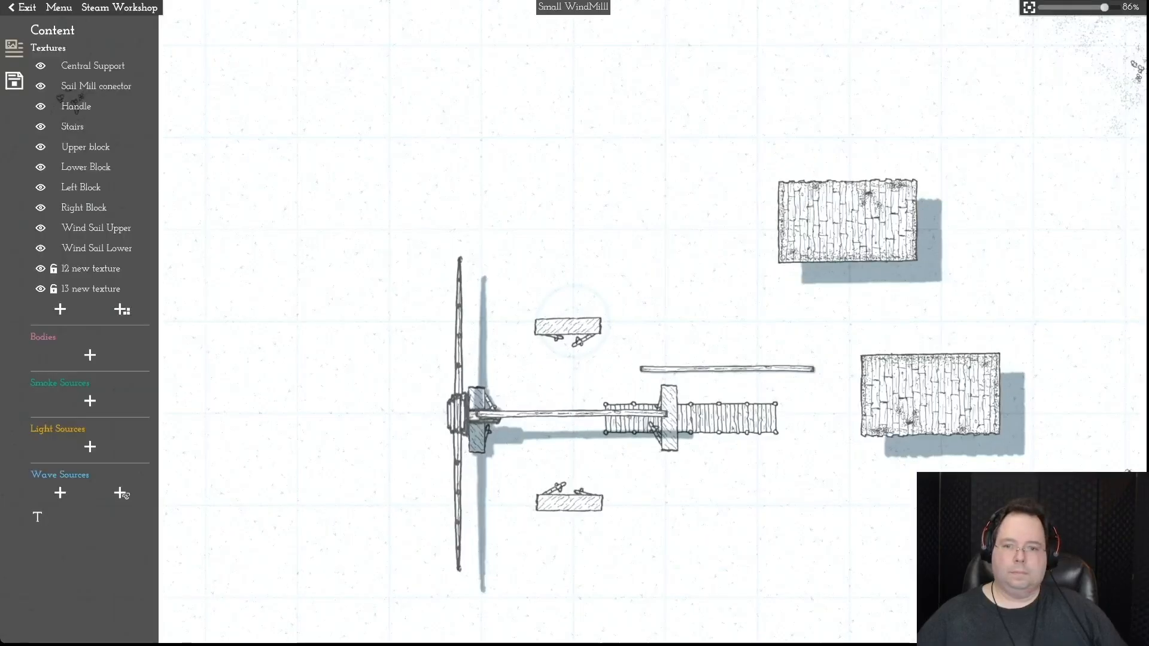
drag(847, 221, 902, 185)
drag(930, 394, 922, 453)
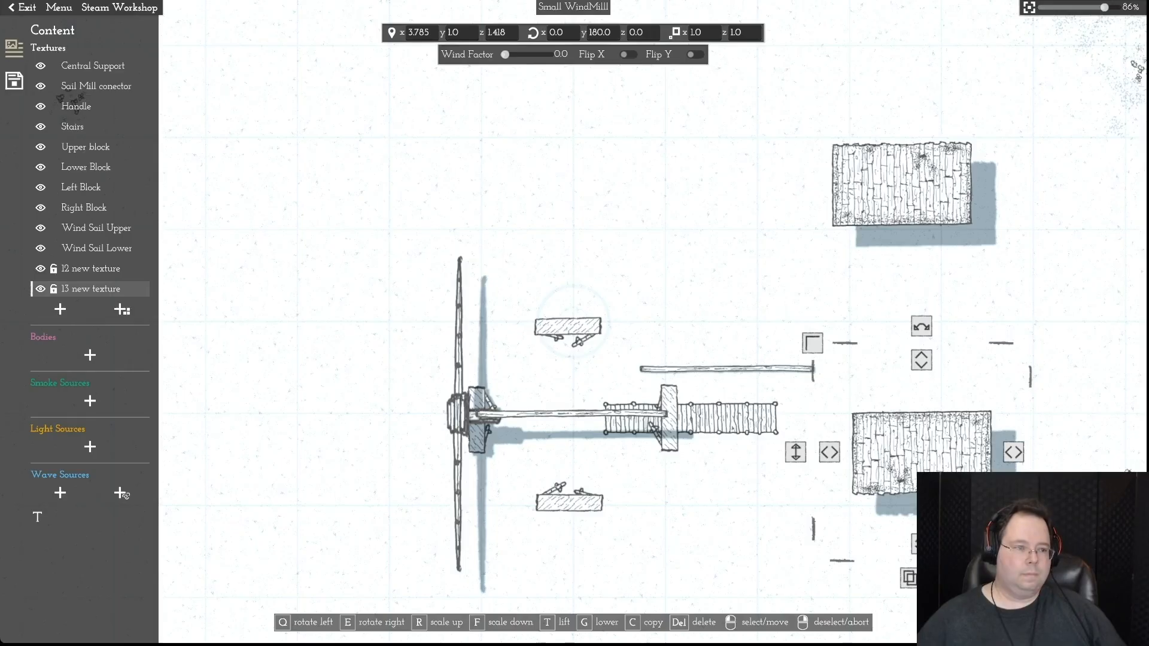
- Rename the 12 new texture item as Upper roof
click(90, 268)
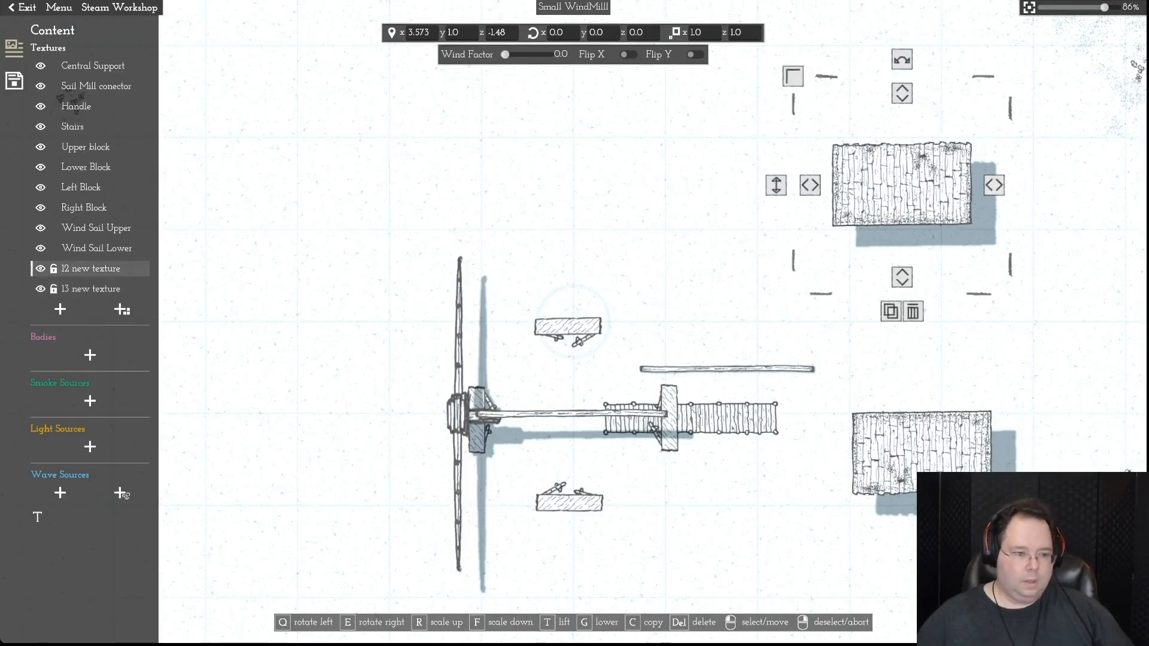
double_click(90, 269)
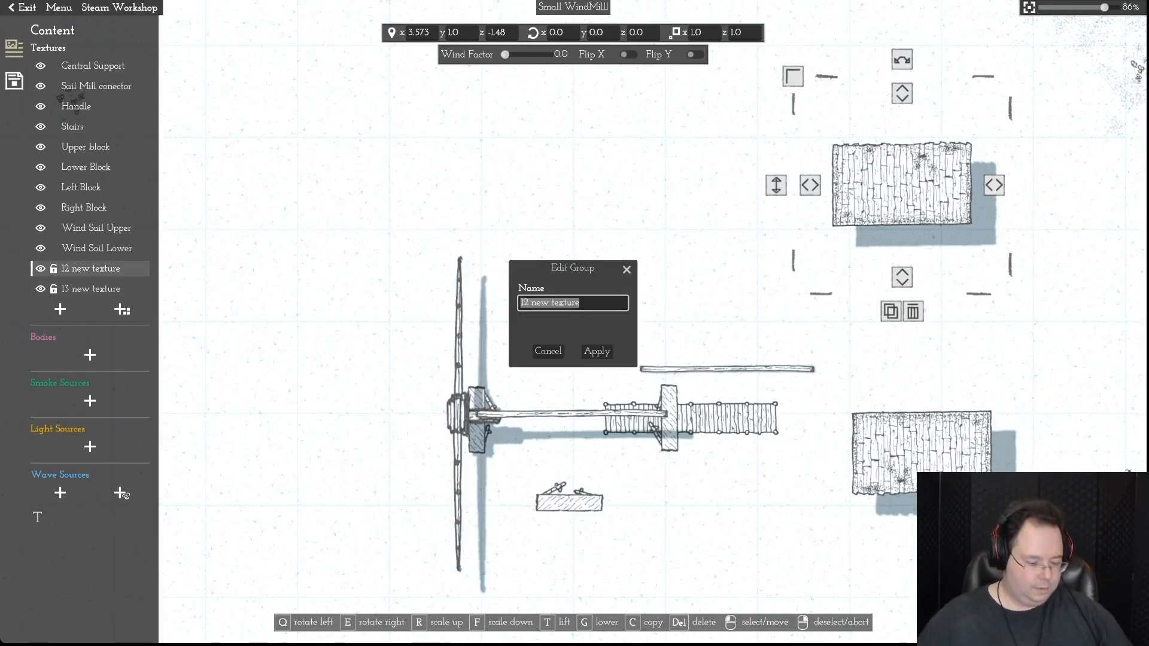
text(U)
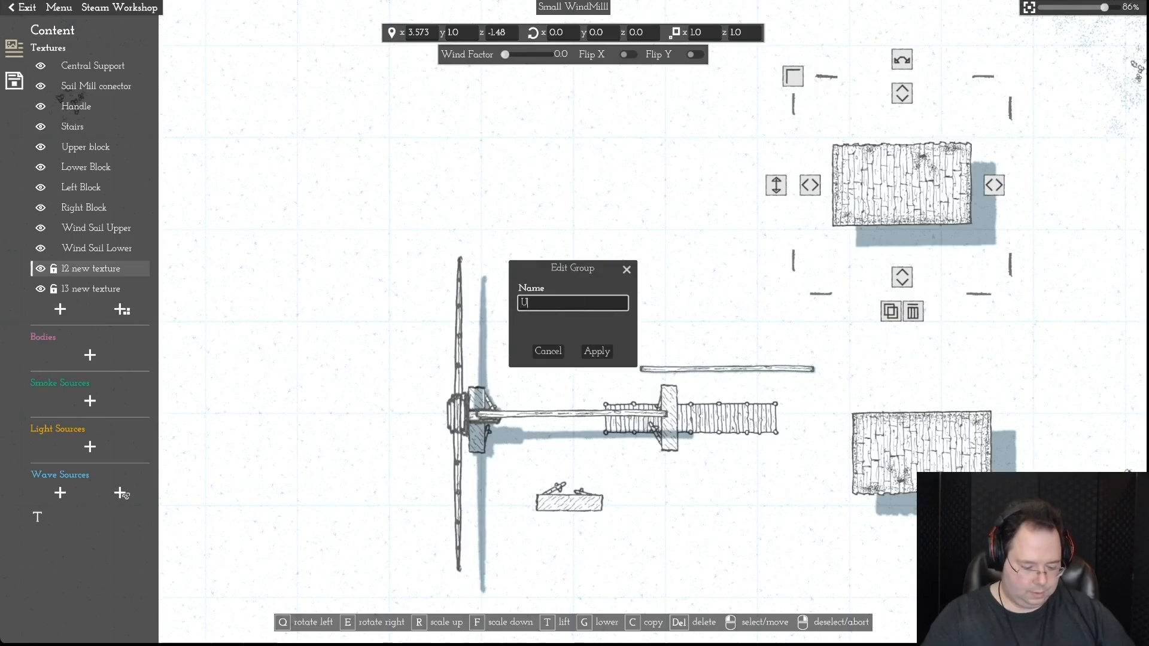
text(pper roof)
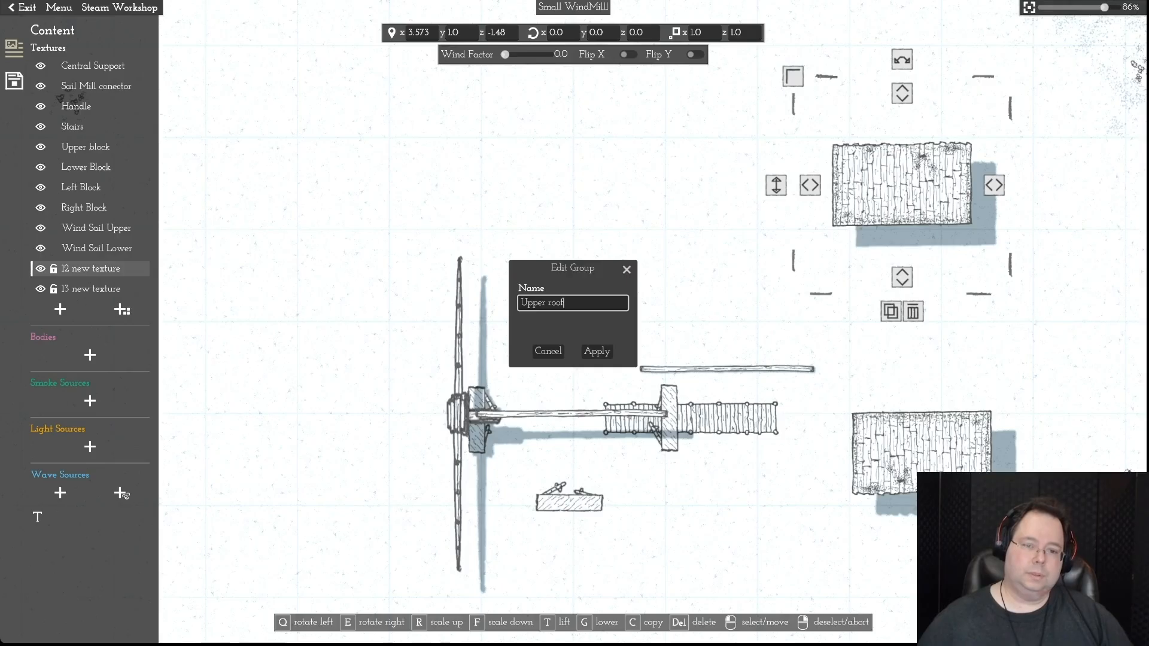
click(596, 351)
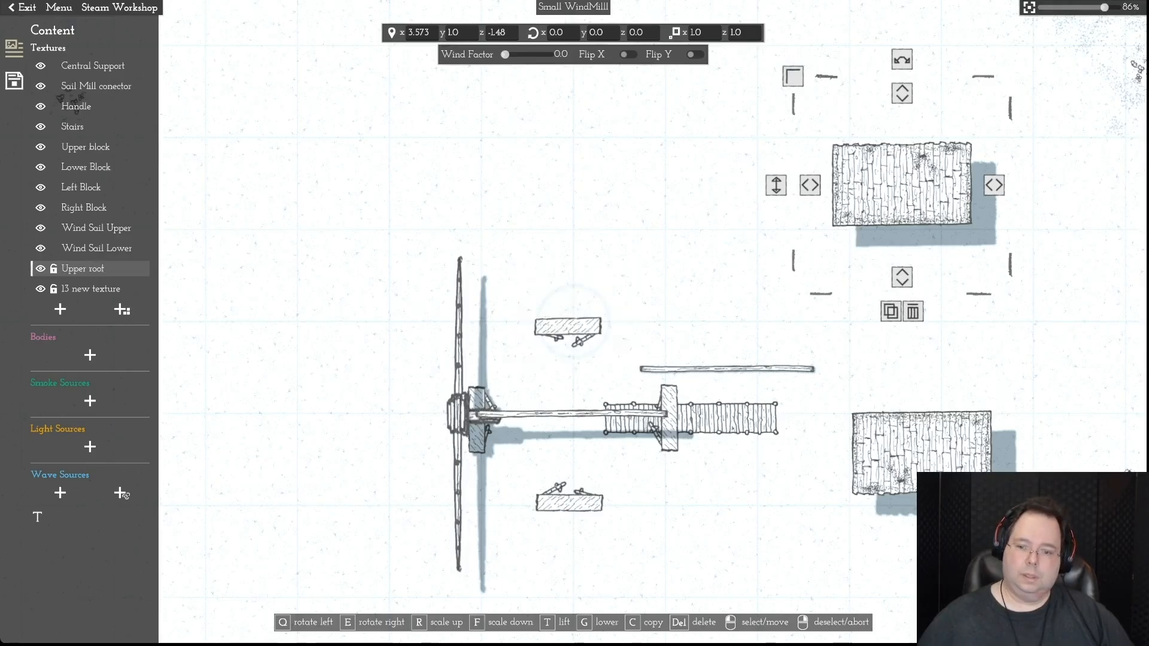
- Rename the 13 new texture item as Lower Roof
click(90, 289)
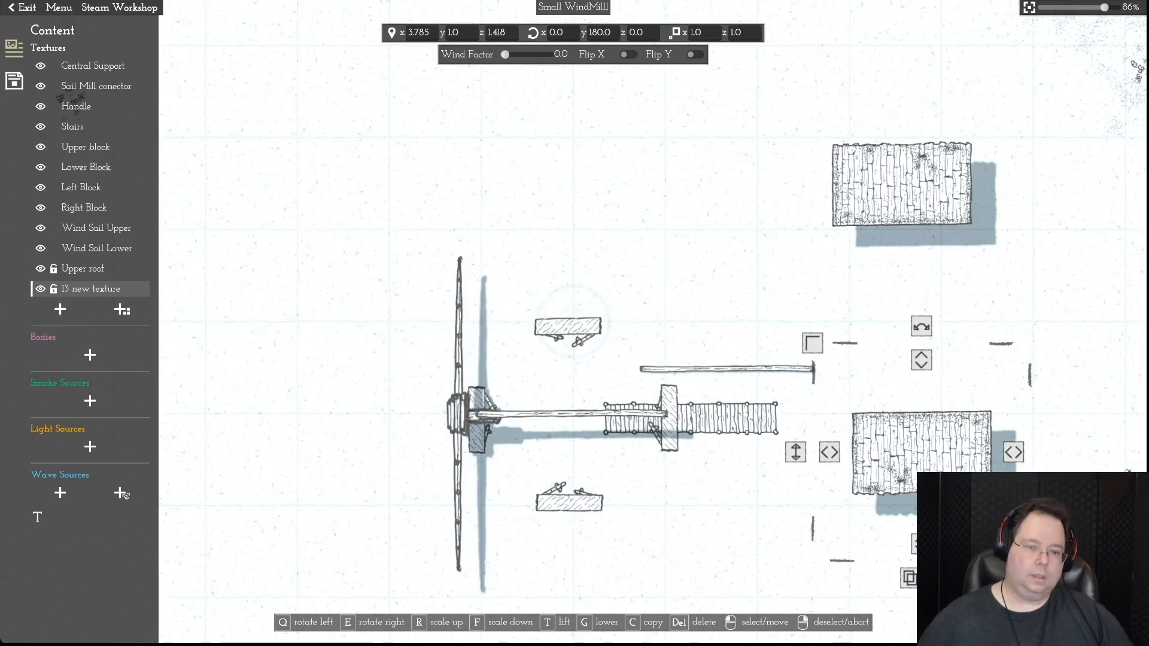
double_click(90, 289)
text(L)
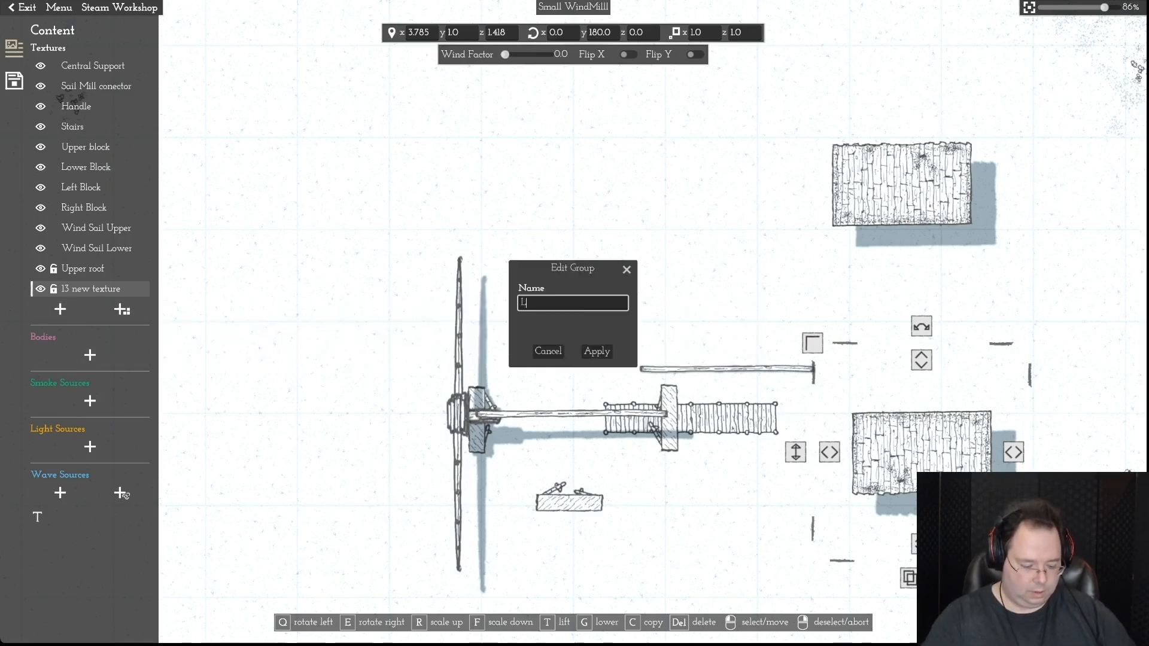
text(ower Roof)
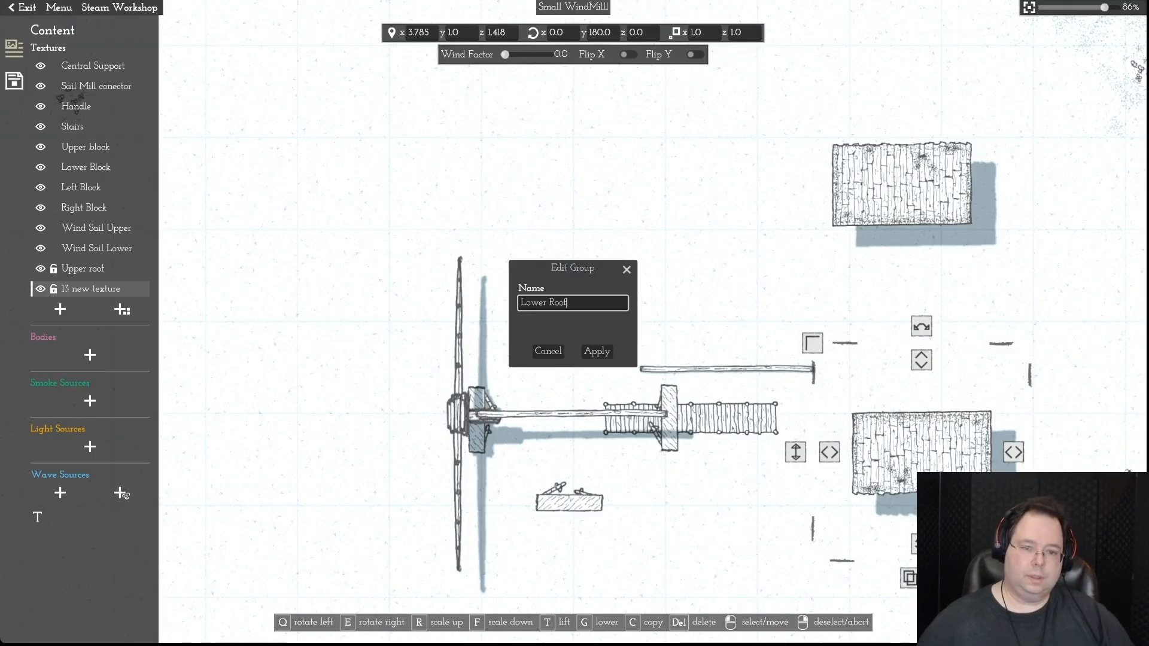
key(Return)
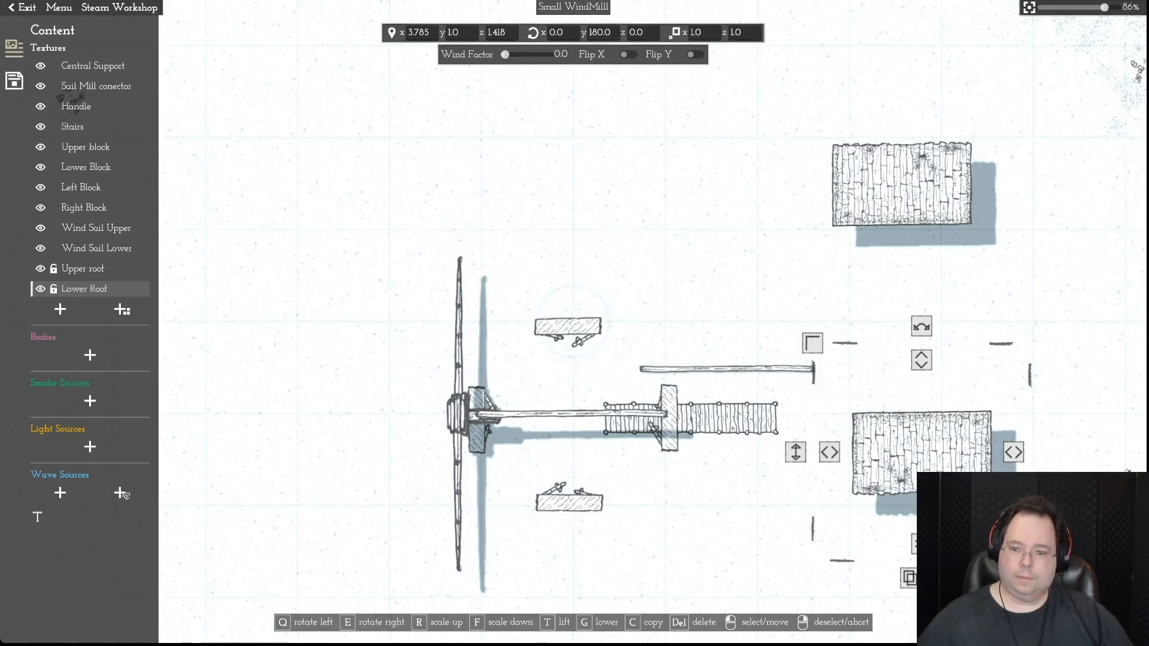
- Try out the Lower Roof below the Central Support at about x -0.28, z 1.477 and the Upper roof above the Upper block
drag(921, 453, 547, 457)
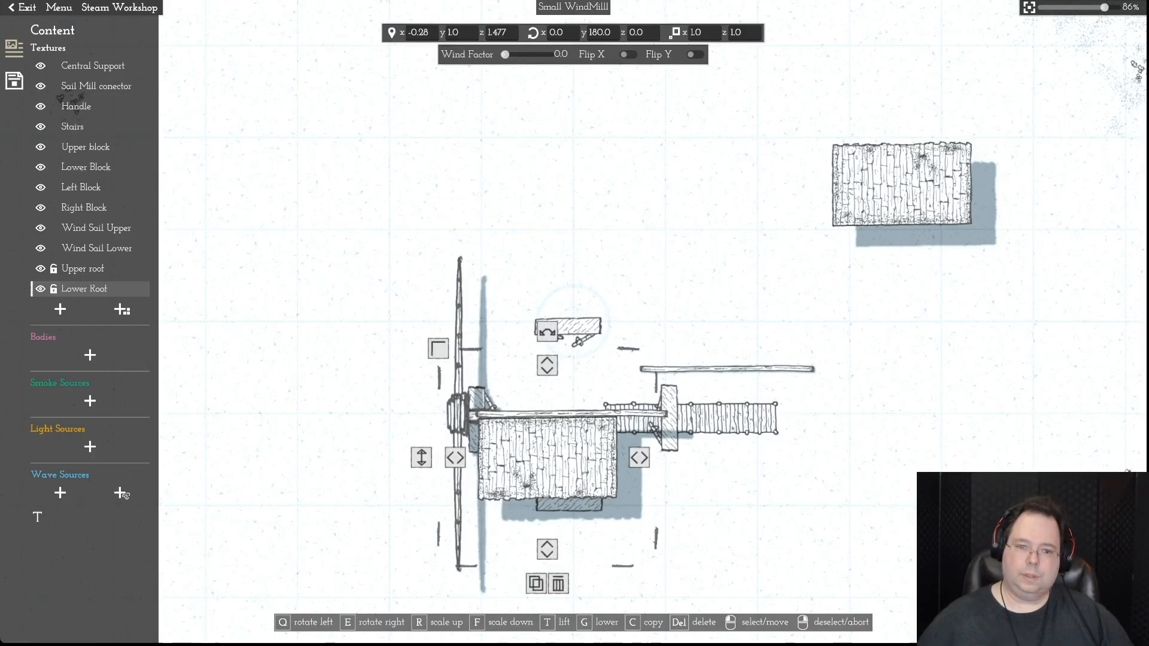
drag(902, 185, 553, 272)
drag(547, 458, 905, 532)
- Set the Central Support's scale to x 1.0 and z 1.0
click(571, 413)
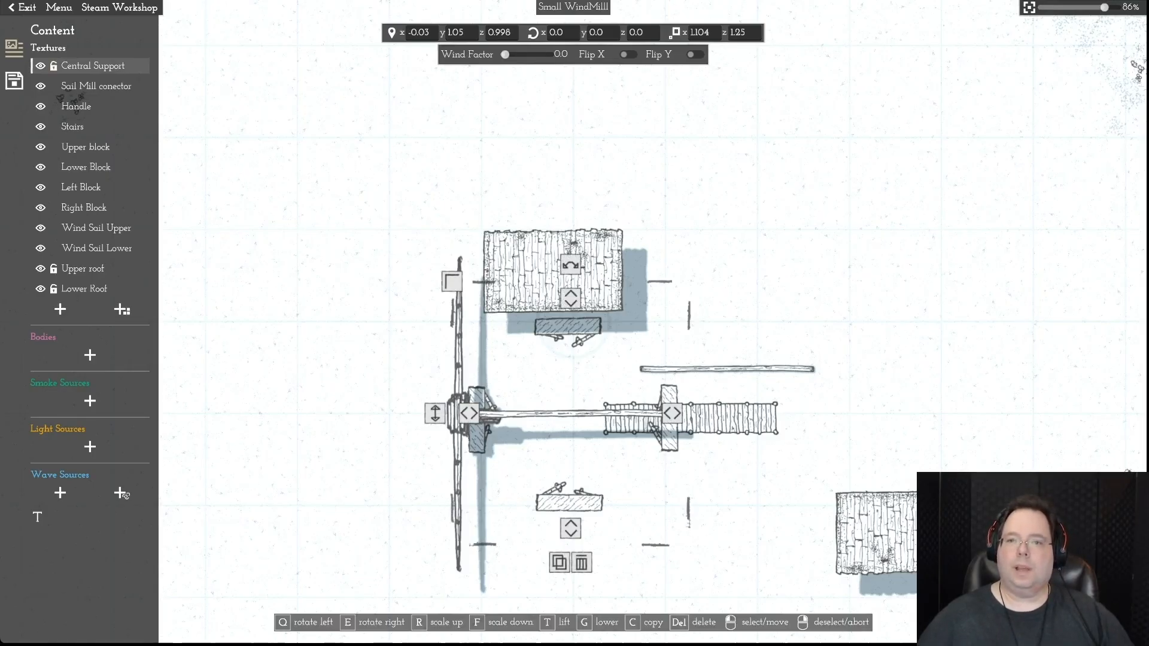
drag(711, 33, 695, 32)
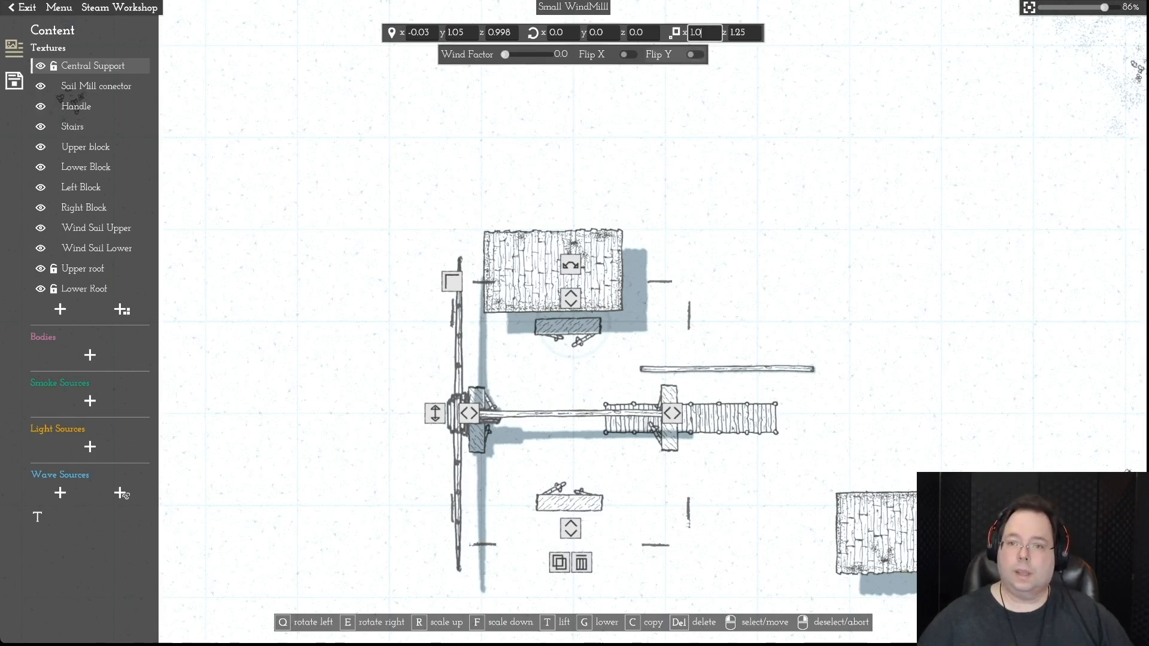
text(0)
key(Tab)
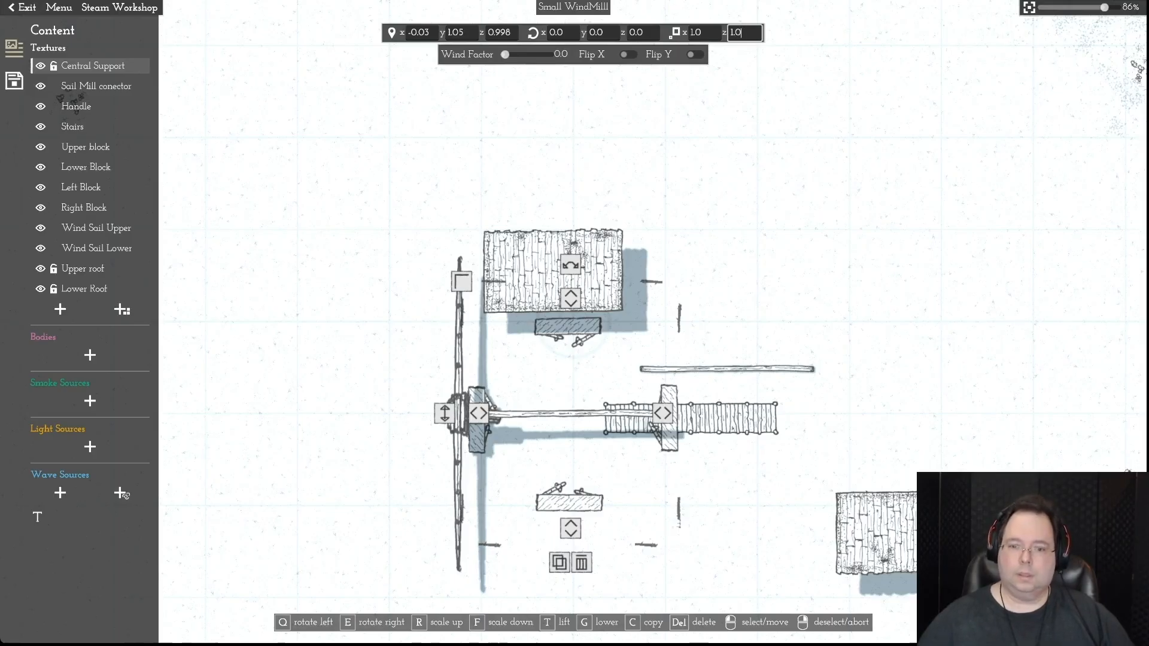
key(Return)
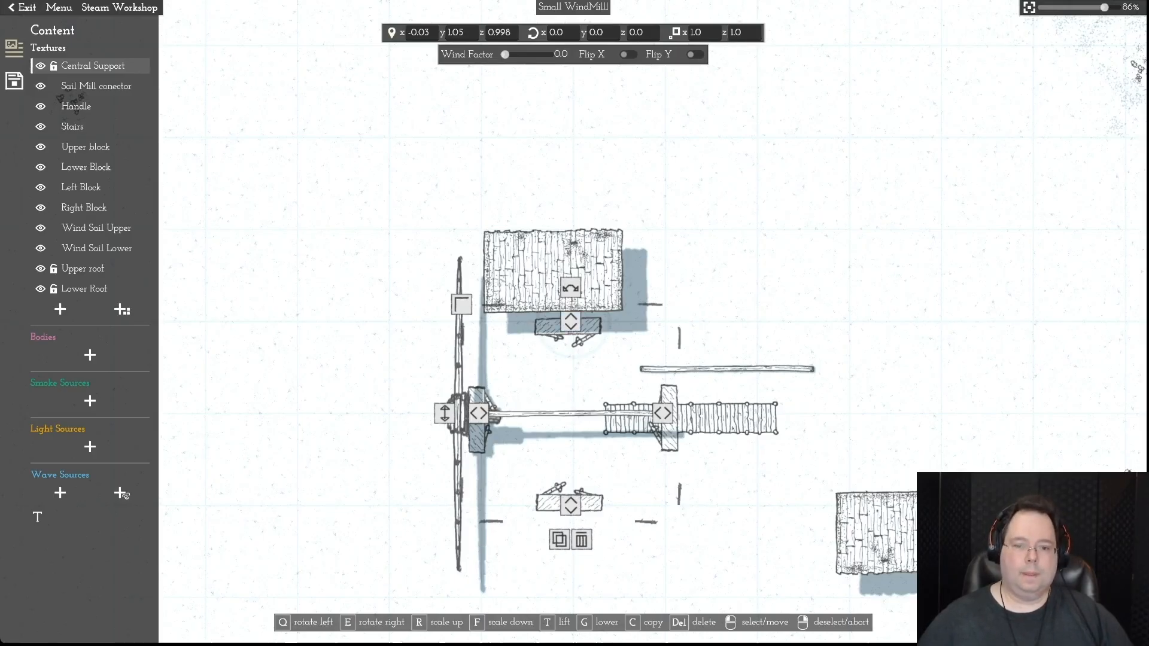
key(Escape)
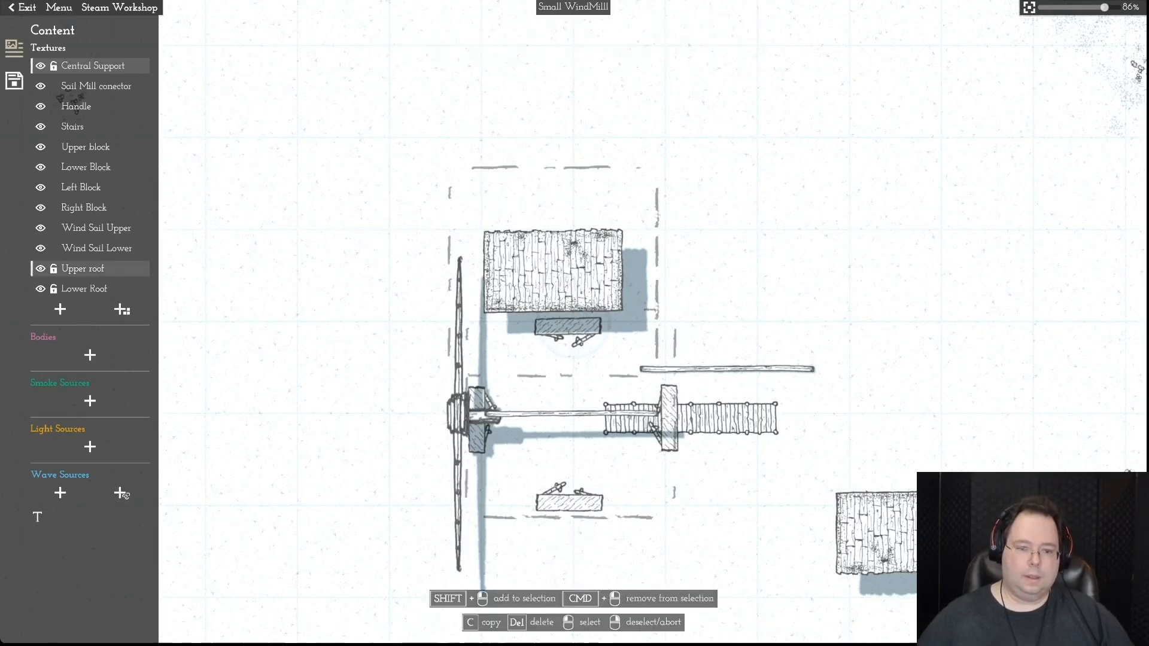
- Move the Upper roof and Central Support east of the windmill, with the Central Support between both roofs at about x 4.255, z 0.136
drag(553, 271, 897, 203)
key(Escape)
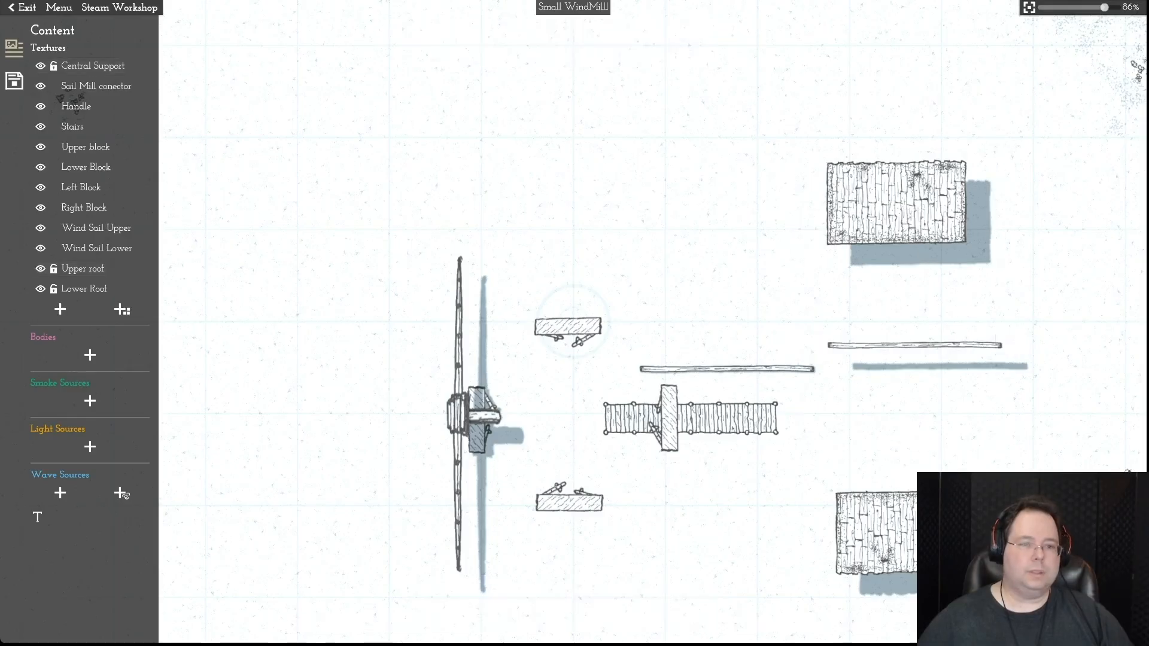
click(93, 66)
drag(914, 344, 864, 330)
scroll(901, 245, down, 3)
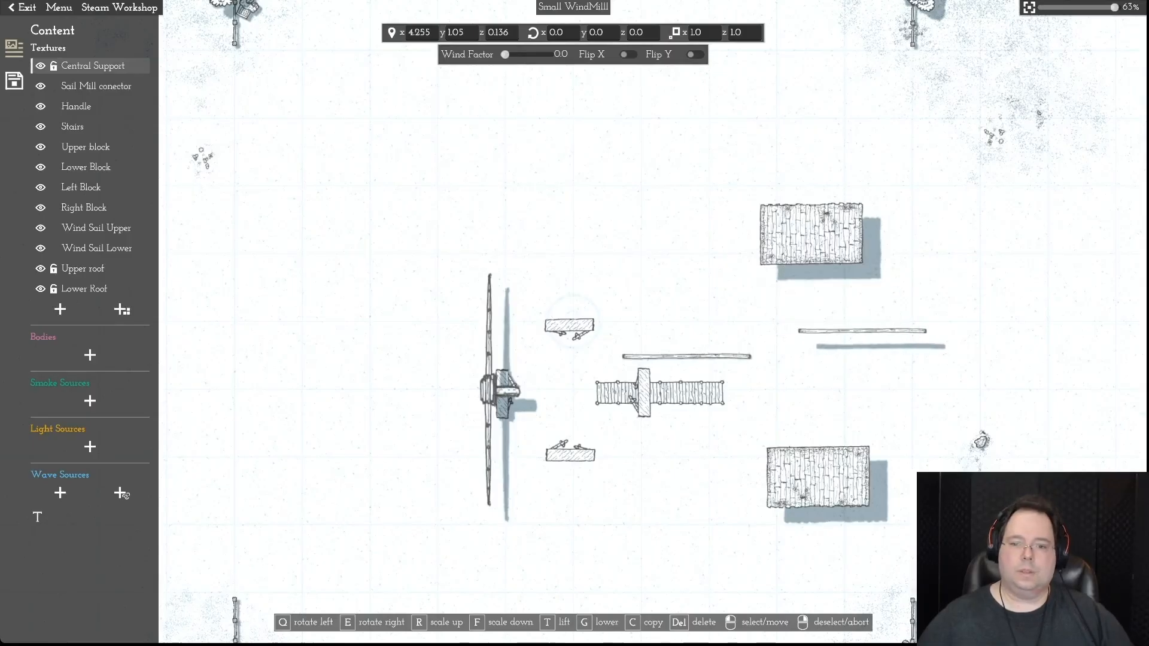
scroll(864, 331, up, 1)
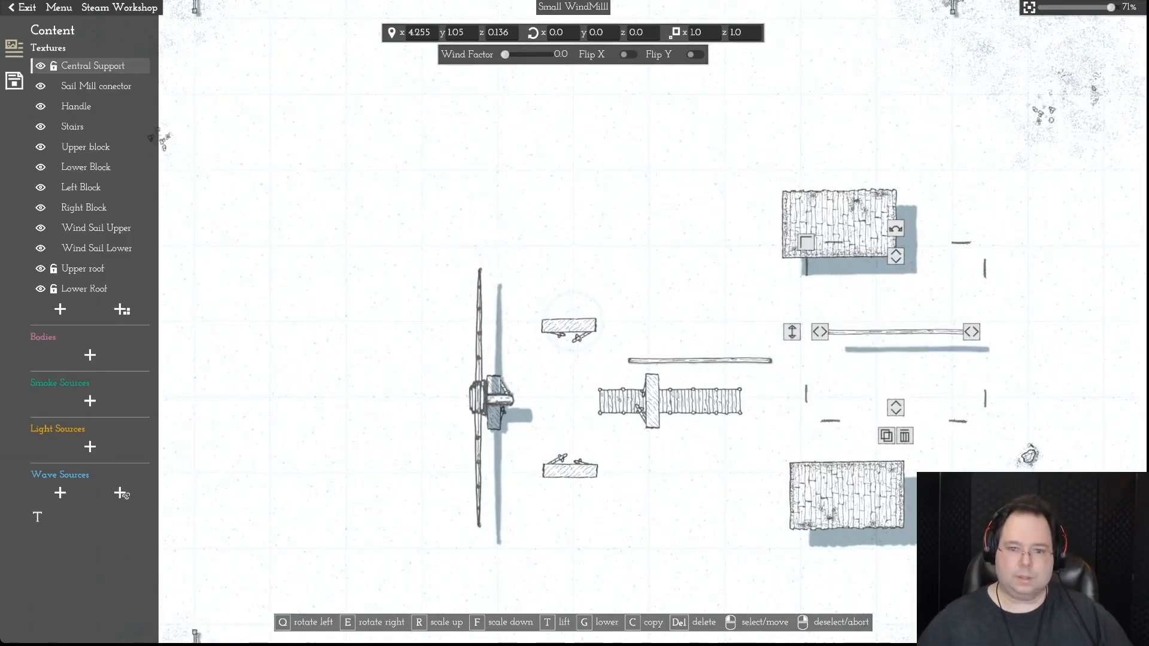
key(d)
key(w)
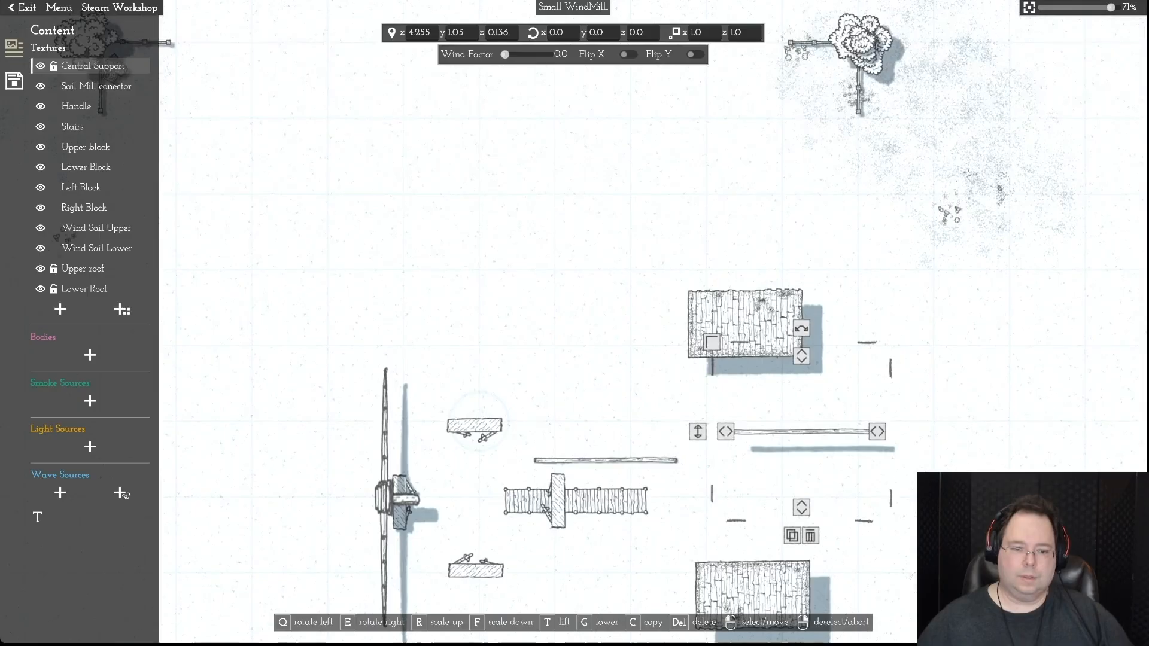
key(d)
key(s)
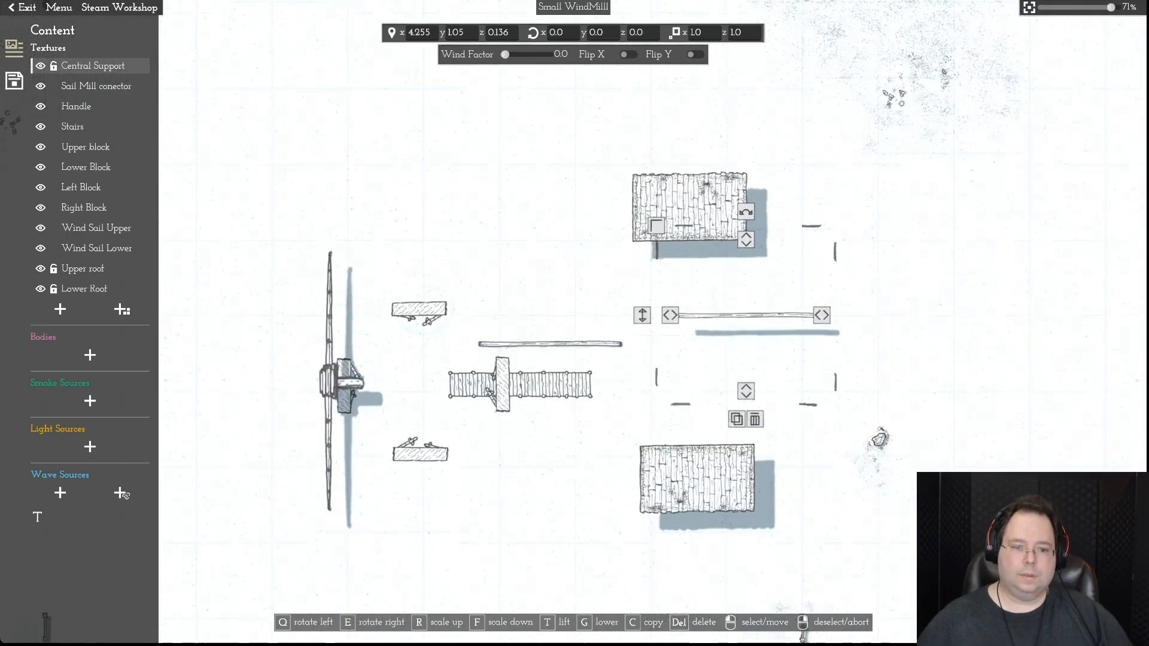
key(w)
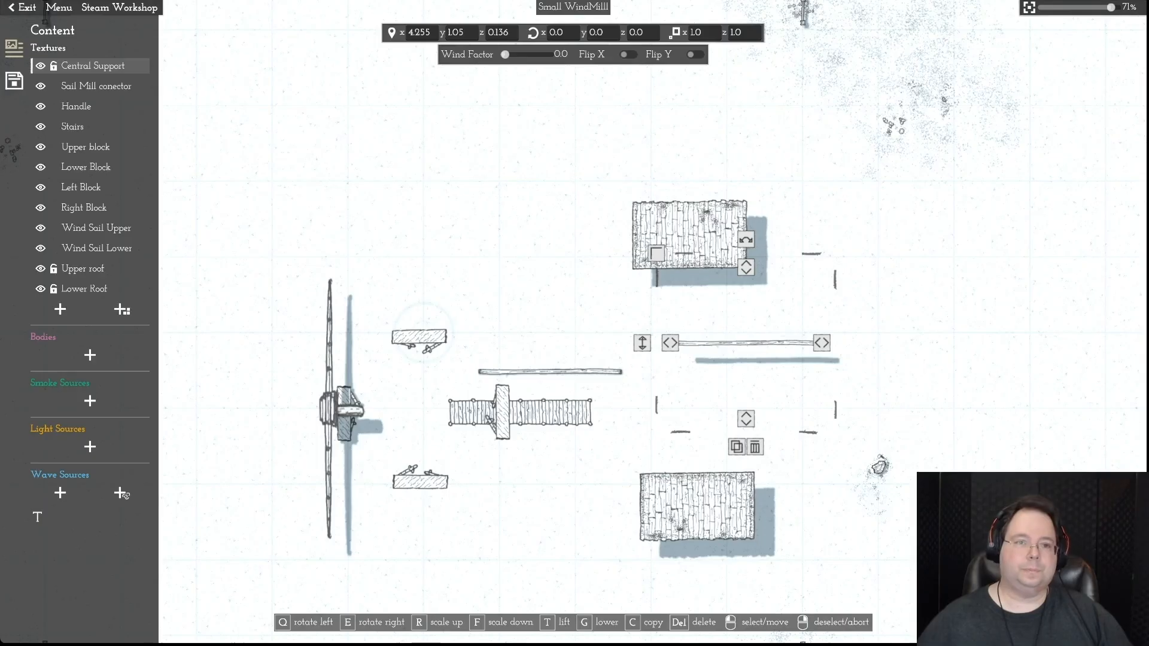
key(d)
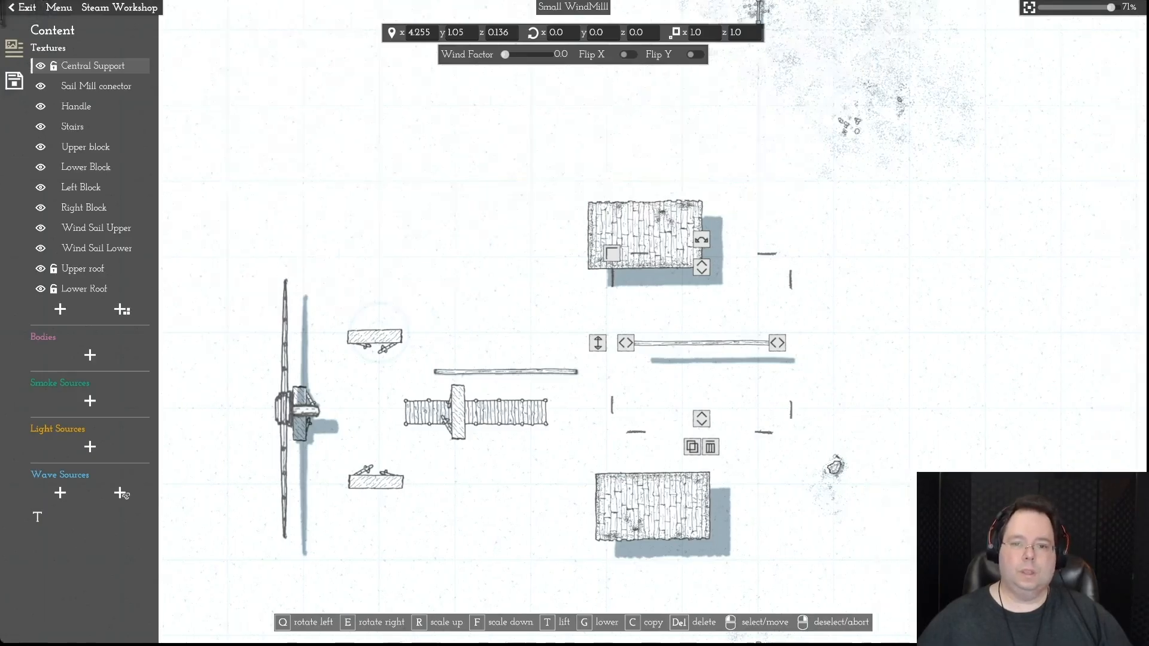
key(a)
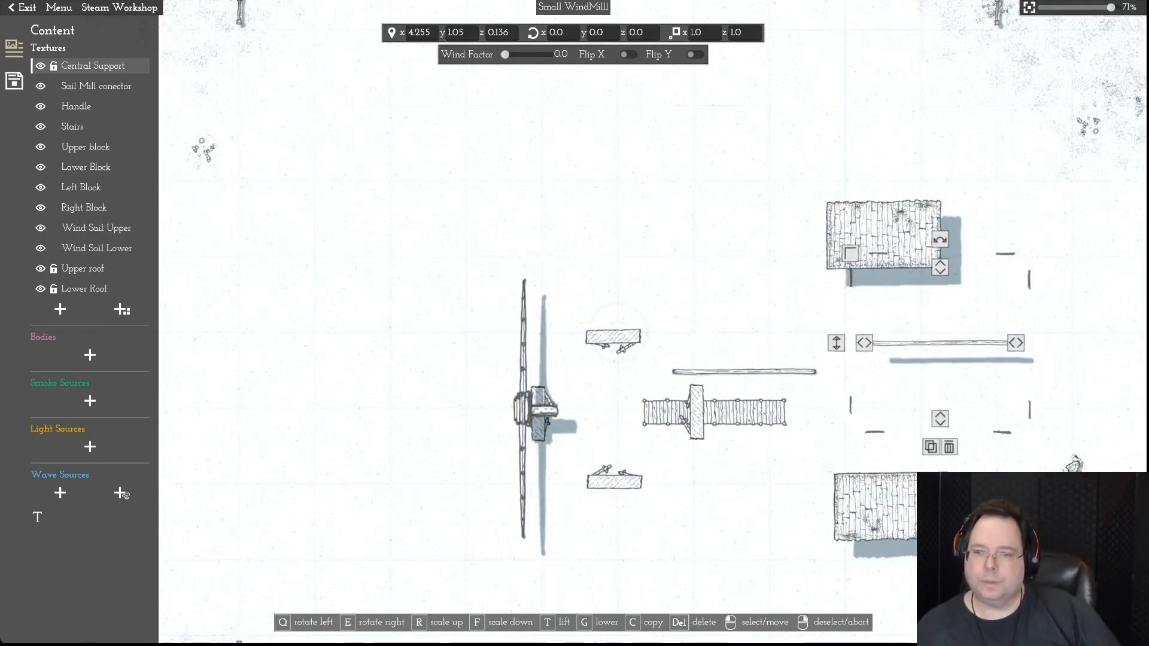
- Move the Upper roof north to about x 2.43, z -2.22 and the Lower Roof below the Central Support at about x 4.131, z 1.034
scroll(575, 328, down, 2)
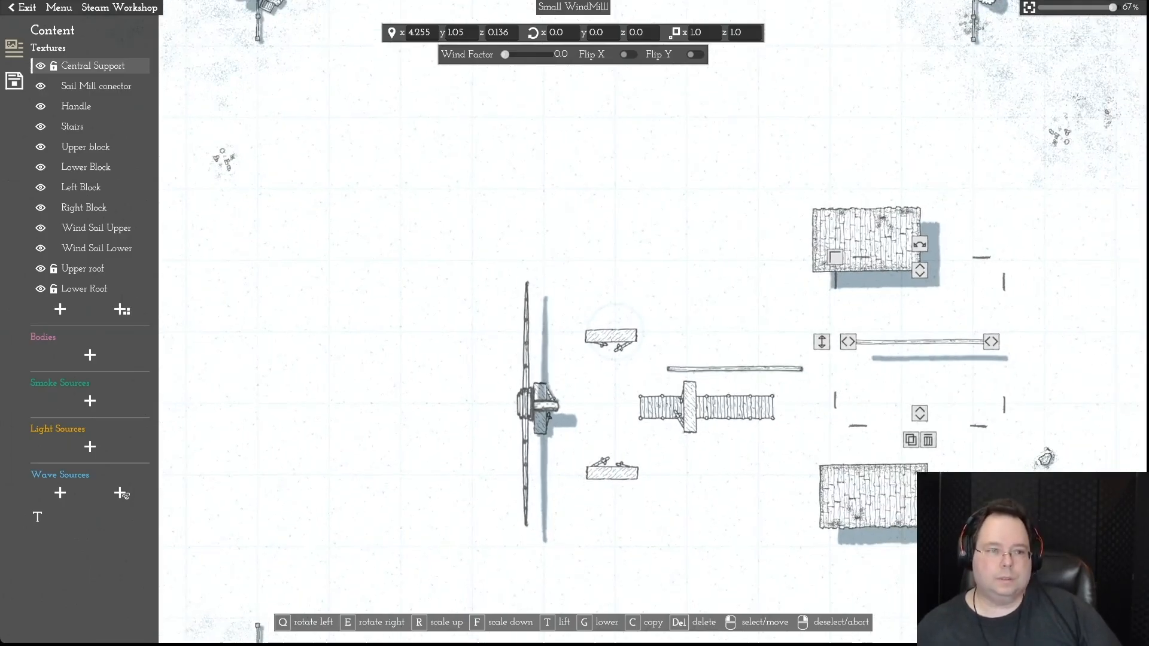
drag(866, 240, 788, 173)
drag(874, 496, 895, 509)
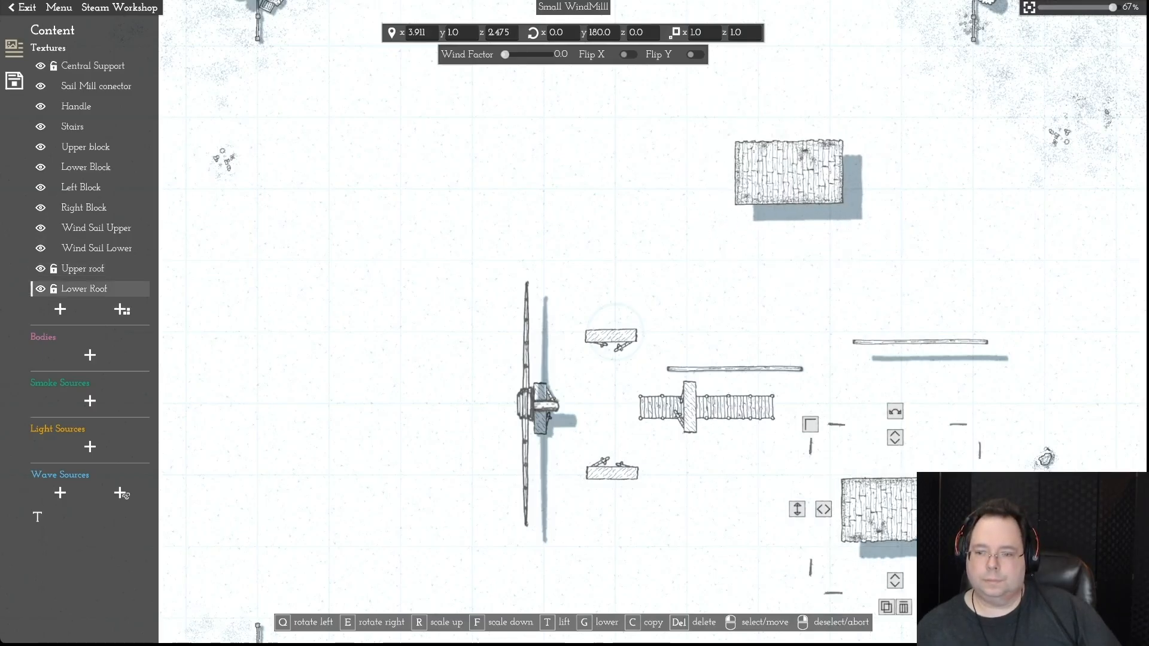
click(920, 343)
click(891, 509)
drag(892, 508, 907, 406)
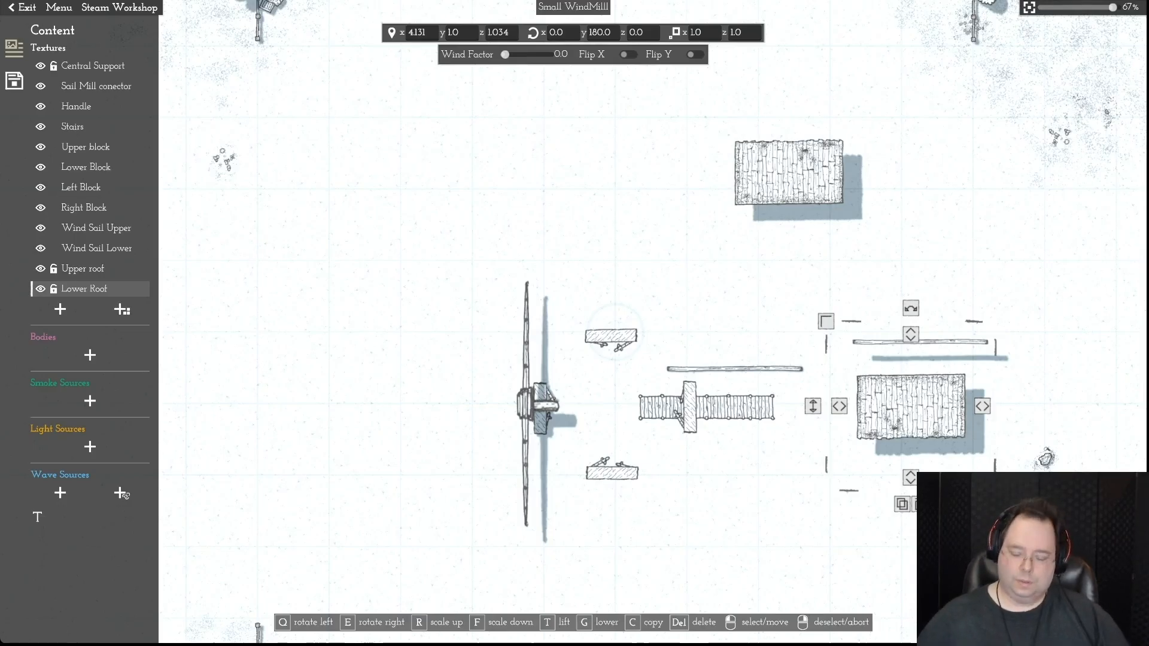
- Set the Lower Roof's x rotation to 45
drag(564, 33, 549, 33)
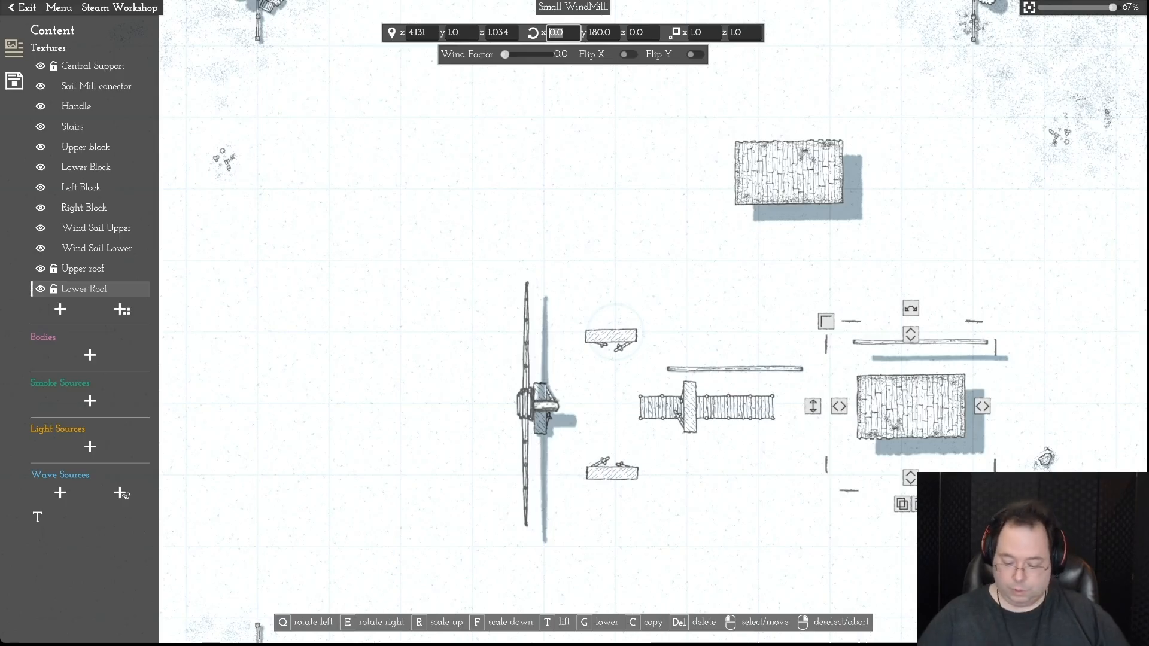
text(45)
key(Return)
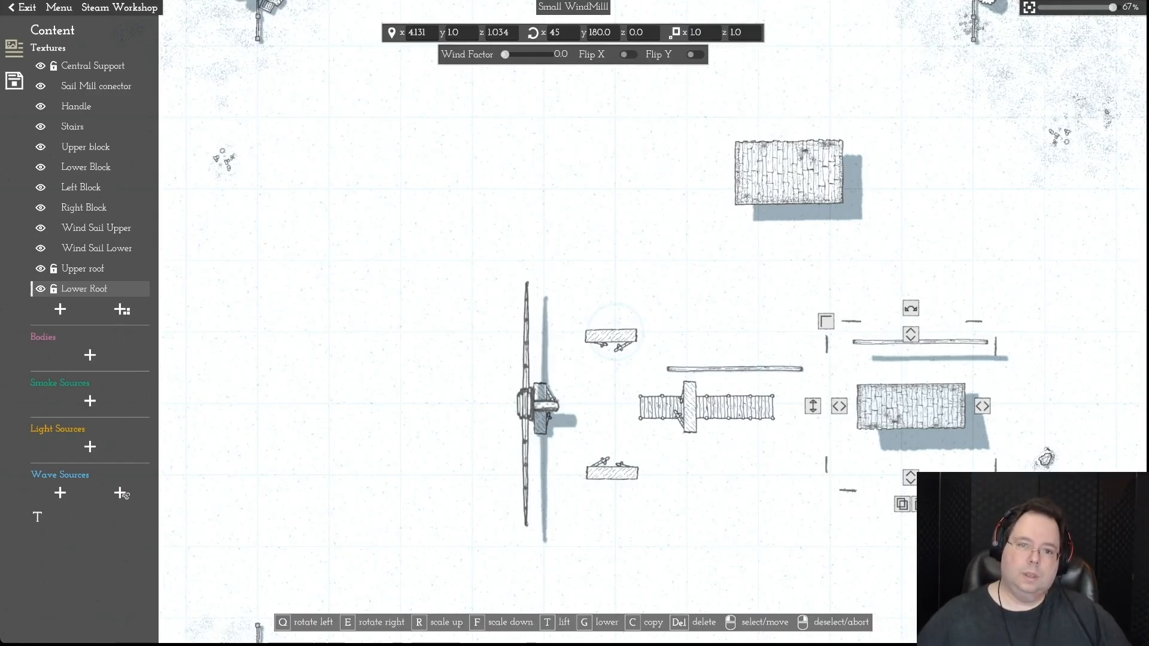
- Try an x rotation of 45 on the Upper roof, settling on -45
click(84, 269)
click(563, 33)
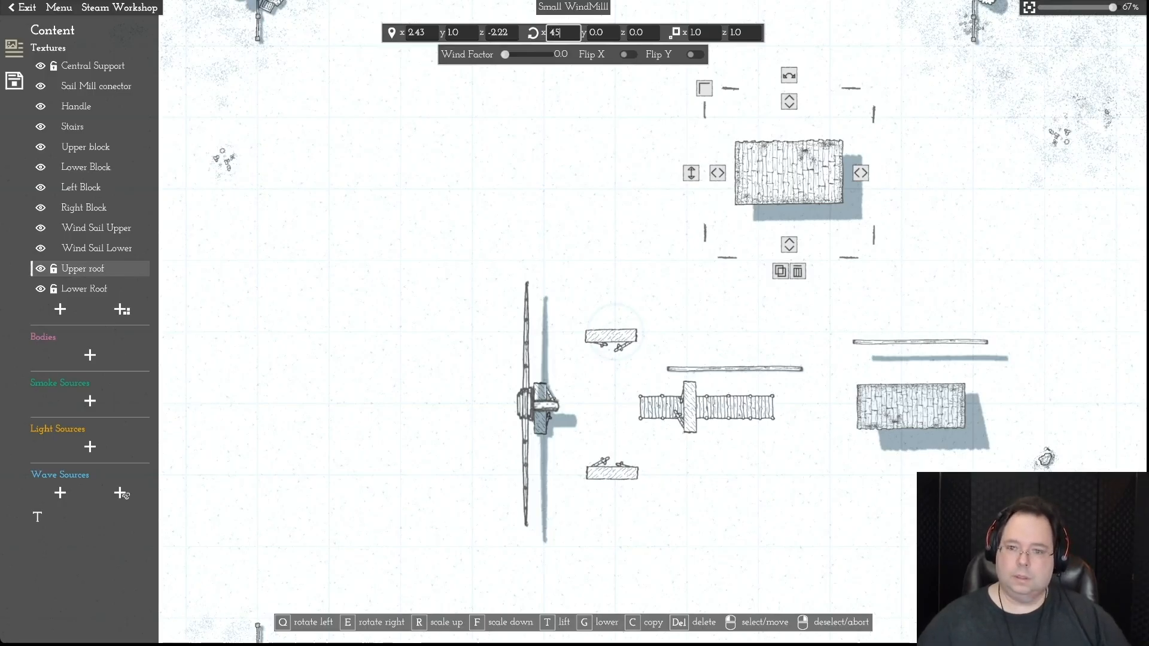
key(Return)
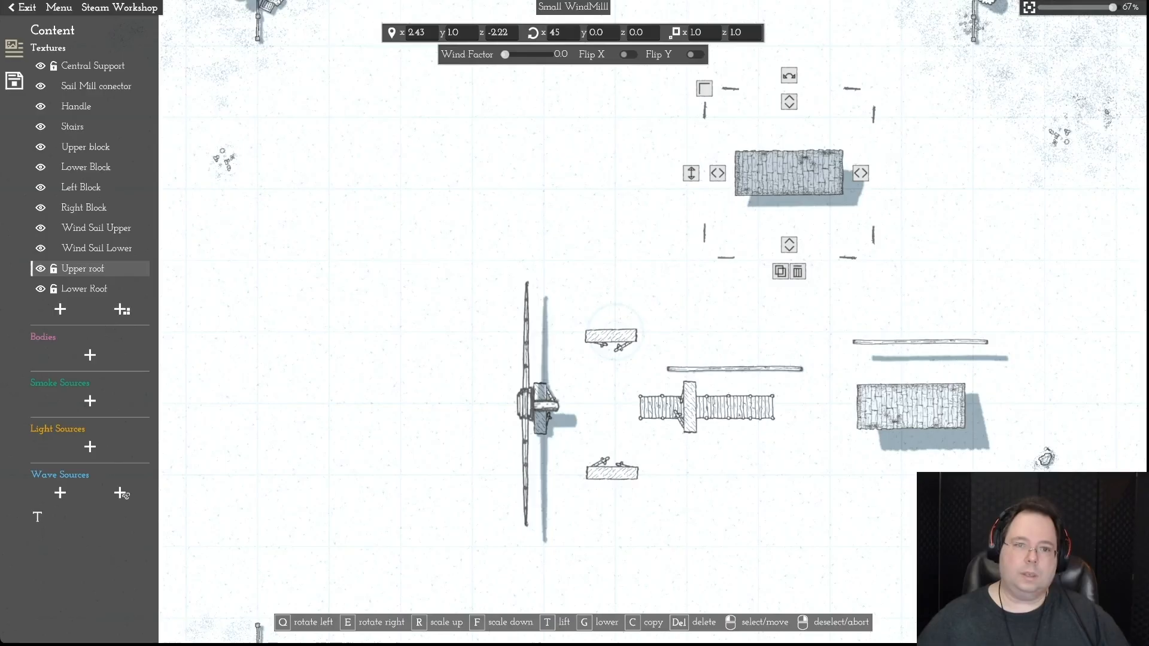
click(563, 33)
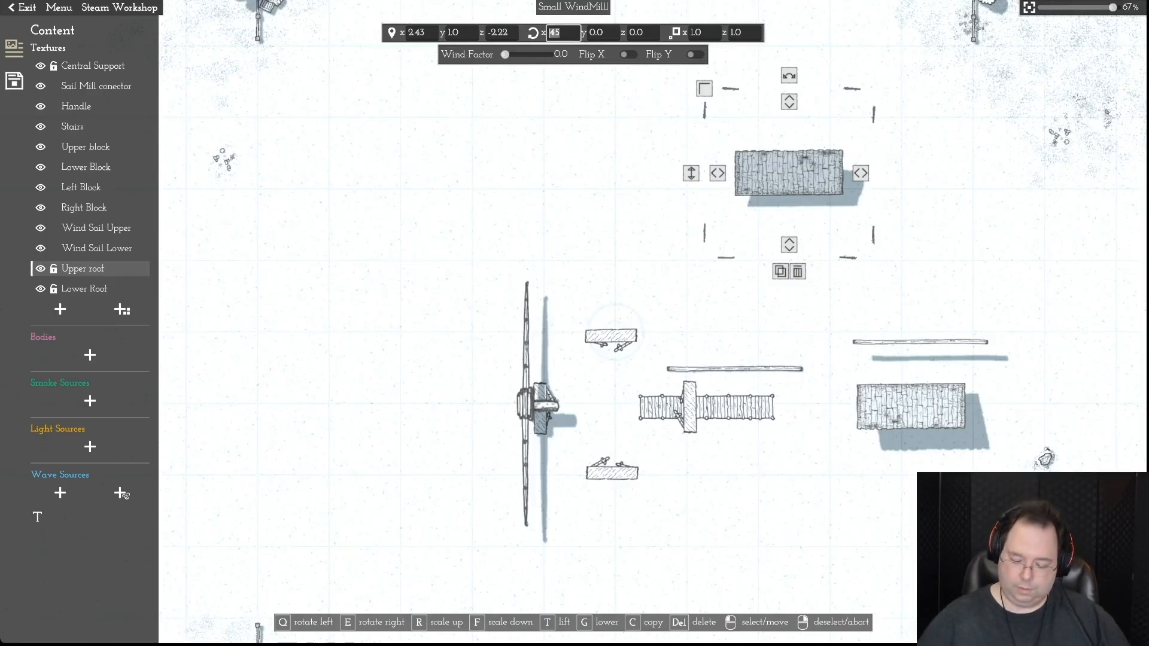
text(-45)
key(Return)
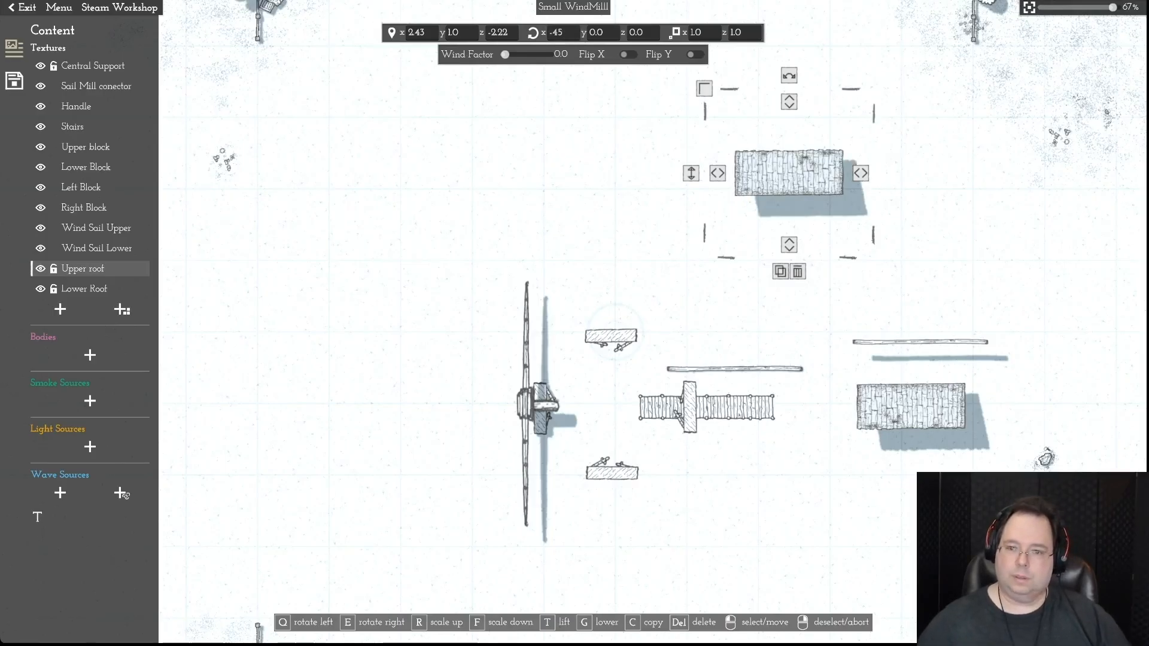
- Move the Upper roof east of the Lower Roof to about x 5.803, z 1.033 and compare the transform values of both roofs
drag(789, 173, 1031, 428)
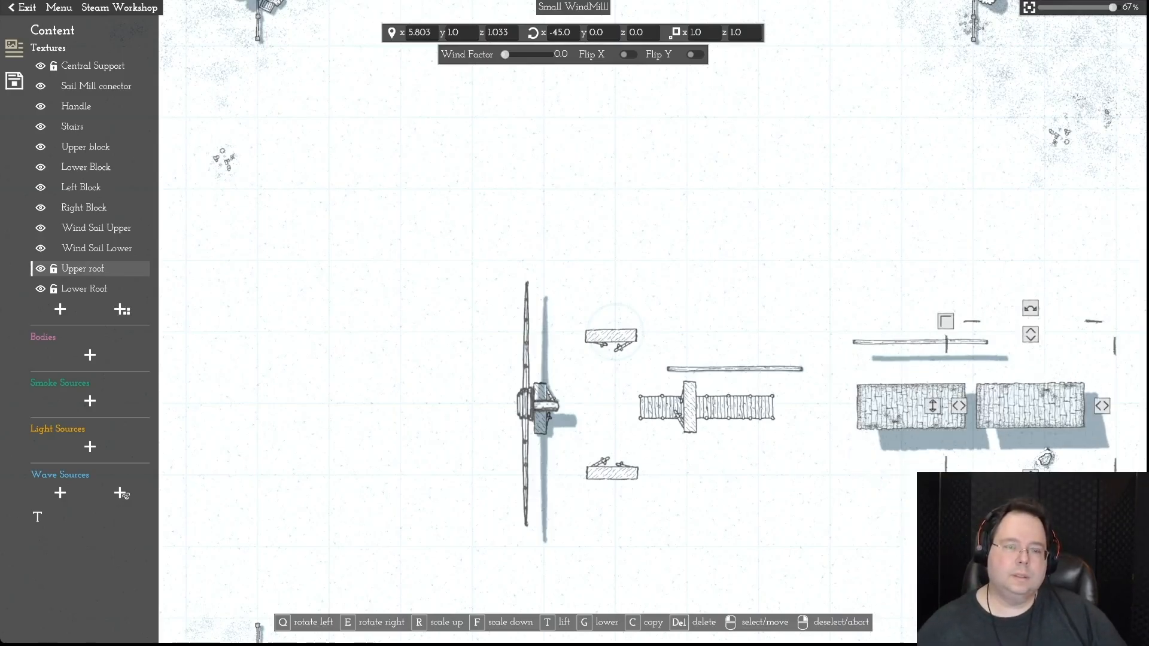
click(911, 413)
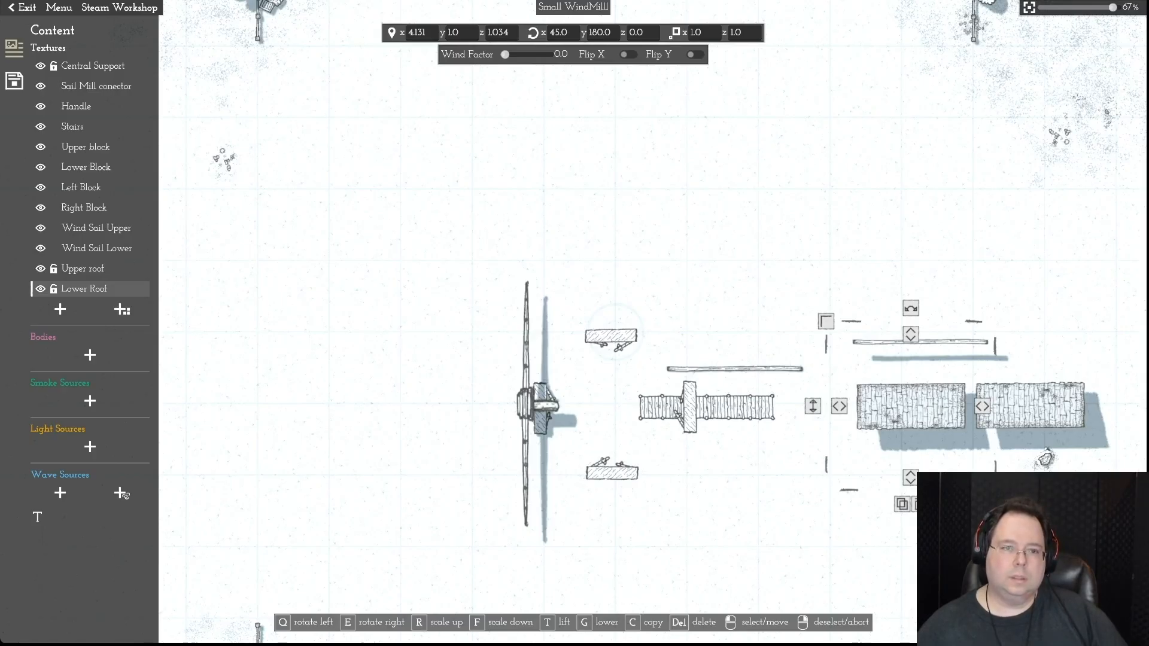
click(1031, 413)
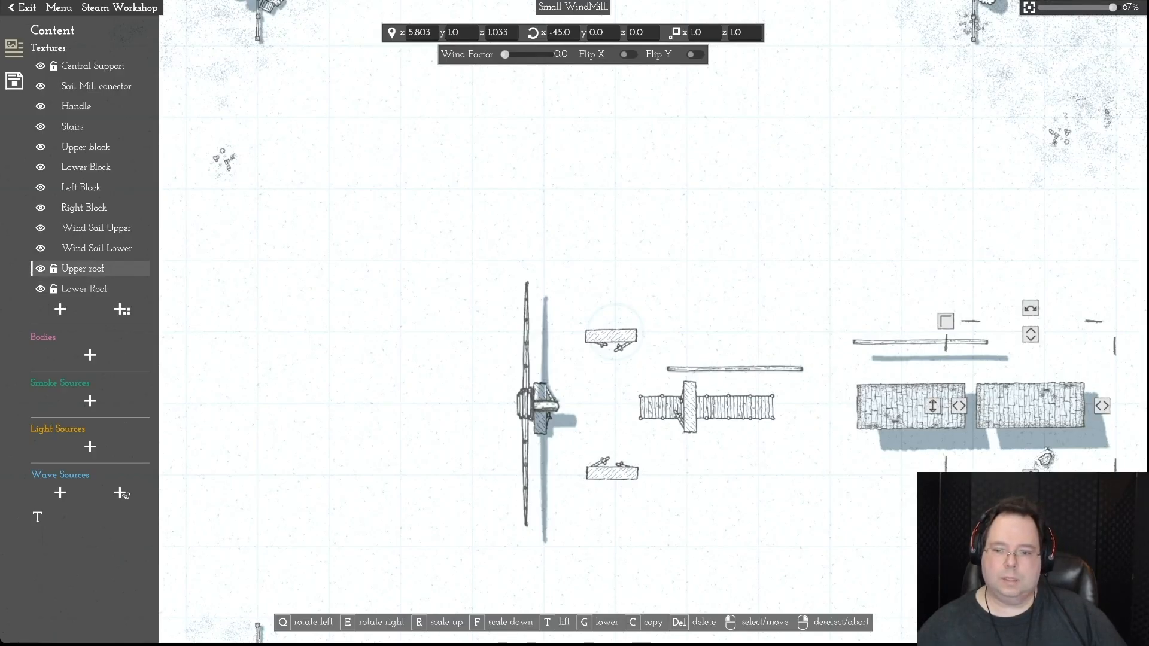
click(911, 413)
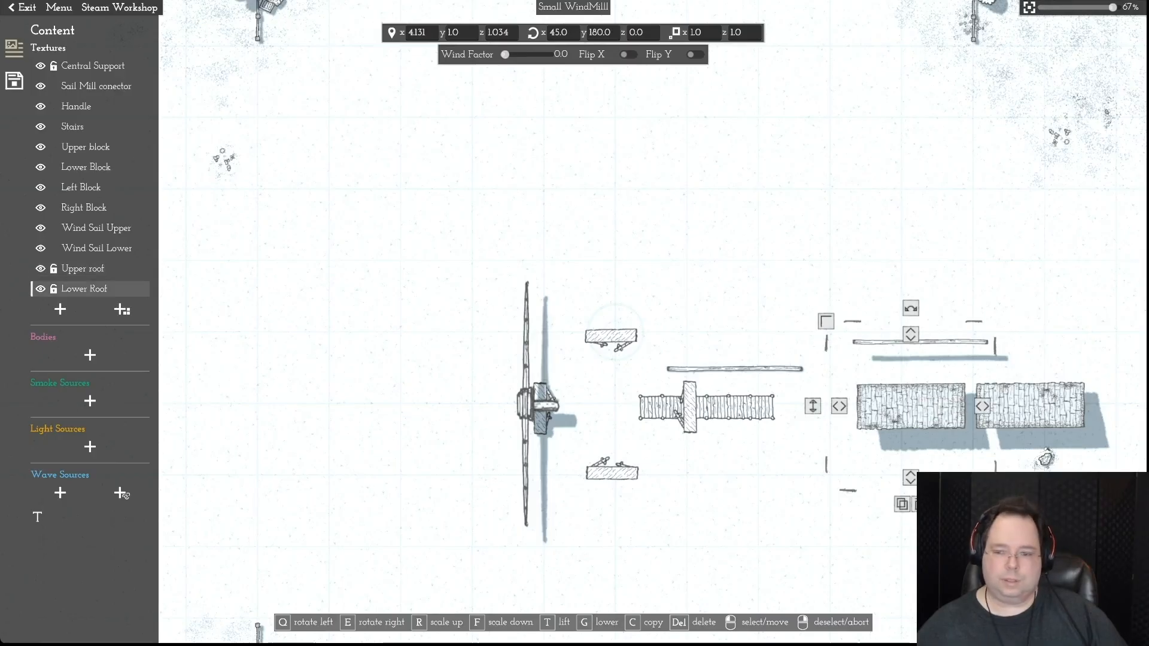
click(1031, 413)
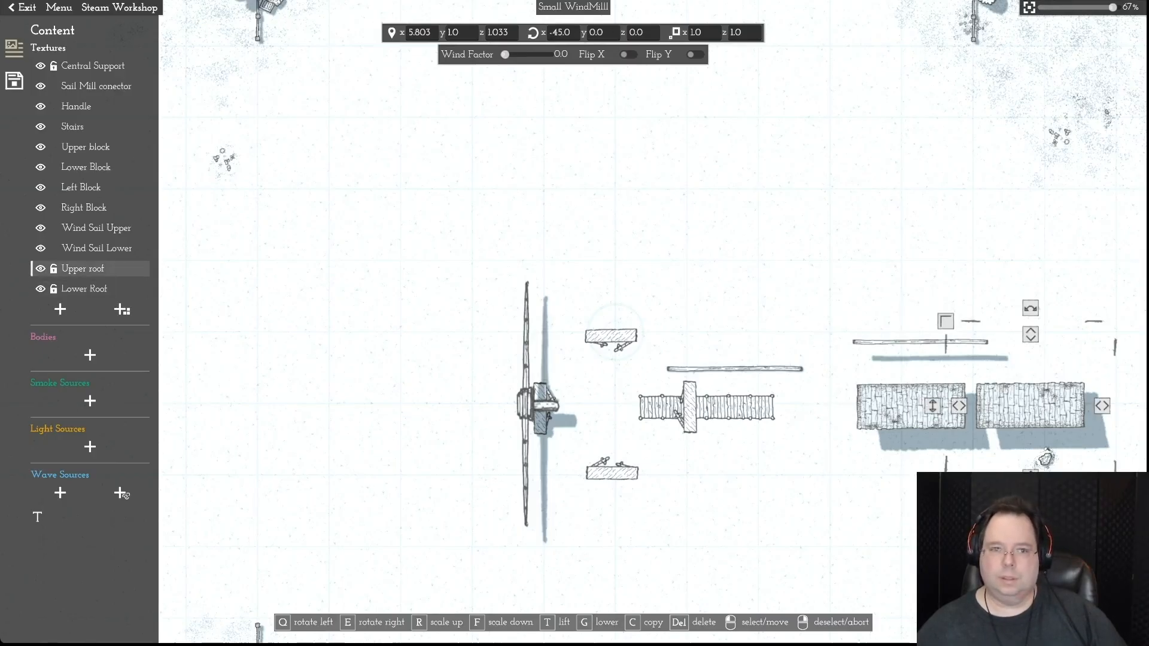
- Try y heights of 1.33 and 5 on the Upper roof while overlapping it with the Lower Roof, and return its height to 1
click(460, 33)
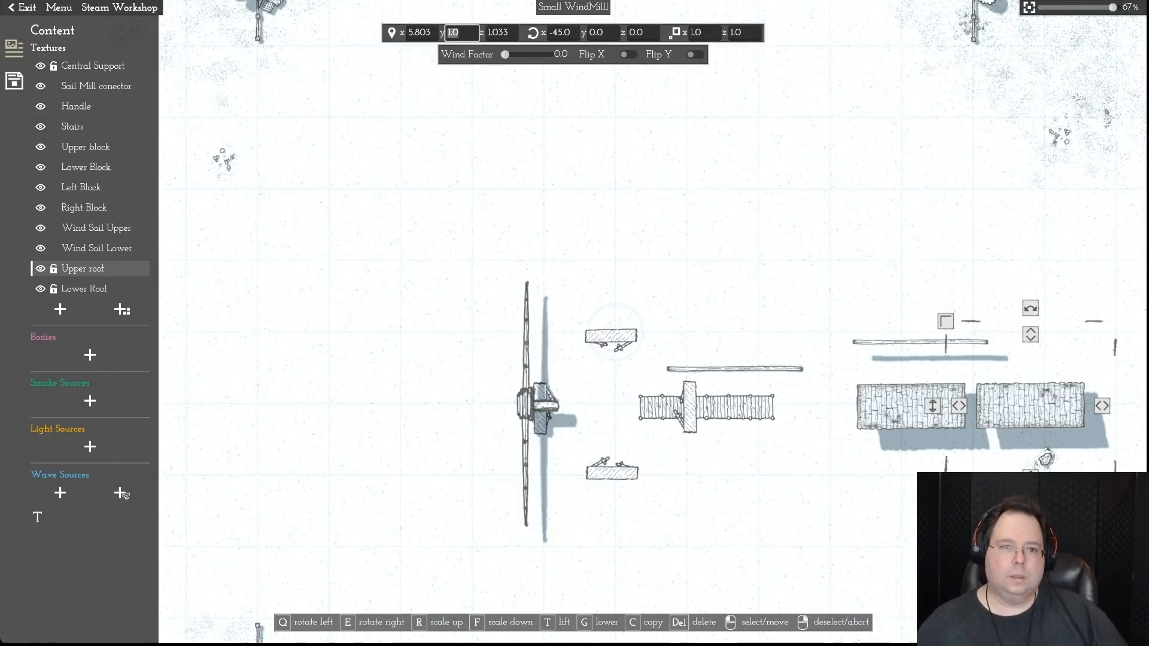
text(1.35)
key(Return)
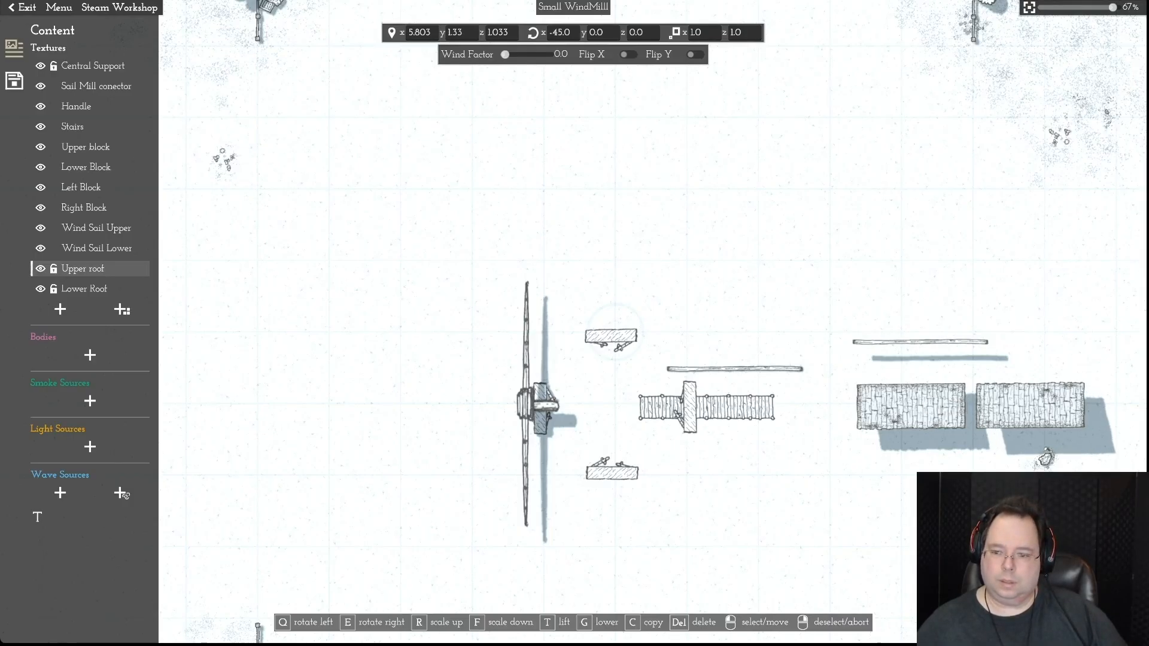
drag(1030, 405, 976, 432)
click(459, 33)
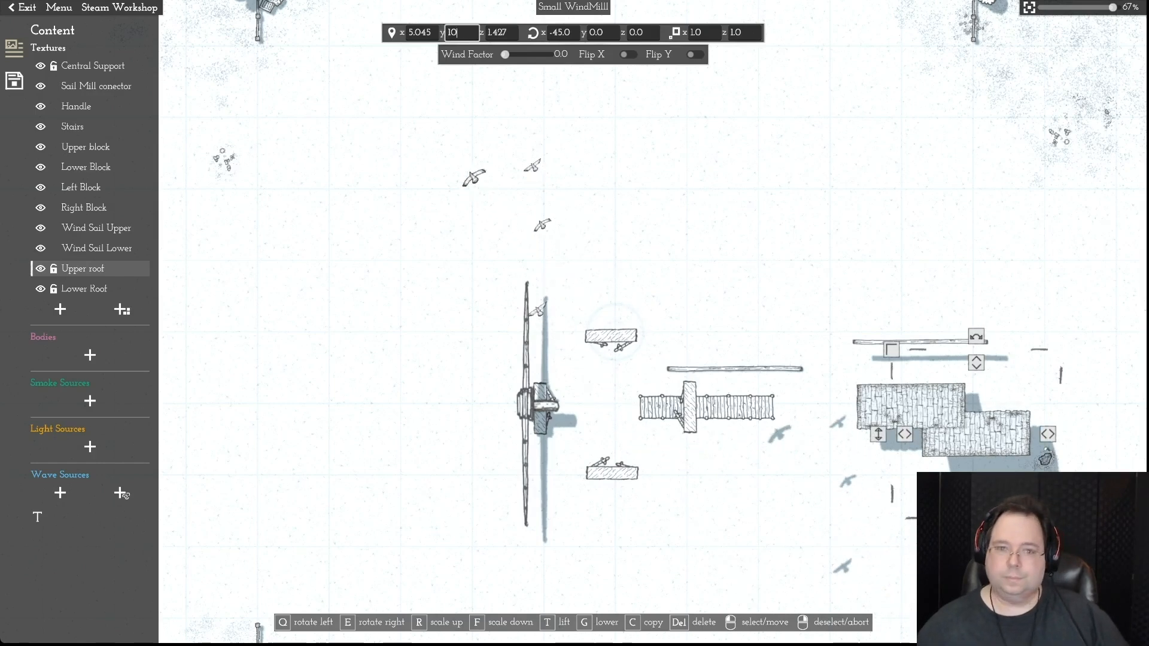
text(5)
key(Return)
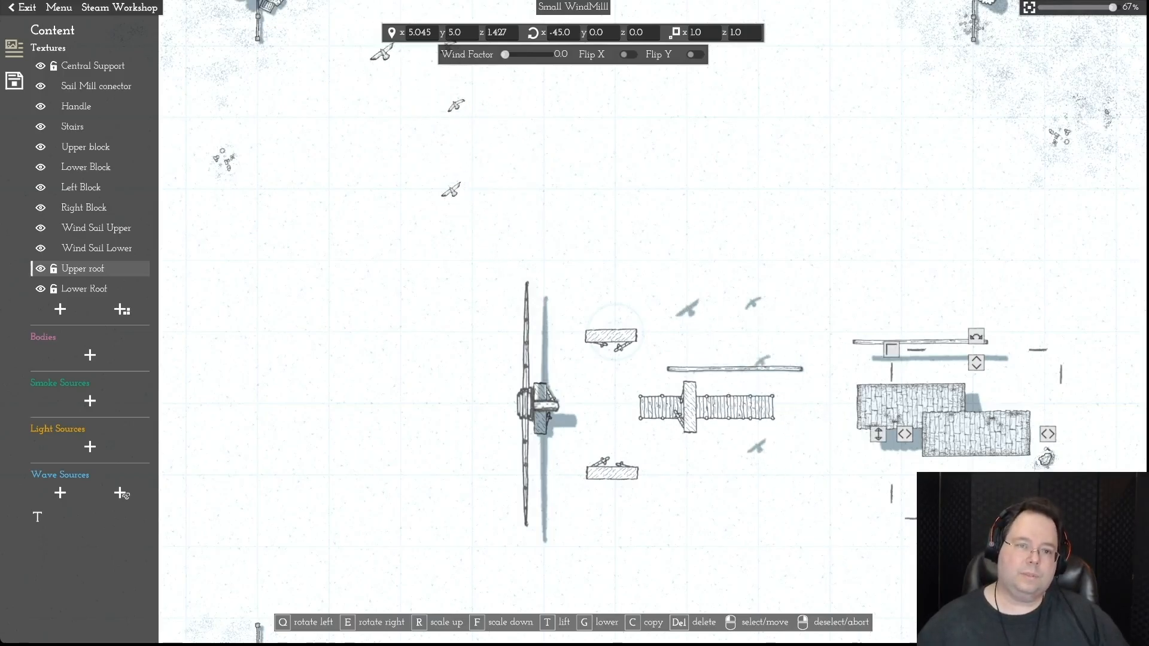
click(461, 33)
text(1)
key(Return)
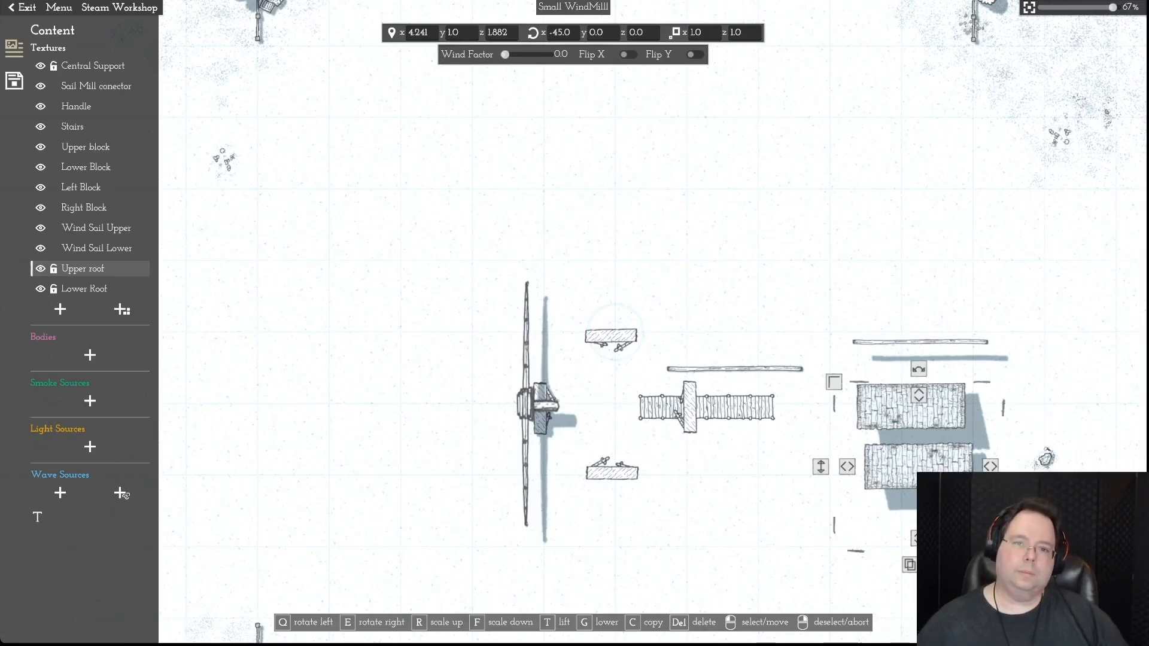
- Place the Upper roof above the Central Support at about x 4.112, z -0.62, trying an x rotation of 45 before setting it to -45
drag(571, 33, 534, 33)
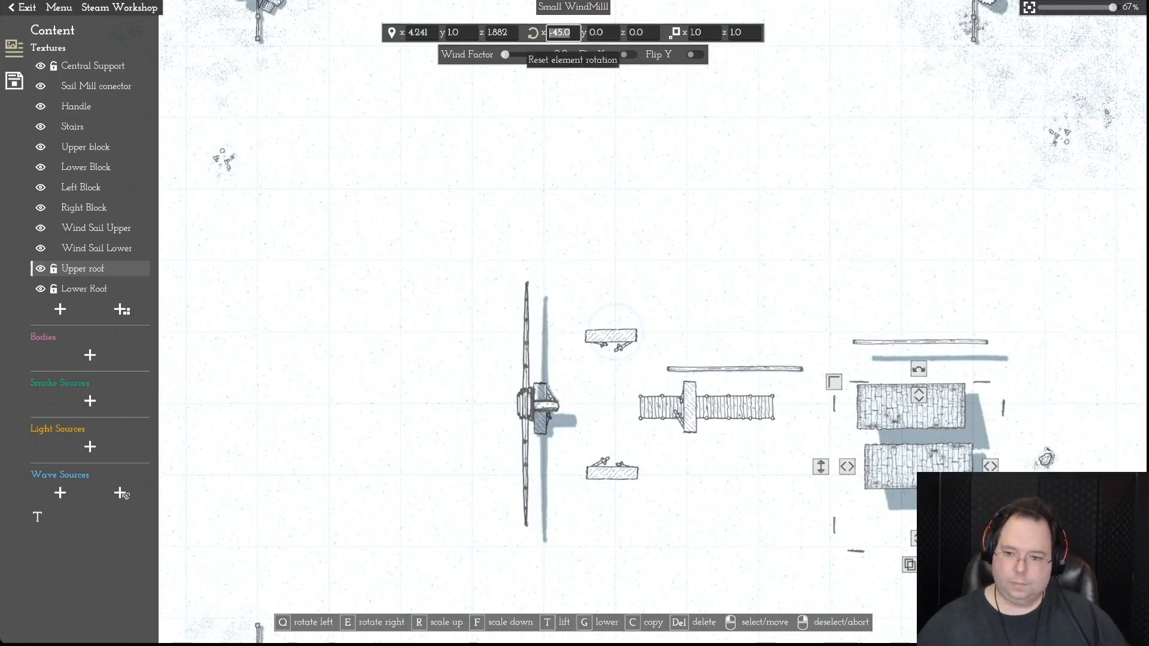
text(45)
key(Return)
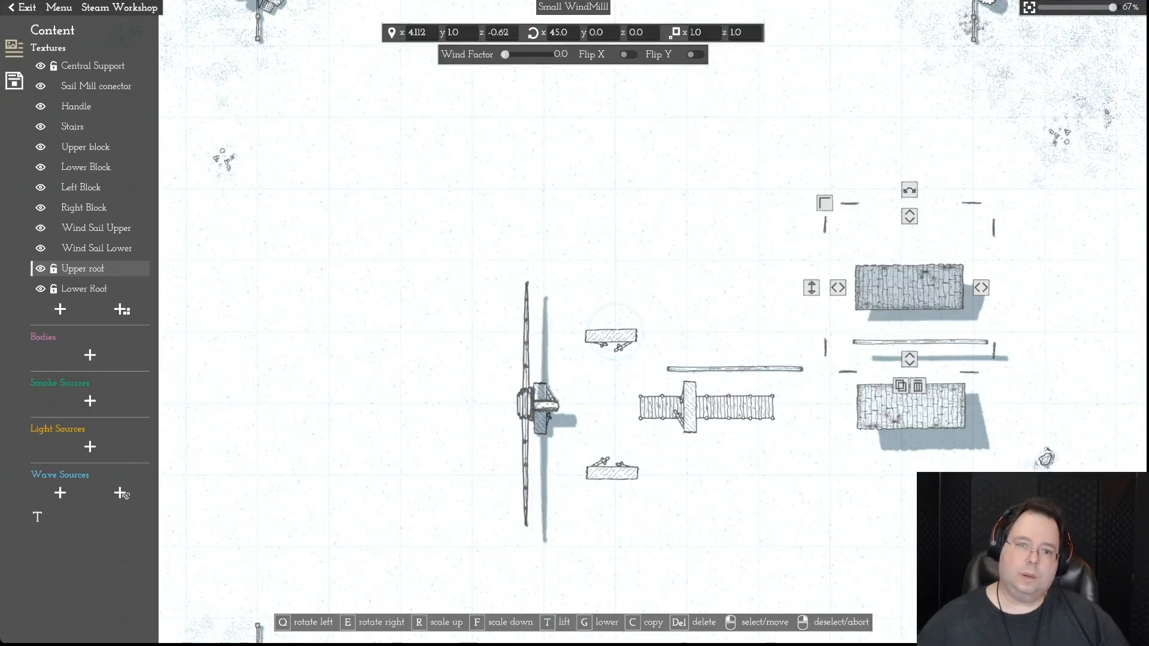
click(562, 33)
text(-)
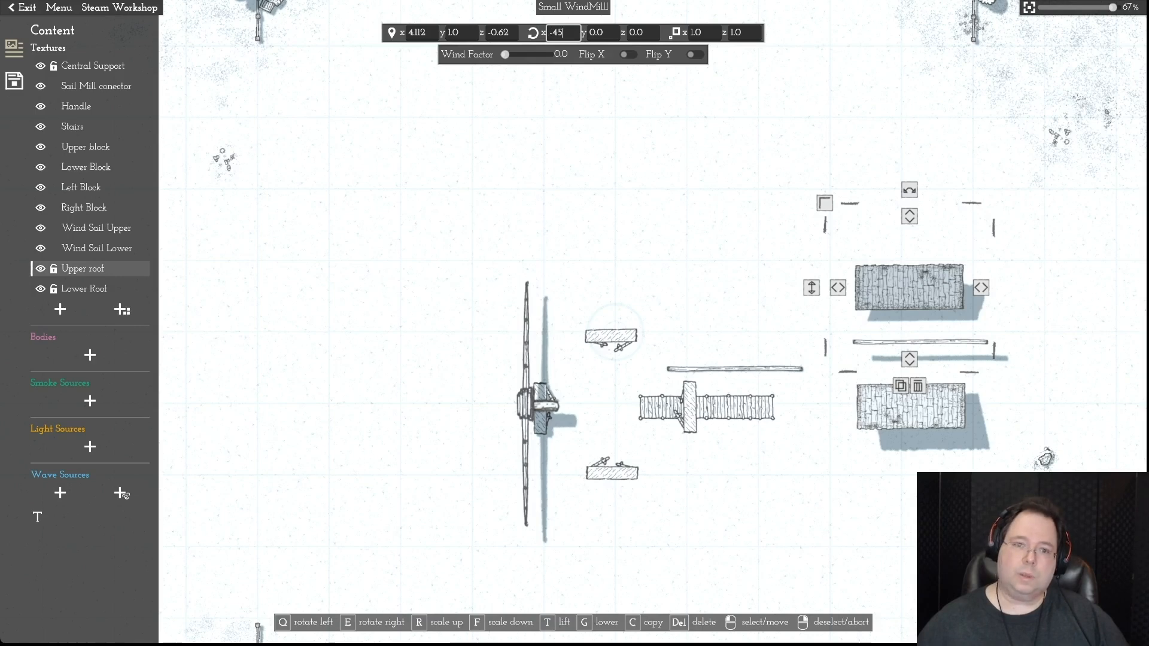
right_click(911, 406)
- Set the Lower Roof's x rotation to -45 and place it below the Central Support at about x 4.116, z 0.996
click(911, 407)
click(562, 33)
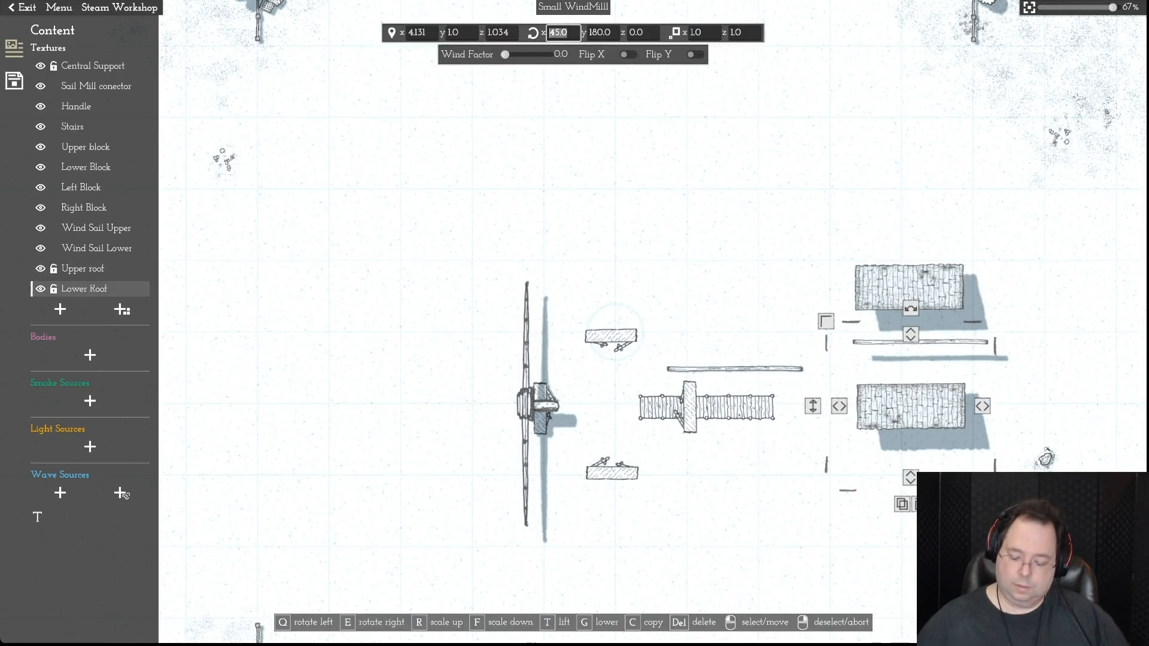
text(-4)
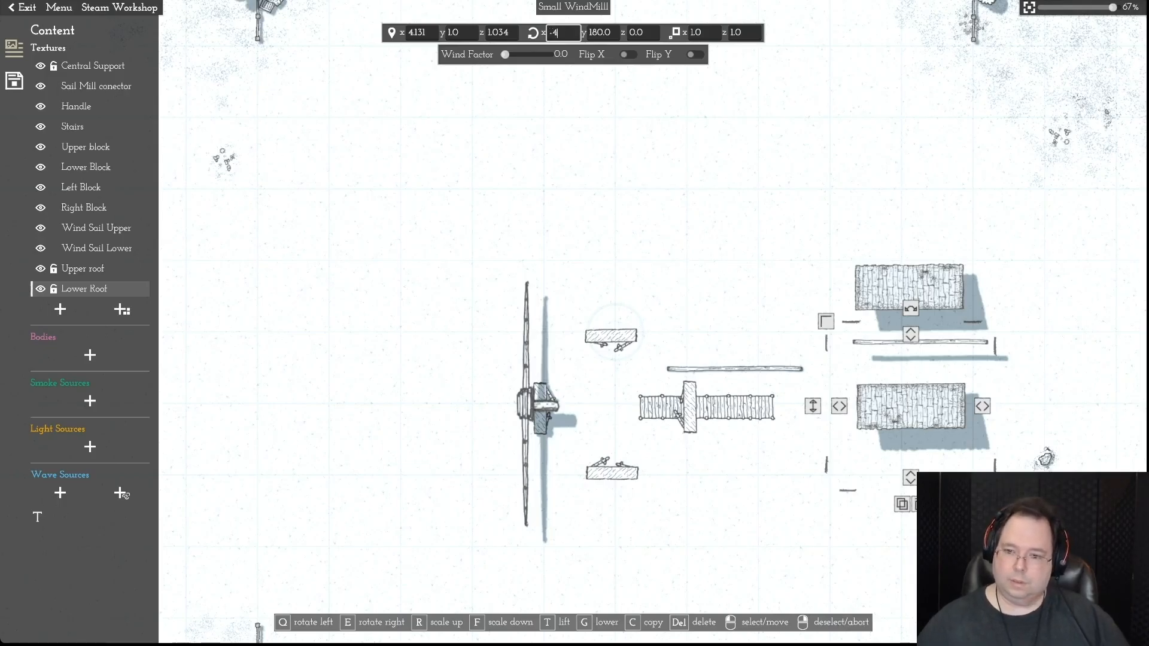
text(5)
key(Return)
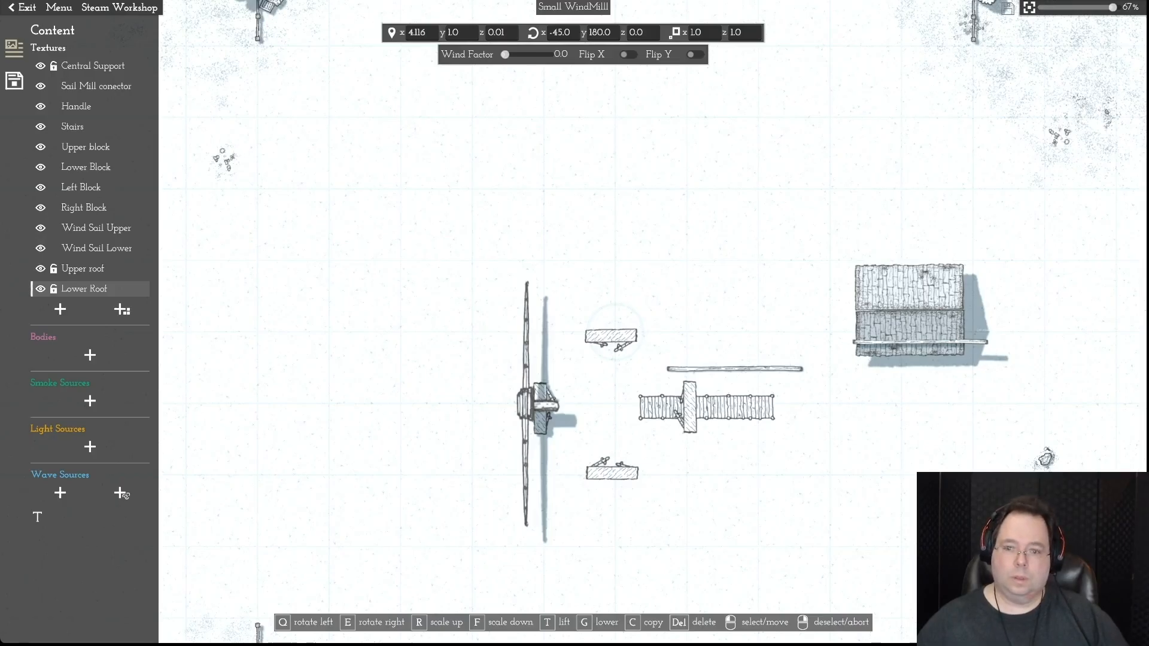
key(Left)
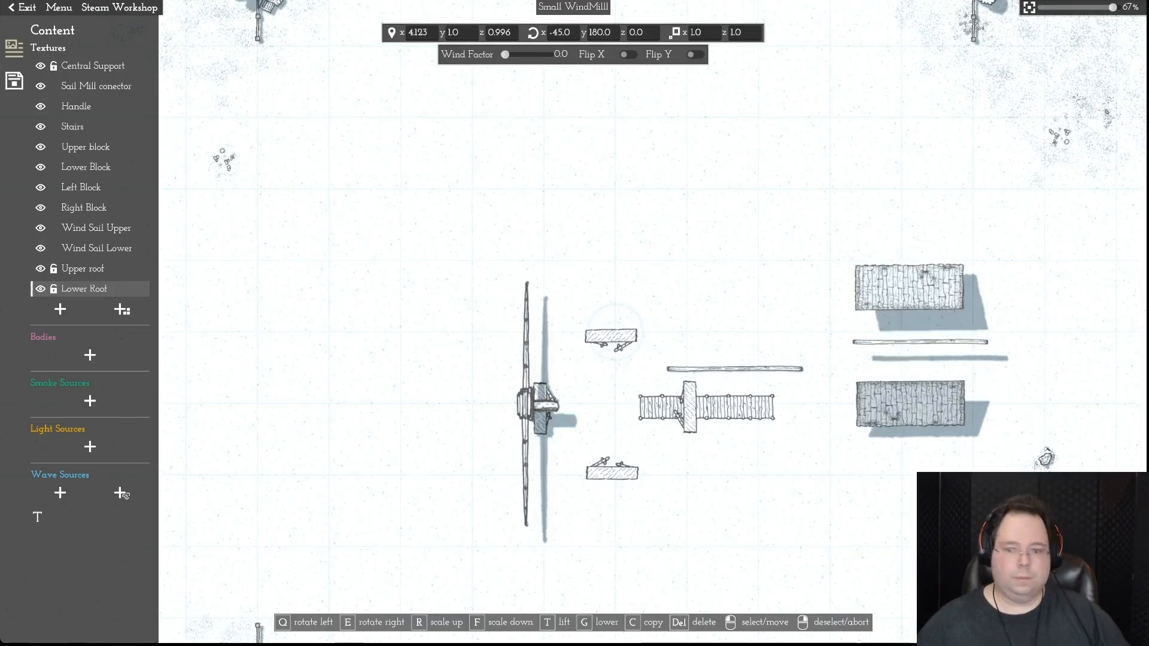
drag(910, 404, 910, 404)
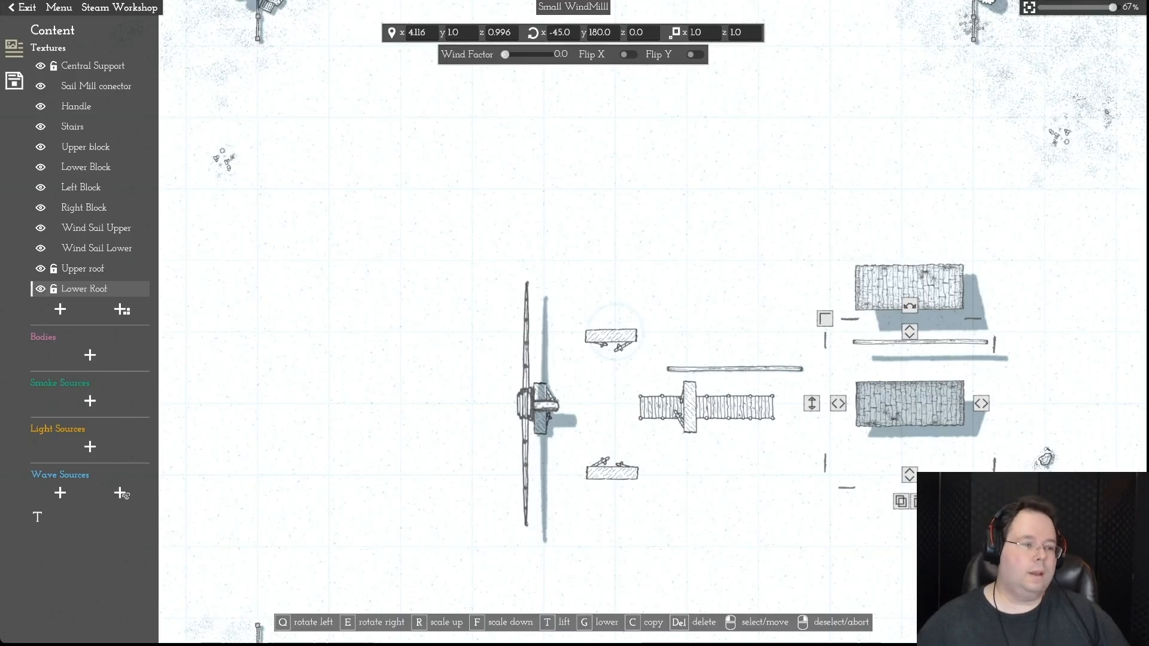
- Add another plank roof texture from page 5 of the original textures, east of the Upper roof
click(122, 310)
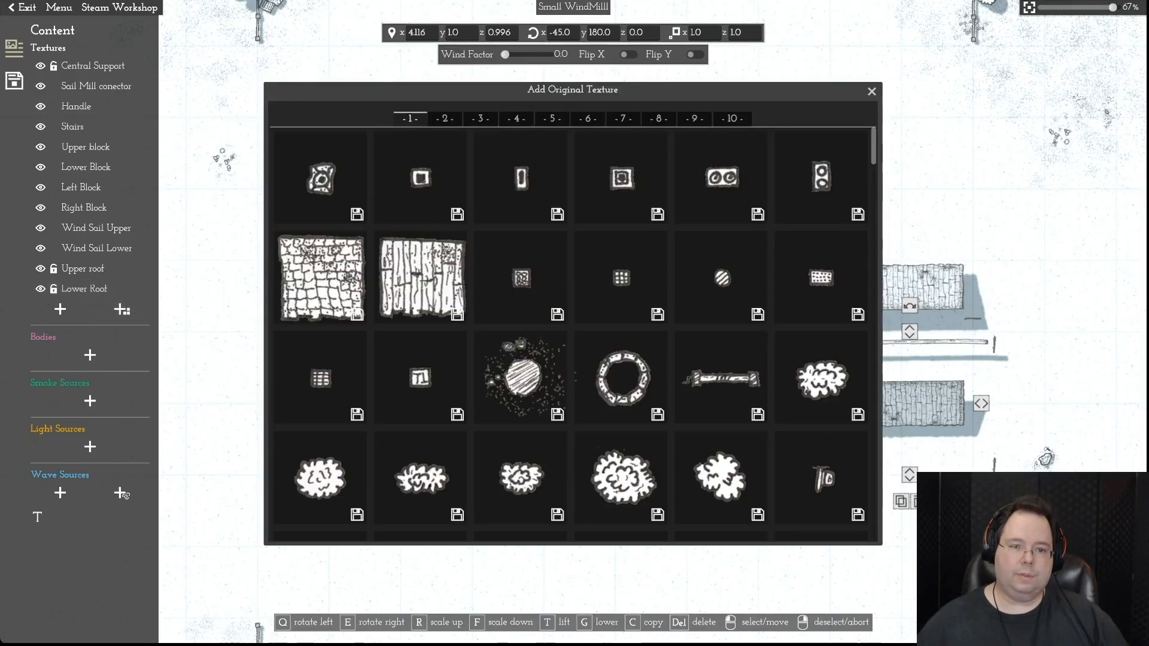
click(551, 119)
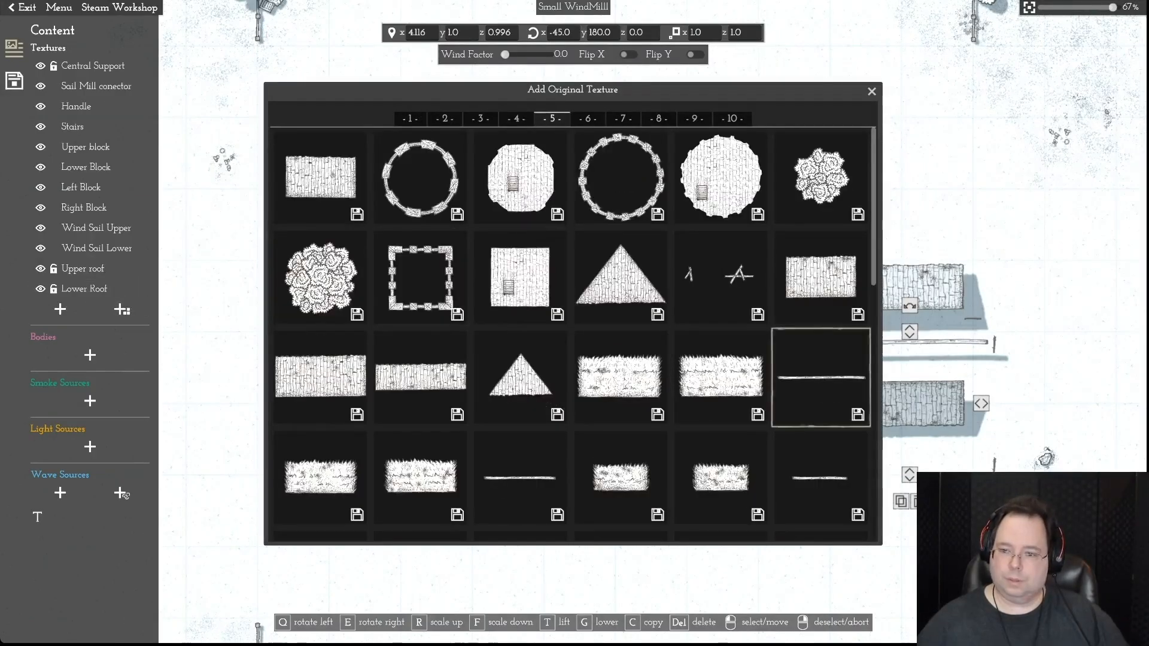
click(821, 377)
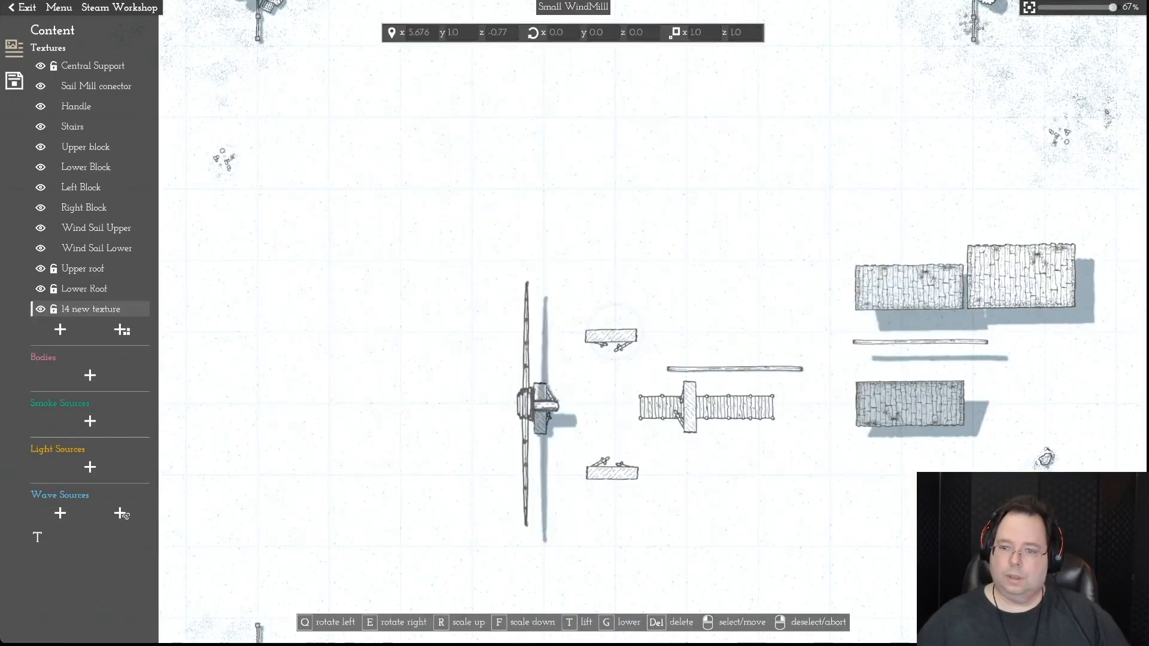
- Stretch the Upper roof to a z scale of about 1.443, matching the neighbouring plank texture, and position it at about x 4.173, z -0.74
click(1020, 277)
click(909, 289)
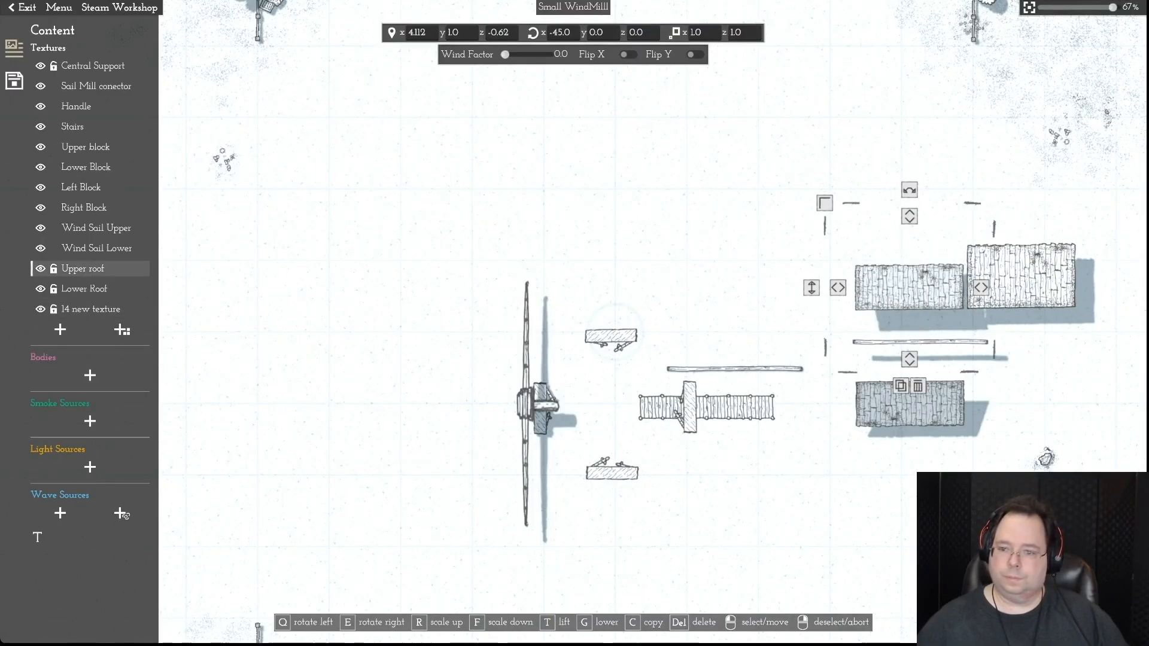
drag(909, 216, 909, 149)
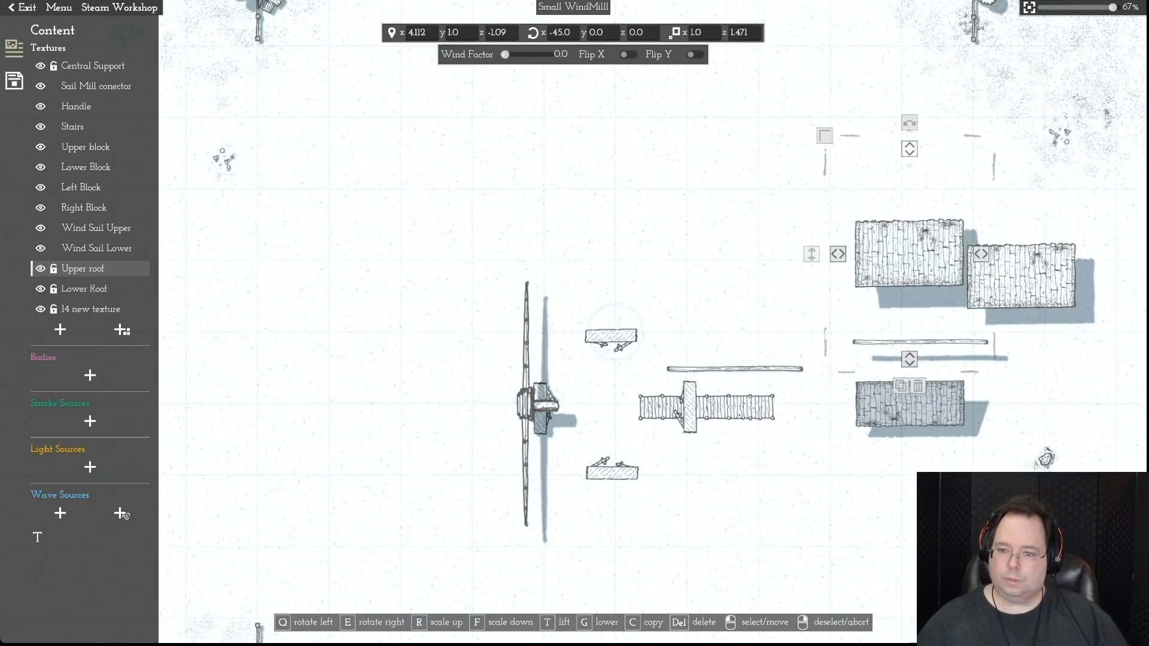
drag(909, 257, 912, 279)
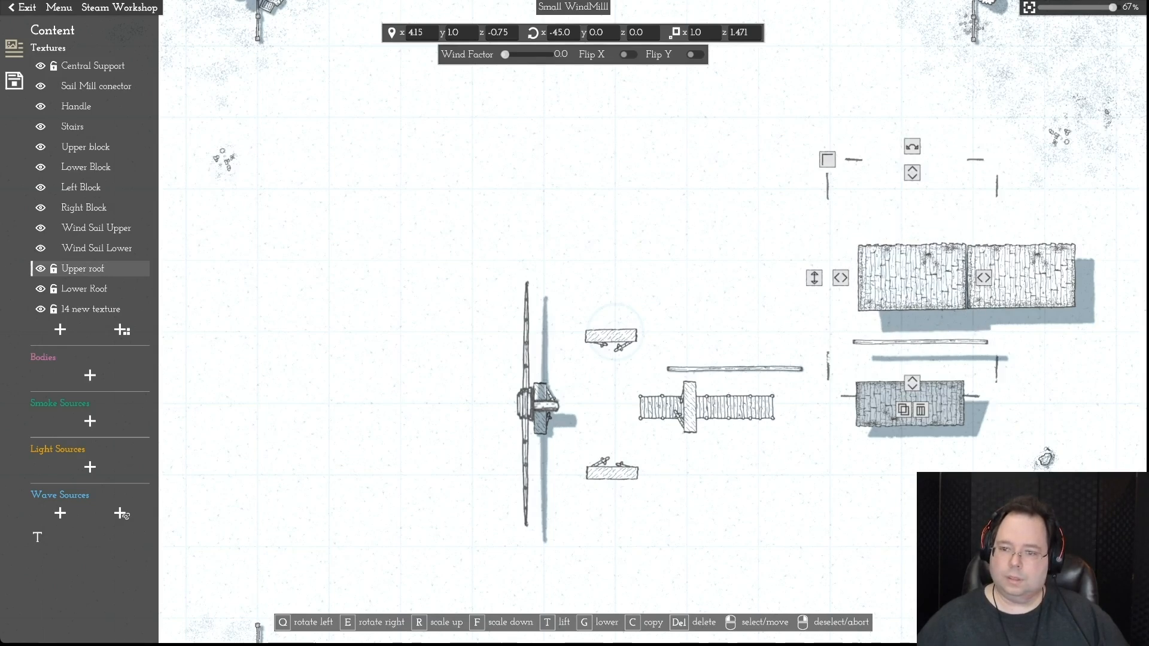
drag(912, 173, 912, 176)
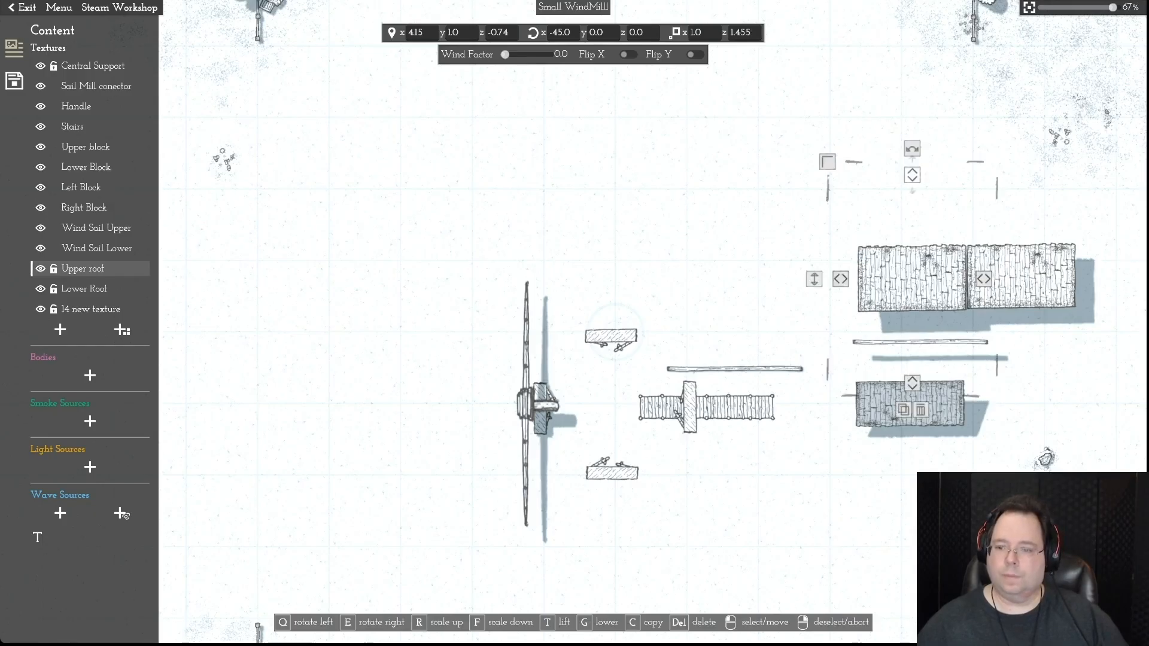
drag(911, 278, 914, 276)
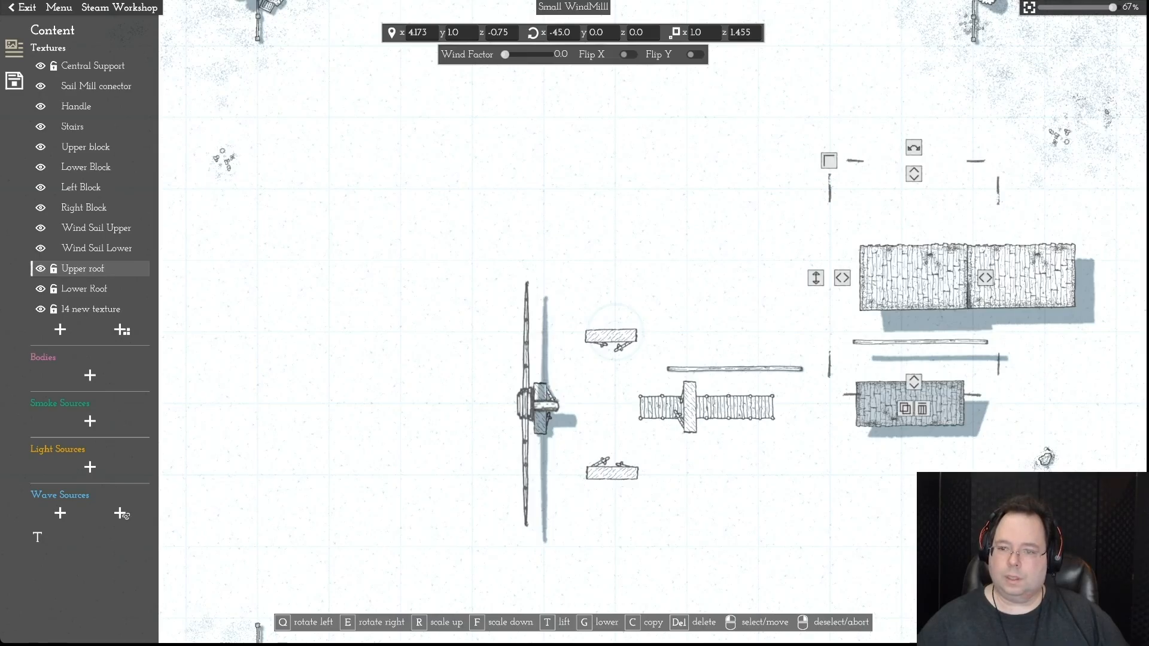
drag(913, 174, 912, 175)
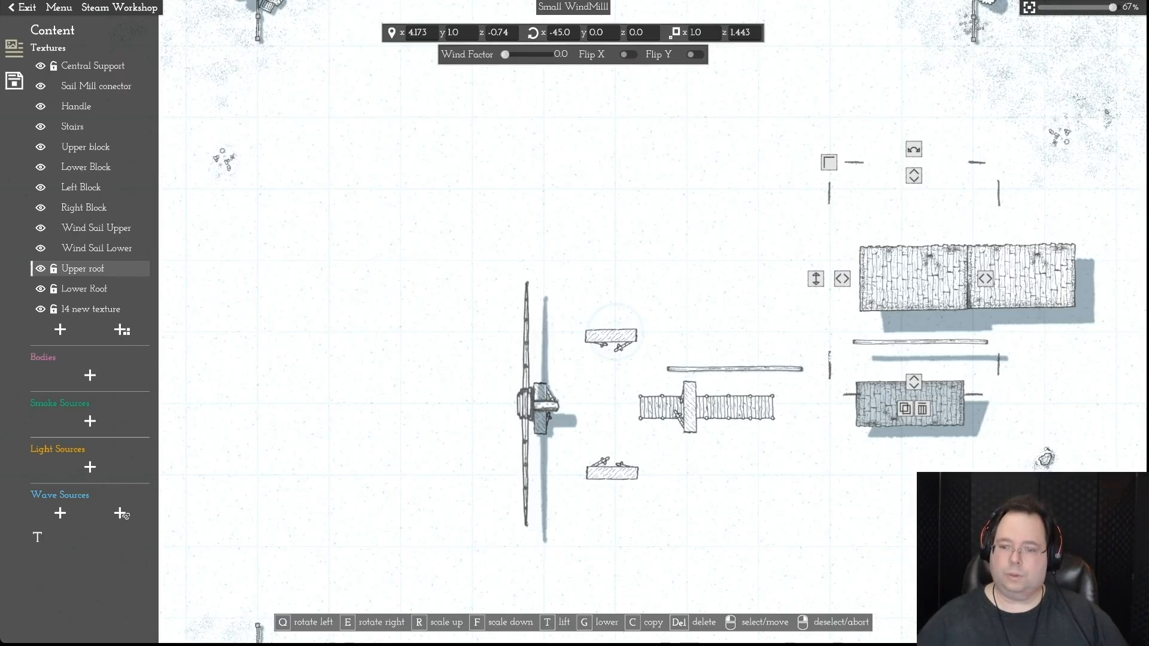
- Set the Lower Roof's z scale to 1.443
click(84, 289)
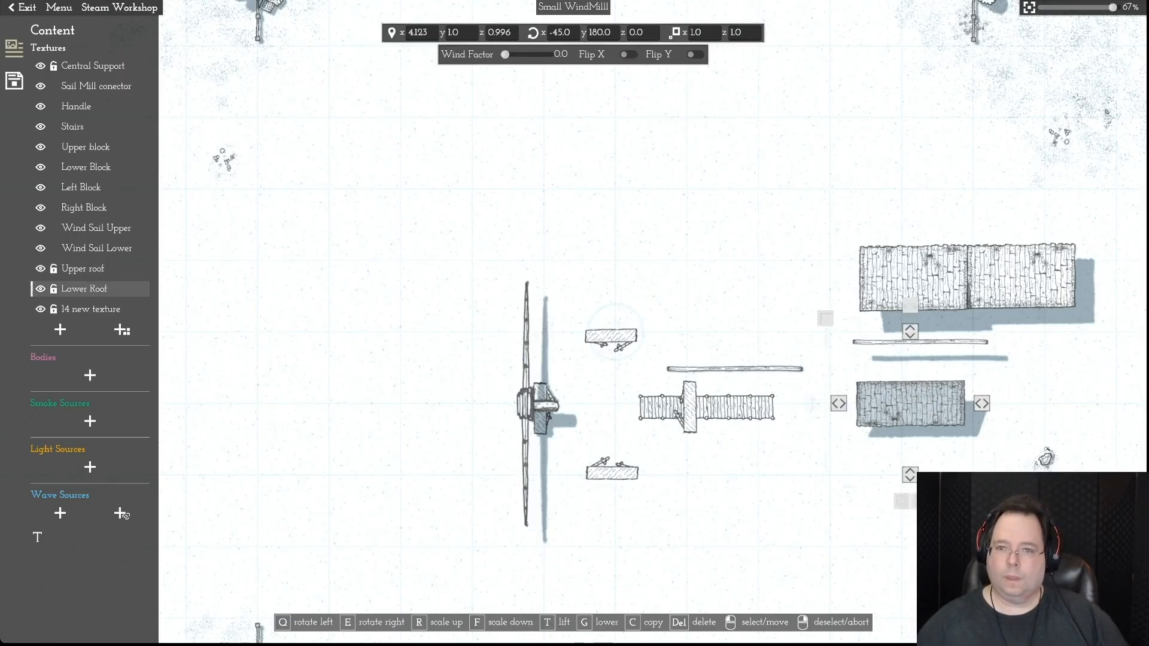
click(736, 32)
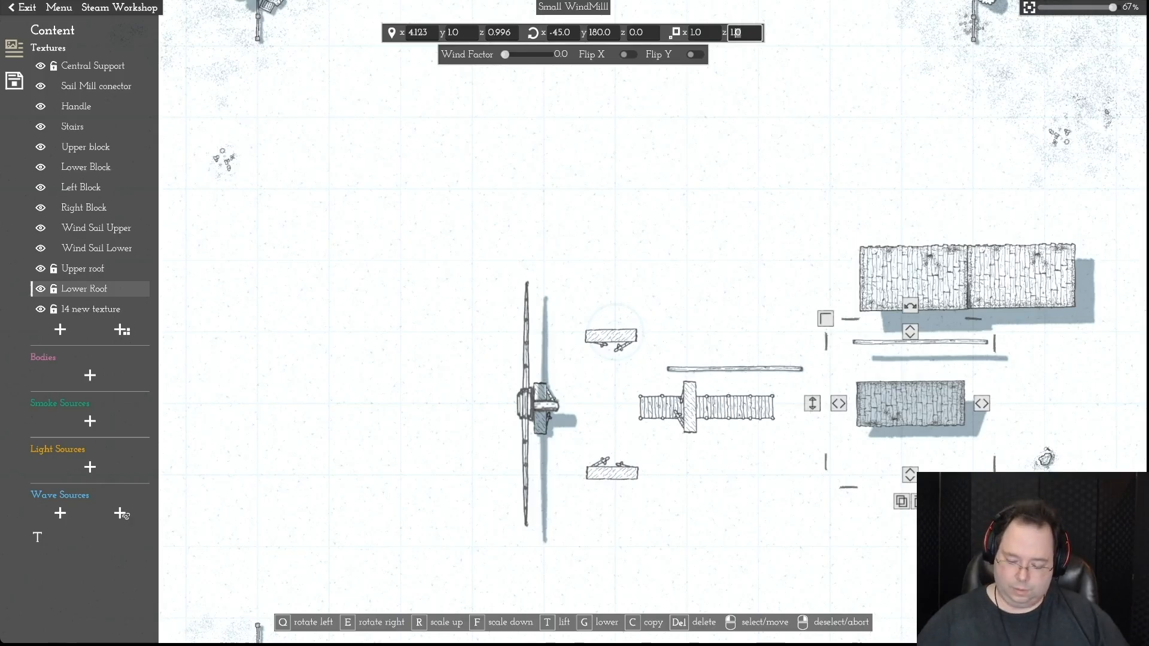
text(1.44)
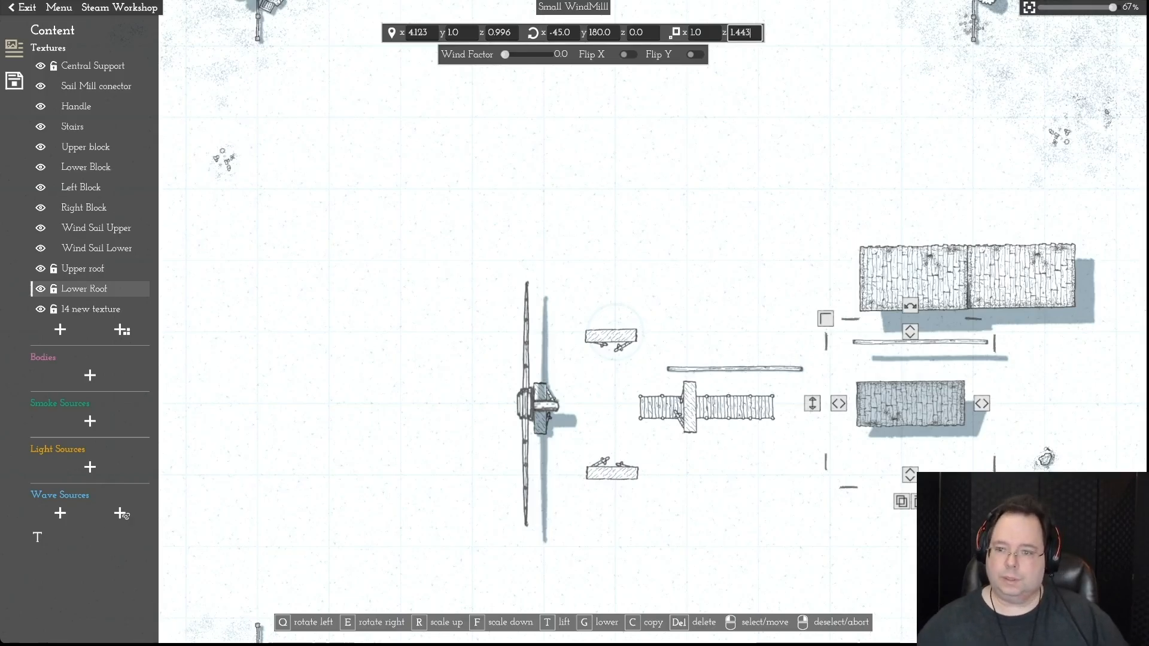
text(3)
key(Return)
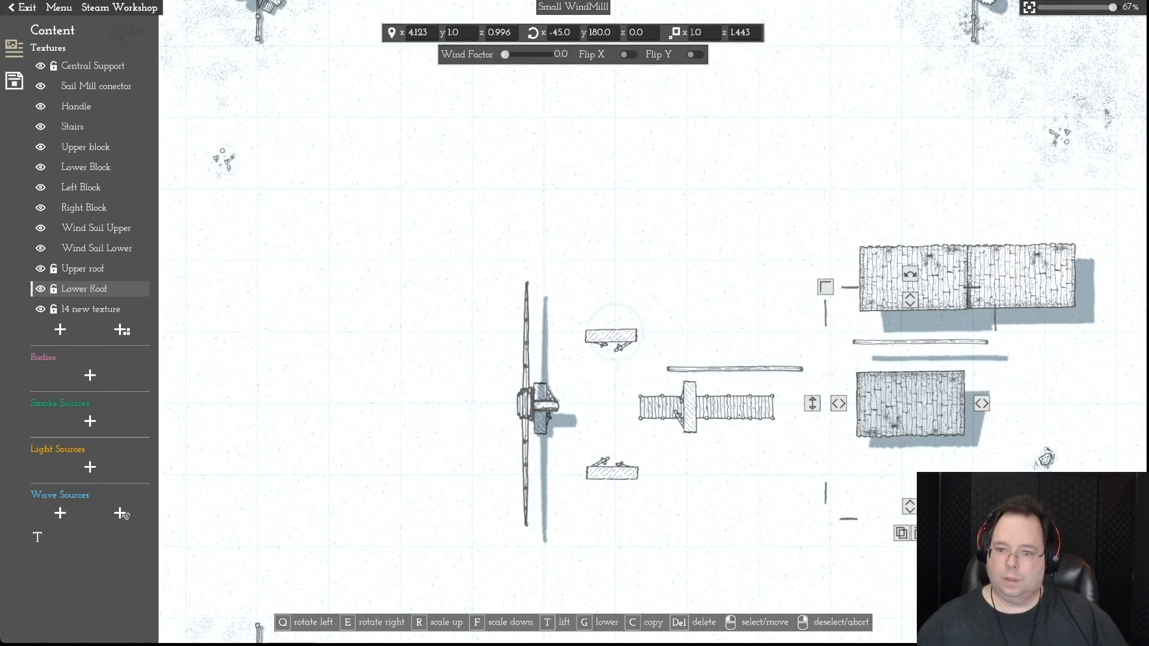
- Move the Upper roof aside to about x 1.671, z -2.23, and delete the extra unrotated plank roof texture
drag(891, 272, 713, 165)
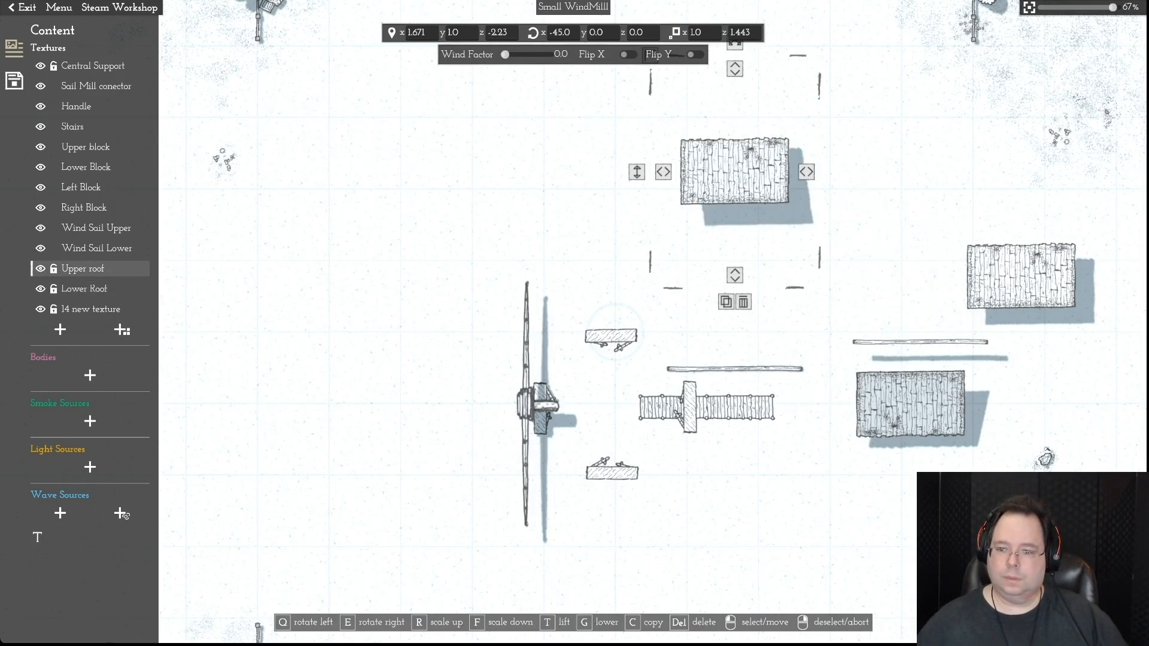
click(1020, 276)
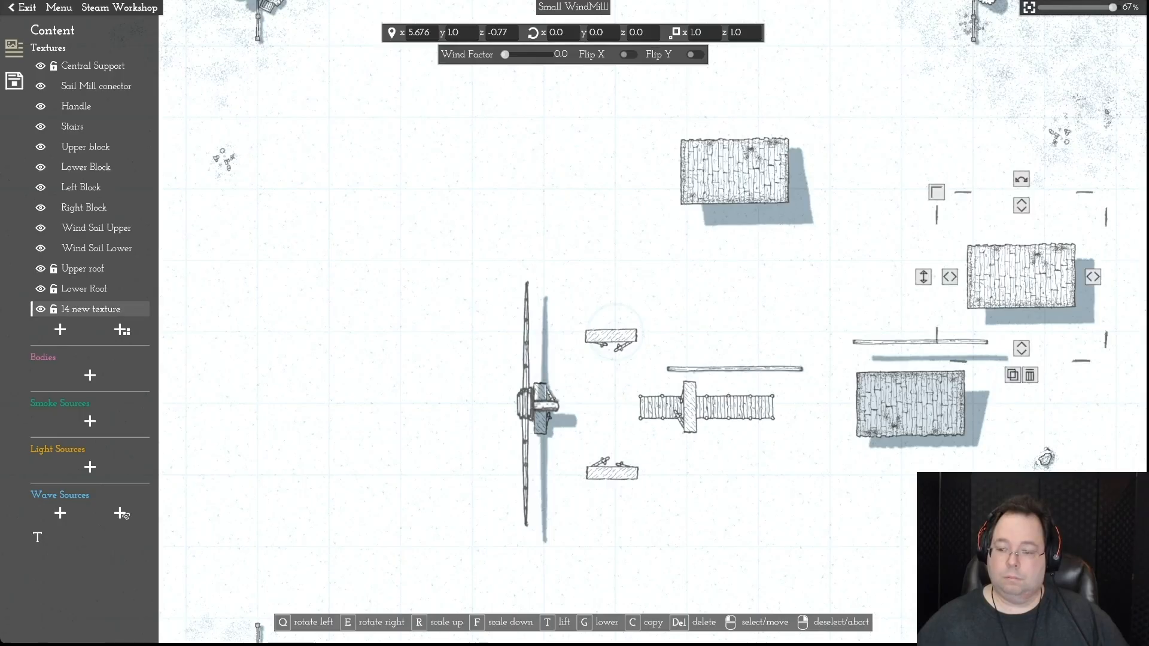
click(1030, 375)
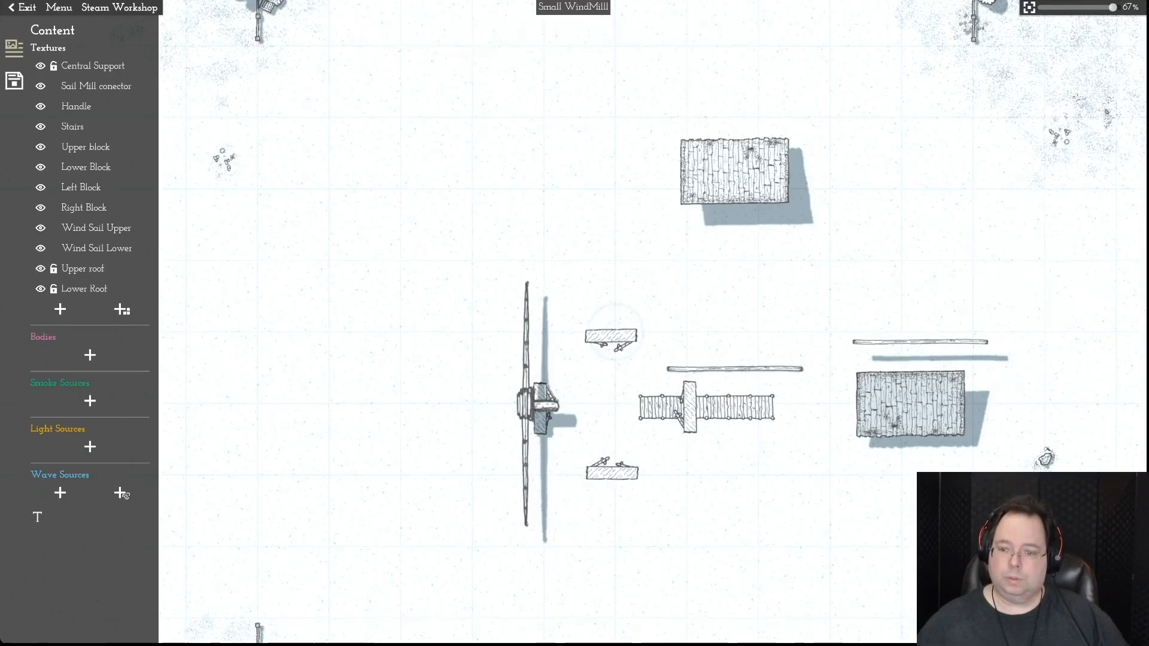
- Join the Upper roof to the Lower Roof at about x 4.127, z 0.097, and move the Central Support clear to about x 3.868, z -1.66
drag(735, 171, 910, 338)
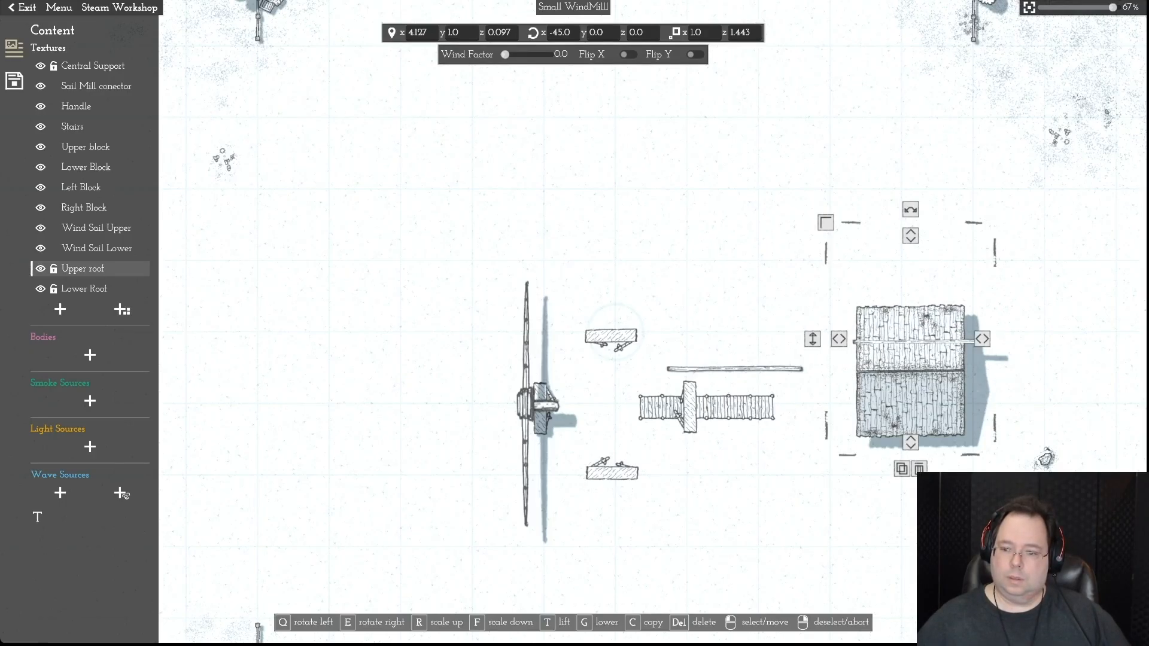
right_click(909, 339)
drag(917, 342, 889, 213)
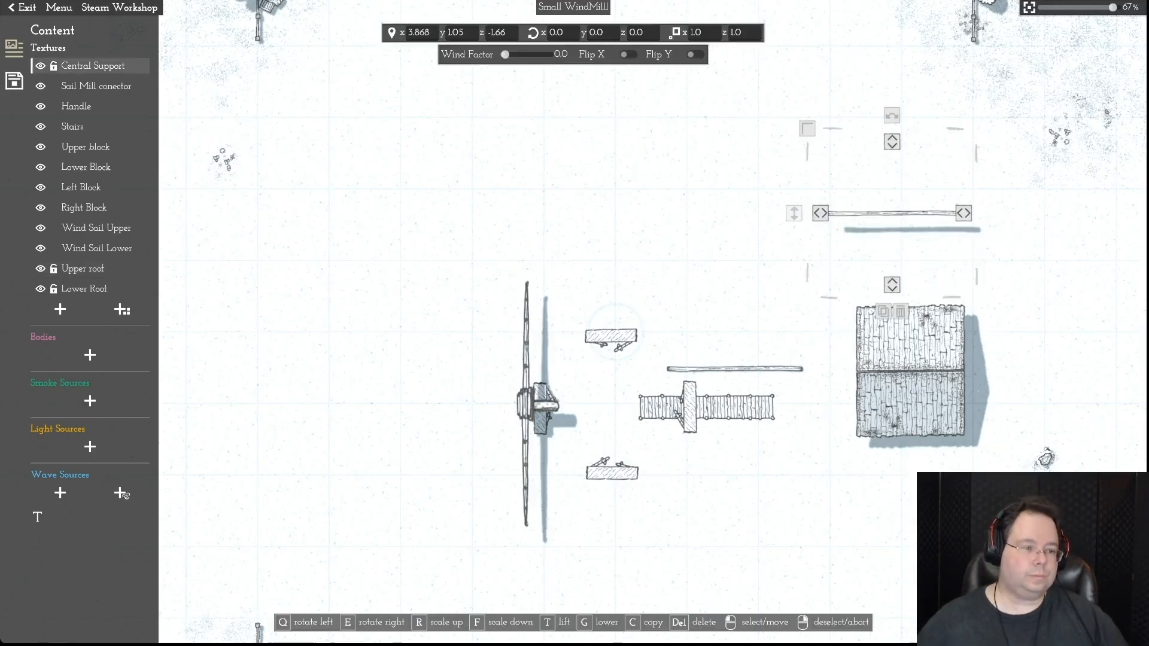
- Add the shortest thin beam texture from page 5 of the original textures, east of the roof seam at about x 5.6, z 0.532
click(122, 309)
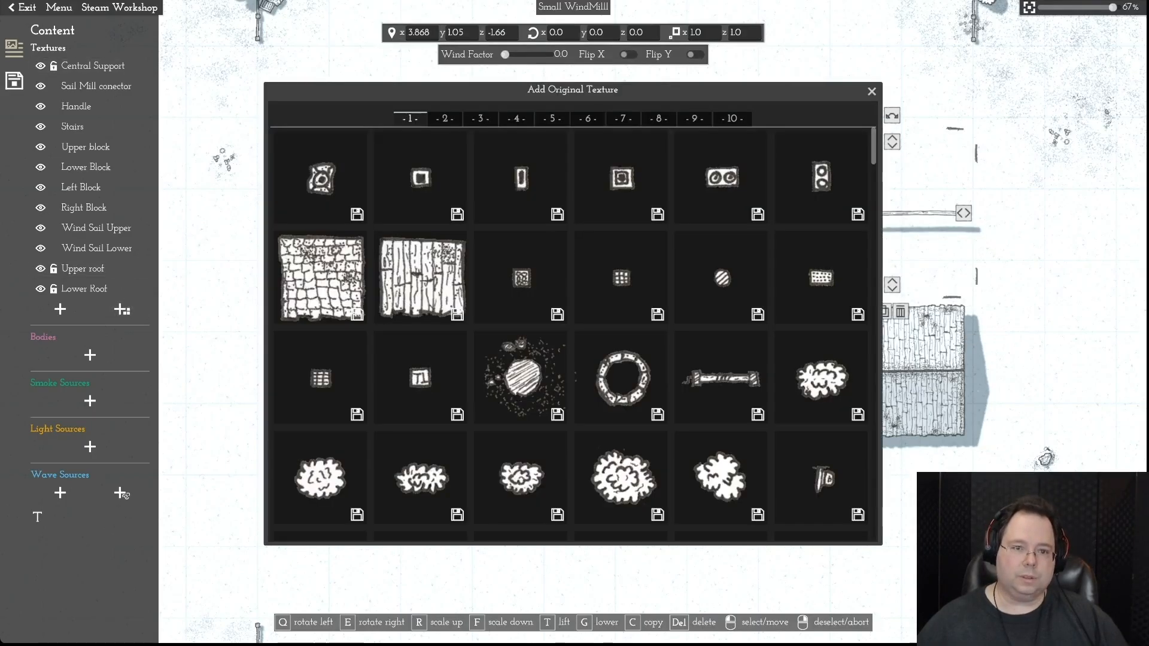
click(551, 118)
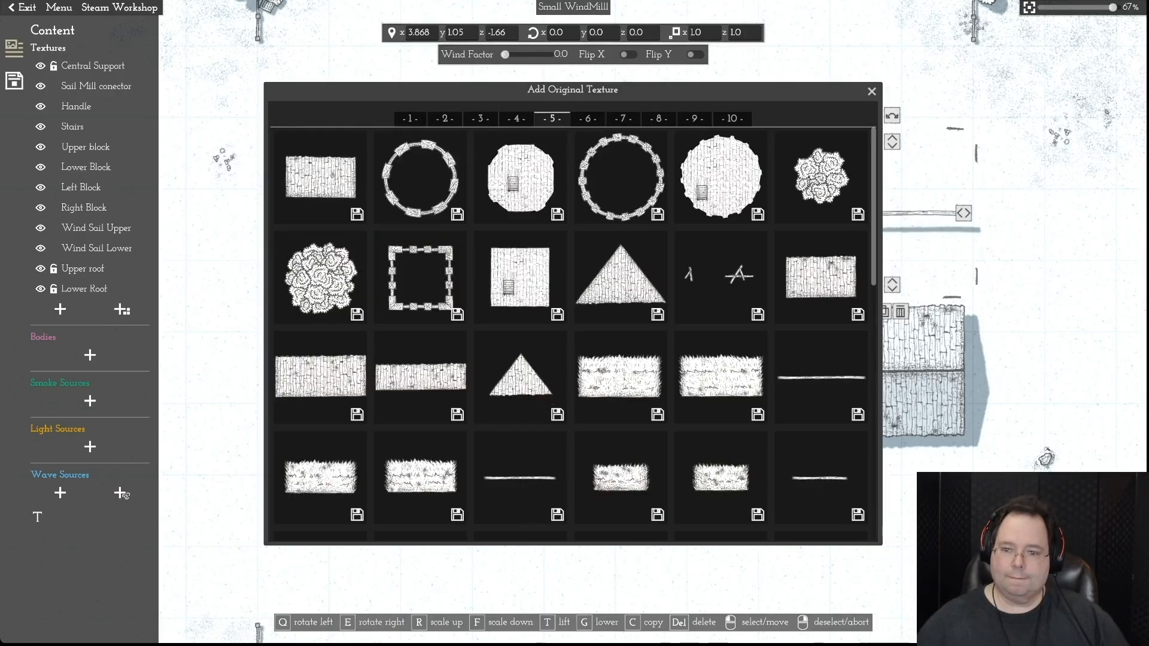
scroll(575, 336, down, 3)
scroll(572, 335, down, 10)
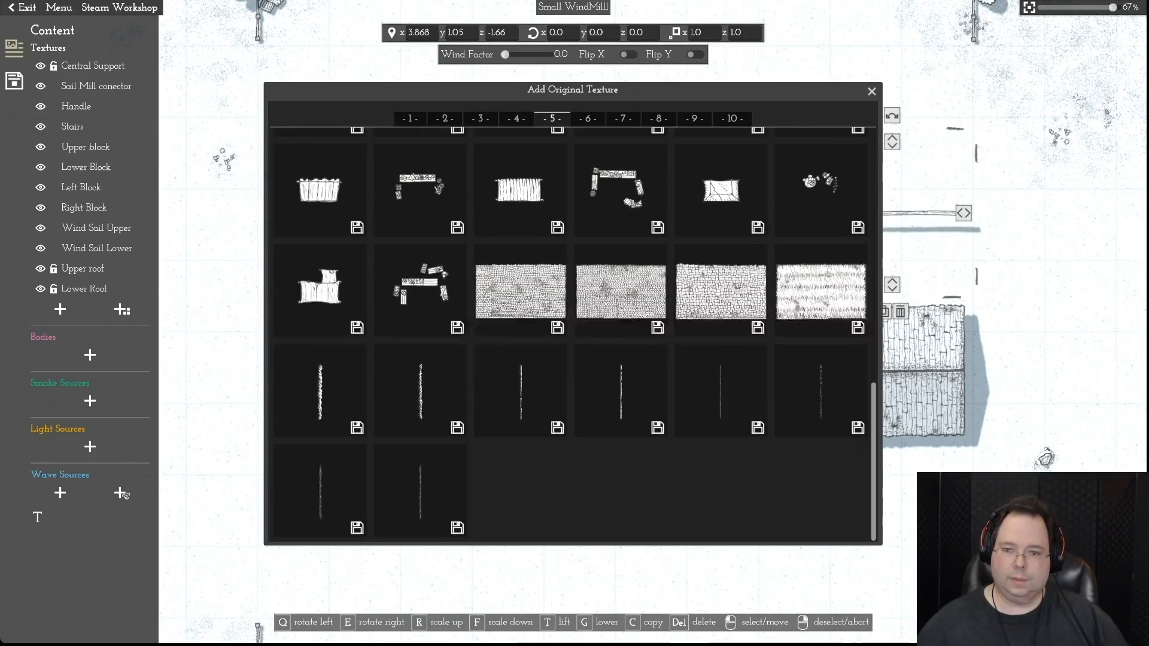
scroll(820, 329, up, 10)
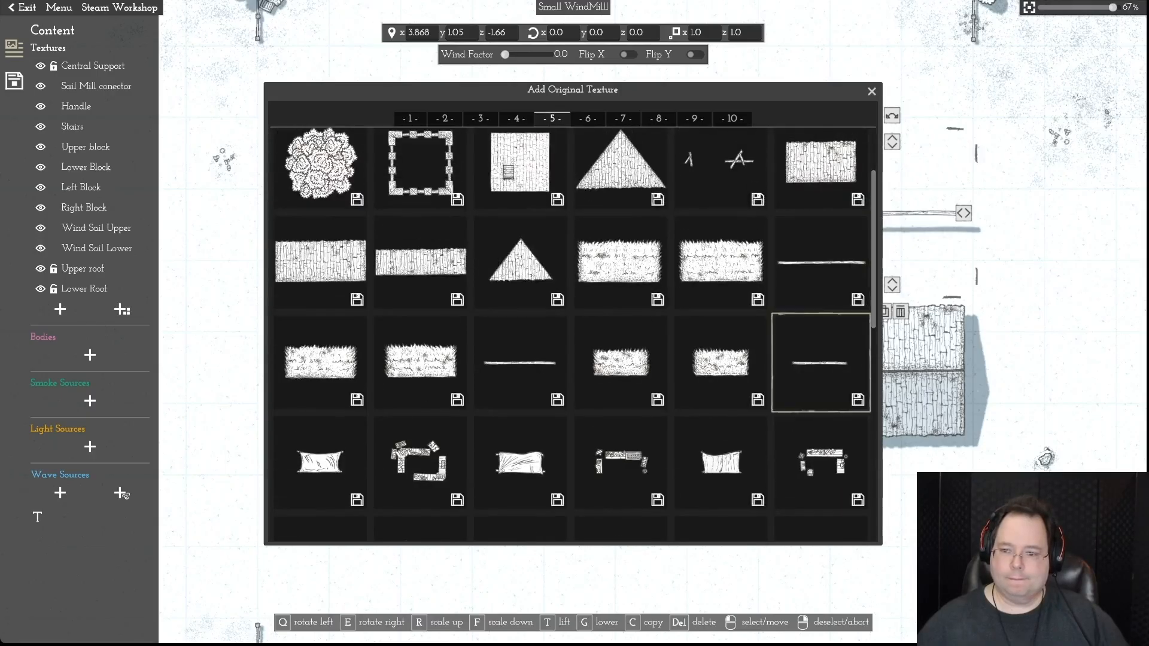
click(821, 363)
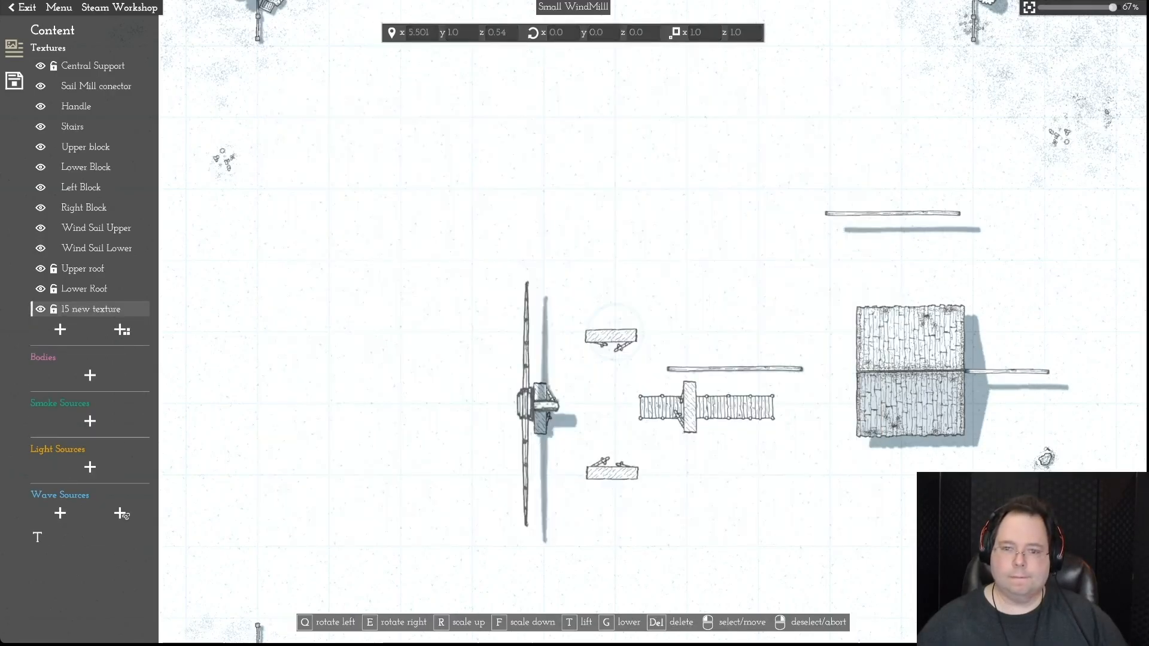
click(1014, 371)
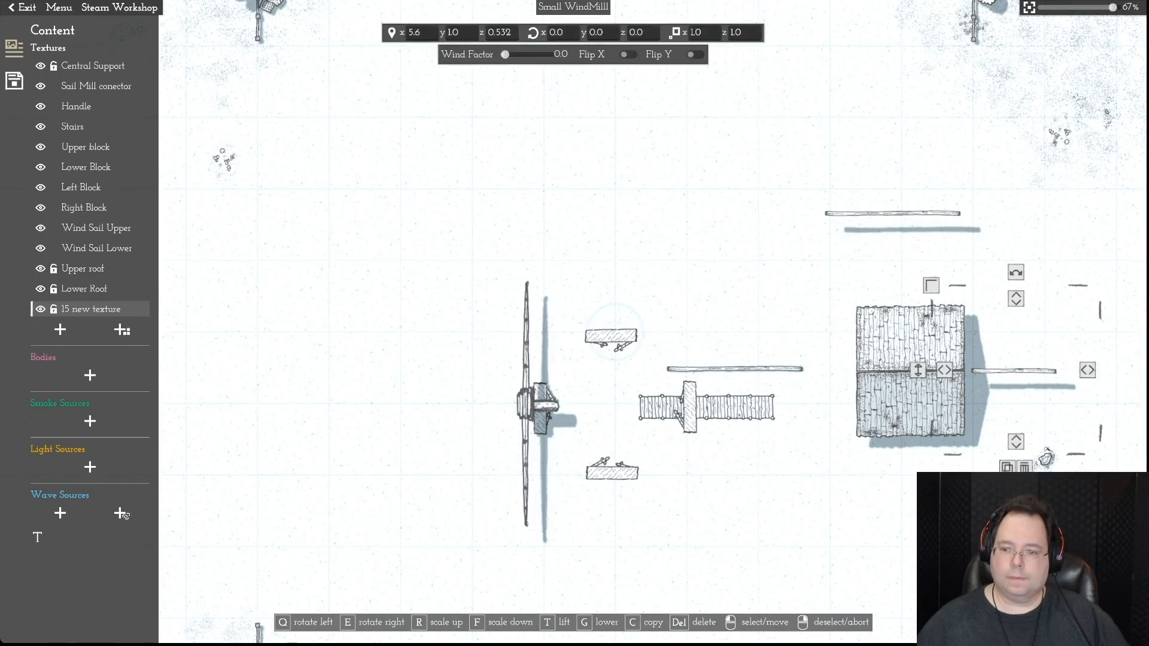
- Raise the short beam to about y 1.99, try widening it across the roof seam, and delete it
key(t)
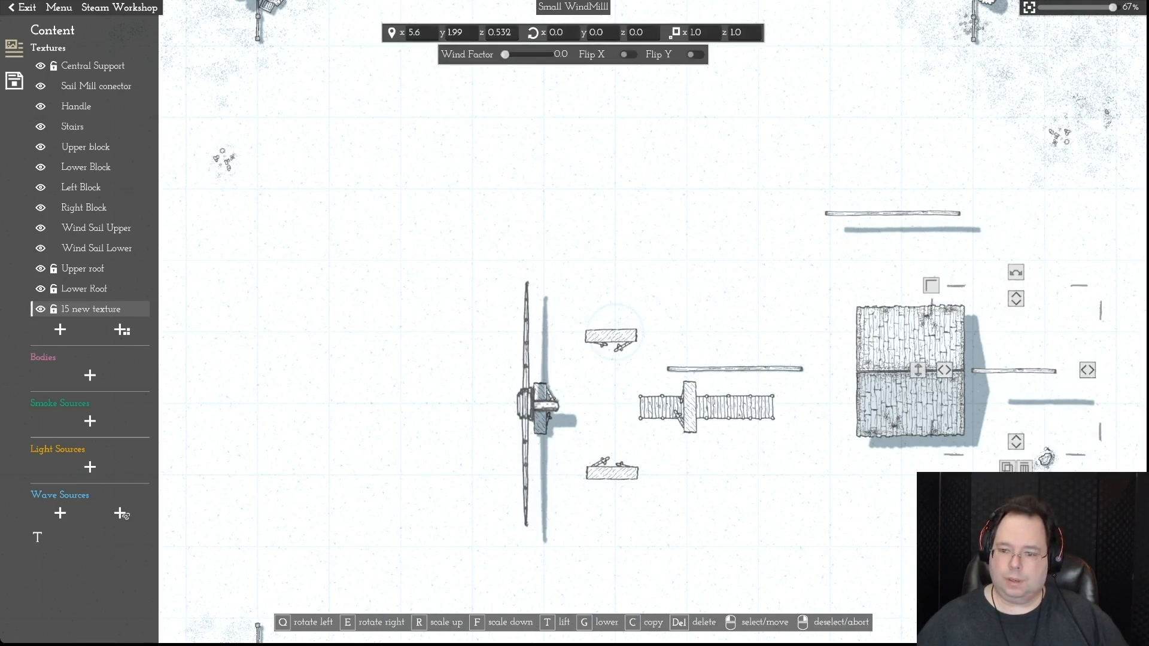
drag(945, 370, 829, 370)
drag(900, 370, 1025, 345)
key(Delete)
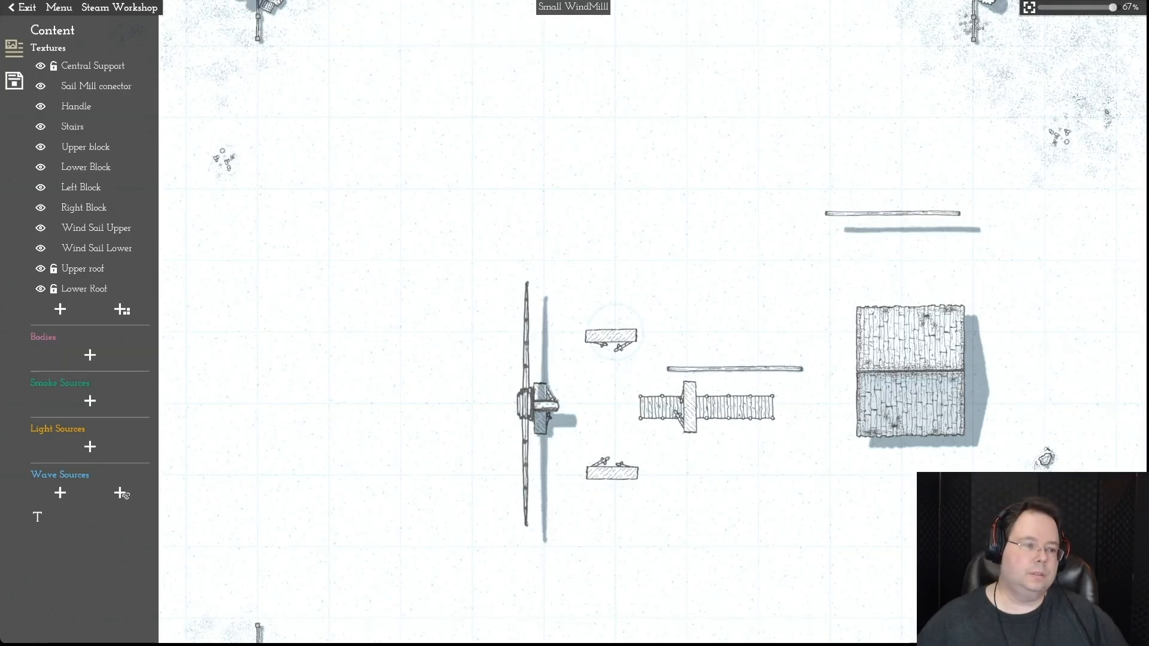
- Add the medium-length thin beam texture from page 5 of the original textures, north of the roofs at about x 4.092, z -0.74
click(122, 309)
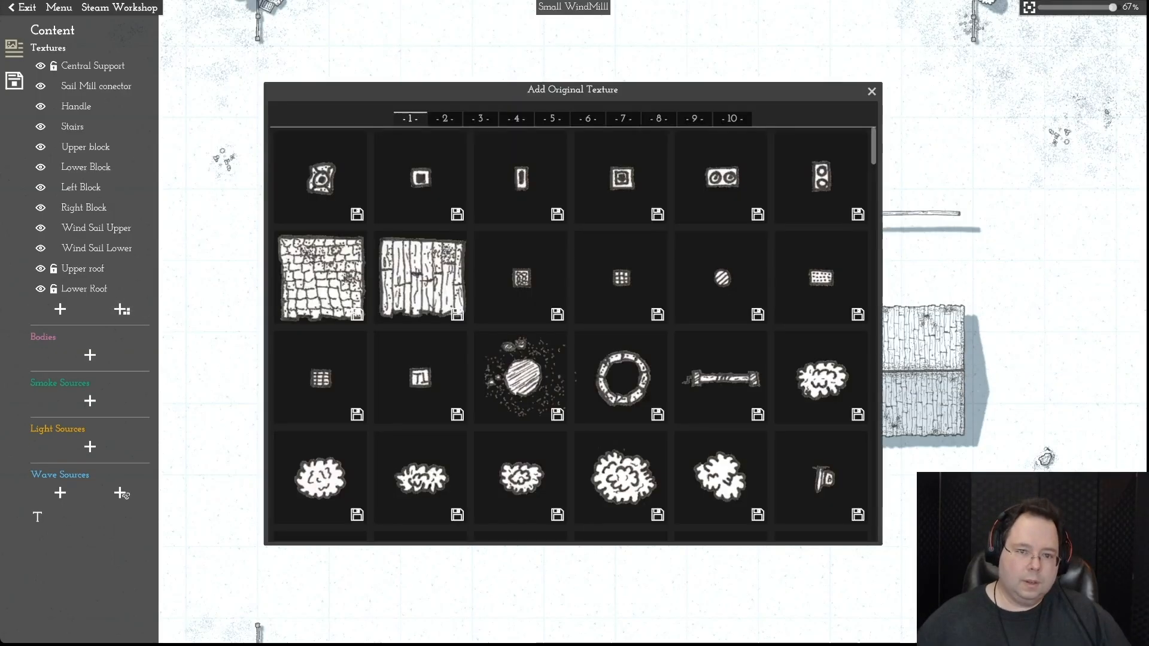
click(552, 118)
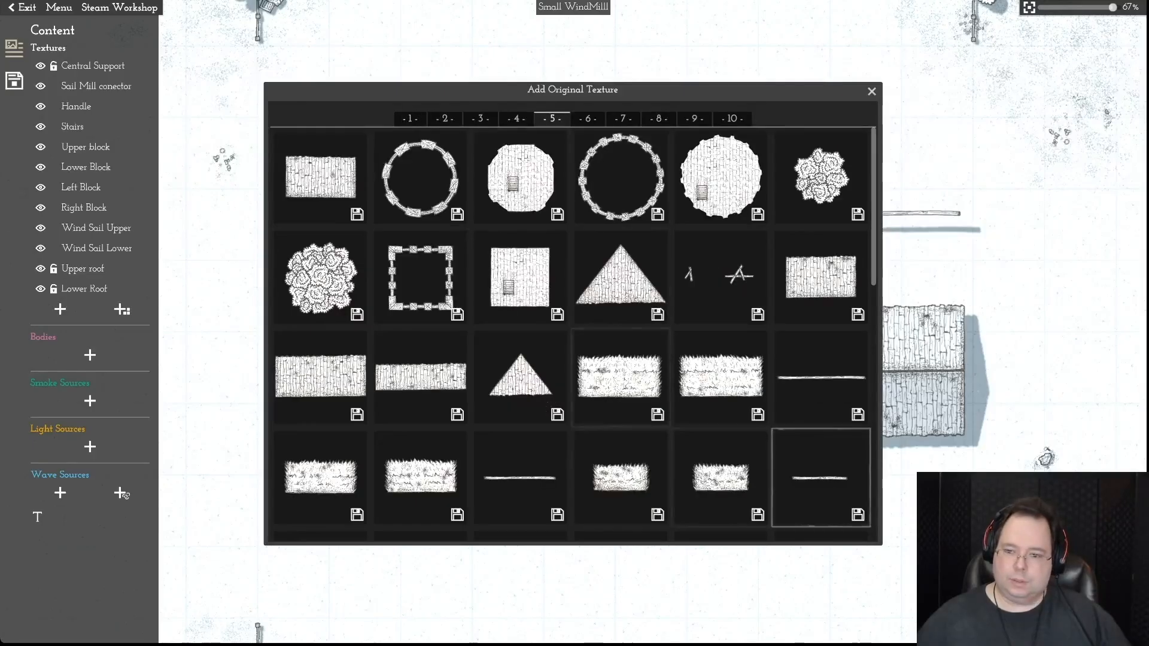
click(520, 477)
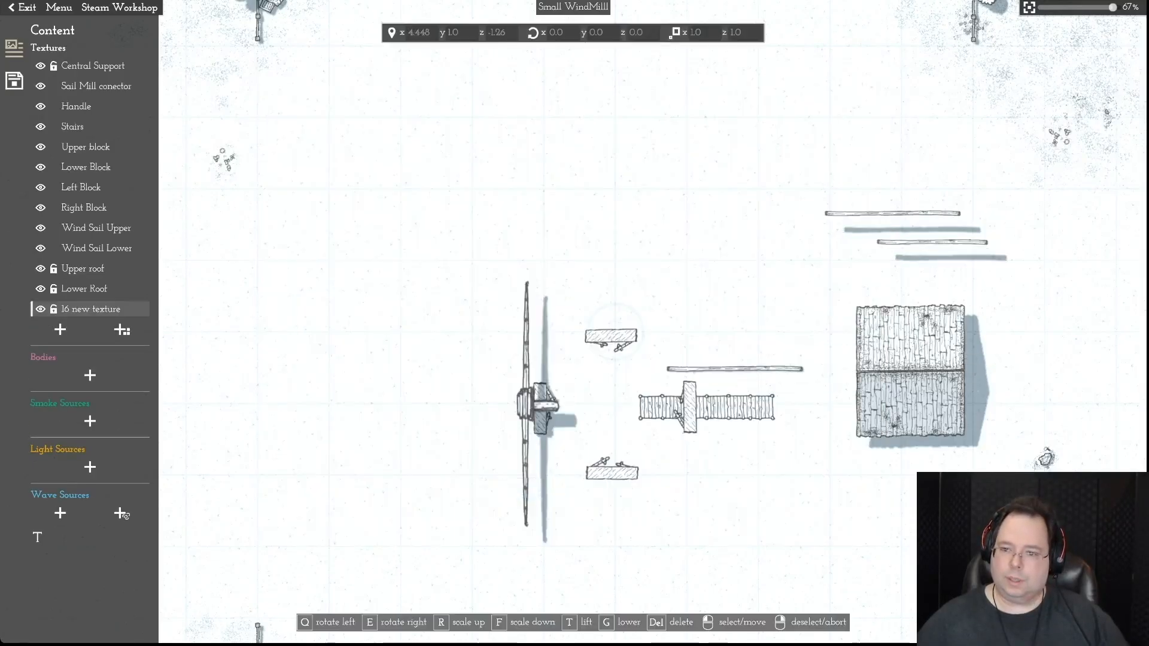
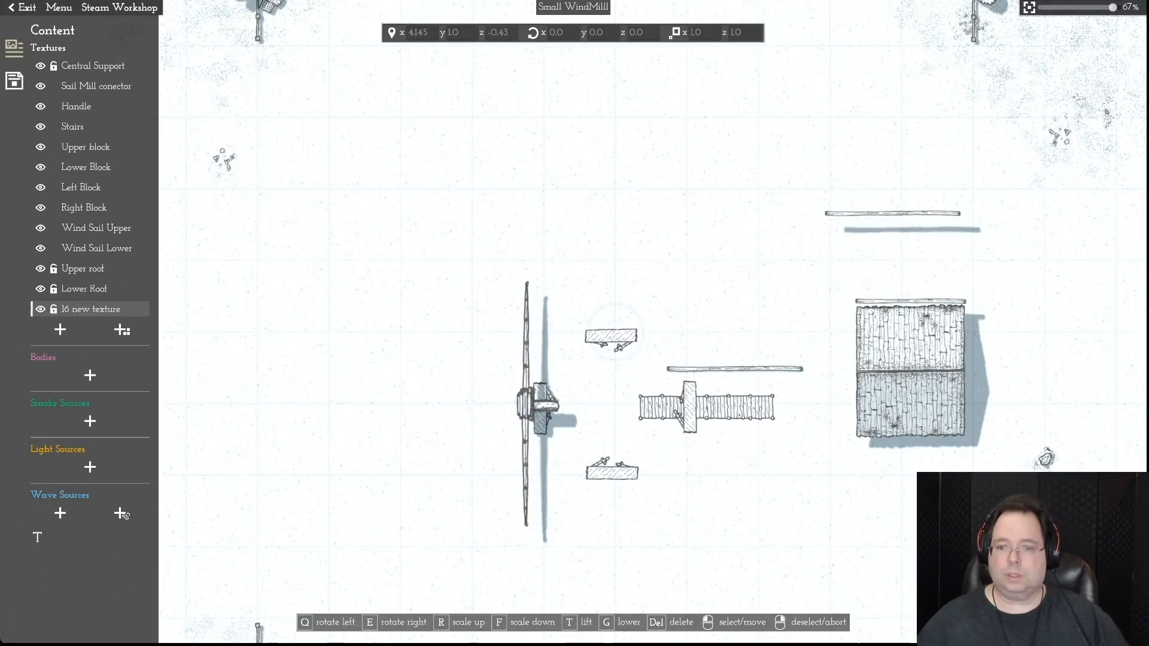
click(907, 279)
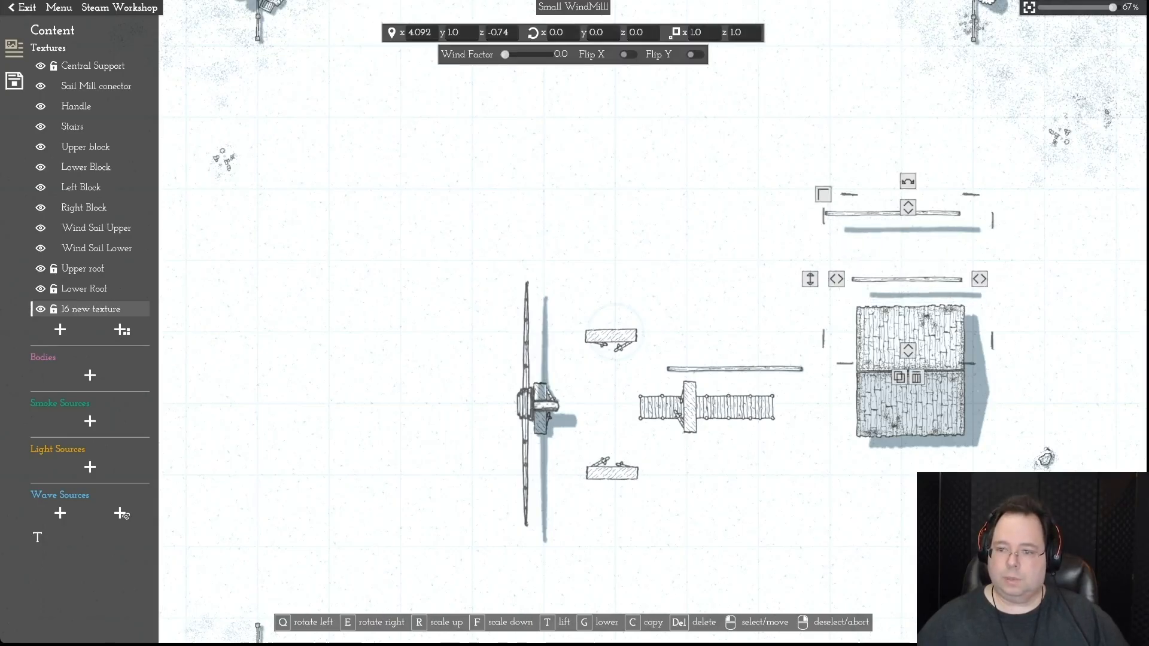
- Scale the new beam to 1.1 in x and 1.175 in z
drag(980, 279, 994, 280)
drag(915, 208, 914, 183)
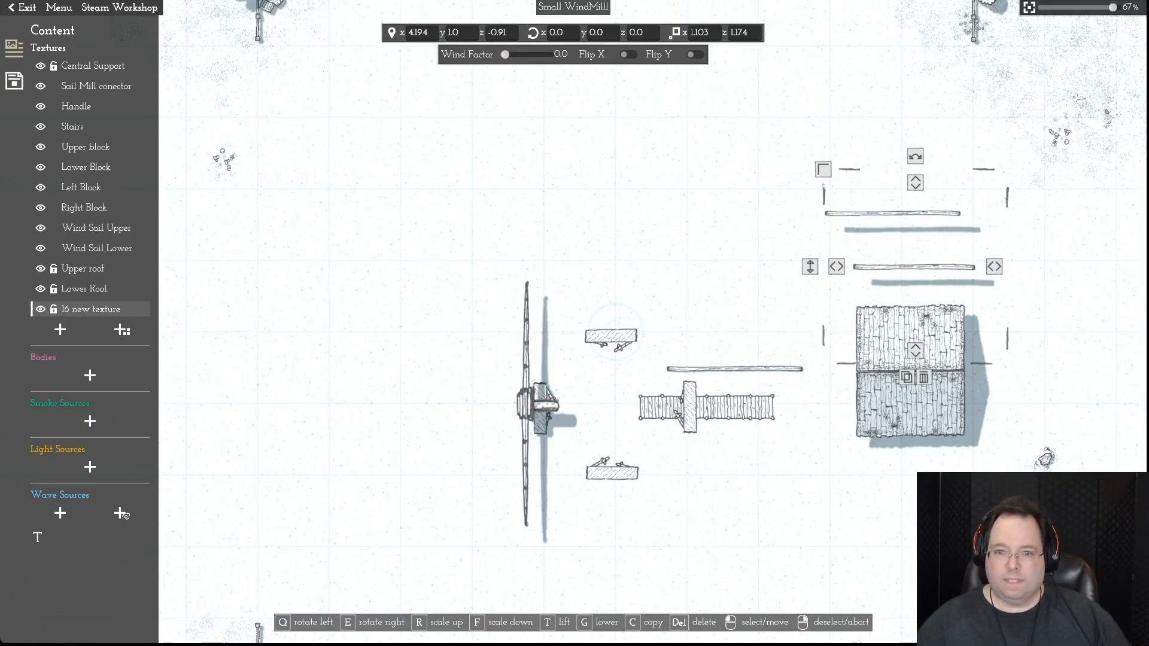
click(709, 33)
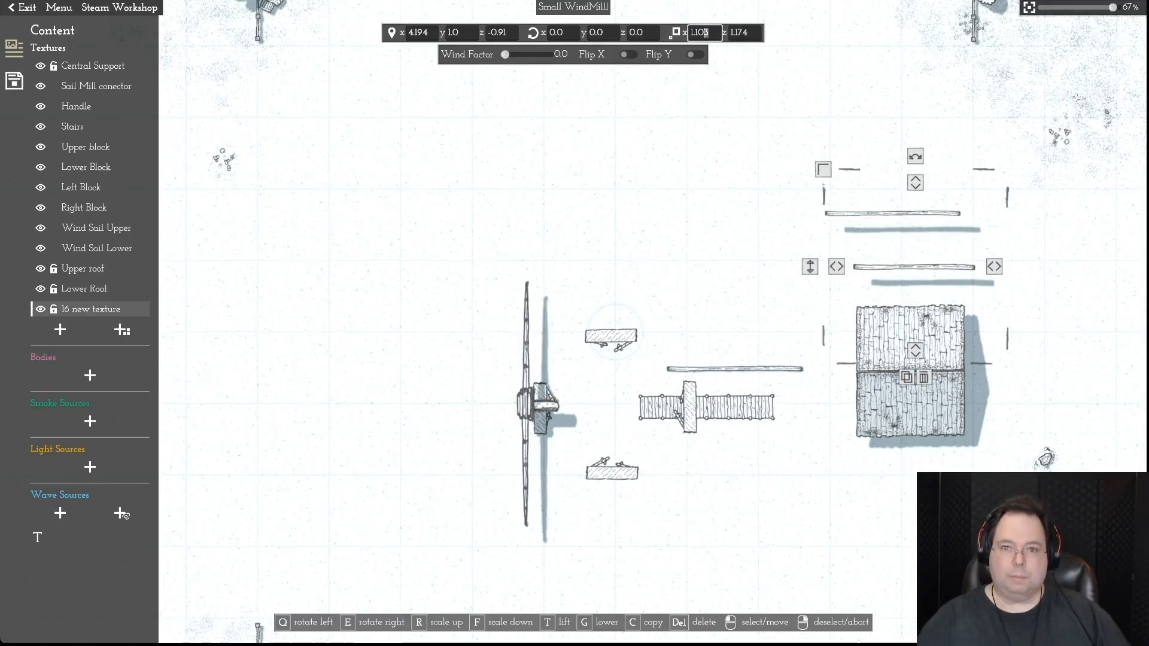
key(Return)
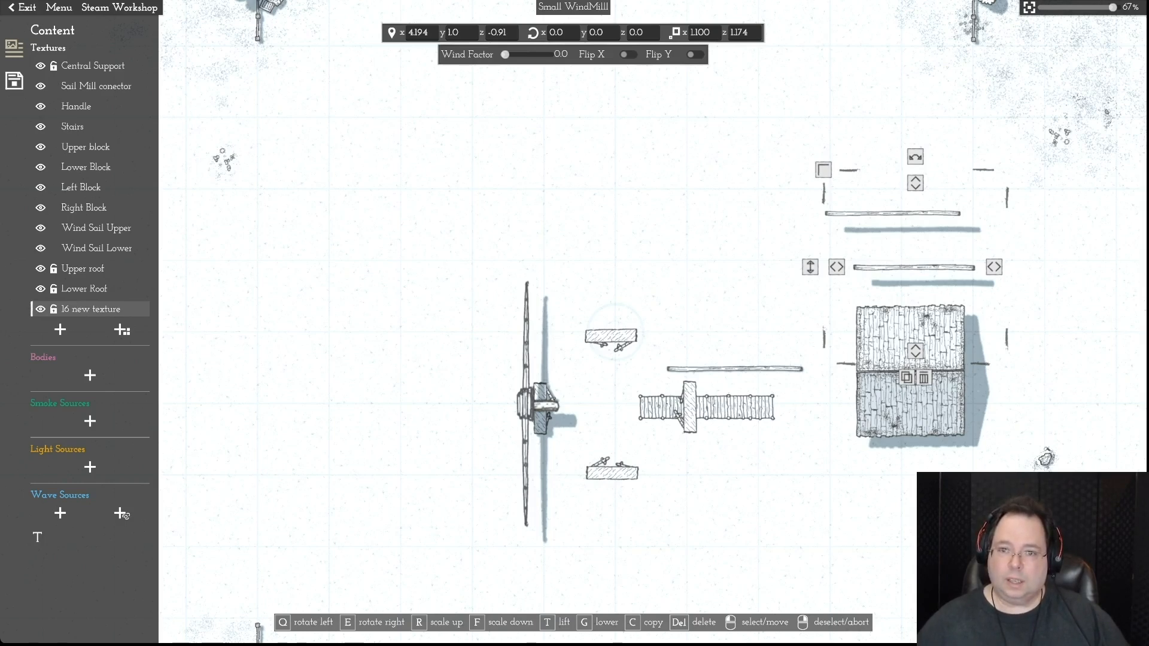
click(745, 32)
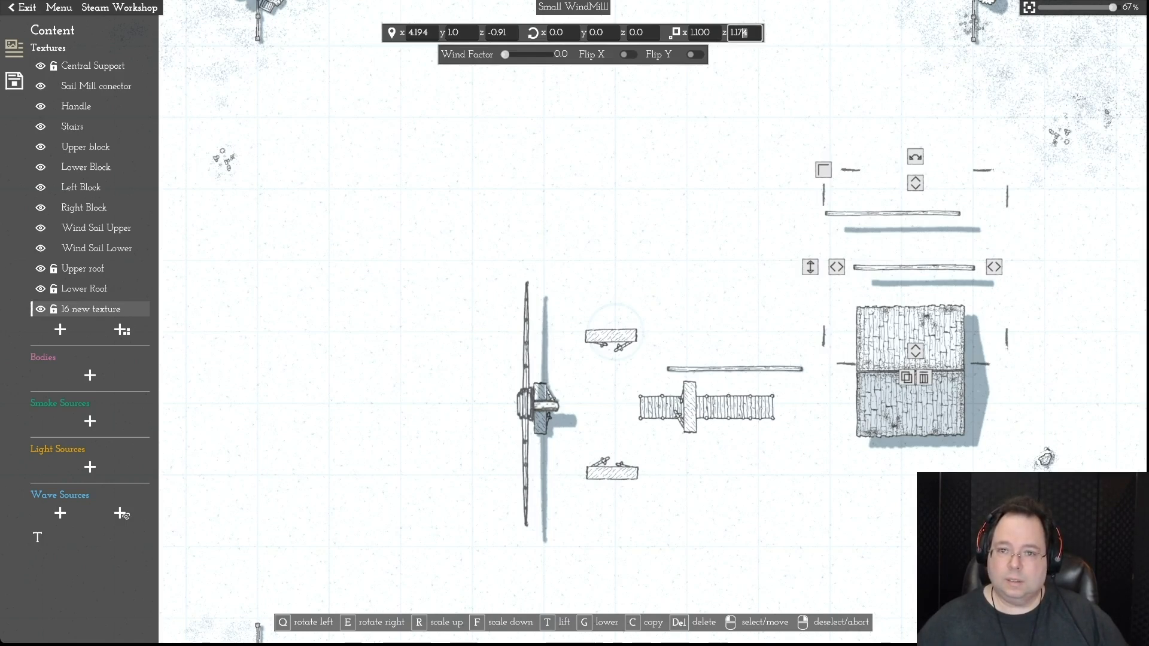
key(BackSpace)
text(5)
key(Return)
right_click(914, 267)
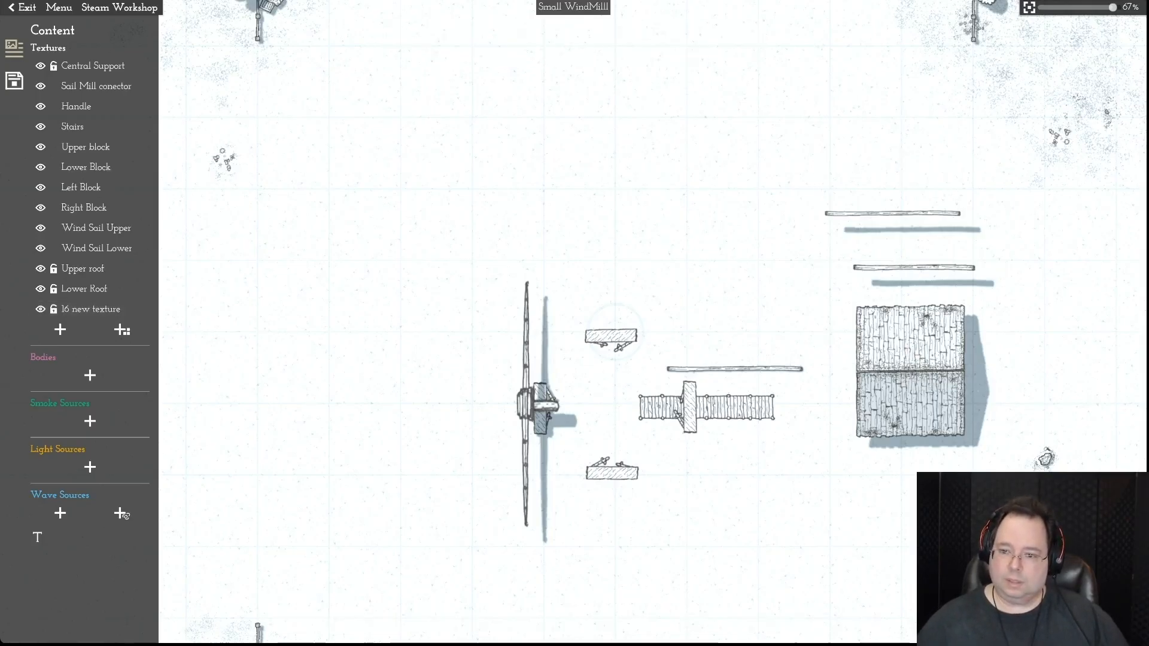
- Place the beam over the seam between the two roofs at about x 4.133, z 0.531, and raise its y height to about 1.35
drag(914, 268, 909, 371)
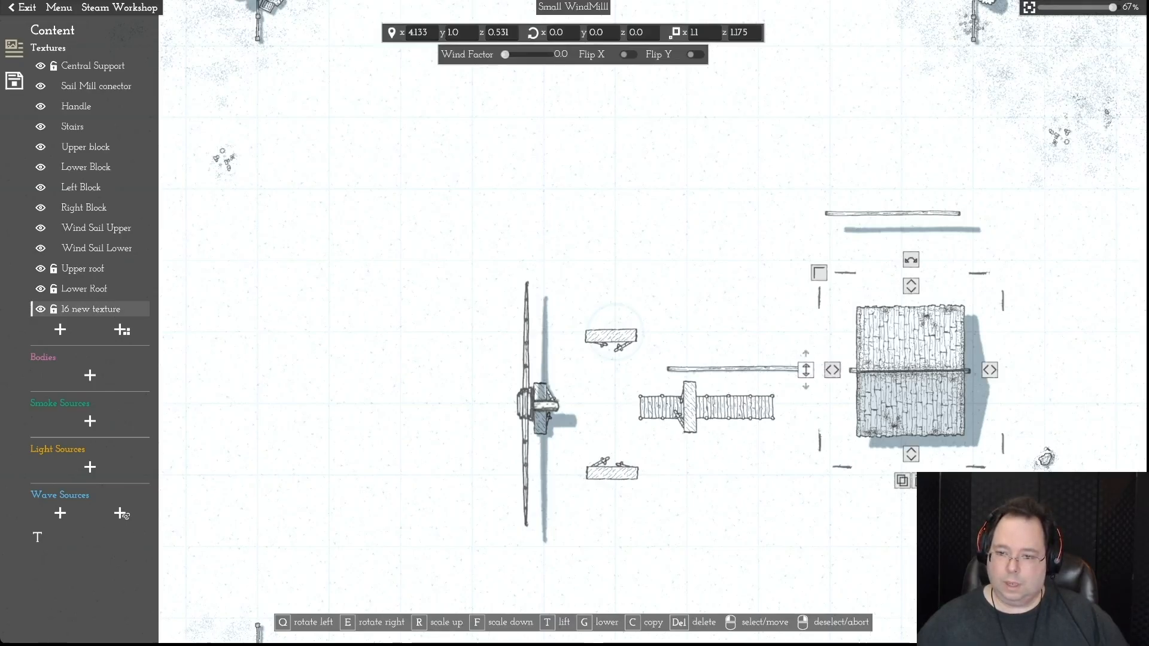
key(t)
key(g)
key(g)
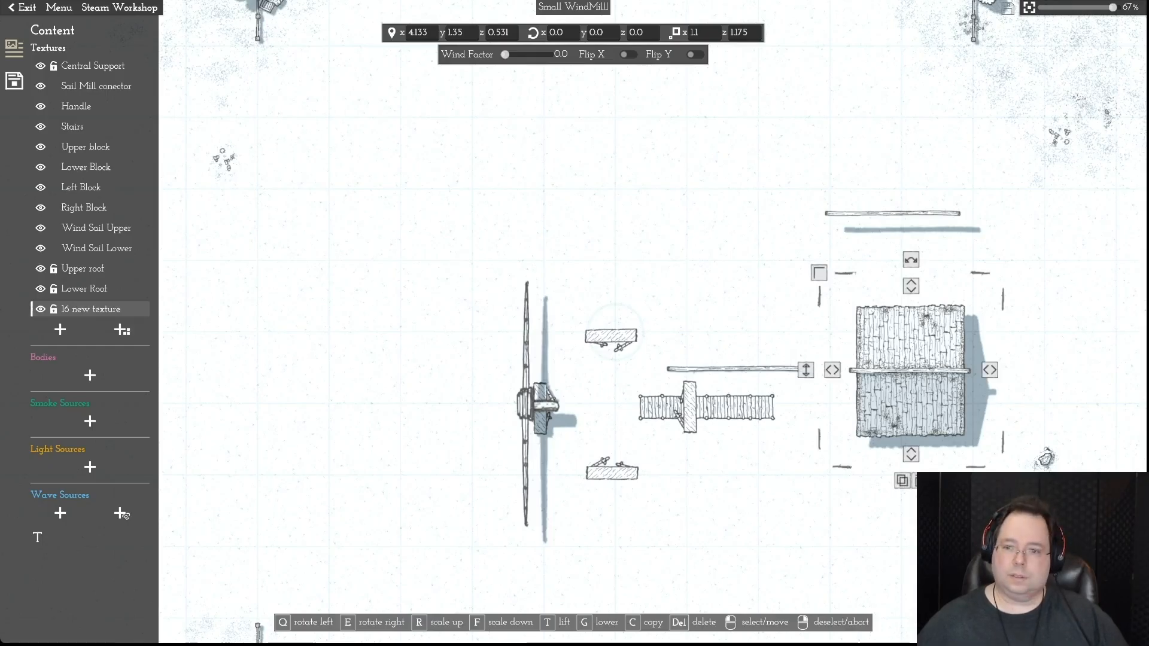
- Delete the old Central Support beam north of the roofs and rename the new ridge beam texture as Central Support
click(893, 214)
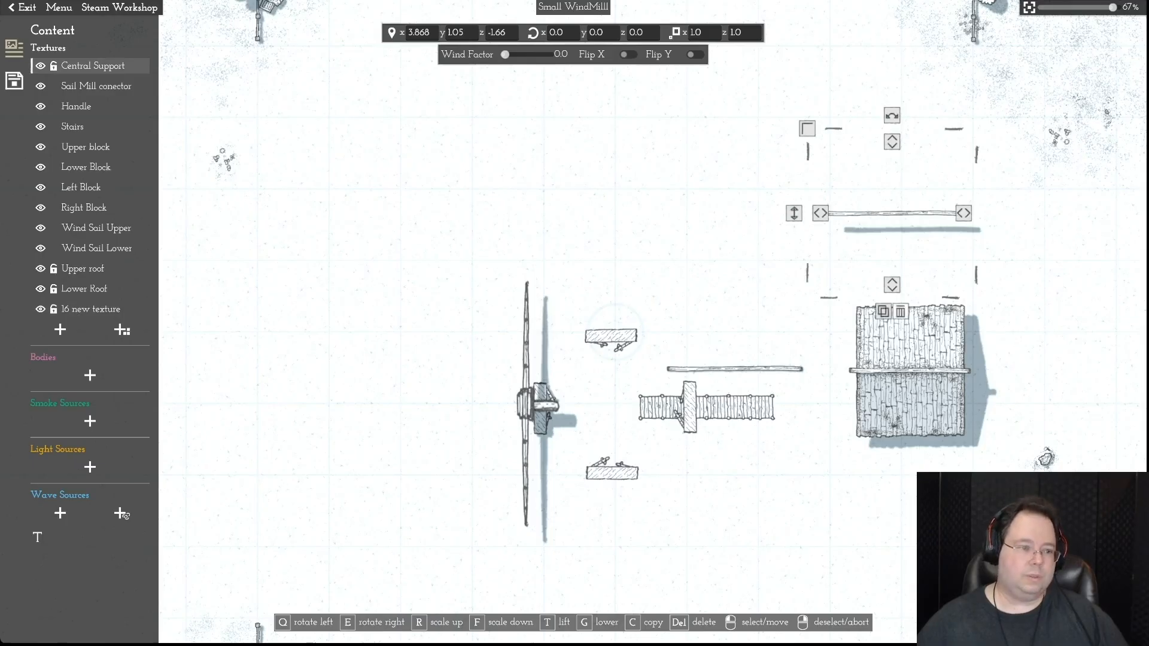
click(900, 311)
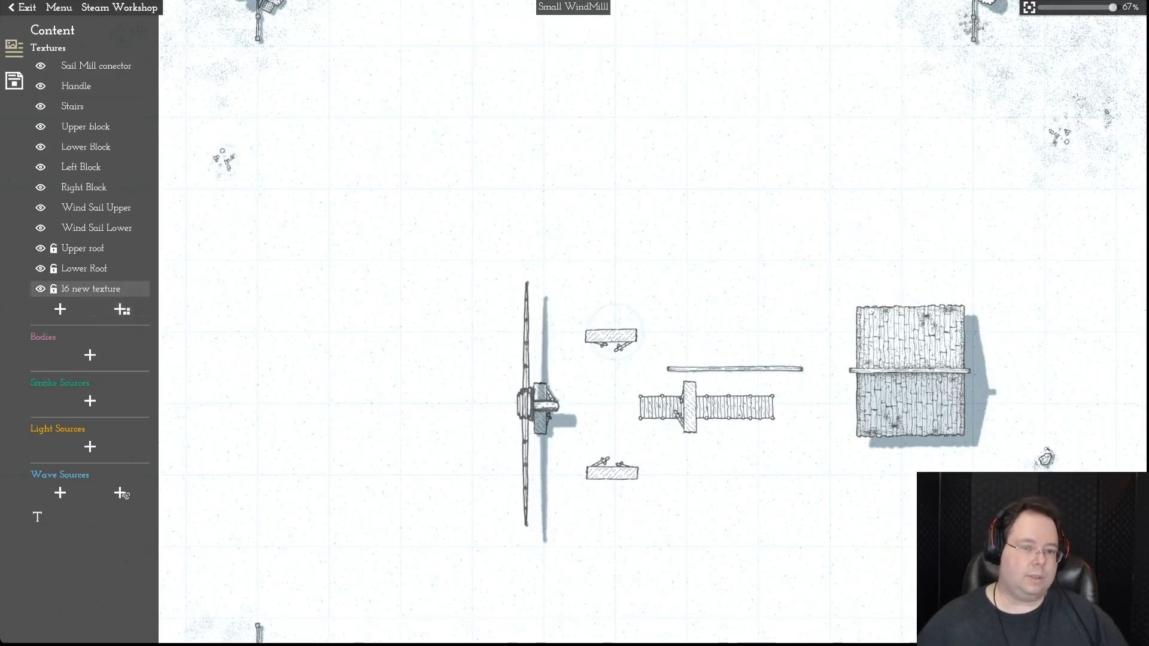
click(91, 289)
click(37, 517)
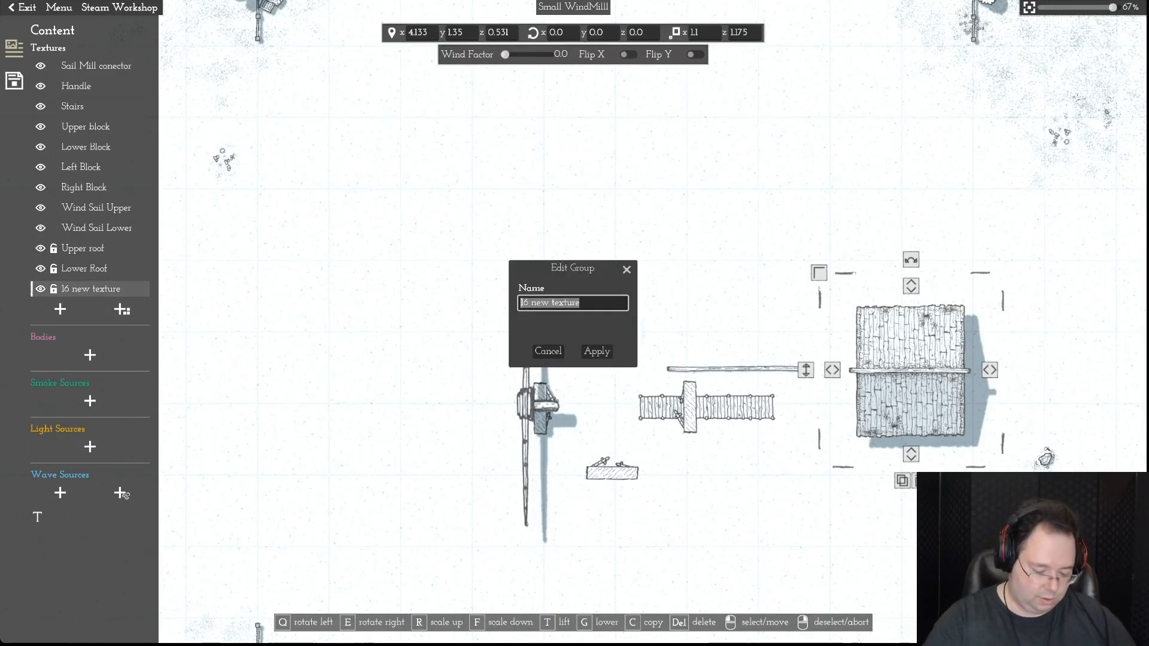
text(Central Support)
key(Return)
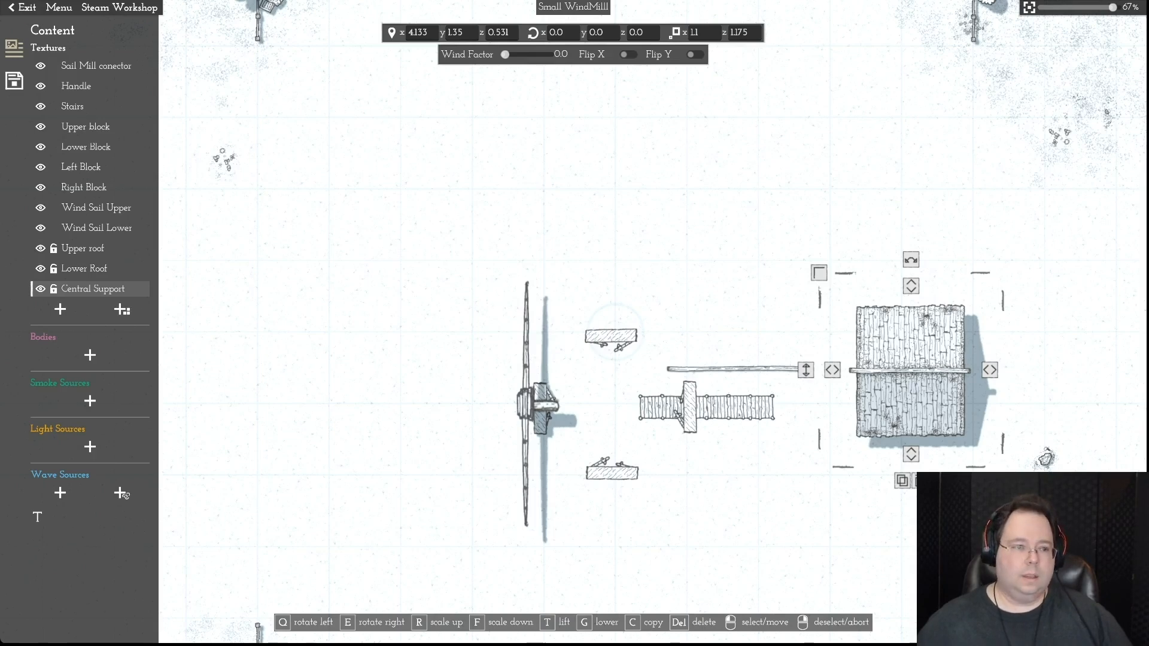
- Try the two roofs and central support together over the windmill, and move them back east with the upper roof at about x 3.869, z 1.09
key(Escape)
drag(834, 263, 990, 458)
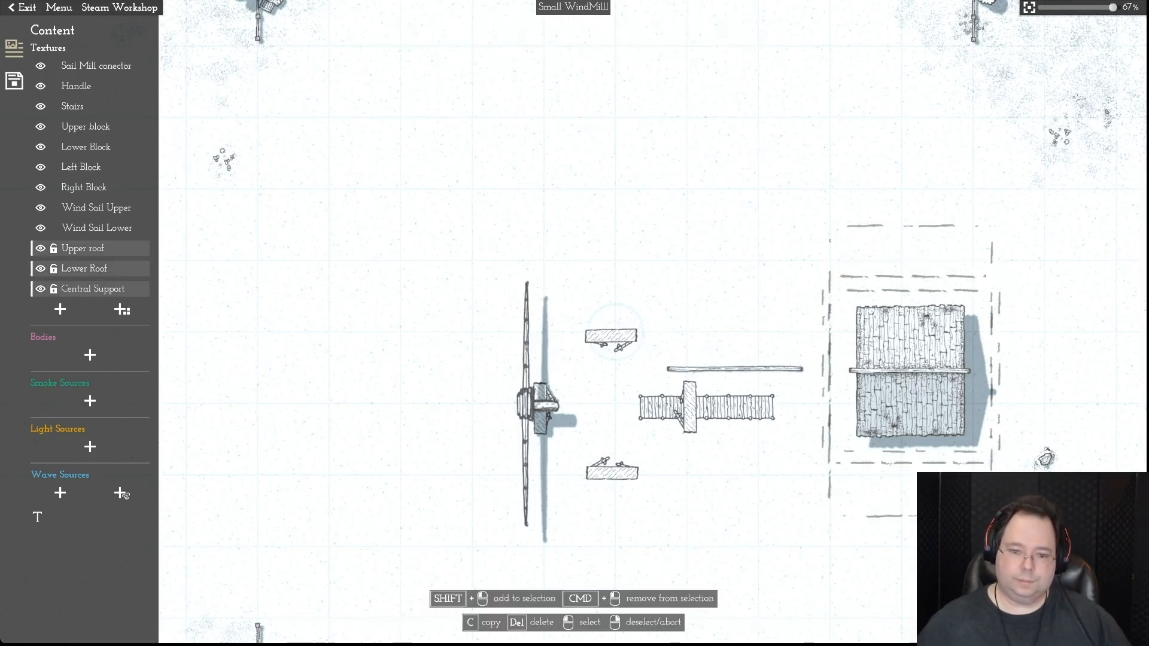
drag(910, 383, 598, 419)
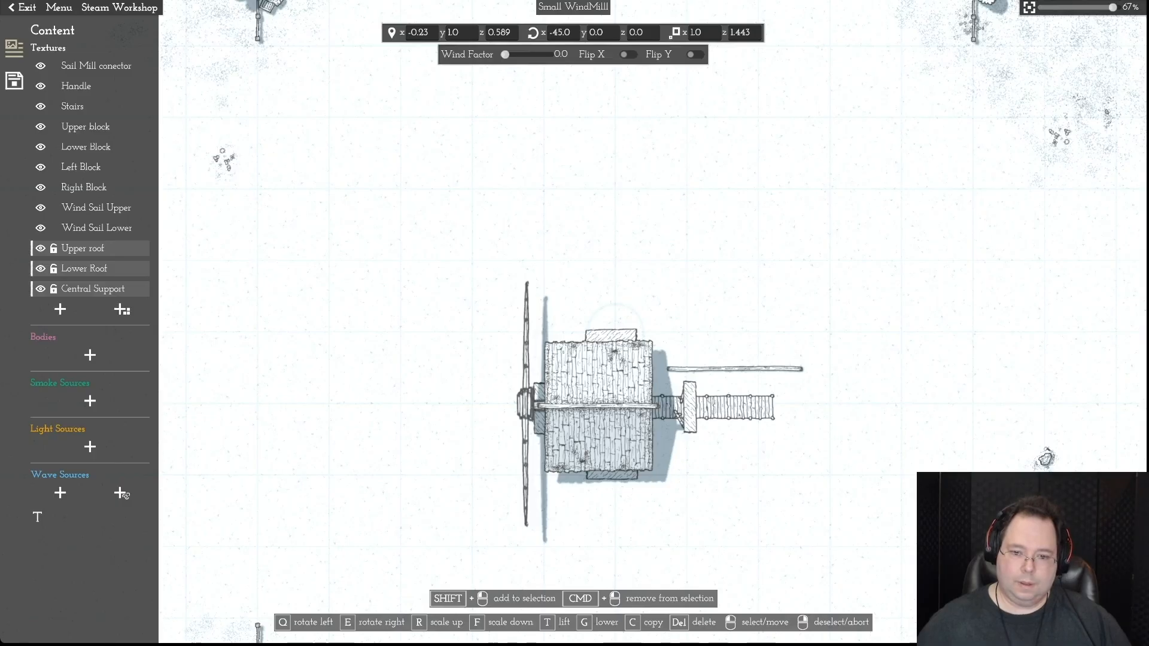
drag(598, 419, 885, 345)
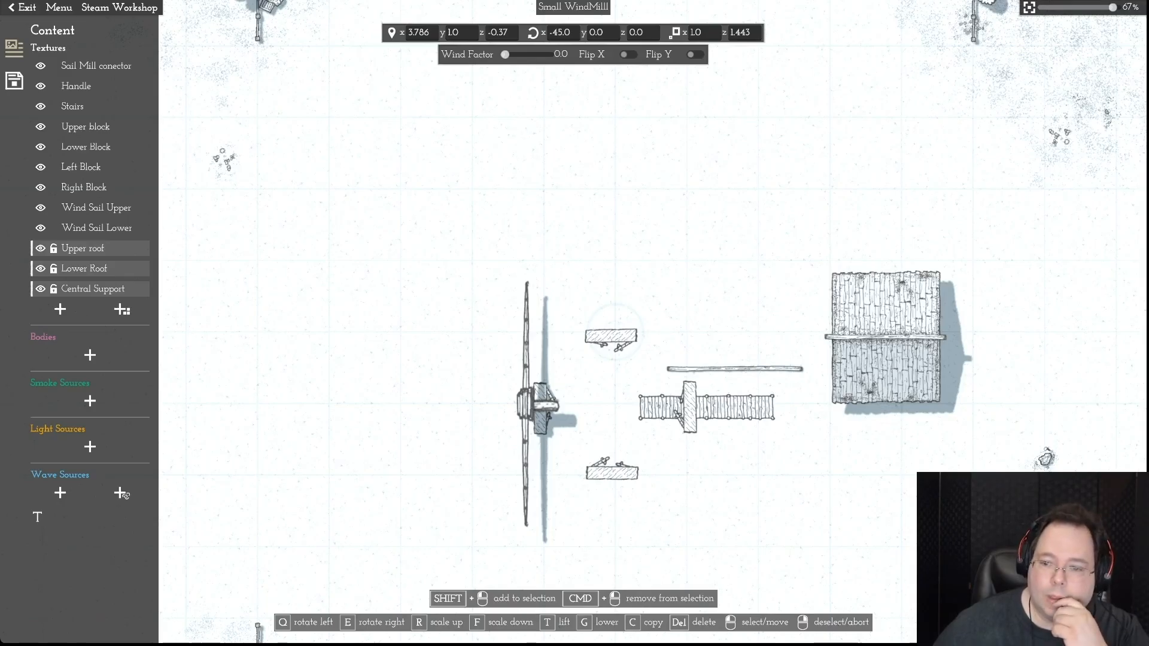
drag(885, 346, 891, 450)
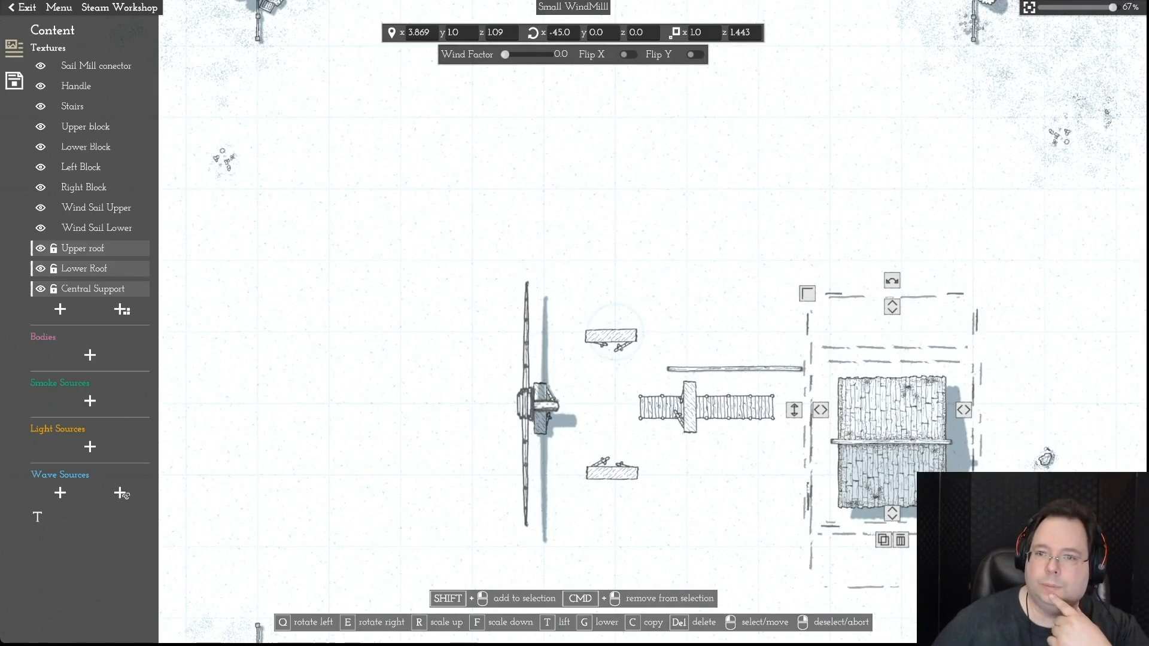
key(Escape)
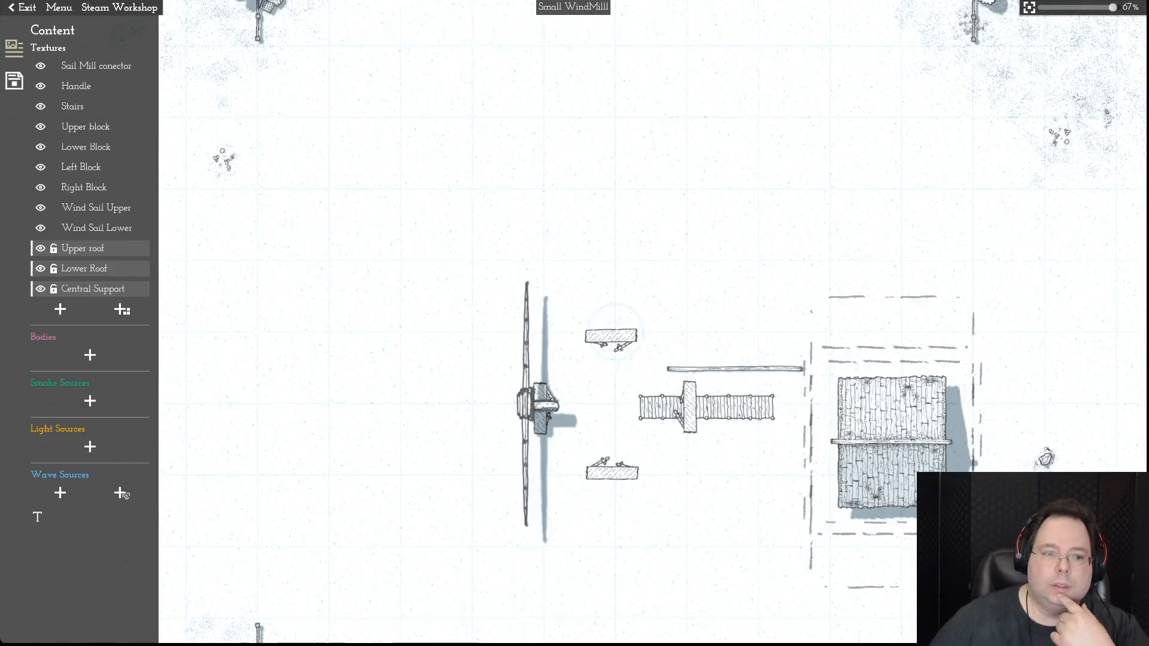
key(Escape)
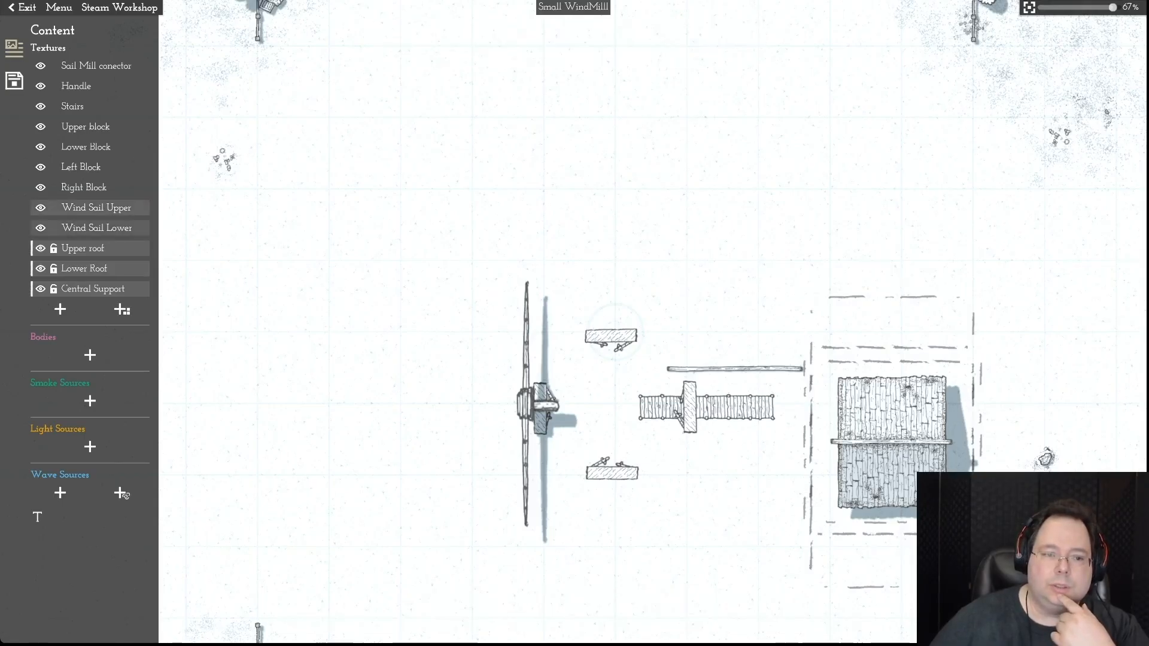
- Set the z scale of both the upper roof and the lower roof to 1.25
click(83, 248)
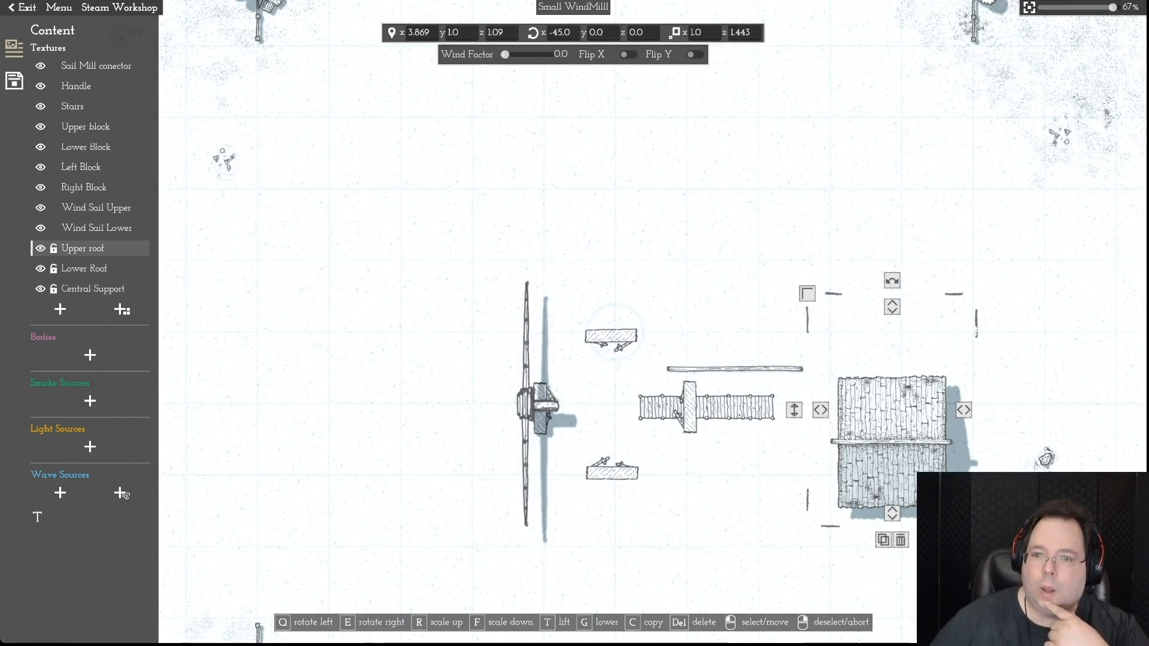
click(751, 33)
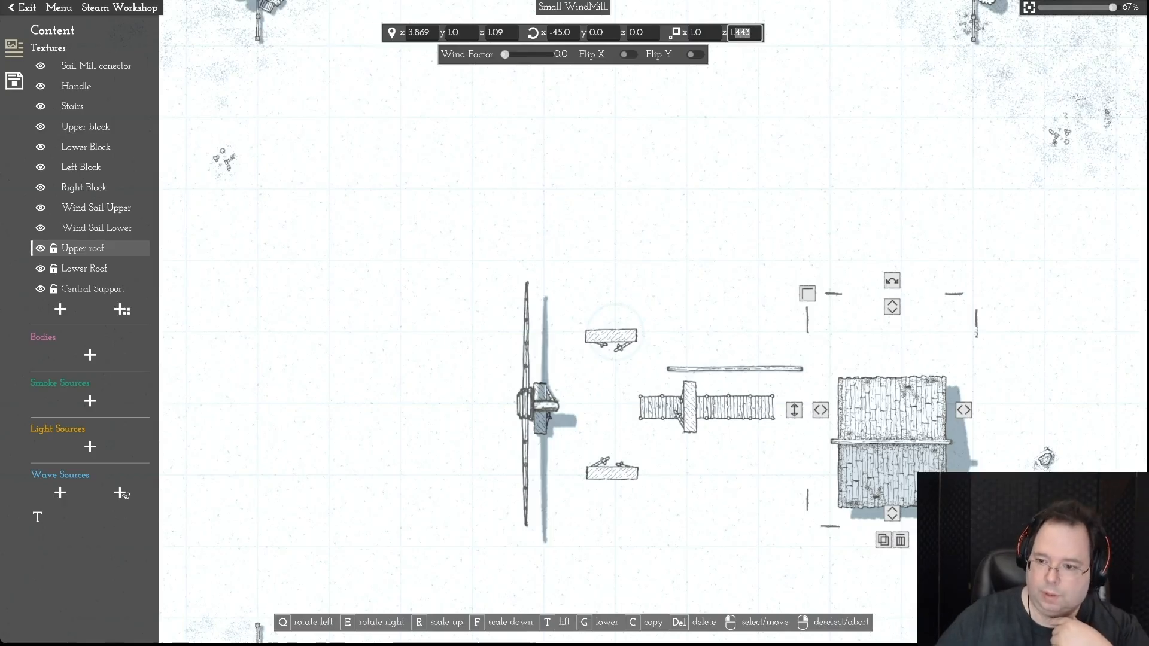
key(Return)
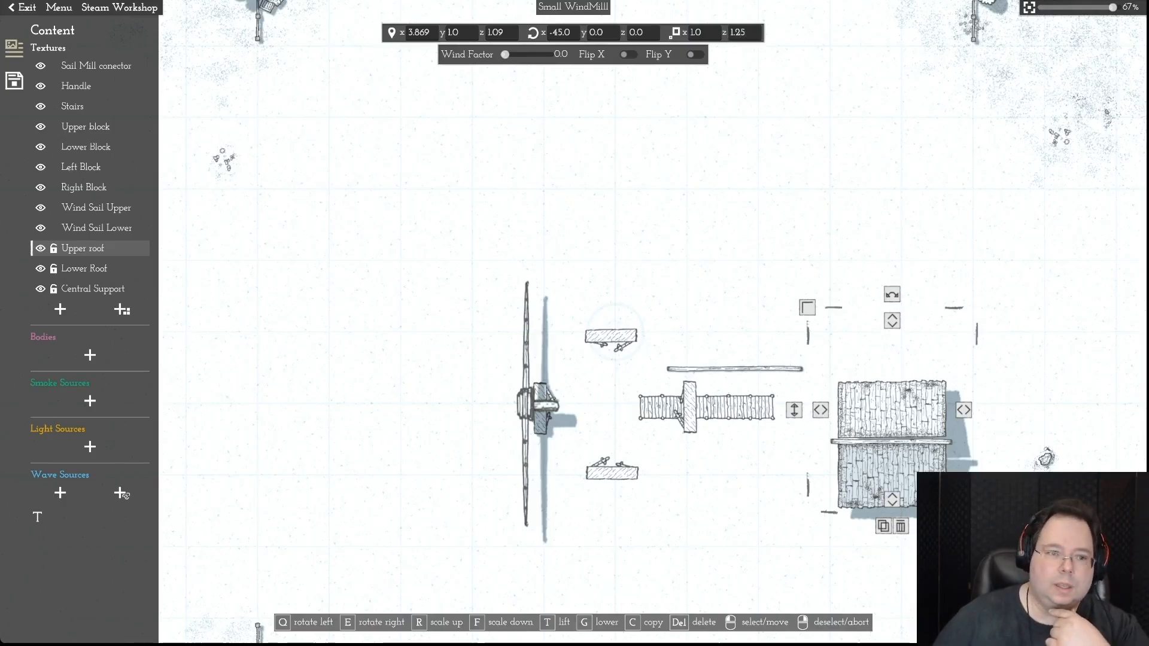
click(84, 269)
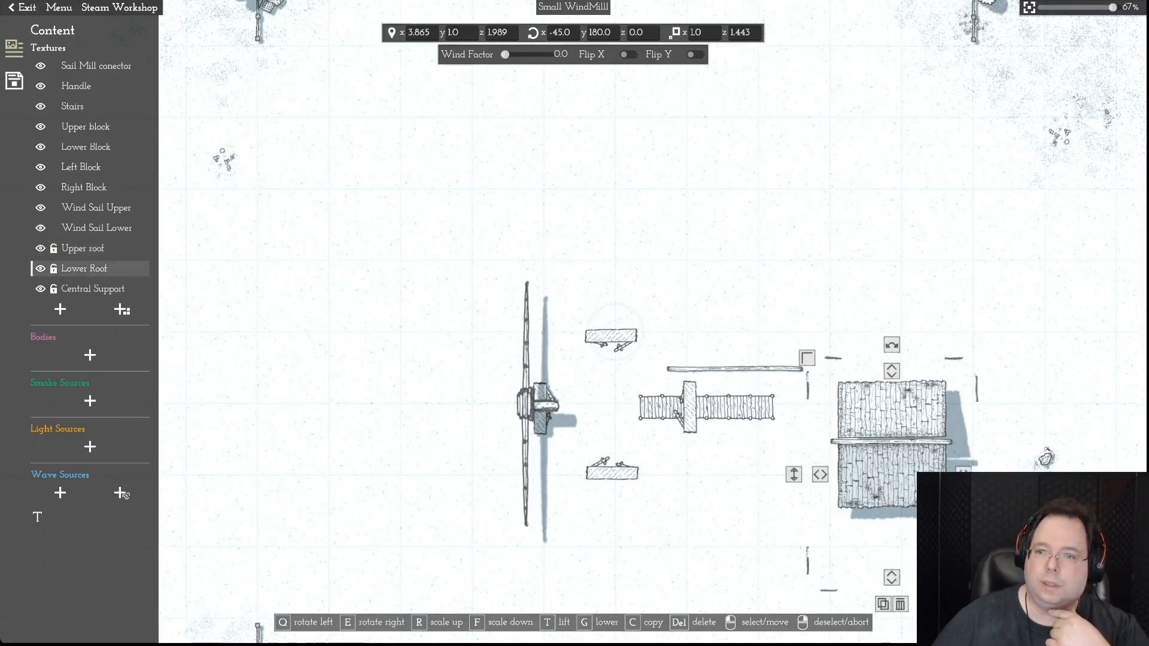
drag(752, 33, 741, 33)
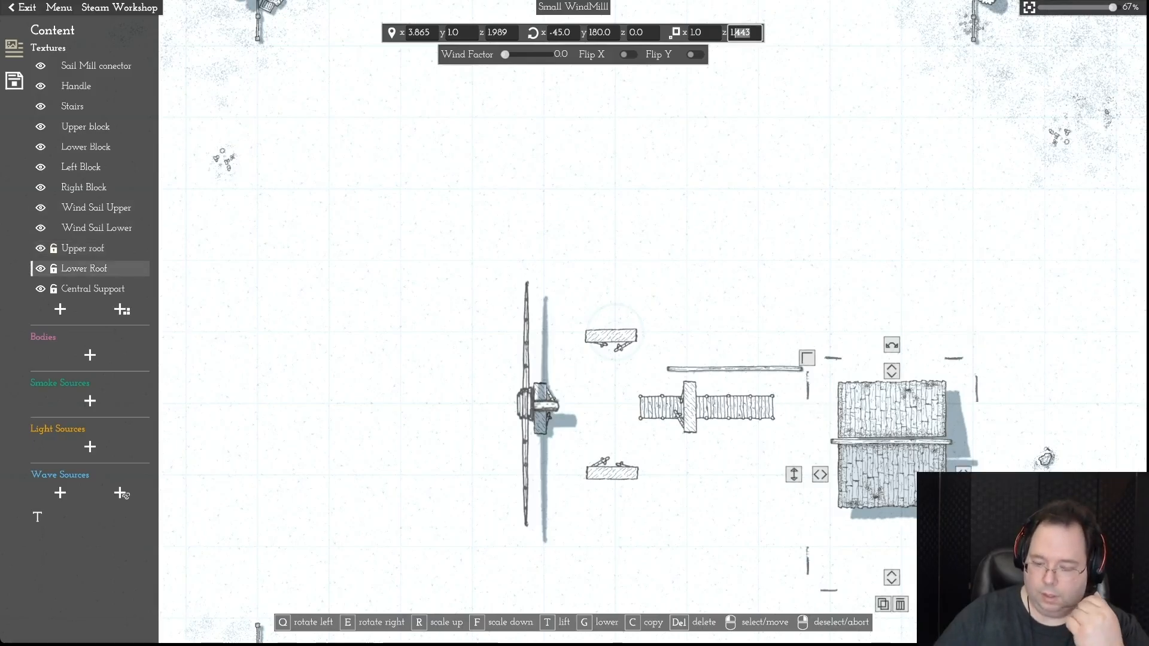
text(25)
key(Return)
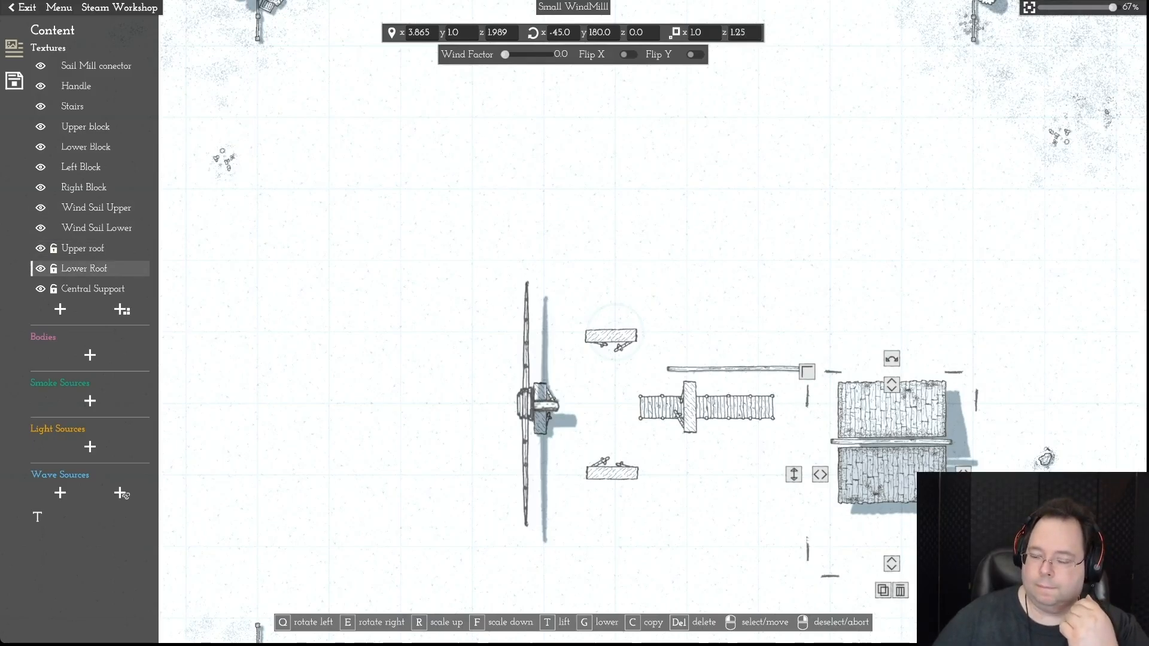
- Close the gap between the roofs by moving the upper roof to about z 1.143 and the lower roof to about z 1.936
key(Escape)
drag(892, 410, 892, 414)
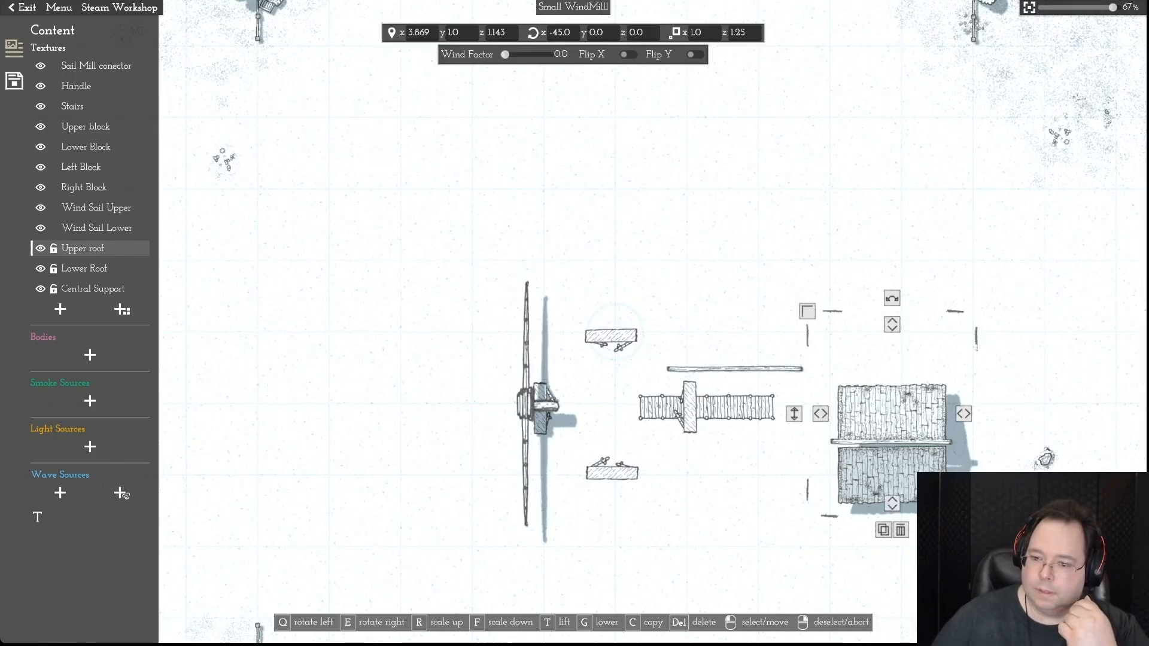
key(Escape)
drag(892, 476, 891, 471)
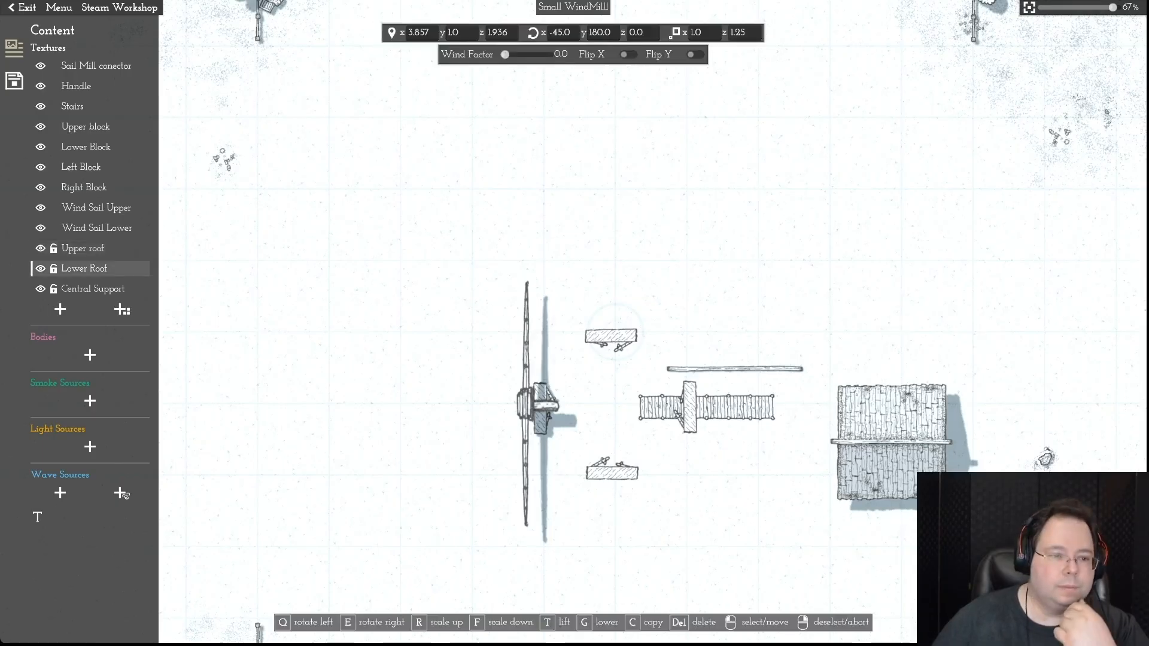
- Try to change the central support's height and undo the change
click(93, 289)
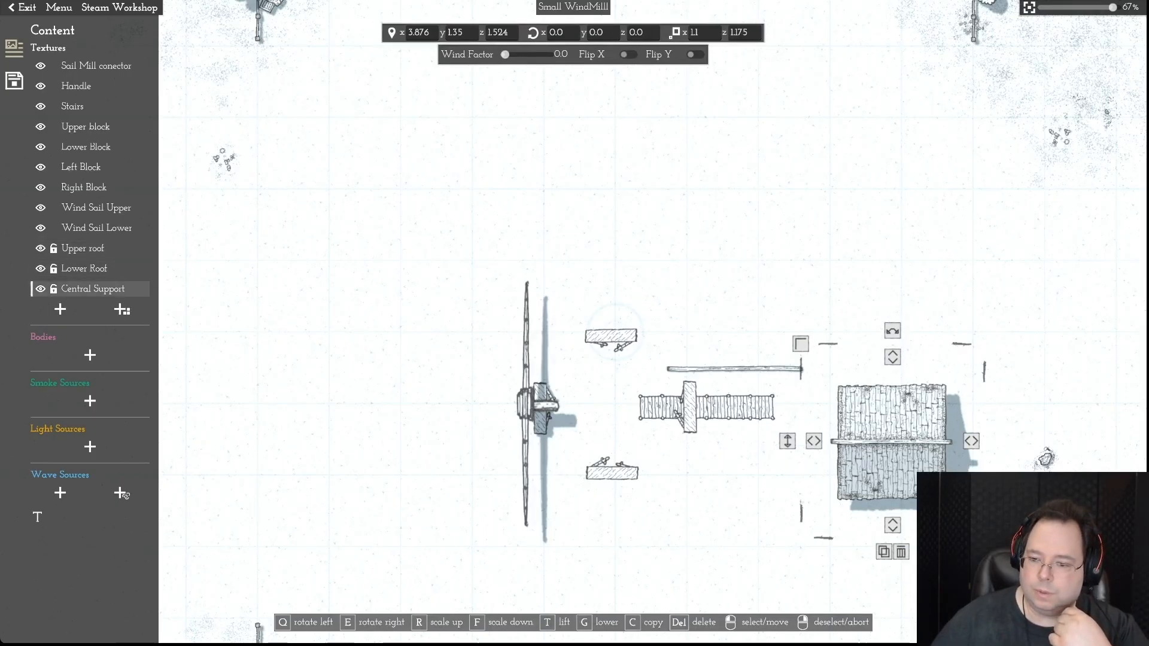
drag(787, 441, 787, 450)
key(ctrl+z)
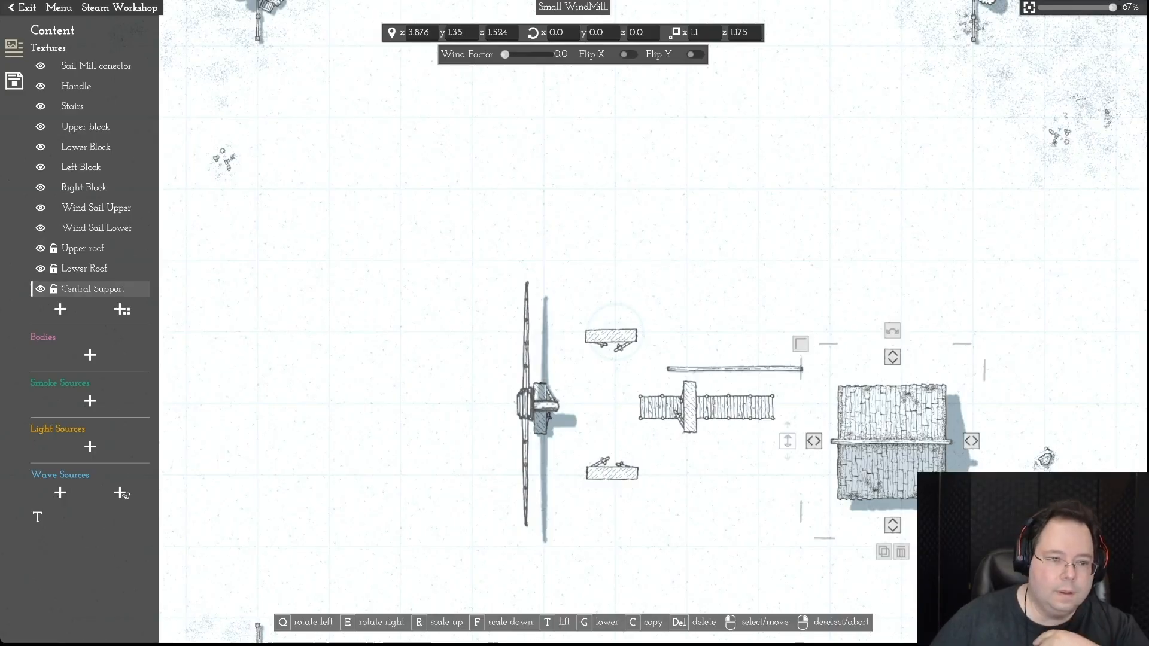
key(Escape)
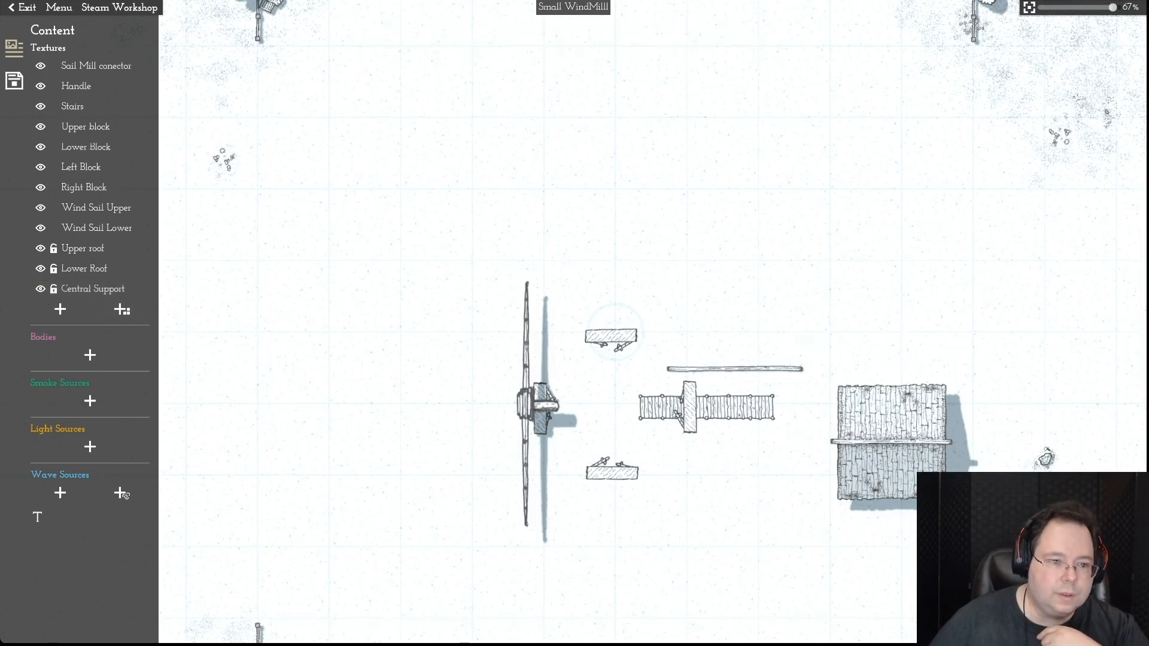
- Return to the settlement map and reopen the Small WindMilll asset in the Object Editor
key(Escape)
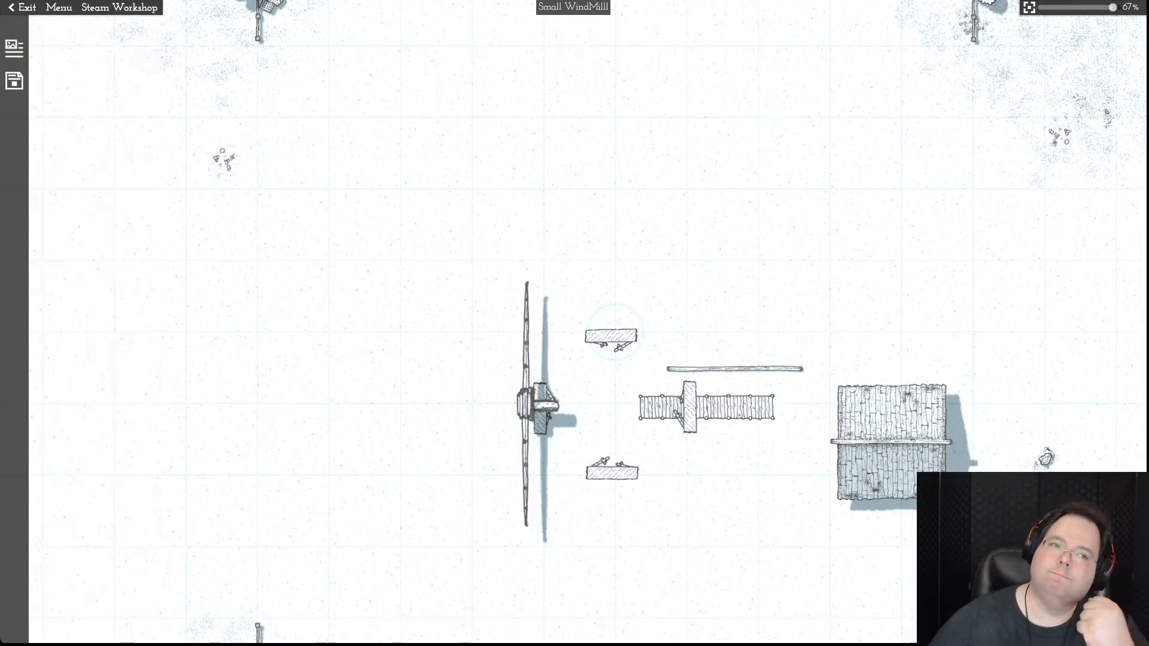
key(Escape)
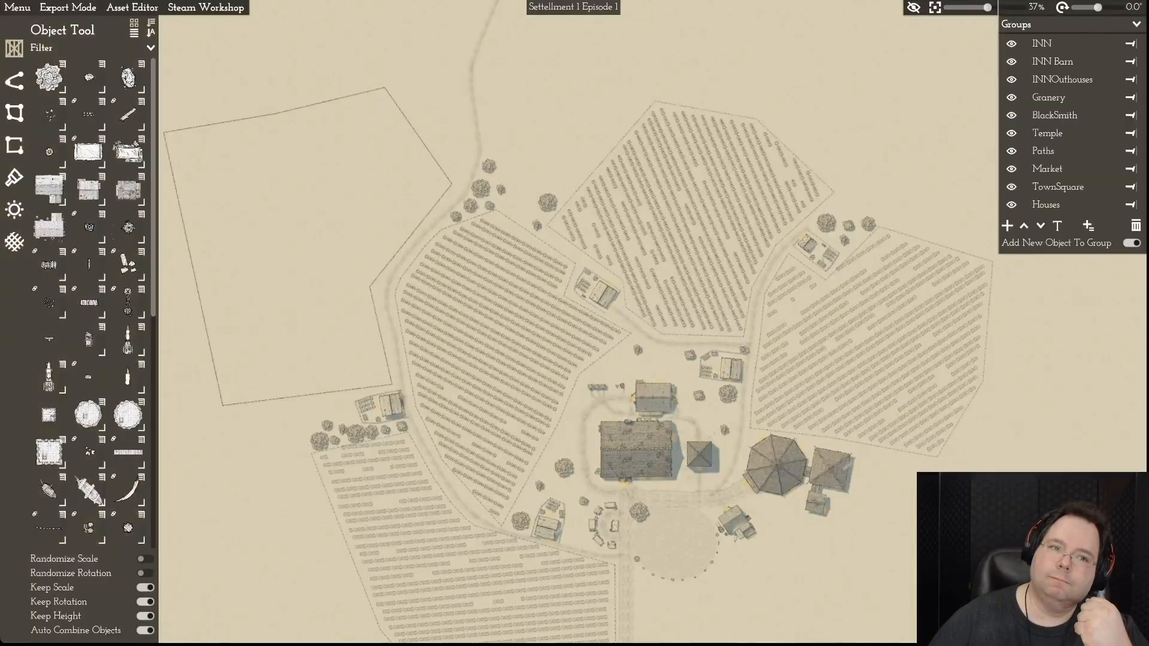
click(133, 8)
click(137, 25)
click(132, 7)
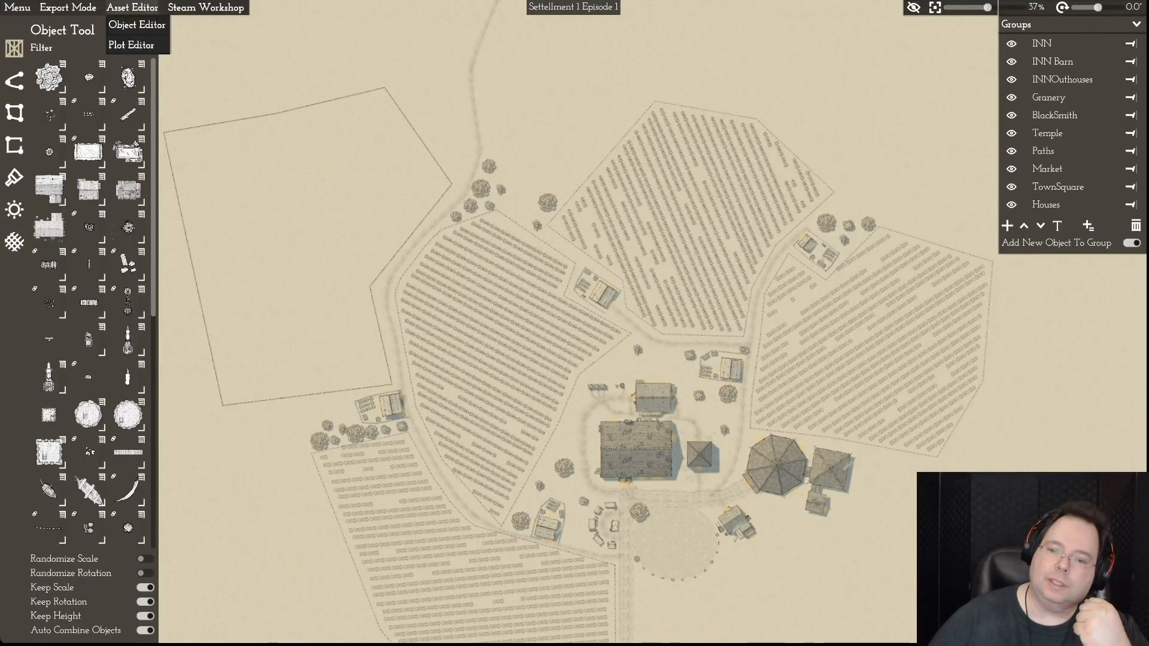
click(129, 22)
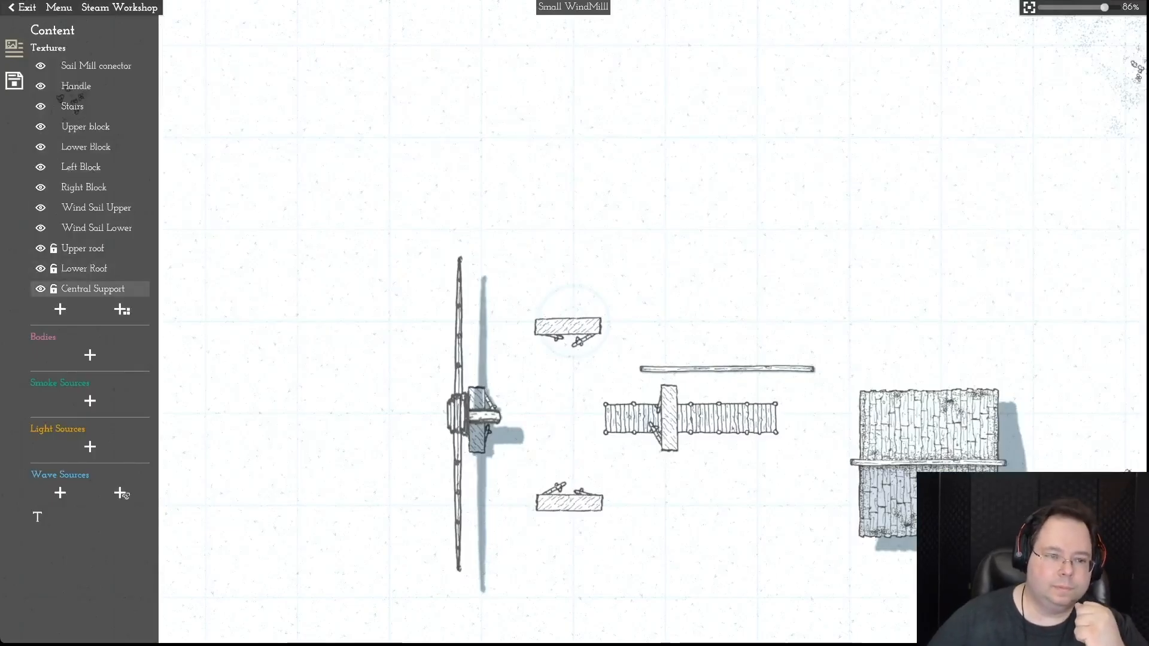
- Hide the central support, move the upper roof flush with the lower roof at about x 3.857, z 1.167, and show the support again
click(93, 289)
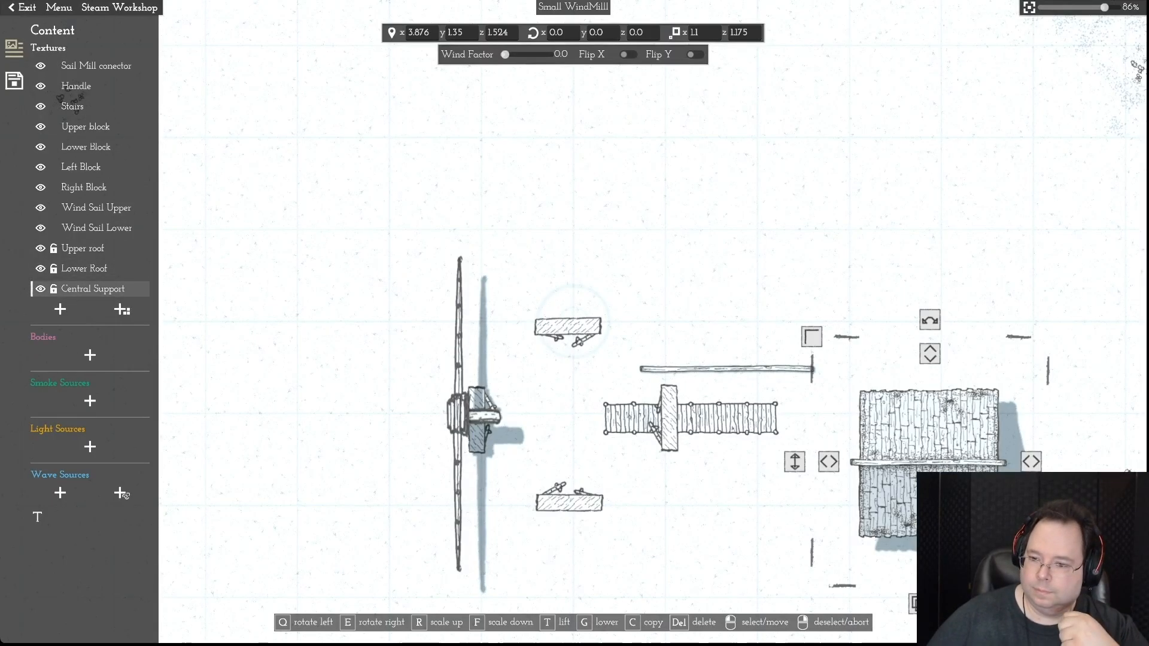
drag(794, 462, 795, 461)
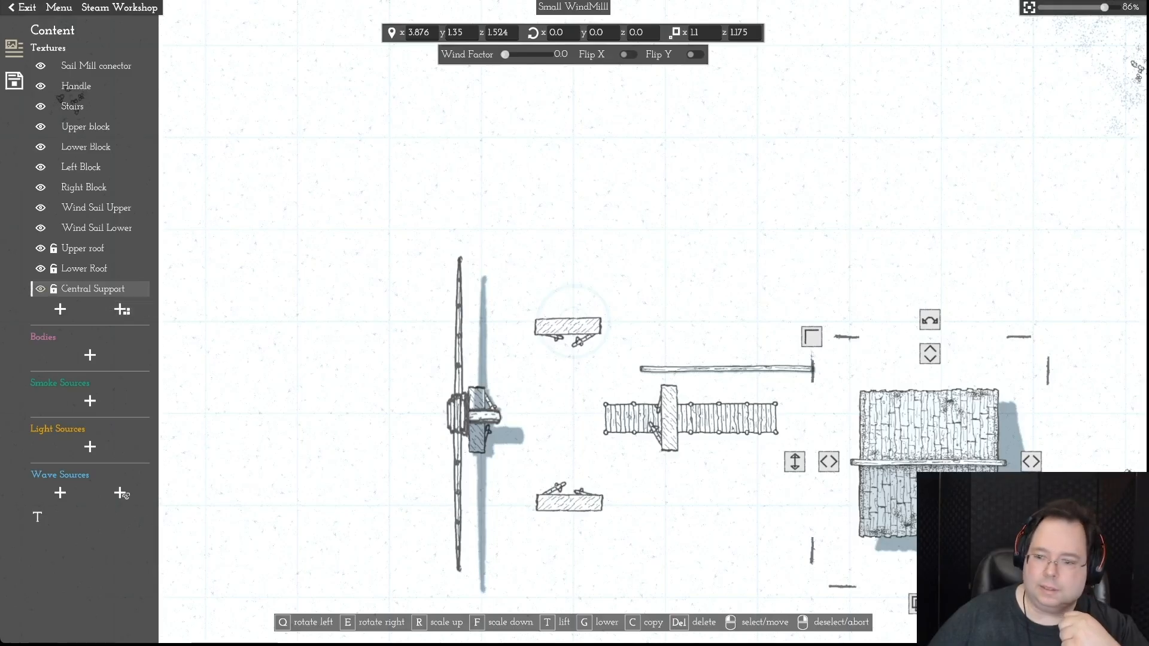
click(40, 289)
drag(929, 426, 927, 429)
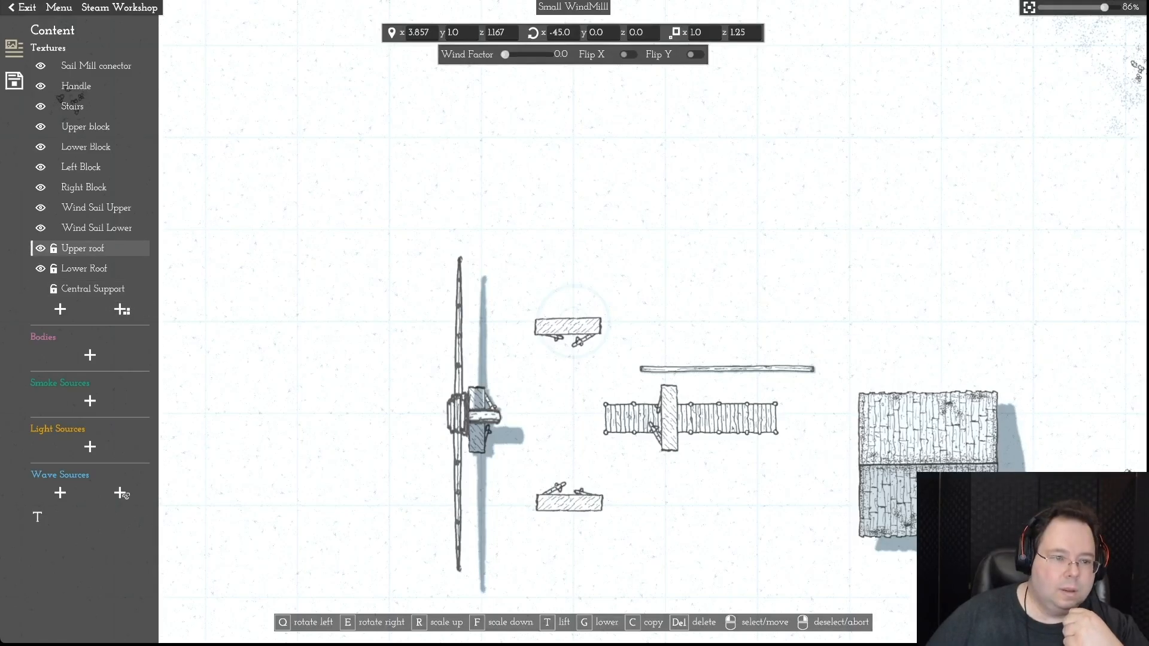
click(94, 289)
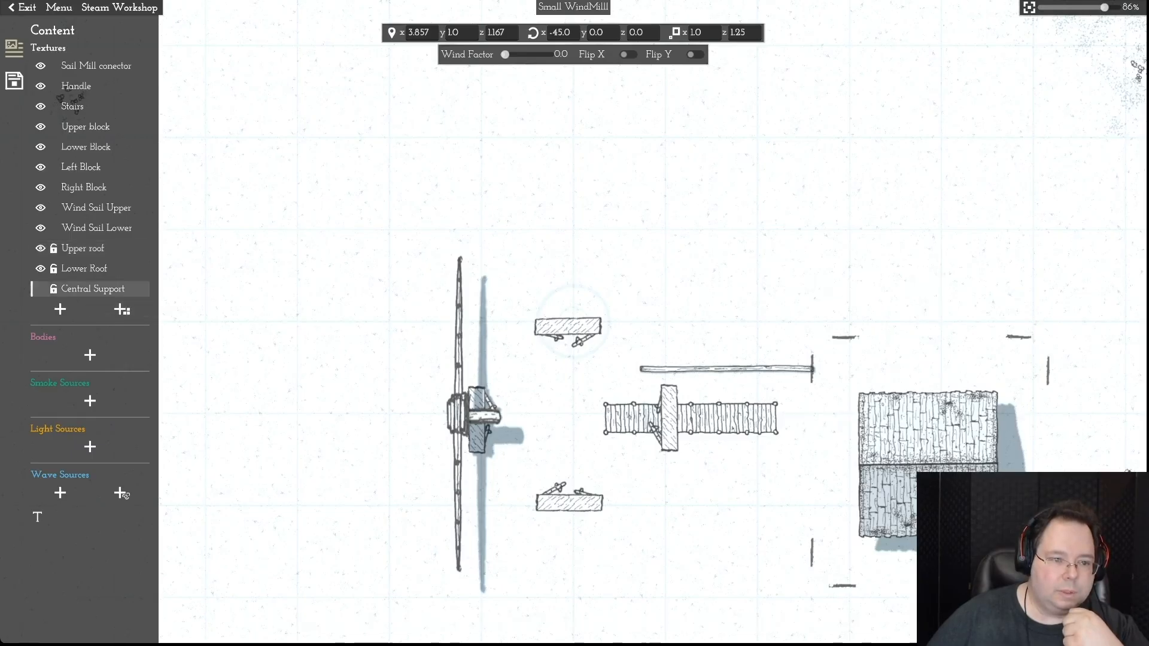
click(40, 289)
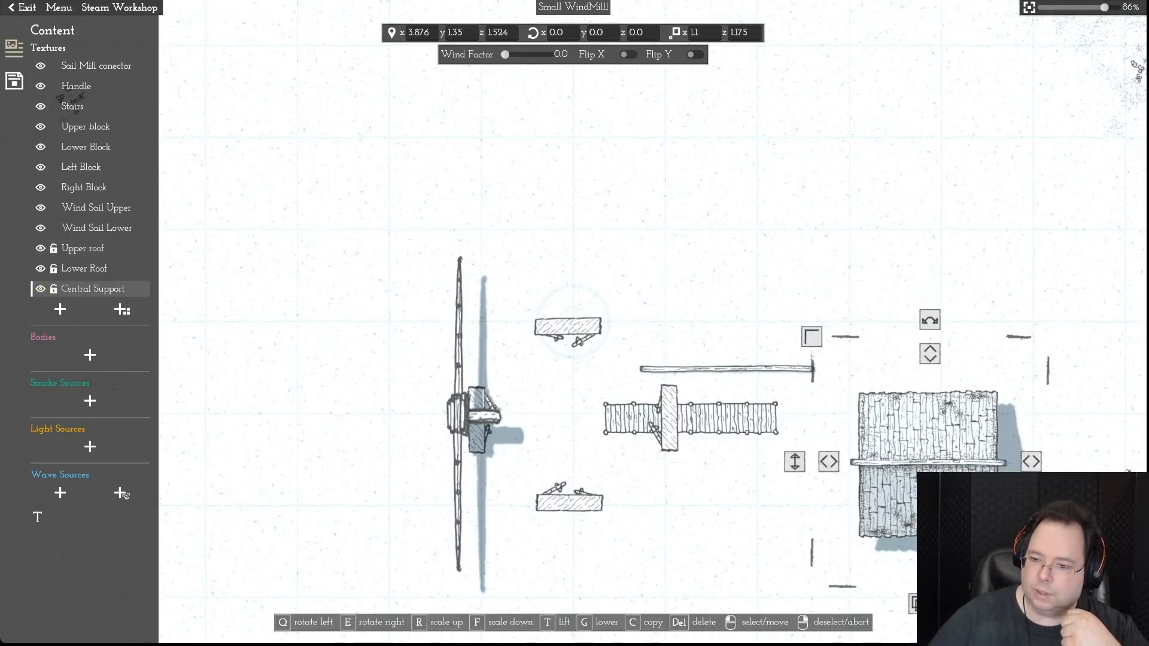
drag(795, 462, 795, 470)
right_click(778, 478)
- Move both roofs and the central support together over the windmill blocks, with the lower roof at about x -0.07, z 1.393
click(928, 431)
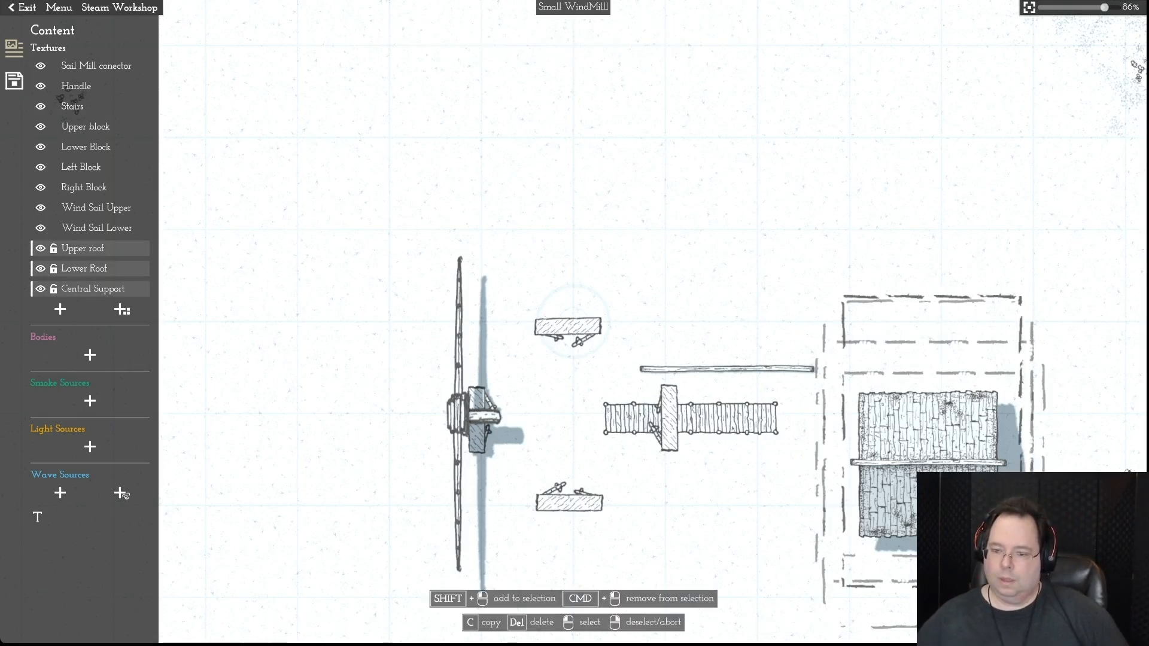
drag(928, 431, 566, 384)
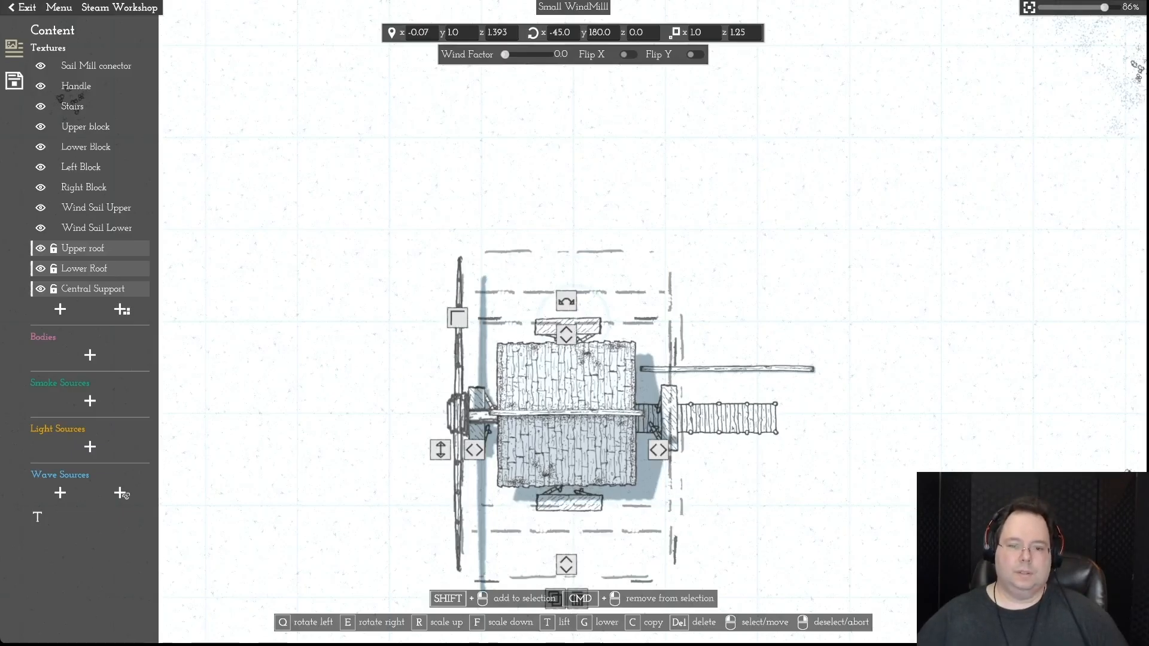
key(Escape)
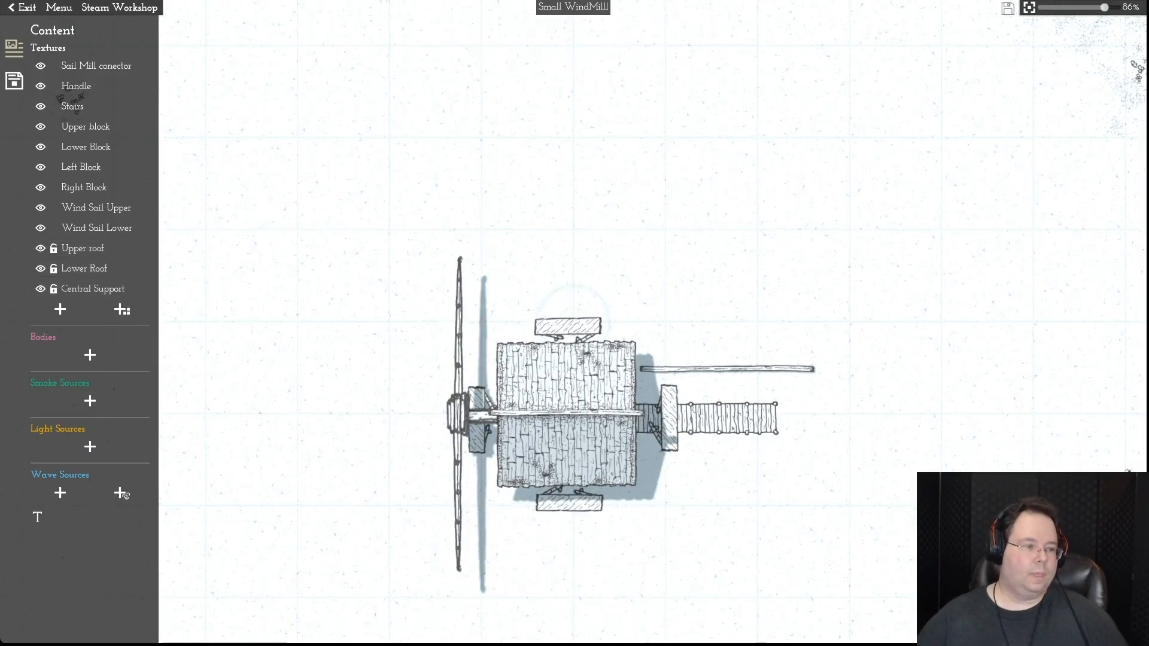
- Unlock the Wind Sail Upper and Wind Sail Lower textures
click(54, 228)
click(54, 208)
click(13, 49)
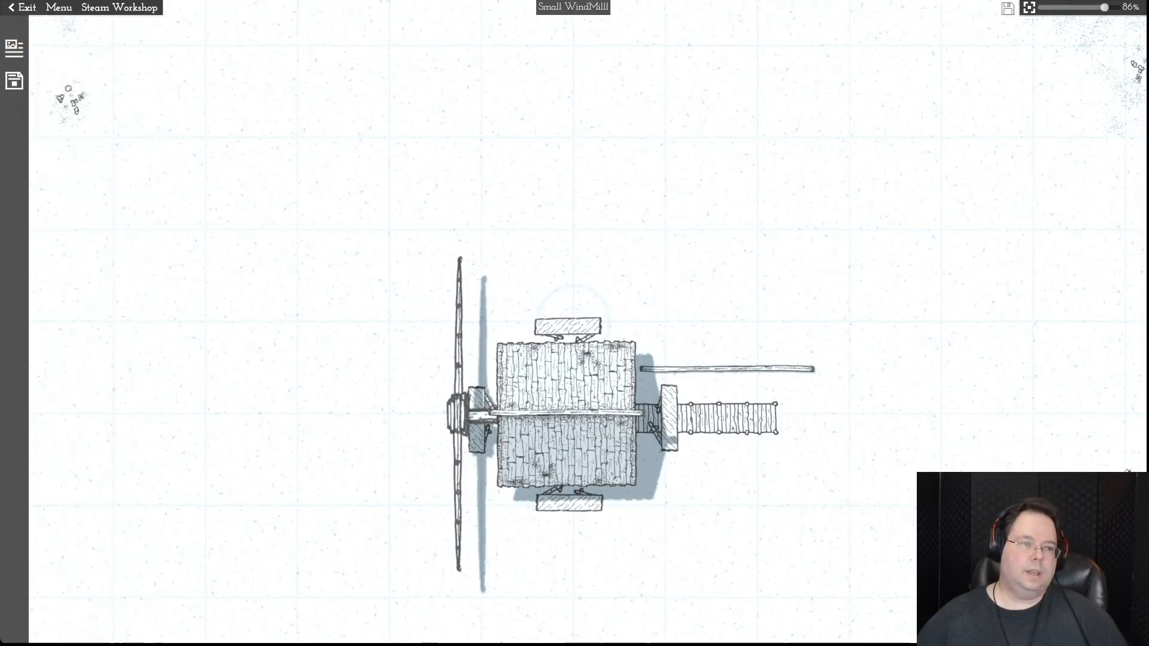
click(13, 48)
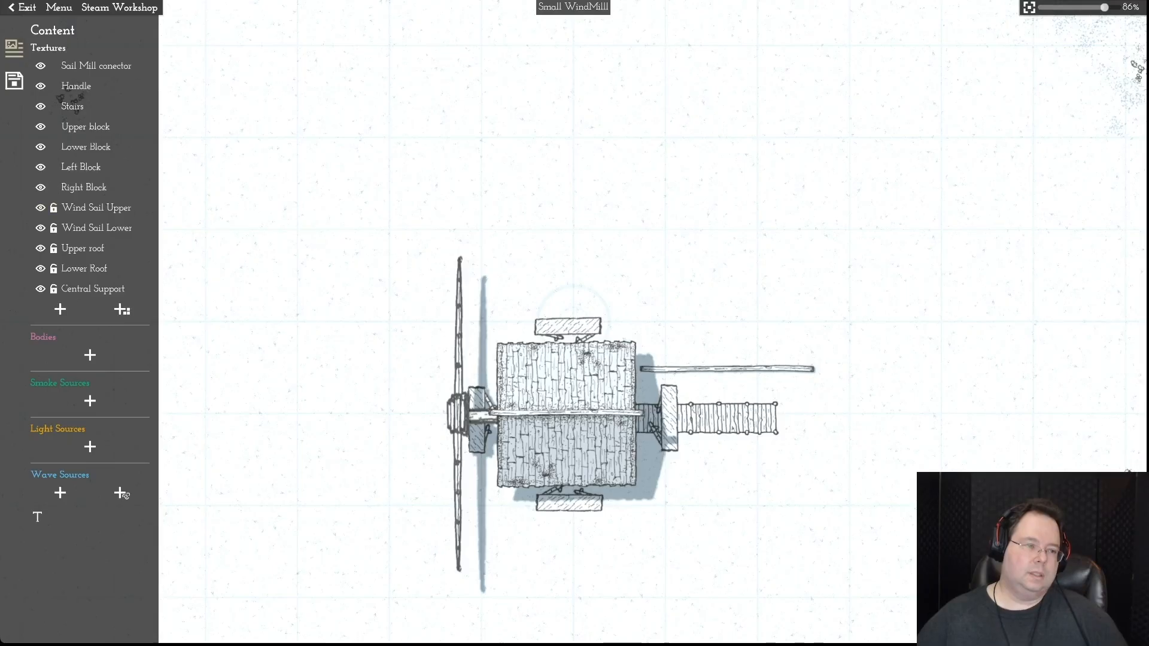
- Unlock the Sail Mill conector, Handle, Stairs and the four block textures
click(54, 127)
click(54, 106)
click(54, 86)
click(54, 65)
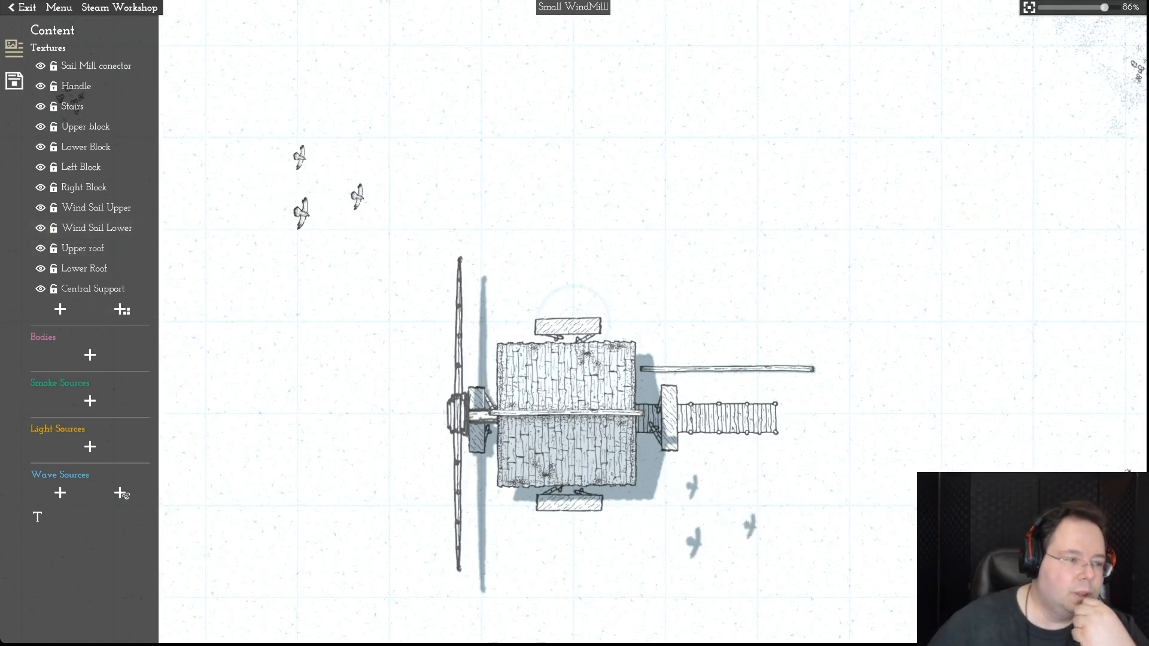
- Lock the Central Support, Lower Roof and Upper roof textures and save the asset
click(54, 289)
click(54, 269)
click(54, 248)
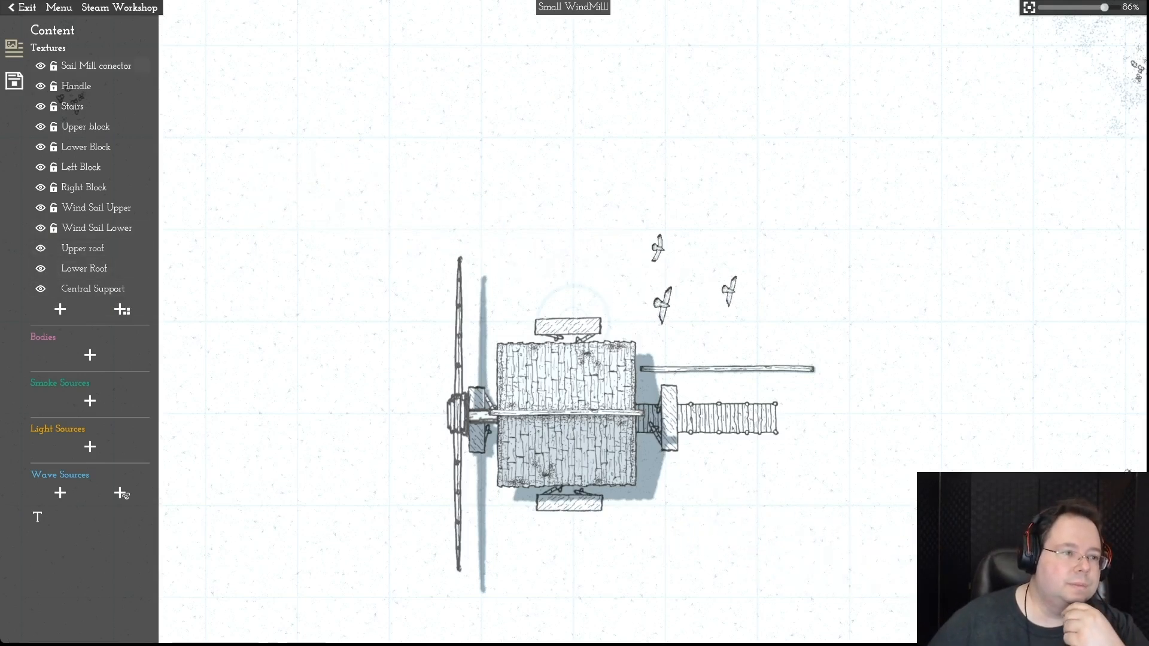
click(58, 7)
click(54, 73)
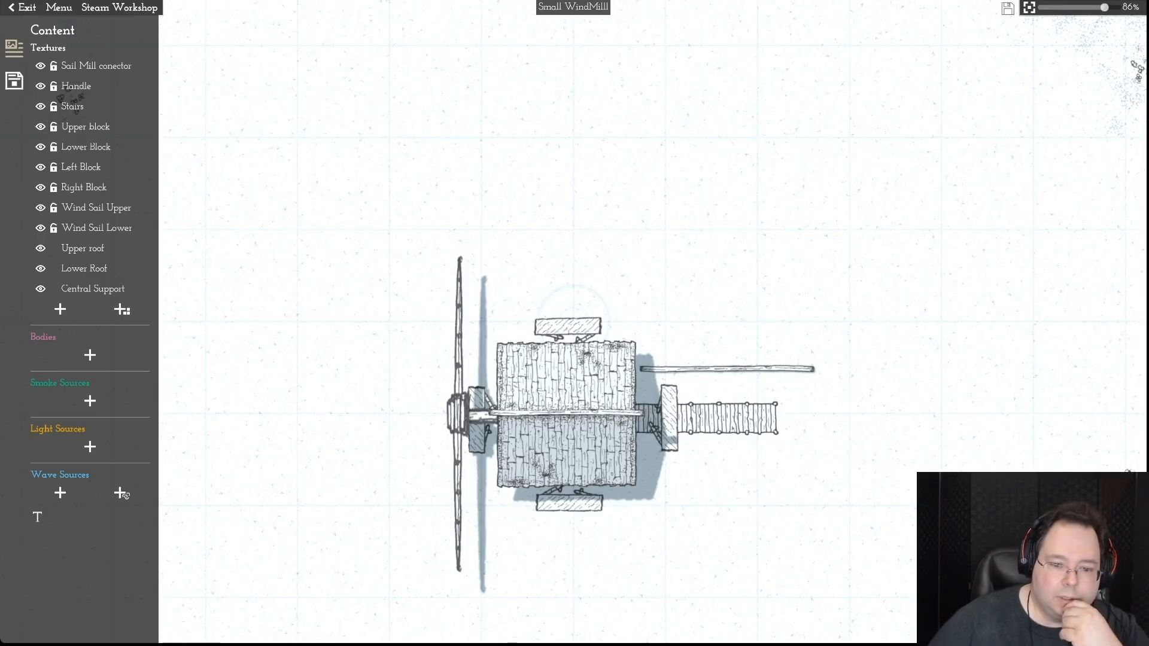
- Slide the Lower Block to about z 1.836 and the Upper block to about z 0.194, partly under the roof edges
drag(569, 503, 568, 491)
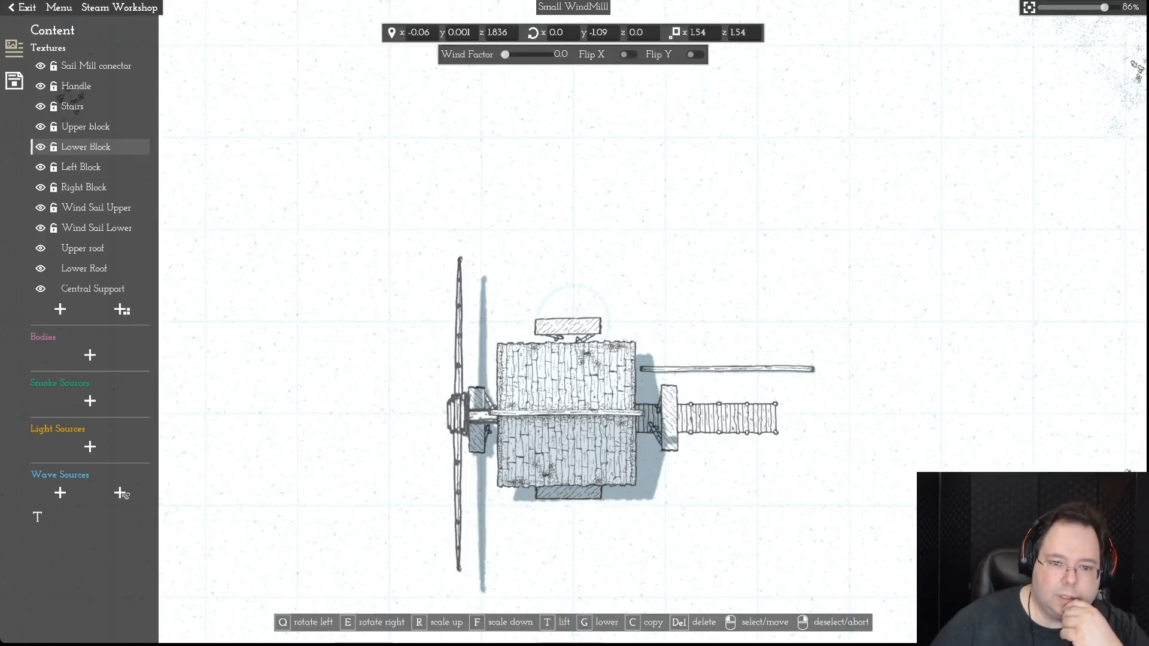
drag(567, 326, 566, 338)
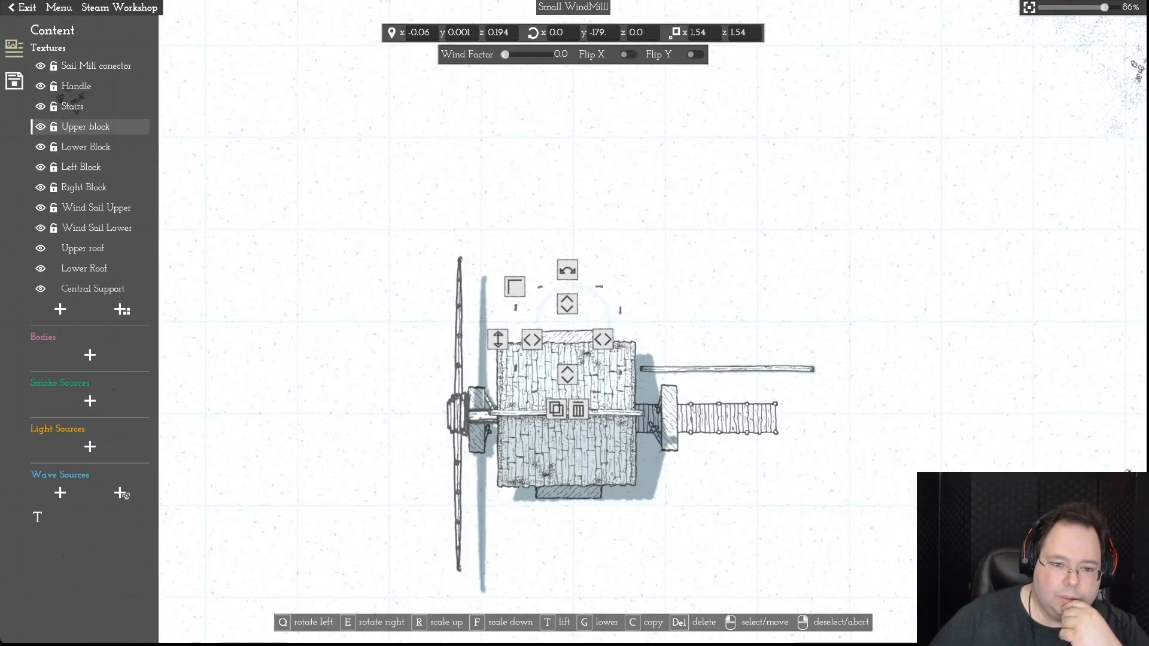
- Set the Sail Mill conector aside and slide the Left Block partly under the roof at about x -0.87, z 0.995
drag(482, 418, 294, 385)
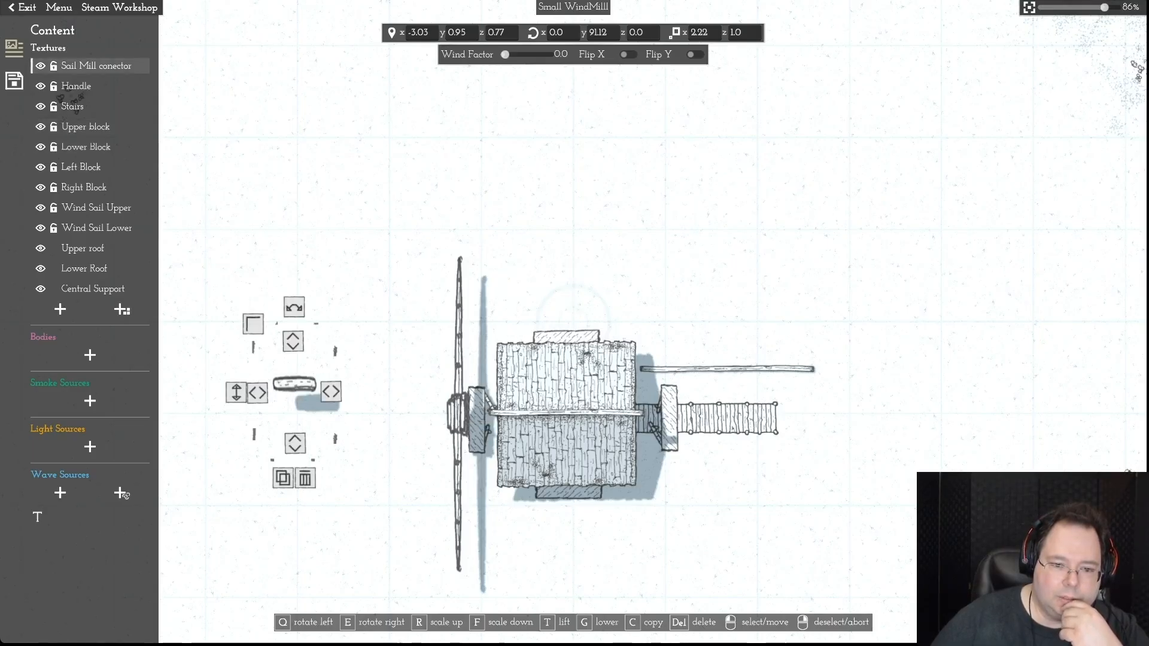
drag(477, 420, 510, 393)
scroll(492, 425, down, 3)
right_click(510, 394)
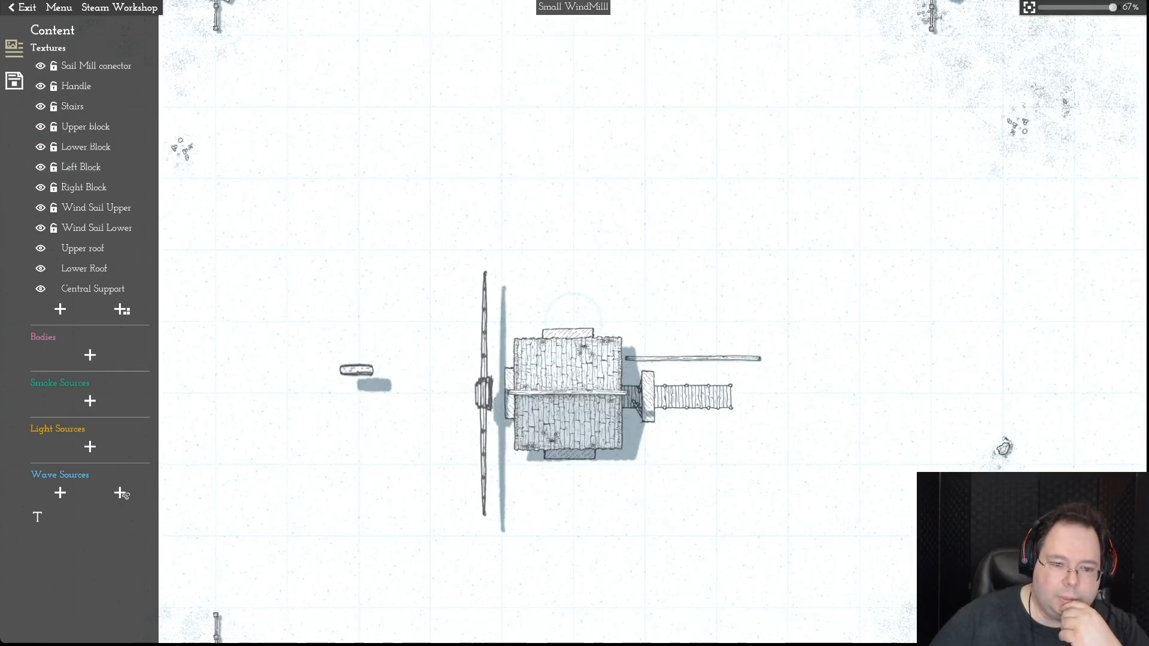
scroll(571, 326, up, 10)
scroll(571, 326, down, 6)
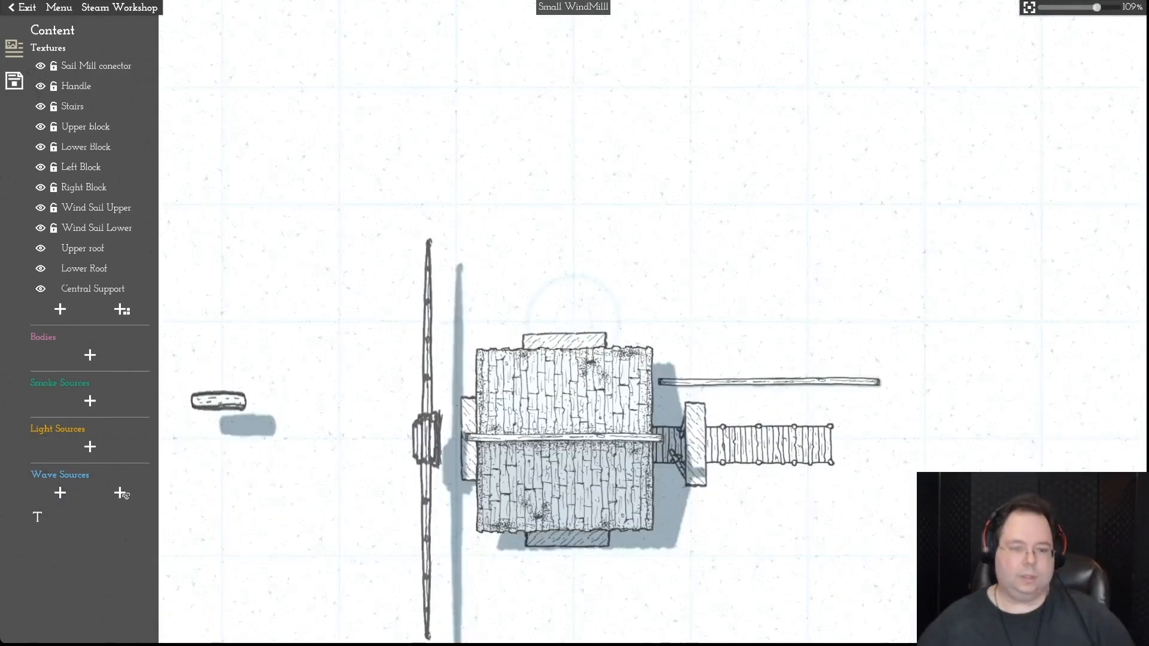
key(s)
mouse_move(469, 320)
mouse_down()
mouse_move(457, 323)
mouse_move(467, 320)
mouse_up()
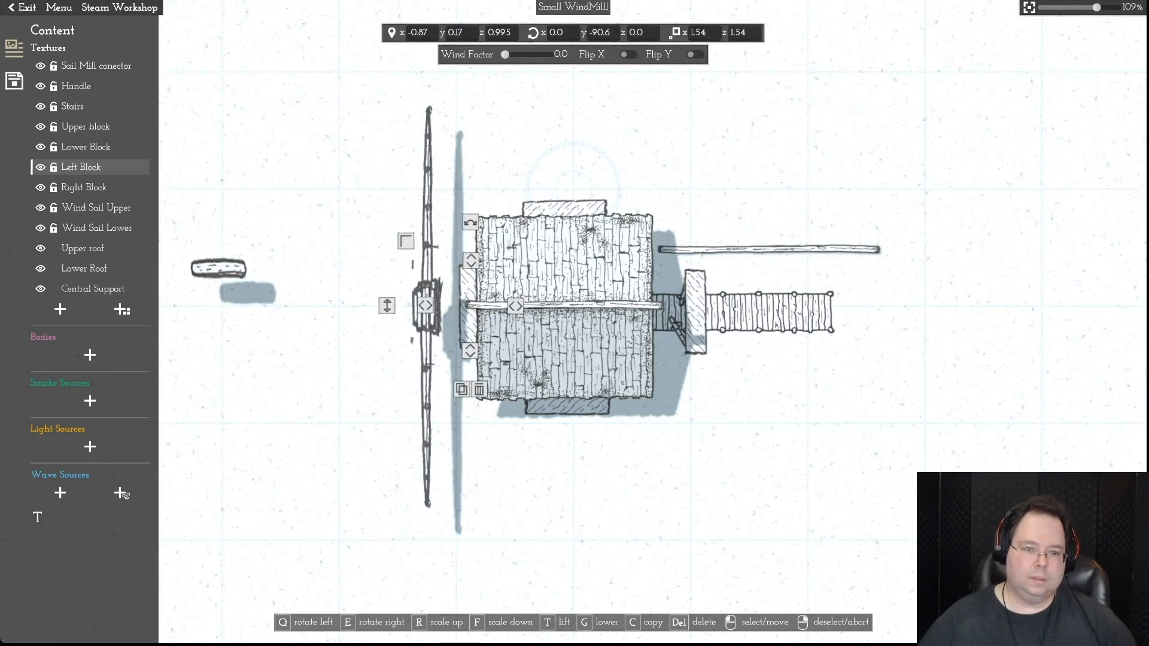
- Bring the Sail Mill conector closer to the sails at about x -2.34, z 1.057, and set its x and z scale to 1
drag(218, 268, 299, 301)
drag(261, 235, 263, 240)
scroll(264, 240, down, 3)
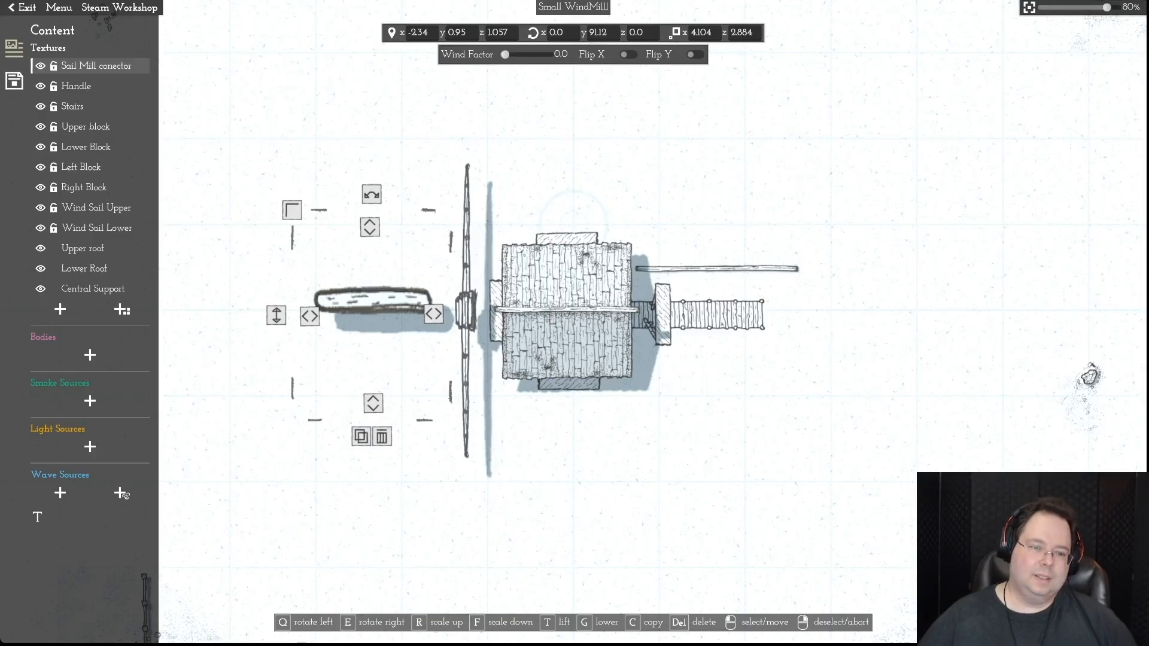
drag(292, 210, 342, 260)
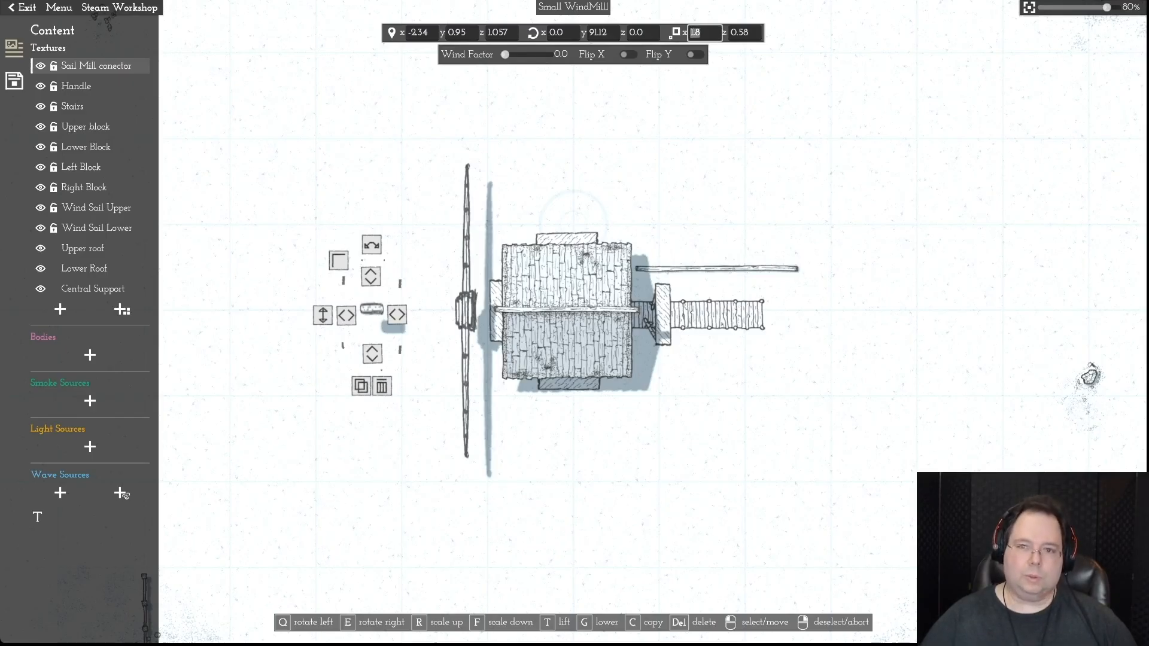
text(1)
key(Return)
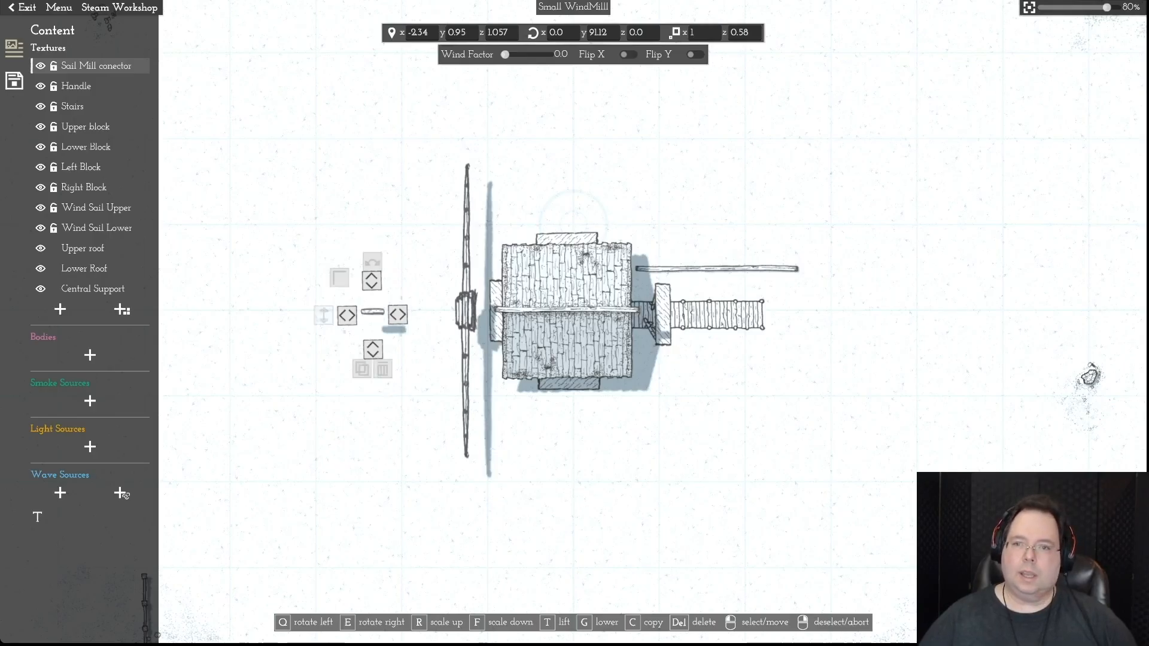
key(Tab)
text(1)
key(Return)
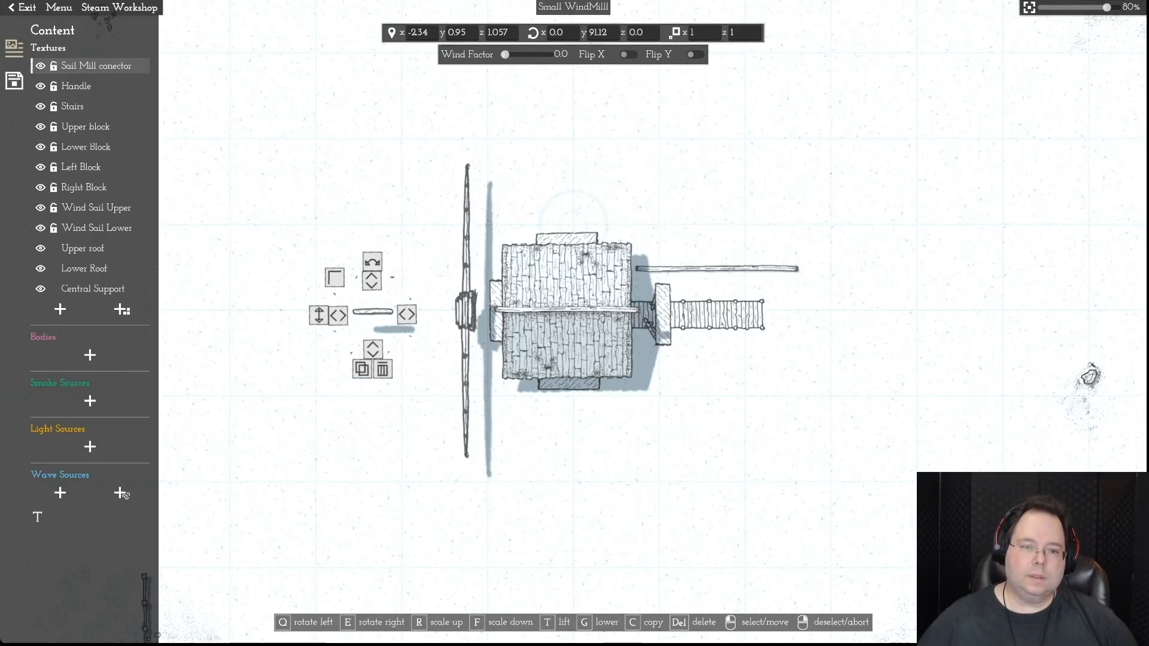
- Place the Sail Mill conector between the wind sails and roof at about x -0.91, z 1.08, with an x scale of about 2.02
drag(372, 281, 488, 310)
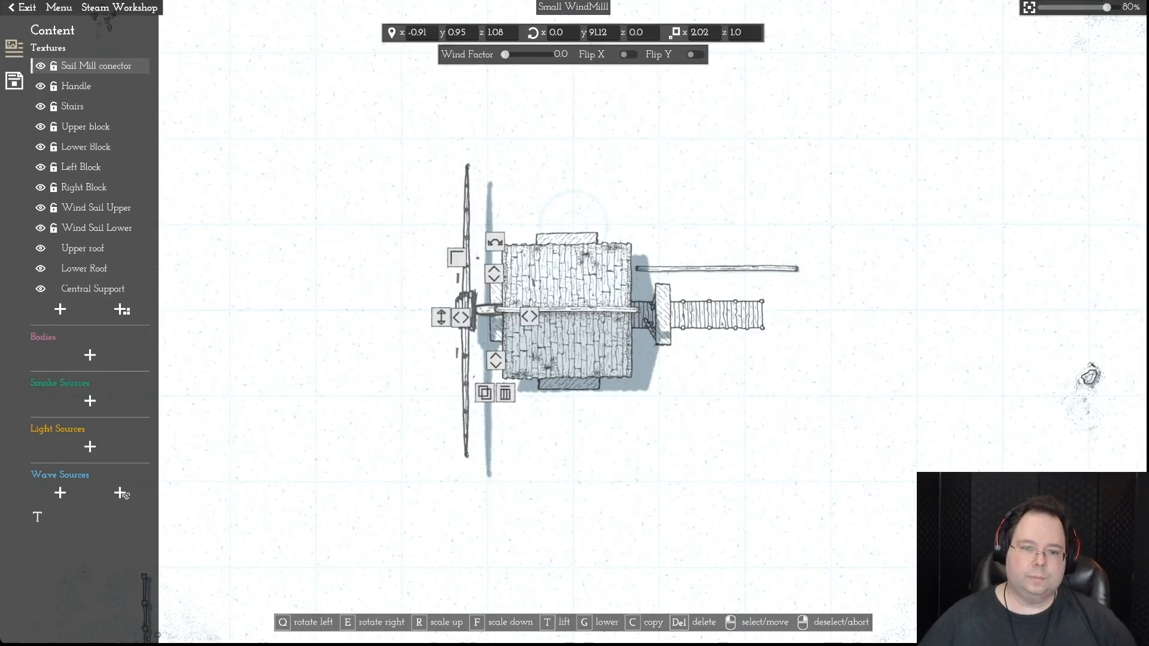
right_click(488, 309)
- Slide the Right Block partly under the roof edge at about x 0.697, z 1.063
key(d)
key(d)
drag(488, 310, 458, 310)
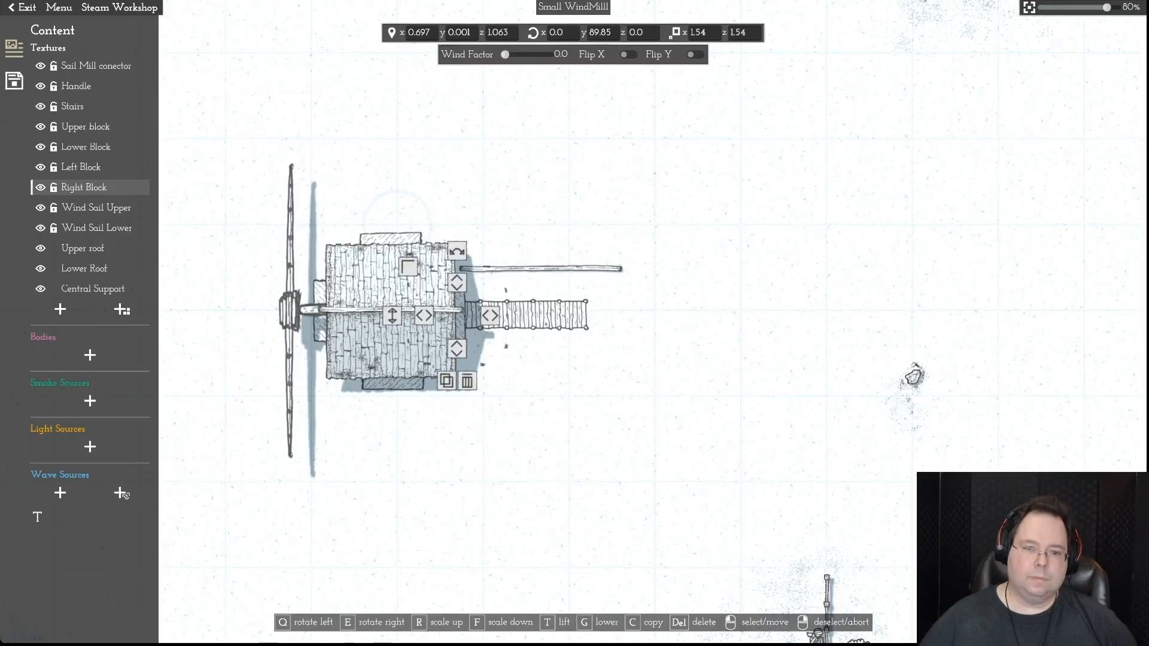
- Try an x rotation of 30 on the Handle, move it clear to about x 3.858, z -0.24, and reset the rotation to 0
click(539, 269)
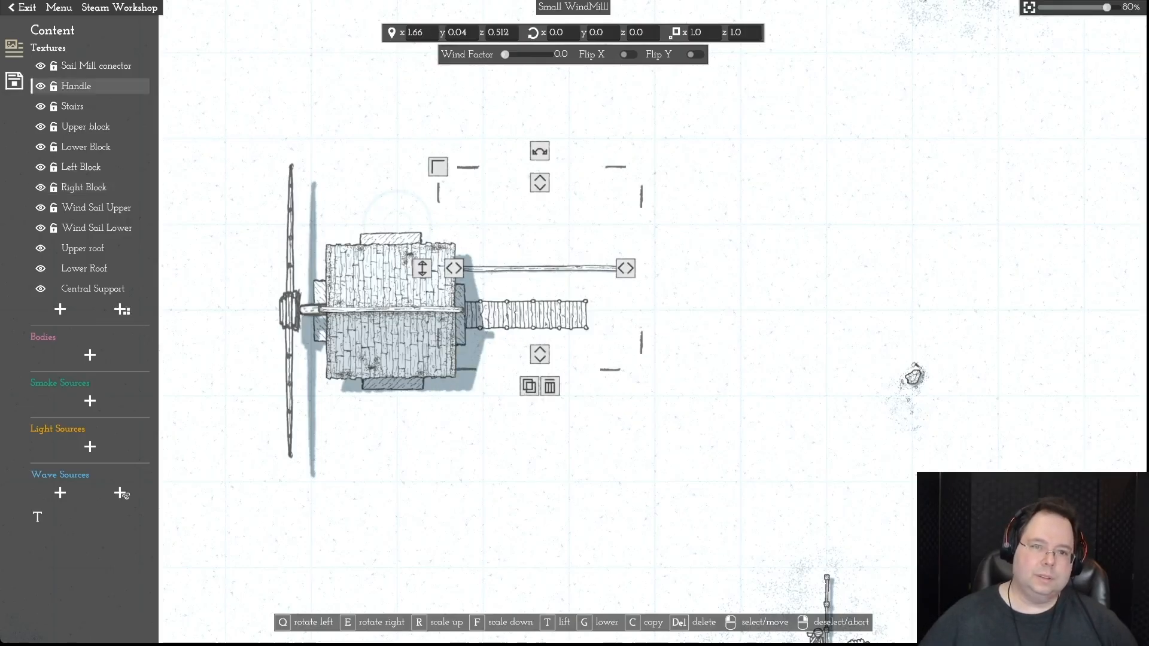
click(556, 32)
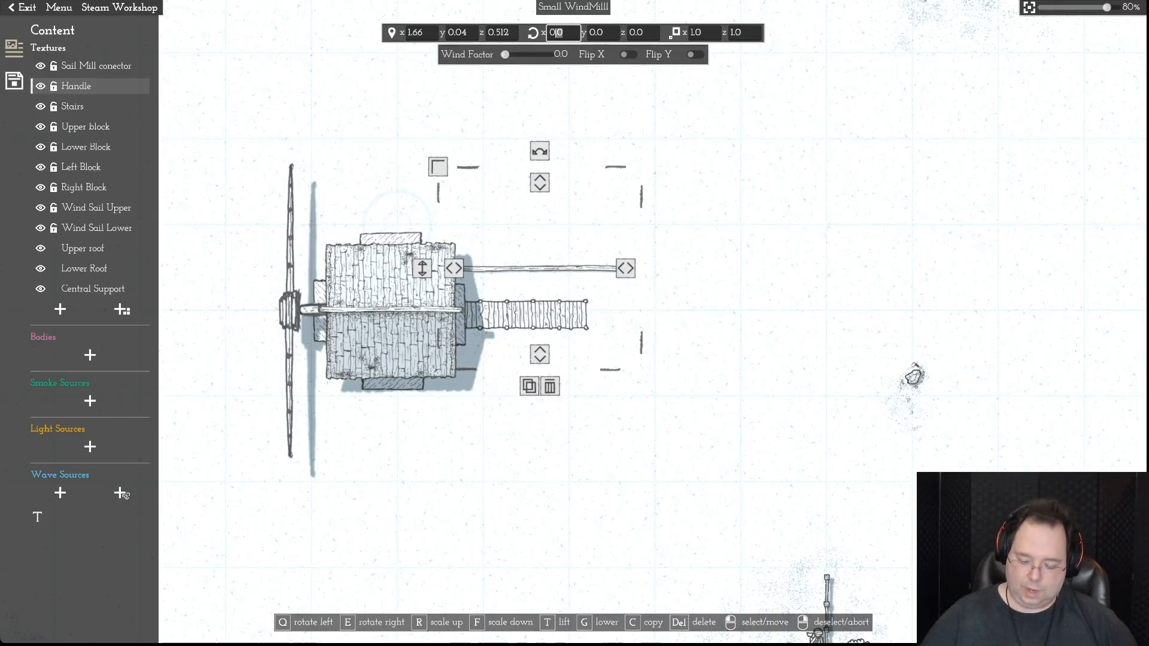
key(Return)
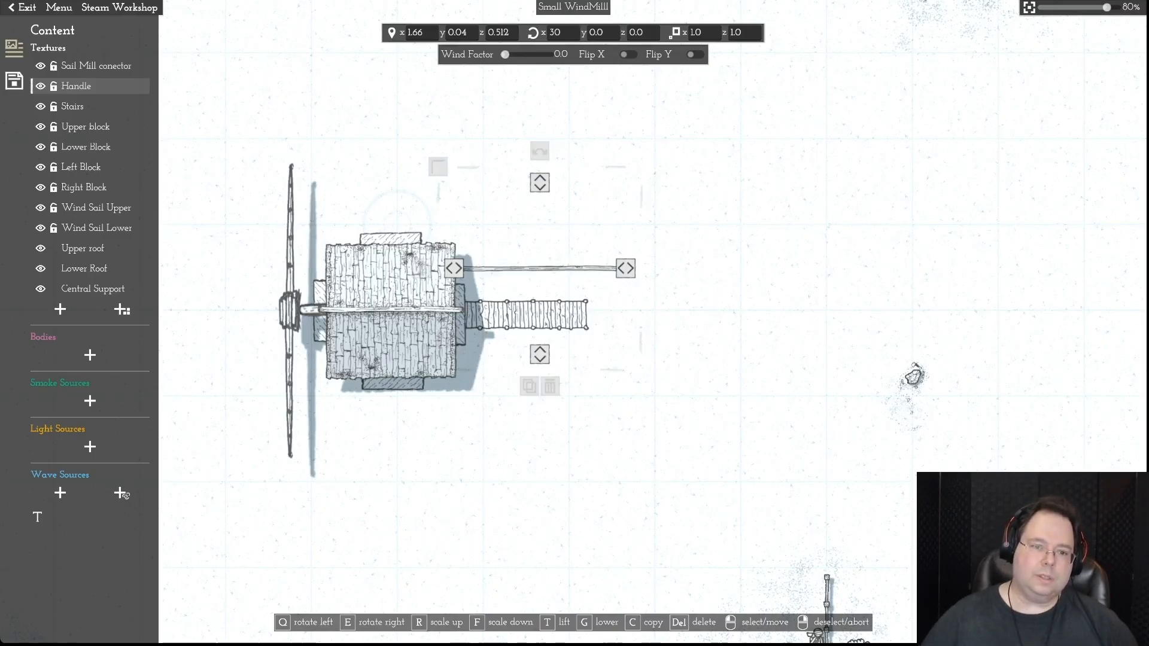
drag(540, 268, 729, 203)
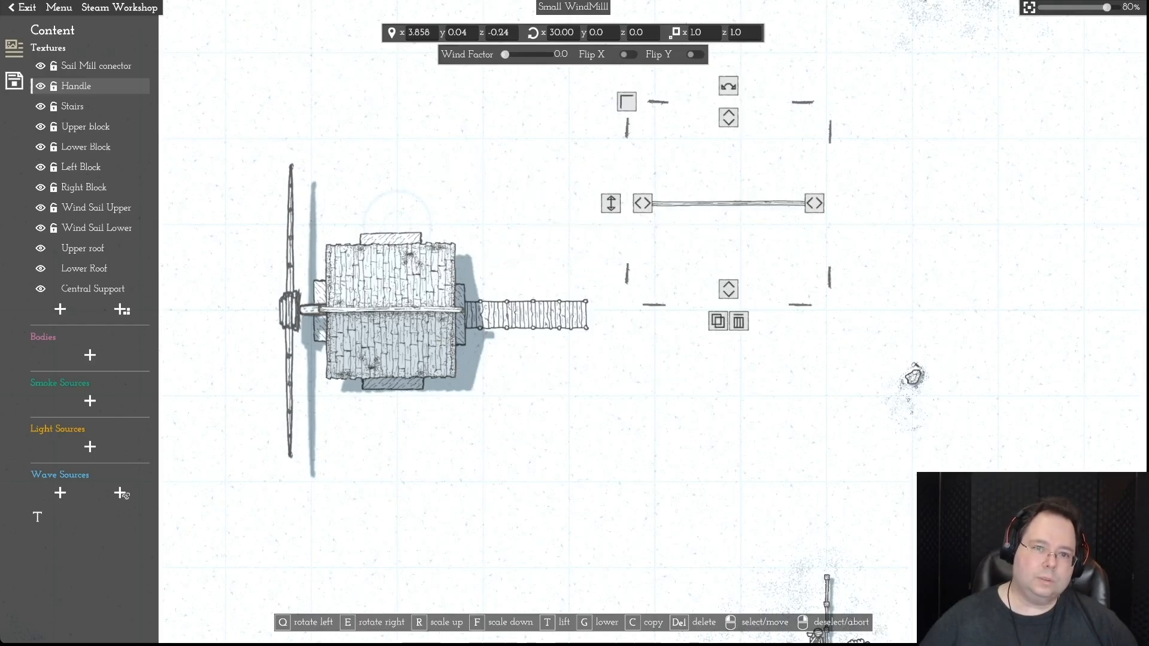
click(561, 32)
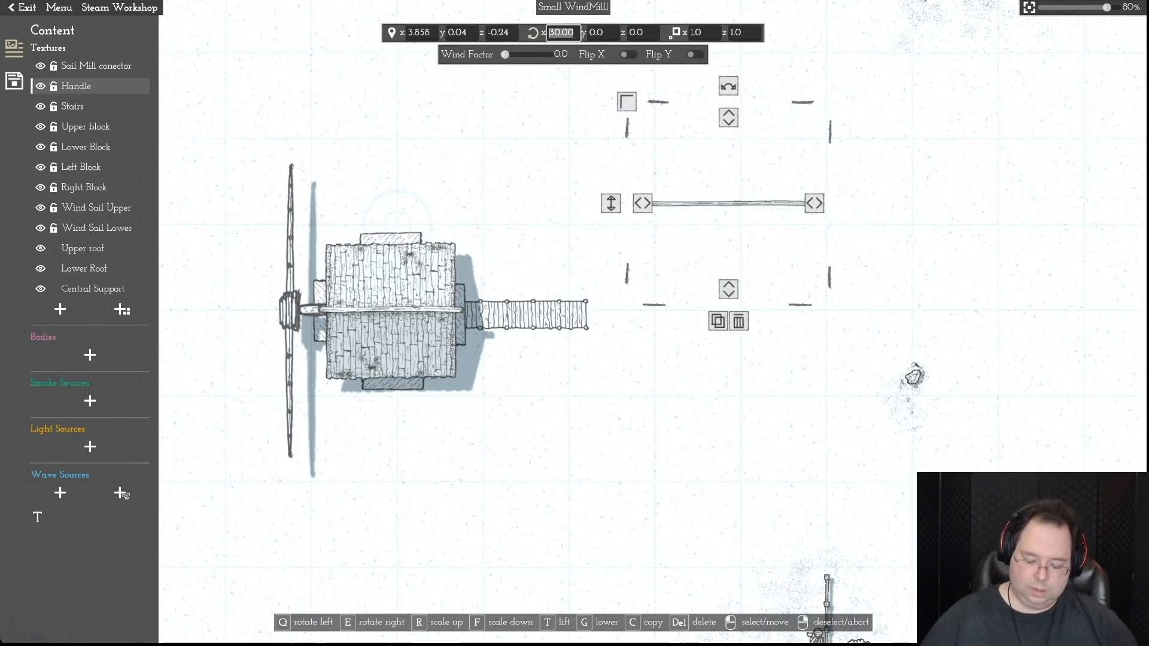
key(Return)
- Try an x rotation of 30 on the Stairs, then set it back to 0
click(527, 315)
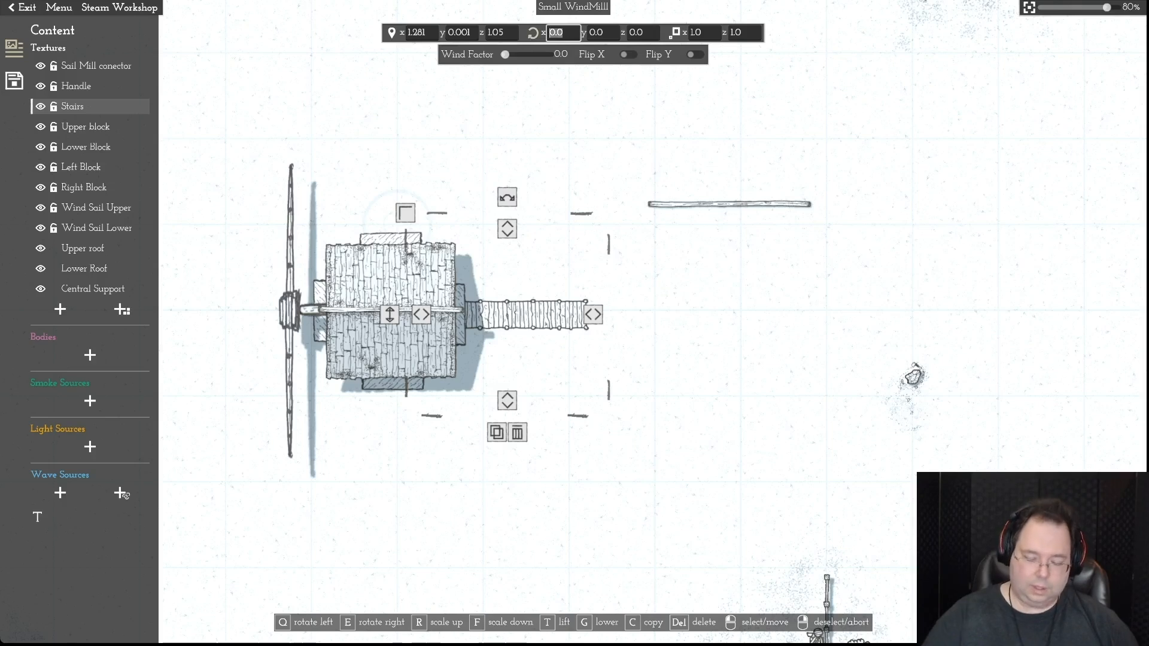
text(30)
key(Return)
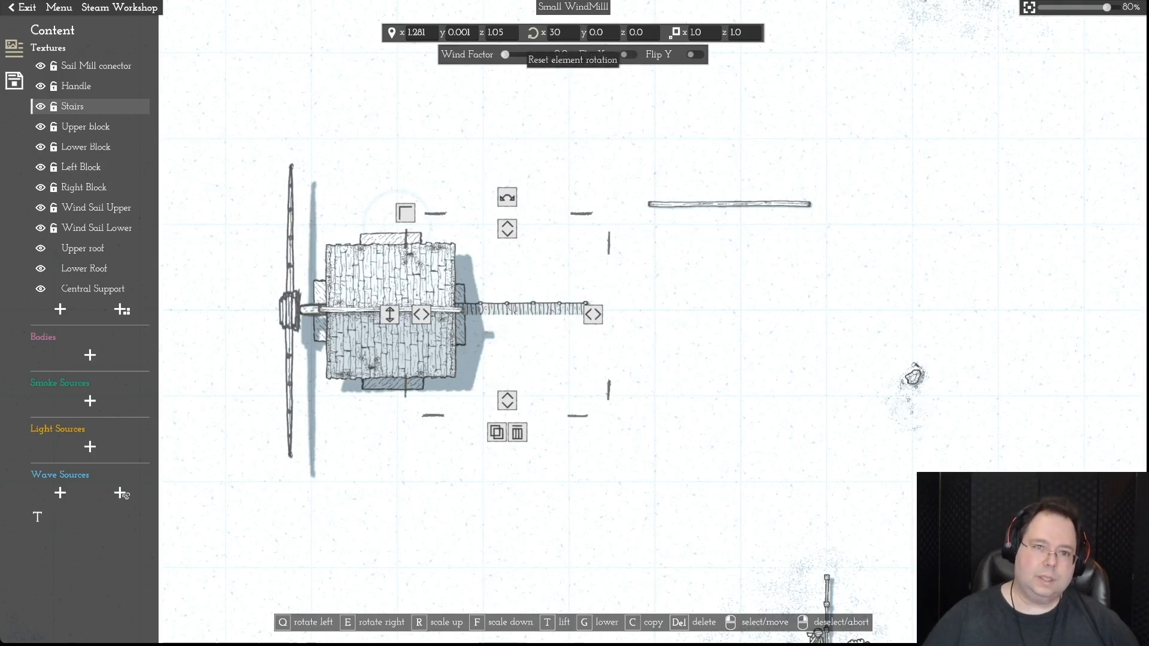
drag(563, 33, 534, 33)
text(0)
key(Return)
- Try a y rotation of 30 on the Stairs, then set it back to 0
click(604, 33)
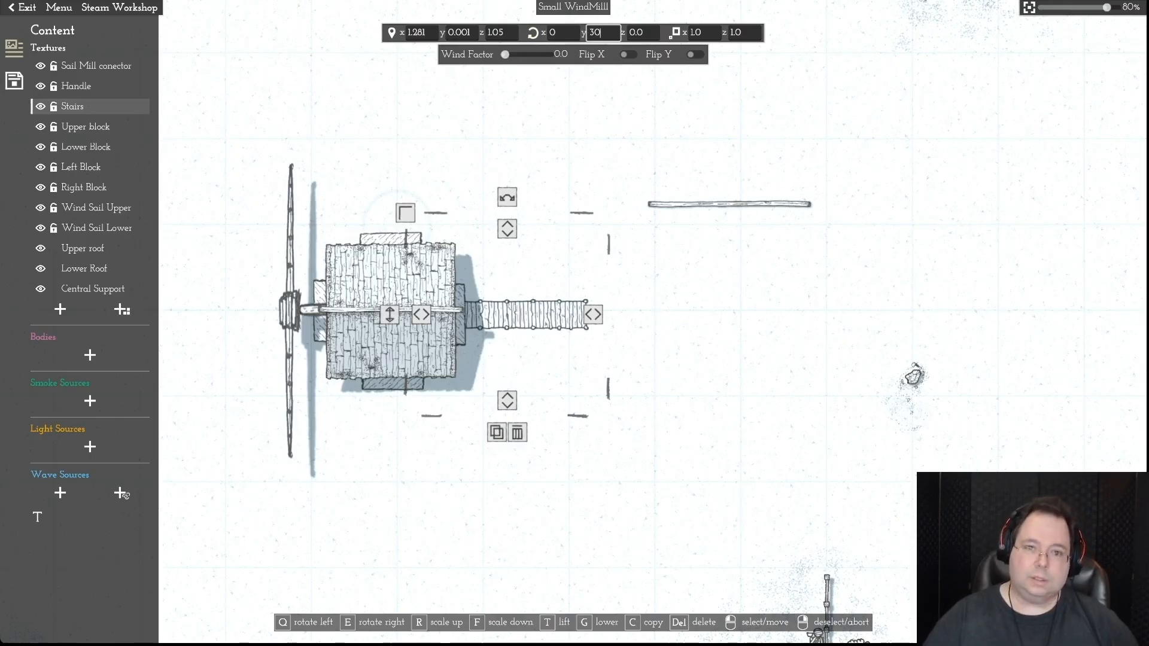
text(30)
key(Return)
double_click(603, 33)
text(0)
key(Return)
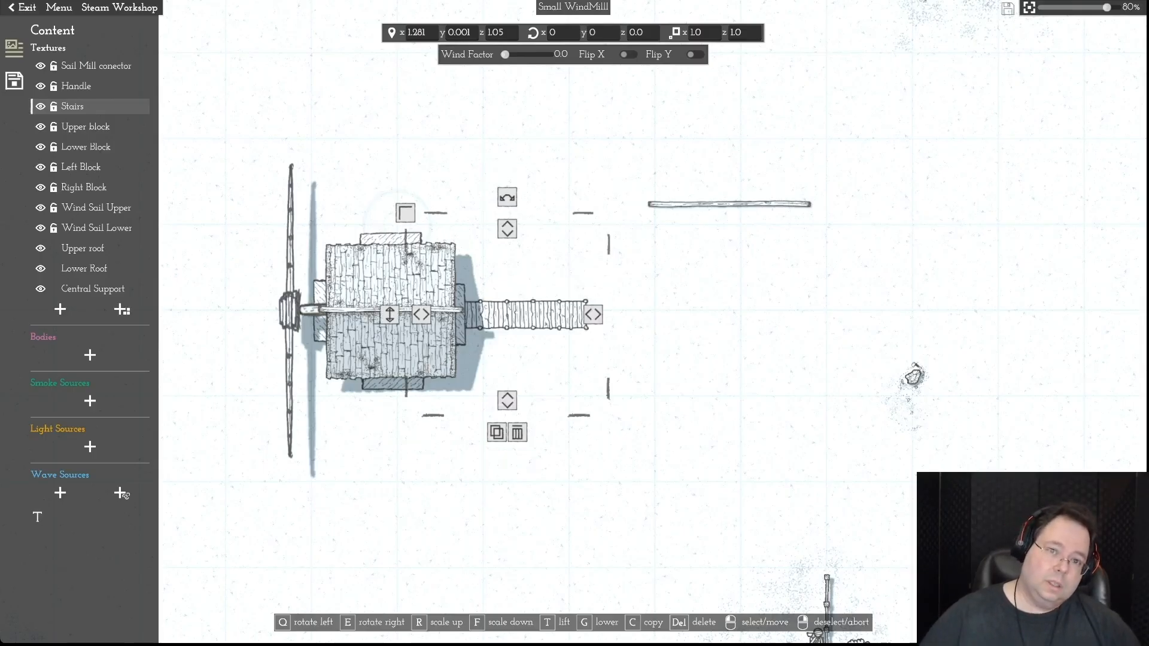
- Tilt the Stairs about z, trying 30 first and settling on a z rotation of -30
key(Tab)
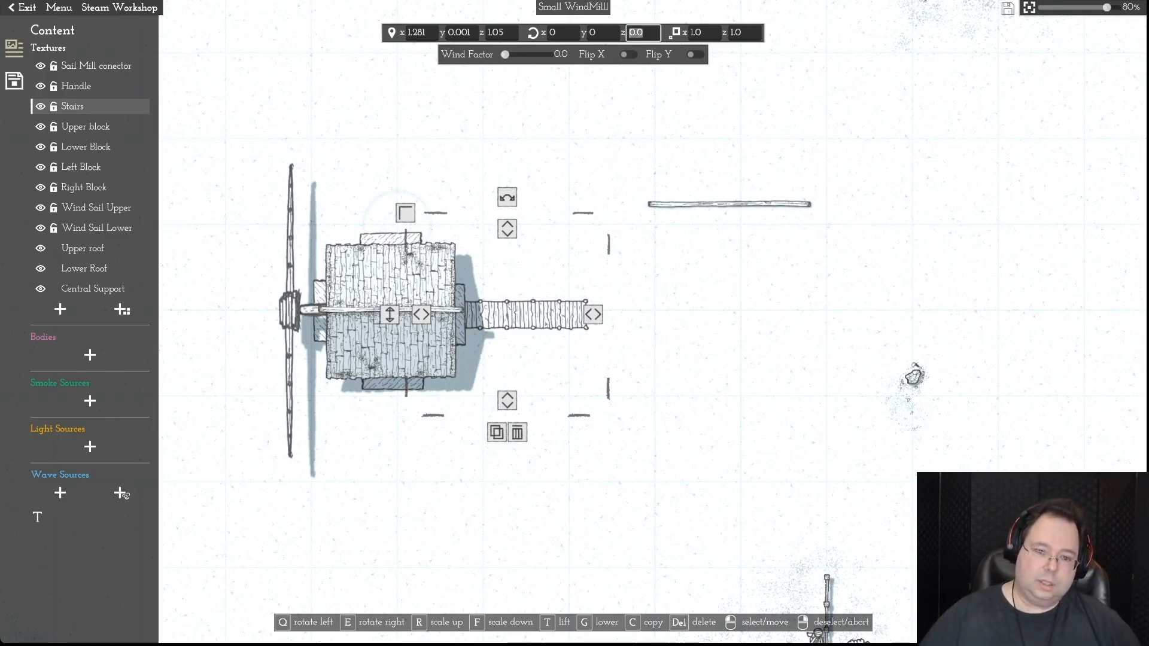
text(30)
key(Return)
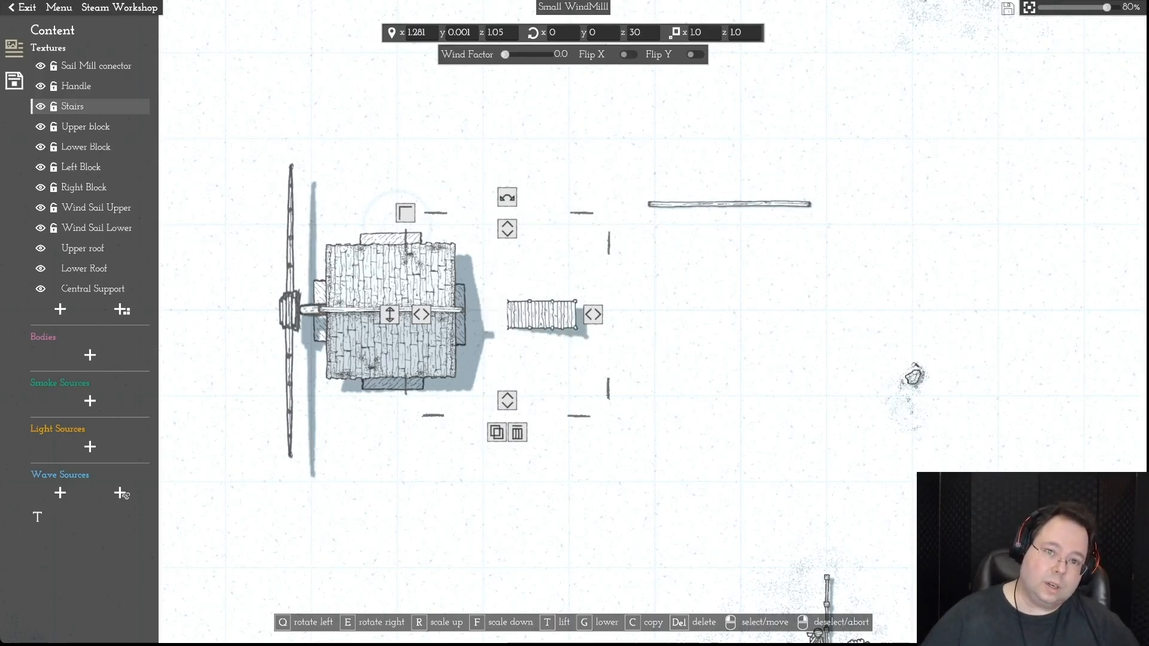
click(630, 33)
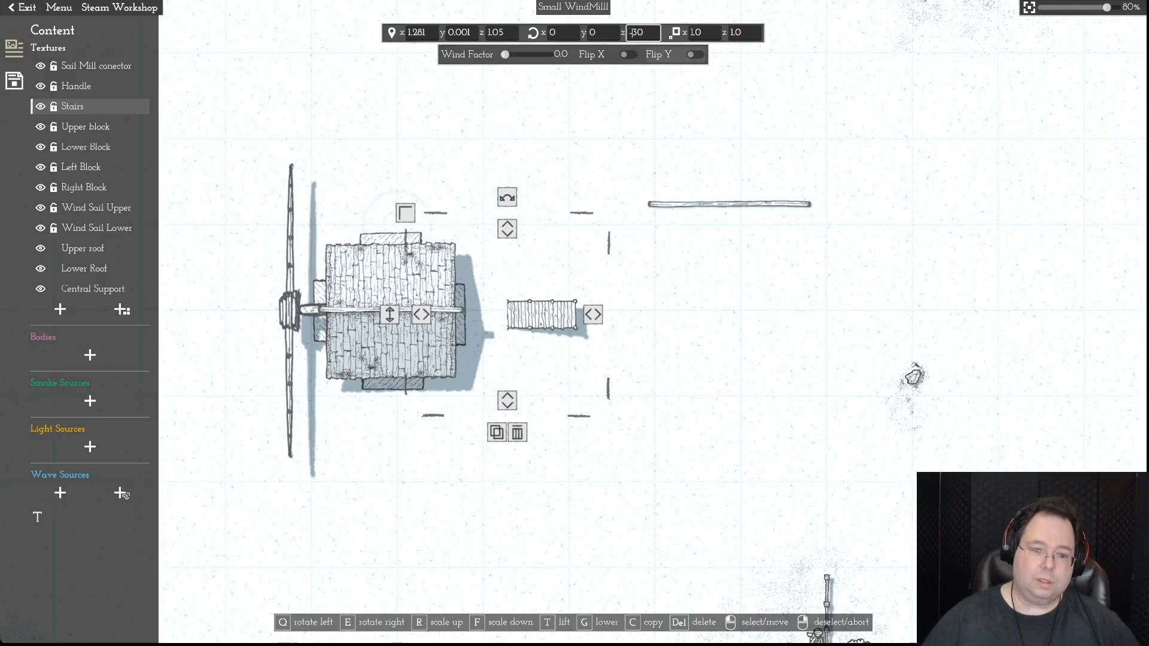
text(-)
key(Return)
- Move the Stairs against the roof edge at about x 1.464, z 1.018, and lift them to about y 0.17
mouse_move(488, 314)
mouse_down()
mouse_move(538, 294)
mouse_move(503, 310)
mouse_up()
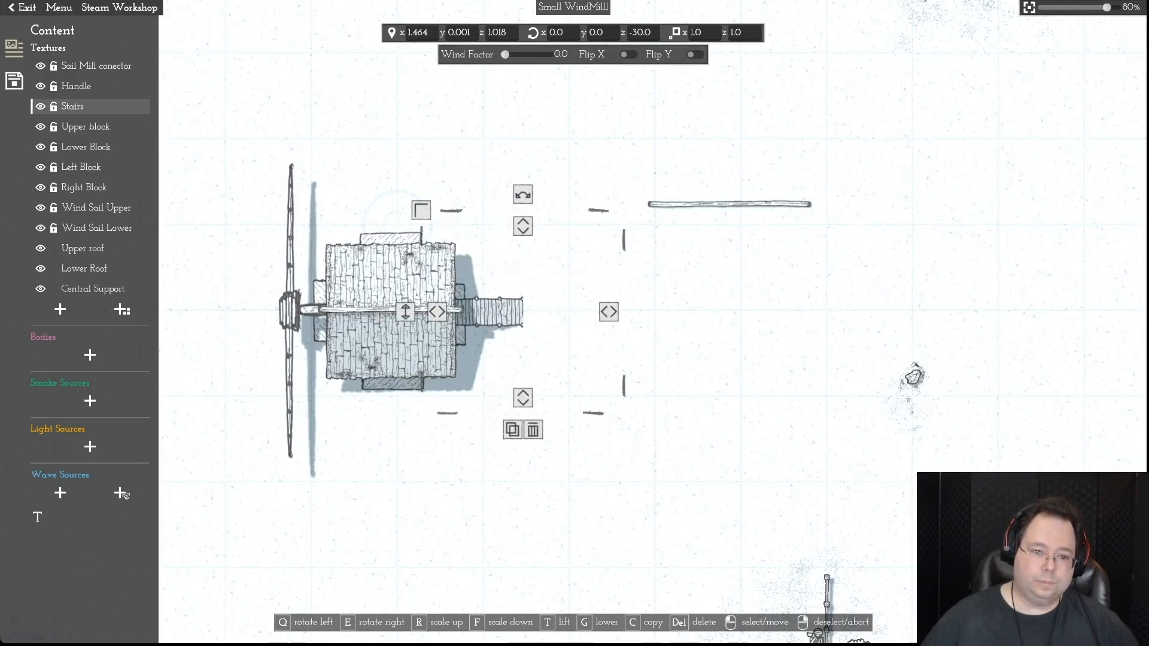
mouse_move(405, 312)
mouse_down()
mouse_move(405, 271)
mouse_move(405, 297)
mouse_up()
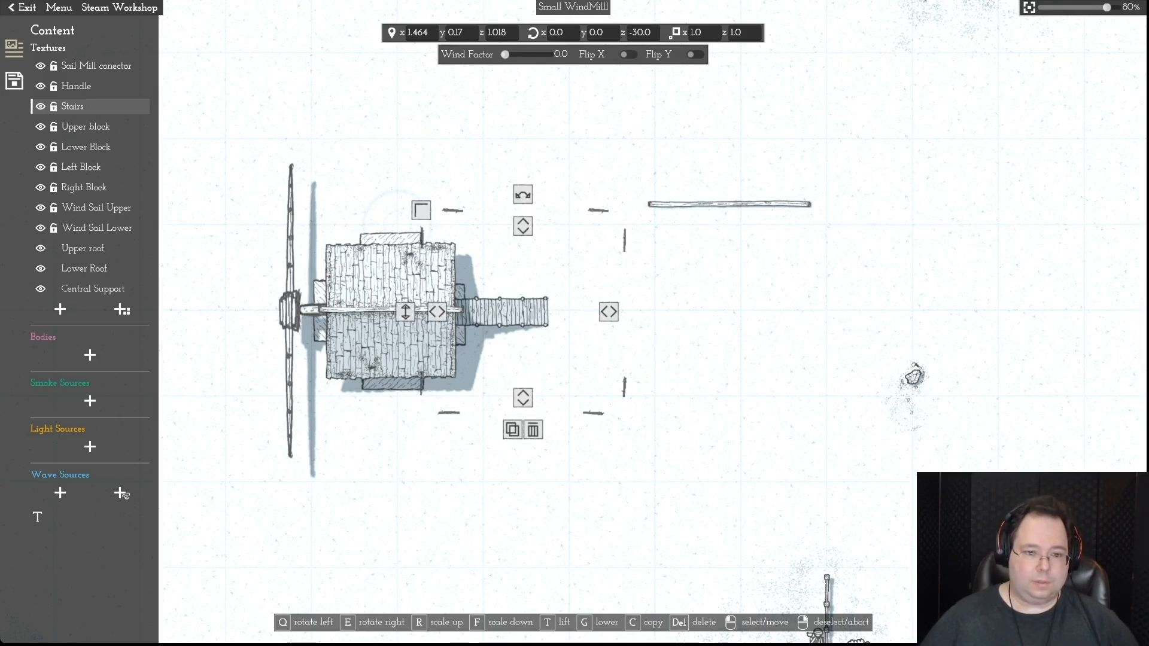
right_click(405, 311)
- Nudge the Right Block outward beneath the Stairs to about x 0.741, z 1.031
key(a)
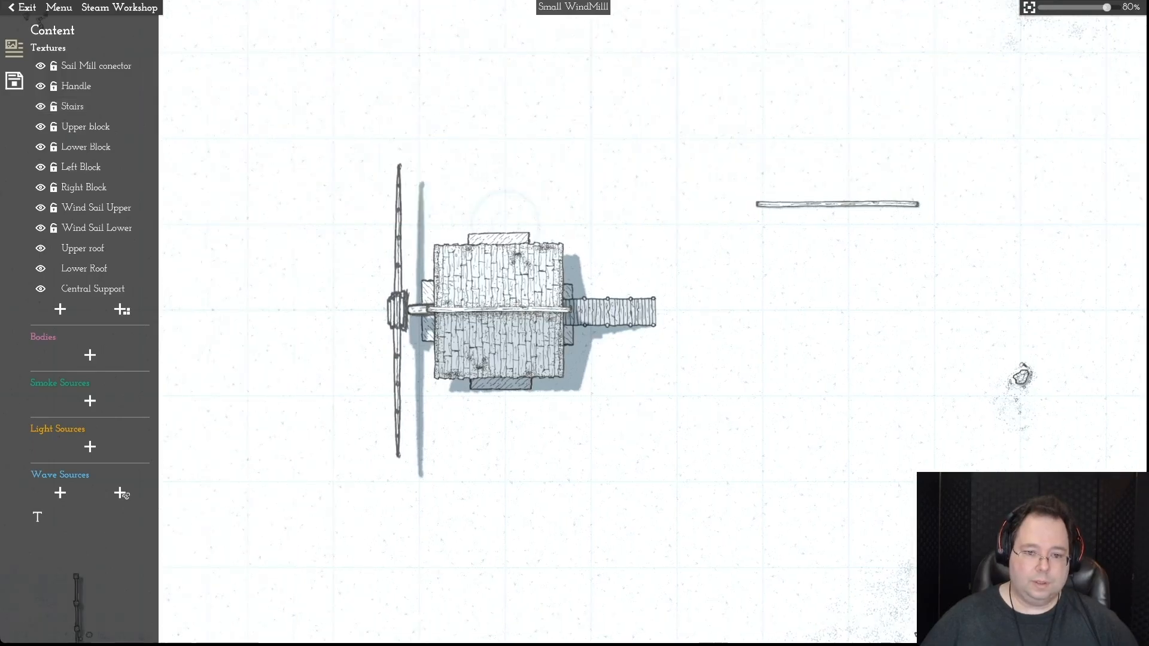
drag(569, 336, 572, 335)
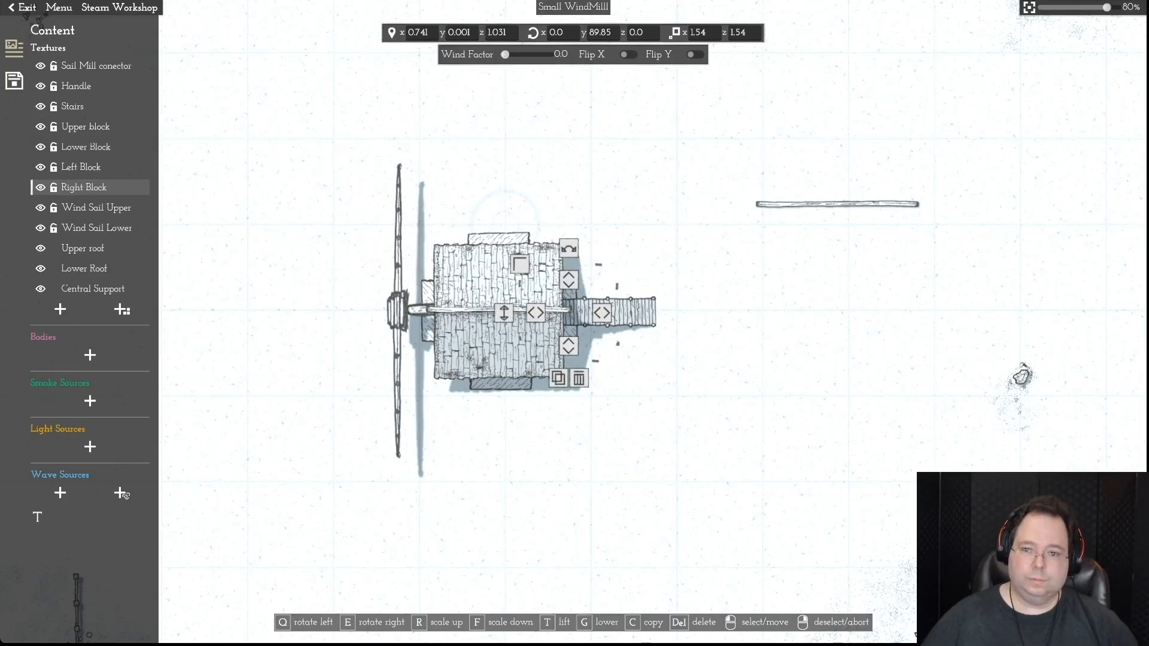
- Move the Handle above the Stairs to about x 2.241, z 0.36, and tilt it, trying z rotation 30 and settling on -30
drag(838, 204, 699, 255)
click(643, 33)
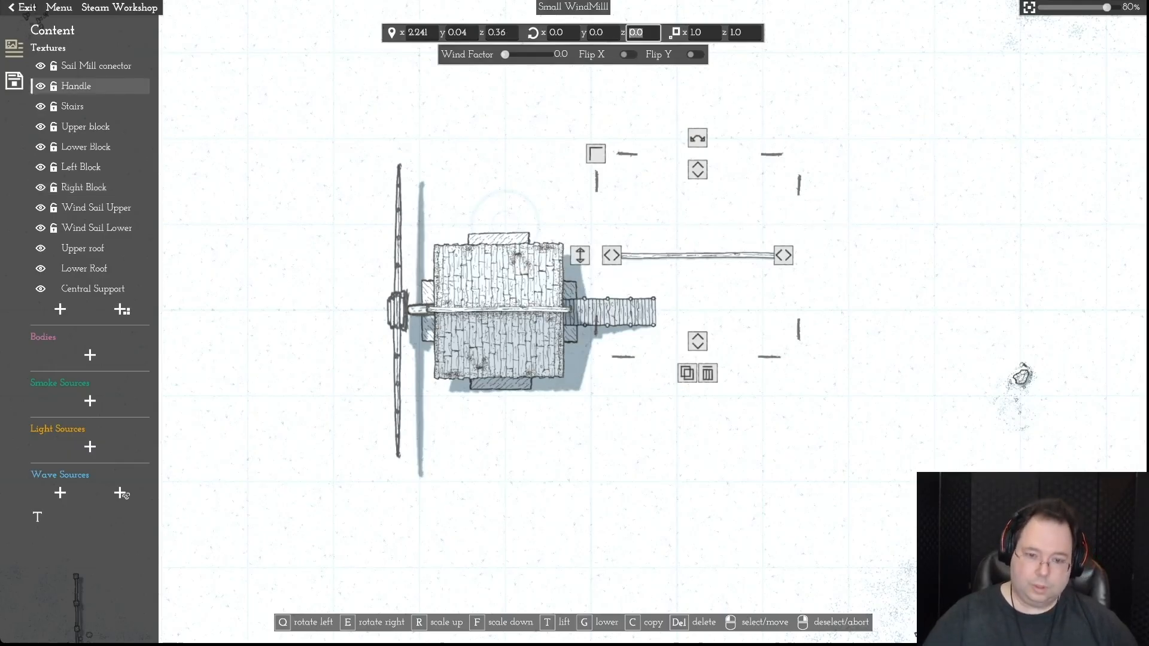
text(30)
key(Return)
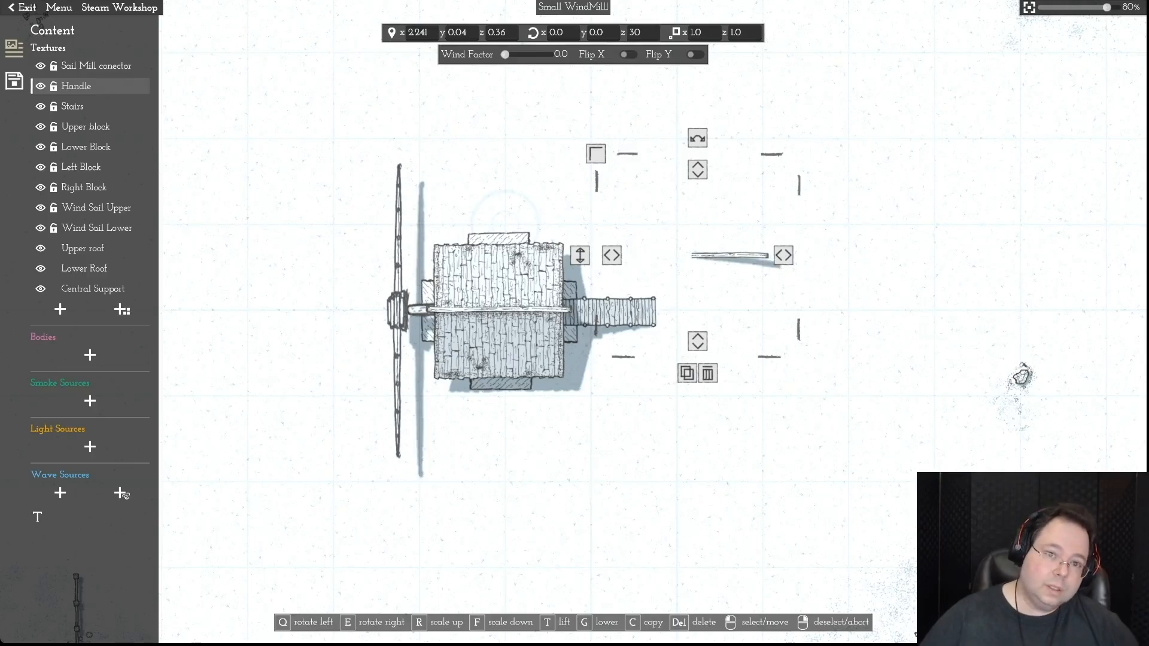
click(635, 33)
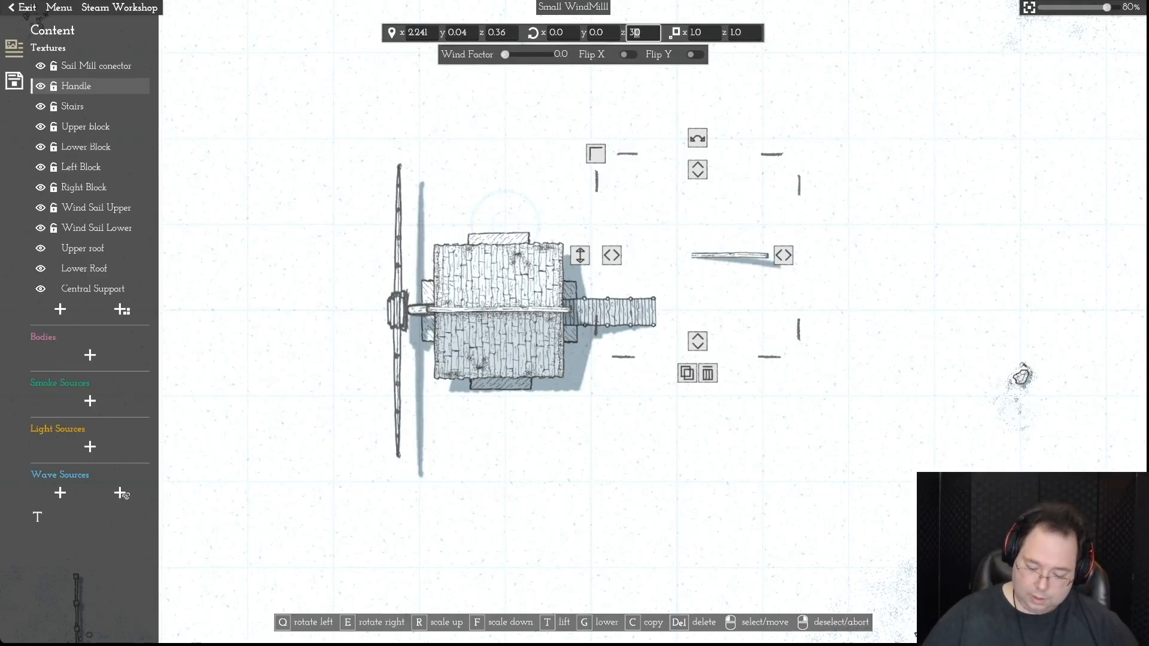
text(-)
key(Return)
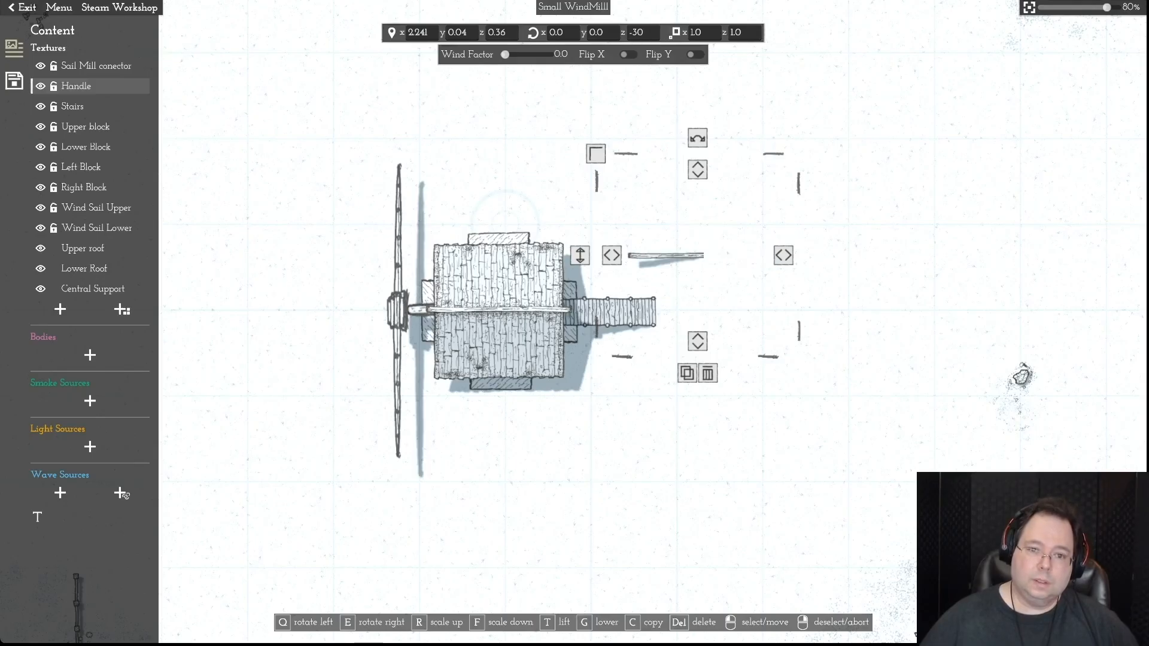
- Try fitting the Handle beside the roof at about x 1.289, z 0.516 and height 0.32, and move it aside to about x 2.684, z -0.05
scroll(718, 257, up, 3)
drag(736, 222, 614, 242)
scroll(613, 242, down, 3)
scroll(598, 287, up, 1)
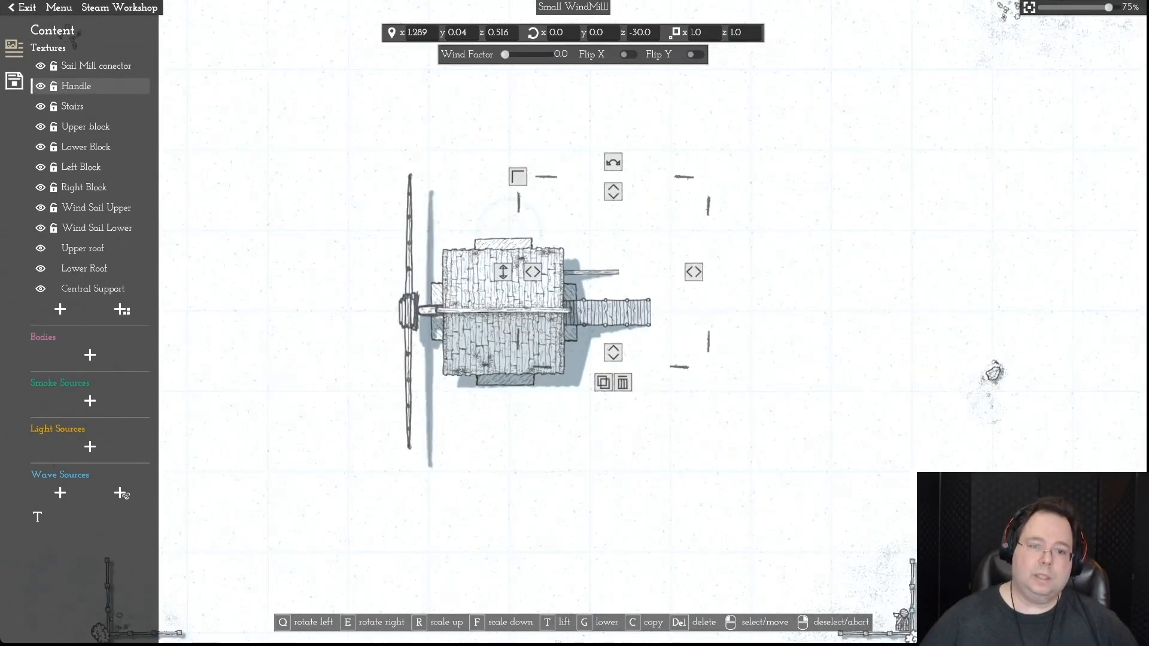
drag(503, 272, 503, 244)
scroll(574, 324, down, 1)
key(g)
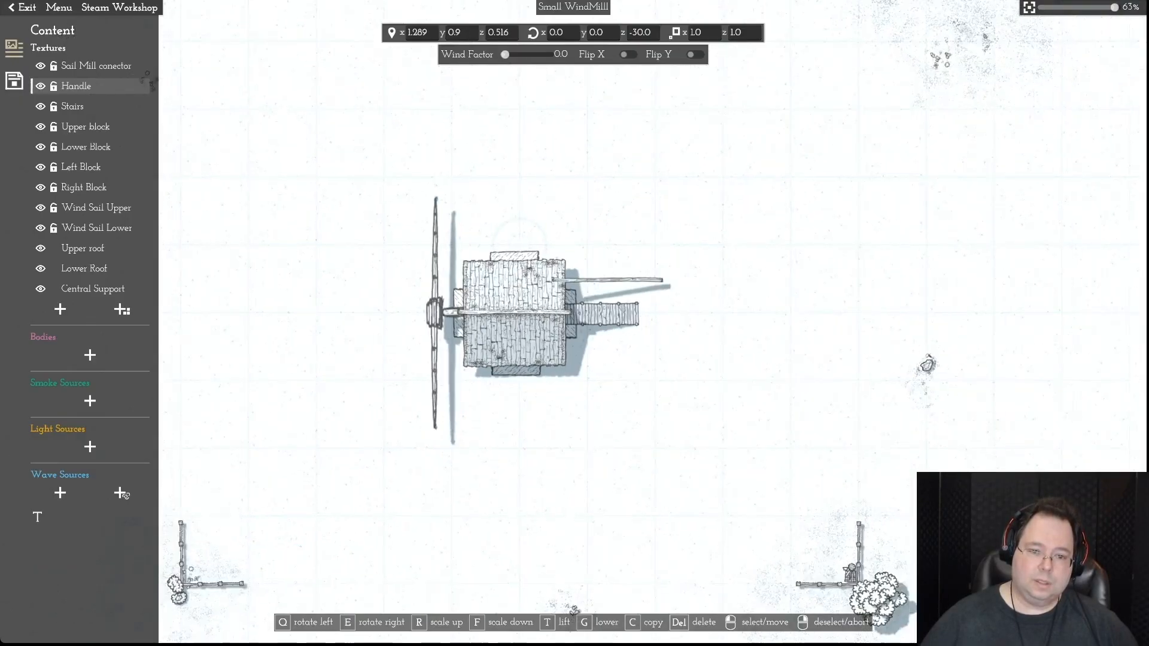
scroll(535, 320, up, 1)
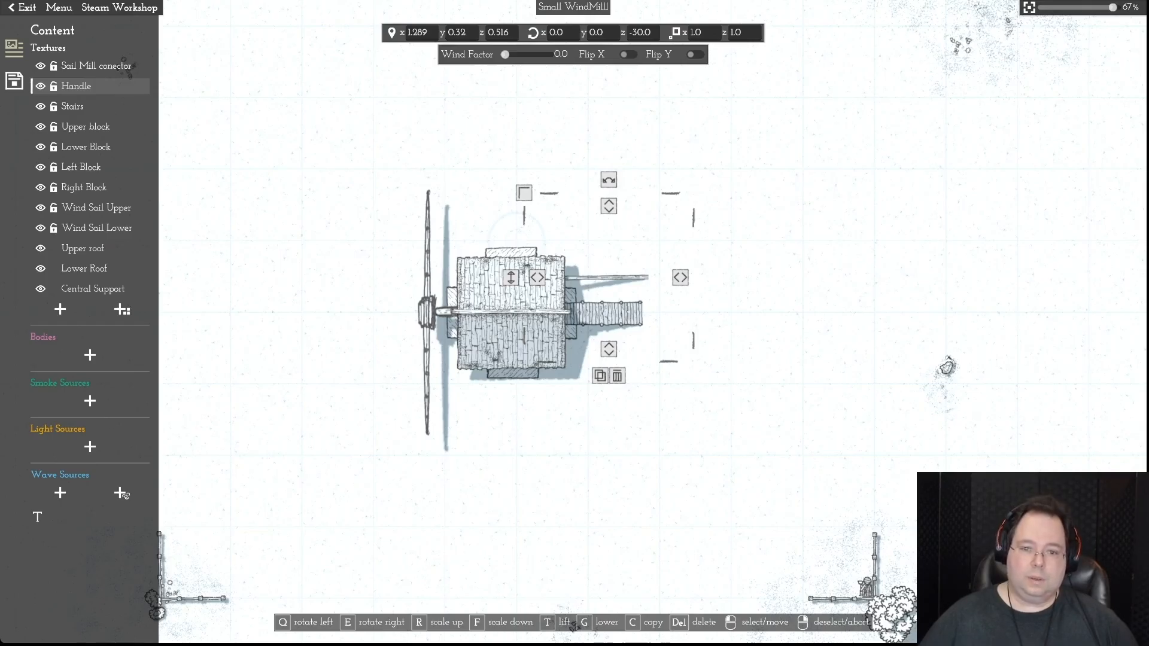
drag(607, 277, 698, 238)
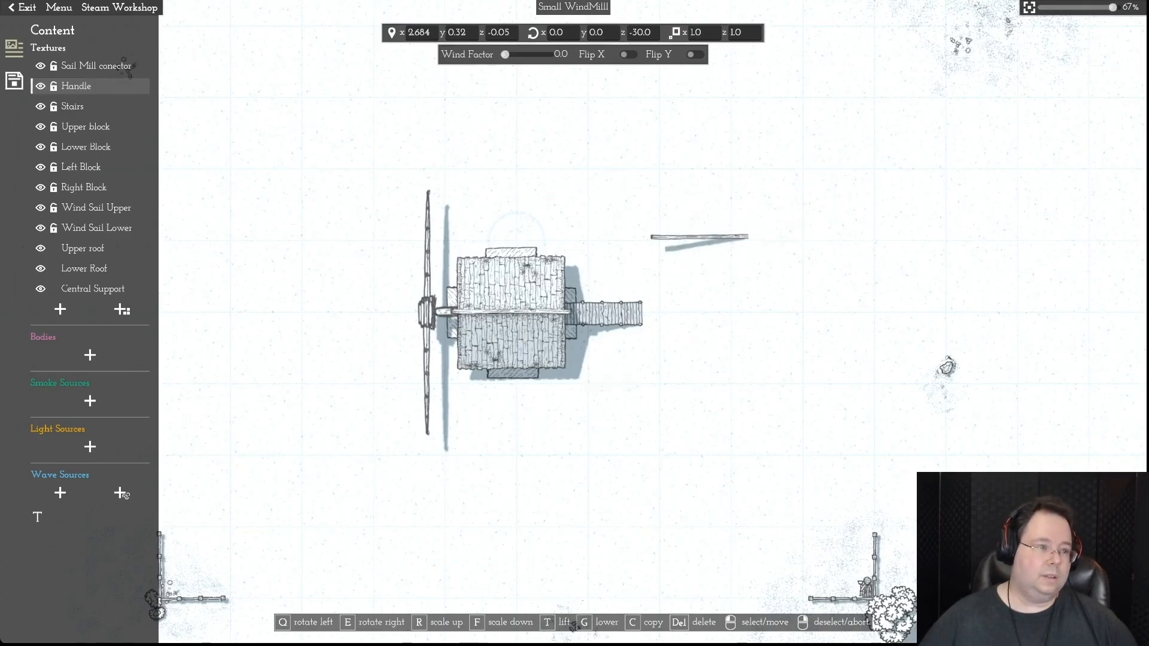
scroll(699, 239, down, 1)
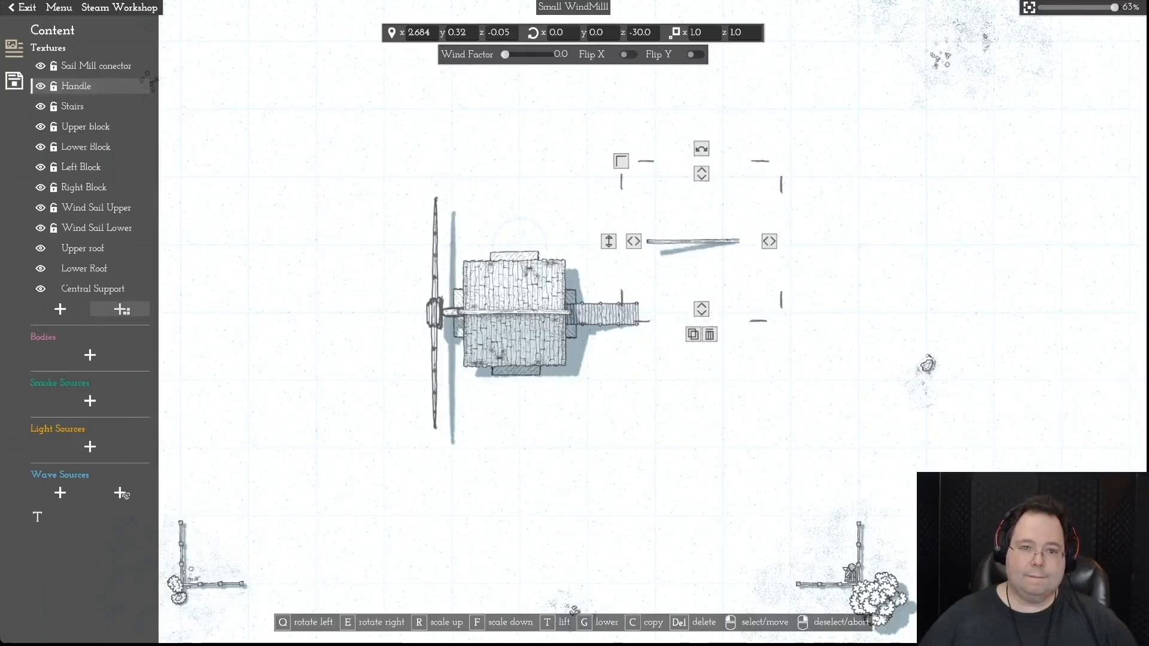
- Add the short plank from page 5 of the original textures at about x 3.147, z 0.775, and delete the old Handle
click(122, 309)
click(552, 118)
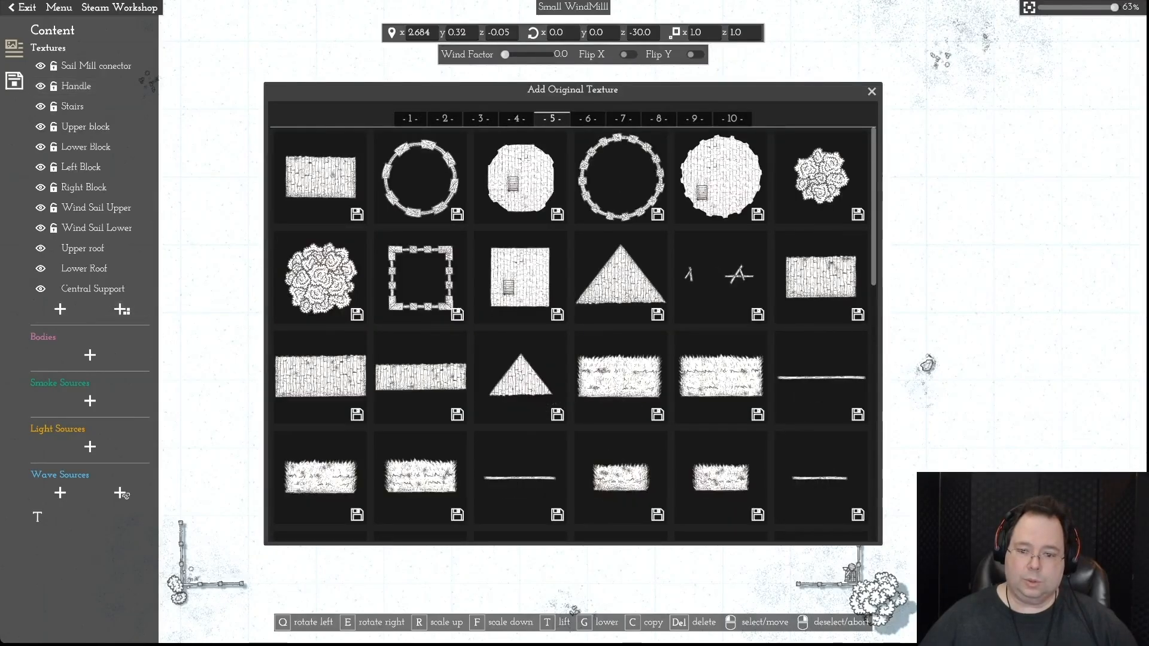
click(820, 477)
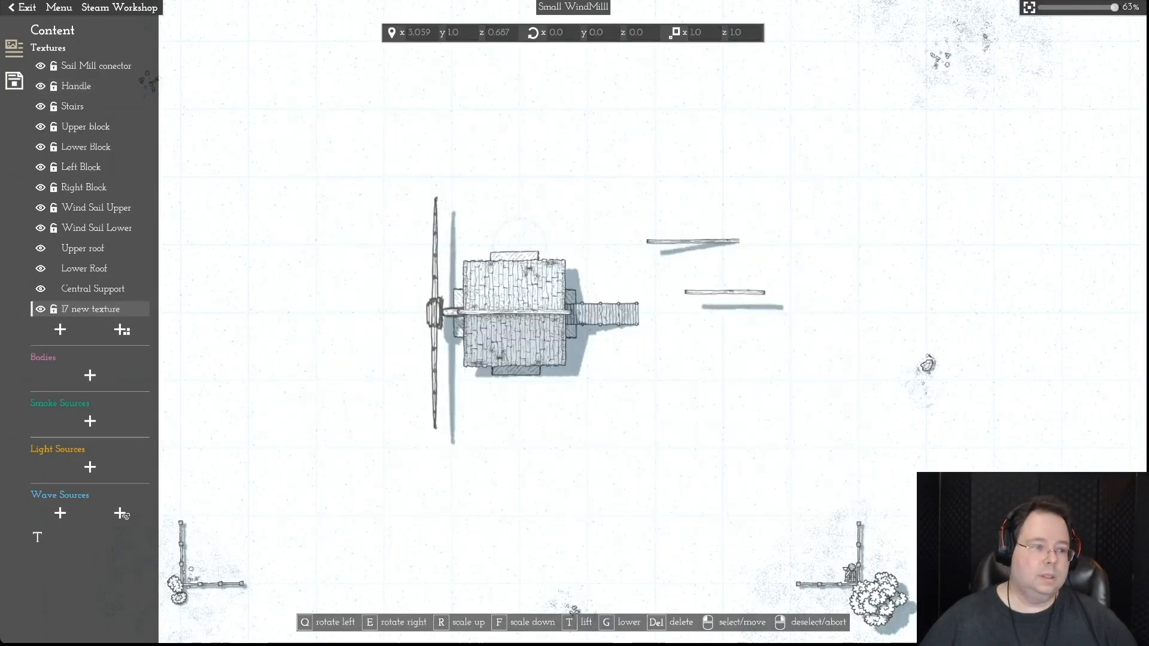
click(731, 298)
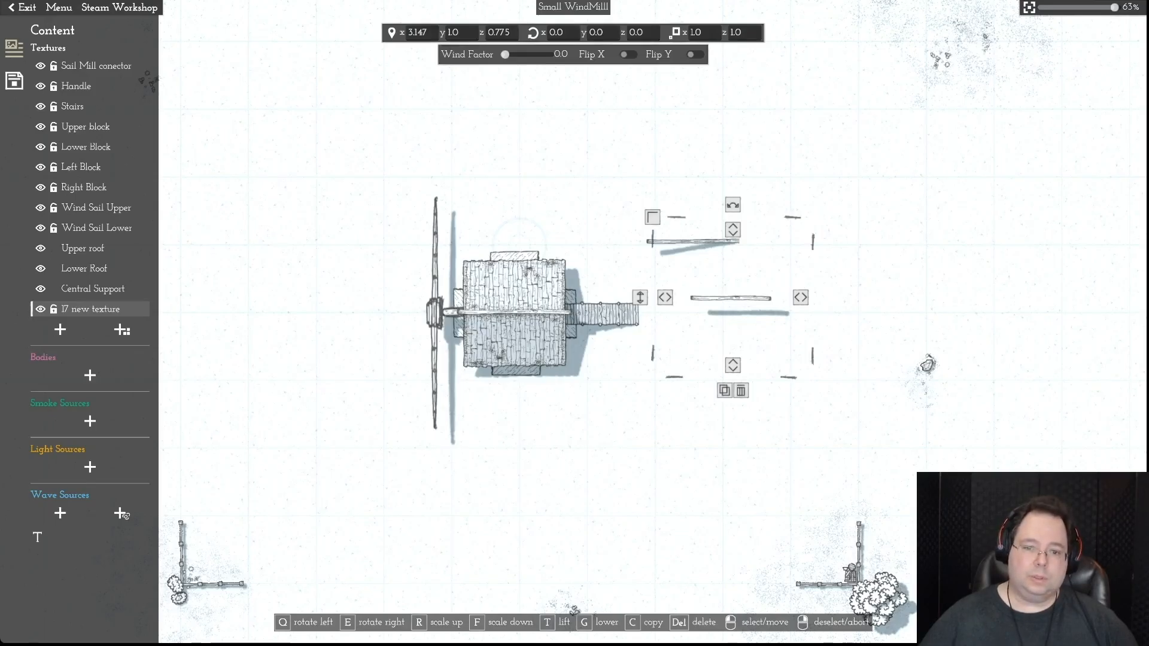
right_click(730, 298)
click(701, 241)
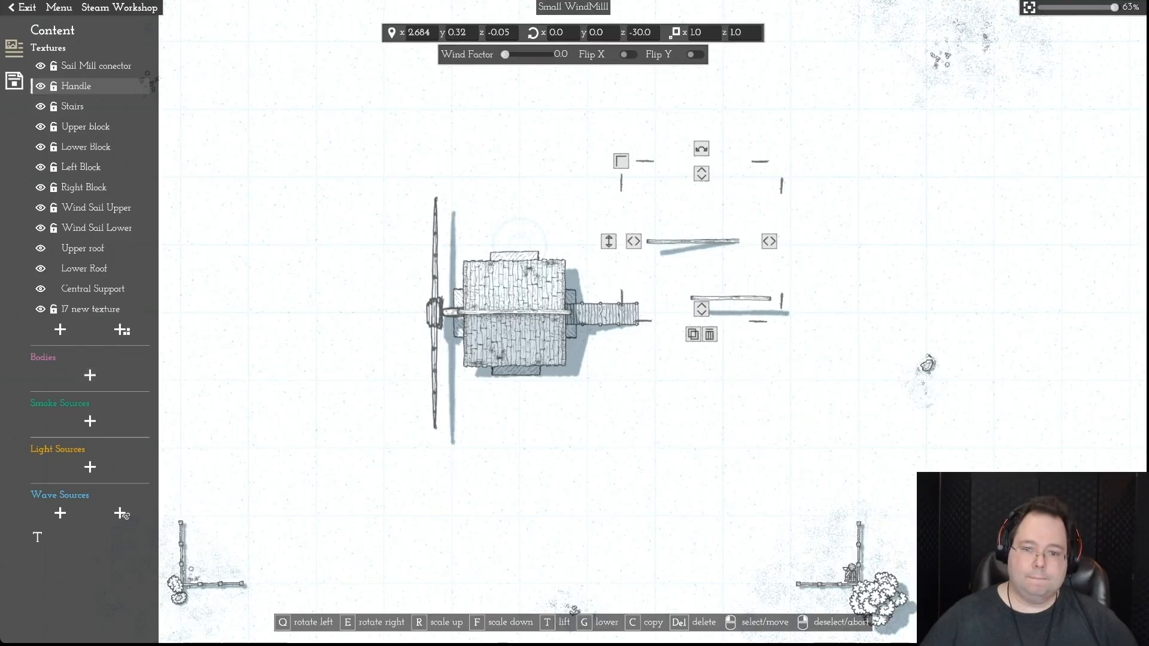
click(710, 334)
- Tilt the new plank texture to a z rotation of -30 and place it above the Stairs at about x 1.45, z 0.447
drag(730, 298, 651, 273)
click(640, 32)
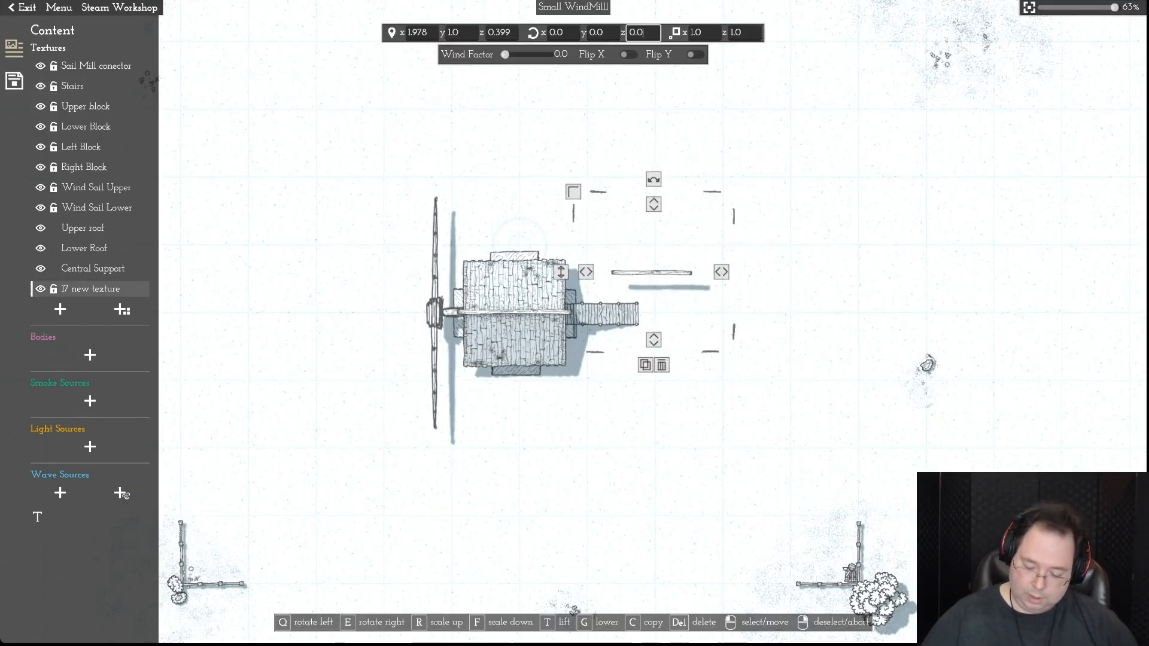
text(-30)
key(Return)
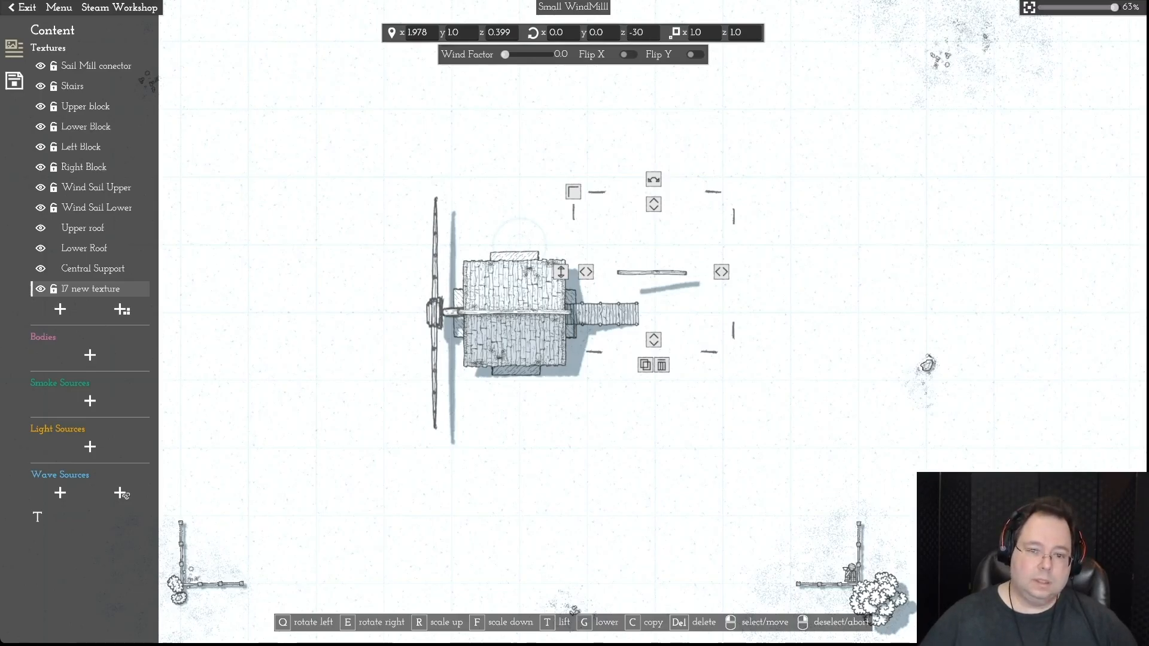
drag(651, 272, 616, 276)
key(Escape)
click(616, 276)
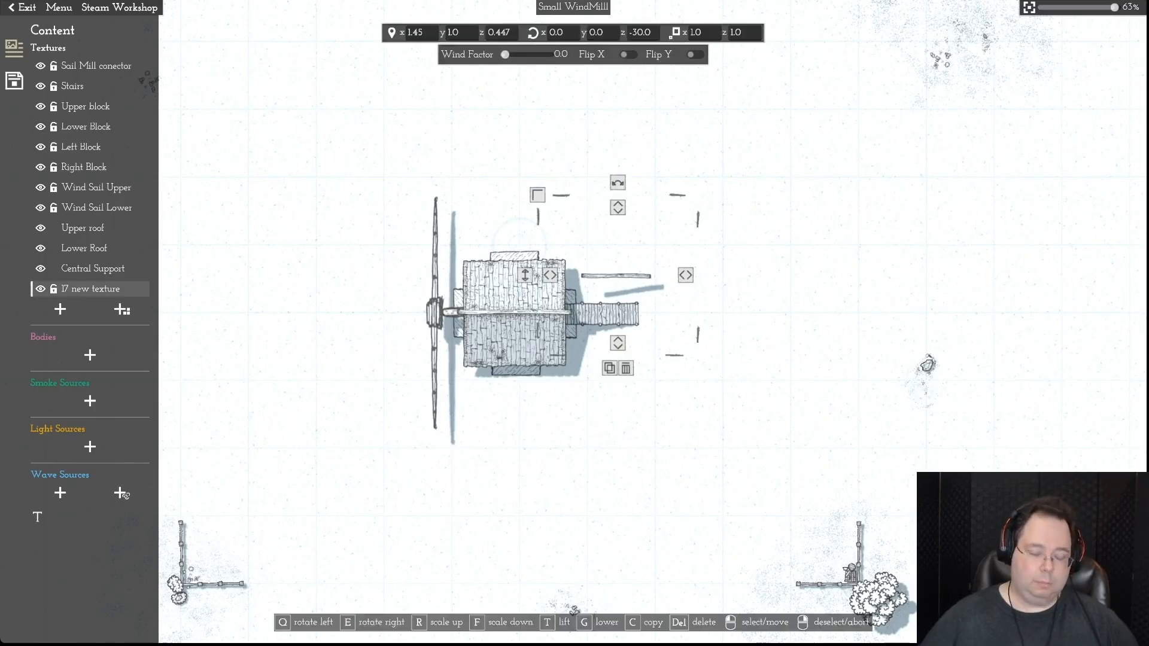
- Rename the new plank texture to Mill Handle
click(37, 517)
text(Mill Handle)
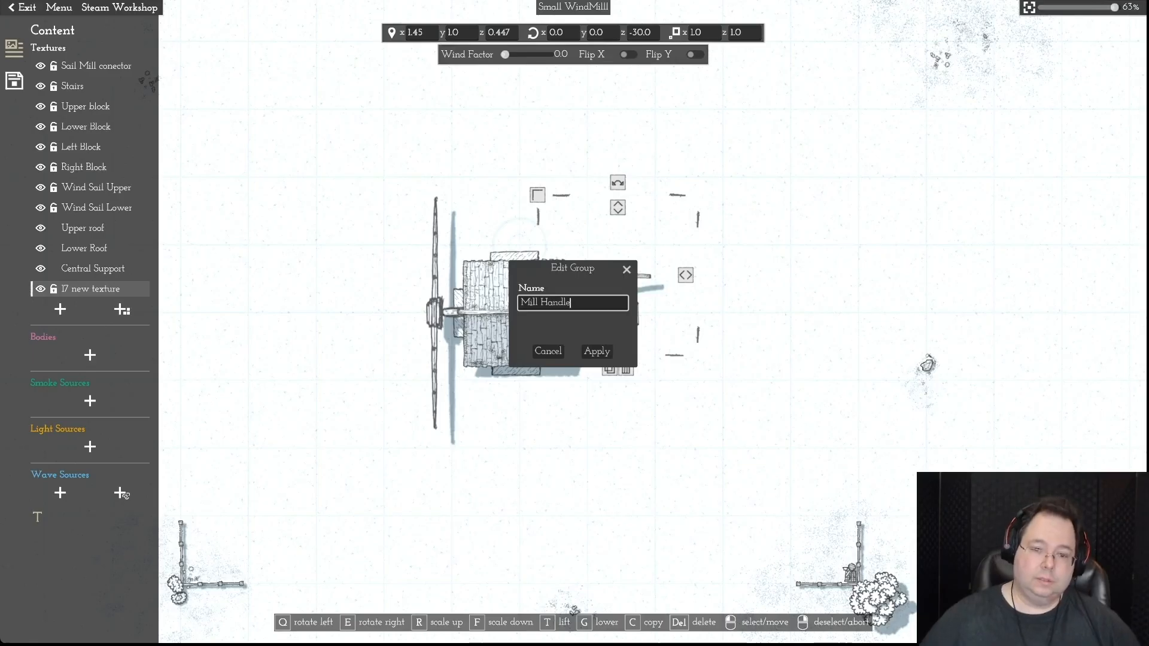
key(Return)
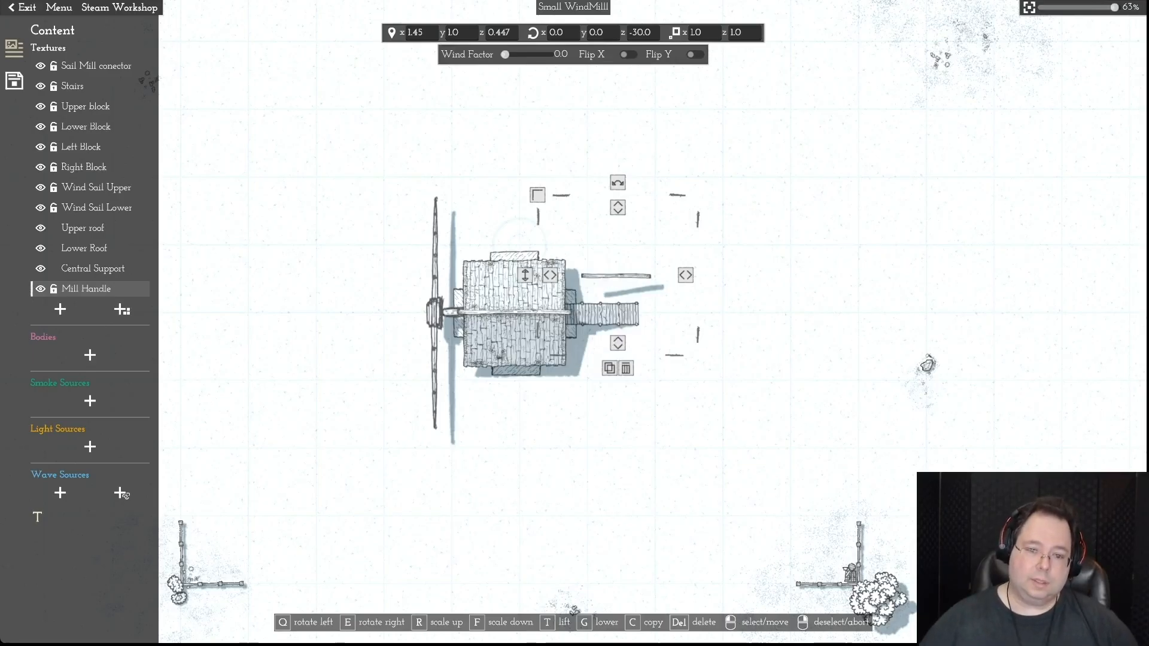
- Move the Mill Handle against the roof edge at about x 1.002, z 0.455, and lower it to about y 0.3
drag(618, 276, 609, 281)
key(g)
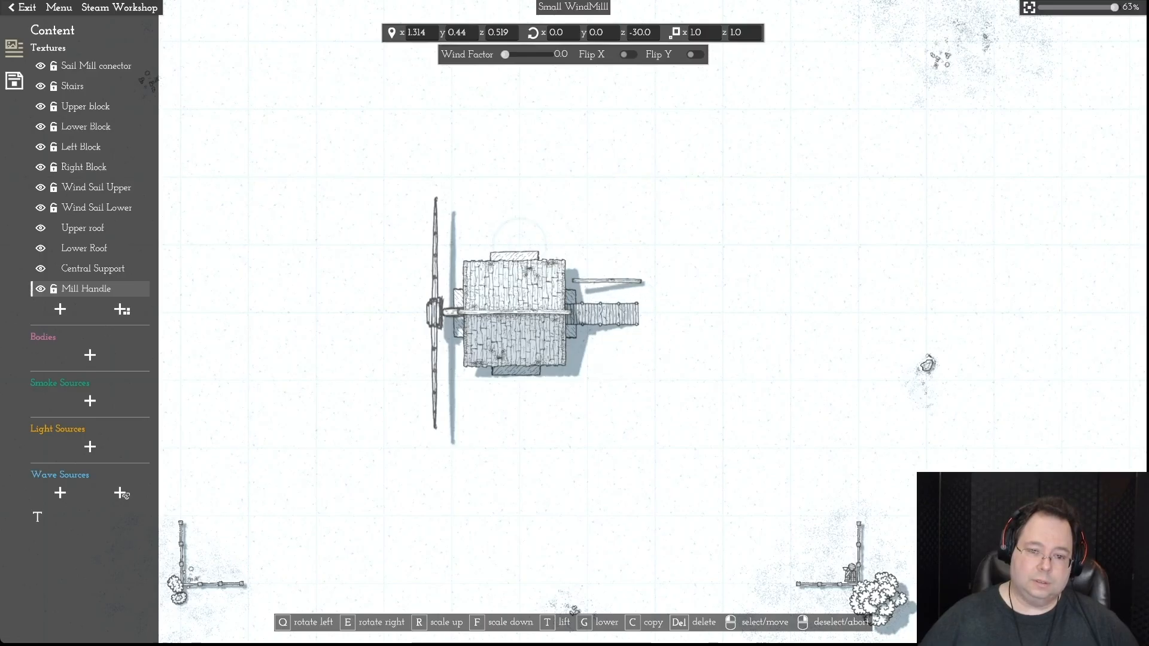
drag(609, 280, 587, 277)
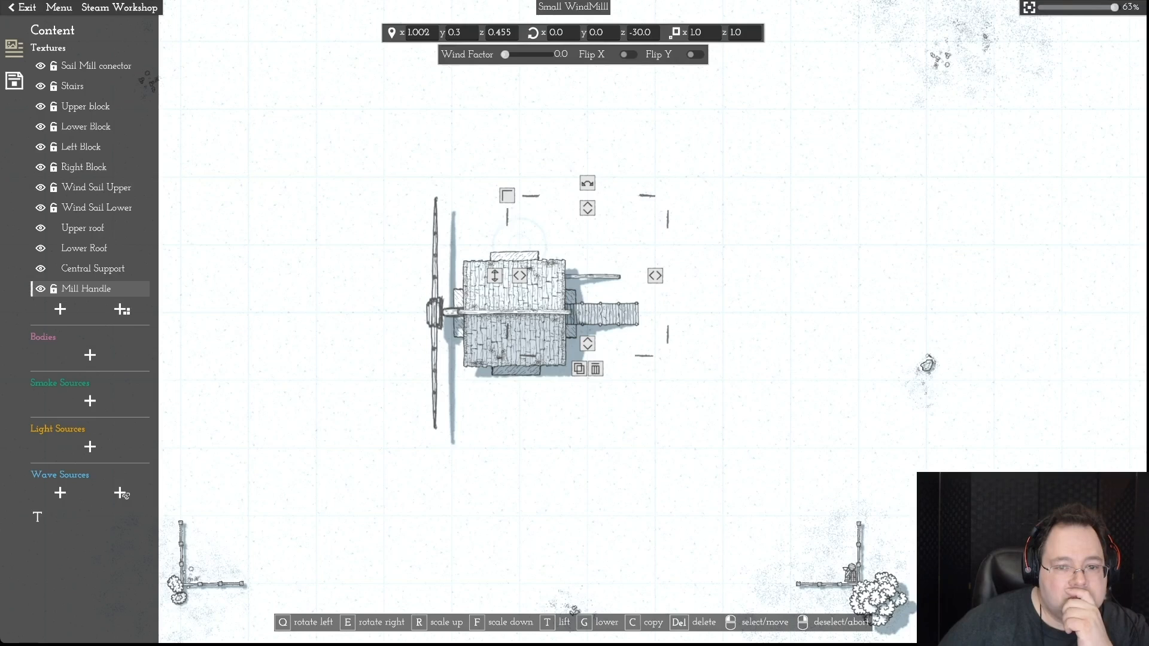
- Stretch the Mill Handle to a scale of about x 1.26, z 1.212, and reposition it at about x 1.246, z 0.491
drag(655, 276, 682, 276)
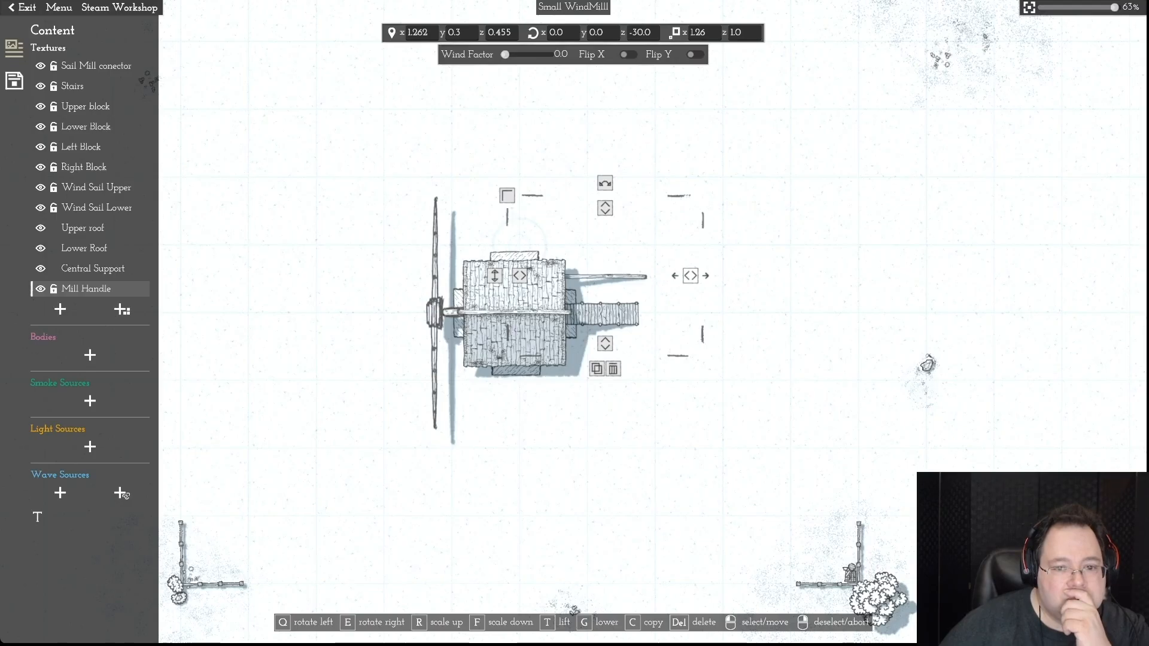
drag(605, 208, 605, 179)
mouse_move(608, 262)
mouse_down()
mouse_move(624, 281)
mouse_move(607, 278)
mouse_up()
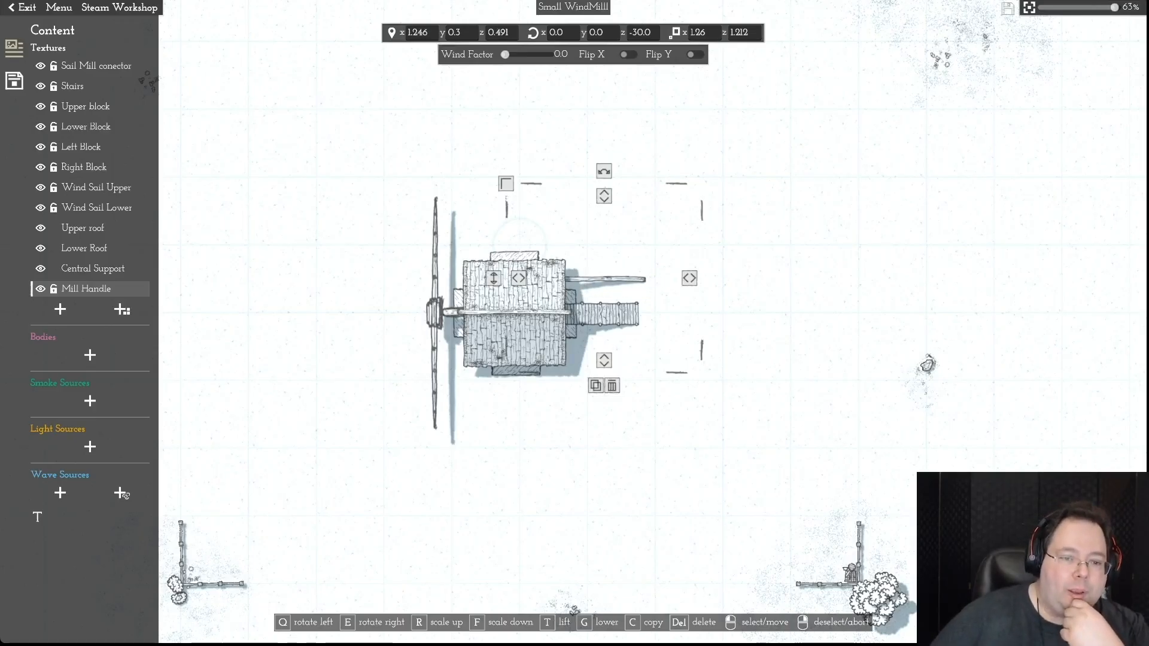
- Try a z scale of 2.0 on both the Wind Sail Upper and the Wind Sail Lower
click(435, 254)
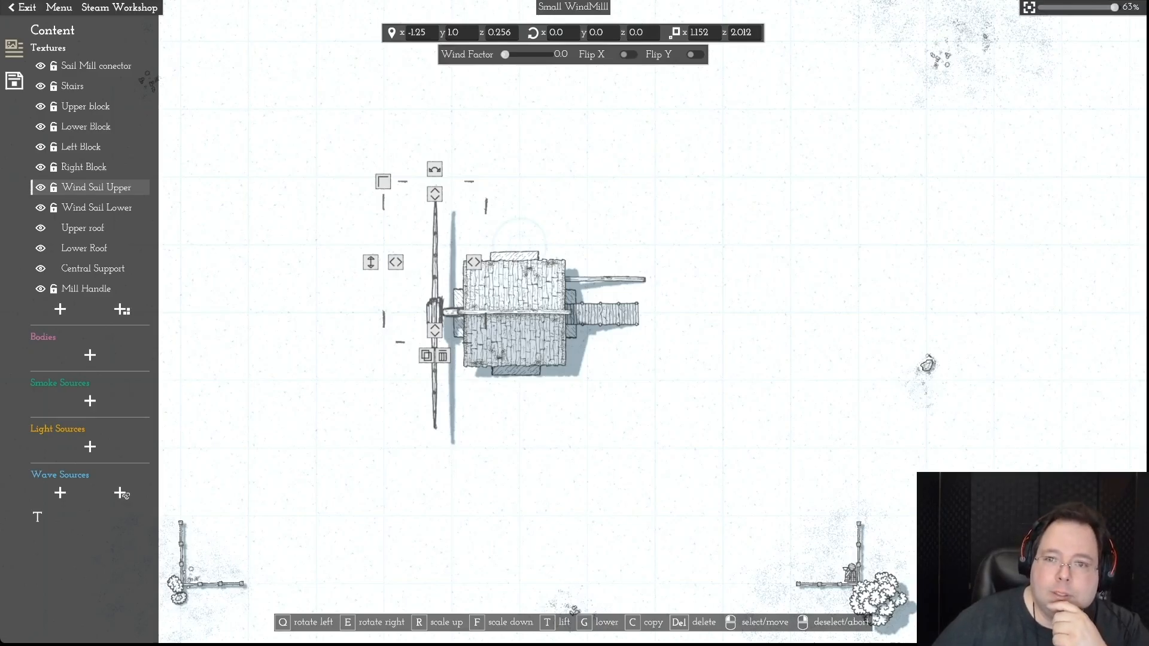
drag(753, 33, 737, 33)
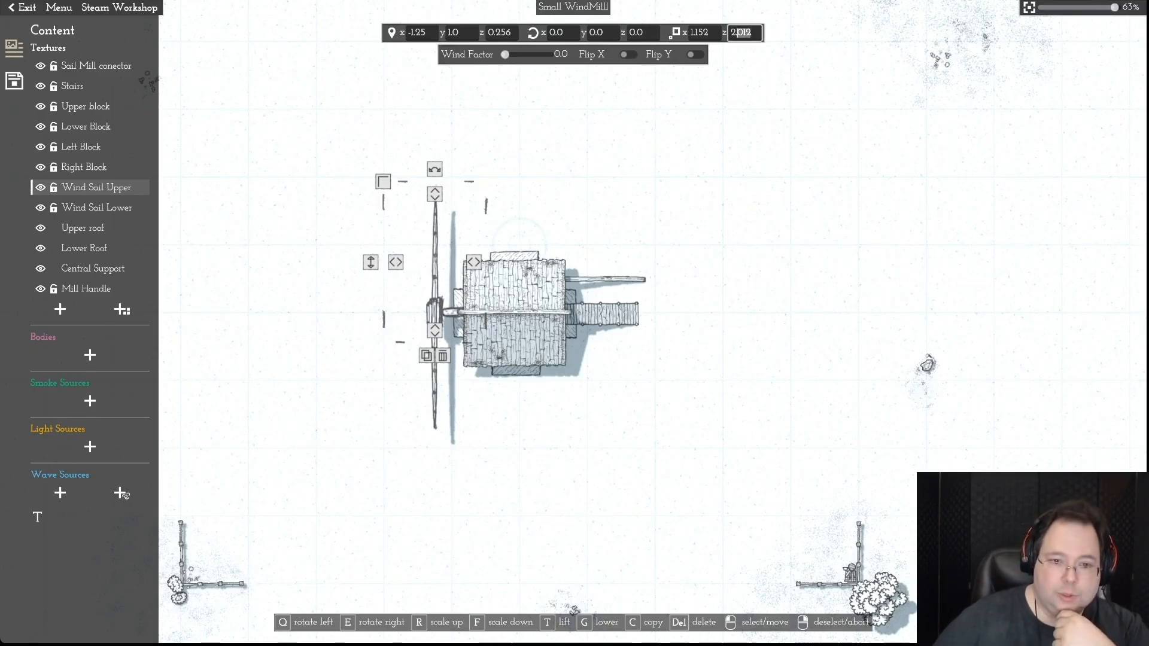
text(0)
key(Return)
key(Escape)
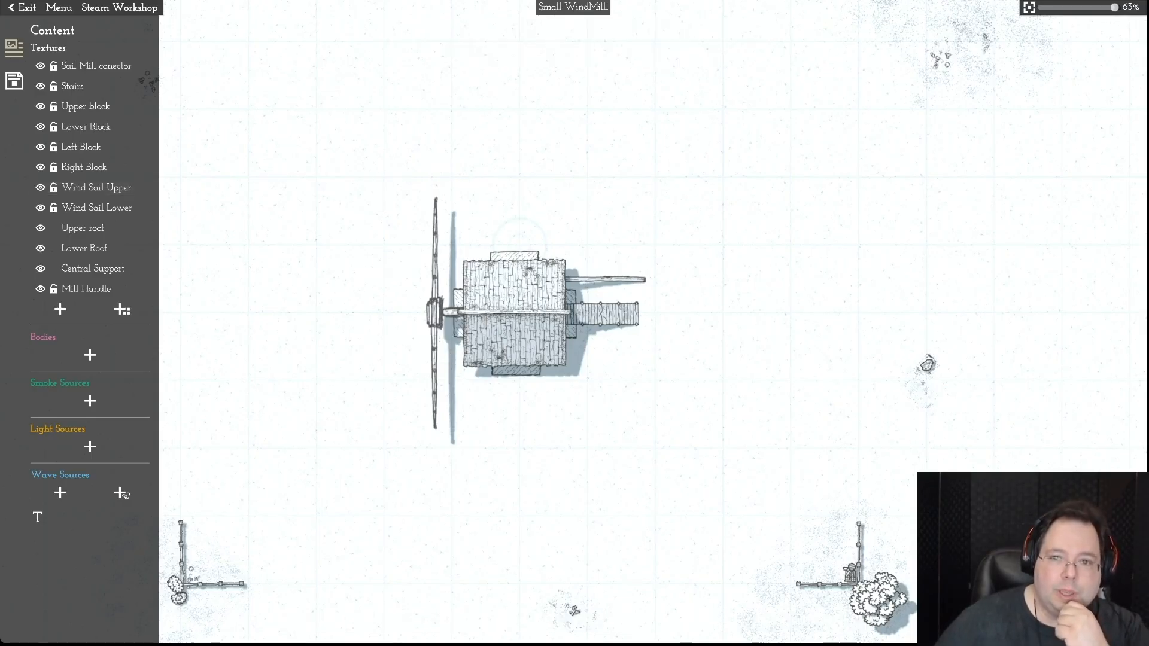
click(96, 208)
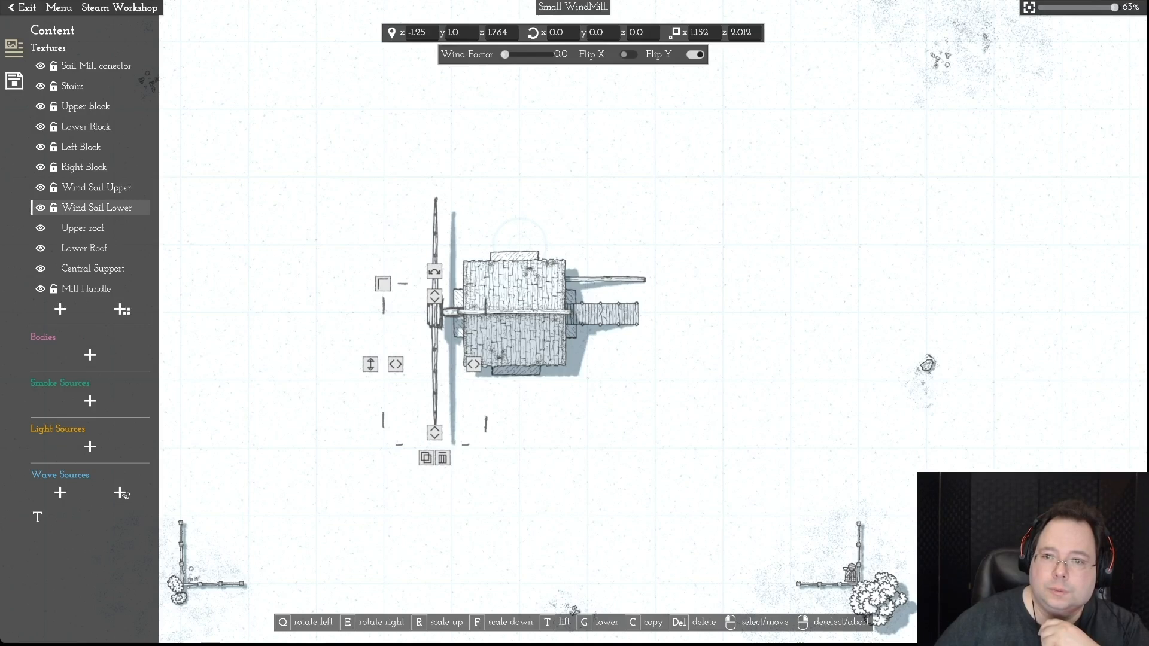
click(751, 33)
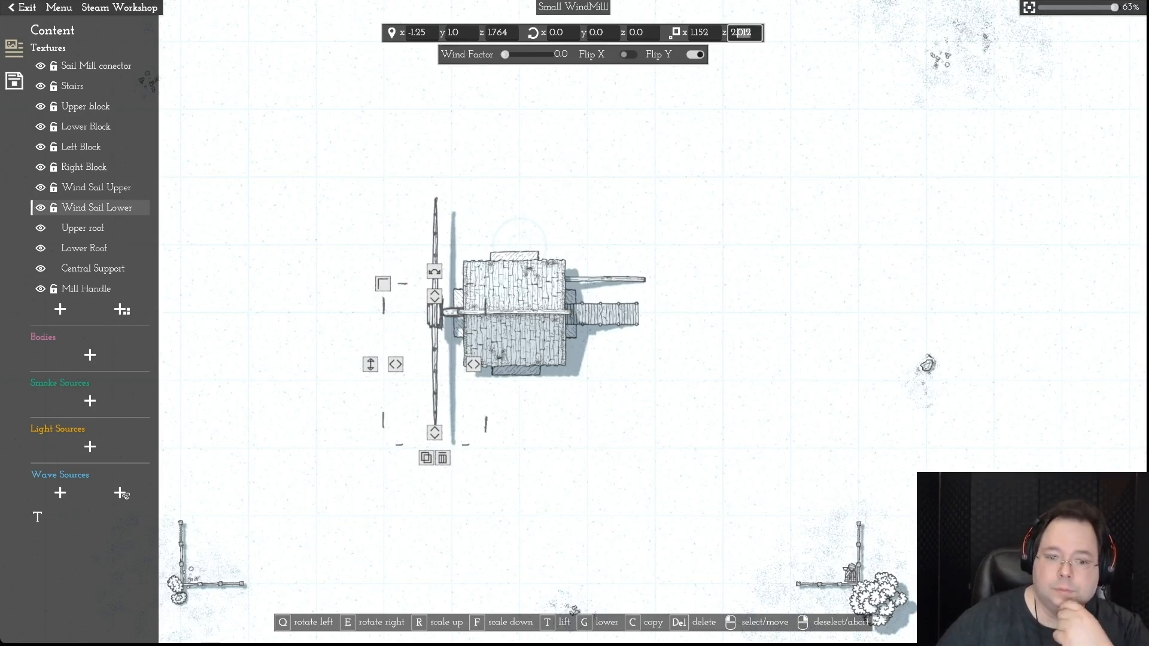
key(Return)
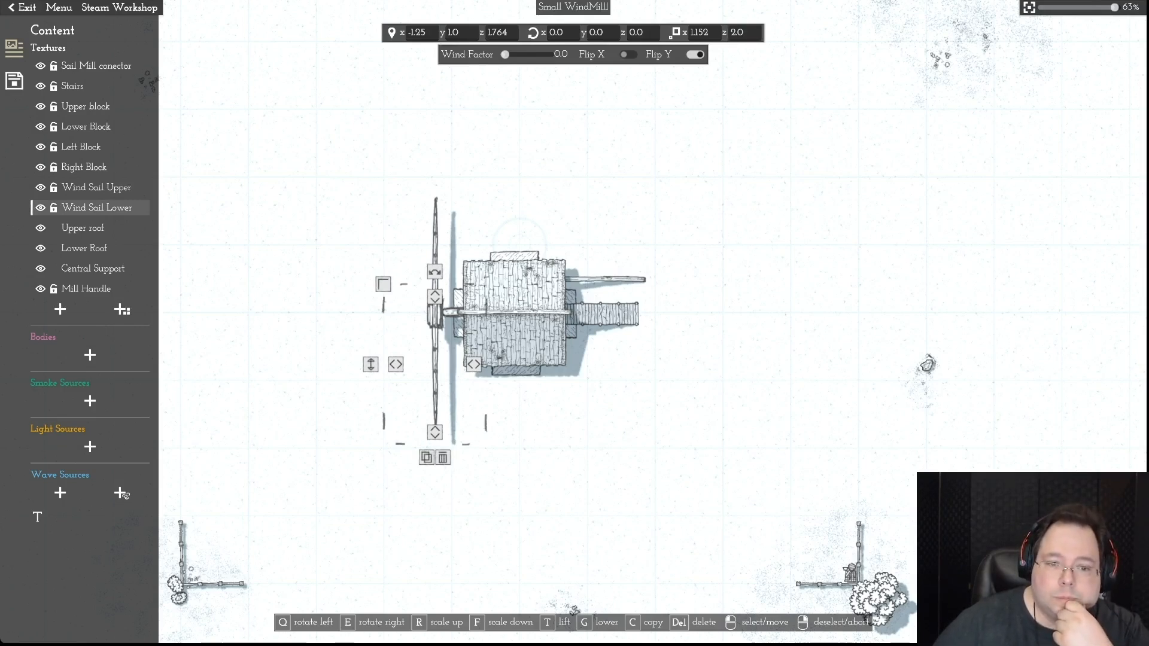
- Shorten the Wind Sail Lower by setting its z scale to 1.75
click(740, 33)
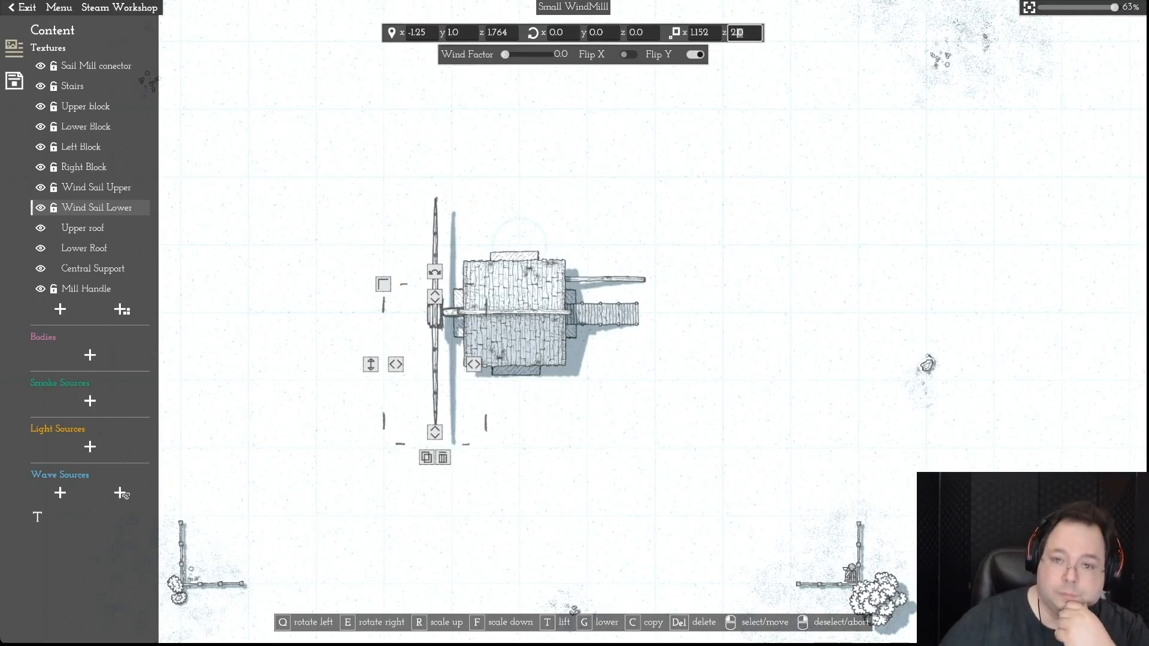
double_click(739, 33)
text(1)
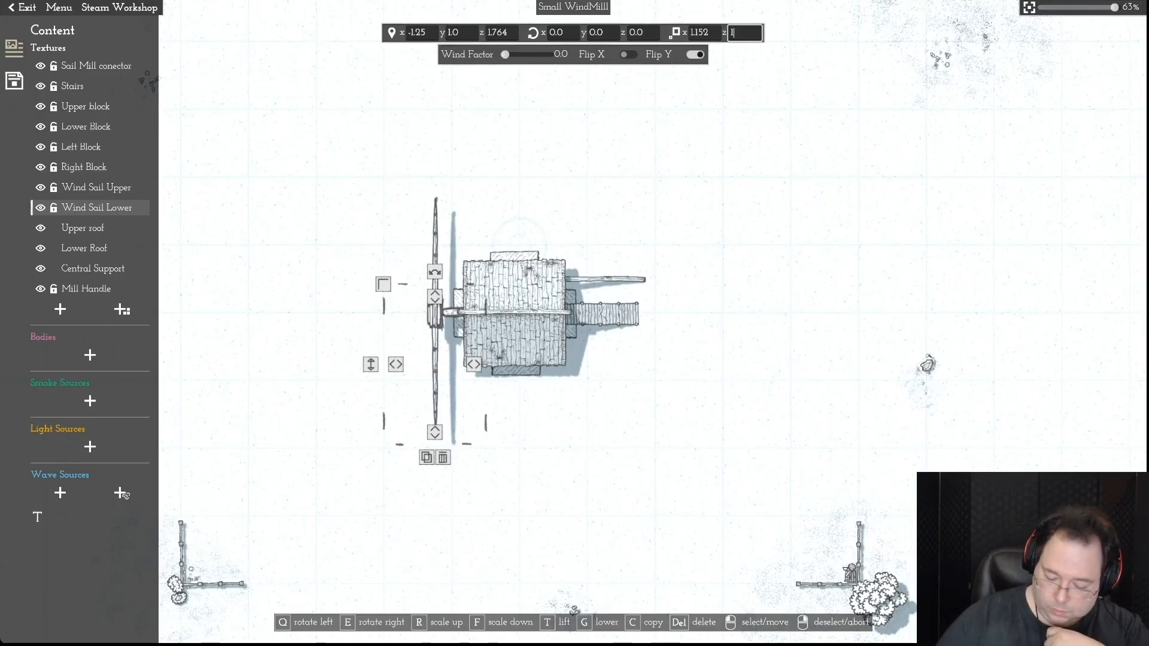
text(.75)
key(Return)
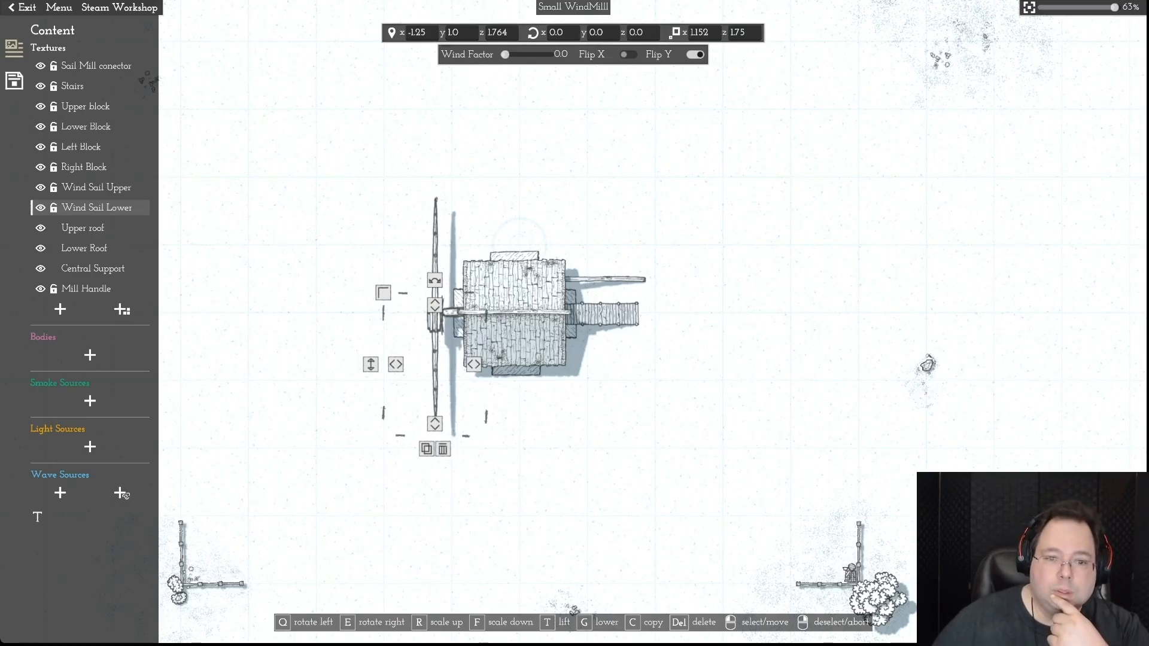
key(Escape)
- Shorten the Wind Sail Upper to match, with a z scale of 1.75
click(95, 187)
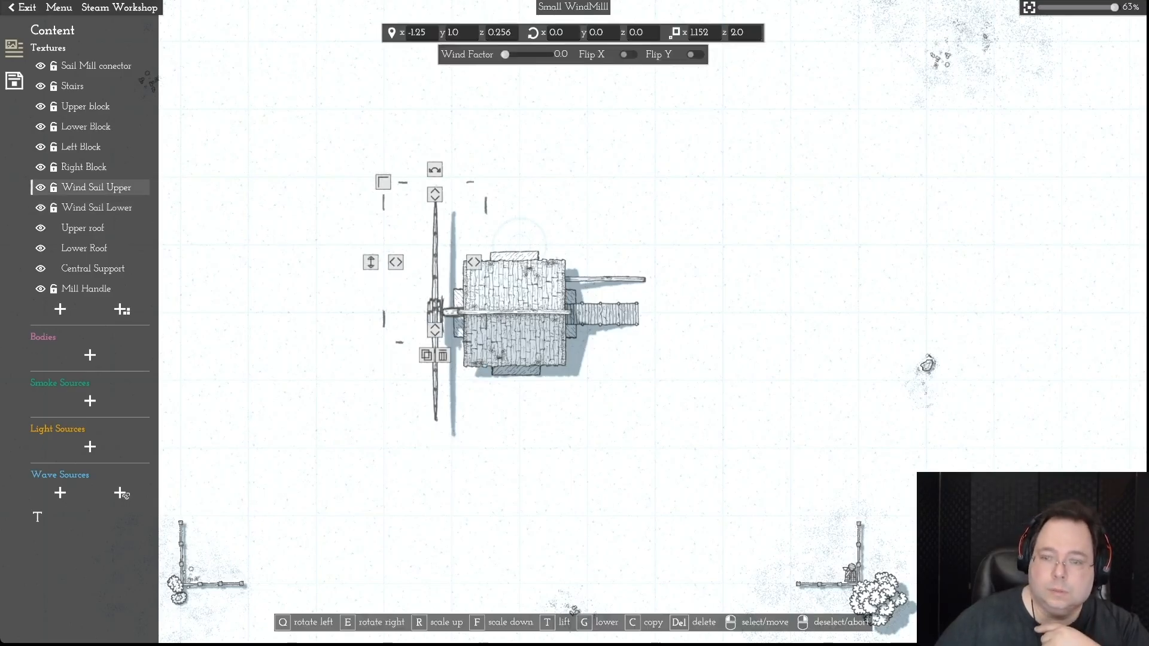
click(743, 32)
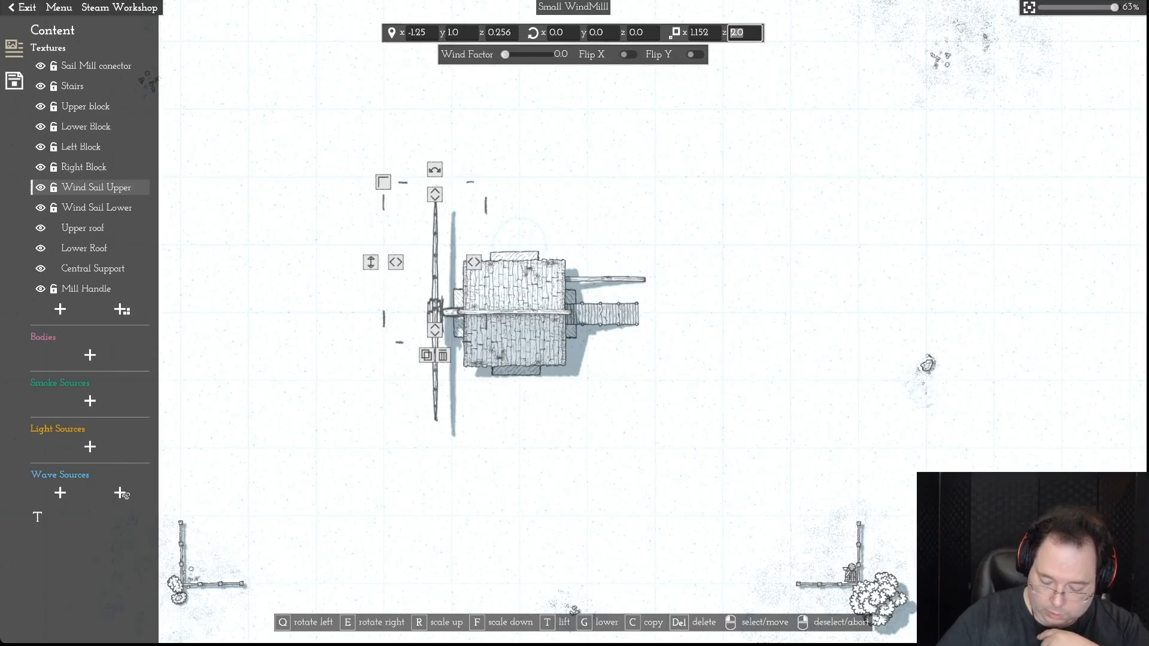
text(1)
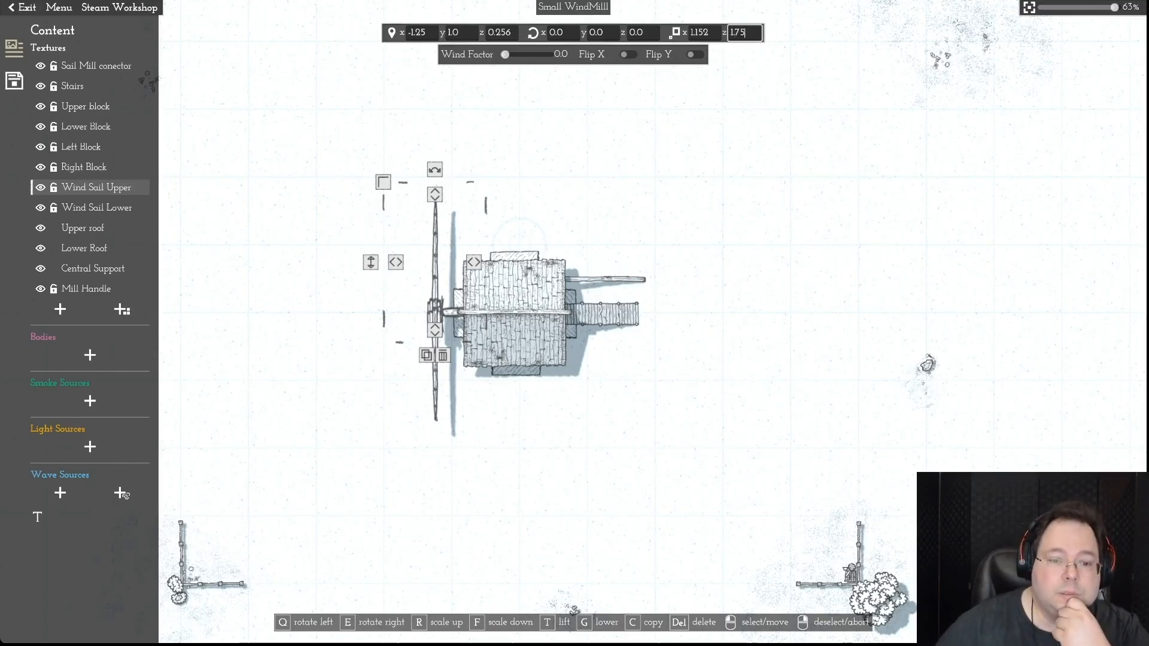
text(.75)
key(Return)
right_click(436, 377)
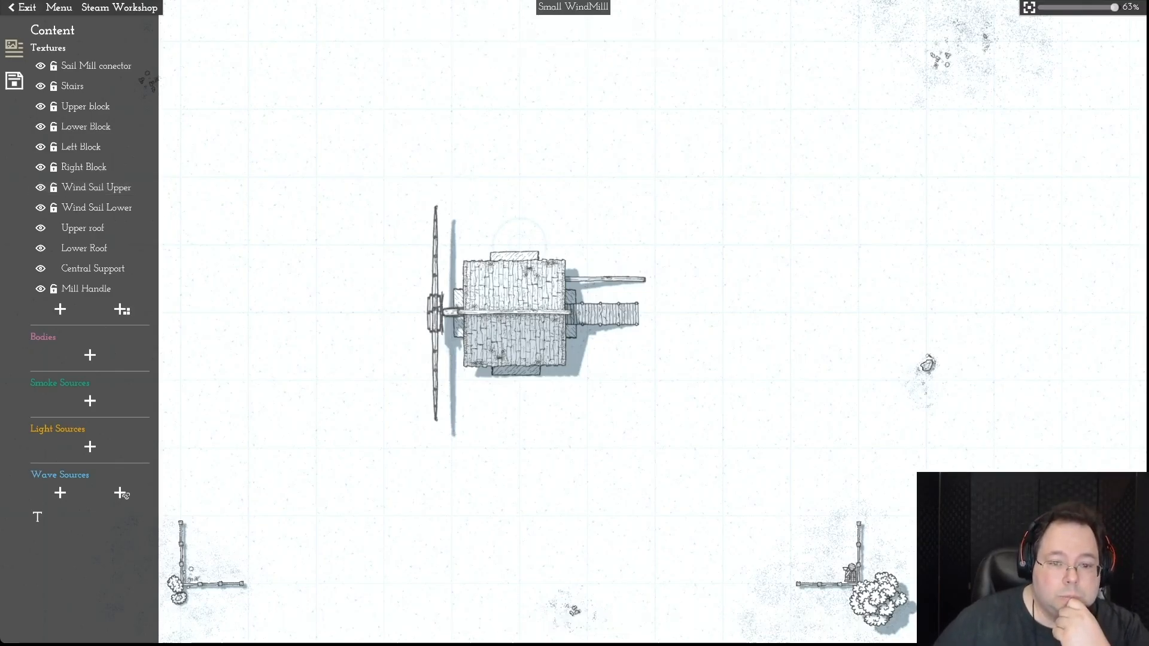
- Move the Wind Sail Lower closer to the roof at about x -1.11, z 1.66, and align the Wind Sail Upper and Sail Mill conector with it
drag(435, 376, 445, 373)
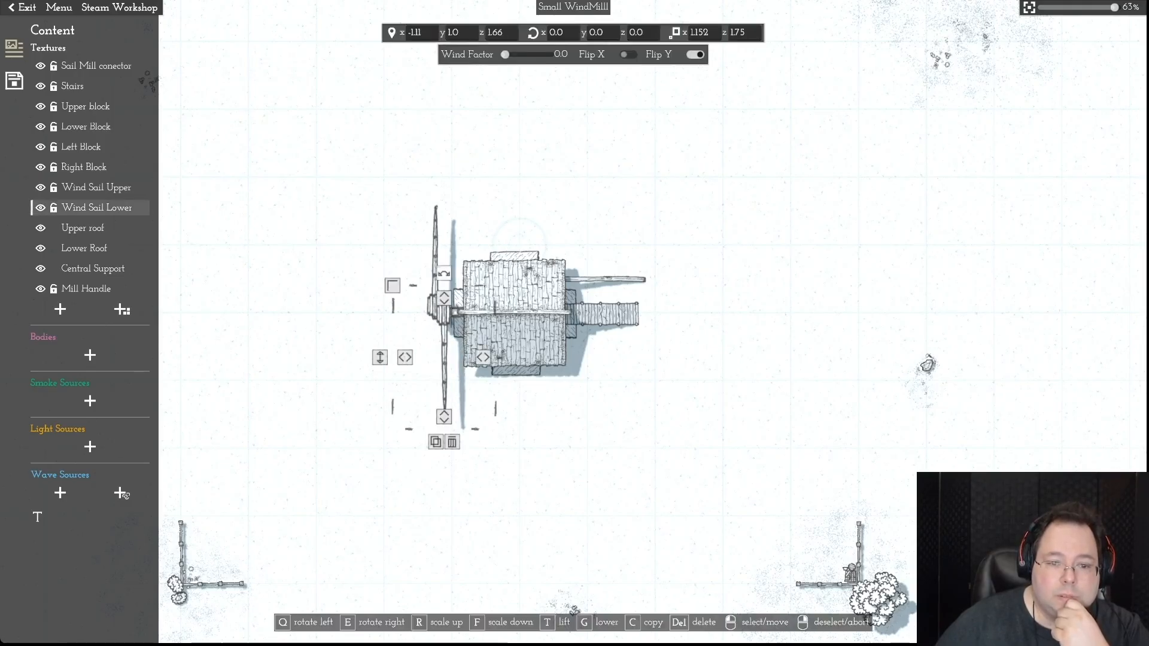
drag(436, 263, 379, 272)
right_click(379, 271)
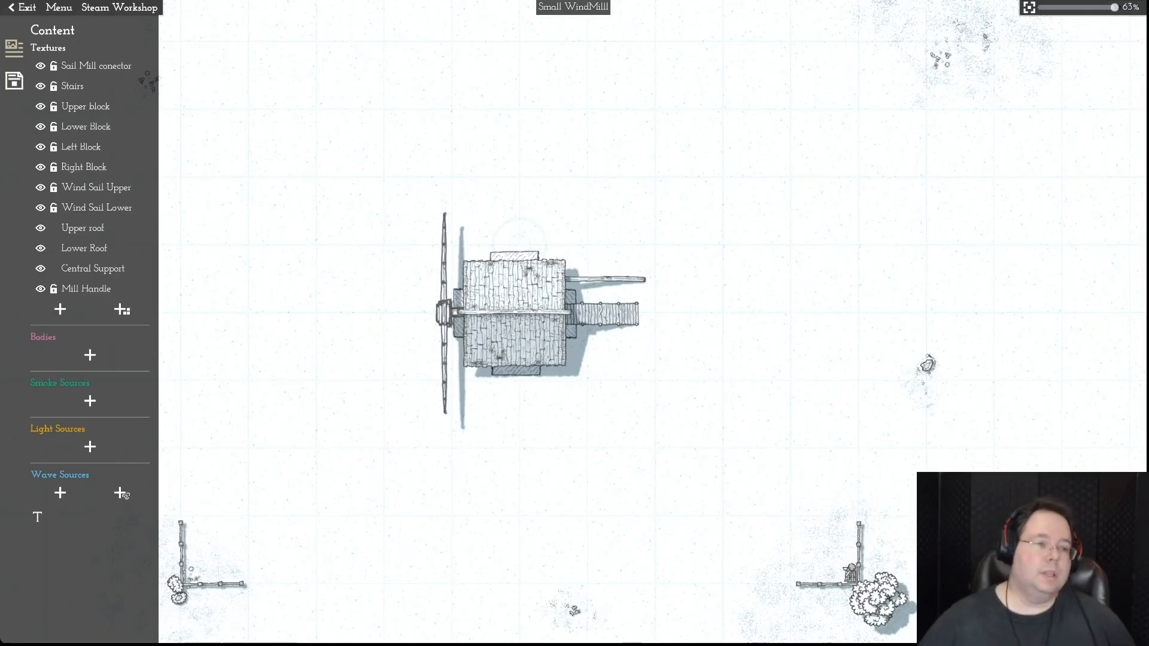
- Save the windmill asset and open its details
click(59, 7)
click(66, 74)
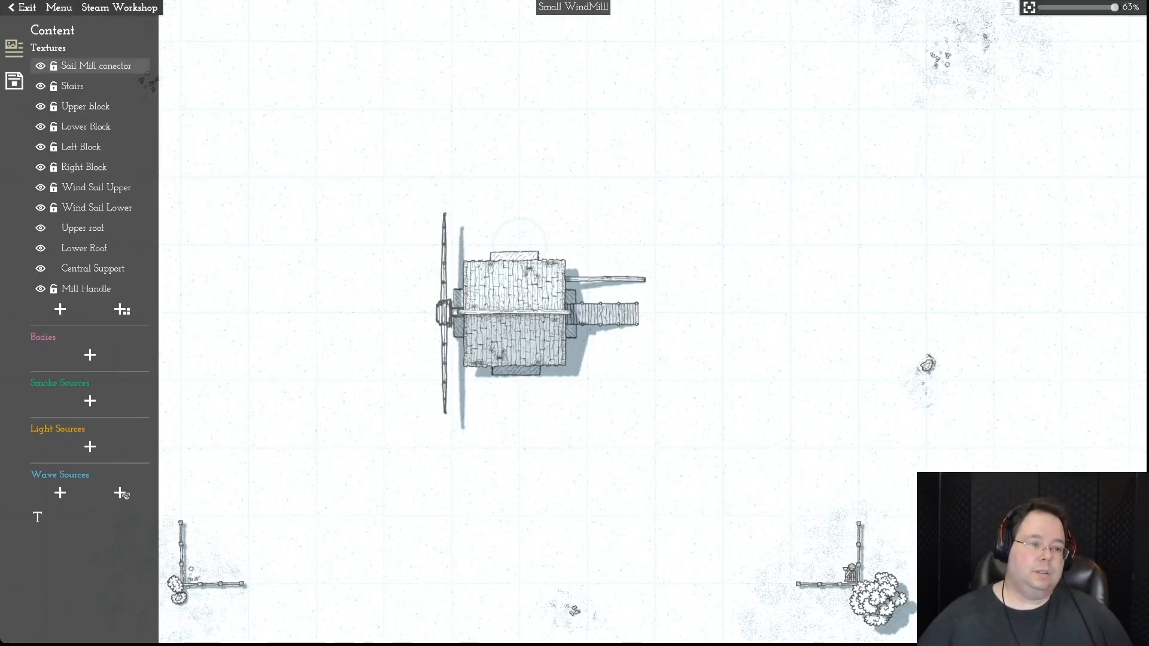
click(14, 49)
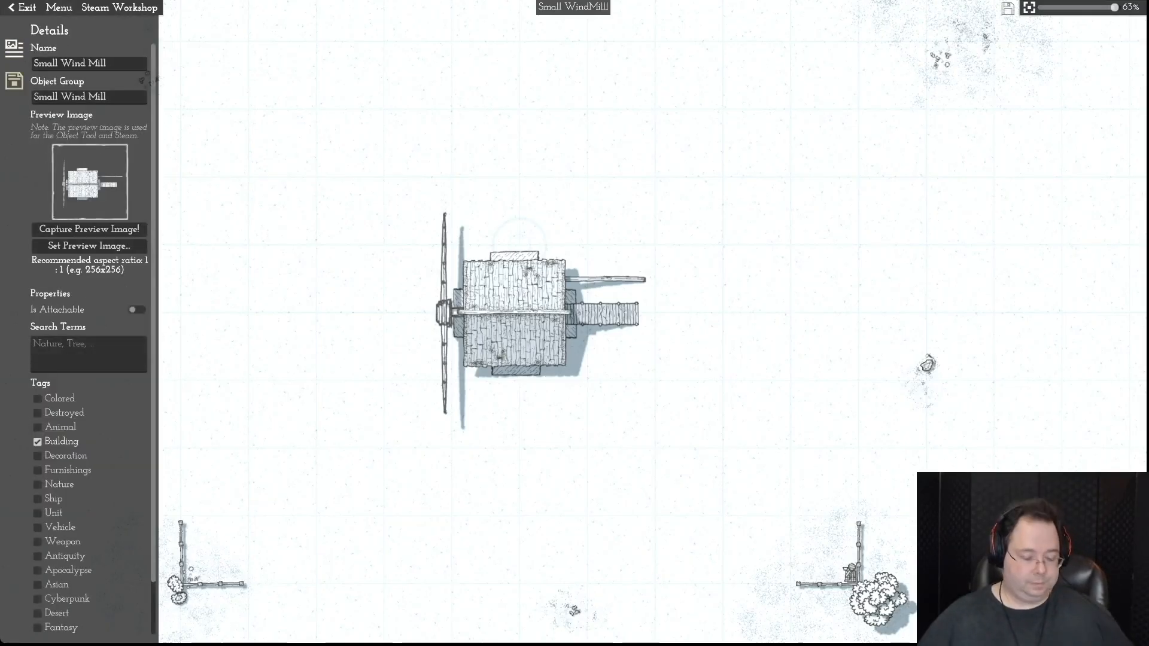
- Recapture the windmill asset's preview image with the windmill framed large and centred
scroll(573, 320, up, 5)
key(a)
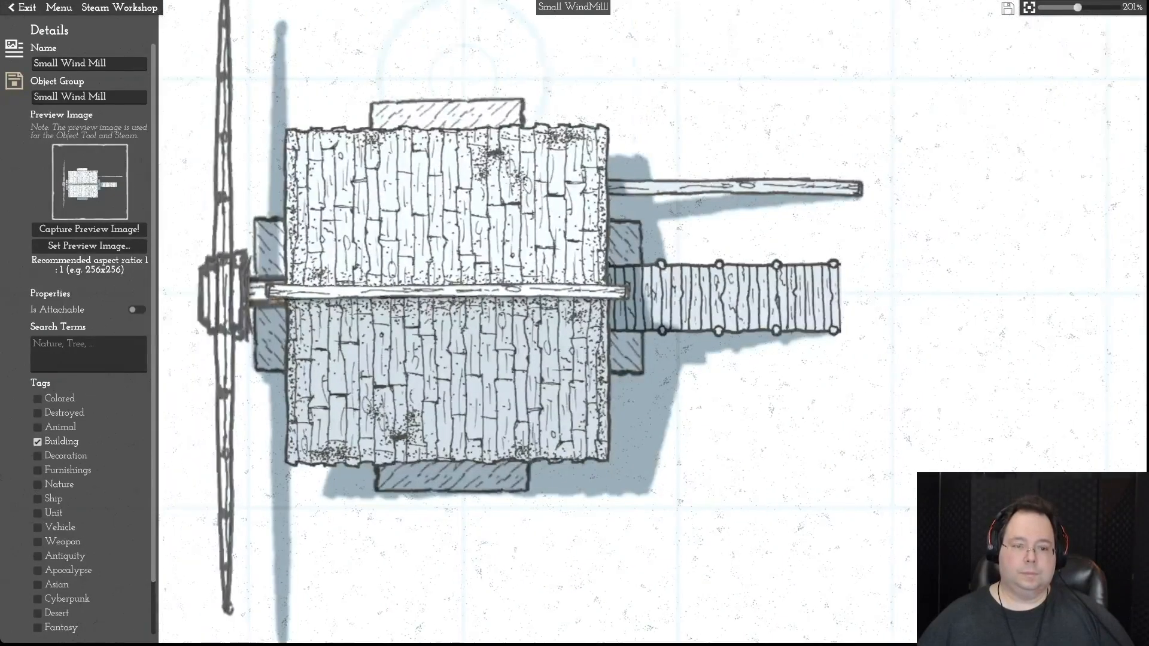
key(w)
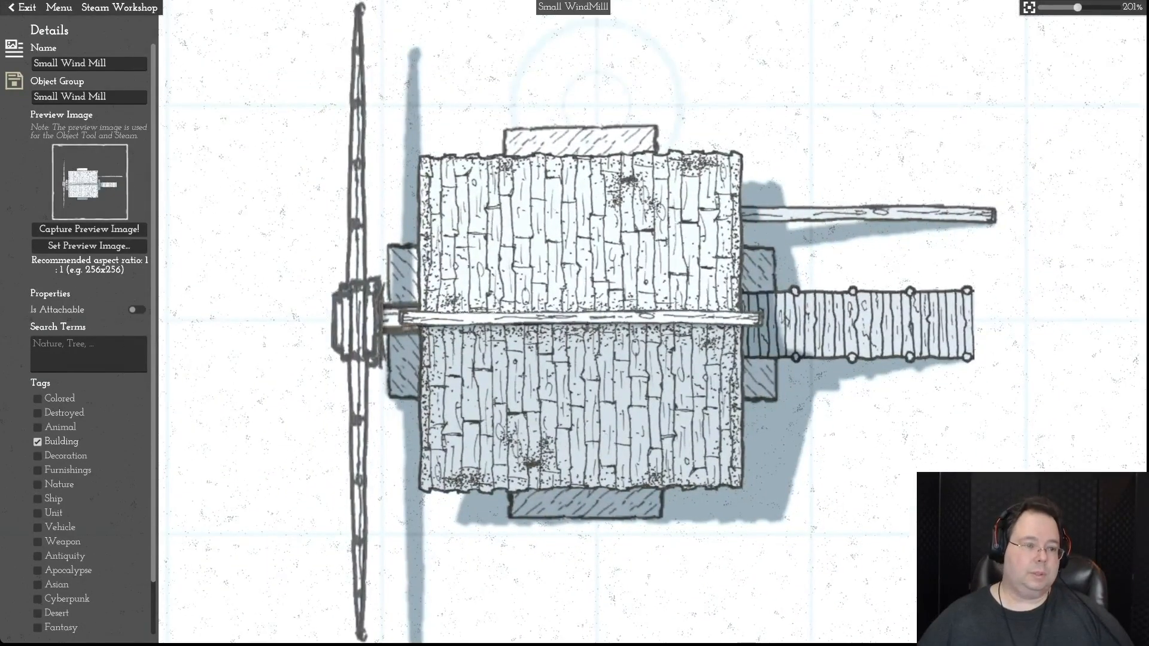
scroll(576, 314, down, 1)
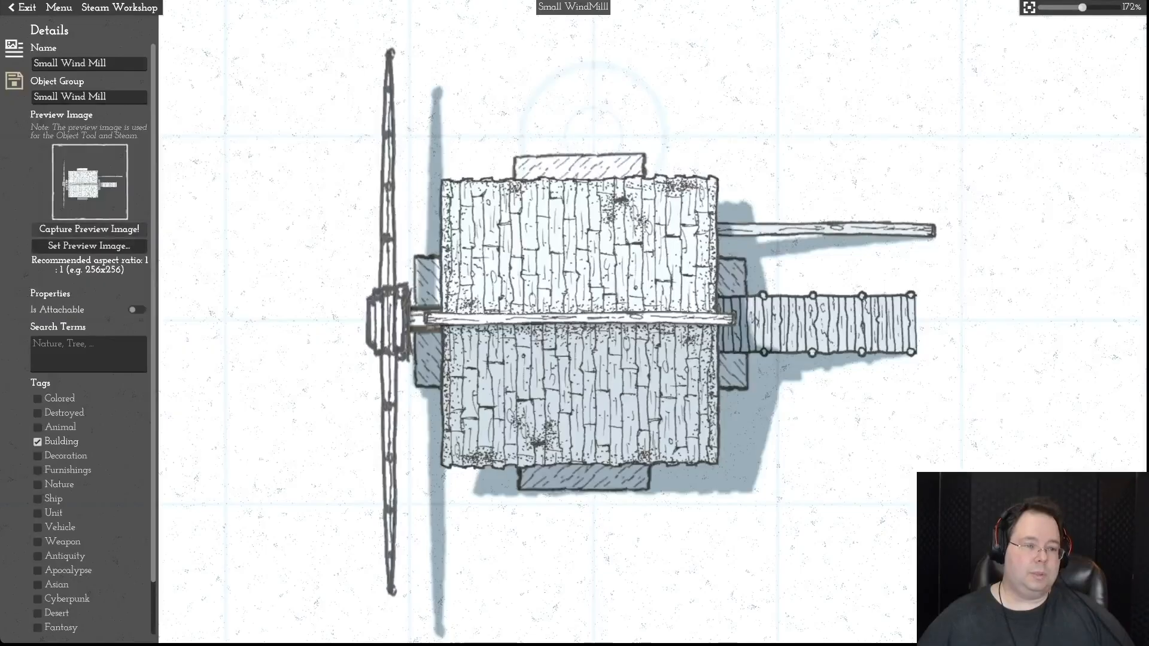
click(89, 229)
key(d)
click(90, 230)
key(d)
click(89, 229)
key(d)
click(89, 229)
key(d)
click(89, 229)
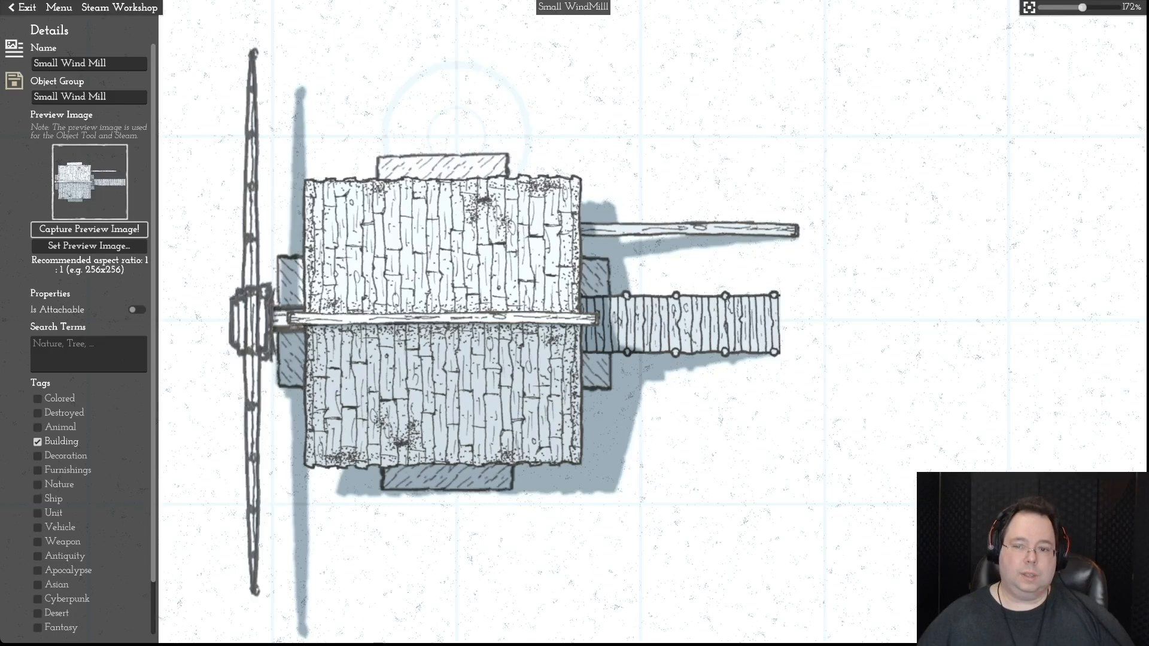
key(a)
key(a)
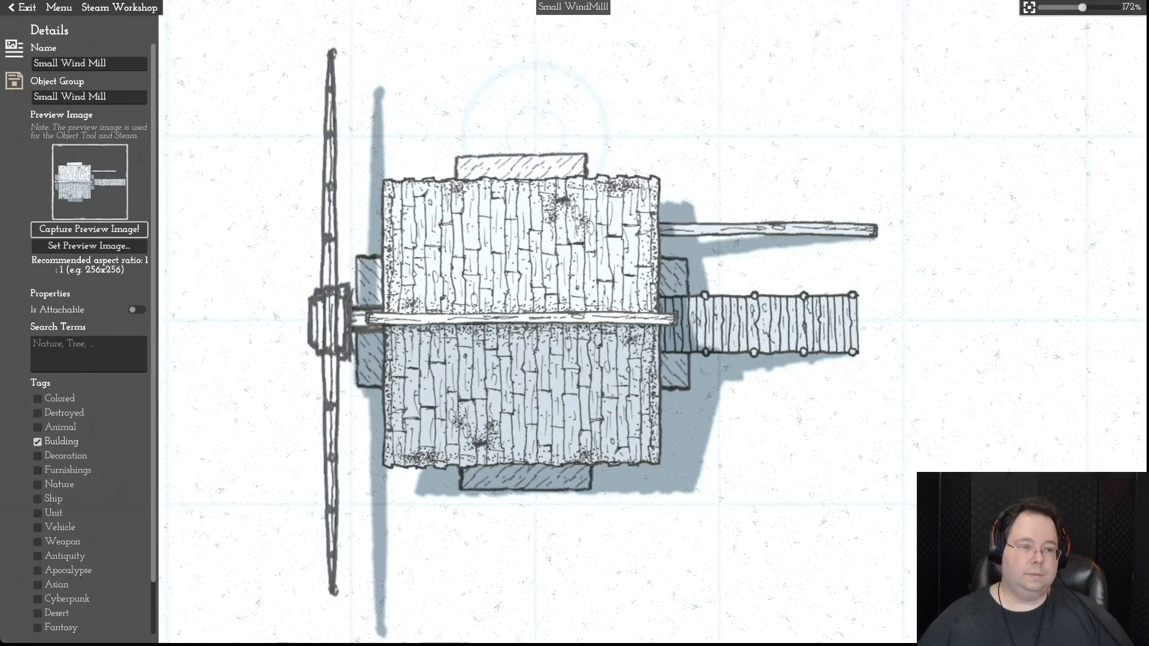
click(89, 229)
key(a)
click(89, 230)
click(89, 229)
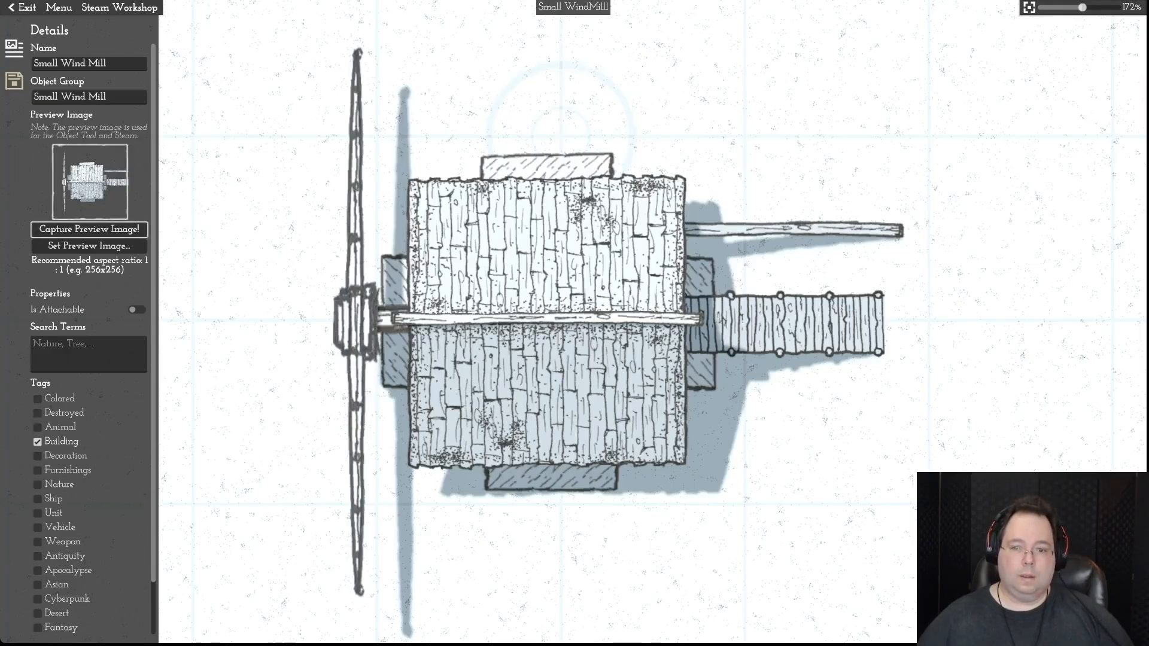
- Recapture the preview image with the windmill framed smaller, at 120% zoom
scroll(574, 323, down, 5)
scroll(575, 323, up, 6)
scroll(574, 324, down, 1)
scroll(574, 323, down, 4)
scroll(1085, 387, up, 3)
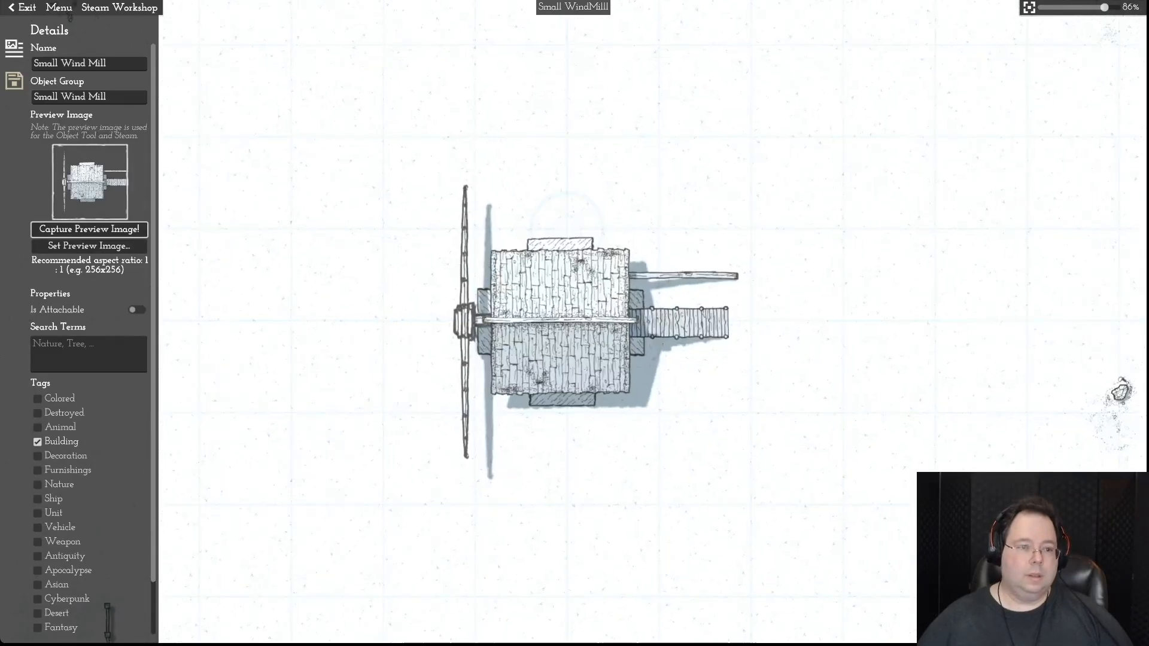
click(89, 229)
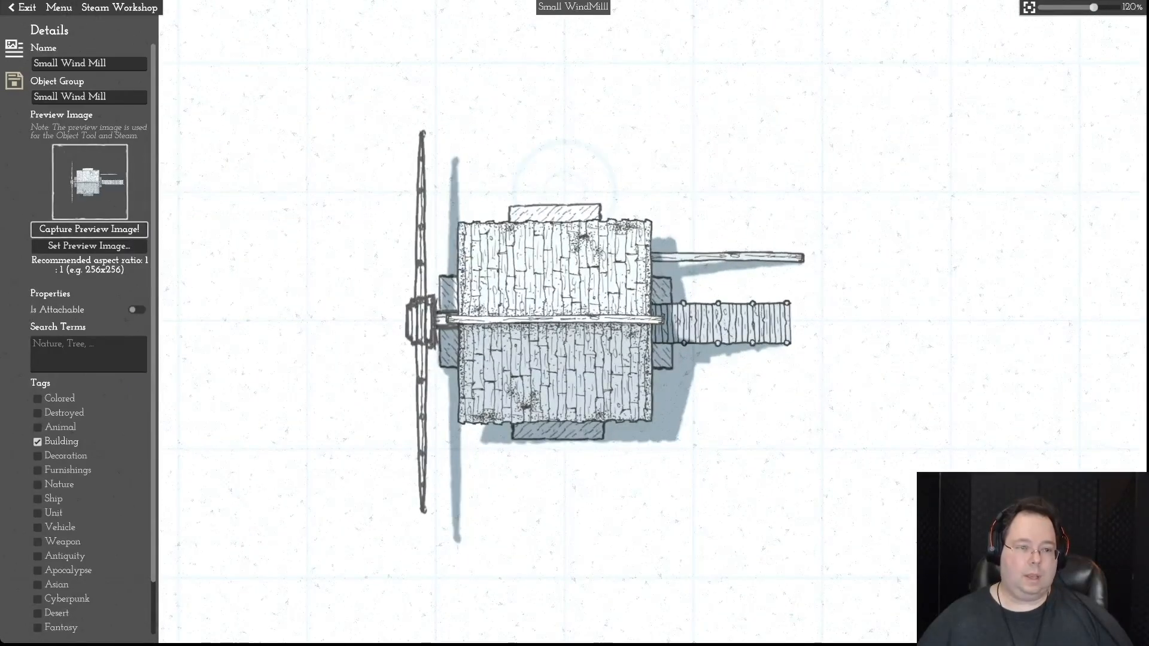
key(d)
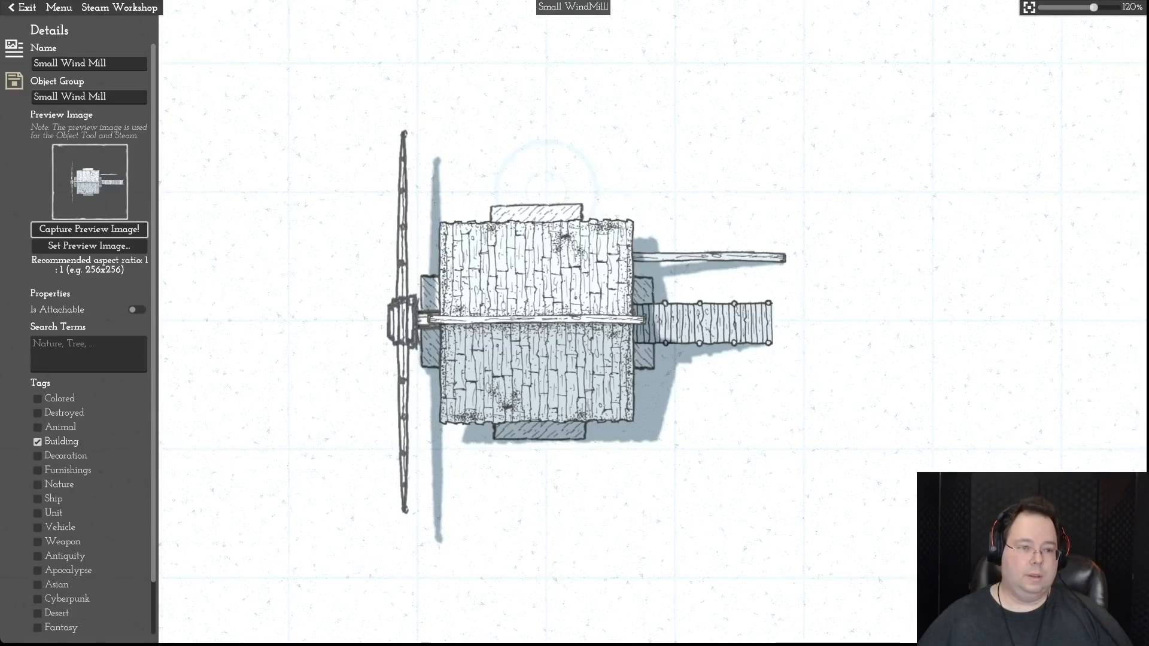
click(89, 230)
key(d)
click(89, 230)
- Recapture the preview image at 151% zoom so the windmill fills the frame from sails to stairs
scroll(570, 323, up, 3)
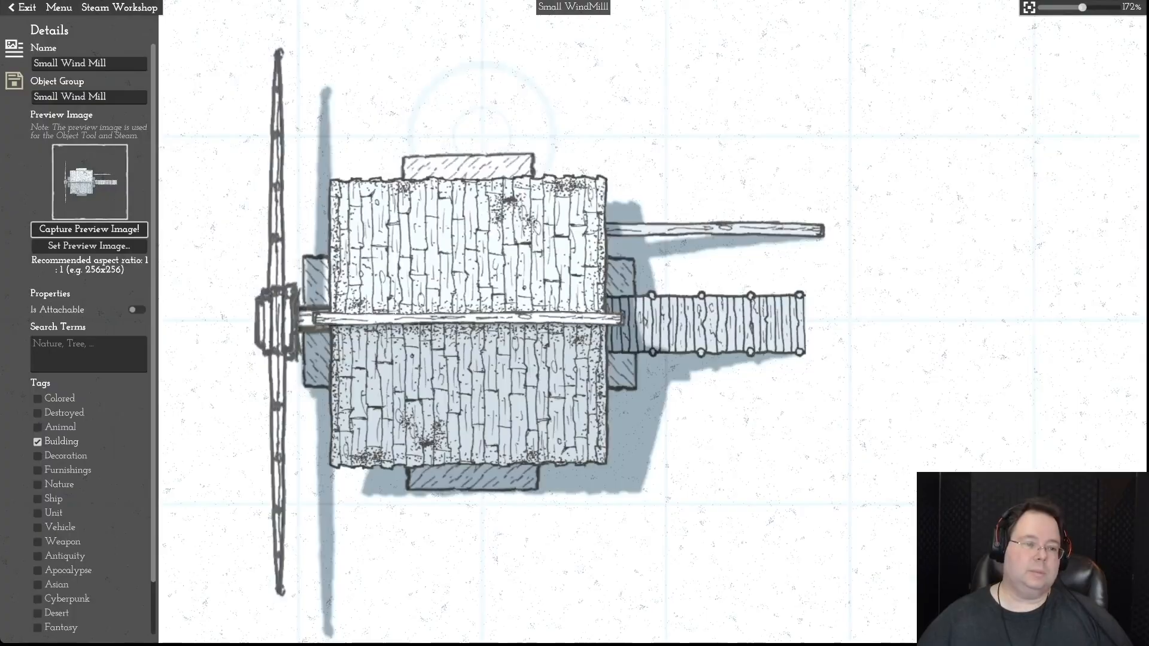
click(89, 230)
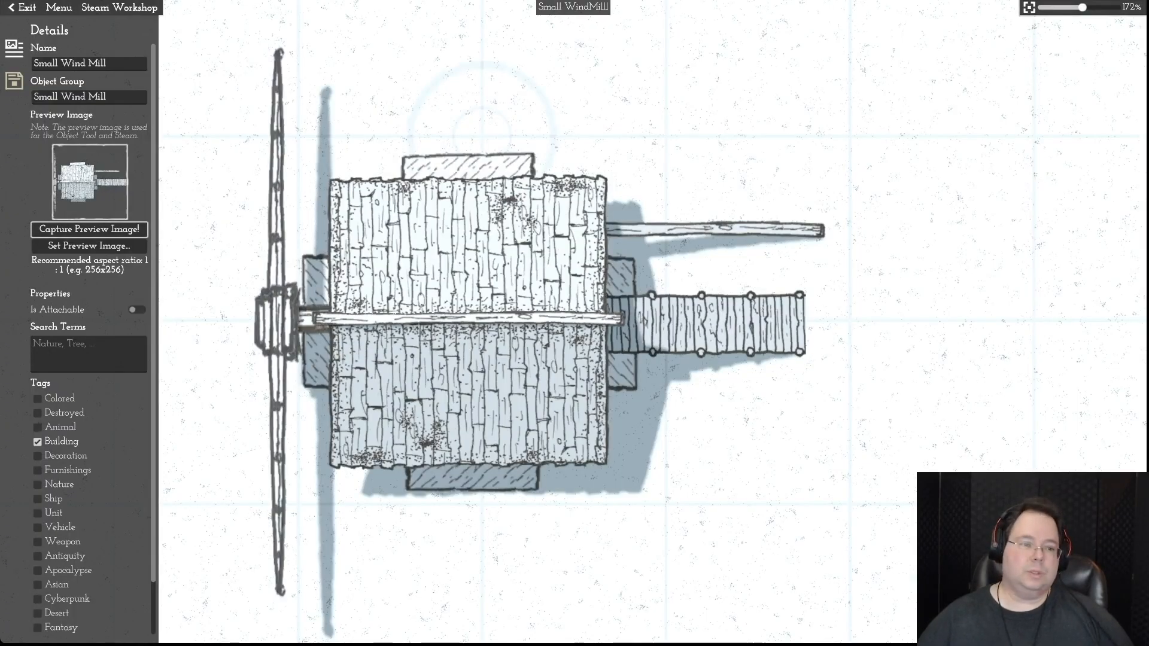
scroll(587, 328, down, 1)
click(90, 229)
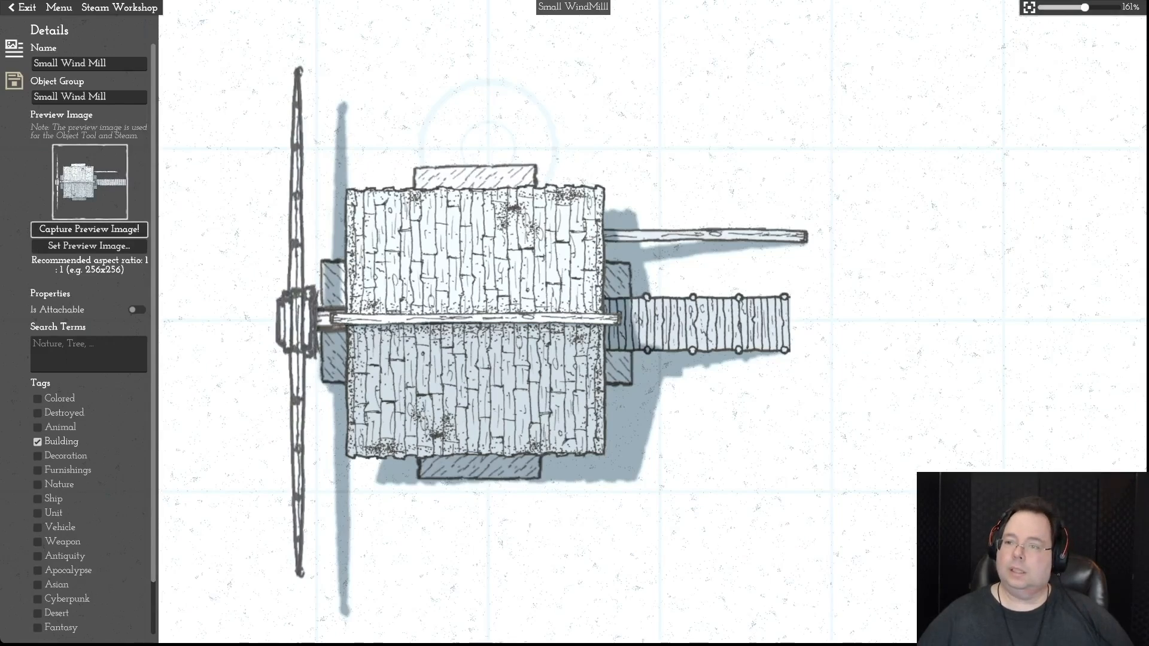
scroll(578, 319, down, 1)
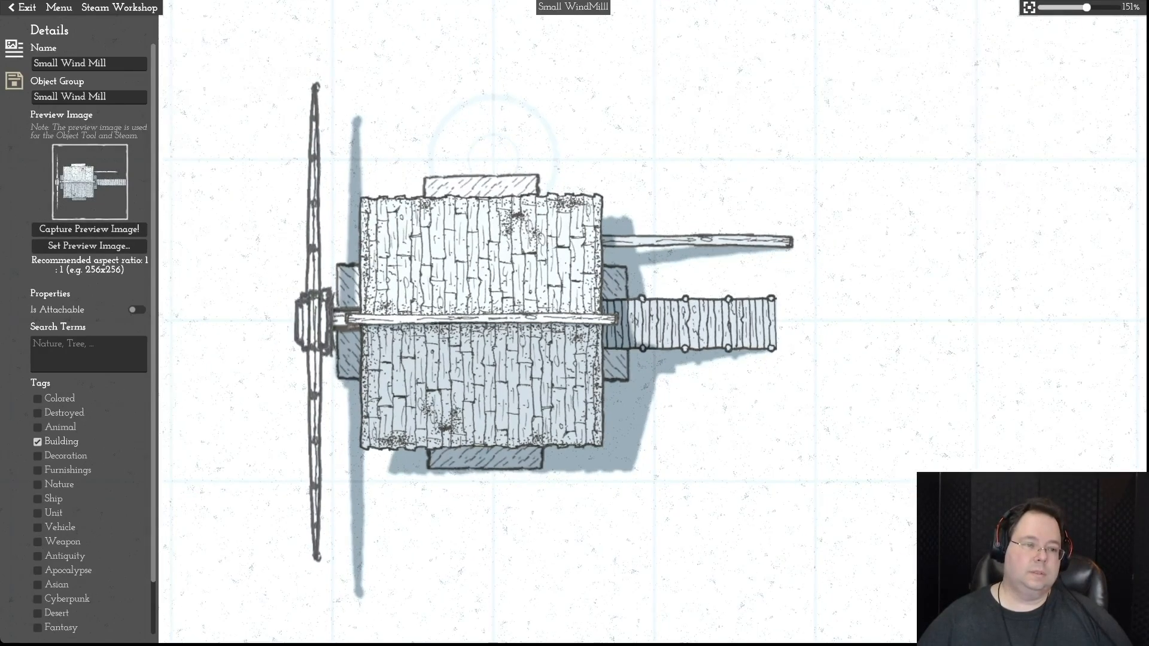
click(89, 229)
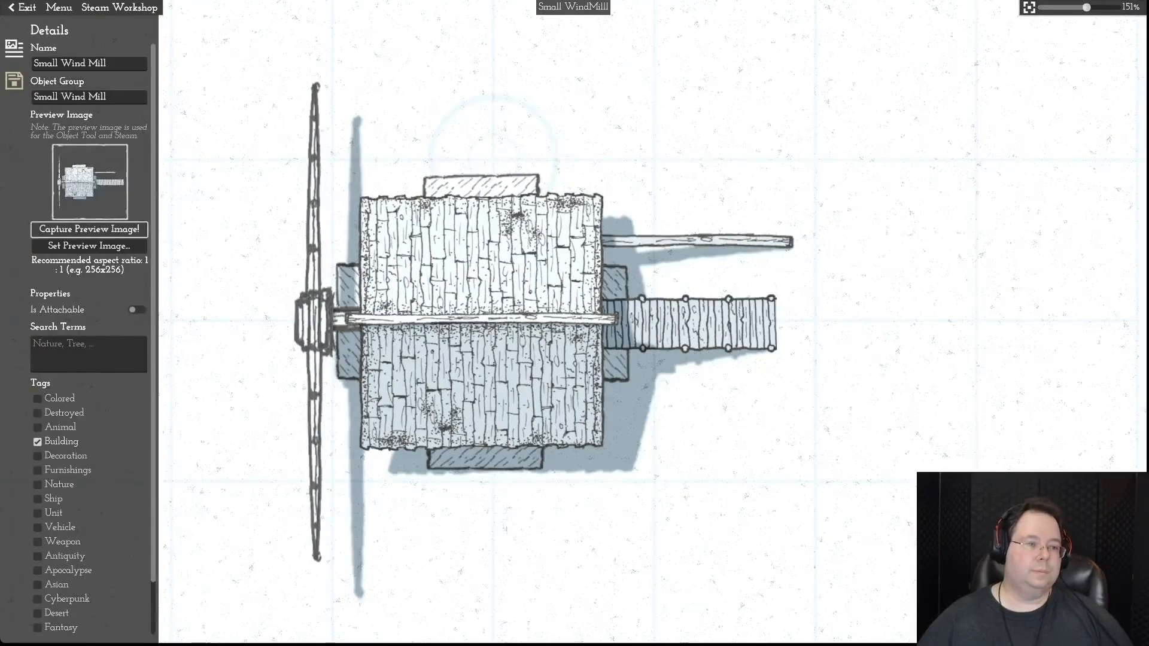
- Save the windmill asset and return to the settlement map
click(59, 7)
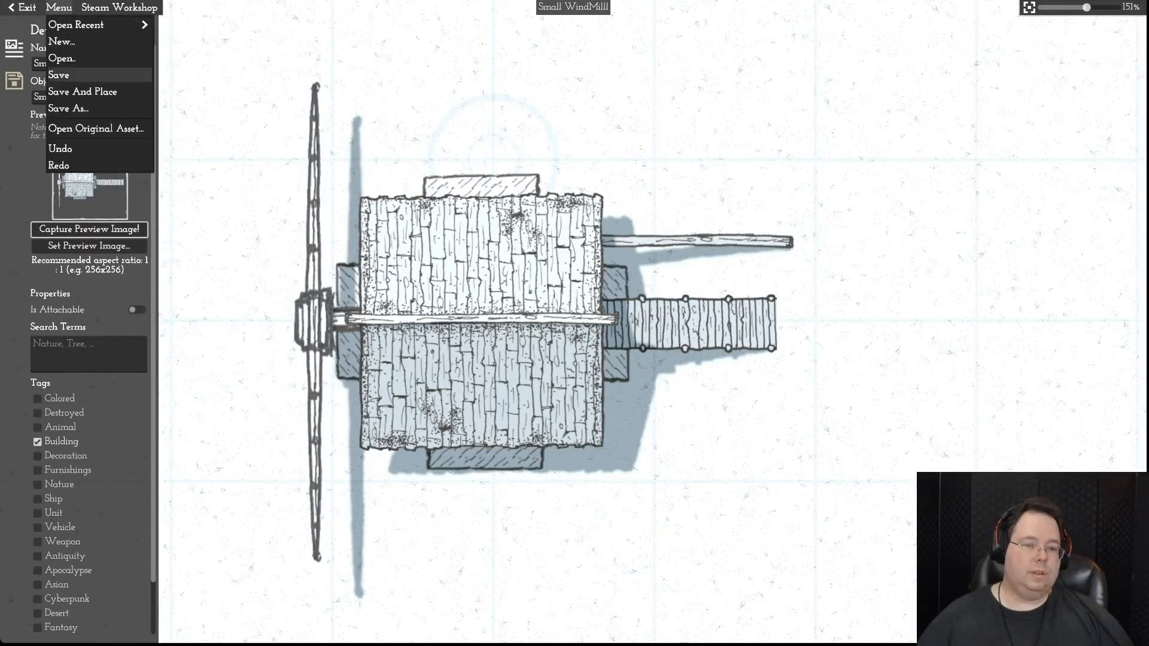
click(59, 75)
click(22, 7)
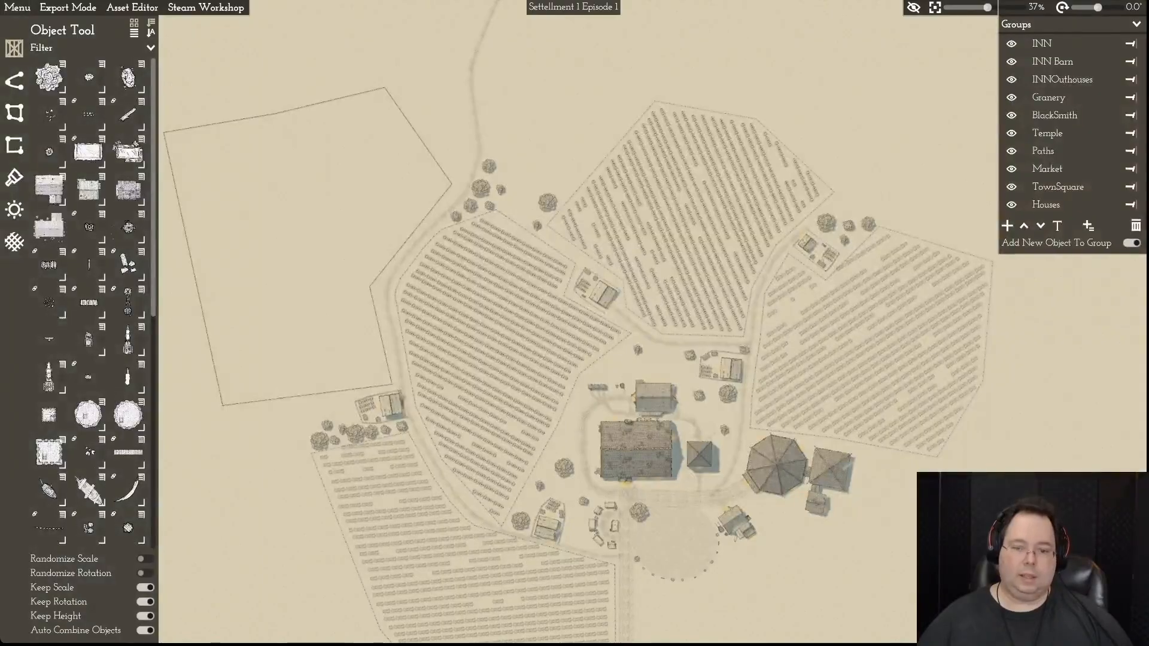
- Pick the small windmill from the custom objects for placing on the map
scroll(954, 335, up, 5)
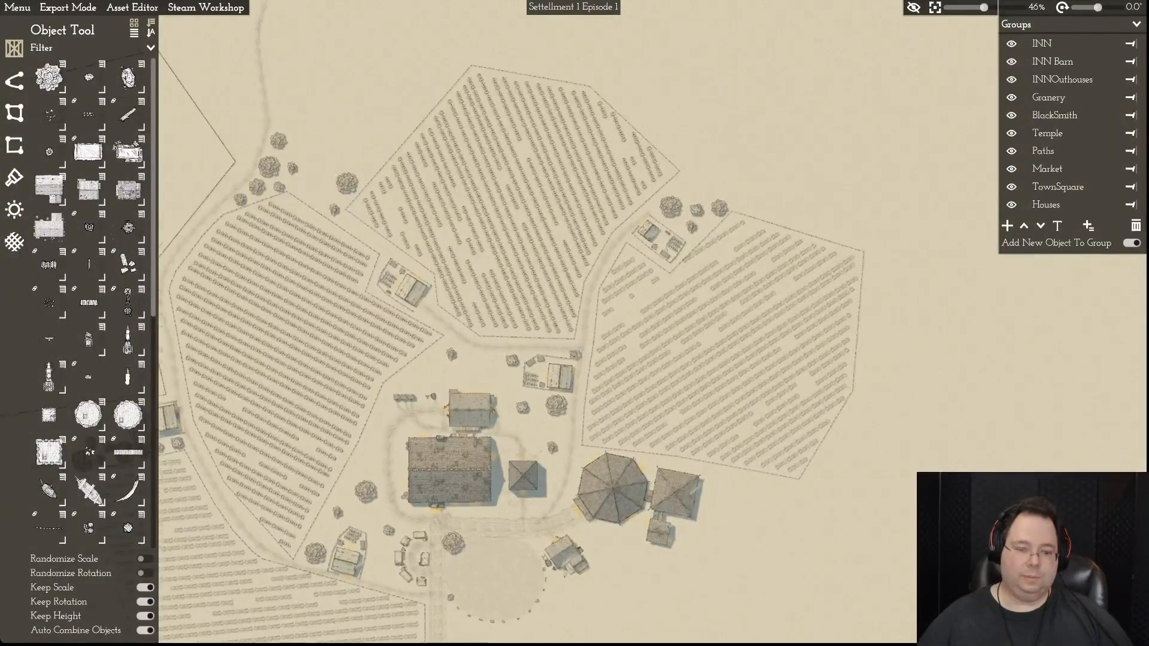
scroll(518, 503, up, 3)
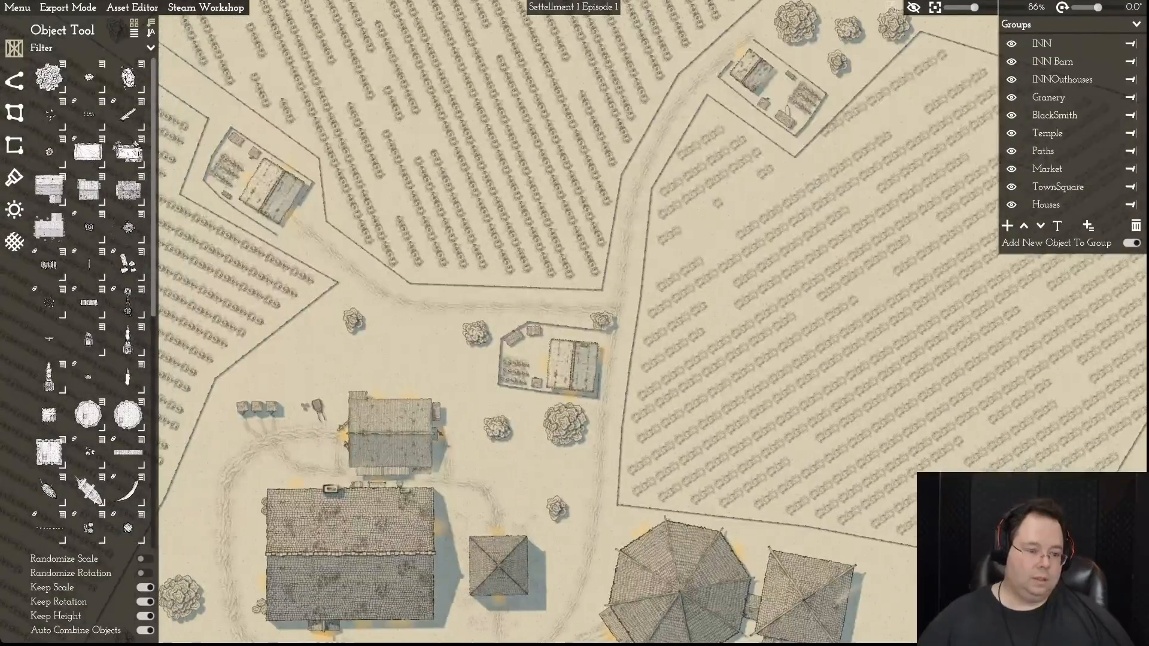
scroll(90, 299, down, 8)
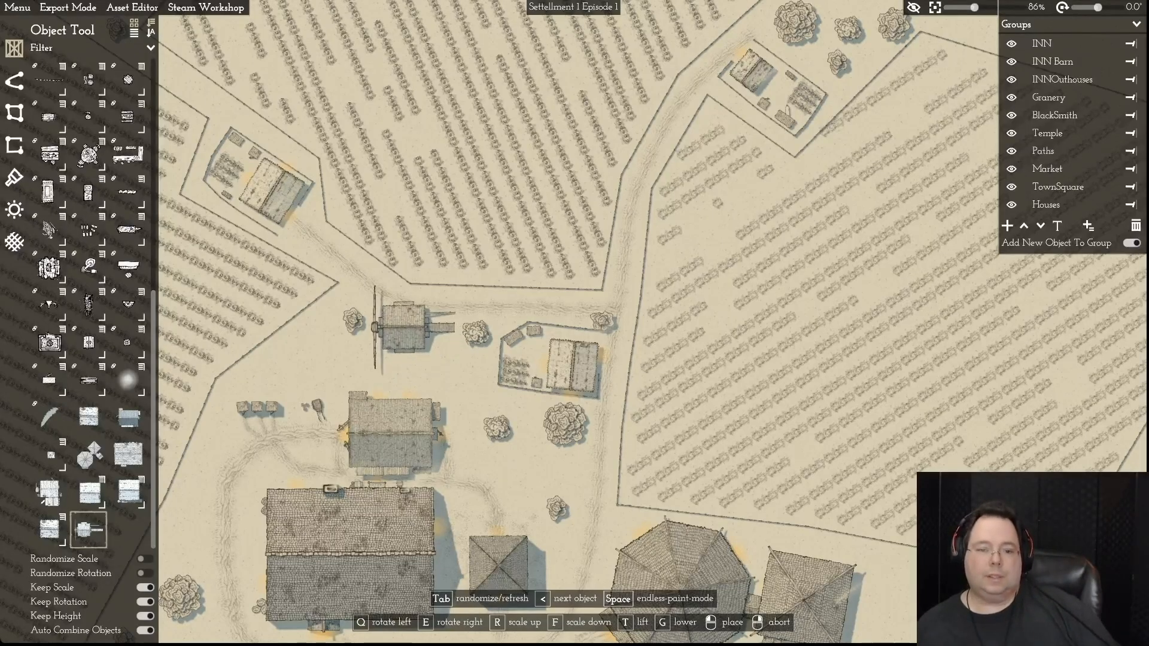
- Compare the unplaced windmill's size with the farmhouses, inn buildings and fields around the settlement
key(d)
key(w)
key(w)
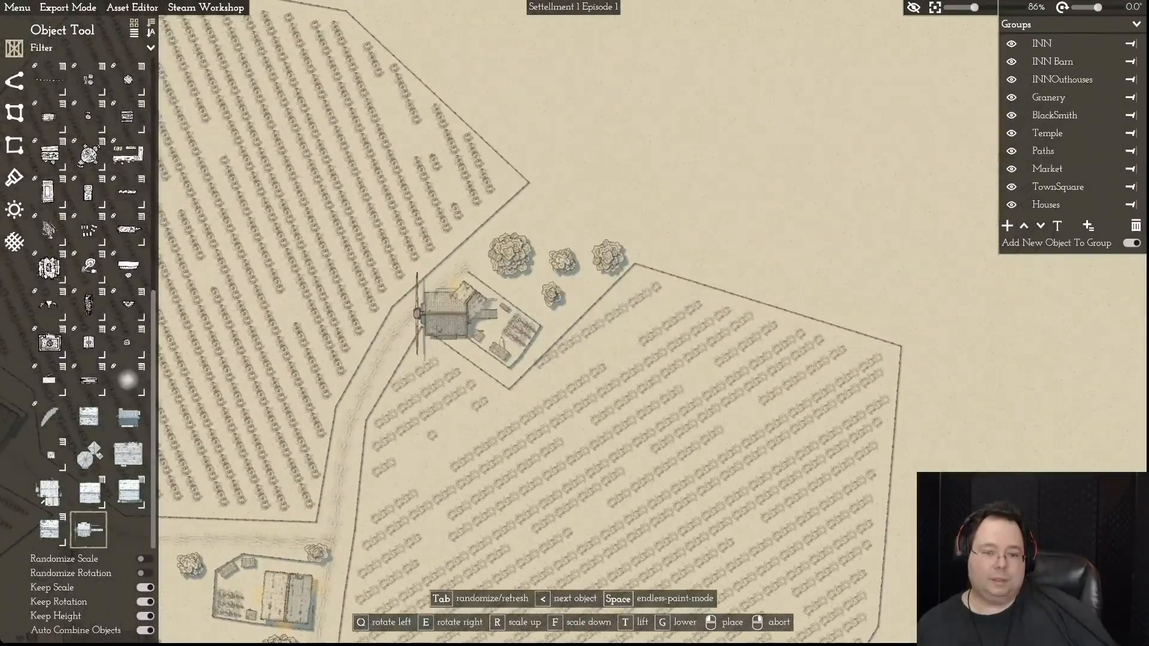
key(a)
key(a)
key(s)
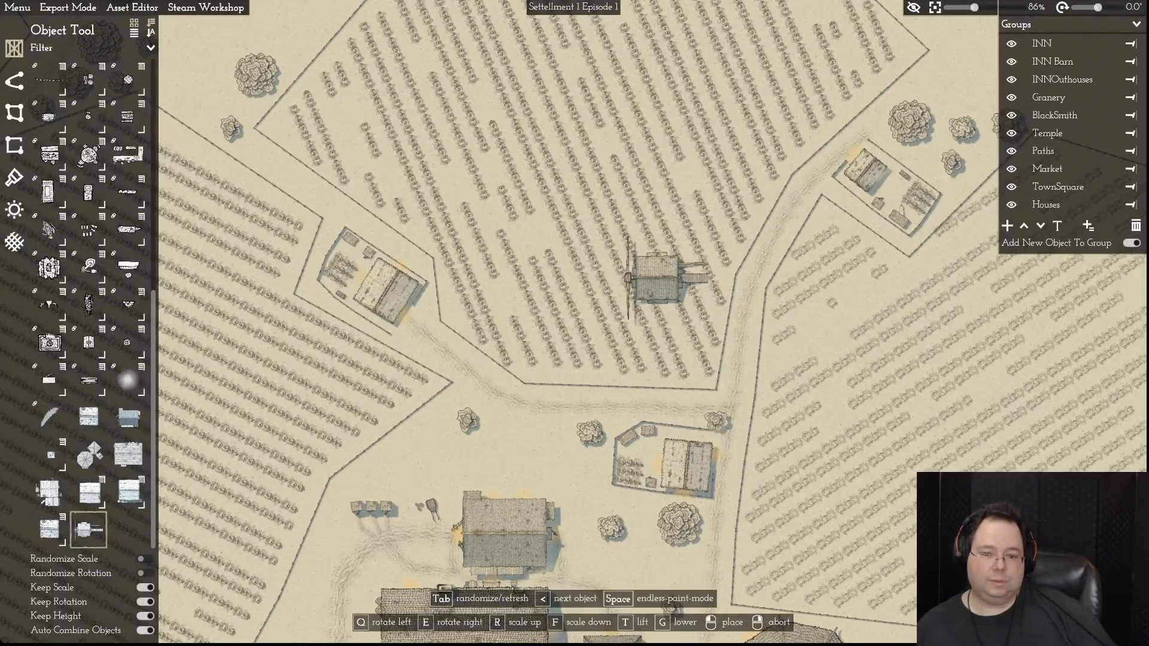
key(s)
key(a)
key(w)
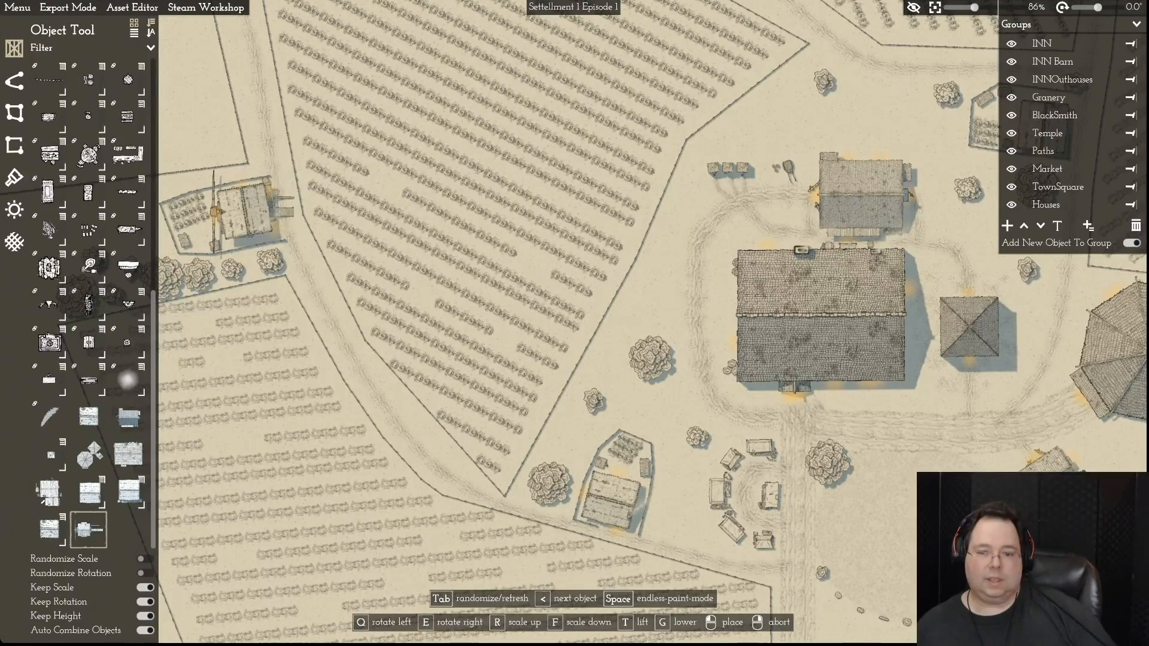
key(d)
key(d)
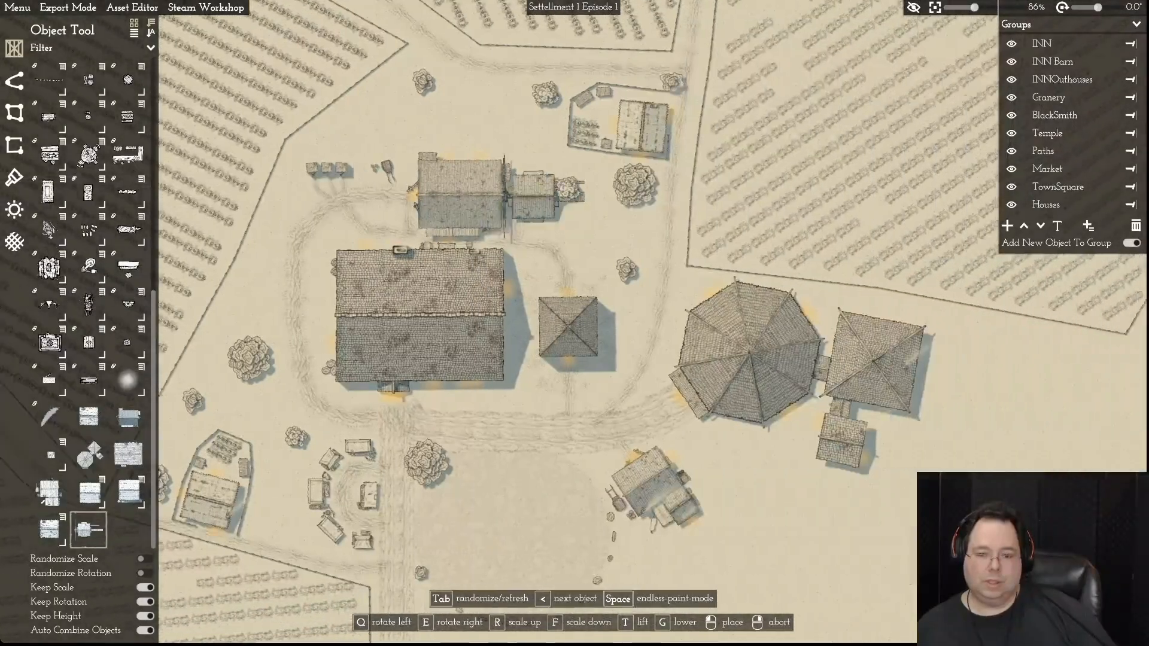
- Place the windmill on the open ground northeast of the tree cluster by the north-eastern farmhouse
key(w)
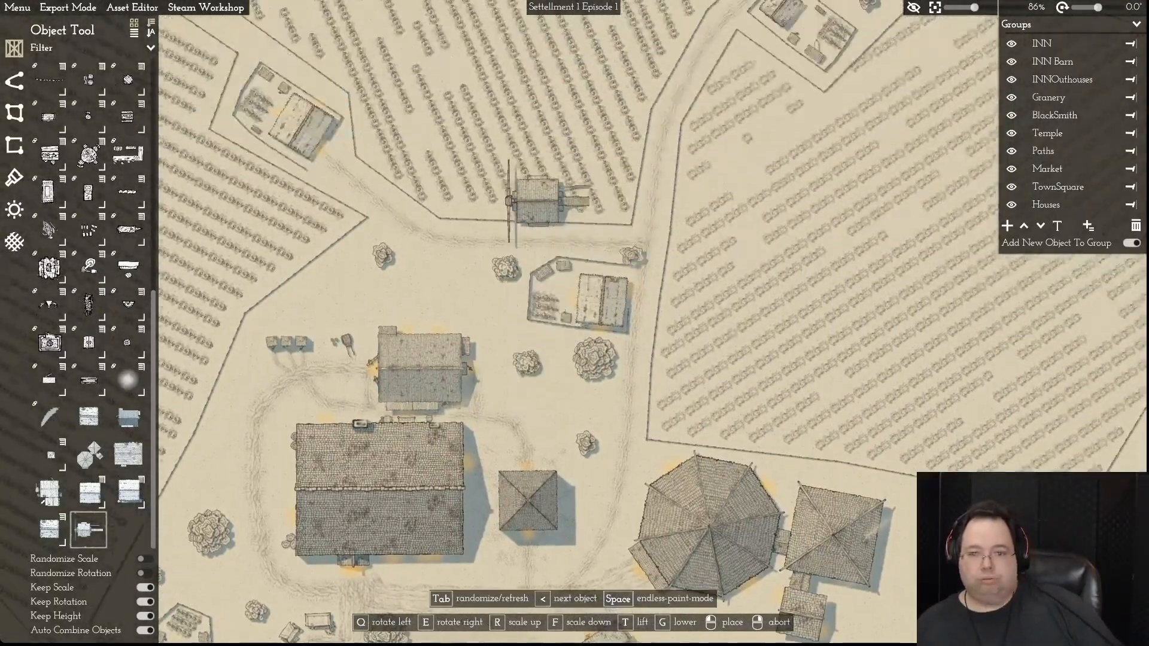
key(w)
key(d)
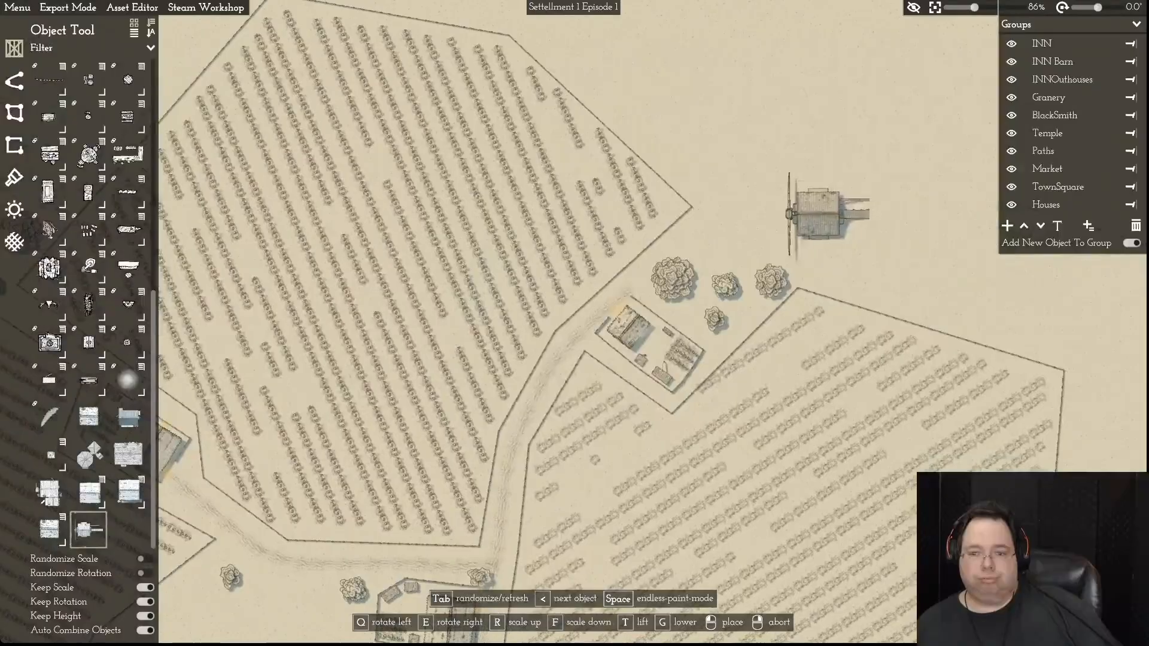
click(802, 202)
right_click(784, 192)
click(793, 202)
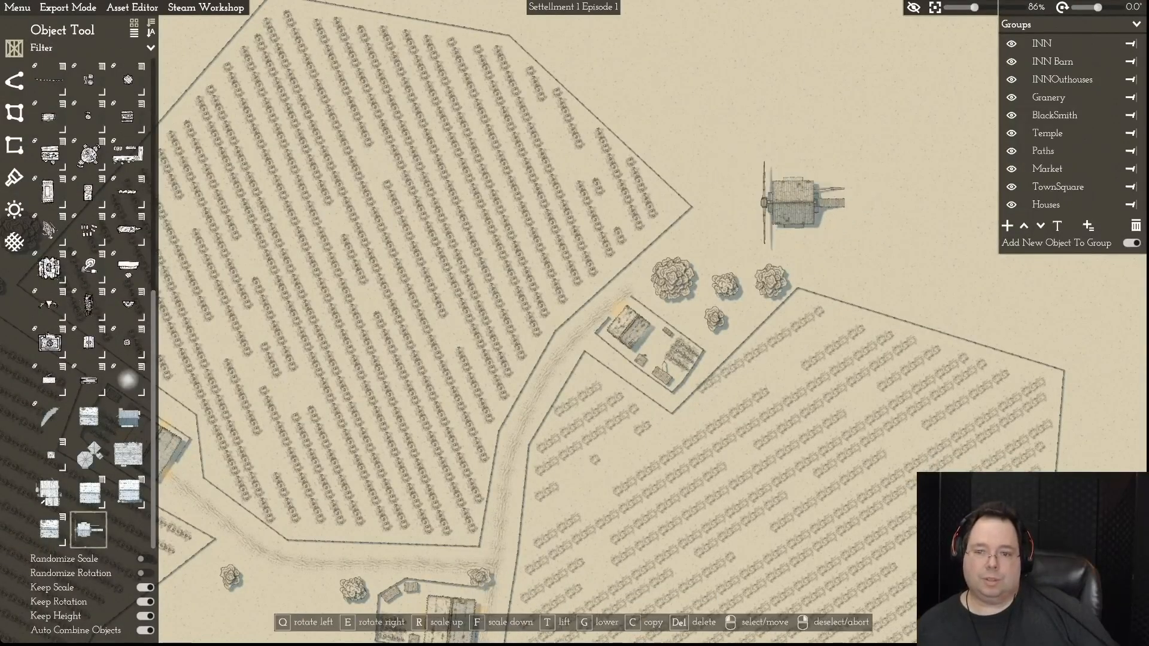
- Scale the placed windmill down slightly and move it closer to the trees beside the farmhouse
drag(718, 93, 731, 108)
scroll(731, 107, up, 5)
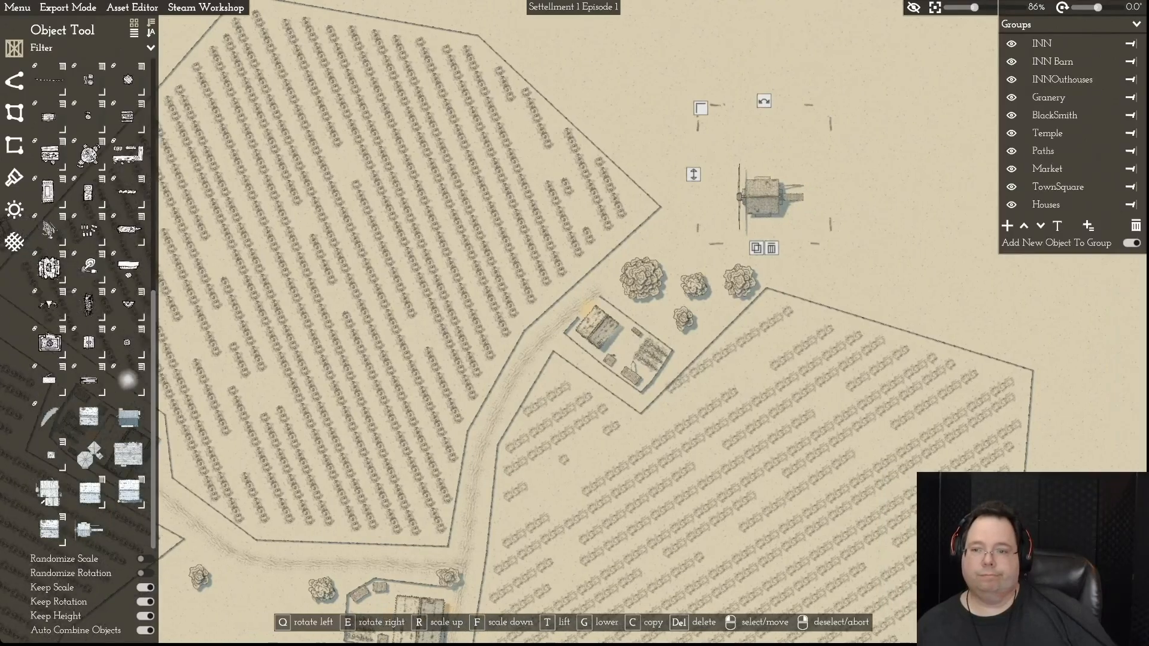
scroll(595, 335, up, 2)
scroll(586, 328, down, 3)
scroll(649, 326, up, 1)
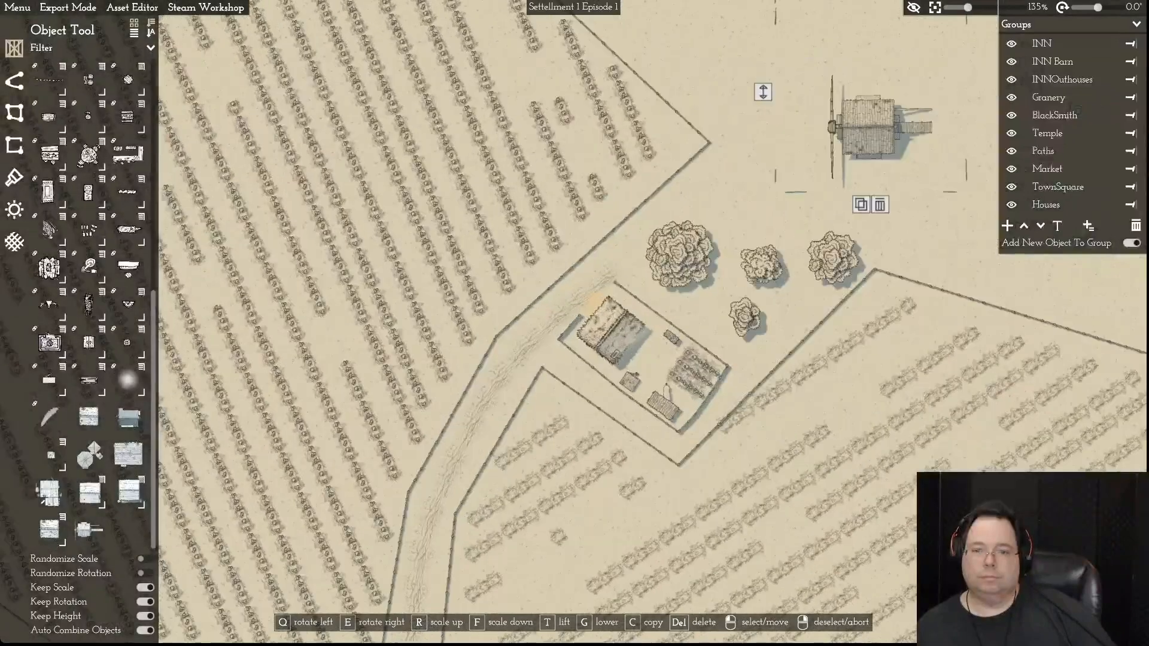
middle_drag(649, 326, 594, 392)
drag(791, 192, 736, 213)
key(a)
key(s)
key(d)
key(w)
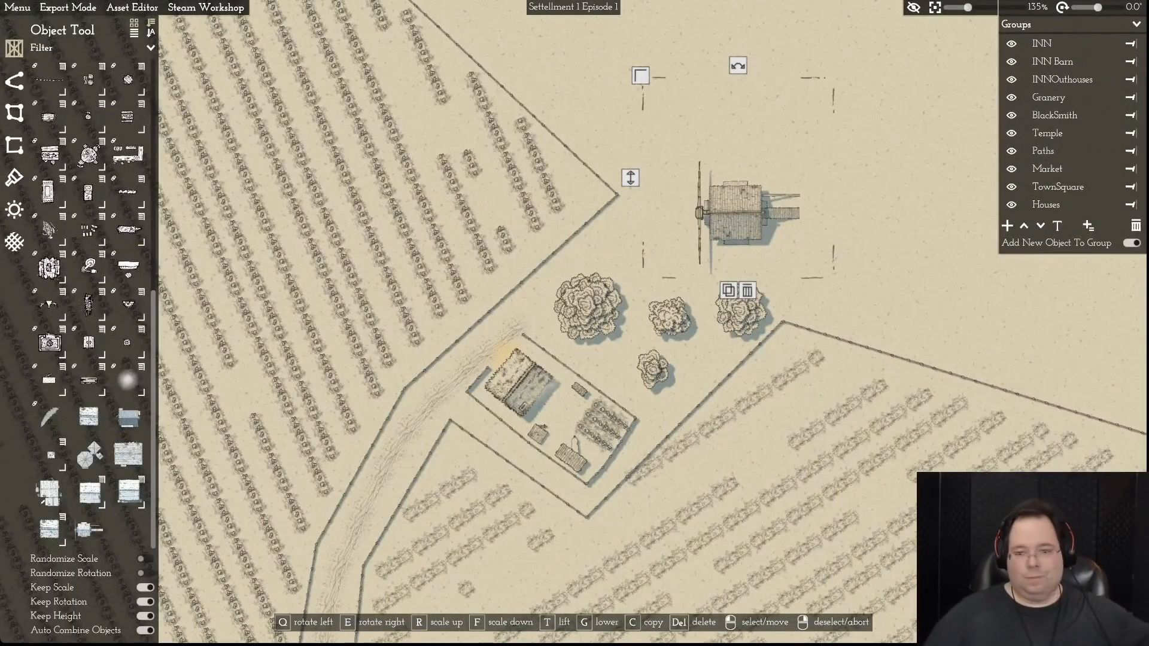
scroll(575, 323, up, 5)
scroll(574, 323, down, 8)
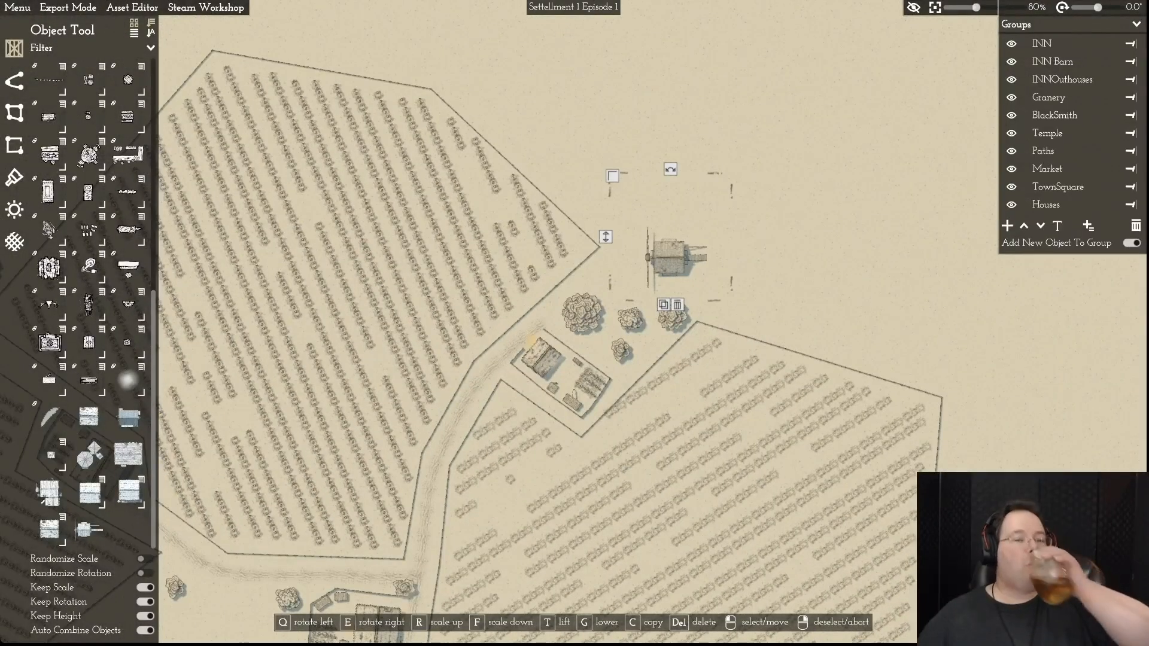
scroll(611, 338, up, 2)
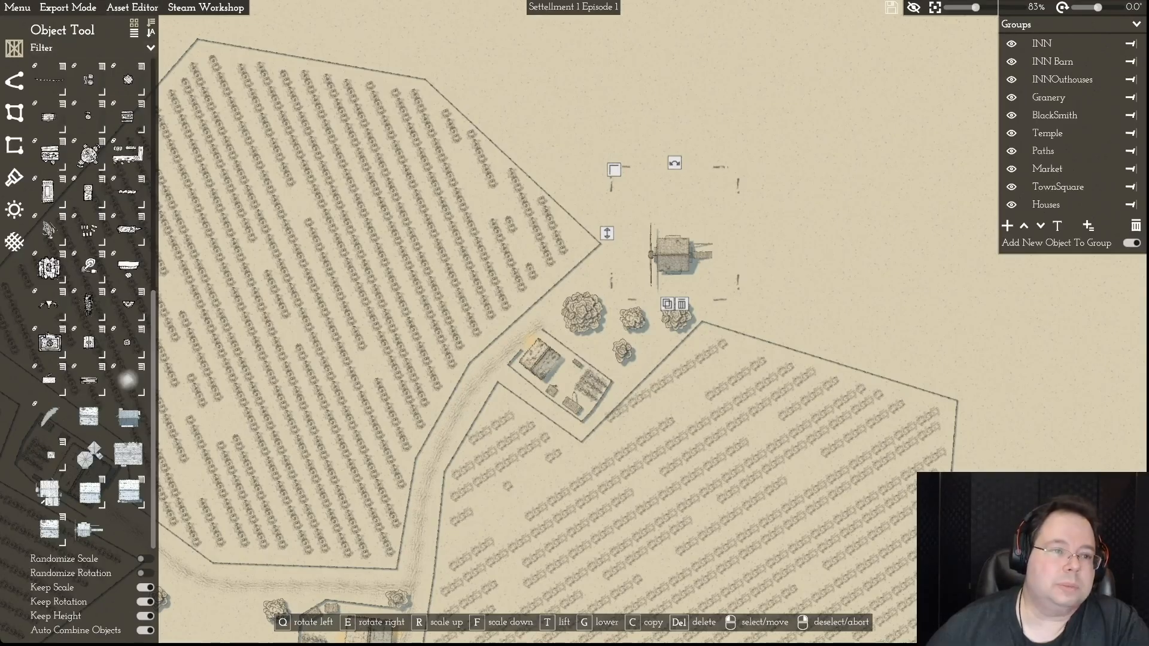
- Reopen the Small WindMilll asset in the asset editor
click(132, 7)
click(138, 22)
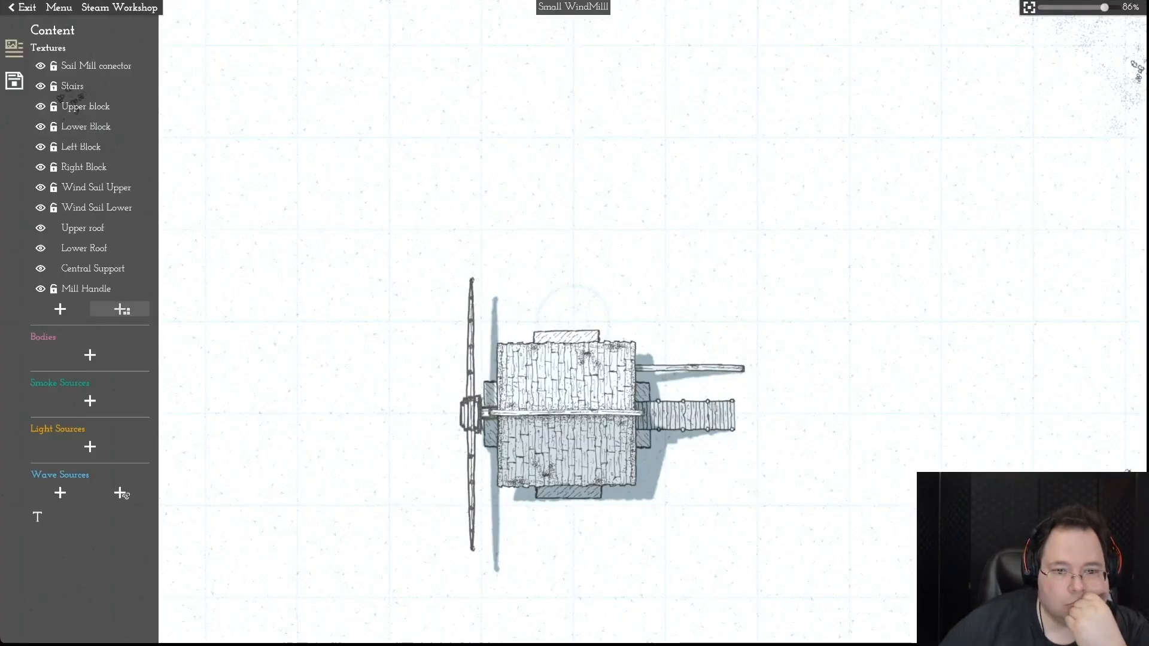
click(122, 309)
click(419, 308)
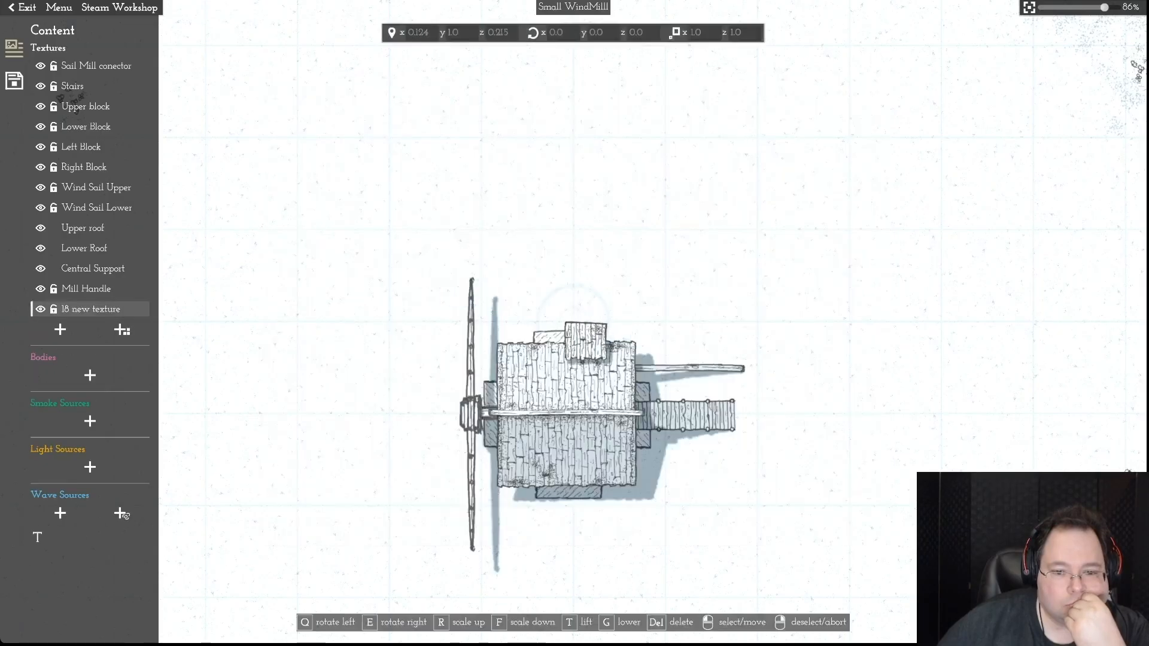
drag(586, 341, 503, 342)
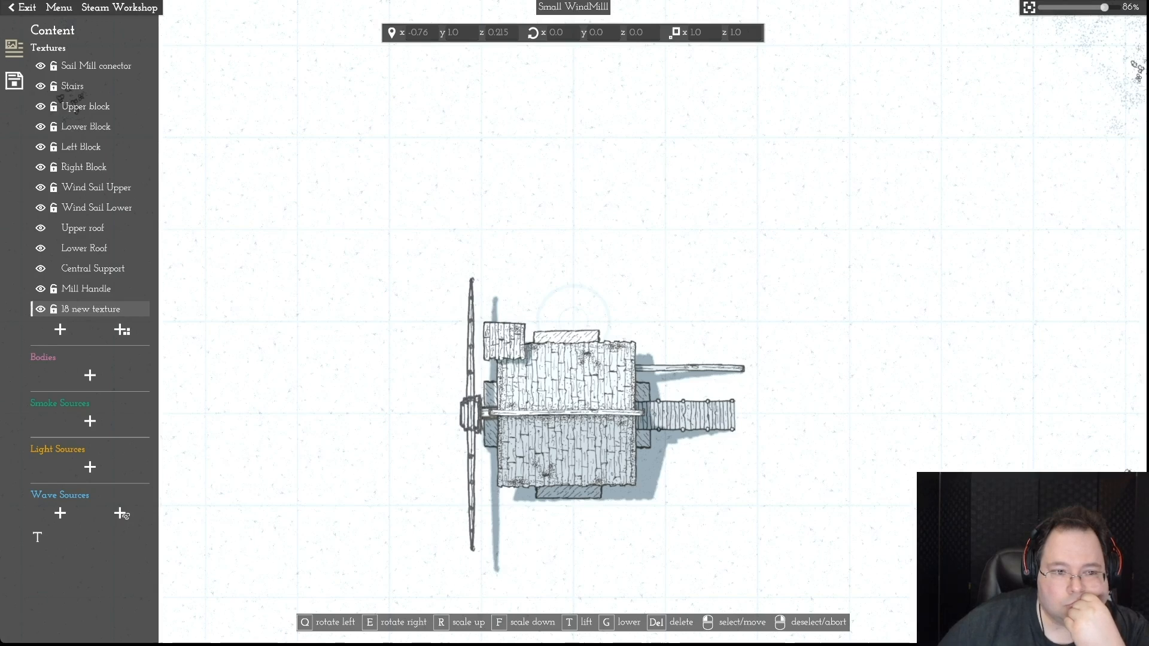
drag(504, 342, 277, 196)
key(Delete)
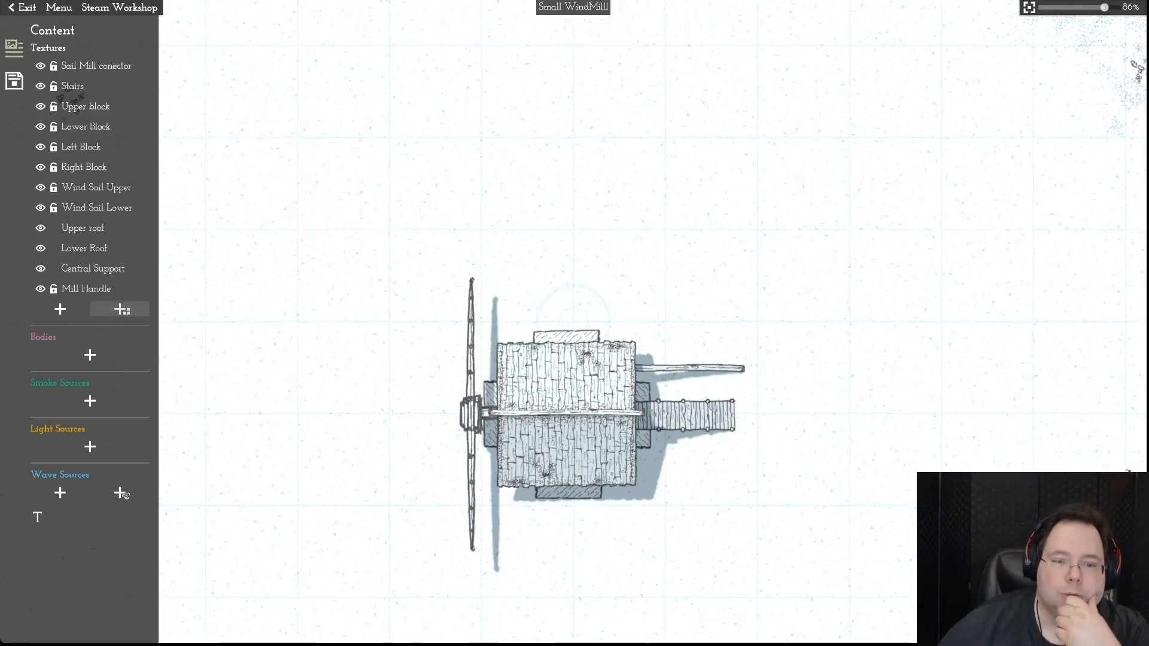
- Look through the first page of original textures for plank or roof pieces suited to the windmill
click(122, 310)
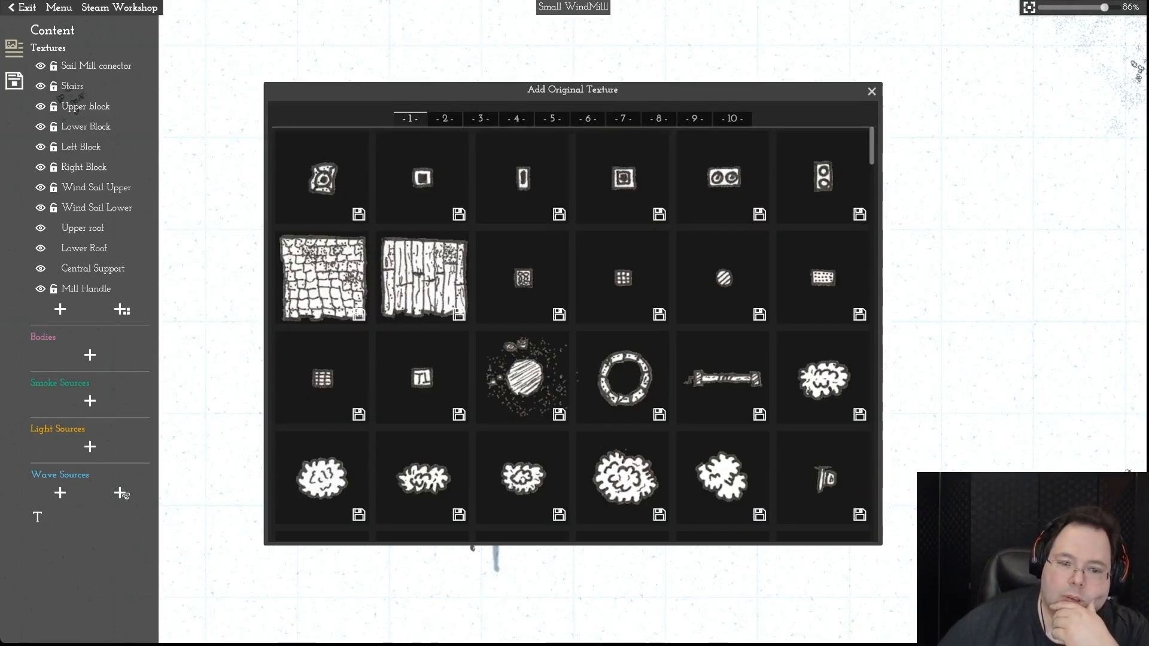
scroll(573, 335, down, 5)
scroll(573, 336, down, 3)
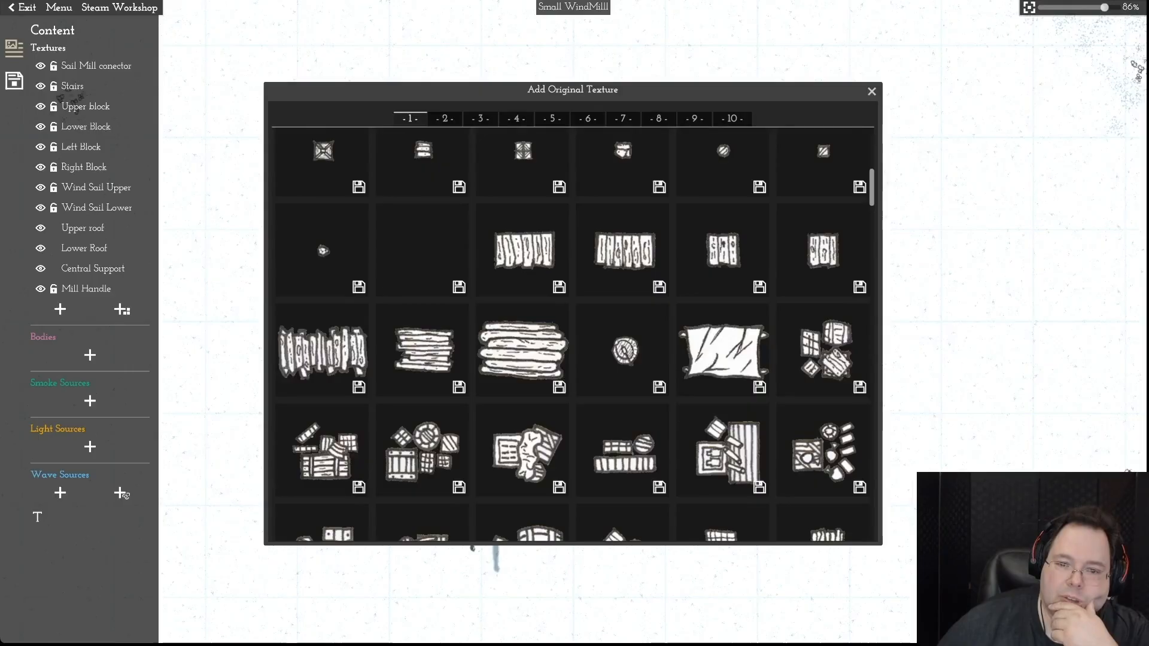
scroll(573, 335, down, 12)
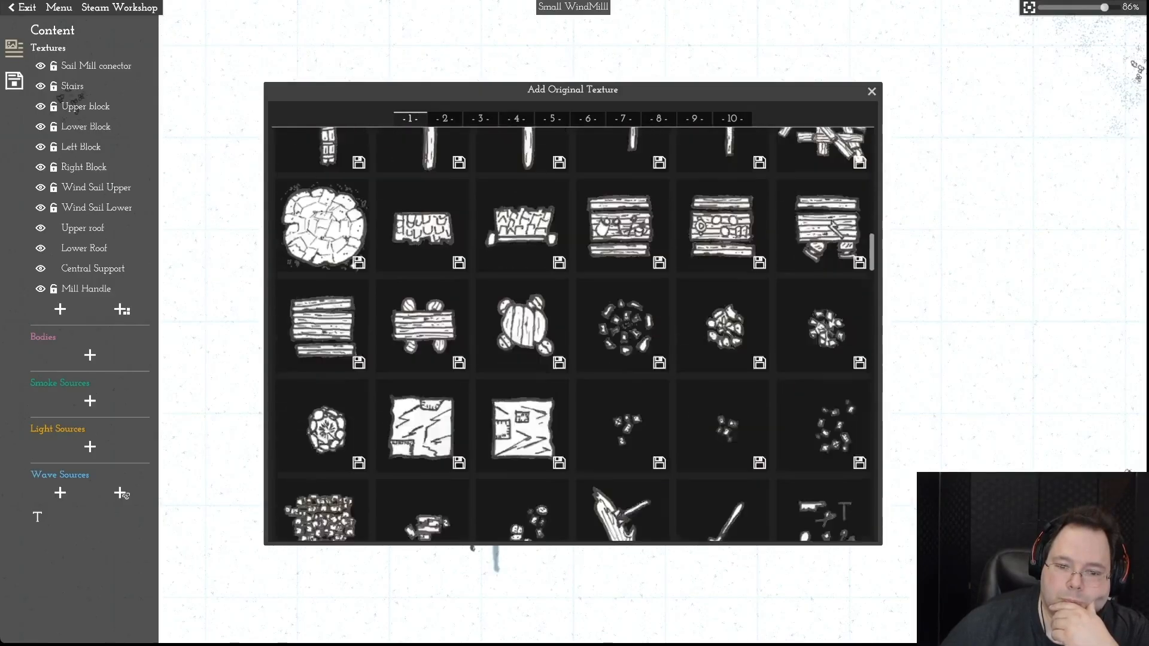
scroll(572, 335, down, 10)
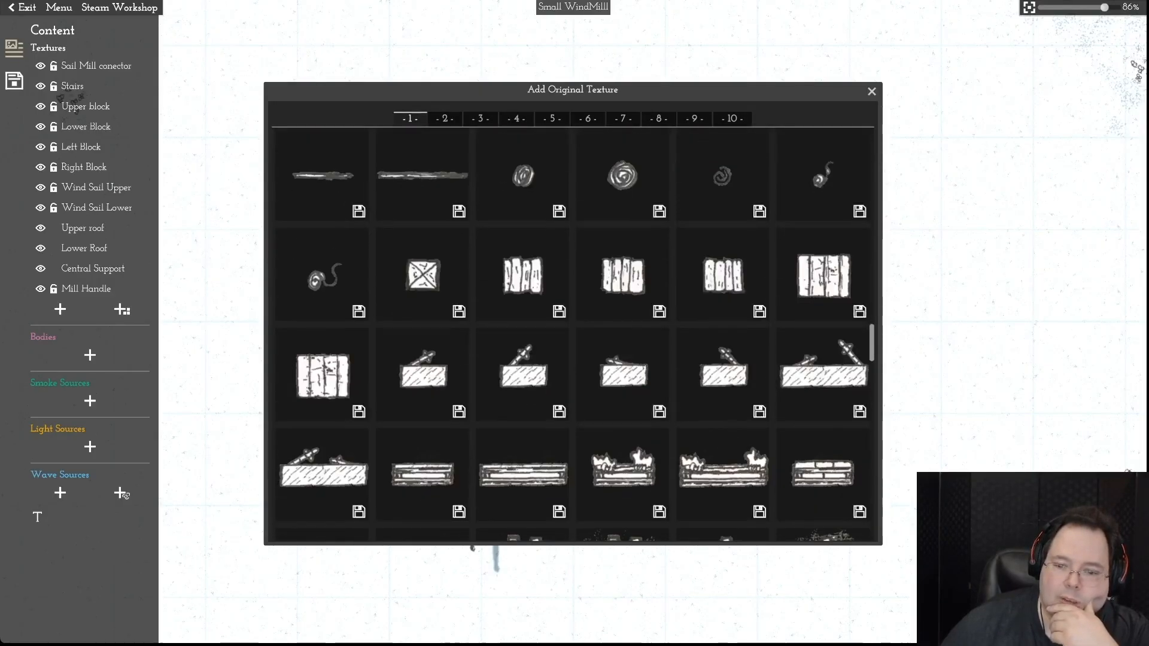
scroll(573, 335, down, 10)
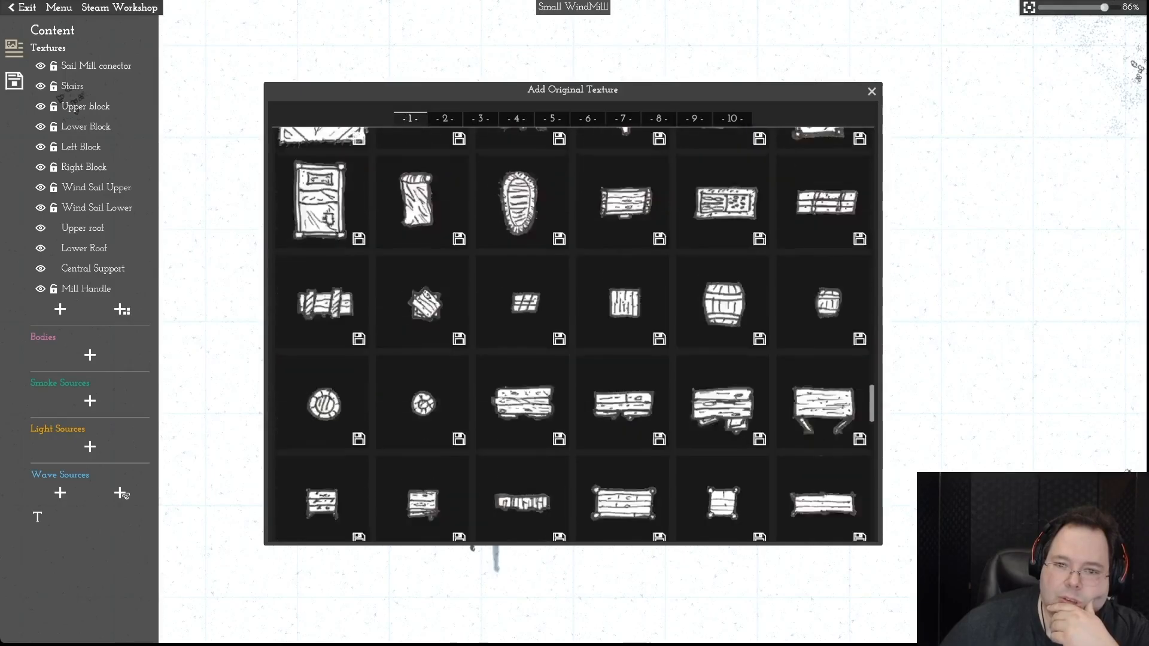
scroll(572, 335, down, 10)
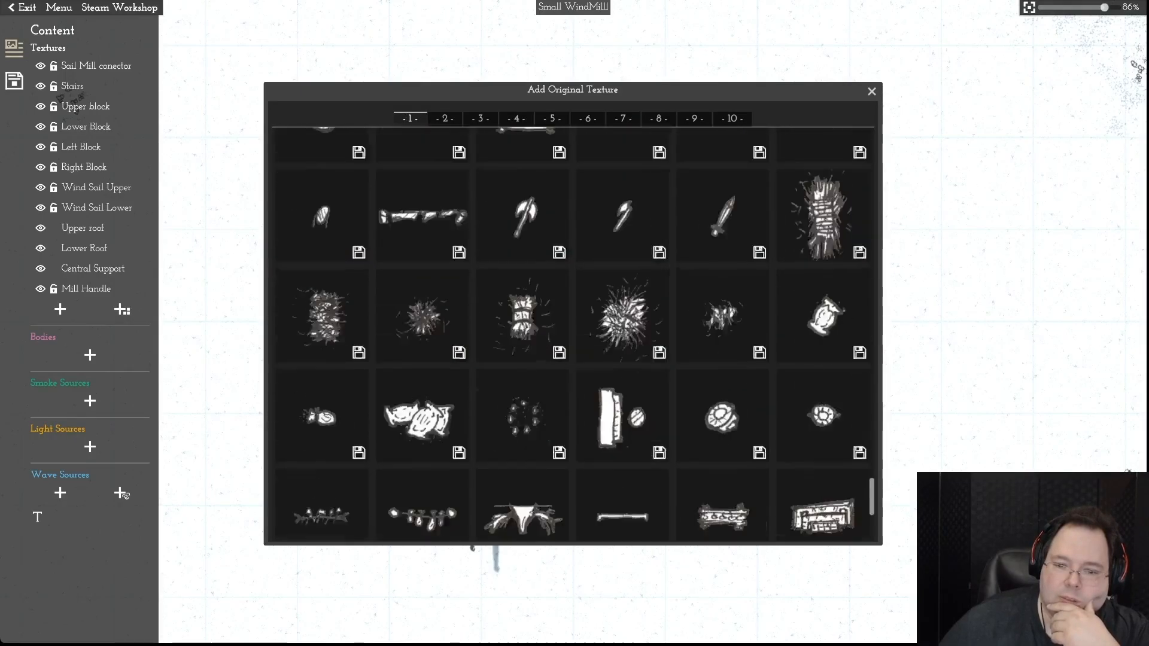
scroll(573, 335, down, 2)
scroll(573, 335, up, 15)
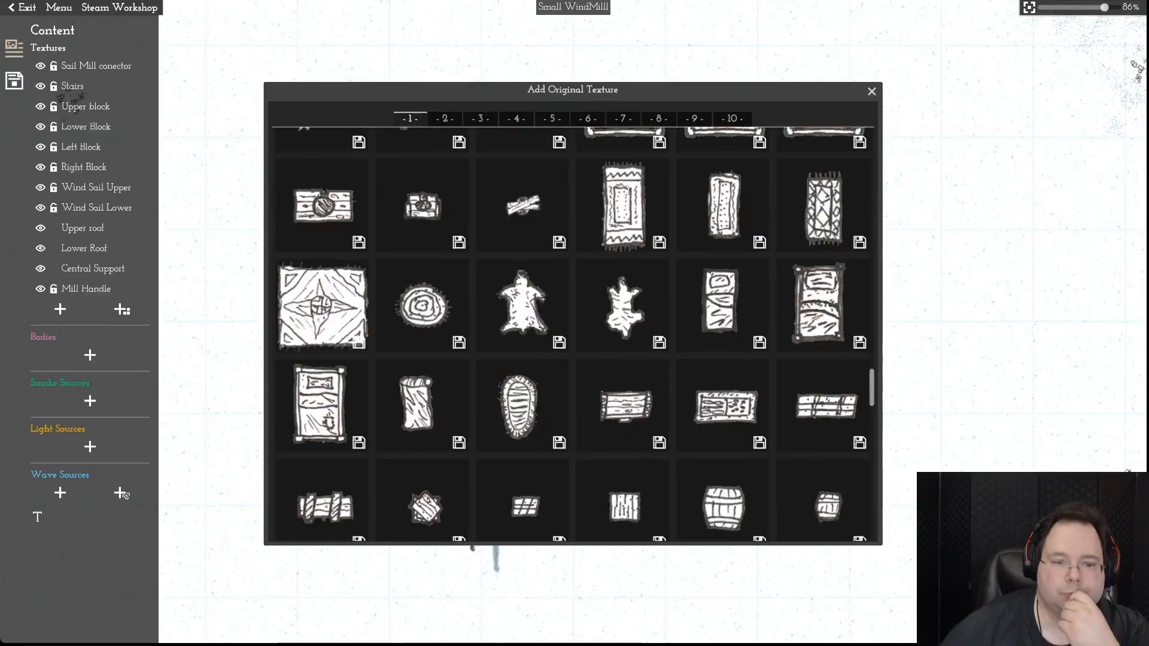
scroll(573, 335, up, 10)
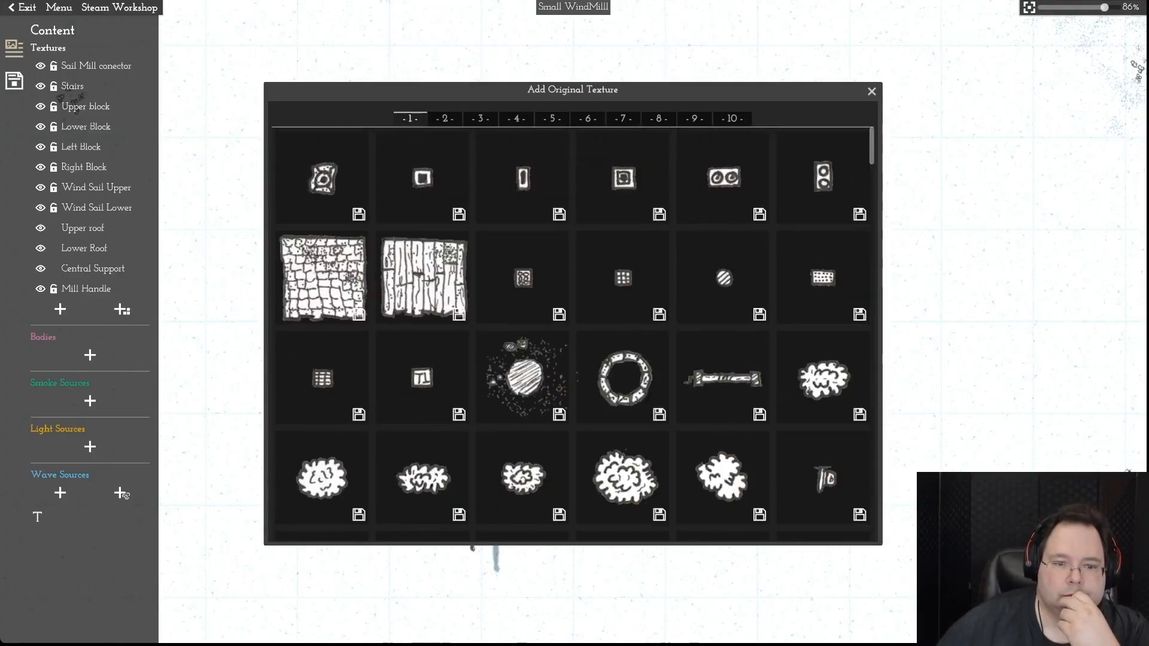
click(423, 277)
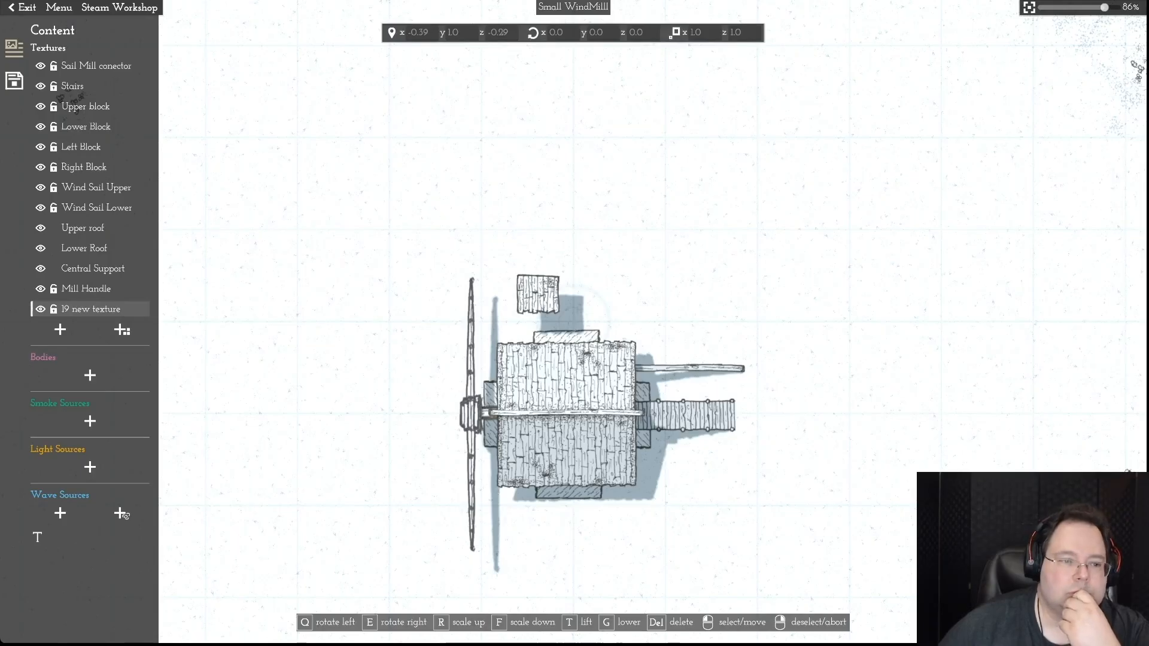
right_click(532, 247)
click(122, 309)
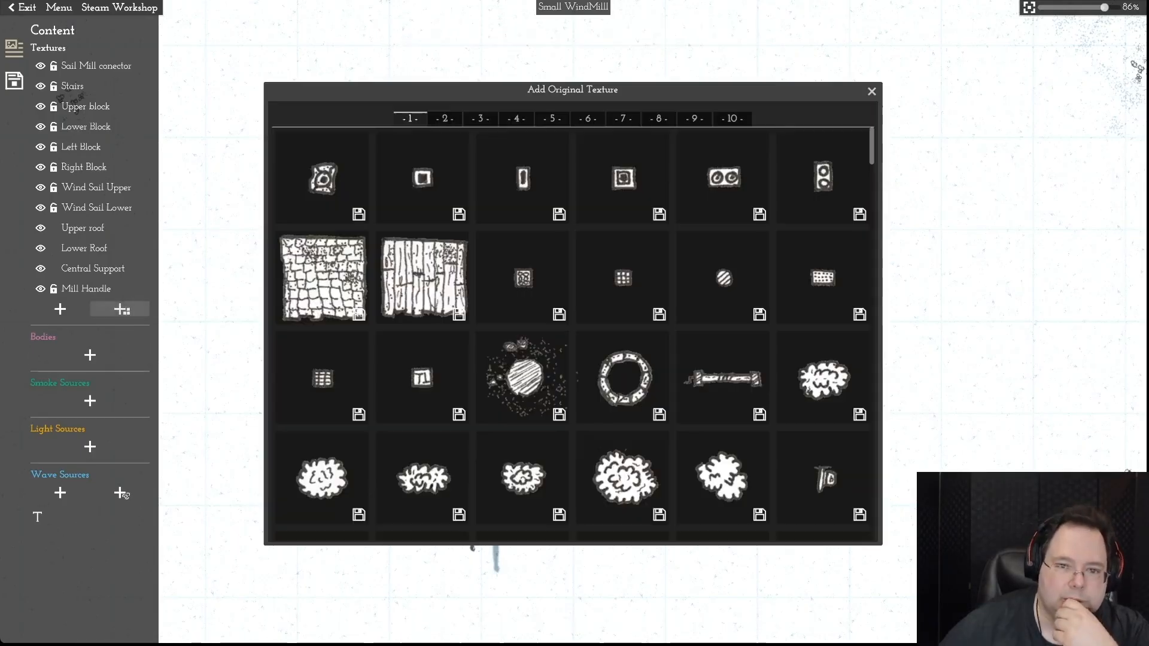
click(552, 118)
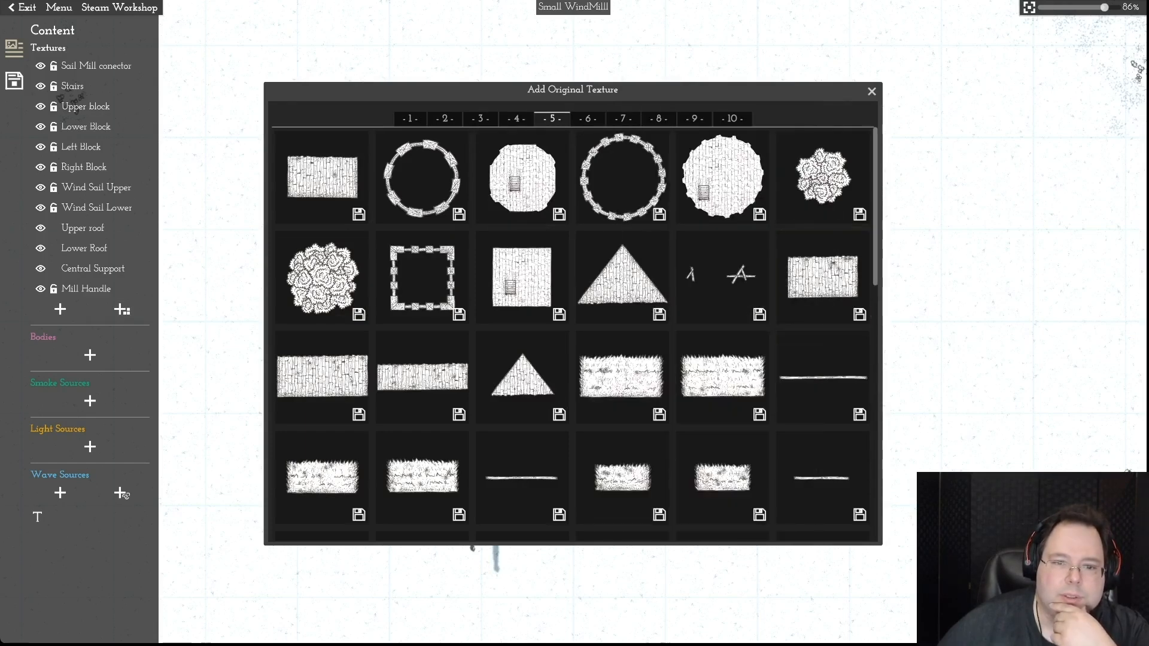
click(322, 177)
drag(563, 320, 566, 297)
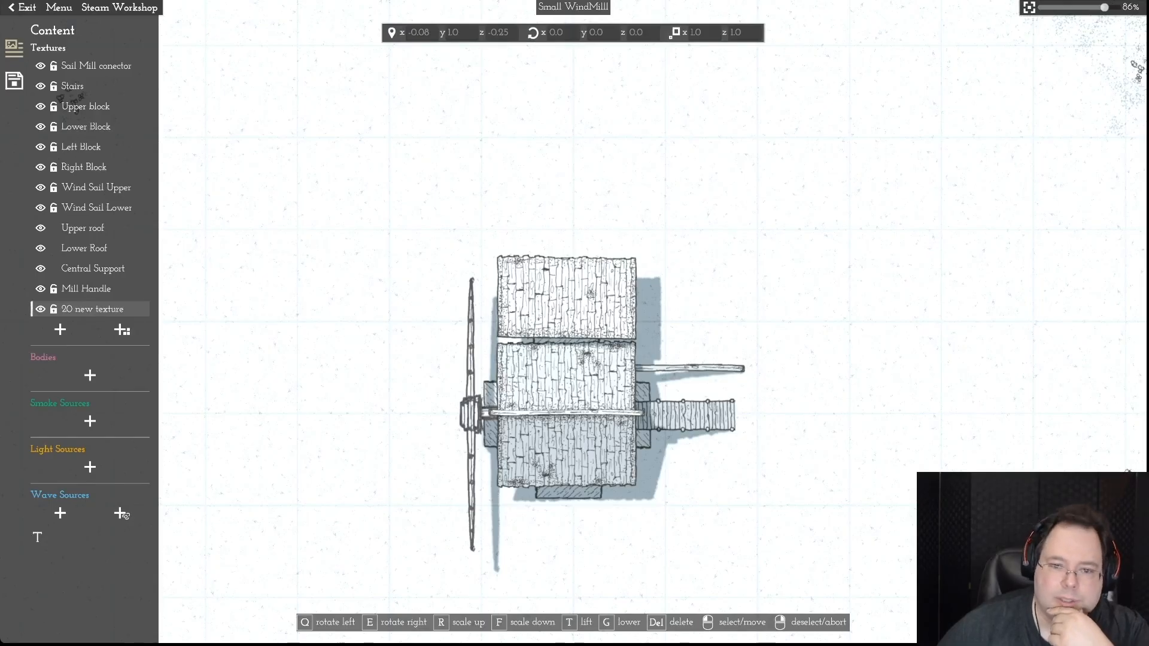
drag(566, 297, 317, 138)
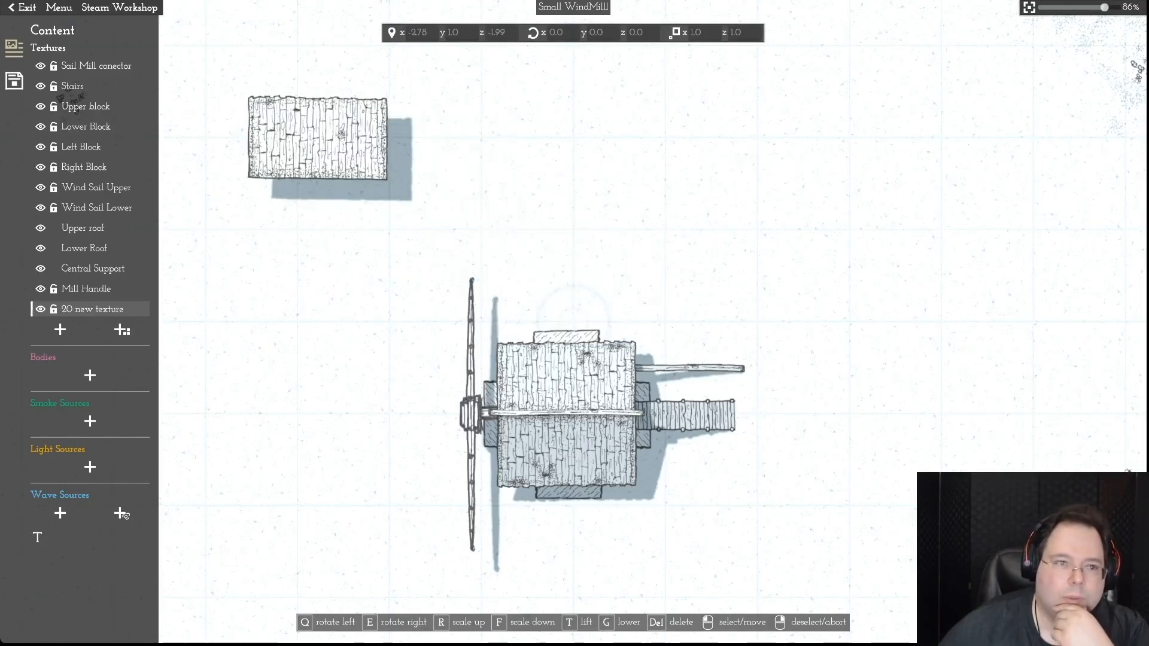
key(Delete)
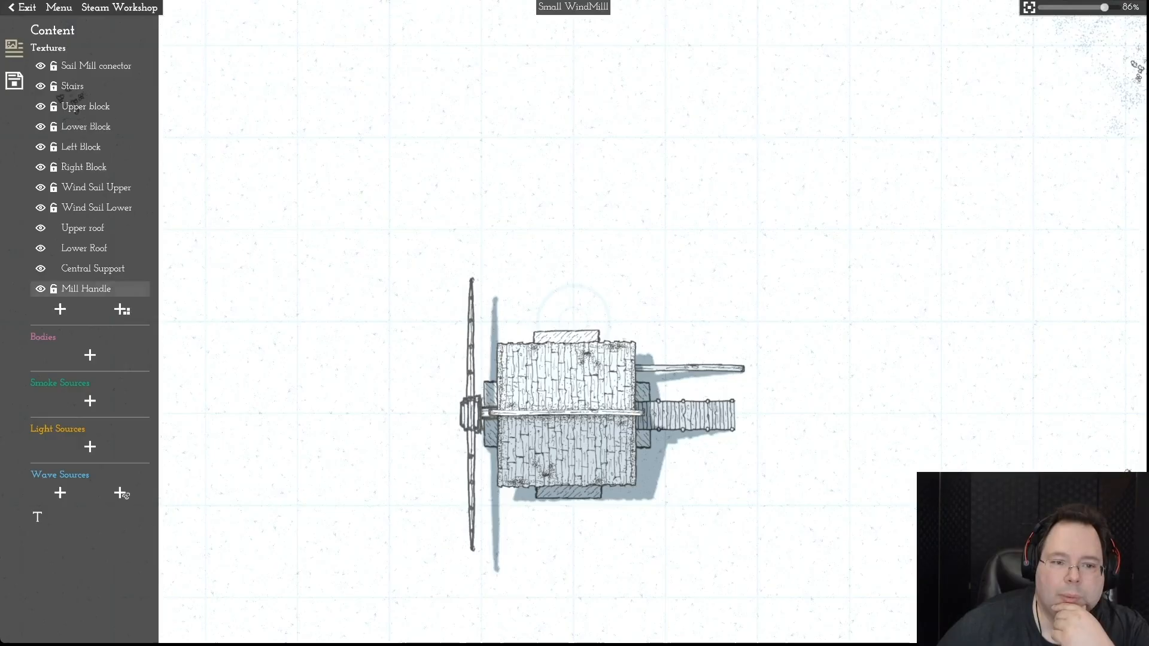
- Review the original textures on page 5 and place its first rectangular plank roof on the open area northeast of the windmill
click(122, 309)
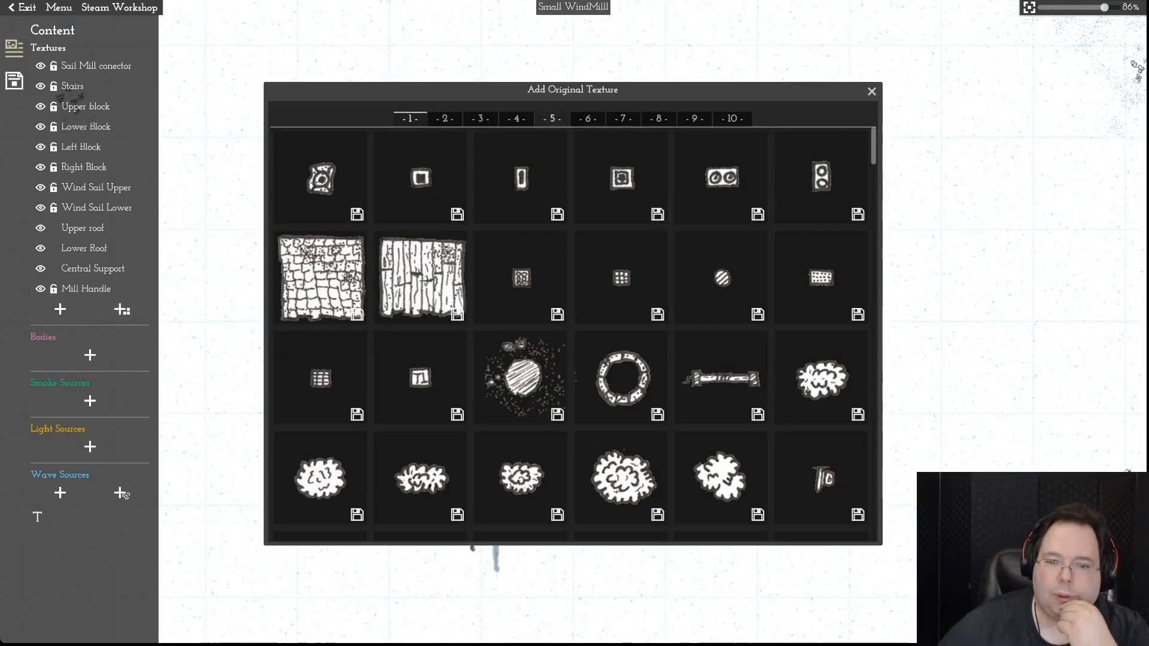
click(551, 119)
mouse_move(821, 277)
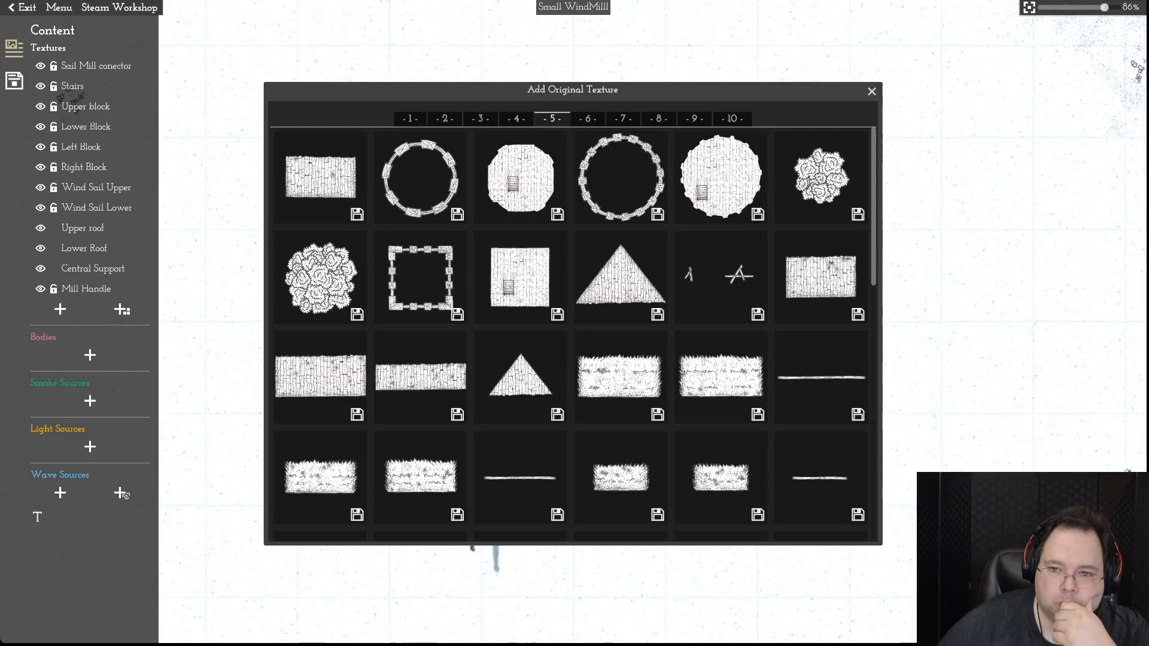
scroll(574, 336, down, 3)
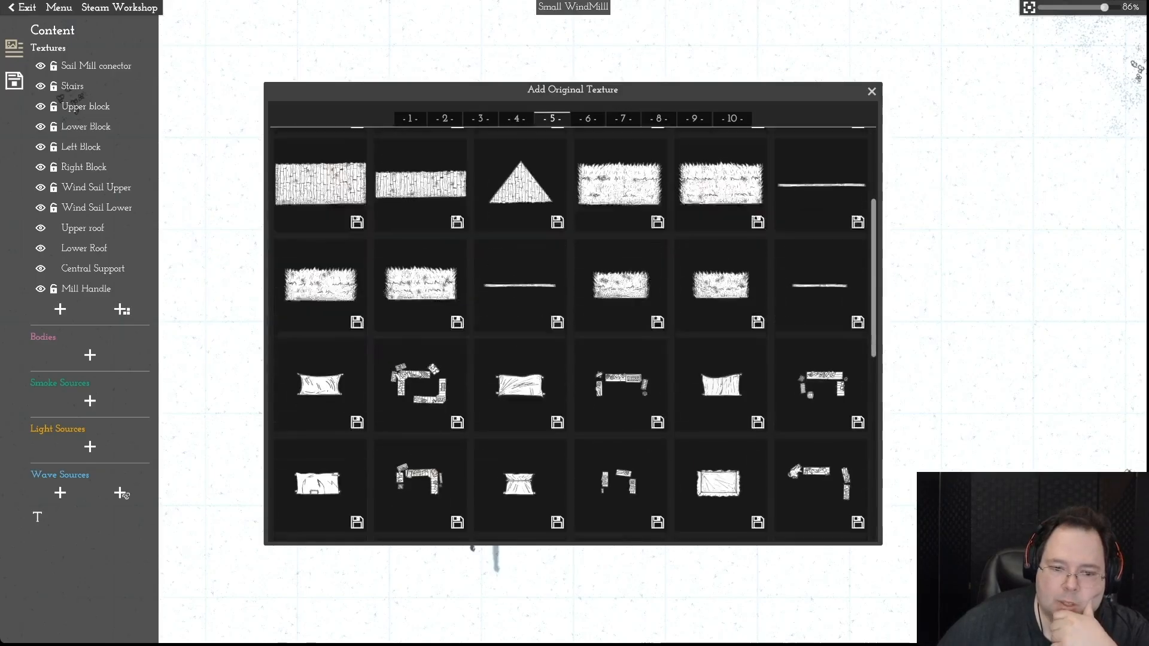
scroll(573, 336, down, 5)
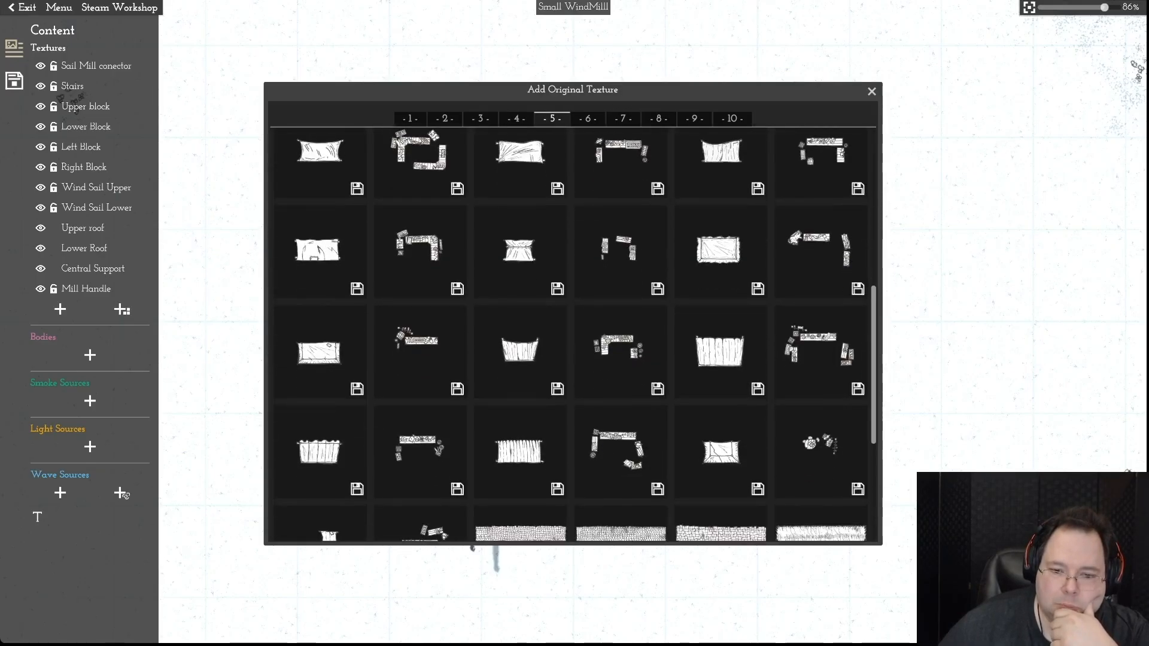
scroll(574, 335, down, 4)
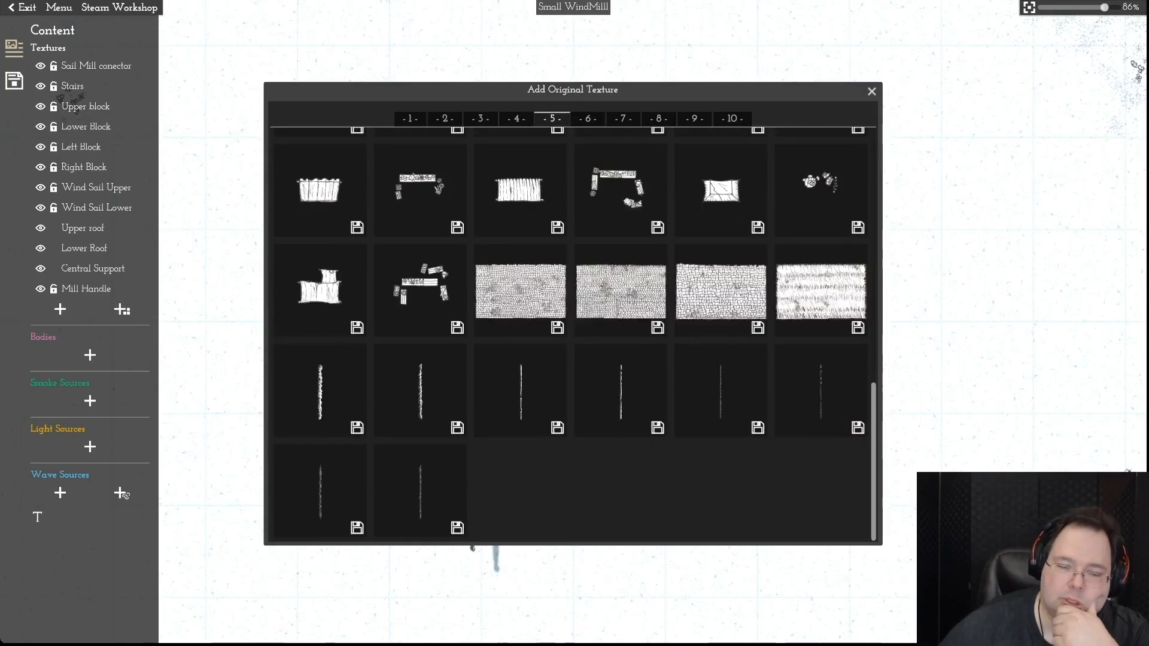
scroll(573, 335, up, 10)
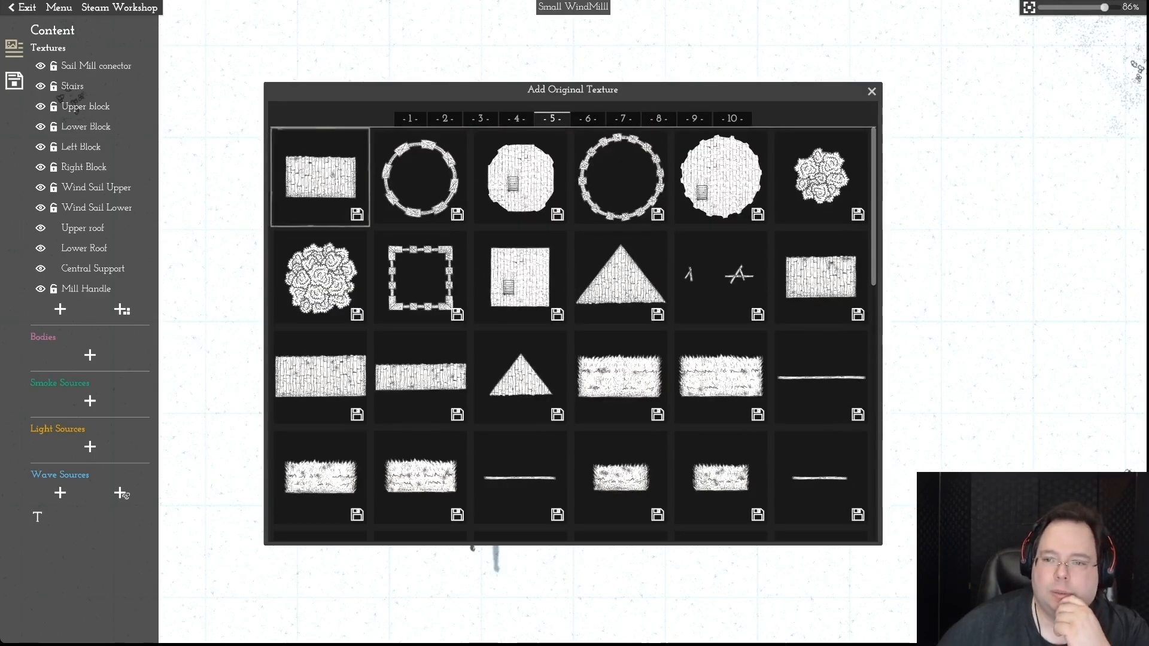
click(320, 178)
click(883, 176)
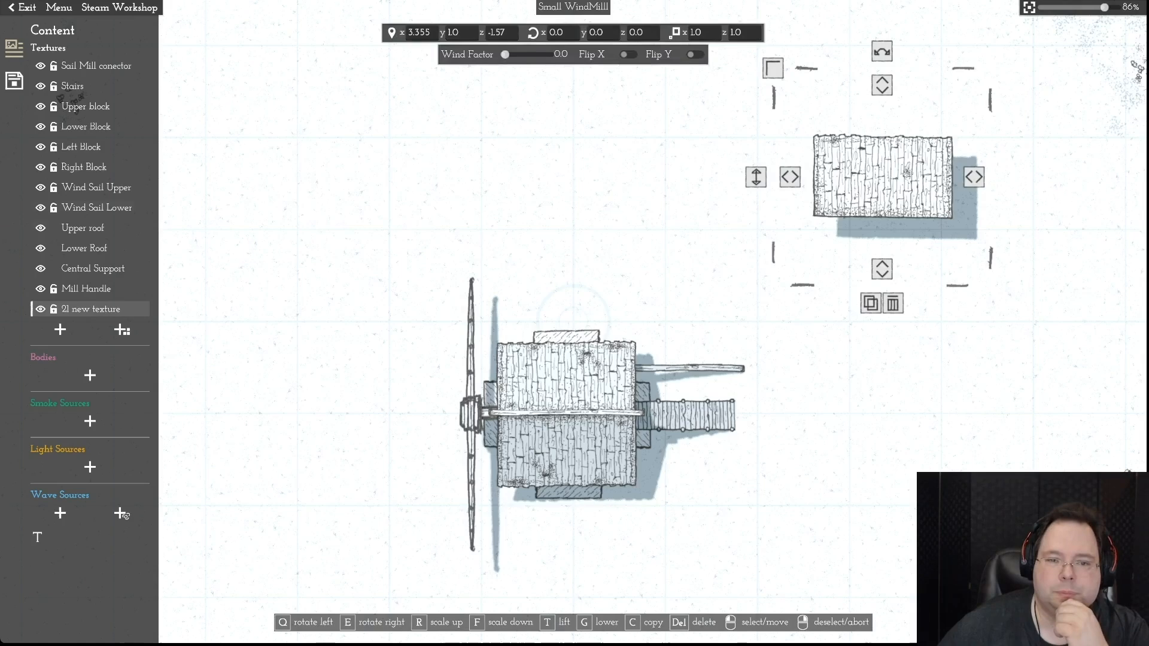
- Add the second rectangular plank roof texture from page 5 and align both panels one above the other with a narrow gap
click(122, 329)
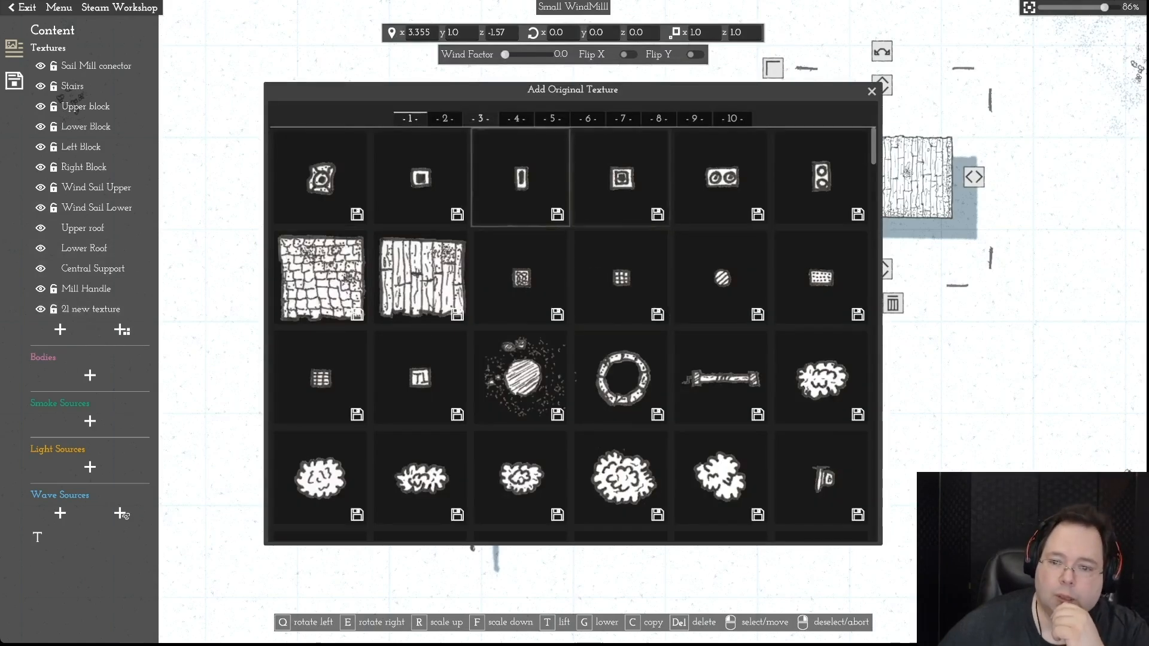
click(551, 118)
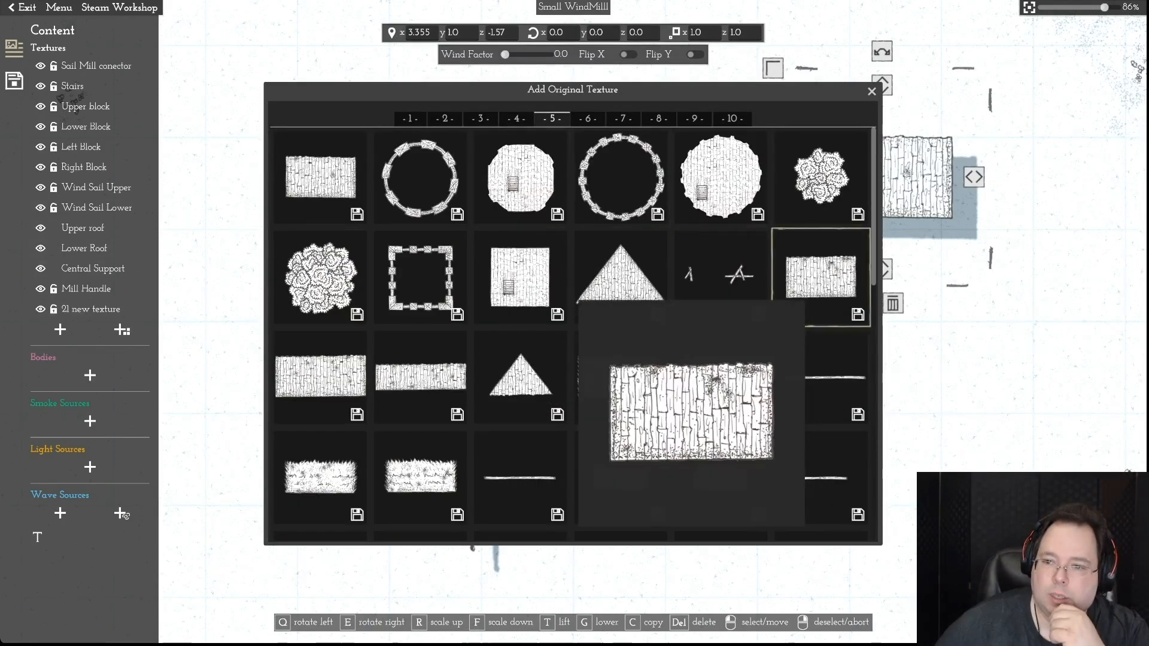
click(821, 277)
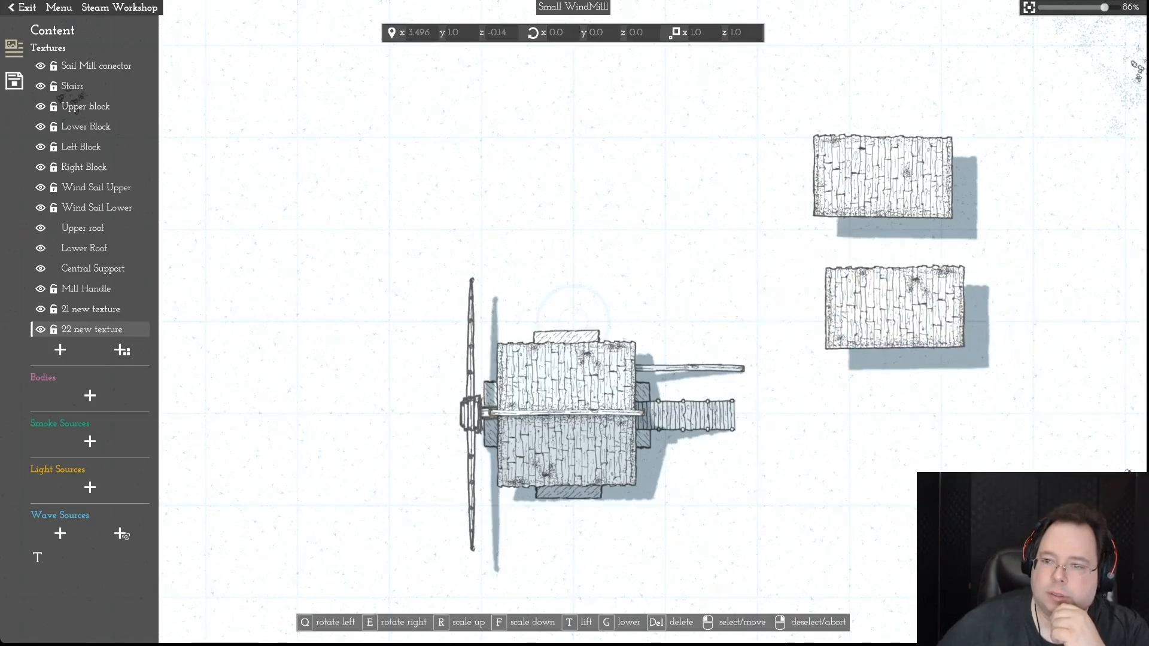
click(892, 307)
drag(892, 182, 888, 432)
drag(862, 175, 872, 222)
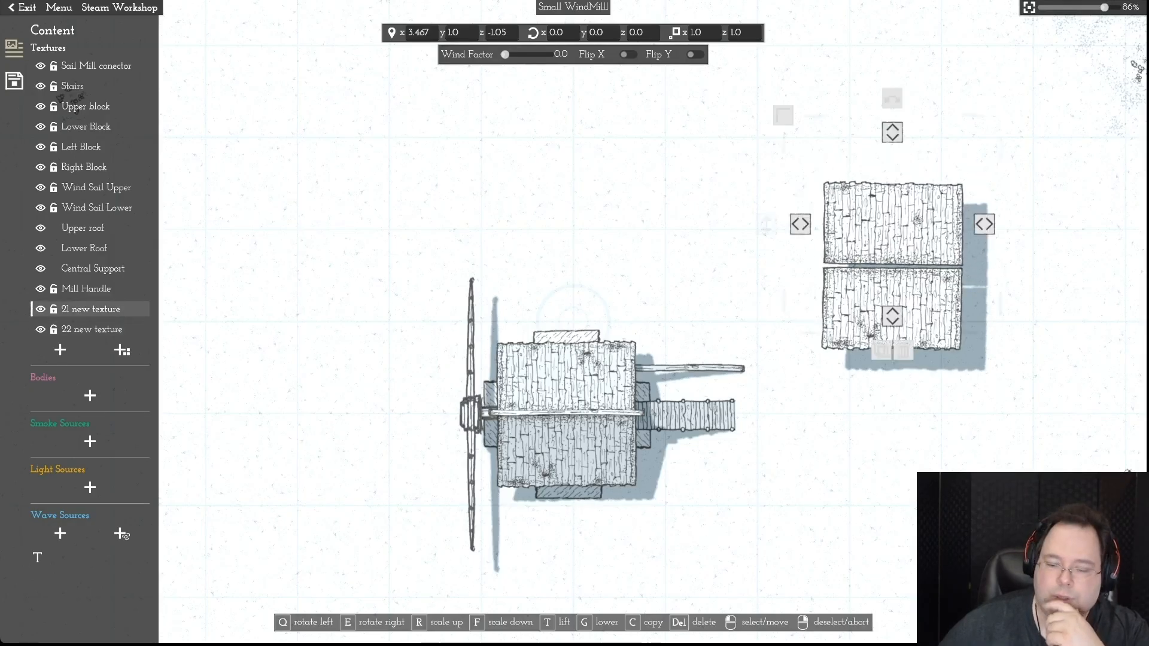
right_click(872, 222)
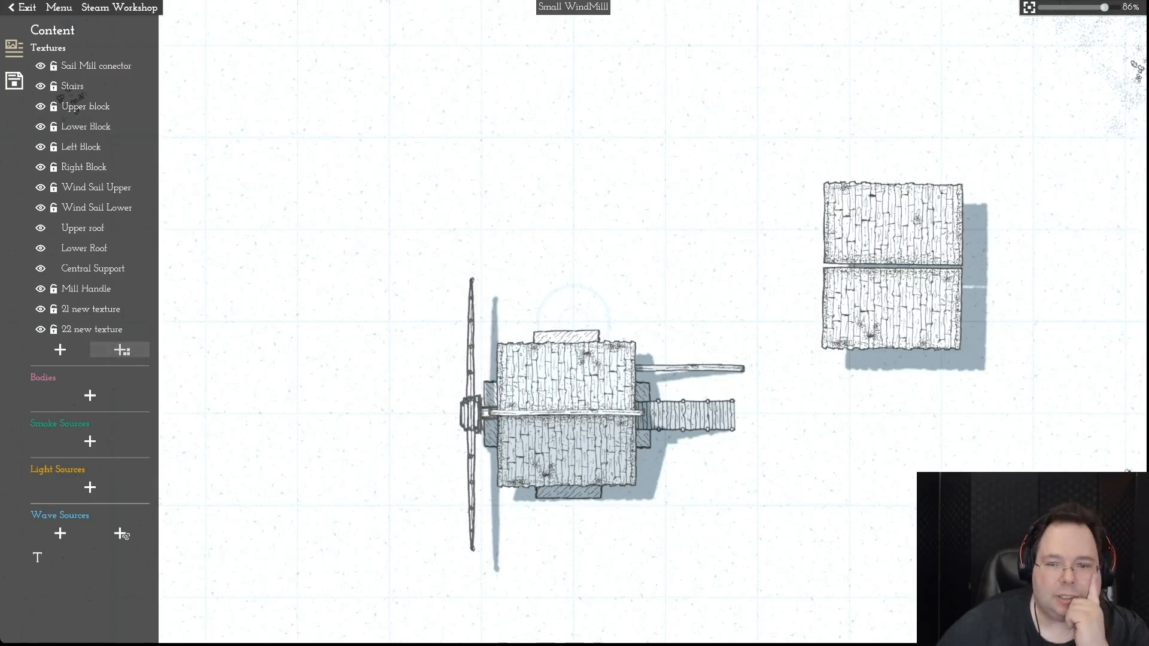
- Place two small square plank textures from page 1 side by side just above the upper roof panel
click(122, 350)
click(420, 277)
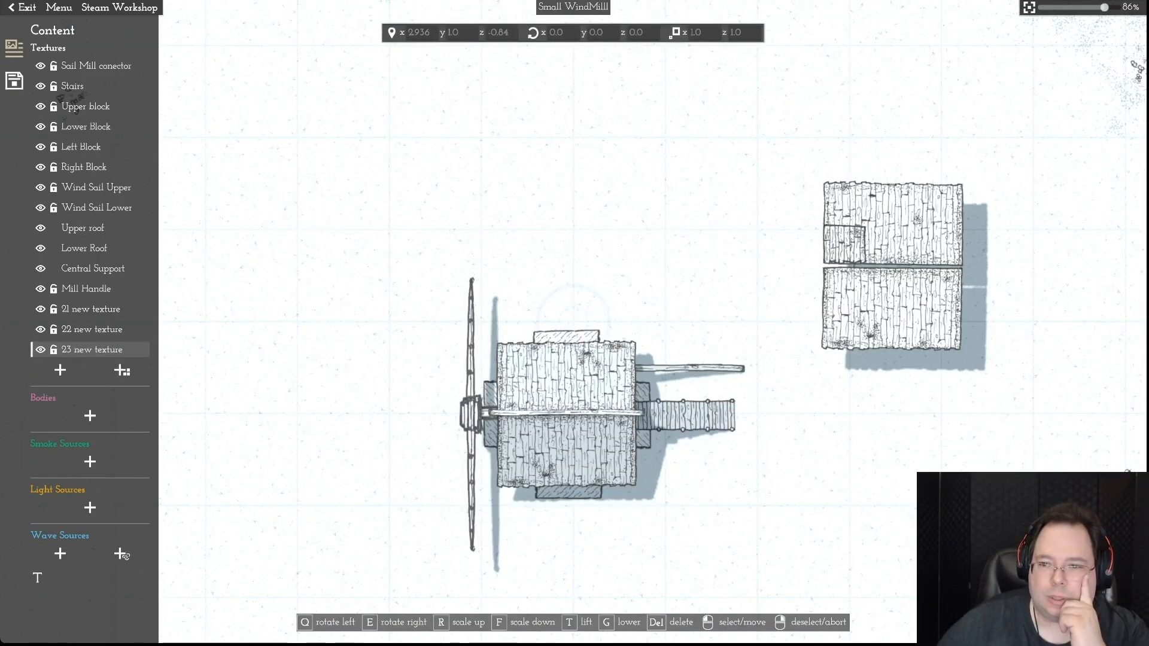
drag(844, 244, 917, 157)
click(860, 216)
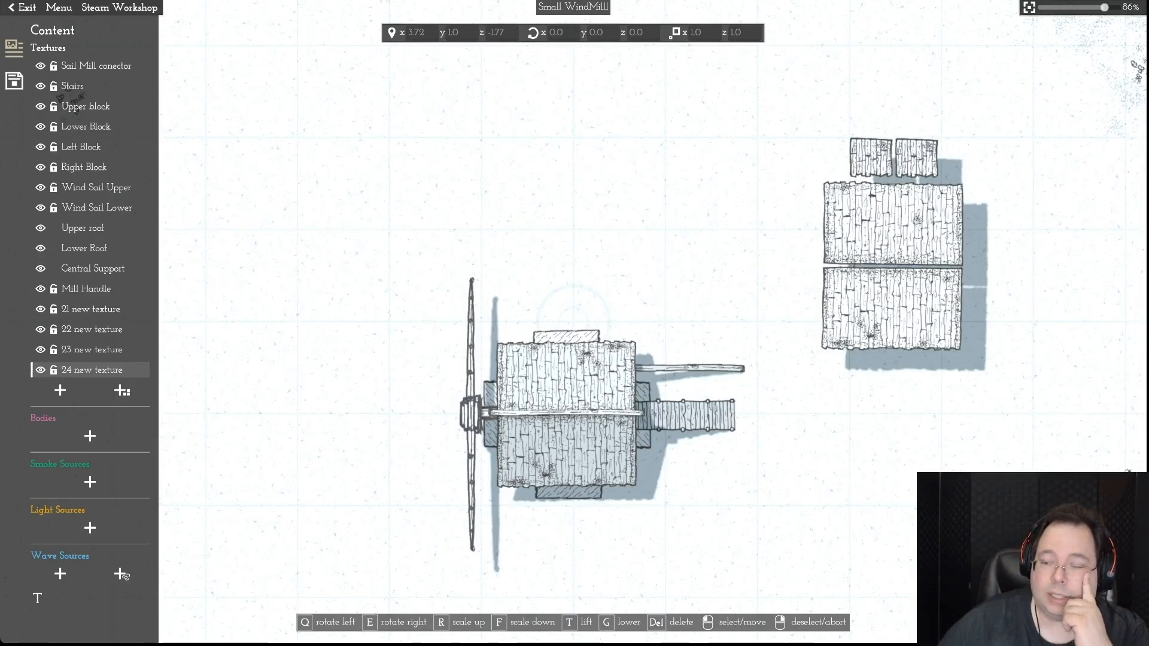
click(917, 157)
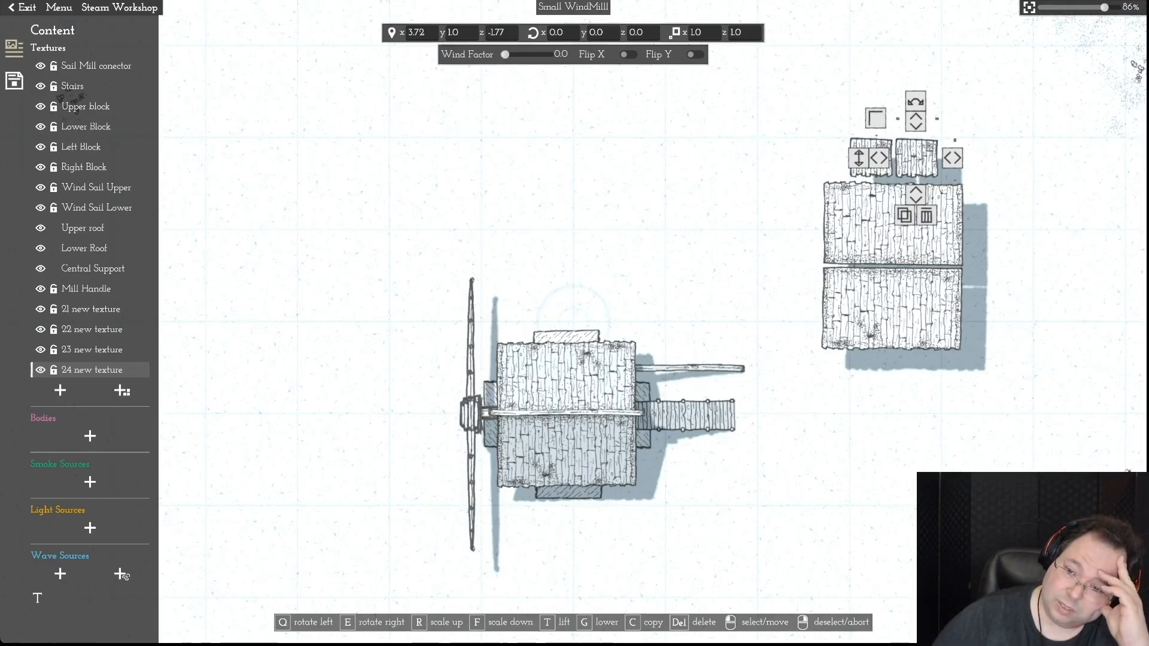
right_click(917, 157)
- Line up the two small plank squares with the upper roof panel's left edge and select them together with that panel
drag(872, 157, 844, 158)
drag(917, 157, 886, 157)
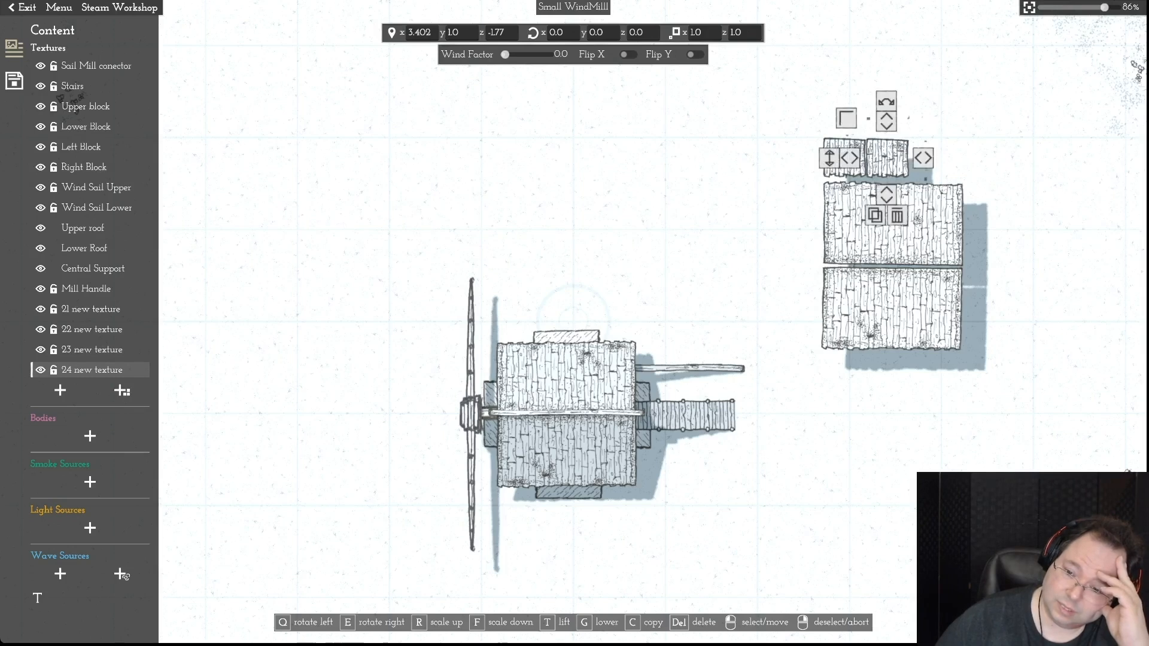
right_click(886, 158)
drag(770, 106, 927, 161)
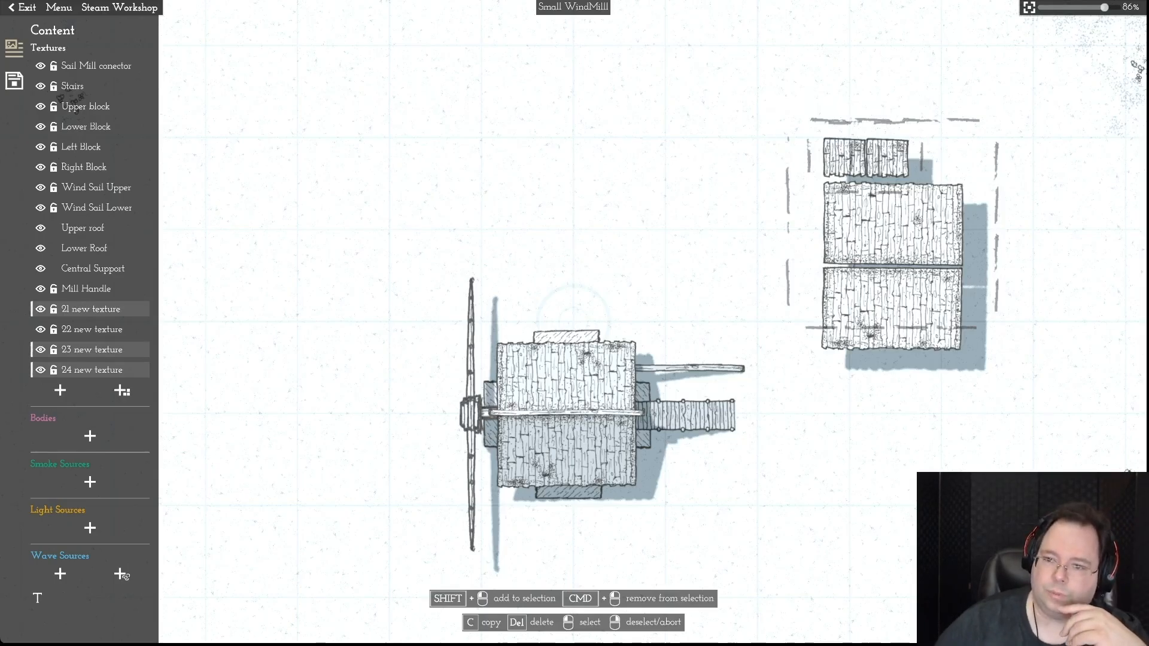
key(Delete)
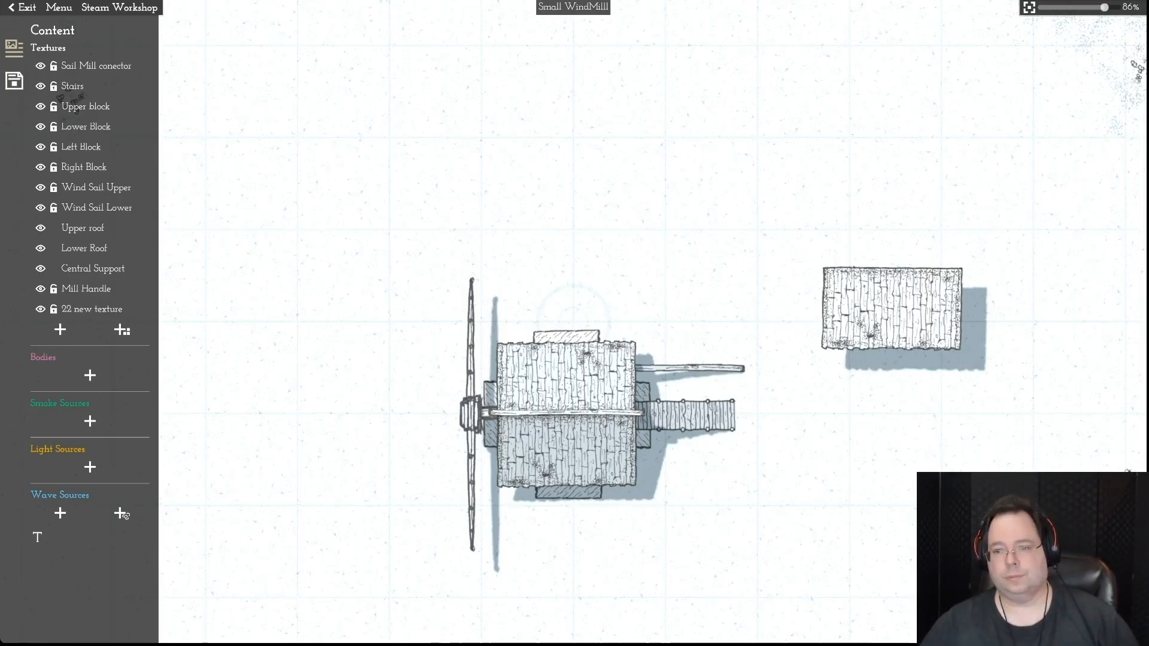
key(ctrl+z)
drag(774, 100, 926, 158)
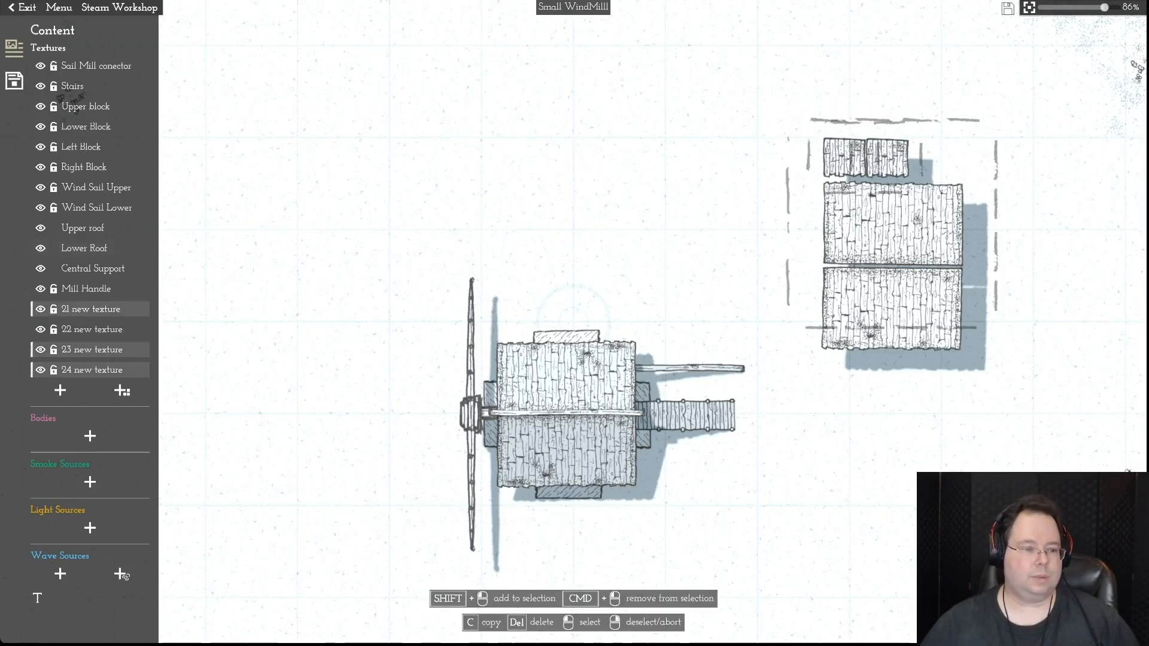
right_click(926, 157)
- Delete the four spare roof textures, 21 to 24 new texture, lying beside the windmill
click(844, 158)
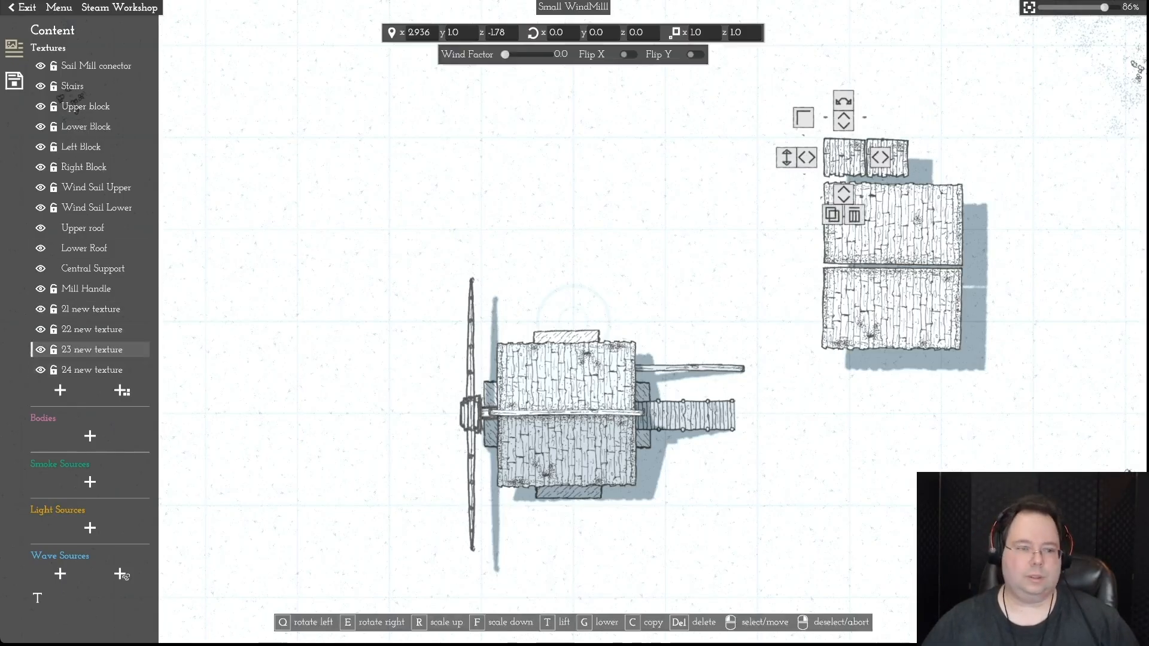
click(854, 215)
click(91, 349)
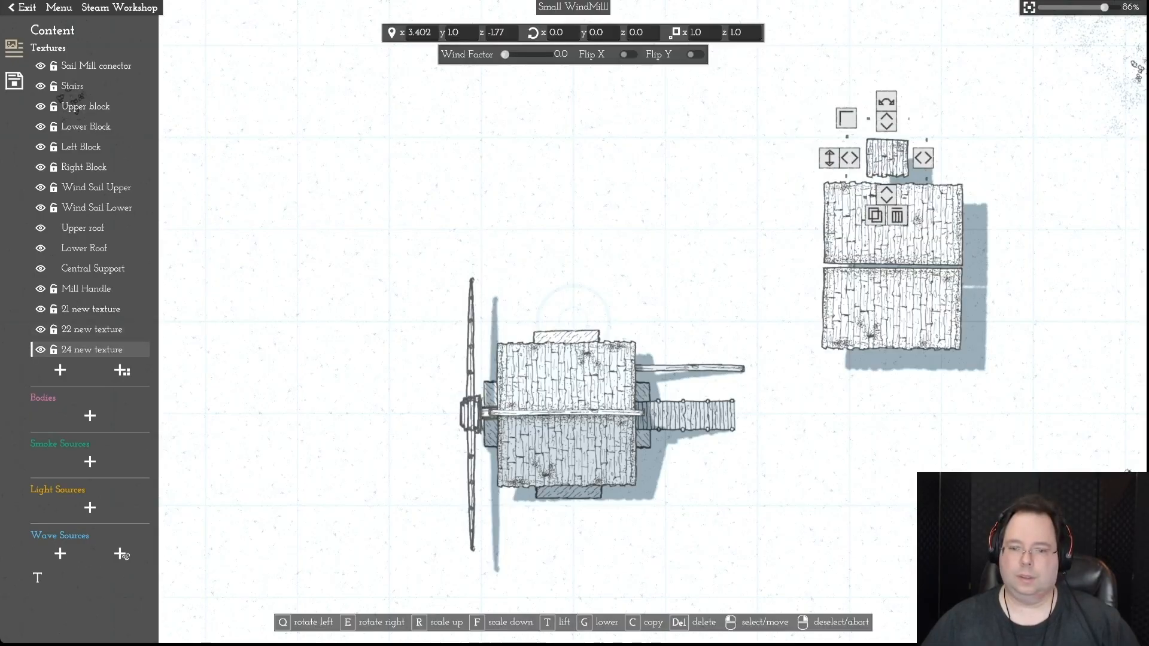
key(Delete)
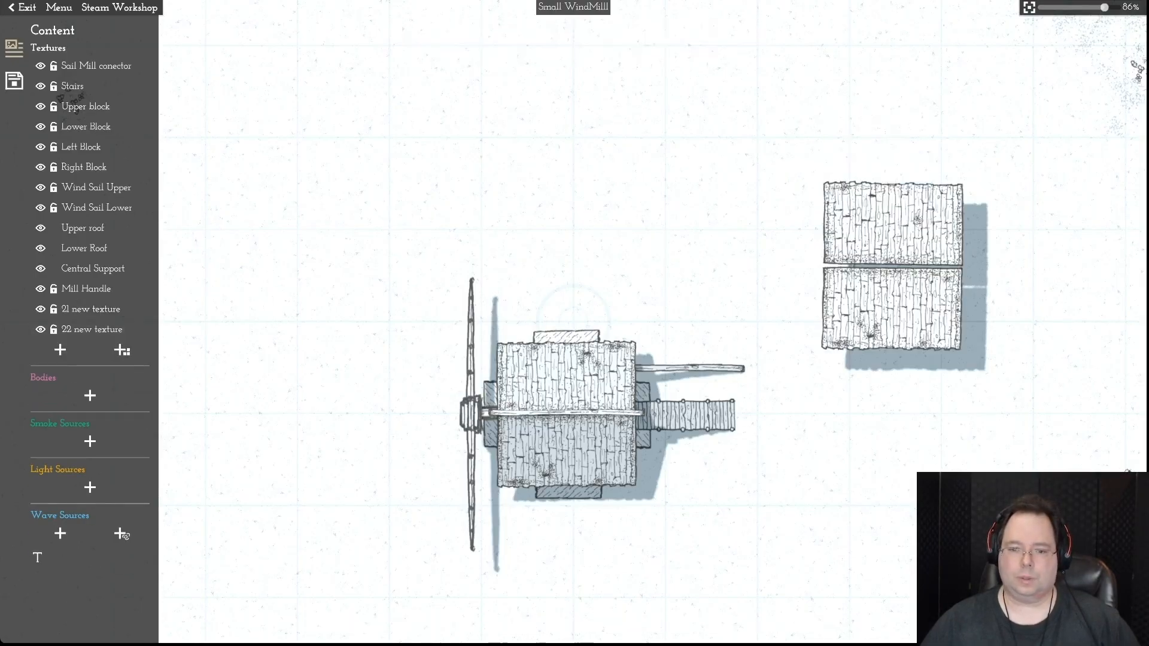
click(892, 224)
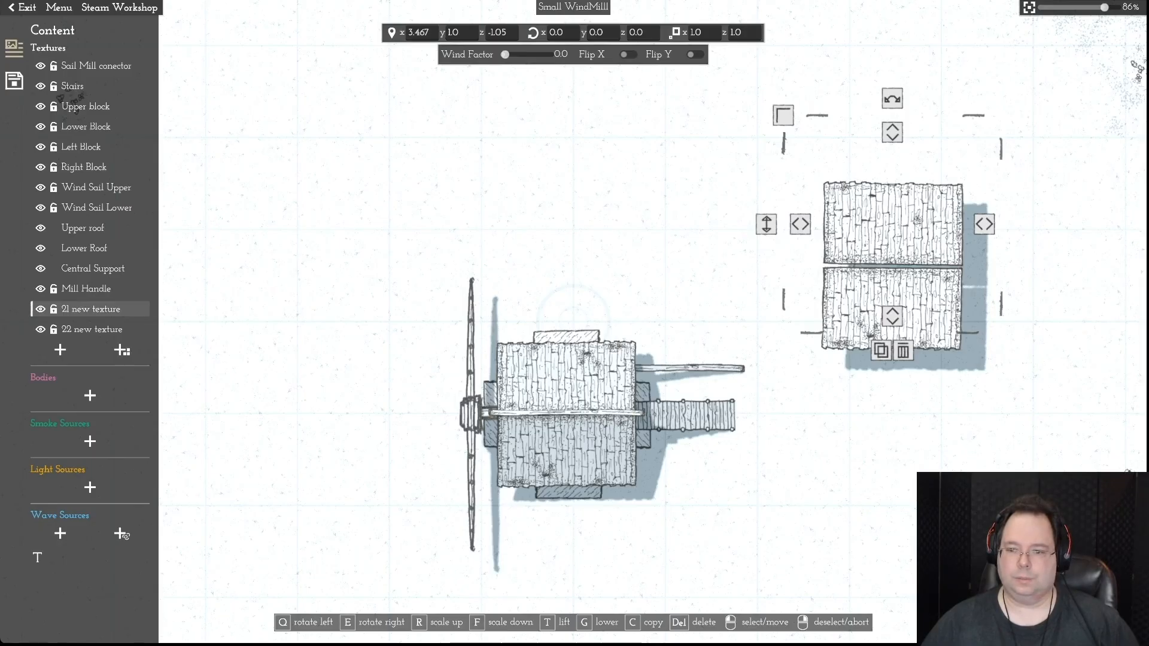
click(902, 351)
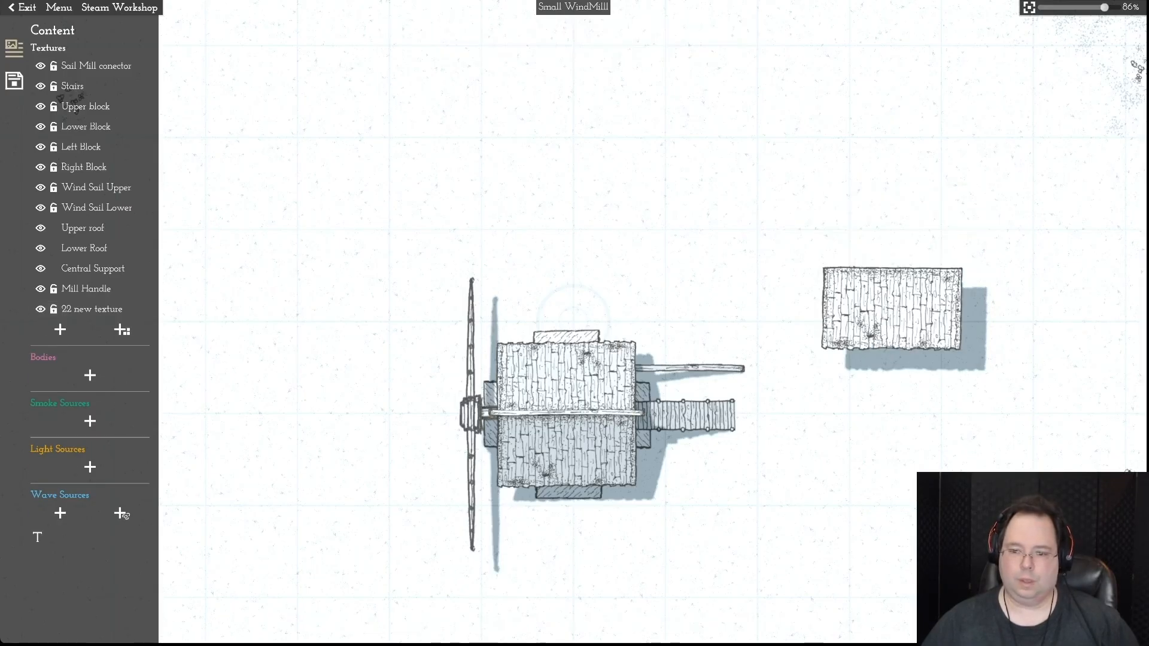
key(Delete)
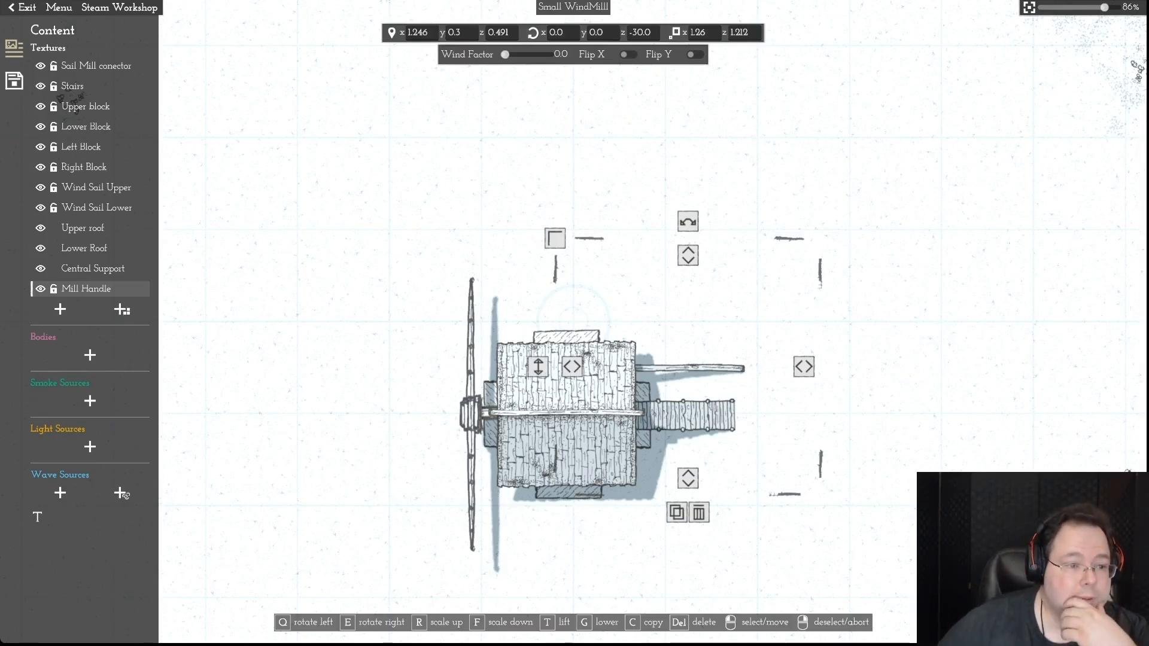
- Lock the connector, stairs, four blocks, both wind sails and mill handle, and unlock the two roofs and Central Support
click(54, 289)
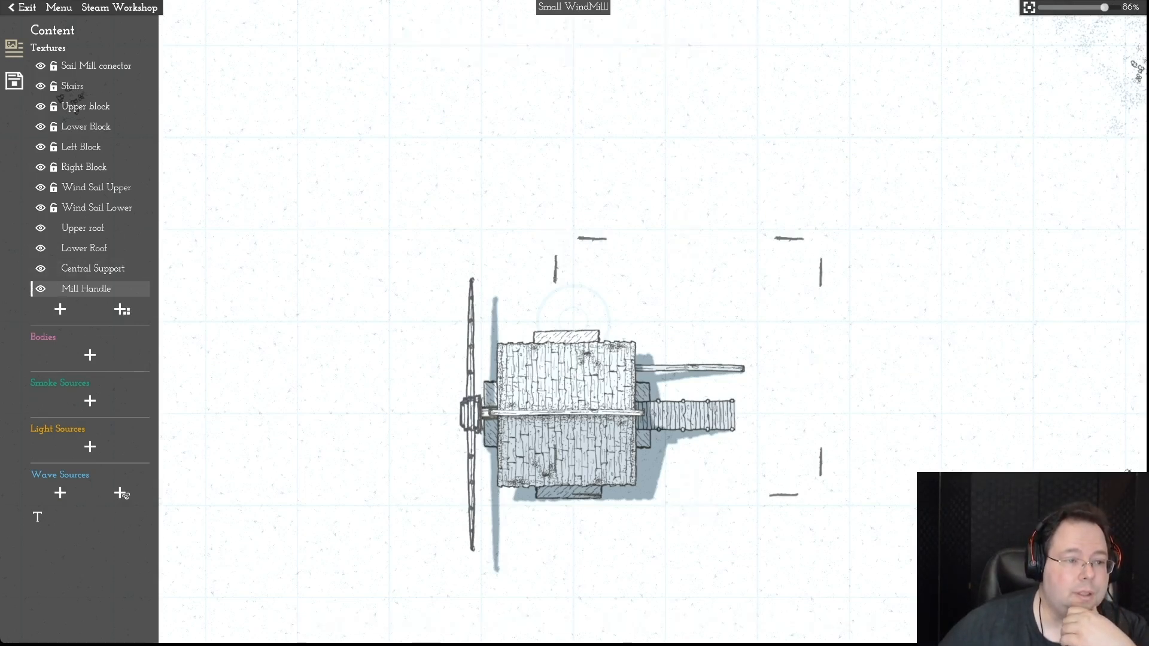
click(54, 187)
click(54, 167)
click(54, 126)
click(54, 147)
click(54, 106)
click(54, 86)
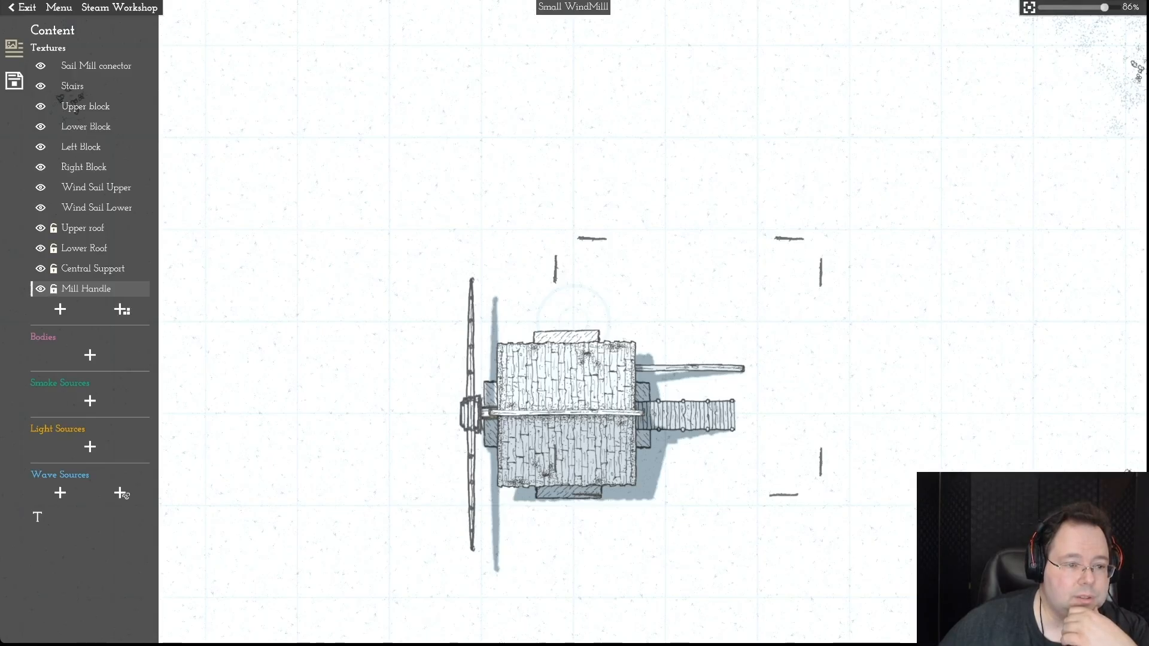
- Select the Central Support, Upper roof and Lower Roof together and narrow them, bringing the roofs to an X scale of about 0.885
click(93, 268)
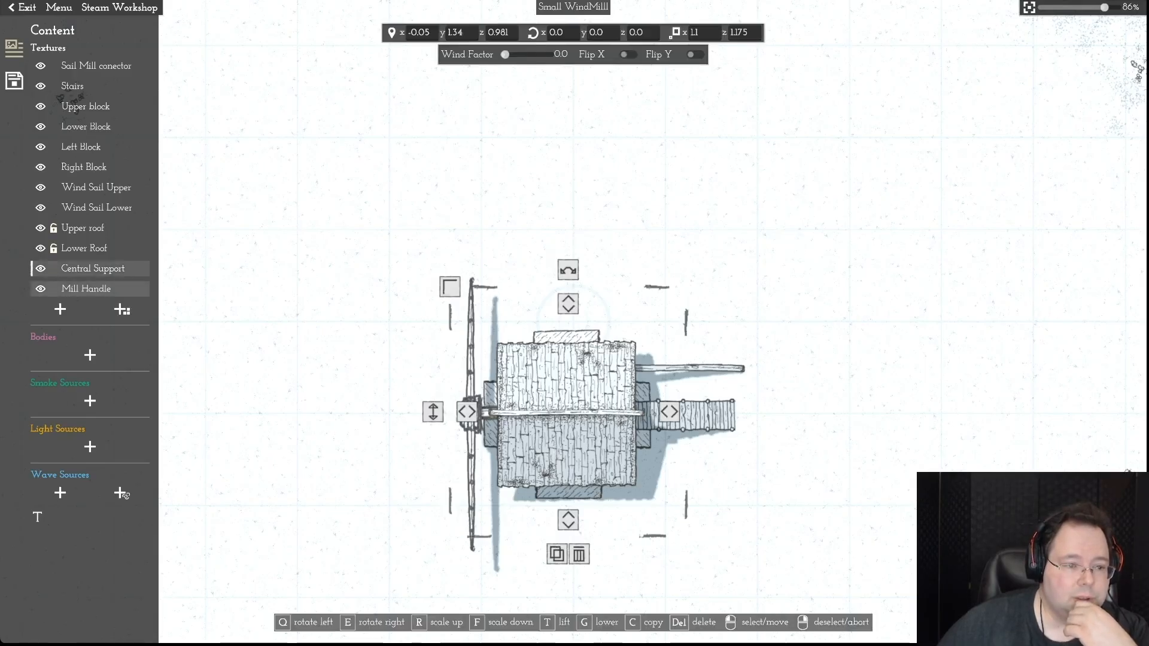
right_click(86, 290)
click(93, 268)
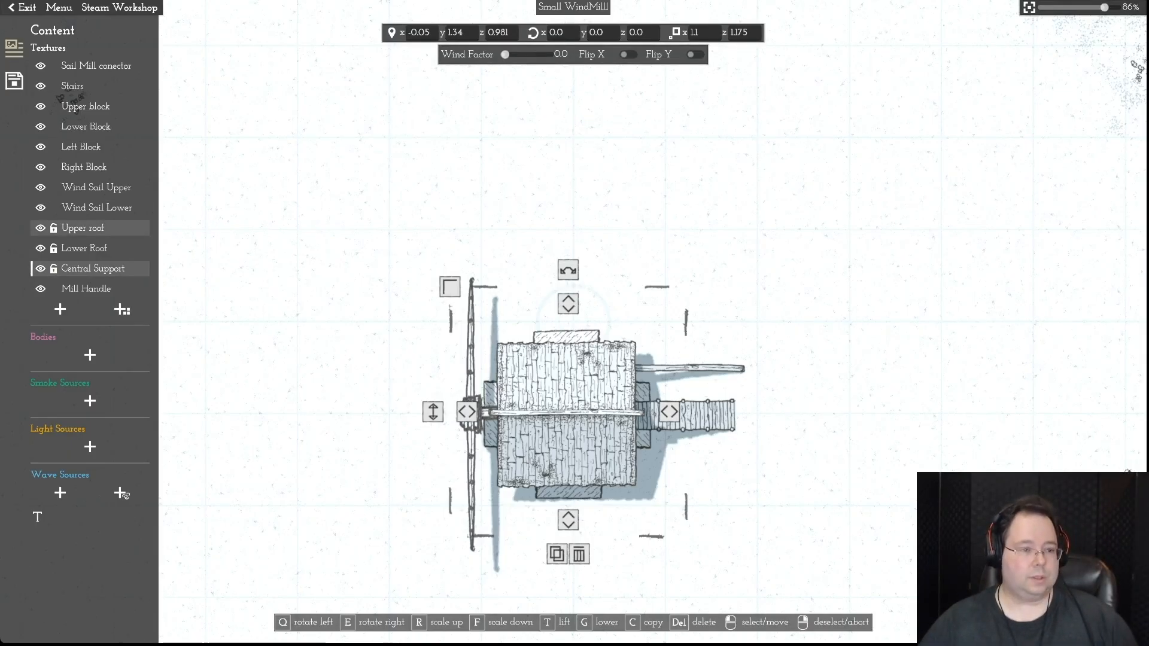
shift+click(83, 228)
shift+click(84, 248)
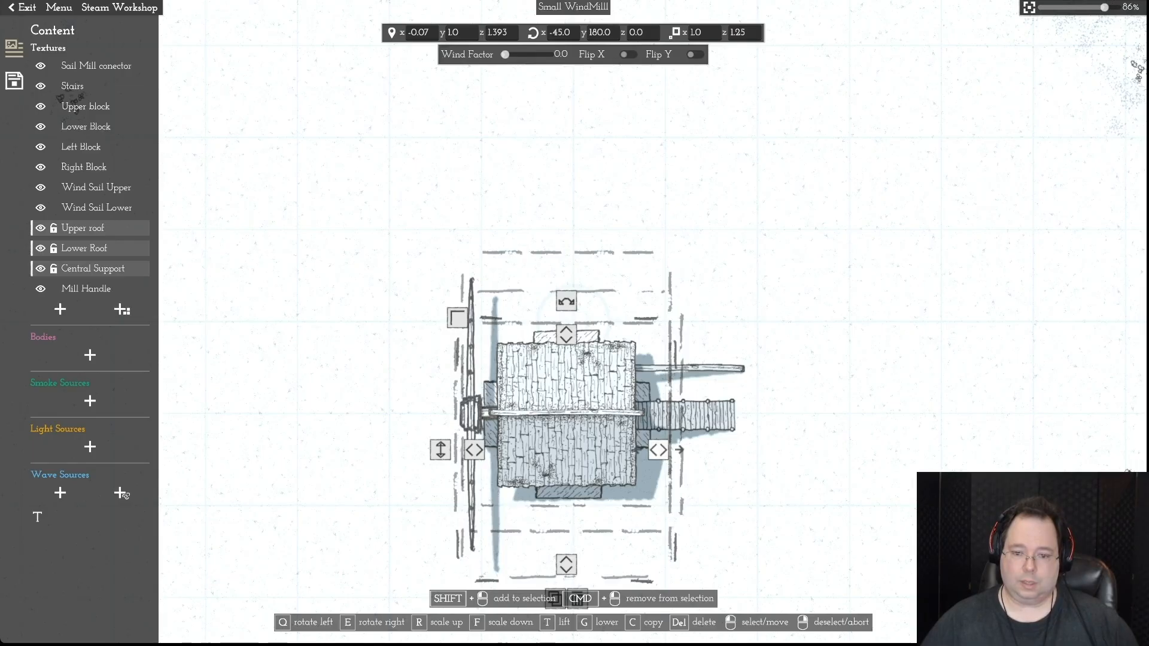
key(f)
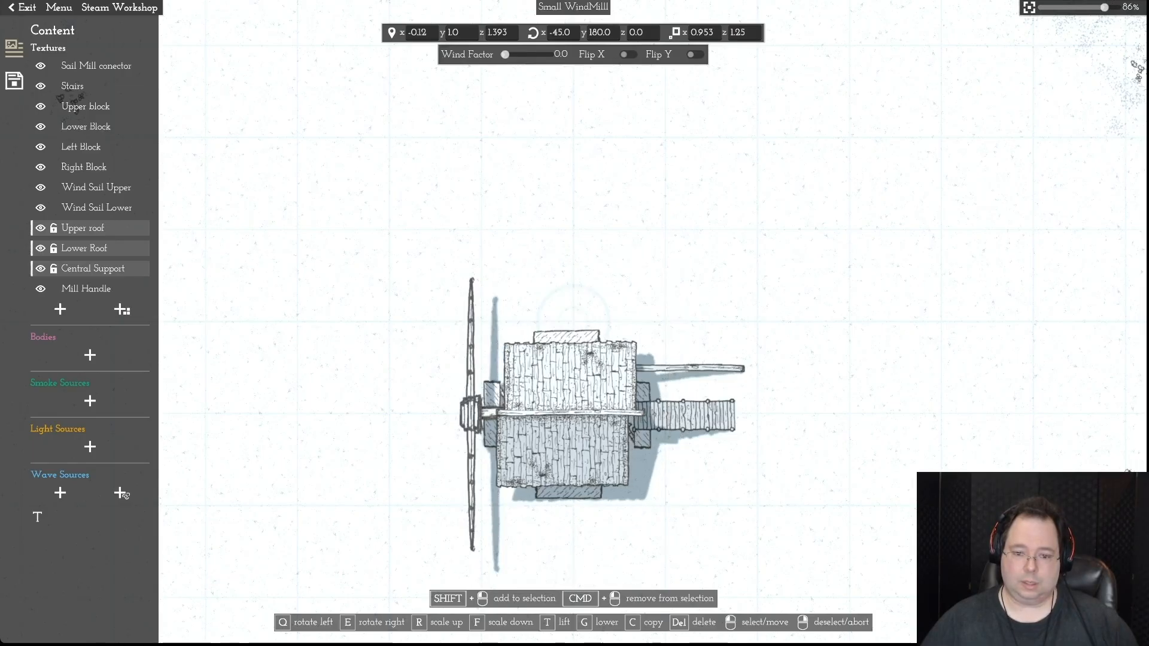
key(f)
key(f)
drag(639, 449, 637, 449)
right_click(636, 449)
- Move the Upper roof clear of the windmill and scale both roofs to 0.6 in X and 1.0 in Z
click(83, 228)
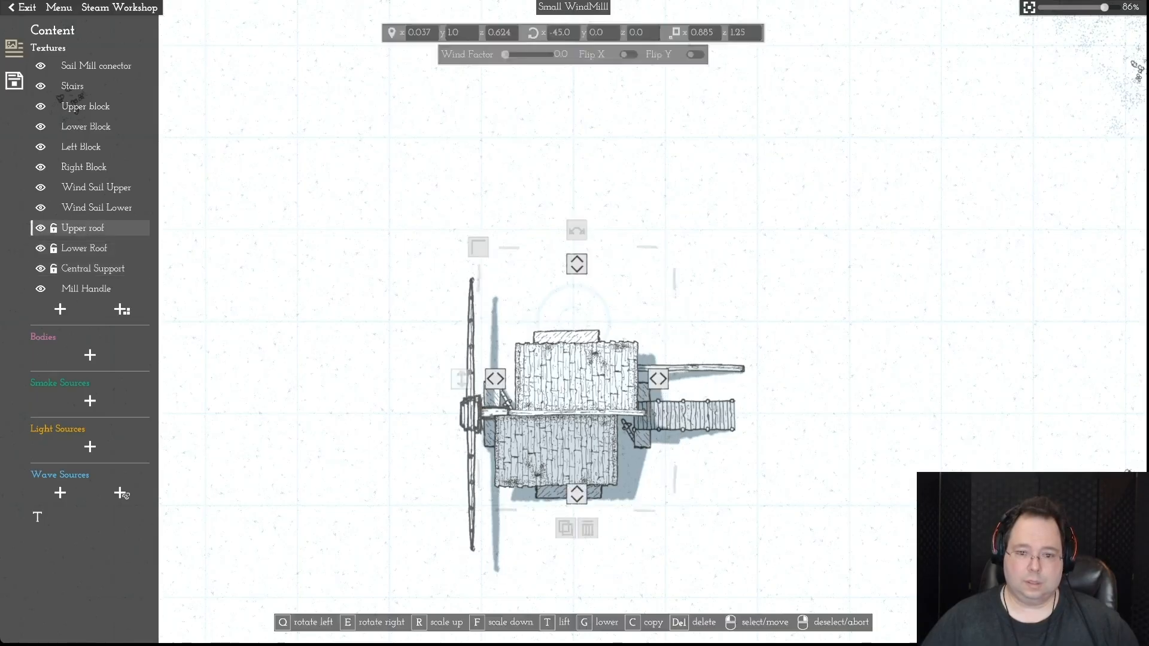
drag(577, 378, 543, 282)
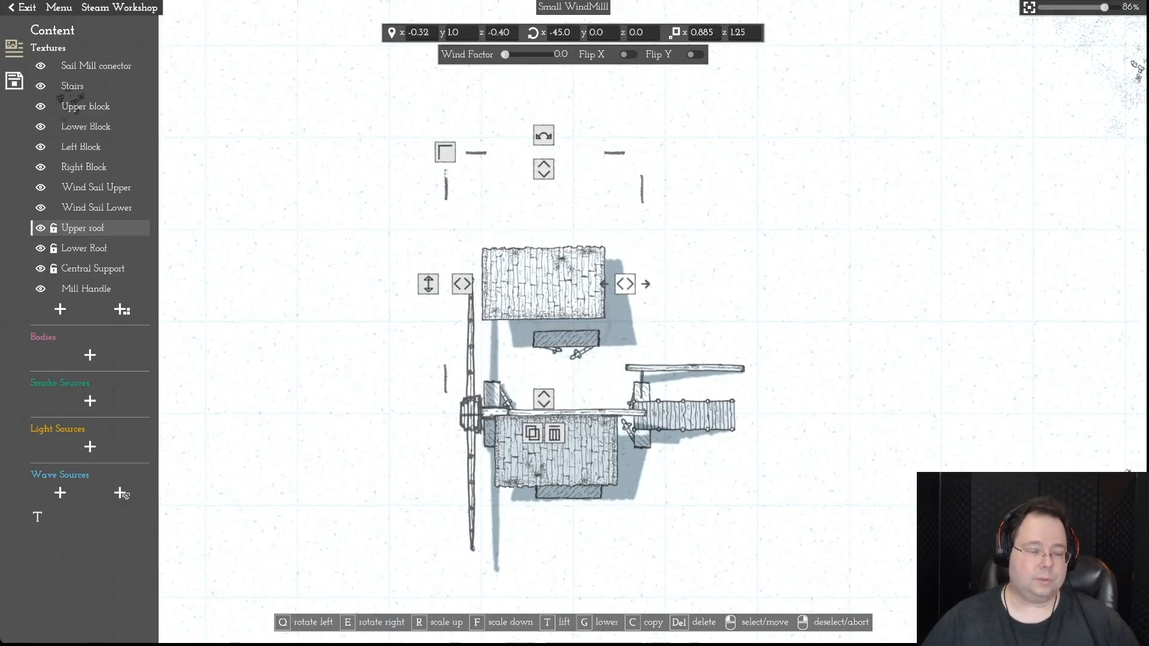
shift+click(90, 248)
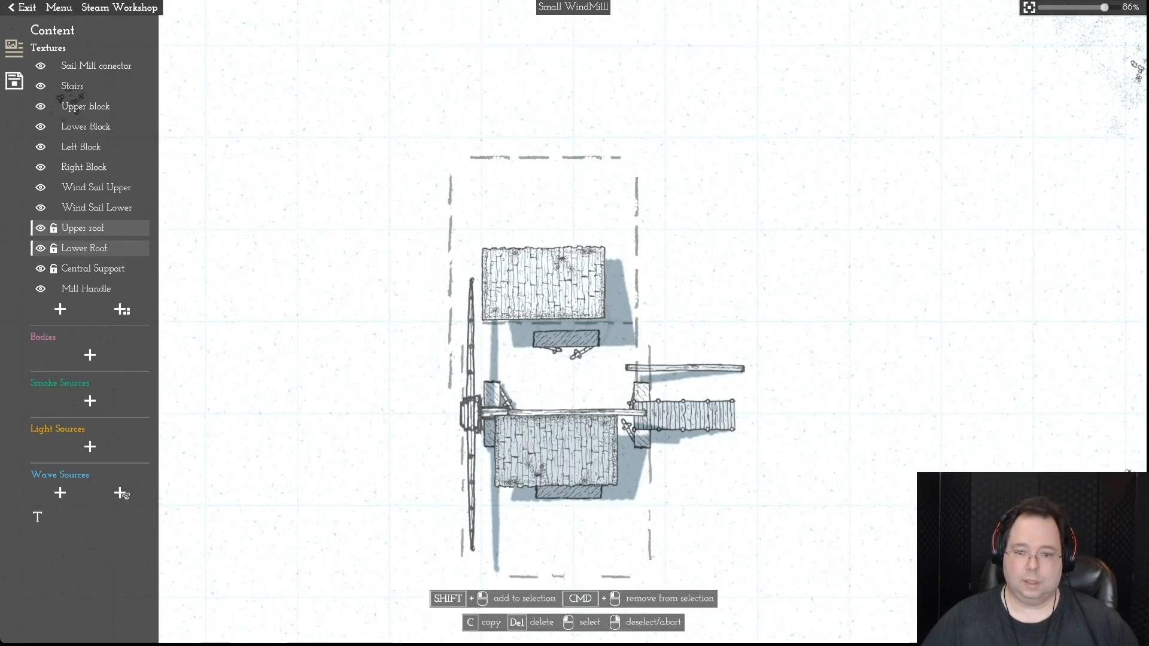
drag(625, 284, 589, 284)
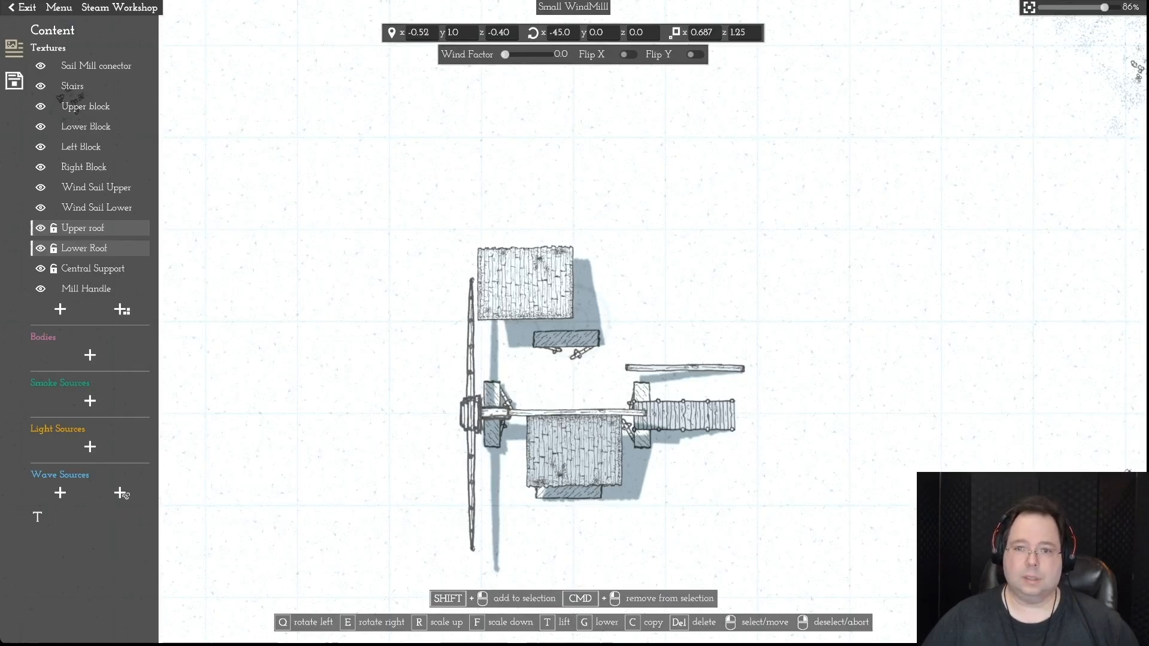
drag(525, 169, 526, 188)
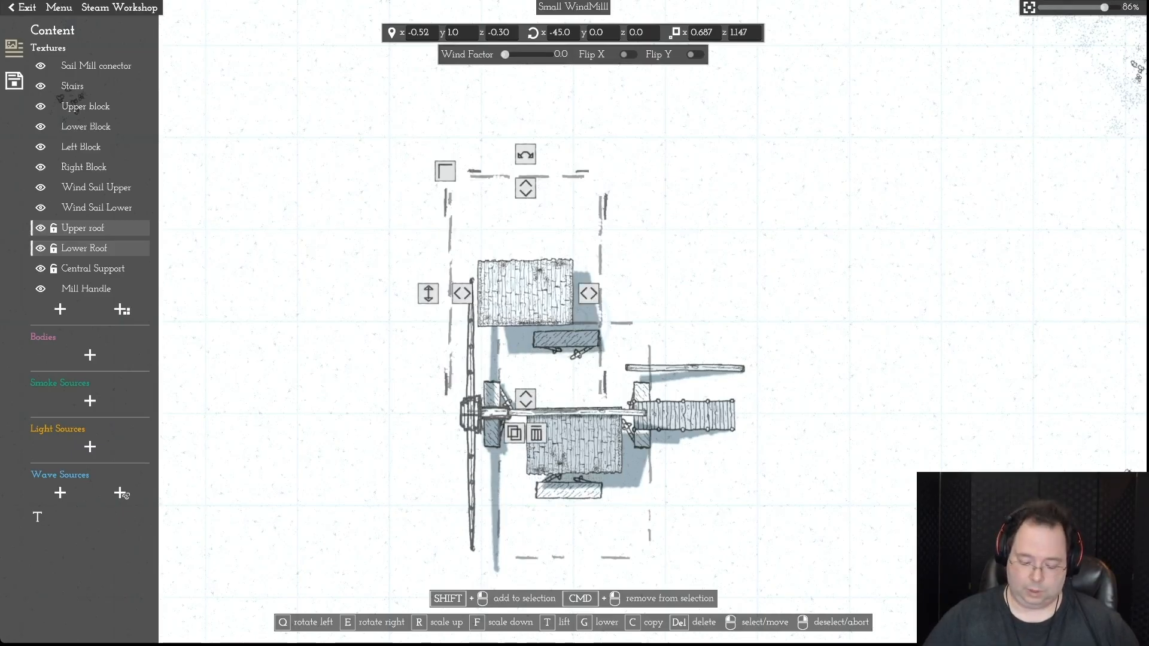
text(1)
key(Return)
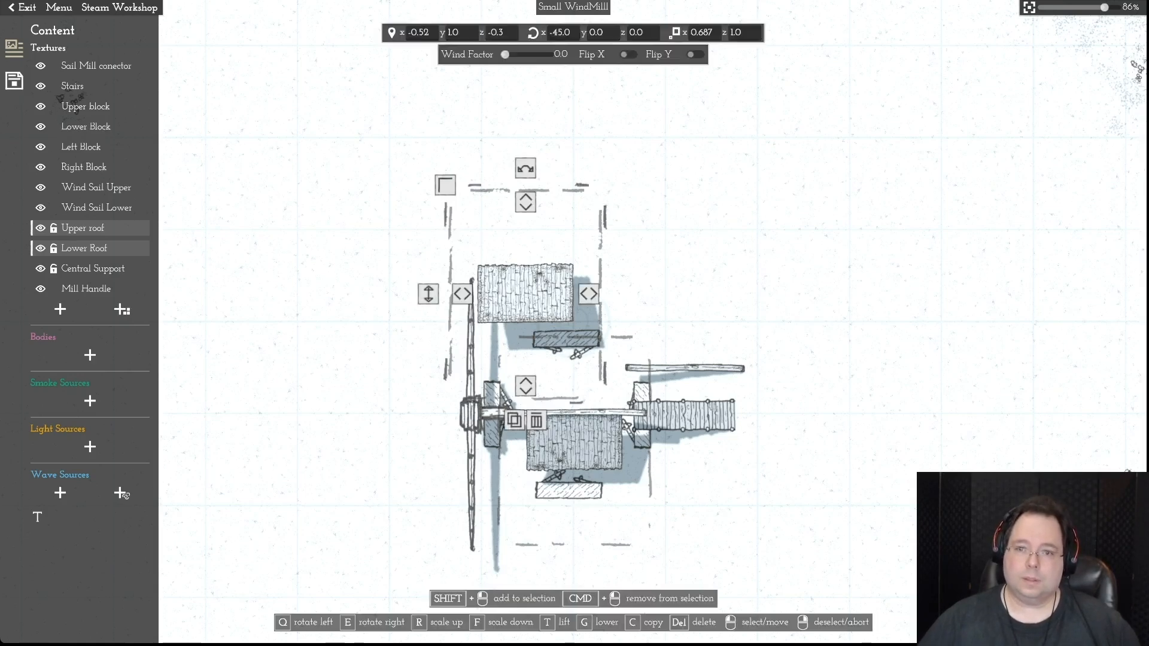
click(704, 33)
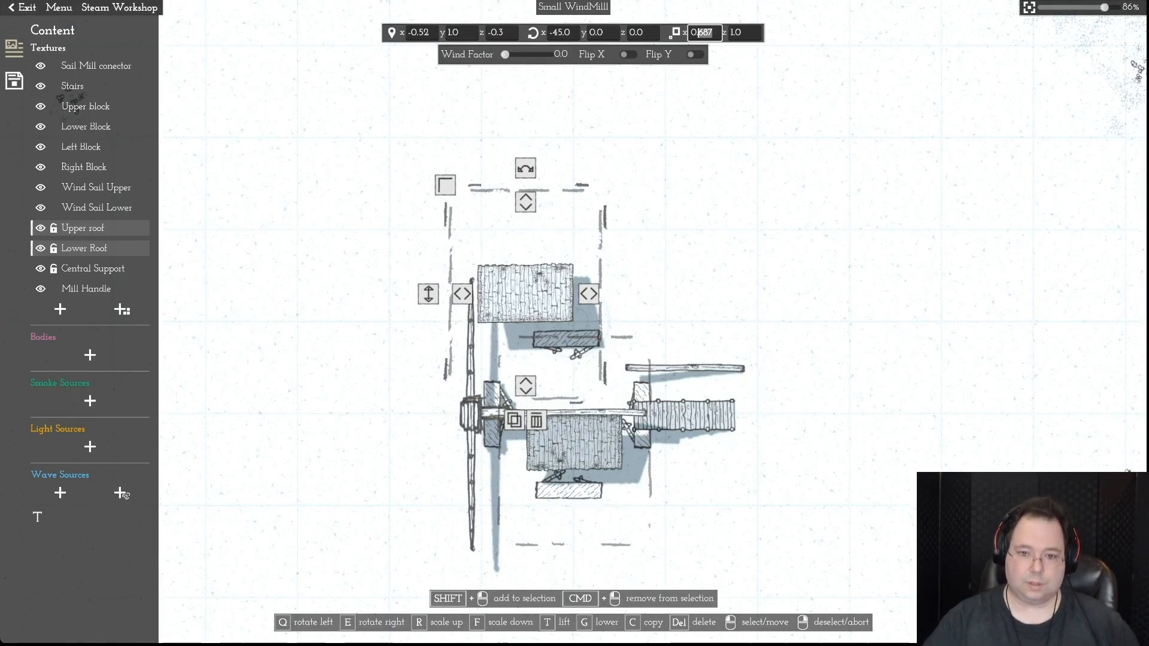
key(Return)
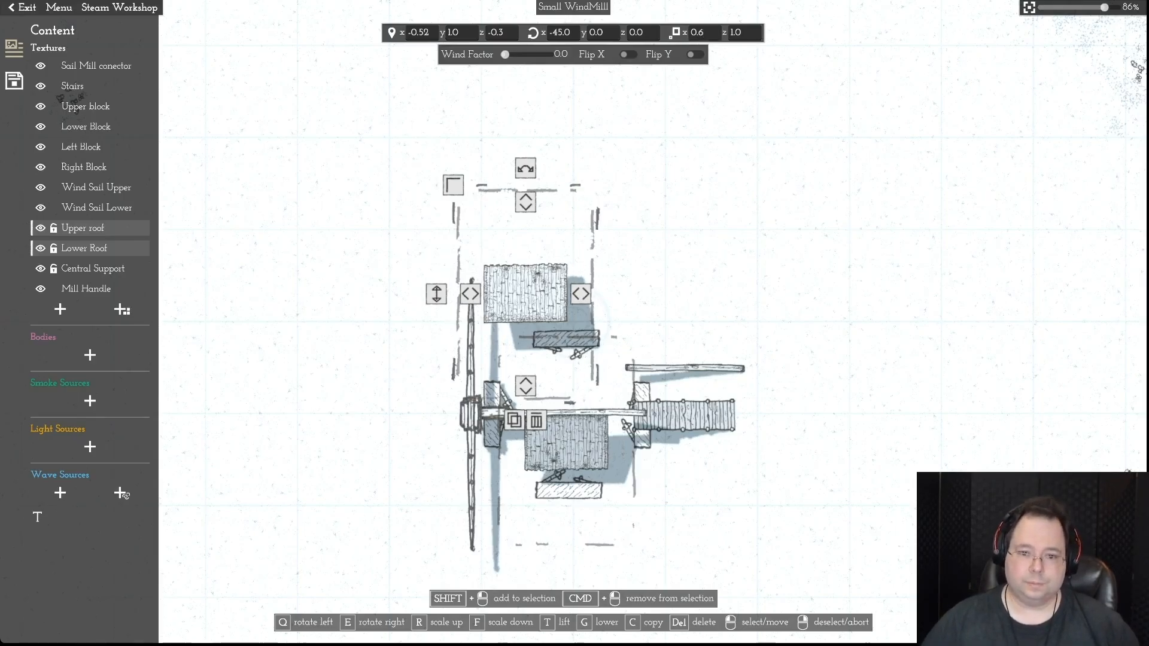
- Place the Upper roof and Lower Roof on opposite sides of the central support, aligned at about X -0.25 near the sails
key(Escape)
drag(525, 293, 554, 356)
key(Escape)
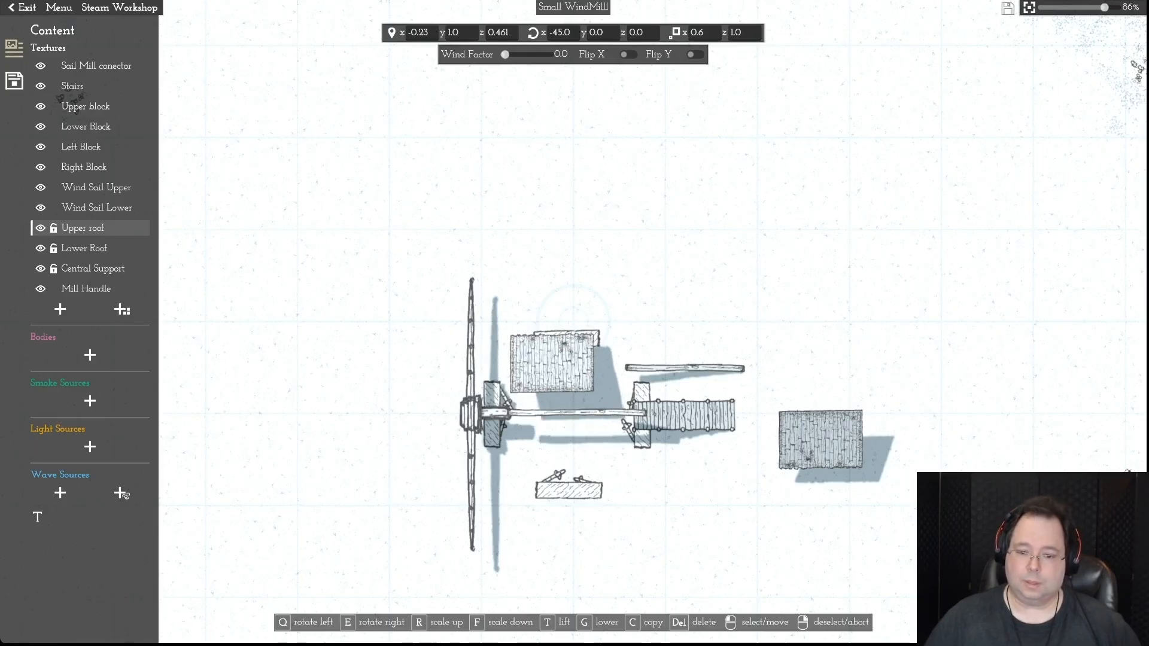
scroll(583, 338, up, 2)
drag(846, 451, 549, 456)
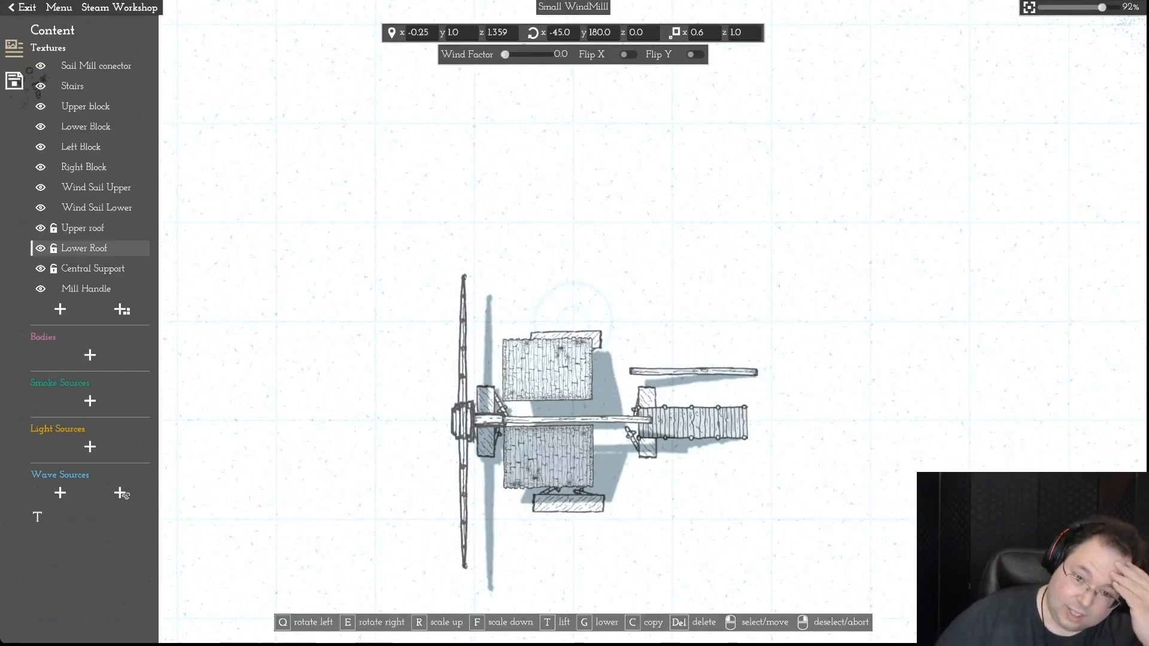
right_click(548, 553)
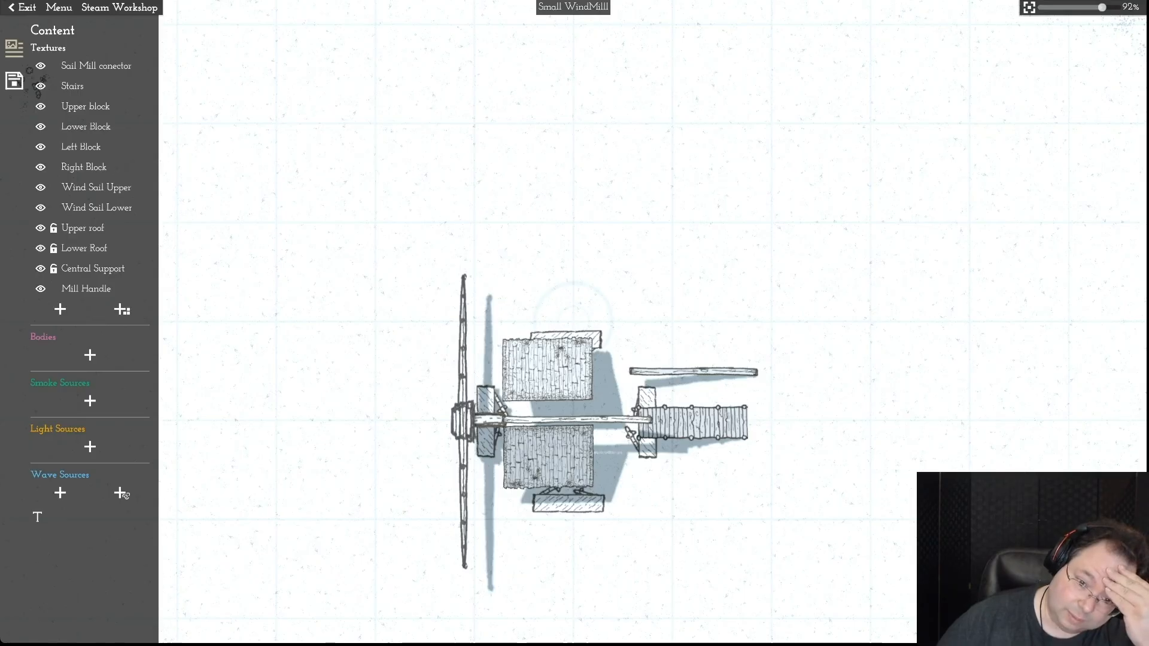
- Add the short thin beam from page 5 of the original textures beside the windmill, and delete the old Central Support
click(575, 420)
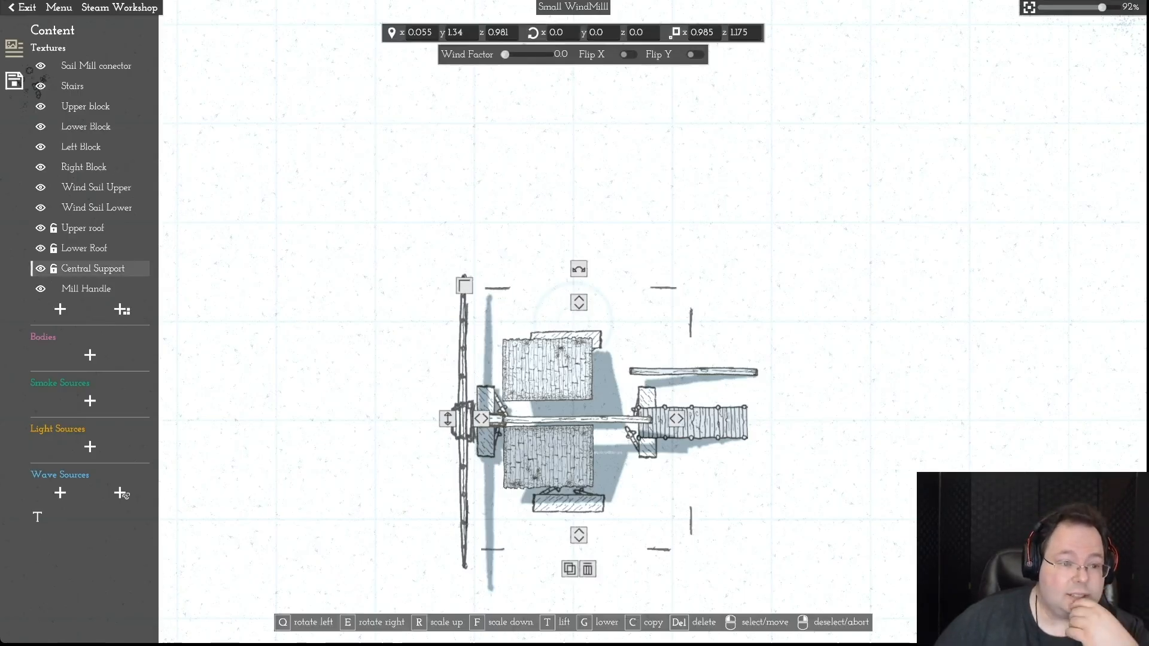
click(122, 309)
click(552, 119)
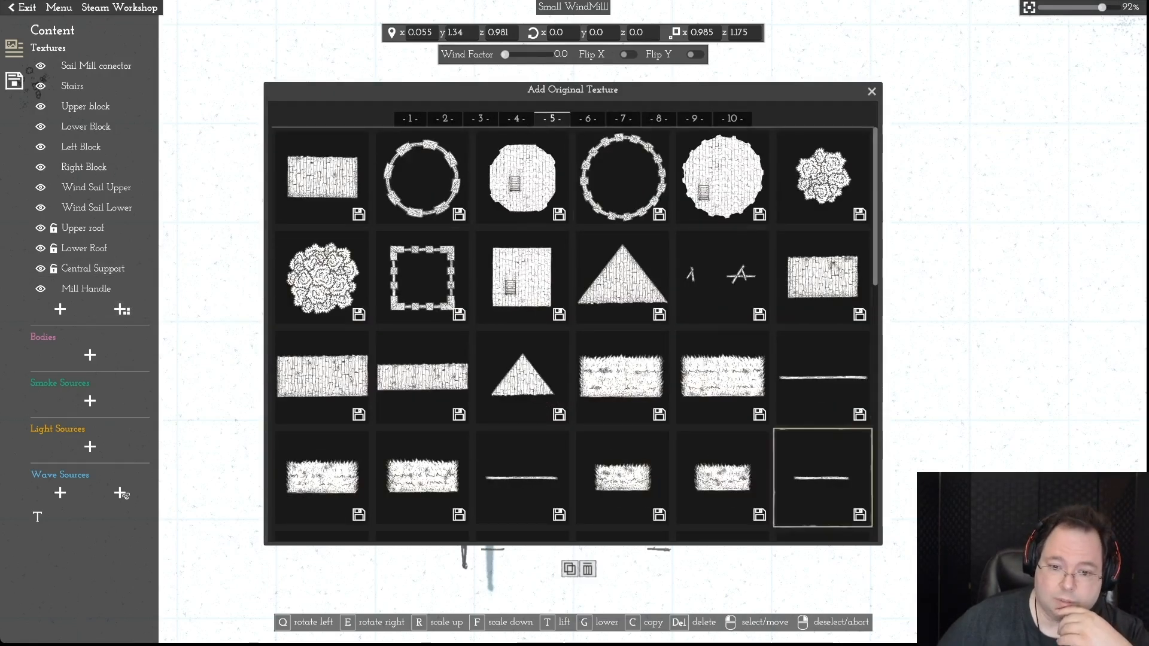
click(823, 477)
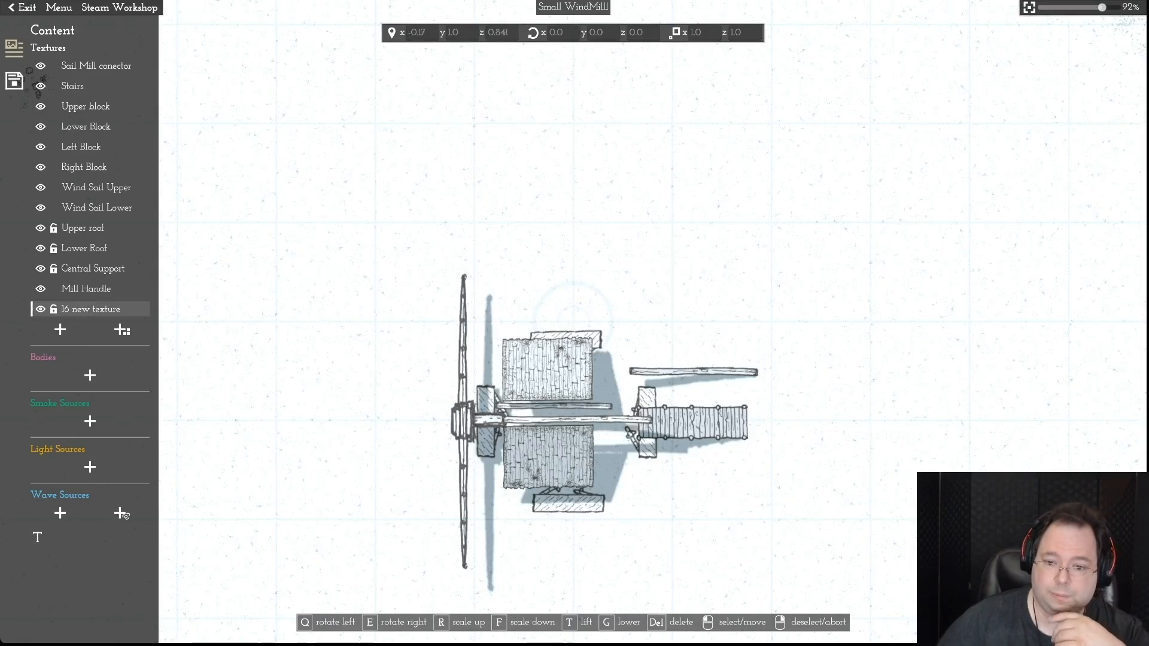
click(883, 280)
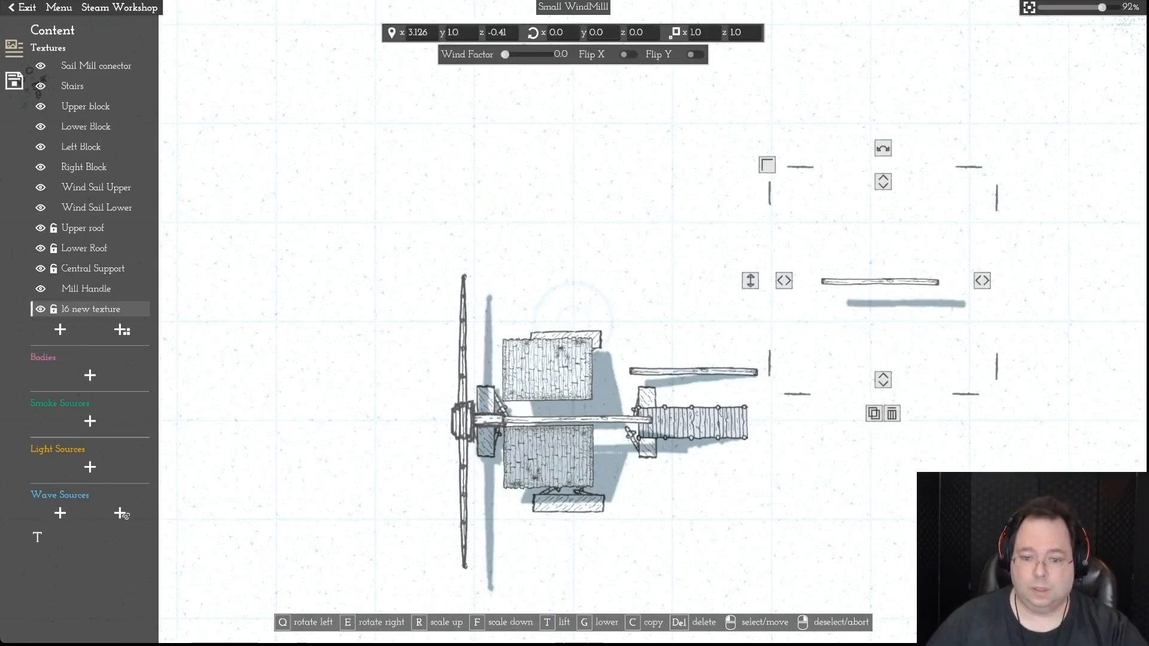
click(578, 420)
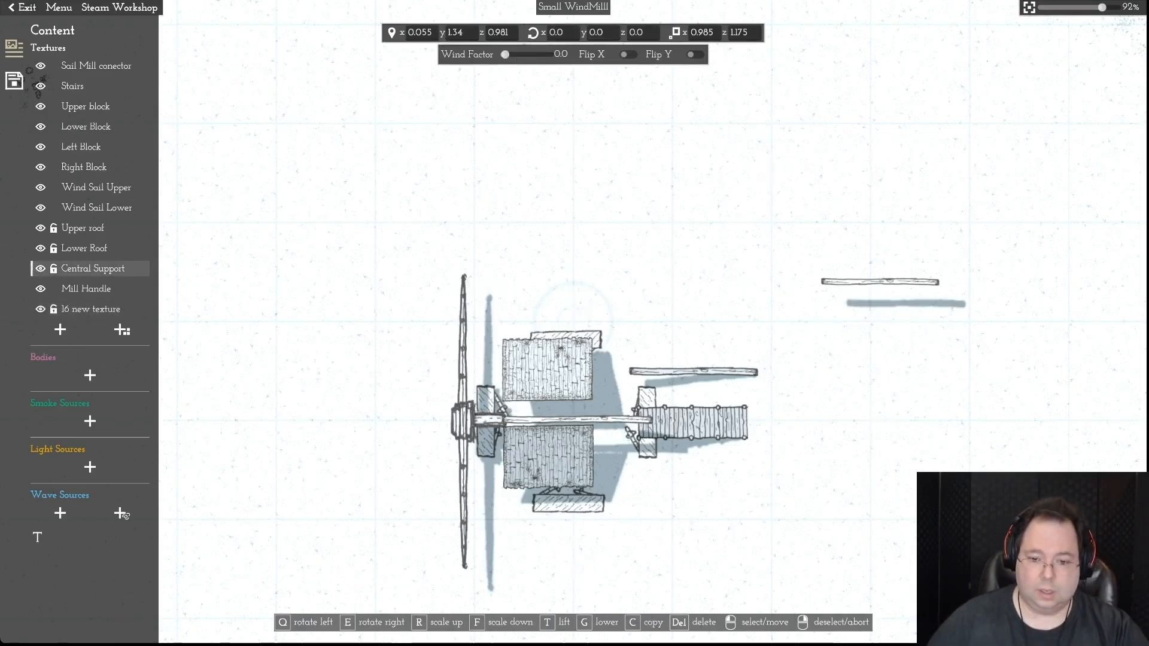
click(587, 568)
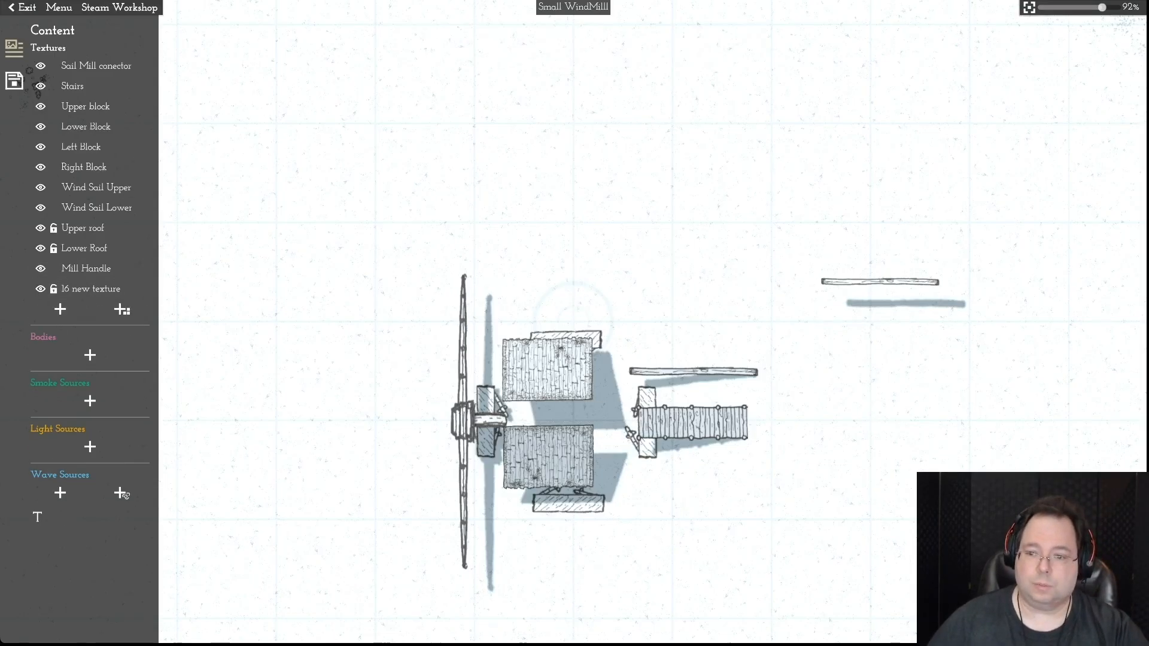
- Rename the newly added beam texture as "Central Support"
click(883, 281)
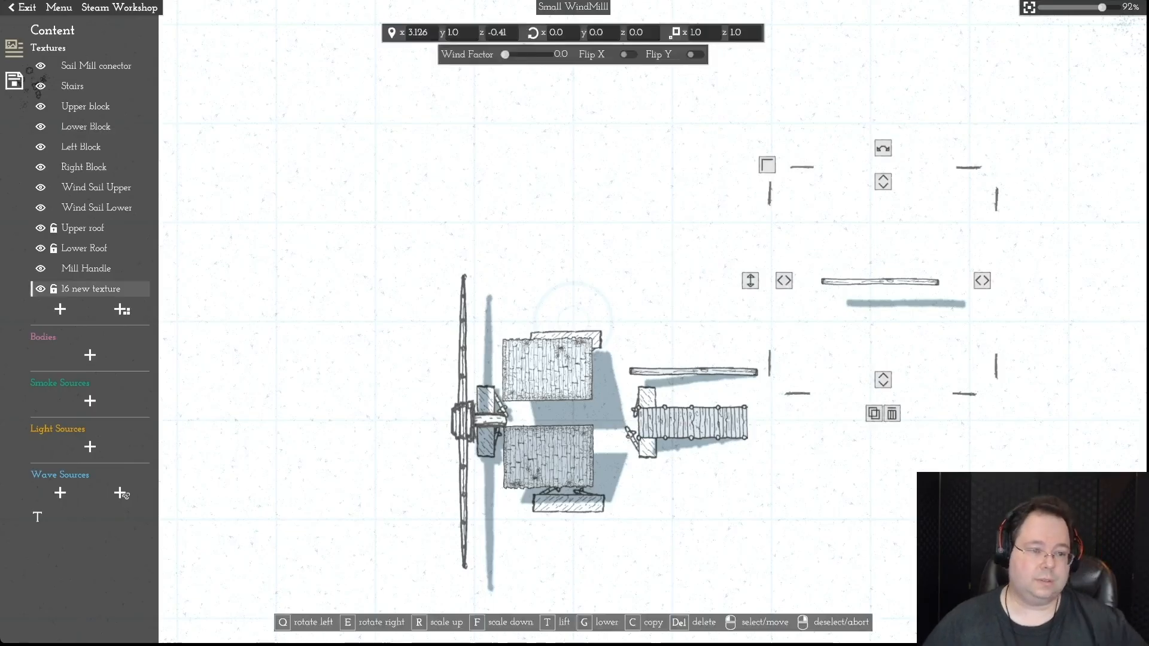
click(91, 289)
click(90, 289)
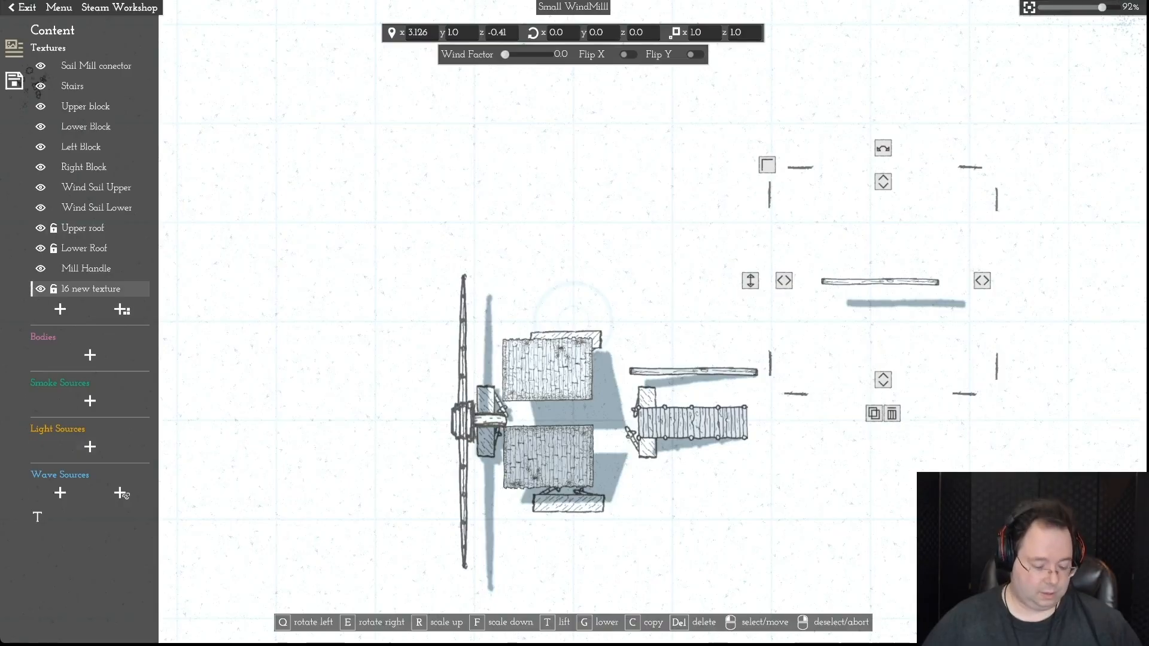
click(37, 517)
text(Cen)
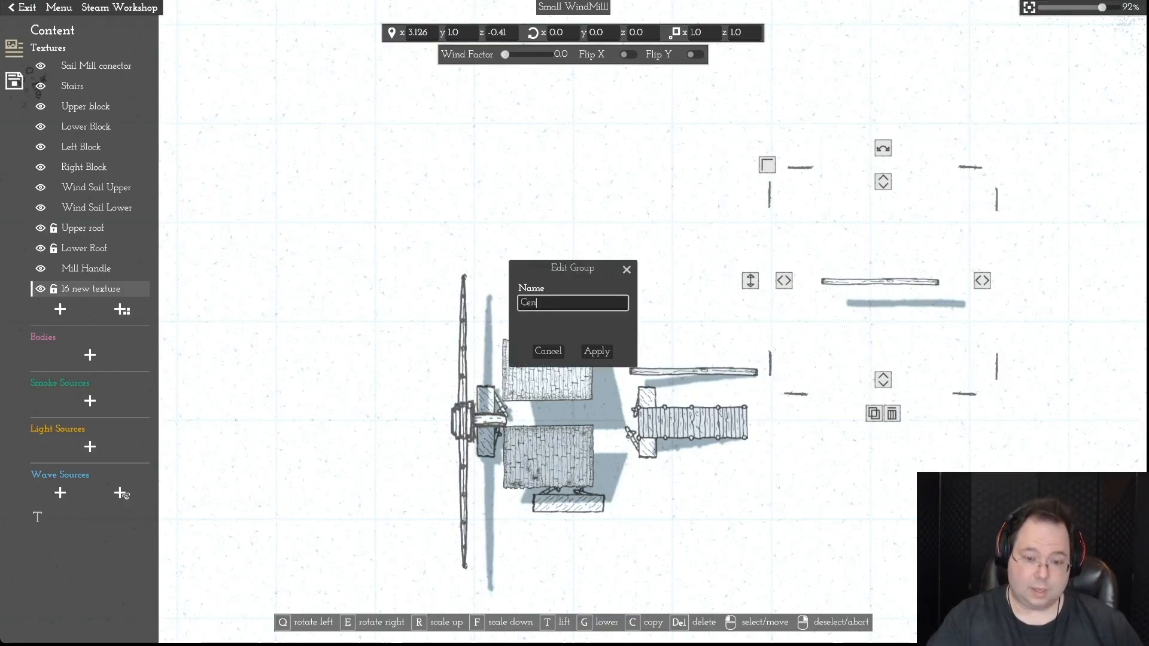
text(tral Support)
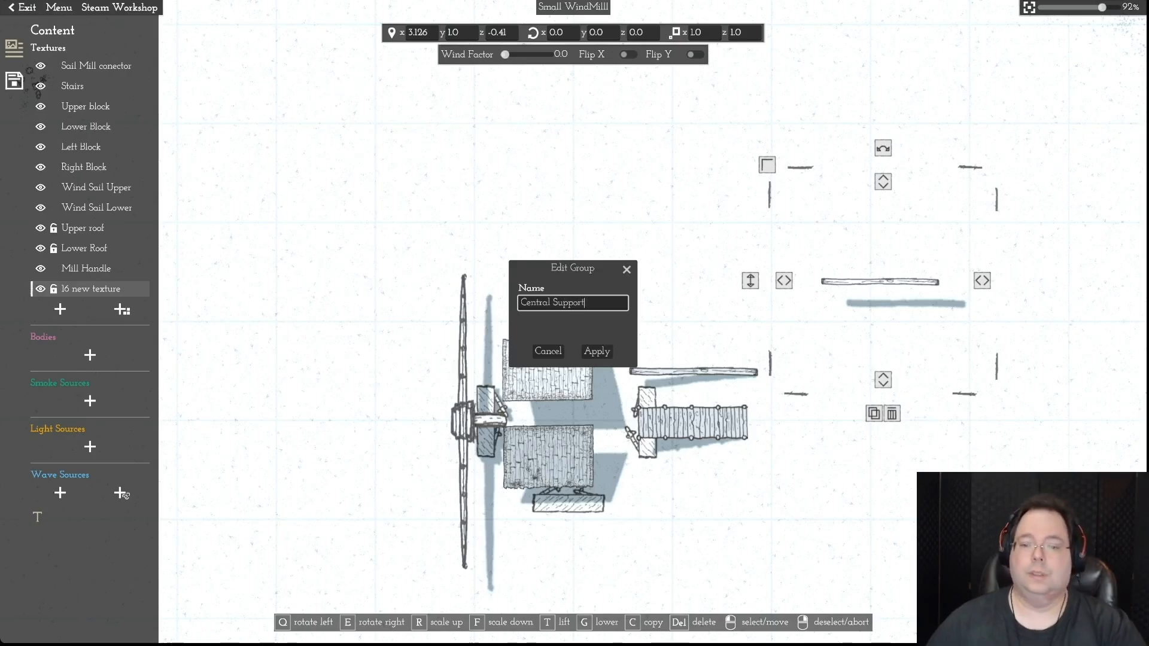
key(Return)
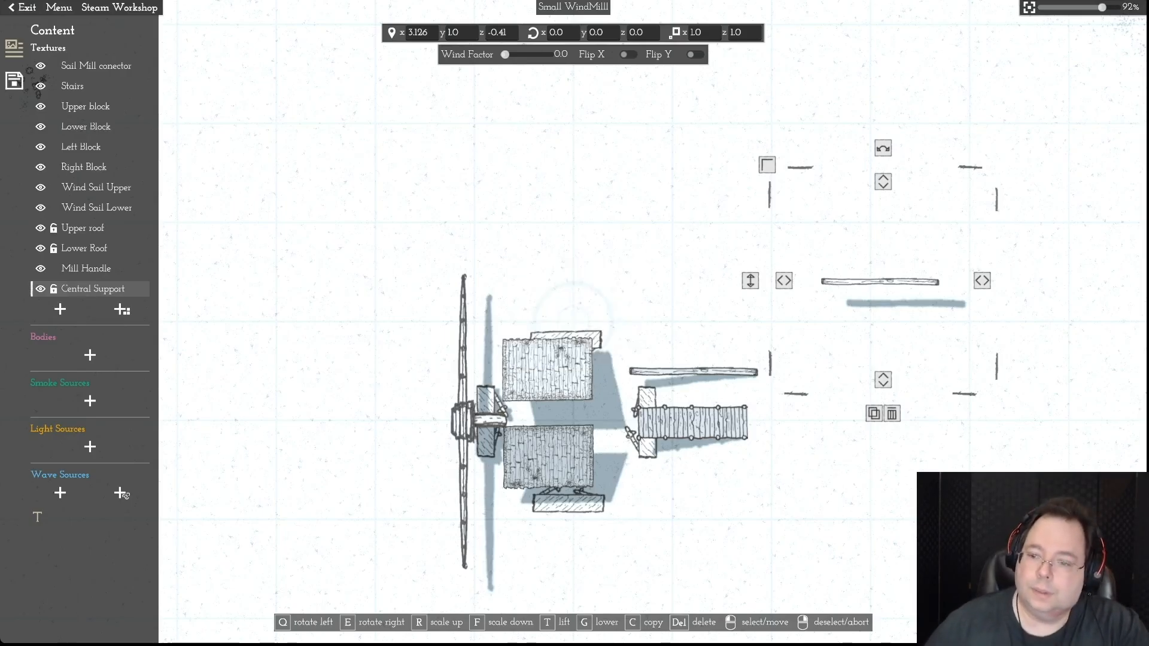
- Place the Central Support between the Upper roof and Lower Roof at about X -0.18, Z 0.906
drag(880, 281, 550, 410)
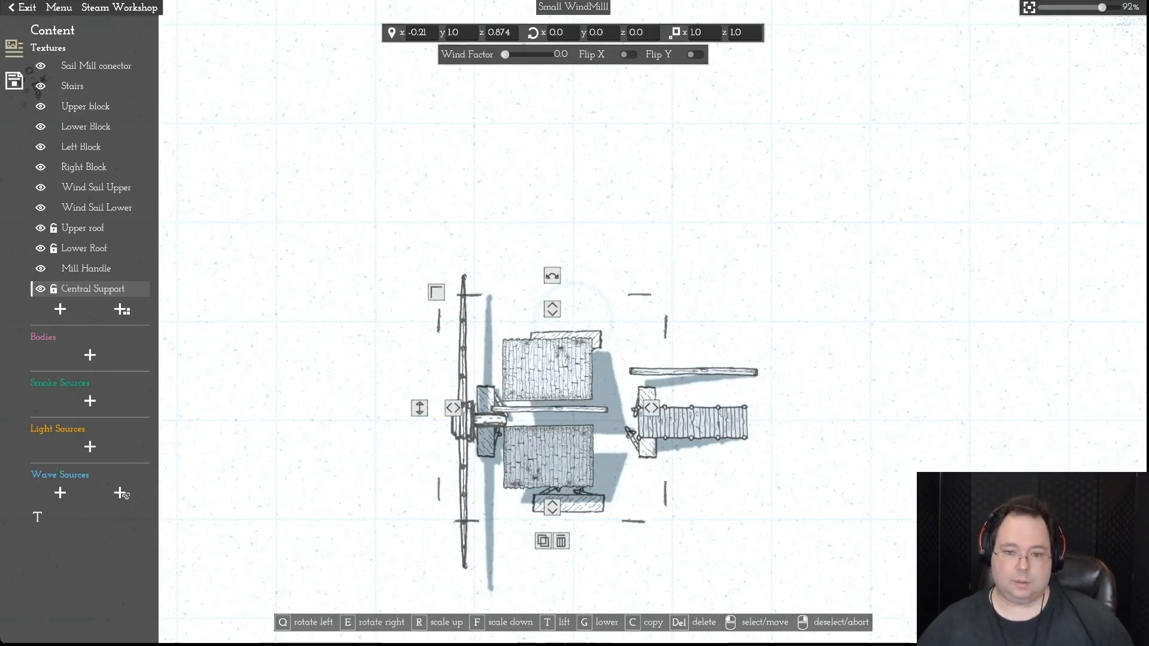
drag(552, 410, 555, 413)
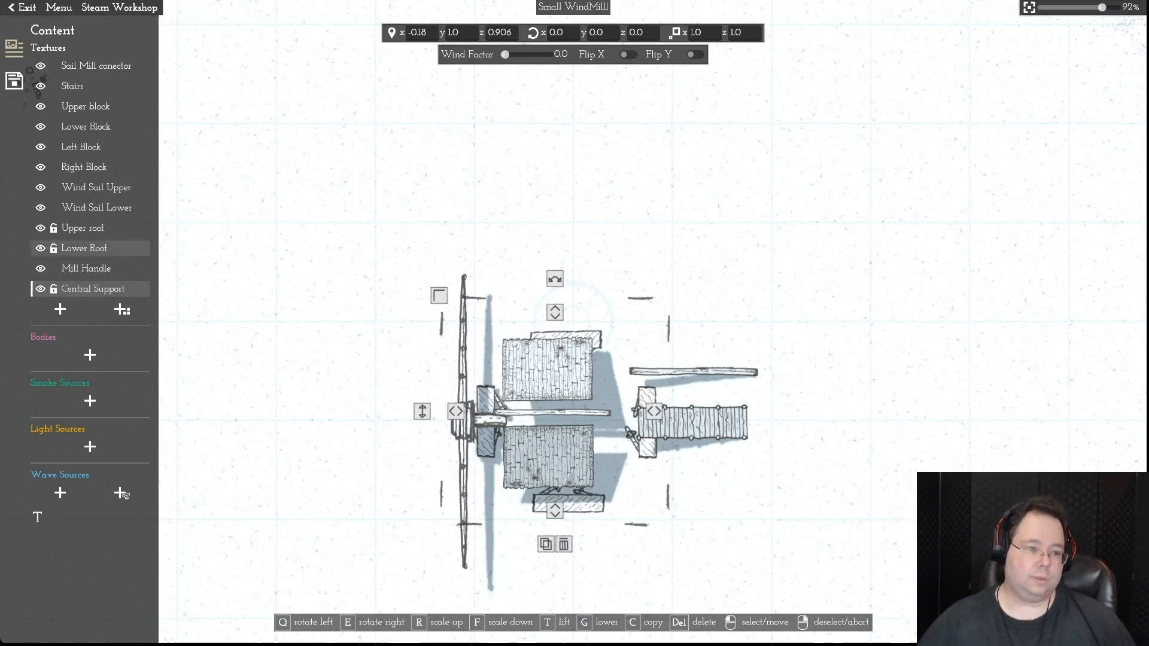
right_click(90, 240)
right_click(90, 248)
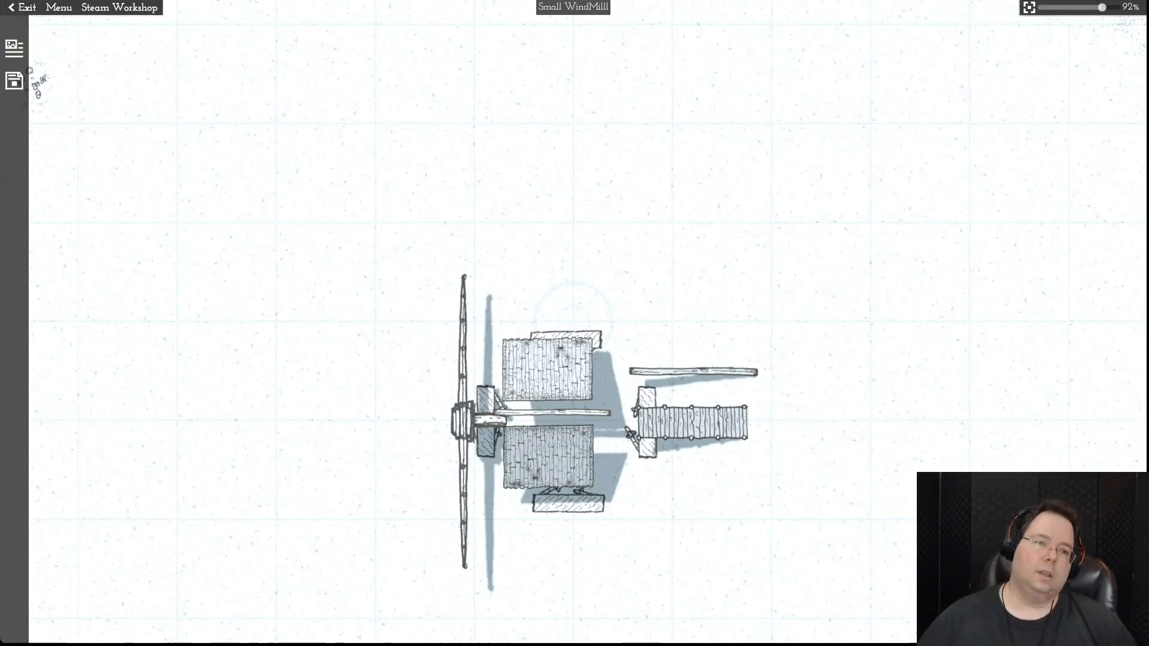
- Leave the asset editor to view the windmill on the settlement map and reopen the Small WindMill asset
click(23, 8)
click(132, 8)
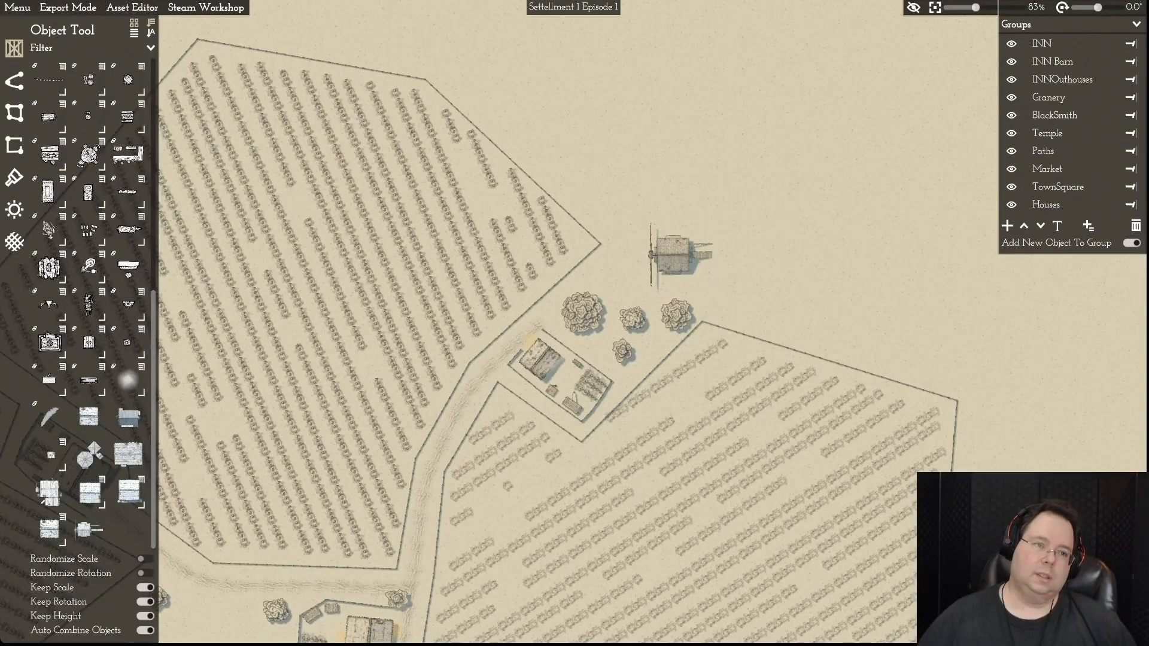
click(68, 8)
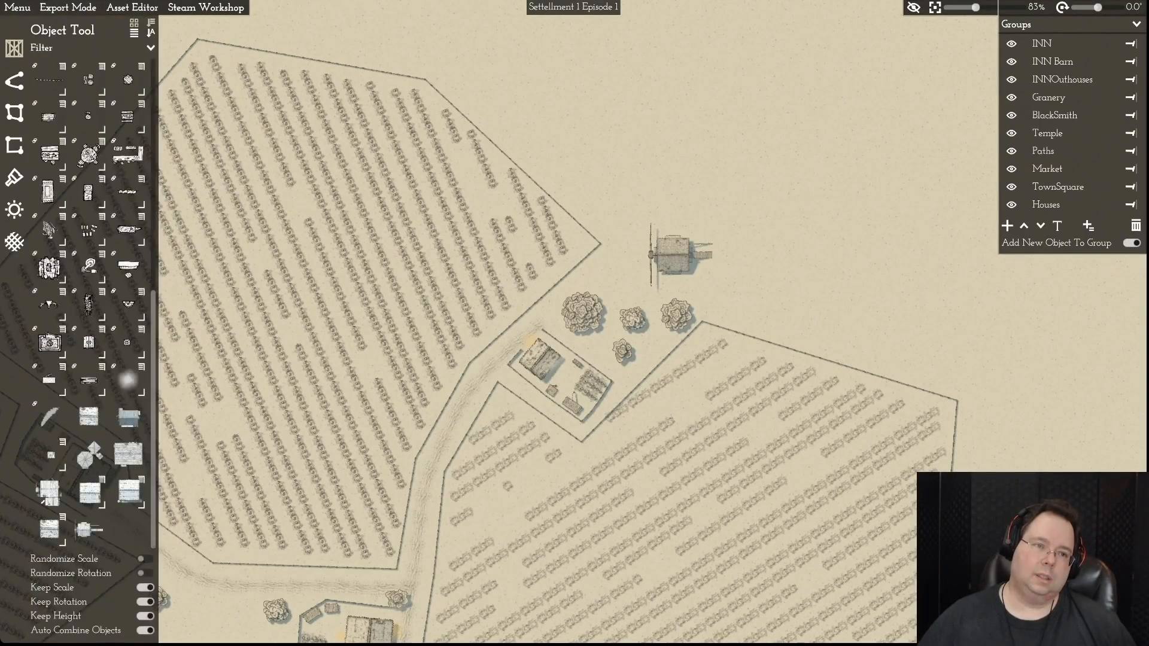
click(136, 25)
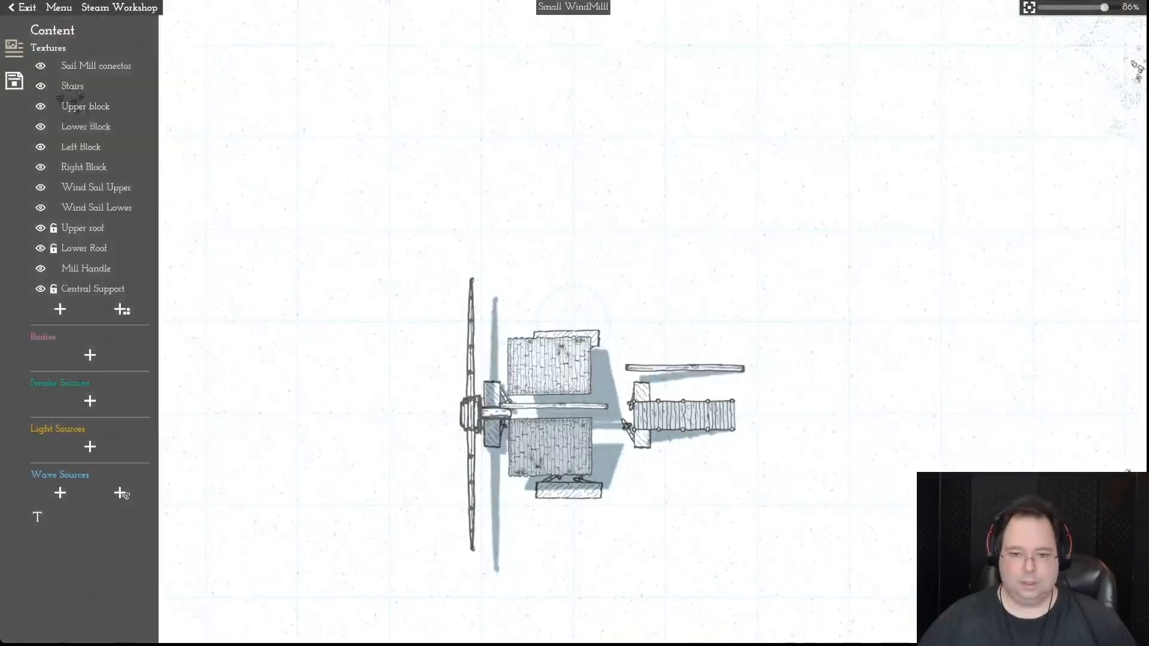
- Set the X scale of the Upper roof and the Lower Roof to 0.7
click(563, 366)
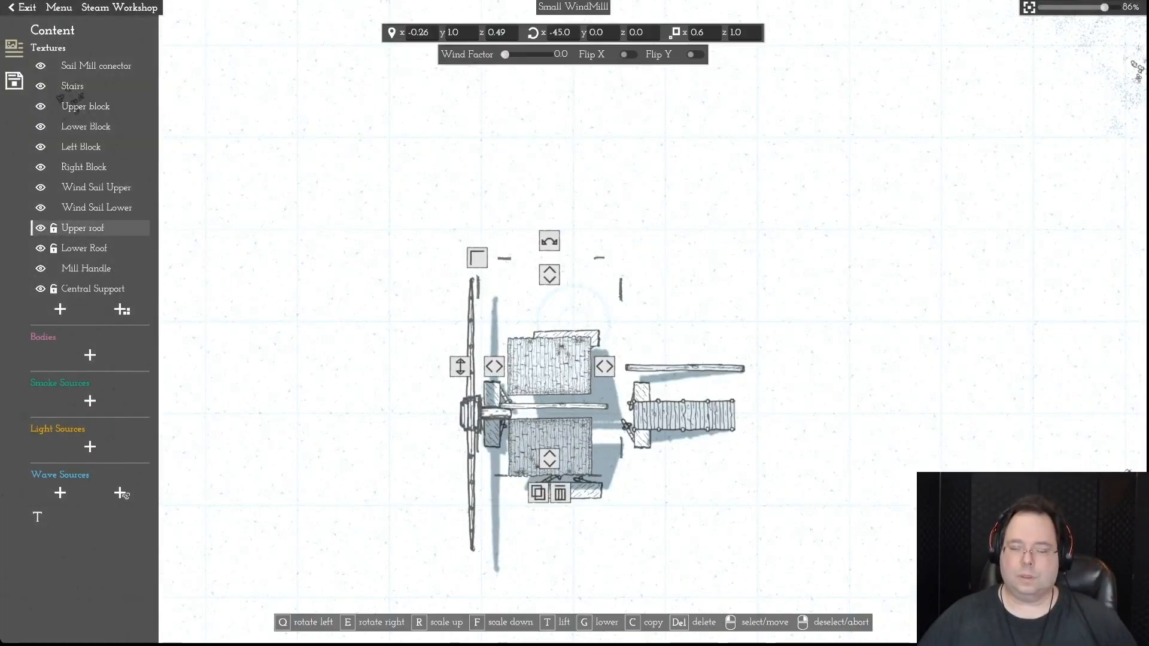
drag(583, 366, 594, 366)
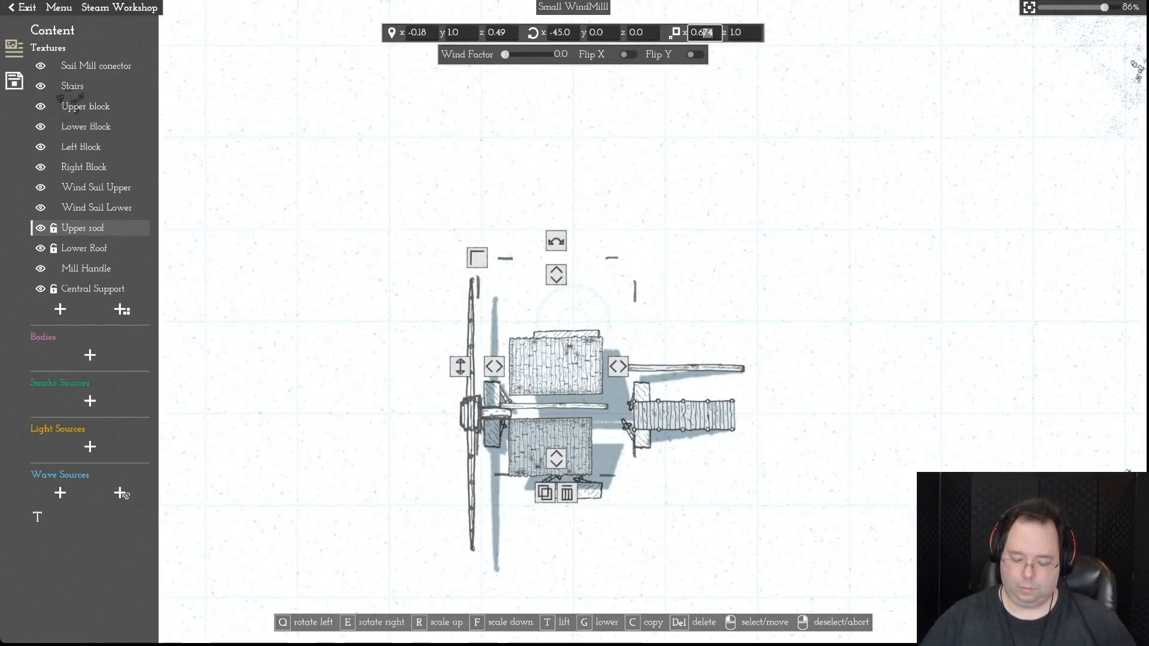
key(Return)
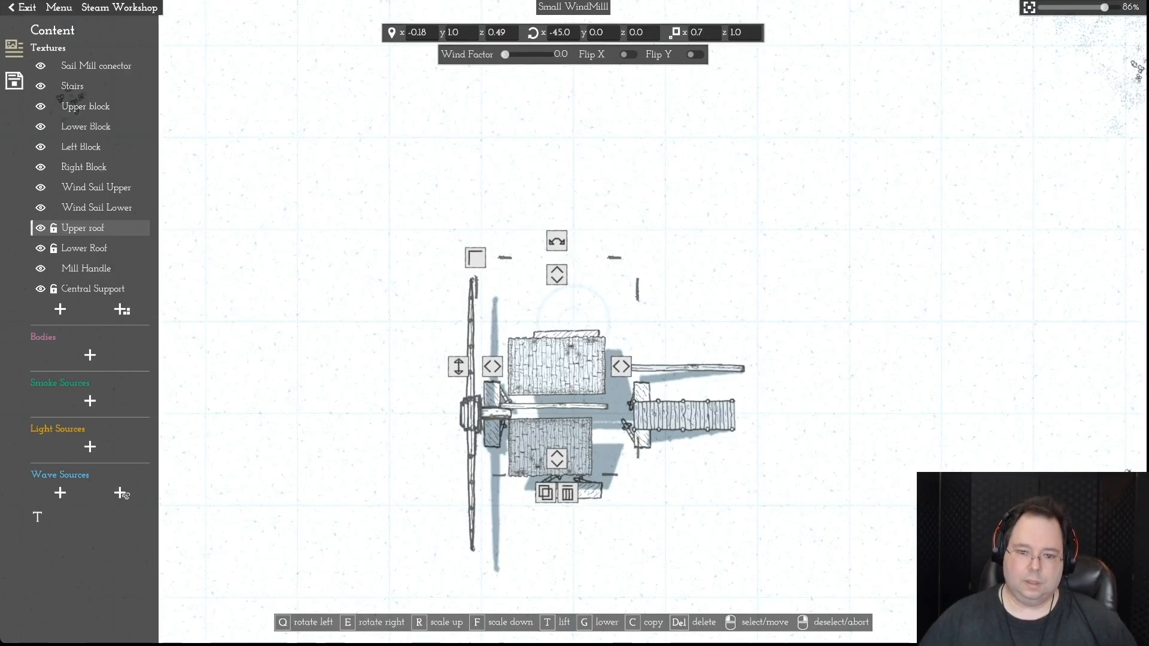
right_click(550, 447)
click(550, 447)
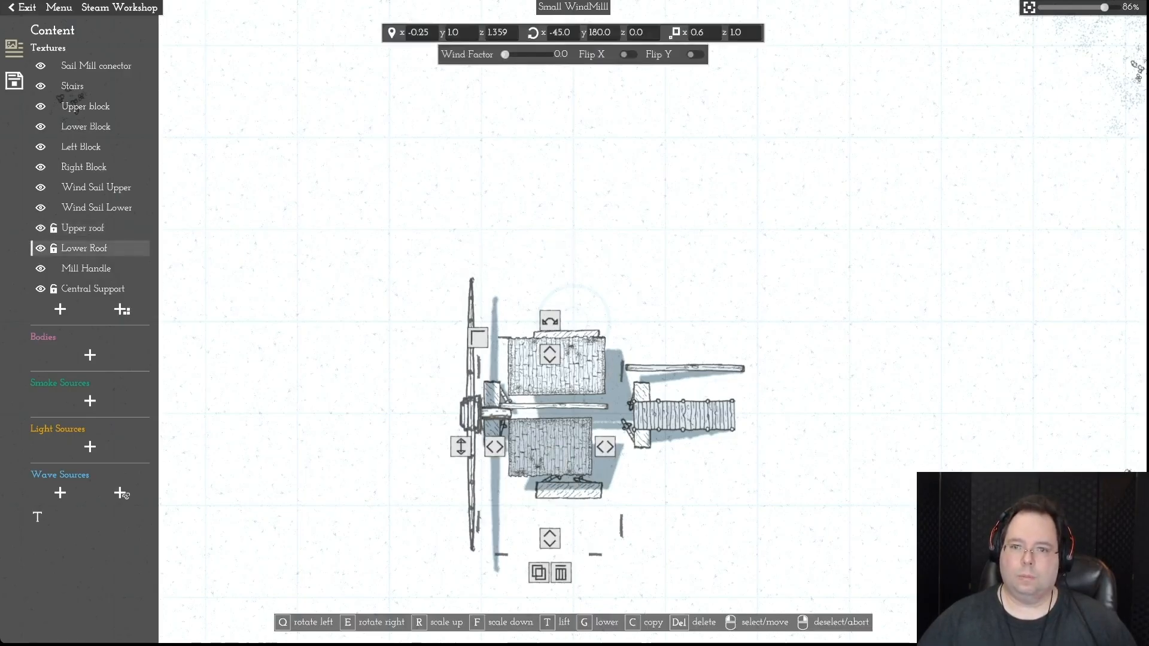
drag(705, 33, 699, 33)
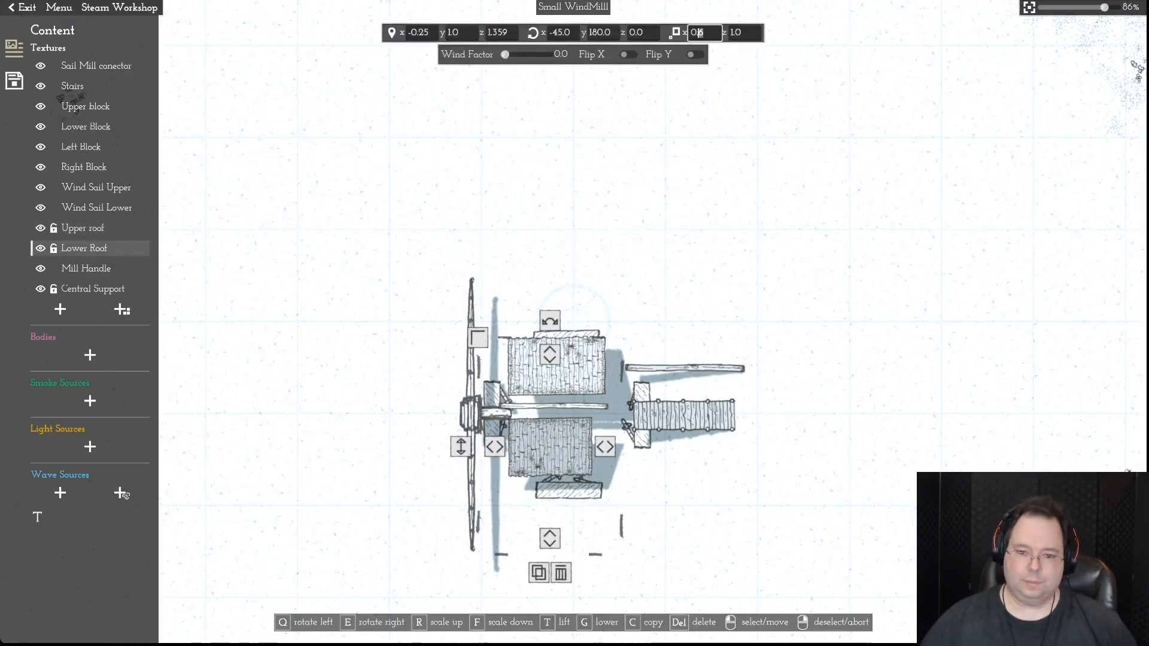
text(7)
key(Return)
- Align the roofs edge to edge behind the sails, with the Upper roof at about X -0.34, Z 0.679 and the Lower Roof at X -0.35, Z 1.294
right_click(551, 447)
mouse_move(551, 447)
mouse_down()
mouse_move(554, 437)
mouse_move(541, 448)
mouse_up()
right_click(541, 447)
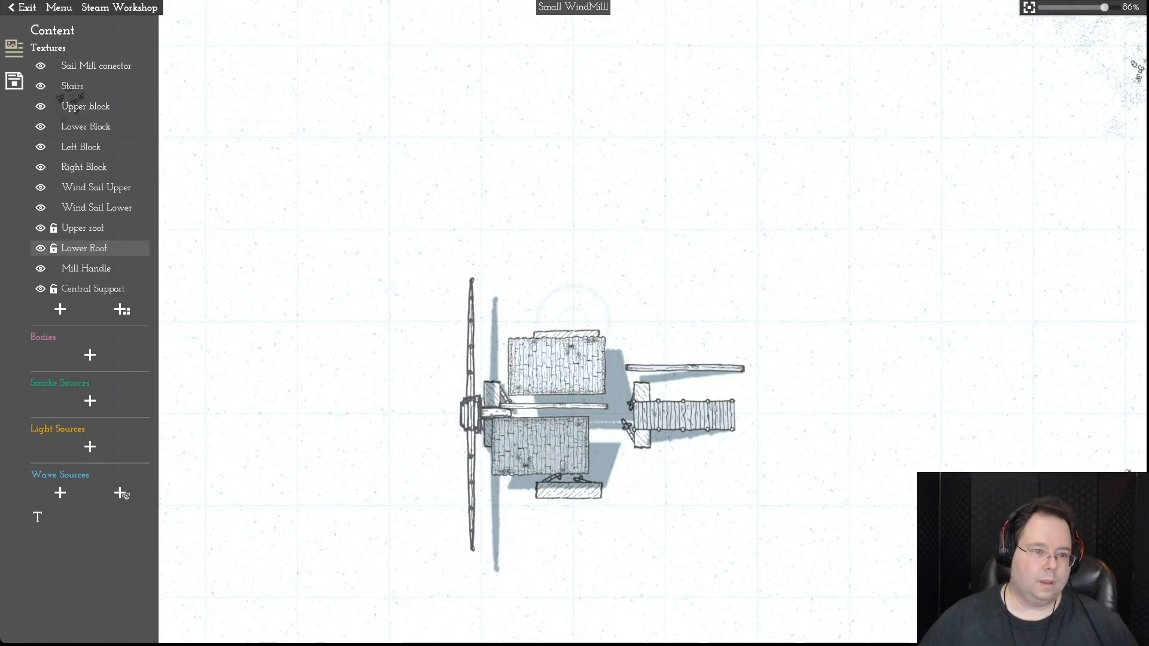
click(90, 248)
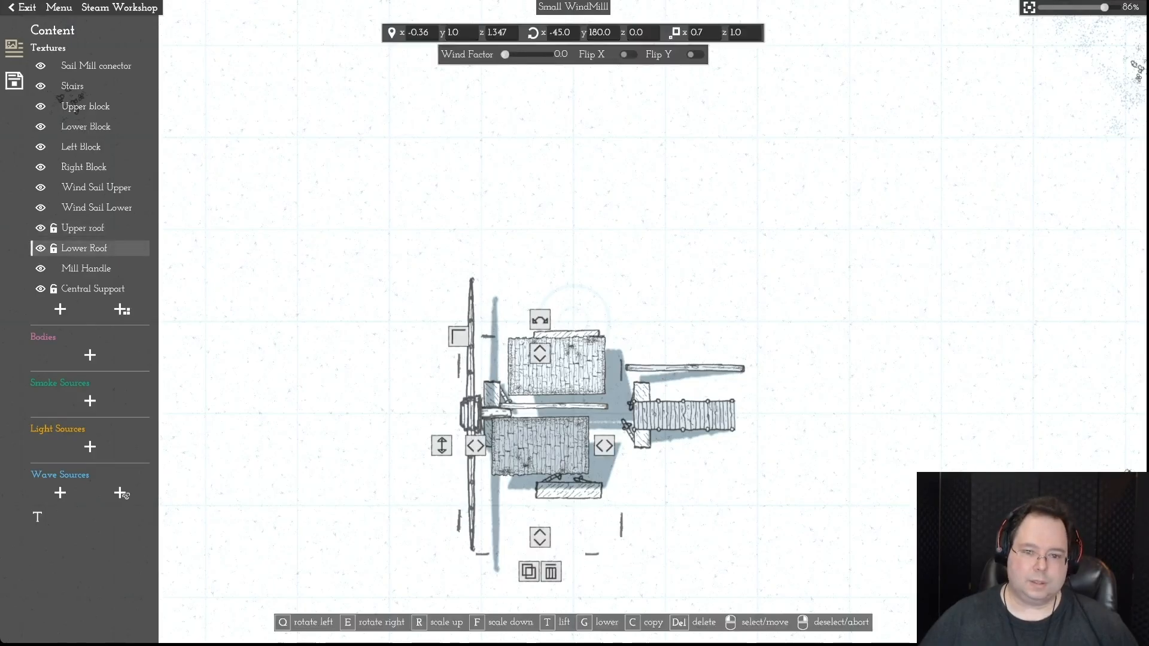
click(90, 228)
drag(557, 366, 542, 383)
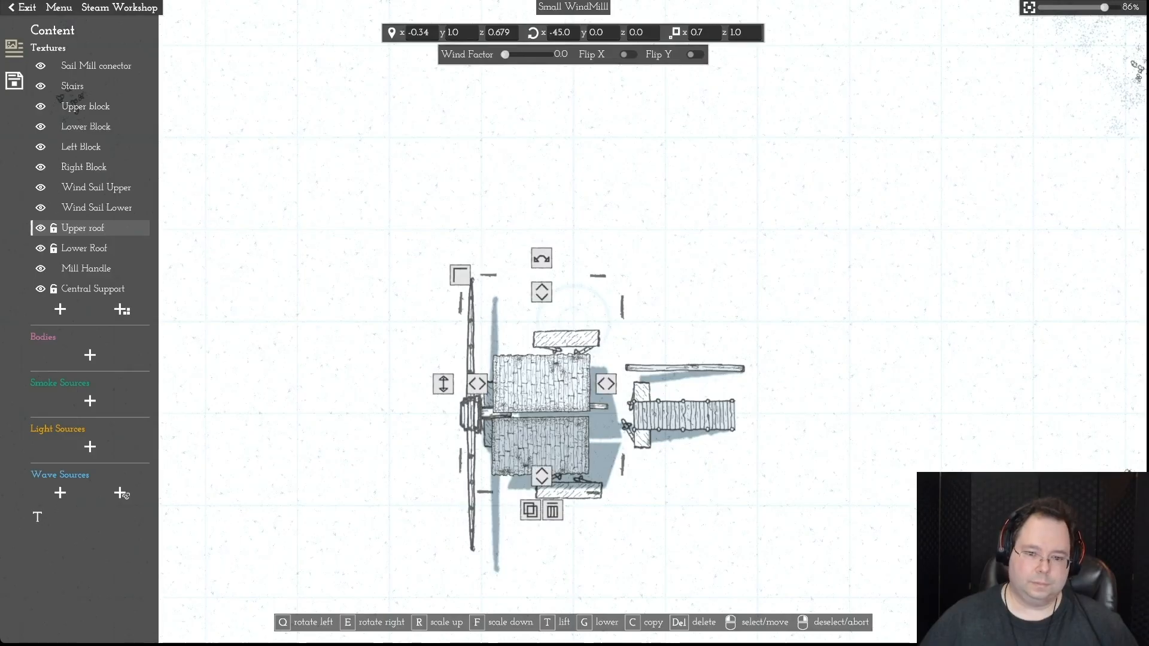
click(90, 248)
drag(541, 447, 542, 441)
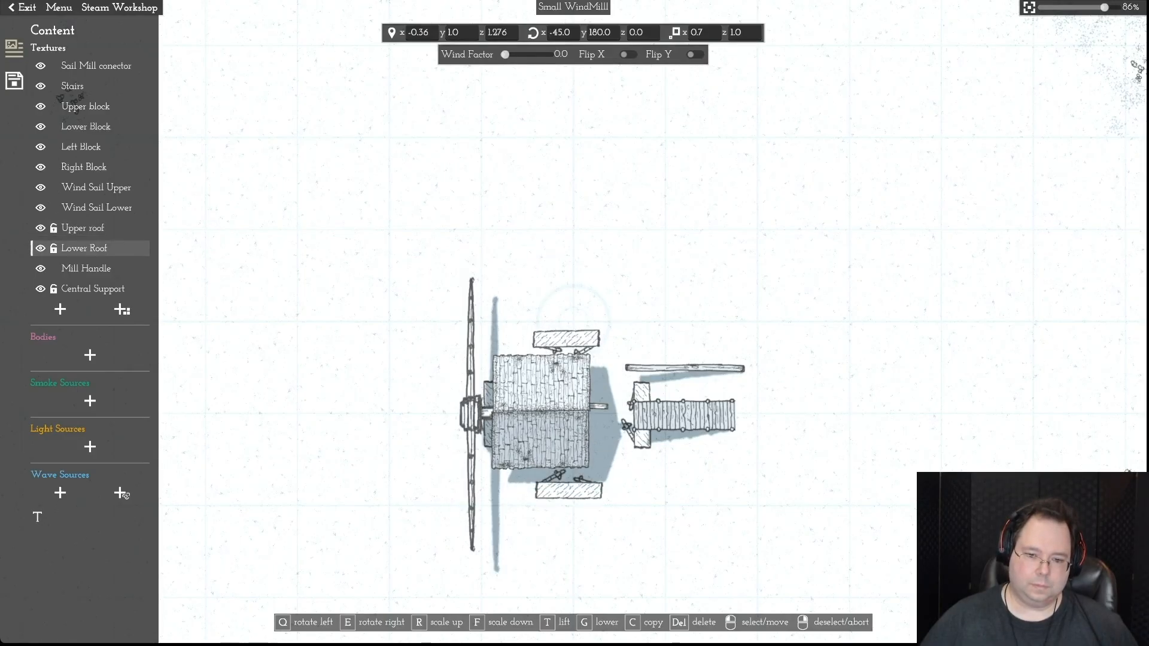
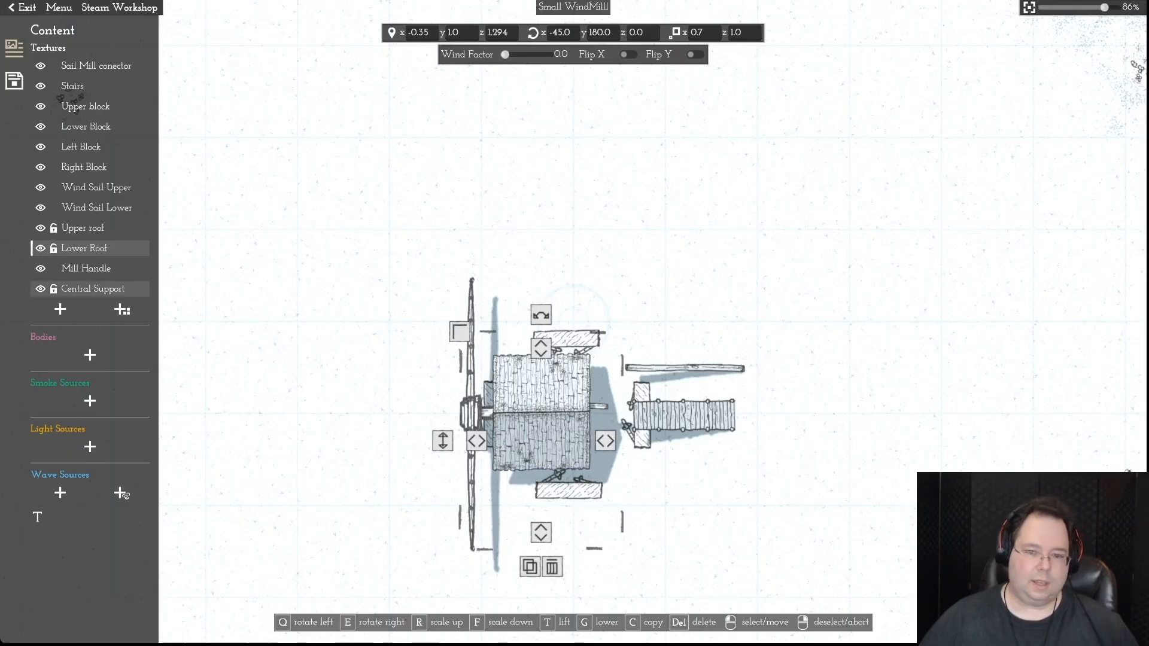
right_click(90, 289)
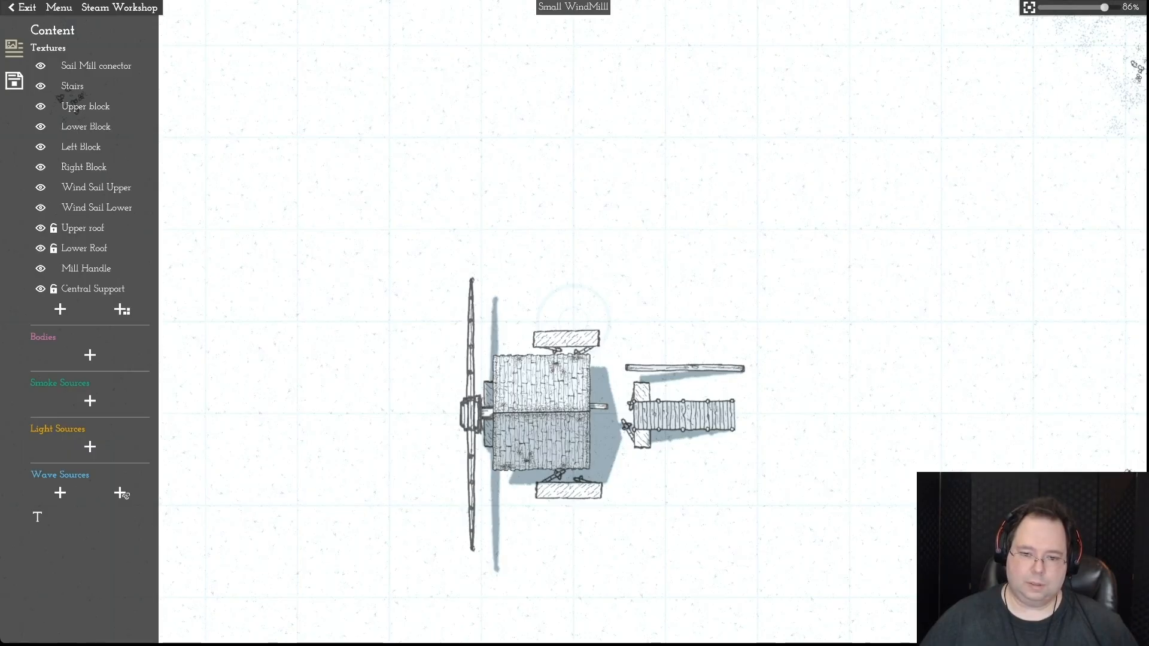
- Move the Central Support under the seam between the two roofs, at about X -0.29, Z 0.965
drag(599, 406, 591, 413)
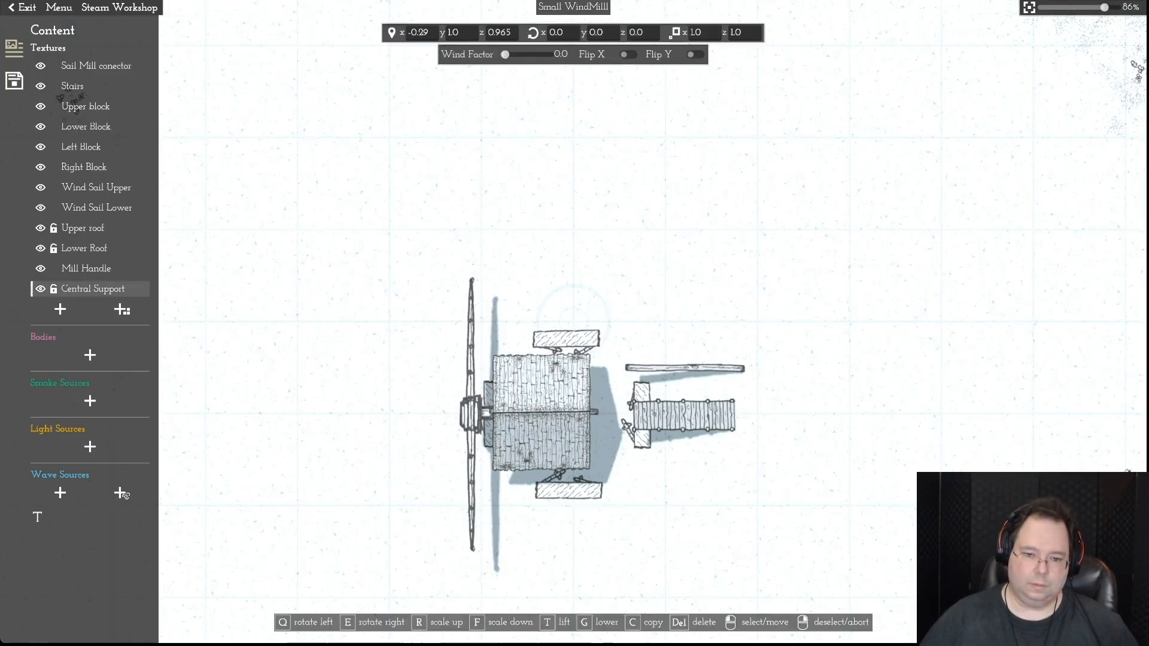
right_click(590, 412)
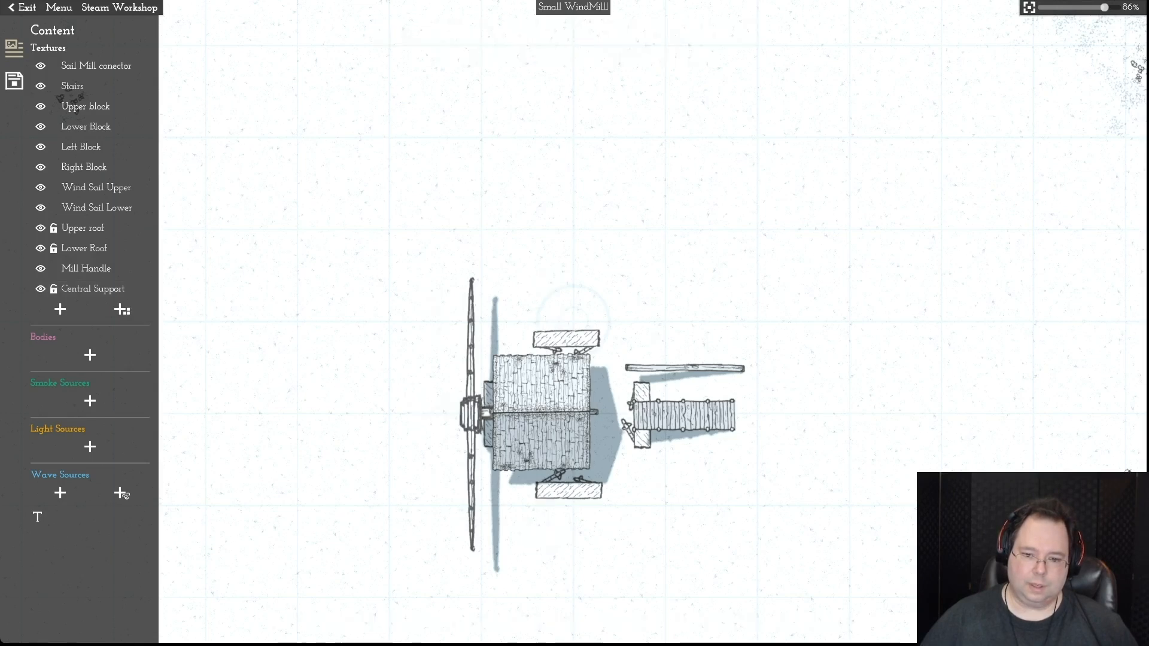
key(Escape)
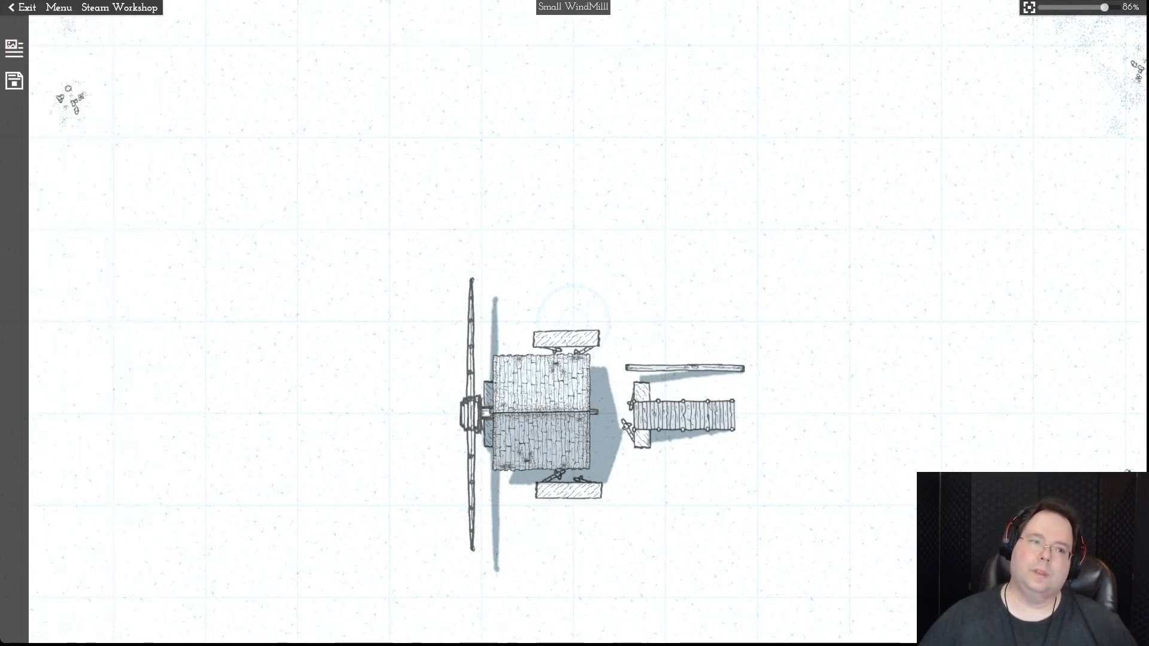
click(14, 49)
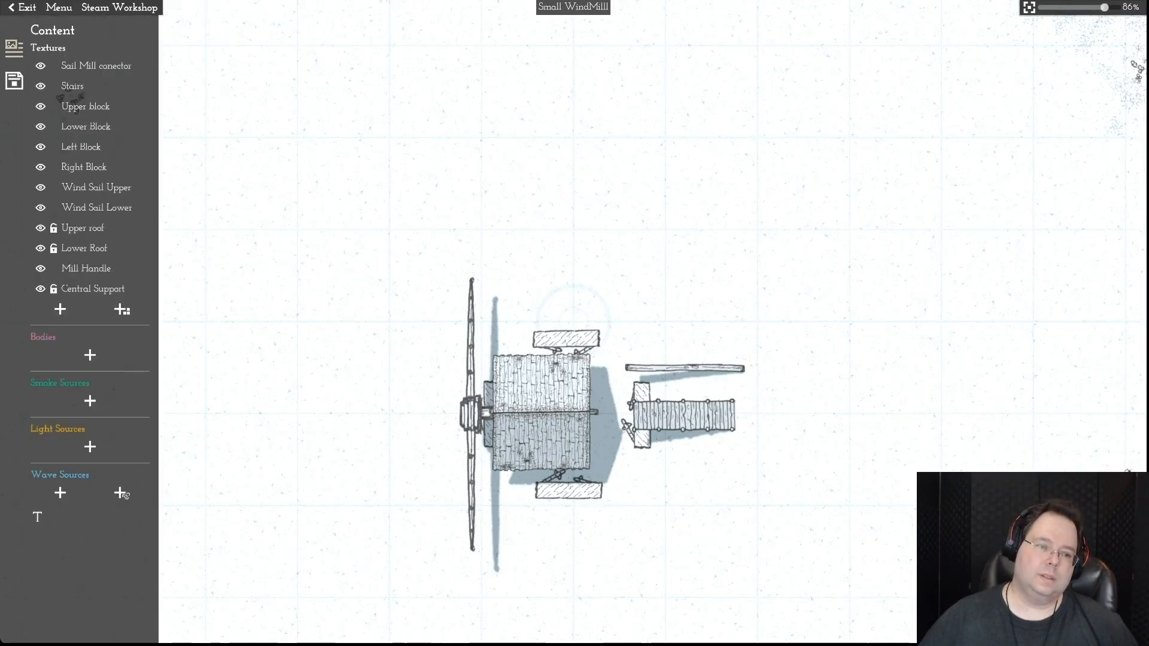
- Raise the Central Support above the roofs to a height of Y 1.38
click(93, 289)
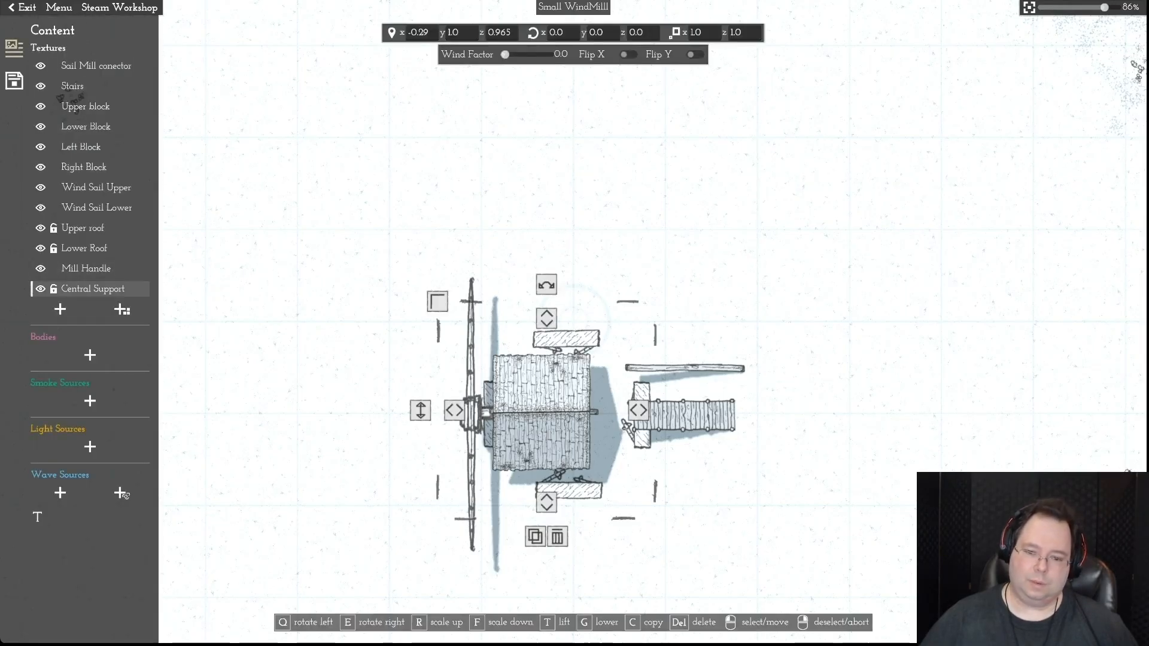
drag(420, 410, 420, 386)
key(t)
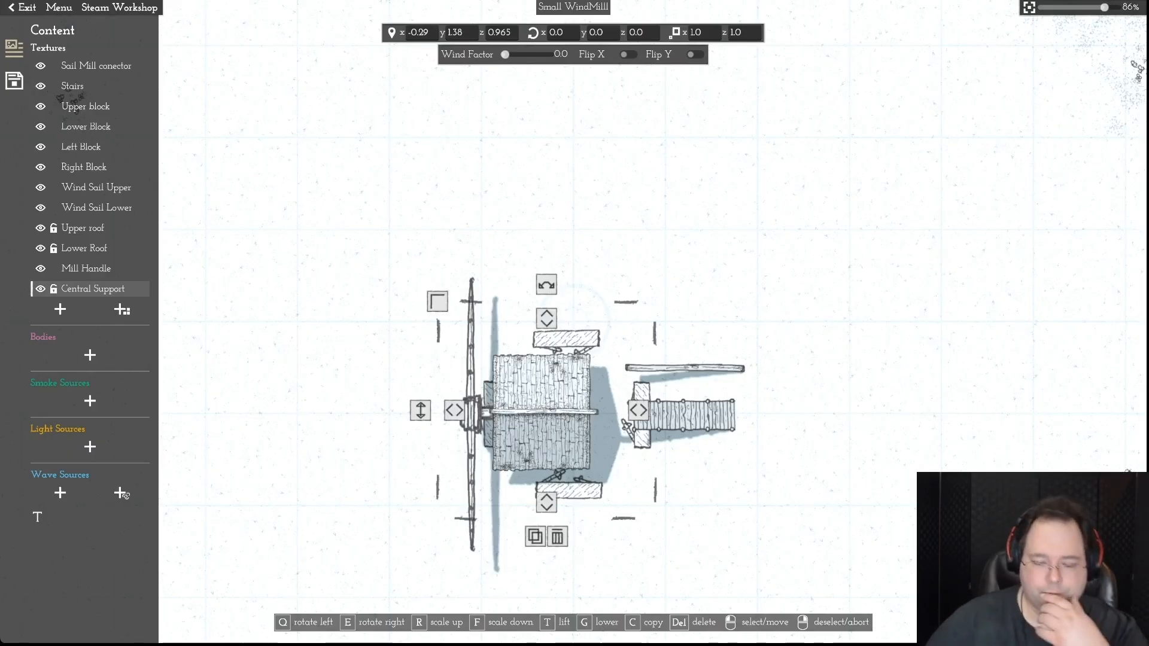
right_click(420, 377)
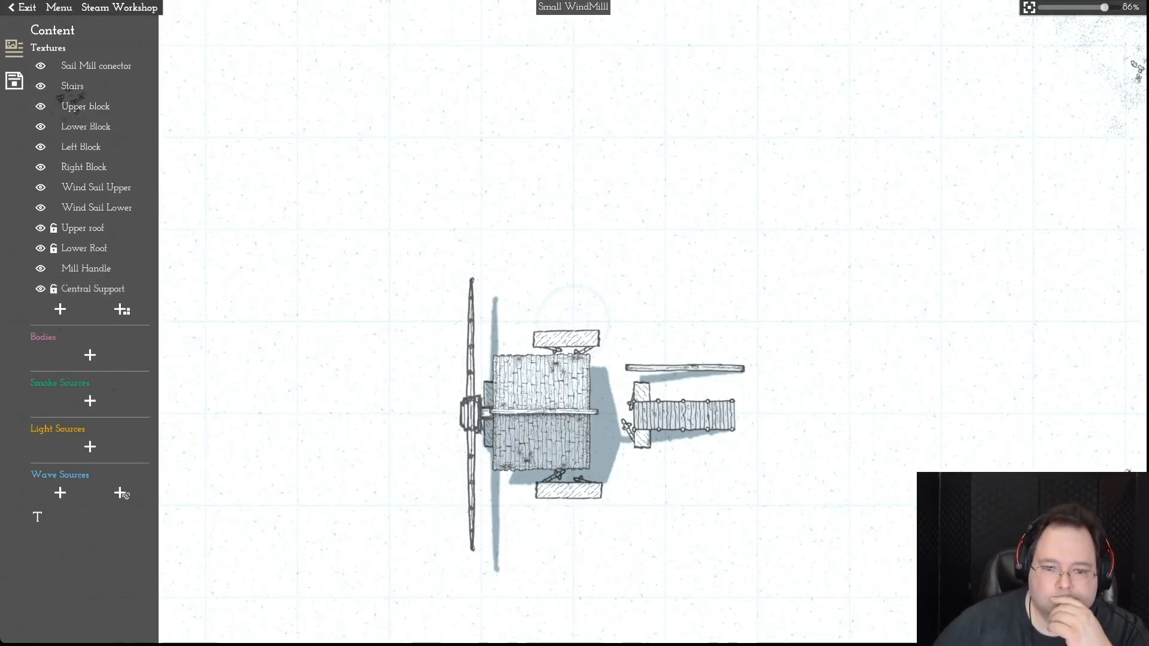
- Lock the Upper roof, Lower Roof and Central Support, and unlock all the other windmill textures
mouse_move(542, 383)
mouse_down()
mouse_move(519, 382)
mouse_move(541, 381)
mouse_up()
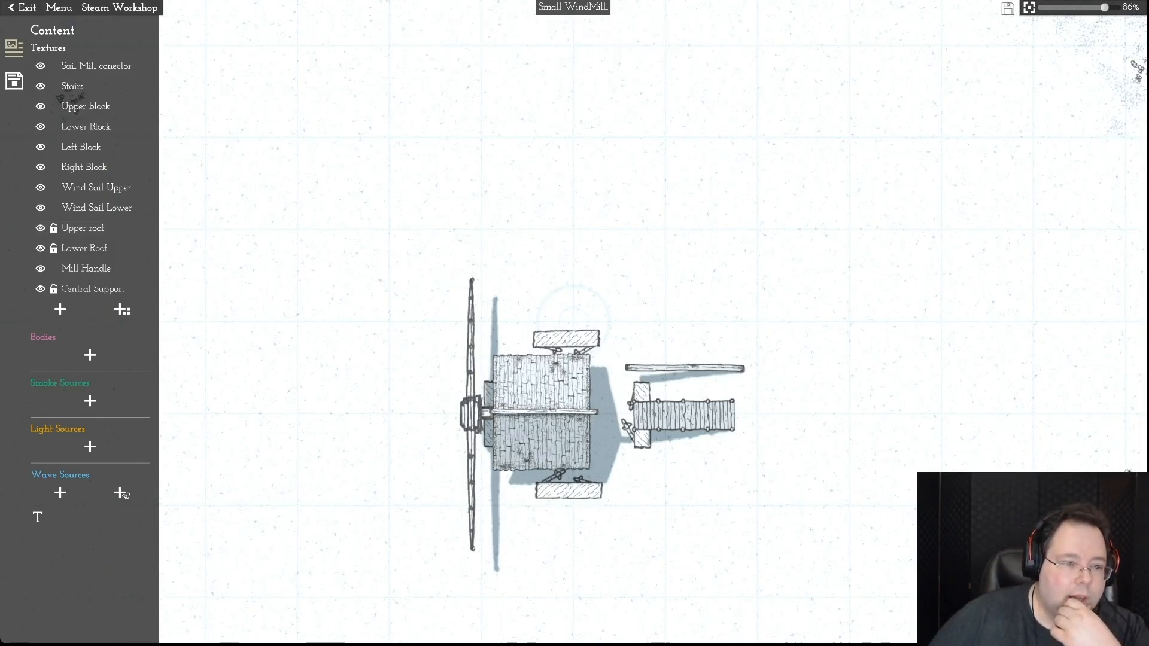
click(53, 228)
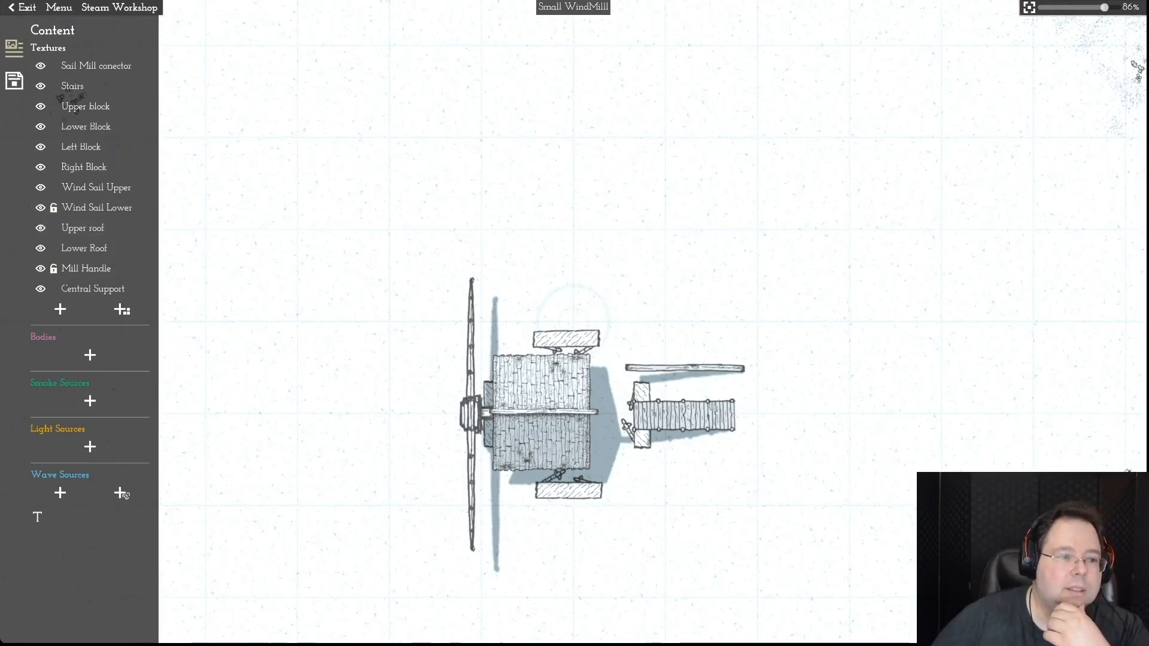
click(53, 167)
click(54, 147)
click(54, 126)
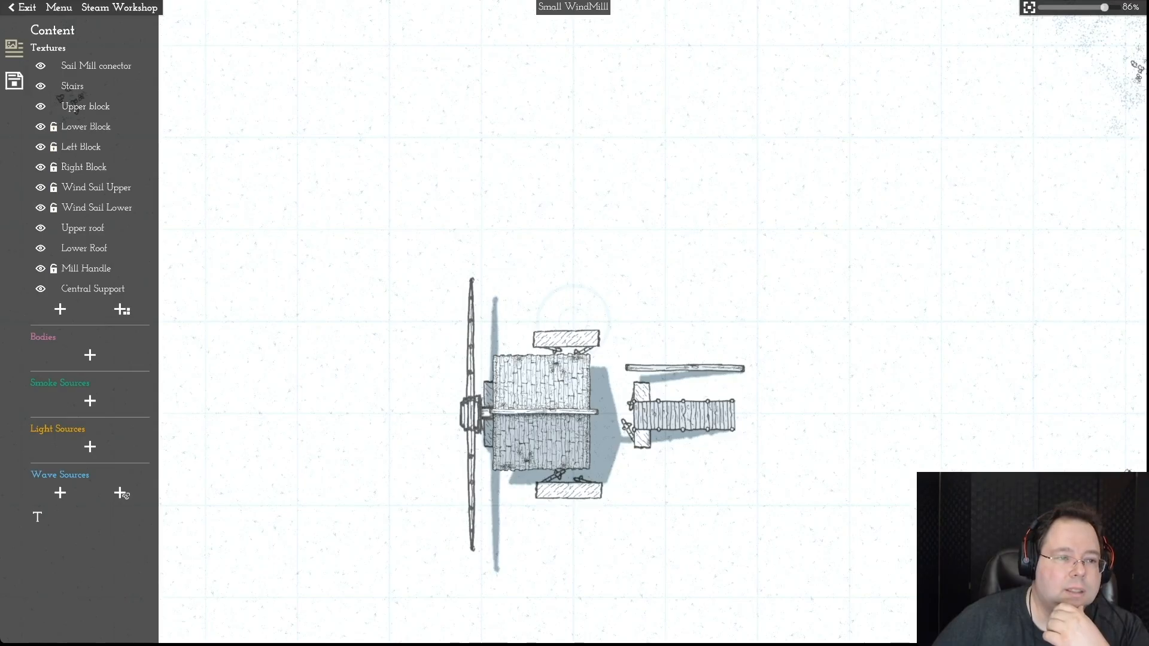
click(54, 86)
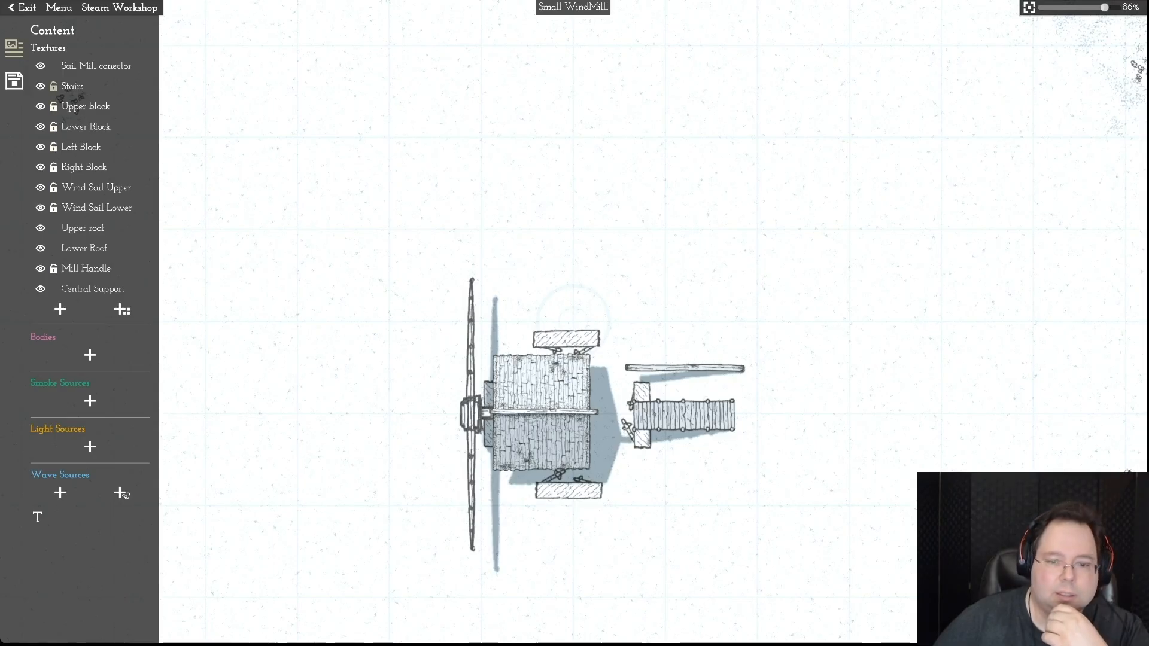
click(54, 66)
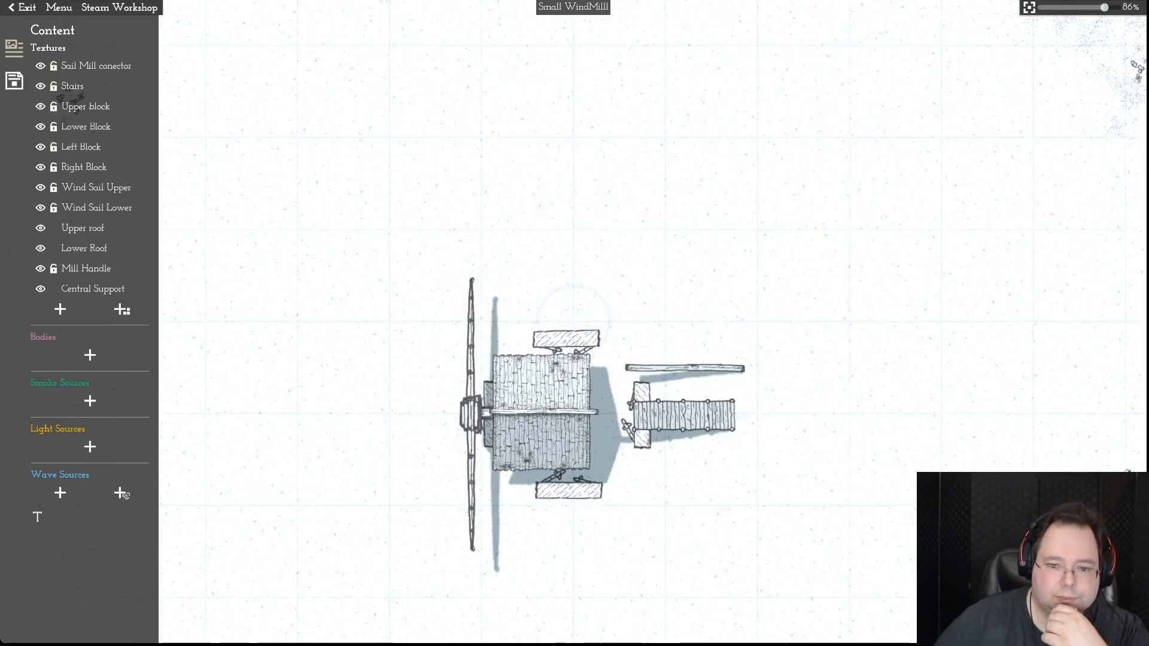
- Move the Upper block, Lower Block and Right Block against the roof edges, with the Upper block at about X -0.34, Z 0.317
click(72, 106)
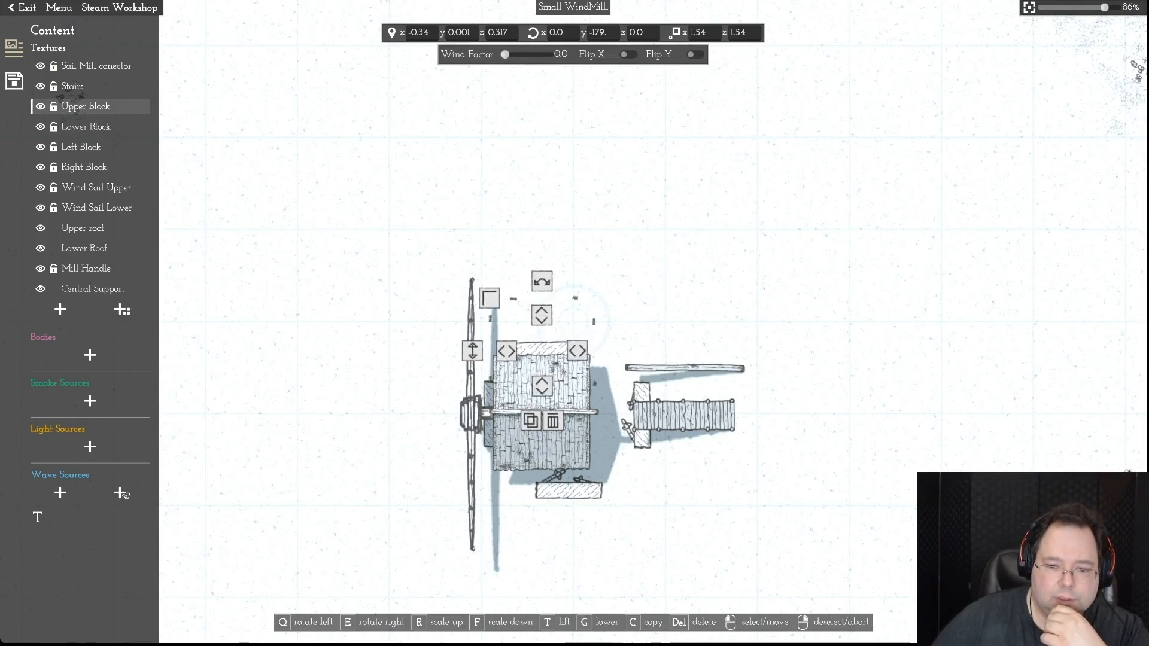
drag(569, 491, 543, 475)
drag(642, 440, 597, 440)
- Move the Mill Handle to about X 0.78, Z 0.521 and the Stairs to about X 0.892, Z 1.018, against the mill
drag(684, 368, 642, 368)
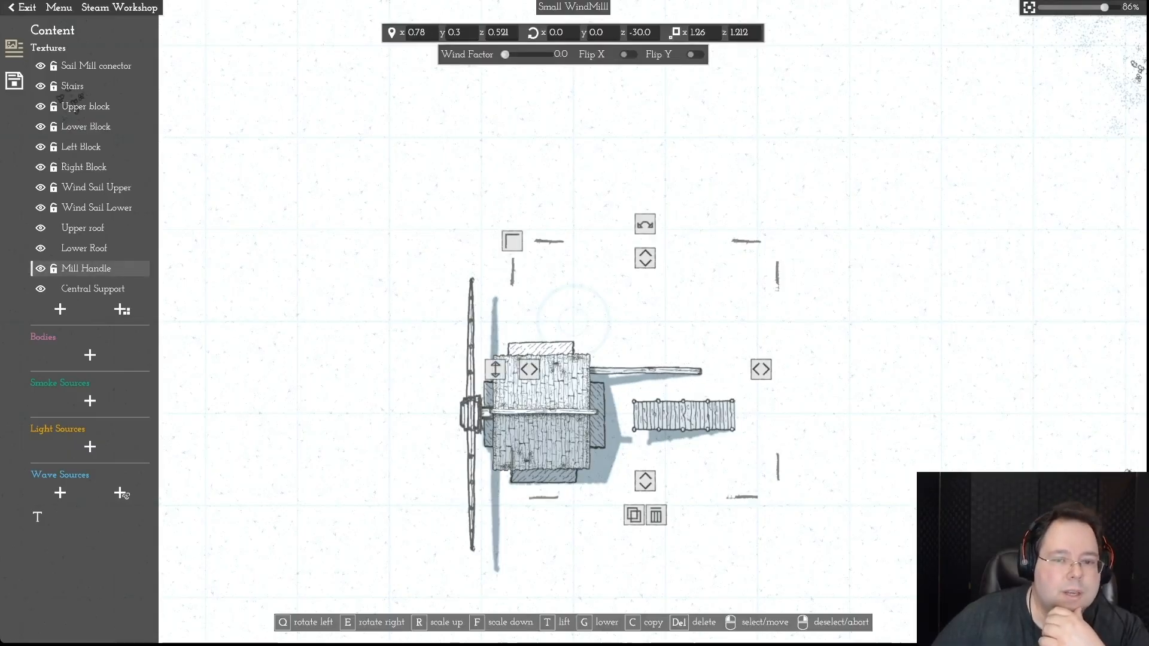
click(683, 414)
drag(684, 414, 640, 415)
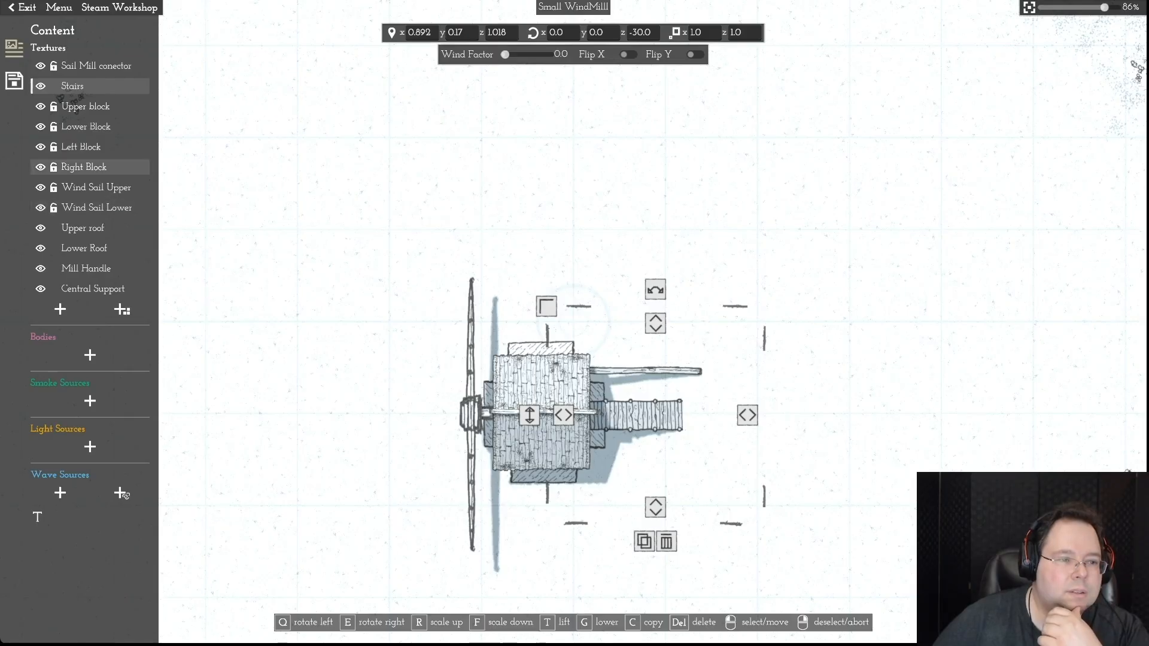
- Lock the Right, Left, Lower and Upper block textures and the Sail Mill conector
click(53, 167)
click(53, 147)
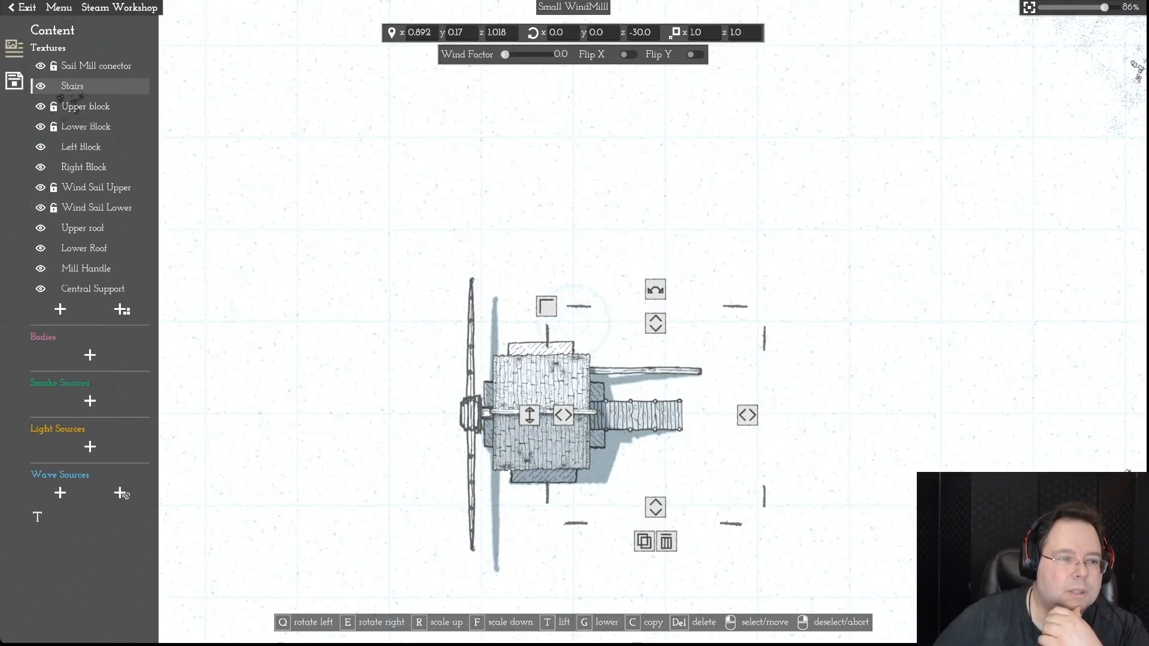
click(54, 106)
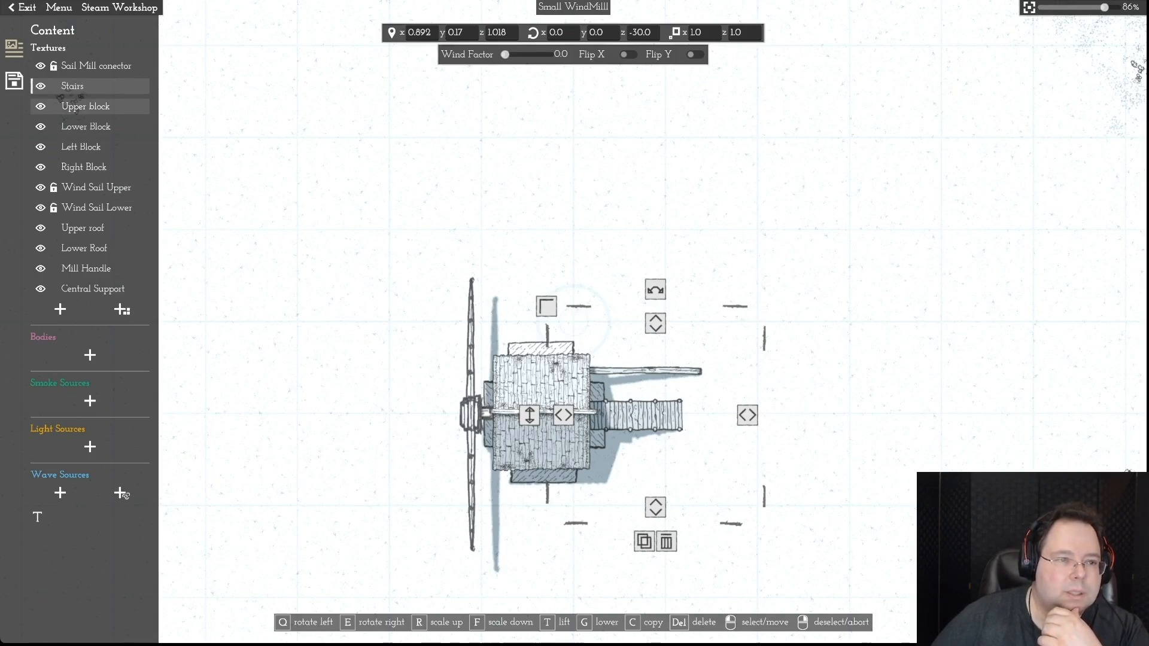
click(96, 65)
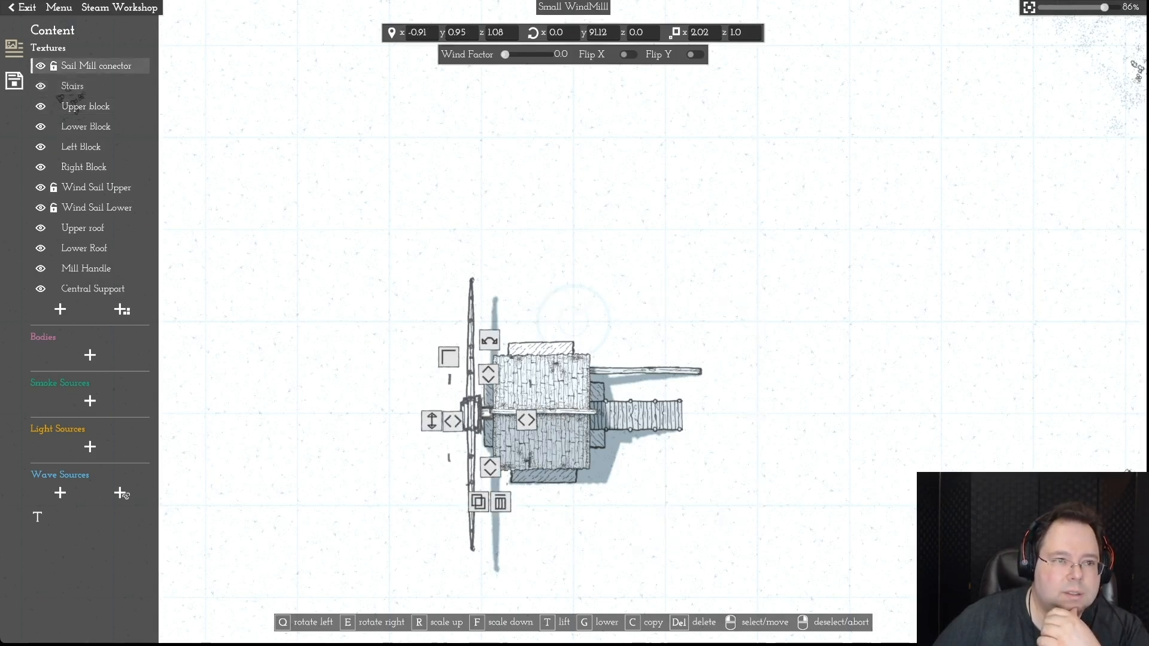
click(53, 67)
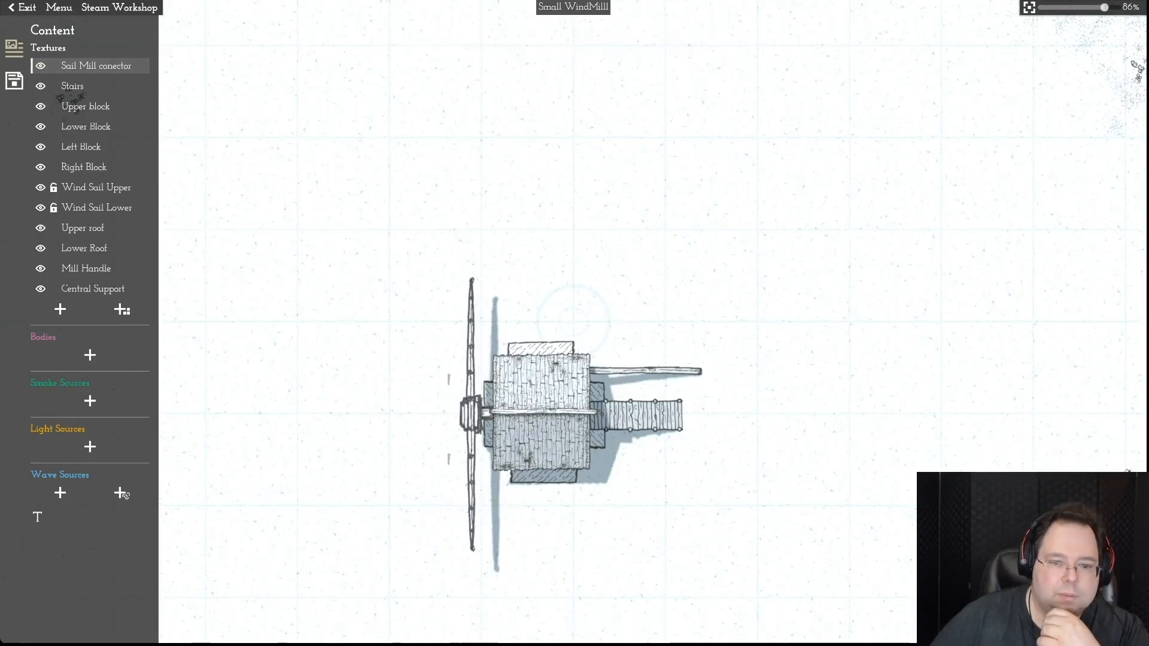
- Set the Z scale of both the Wind Sail Upper and the Wind Sail Lower to 1.5
click(96, 188)
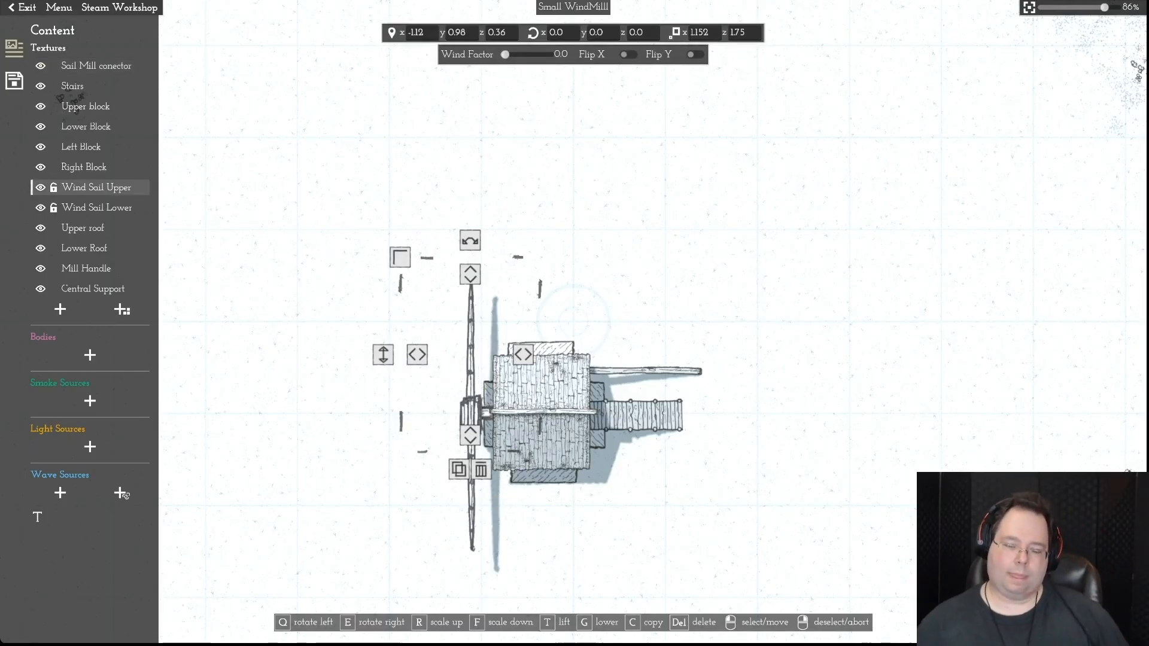
click(745, 33)
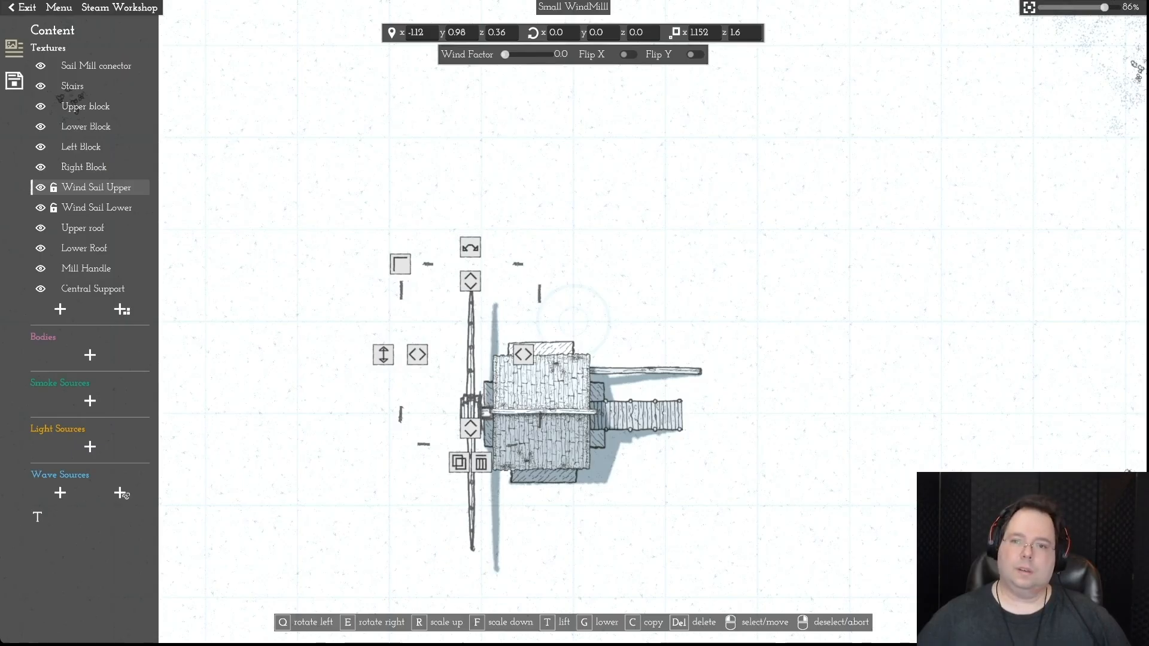
key(BackSpace)
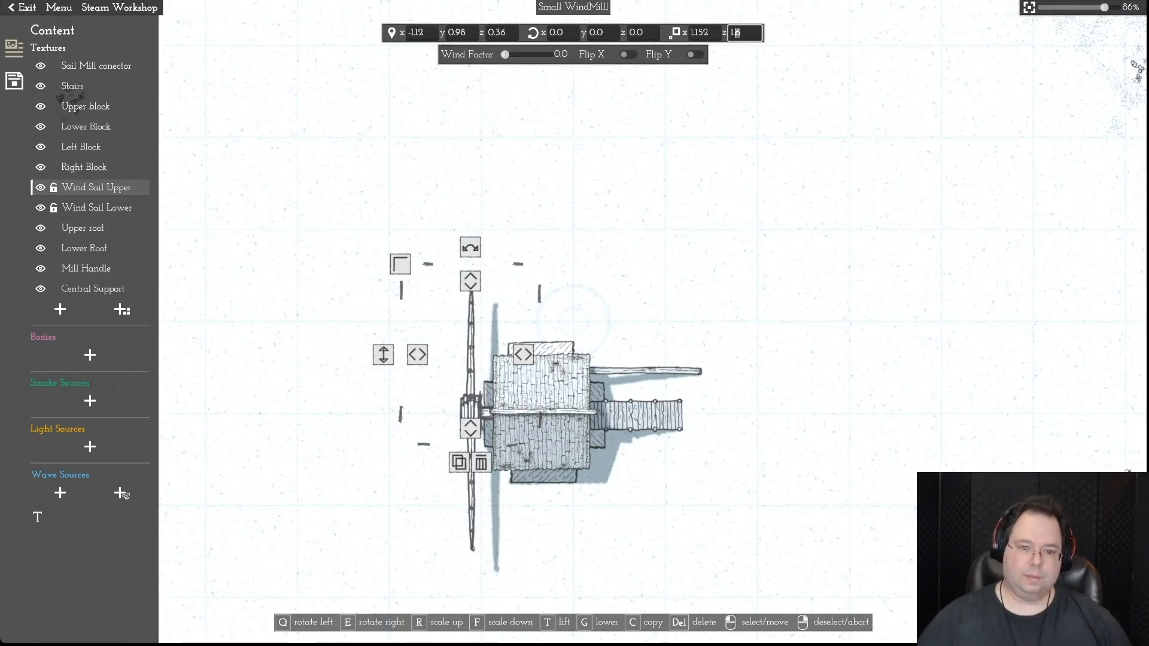
text(5)
key(Return)
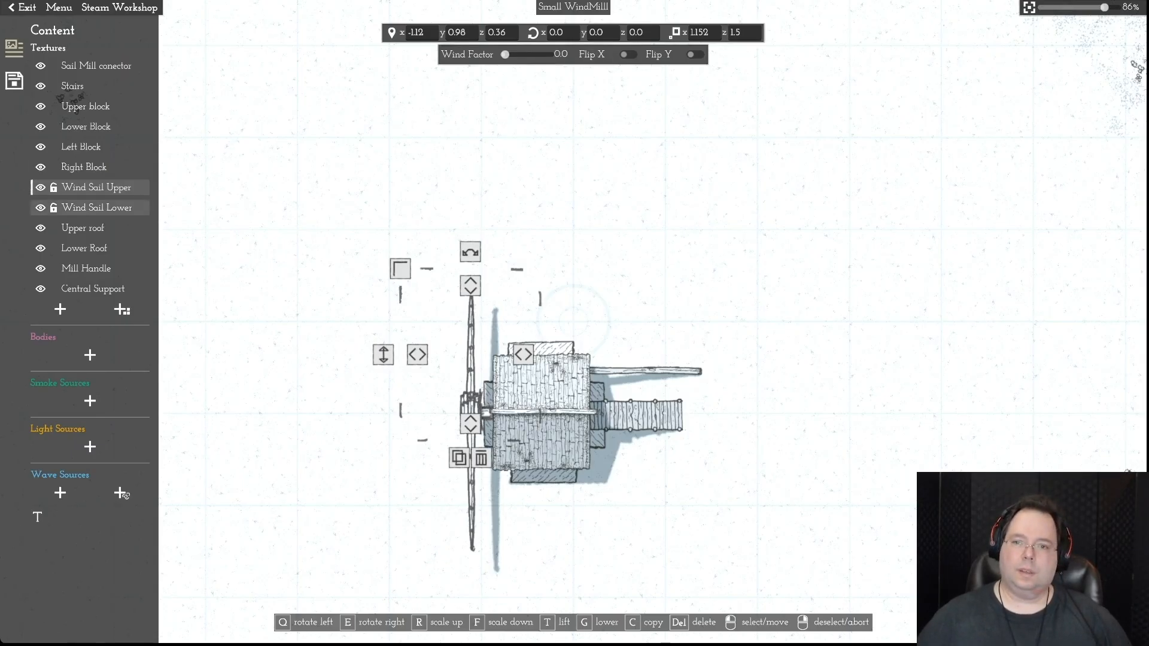
click(96, 208)
click(746, 32)
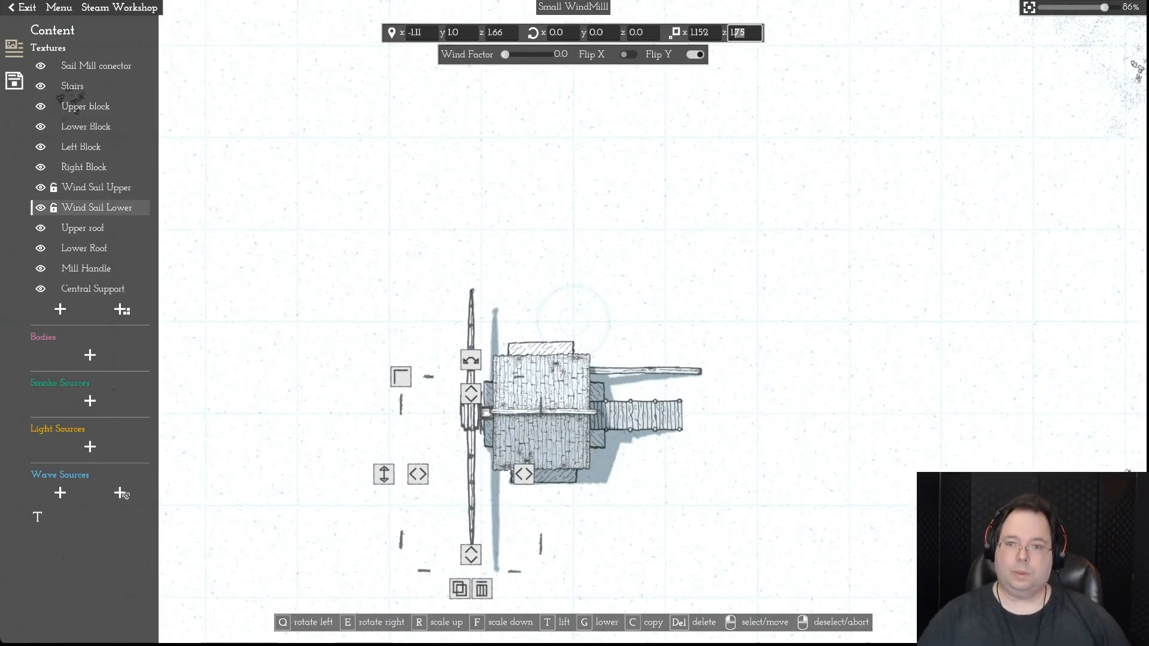
text(5)
key(Return)
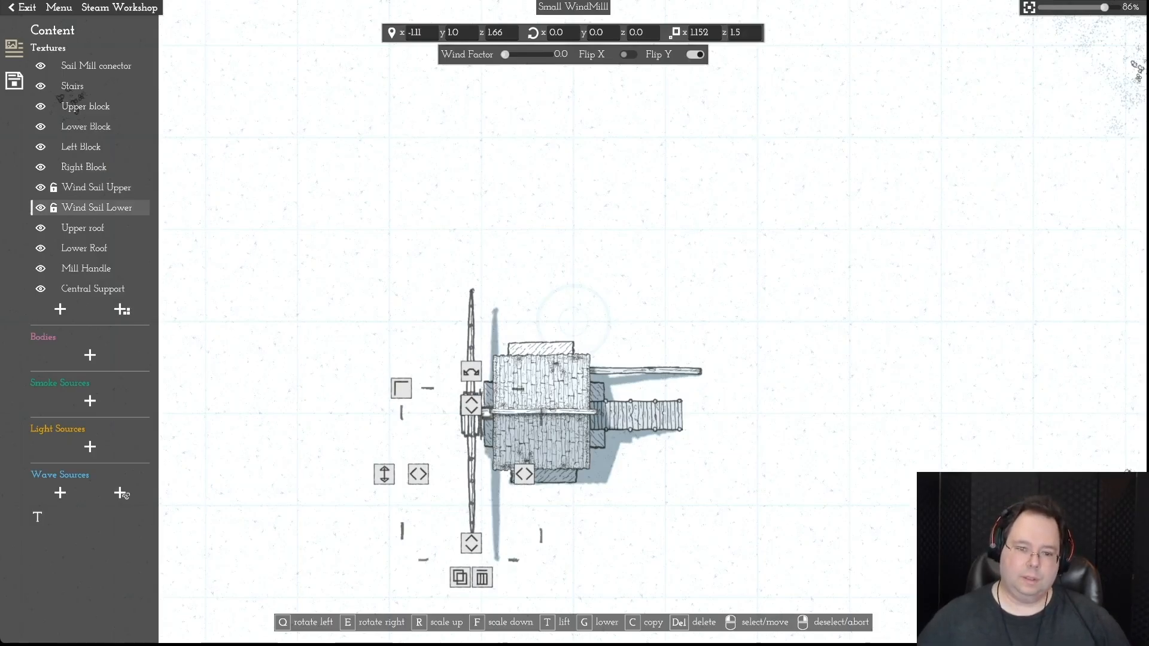
- Bring the shortened sails together at the connector, with the Wind Sail Upper at about X -1.10, Z 0.466
right_click(472, 341)
drag(471, 347, 468, 311)
drag(472, 473, 472, 464)
drag(467, 329, 472, 375)
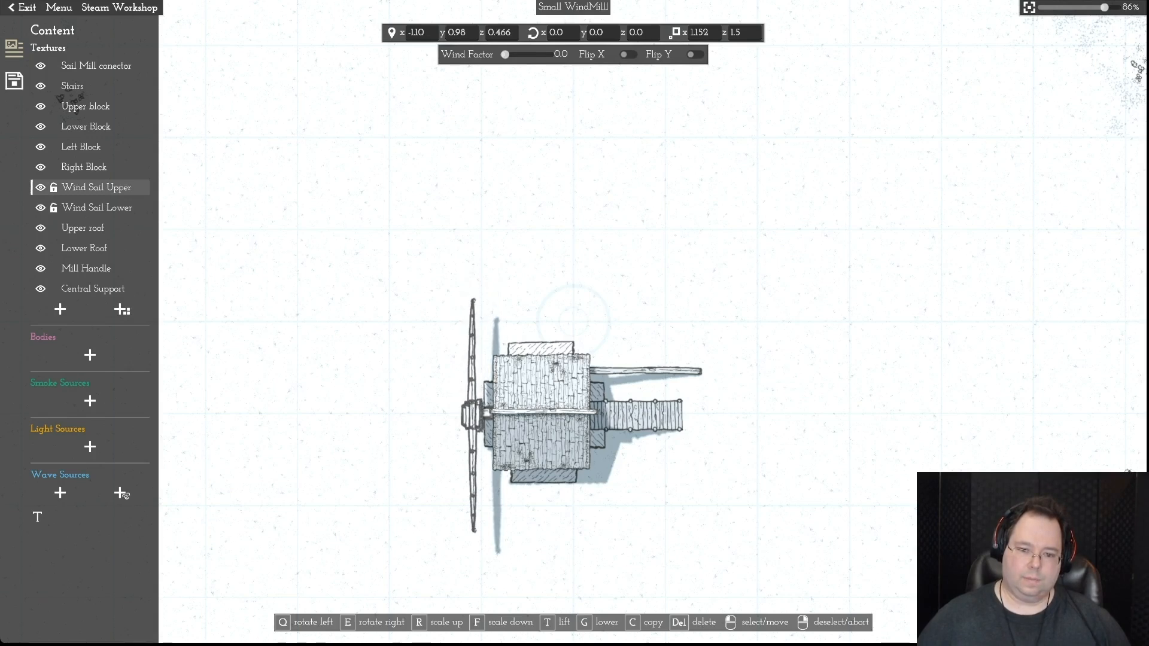
right_click(473, 375)
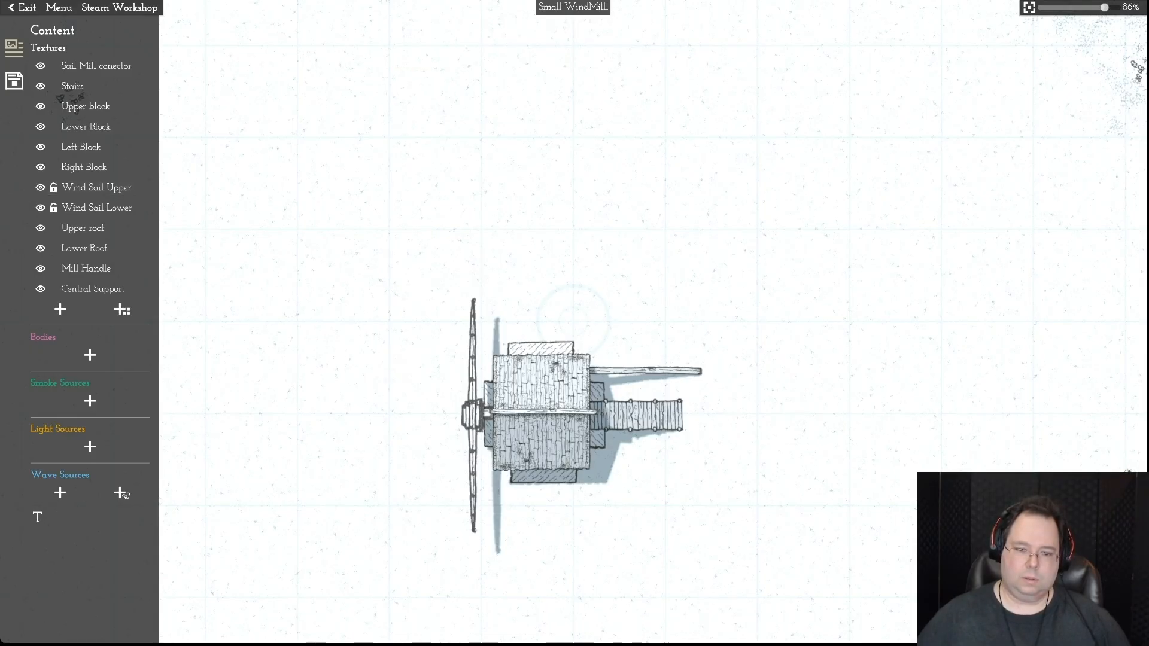
- Move both wind sails clear of the mill, with the Wind Sail Lower at about X -1.92, Z 1.902
key(Escape)
drag(473, 364, 417, 319)
right_click(417, 319)
drag(472, 467, 396, 496)
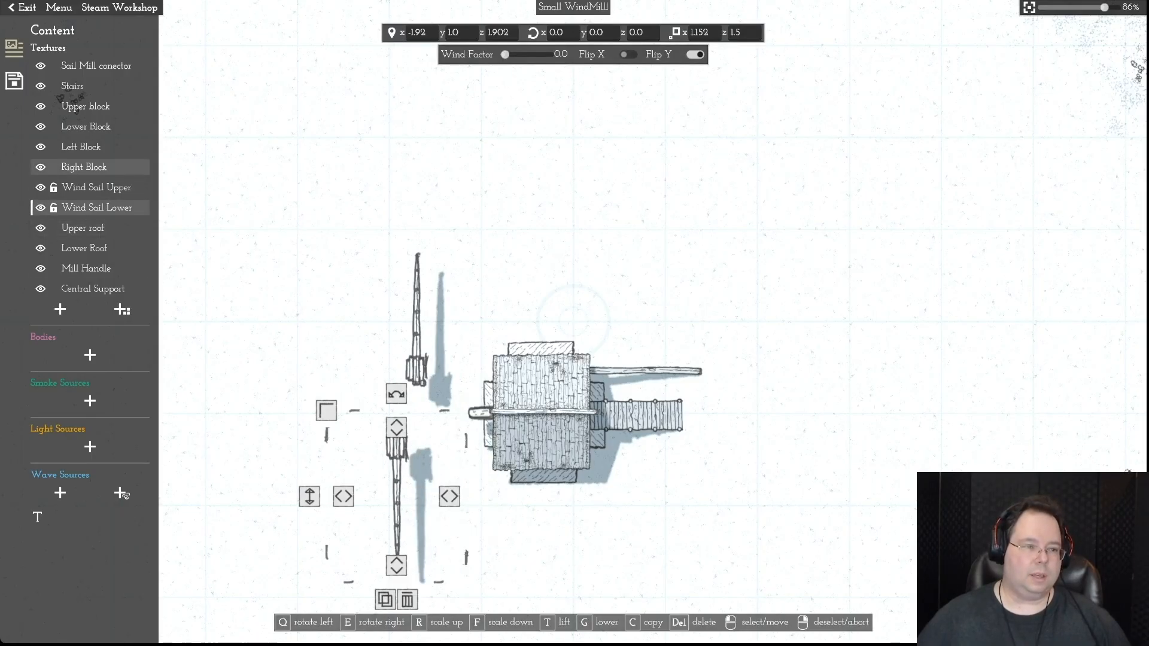
- Unlock the Left Block and shift it slightly outward from the roofs to about X -0.94, Z 0.995
click(53, 147)
click(81, 147)
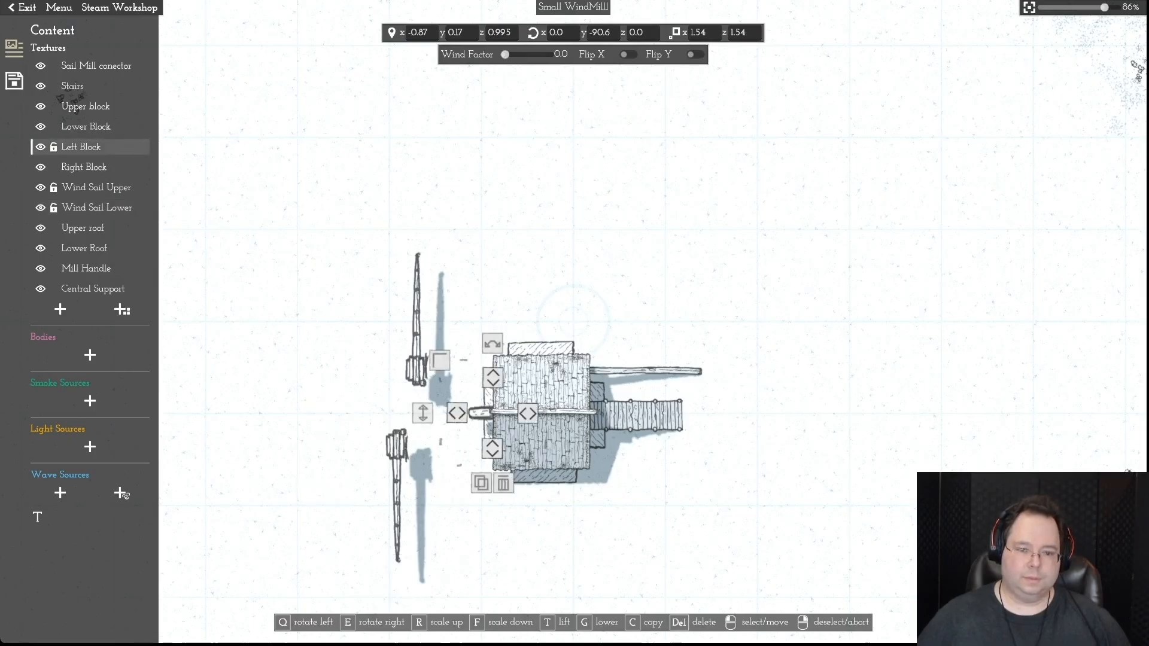
drag(489, 412, 482, 412)
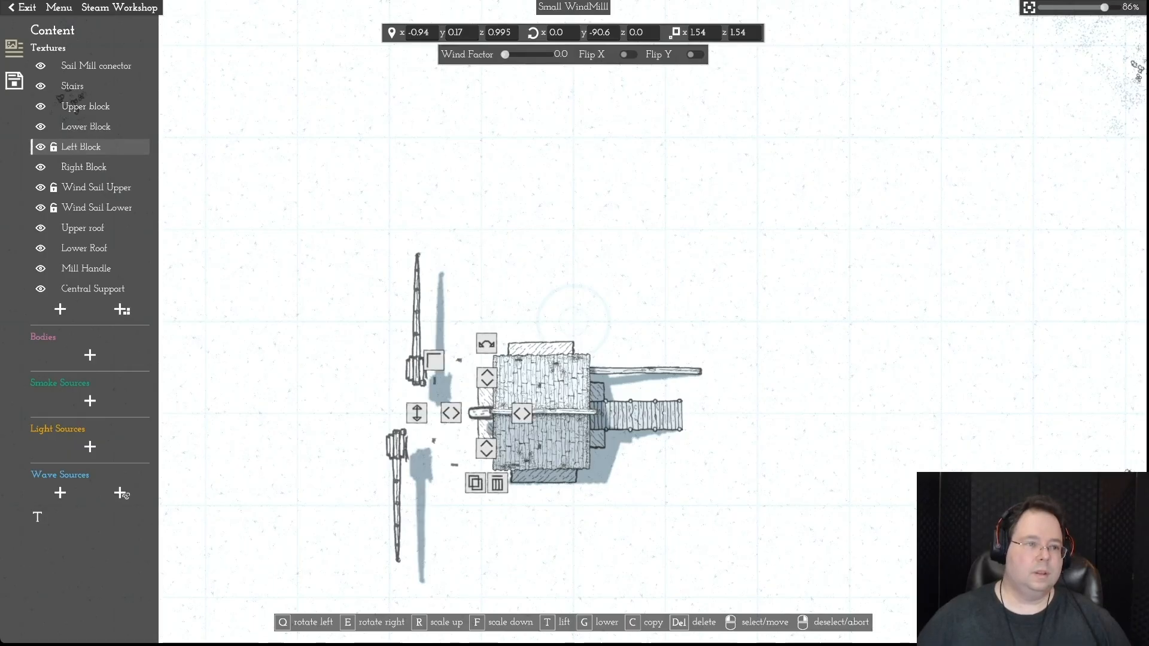
- Unlock the Sail Mill conector, shift it slightly away from the roofs, and lock it and the Left Block again
click(53, 67)
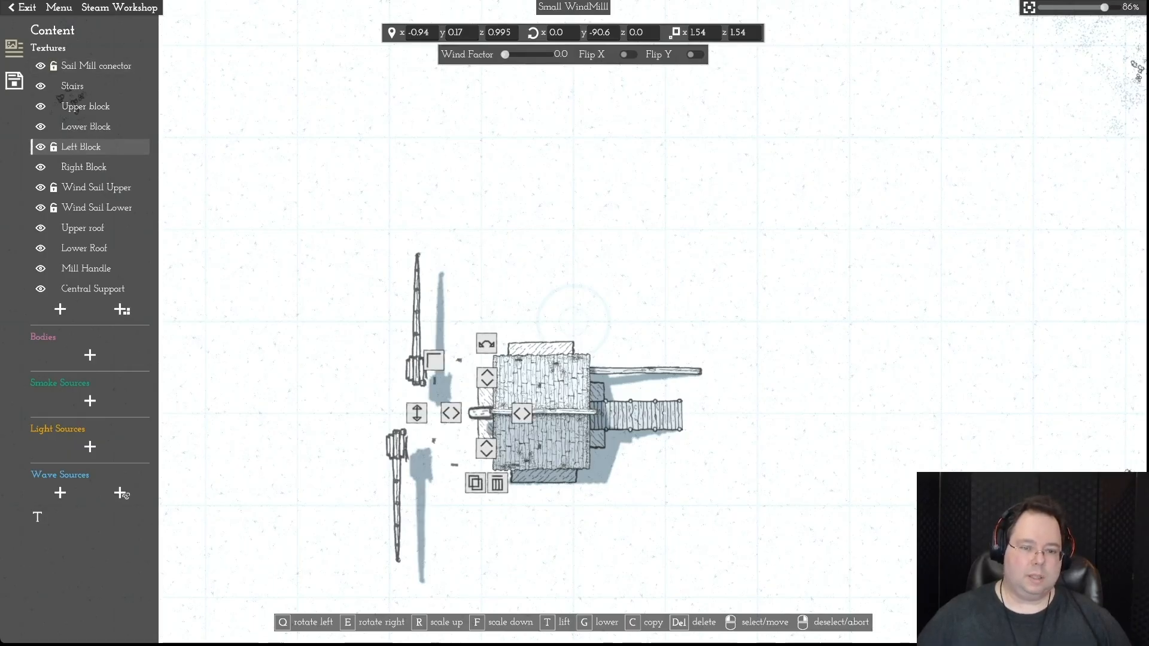
click(96, 66)
mouse_move(527, 413)
mouse_down()
mouse_move(505, 413)
mouse_move(522, 414)
mouse_up()
key(Escape)
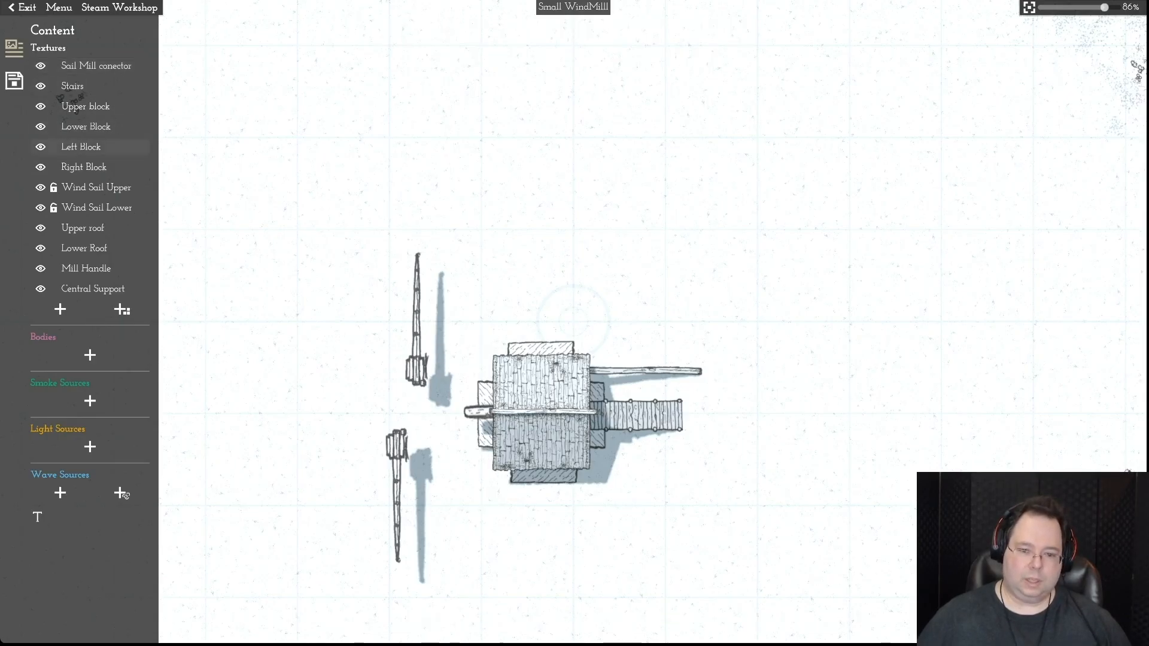
- Join the sails at the connector, Upper at about X -1.16, Z 0.431 and Lower at X -1.16, Z 1.572, and save the asset
drag(417, 371, 467, 413)
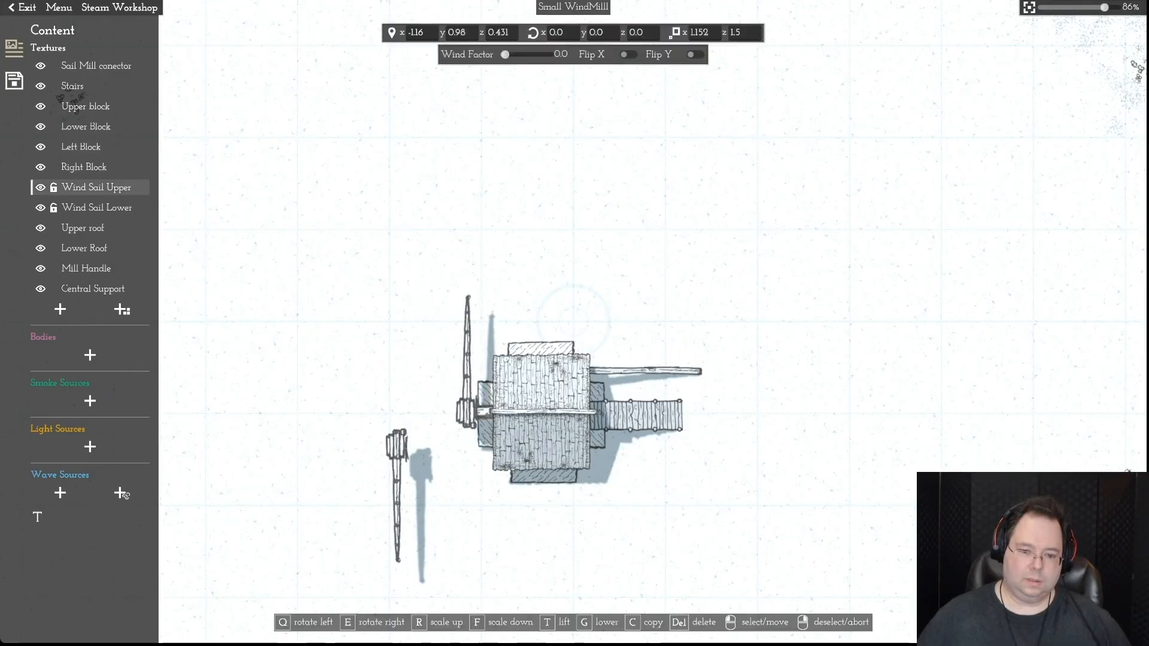
drag(396, 448, 468, 420)
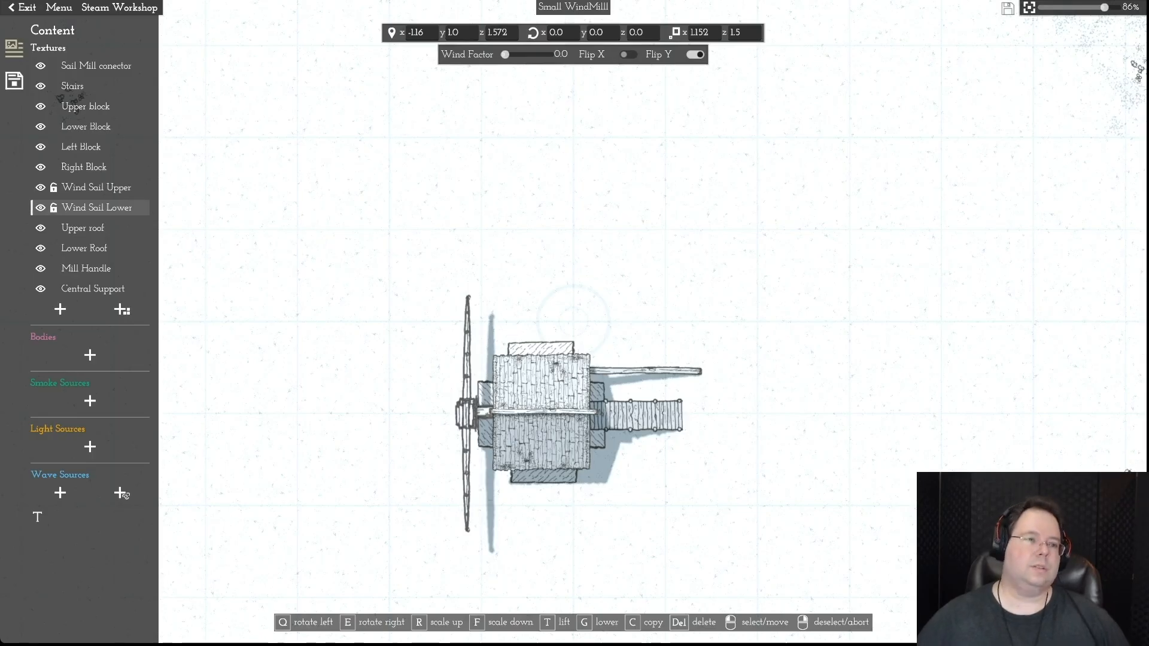
click(59, 7)
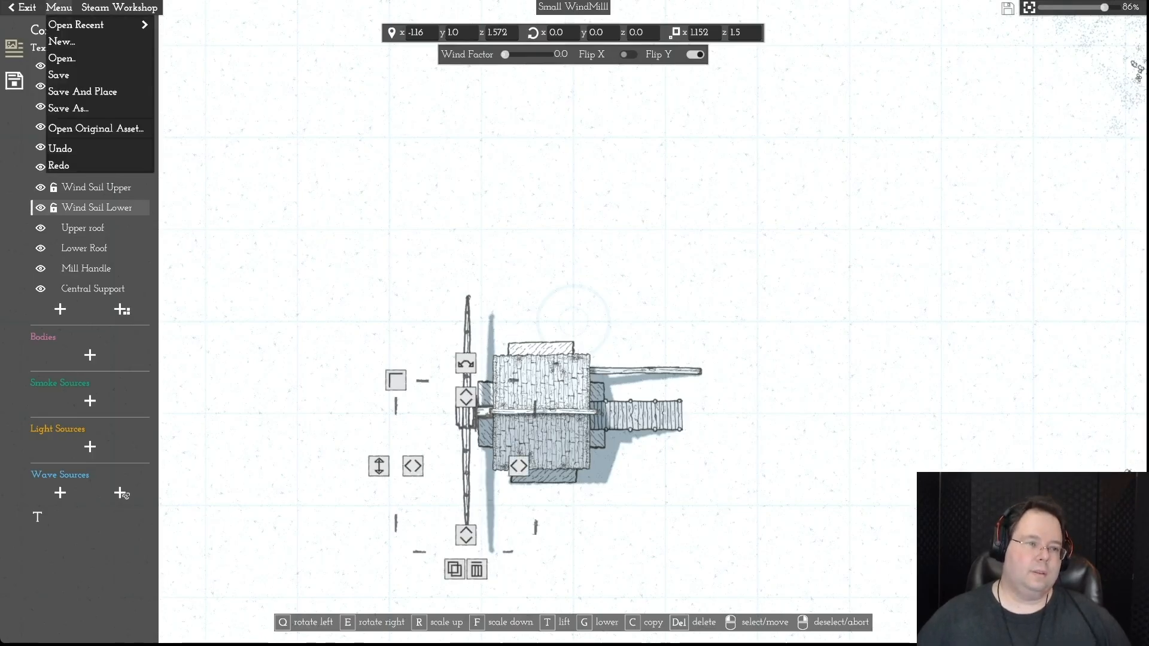
click(58, 75)
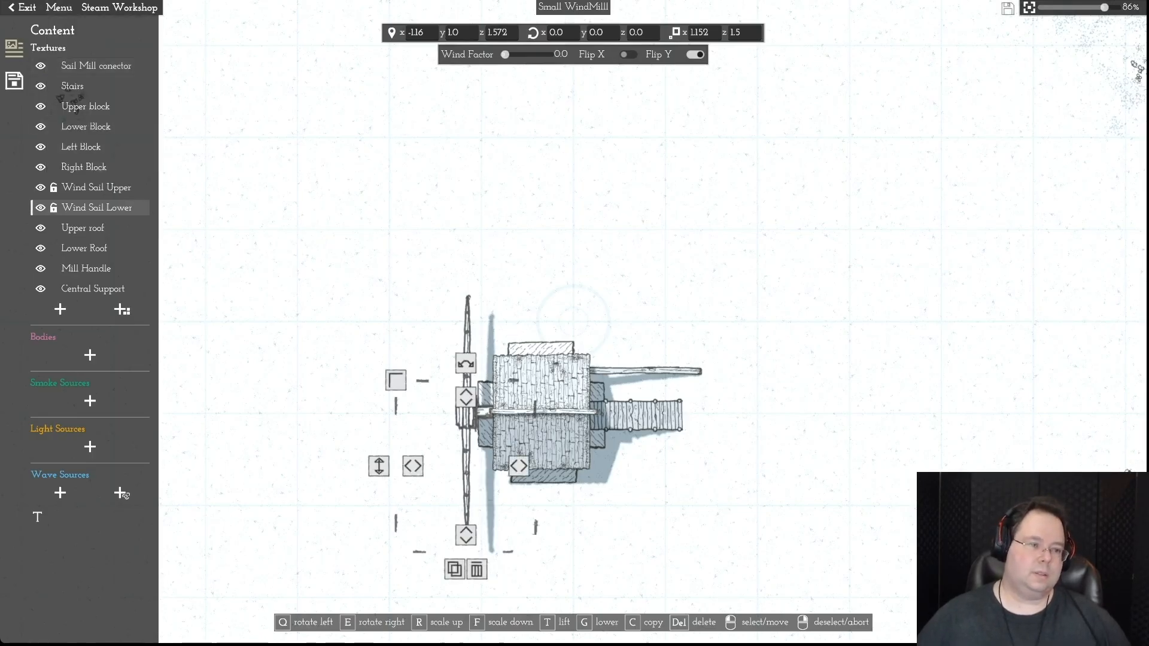
- Open the asset's details and examine the assembled windmill up close
click(13, 81)
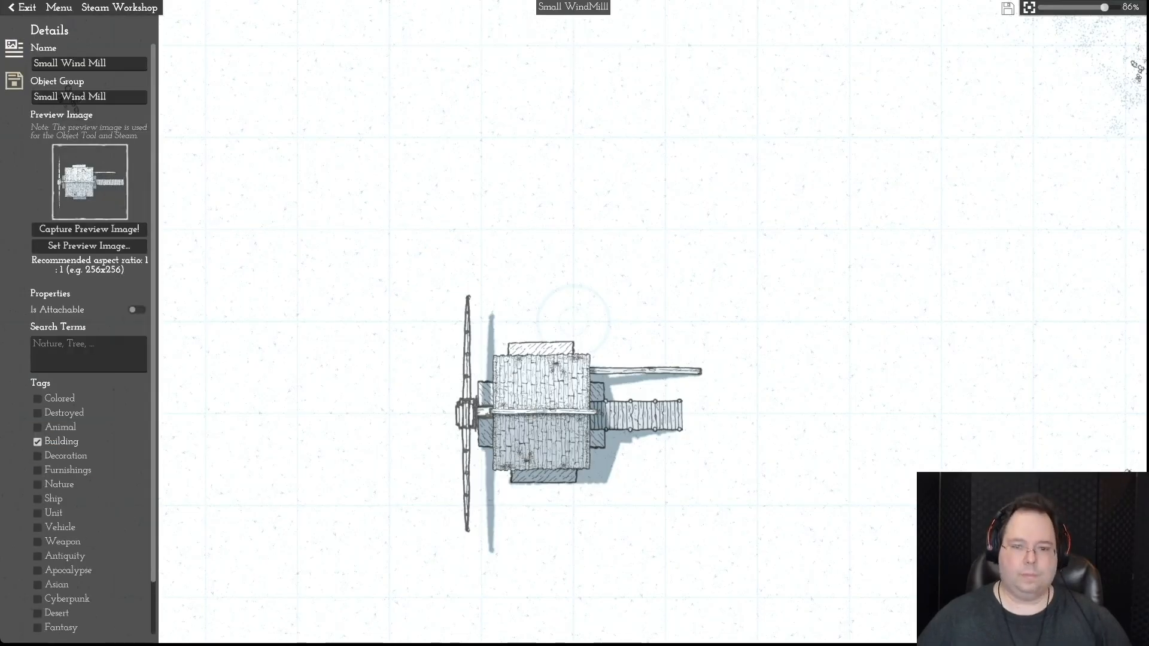
key(s)
key(a)
scroll(573, 321, up, 10)
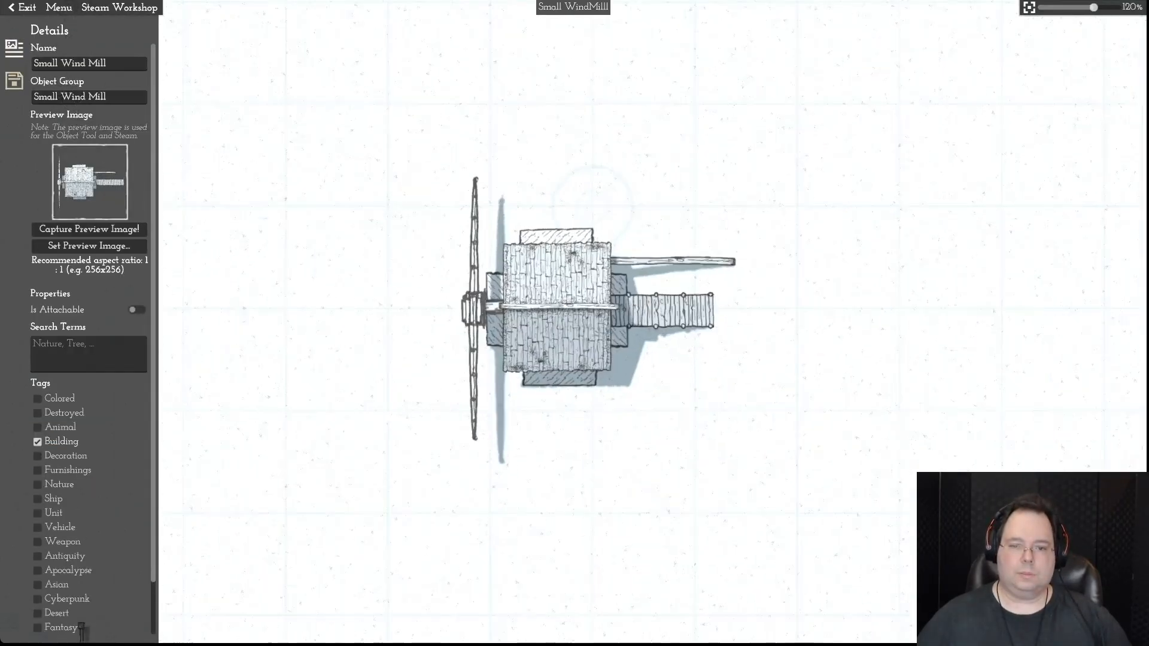
scroll(573, 322, down, 8)
key(w)
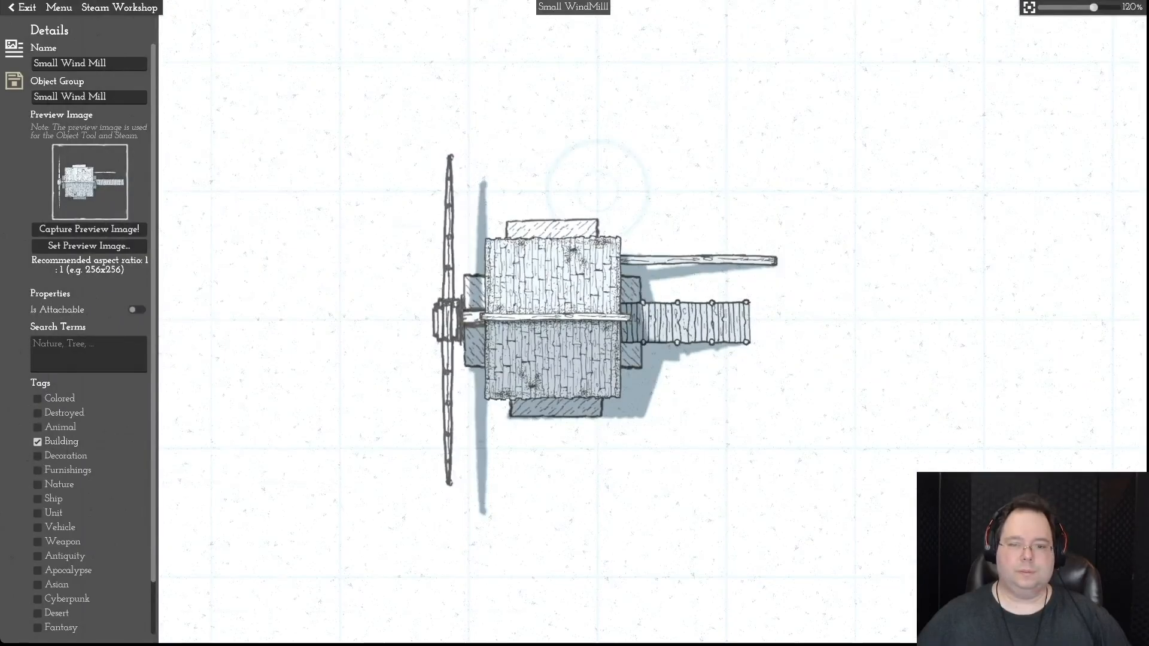
key(a)
key(s)
scroll(574, 335, up, 3)
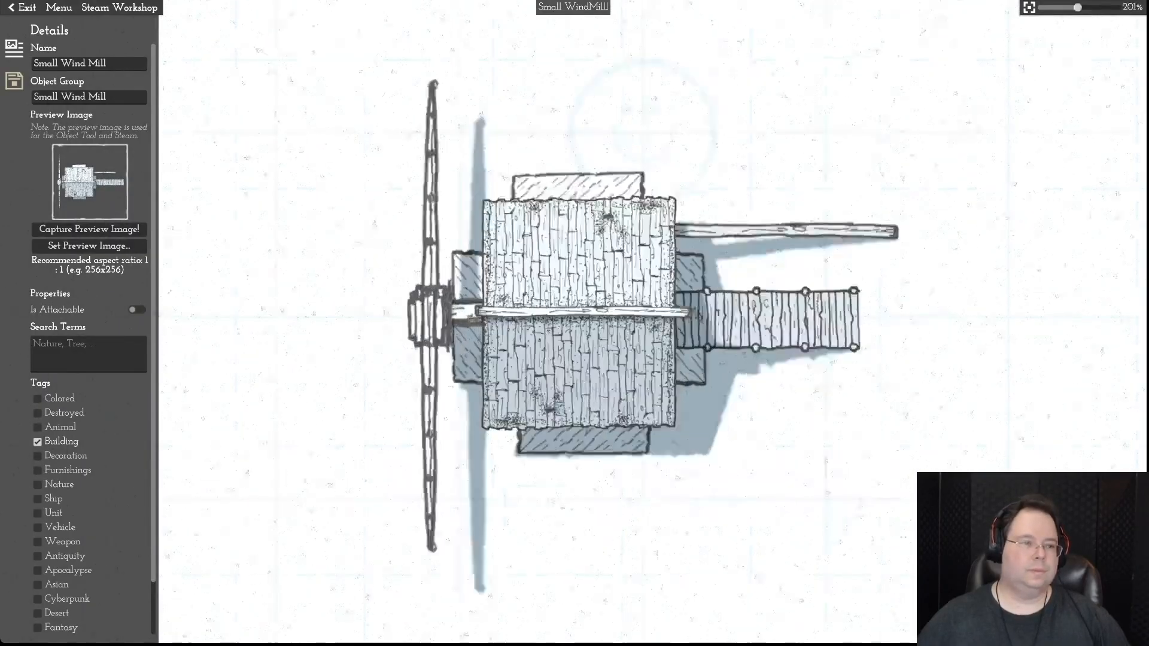
- Lock both wind sails, unlock the Central Support and lower it to a height of Y 1.33
click(14, 80)
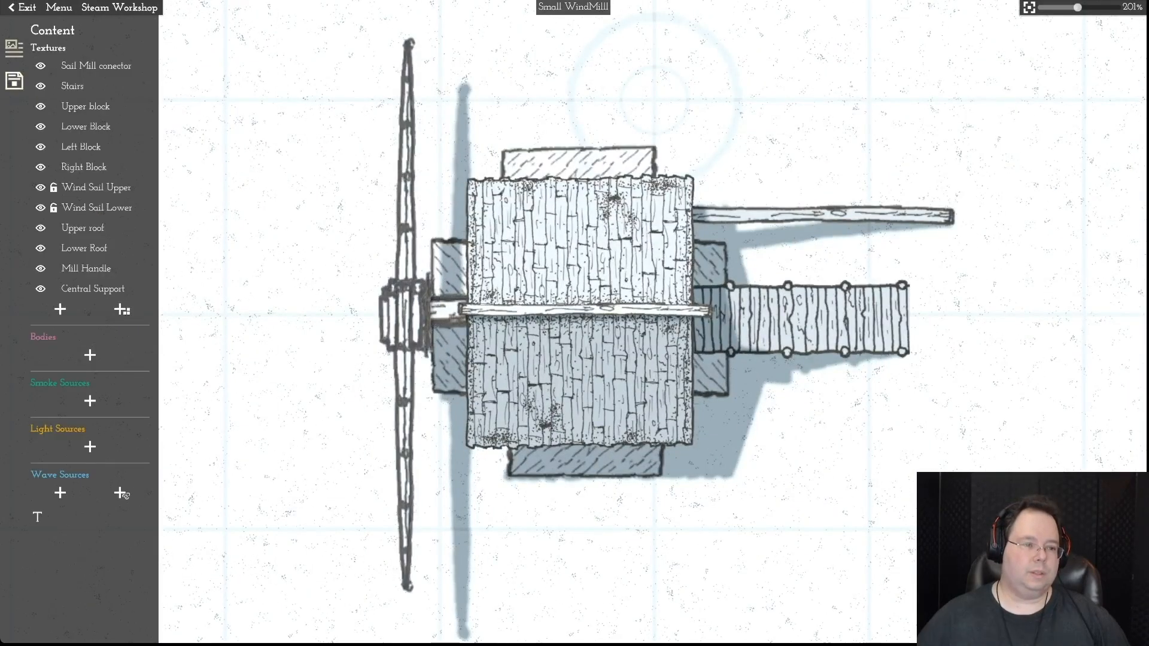
click(93, 288)
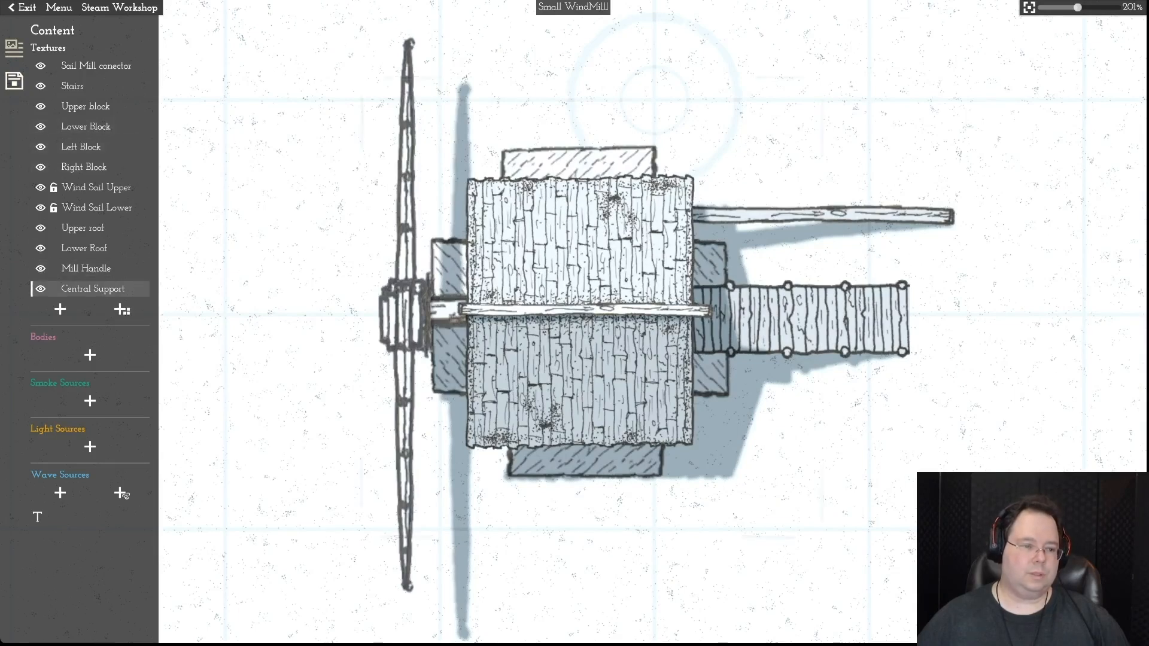
click(93, 289)
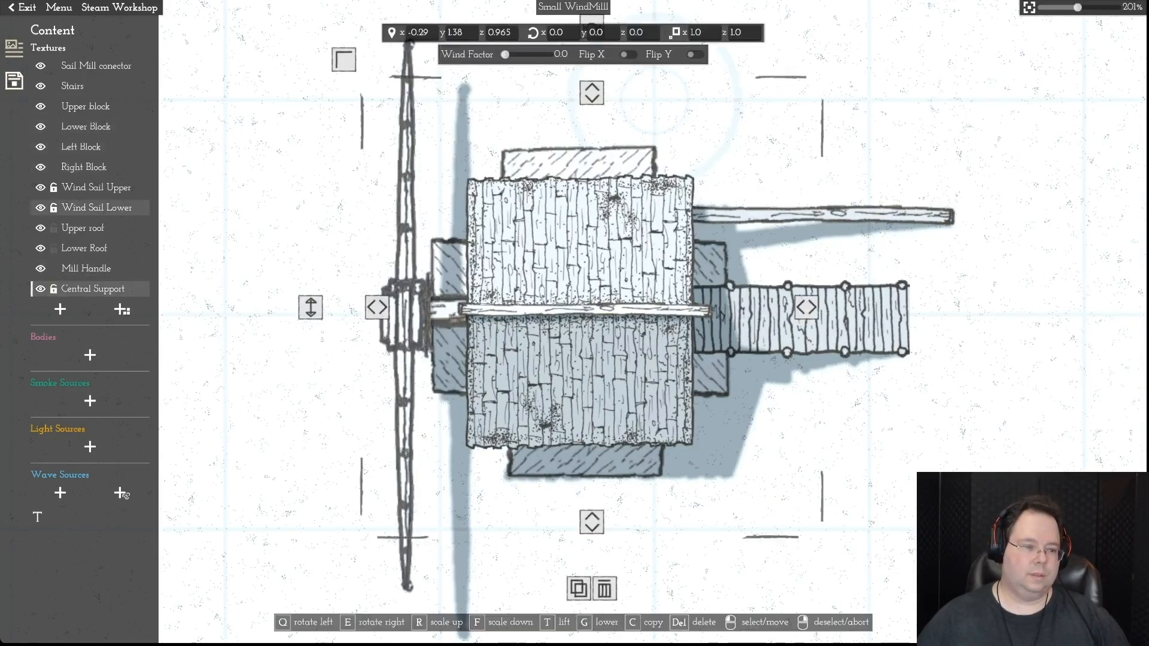
click(54, 288)
click(93, 288)
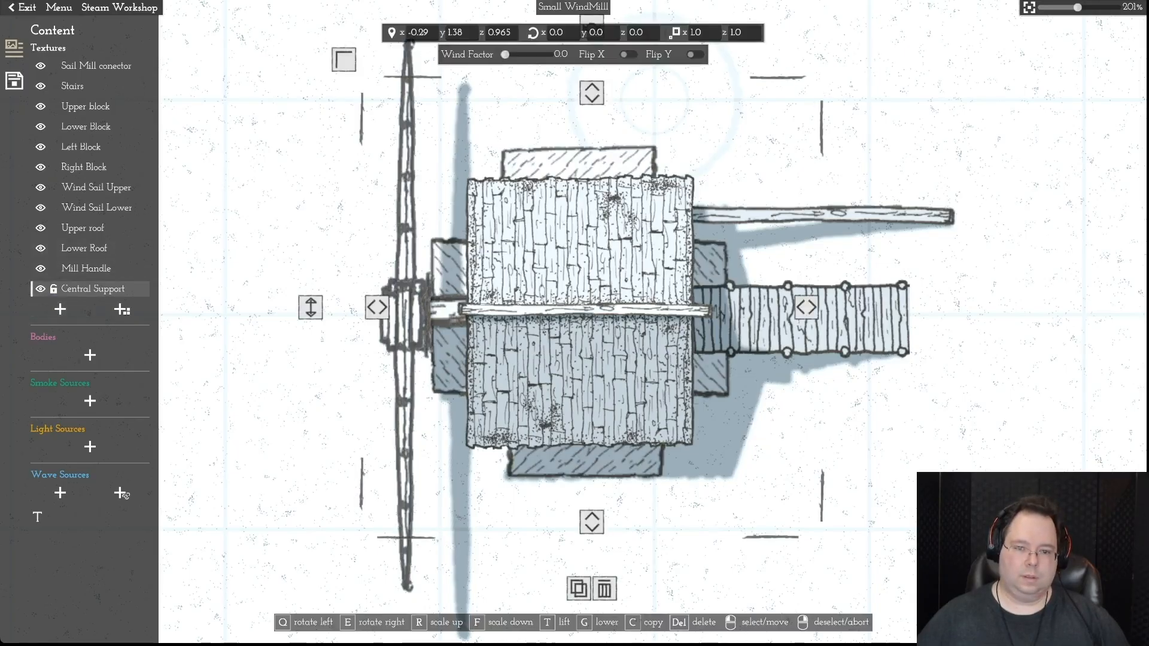
drag(310, 307, 310, 317)
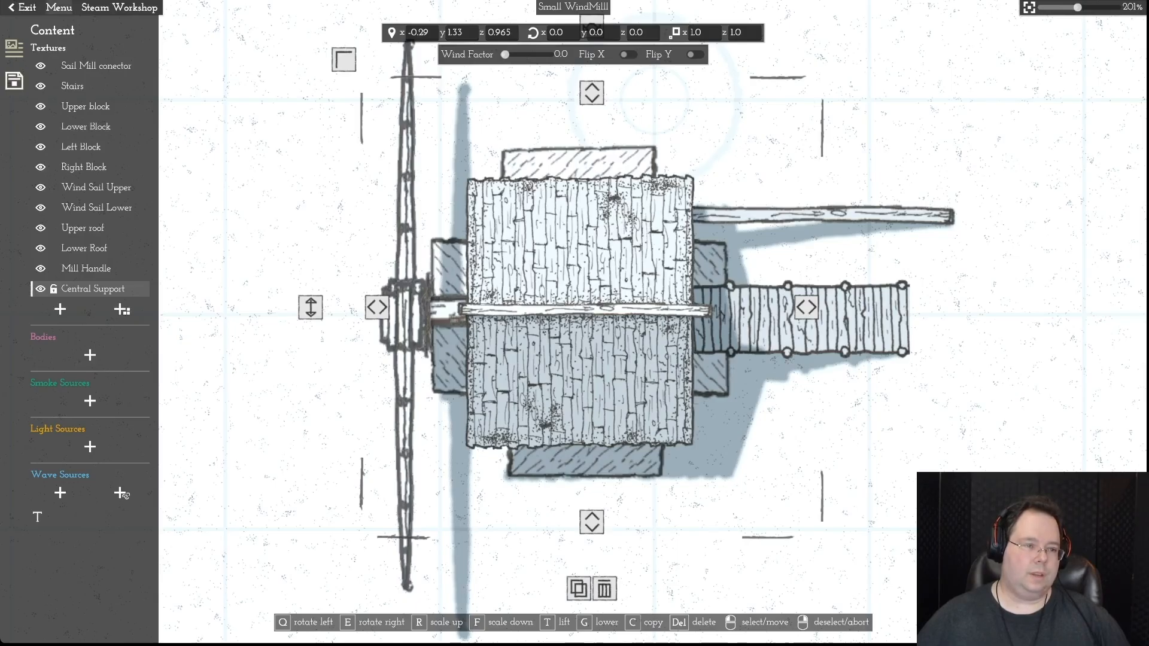
- Save the asset and capture a new preview image of the windmill
click(58, 8)
click(62, 74)
click(14, 80)
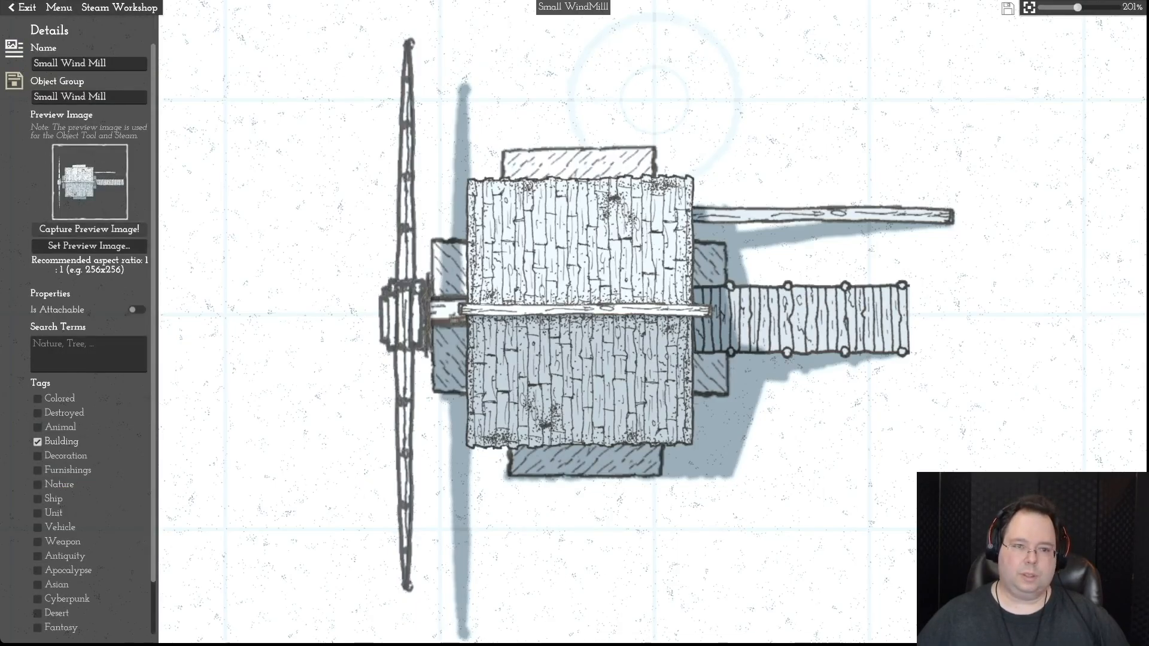
click(89, 229)
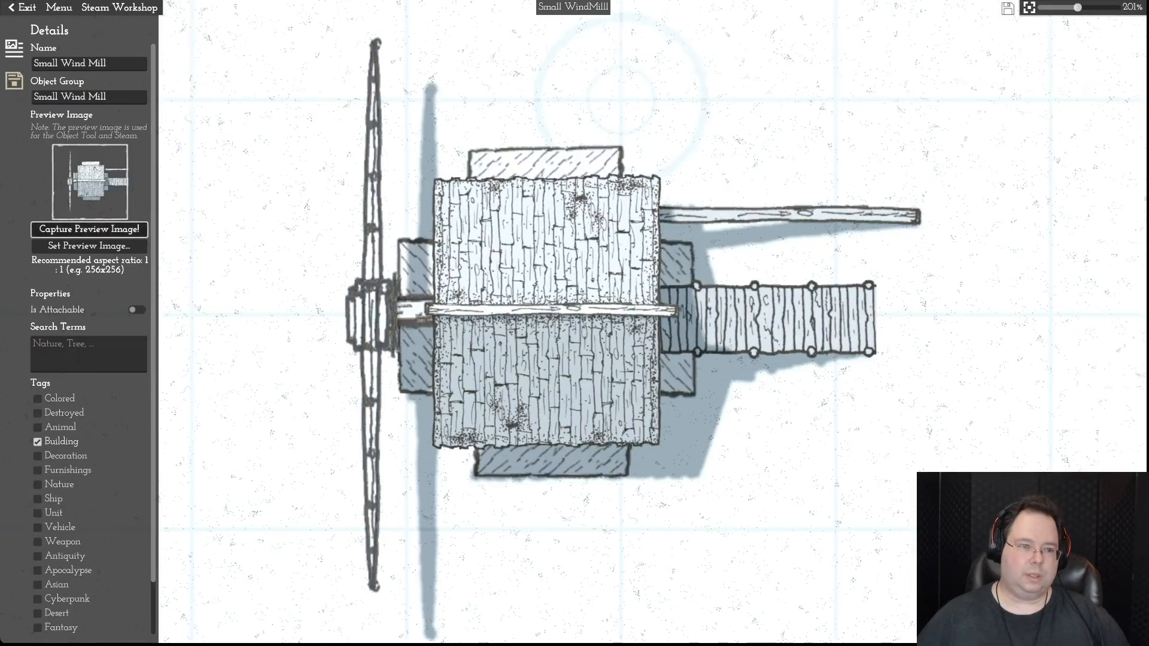
- Try different framings of the windmill at several zoom levels, recapturing the asset's preview image for each
click(89, 229)
key(d)
click(89, 229)
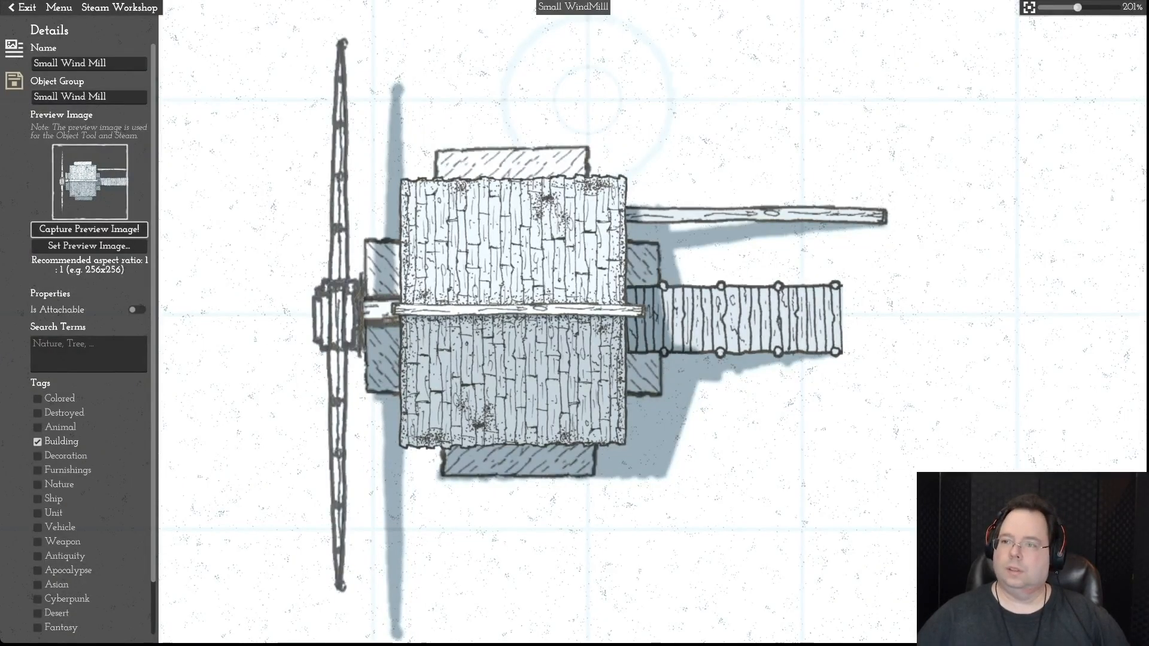
scroll(575, 323, up, 1)
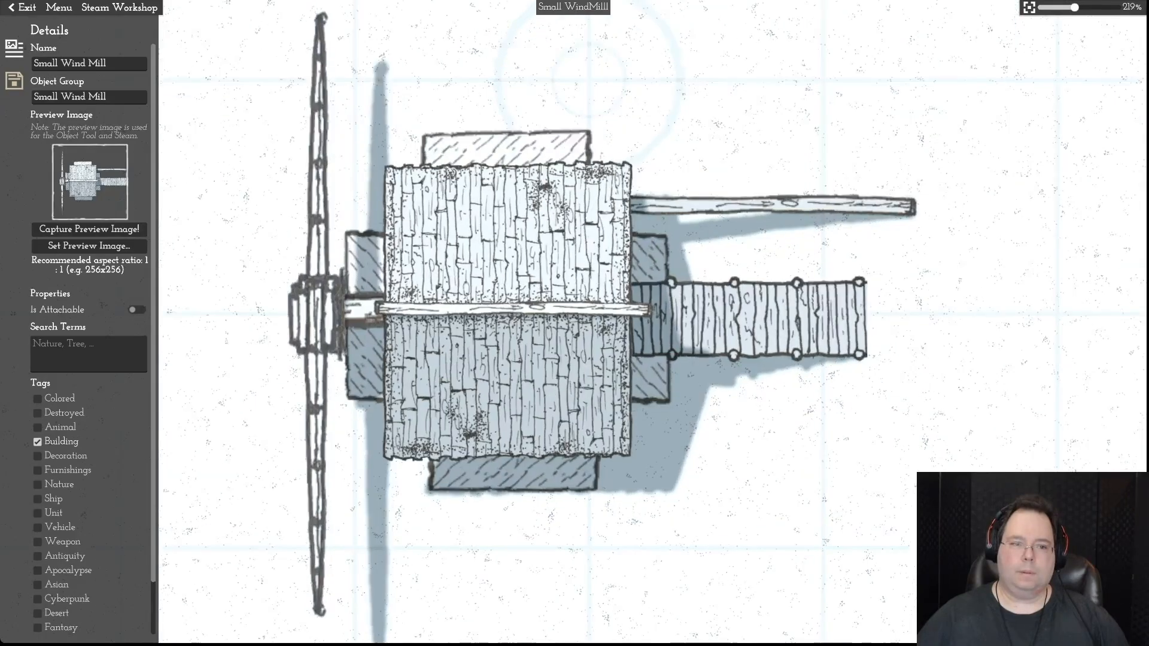
scroll(574, 323, down, 1)
scroll(575, 324, down, 1)
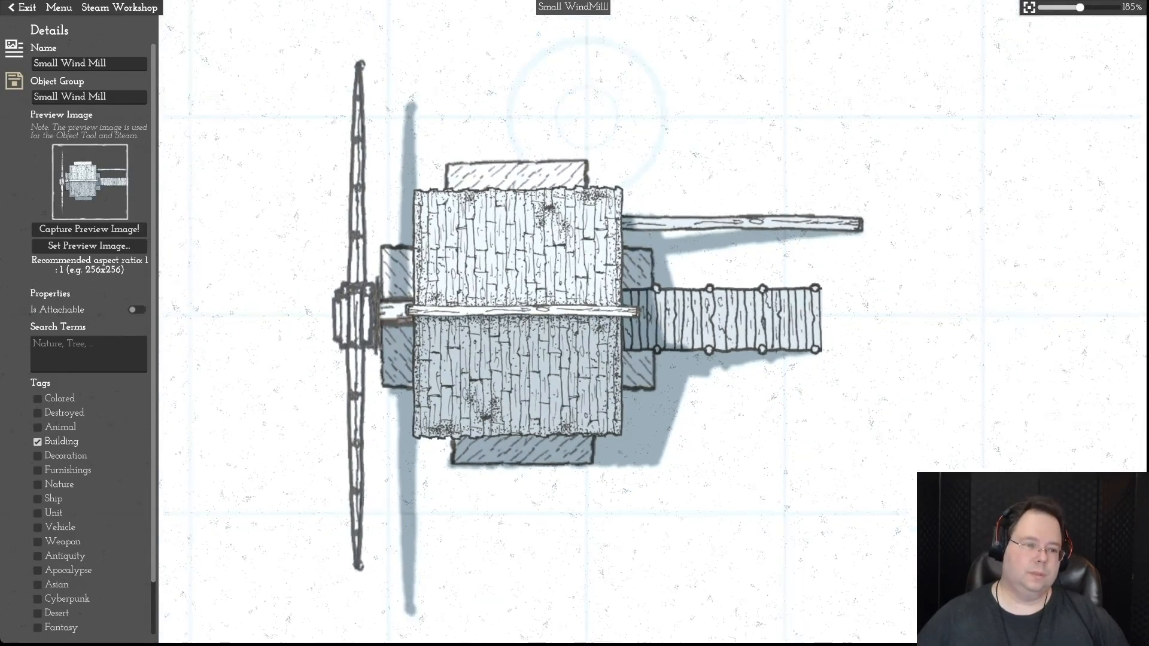
click(89, 229)
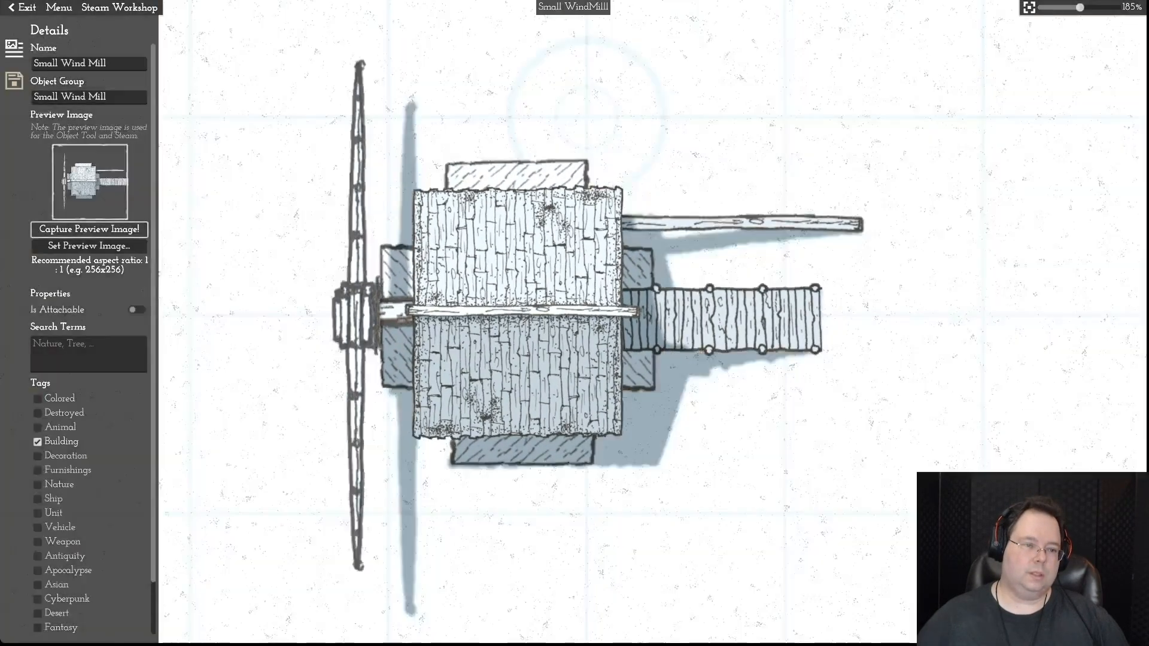
key(d)
click(89, 229)
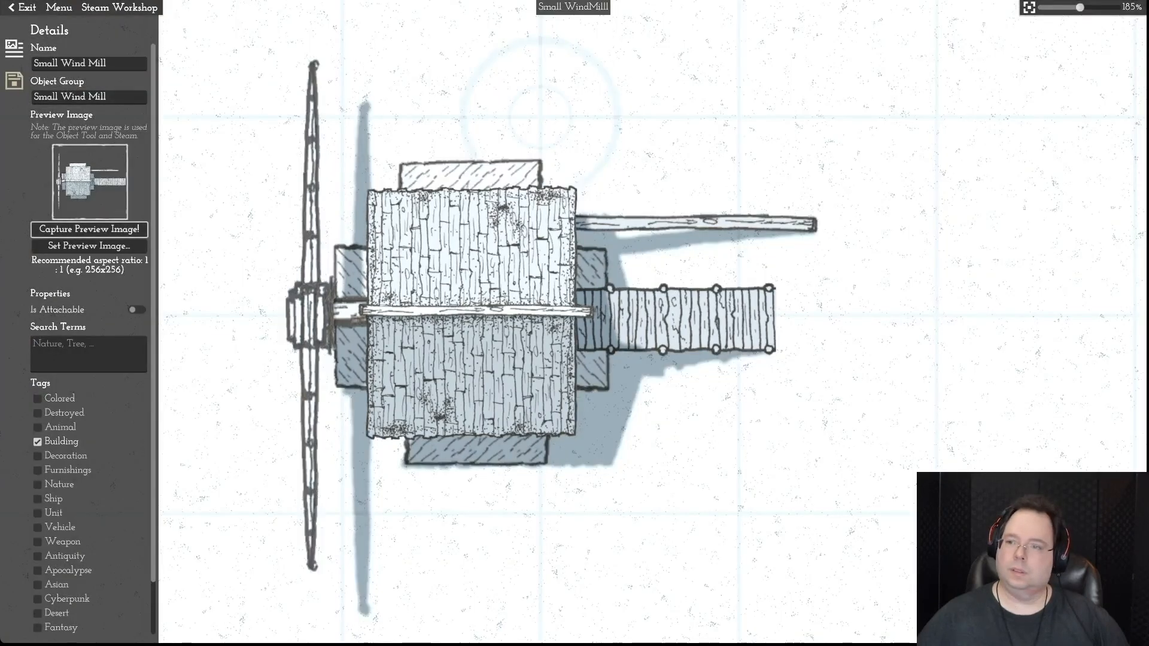
scroll(569, 314, up, 2)
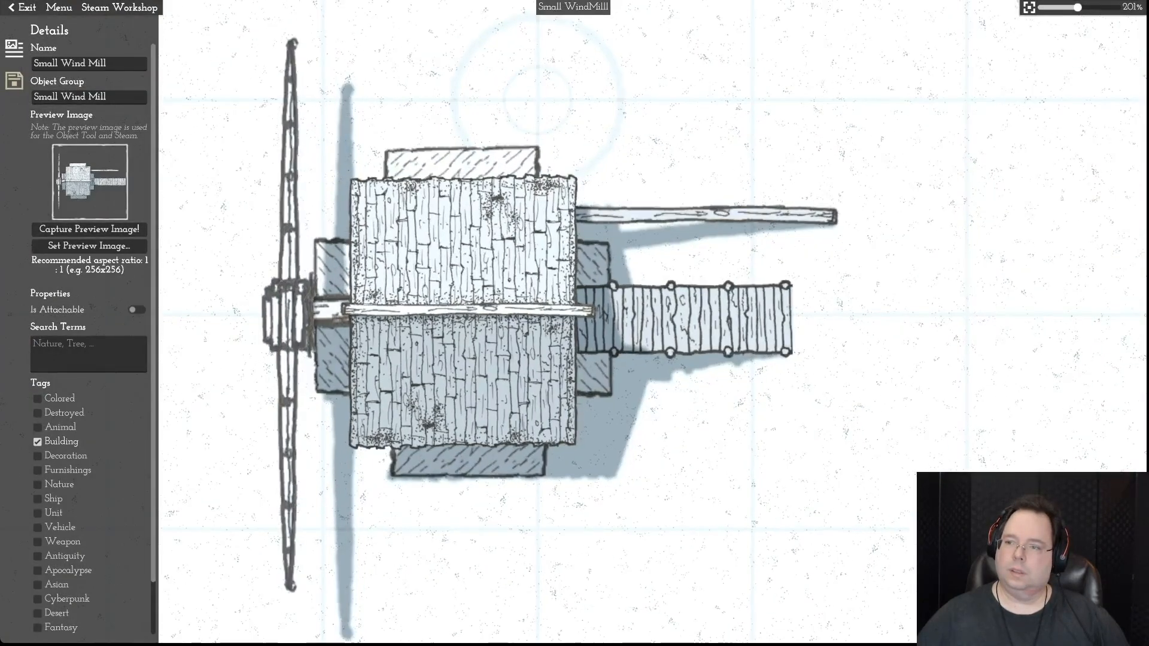
scroll(576, 311, down, 2)
scroll(577, 312, down, 1)
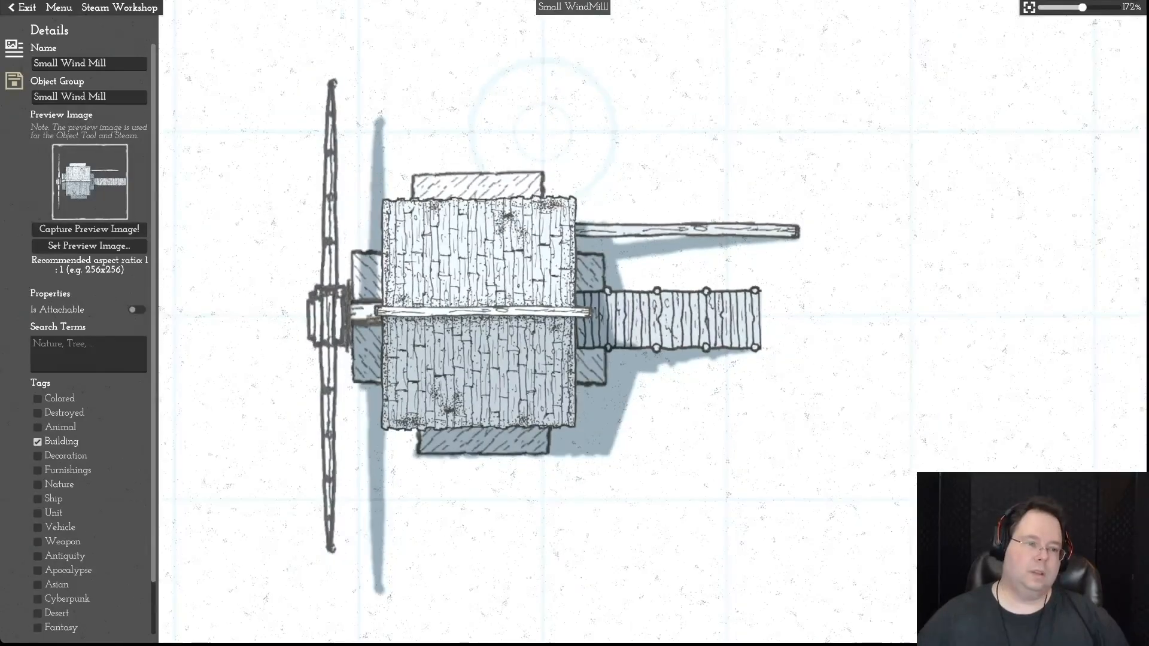
- Capture the preview image with the whole windmill framed at 172% zoom, save the asset and return to the settlement map
click(89, 230)
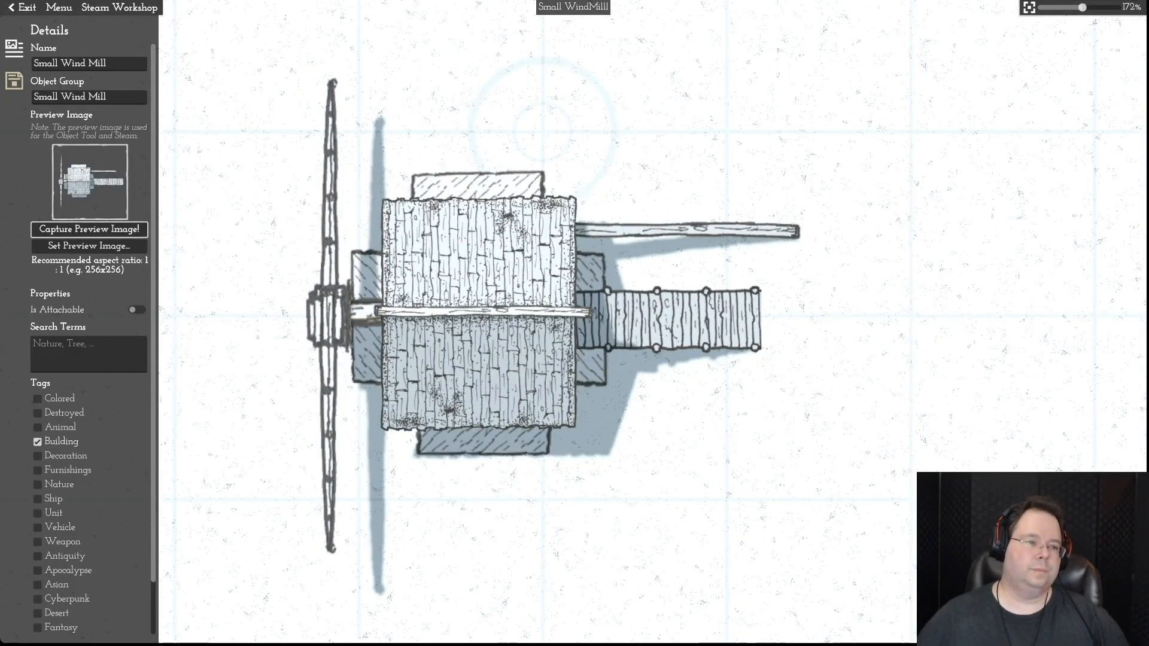
click(59, 7)
click(82, 92)
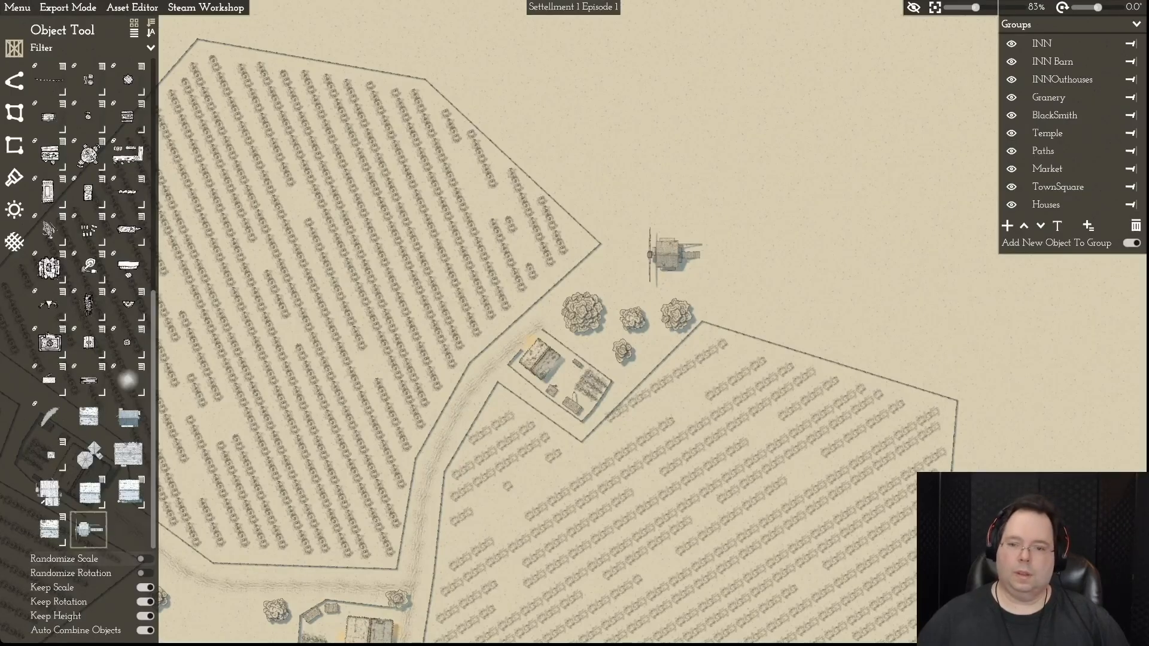
- Place the updated small windmill on open ground northeast of the trees and delete the older windmill beside it
click(88, 530)
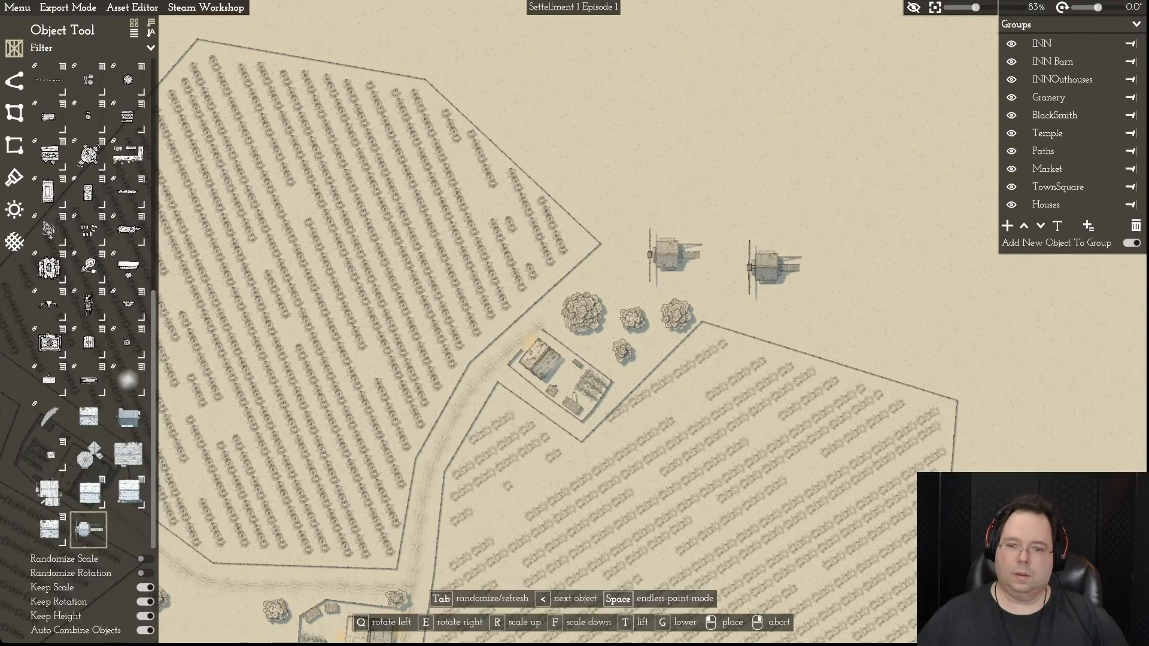
click(774, 267)
right_click(838, 277)
click(675, 255)
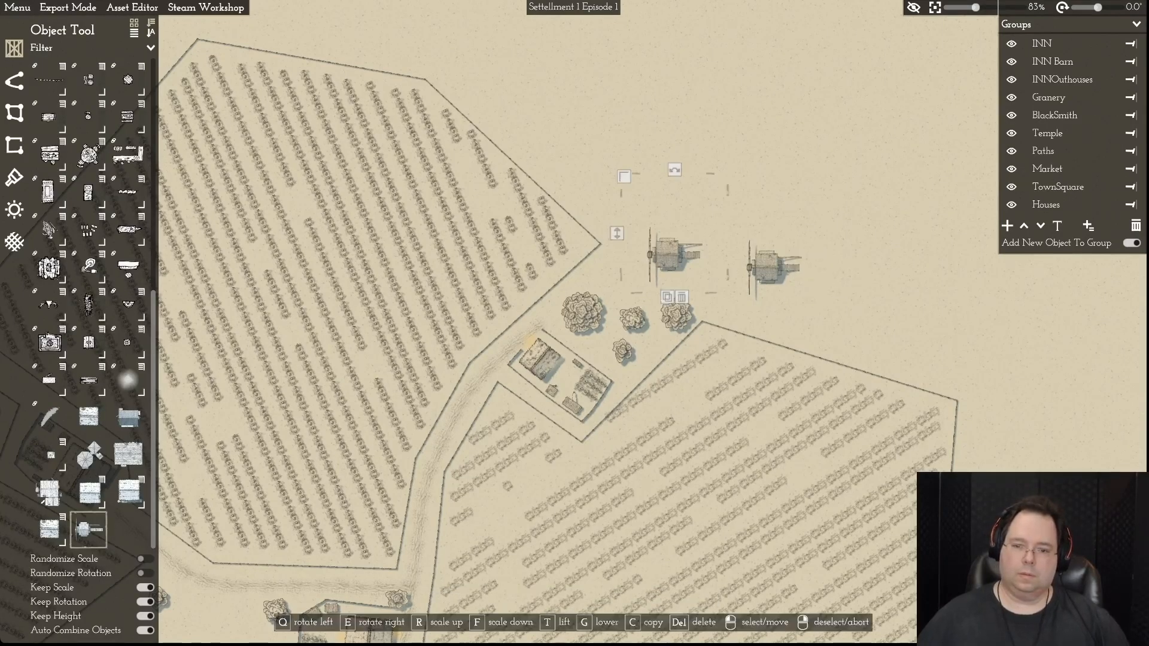
key(Delete)
key(d)
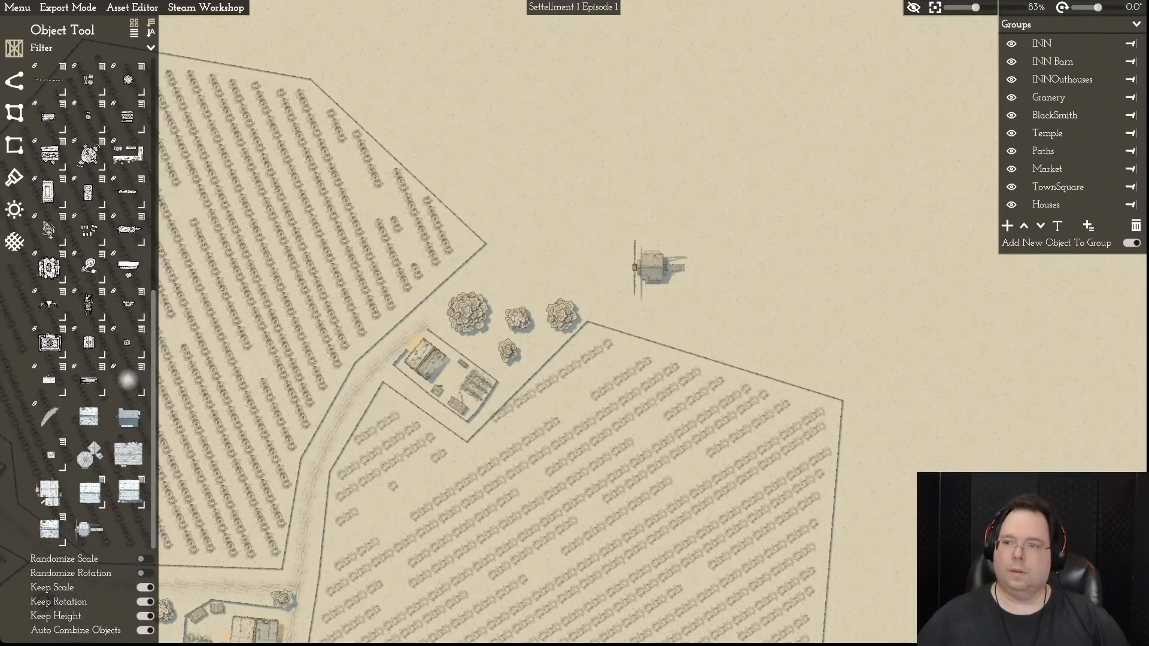
mouse_move(1098, 7)
mouse_down()
mouse_move(1108, 7)
mouse_move(1097, 8)
mouse_up()
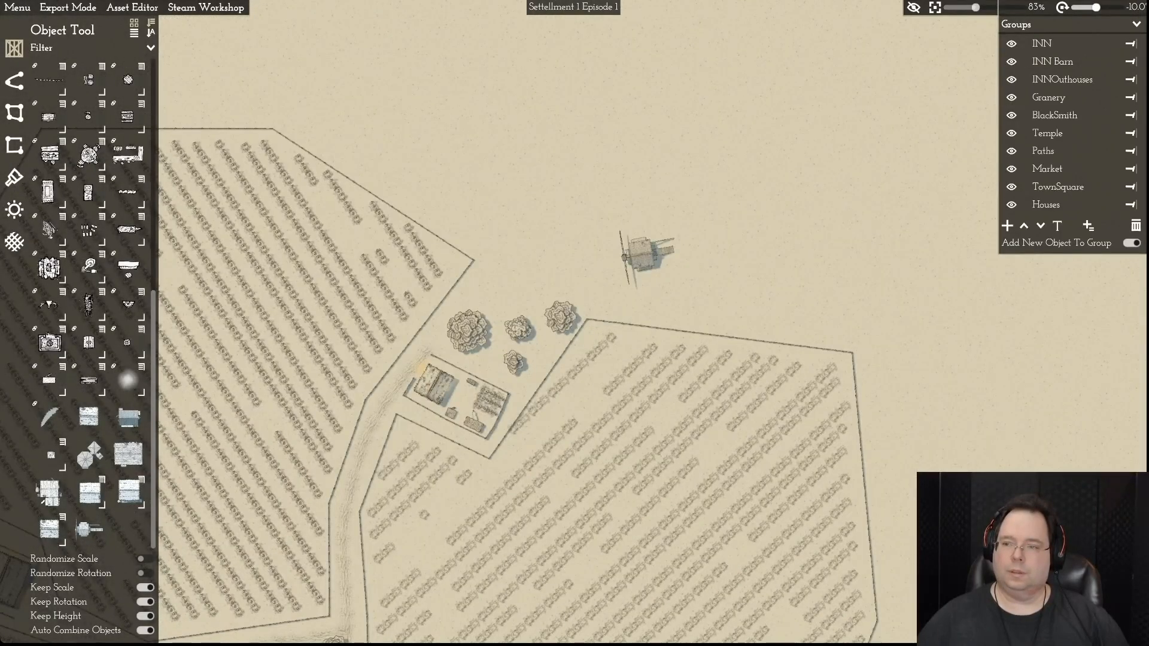
drag(1096, 7, 1098, 7)
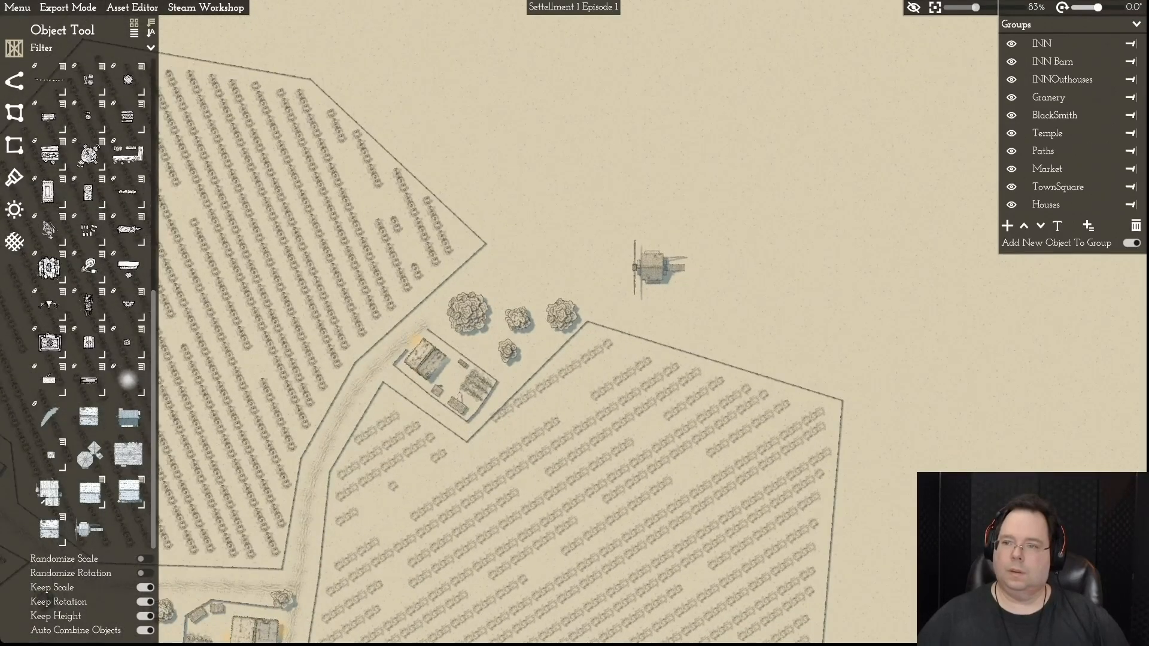
drag(975, 8, 982, 7)
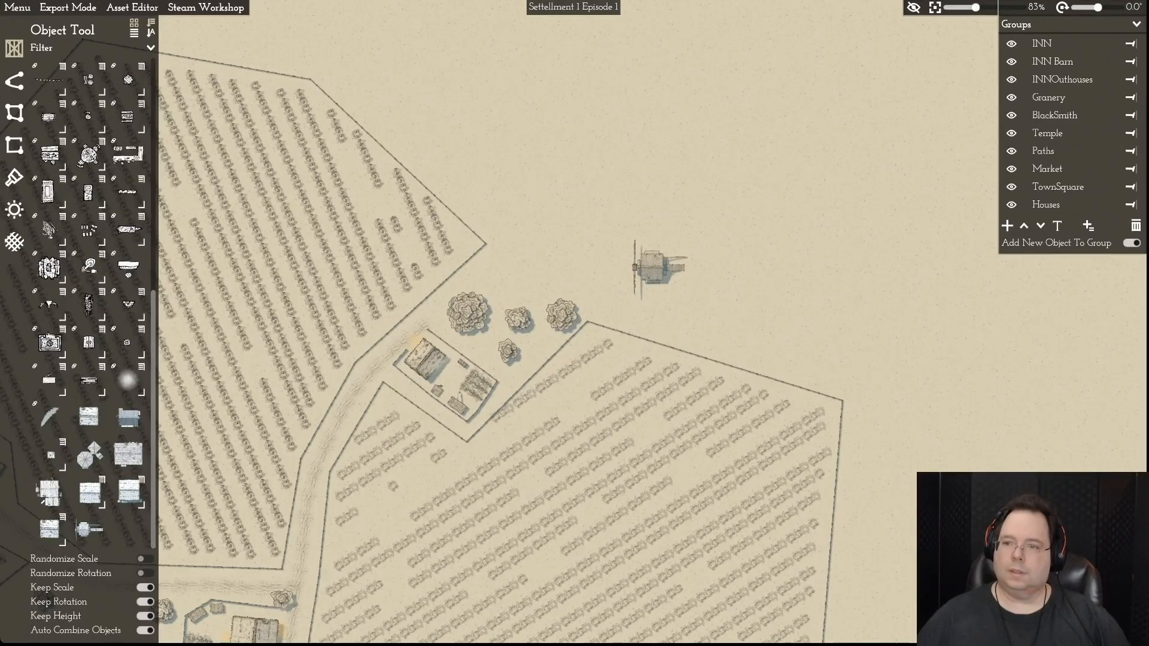
- Rotate the placed windmill so its sails face northwest and shift it farther northeast from the trees
scroll(569, 311, up, 5)
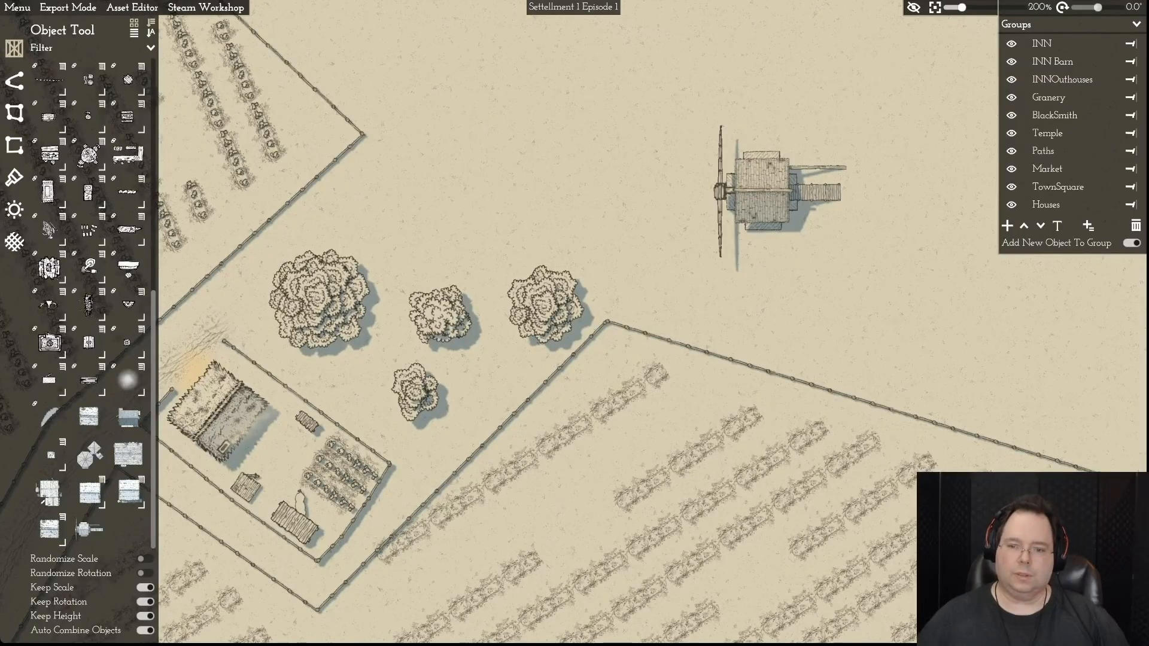
scroll(569, 318, down, 1)
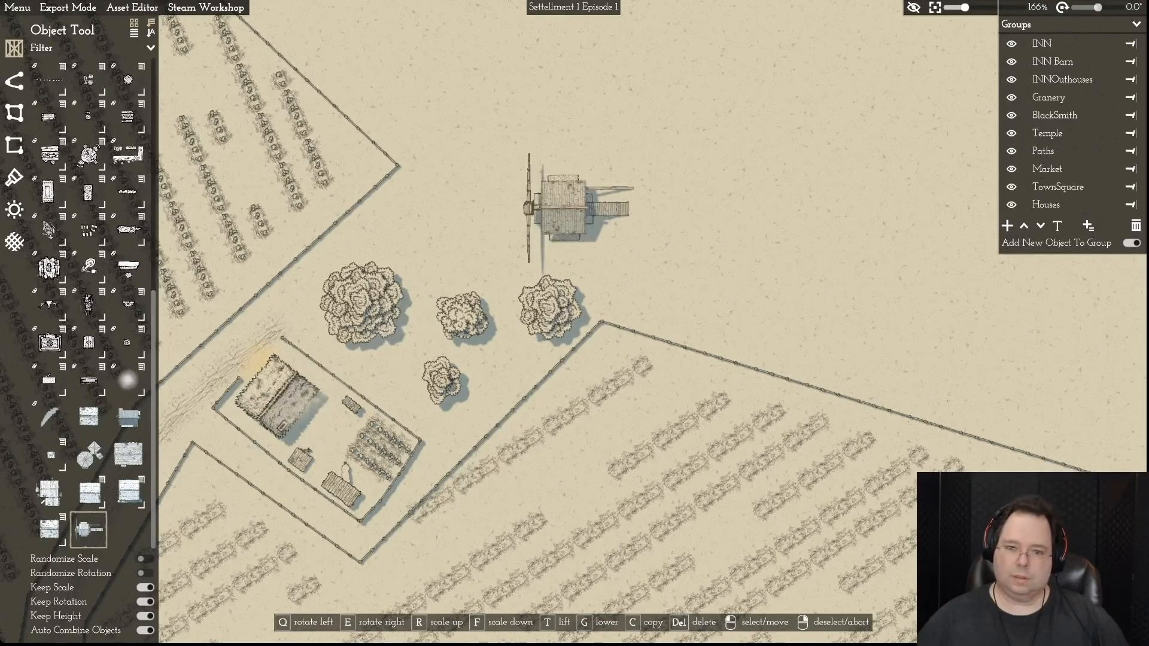
click(608, 194)
key(d)
key(w)
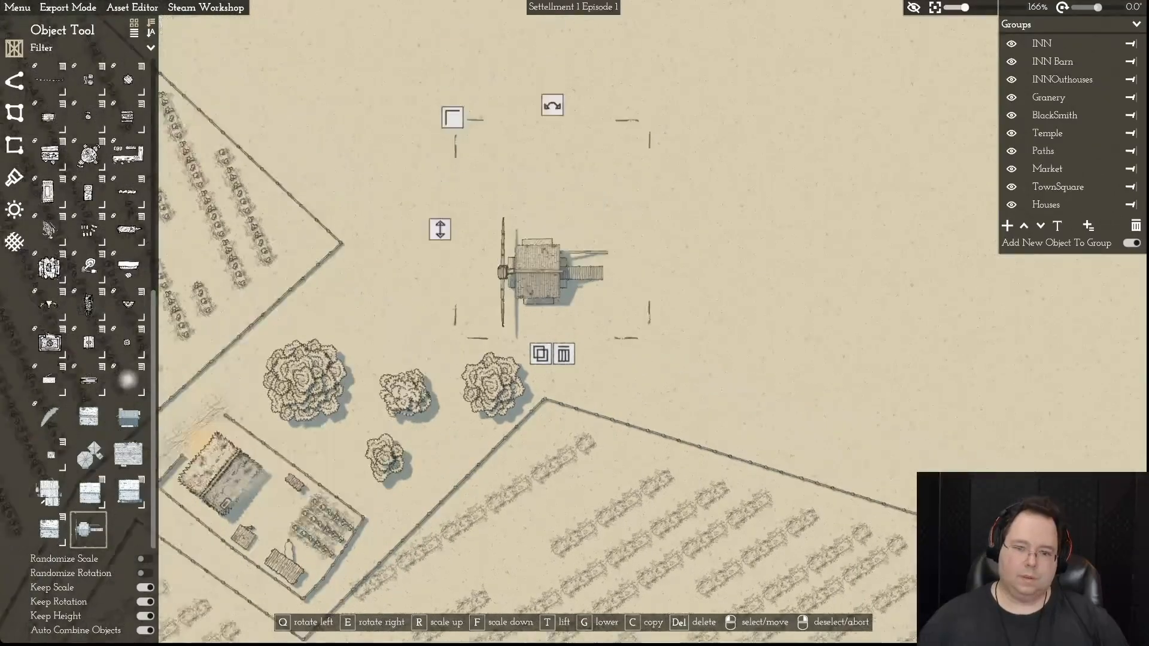
drag(552, 224, 654, 195)
- Move the rotated windmill a little closer to the corner of the large northern crop field
scroll(638, 259, down, 5)
key(a)
key(s)
key(a)
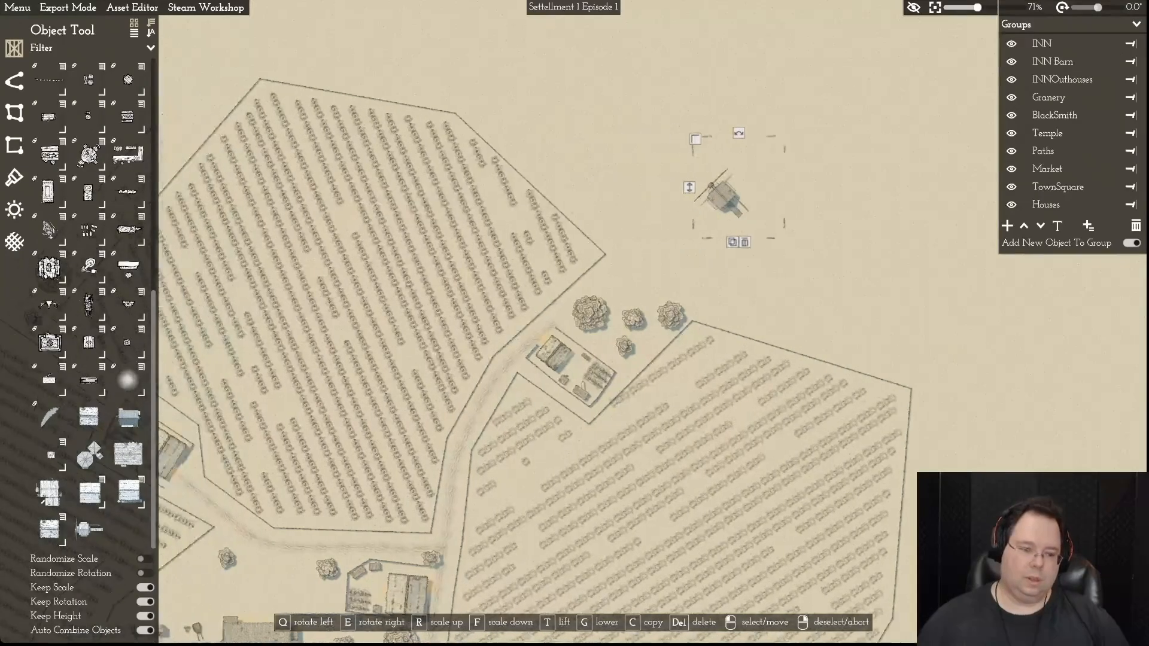
key(a)
drag(724, 196, 877, 201)
key(d)
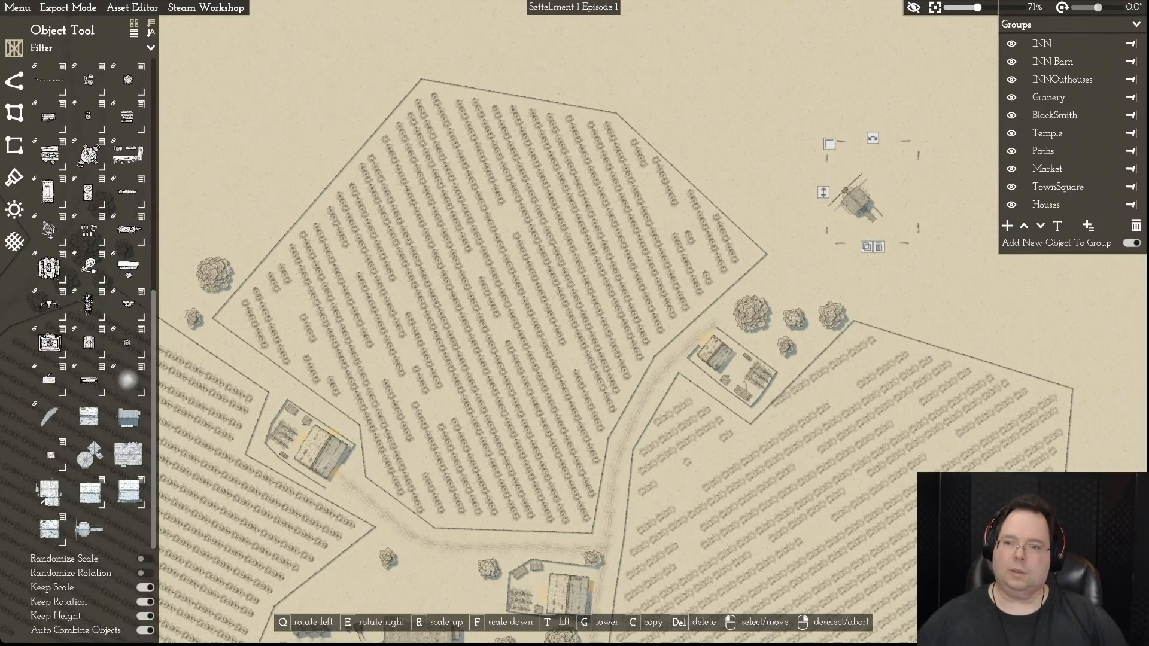
- Remove the windmill from the open ground northeast of the crop fields and save the settlement map
key(s)
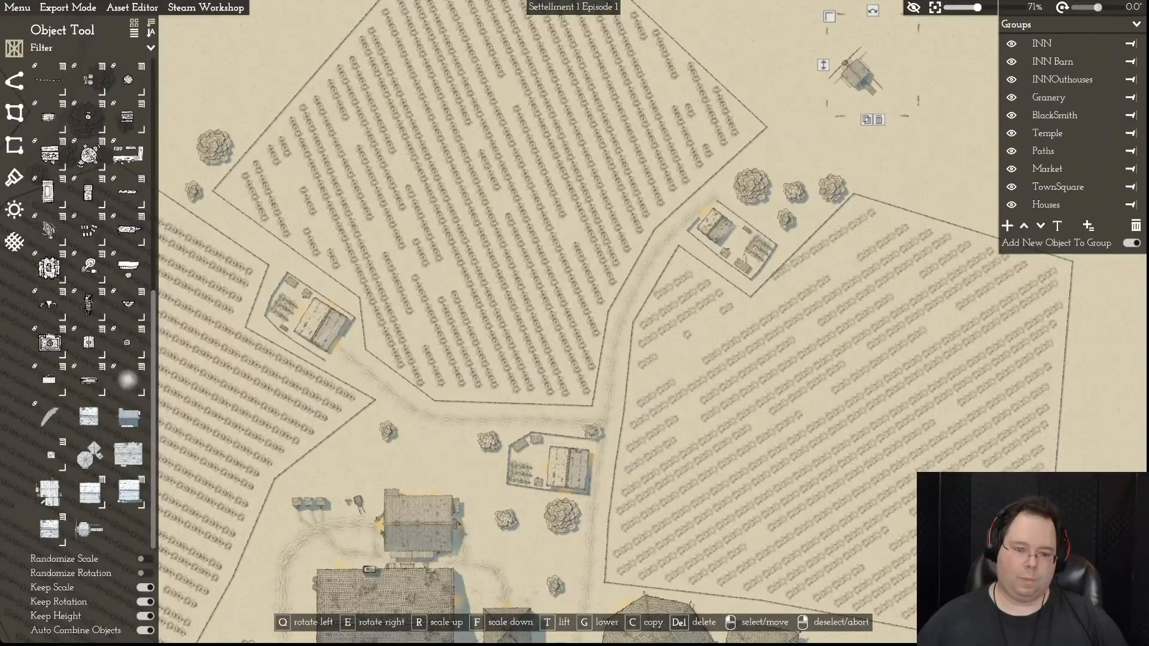
key(d)
key(s)
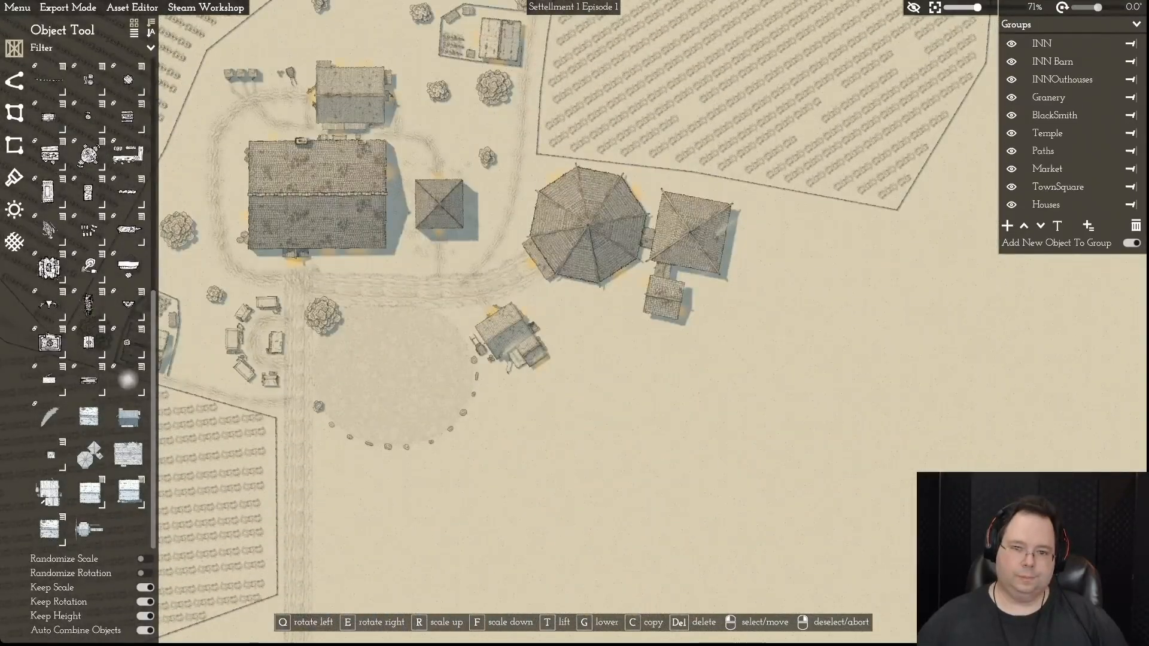
key(w)
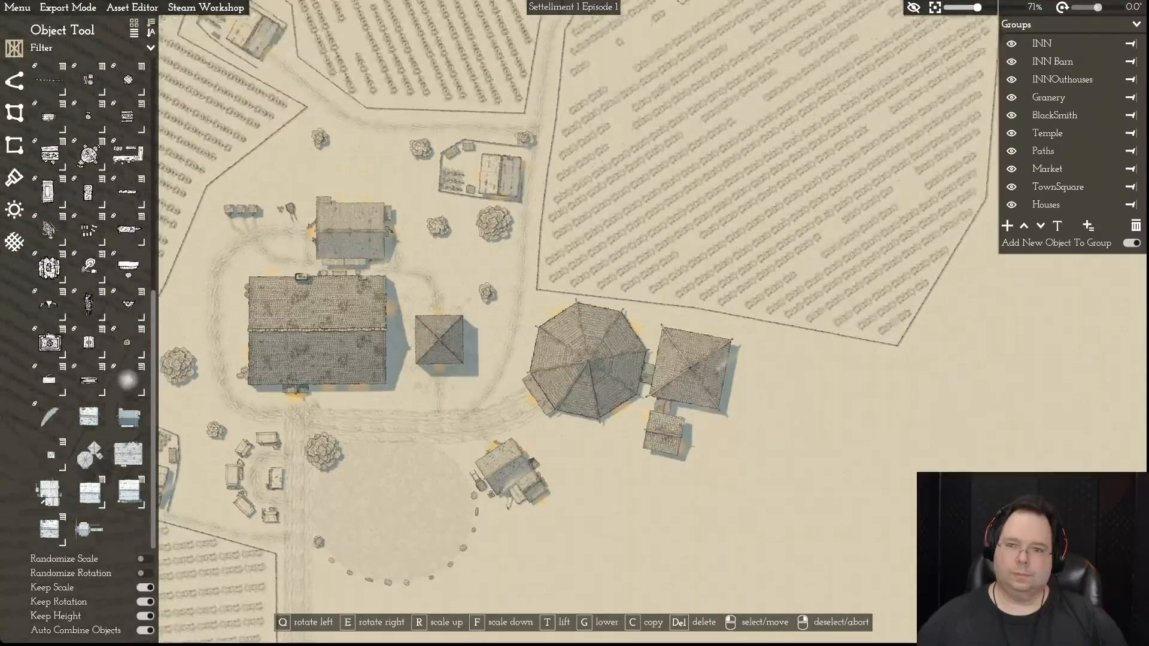
key(w)
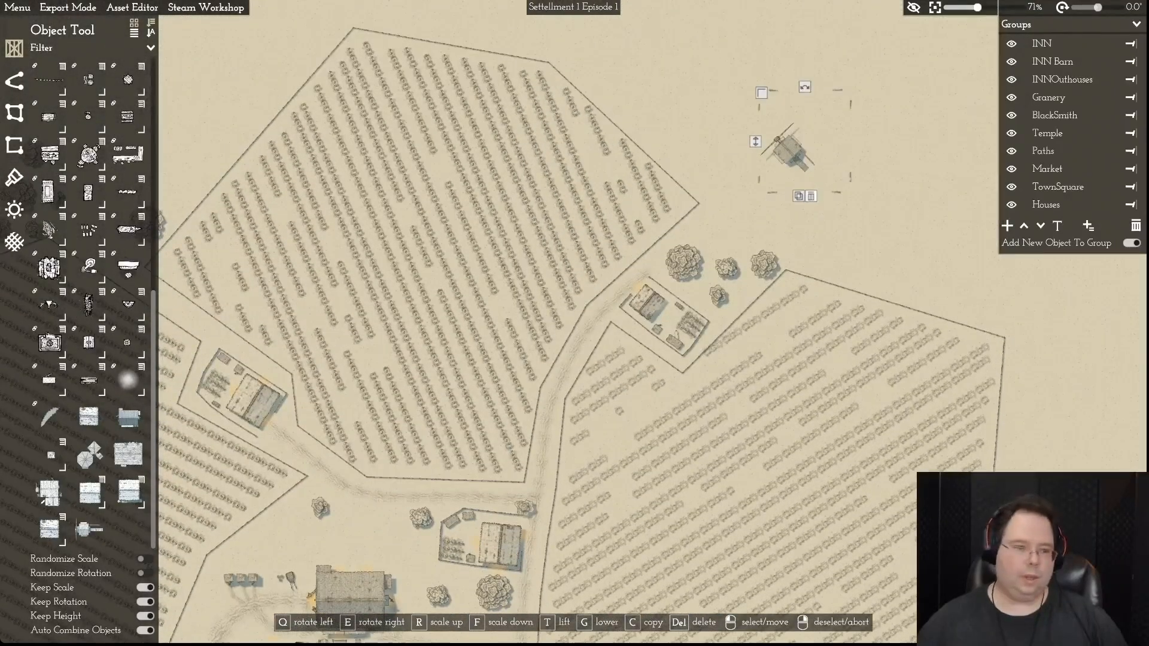
key(a)
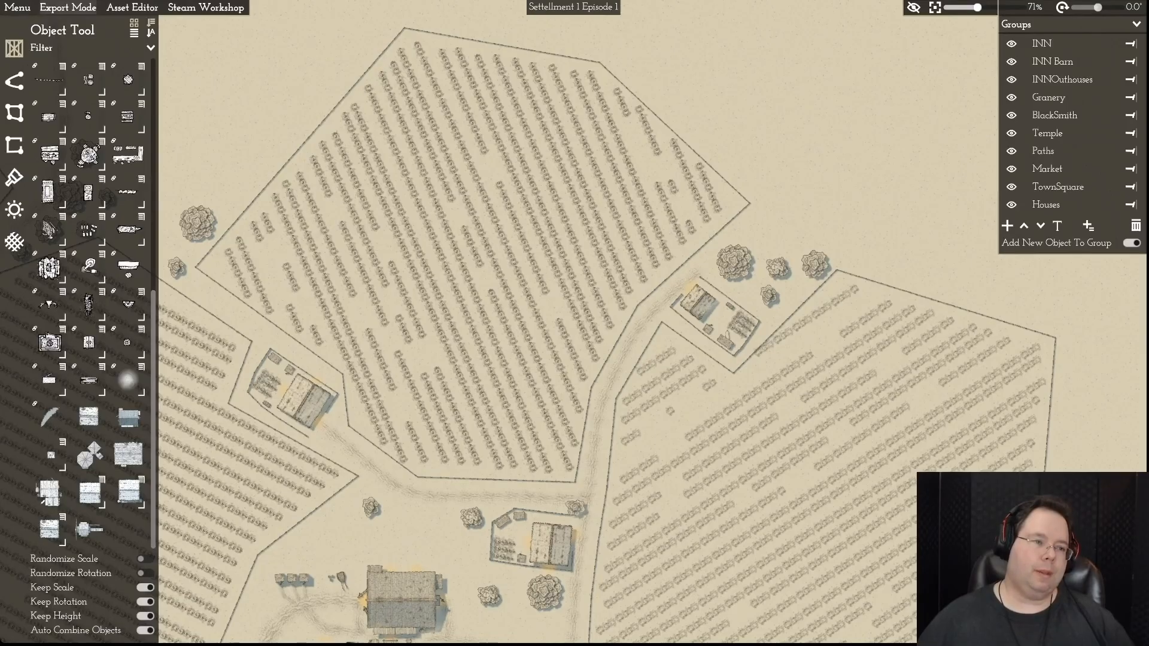
click(18, 7)
click(22, 75)
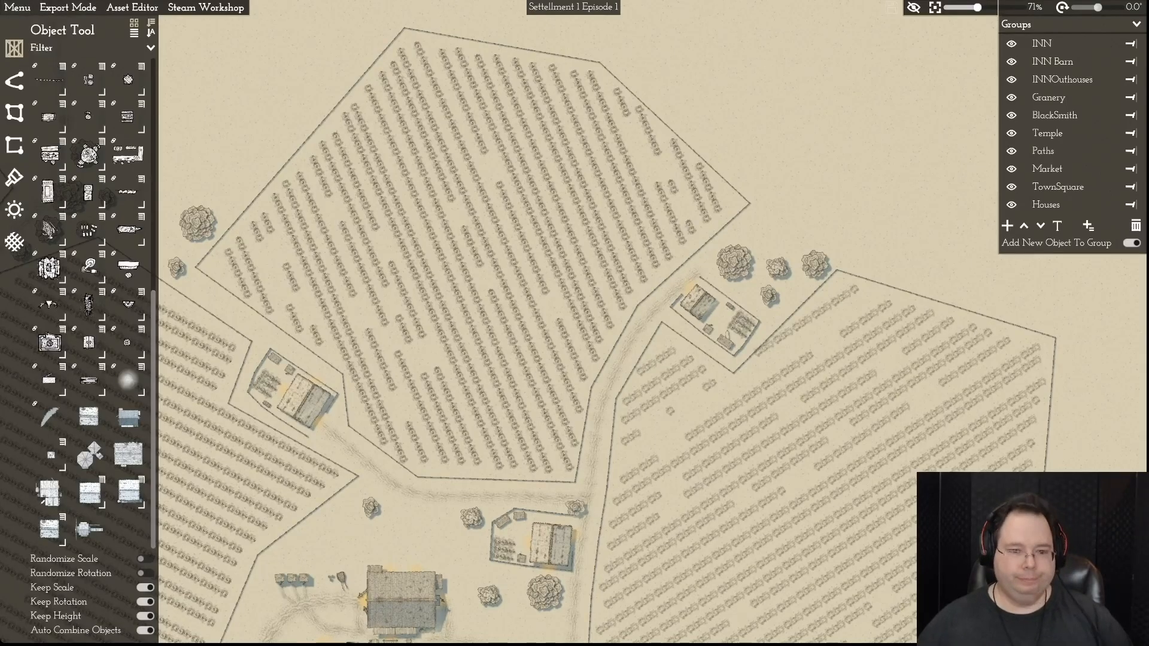
- Reshape the empty fenced plot west of the dirt path by moving its inward corner point closer to the path's bend
key(a)
key(s)
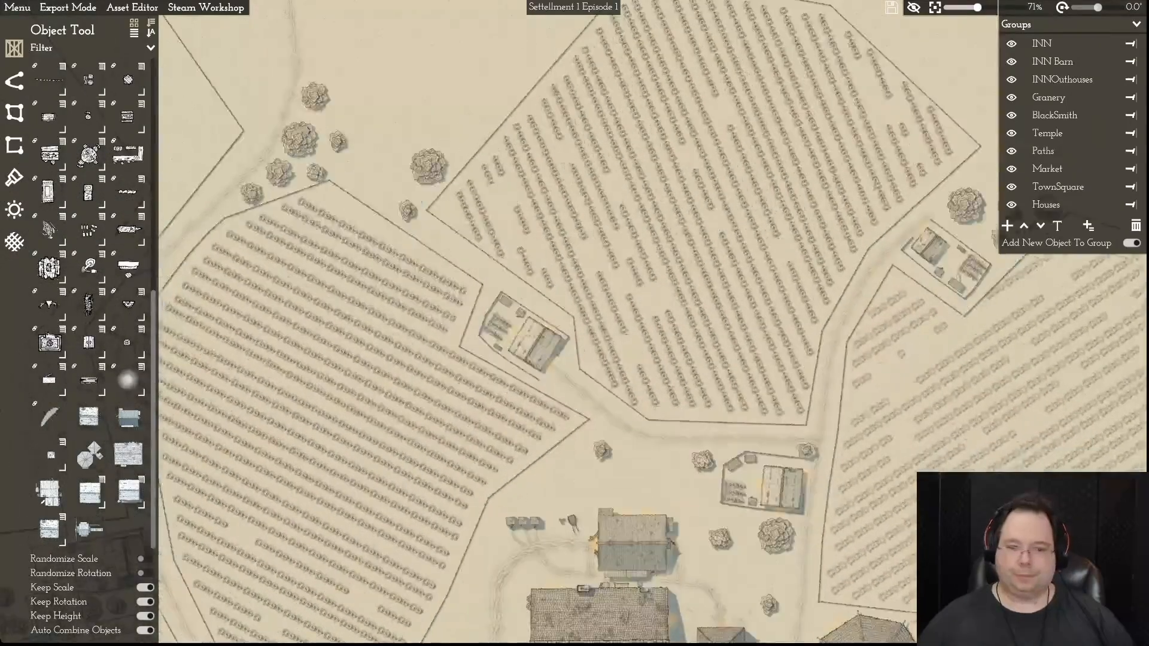
key(a)
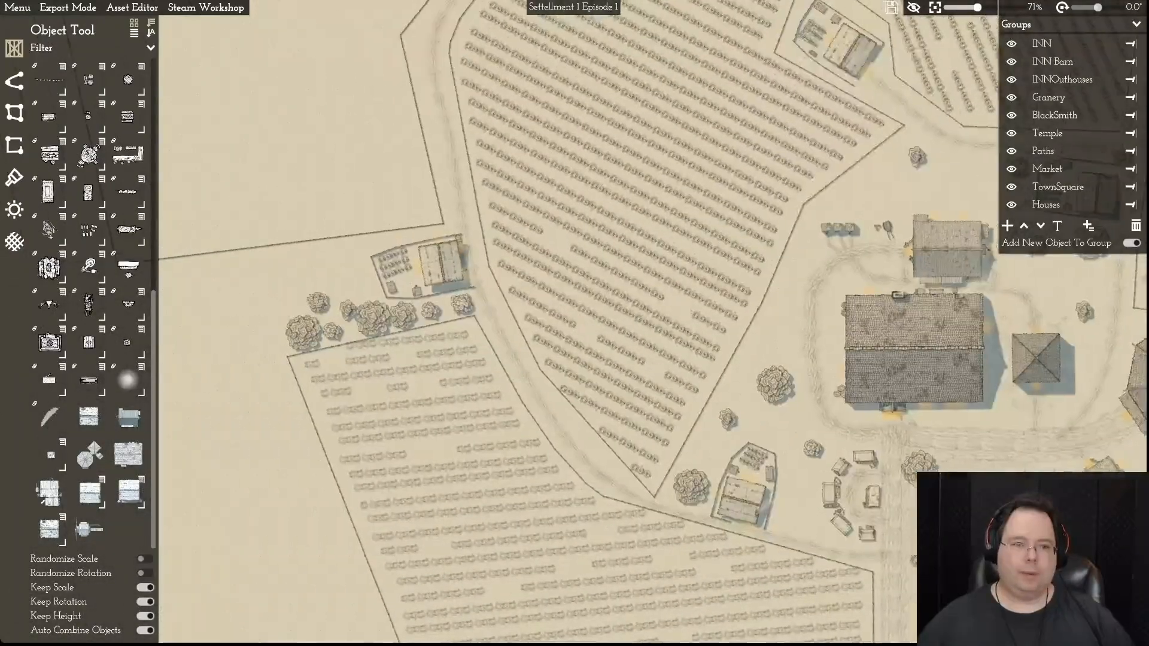
key(w)
key(w)
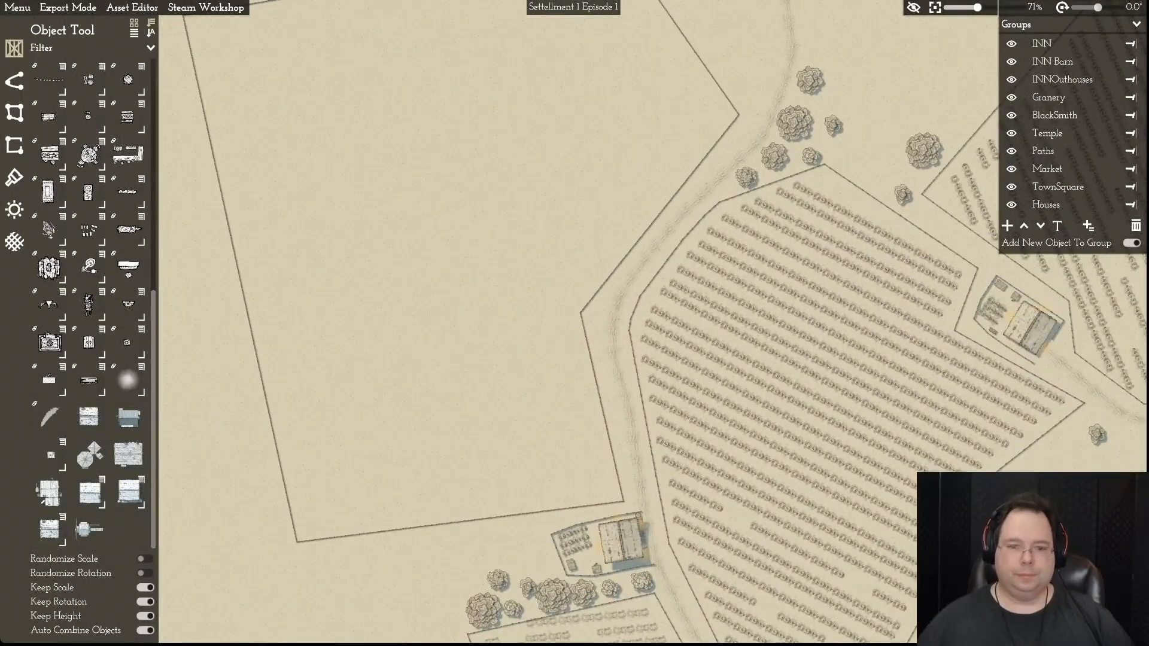
click(623, 501)
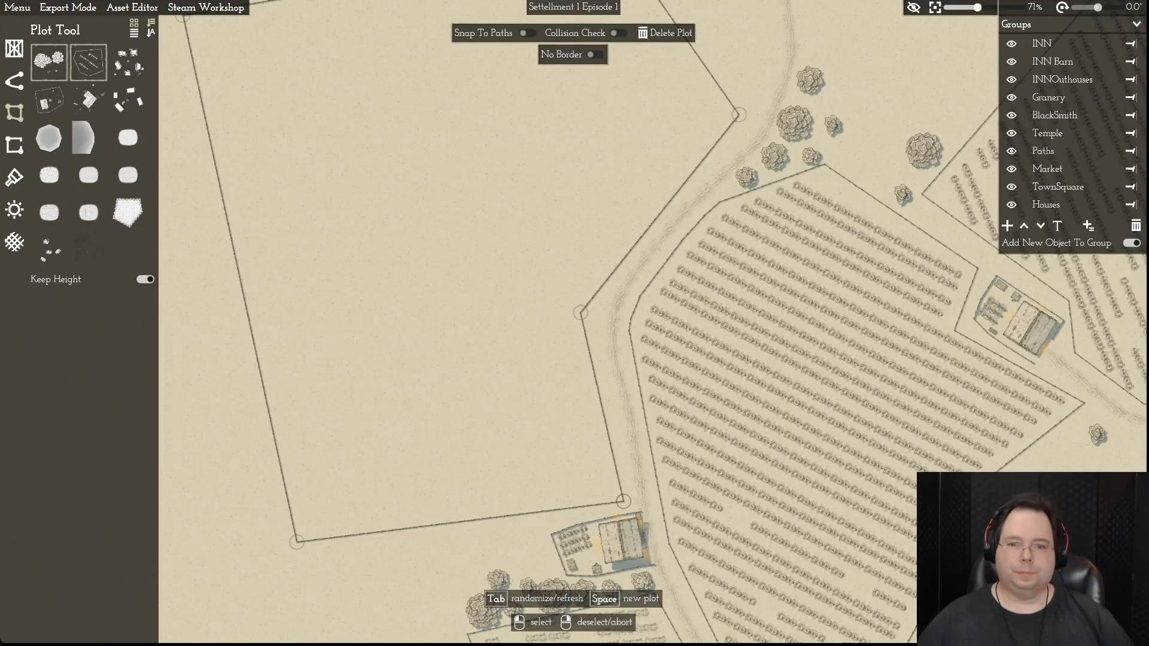
key(d)
scroll(553, 318, up, 10)
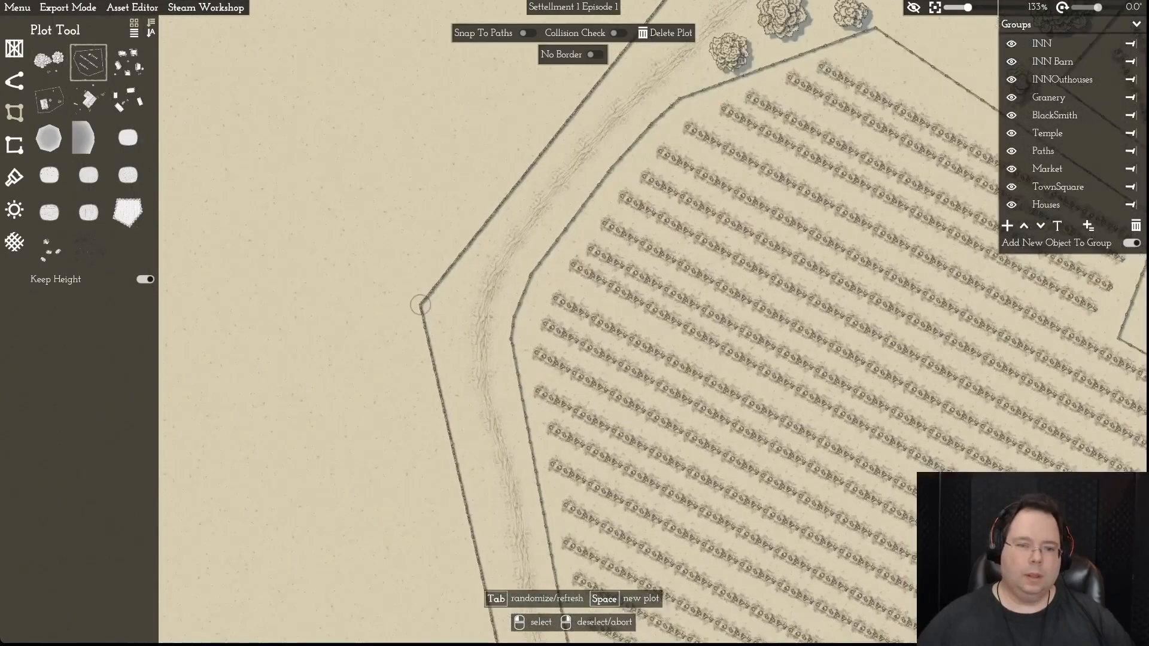
scroll(550, 319, down, 9)
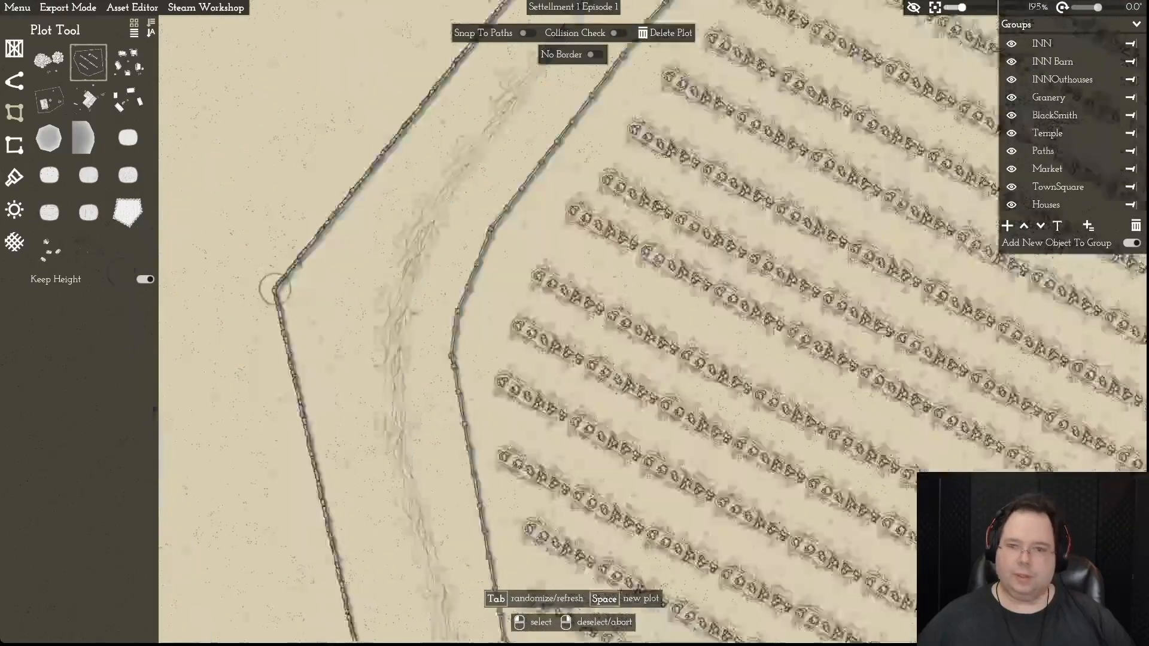
key(a)
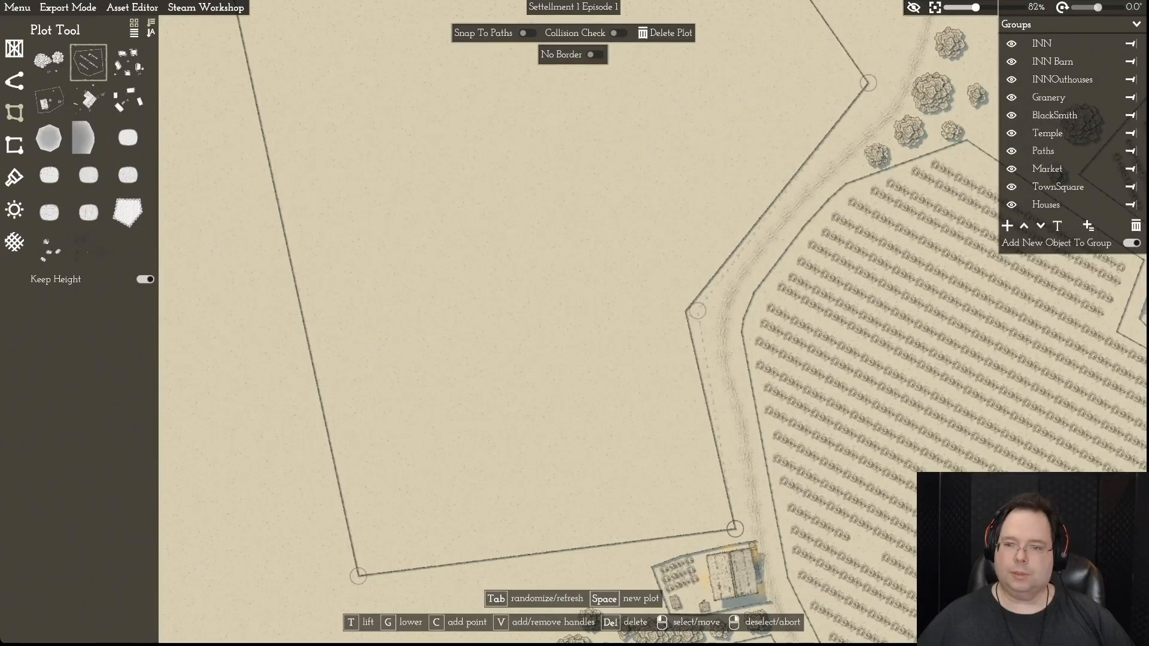
drag(702, 309, 702, 309)
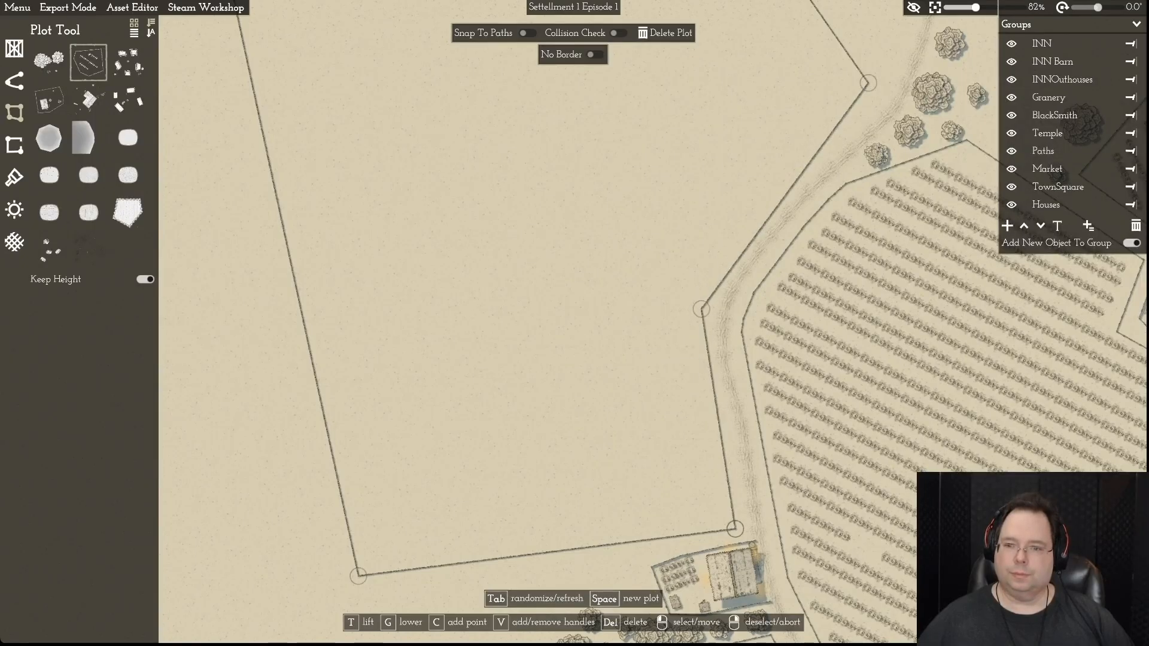
click(701, 309)
key(d)
key(w)
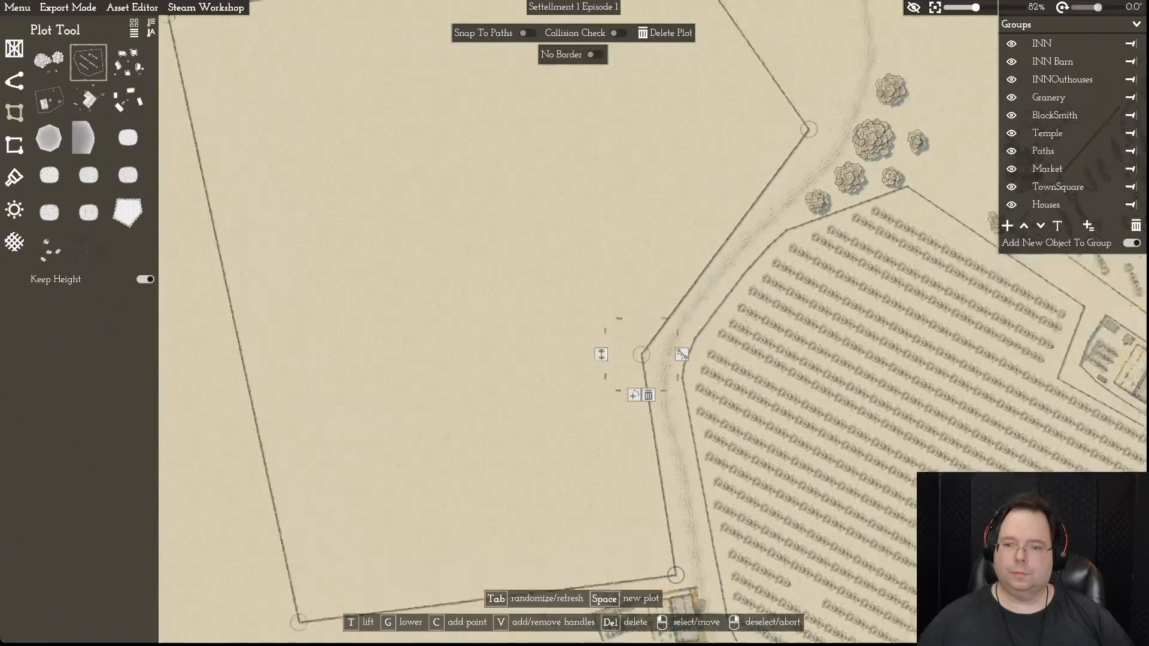
- Pull the empty plot's eastern corner point slightly southwest off the path, and move its northeastern corner point a little east
drag(808, 217, 807, 220)
drag(786, 275, 780, 270)
click(774, 268)
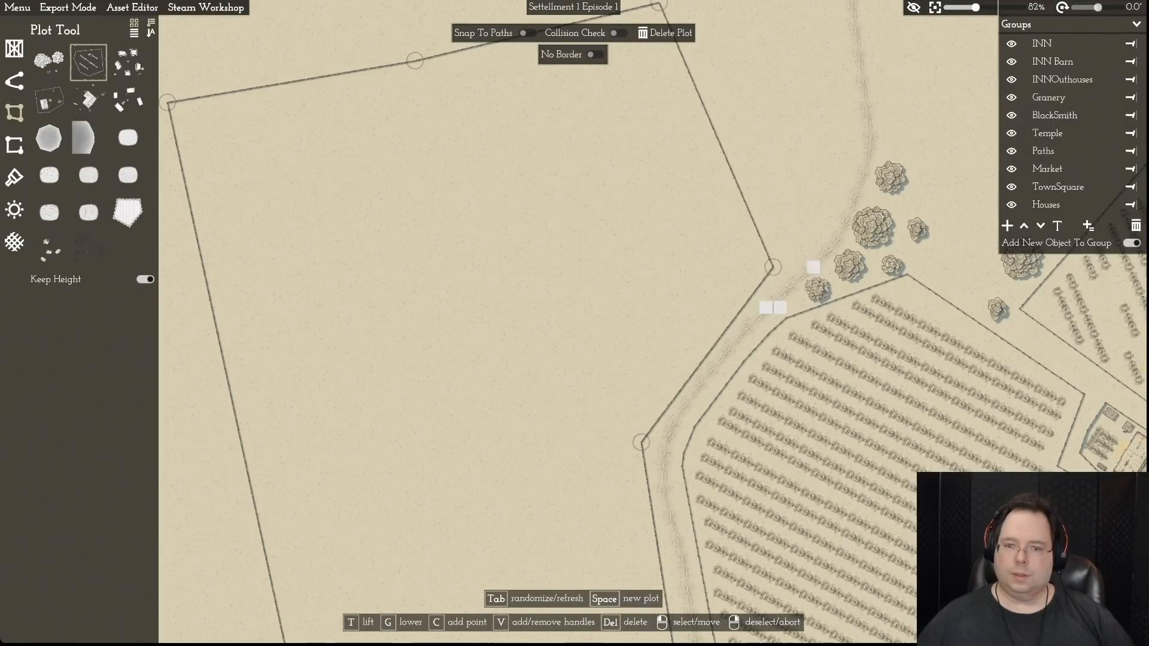
key(w)
drag(659, 147, 708, 136)
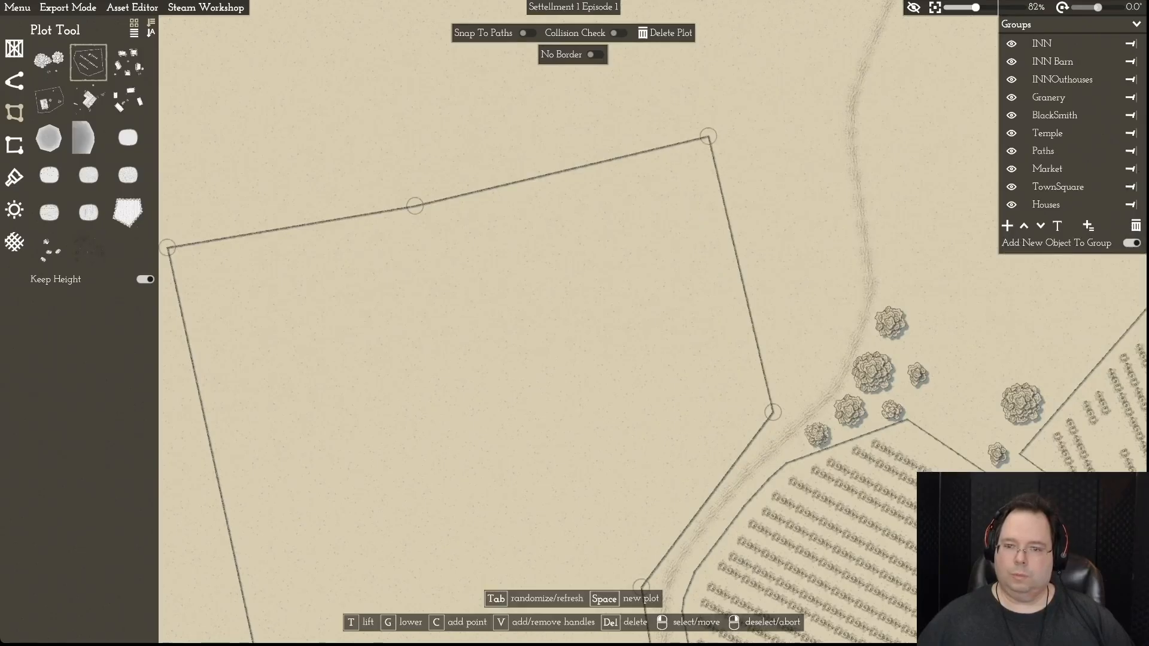
- Add a point beside the plot's northeastern corner and position both points close along the west side of the dirt path
click(709, 136)
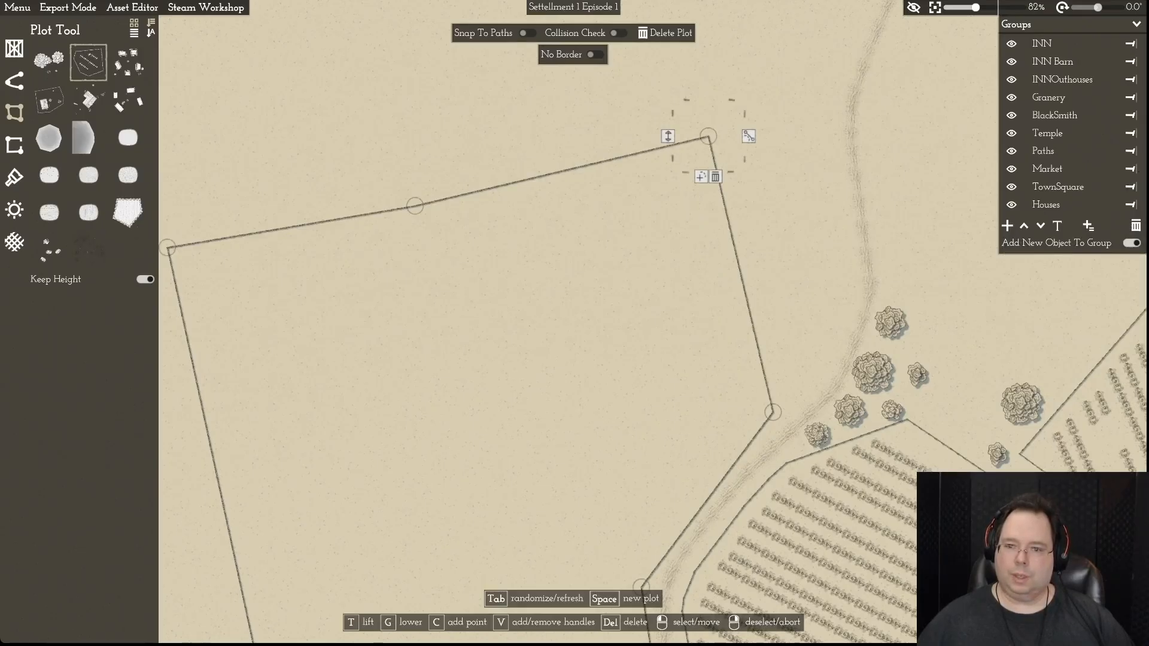
key(c)
click(773, 412)
drag(844, 279, 843, 286)
scroll(843, 286, up, 1)
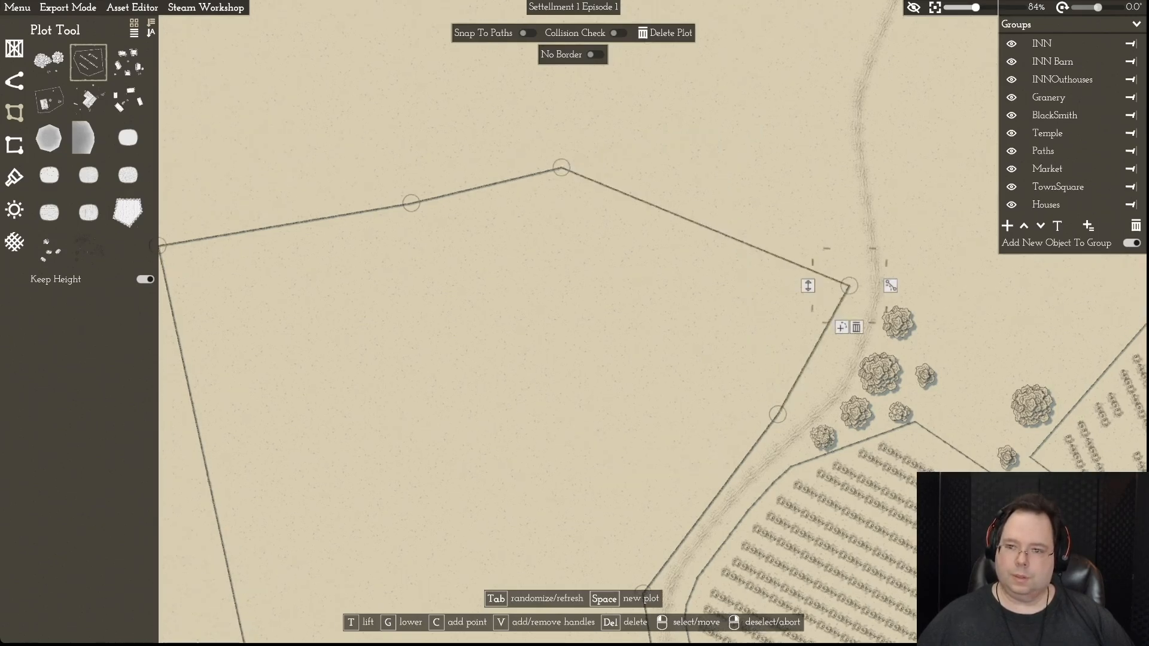
drag(562, 167, 835, 109)
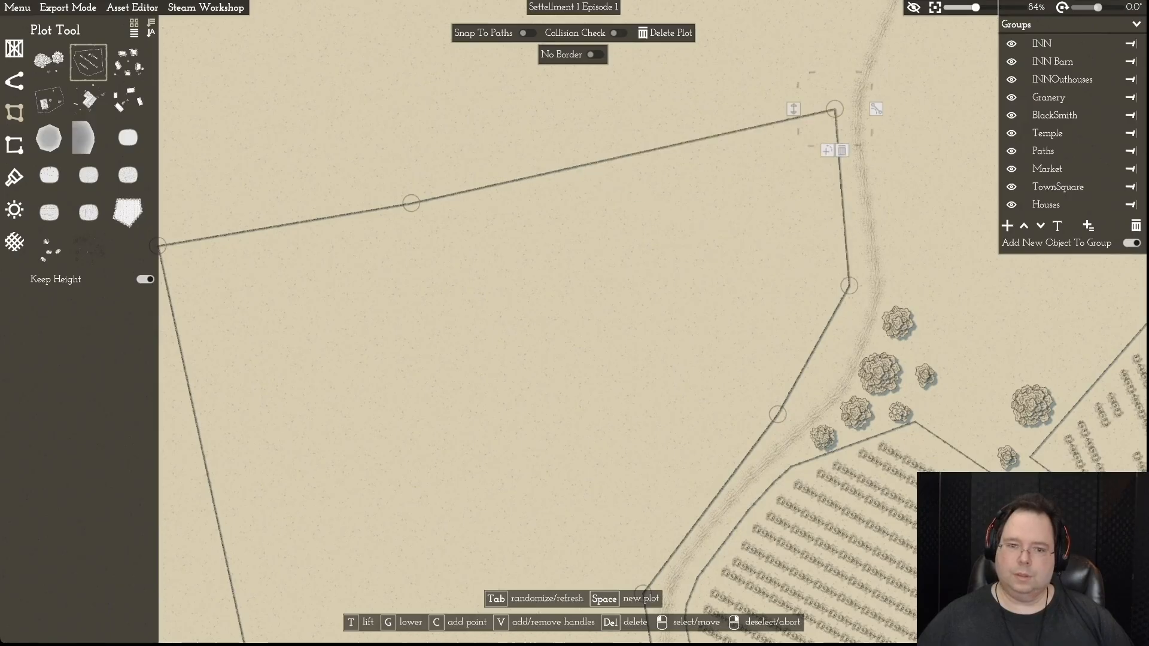
- Move the middle point of the empty plot's north edge northward to widen the plot's upper end
key(a)
key(w)
drag(518, 270, 488, 142)
key(s)
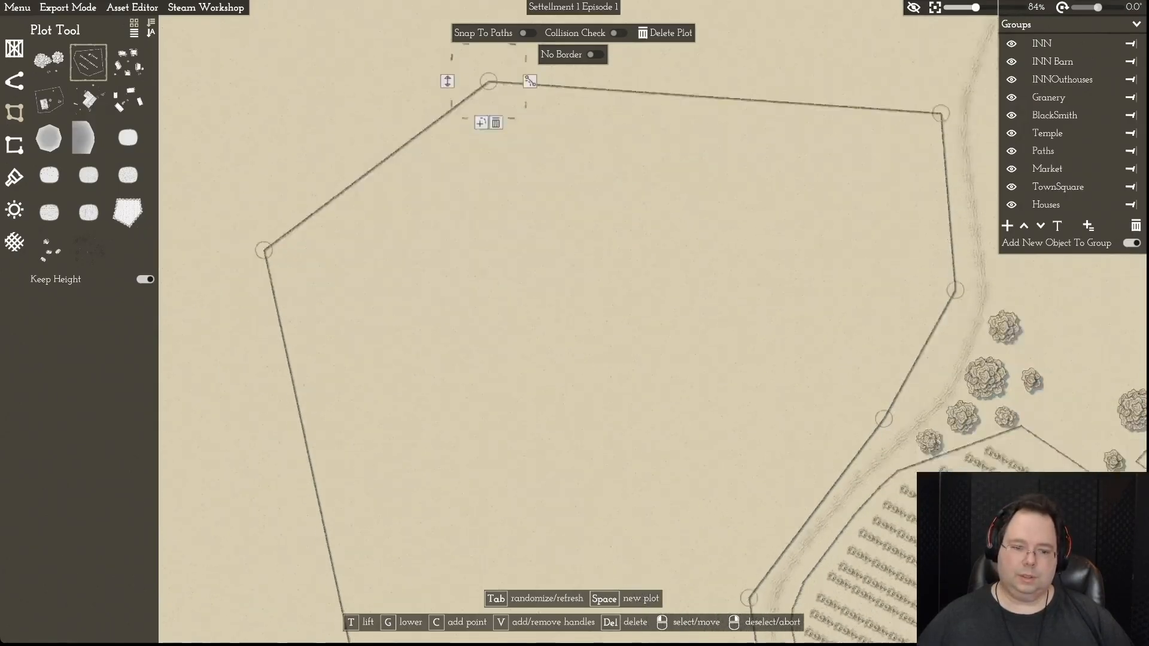
- Add a point on the plot's long west edge and pull it slightly outward to bend that edge
key(s)
key(w)
key(a)
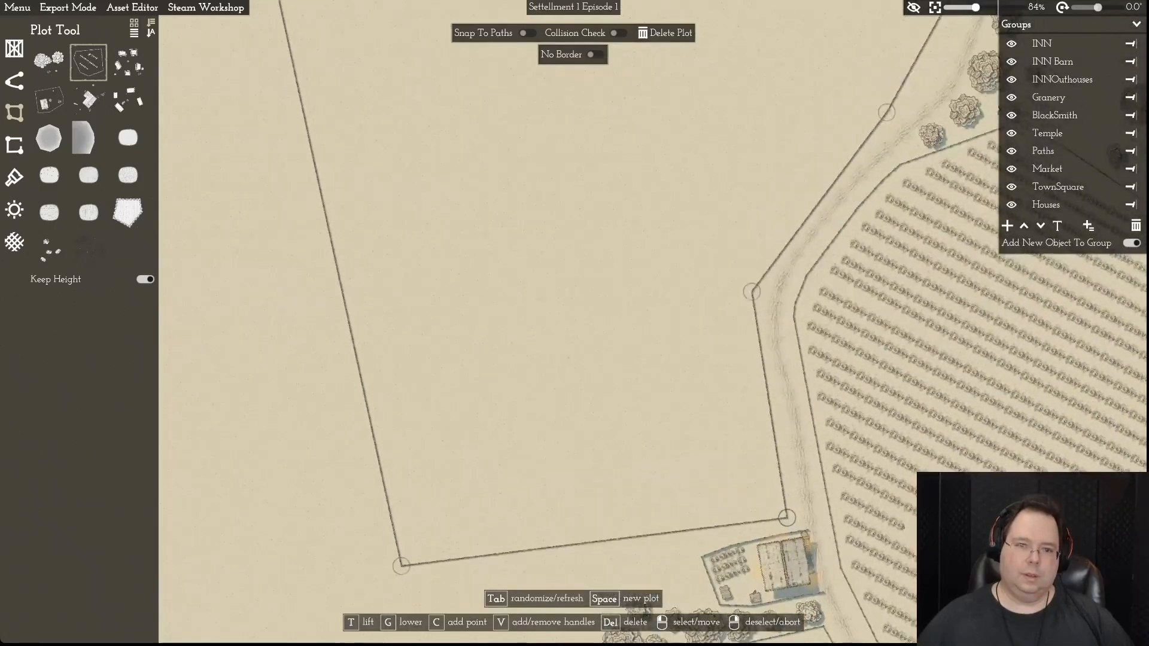
click(407, 79)
click(399, 120)
key(s)
drag(474, 241, 461, 241)
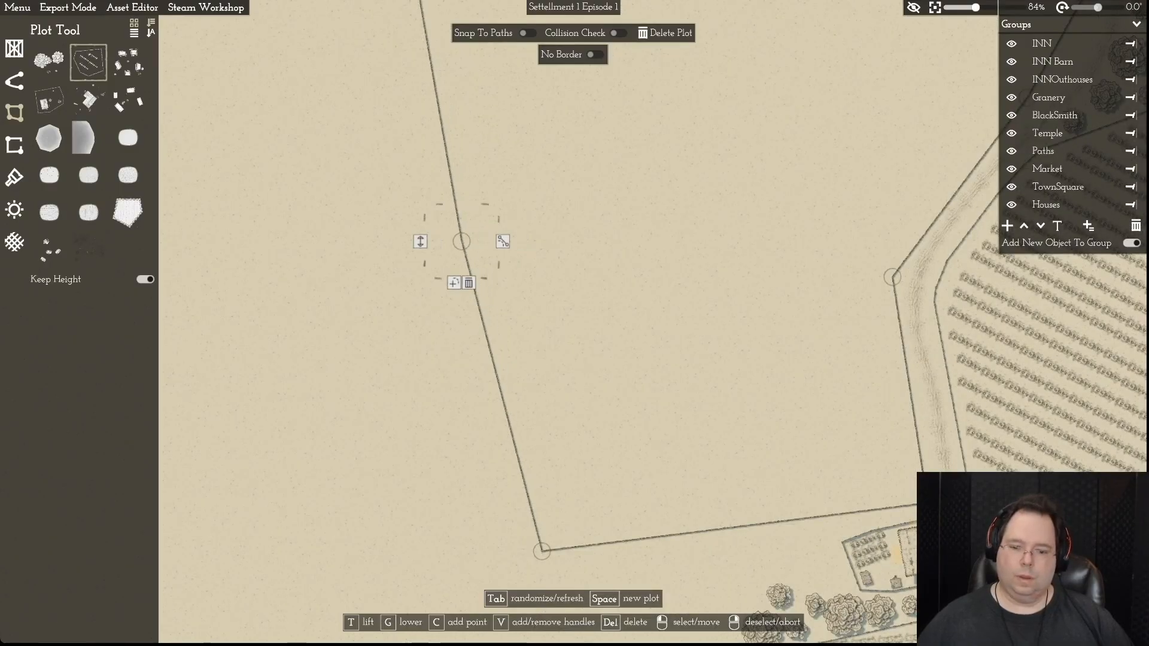
right_click(462, 241)
- Move the plot's southwestern corner point southeast, toward the trees beside the small house
key(d)
key(s)
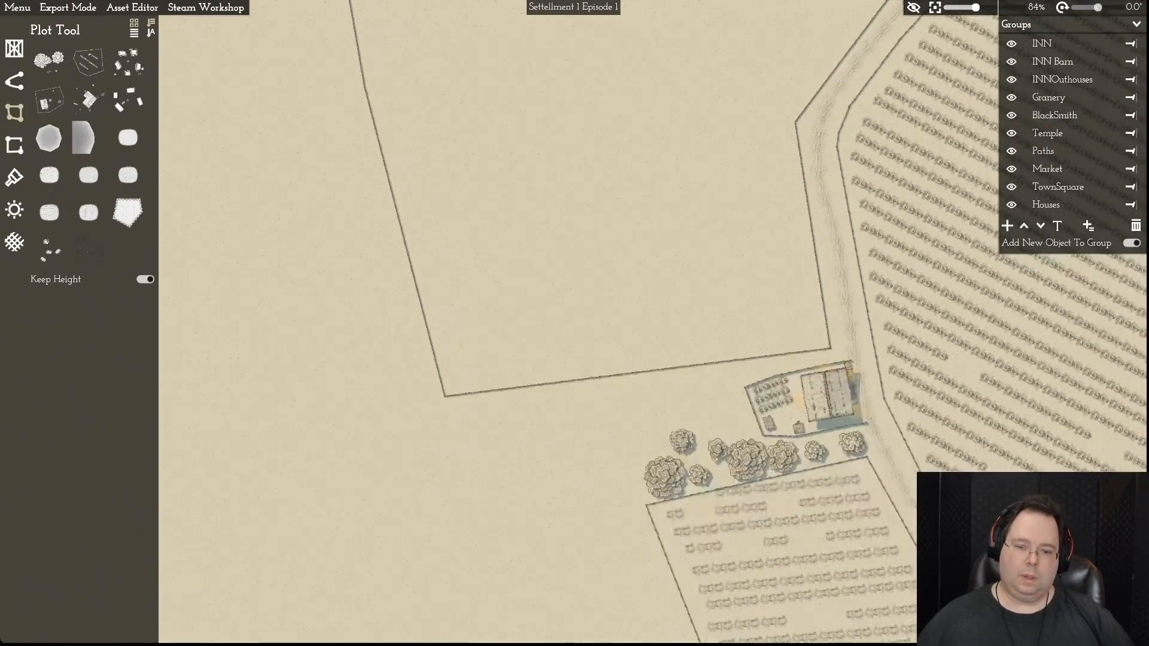
click(444, 395)
drag(445, 395, 481, 441)
right_click(481, 441)
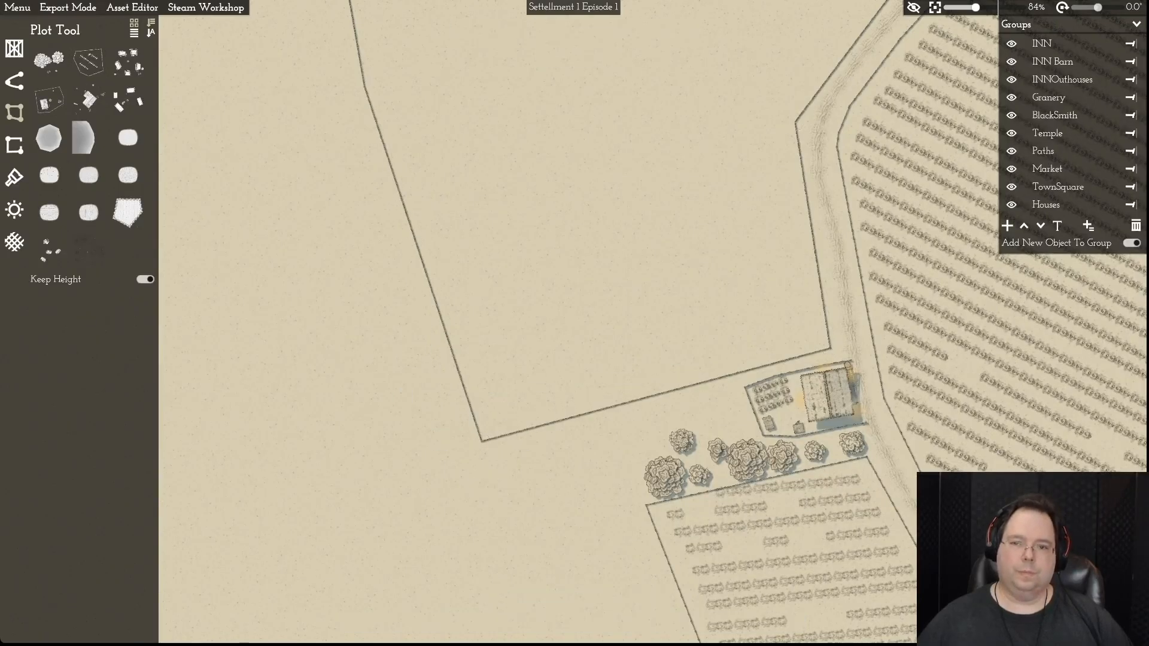
- Draw a Dirt plot just inside the border of the empty fenced plot, placing a point at each of its corners
key(w)
key(d)
scroll(575, 323, down, 2)
scroll(574, 324, down, 3)
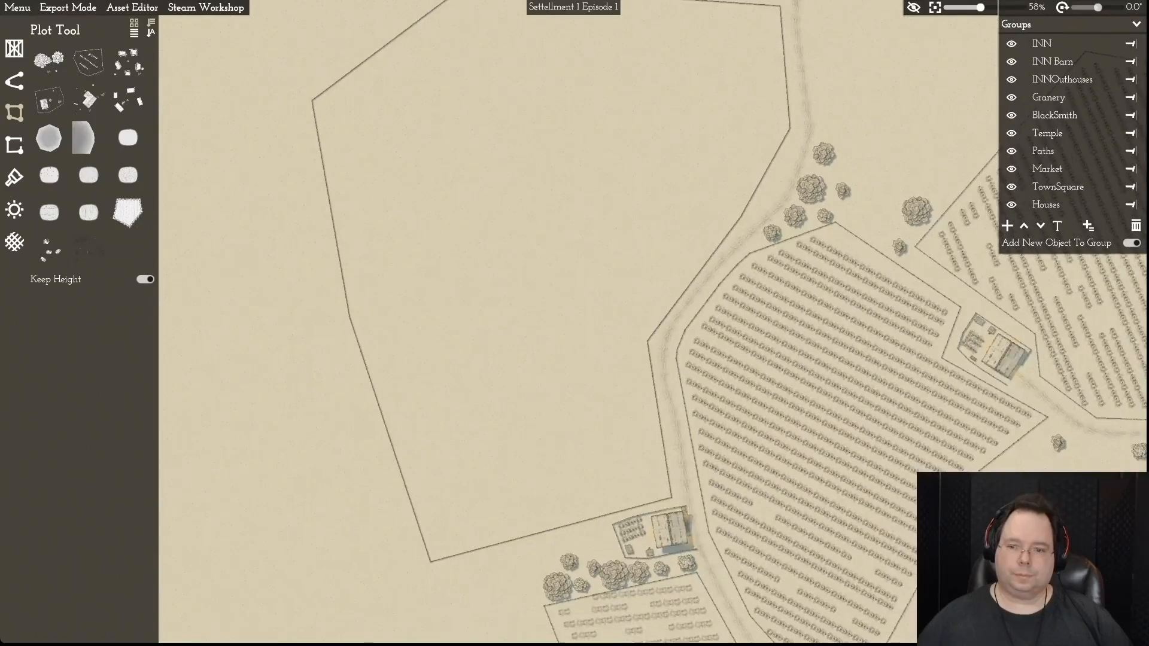
key(d)
key(s)
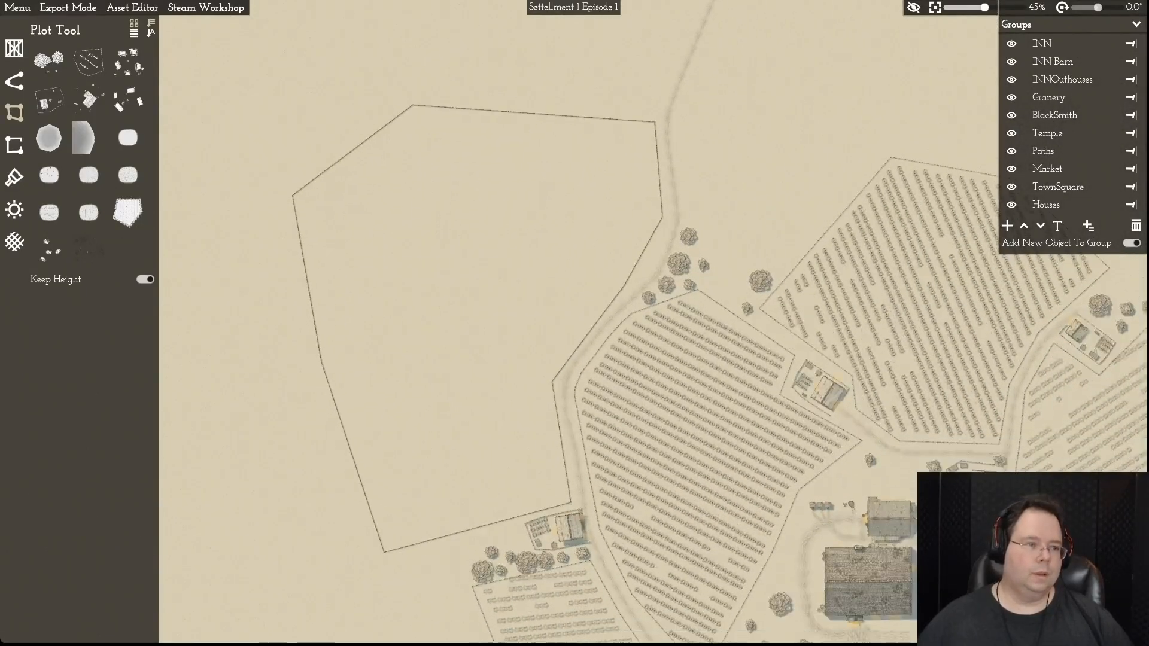
click(88, 250)
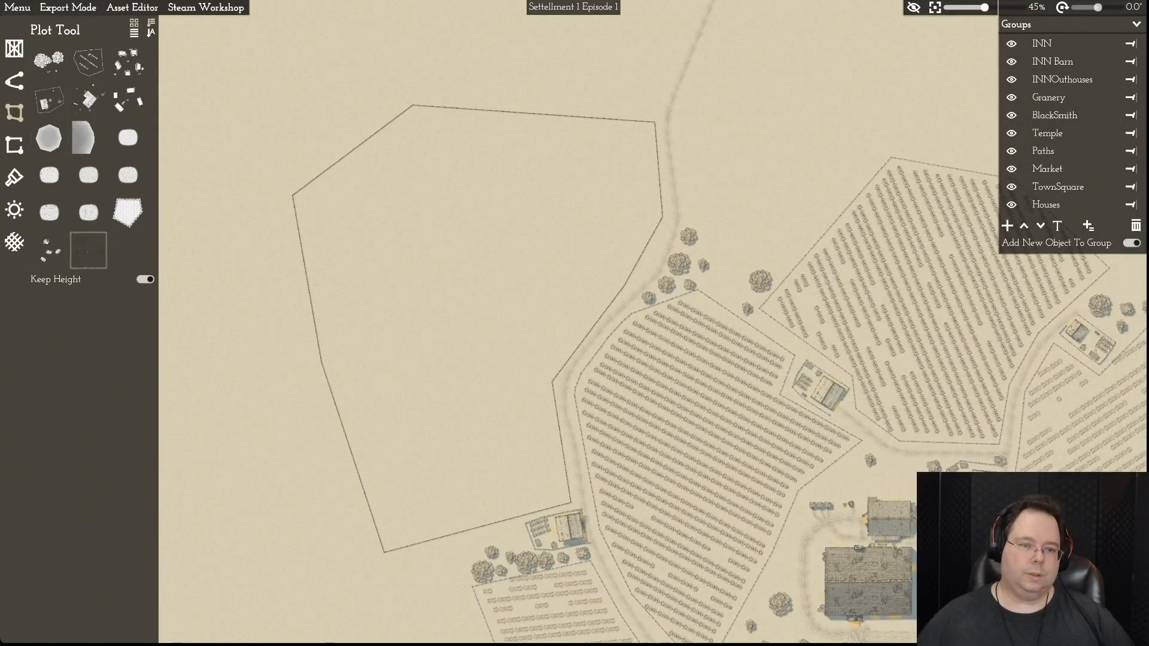
key(w)
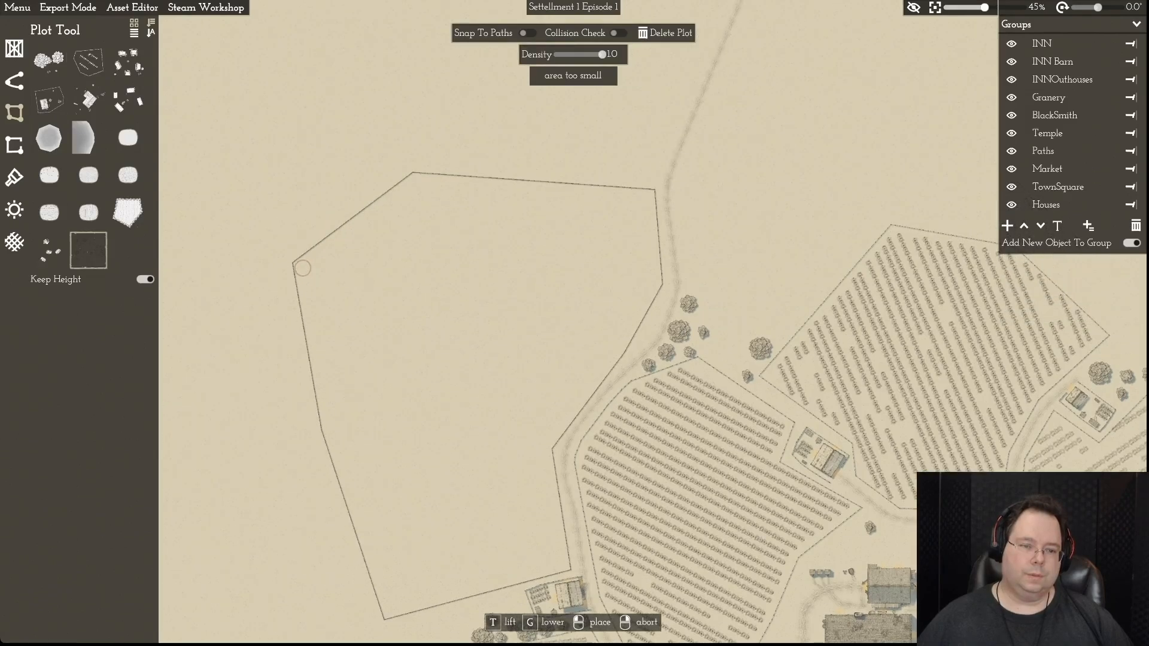
click(299, 267)
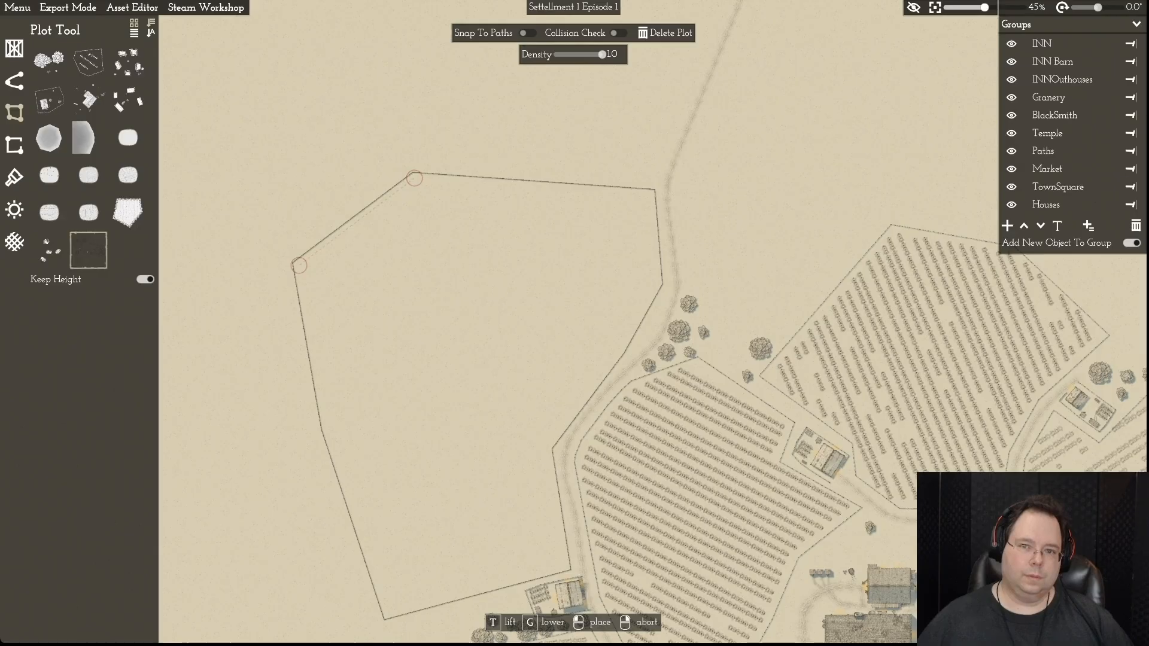
click(415, 177)
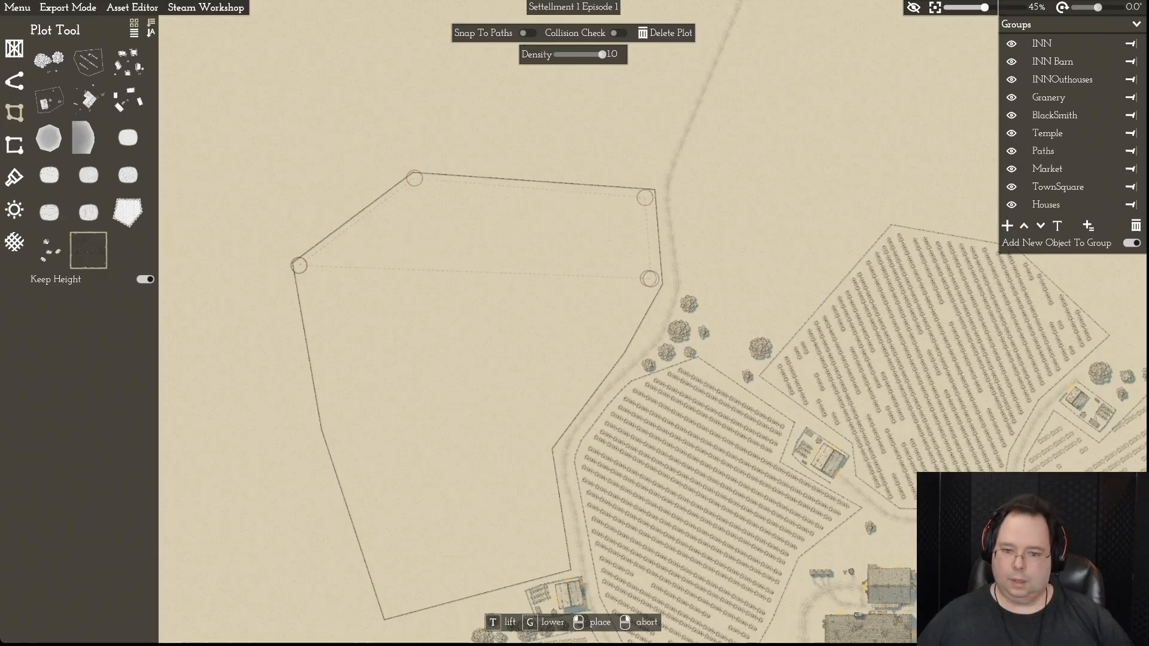
click(610, 353)
click(538, 445)
click(559, 564)
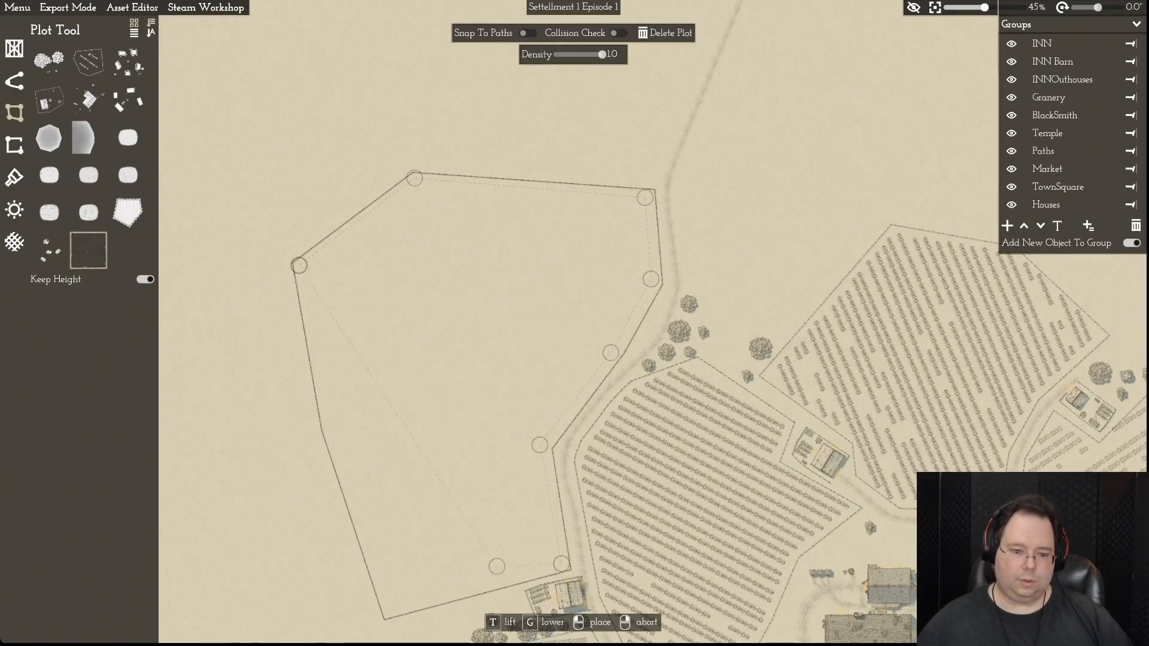
click(327, 426)
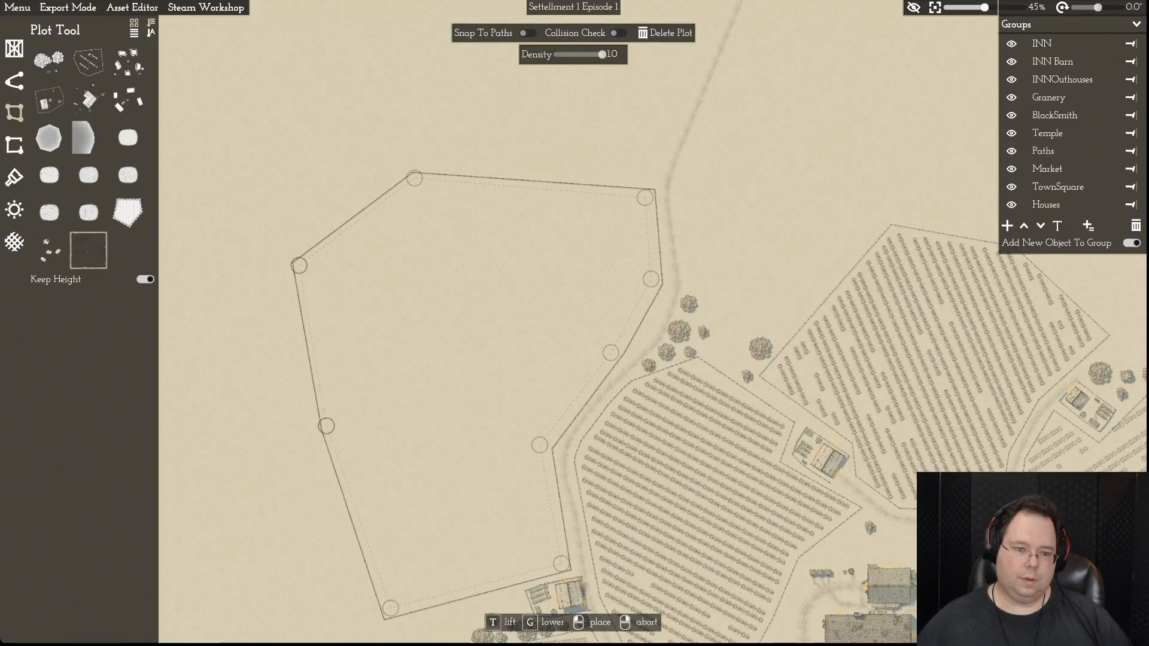
right_click(324, 334)
key(d)
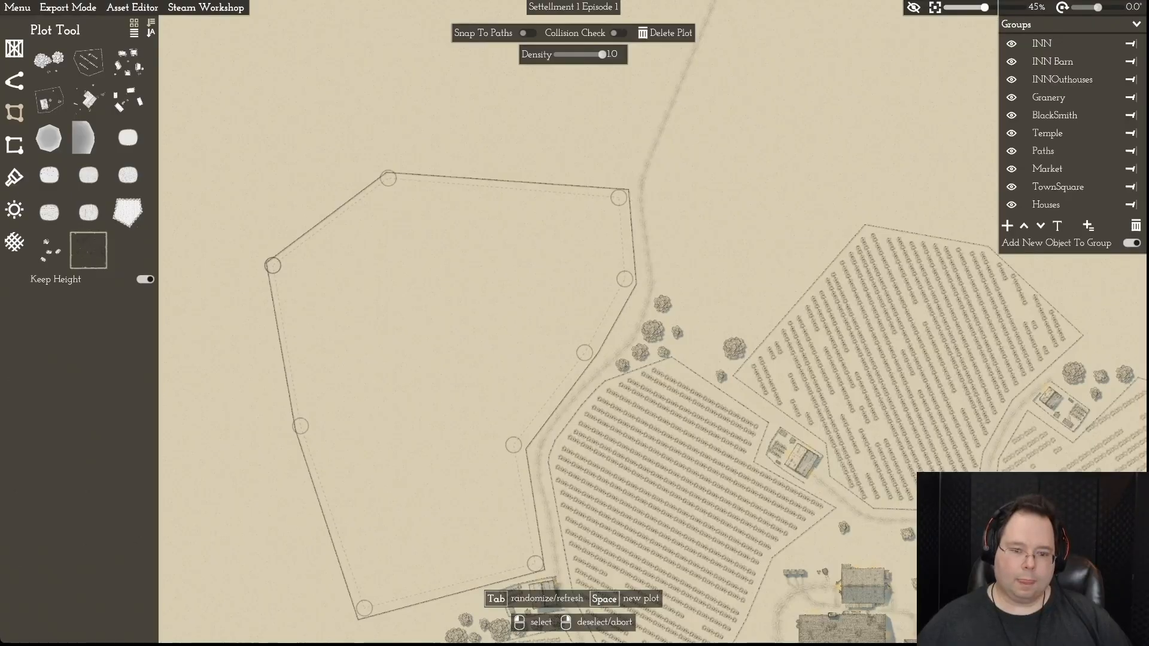
- Reselect the dirt plot inside the fenced field, check its plot type, and try to detach it
right_click(419, 392)
click(419, 392)
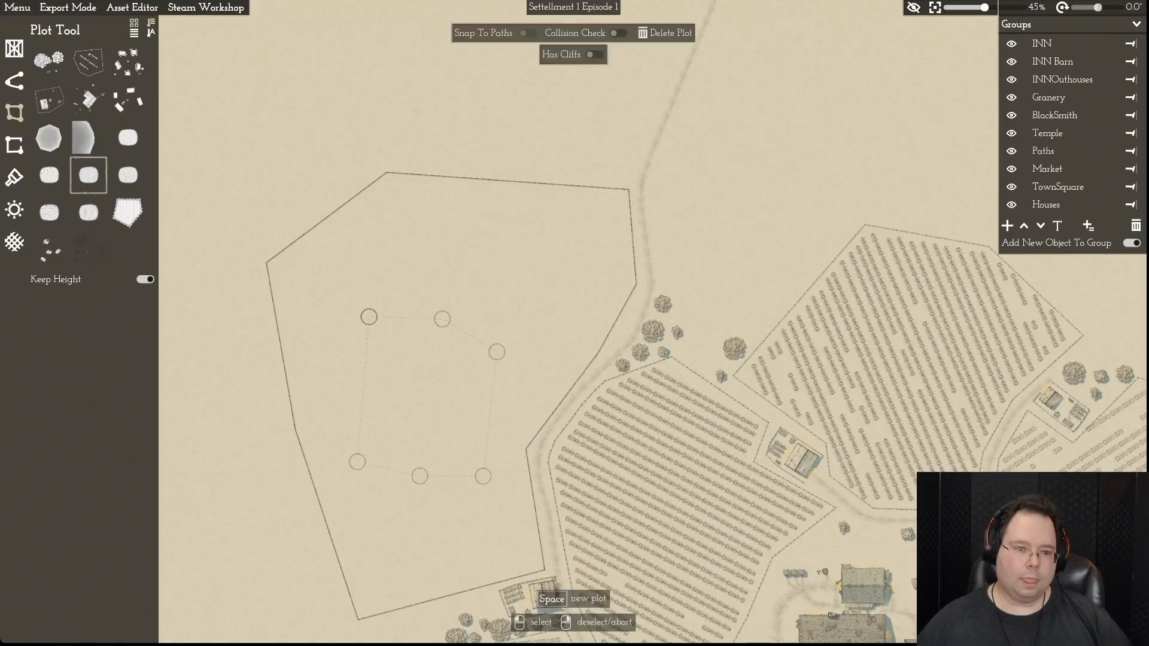
right_click(419, 392)
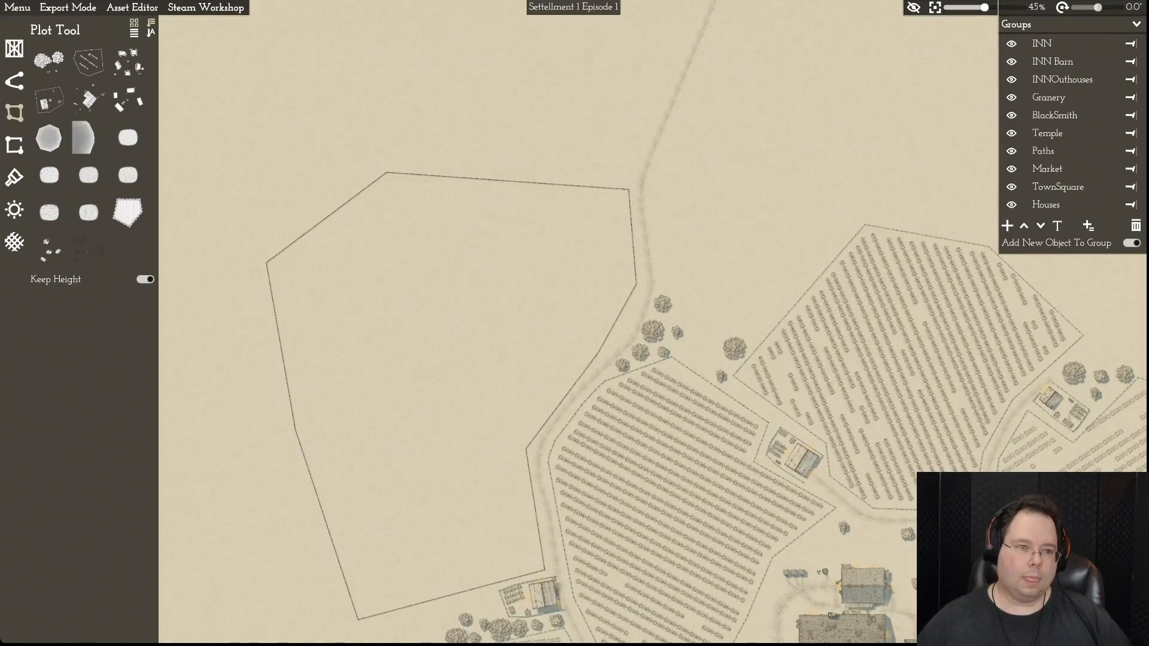
click(431, 389)
right_click(431, 389)
click(272, 265)
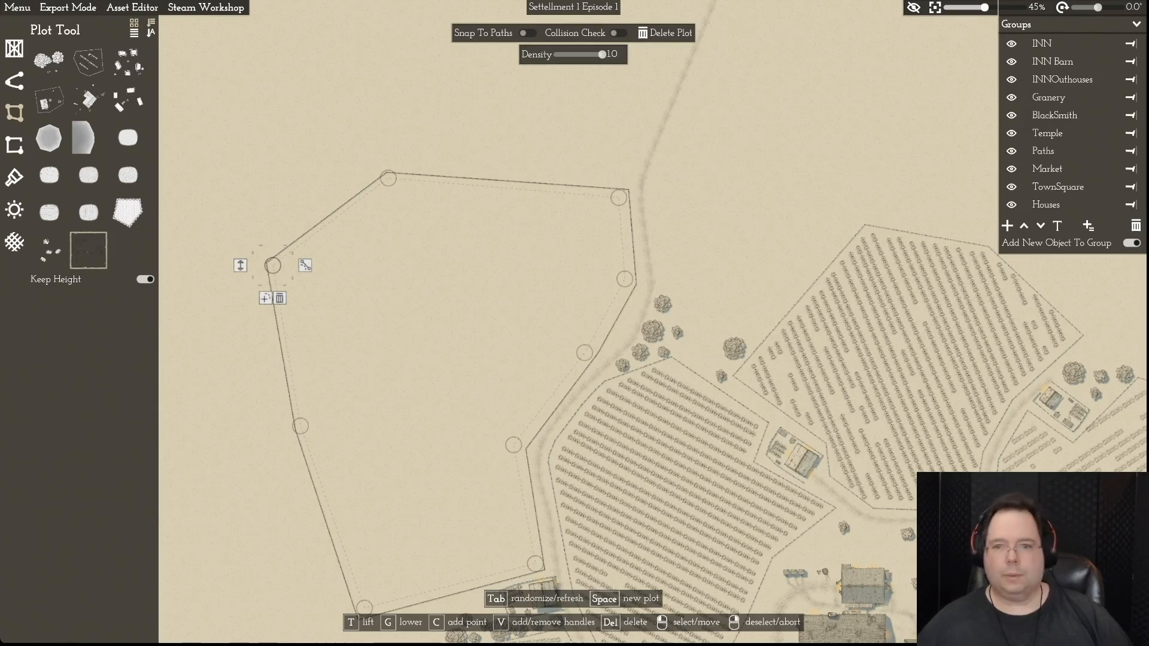
mouse_move(89, 251)
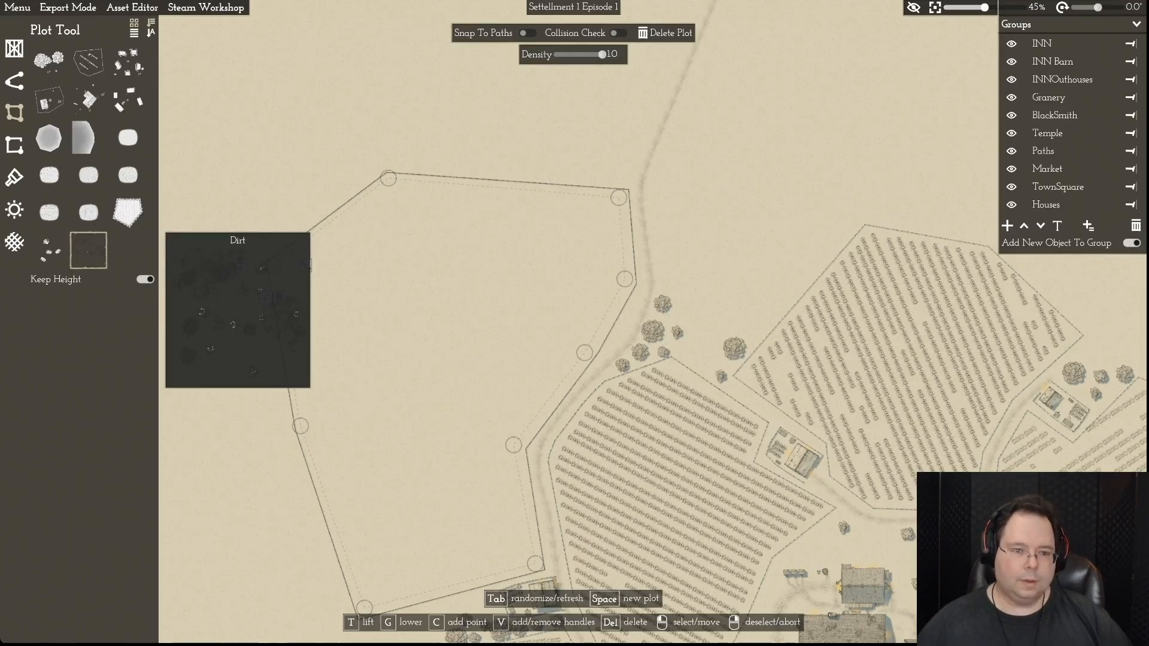
right_click(440, 341)
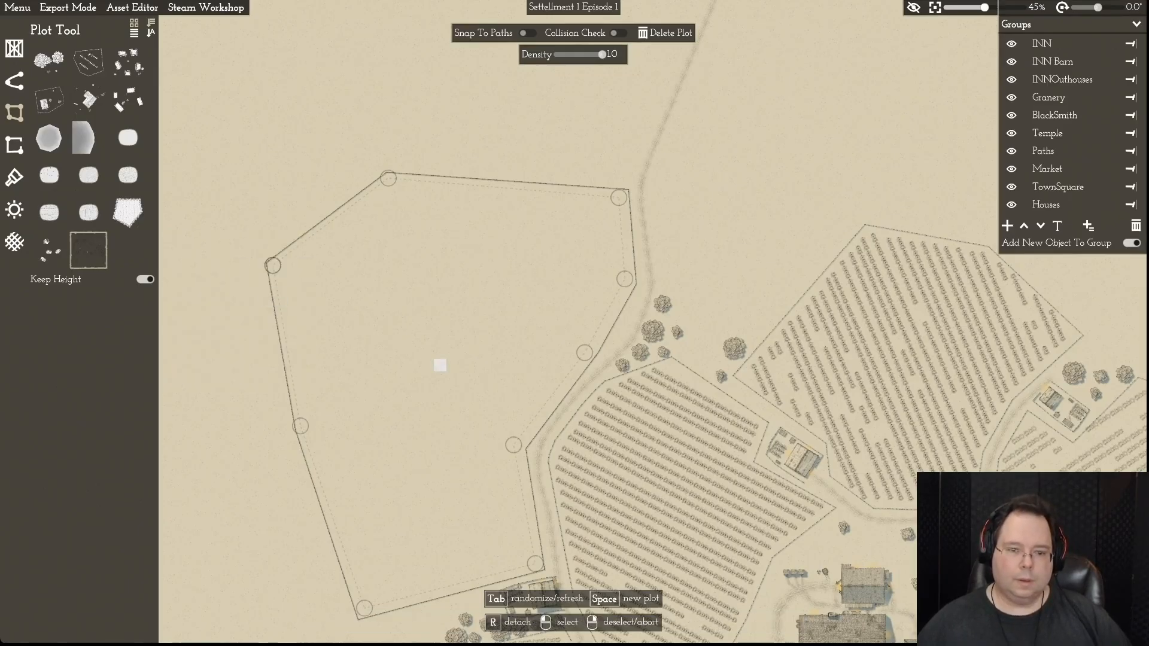
key(r)
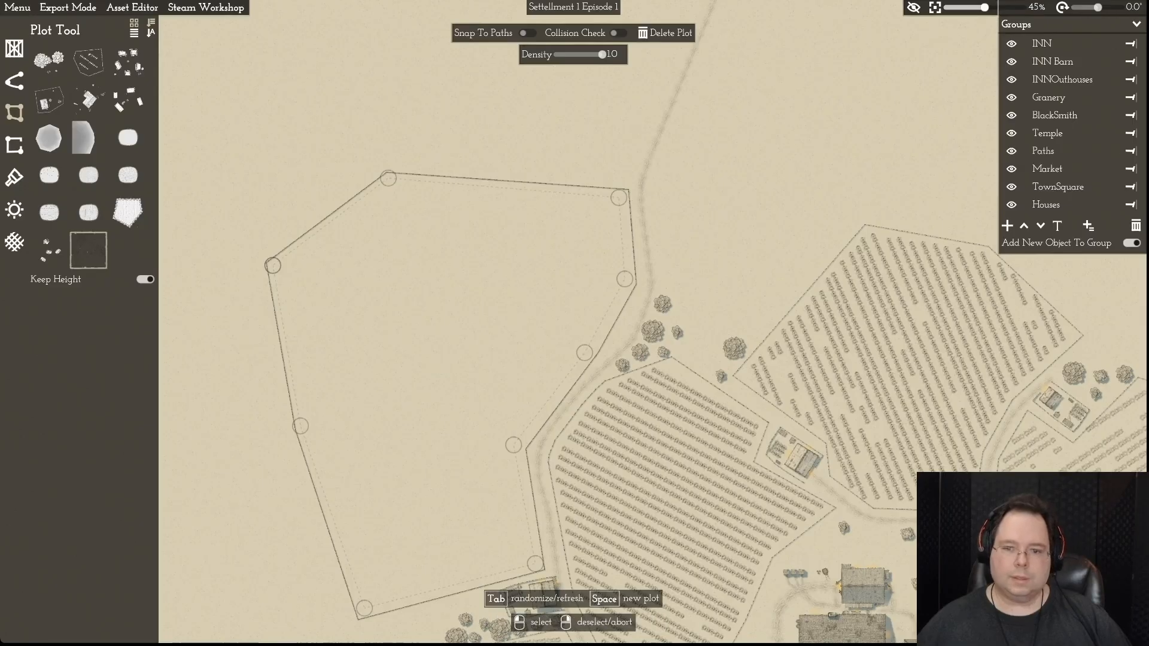
- Draw a small four-sided Dirt test plot on the open ground west of the large fenced plot
scroll(572, 321, up, 5)
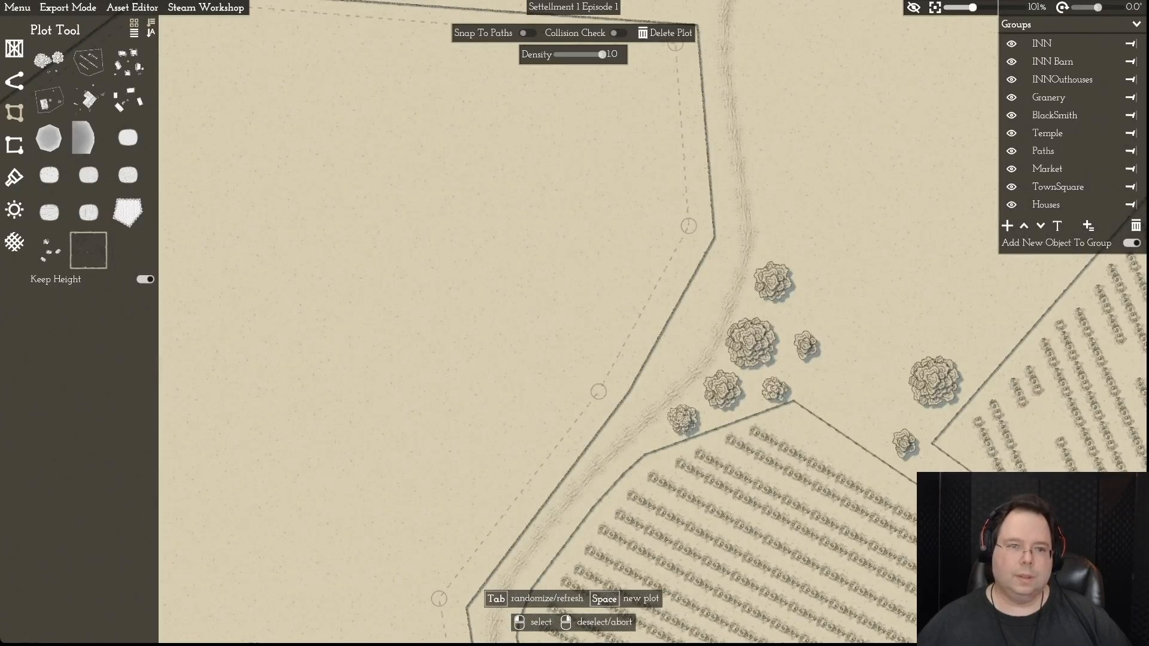
key(a)
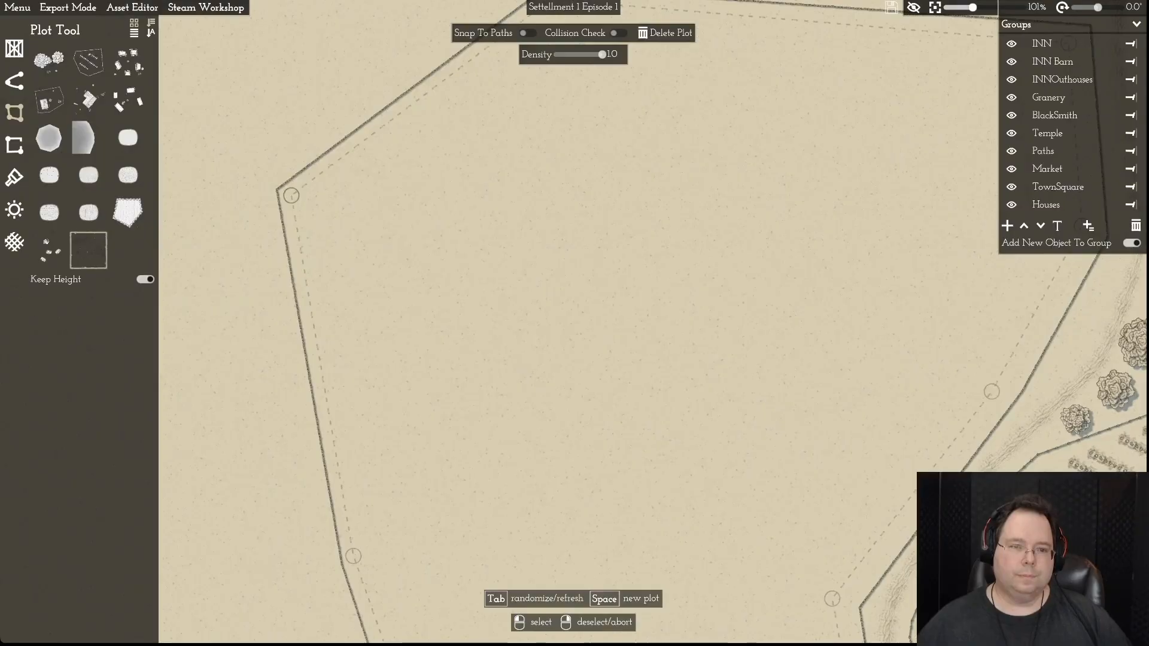
key(d)
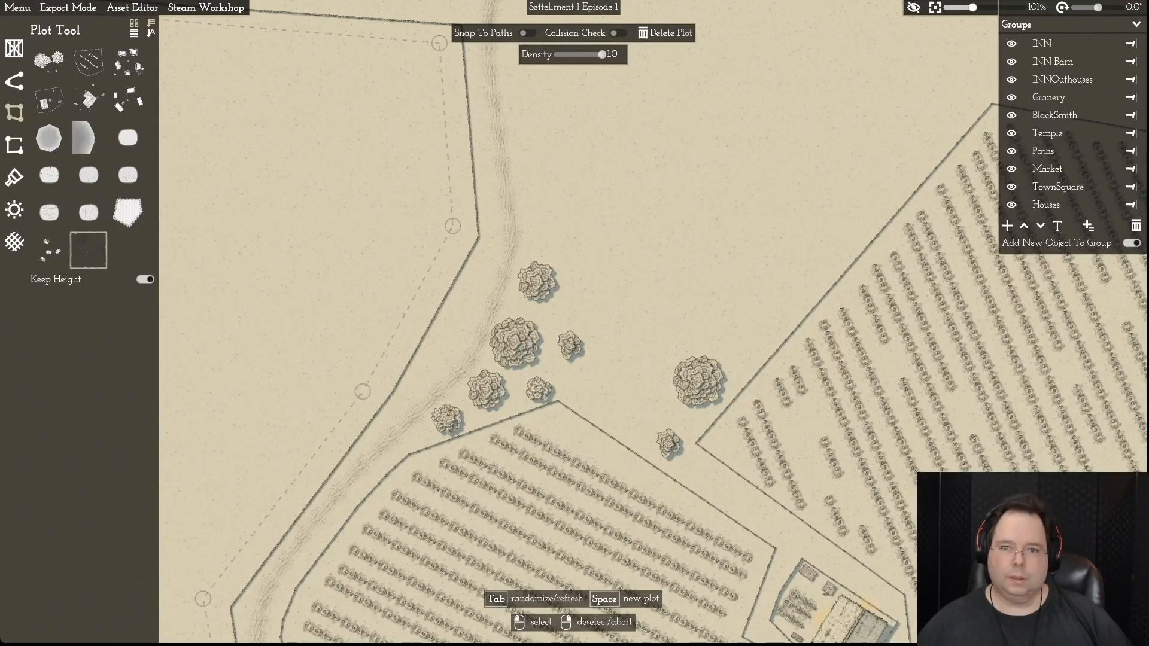
key(a)
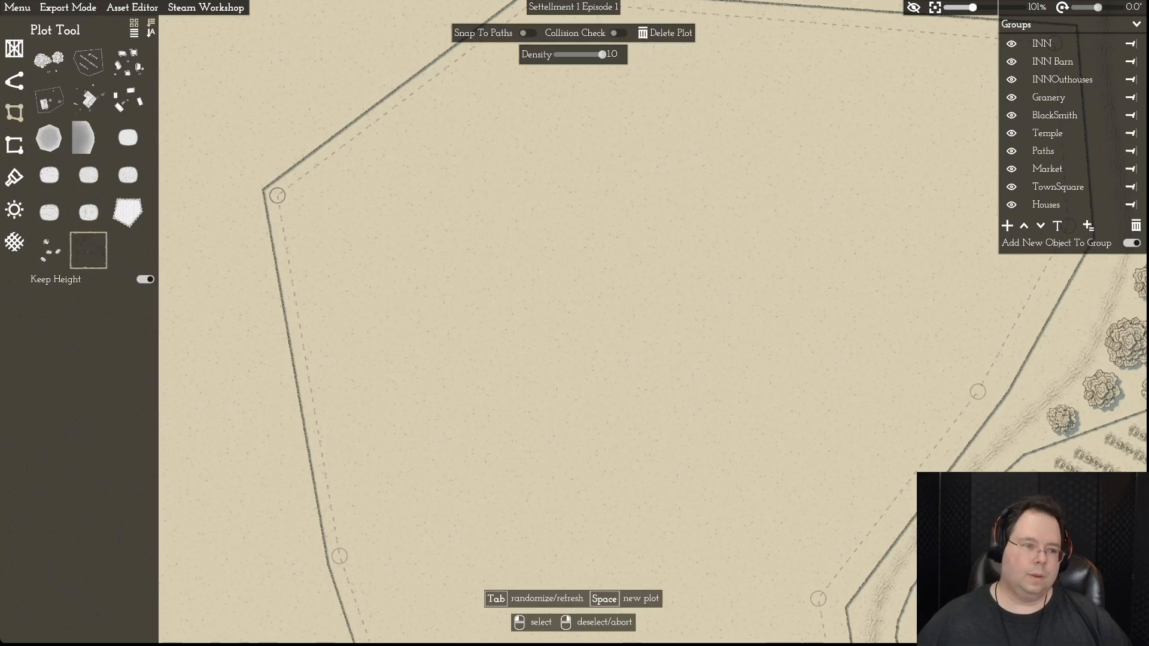
key(a)
key(space)
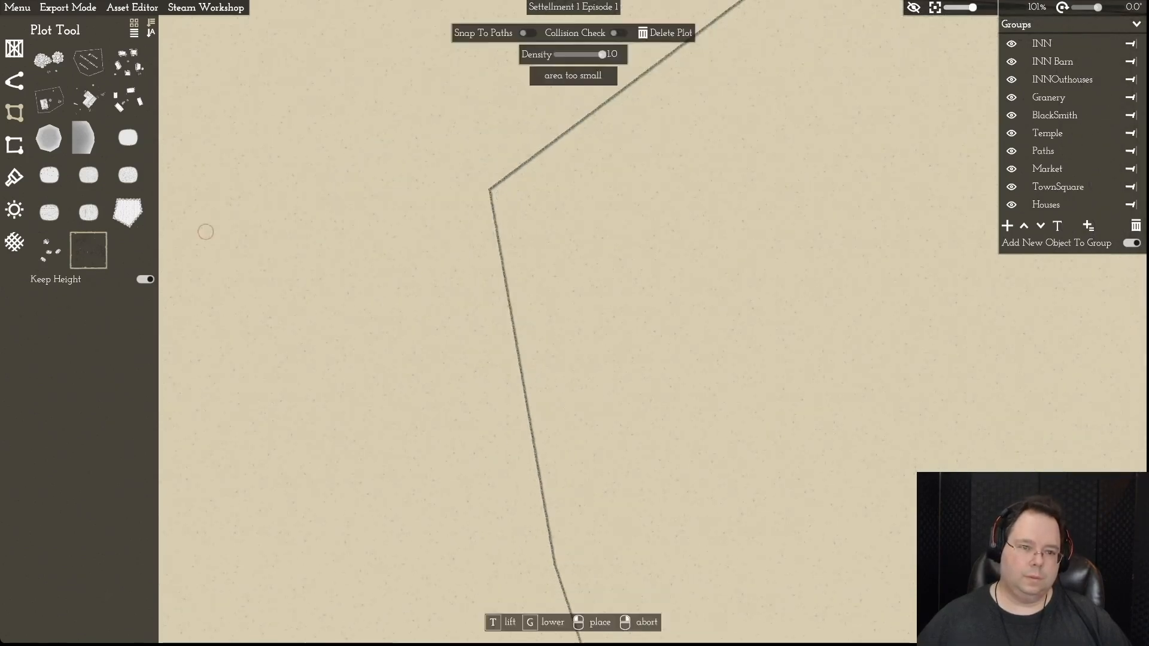
click(200, 220)
click(402, 211)
click(434, 387)
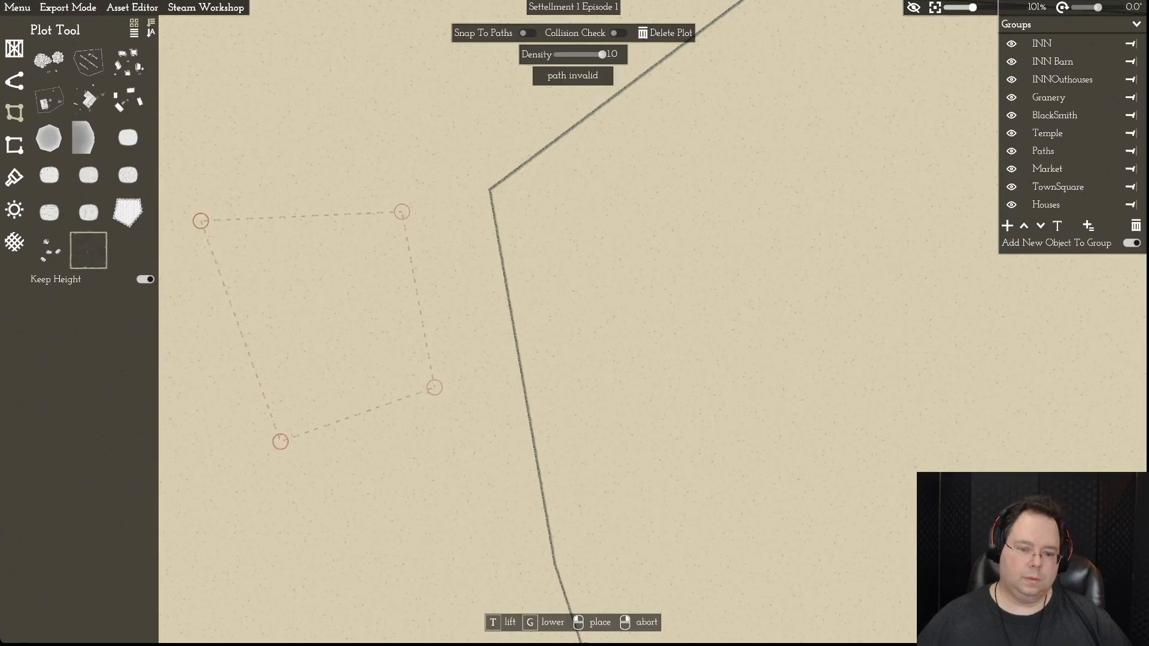
click(280, 441)
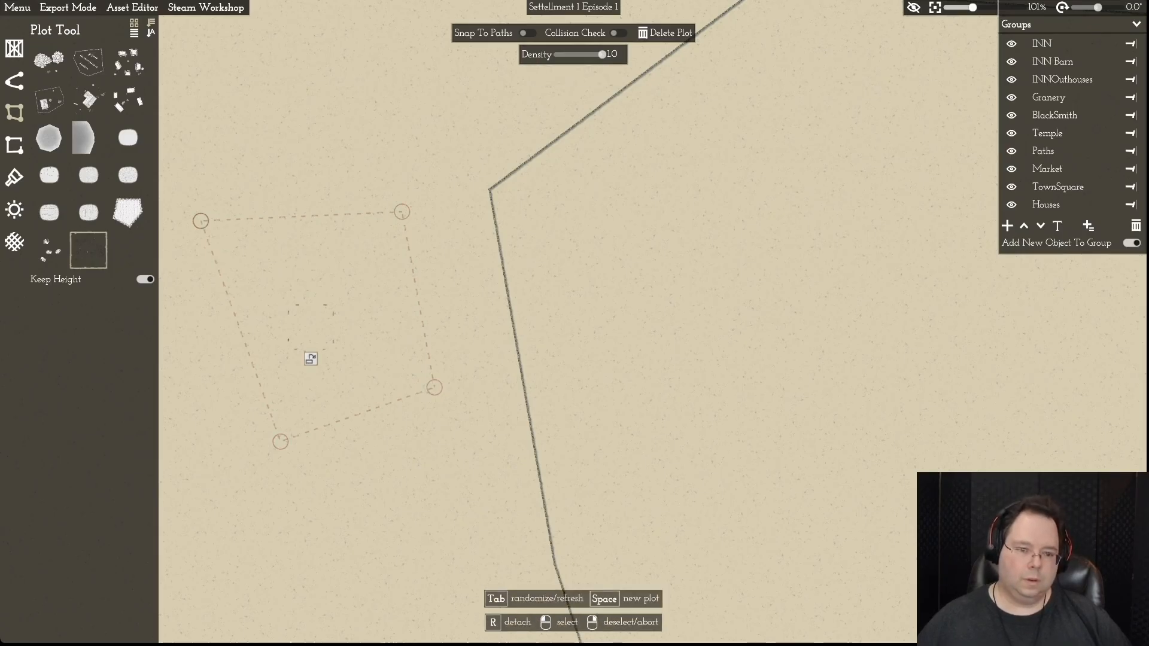
right_click(310, 359)
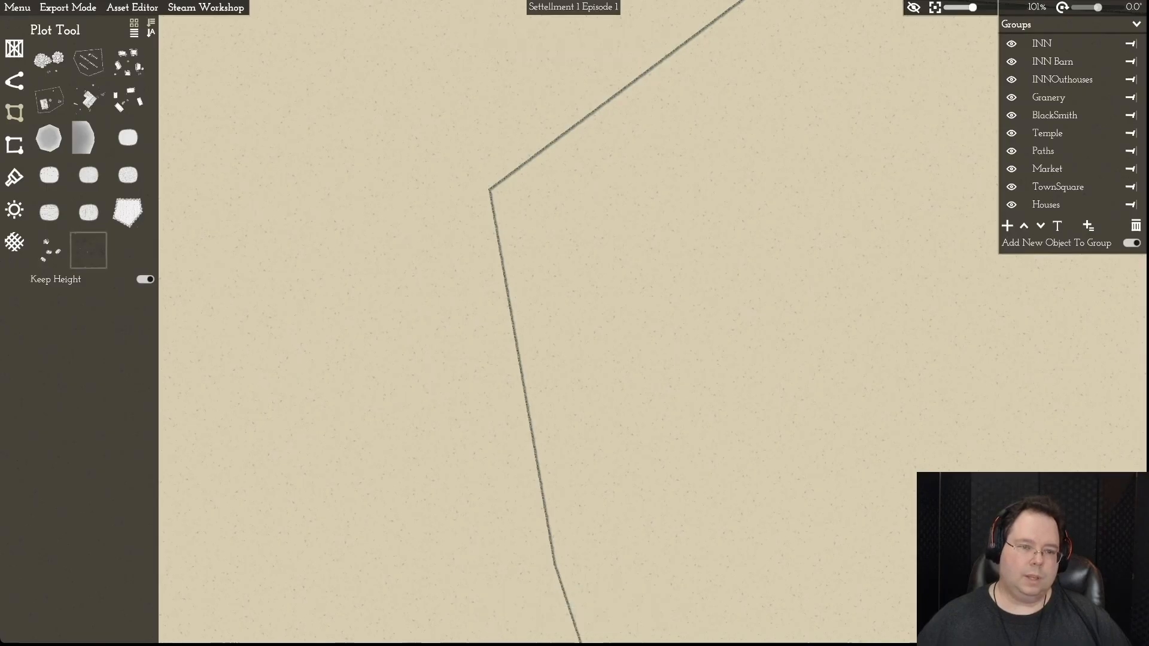
- Reselect the small four-sided Dirt test plot west of the fenced plot, remove its southeastern corner point, and delete the whole plot
click(89, 251)
click(298, 256)
right_click(364, 265)
click(364, 266)
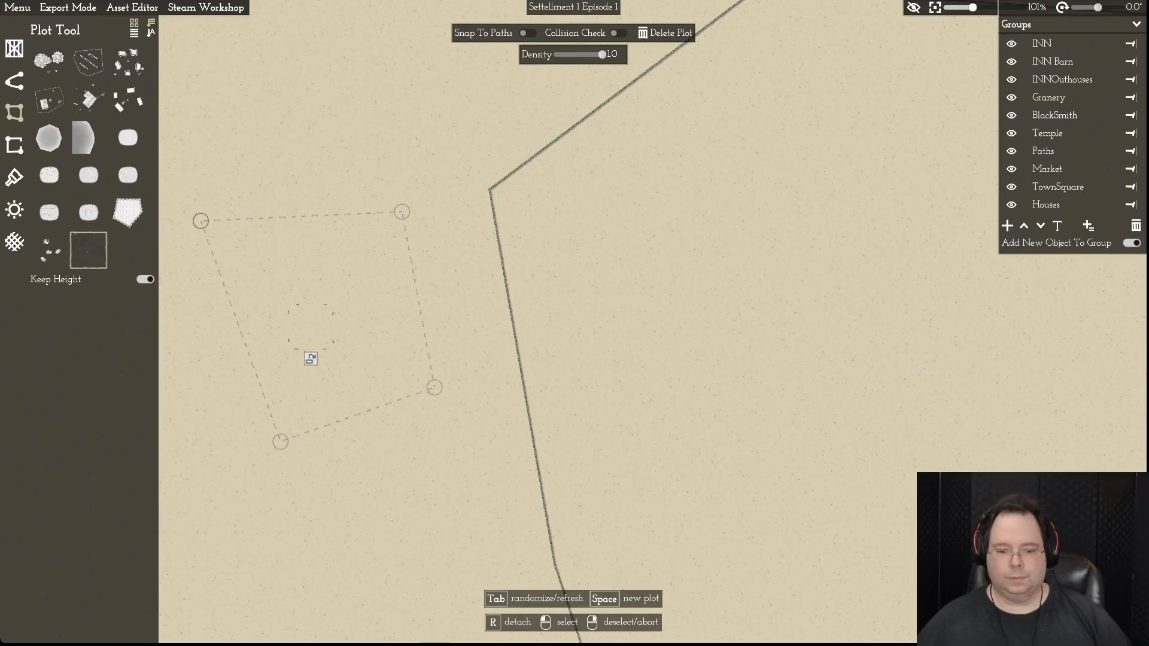
right_click(311, 358)
click(434, 388)
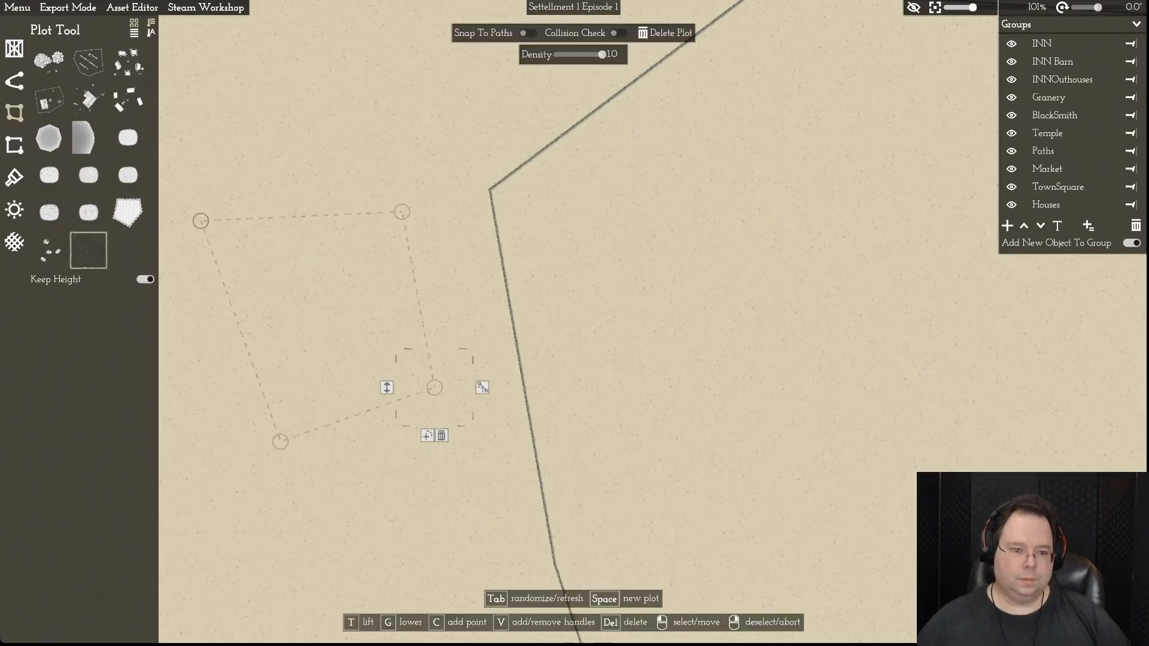
key(Delete)
click(280, 442)
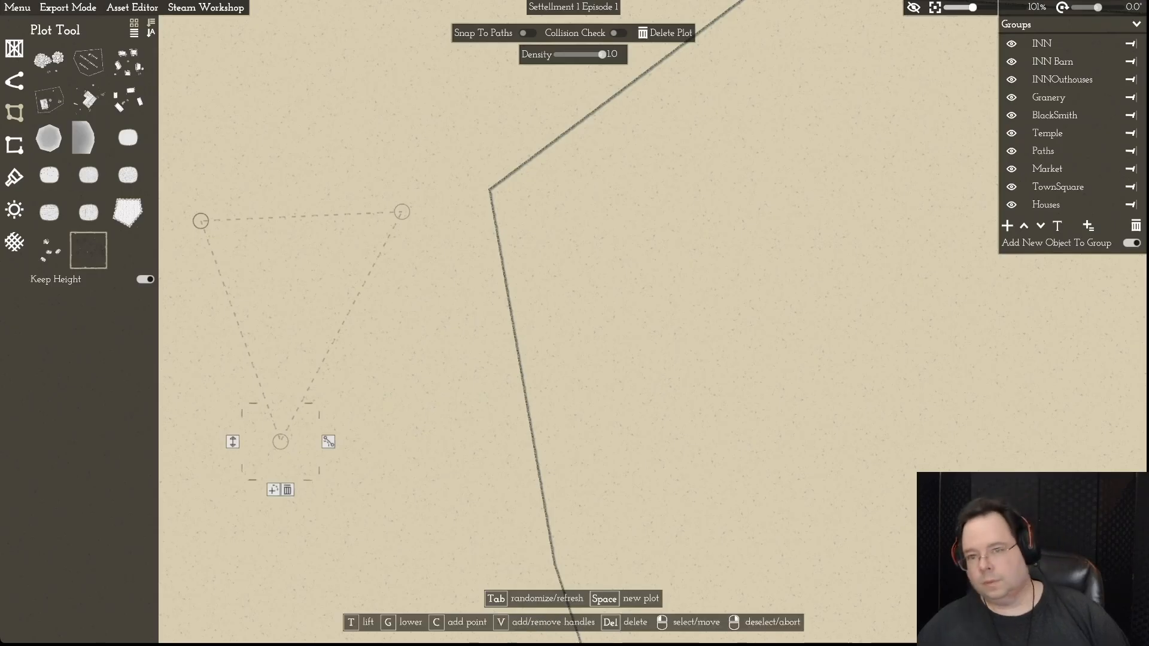
click(669, 33)
key(d)
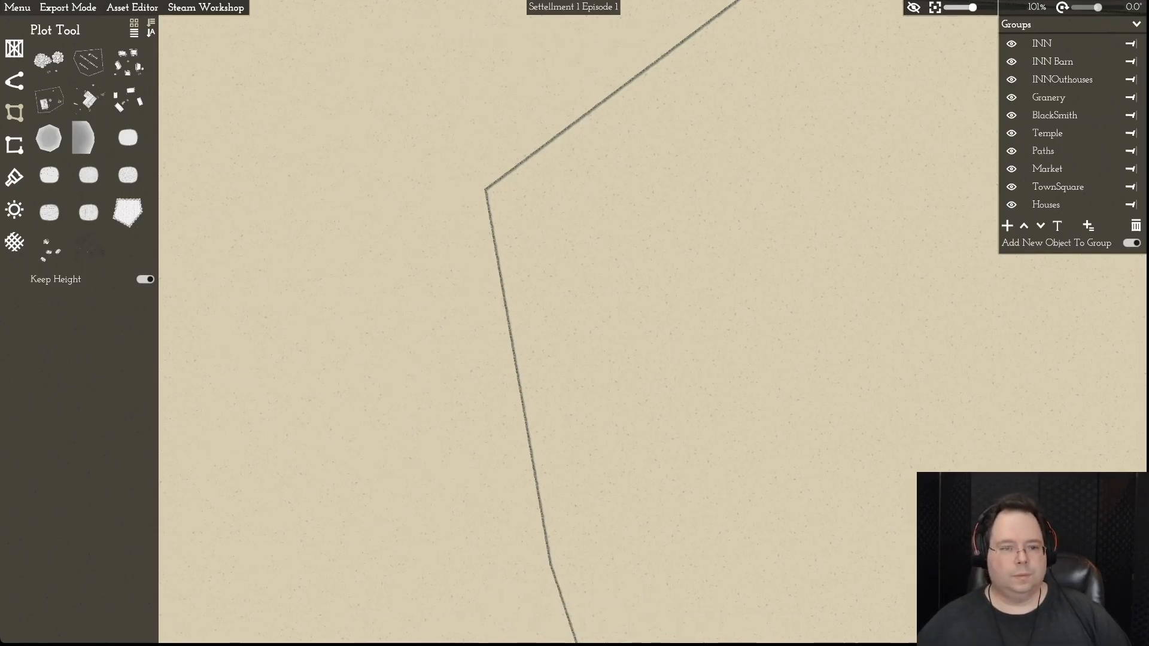
- Draw a new six-point Dirt plot on the open ground east of the dirt path, north of the middle crop field
click(335, 195)
key(d)
scroll(575, 323, down, 5)
key(d)
key(s)
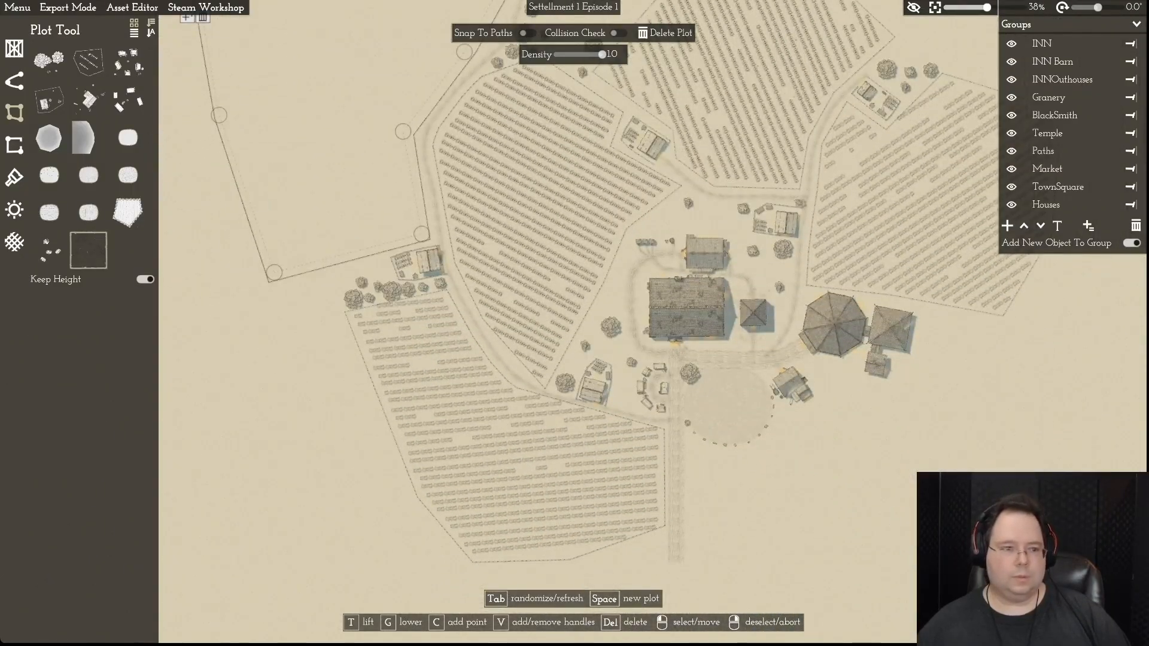
key(w)
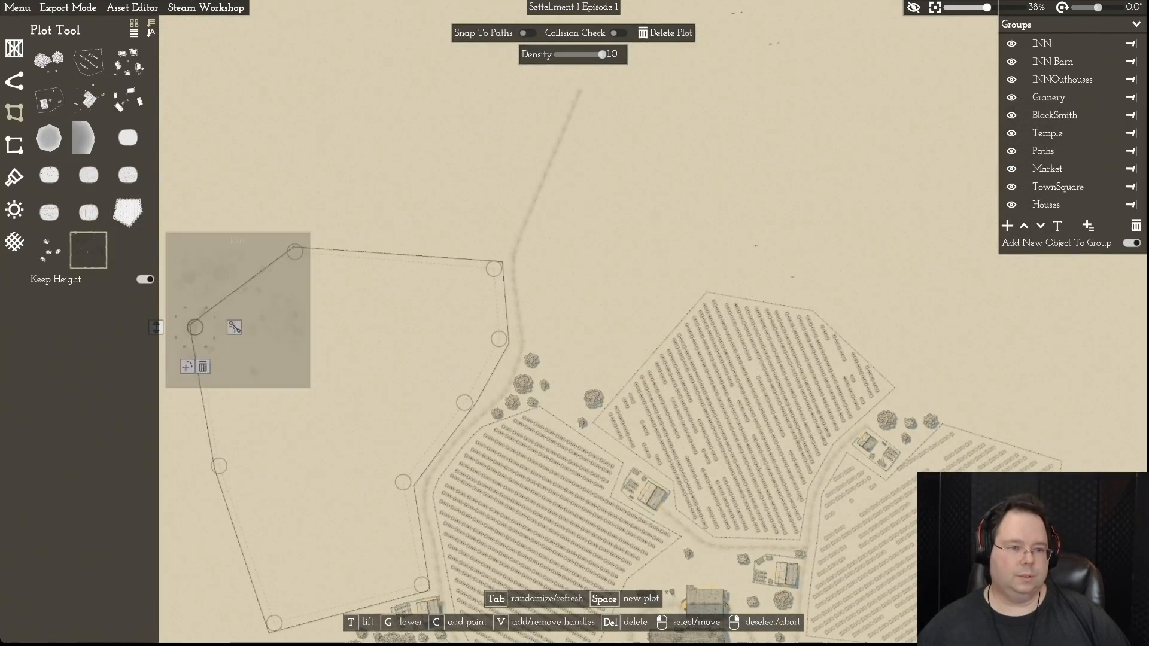
key(space)
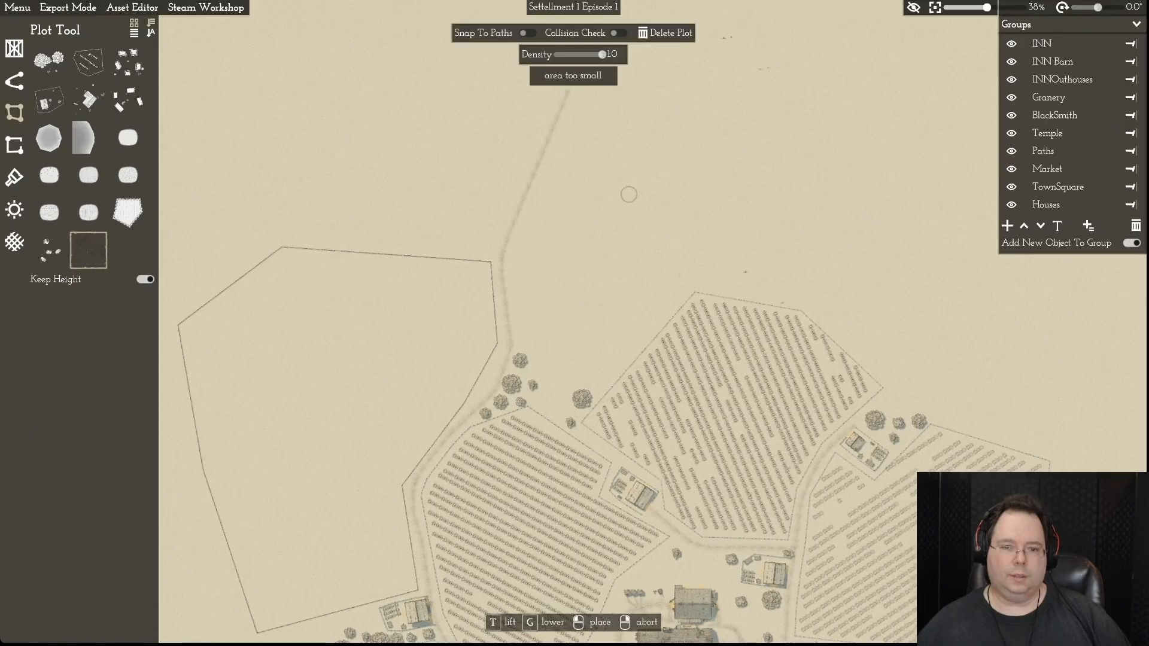
click(505, 232)
click(569, 154)
click(833, 216)
click(768, 293)
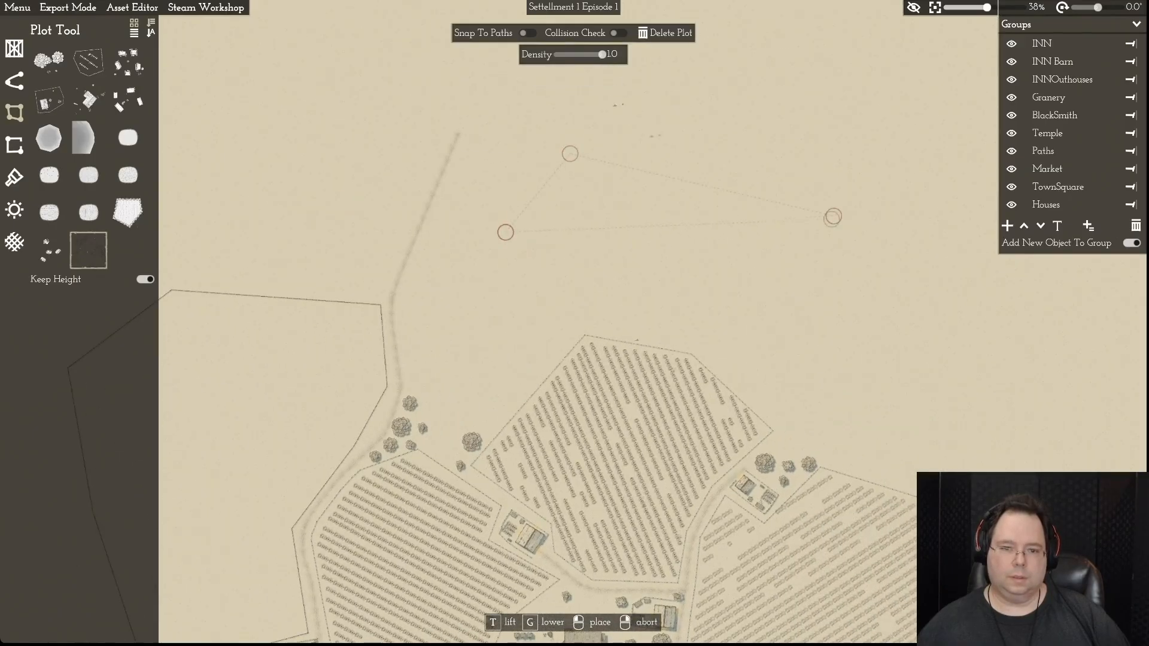
click(503, 321)
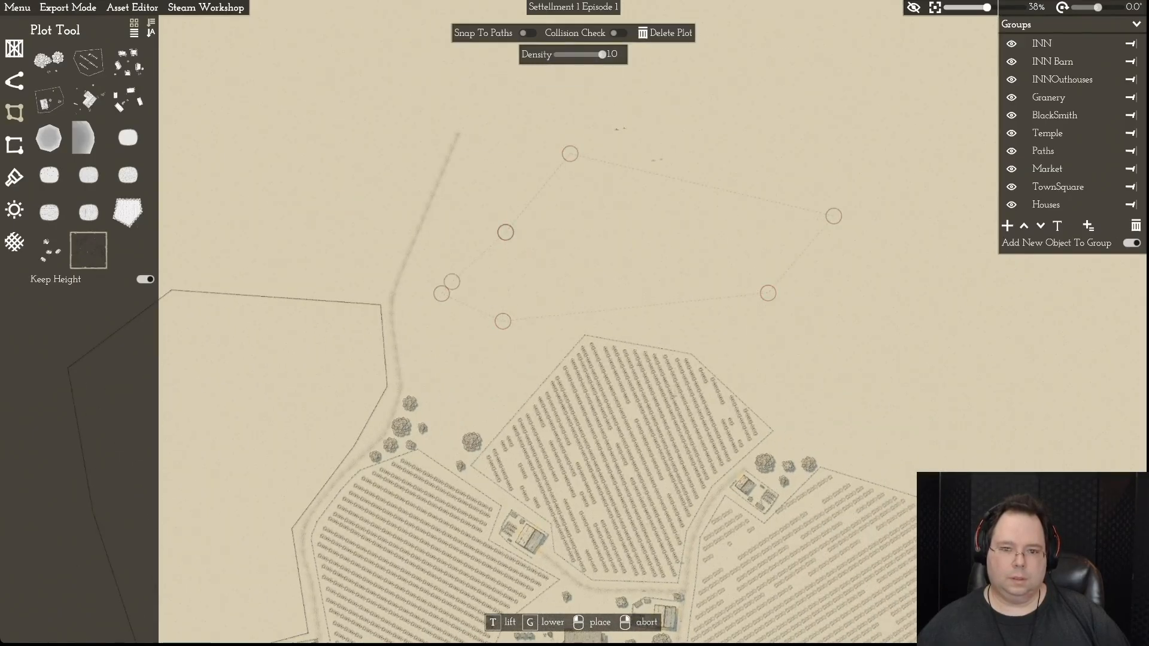
click(443, 293)
scroll(443, 293, down, 2)
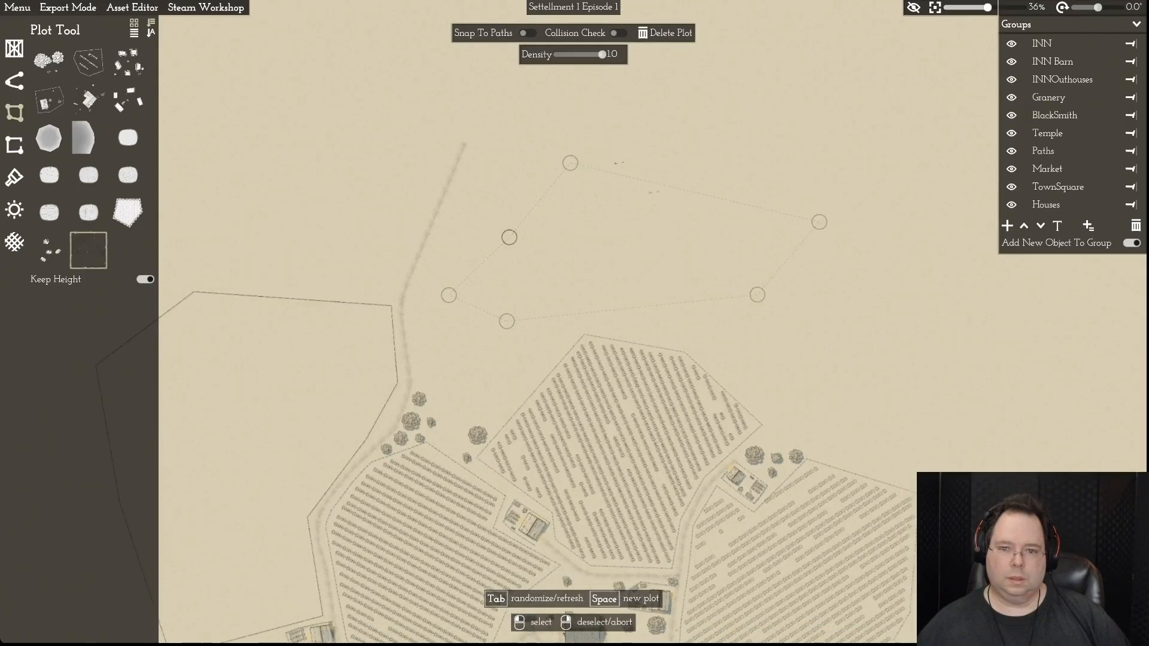
- Move the new Dirt plot's western upper point northwest toward the dirt path, inspect the plot's interior, and deselect it
drag(509, 237, 481, 198)
scroll(571, 323, up, 10)
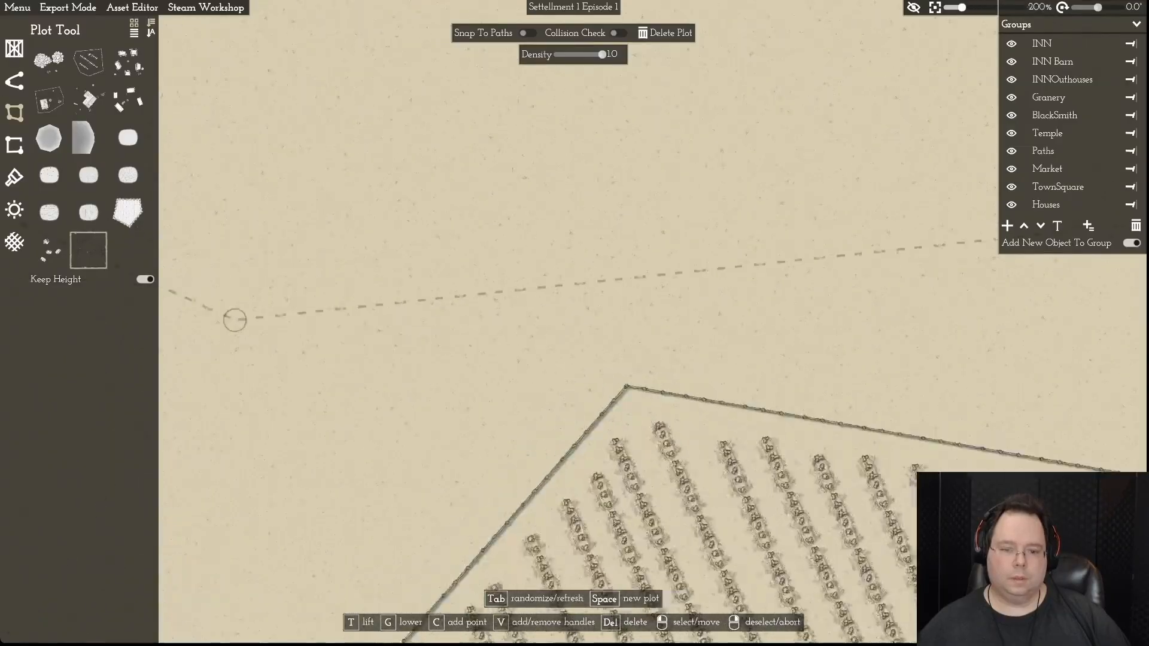
key(w)
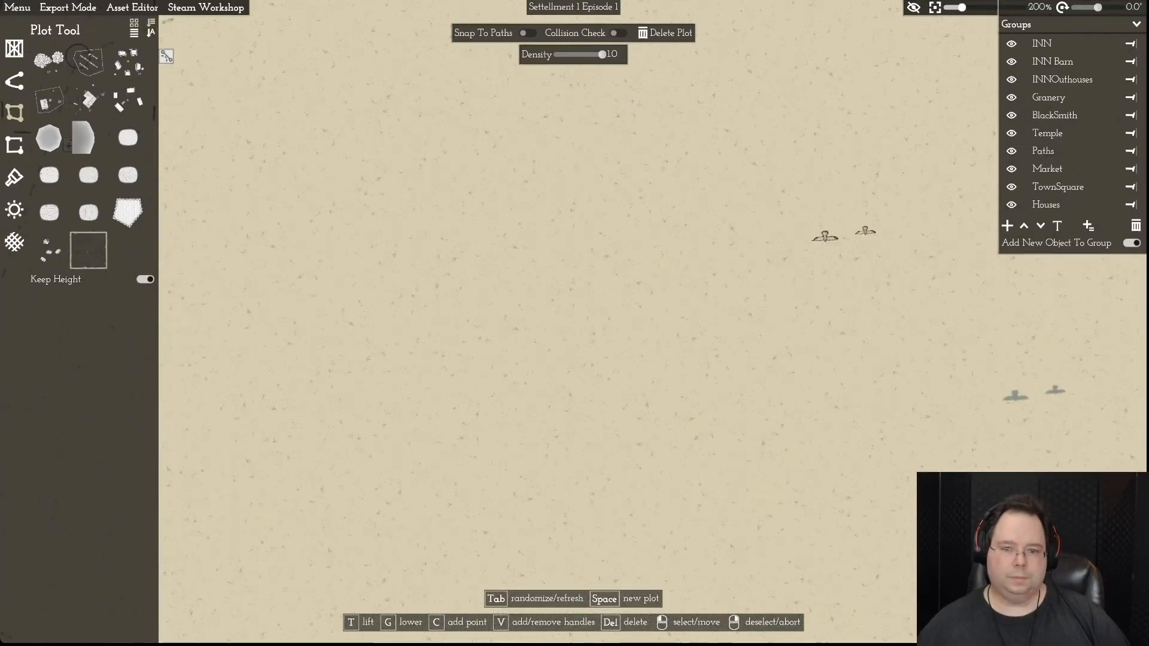
scroll(571, 323, down, 5)
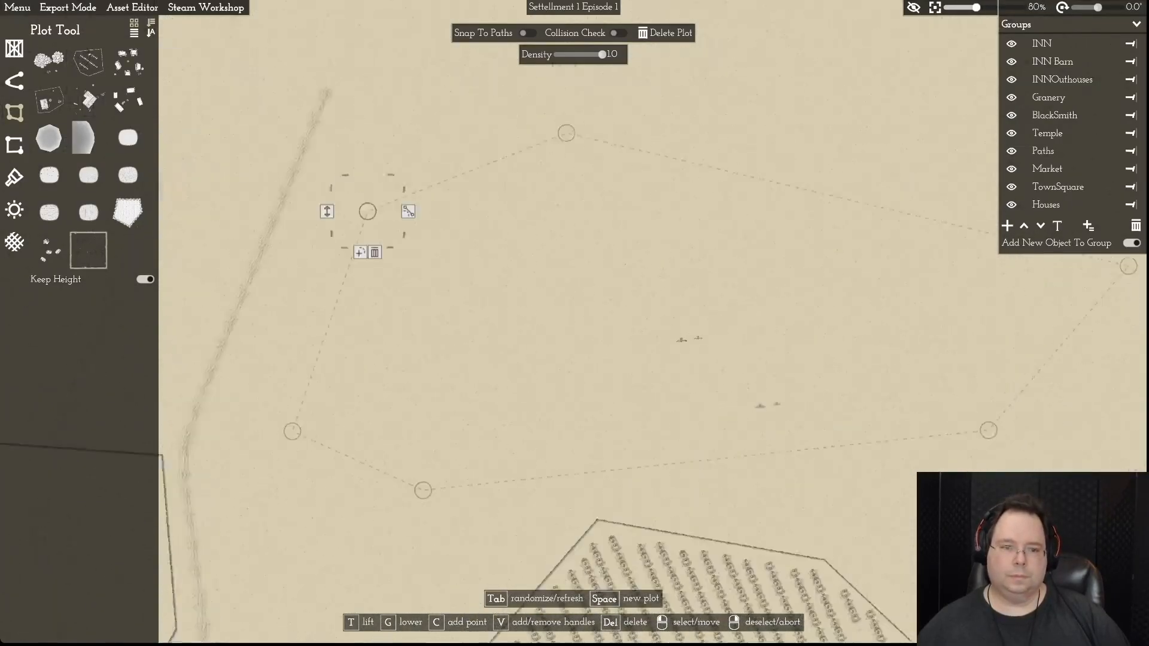
key(Escape)
scroll(581, 365, down, 2)
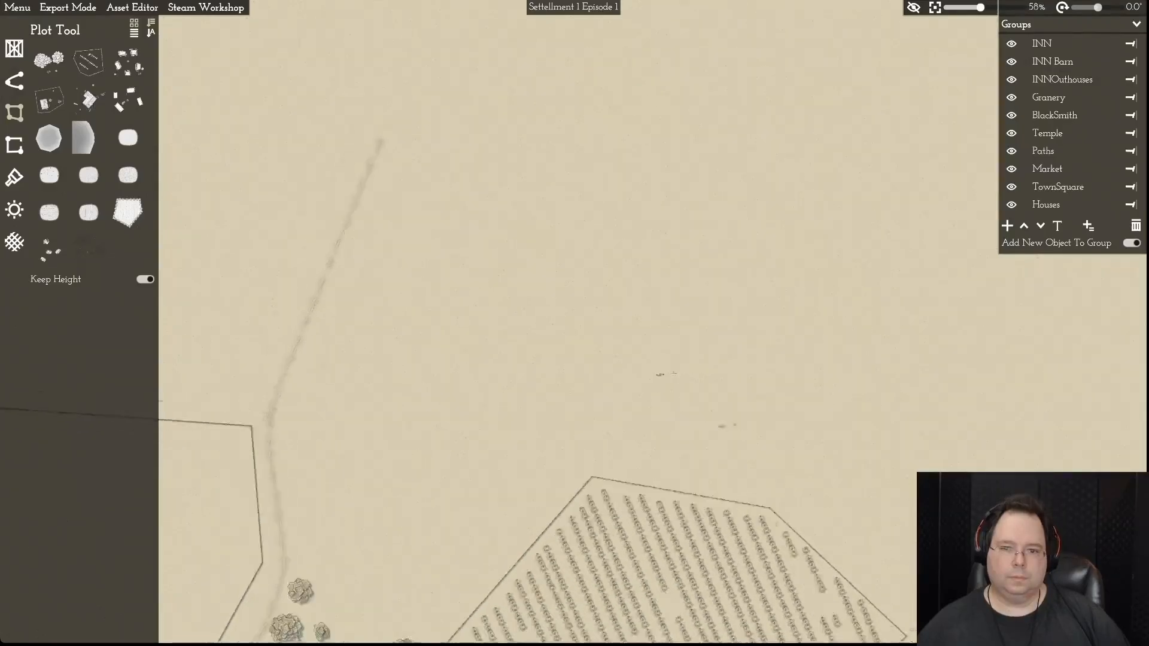
scroll(574, 323, down, 1)
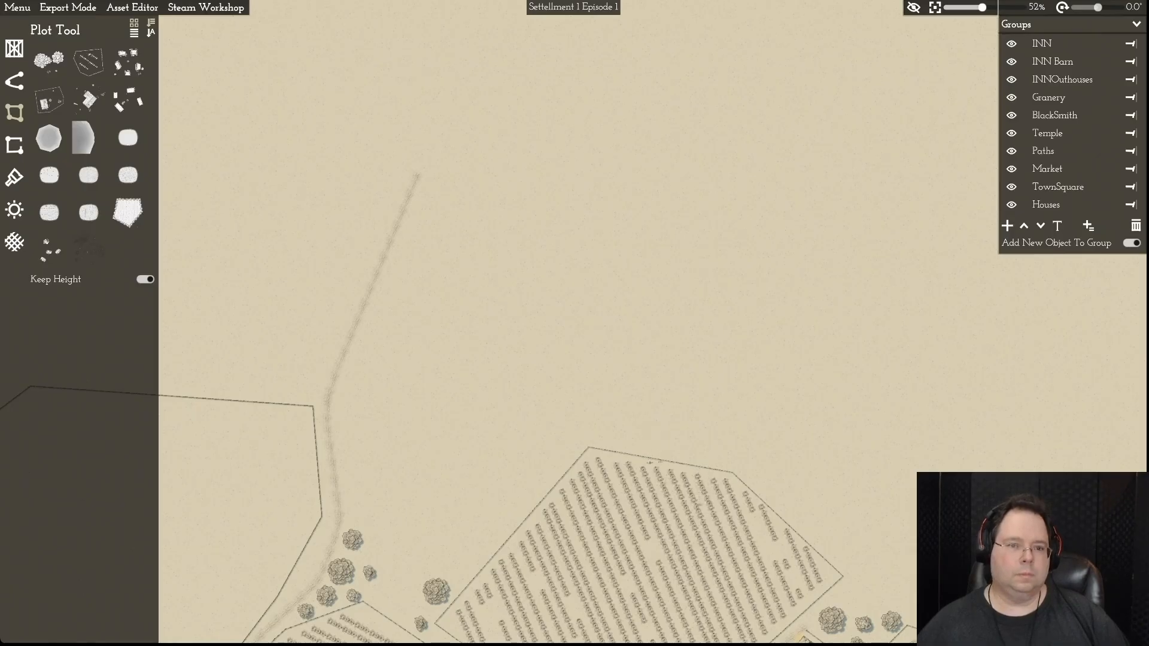
click(562, 285)
key(Escape)
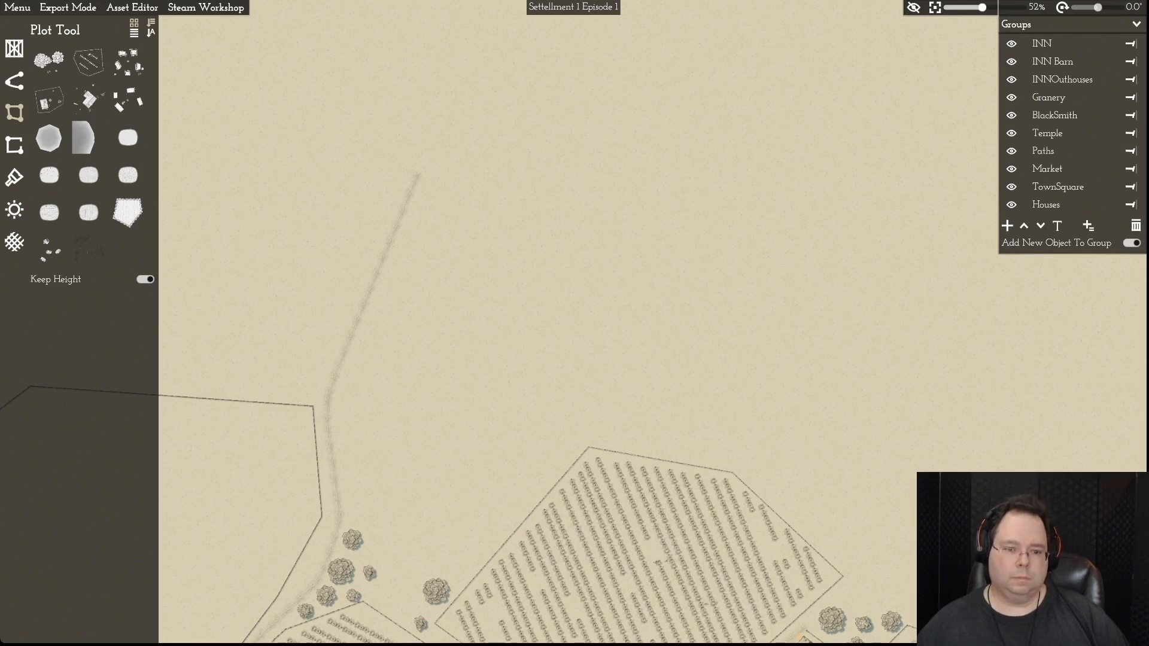
key(s)
key(s)
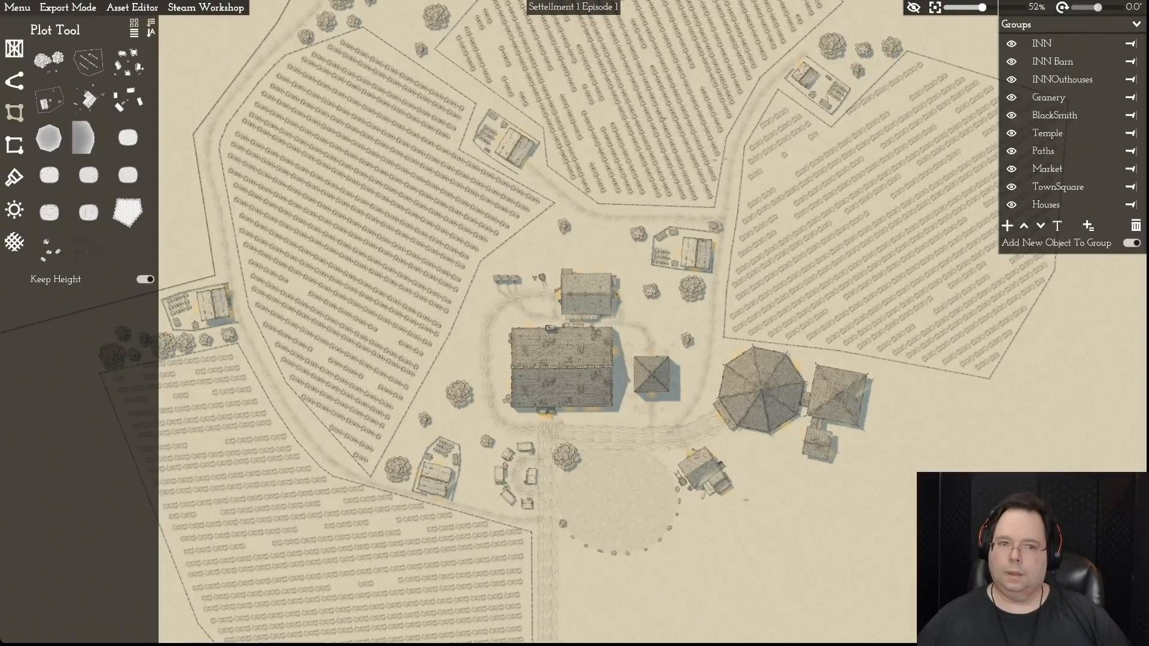
key(w)
key(w)
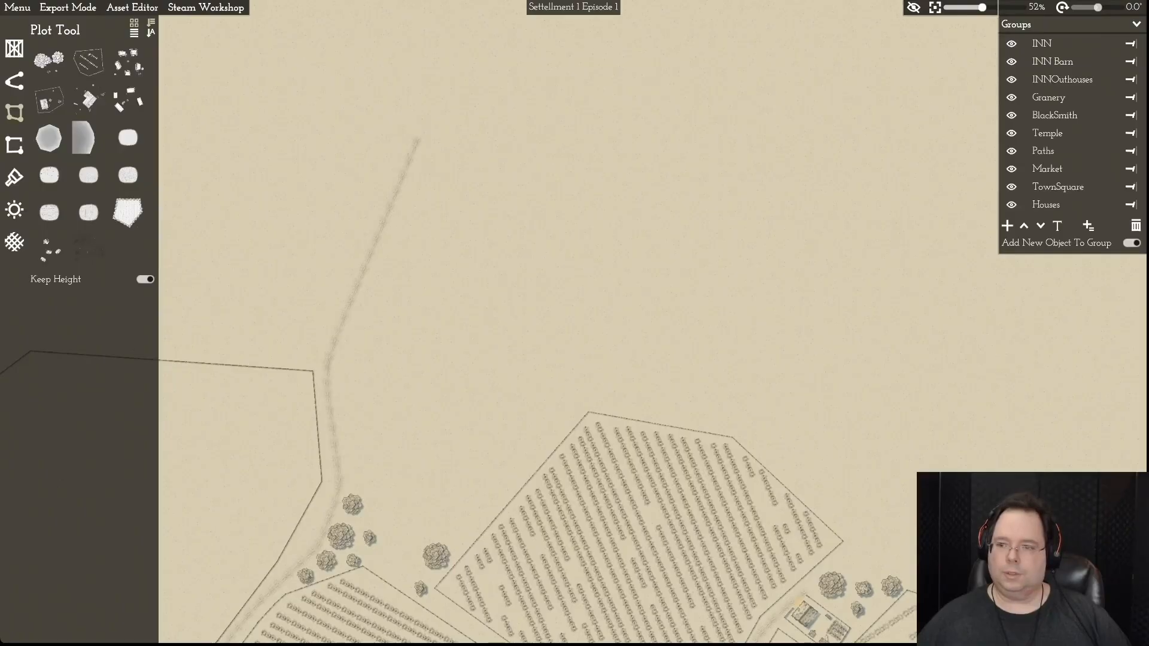
- Hide all the groups, from INN and INN Barn through to TownSquare and Houses, to isolate the ungrouped objects
mouse_move(1013, 204)
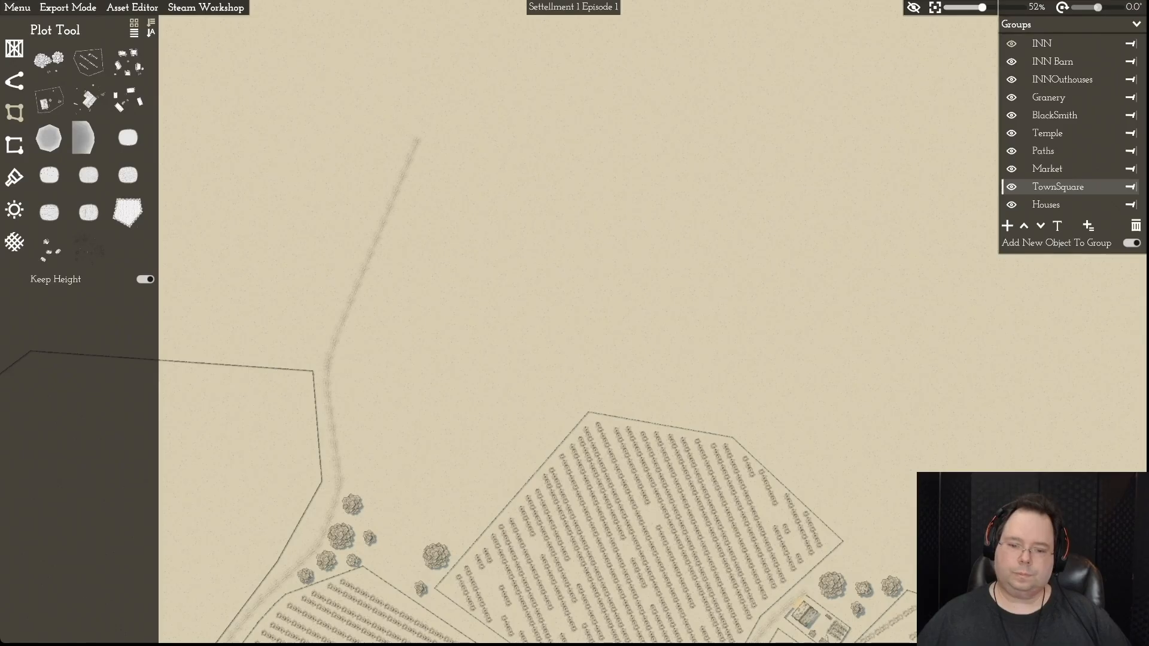
key(s)
scroll(575, 323, down, 4)
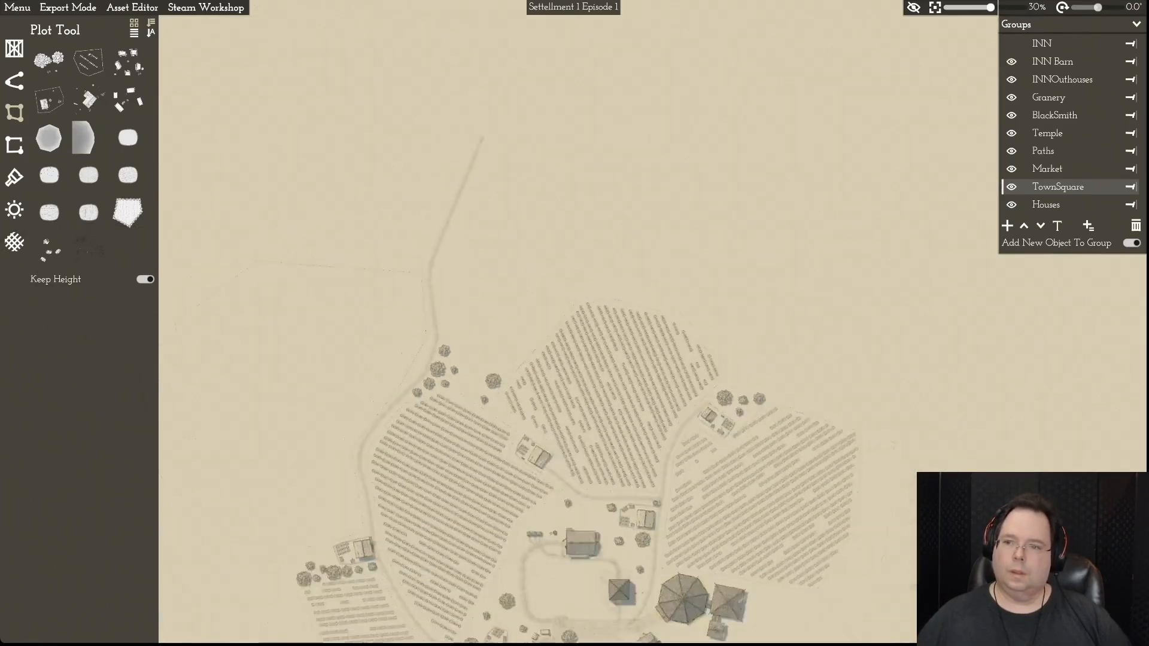
key(s)
key(a)
click(1011, 62)
click(1011, 80)
click(1011, 98)
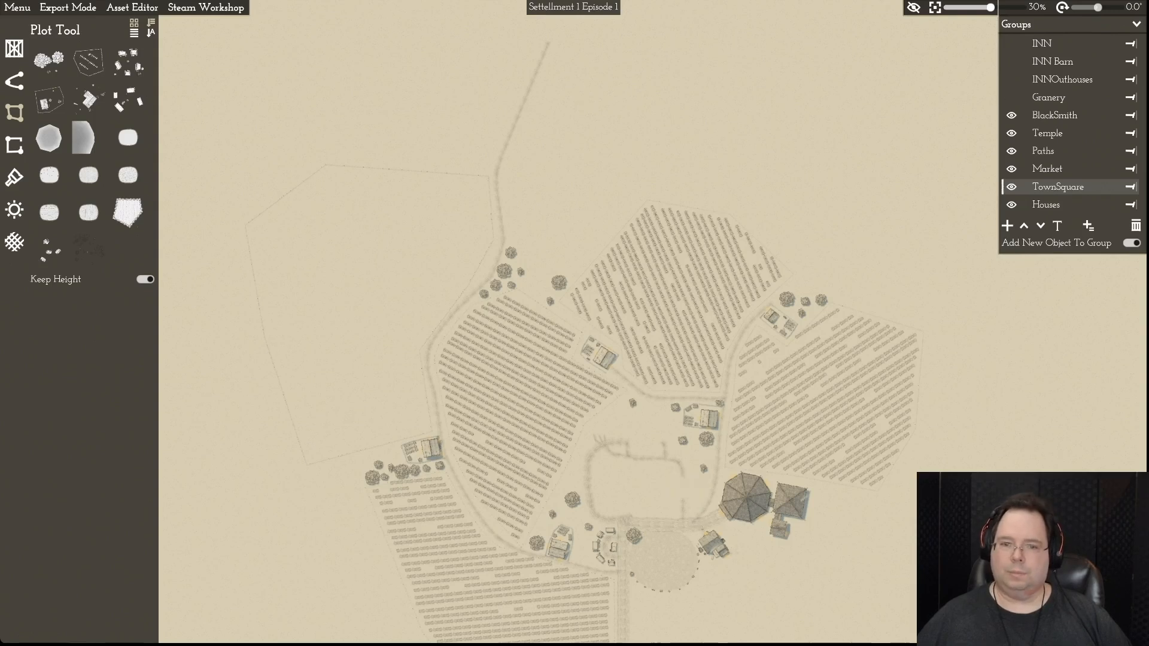
click(1011, 151)
click(1012, 169)
click(1011, 187)
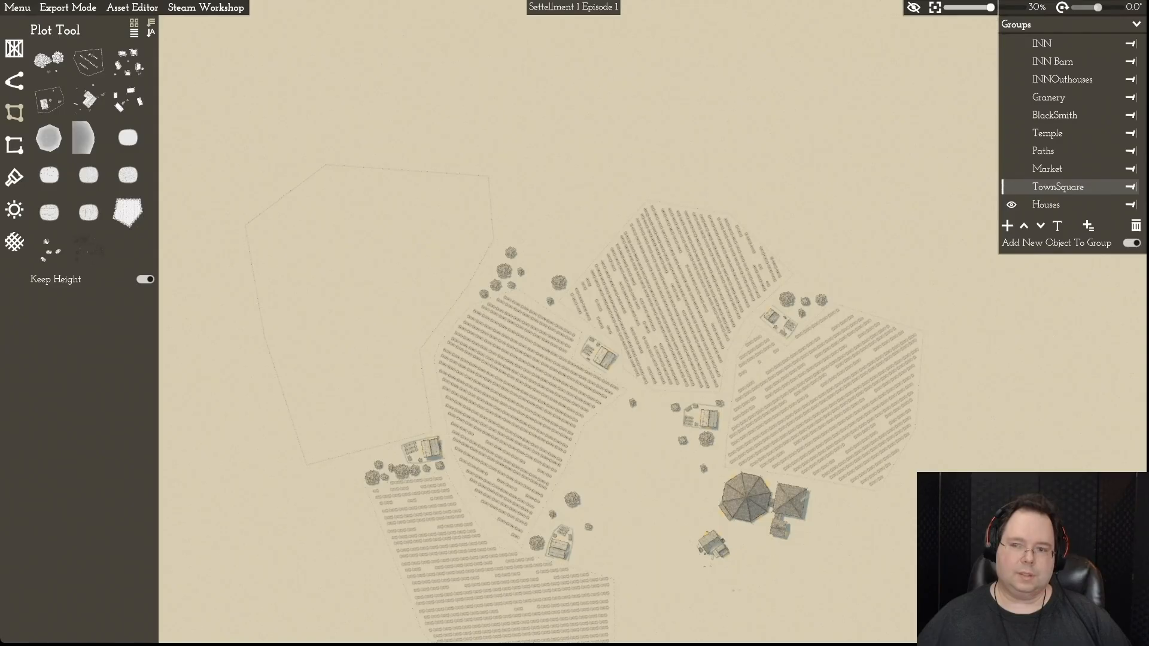
click(1011, 205)
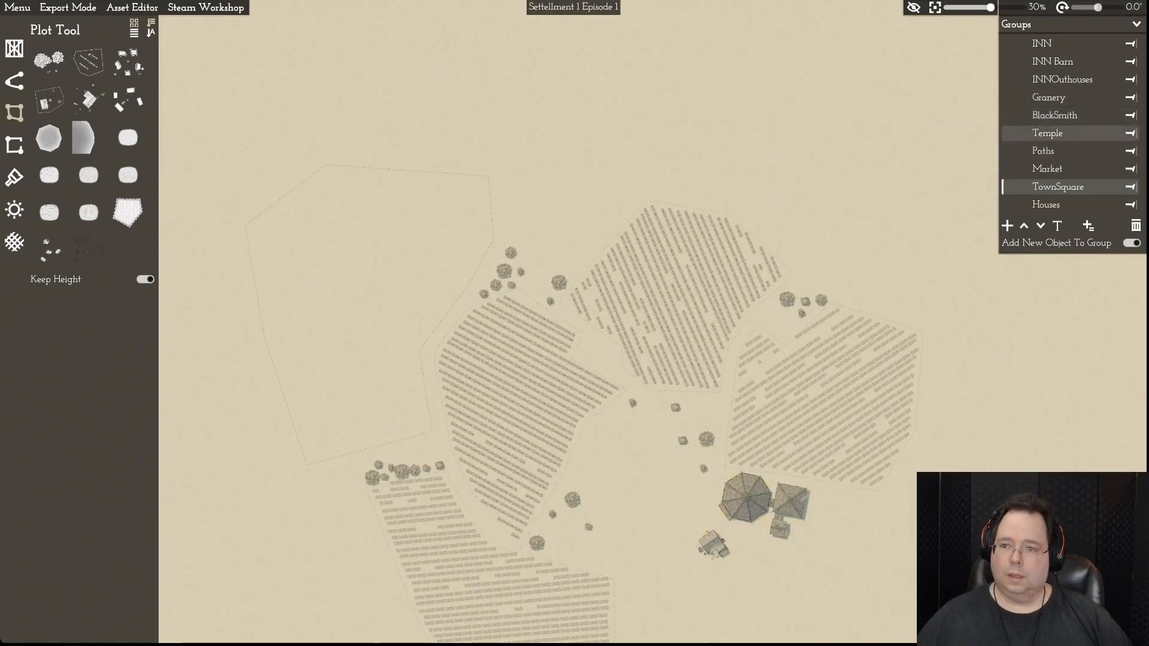
- Make Temple the active group, turn its visibility back on, and check the map for the objects it contains
click(1047, 134)
click(1011, 134)
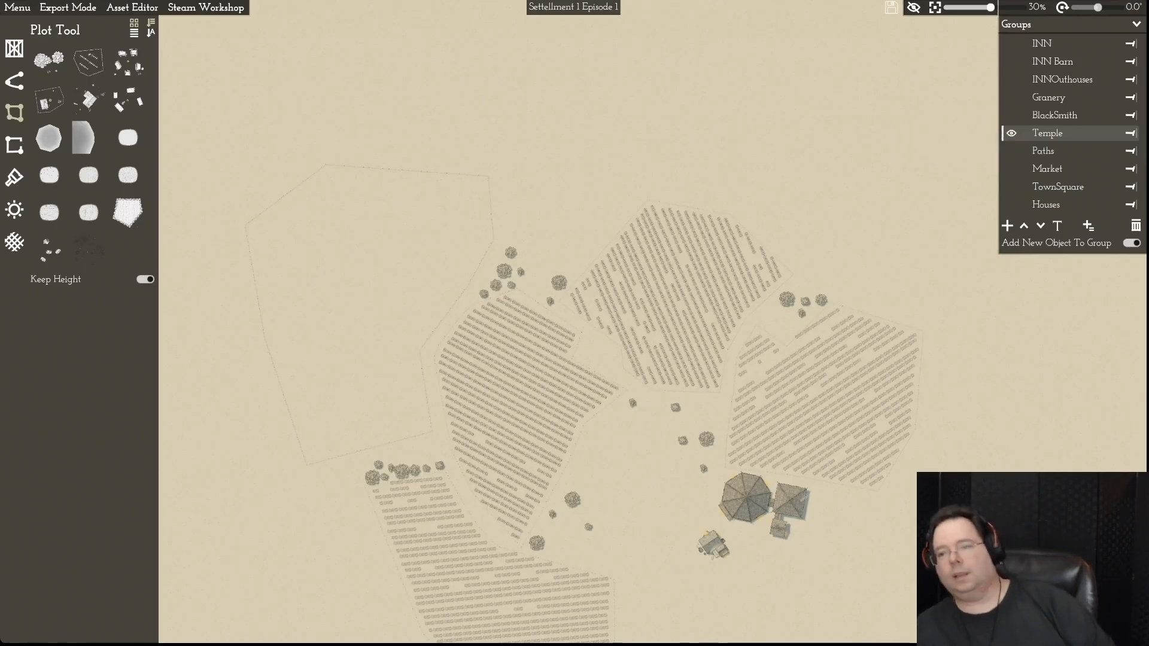
key(d)
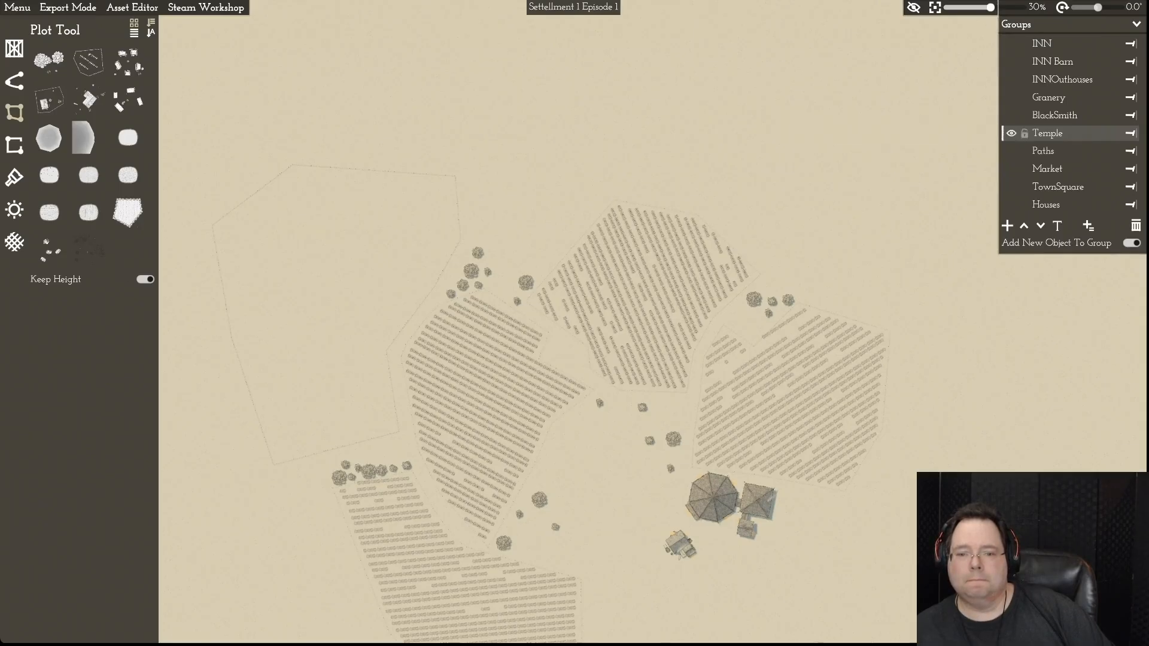
key(s)
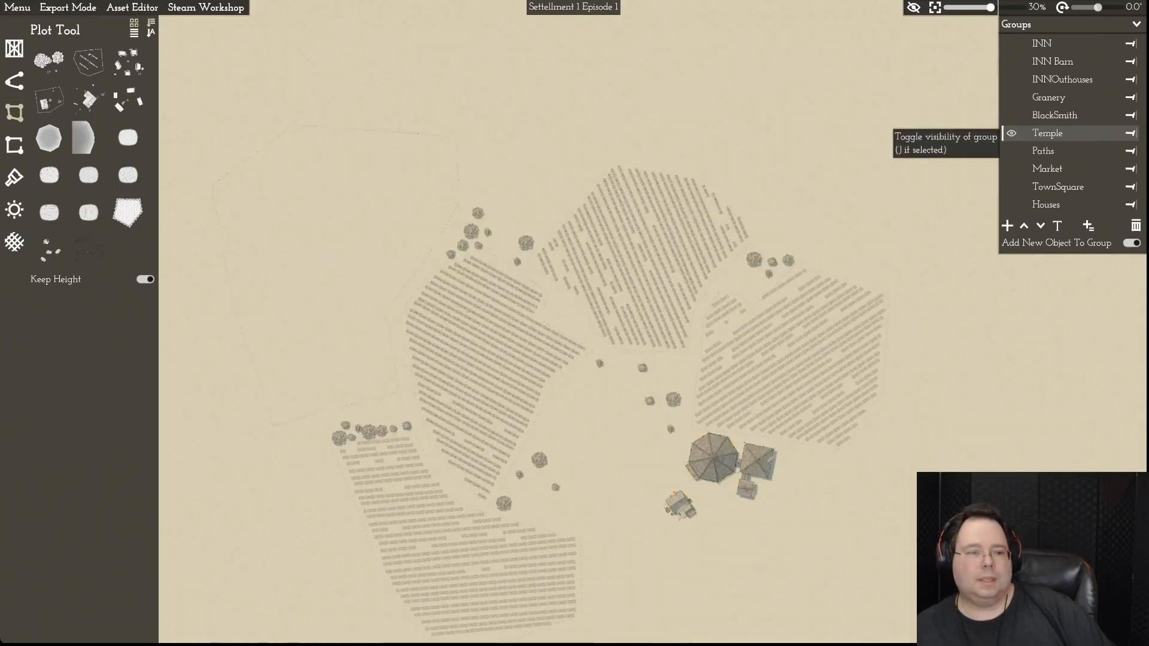
key(d)
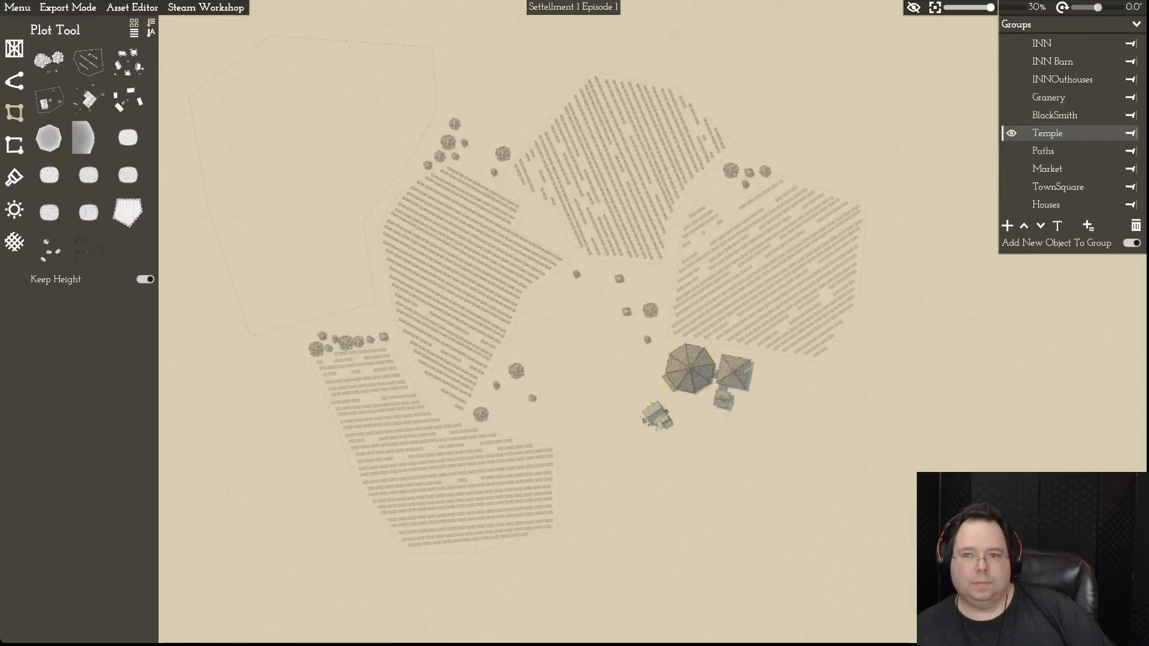
key(w)
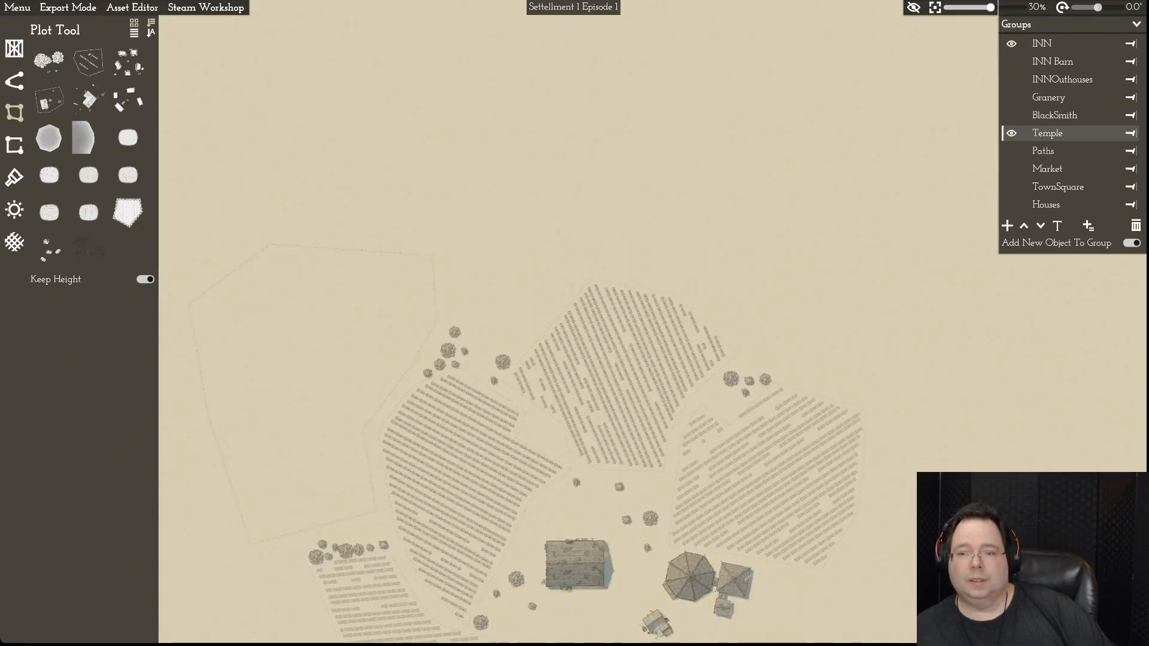
- Show the INN, INN Barn, INNOuthouses, Granery and BlackSmith groups again, and make BlackSmith the active group
click(1011, 43)
click(1011, 61)
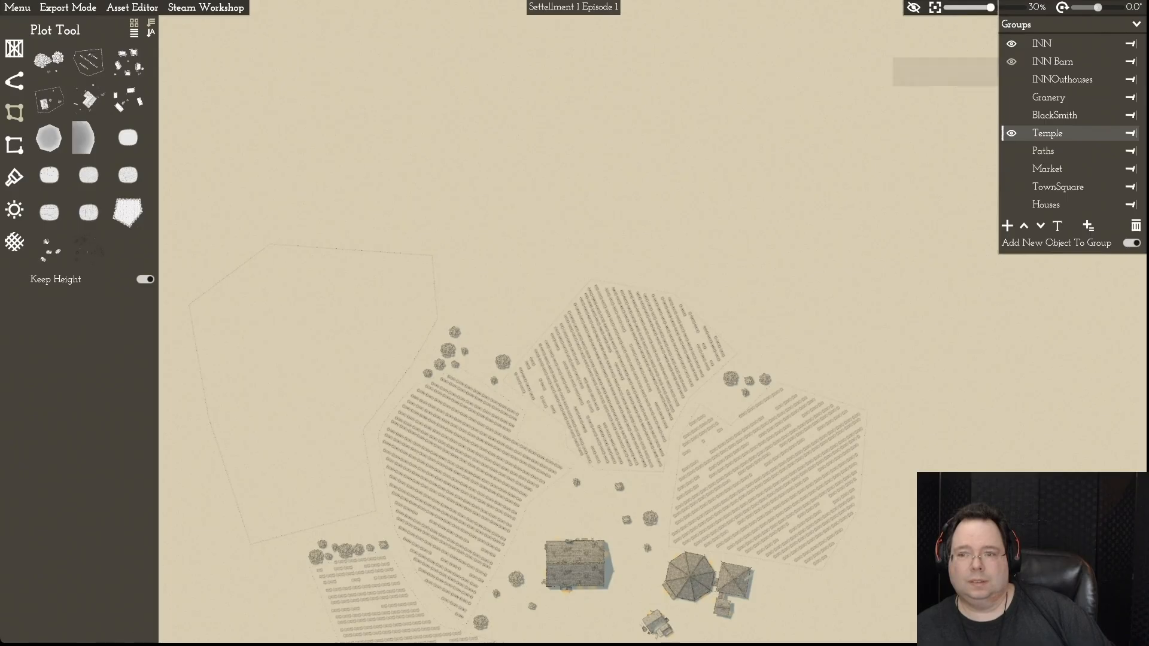
click(1011, 79)
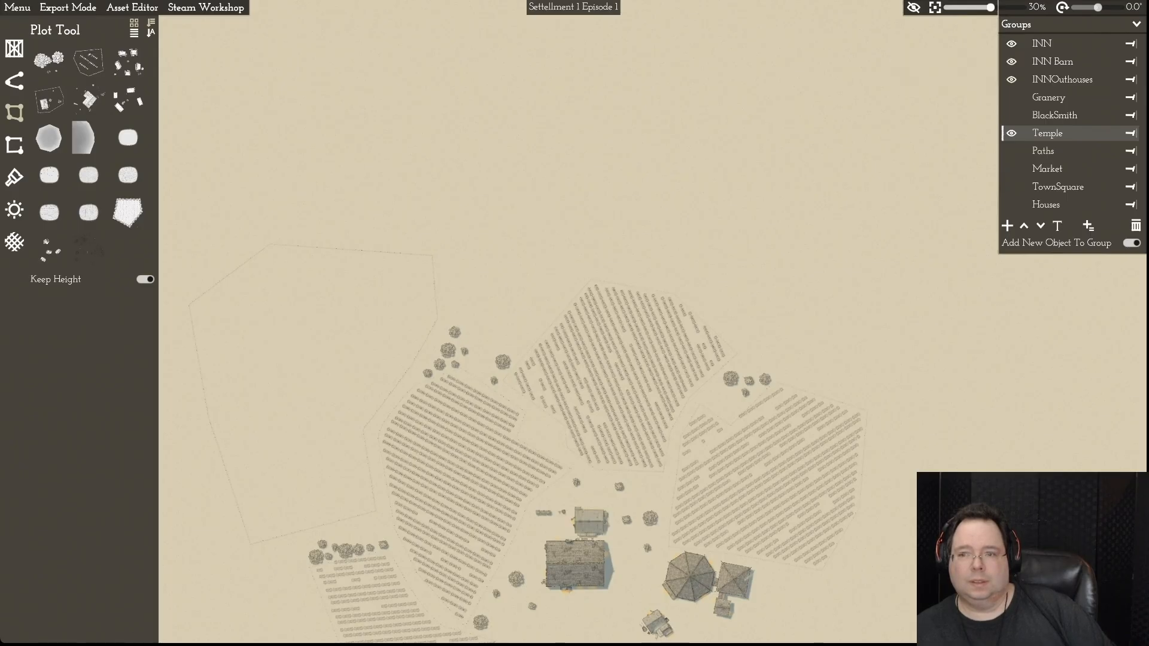
key(s)
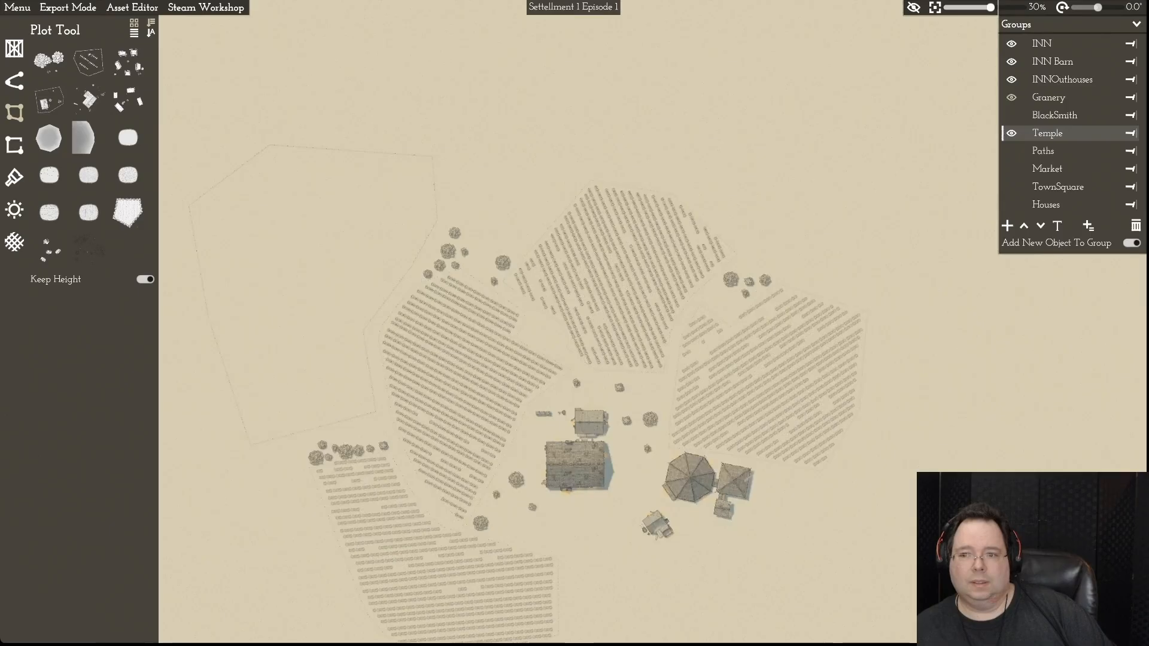
click(1012, 97)
click(1011, 115)
click(1044, 116)
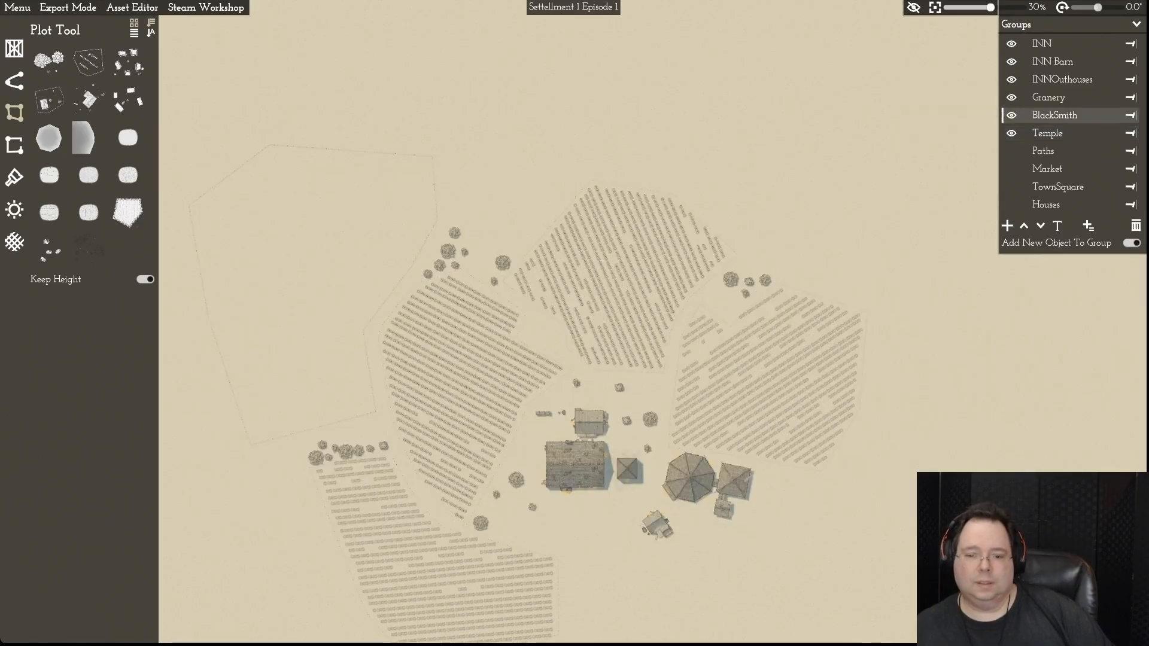
- Check the group membership of the blacksmith building and the octagonal temple building, and deselect both
key(s)
click(657, 419)
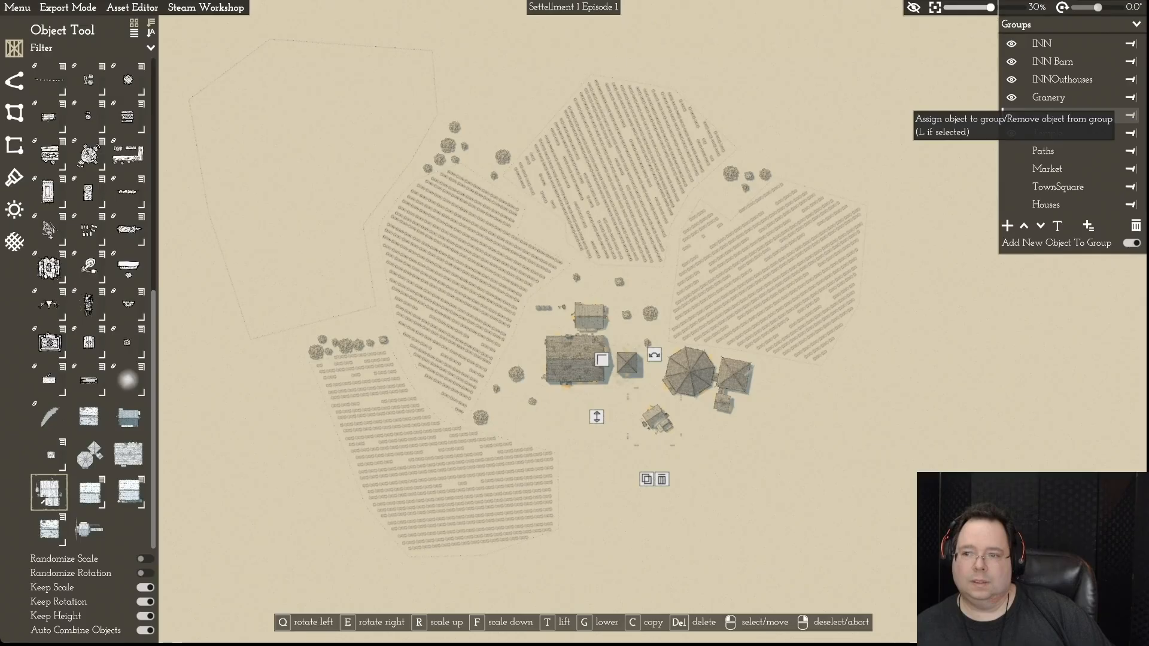
right_click(886, 191)
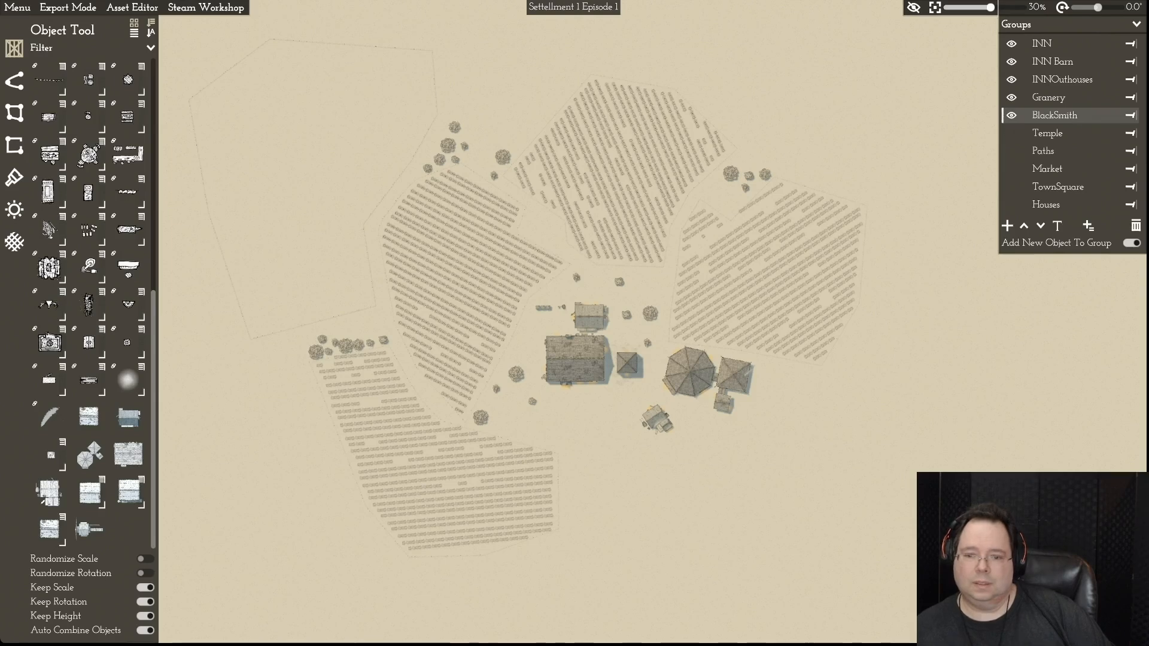
click(699, 375)
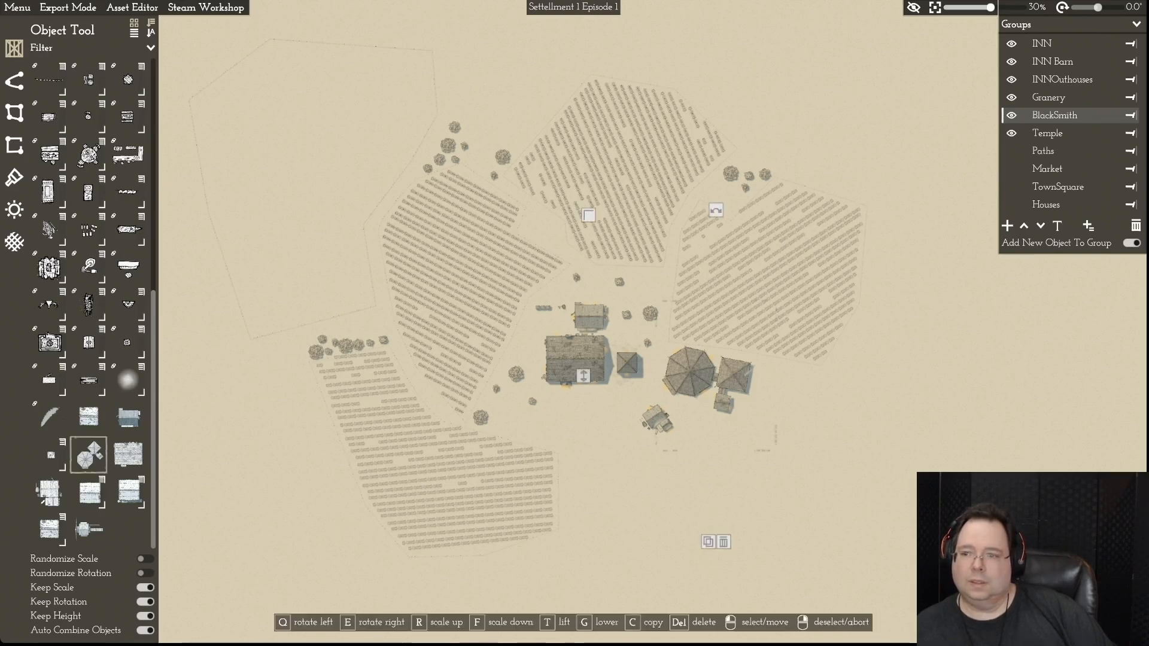
right_click(699, 376)
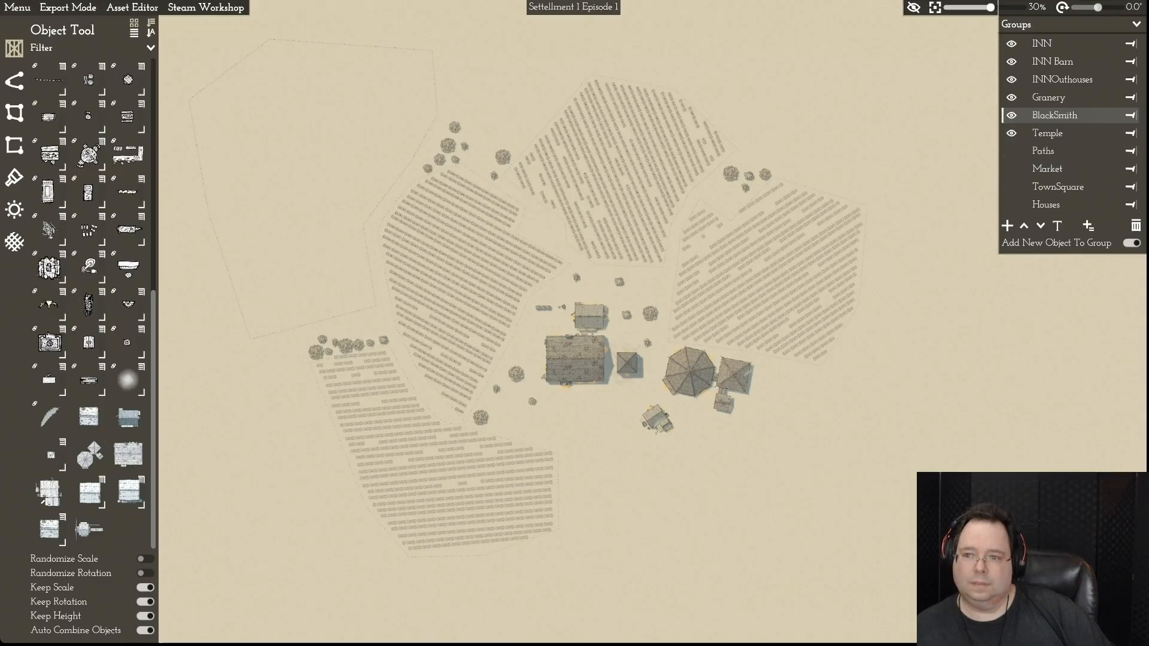
- Make Paths the active group and turn its visibility back on
click(1048, 133)
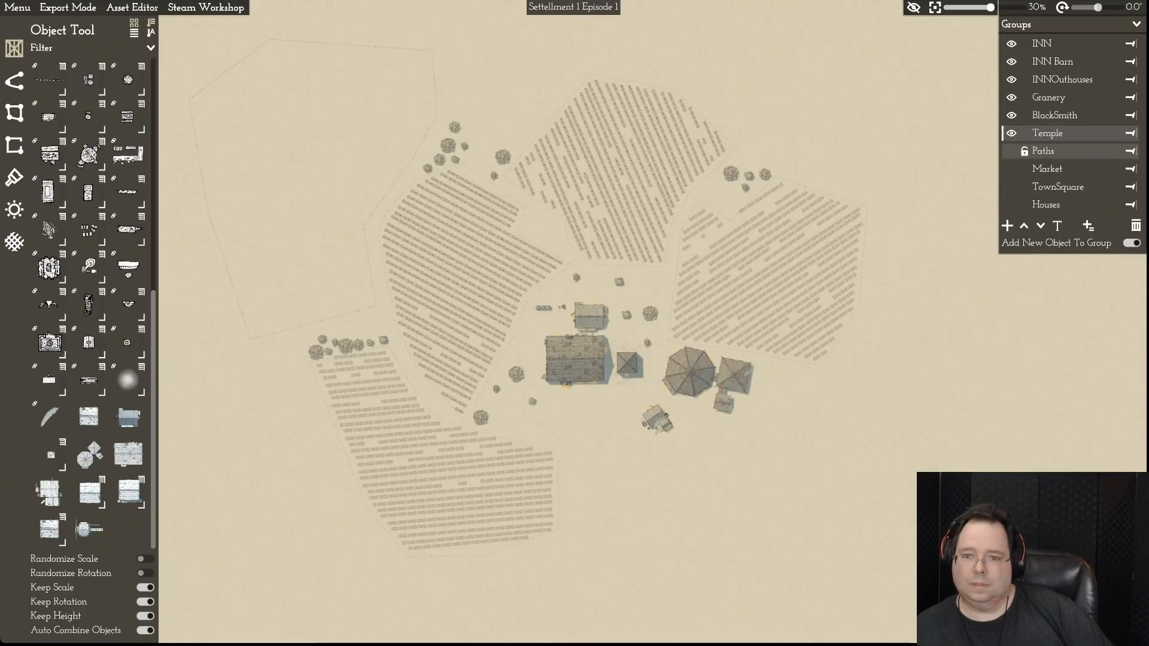
click(1043, 152)
click(1011, 151)
click(1011, 151)
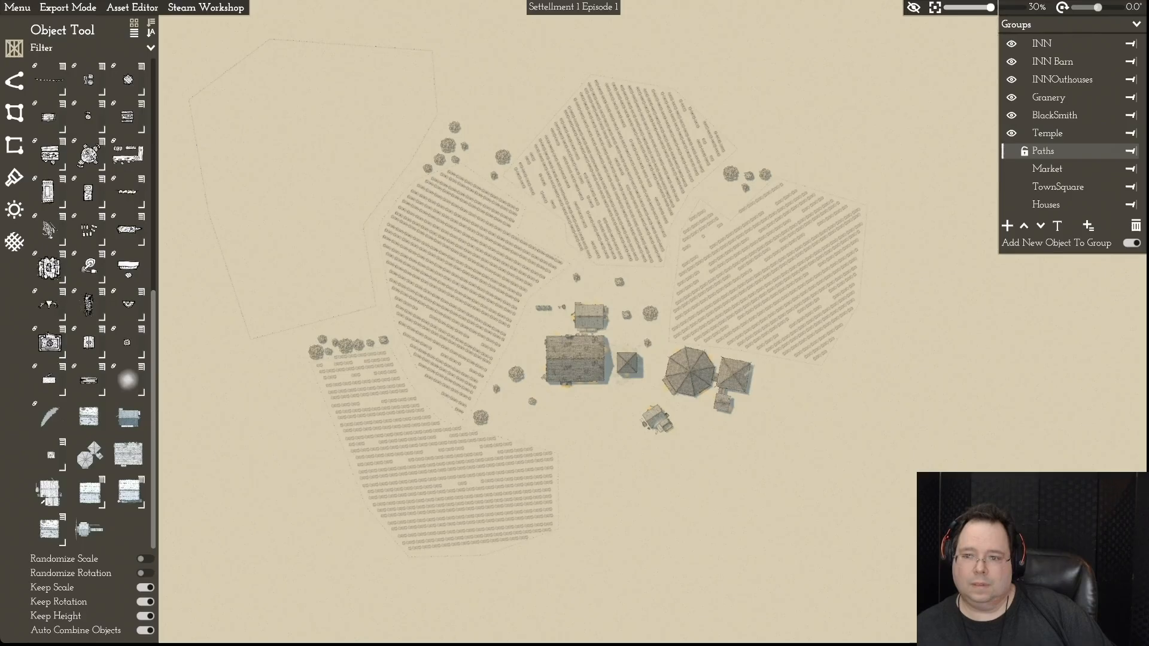
click(1011, 152)
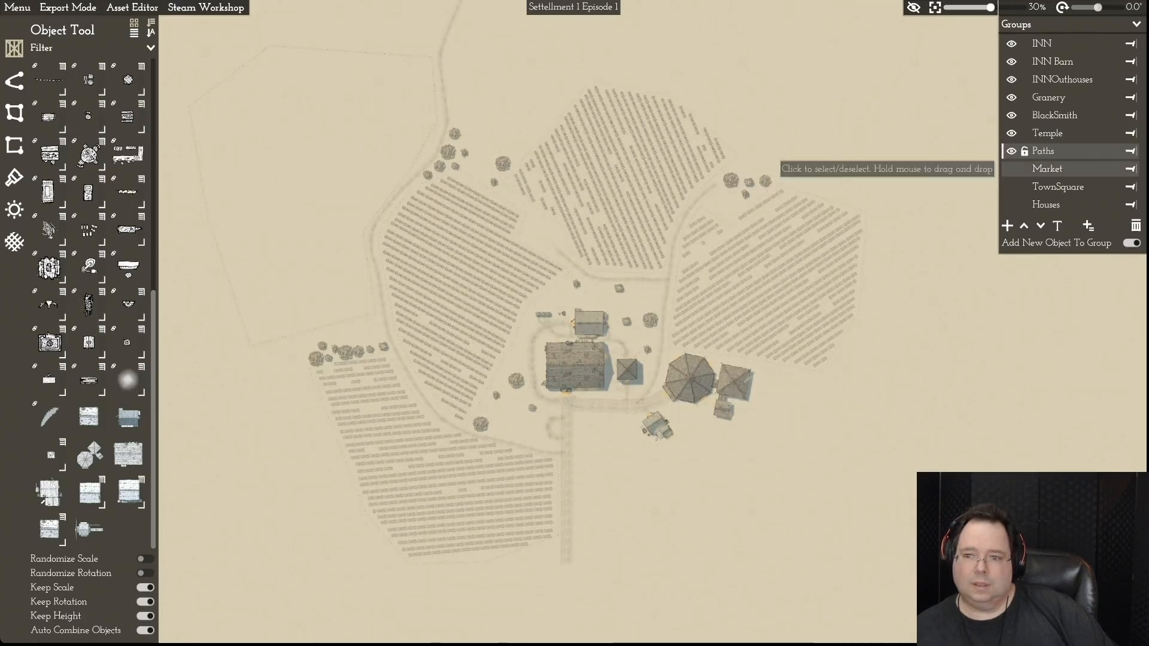
- Show the Market and TownSquare groups again, and make TownSquare the active group
click(1047, 169)
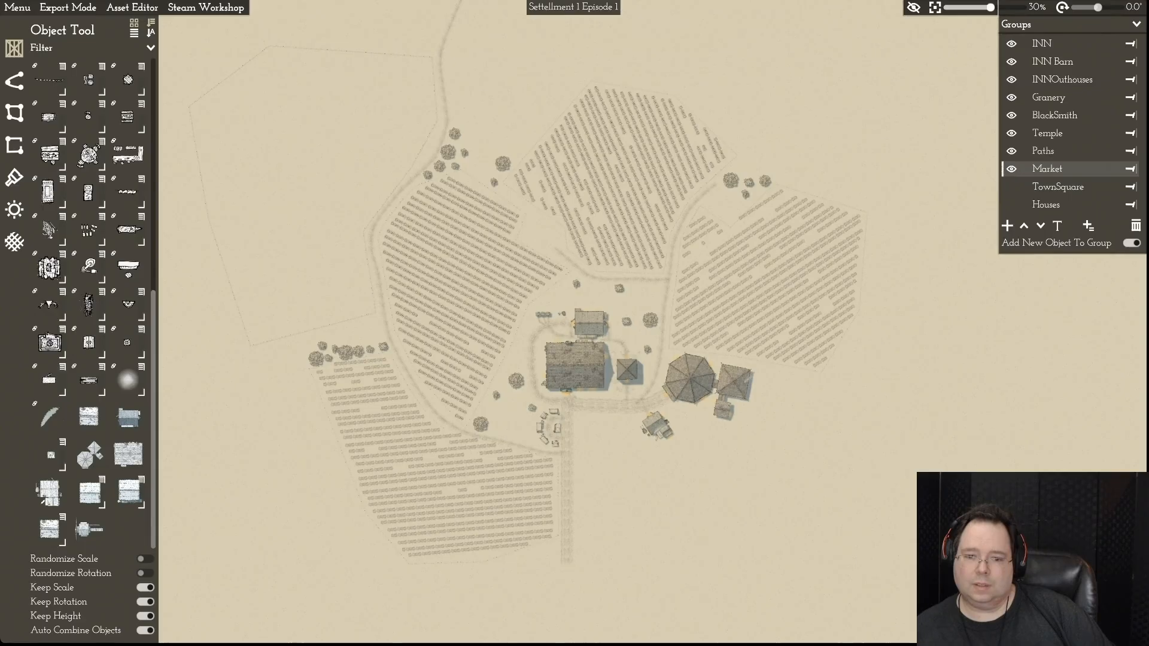
click(1058, 186)
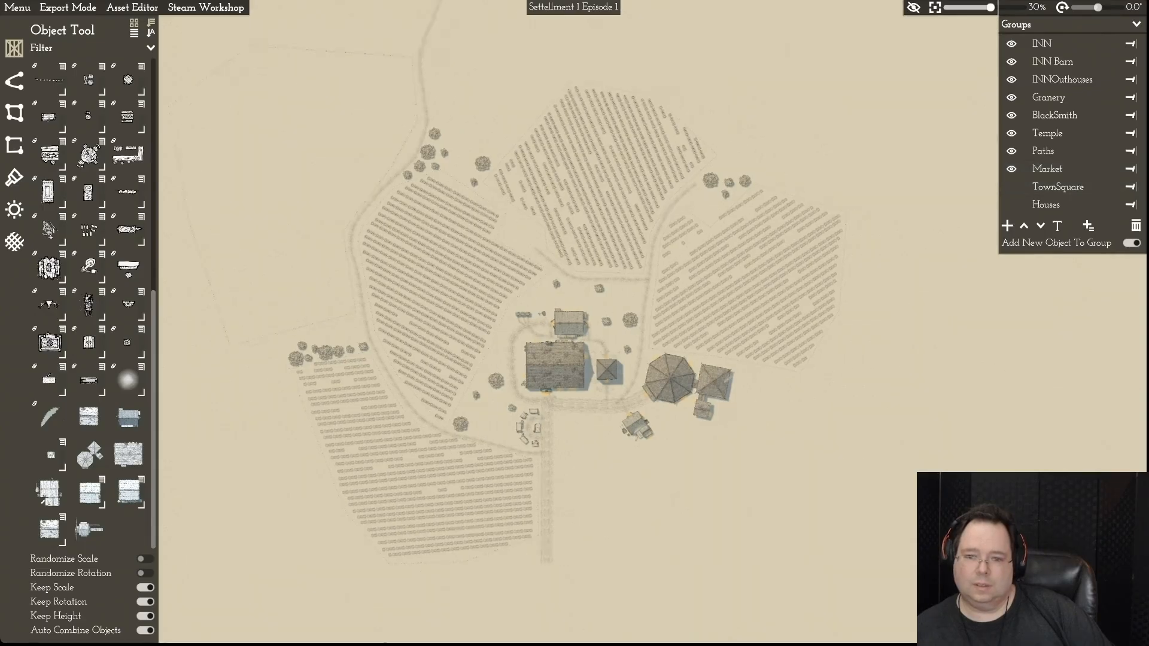
click(1012, 186)
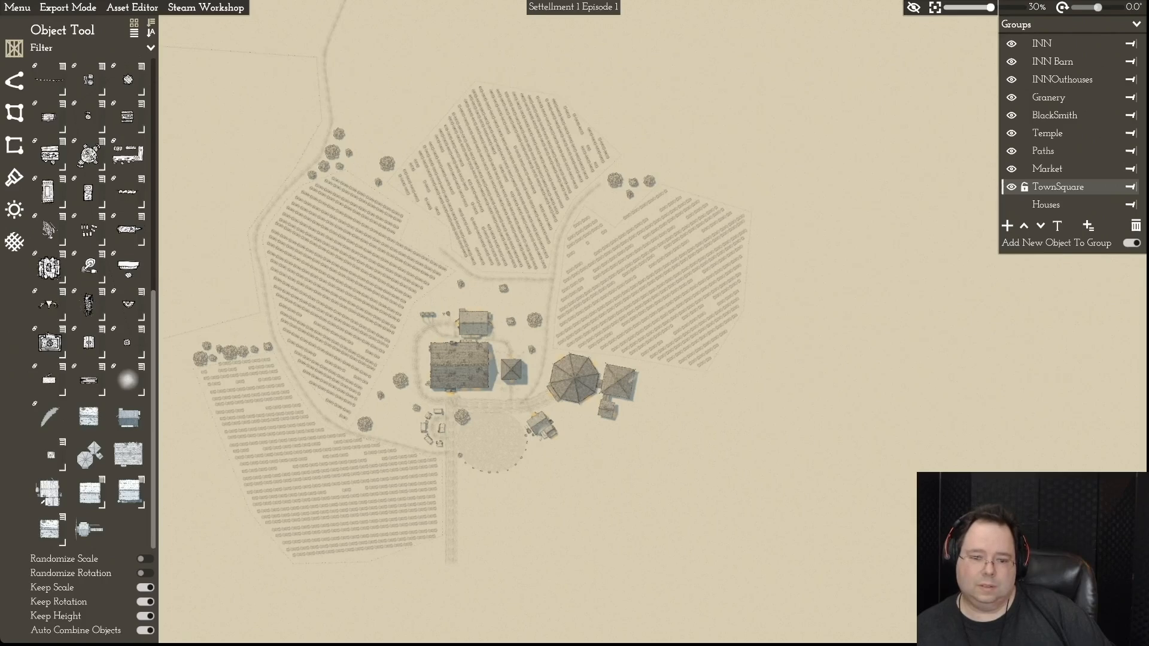
- Inspect the path object lining the town square's southern edge to identify its type, and deselect it
click(507, 471)
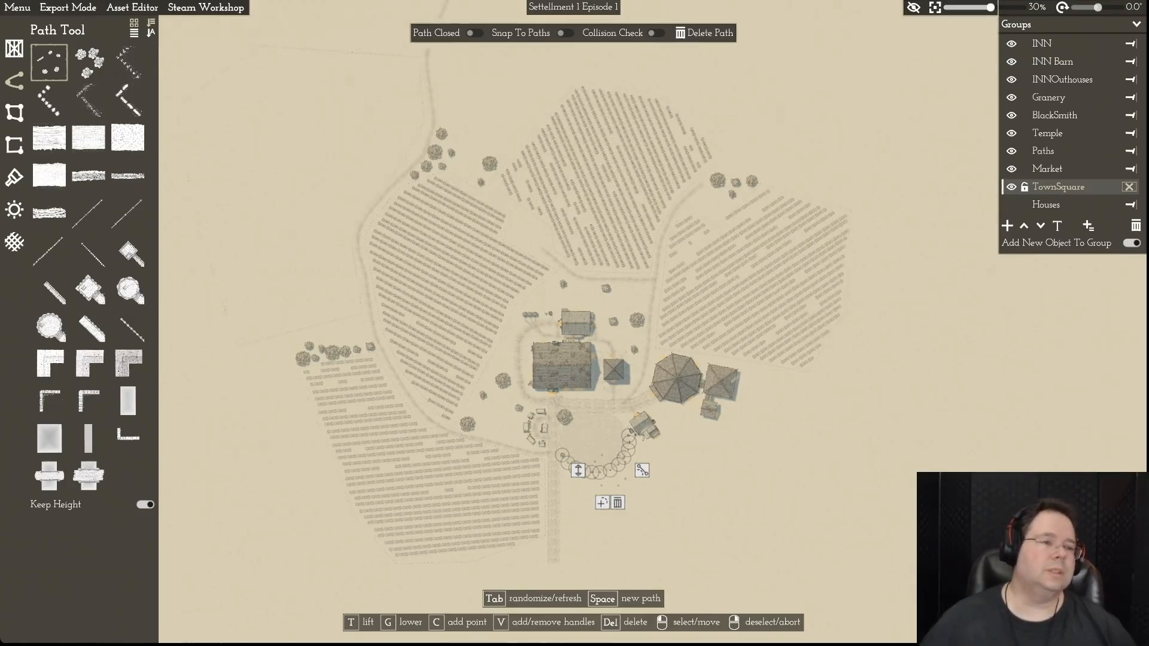
mouse_move(49, 63)
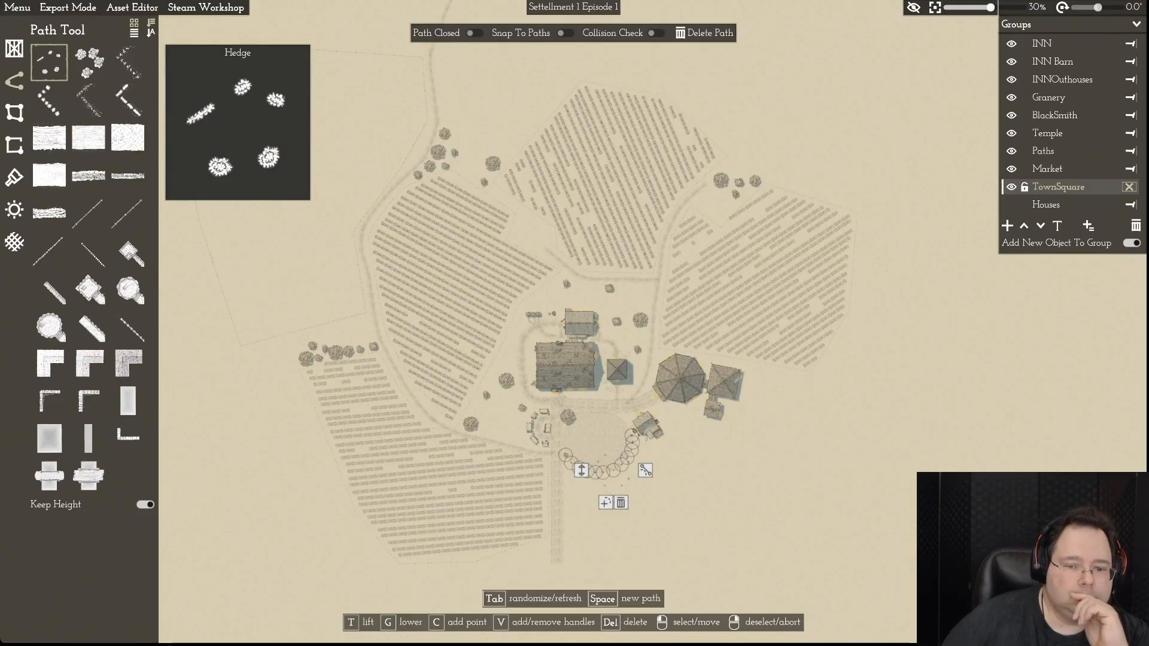
right_click(598, 441)
- Compare the town square plot with the available ground types, and turn the Houses group's visibility back on
click(599, 441)
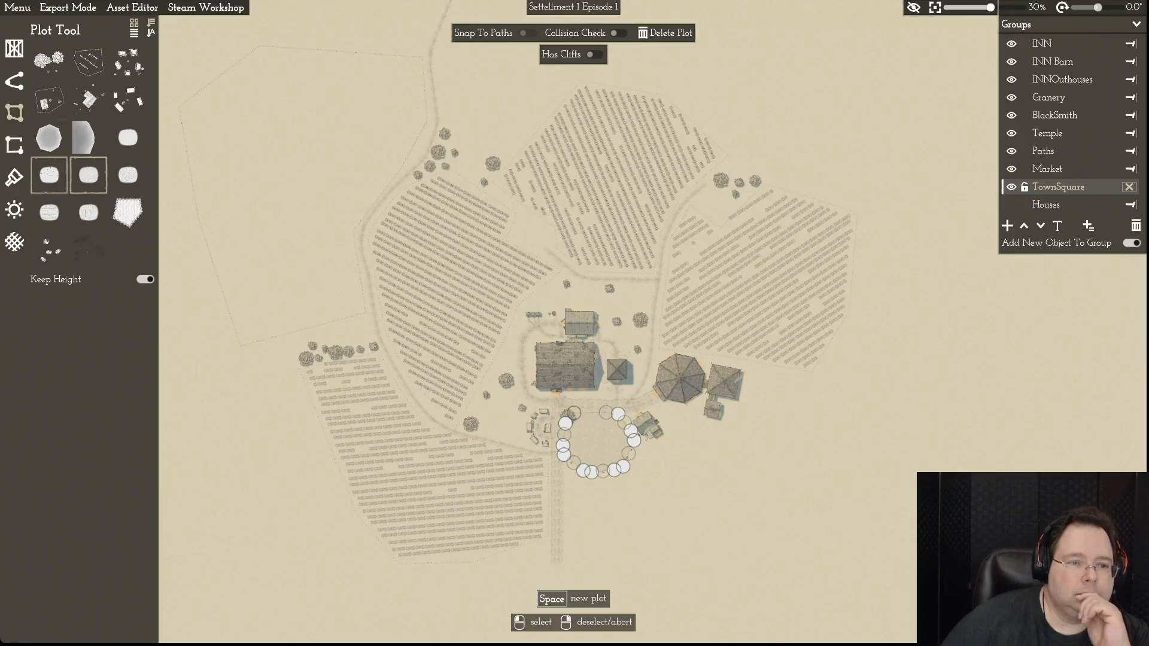
mouse_move(88, 176)
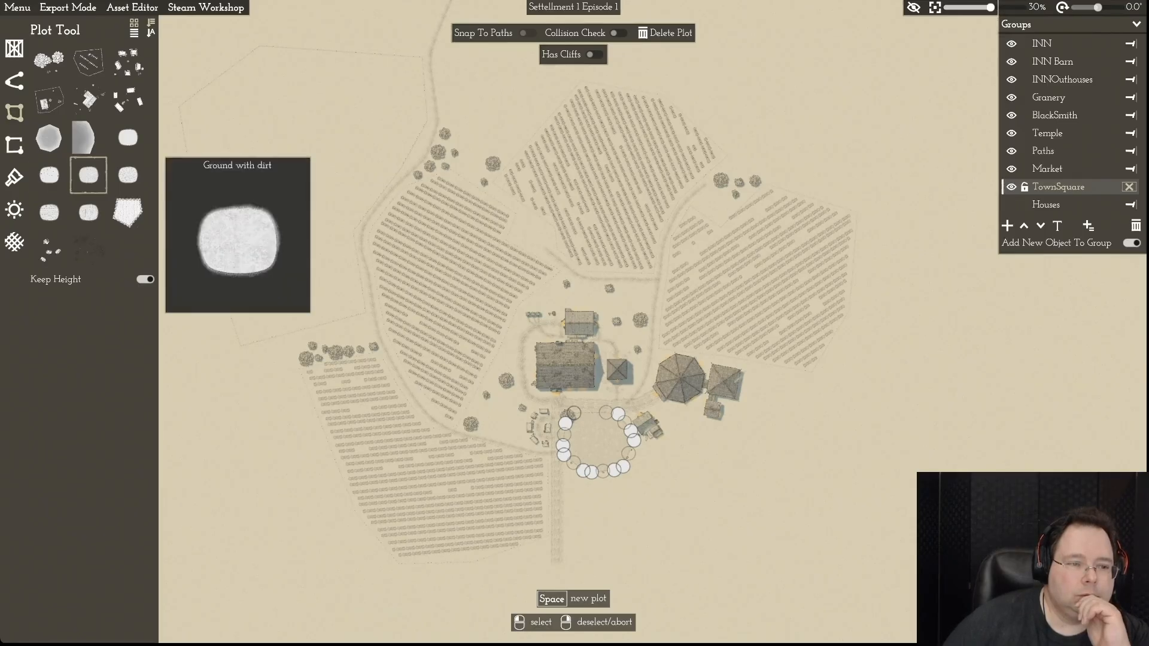
mouse_move(88, 250)
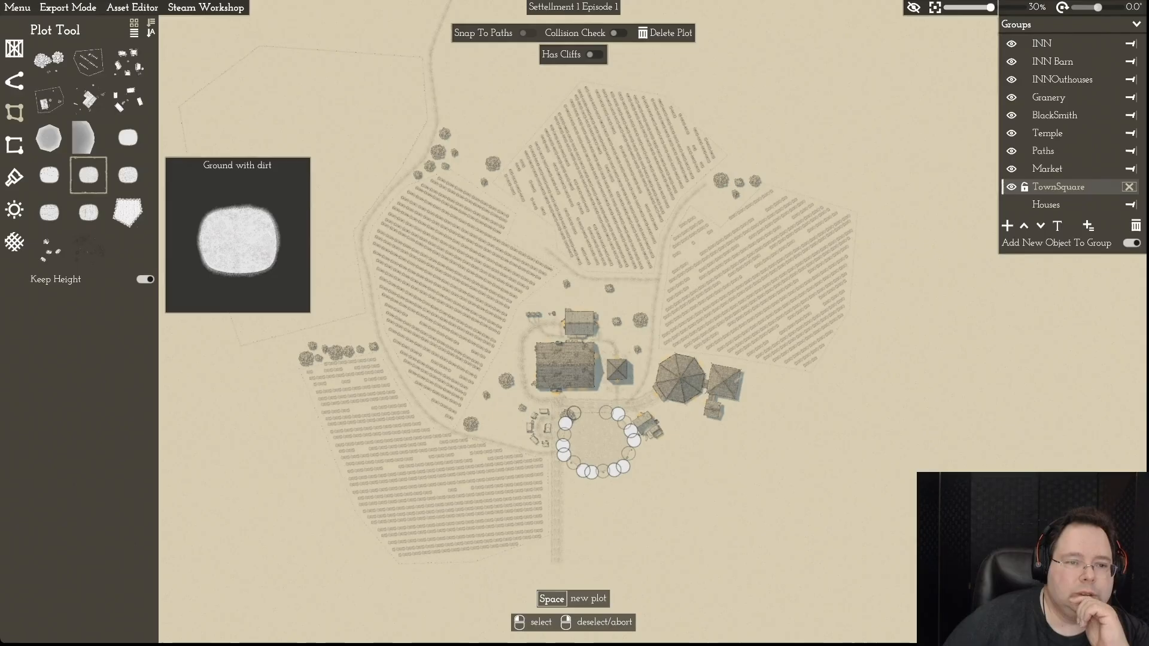
mouse_move(127, 175)
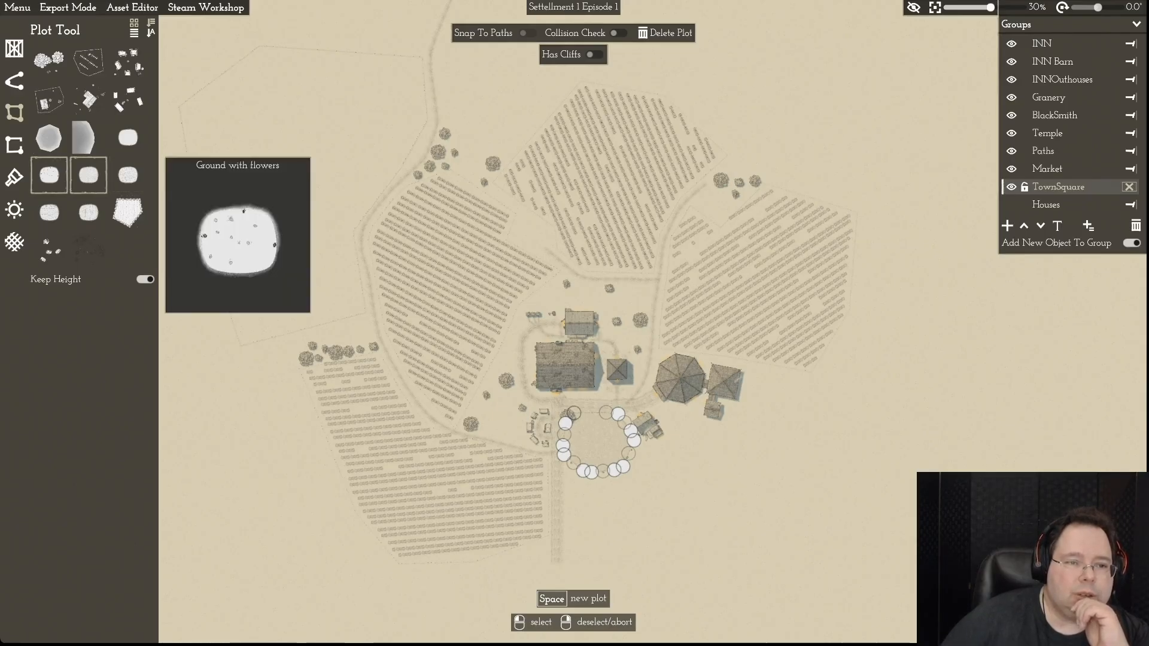
mouse_move(127, 137)
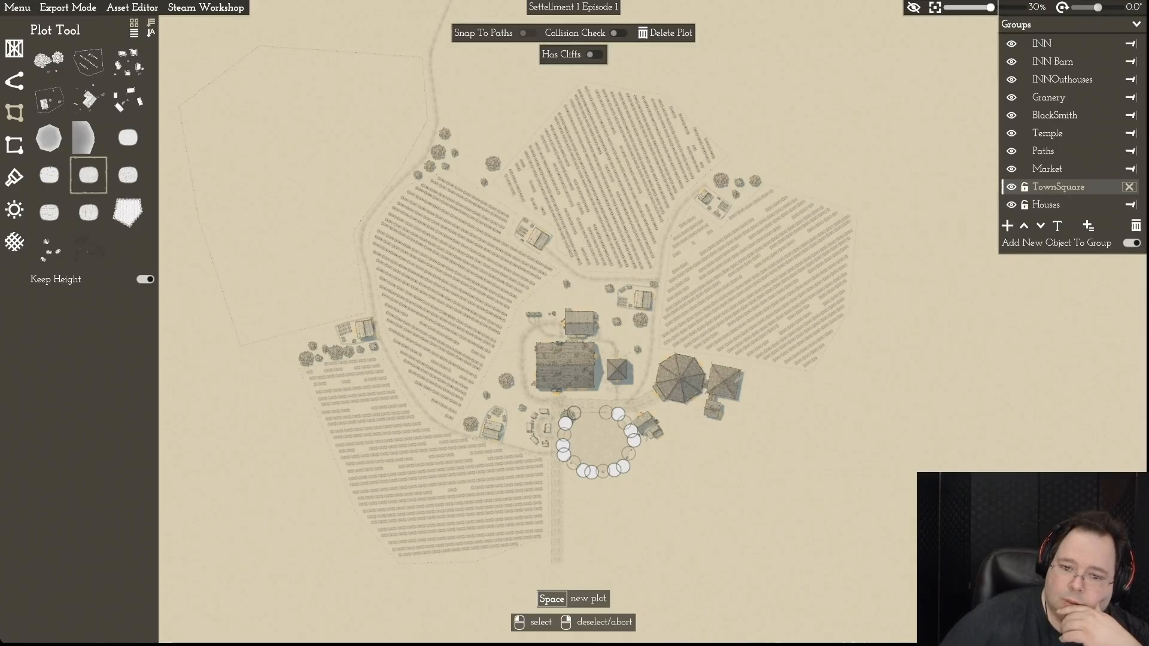
right_click(1012, 204)
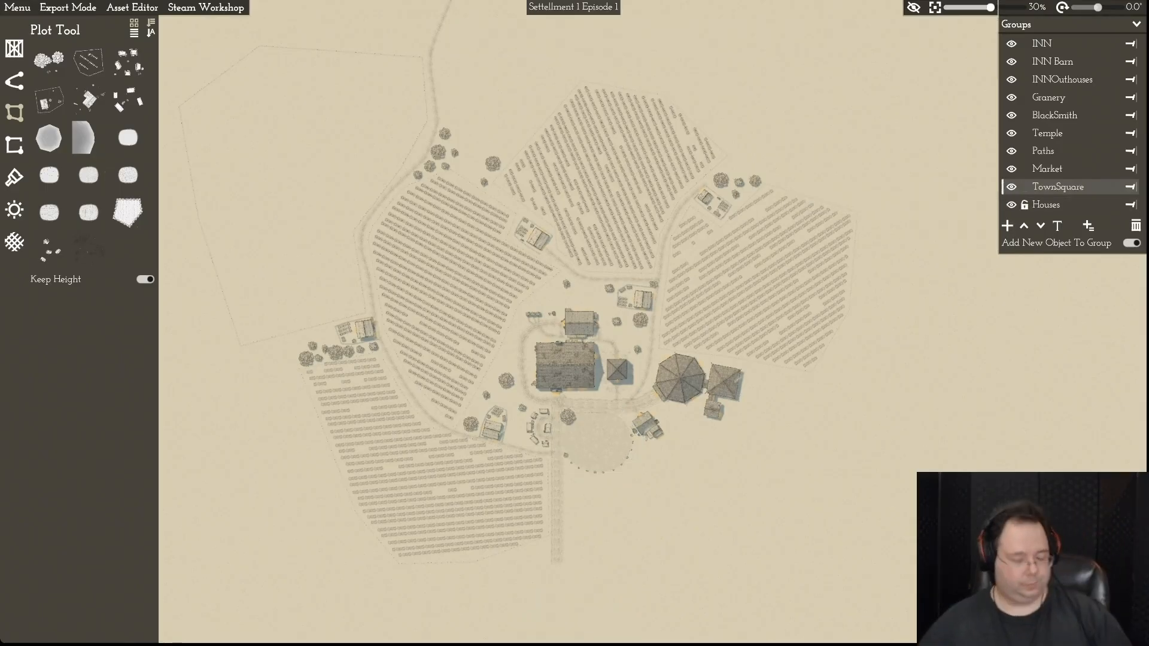
- Inspect the faint plot east of the dirt path's northern end, and deselect it
scroll(574, 323, down, 1)
key(w)
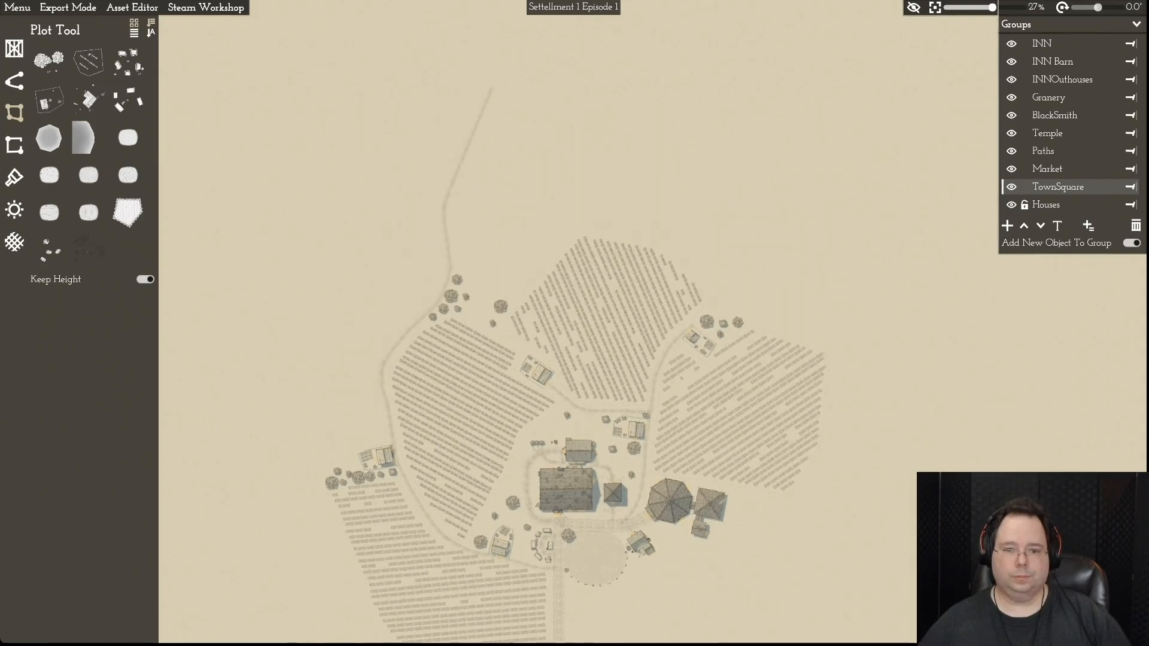
key(a)
key(w)
click(529, 231)
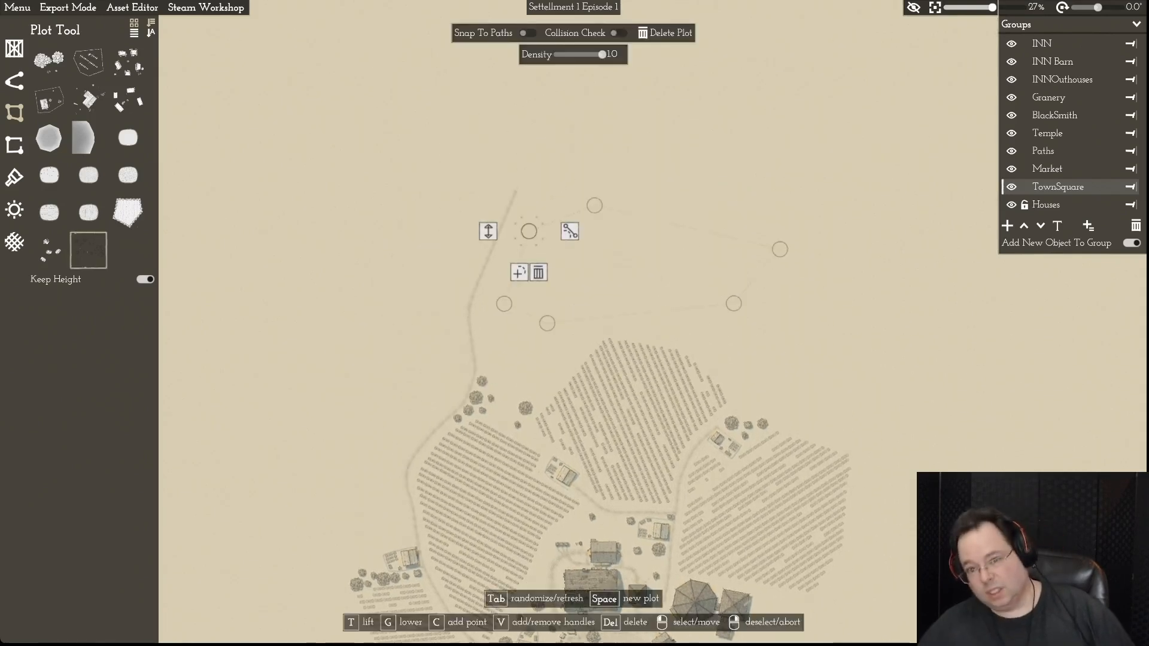
right_click(529, 232)
- Delete the small Ground with dirt plot inside the large empty farm plot west of the dirt path
key(a)
key(s)
click(442, 378)
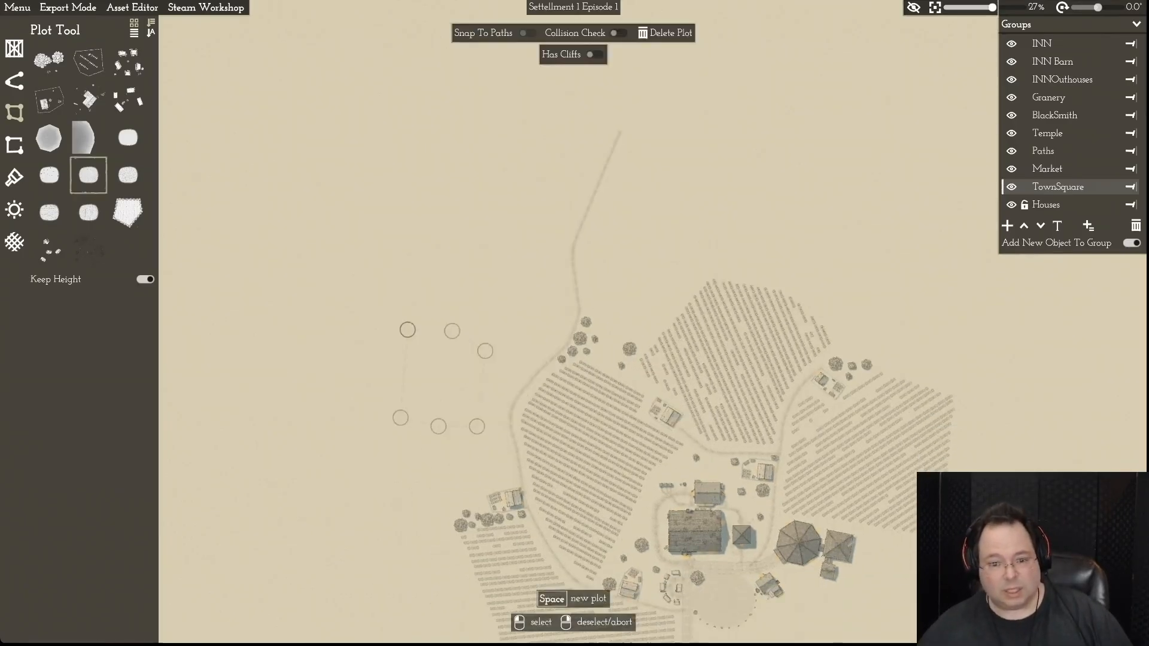
click(666, 33)
- Select the large empty farm plot west of the dirt path and examine its outline and surroundings
click(453, 366)
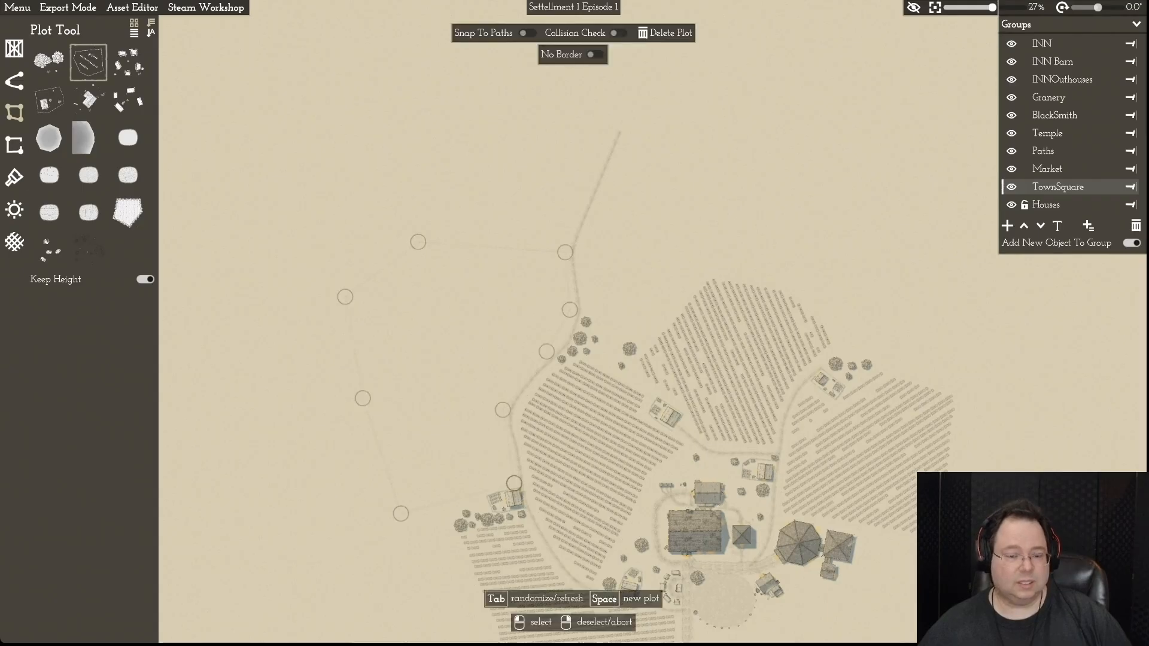
key(d)
key(s)
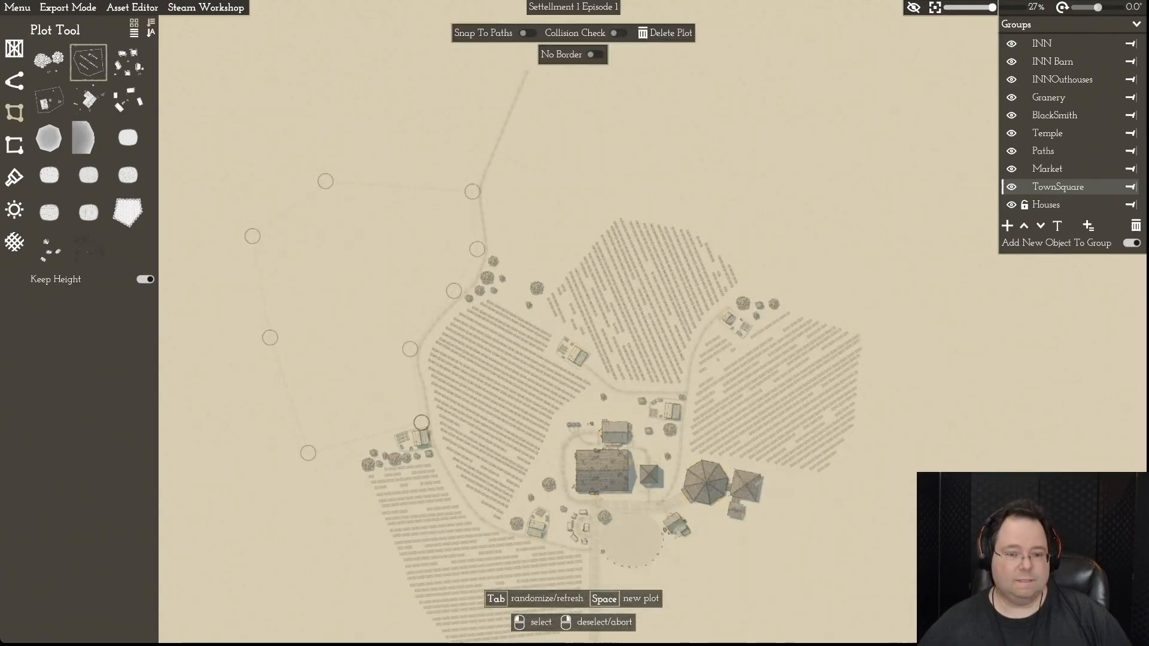
key(a)
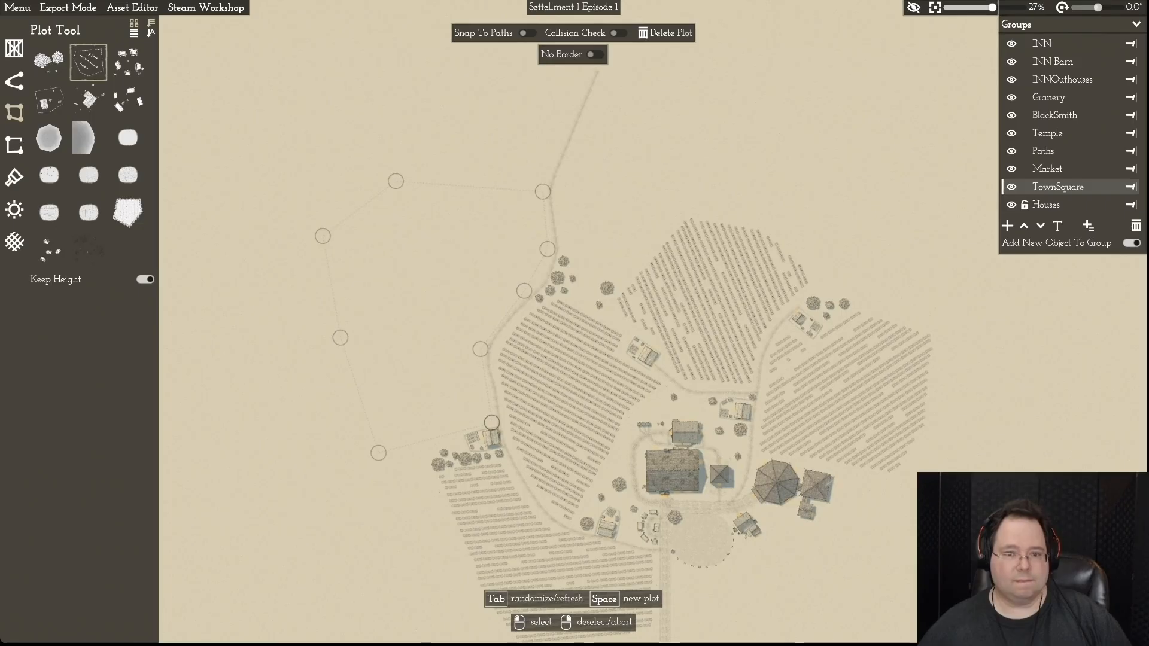
key(w)
key(a)
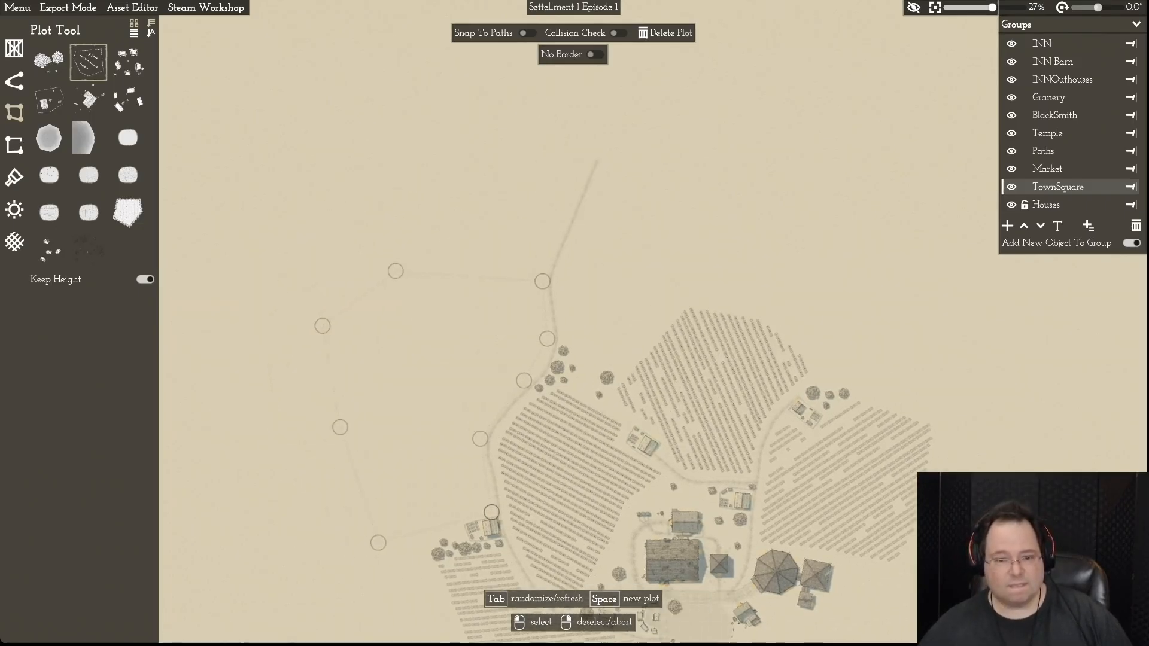
key(s)
scroll(575, 323, up, 5)
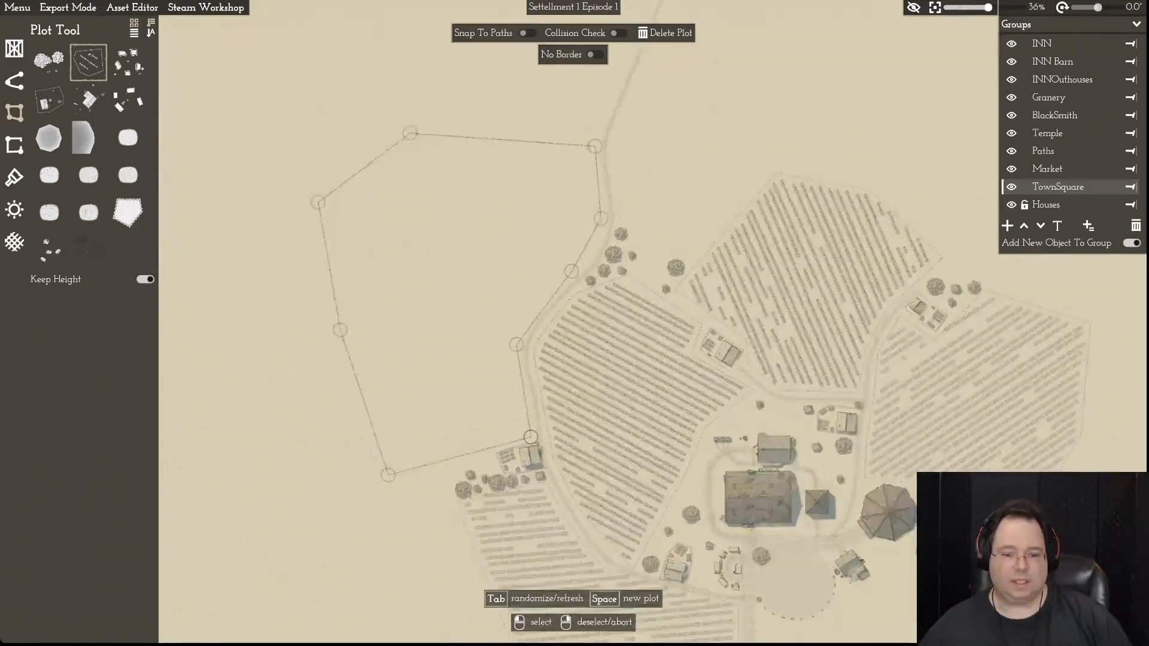
scroll(423, 321, up, 5)
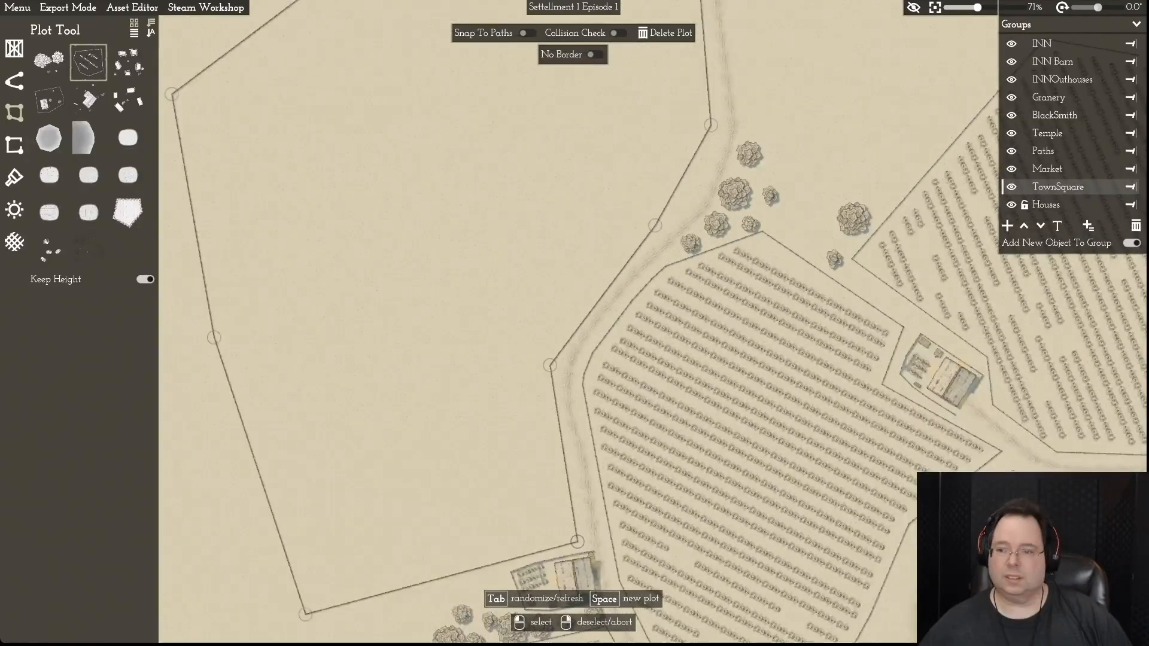
key(a)
key(w)
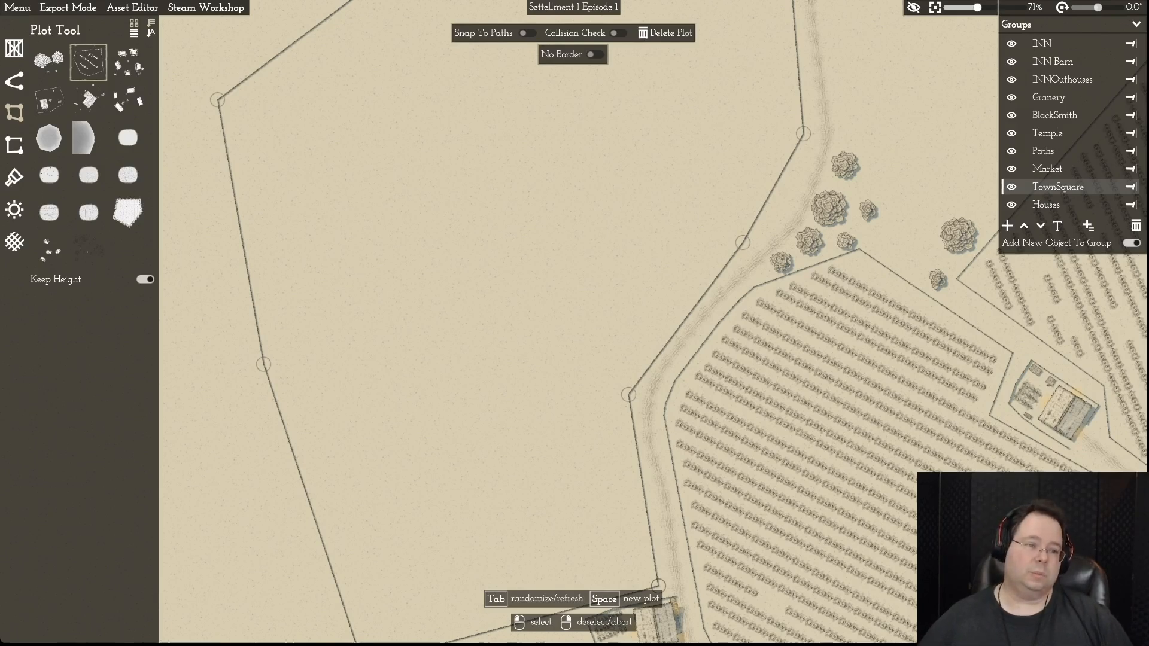
key(s)
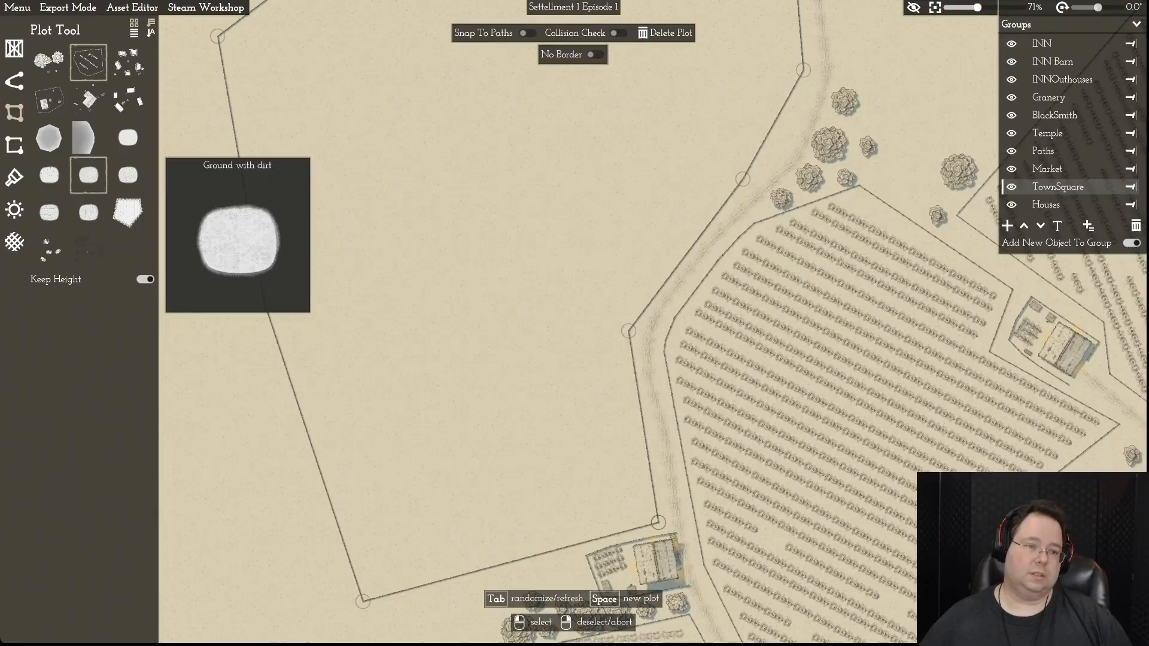
- Start a new ground plot just inside the large empty farm plot, placing points at its northwest, north and northeast corners
click(127, 138)
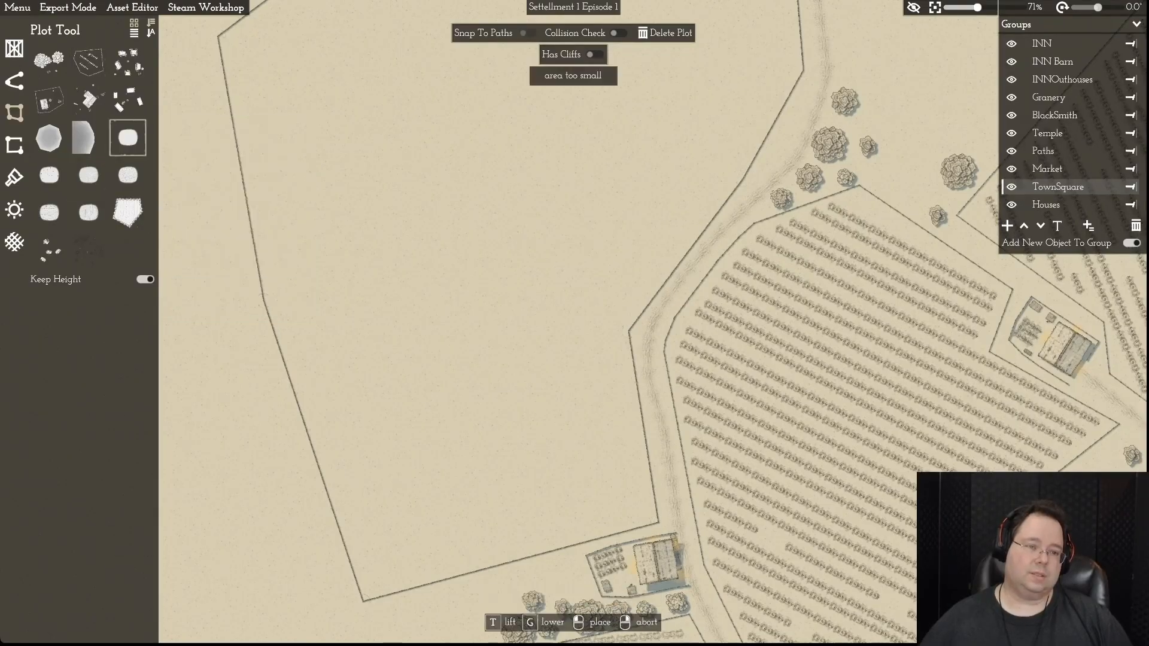
key(w)
click(228, 190)
key(d)
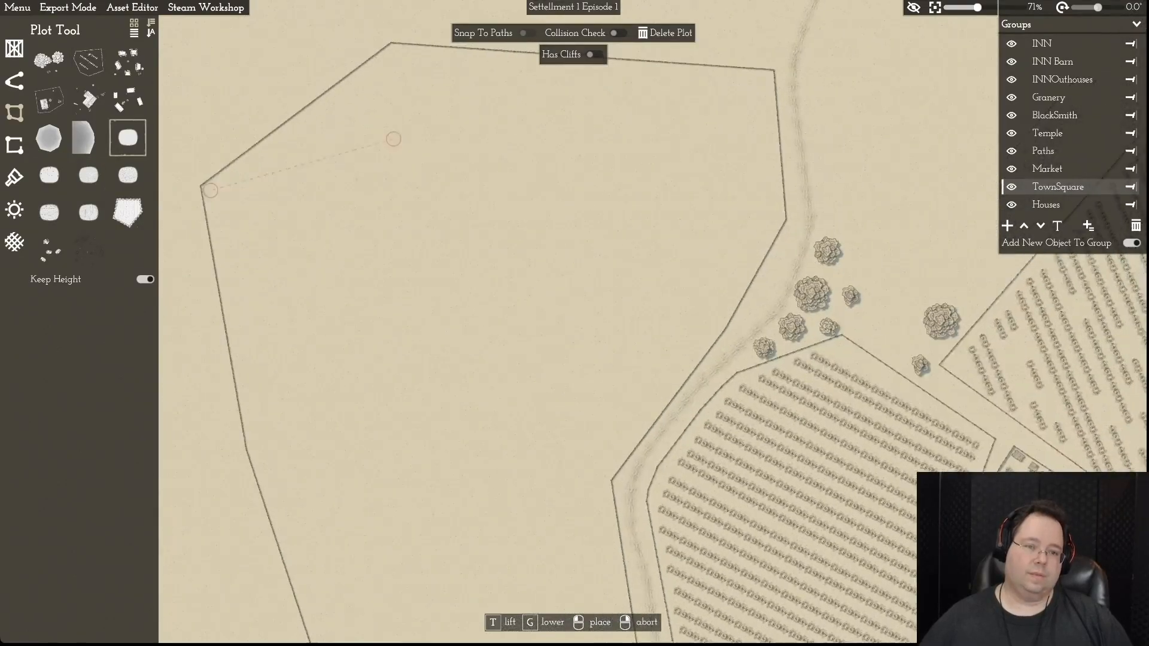
key(w)
click(366, 140)
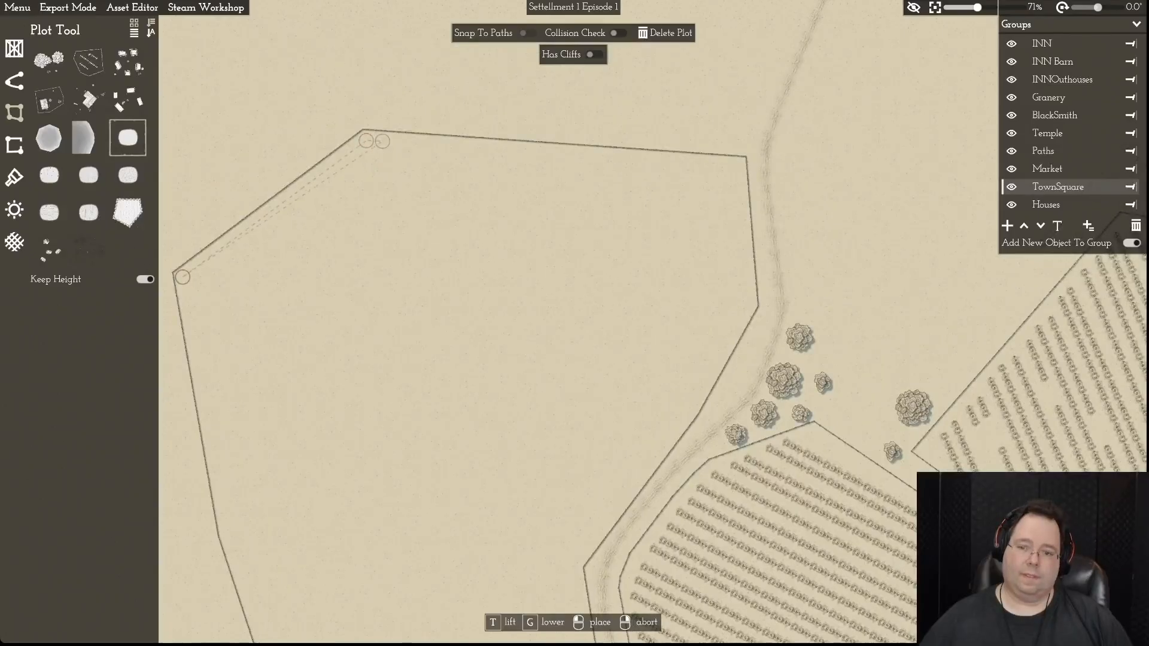
click(735, 169)
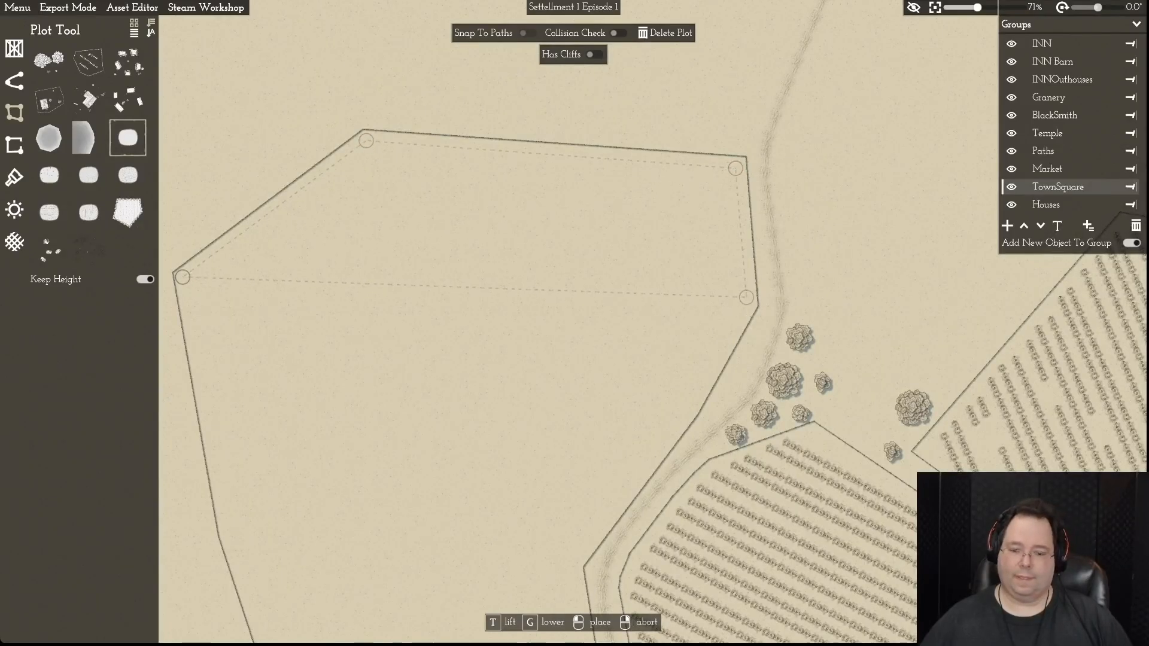
- Finish the ground plot inside the large empty farm plot by following its eastern, southern and western edges back to the northwest corner
click(746, 299)
key(s)
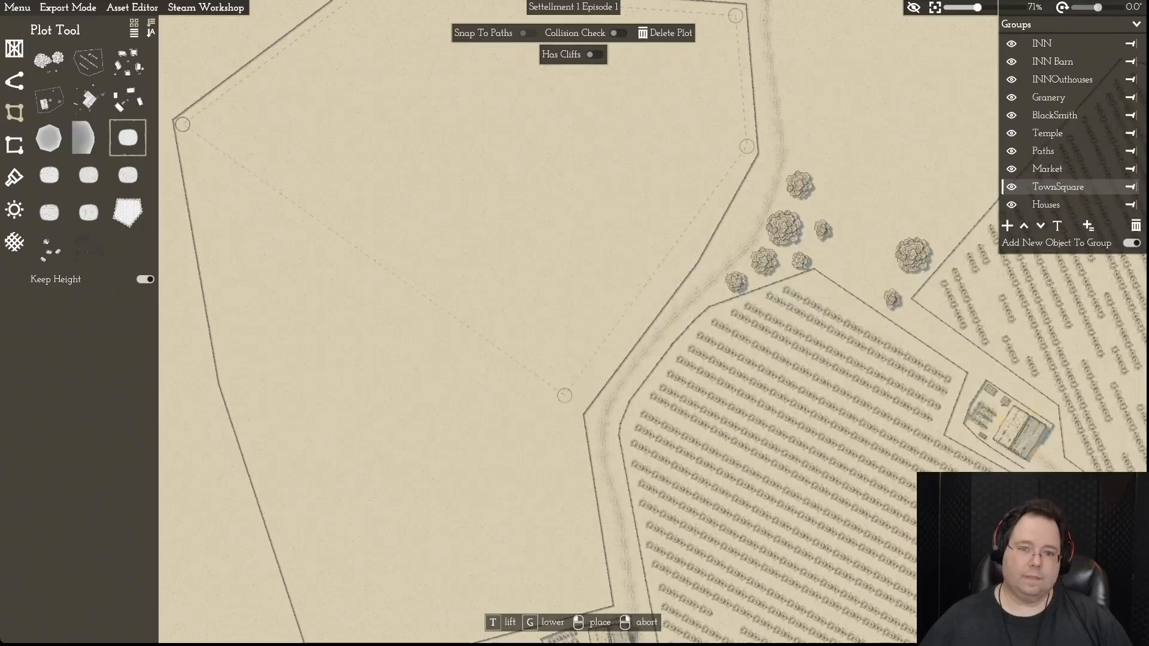
click(571, 412)
key(s)
key(s)
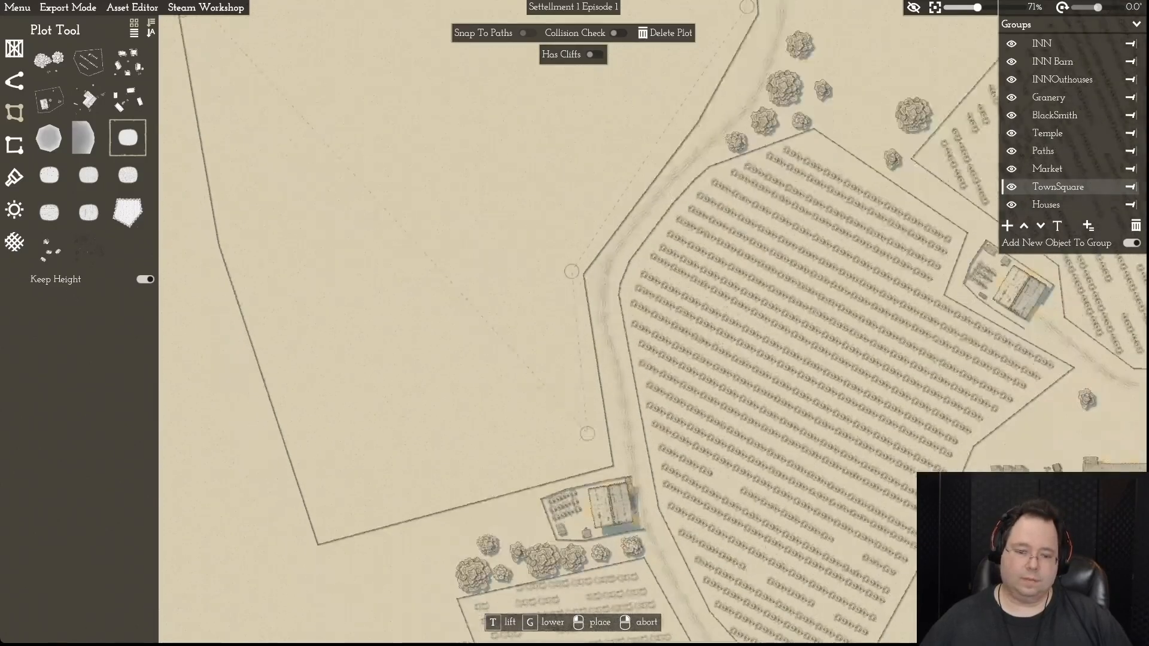
click(599, 455)
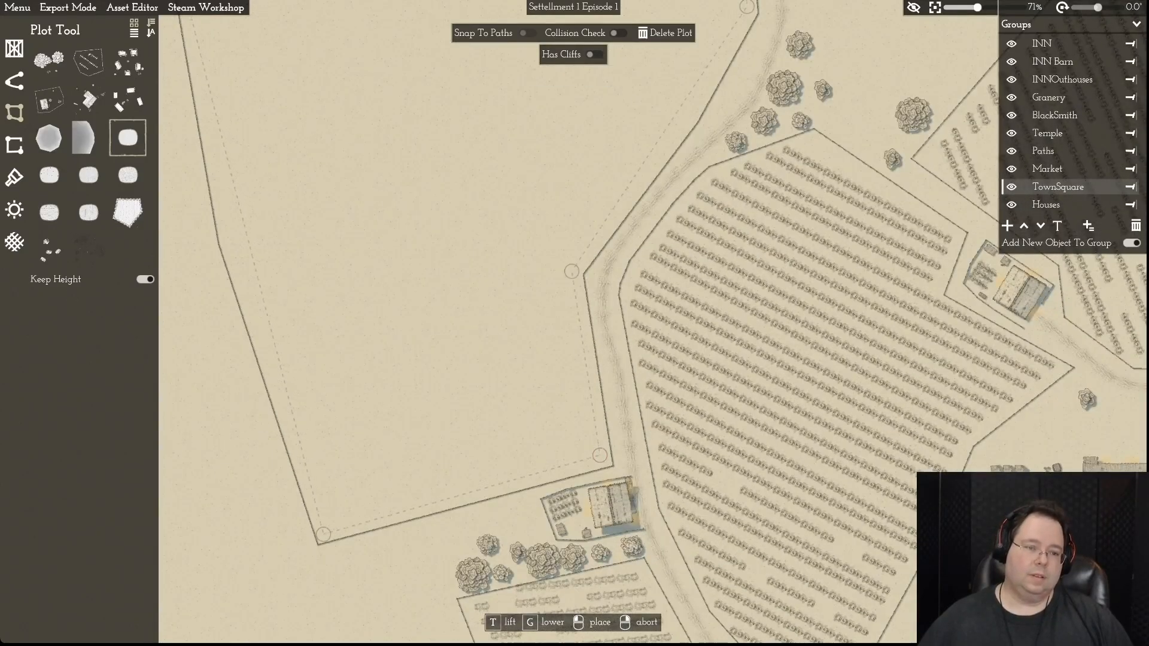
click(229, 239)
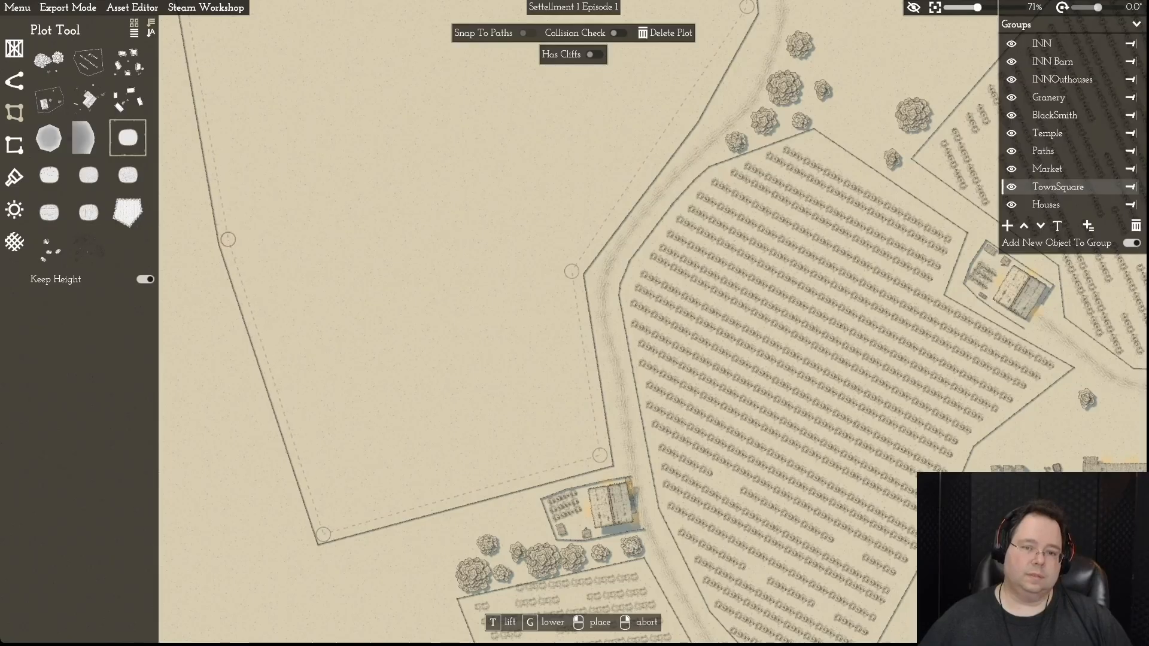
key(w)
key(a)
click(225, 154)
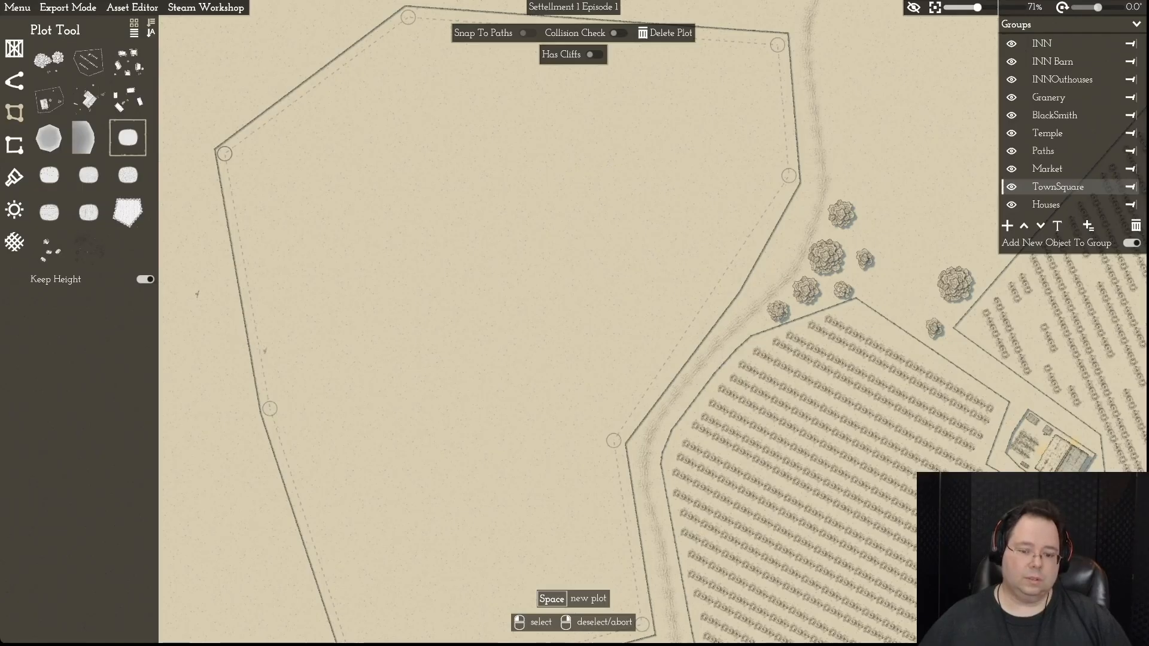
- Select the large empty farm plot, toggle its northwest border segment open and closed again, and deselect the plot
click(241, 304)
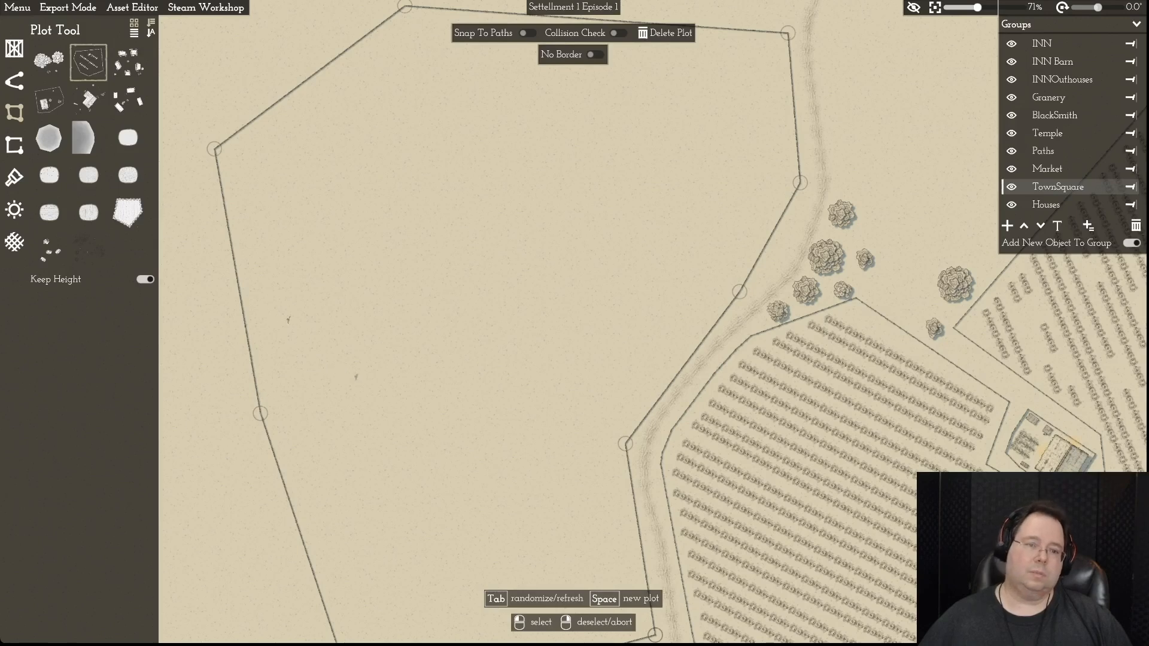
right_click(240, 304)
click(310, 78)
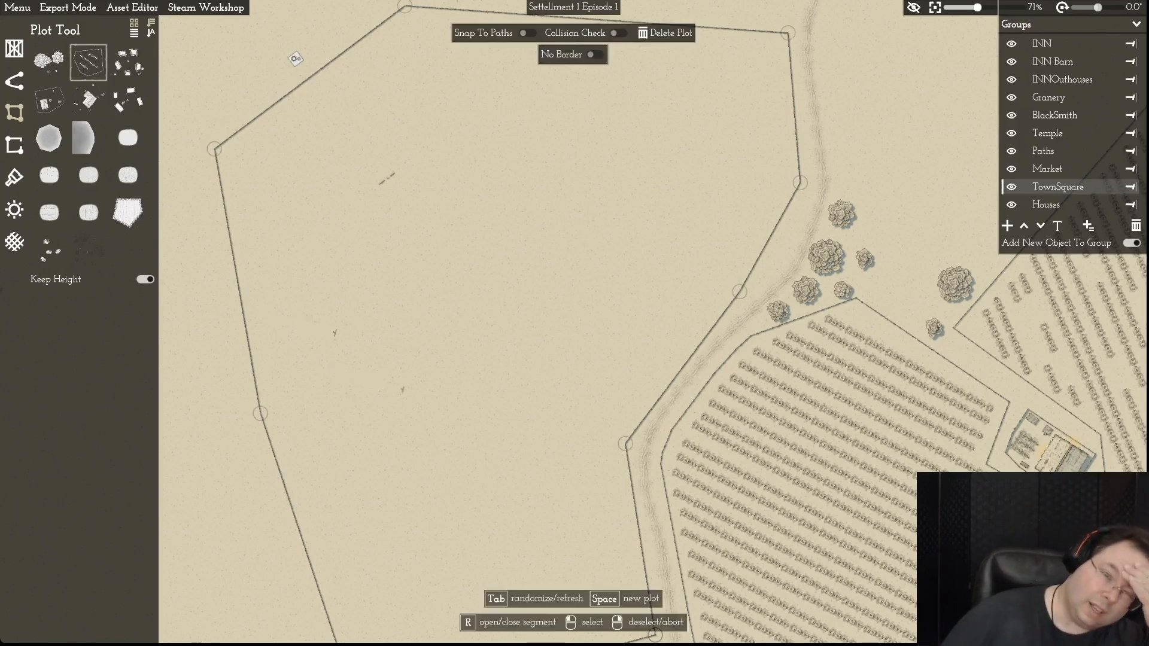
right_click(310, 78)
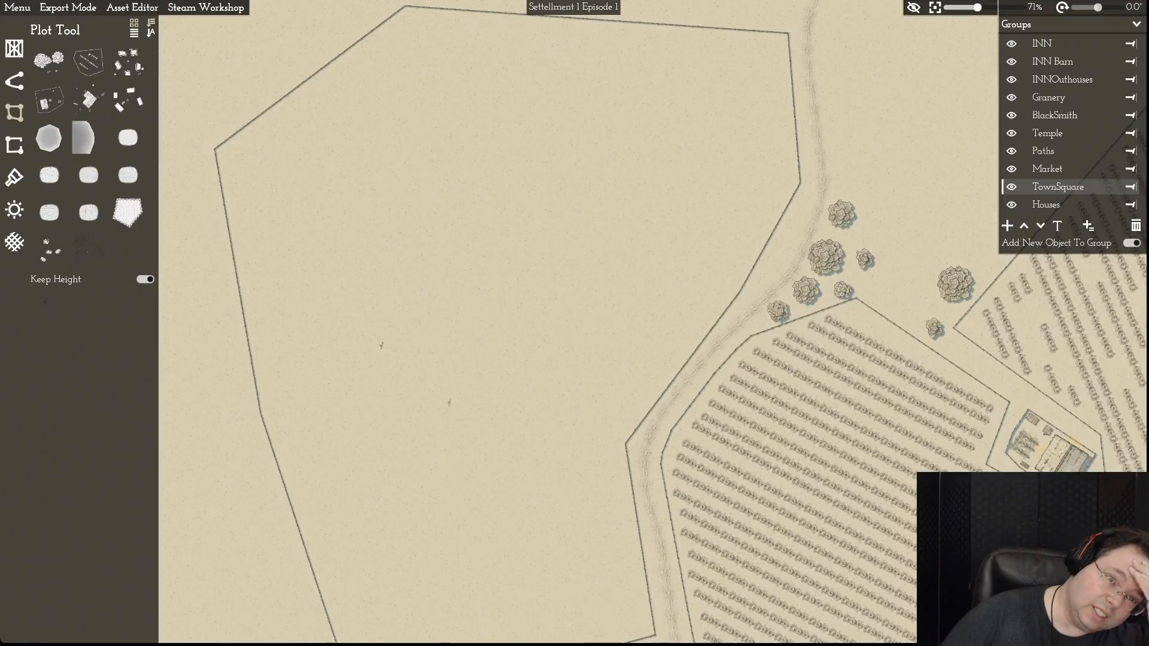
click(310, 77)
key(r)
key(r)
key(r)
key(r)
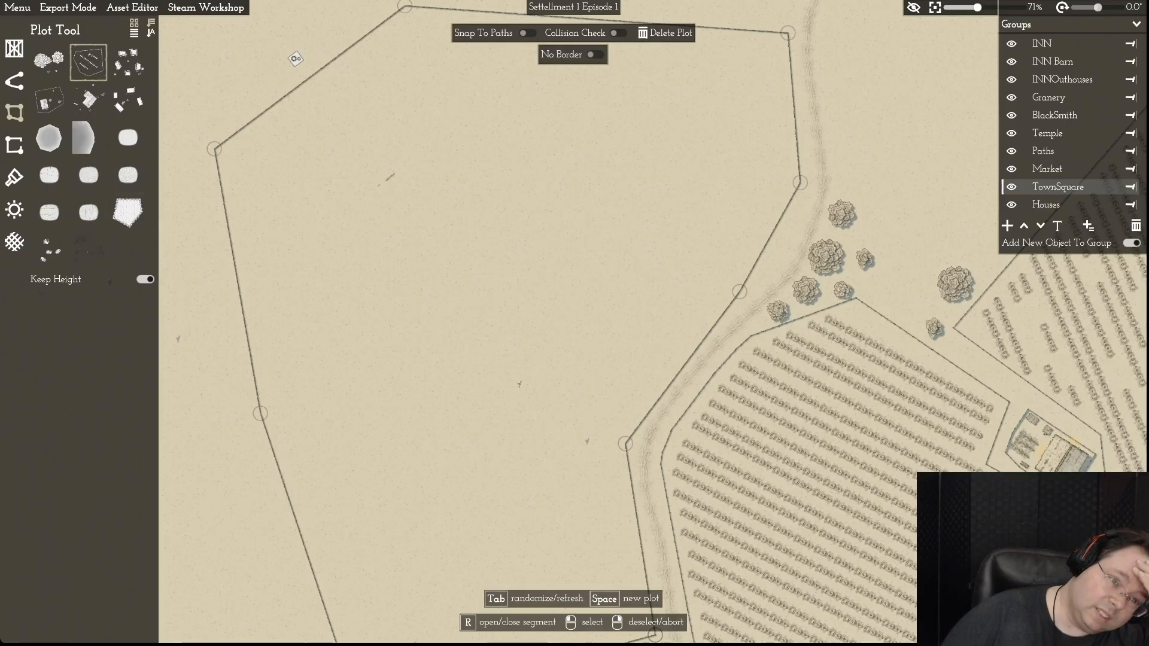
right_click(225, 157)
- Select the inner ground plot at its northwest corner, then view the map in Export Mode and return to editing
click(225, 154)
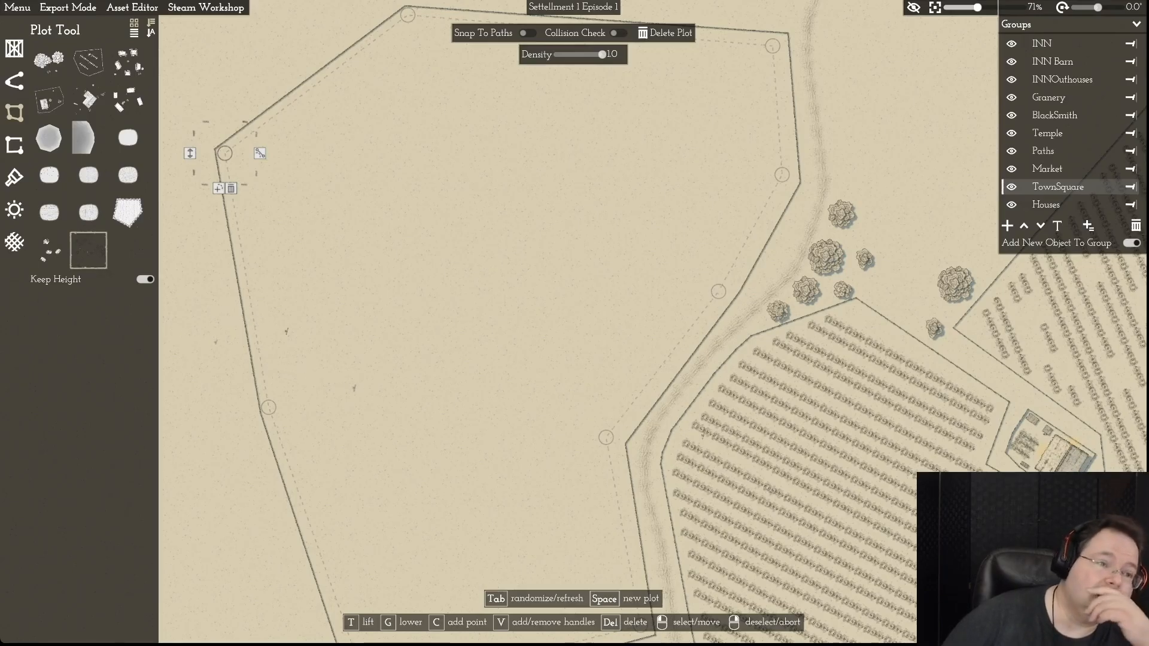
click(67, 7)
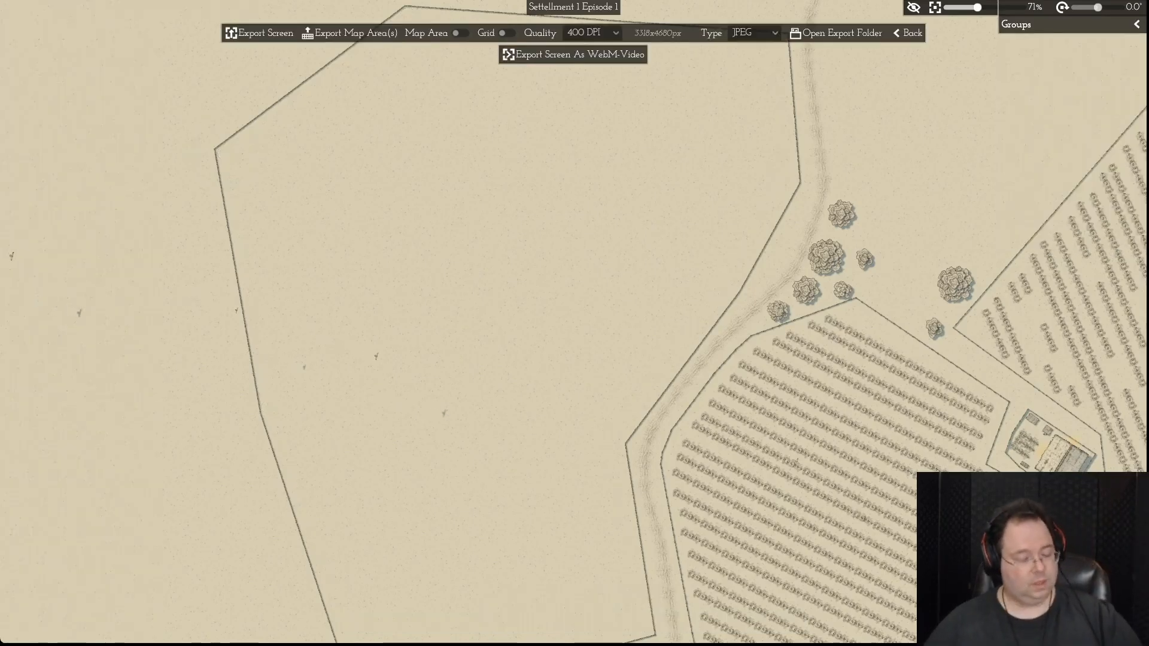
click(908, 33)
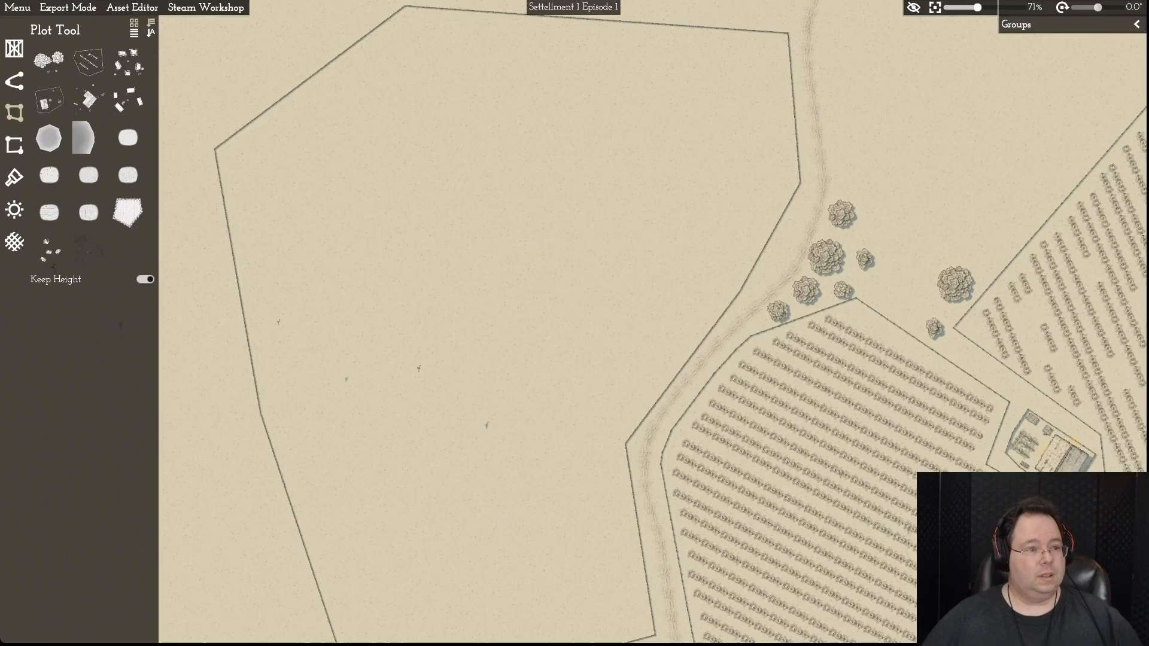
- Save the settlement map
click(17, 7)
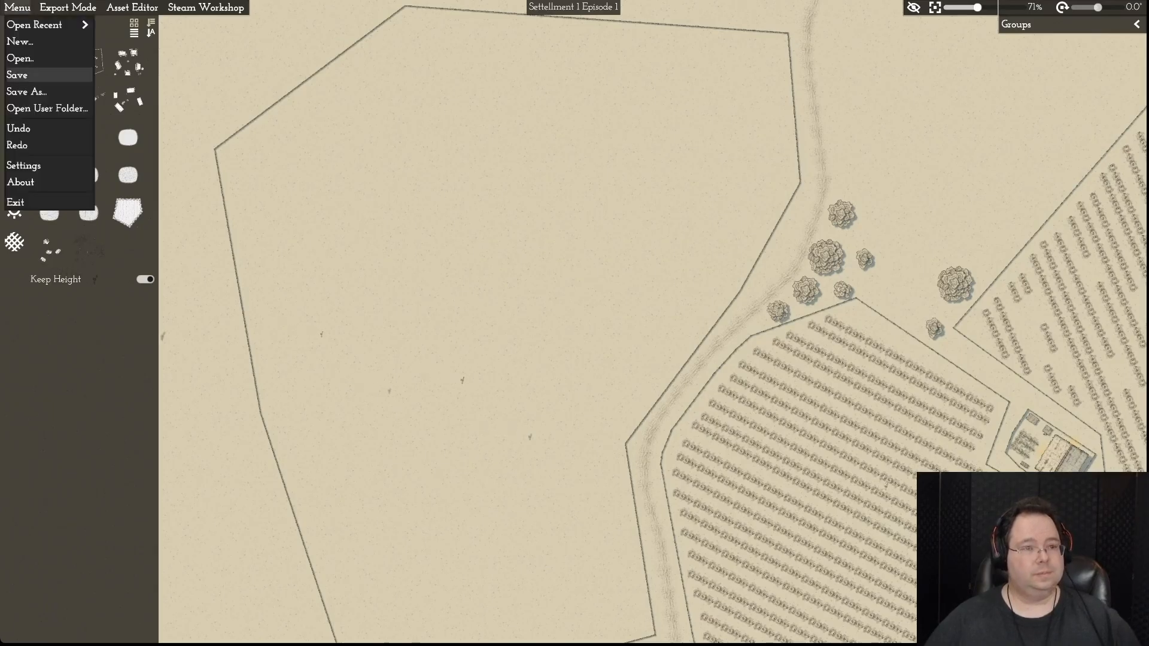
click(18, 74)
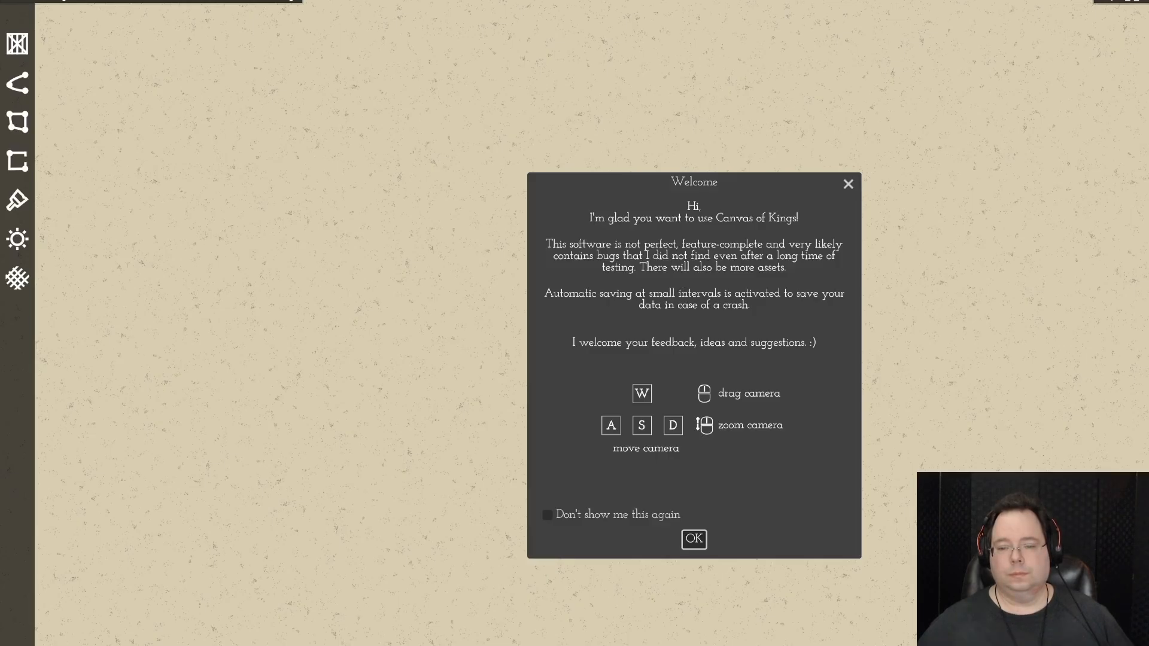
- Dismiss the welcome message and reopen the recent map Settellment 1 Episode 1
click(694, 539)
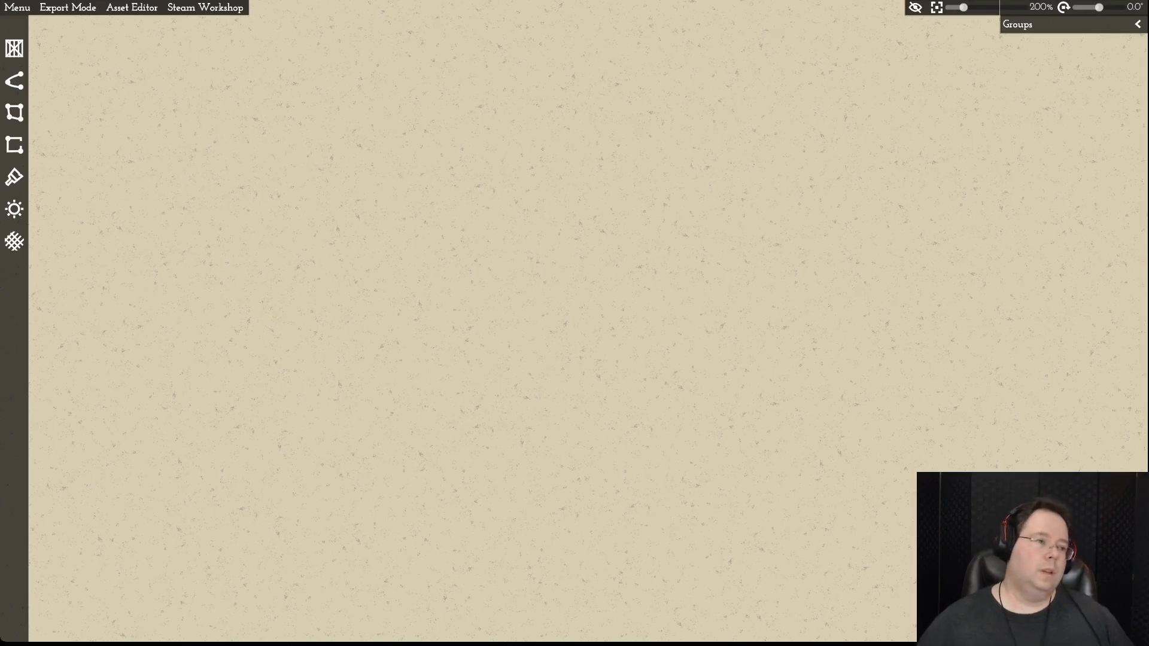
click(17, 8)
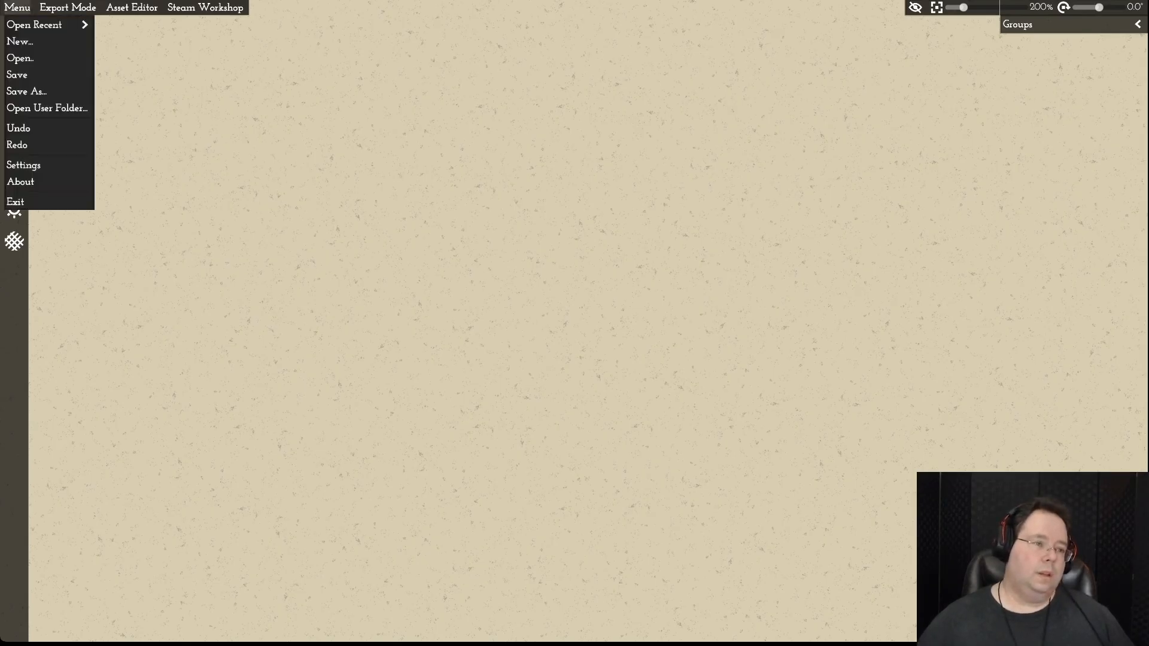
mouse_move(42, 25)
click(162, 25)
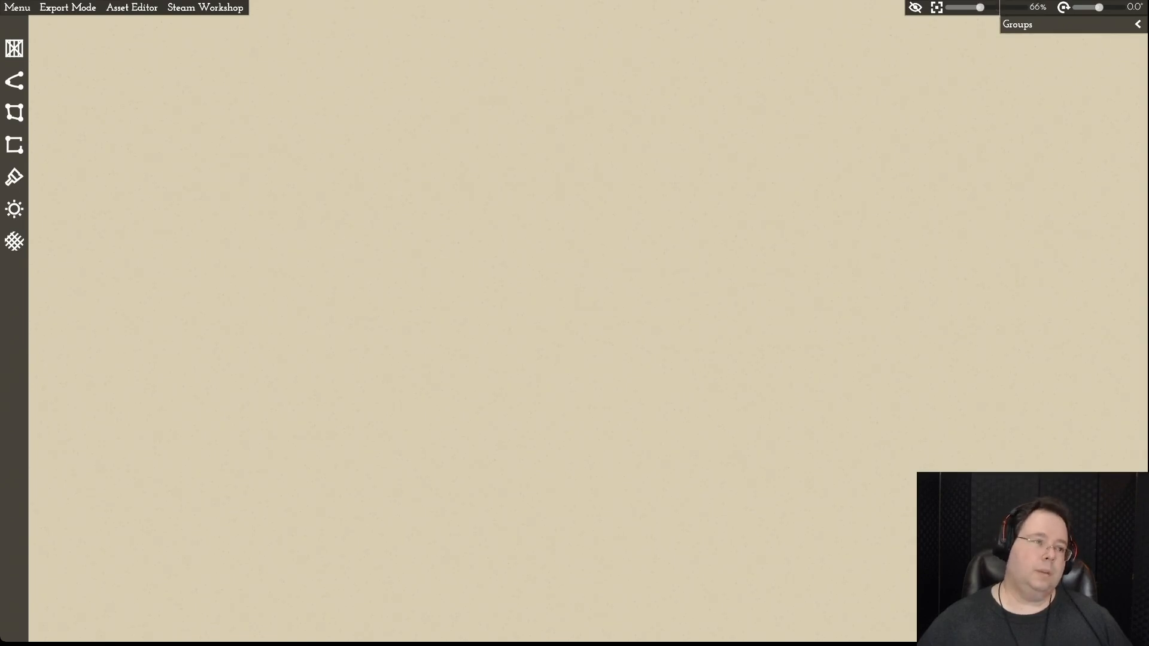
click(17, 7)
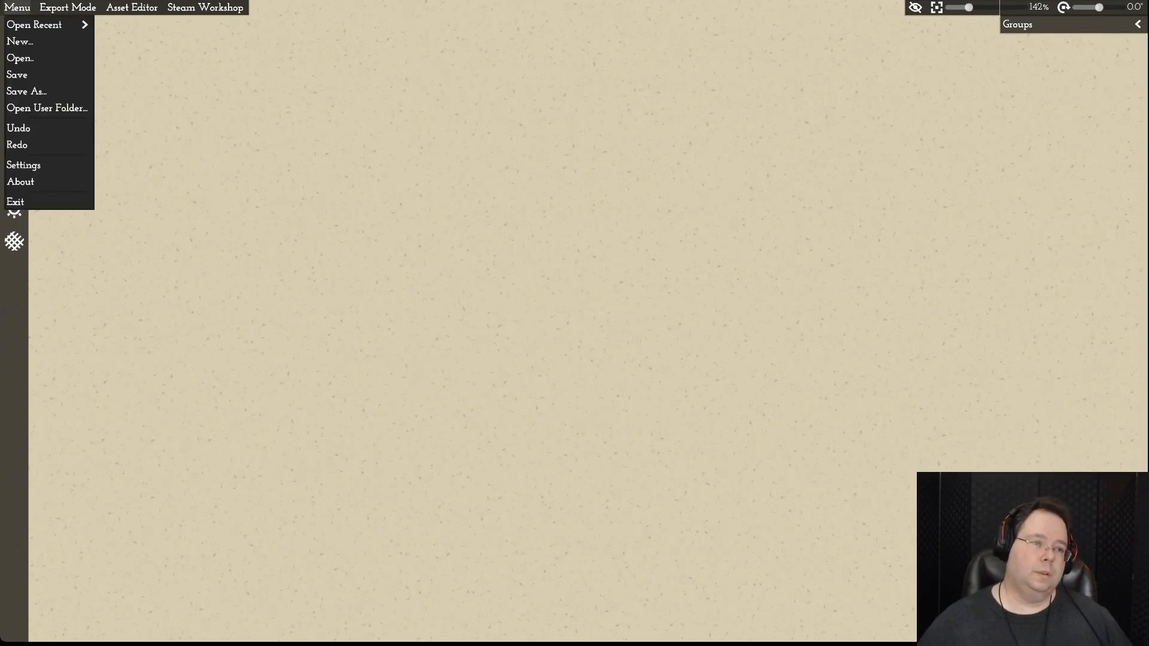
mouse_move(42, 24)
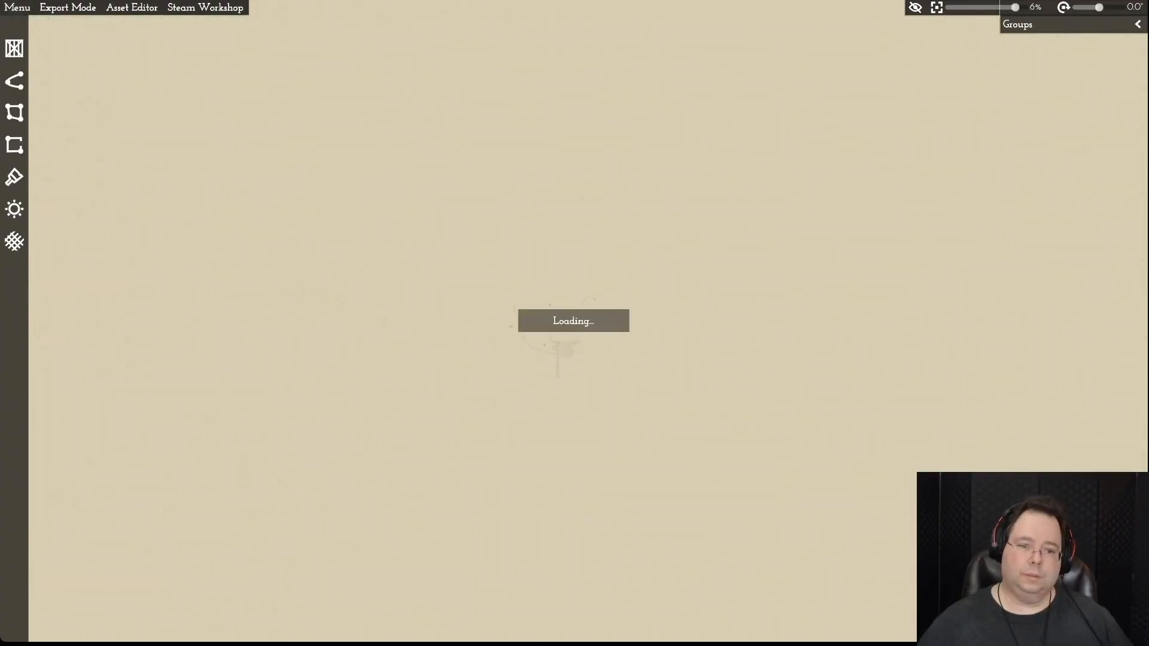
- Draw a five-point ground plot in the open area east of the dirt path's northern end, above the crop field
scroll(575, 322, down, 4)
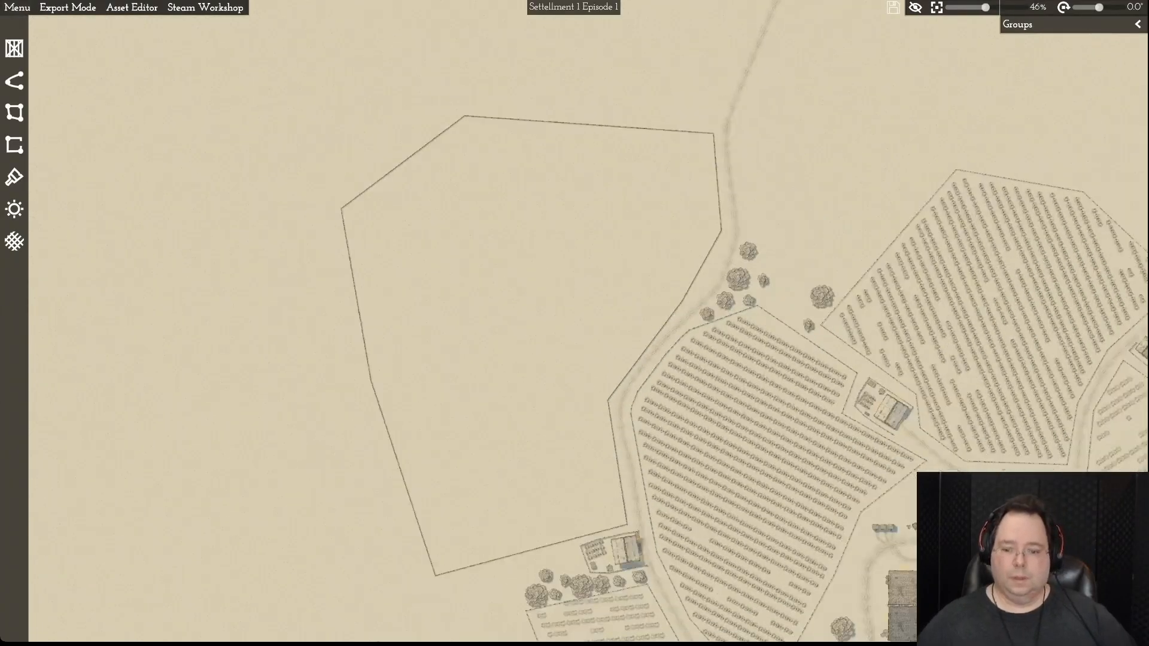
scroll(571, 315, down, 3)
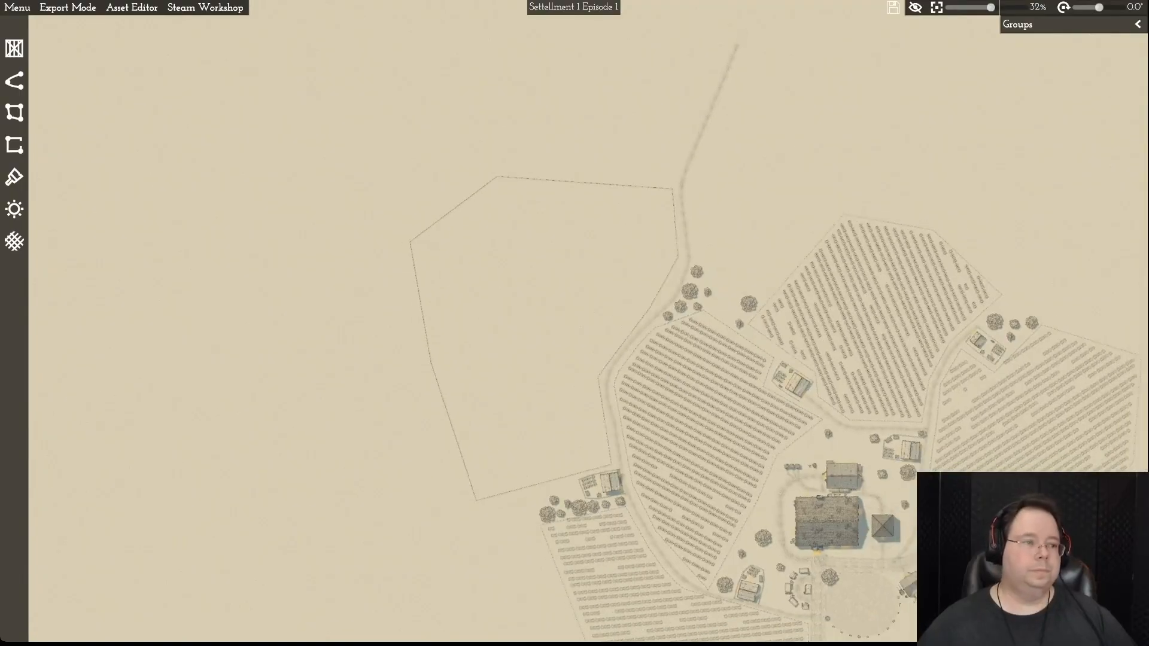
key(d)
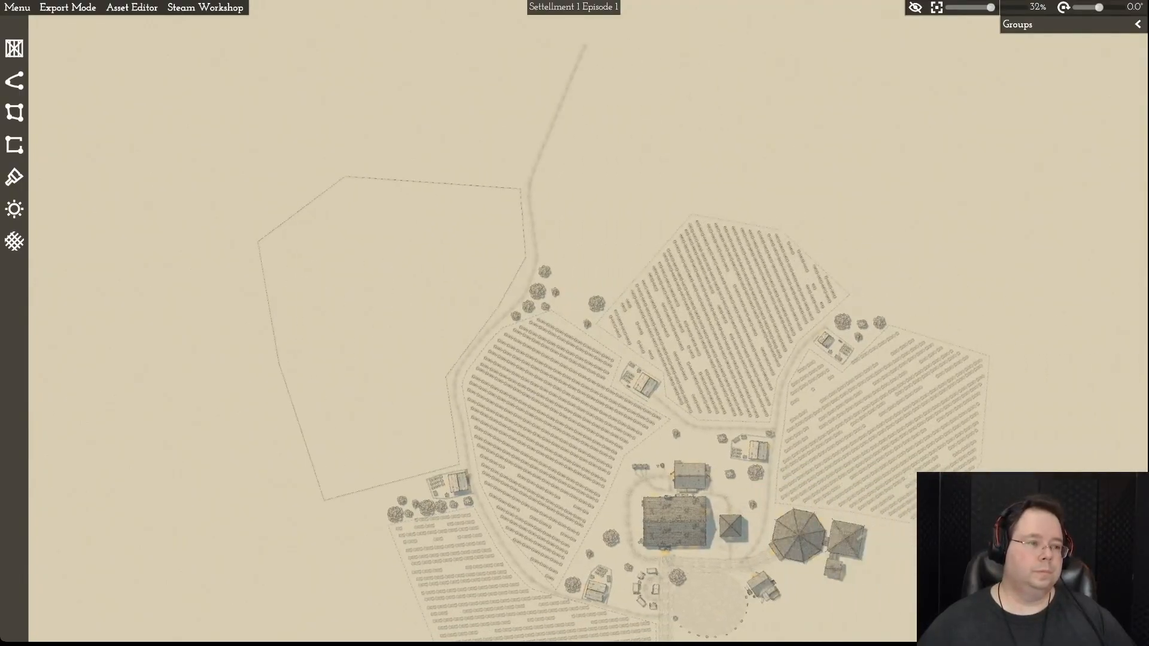
click(15, 112)
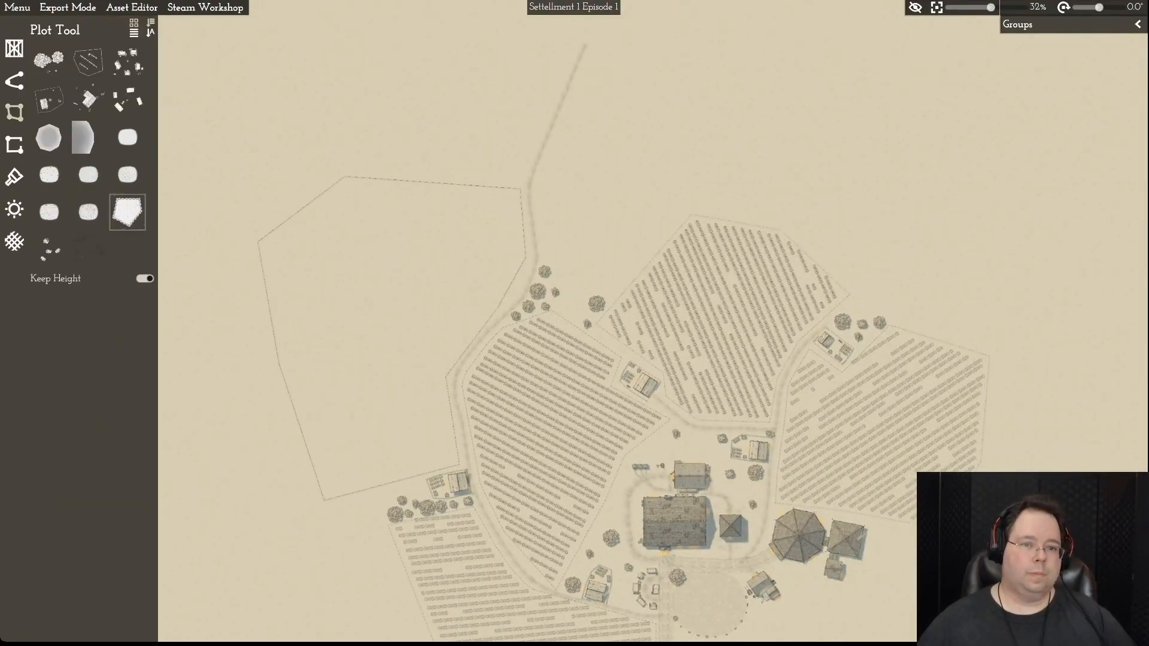
click(128, 137)
key(w)
key(d)
click(521, 252)
click(609, 212)
click(676, 247)
click(576, 311)
click(502, 318)
click(520, 252)
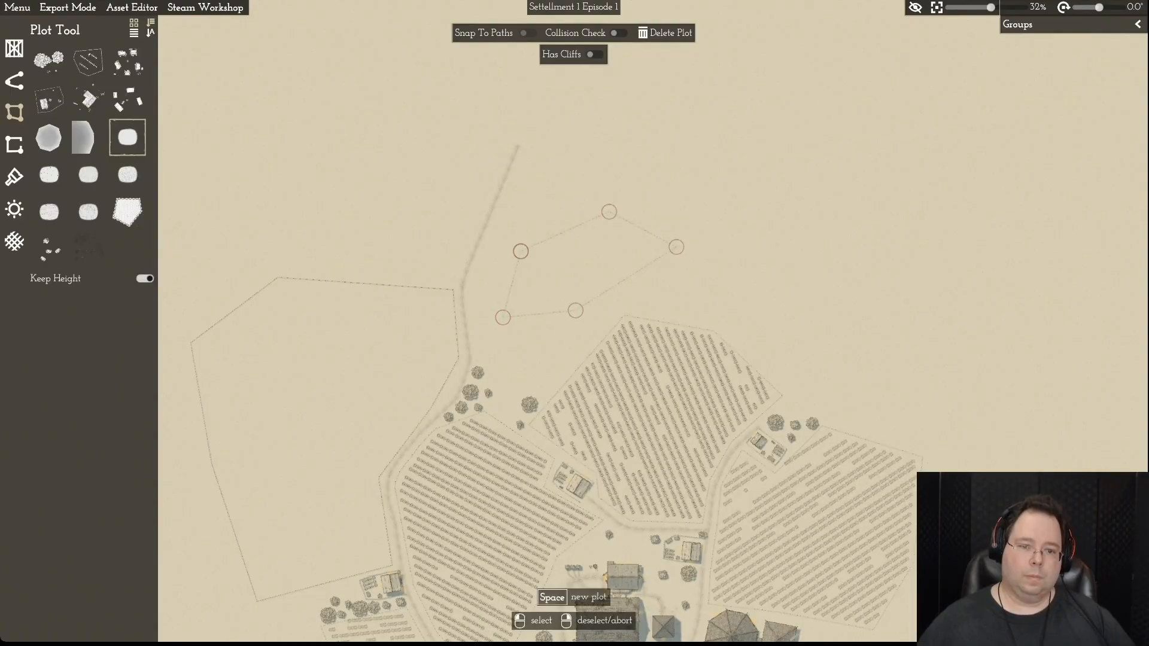
- Draw a smaller five-point plot with a denser speckled ground texture inside the new faint plot
scroll(573, 299, up, 10)
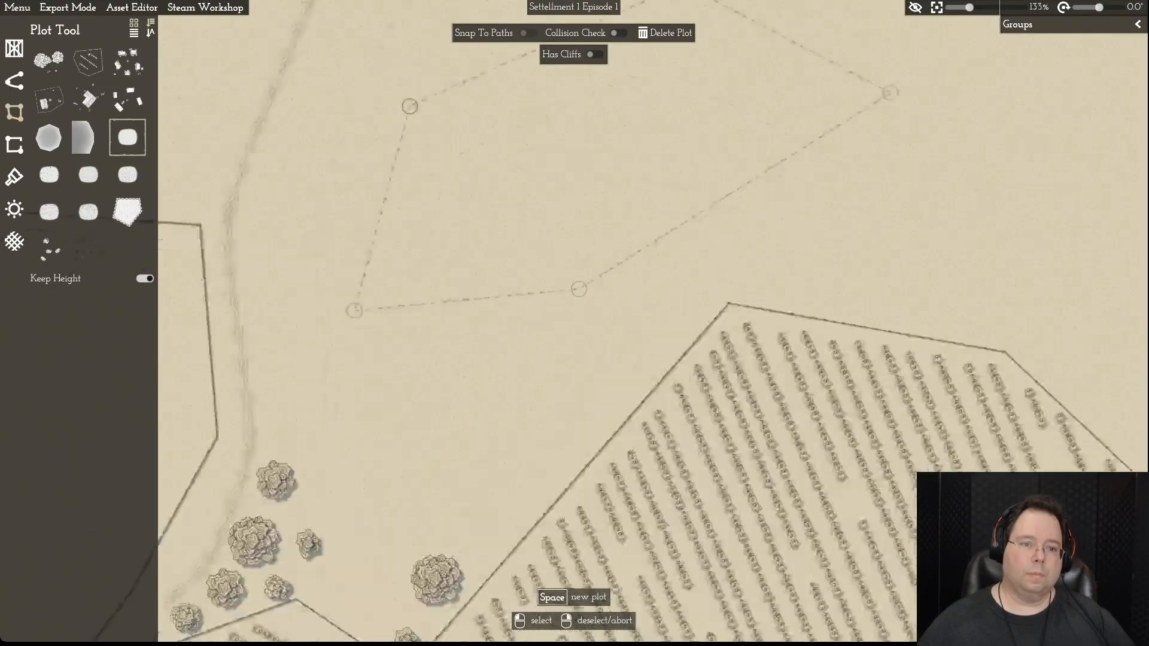
key(a)
key(w)
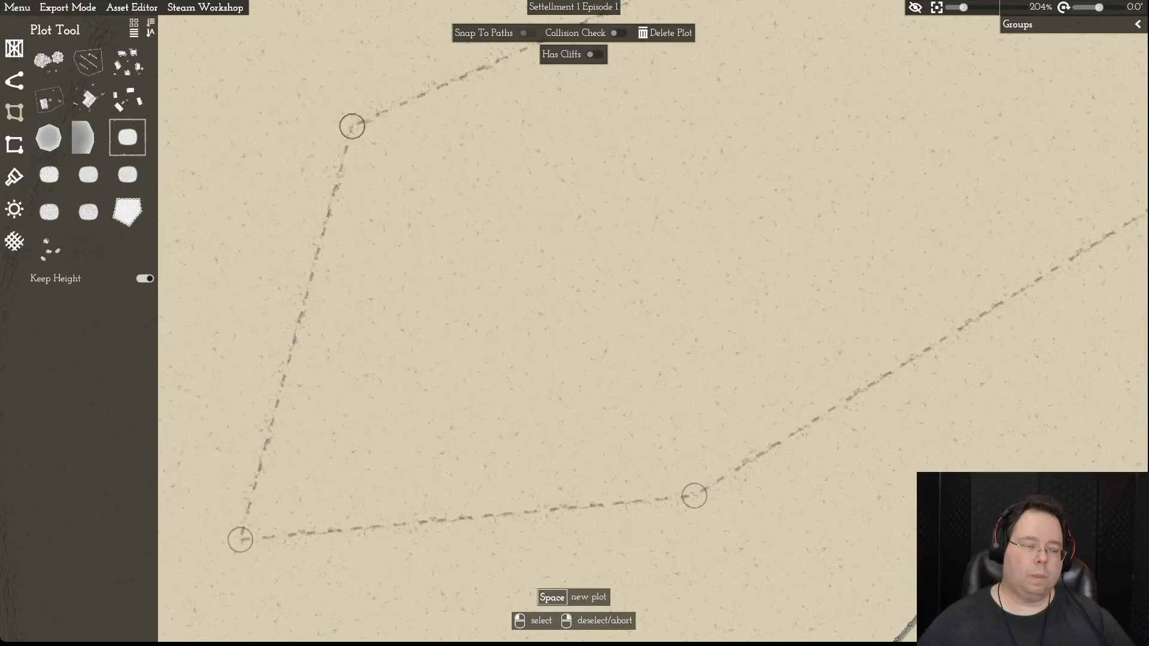
mouse_move(128, 174)
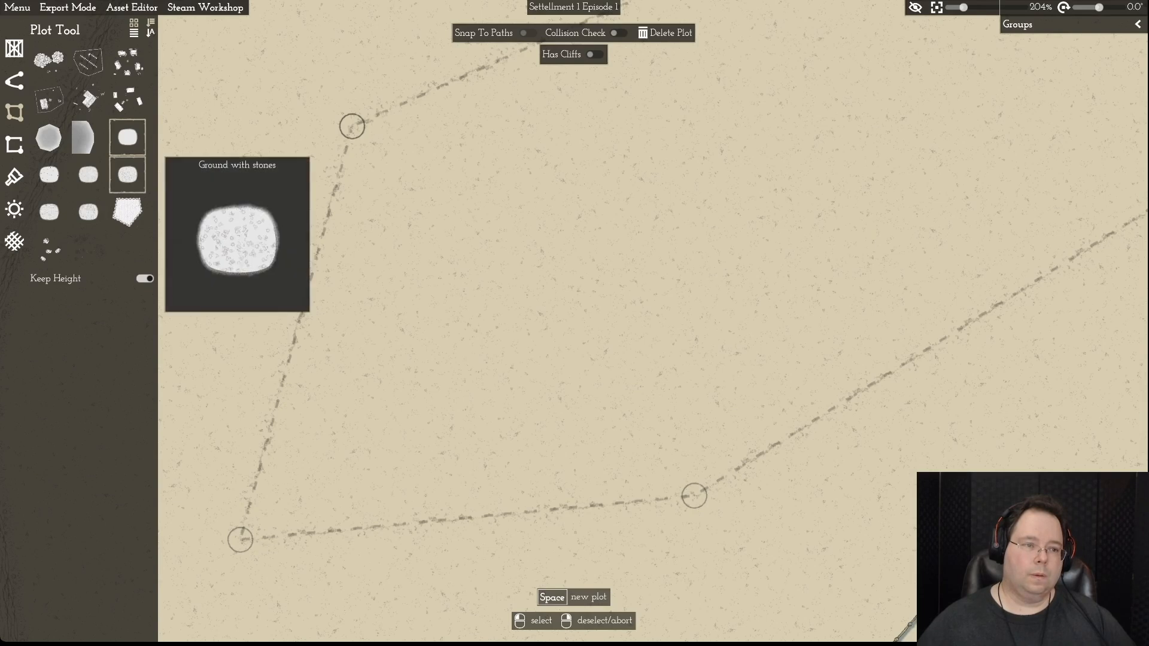
click(88, 174)
click(431, 239)
click(658, 166)
click(745, 322)
click(546, 384)
click(385, 371)
click(432, 240)
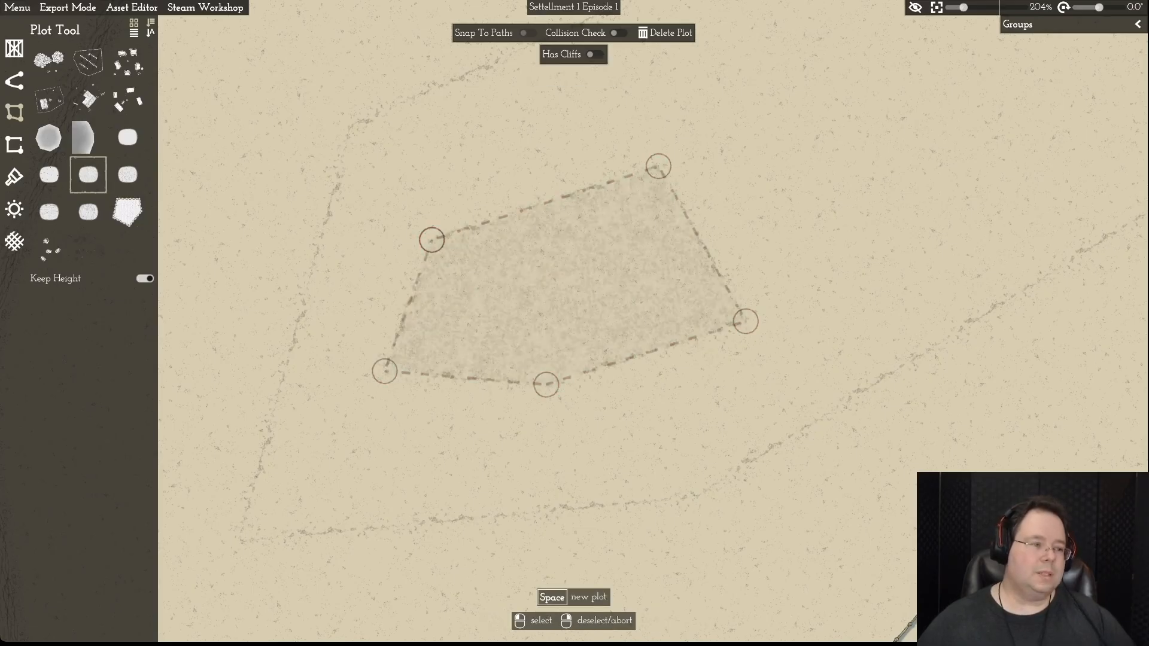
- Look through the other ground textures, including Ground with cobblestones, and deselect the small speckled plot
mouse_move(49, 212)
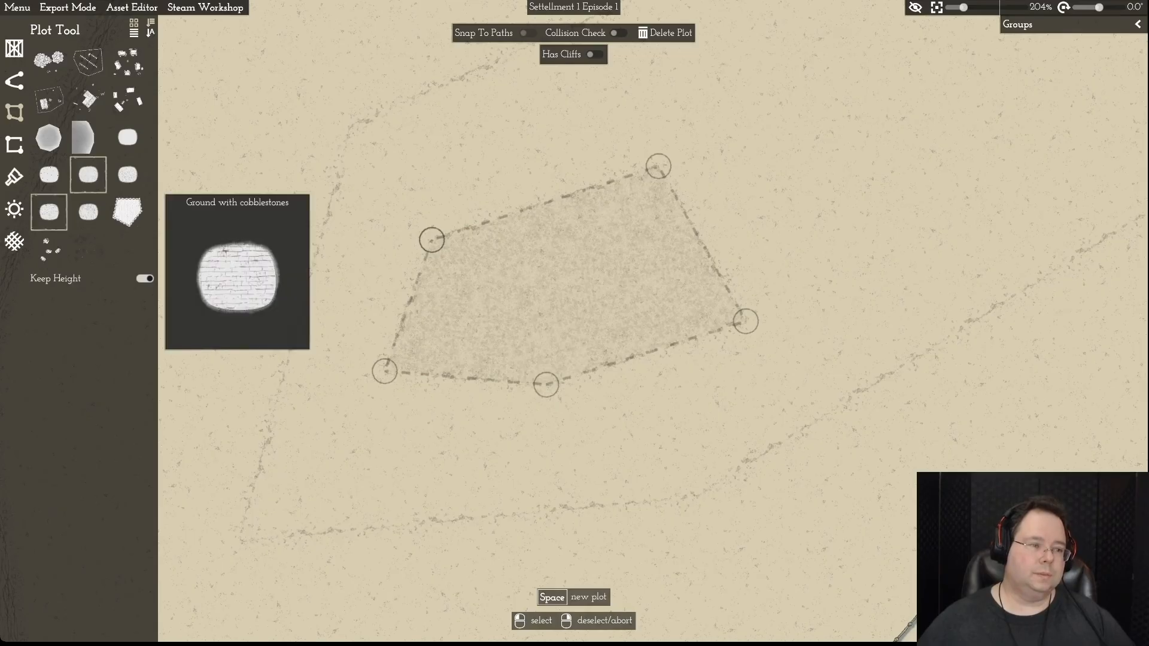
mouse_move(49, 174)
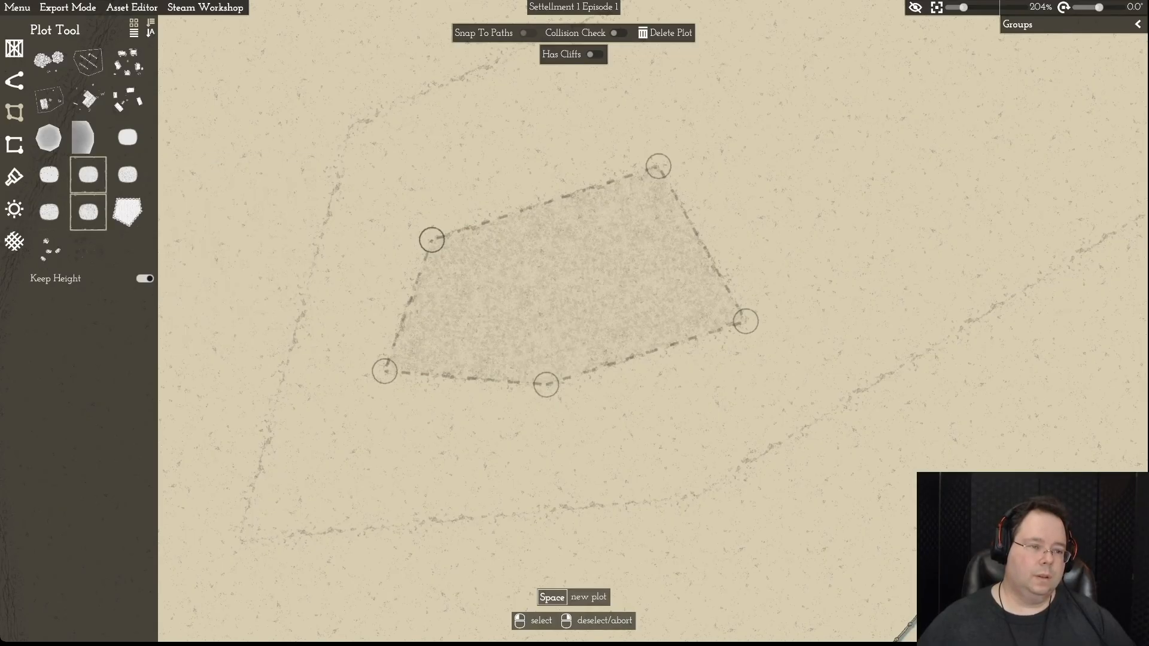
mouse_move(88, 211)
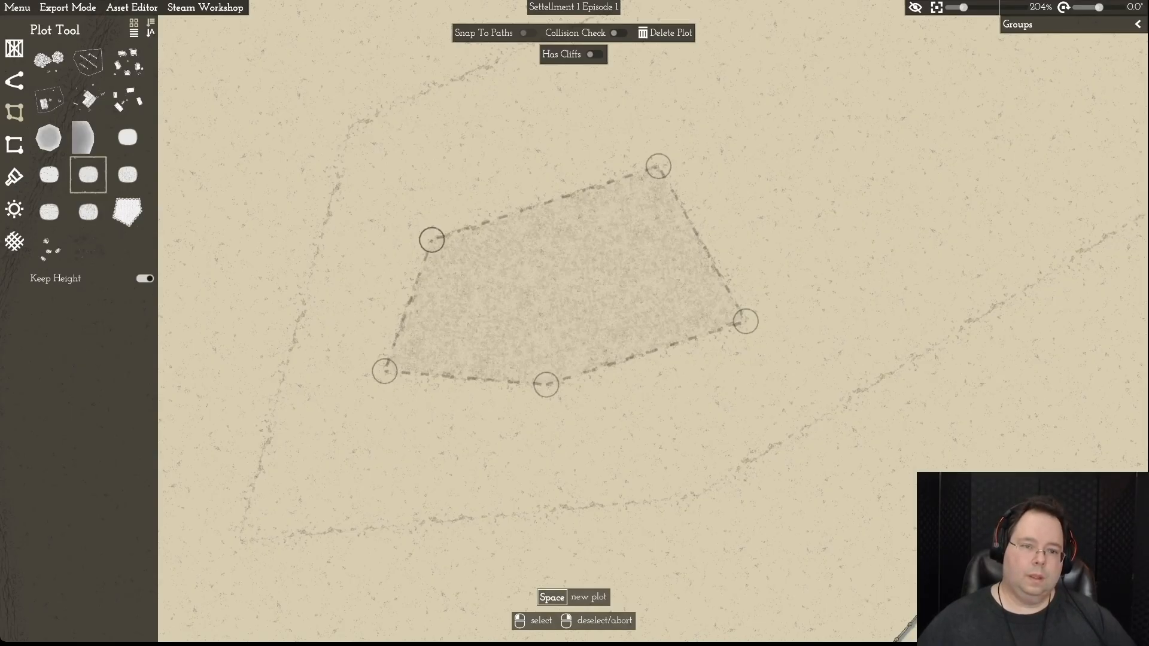
right_click(432, 240)
click(432, 240)
right_click(432, 240)
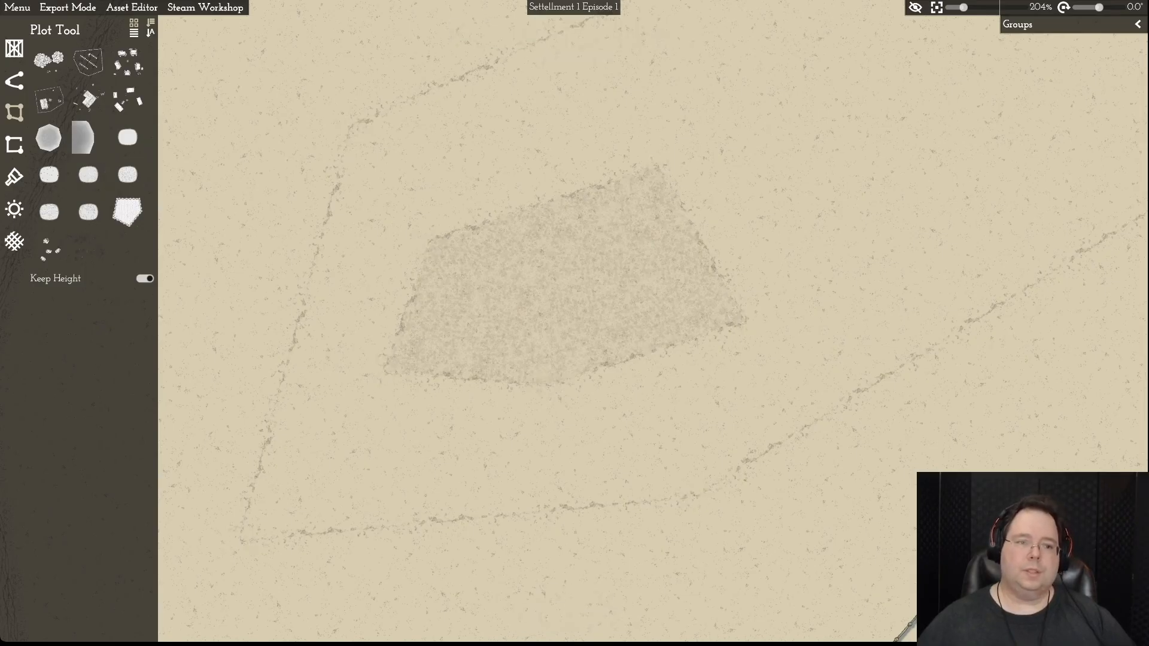
- Select the small speckled ground plot and turn on Has Cliffs for it
scroll(575, 323, down, 5)
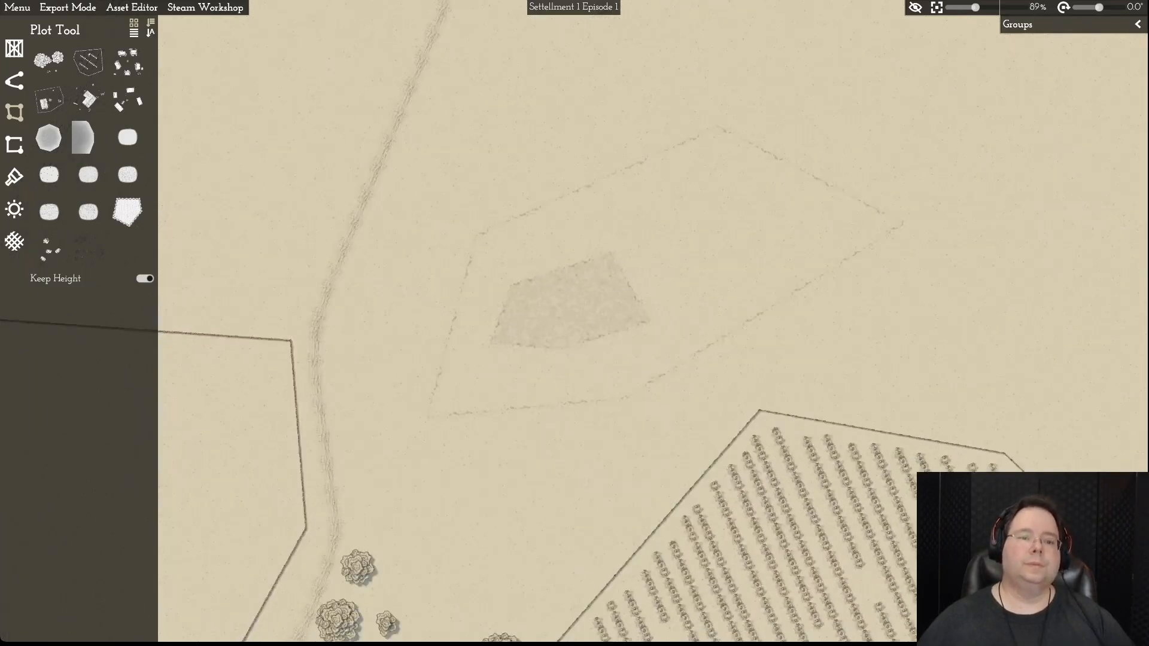
key(d)
click(428, 303)
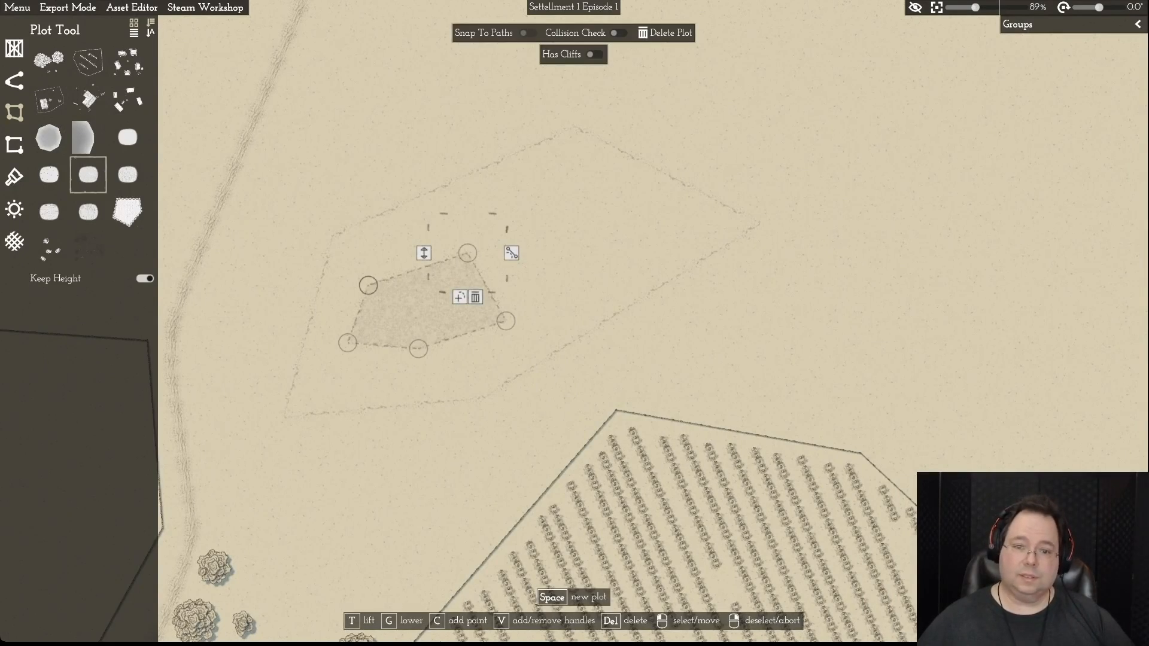
click(594, 54)
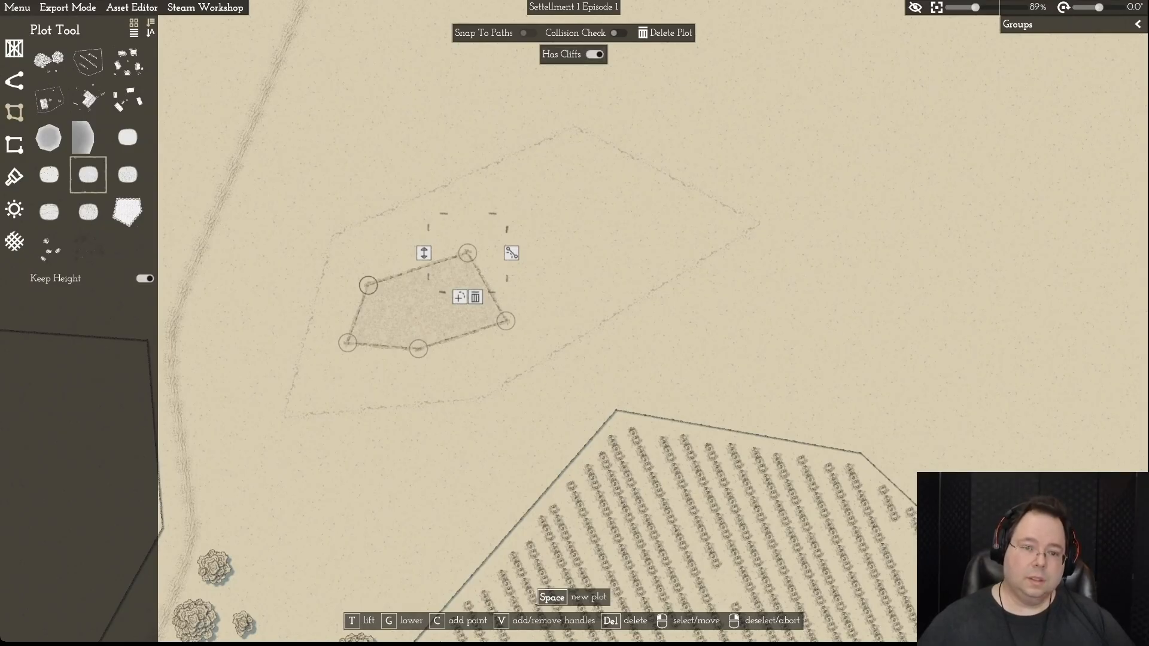
- Turn off Has Cliffs for the small speckled plot, then delete it and the larger faint ground plot around it
scroll(573, 322, up, 10)
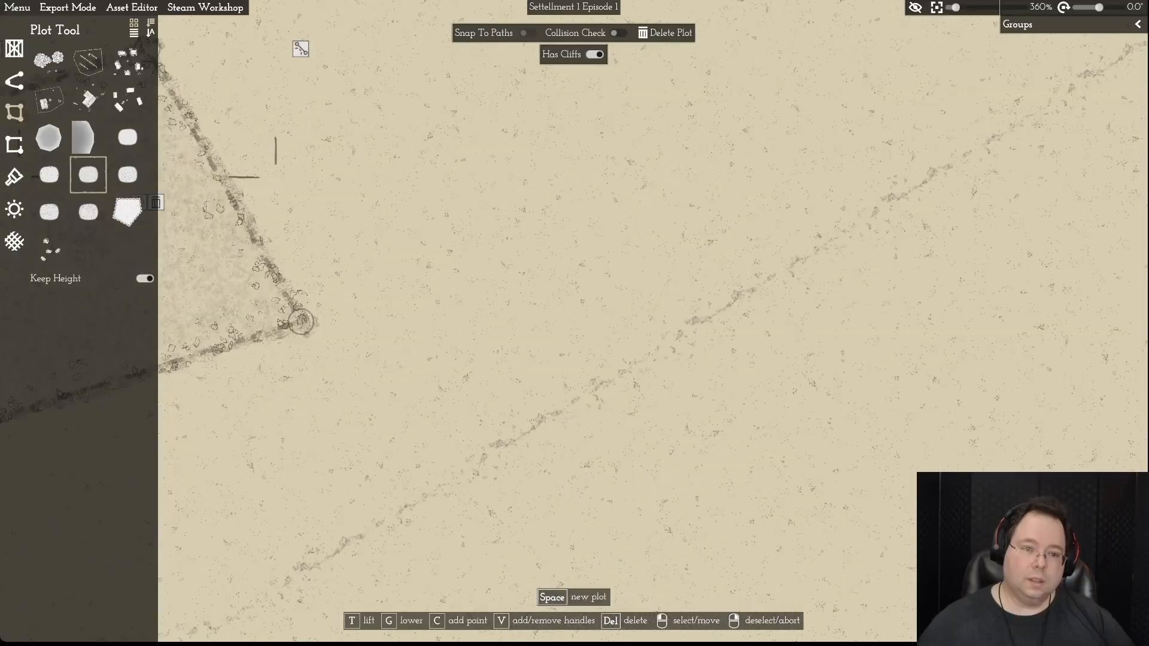
scroll(574, 322, down, 7)
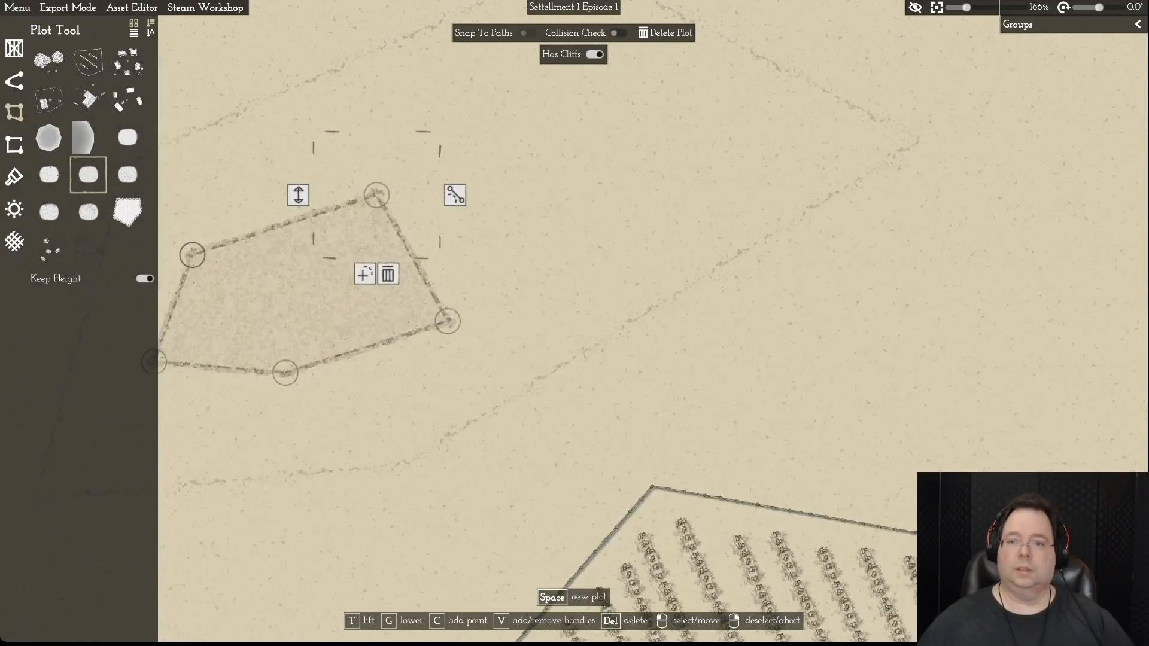
click(595, 54)
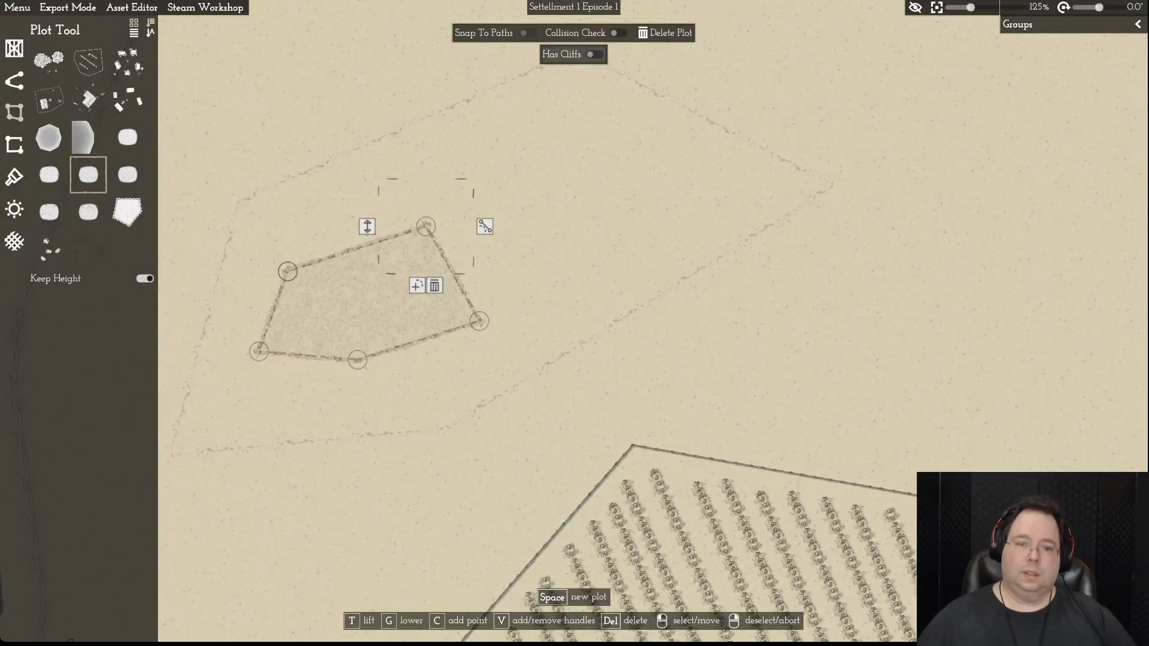
click(665, 33)
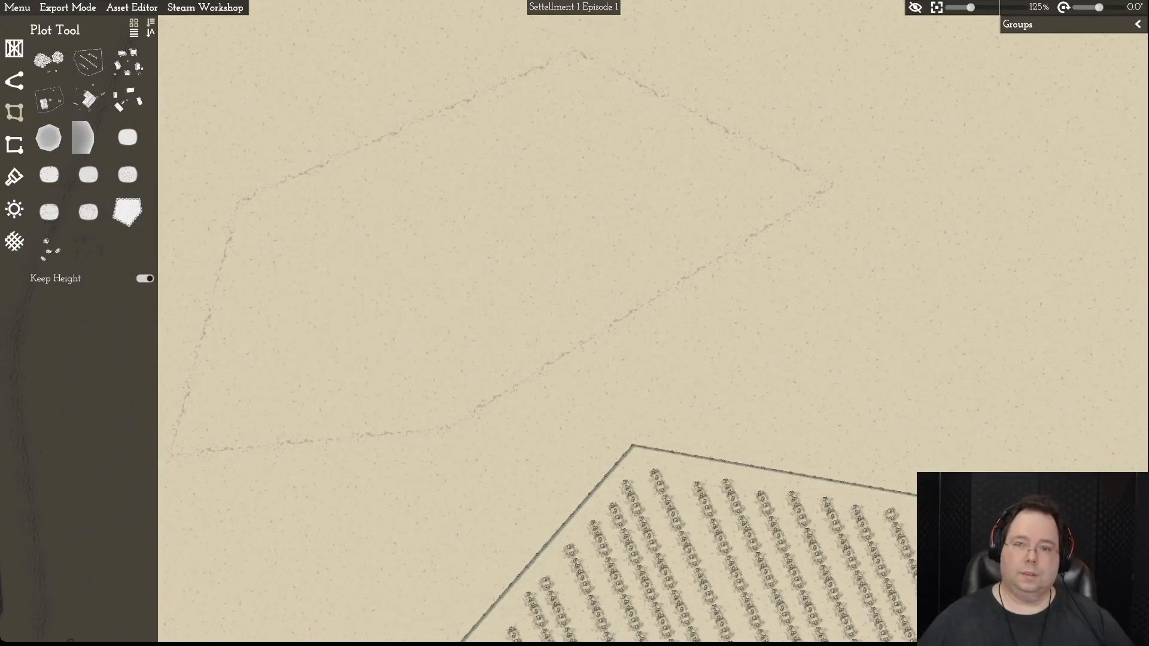
key(ctrl+z)
click(666, 33)
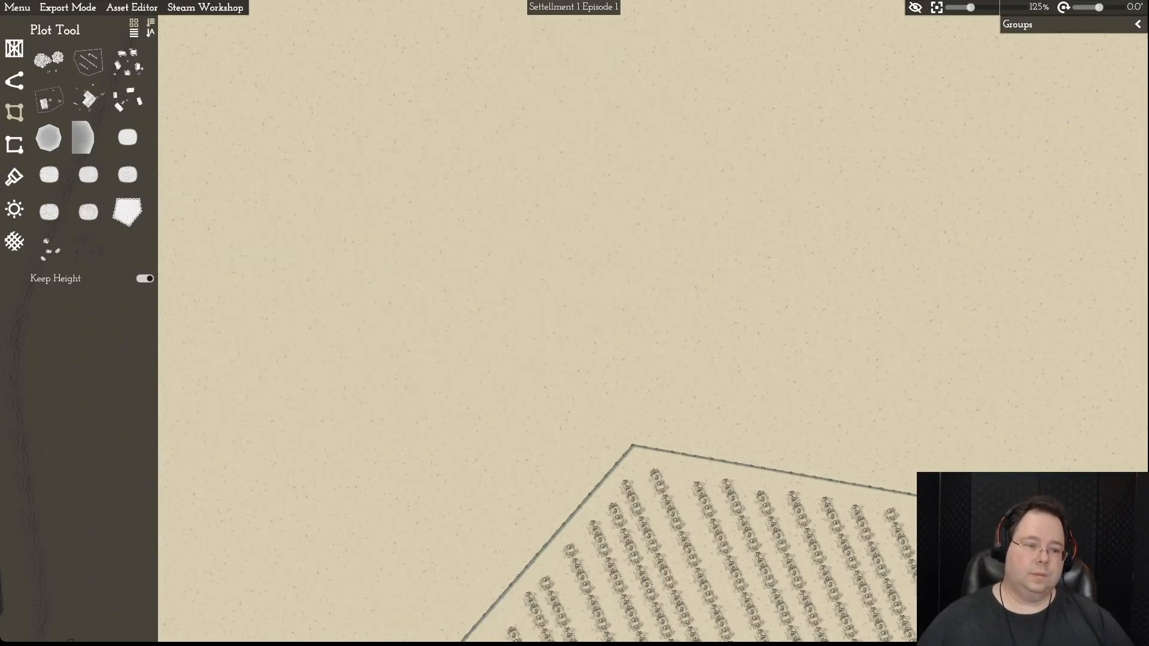
- Draw a six-point plot of scattered ground details in the open area above the crop field, at density 1.0
click(88, 250)
click(309, 114)
click(645, 123)
click(598, 292)
click(421, 403)
click(280, 360)
click(259, 352)
click(243, 224)
click(309, 115)
key(d)
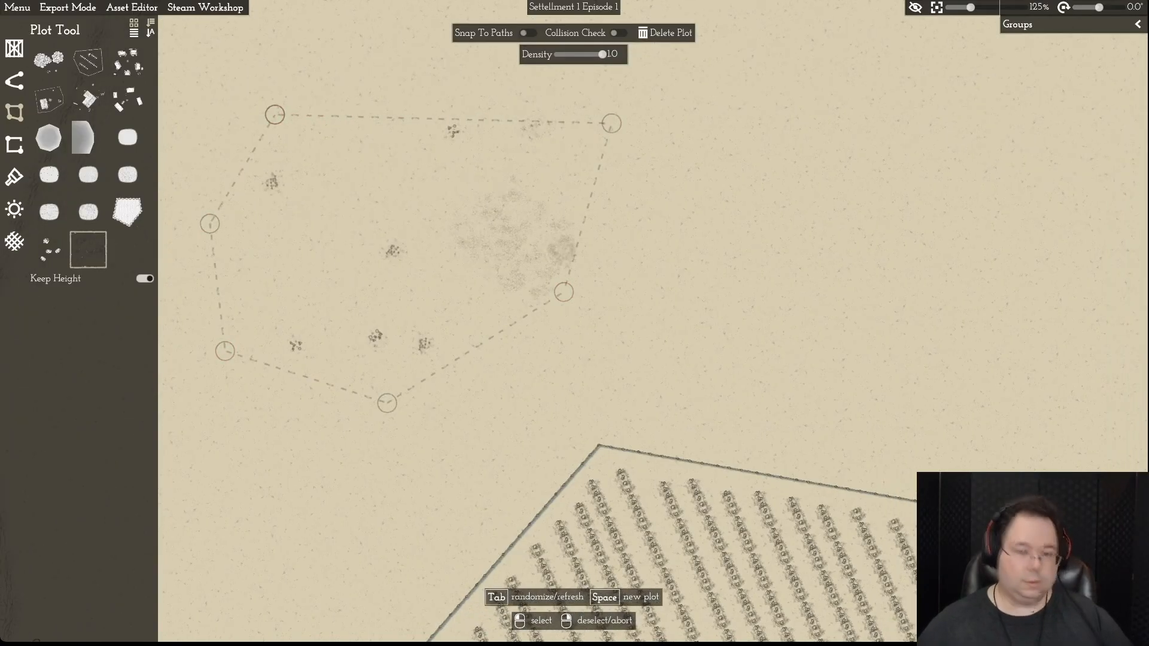
- Randomize the scattered-detail plot's layout several times, deselecting it in between to view it without its outline
key(Tab)
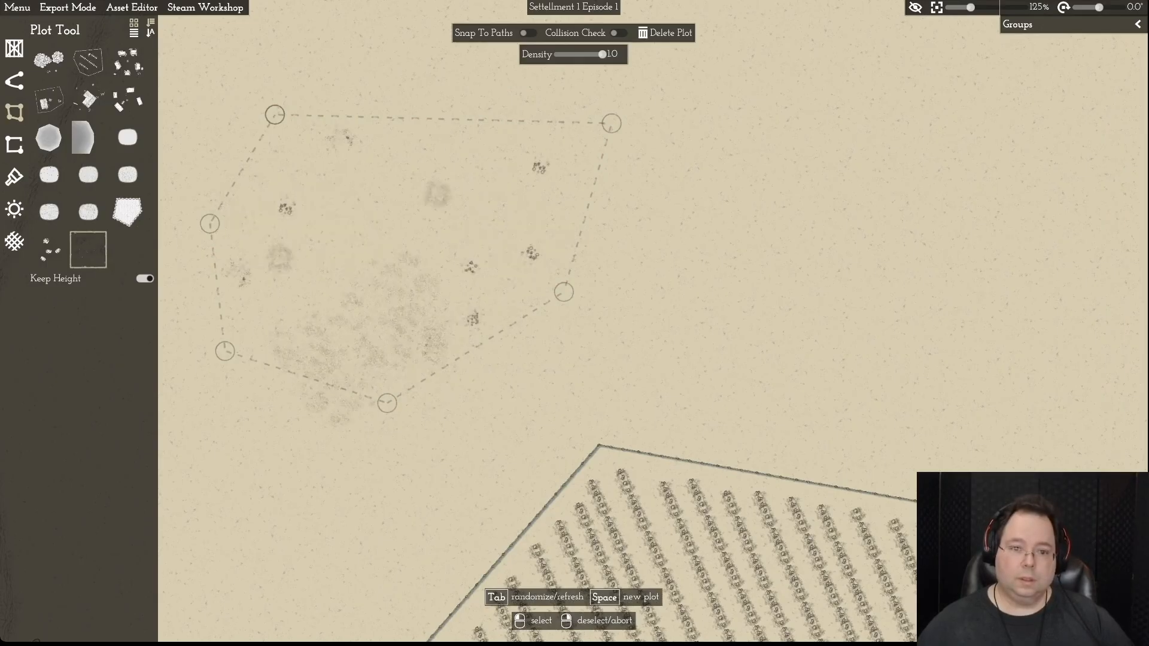
key(Tab)
key(Tab)
key(Tab)
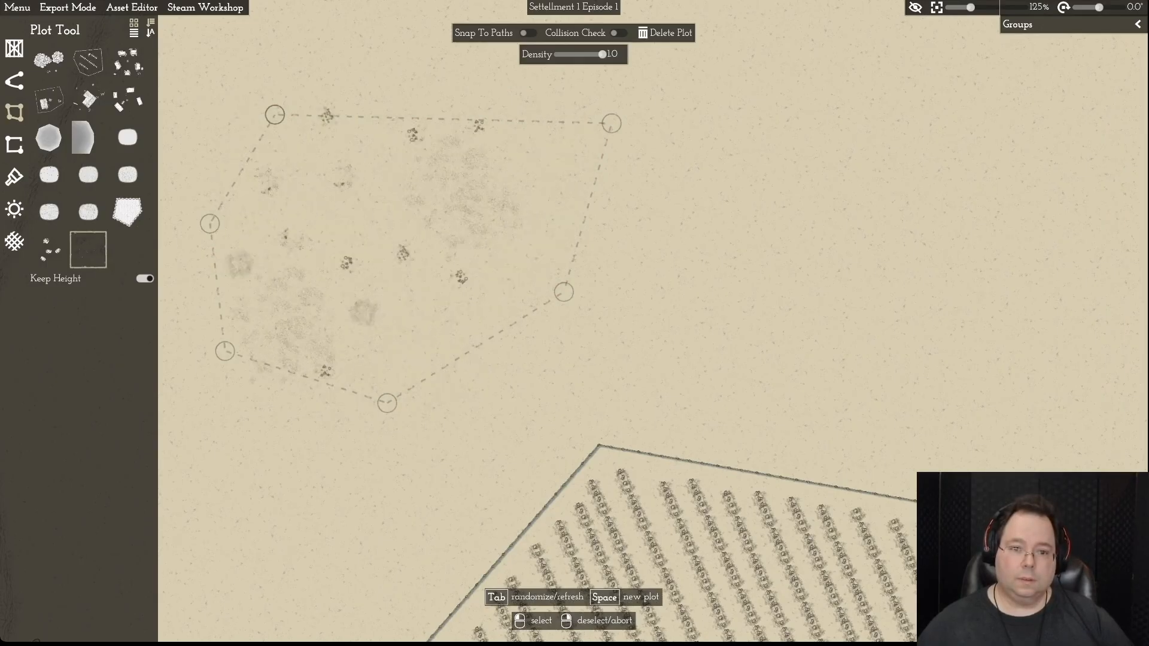
key(Tab)
key(Tab)
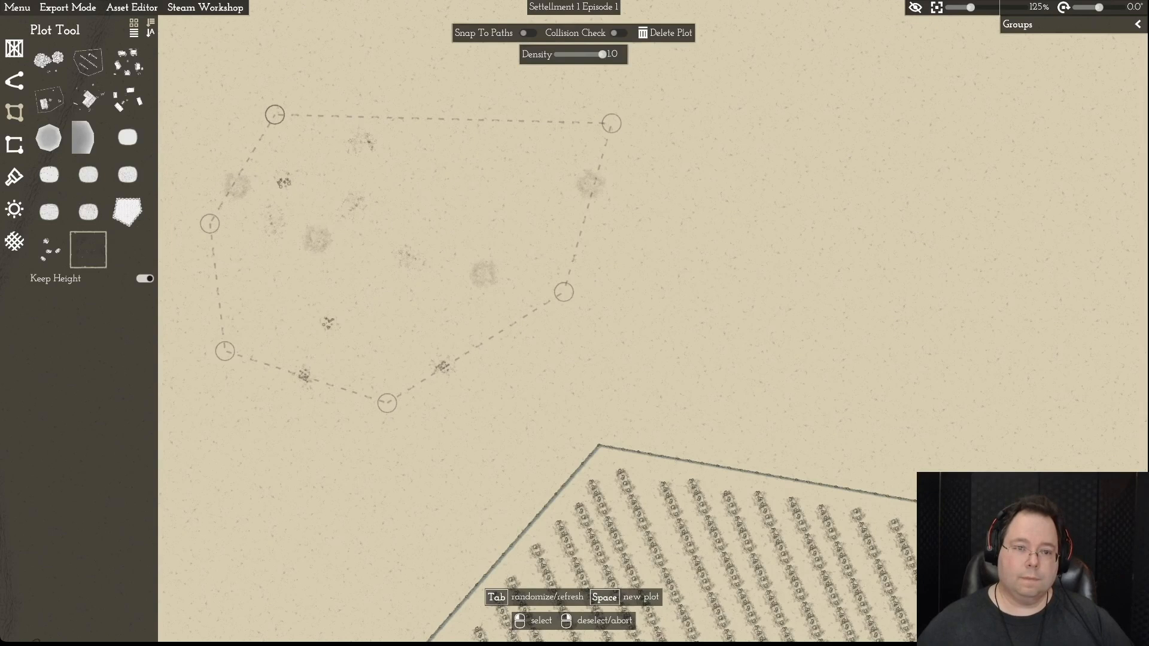
key(Escape)
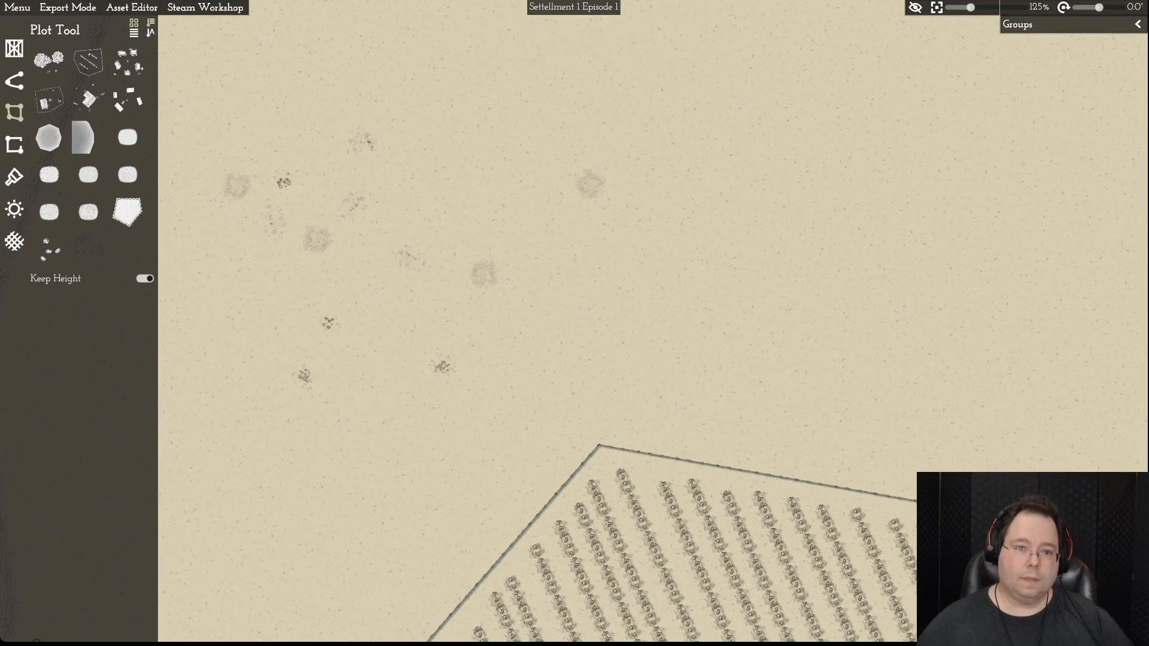
click(274, 114)
key(Tab)
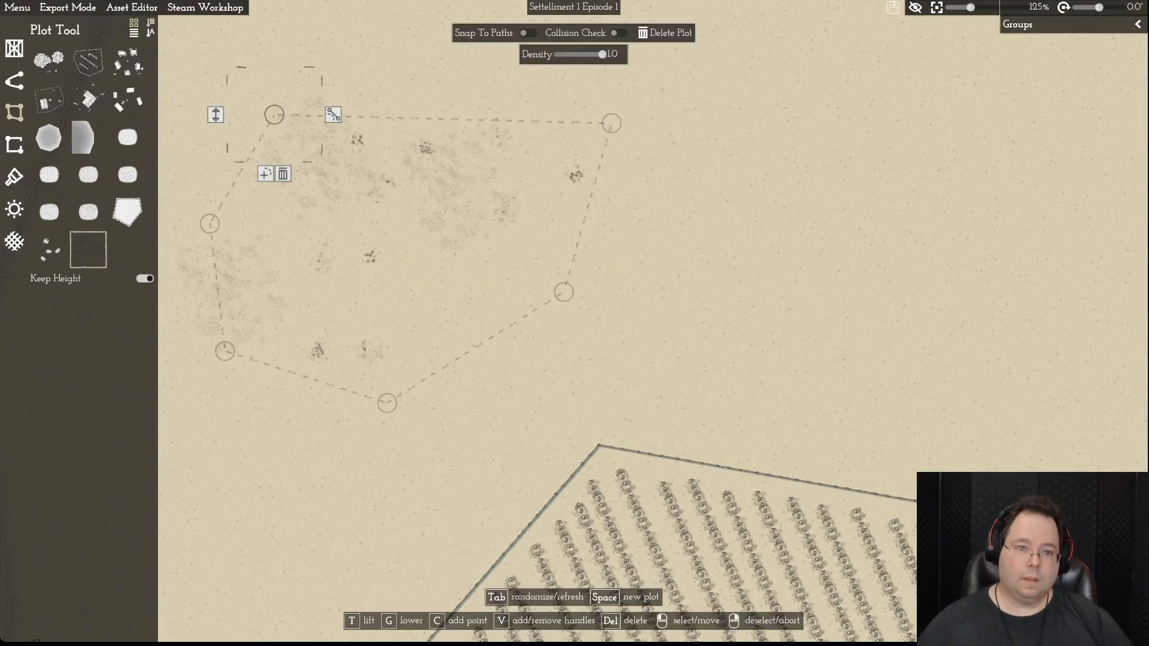
- Delete the scattered-detail plot in the open area above the crop field
key(Escape)
click(274, 115)
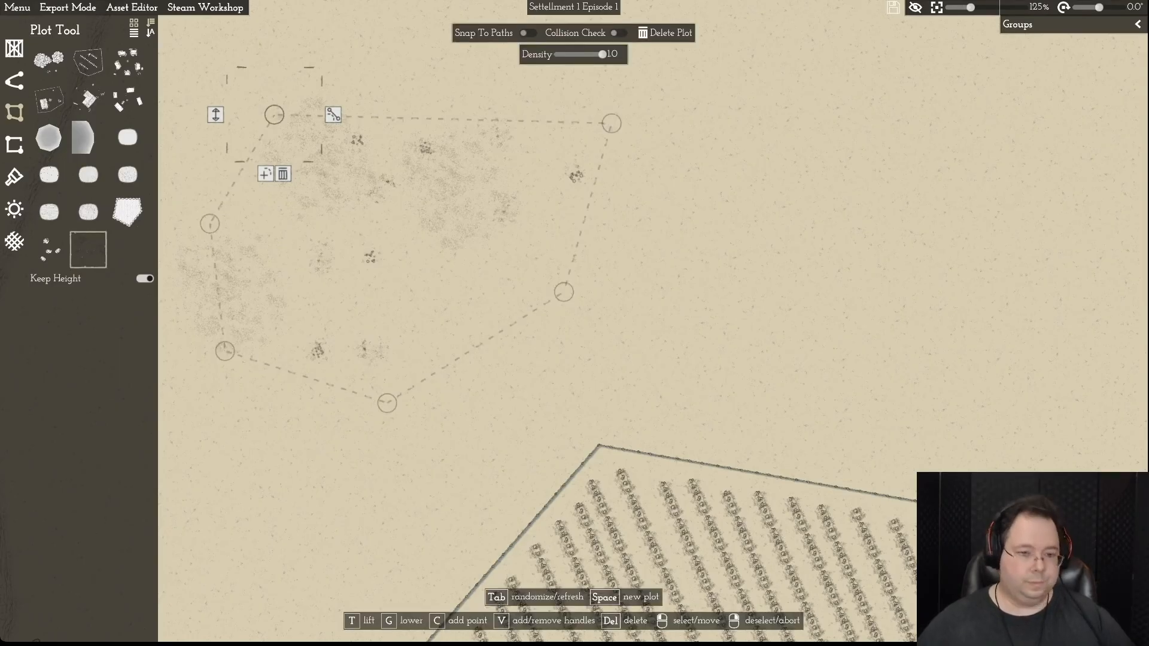
click(670, 33)
- Draw a six-point scattered-detail plot inside the northern part of the large empty farm plot west of the dirt path
key(a)
key(s)
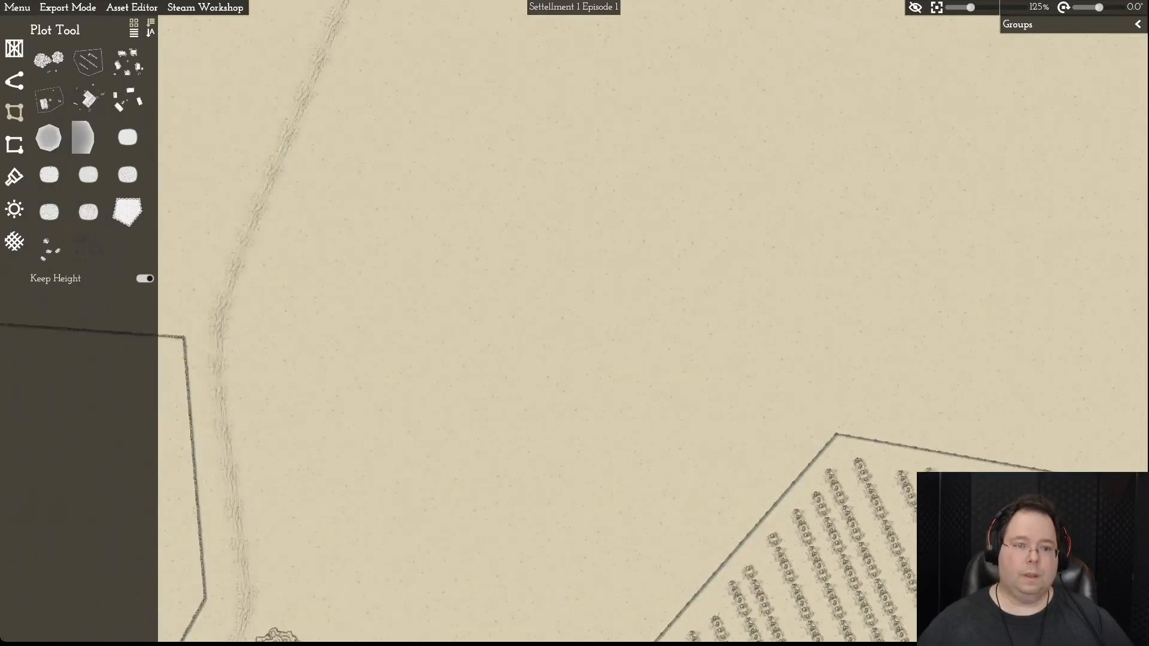
key(a)
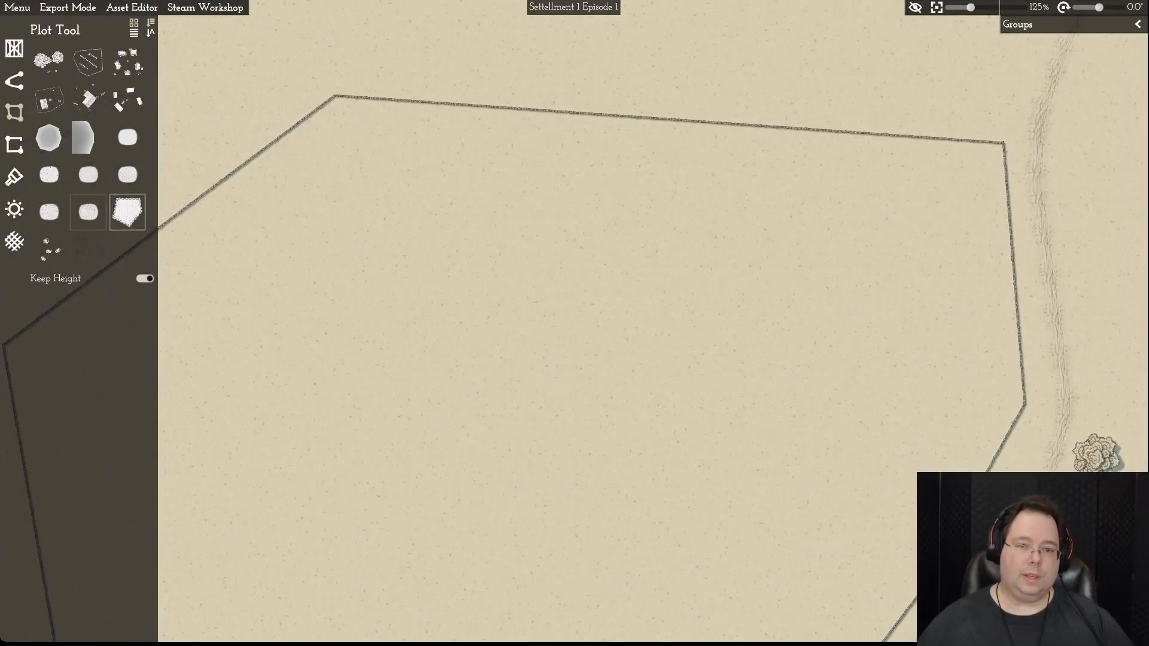
click(88, 250)
click(345, 139)
click(711, 175)
click(816, 339)
click(319, 448)
click(260, 327)
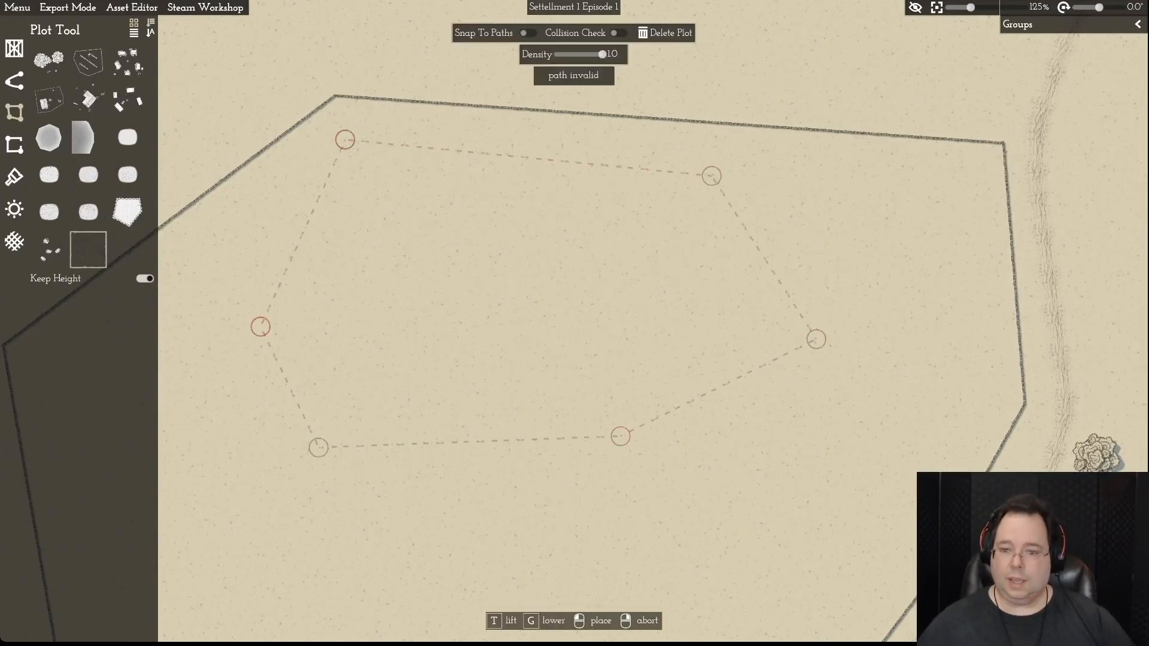
click(345, 139)
scroll(570, 317, down, 5)
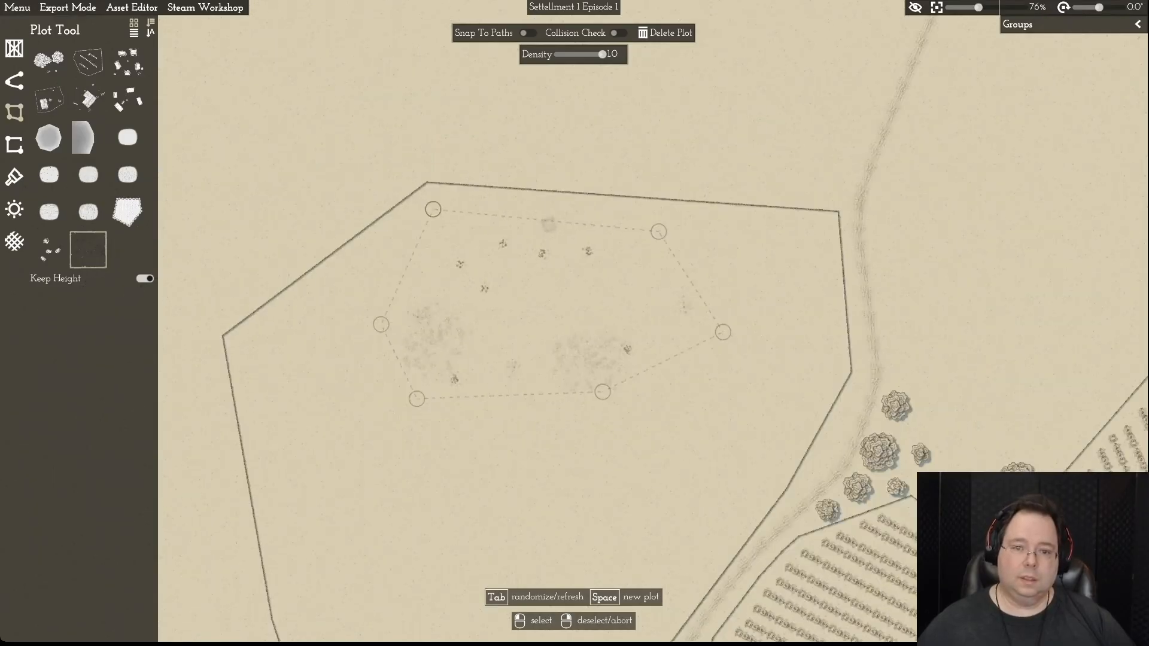
- Stretch the scattered-detail plot's northern and eastern points out to the farm plot's top corners and its edge along the path
drag(432, 208, 432, 193)
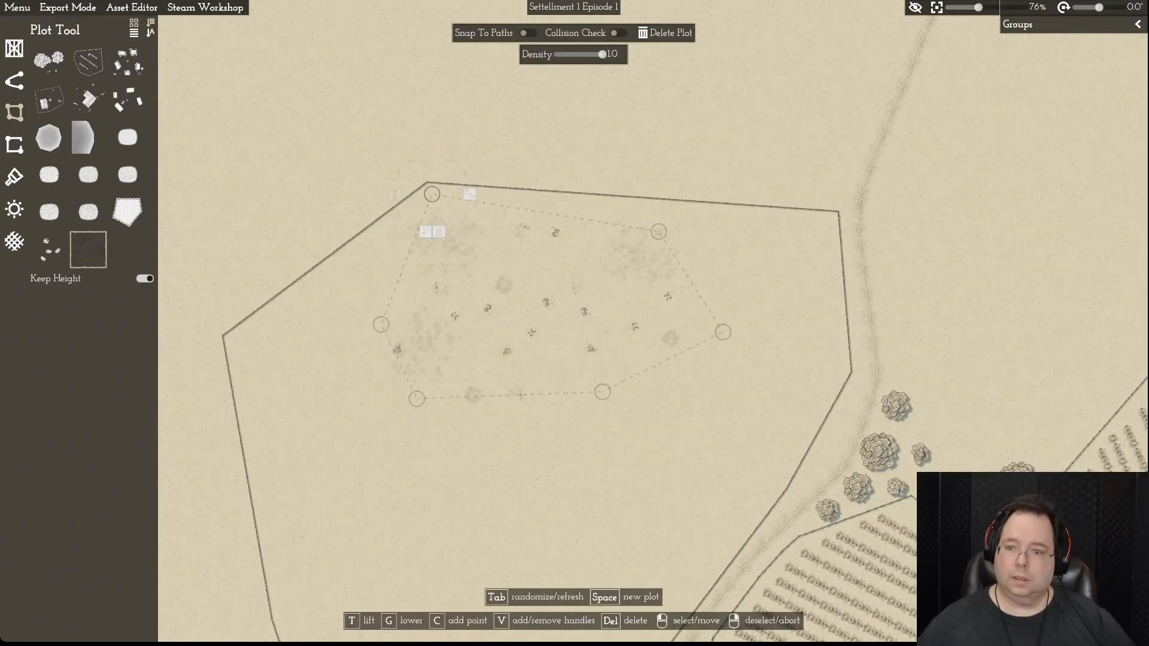
drag(658, 231, 826, 222)
key(s)
drag(723, 186, 833, 222)
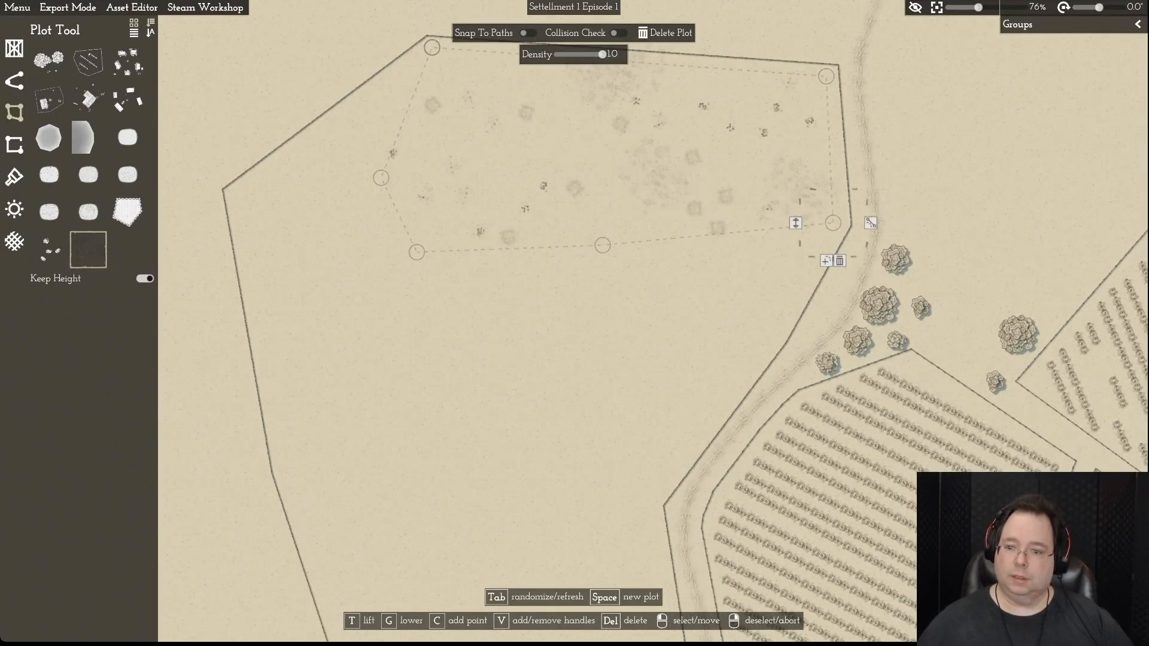
drag(602, 245, 772, 333)
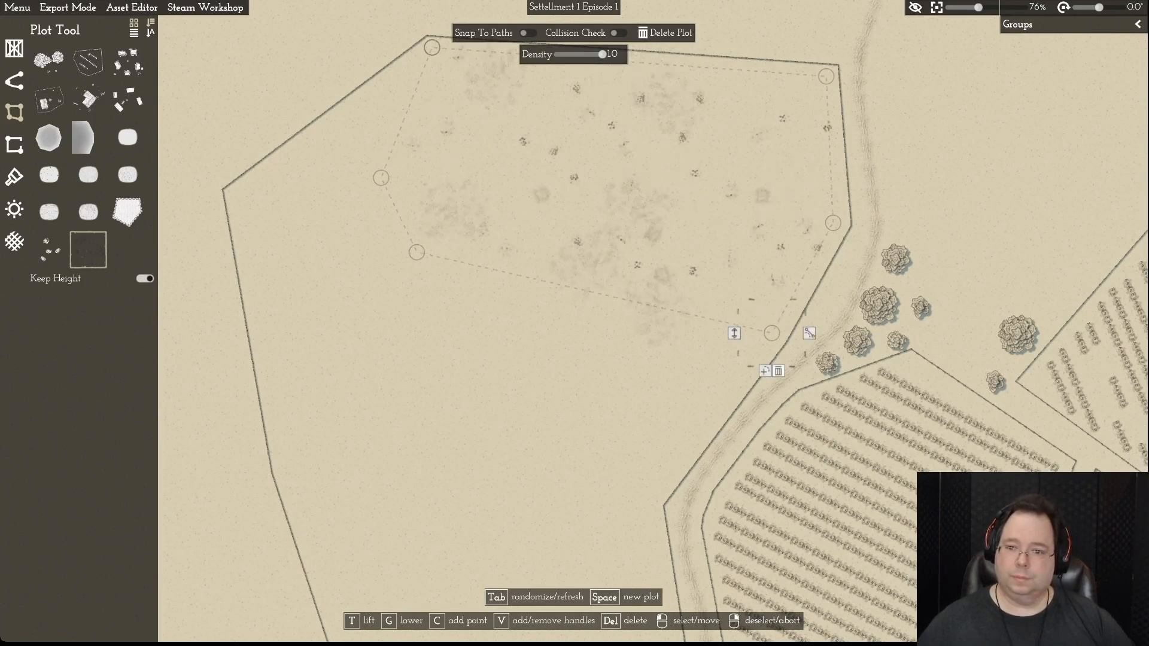
- Add a point to the scattered-detail plot and extend its southeastern side down along the path to the boundary's inward corner
key(Escape)
click(635, 291)
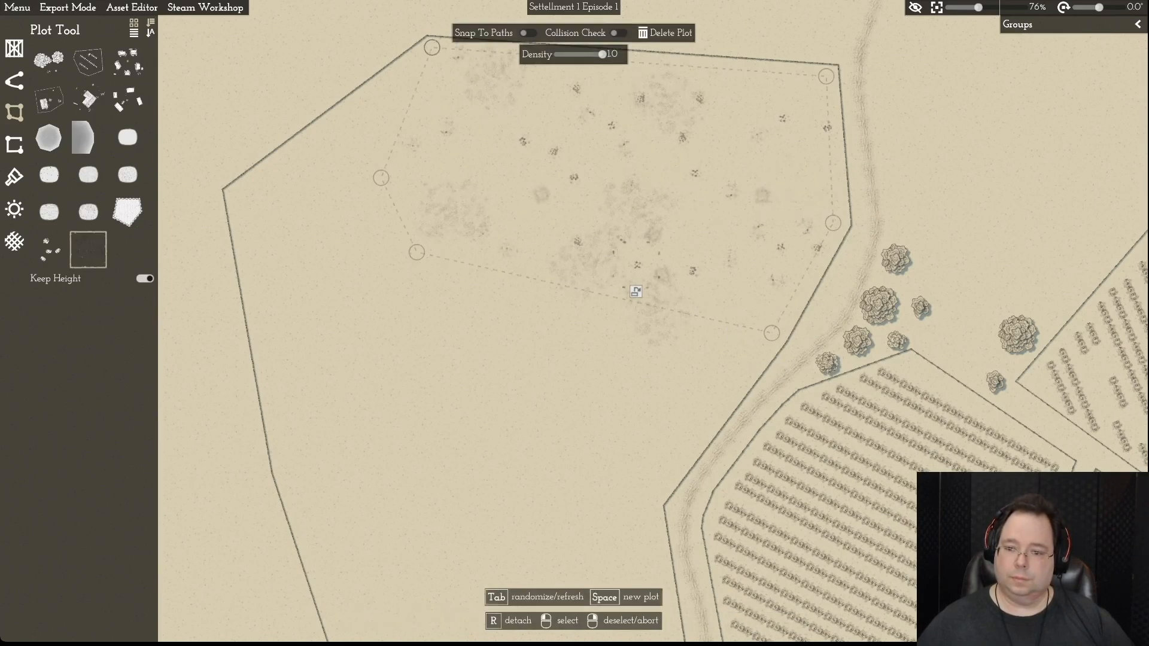
click(772, 333)
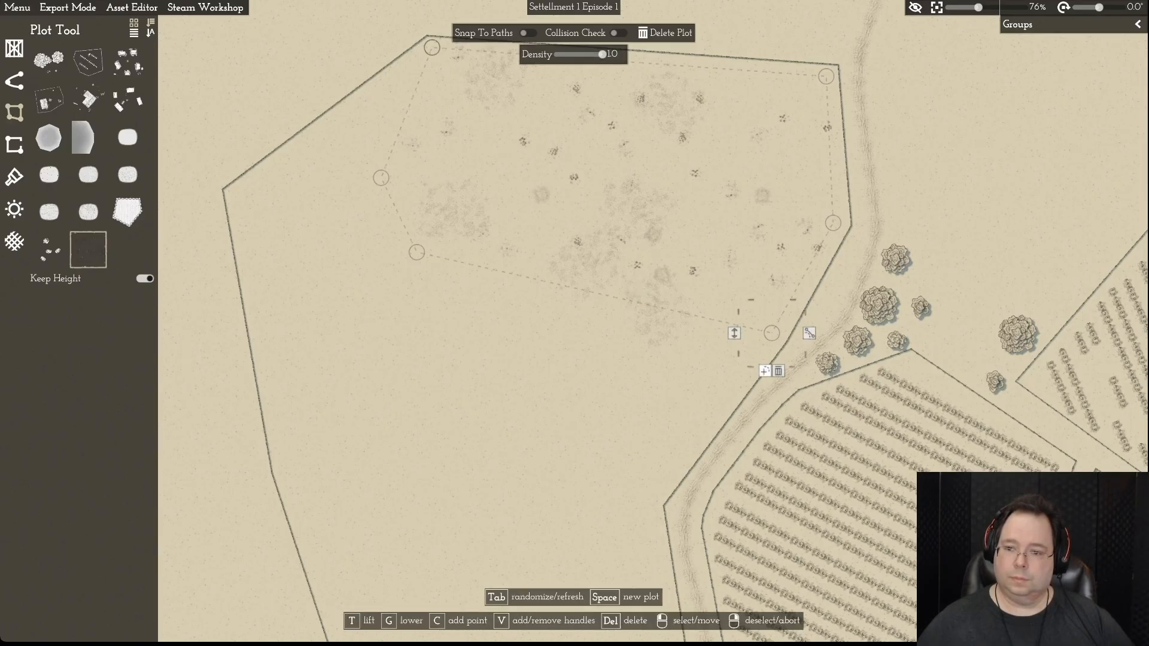
click(765, 371)
drag(772, 333, 639, 505)
drag(803, 279, 771, 336)
key(w)
key(w)
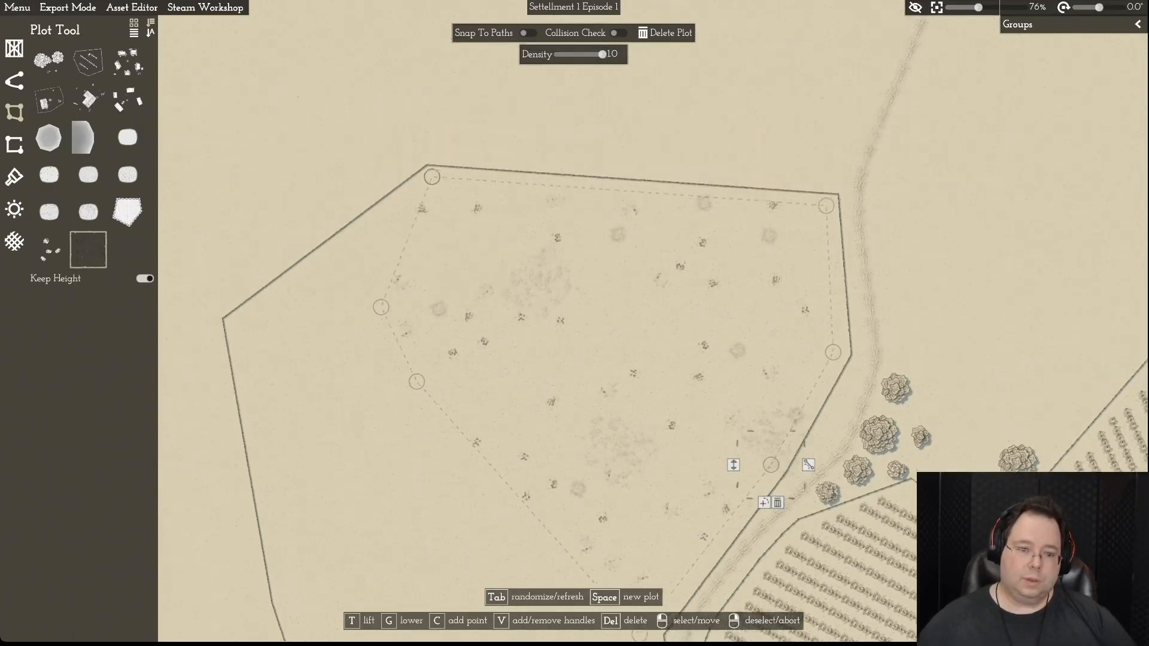
- Move the scattered-detail plot's western point into the farm plot's west corner, fine-tune the northern point and deselect the plot
drag(382, 307, 235, 324)
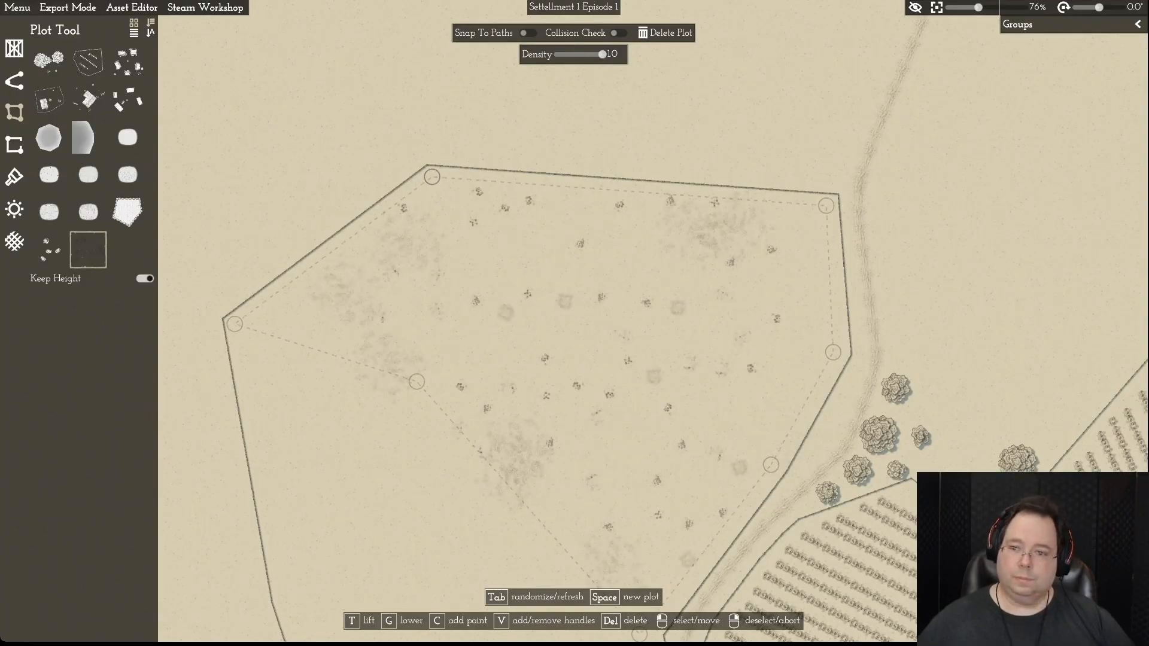
drag(432, 176, 431, 174)
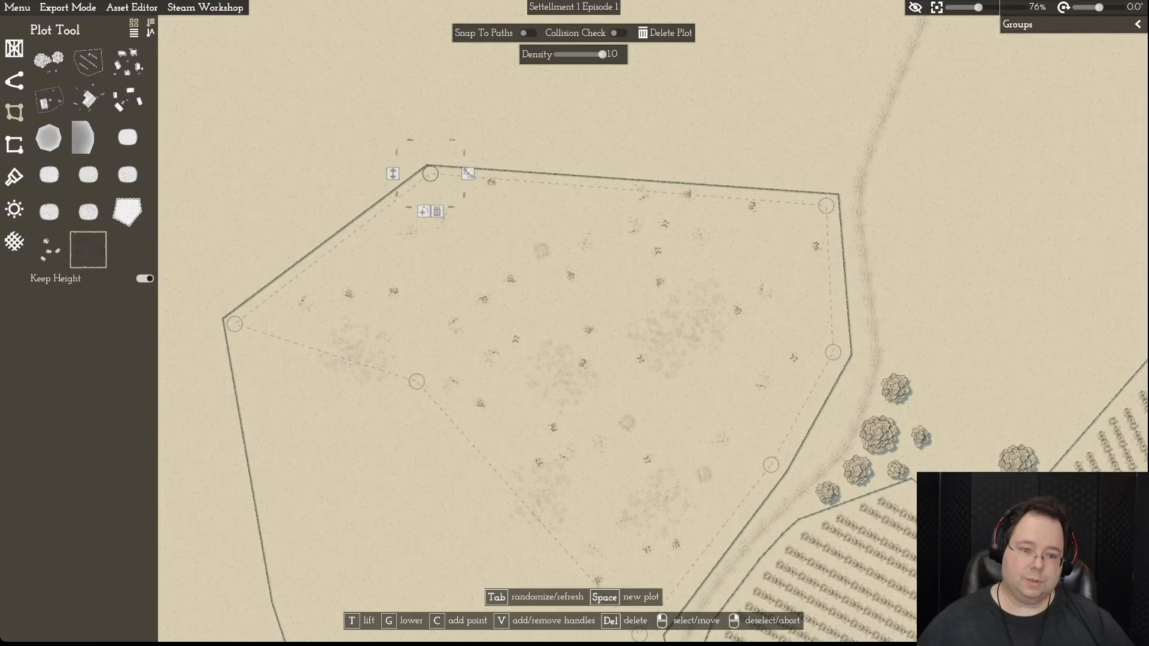
drag(235, 324, 230, 323)
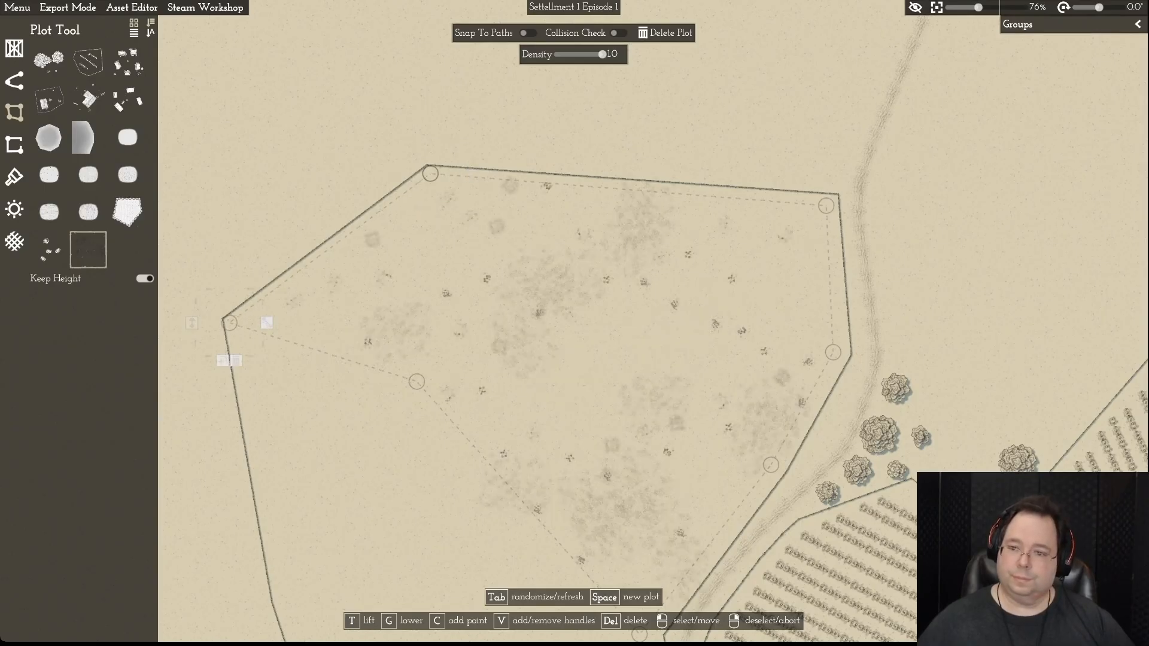
right_click(230, 323)
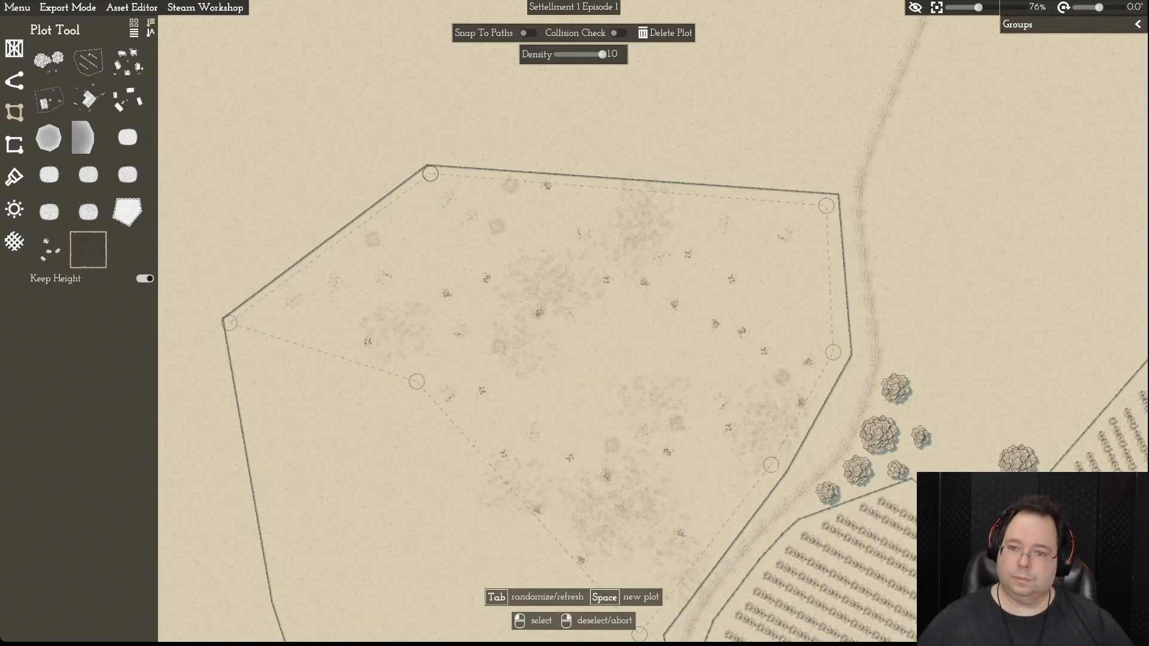
right_click(230, 323)
right_click(230, 324)
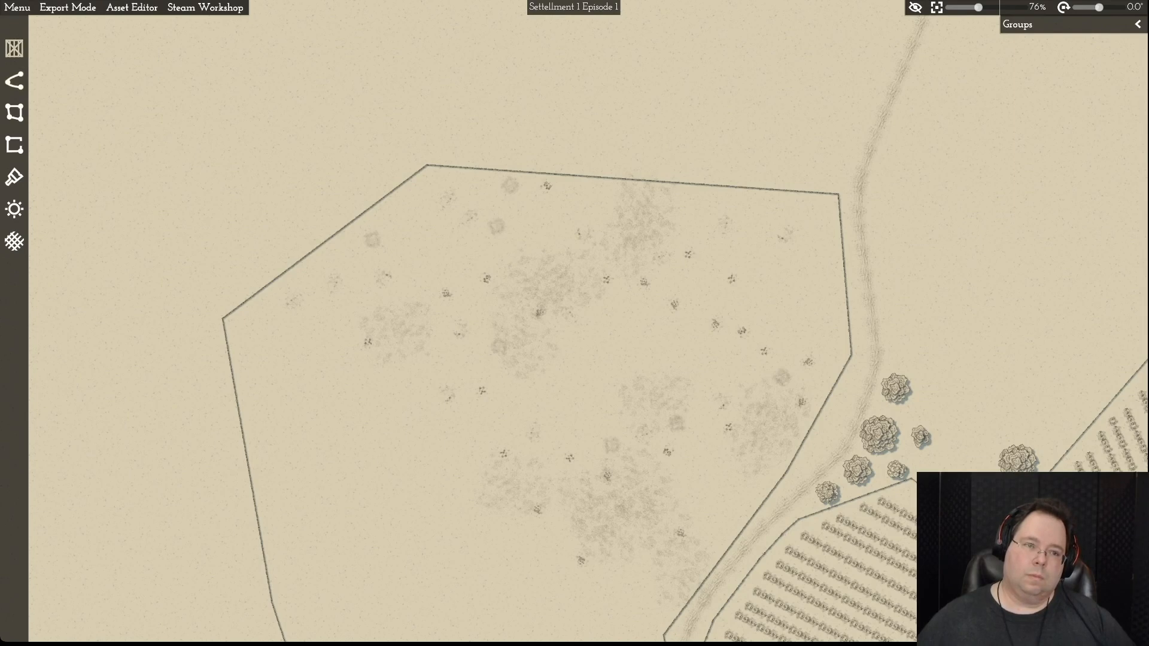
- Select the existing ground plot lining the large farm plot, nudge its two eastern corner points outward, then delete that plot
click(15, 49)
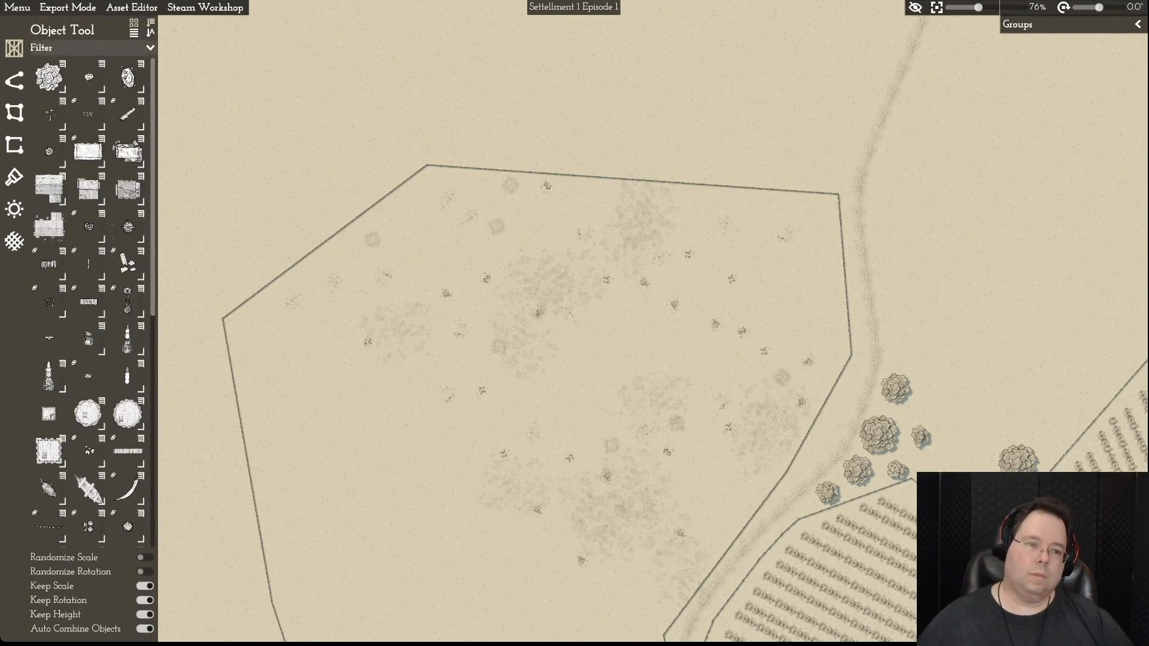
click(14, 113)
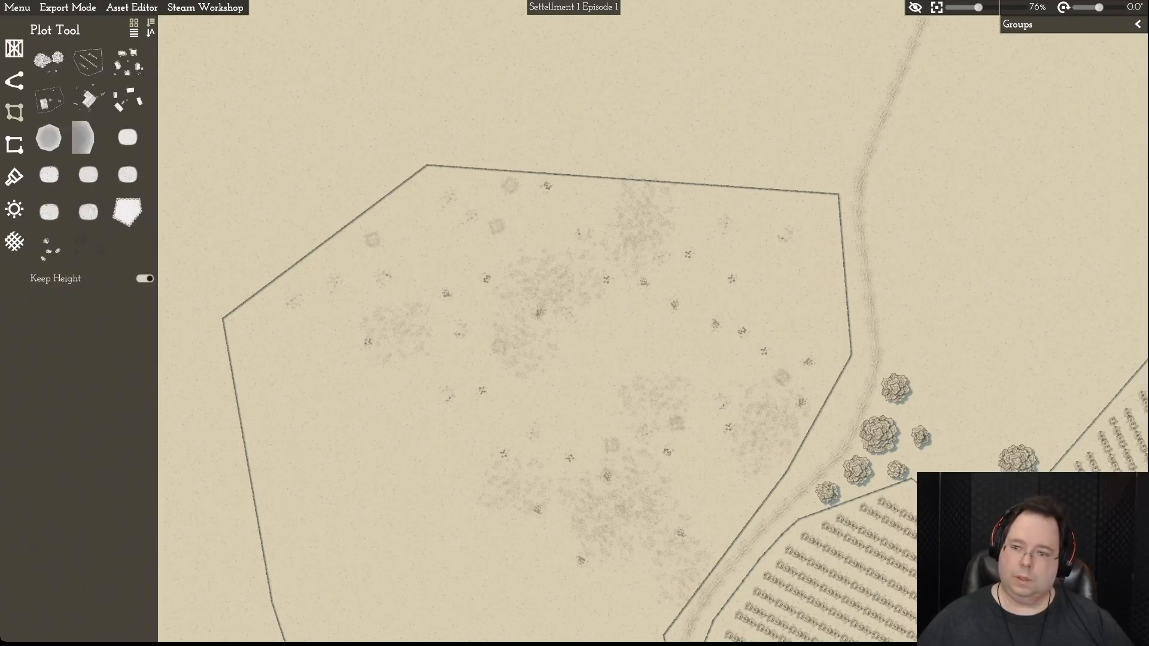
click(430, 177)
drag(827, 207, 830, 203)
drag(839, 347, 841, 354)
key(s)
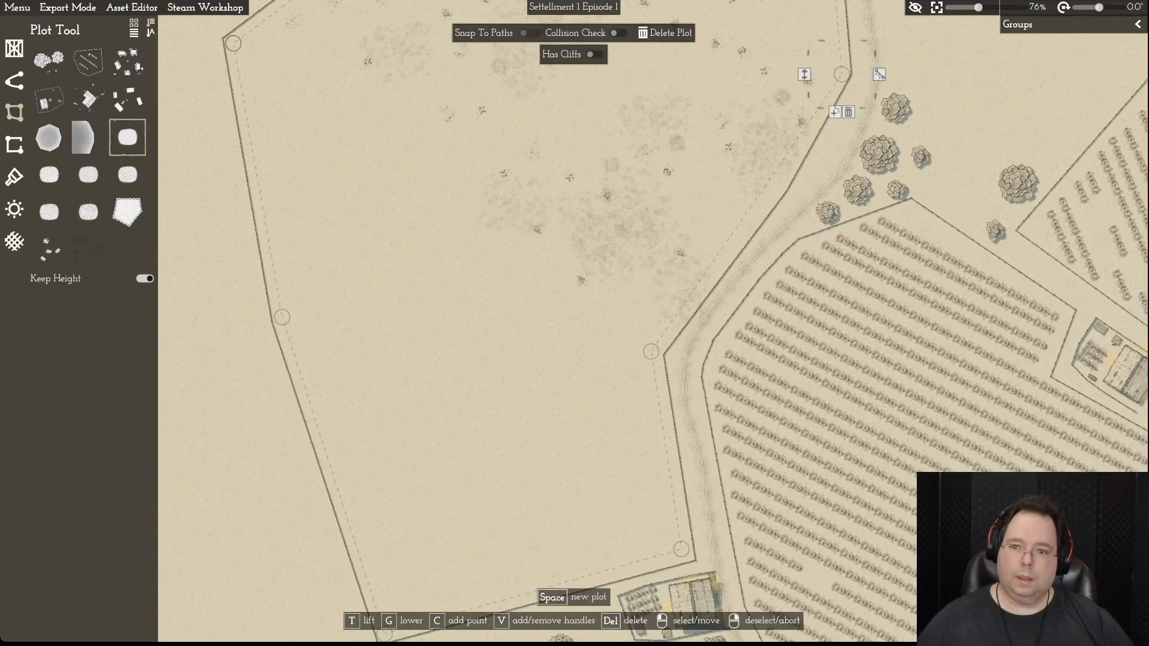
key(w)
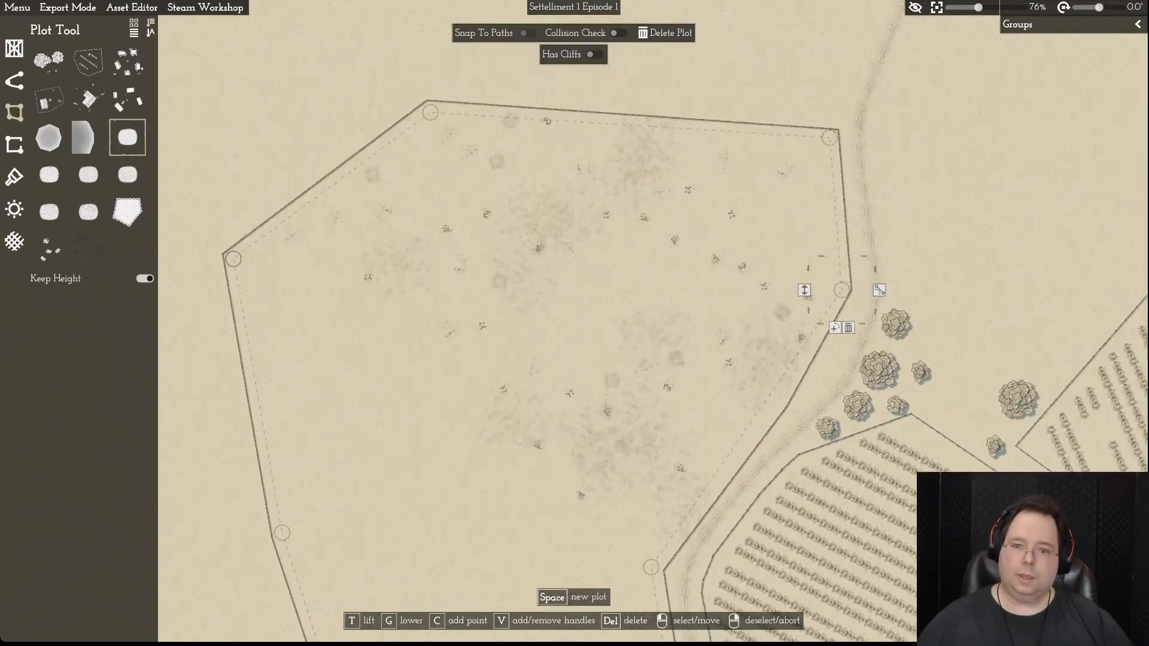
click(666, 33)
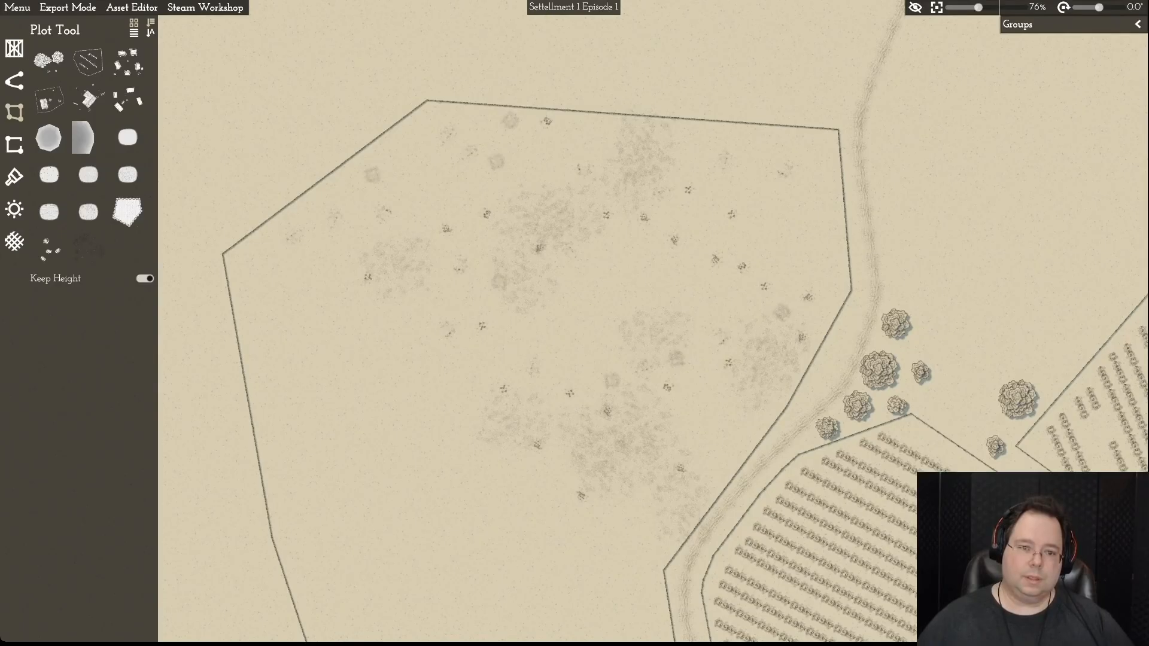
- Select the scattered-detail plot and move its inner southwestern point to the bend in the farm plot's western edge
click(334, 222)
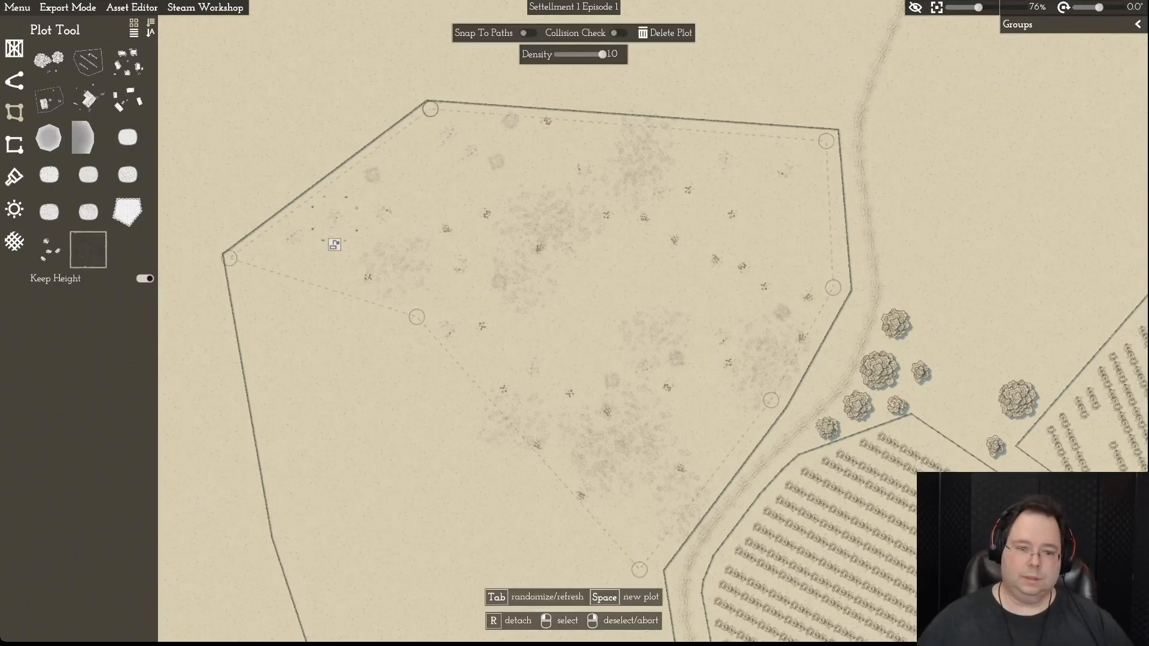
key(s)
drag(416, 239, 283, 456)
- Add two points to the scattered-detail plot and place them in the farm plot's southwest and southeast corners
click(276, 494)
key(s)
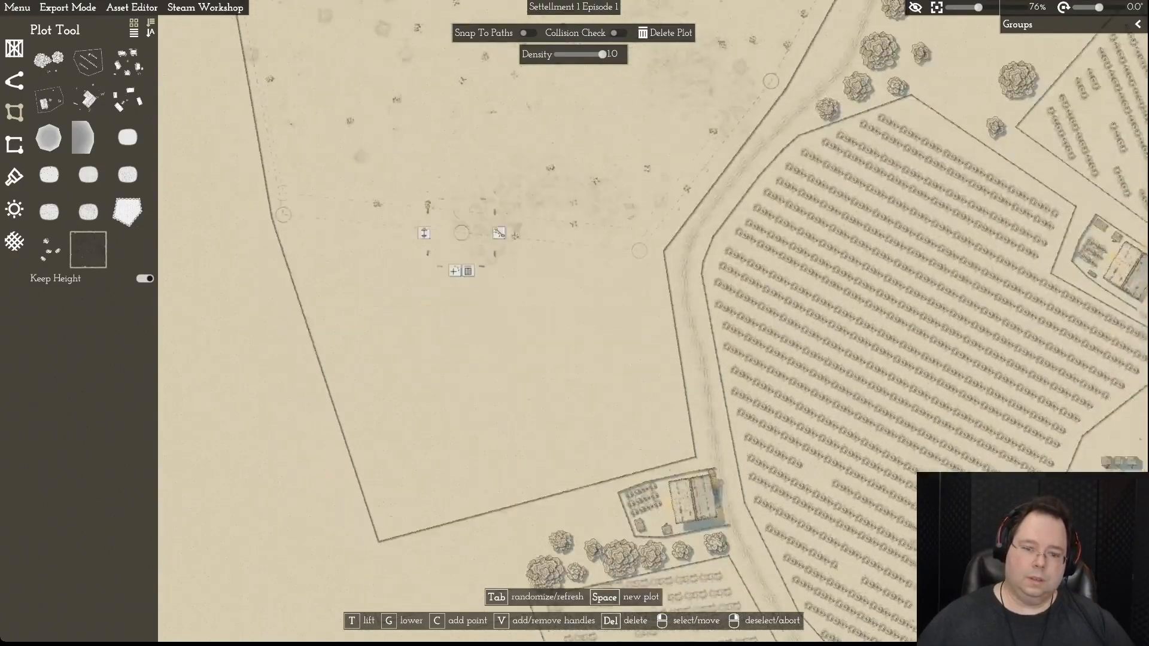
drag(462, 211, 385, 505)
click(378, 543)
drag(512, 368, 686, 429)
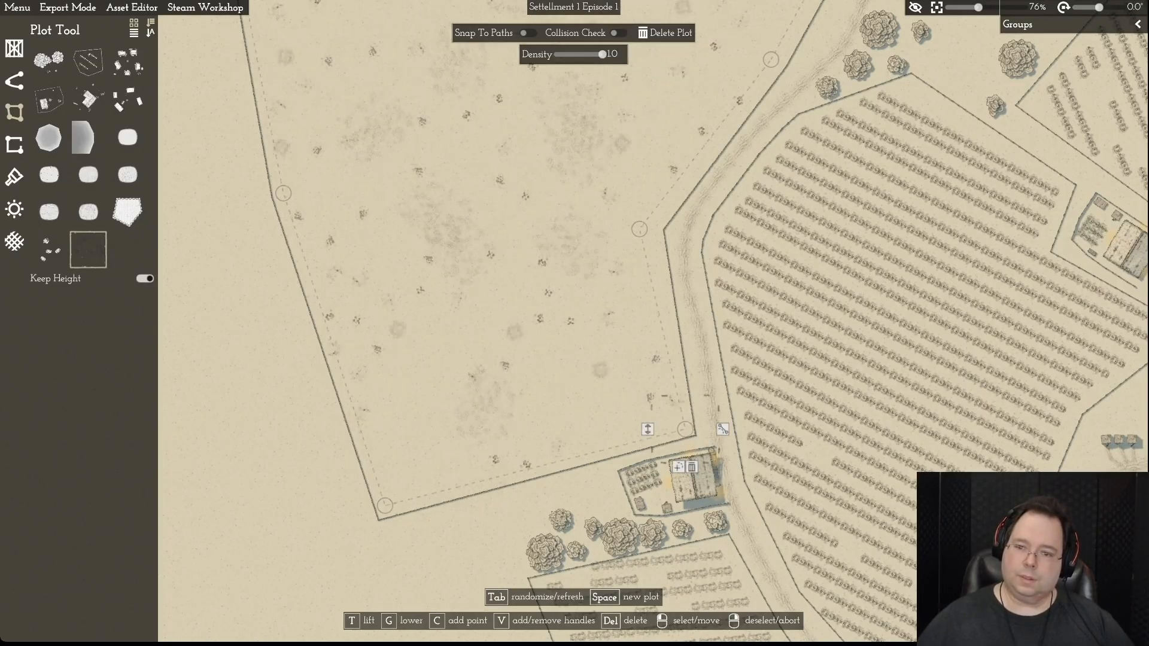
- Move the scattered-detail plot's inner eastern, southwest-corner and western-bend points closer to the large farm plot's outline
drag(639, 229, 657, 228)
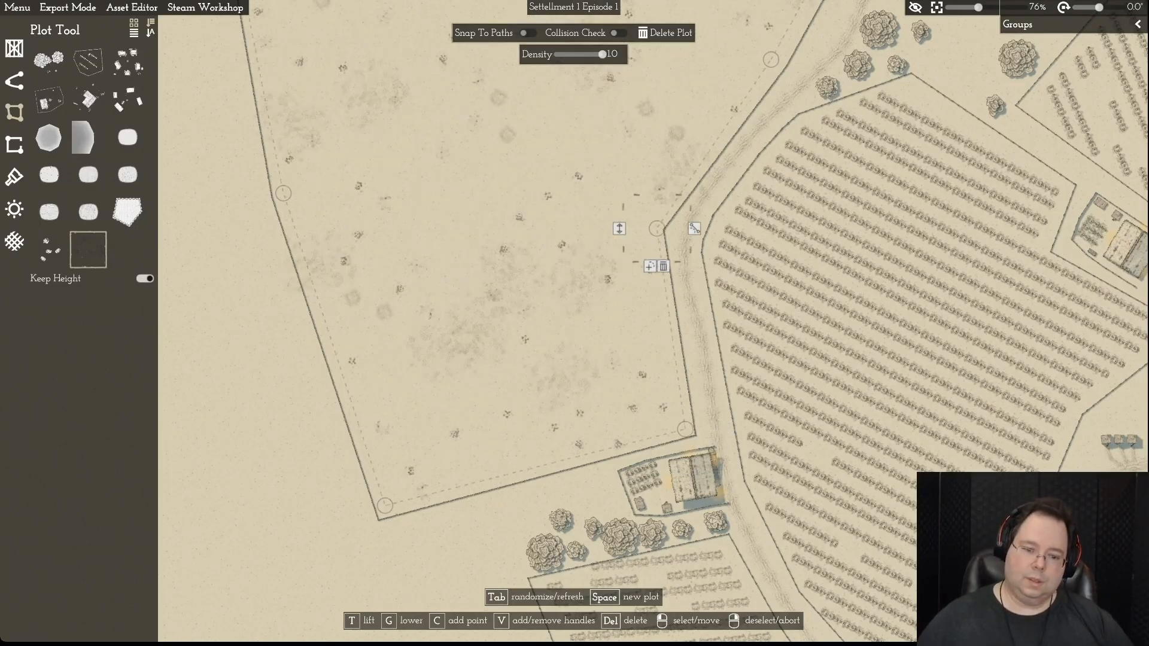
drag(385, 506, 383, 512)
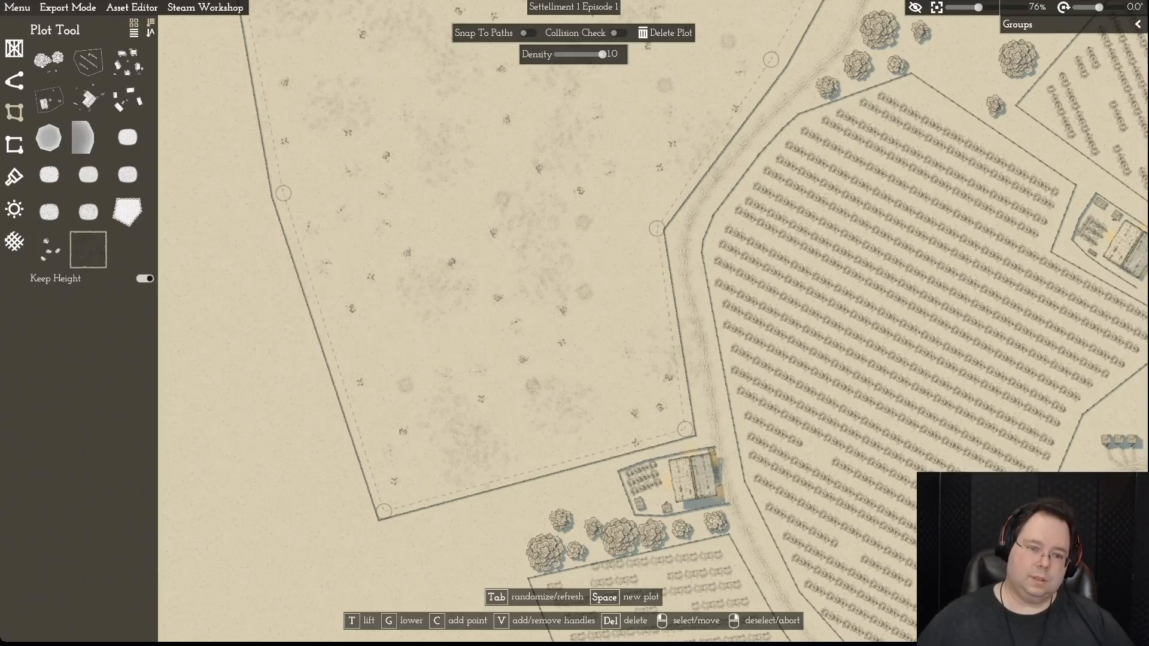
key(w)
drag(283, 336, 278, 337)
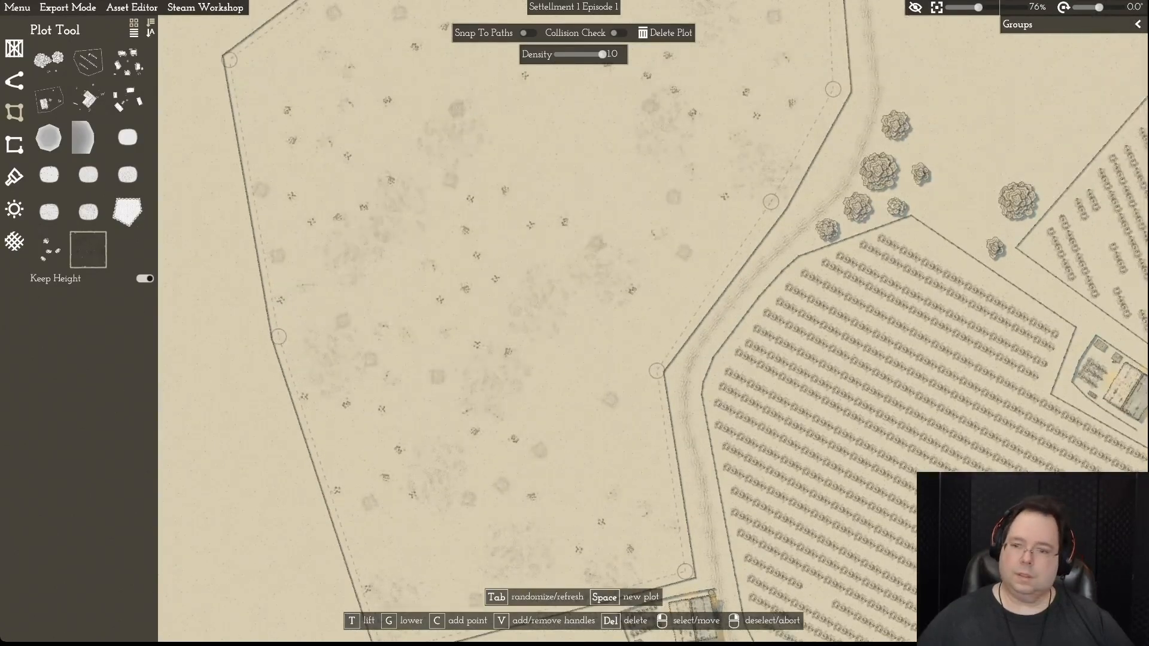
- Move the scattered-detail plot's two upper eastern points outward to the farm plot's edge beside the dirt path
key(w)
key(d)
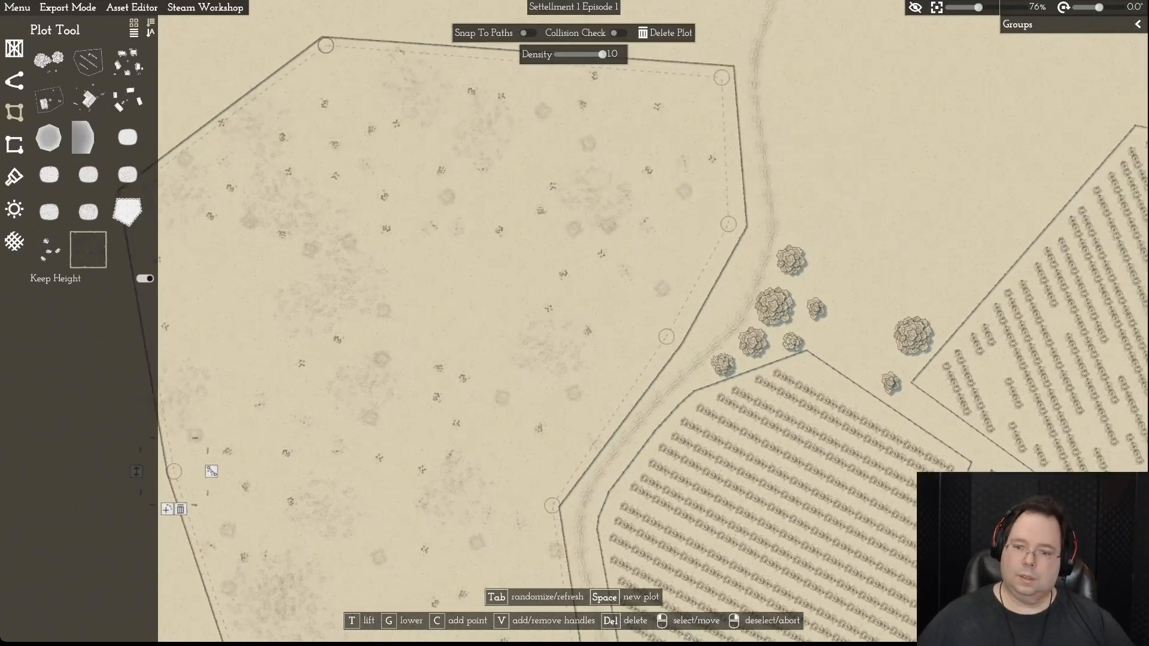
drag(666, 336, 675, 340)
drag(729, 224, 739, 224)
- Randomize the scattered-detail plot's contents repeatedly until the details spread across the farm plot, then deselect it
key(w)
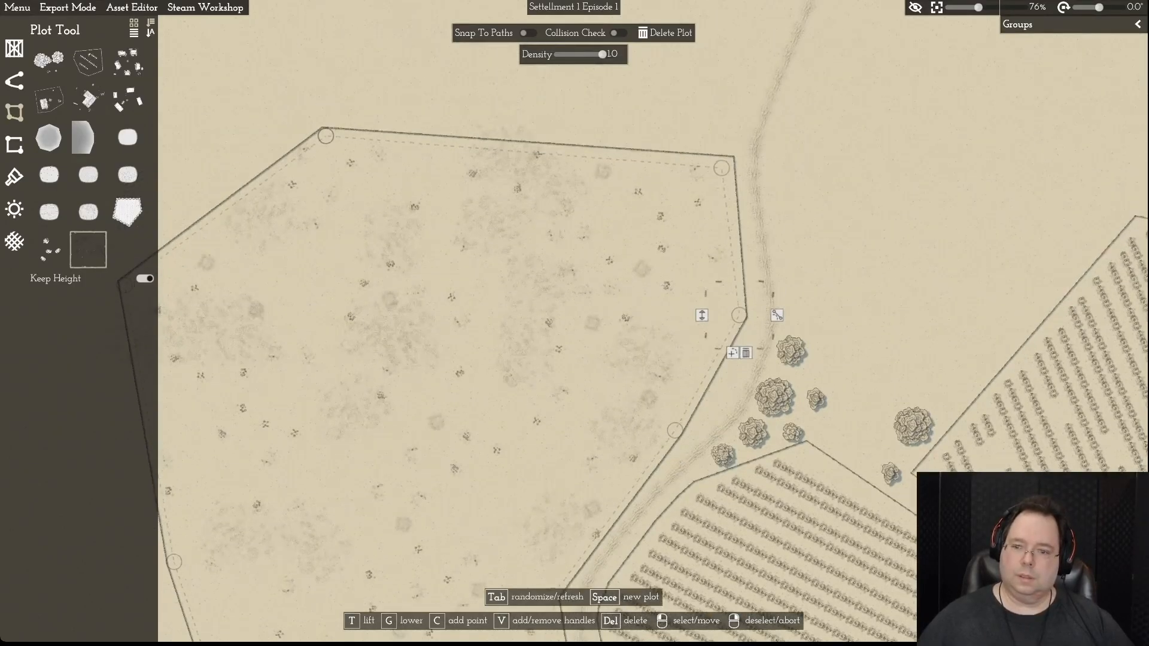
scroll(736, 227, down, 1)
key(Tab)
key(Tab)
key(Tab)
scroll(736, 228, up, 3)
key(Tab)
key(a)
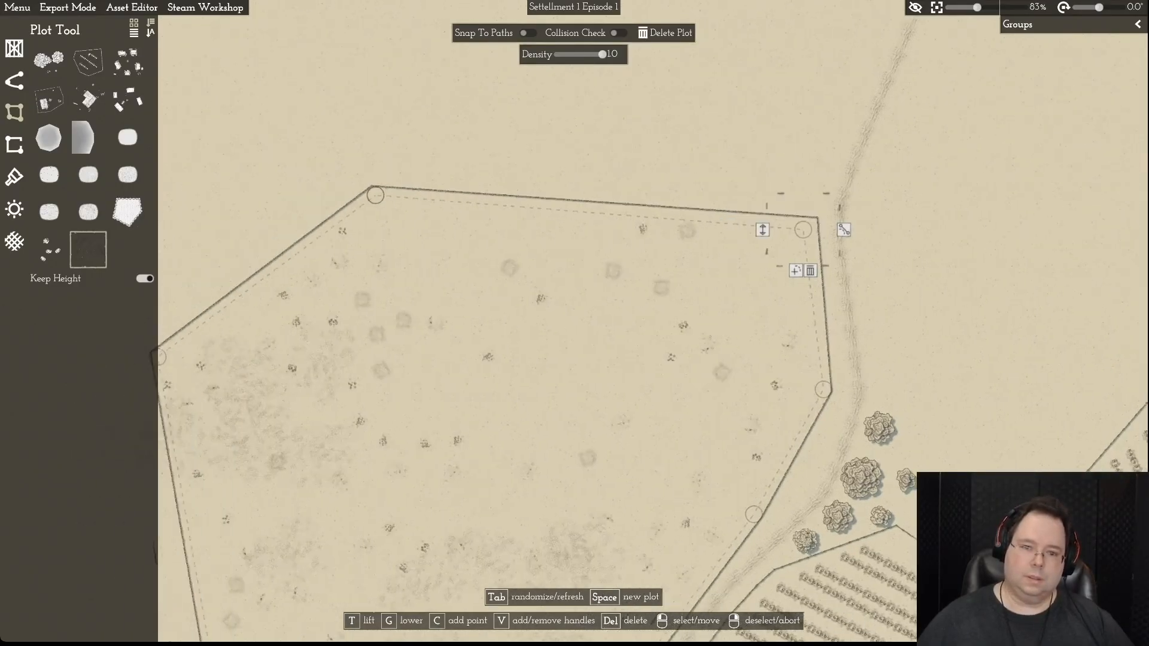
key(d)
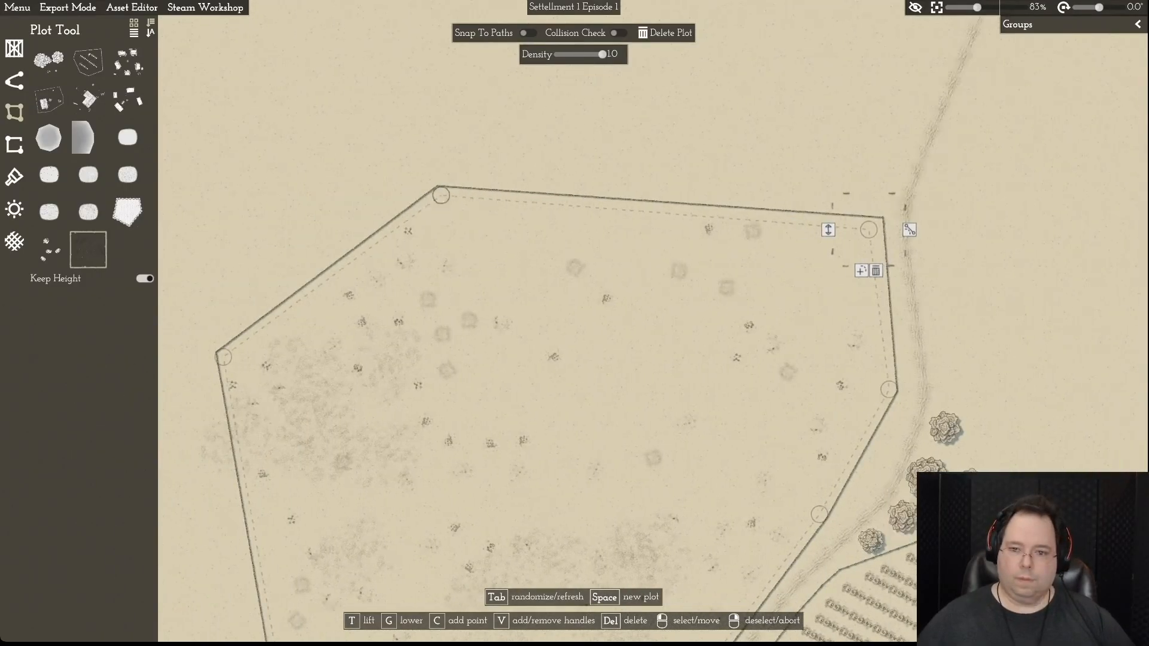
key(Tab)
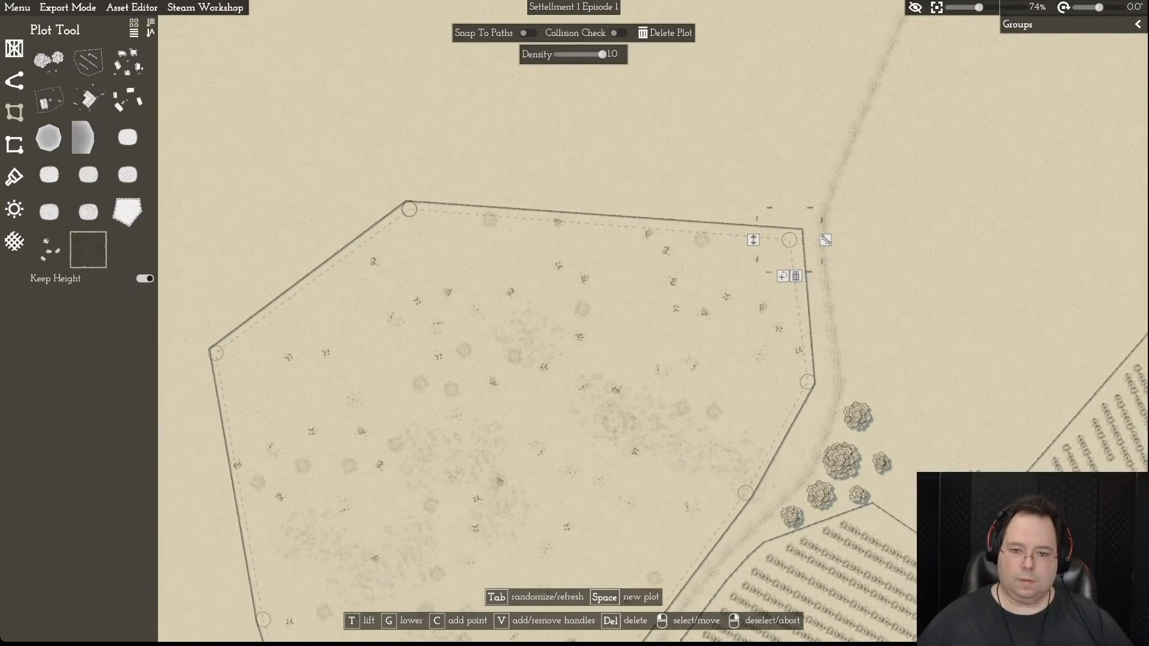
key(Tab)
key(s)
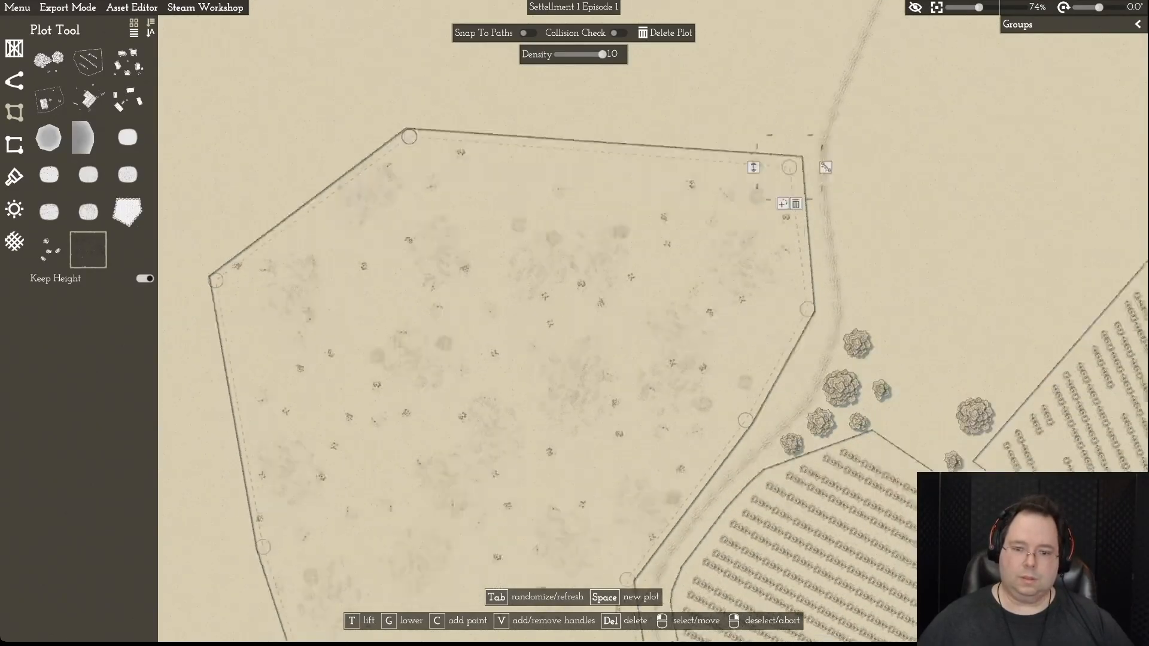
key(w)
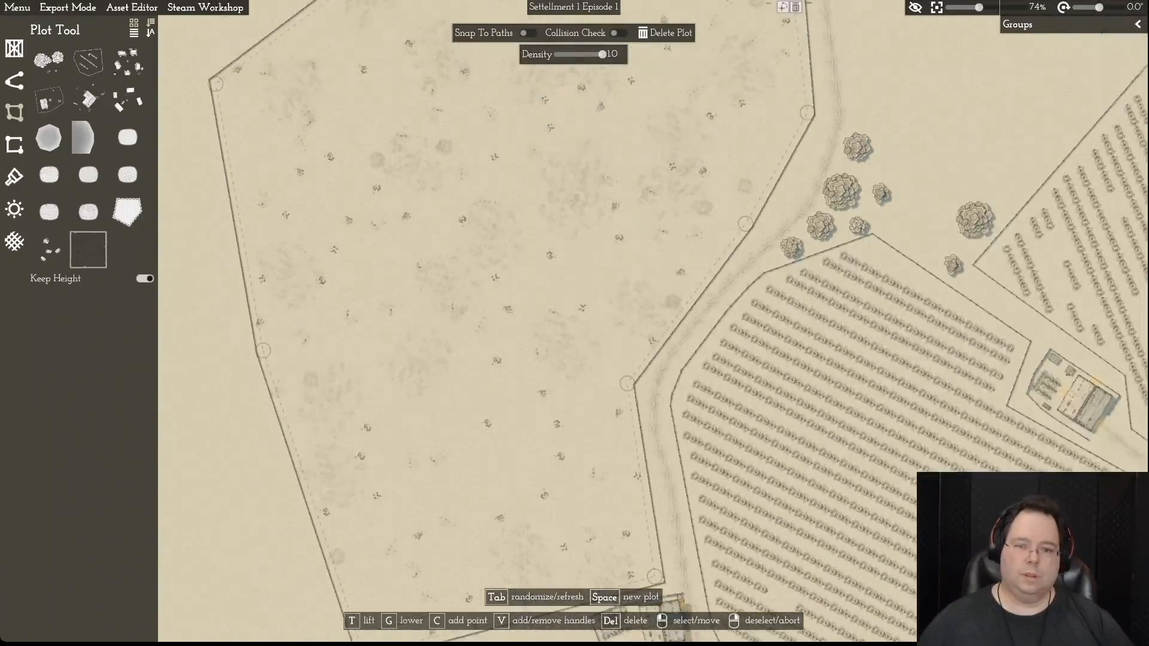
key(Escape)
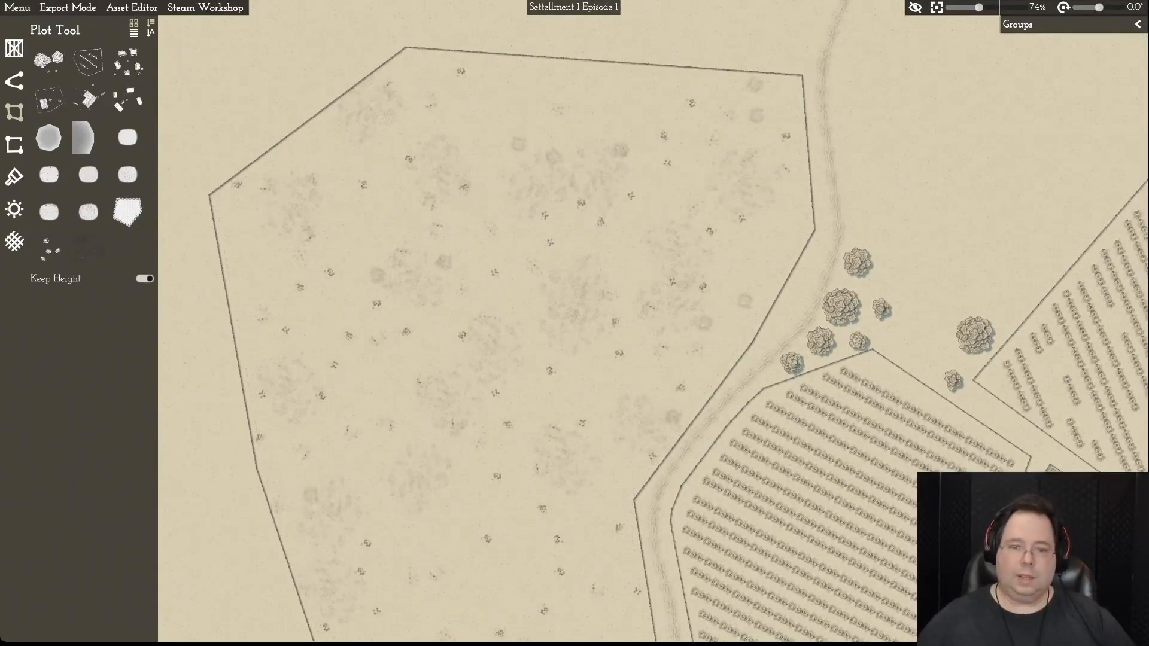
- Save the settlement map with the completed scattered-detail farm plot
scroll(575, 323, down, 2)
key(d)
key(s)
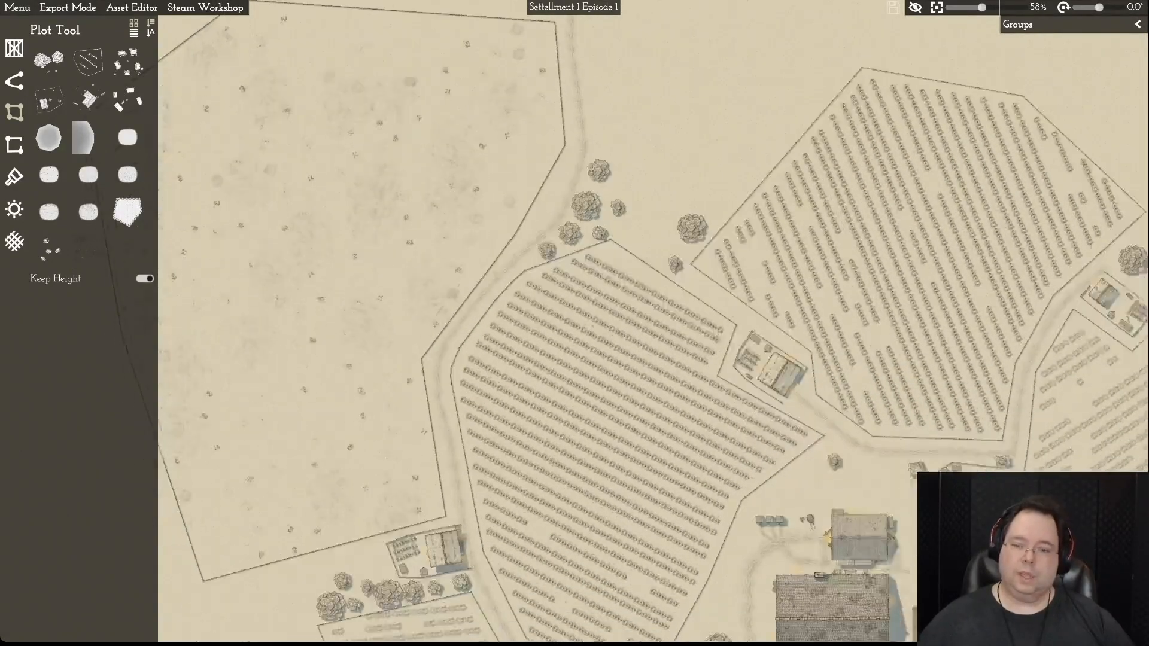
key(s)
key(d)
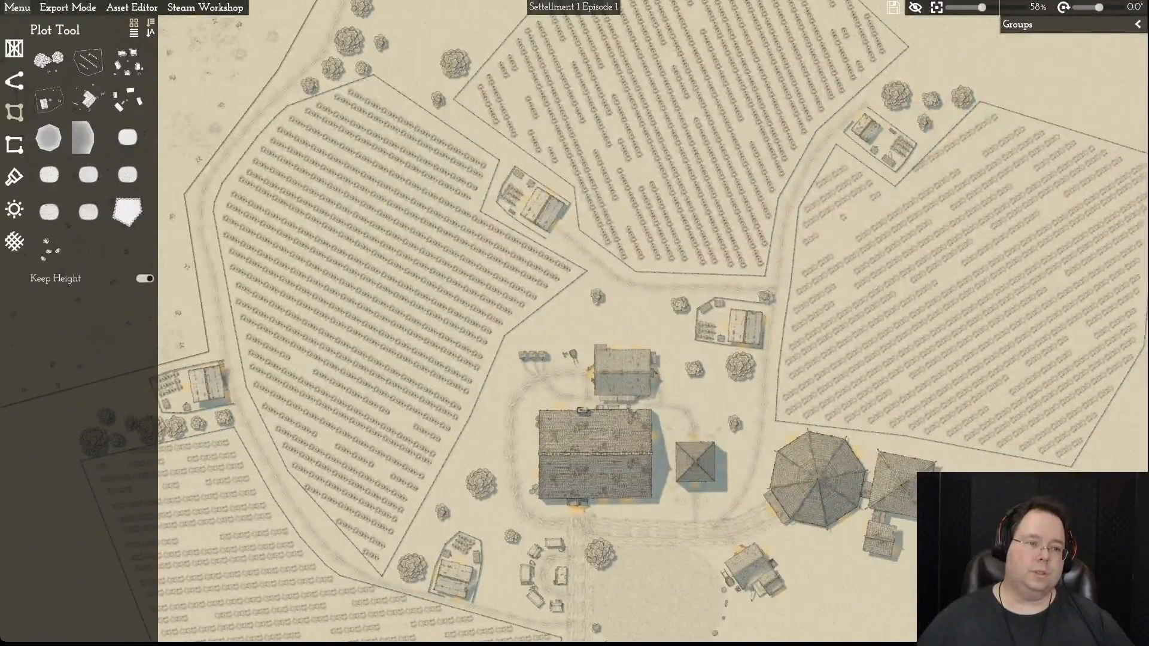
click(17, 7)
click(17, 74)
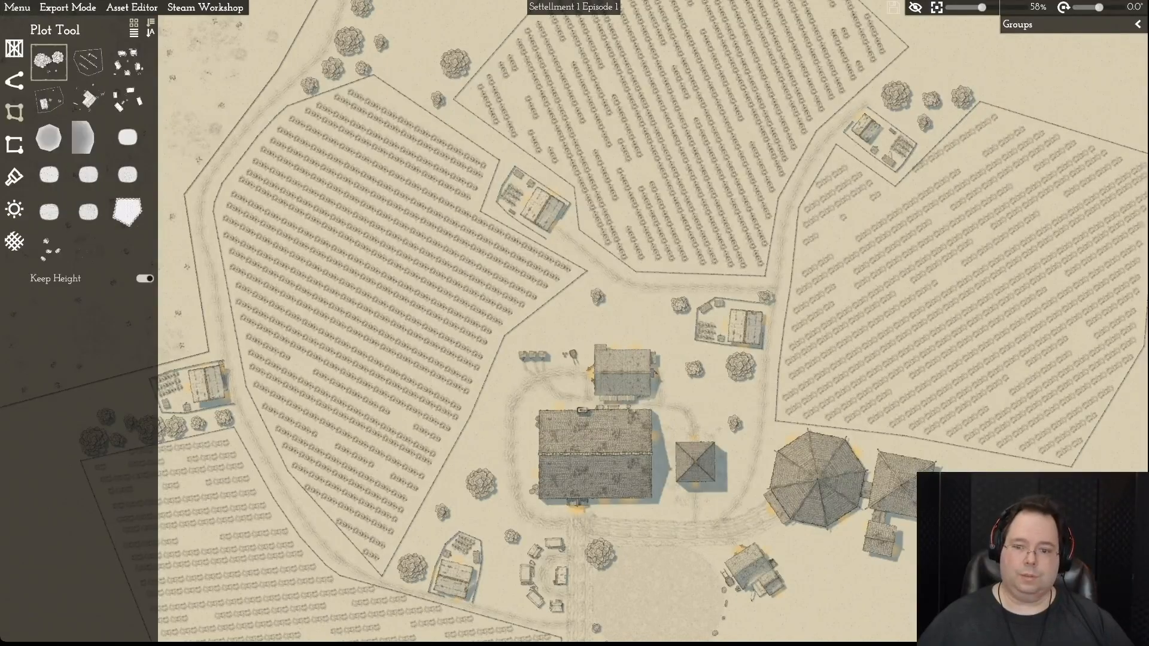
- Examine the whole settlement's layout, comparing the farm fields, paths, farmhouses and central buildings
scroll(475, 322, down, 5)
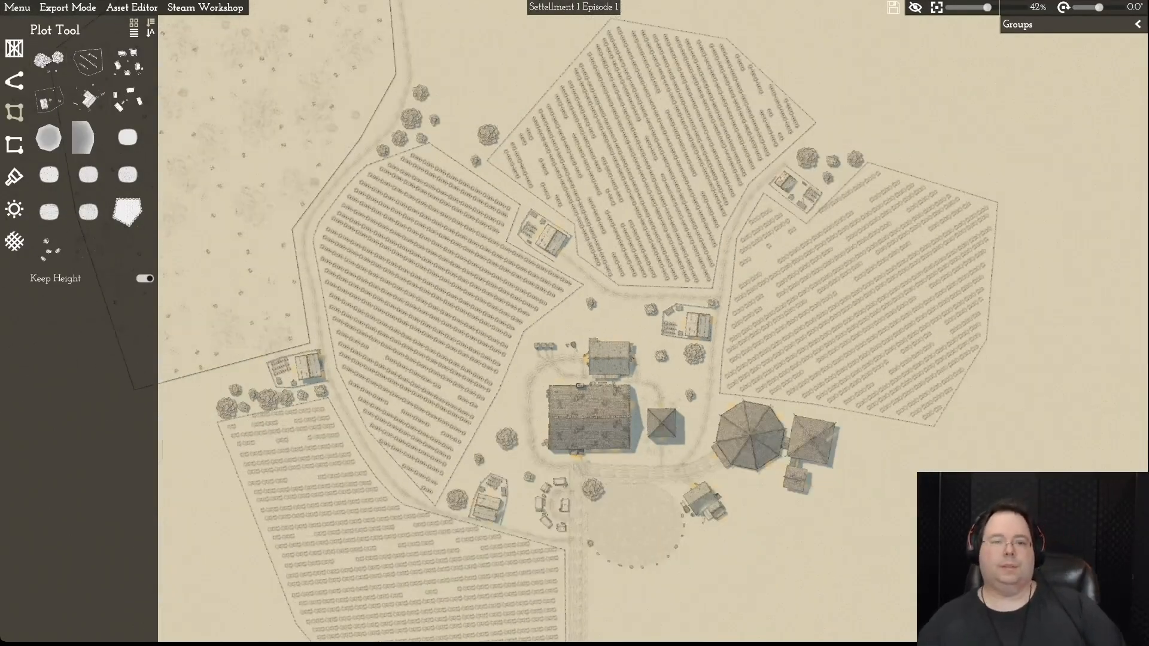
scroll(475, 322, down, 3)
key(a)
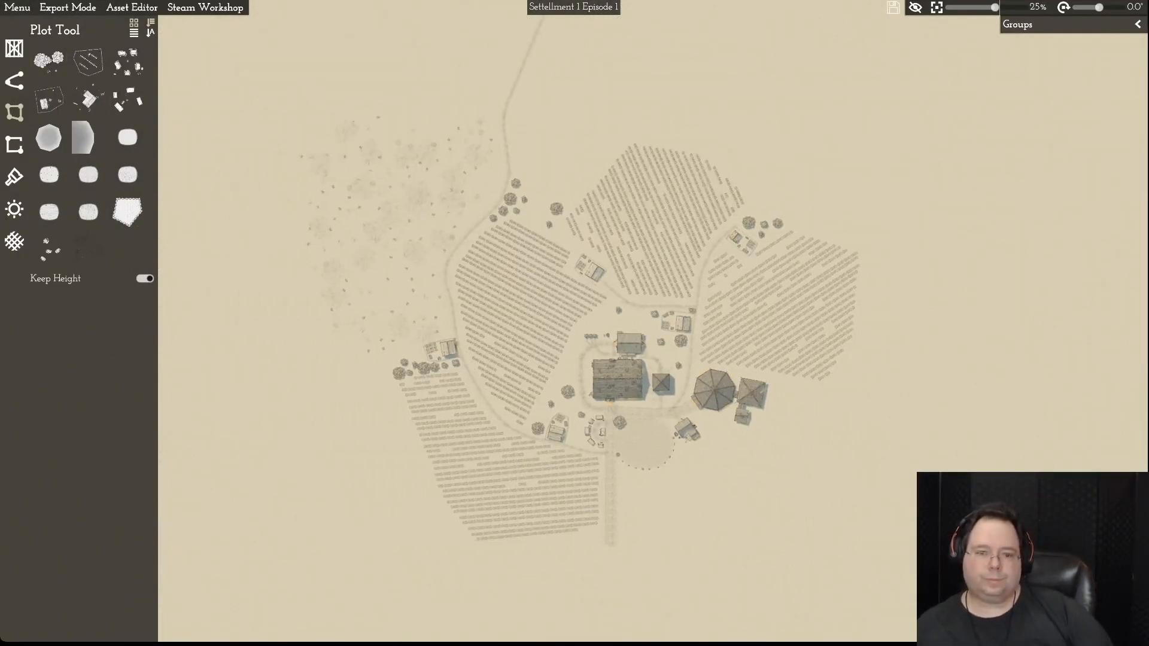
key(w)
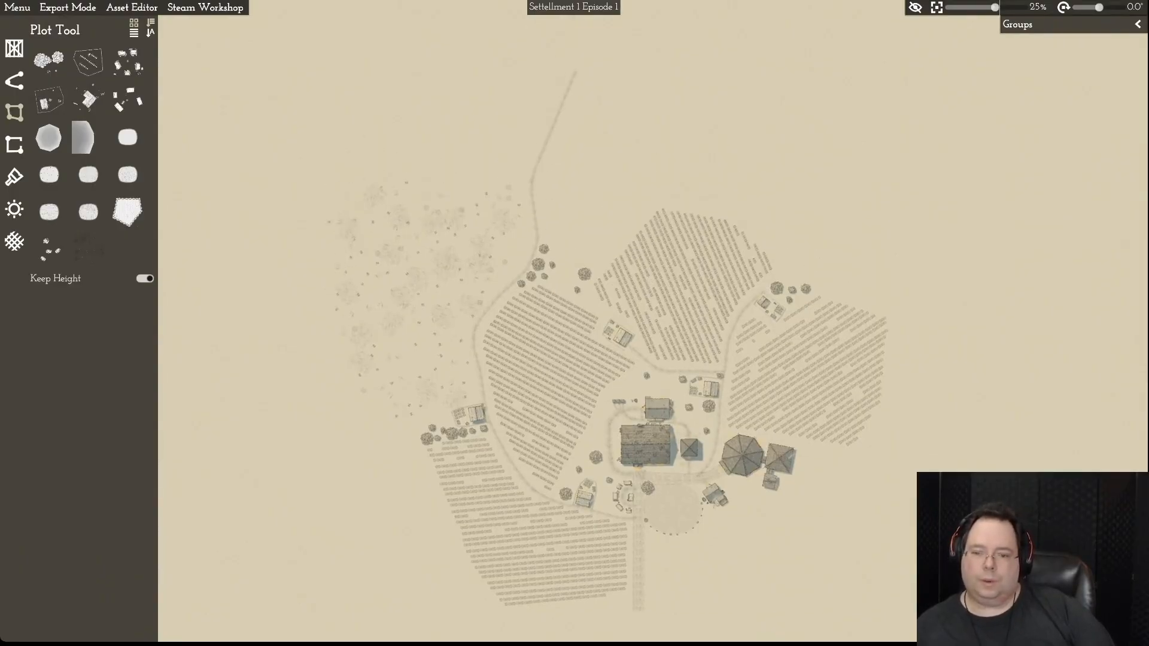
scroll(575, 322, up, 2)
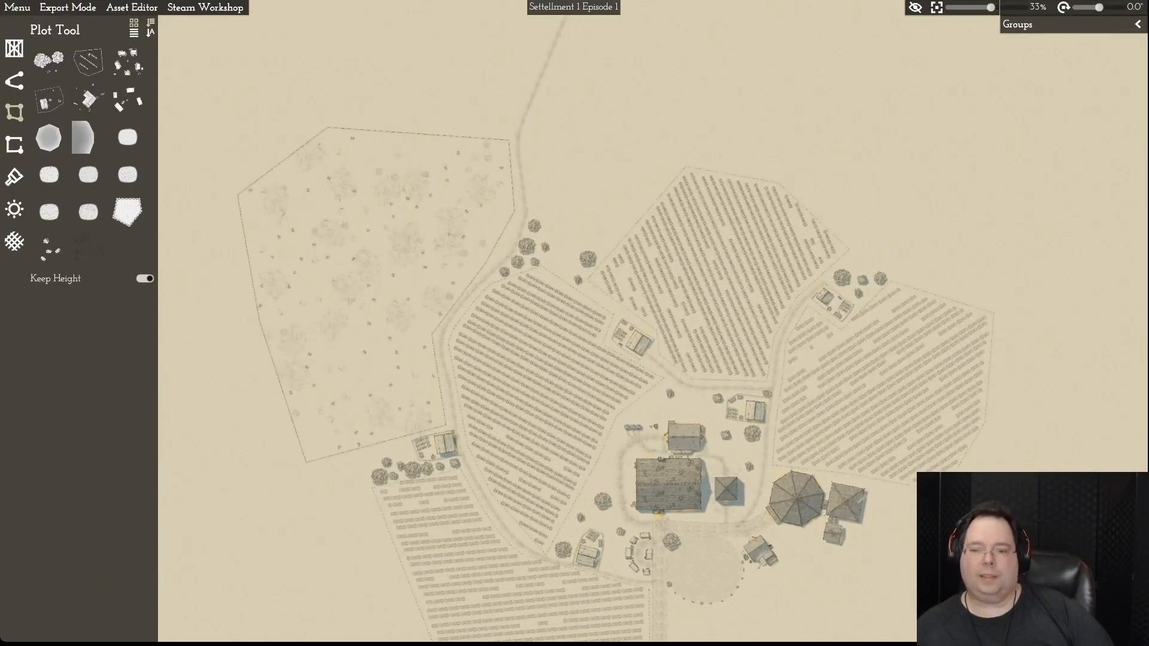
key(d)
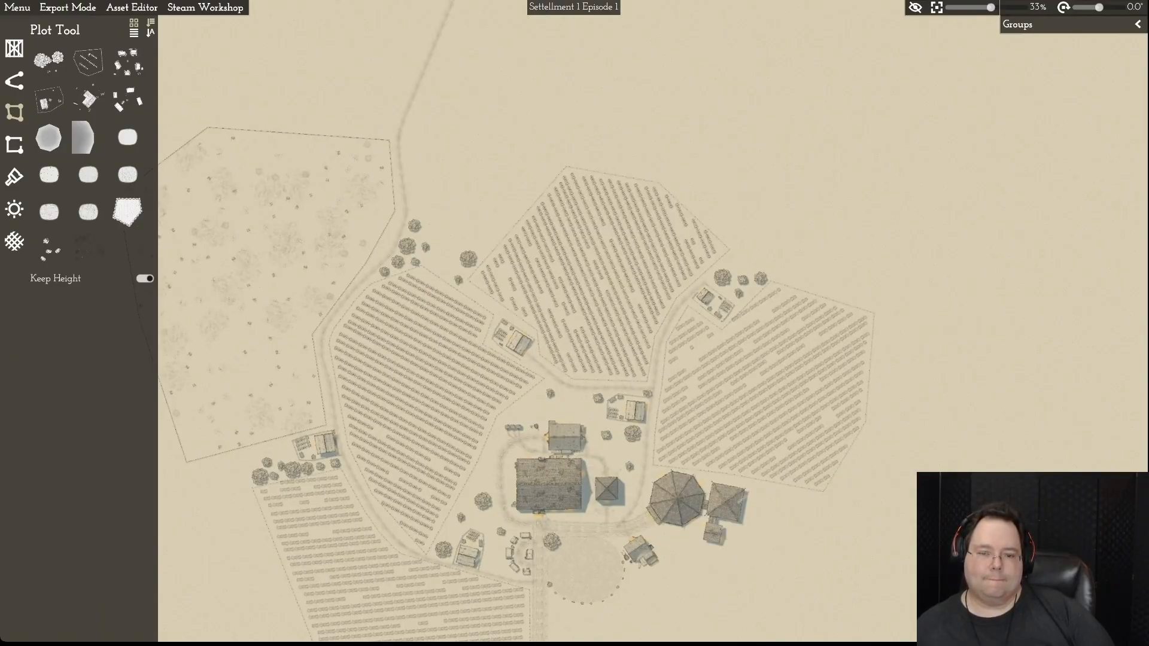
key(s)
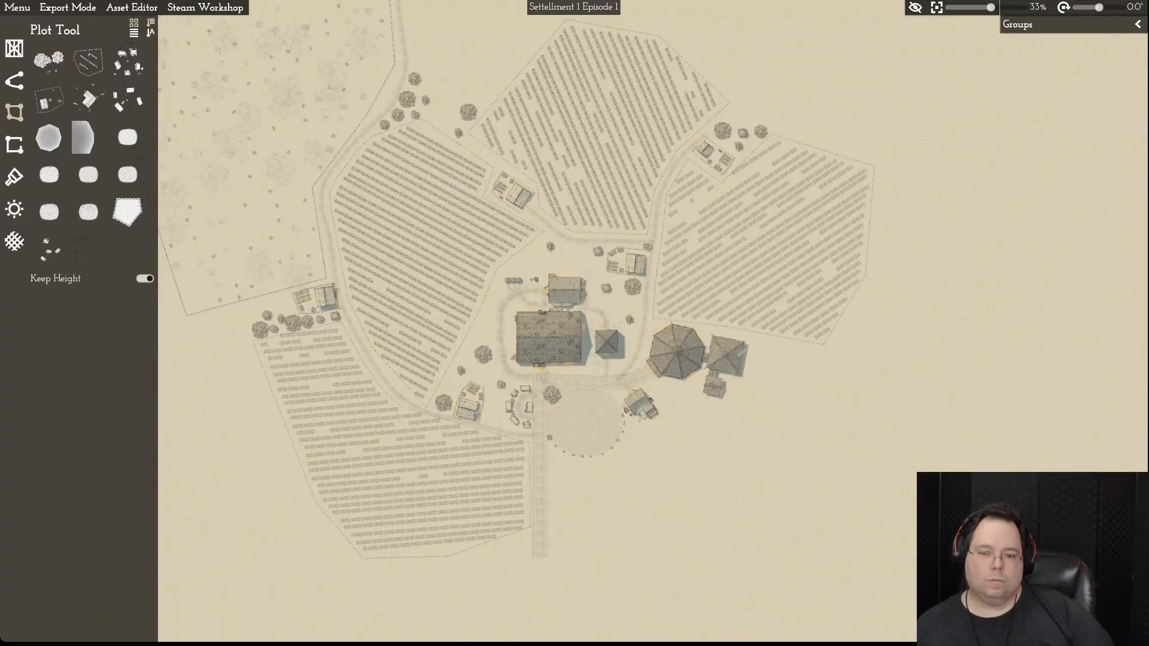
key(w)
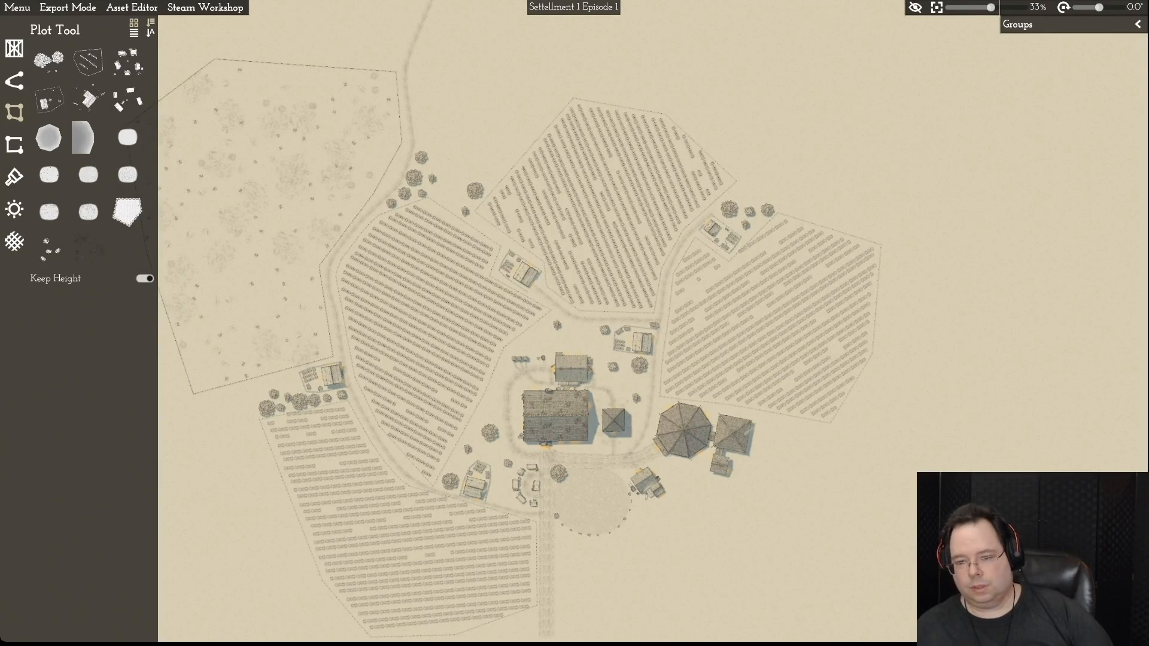
key(a)
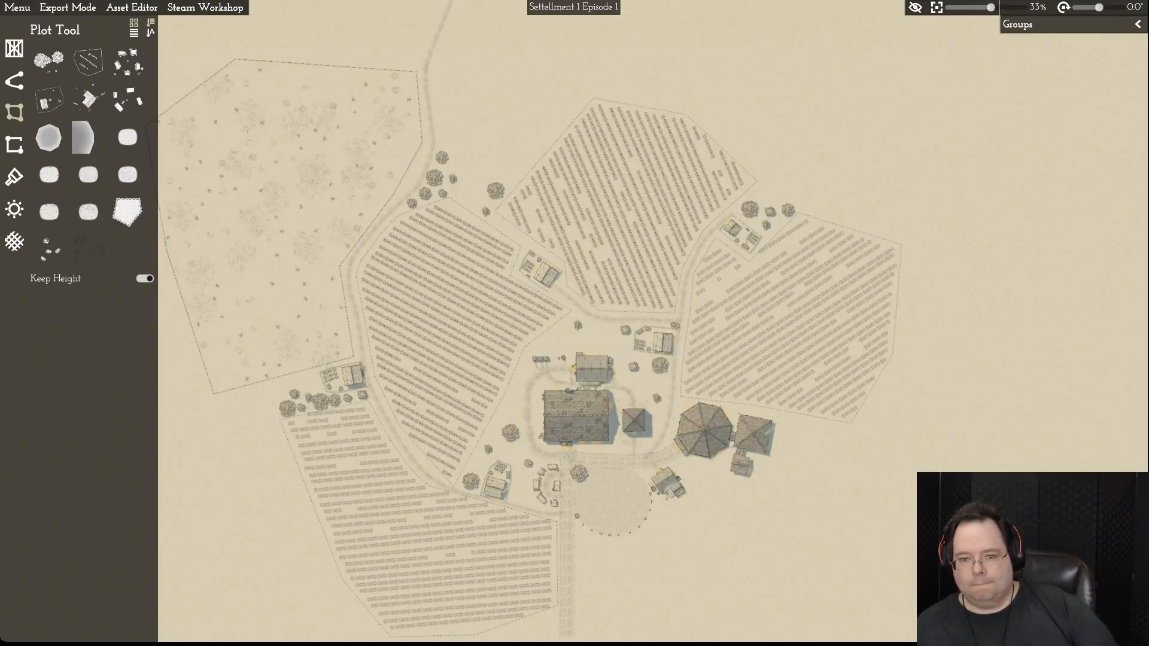
key(s)
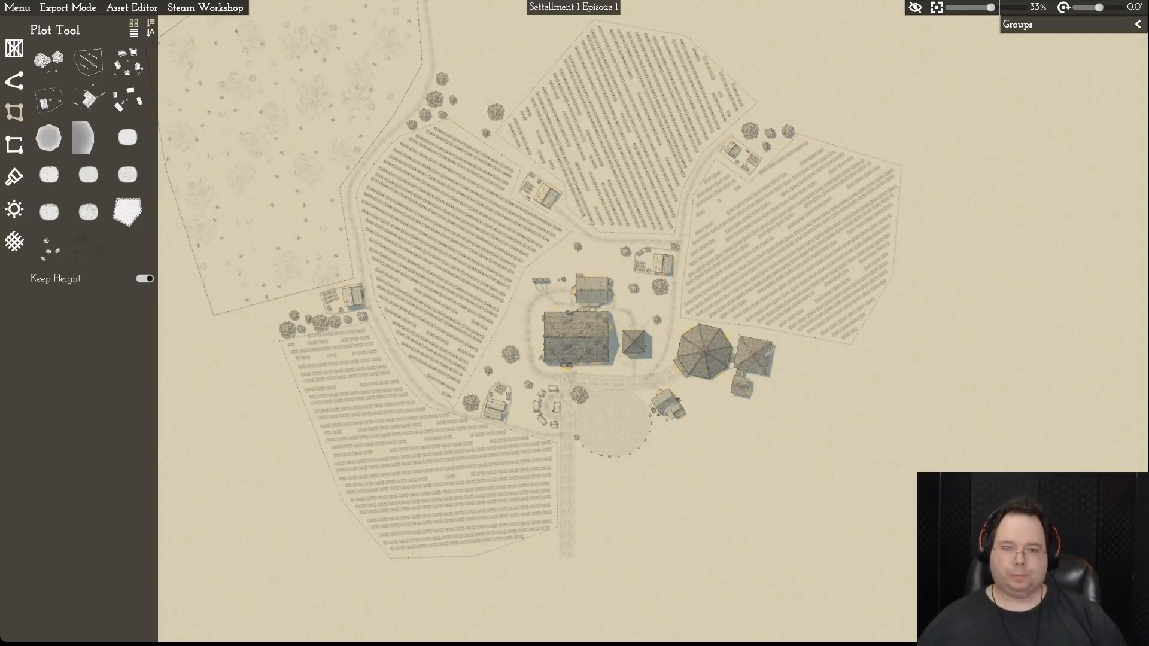
key(w)
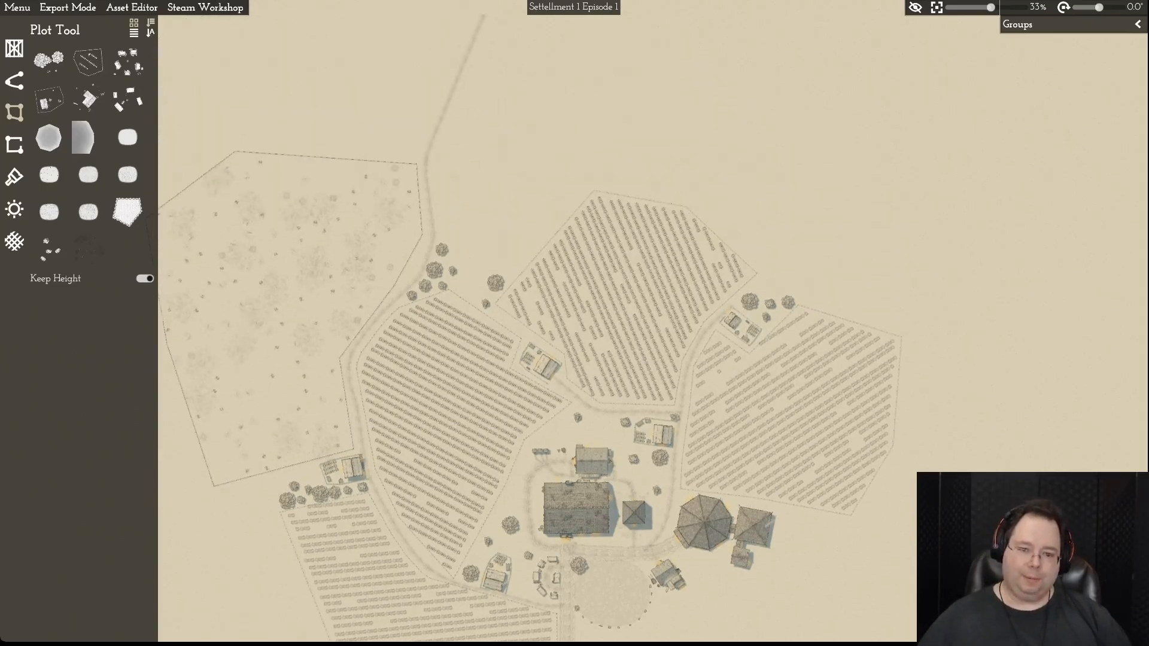
key(d)
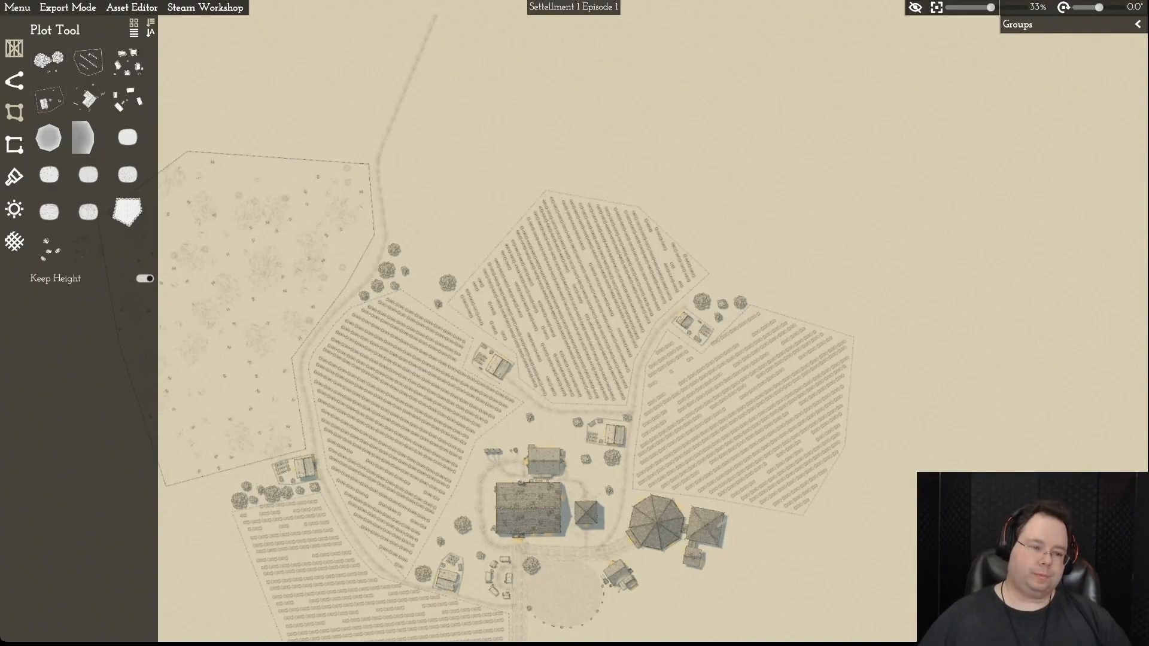
- Switch to the Object Tool, browse to the custom buildings at the end of the library, and save the map
click(15, 48)
scroll(90, 299, down, 10)
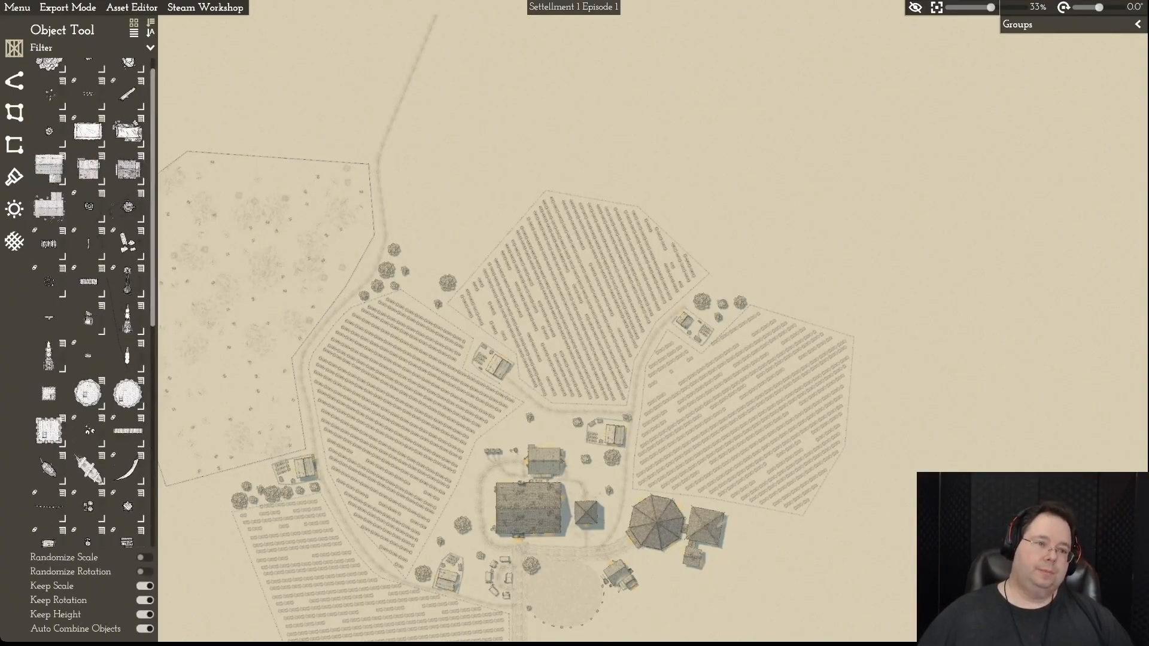
click(16, 7)
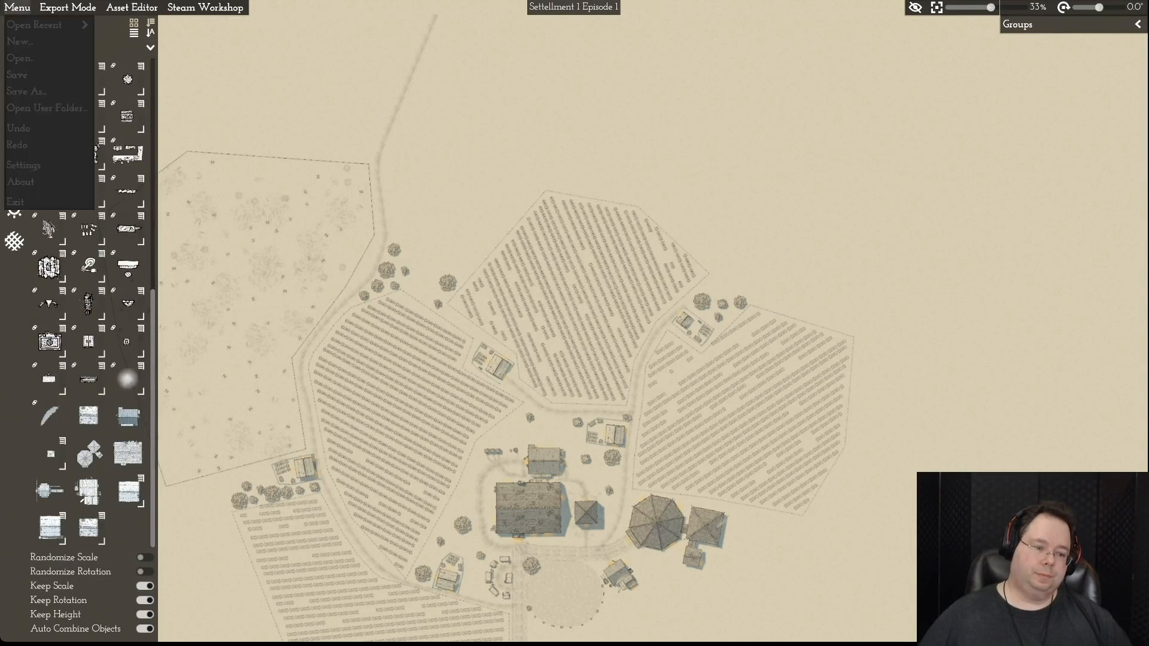
click(21, 74)
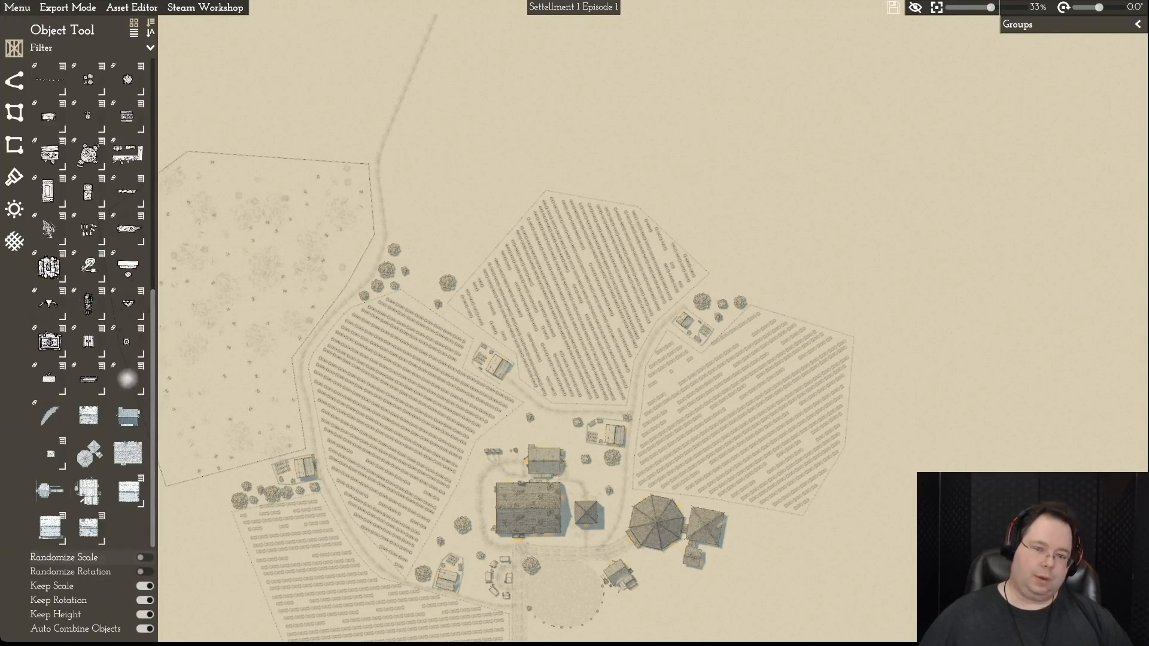
- Place a single windmill in the open gap between the main dirt path and the northern farm plot
click(49, 491)
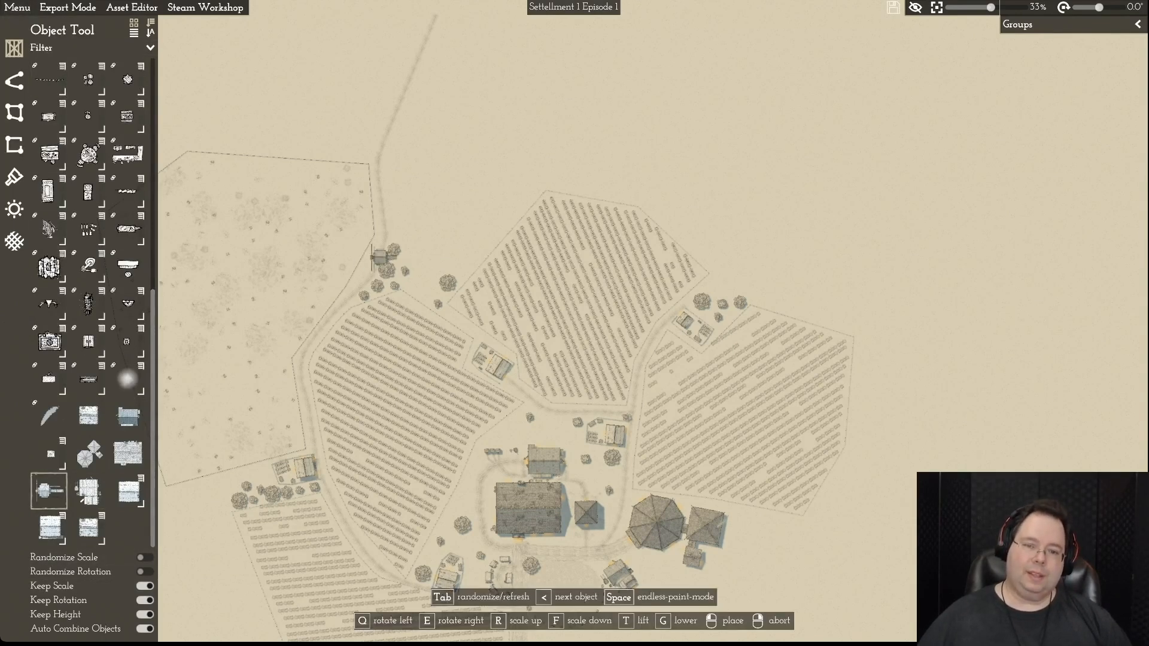
middle_drag(452, 248, 442, 170)
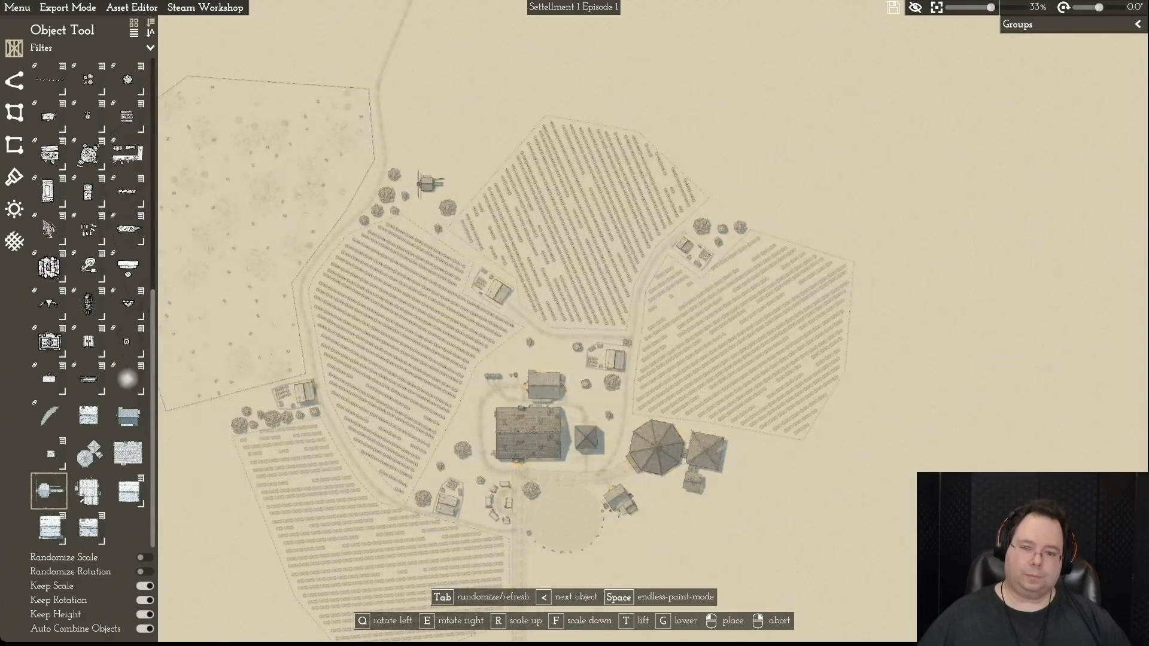
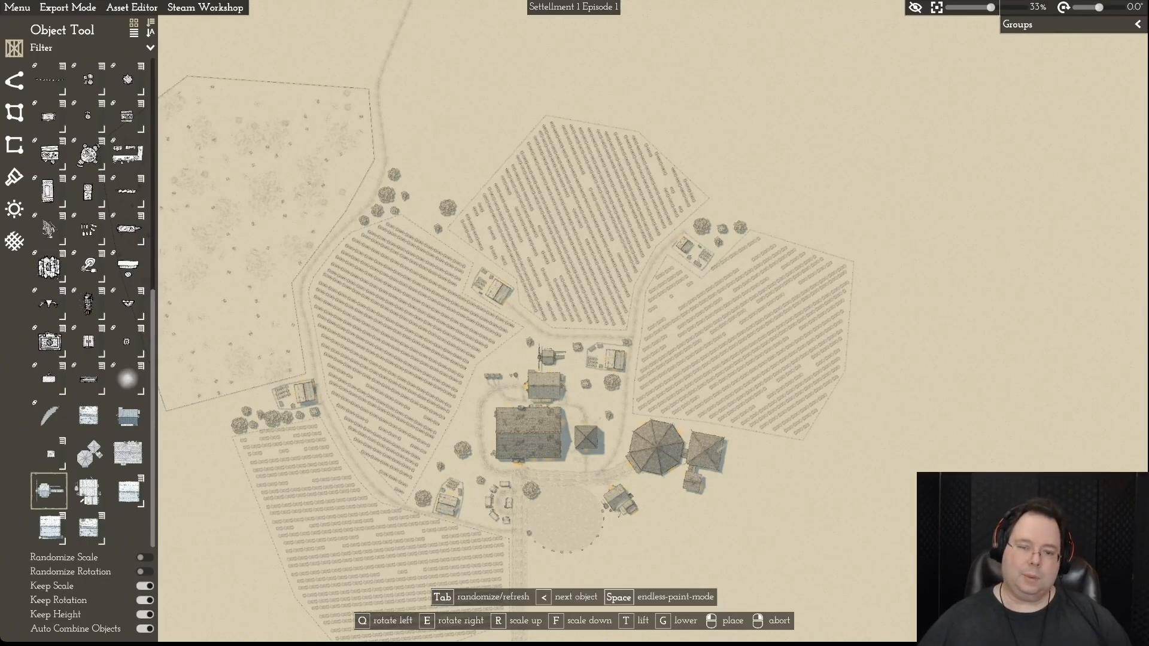
key(s)
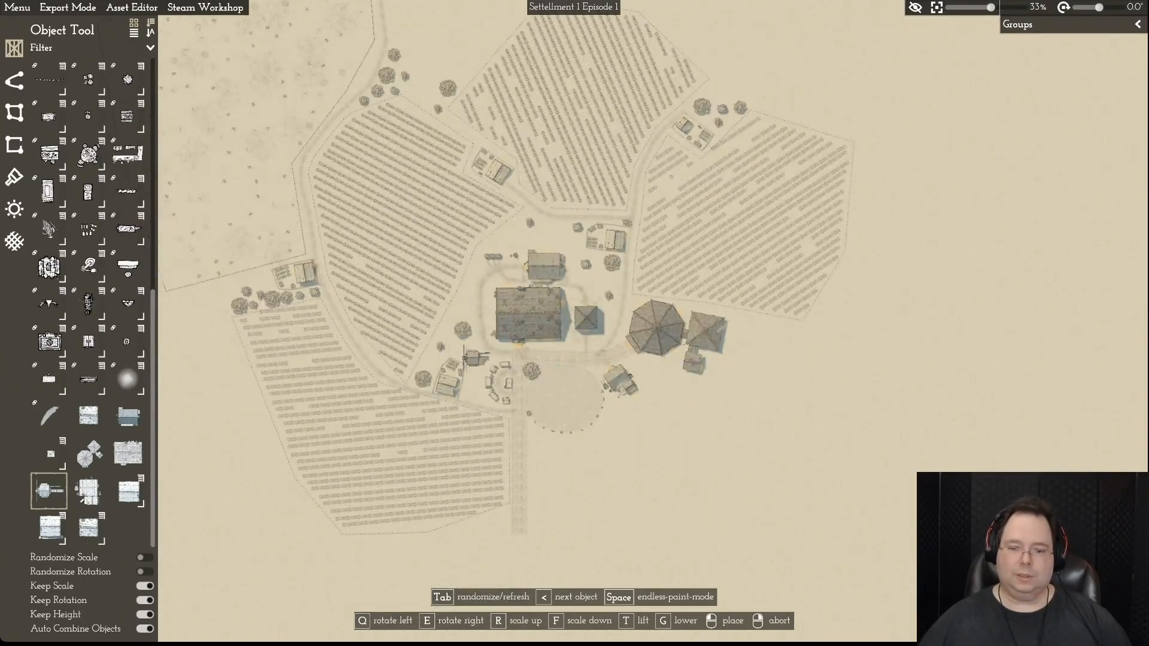
key(d)
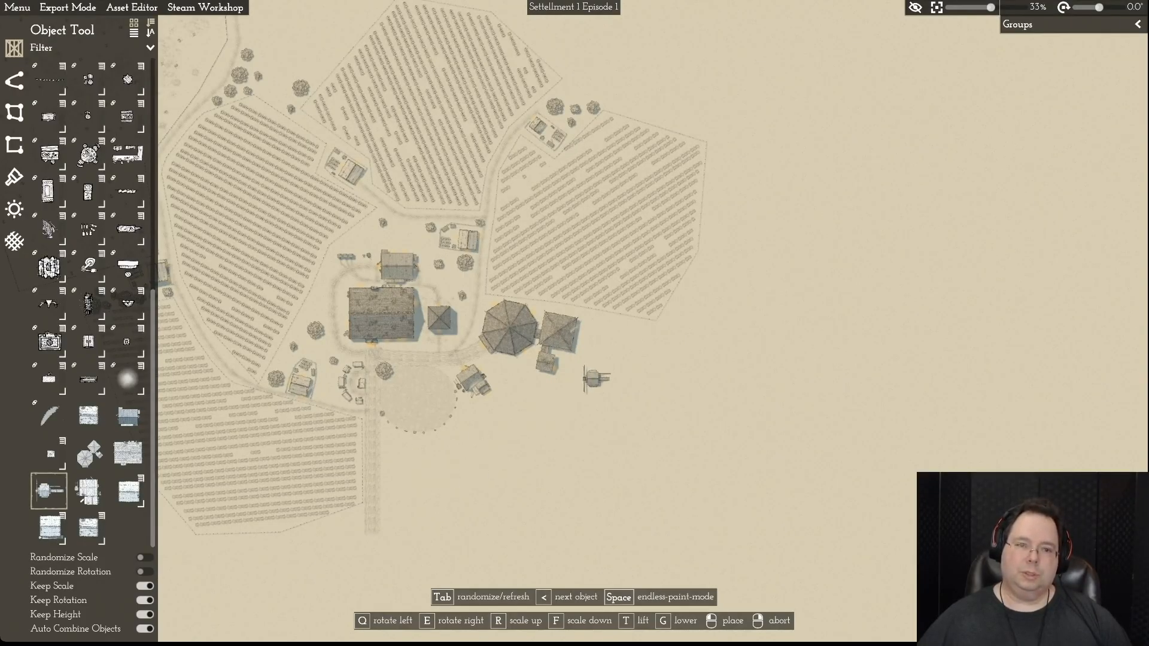
key(a)
key(w)
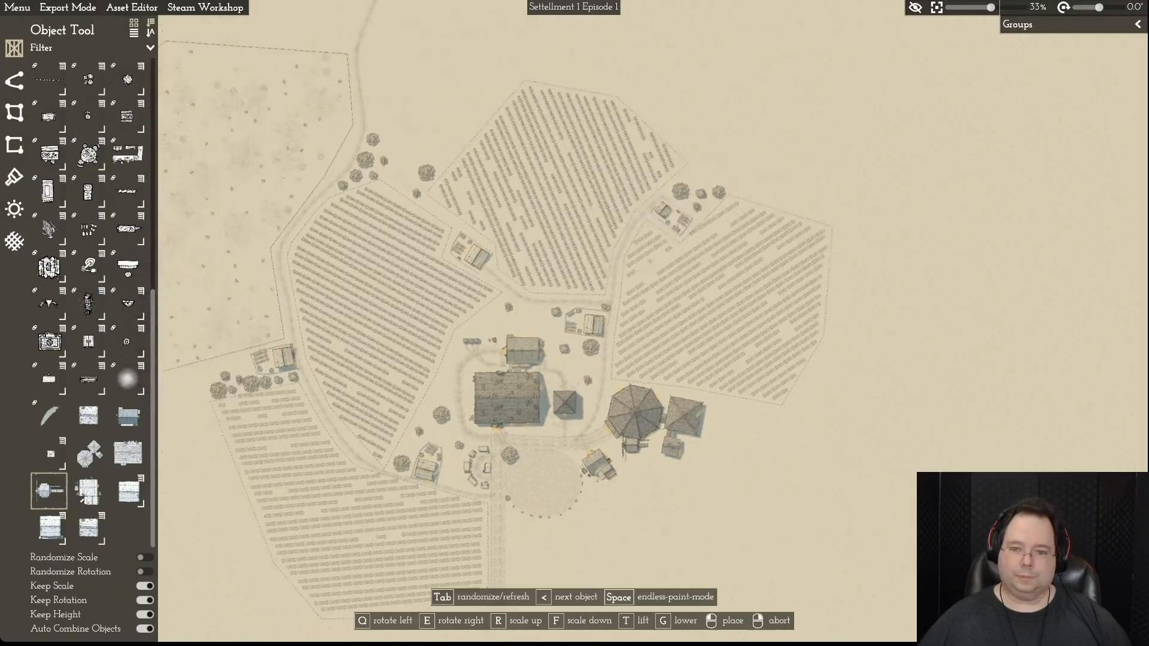
key(d)
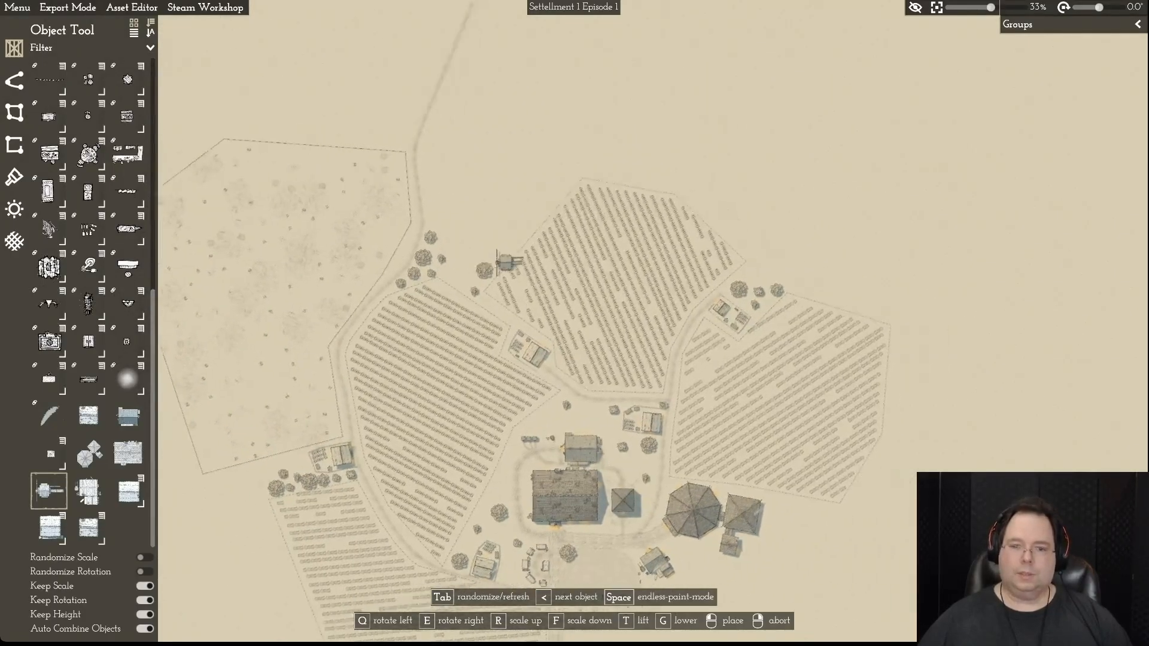
key(s)
key(a)
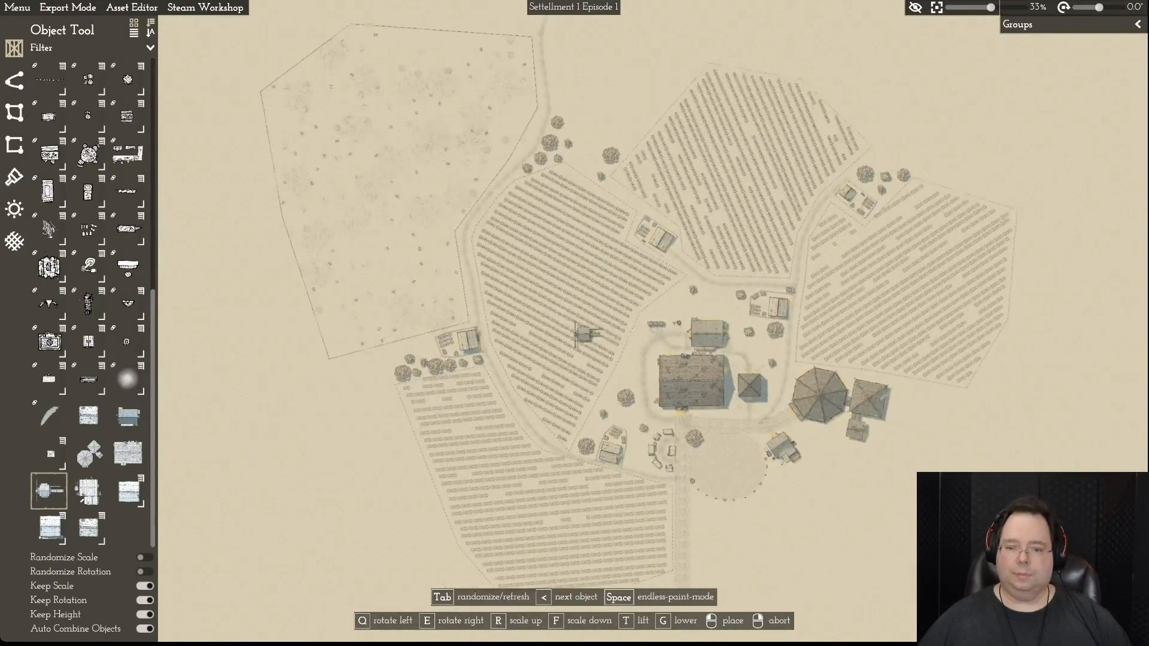
key(d)
key(w)
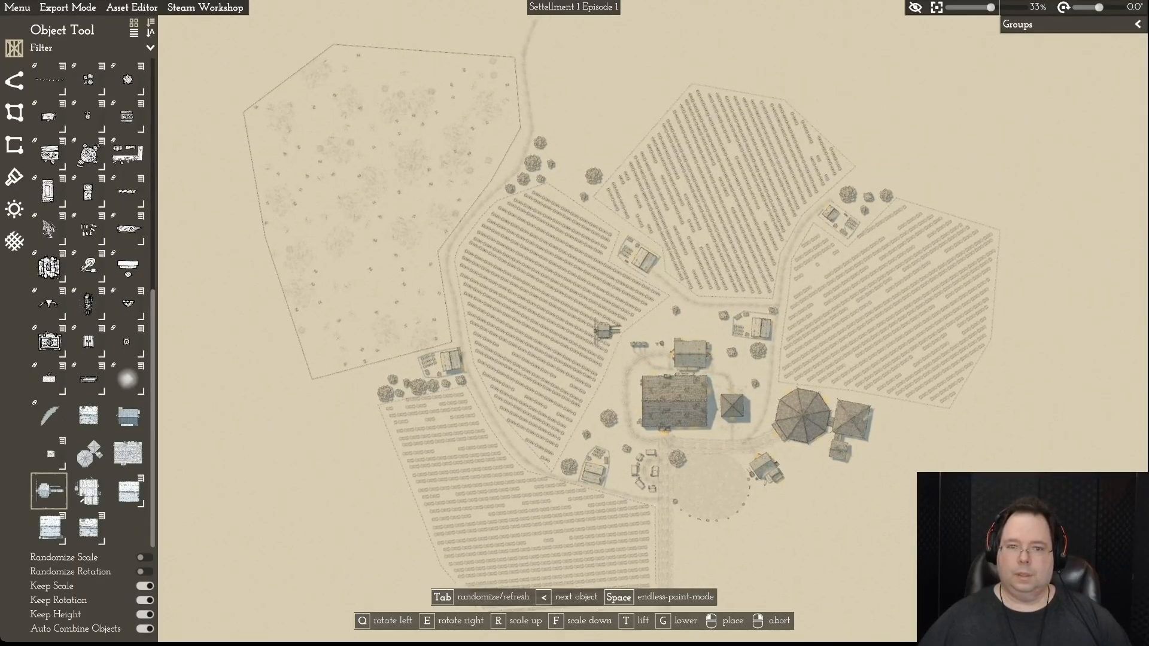
scroll(603, 331, up, 2)
key(s)
key(w)
scroll(604, 328, down, 2)
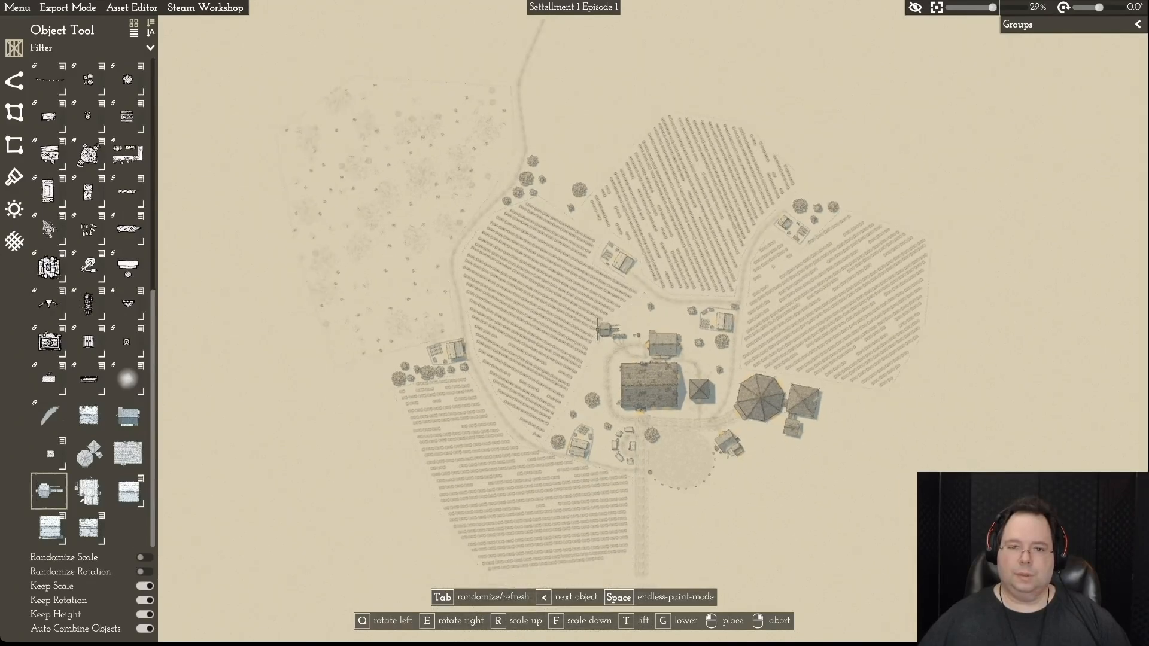
key(d)
key(w)
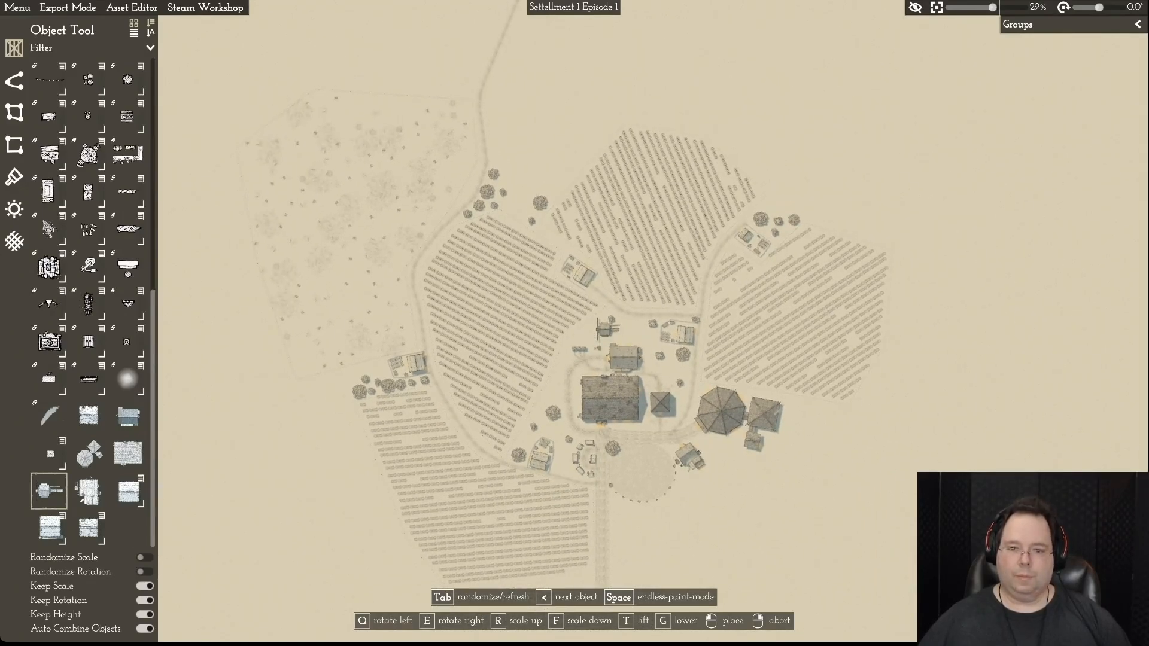
key(w)
click(522, 328)
right_click(564, 277)
- Delete the northernmost tree of the cluster west of the windmill and move the large tree north along the dirt path
key(d)
scroll(550, 395, up, 5)
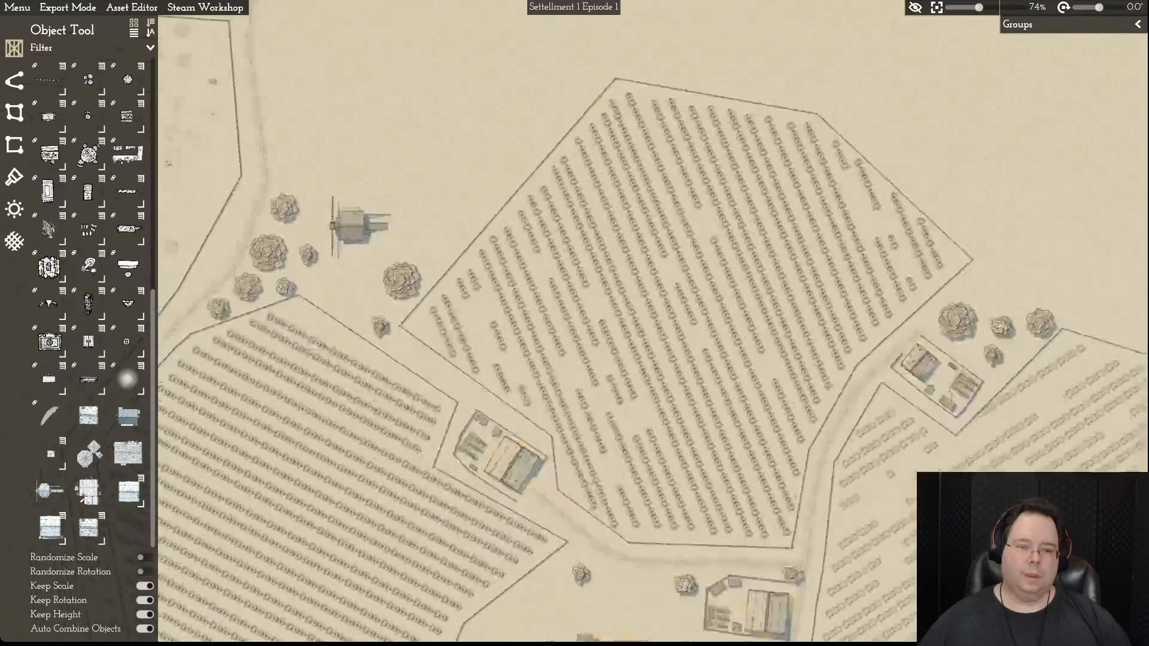
key(s)
key(a)
key(w)
click(396, 266)
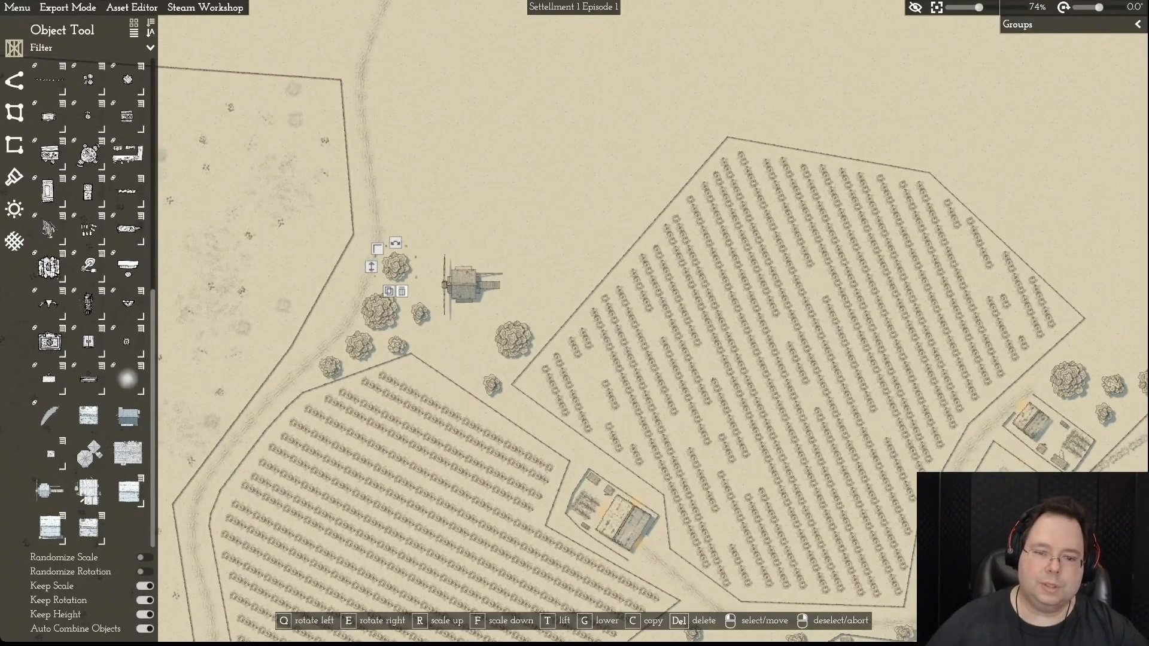
click(402, 291)
click(380, 311)
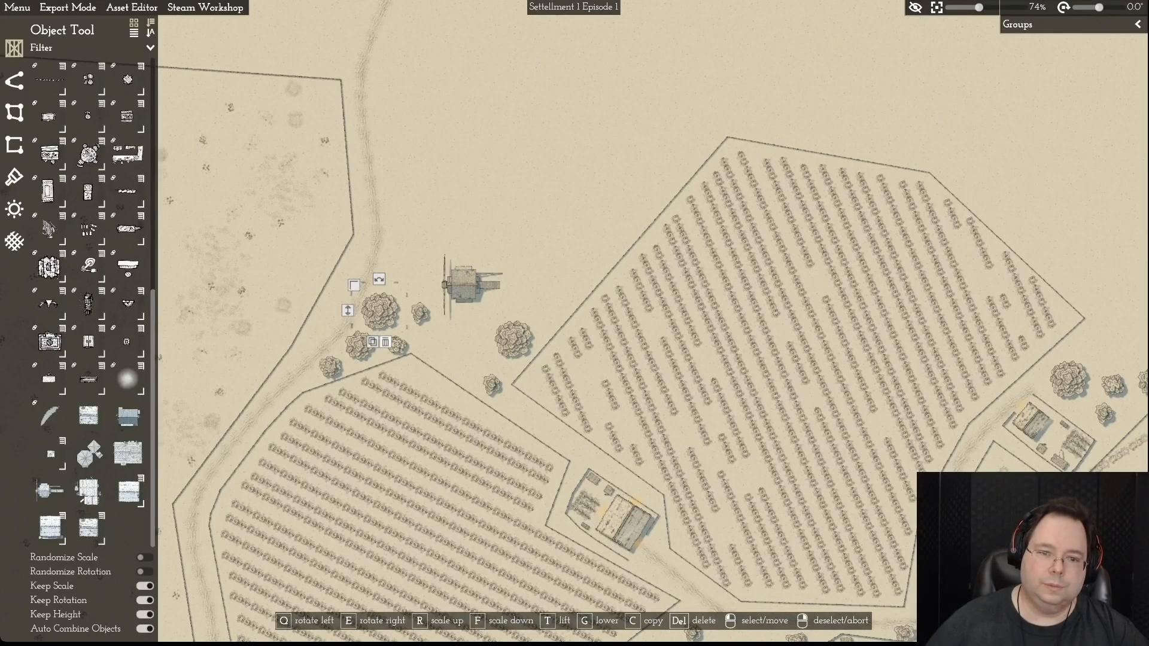
right_click(386, 352)
drag(379, 311, 397, 207)
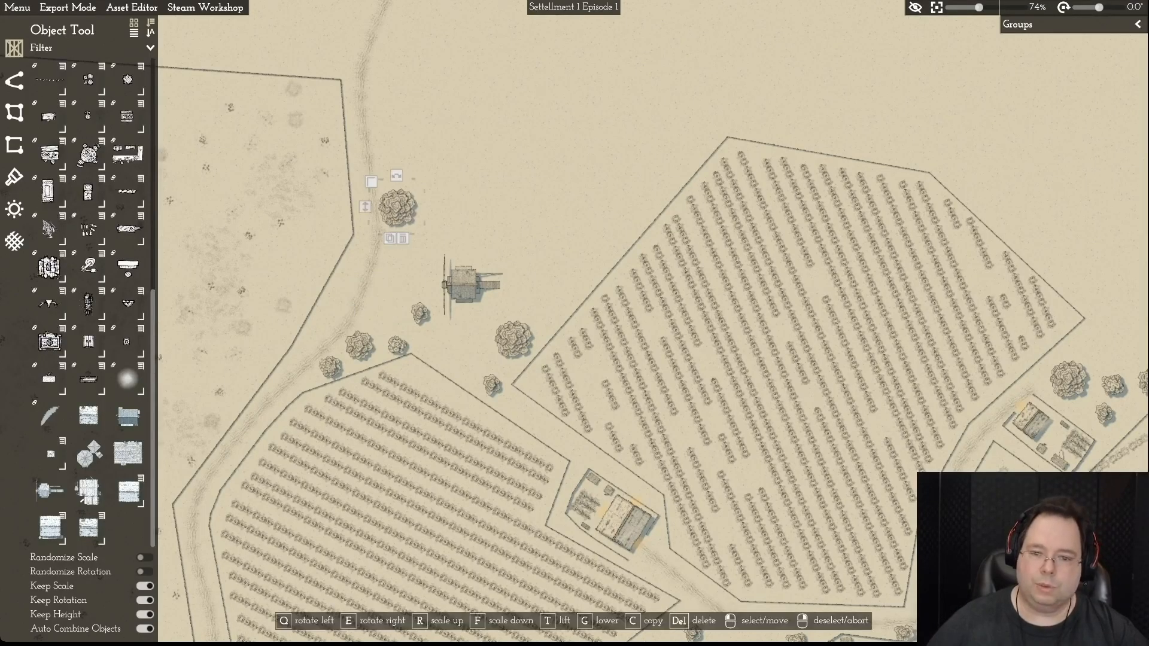
- Move two small trees east of the windmill along the farm plot's edge and shift the large tree slightly farther north
drag(420, 314, 552, 288)
drag(492, 385, 553, 308)
scroll(589, 270, down, 1)
scroll(586, 273, down, 3)
scroll(553, 309, up, 1)
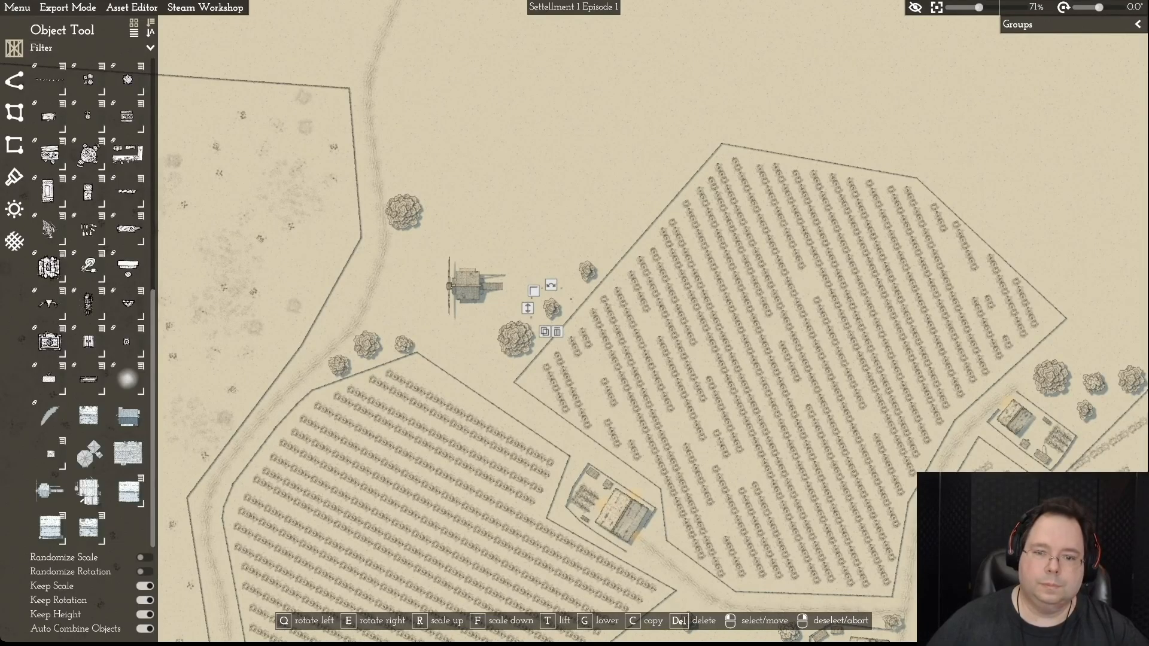
drag(404, 212, 404, 194)
- Set the large tree closer to the northern plot's west corner and move one small tree to the farmhouse yard's corner
scroll(575, 308, down, 2)
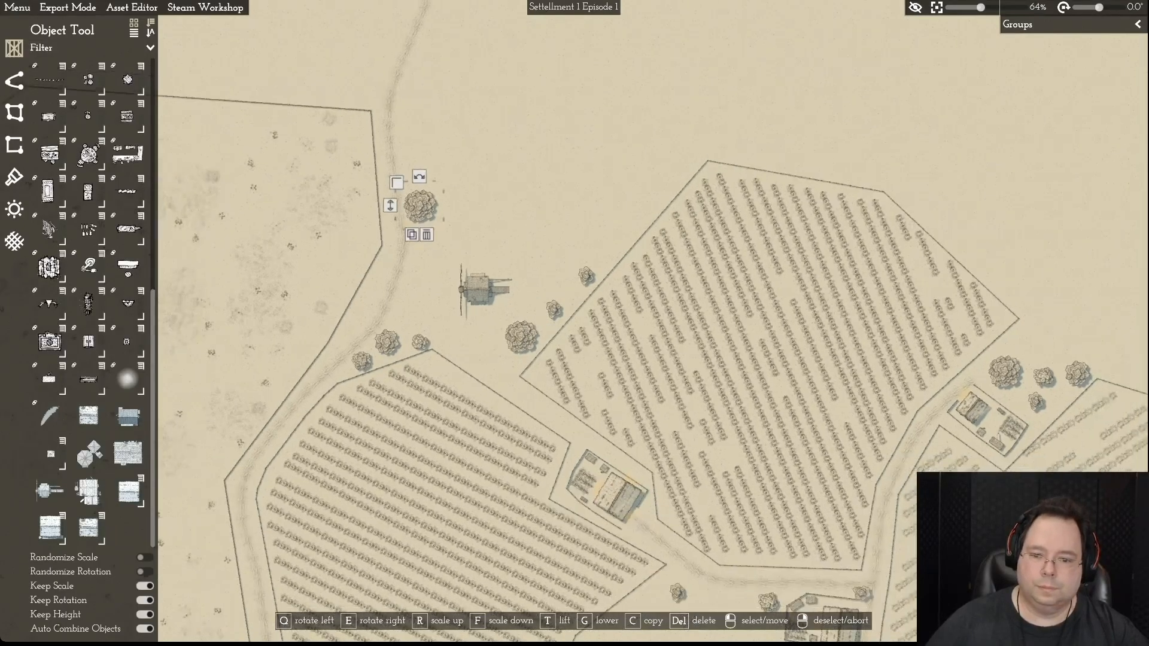
click(520, 337)
scroll(575, 287, up, 2)
drag(588, 268, 579, 467)
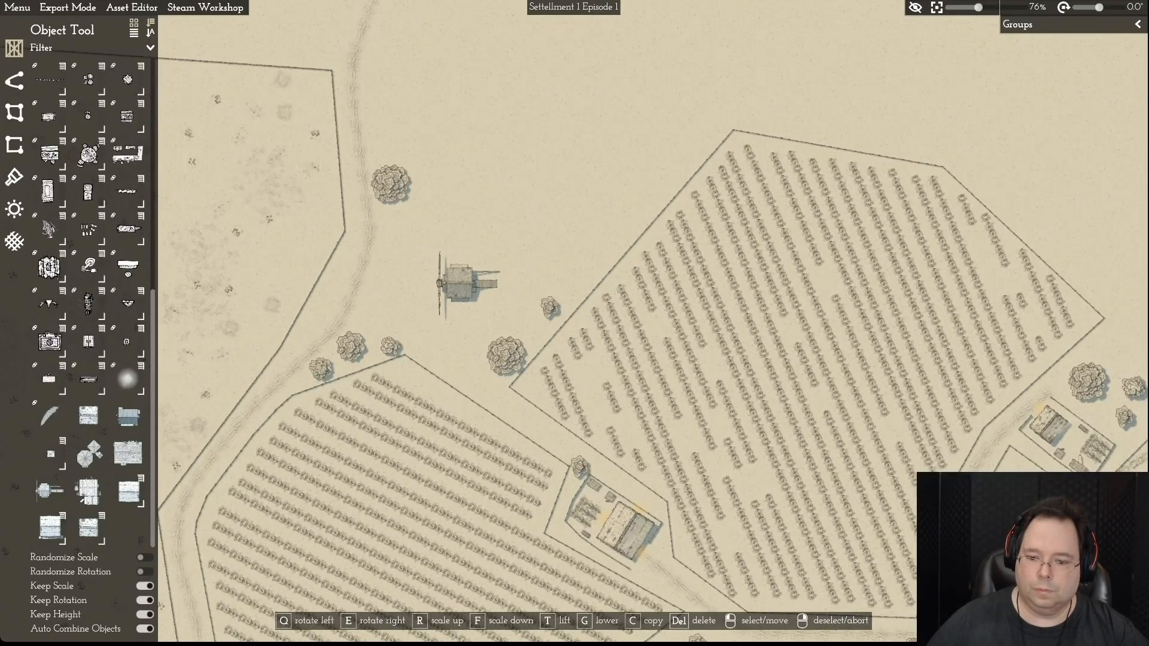
scroll(549, 307, up, 1)
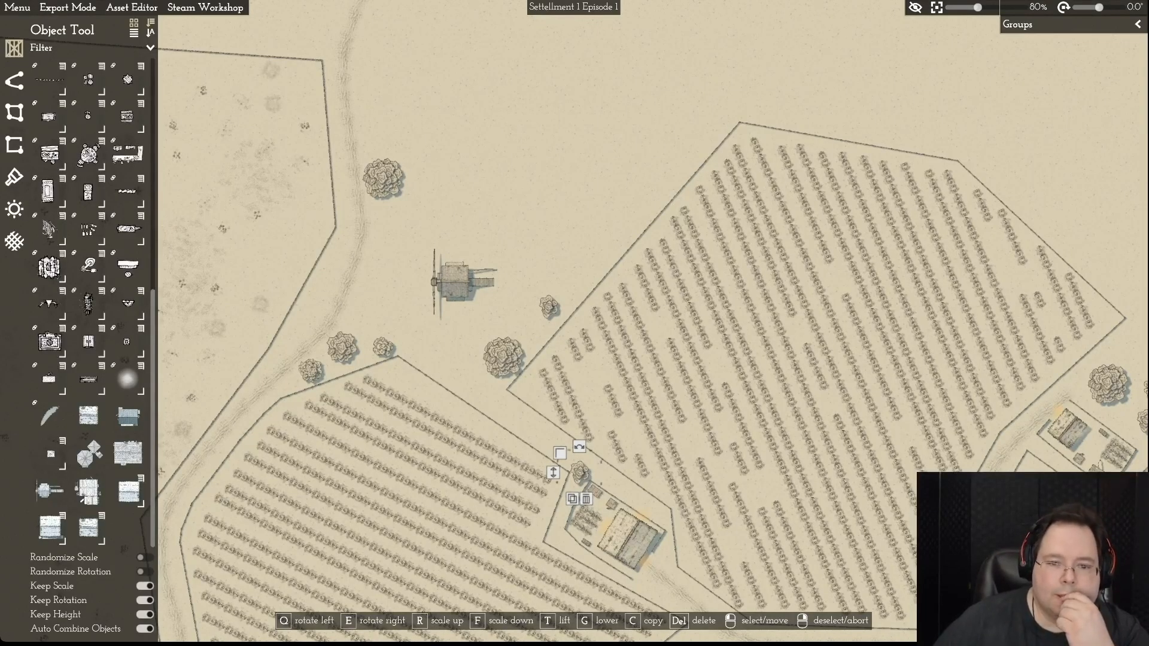
- Move the windmill nearer the dirt path and rotate it about a quarter turn so its sails face north
drag(459, 282, 422, 269)
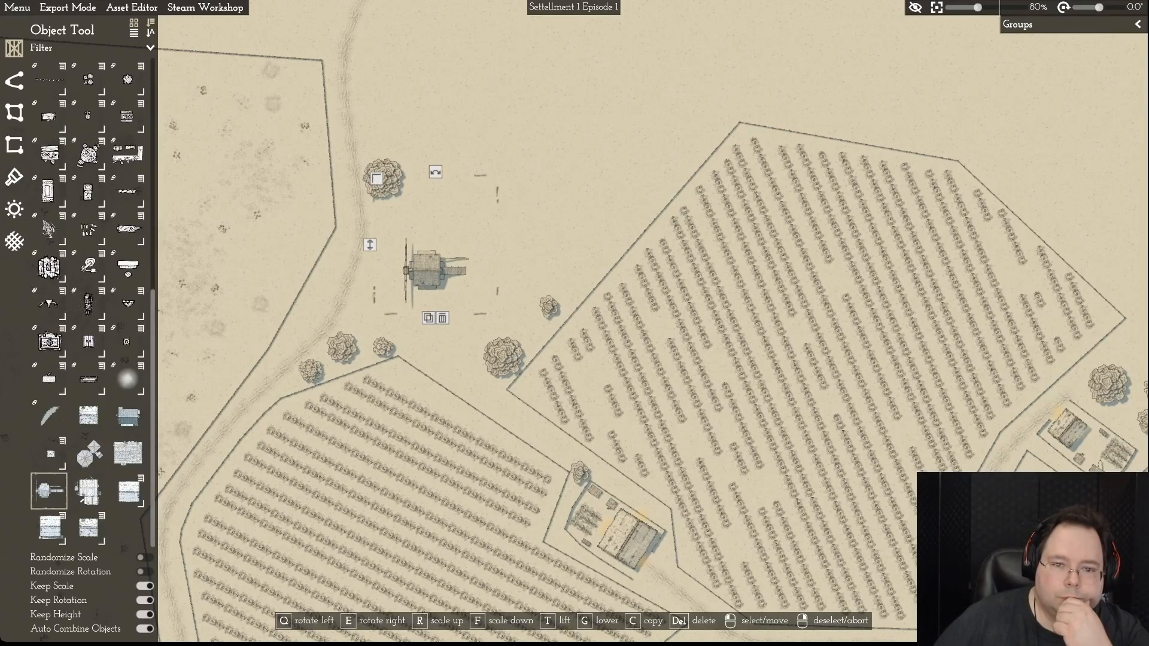
drag(436, 172, 492, 172)
drag(412, 243, 443, 290)
key(Escape)
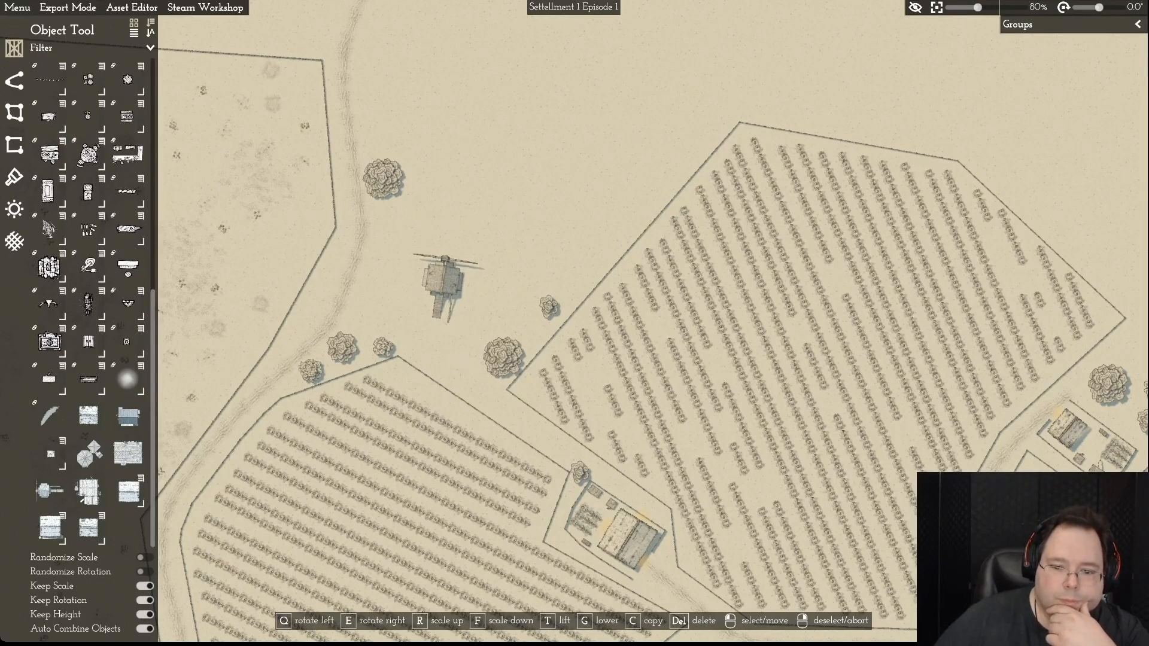
click(443, 291)
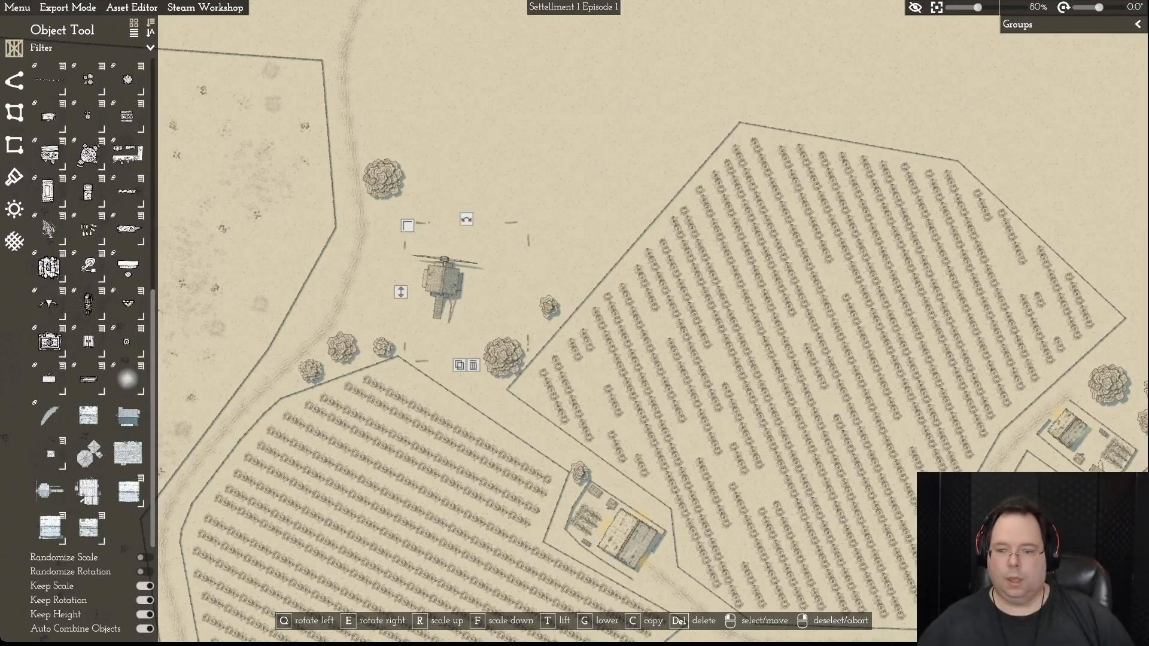
- Reshape the northern farm plot by shifting its two corners beside the farmhouse yard and its northernmost corner, and randomize its crops
key(s)
key(d)
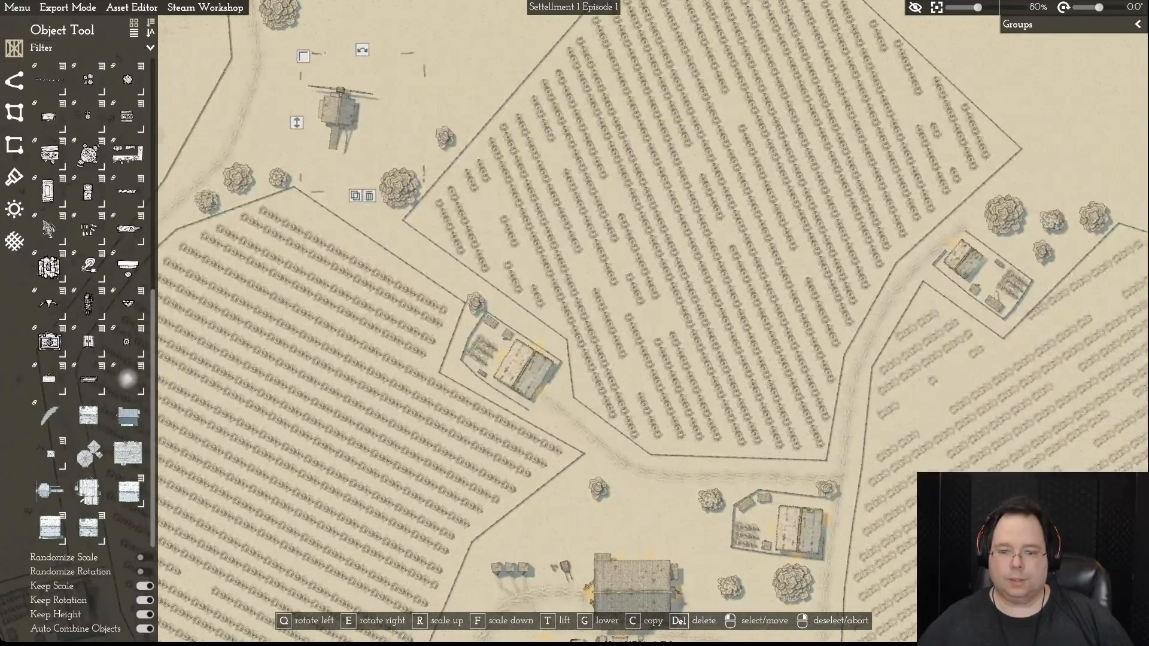
click(676, 287)
drag(573, 397, 587, 389)
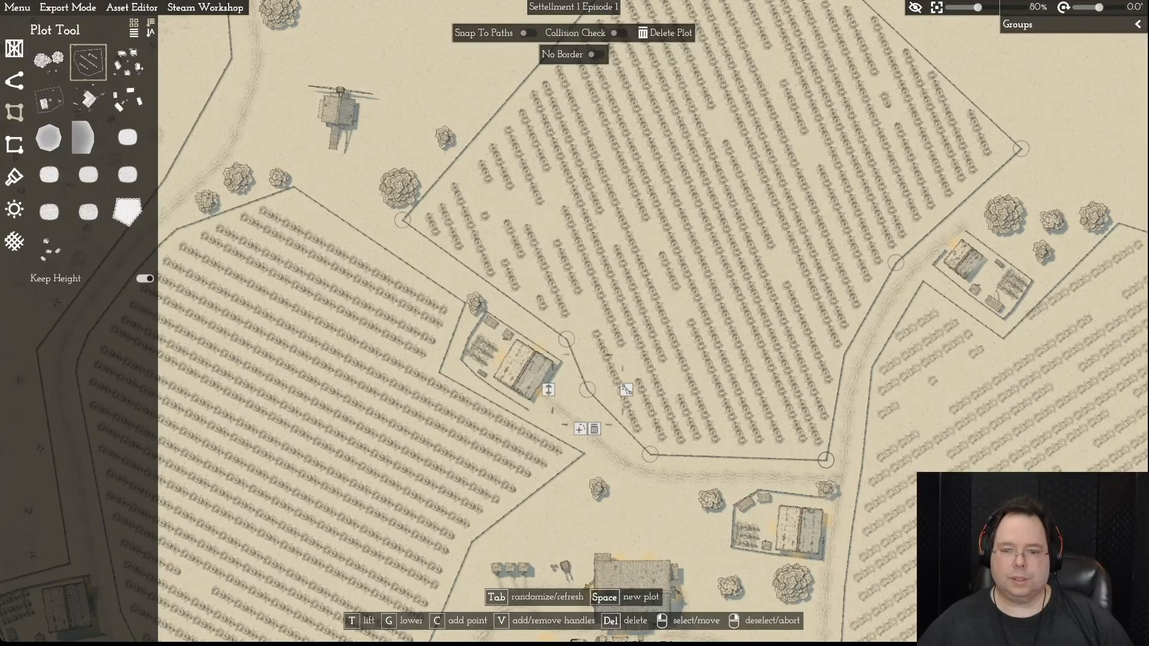
drag(566, 340, 571, 335)
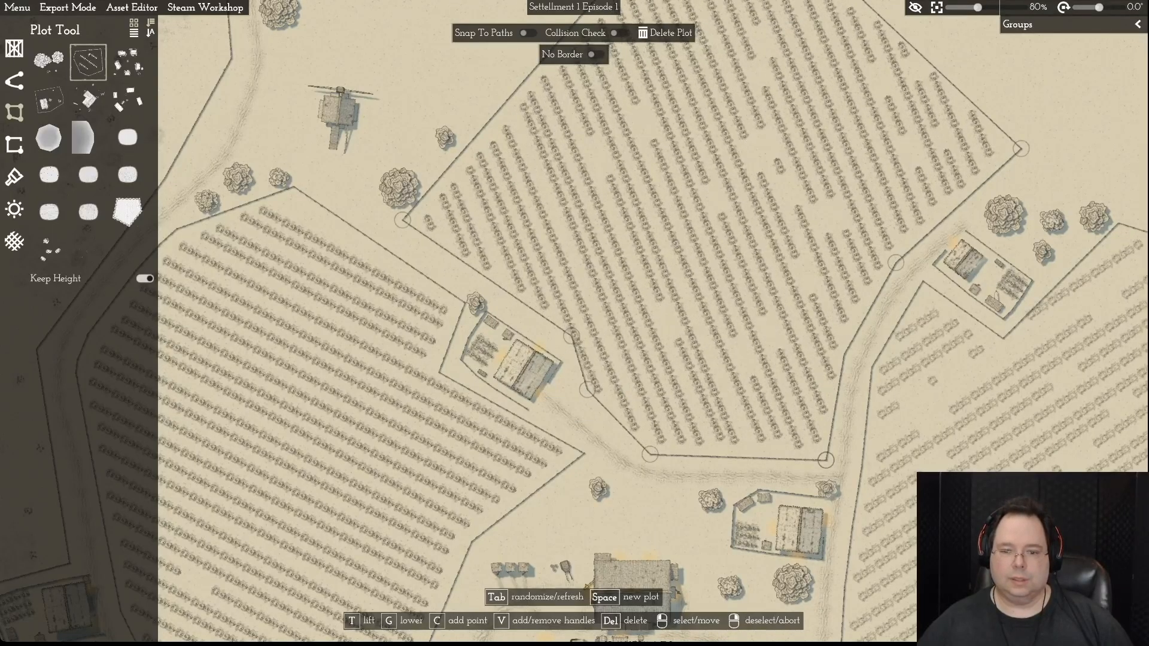
key(Tab)
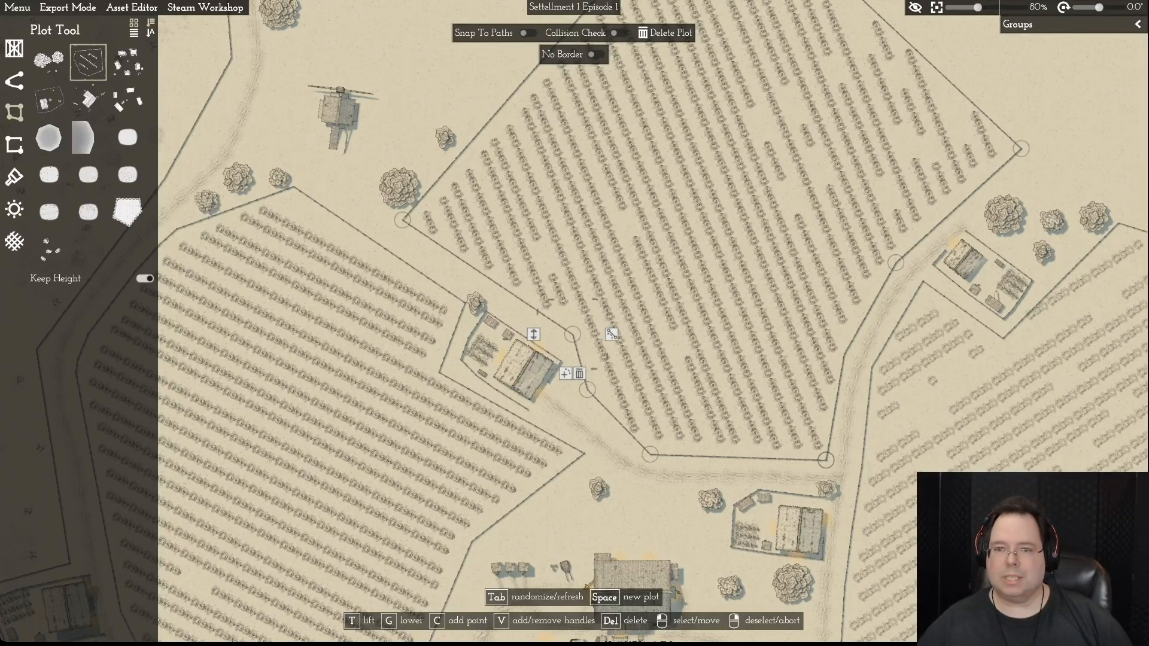
key(w)
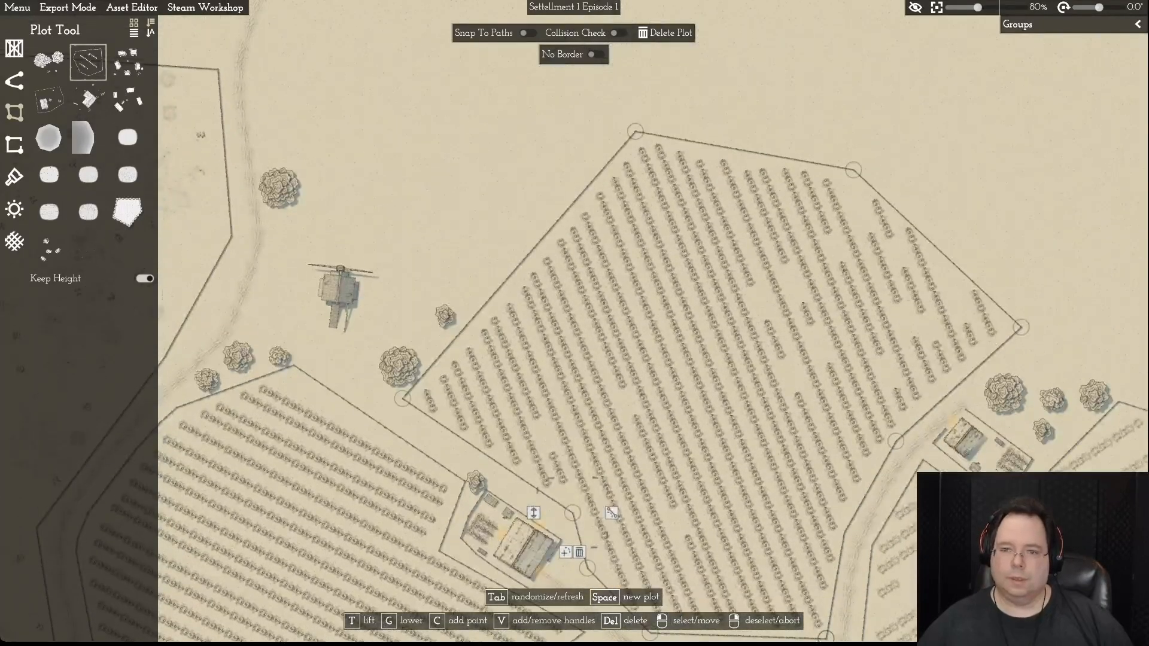
drag(635, 131, 645, 122)
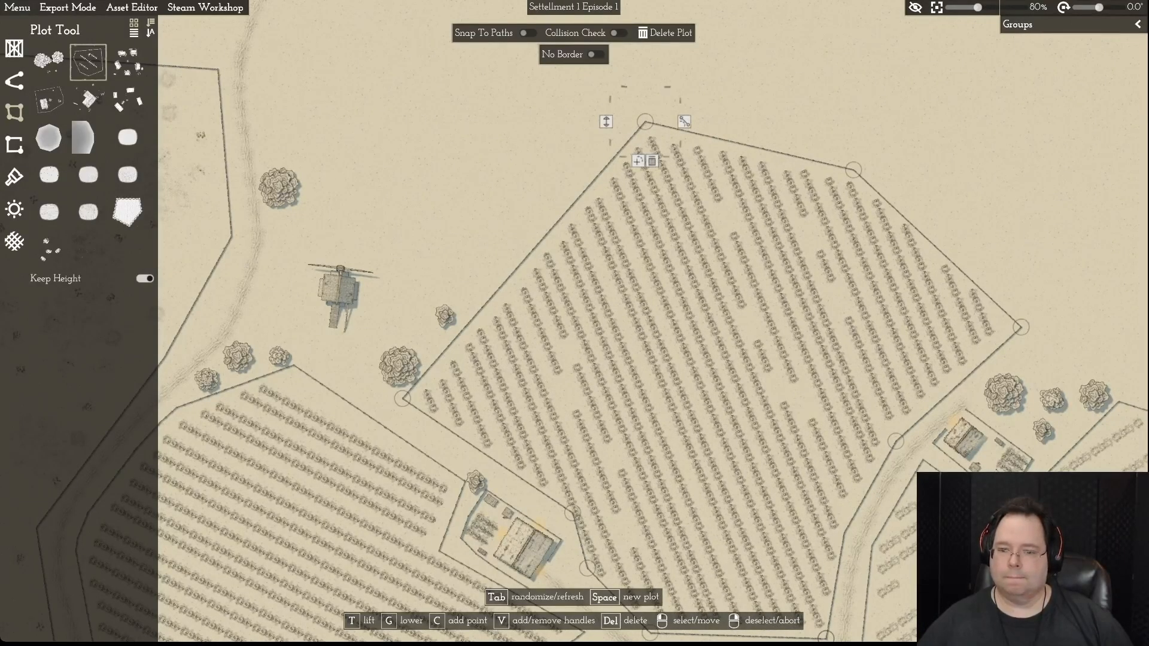
- Start a new dirt path from the farmhouse's path end, curving around its yard and running between the two farm plots
key(d)
key(s)
key(a)
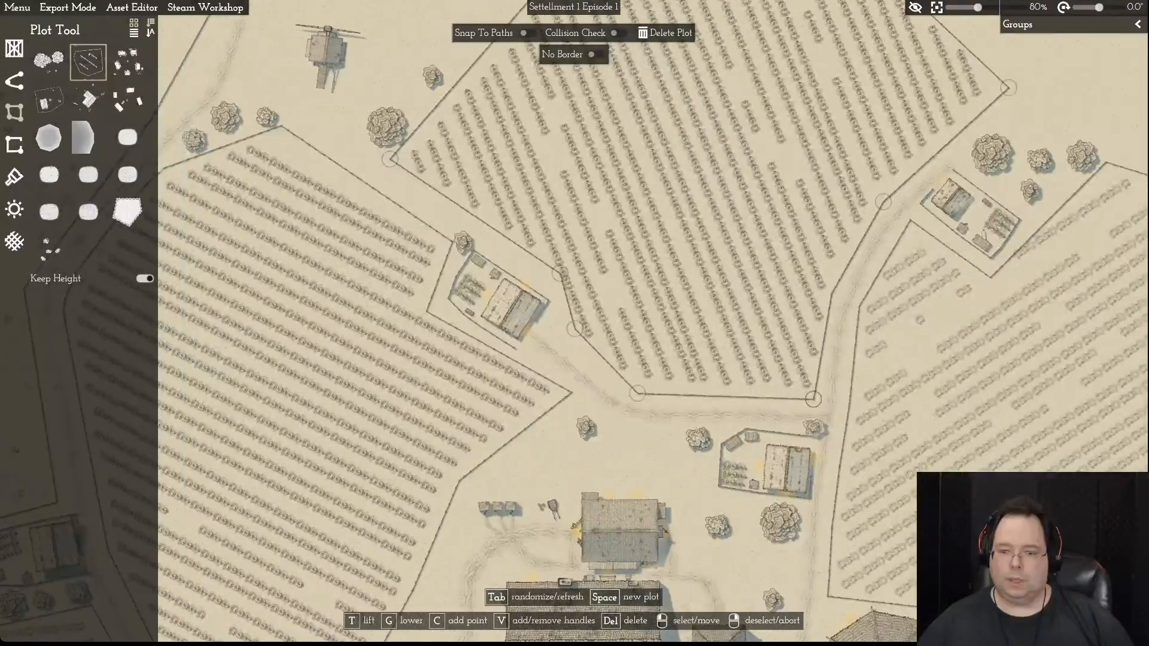
key(s)
key(w)
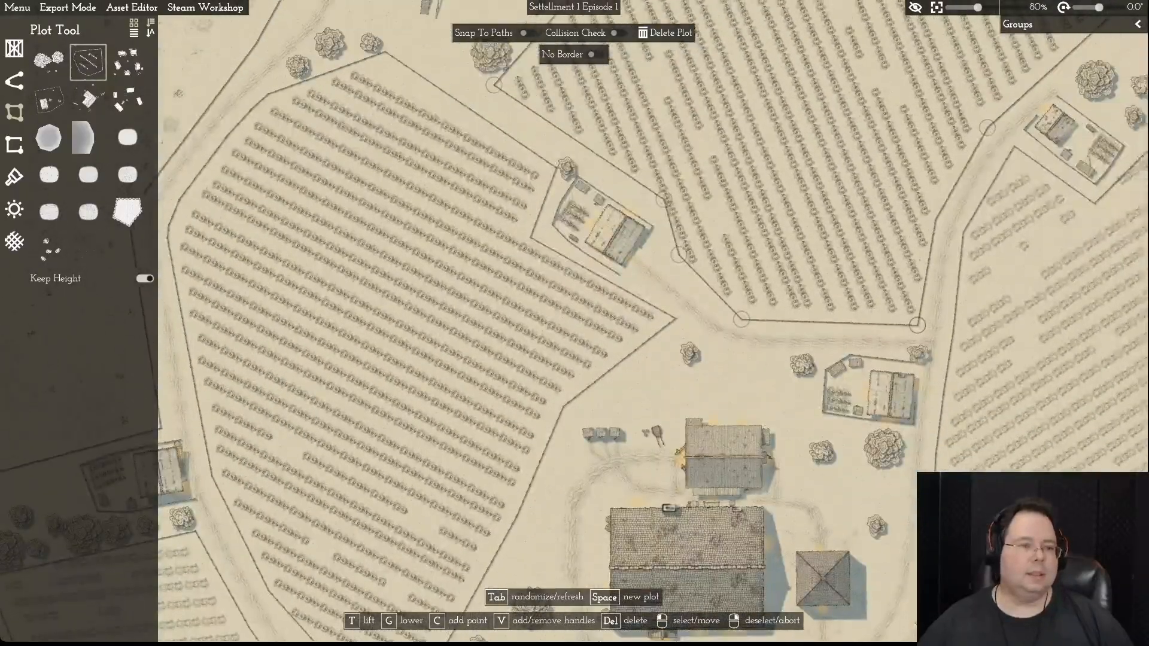
key(2)
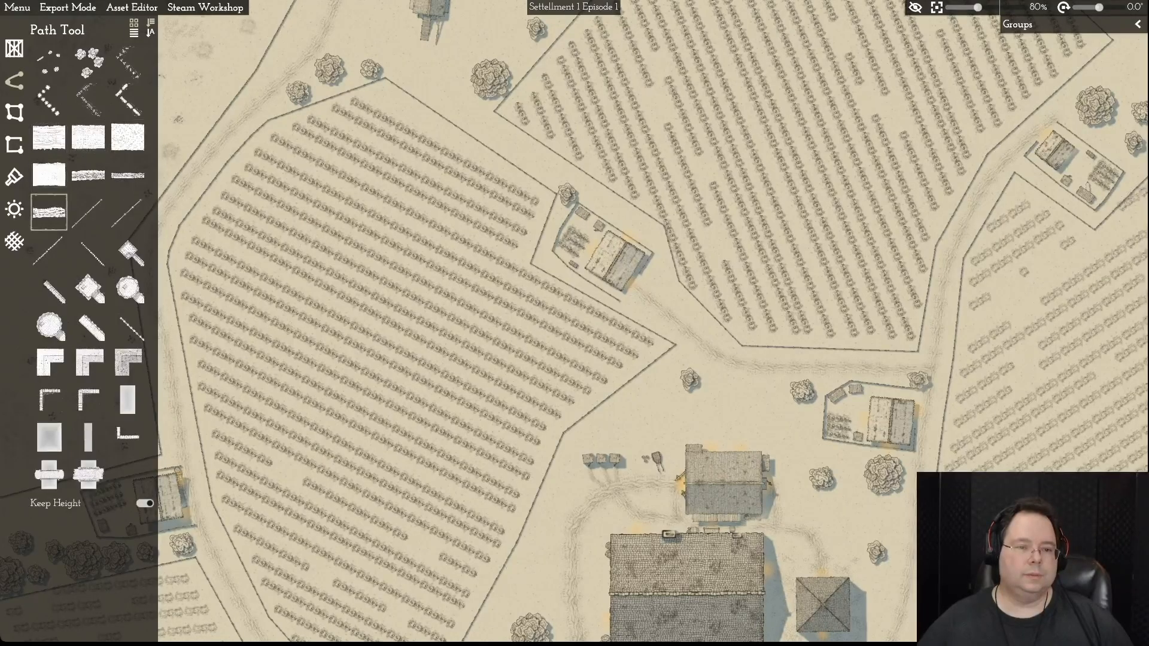
mouse_move(49, 211)
click(49, 212)
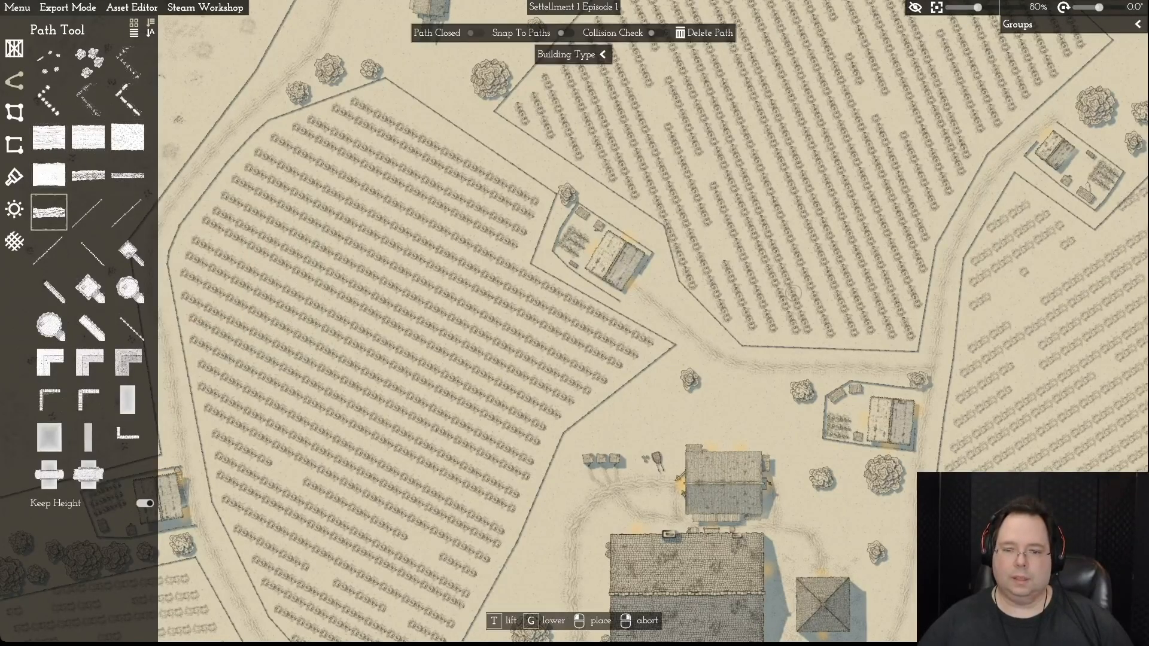
key(d)
key(w)
click(565, 362)
click(565, 320)
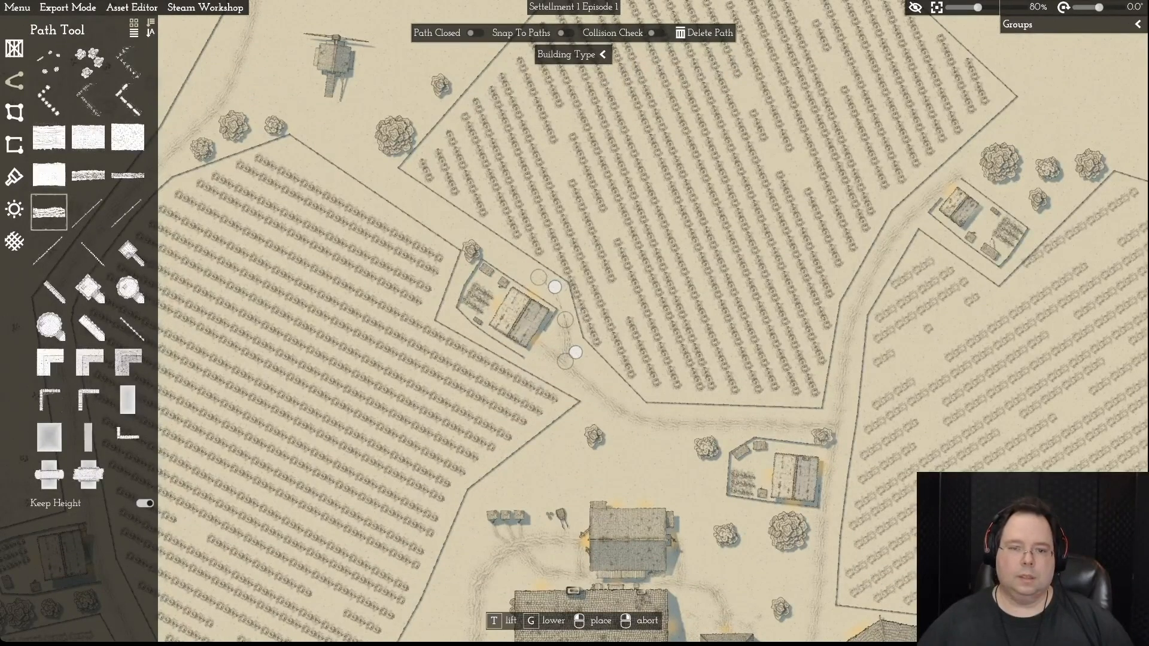
click(536, 274)
click(405, 192)
- Extend the new dirt path between the plots past the windmill's base and curve it into the main dirt path
key(a)
key(w)
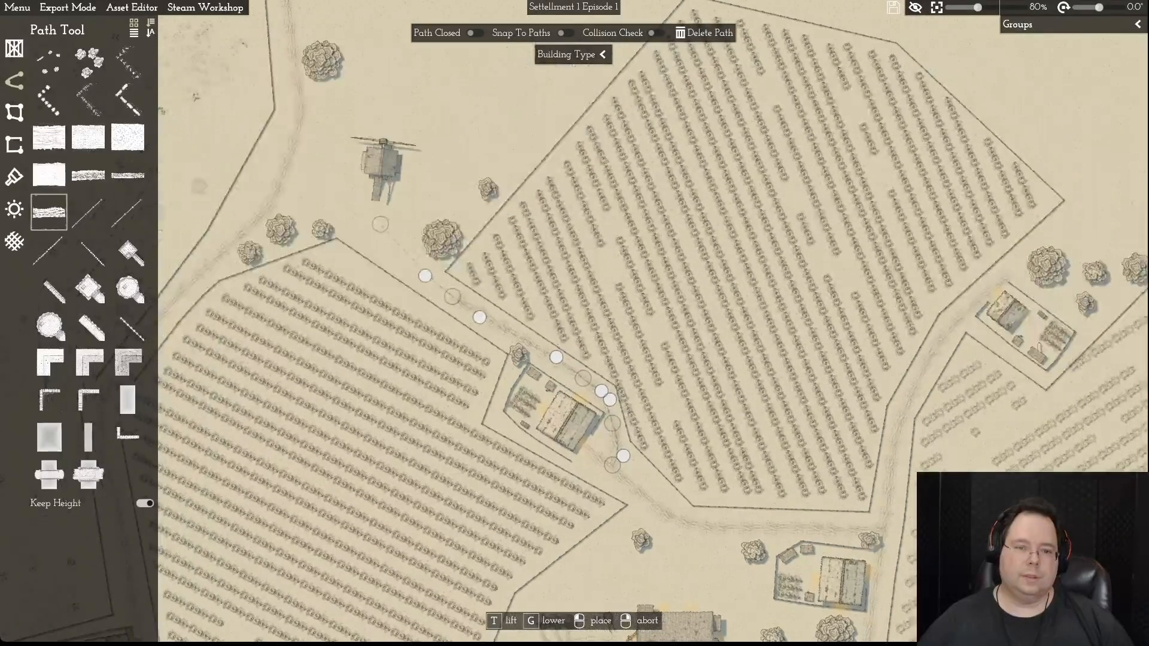
click(373, 211)
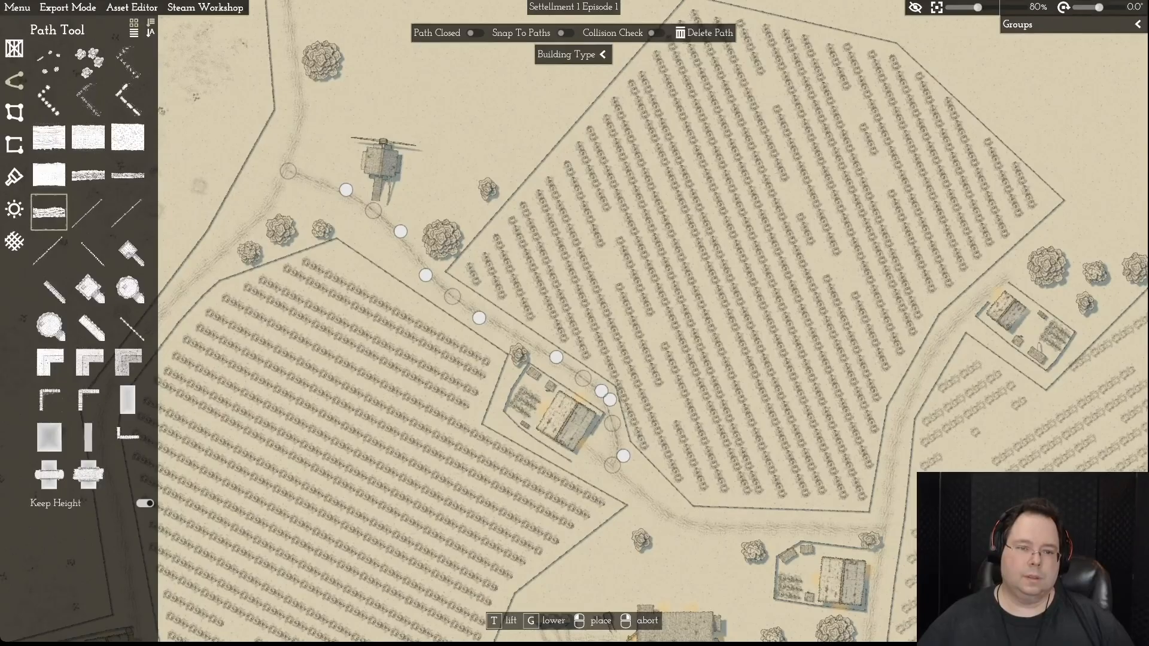
click(308, 179)
click(268, 206)
right_click(269, 206)
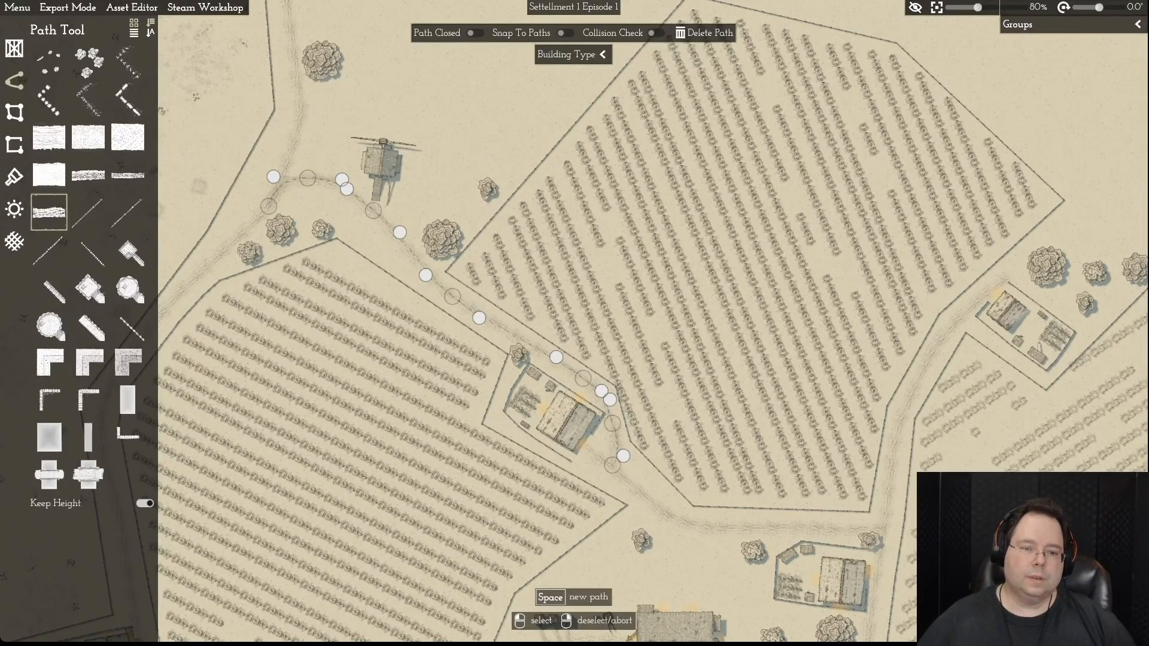
- Smooth the dirt path's bend beside the windmill by shifting its curve point slightly east, and finish editing the path
key(w)
drag(307, 257, 318, 261)
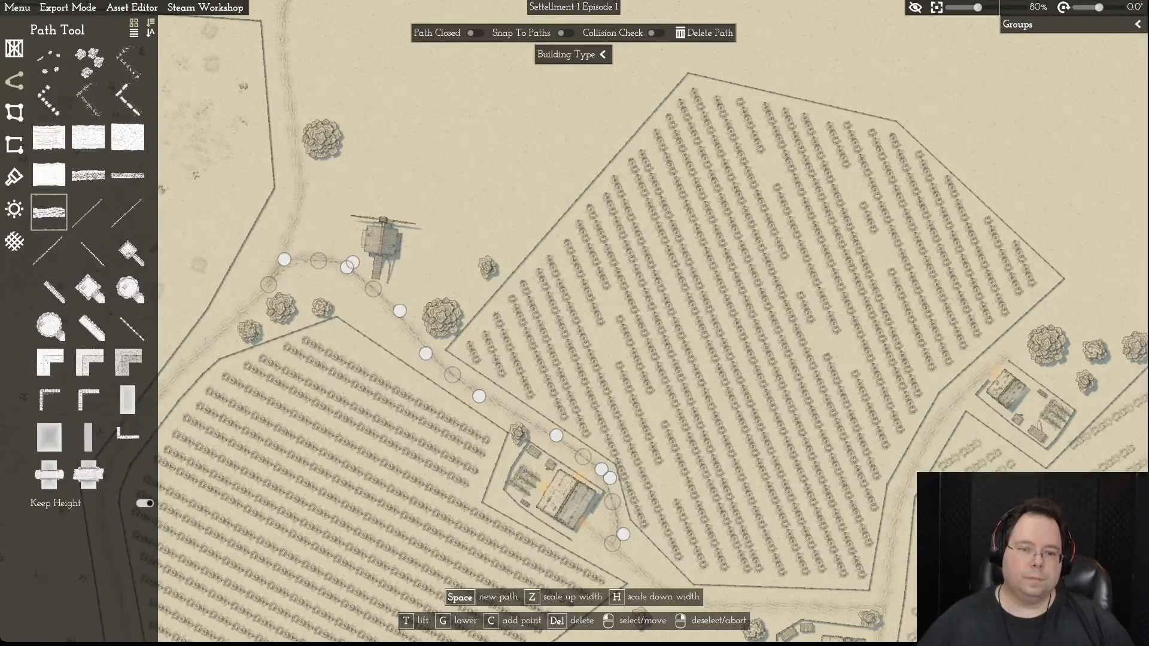
scroll(281, 260, down, 2)
right_click(320, 264)
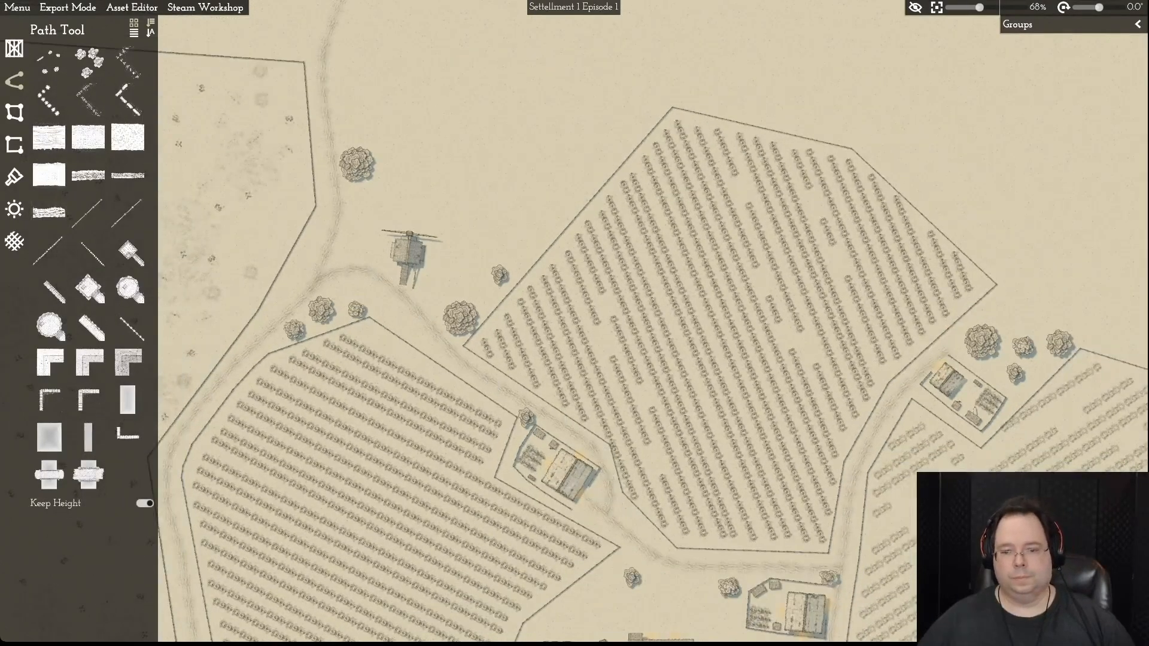
- Move the northern plot's corner east of the farmhouse slightly away from the dirt path
key(s)
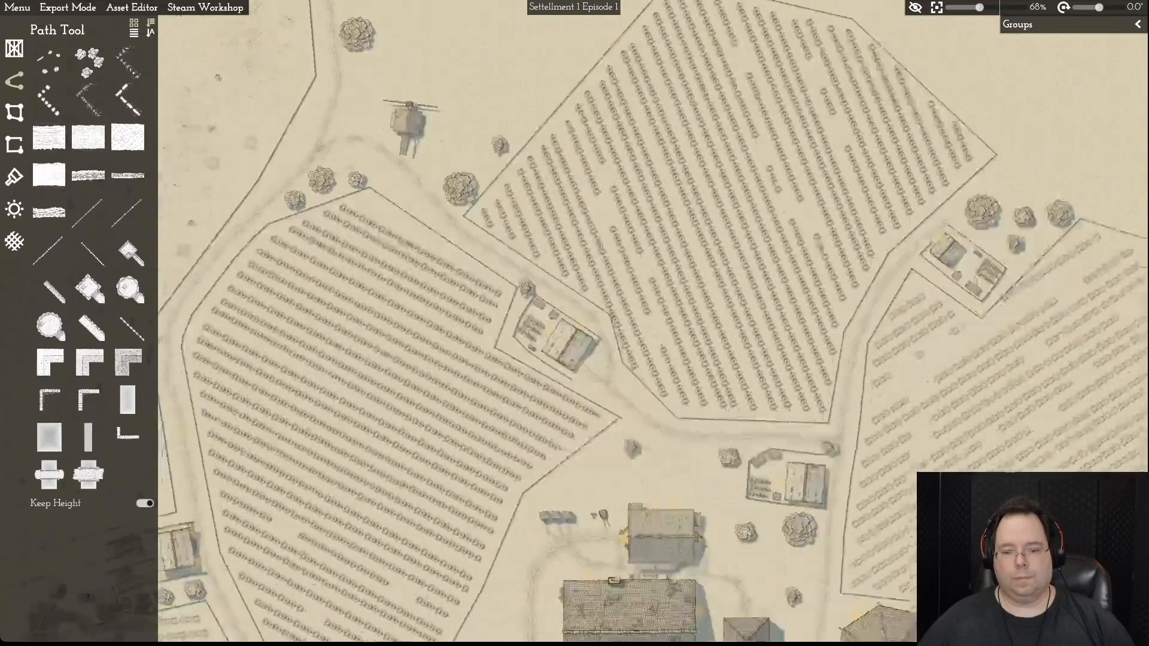
key(w)
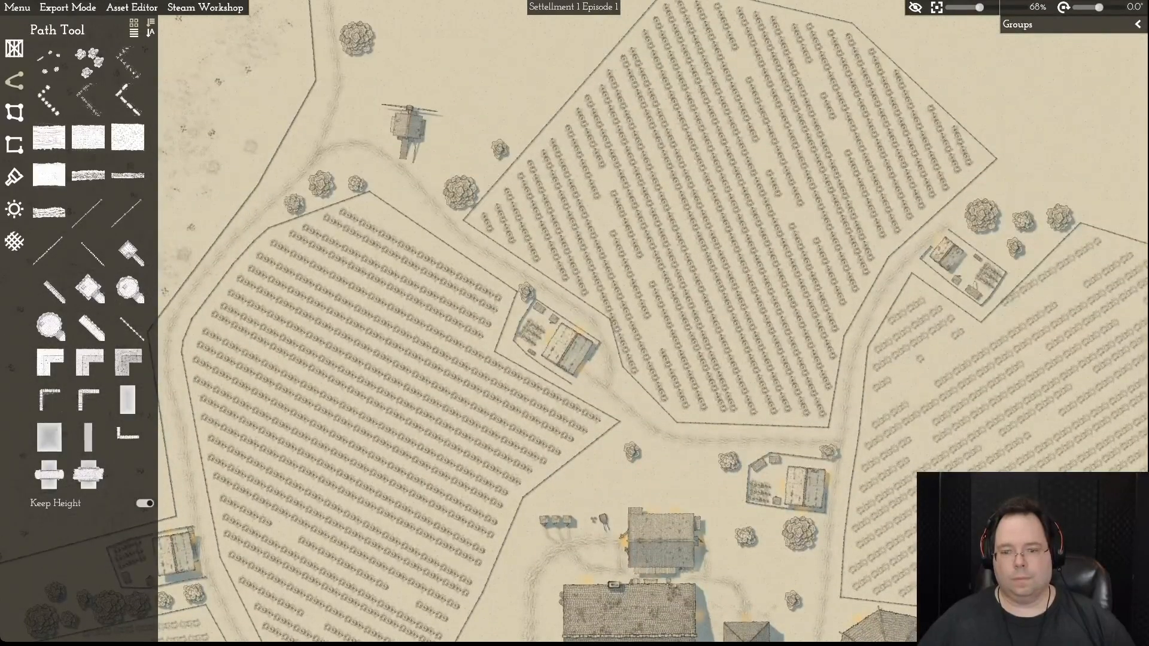
key(d)
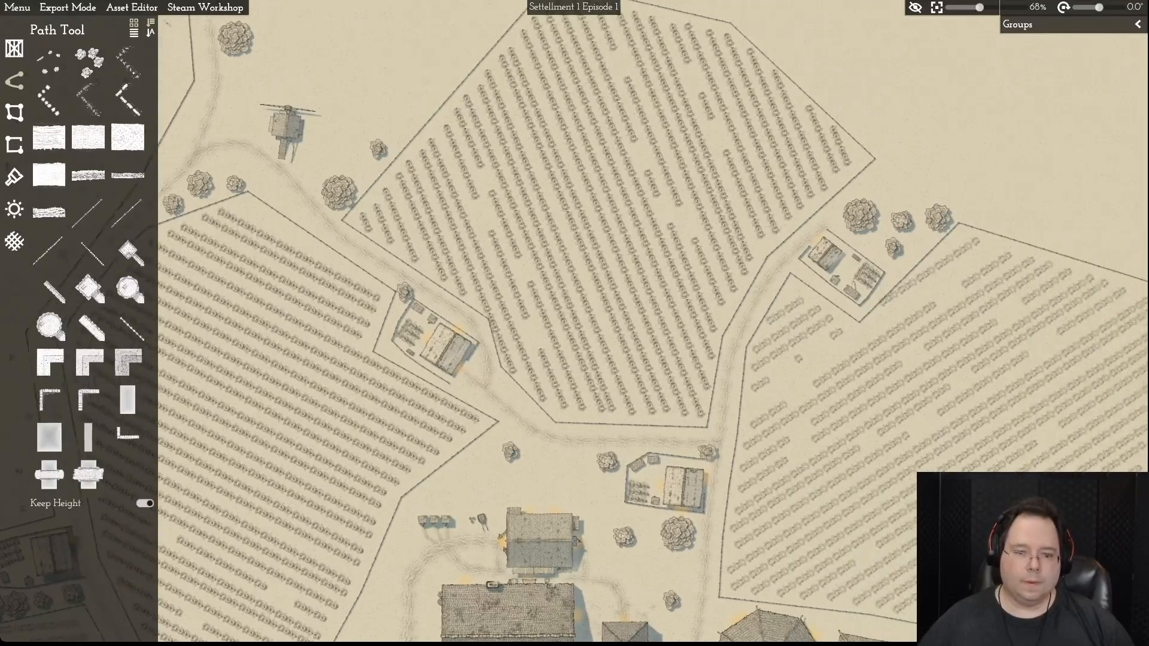
scroll(584, 317, up, 5)
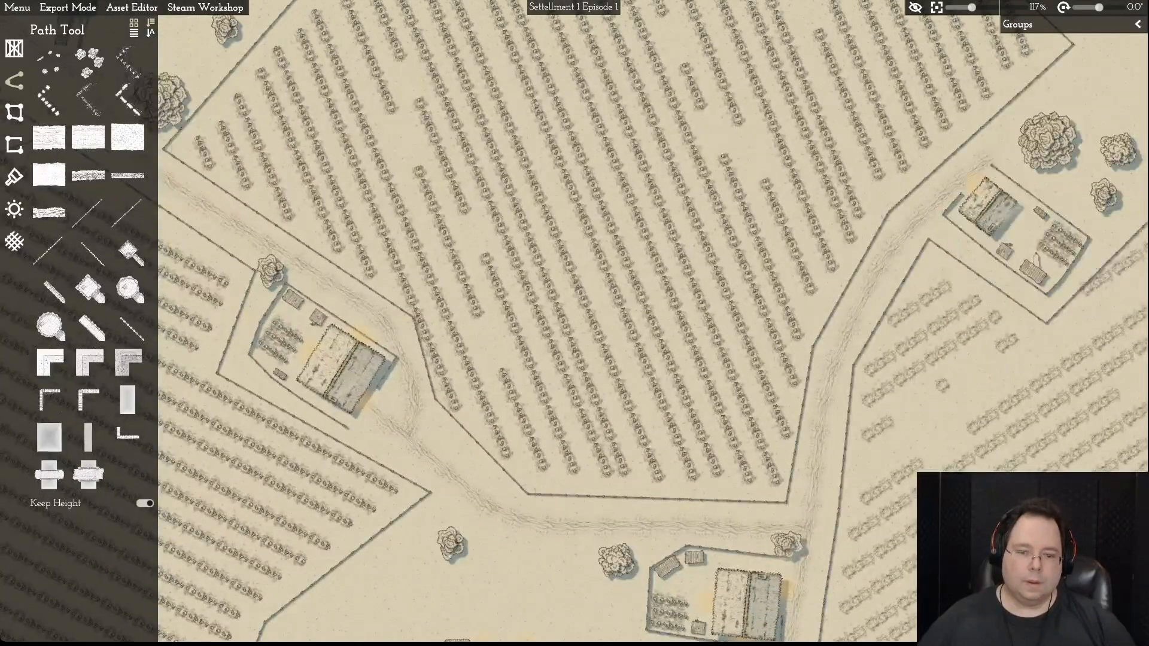
click(435, 398)
drag(435, 398, 440, 397)
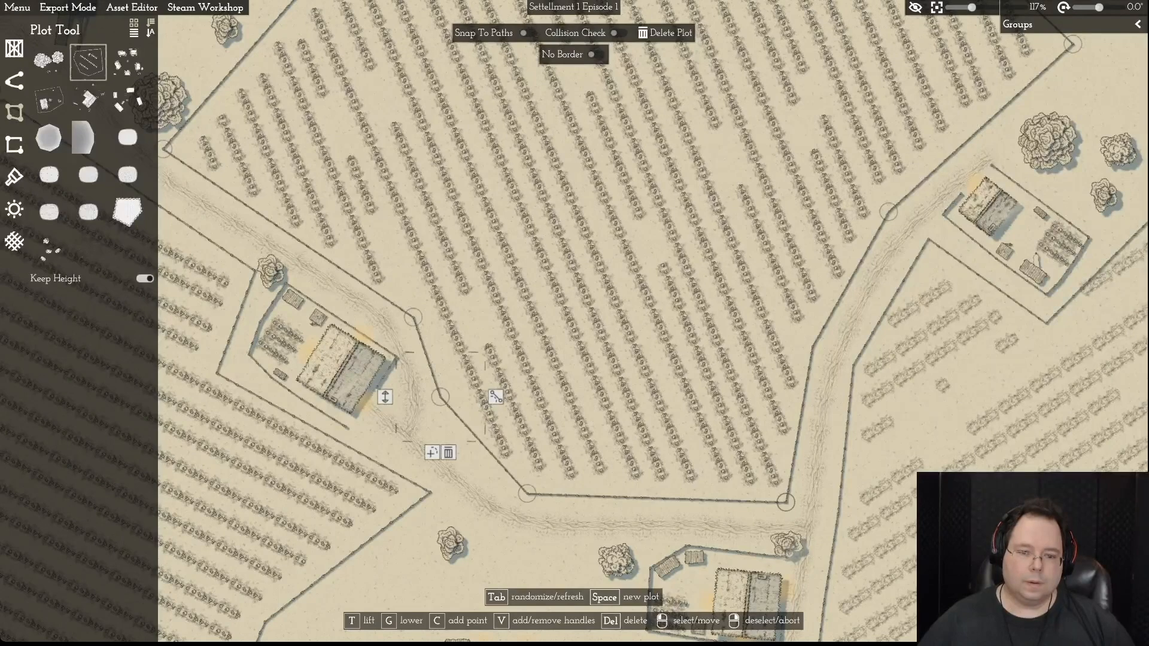
- Shift the dirt path's bend beside the farmhouse slightly toward the northern plot and move its end point further along the farmhouse path
click(414, 401)
drag(408, 372, 415, 368)
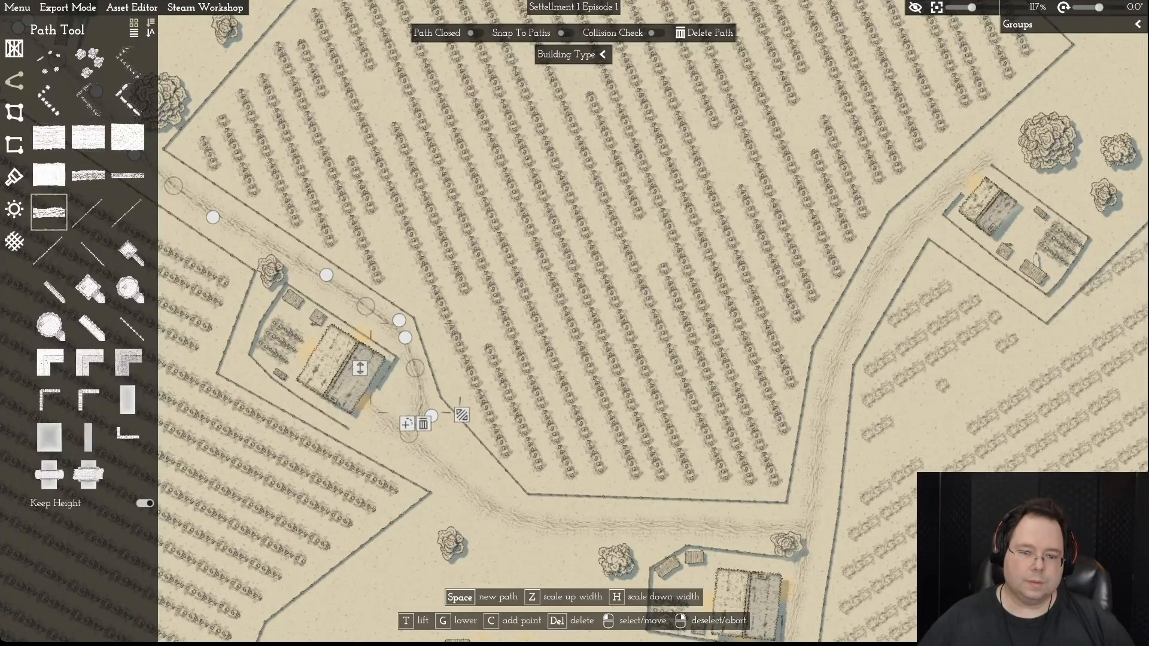
right_click(415, 368)
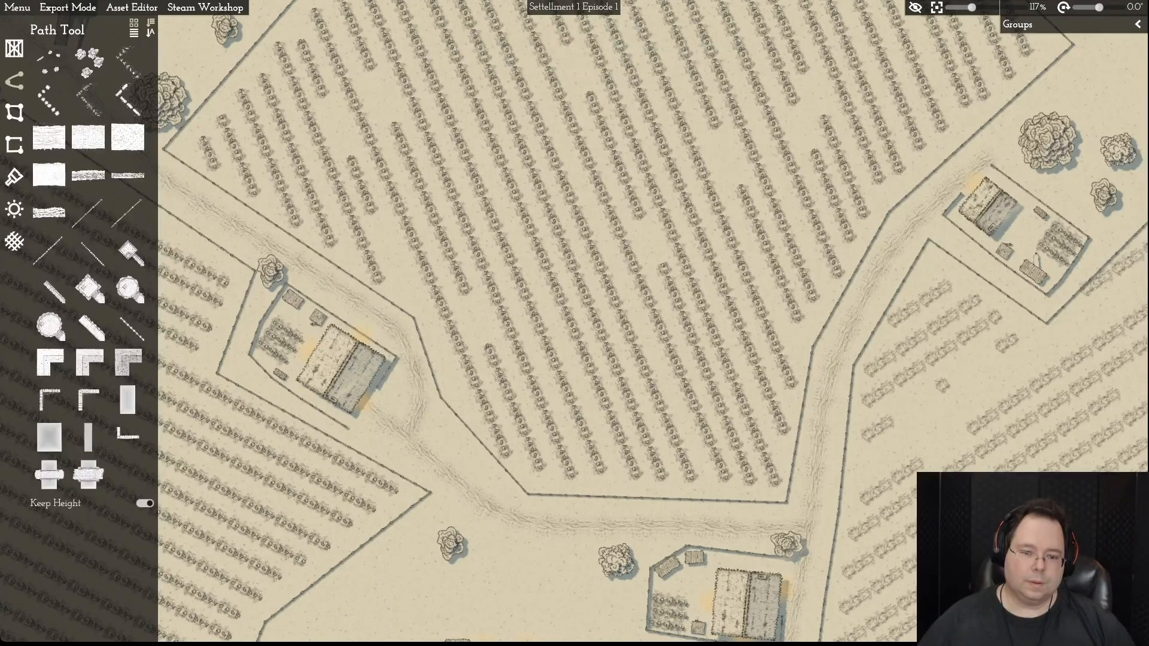
click(407, 488)
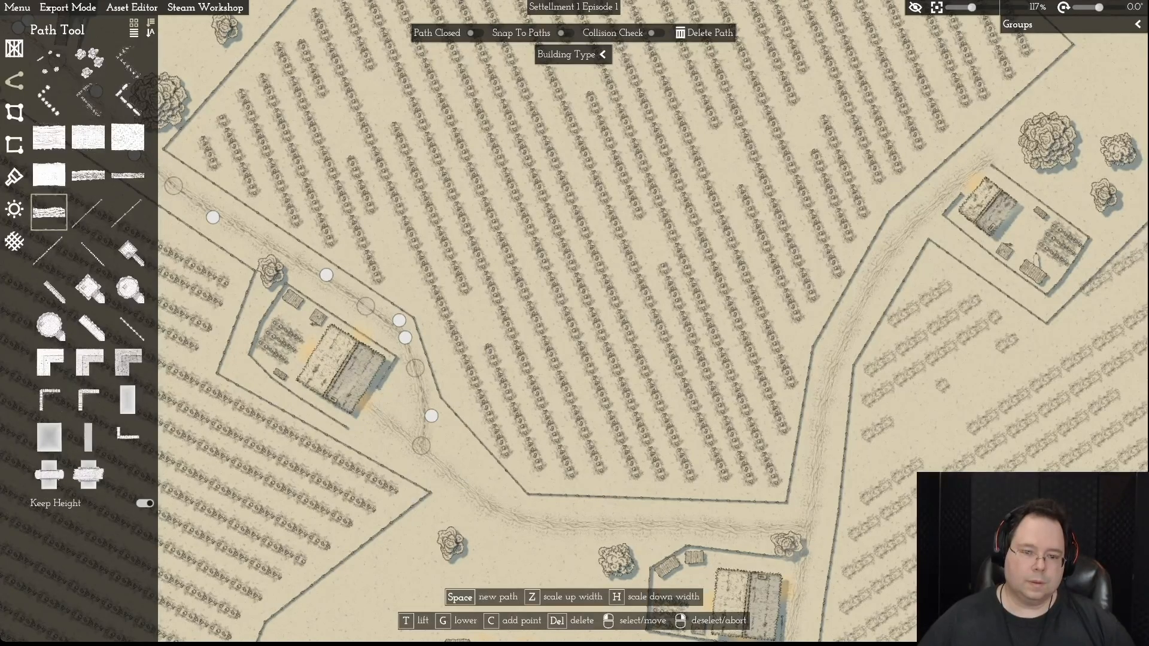
click(422, 446)
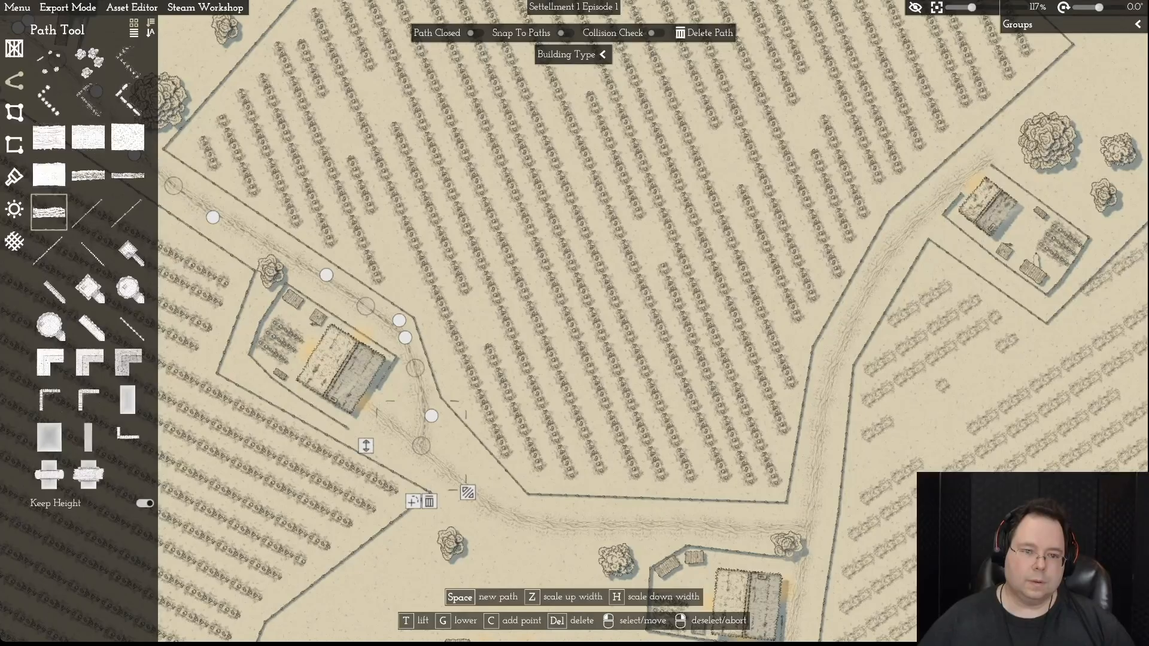
right_click(421, 446)
- Select the western plot's corner next to the small tree at the farmhouse yard
scroll(575, 324, up, 1)
middle_drag(508, 323, 661, 380)
scroll(661, 380, down, 3)
click(444, 336)
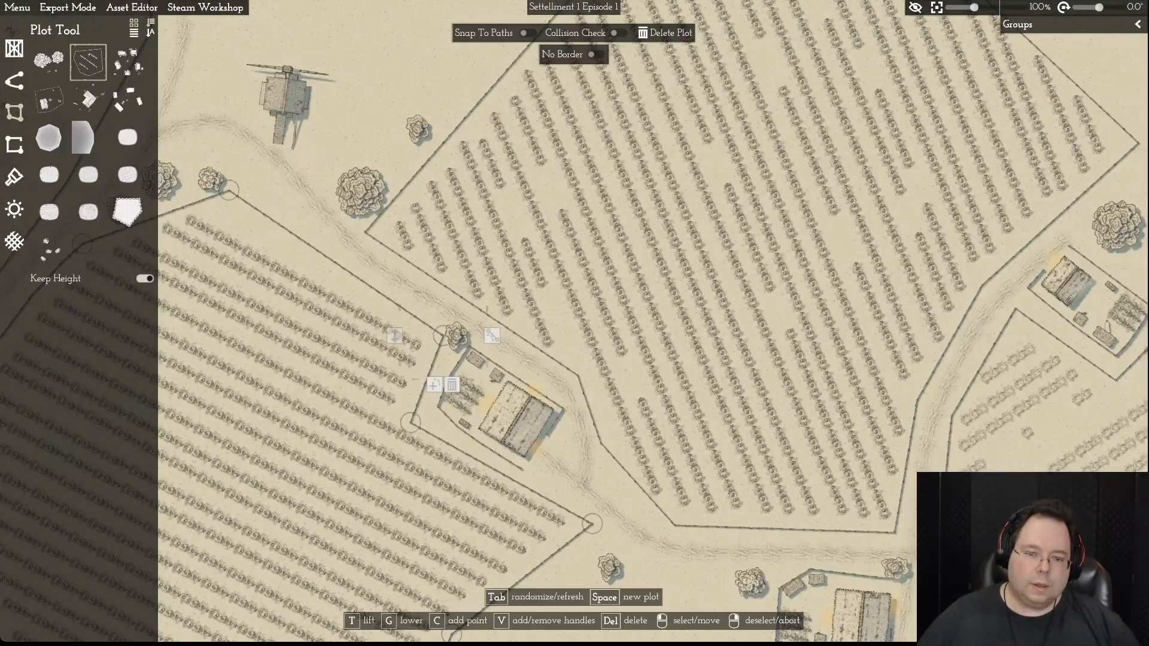
- Pull the field plot's corner away from the farmhouse plot and shift the small tree slightly into the gap beside it
drag(444, 335, 431, 332)
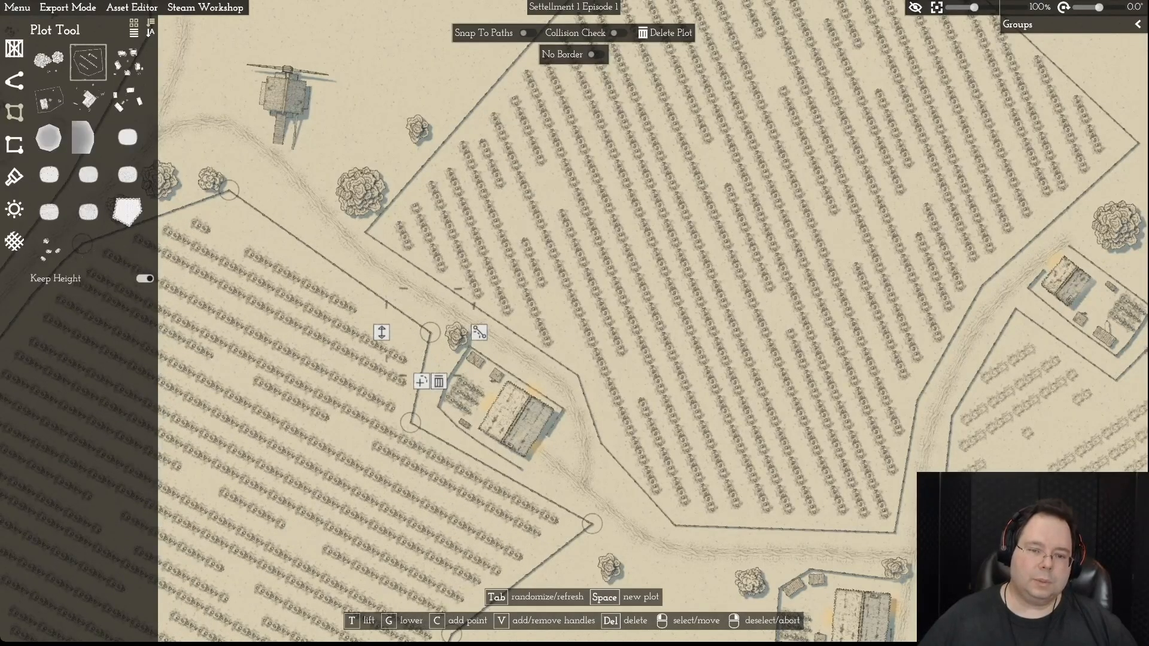
drag(456, 336, 446, 342)
scroll(571, 323, down, 3)
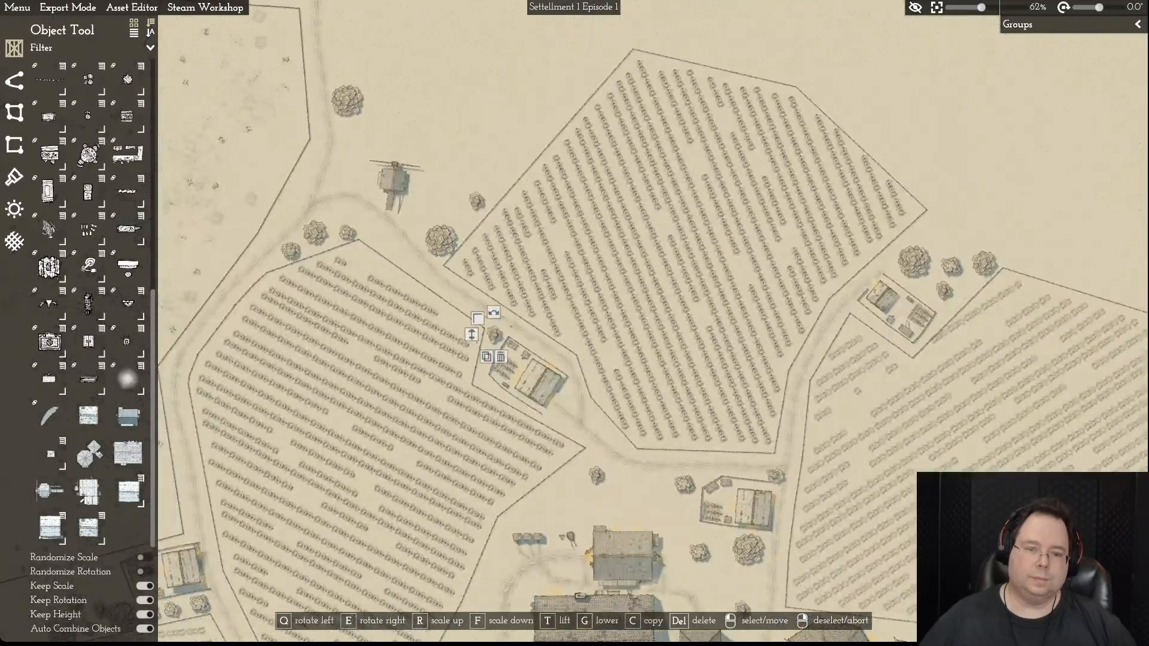
- Move the large tree north of the road closer to the windmill
key(d)
key(w)
right_click(394, 301)
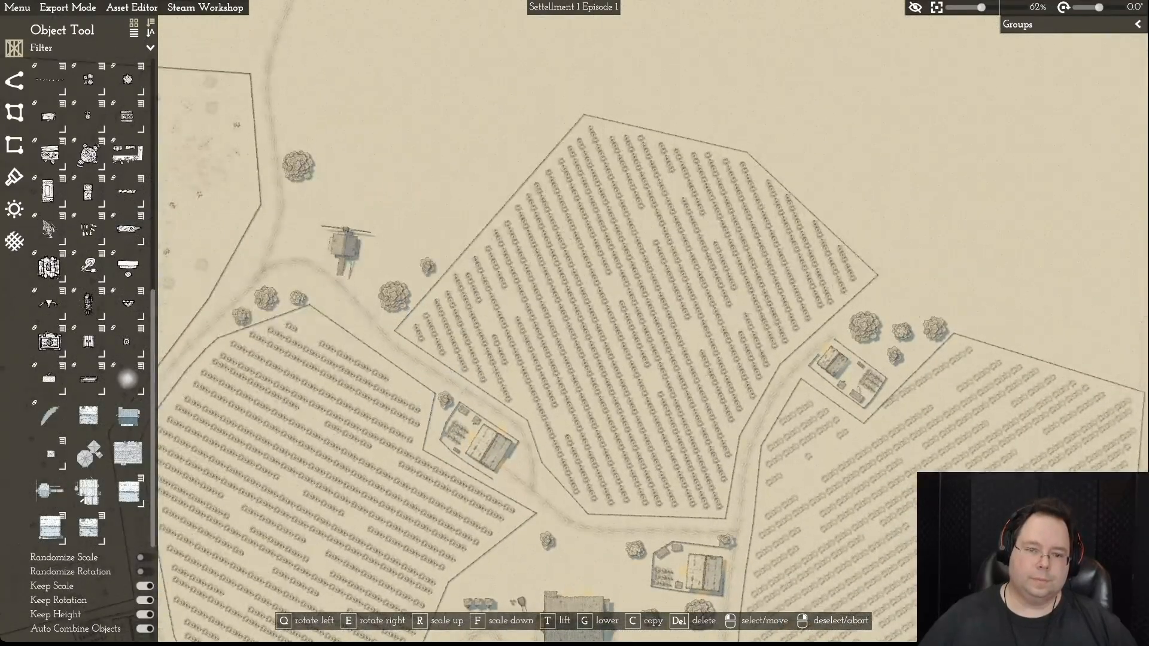
drag(394, 297, 387, 279)
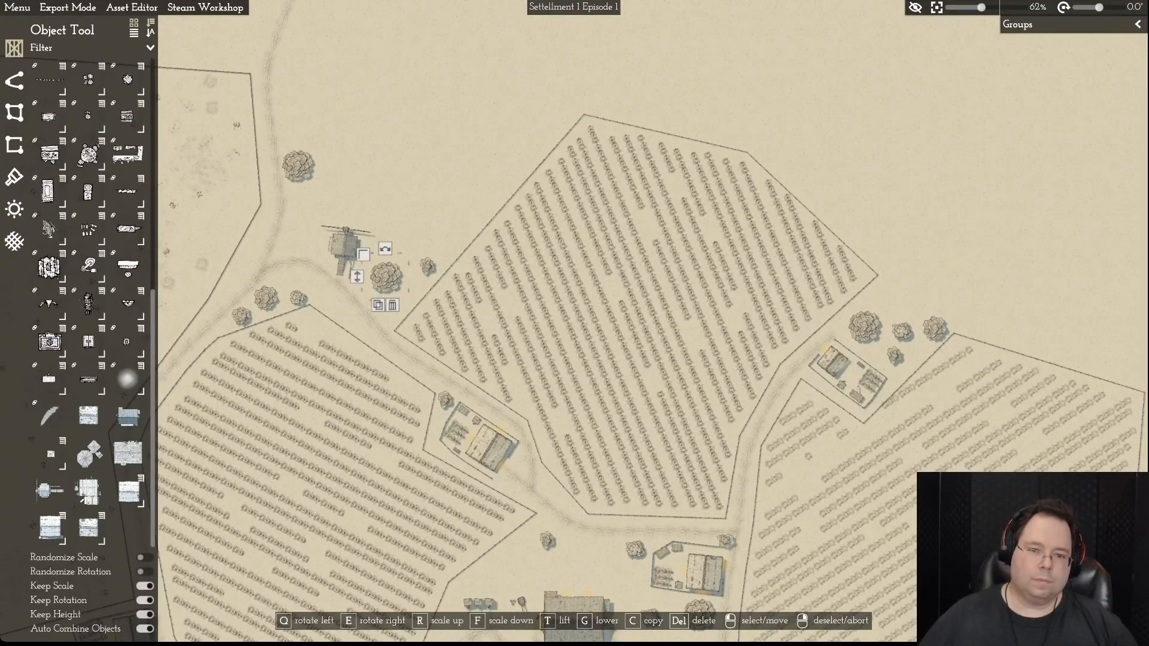
scroll(578, 353, up, 1)
key(Escape)
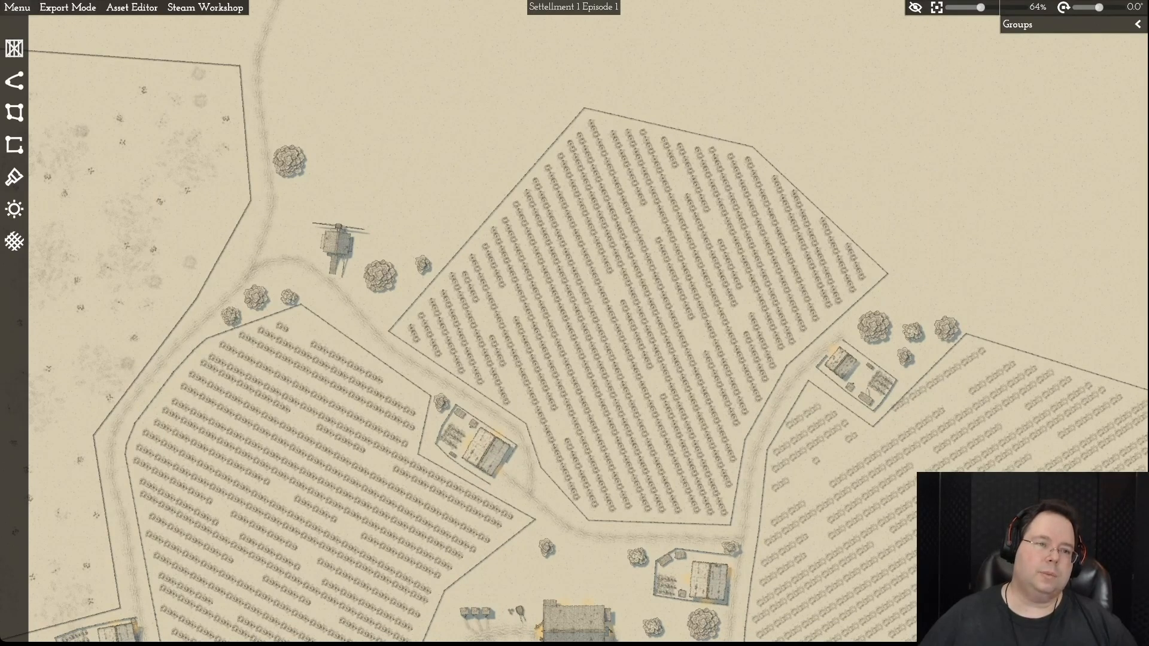
- Reopen the Object Tool and save the map
click(15, 48)
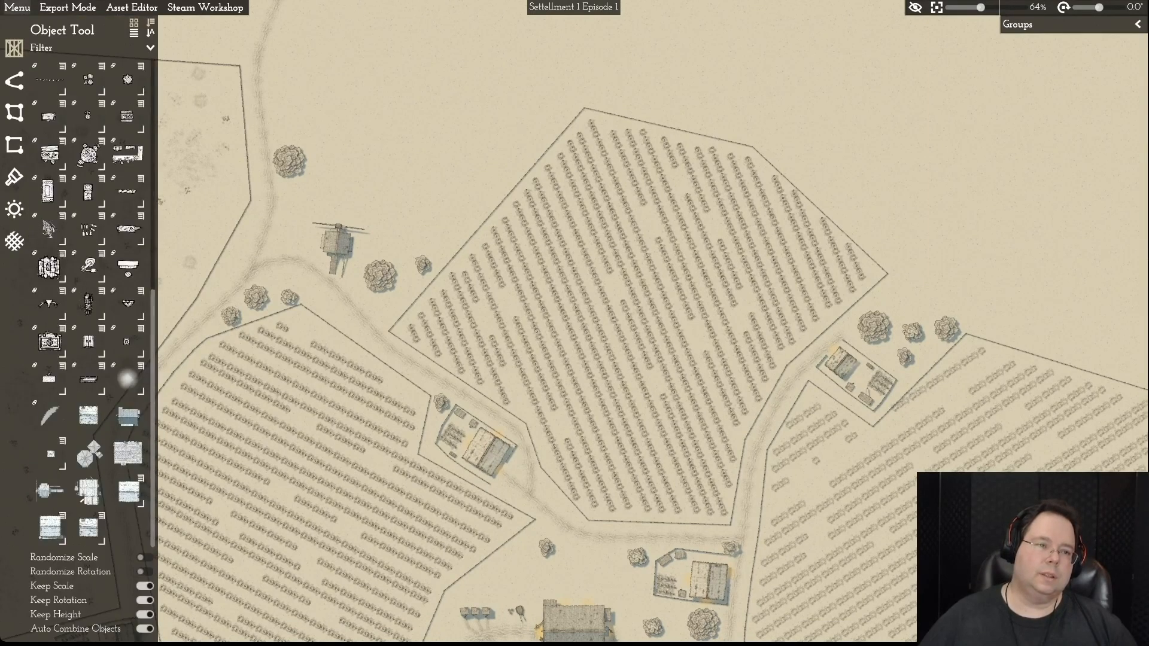
click(17, 8)
click(17, 74)
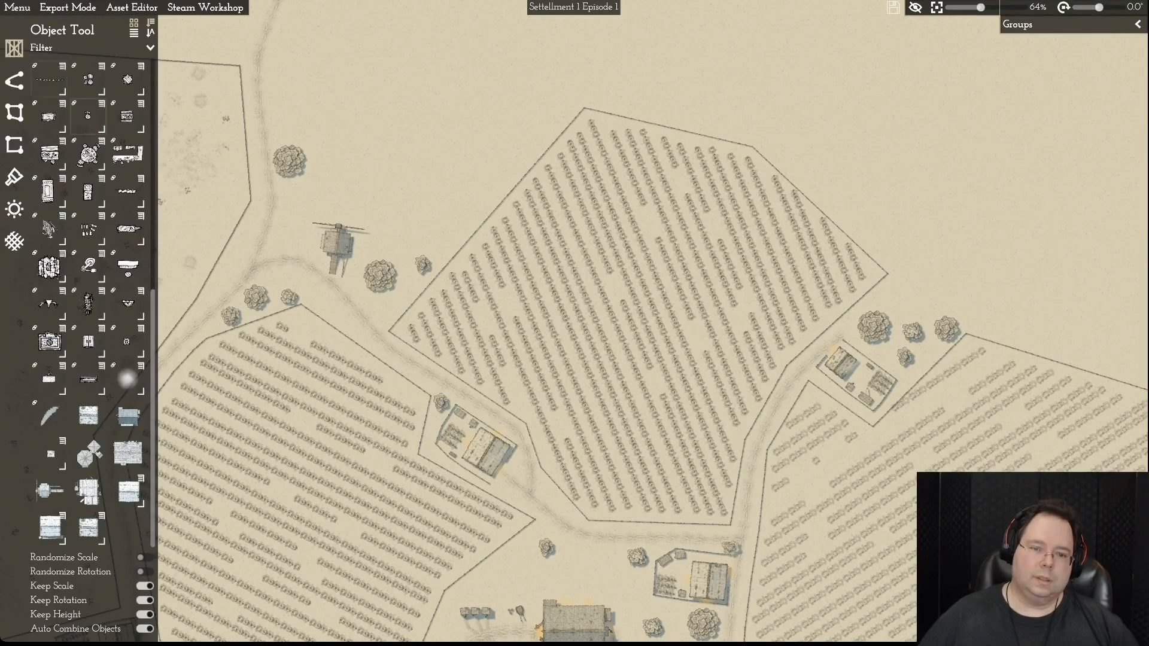
- Regroup the small trees around the field's northern corner at the road junction, bringing over the one east of the windmill
drag(423, 264, 417, 271)
drag(256, 297, 301, 291)
drag(231, 316, 241, 310)
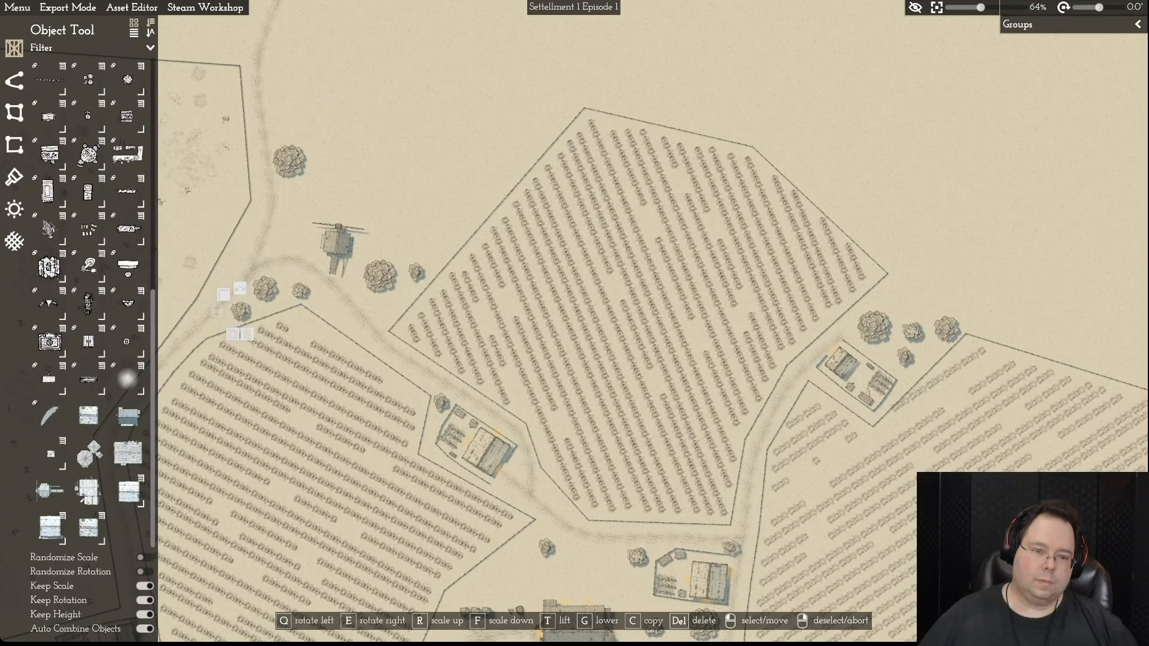
mouse_move(301, 290)
mouse_down()
mouse_move(271, 286)
mouse_move(281, 281)
mouse_up()
drag(417, 271, 267, 303)
right_click(258, 294)
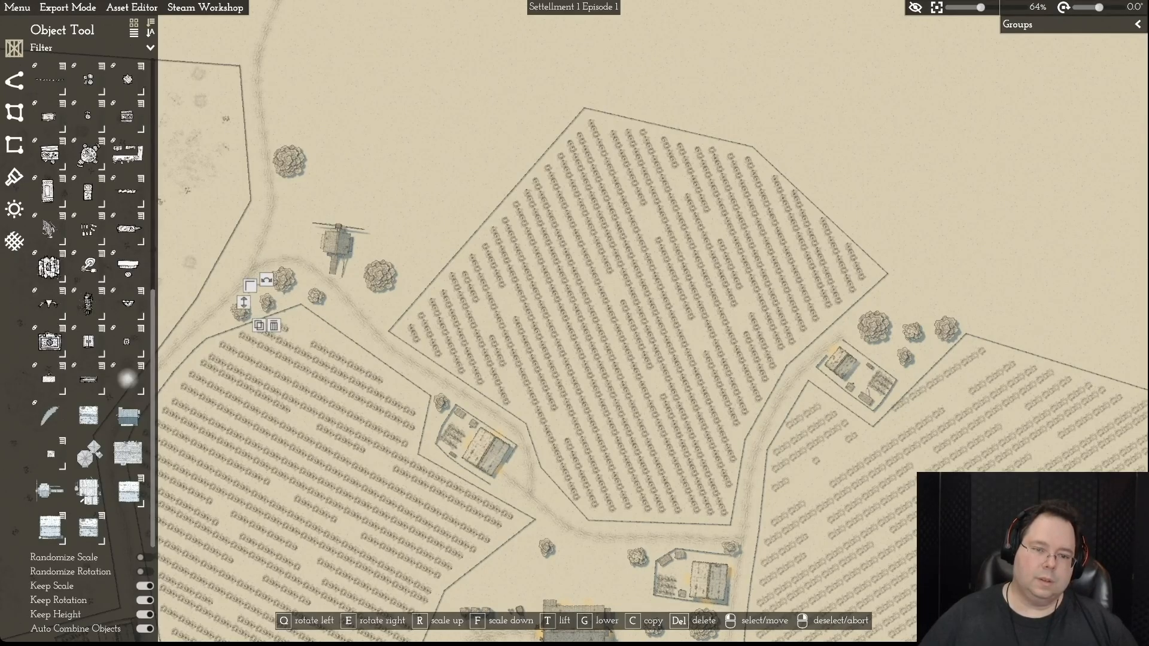
- Nudge the junction's small tree and the two large trees southeast and northwest of the windmill into better positions
right_click(267, 302)
drag(267, 303, 266, 301)
mouse_move(380, 276)
mouse_down()
mouse_move(387, 287)
mouse_move(376, 278)
mouse_up()
mouse_move(289, 161)
mouse_down()
mouse_move(289, 237)
mouse_move(291, 163)
mouse_up()
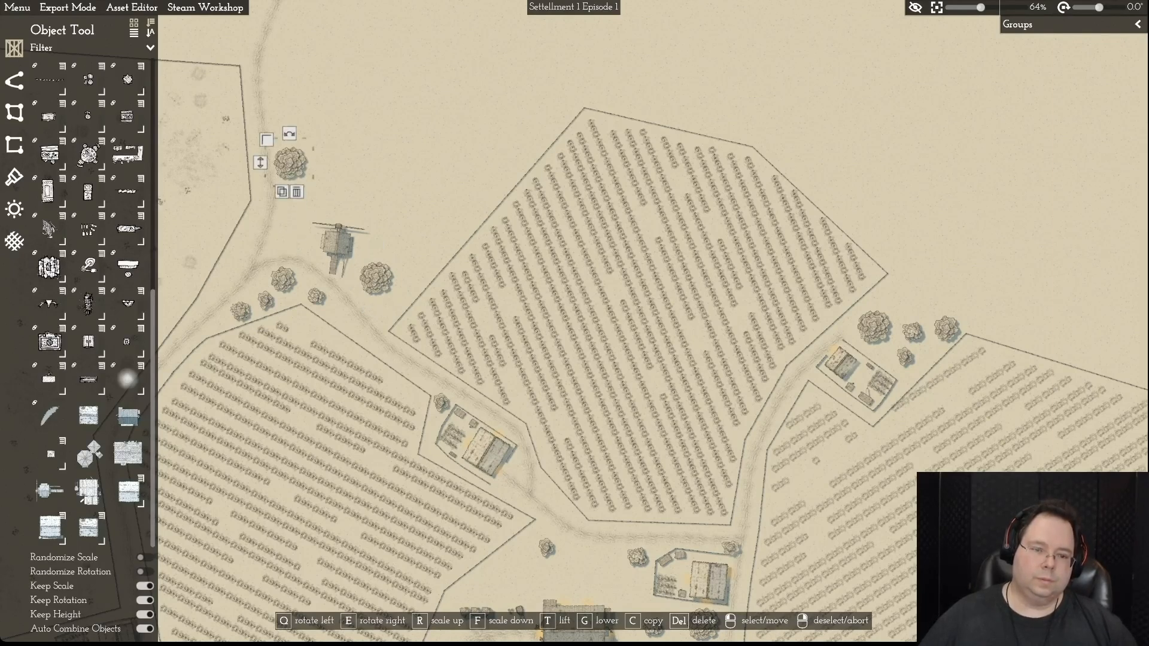
- Copy a small tree from the junction and place the duplicate just west of the windmill
click(316, 295)
click(309, 319)
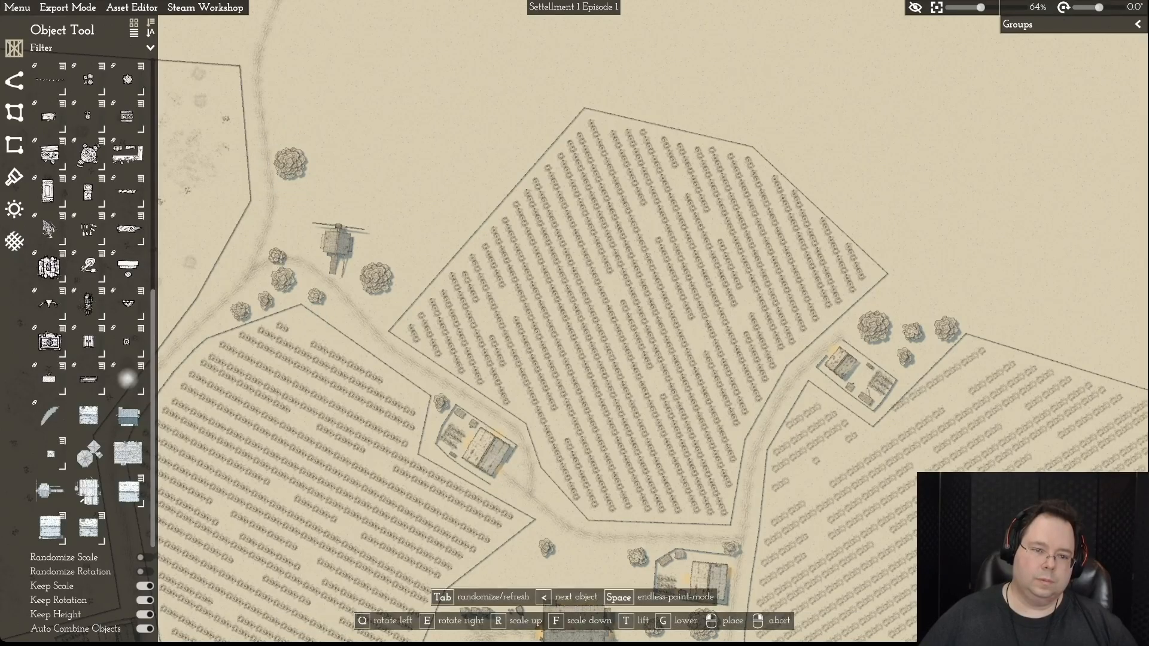
click(278, 241)
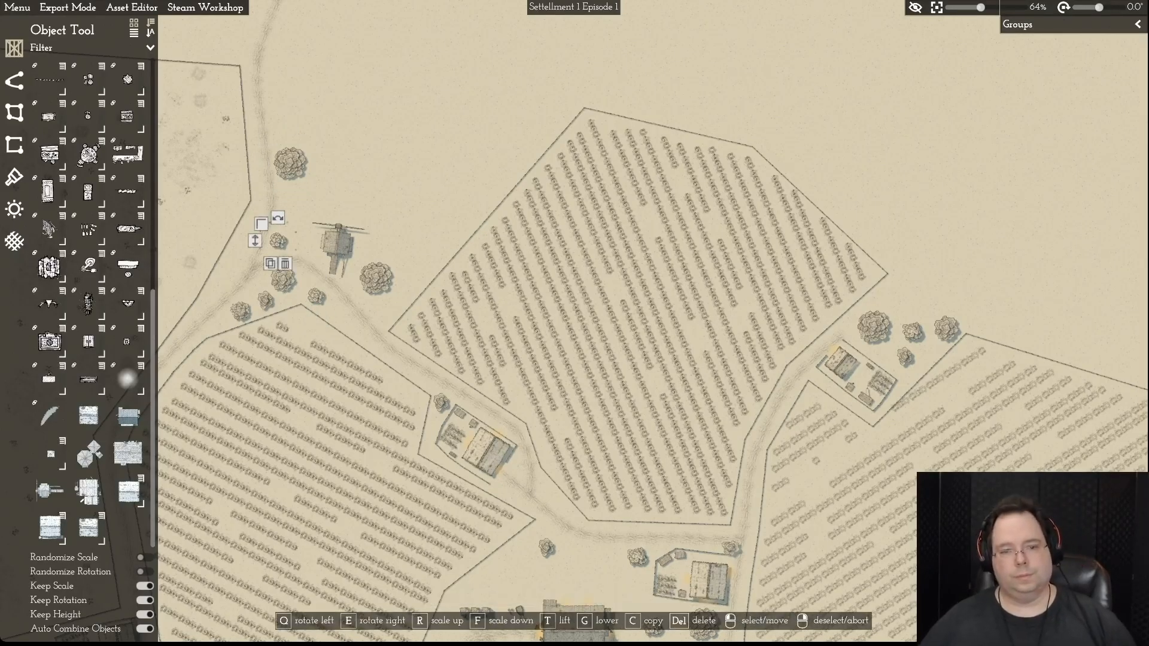
right_click(277, 241)
- Move the large tree southeast of the windmill closer to the neighbouring field's western corner
key(a)
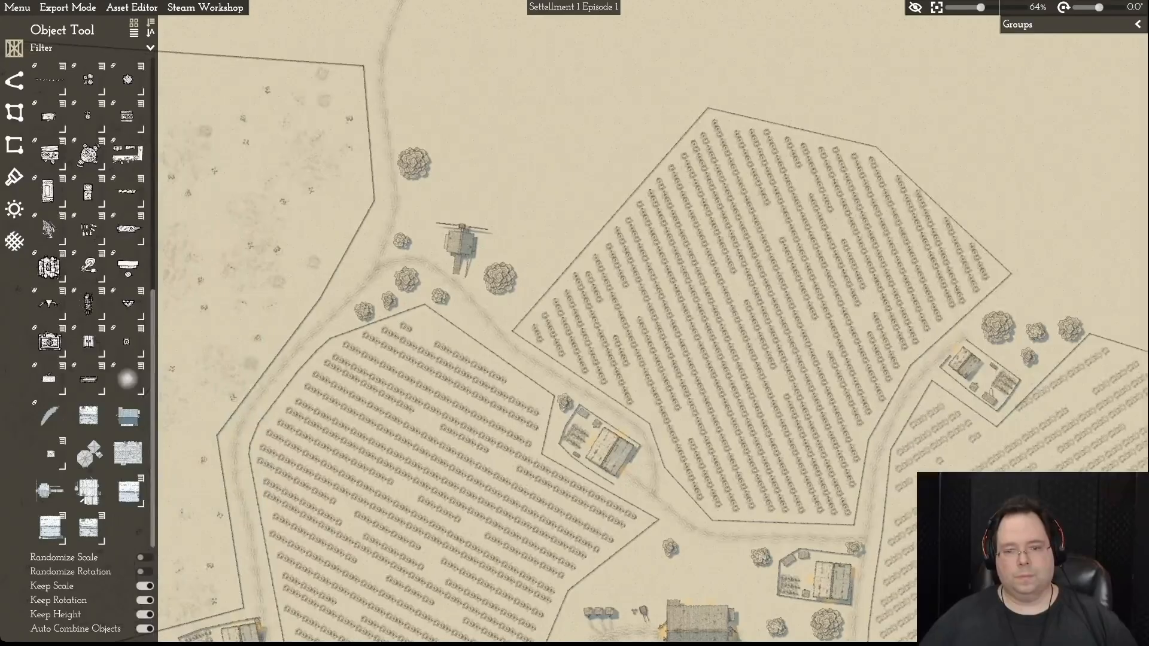
drag(499, 278, 509, 293)
scroll(567, 322, up, 1)
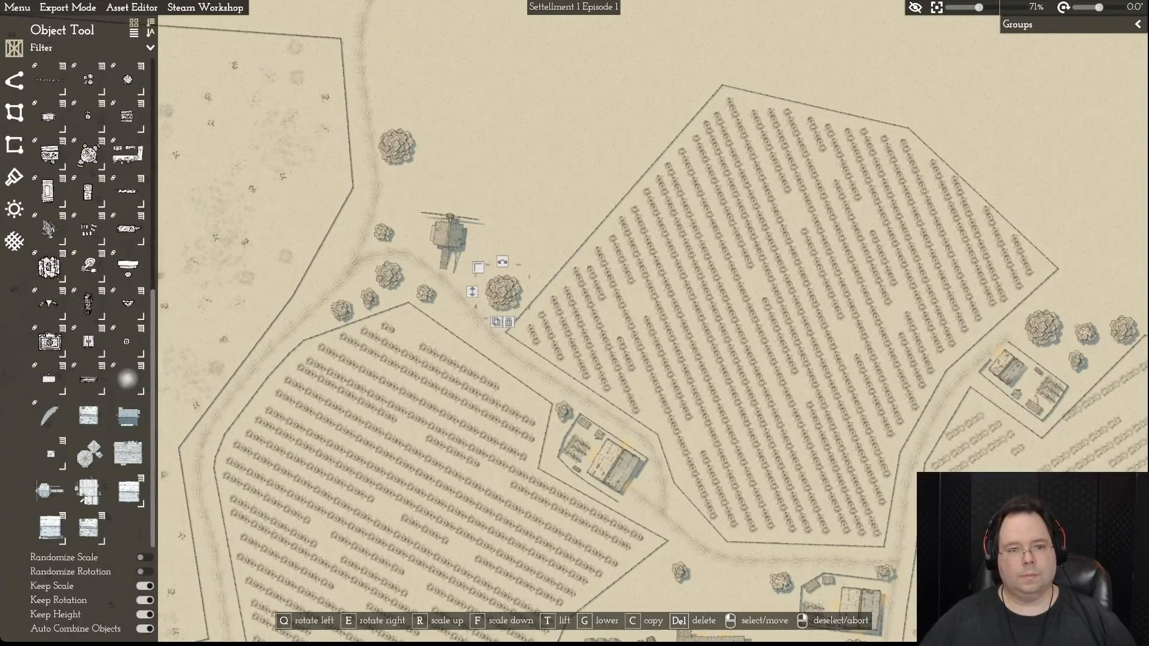
- Move the small tree north of the town's large buildings southwest, beside the crop field's edge
key(d)
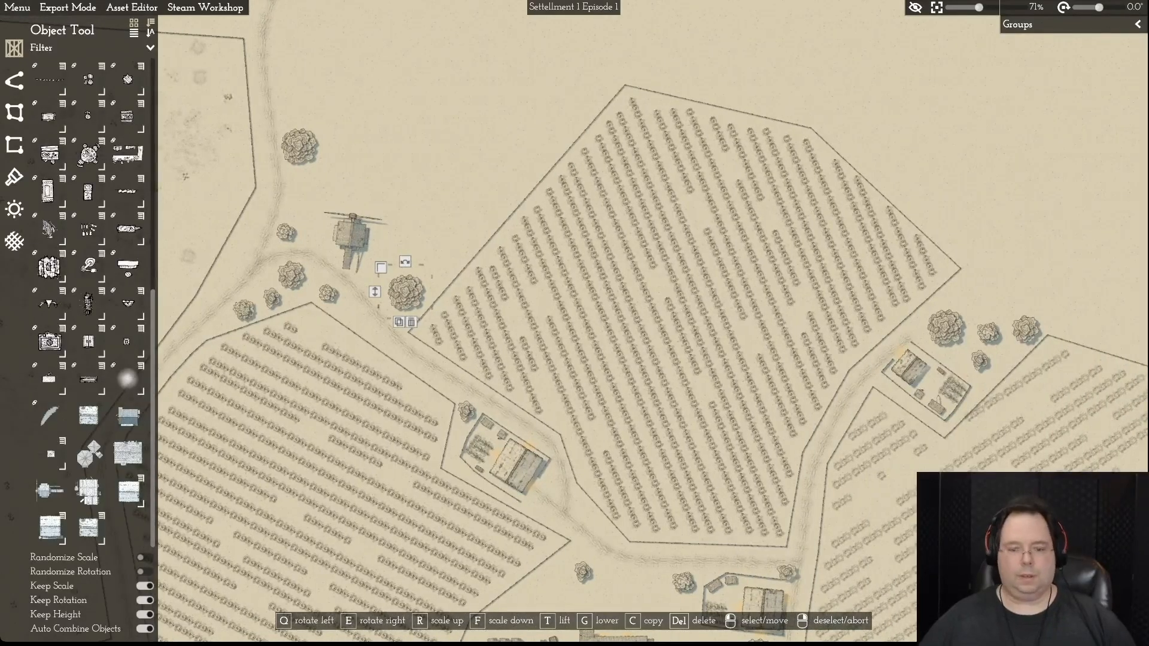
key(d)
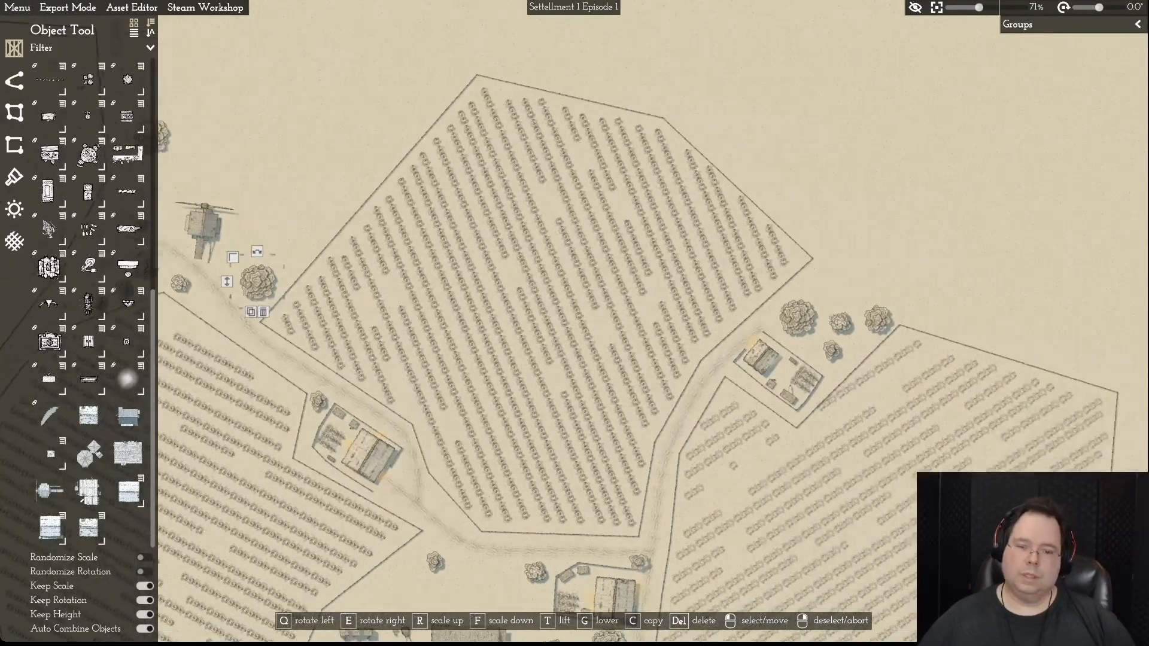
key(s)
key(a)
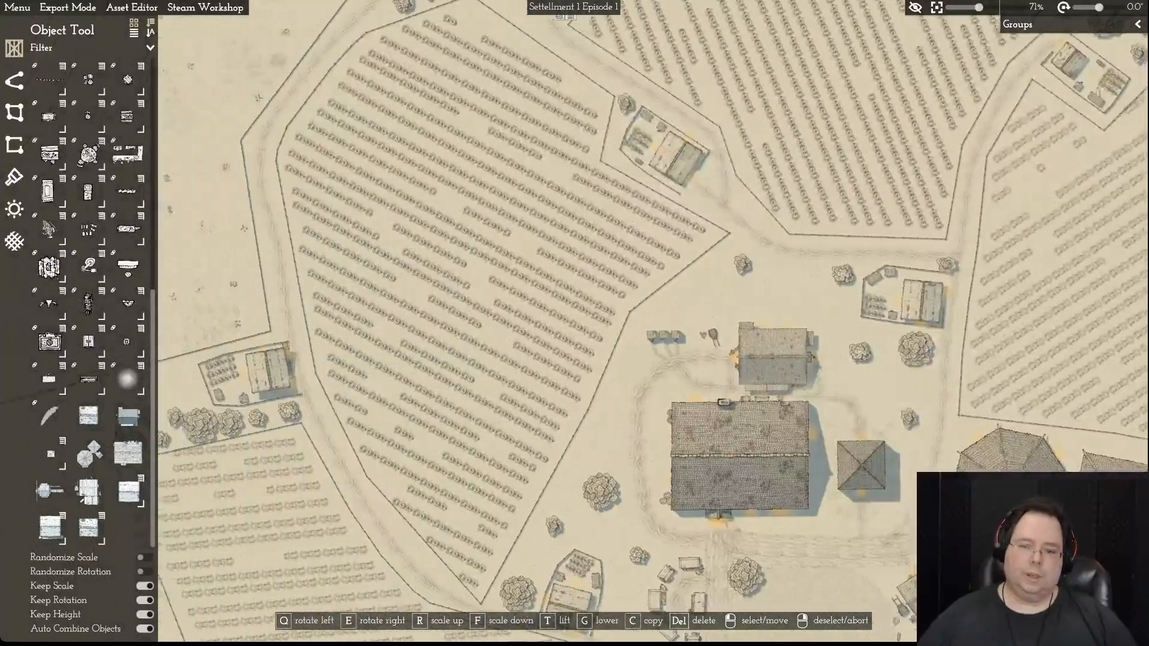
key(a)
key(w)
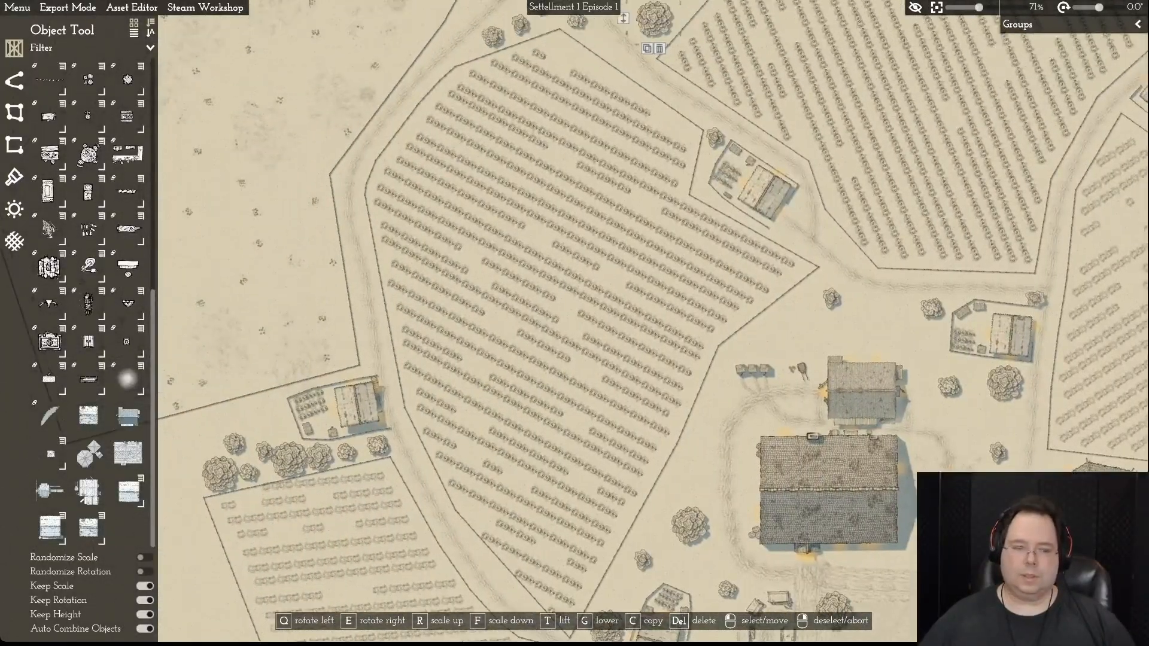
key(d)
key(s)
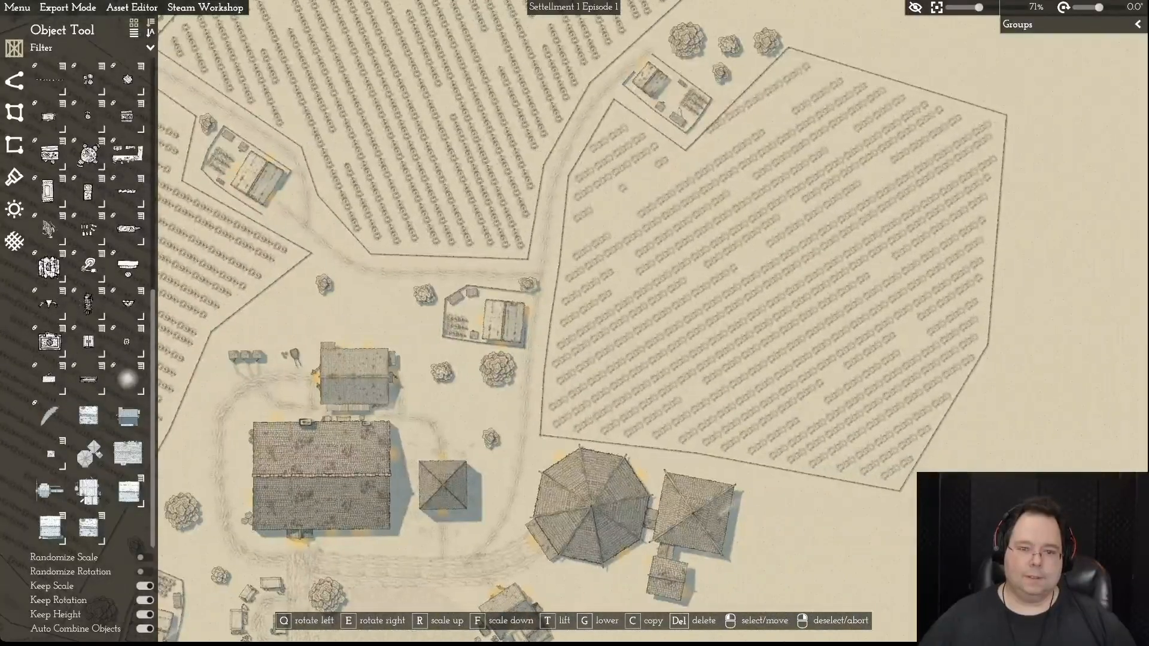
drag(324, 284, 263, 306)
click(251, 327)
click(251, 326)
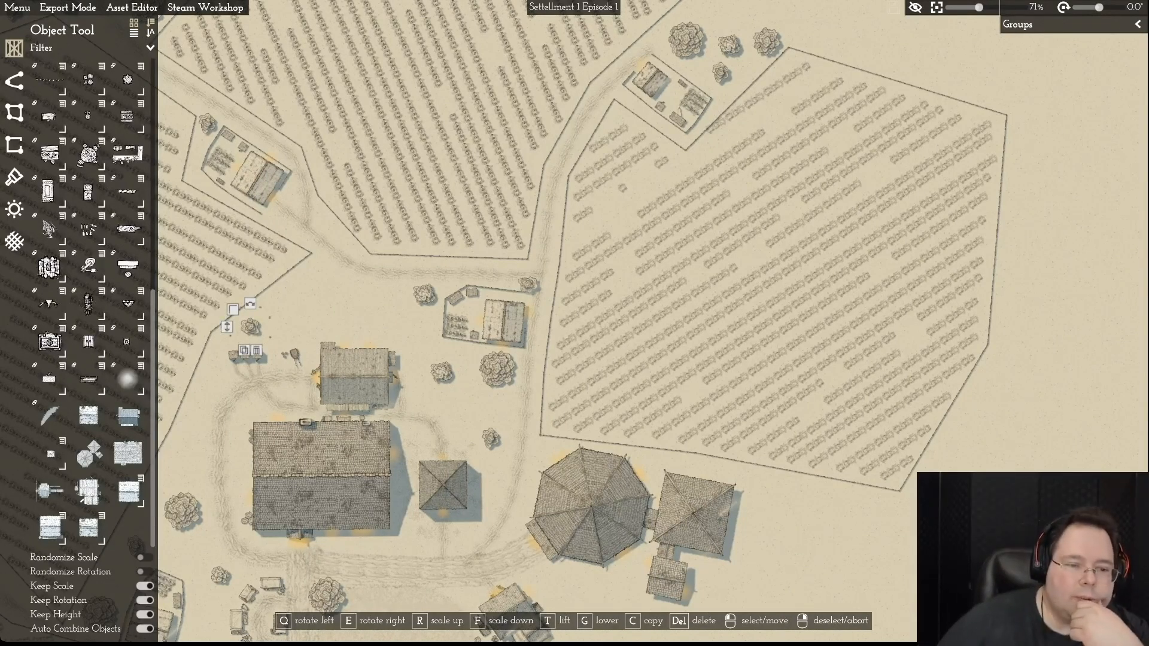
- Switch to the Path Tool and unlock the Paths group for editing
mouse_move(127, 379)
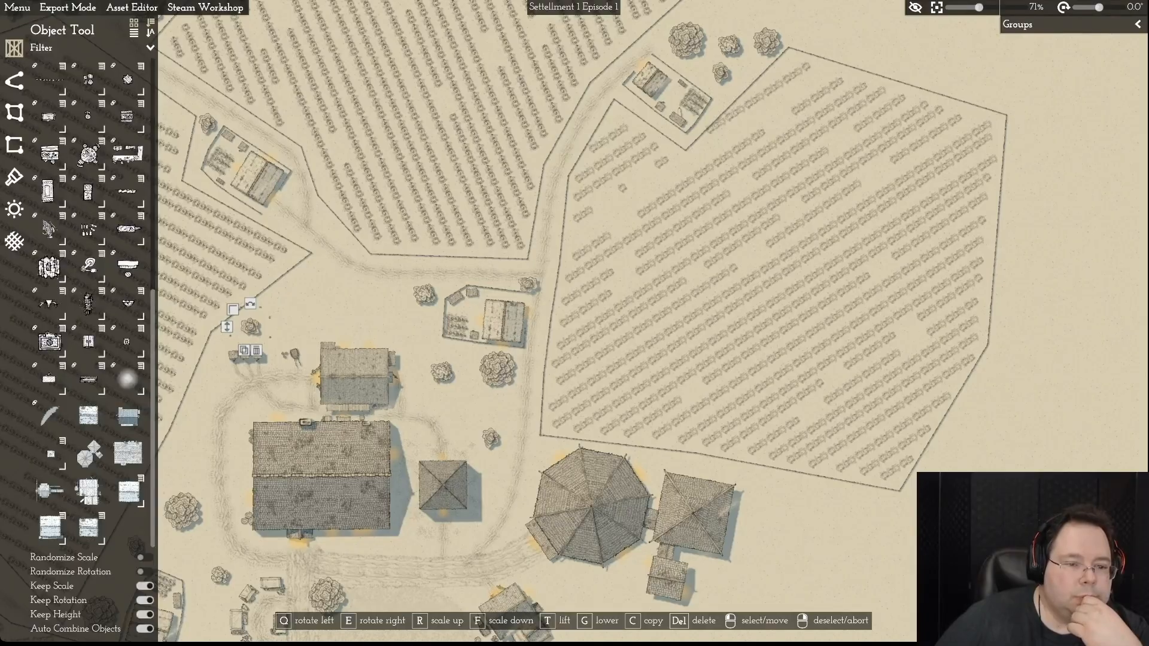
mouse_move(49, 266)
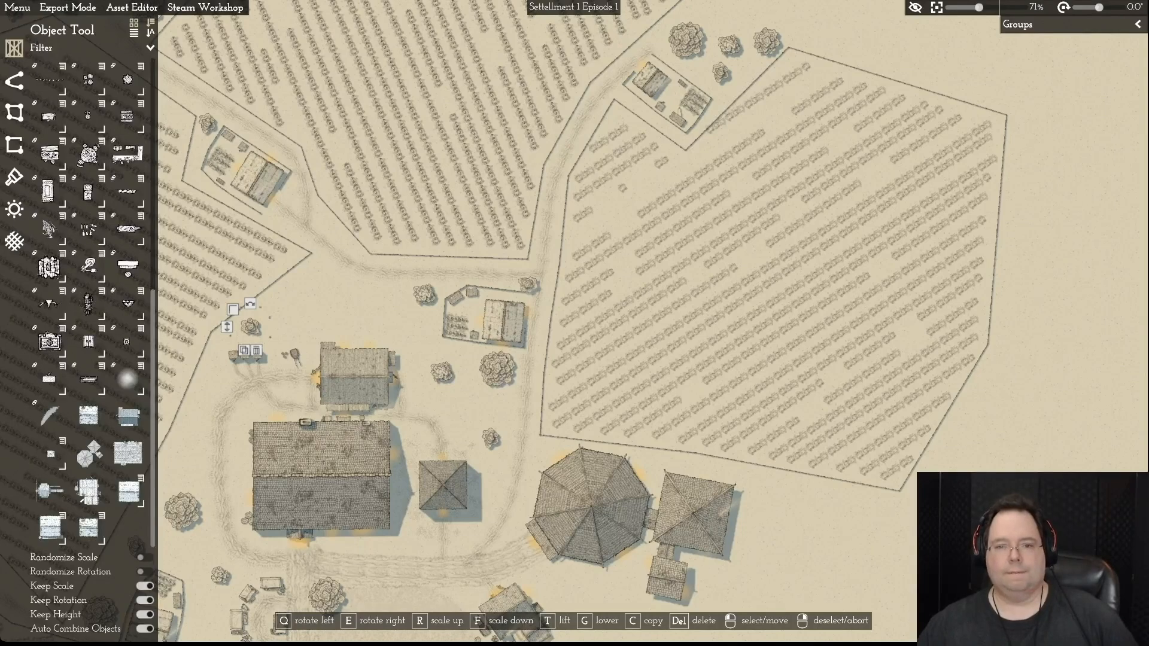
scroll(564, 553, down, 8)
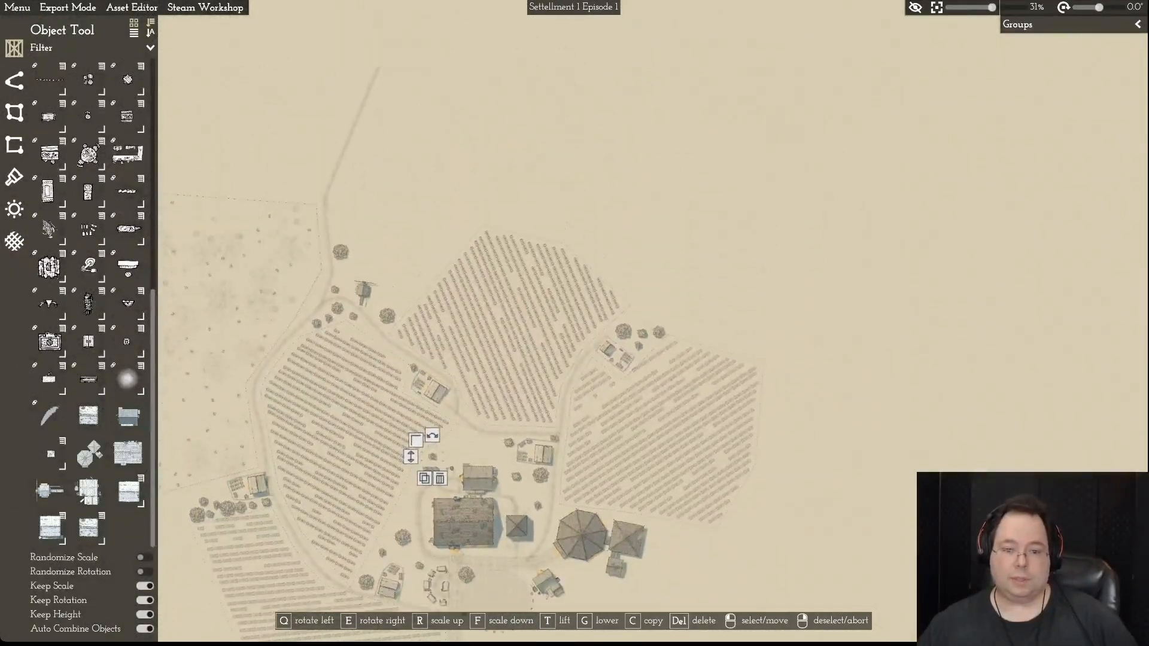
key(w)
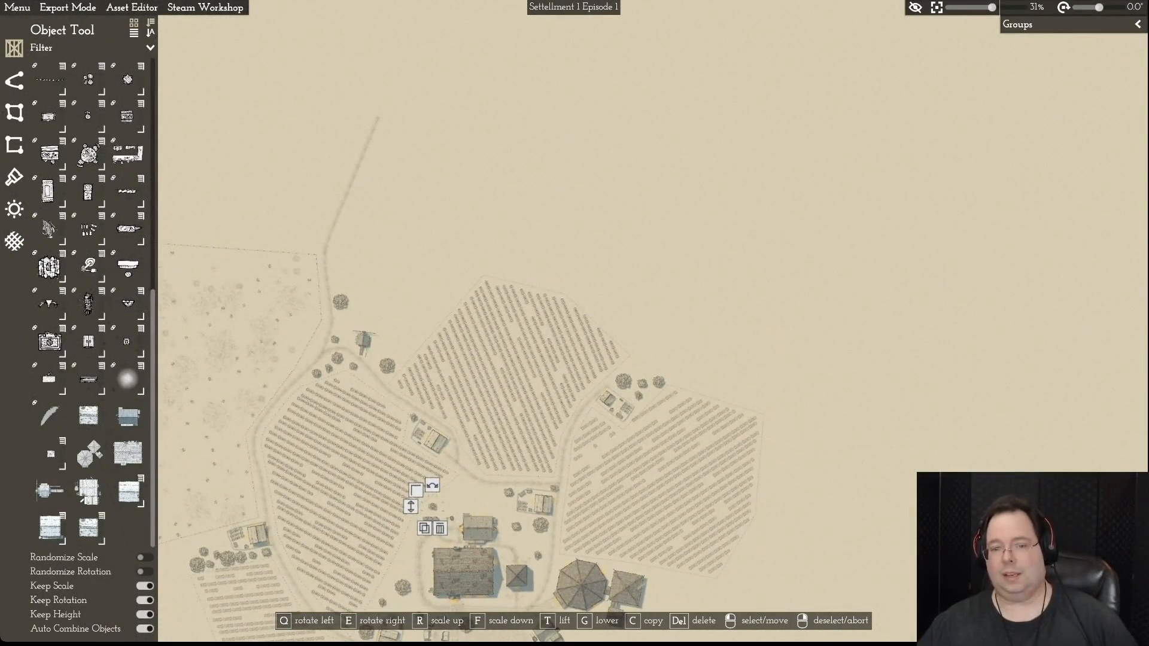
key(a)
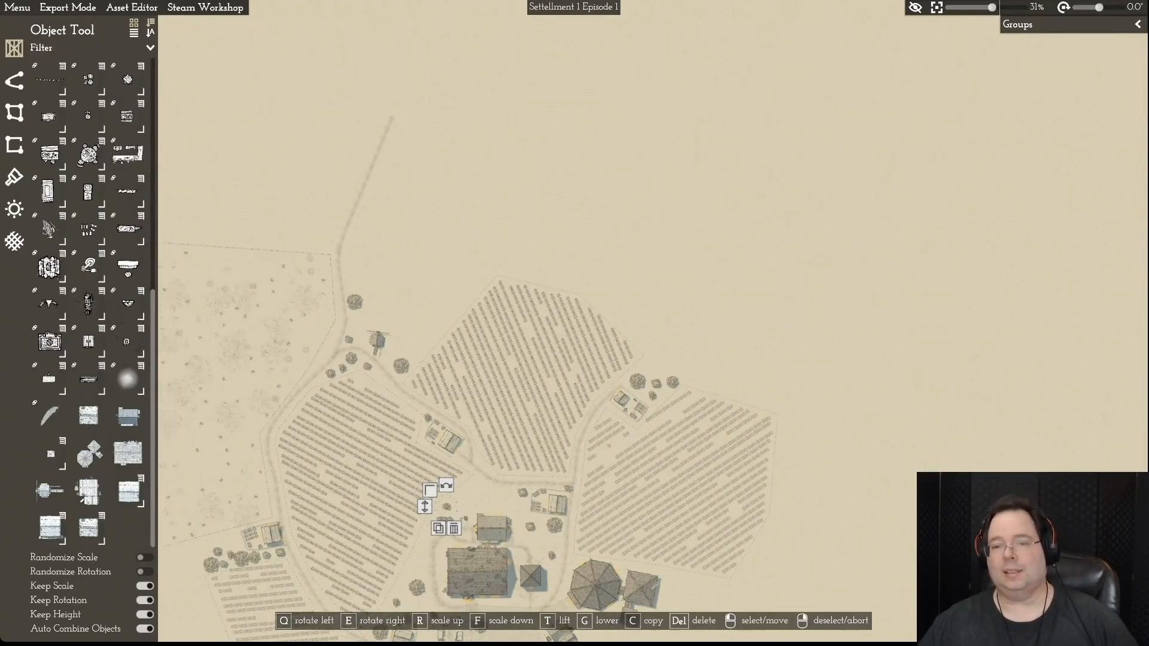
key(w)
key(w)
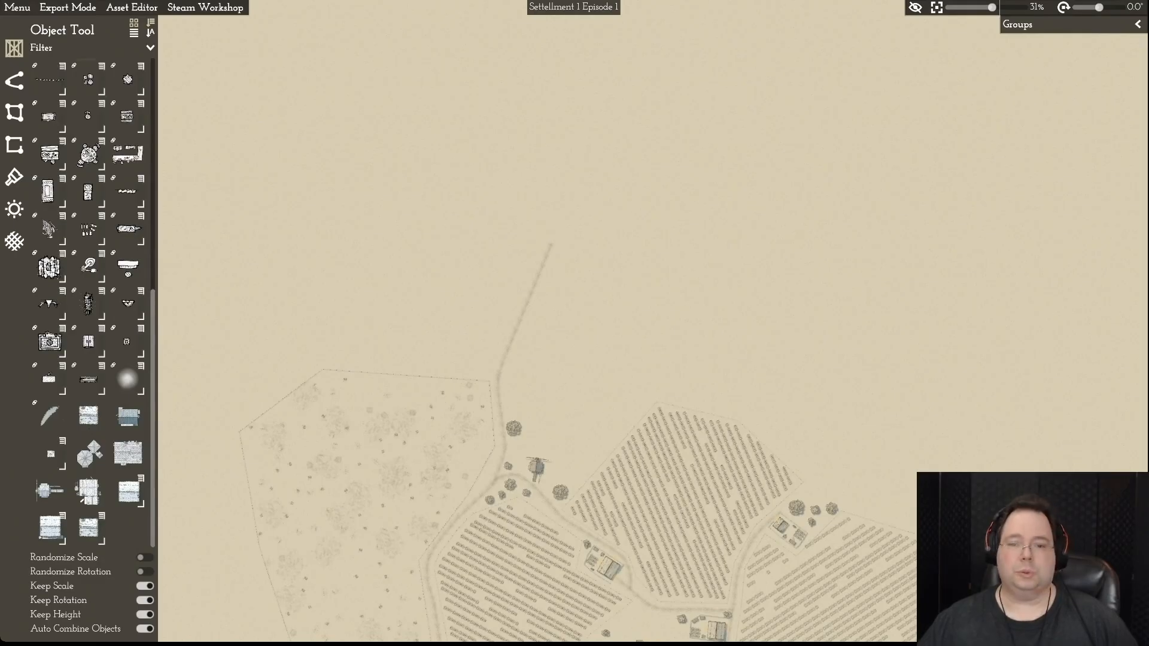
click(14, 81)
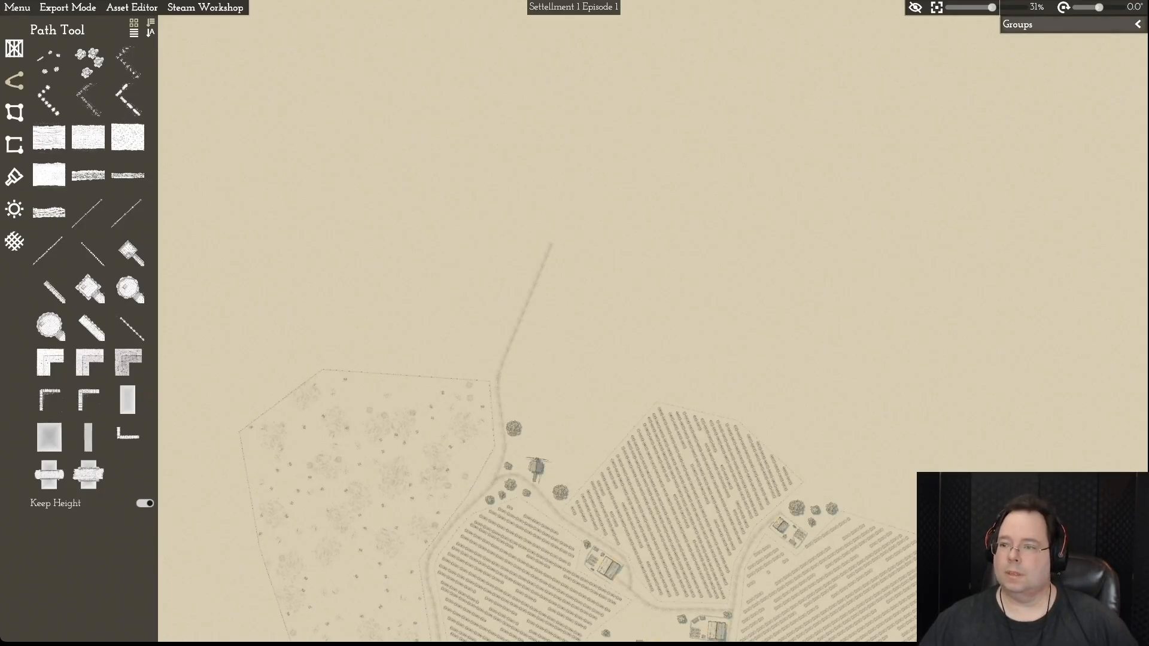
click(1138, 24)
click(1054, 151)
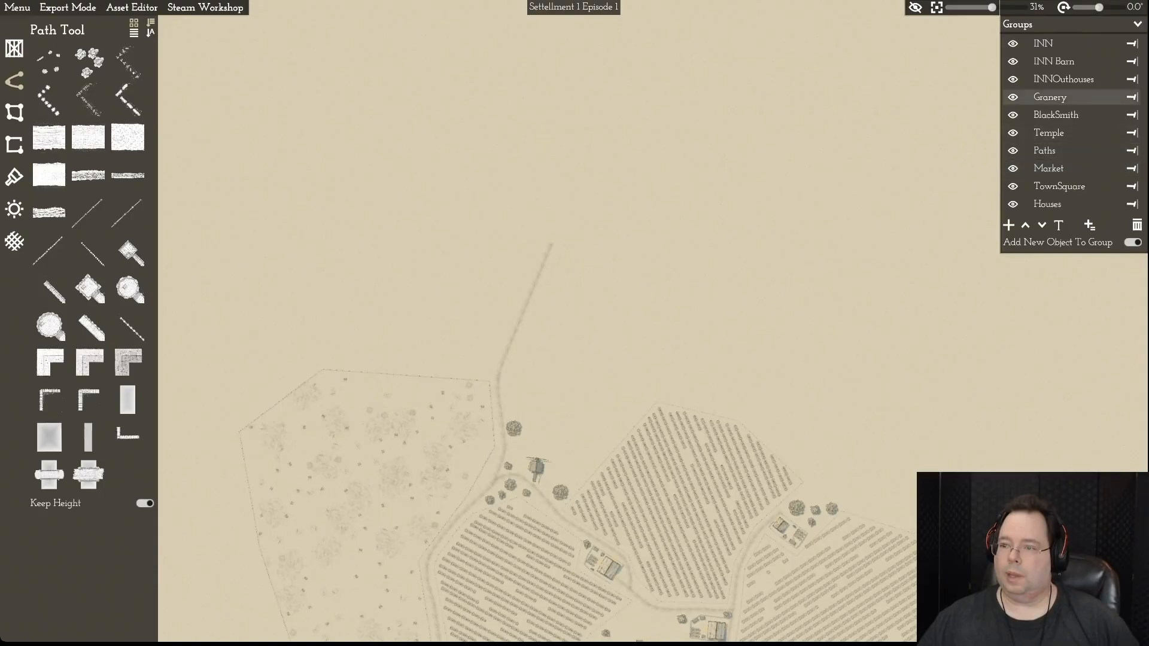
mouse_move(1026, 151)
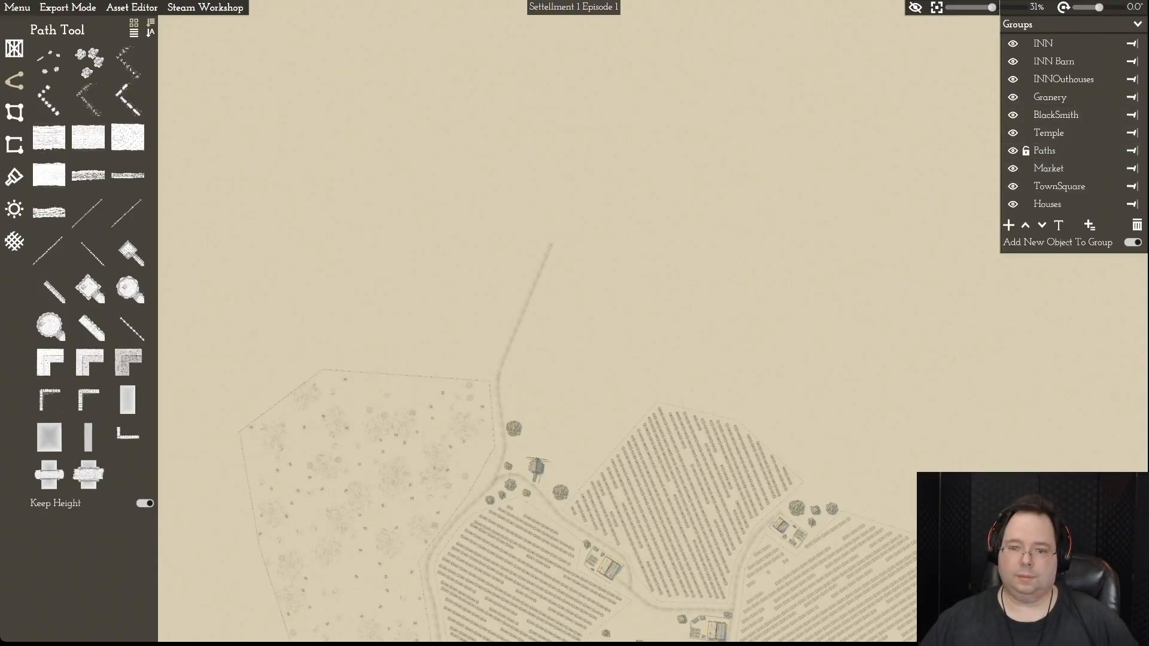
- Pull in the northern end of the road and delete its last point, ending the road beside the pasture's northeast corner
click(523, 311)
drag(552, 244, 512, 331)
key(s)
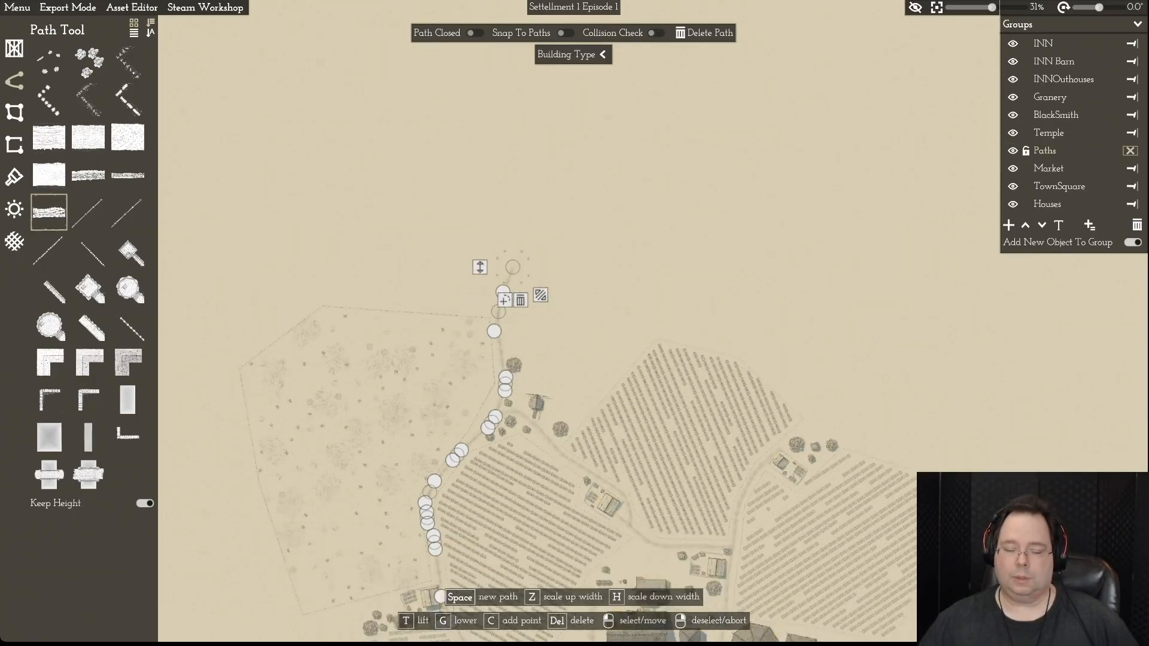
click(521, 301)
right_click(498, 312)
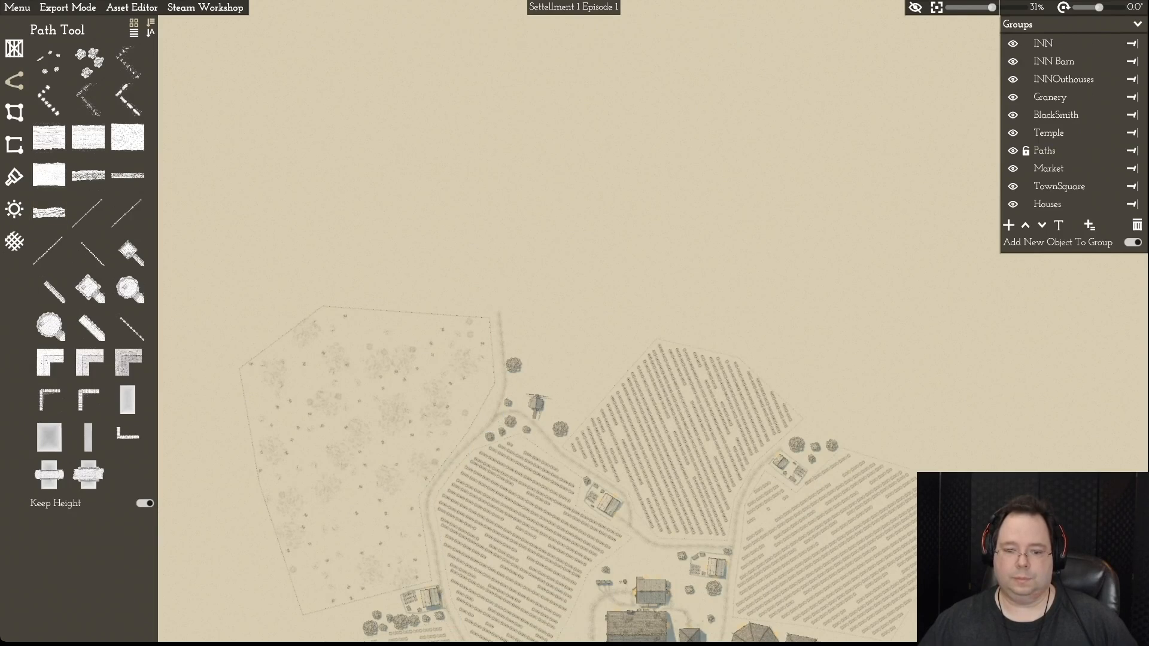
key(s)
key(d)
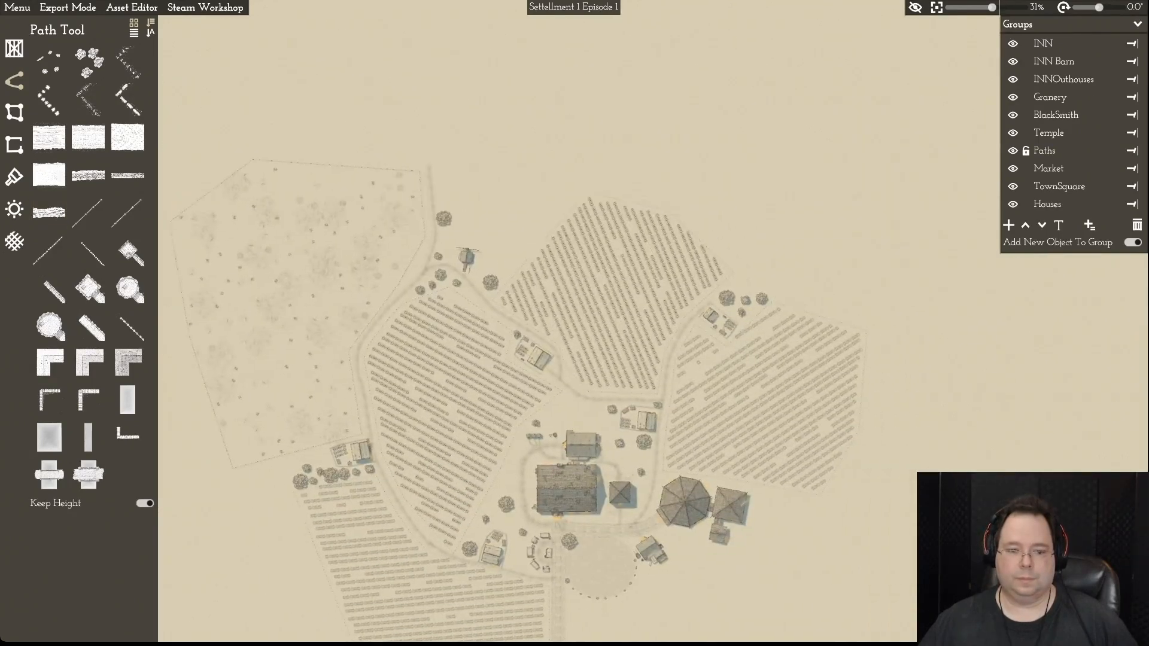
key(a)
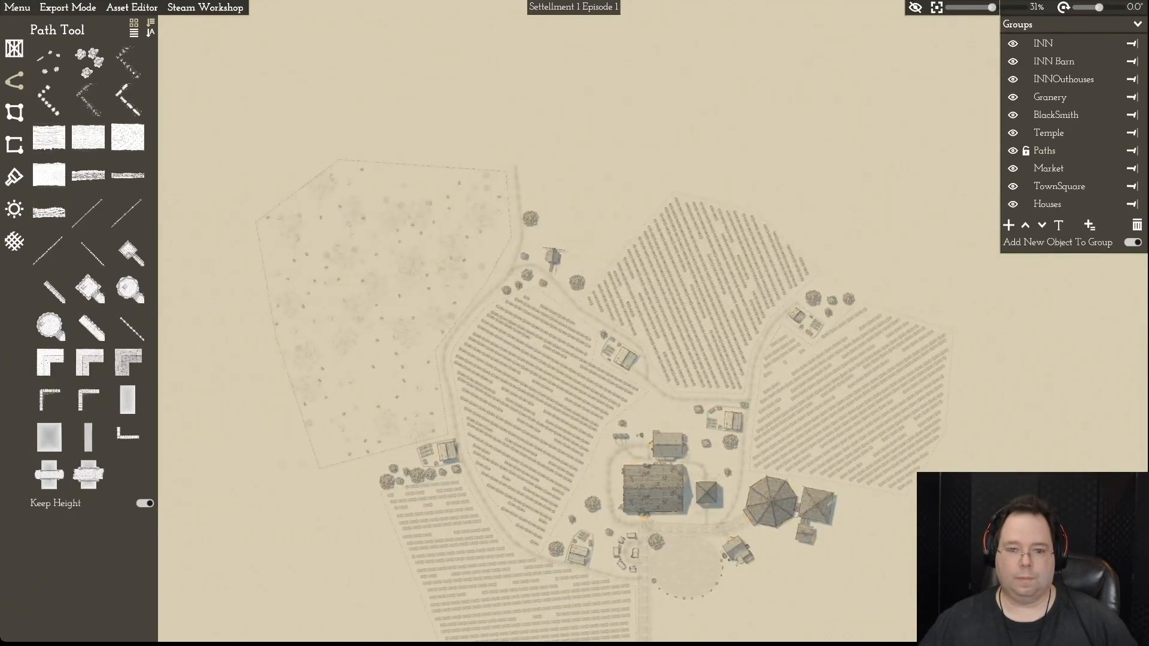
key(s)
key(w)
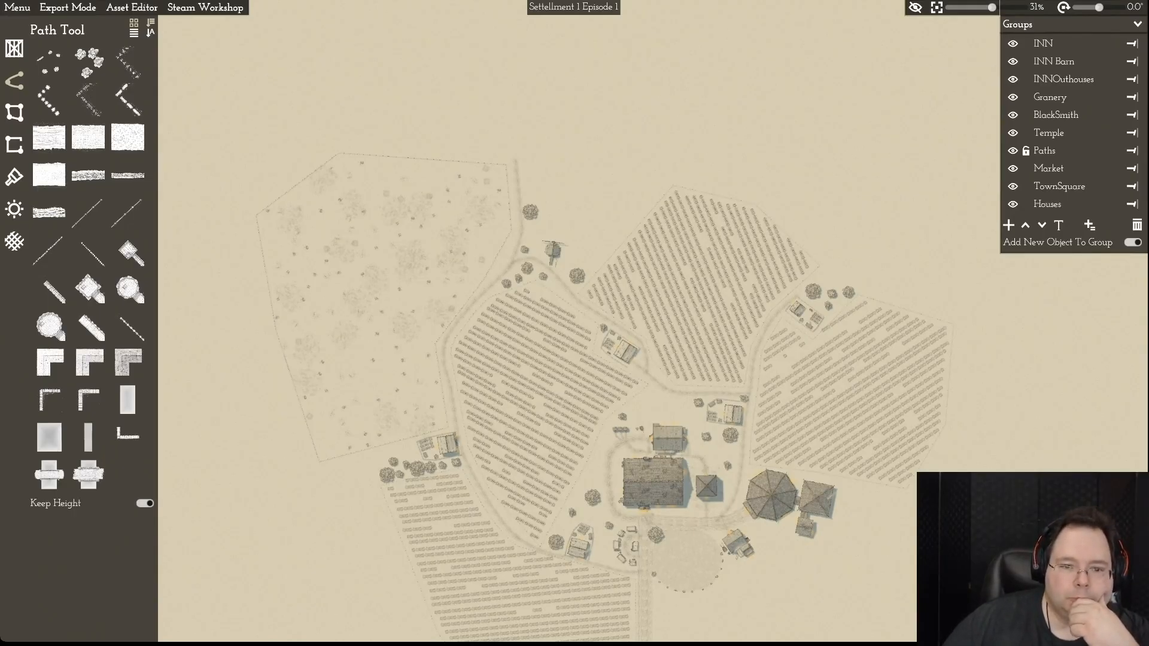
scroll(576, 322, up, 5)
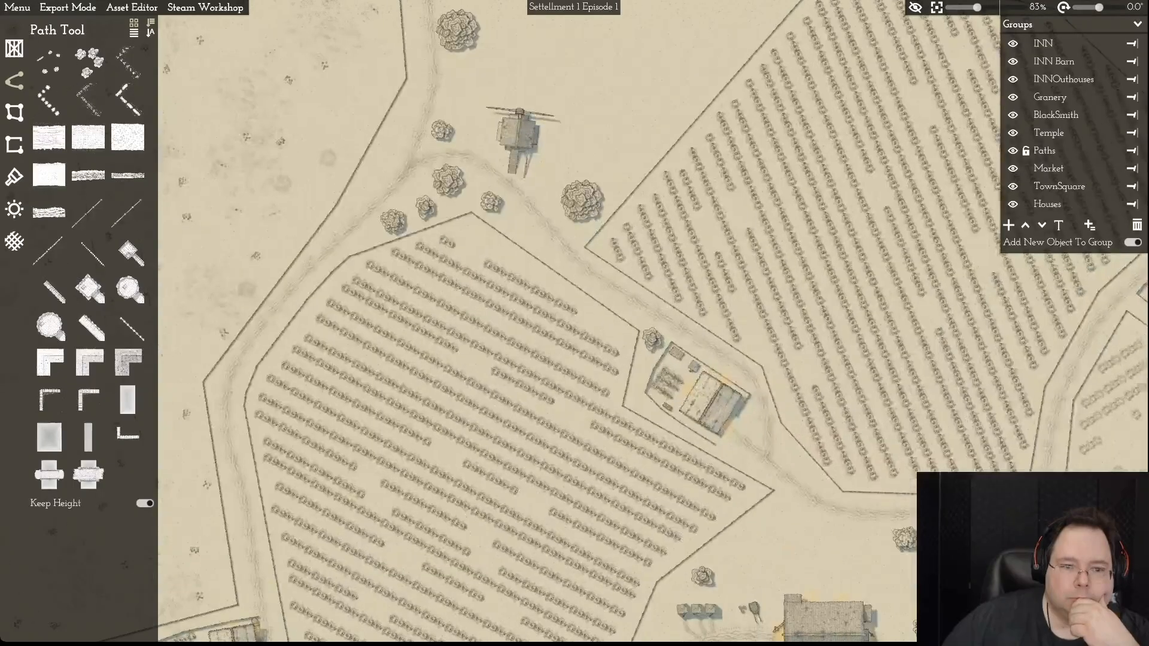
- Draw a fence path across the large pasture, from its eastern corner at the road bend to the corner on its western boundary
scroll(576, 321, down, 3)
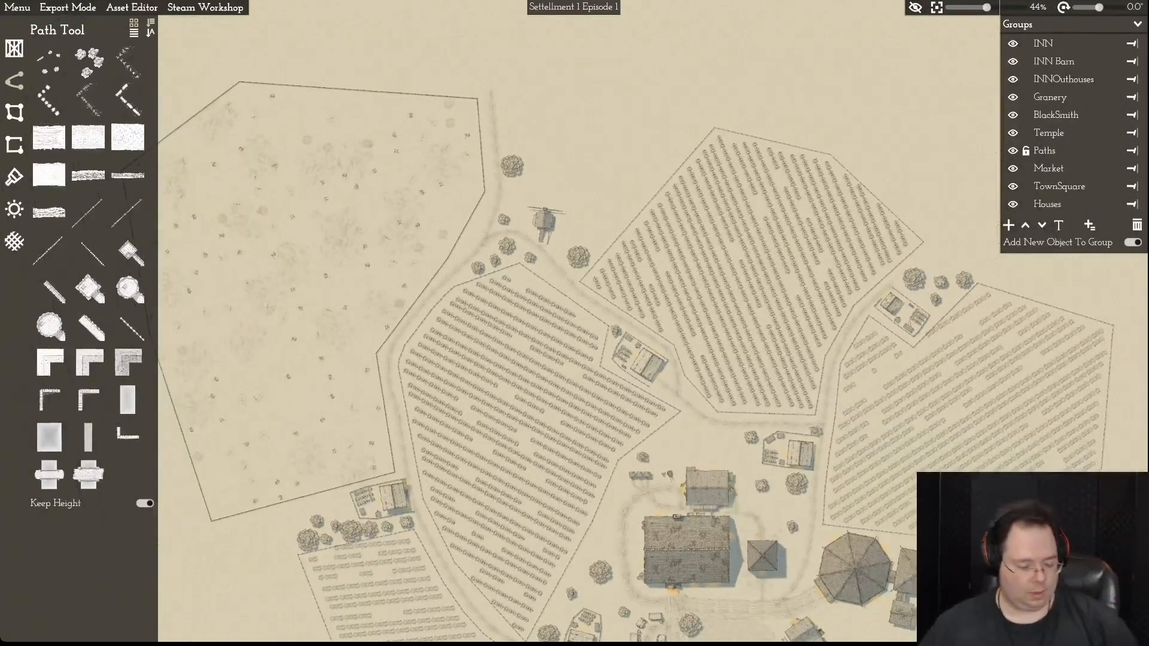
key(a)
key(w)
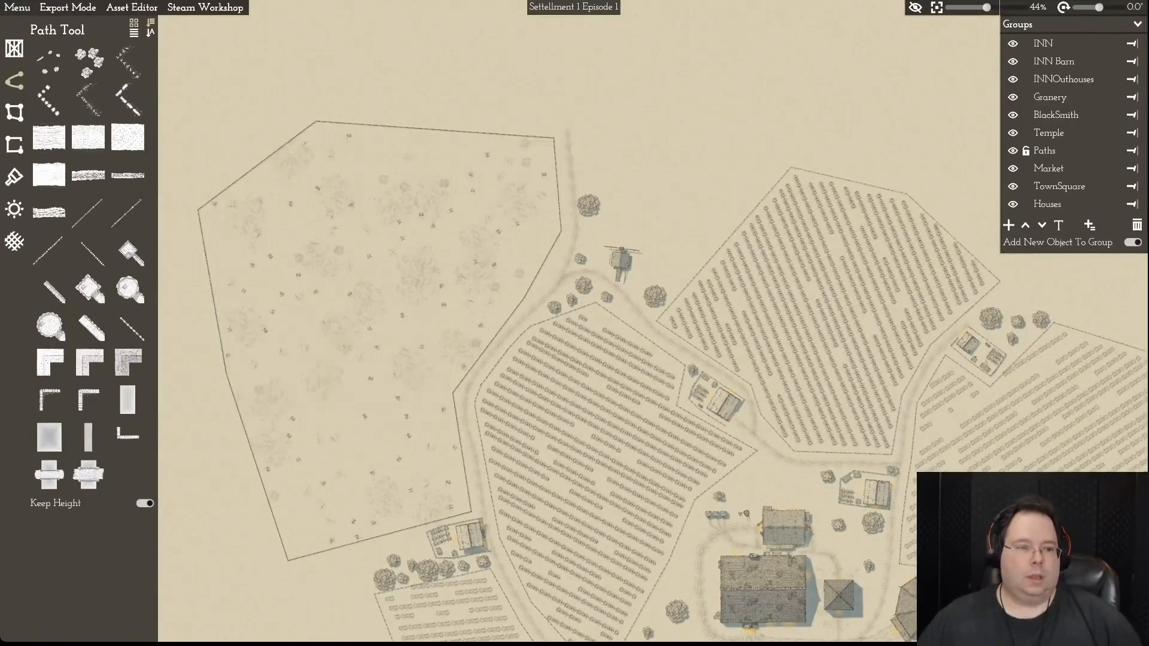
key(s)
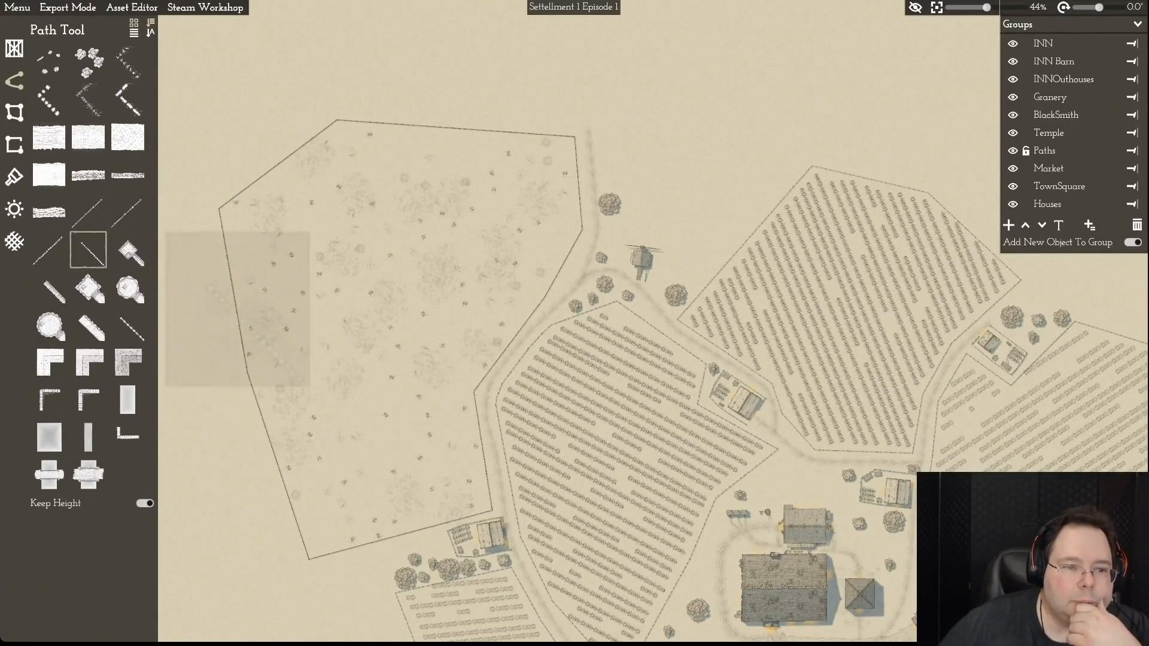
click(49, 250)
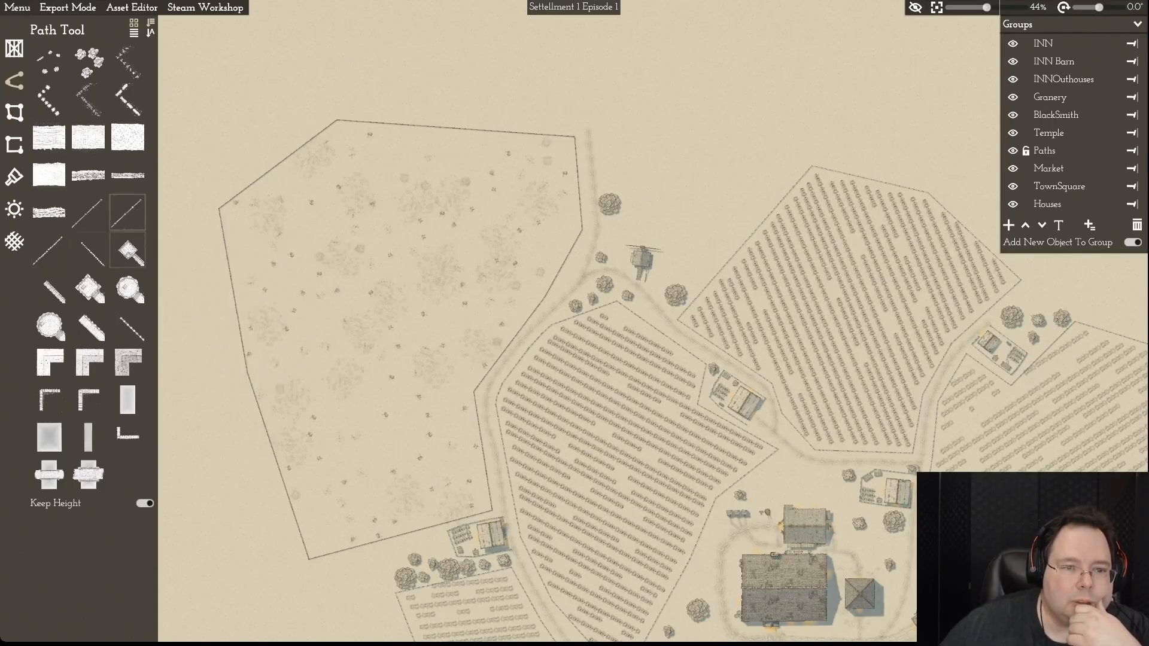
mouse_move(127, 213)
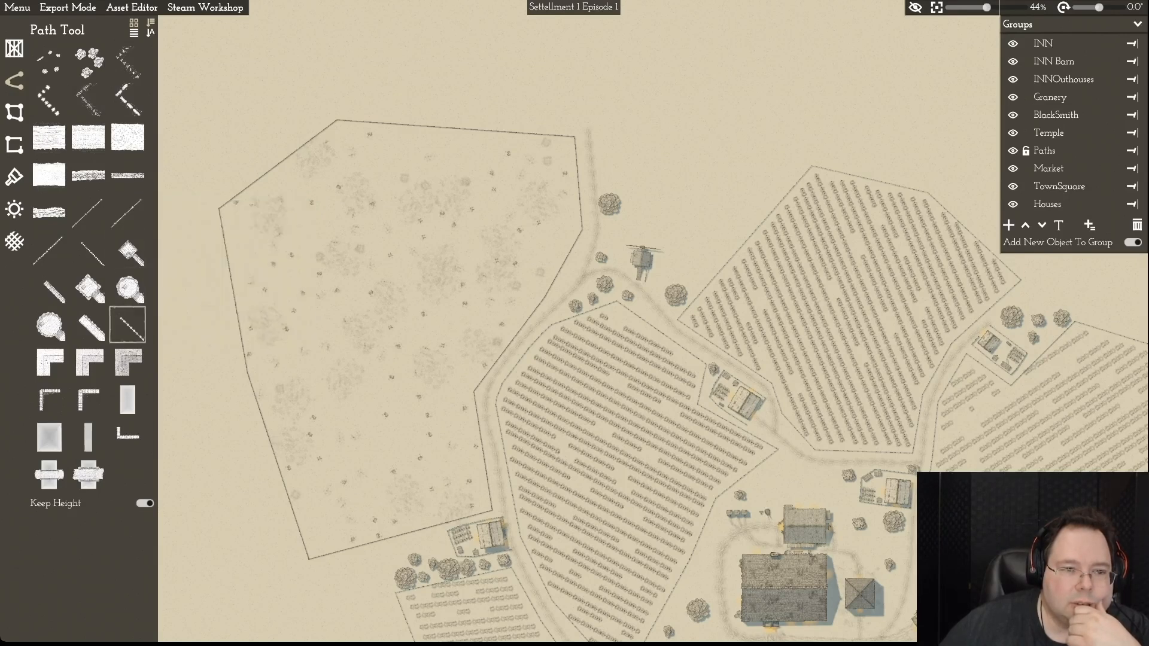
mouse_move(127, 325)
click(49, 249)
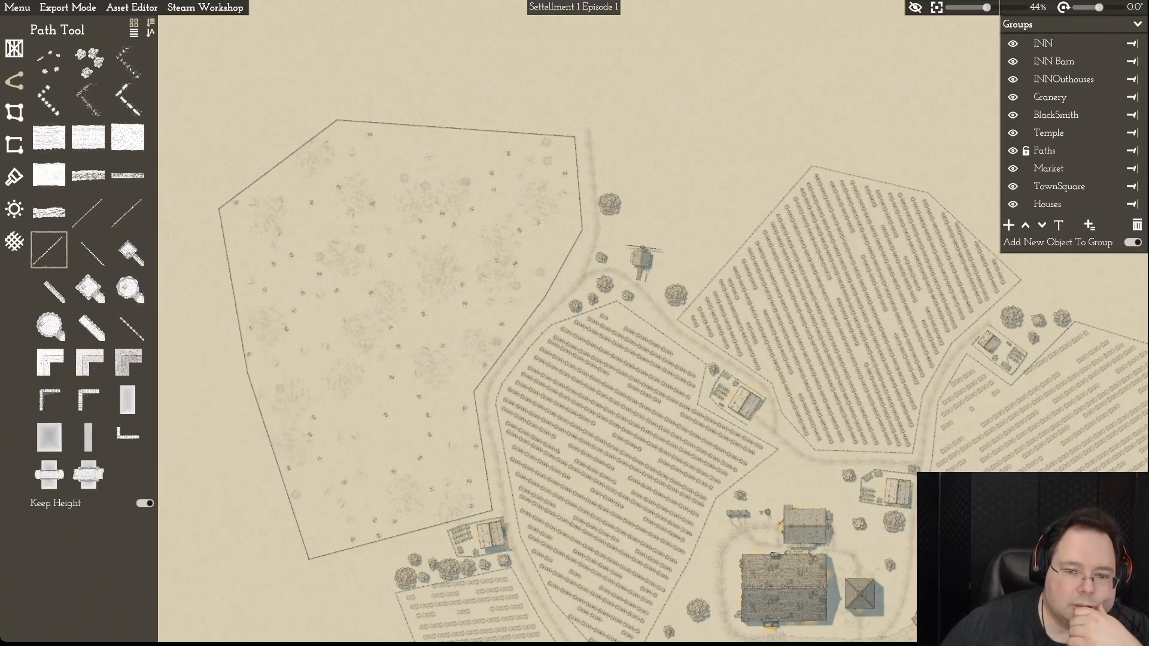
click(472, 391)
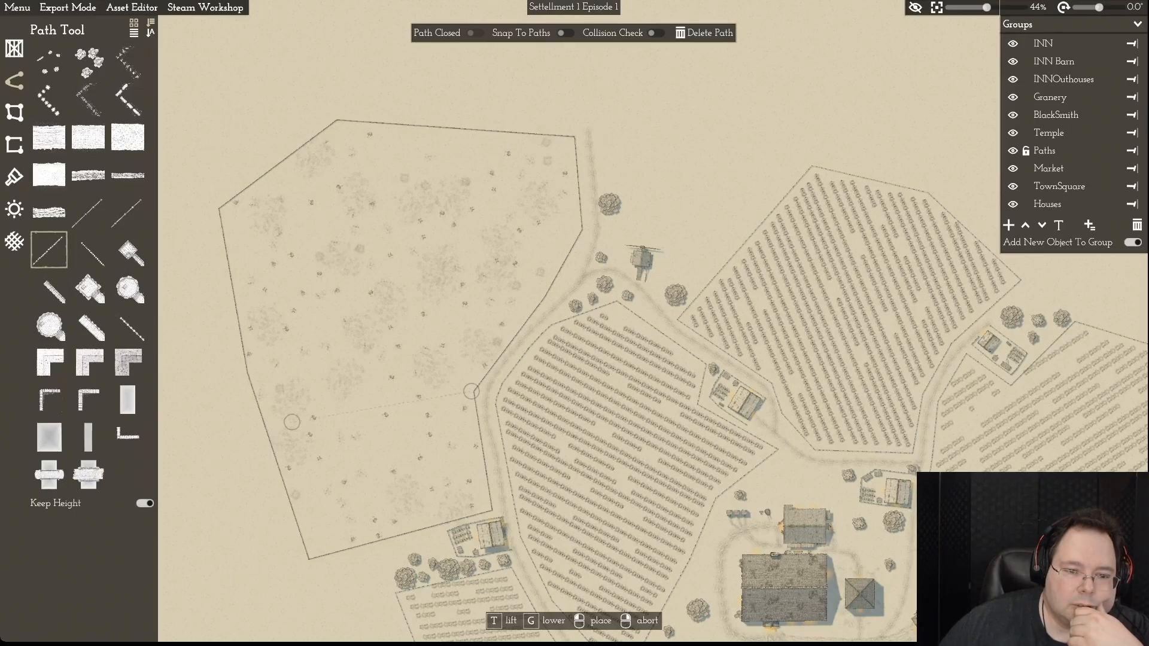
click(245, 372)
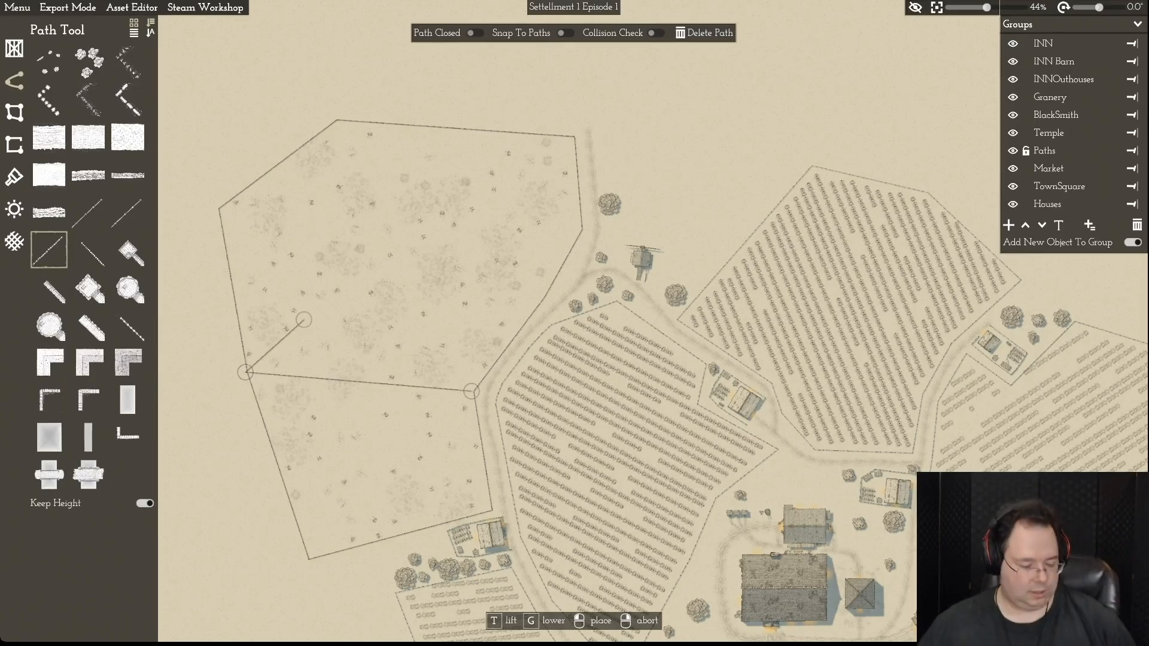
right_click(304, 320)
- Draw a second fence diagonally across the upper pasture, from its northern corner to the fence junction at the road bend
middle_drag(304, 336, 238, 437)
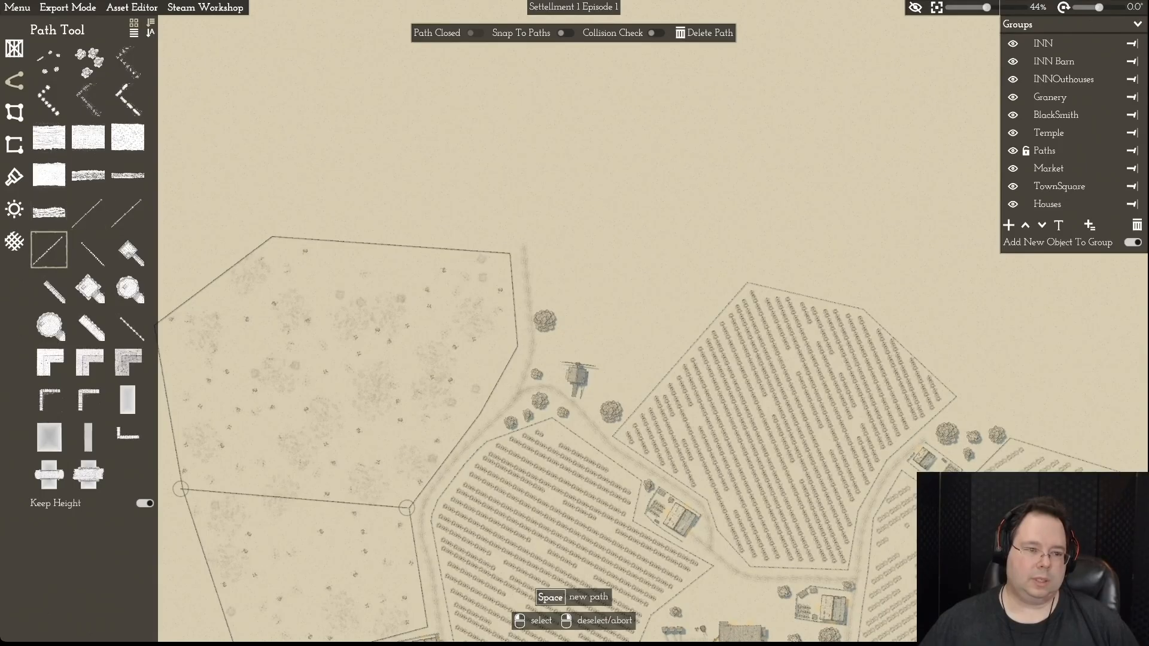
key(space)
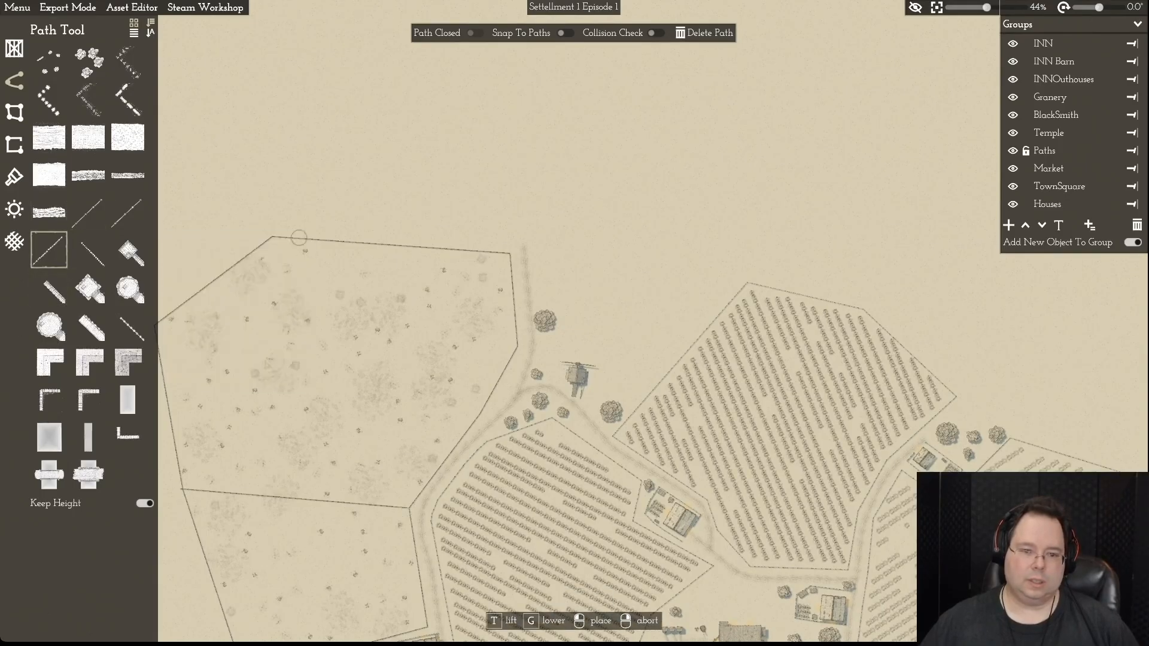
click(271, 237)
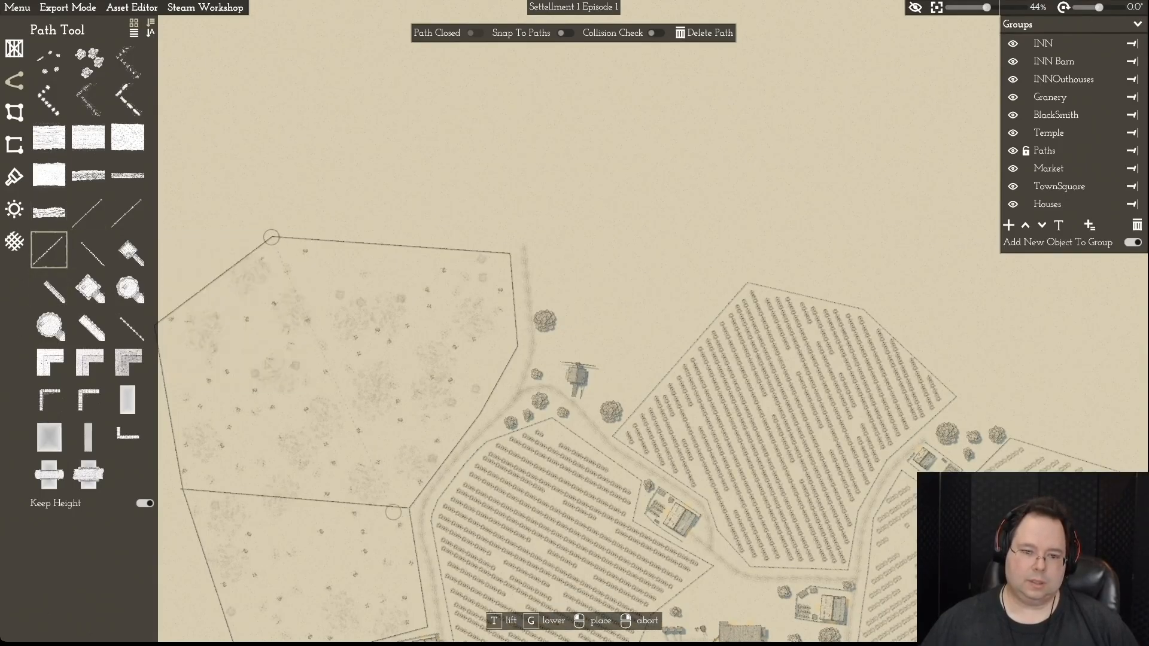
click(408, 507)
right_click(359, 456)
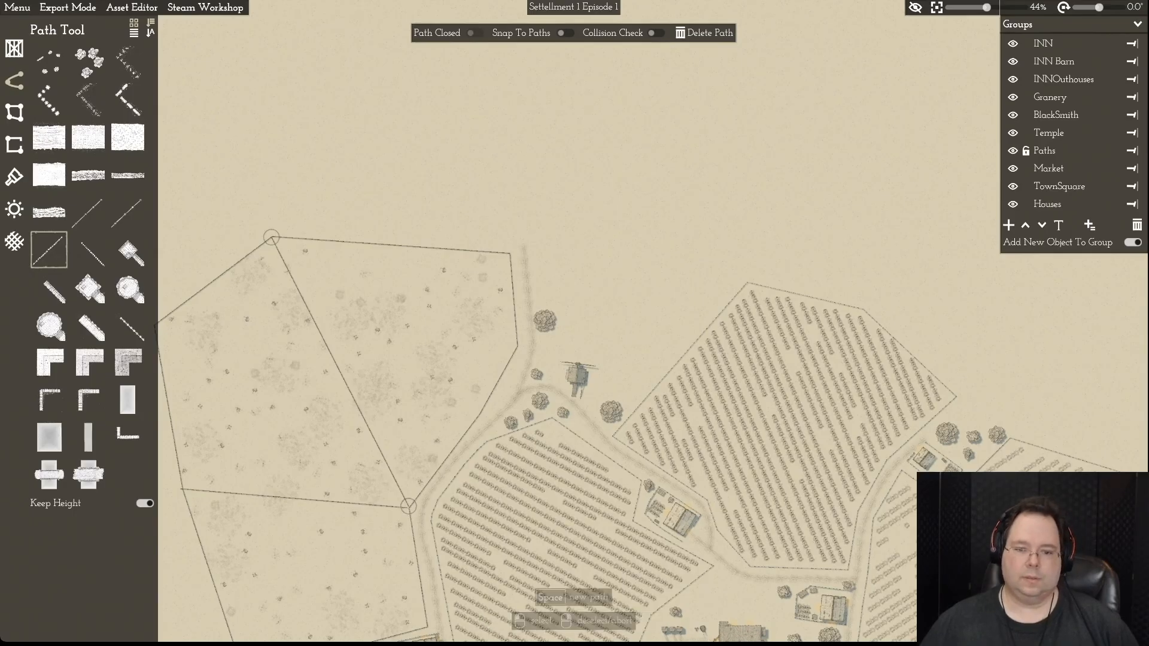
- Delete the diagonal fence's end point at the road bend and place its new end midway across the upper pasture
key(a)
key(s)
key(d)
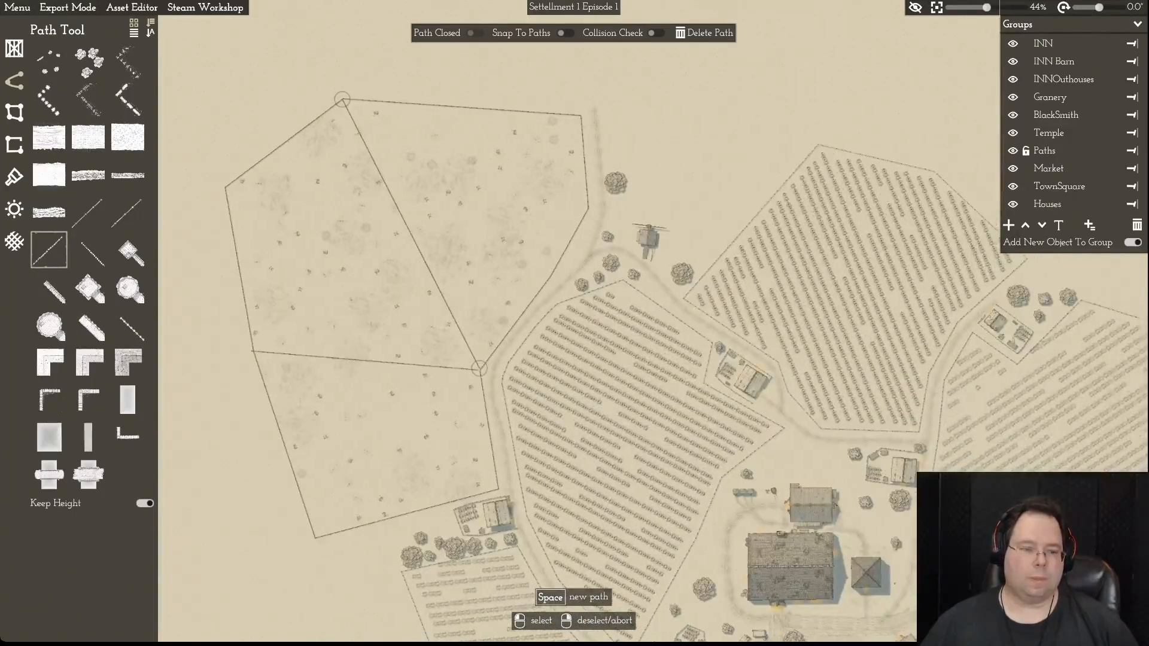
key(a)
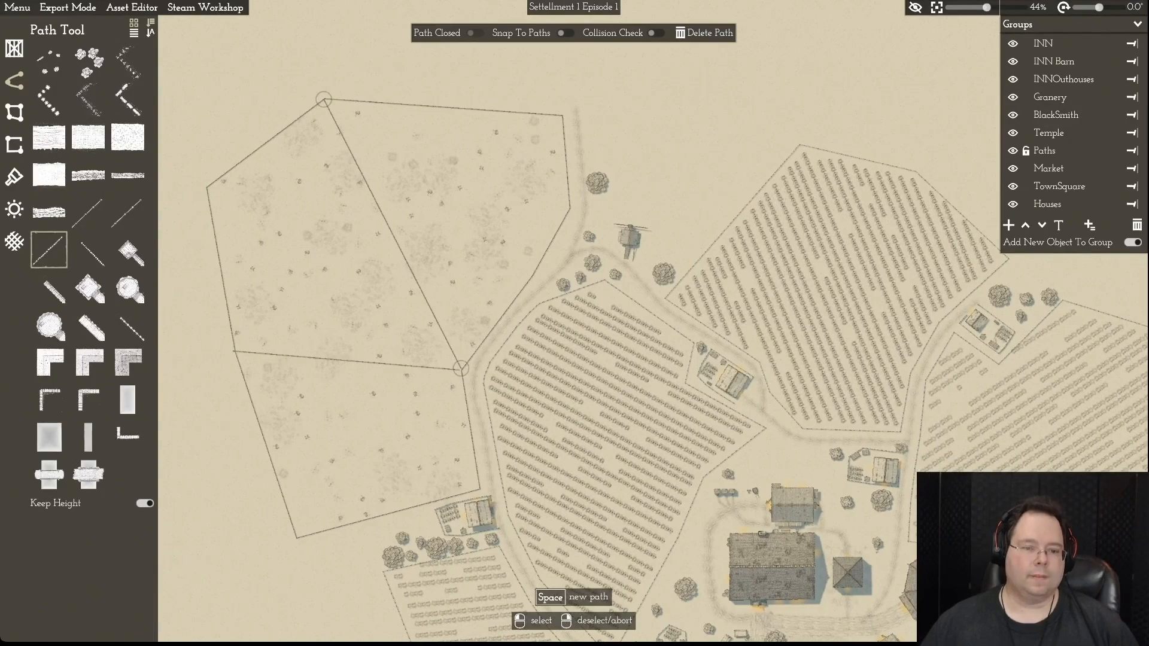
scroll(481, 321, up, 10)
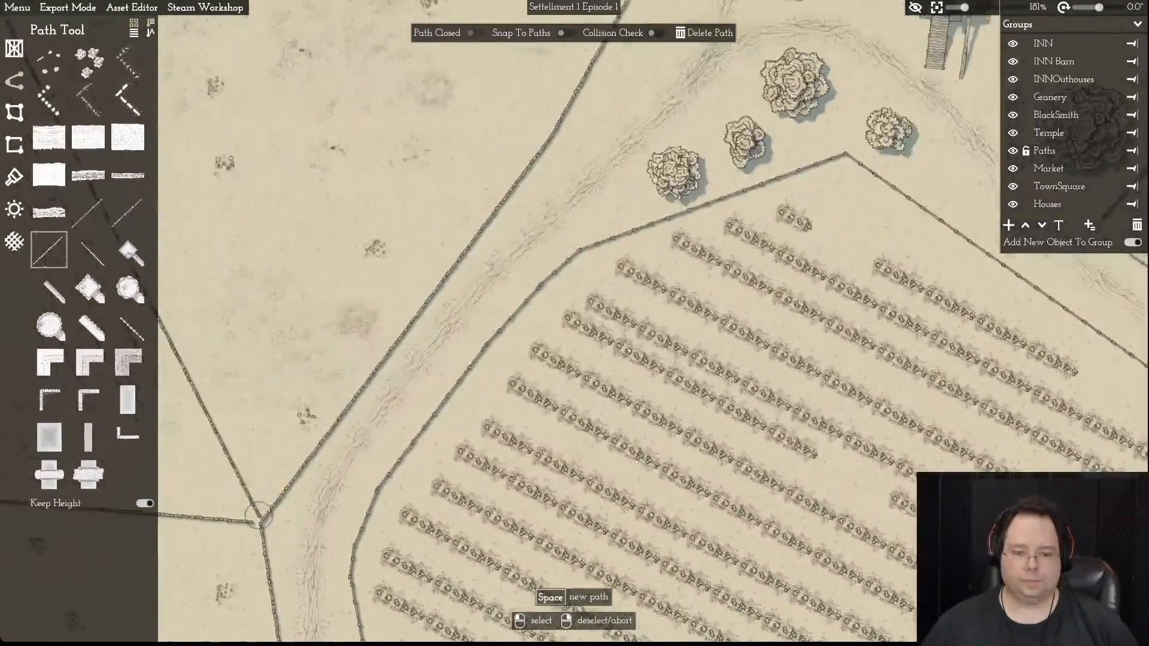
key(a)
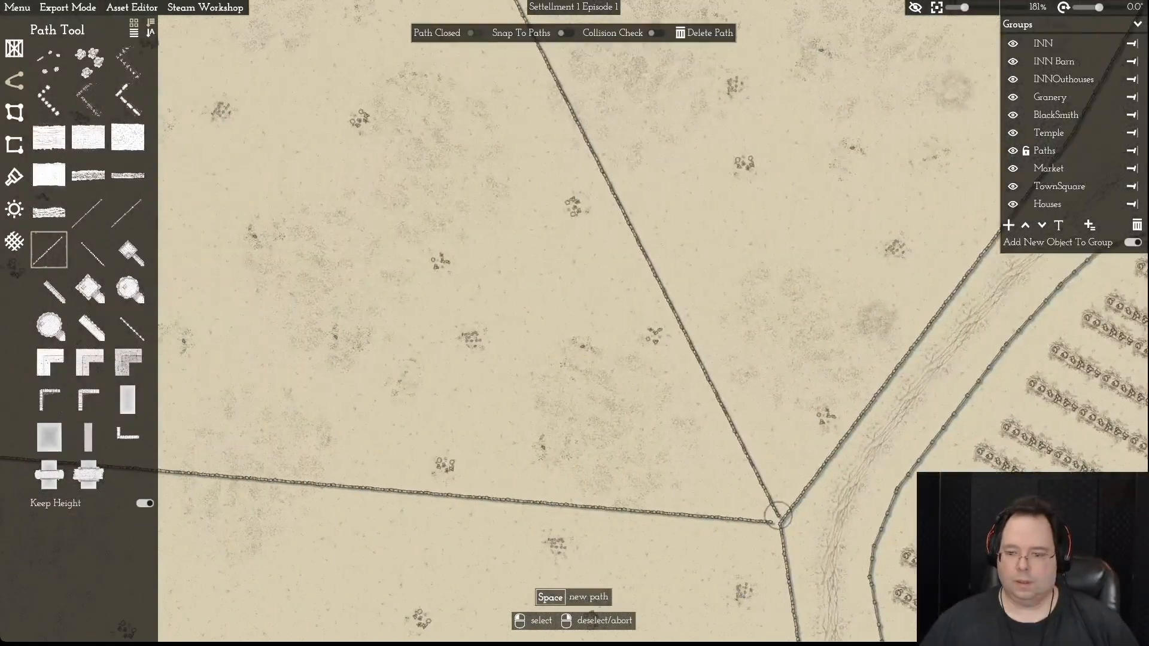
click(778, 516)
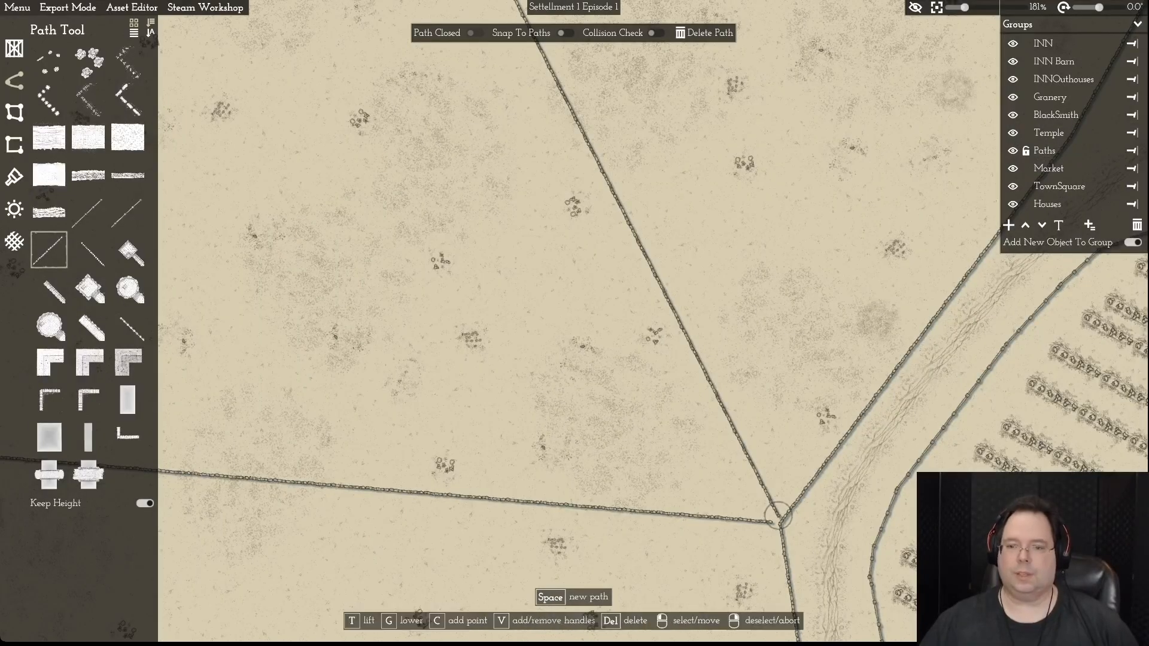
key(Delete)
click(583, 135)
key(w)
key(d)
scroll(575, 323, down, 6)
scroll(575, 323, up, 2)
key(d)
key(w)
drag(471, 398, 431, 322)
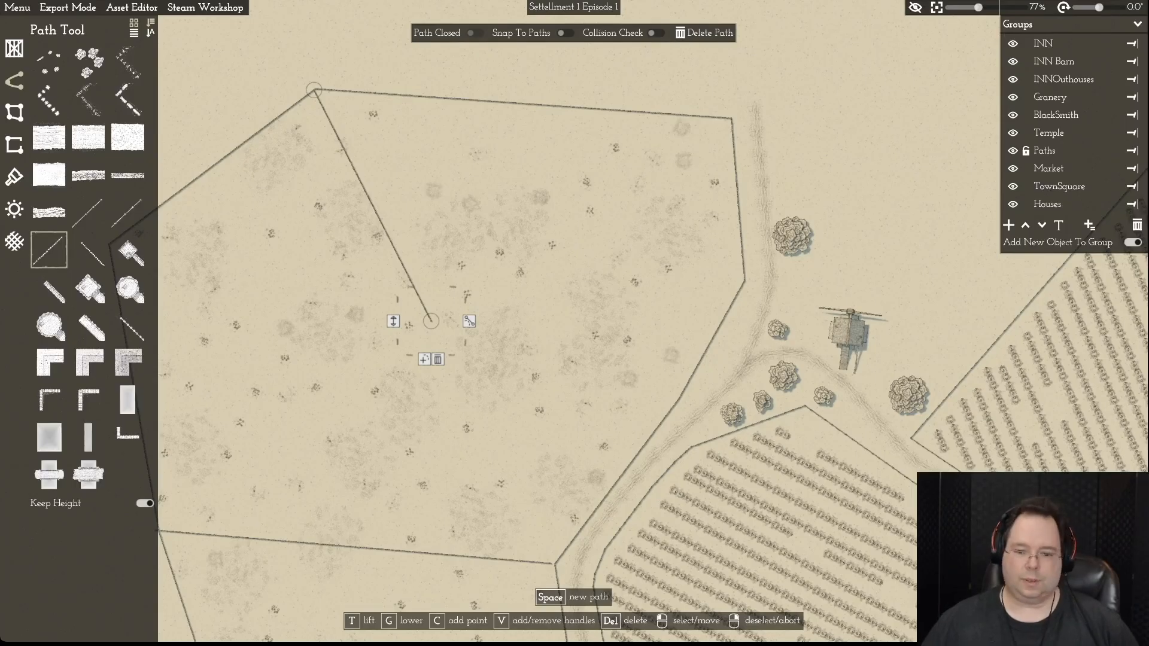
- Draw another fence from the road bend junction towards the shortened diagonal fence, leaving a small opening between their ends
key(space)
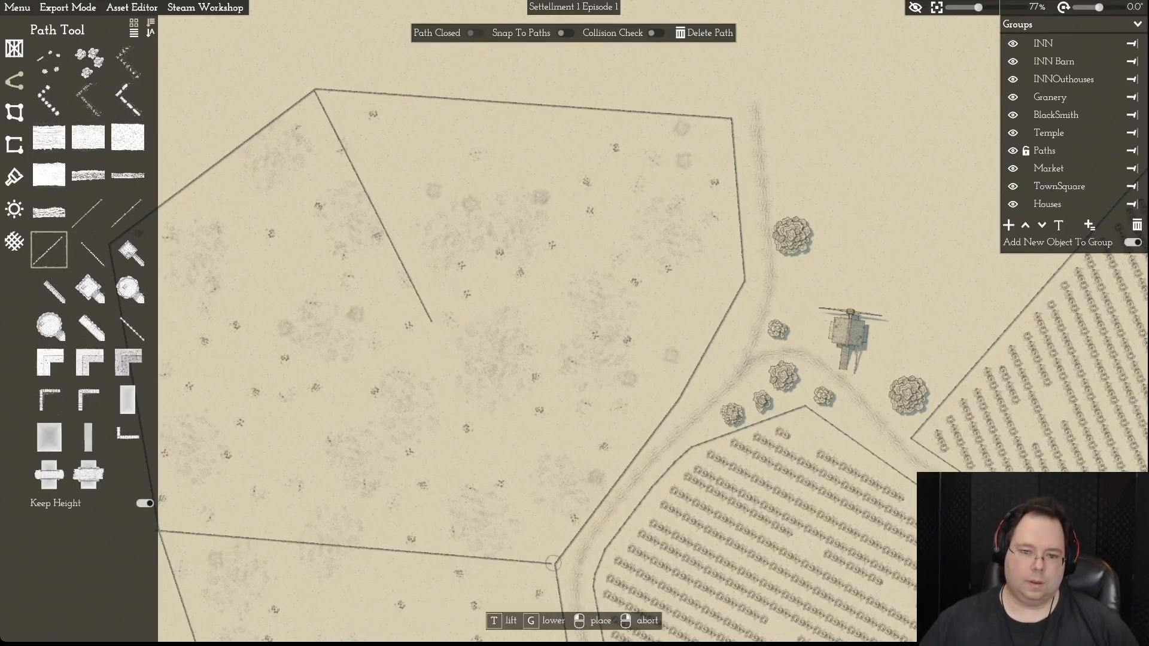
click(551, 560)
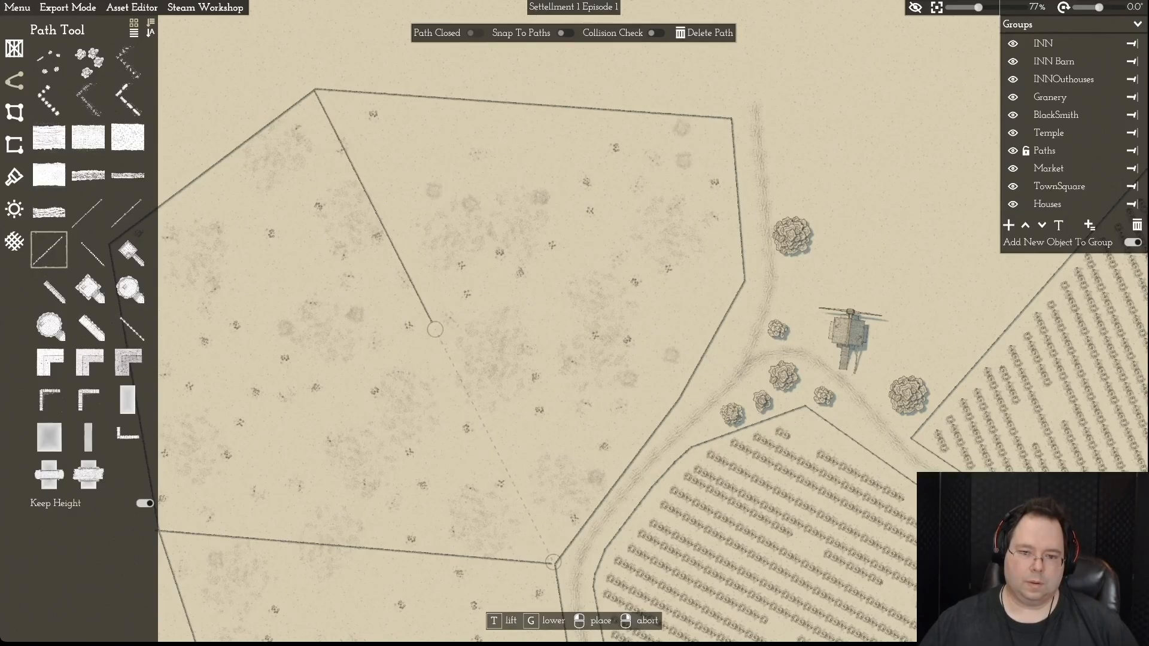
click(433, 328)
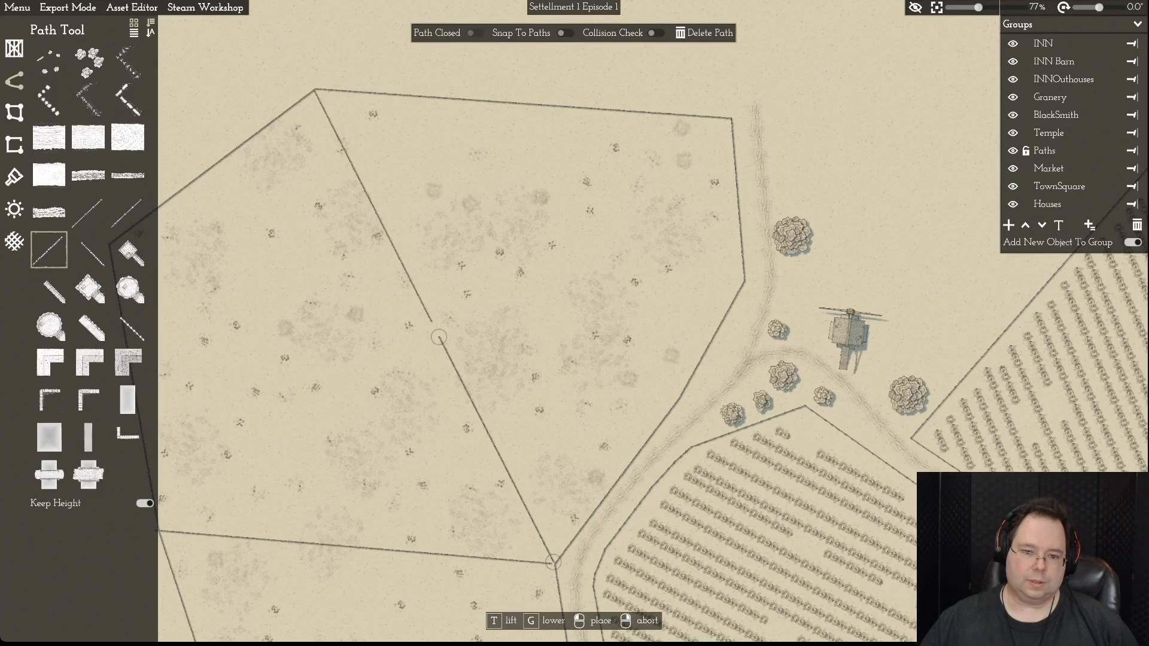
click(438, 337)
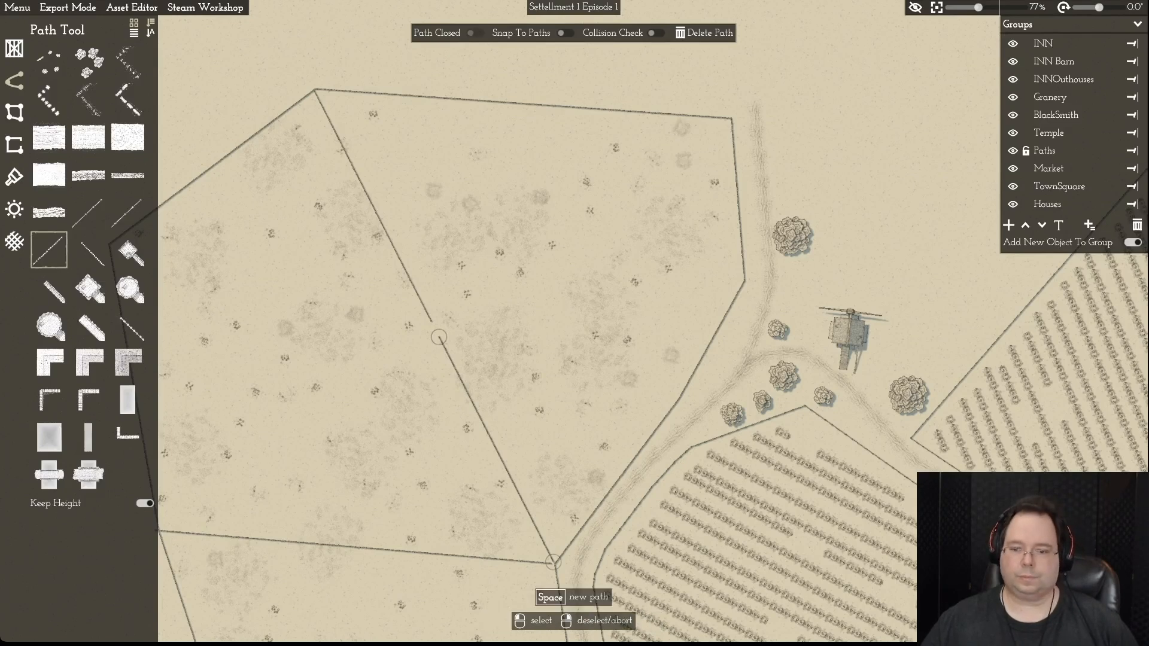
- Examine the divided pastures, the southern farmhouse and the neighbouring crop fields along the road
key(a)
key(s)
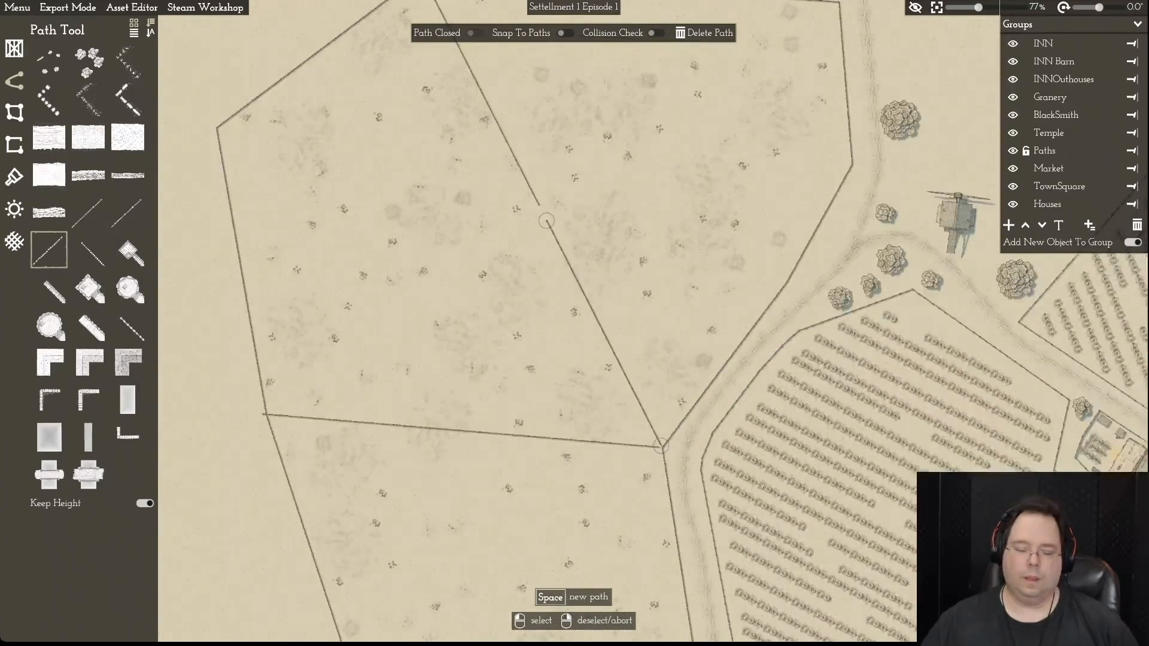
key(d)
key(s)
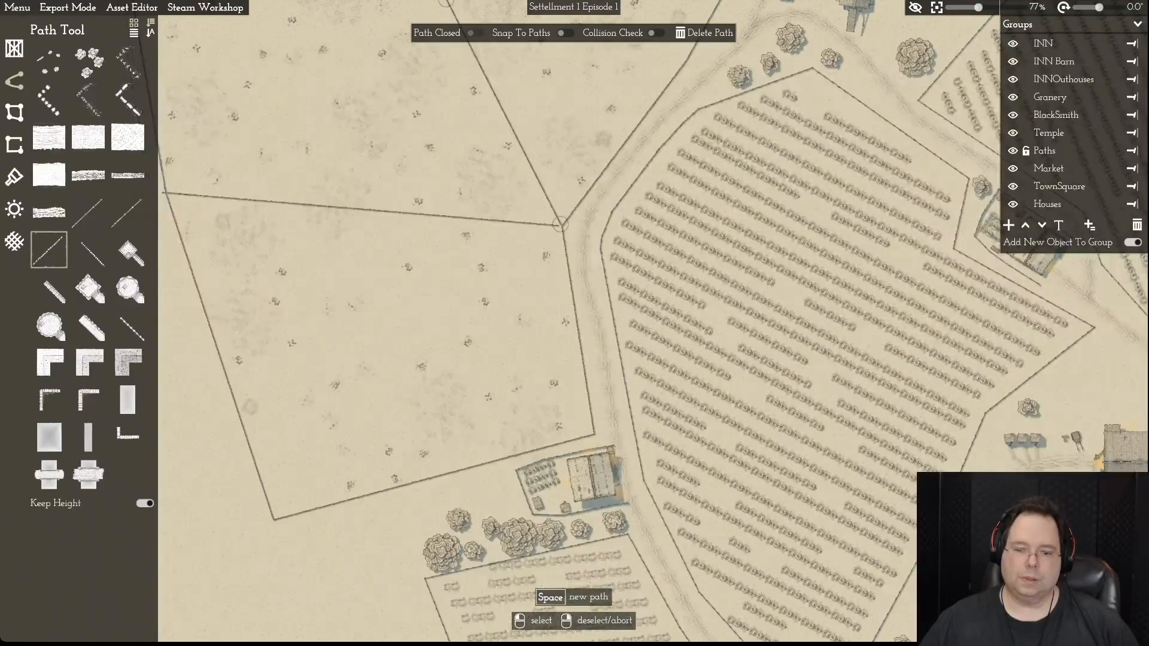
scroll(559, 225, up, 5)
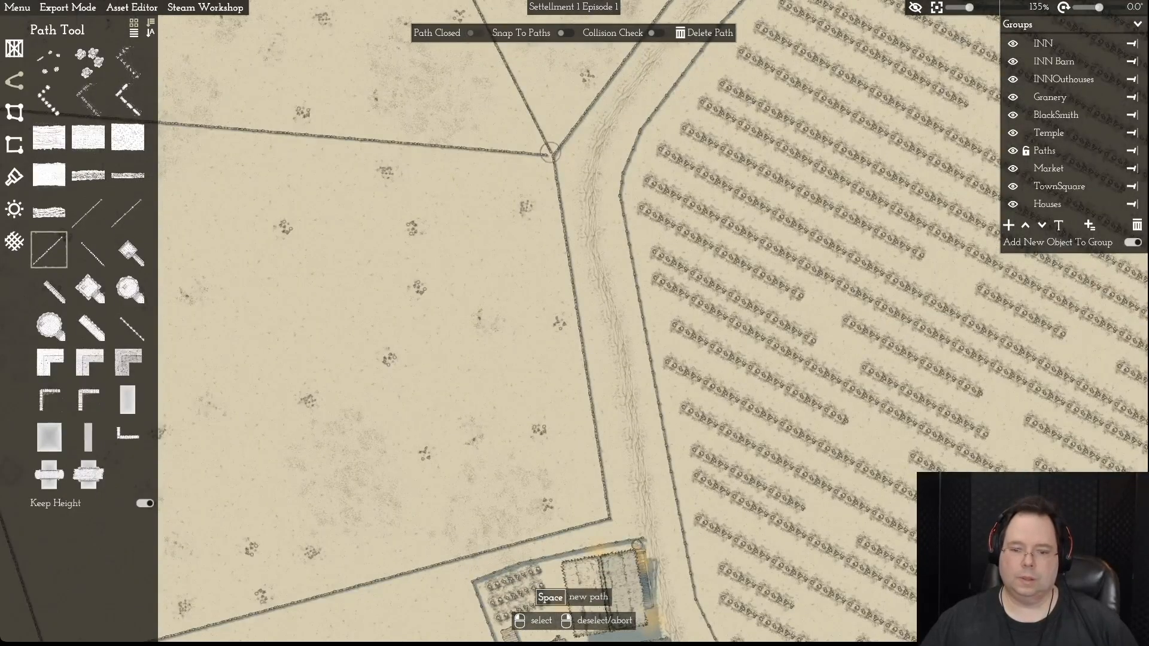
key(s)
key(d)
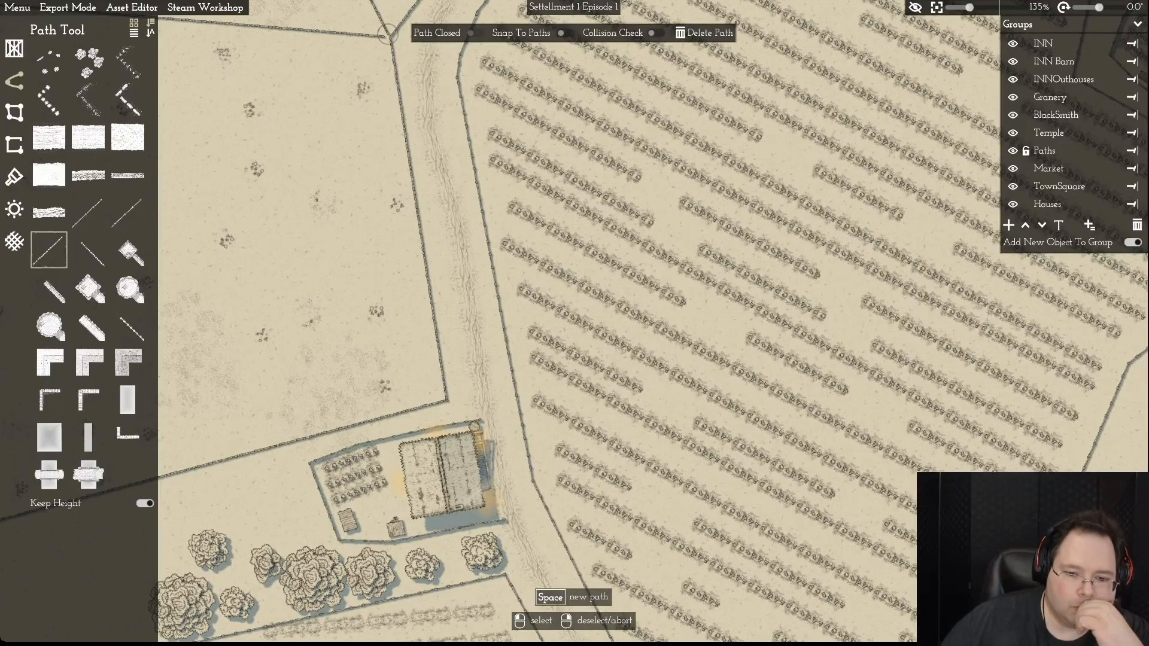
scroll(581, 321, down, 5)
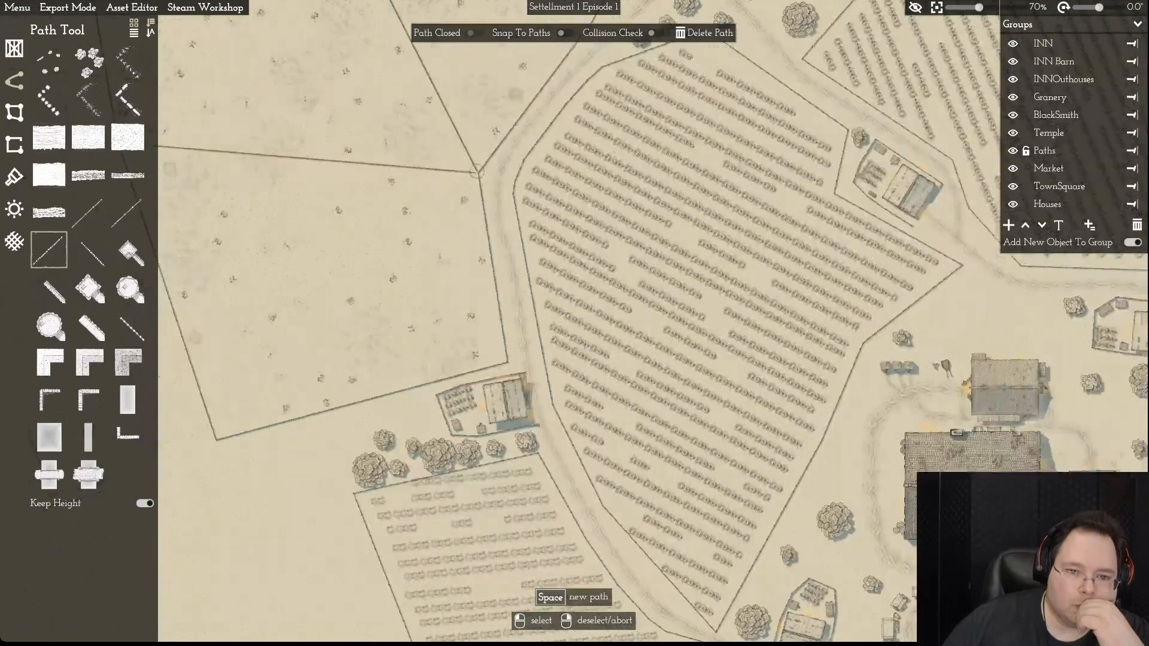
scroll(574, 321, up, 3)
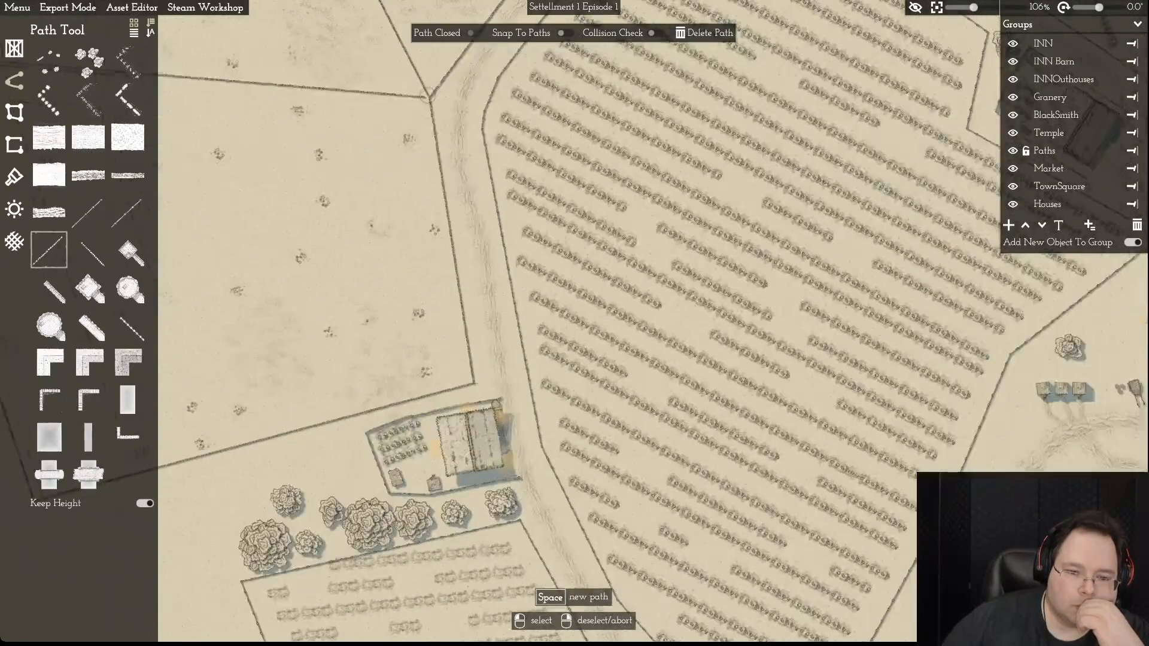
scroll(574, 321, down, 2)
scroll(575, 322, down, 3)
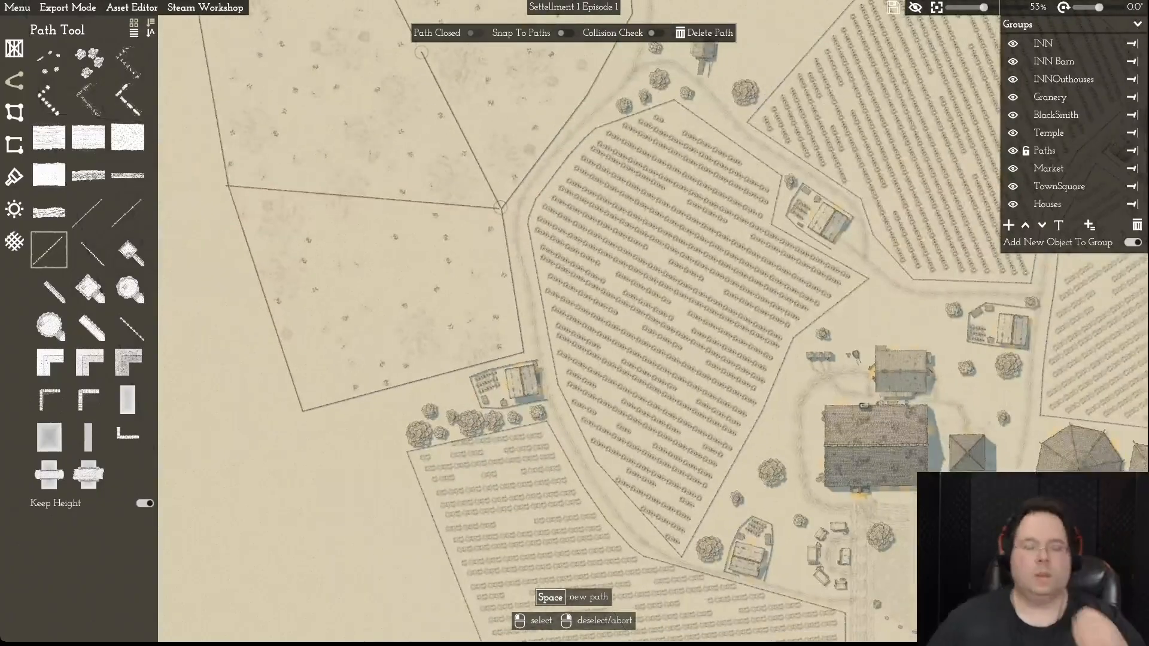
key(w)
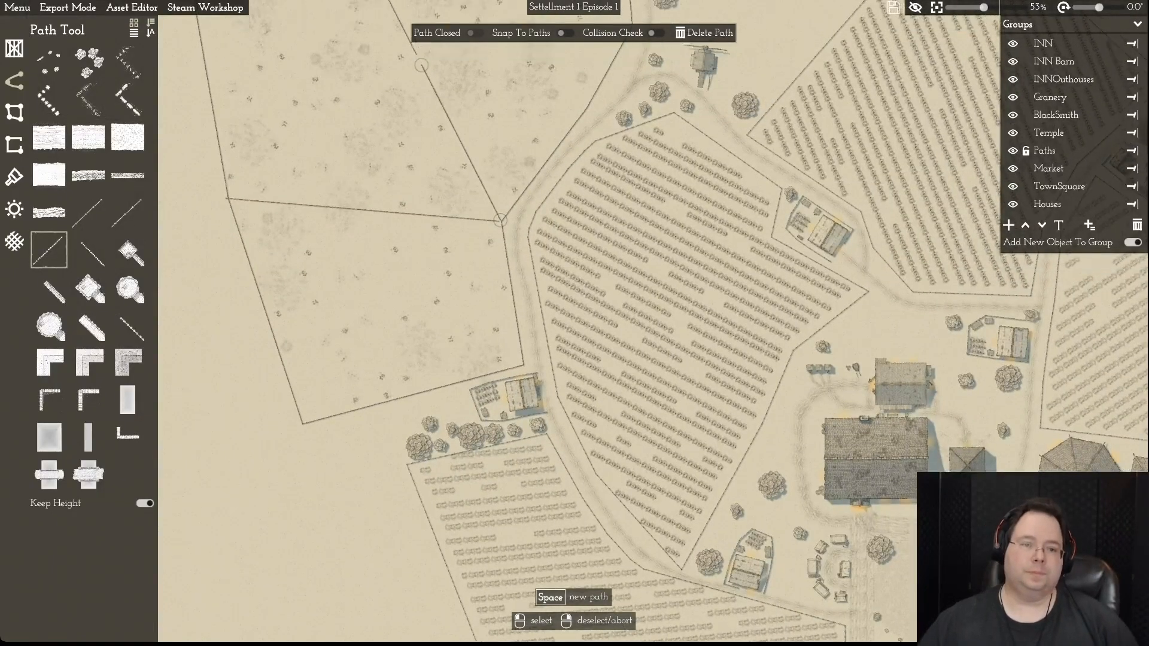
key(w)
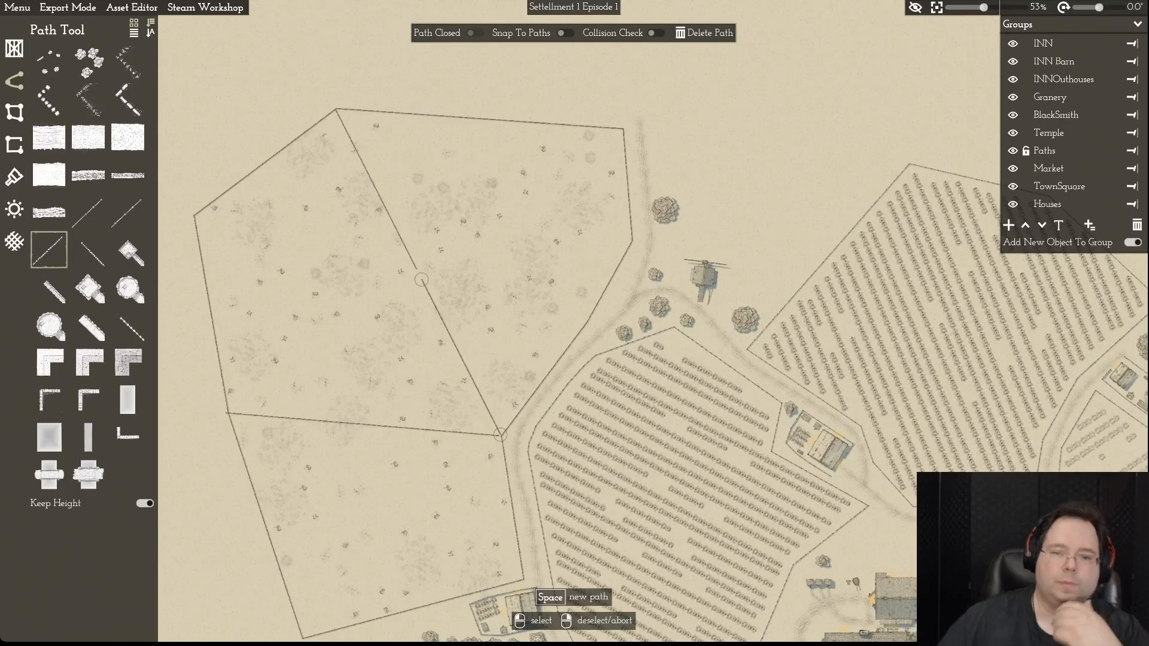
- Delete both diagonal fence segments from the upper pasture
click(417, 273)
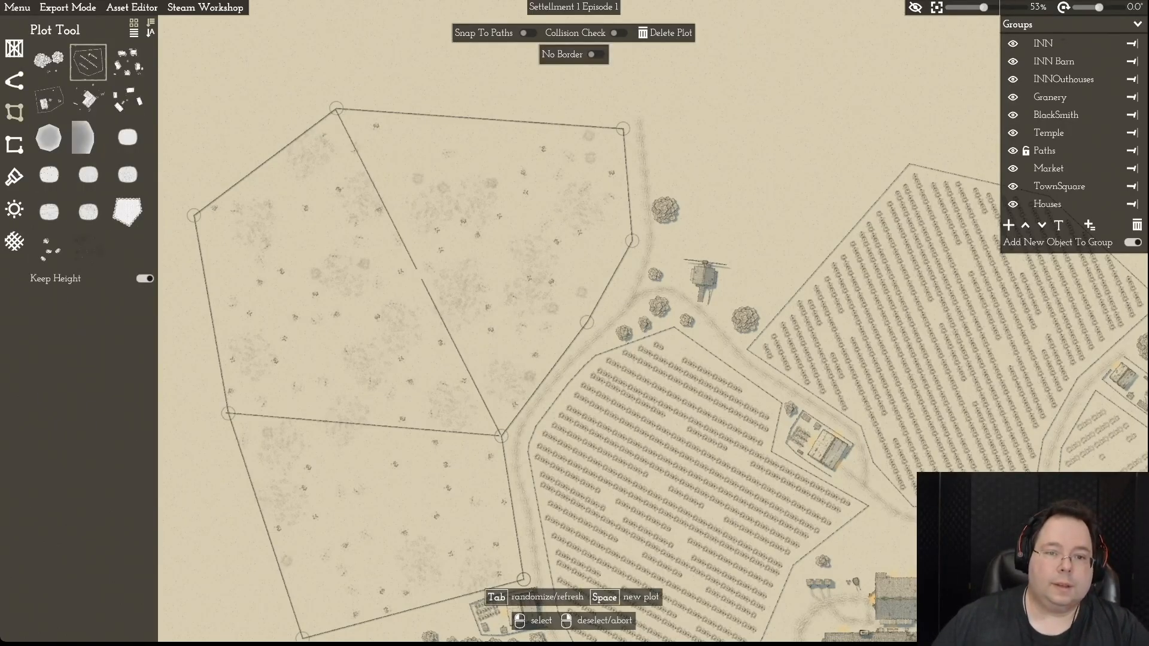
click(389, 181)
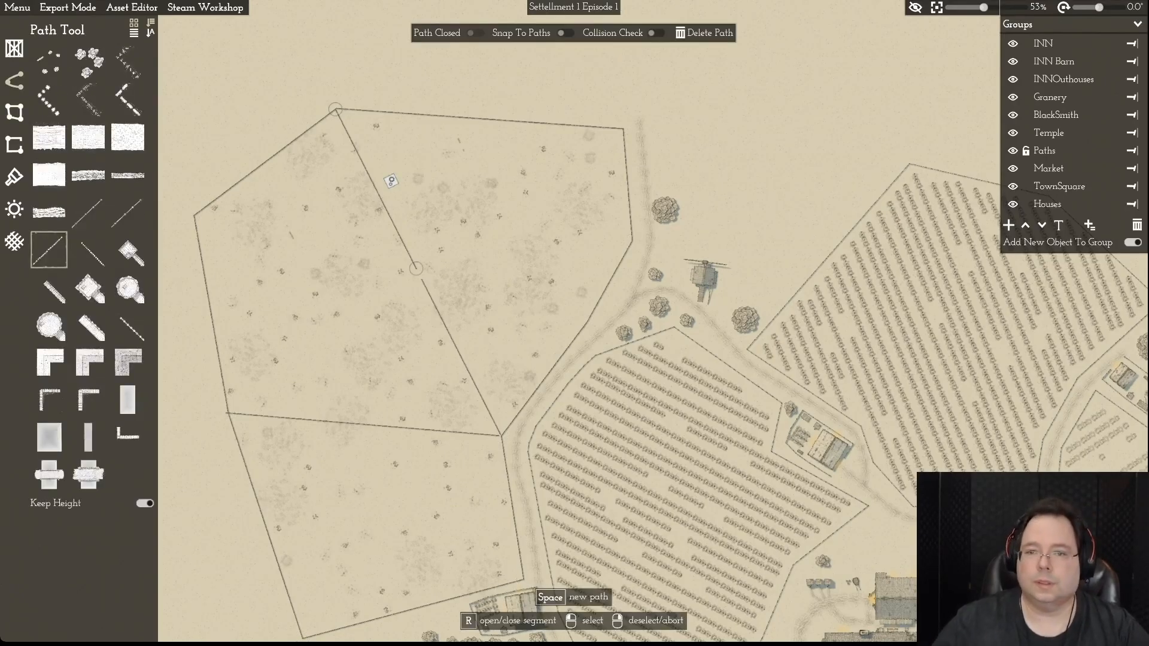
click(705, 32)
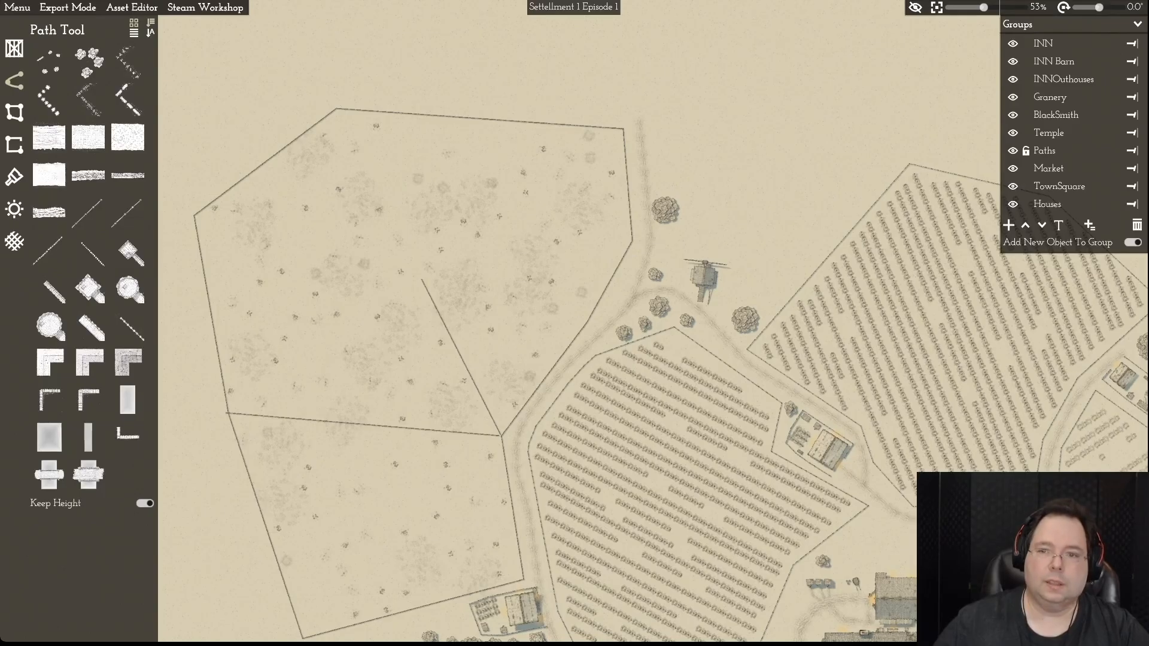
click(445, 365)
click(704, 33)
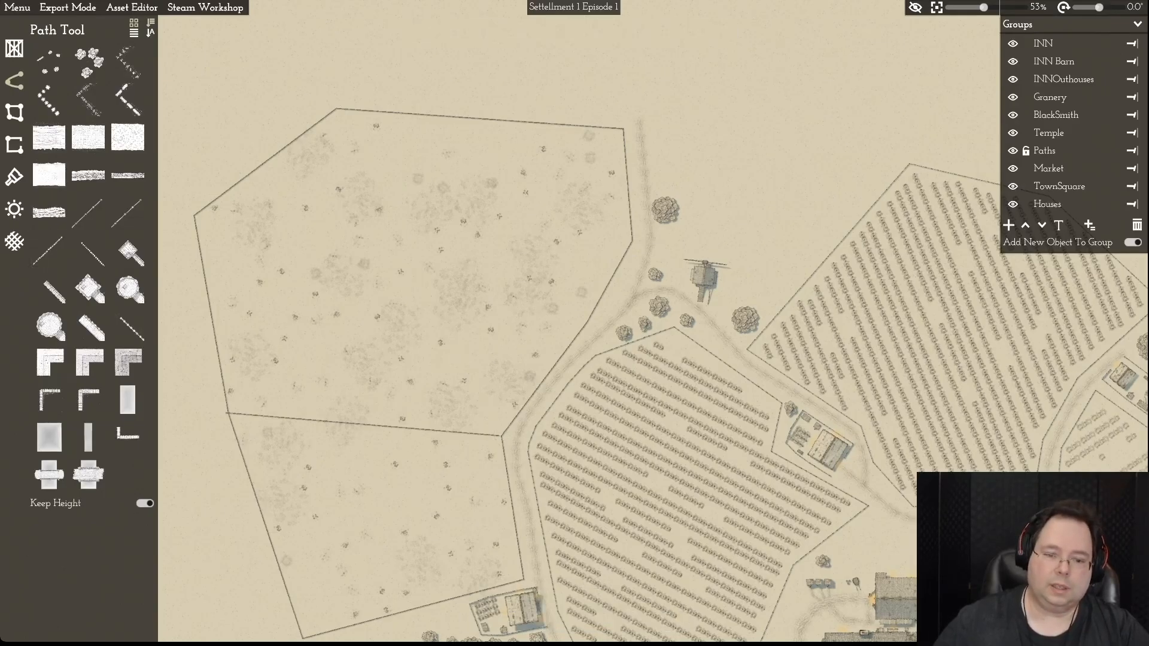
- Delete the remaining fence that runs across the large pasture from its western edge to the road
click(345, 432)
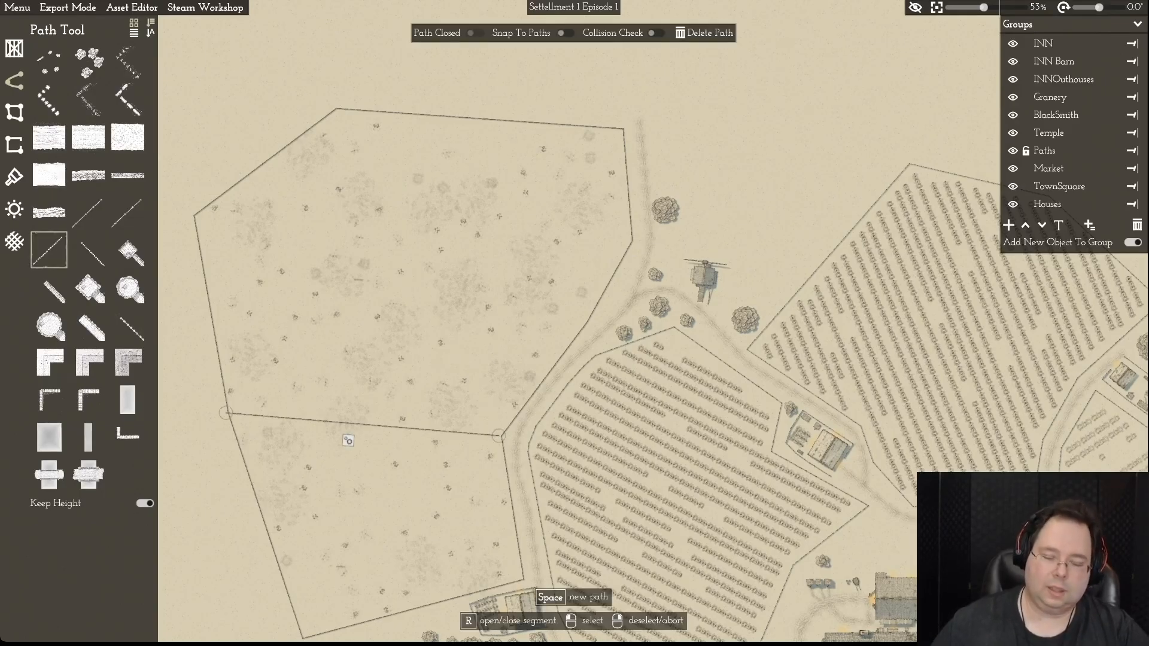
click(705, 33)
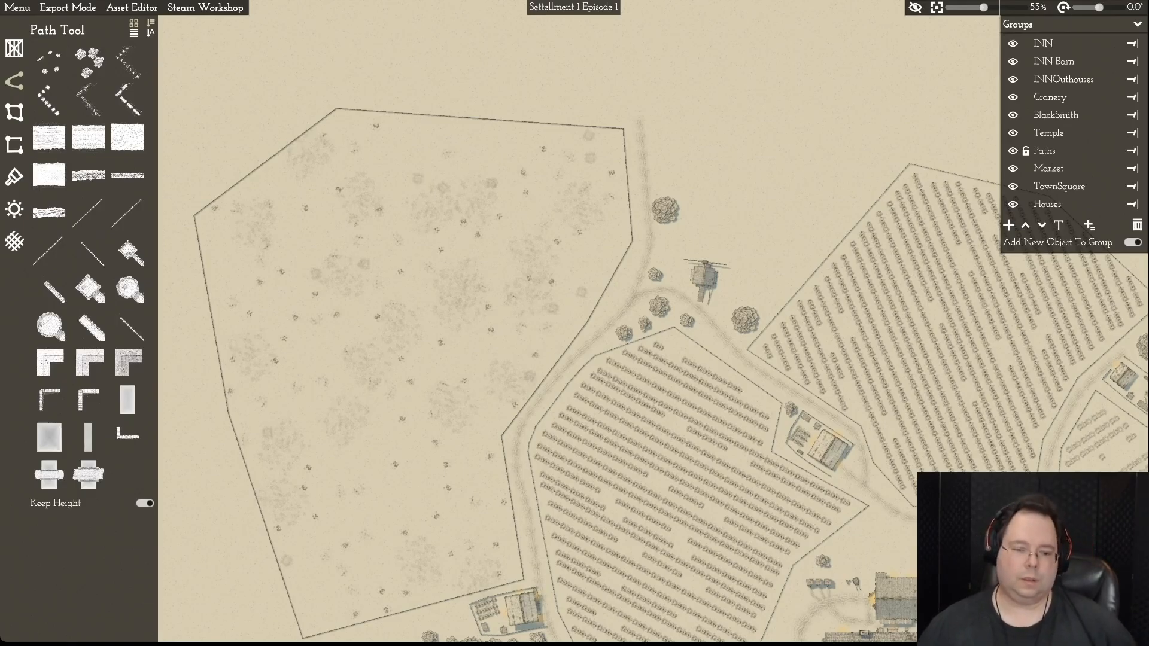
key(s)
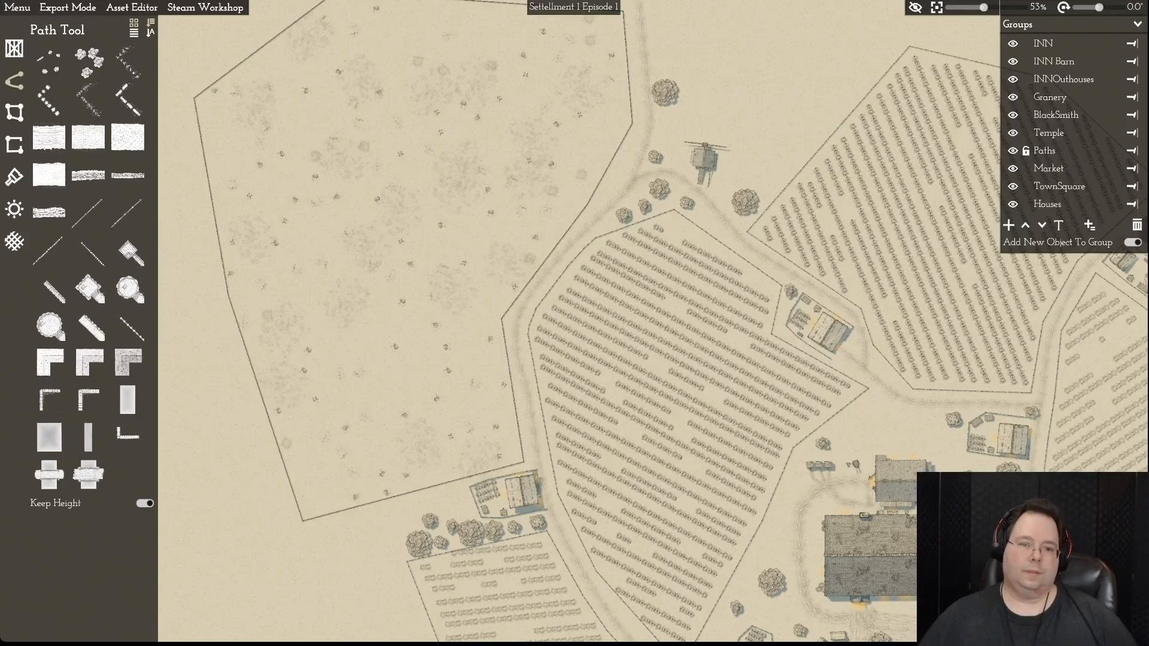
scroll(574, 323, up, 5)
scroll(575, 323, down, 7)
key(w)
key(s)
key(a)
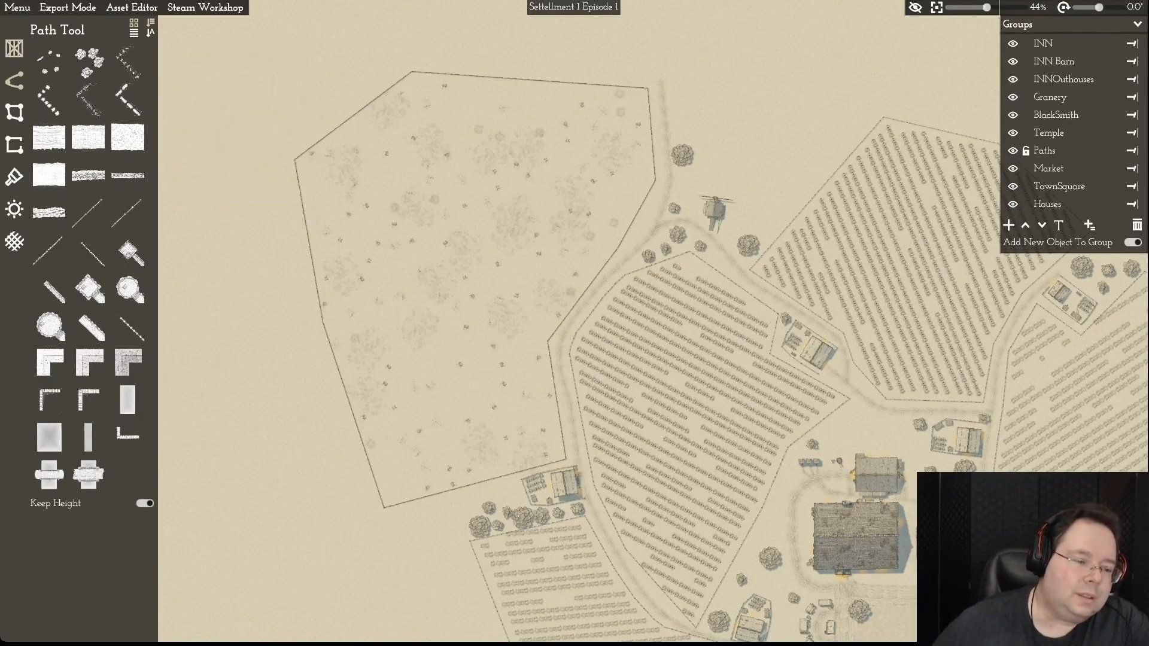
- Switch to the Object Tool and save the map
click(14, 48)
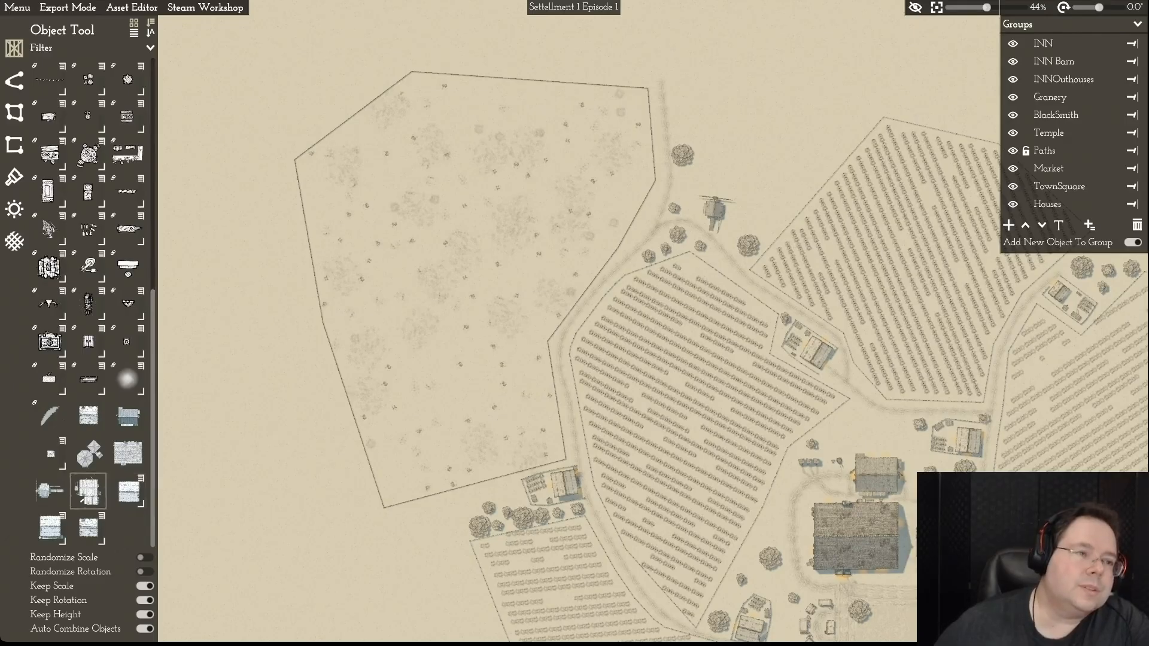
click(18, 8)
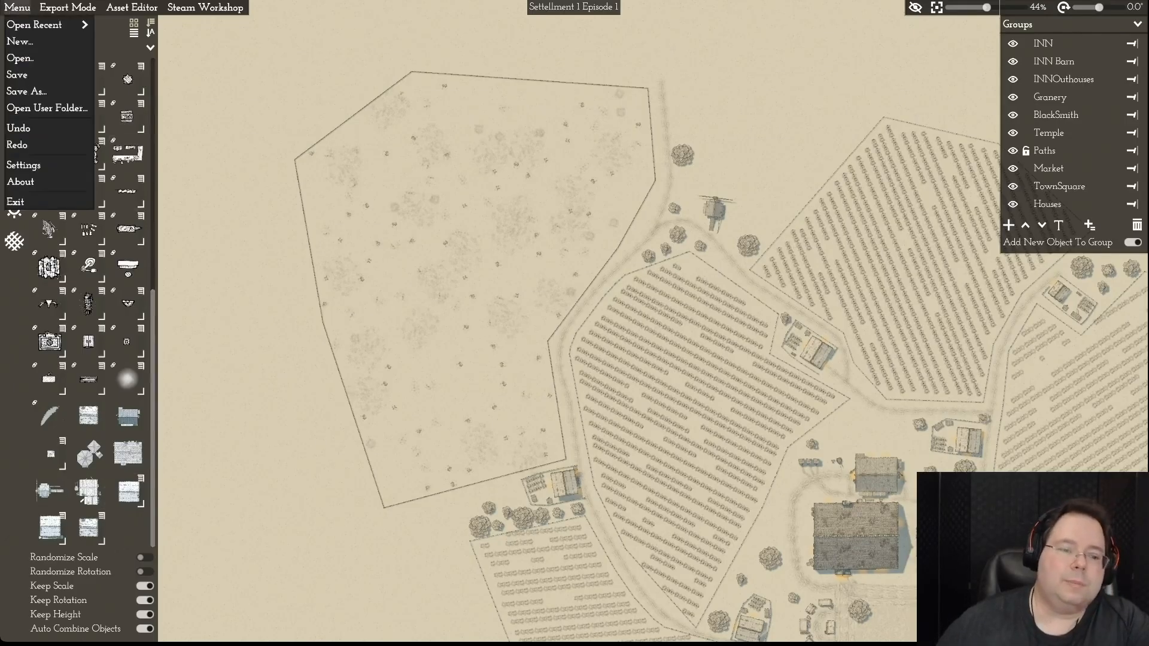
click(23, 74)
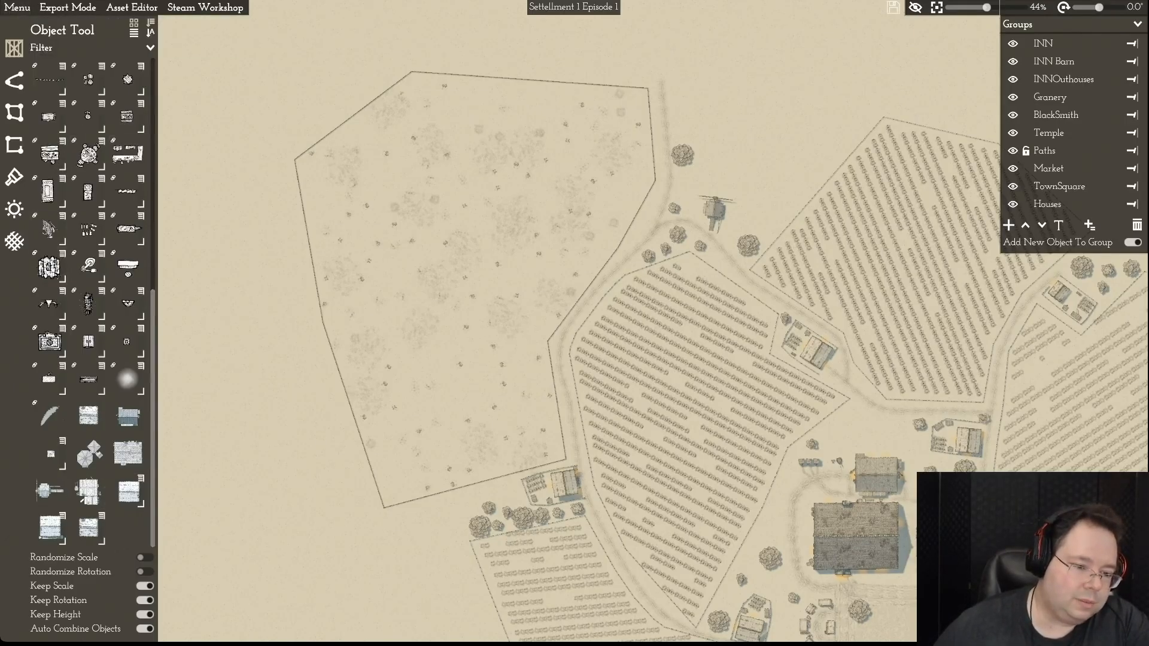
- Place a row of eight Village Home objects inside the pasture's southern fence, from the farmhouse to the southwestern corner
mouse_move(88, 528)
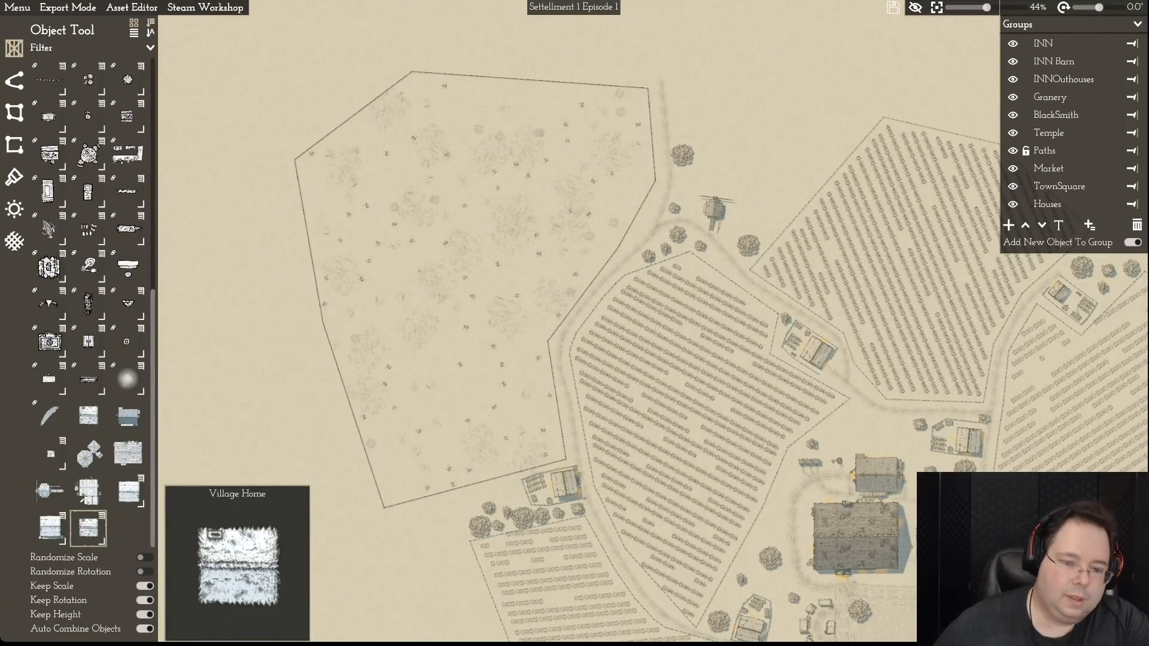
click(88, 528)
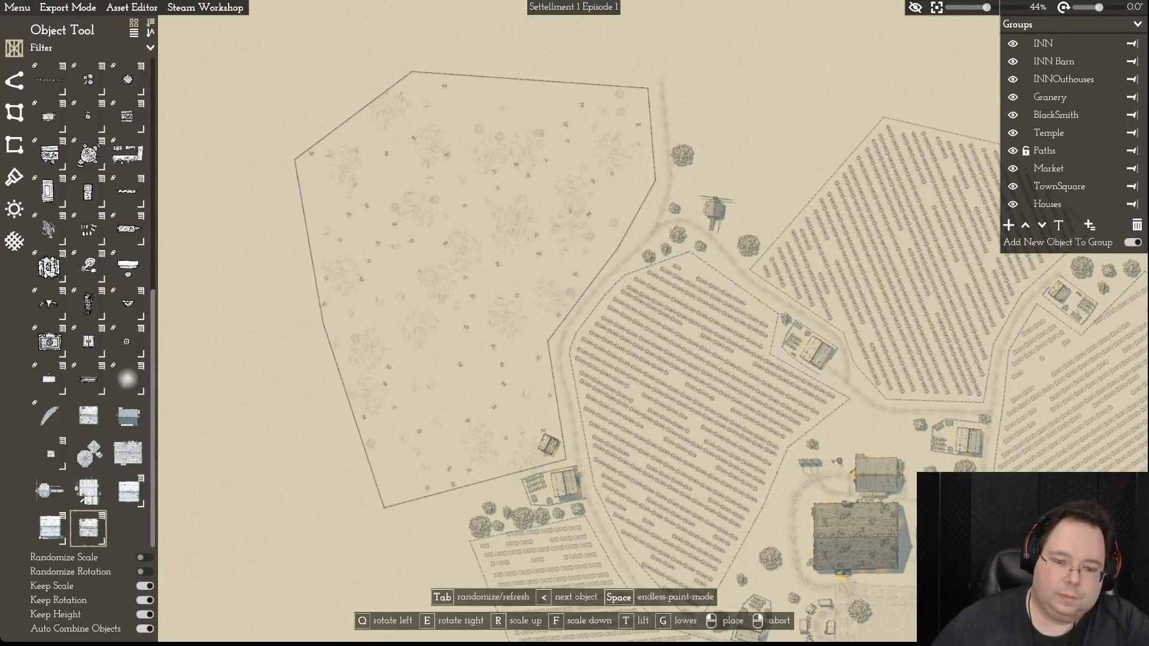
click(549, 448)
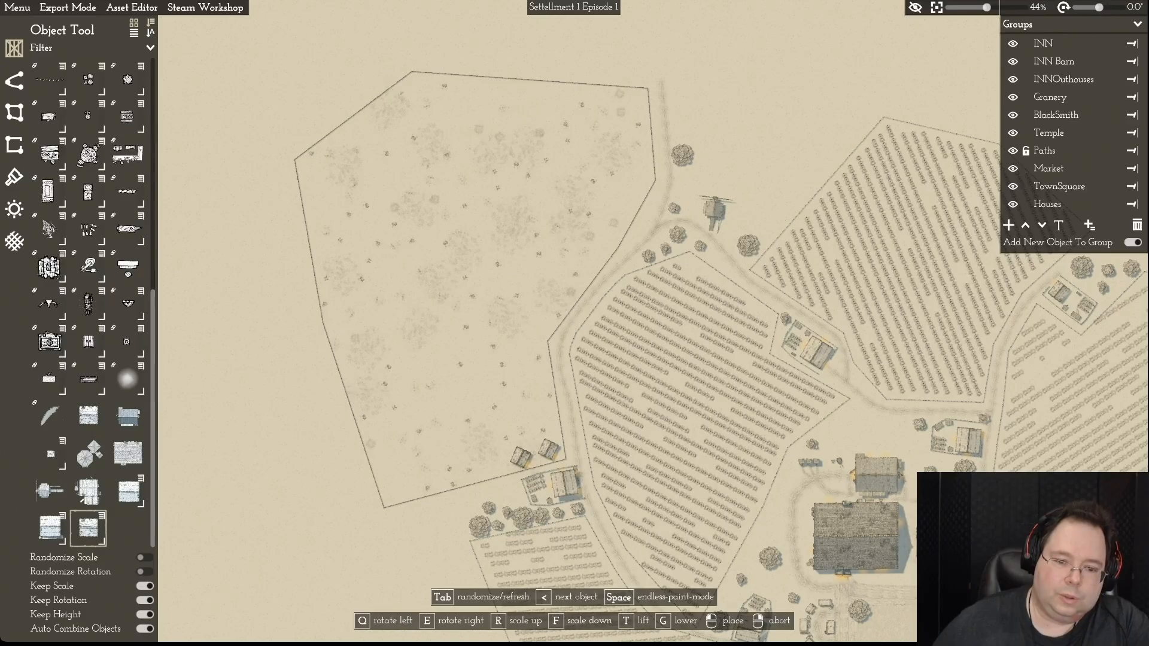
click(524, 456)
click(500, 462)
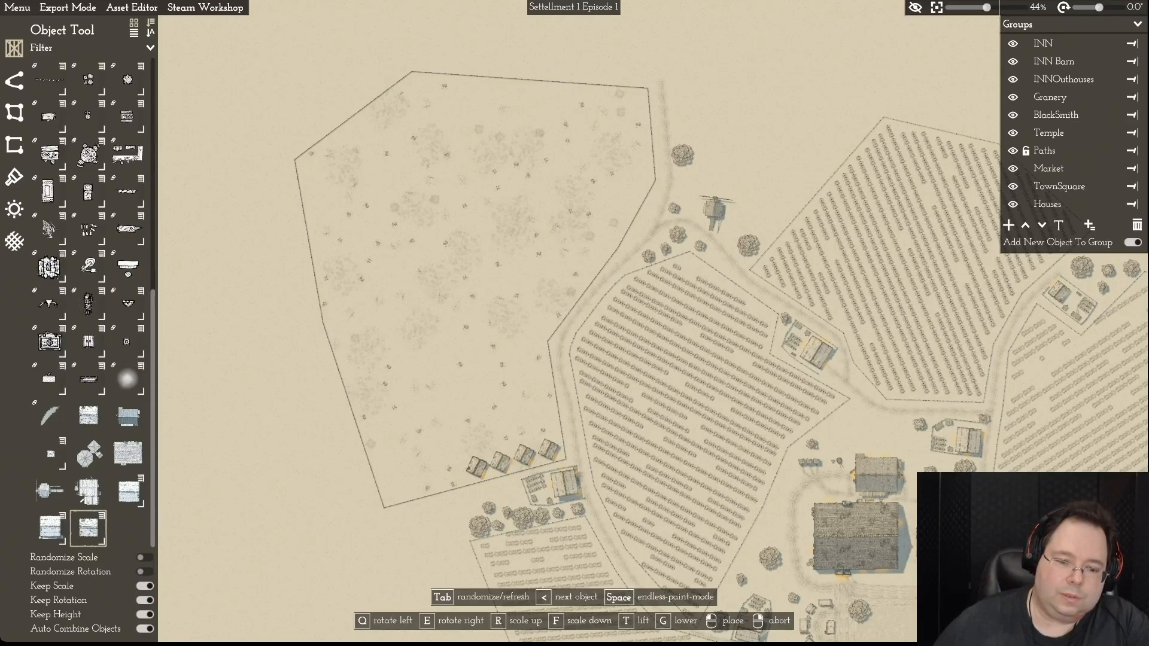
click(477, 467)
click(453, 472)
click(428, 477)
click(404, 484)
click(382, 489)
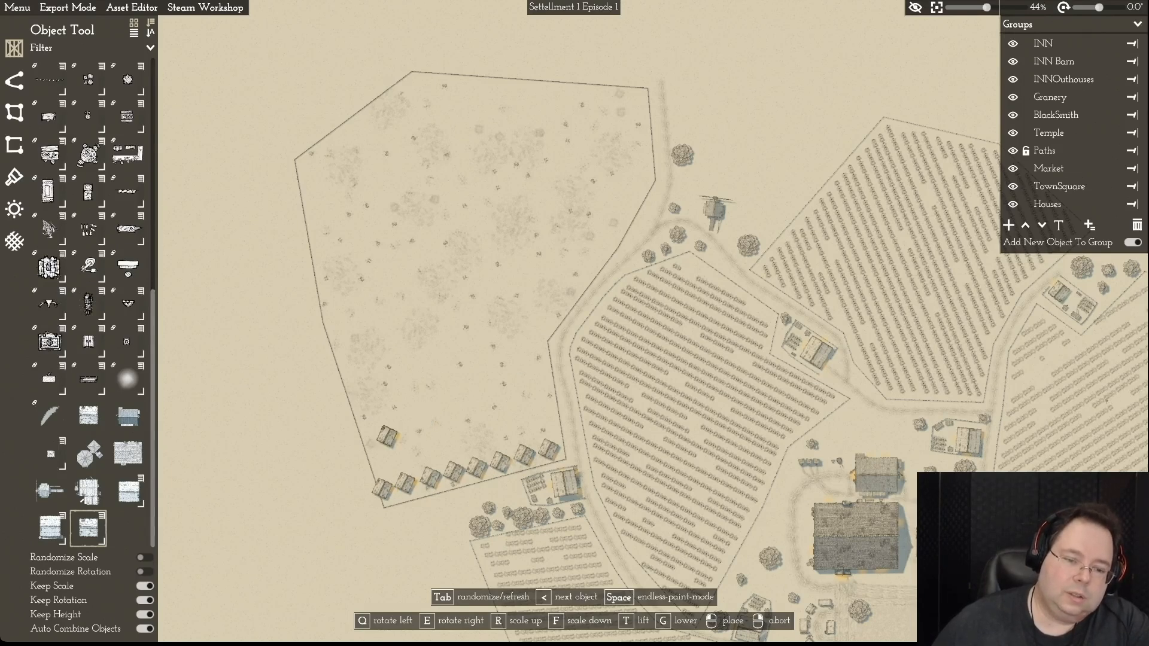
- Continue the row of Village Homes along the pasture's lower western fence up to the bend
click(378, 462)
click(372, 438)
click(366, 415)
click(358, 393)
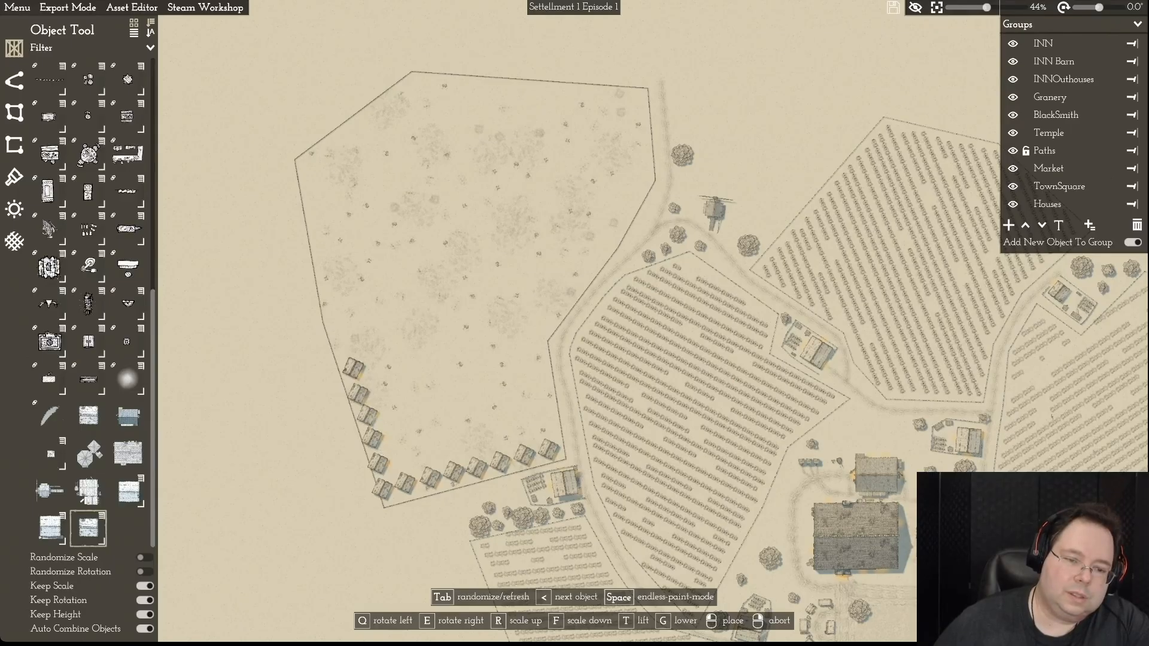
click(351, 372)
click(342, 349)
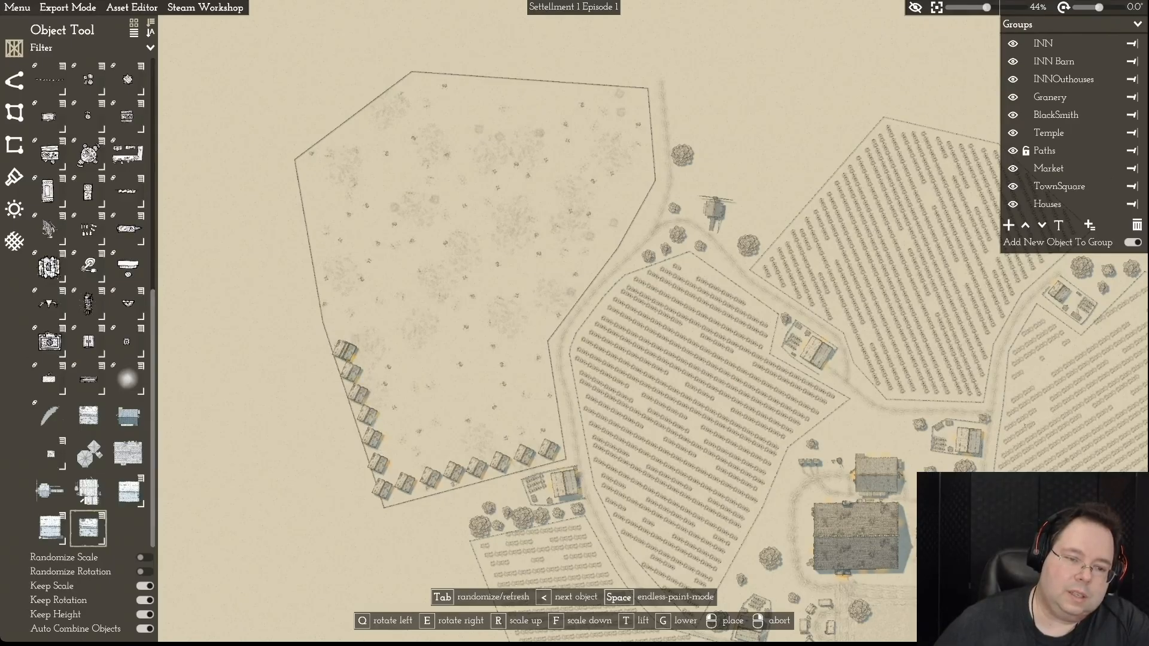
click(338, 327)
- Extend the Village Home row along the upper western fence to the pasture's northwestern corner
click(330, 302)
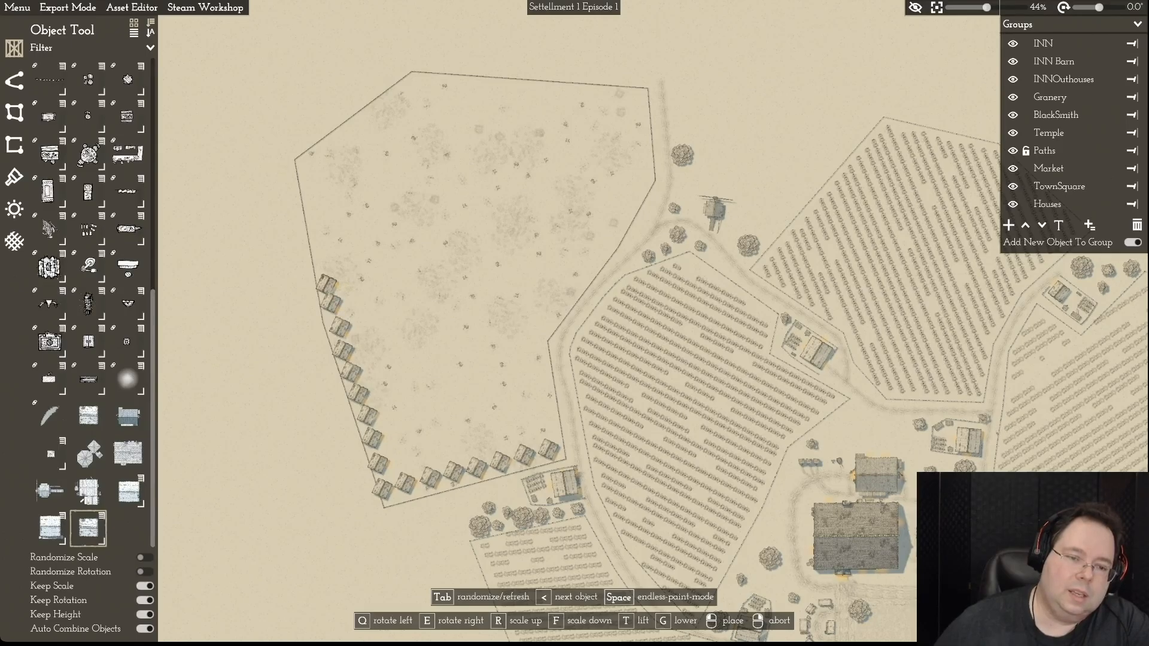
click(327, 279)
click(323, 259)
click(320, 238)
click(316, 216)
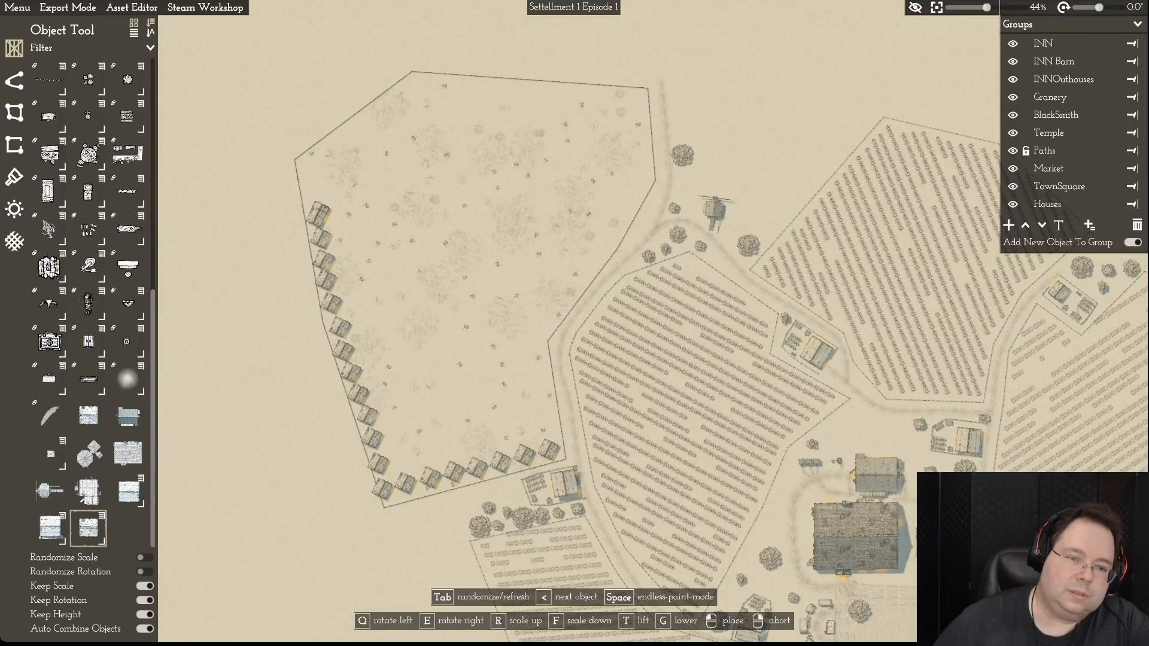
click(312, 194)
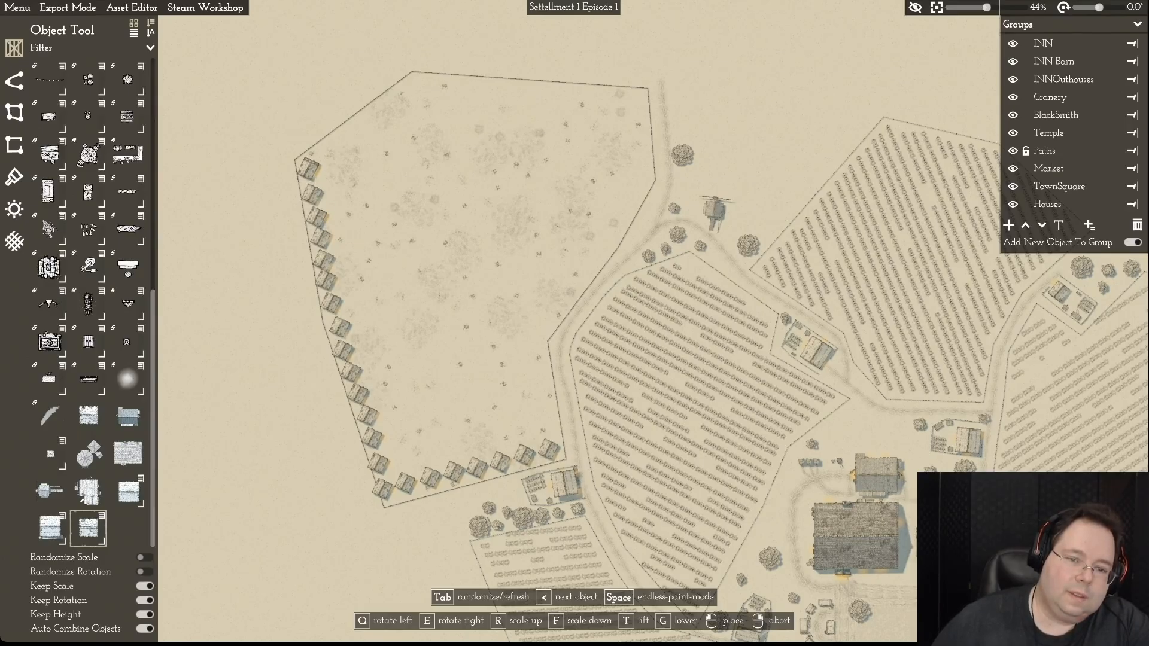
click(308, 169)
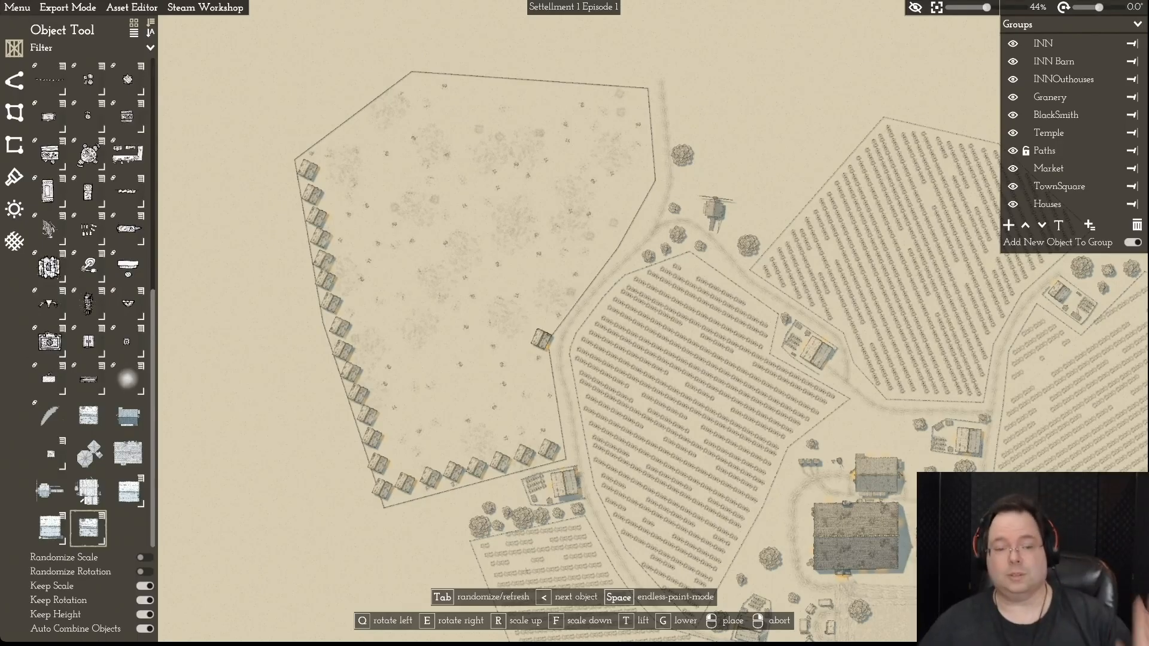
key(Escape)
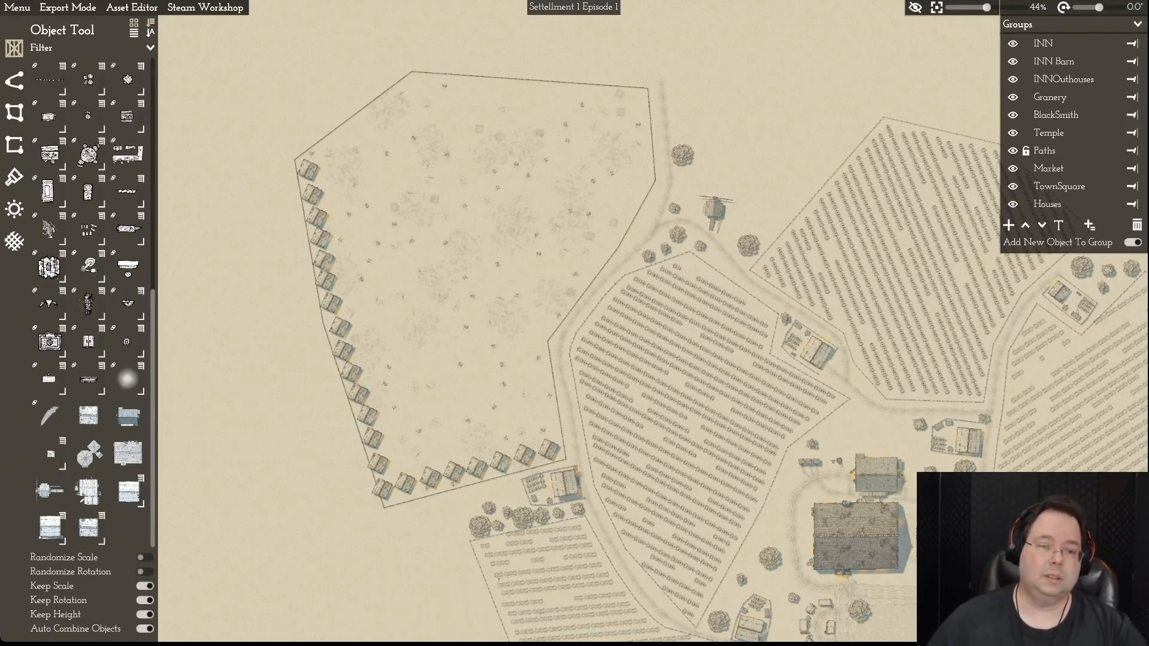
- Delete the Village Homes along the pasture's upper western fence, from the northwestern corner down to the bend
click(89, 527)
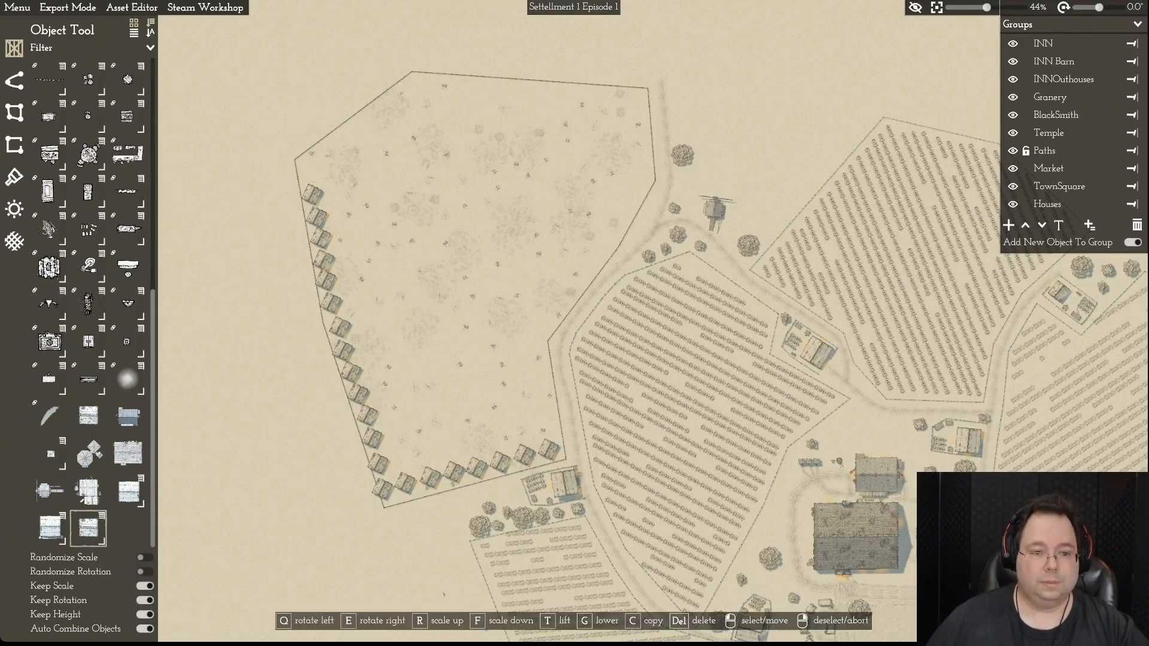
key(Escape)
click(88, 526)
key(Escape)
click(320, 239)
click(326, 276)
click(324, 260)
click(330, 298)
click(326, 279)
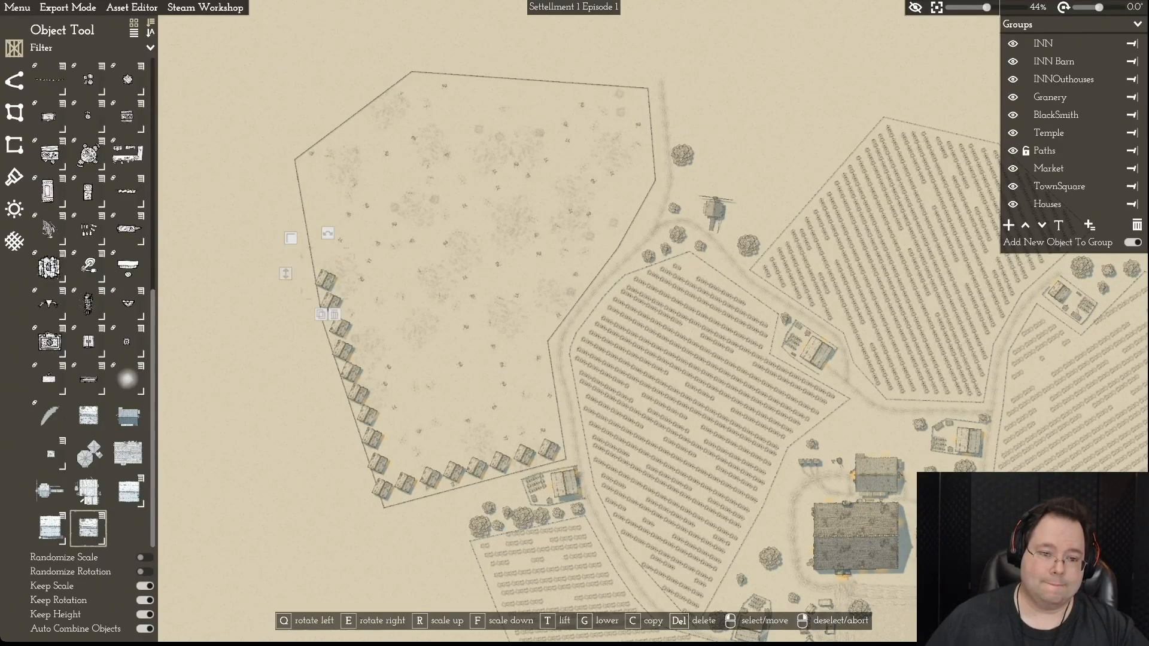
click(334, 314)
click(331, 300)
click(336, 335)
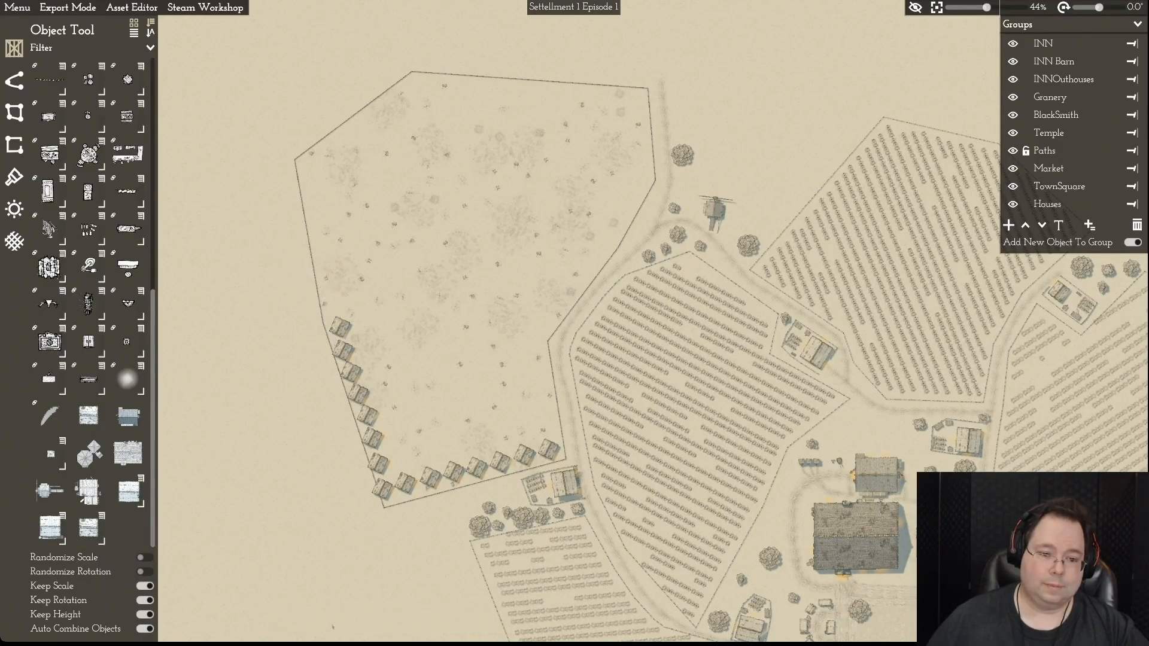
- Delete the Village Homes along the pasture's lower western fence, from the bend towards the southwestern corner
click(340, 327)
click(346, 365)
click(343, 349)
click(350, 387)
click(351, 372)
click(356, 410)
click(358, 392)
click(364, 430)
click(367, 415)
click(371, 454)
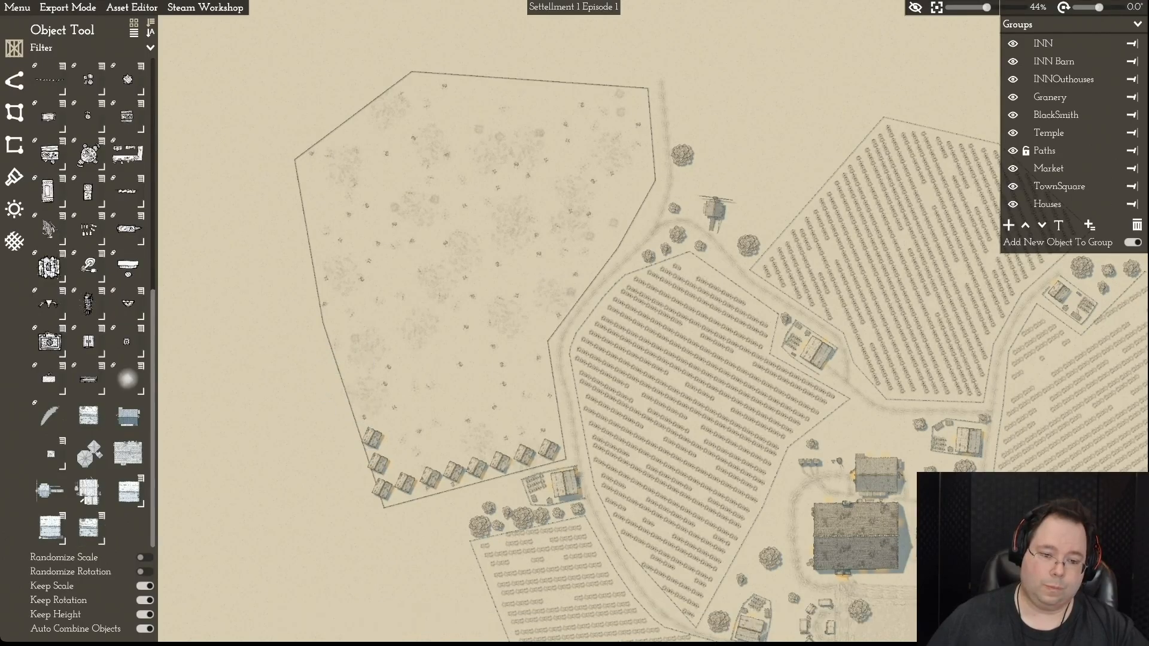
click(372, 438)
click(381, 473)
click(377, 463)
click(388, 497)
- Delete the row of Village Homes inside the pasture's southern fence, from the southwestern corner to the farmhouse
click(384, 486)
click(393, 523)
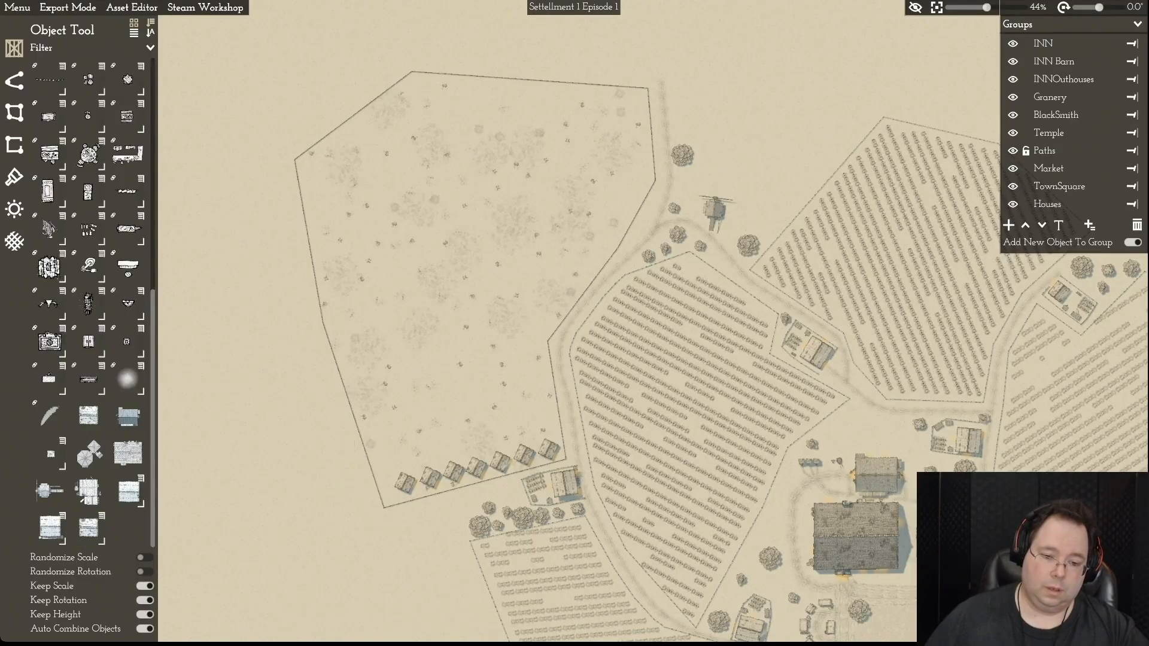
click(405, 482)
click(414, 518)
click(430, 477)
click(436, 516)
click(454, 470)
click(459, 512)
click(477, 467)
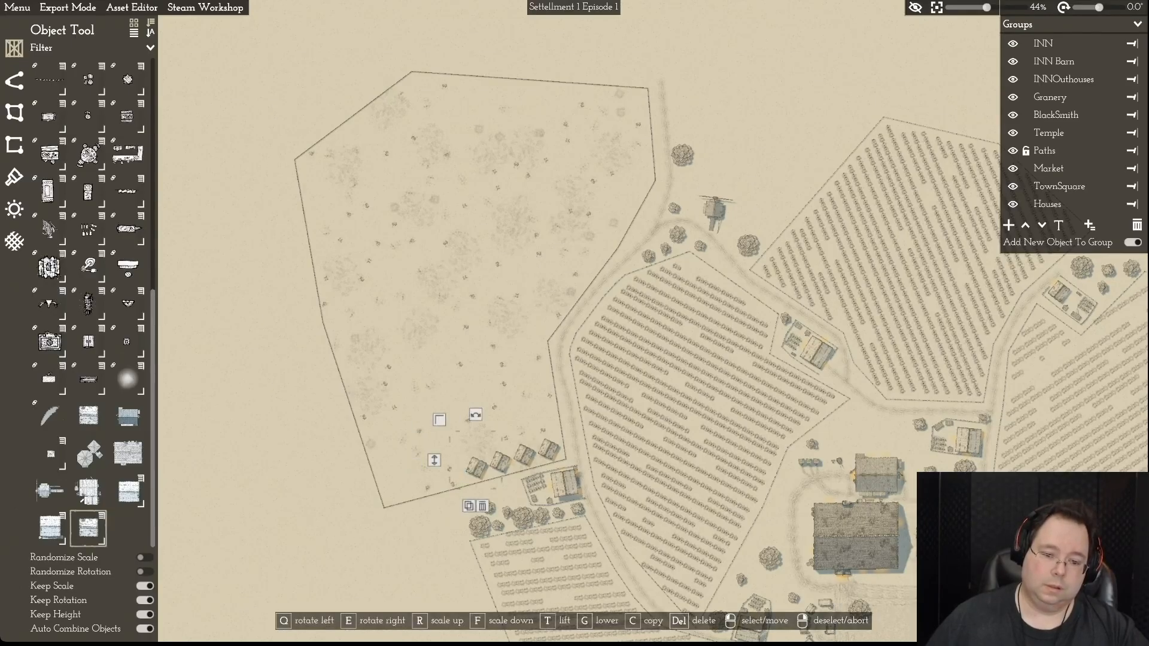
click(482, 506)
click(500, 462)
click(505, 502)
click(524, 454)
key(Delete)
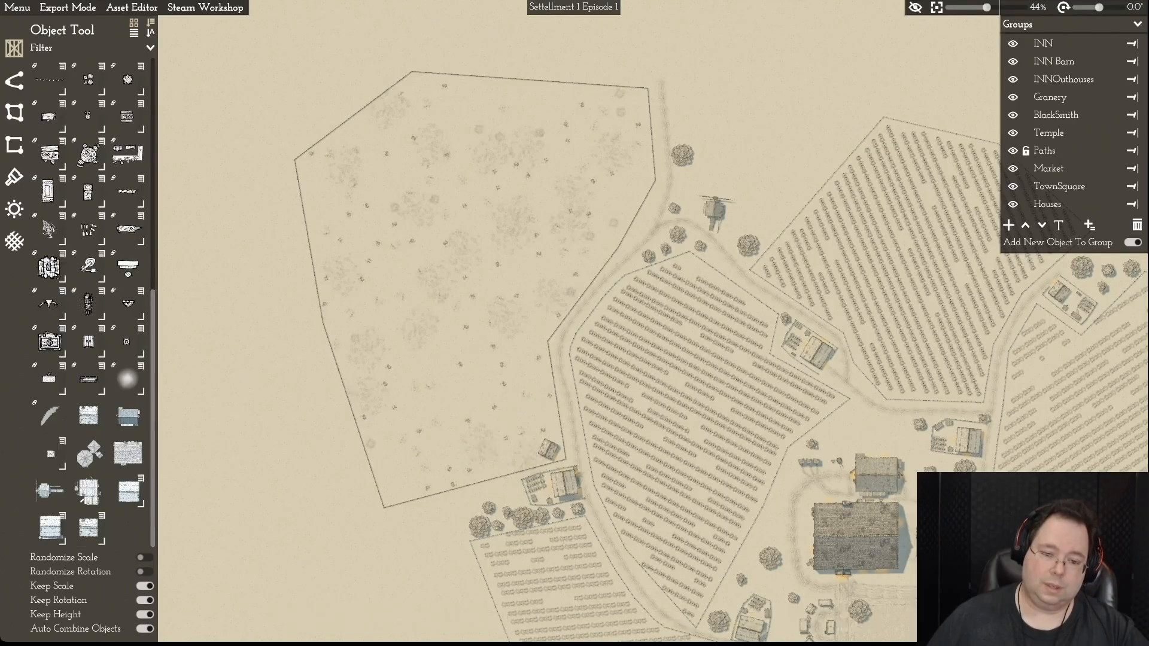
click(549, 450)
key(Delete)
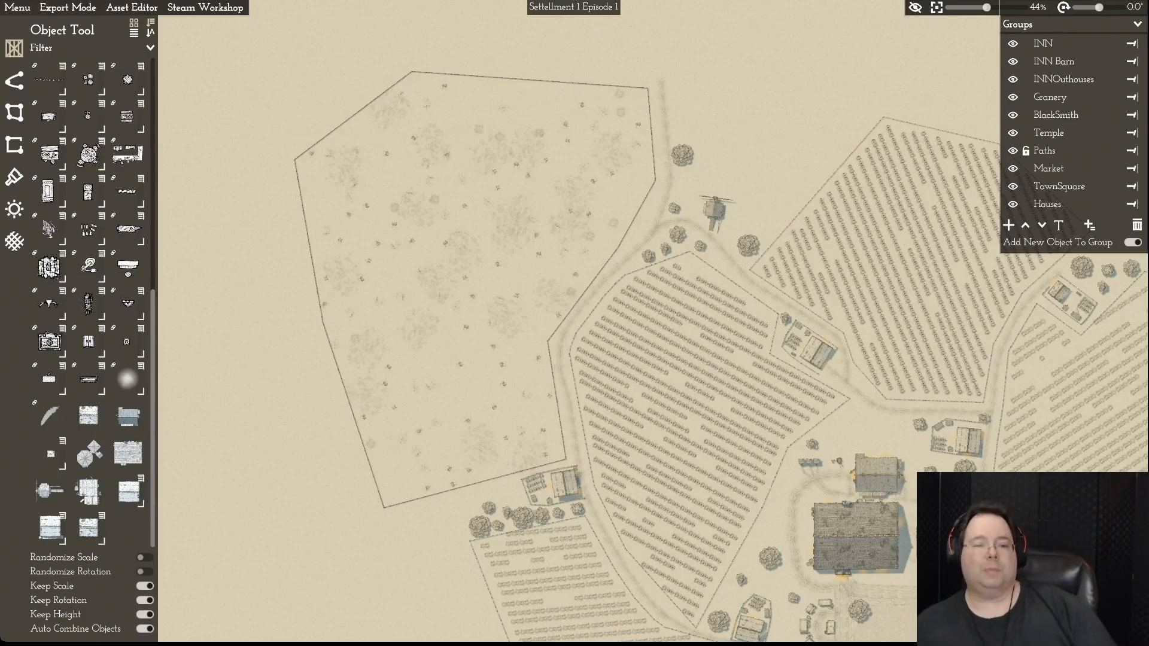
- Examine the large pasture against the windmill, farmhouses and crop fields to its east
key(d)
key(w)
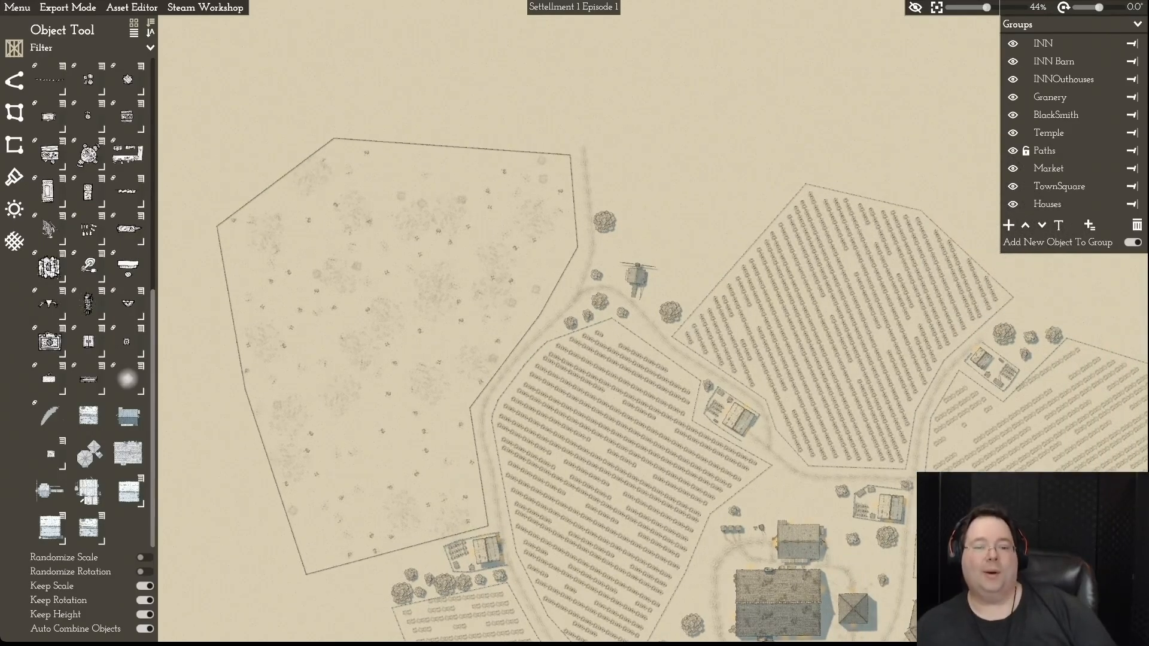
key(a)
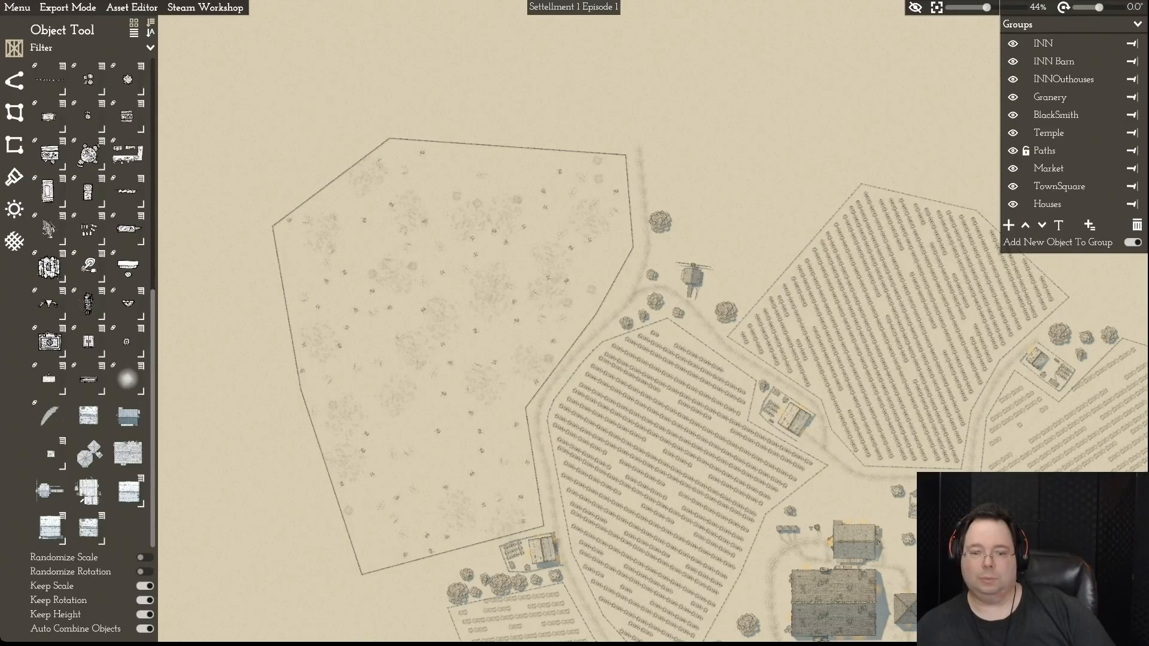
key(d)
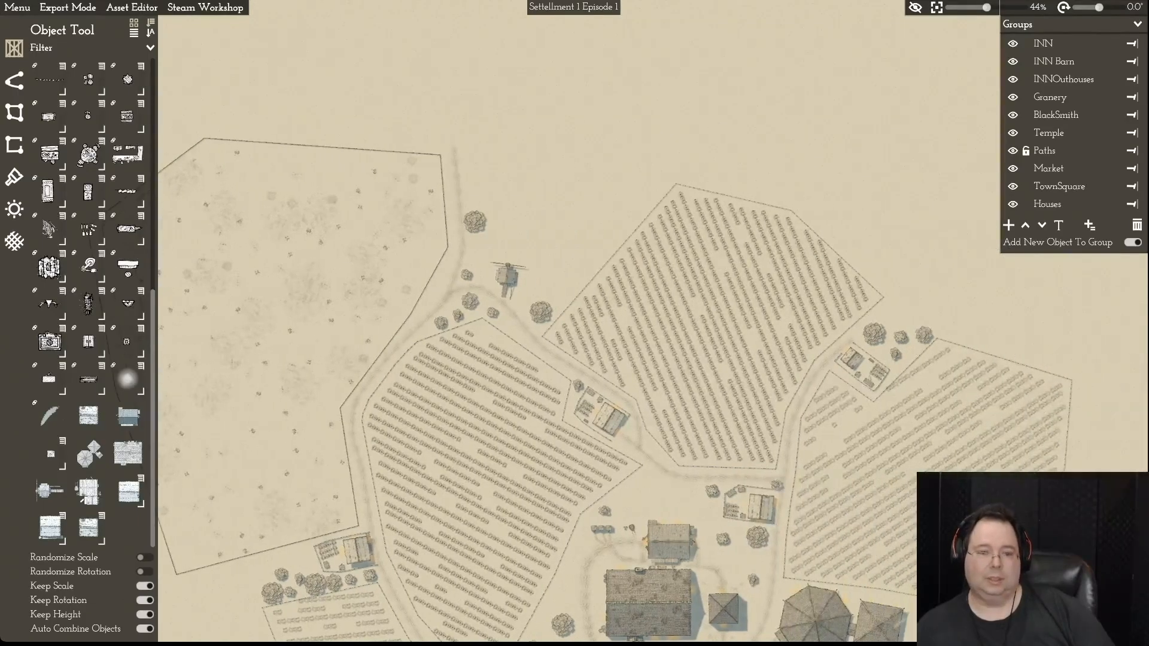
key(a)
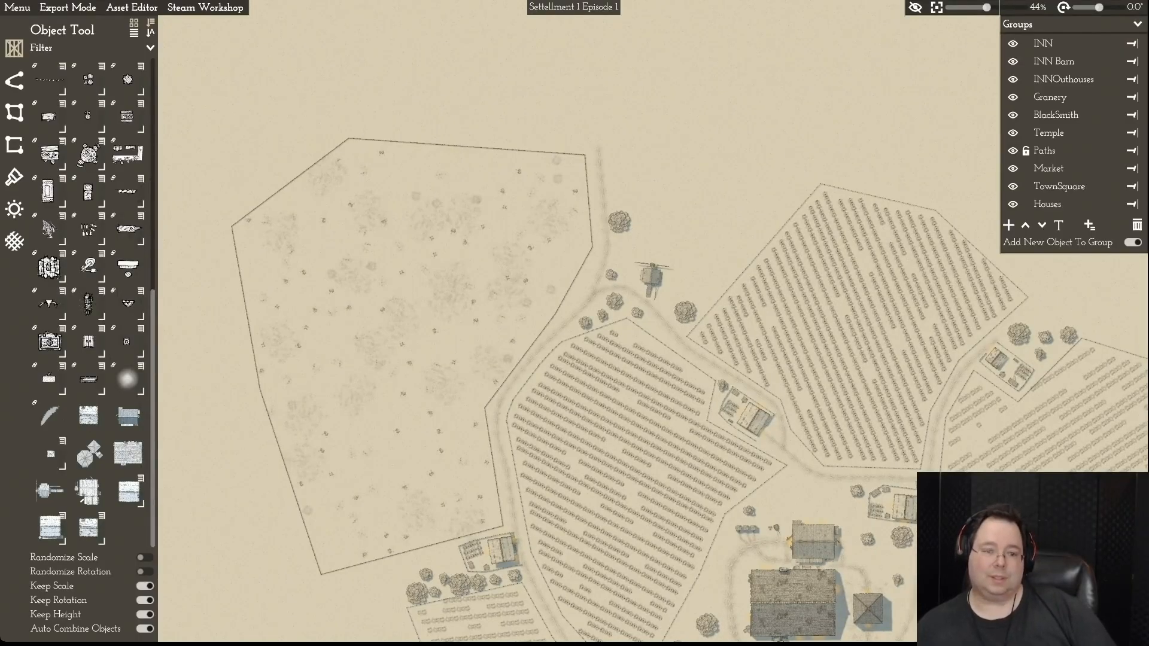
key(d)
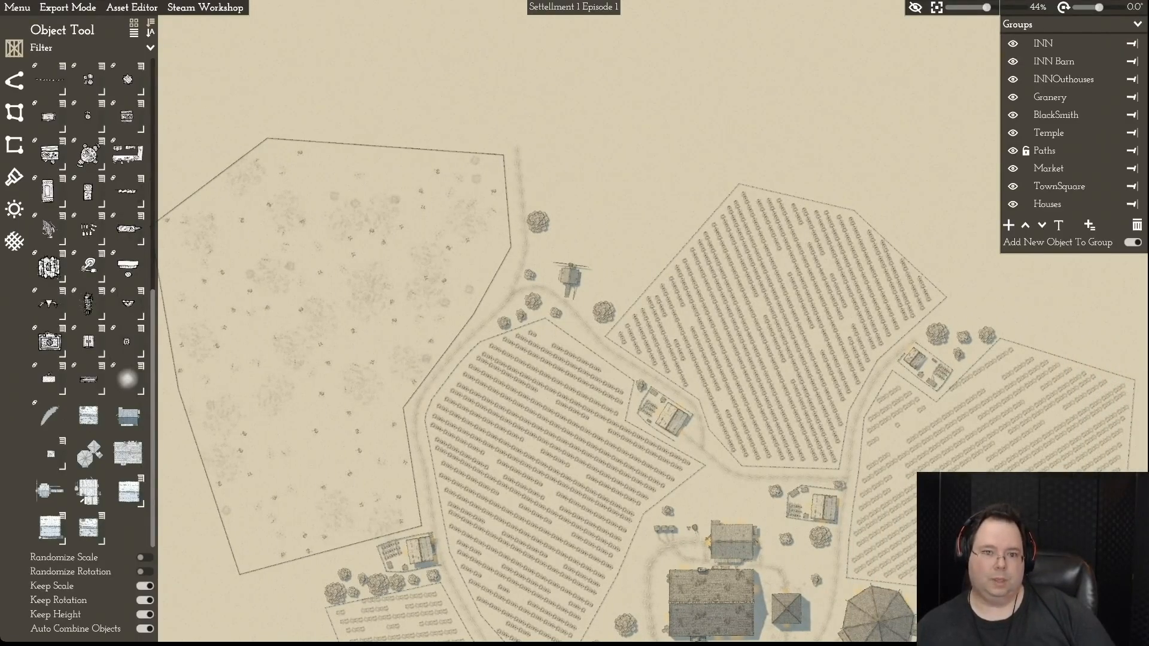
key(a)
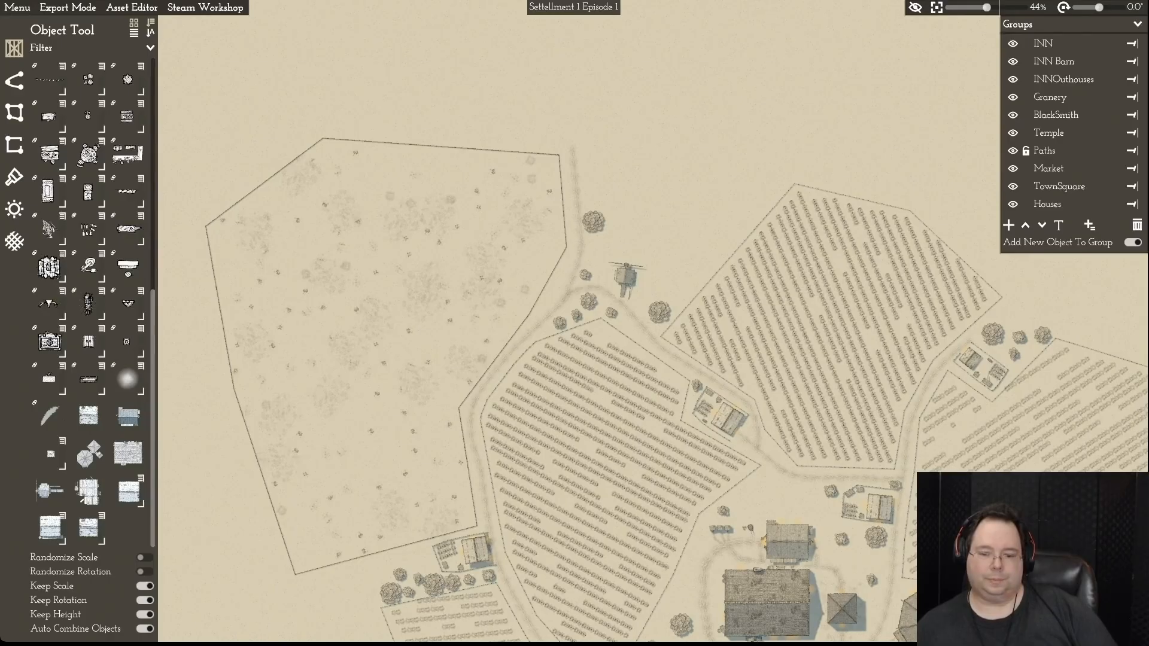
- Save the settlement map with the undivided pasture
key(s)
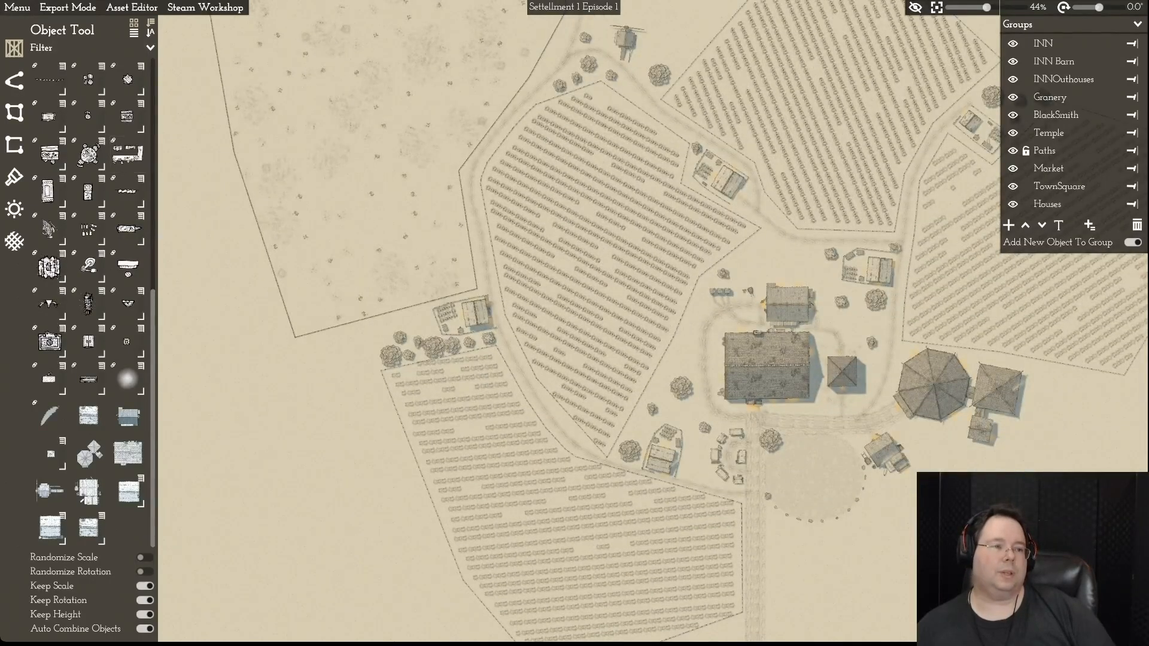
click(17, 7)
click(18, 75)
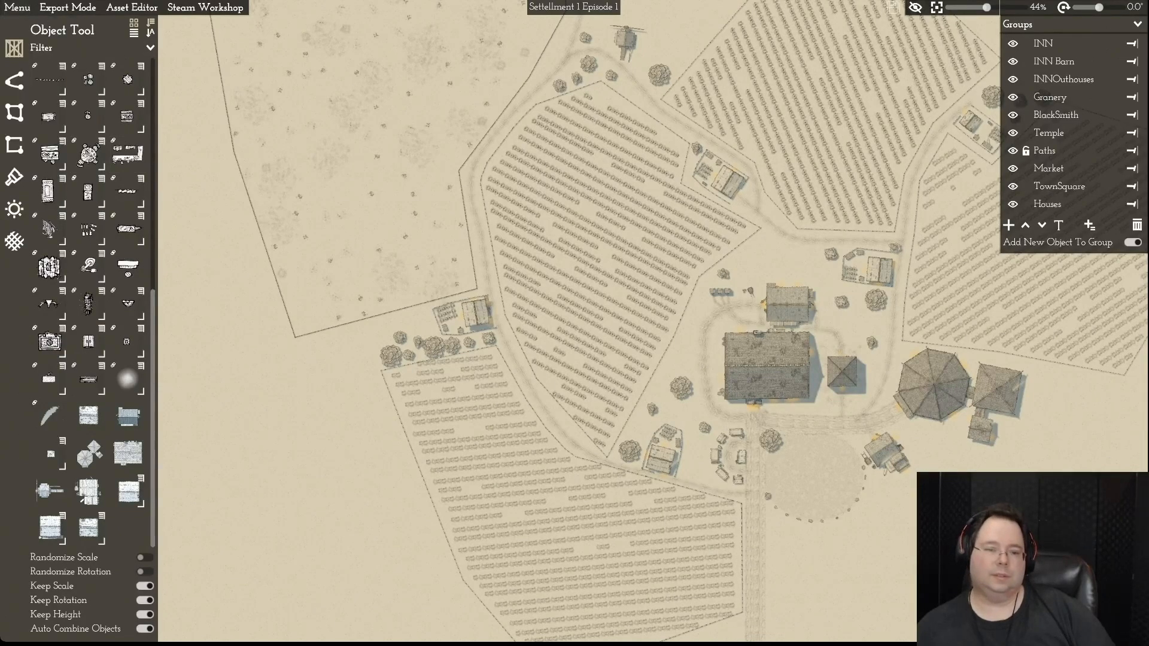
- Place the small stack variant in the fenced yard of the farmhouse below the pasture's southeastern corner
scroll(574, 323, up, 5)
key(a)
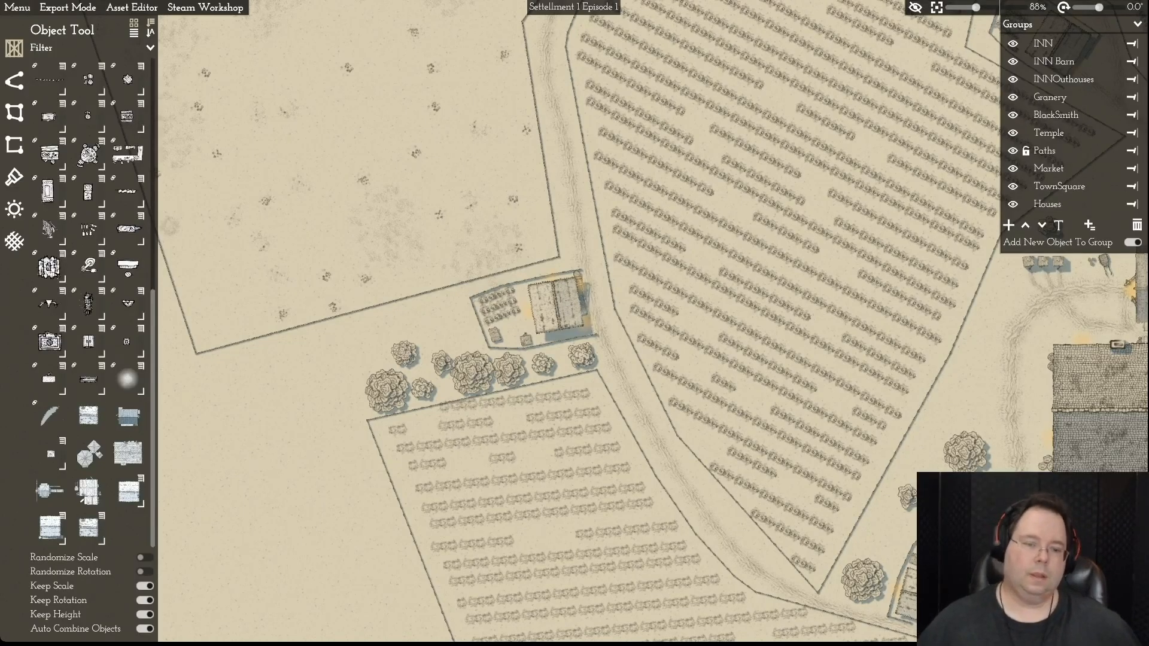
scroll(759, 322, up, 5)
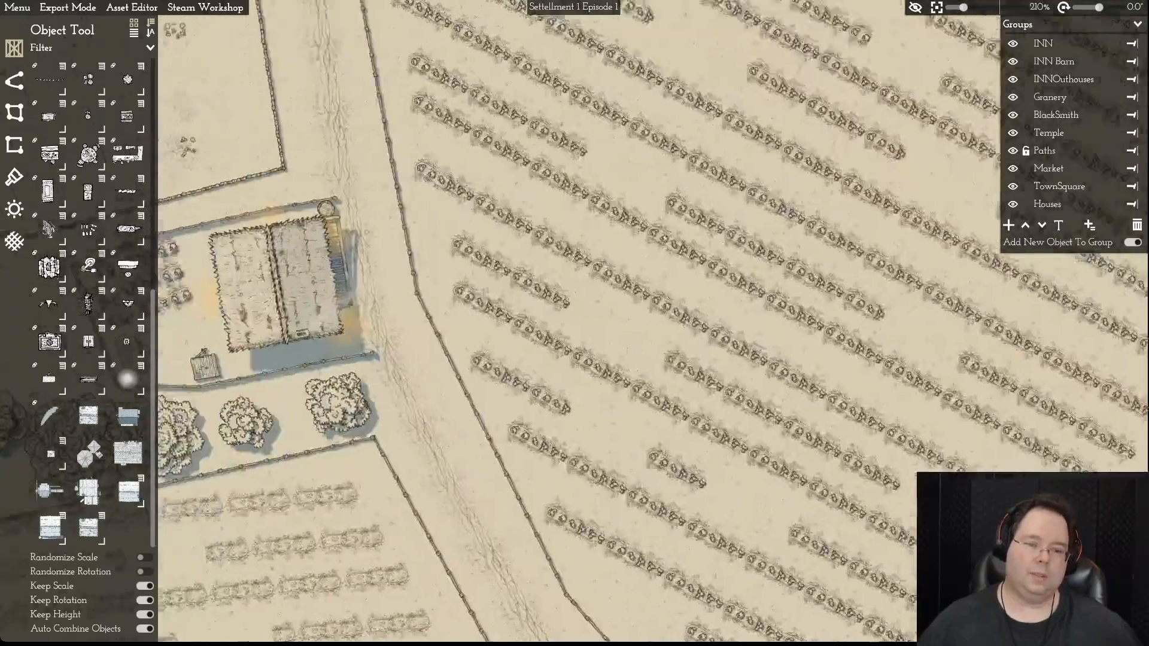
key(a)
key(w)
key(w)
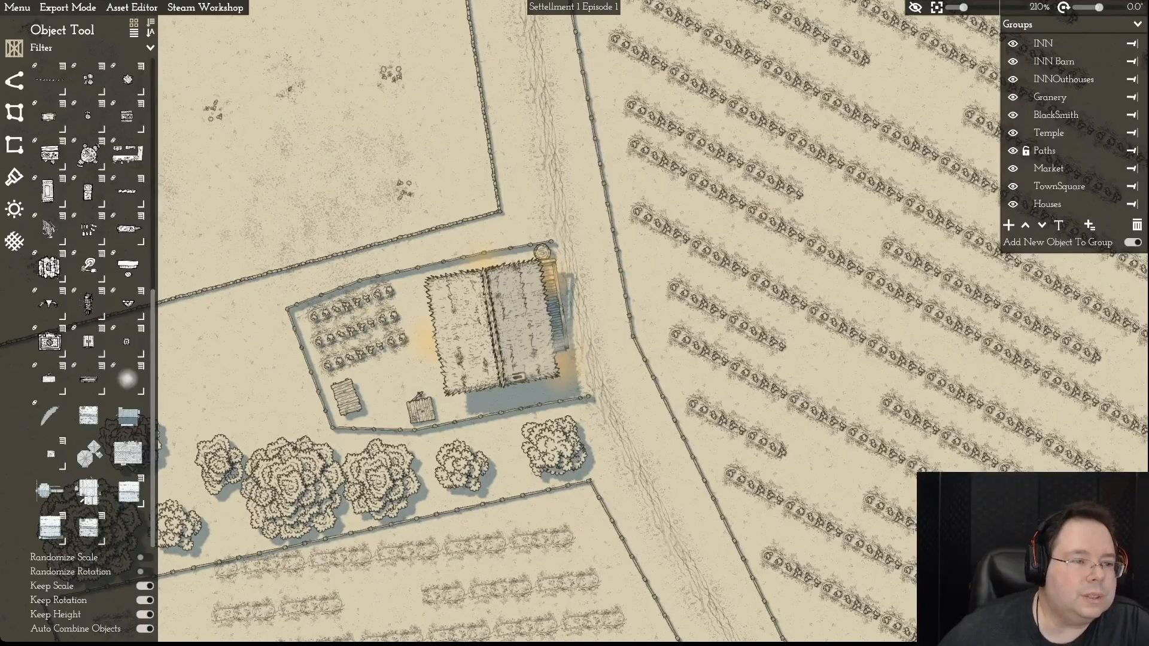
scroll(89, 299, up, 5)
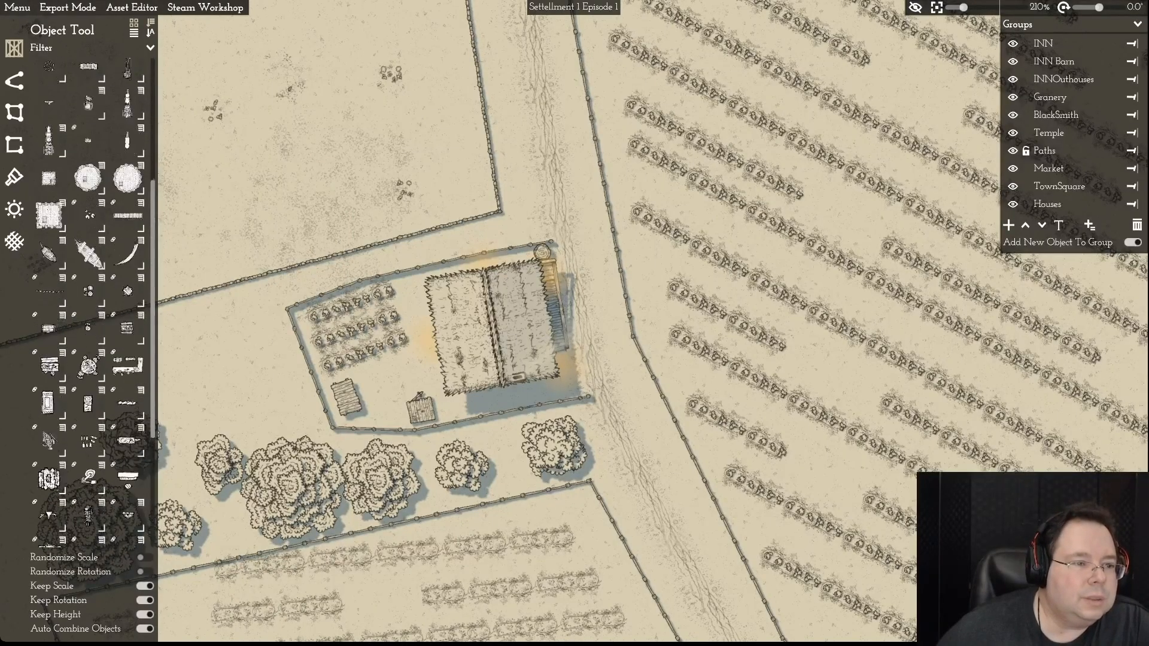
scroll(90, 299, up, 5)
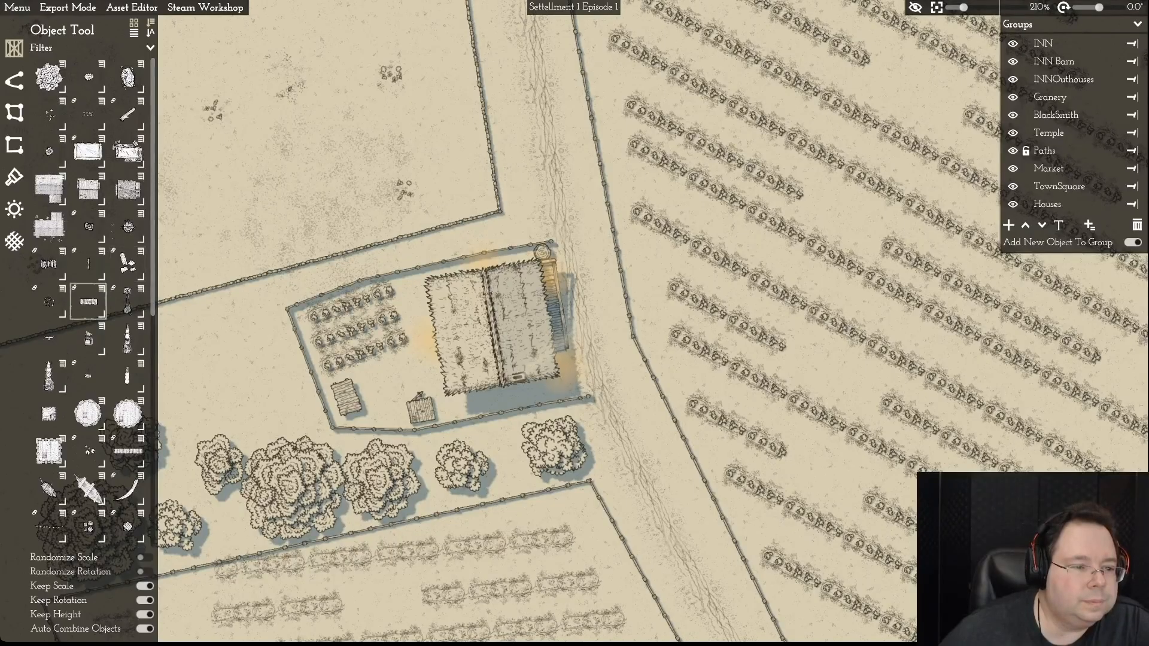
click(101, 289)
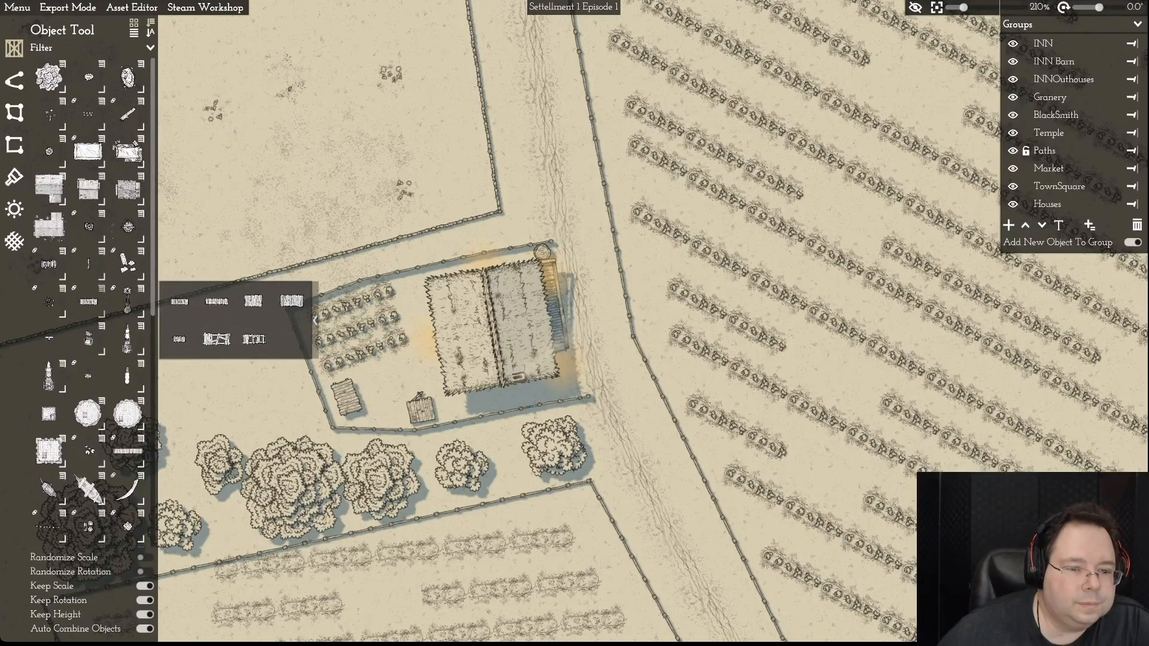
click(179, 340)
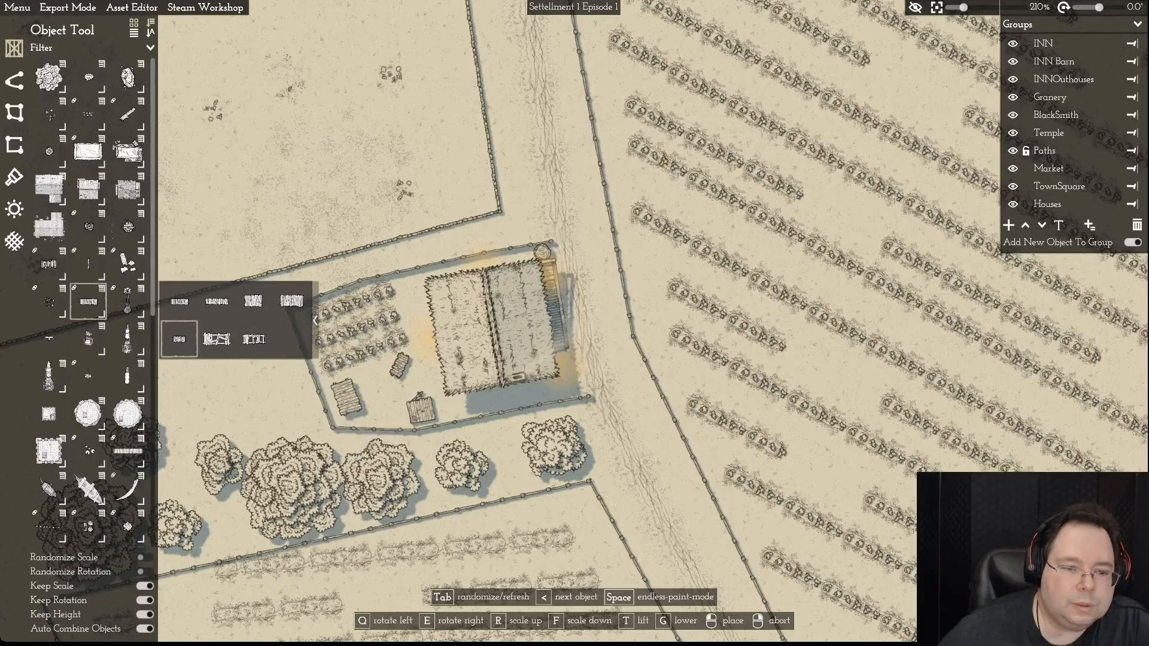
click(407, 373)
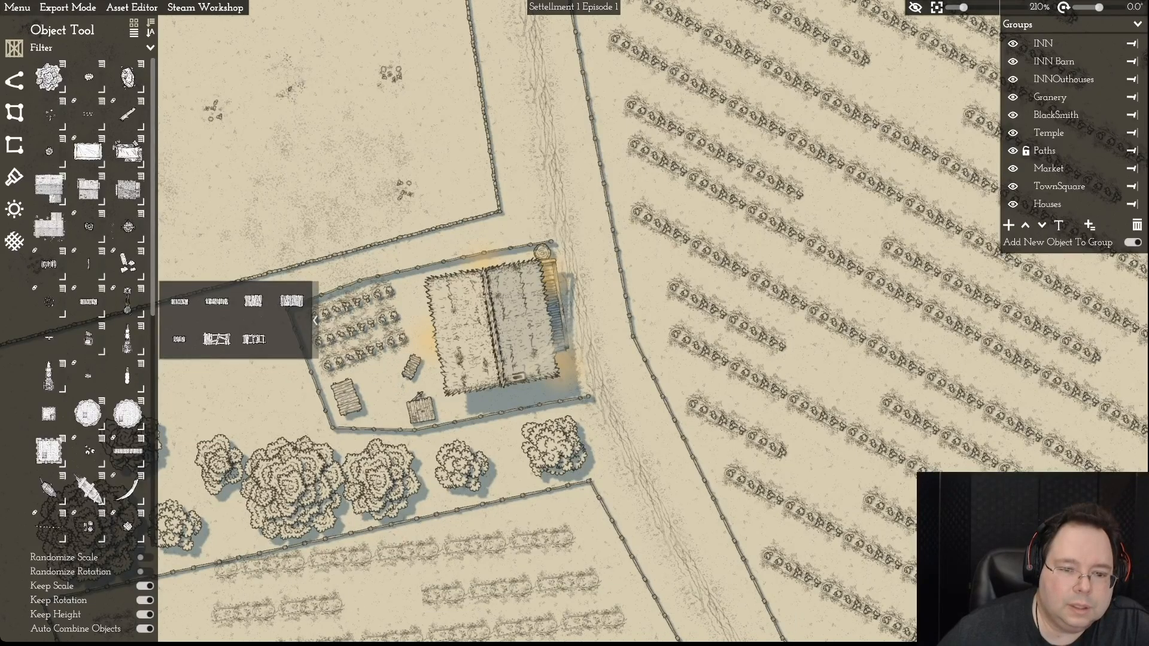
- Rotate the small stack nearly upright and move it against the upper end of the farmhouse's western wall
click(403, 379)
key(Delete)
key(q)
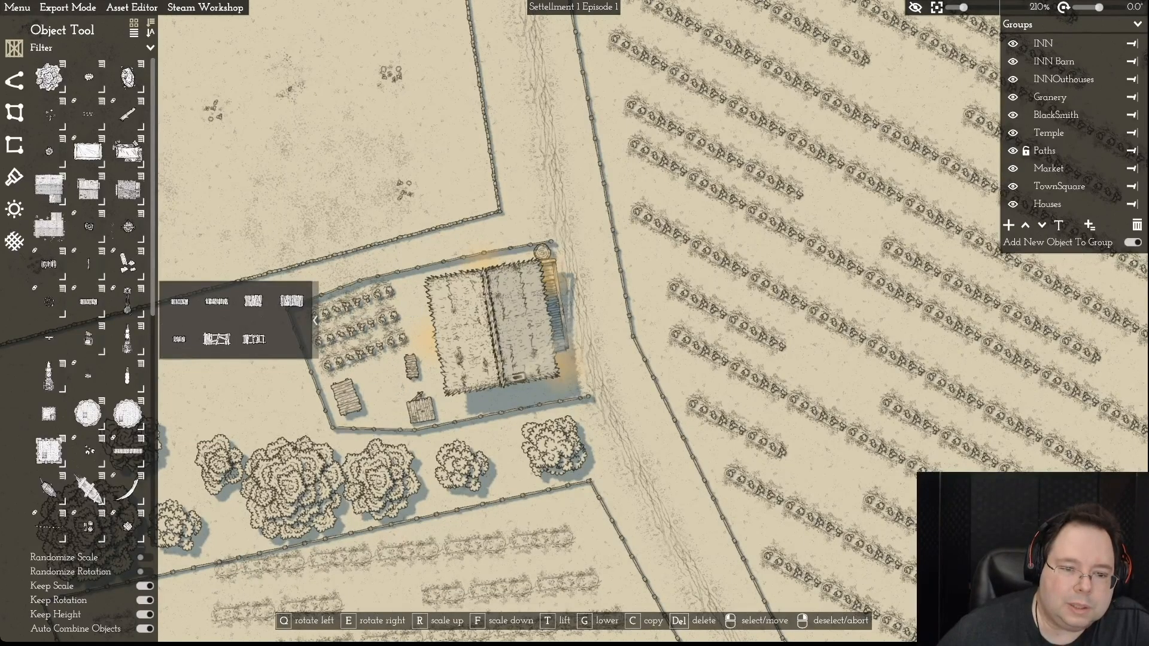
drag(412, 367, 425, 296)
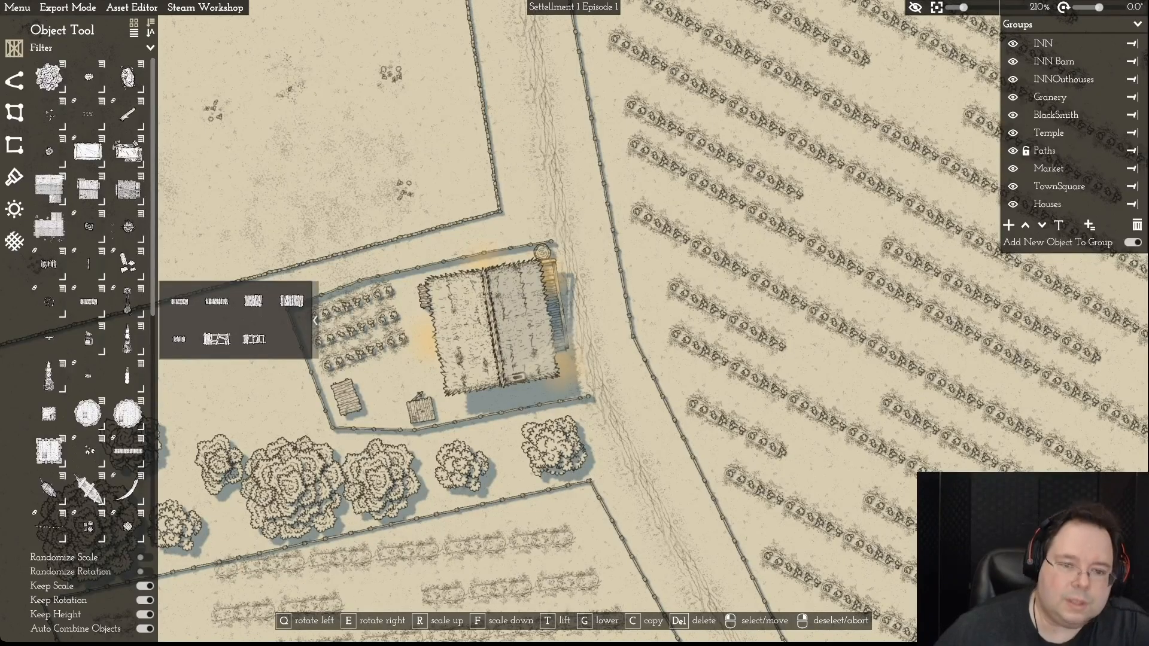
click(425, 296)
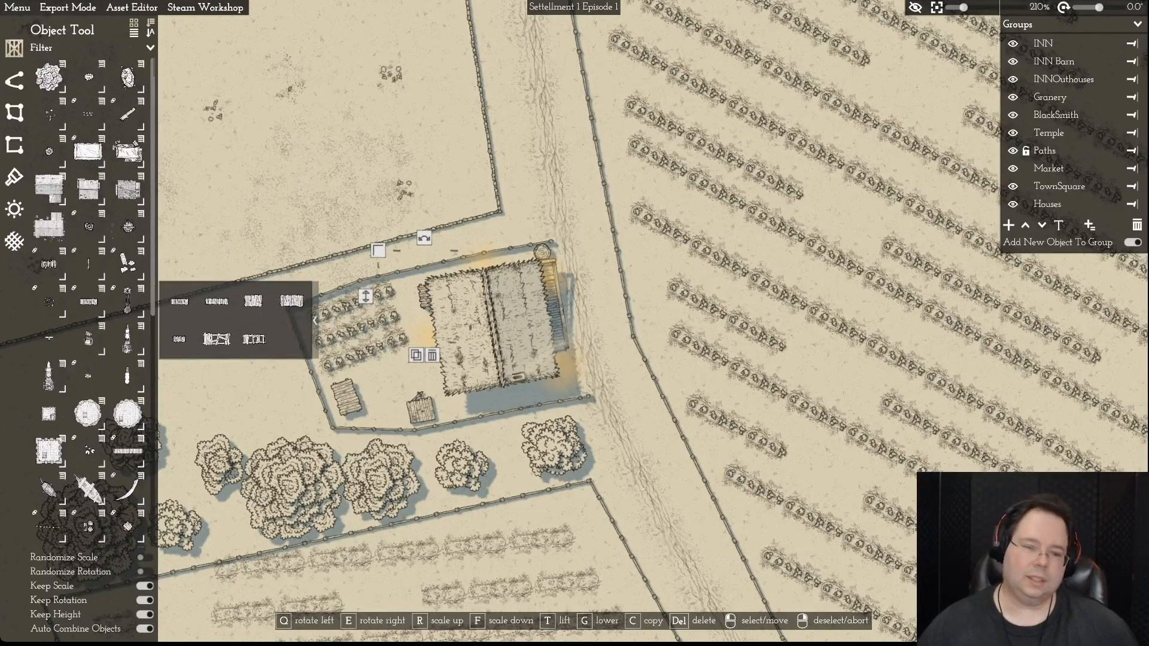
- Follow the road north from the farmhouse and examine the windmill and its surroundings
click(605, 401)
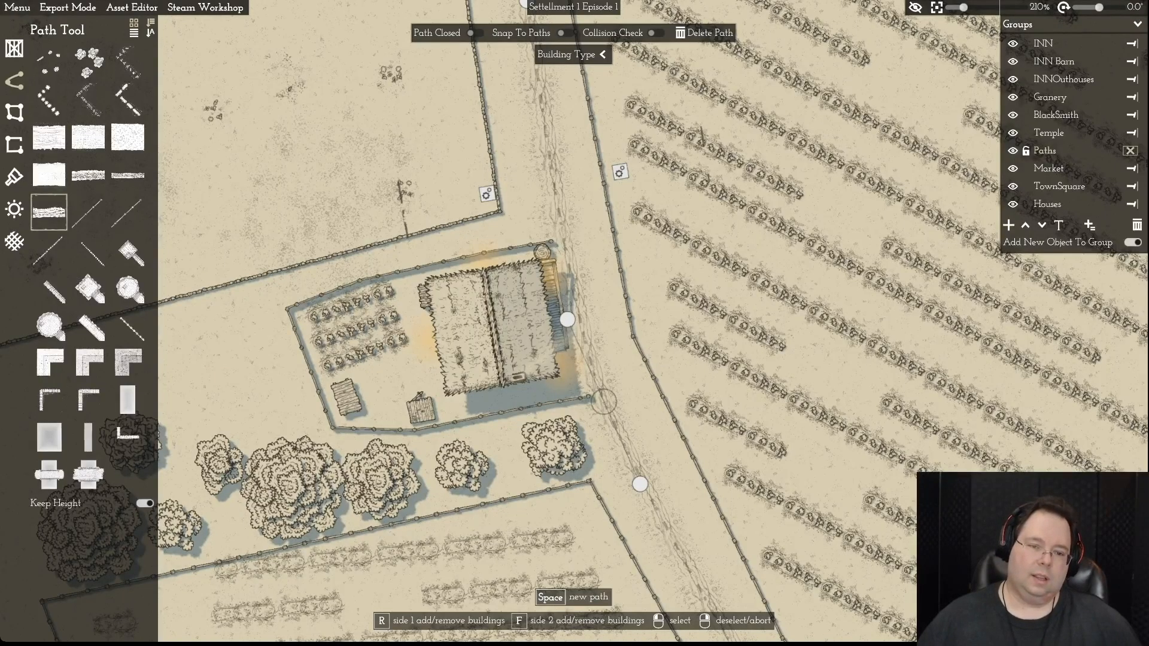
key(d)
key(w)
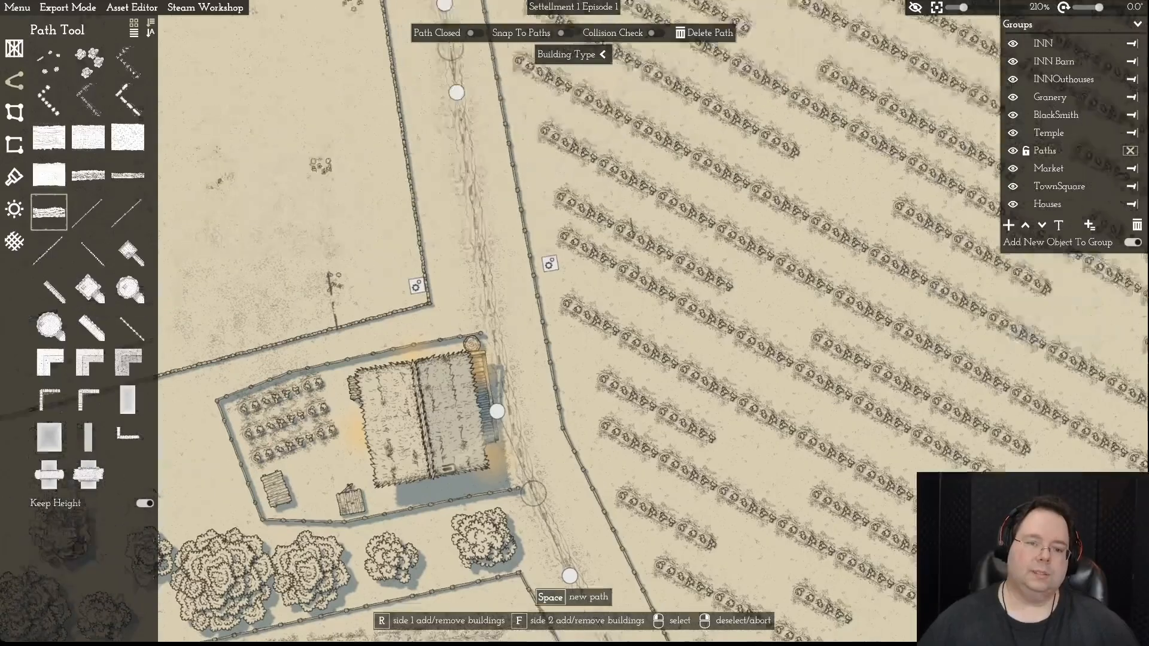
key(w)
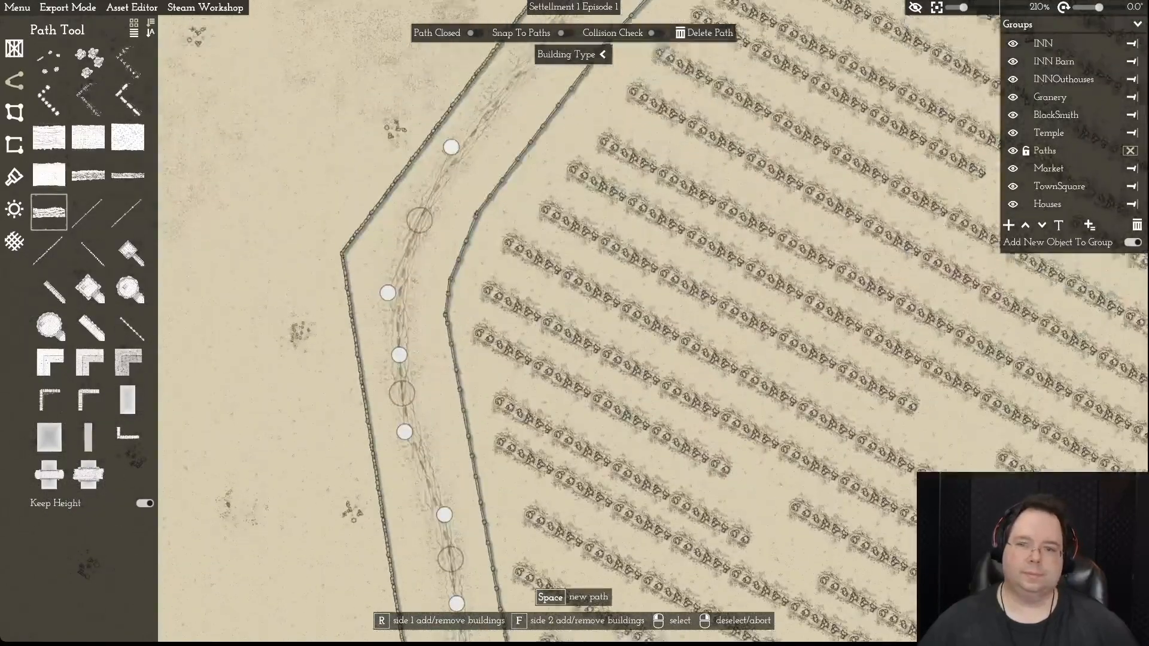
key(w)
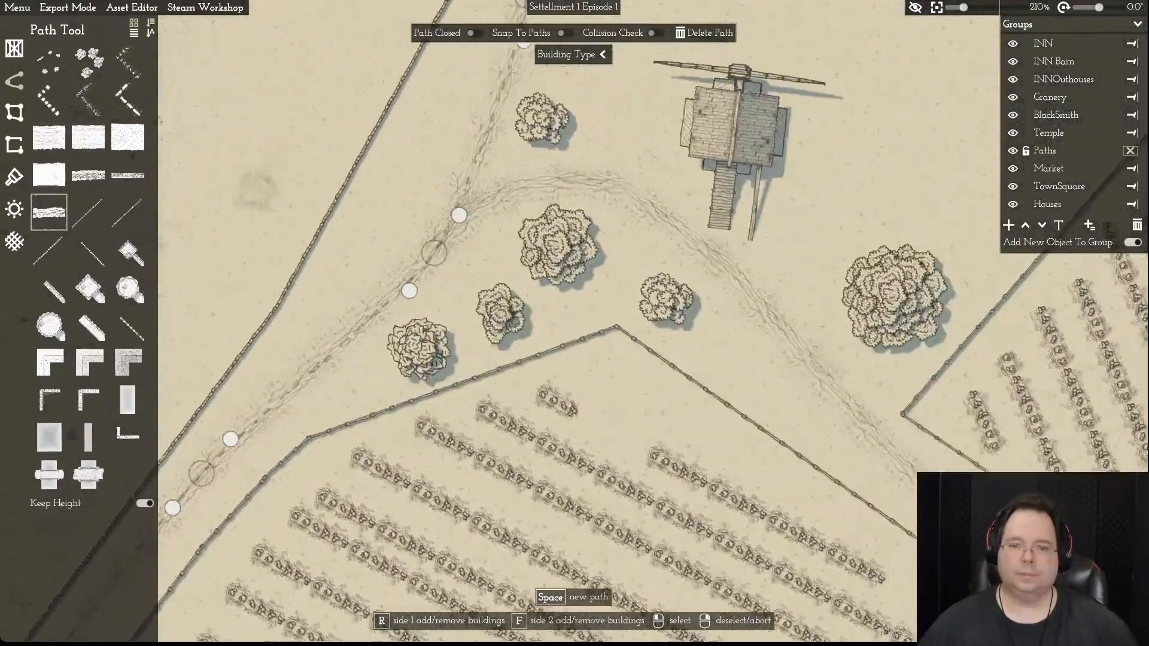
key(d)
key(d)
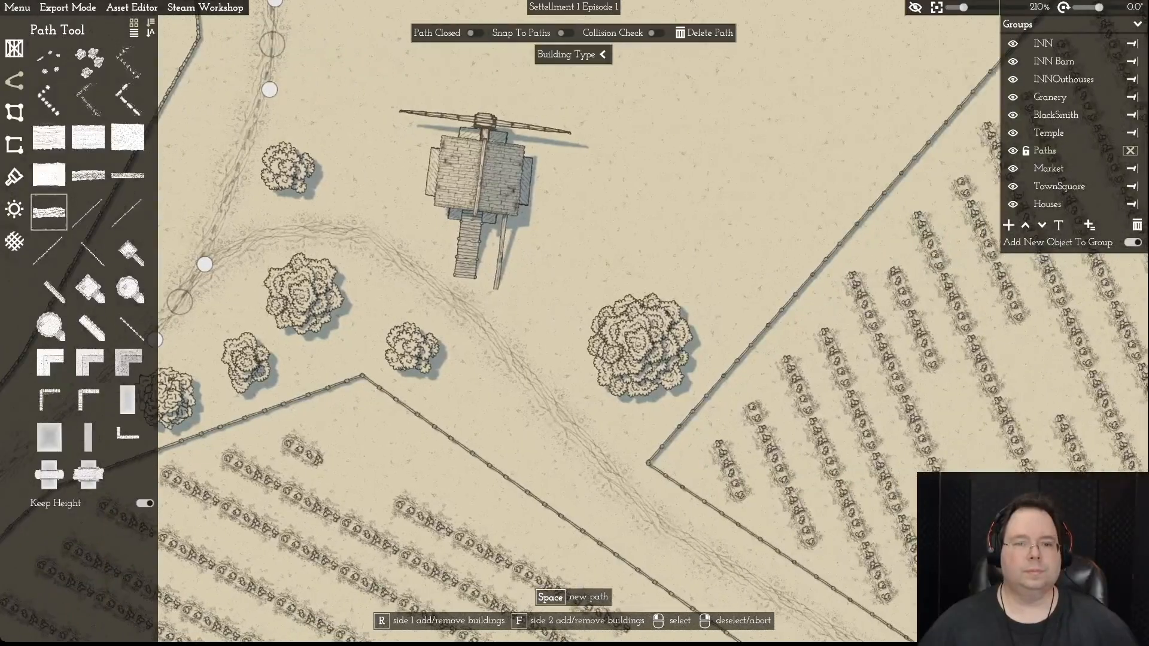
key(w)
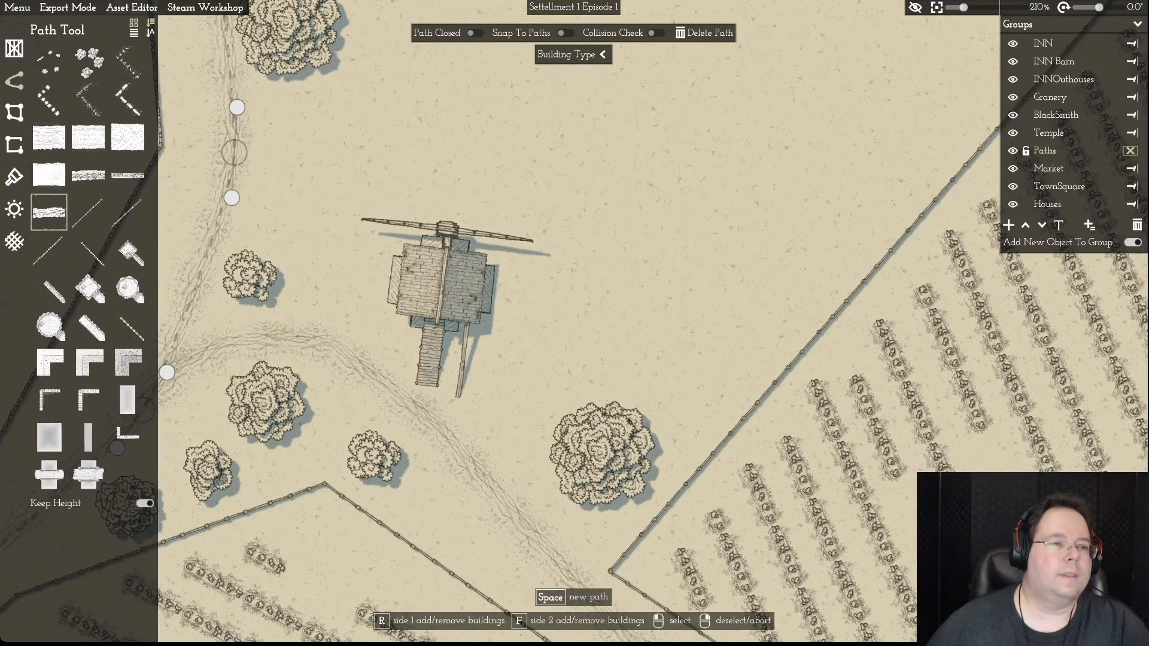
- Open the recent asset Small WindMilll.momast in the Asset Editor and clear the texture selection
click(132, 7)
click(137, 24)
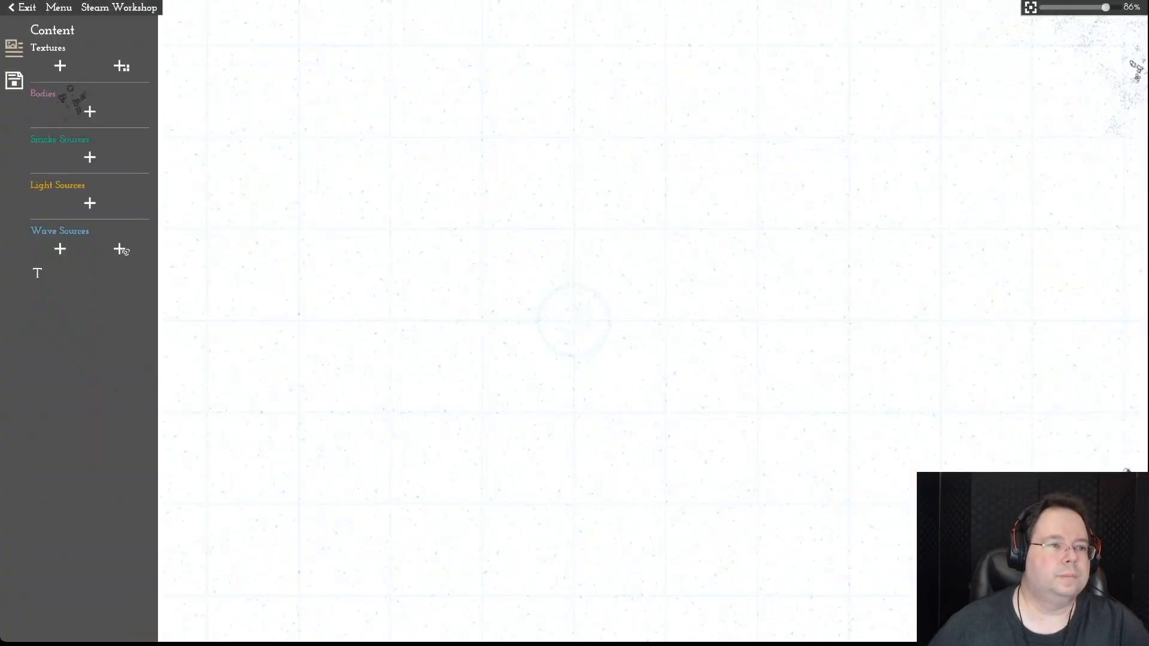
click(59, 8)
mouse_move(90, 25)
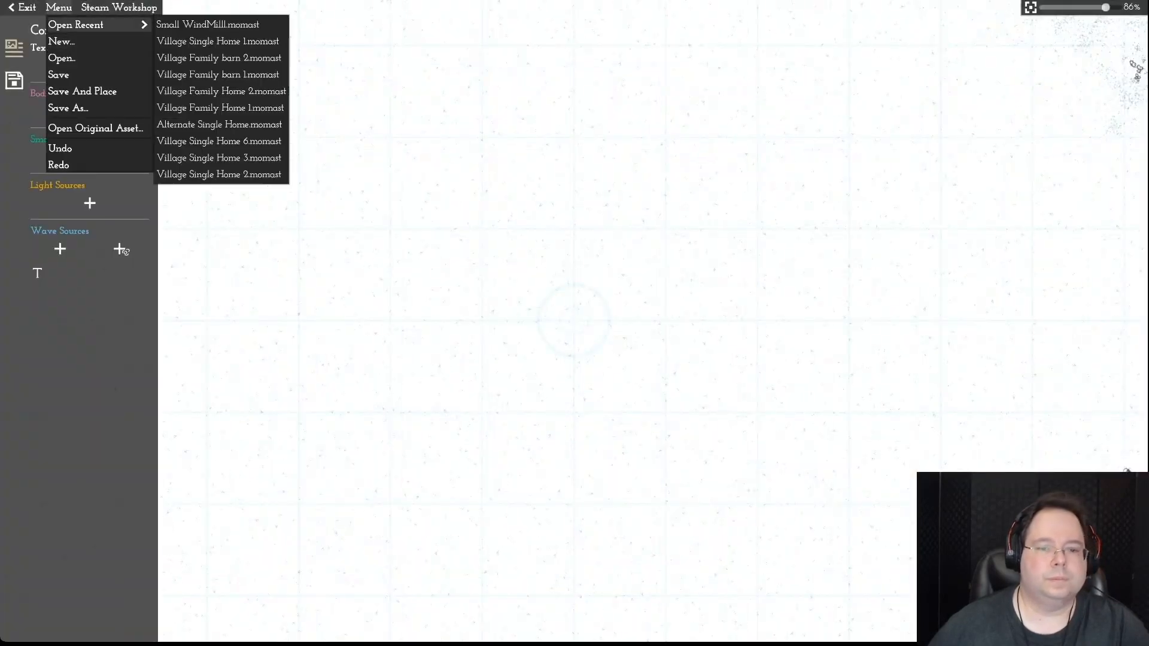
click(208, 25)
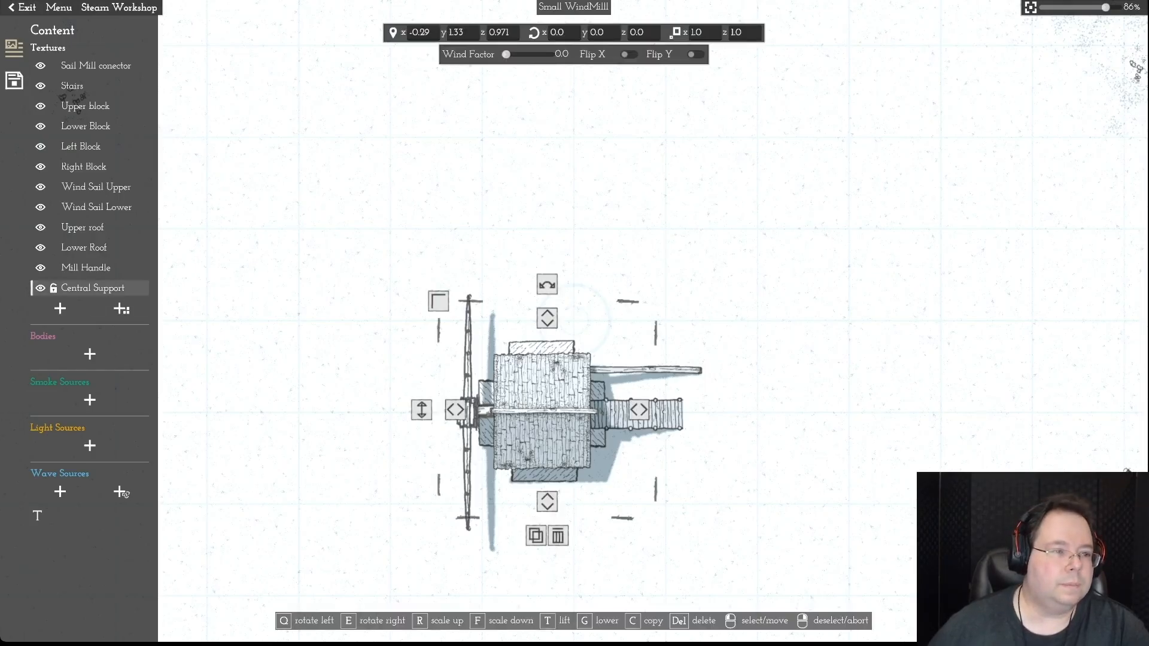
key(Escape)
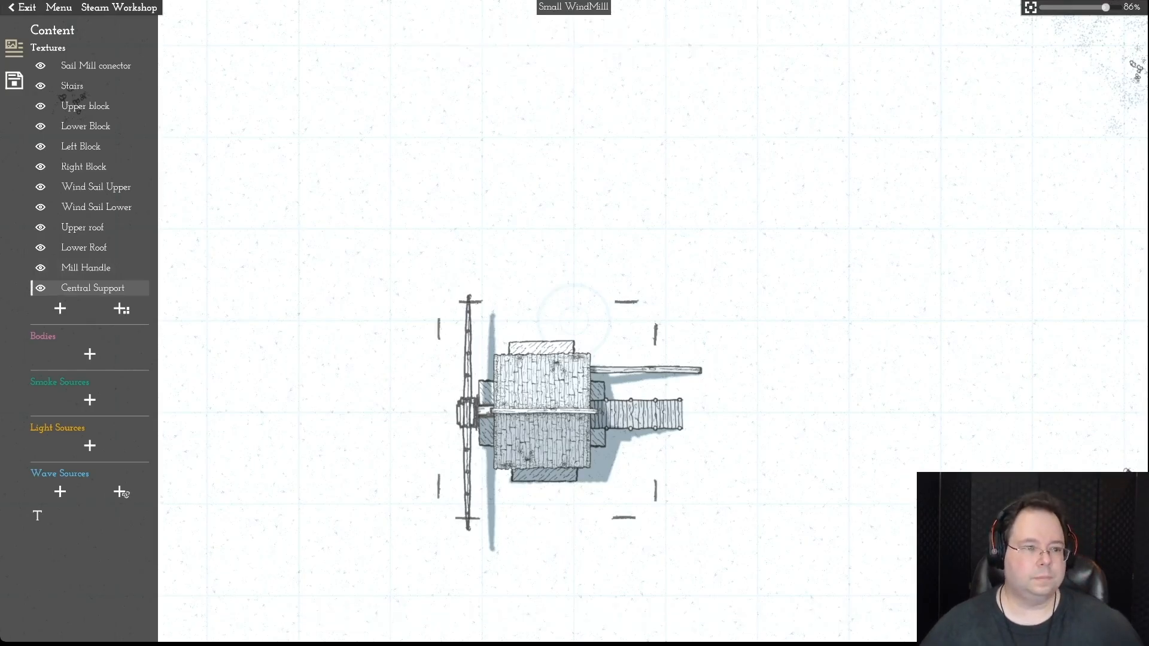
key(Escape)
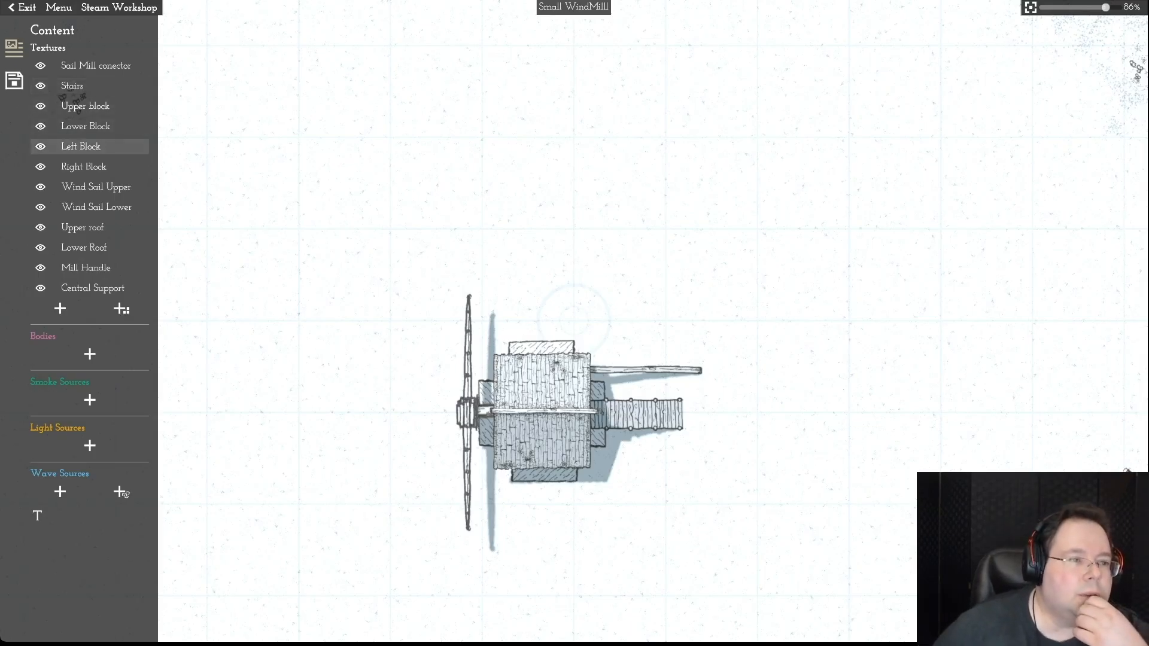
- Adjust the height of the Sail Mill conector texture, lifting it briefly and lowering it back beneath the roof
click(96, 66)
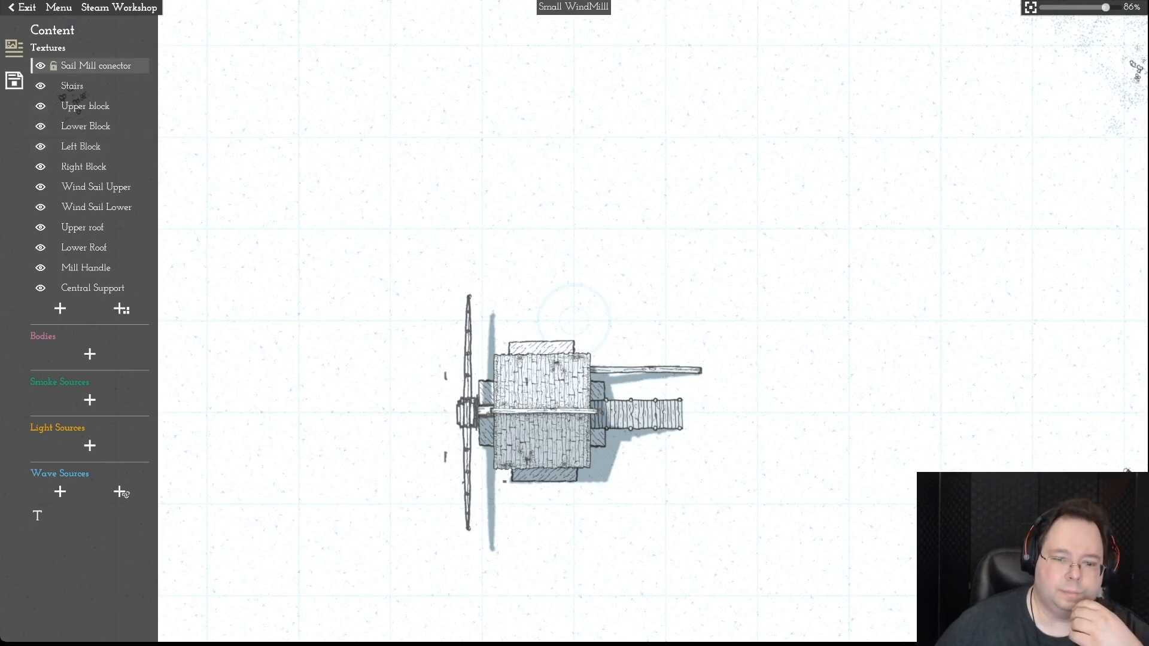
key(t)
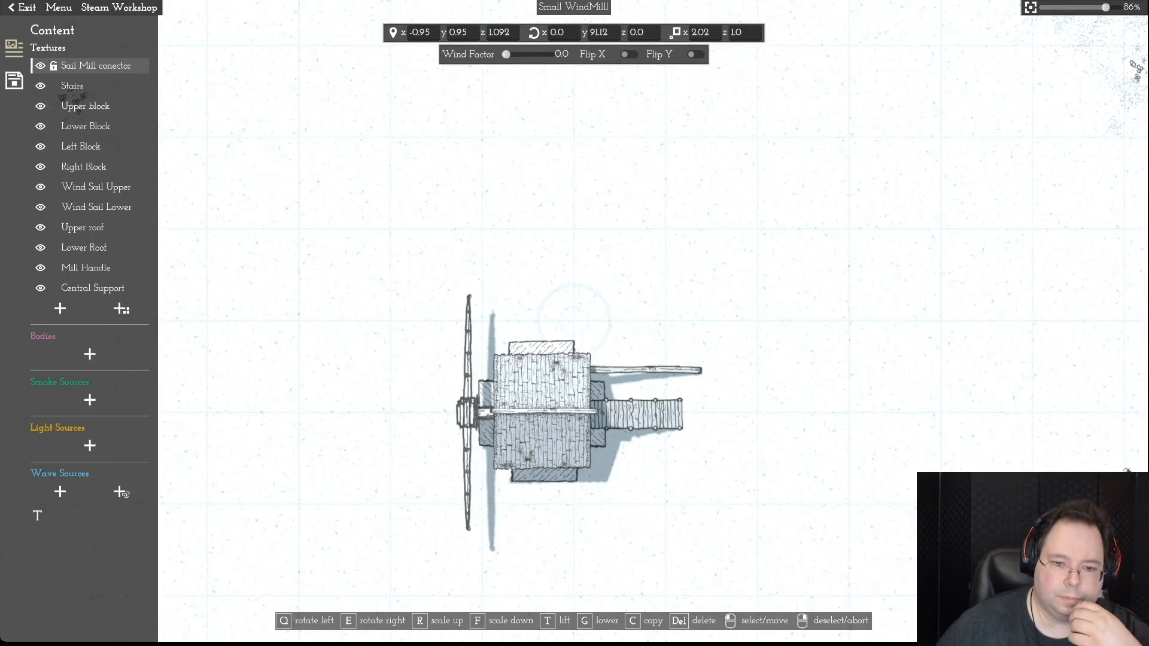
right_click(96, 66)
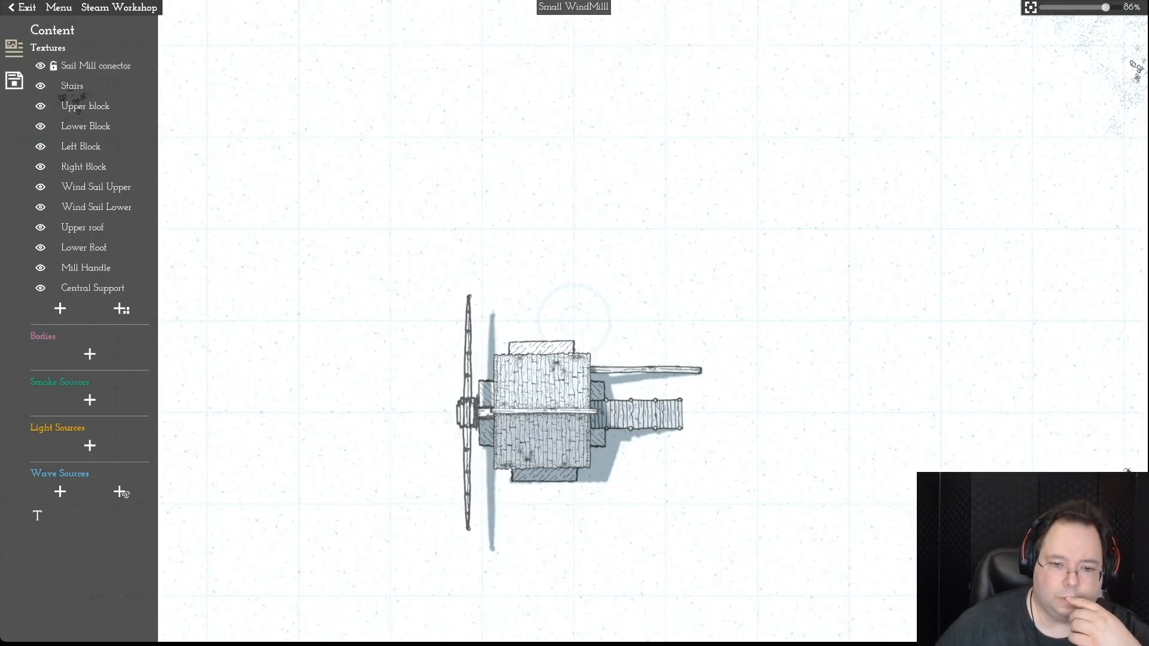
click(95, 66)
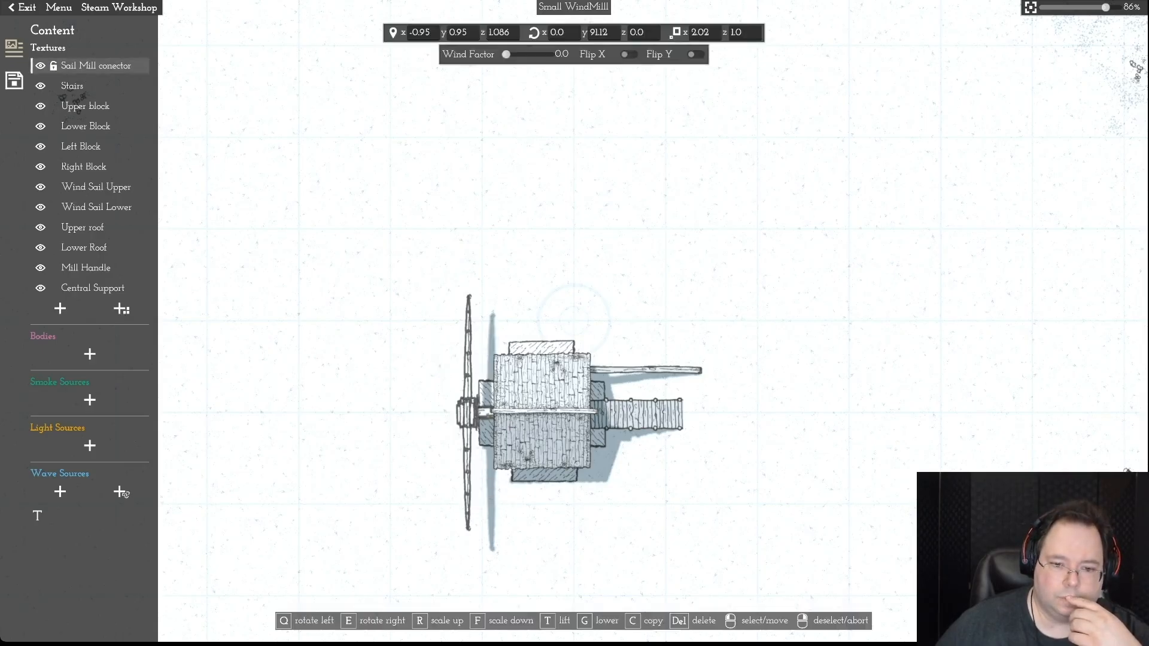
key(g)
key(g)
key(g)
key(g)
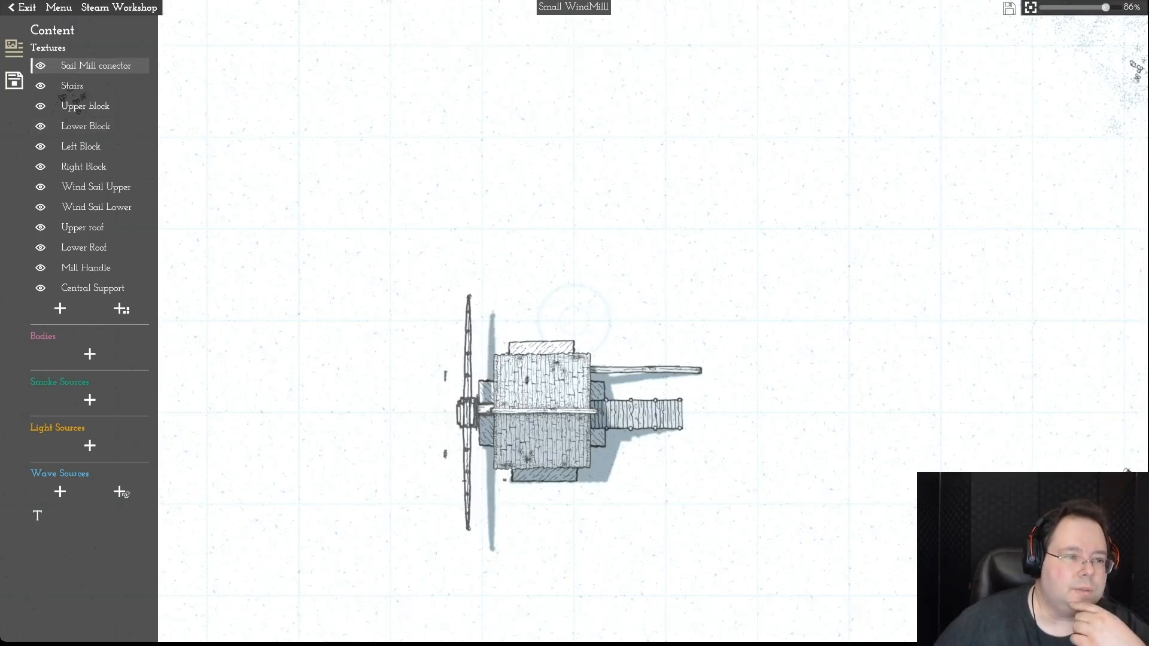
- Inspect the placement of the windmill's Right Block texture in relation to the Left Block
click(84, 166)
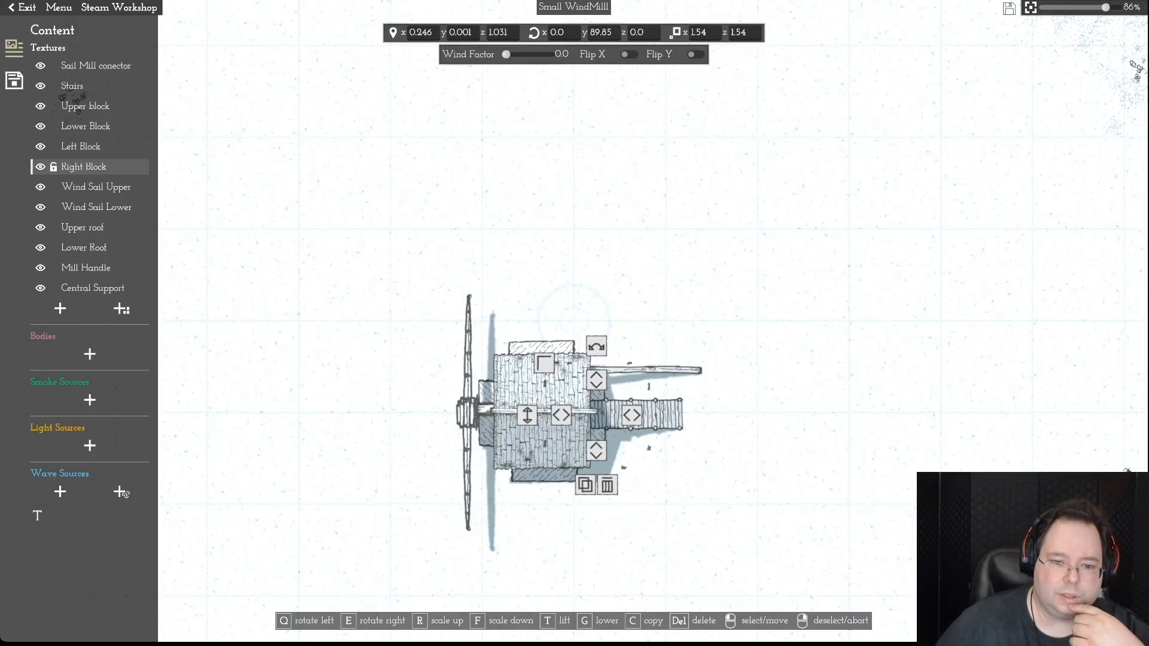
right_click(83, 167)
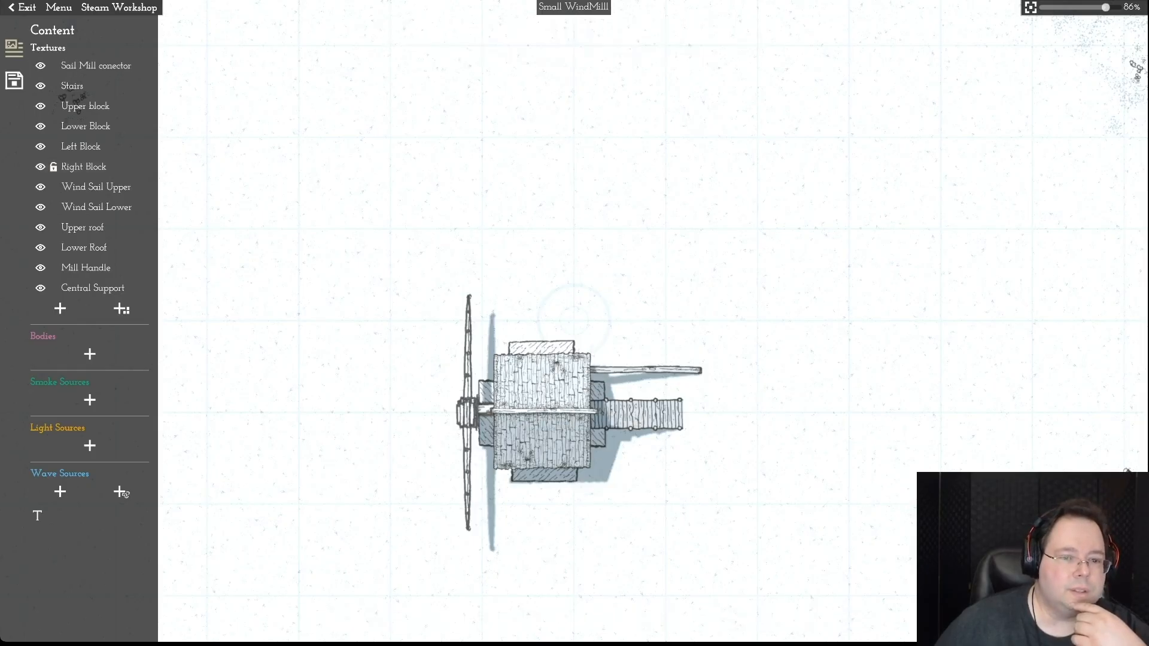
click(84, 166)
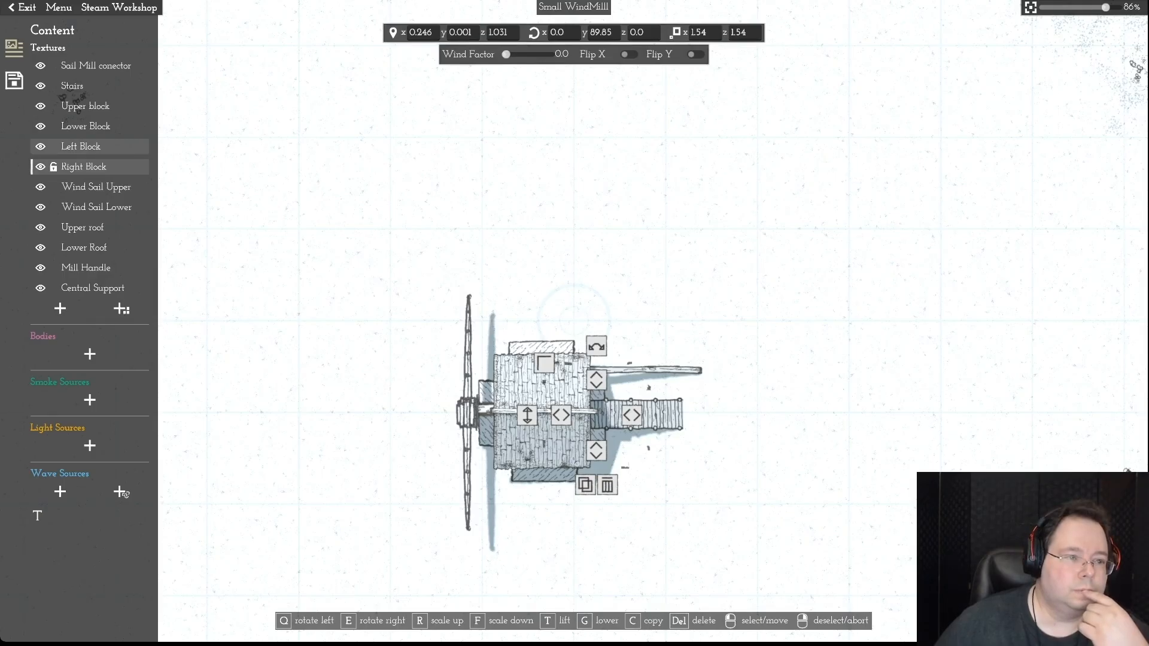
right_click(84, 167)
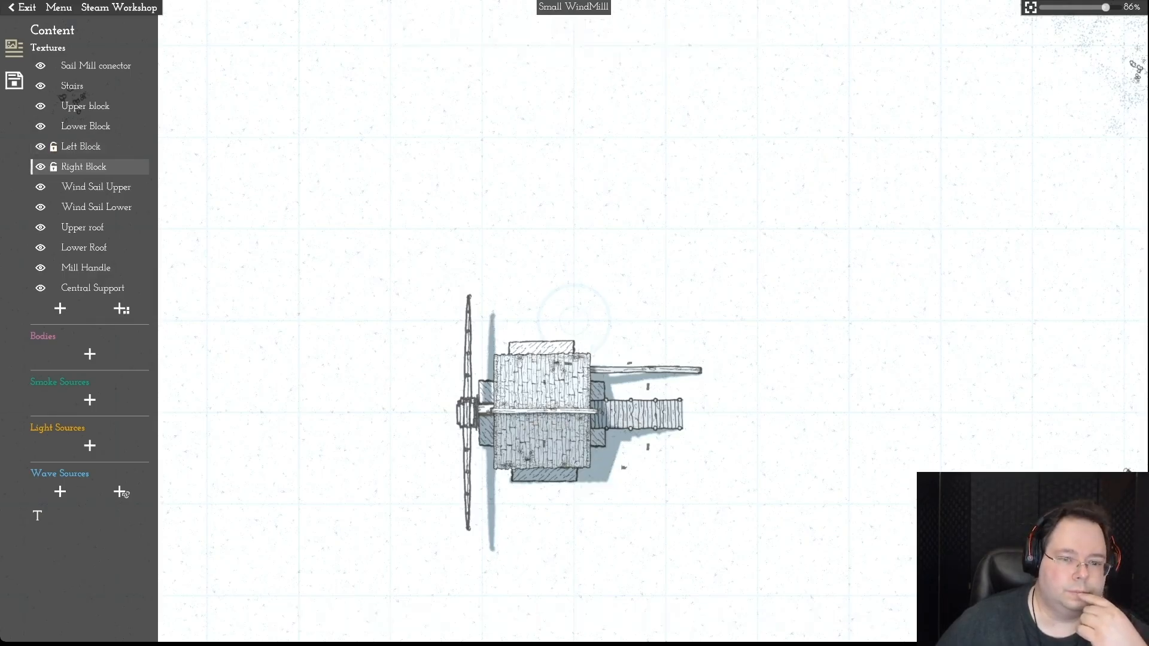
click(53, 167)
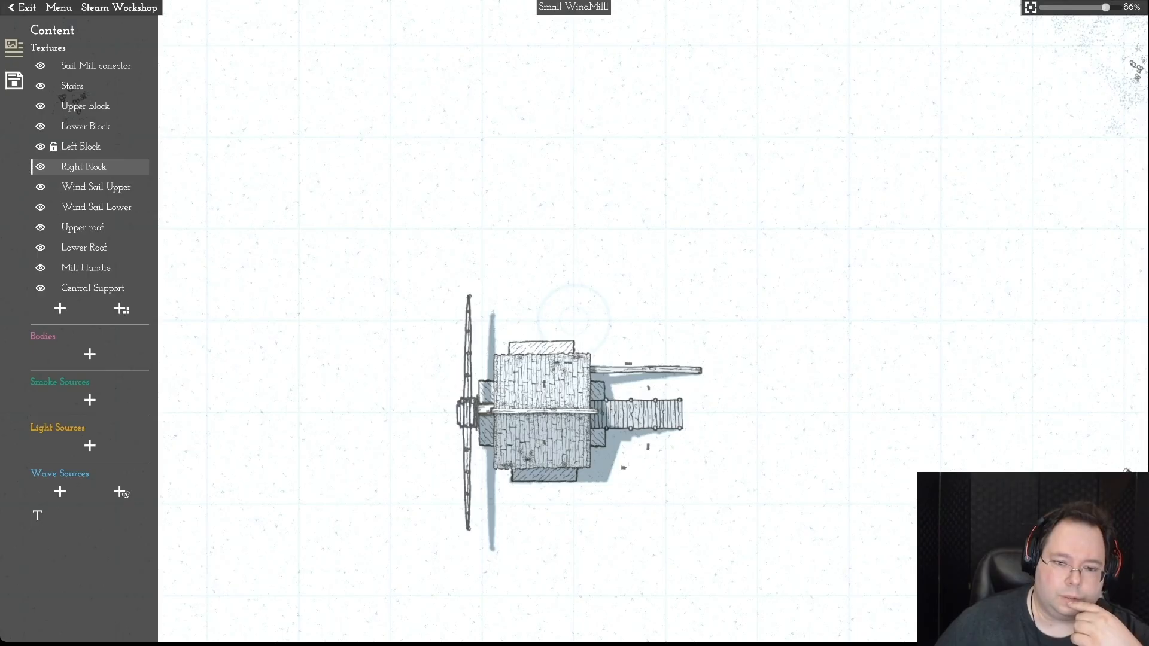
- Shift the windmill's Left Block slightly towards the upper sail, to z 0.942, and select the Right Block
click(81, 147)
drag(487, 423, 487, 417)
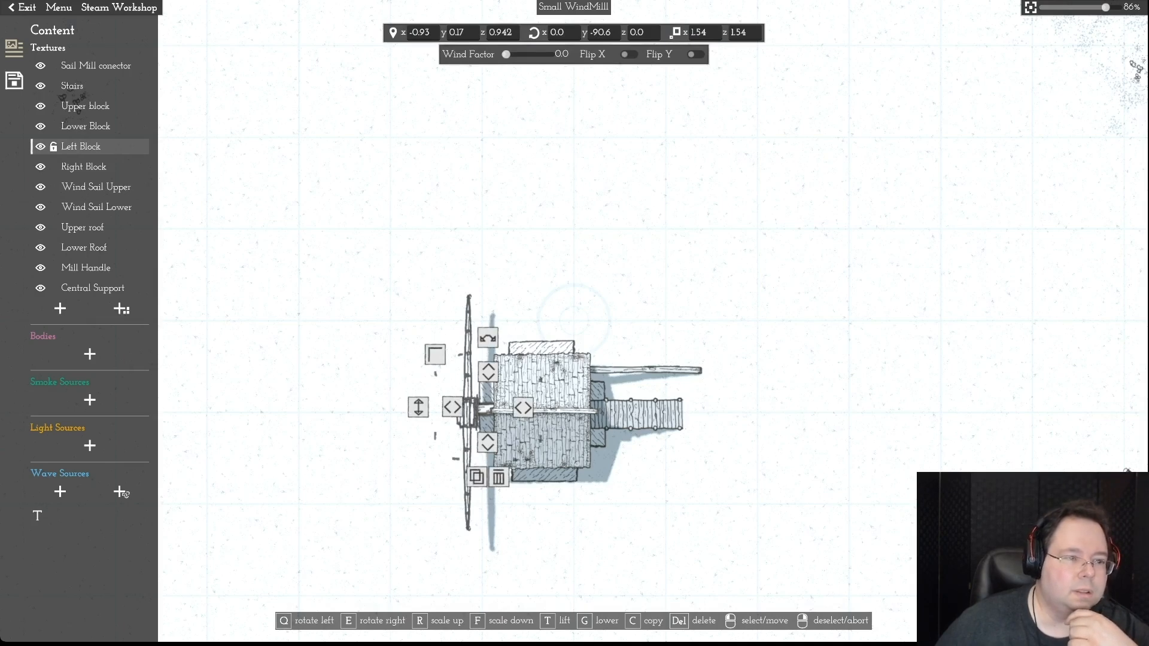
click(81, 146)
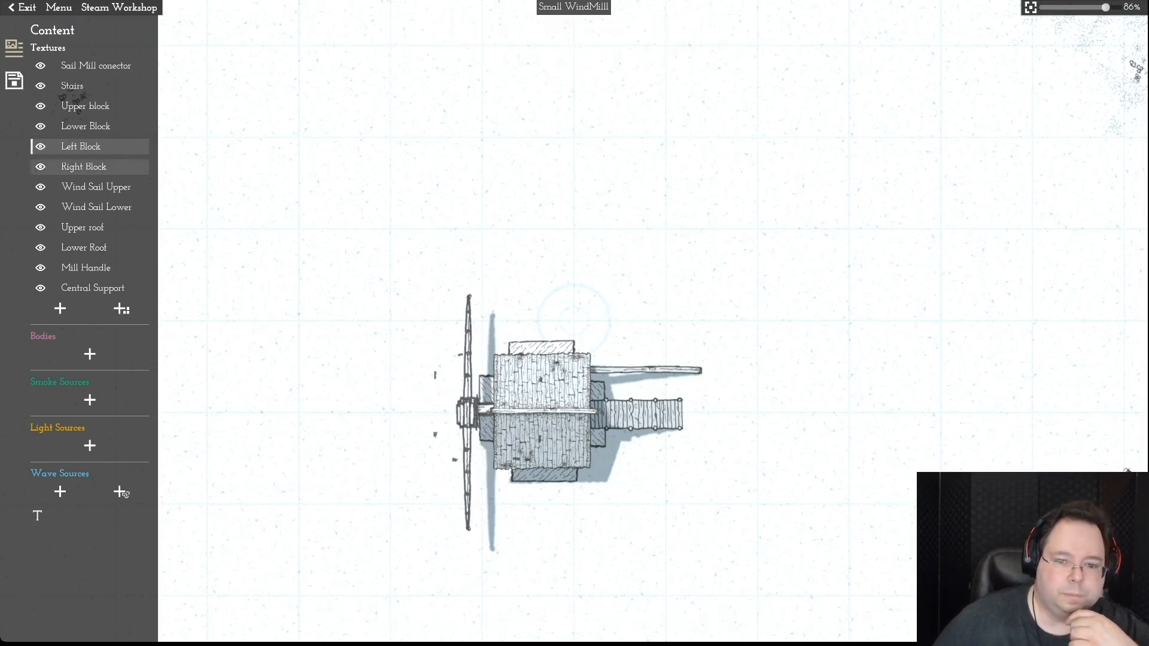
click(84, 166)
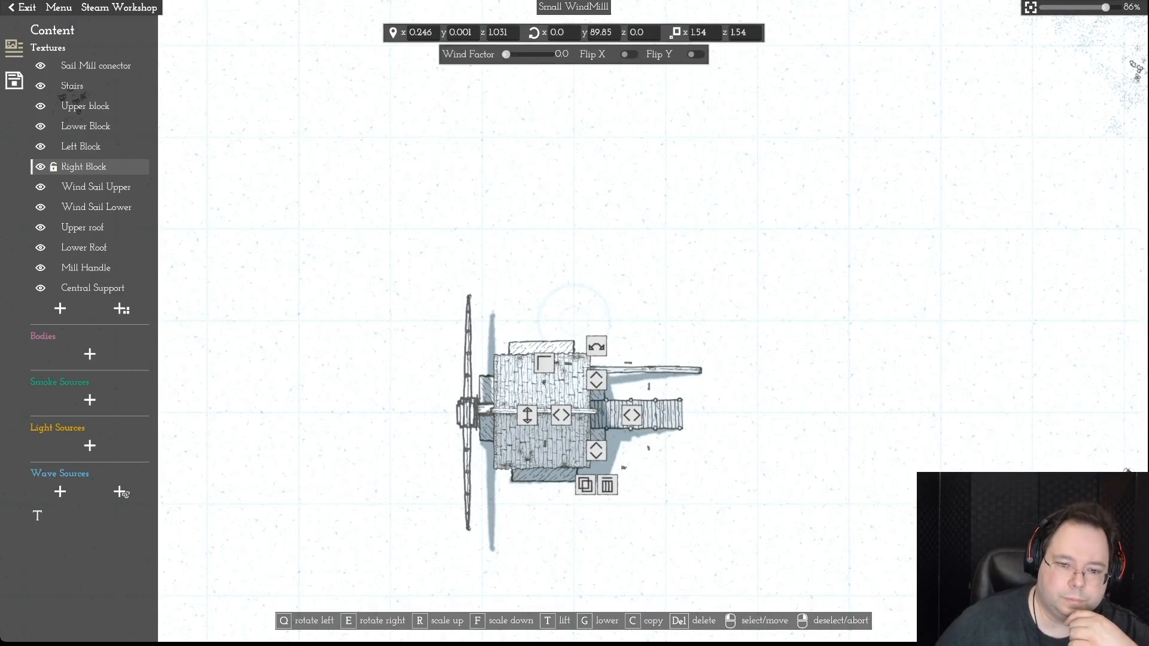
- Clear the Right Block selection and reopen the Small WindMilll asset in the Object Editor from the settlement map
click(84, 167)
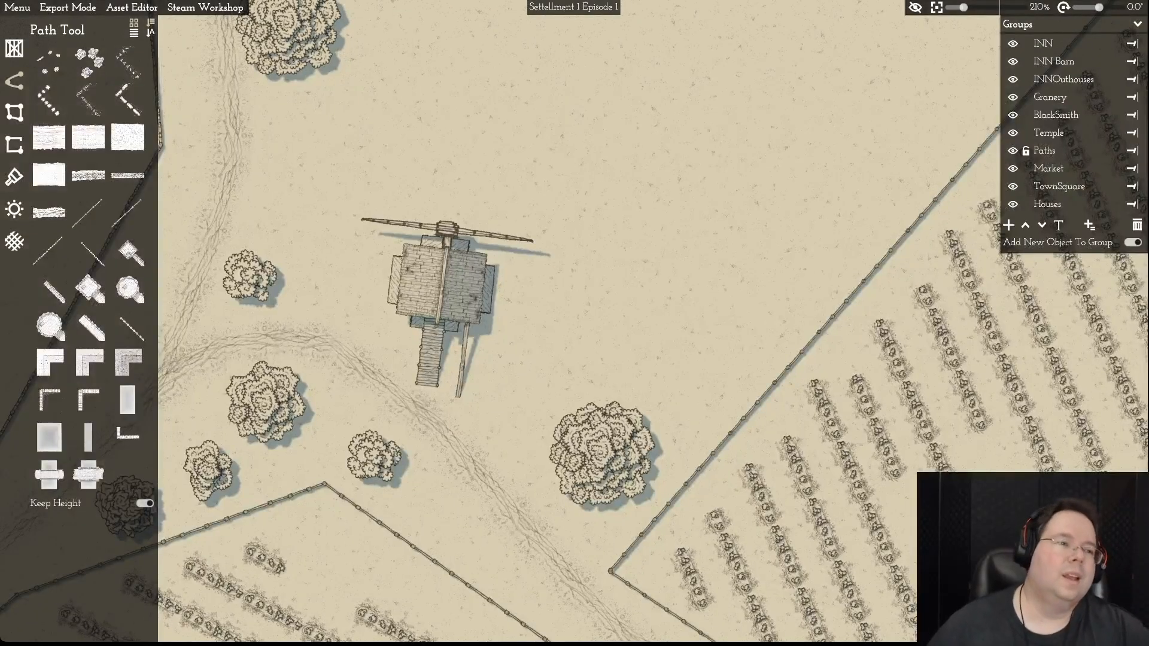
click(17, 7)
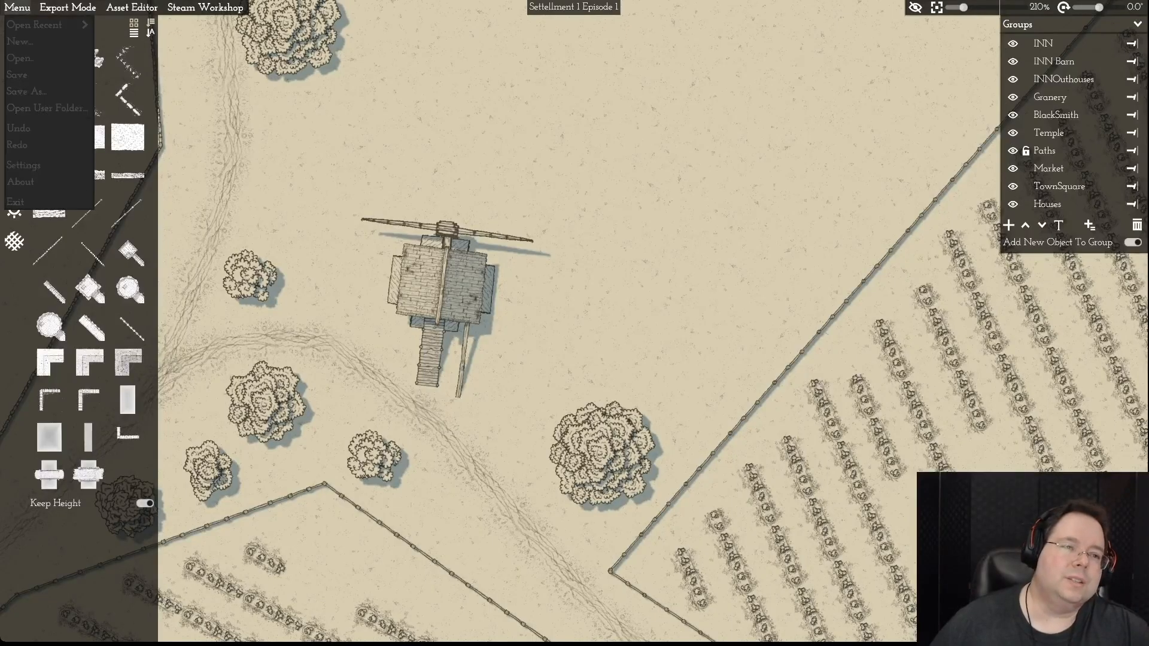
click(131, 7)
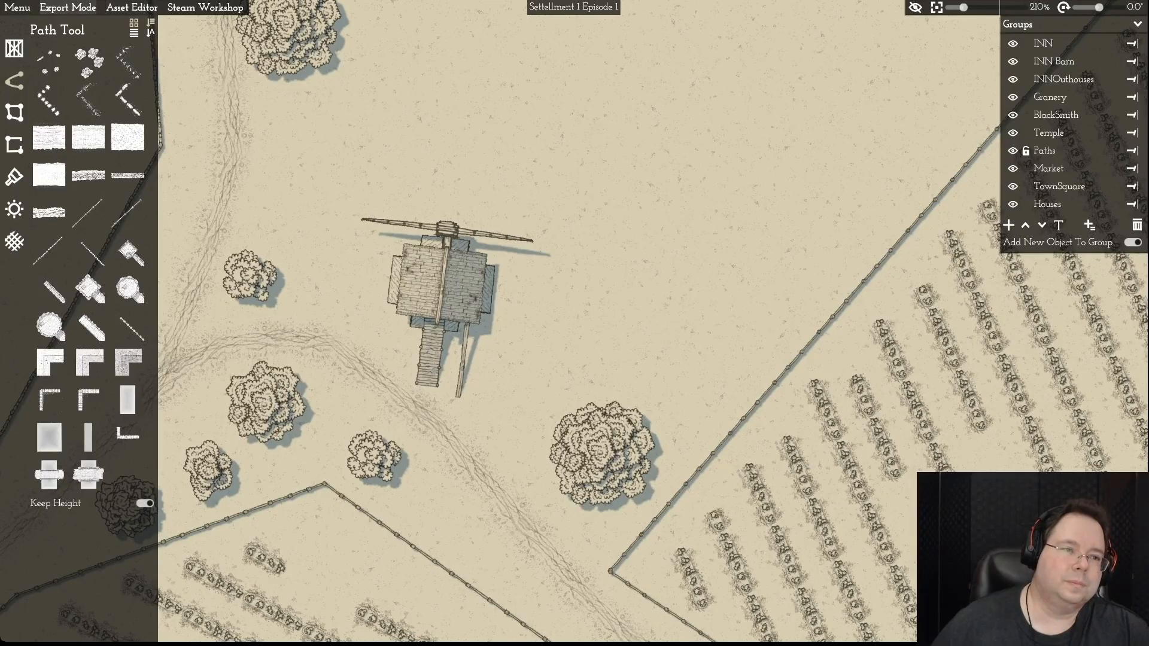
click(17, 7)
click(132, 7)
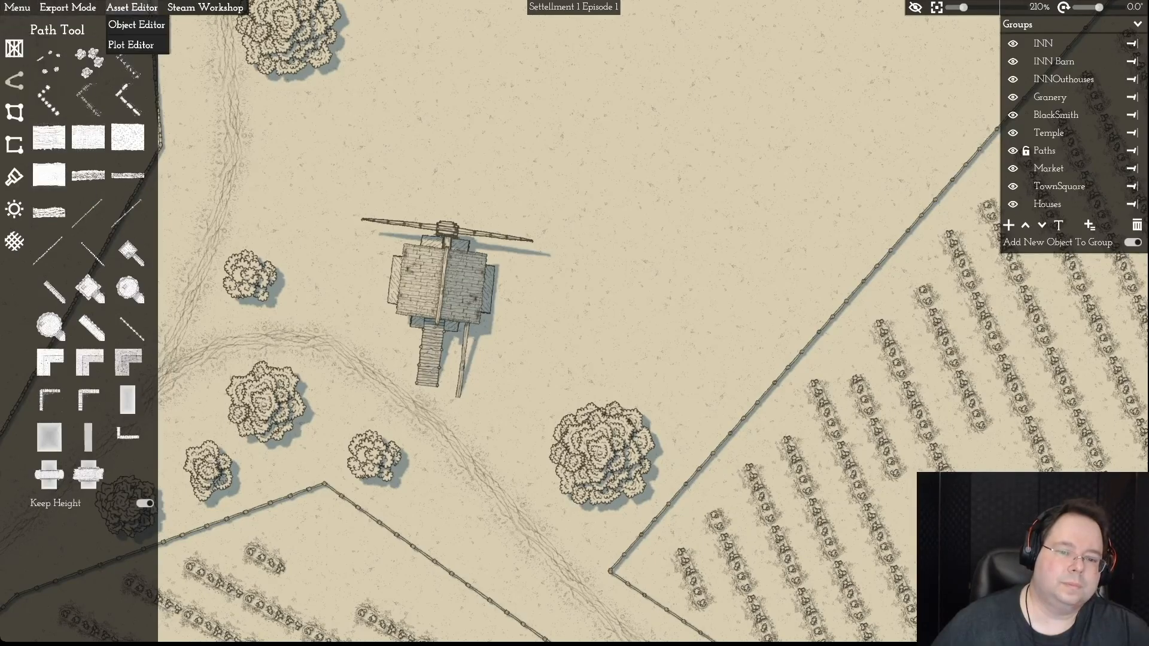
click(136, 24)
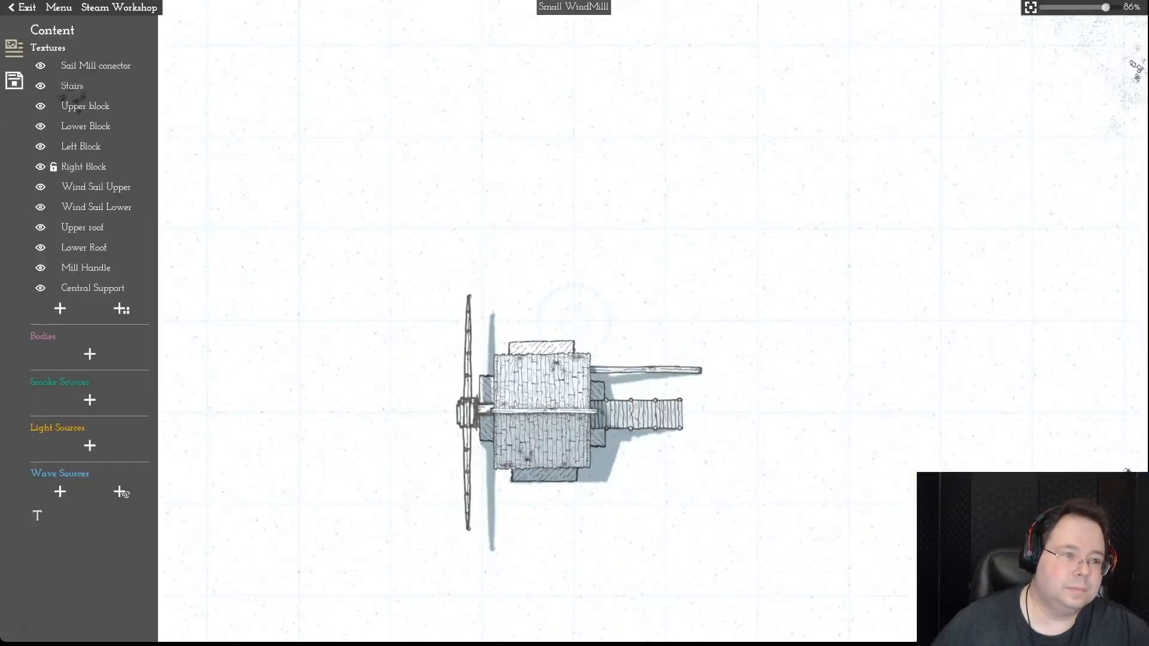
- Undo the last Right Block move and reposition that texture at x 0.252, z 1.037
click(83, 166)
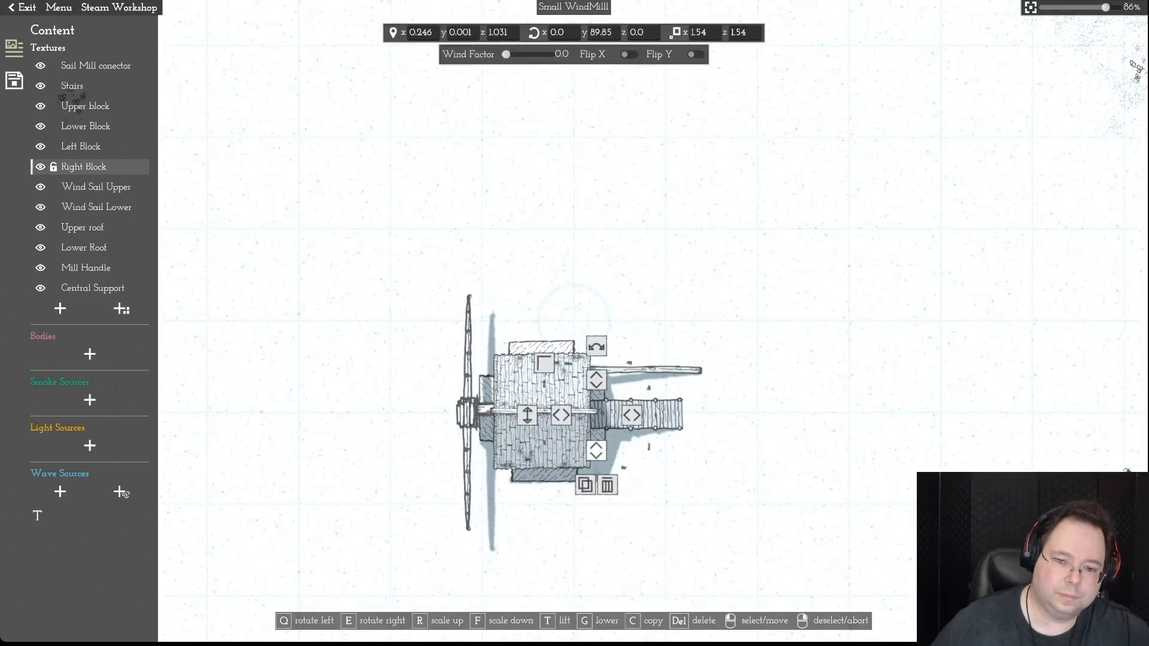
key(ctrl+z)
click(83, 167)
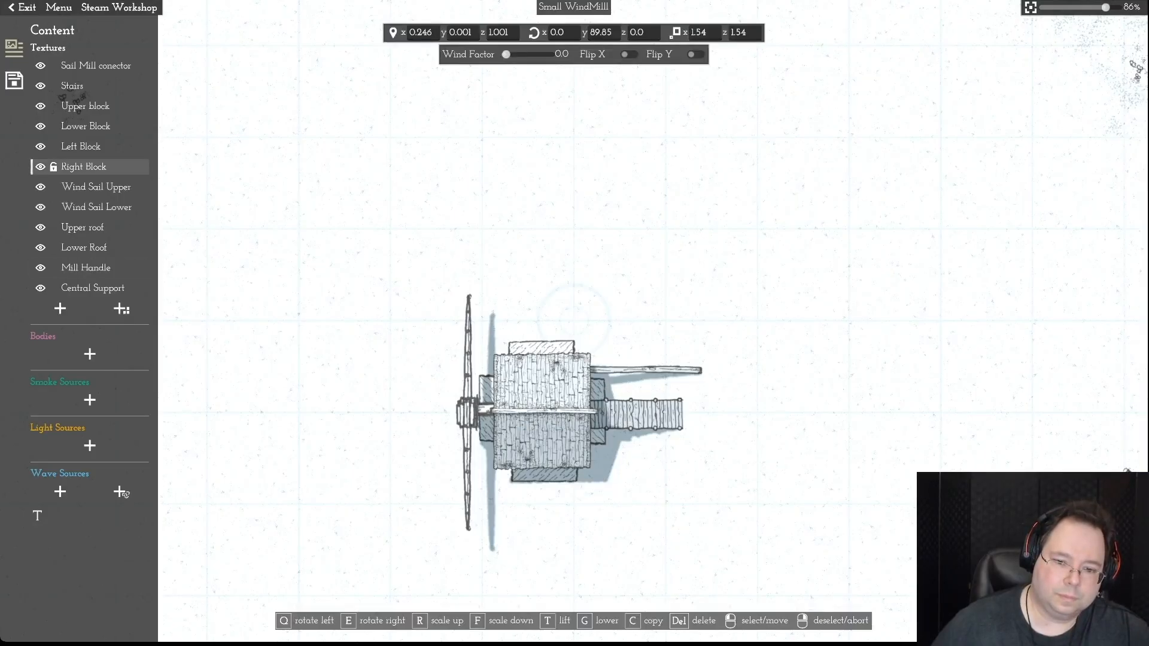
key(t)
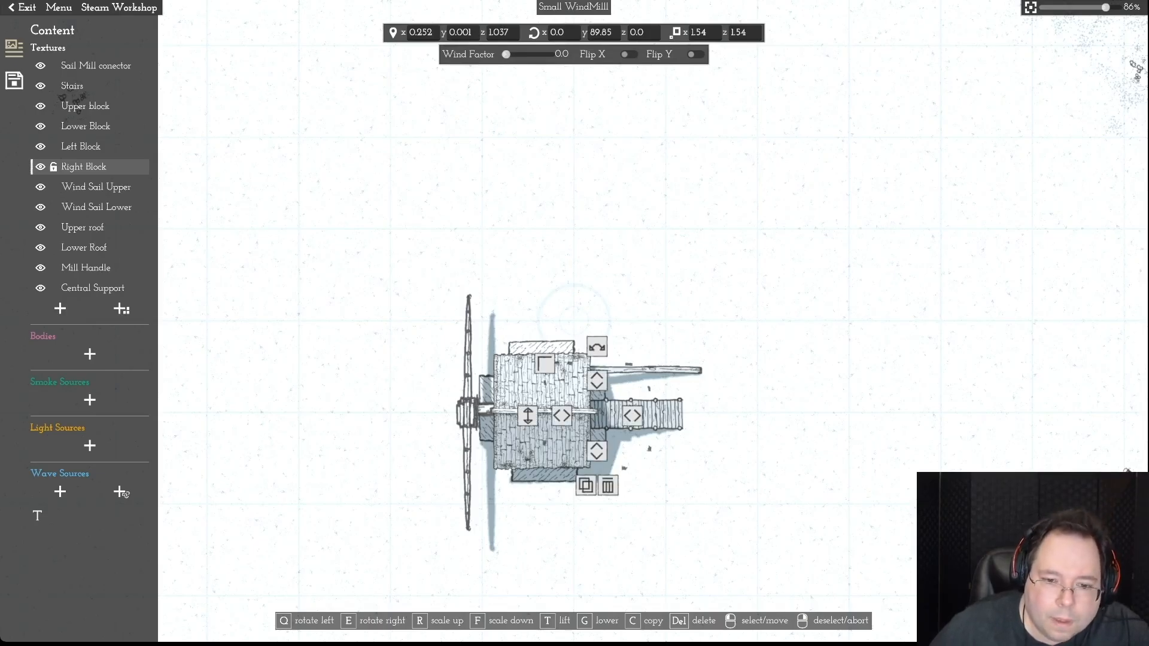
key(Escape)
key(Escape)
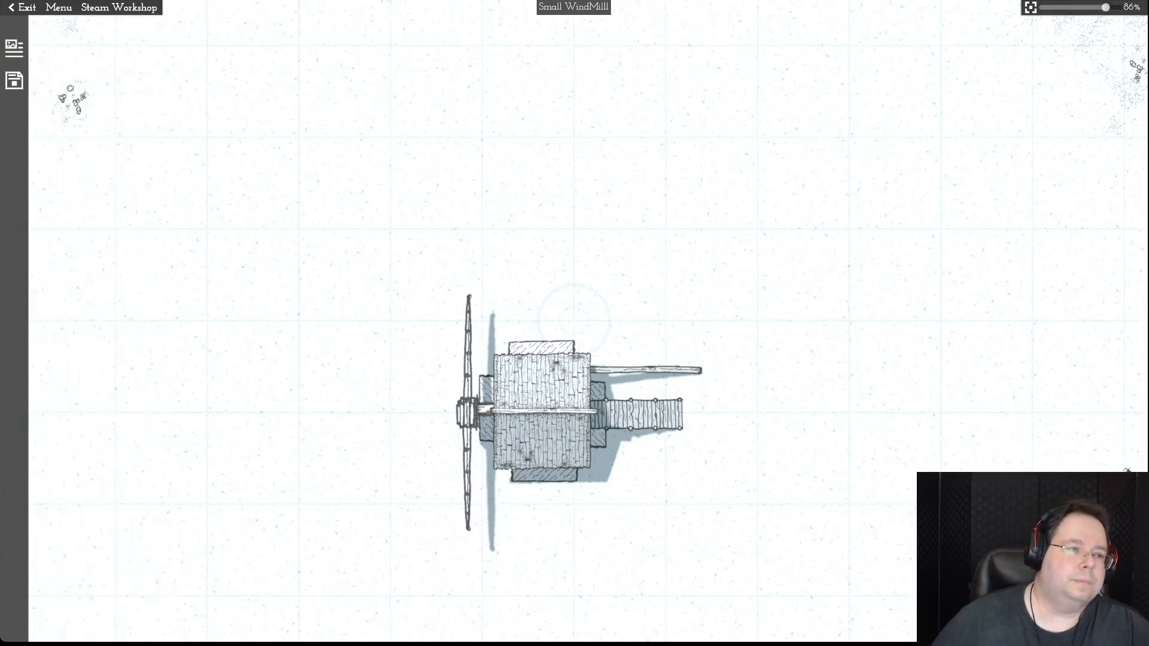
- Unlock the Central Support texture, rotate it slightly to y 1.108, and lock it and the Right Block again
click(14, 47)
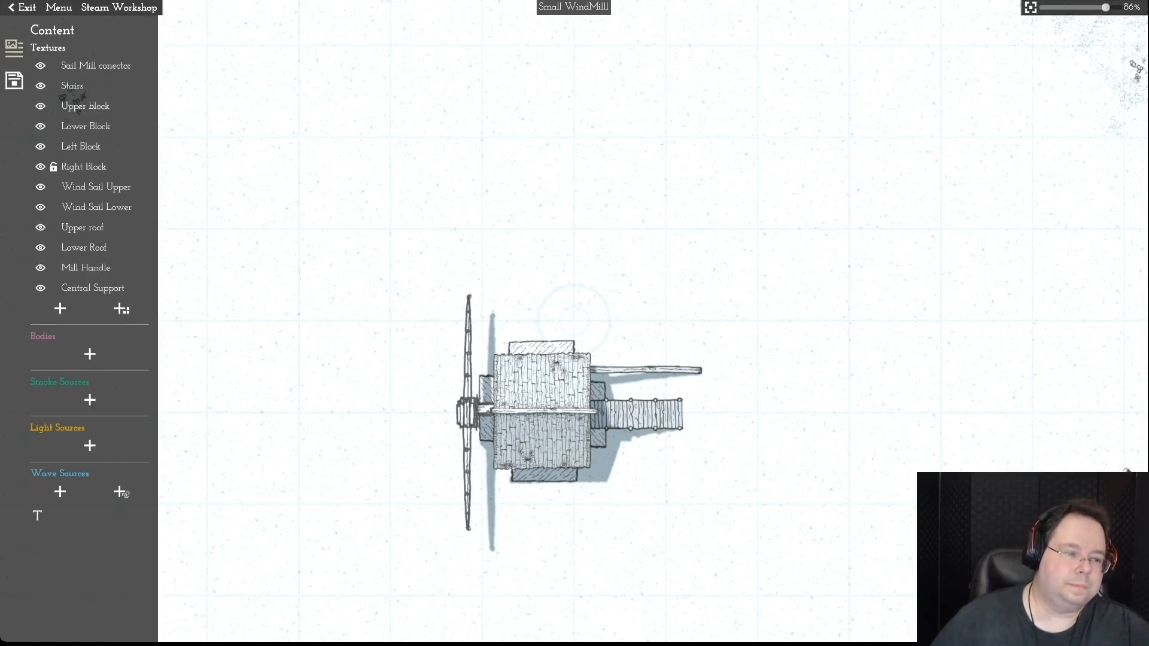
click(53, 288)
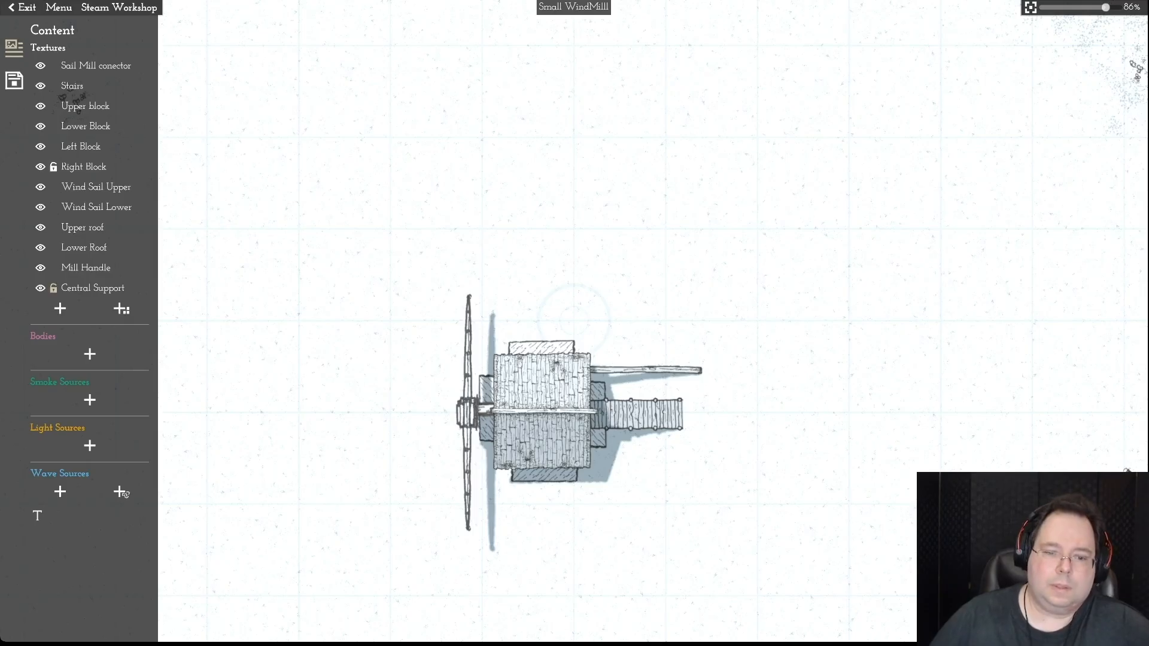
click(92, 288)
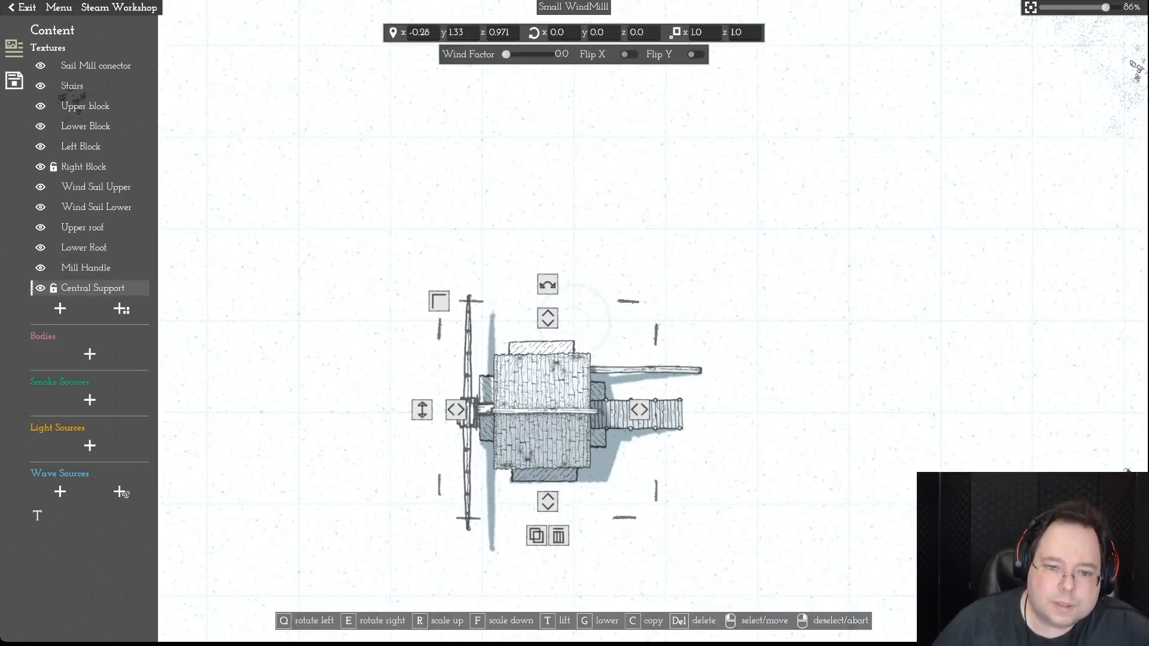
drag(547, 285, 543, 285)
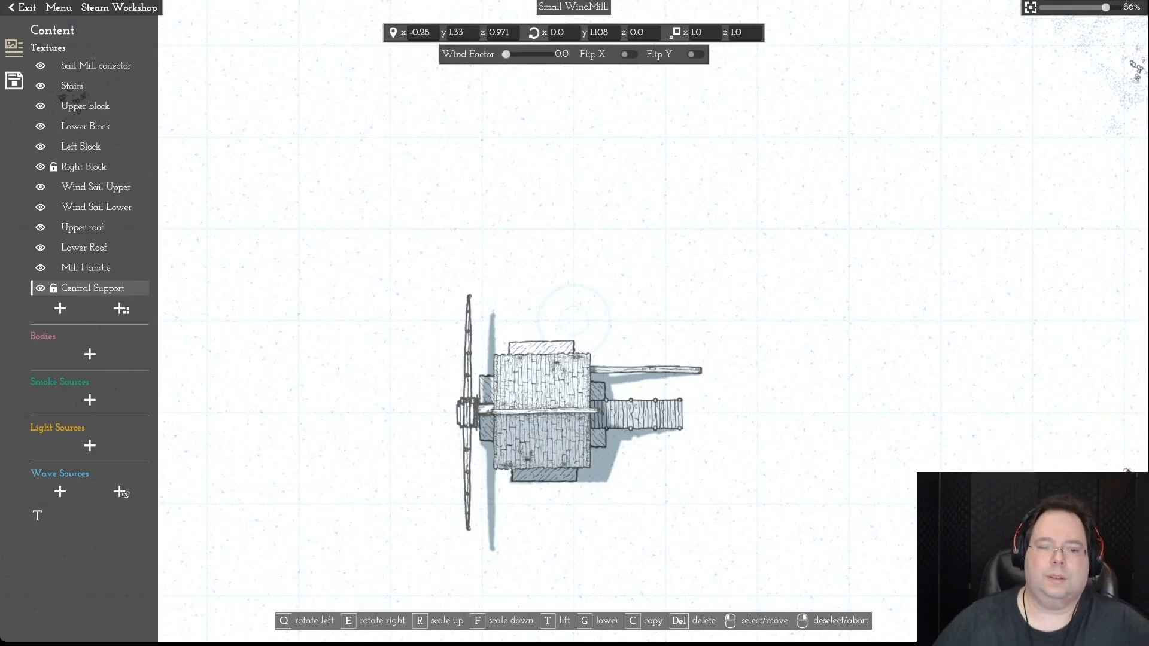
right_click(546, 285)
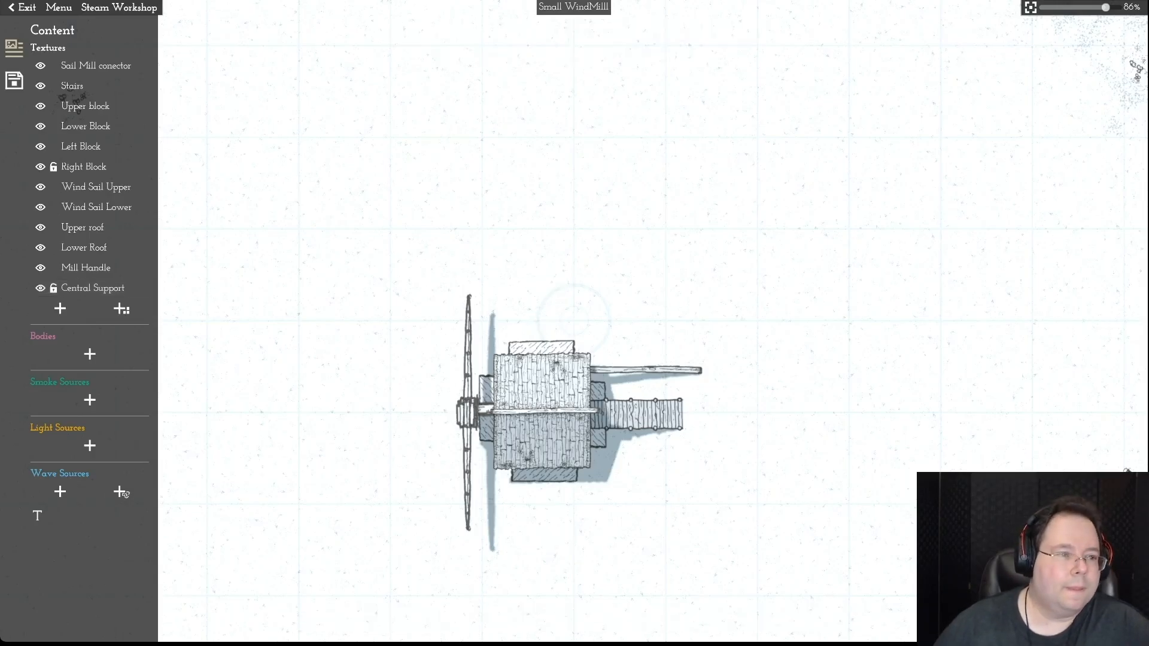
click(54, 167)
click(54, 288)
- Place the Sail Mill conector at x -0.95, z 1.08 and the Left Block at x -0.94, z 0.989
mouse_move(53, 66)
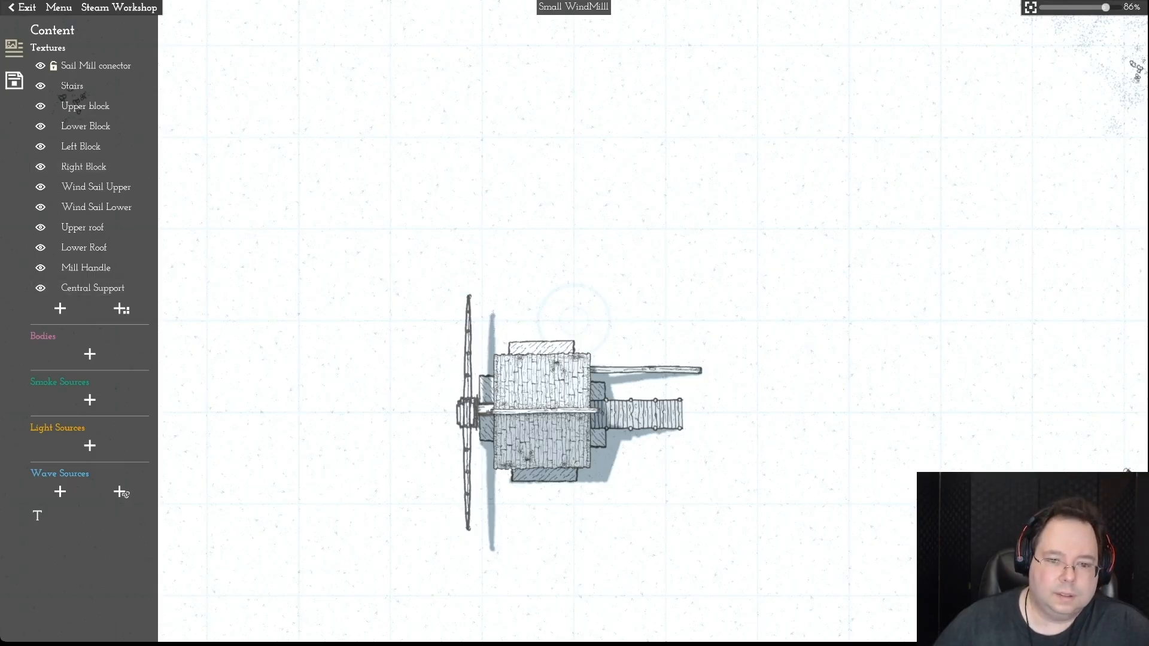
click(90, 66)
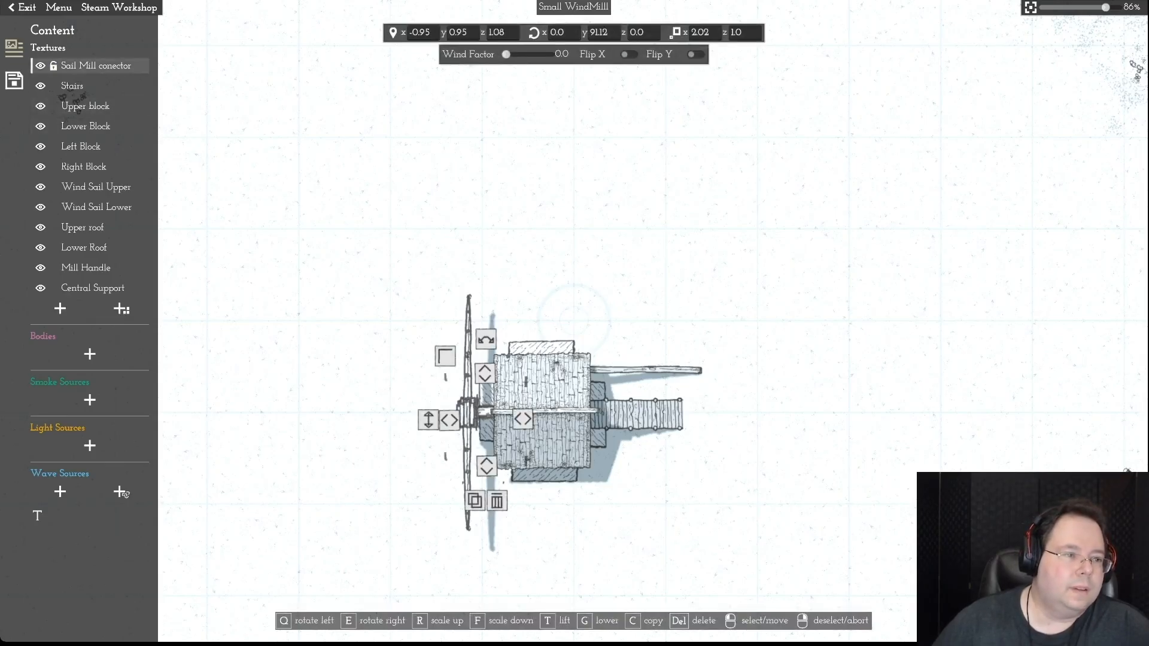
right_click(197, 123)
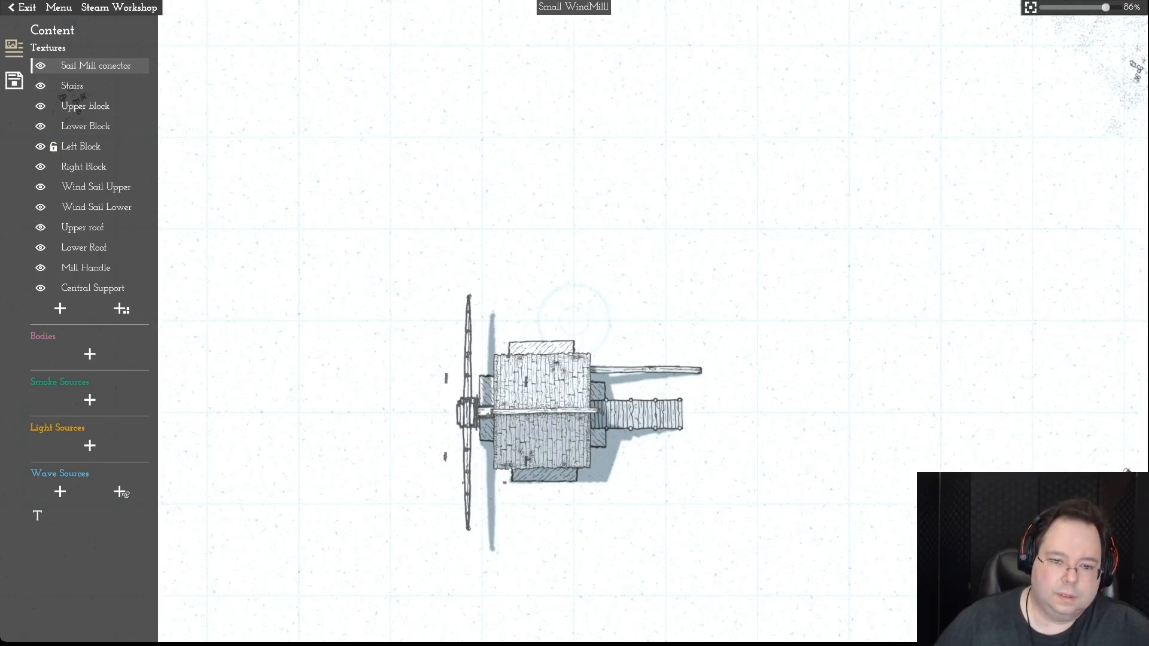
click(81, 147)
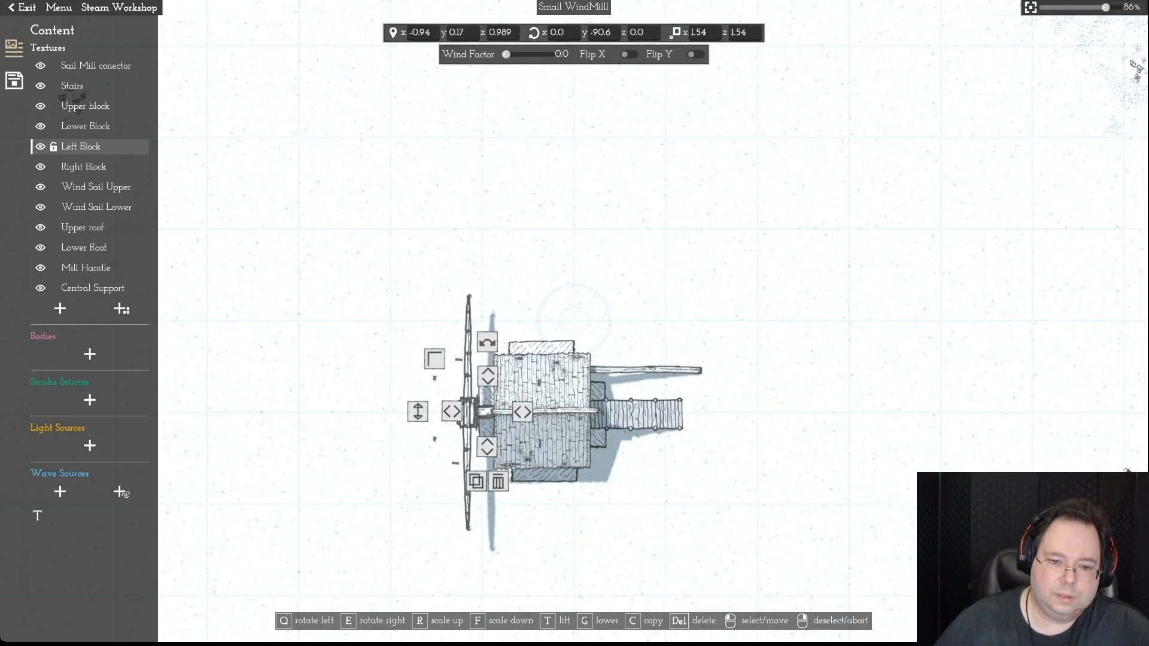
right_click(488, 413)
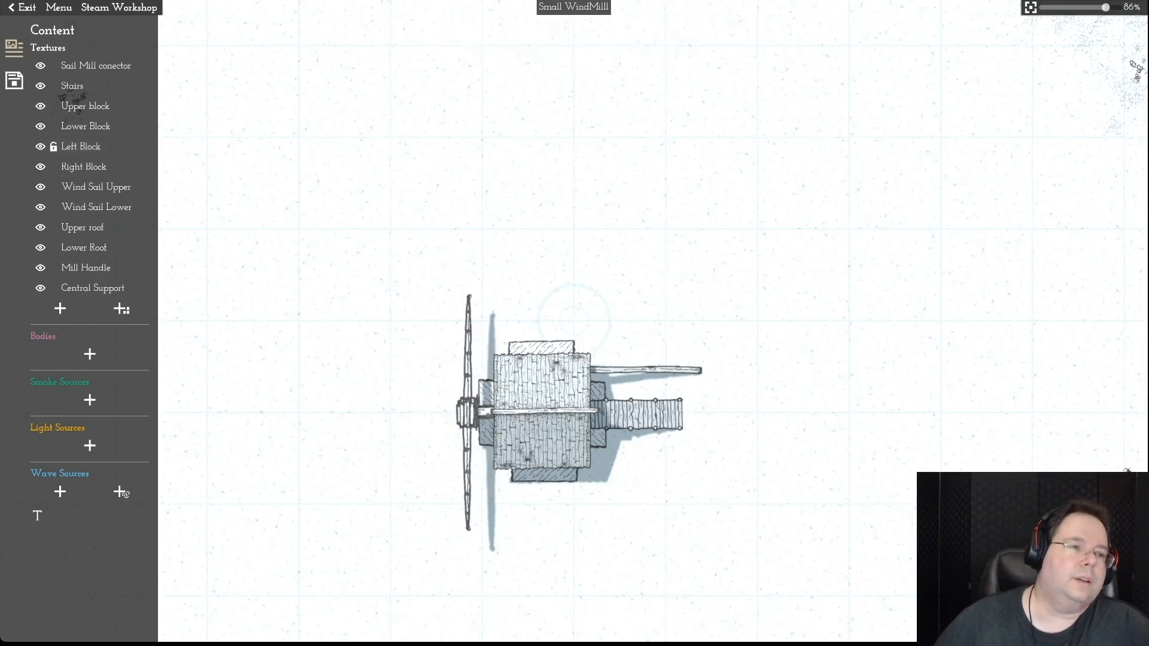
- Save the adjusted windmill asset
scroll(574, 323, down, 3)
click(58, 7)
mouse_move(76, 24)
click(59, 75)
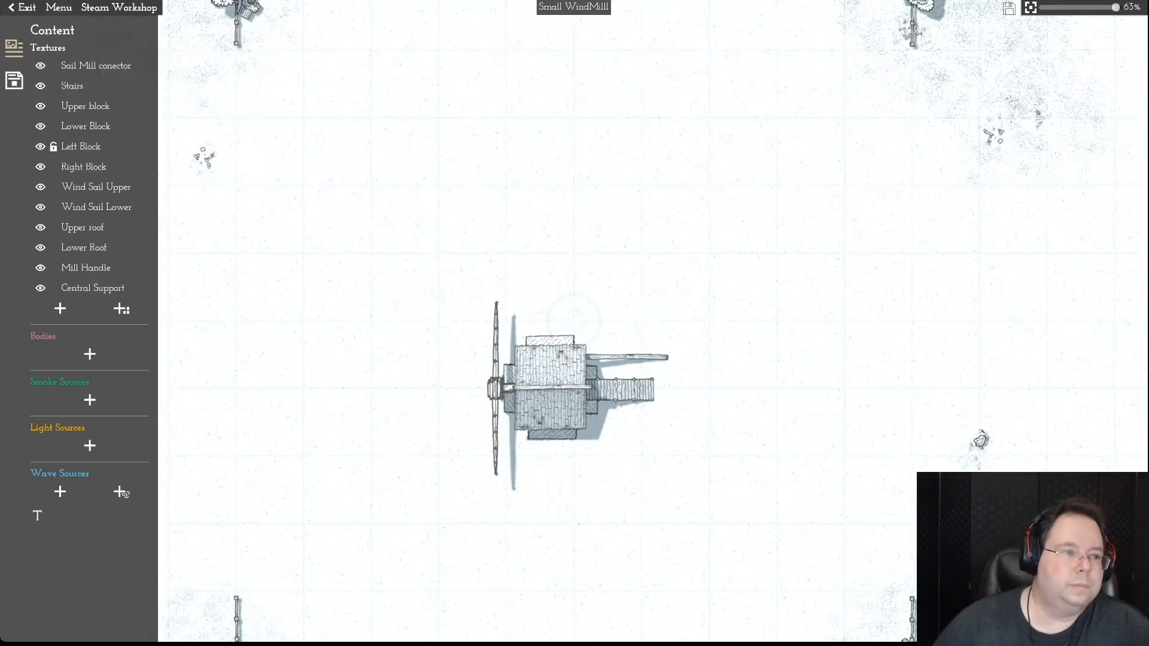
- Show the asset's details and capture a new preview image of the whole windmill
scroll(574, 323, up, 5)
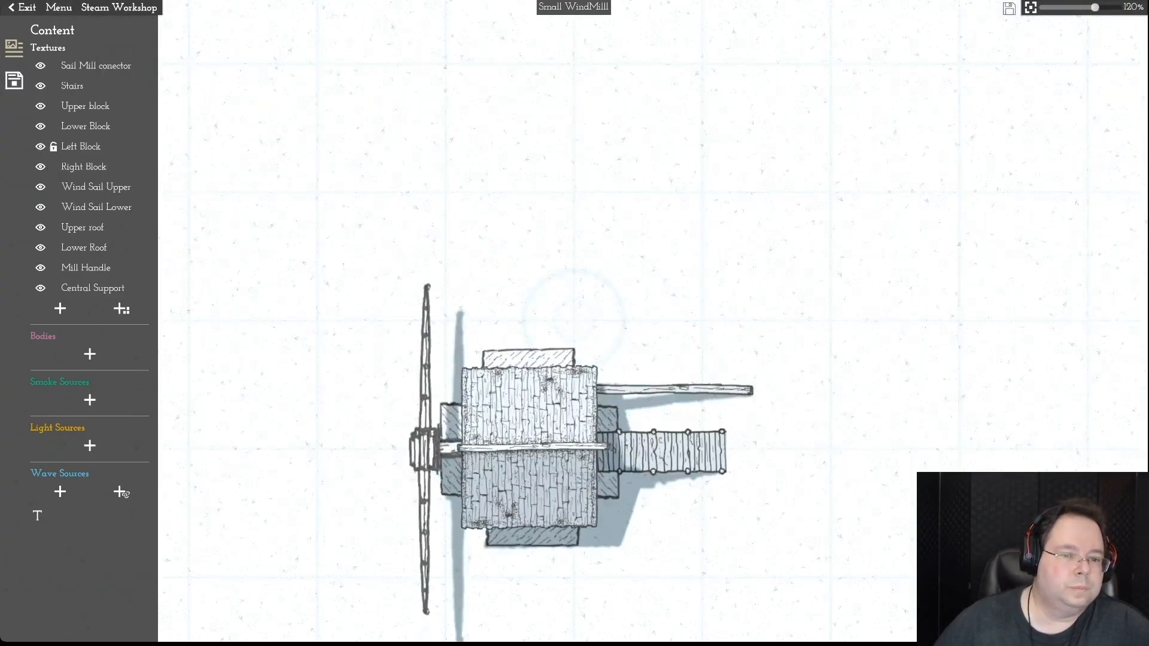
click(14, 81)
scroll(574, 323, down, 5)
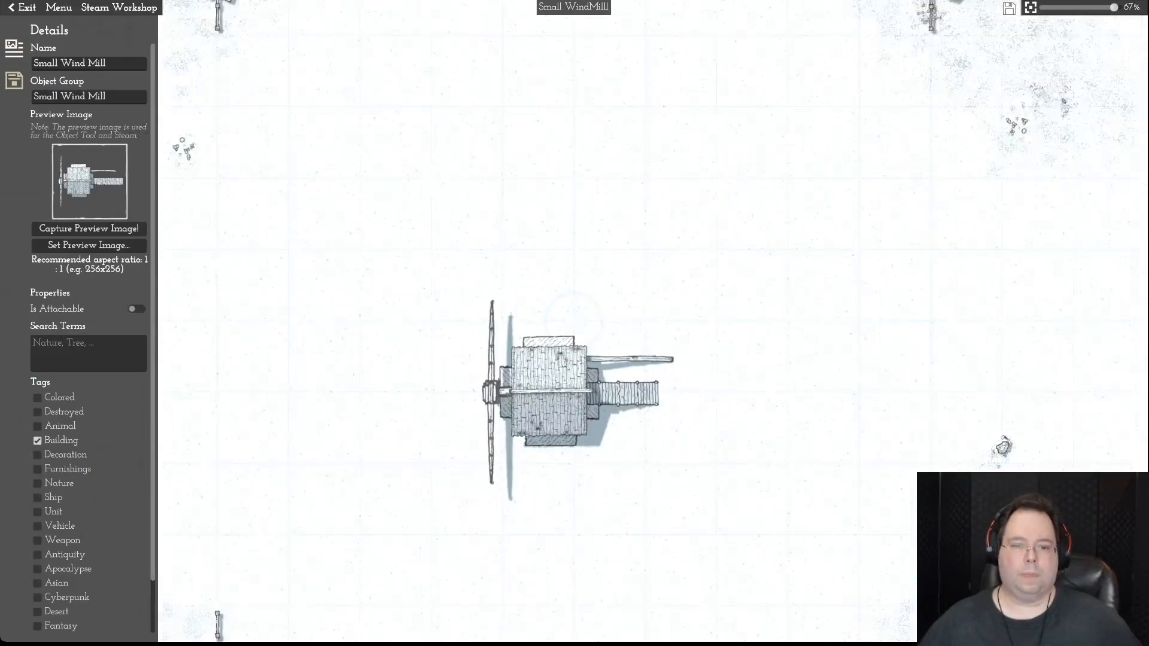
key(s)
scroll(574, 323, up, 10)
scroll(575, 323, down, 6)
key(a)
key(w)
key(a)
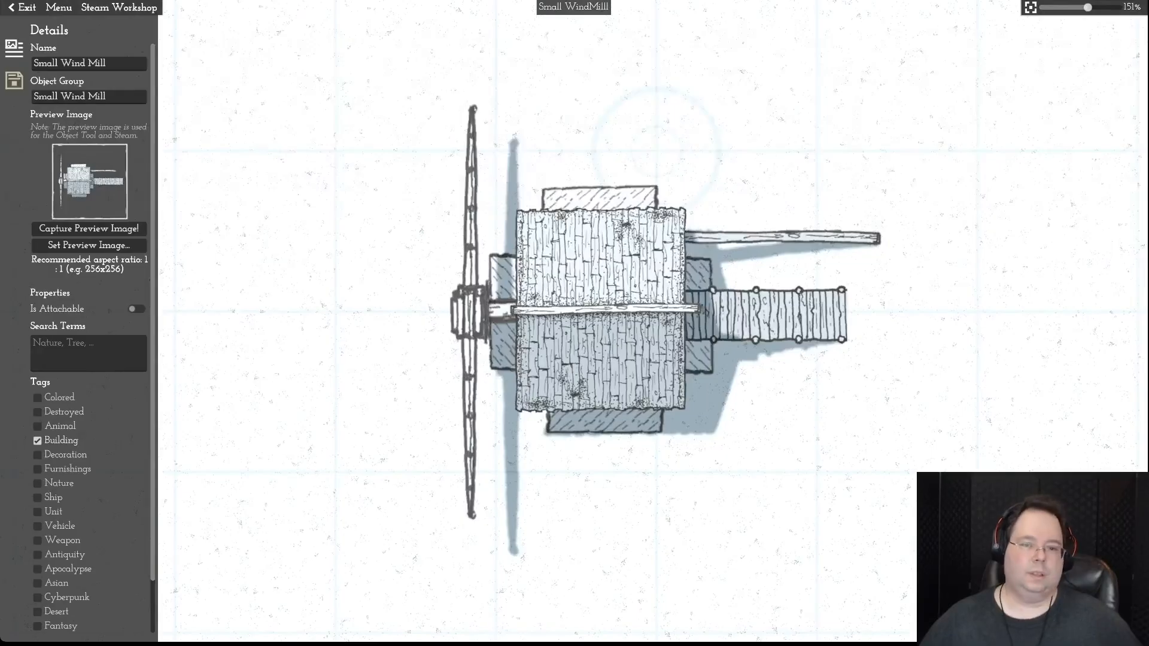
click(89, 229)
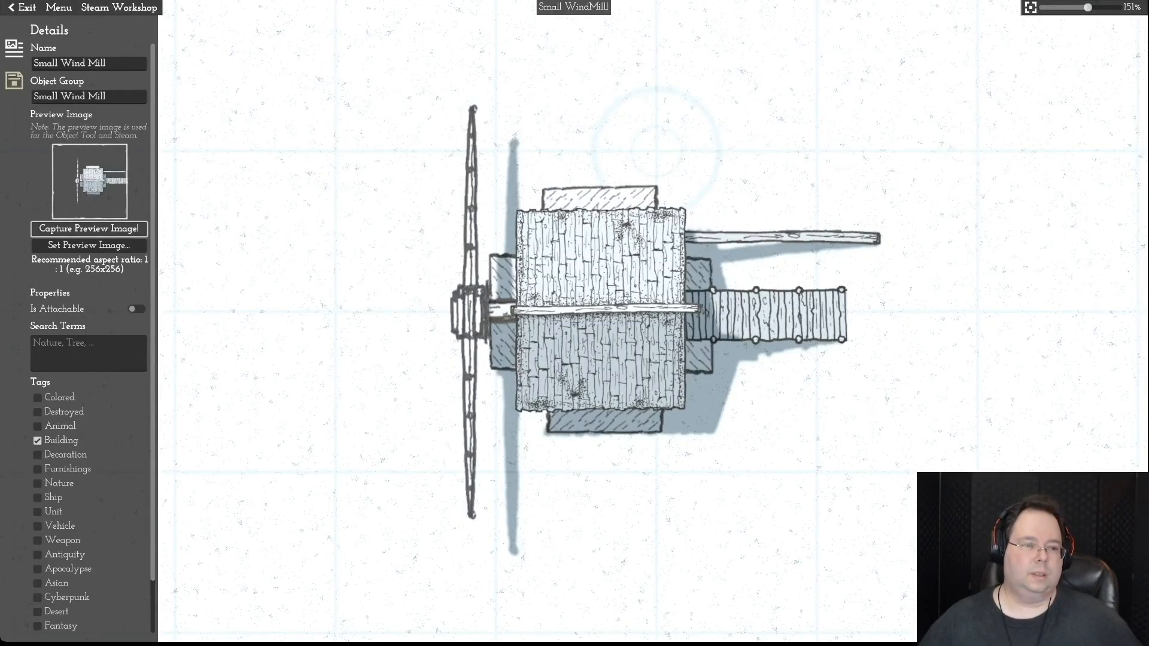
- Recapture the preview image with the windmill enlarged and better centred in the frame, and save the asset
key(d)
key(d)
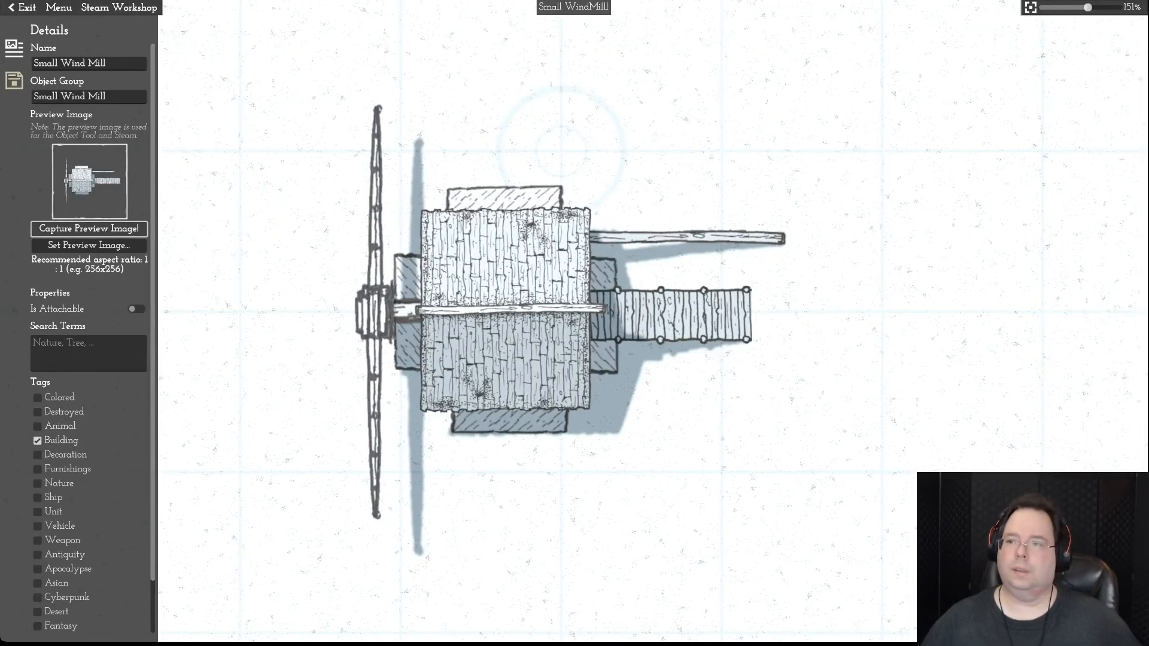
drag(1088, 7, 1086, 8)
scroll(574, 323, up, 1)
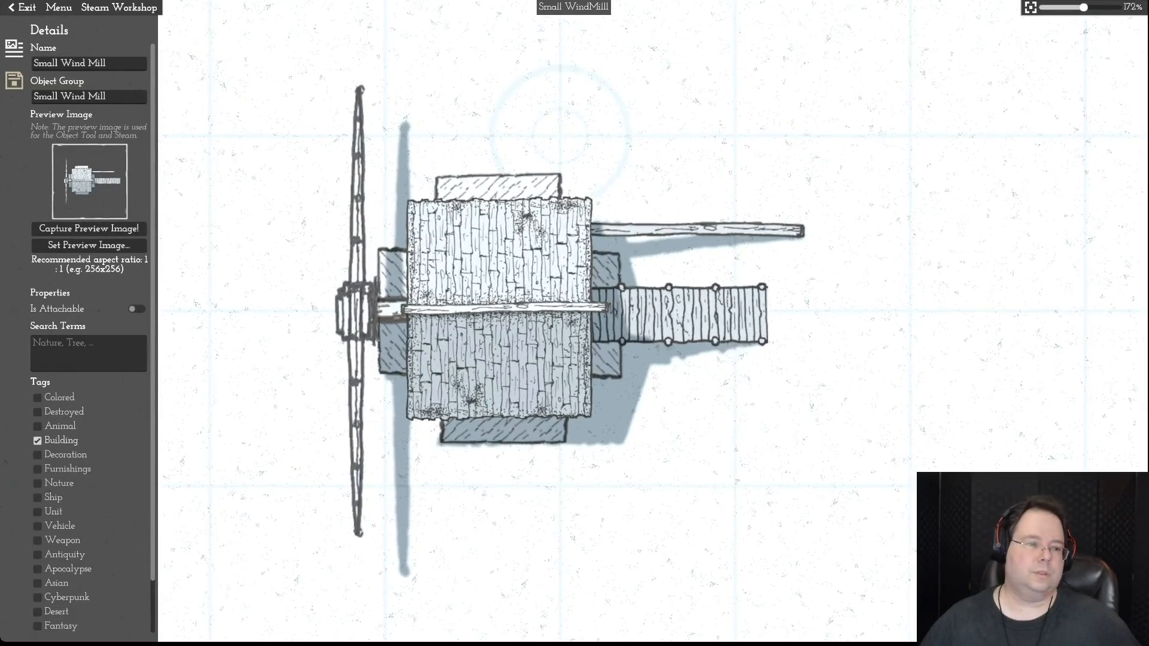
click(89, 229)
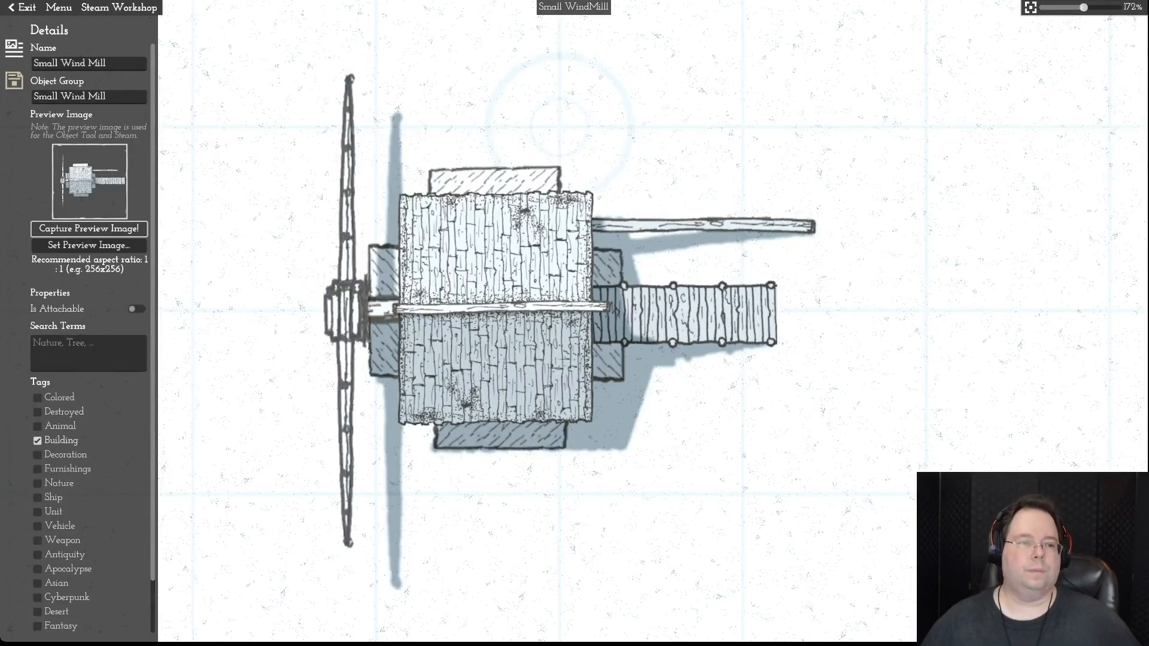
key(d)
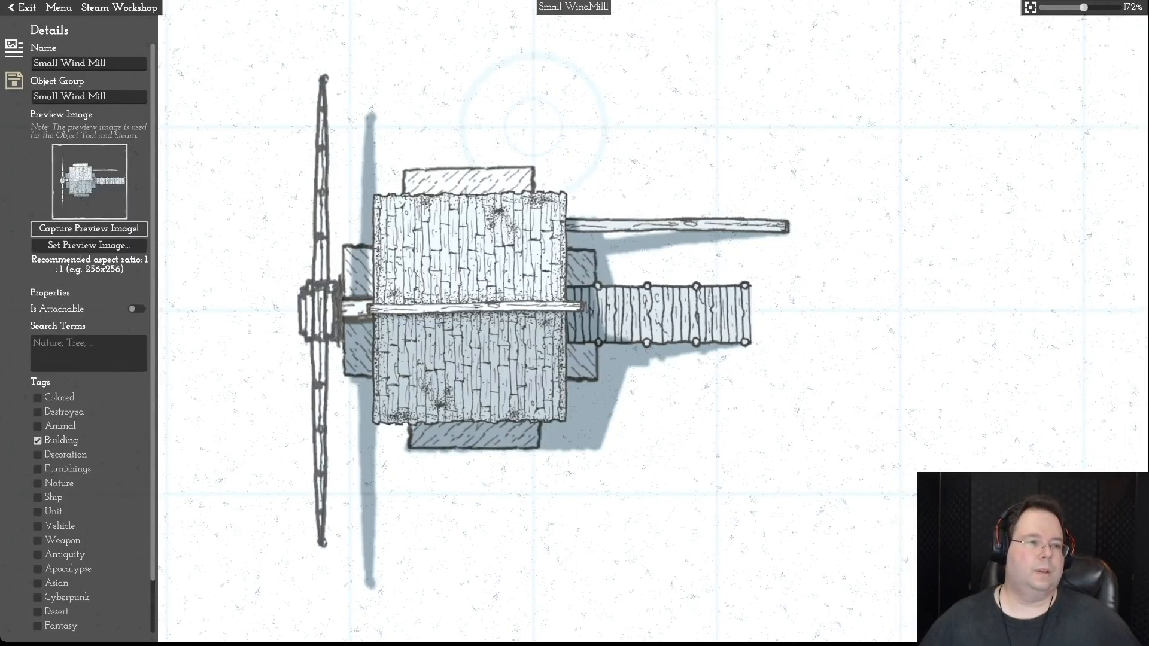
click(89, 228)
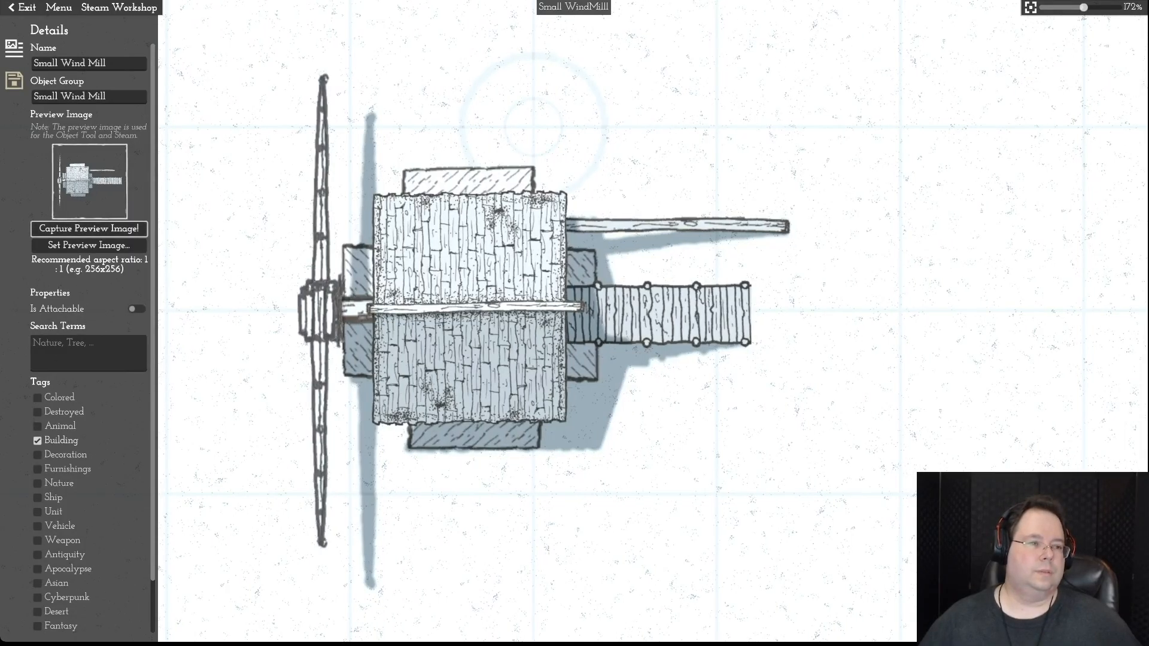
click(59, 7)
click(72, 75)
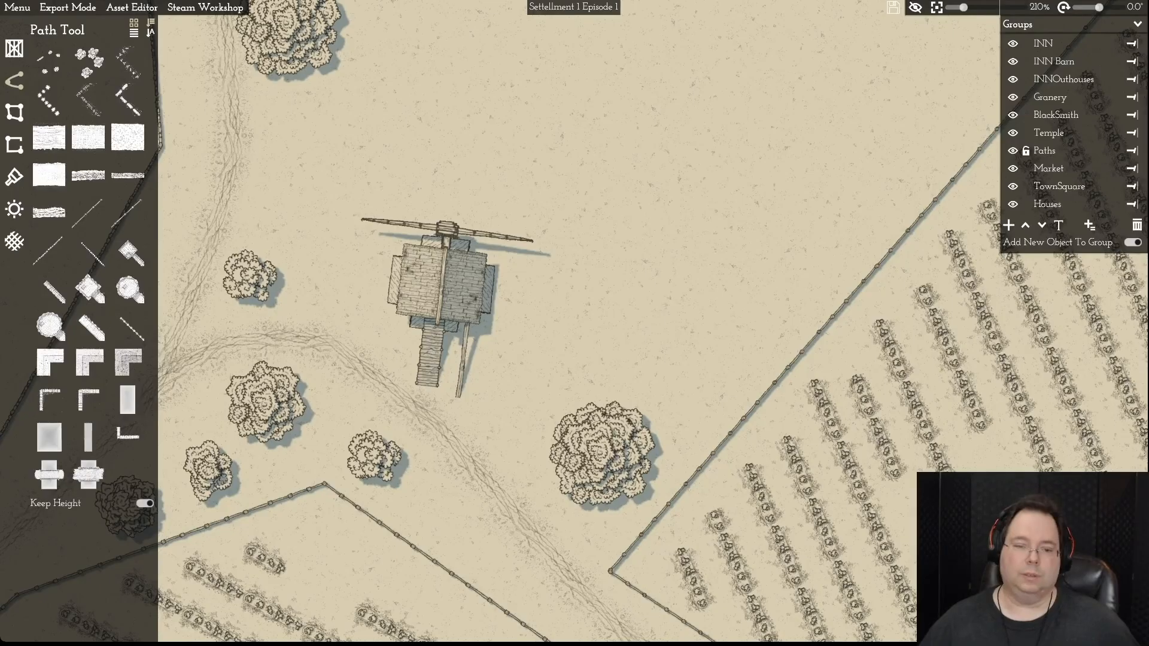
- Examine the settlement map around the windmill, the crop fields, the farmhouses and their connecting paths
scroll(505, 312, down, 5)
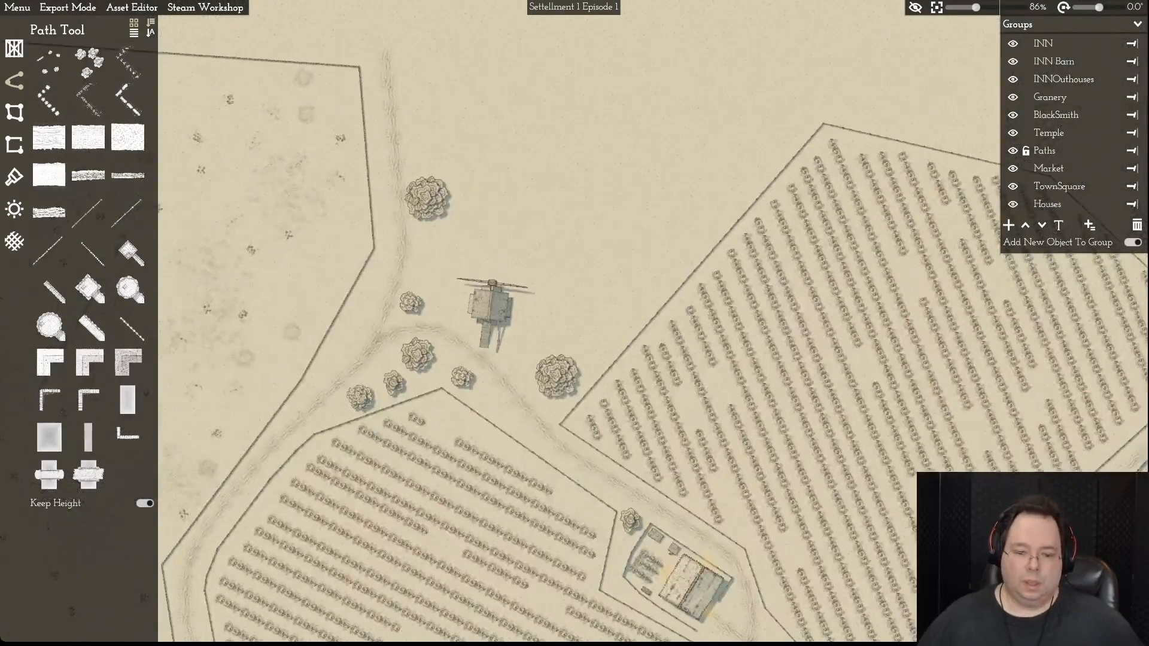
scroll(769, 279, up, 2)
middle_drag(598, 419, 698, 123)
key(s)
key(a)
key(d)
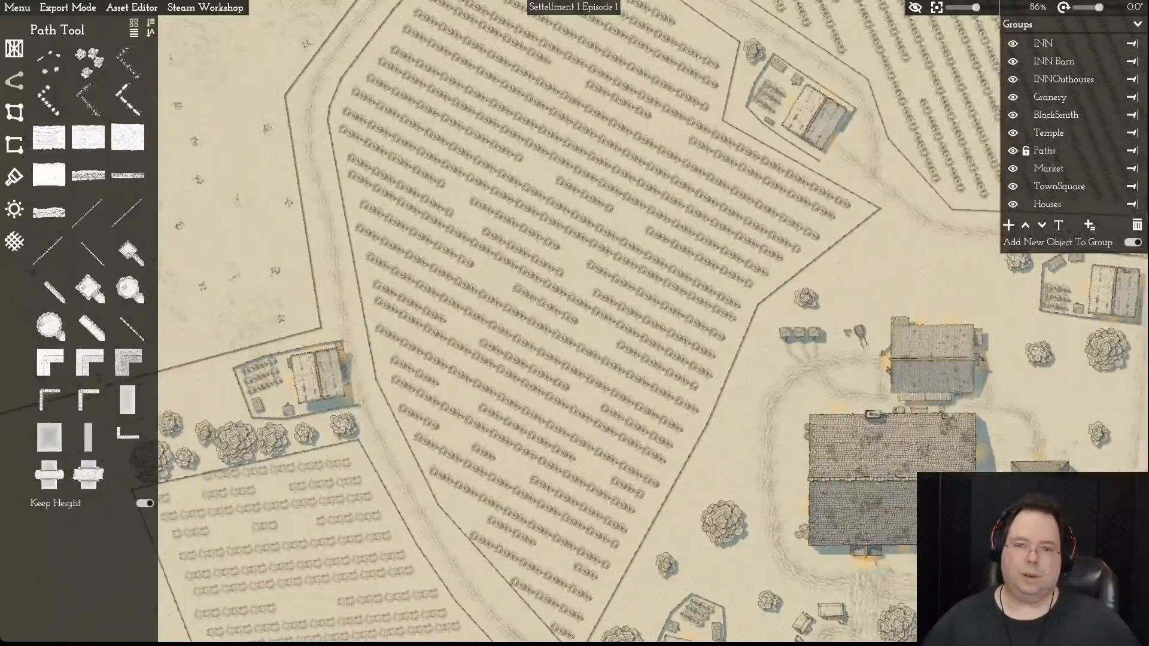
key(w)
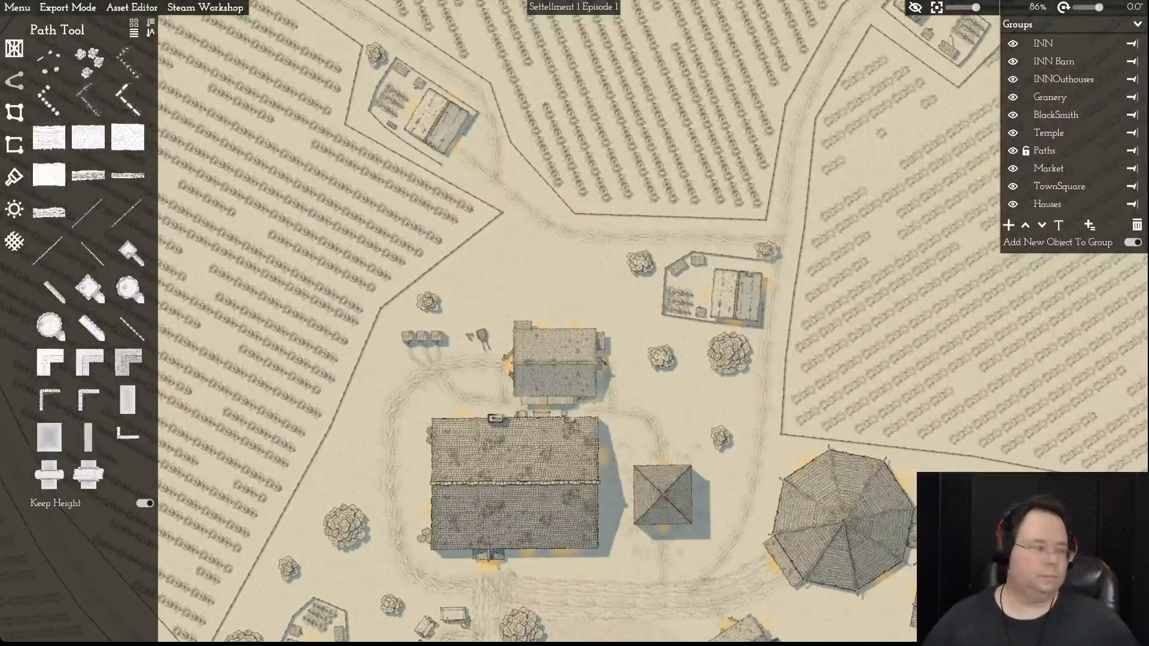
key(w)
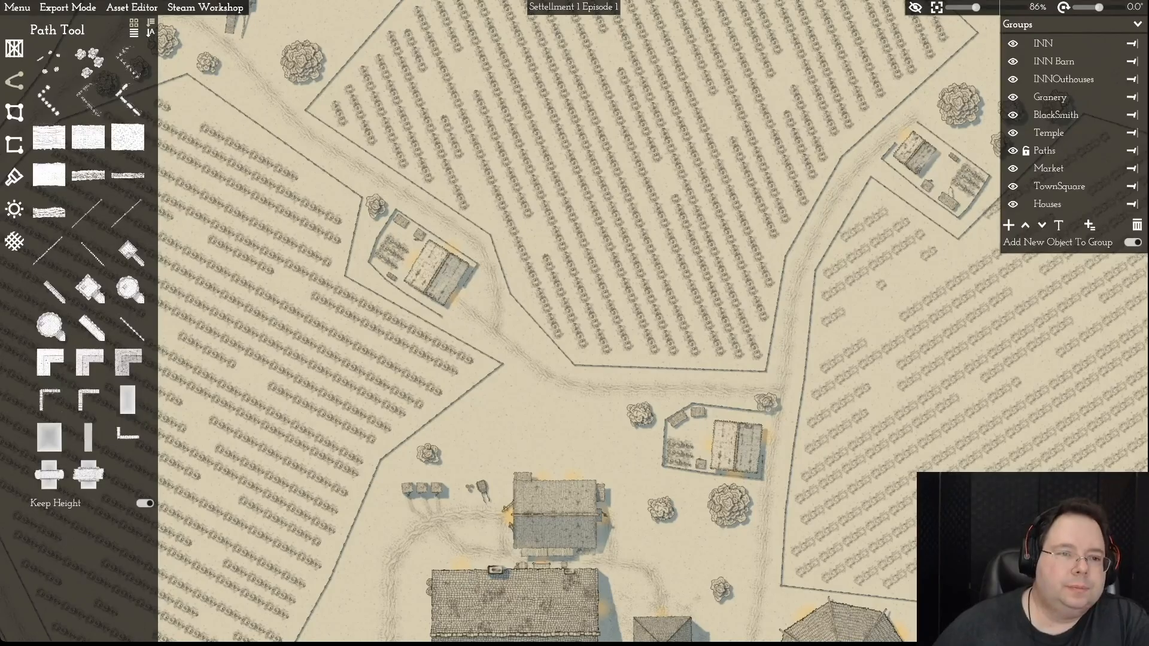
scroll(572, 328, up, 5)
scroll(575, 323, up, 1)
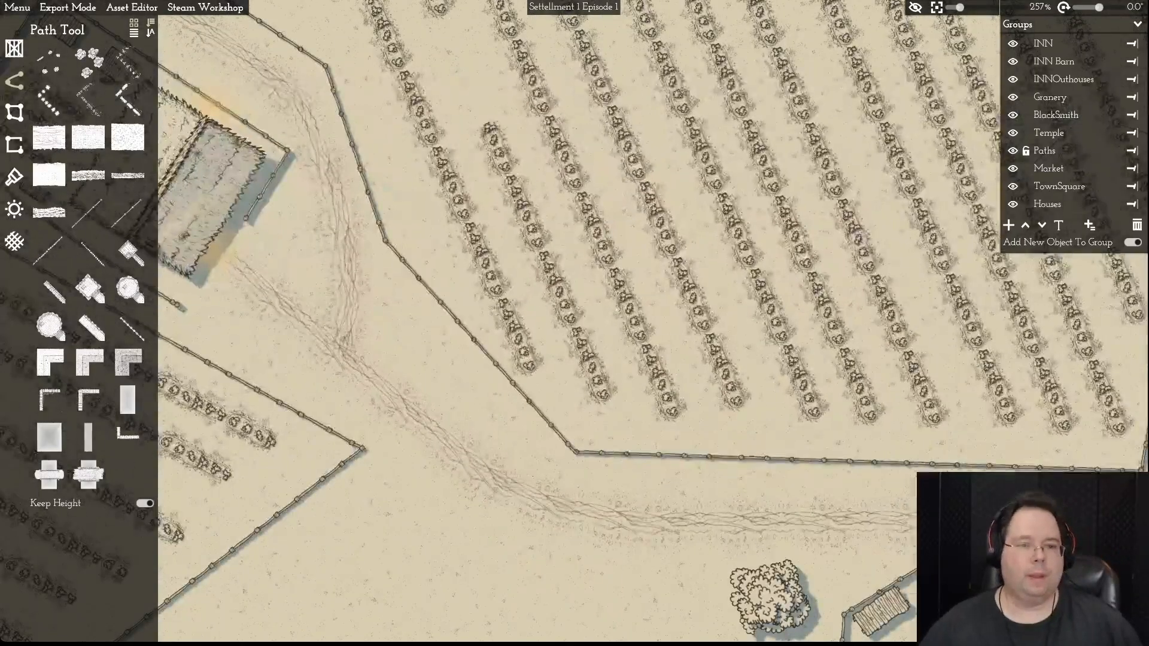
- Rotate the small woodpile beside the farmhouse's garden rows and place it against the thatched house's outer wall, partly under the roof edge
key(a)
key(w)
key(a)
key(w)
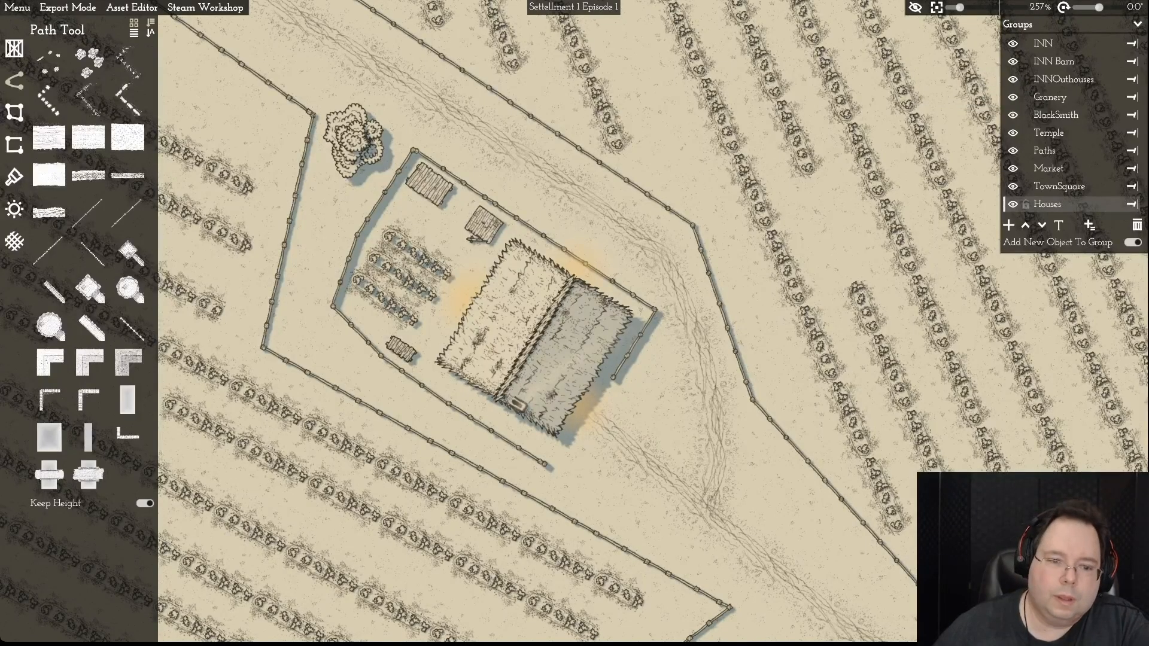
click(401, 349)
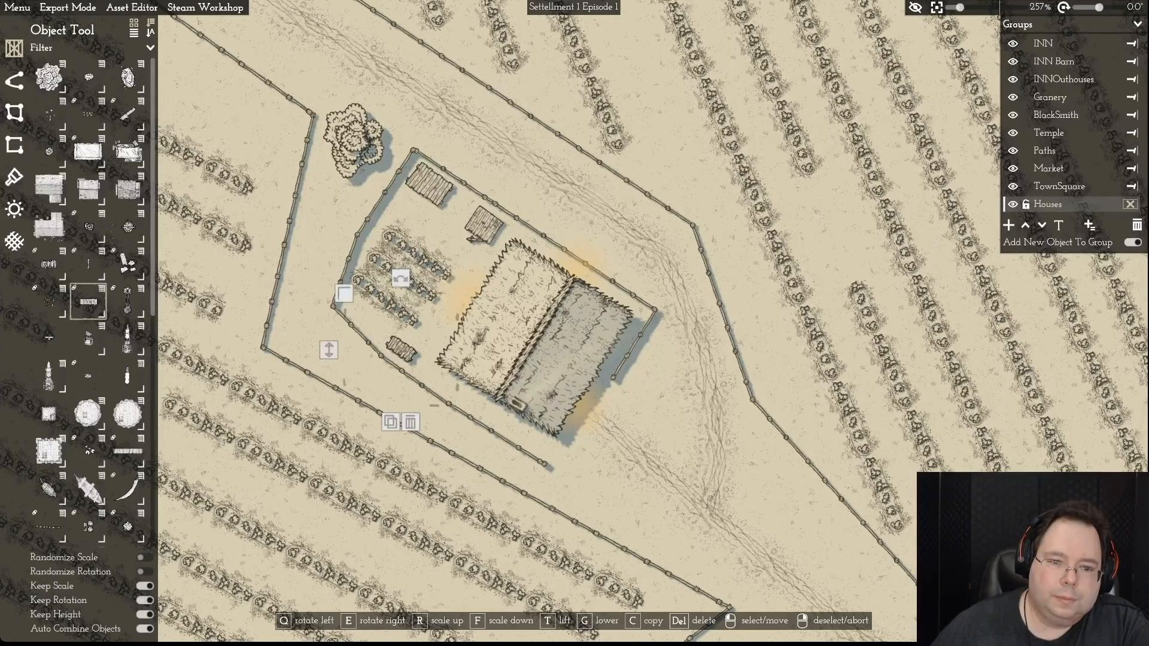
drag(401, 348, 437, 336)
drag(437, 265, 366, 338)
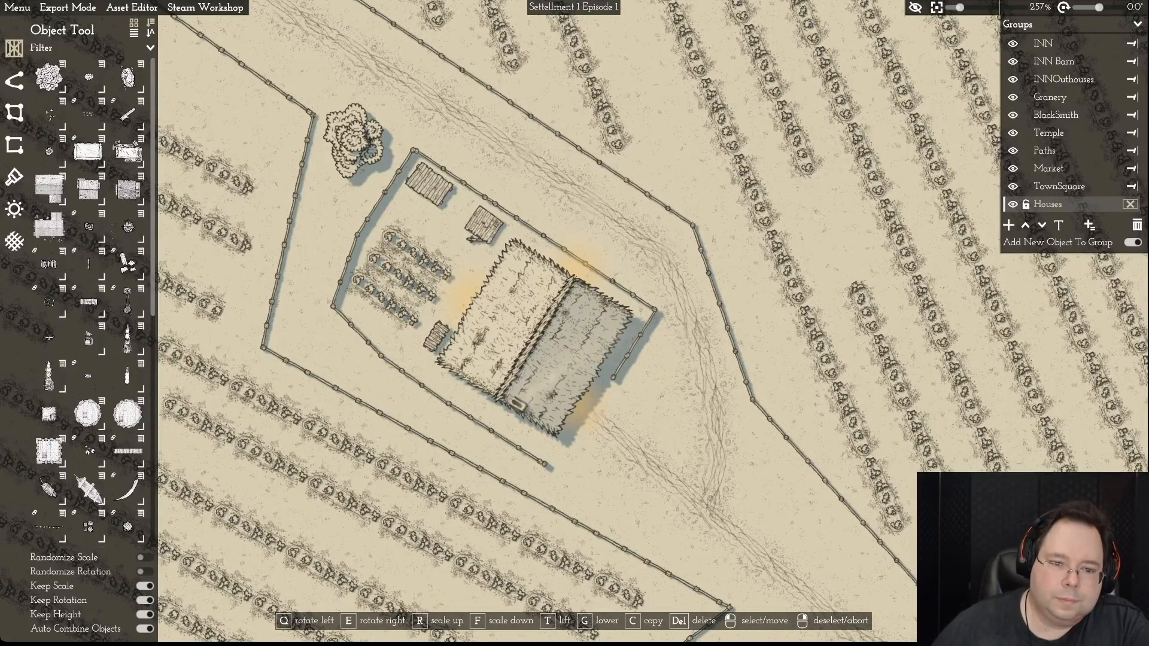
drag(437, 337, 444, 344)
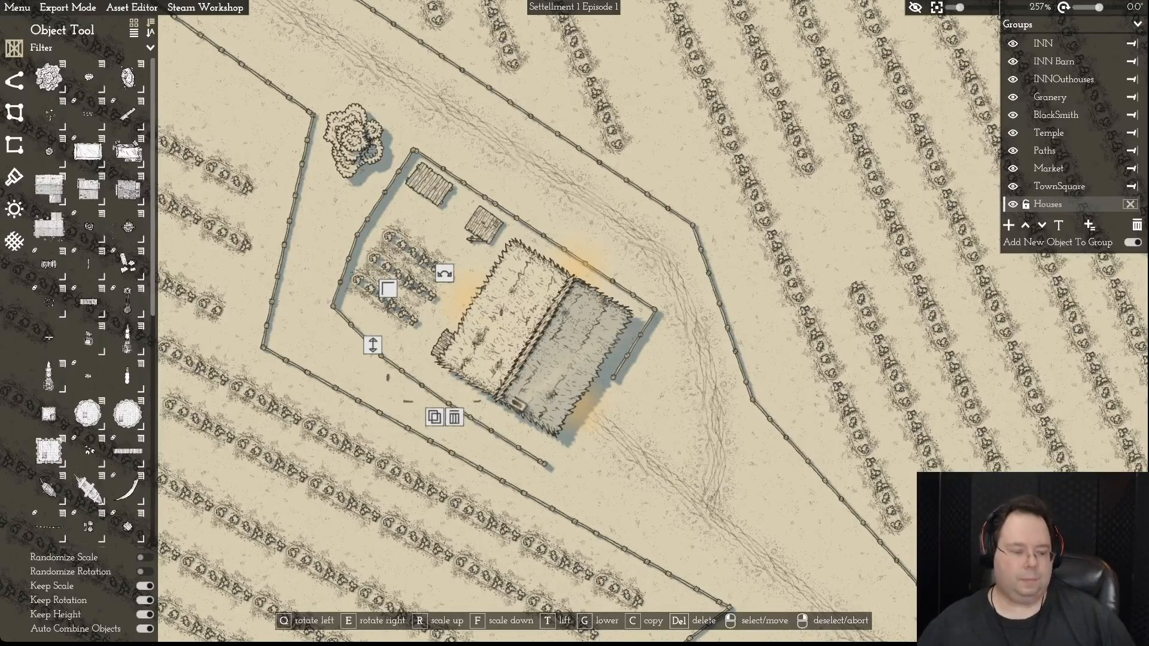
click(358, 234)
- Inspect the farmhouse yard beside the row of trees, including the woodpile against the house wall
key(a)
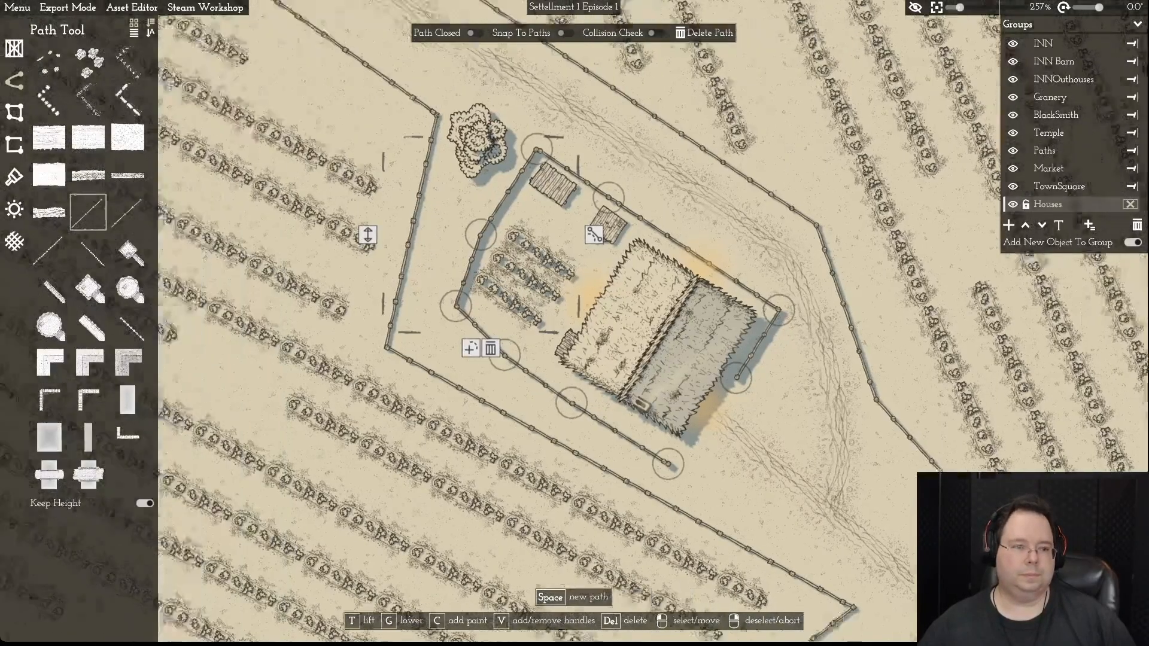
key(s)
key(a)
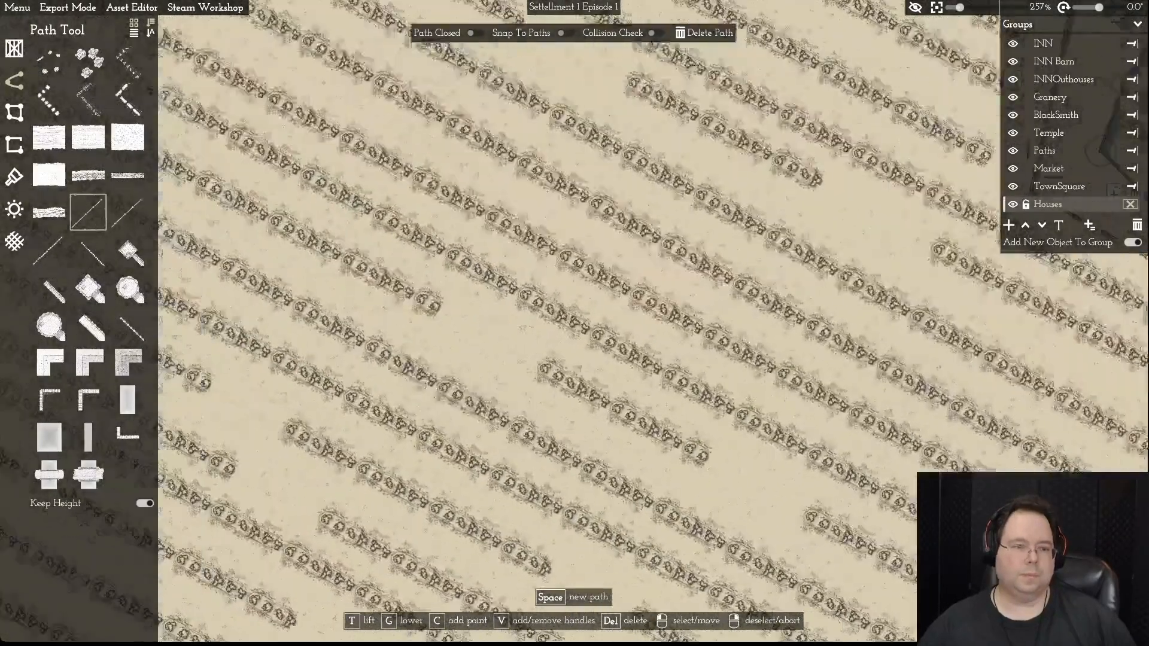
key(a)
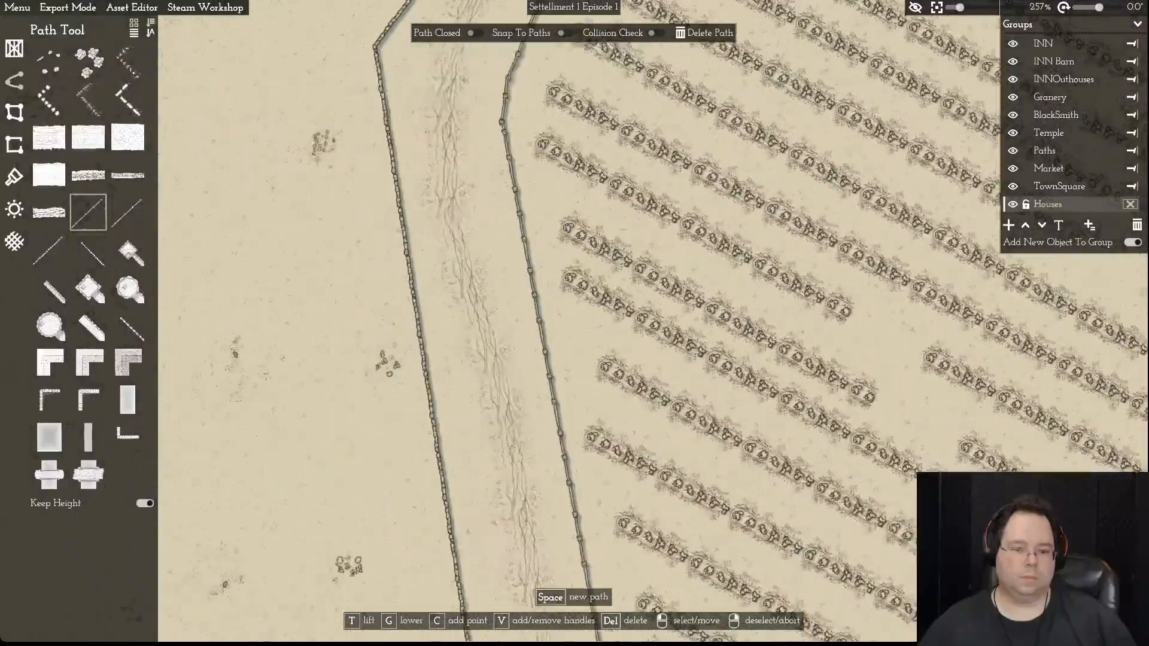
key(s)
key(s)
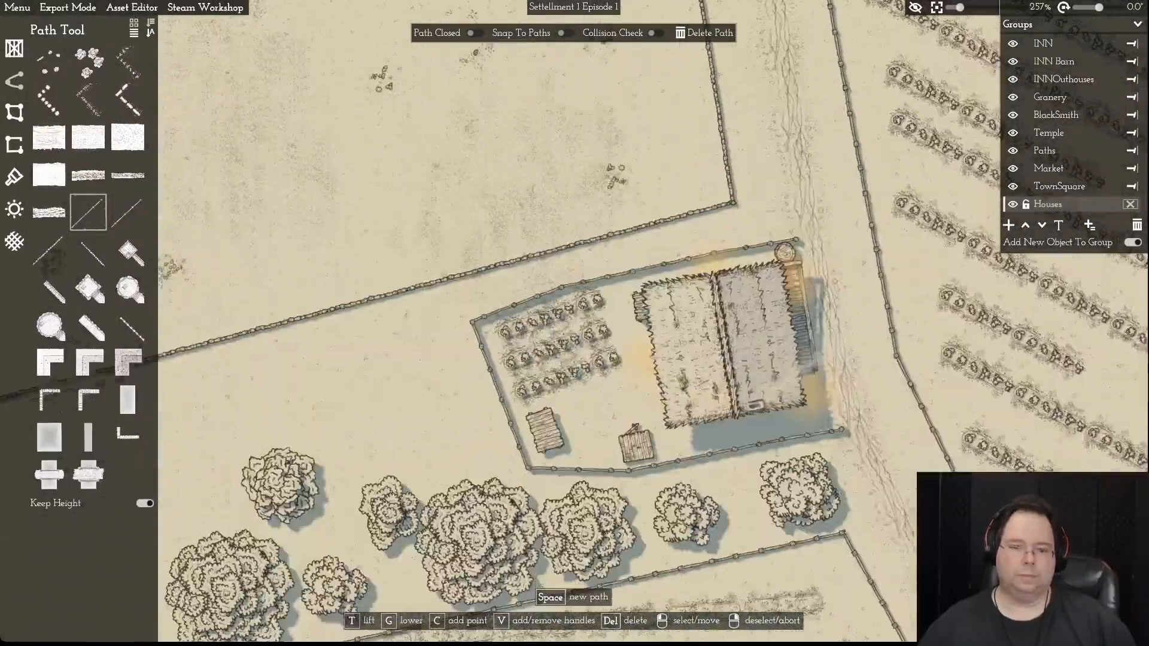
key(d)
click(510, 306)
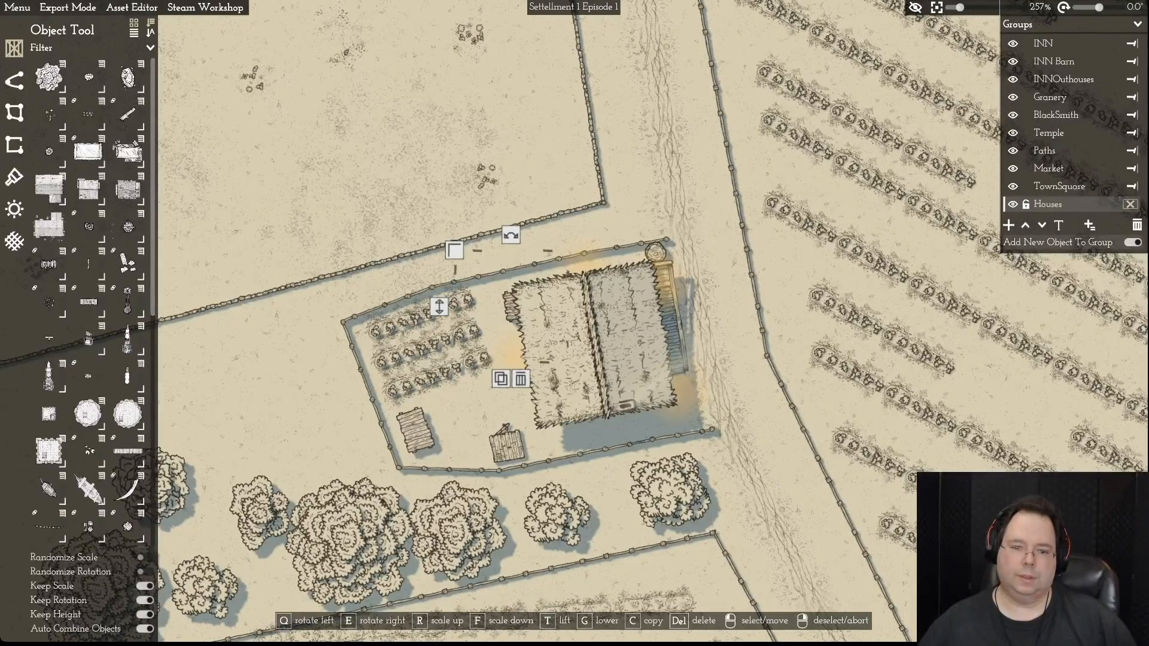
right_click(706, 275)
- Examine the farmland along the road, the fenced farmhouse near the market stalls and the surrounding town square
key(d)
scroll(574, 299, down, 6)
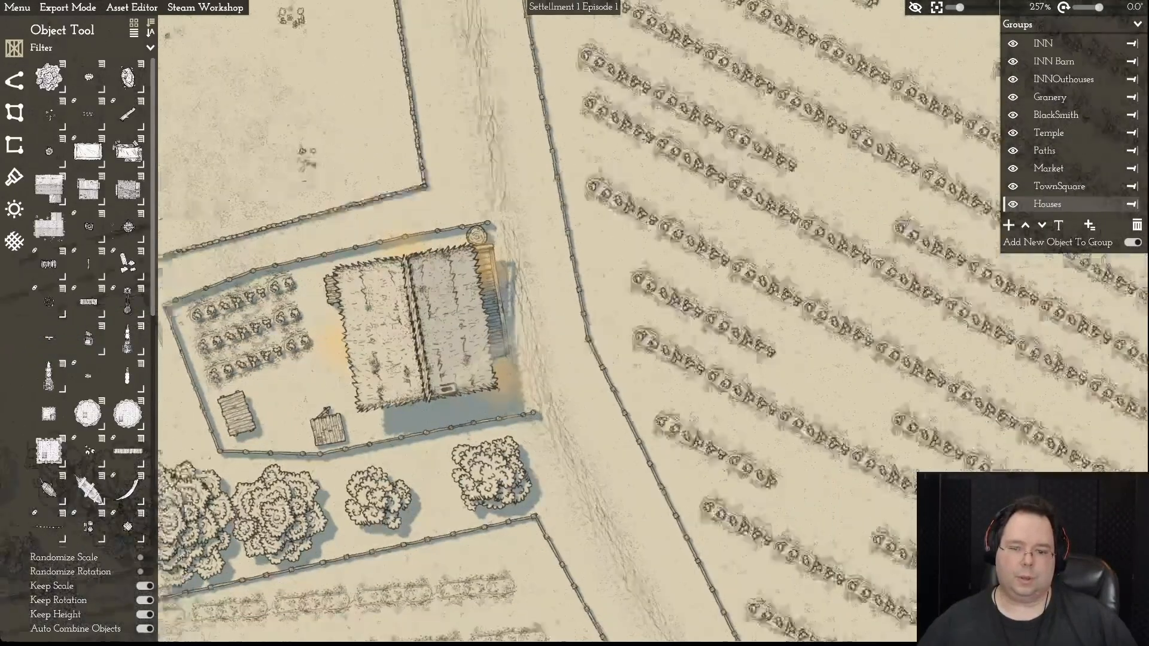
key(d)
key(s)
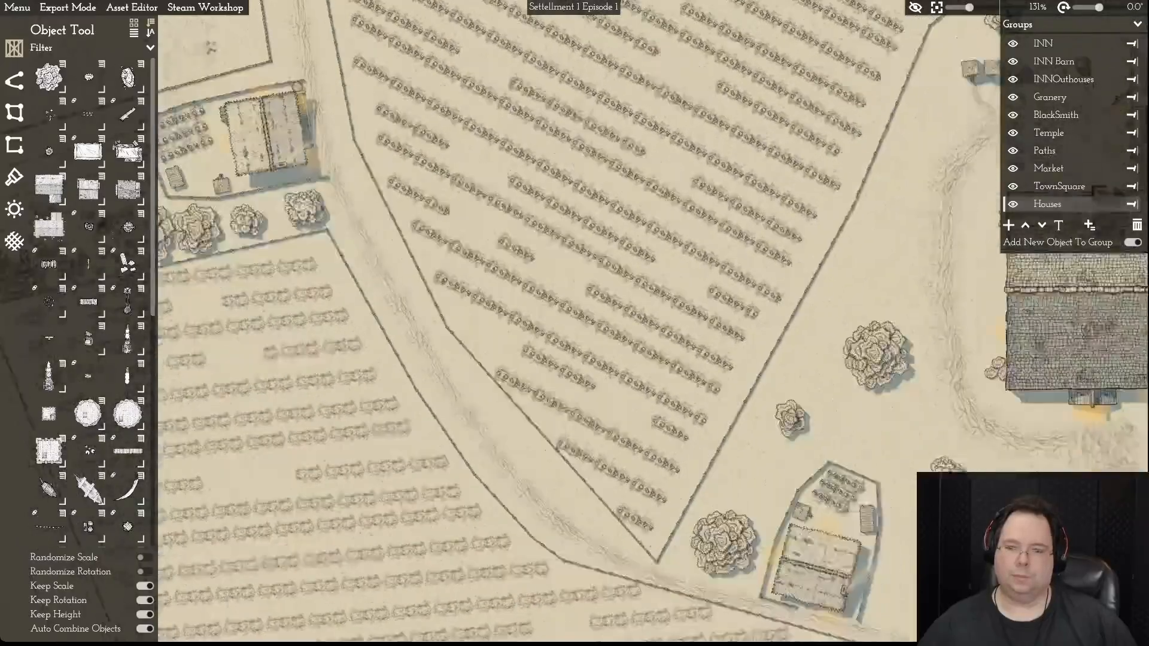
key(d)
key(d)
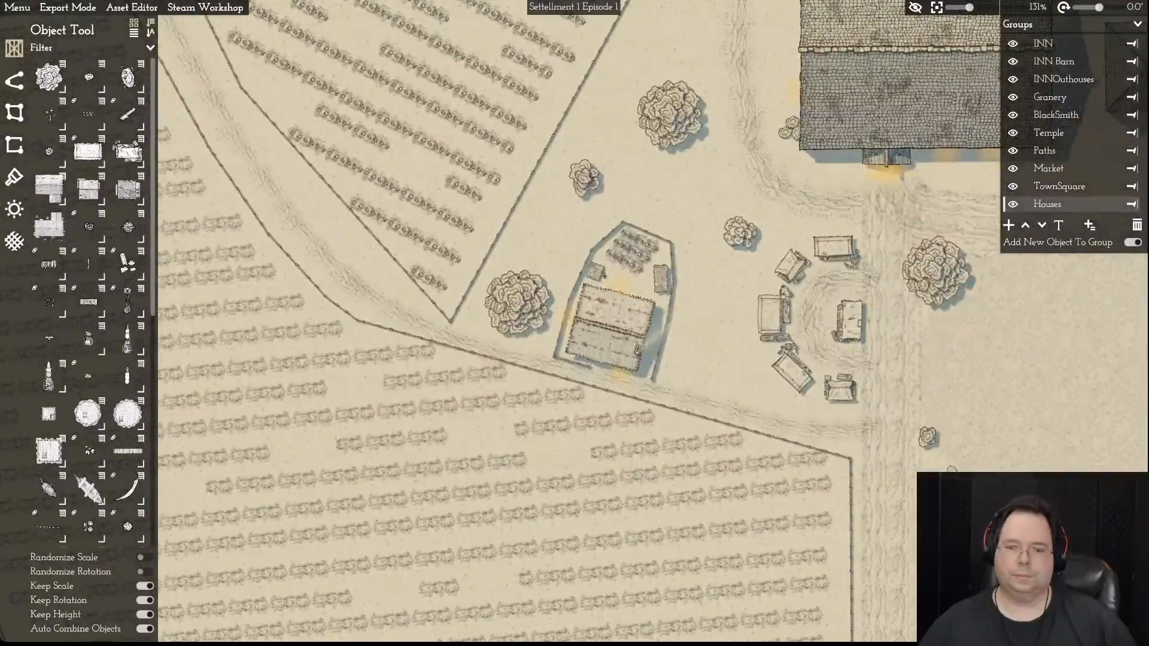
scroll(616, 299, up, 5)
key(d)
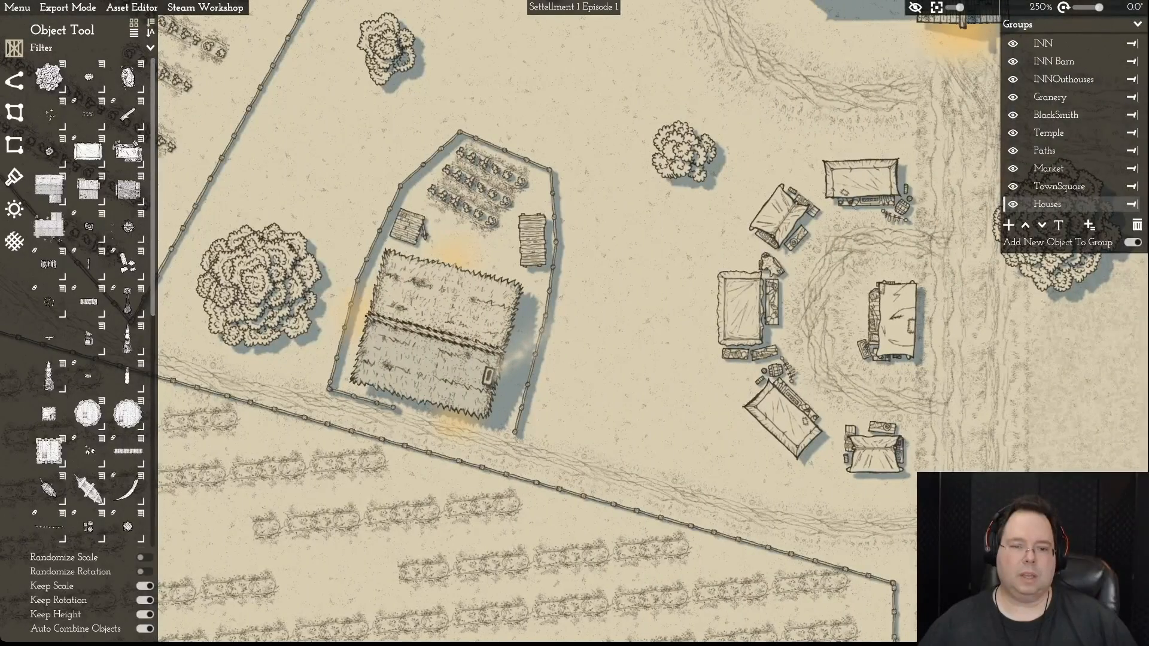
scroll(574, 323, down, 6)
key(d)
key(w)
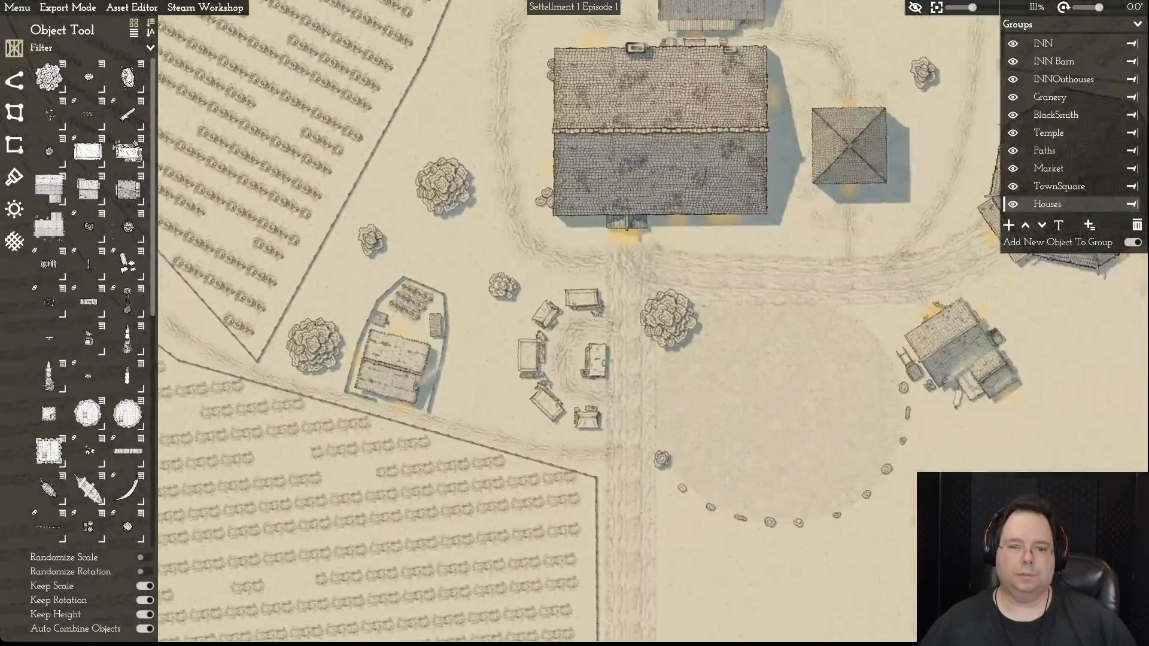
- Examine the inn area and the northern fields, then the fenced yard of the farmhouse near the cluster of trees
key(w)
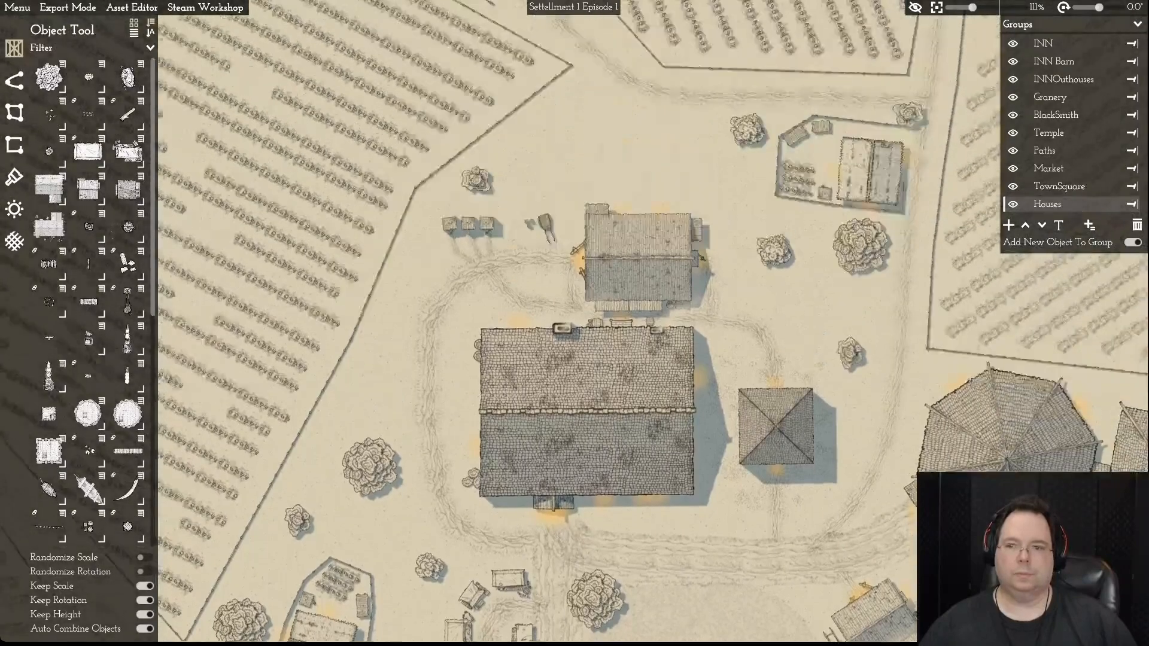
key(d)
key(w)
key(d)
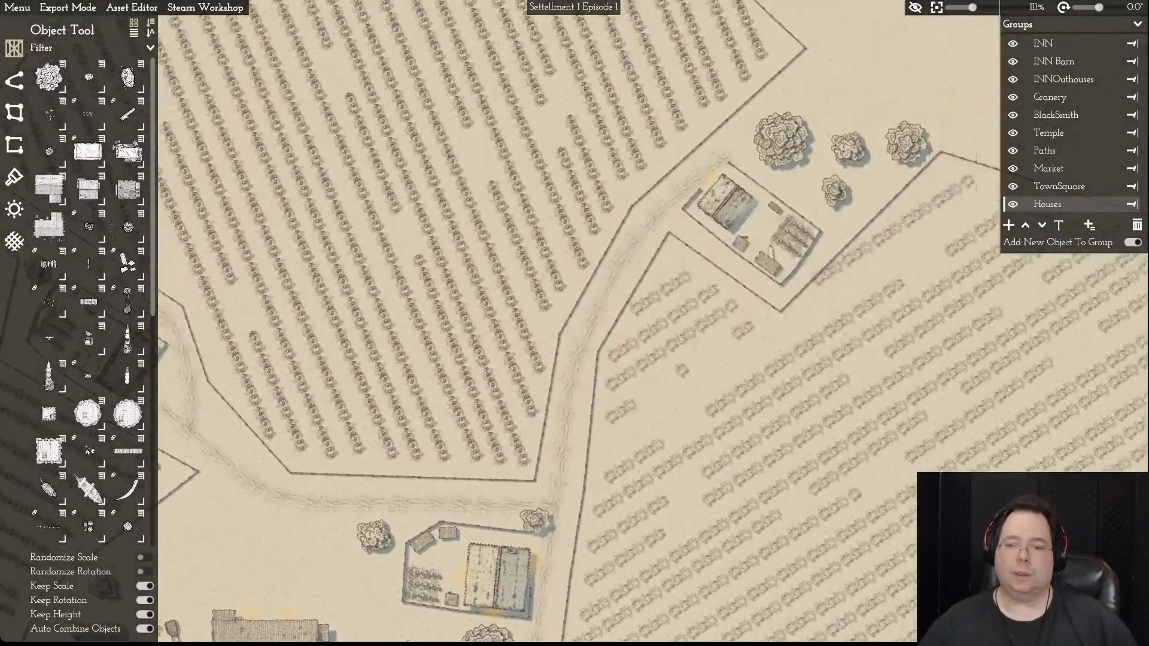
scroll(574, 323, up, 5)
scroll(575, 323, up, 8)
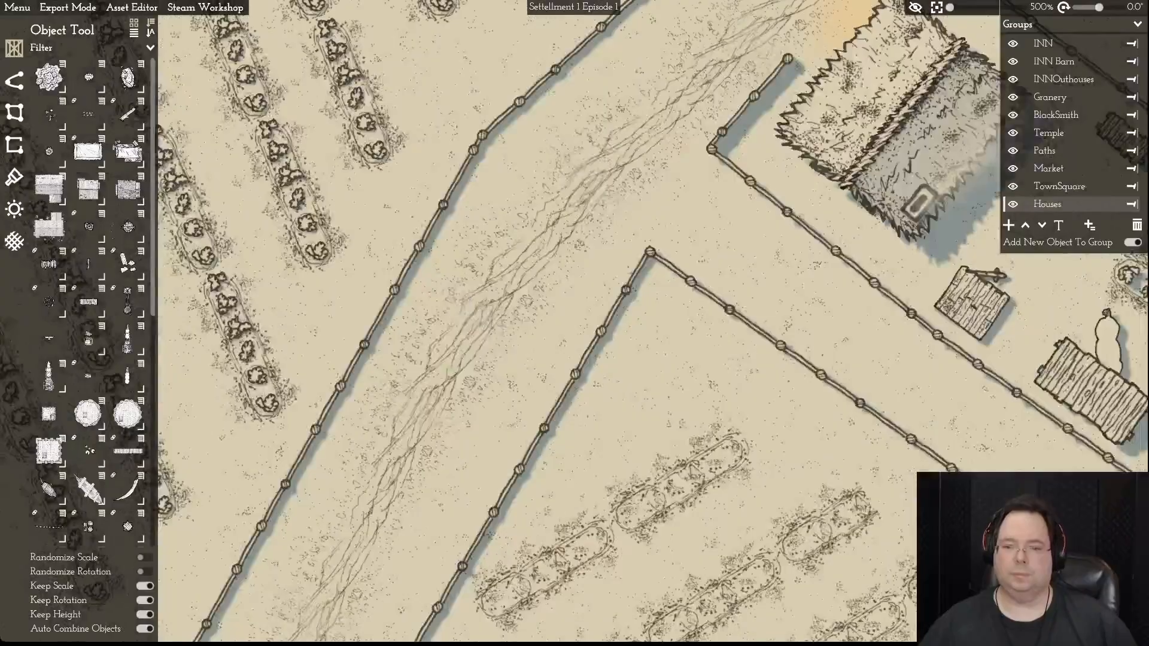
key(d)
key(w)
key(d)
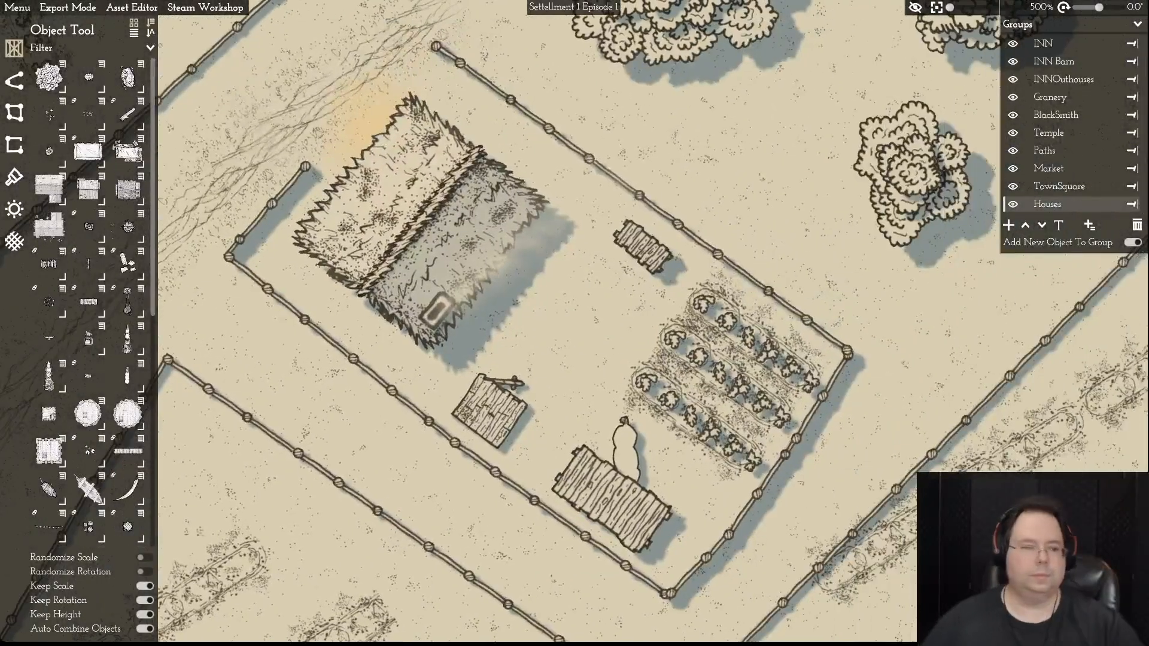
key(d)
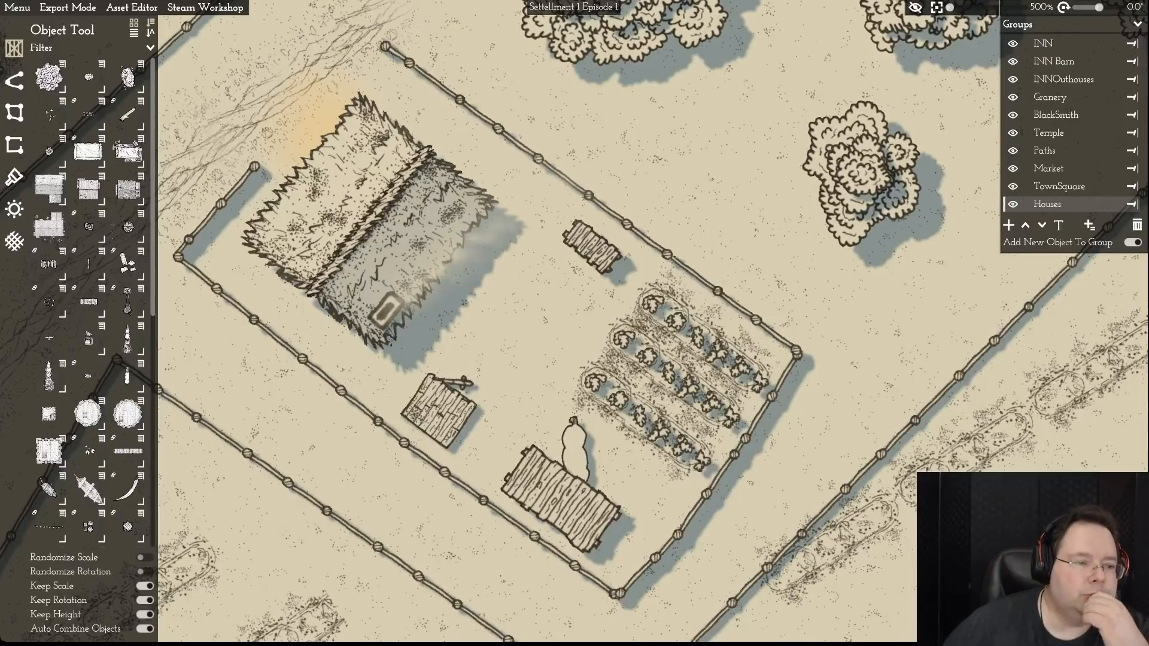
- Look through the object library for props suited to the farmhouse yard, previewing Straw stuff, Flower, Campfire, Bird and Citizen
drag(152, 179, 153, 412)
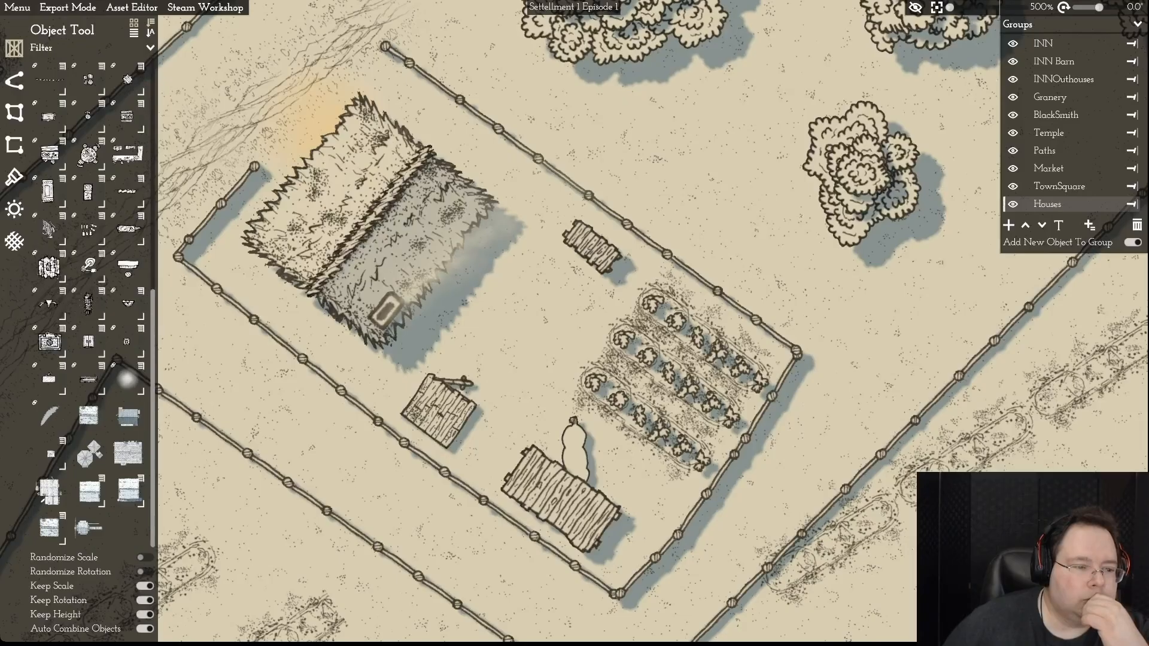
scroll(88, 312, up, 3)
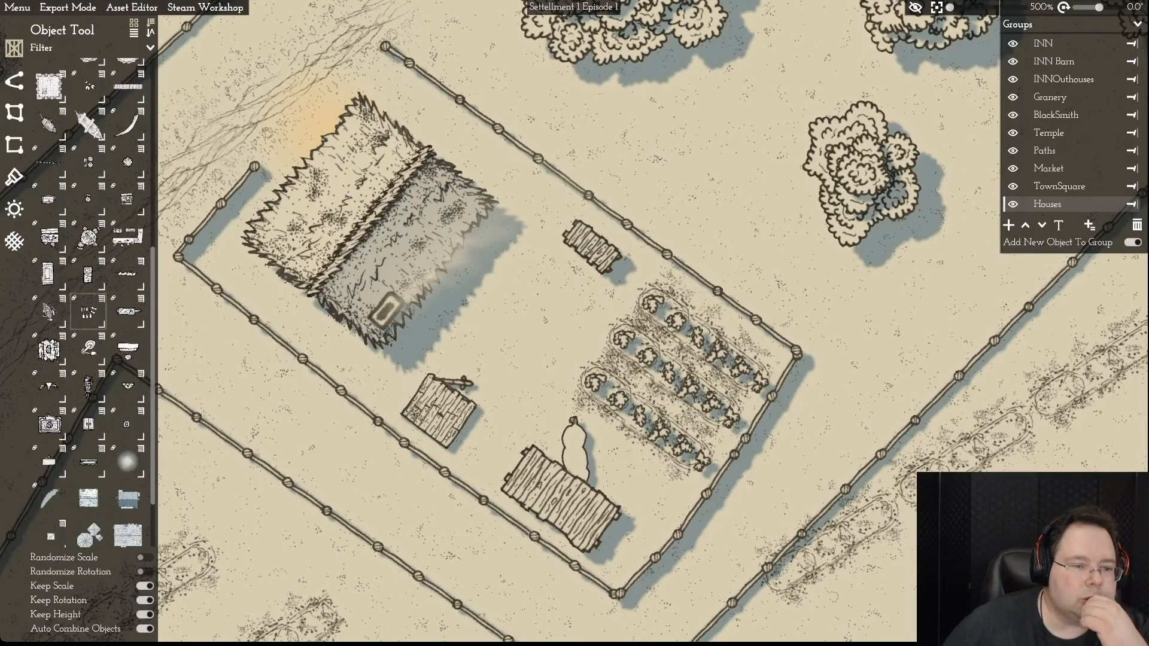
mouse_move(88, 312)
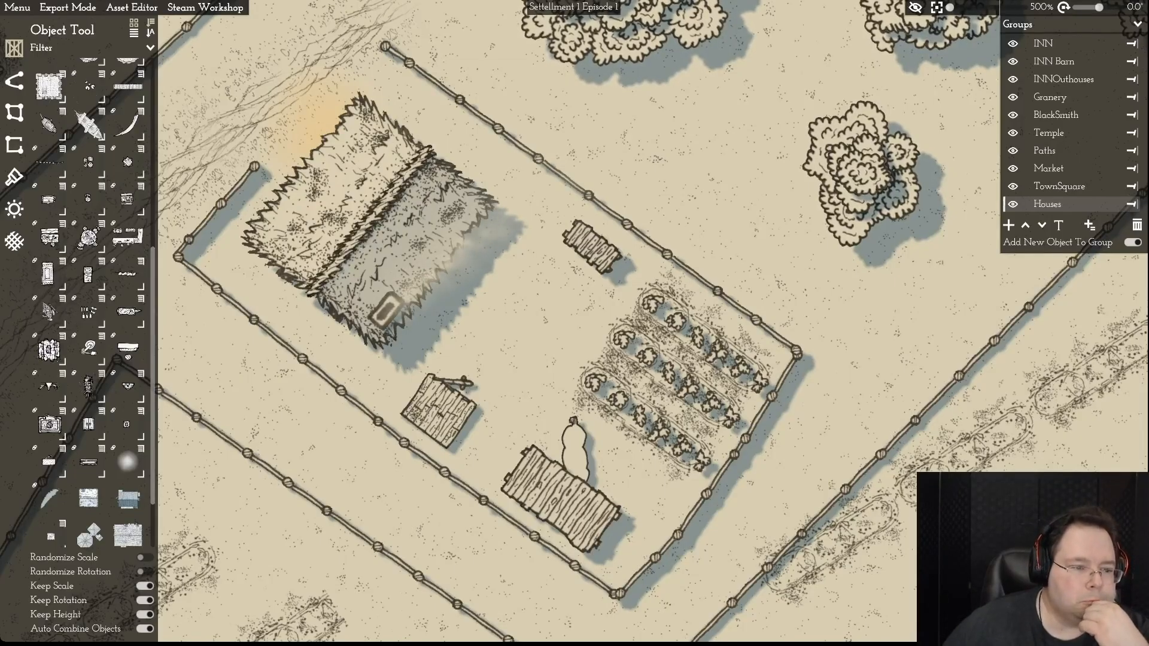
mouse_move(88, 386)
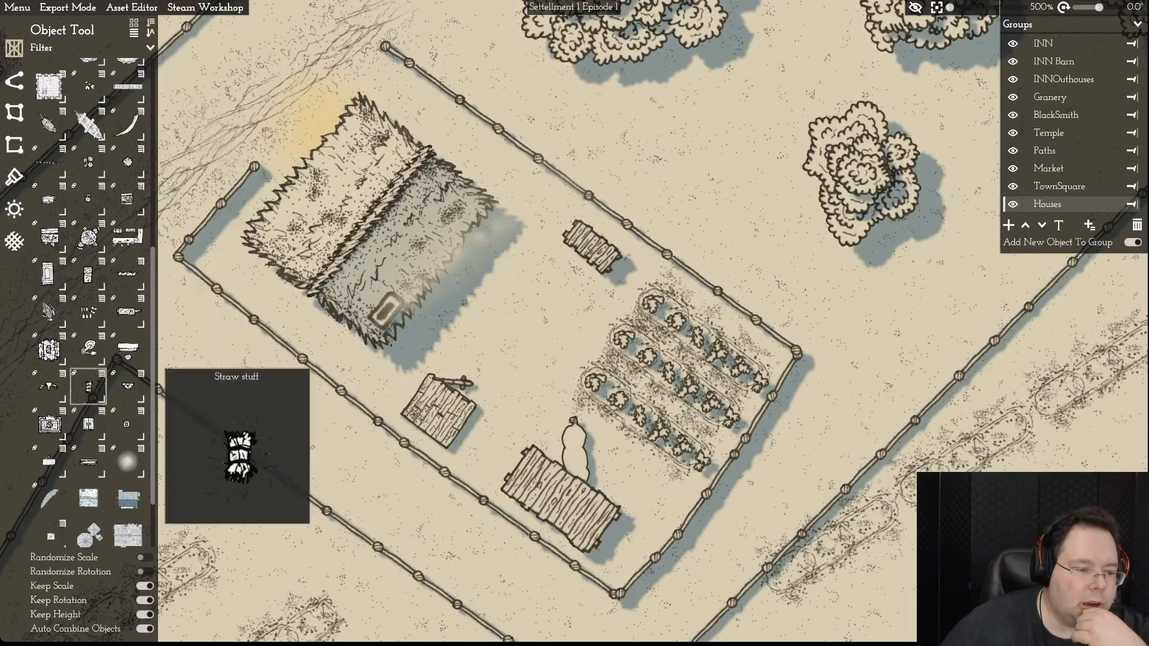
scroll(88, 359, up, 4)
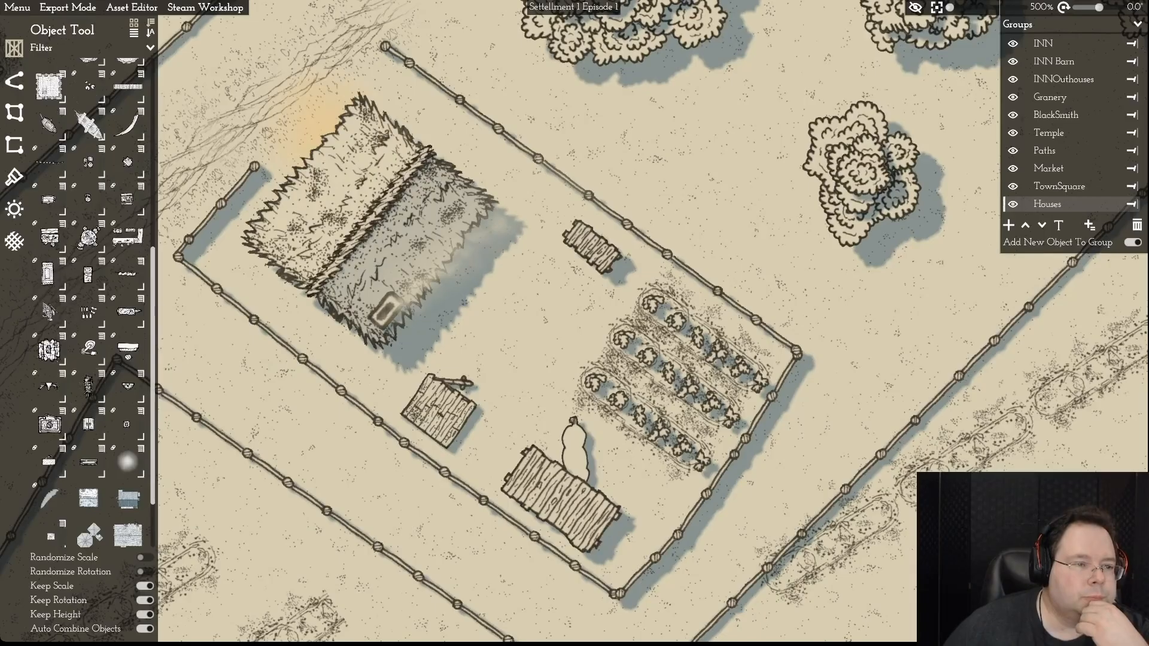
scroll(88, 299, up, 6)
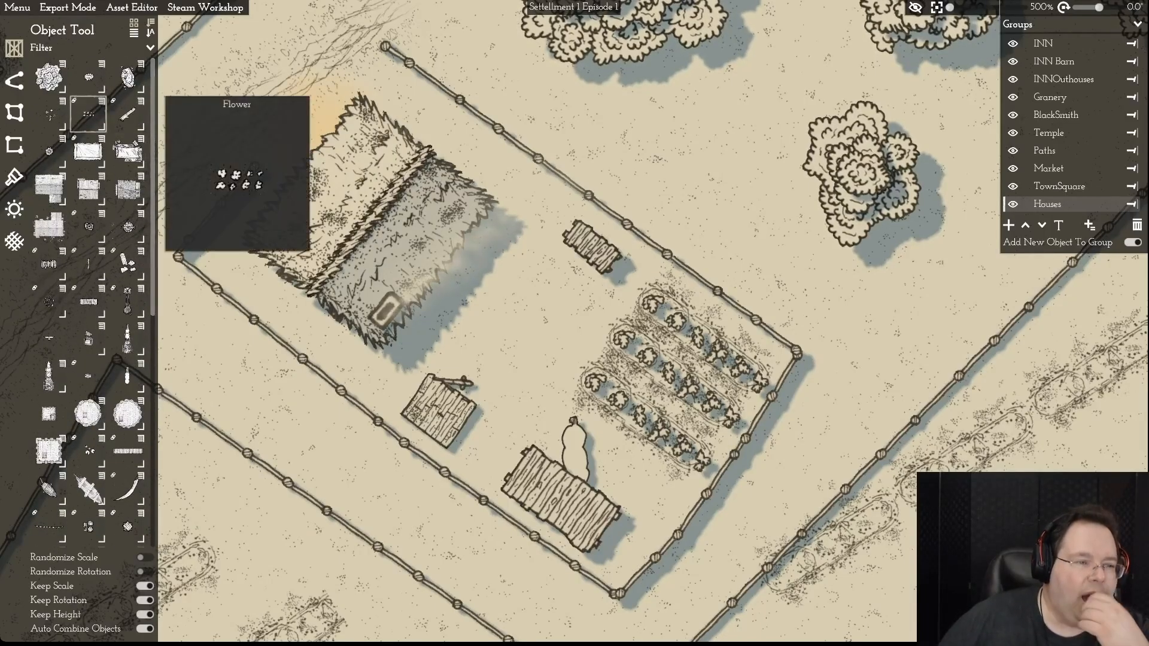
mouse_move(49, 114)
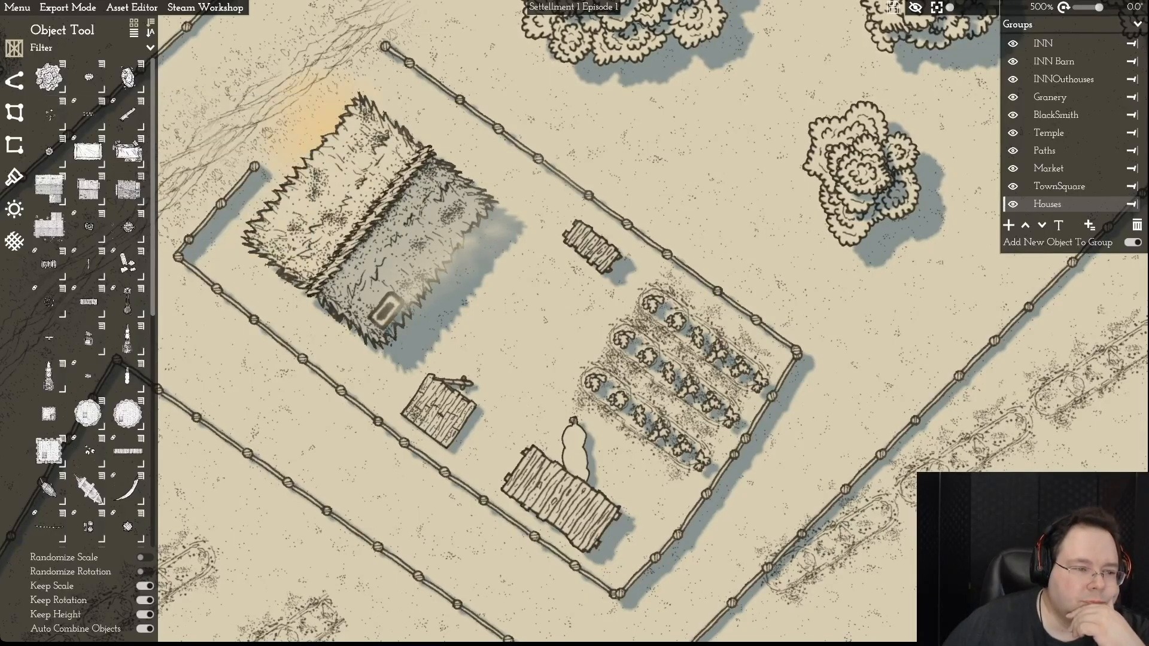
mouse_move(48, 301)
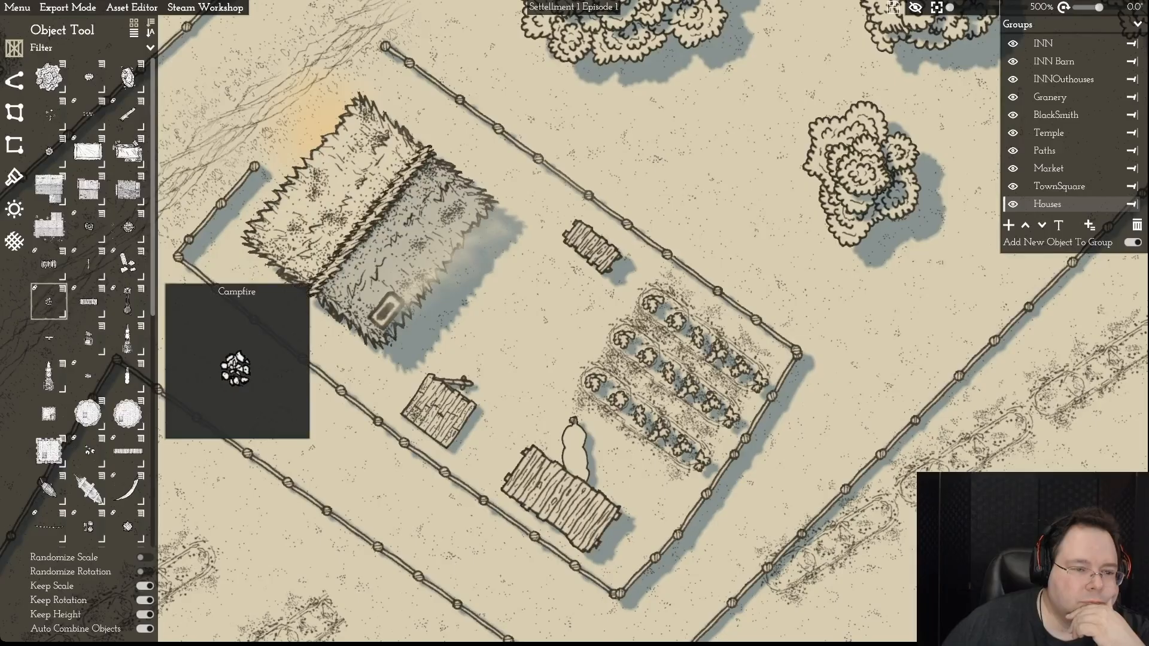
mouse_move(49, 338)
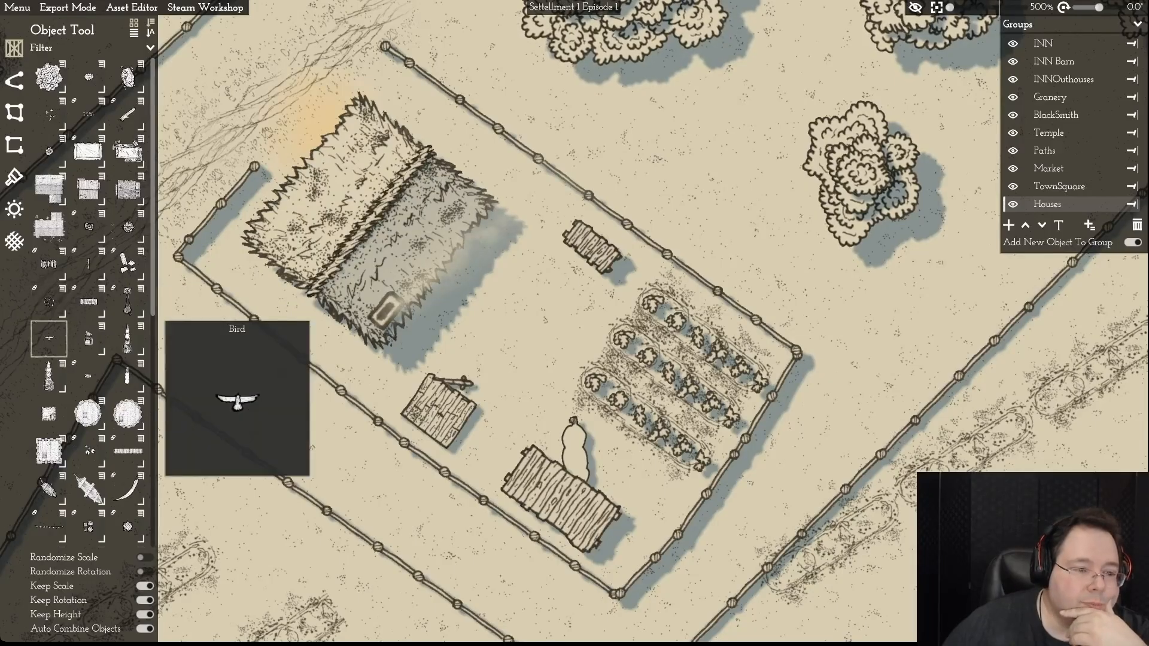
mouse_move(88, 338)
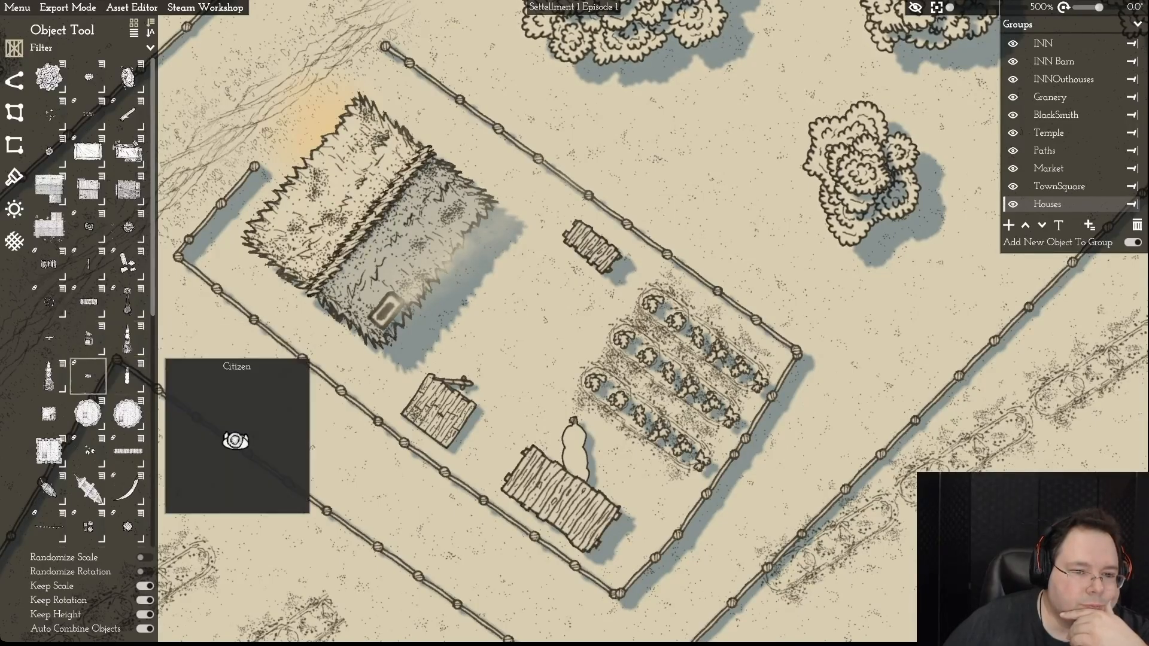
click(88, 376)
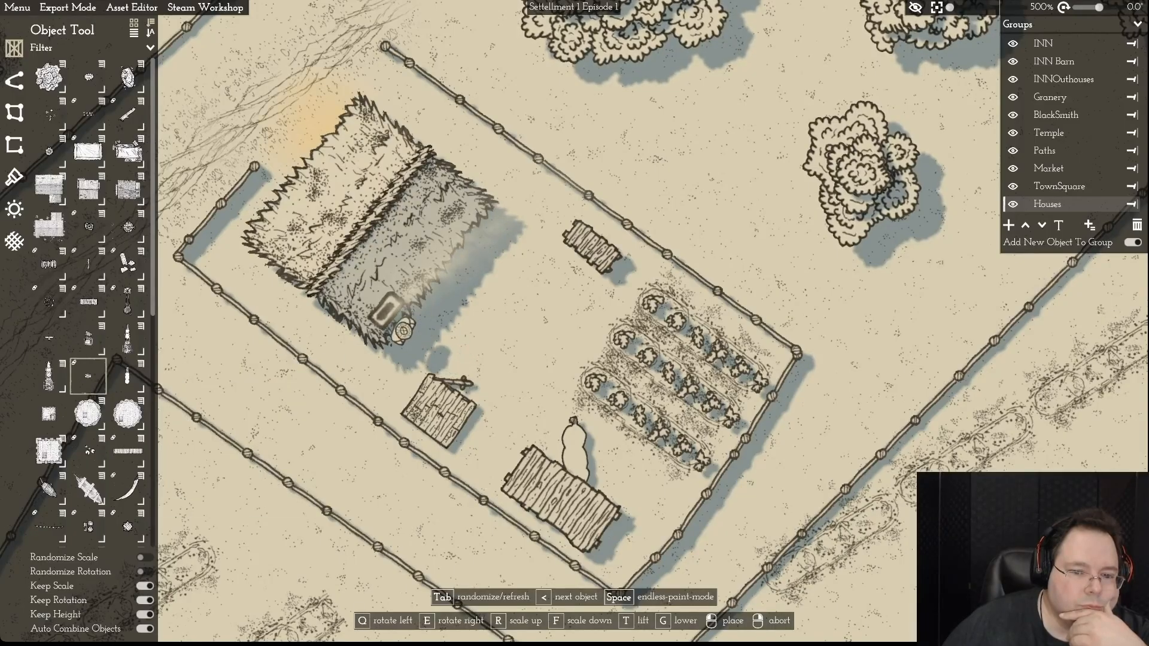
right_click(503, 358)
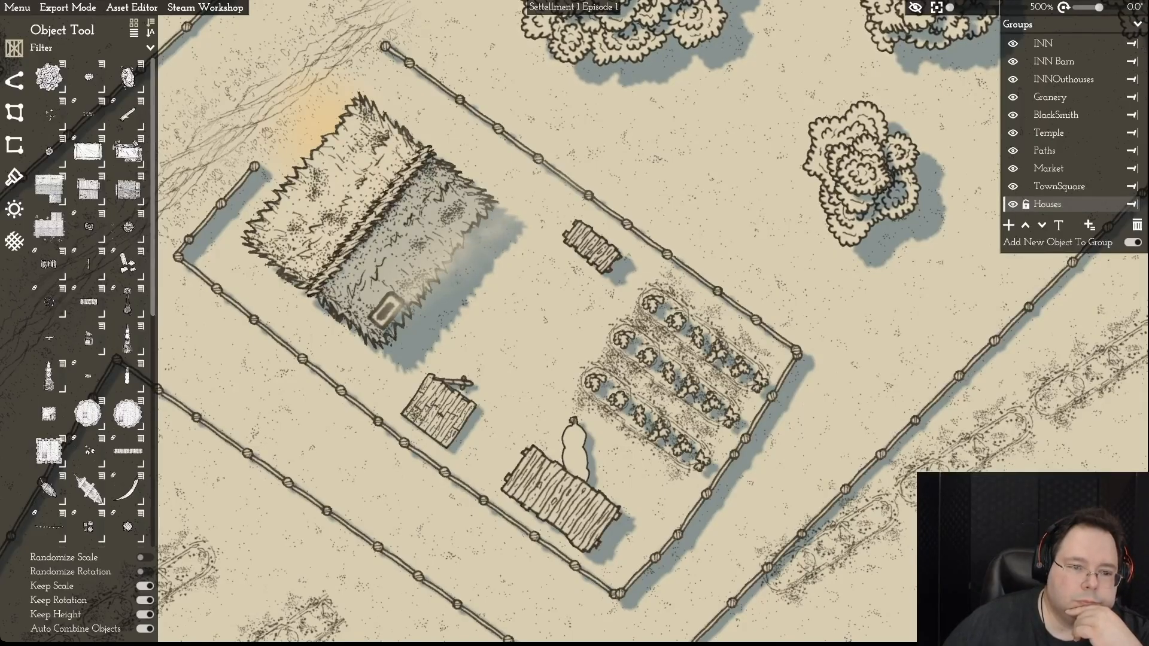
click(91, 304)
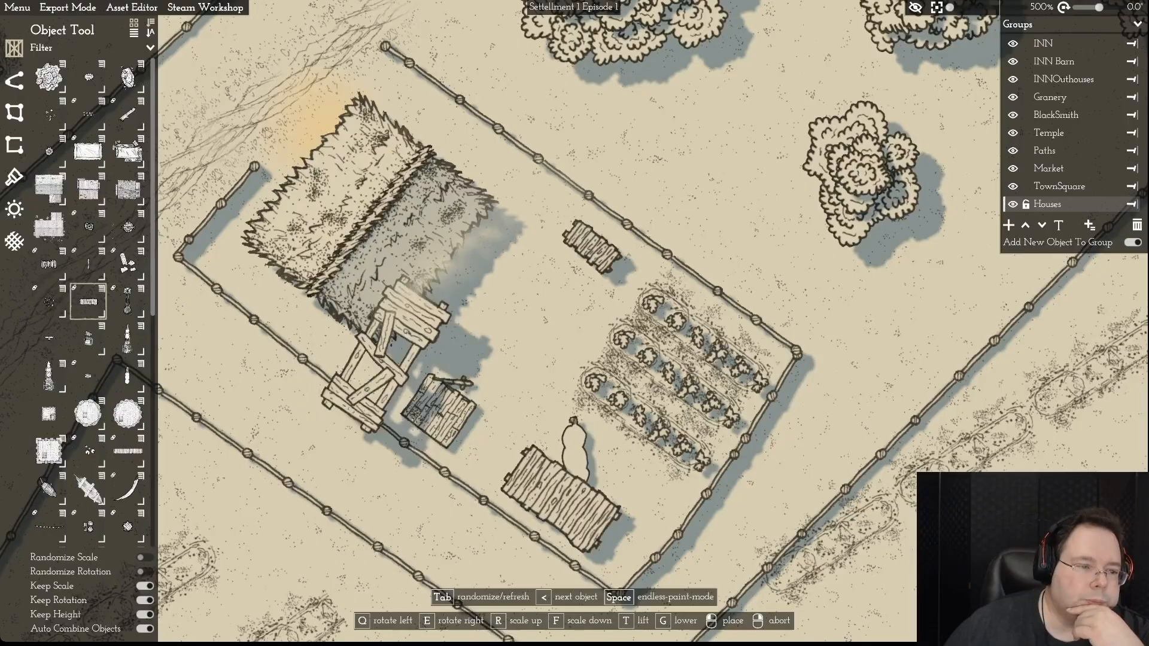
right_click(474, 361)
- Show the variants of the wooden plank object and look through the rest of the object library
scroll(474, 360, down, 3)
click(101, 315)
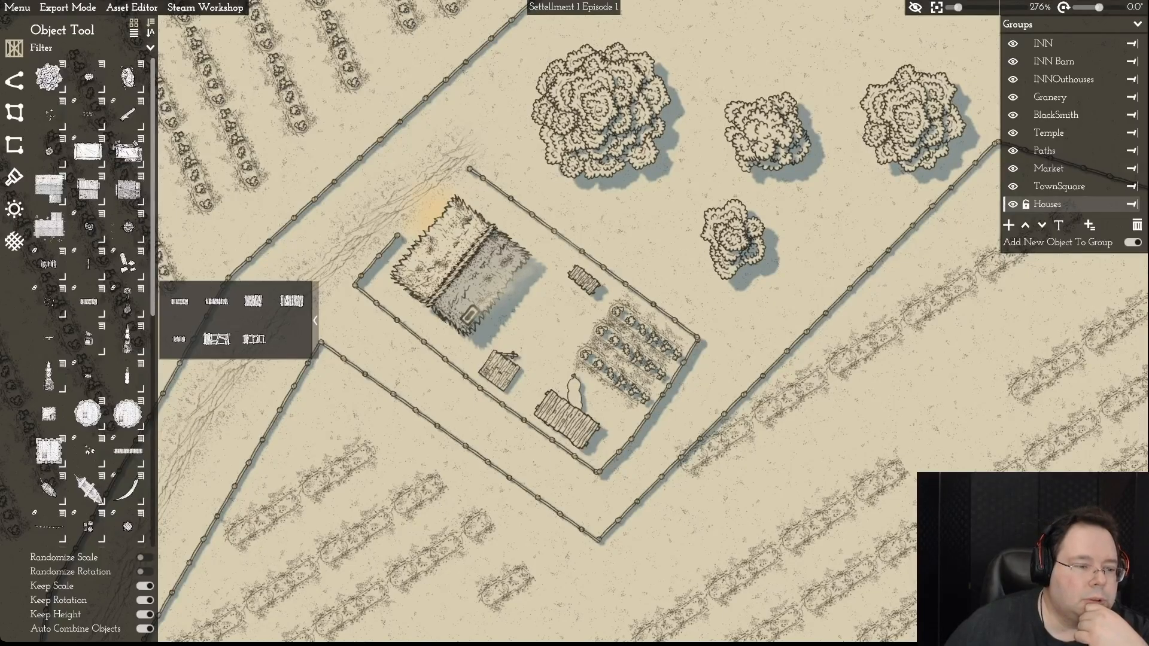
scroll(89, 299, down, 8)
scroll(127, 428, down, 5)
scroll(90, 359, down, 2)
scroll(89, 299, up, 15)
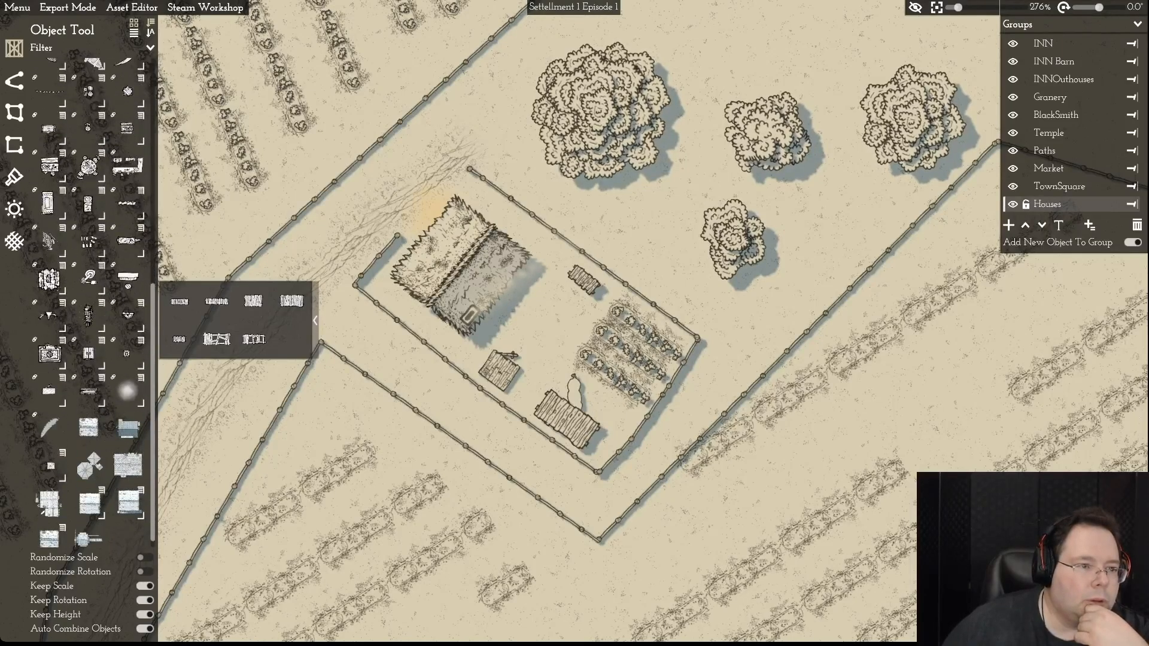
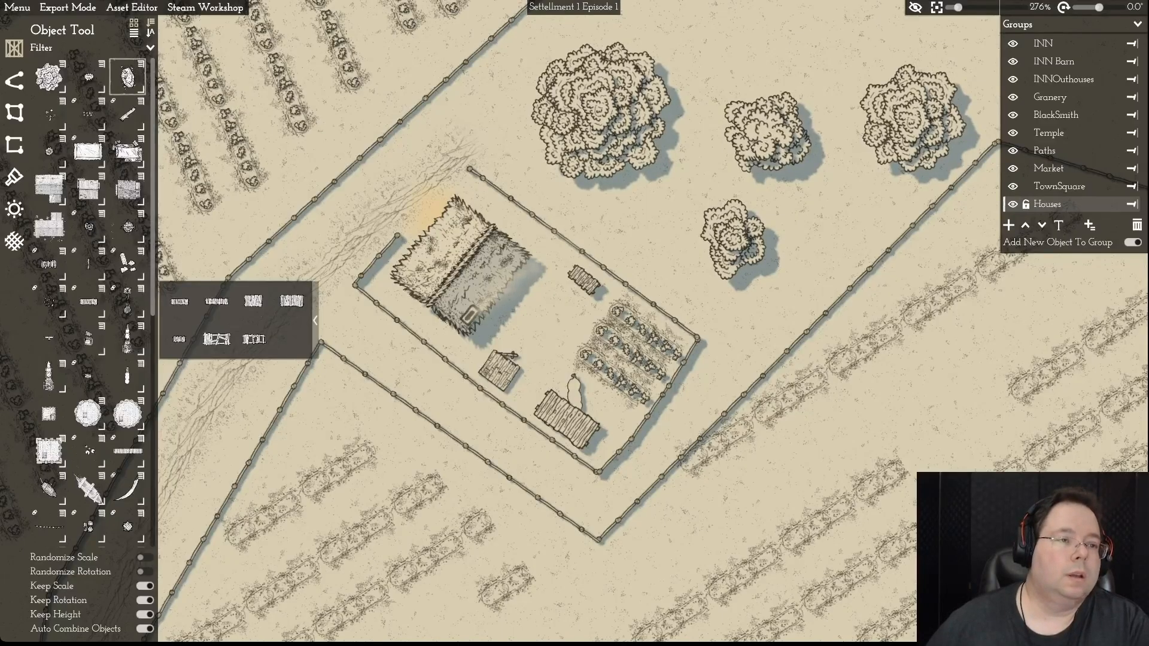
- Open the Asset Editor and save the Small WindMilll asset
click(131, 7)
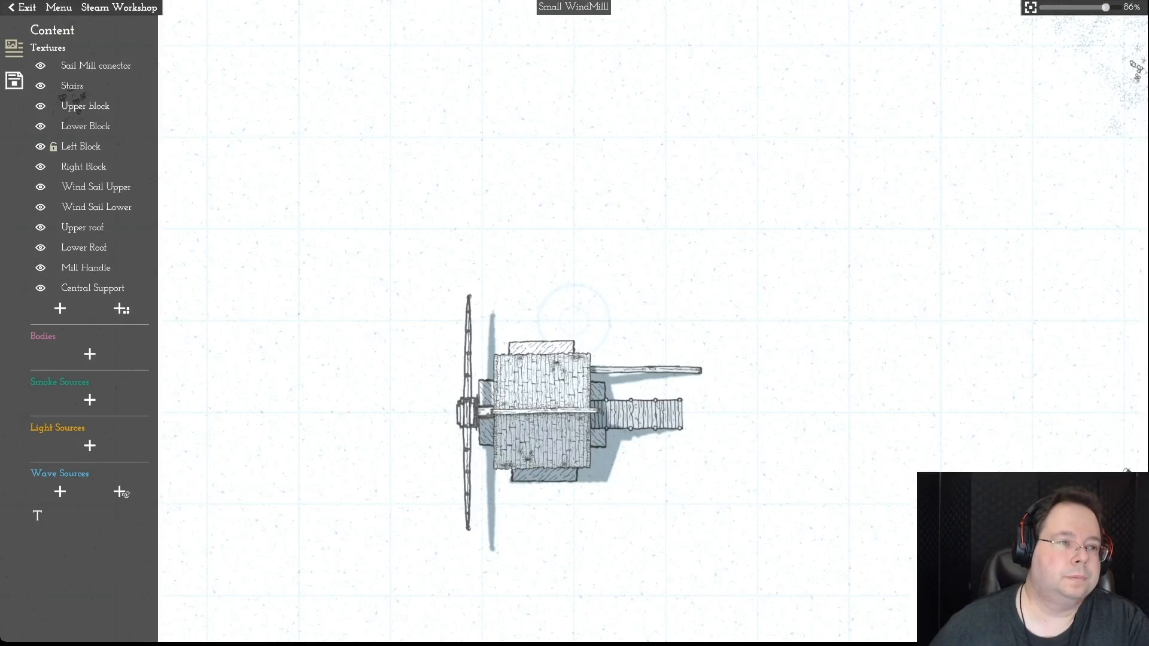
click(58, 7)
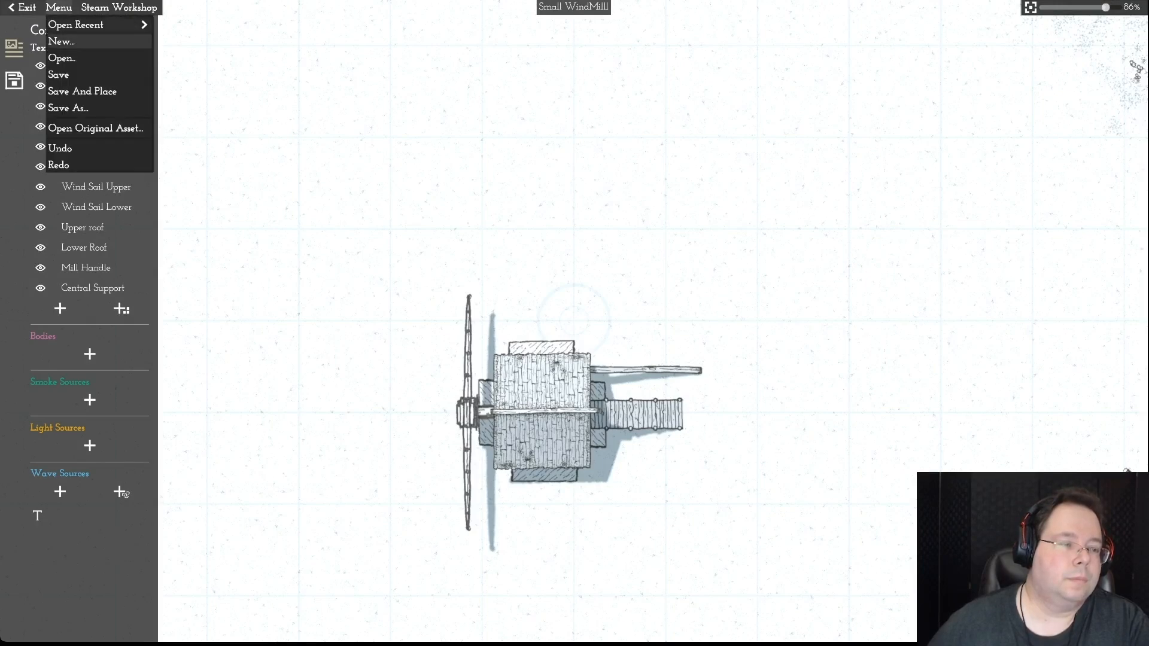
click(89, 74)
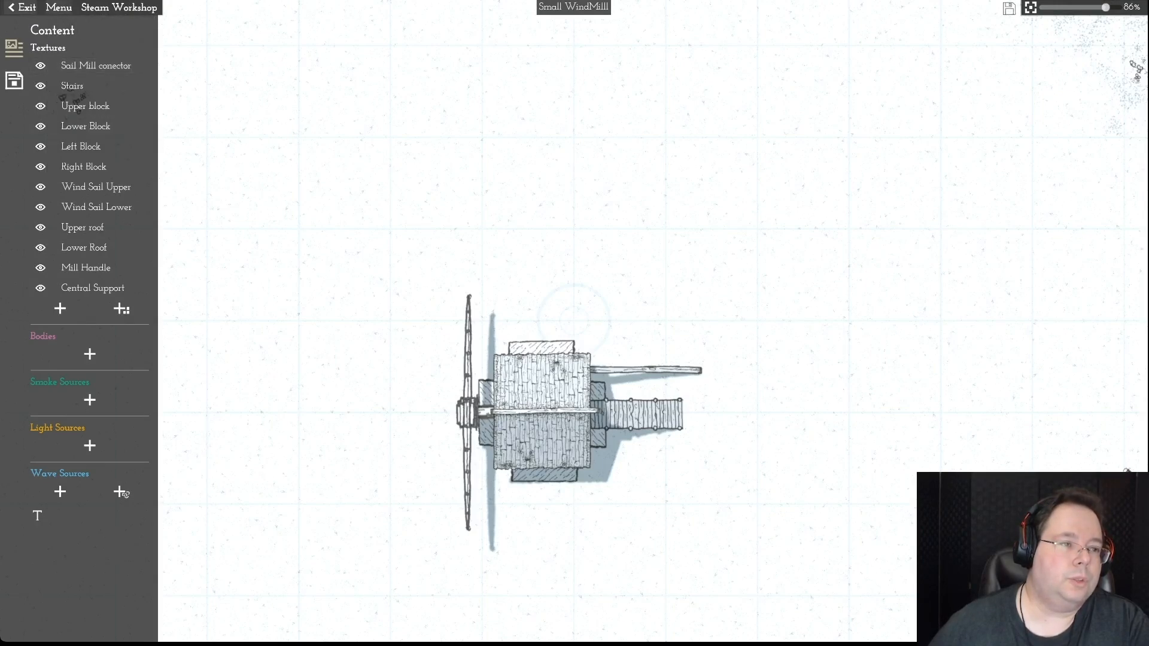
- Start a new asset and add a square wooden plank texture to it
click(59, 7)
click(62, 41)
click(122, 66)
click(423, 277)
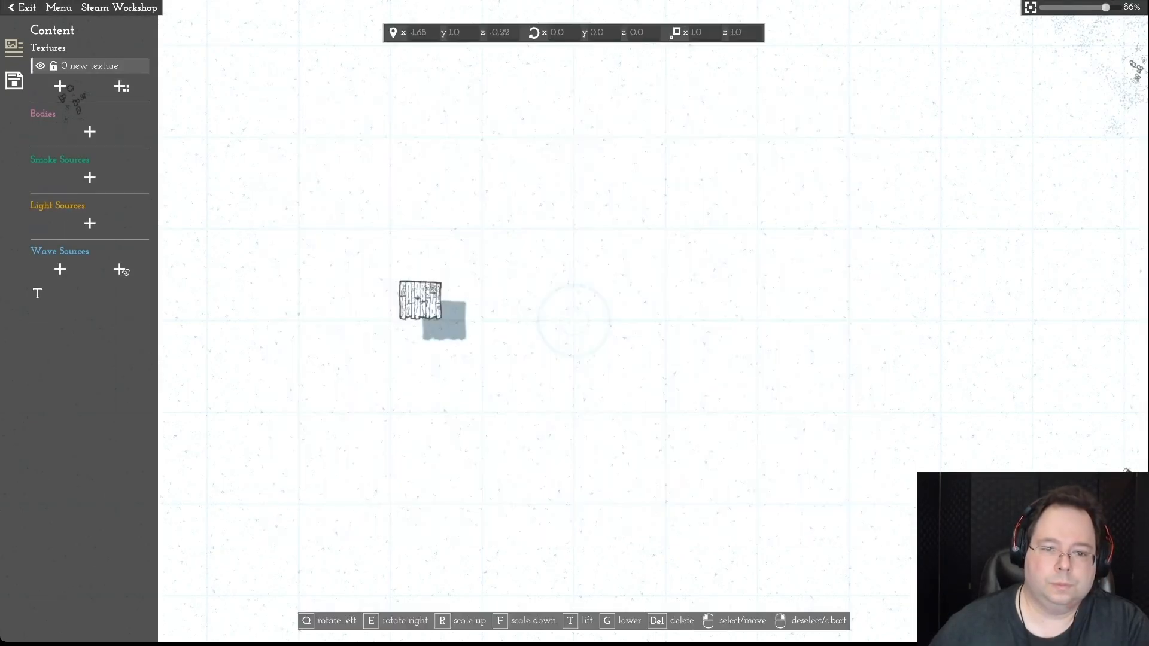
click(549, 332)
- Rotate the plank texture to about 90.67 degrees and place it at about x -0.65, z -0.26
drag(549, 274, 492, 280)
key(e)
key(q)
key(e)
key(q)
drag(549, 330, 513, 295)
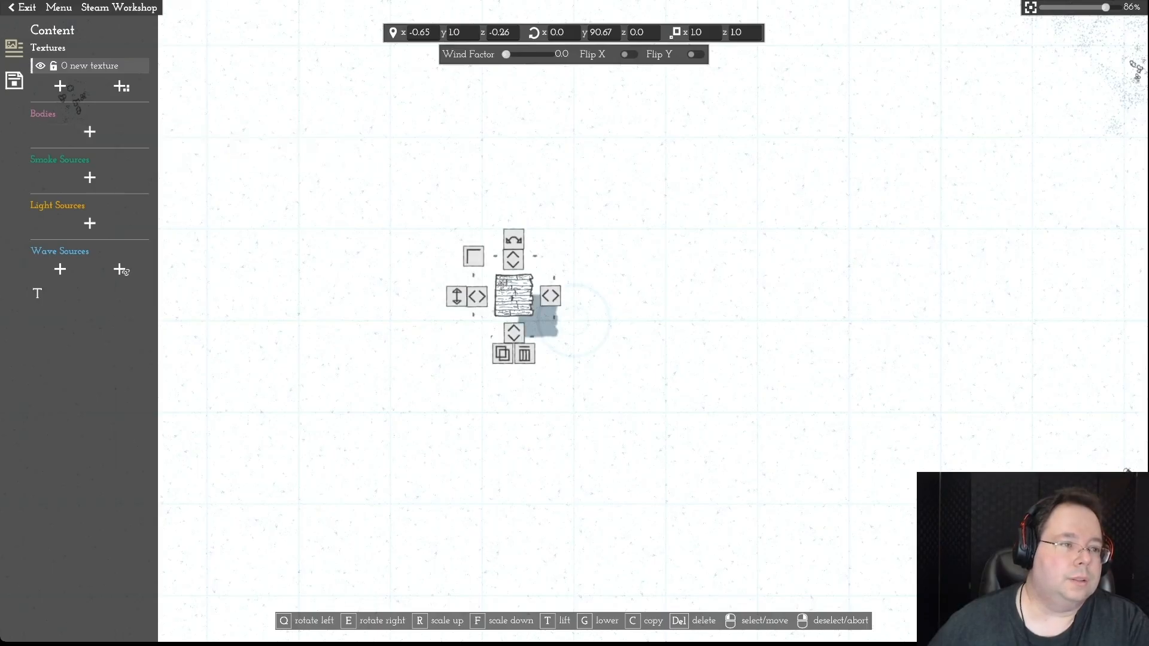
- Enter Work Space as both the name and the object group of the new asset
click(14, 79)
click(89, 63)
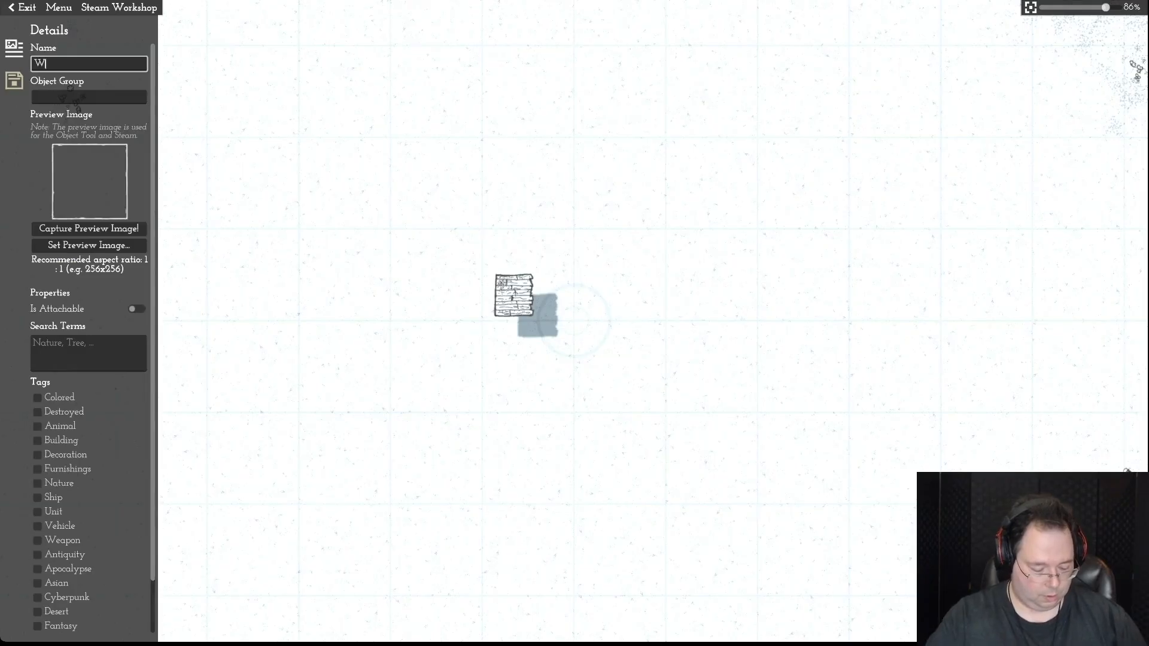
text(Work Space)
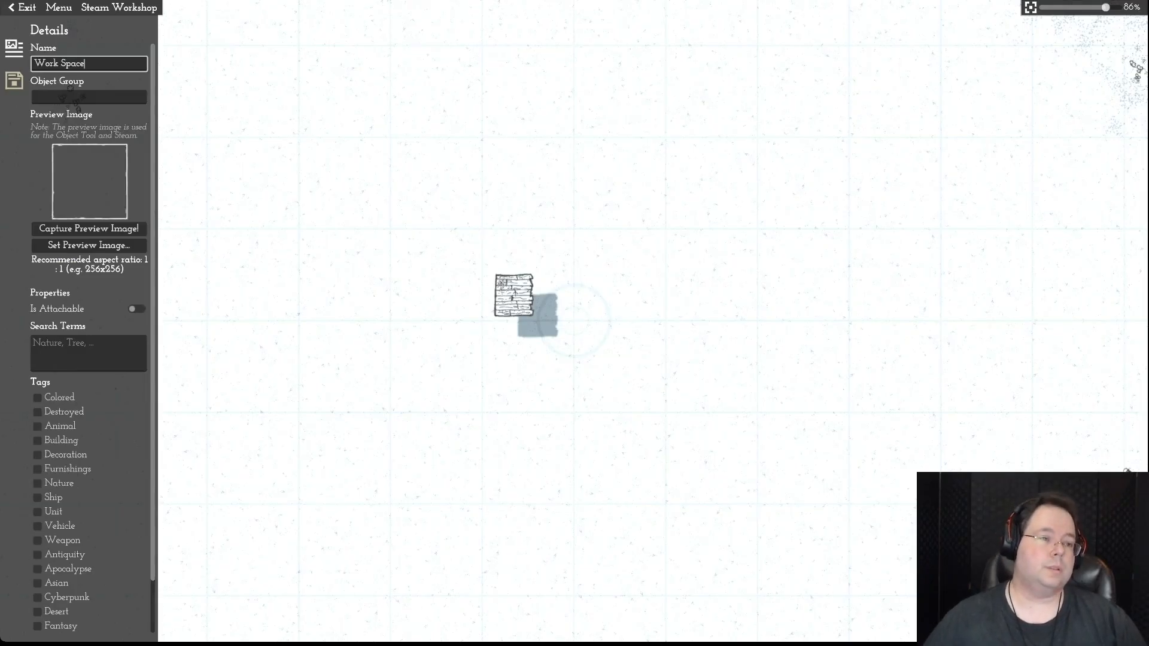
key(Tab)
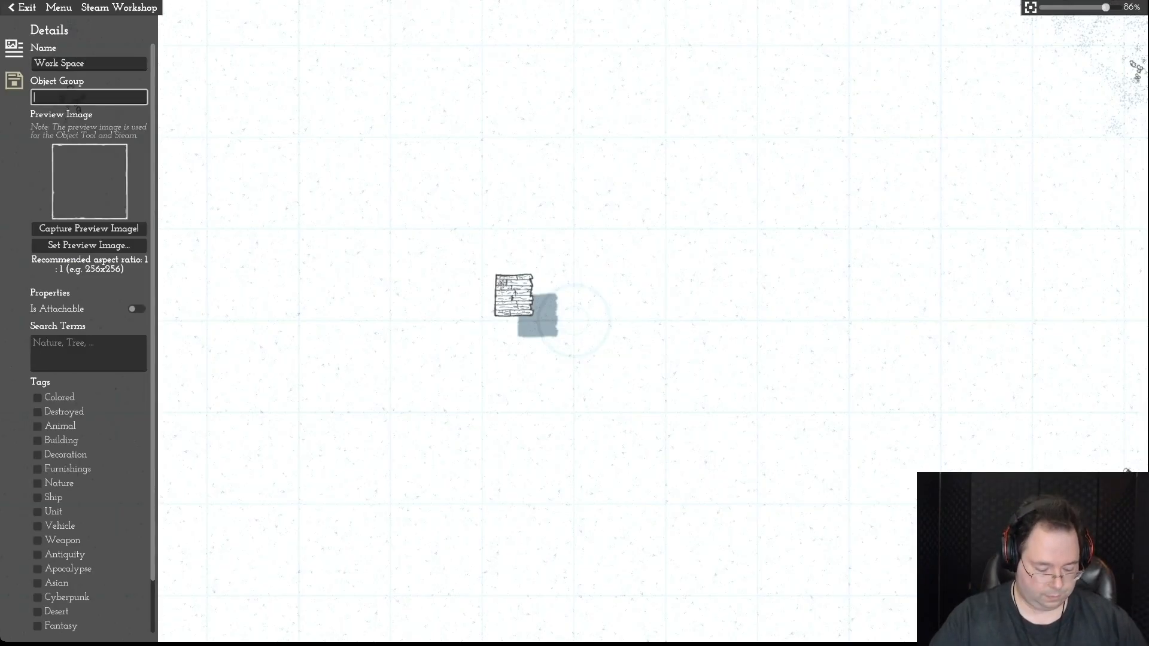
text(Work Space)
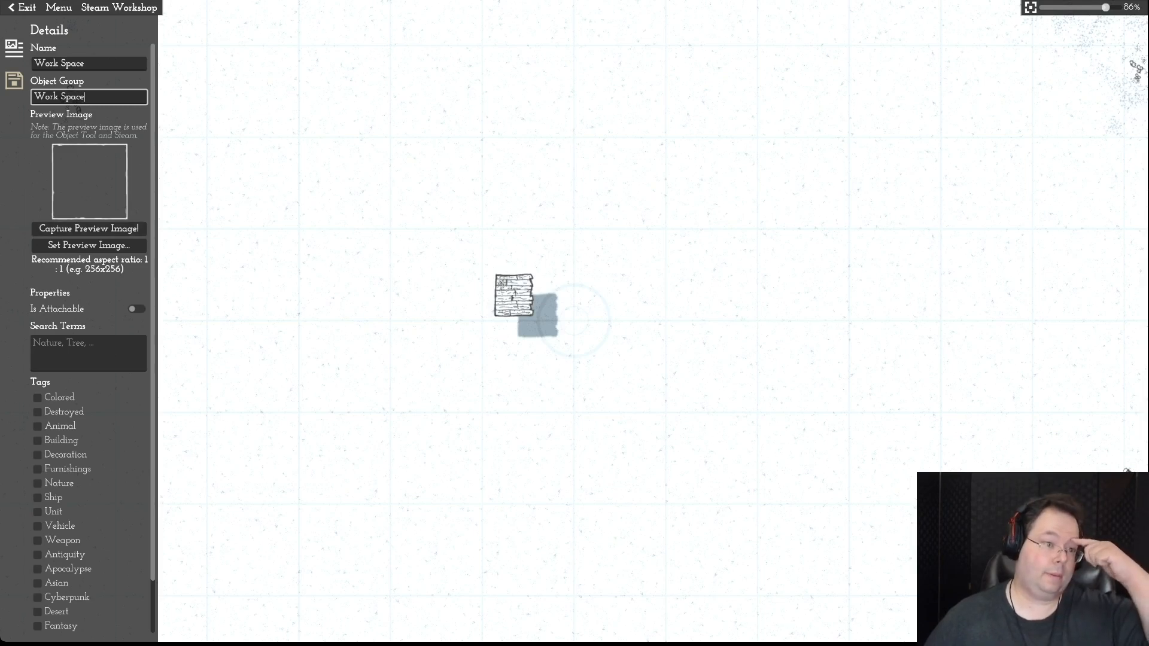
- Capture a close-up preview image of the wooden planks for the Work Space asset
click(88, 228)
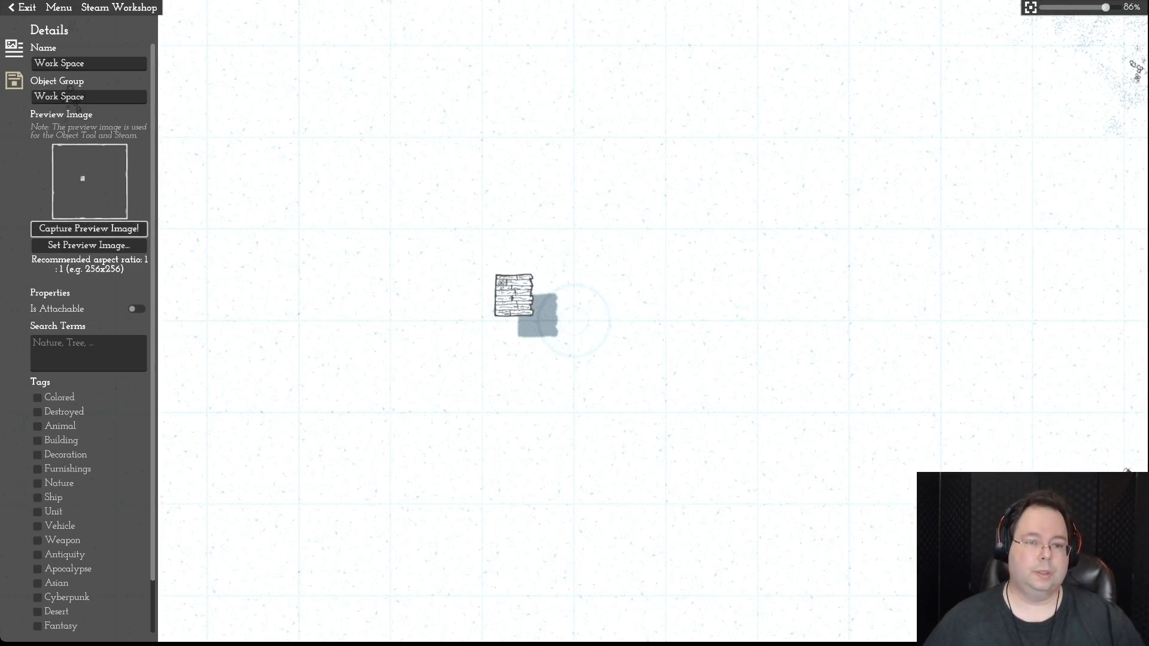
scroll(574, 321, up, 10)
scroll(574, 321, down, 9)
scroll(492, 292, up, 10)
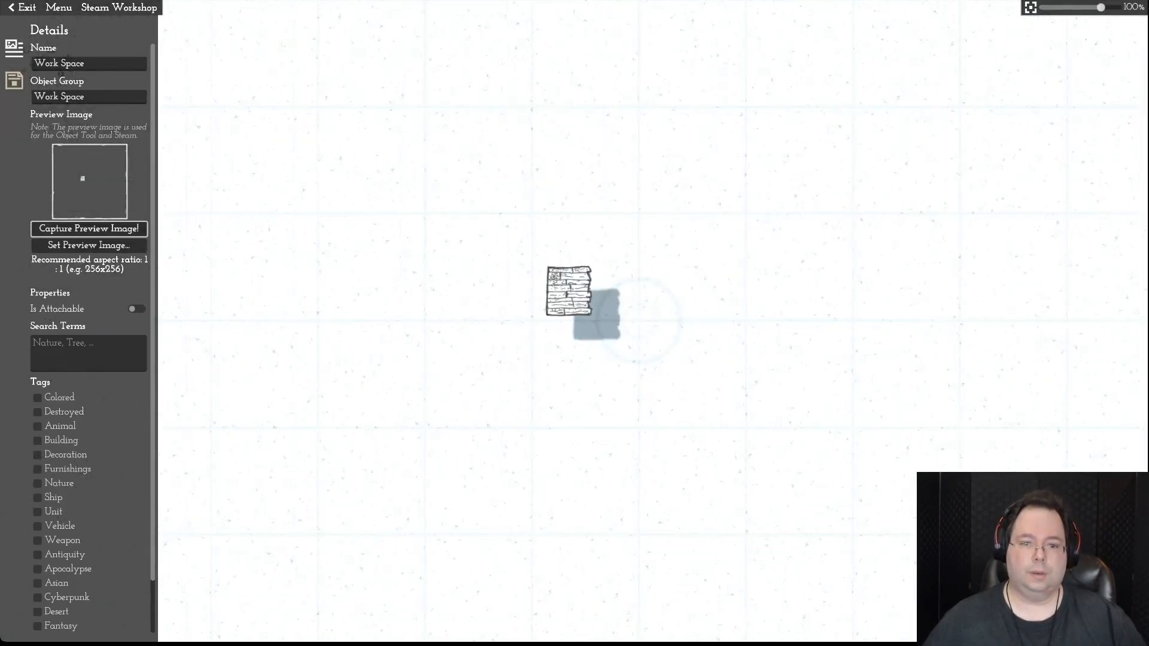
middle_drag(493, 292, 542, 339)
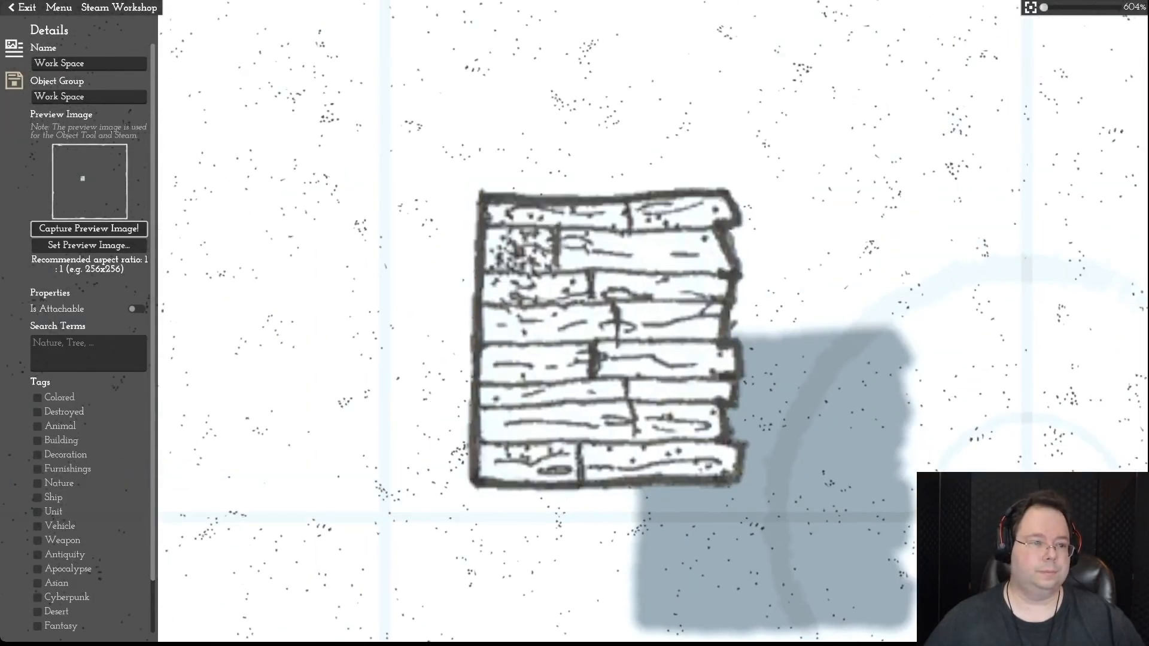
click(89, 228)
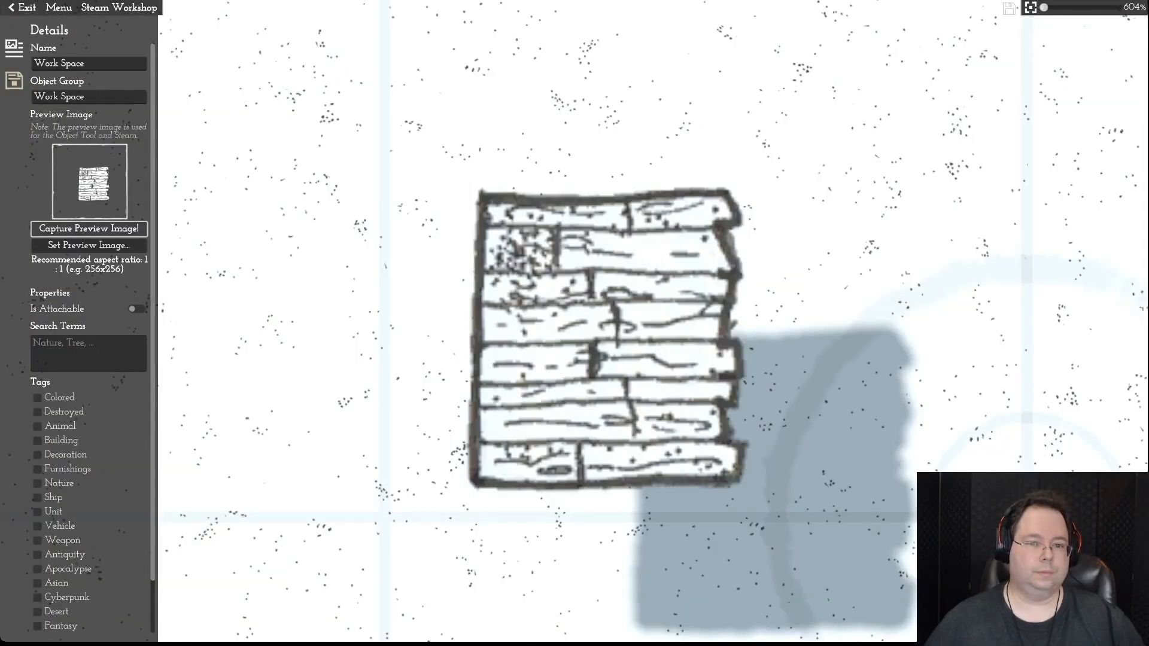
key(d)
click(89, 229)
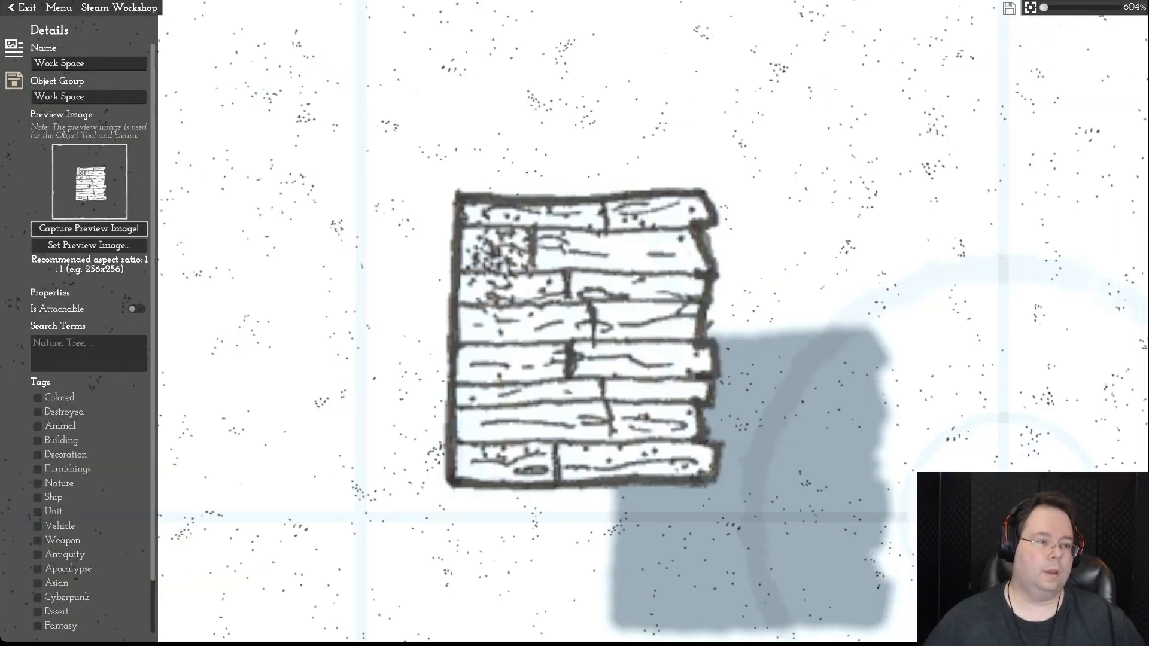
- Add a body, scale it down to about 0.247 and place it beneath the planks at about x -0.6, z -0.27
click(14, 80)
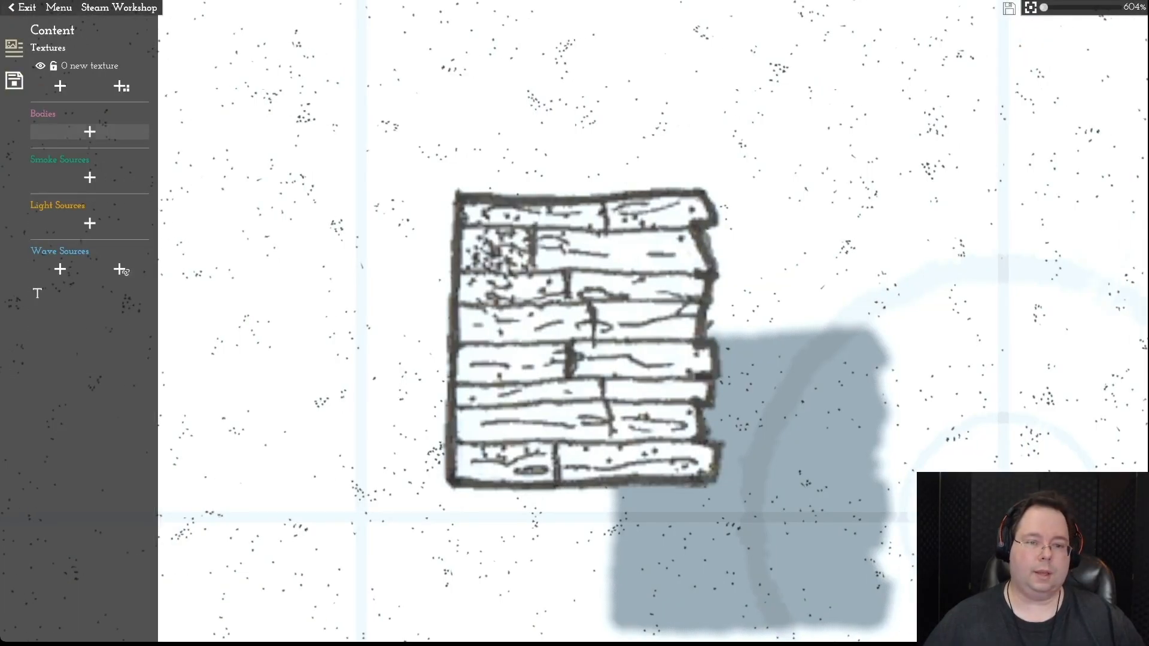
click(89, 132)
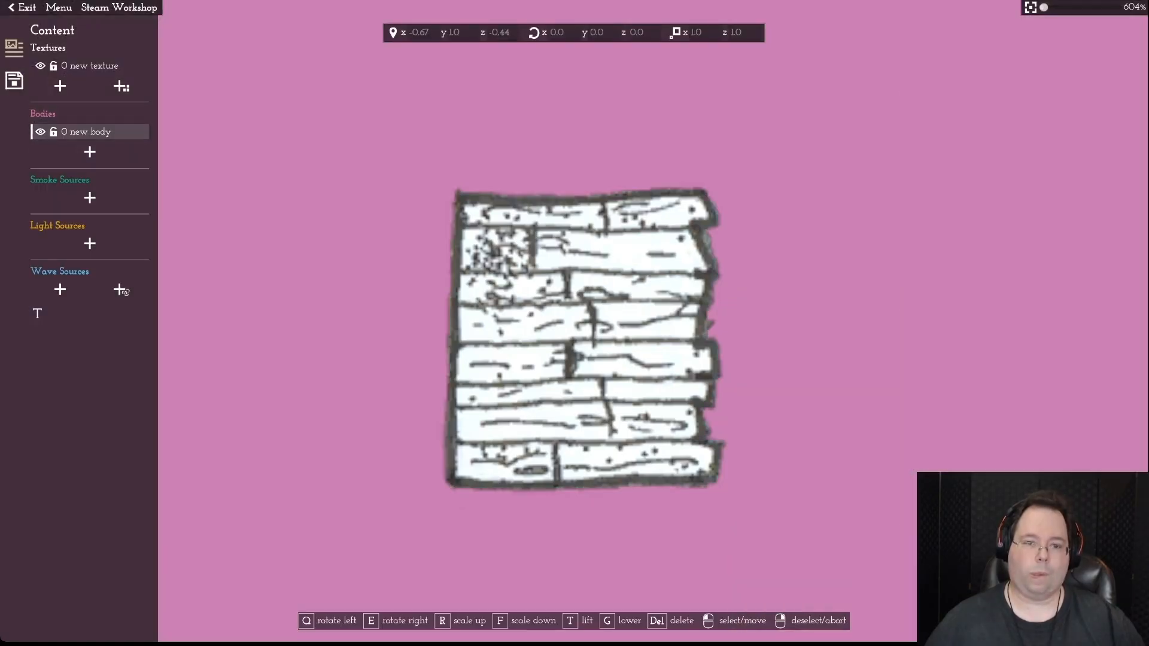
click(611, 221)
scroll(575, 323, down, 10)
scroll(574, 323, up, 5)
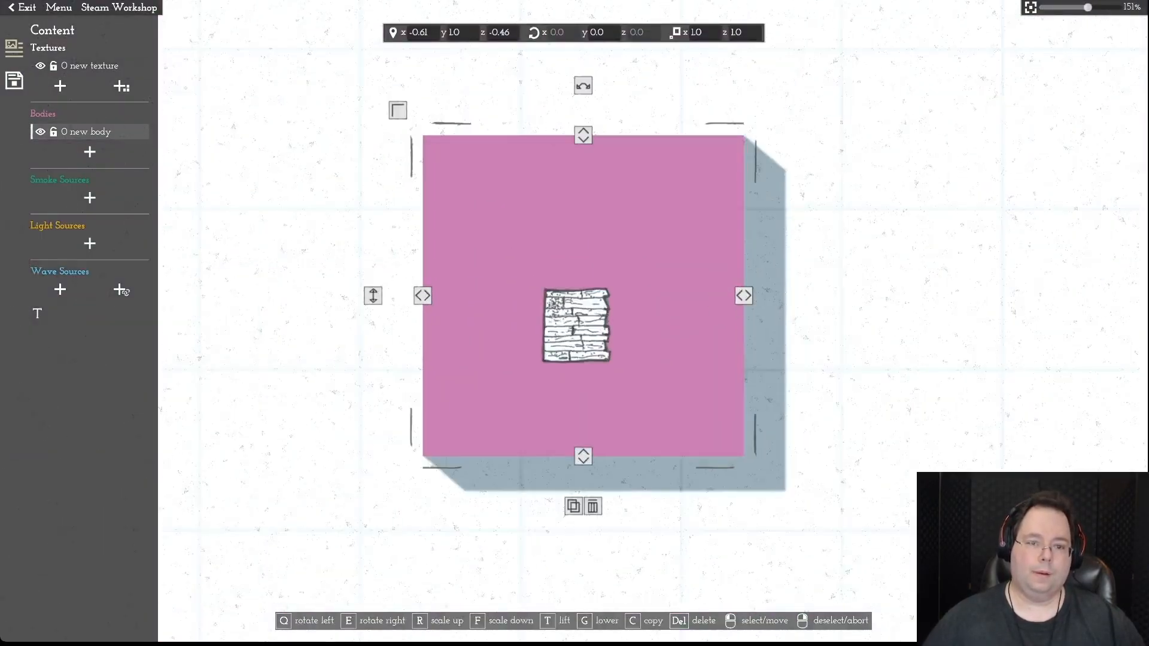
drag(373, 80, 511, 219)
scroll(511, 218, up, 5)
drag(620, 165, 596, 331)
scroll(621, 285, down, 2)
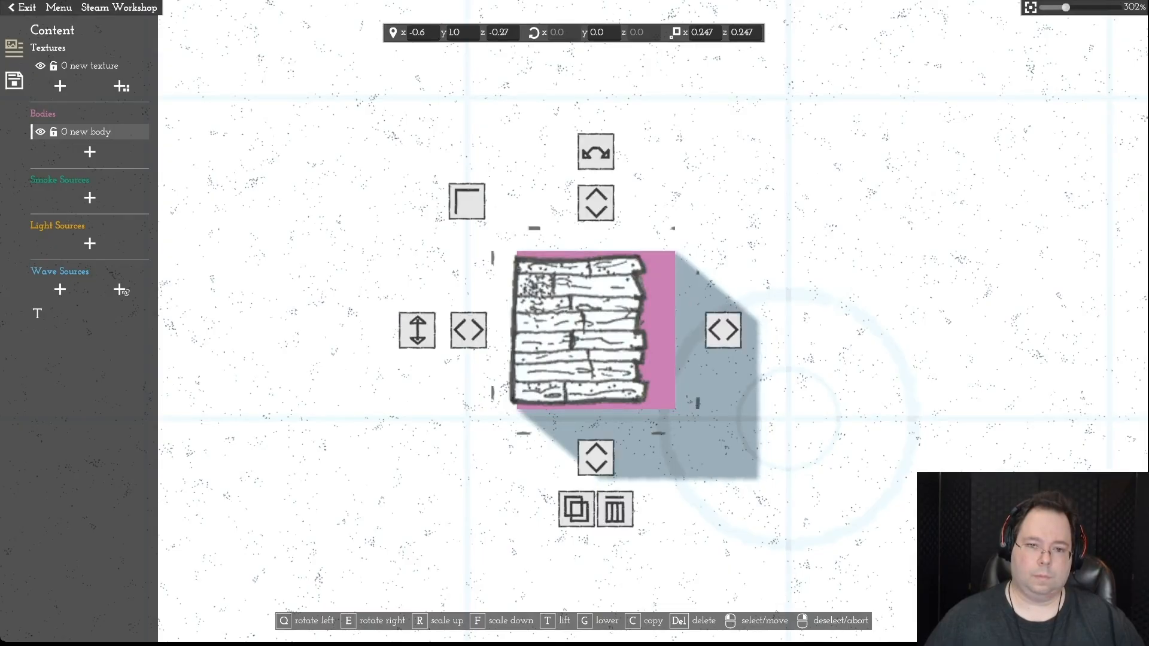
right_click(467, 201)
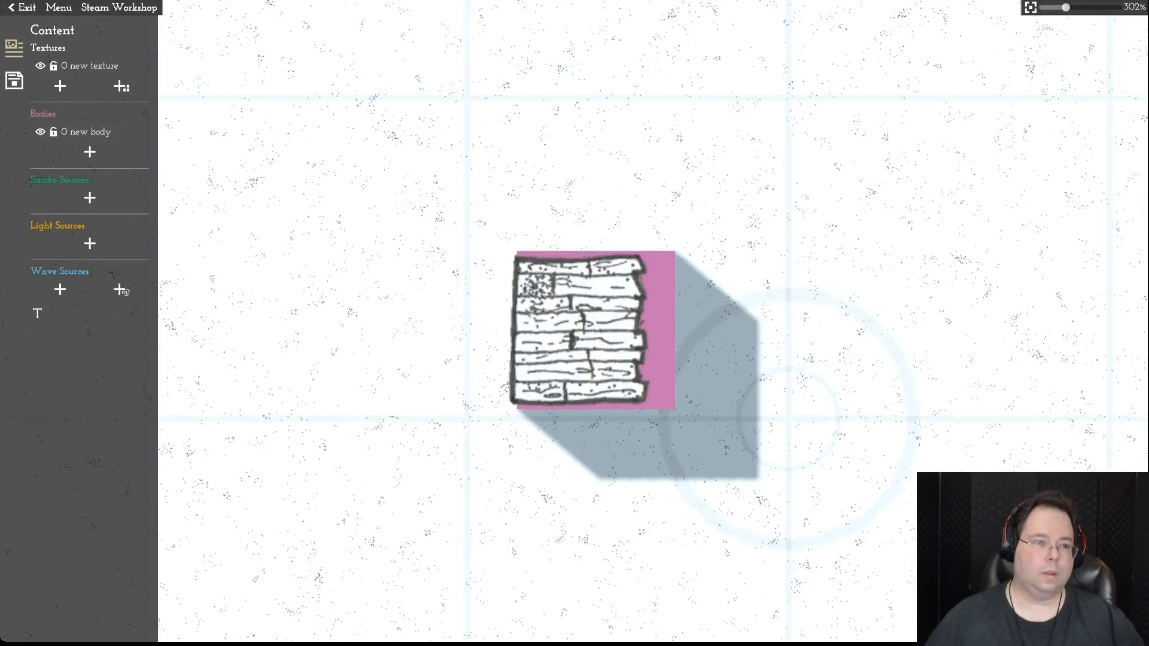
- Return to the settlement map and reopen the unfinished asset in the Asset Editor with its content list
click(14, 48)
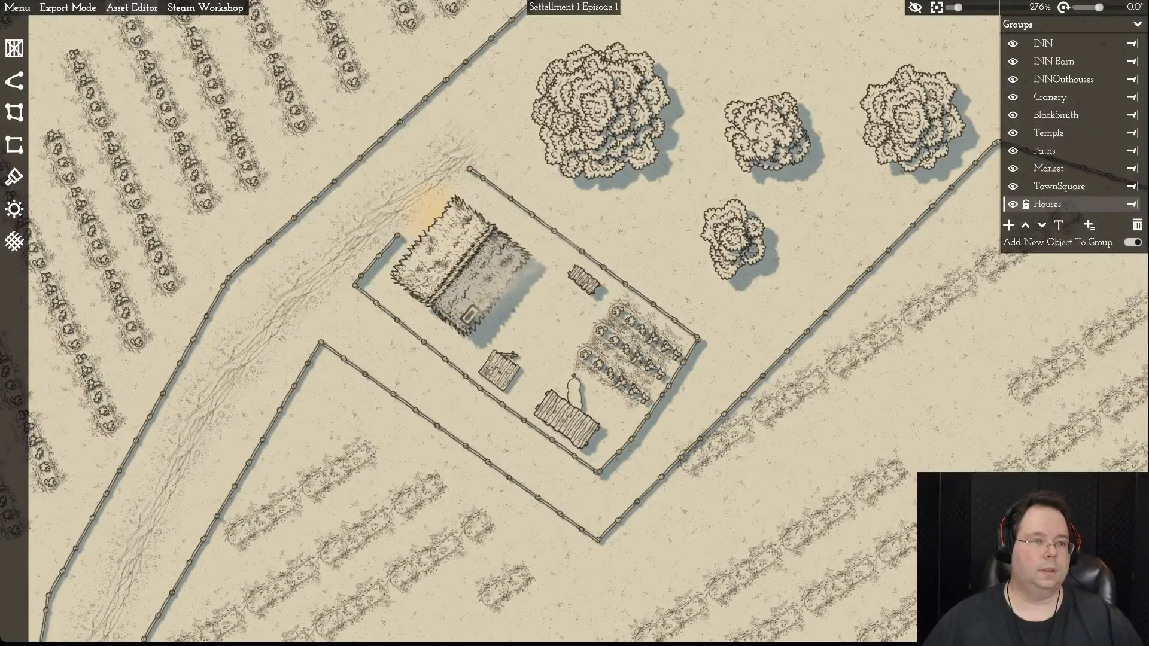
click(133, 8)
click(137, 25)
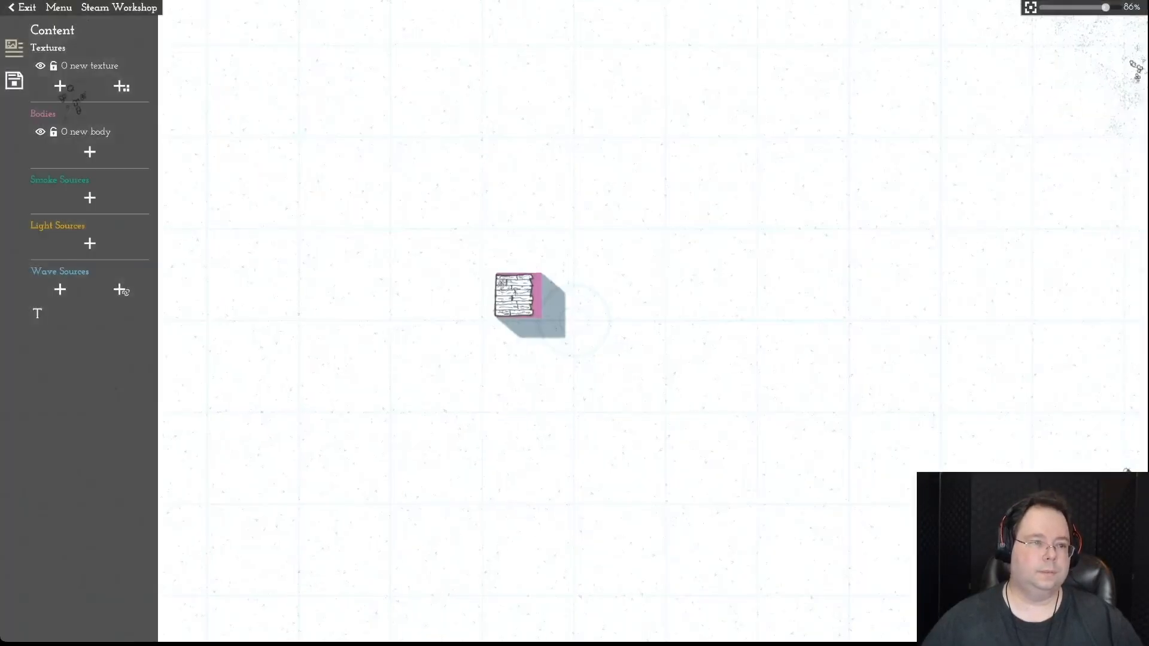
click(14, 48)
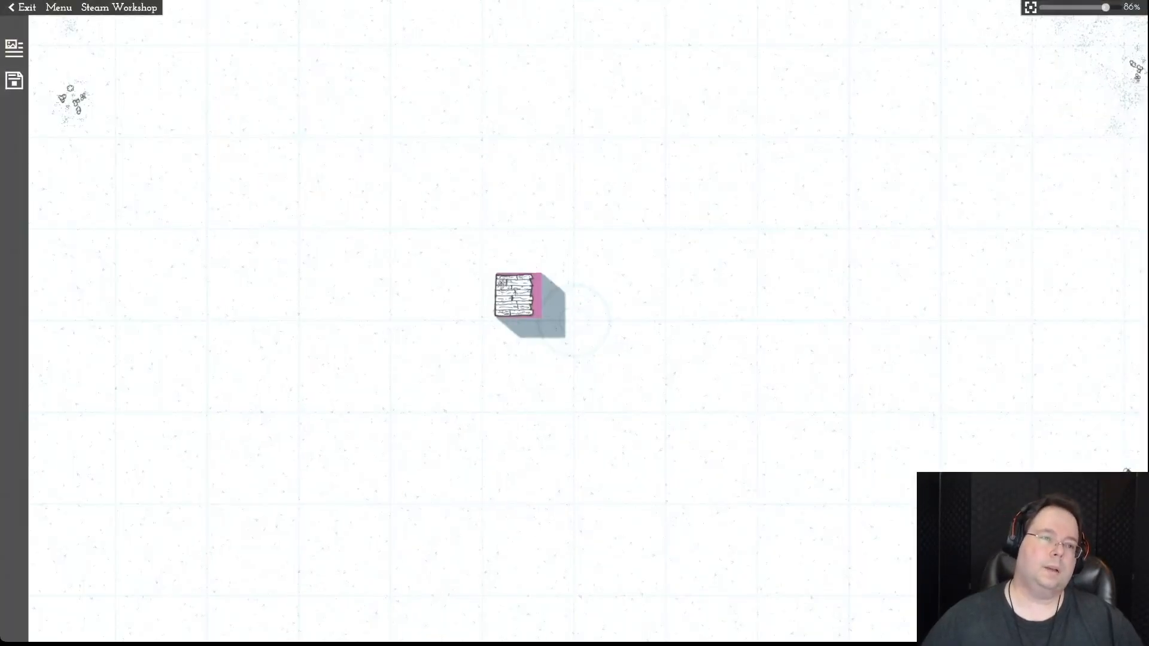
click(13, 48)
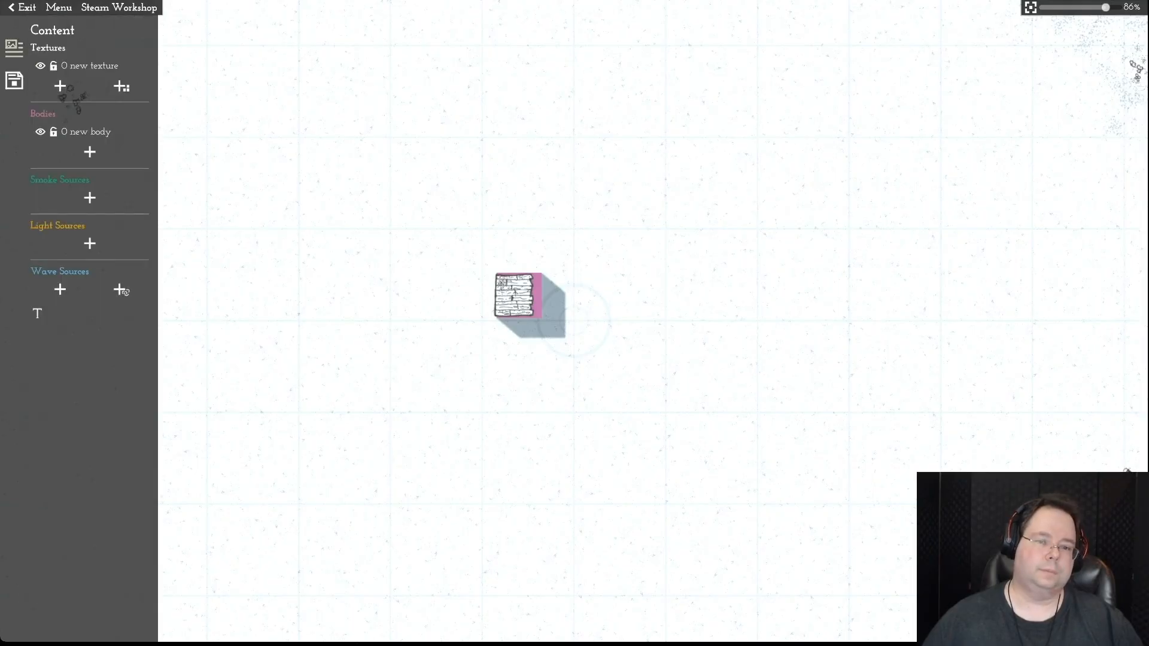
- Shrink the body to about 0.215 and reposition it beneath the planks at about x -0.68, z -0.28
key(w)
key(s)
scroll(575, 323, up, 6)
key(a)
key(w)
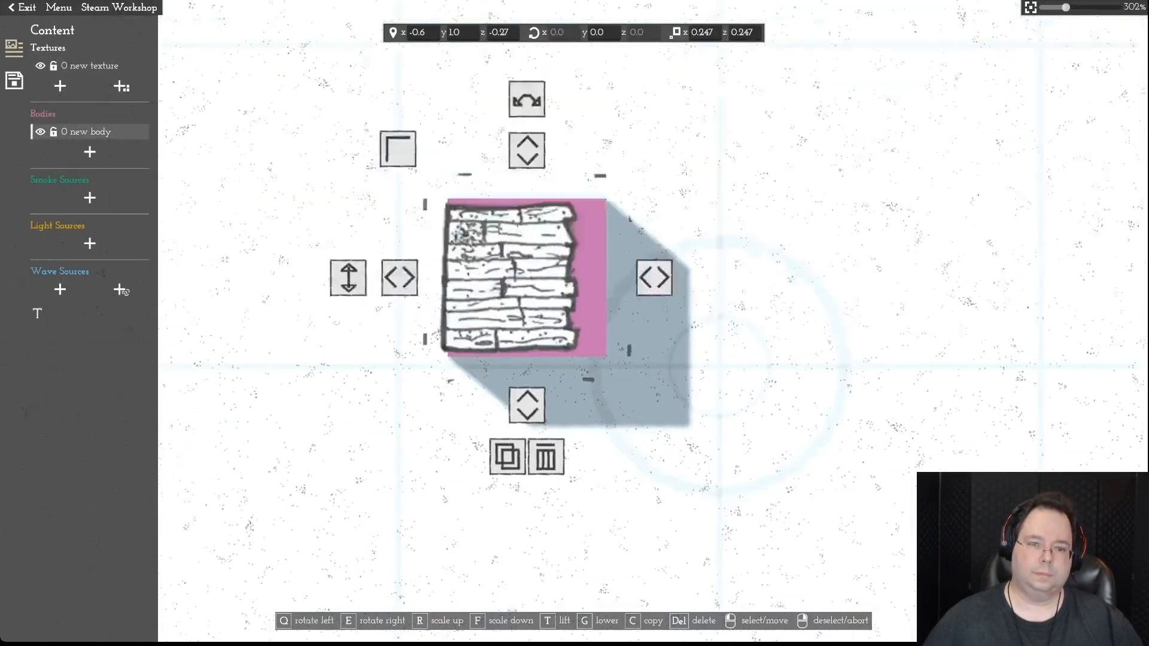
drag(413, 205, 423, 216)
drag(542, 335, 514, 332)
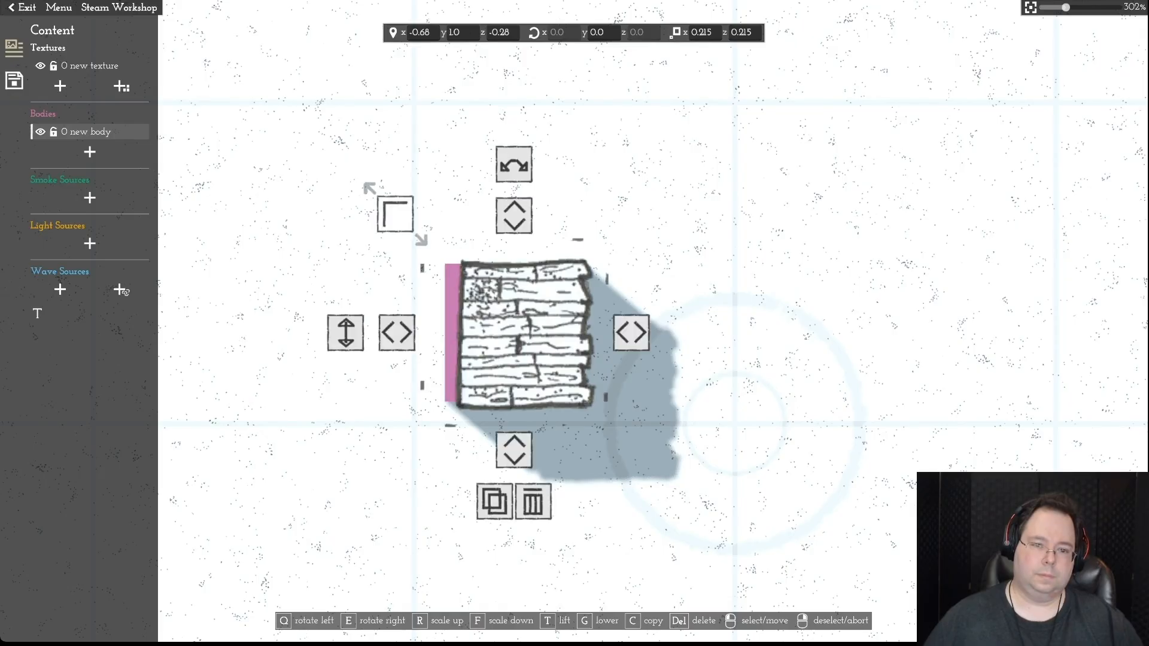
right_click(373, 187)
click(453, 333)
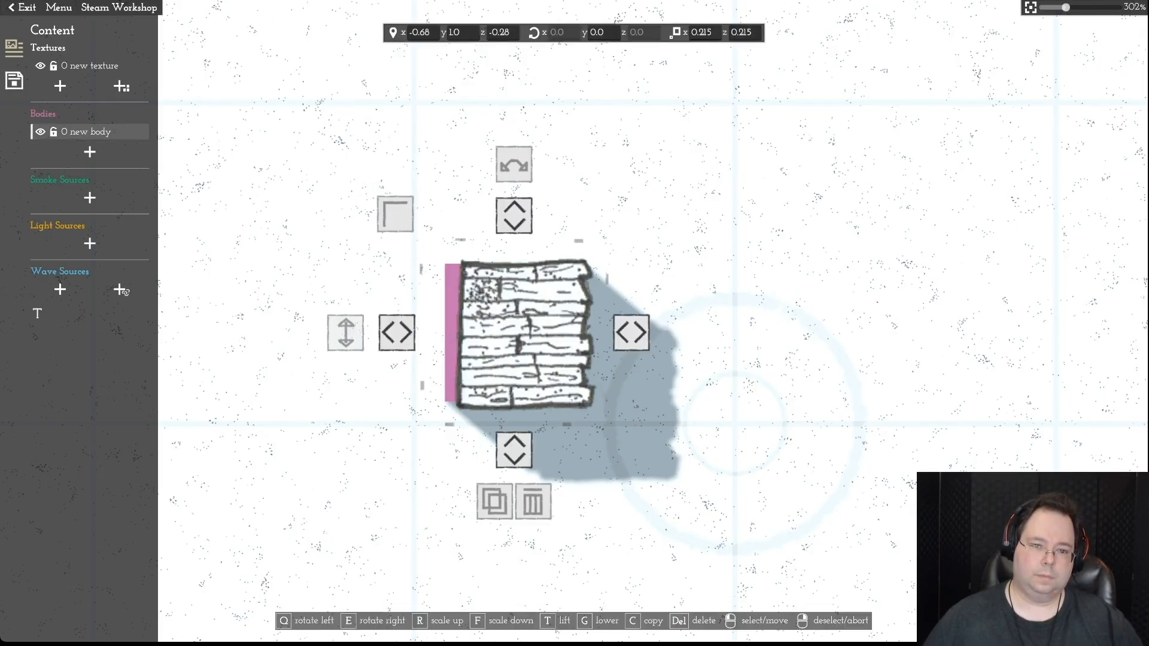
right_click(395, 214)
drag(395, 215, 397, 215)
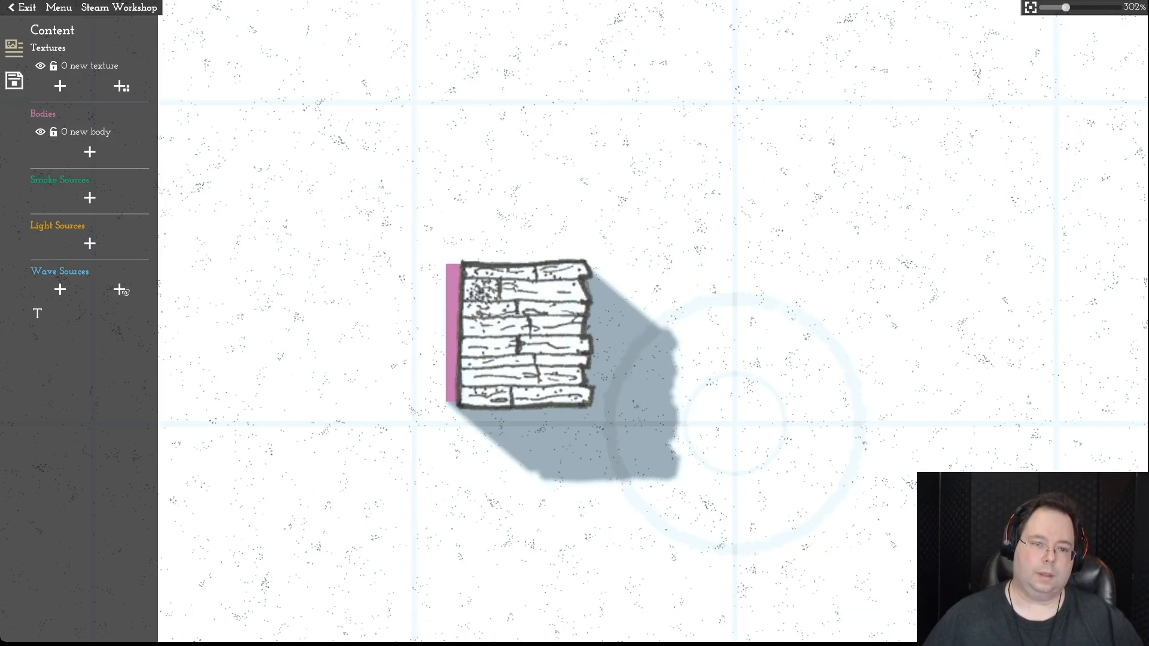
- Resize the body's width to about 0.177 and place it fully under the planks at about x -0.67, z -0.27
click(453, 333)
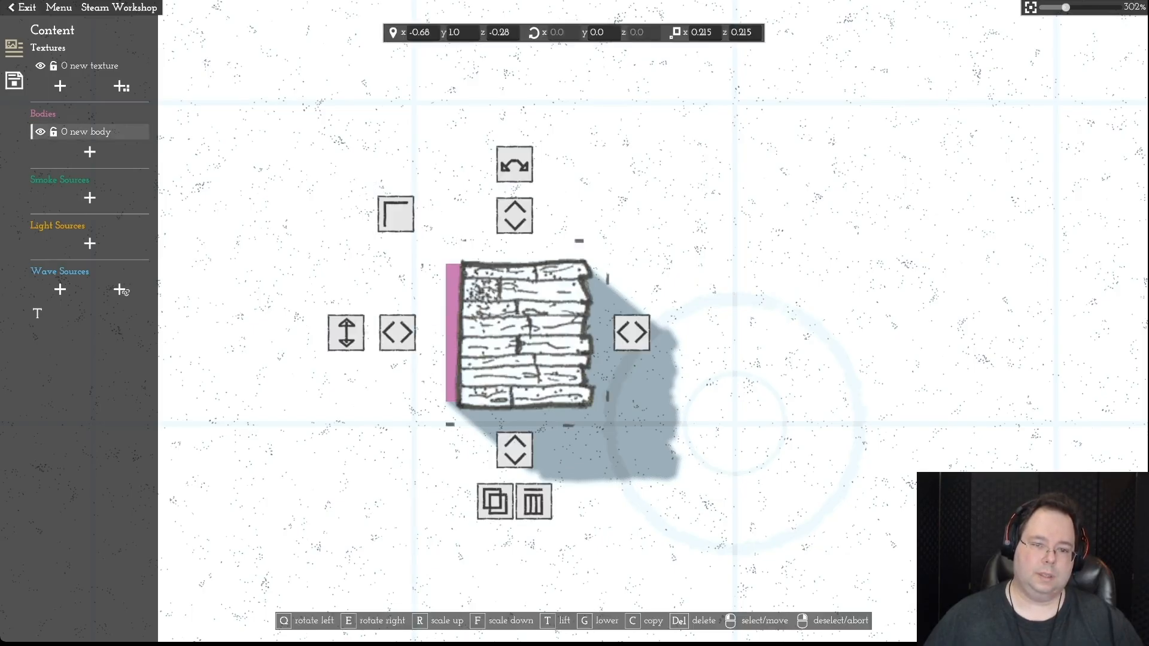
drag(398, 332, 796, 287)
right_click(701, 168)
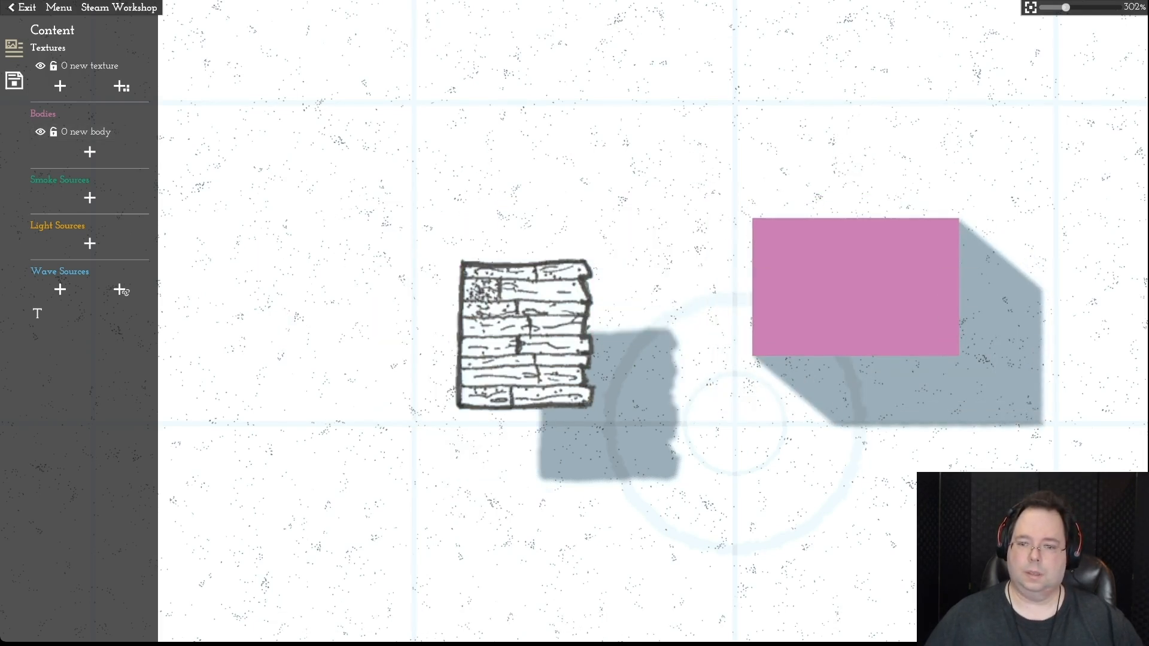
click(784, 285)
drag(752, 285, 521, 337)
drag(649, 336, 623, 336)
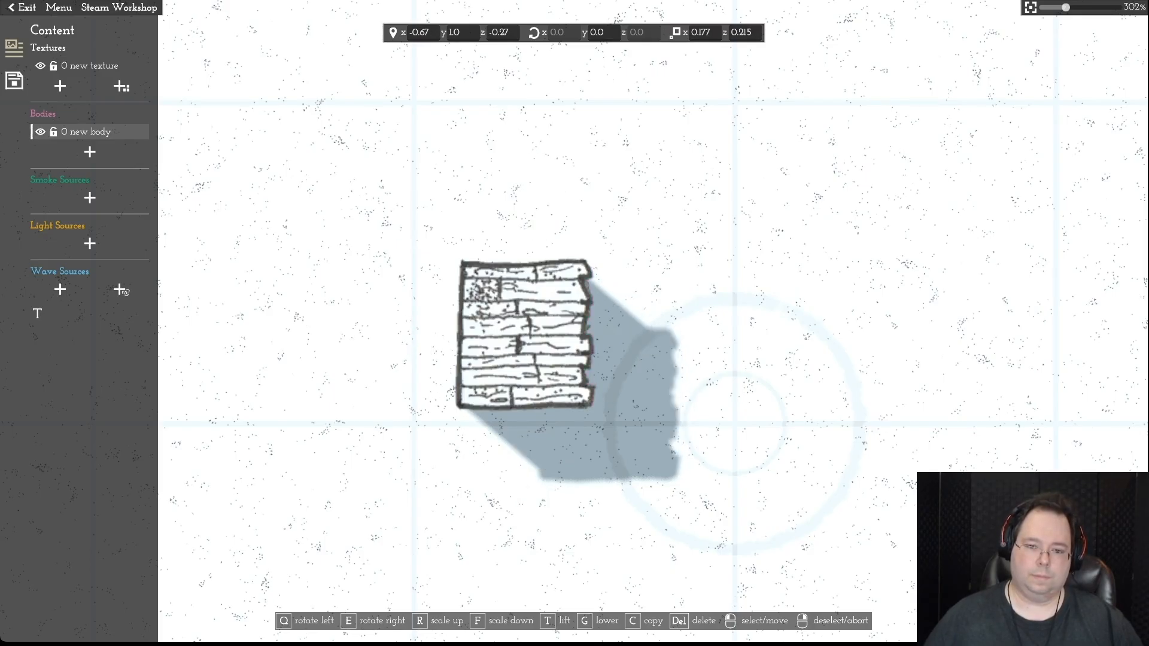
right_click(623, 336)
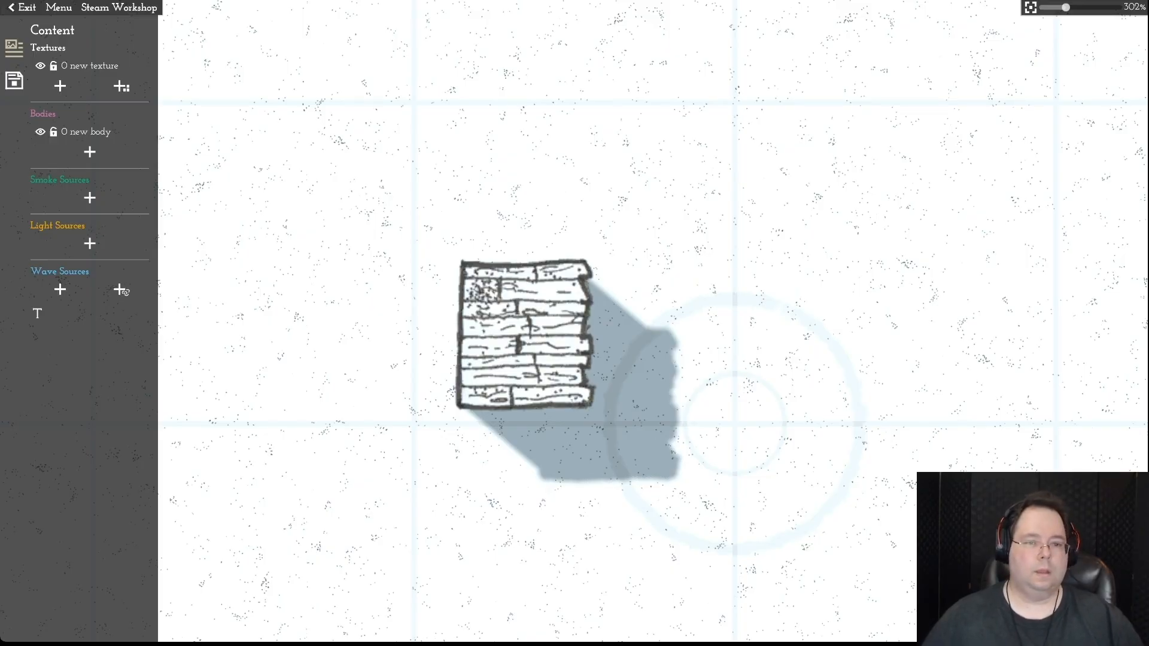
- Rename the wooden plank texture as Roof
click(90, 66)
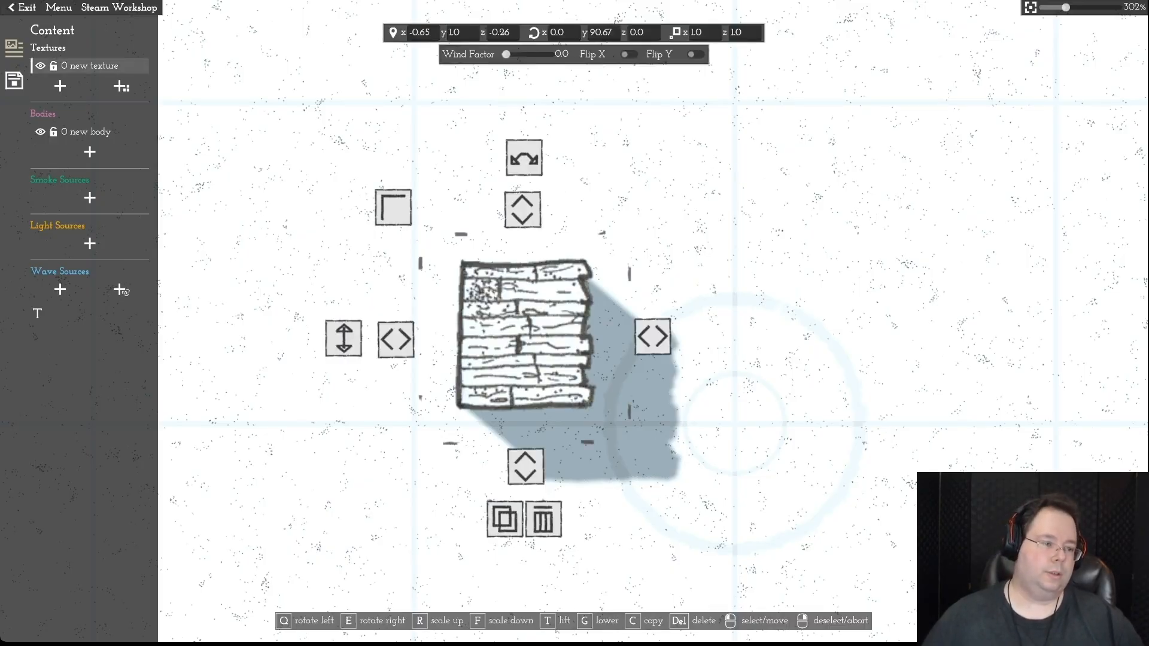
click(37, 314)
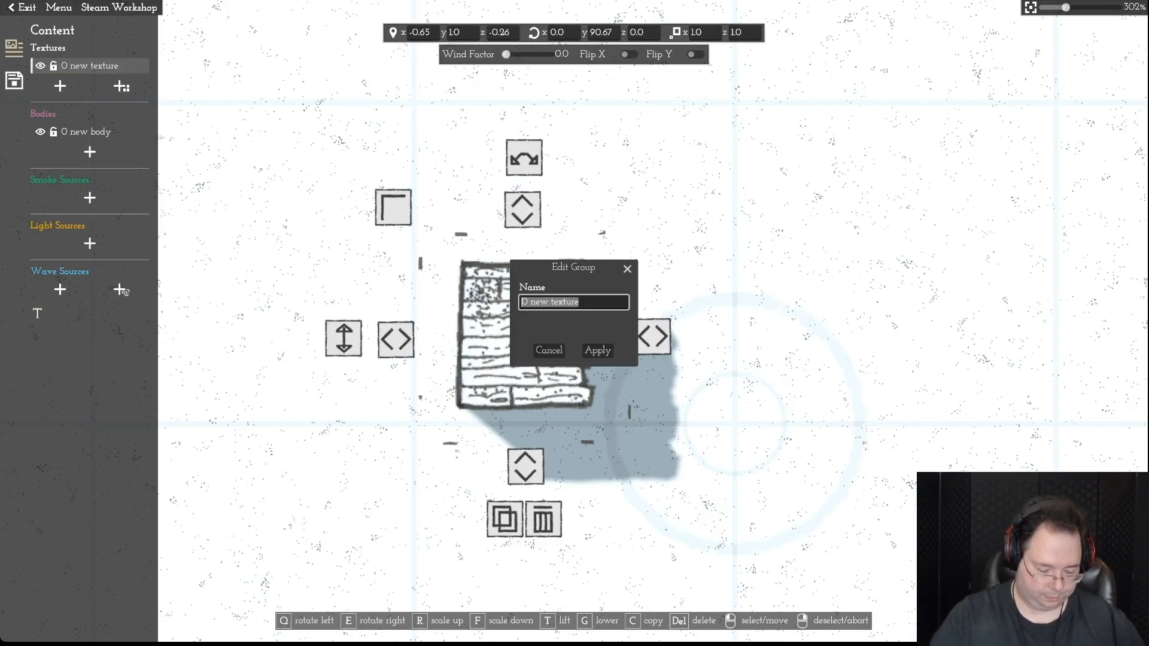
text(Roof)
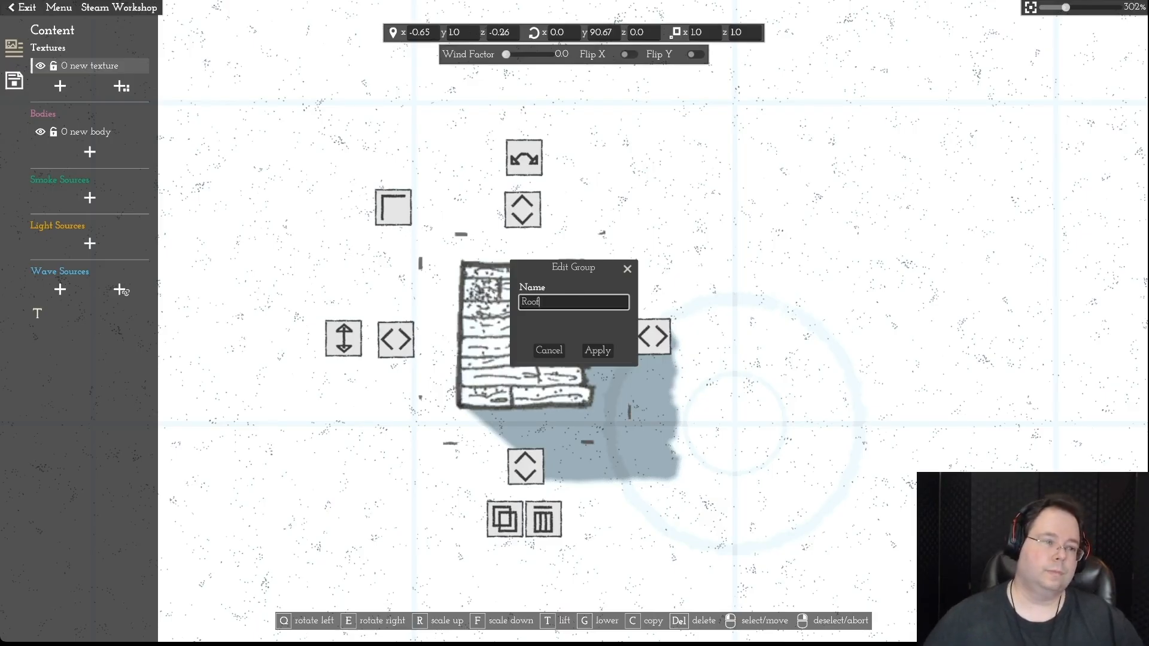
key(Return)
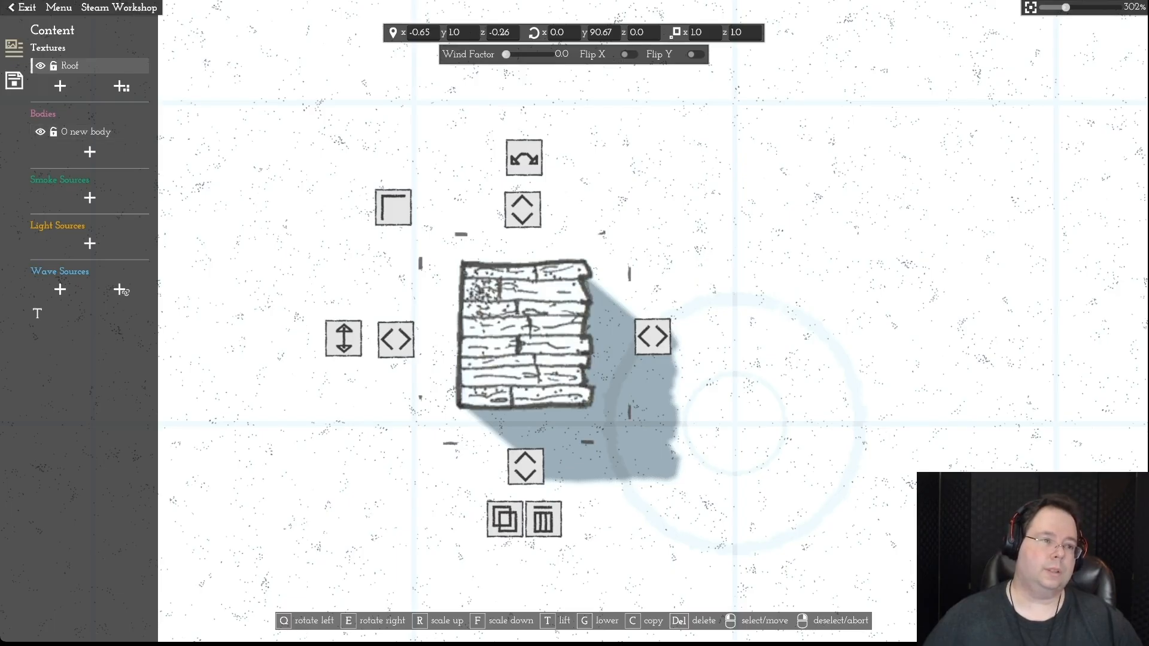
- Save the asset as Small WorkSpace
click(58, 7)
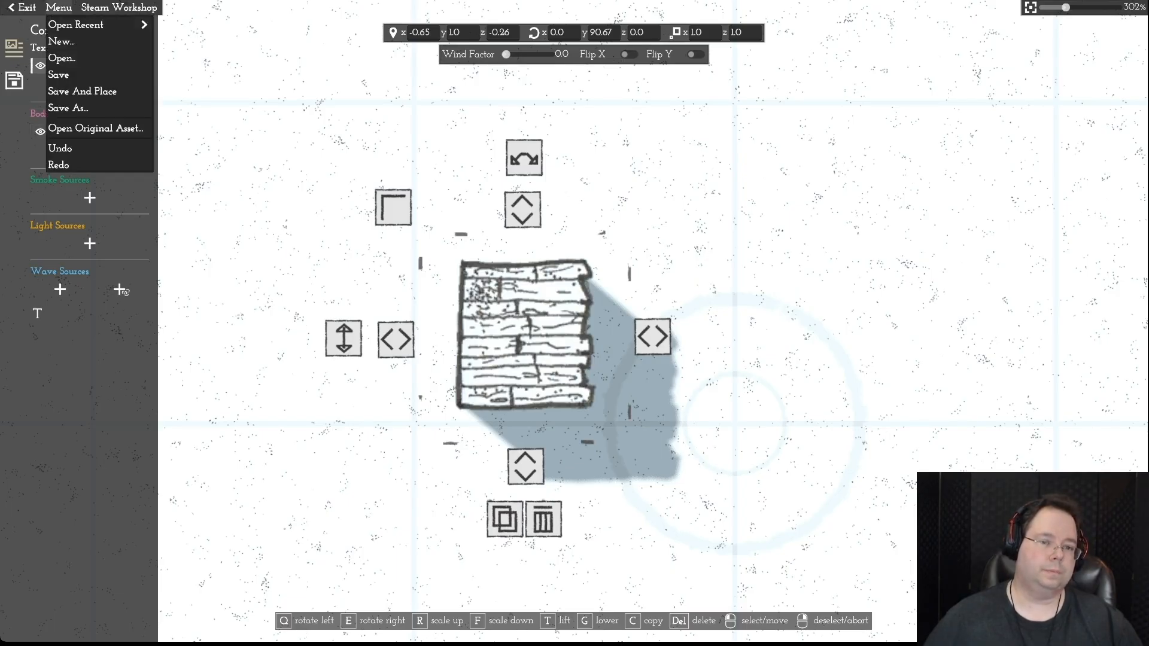
click(60, 75)
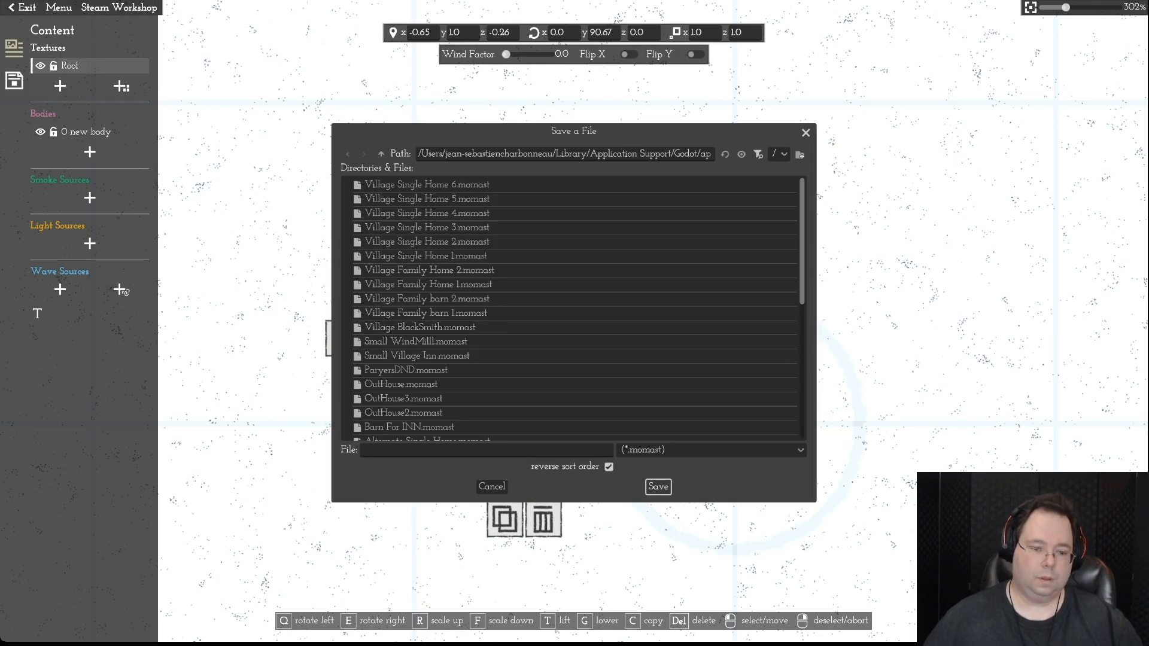
click(478, 450)
text(WorkSpace)
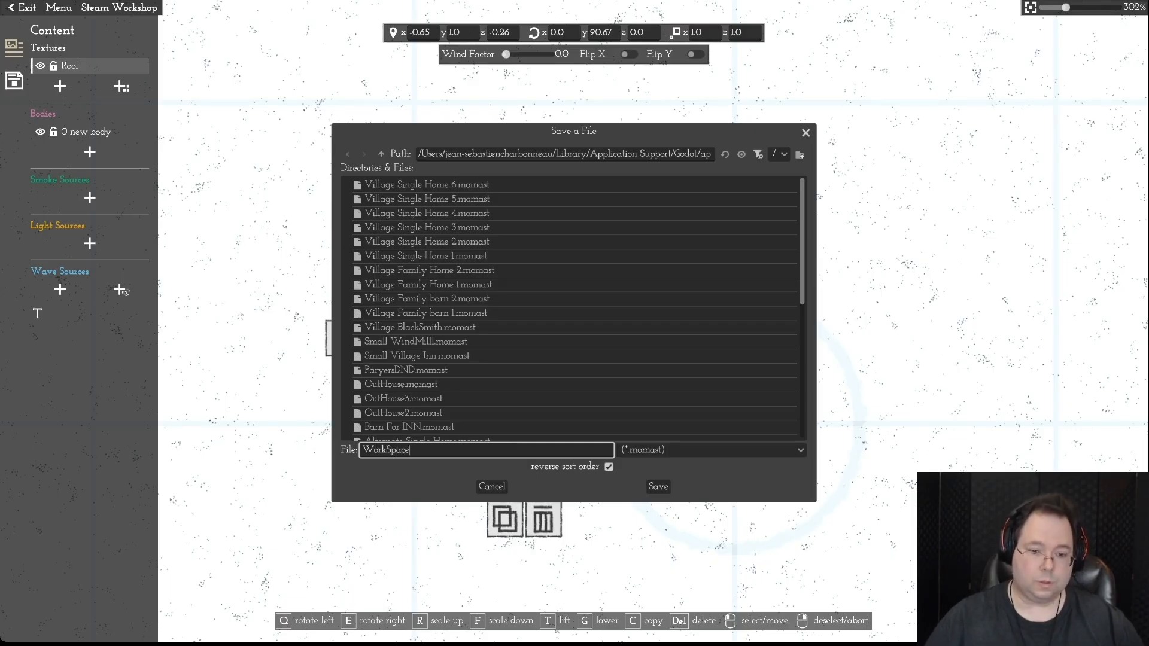
key(Home)
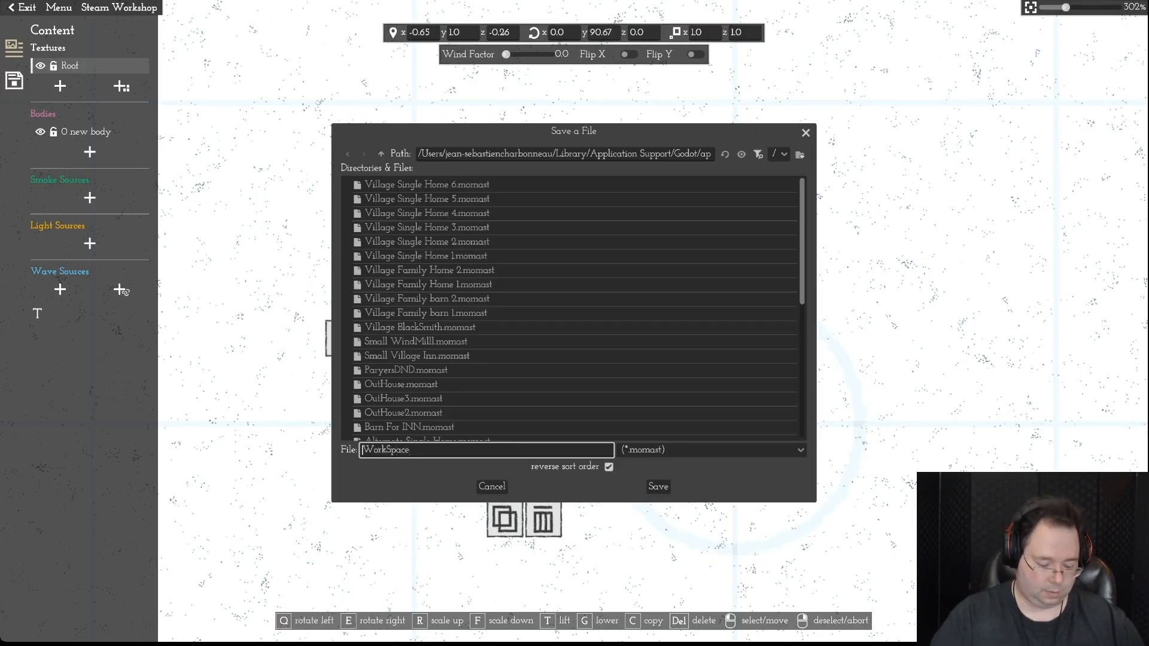
text(Small)
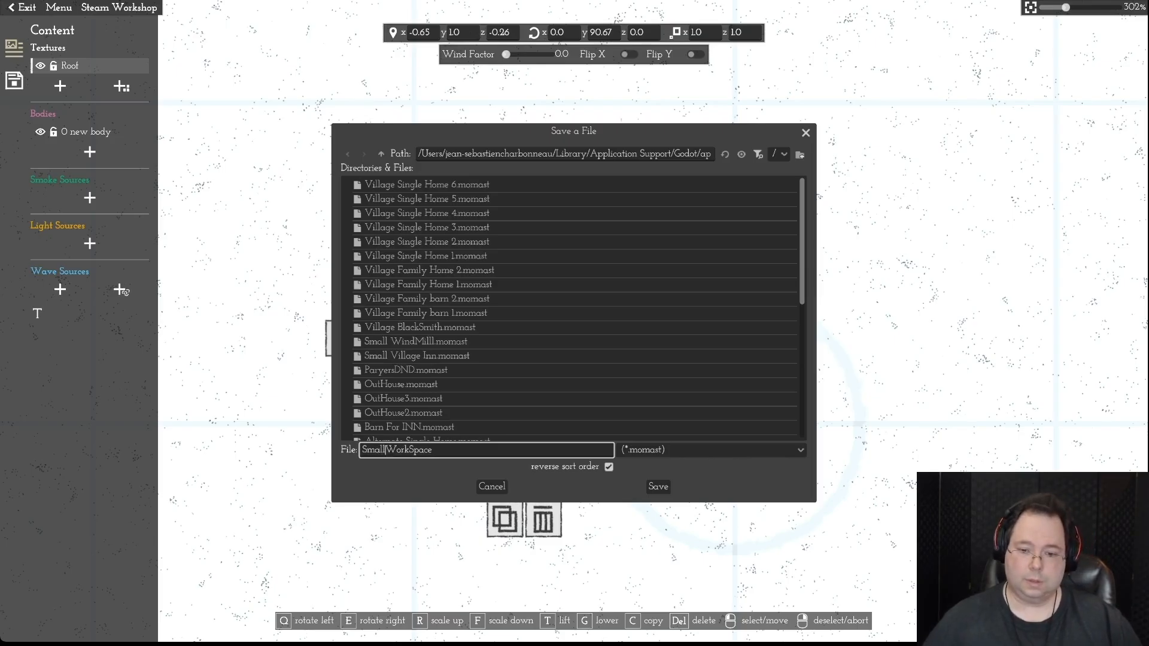
key(Return)
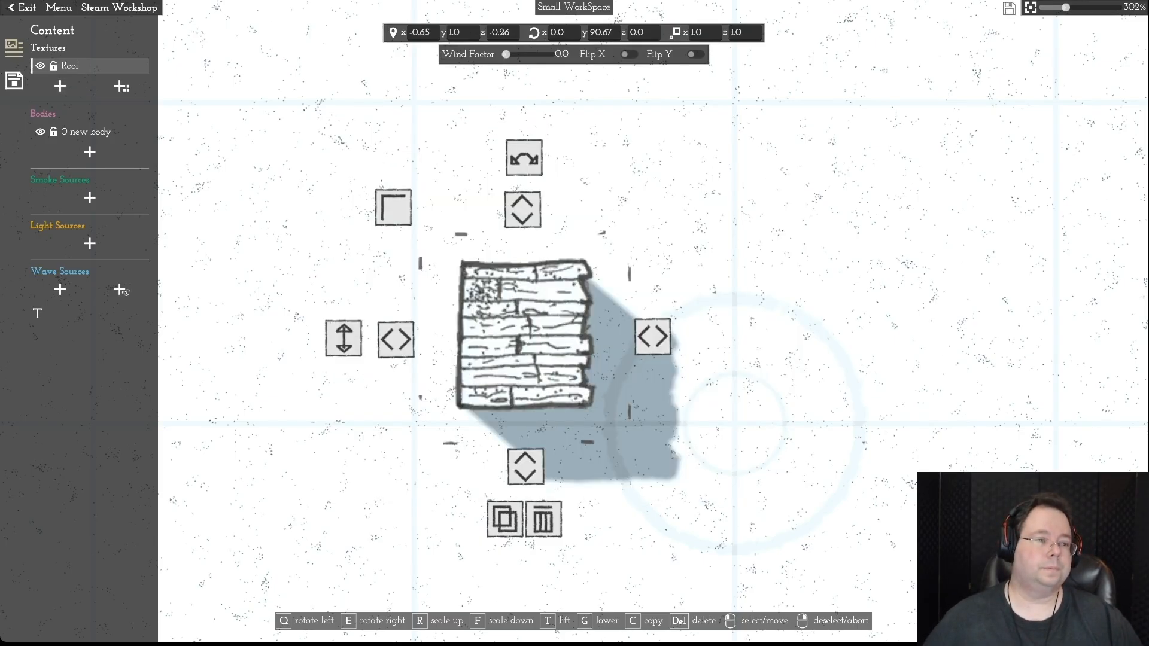
click(59, 8)
click(53, 72)
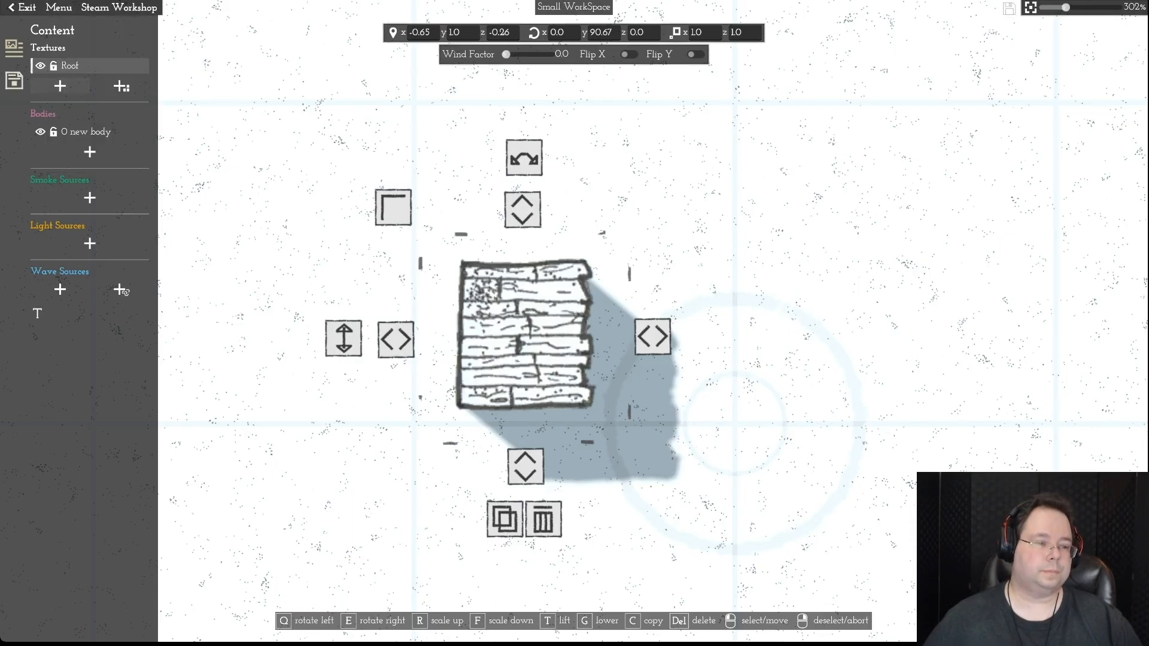
- Recapture the asset's preview image with the plank roof enlarged and centred in the frame
click(14, 80)
click(88, 229)
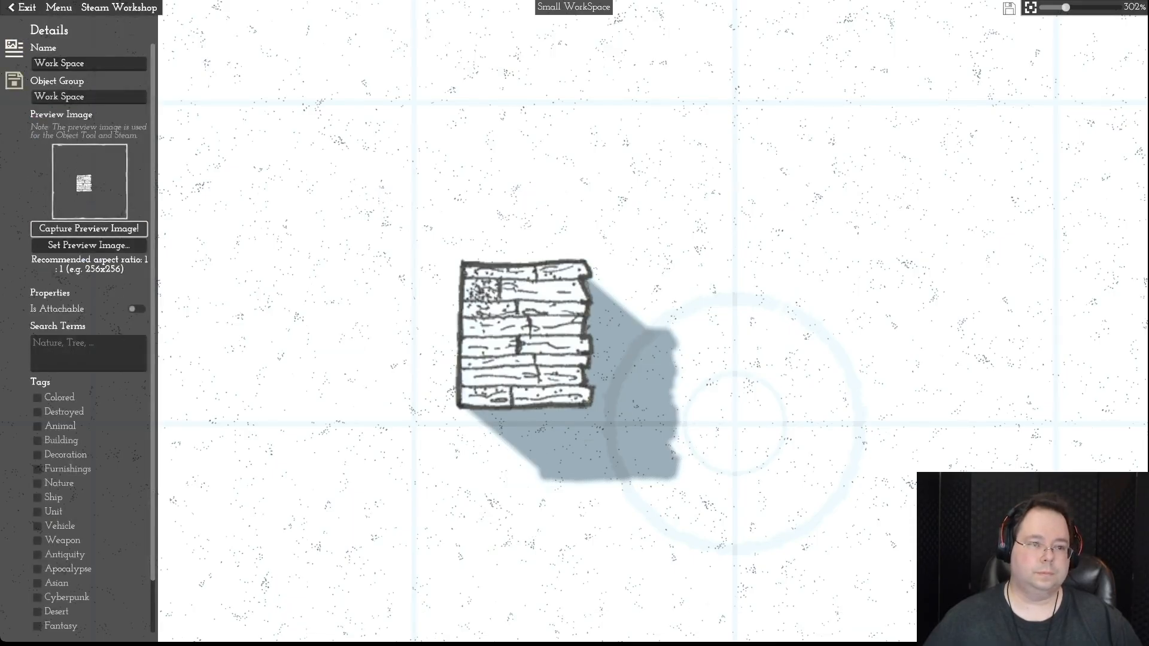
scroll(575, 323, up, 3)
key(a)
key(s)
key(a)
key(w)
key(a)
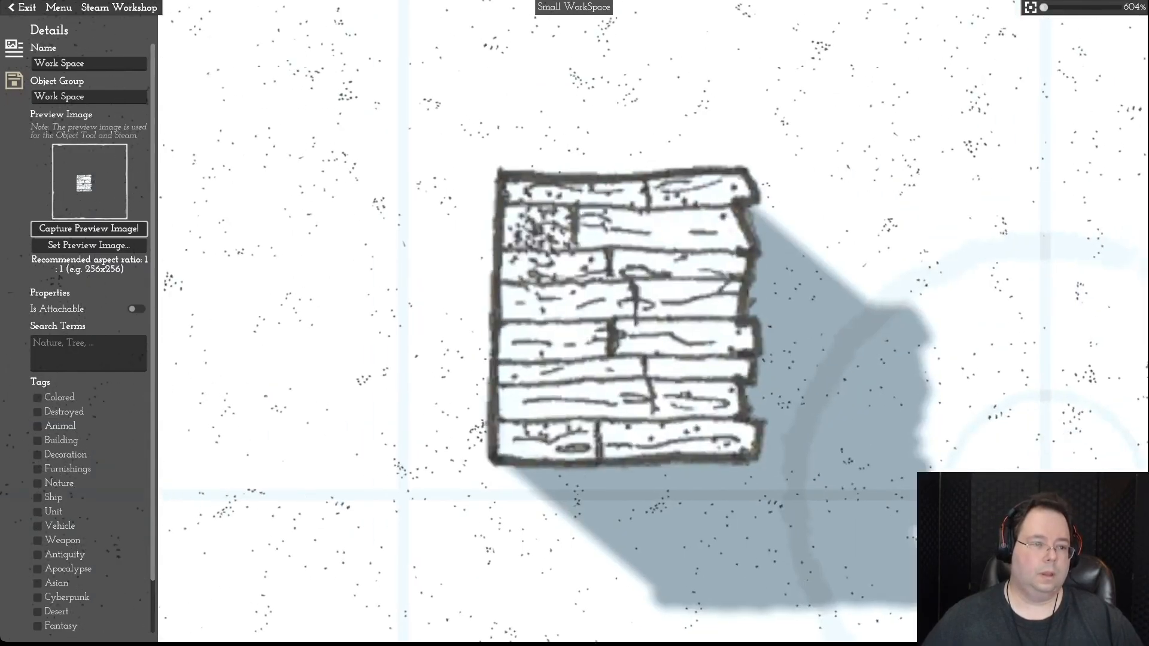
click(96, 230)
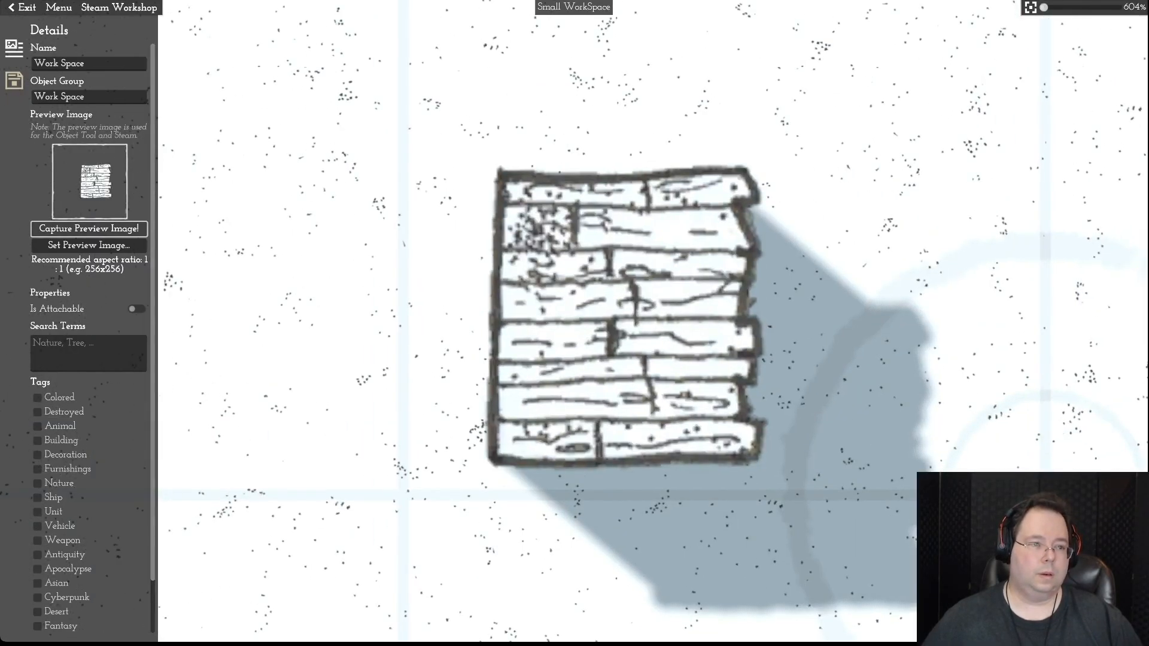
key(d)
click(90, 230)
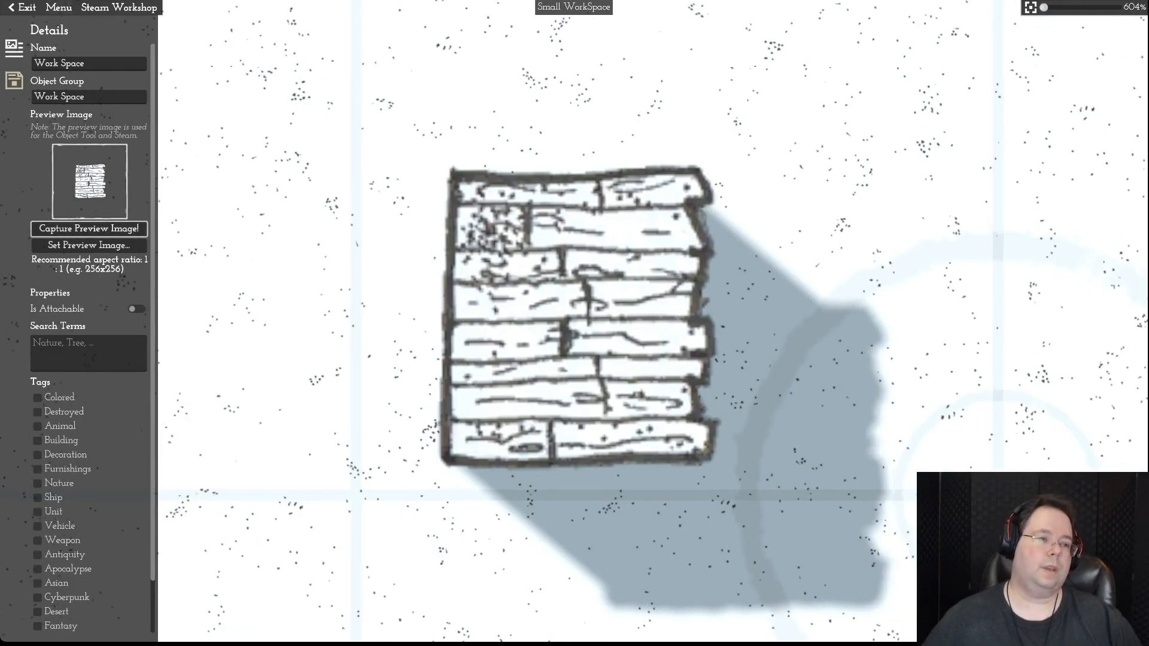
- Save the Small WorkSpace asset and return to the settlement map
click(58, 7)
click(66, 74)
click(21, 7)
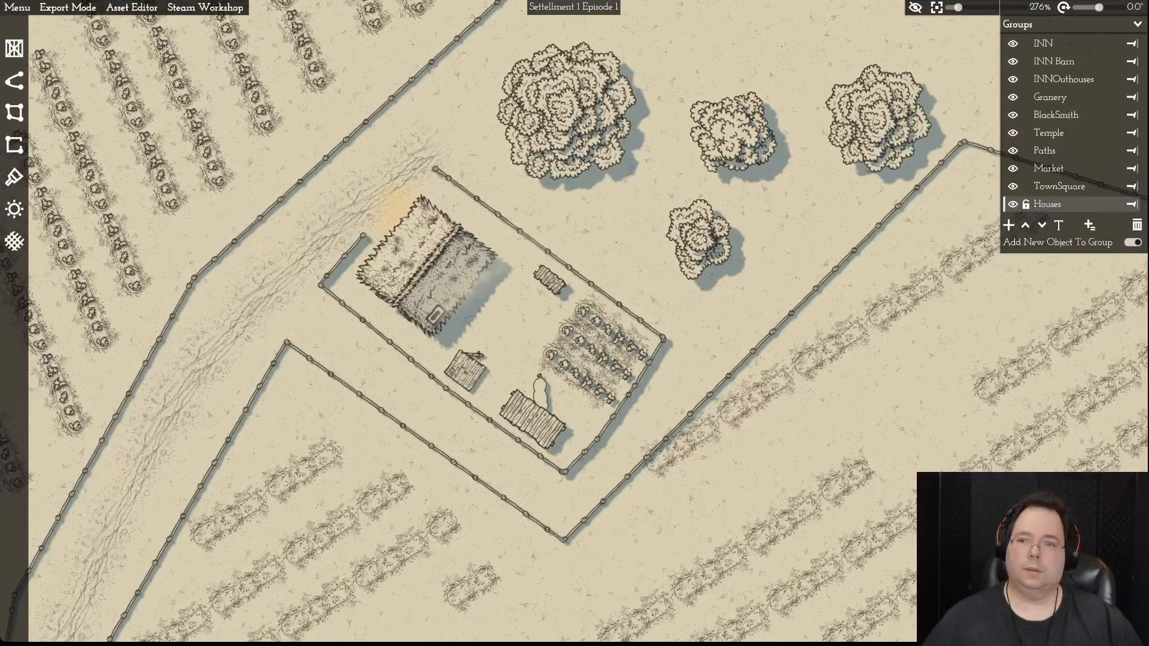
- Place the Work Space asset in the farmhouse yard, rotate it to match the house, and move it against the roof's yard-side edge
scroll(575, 323, up, 5)
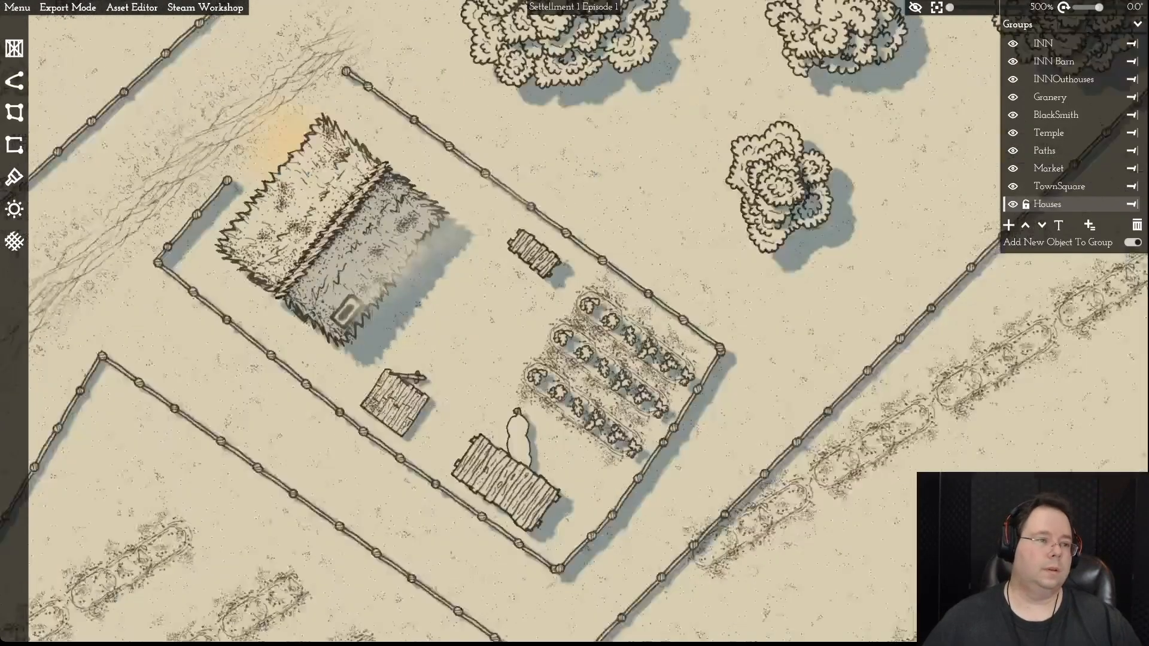
click(13, 49)
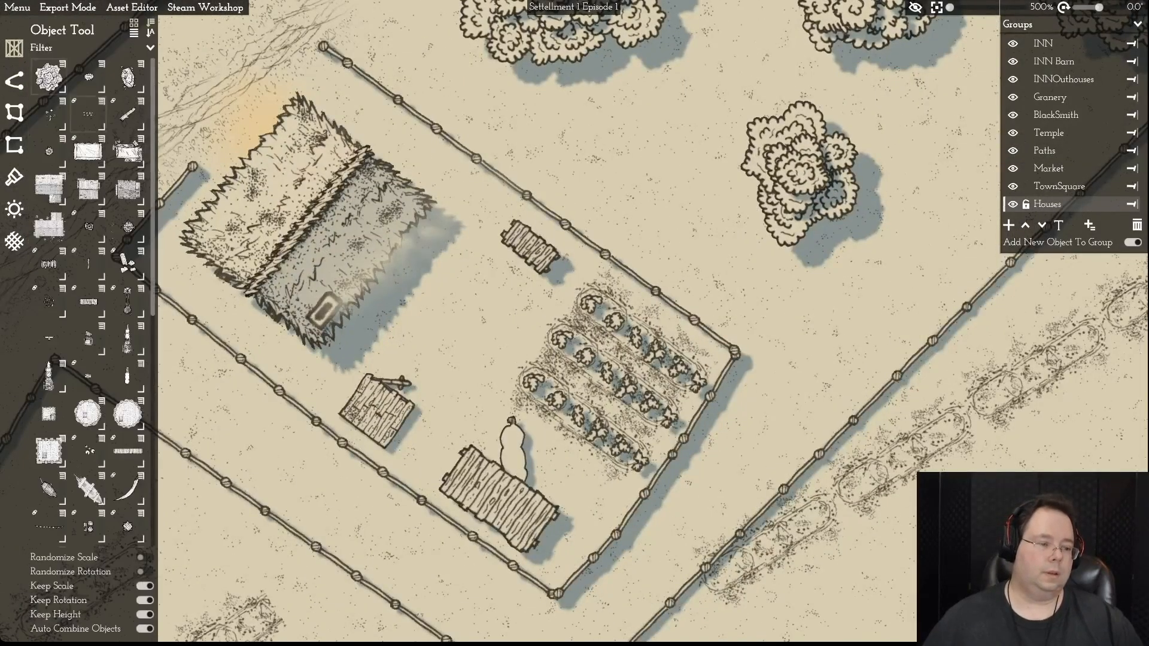
drag(153, 134, 152, 366)
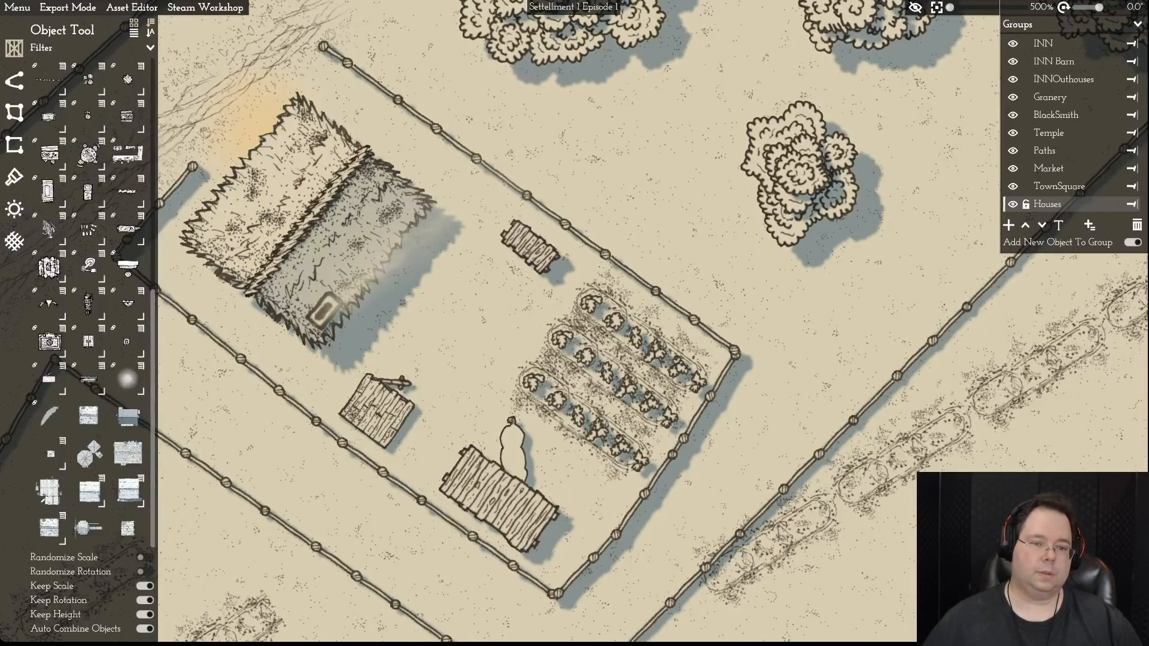
click(127, 528)
click(429, 311)
right_click(503, 219)
click(430, 312)
scroll(431, 311, down, 1)
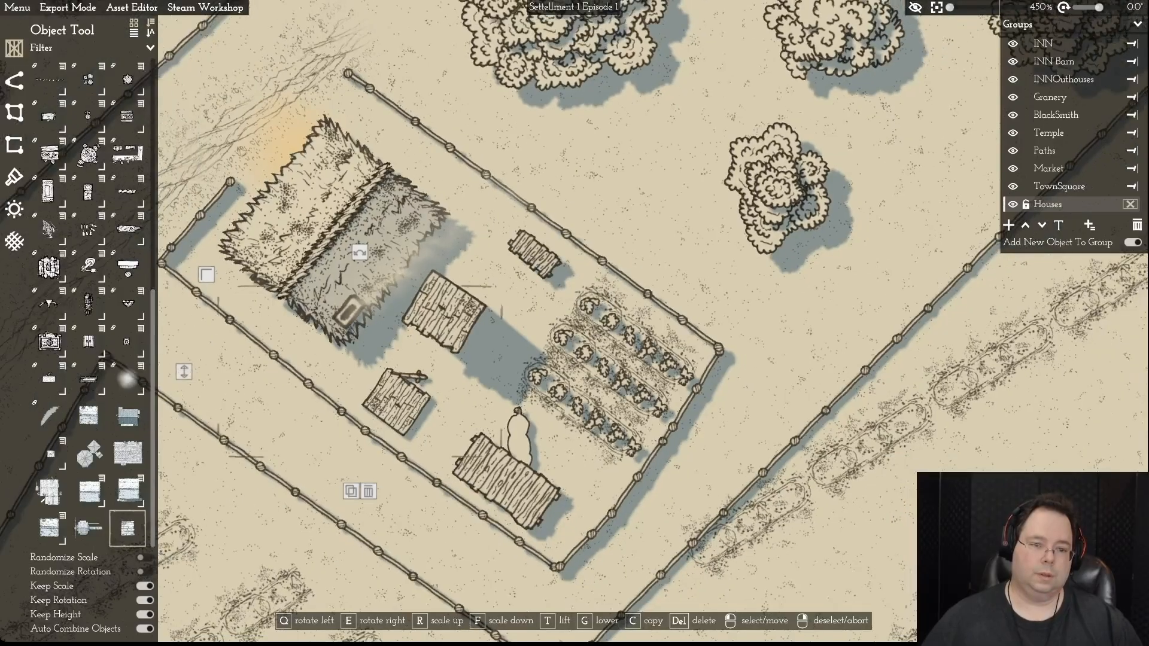
key(q)
drag(438, 313, 396, 284)
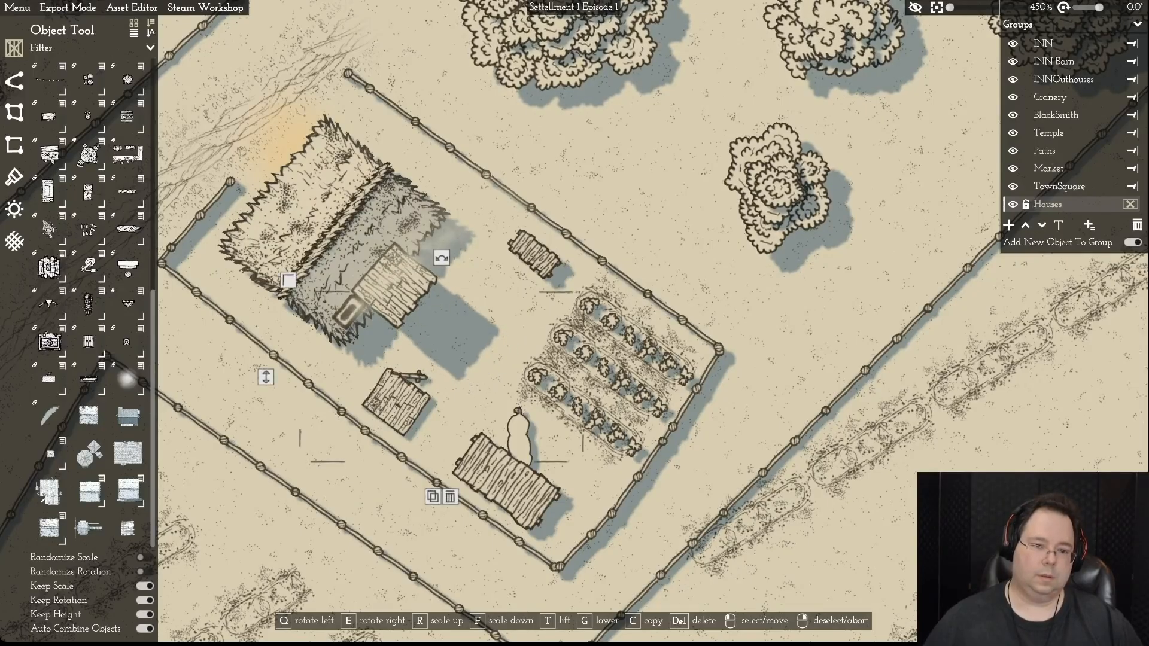
- Lower the work space and fine-tune its position so its planks tuck under the edge of the farmhouse's thatched roof
drag(266, 378, 266, 386)
key(g)
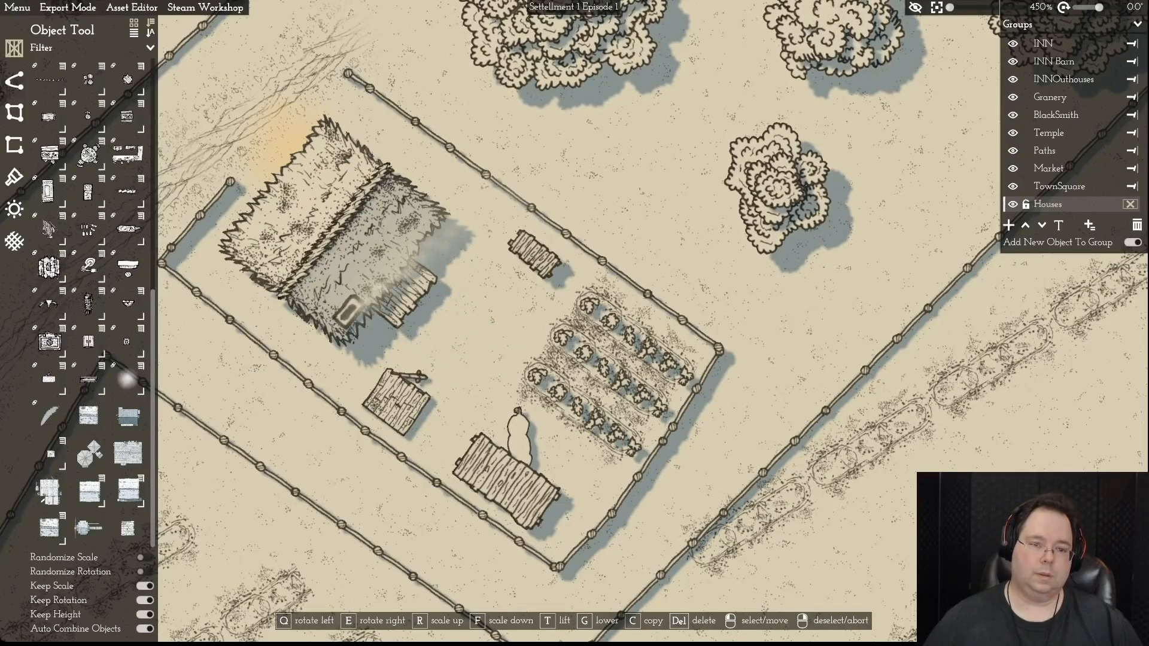
drag(266, 386, 266, 387)
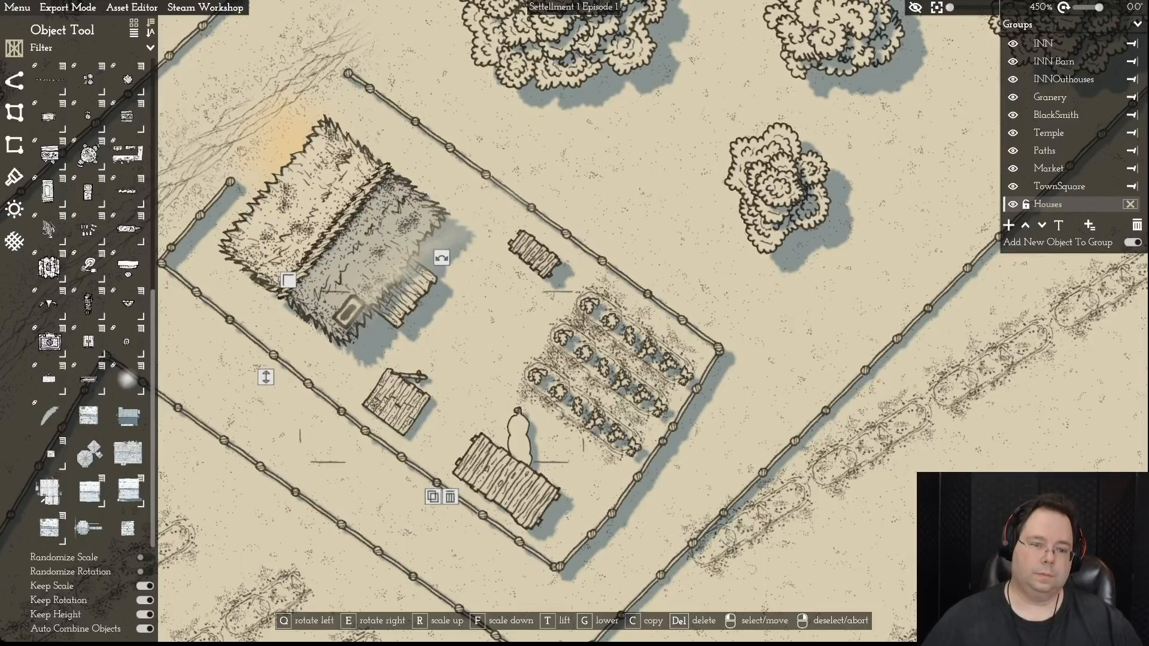
drag(409, 298, 415, 291)
key(t)
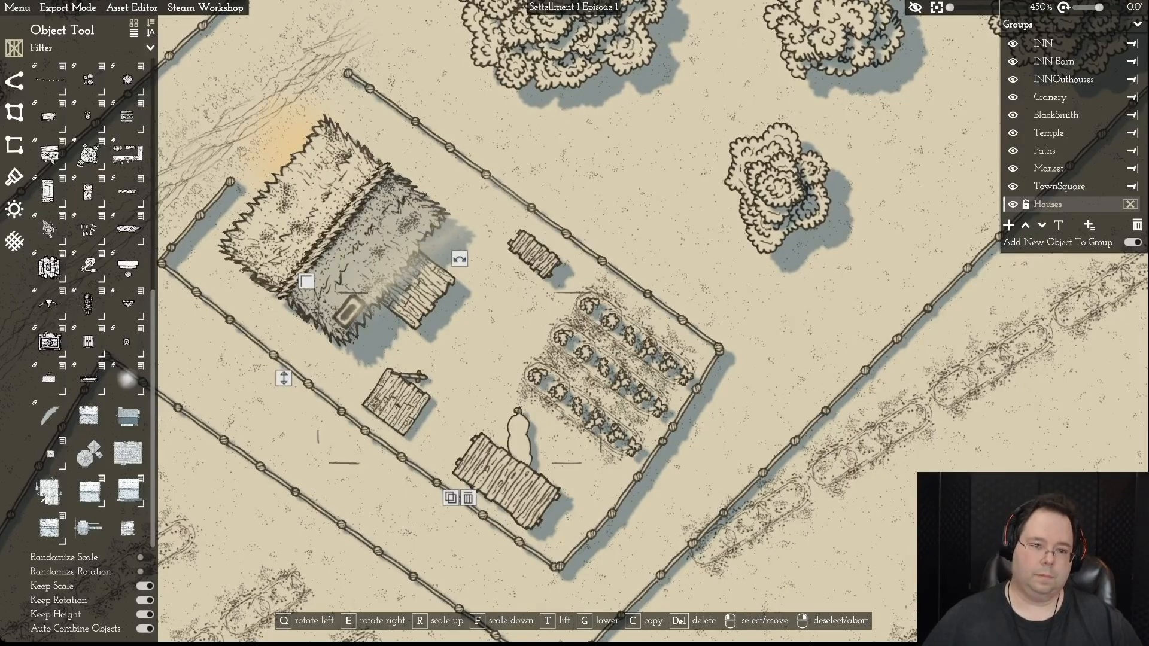
key(g)
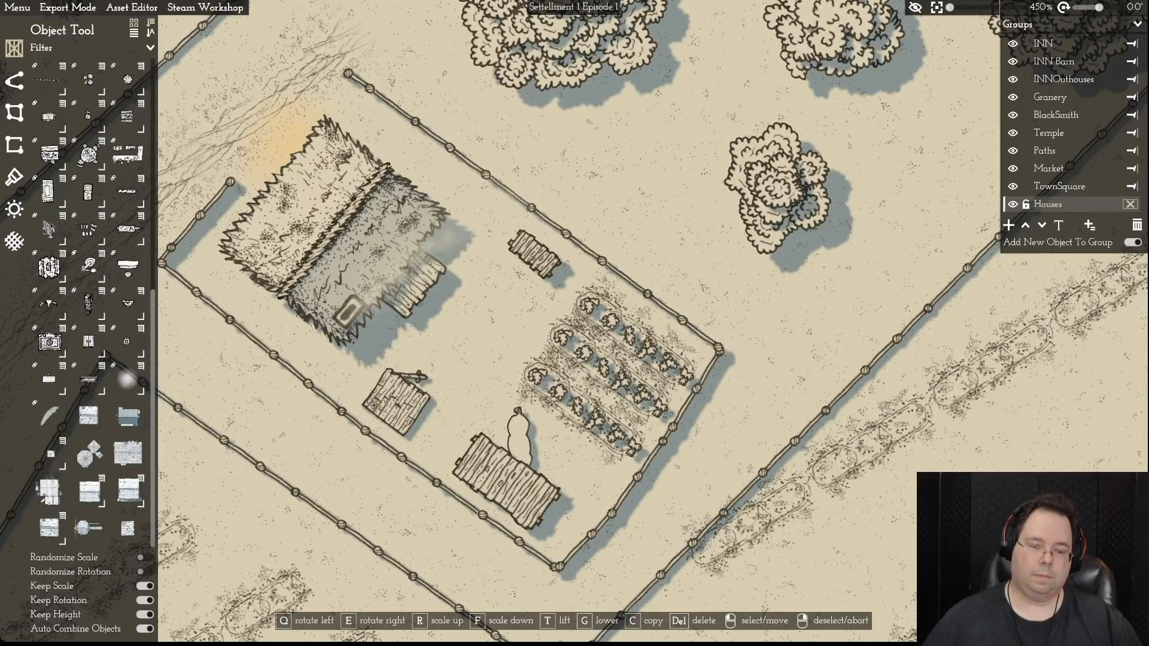
right_click(398, 402)
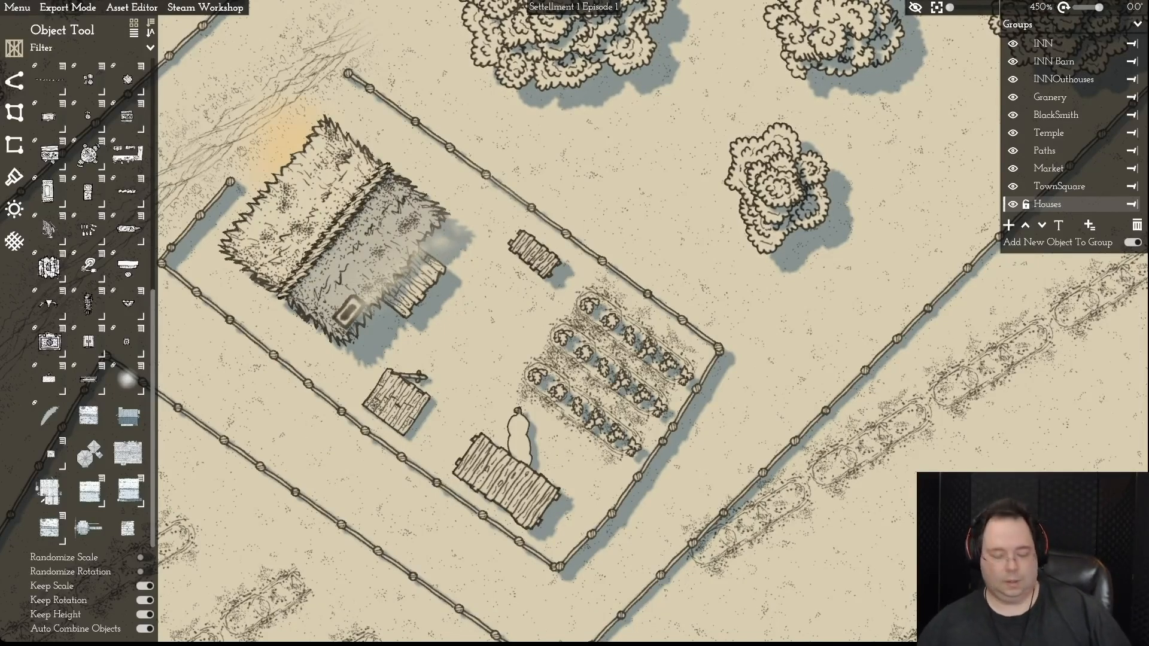
- Move the crop field plot's corner below the farmhouse yard slightly closer to the yard's fence corner
key(d)
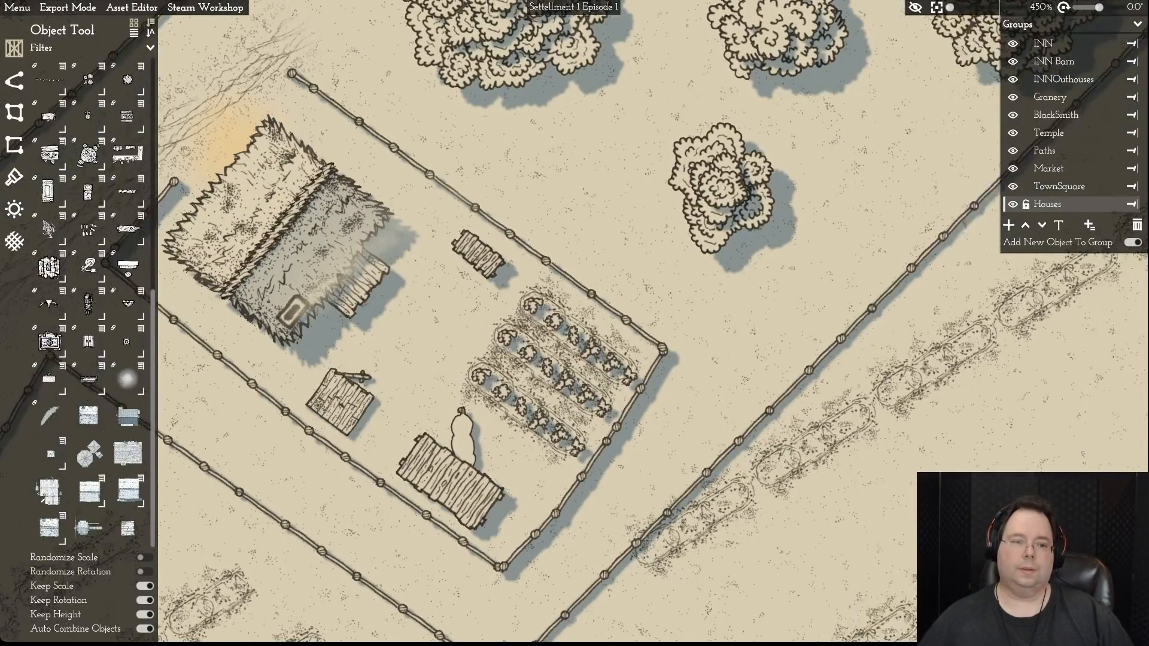
key(s)
key(a)
key(a)
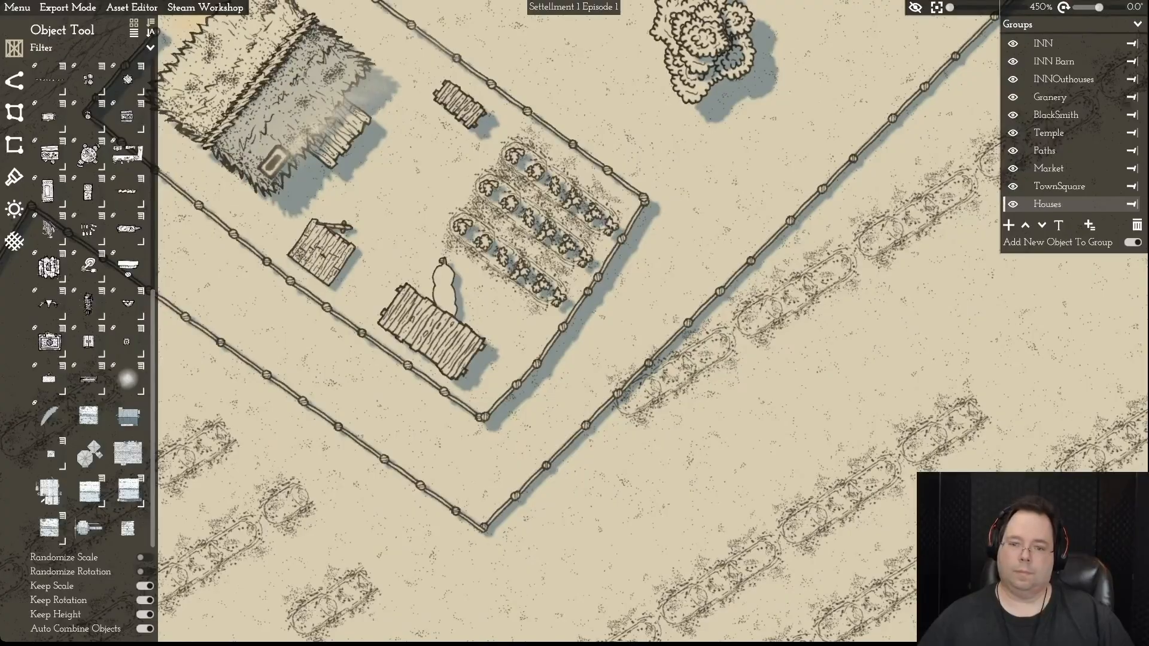
click(483, 528)
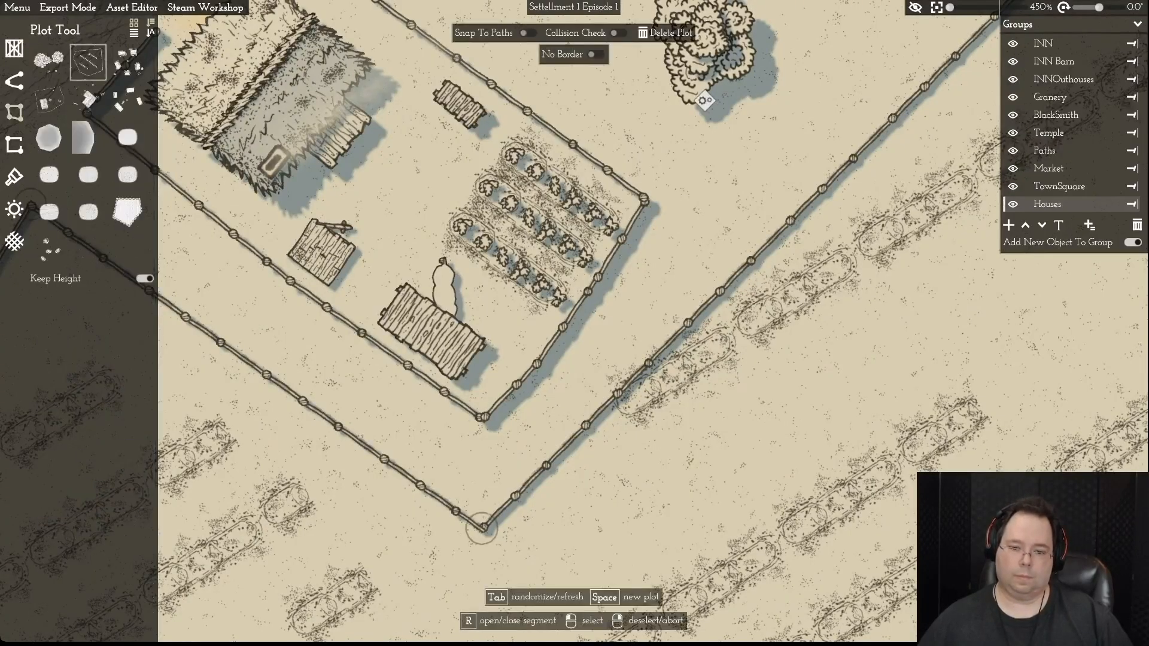
drag(483, 528, 475, 518)
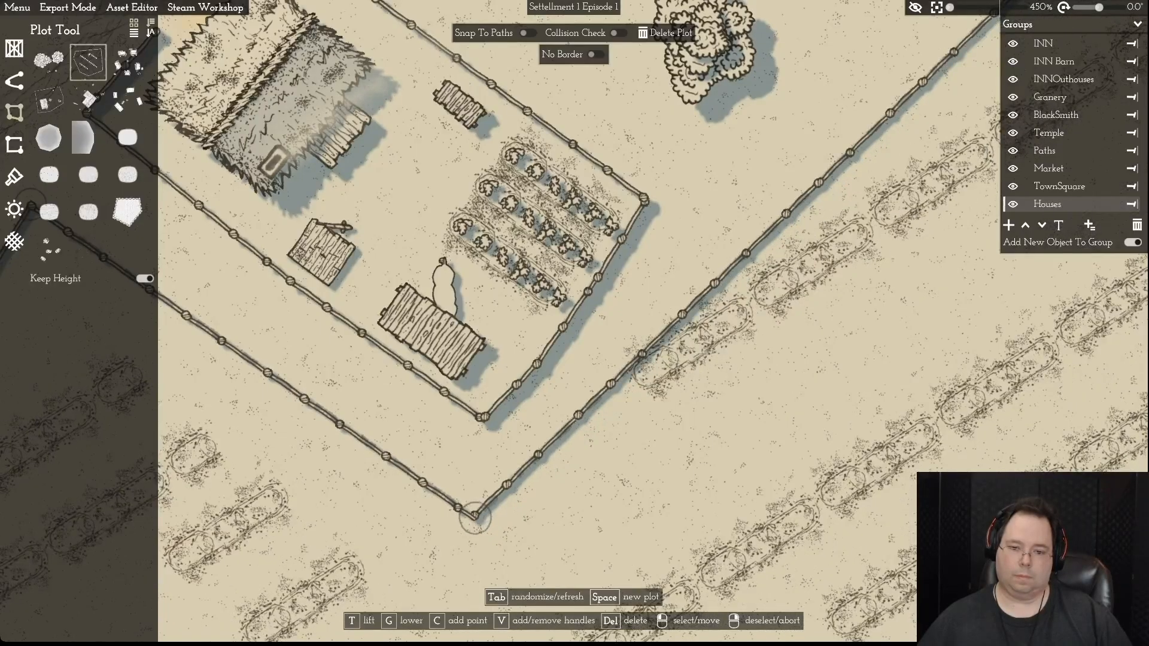
drag(475, 518, 475, 518)
right_click(475, 518)
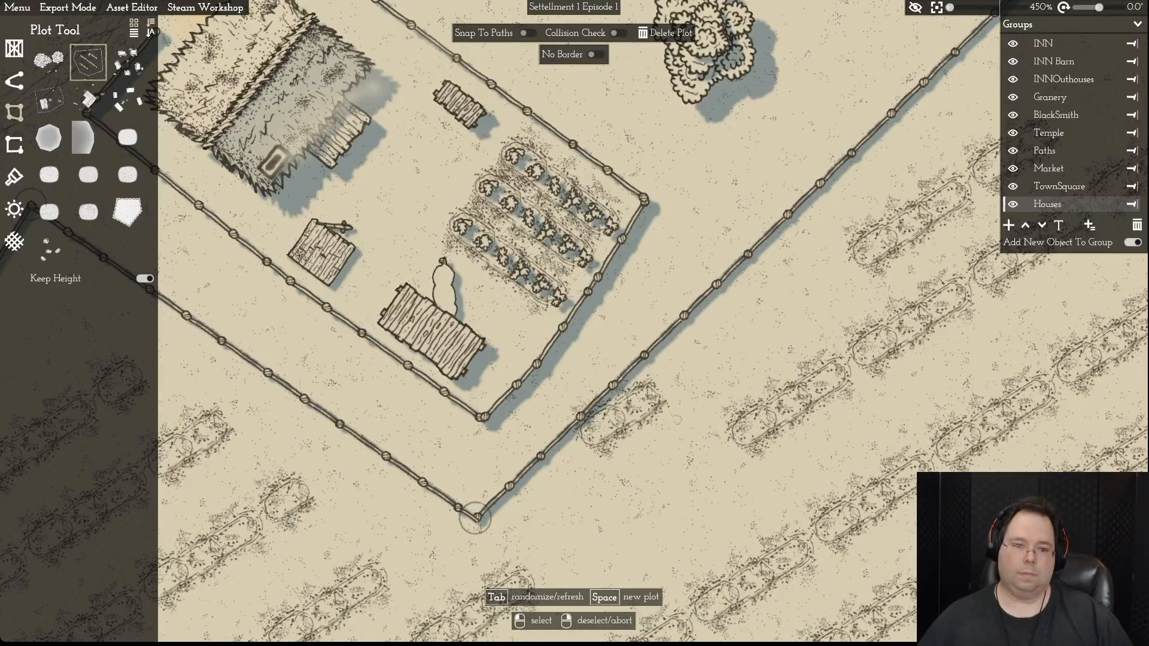
key(s)
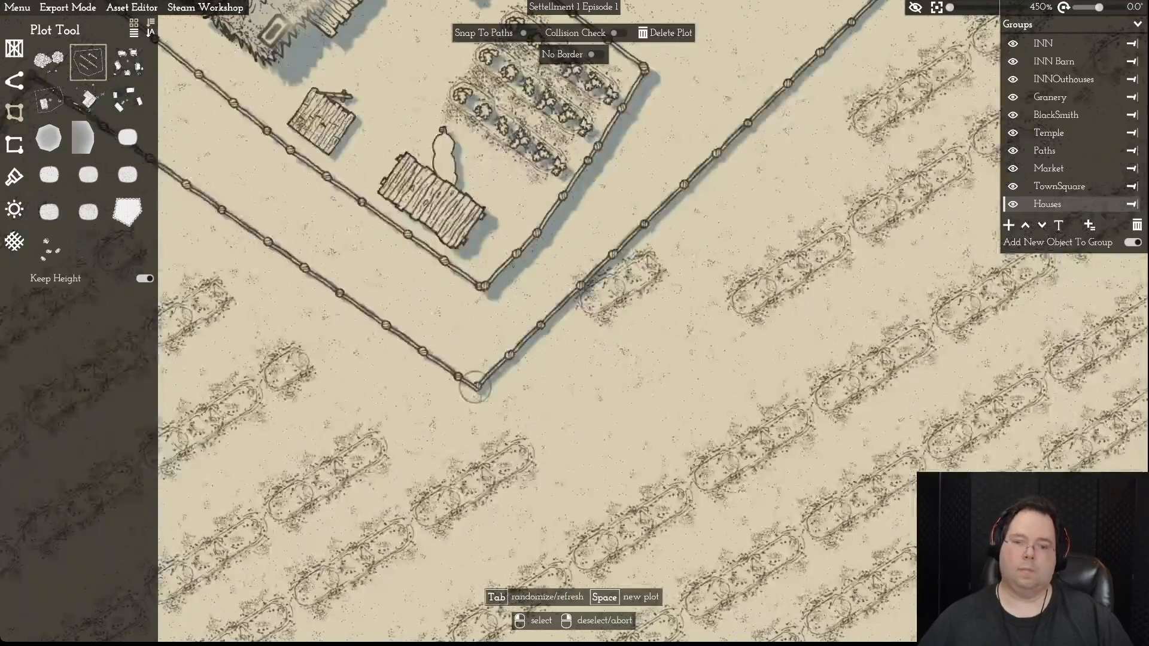
right_click(476, 519)
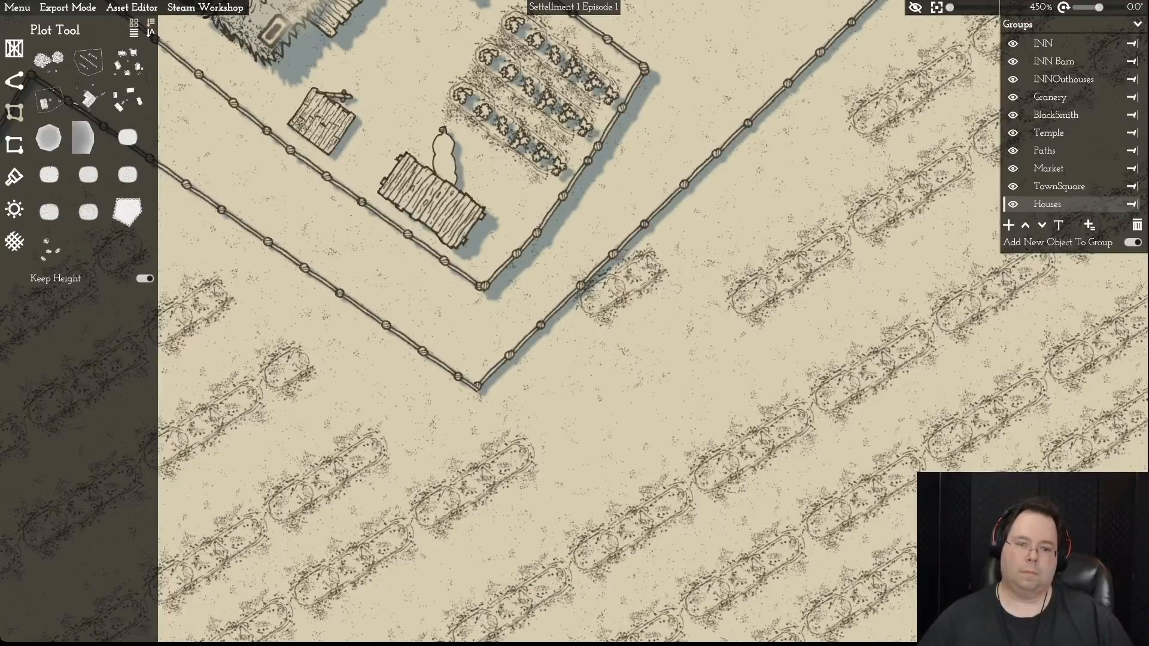
- Move the plank shelter in the farmhouse yard northeast of the inn from the fence to the thatched roof's edge, rotated to match the house
scroll(573, 316, down, 10)
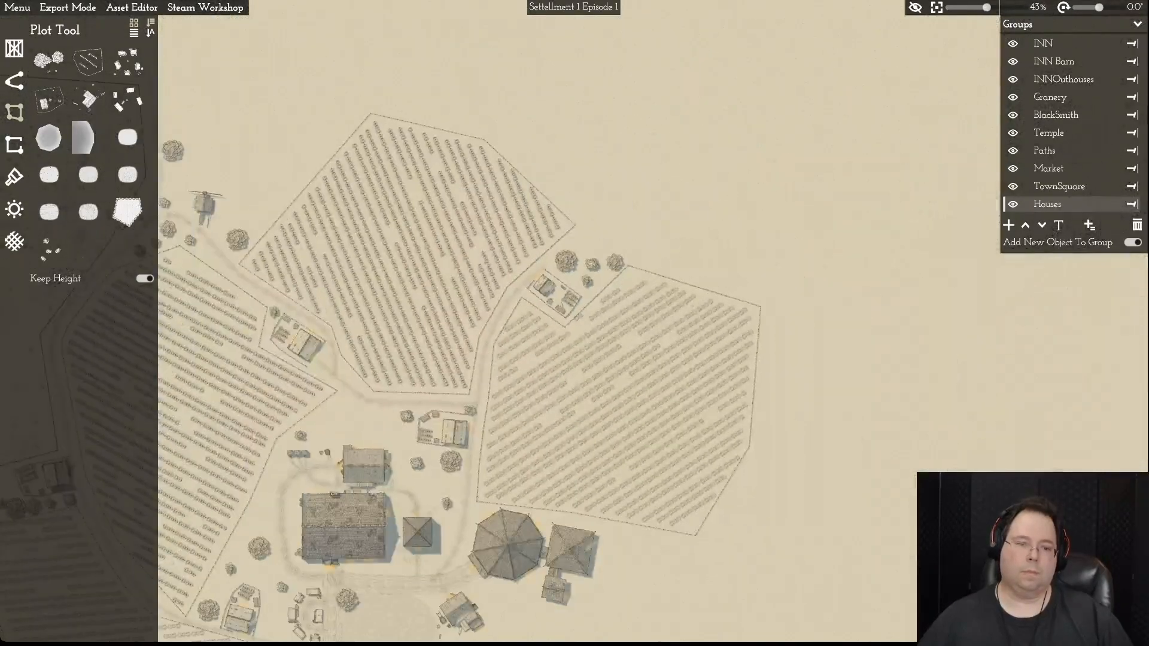
key(a)
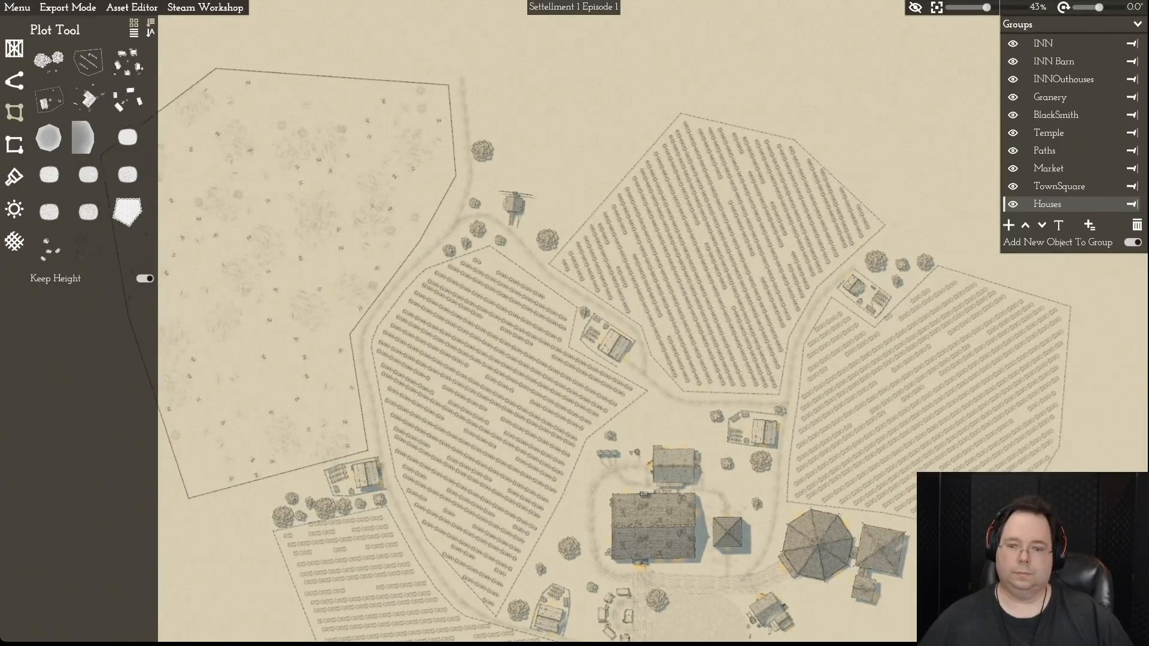
key(s)
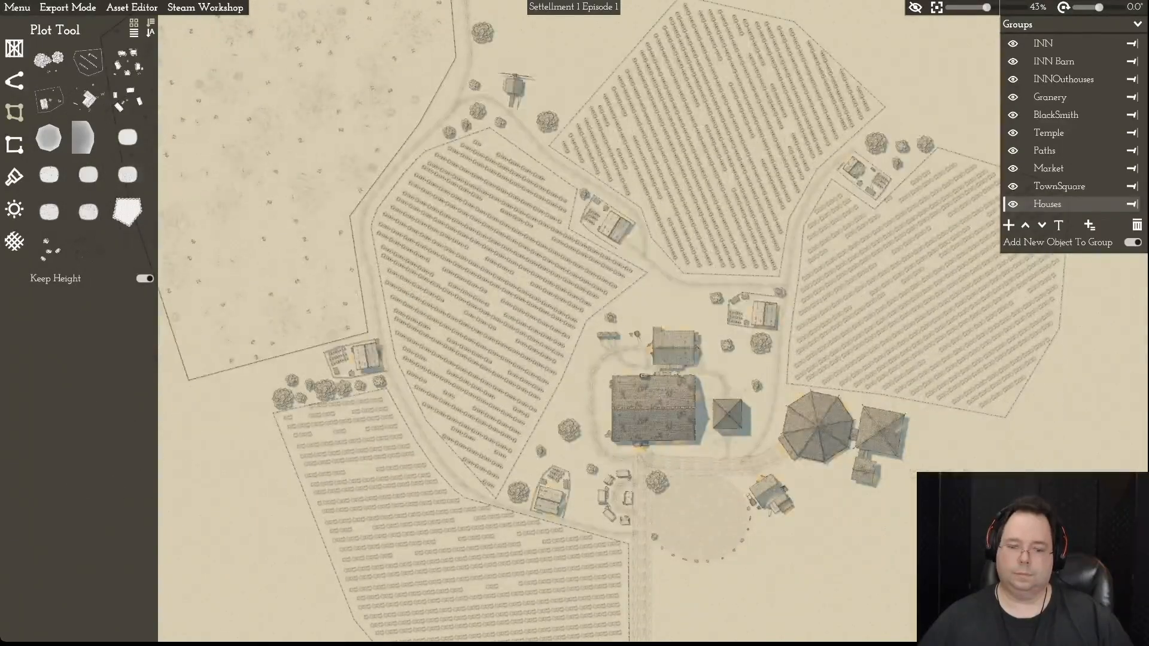
key(d)
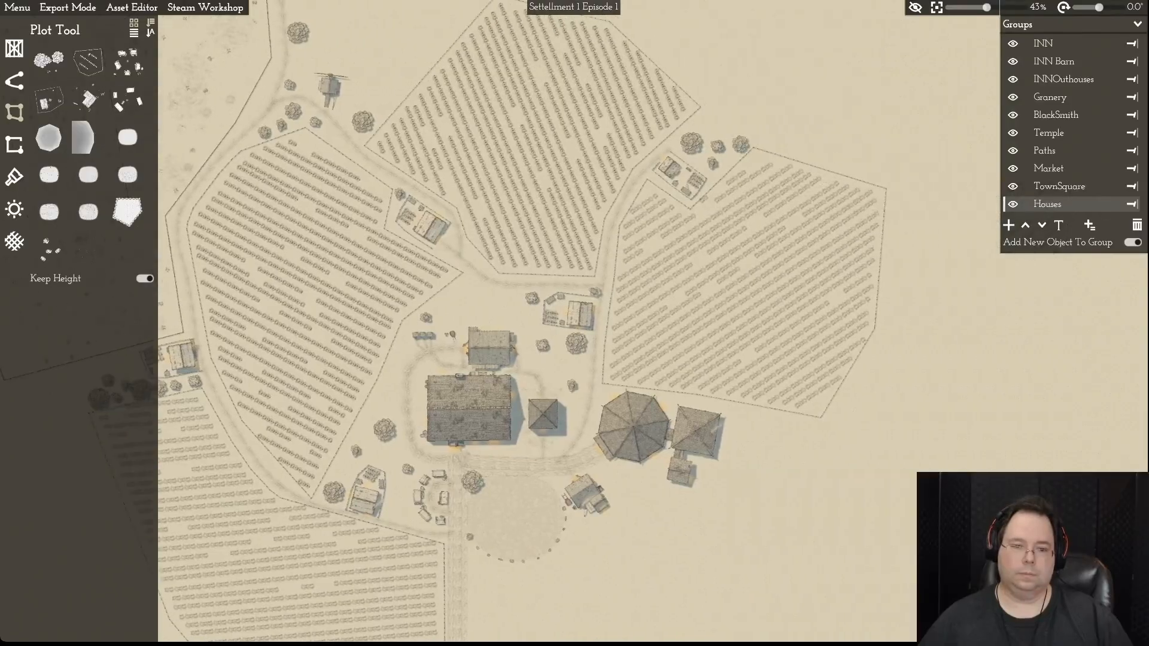
scroll(585, 366, up, 1)
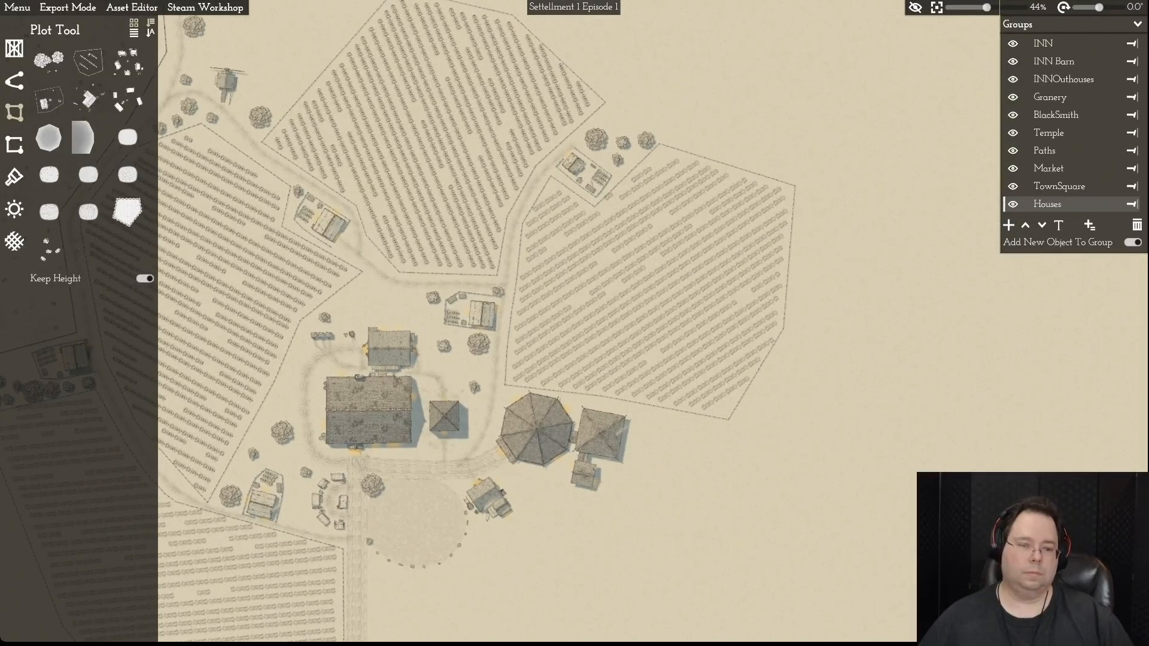
scroll(449, 317, up, 10)
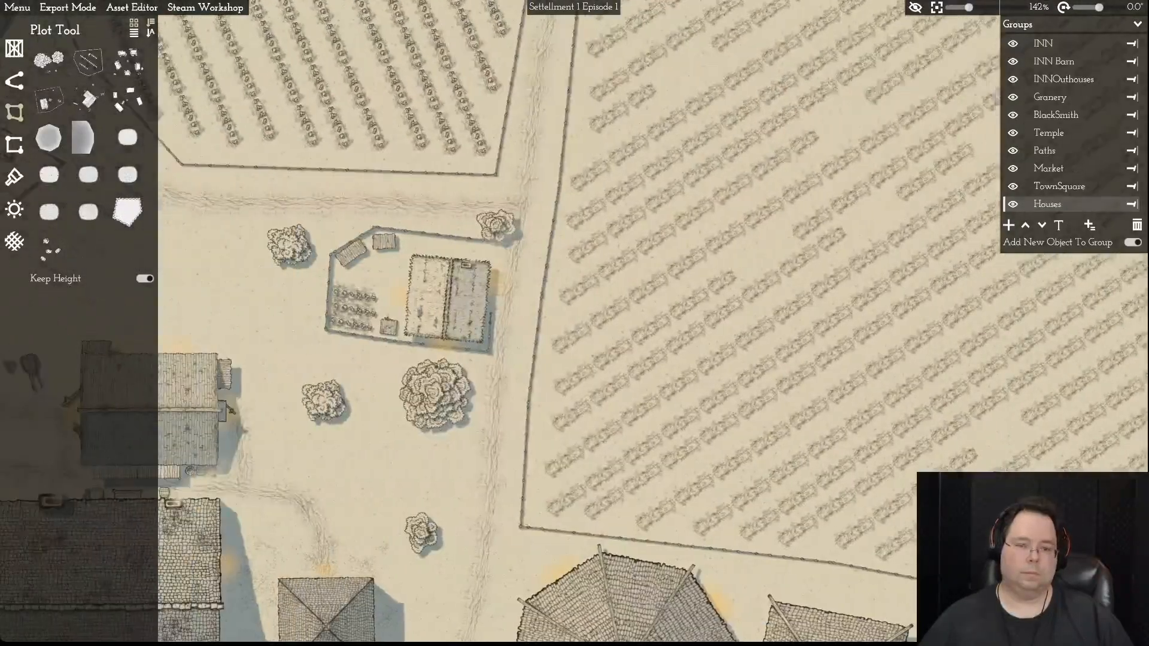
scroll(576, 324, up, 9)
scroll(575, 325, down, 7)
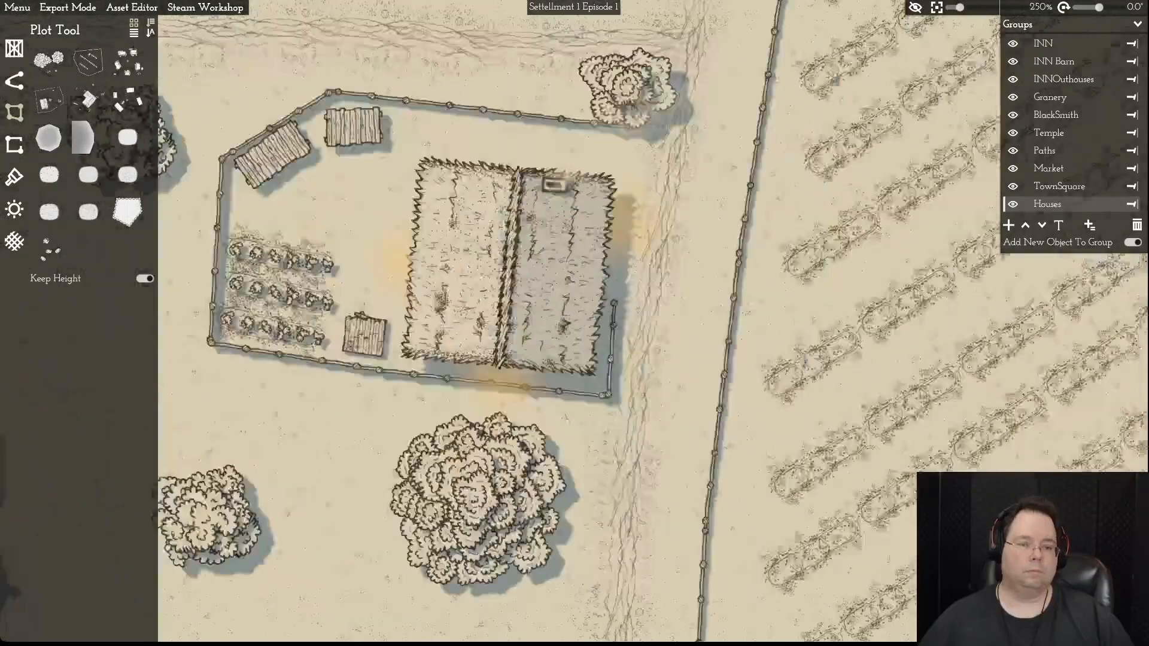
scroll(576, 324, up, 4)
key(w)
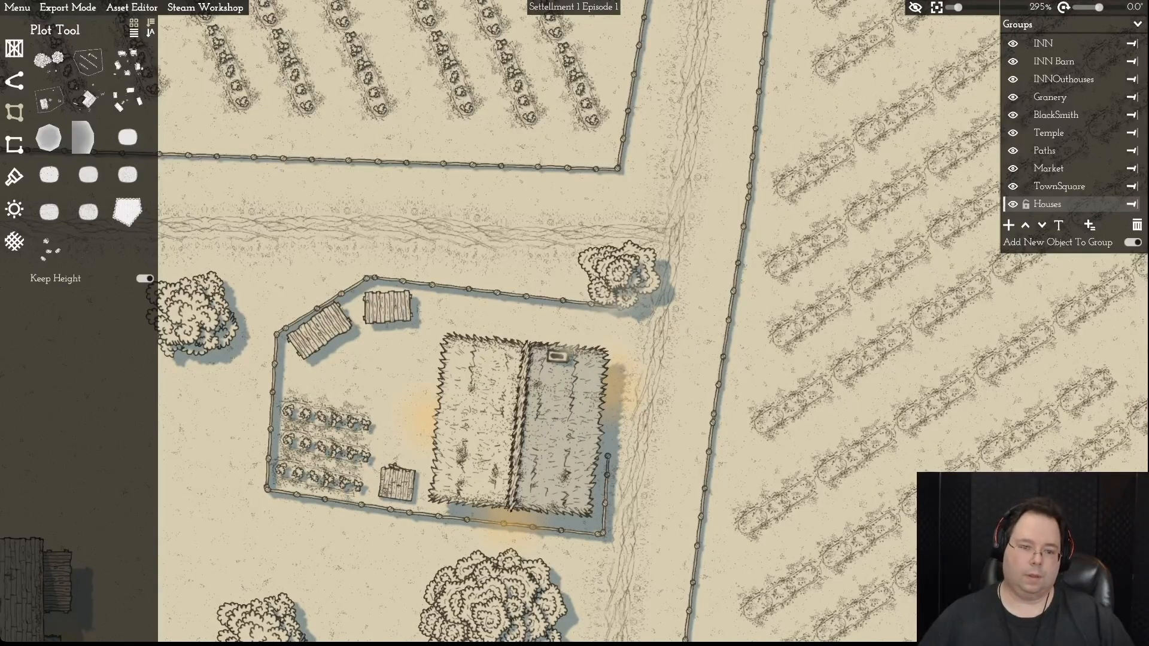
drag(388, 307, 422, 360)
scroll(422, 360, up, 1)
key(e)
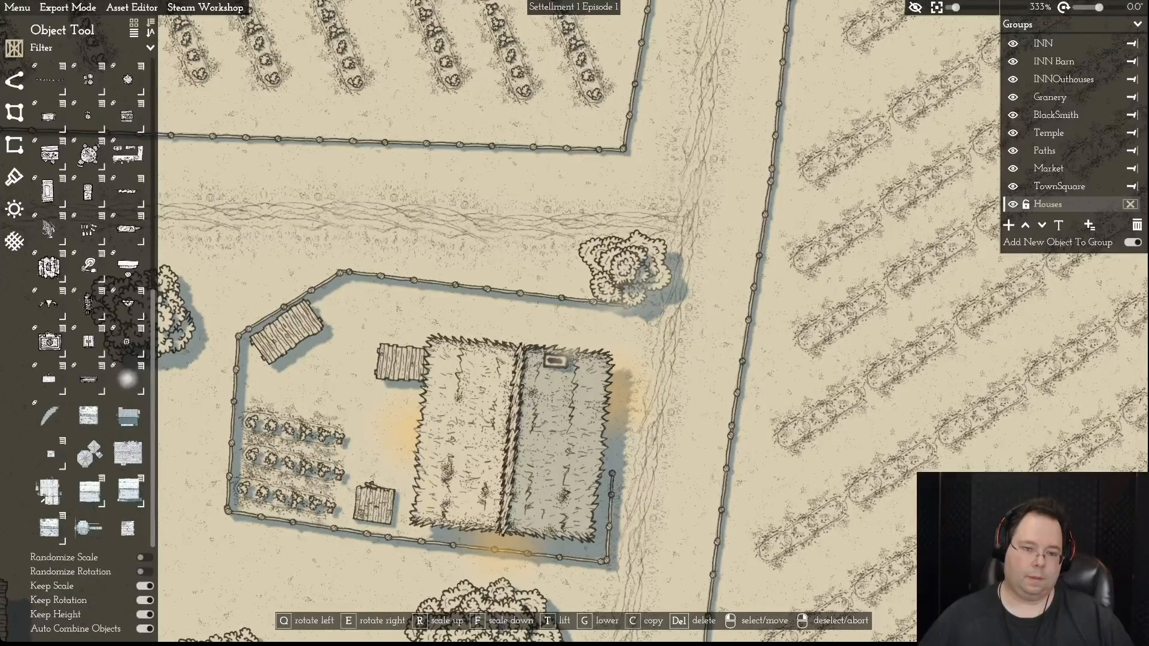
key(e)
drag(406, 356, 409, 358)
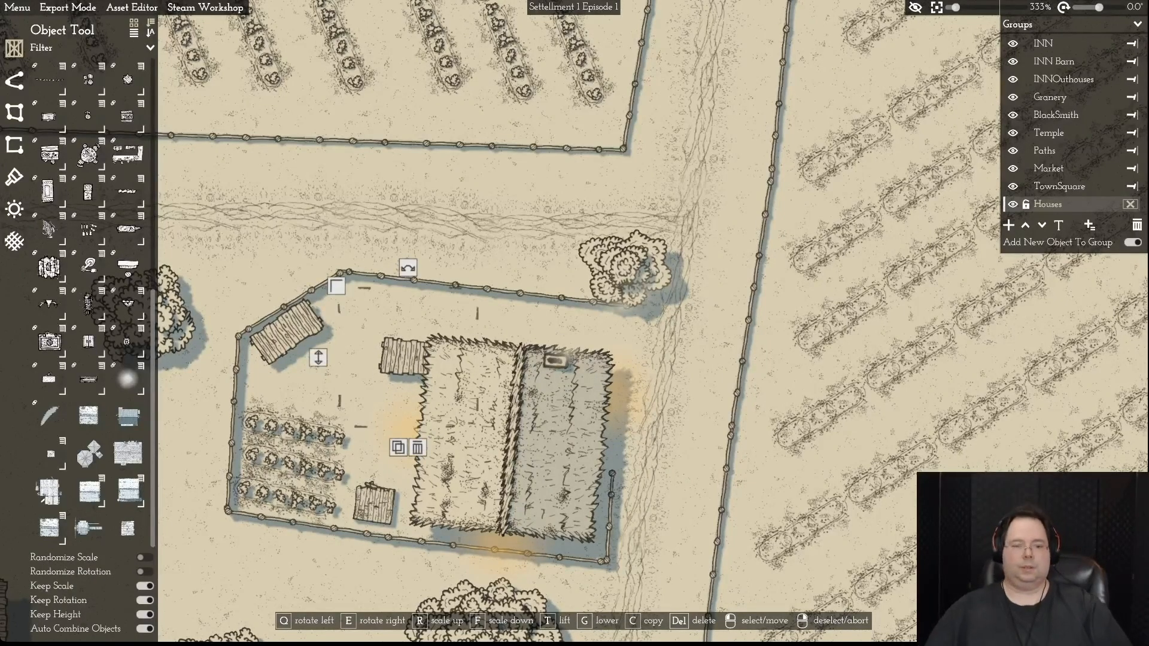
right_click(408, 358)
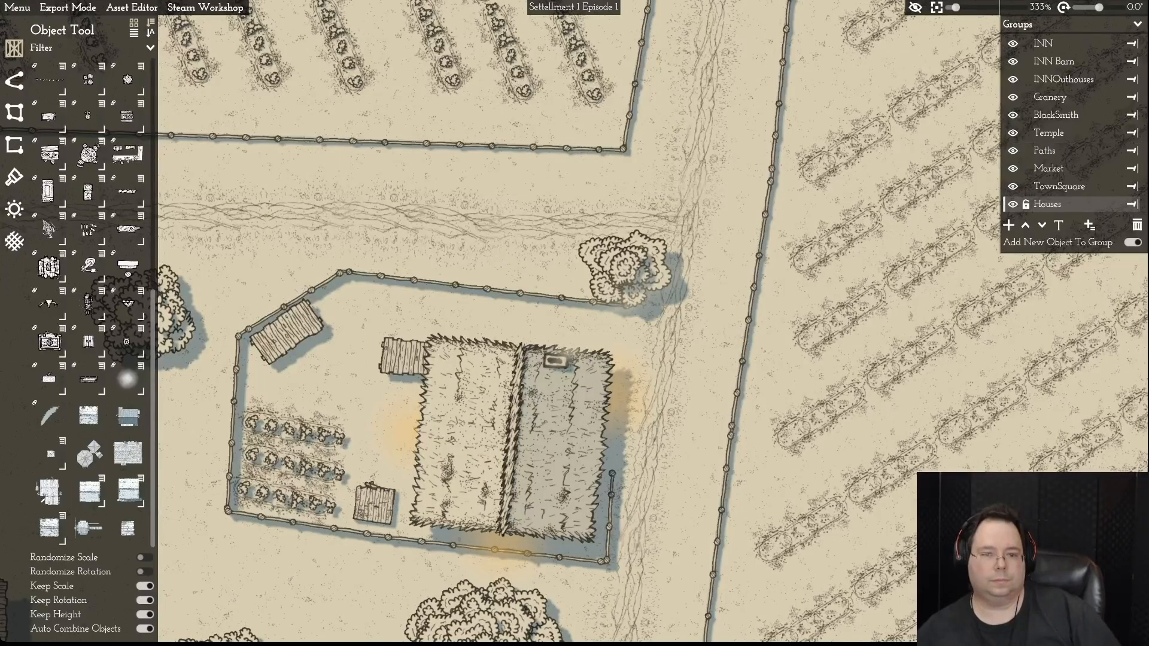
- Look over the settlement around the inn and save the map
scroll(574, 323, down, 3)
key(a)
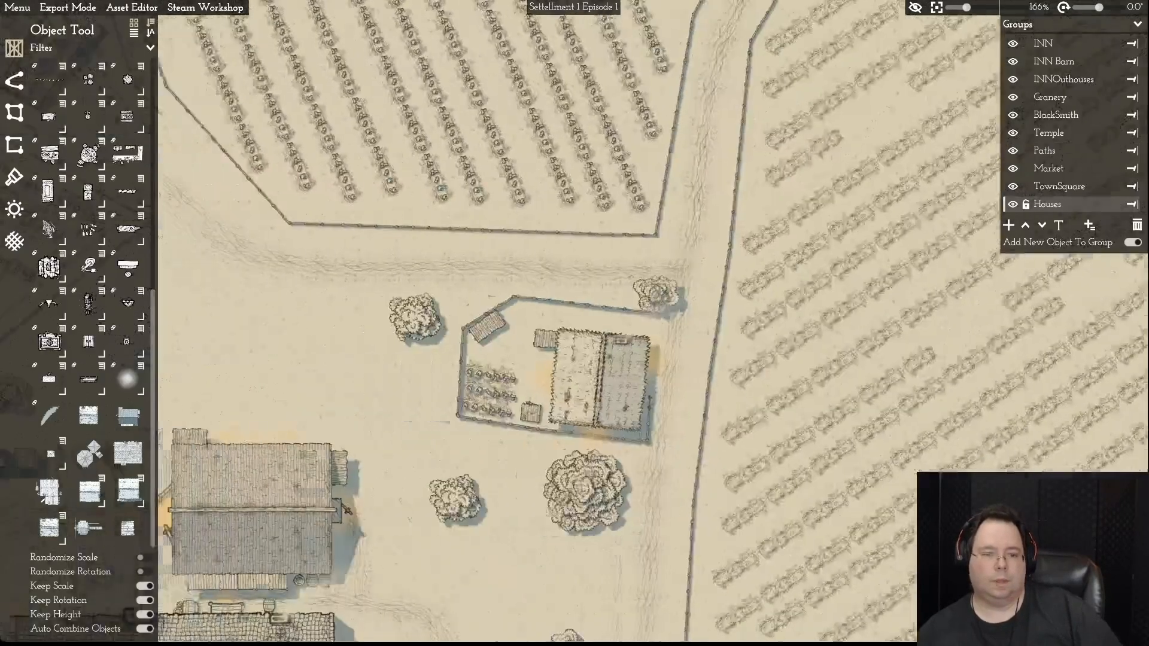
key(s)
key(s)
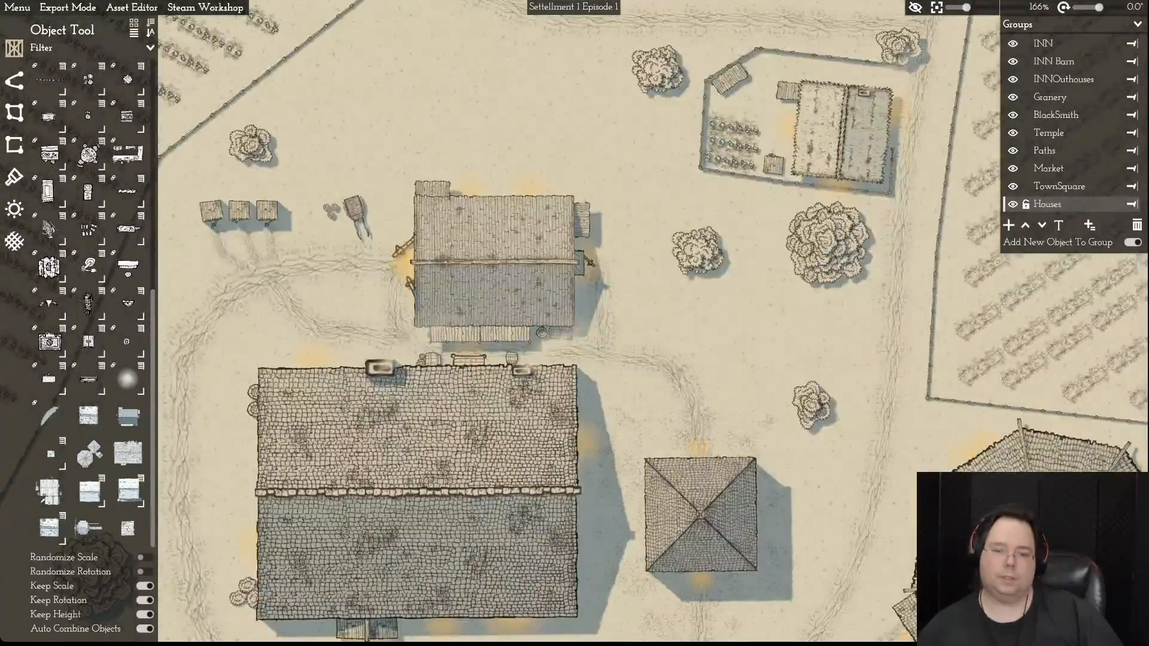
scroll(574, 307, down, 5)
scroll(578, 321, down, 3)
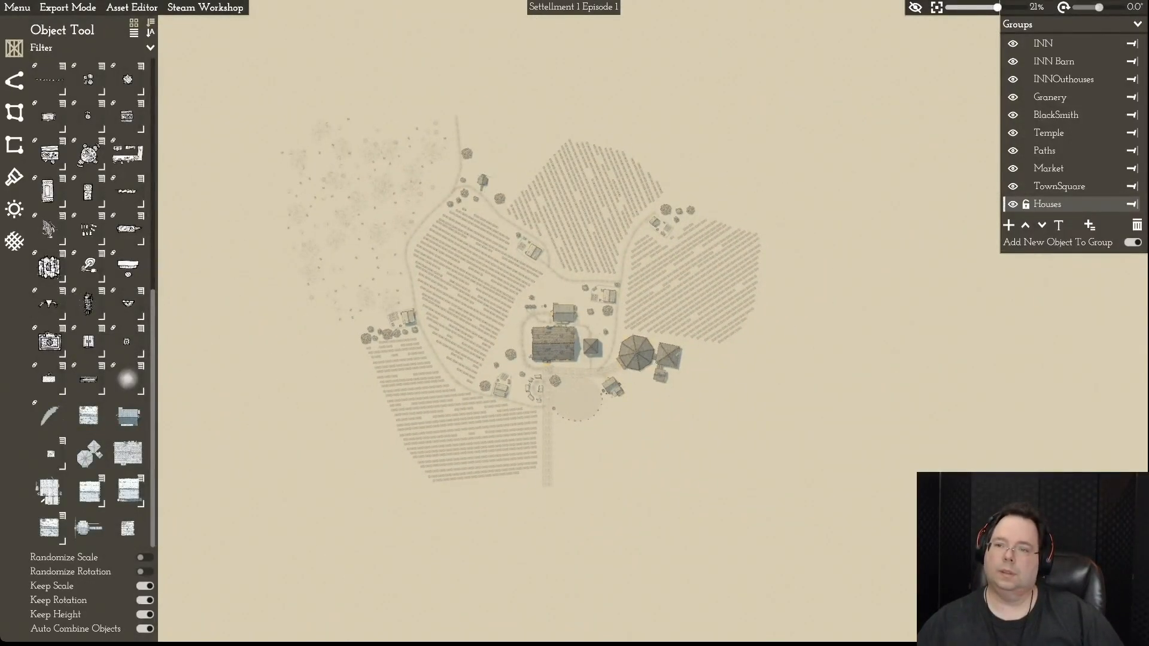
scroll(574, 323, up, 5)
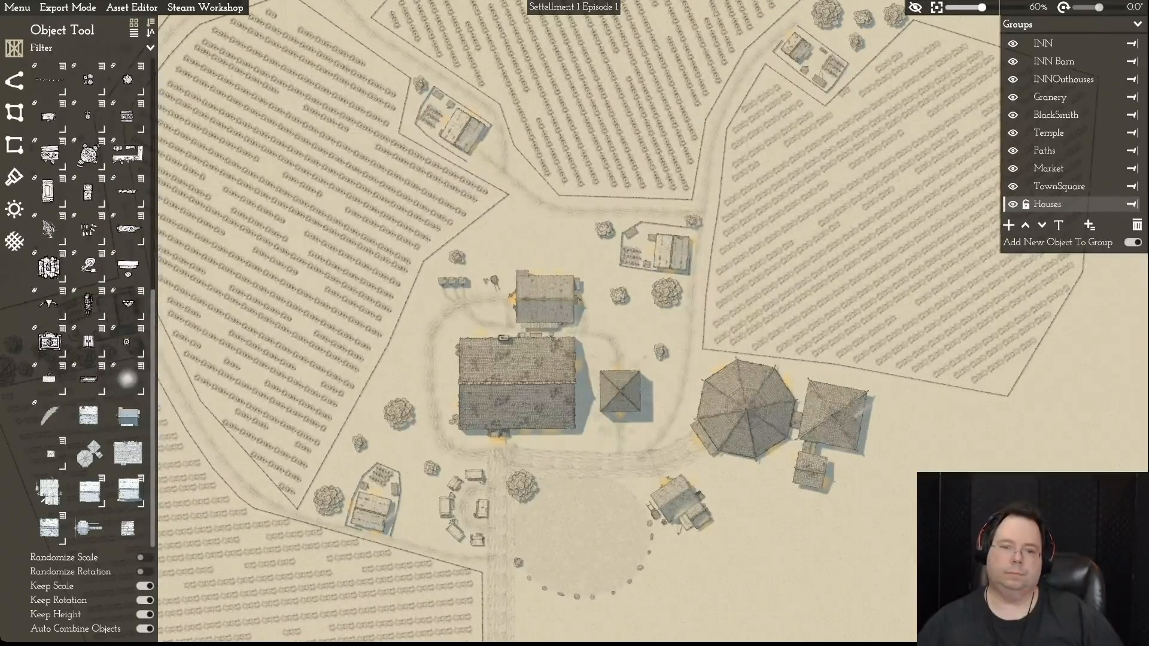
scroll(574, 323, down, 2)
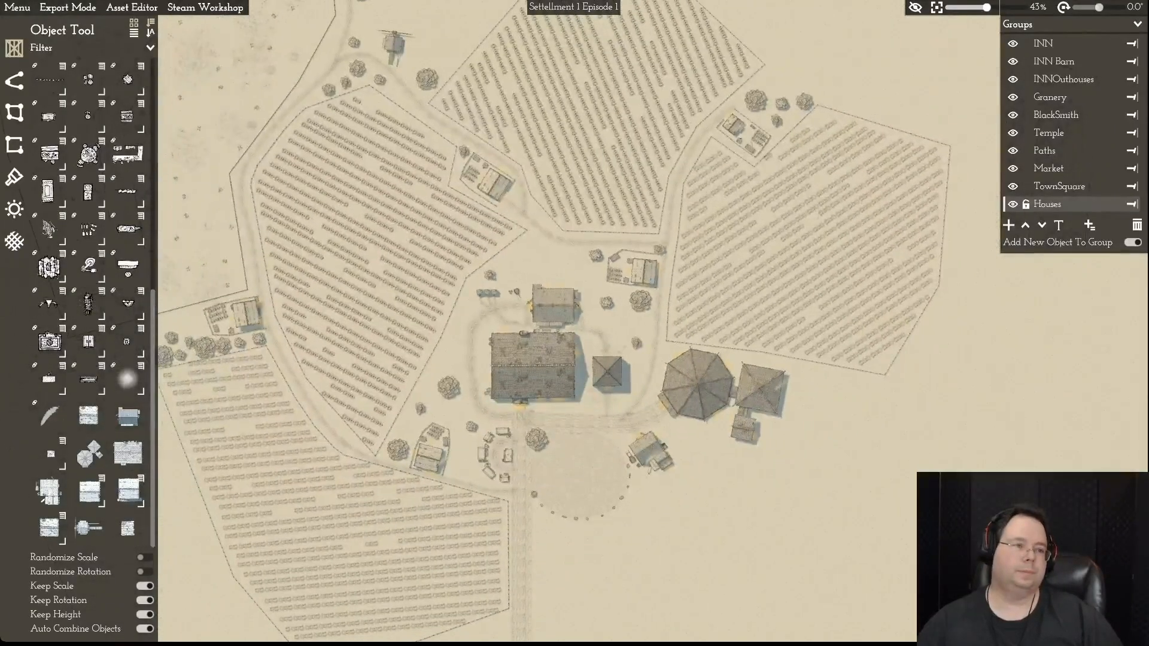
click(17, 8)
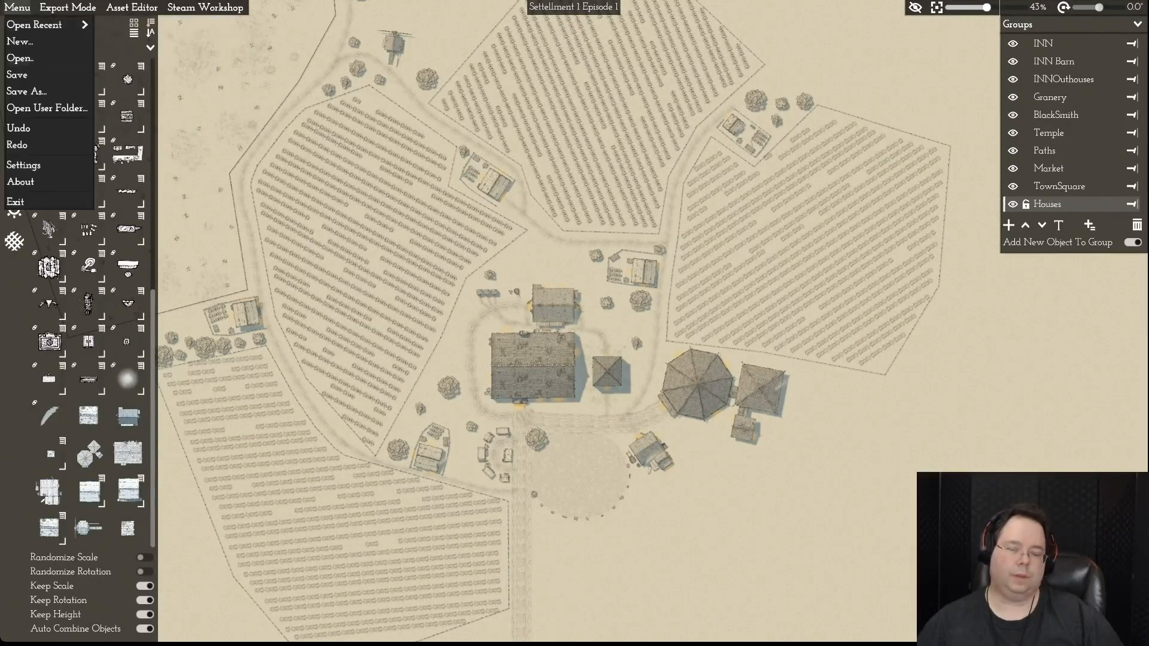
click(20, 76)
- Examine the overall layout of the village centre, roads, farmhouses and surrounding crop fields
key(a)
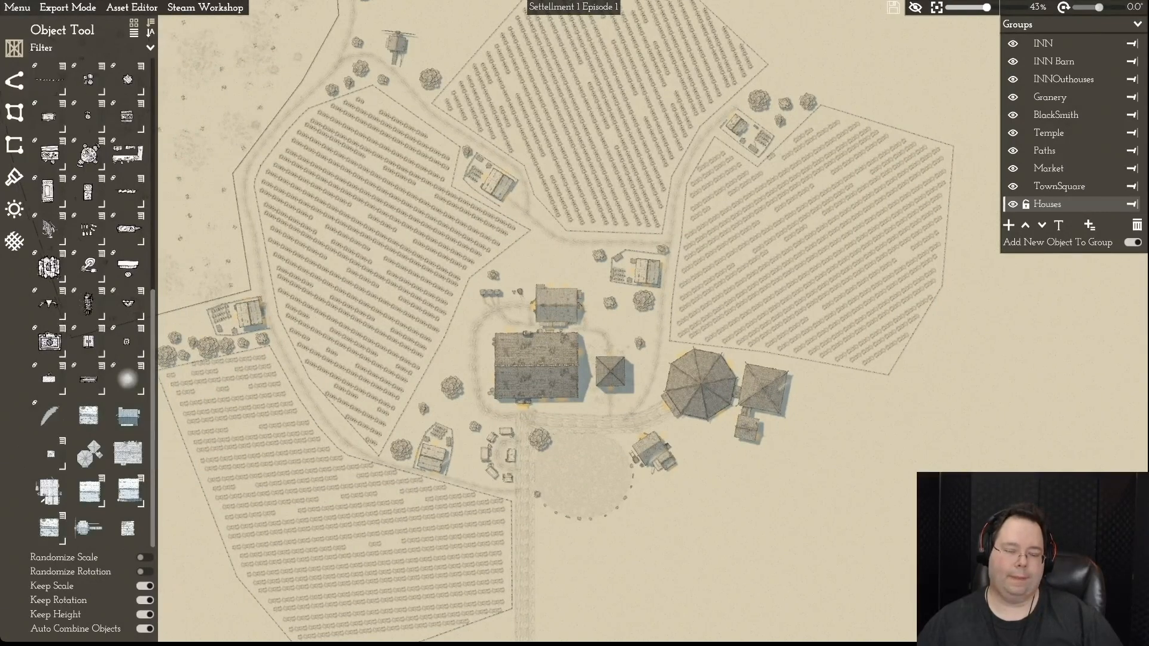
key(d)
key(d)
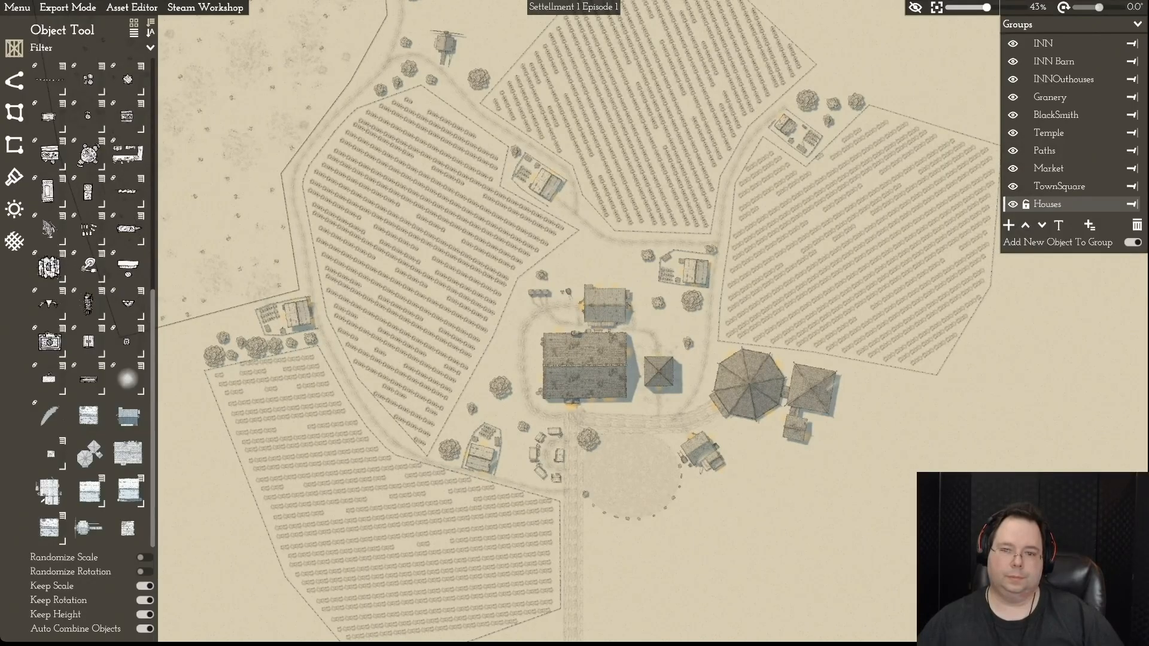
key(w)
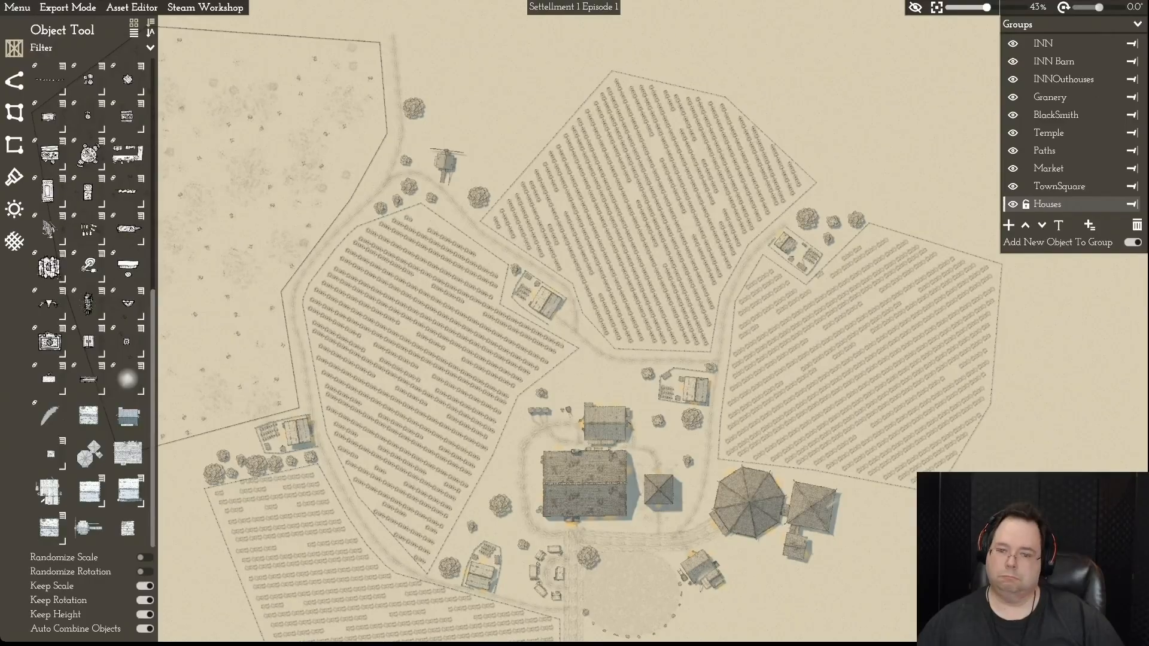
key(s)
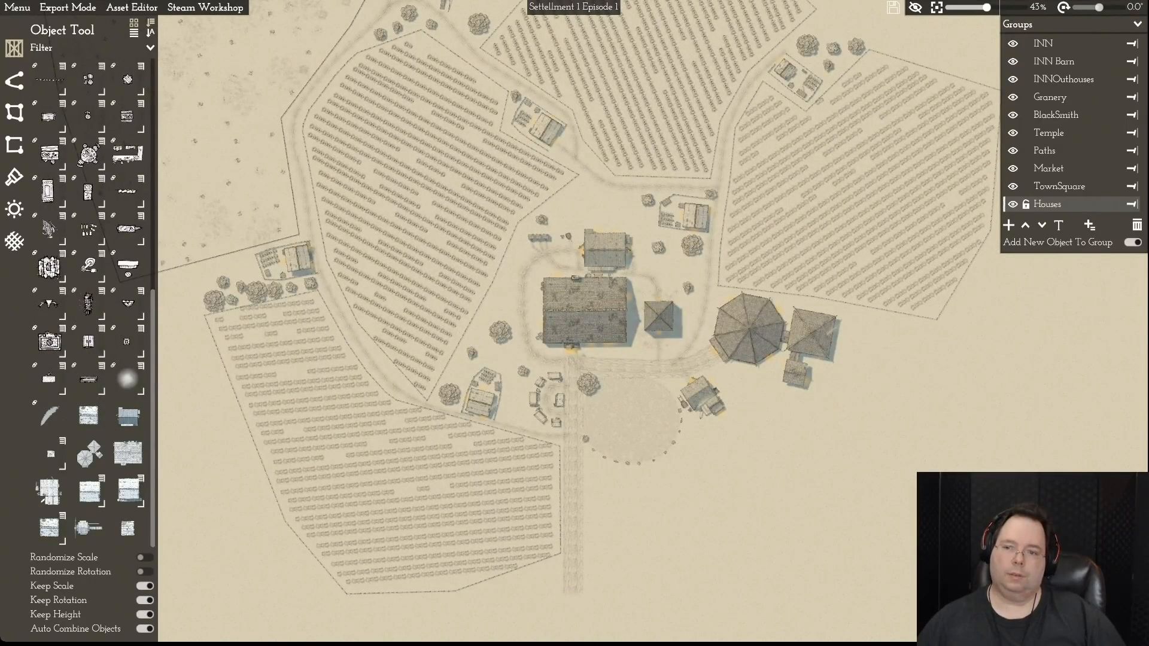
scroll(575, 326, down, 1)
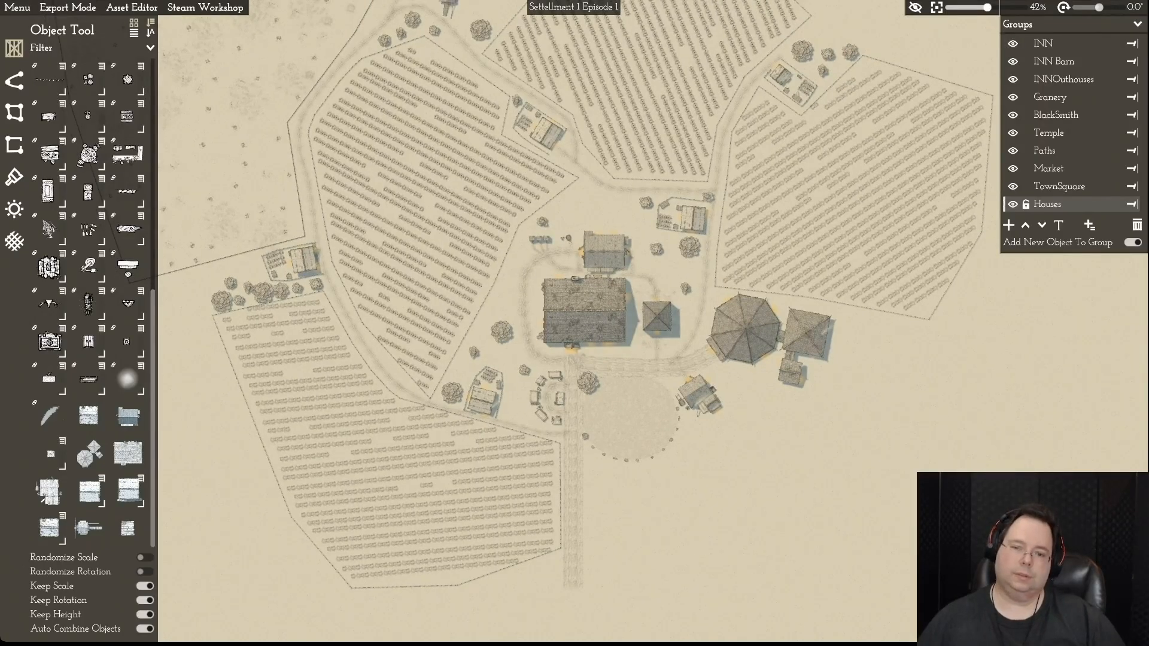
scroll(575, 324, up, 3)
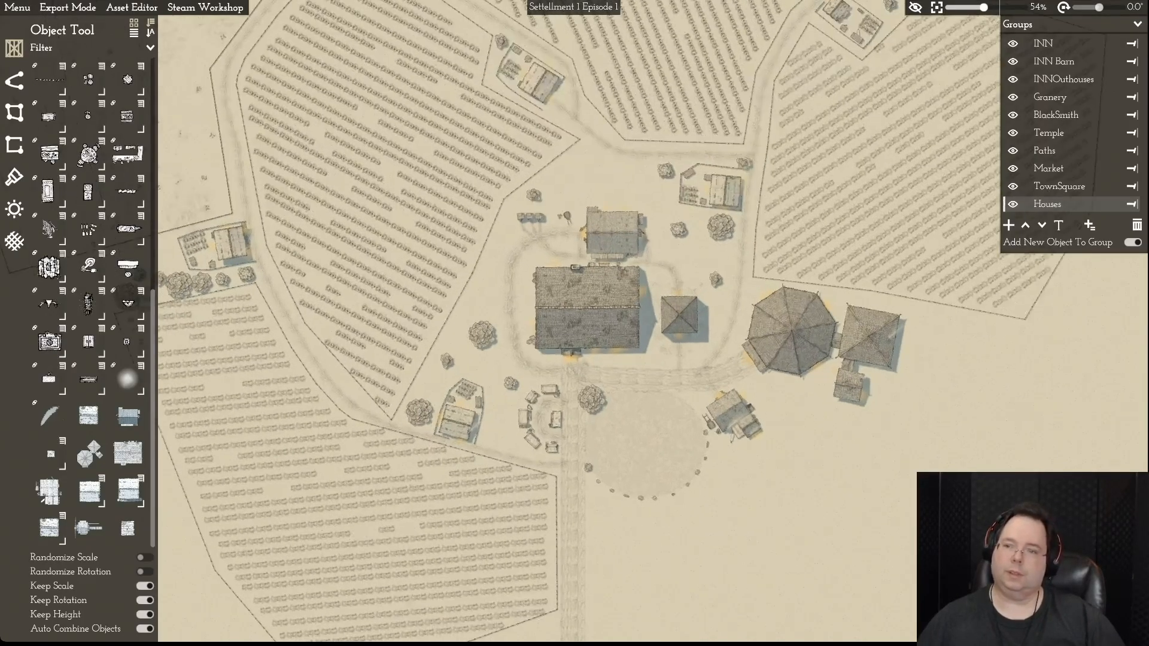
scroll(574, 323, down, 5)
- Hide every object group from INN through Houses so only ungrouped objects remain on the map
click(1013, 43)
click(1013, 61)
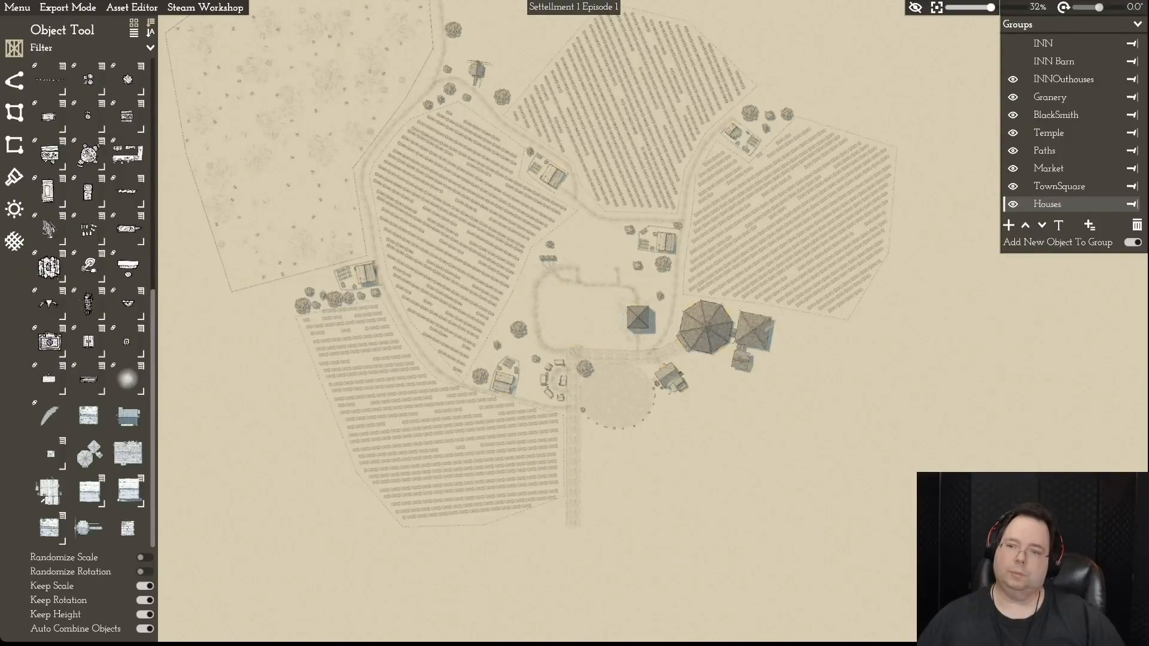
click(1012, 79)
click(1013, 97)
click(1013, 115)
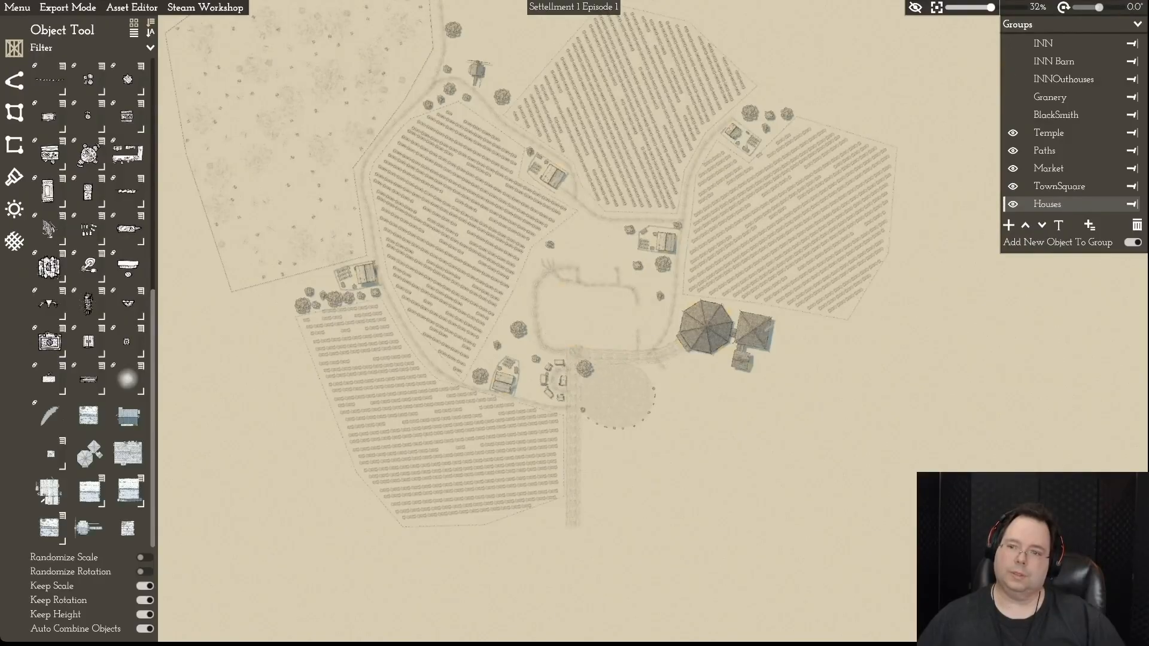
click(1012, 133)
click(1013, 151)
click(1012, 168)
click(1012, 186)
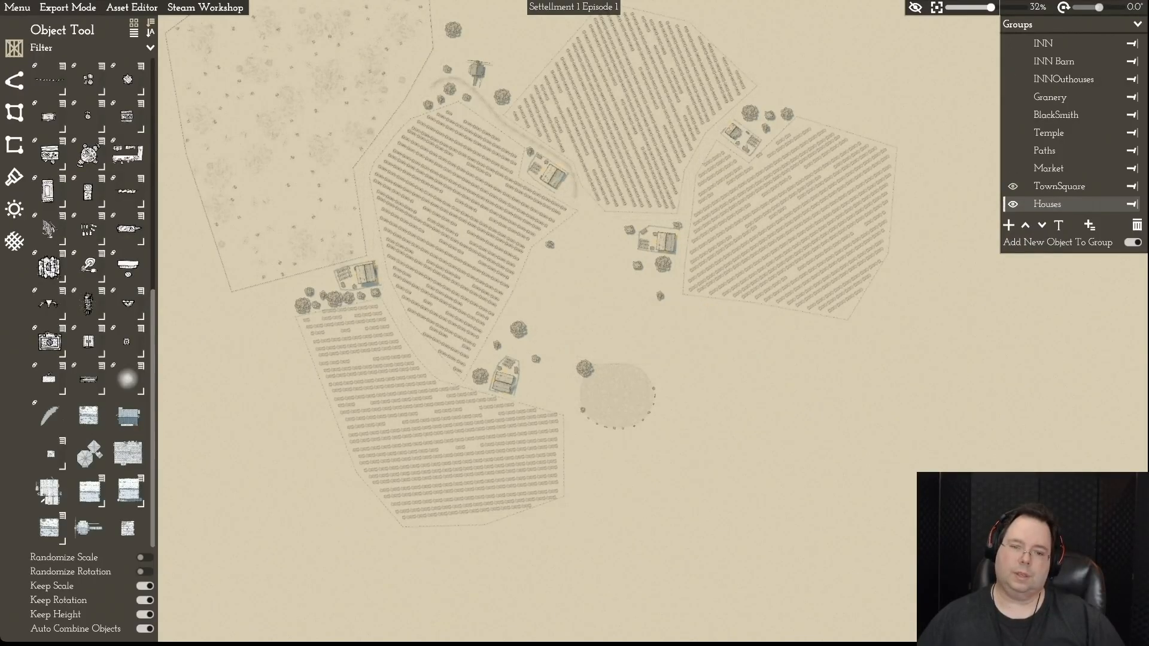
click(1013, 204)
- Add the ungrouped dirt path running past the windmill to the Paths group, then hide that group again
key(d)
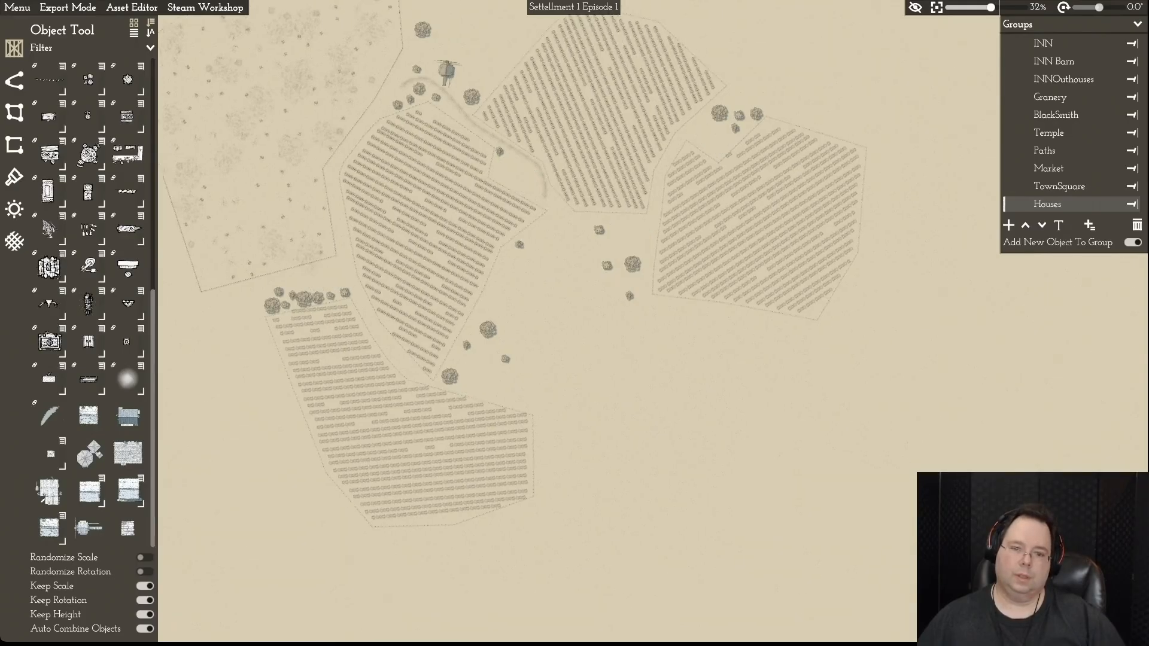
key(w)
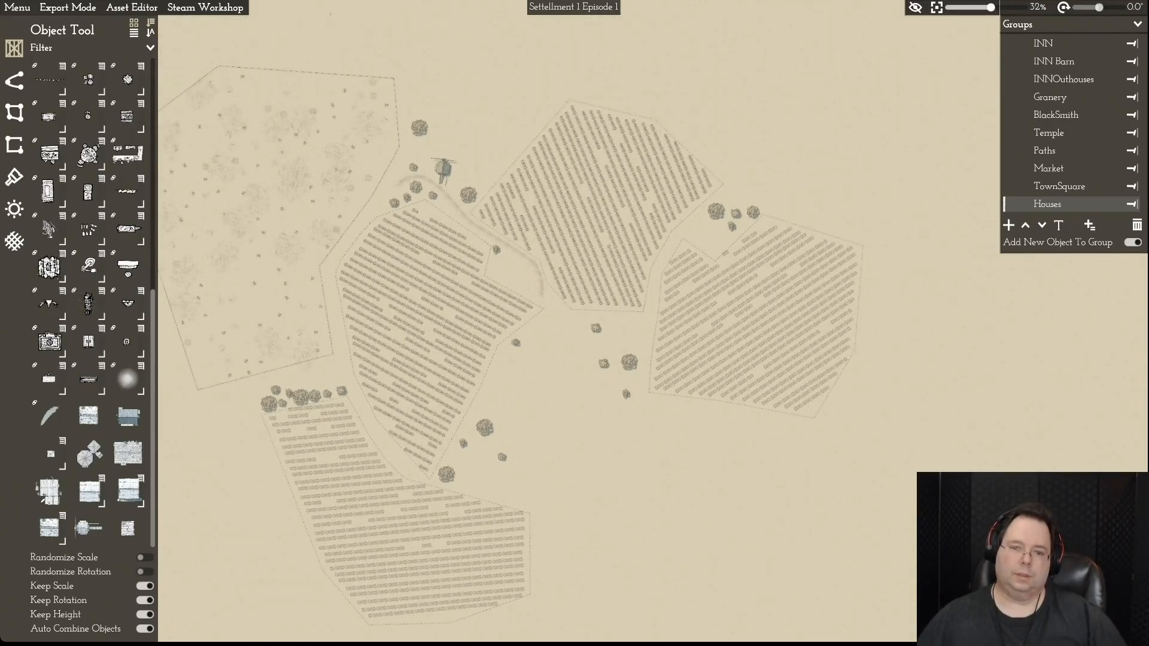
key(a)
key(w)
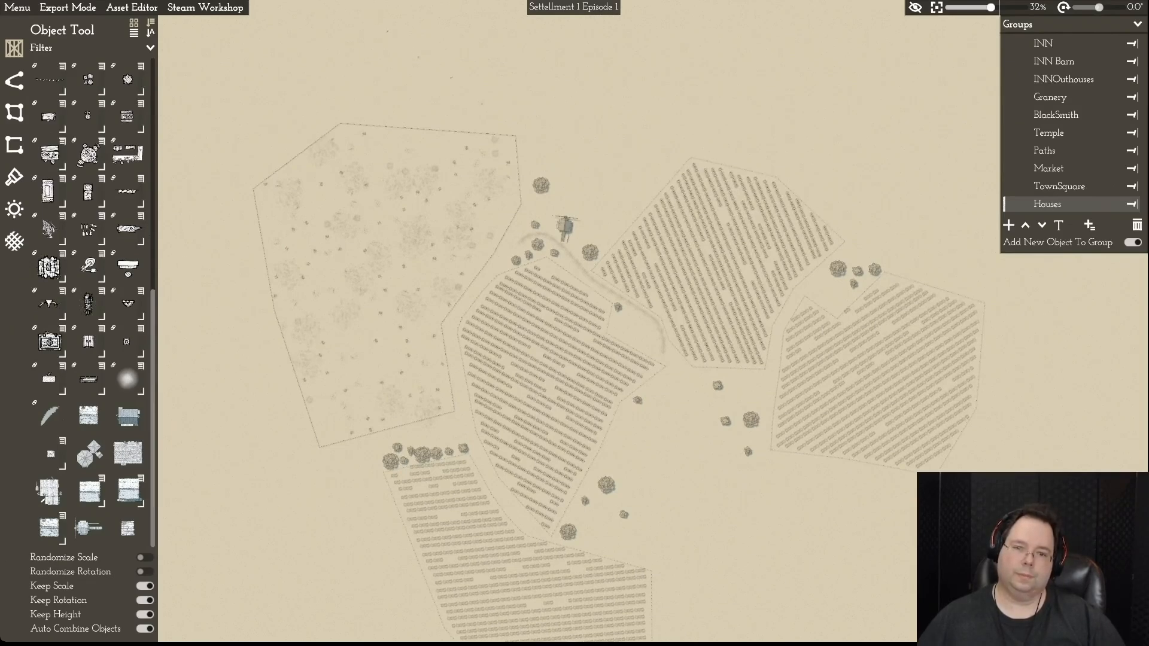
scroll(573, 203, up, 5)
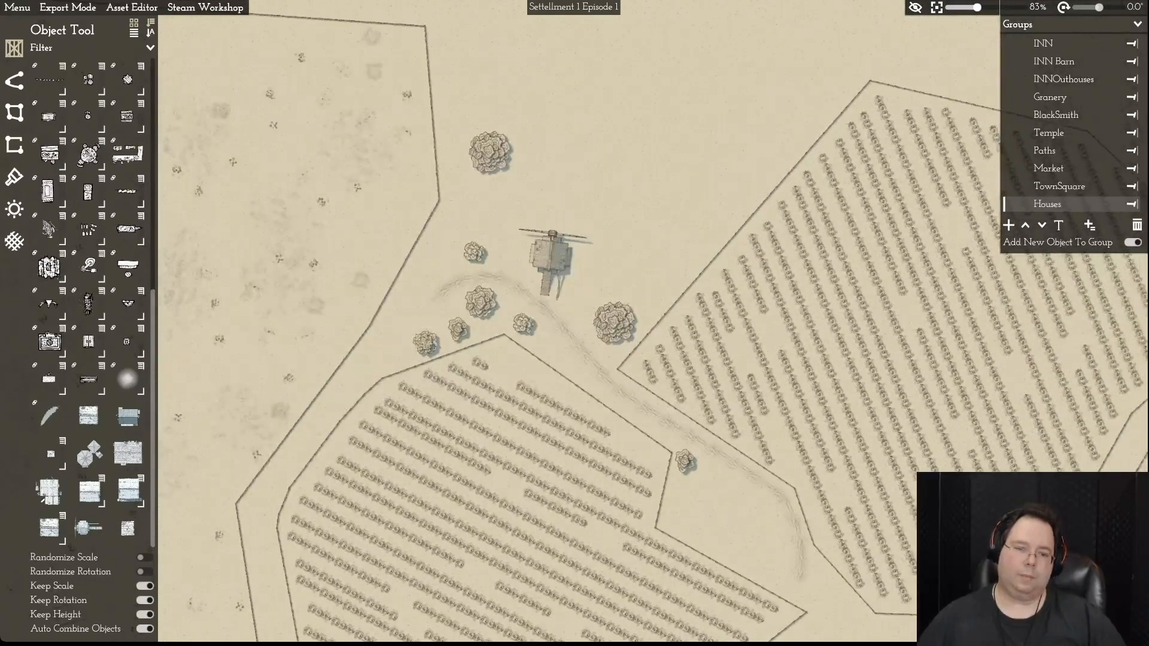
key(d)
click(464, 334)
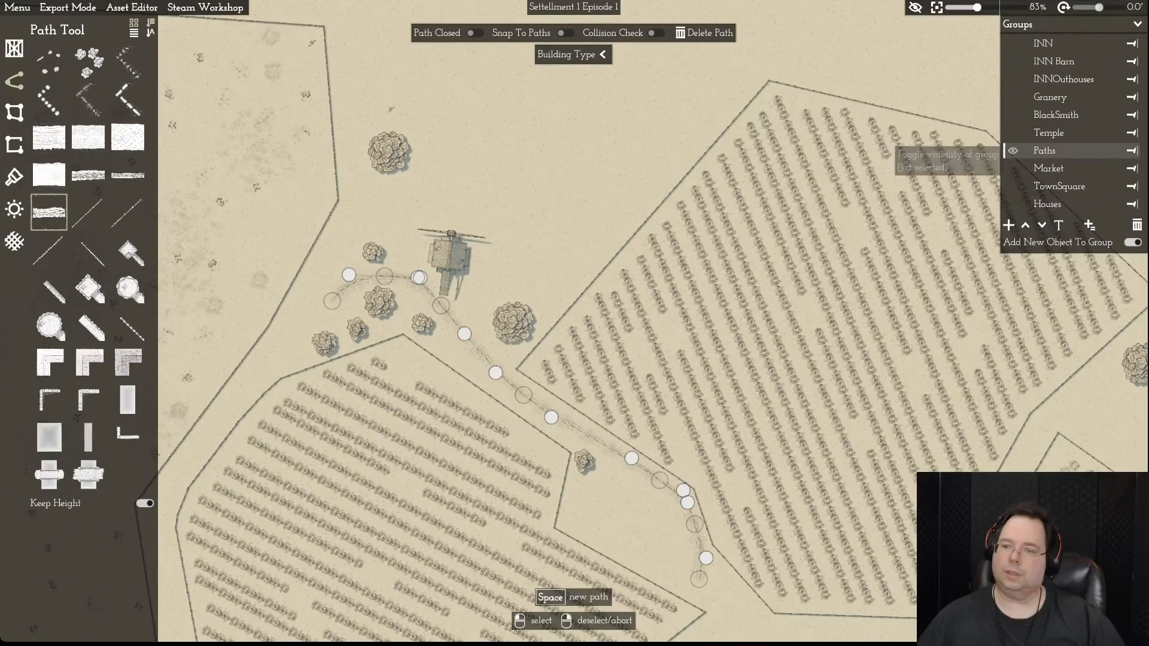
click(1013, 150)
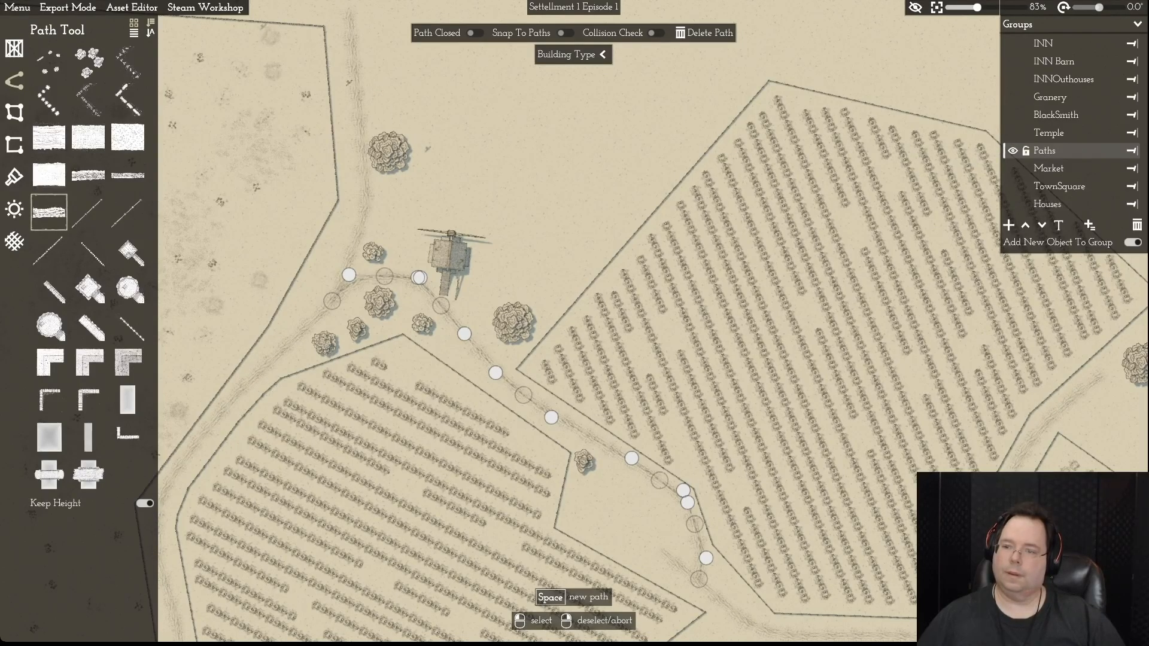
click(1026, 151)
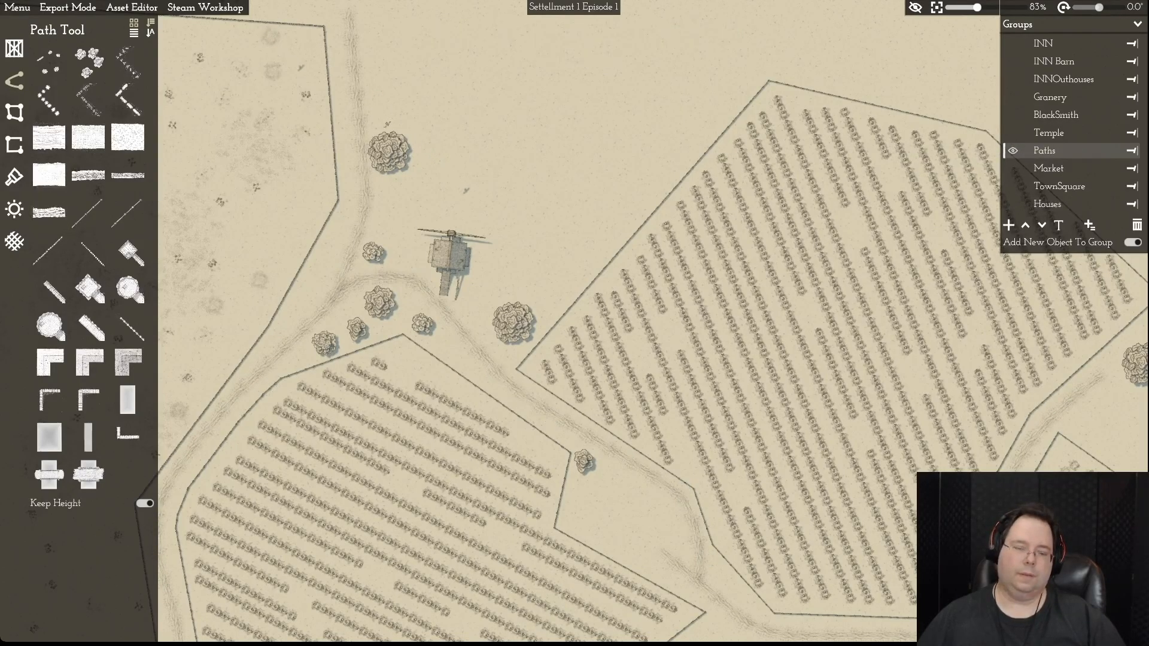
click(1012, 151)
key(s)
key(w)
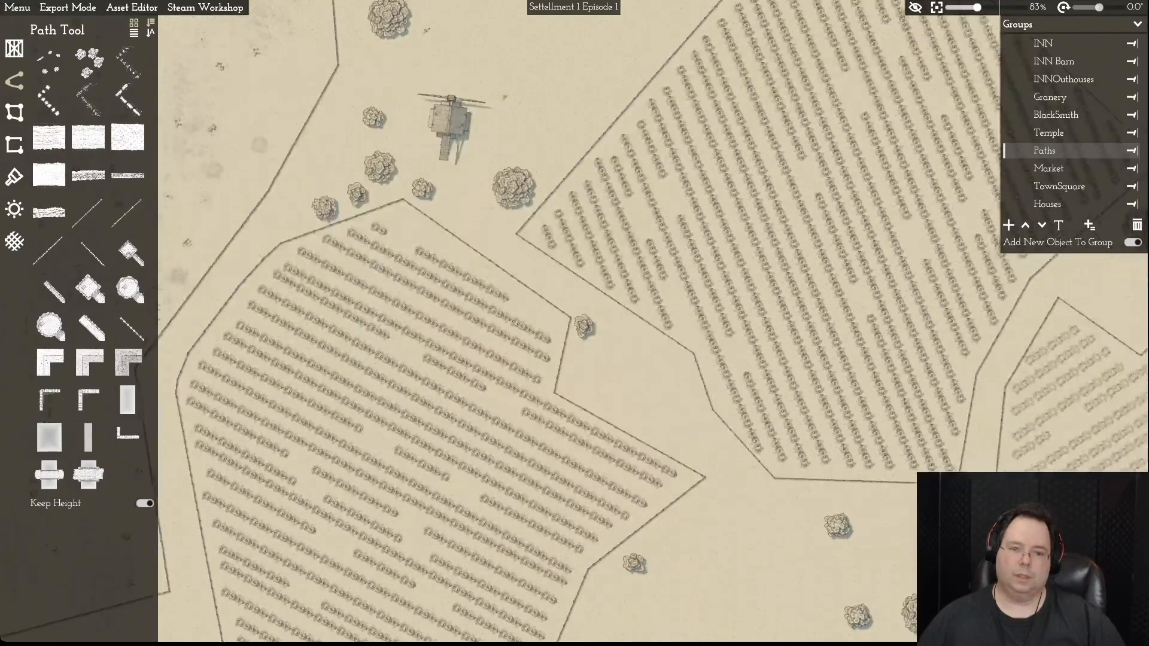
key(a)
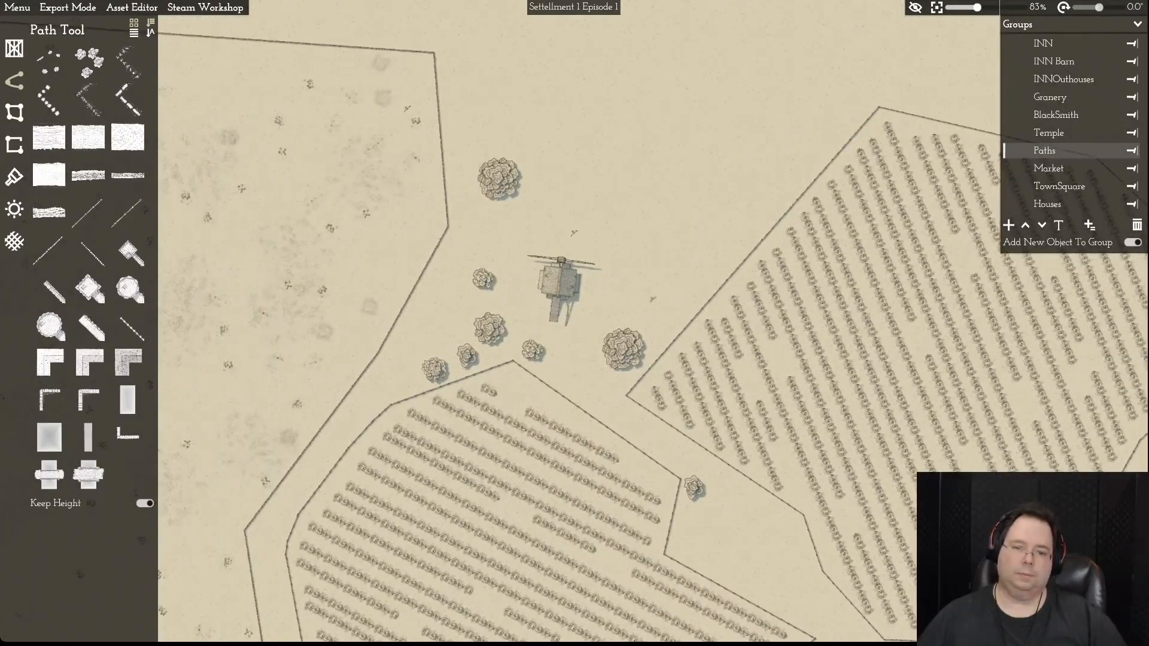
- Create a new group named Fields and assign the windmill to it
click(560, 283)
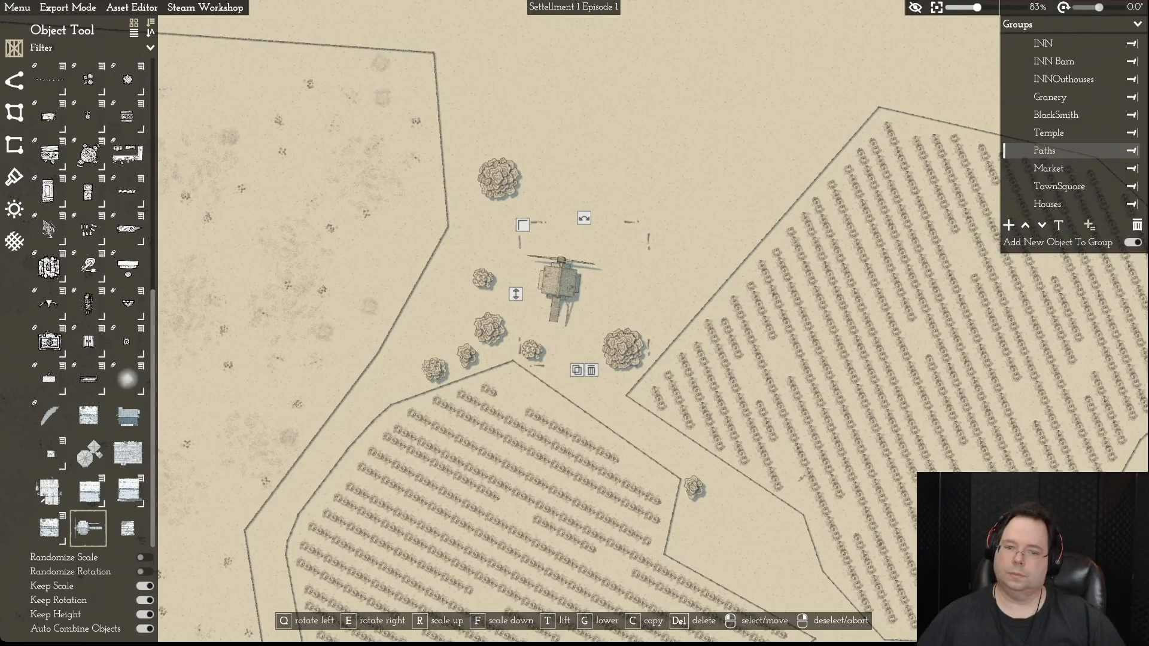
click(1009, 225)
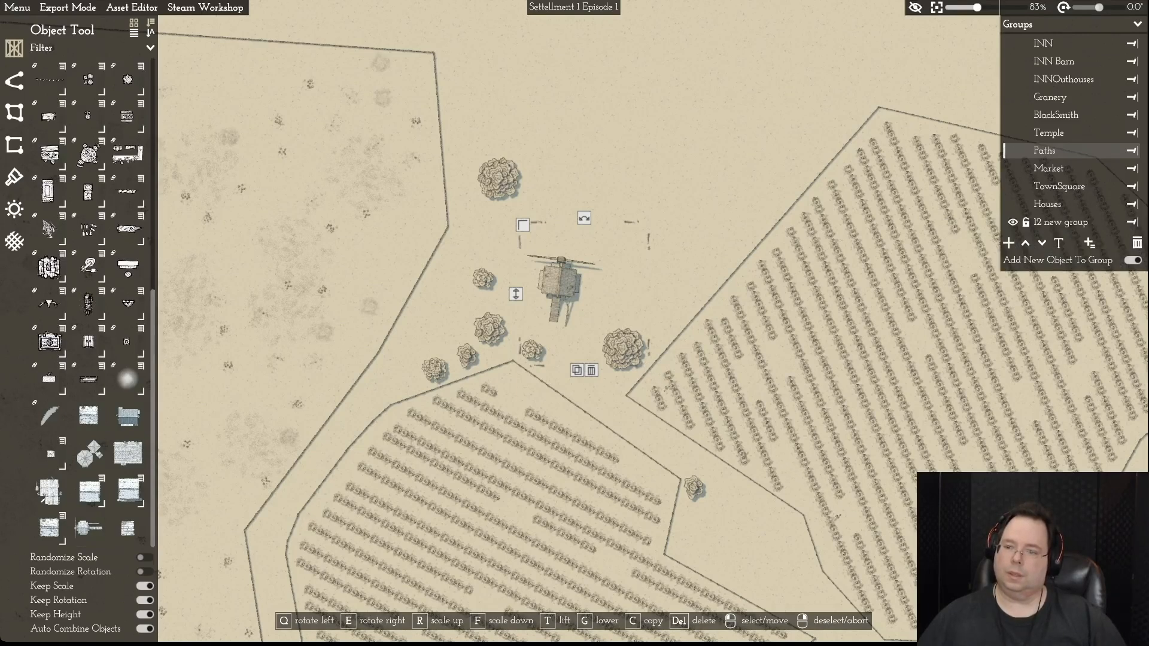
click(1061, 223)
click(1059, 243)
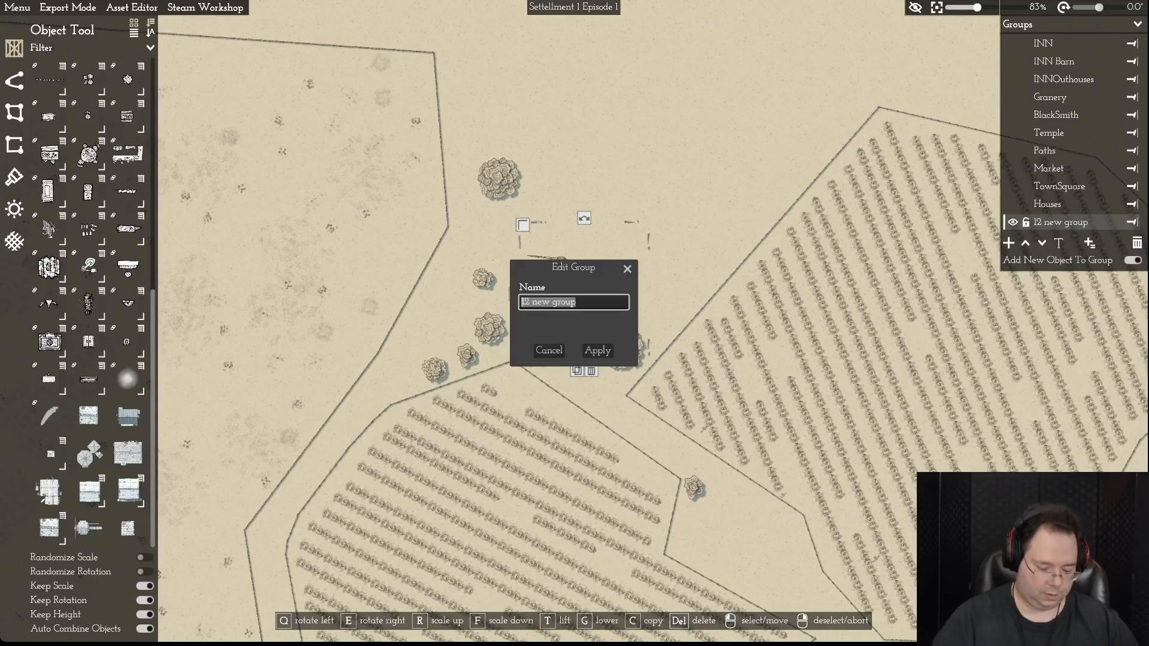
text(Fie)
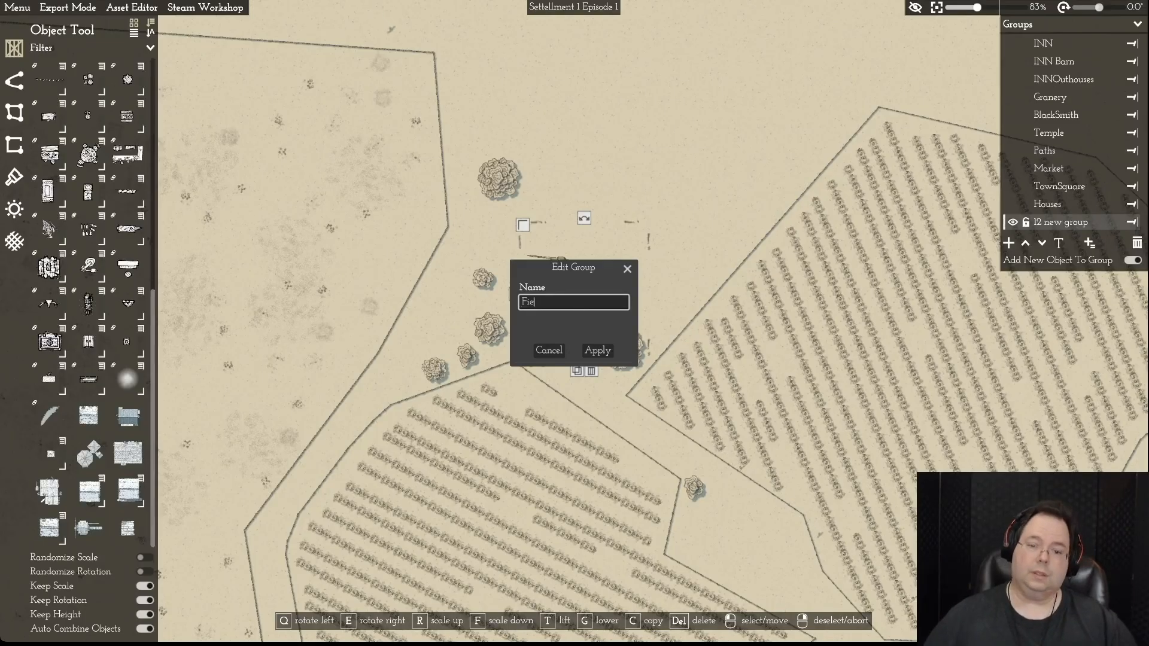
text(lds)
key(Tab)
key(Return)
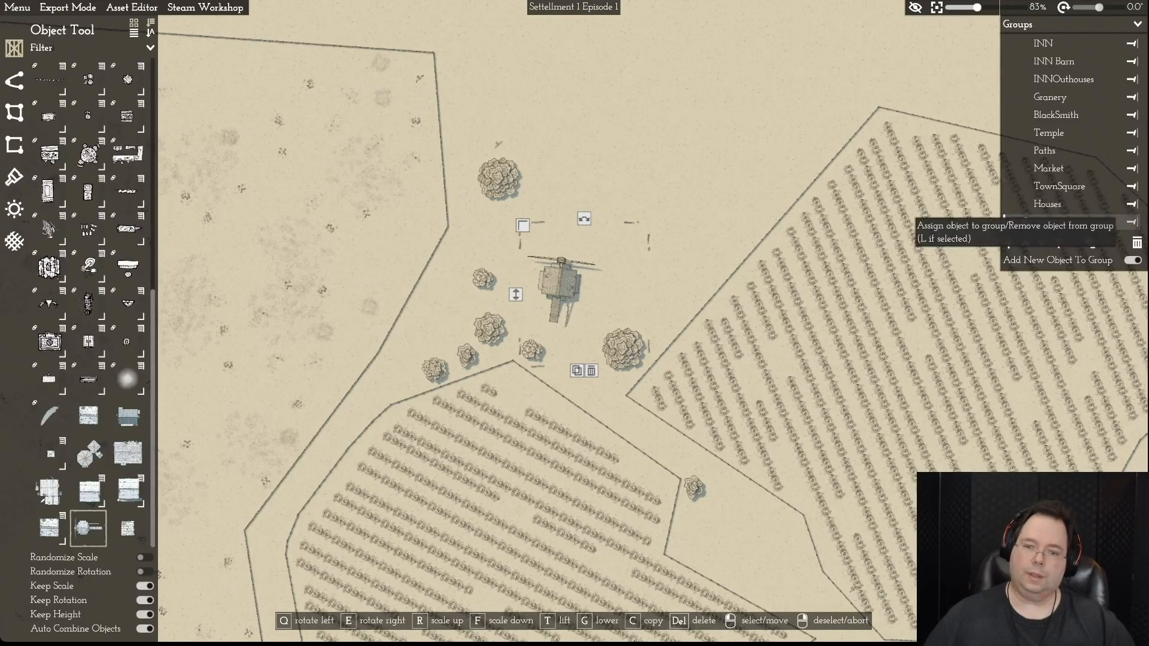
click(1131, 222)
- Assign the large crop field plot east of the windmill to the Fields group
key(d)
click(669, 251)
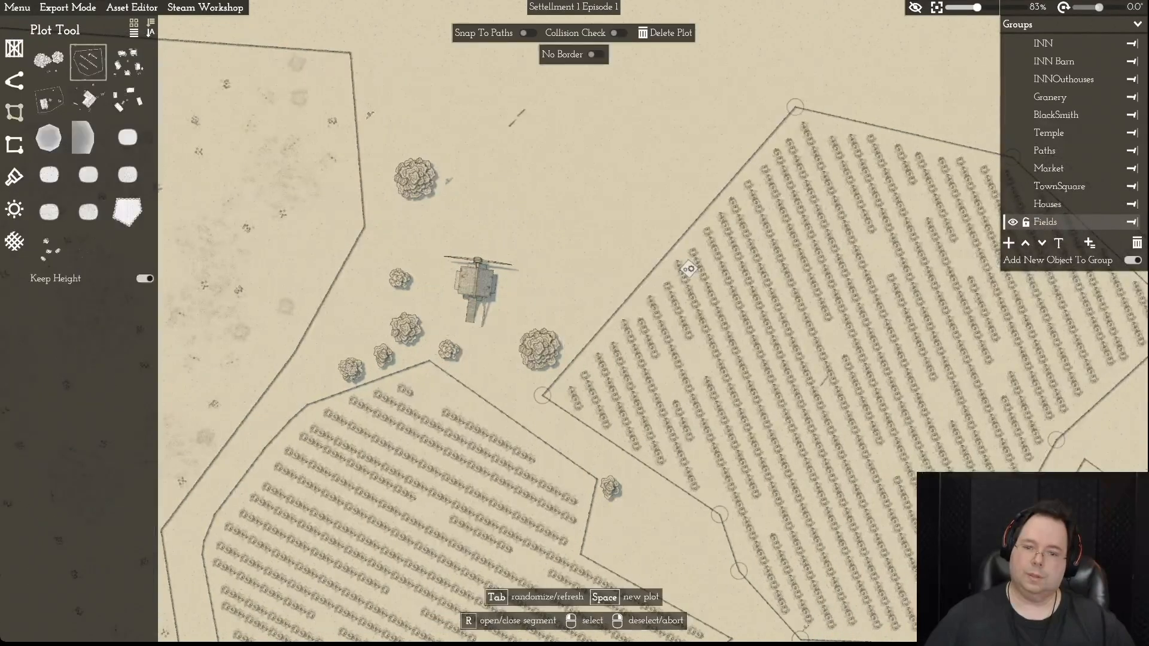
right_click(647, 239)
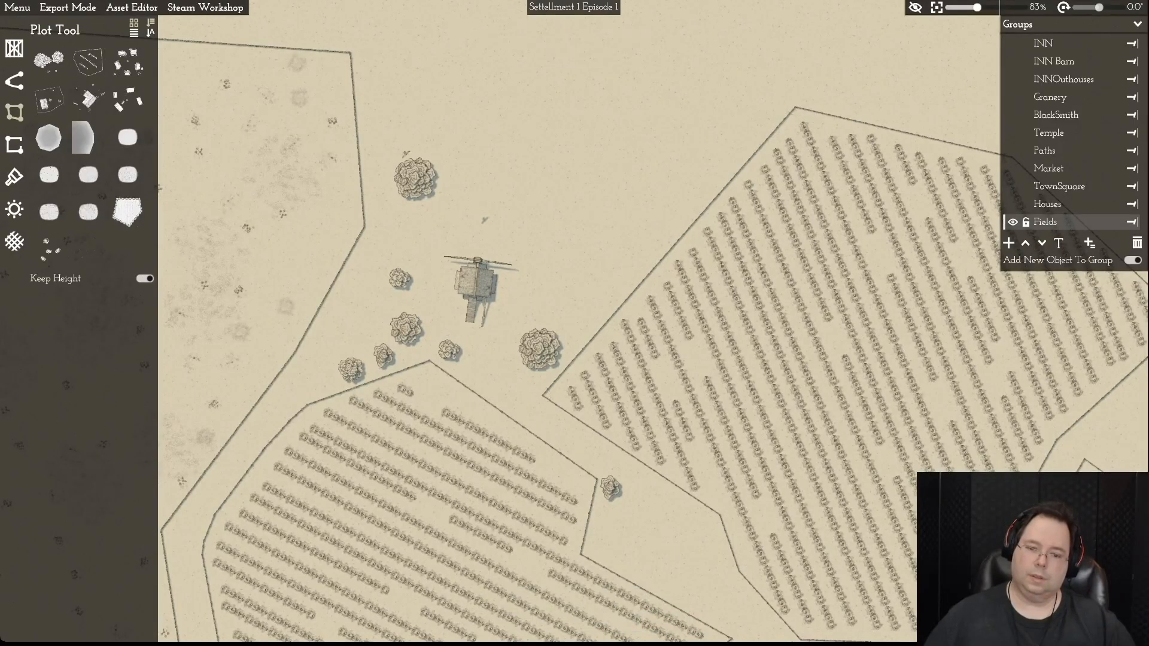
click(543, 395)
key(d)
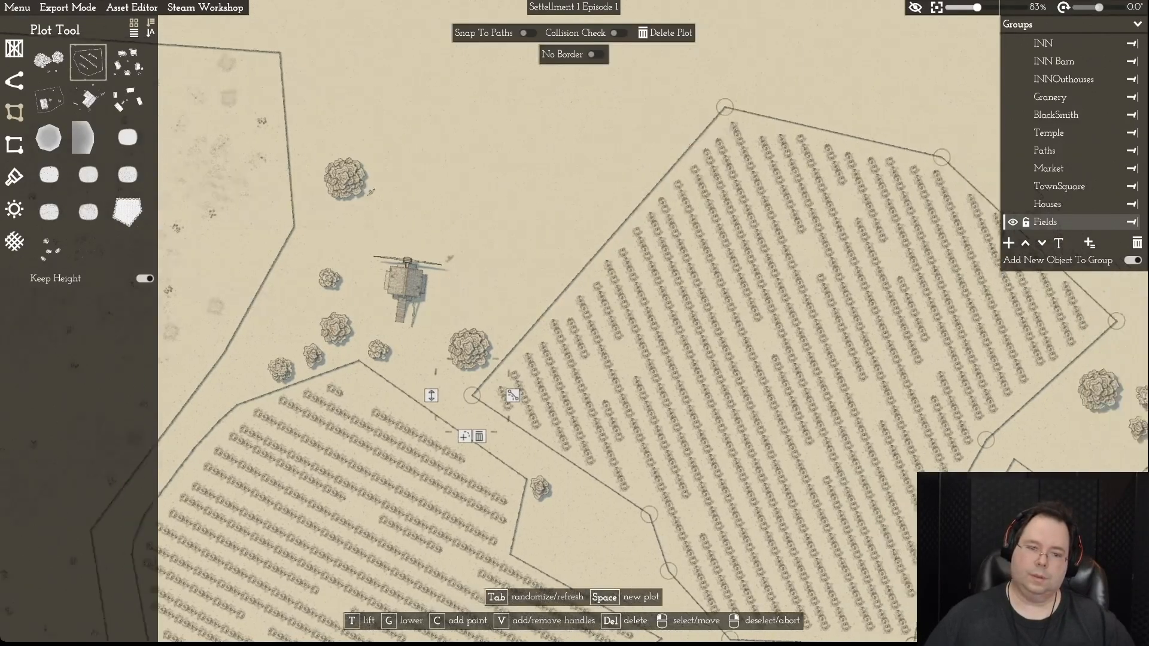
right_click(543, 395)
key(s)
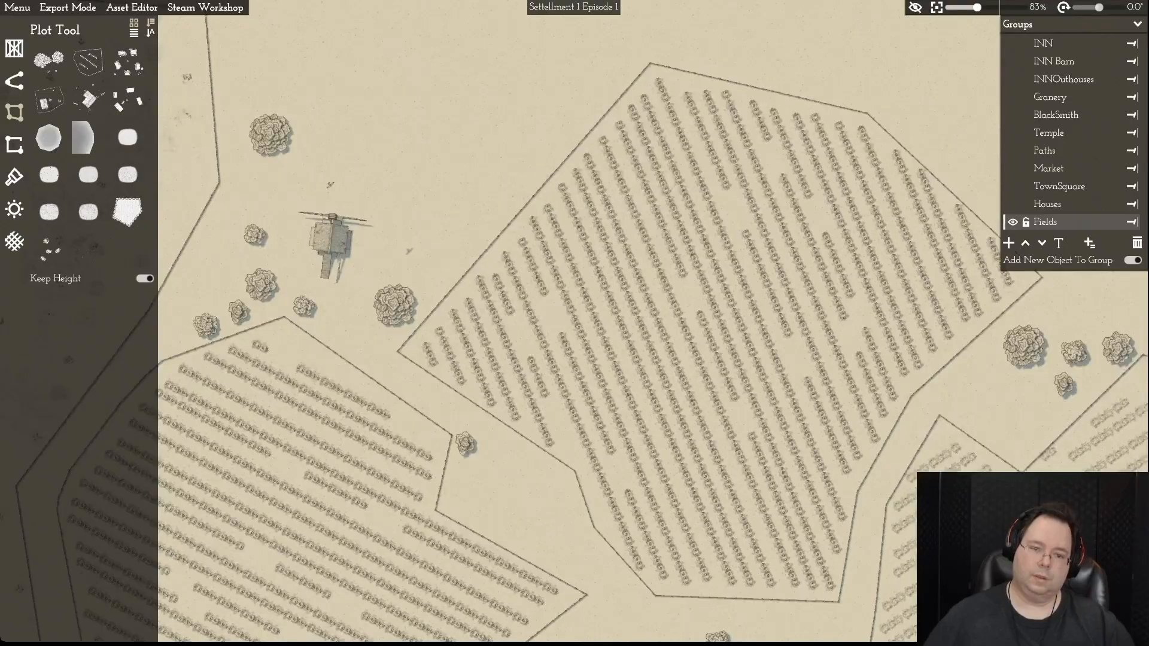
click(543, 224)
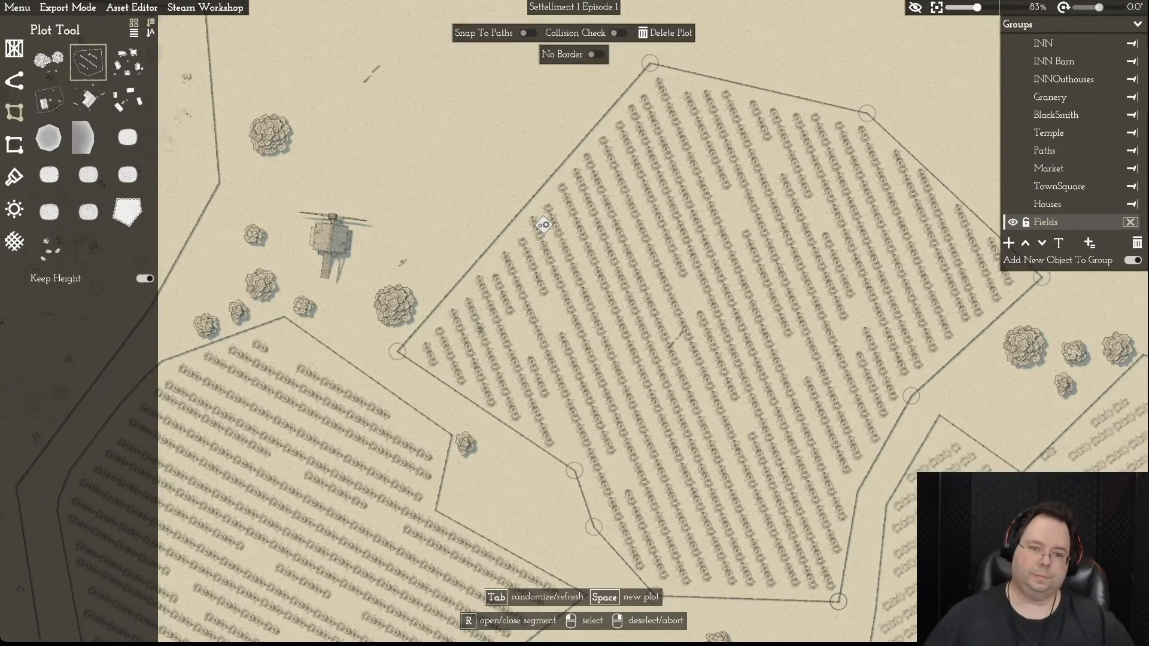
- Assign the crop field plot directly south of the windmill to the Fields group
key(a)
key(a)
key(s)
click(218, 447)
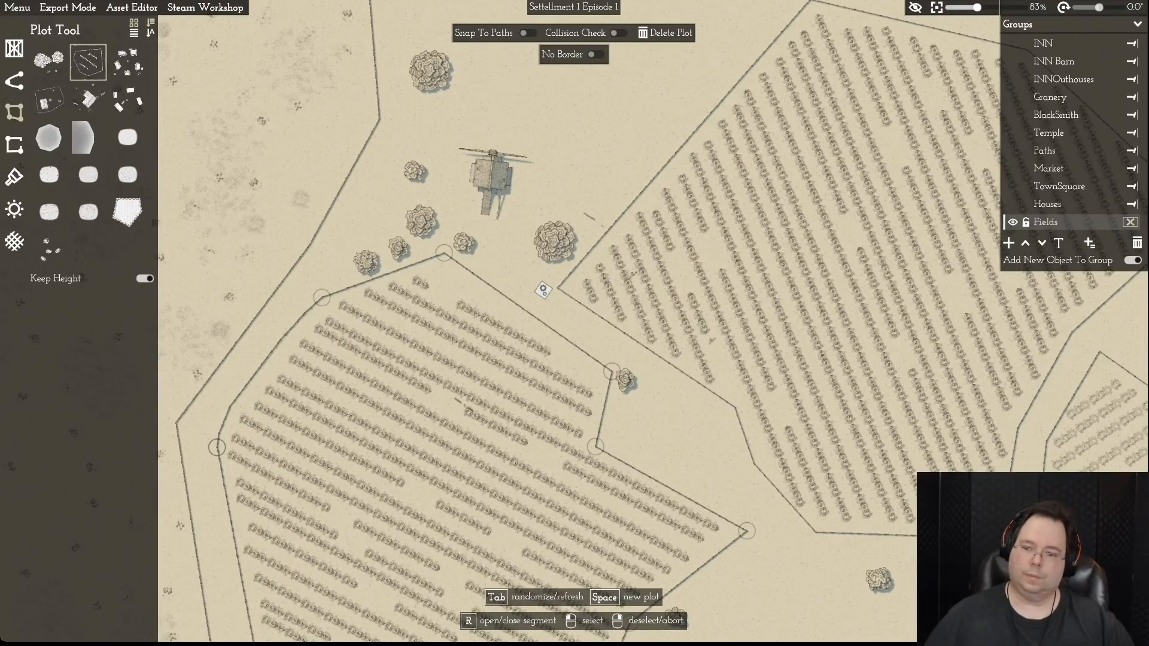
key(s)
key(d)
key(s)
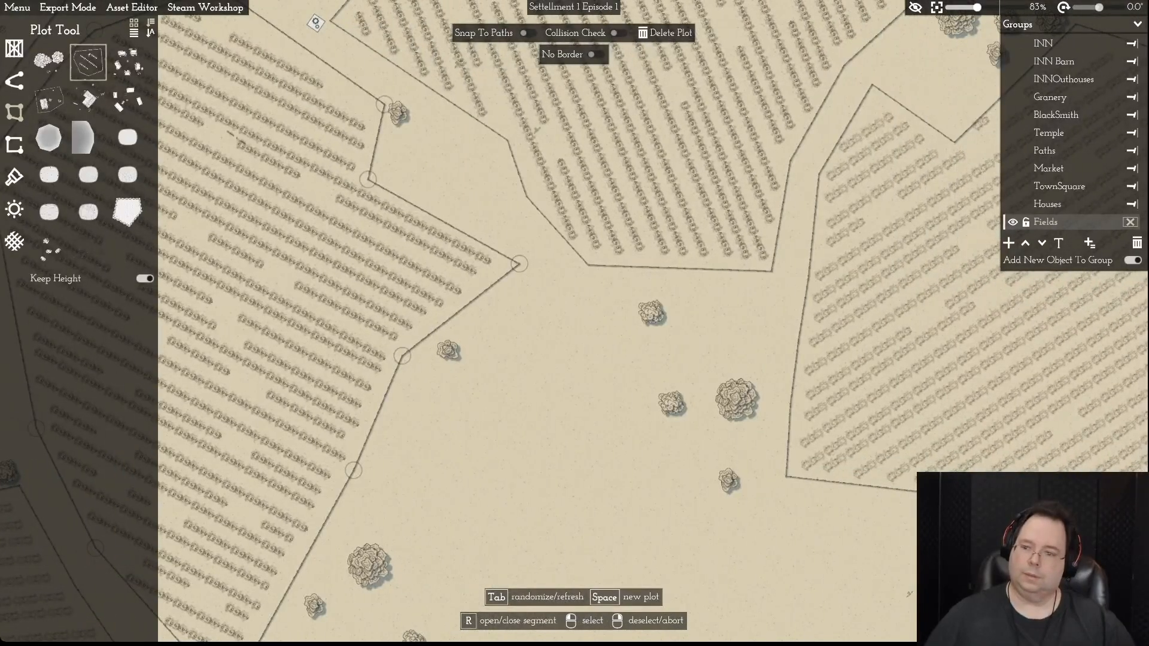
- Assign the far eastern crop field and the southwestern crop field below the row of trees to the Fields group
click(776, 305)
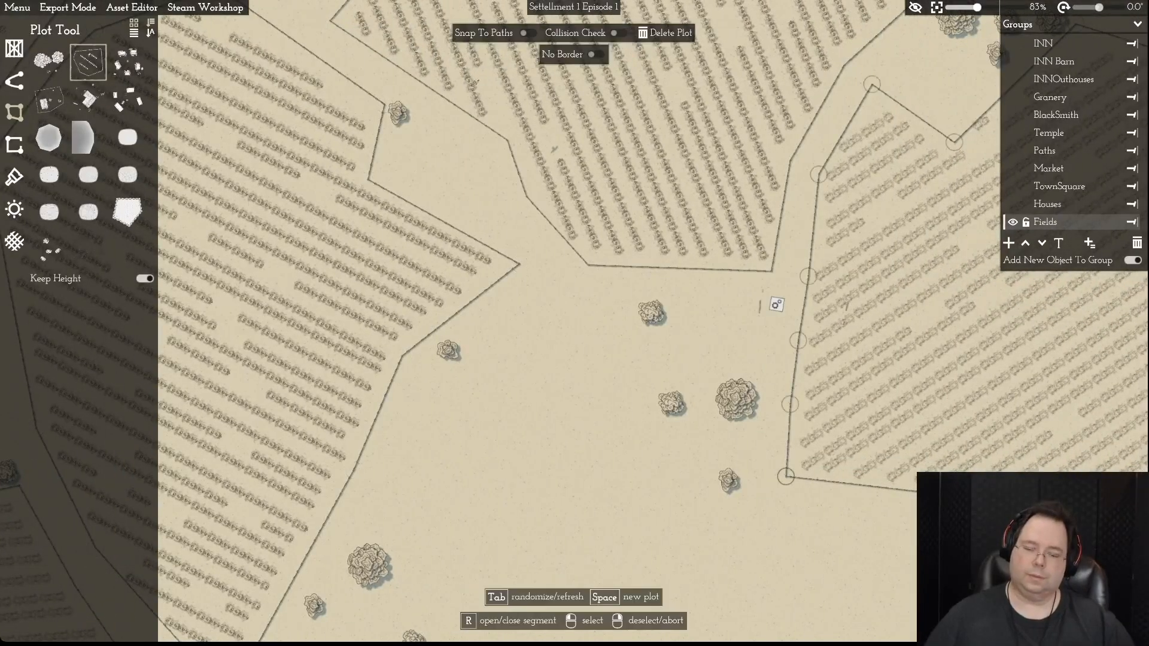
key(a)
key(s)
key(a)
key(s)
click(434, 443)
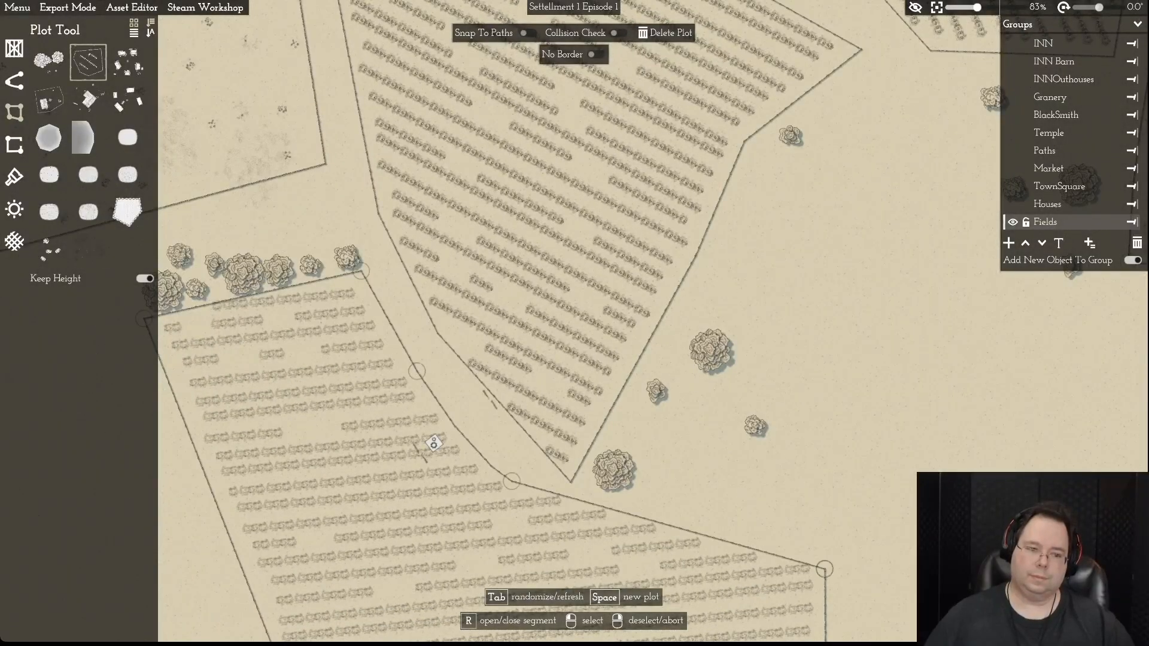
key(a)
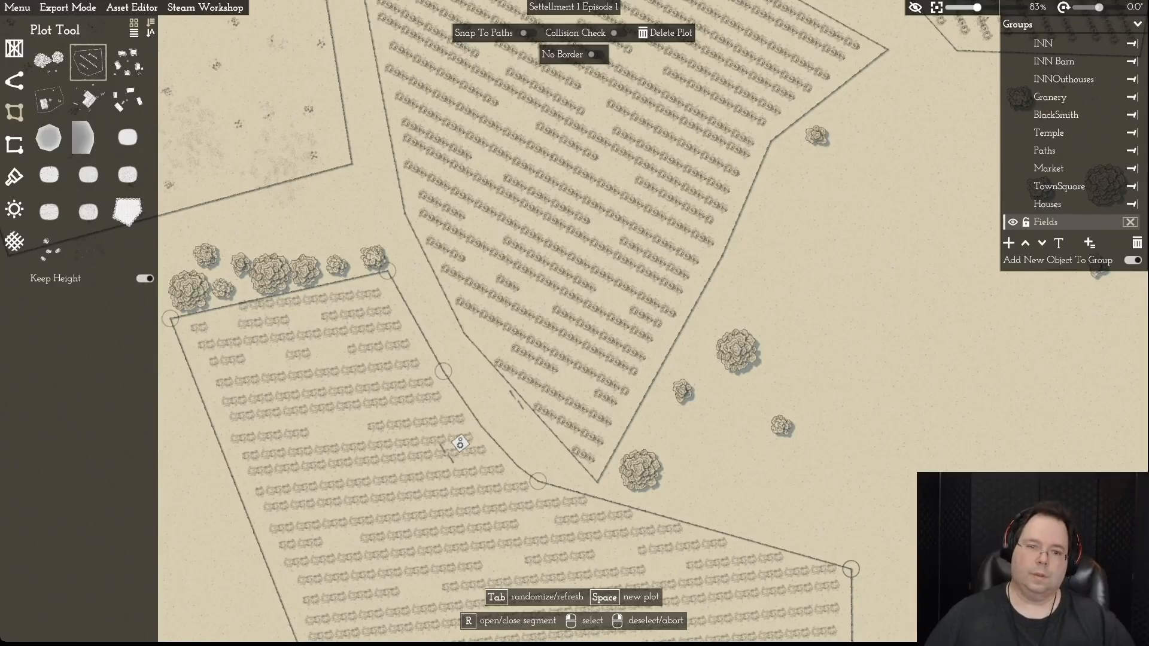
- Hide the Fields group and assign the leftover border plot around the uncultivated western field to it
click(1013, 222)
key(d)
key(w)
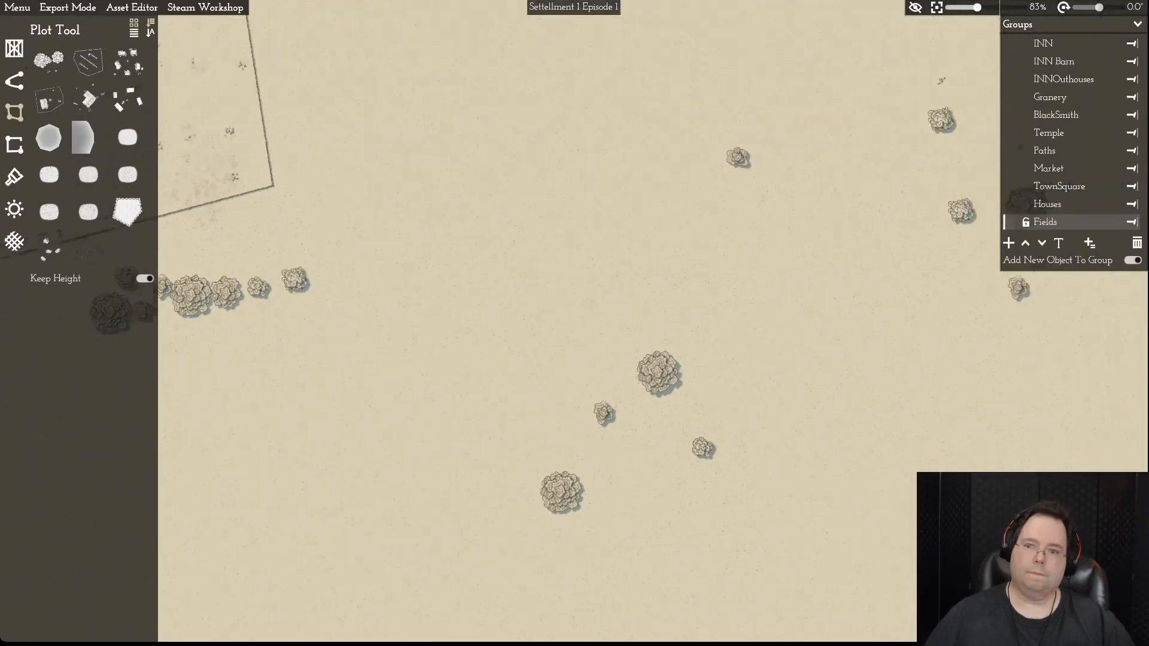
key(w)
key(a)
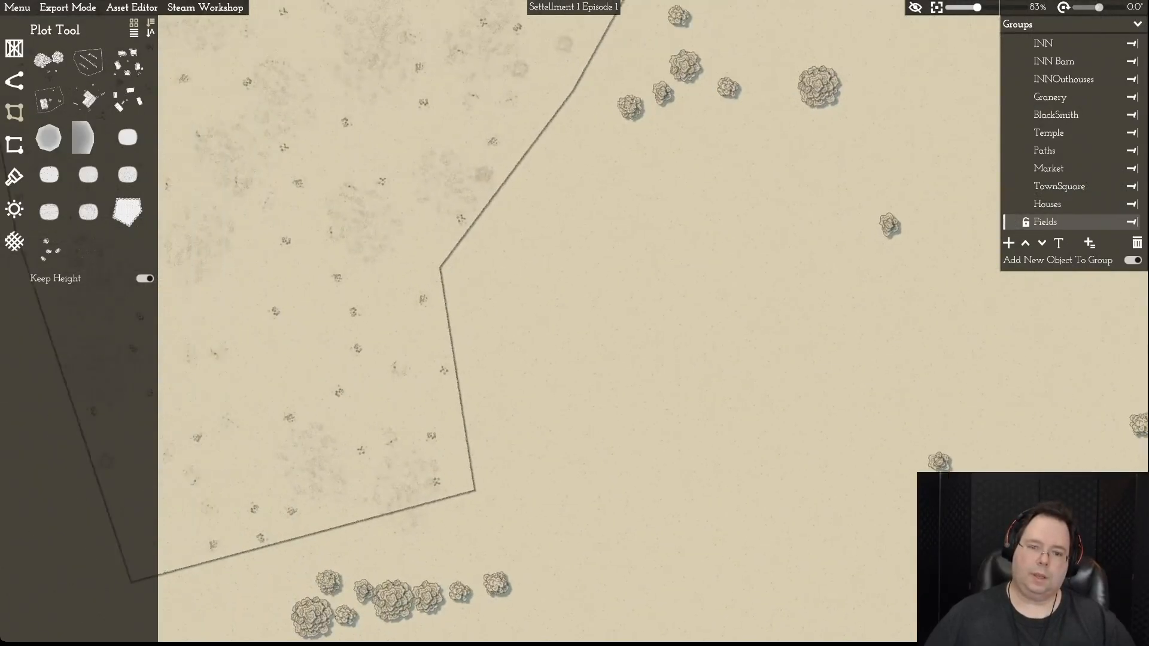
click(593, 375)
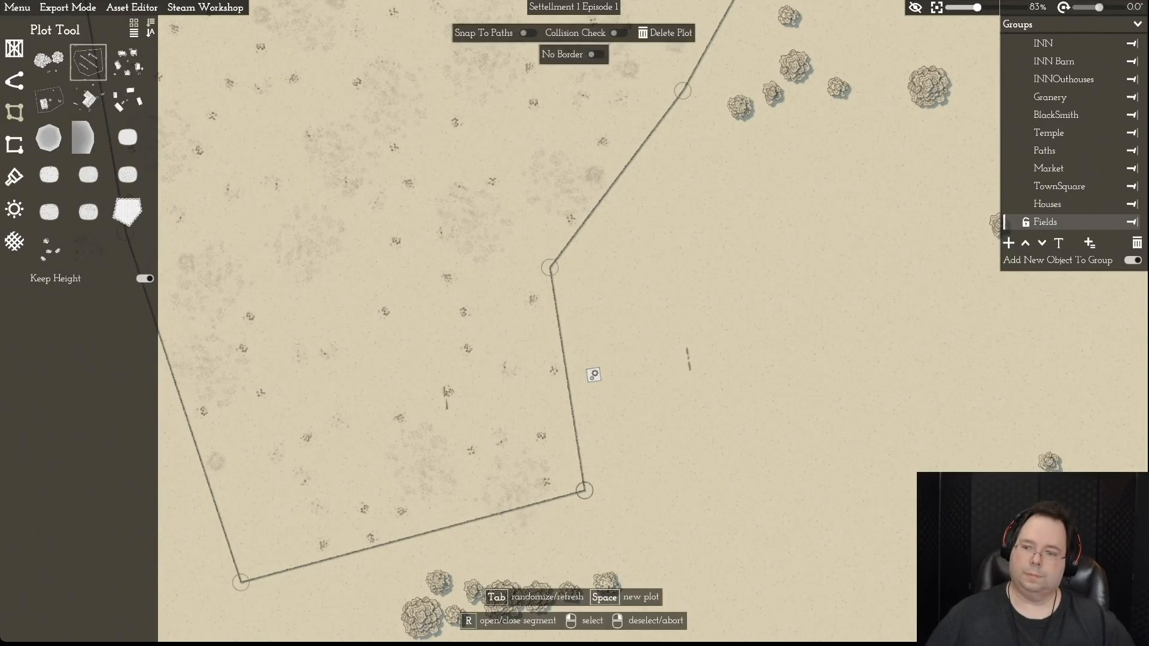
right_click(593, 374)
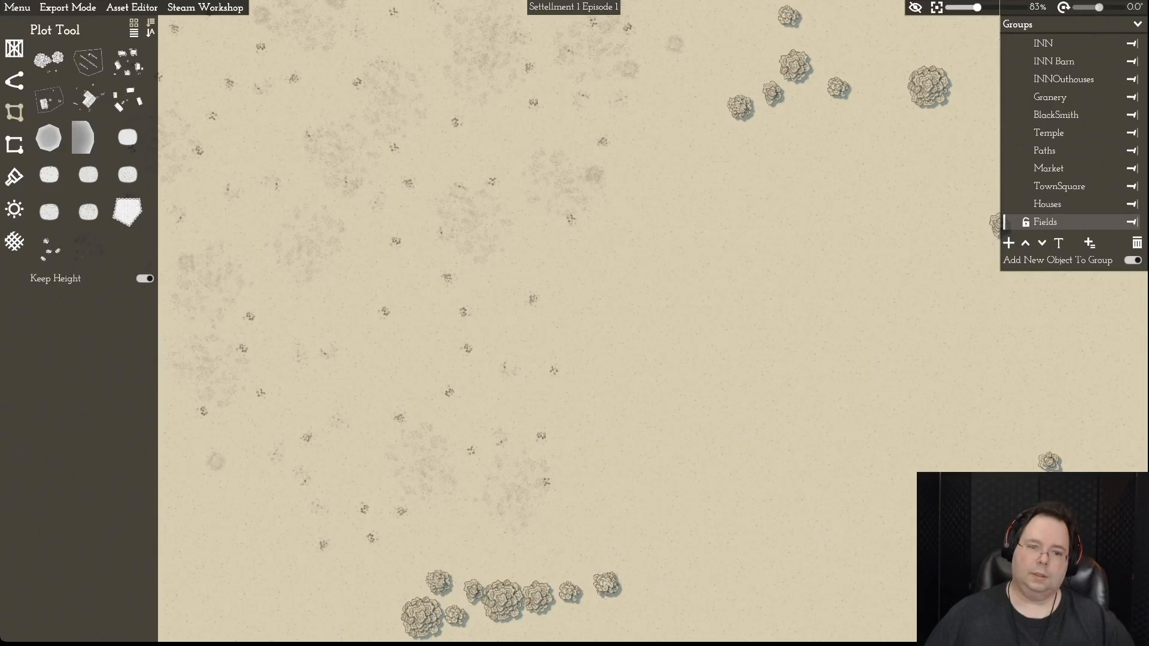
- Assign the scattered vegetation plot of the western field to the Fields group, then show and hide the group to check it
key(a)
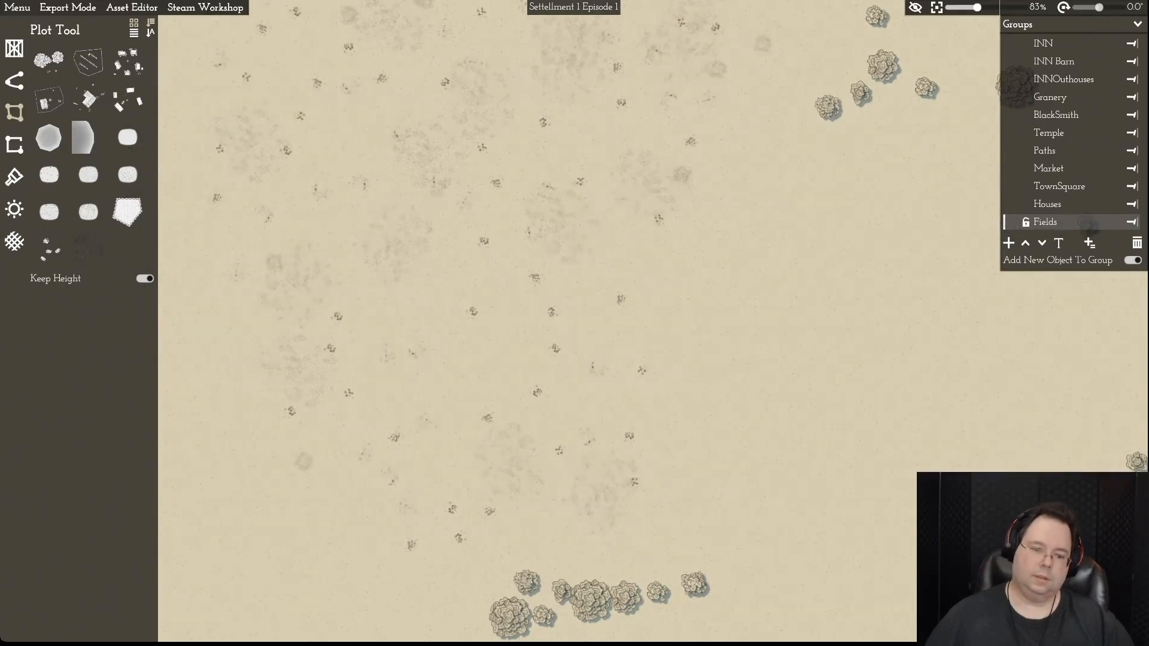
click(410, 569)
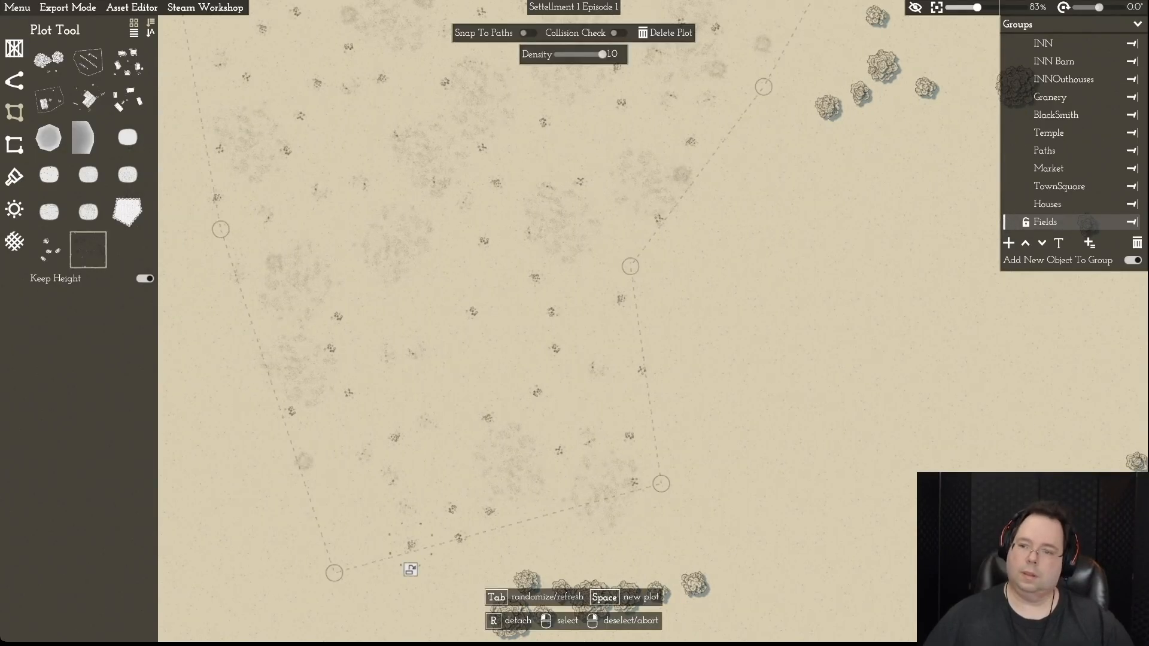
key(Delete)
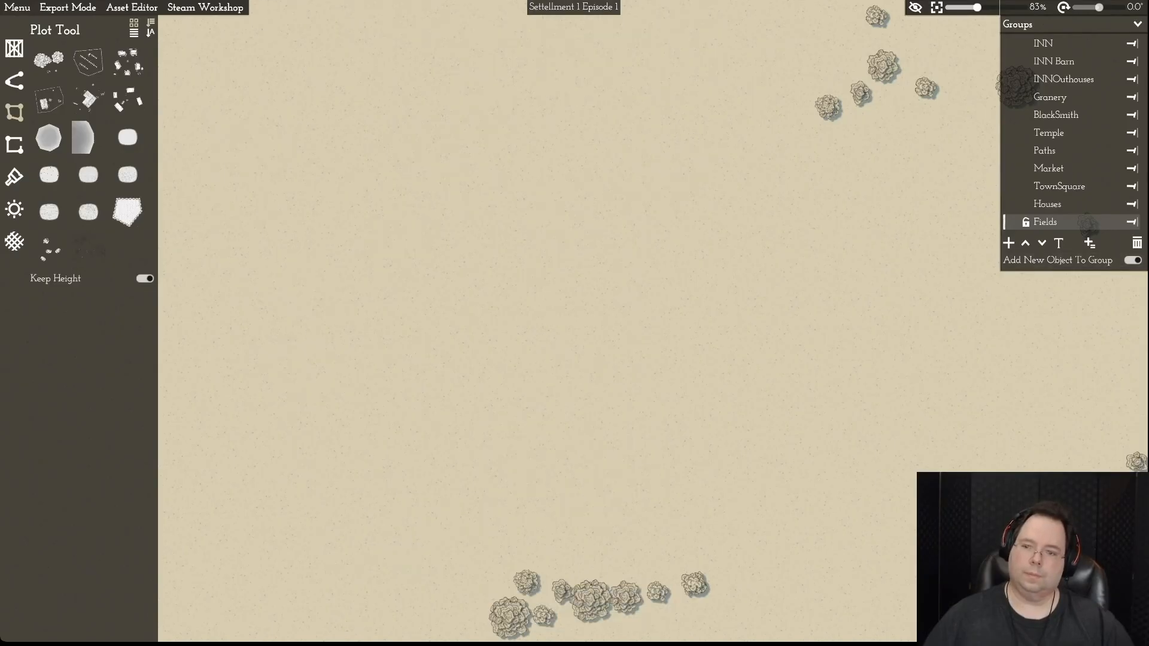
click(1012, 222)
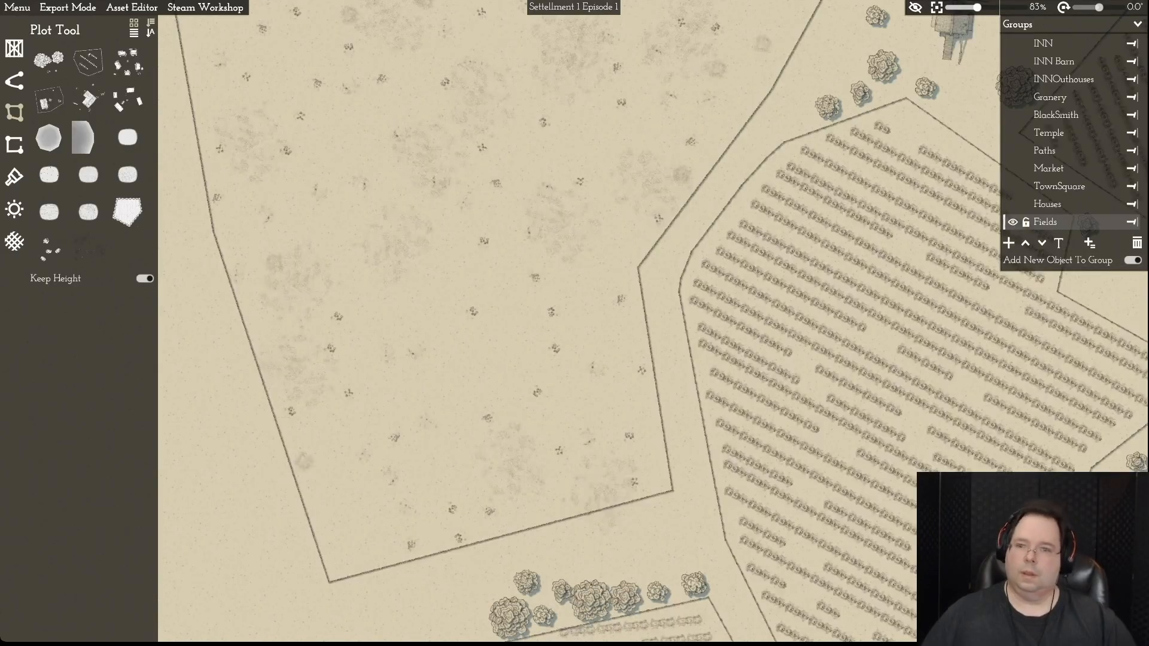
click(1013, 222)
- Create another group for the remaining trees and name it Trees
key(d)
key(w)
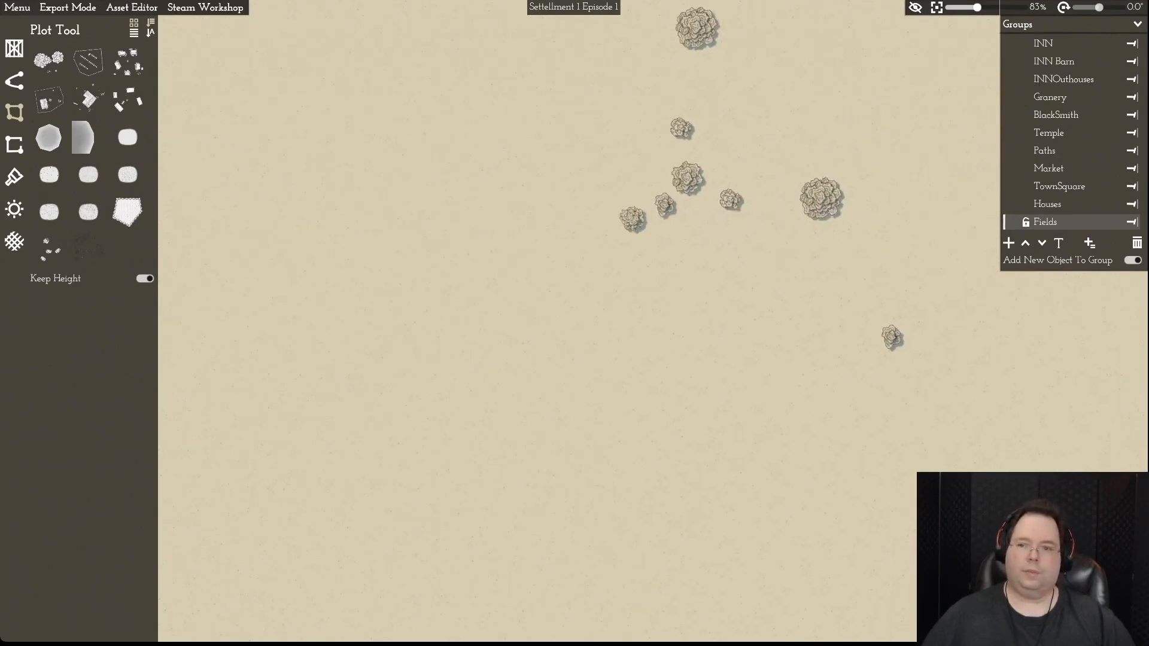
key(w)
key(d)
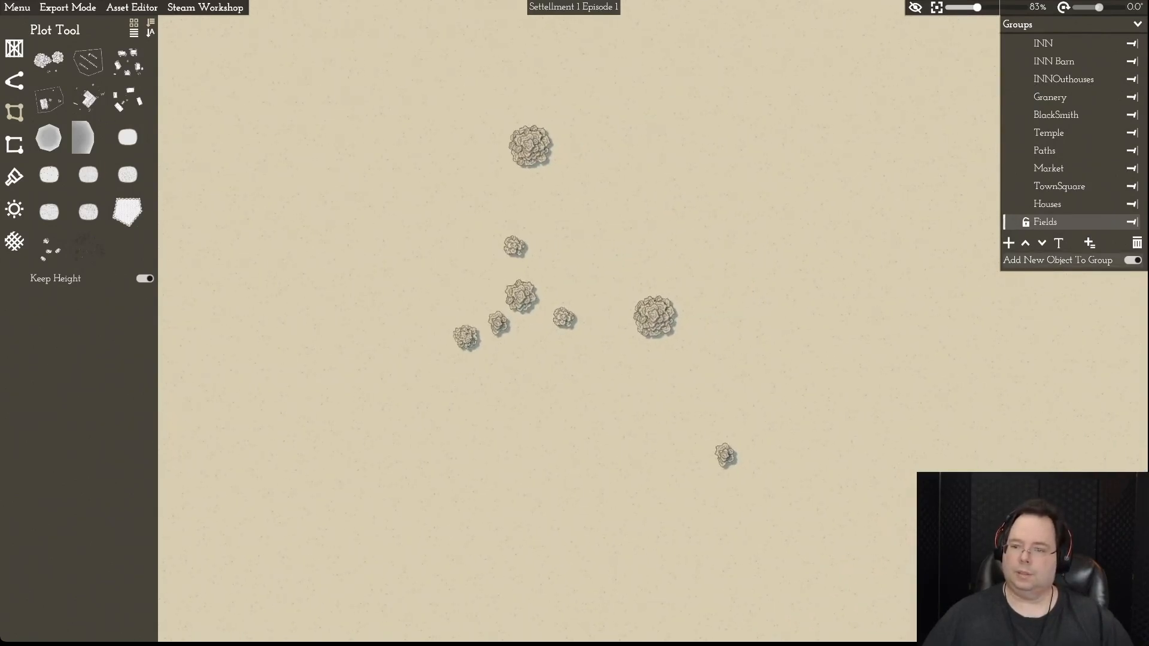
click(1008, 243)
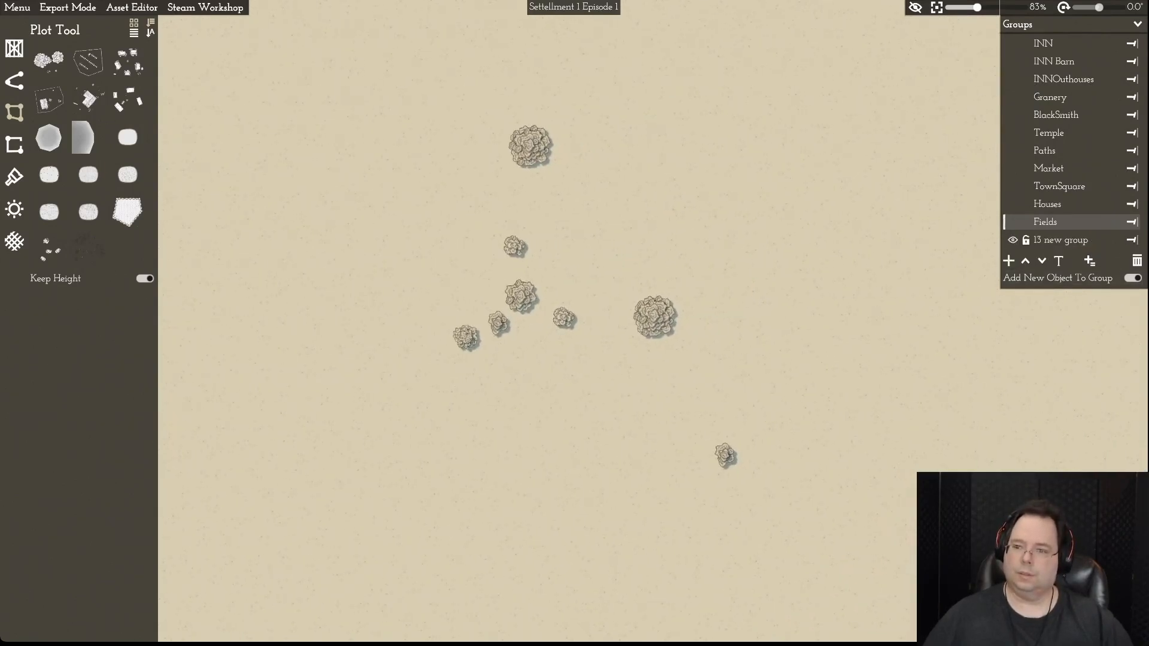
click(1058, 261)
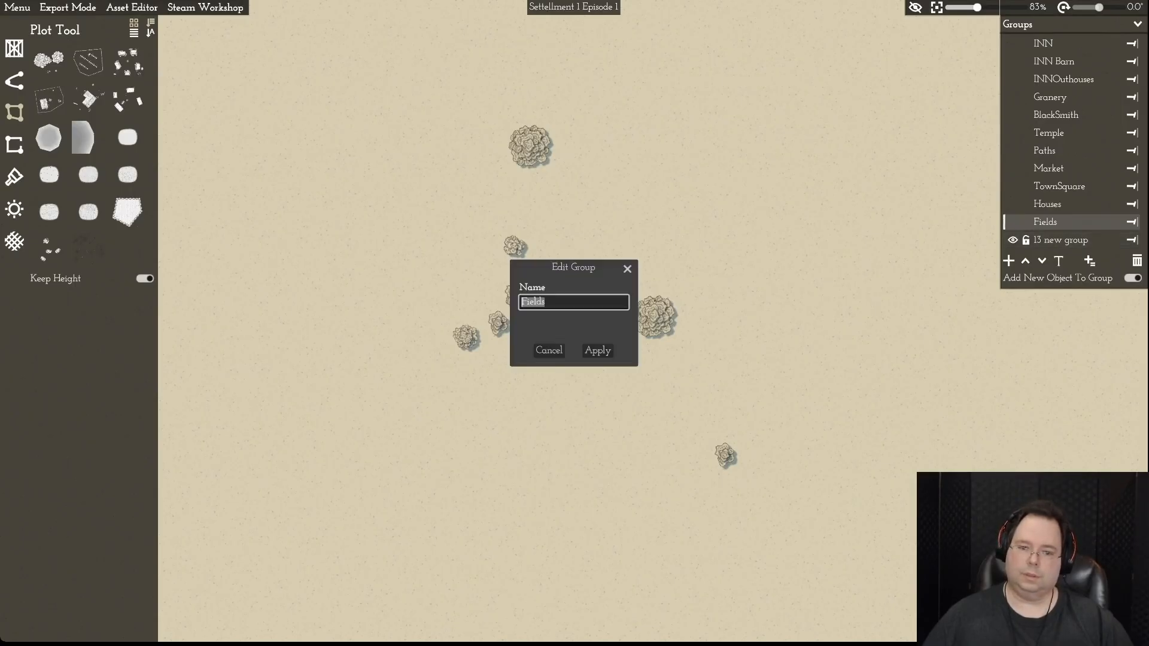
click(549, 350)
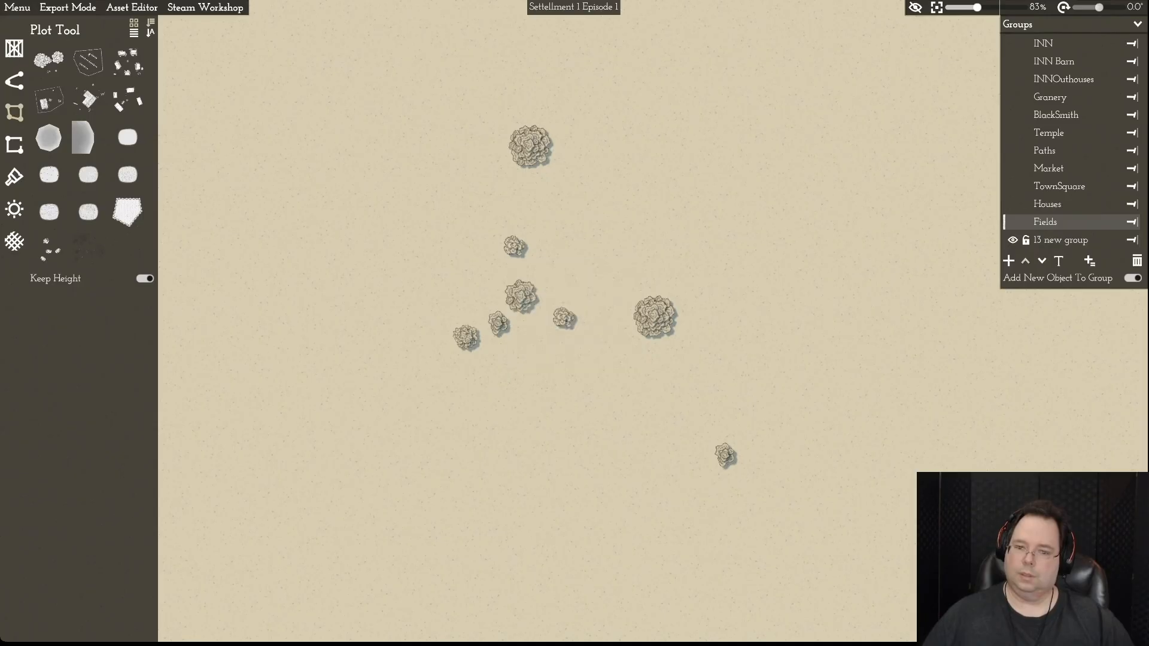
click(1060, 240)
click(1059, 261)
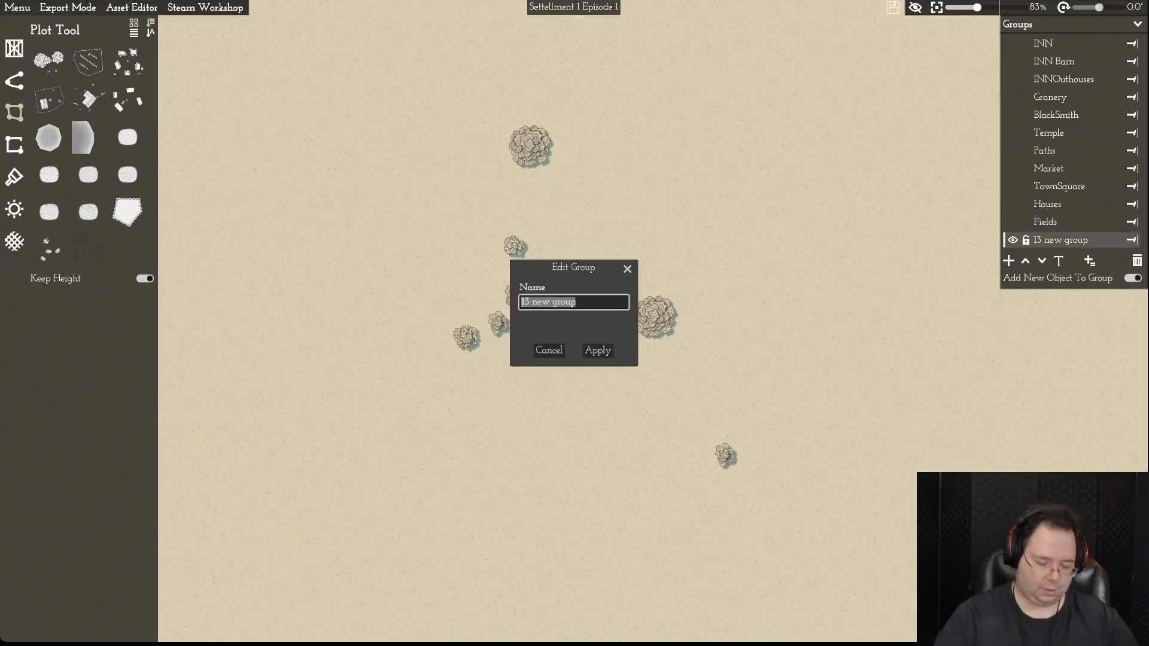
text(Trees)
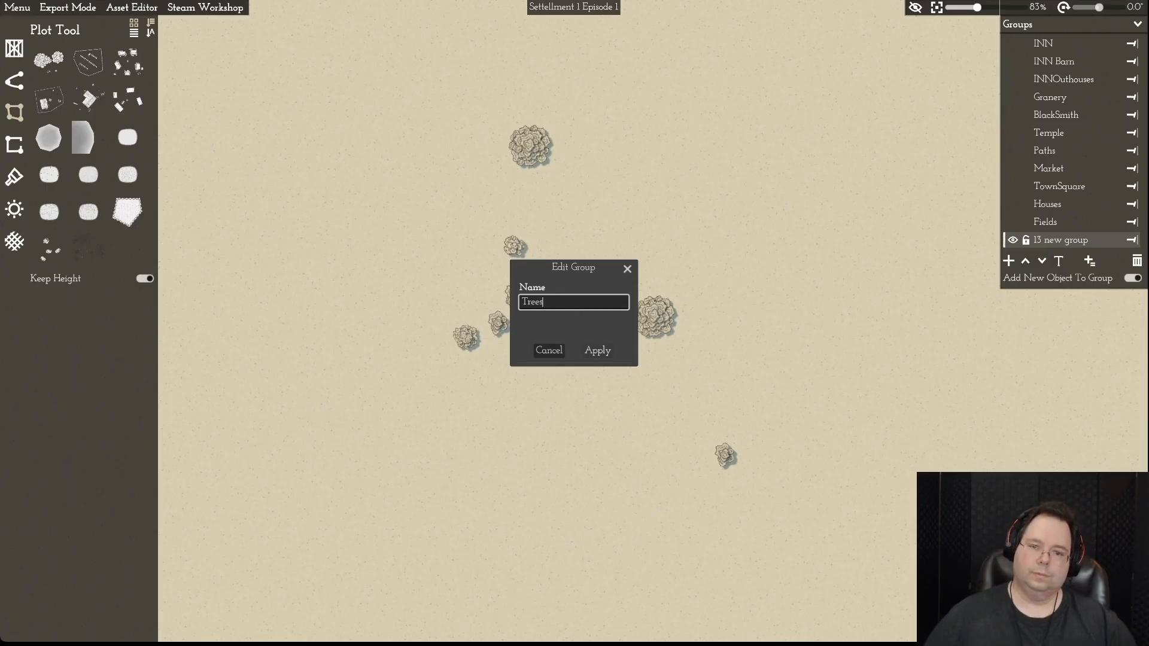
key(Return)
- Select all the trees around the hidden windmill together with the Object Tool
key(1)
scroll(574, 323, up, 1)
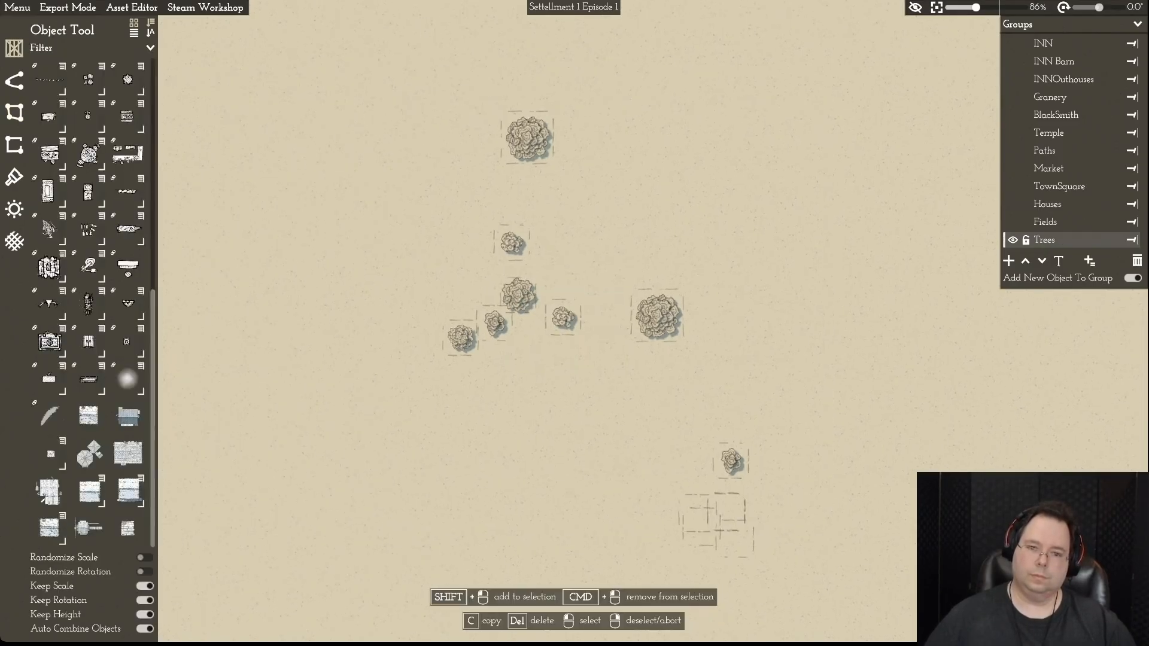
drag(376, 106, 864, 590)
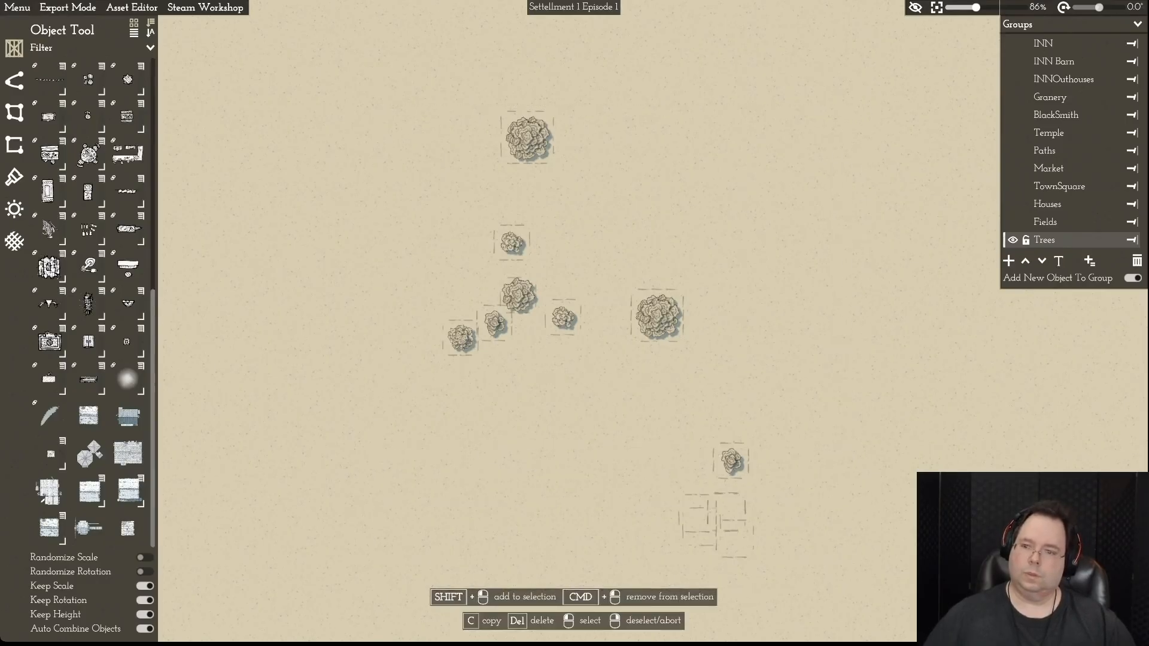
- Show and hide the Fields, Houses, Market and Paths groups in turn to compare them with the selected hidden objects
click(1012, 222)
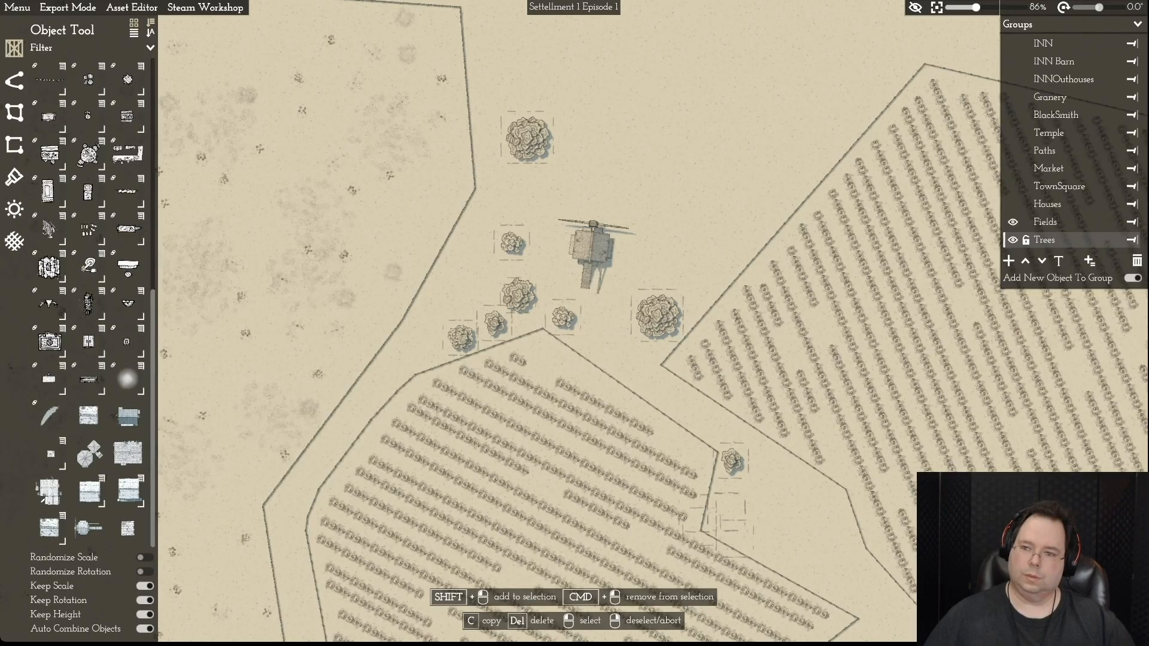
click(1013, 222)
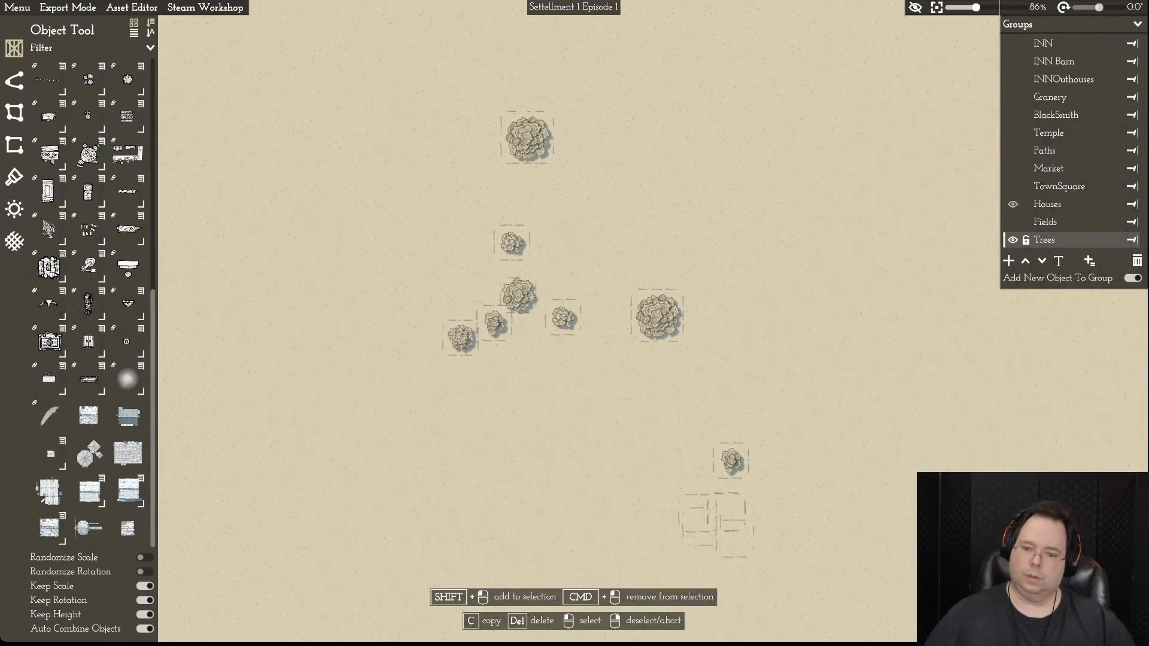
click(1012, 204)
click(1012, 204)
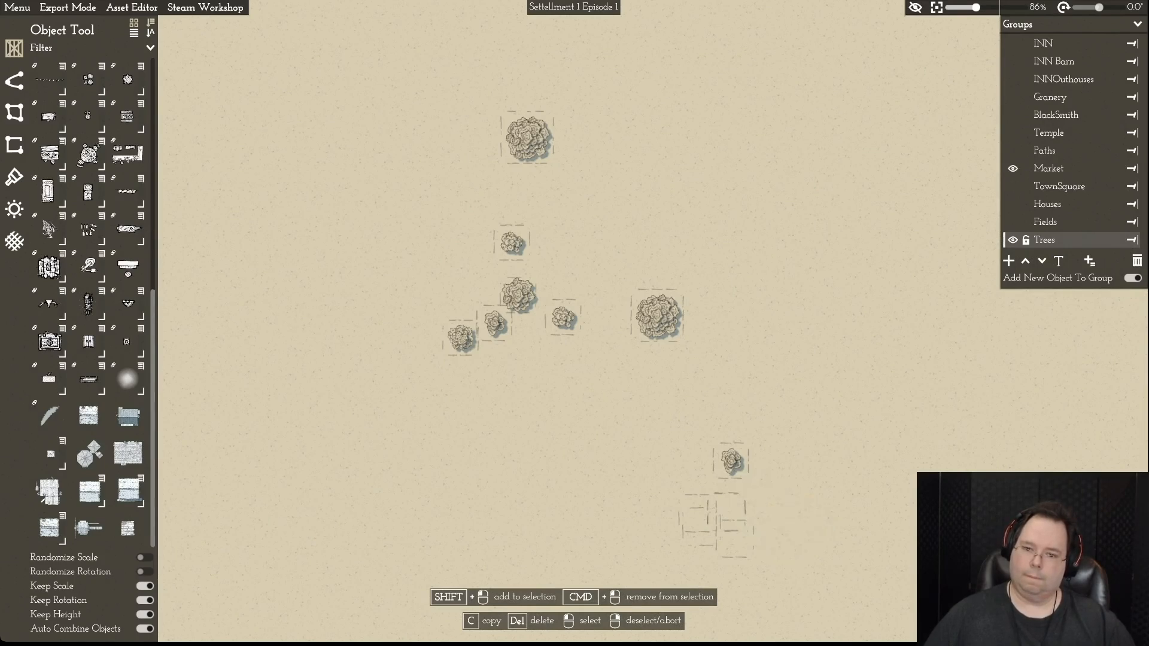
click(1012, 150)
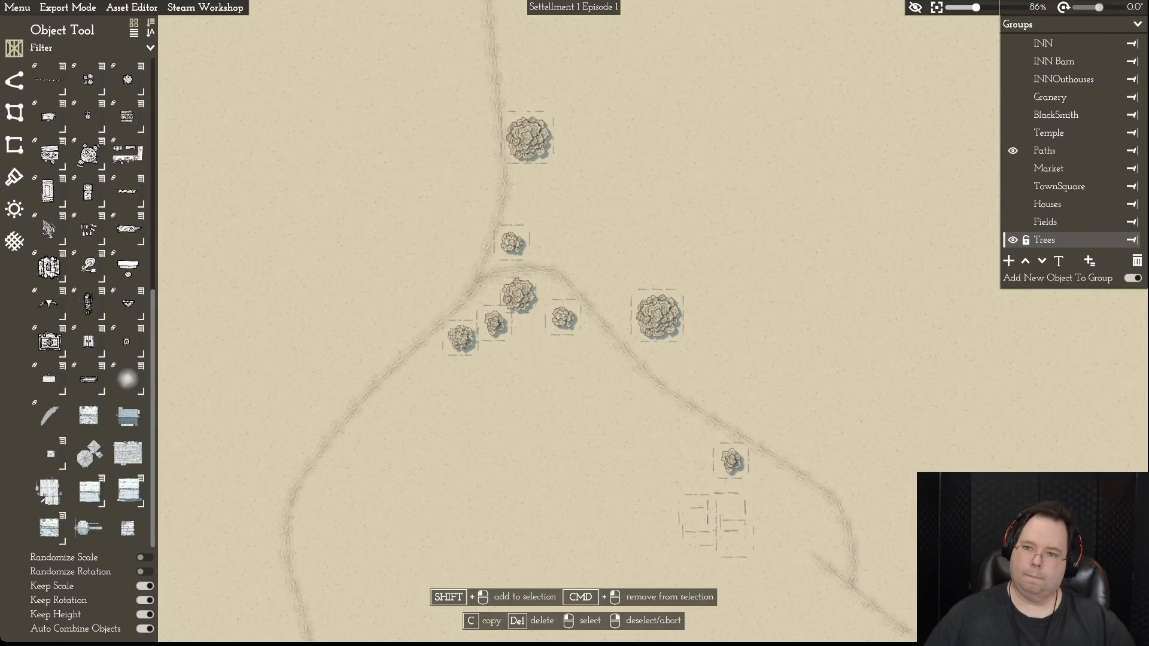
click(1012, 150)
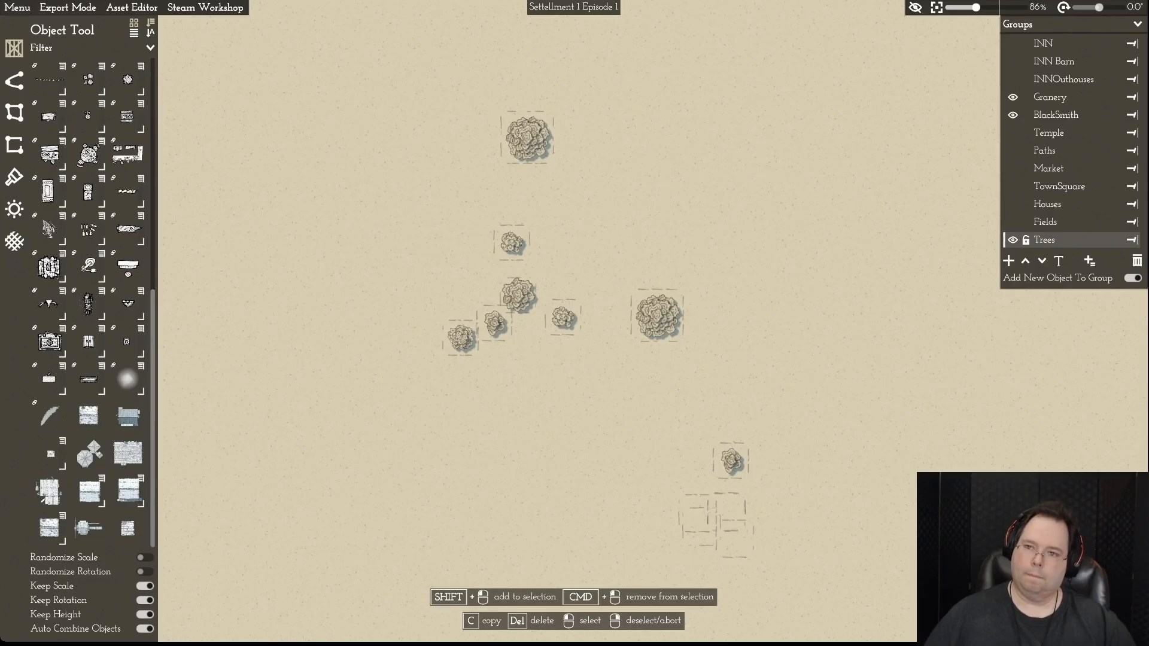
- Show the INN, INN Barn, INNOuthouses, Granery and BlackSmith groups to inspect the area around them, then hide them again
click(1013, 61)
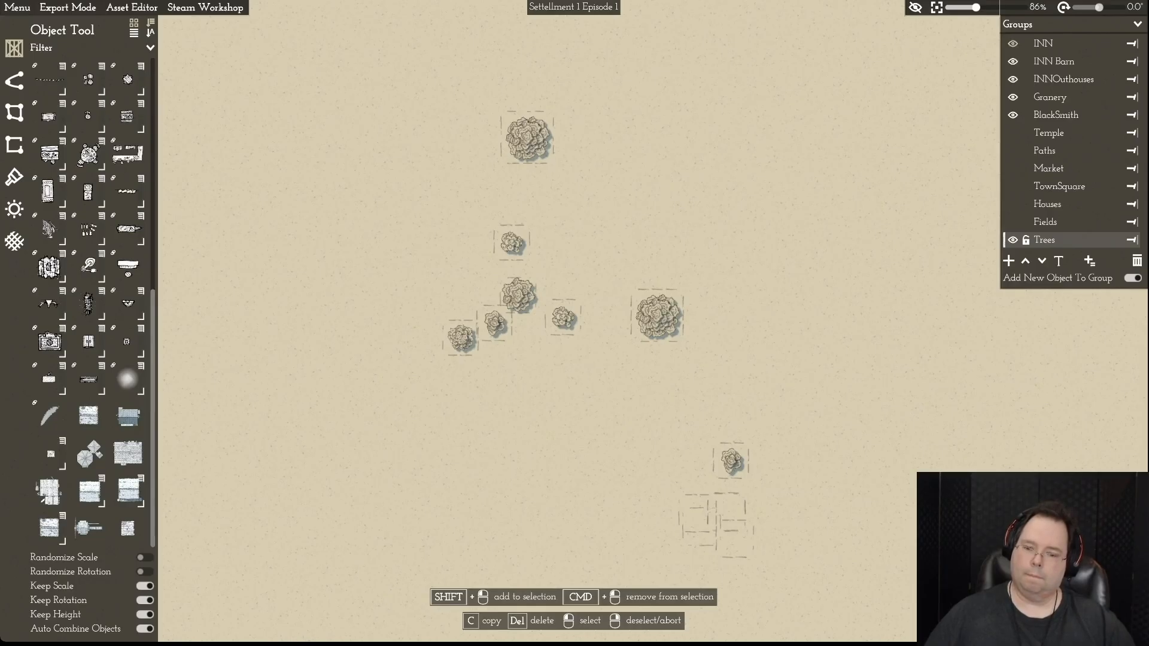
key(s)
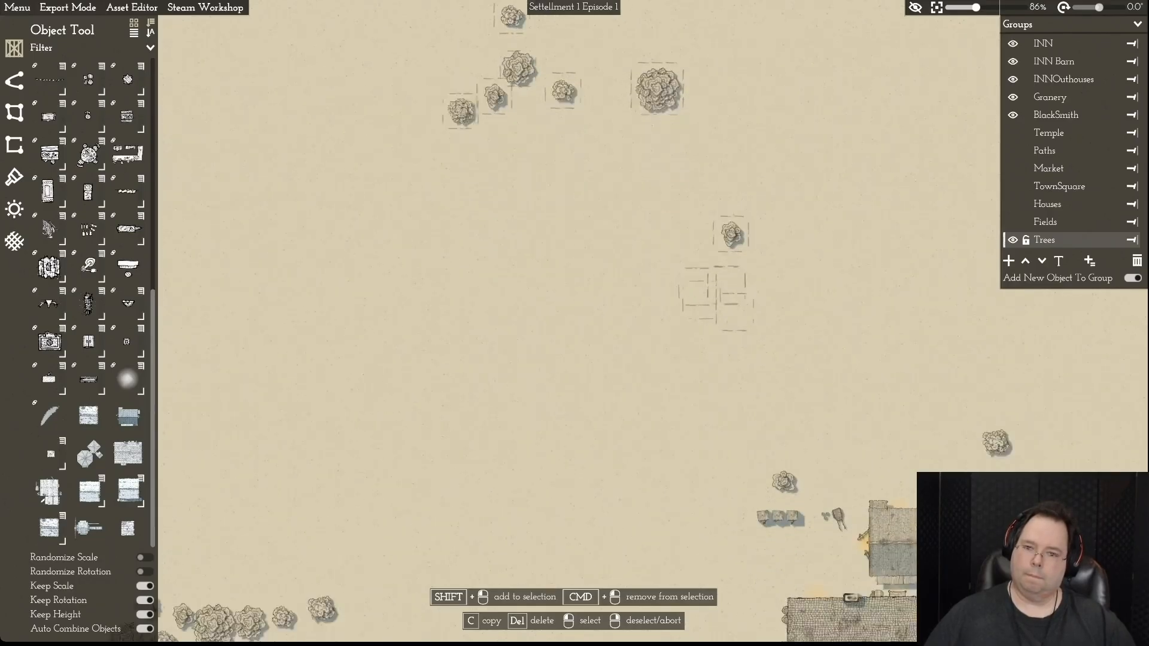
key(d)
key(w)
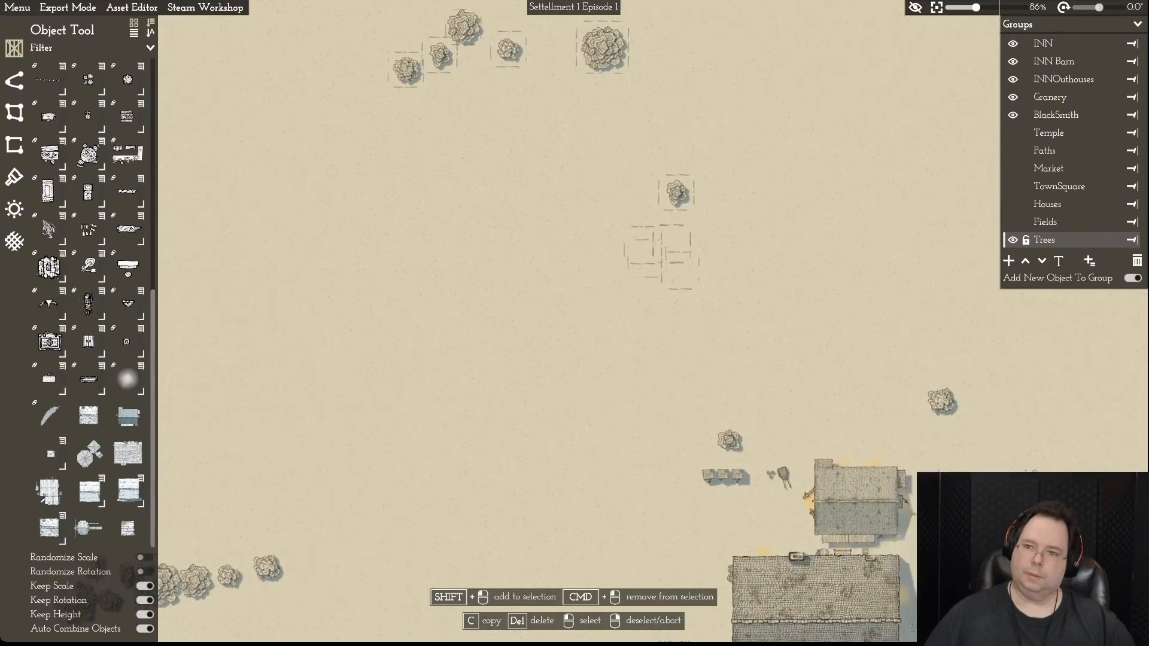
click(1013, 43)
click(1012, 61)
click(1013, 79)
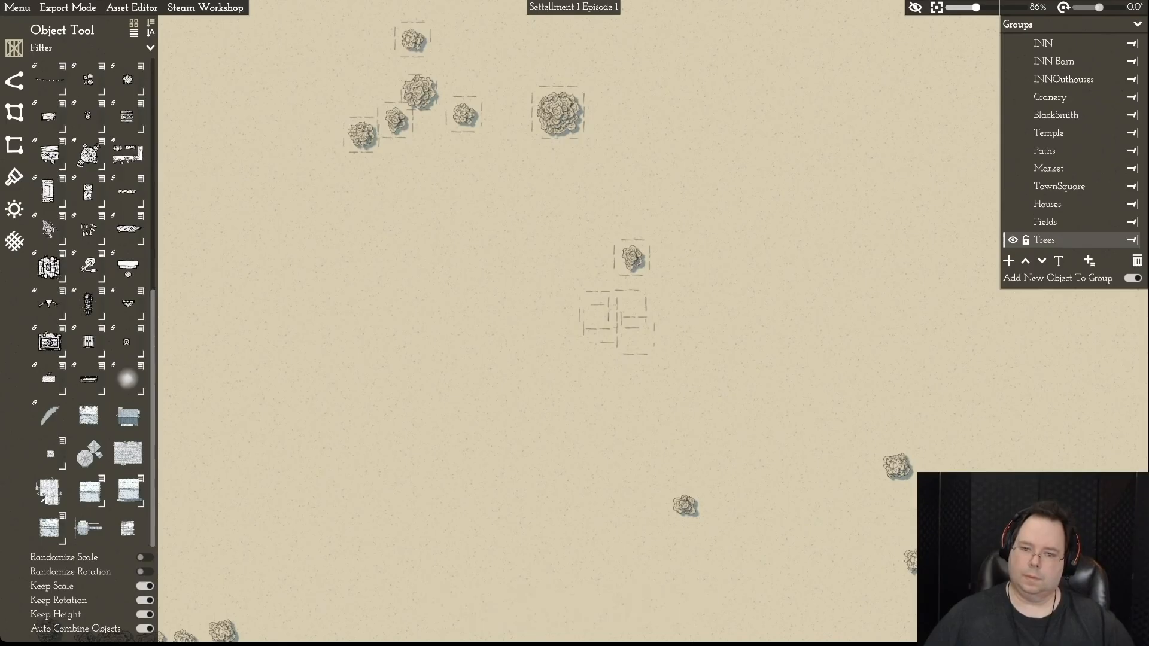
- Select the hidden objects just below the lone tree, try deleting them, and undo each deletion
key(w)
key(d)
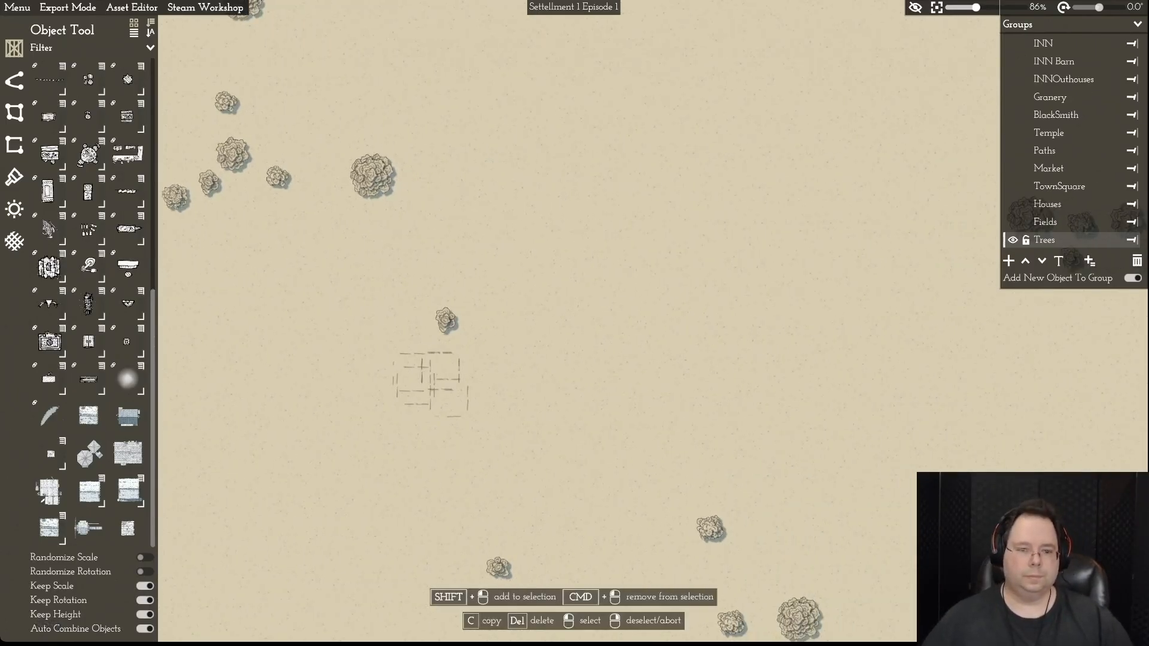
click(440, 374)
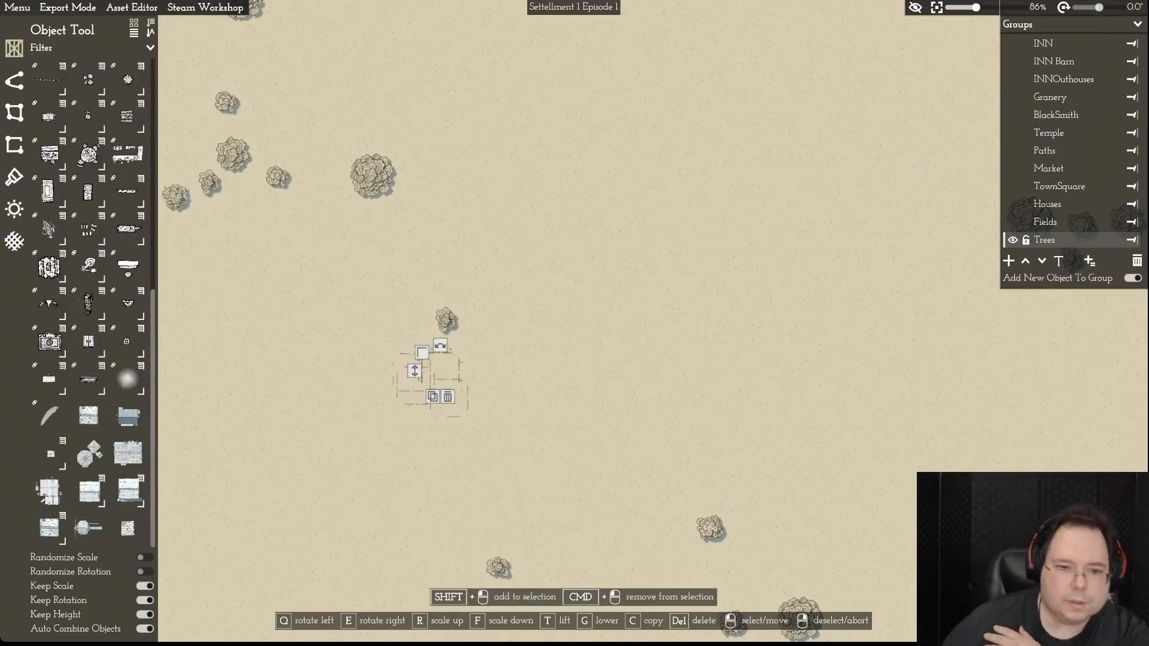
key(Delete)
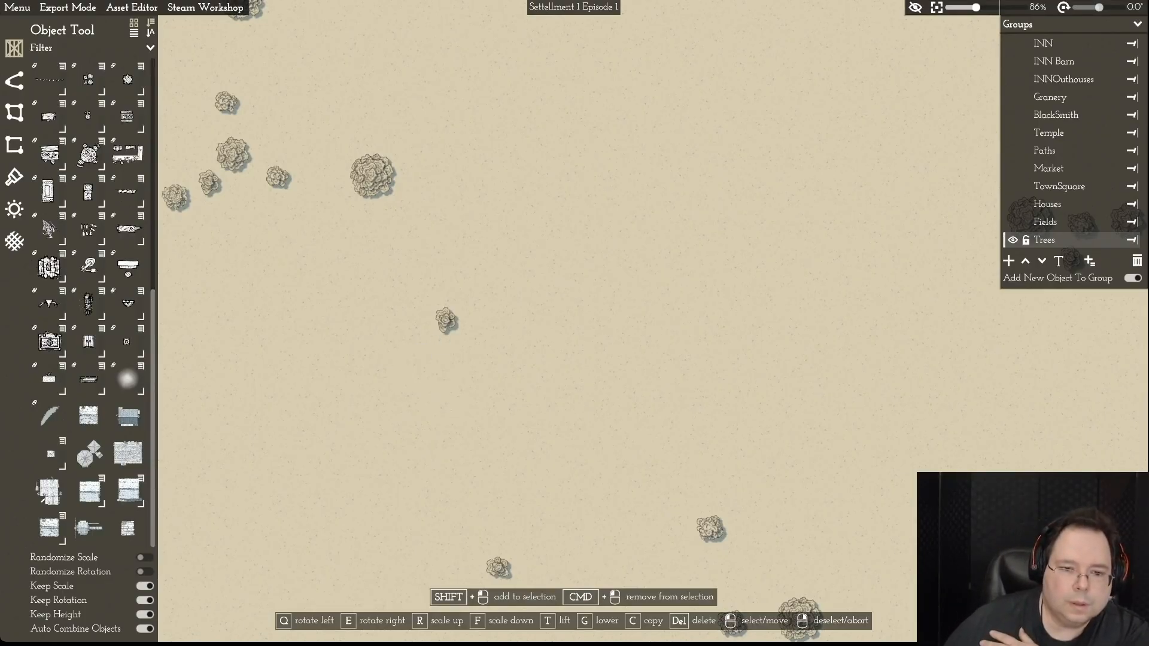
key(super+z)
key(Delete)
key(super+z)
scroll(579, 326, down, 1)
key(Delete)
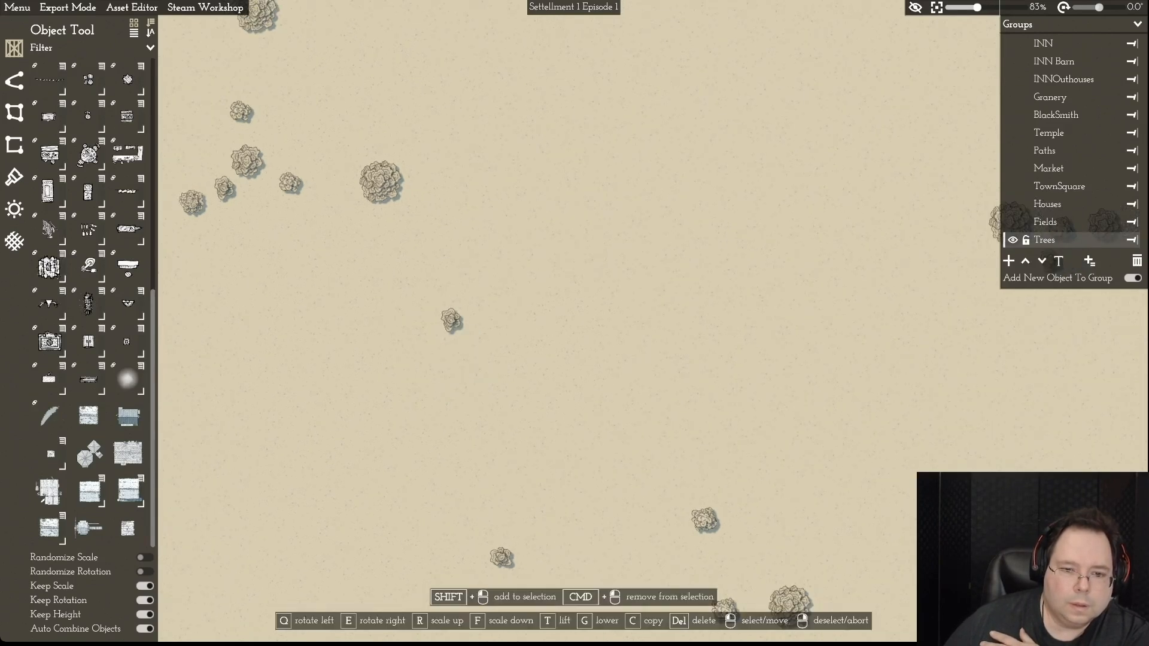
key(super+z)
scroll(578, 326, down, 2)
right_click(496, 383)
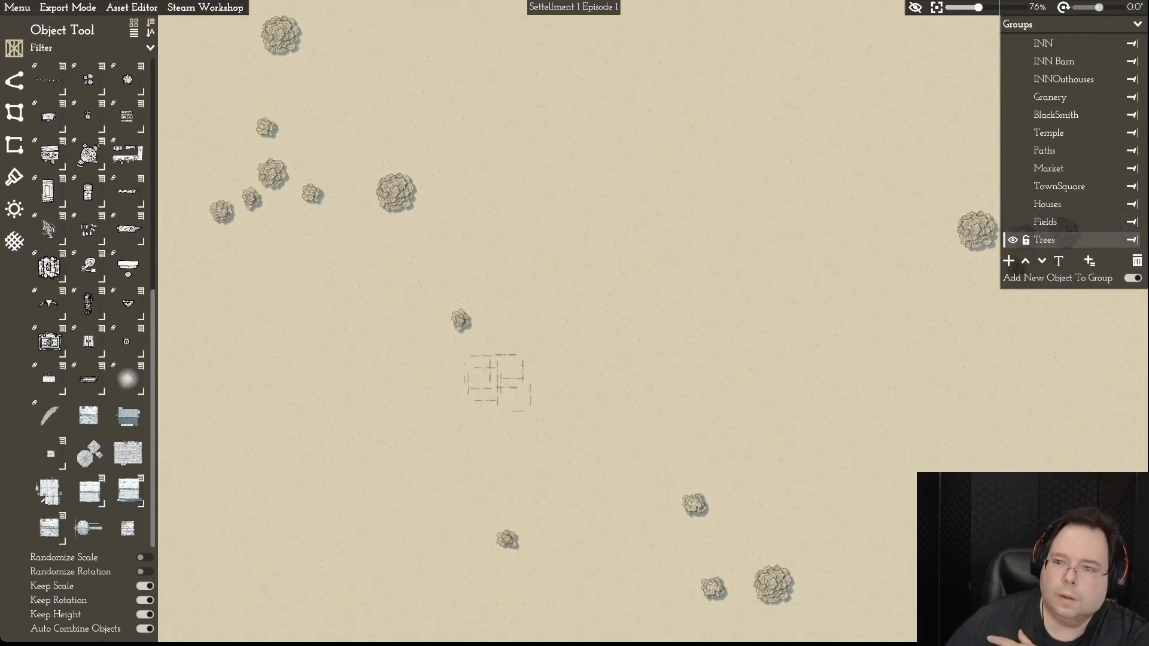
click(485, 384)
key(Delete)
key(super+z)
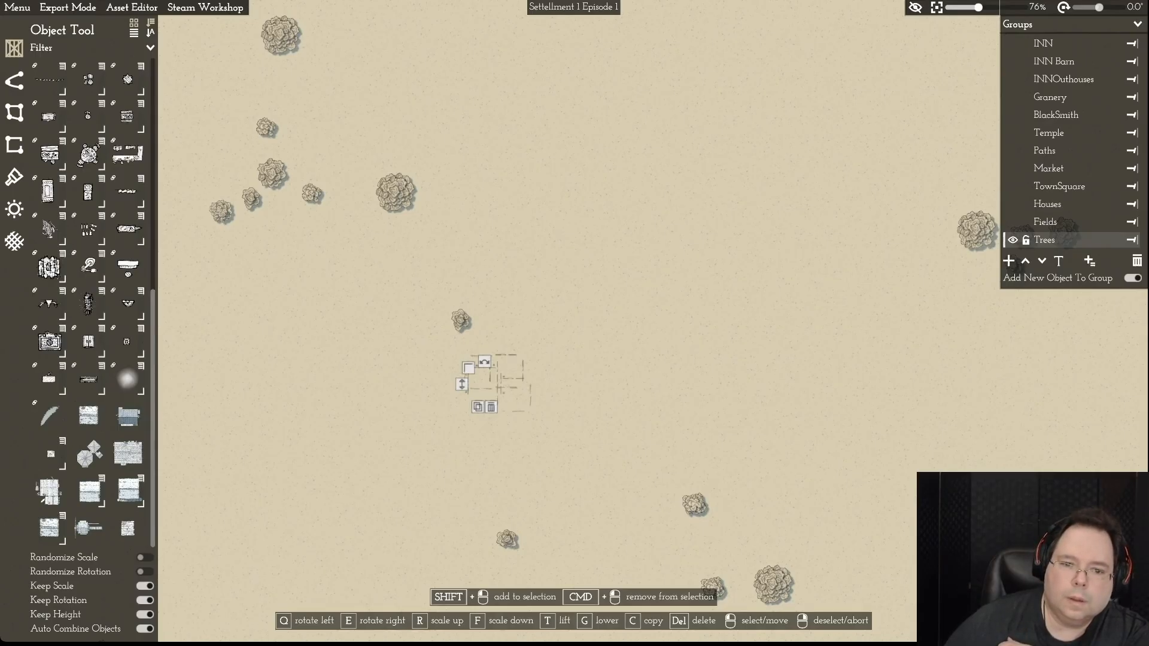
- Raise the hidden wheelbarrow and cart objects below the lone tree to reveal them, then delete them
scroll(563, 328, down, 10)
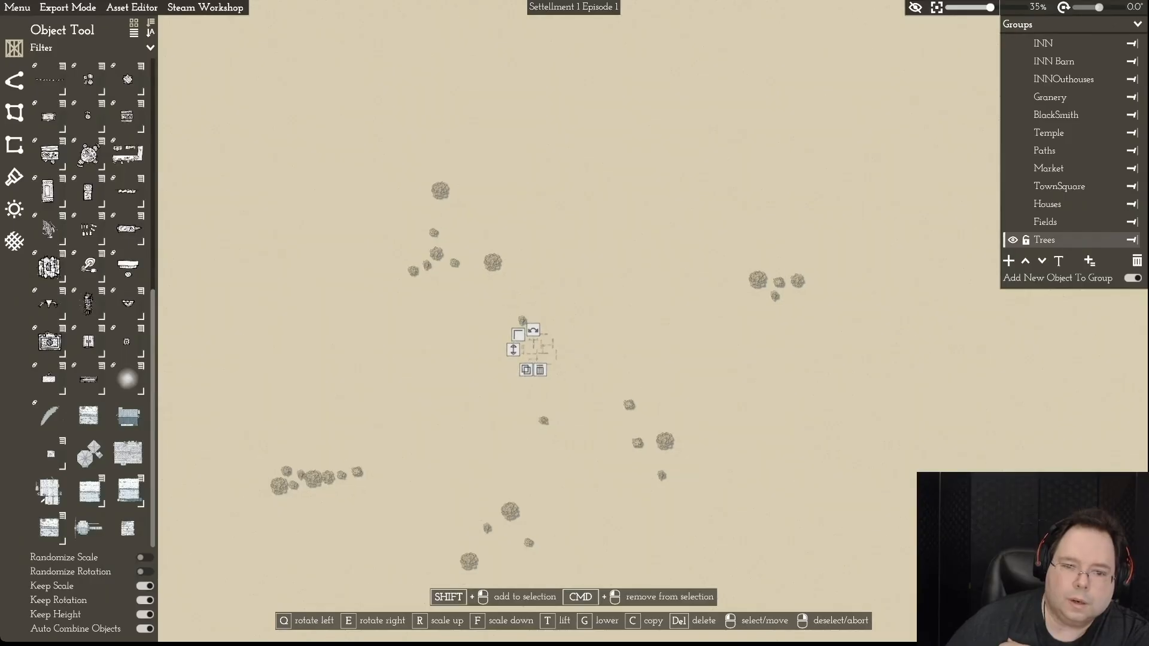
scroll(570, 316, up, 2)
scroll(575, 322, up, 3)
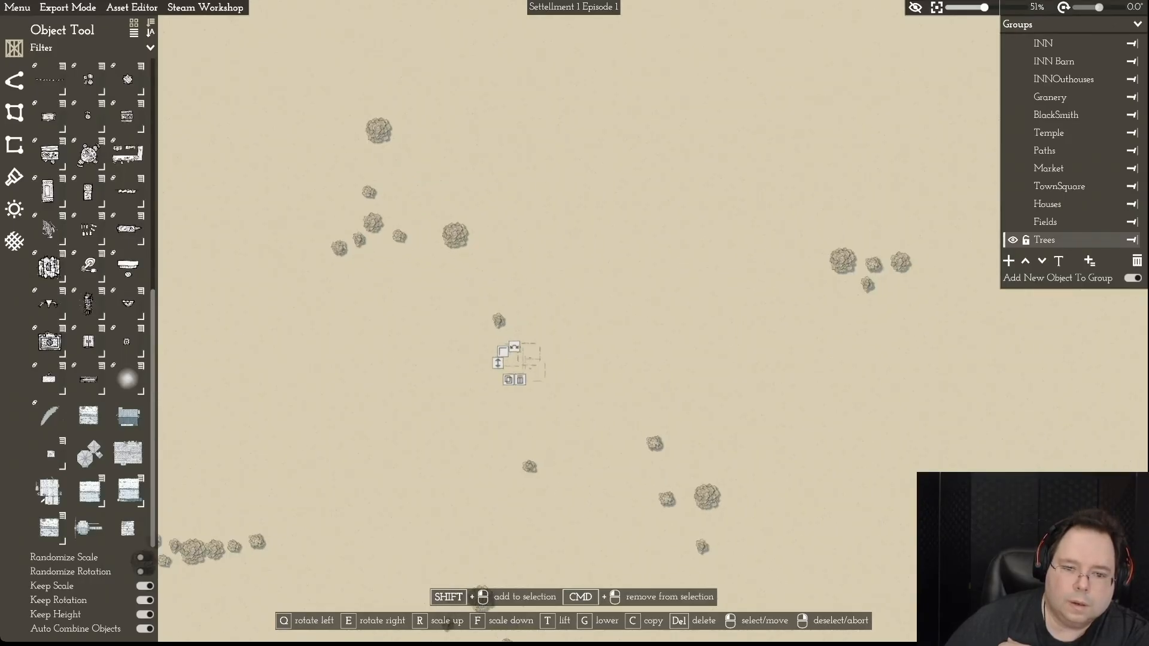
scroll(575, 323, up, 10)
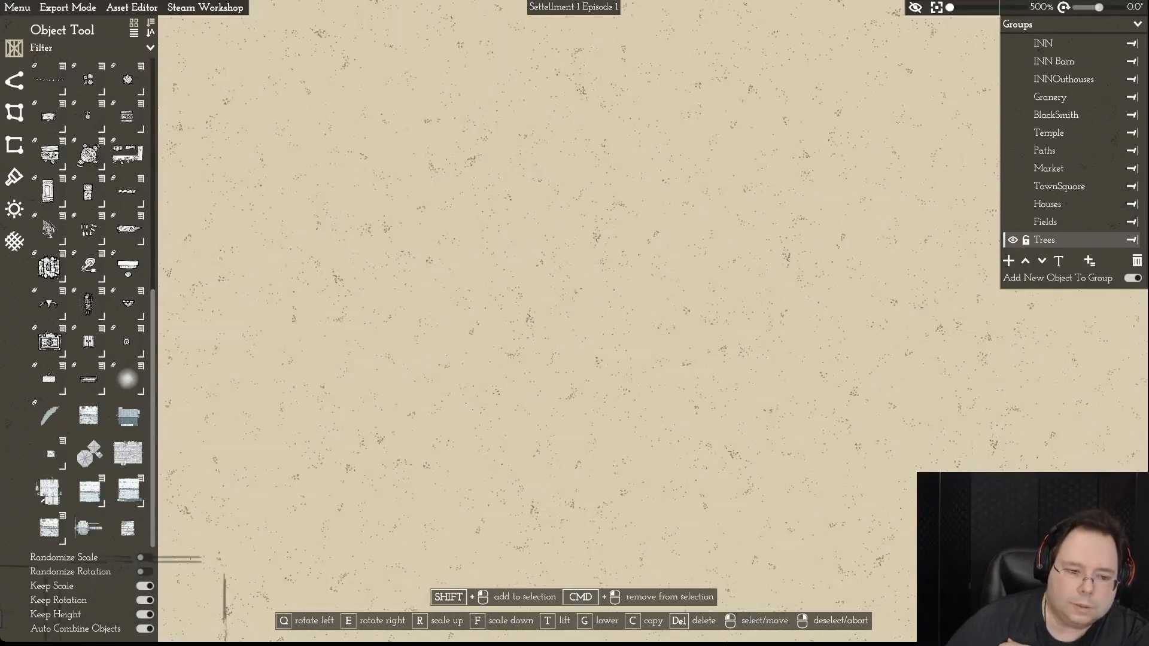
scroll(574, 323, down, 4)
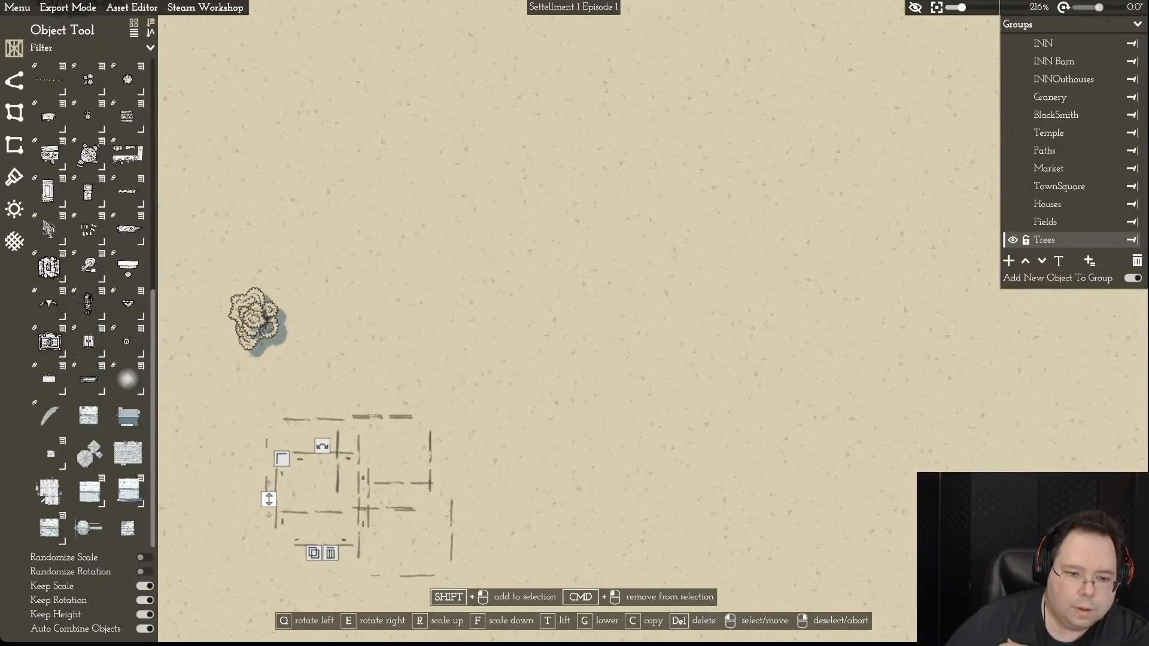
key(Escape)
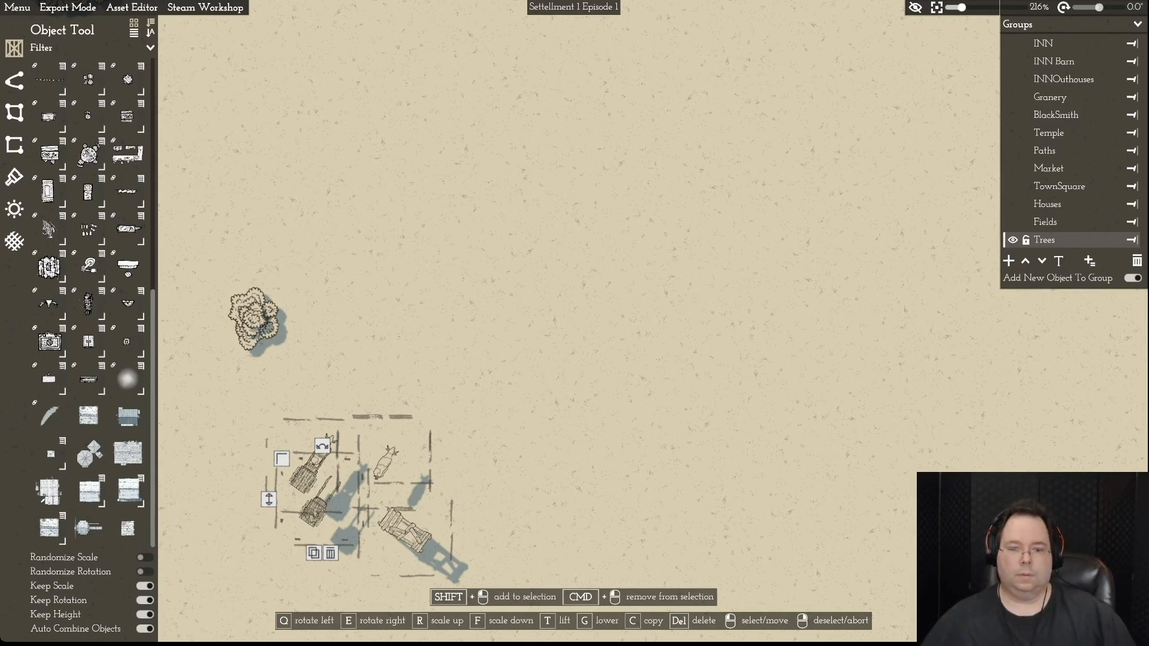
key(a)
key(s)
key(d)
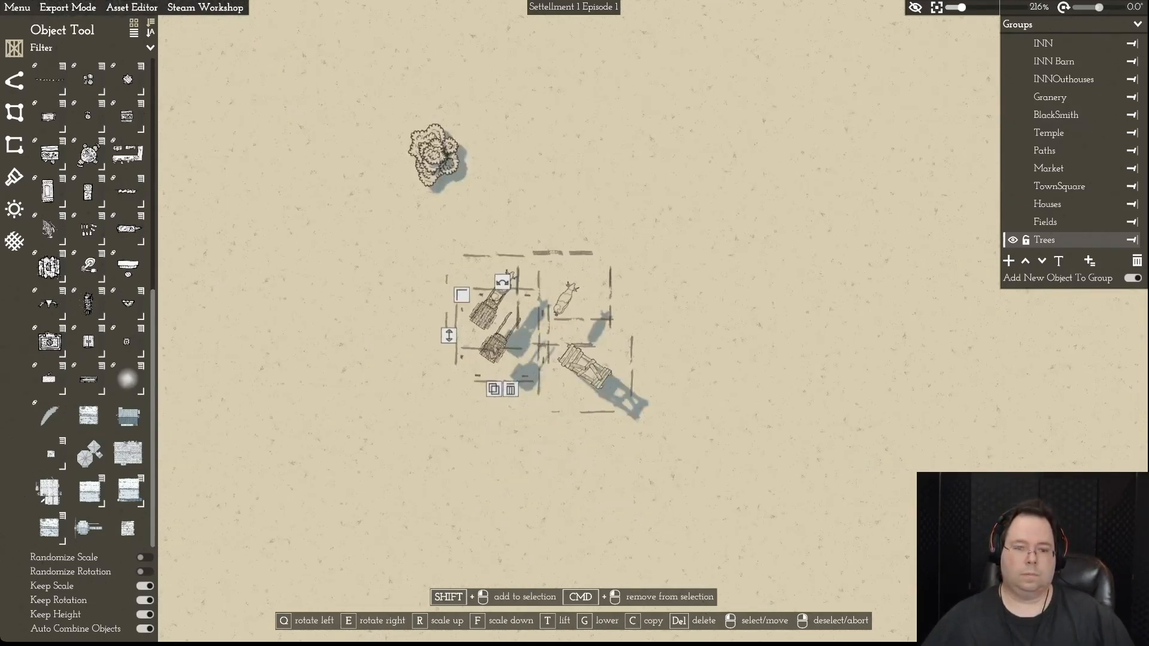
click(462, 389)
key(w)
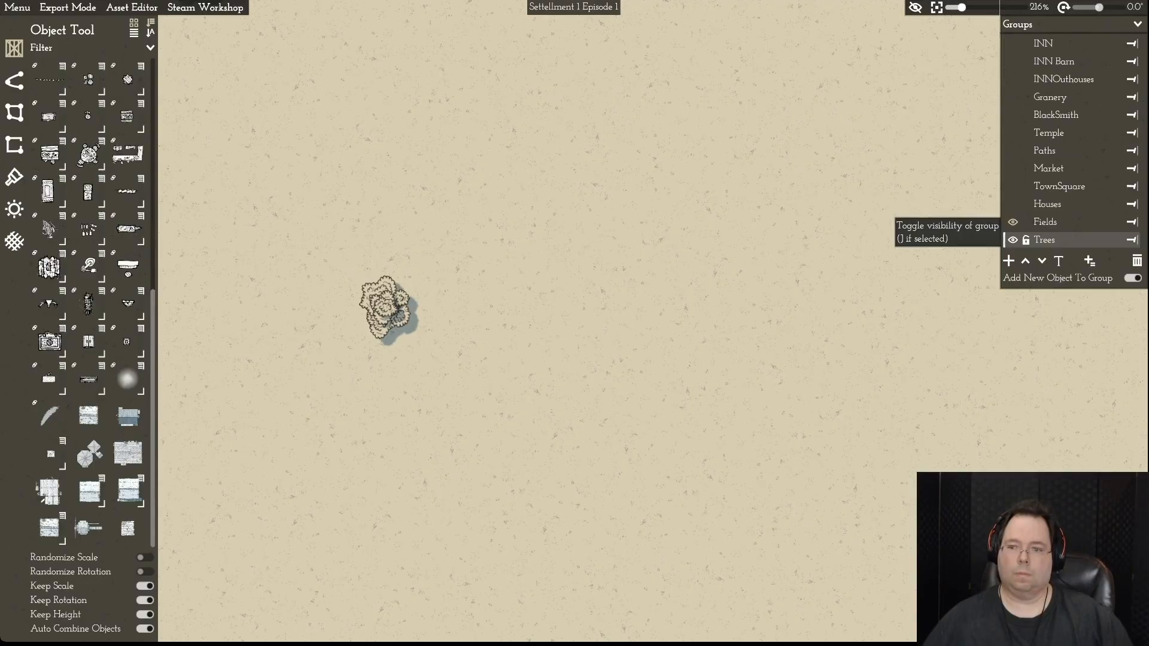
- Show the Fields and Houses groups to check the farmhouse beside the lone tree, then hide all the building groups again
click(1013, 222)
click(1012, 204)
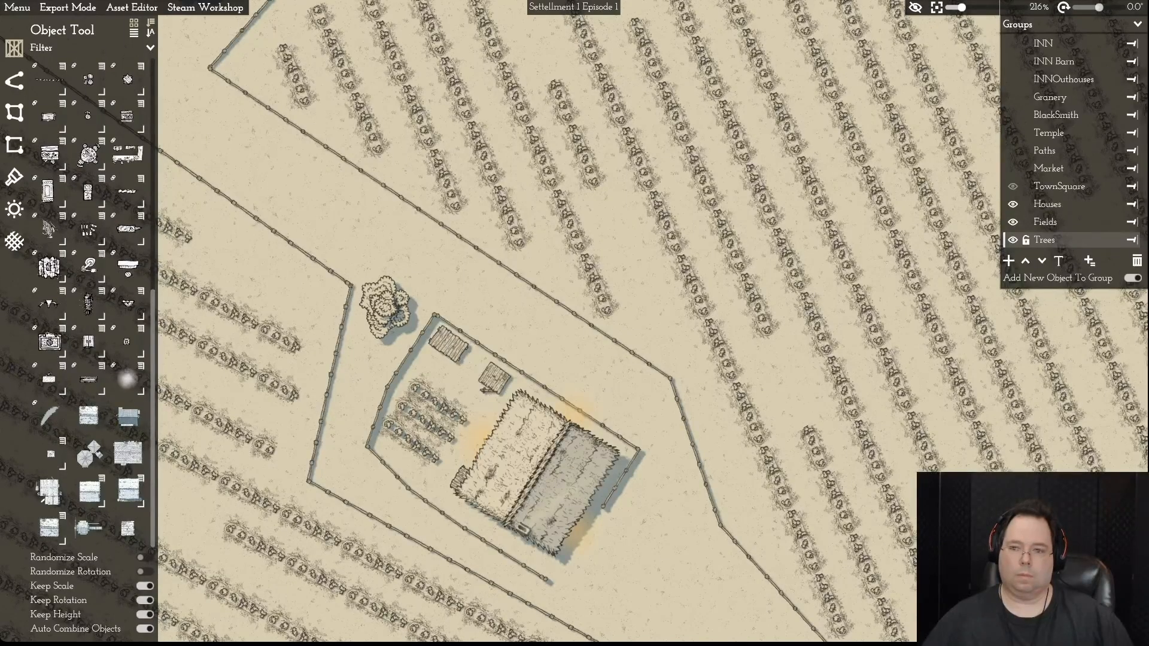
click(1013, 186)
click(1013, 204)
click(1012, 222)
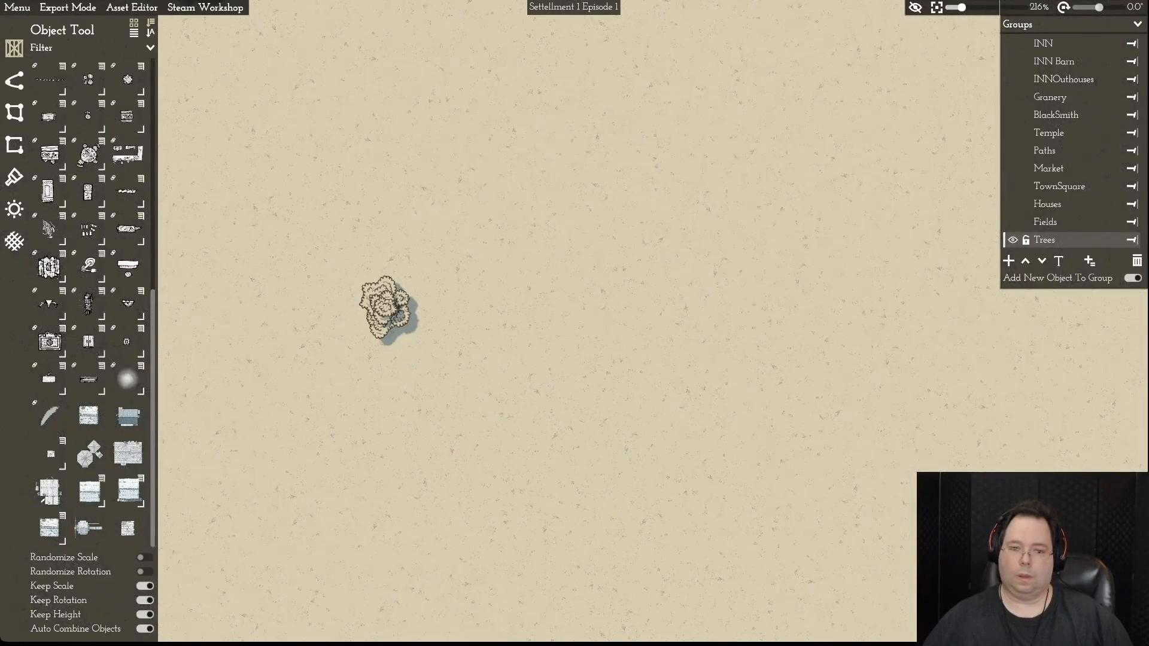
- Box-select everything across the whole map to locate hidden leftover objects among the trees
key(a)
scroll(575, 323, down, 6)
key(a)
key(w)
key(d)
key(s)
key(s)
scroll(574, 324, down, 4)
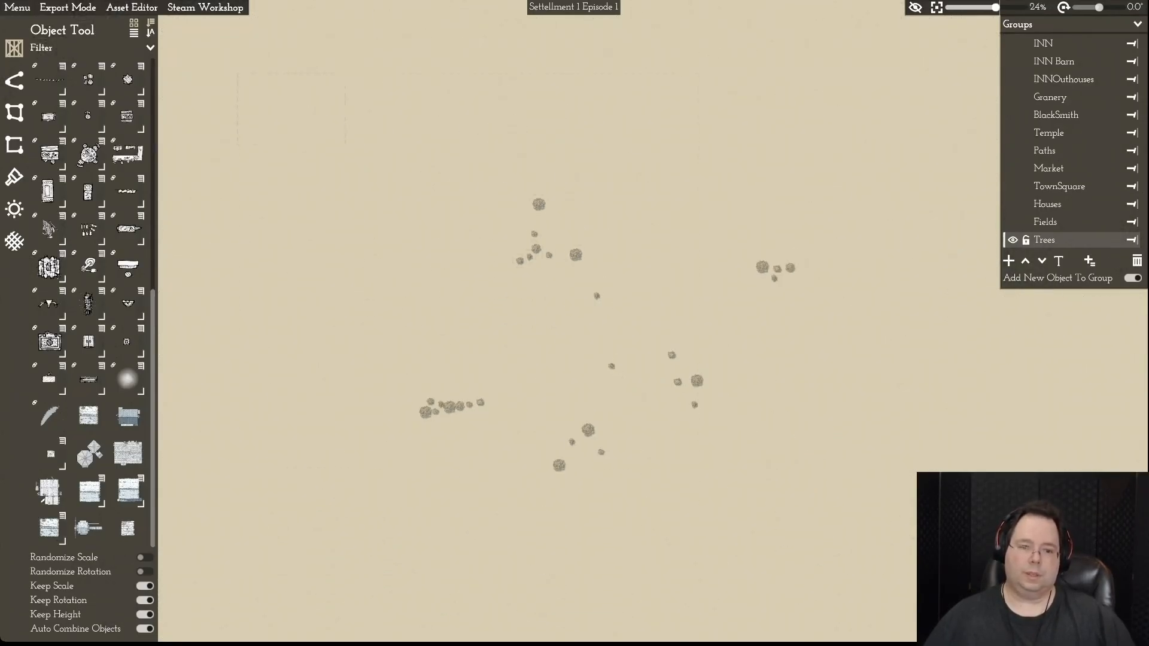
drag(238, 73, 965, 627)
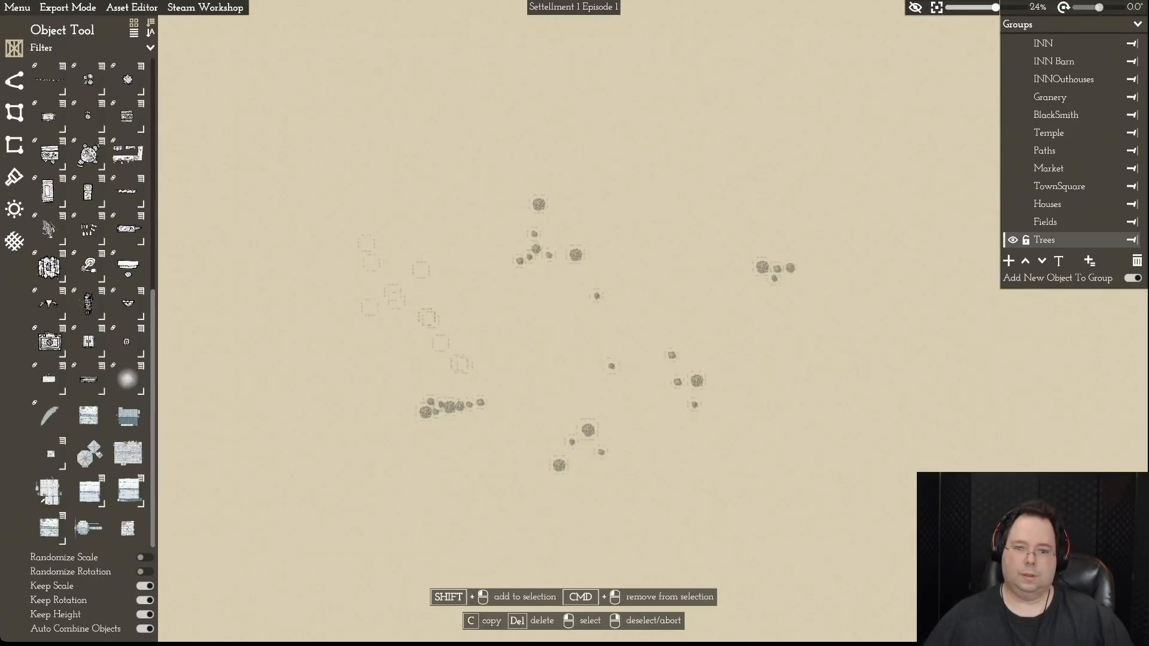
key(a)
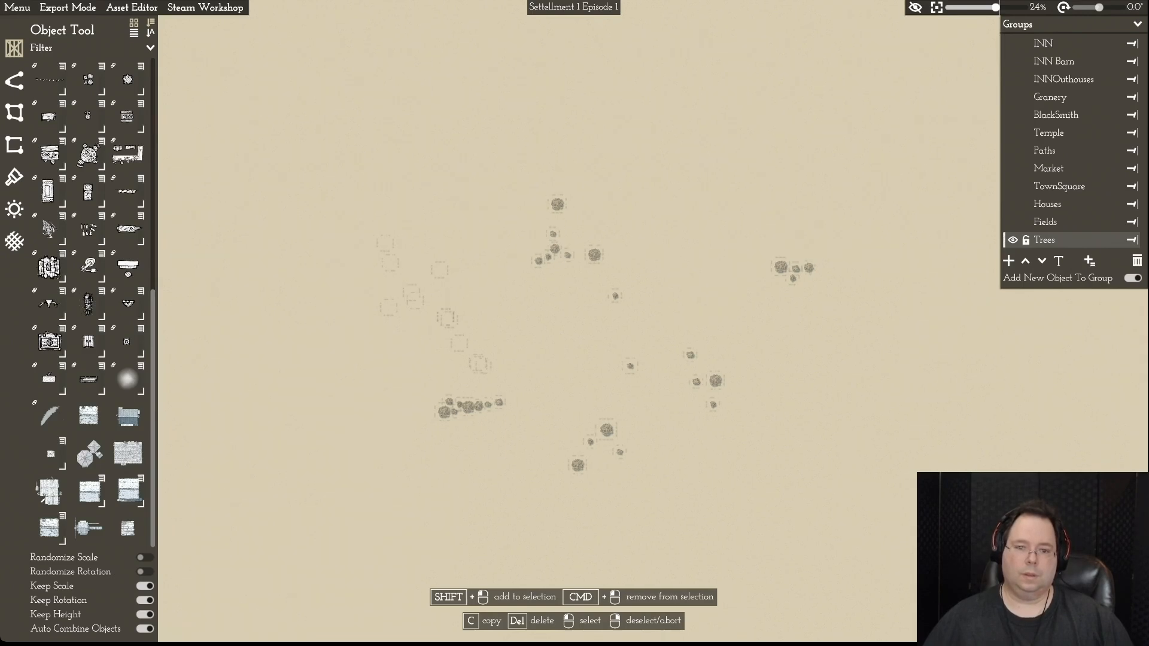
scroll(575, 323, up, 2)
scroll(575, 324, up, 5)
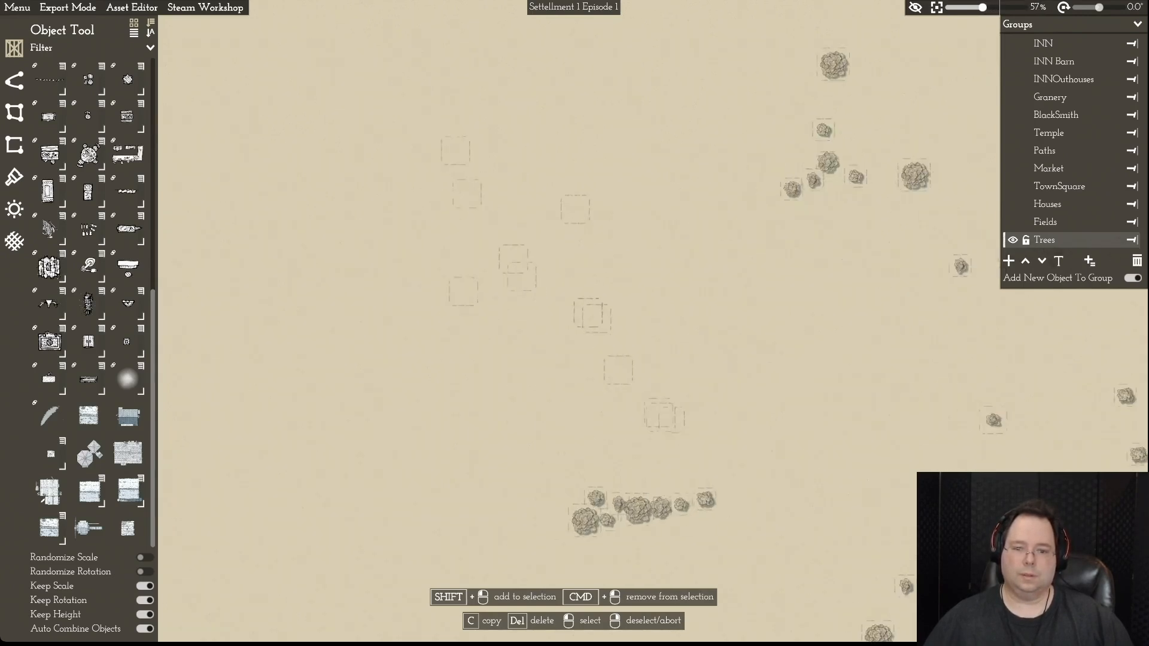
- Clear the selection and box-select the hidden objects in the empty area above the western tree row to pinpoint them
key(d)
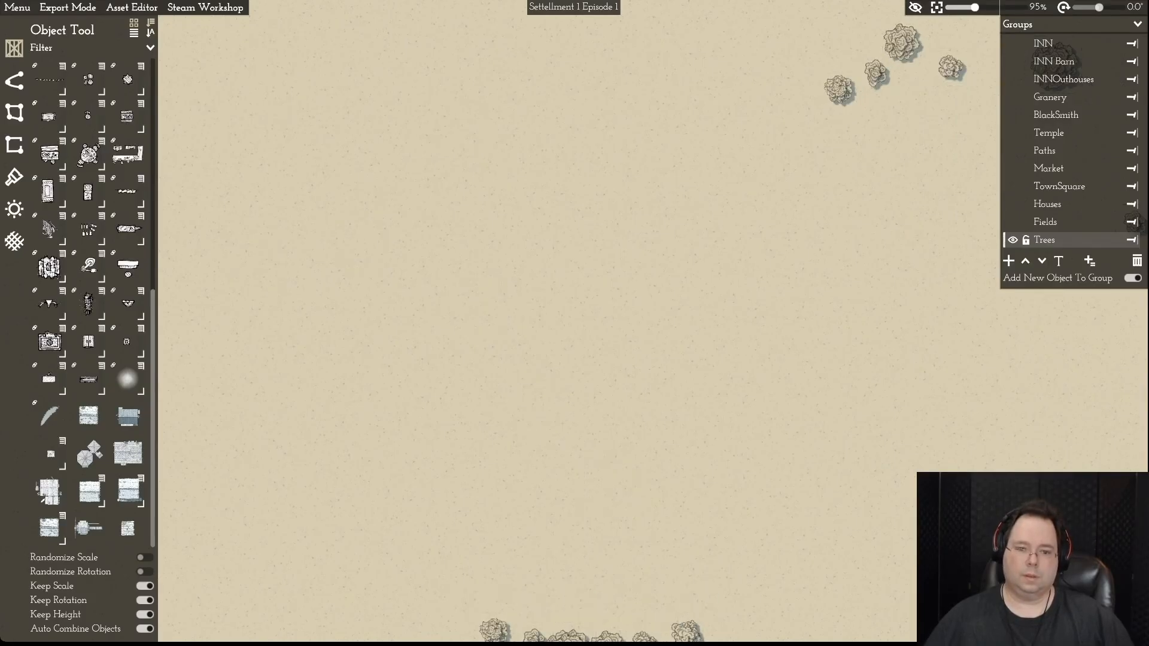
scroll(584, 303, up, 1)
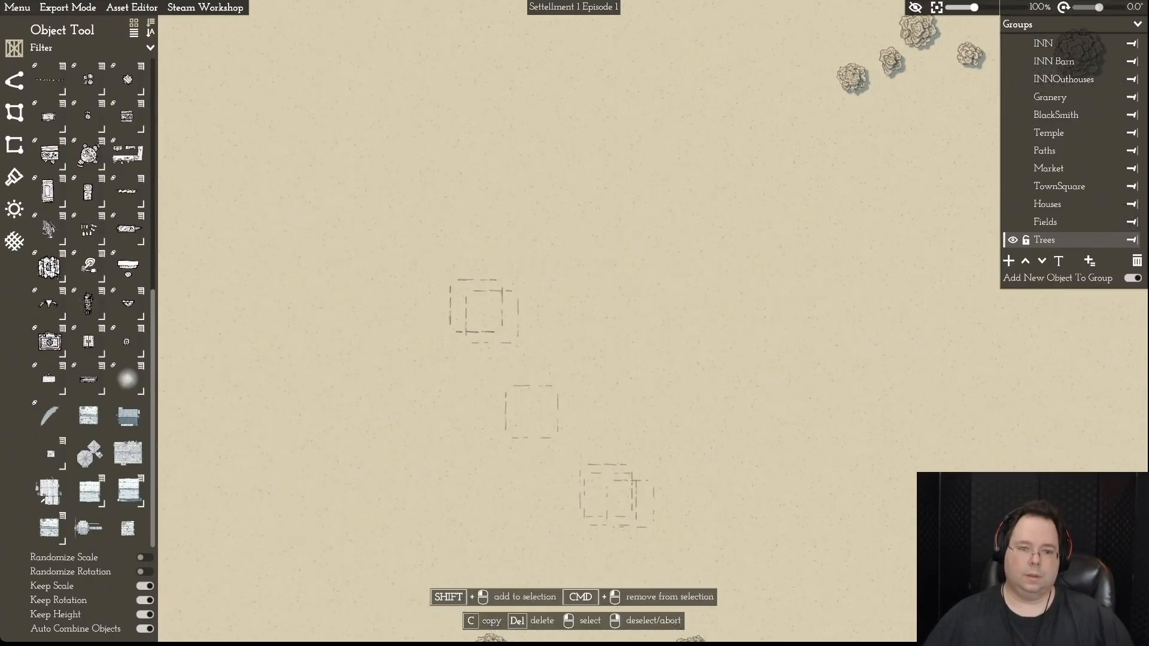
key(Escape)
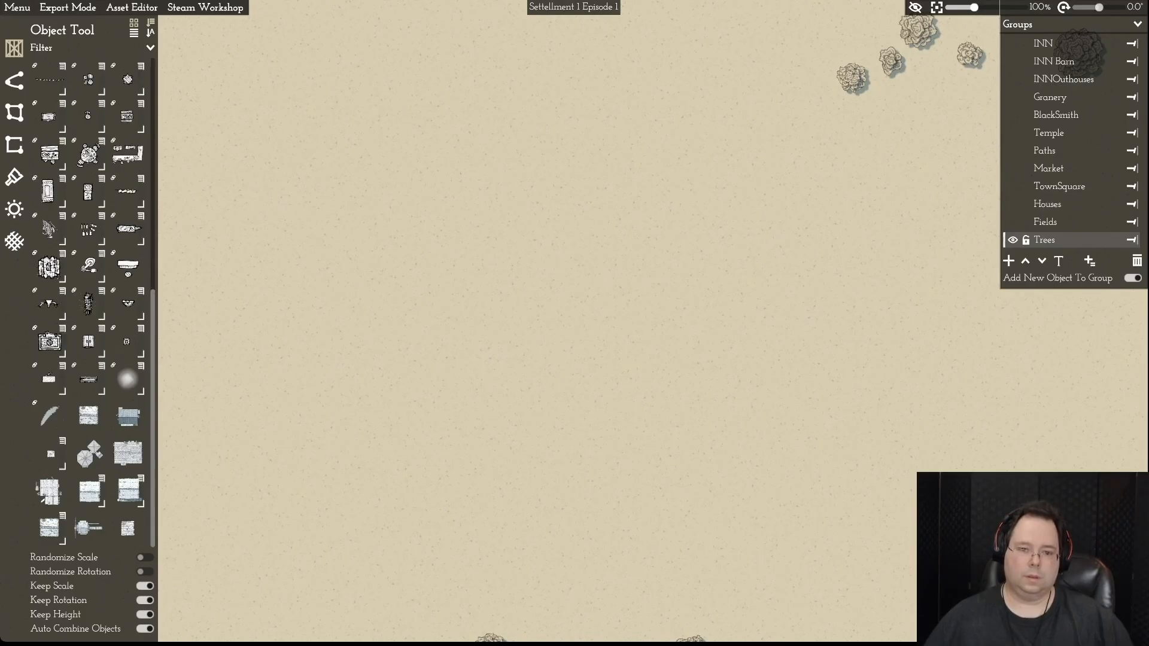
drag(431, 251, 733, 521)
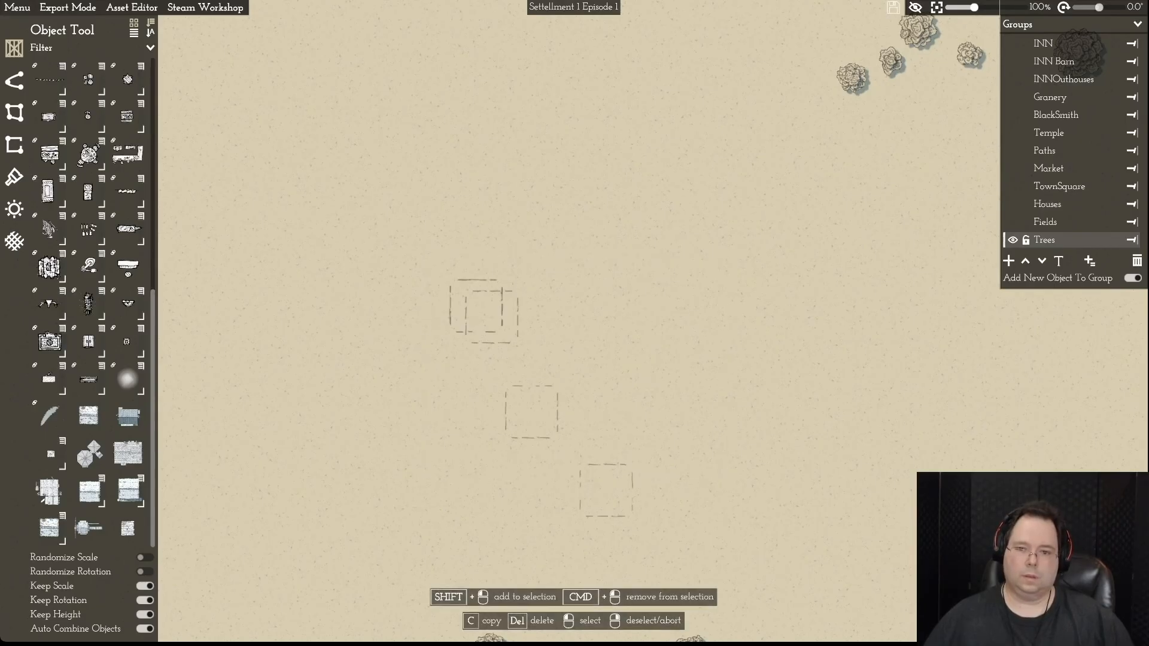
key(Delete)
drag(375, 241, 676, 533)
key(Delete)
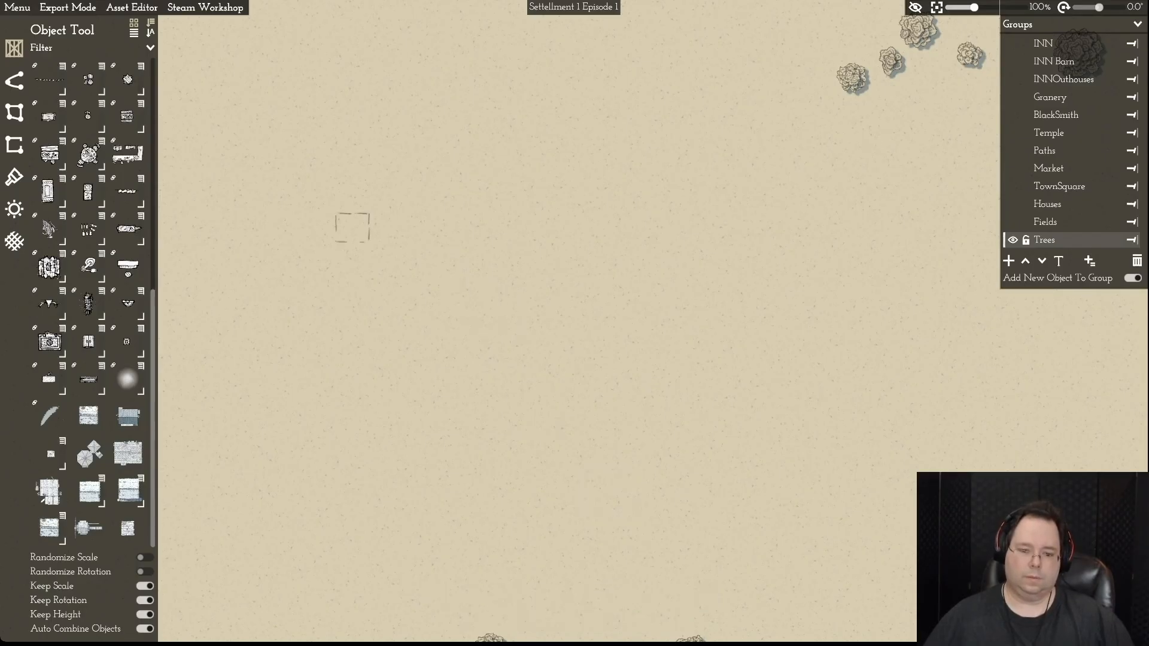
drag(333, 213, 777, 552)
scroll(575, 323, up, 1)
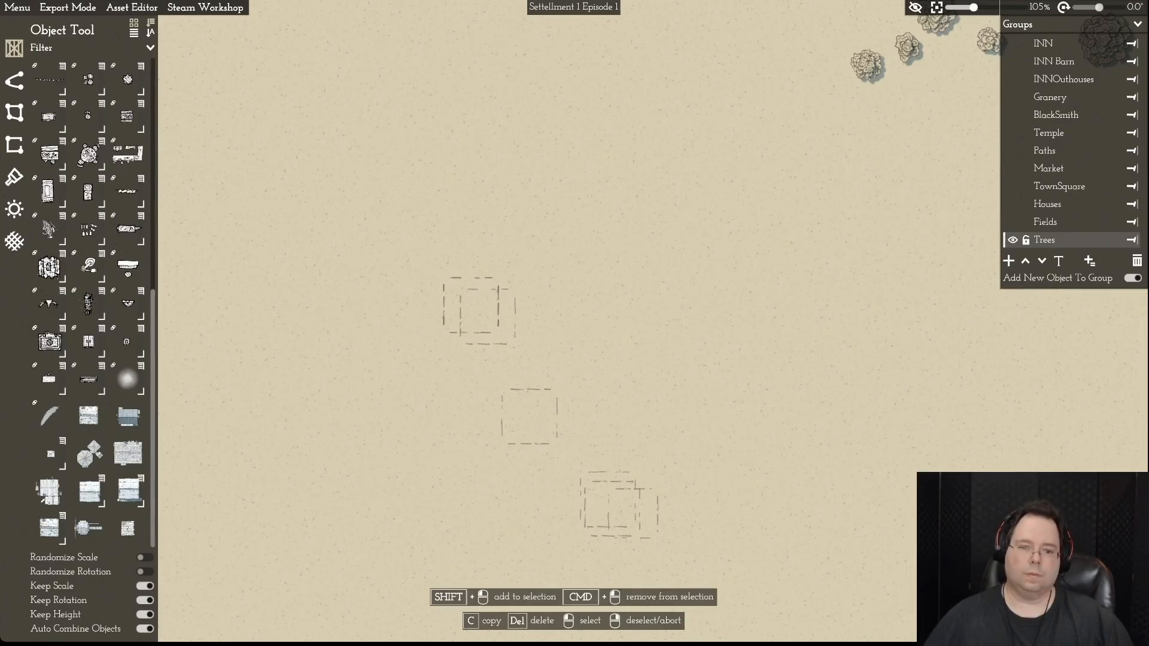
key(Delete)
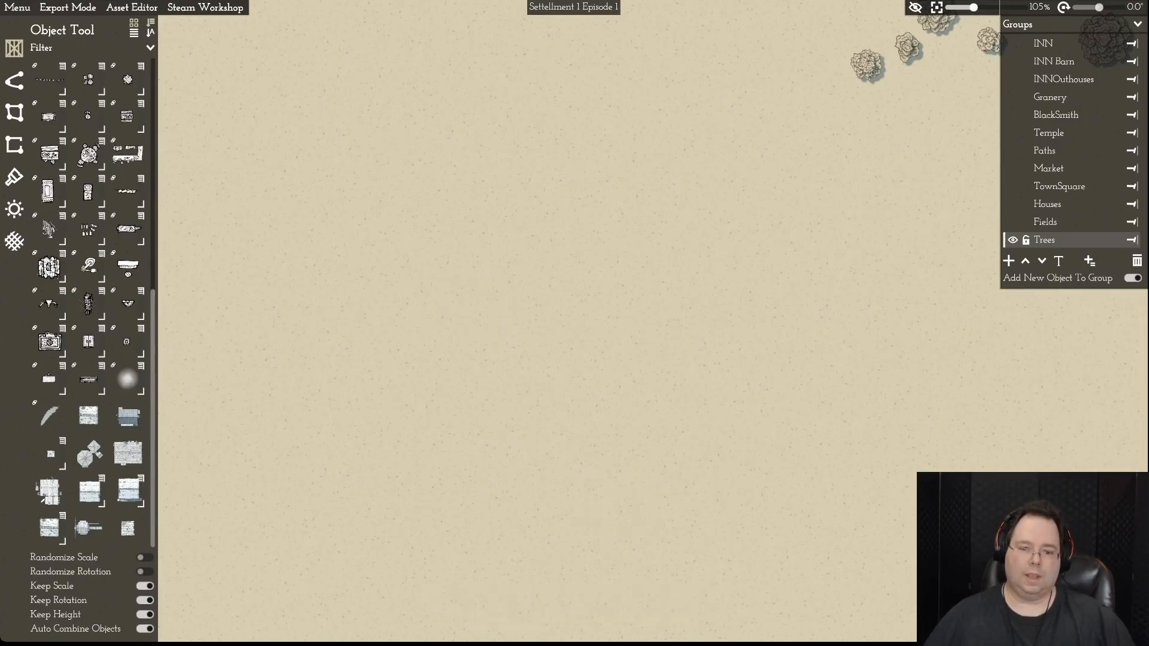
- Select a single hidden object above the western tree row and raise its height to reveal it
click(681, 517)
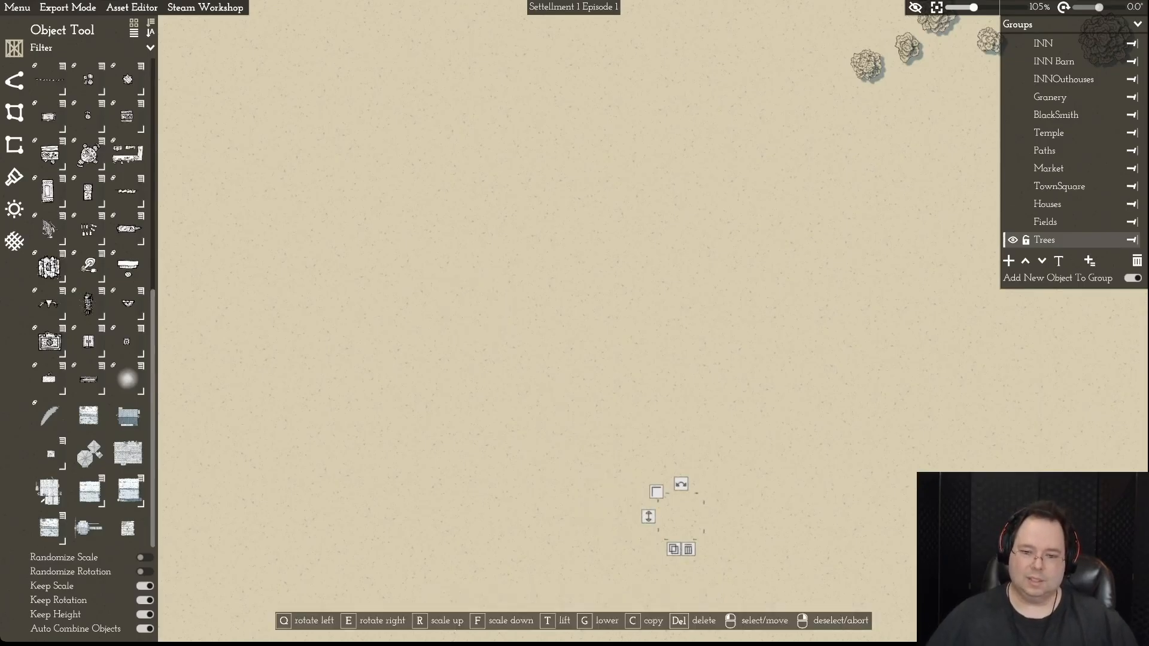
drag(648, 517, 648, 506)
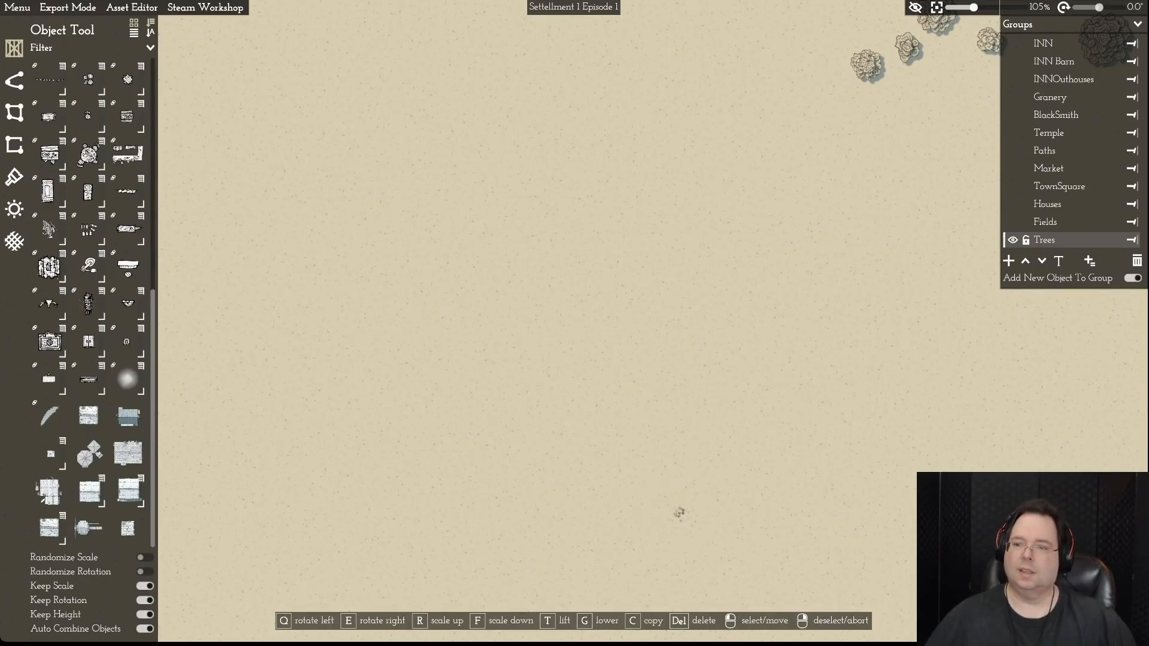
scroll(580, 332, down, 6)
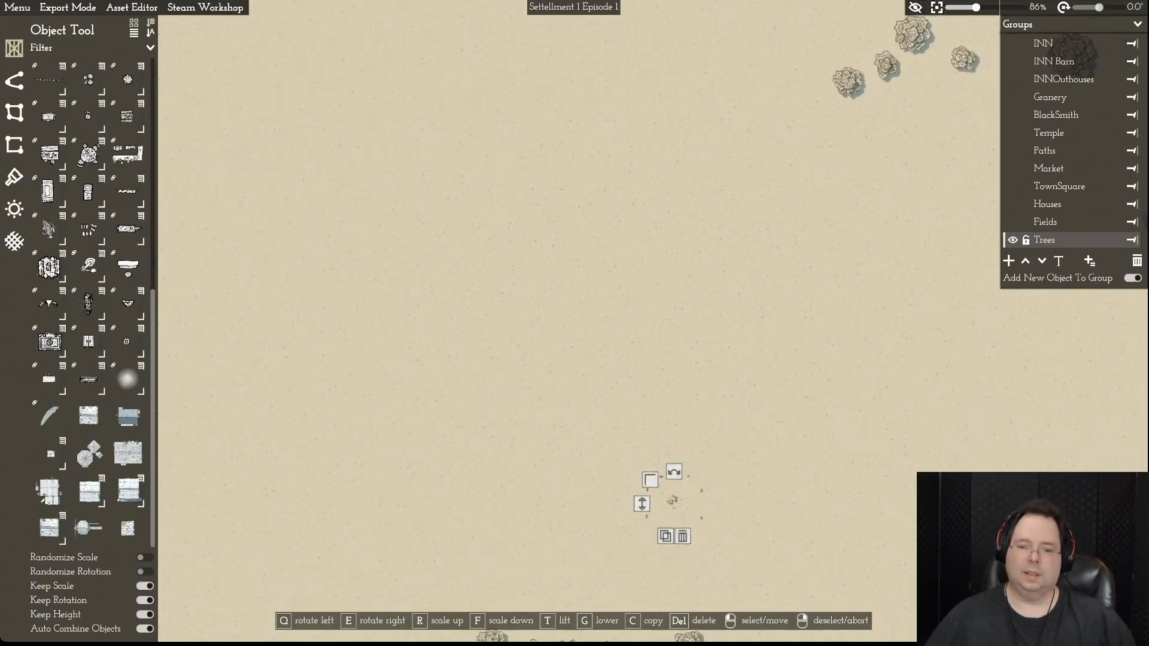
key(d)
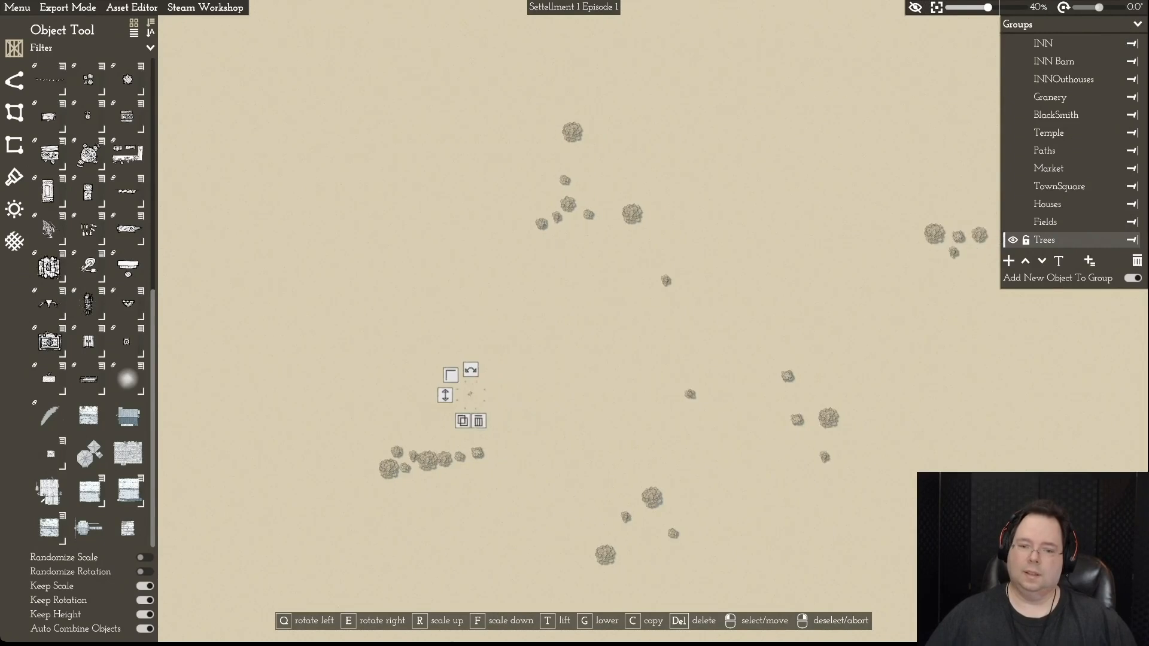
- Show all hidden groups again, from Fields and Houses up to INN Barn and INN
click(1013, 222)
click(1012, 205)
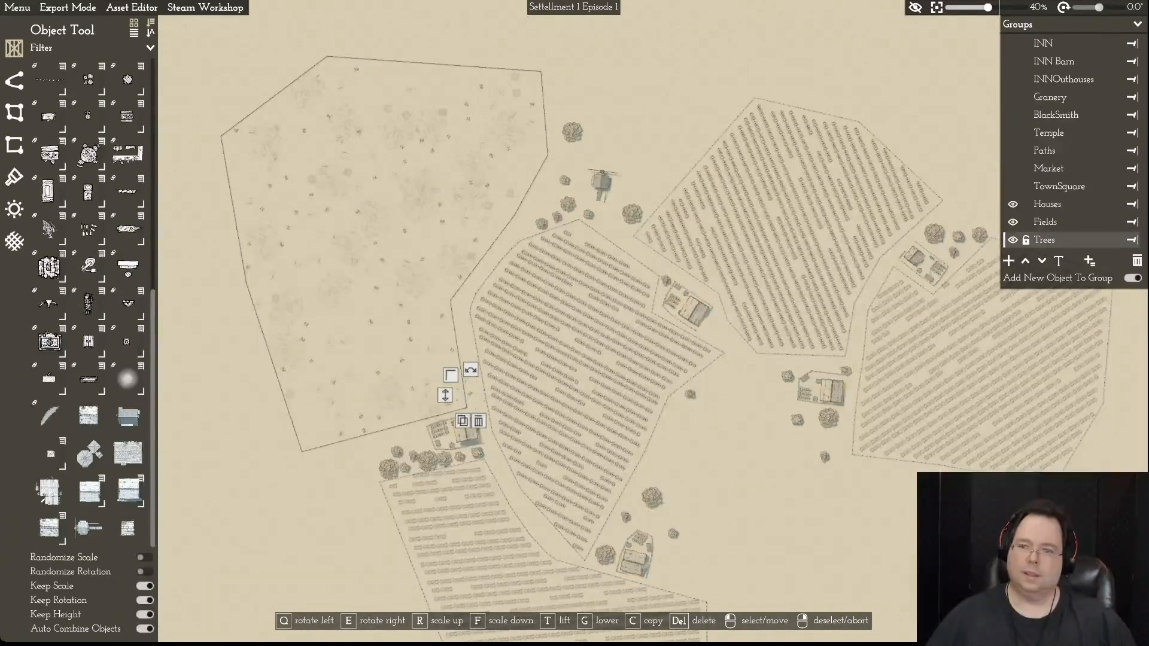
click(1012, 169)
click(1013, 151)
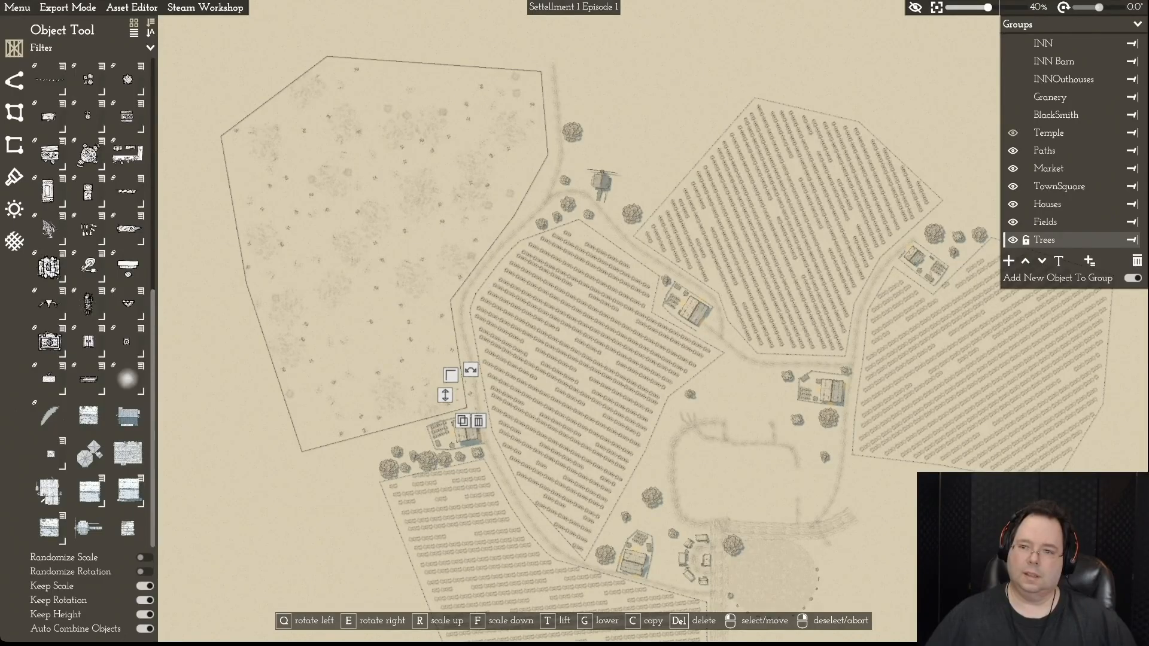
click(1012, 115)
click(1012, 79)
click(1013, 61)
click(1012, 43)
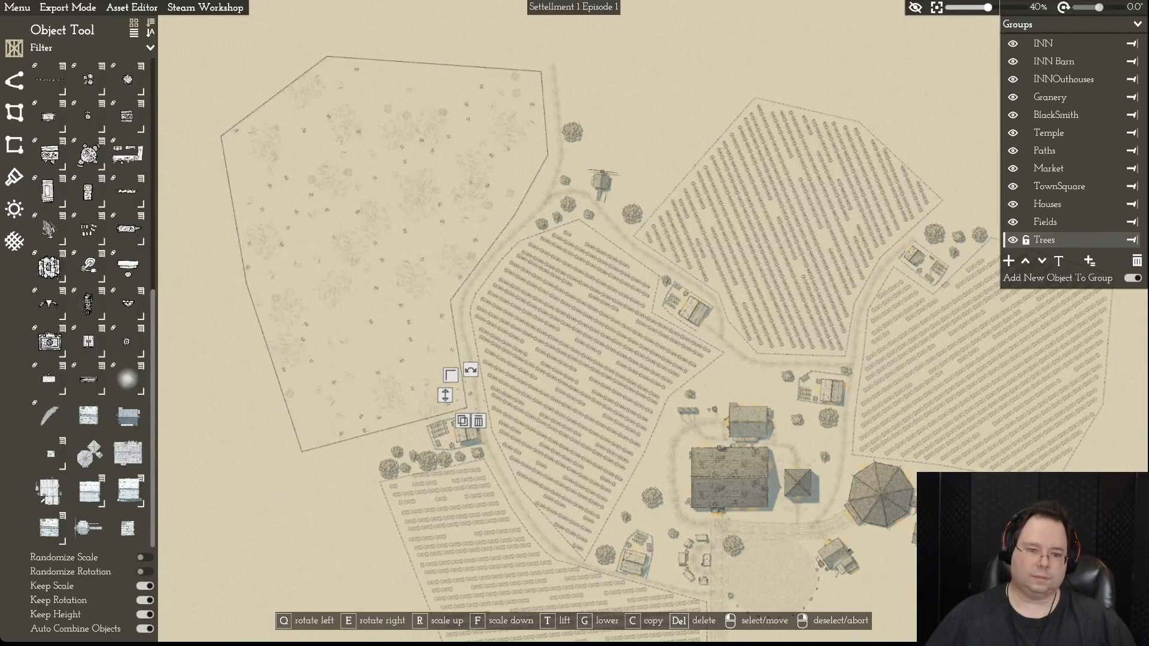
- Move the selected small clump from the dirt path into the fenced pasture beside it and deselect it
scroll(461, 398, up, 6)
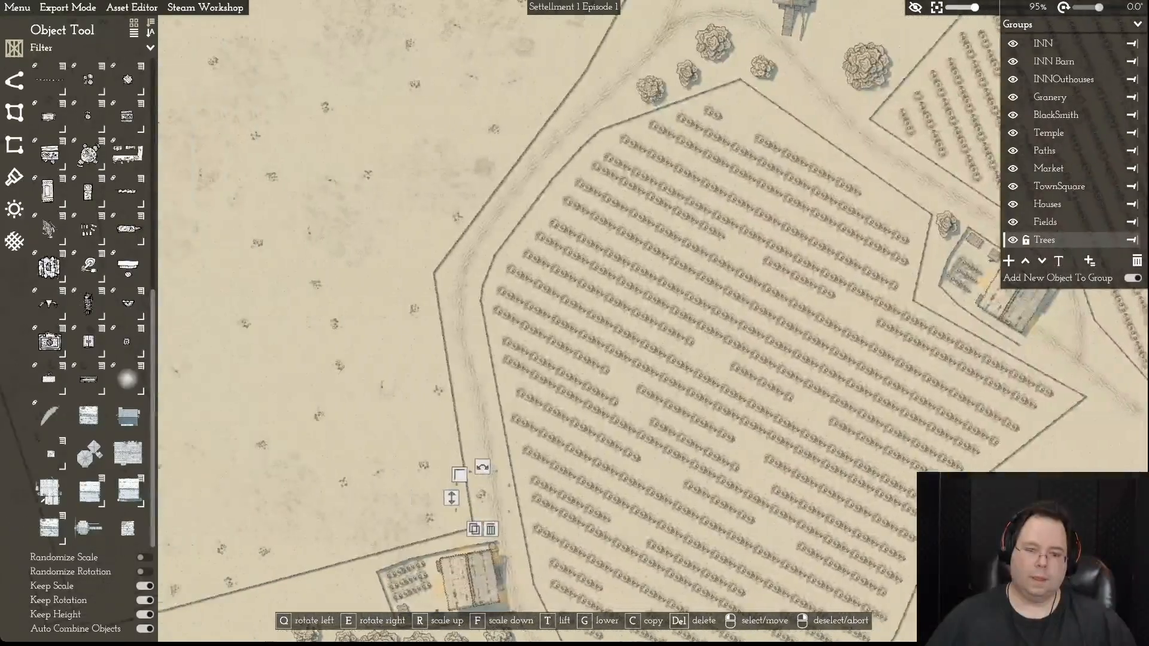
scroll(578, 371, up, 6)
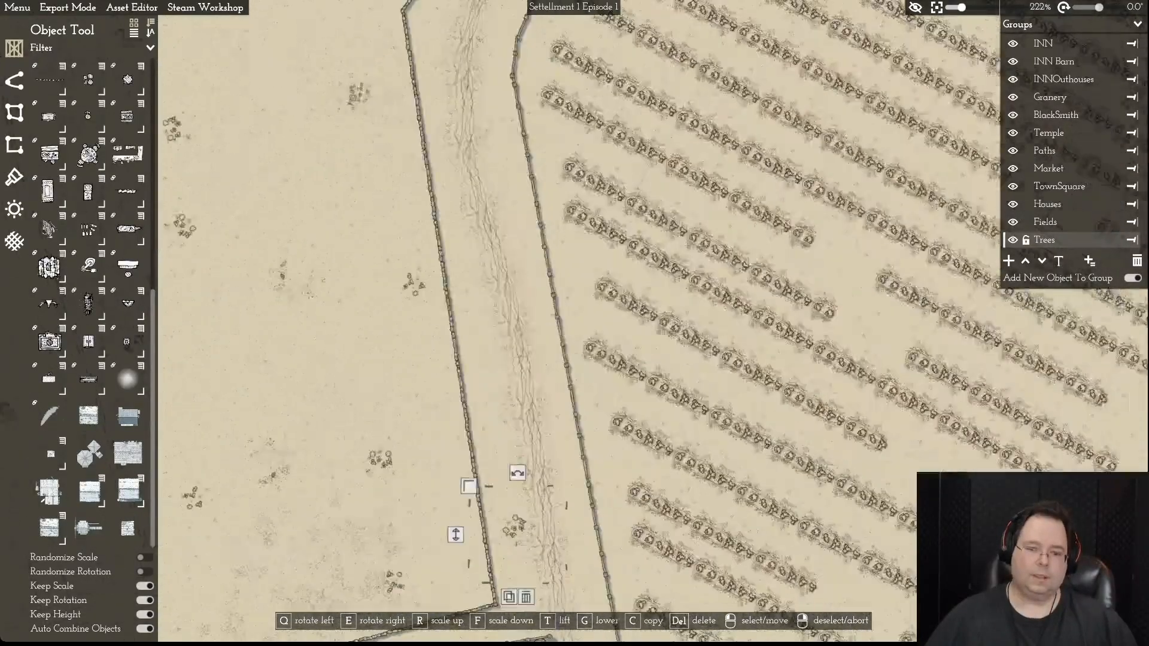
key(s)
drag(516, 371, 434, 386)
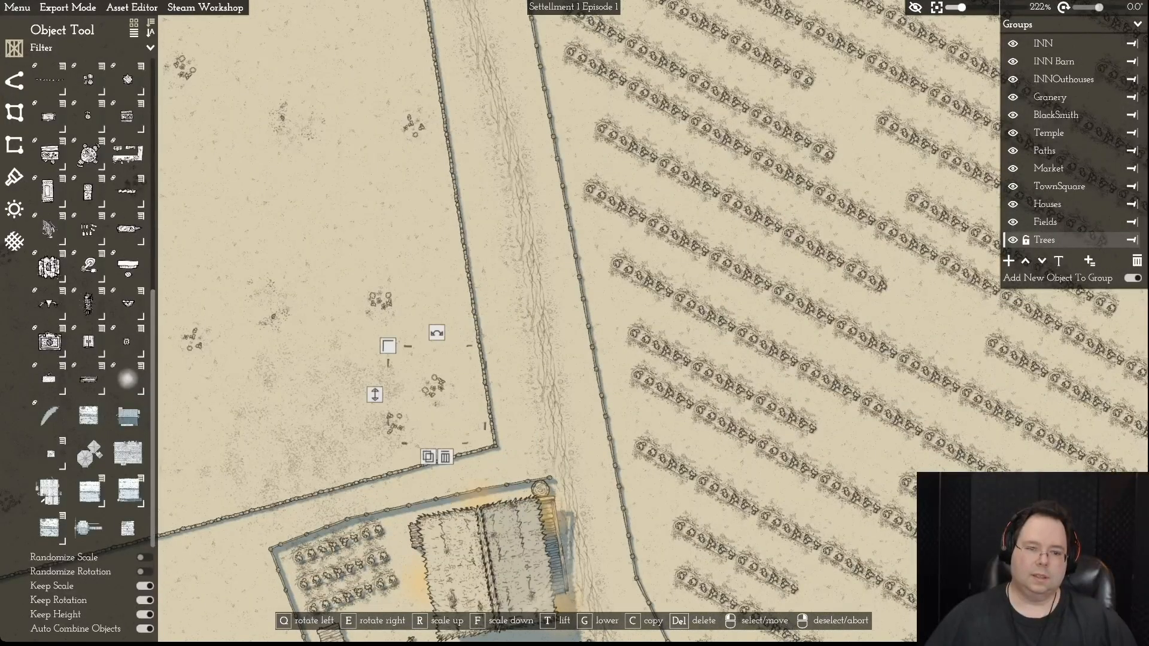
drag(433, 387, 305, 200)
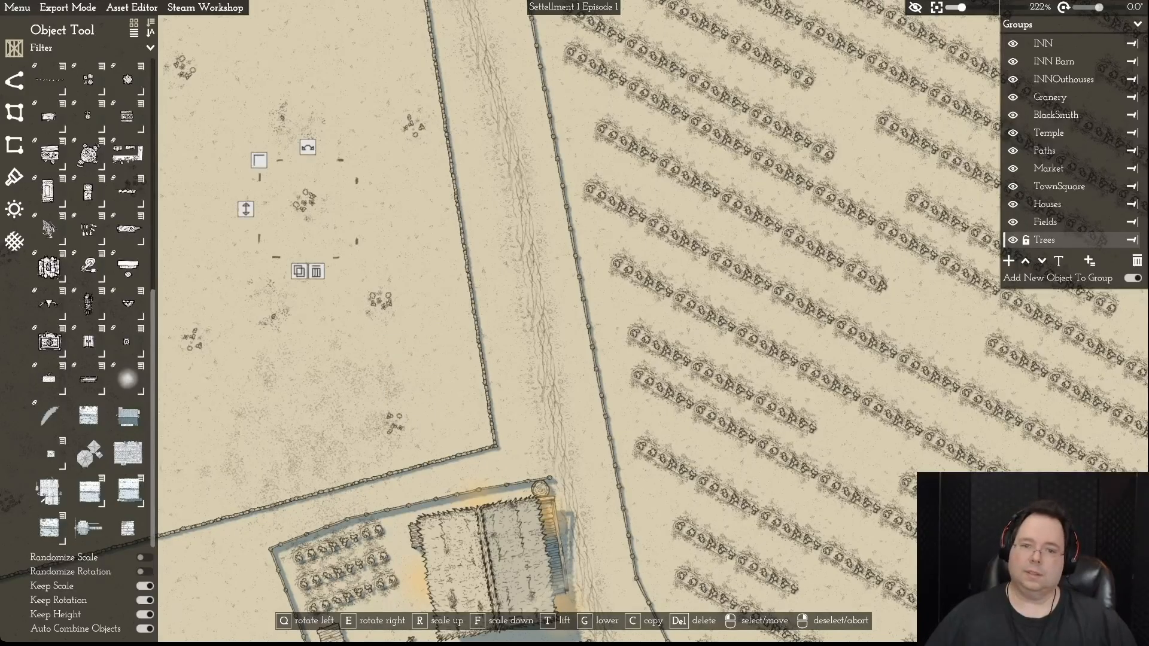
key(a)
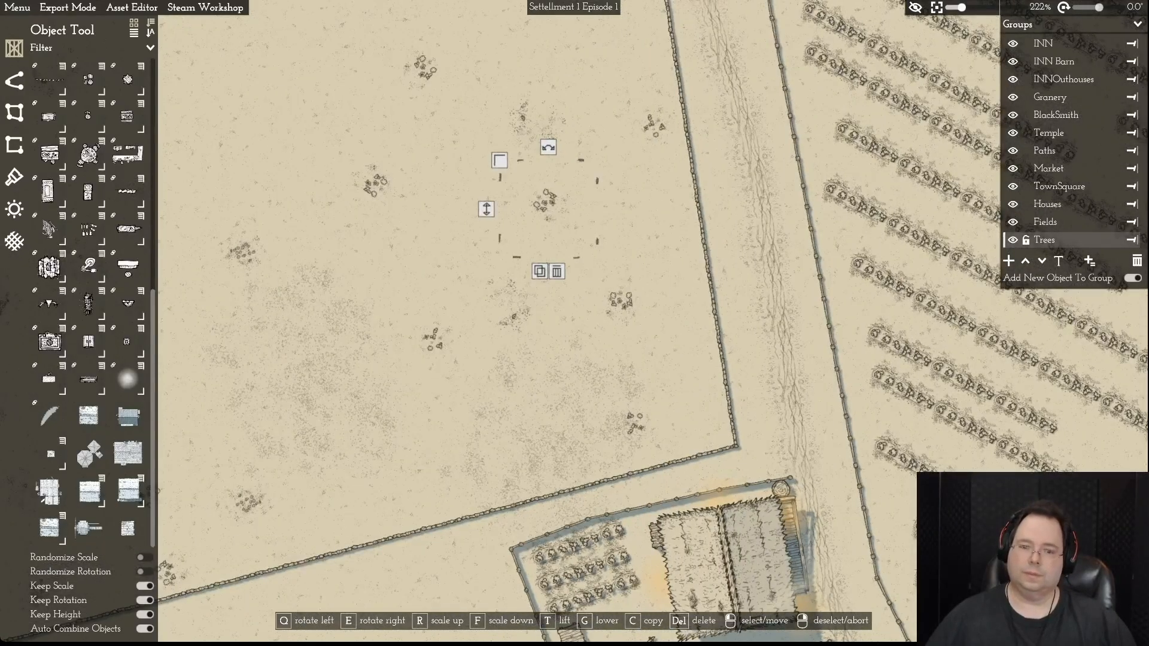
right_click(981, 147)
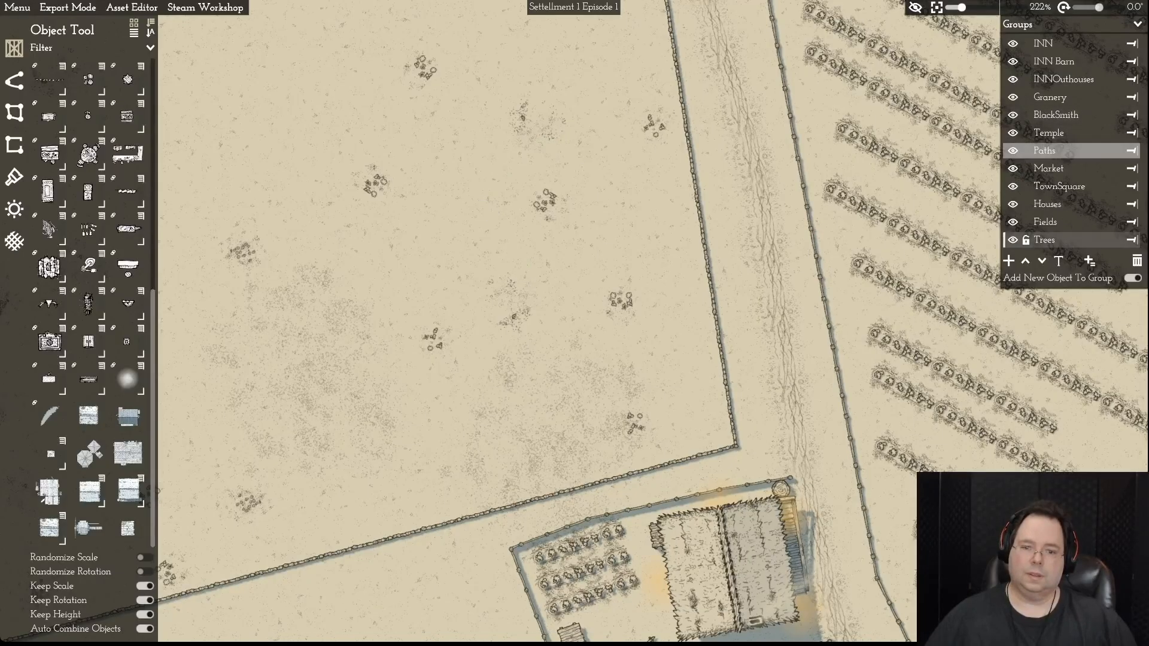
- Hide every group except Trees, from INN down to Fields
scroll(574, 323, down, 5)
key(d)
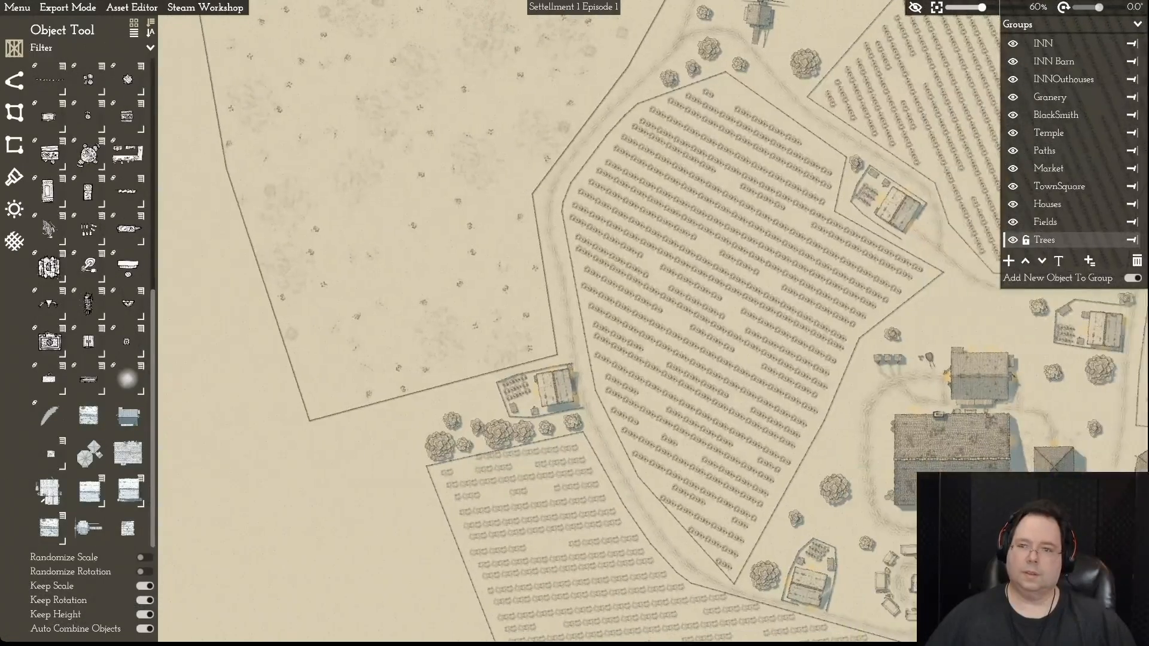
key(d)
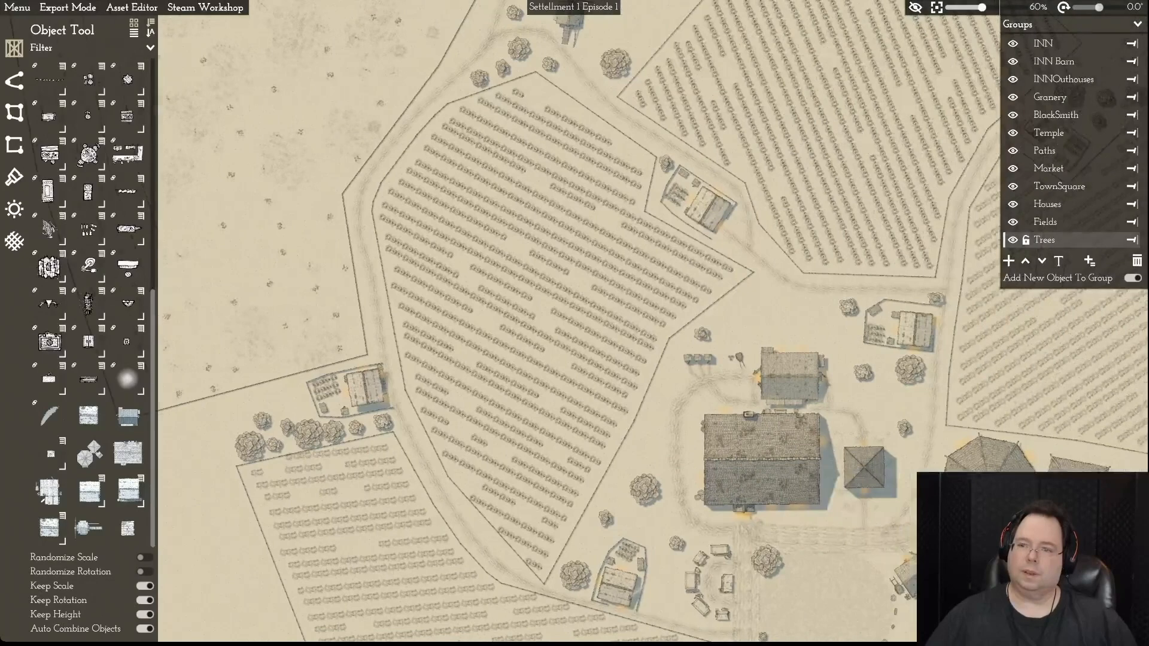
click(1012, 44)
click(1012, 61)
click(1012, 79)
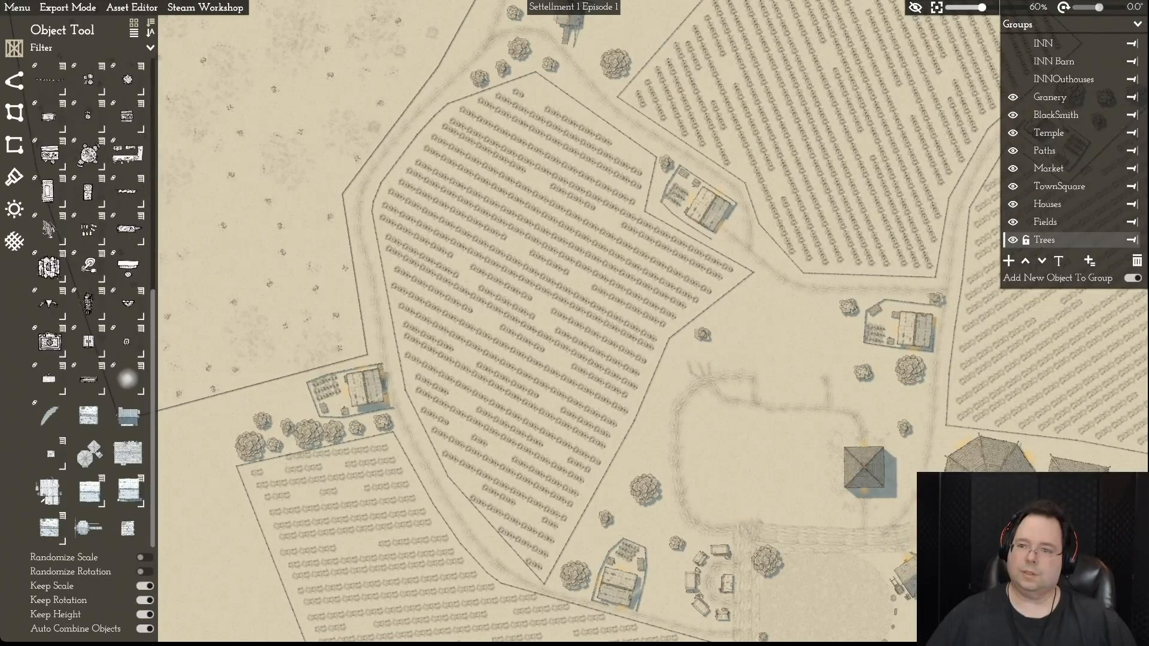
click(1012, 97)
click(1013, 115)
click(1013, 133)
click(1013, 150)
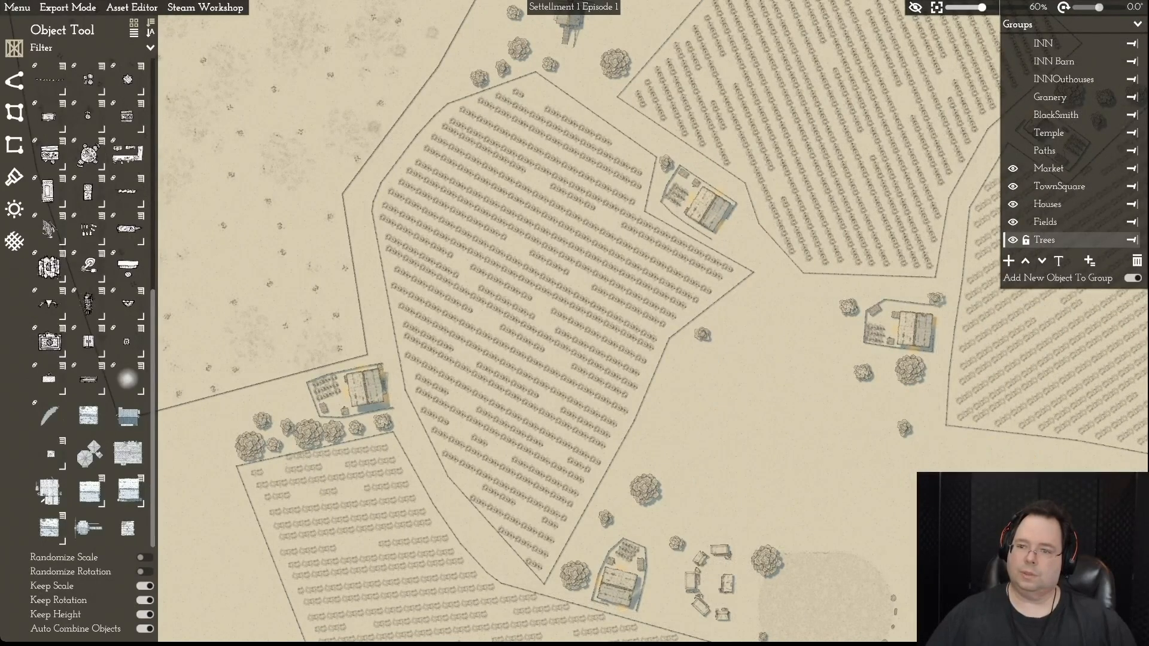
click(1012, 168)
click(1012, 186)
click(1012, 204)
click(1012, 222)
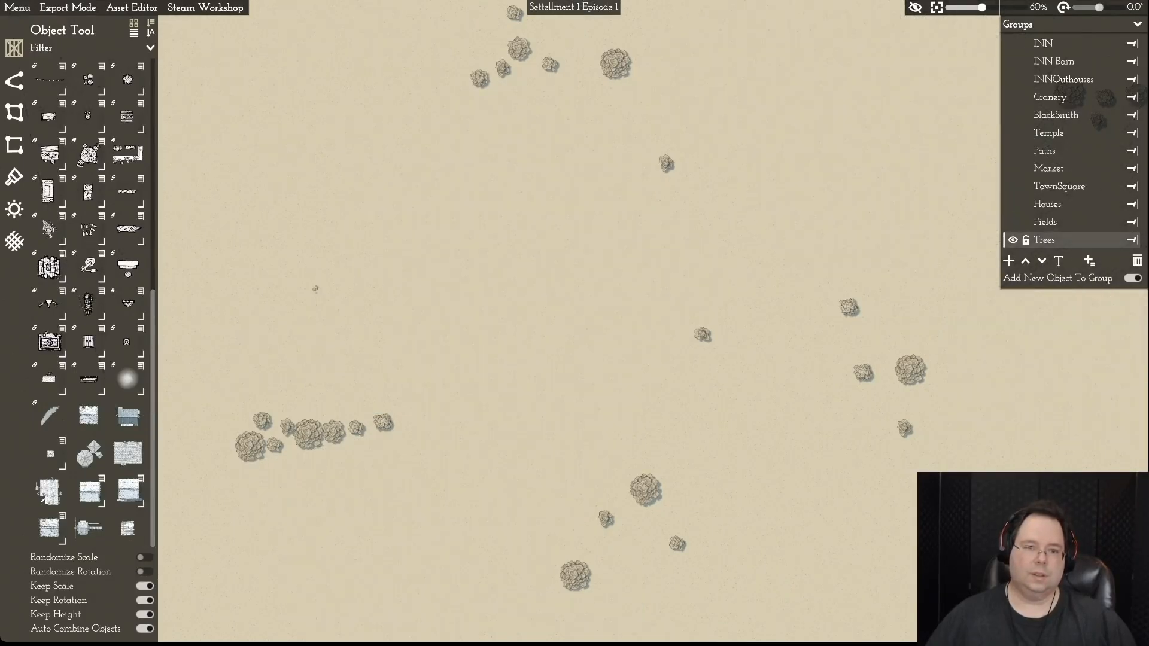
- Select the northern tree cluster and the four trees to the east, and assign them to the Trees group
key(d)
key(w)
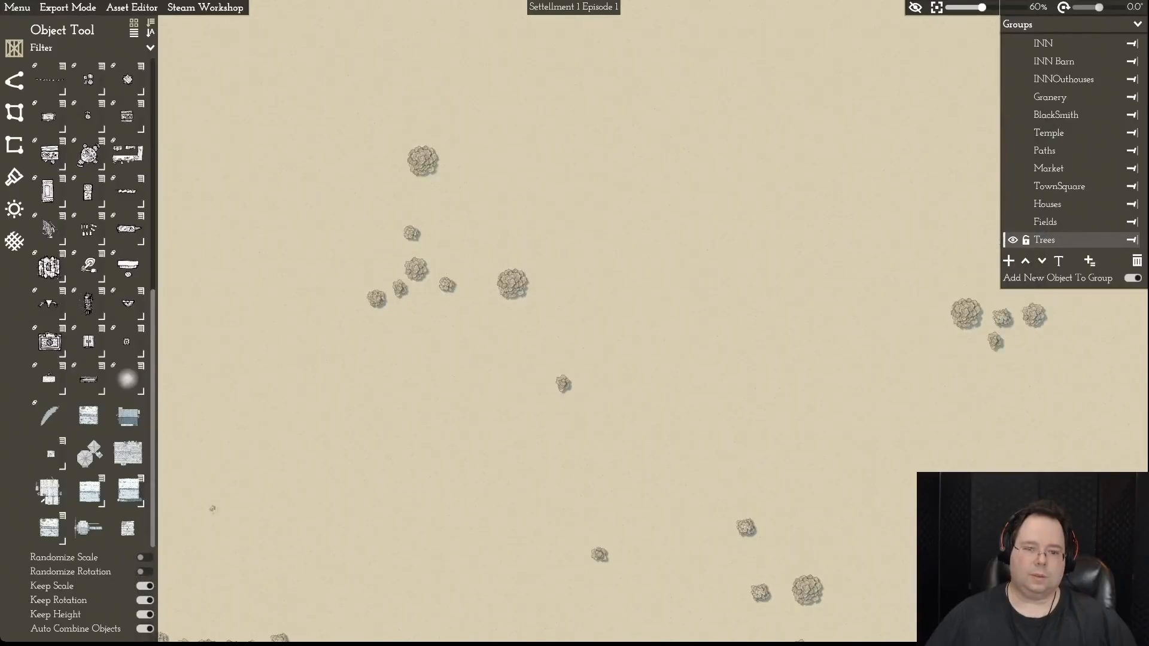
key(d)
drag(269, 177, 567, 468)
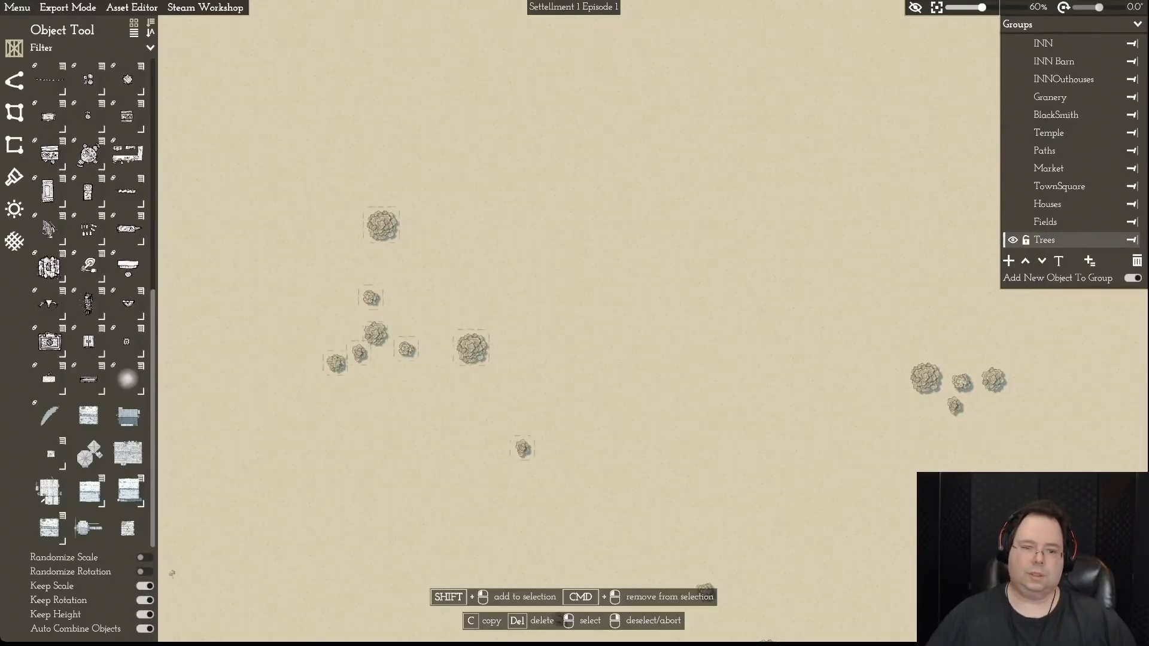
key(d)
key(s)
drag(679, 262, 870, 401)
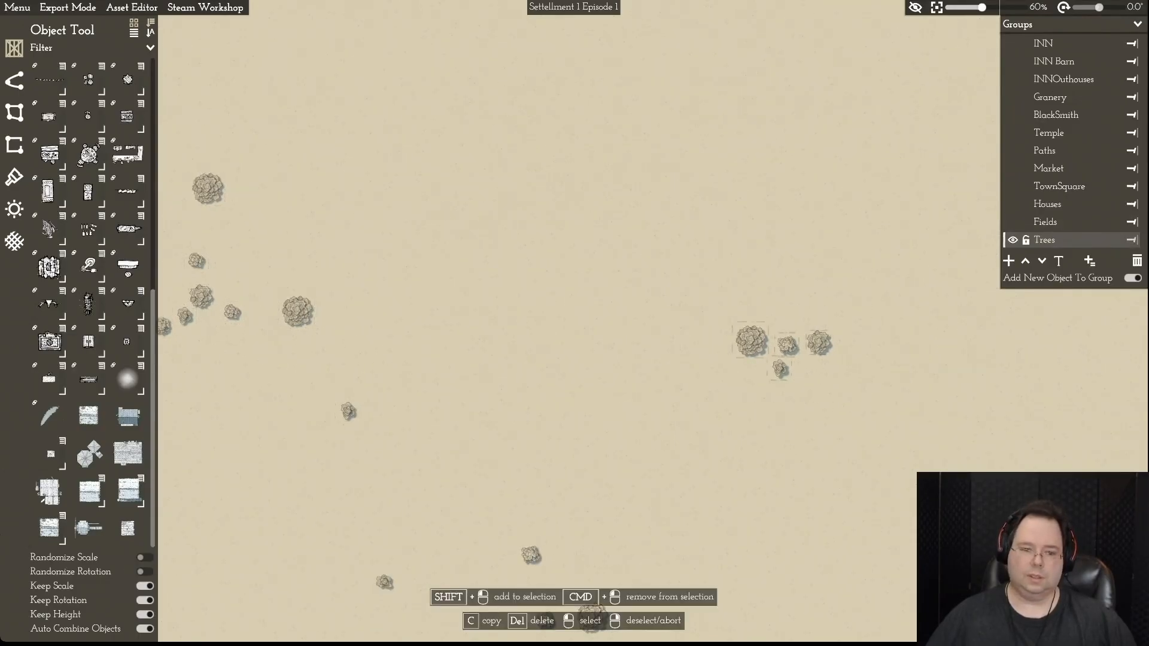
key(a)
key(s)
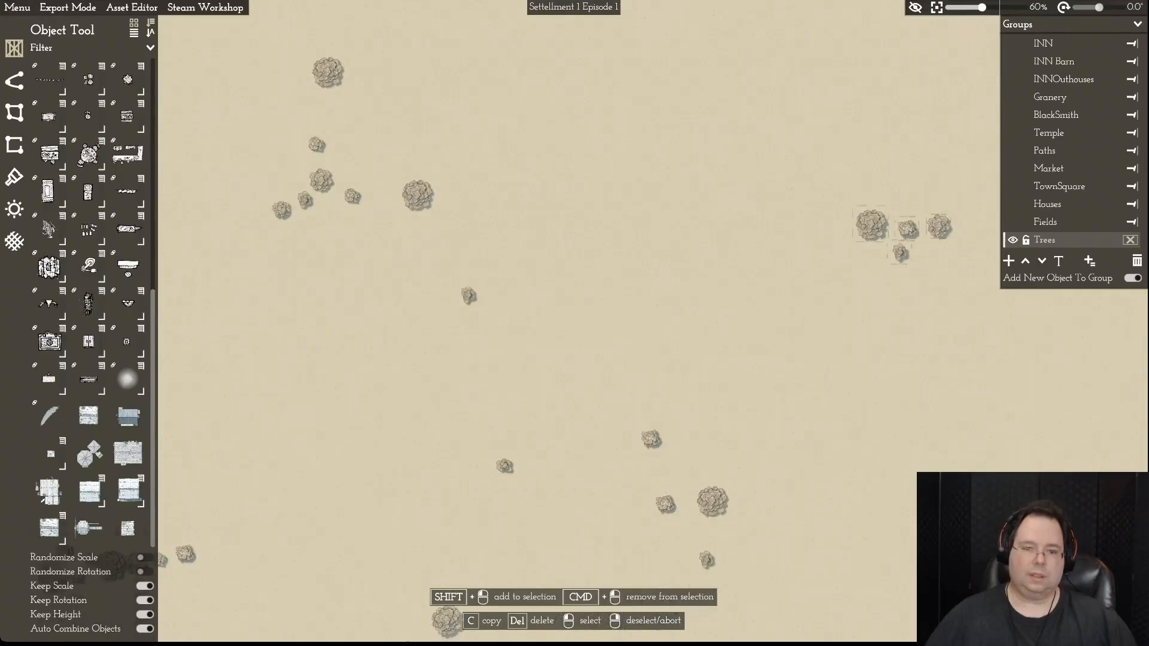
- Select the scattered trees in the middle of the map and assign them to the Trees group
drag(378, 162, 719, 475)
scroll(718, 476, up, 10)
scroll(718, 475, down, 6)
scroll(719, 475, up, 1)
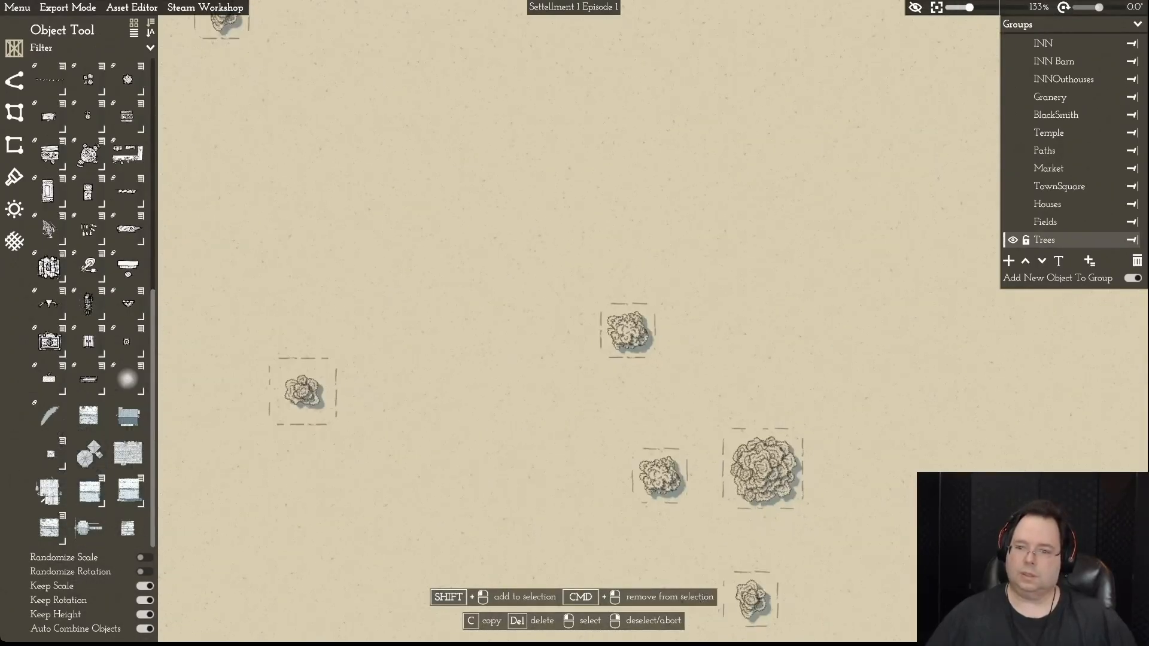
click(1131, 240)
- Select the four southern trees and assign them to the Trees group
key(a)
scroll(1130, 240, down, 9)
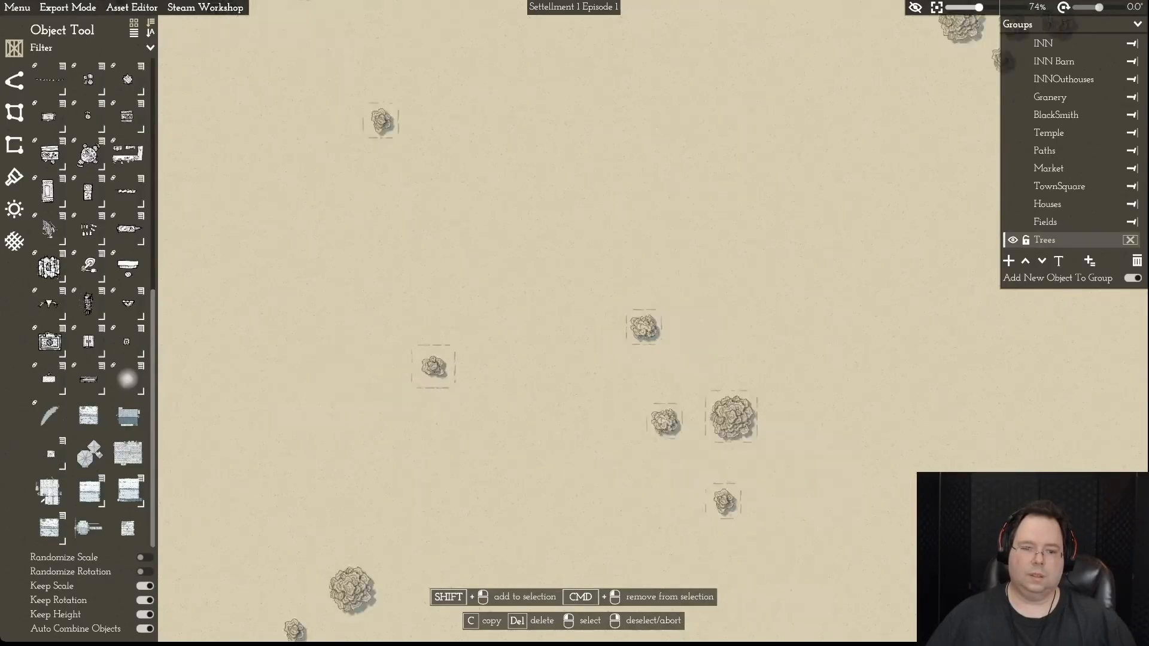
key(s)
drag(382, 209, 543, 355)
click(1130, 240)
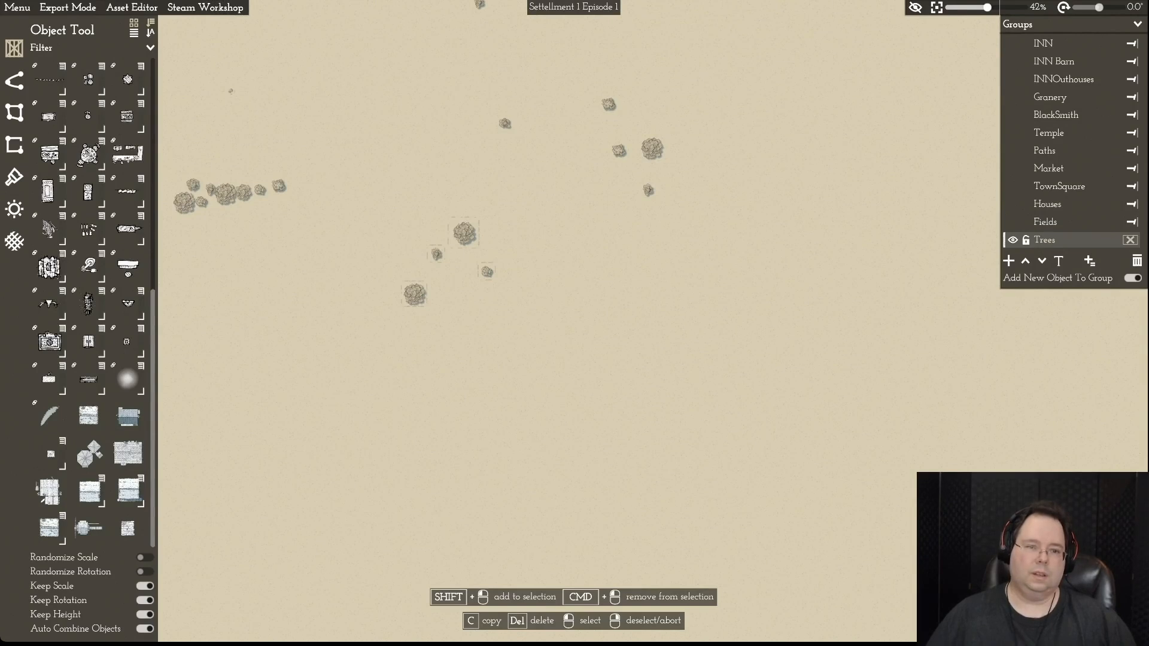
- Assign the western row of trees to the Trees group, then clear the selection and leave the Object Tool
key(a)
key(w)
drag(263, 197, 466, 257)
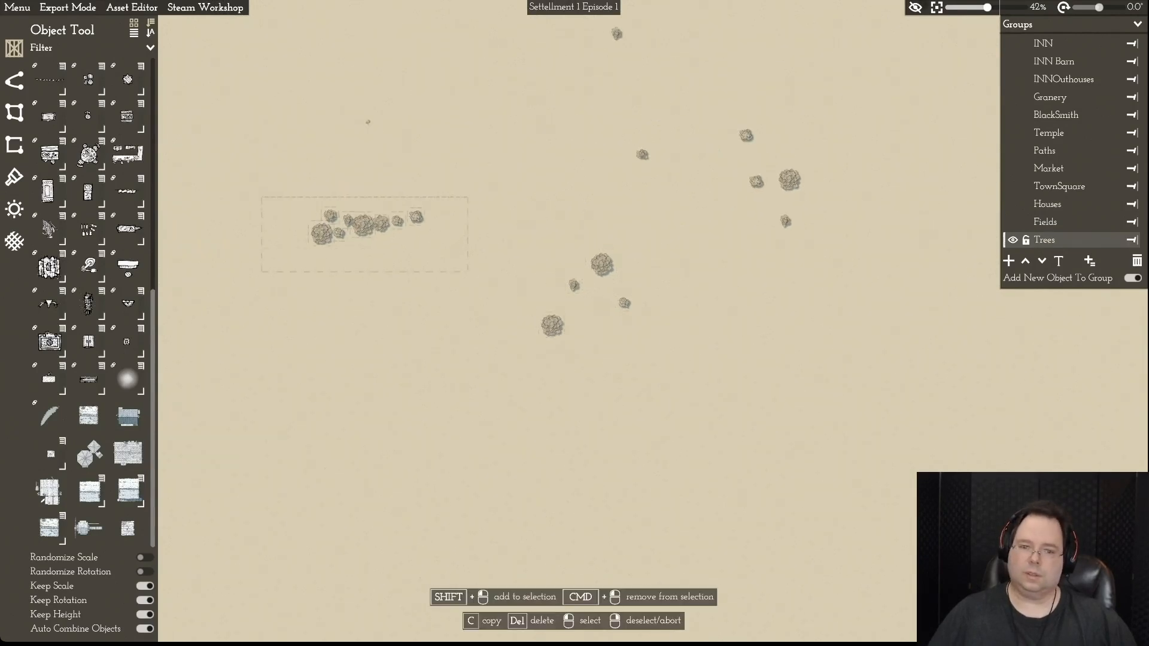
scroll(574, 264, up, 1)
click(1132, 240)
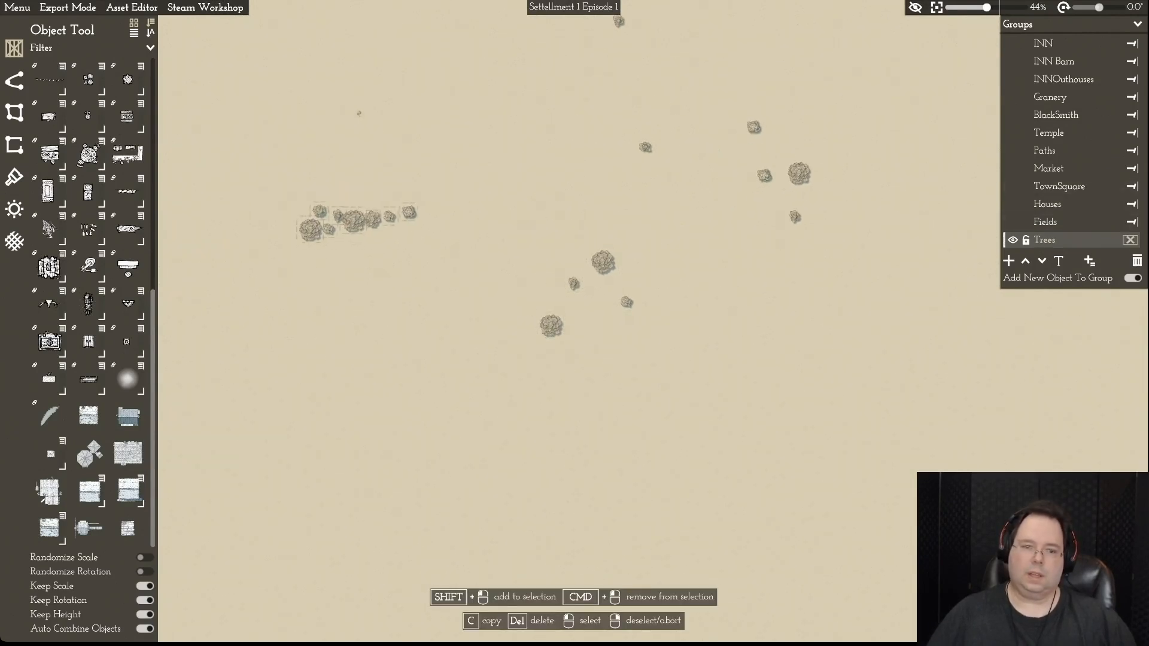
right_click(1026, 240)
key(Escape)
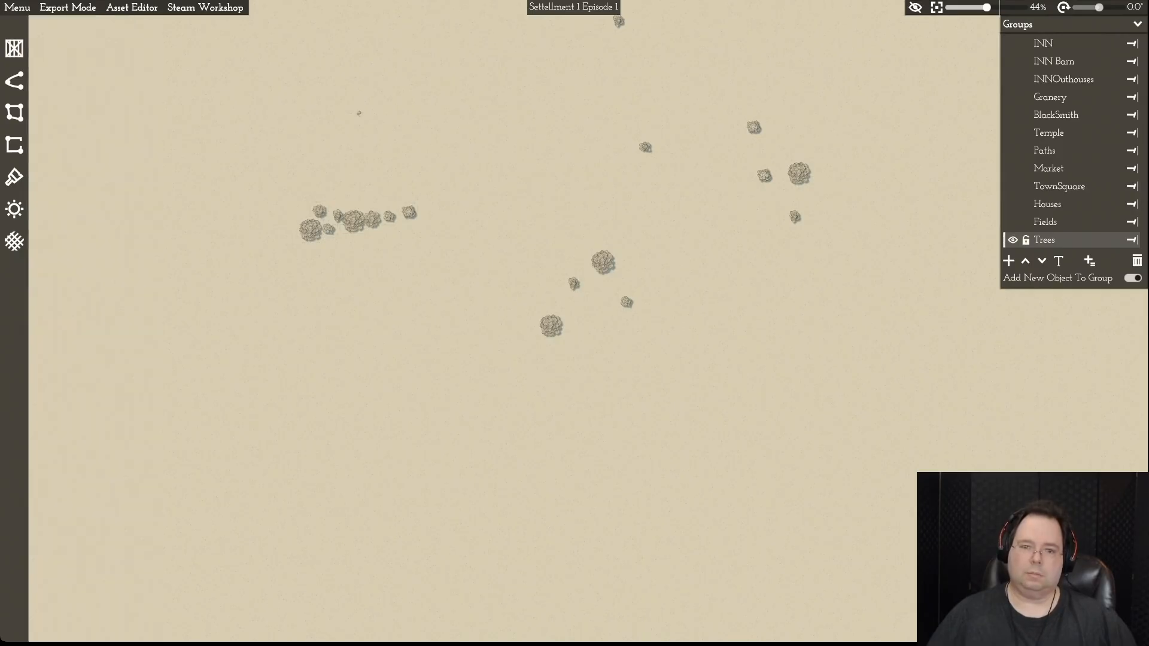
- Hide the Trees group and select the objects left on the canvas to inspect what is still ungrouped
click(1012, 240)
scroll(359, 146, down, 5)
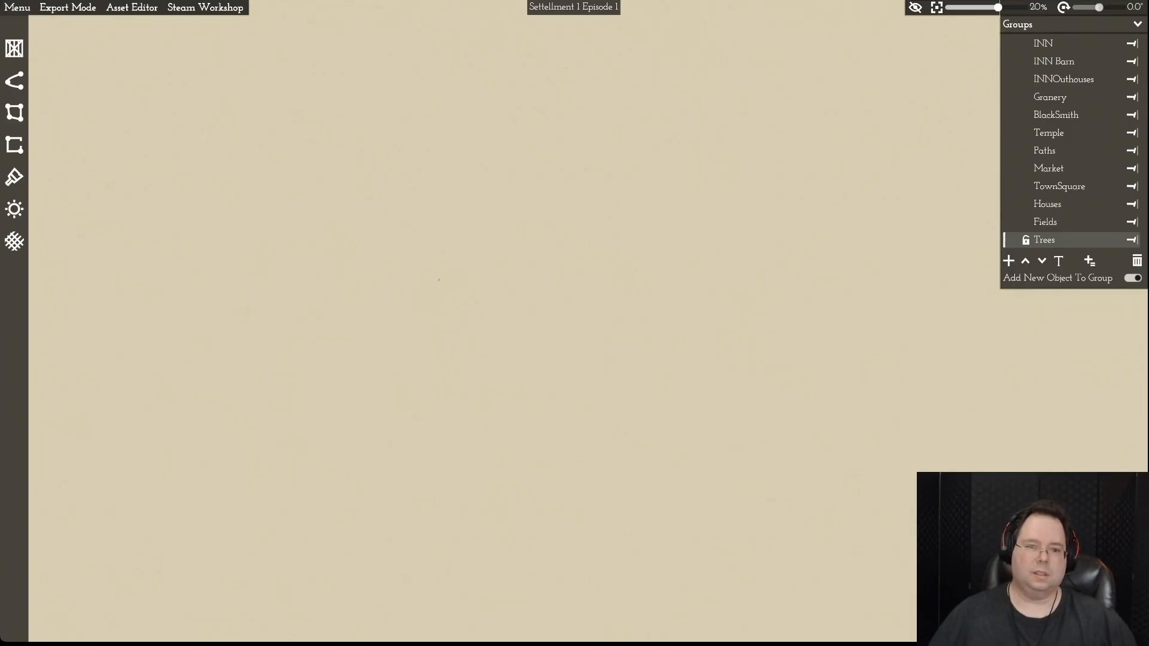
click(14, 48)
scroll(494, 316, down, 5)
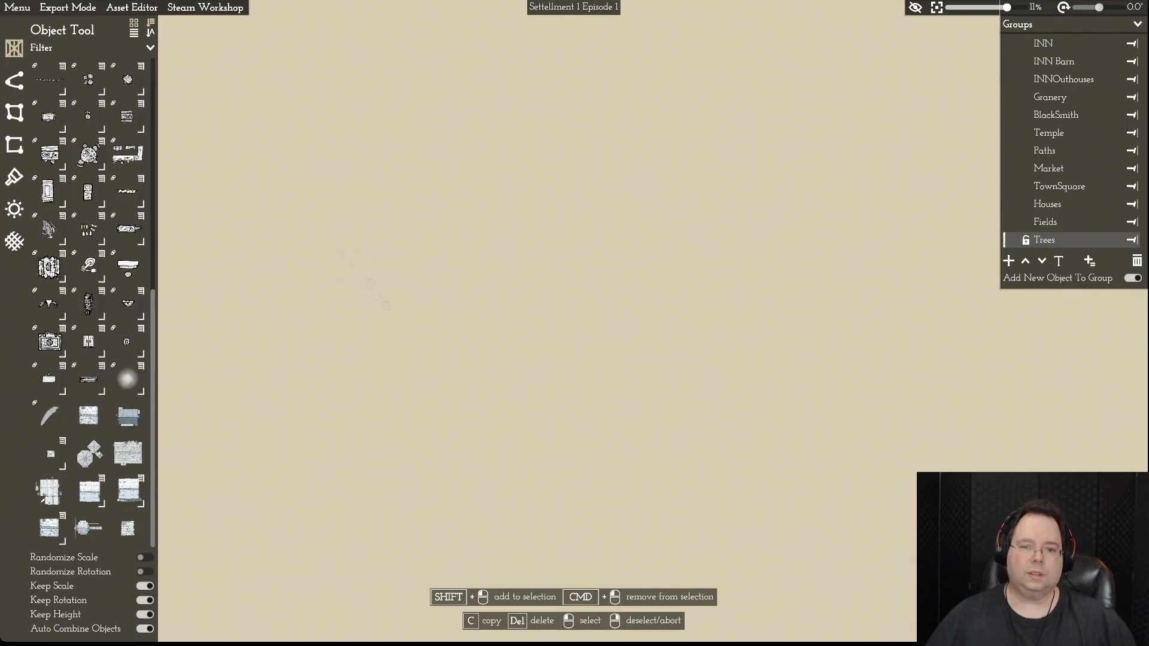
scroll(568, 299, up, 5)
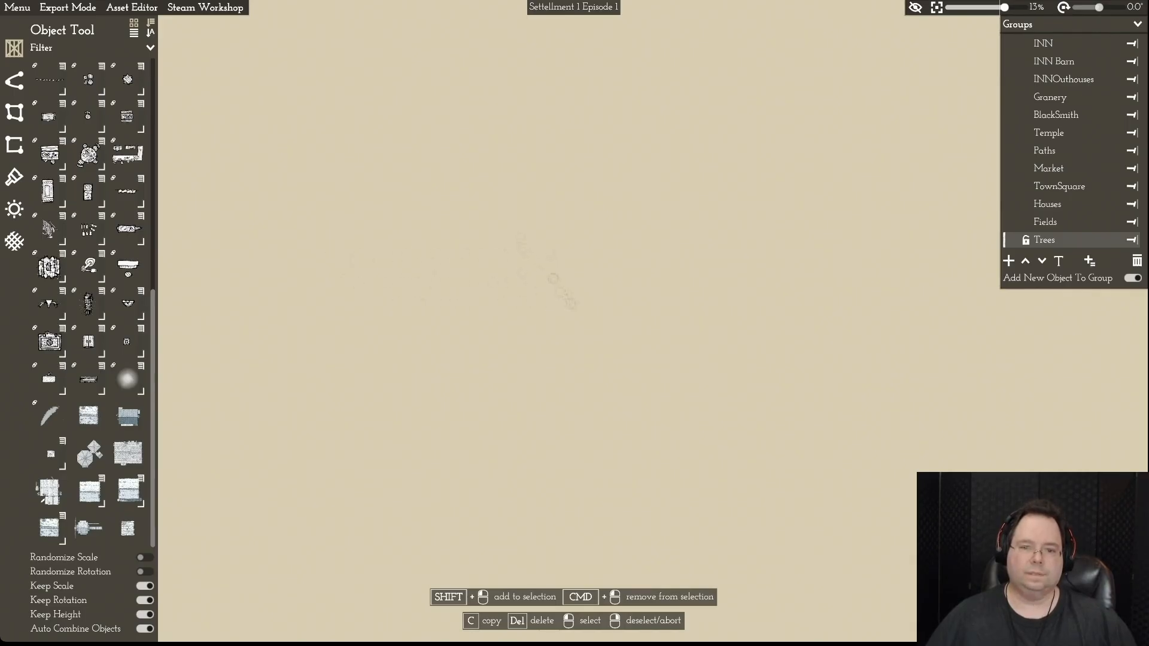
scroll(575, 320, up, 2)
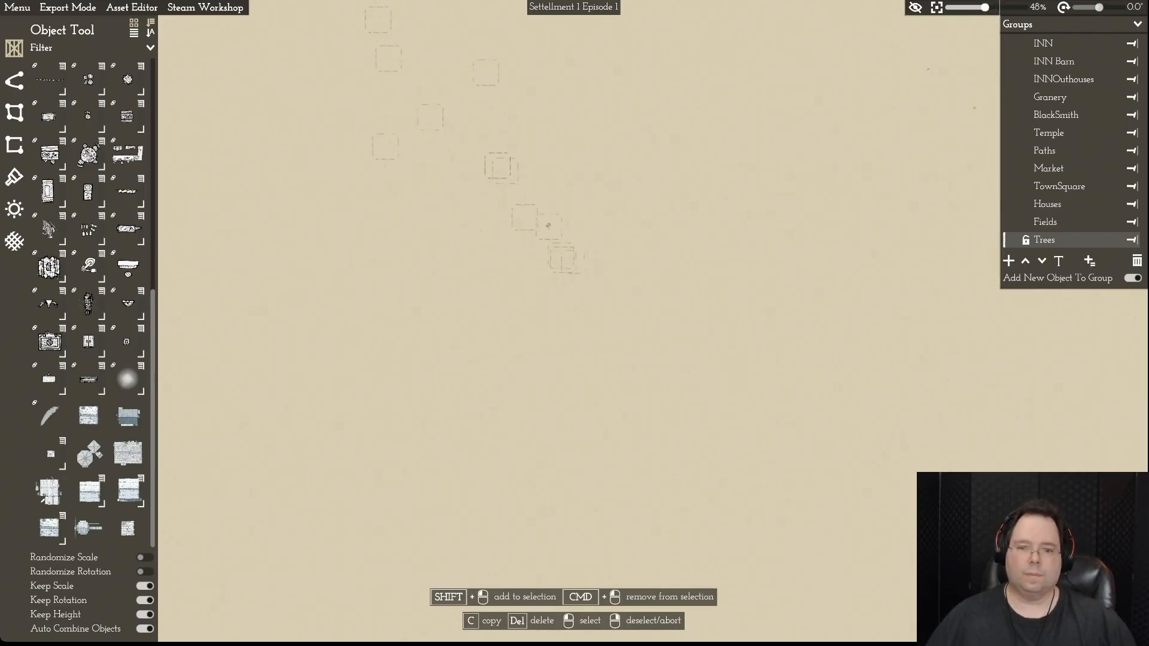
key(w)
key(a)
scroll(575, 323, up, 1)
key(a)
key(a)
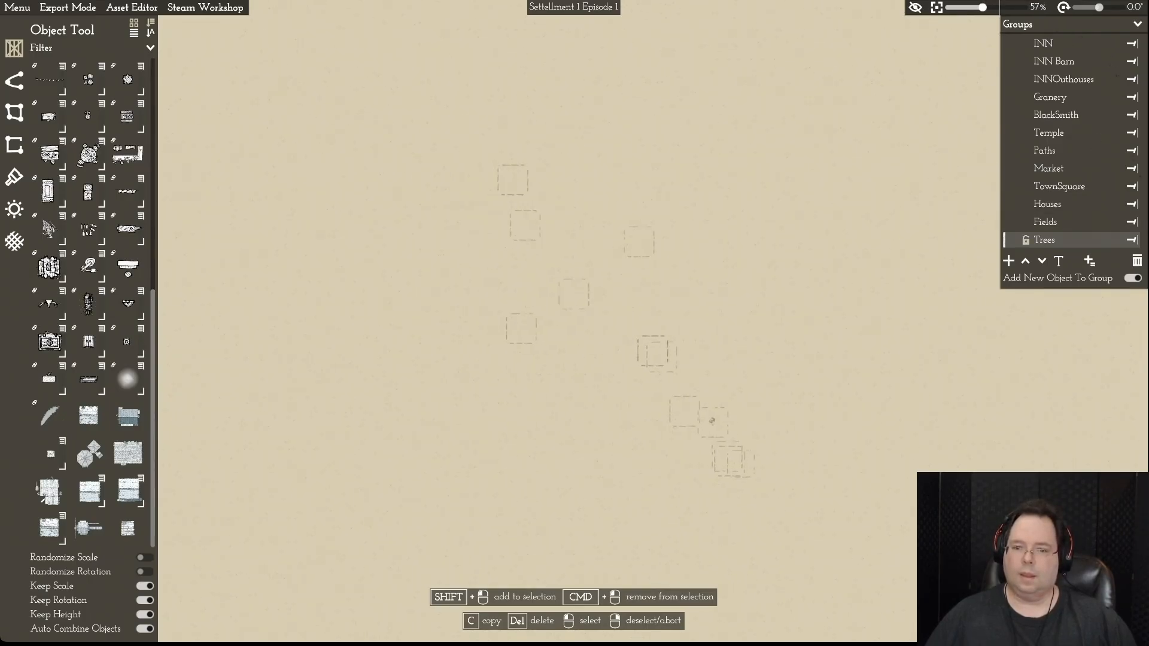
- Show all groups again, from Trees up to INN, to see the selected objects in the context of the full map
click(1013, 240)
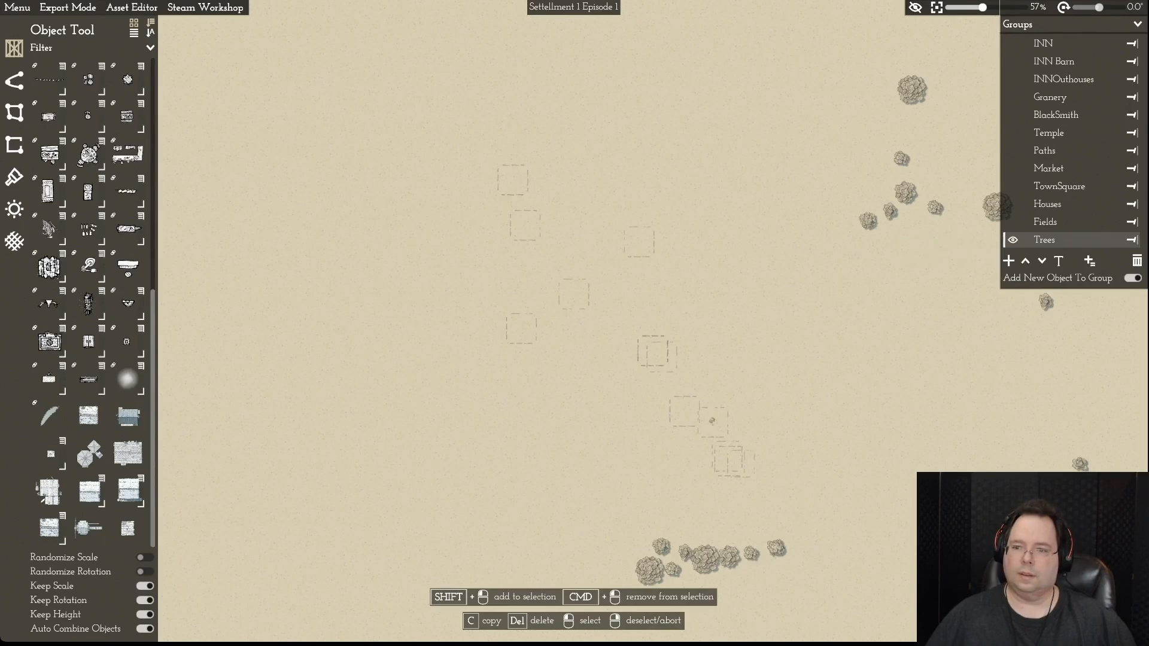
click(1013, 221)
click(1012, 204)
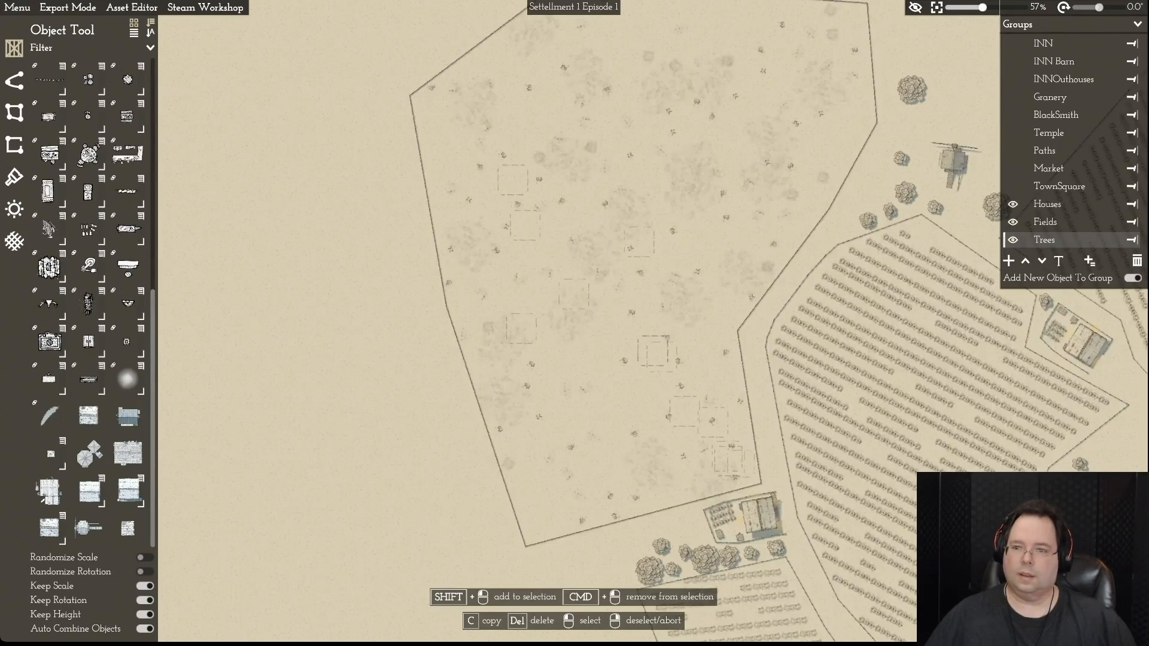
click(1012, 150)
click(1013, 115)
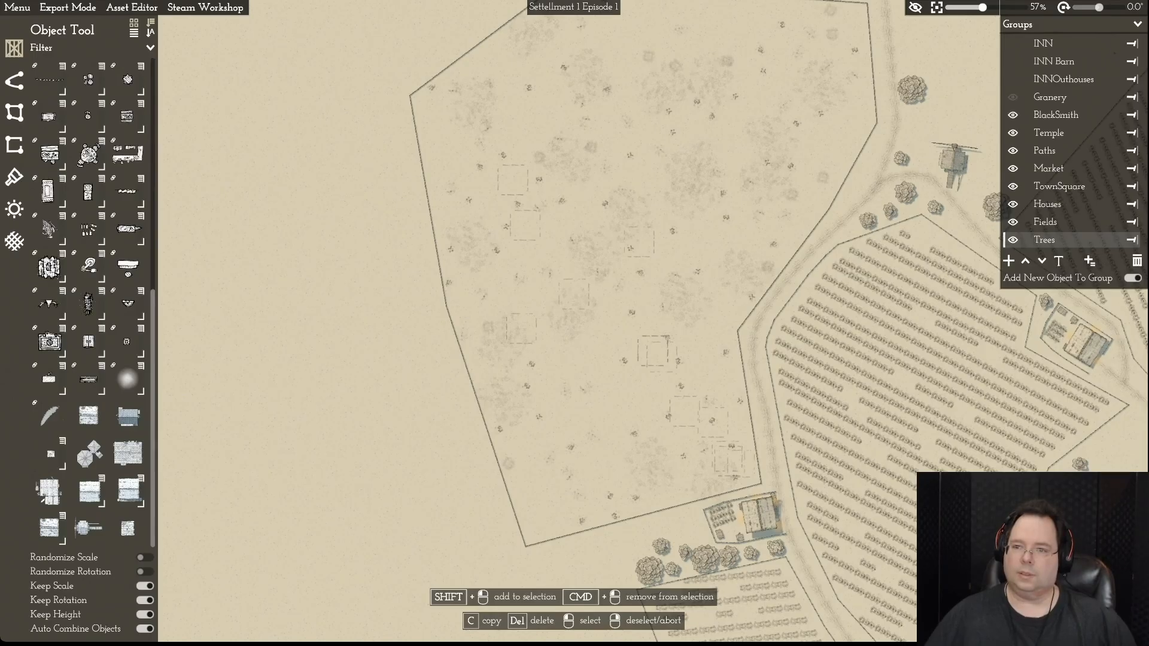
click(1012, 43)
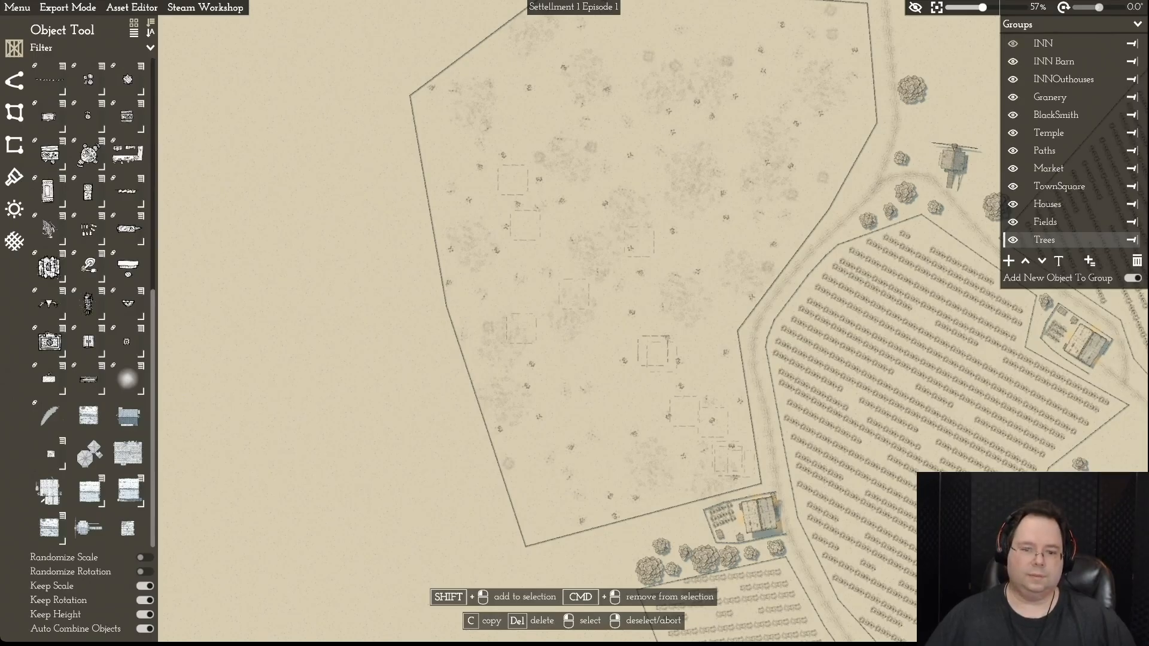
key(d)
key(s)
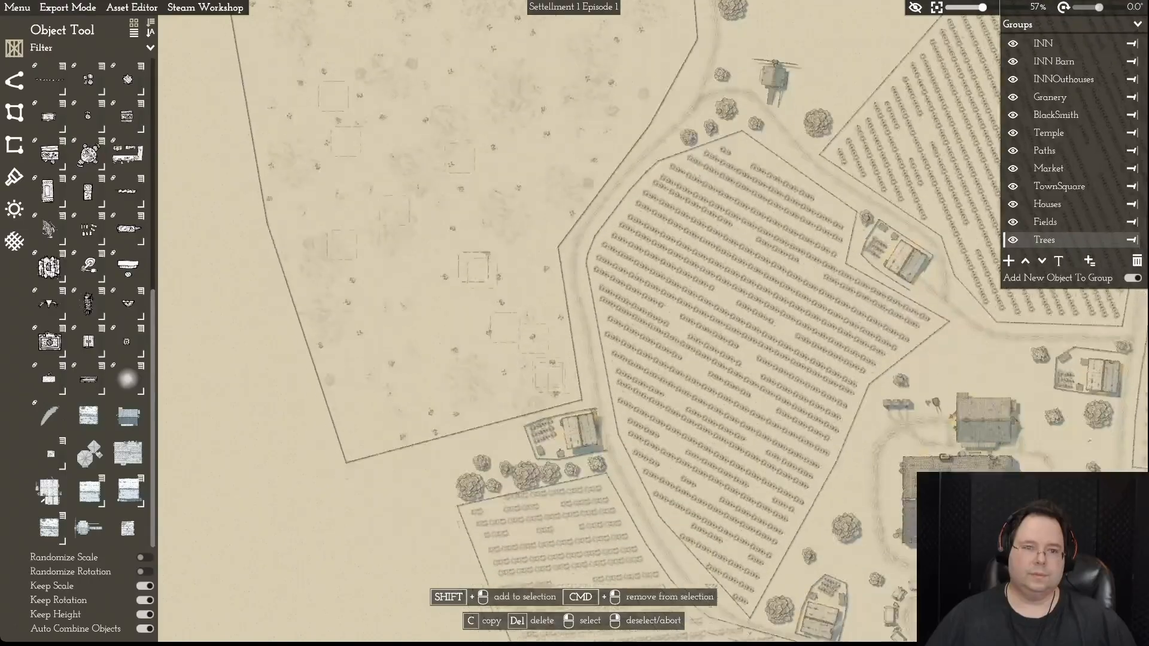
key(w)
key(a)
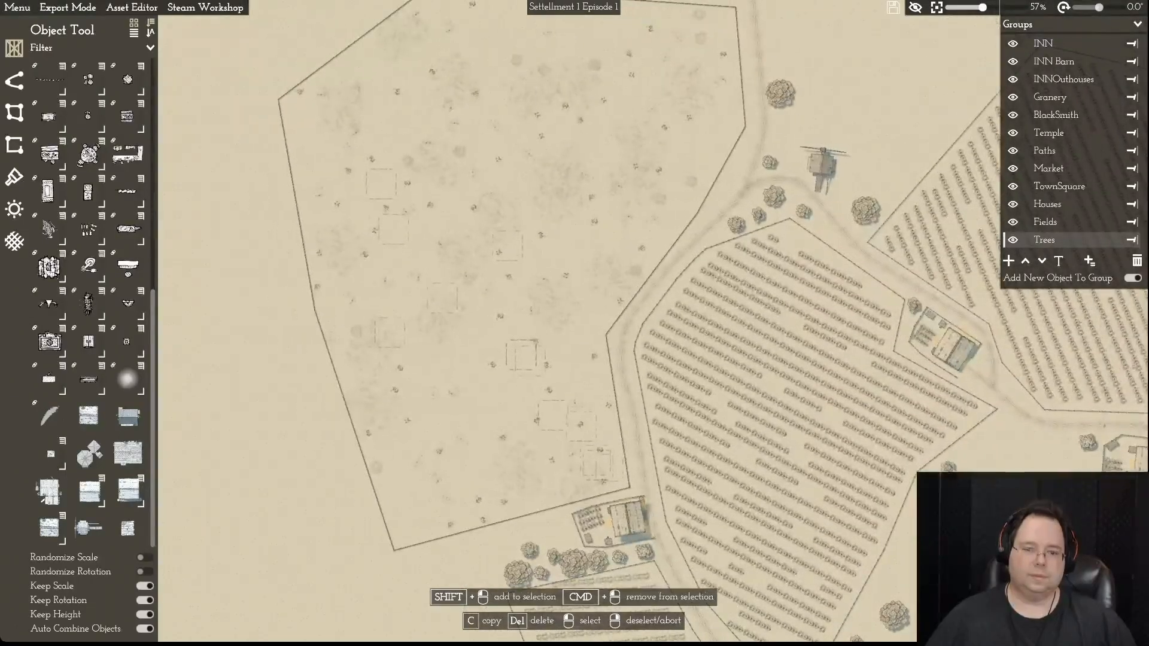
- Clear the selection and try to delete the small stray object near the western edge of the unplanted field
scroll(575, 323, up, 3)
scroll(574, 323, down, 1)
key(a)
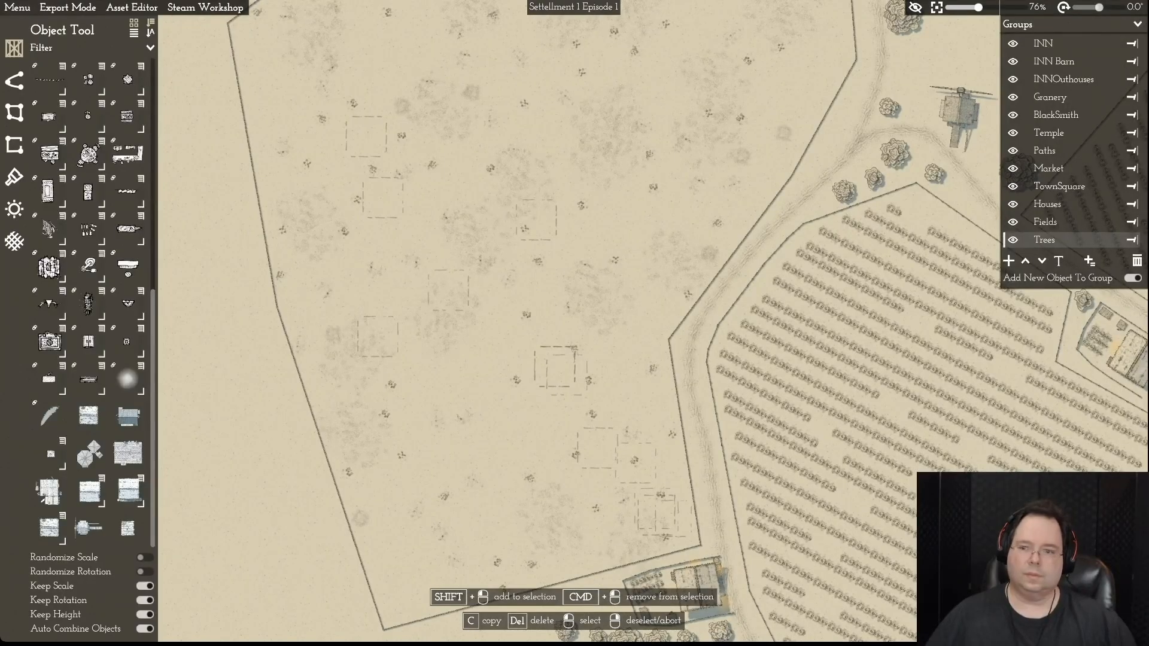
key(Escape)
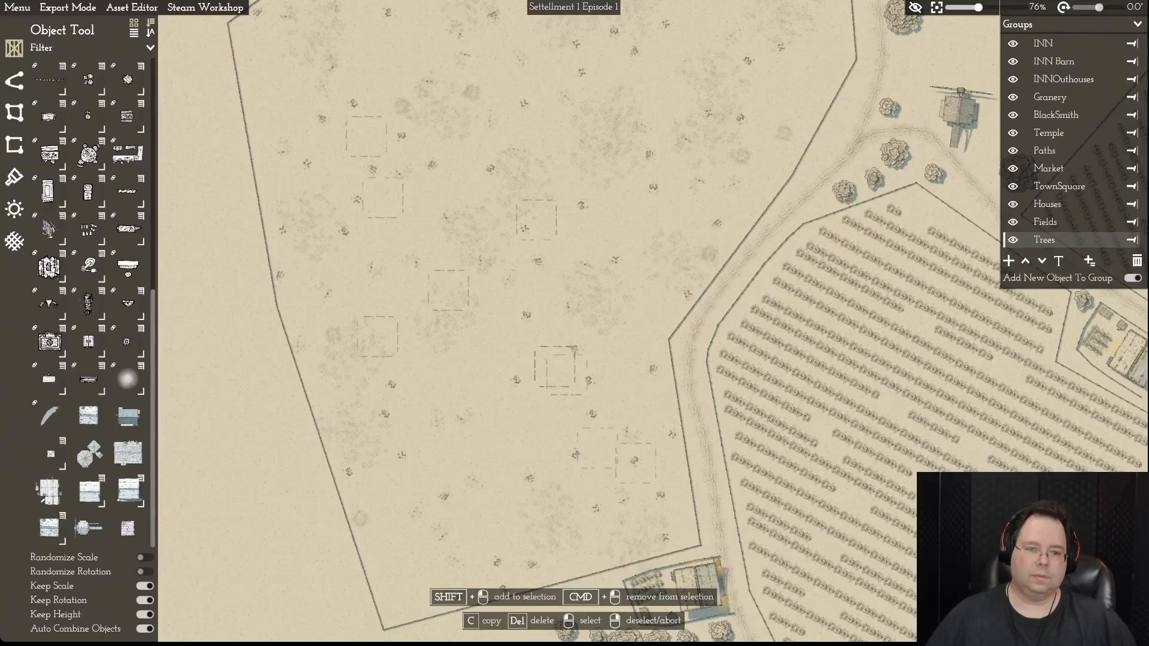
click(374, 328)
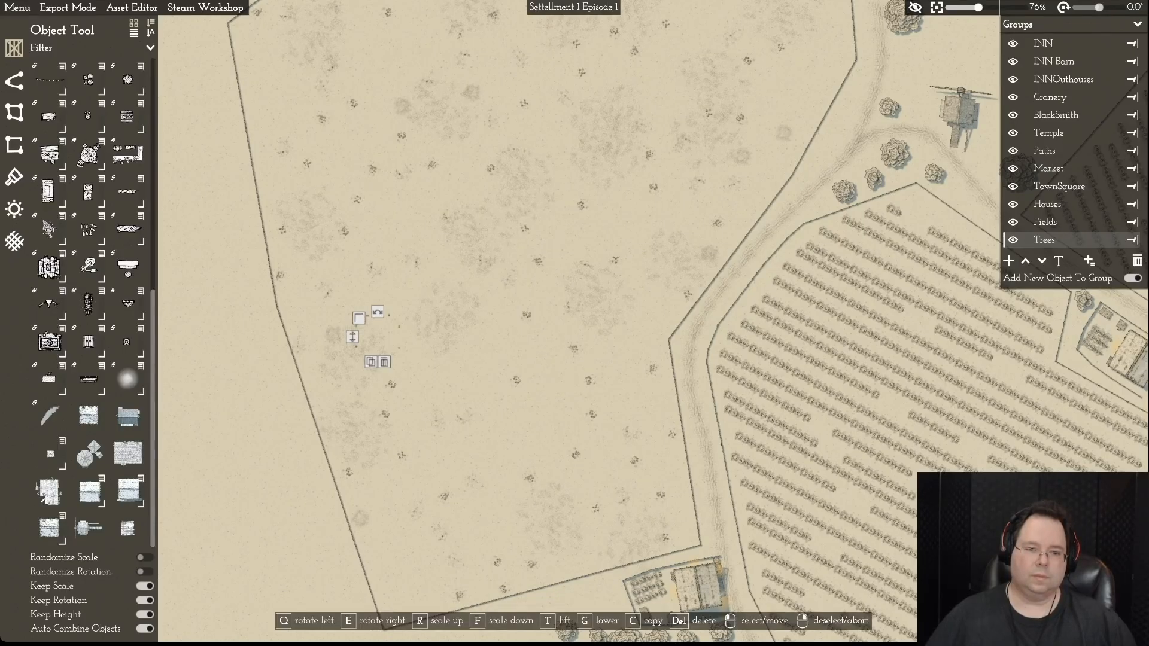
key(Delete)
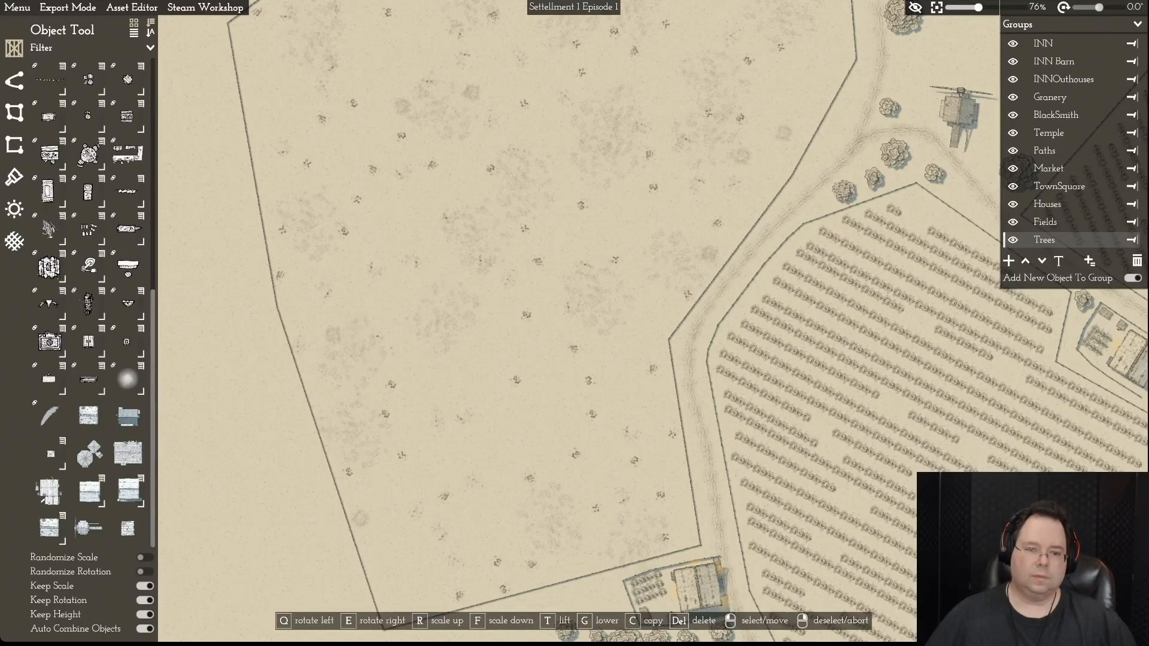
click(377, 337)
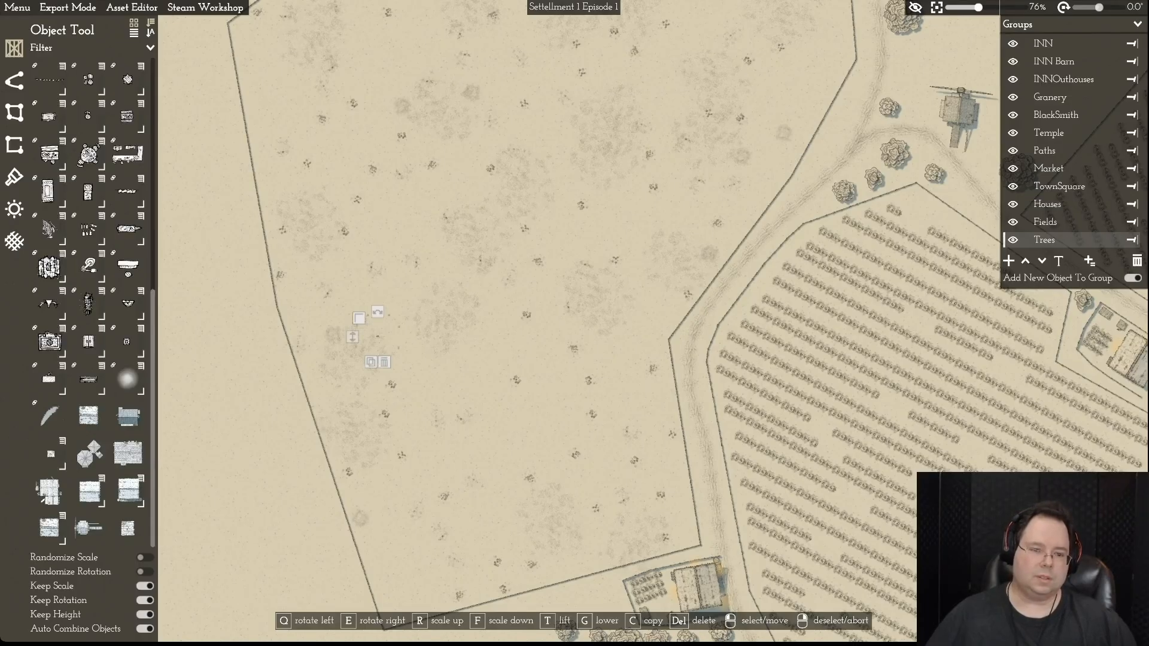
key(a)
key(Delete)
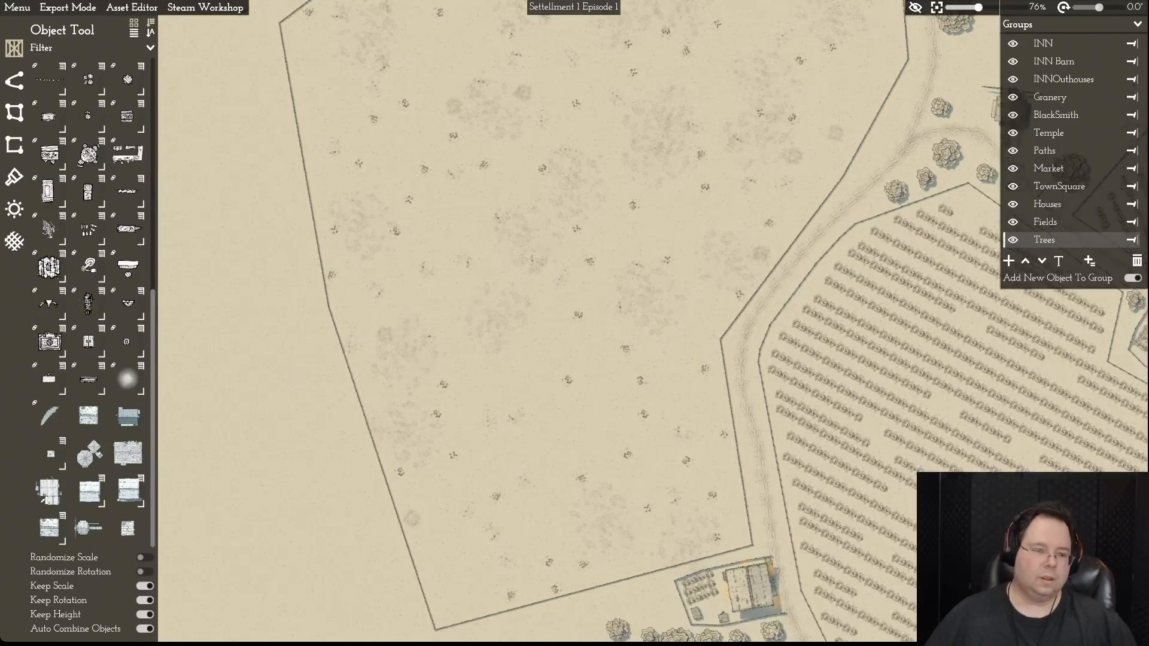
- Select the tiny stray object near the unplanted field's western edge and assign it to the Fields group
scroll(574, 323, up, 8)
key(a)
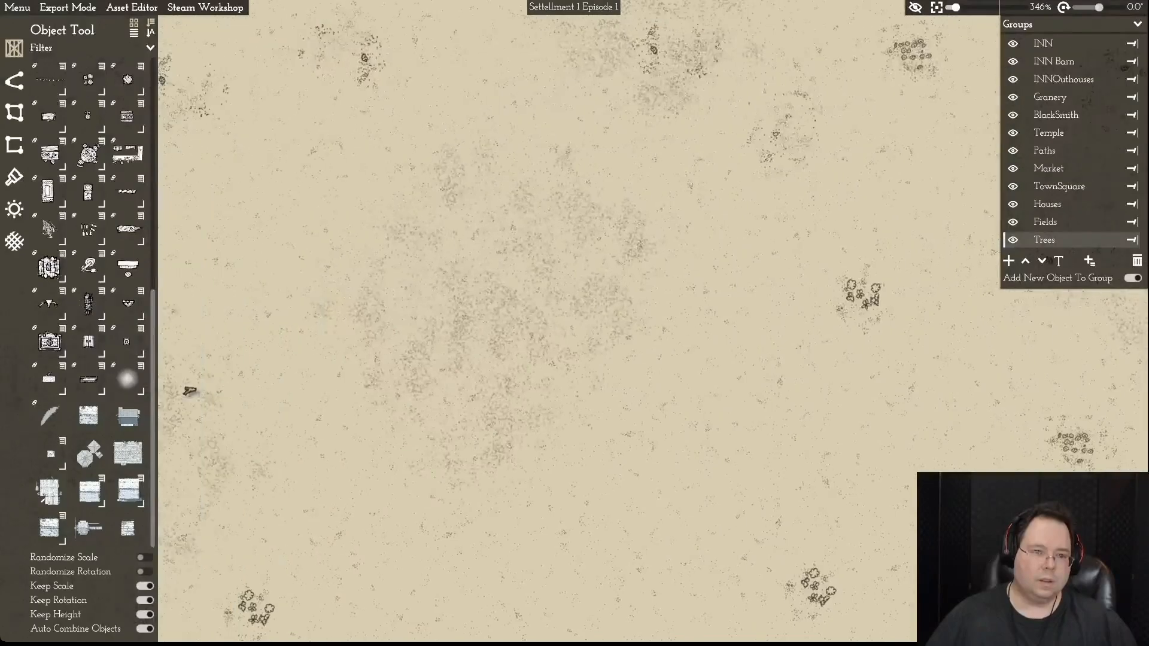
key(a)
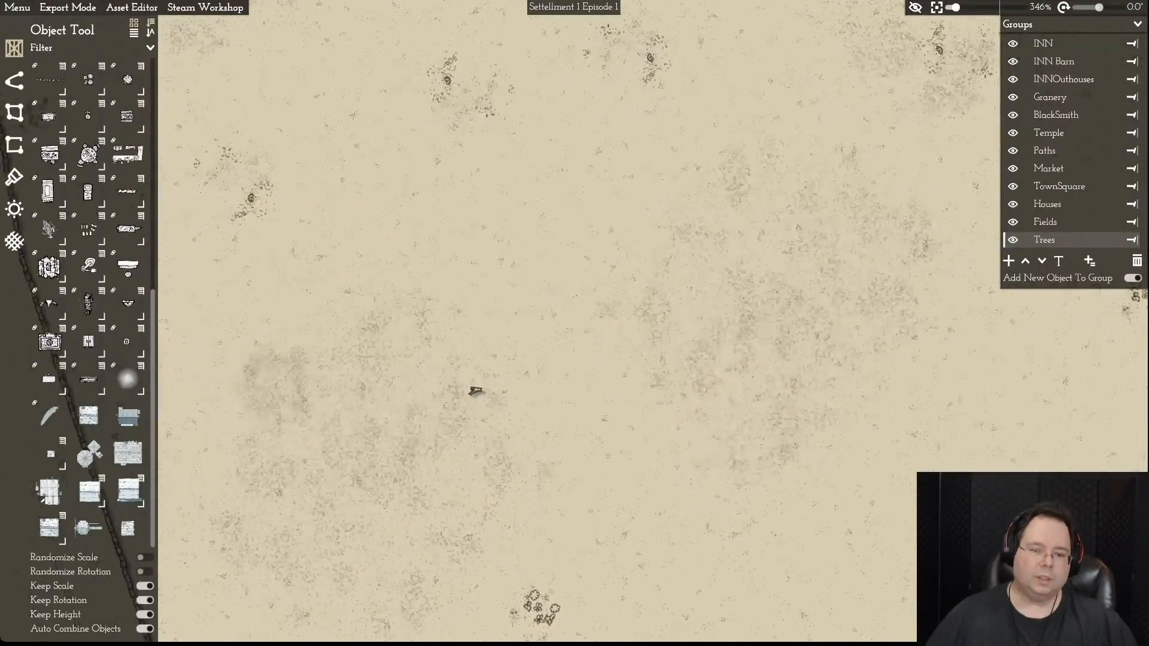
click(476, 391)
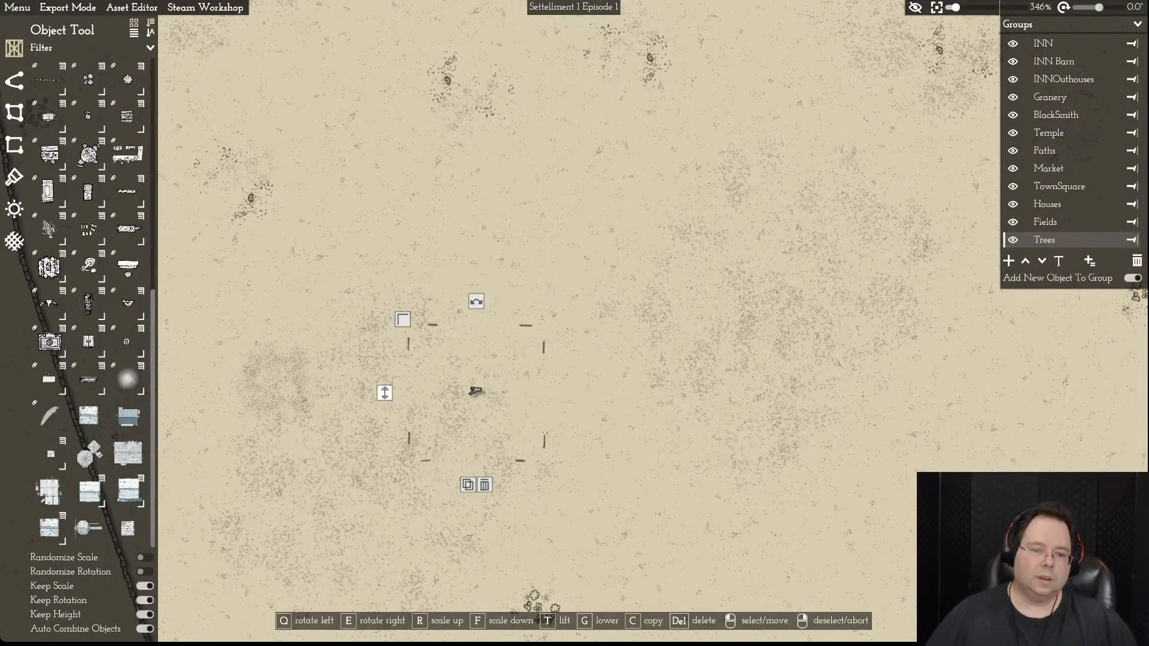
drag(385, 393, 385, 386)
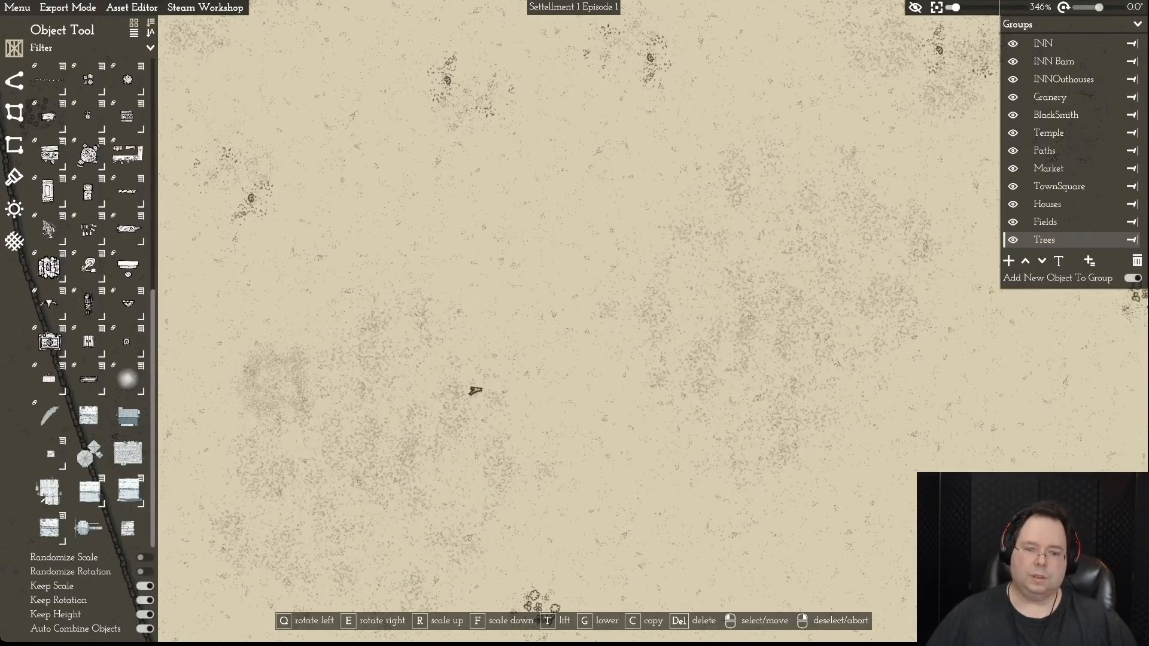
scroll(359, 335, down, 10)
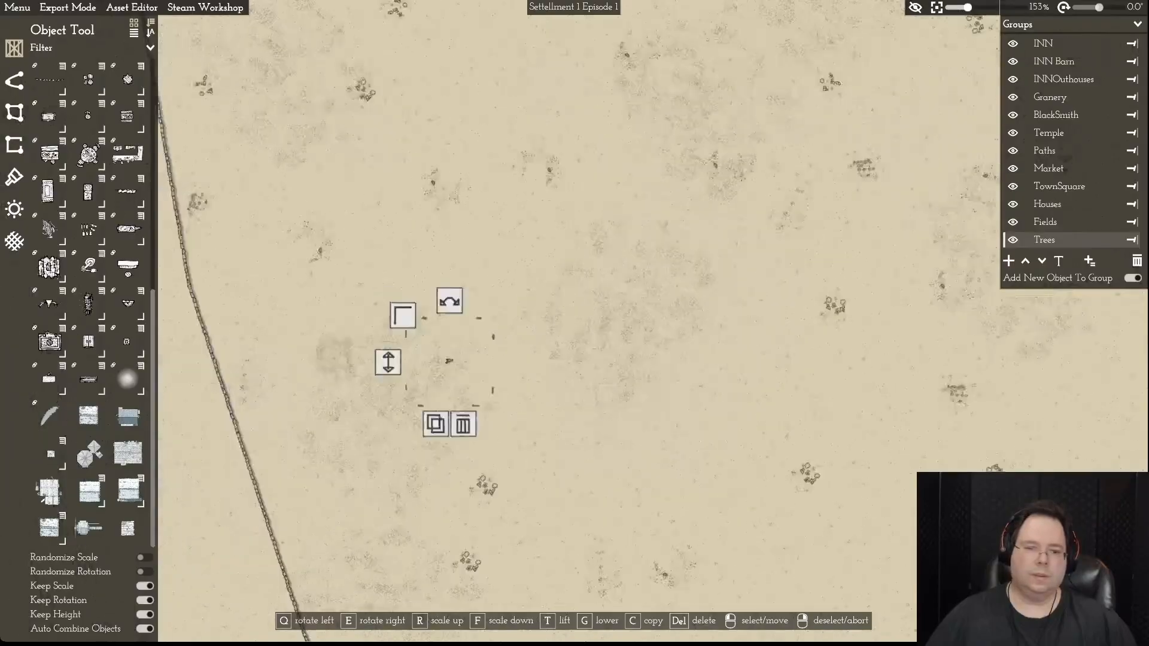
key(d)
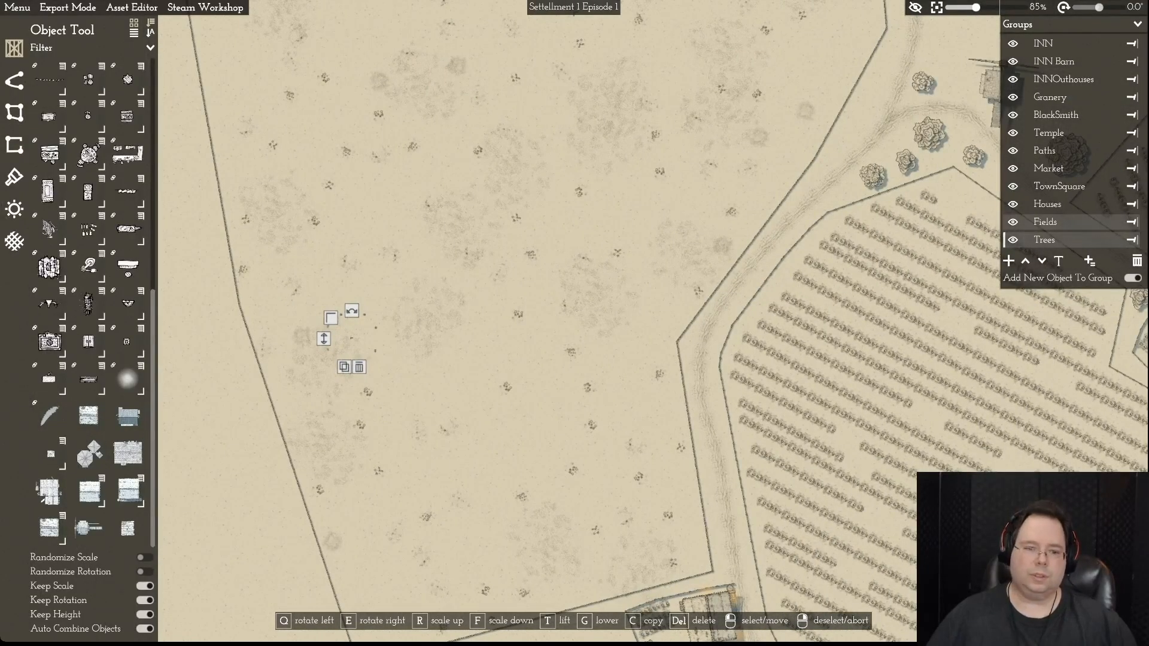
click(1053, 222)
click(1132, 222)
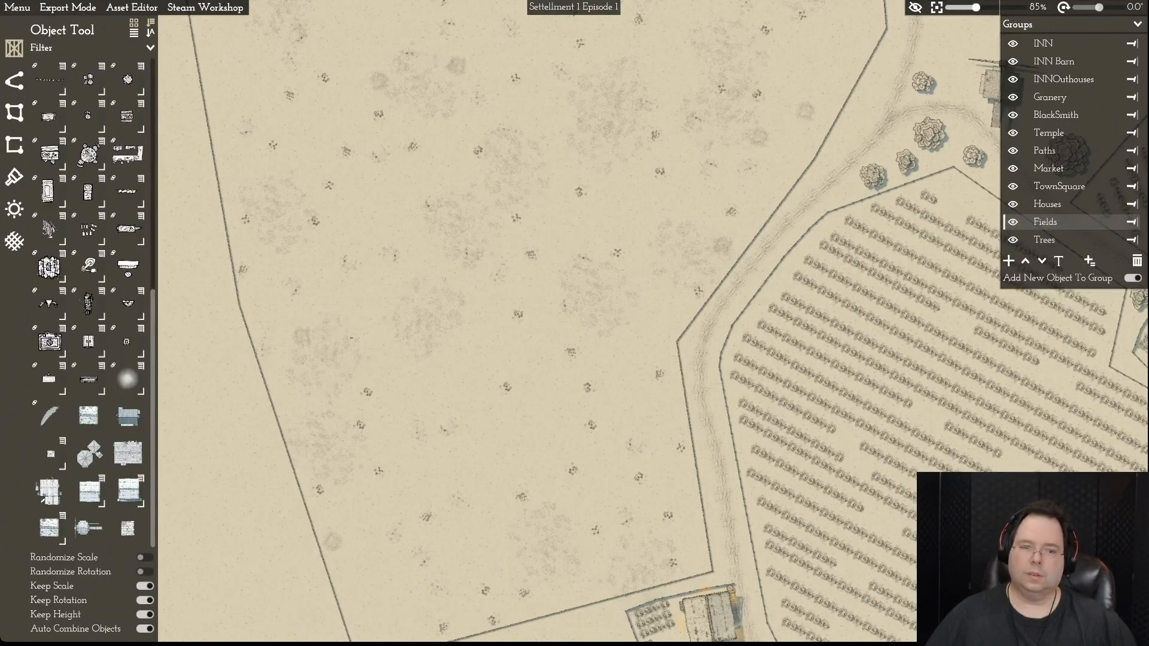
- Box-select the objects across the unplanted field to check which ones are still ungrouped
drag(250, 80, 845, 578)
middle_drag(837, 539, 794, 619)
key(w)
key(a)
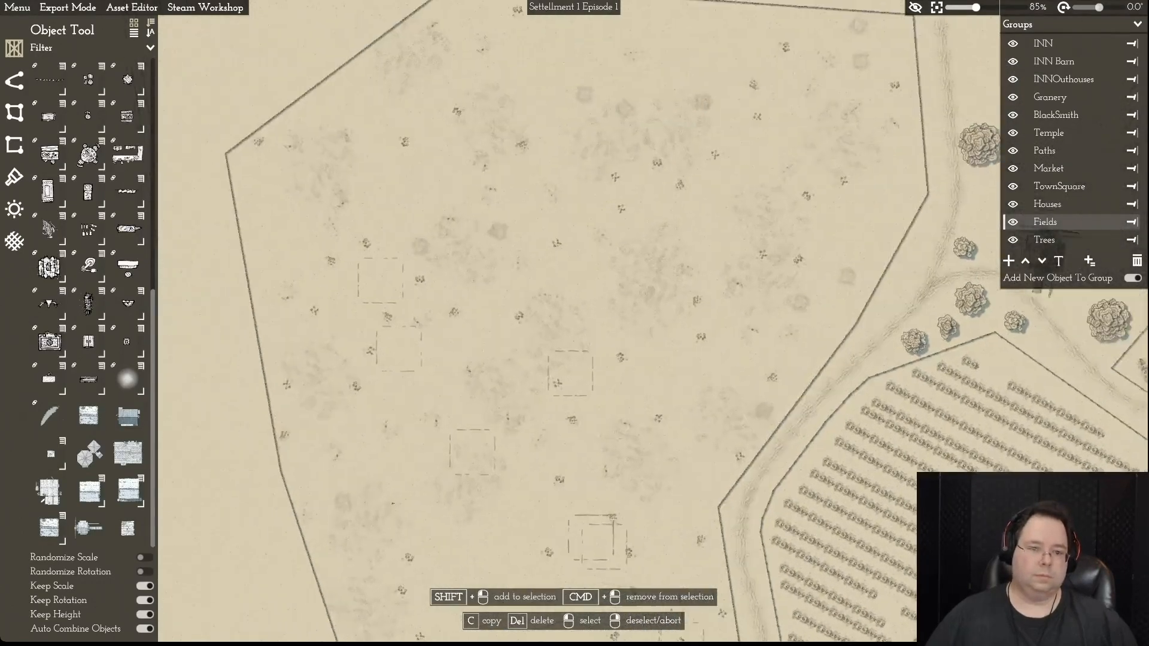
- Single out a grass patch in the unplanted field, undo its trial deletion, and try to assign it to the Fields group
scroll(574, 323, up, 5)
key(a)
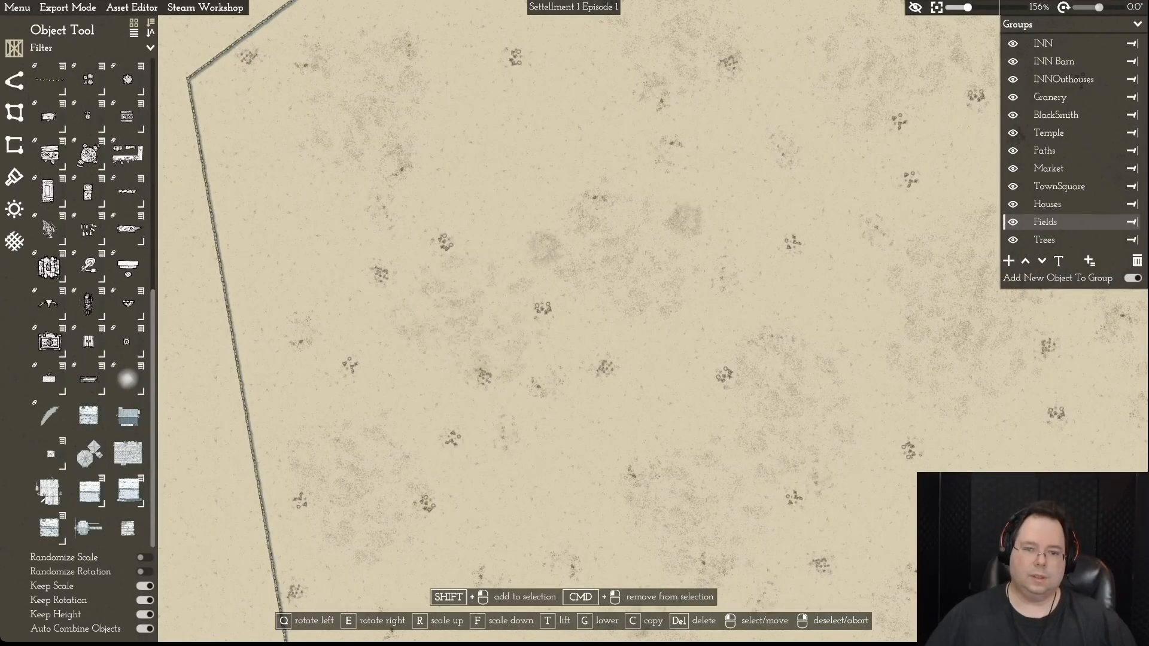
scroll(574, 319, up, 5)
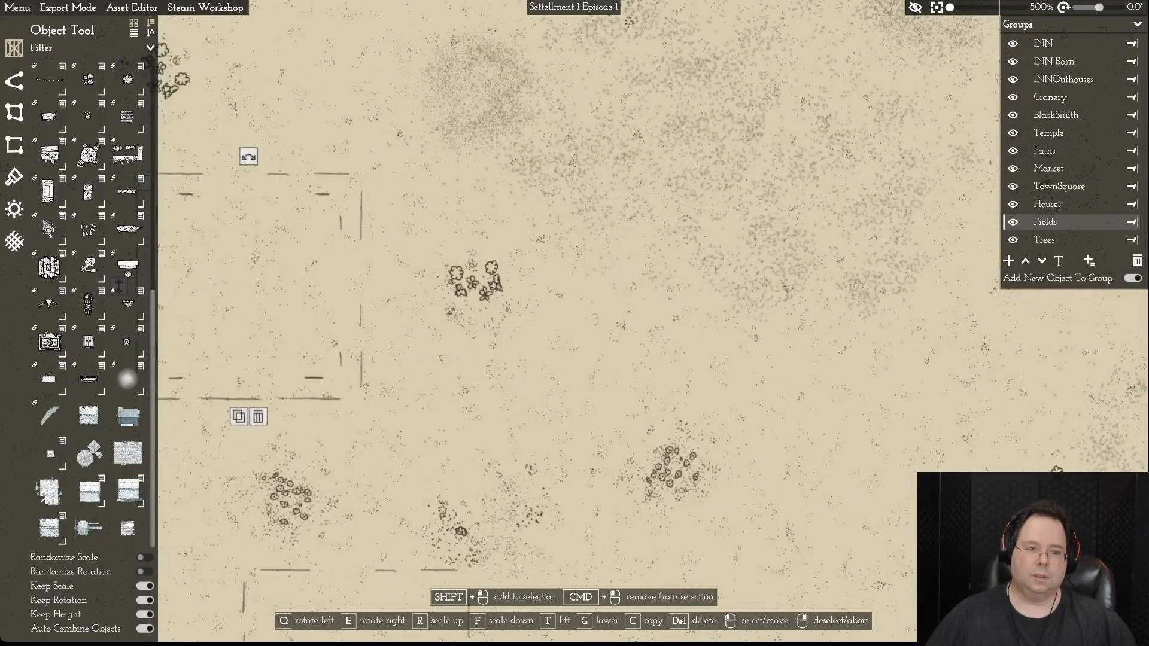
key(a)
key(Delete)
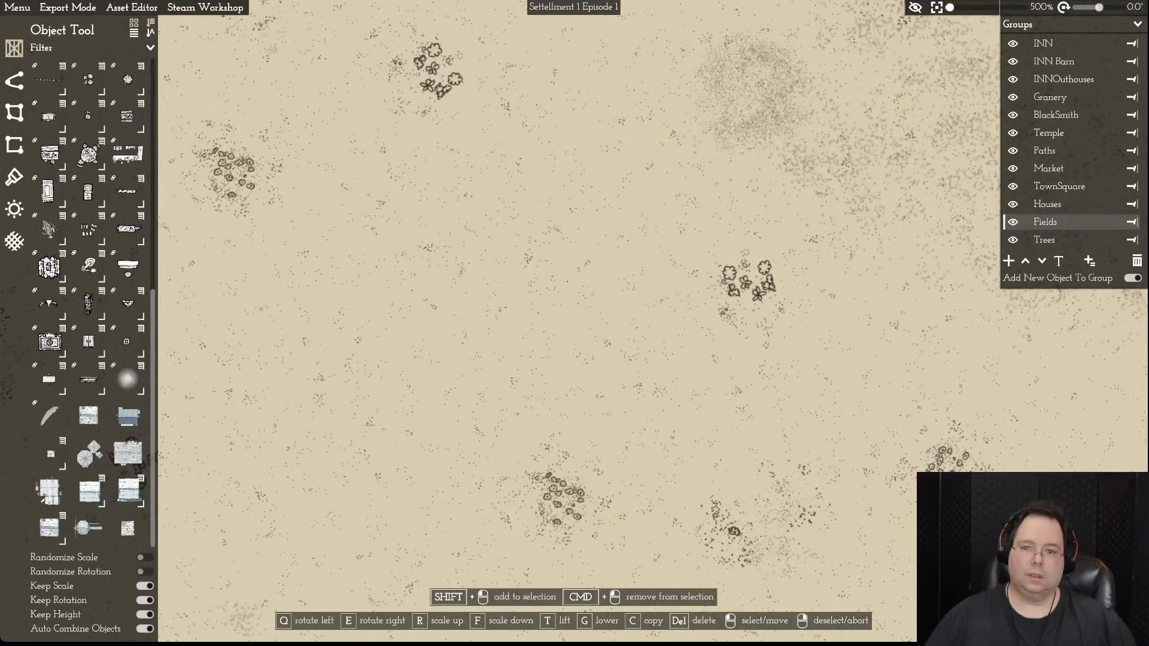
key(ctrl+z)
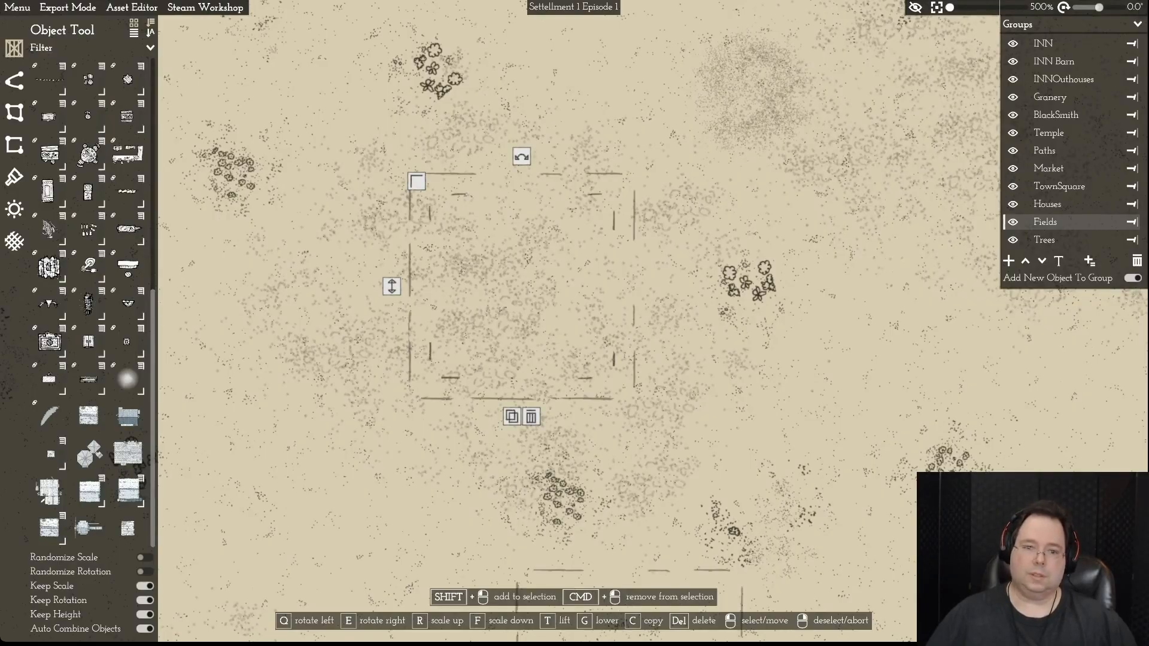
click(1132, 222)
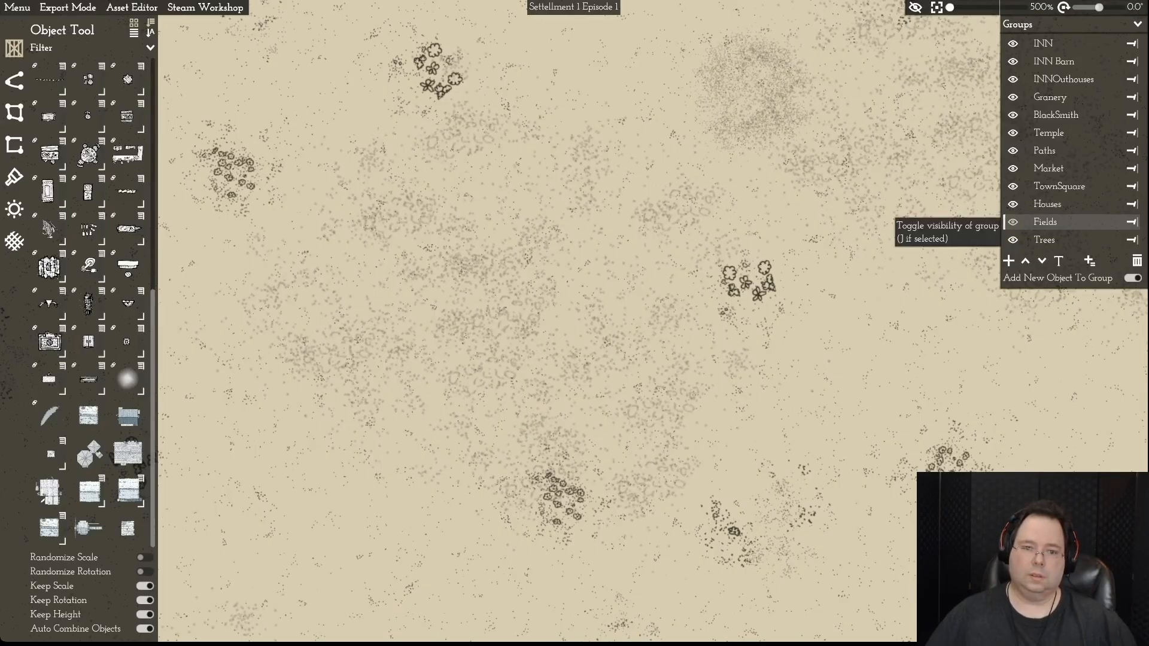
- Return to the whole unplanted field and box-select its objects again with the Object Tool to recheck the loose ones
scroll(574, 320, down, 1)
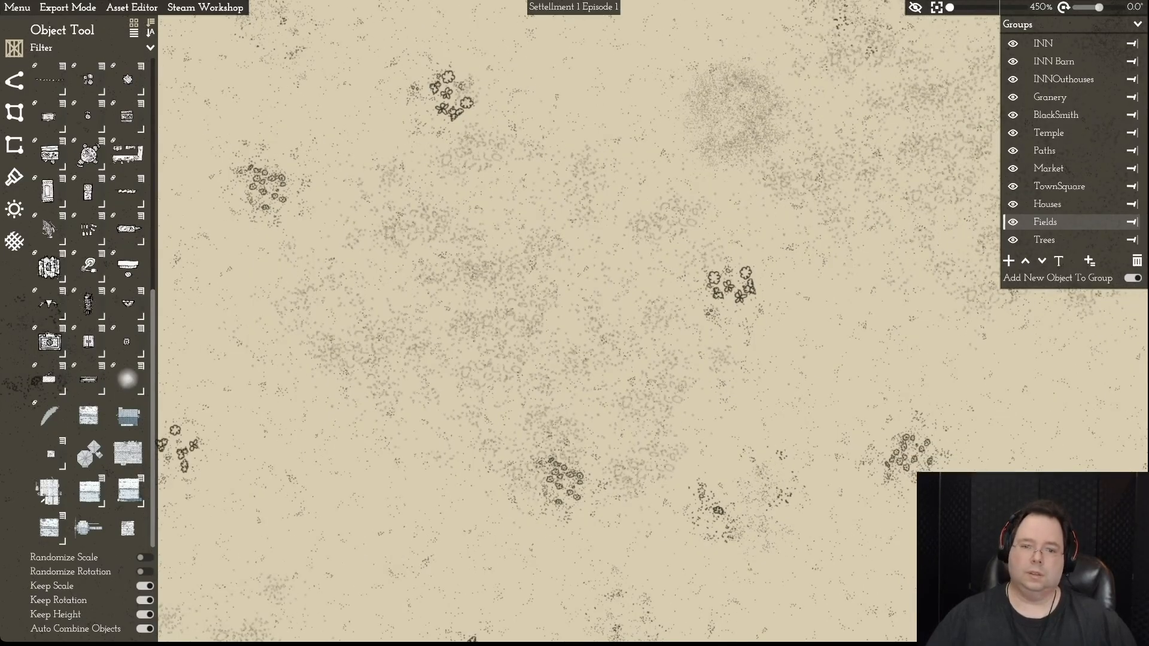
scroll(575, 320, down, 11)
key(d)
key(s)
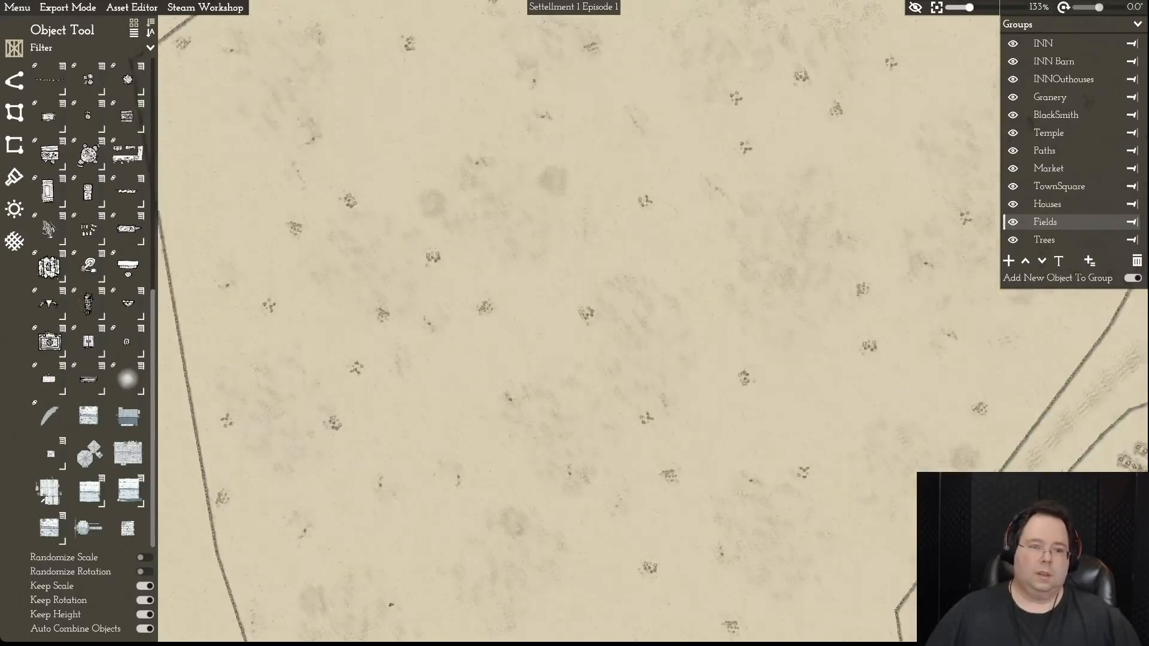
click(230, 123)
key(d)
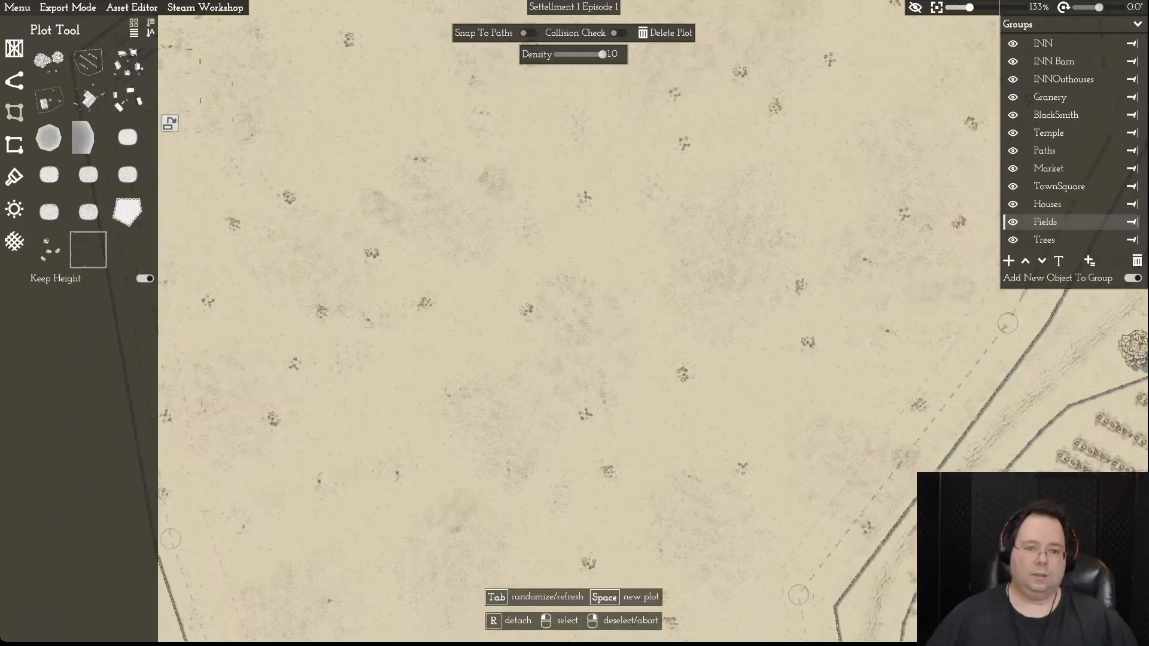
scroll(574, 320, down, 8)
key(d)
drag(242, 147, 889, 606)
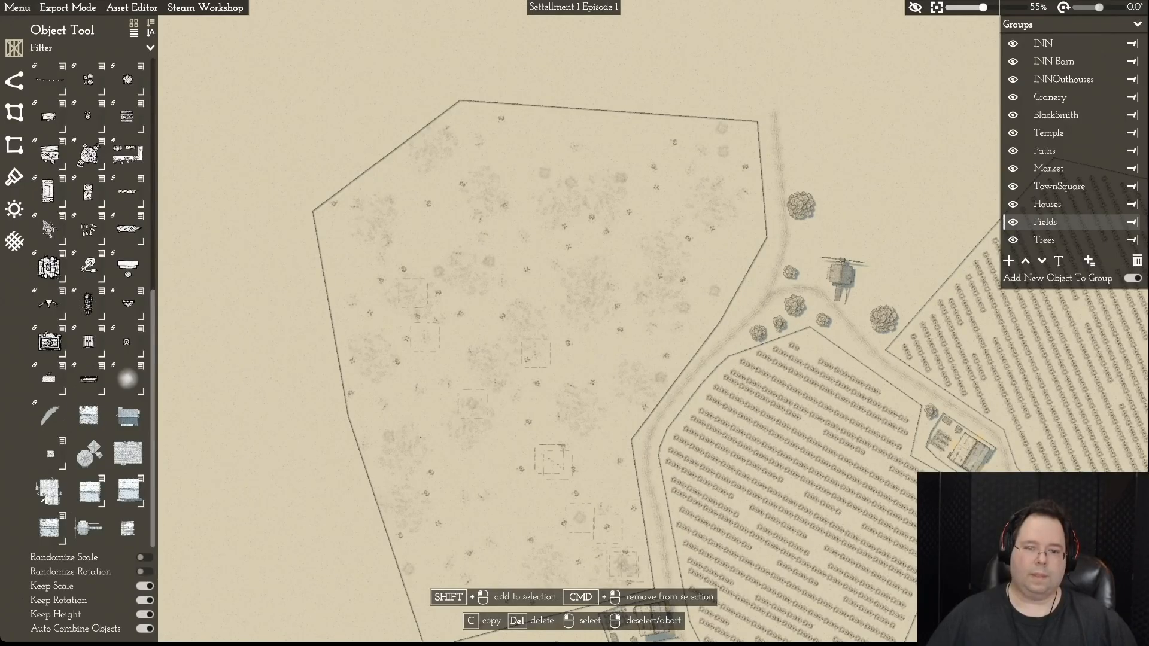
- Select the single grass patch west of the flower cluster and test it by repeatedly deleting and restoring it
scroll(575, 323, up, 1)
key(a)
key(w)
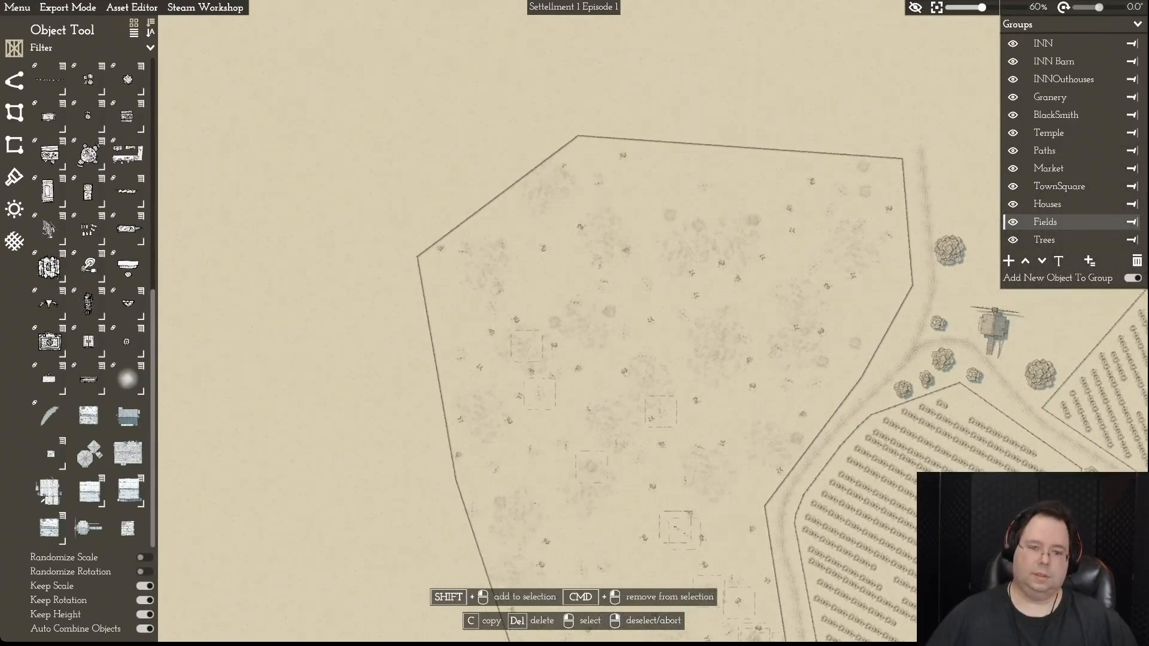
scroll(574, 323, up, 10)
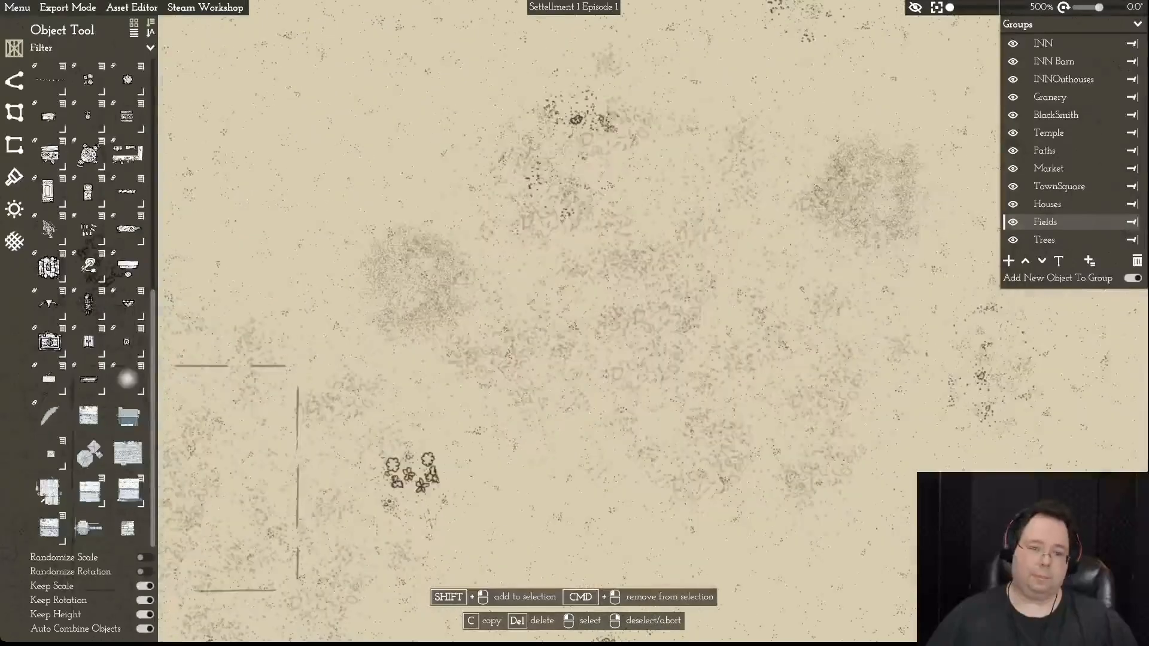
click(380, 321)
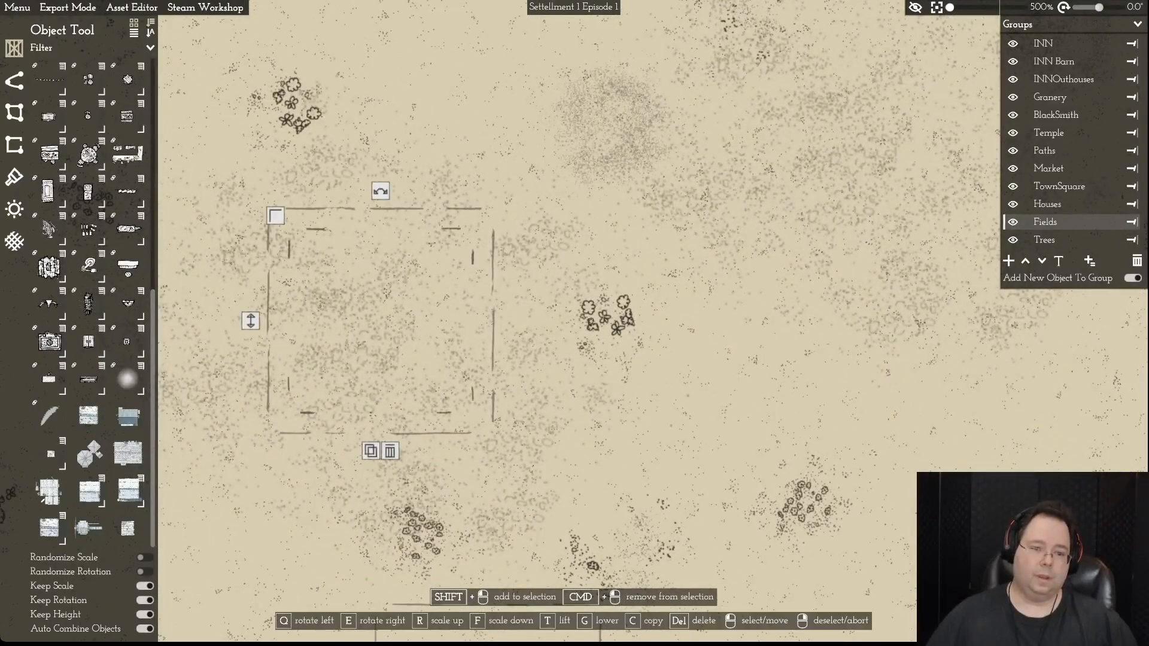
key(Delete)
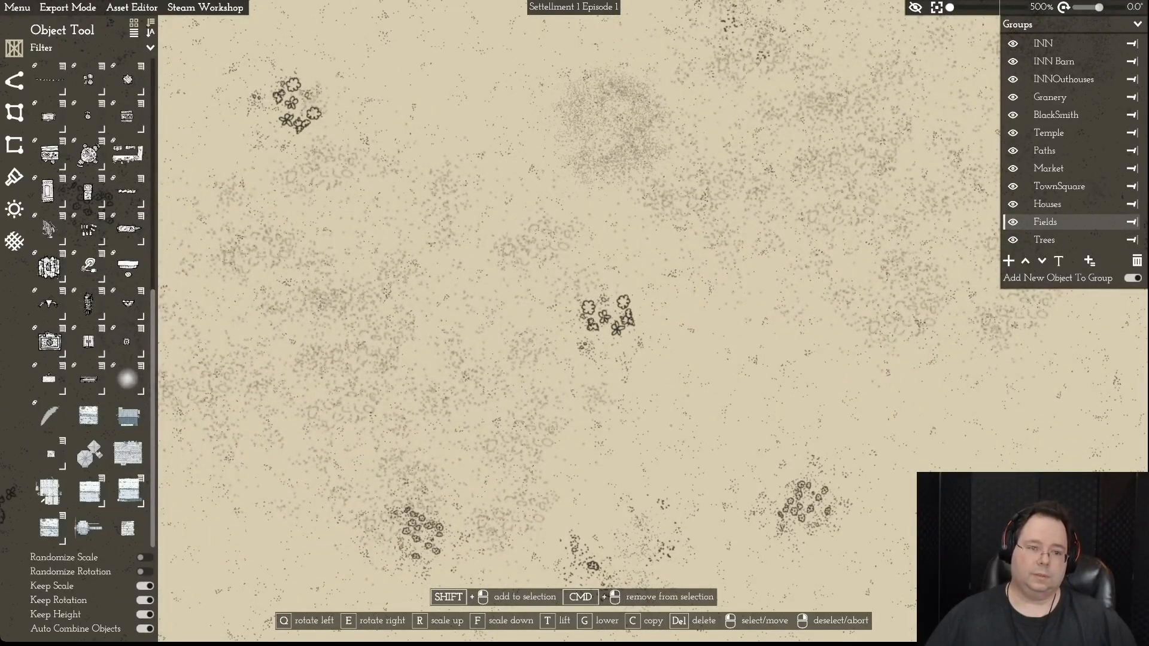
key(ctrl+z)
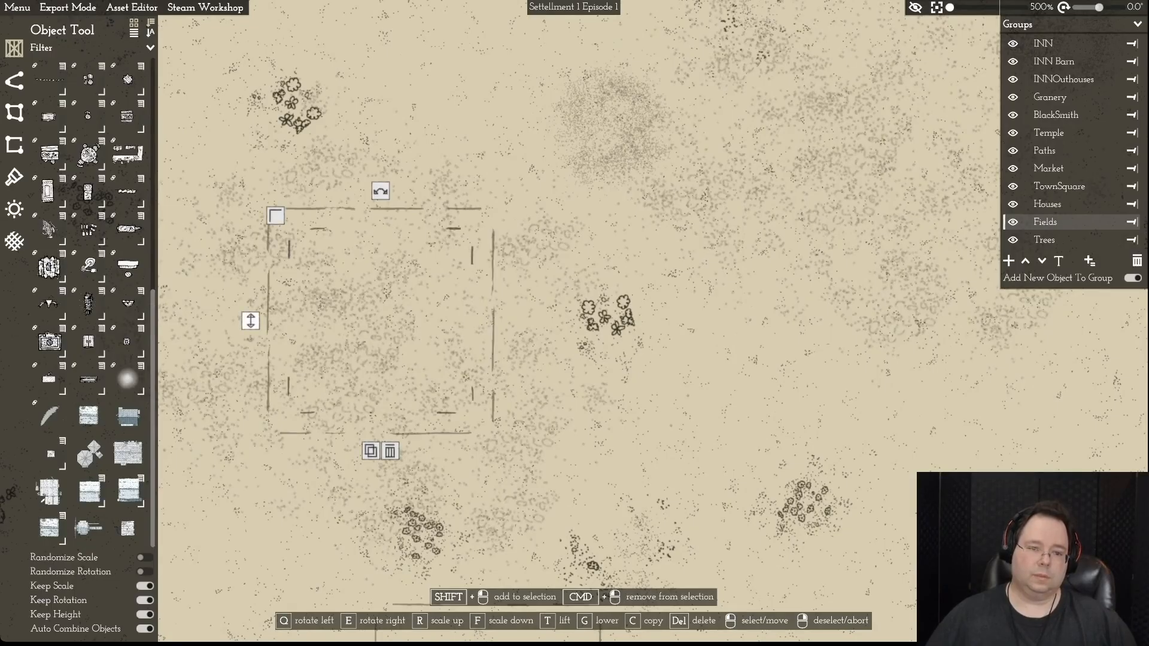
key(Delete)
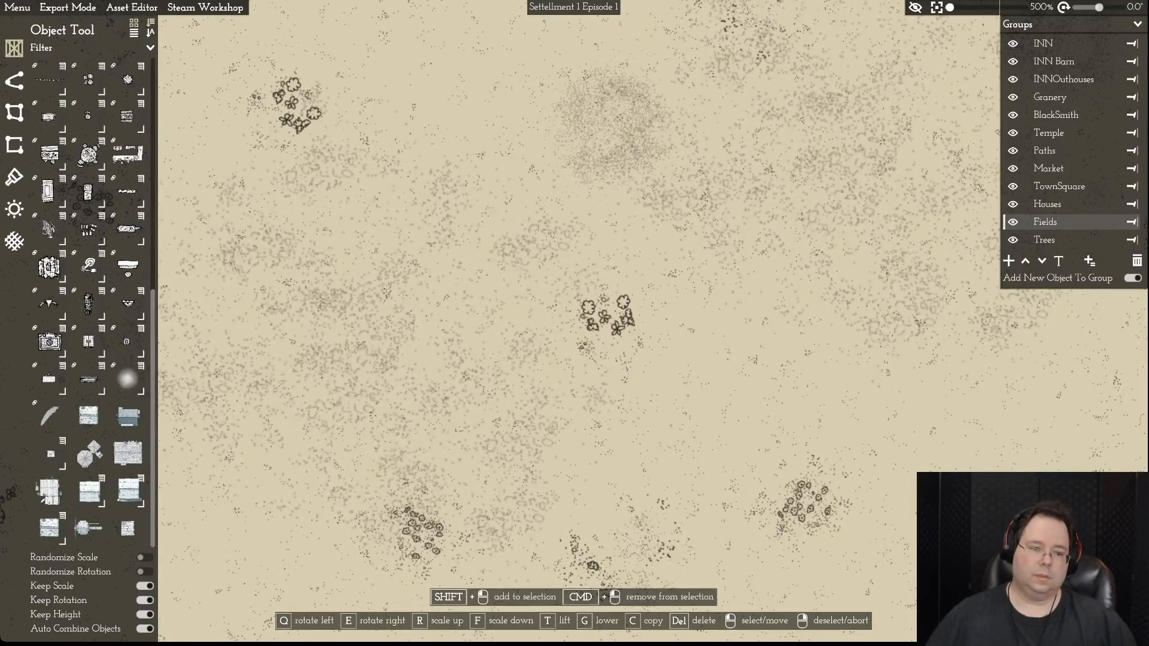
key(ctrl+z)
key(Delete)
key(ctrl+z)
key(Delete)
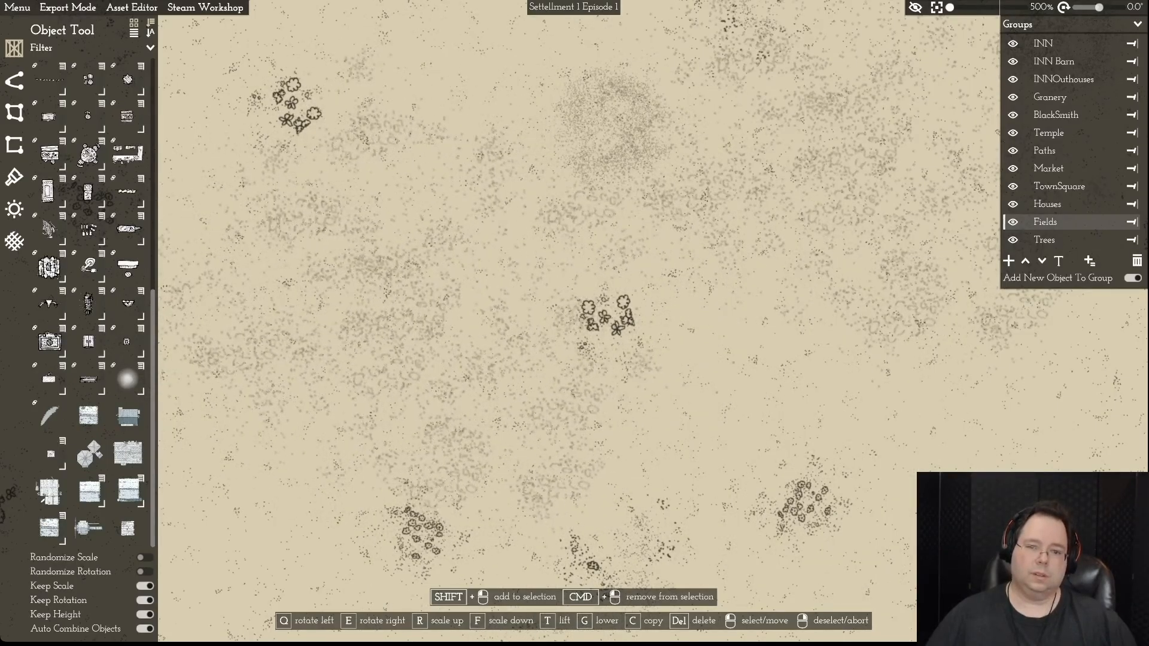
key(ctrl+z)
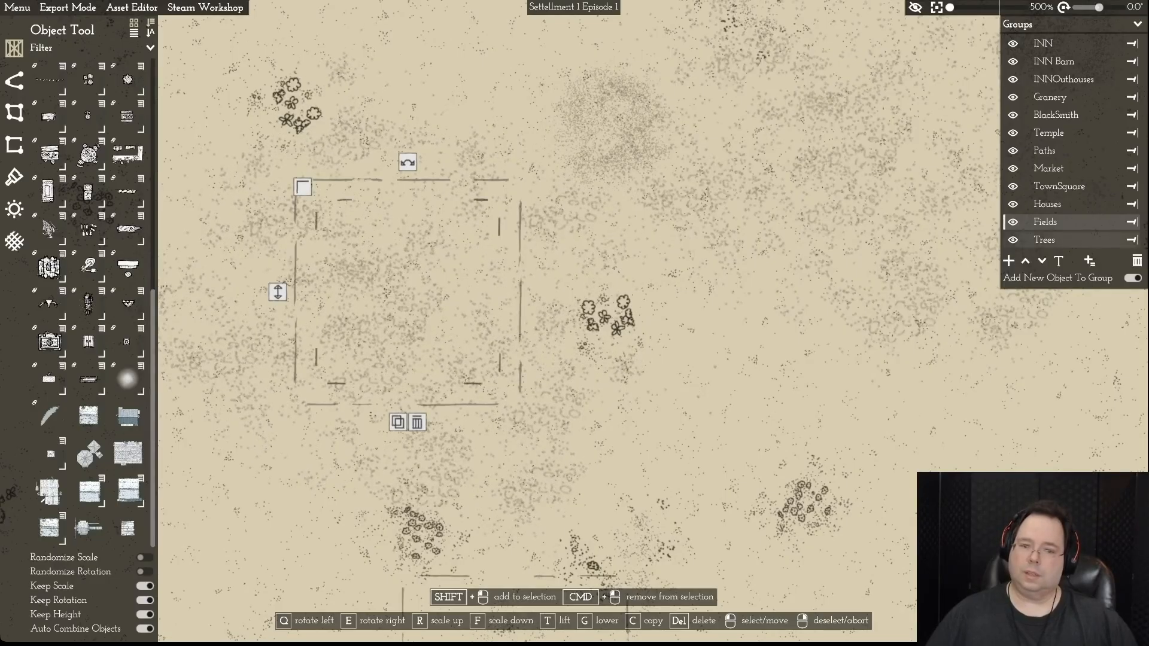
key(Delete)
mouse_move(1026, 222)
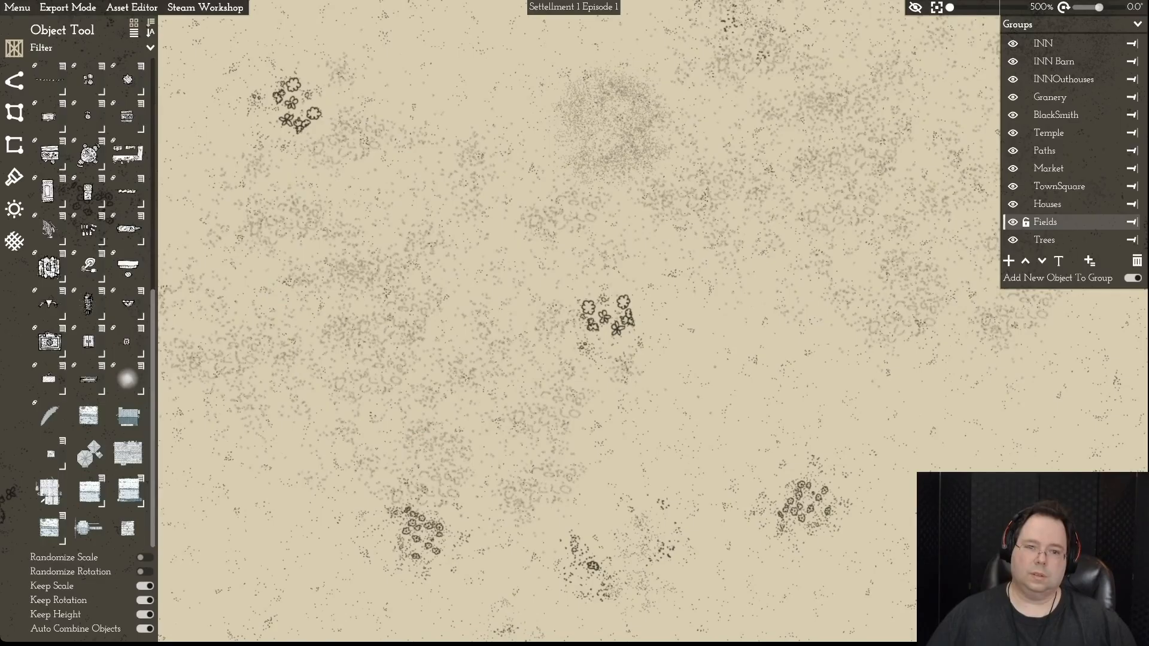
key(ctrl+z)
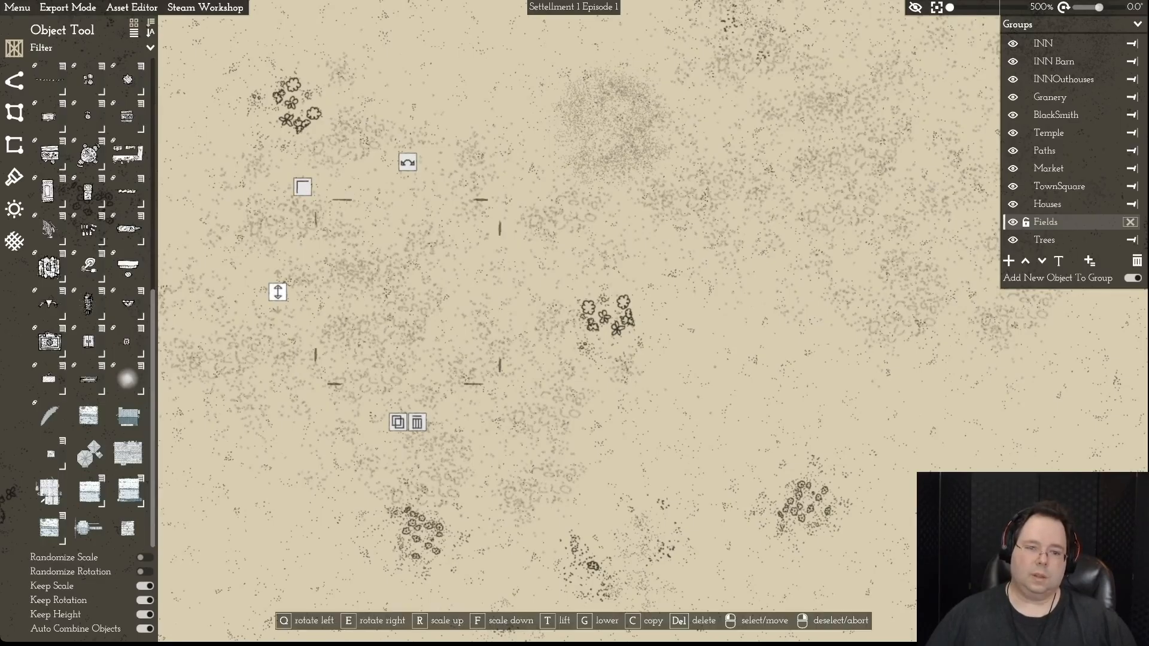
key(Delete)
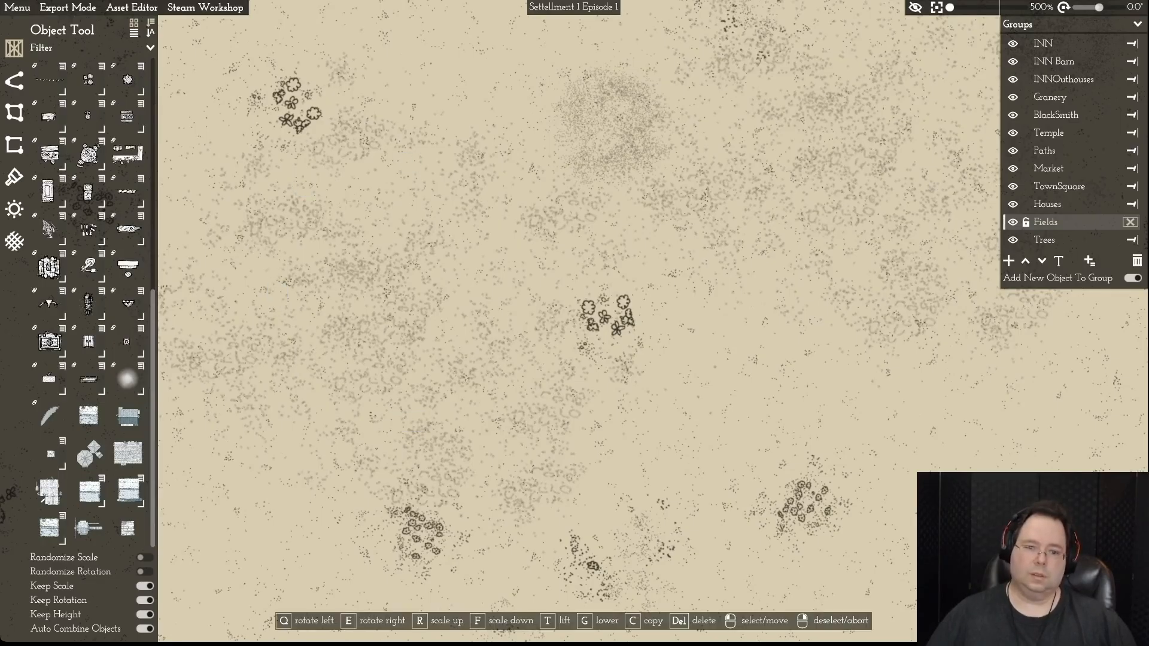
key(ctrl+z)
key(Delete)
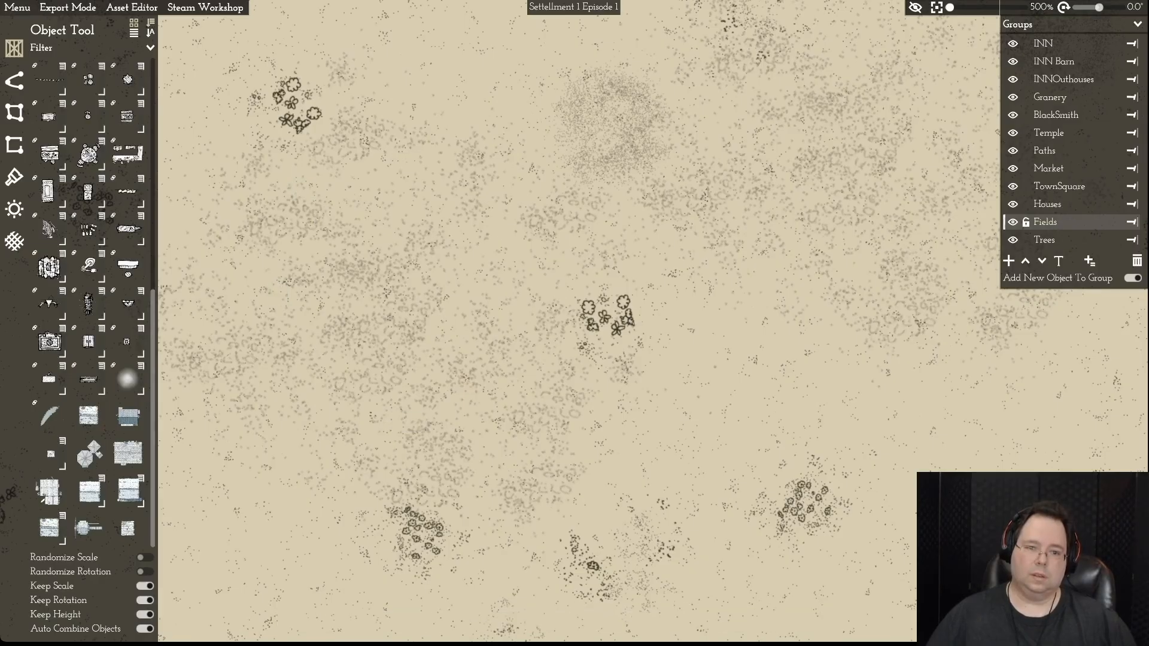
- Restore the deleted grass patch, deselect it, and return to the whole unplanted field
key(ctrl+z)
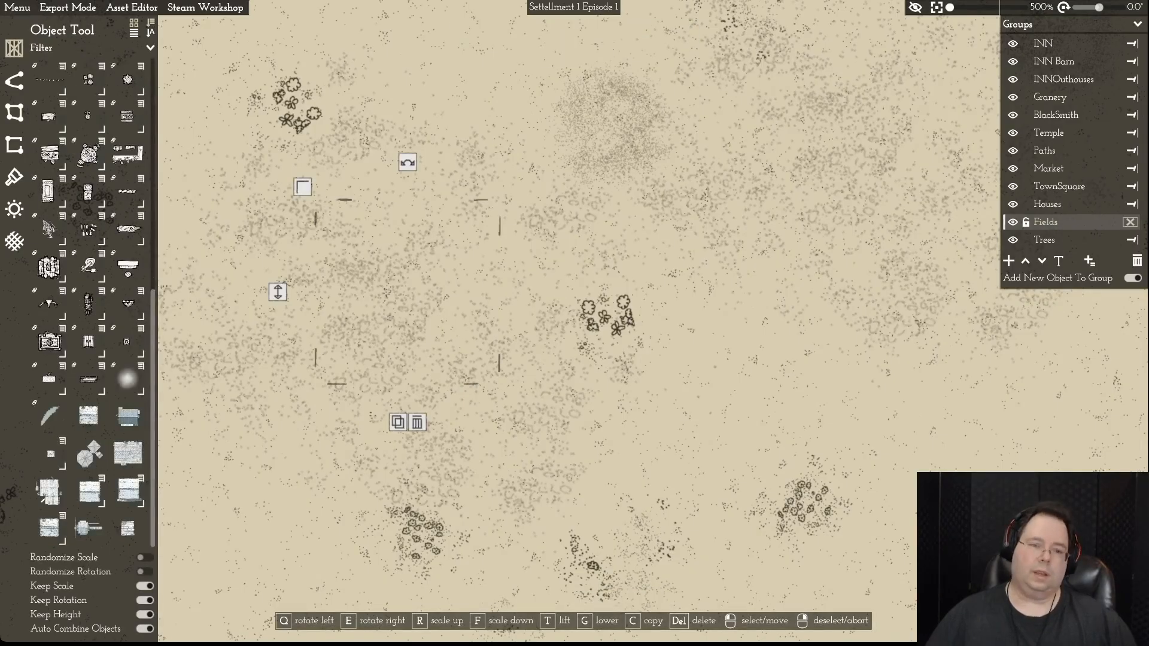
scroll(562, 321, down, 10)
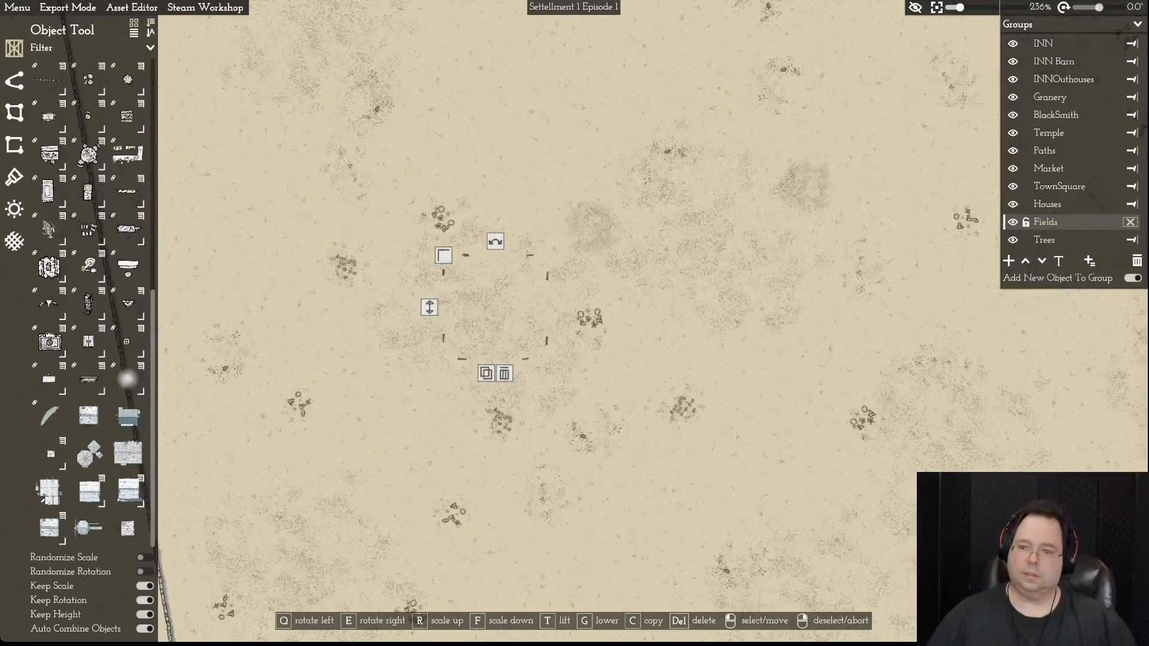
right_click(778, 299)
key(d)
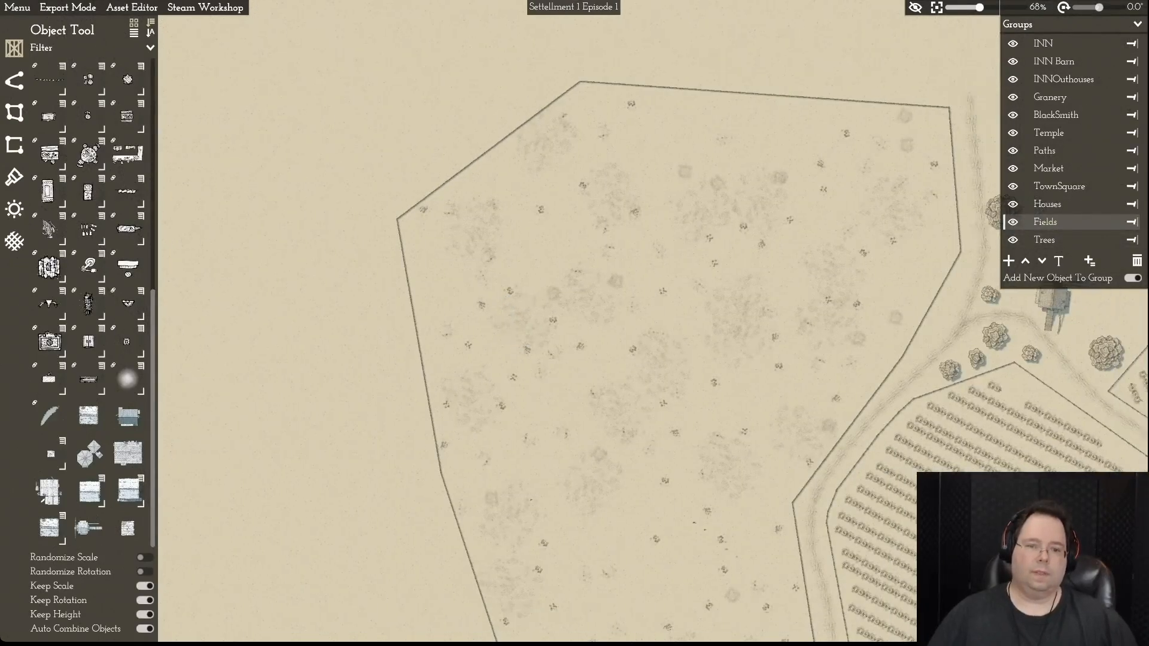
key(s)
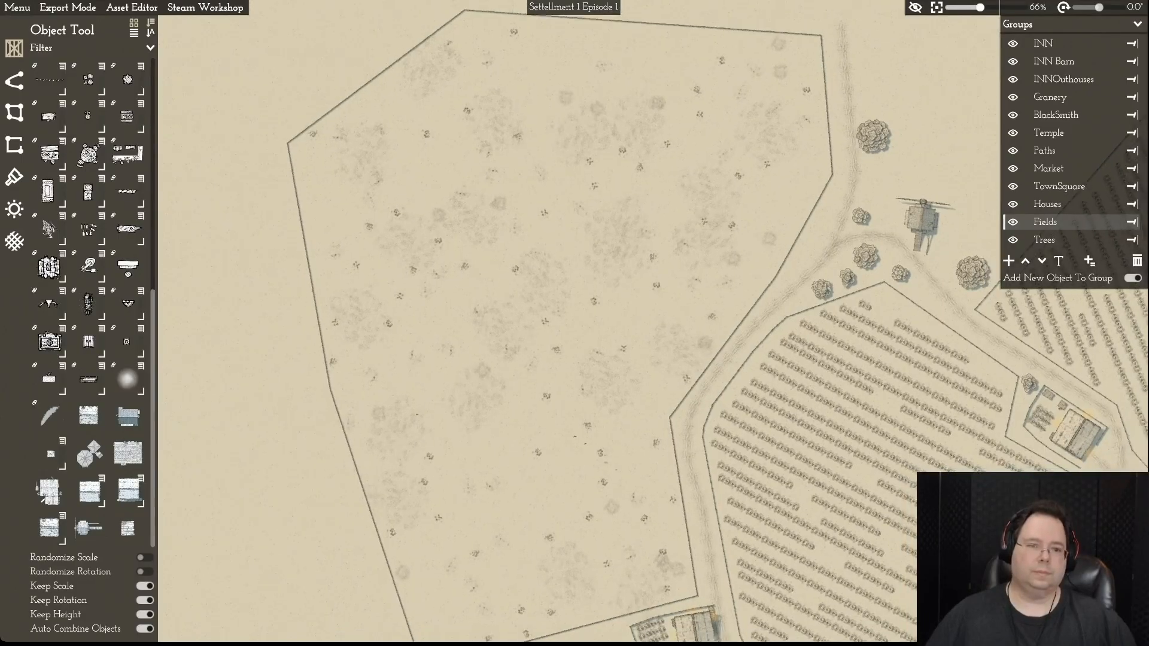
key(d)
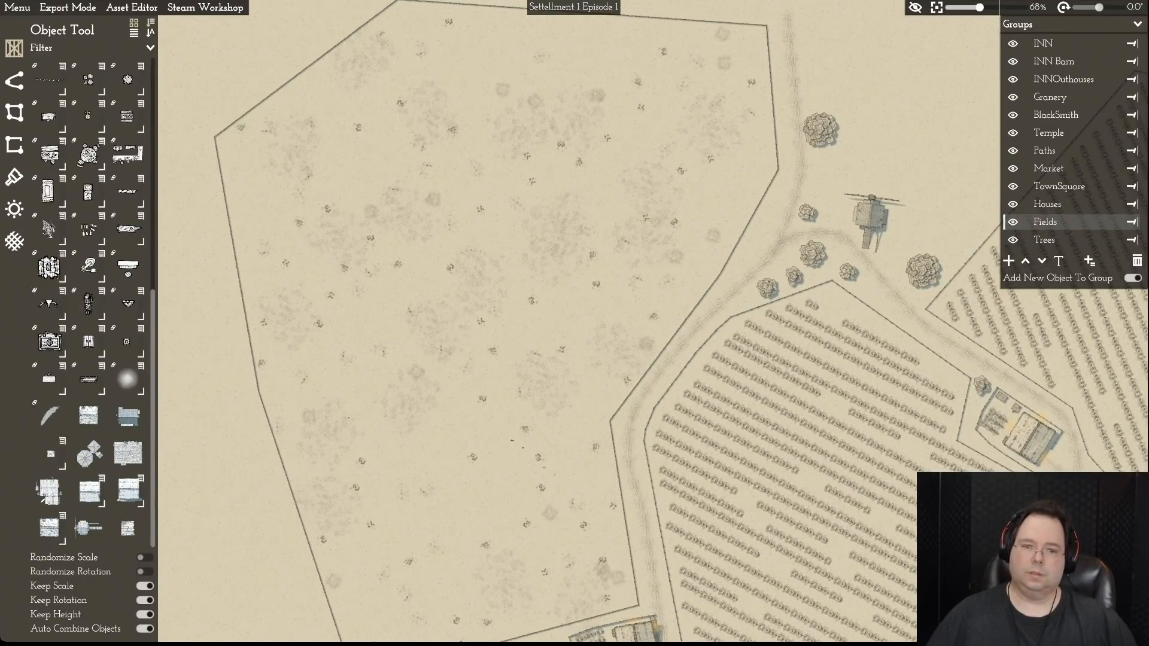
- Hide the Fields group and check the unplanted field area for objects left outside the group
click(1012, 222)
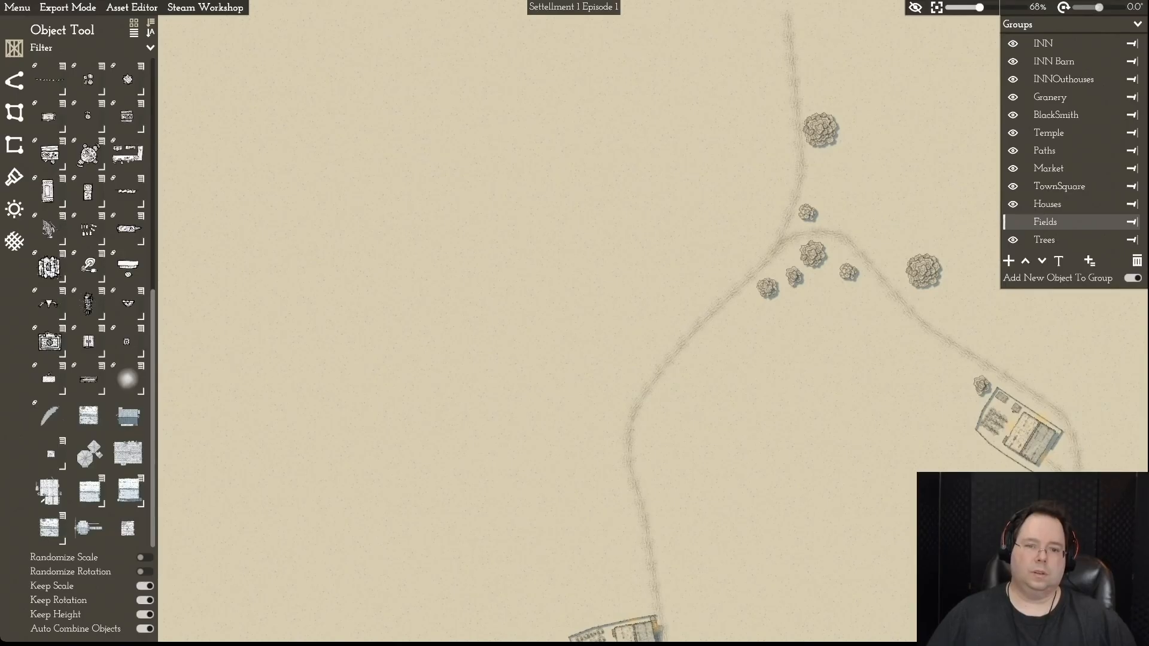
scroll(574, 323, down, 5)
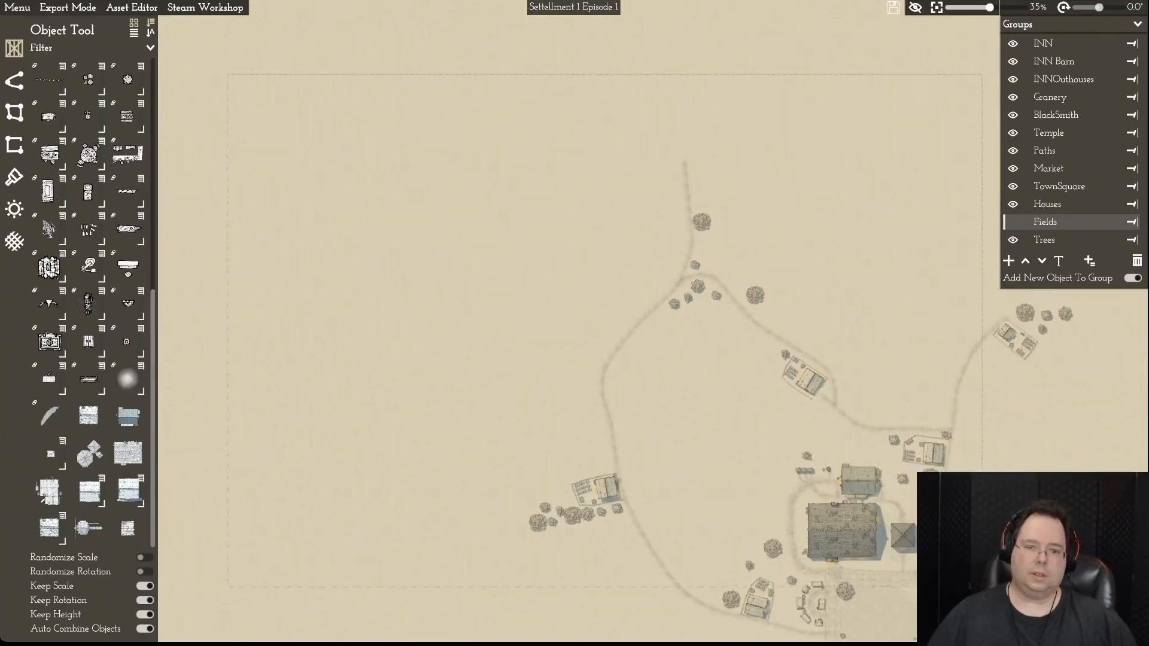
scroll(574, 323, up, 1)
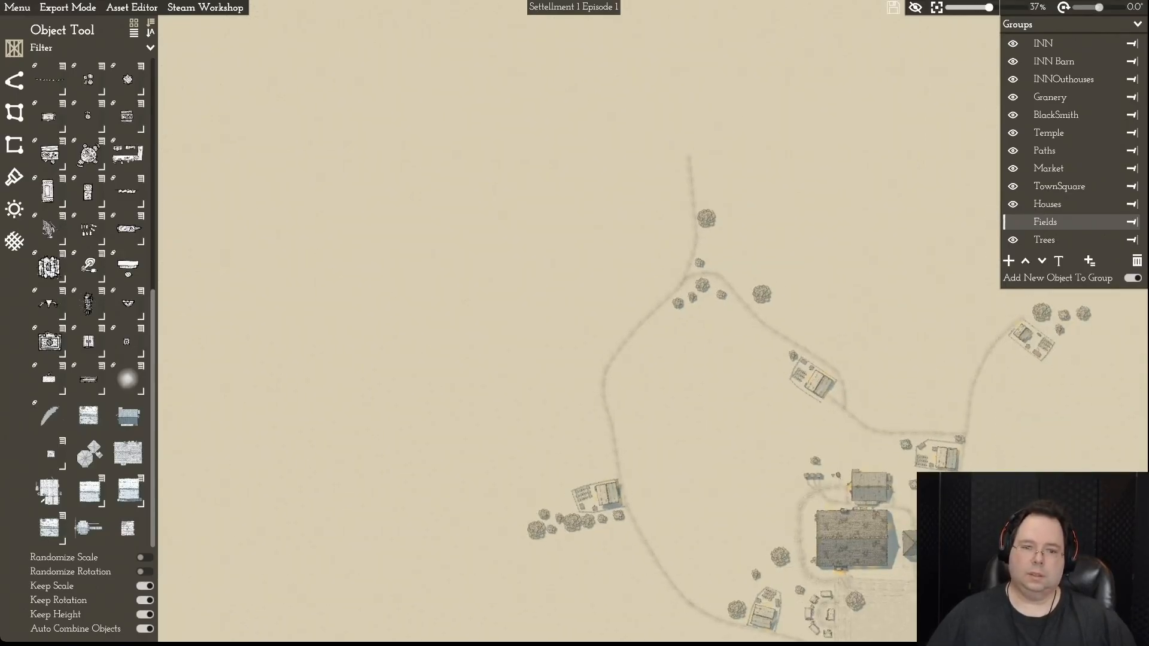
scroll(575, 324, up, 3)
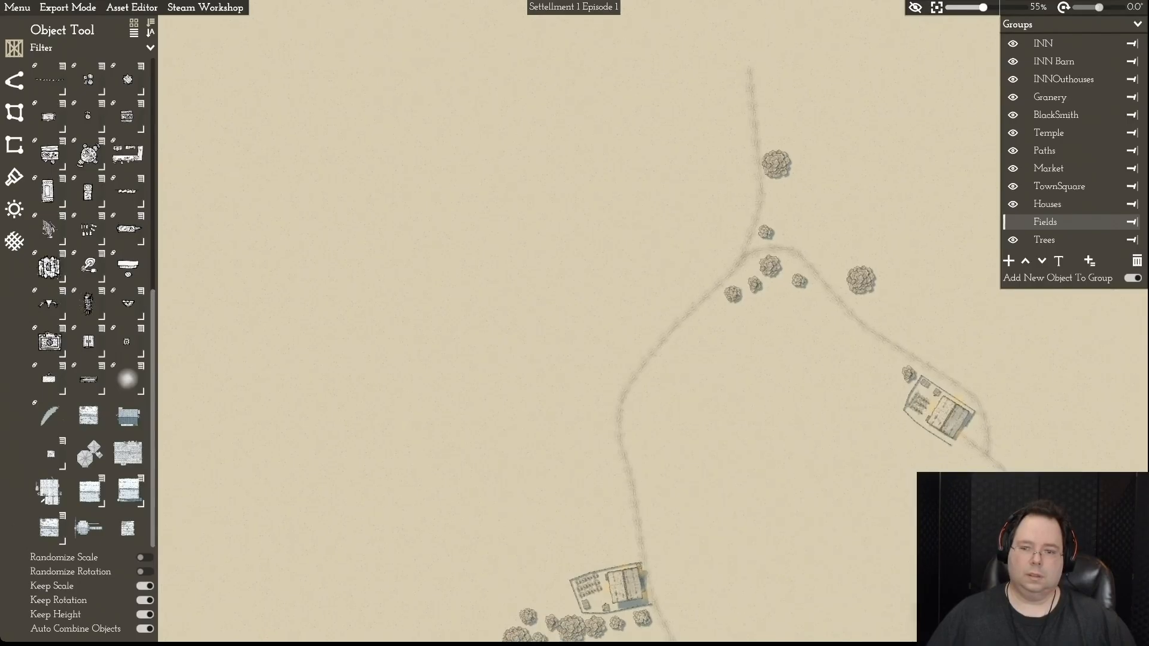
scroll(551, 332, up, 1)
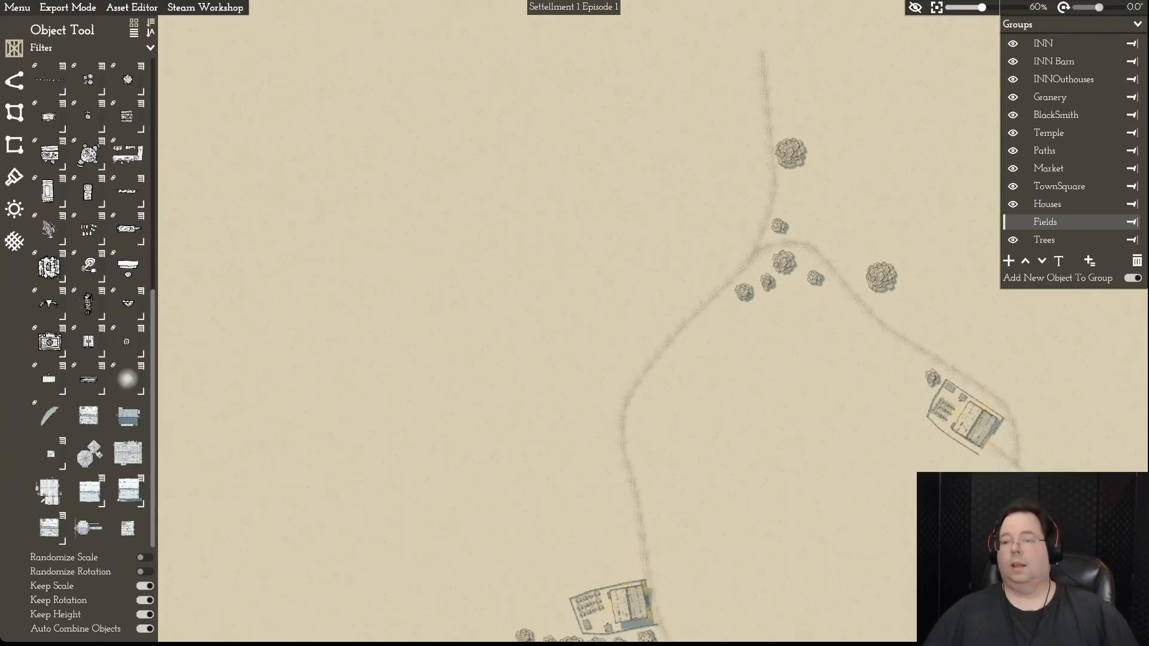
- Hide all the remaining groups from INN through Trees to check the map for ungrouped objects
key(d)
click(1012, 44)
click(1013, 61)
click(1013, 79)
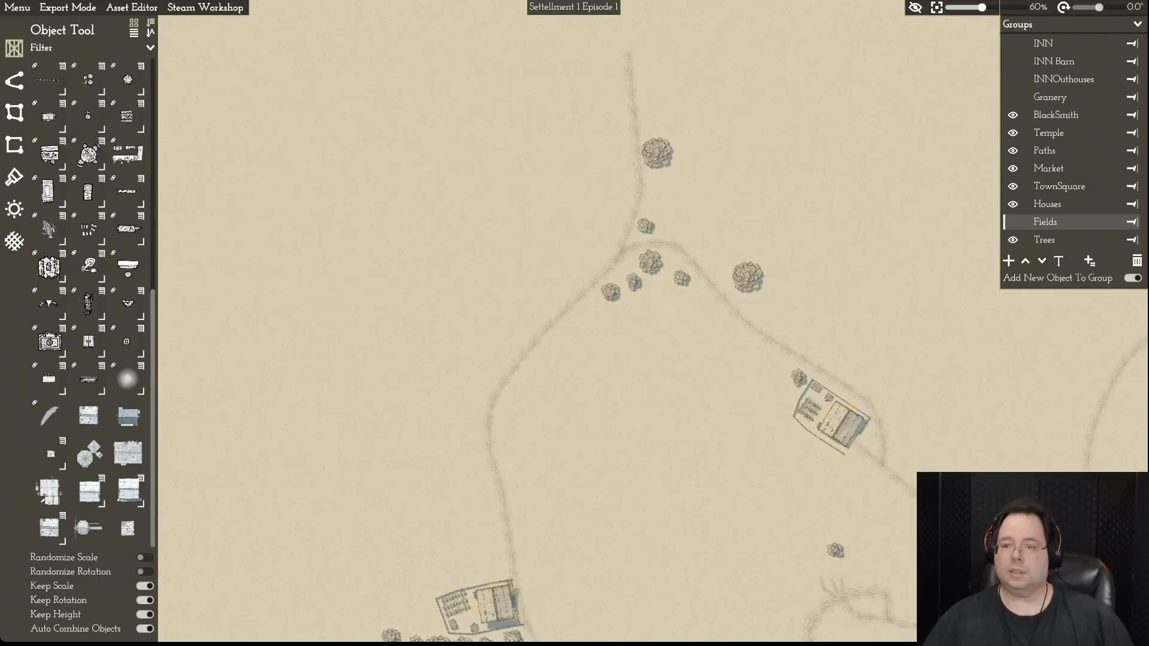
click(1013, 150)
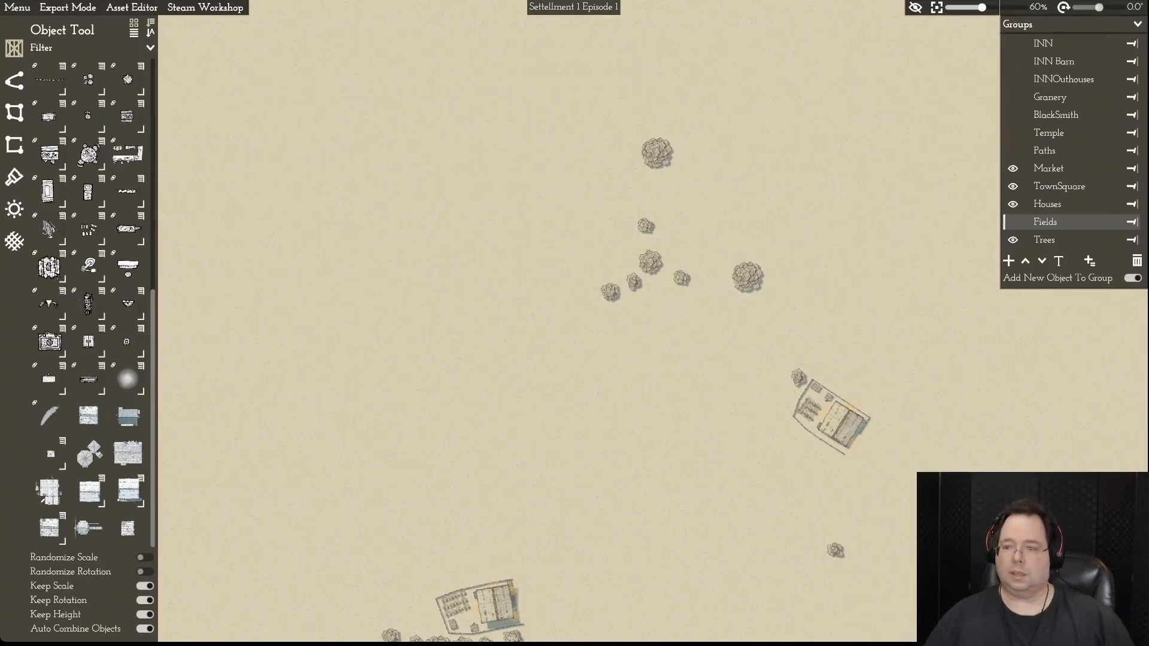
click(1012, 204)
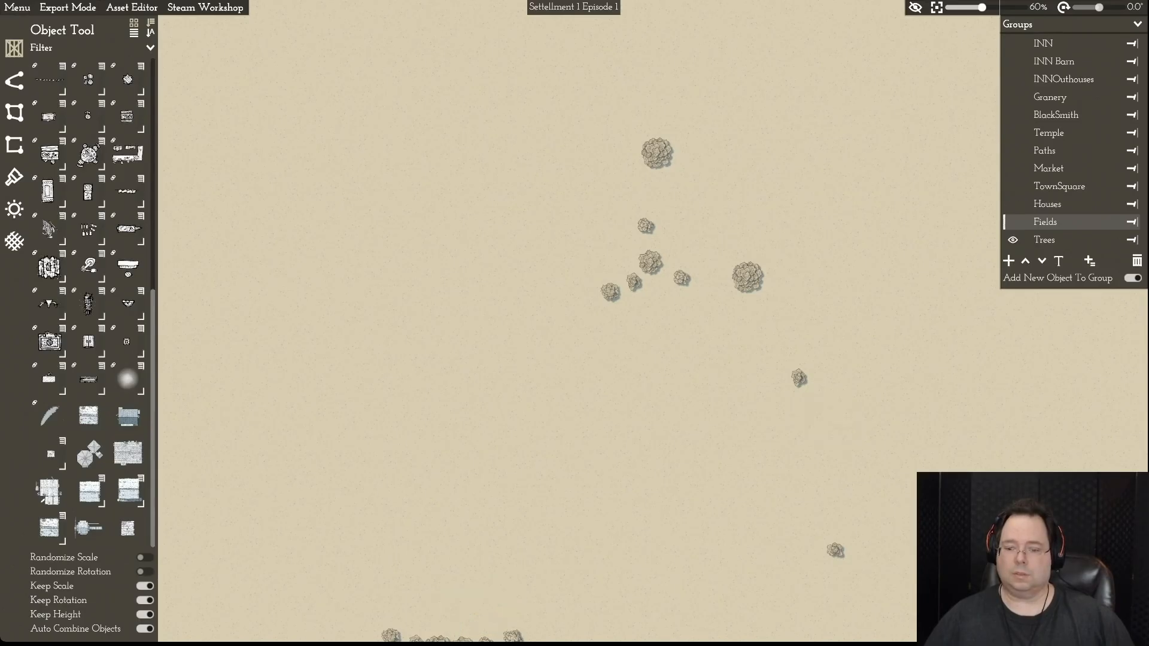
click(1012, 239)
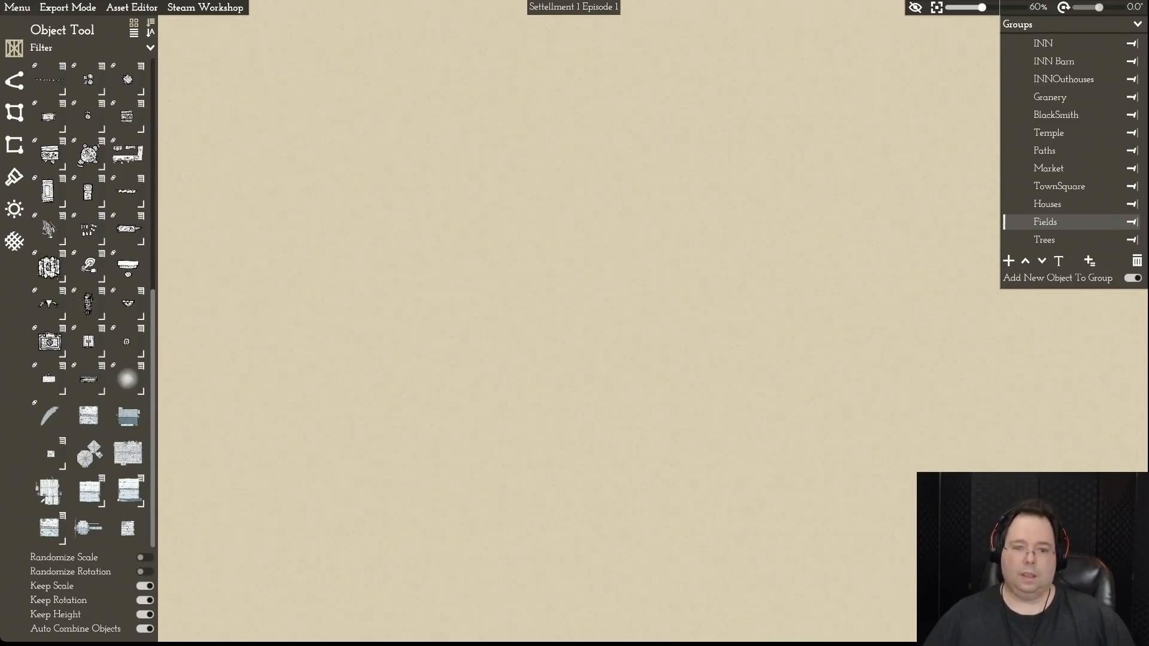
- Make every group visible again, from INN down to Trees, including Fields
click(1013, 43)
click(1012, 61)
click(1012, 78)
click(1013, 97)
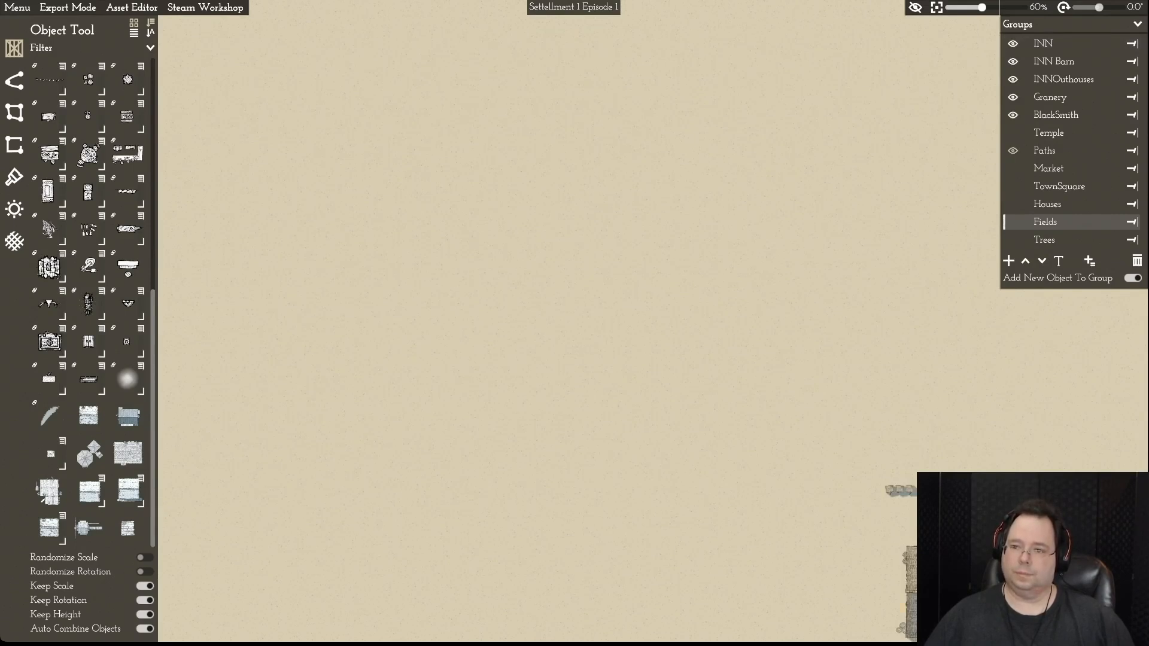
click(1013, 151)
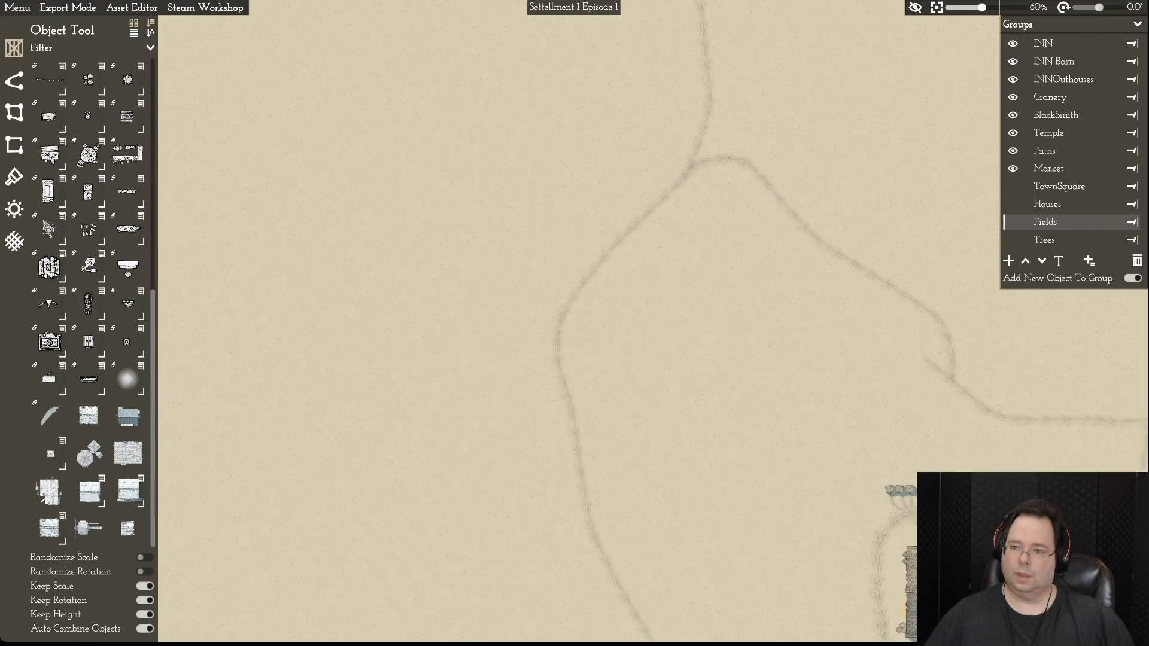
click(1013, 186)
click(1012, 204)
click(1013, 222)
click(1012, 239)
key(d)
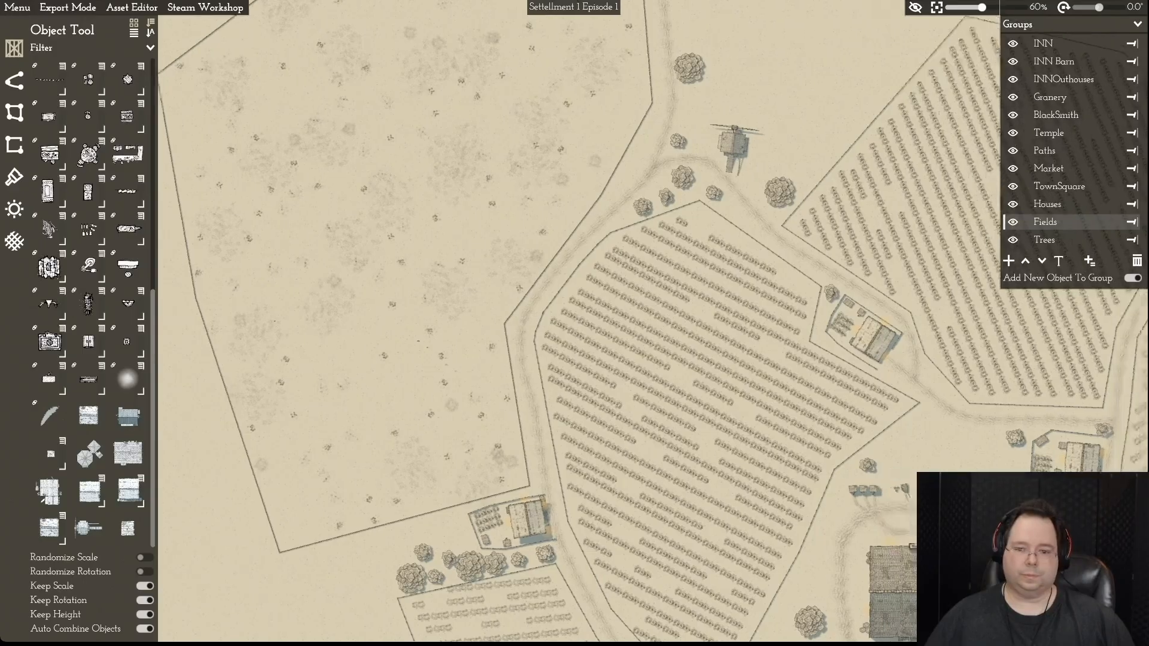
- Examine the settlement centre around the inn and its barn, including the open ground north of the barn
key(s)
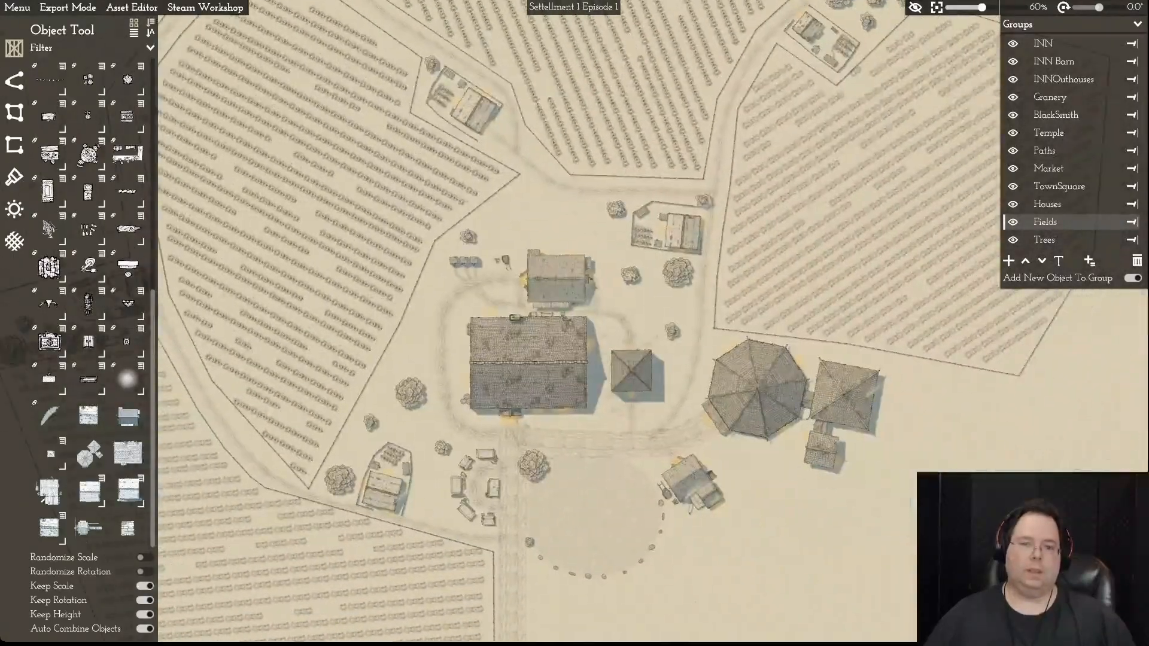
scroll(575, 323, up, 3)
scroll(574, 323, down, 1)
key(w)
key(w)
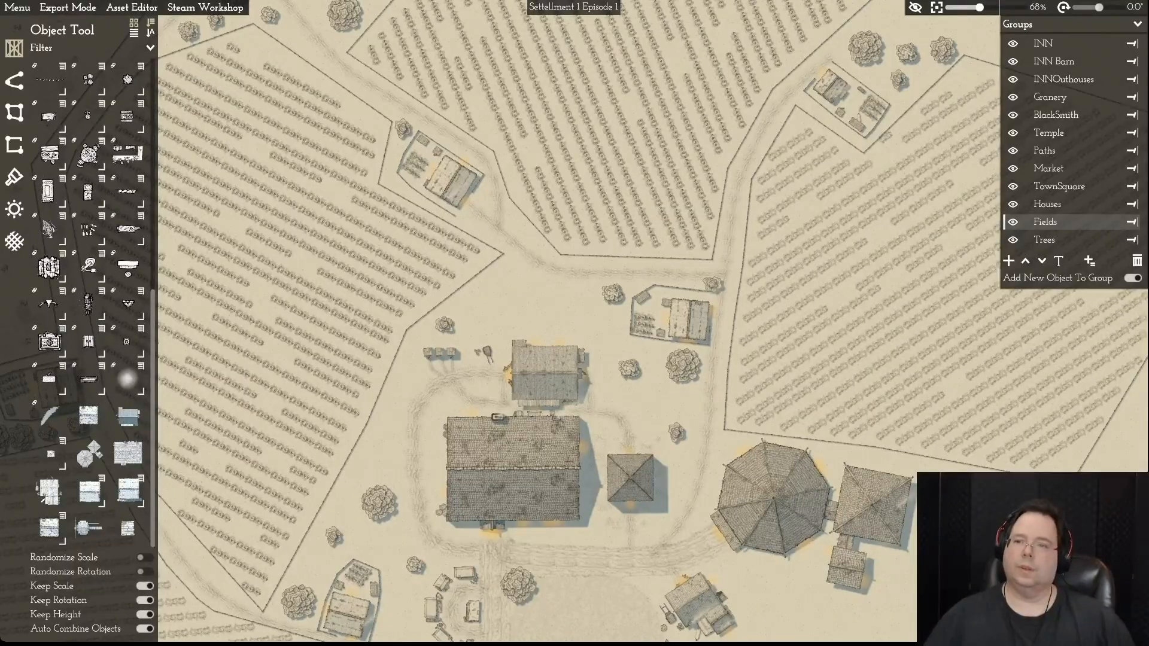
scroll(575, 323, down, 1)
scroll(575, 324, down, 4)
scroll(574, 323, up, 9)
key(a)
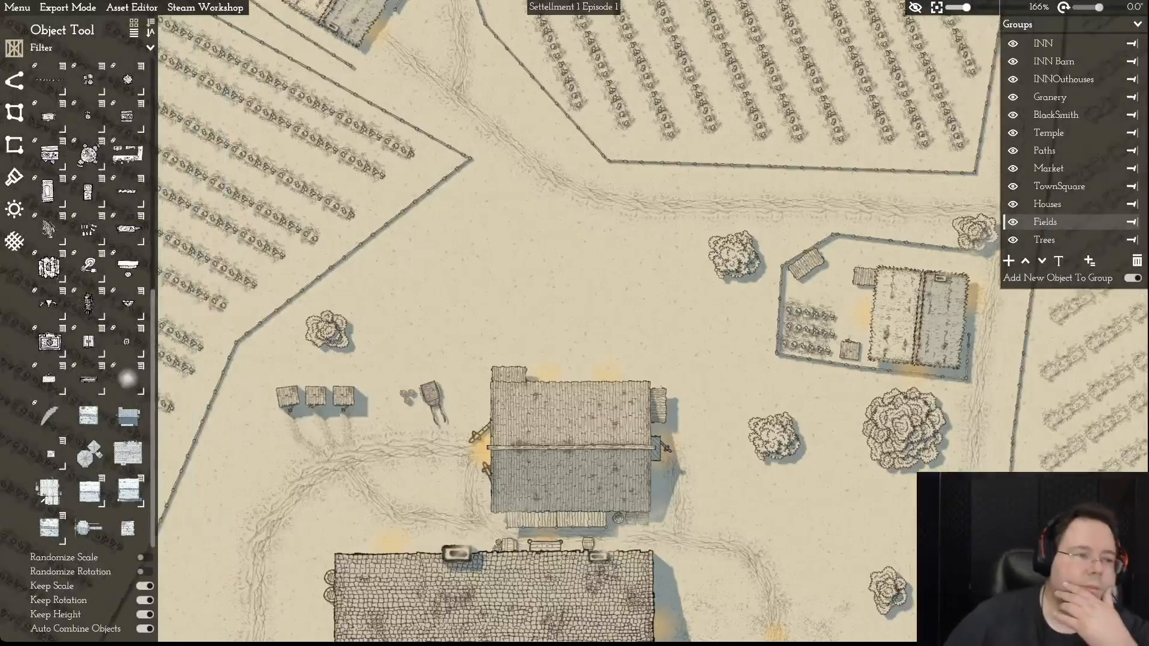
key(a)
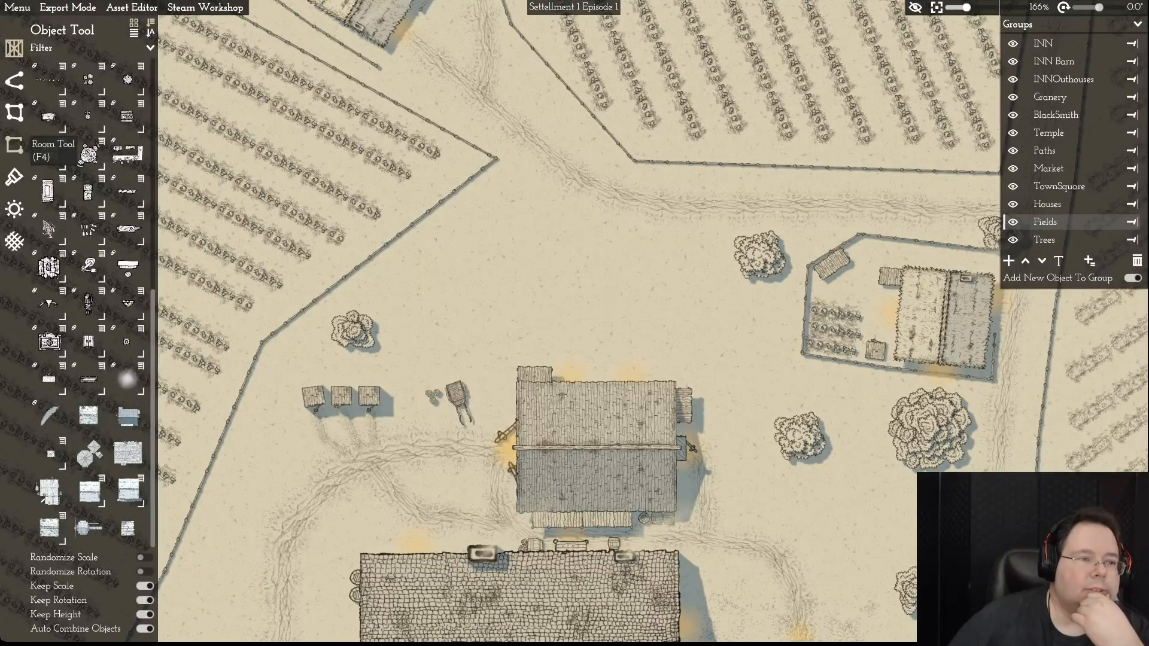
- Draw a seven-point Lake plot with the Plot Tool on the open ground between the inn barn and the path north of it
click(14, 145)
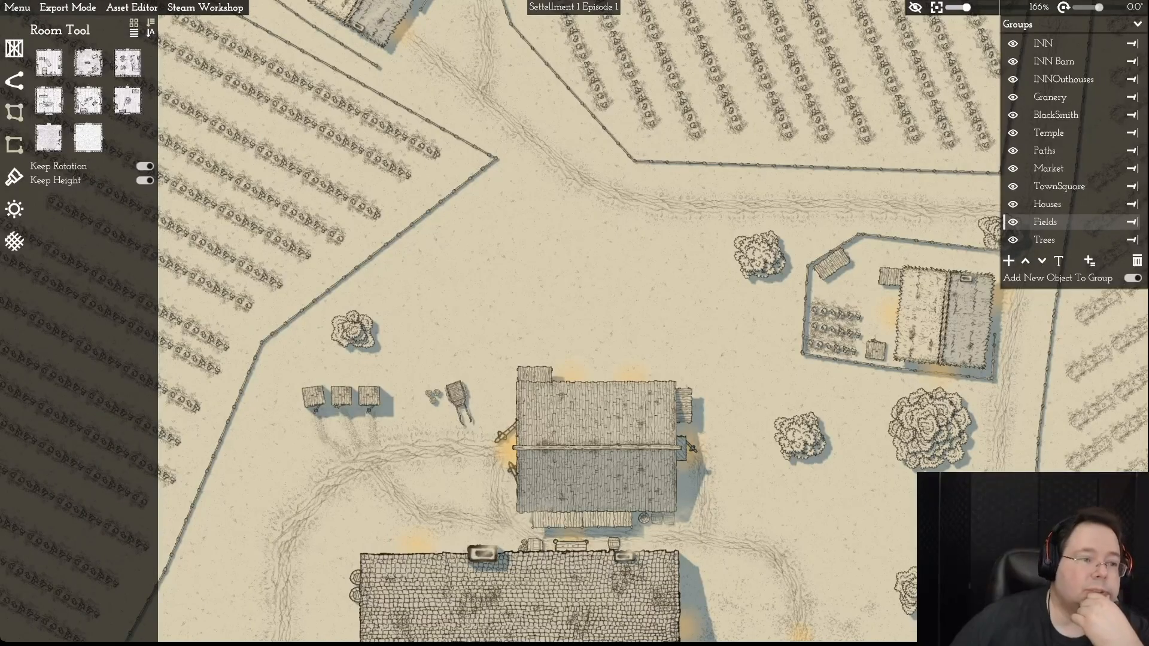
click(15, 113)
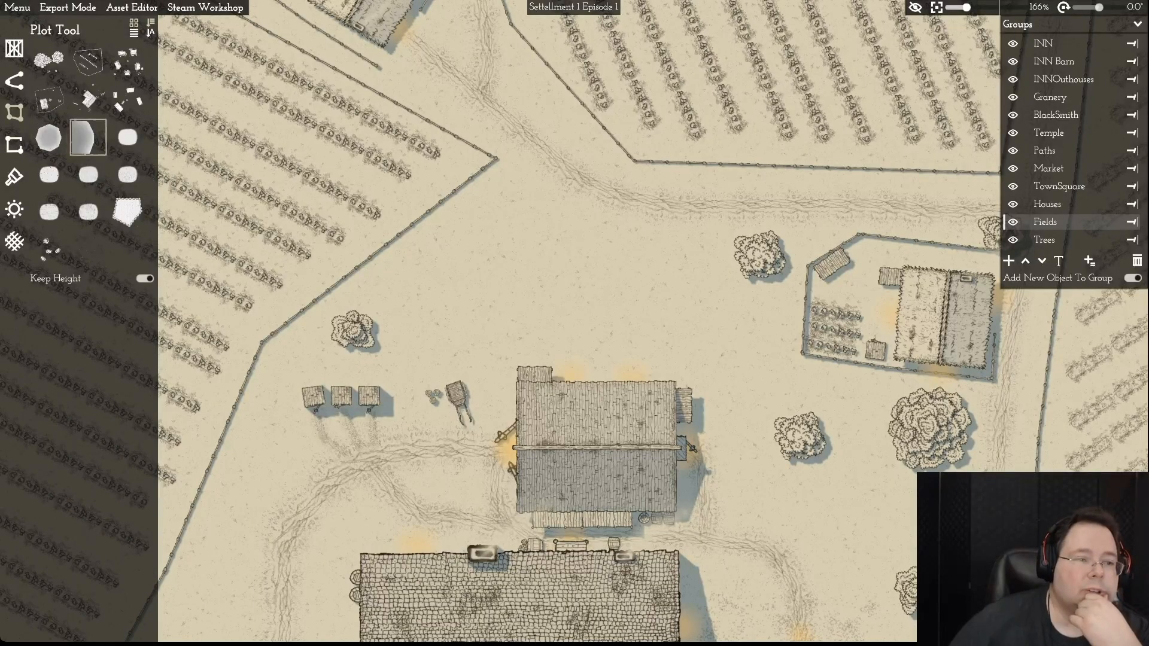
mouse_move(88, 137)
mouse_move(49, 138)
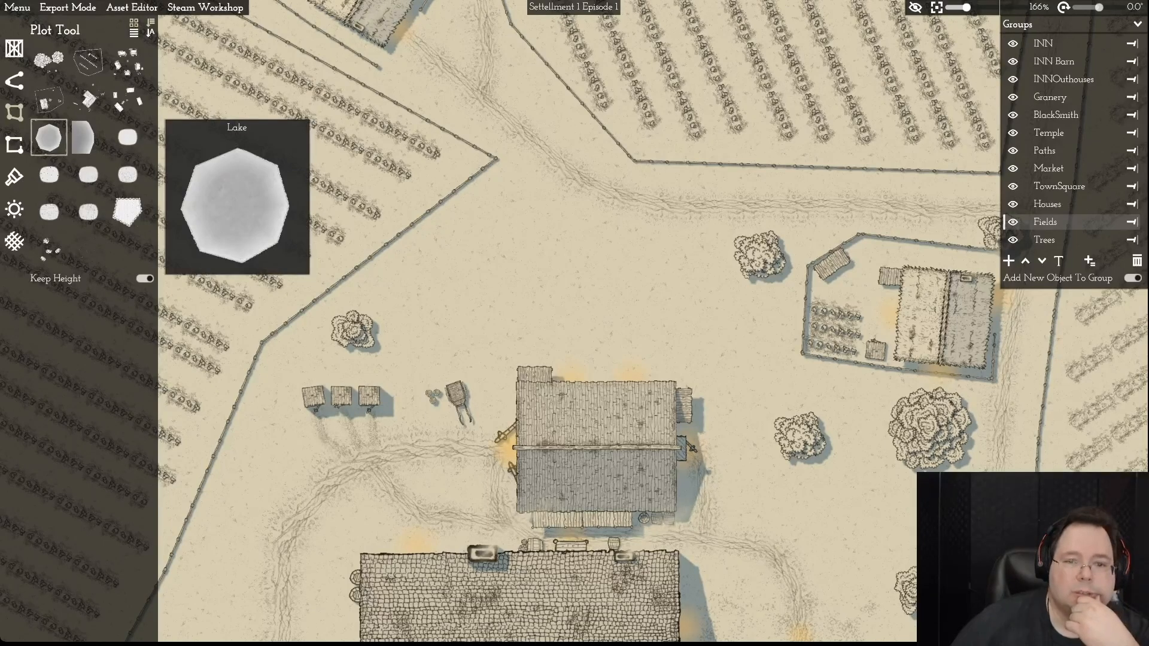
click(48, 137)
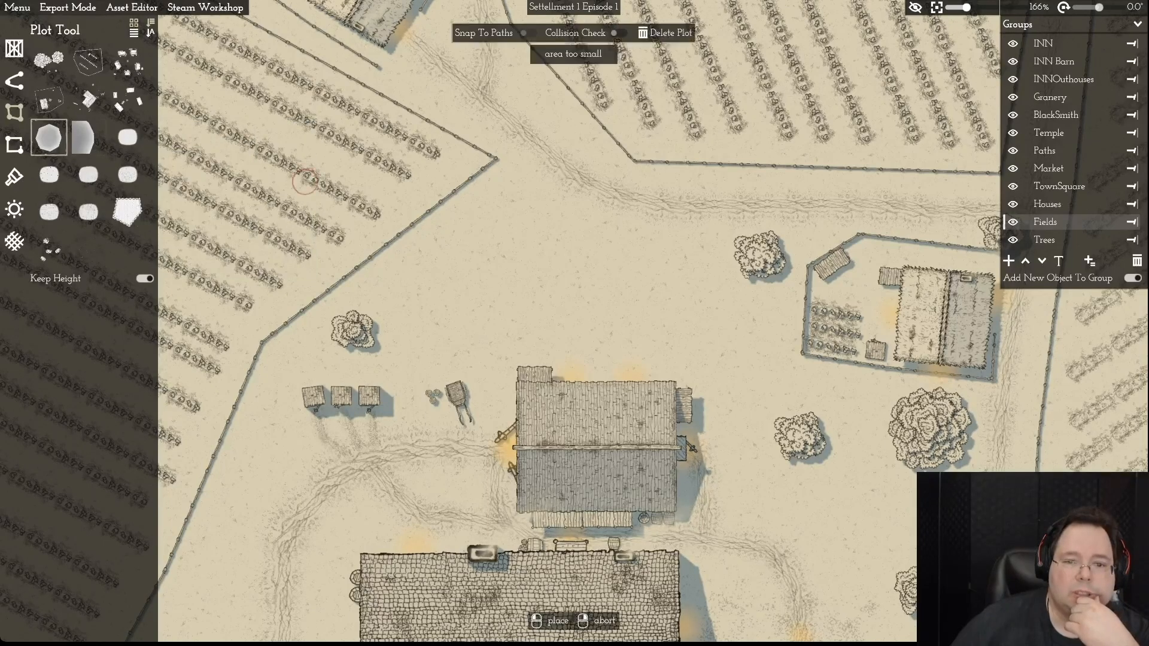
click(502, 197)
click(592, 246)
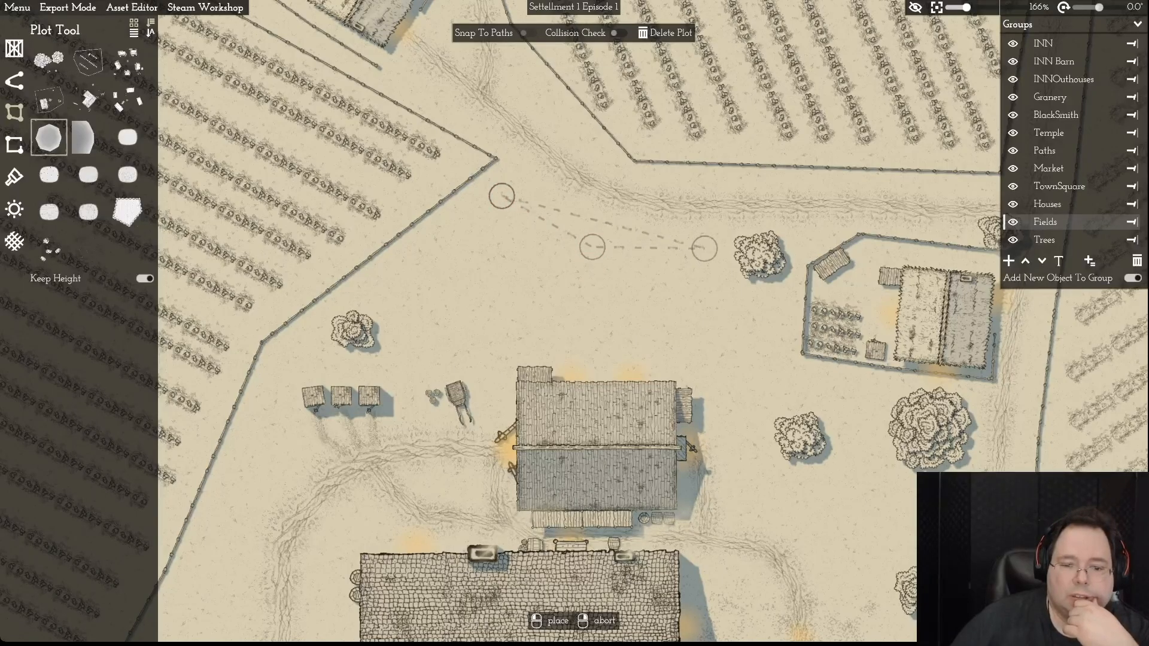
click(706, 256)
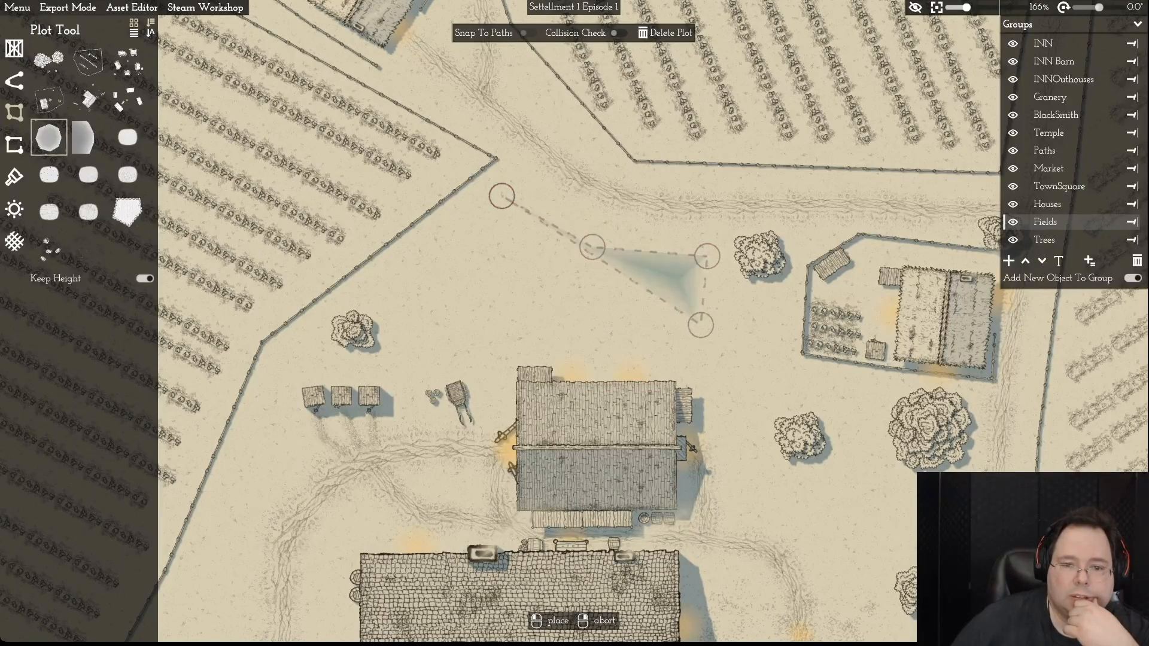
click(701, 334)
click(555, 343)
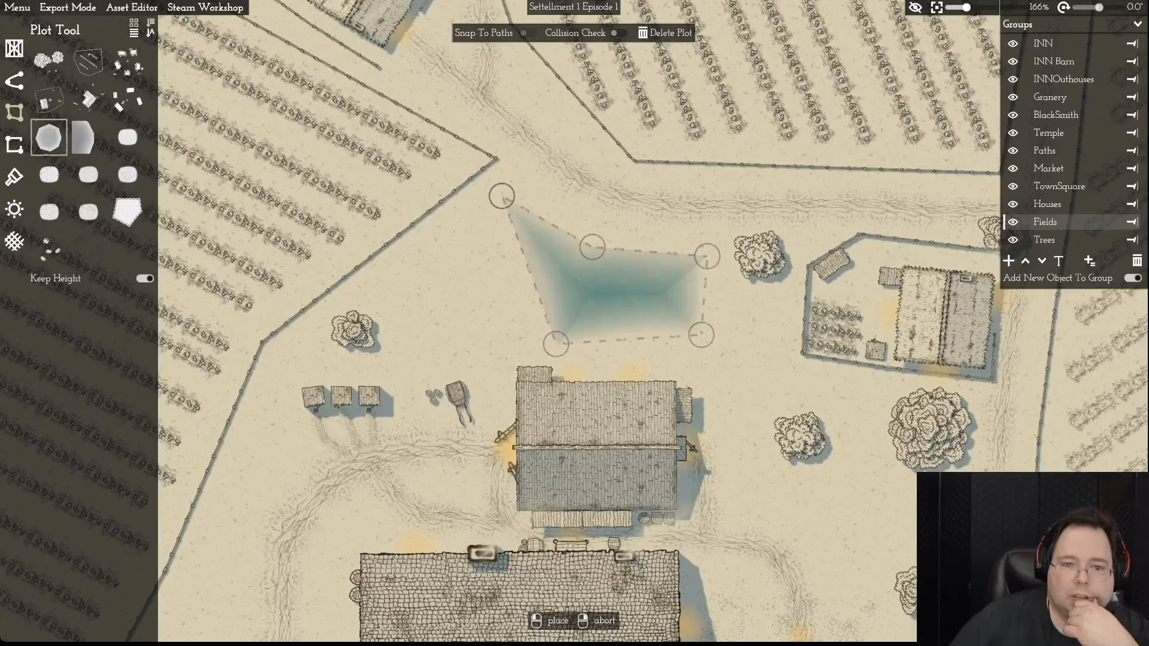
click(422, 334)
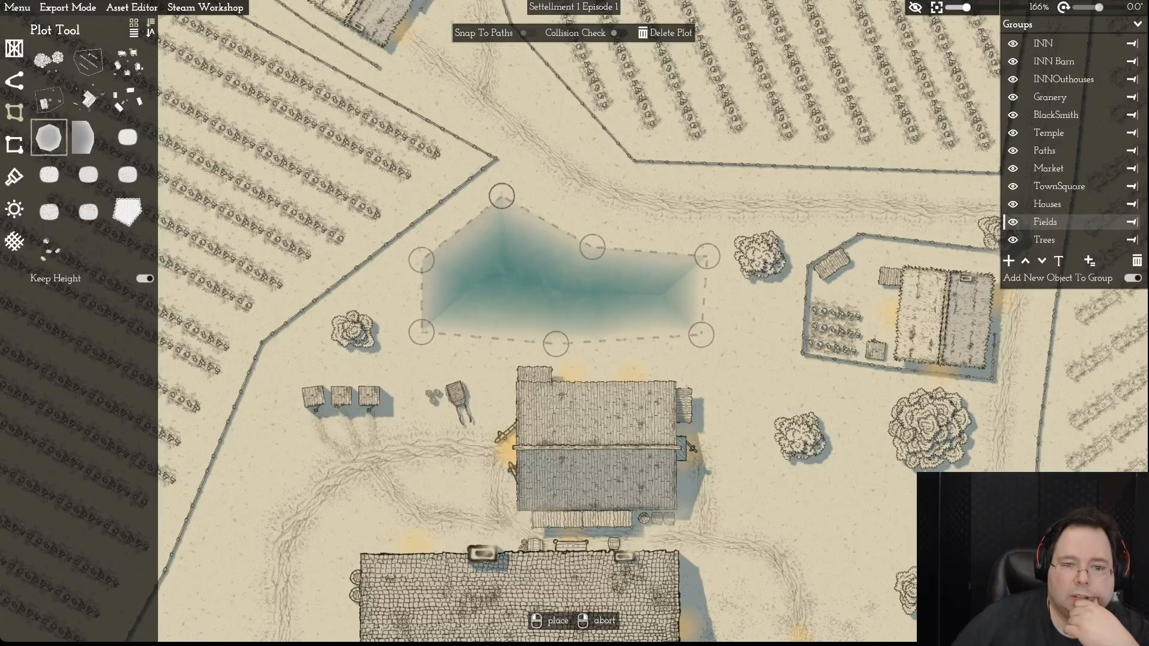
click(421, 259)
scroll(507, 254, up, 5)
right_click(507, 253)
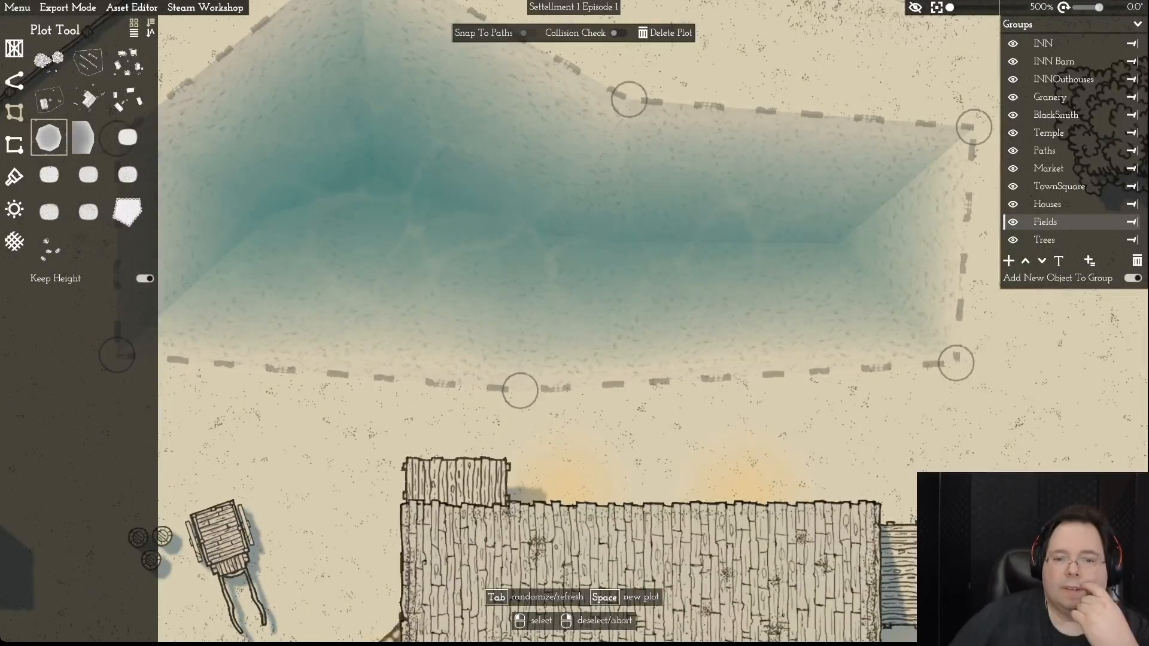
- Add curve handles to the lake's north-middle point, adjust its curve, and move the northernmost and north-west points slightly outward
scroll(573, 320, down, 5)
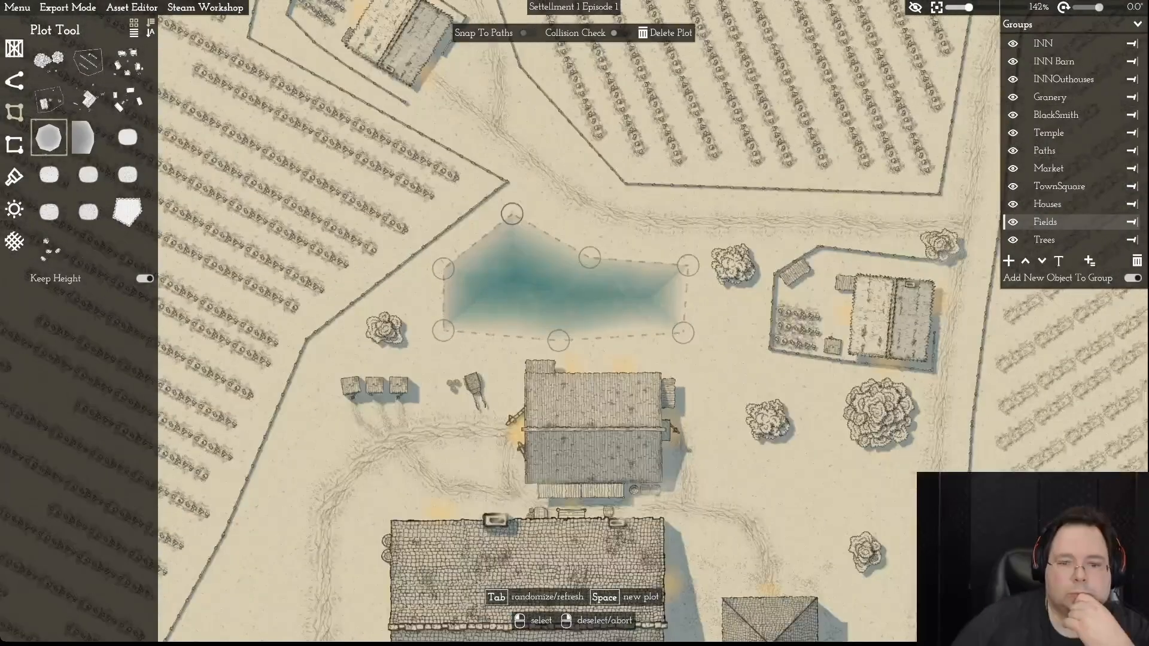
click(590, 257)
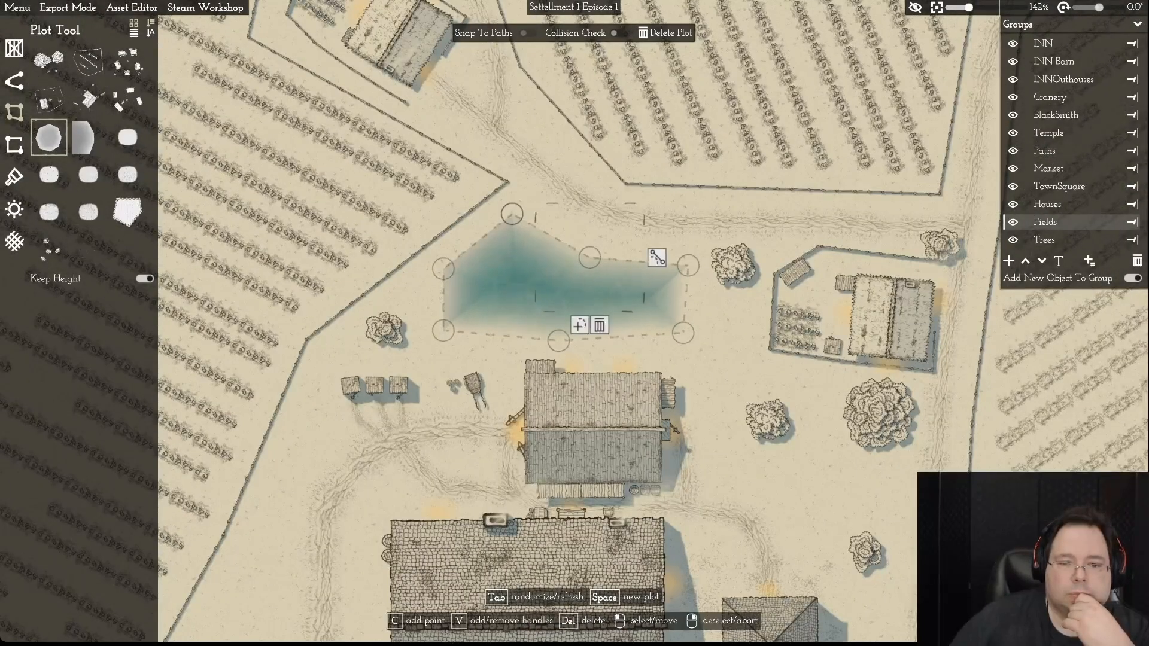
click(657, 258)
drag(589, 257, 642, 256)
drag(512, 214, 516, 199)
drag(443, 268, 427, 268)
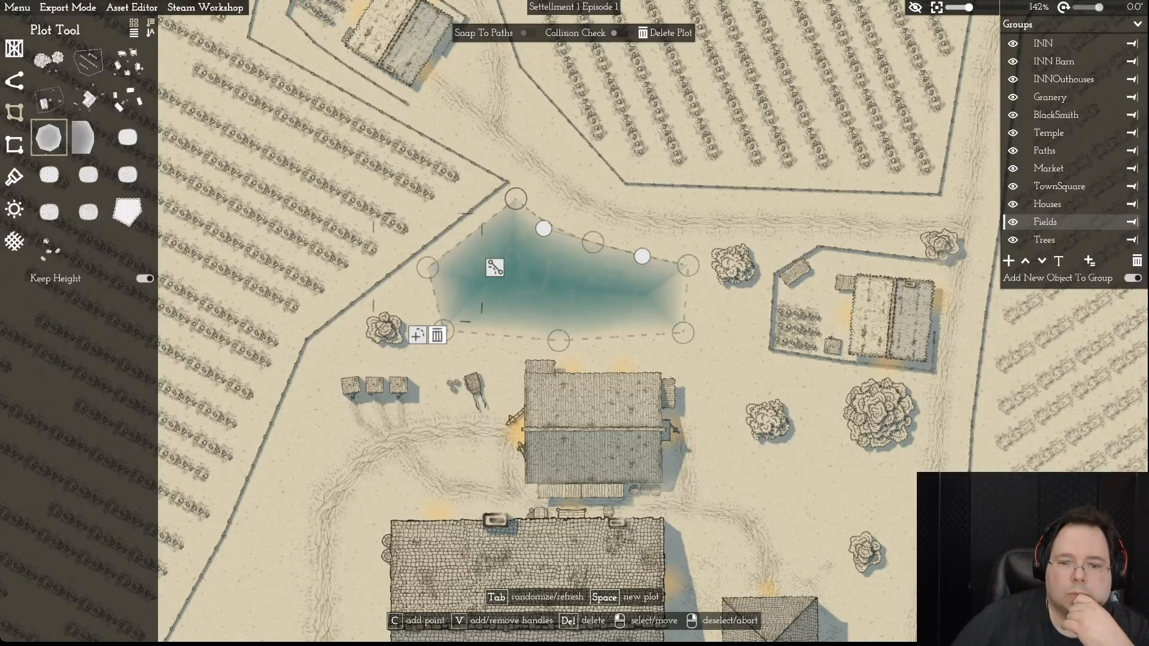
right_click(444, 329)
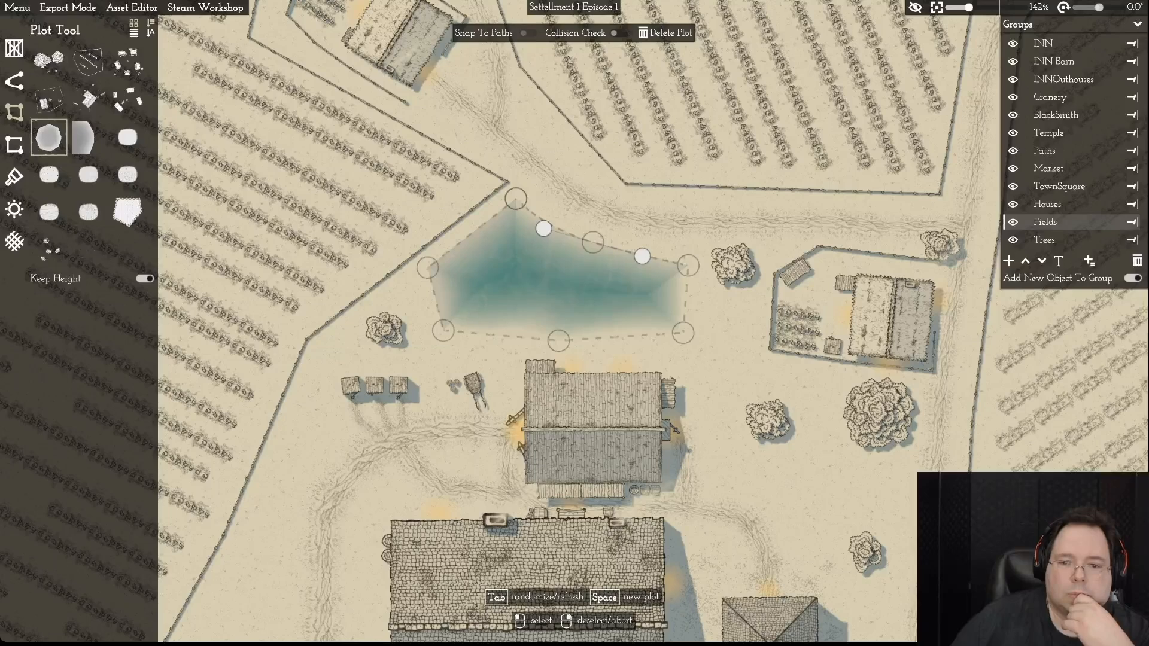
right_click(444, 330)
- Add curve handles to the lake's northernmost point to round off that corner
click(593, 242)
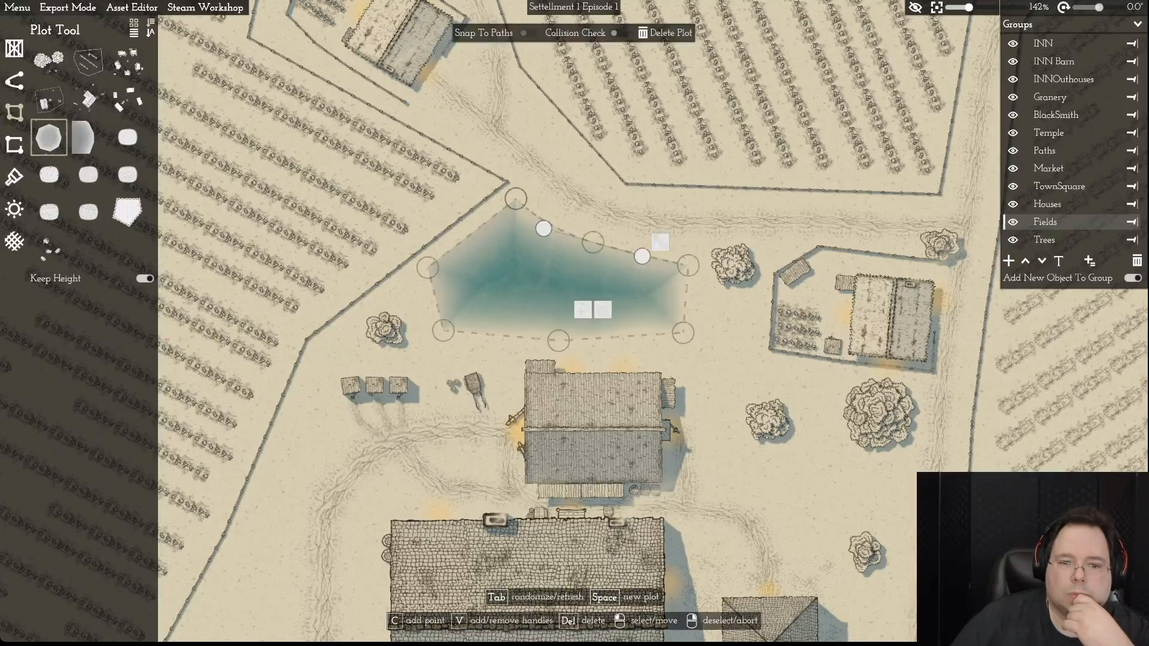
click(515, 199)
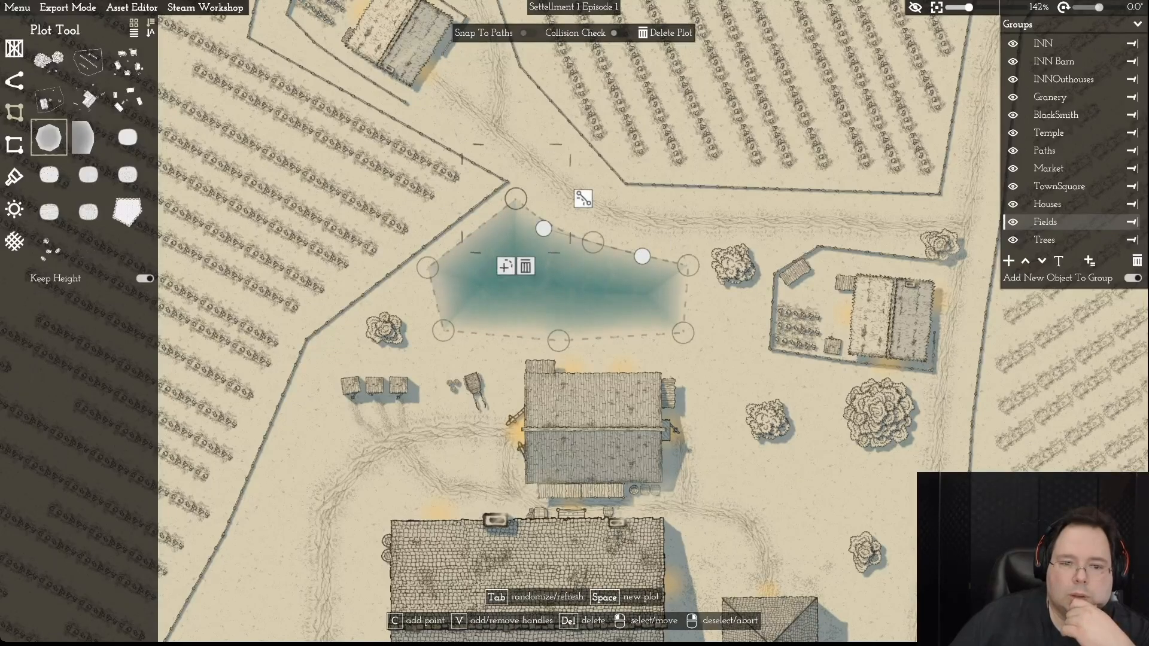
click(584, 198)
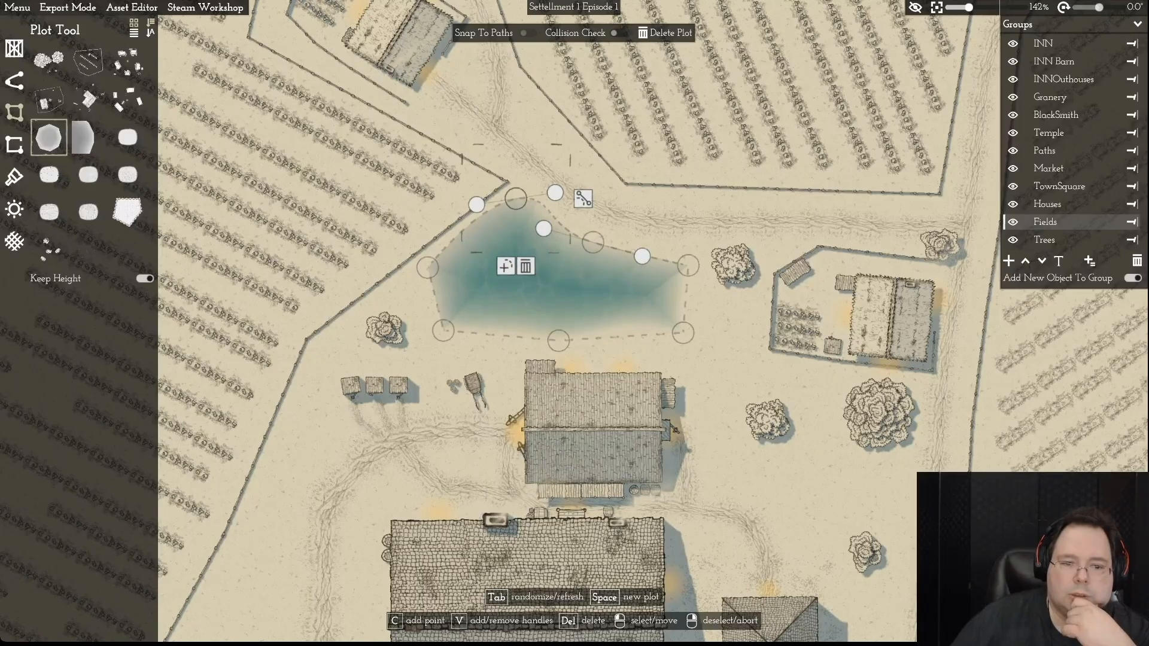
right_click(583, 199)
right_click(583, 198)
right_click(584, 199)
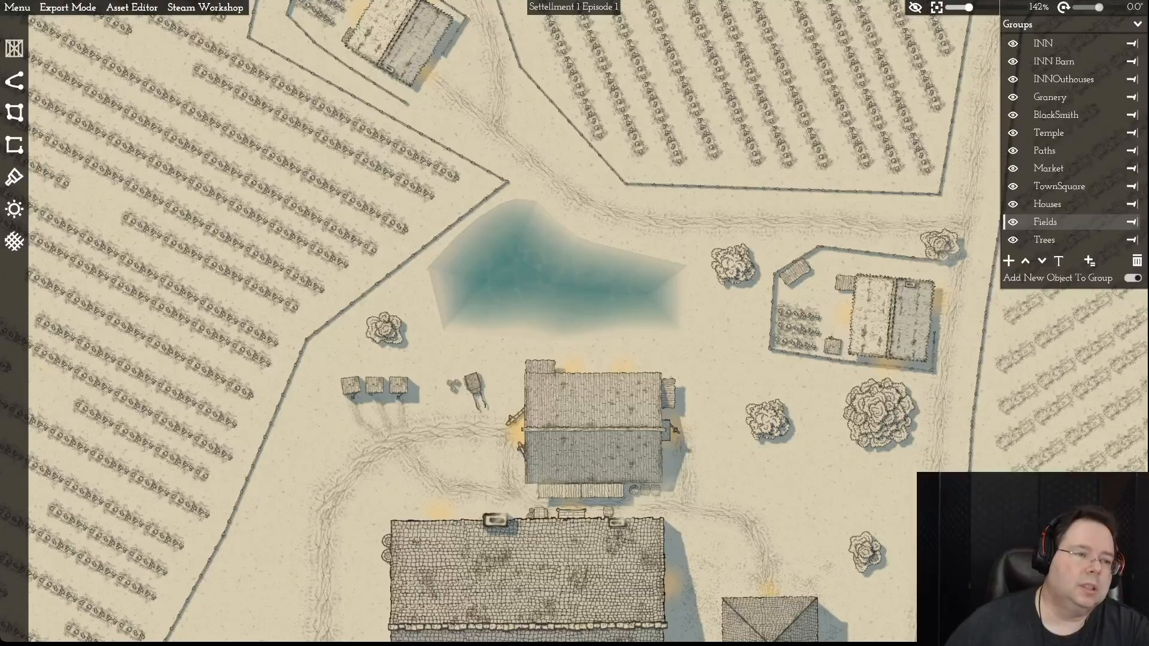
- Reselect the lake plot, add curve handles to its north-west point, and shift that point slightly south-east
click(14, 113)
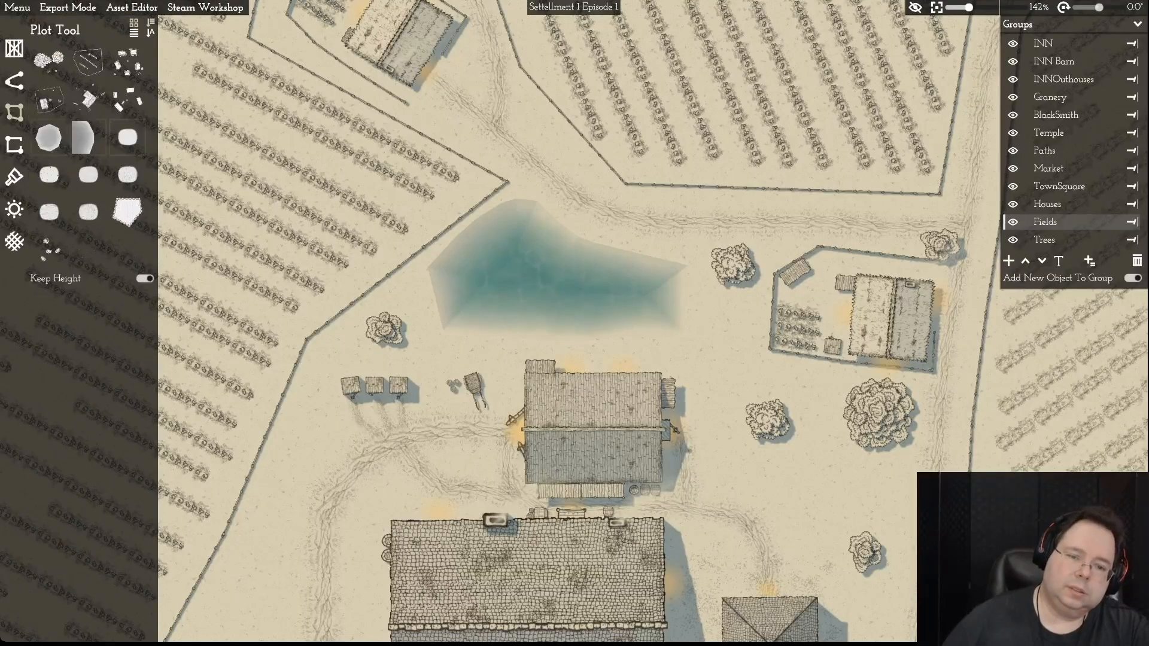
click(495, 268)
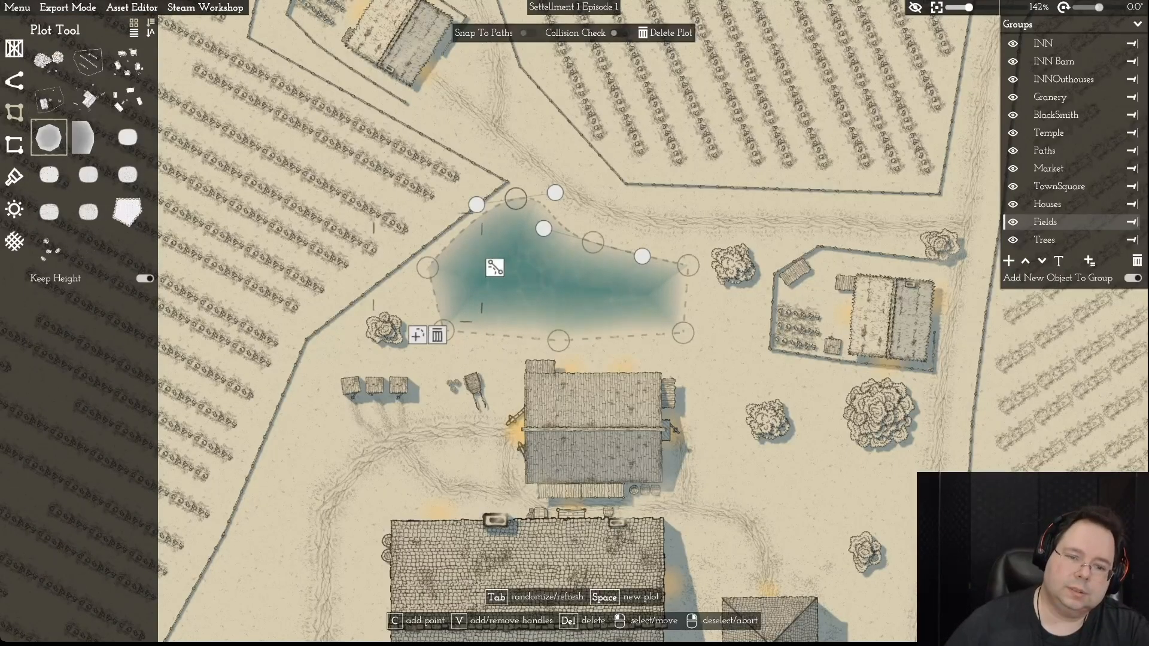
key(v)
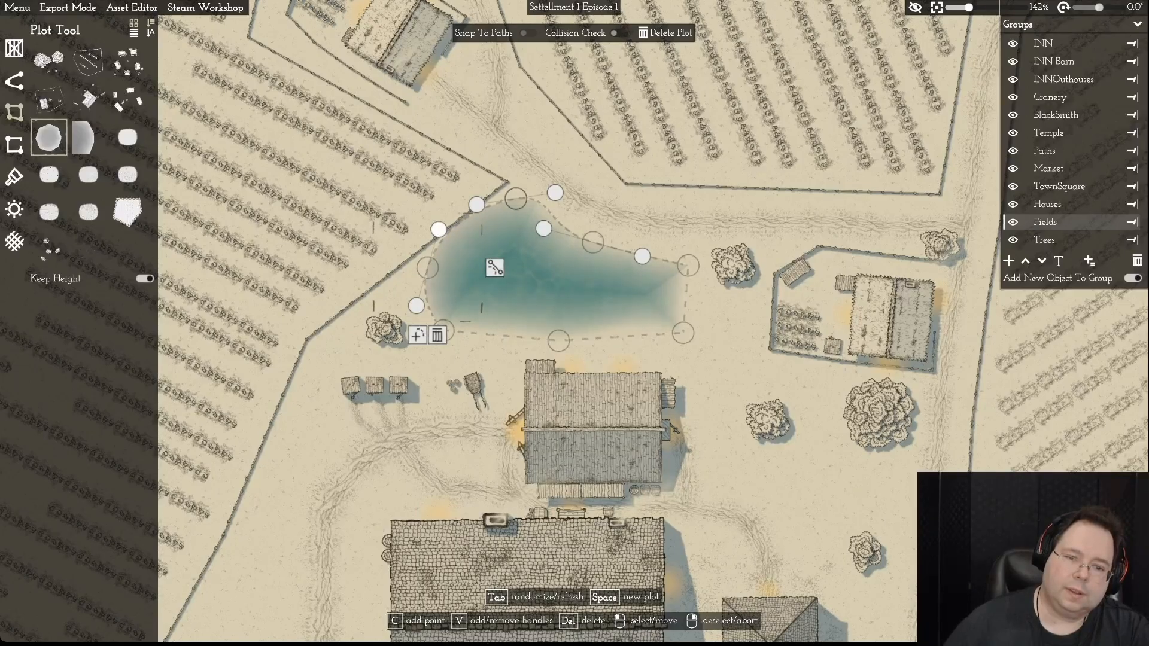
drag(427, 267, 431, 275)
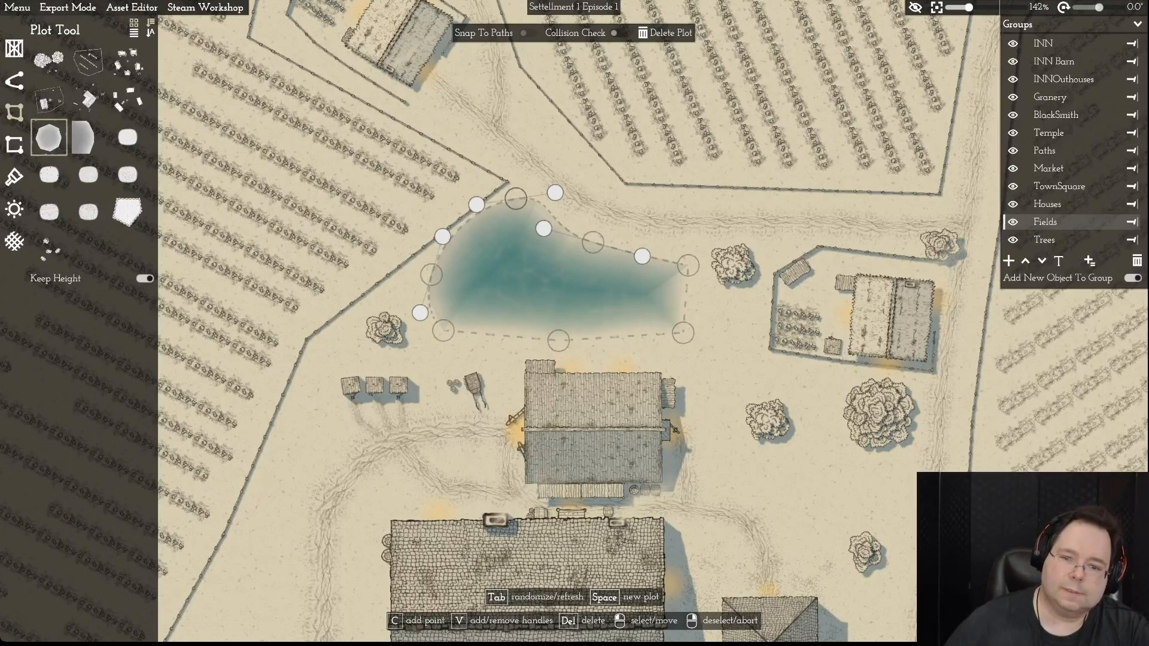
- Round the lake's eastern end by adding curve handles to its north-east and south-east points
click(688, 266)
key(v)
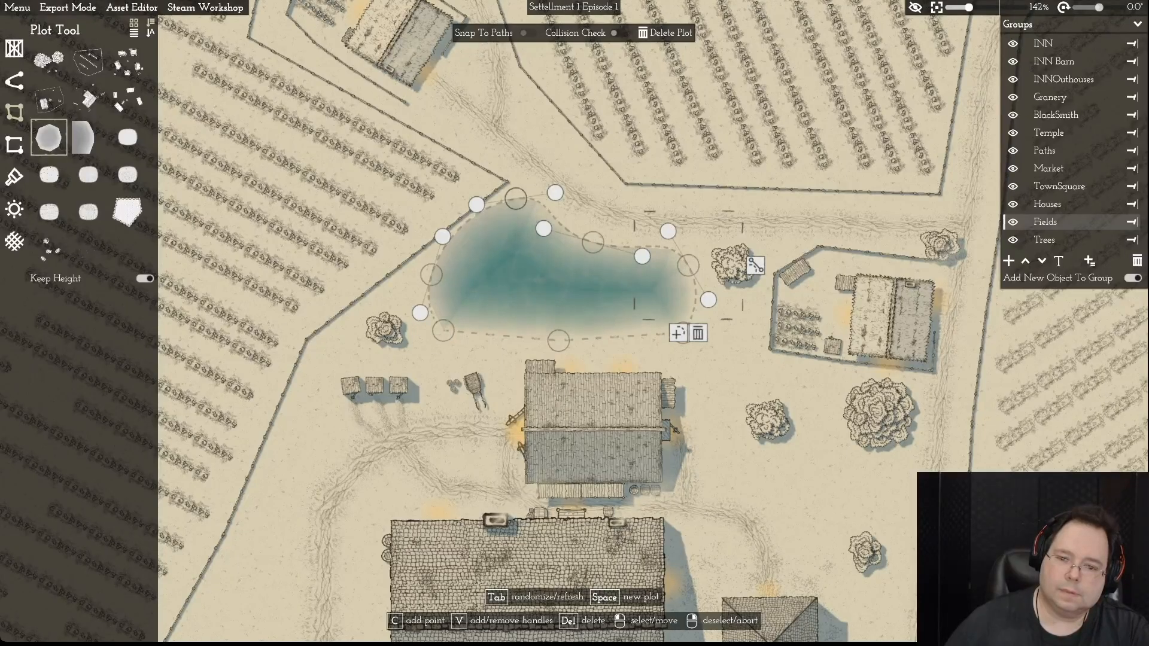
right_click(756, 265)
click(663, 313)
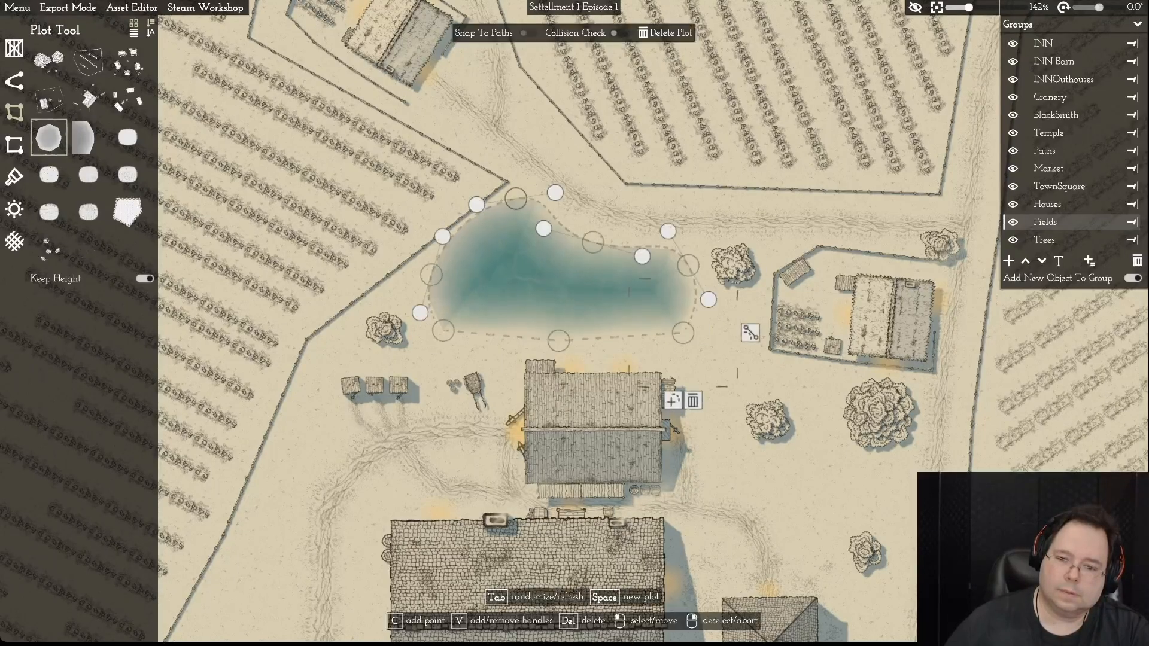
key(v)
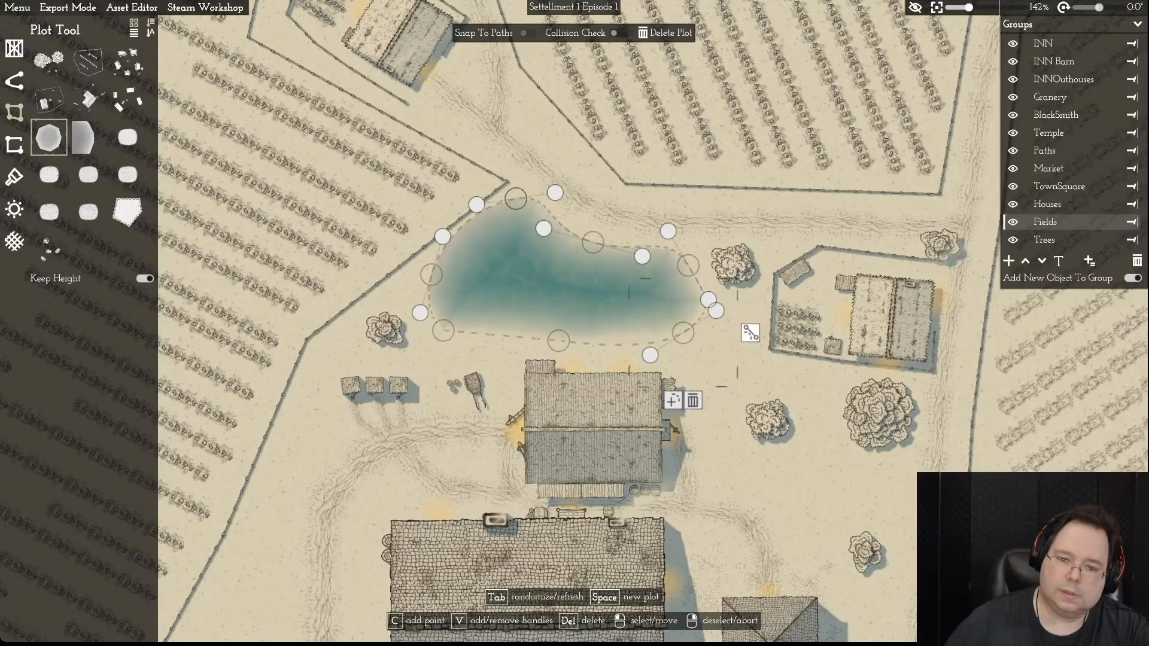
- Add curve handles to the lake's south-middle and south-west points and adjust the curves along the western shore
click(626, 341)
click(443, 331)
click(510, 331)
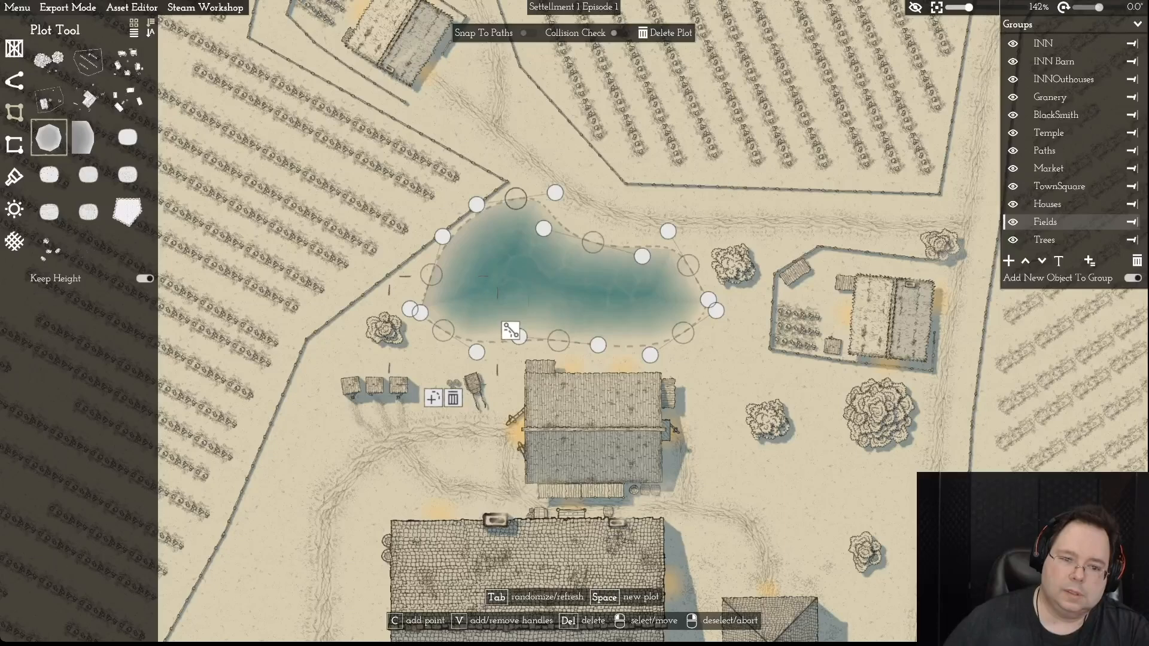
mouse_move(420, 312)
mouse_down()
mouse_move(431, 307)
mouse_move(413, 301)
mouse_up()
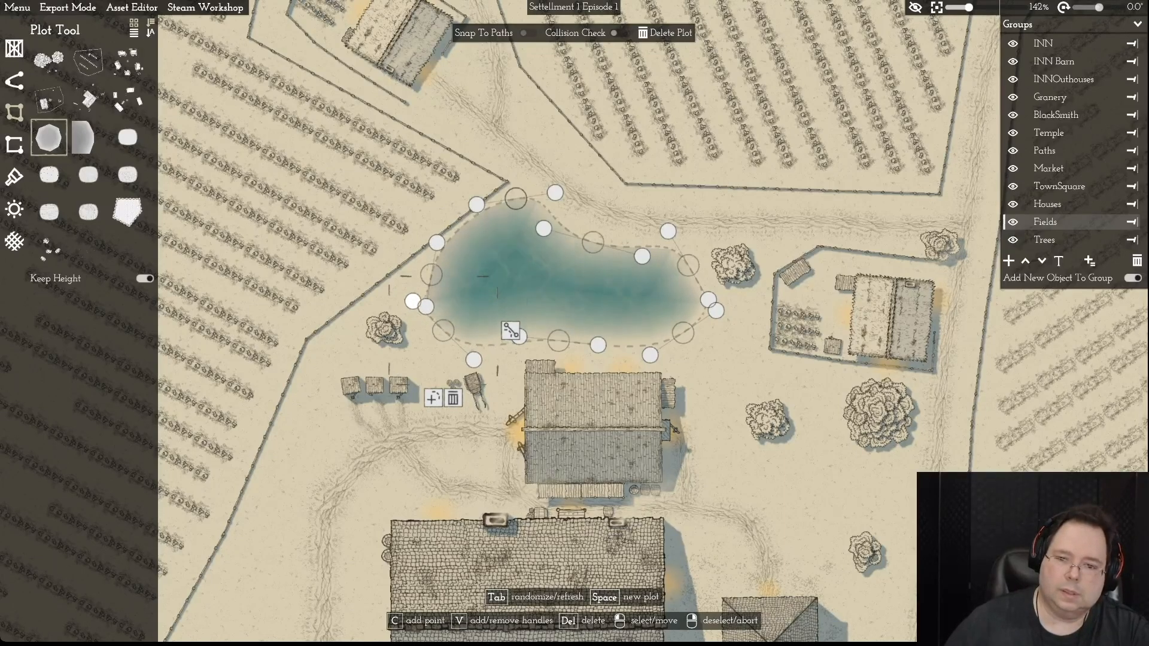
right_click(511, 331)
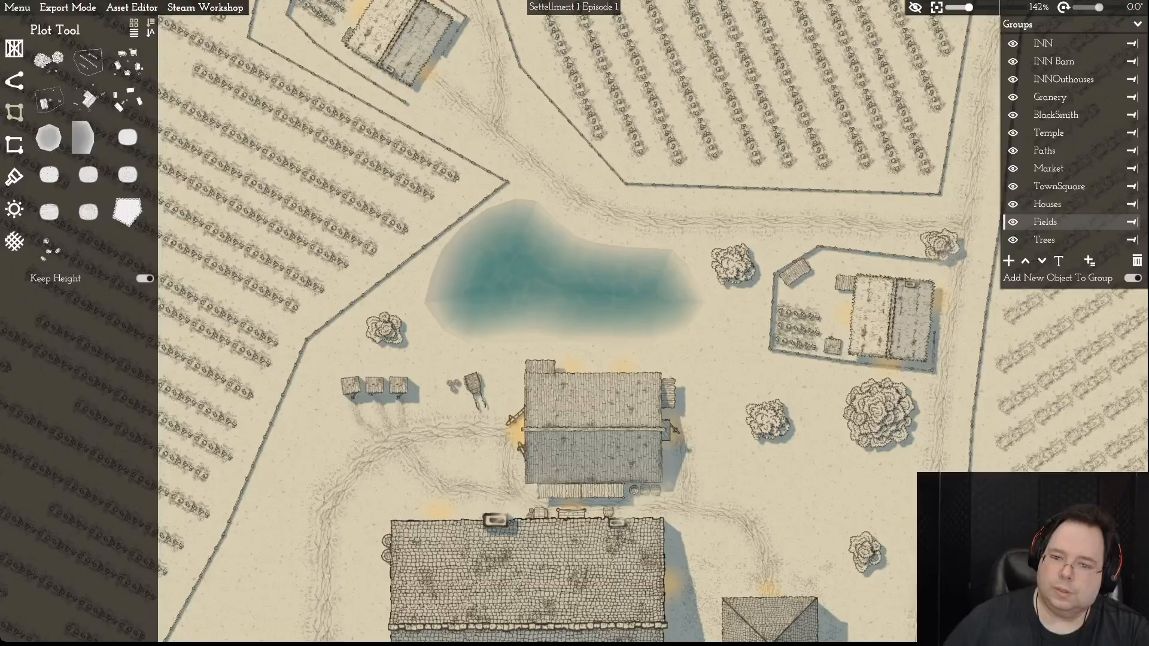
- Move the tree just east of the lake slightly north-east, toward the fenced house
drag(734, 265, 748, 255)
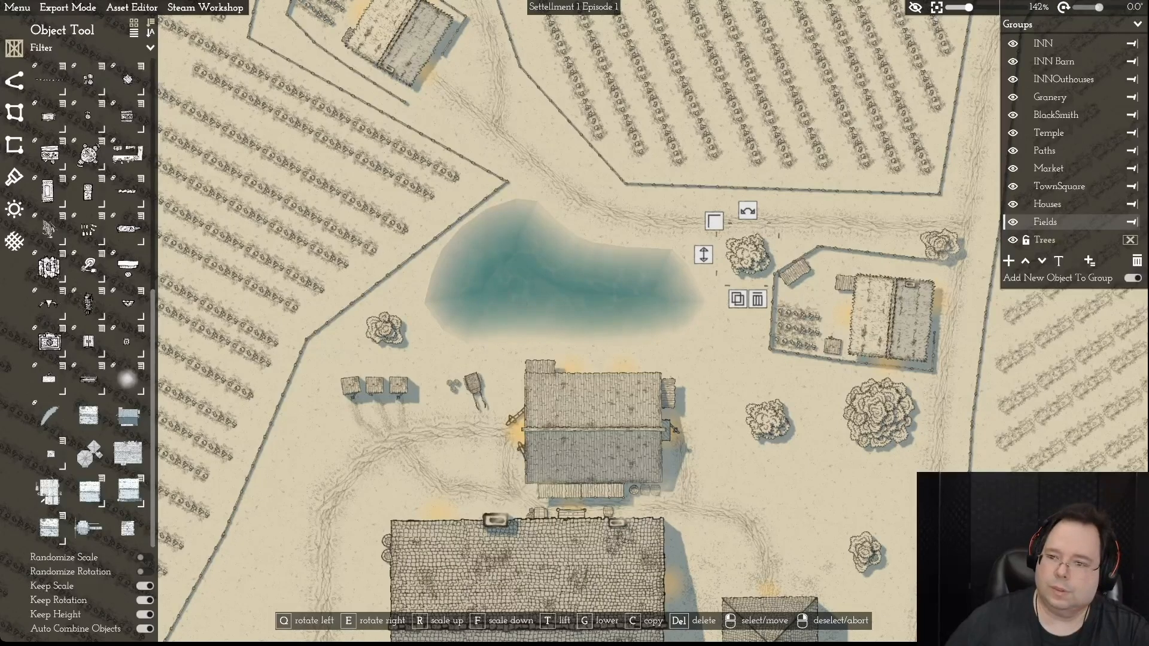
right_click(748, 255)
click(1026, 240)
- Extend the lake's two eastern points toward the fenced house and nudge its southern points slightly south
click(562, 281)
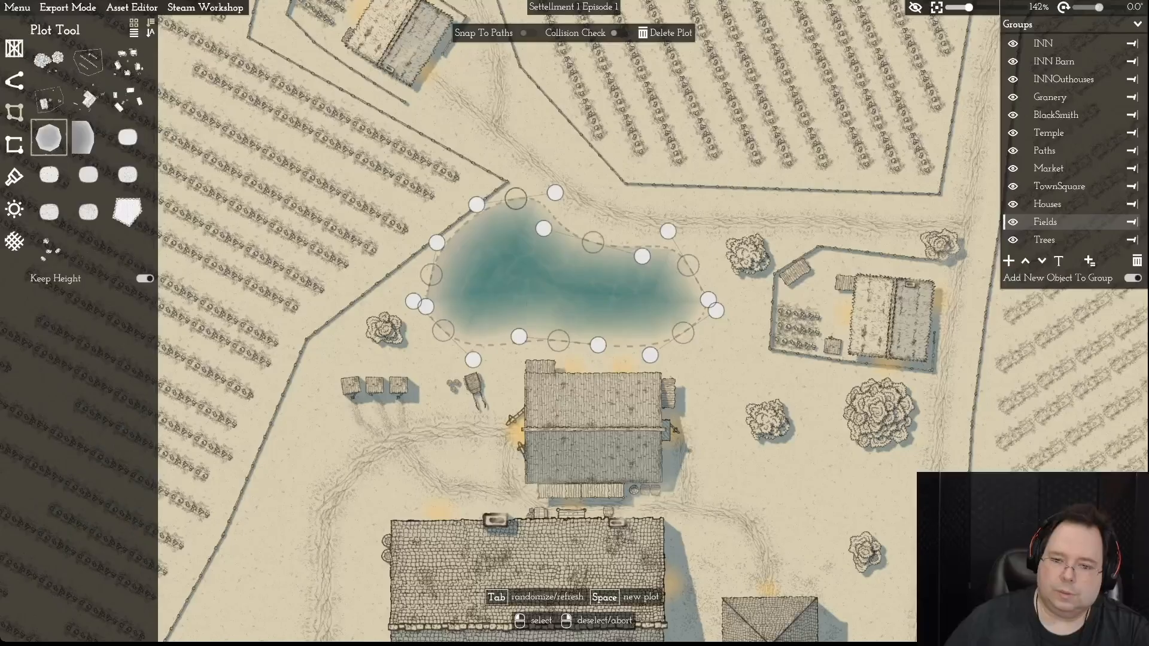
drag(715, 311, 701, 264)
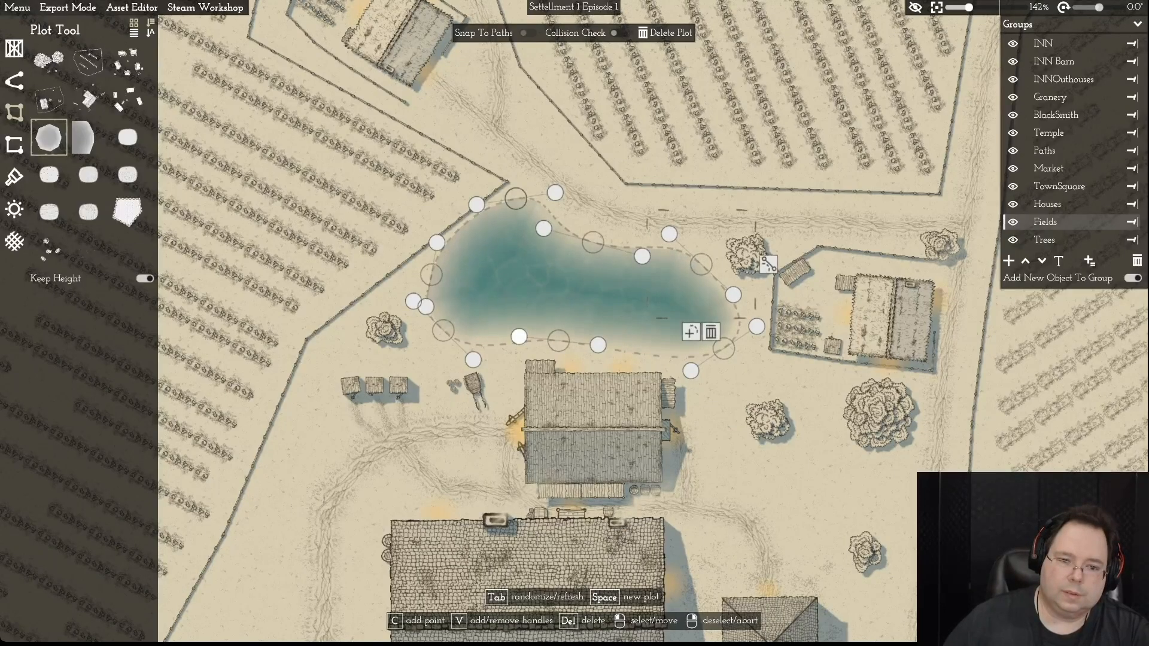
drag(443, 330, 440, 338)
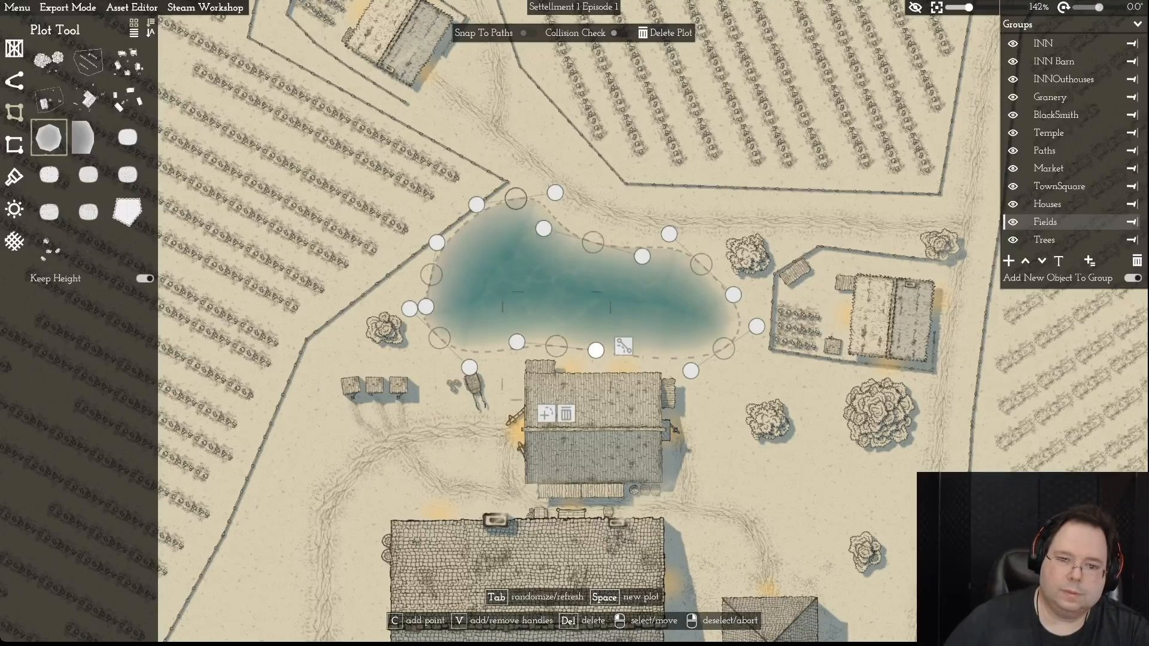
right_click(623, 345)
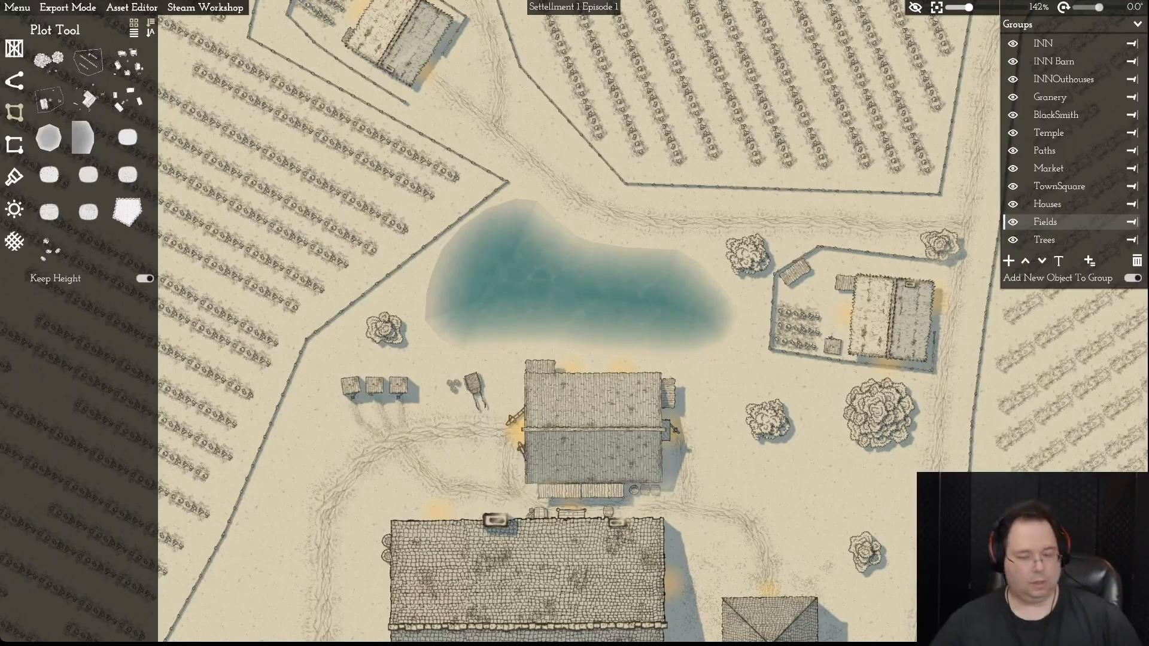
- Examine how the lake fits between the inn barn, the surrounding fields and the rest of the settlement
key(s)
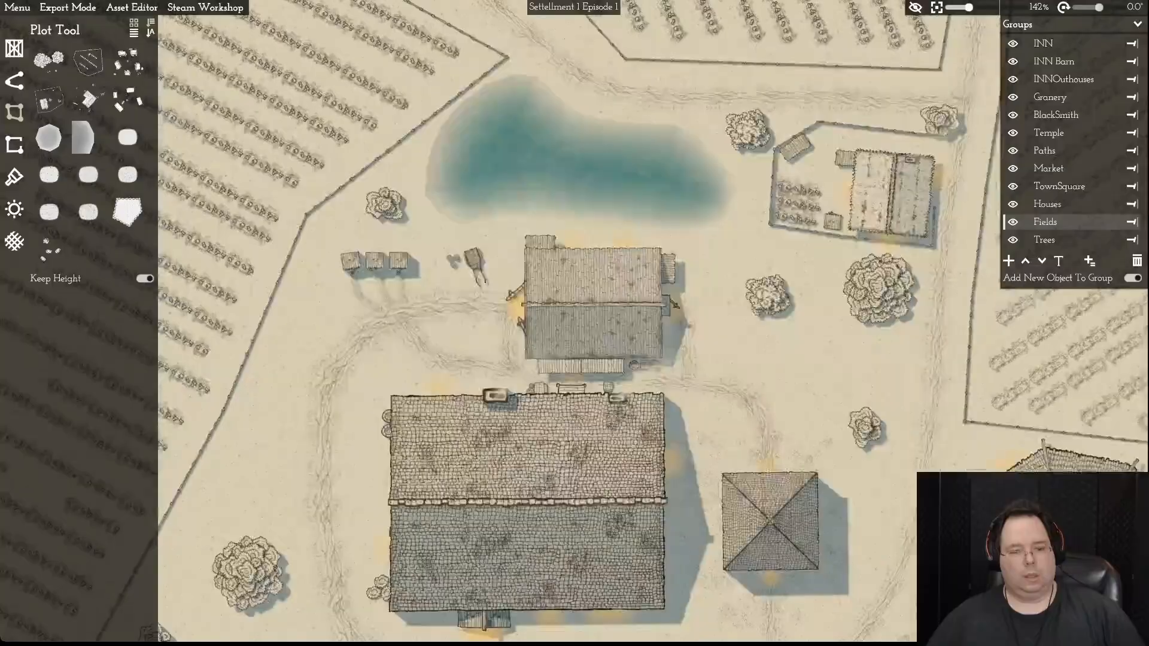
scroll(575, 323, down, 4)
scroll(575, 323, down, 4)
scroll(574, 323, up, 5)
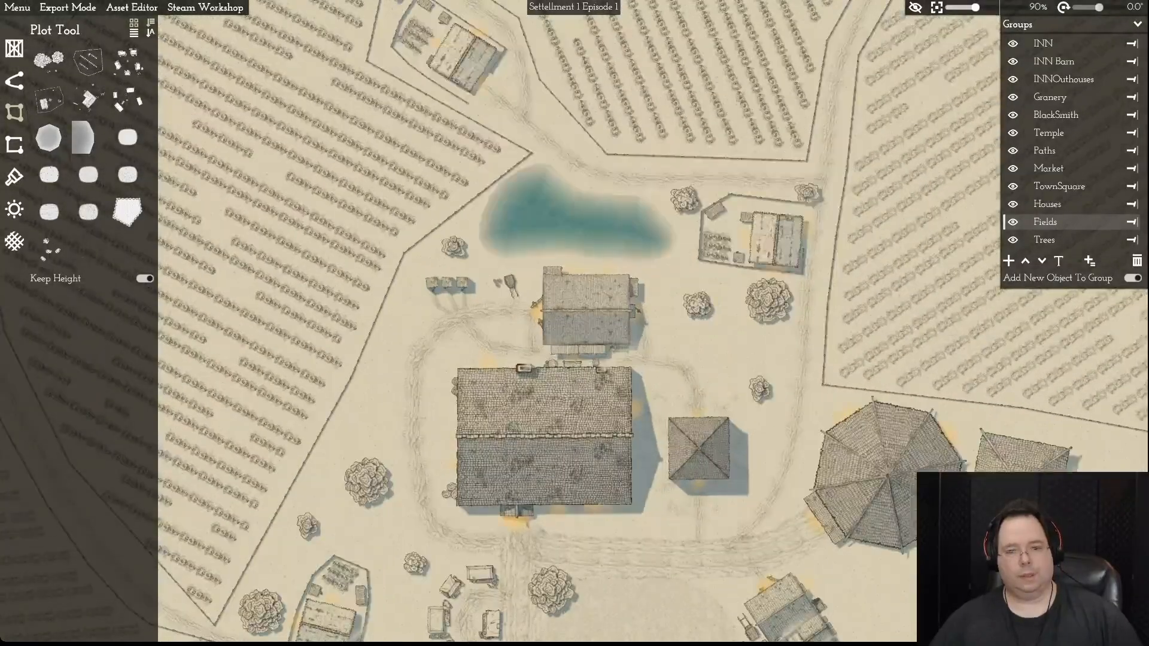
key(d)
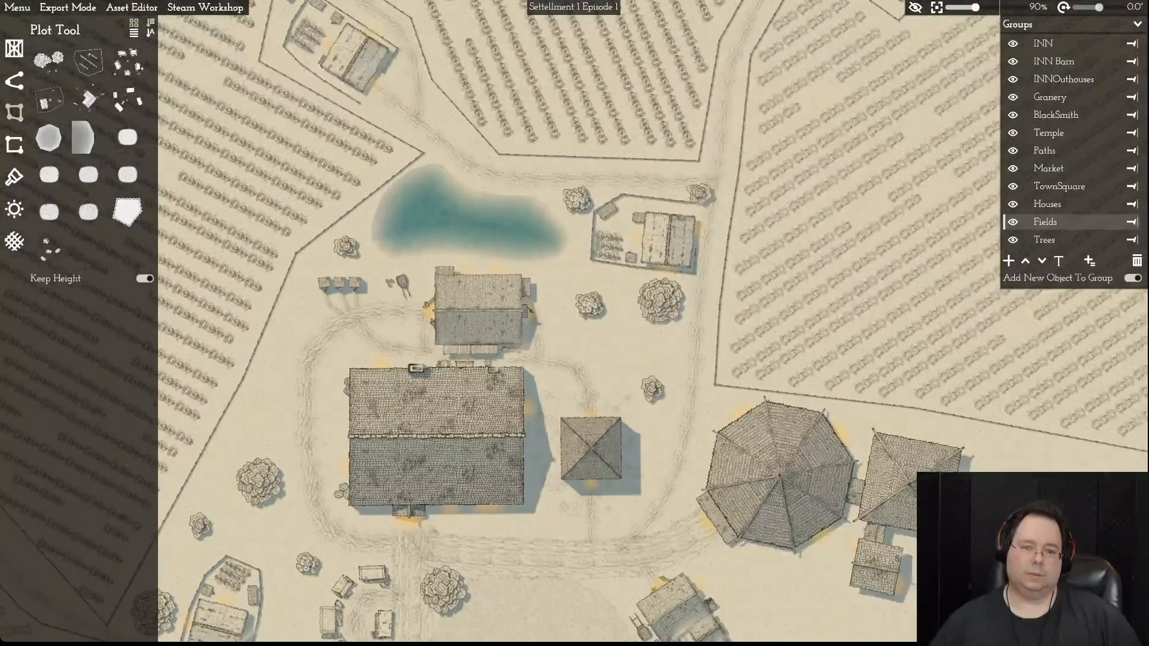
key(w)
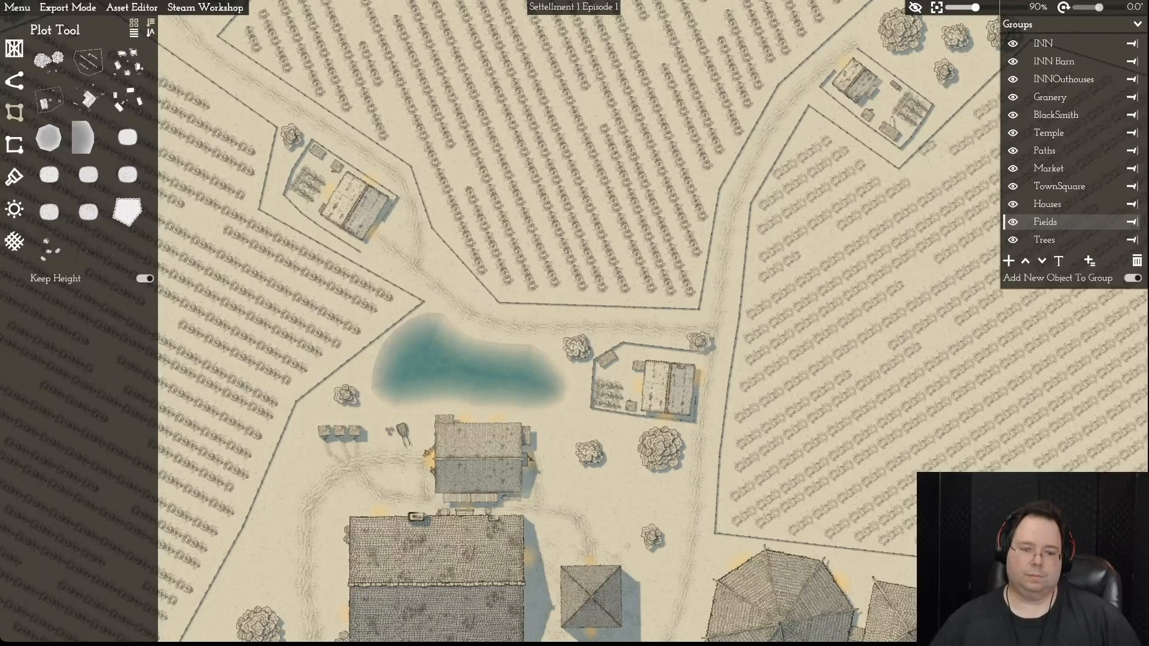
key(s)
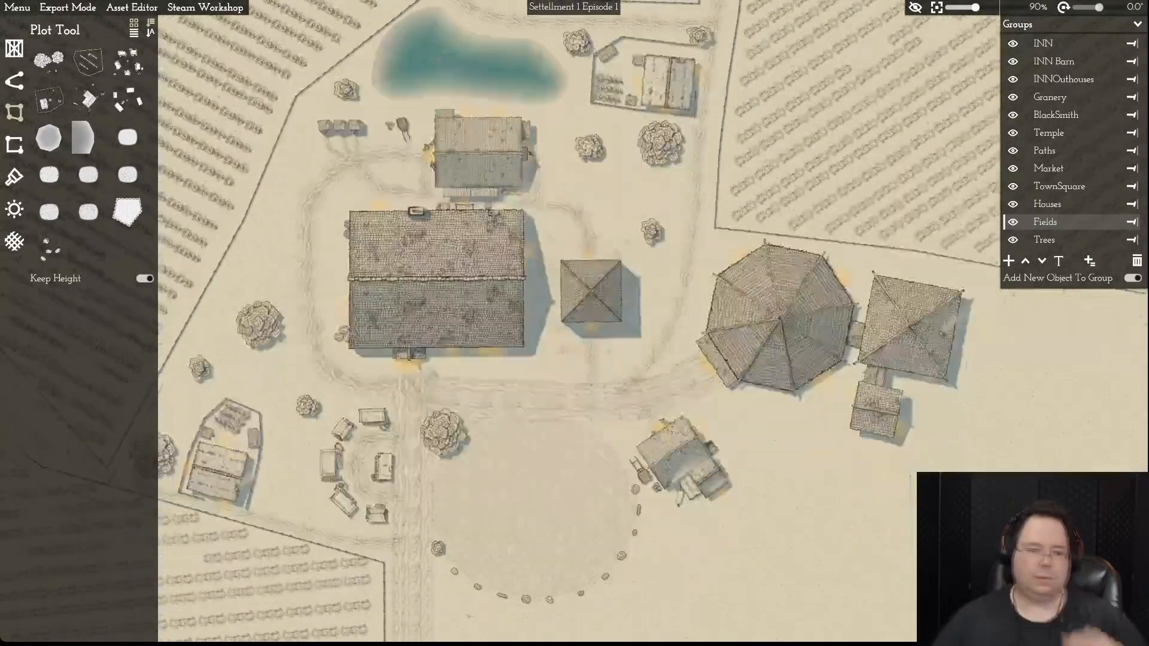
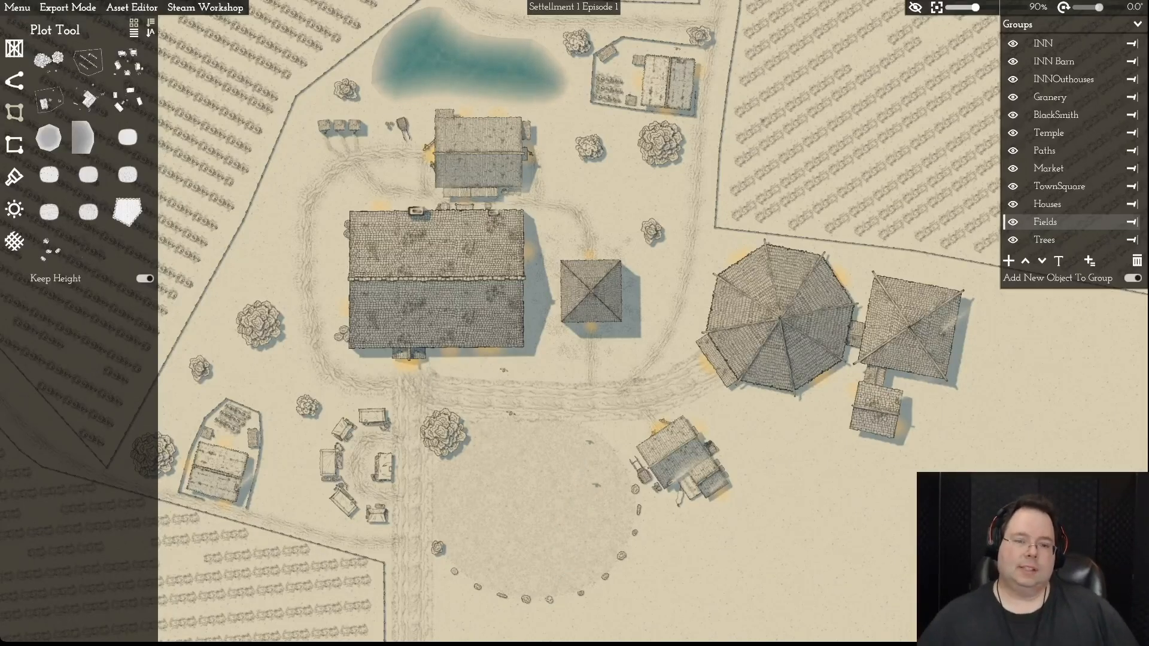
- Delete the Lake plot north of the inn barn
key(w)
key(w)
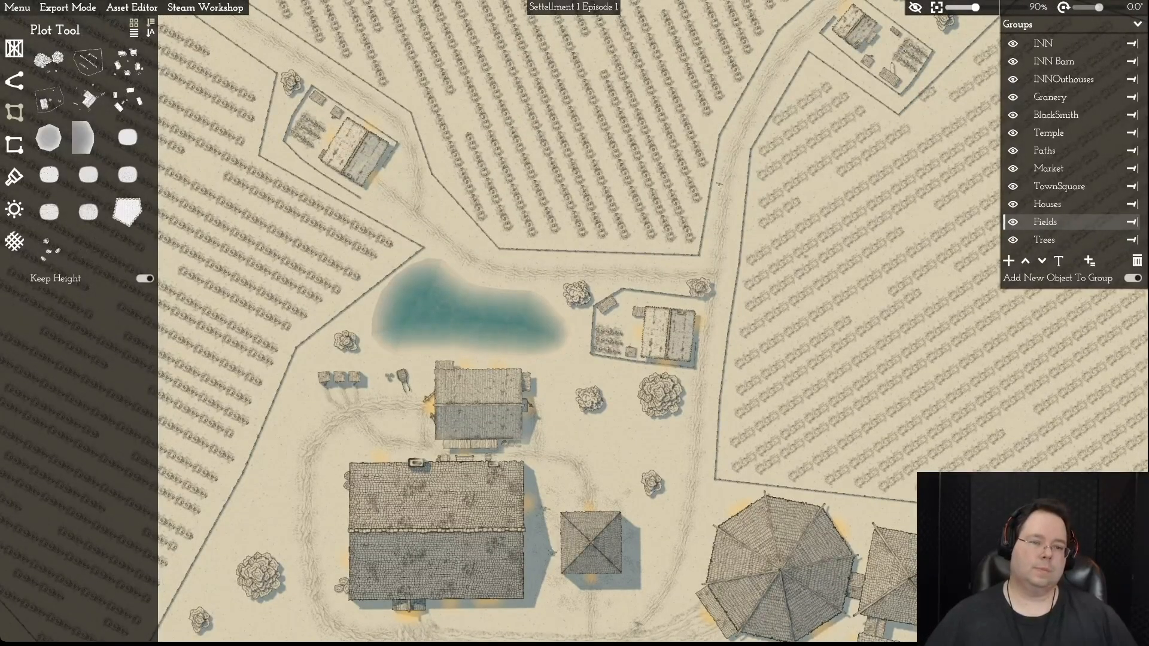
click(48, 137)
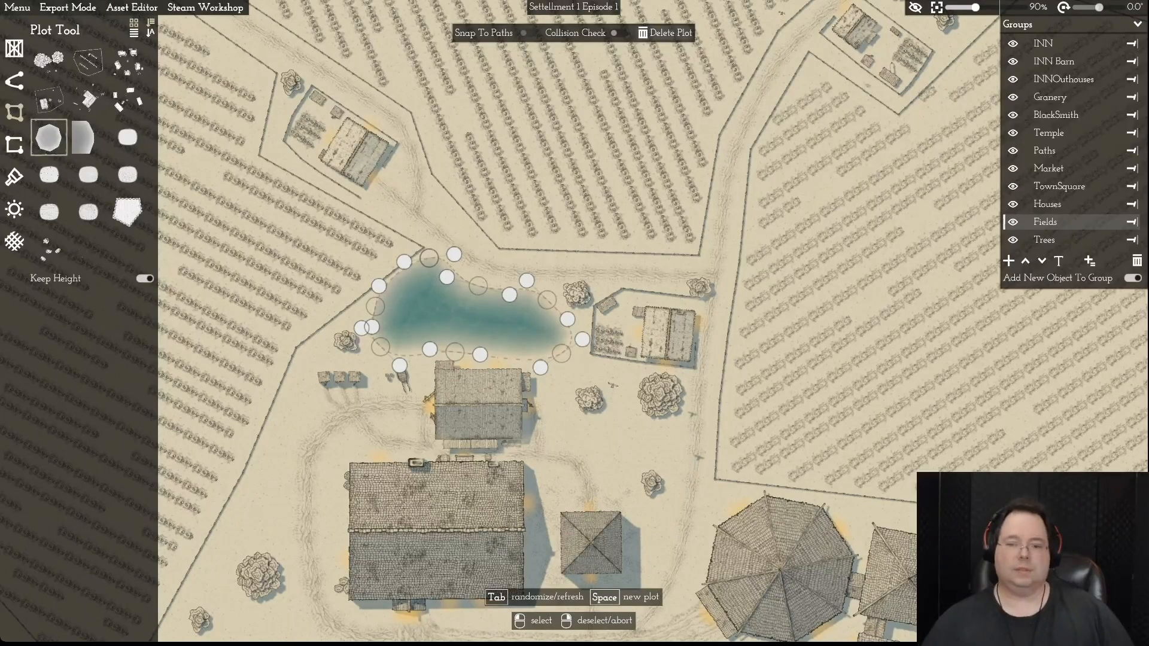
key(Delete)
- Examine the object library for something to add near the inn, including the well variants, the latrine, the cellar entrance and the window
key(s)
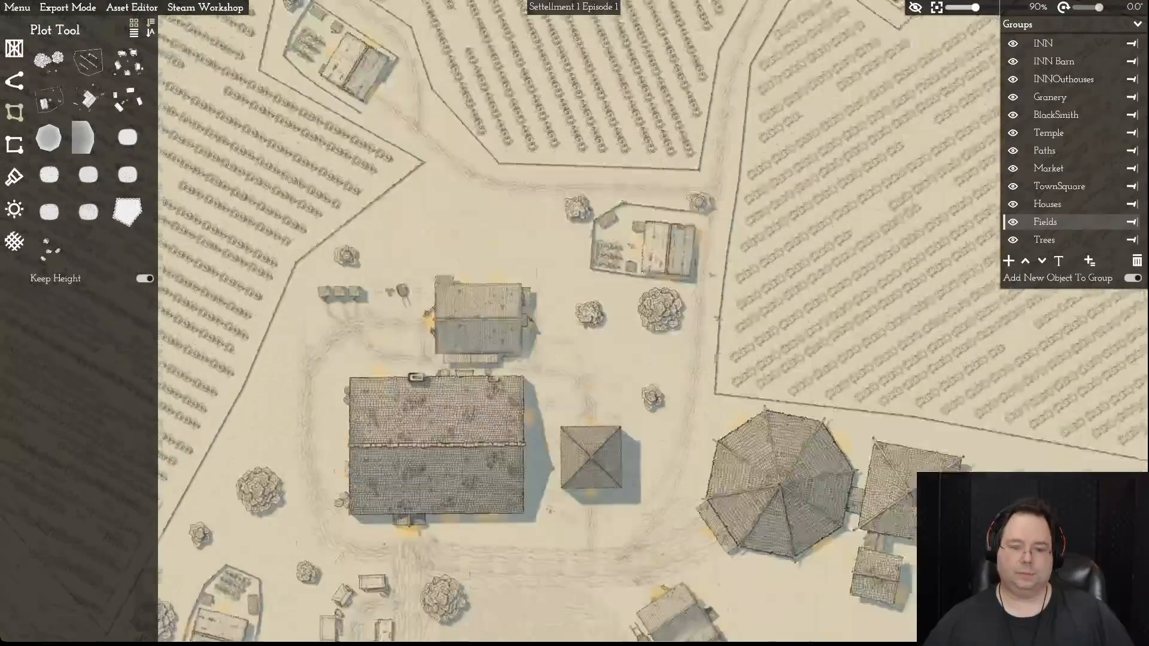
key(s)
key(d)
key(a)
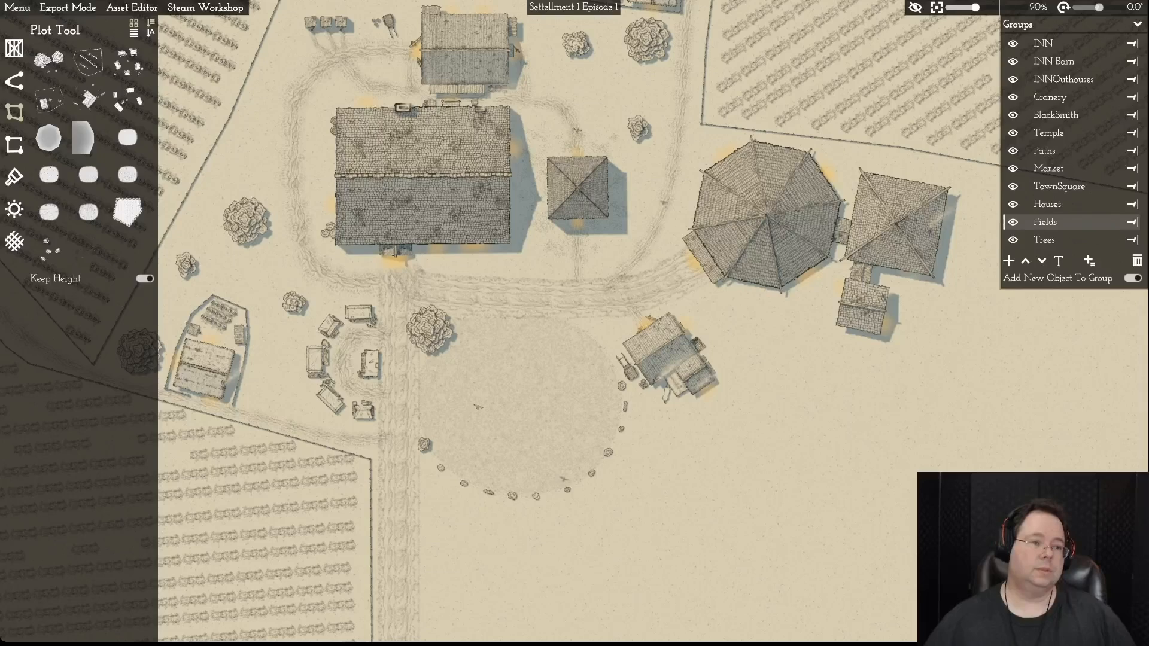
click(14, 48)
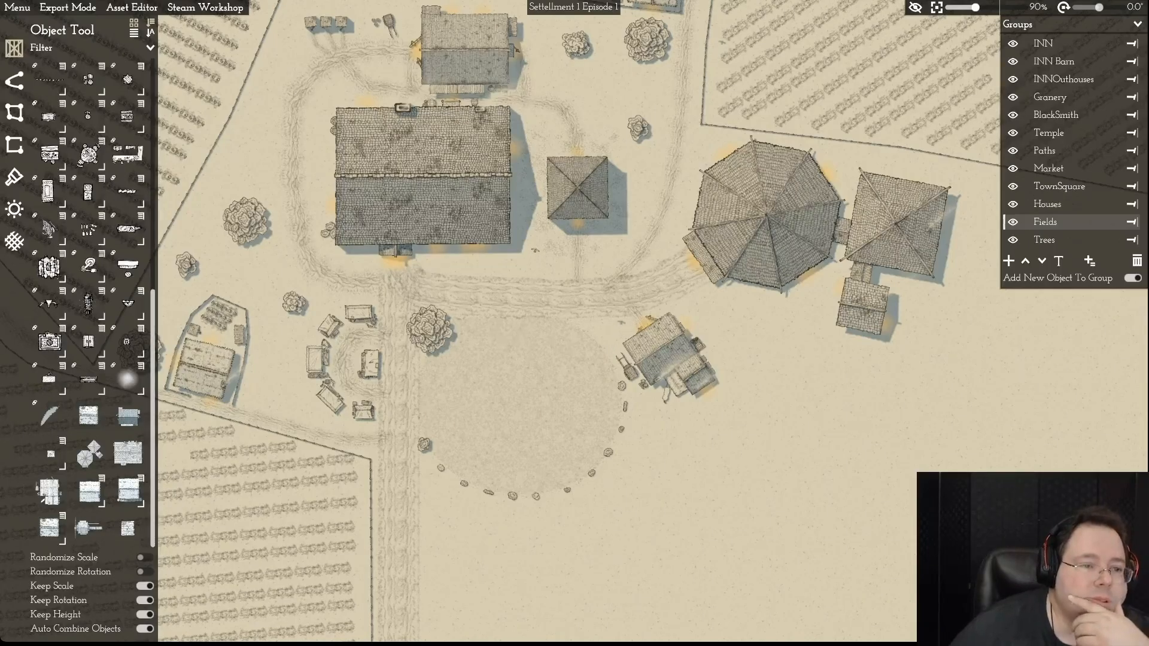
scroll(90, 299, up, 10)
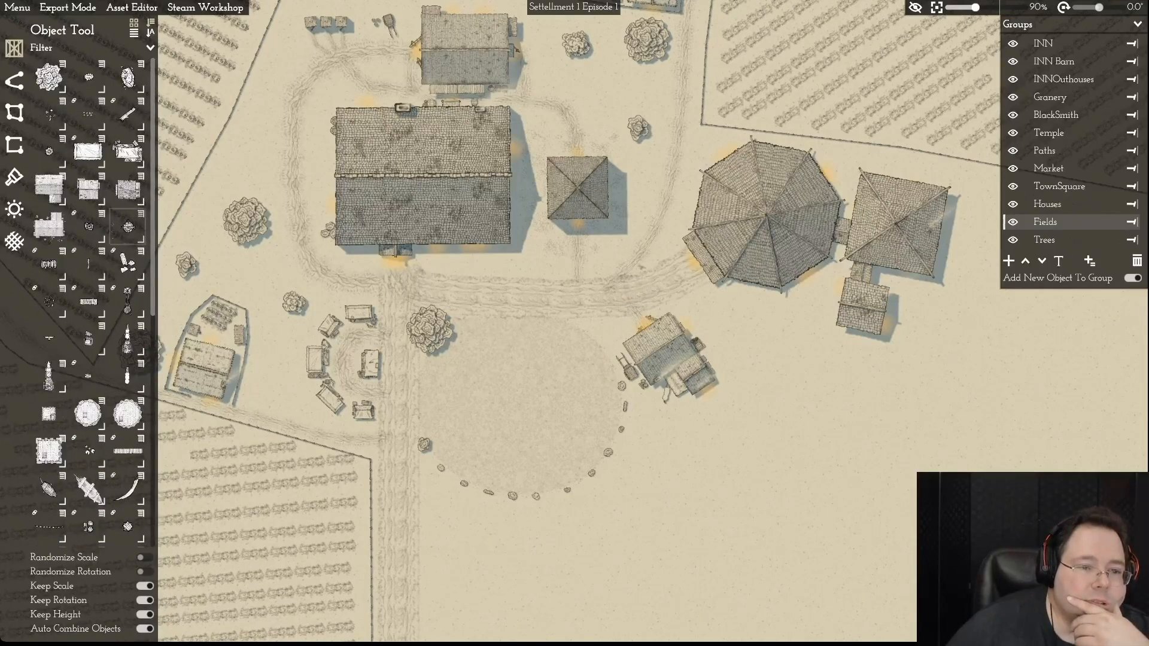
click(141, 213)
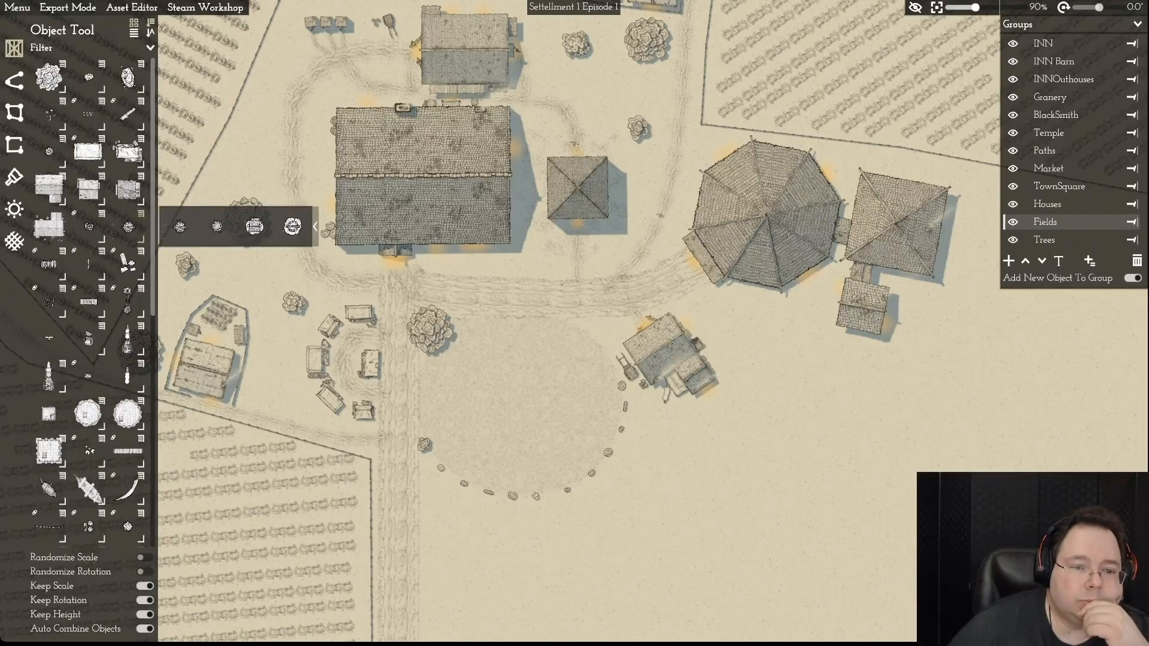
mouse_move(255, 227)
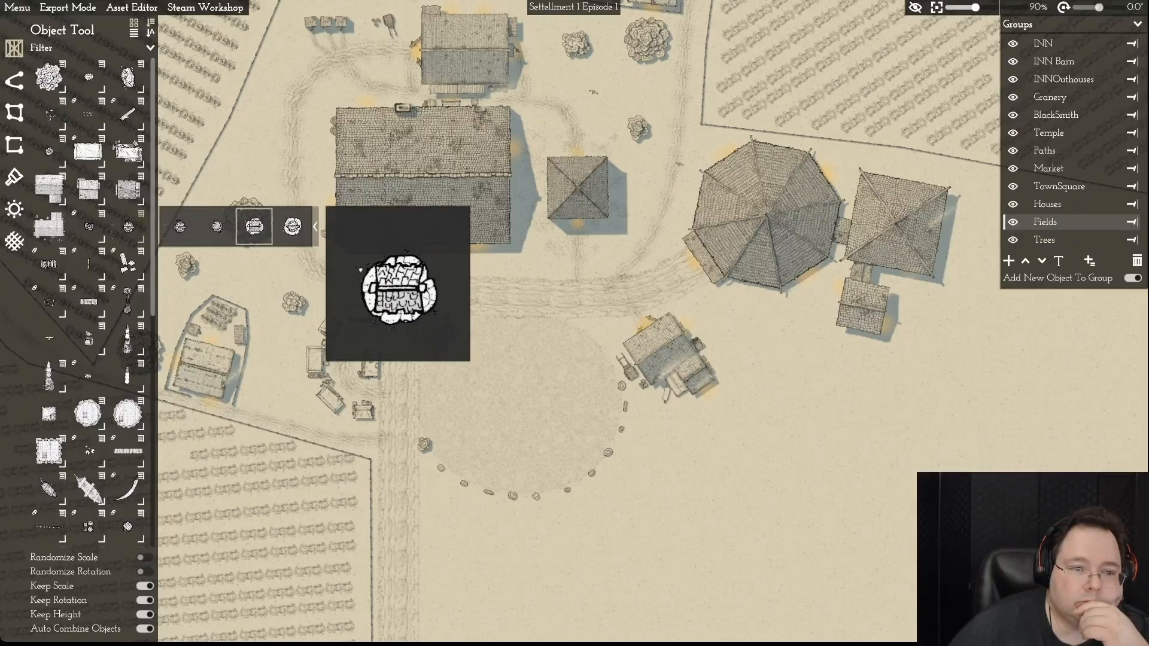
mouse_move(180, 227)
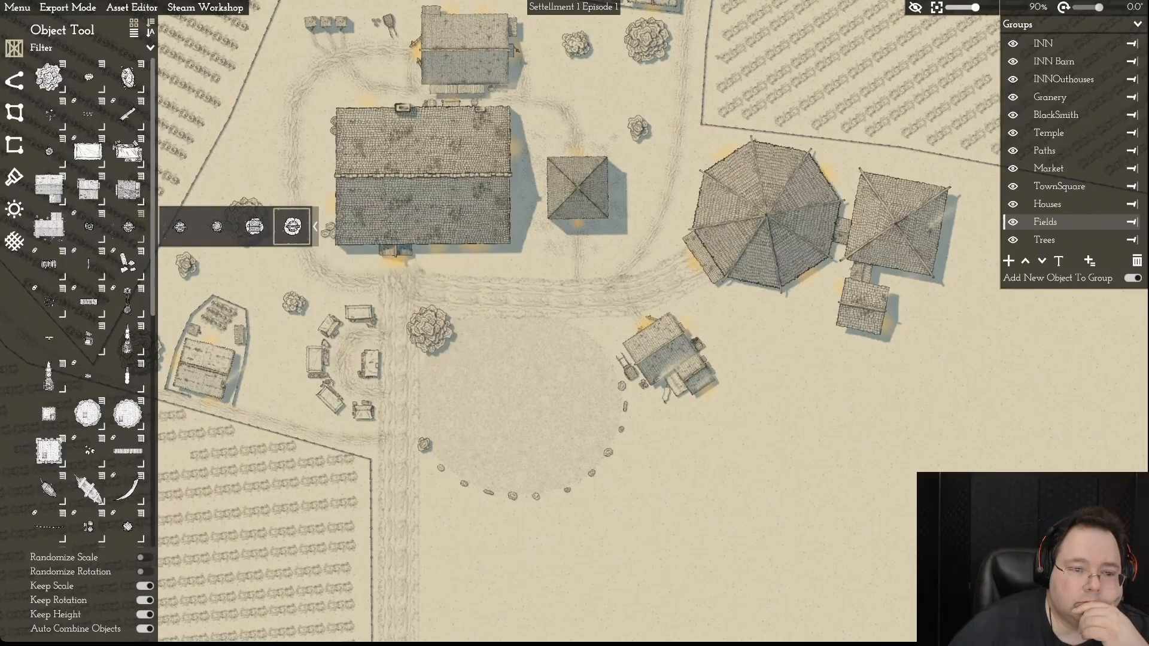
mouse_move(292, 227)
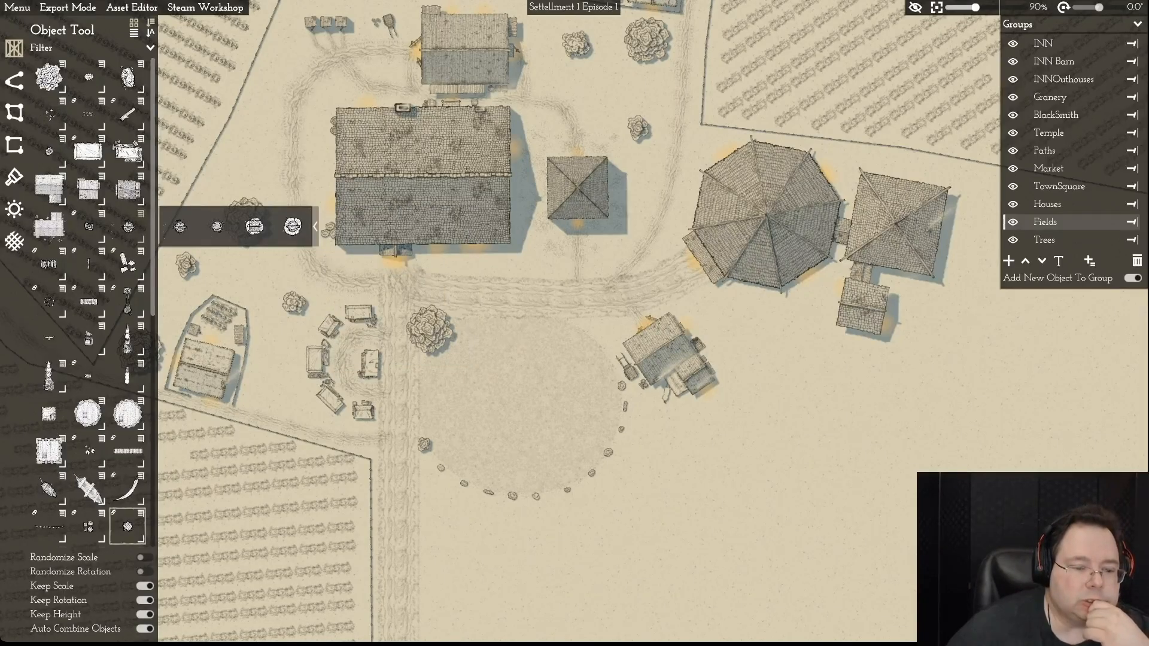
mouse_move(127, 526)
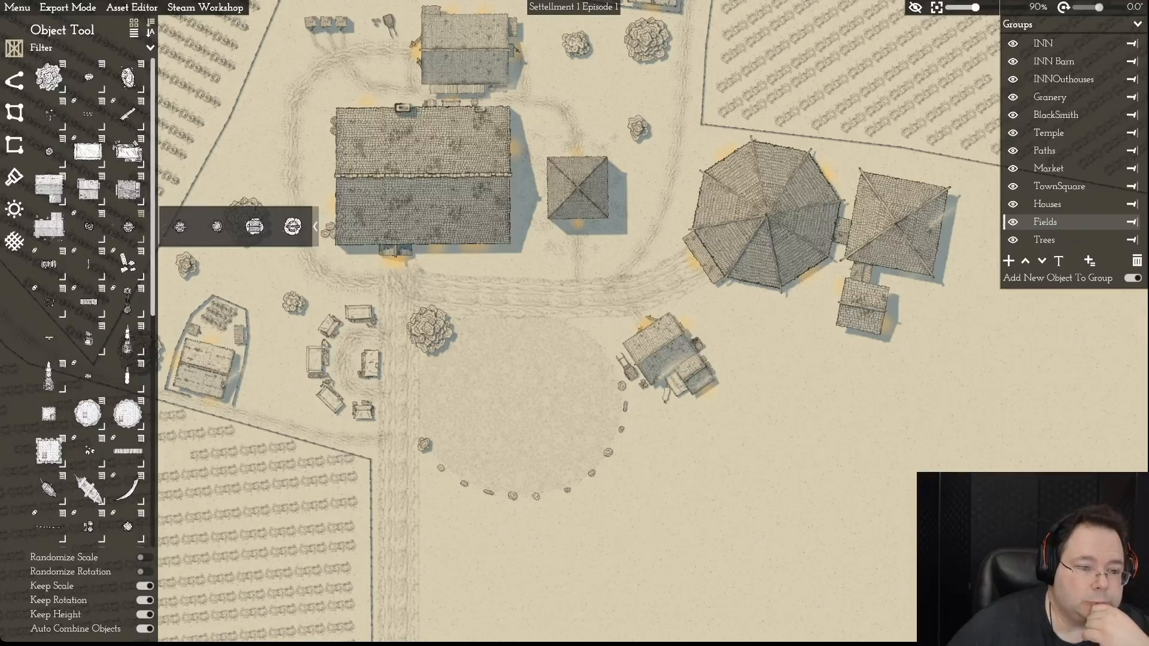
scroll(90, 299, down, 3)
scroll(90, 299, down, 1)
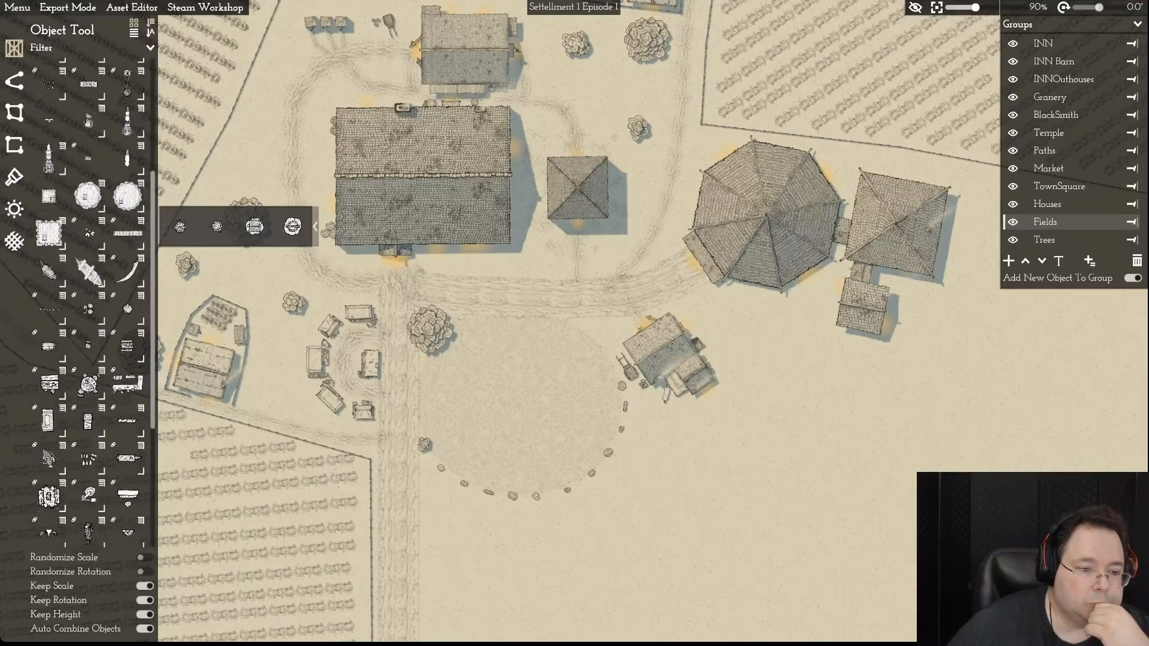
mouse_move(49, 346)
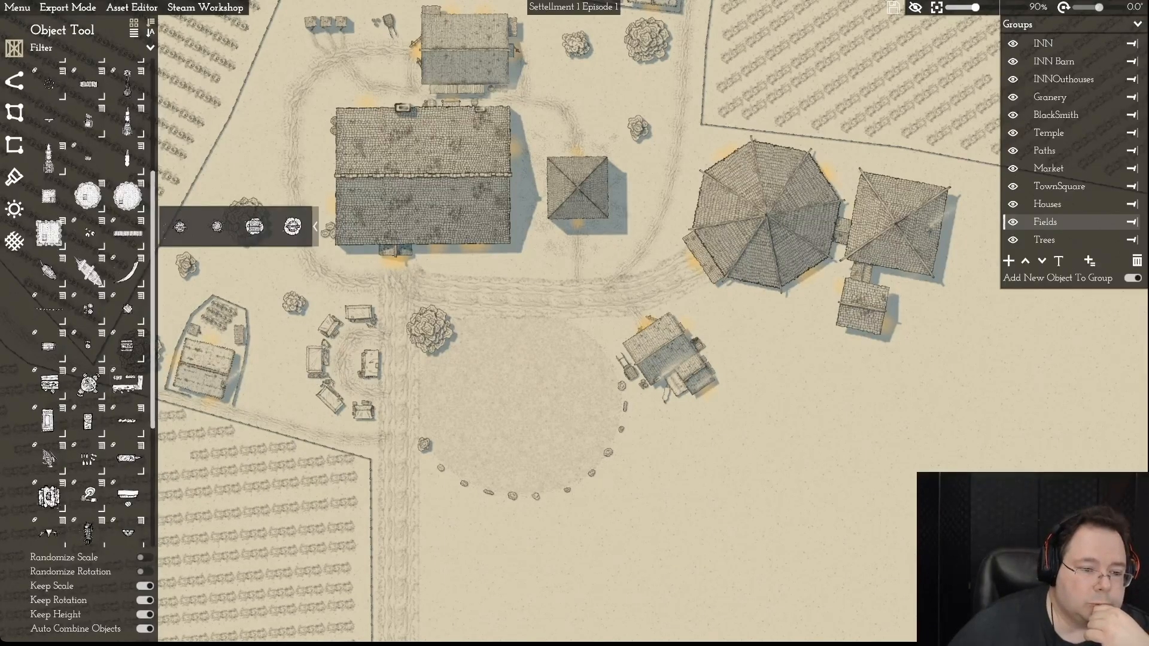
scroll(94, 302, down, 3)
scroll(89, 359, down, 1)
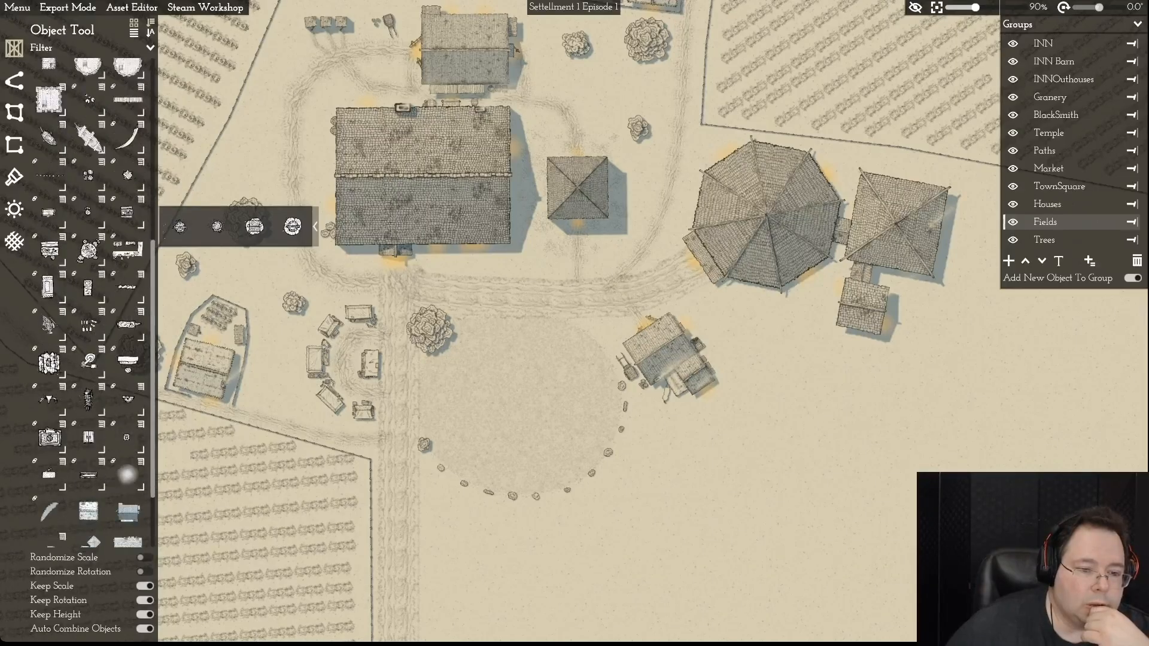
mouse_move(48, 419)
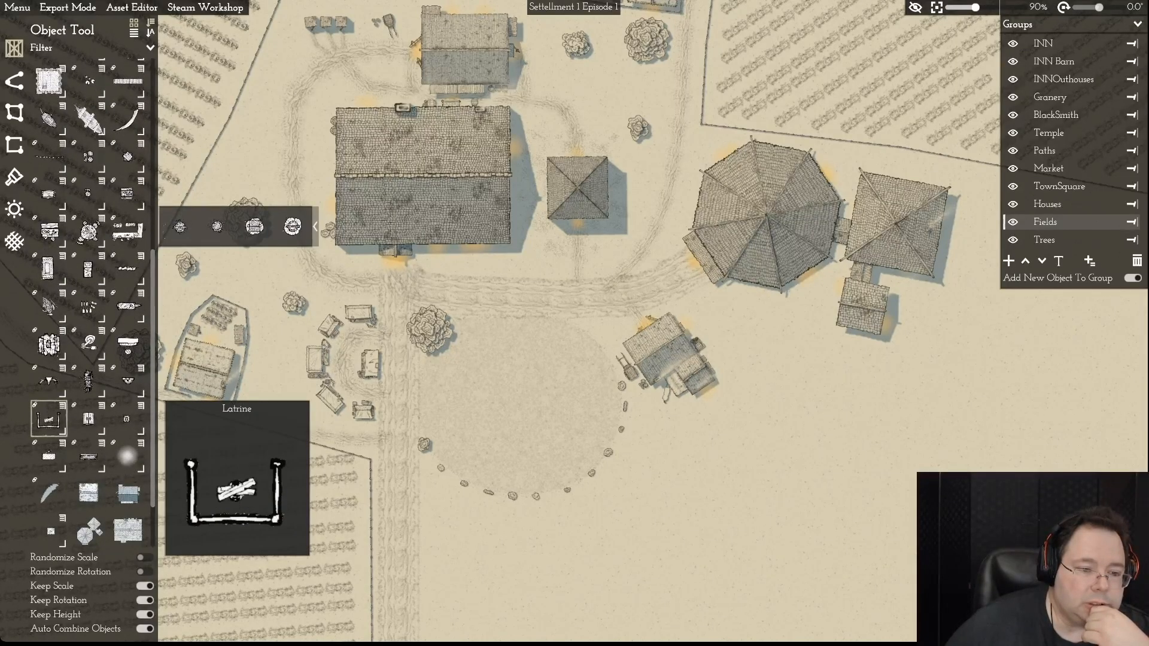
mouse_move(88, 419)
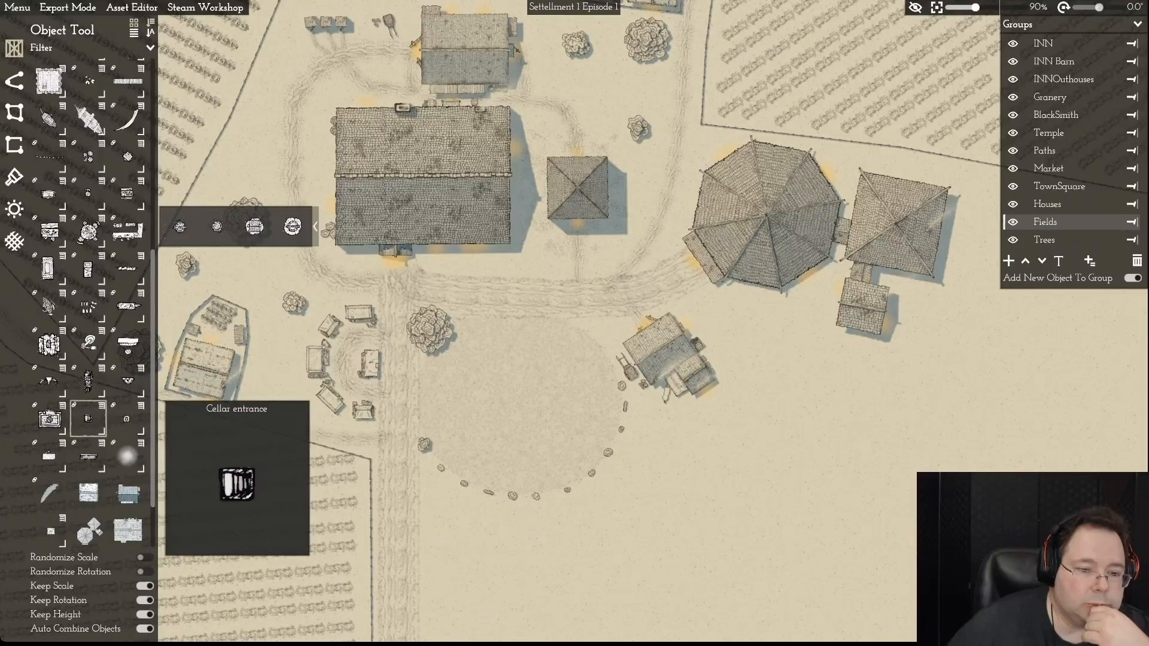
mouse_move(127, 419)
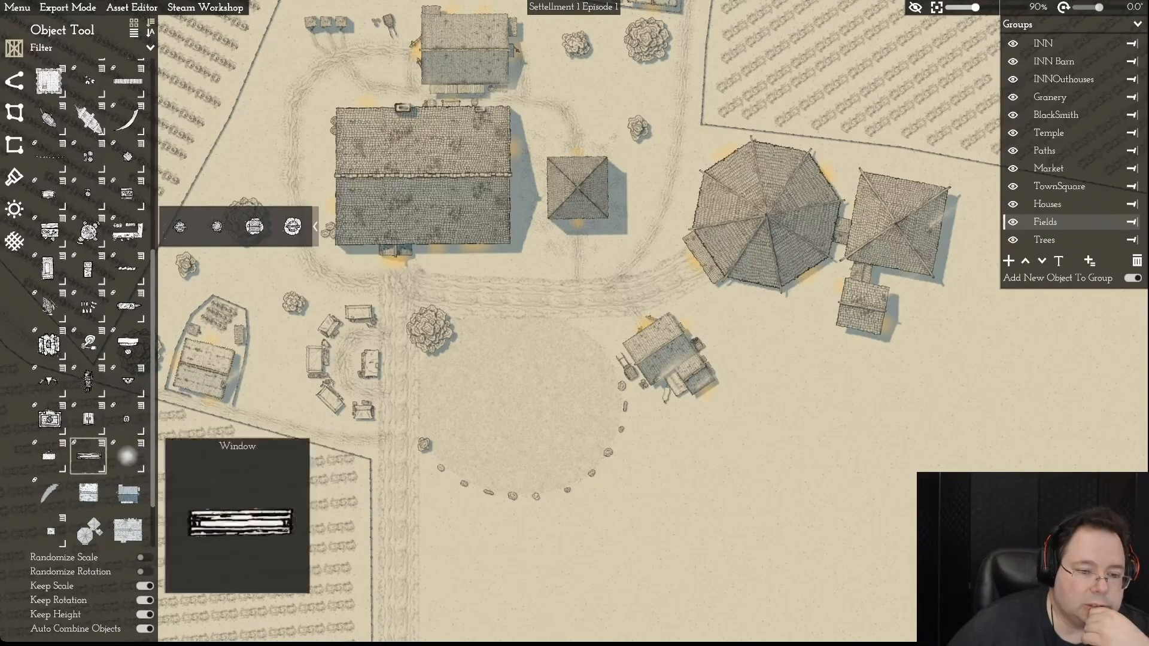
mouse_move(88, 457)
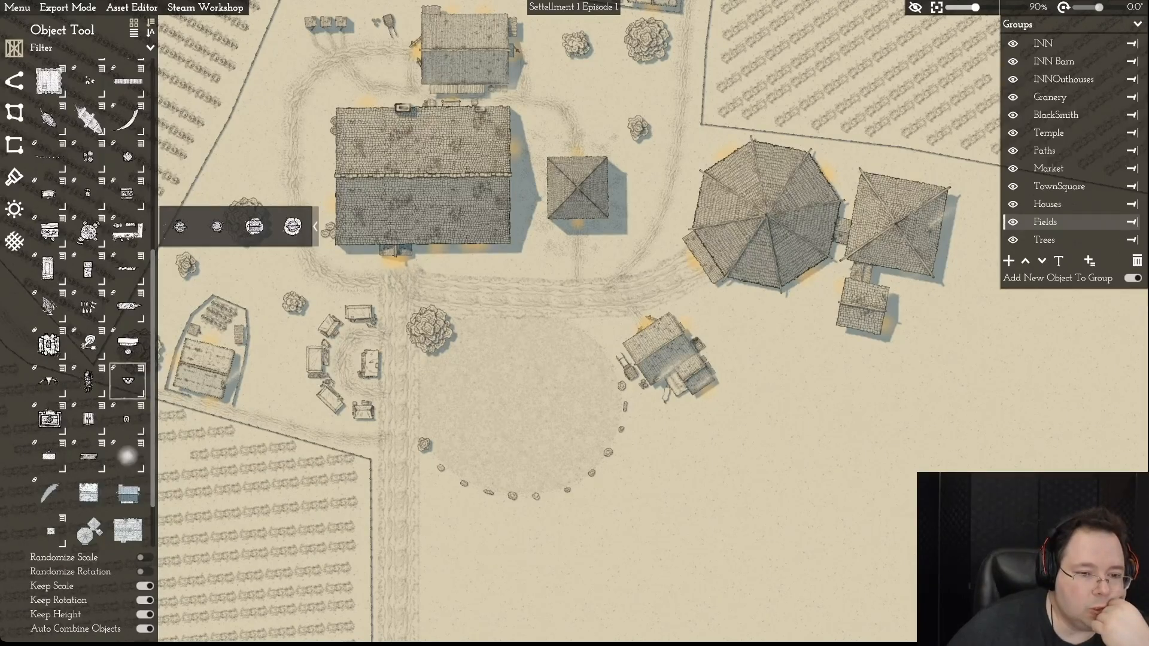
mouse_move(127, 381)
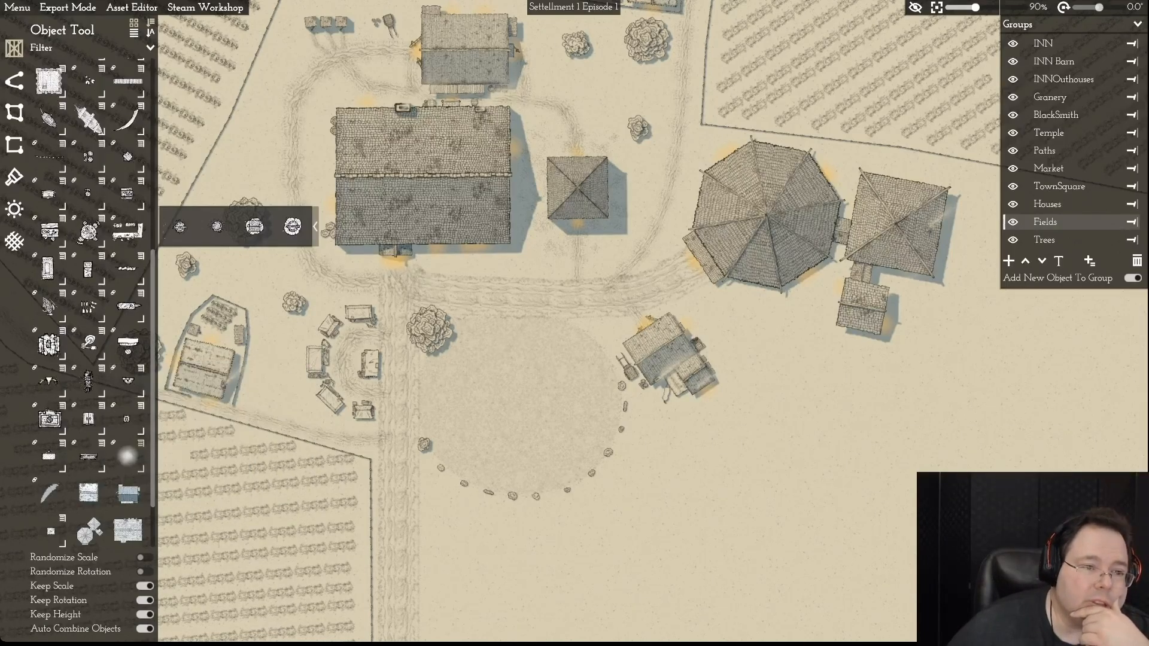
- Place one small well on the open ground between the inn's south-east corner and the square building, just north of the road
scroll(90, 299, up, 5)
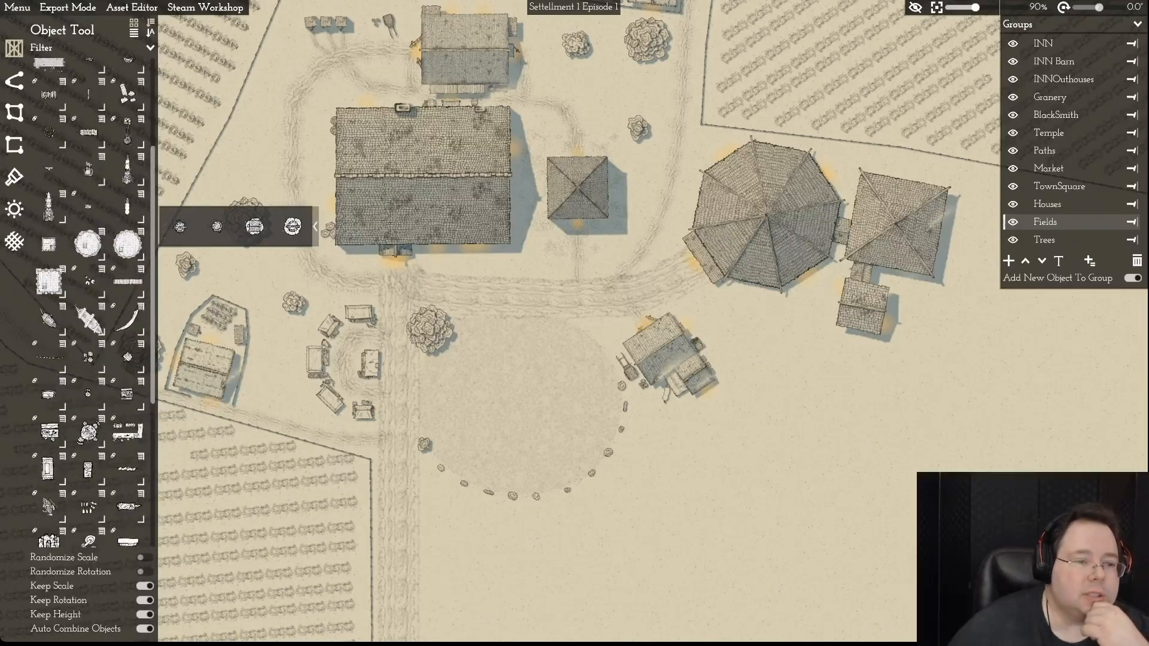
scroll(90, 299, up, 1)
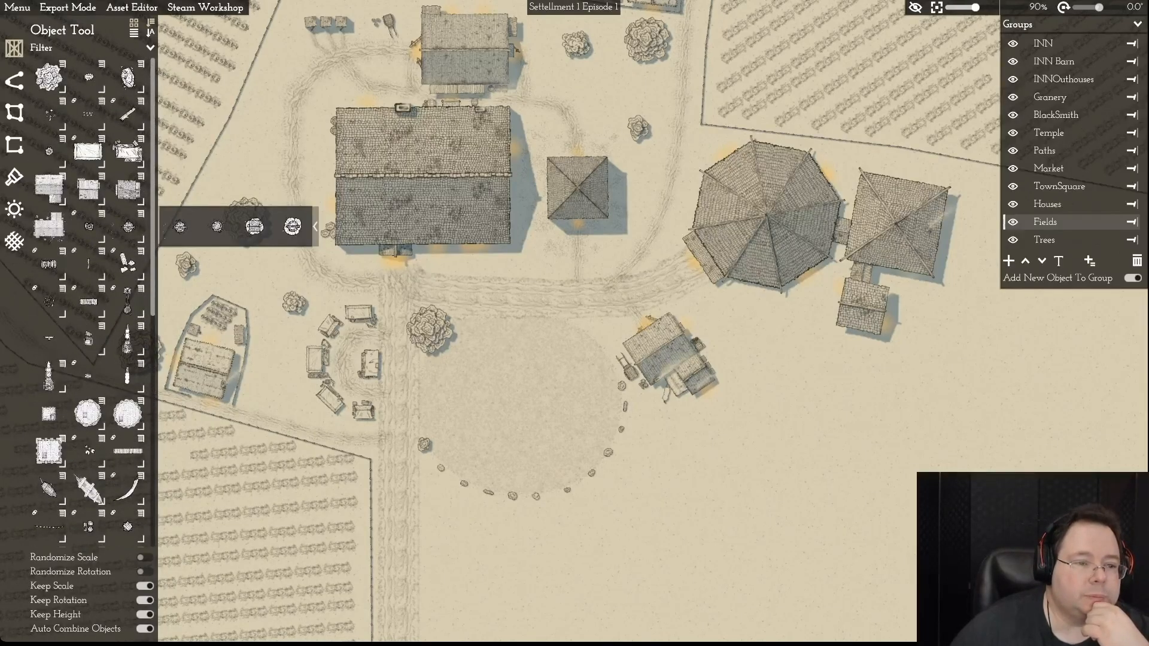
mouse_move(127, 226)
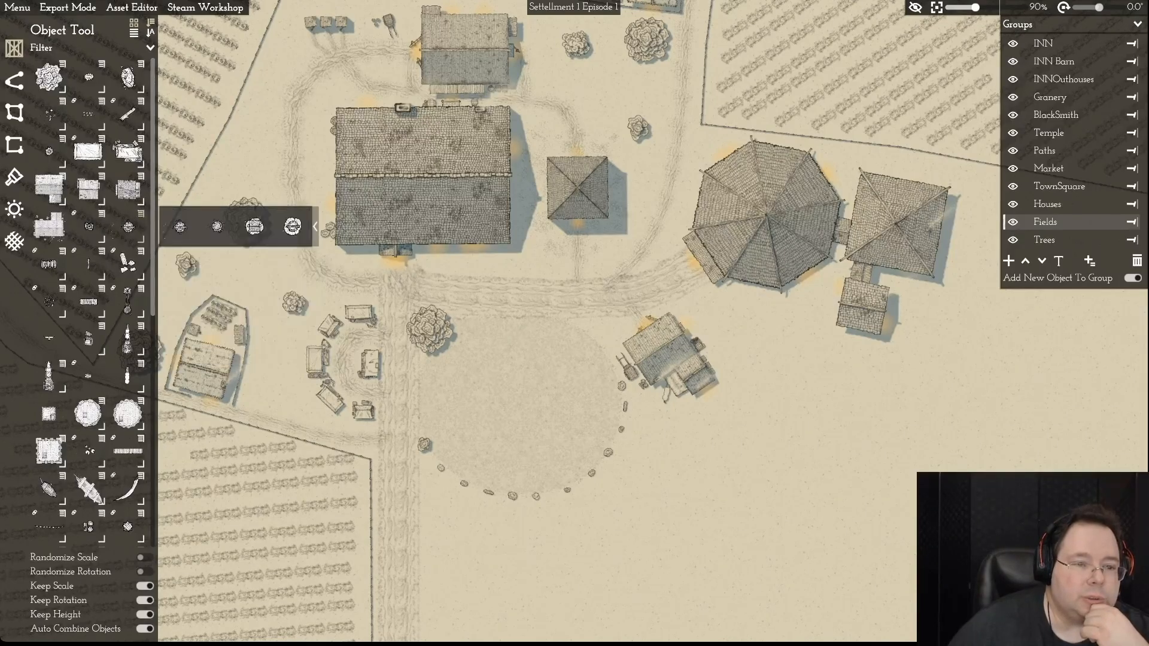
click(179, 226)
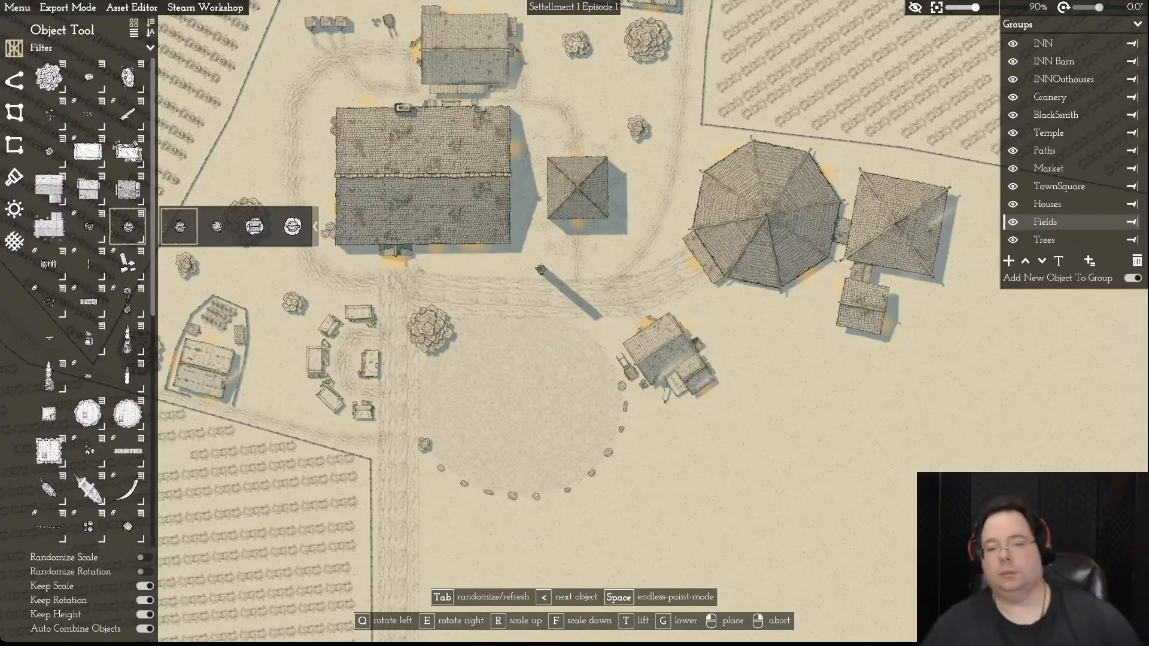
click(532, 257)
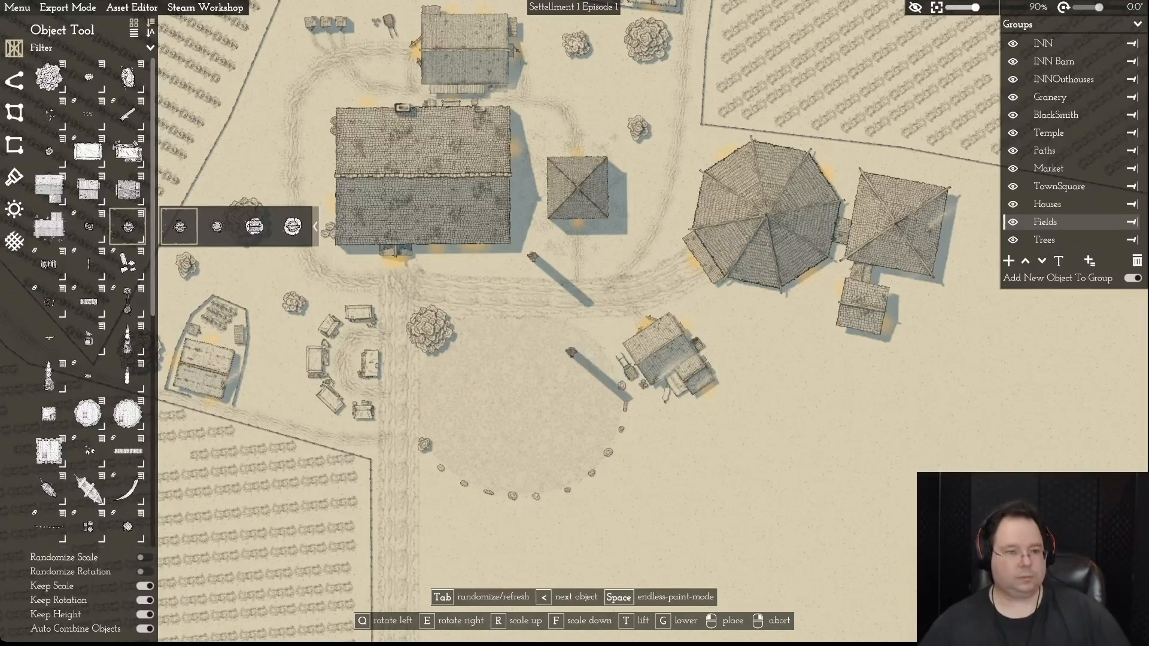
right_click(663, 436)
- Lower the well's height so it casts a much shorter shadow, fine-tuning it against the neighbouring buildings
scroll(724, 240, up, 10)
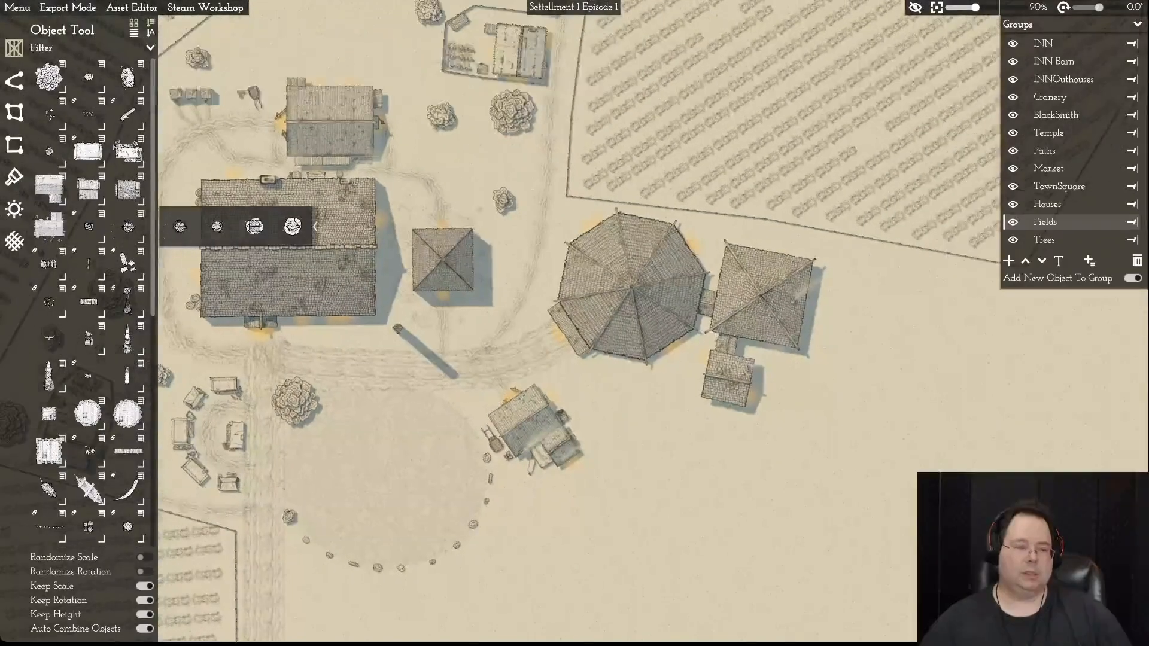
key(a)
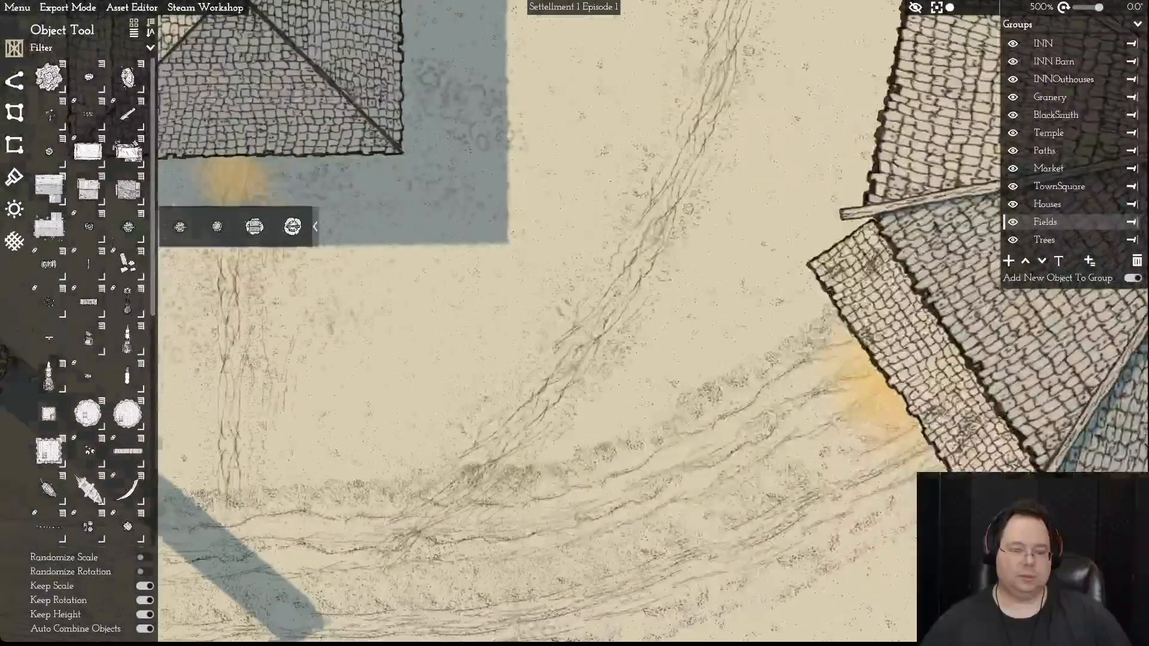
key(a)
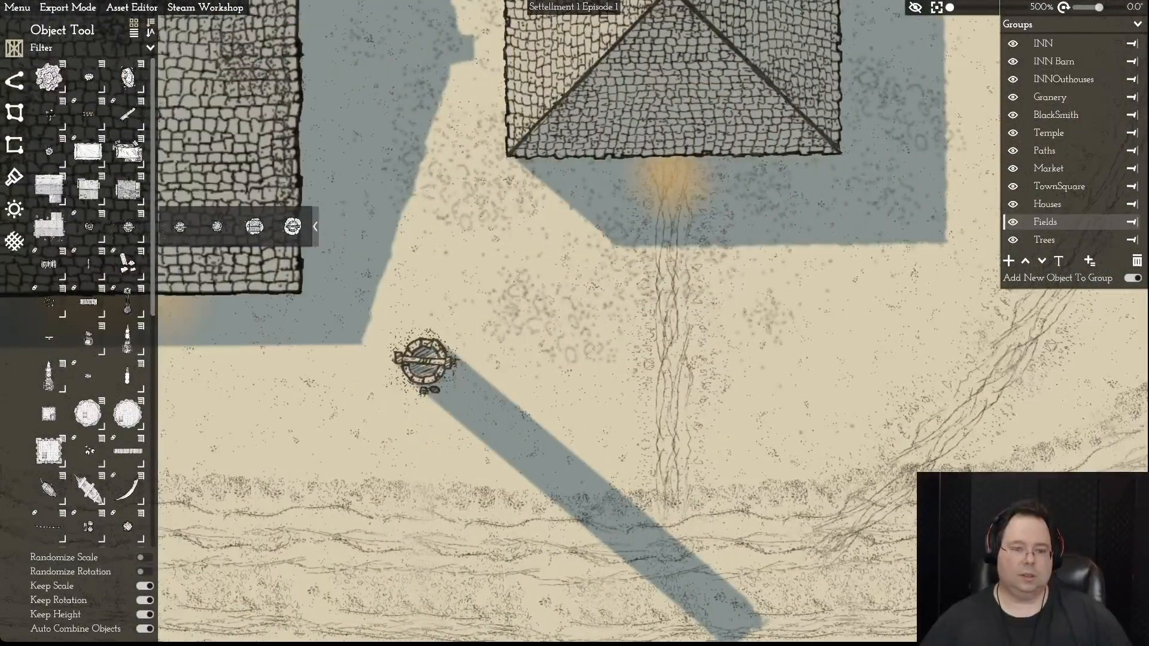
click(424, 361)
drag(294, 361, 294, 423)
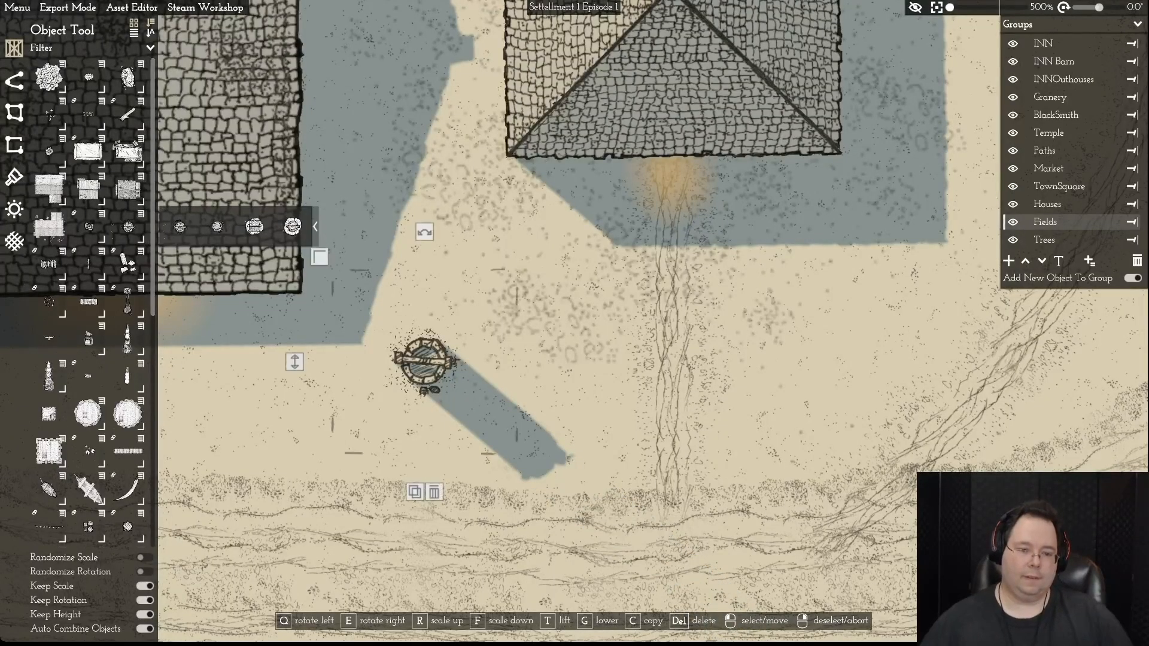
drag(294, 361, 294, 416)
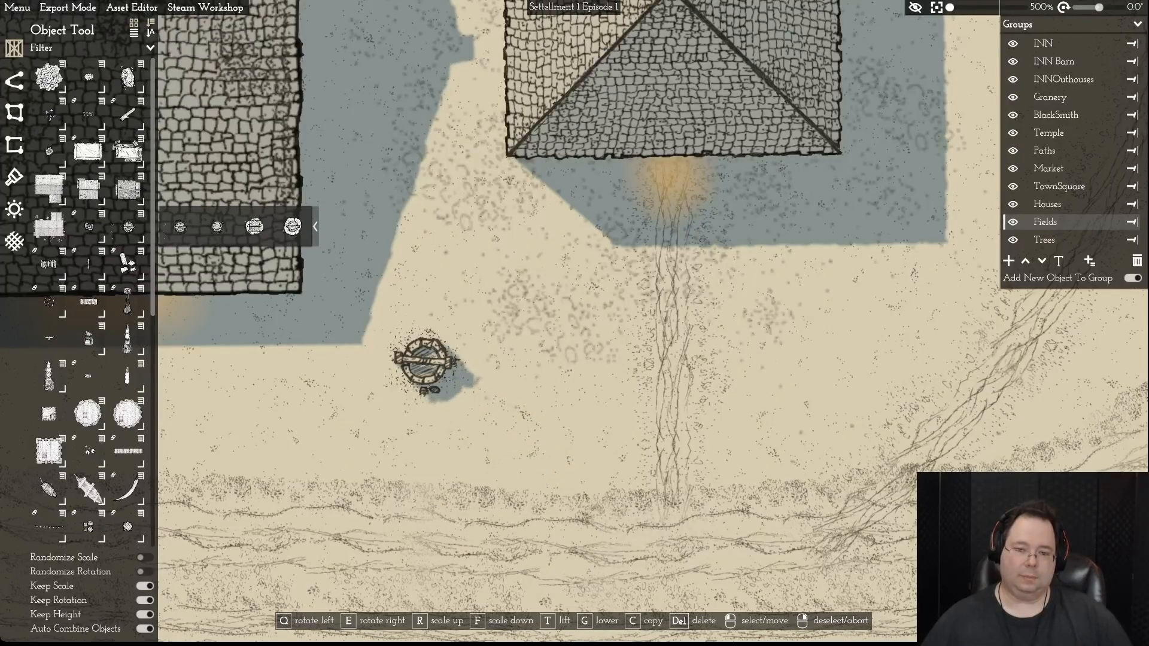
scroll(572, 319, down, 5)
drag(294, 416, 294, 365)
scroll(574, 319, up, 1)
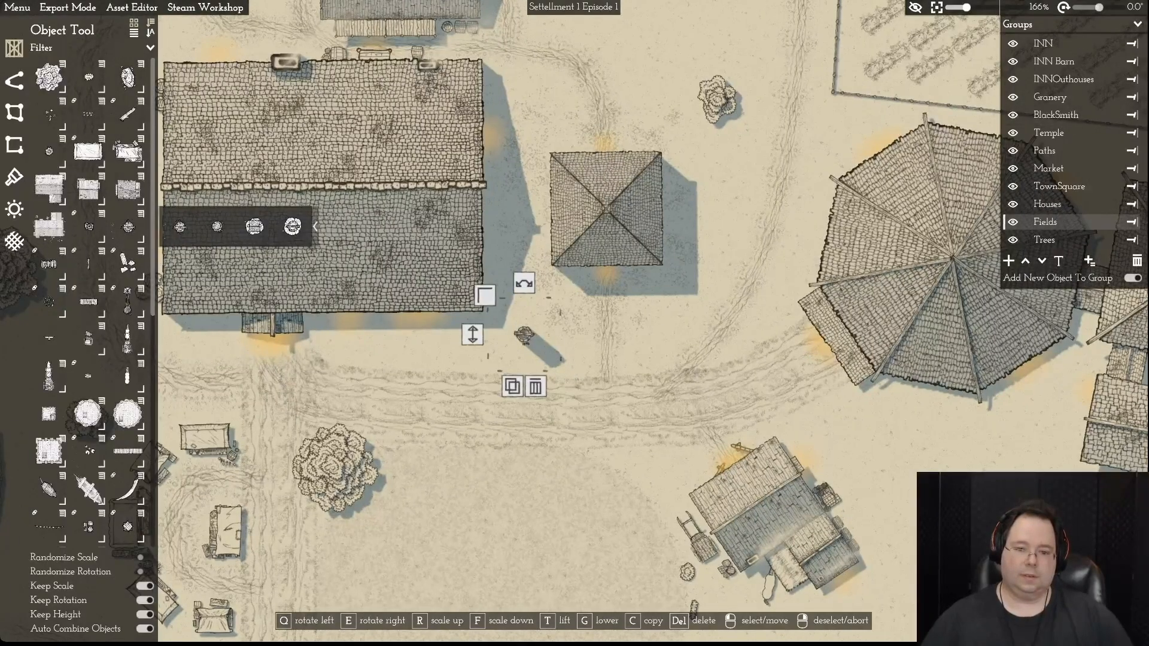
right_click(294, 371)
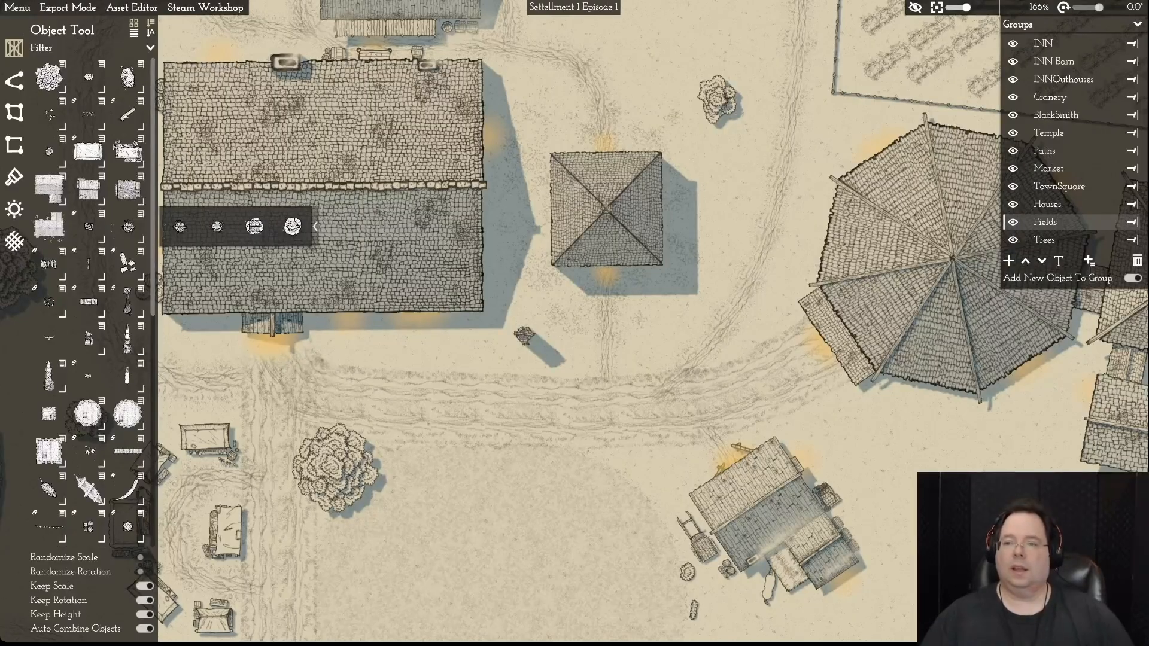
- Scale up the well slightly and move it a little south, up to the edge of the road
scroll(573, 323, down, 3)
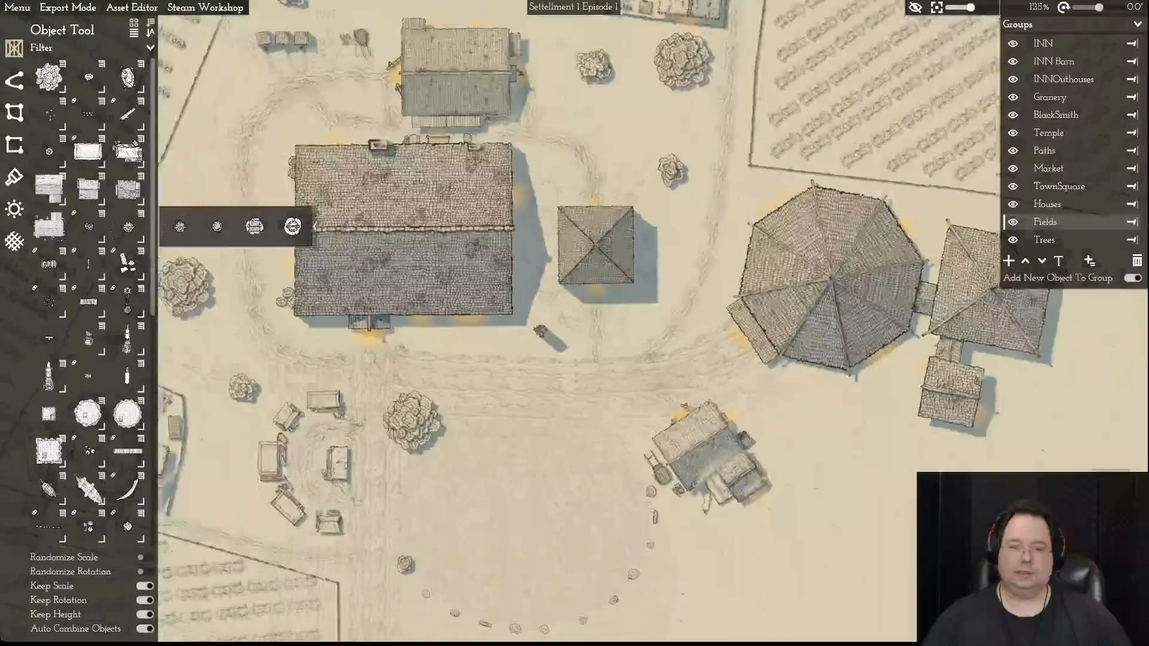
scroll(574, 323, up, 6)
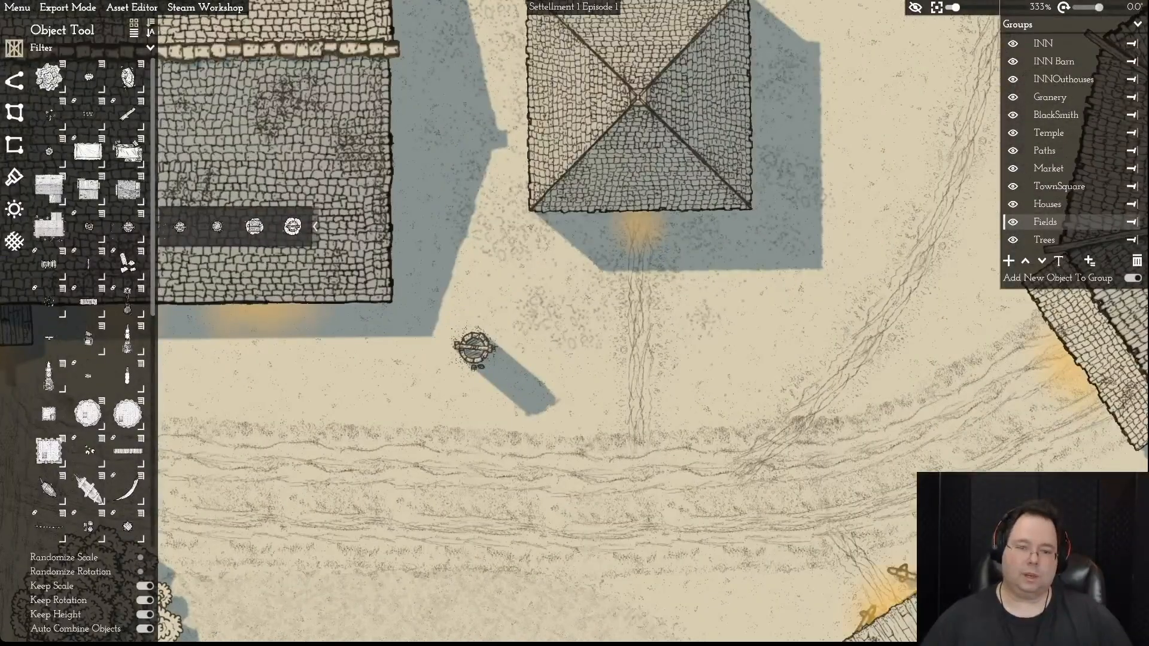
click(474, 348)
key(r)
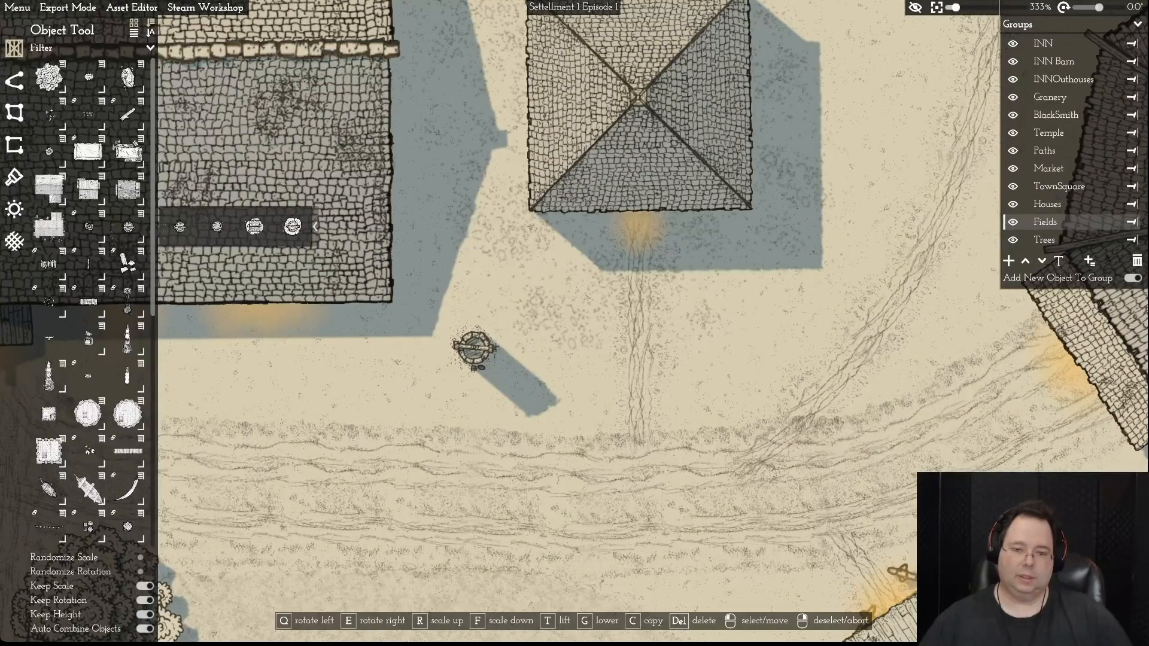
drag(475, 349, 475, 386)
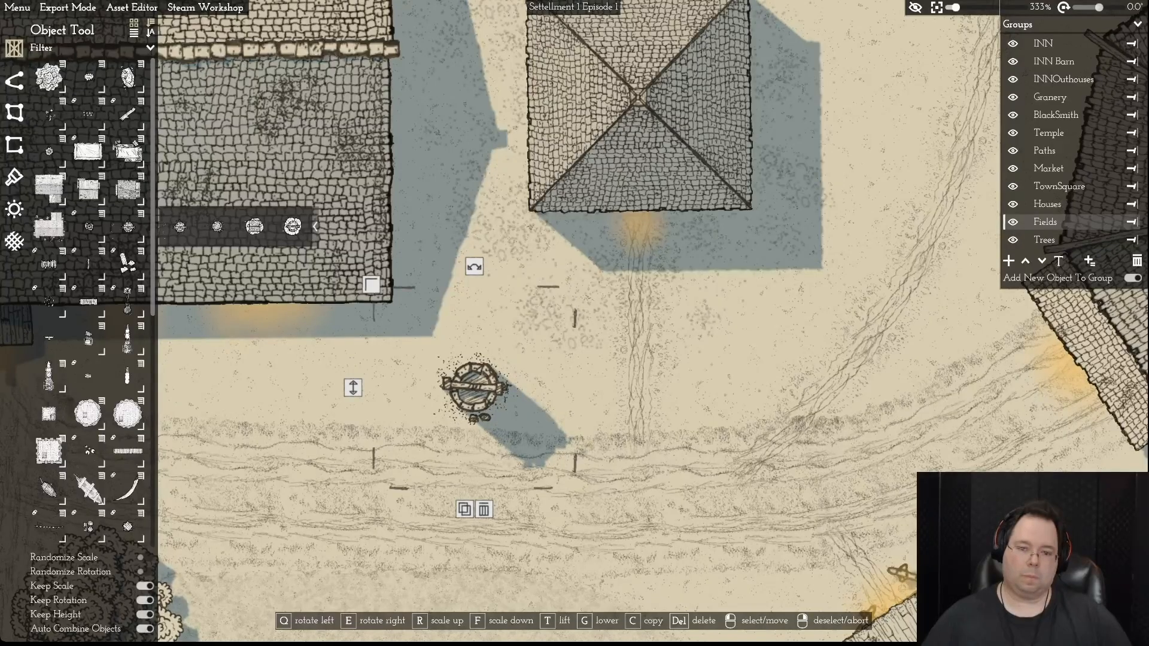
right_click(475, 386)
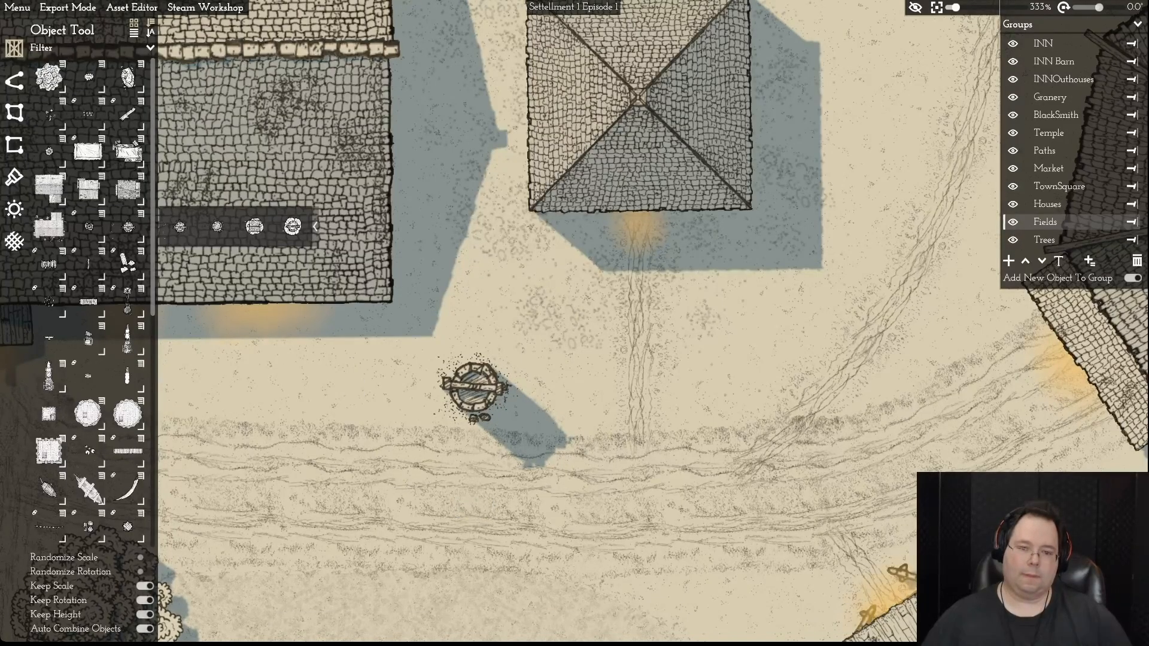
key(s)
key(a)
key(w)
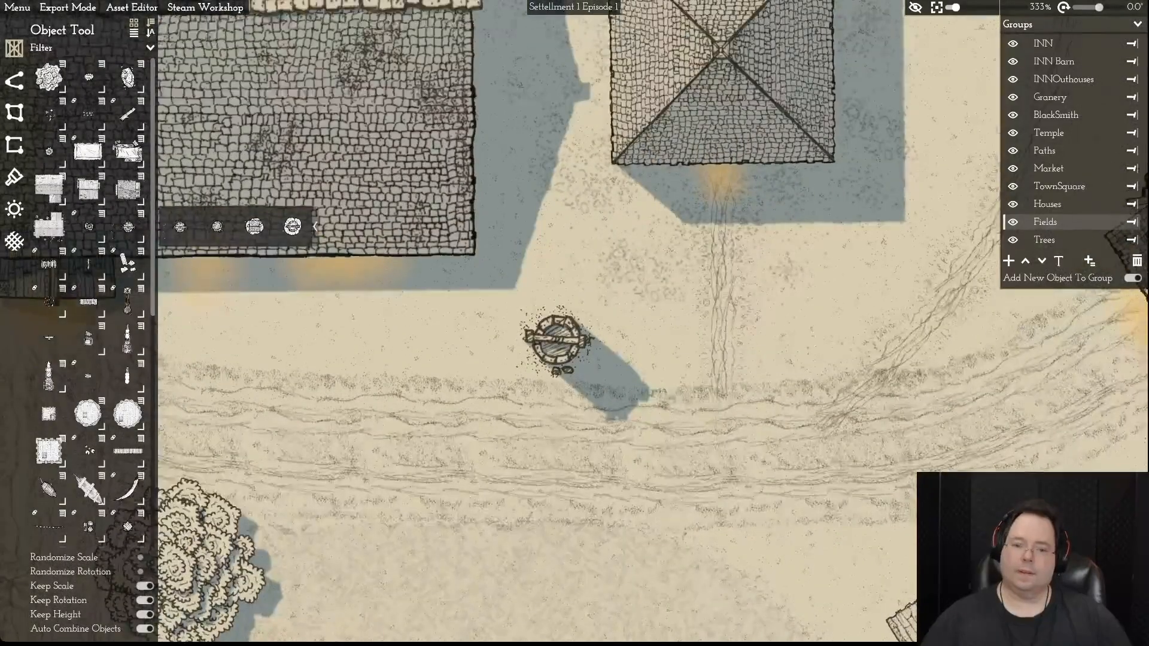
- Lower the well's height further so that its shadow shrinks to a small patch right beside it
scroll(560, 338, down, 8)
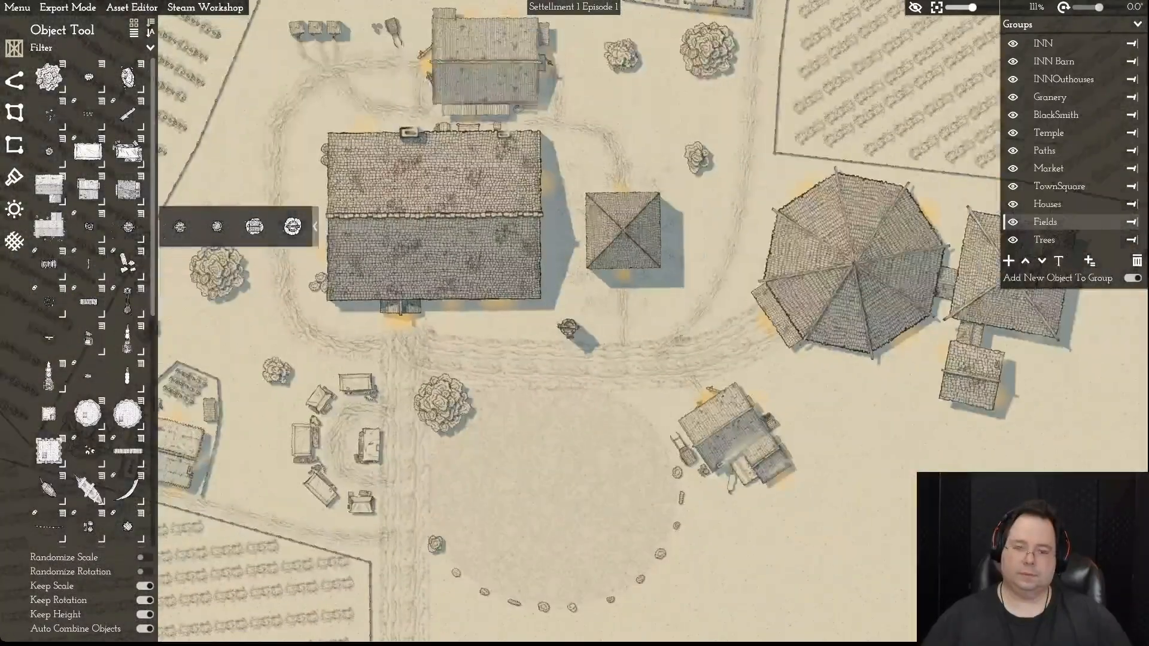
scroll(565, 332, up, 5)
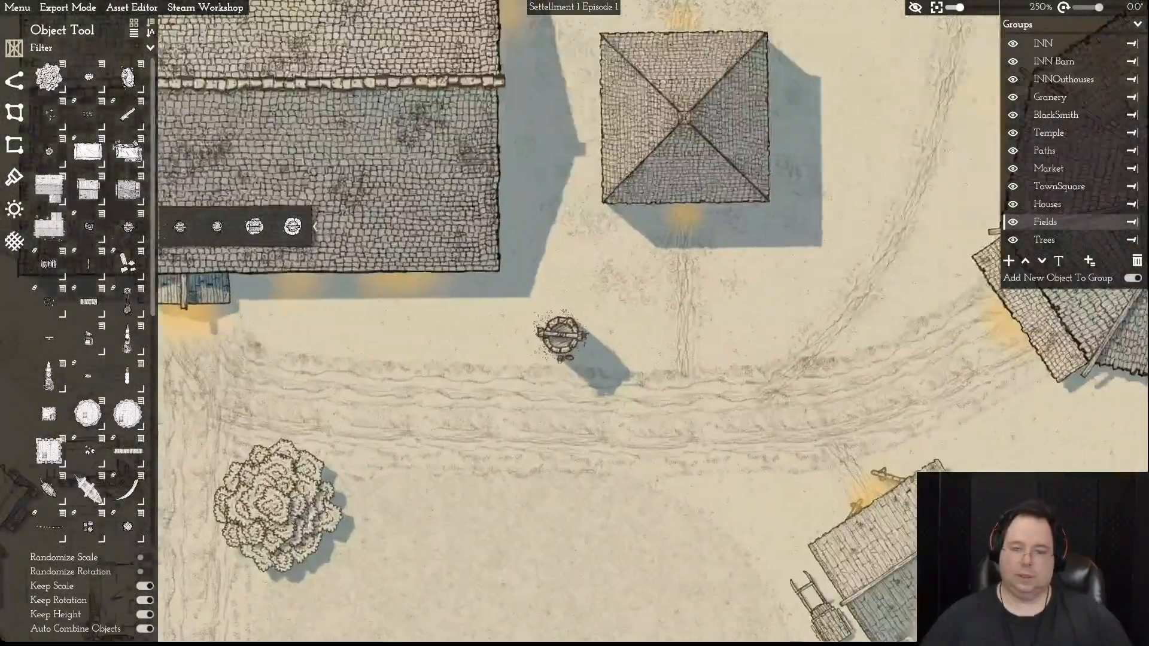
click(561, 335)
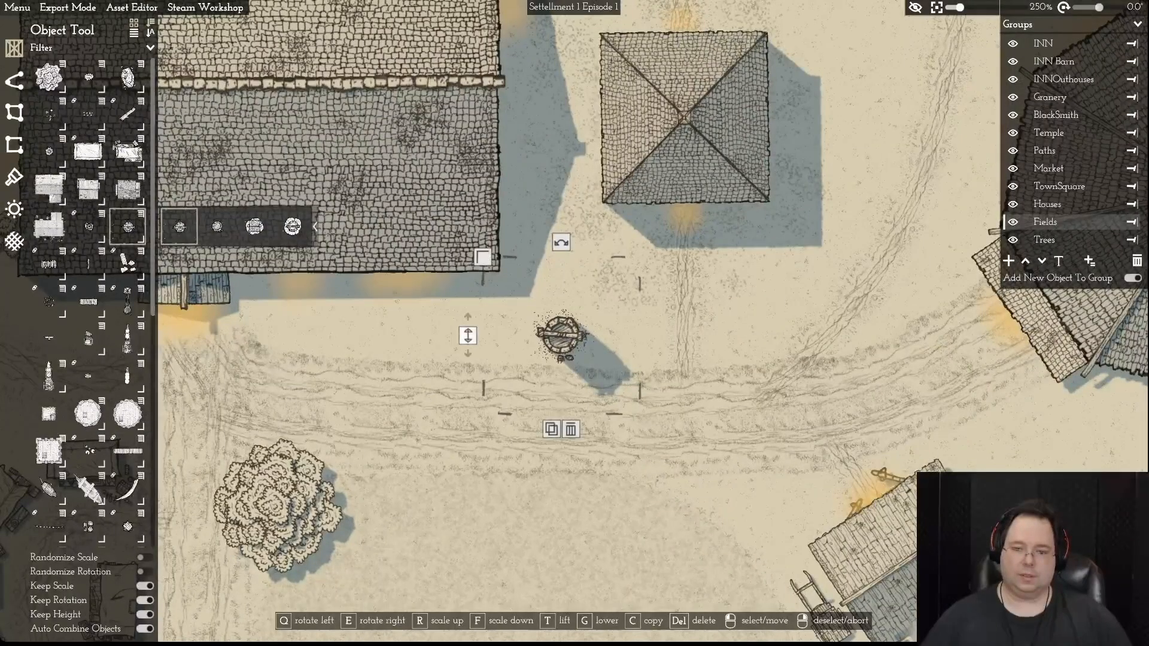
key(g)
key(g)
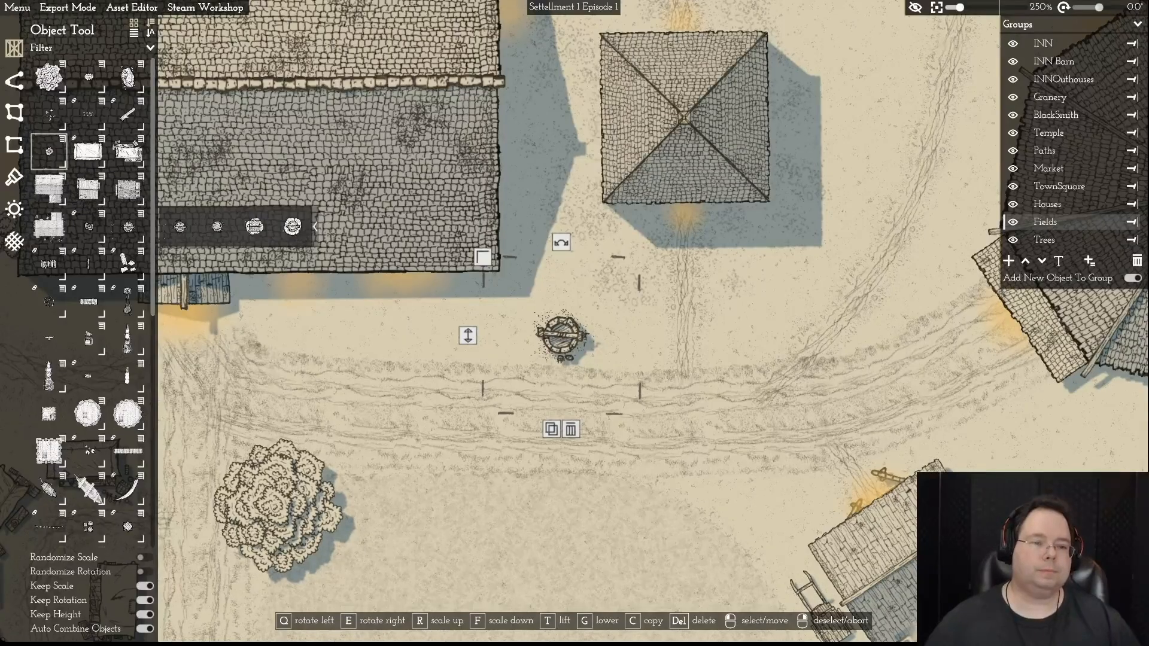
mouse_move(49, 152)
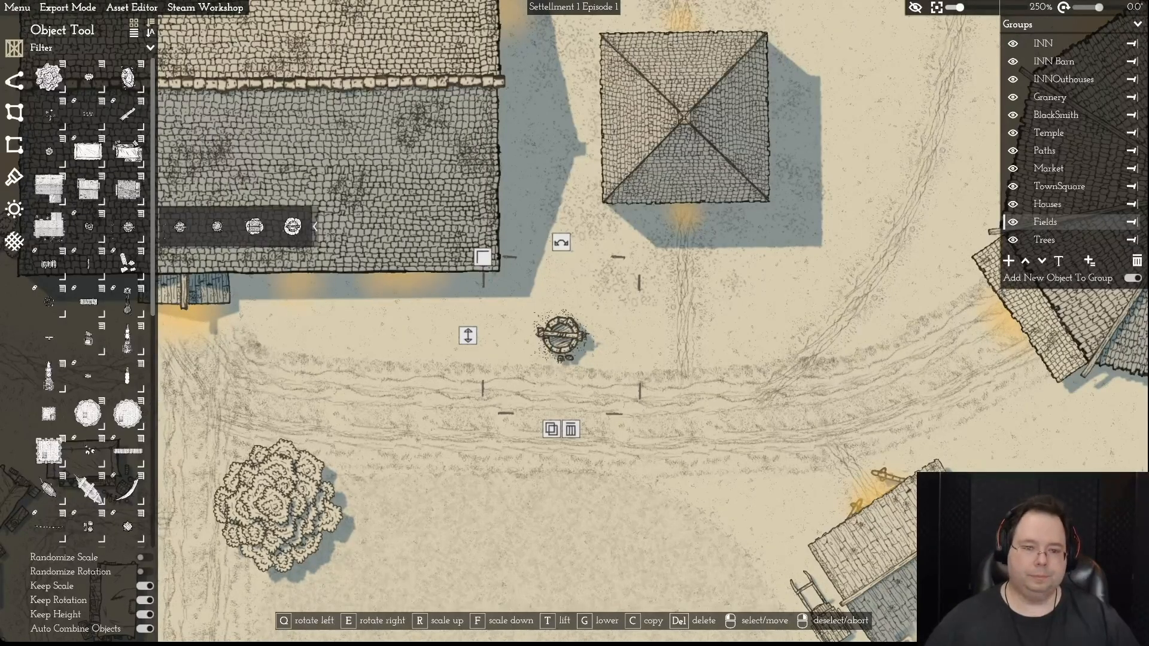
key(d)
key(a)
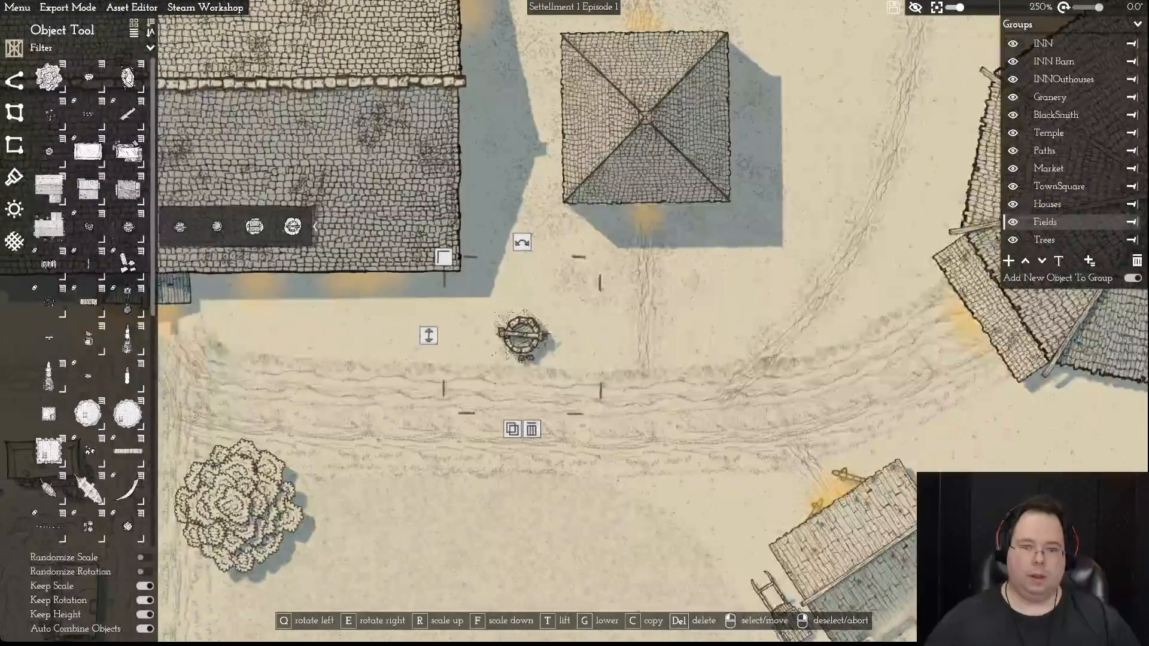
key(a)
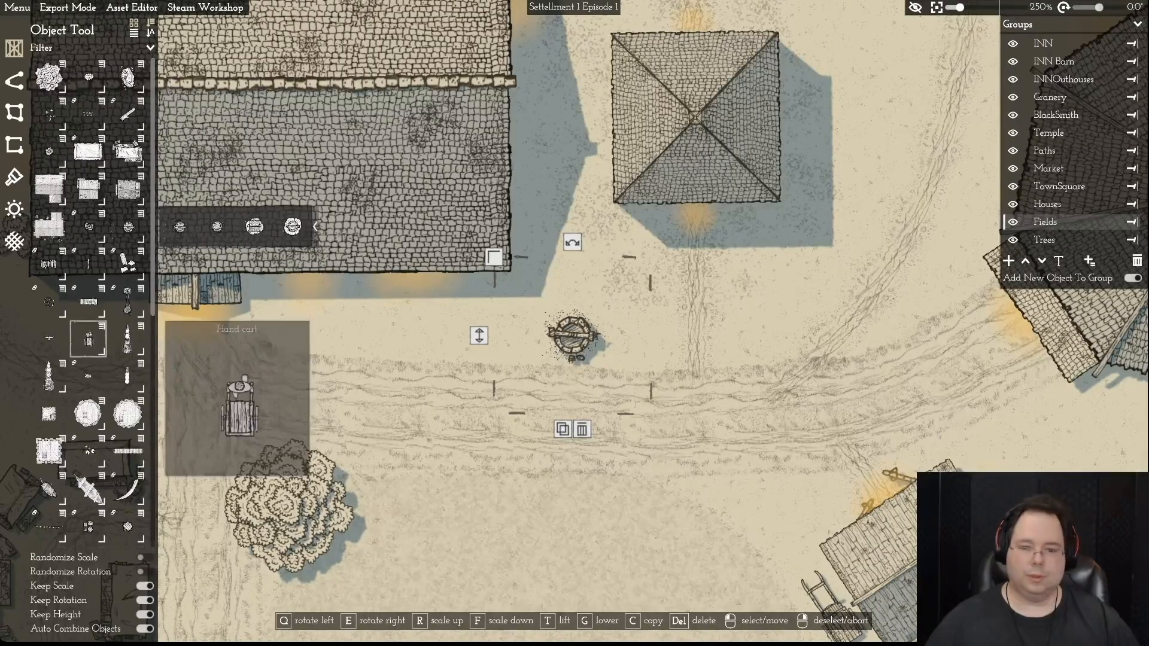
click(88, 339)
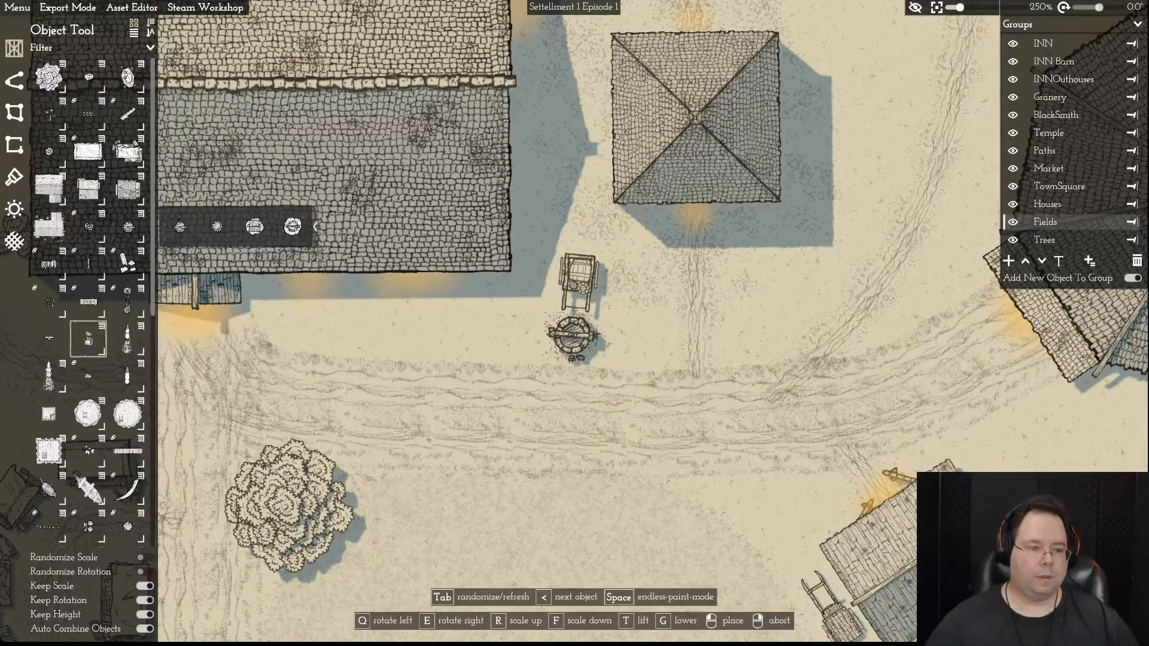
click(101, 327)
scroll(96, 335, down, 1)
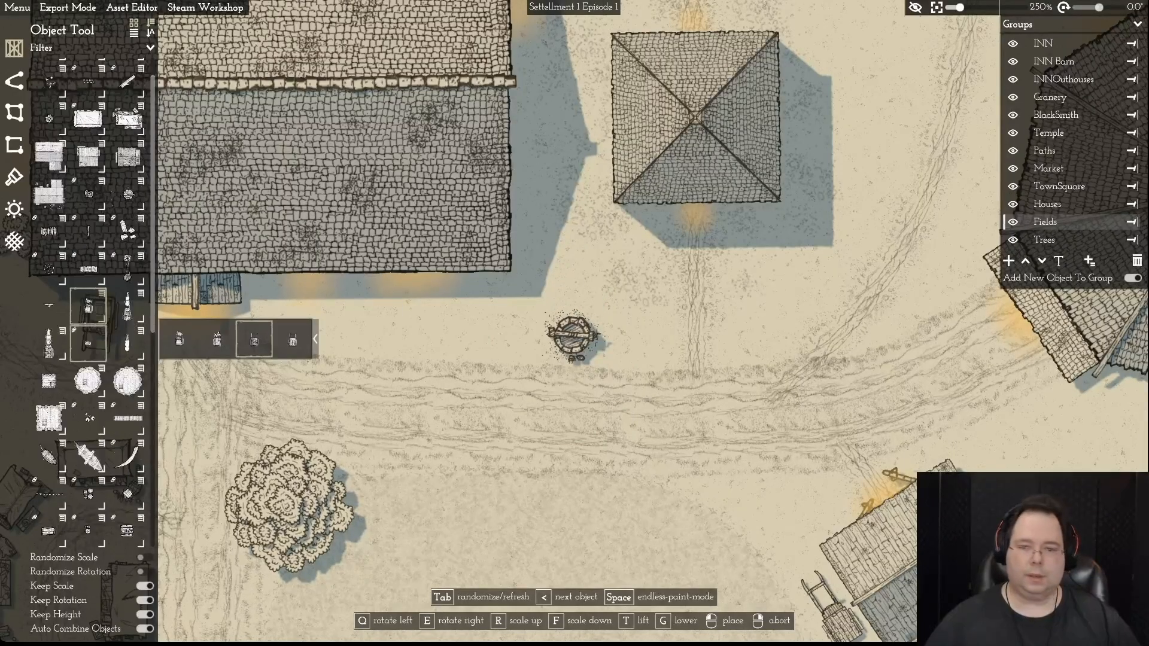
click(216, 339)
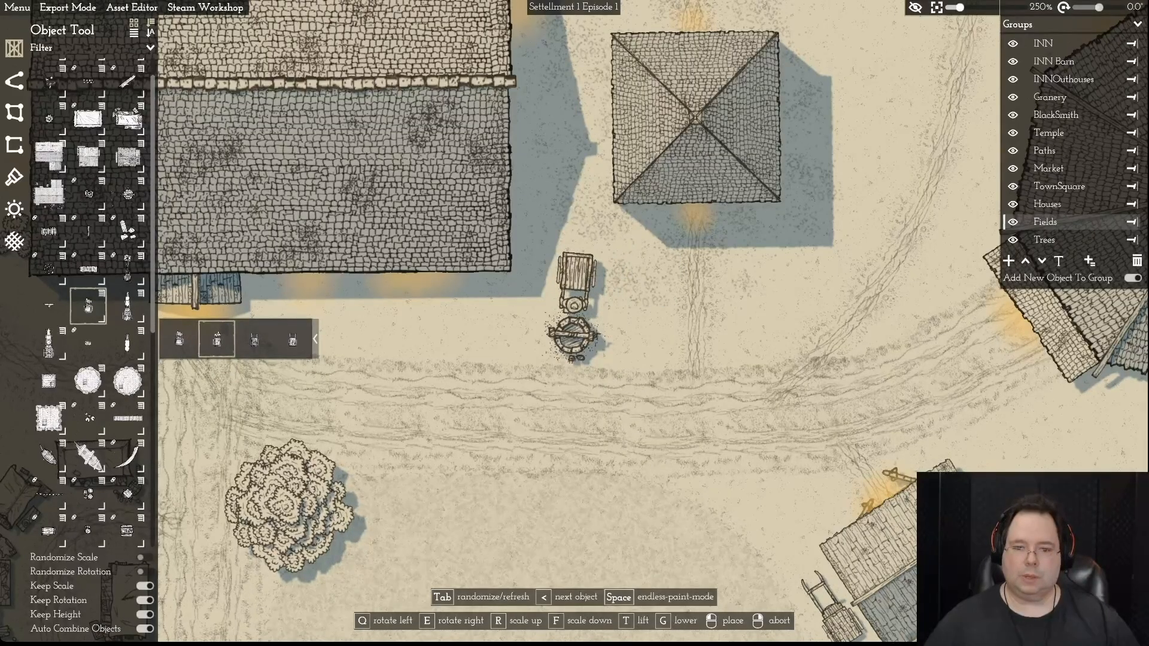
right_click(575, 281)
- Examine the well's size and shadow up close and in relation to the inn and the neighbouring buildings
click(572, 335)
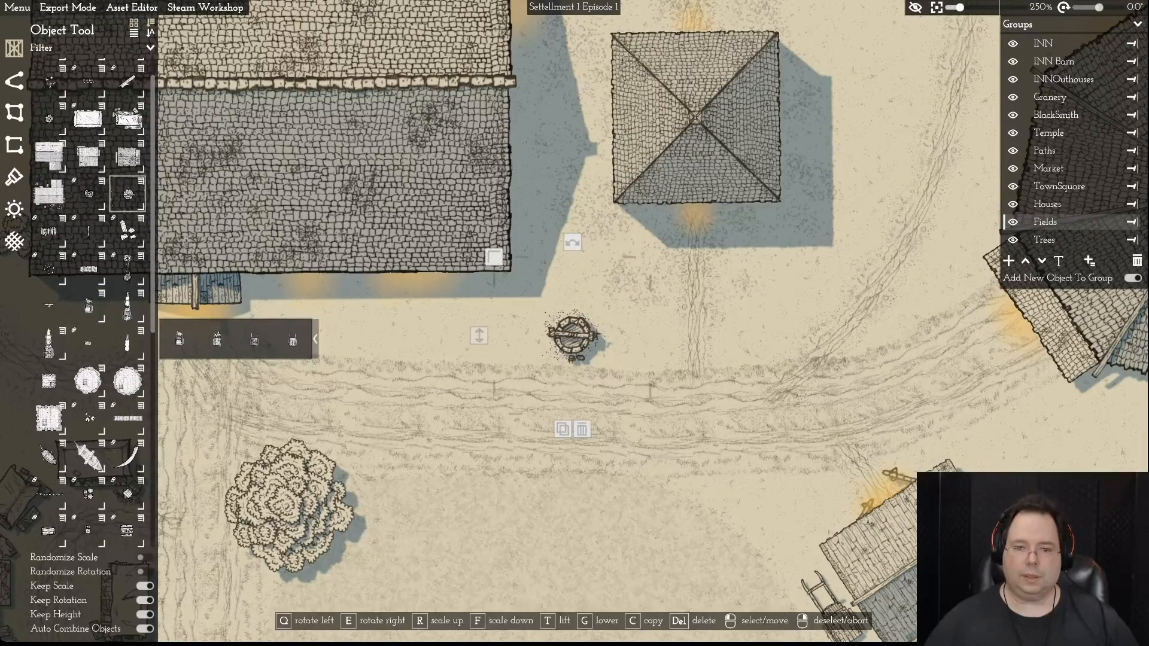
right_click(494, 257)
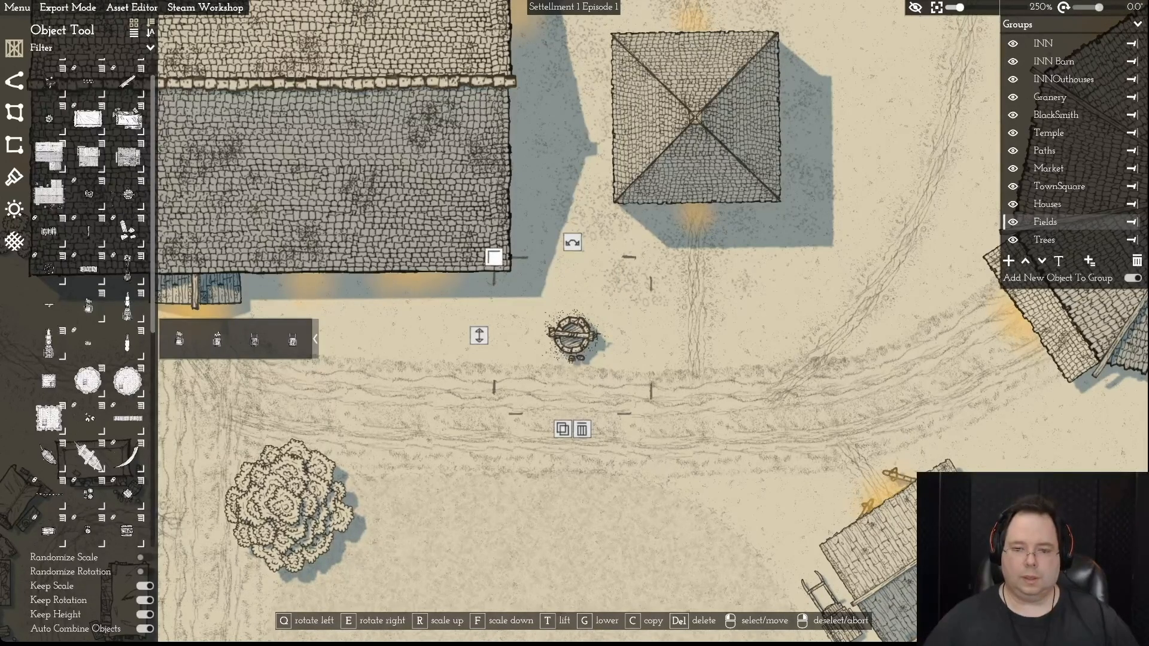
scroll(573, 335, down, 1)
click(572, 335)
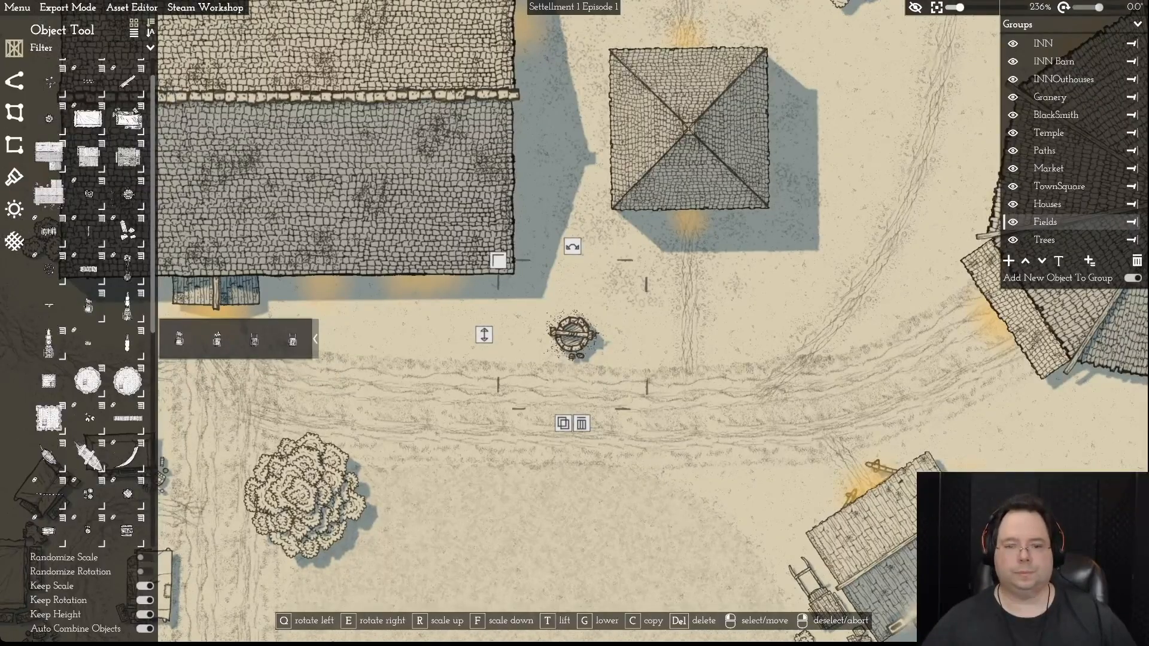
click(573, 336)
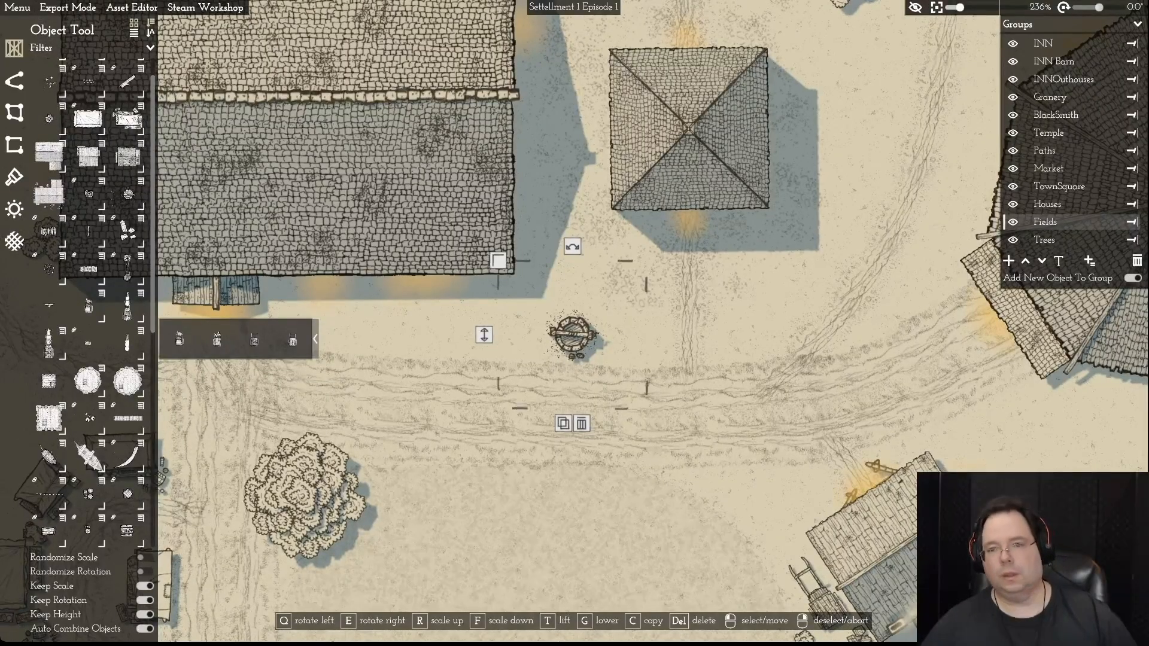
key(d)
key(a)
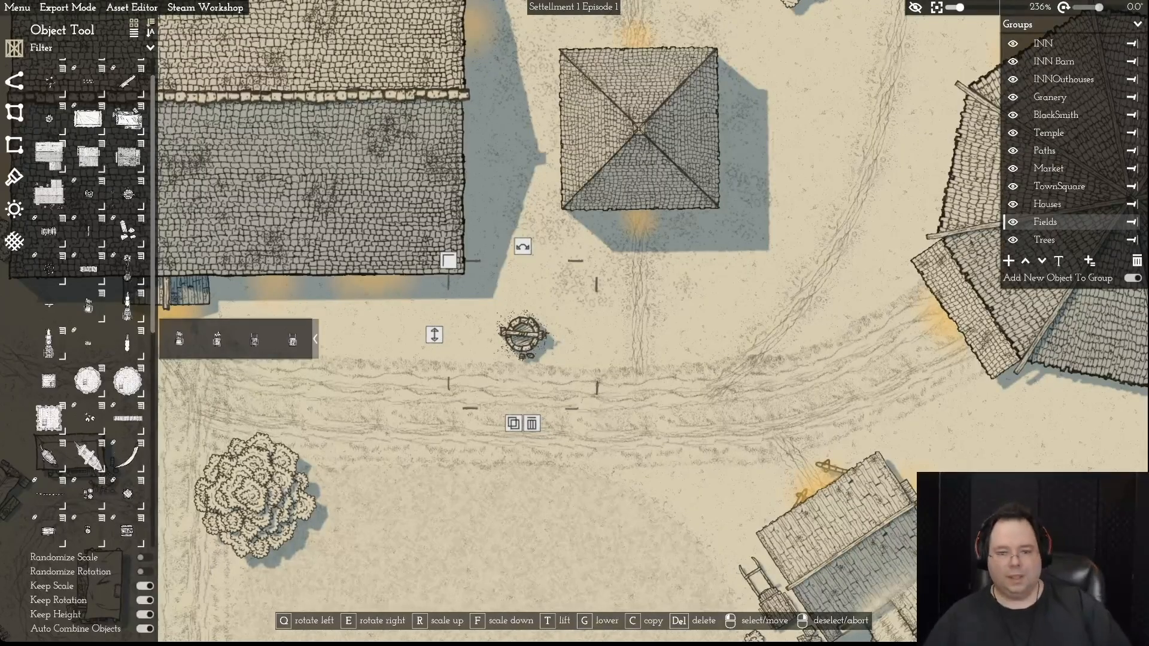
scroll(568, 341, up, 1)
scroll(574, 326, down, 6)
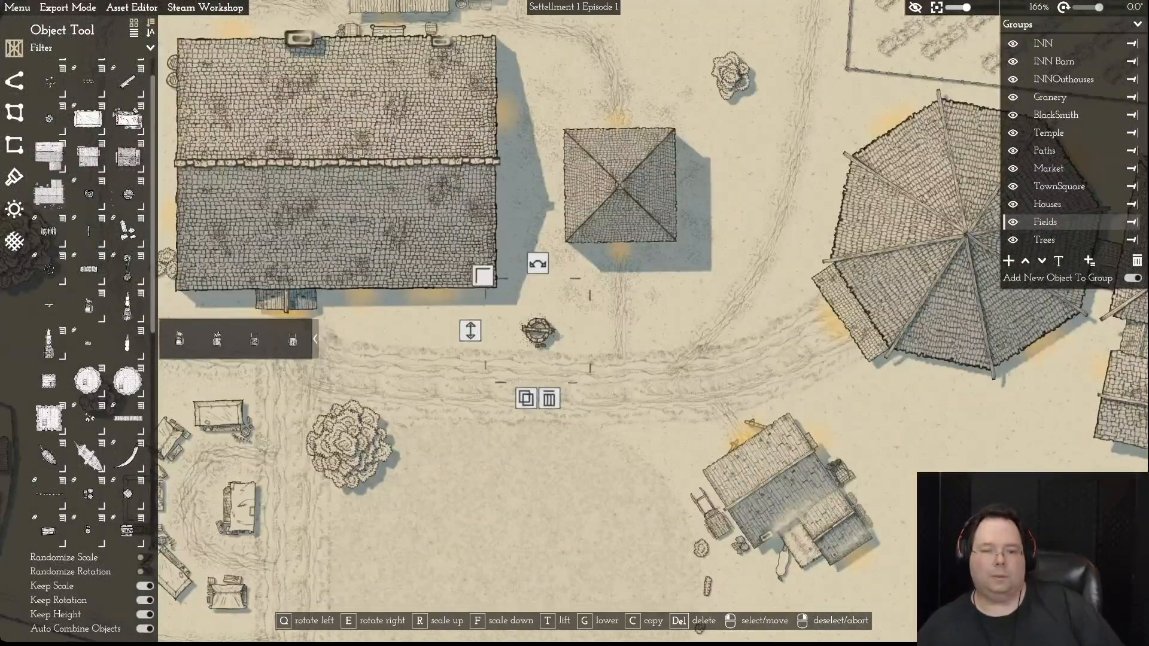
scroll(573, 320, up, 15)
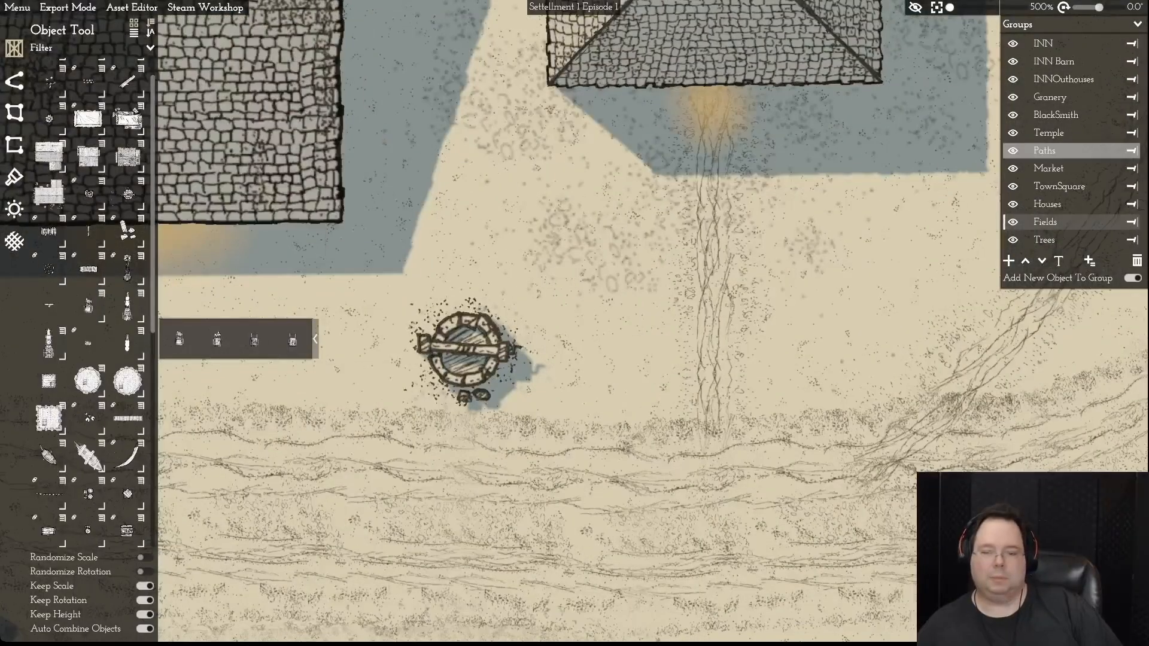
key(a)
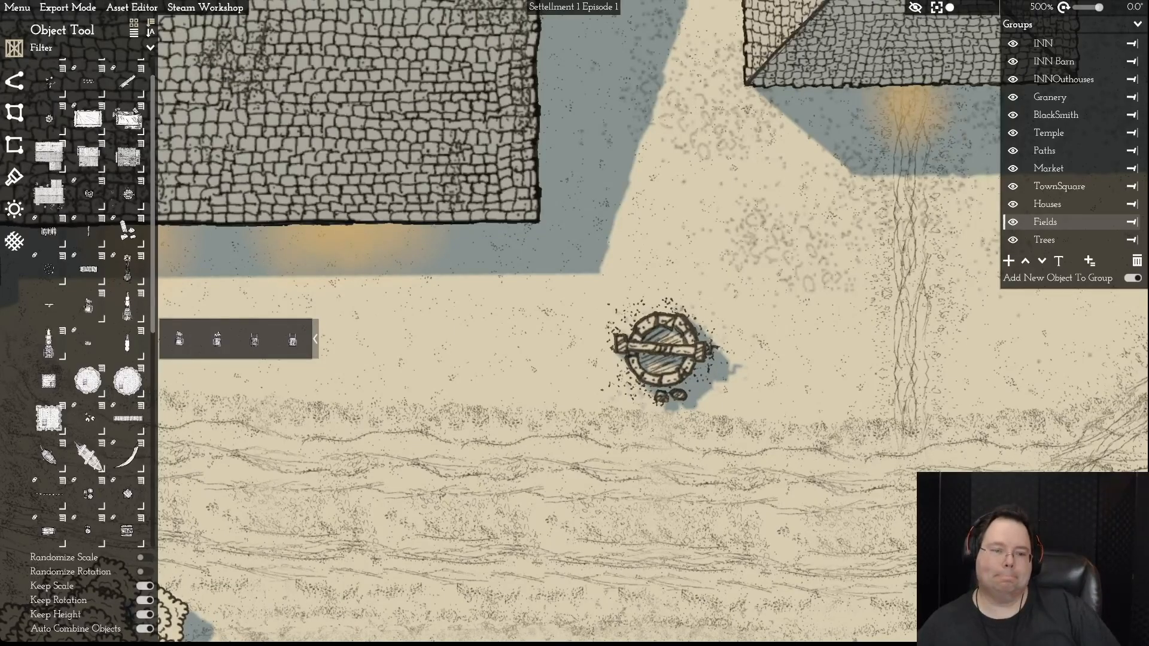
click(316, 339)
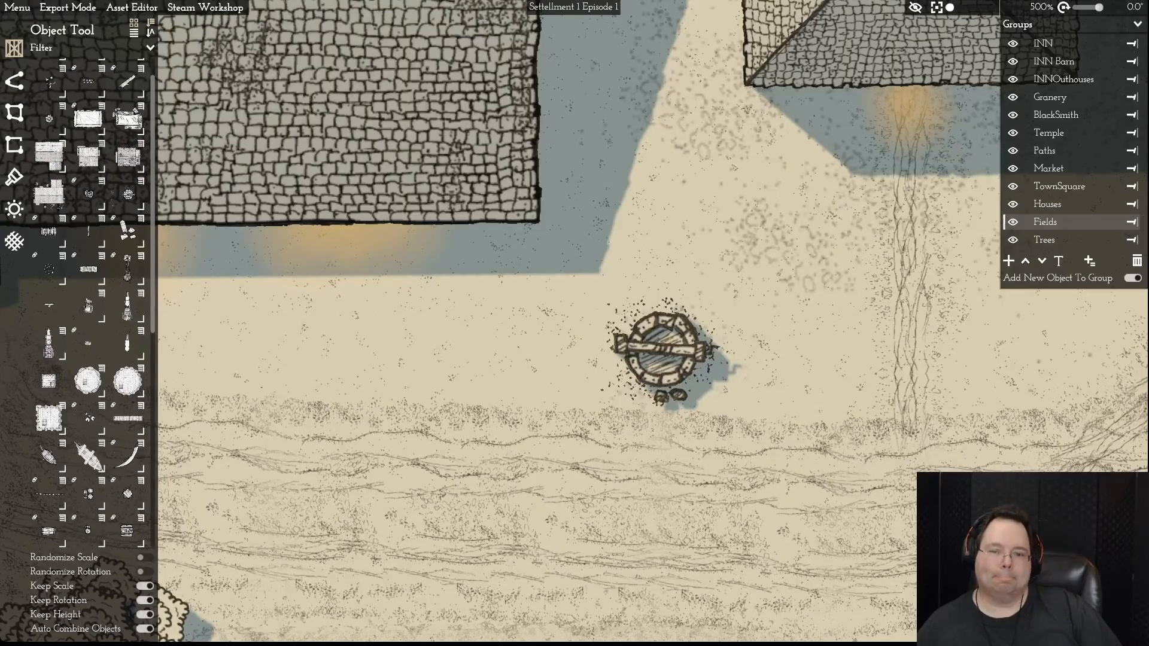
- Try a slightly smaller scale for the well and scale it back up
click(662, 349)
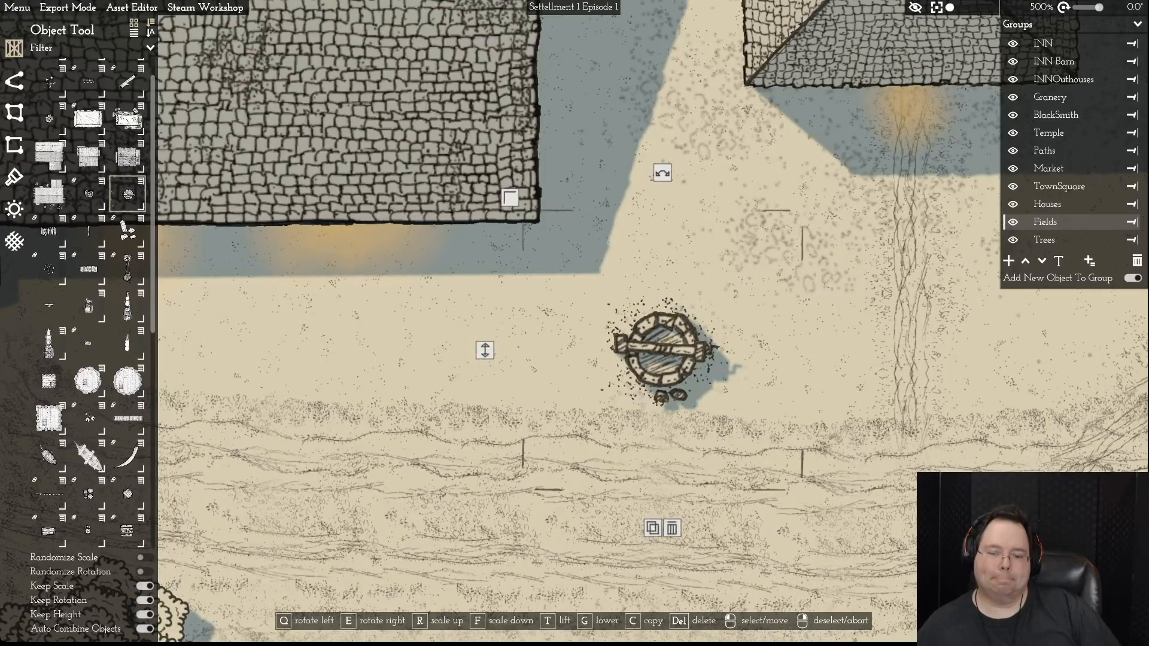
key(d)
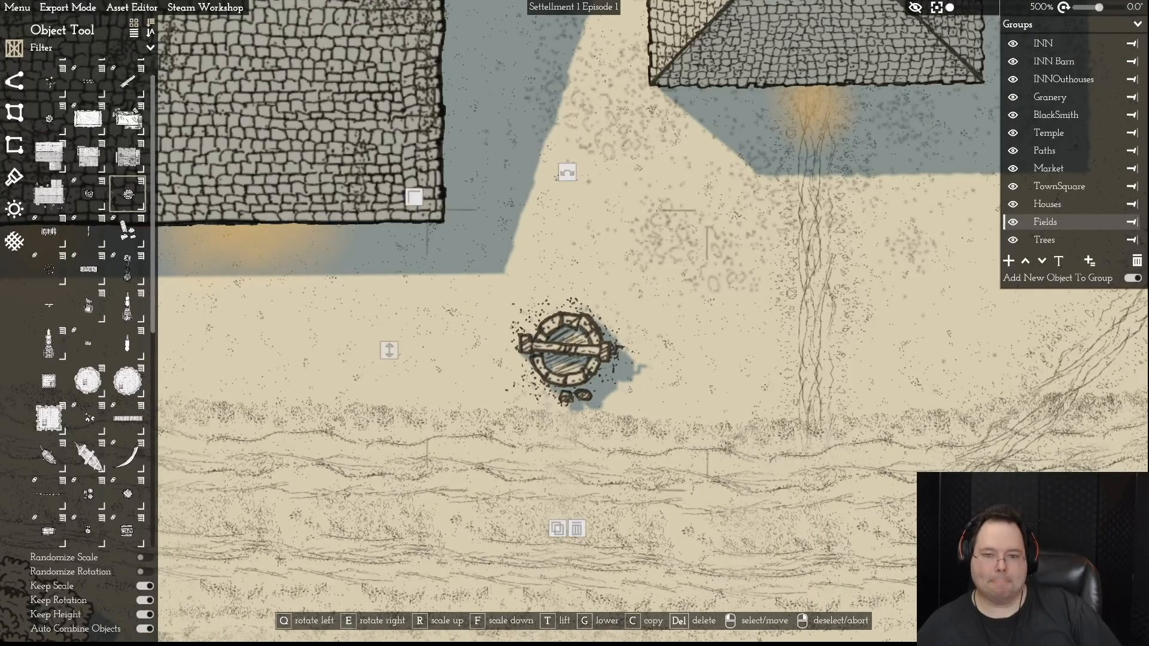
key(f)
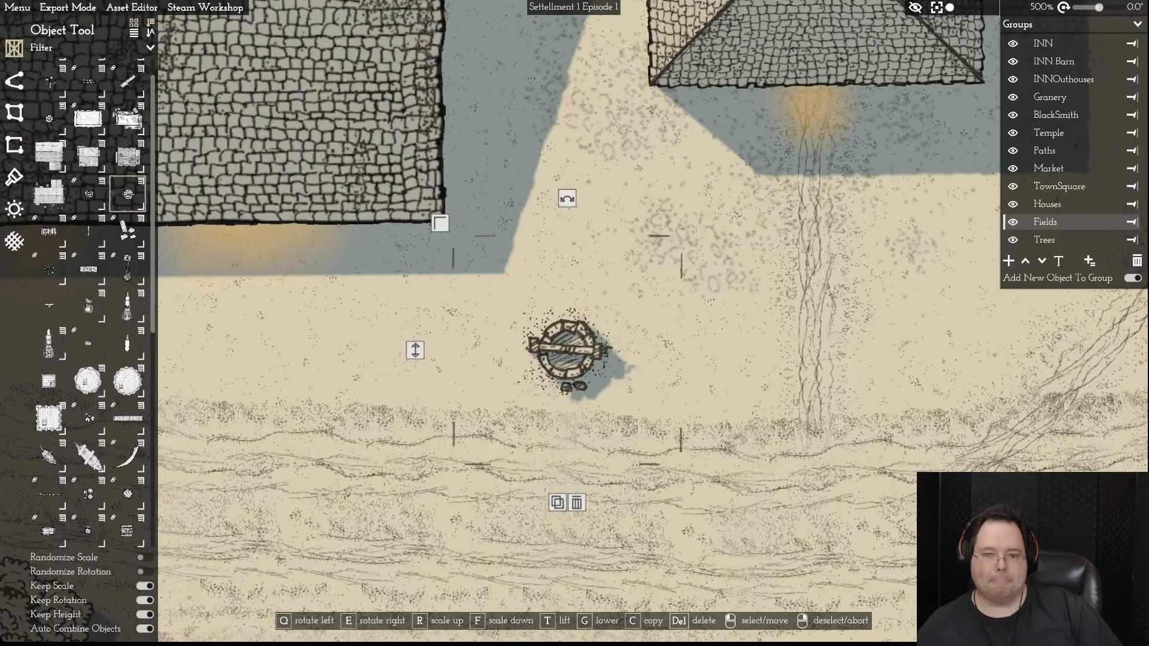
key(r)
key(r)
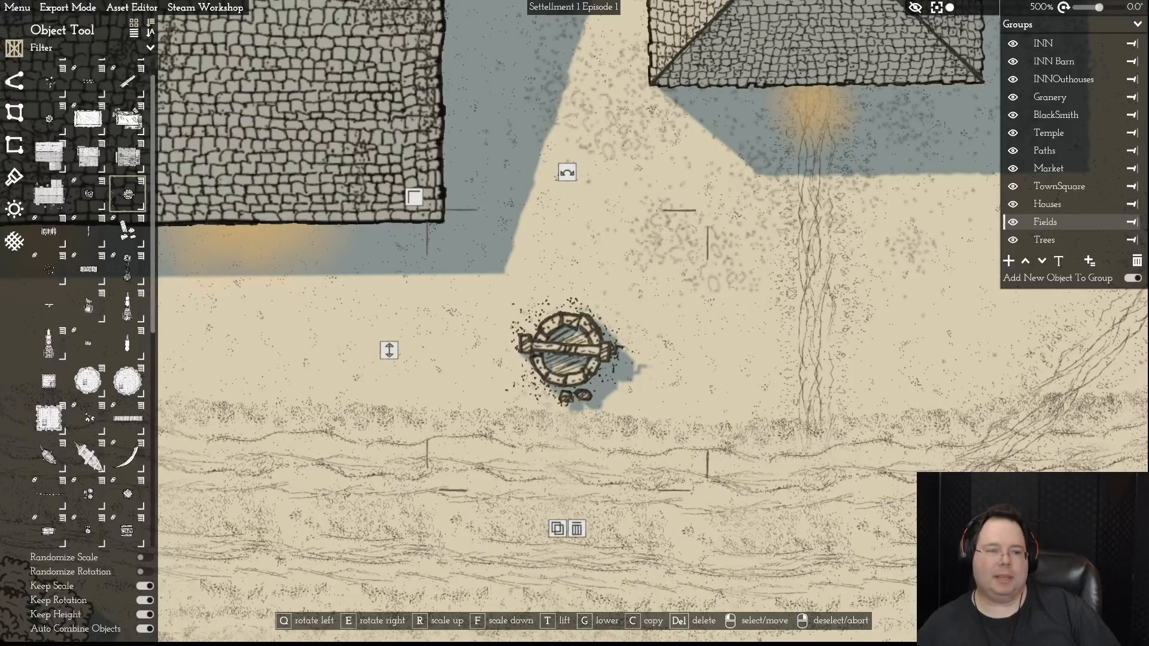
right_click(567, 350)
key(a)
scroll(649, 328, down, 5)
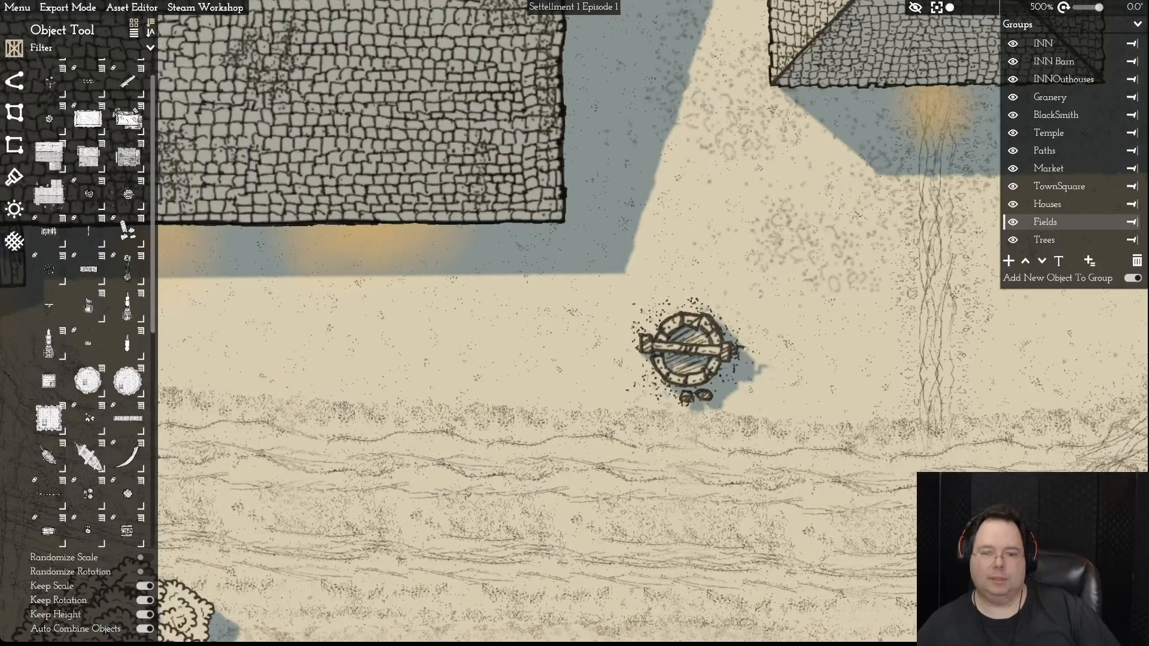
scroll(574, 320, down, 3)
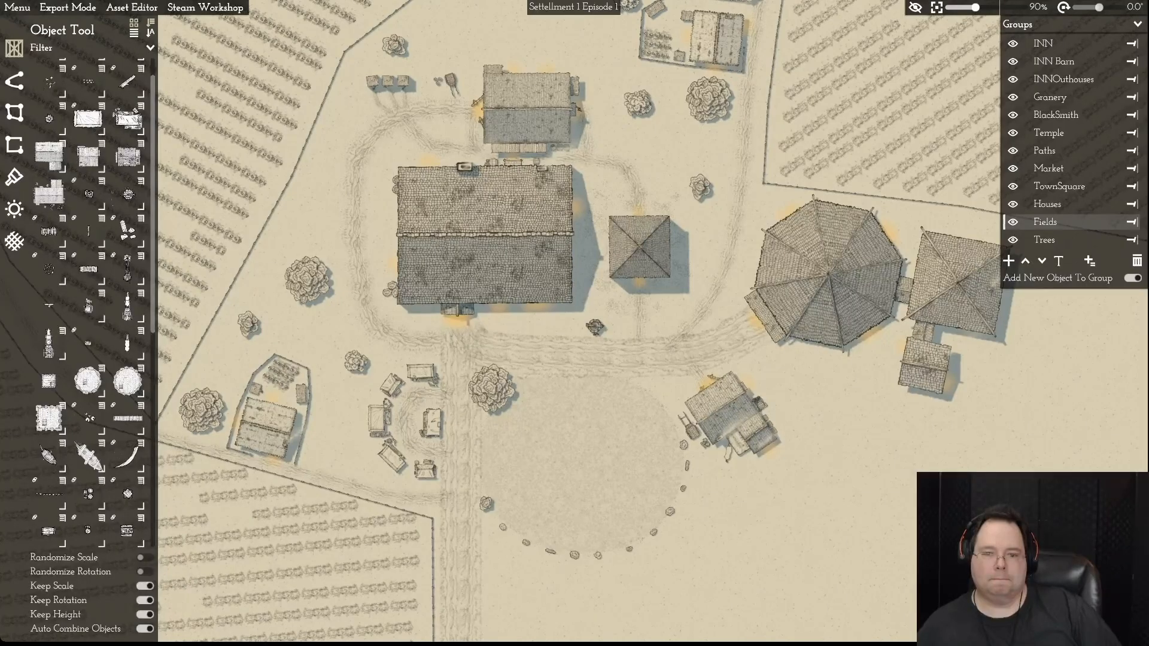
scroll(571, 327, up, 2)
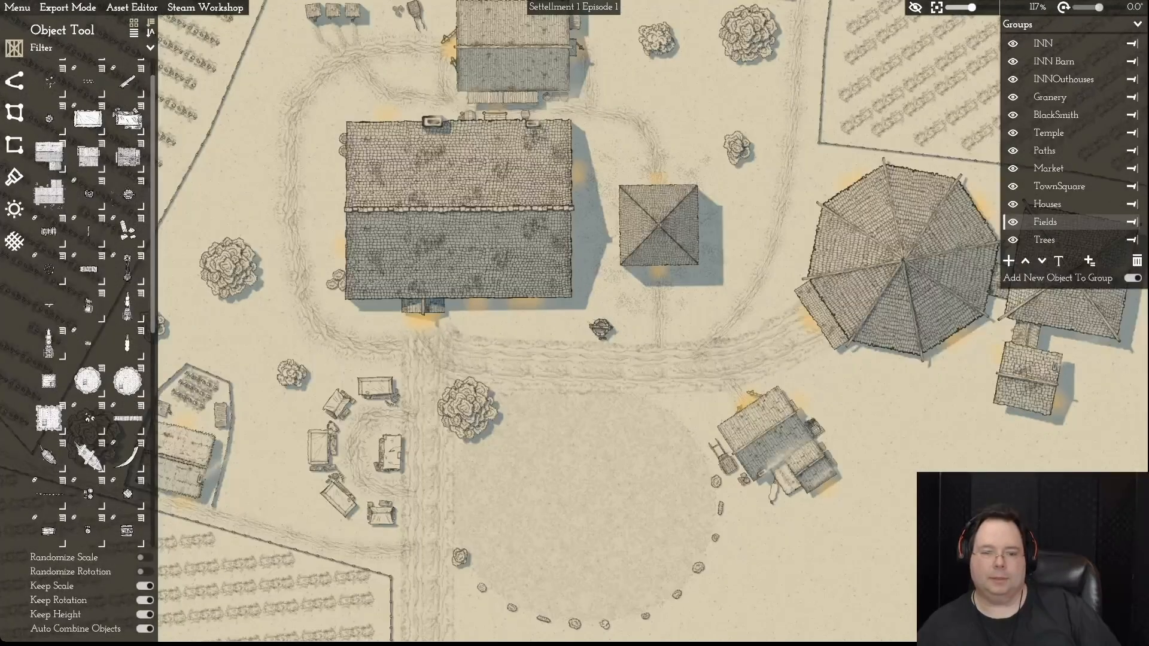
scroll(575, 327, up, 2)
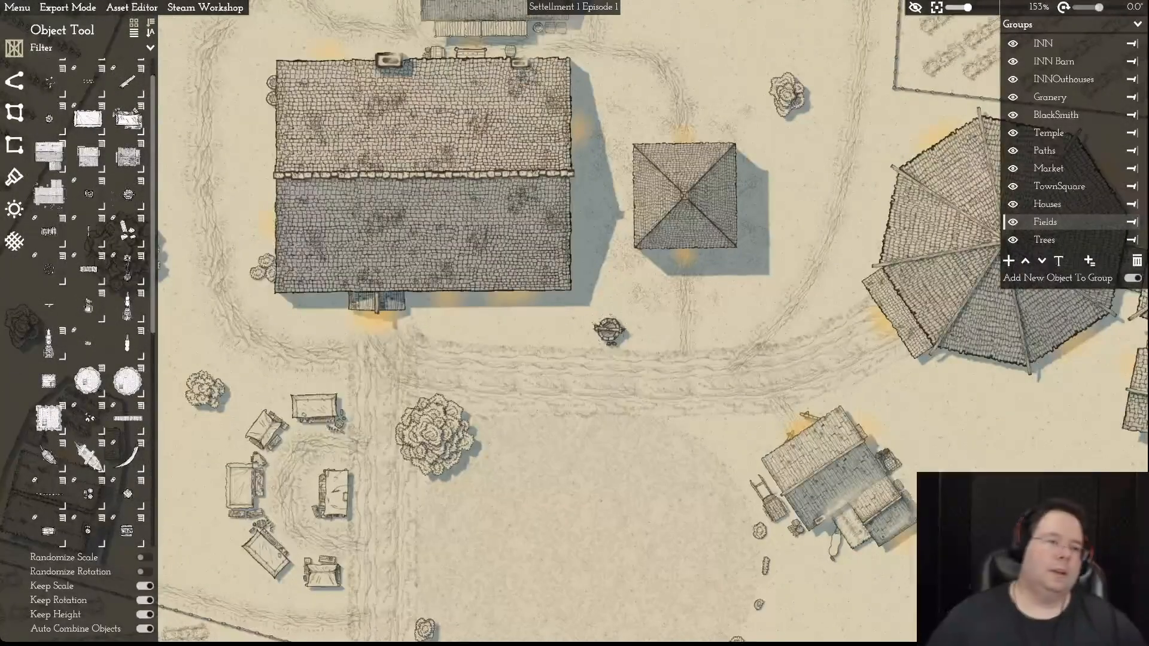
- Switch to the Object Editor and start a new, empty object
click(131, 7)
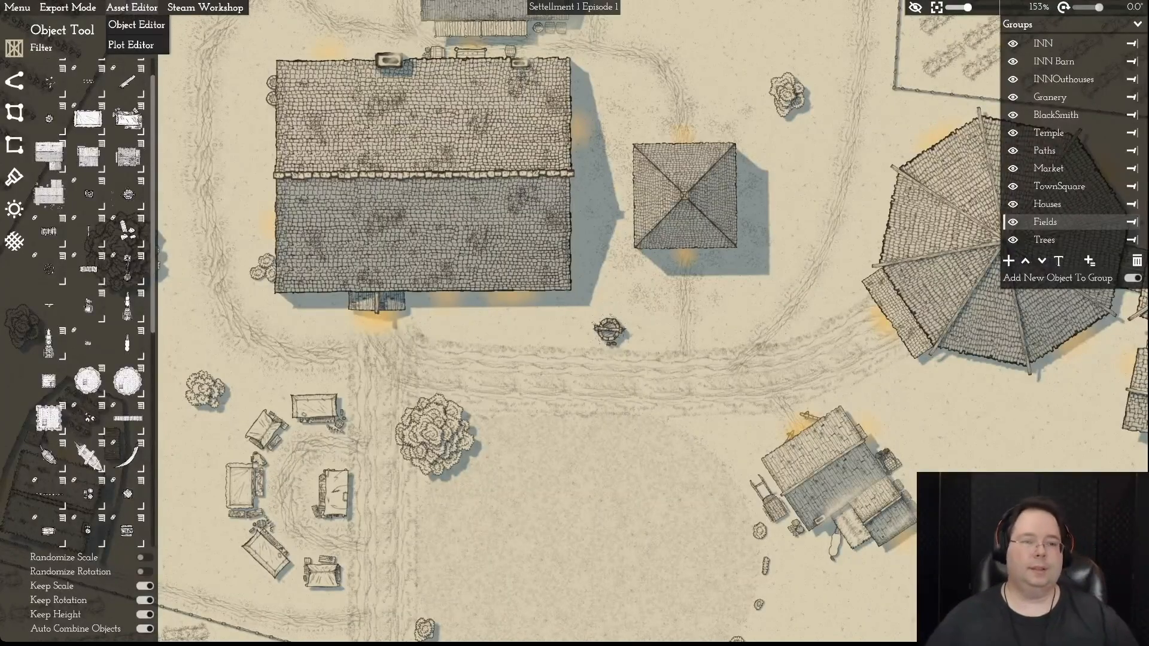
click(137, 25)
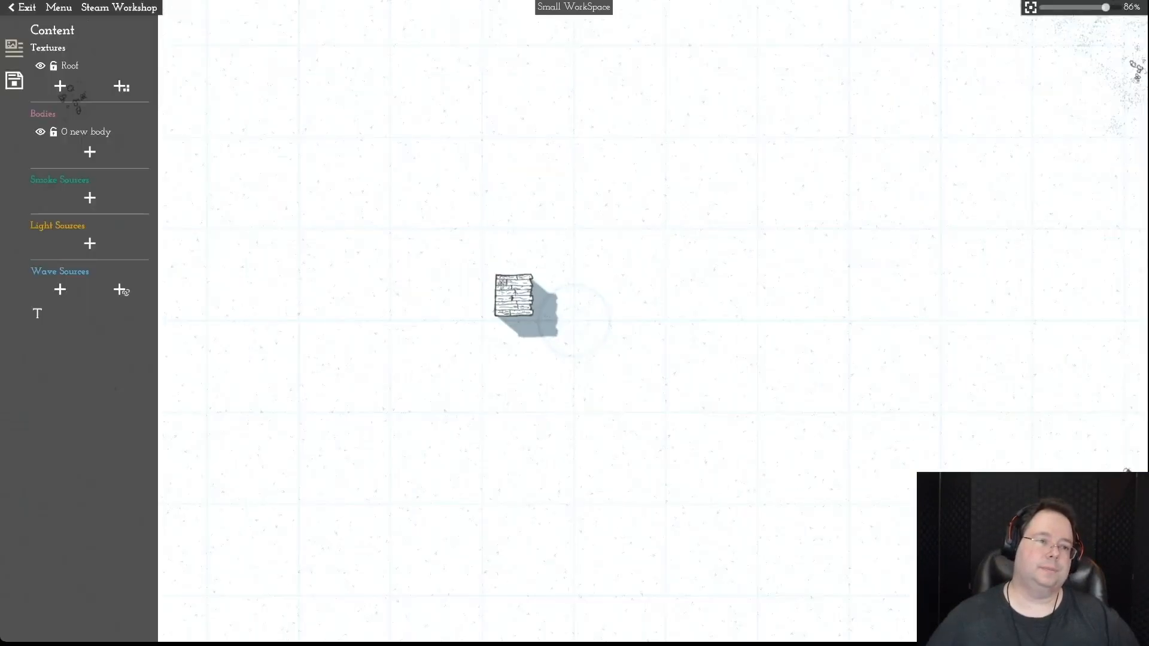
click(59, 8)
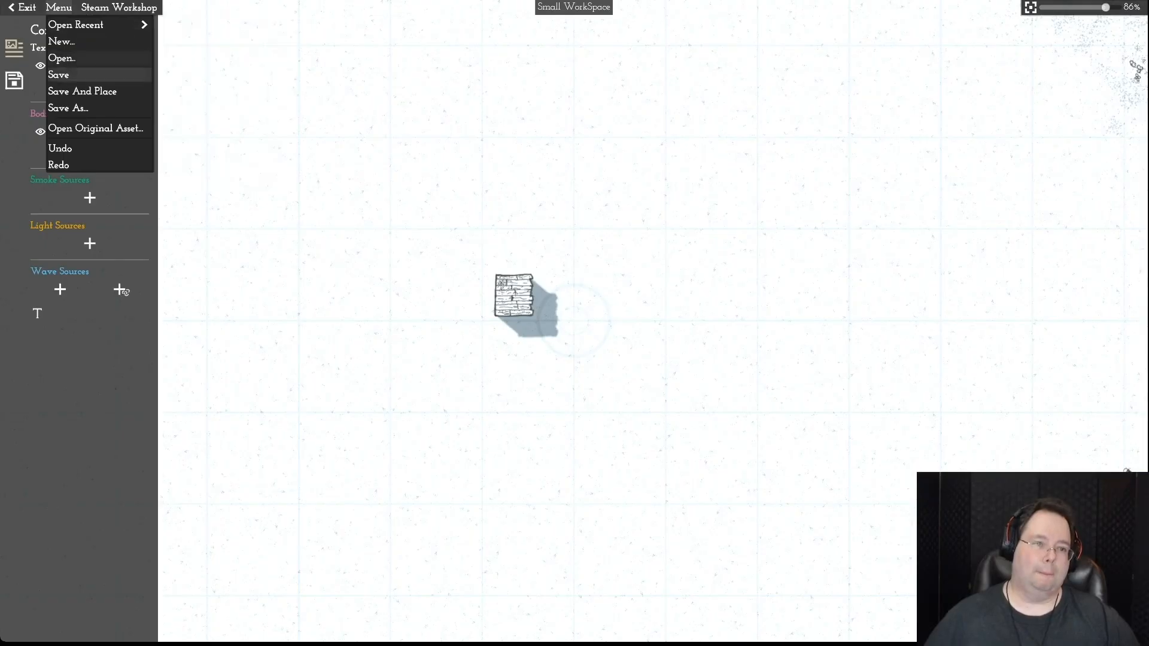
click(56, 38)
- Add the original well-base texture, a hatched water disc with scattered pebbles, at the centre of the workspace and select it
click(121, 65)
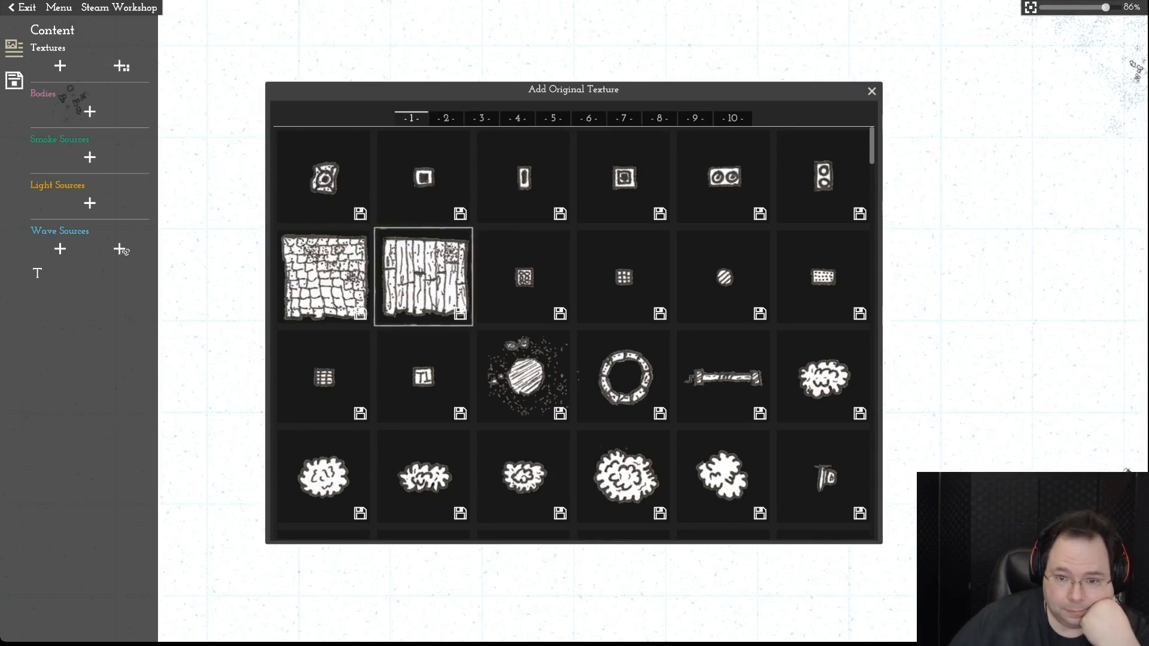
mouse_move(523, 377)
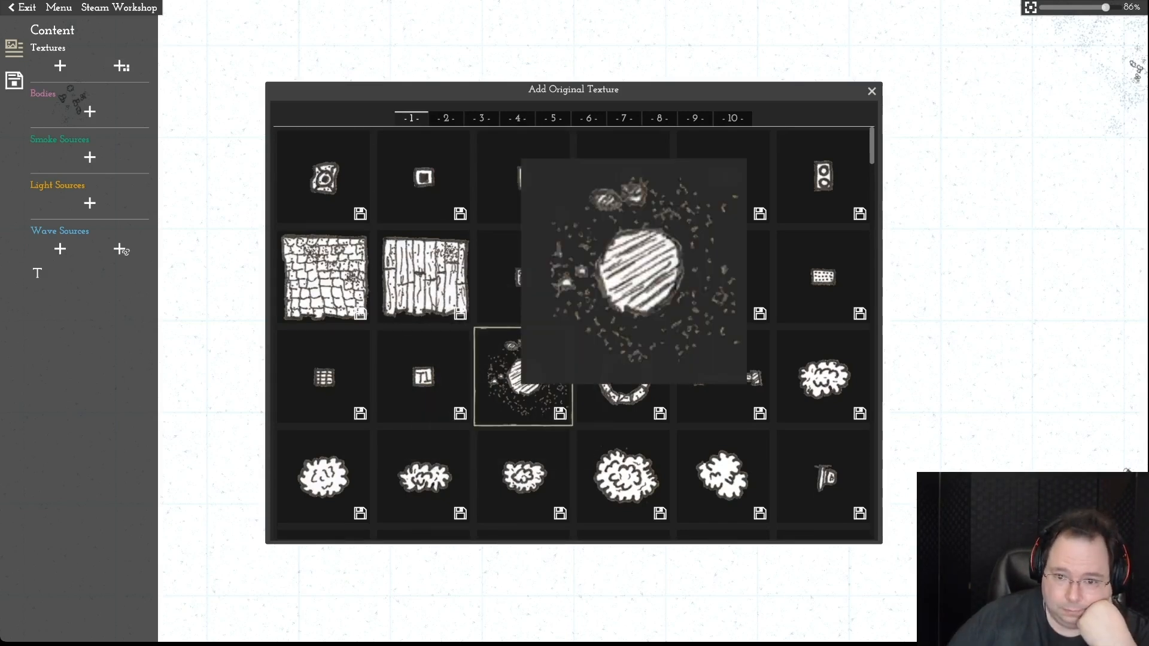
click(523, 376)
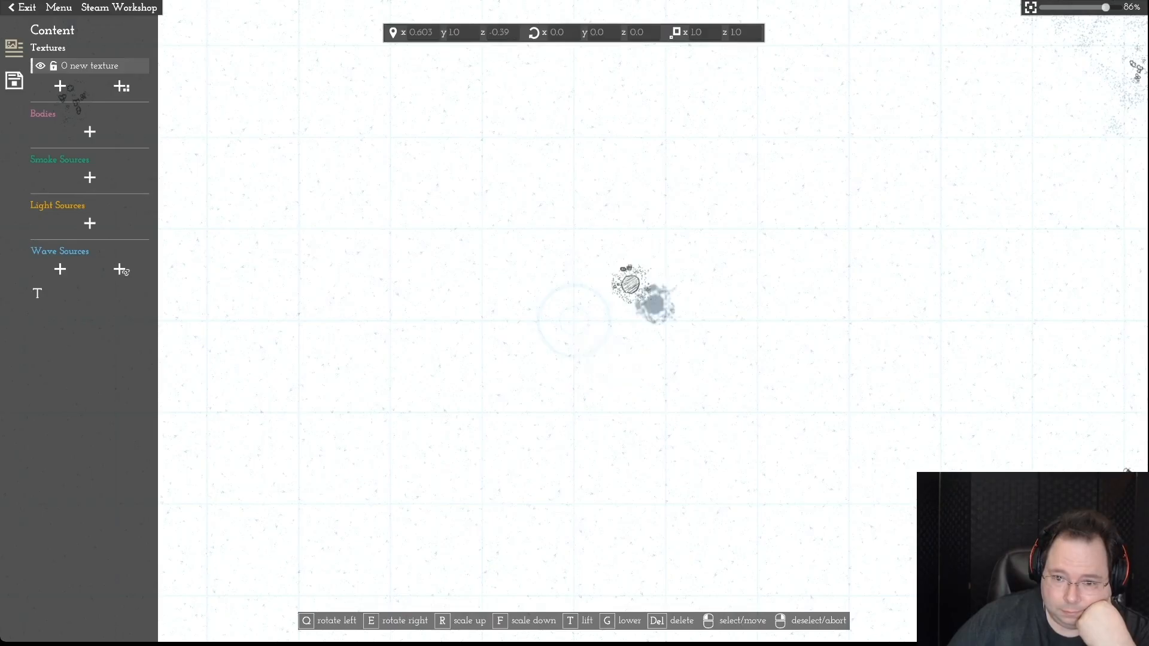
click(573, 319)
right_click(573, 319)
scroll(572, 319, down, 1)
scroll(573, 319, down, 3)
scroll(572, 319, up, 7)
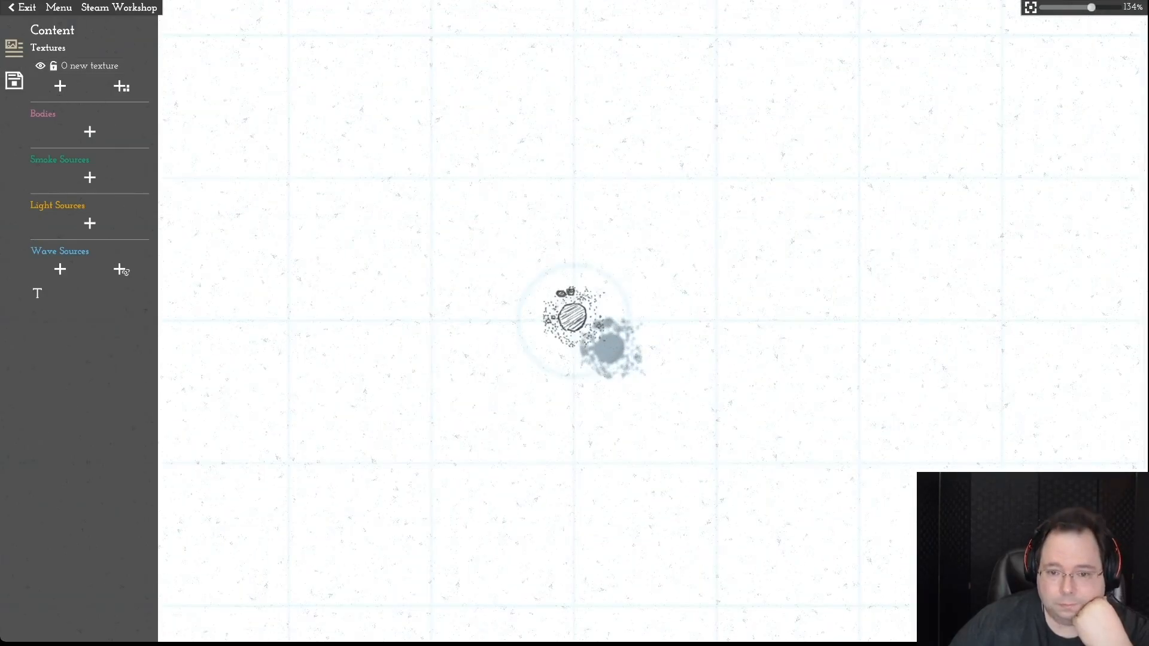
scroll(573, 319, up, 10)
click(569, 311)
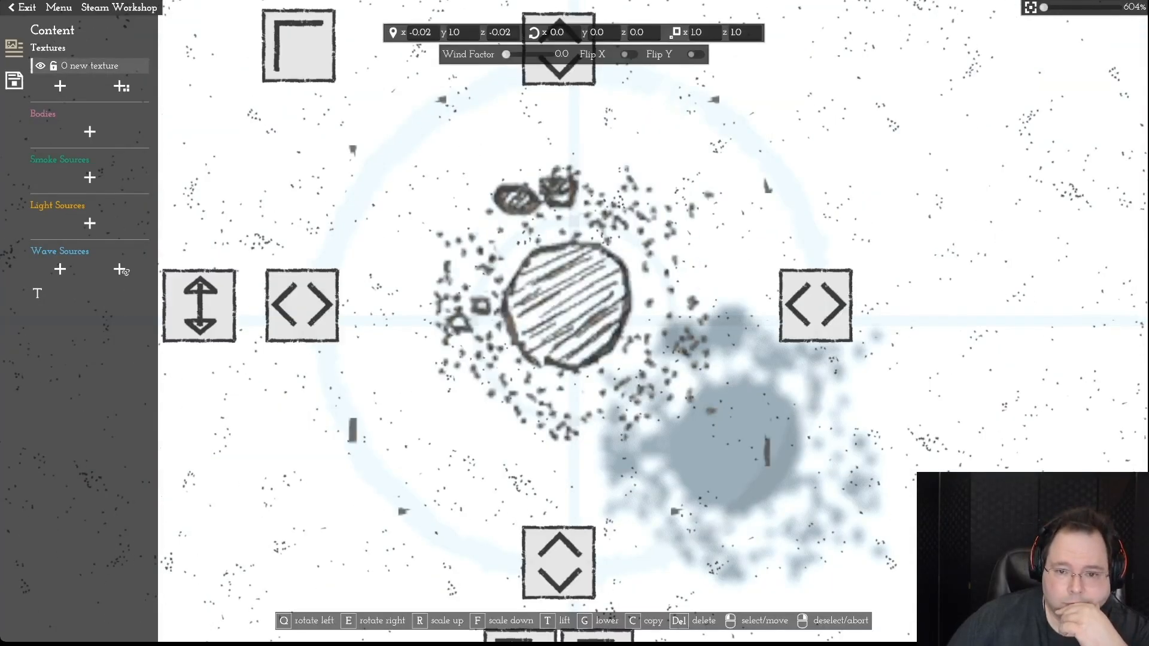
- Lower the well-base texture to a height of 0.002 and deselect it
click(199, 305)
key(g)
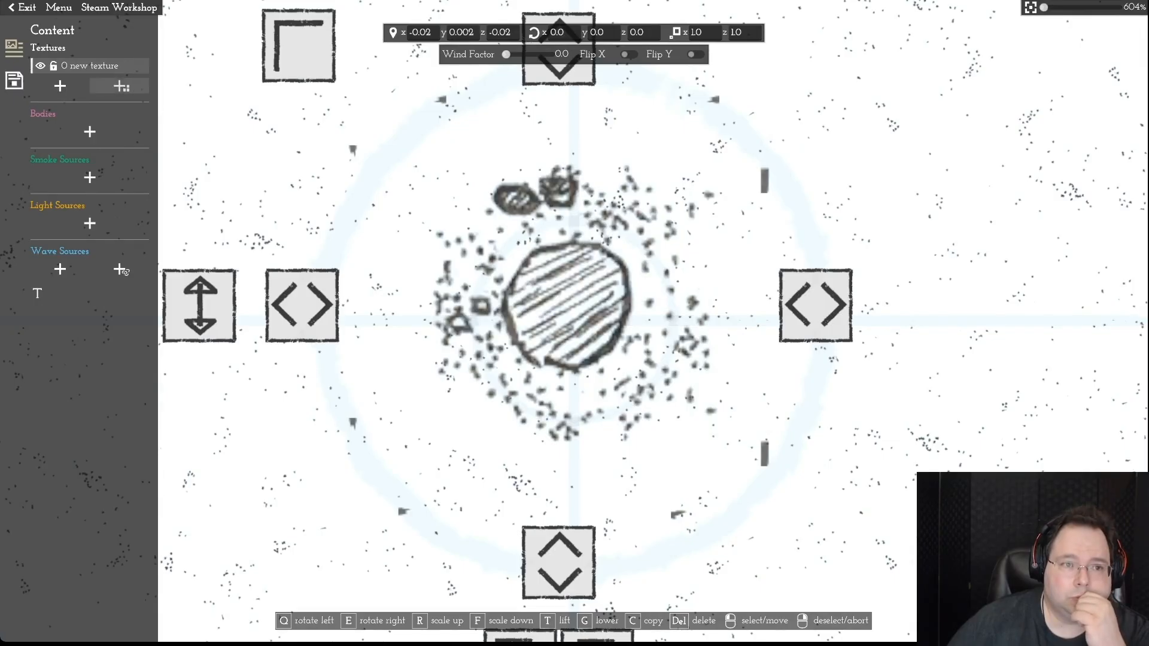
key(Escape)
- Try adding the original stone-ring texture around the water disc and delete it again
click(122, 86)
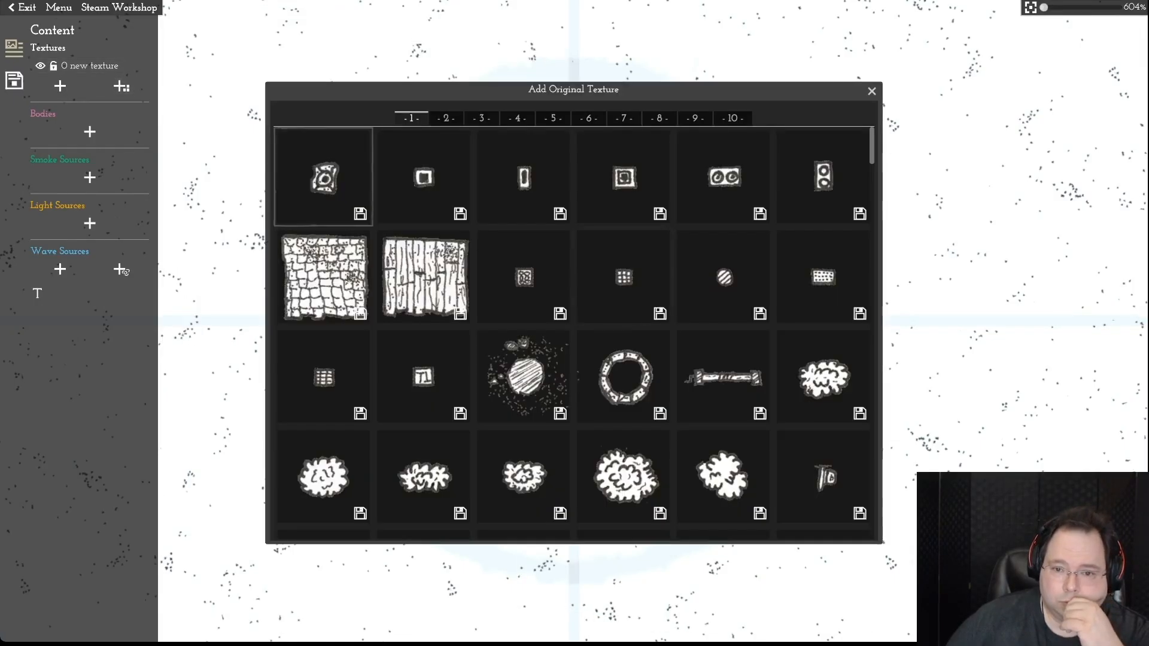
click(623, 375)
drag(766, 475, 736, 444)
key(Delete)
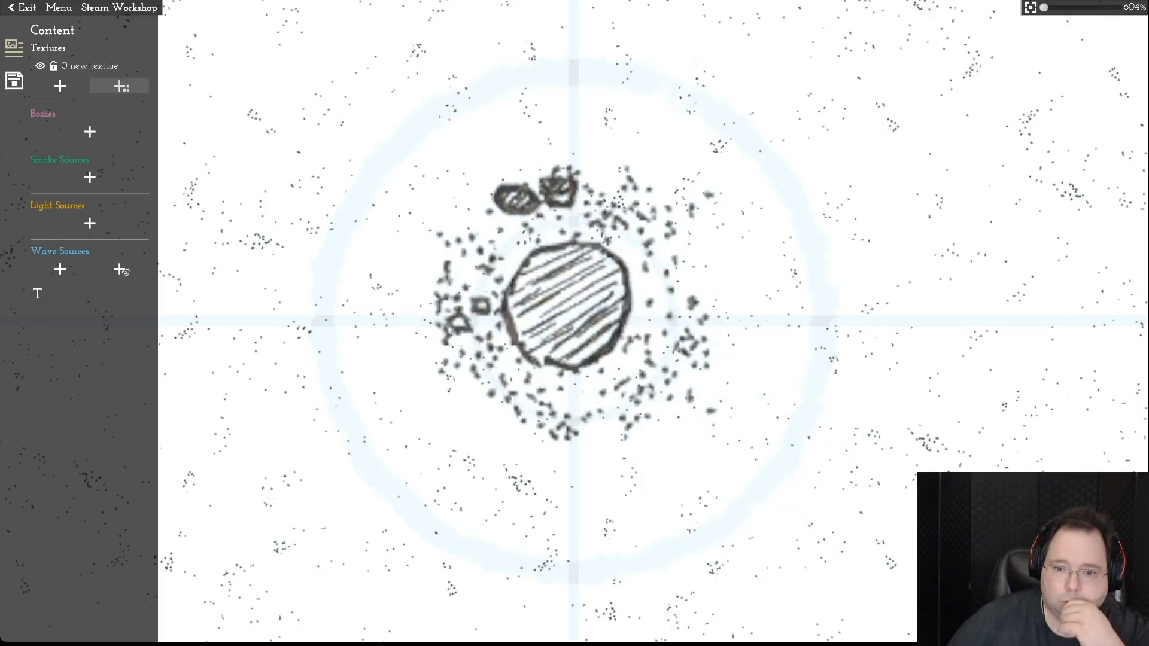
click(121, 85)
click(623, 383)
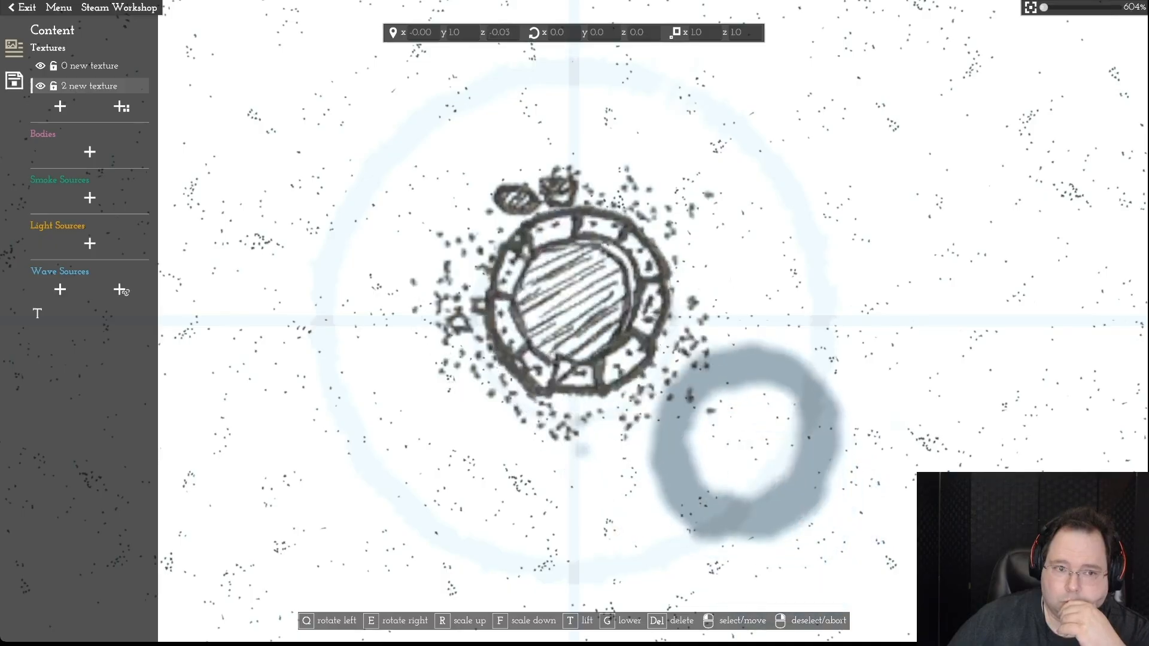
key(Delete)
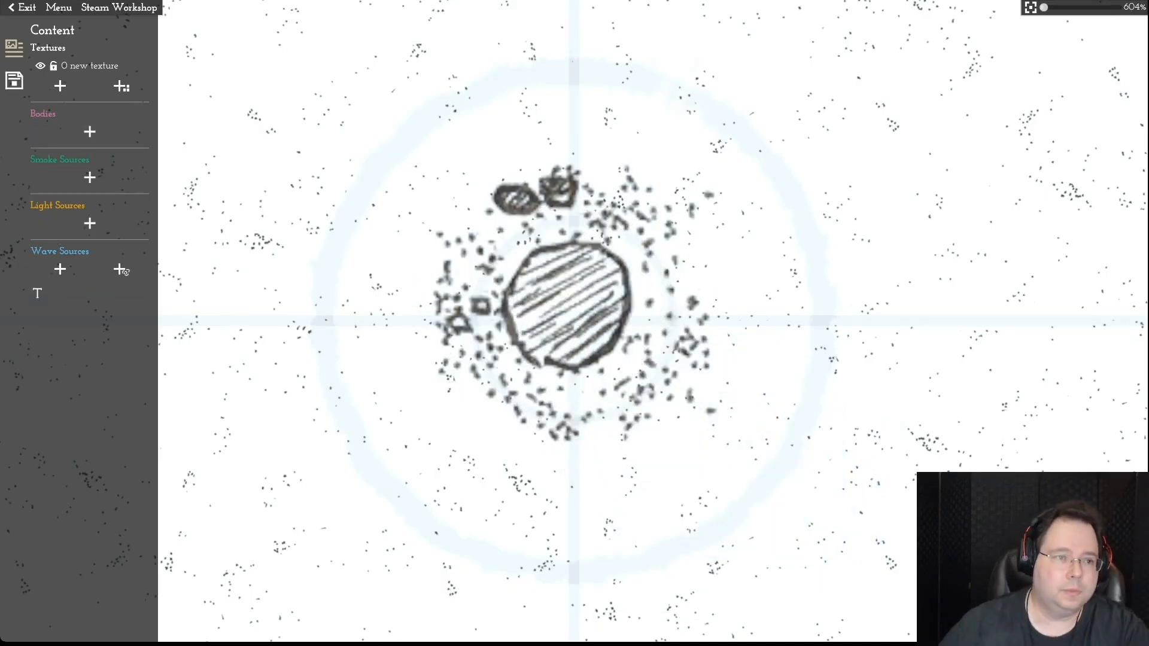
click(14, 48)
click(14, 48)
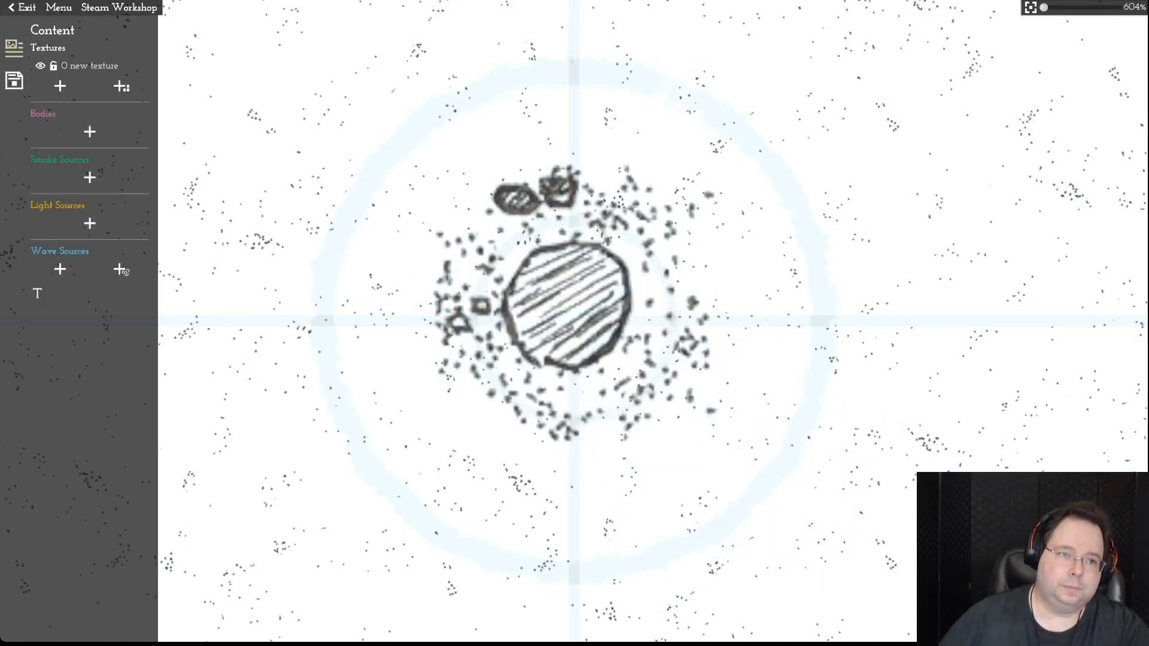
click(13, 48)
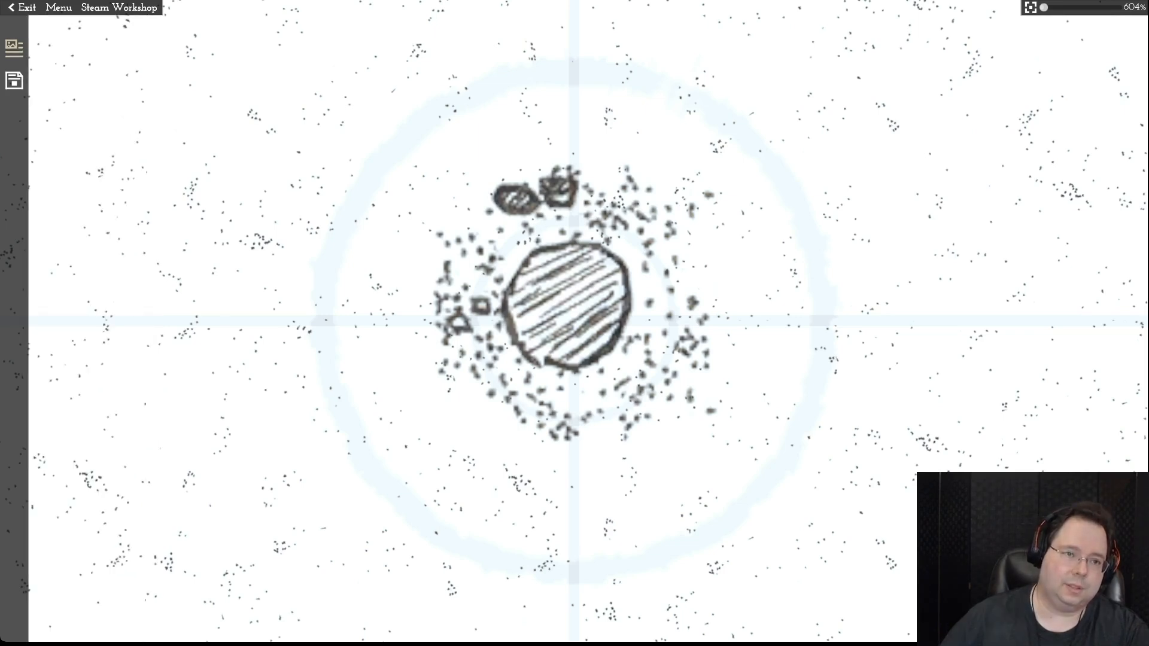
click(14, 48)
click(121, 86)
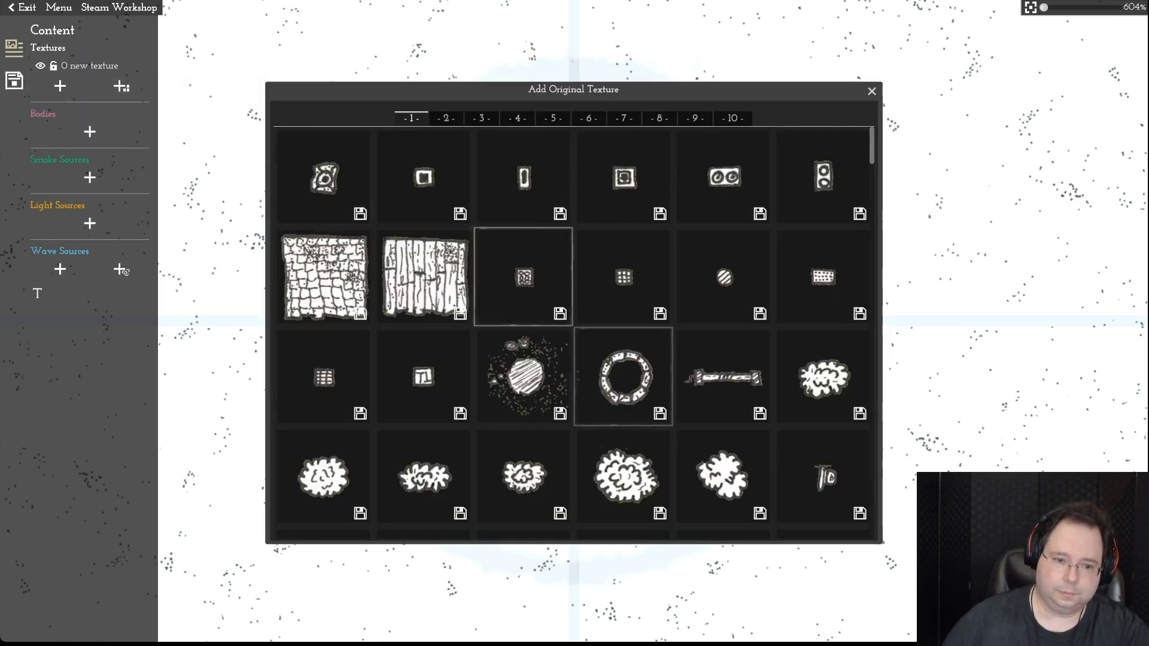
click(523, 375)
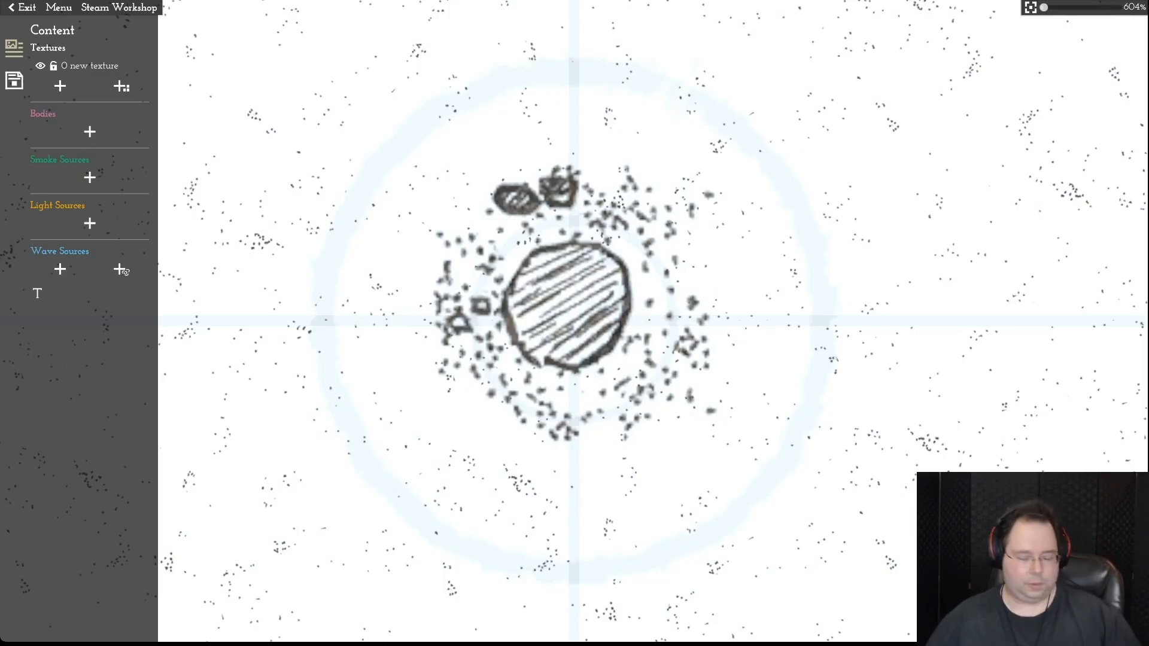
scroll(654, 322, down, 10)
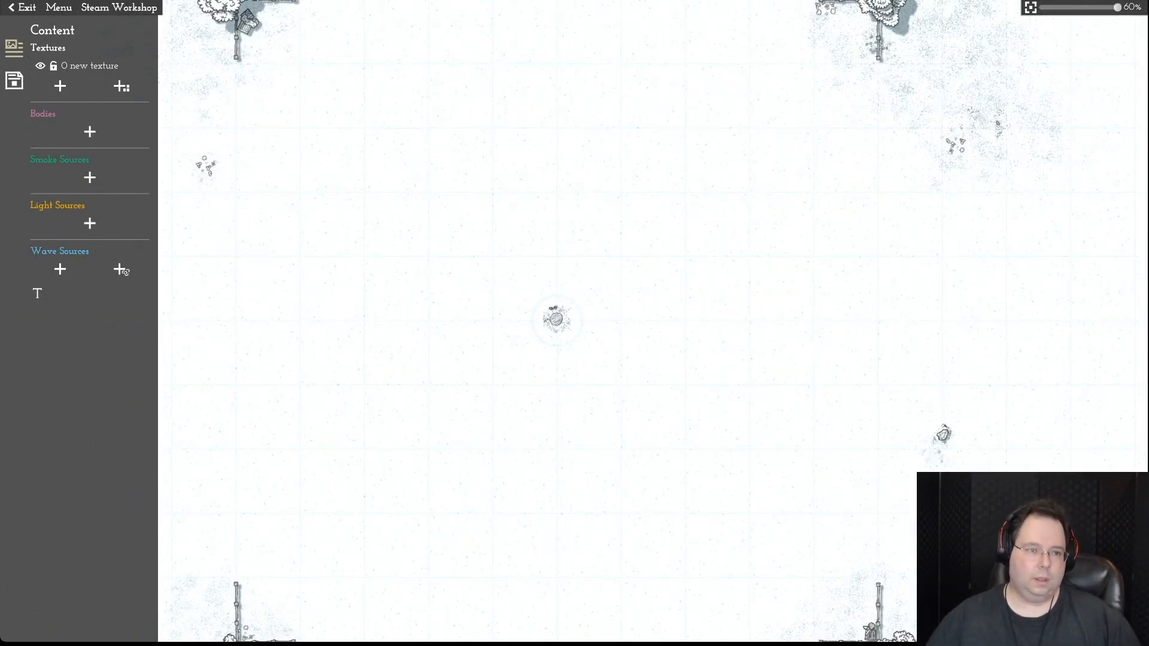
- Leave the Object Editor and save the settlement map
click(14, 49)
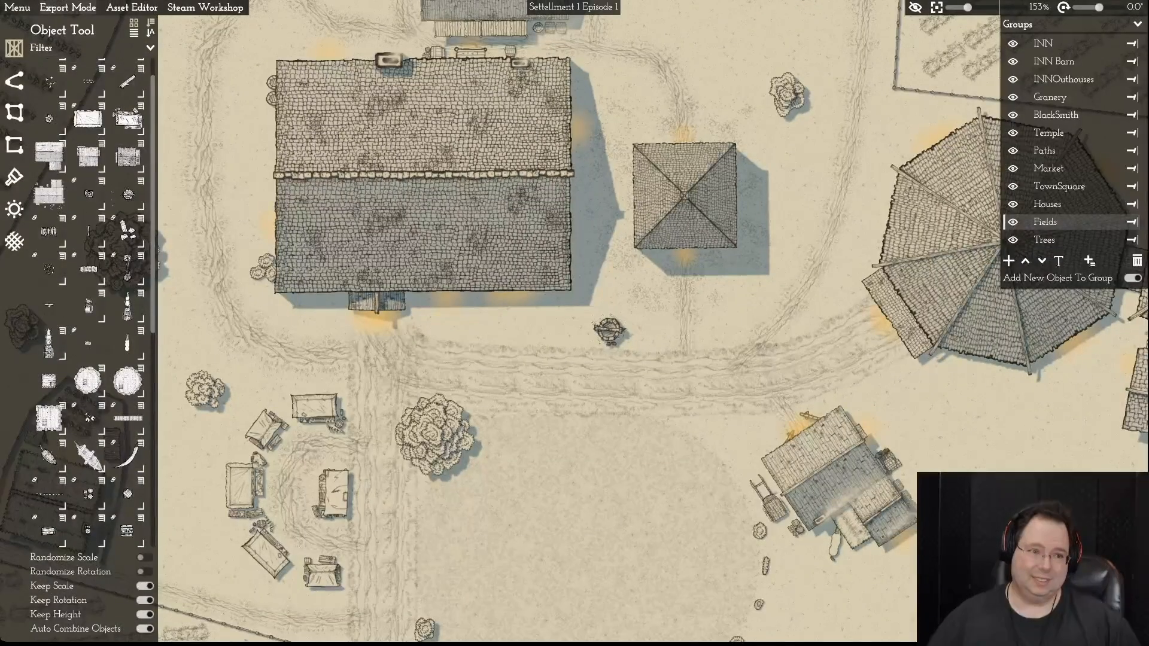
click(17, 8)
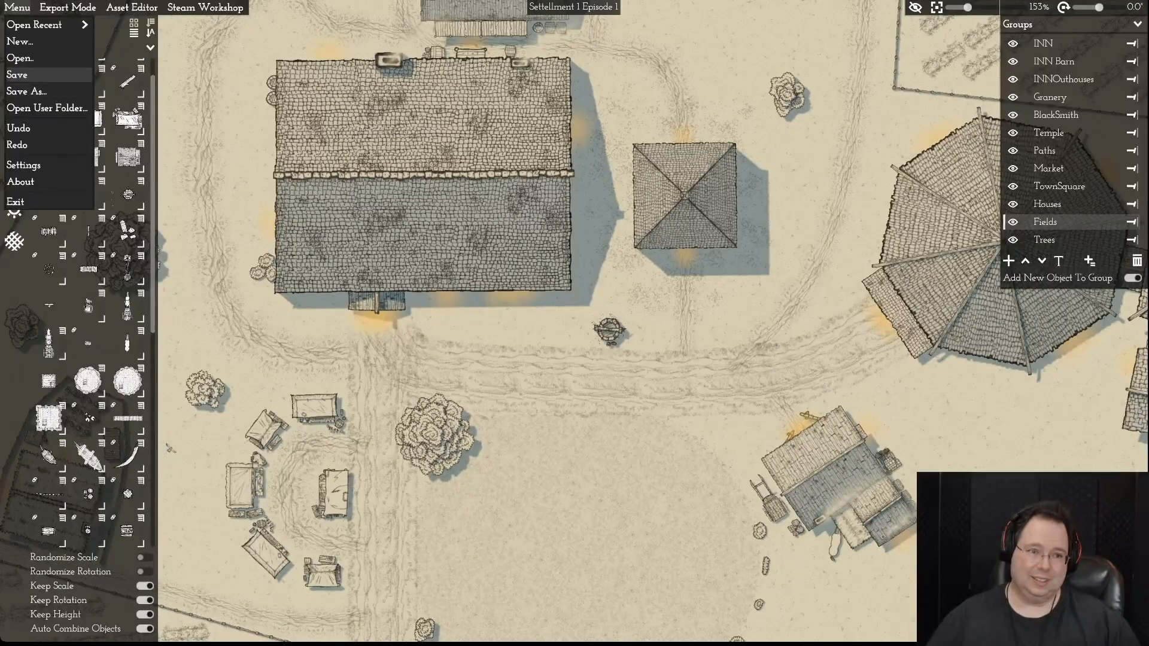
click(17, 74)
- Return to the Object Editor and place the original stone-ring texture centred around the well base's water disc
click(132, 7)
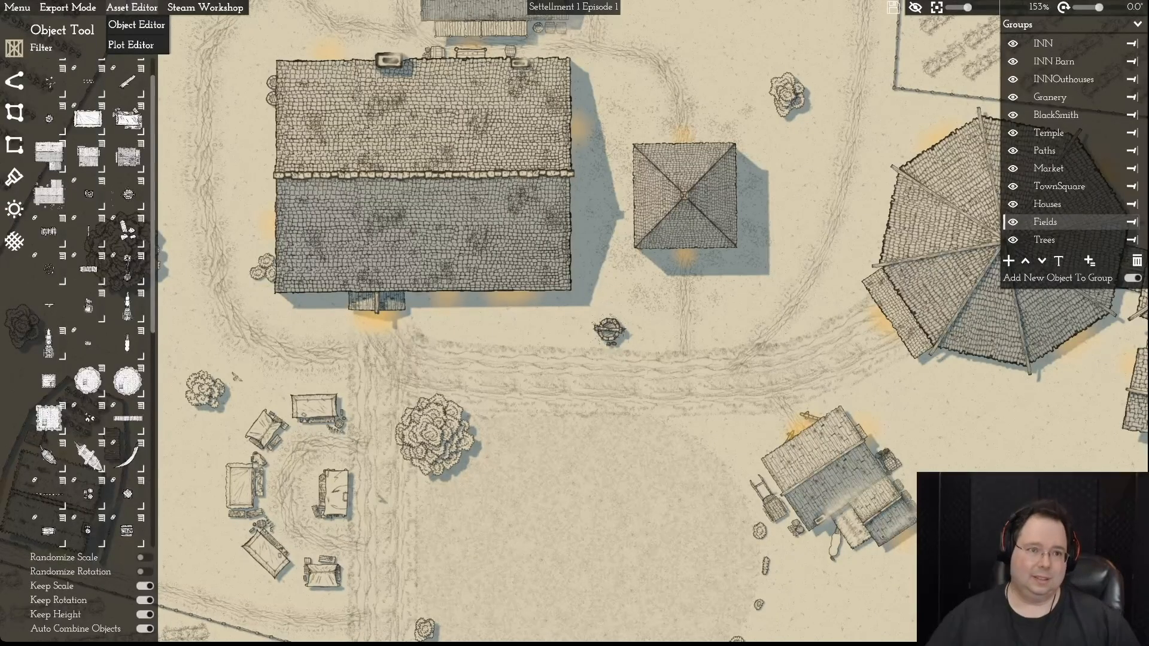
click(136, 25)
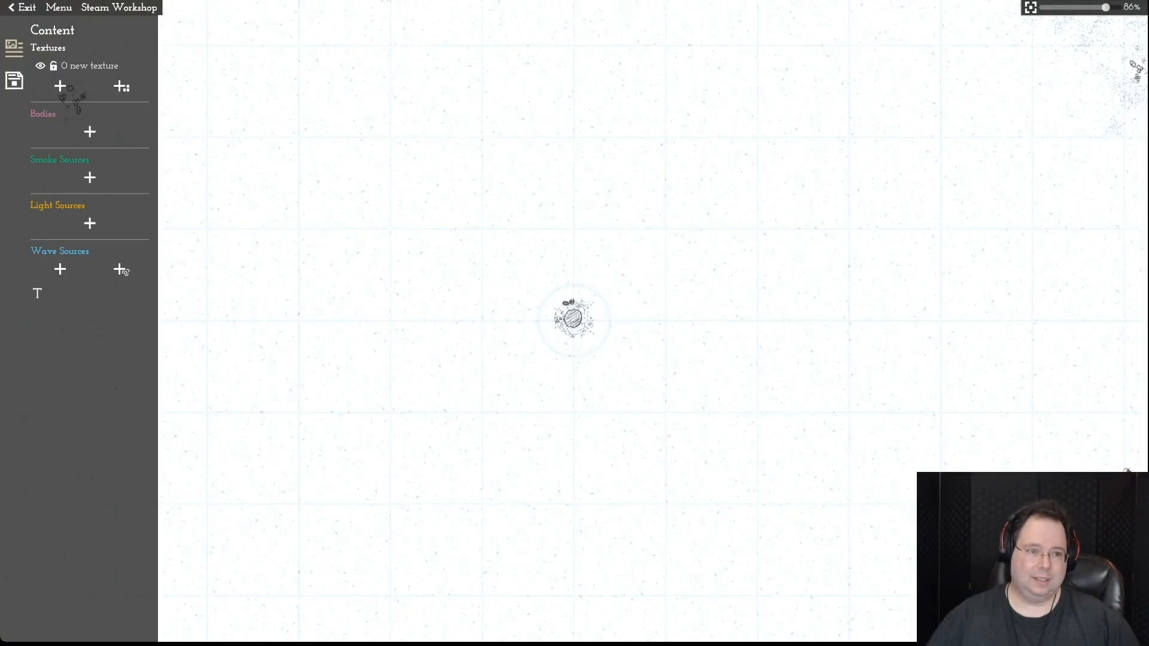
click(121, 87)
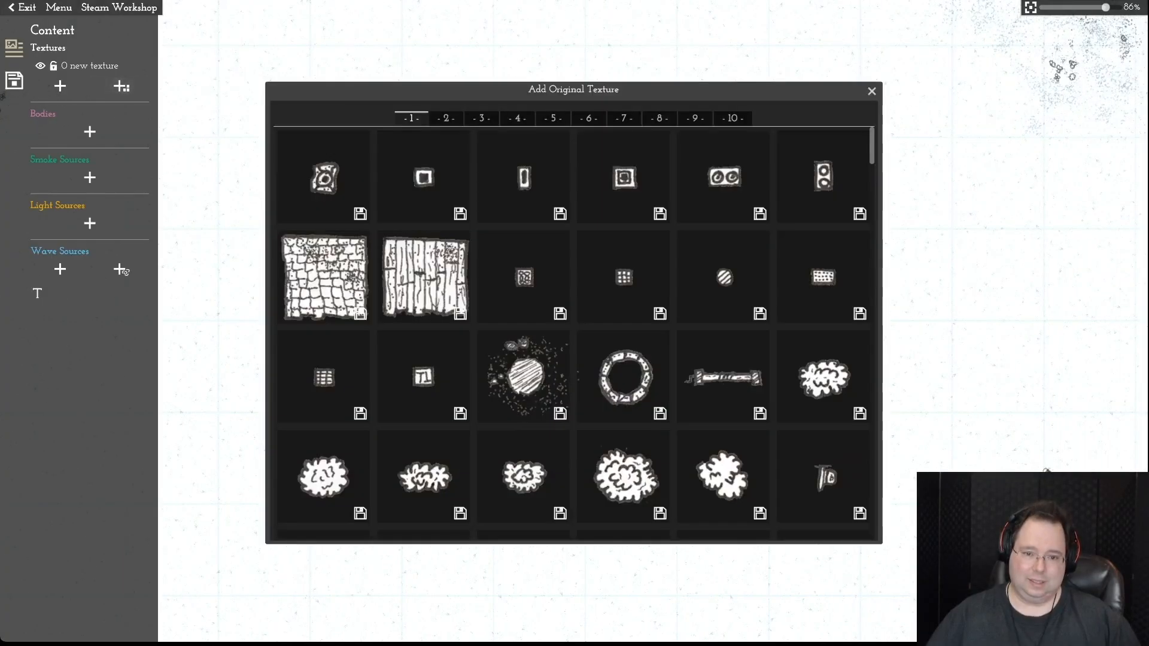
click(623, 376)
click(401, 319)
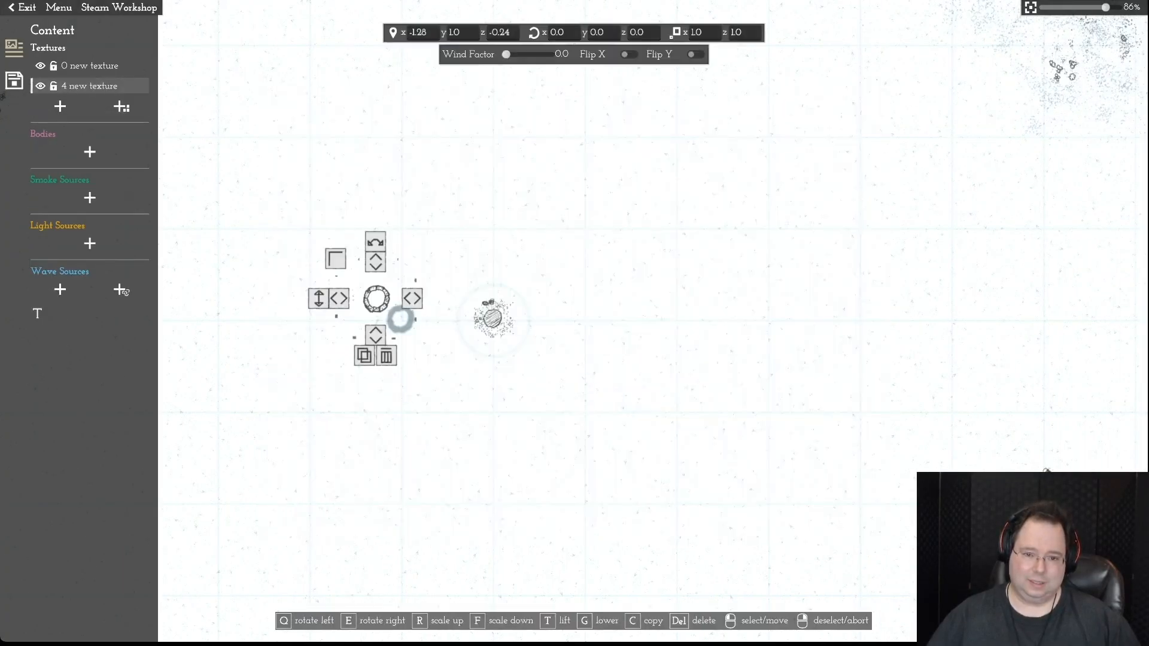
drag(401, 319, 517, 339)
right_click(506, 329)
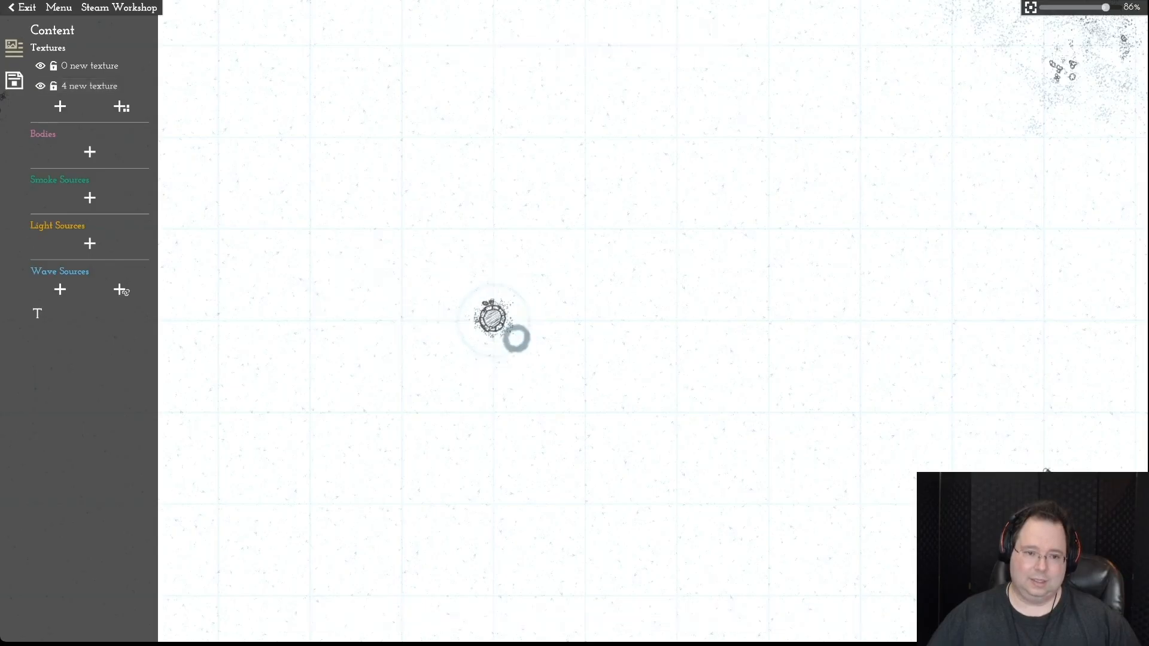
- Examine the stone ring's fit and shadow up close and from afar, and compare both textures' height values
scroll(505, 330, up, 10)
key(a)
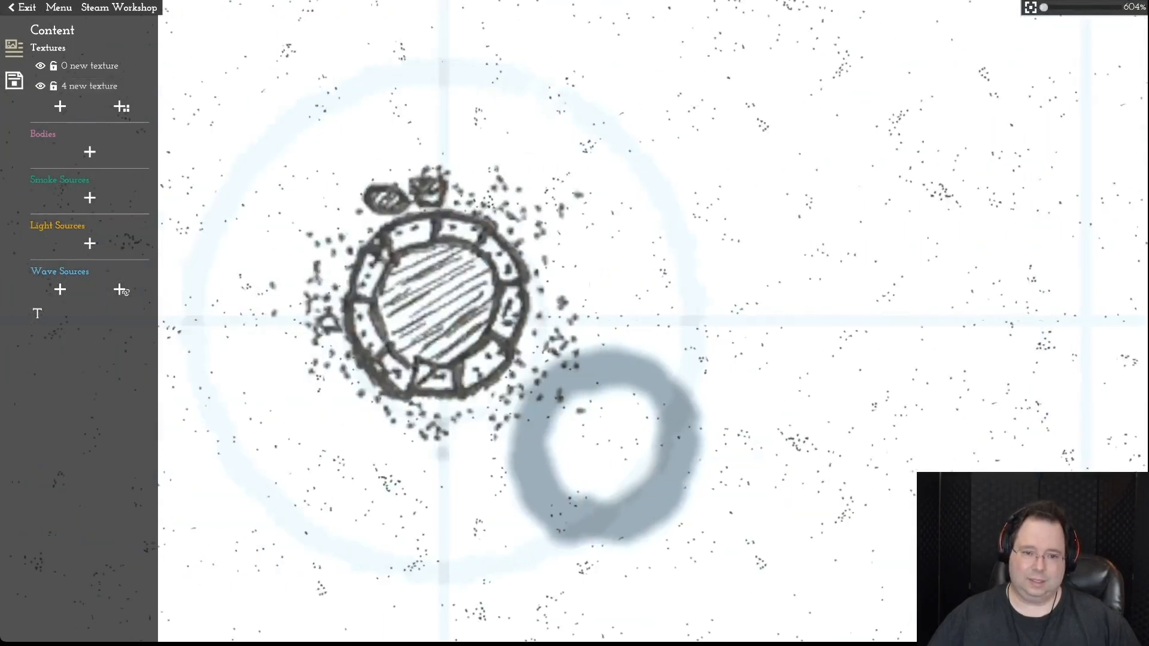
click(506, 329)
key(a)
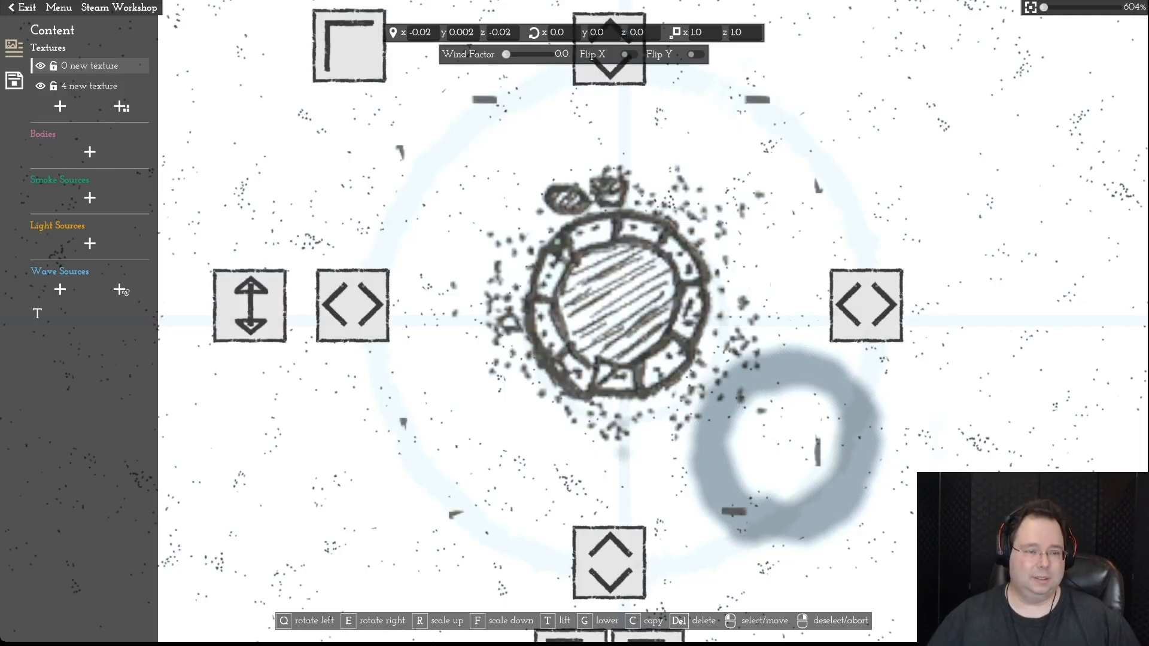
click(90, 86)
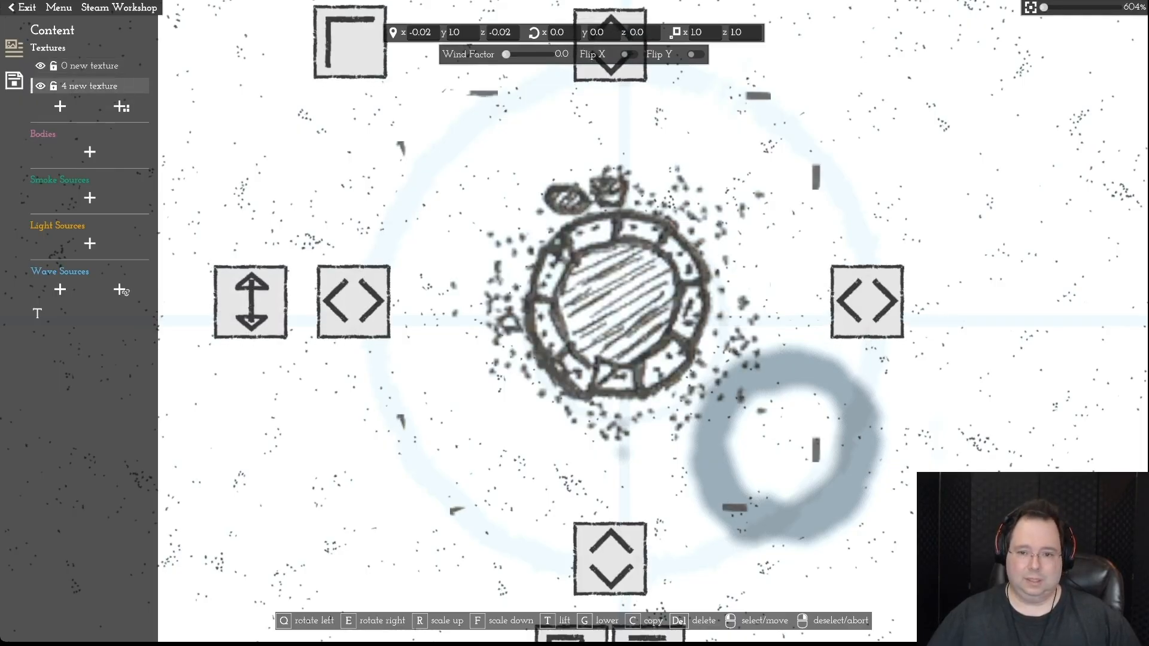
right_click(251, 302)
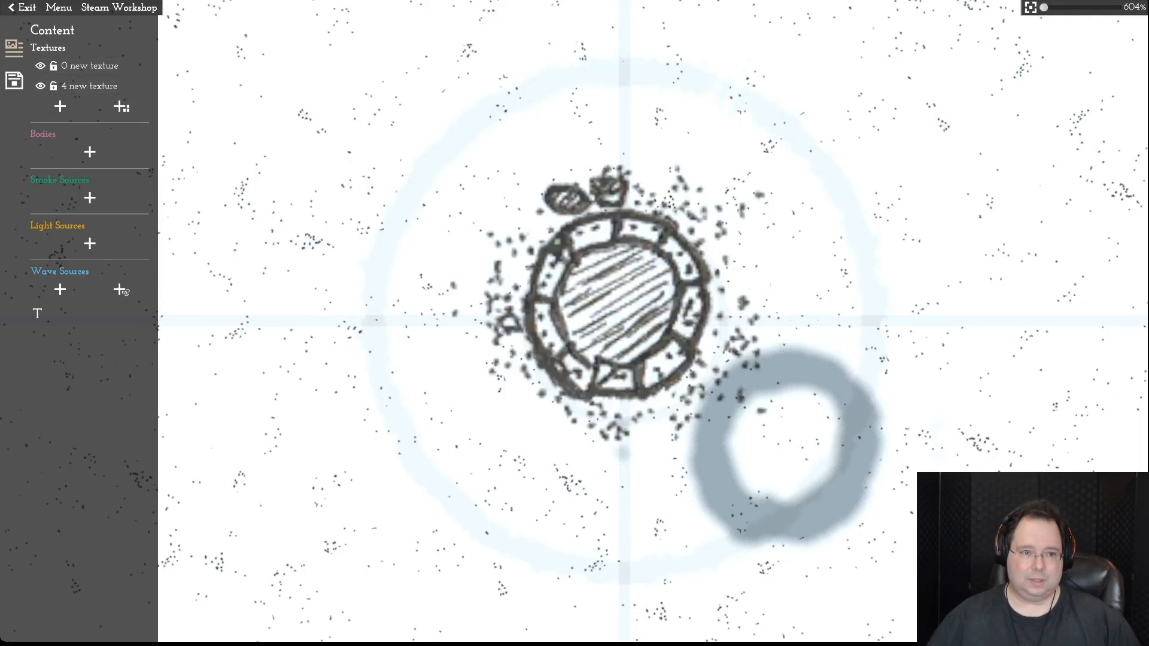
click(14, 49)
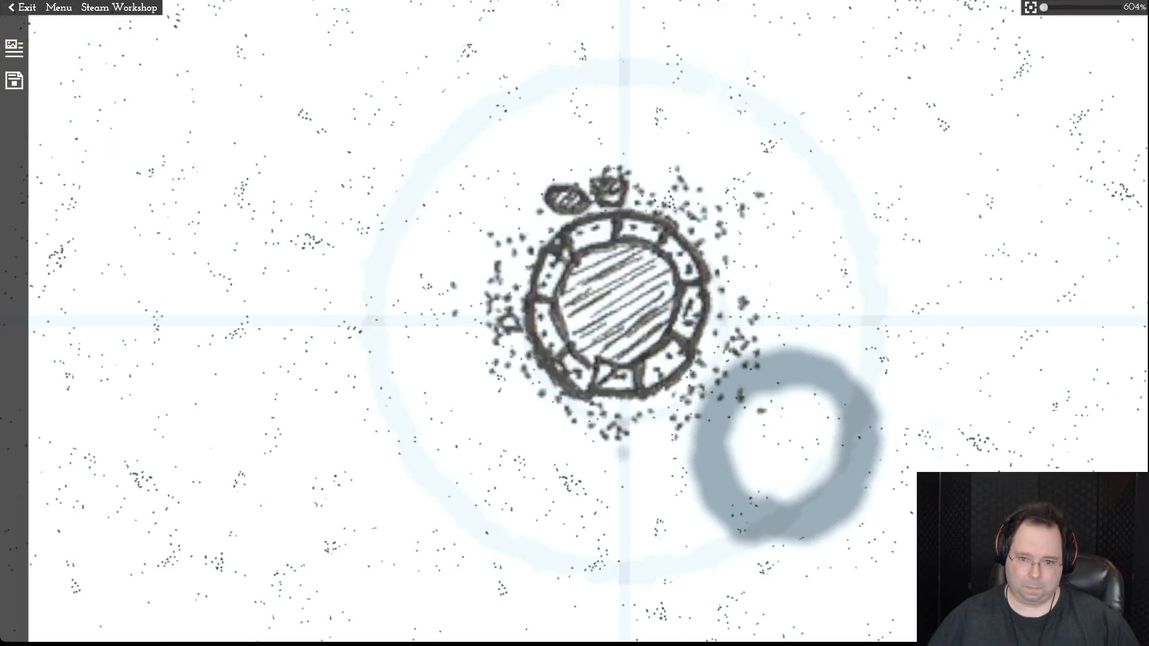
scroll(574, 323, down, 12)
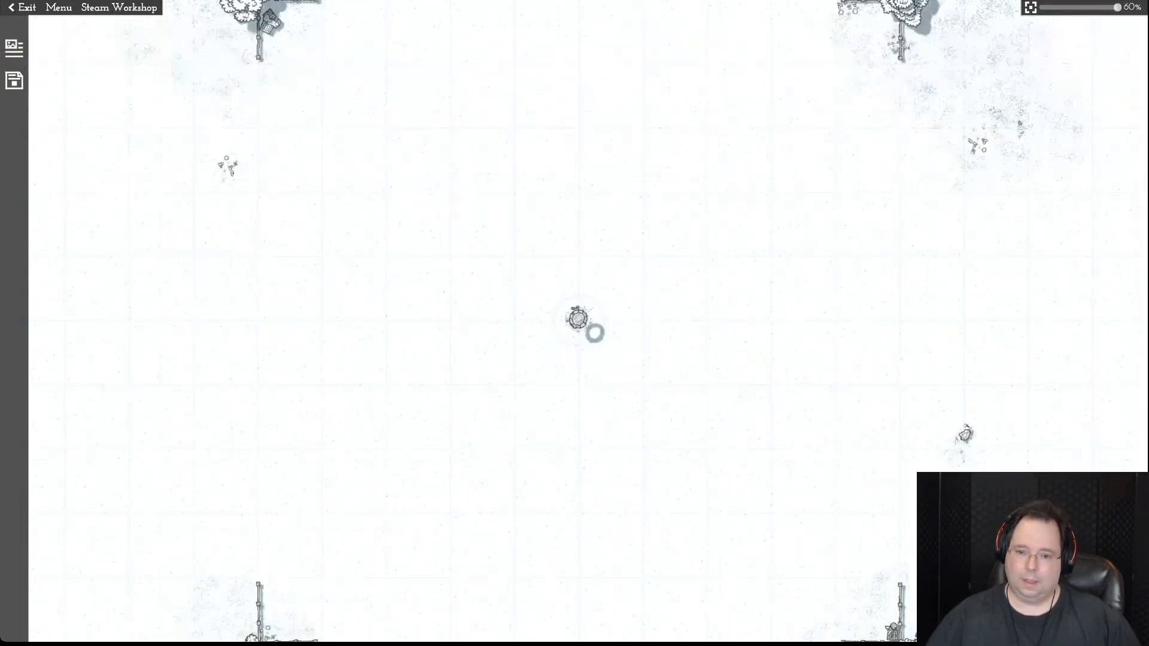
scroll(575, 324, up, 2)
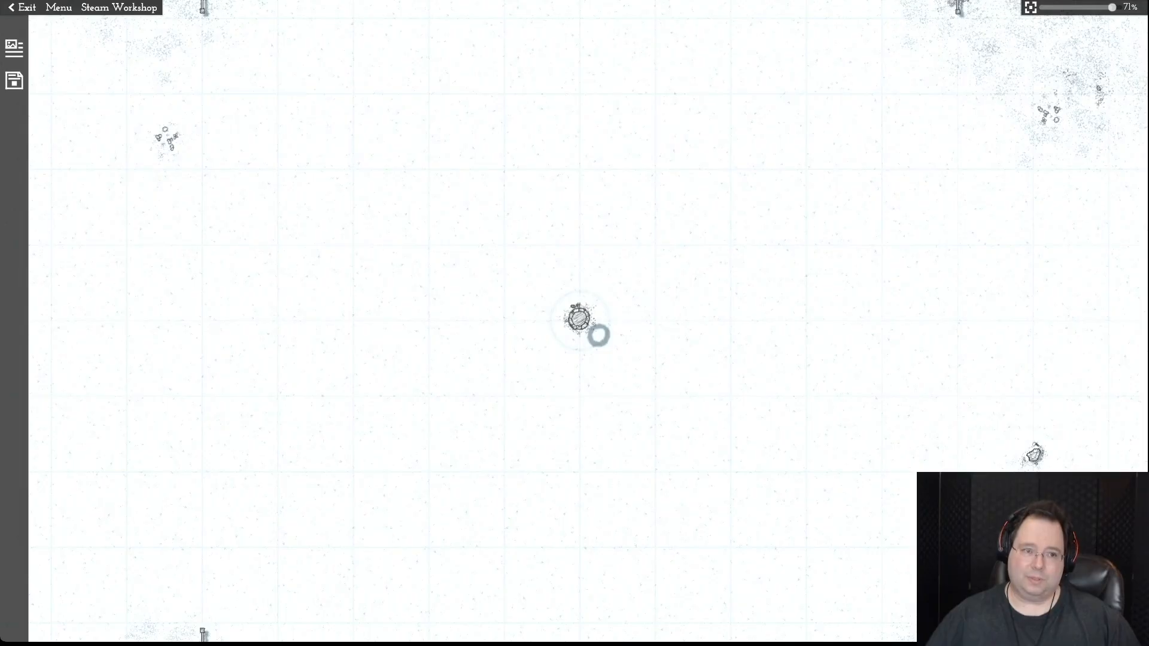
- Rename the well-base texture, the hatched water disc with pebbles, as Base
click(14, 48)
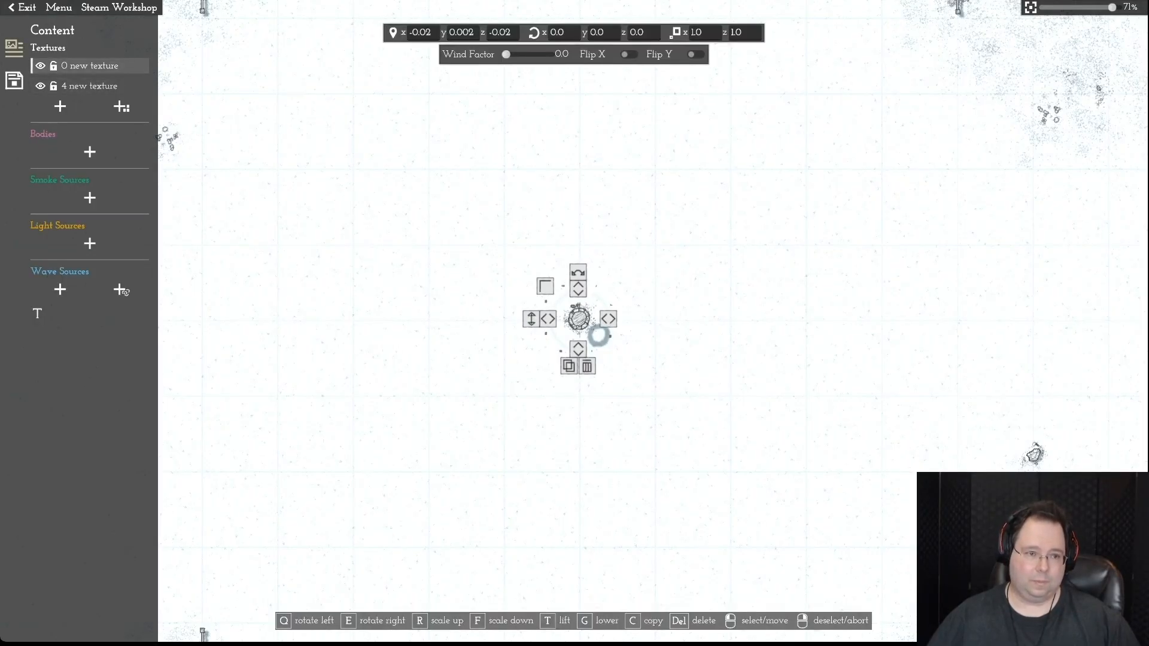
click(37, 313)
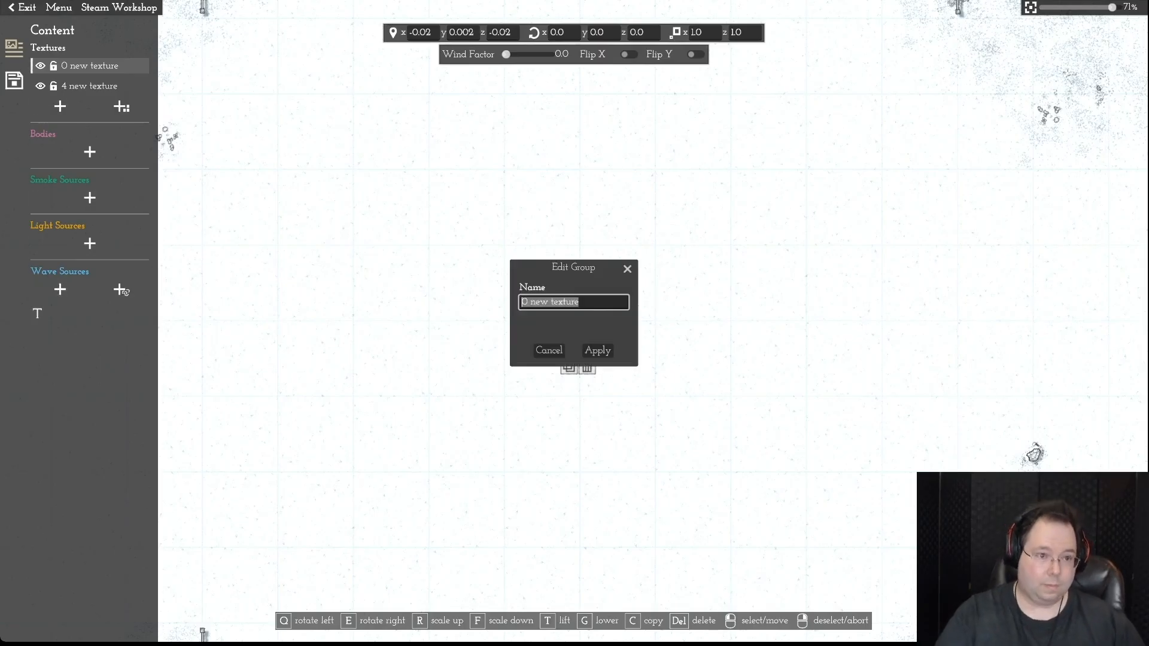
text(Base)
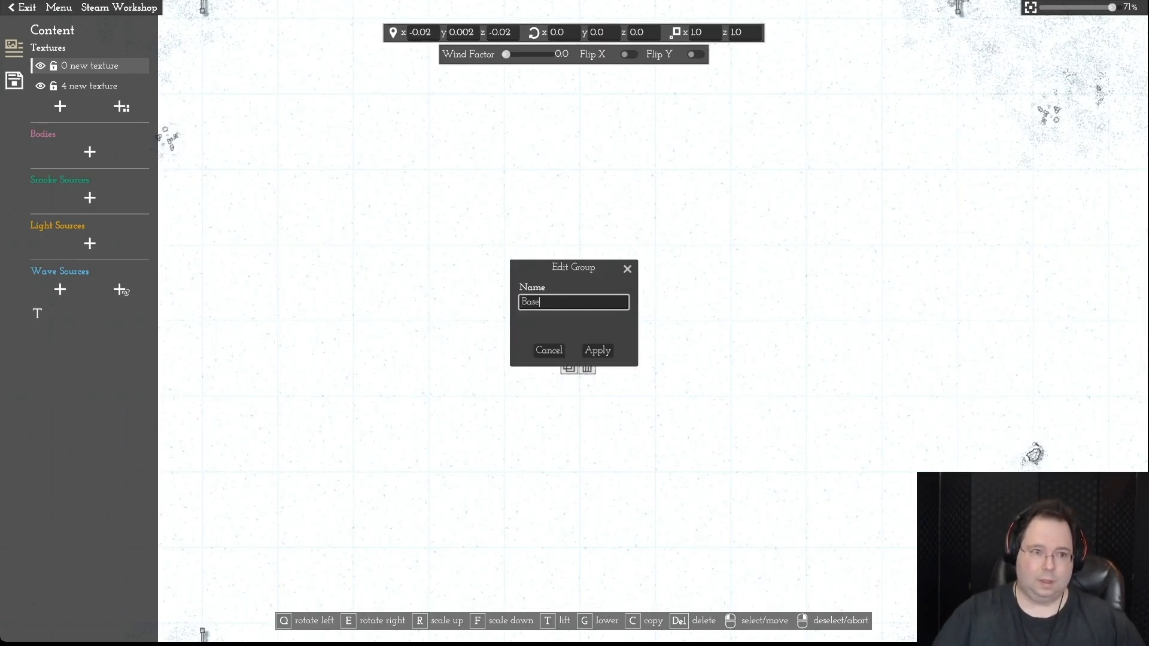
key(Return)
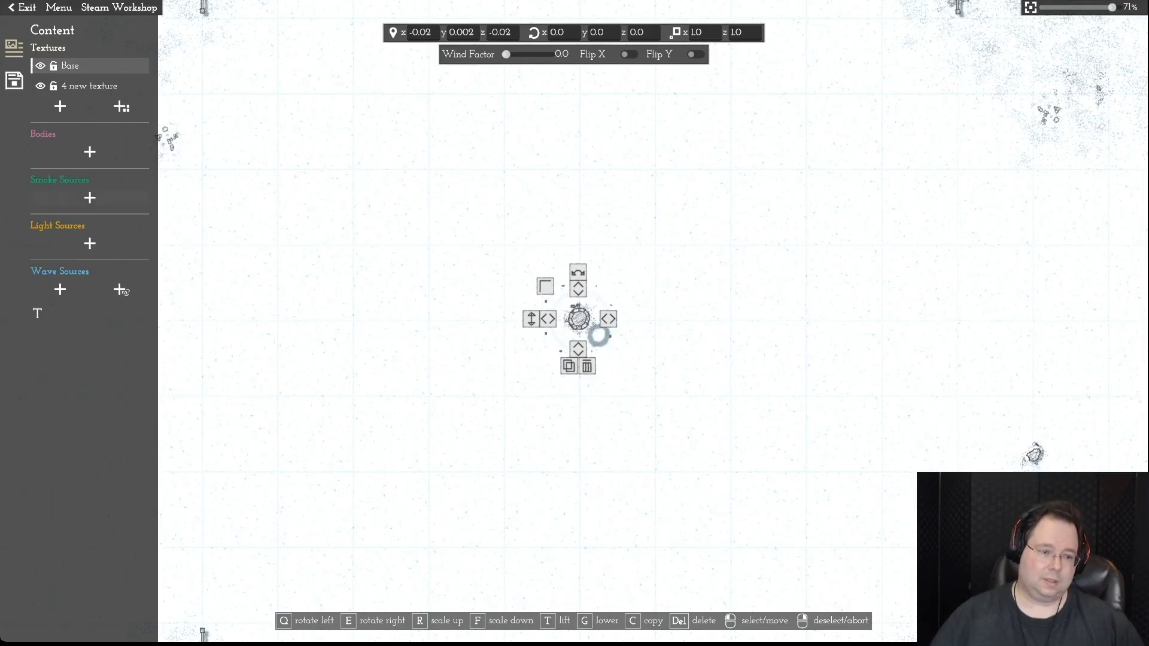
- Rename the stone-ring texture as Sides
click(72, 86)
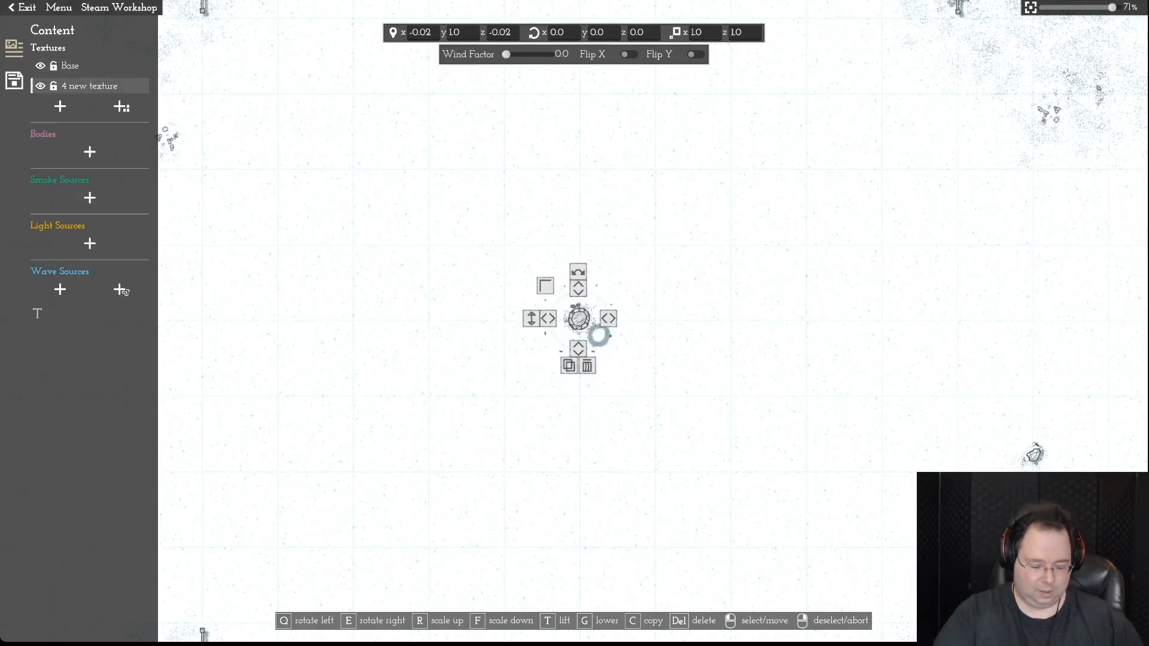
double_click(89, 86)
text(Sides)
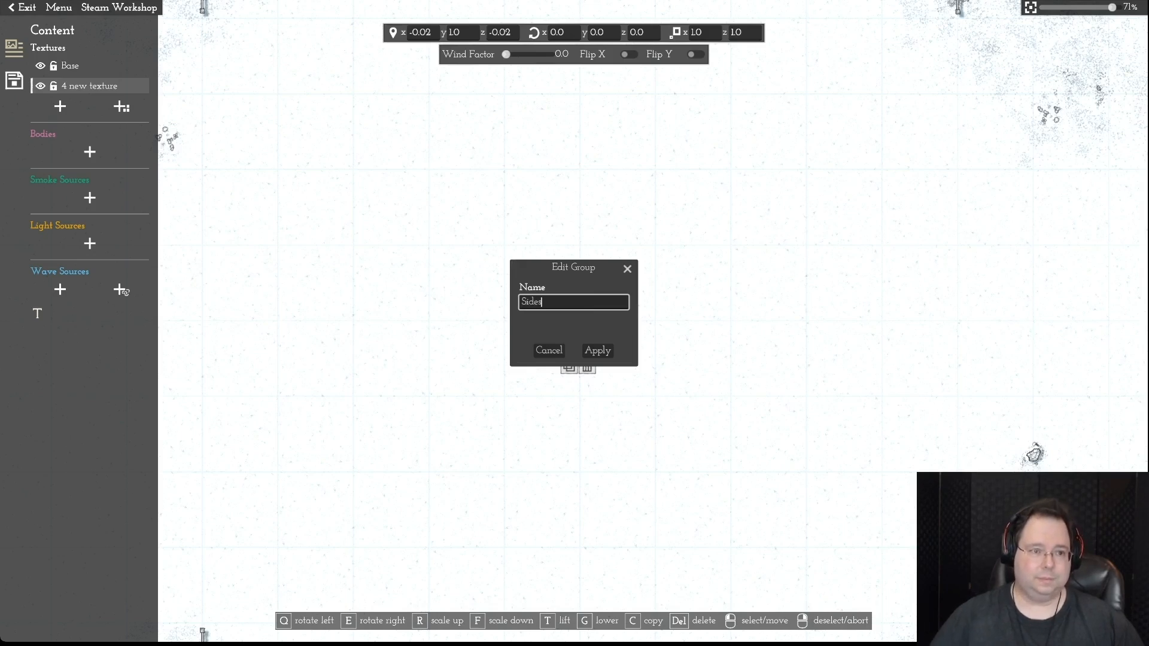
key(Return)
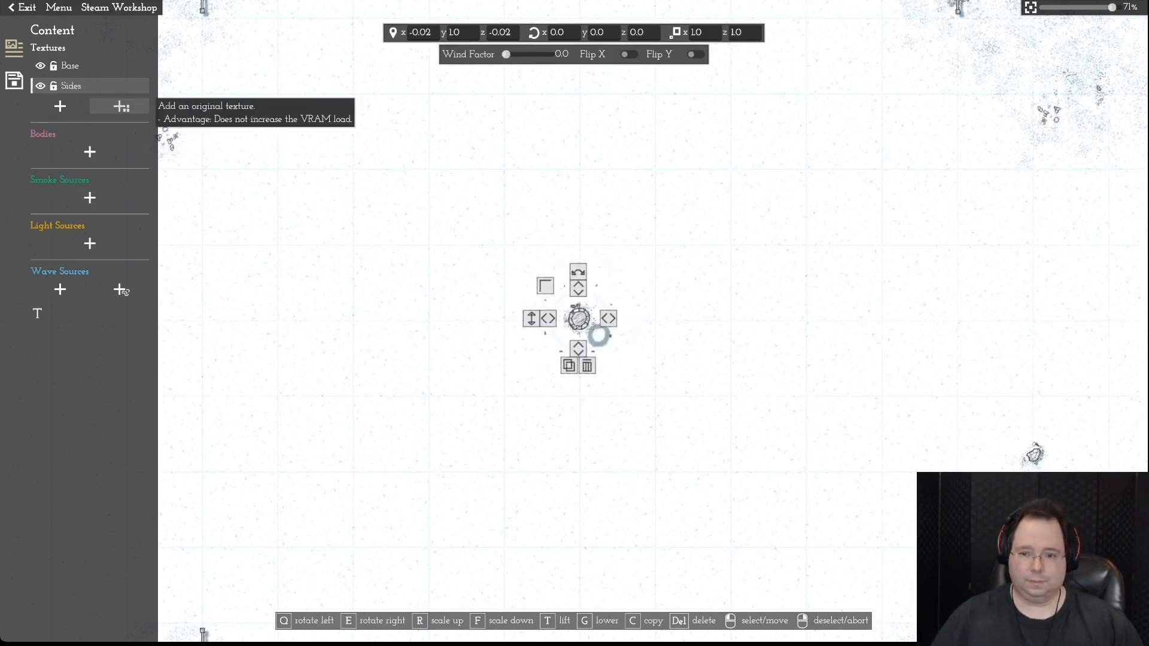
- Add the original texture of the well's crank beam and place it apart from the well, at about x -1.98, z 1.084
click(121, 106)
click(723, 376)
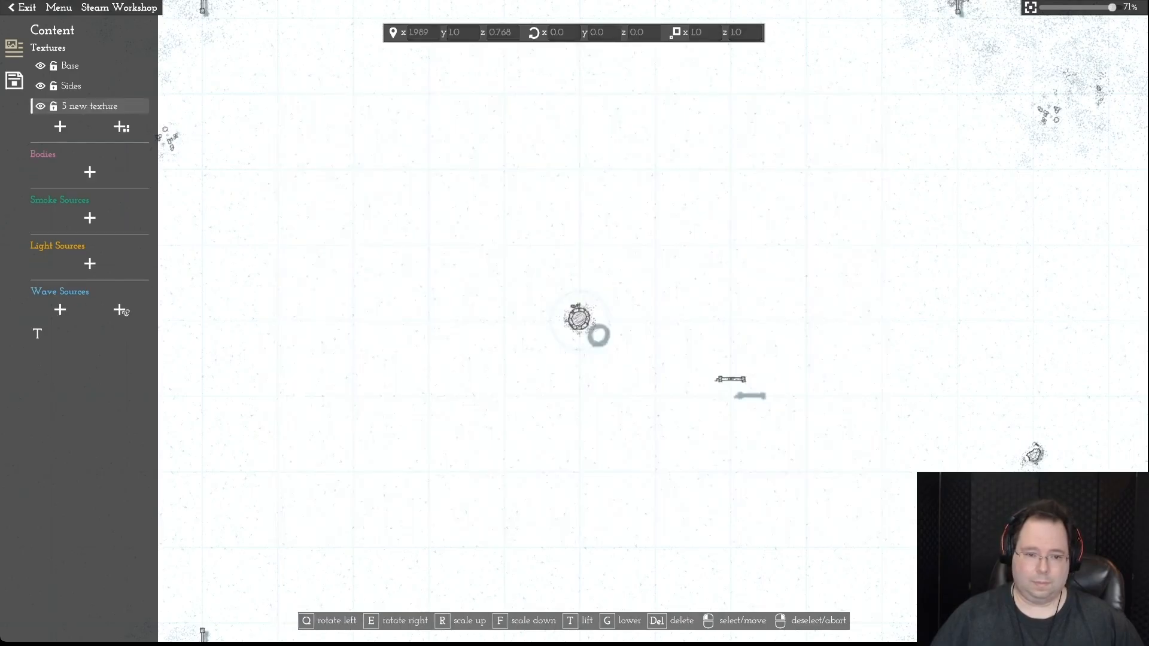
click(430, 403)
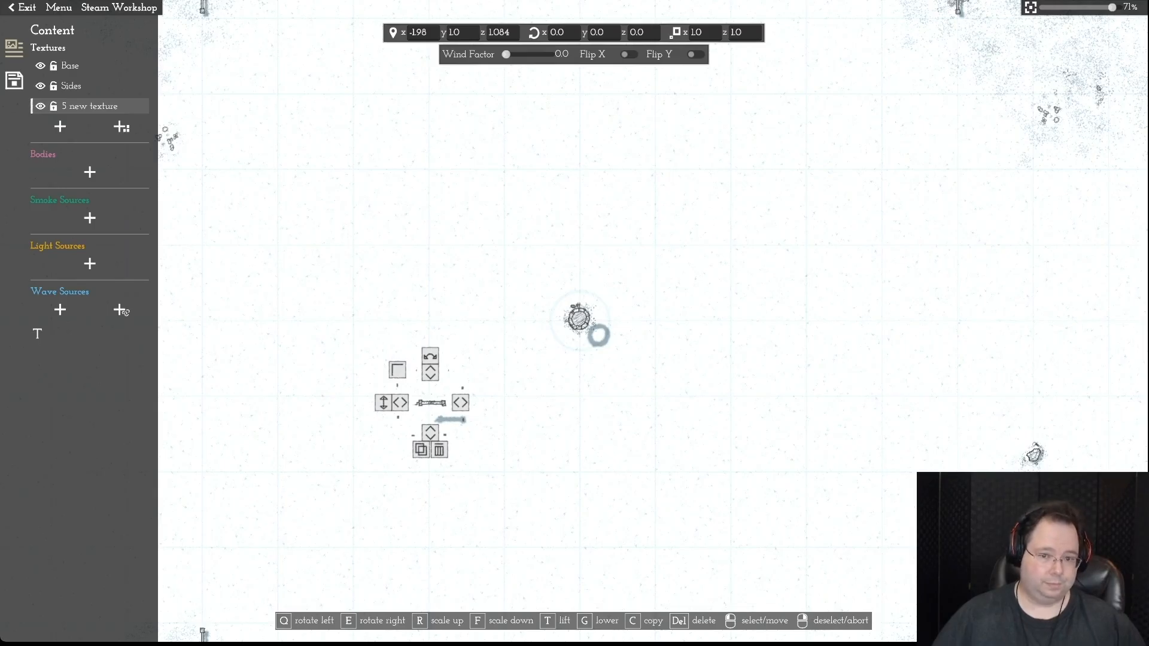
- Rename the crank beam texture as Bucket support
click(37, 334)
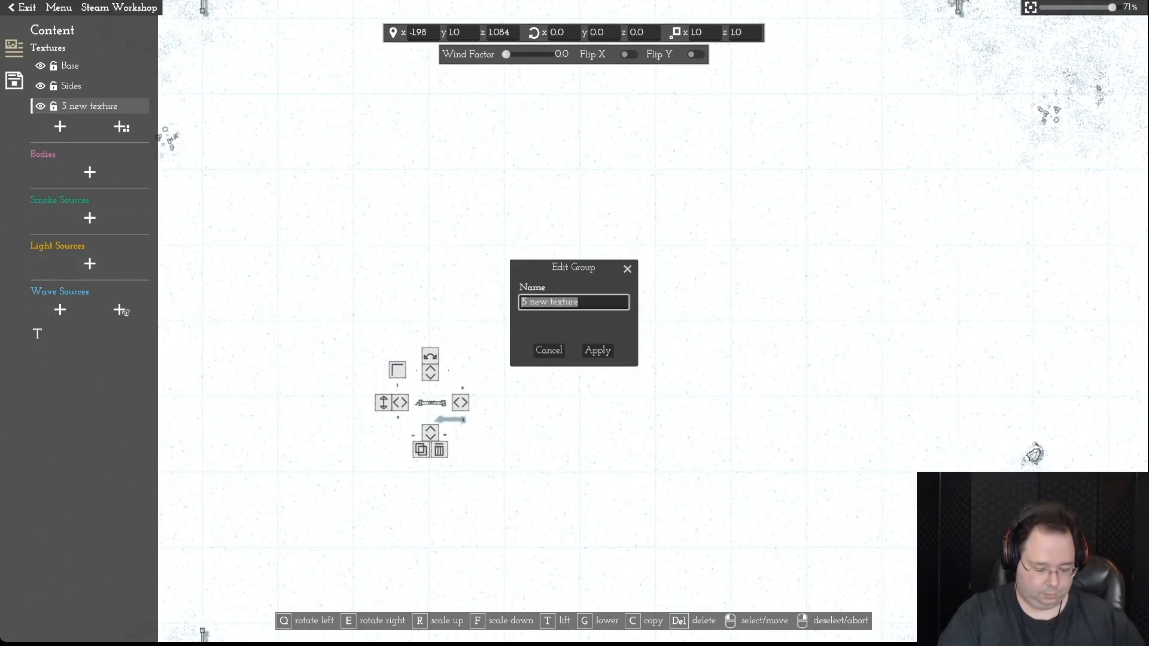
text(Bucket)
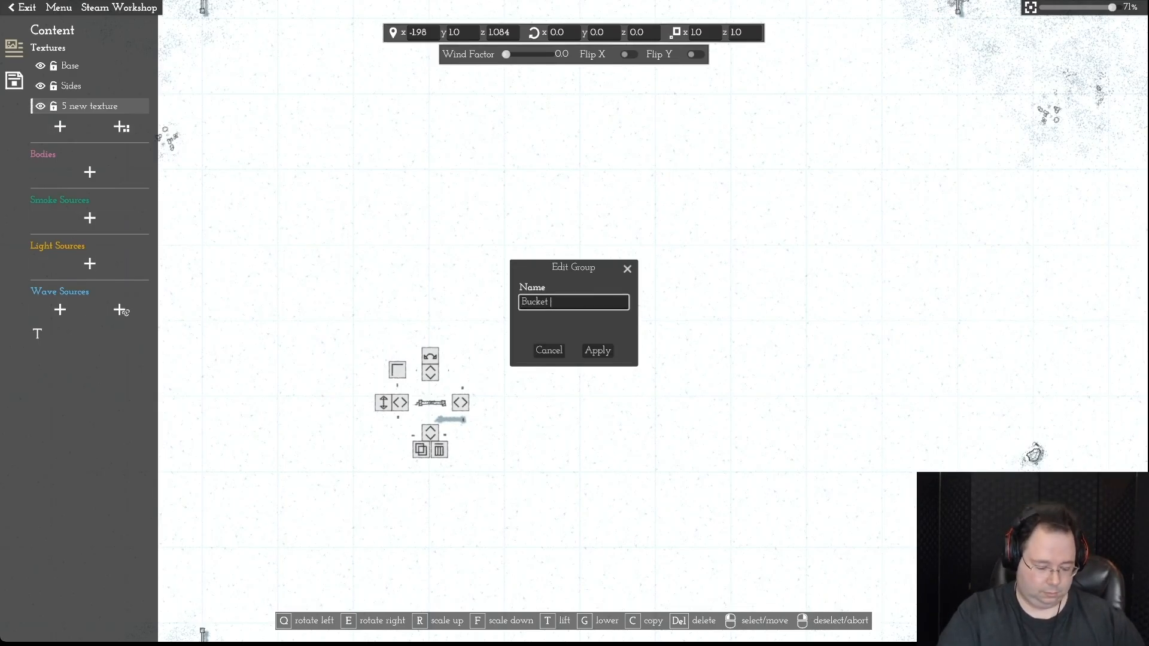
text( support)
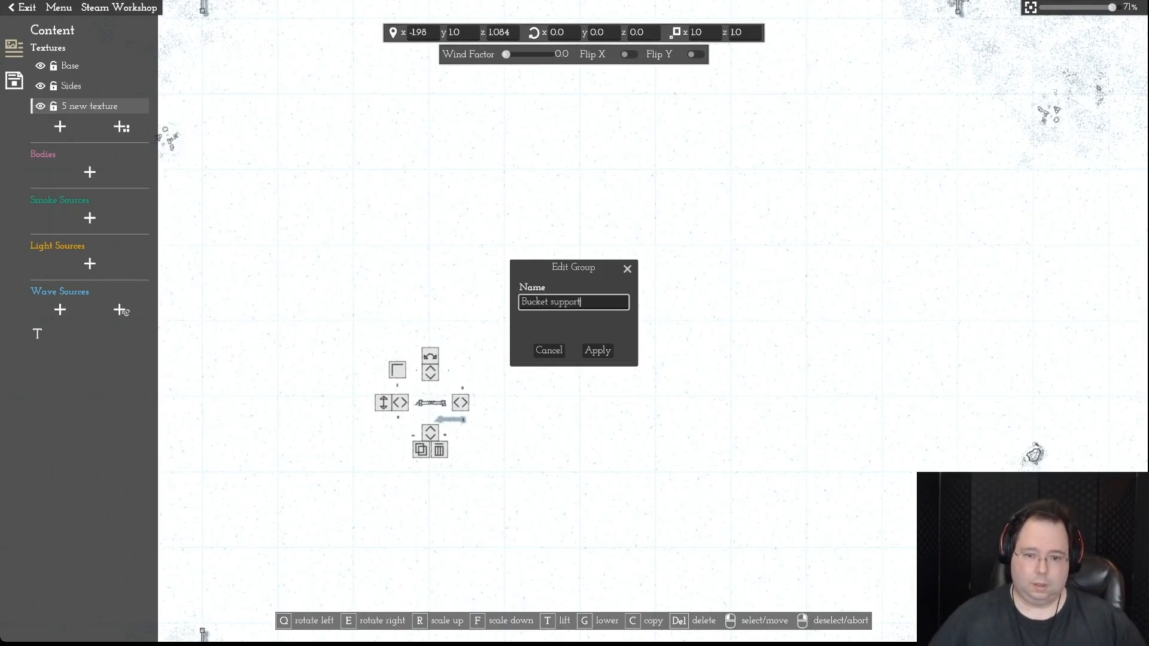
key(Return)
key(Escape)
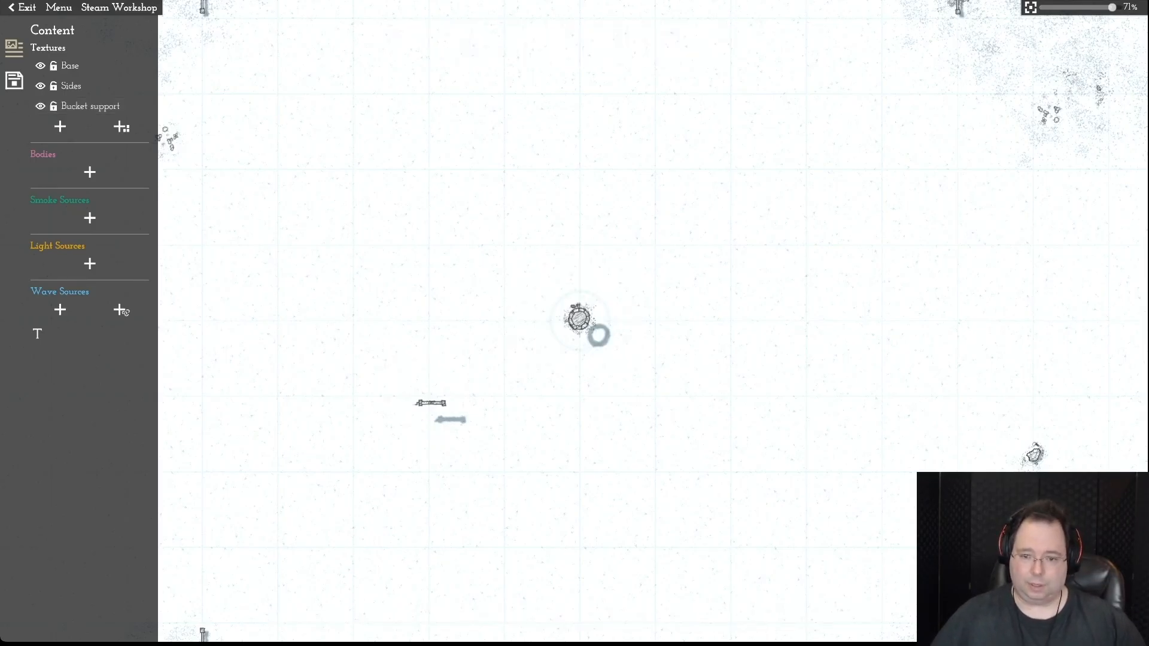
- Move the Bucket support texture just below the well, at about x 0.029, z 0.704
drag(432, 403, 583, 375)
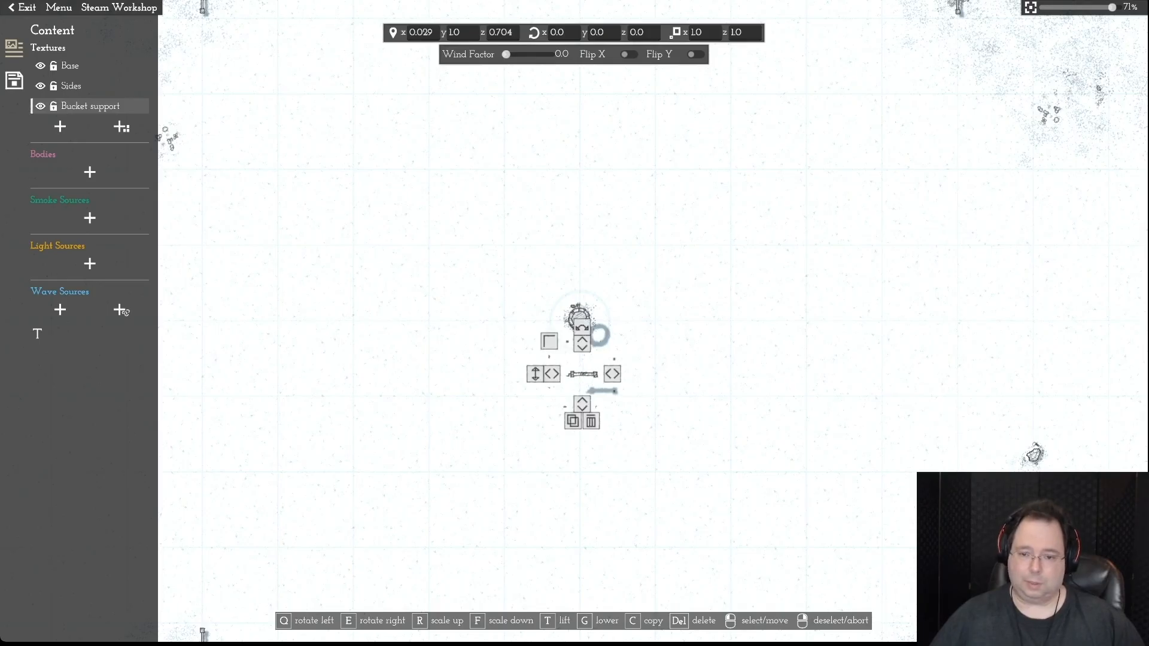
right_click(582, 374)
scroll(575, 321, up, 10)
scroll(574, 321, down, 8)
key(d)
key(w)
key(d)
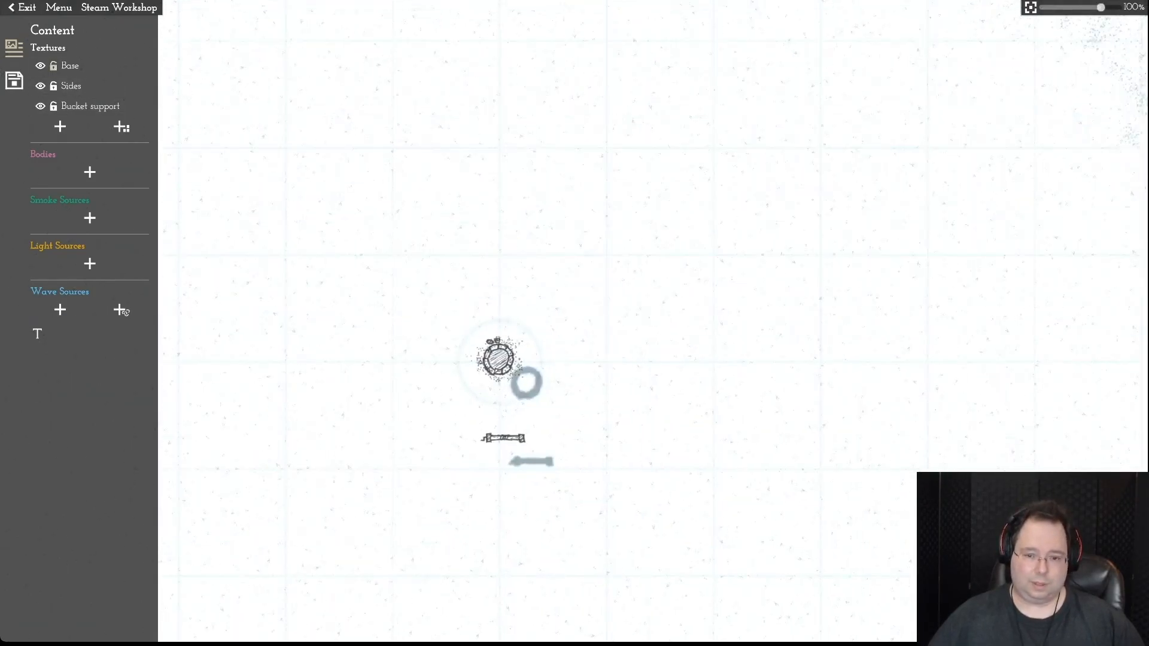
- Lower the Sides stone ring to a height of about 0.26
scroll(124, 311, up, 8)
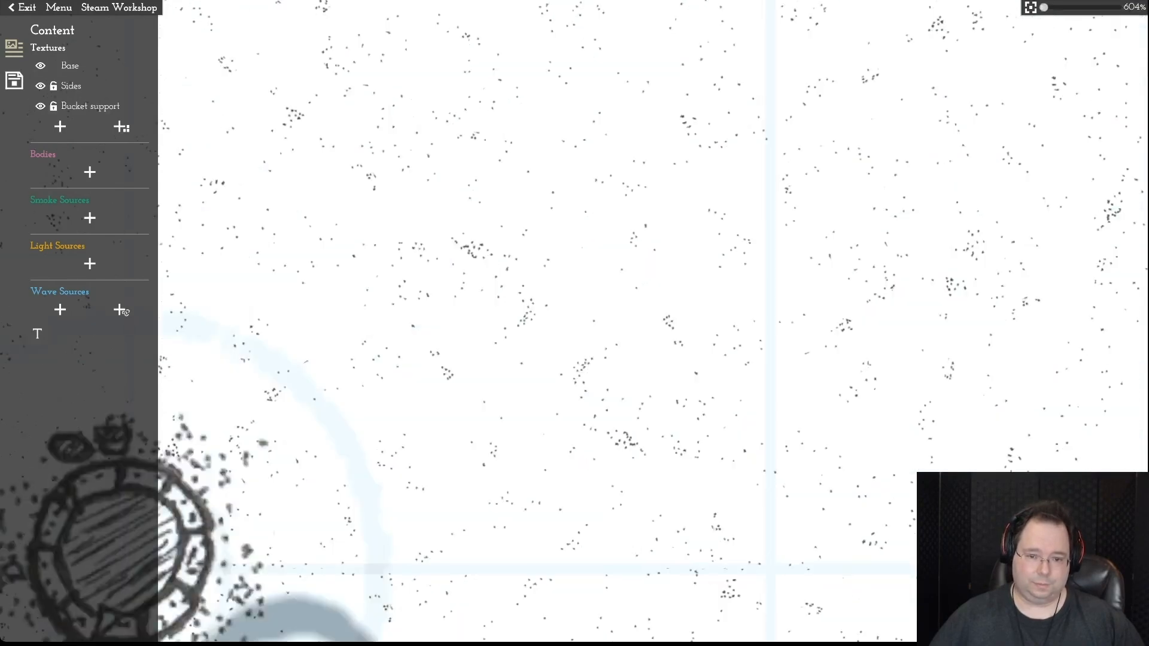
scroll(124, 312, down, 8)
click(498, 359)
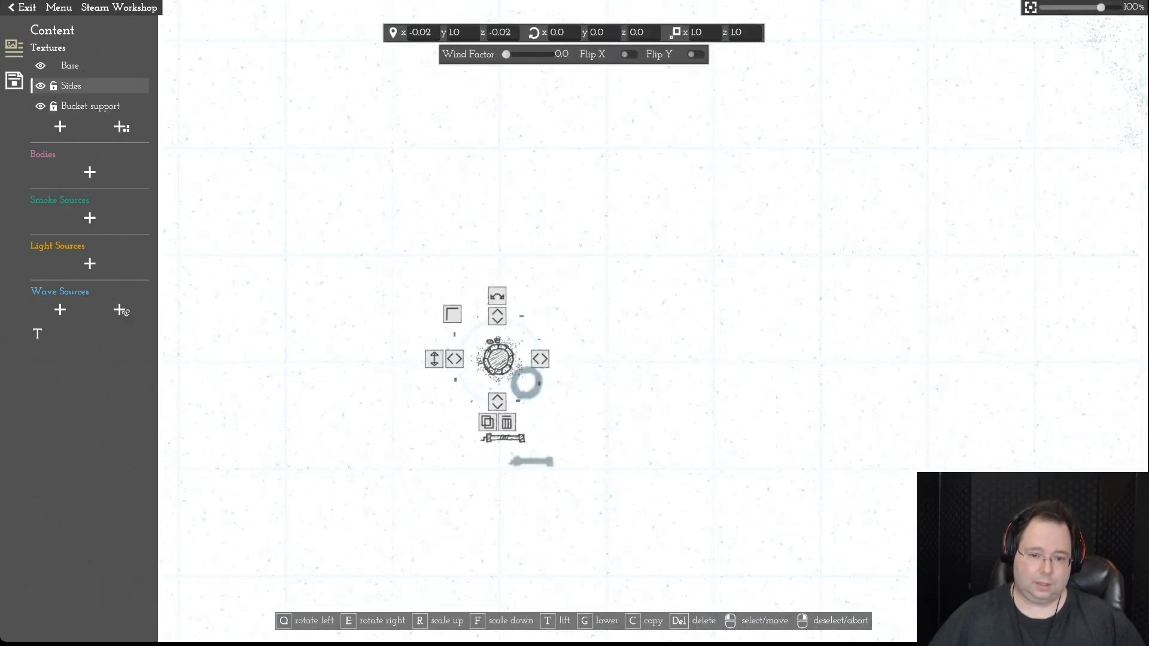
drag(434, 359, 434, 465)
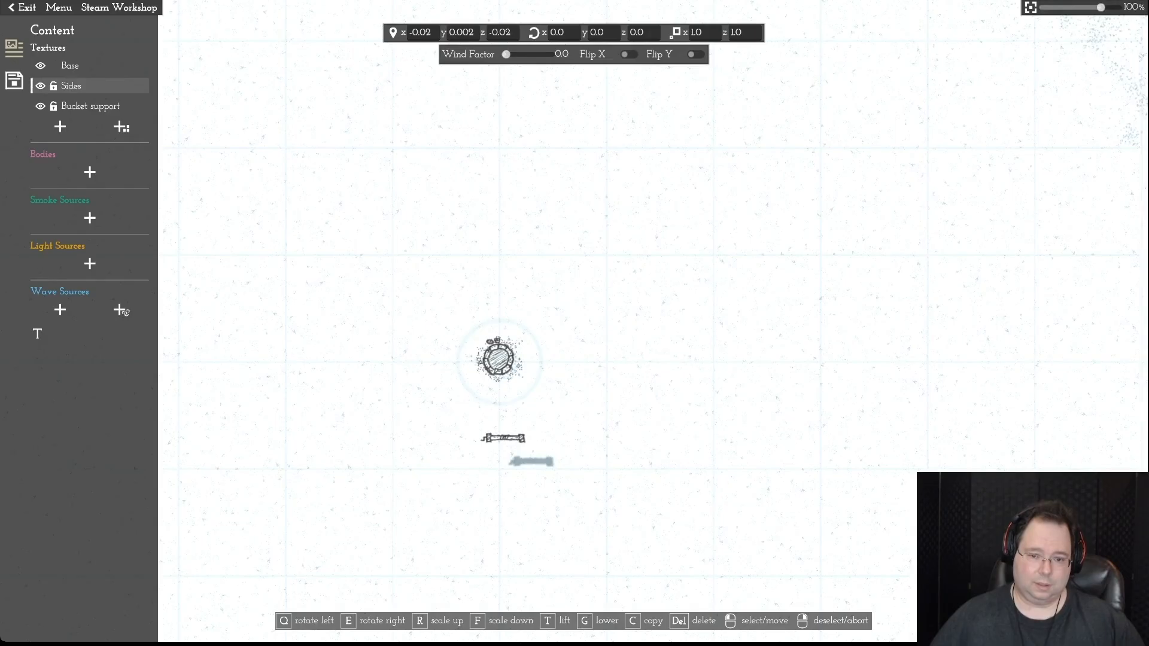
drag(434, 359, 434, 333)
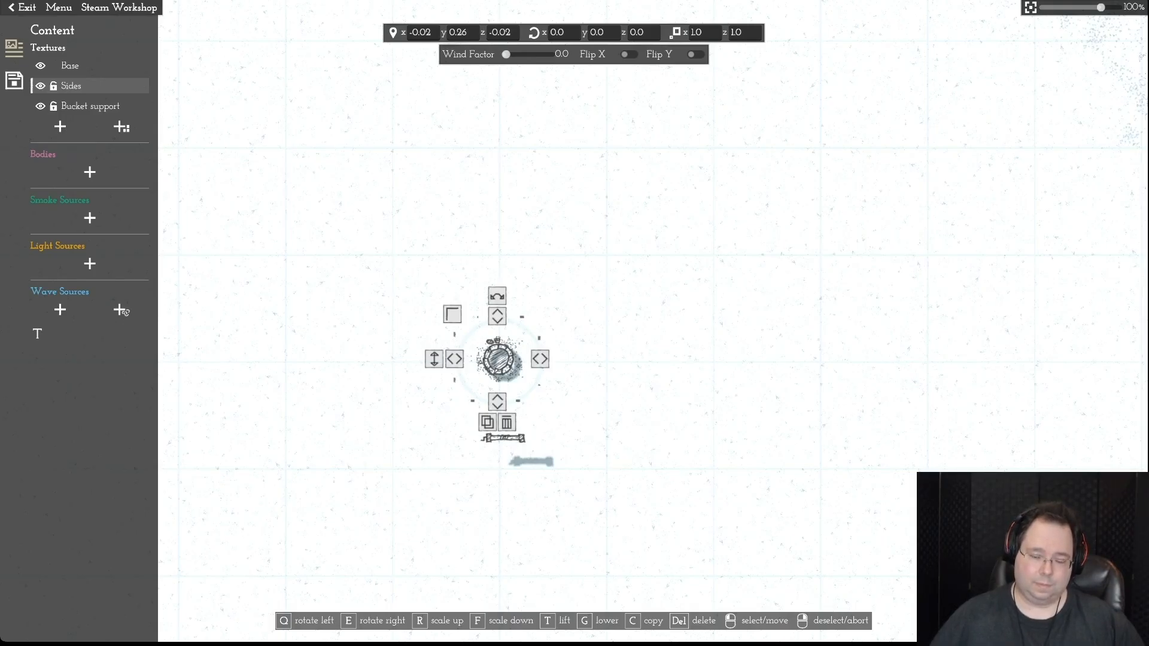
right_click(433, 332)
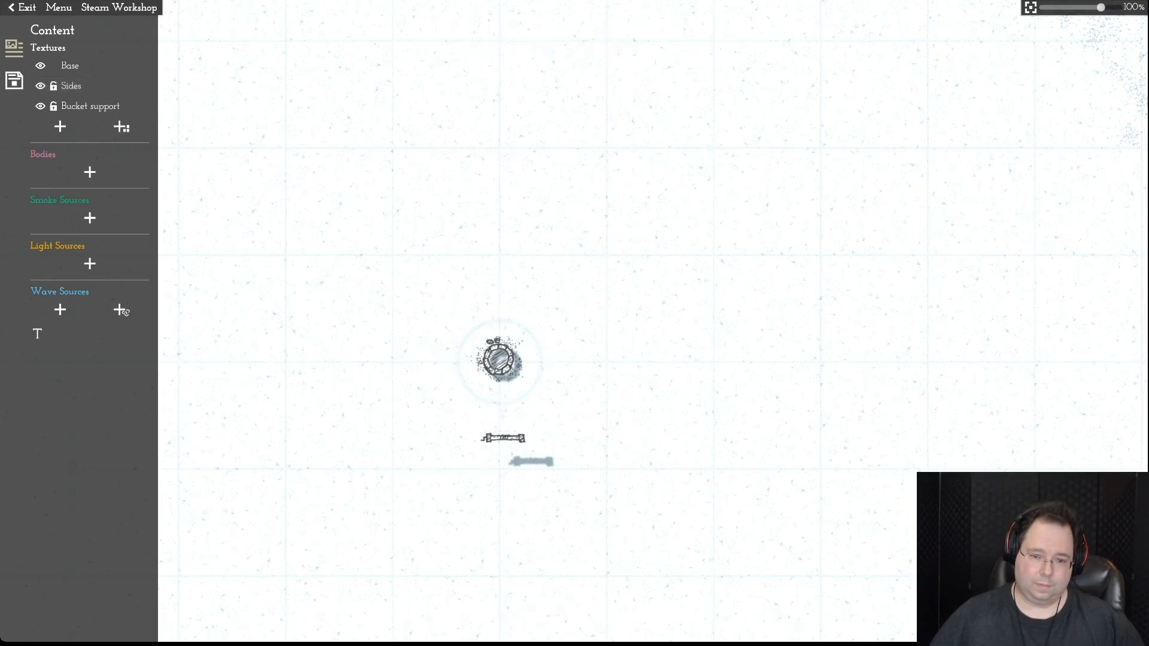
scroll(574, 323, up, 10)
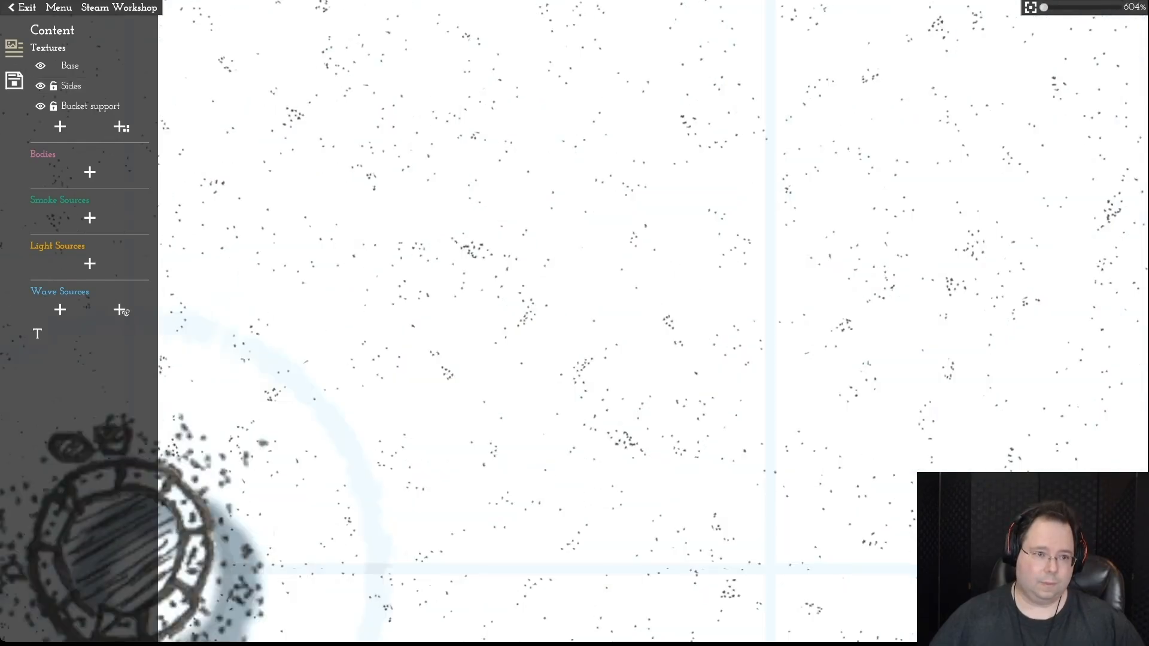
scroll(575, 323, down, 7)
key(w)
- Add a body over the well, scaled down to about 0.114, and lower it to a height of 0.26
click(90, 172)
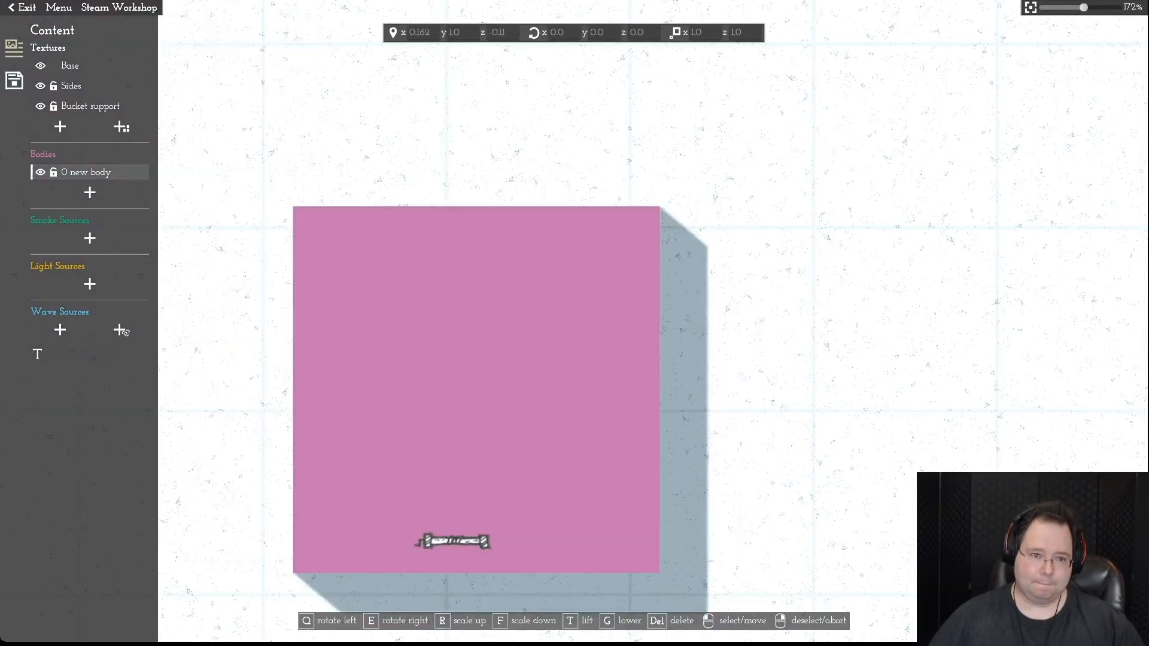
click(451, 362)
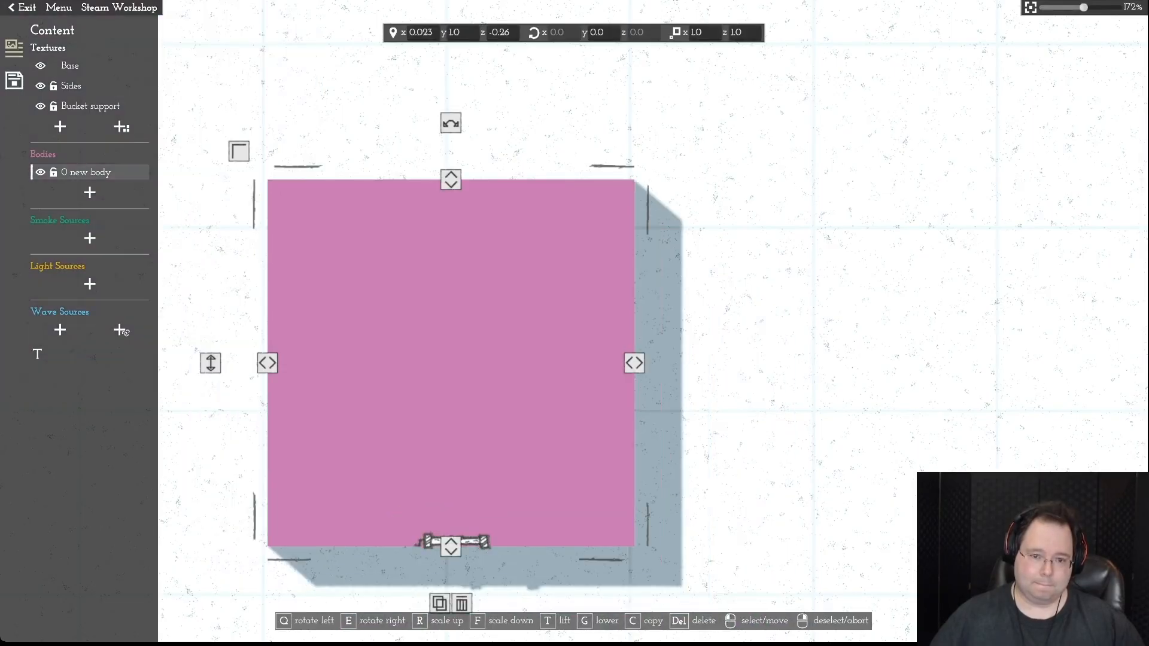
drag(238, 151, 444, 408)
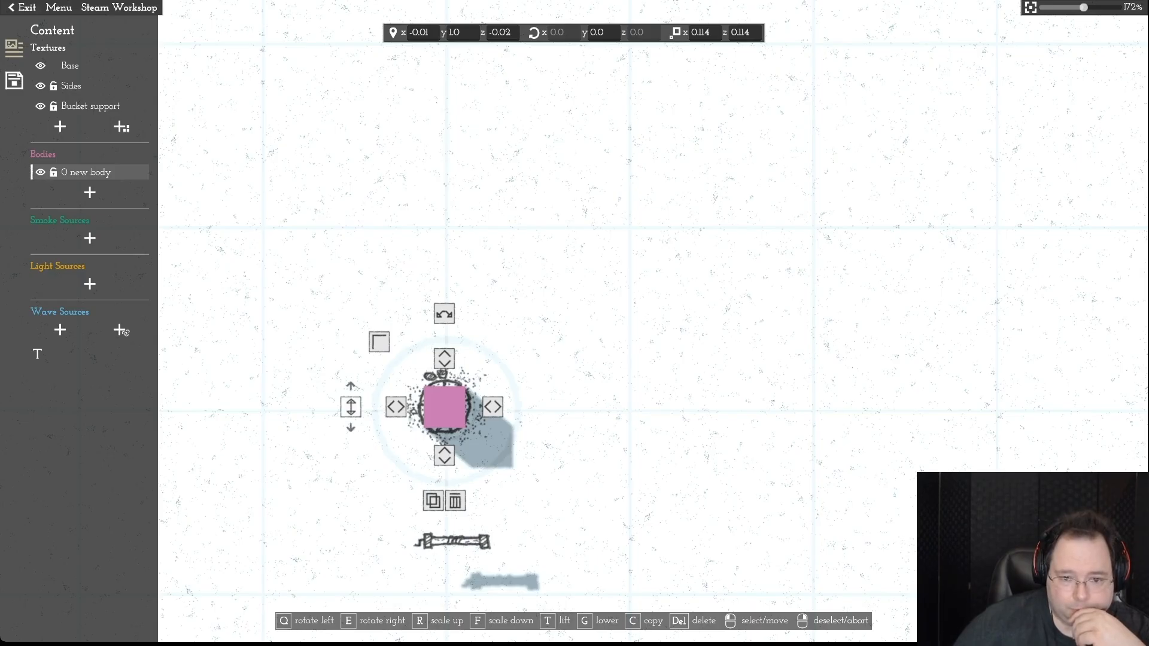
drag(350, 407, 351, 474)
- Move the stone ring far away from the well and shrink the body over the water disc to a scale of about 0.082
drag(444, 407, 773, 318)
drag(444, 407, 892, 487)
drag(773, 318, 444, 408)
drag(379, 342, 399, 359)
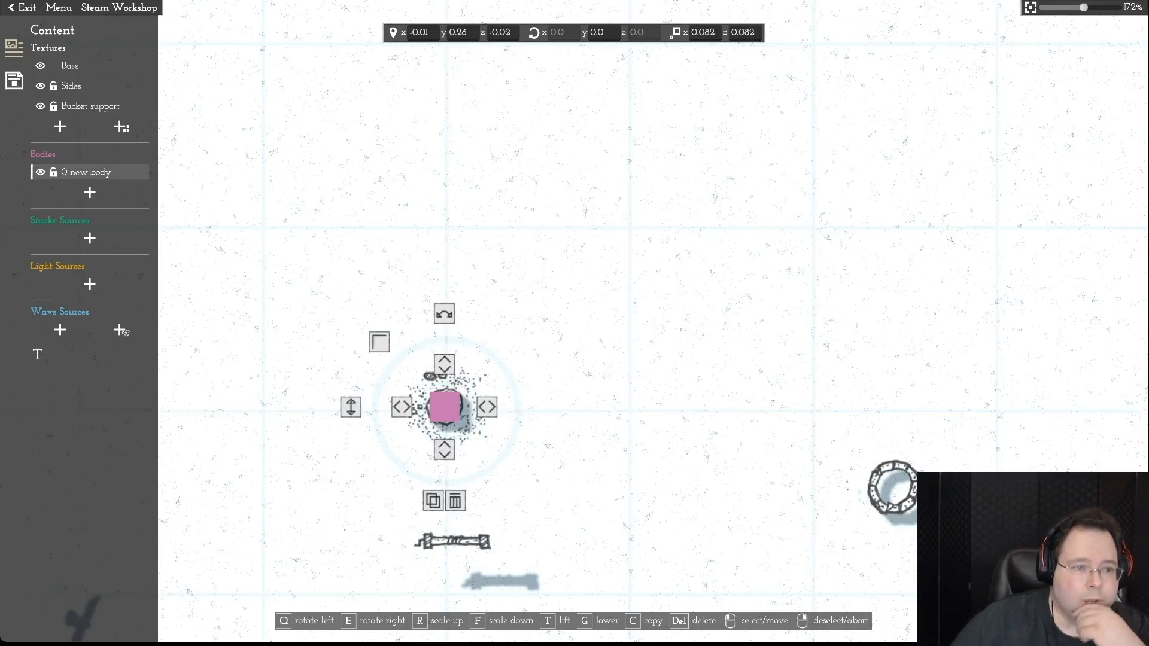
- Duplicate the small body and place the copy beside the well, at about x 0.331
click(90, 193)
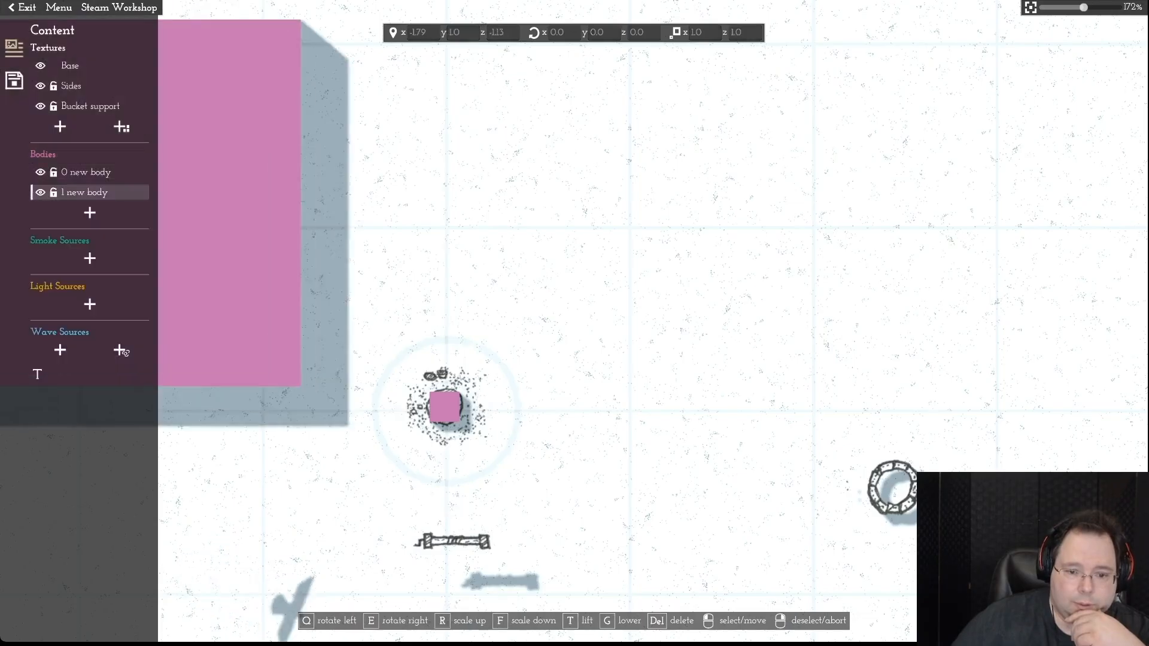
right_click(439, 305)
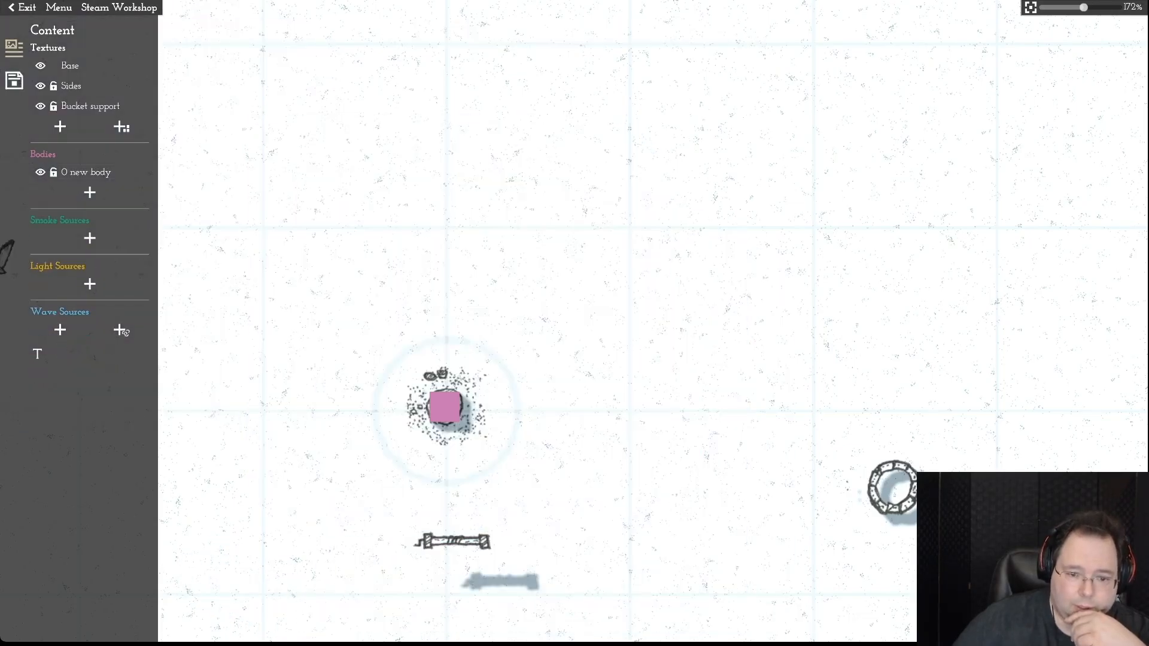
click(445, 407)
click(436, 500)
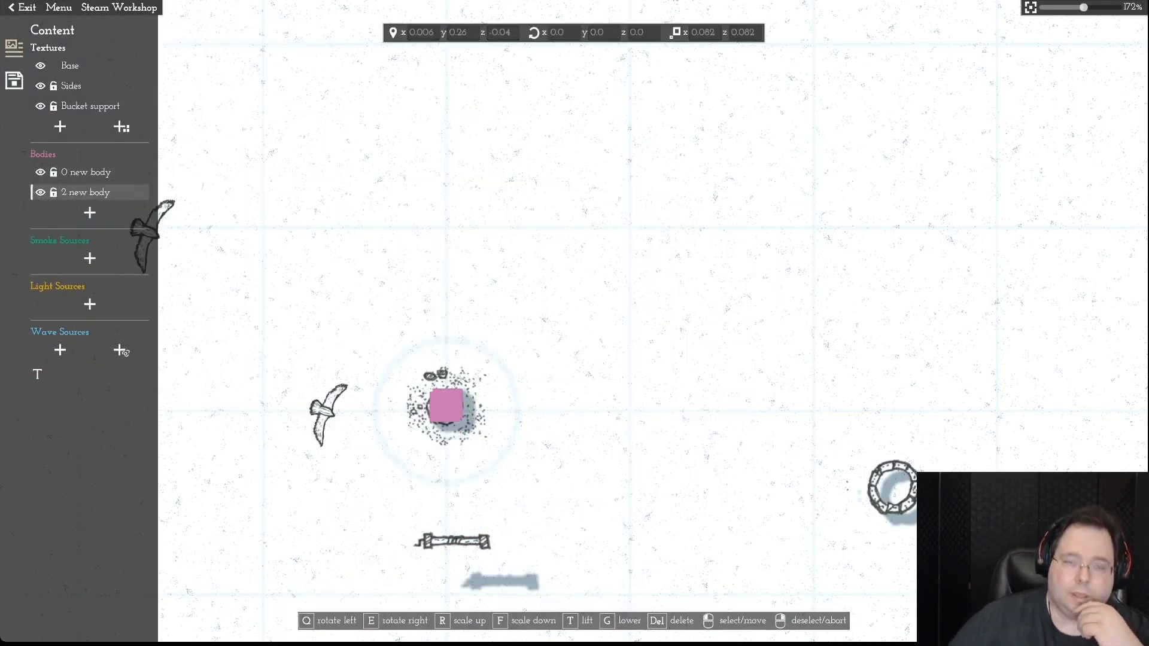
click(507, 411)
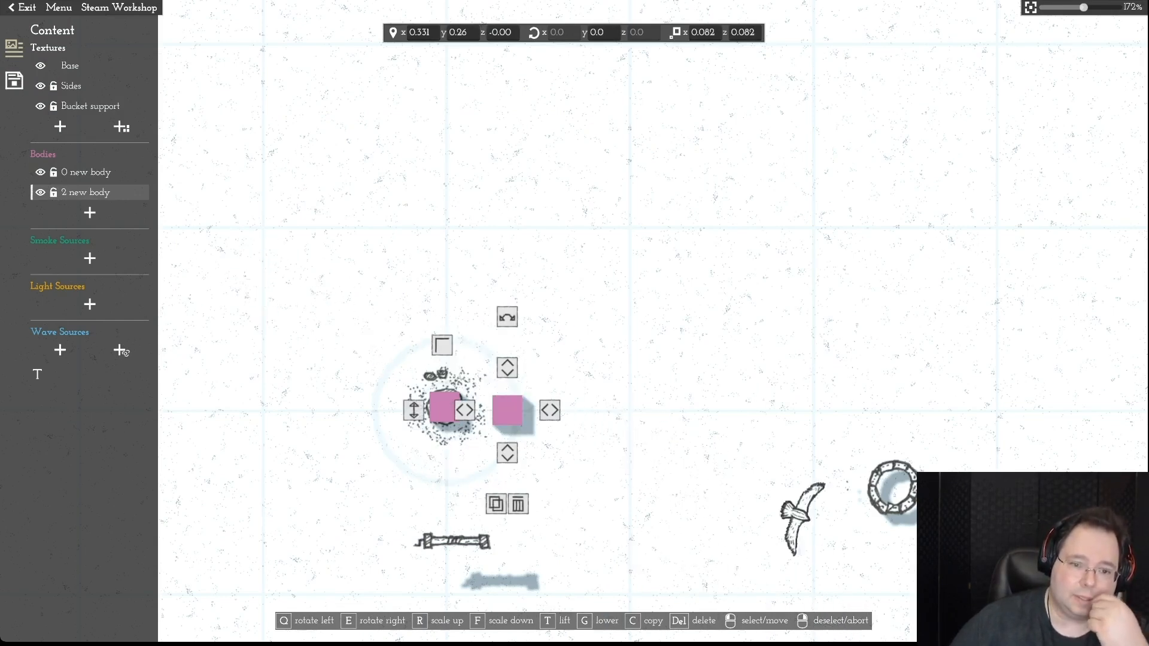
- Set the copied body's y rotation to 45 degrees
drag(507, 317, 499, 318)
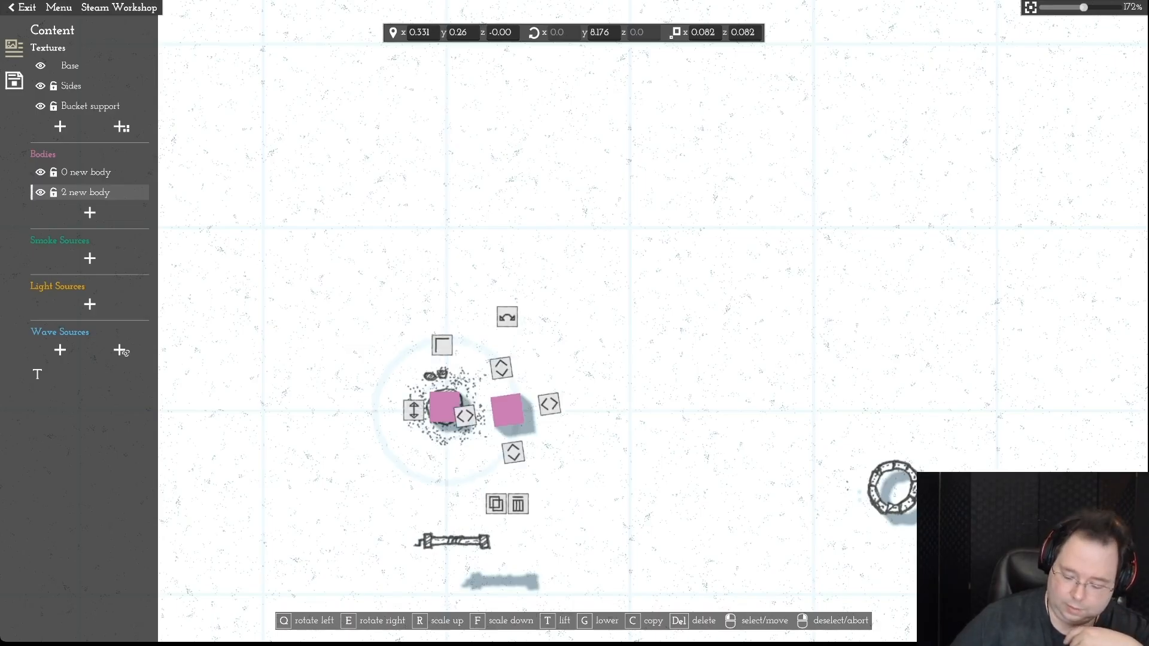
drag(610, 33, 589, 33)
text(4)
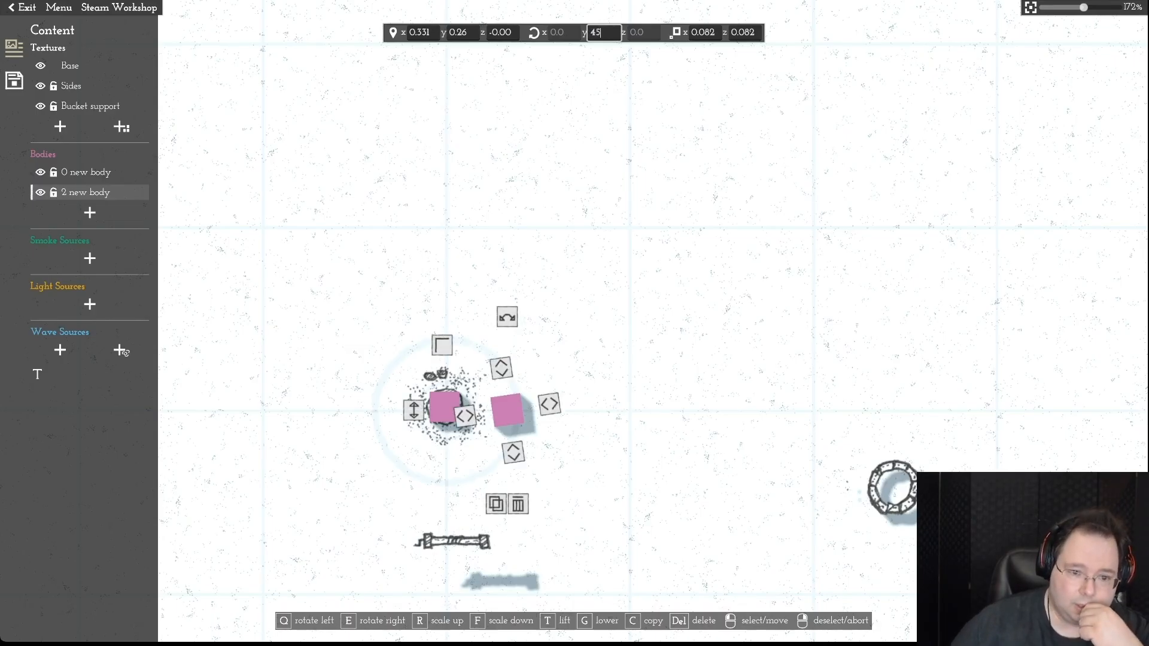
text(5)
key(Return)
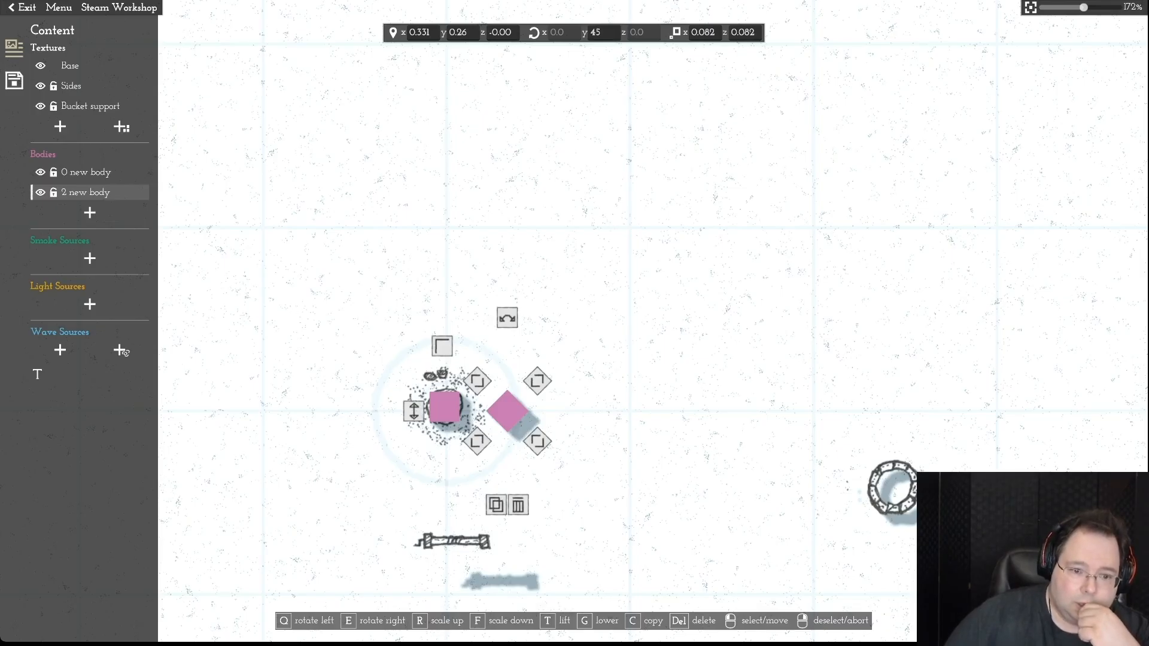
- Try the rotated body over the first one on the well, and move both bodies clear of the well base
drag(507, 411, 443, 408)
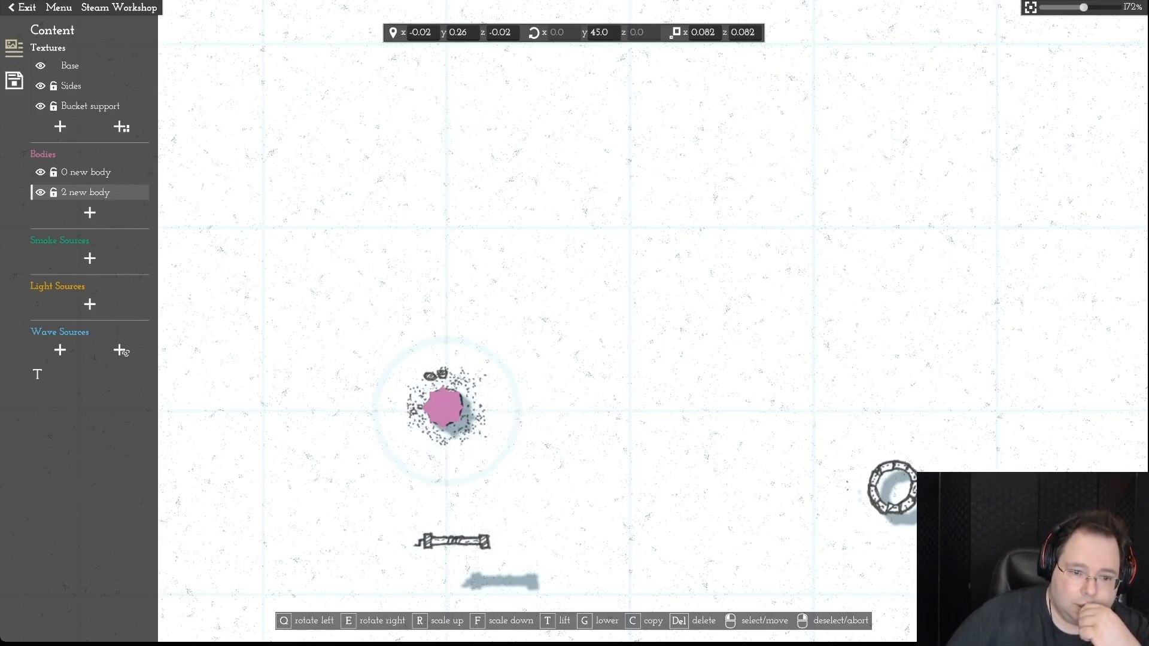
drag(443, 408, 603, 397)
click(445, 407)
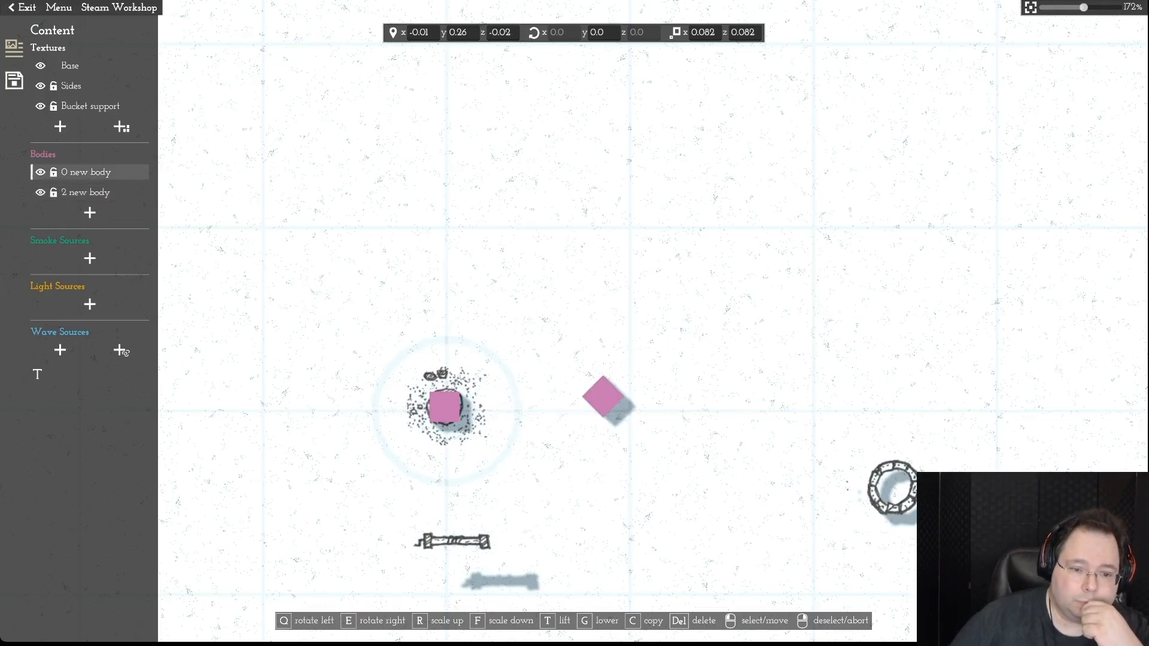
drag(445, 408, 620, 299)
scroll(620, 300, down, 1)
right_click(575, 336)
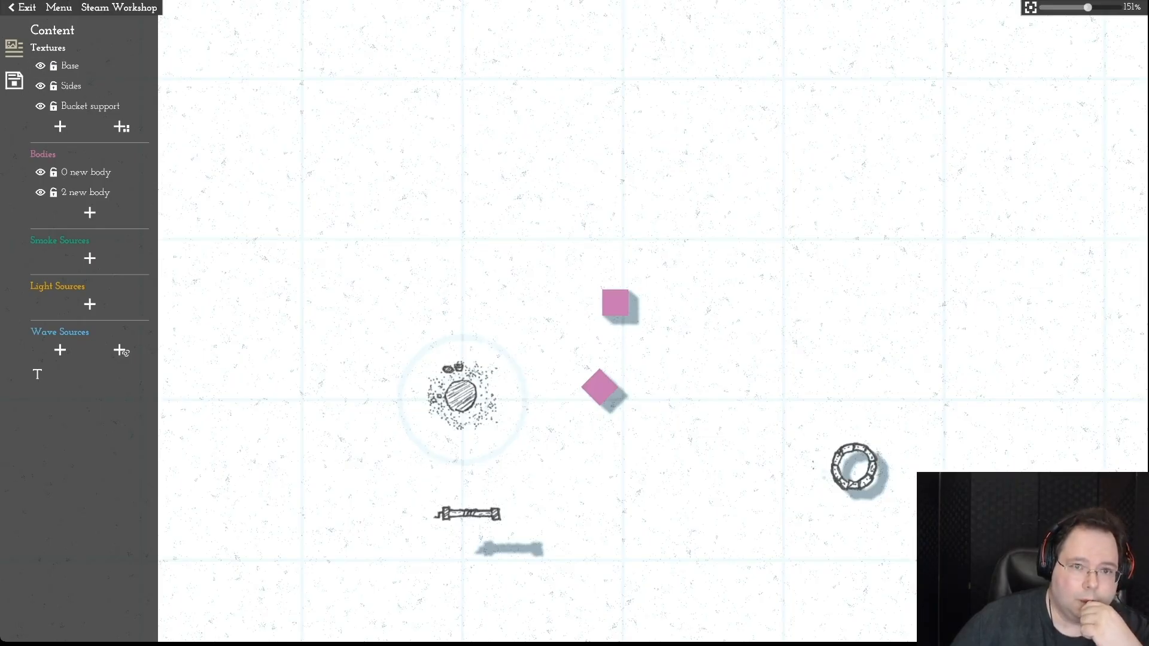
- Set the Base texture's position to x 0, y 0 and z 0
click(70, 66)
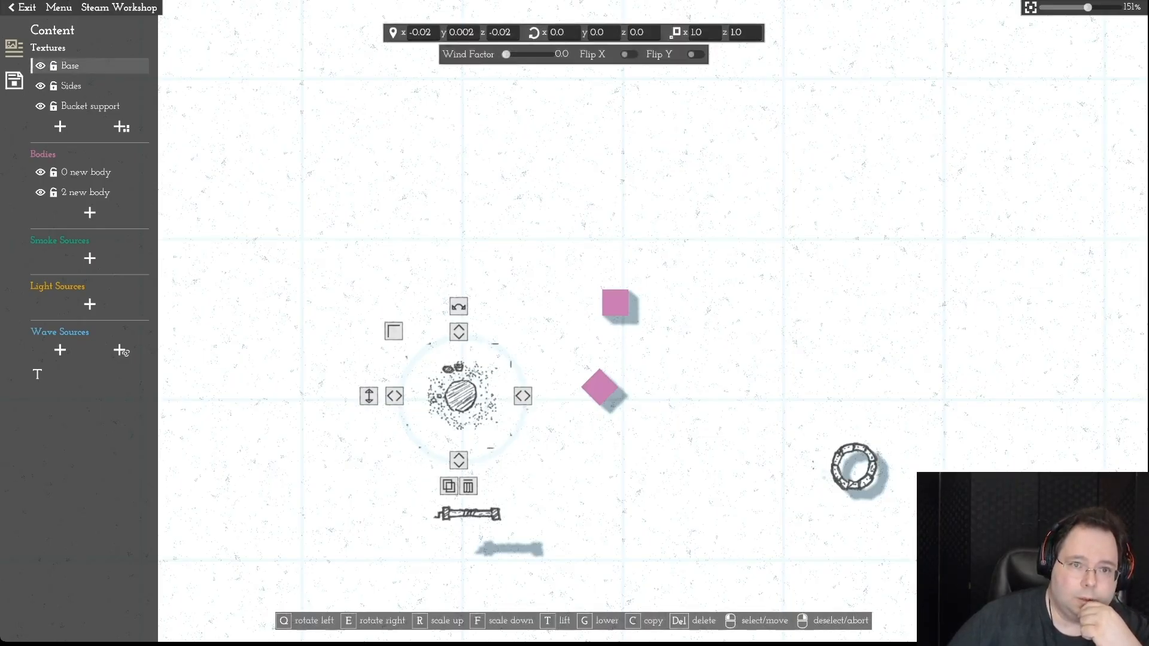
drag(512, 33, 487, 33)
text(0)
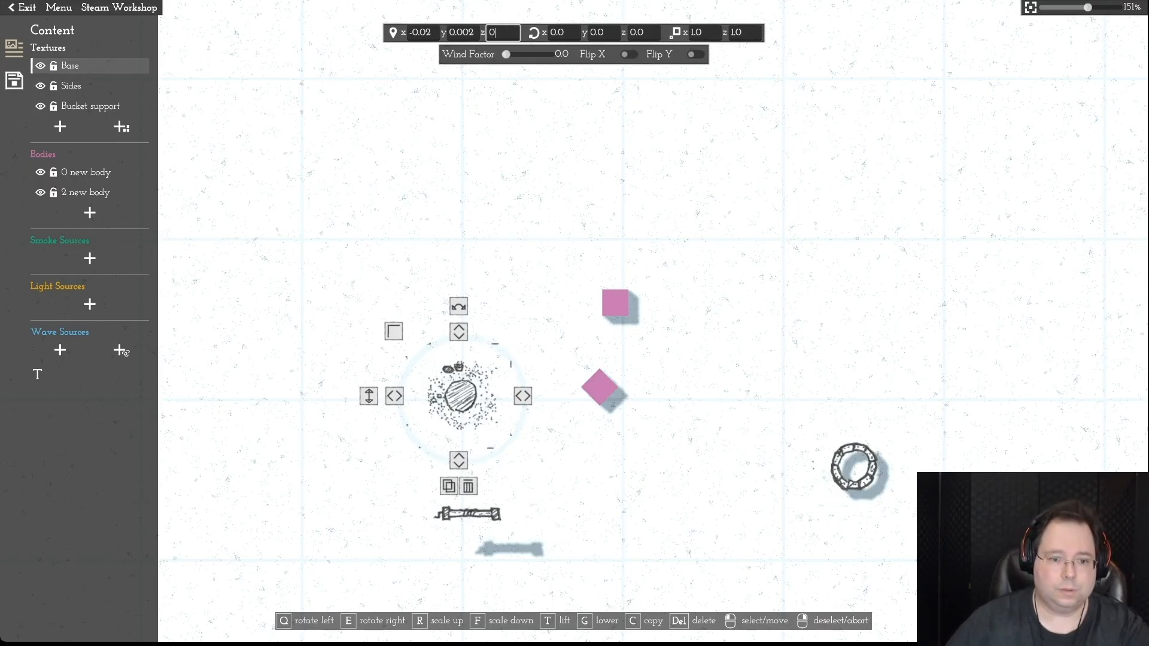
key(shift+Tab)
text(0)
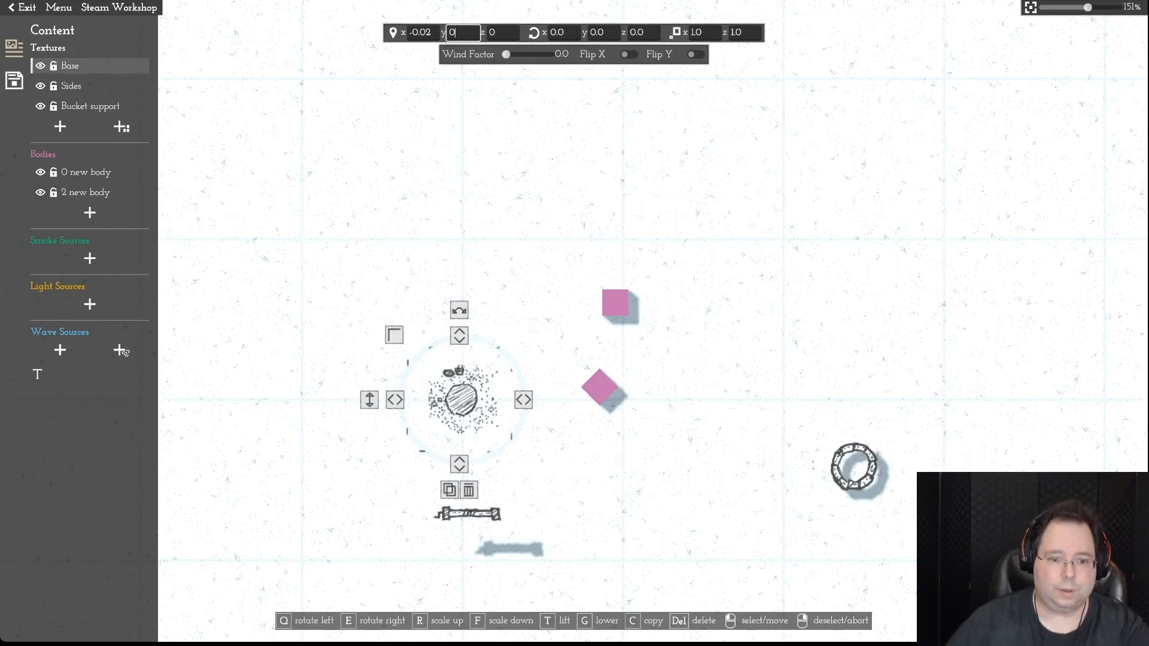
key(shift+Tab)
text(0)
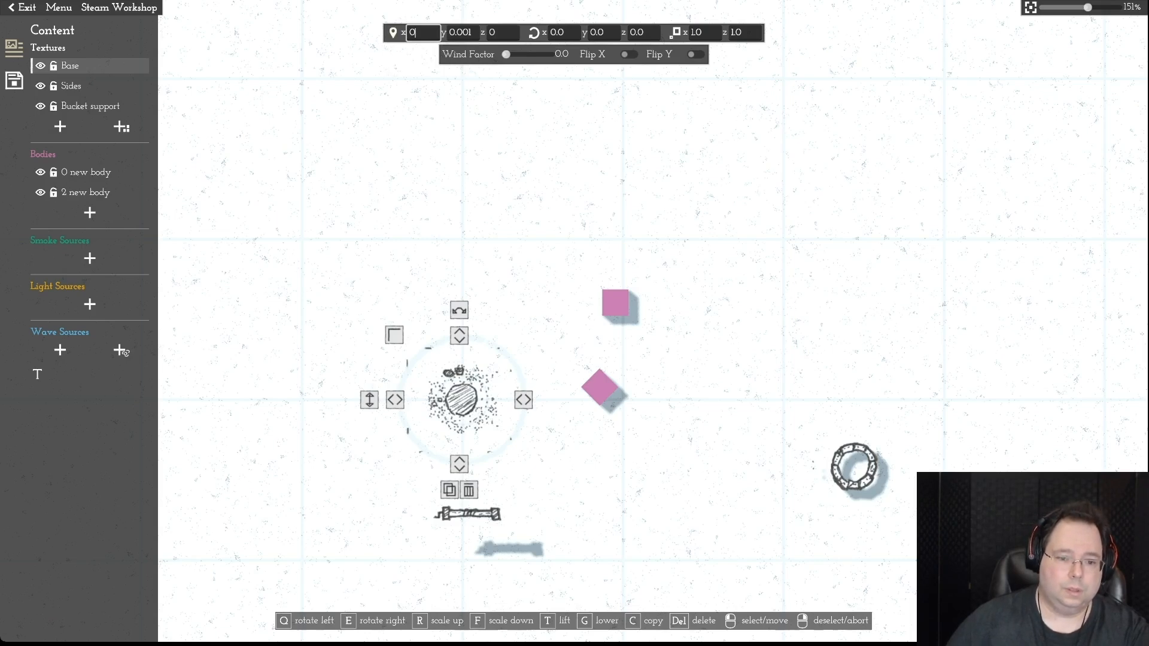
key(Return)
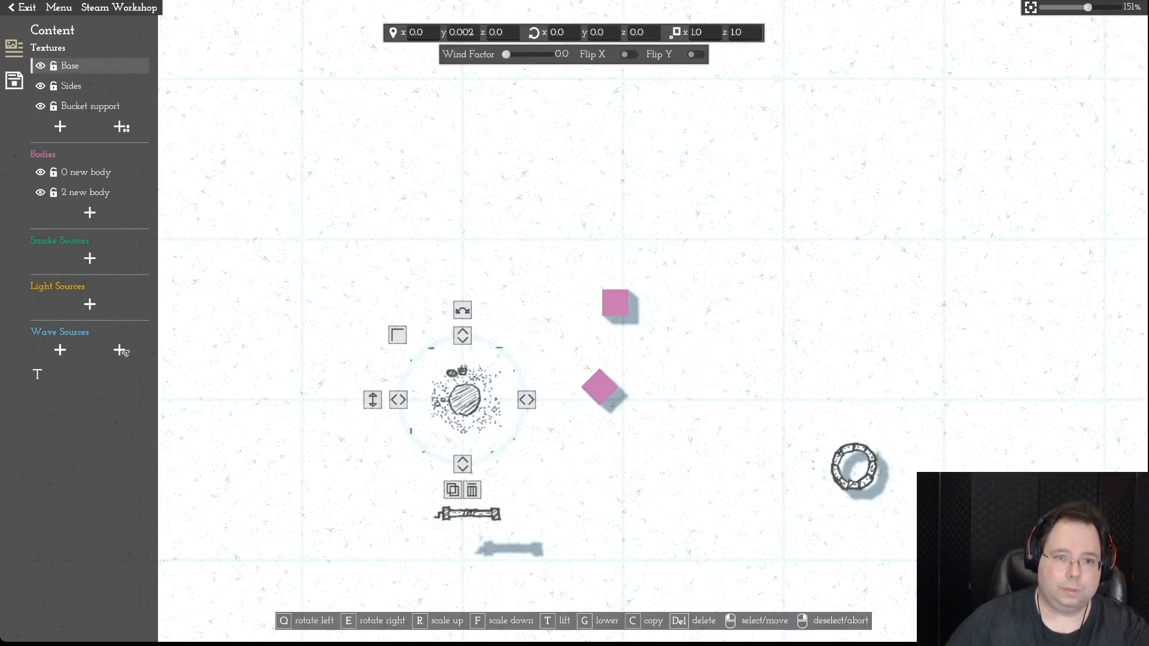
- Set the Base texture's height (y) to 0.001 and deselect it
key(Tab)
text(0)
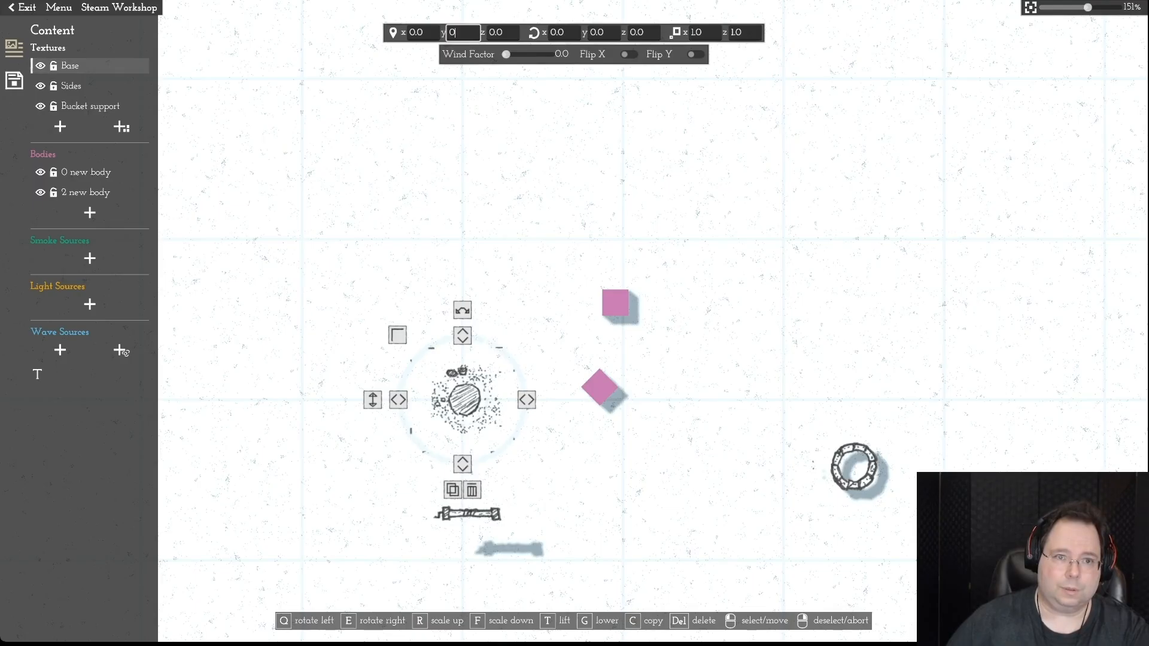
text(.001)
key(Tab)
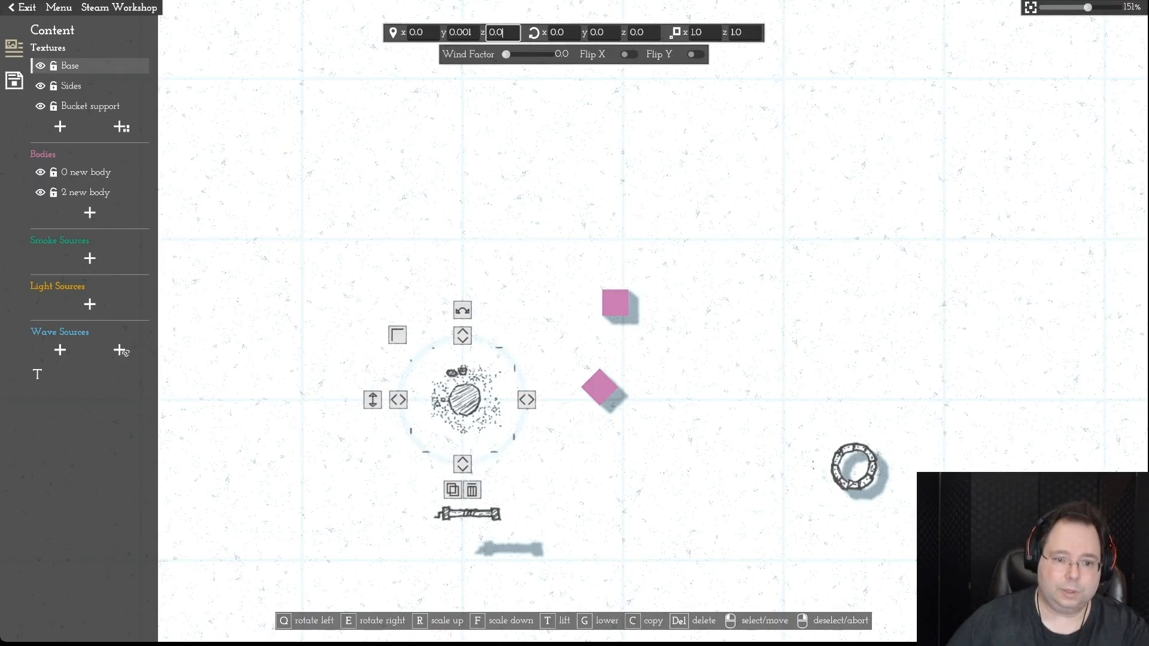
key(shift+Tab)
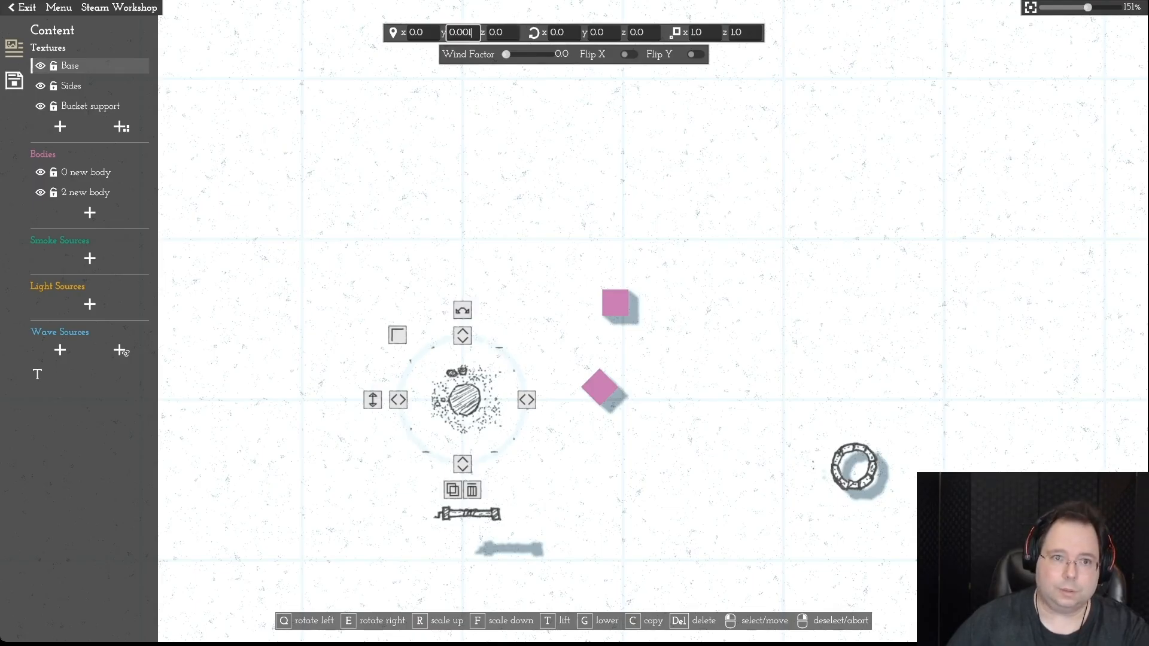
key(Escape)
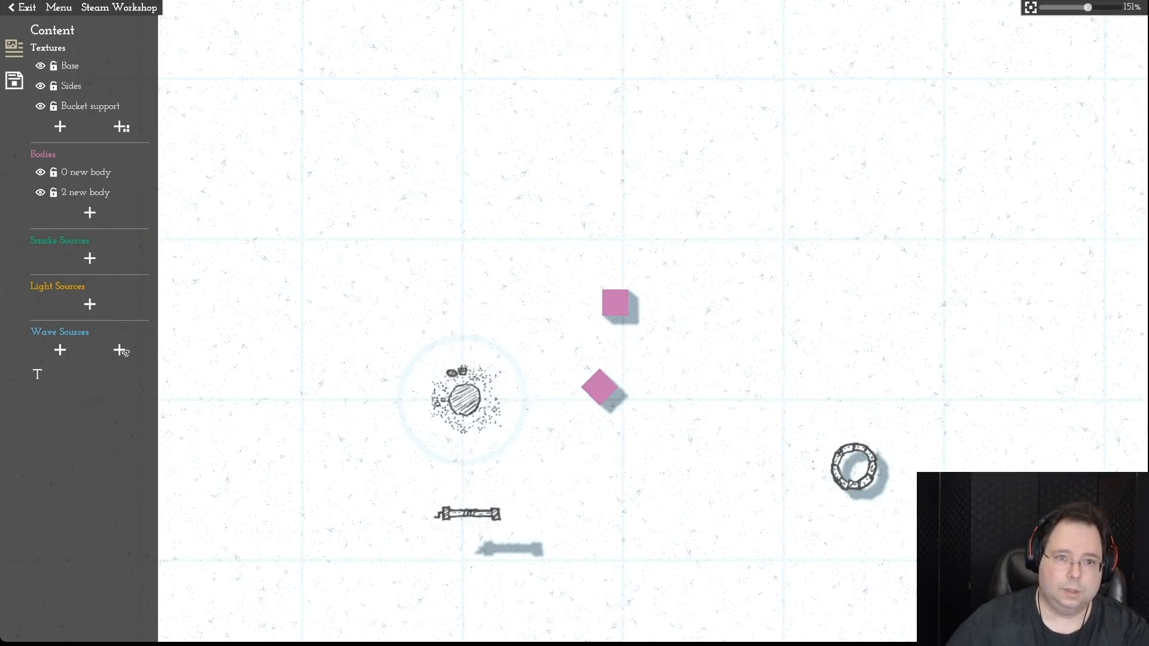
- Place the unrotated body over the well base by setting its position to x 0 and z 0
click(70, 66)
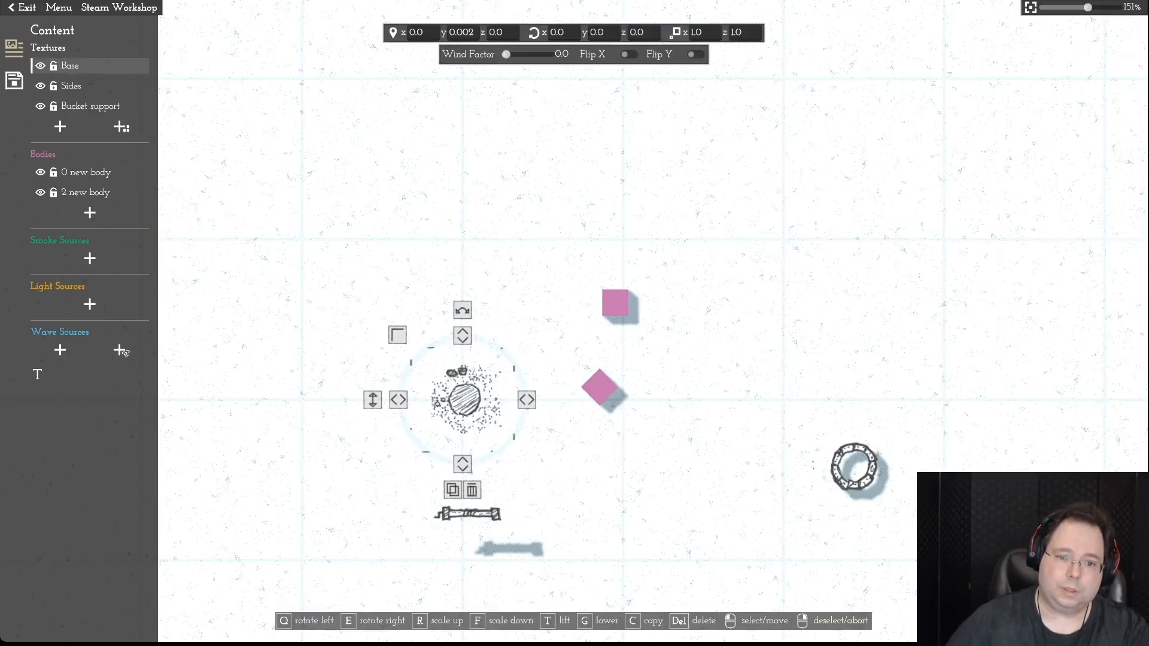
drag(615, 303, 538, 340)
click(422, 33)
text(0)
key(Tab)
key(Tab)
text(0)
key(Return)
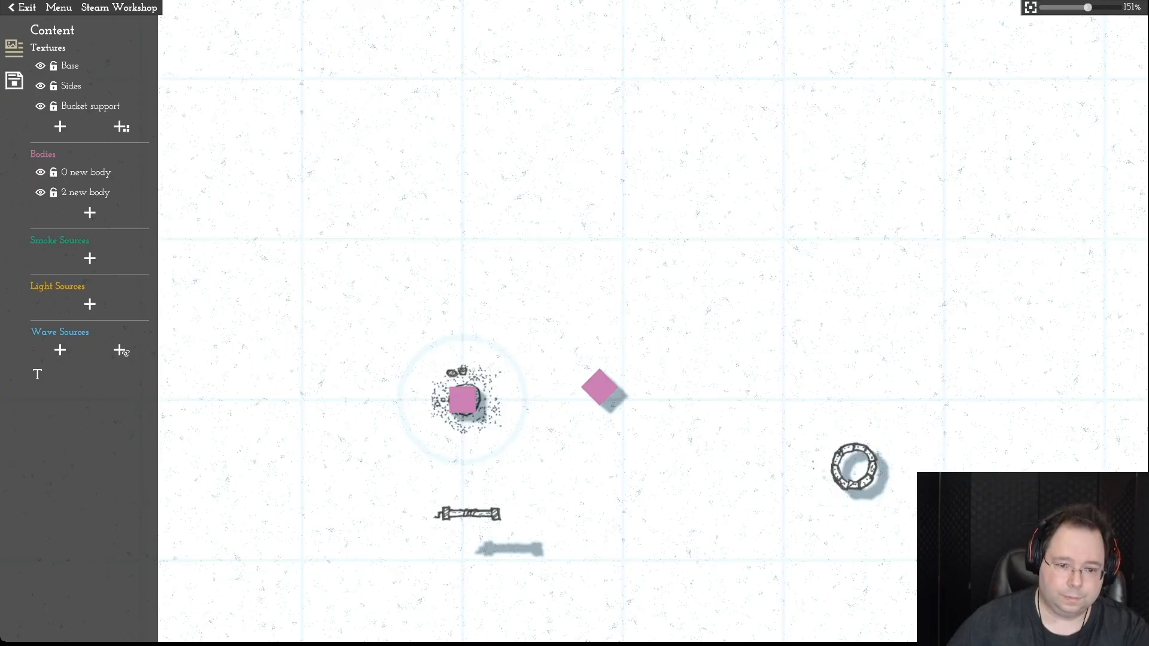
- Nudge the unrotated body to x 0.017 over the well opening and lock it
drag(463, 400, 467, 400)
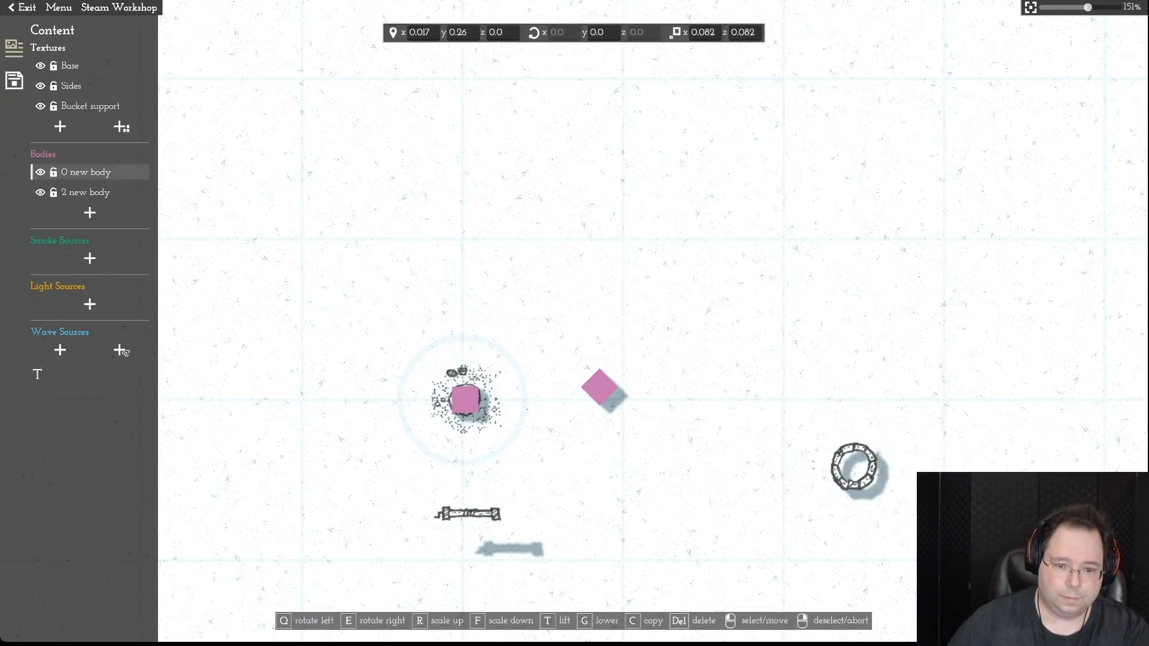
click(600, 388)
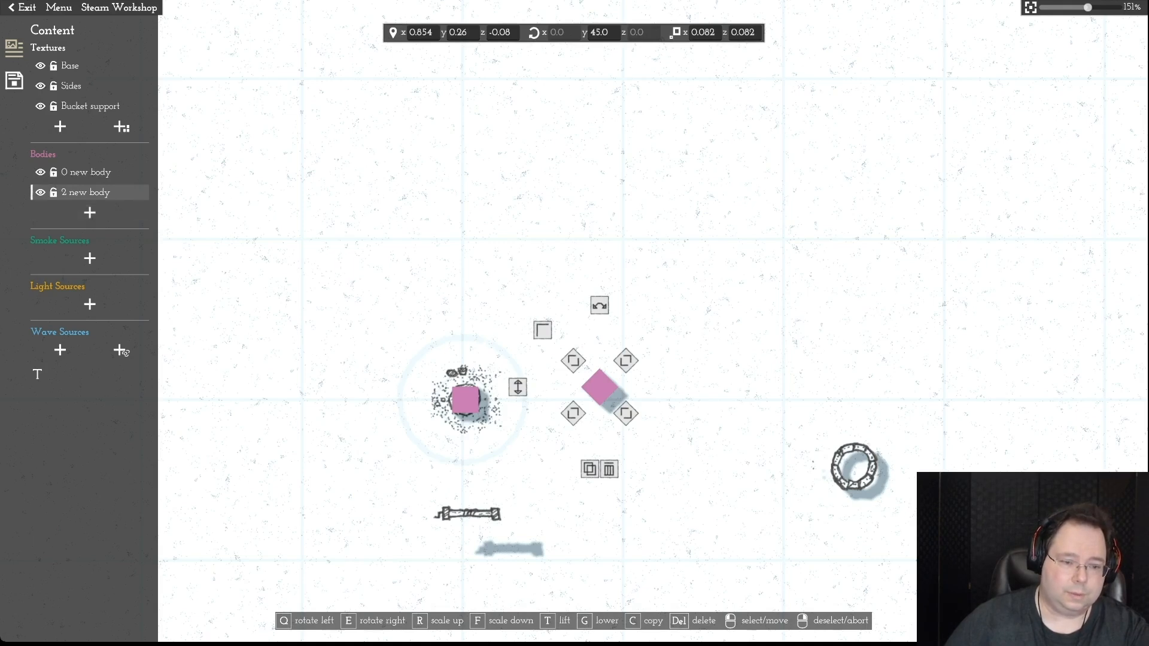
click(86, 172)
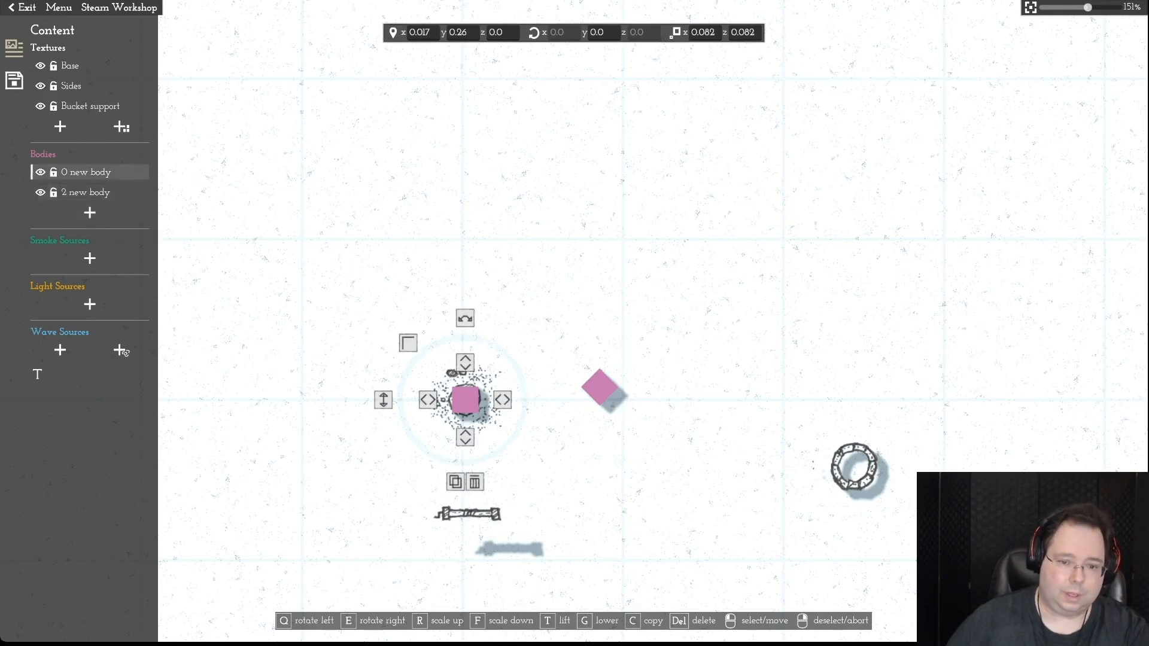
click(53, 172)
- Place the body rotated 45 degrees over the well base by setting its position to z 0 and x 0
click(86, 193)
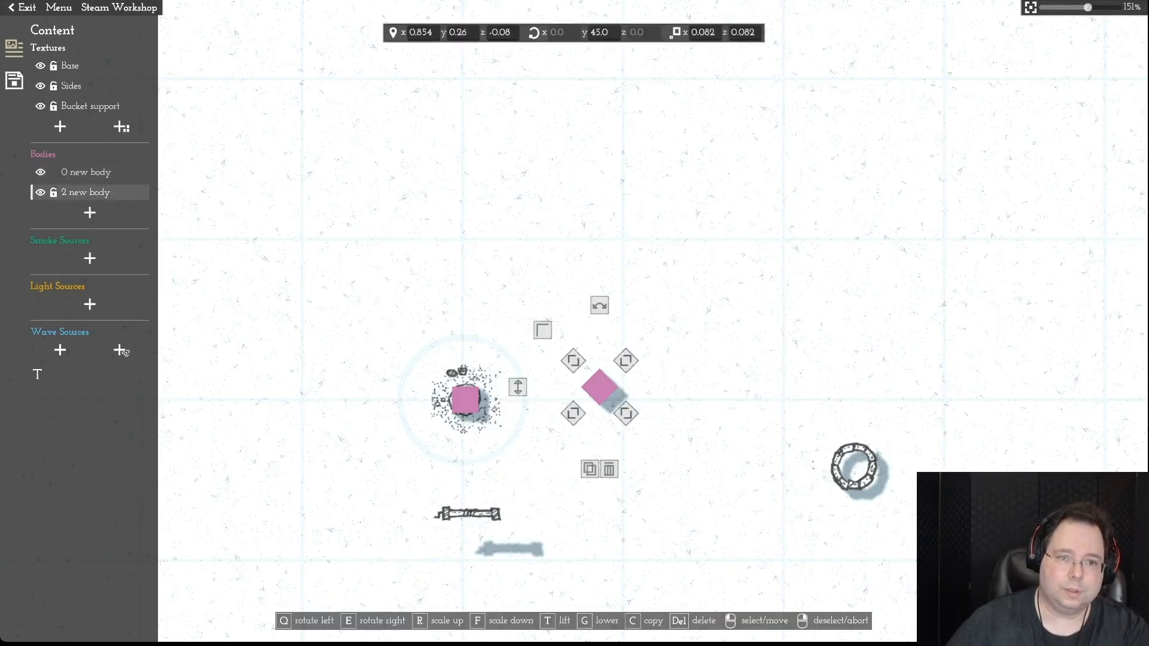
click(502, 32)
text(0)
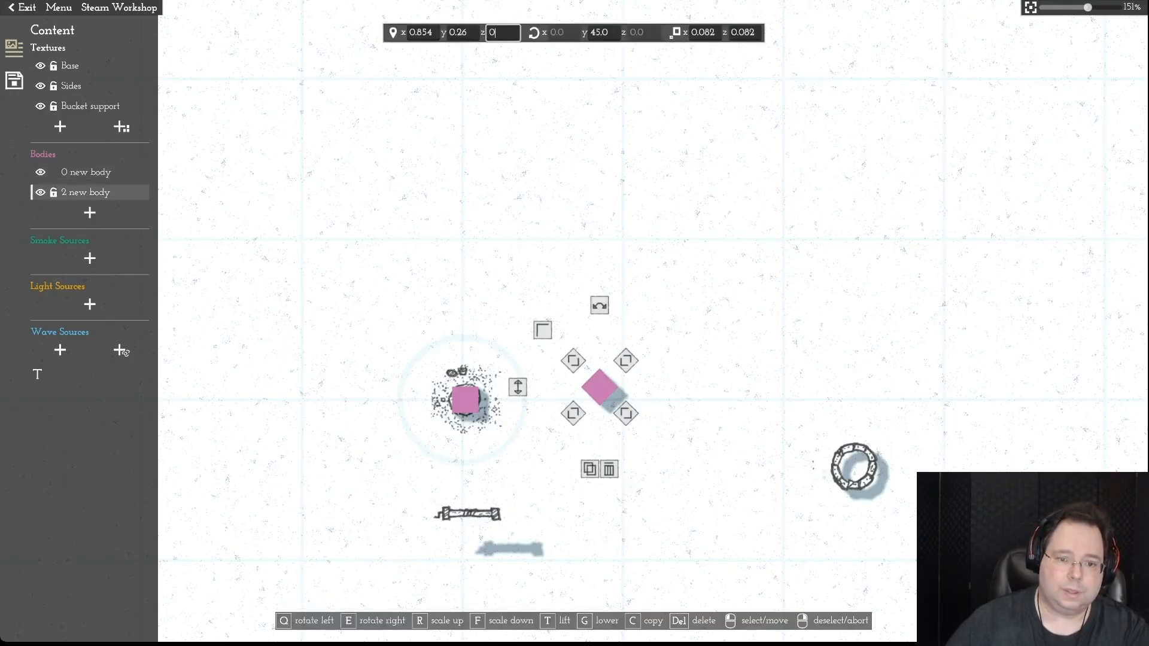
click(420, 33)
text(0)
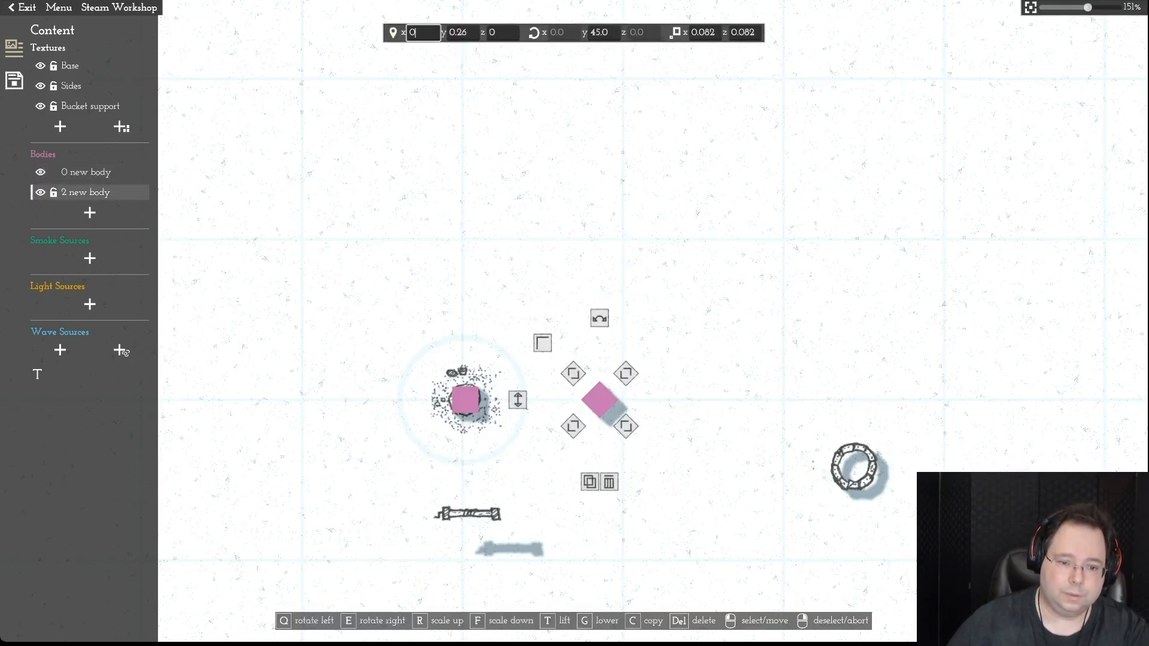
right_click(413, 150)
- Nudge the rotated body to x 0.017 to line up with the other body and lock it
drag(463, 400, 466, 400)
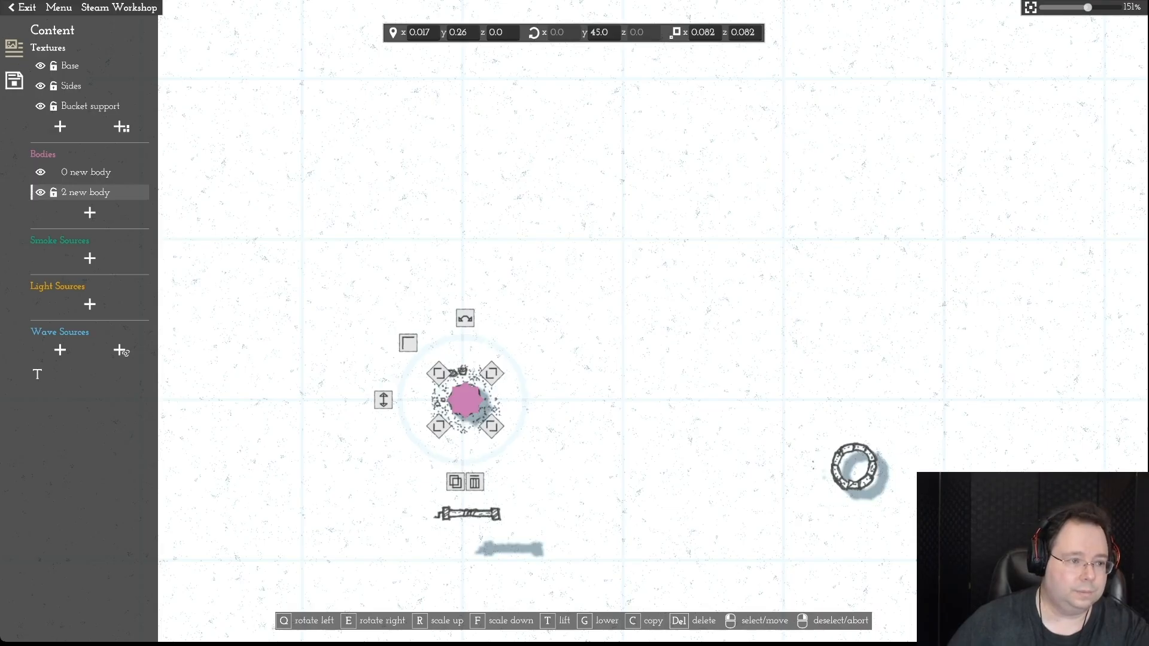
click(53, 193)
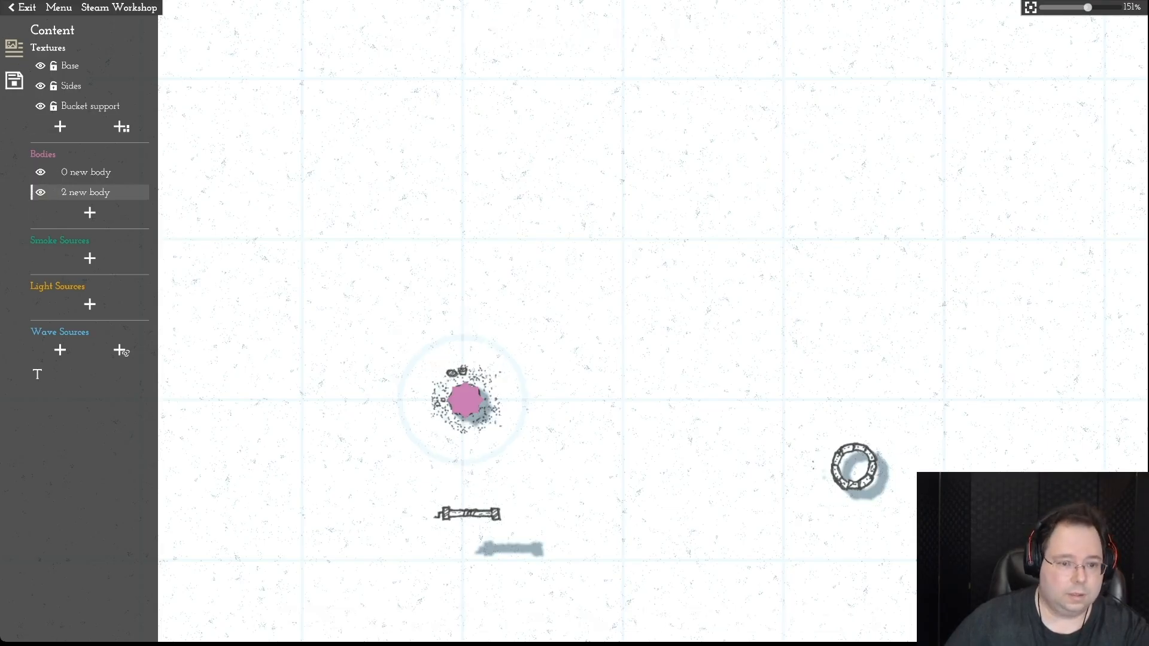
click(70, 66)
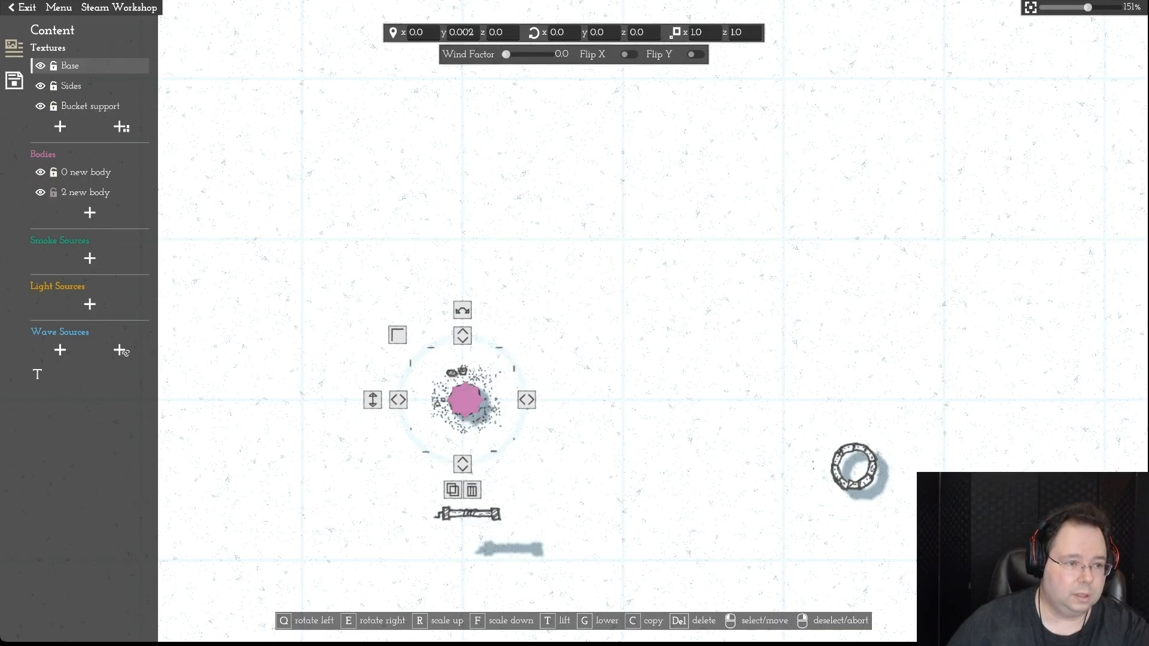
- Set the height (y) of both bodies to 0.3
click(86, 172)
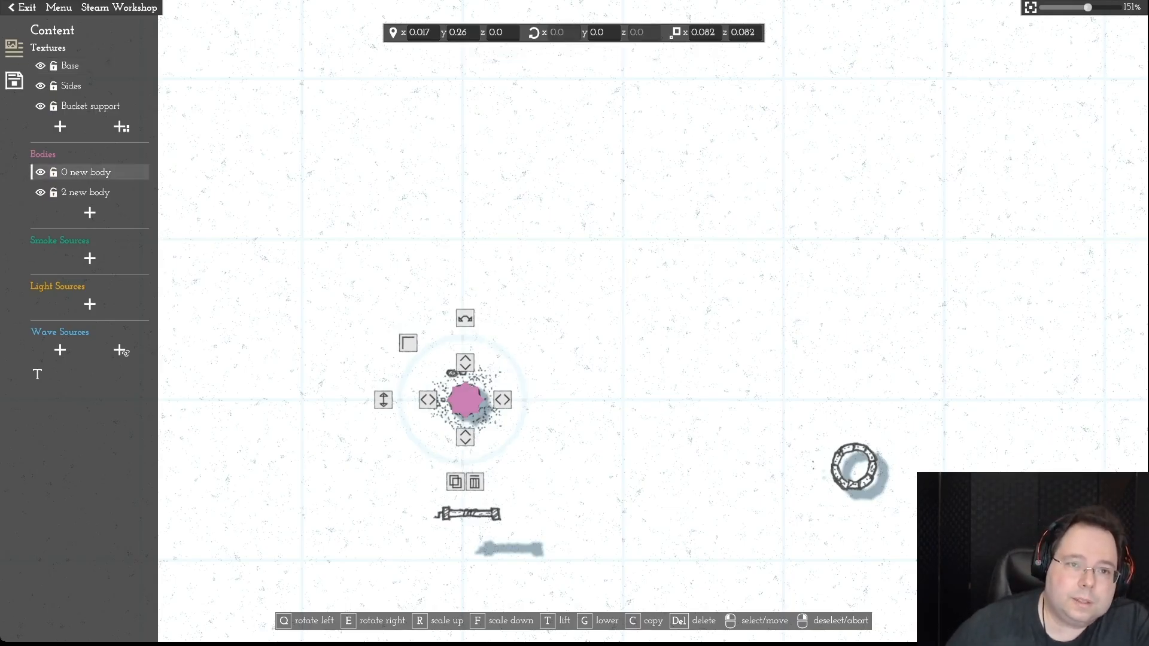
drag(468, 32, 457, 32)
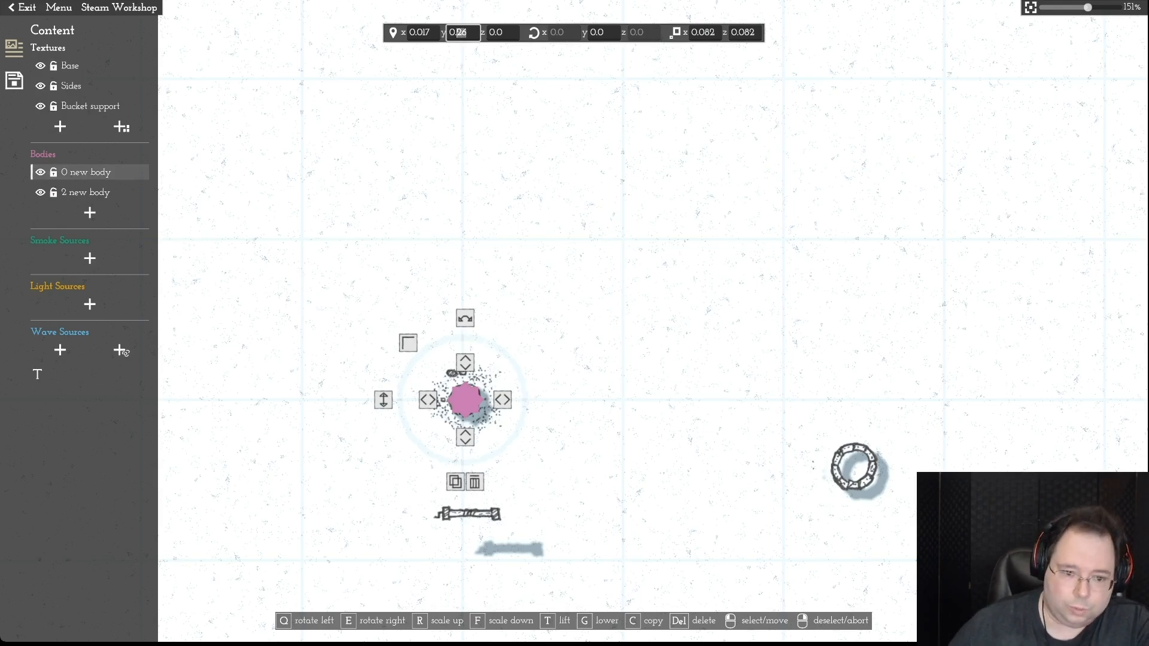
text(3)
key(Return)
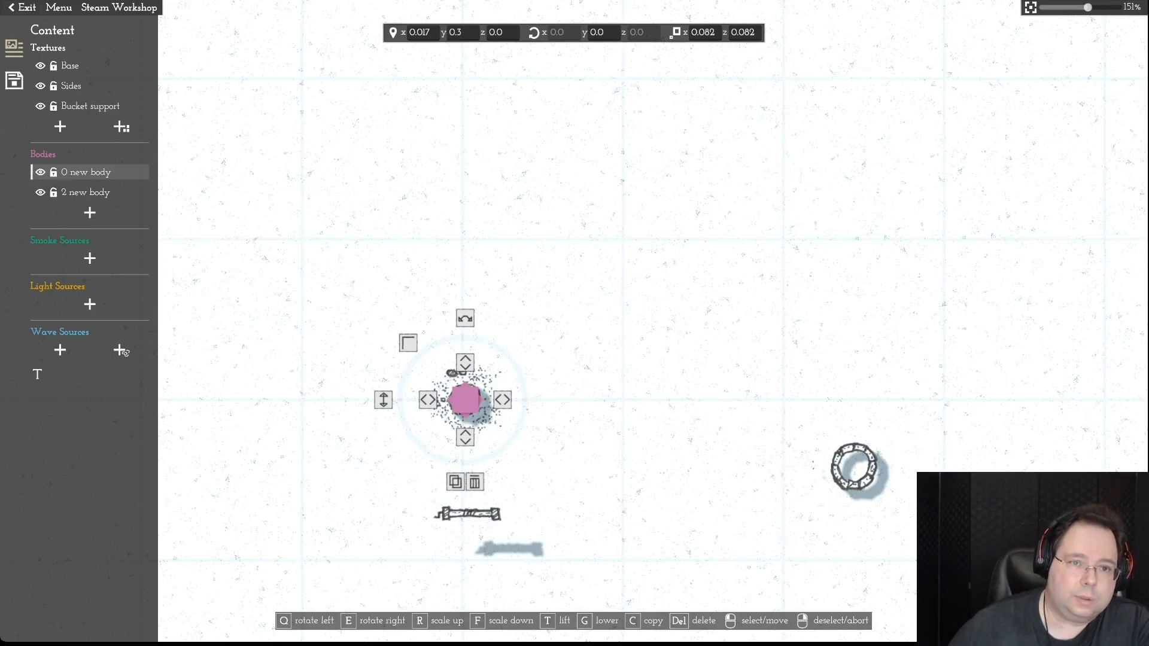
click(86, 193)
drag(470, 33, 457, 32)
text(3)
key(Return)
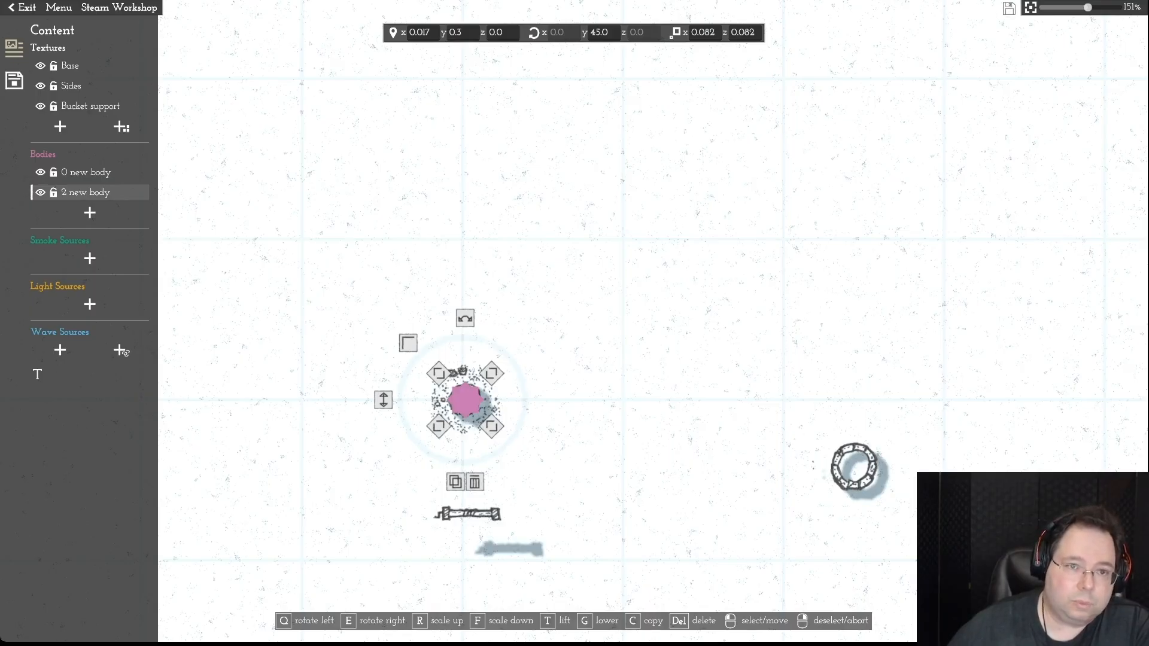
- Raise both bodies to a height (y) of 0.35 and deselect them
click(469, 32)
text(5)
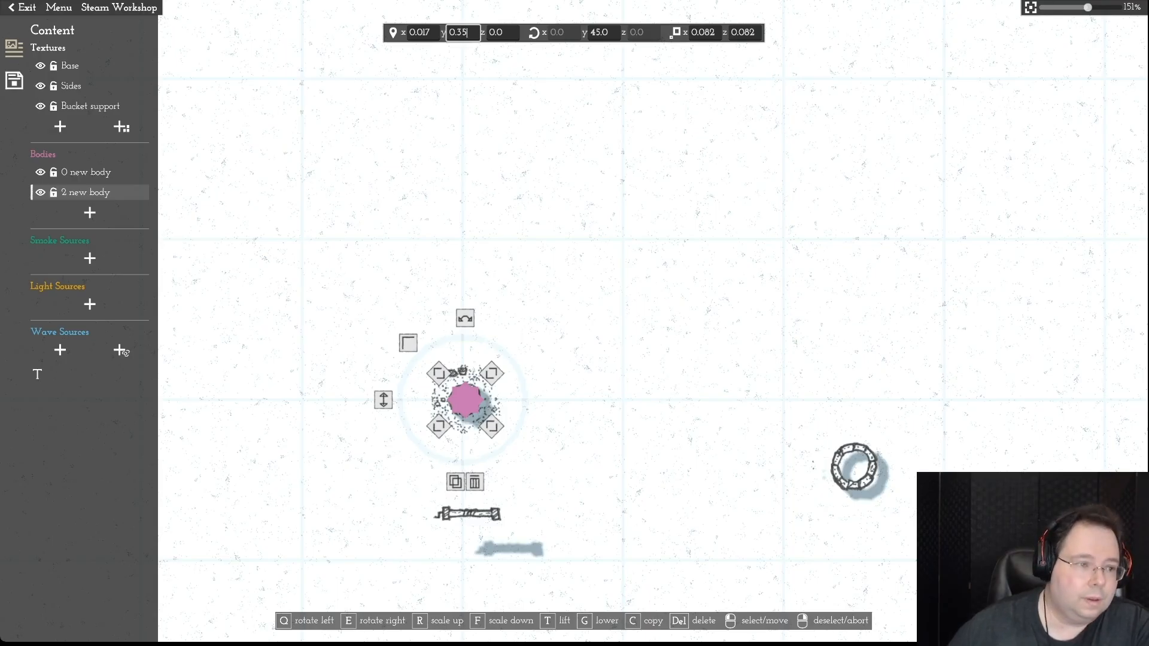
key(Return)
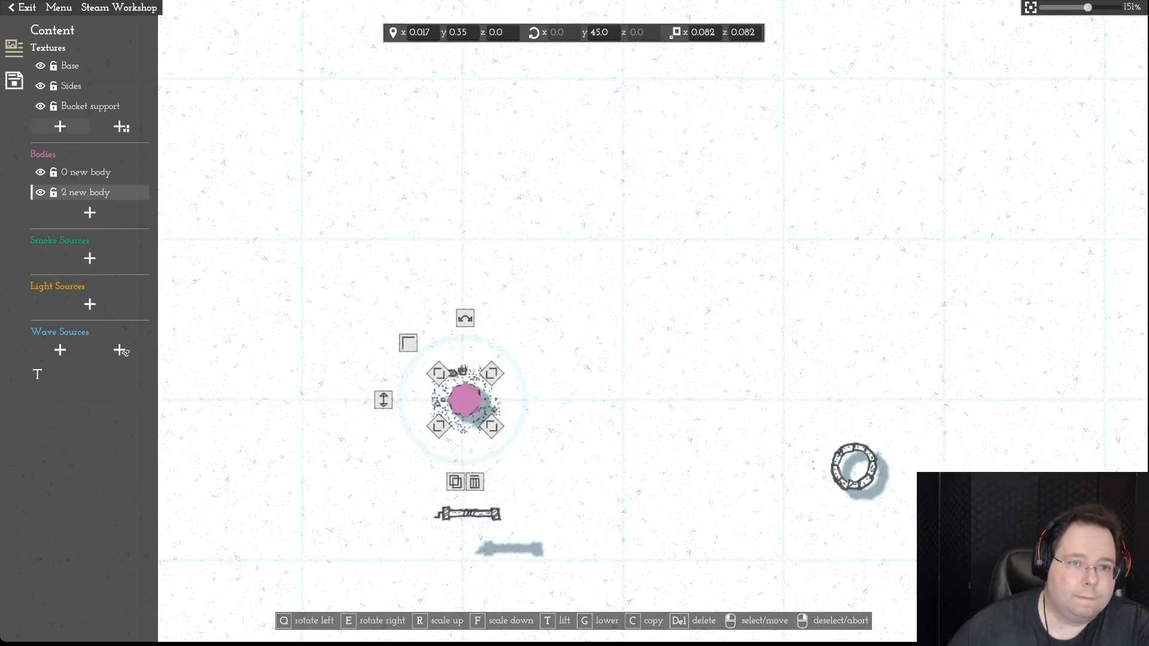
click(89, 173)
click(469, 33)
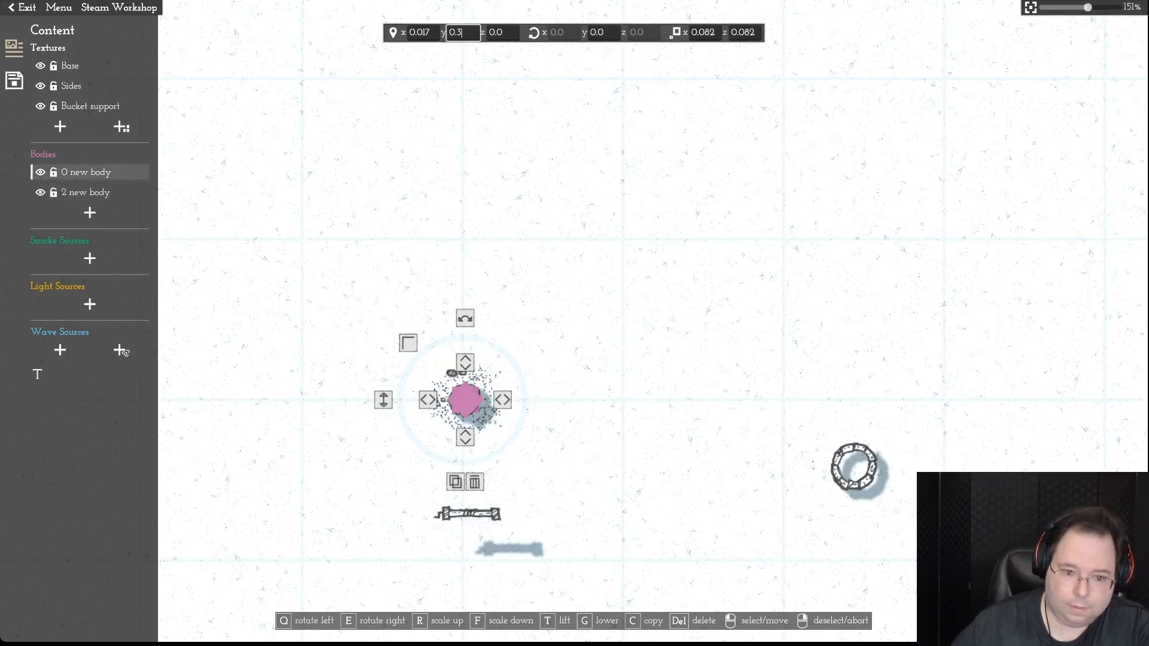
text(5)
key(Return)
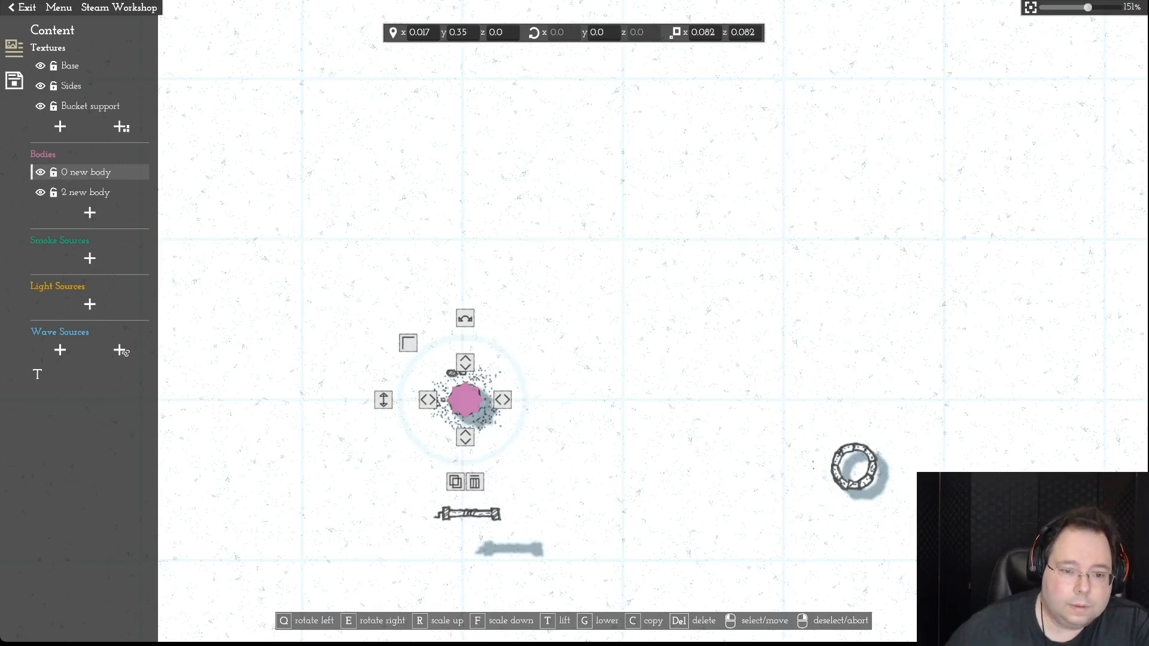
key(Escape)
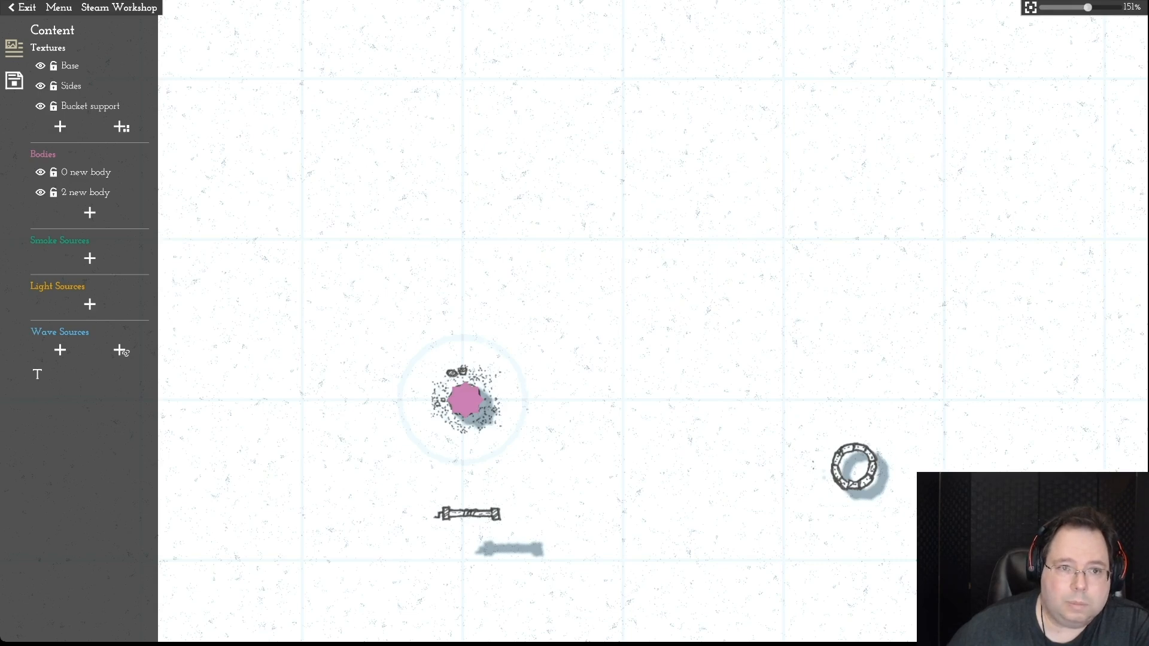
- Set the height (y) of both the unrotated and the rotated body to 0.4
click(86, 172)
drag(469, 32, 457, 32)
text(4)
key(Return)
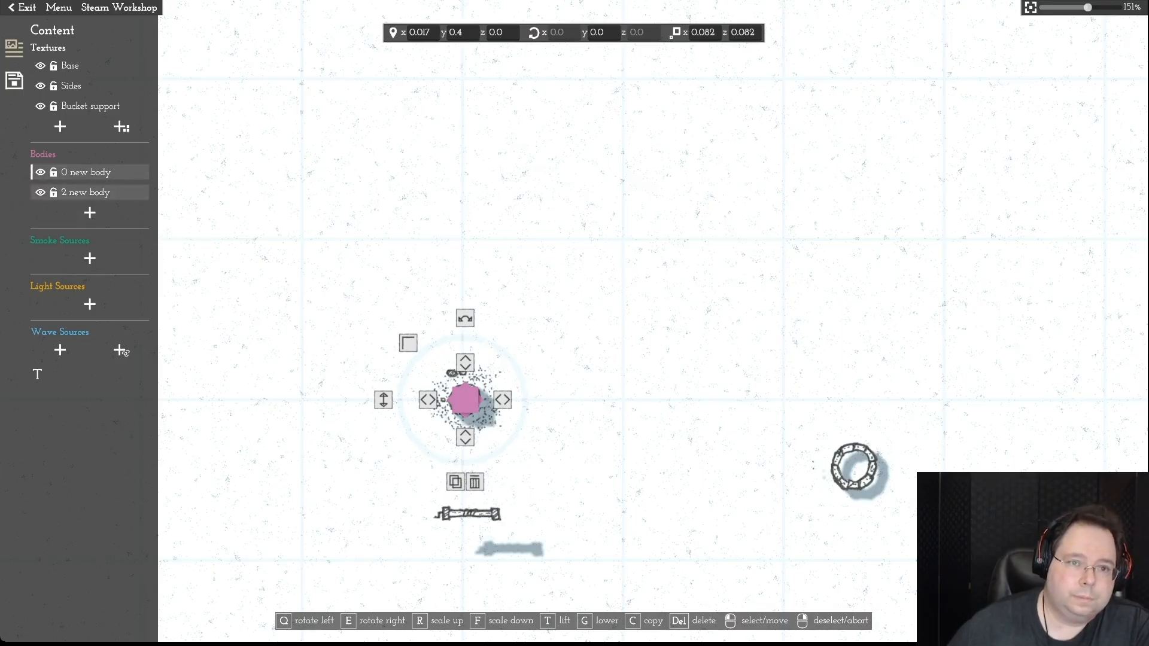
click(86, 192)
drag(469, 32, 456, 33)
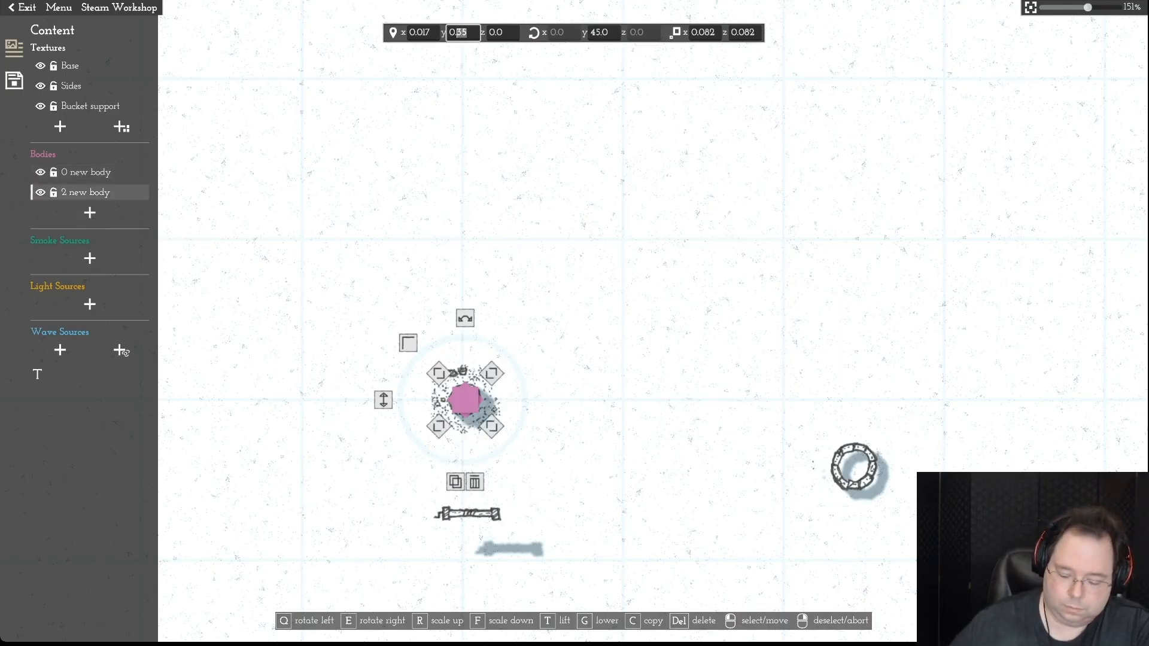
text(4)
key(Return)
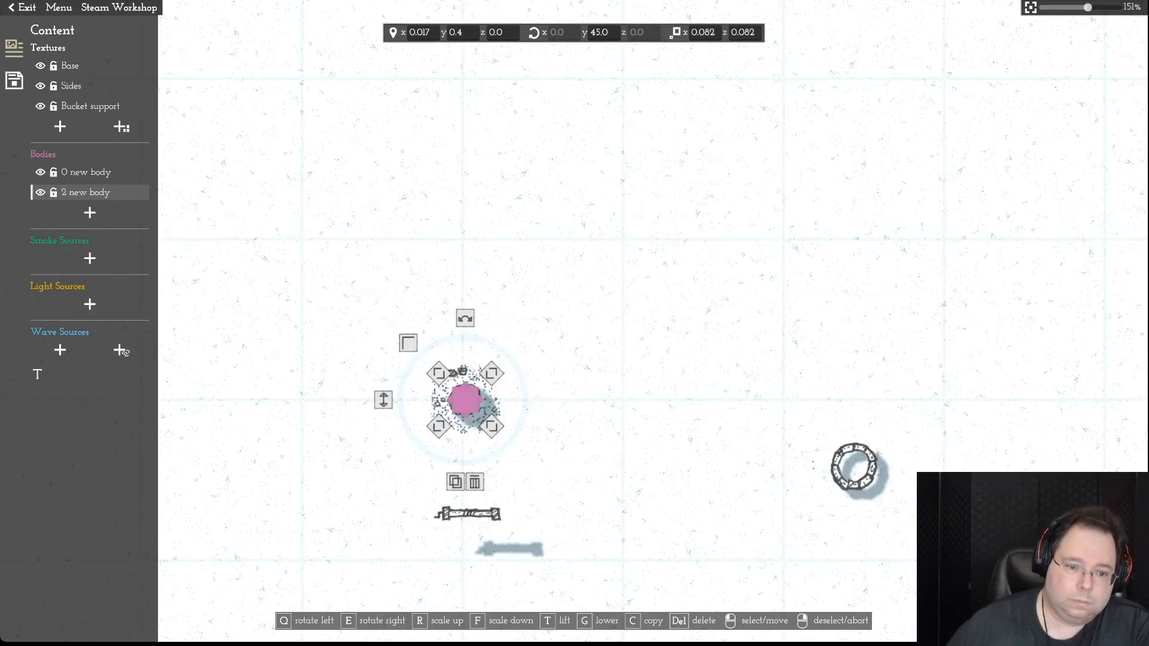
key(Escape)
- Move the Sides texture onto the well around the bodies and set its height (y) to 0.4
drag(854, 467, 464, 400)
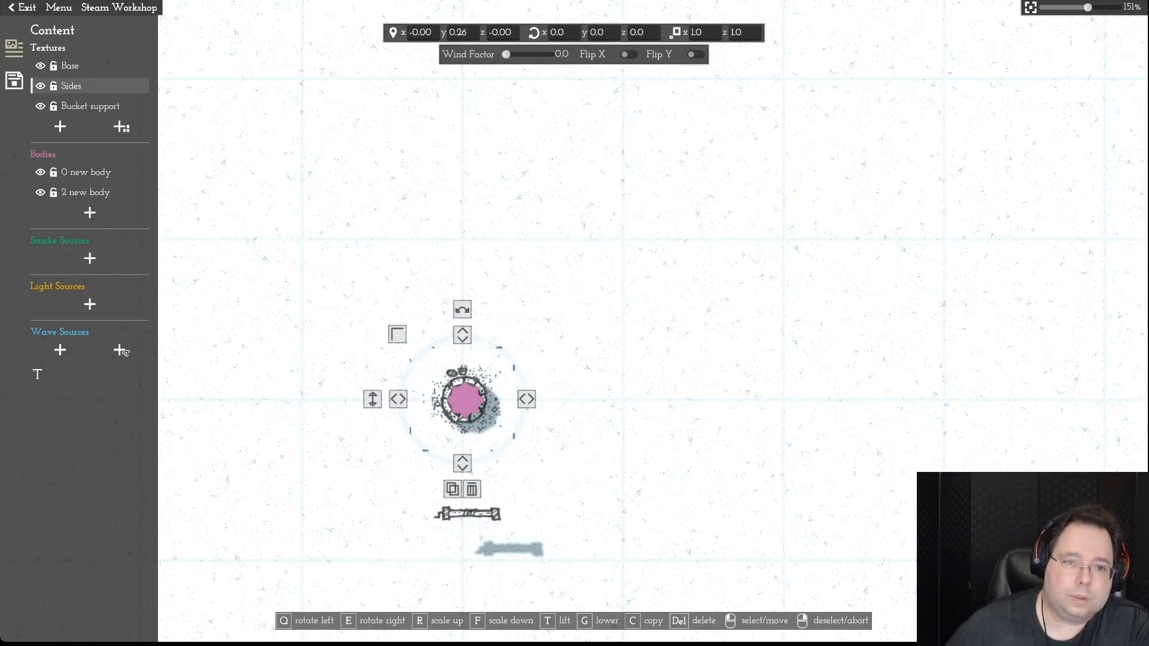
click(466, 33)
drag(467, 33, 456, 32)
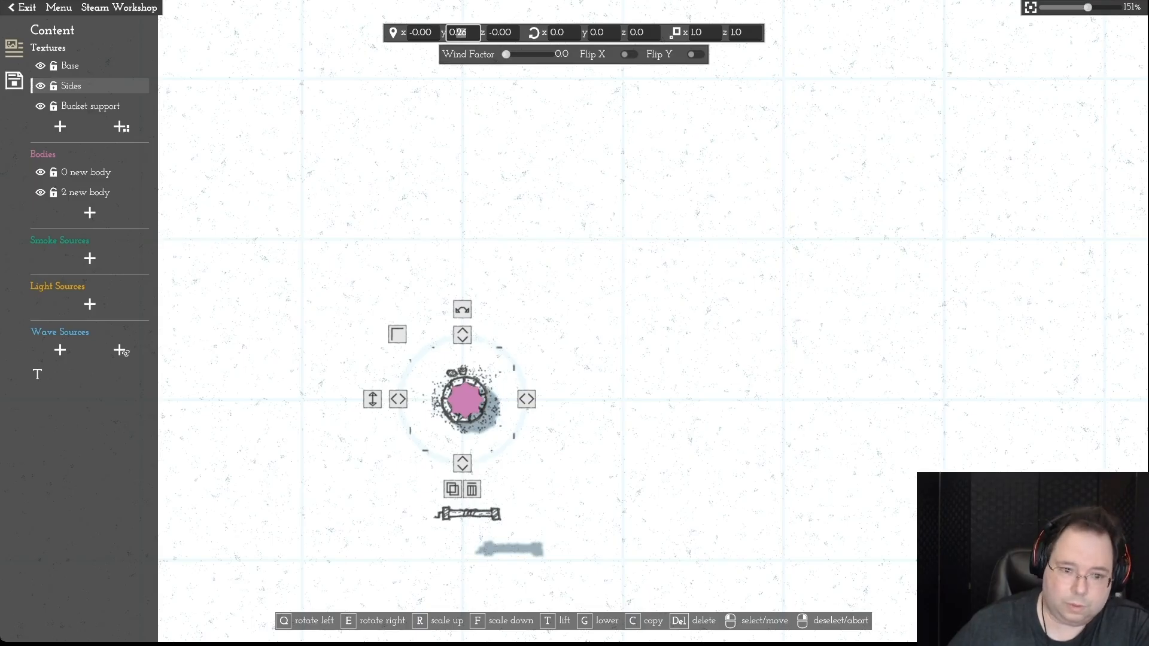
text(4)
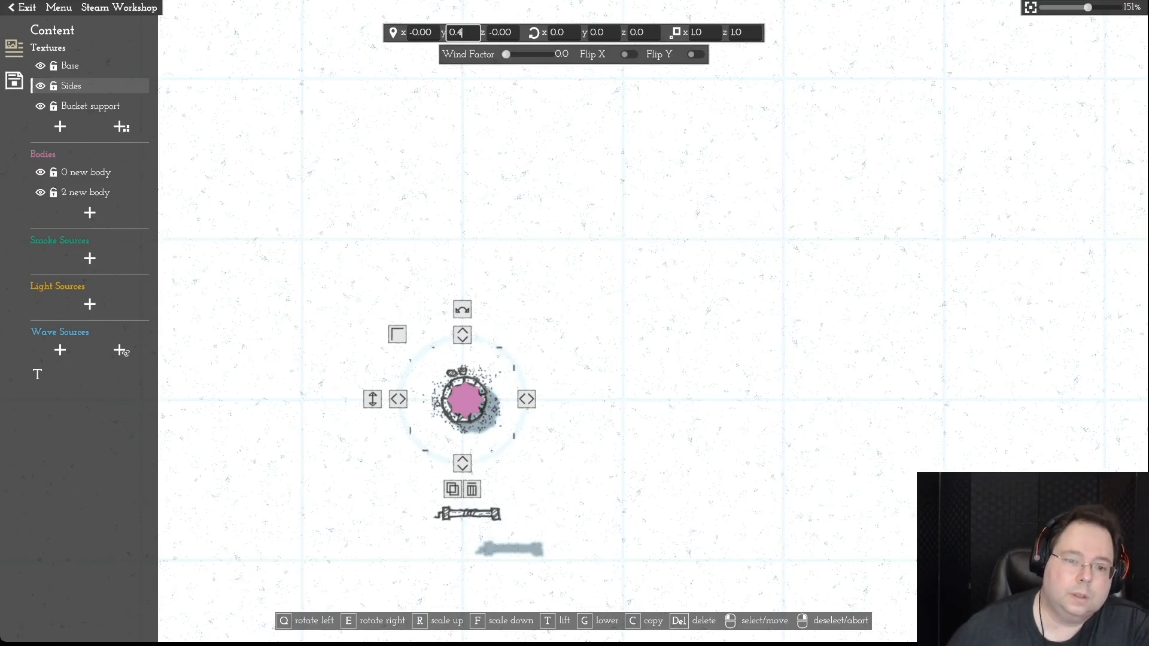
key(Return)
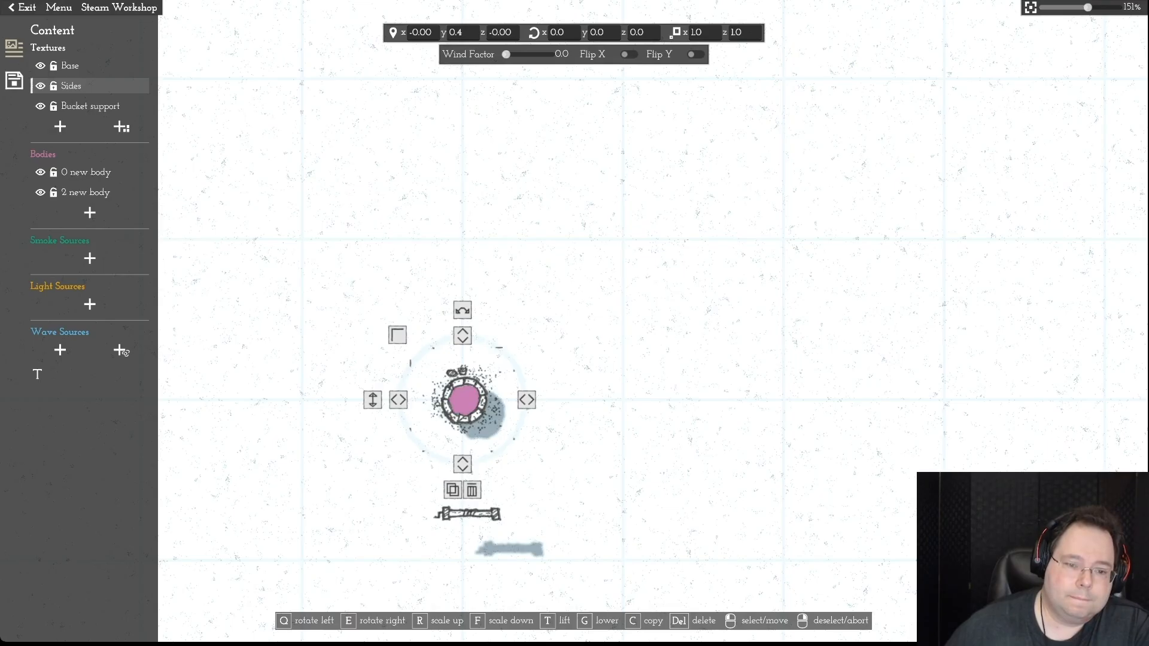
key(Escape)
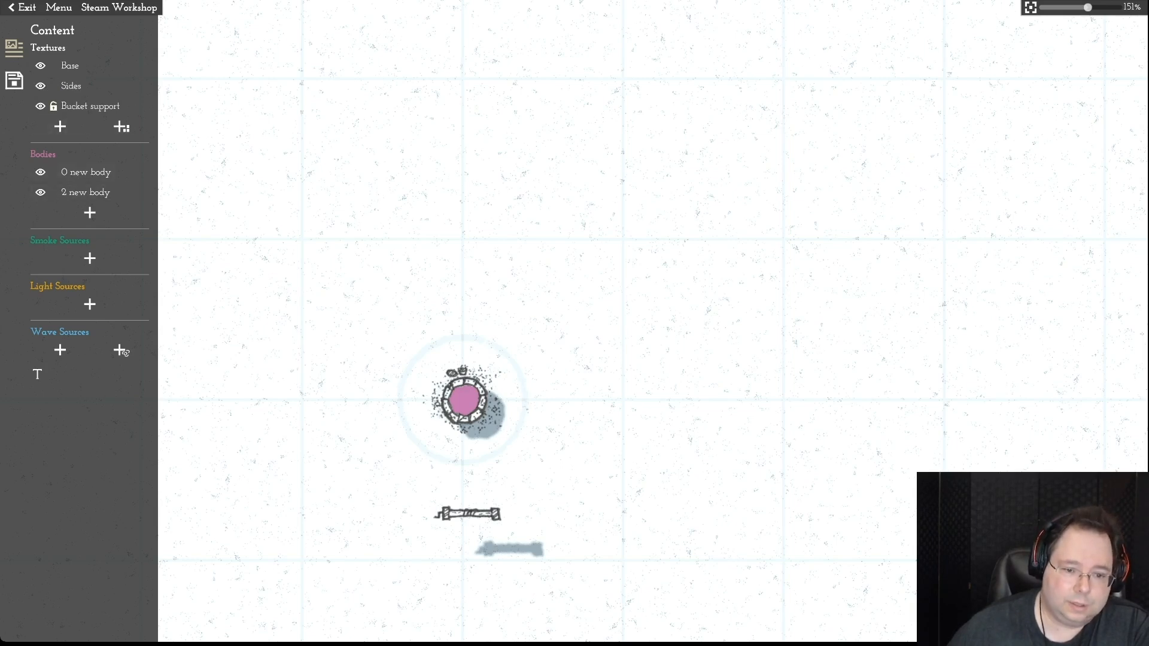
- Move the Bucket support texture across the centre of the well ring
drag(468, 514, 469, 391)
scroll(462, 397, down, 1)
scroll(468, 391, up, 6)
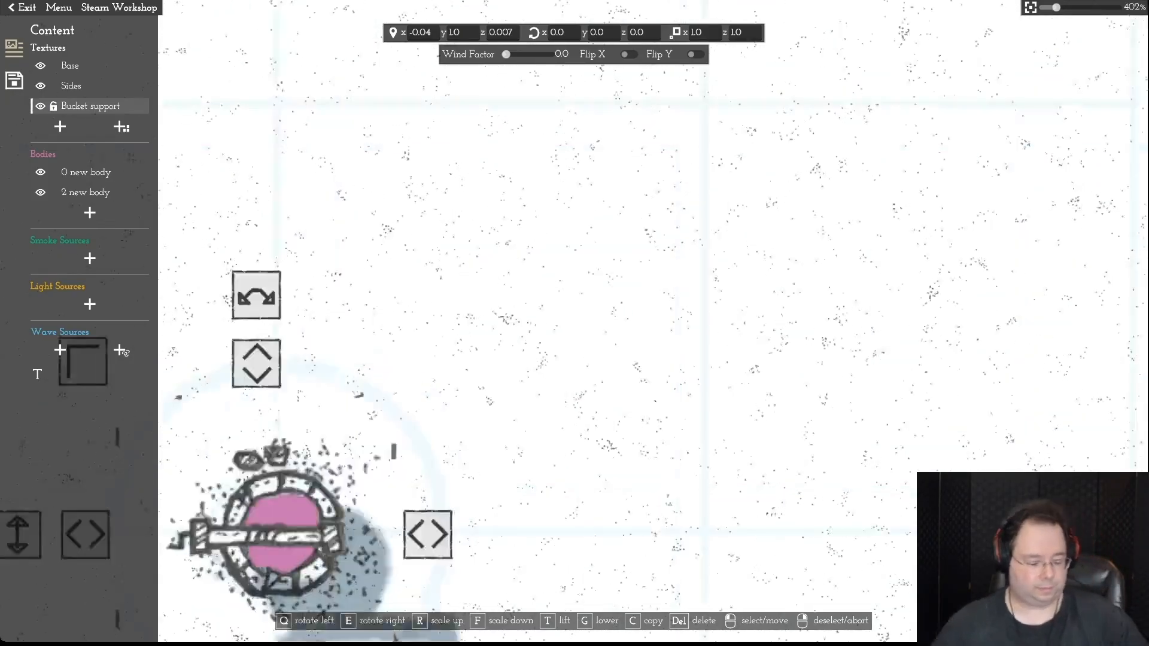
key(a)
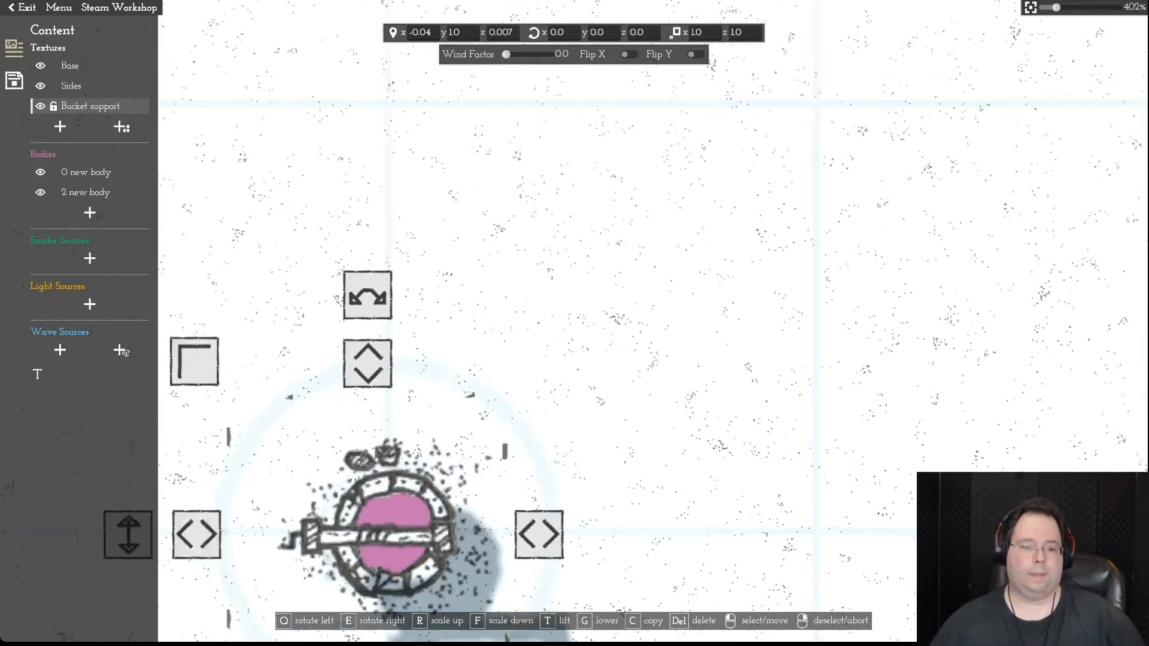
key(s)
key(d)
drag(467, 467, 488, 465)
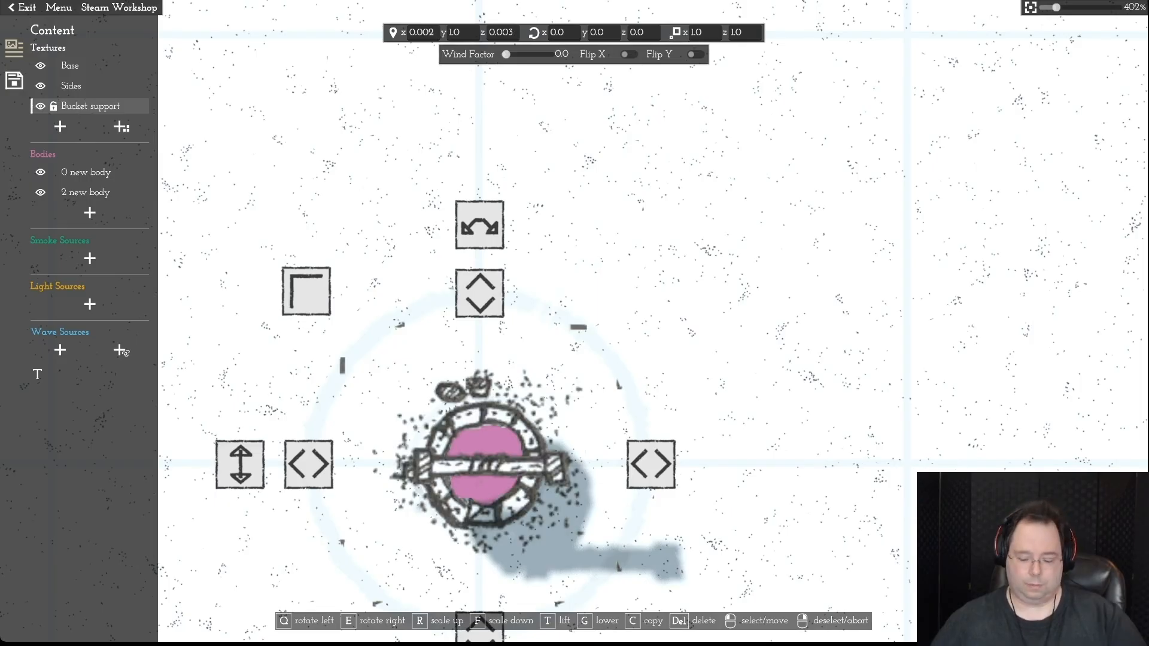
- Set the Bucket support texture's position to x 0 and z 0
drag(435, 33, 394, 33)
text(0)
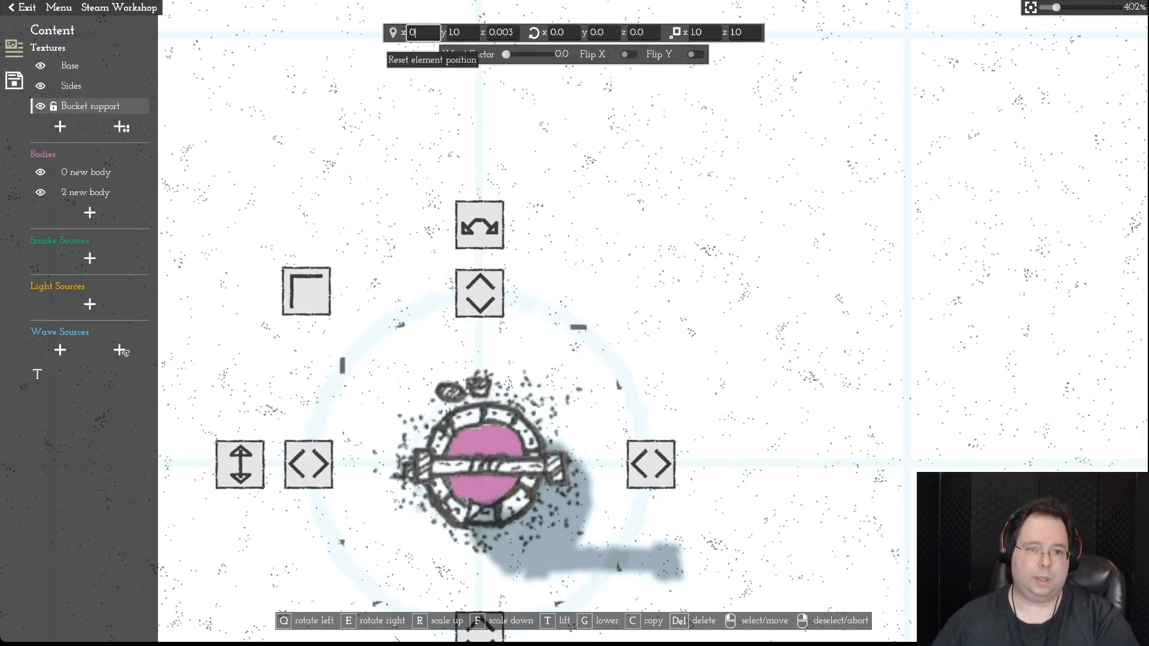
drag(516, 33, 483, 32)
text(0)
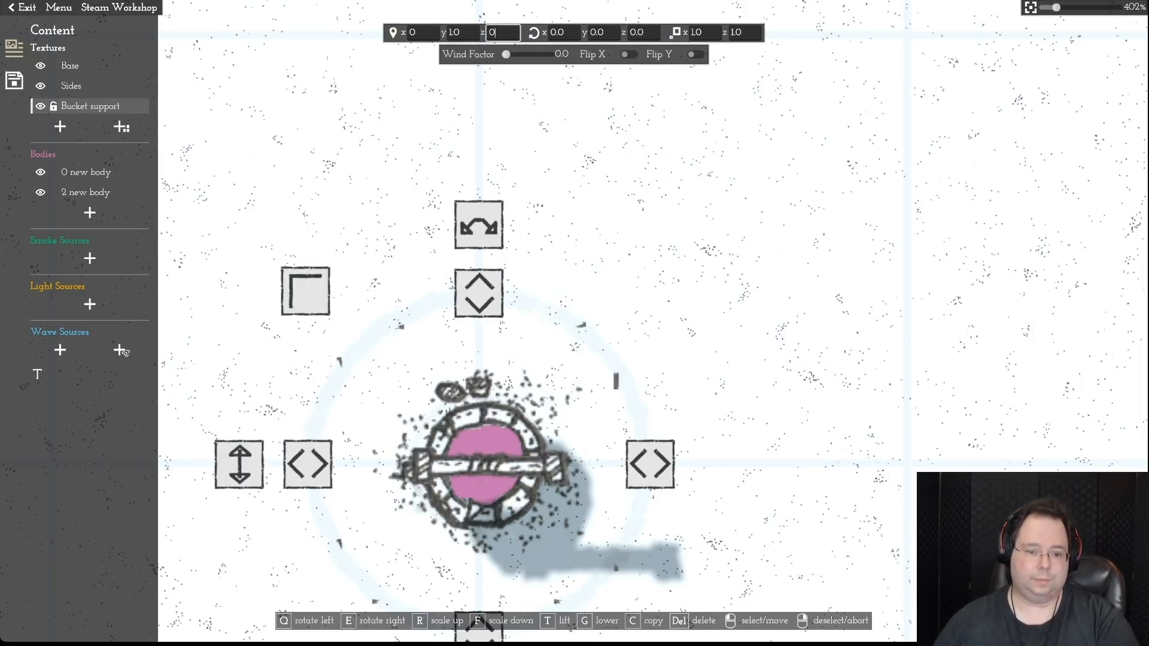
click(471, 33)
- Nudge the Bucket support texture to x -0.01 and lower it to a height (y) of about 0.61
drag(486, 464, 479, 464)
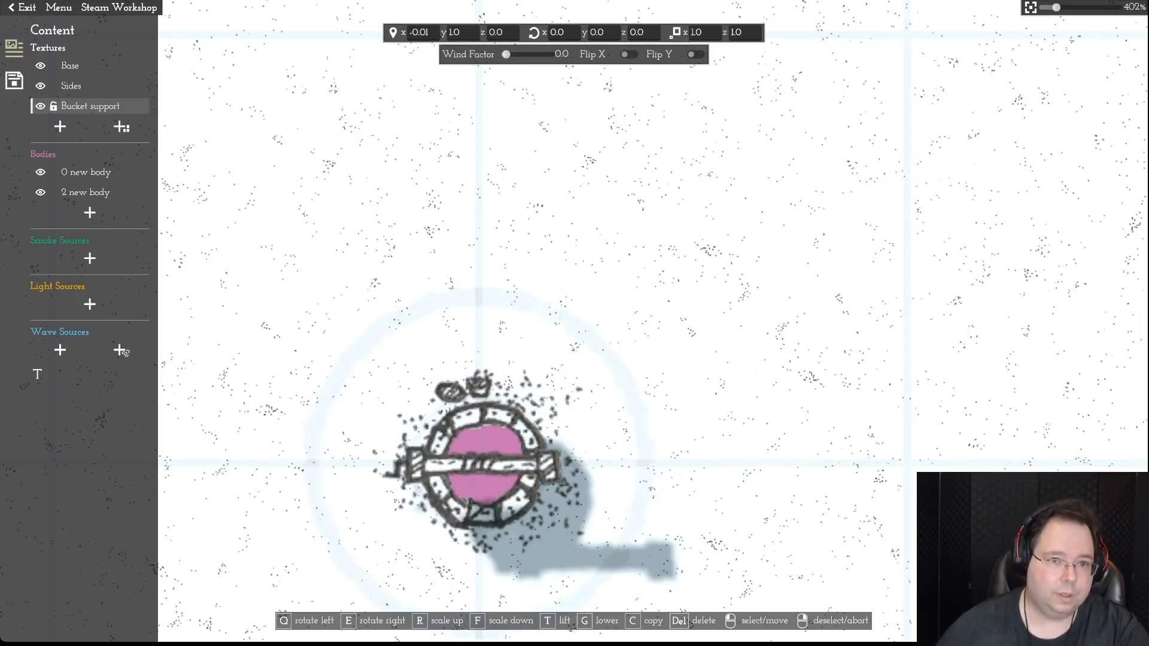
drag(234, 465, 233, 471)
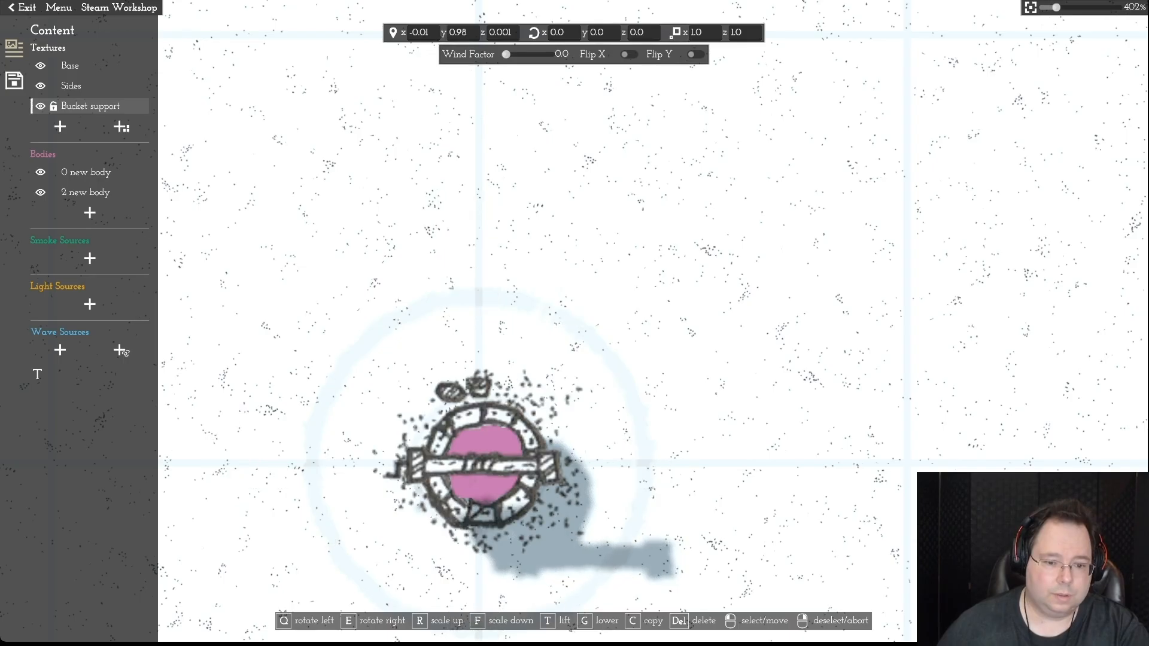
key(g)
key(t)
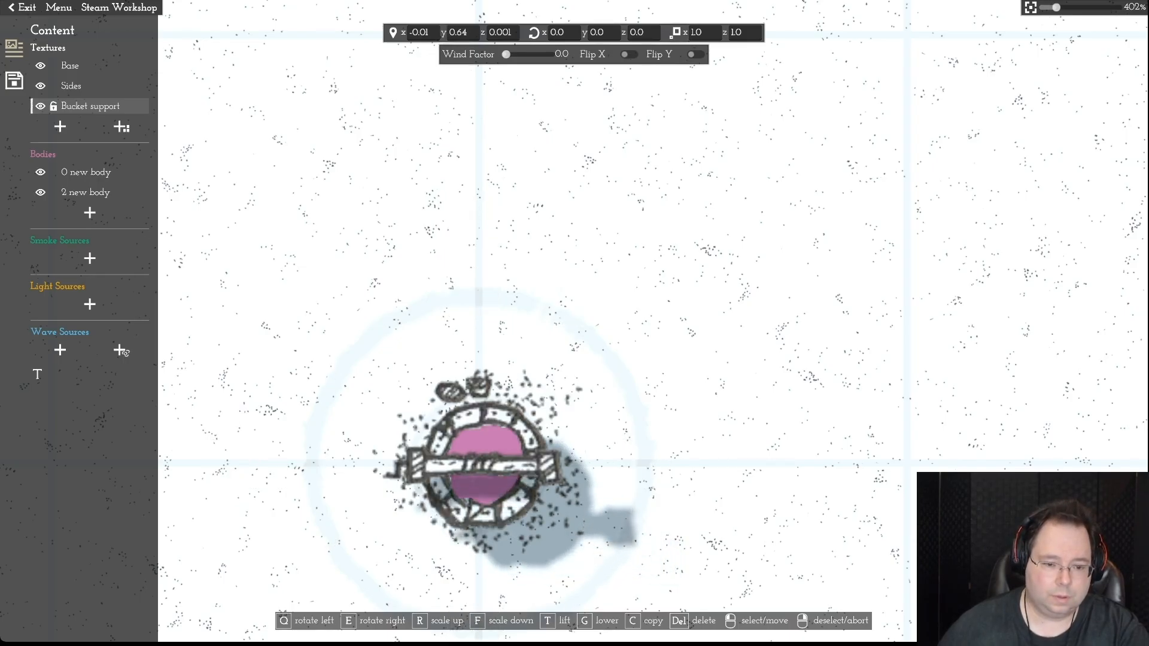
key(g)
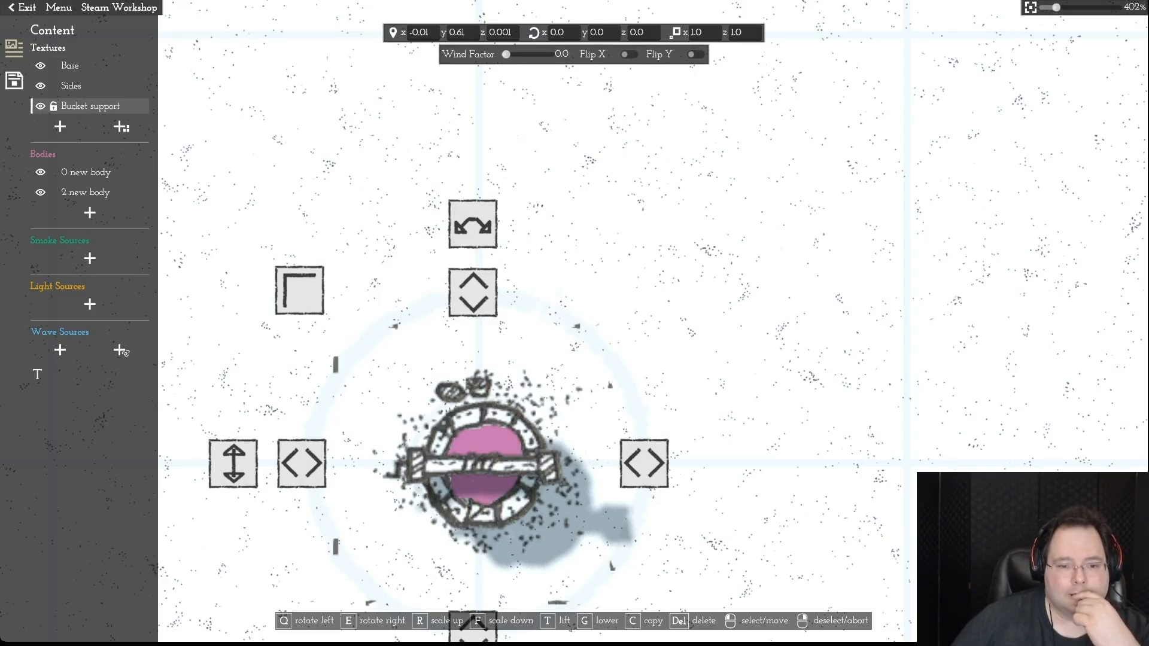
- Move the Bucket support texture away from the well and unlock the Base and Sides textures and both bodies
drag(482, 465, 938, 300)
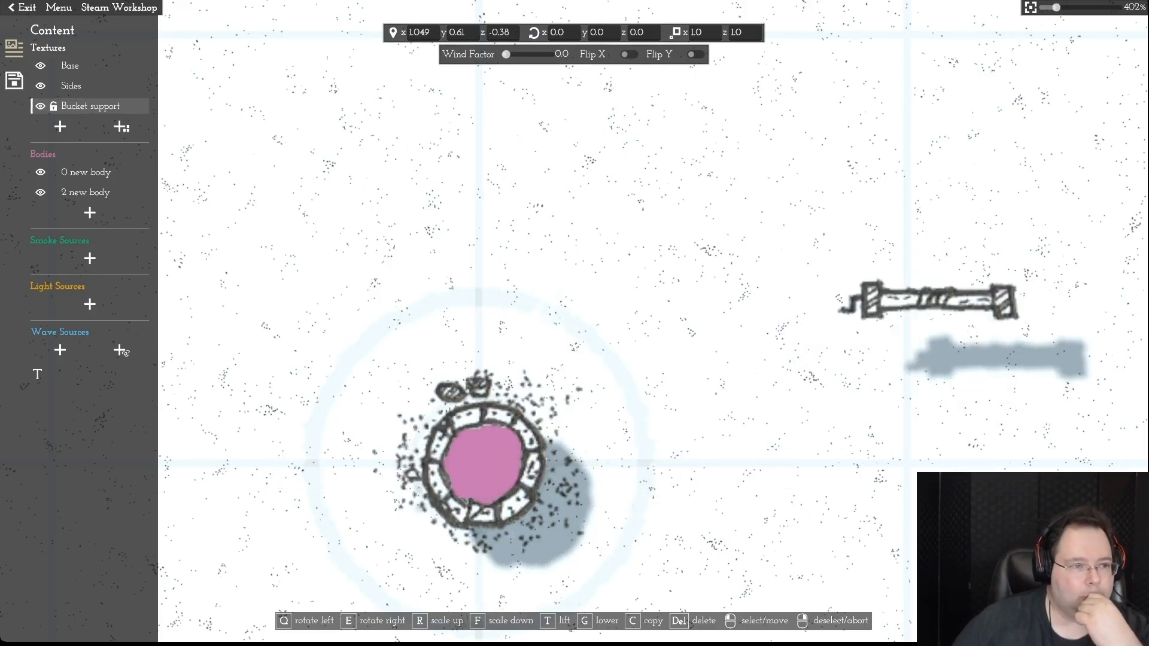
click(53, 86)
click(54, 66)
click(54, 172)
click(53, 192)
- Select the Base and Sides textures with both bodies and scale them up together to about 1.068 on the textures
drag(250, 212, 734, 639)
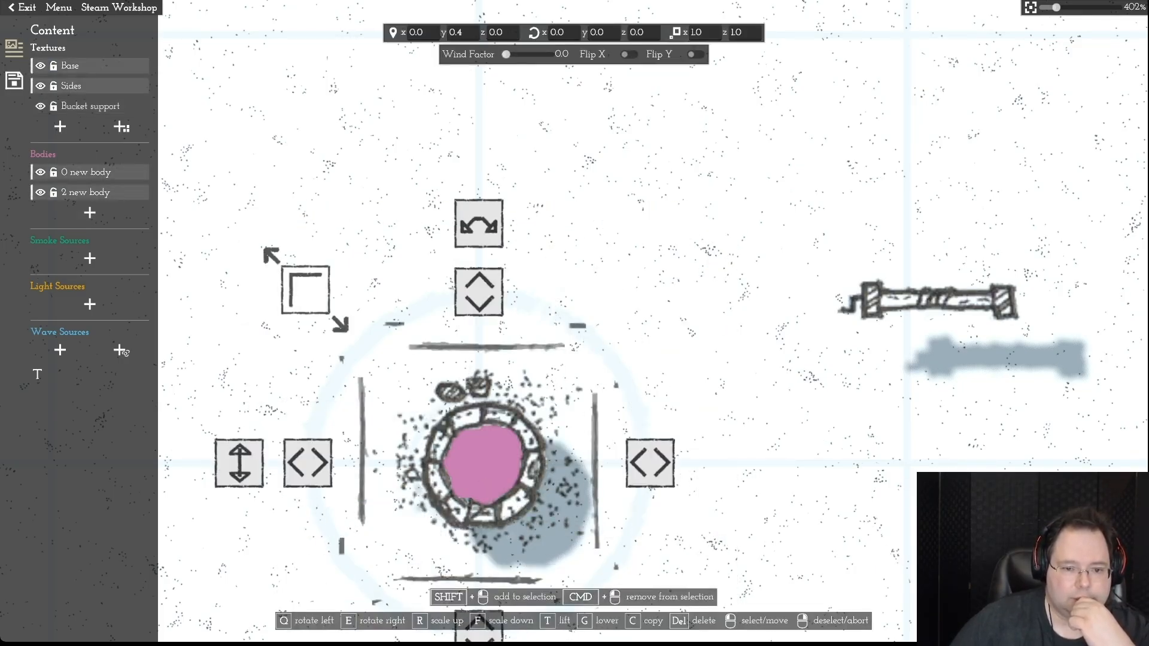
key(r)
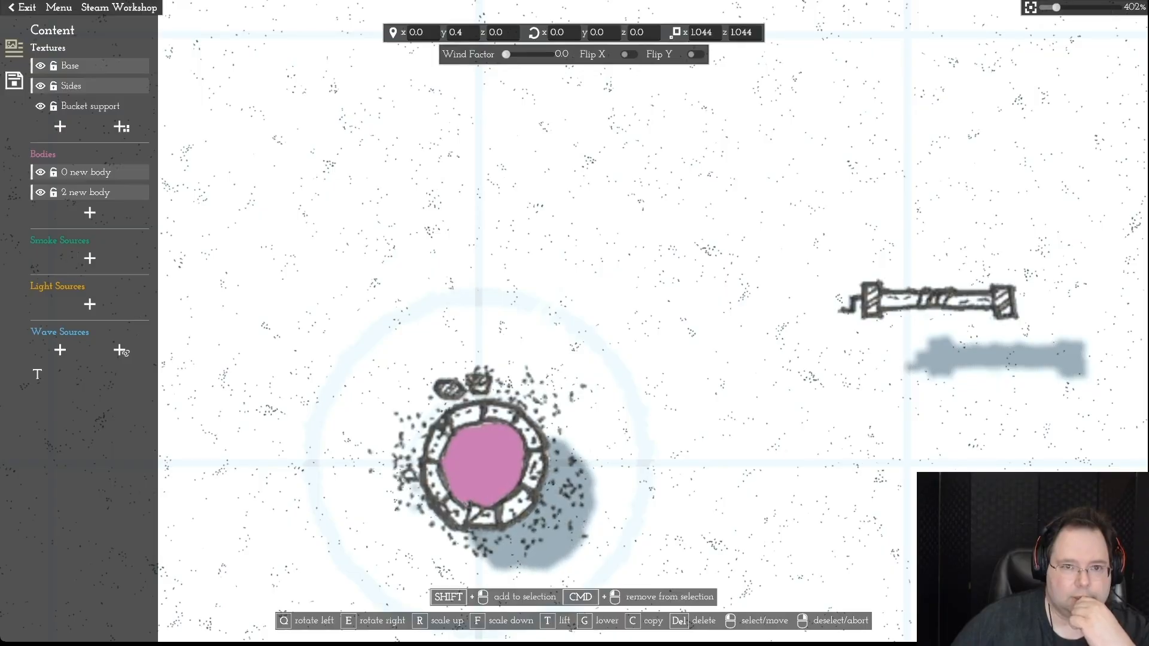
key(r)
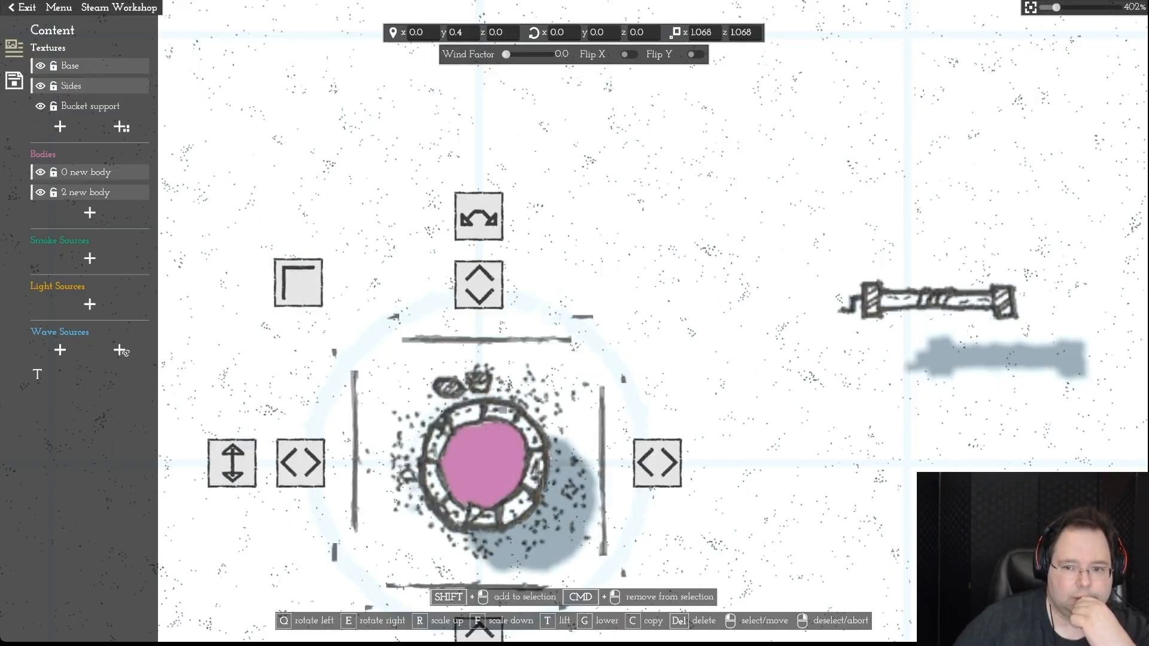
- Move the Bucket support texture back across the centre of the well ring and lock it
click(938, 299)
drag(939, 299, 486, 464)
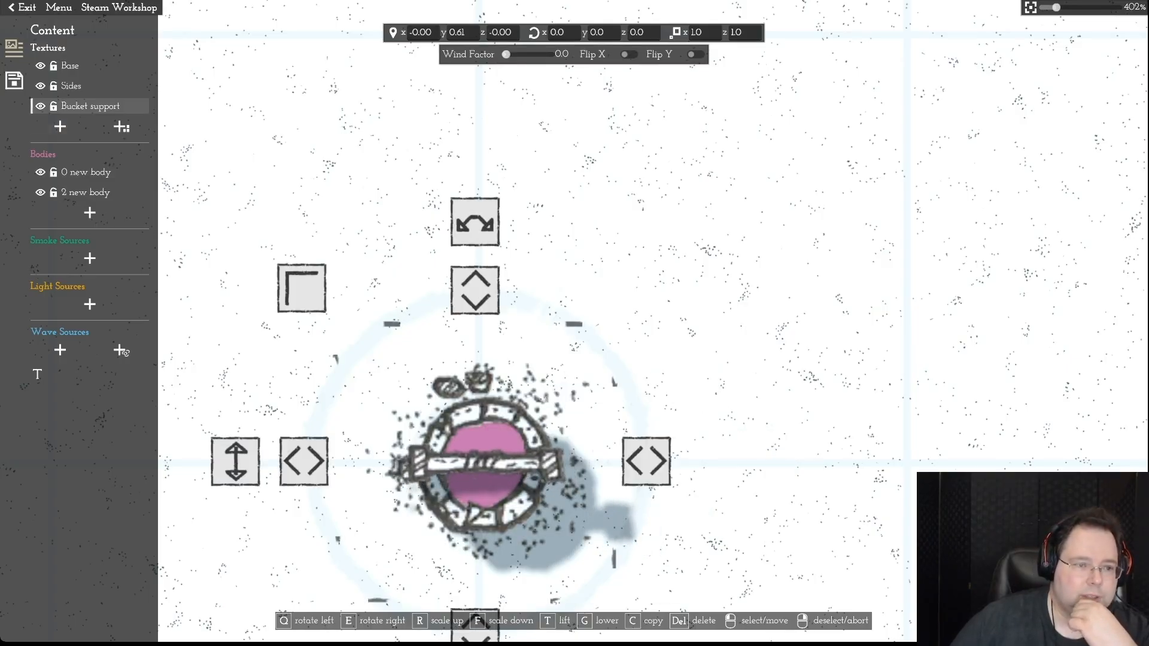
click(53, 107)
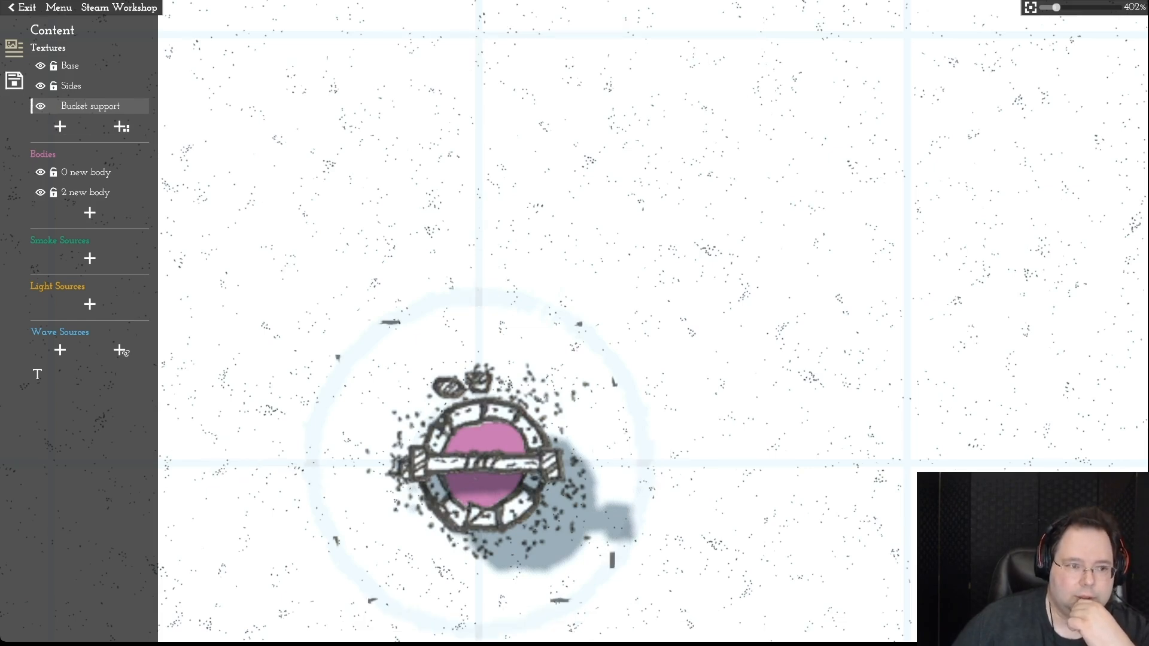
- Select all unlocked well parts and scale them up together until the textures reach a scale of about 1.3
key(ctrl+a)
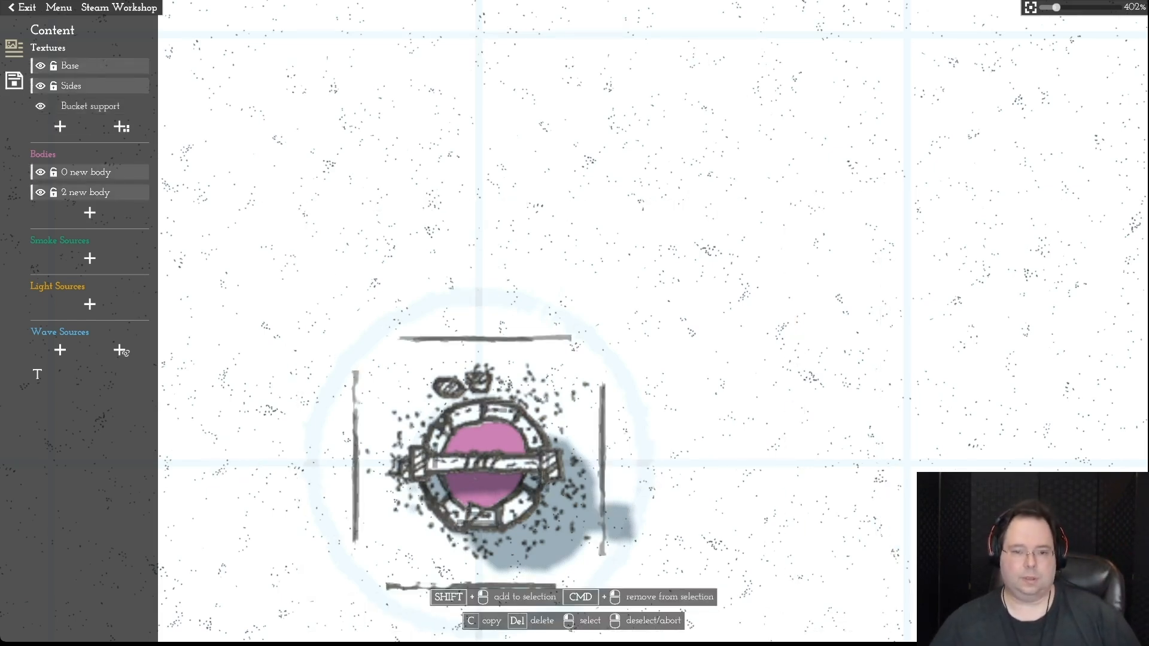
key(a)
key(s)
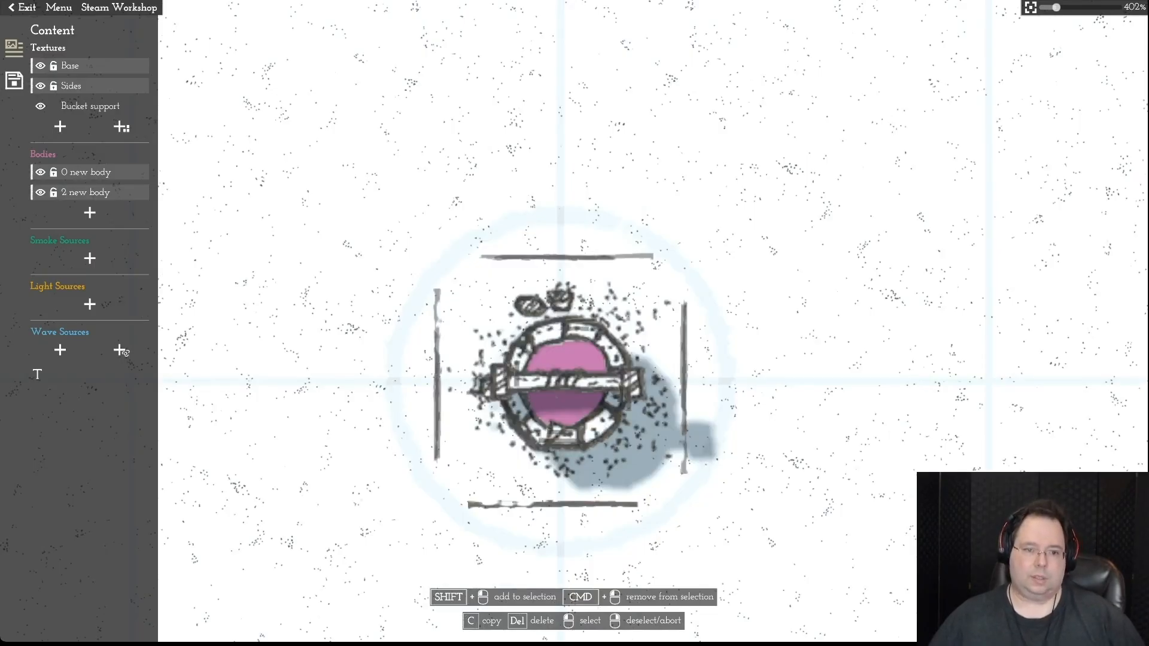
click(562, 381)
key(r)
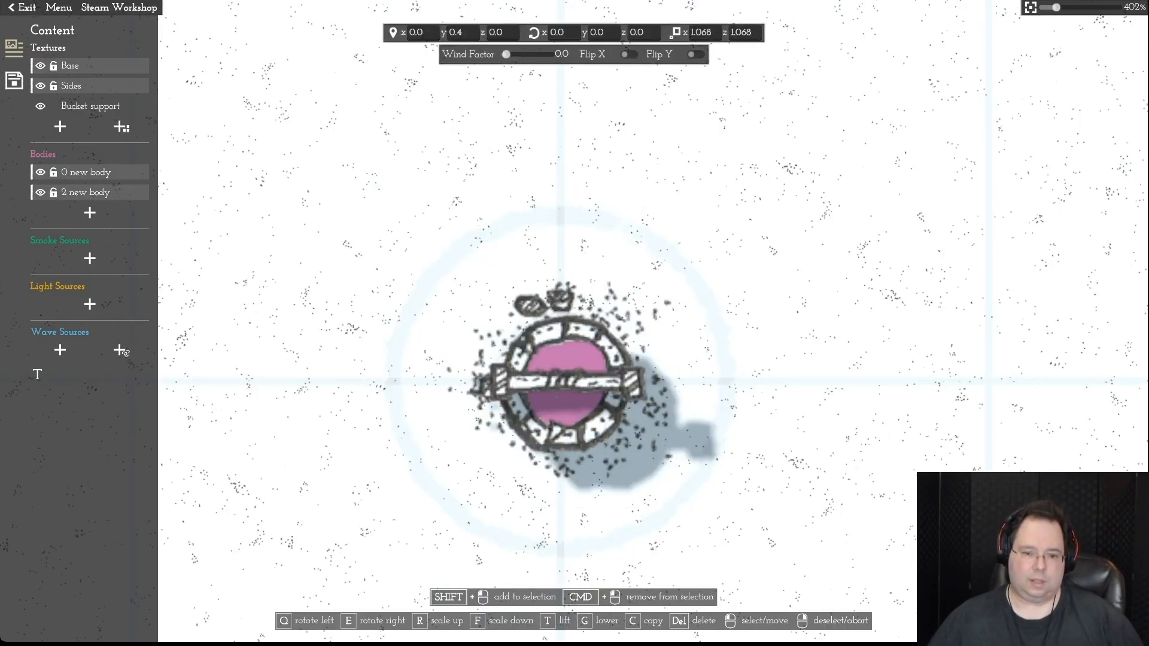
key(r)
key(r)
key(r)
key(r)
key(r)
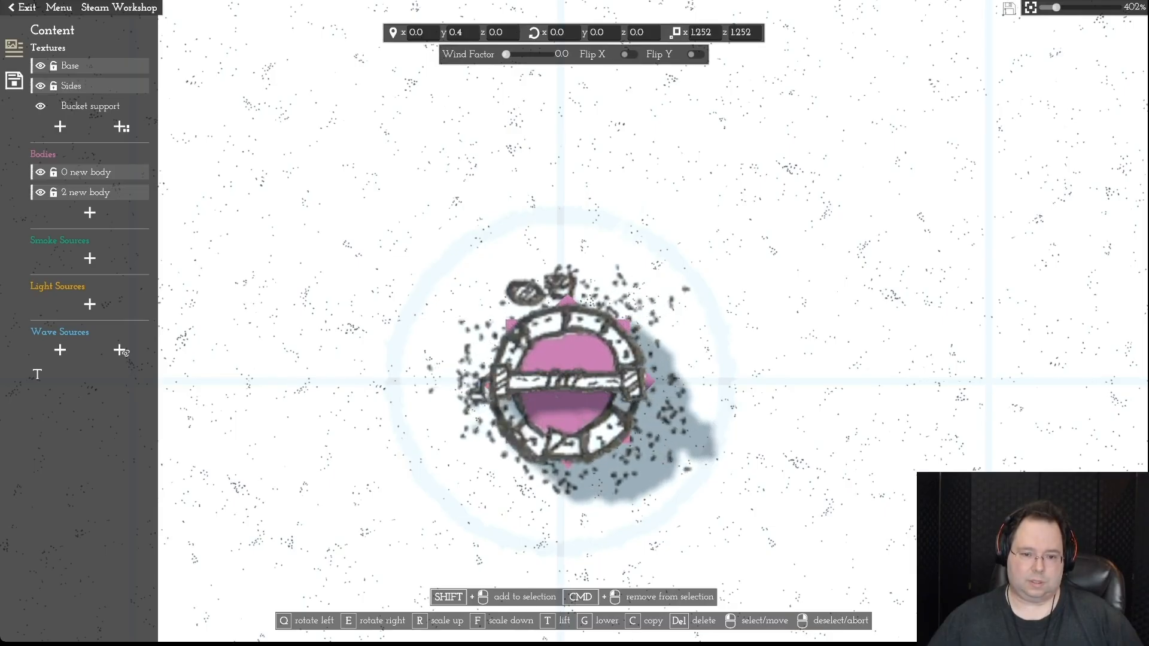
key(r)
key(r)
key(r)
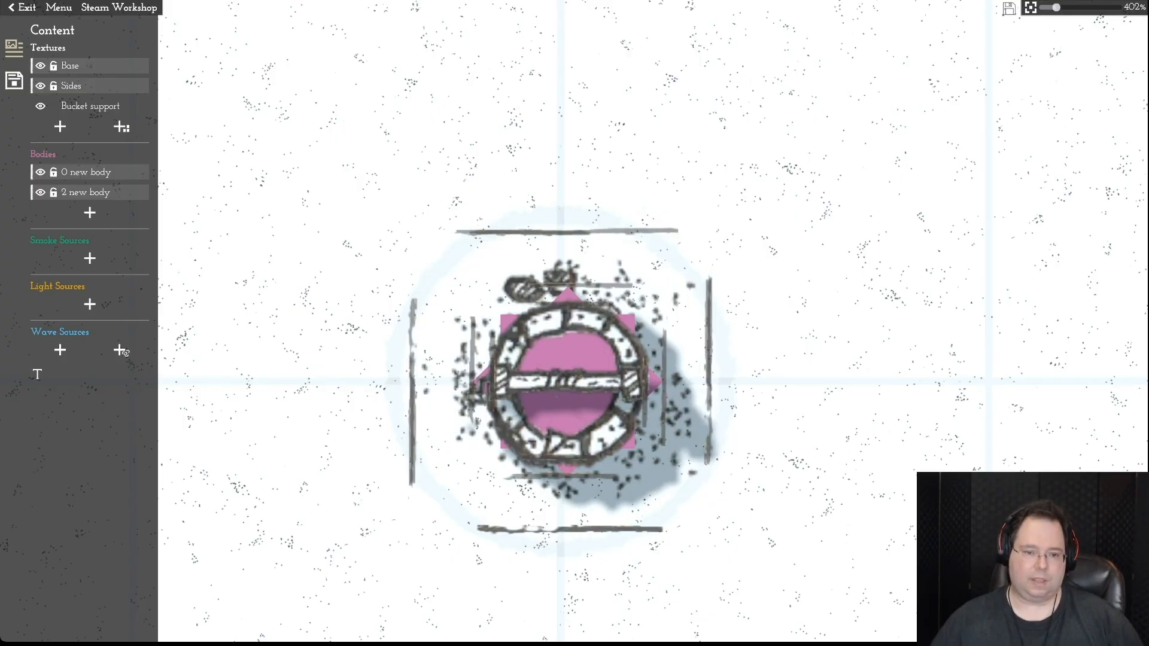
- Scale the unrotated body down to about 0.132 and the rotated body down to about 0.125 so both fit under the ring
key(d)
key(a)
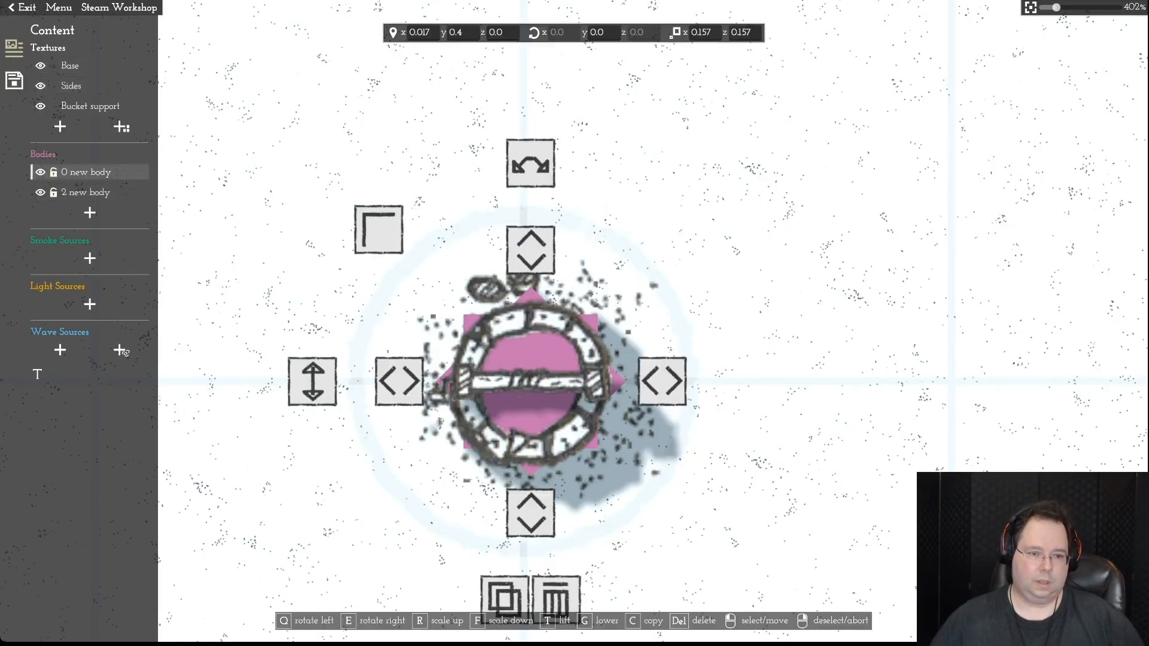
right_click(341, 194)
key(f)
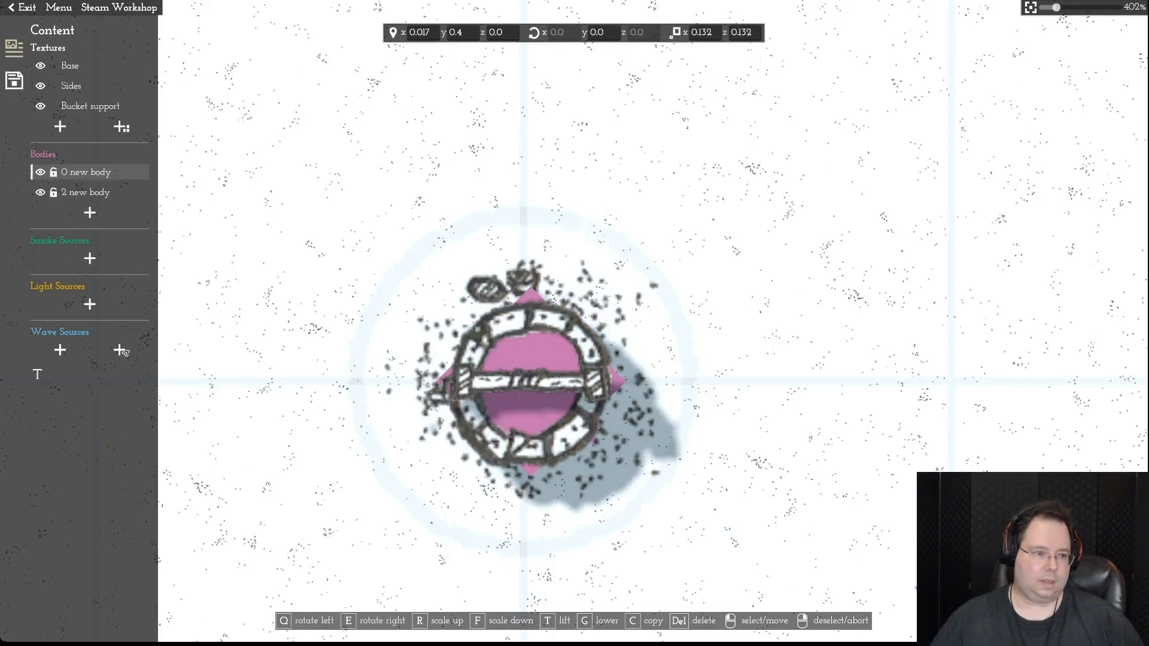
click(85, 192)
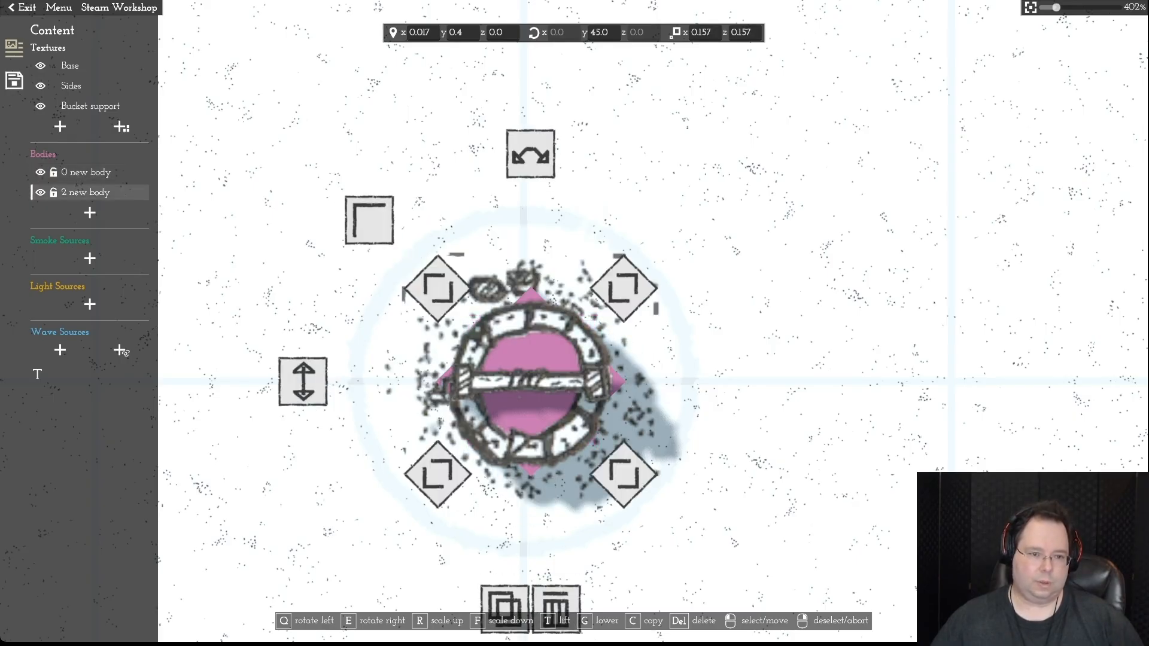
key(f)
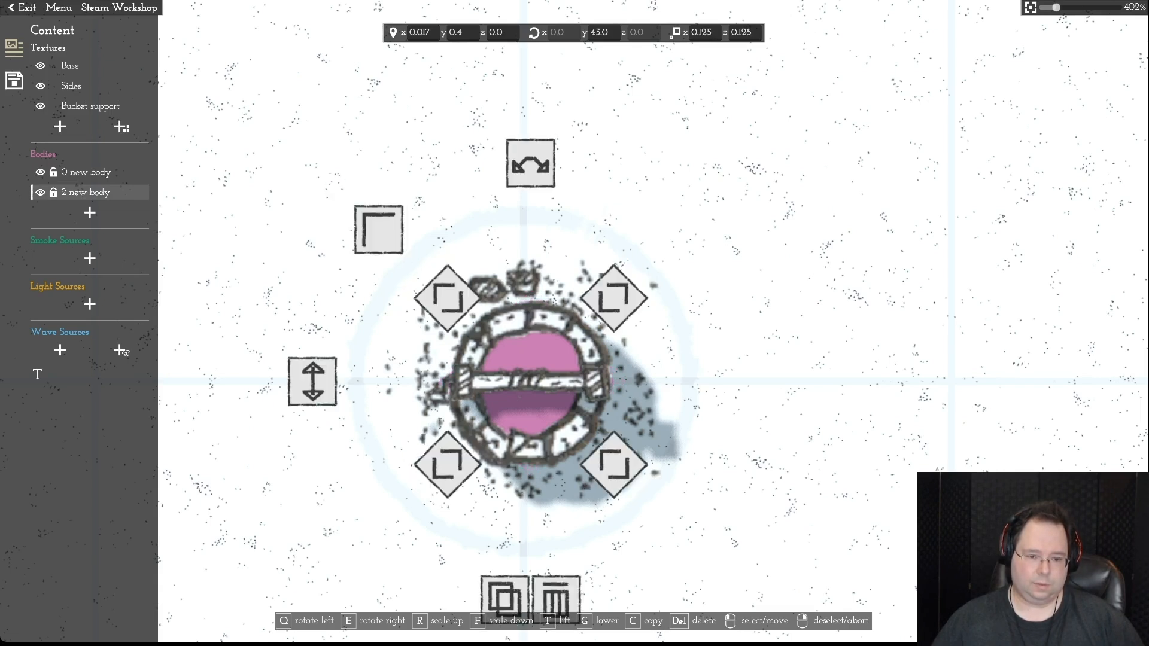
key(Escape)
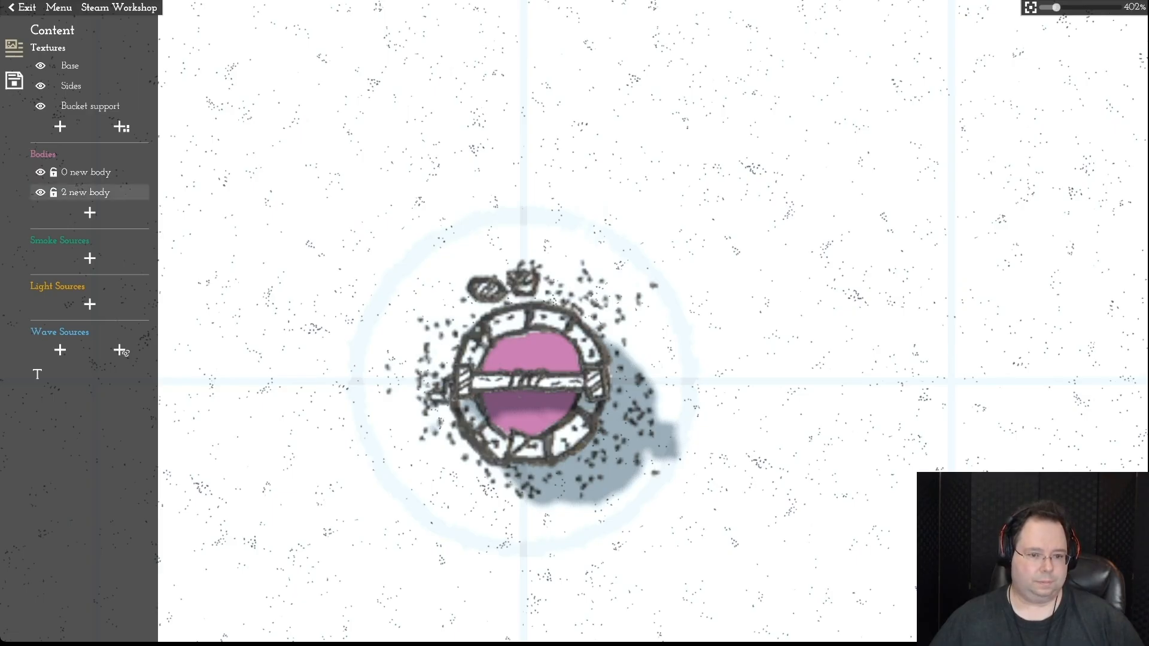
- Rename the unrotated body as Round Base 1
click(90, 192)
click(90, 172)
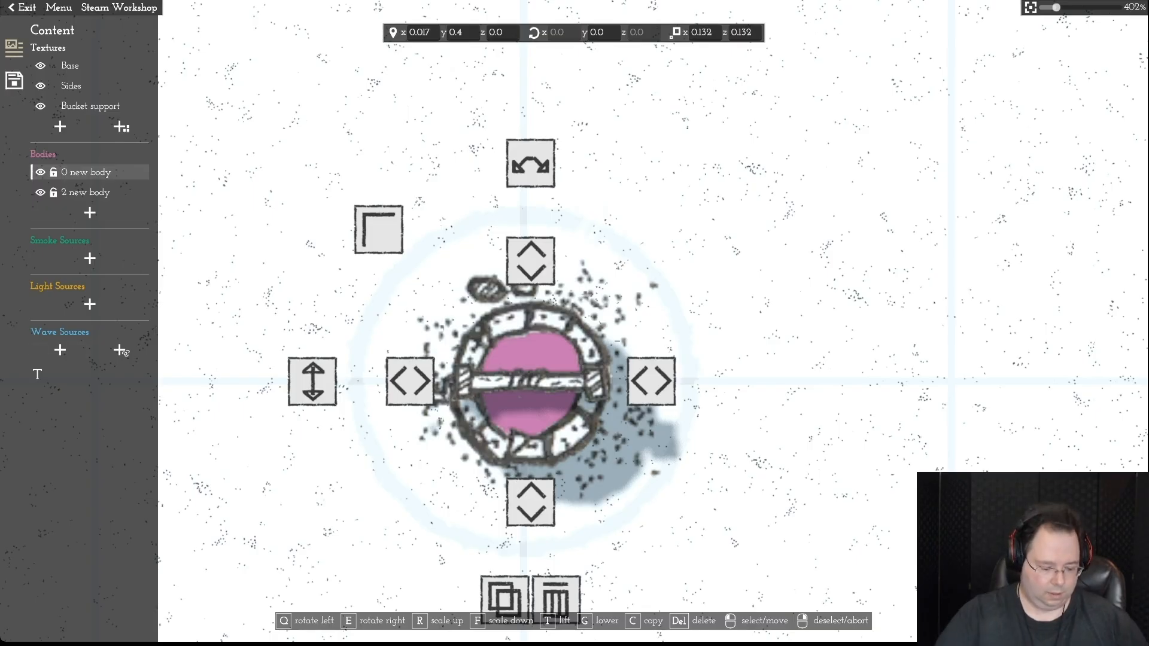
key(F2)
text(R)
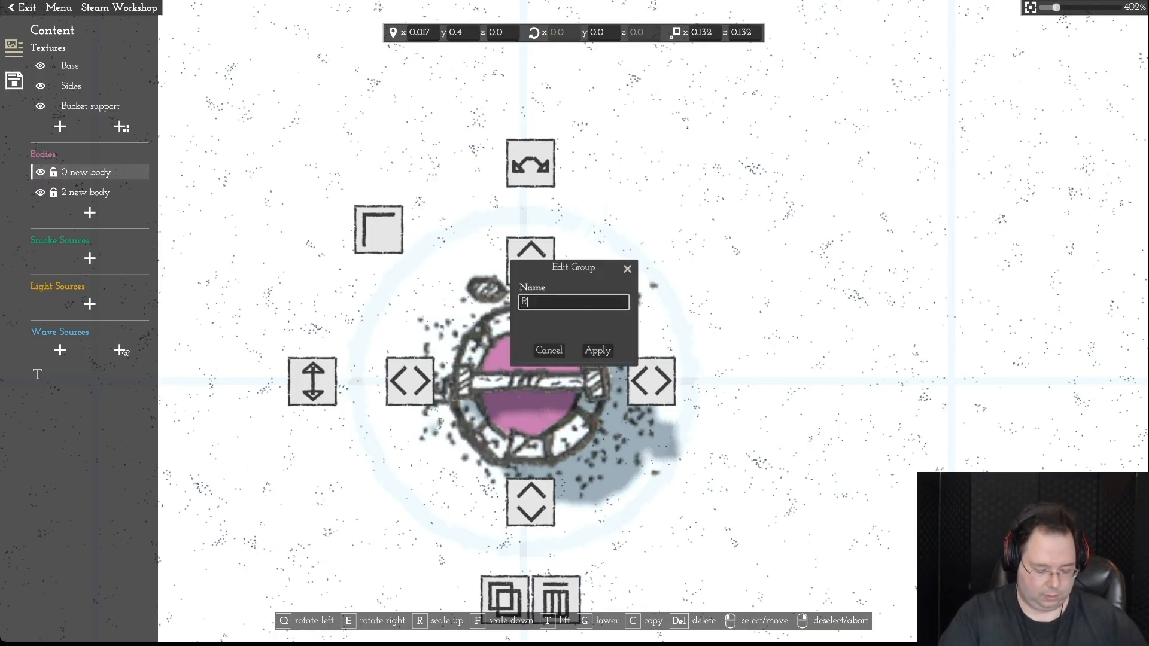
text(ound Base 1)
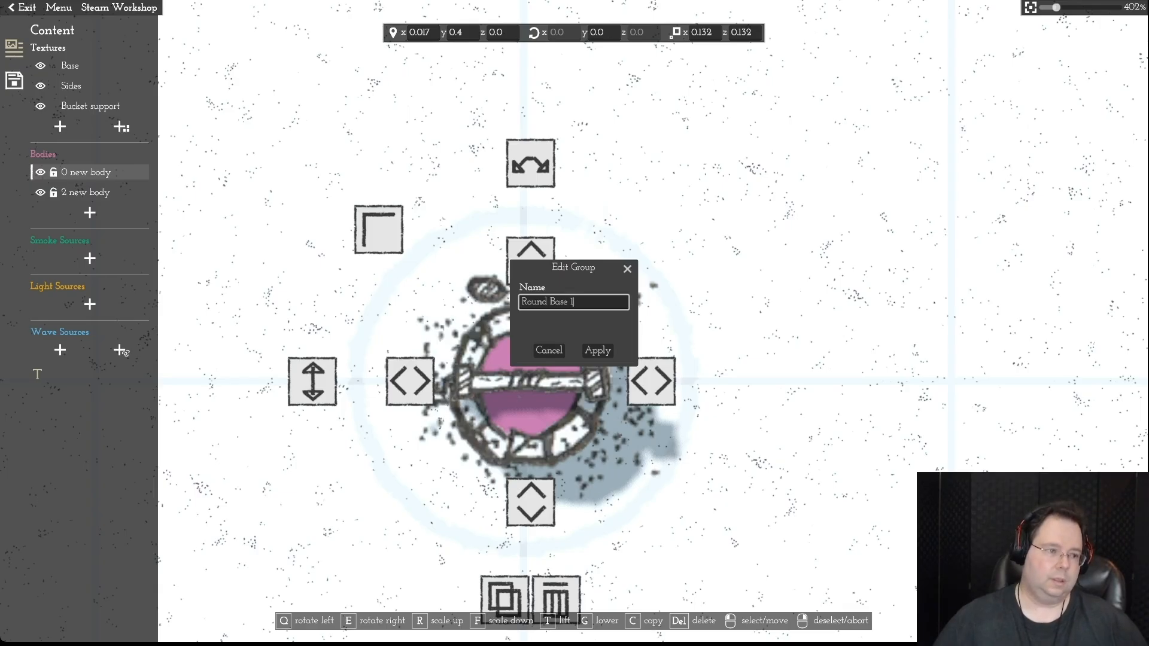
key(Return)
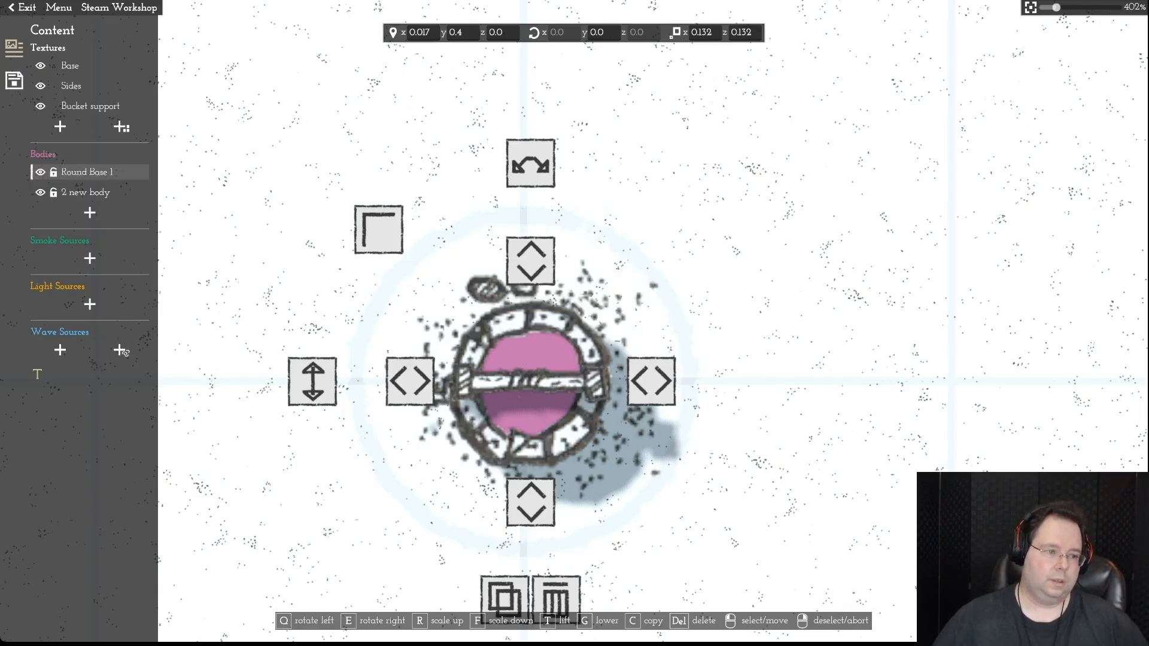
- Rename the rotated body as Round base 2 and lock both bodies
key(Down)
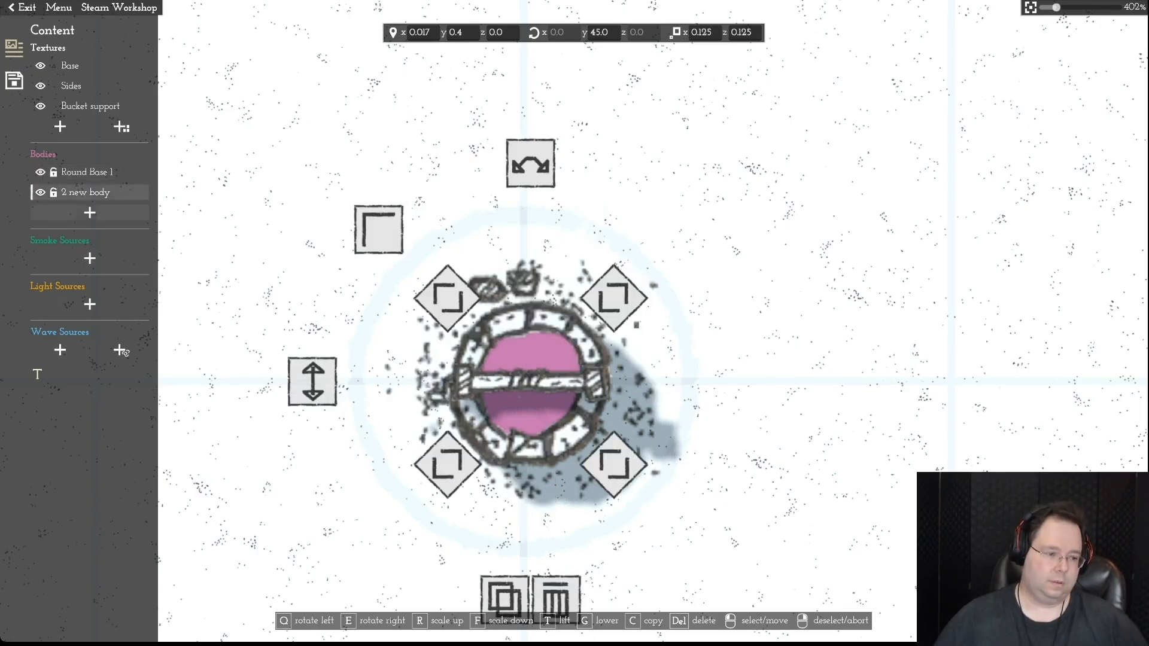
click(37, 374)
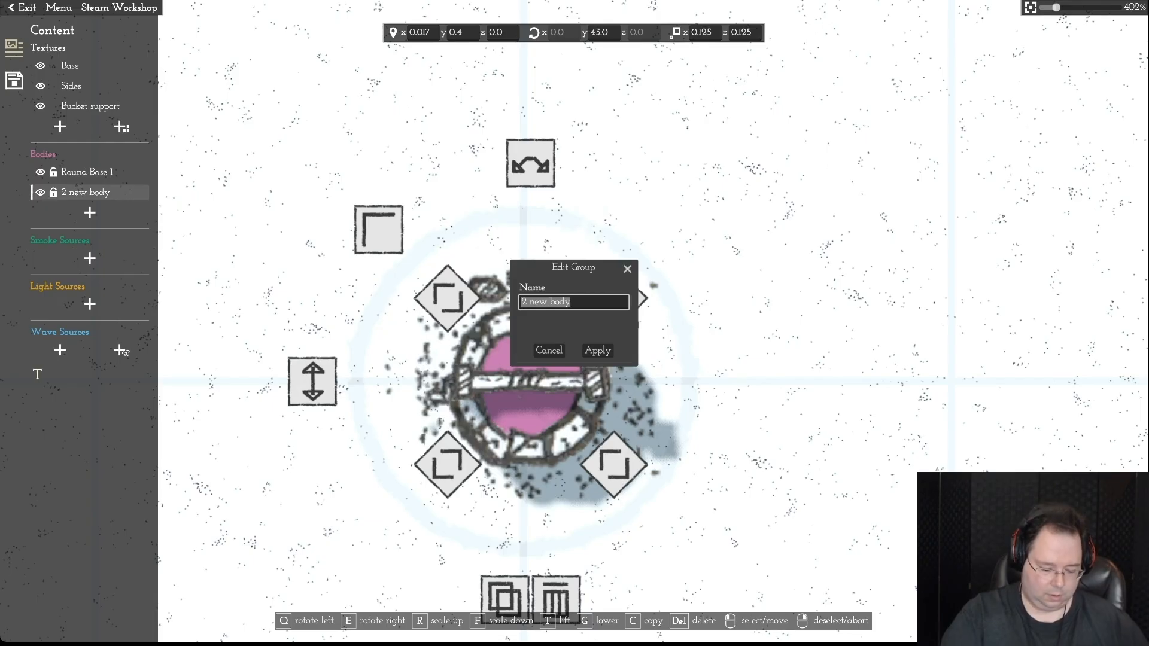
text(Round base 2)
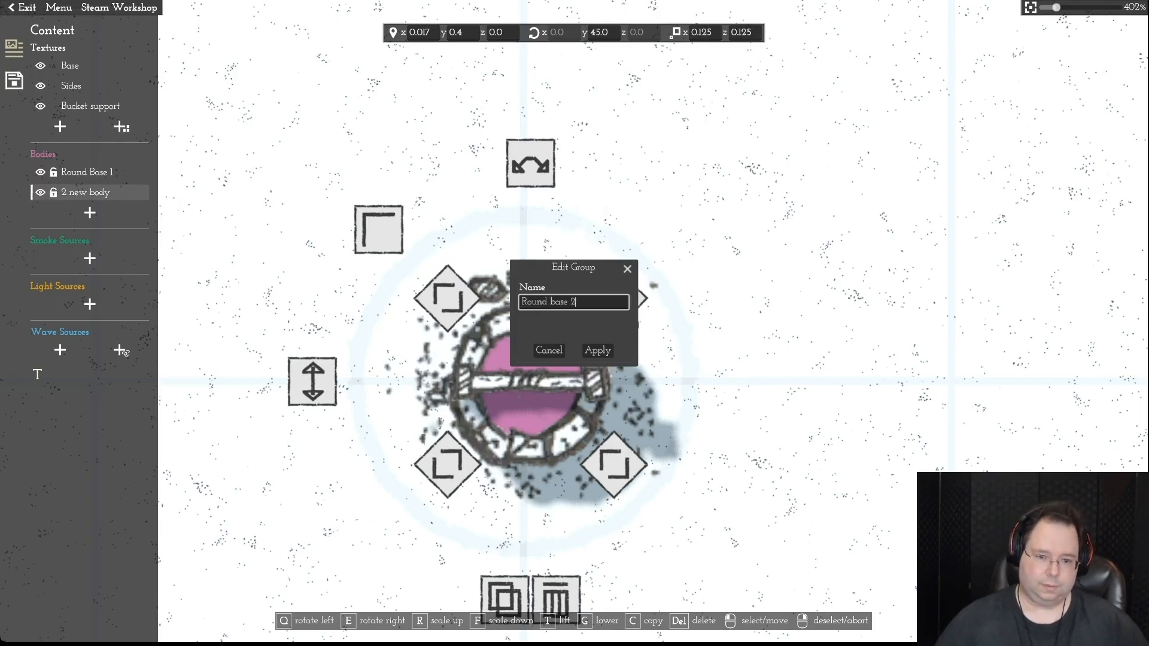
key(Return)
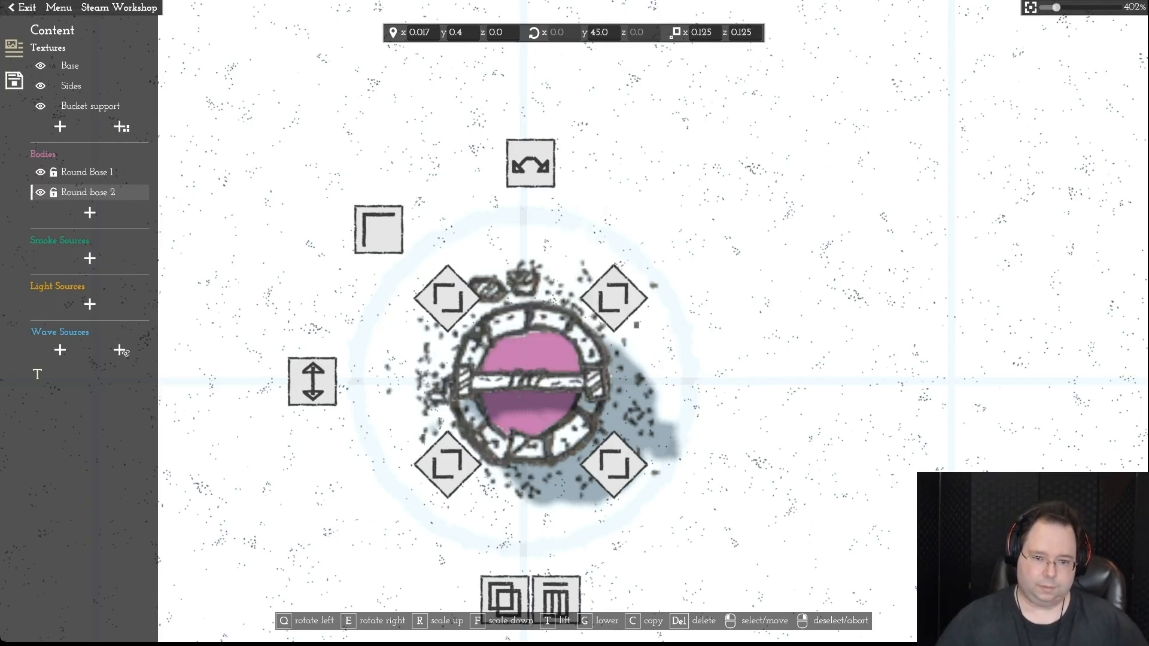
key(Escape)
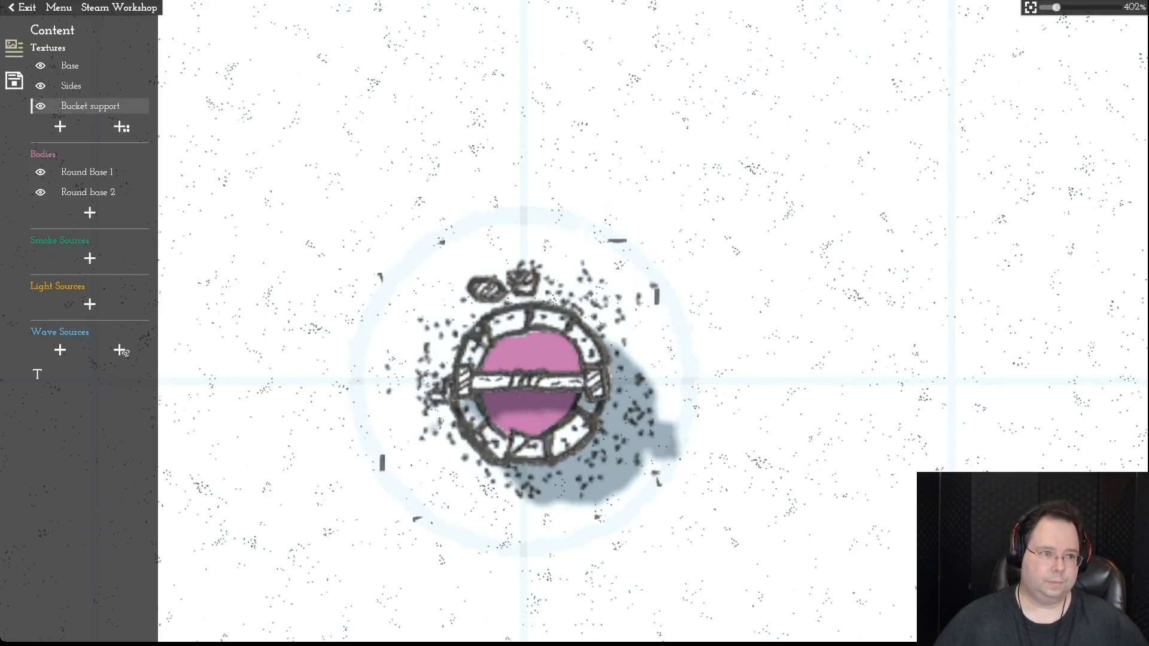
- Unlock the Bucket support, Sides and Base textures
click(89, 106)
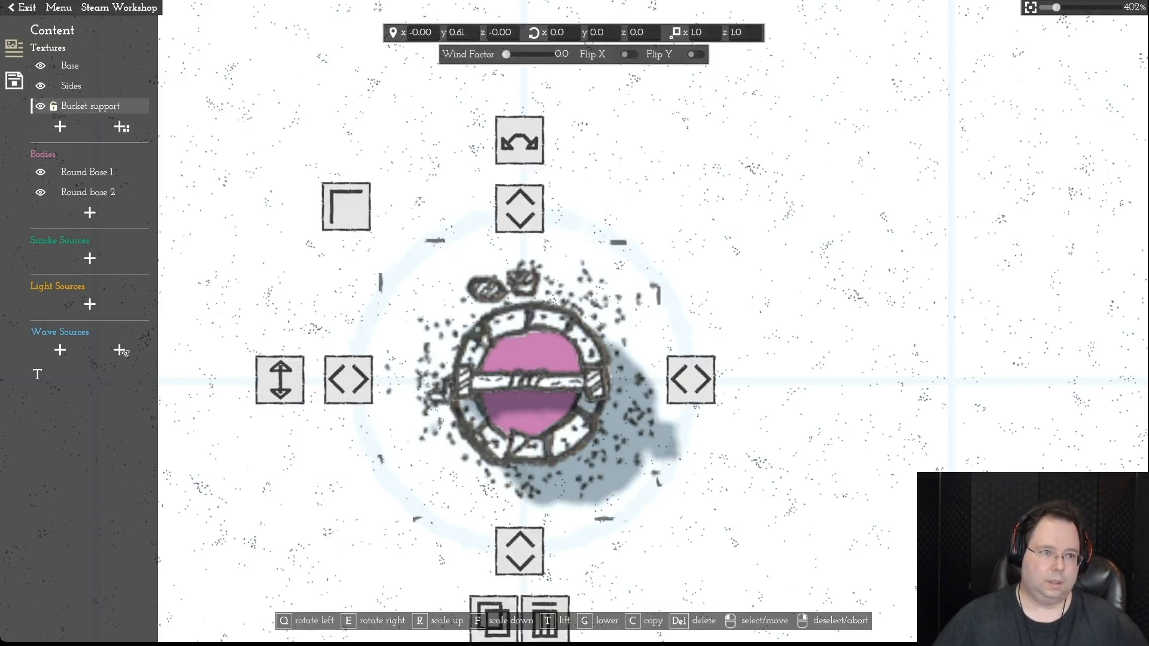
click(90, 86)
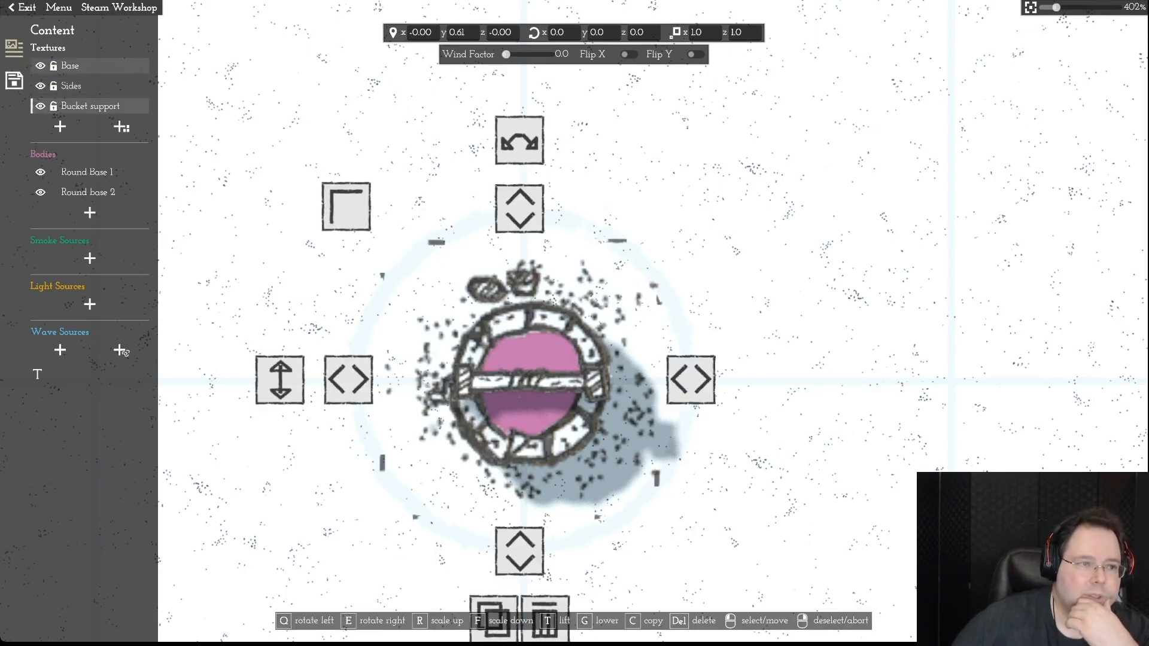
click(70, 66)
click(71, 85)
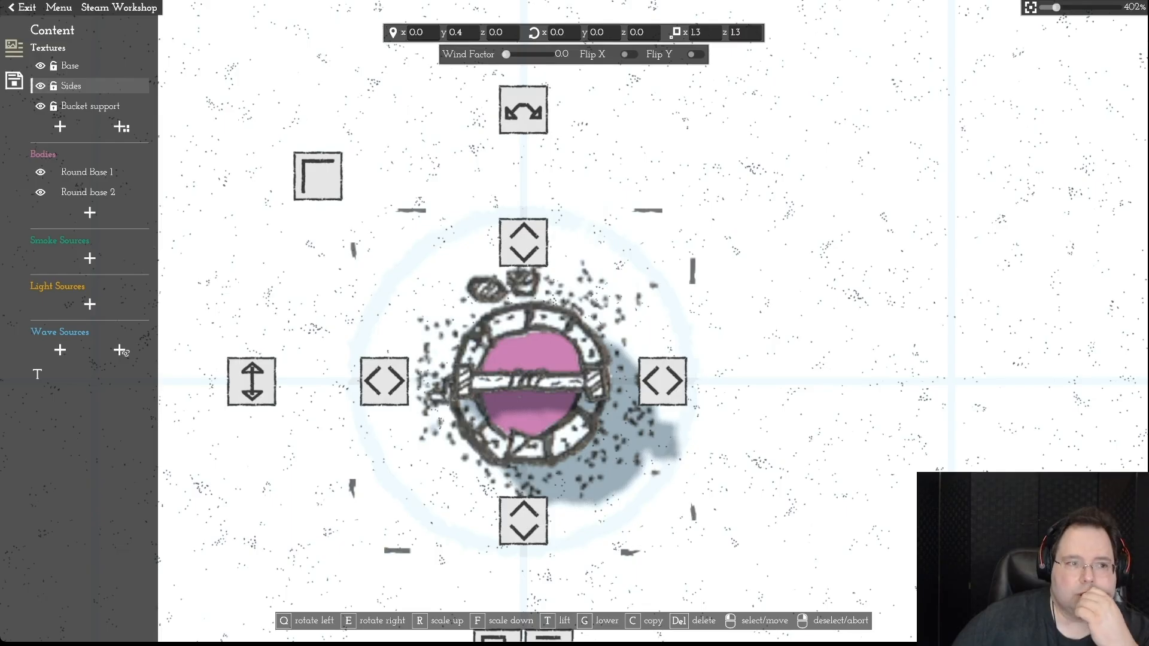
- Set the Bucket support texture's height (y) to 0.65
click(90, 106)
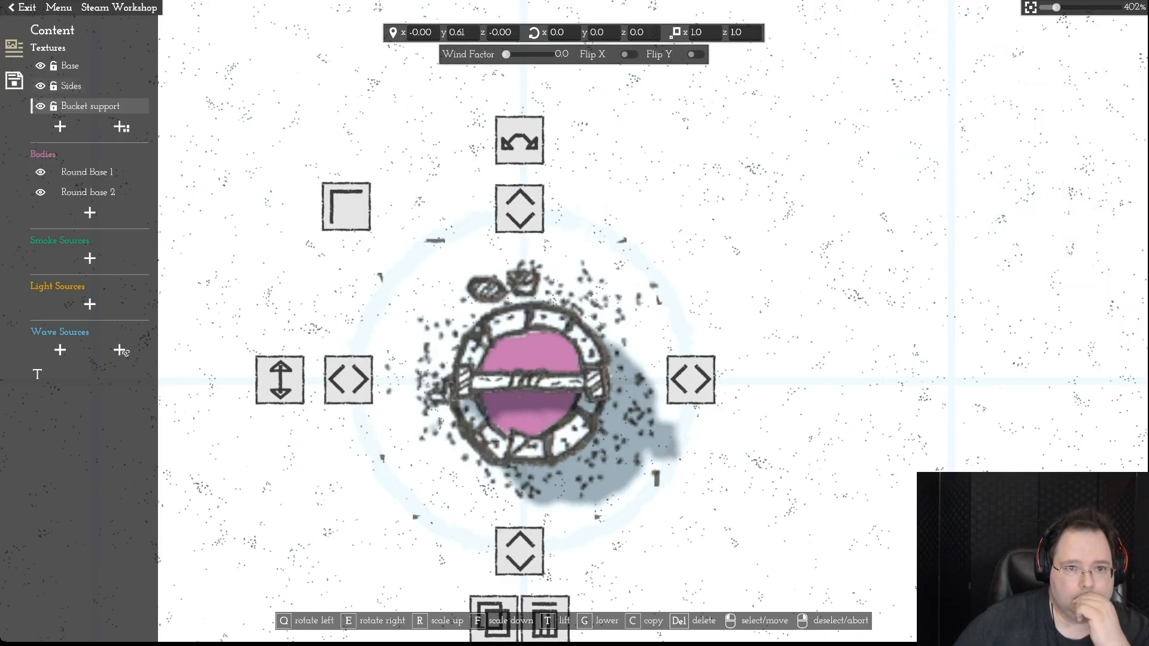
click(464, 33)
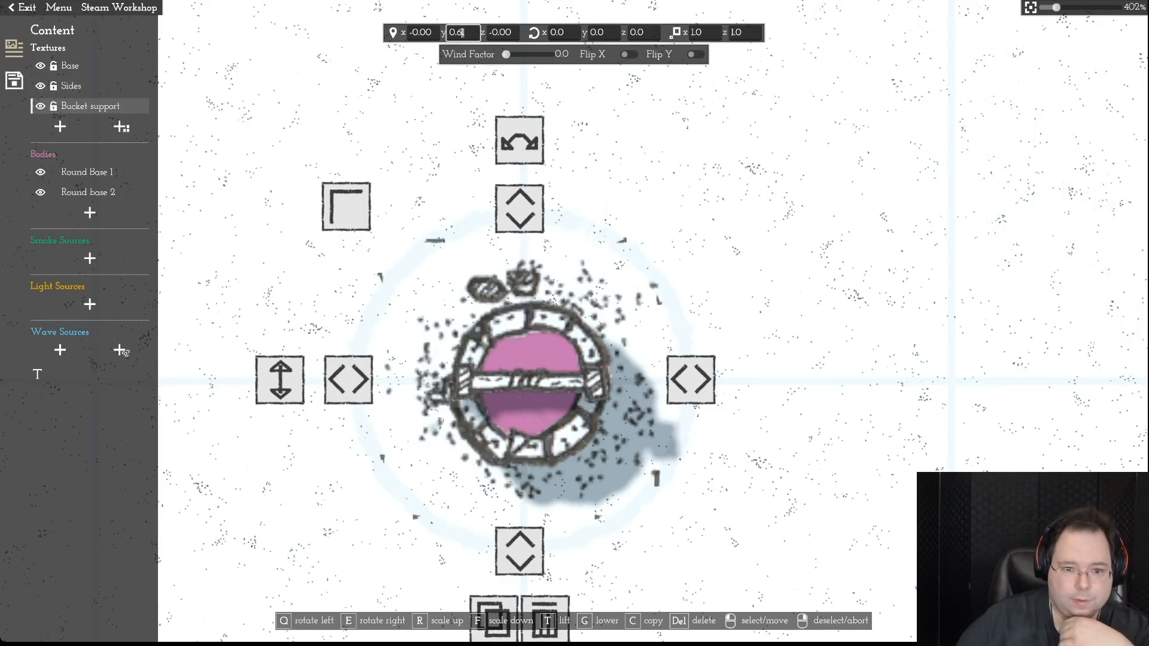
key(BackSpace)
text(5)
key(Return)
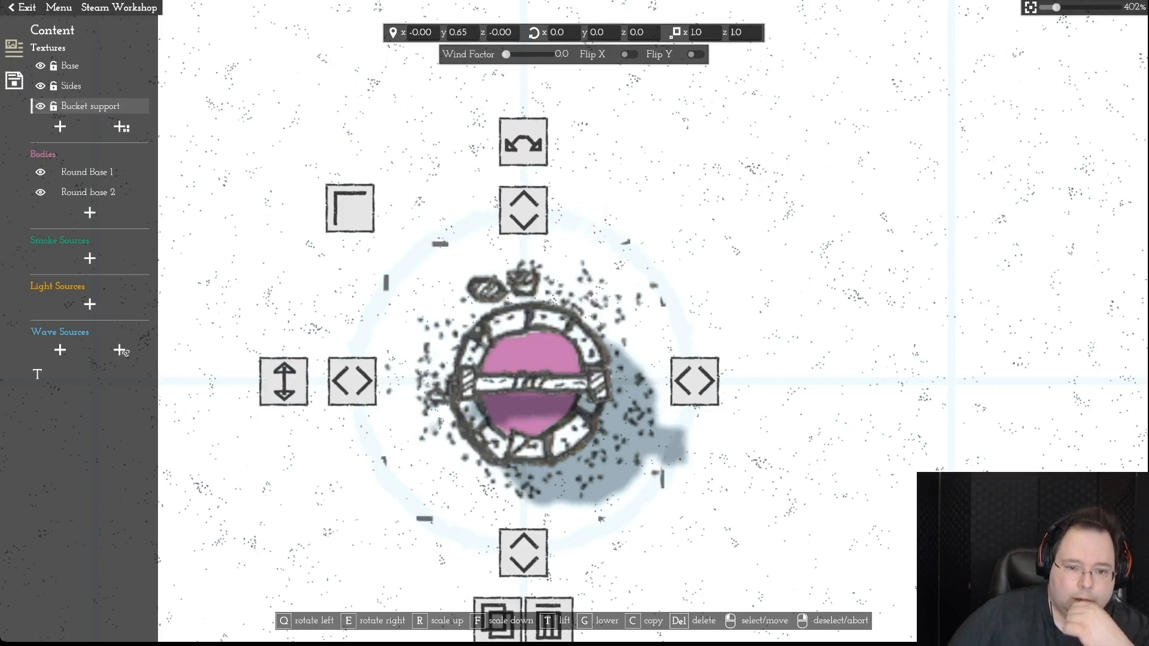
- Align the Bucket support texture at z 0.0 and lock the Base, Sides and Bucket support textures
drag(531, 382, 530, 382)
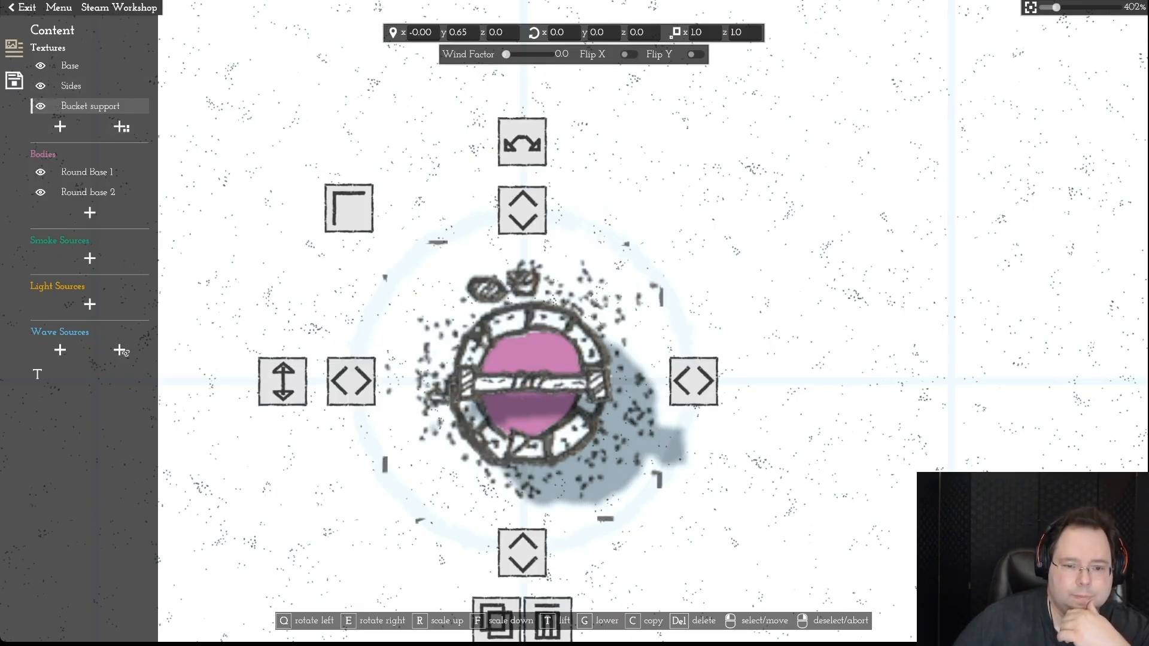
right_click(529, 335)
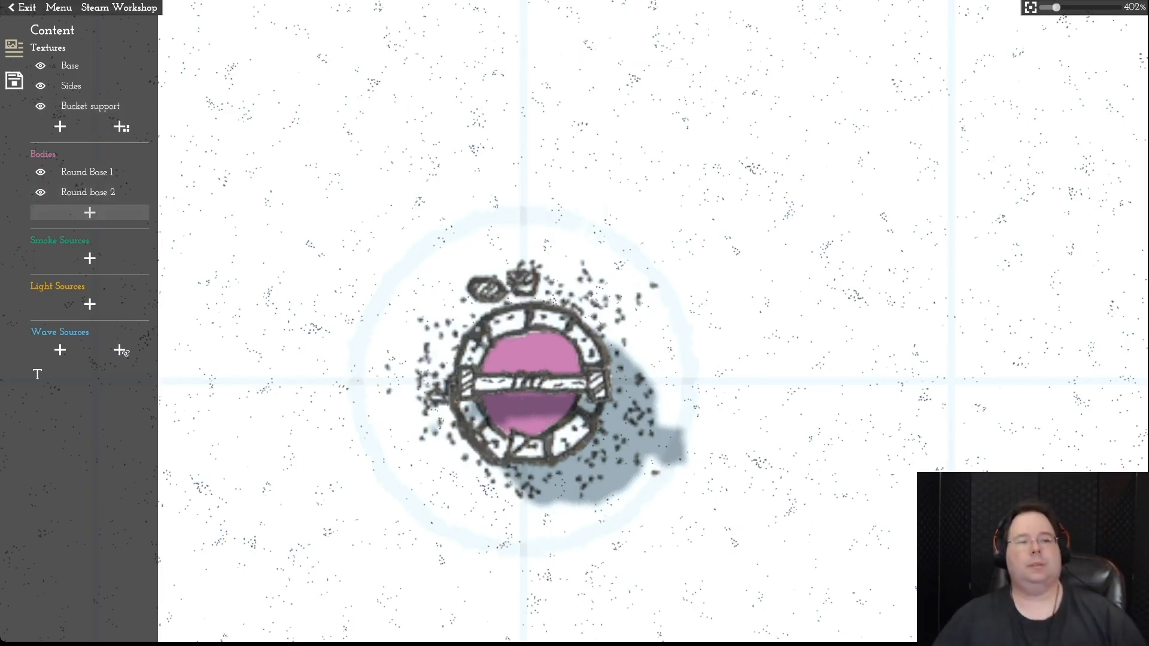
- Add a new body over the right-hand post of the bucket support and scale it to about 0.019 by 0.033
click(90, 214)
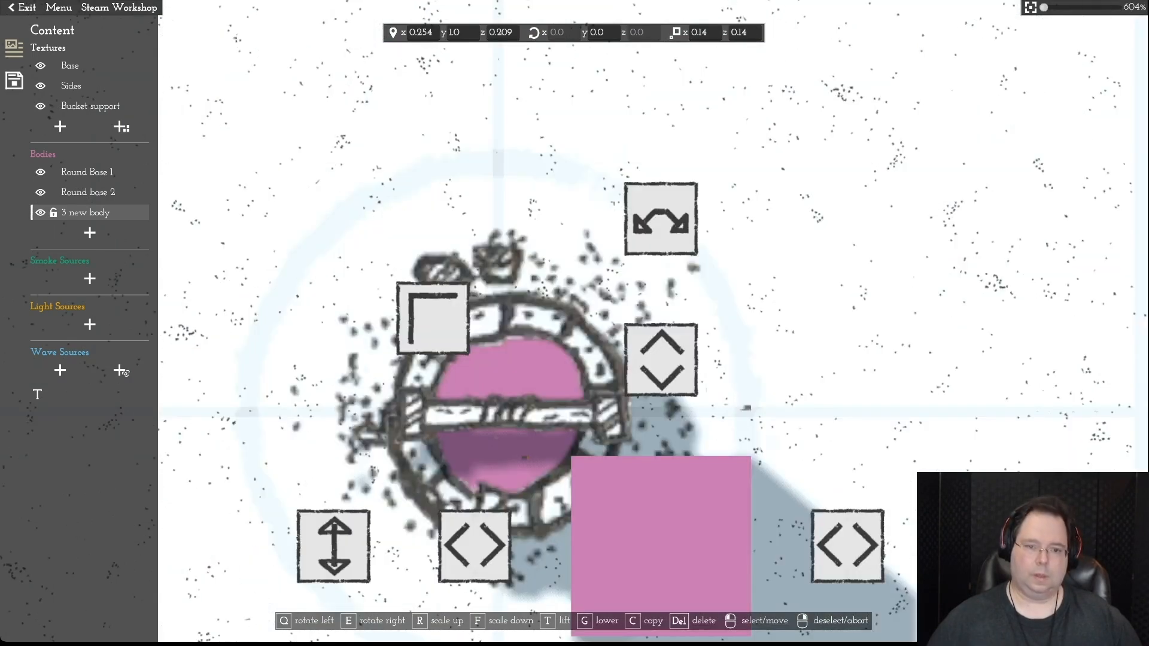
drag(661, 365, 911, 358)
drag(685, 129, 858, 303)
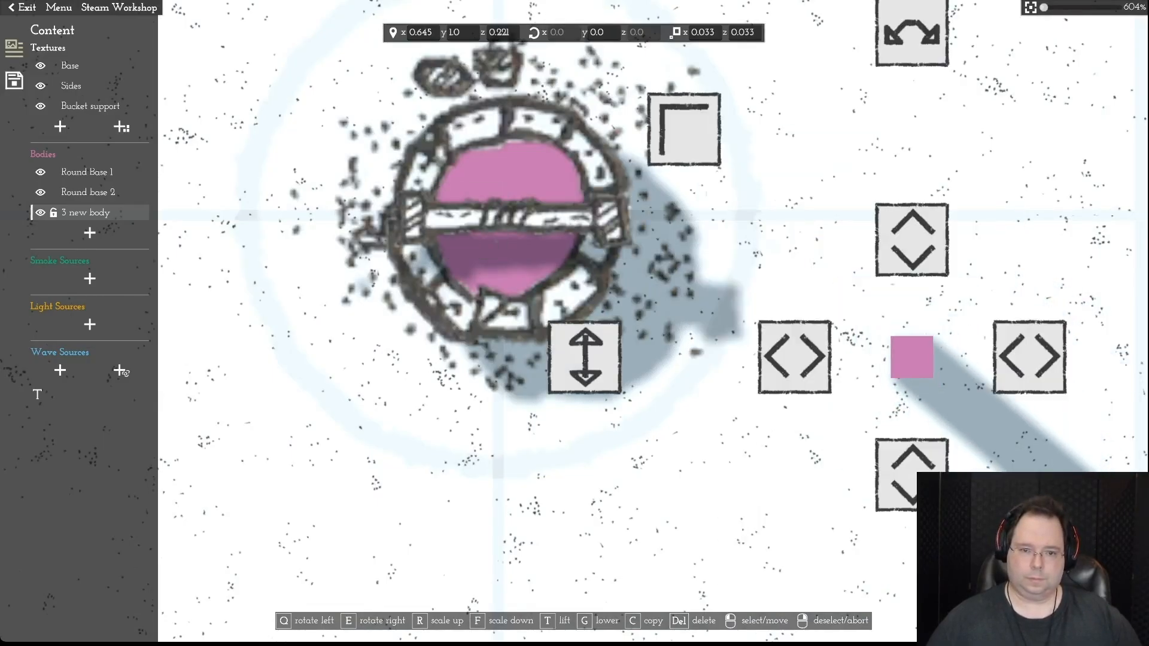
drag(912, 357, 607, 217)
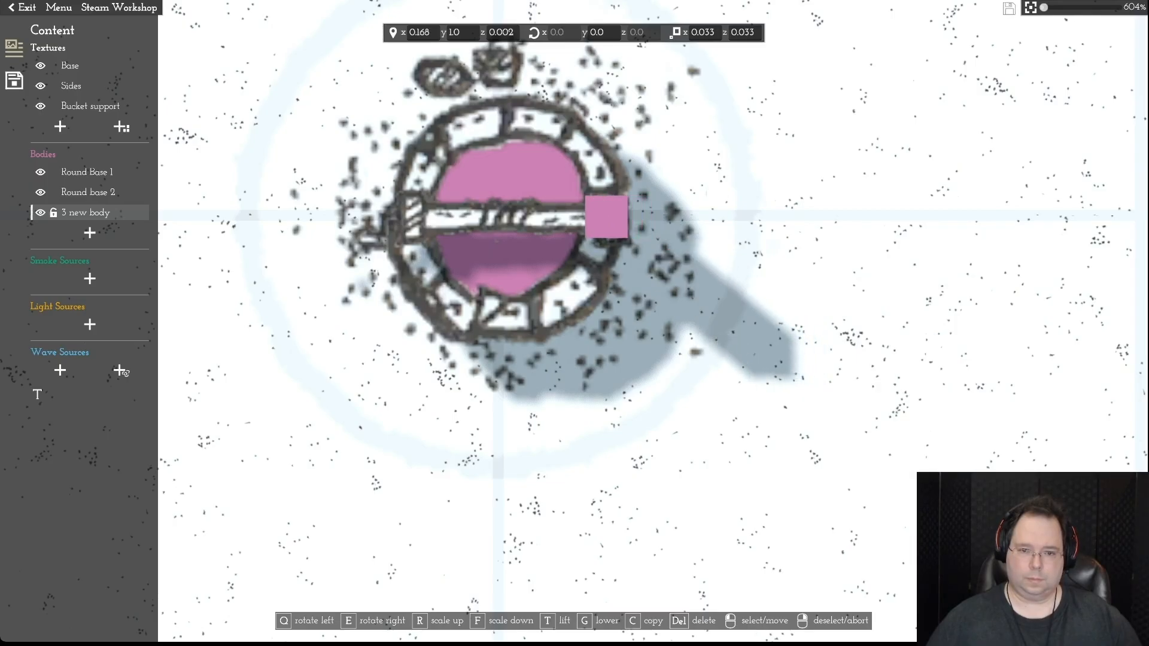
mouse_move(606, 216)
mouse_down()
mouse_move(632, 220)
mouse_move(617, 221)
mouse_up()
drag(734, 222, 717, 222)
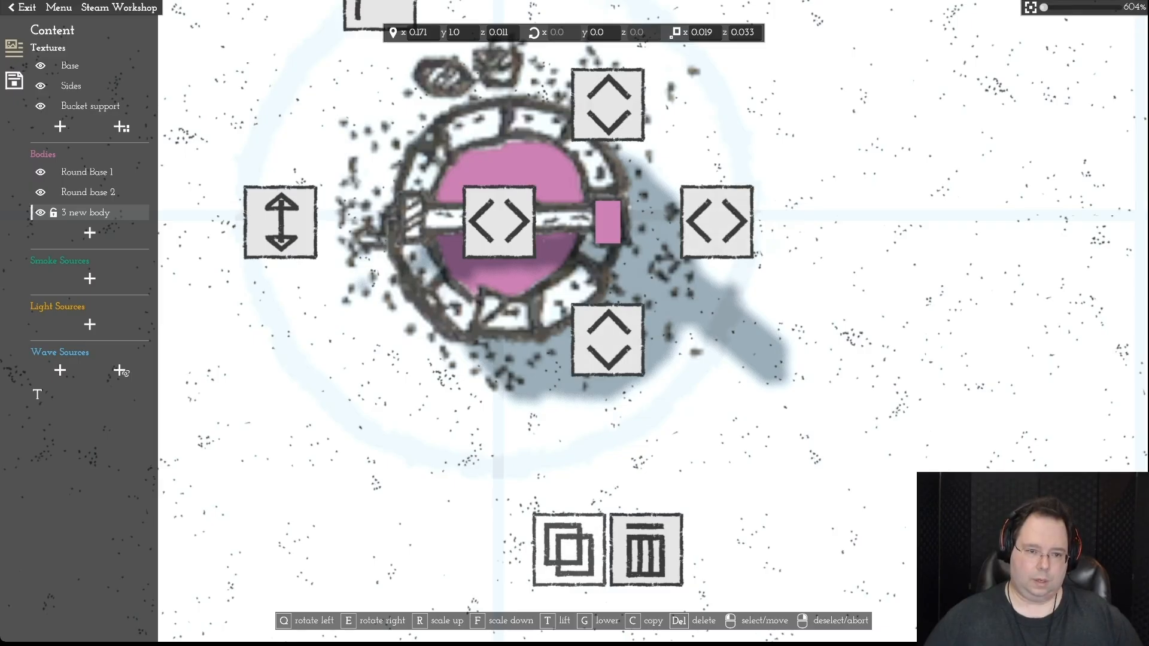
- Copy the post body onto the left-hand post of the bucket support at about x -0.13, z 0.002
key(c)
click(412, 216)
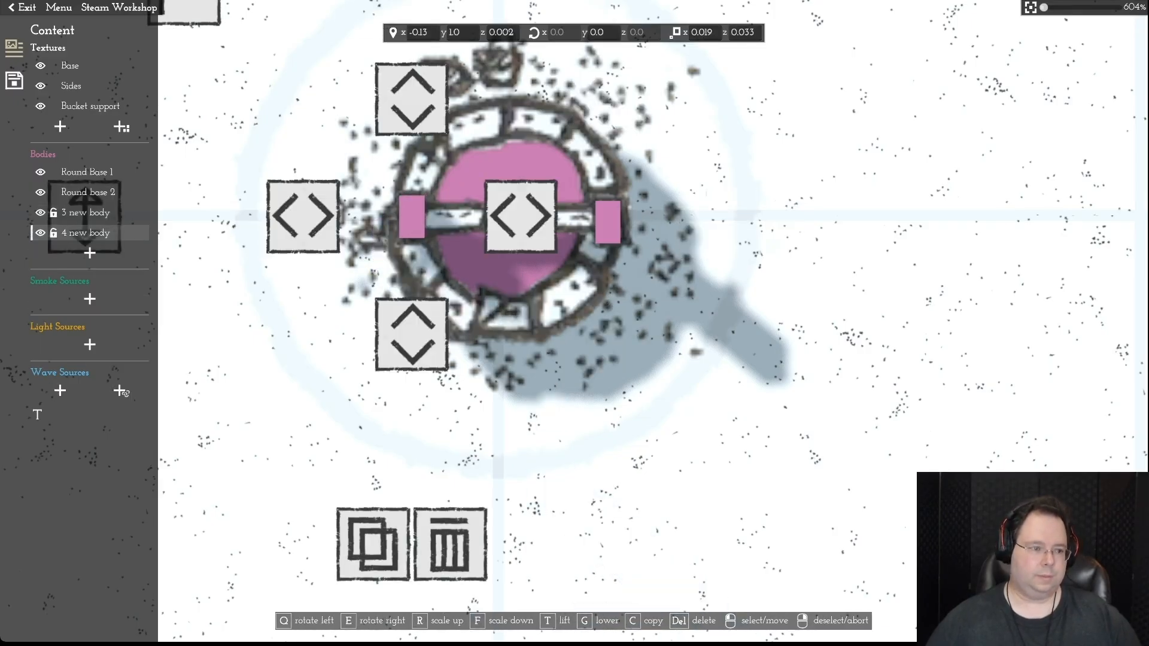
right_click(586, 225)
middle_drag(587, 225, 665, 237)
key(w)
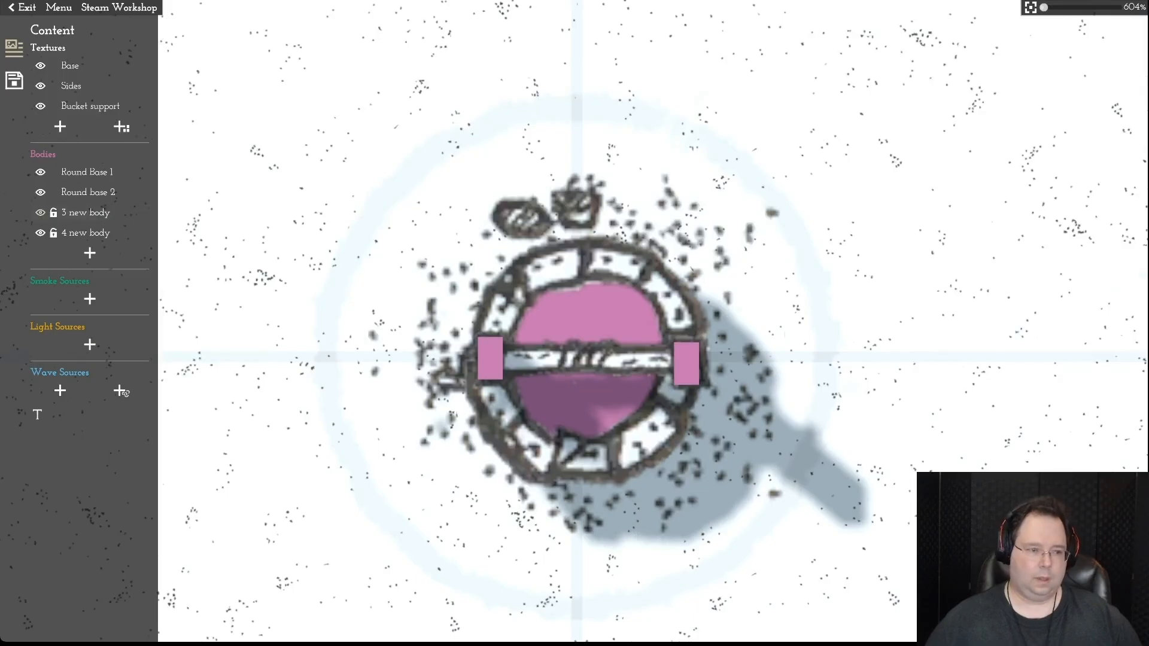
- Rename the body on the right-hand post as Right Beem
click(85, 213)
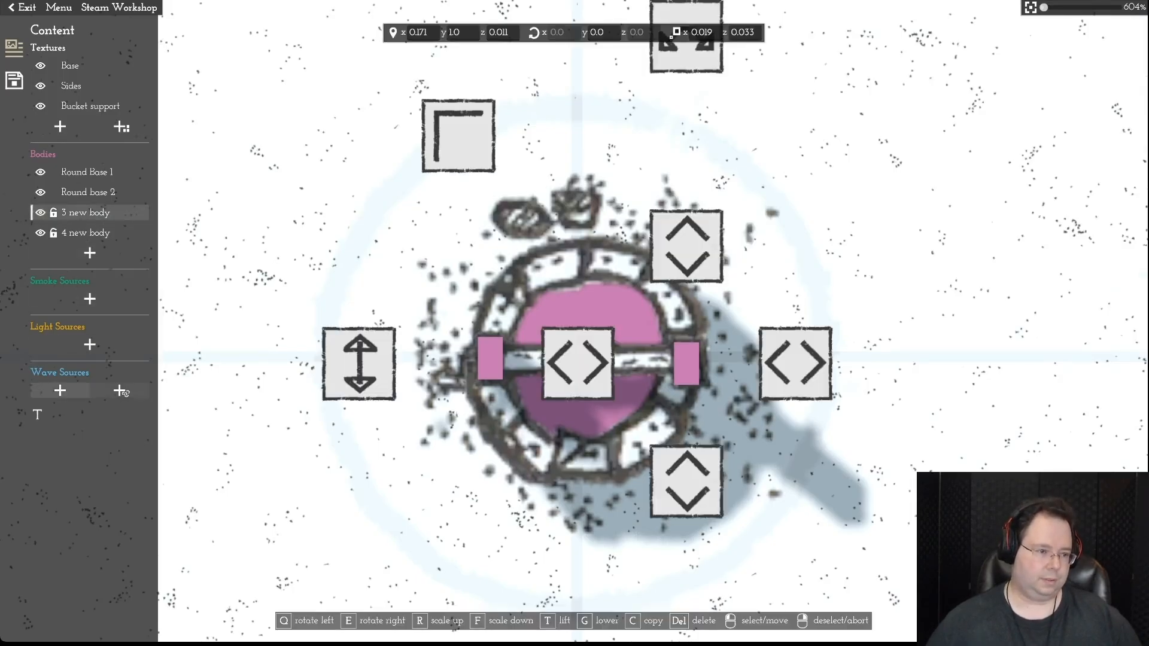
click(37, 415)
text(Left)
key(BackSpace)
key(BackSpace)
key(BackSpace)
key(BackSpace)
key(BackSpace)
text(Right)
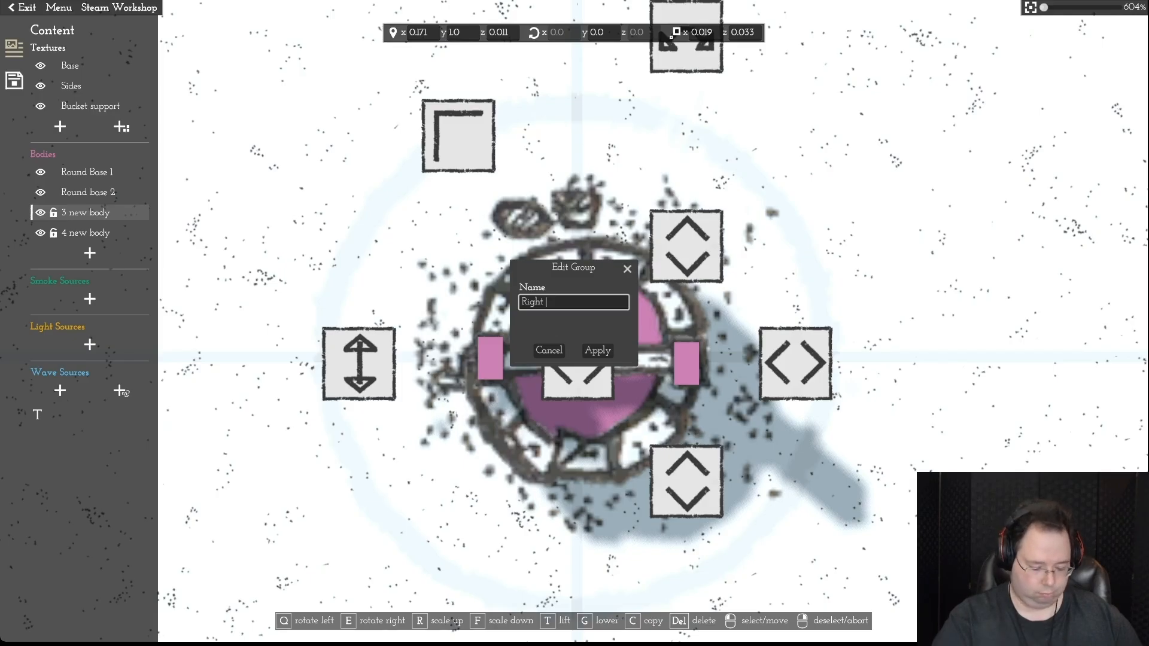
text(Beem)
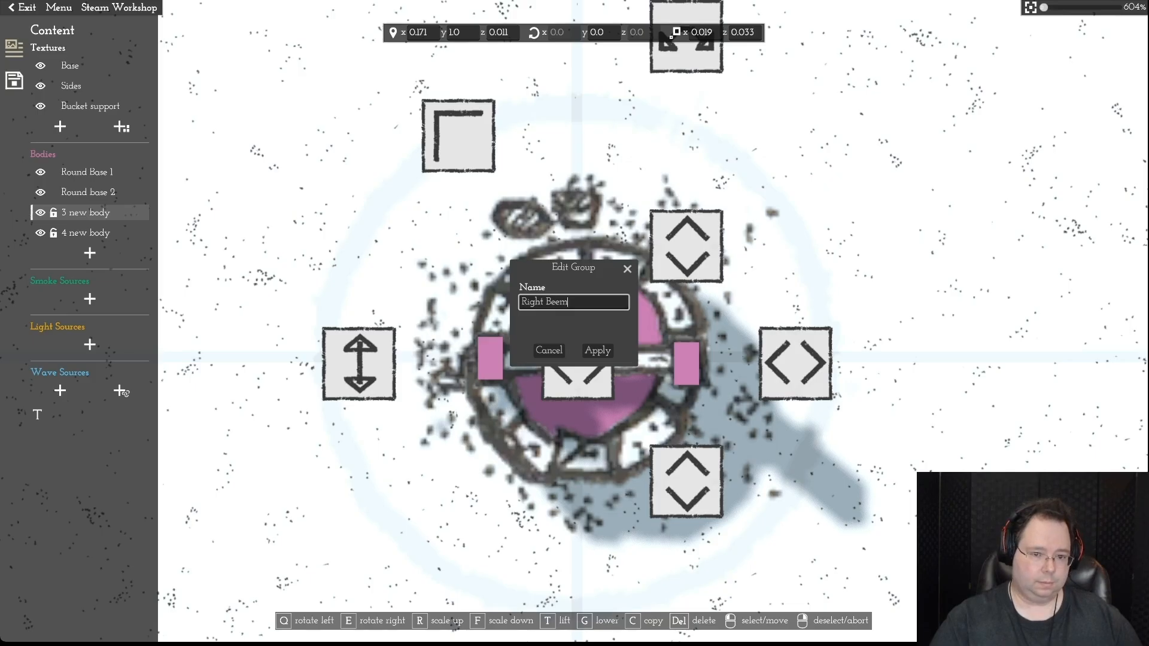
key(Return)
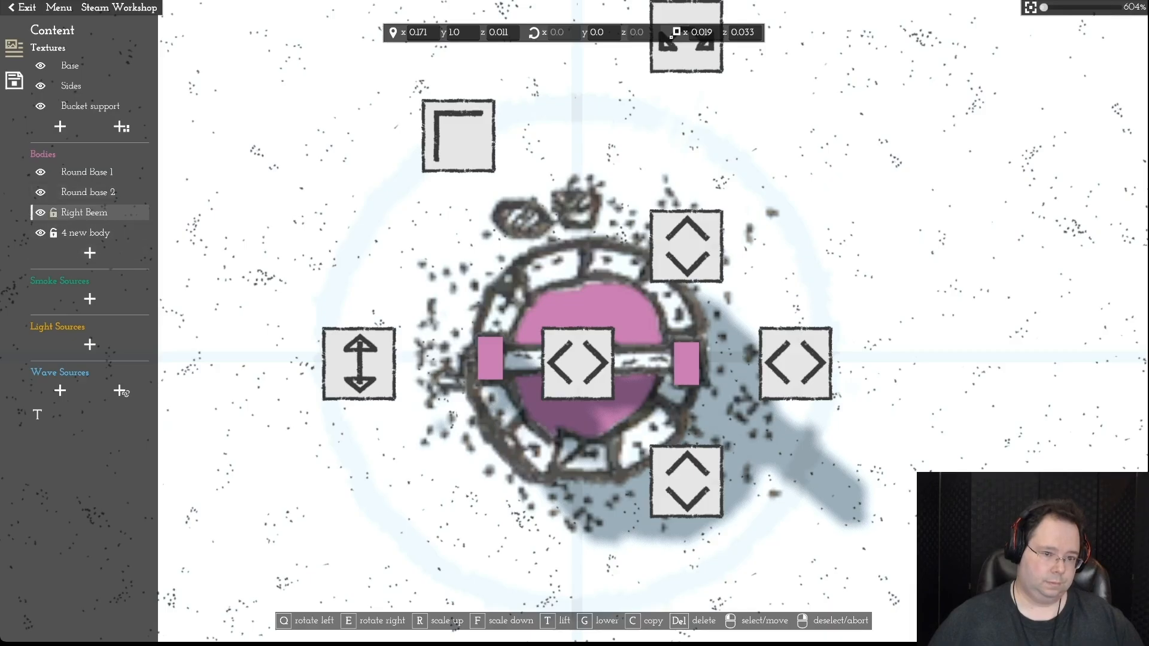
- Rename the body on the left-hand post as Left Beem
click(85, 232)
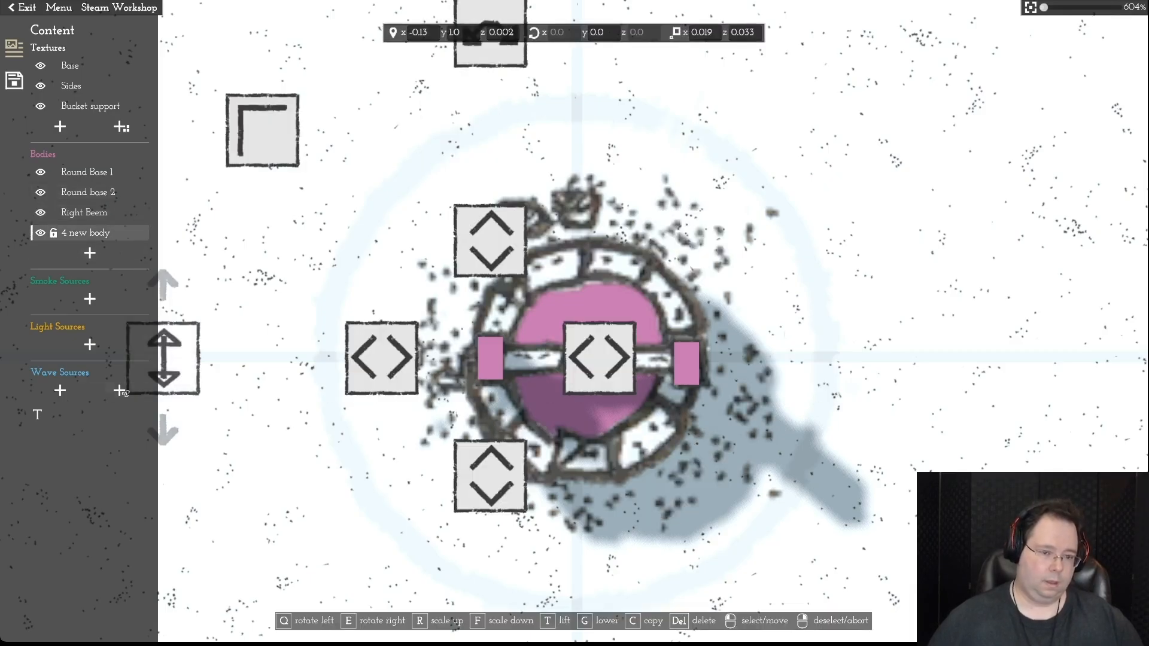
click(37, 414)
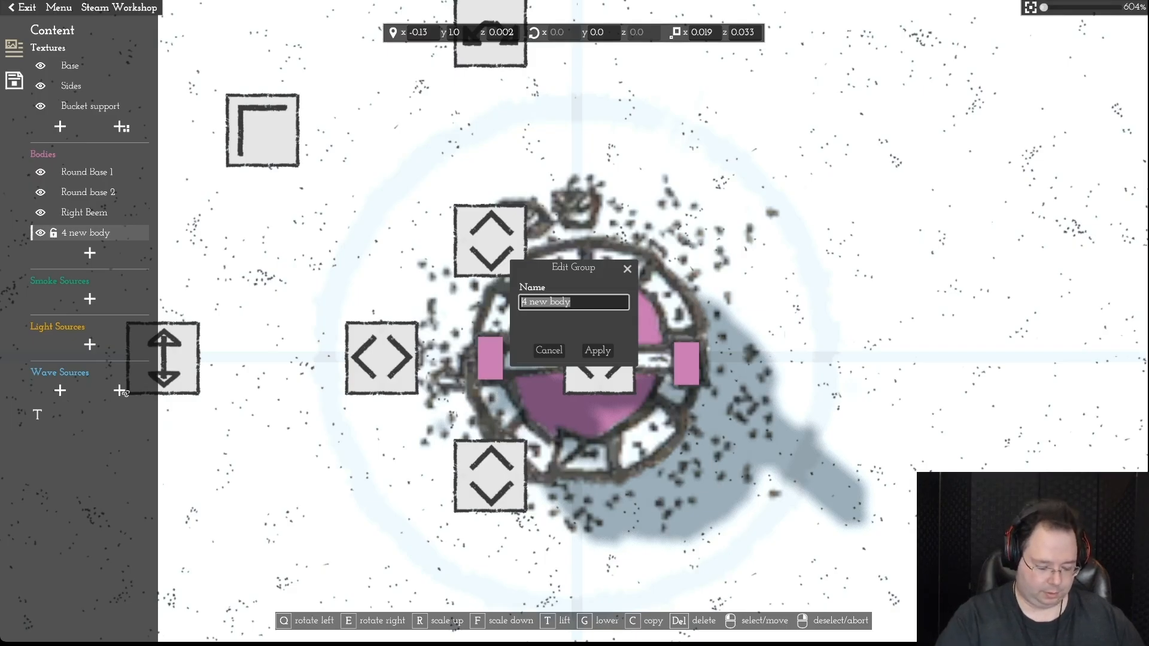
text(Left Beem)
key(Return)
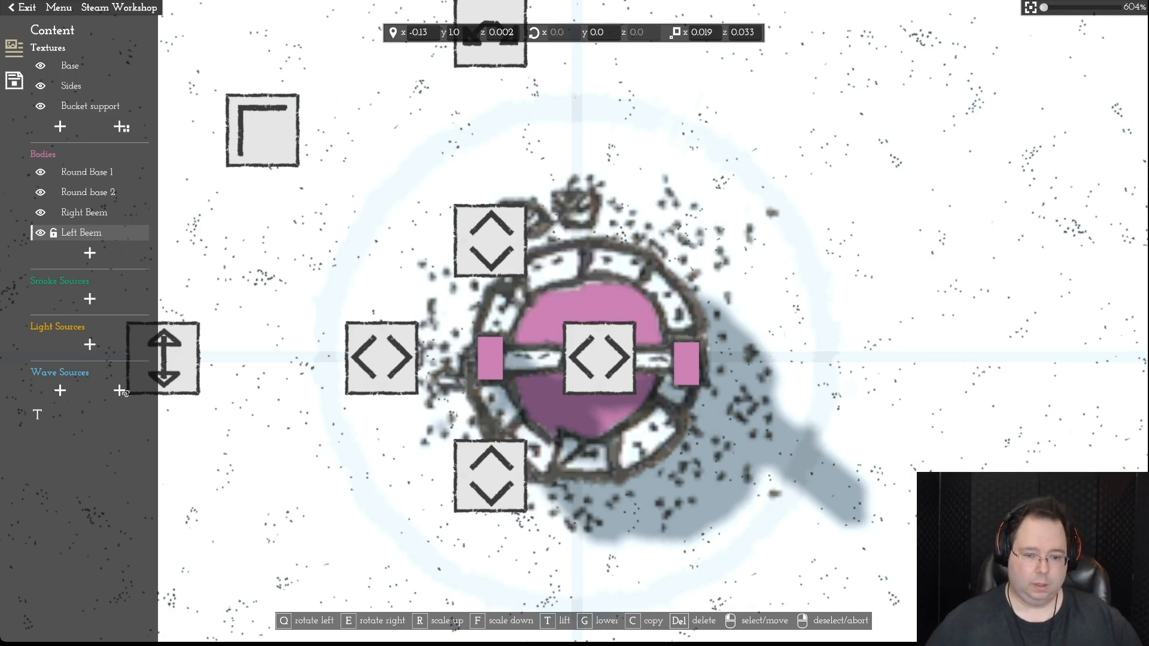
key(Escape)
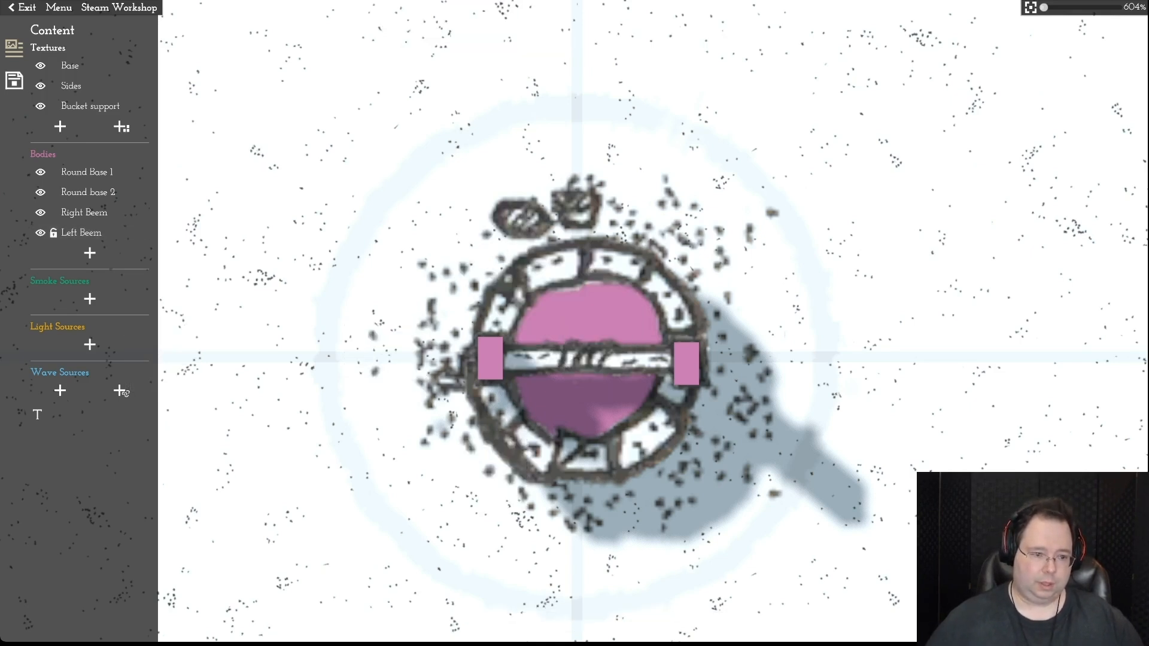
- Lower the Left Beem body until it sits beneath the Bucket support texture, and lock it
click(490, 358)
drag(163, 358, 163, 474)
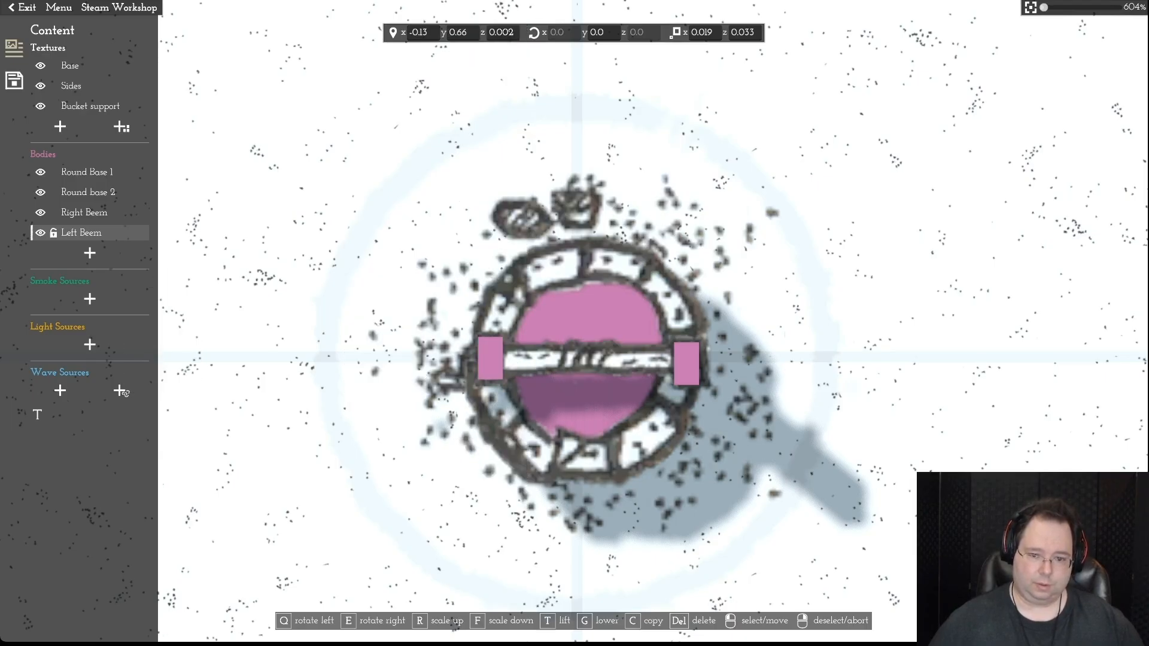
click(53, 233)
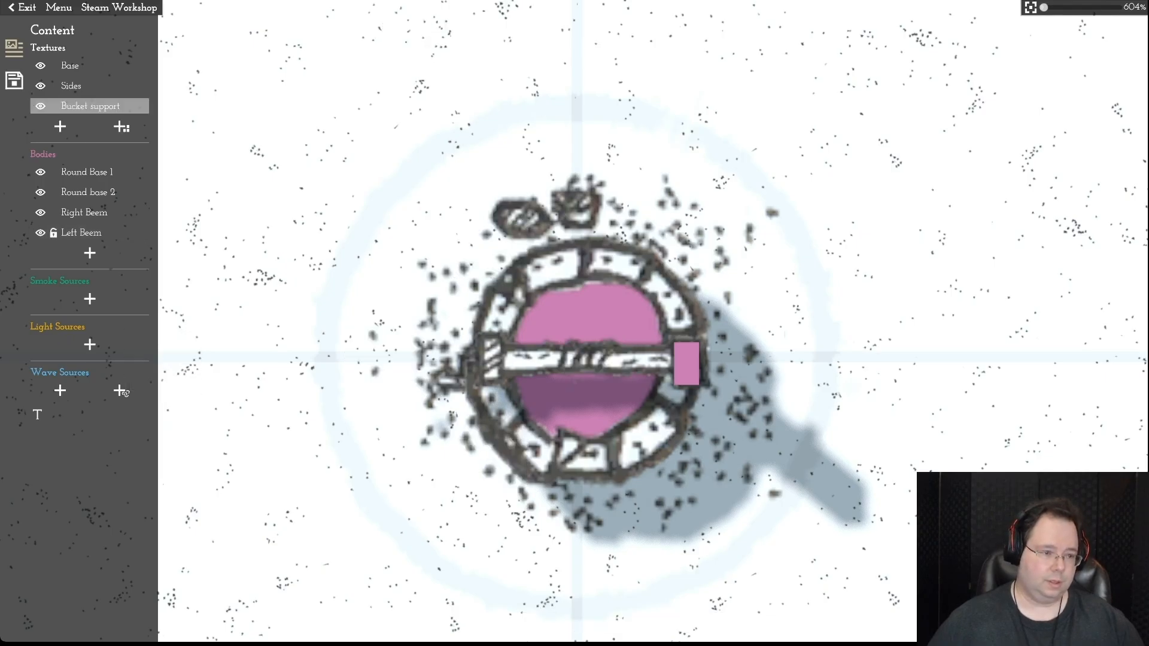
click(53, 233)
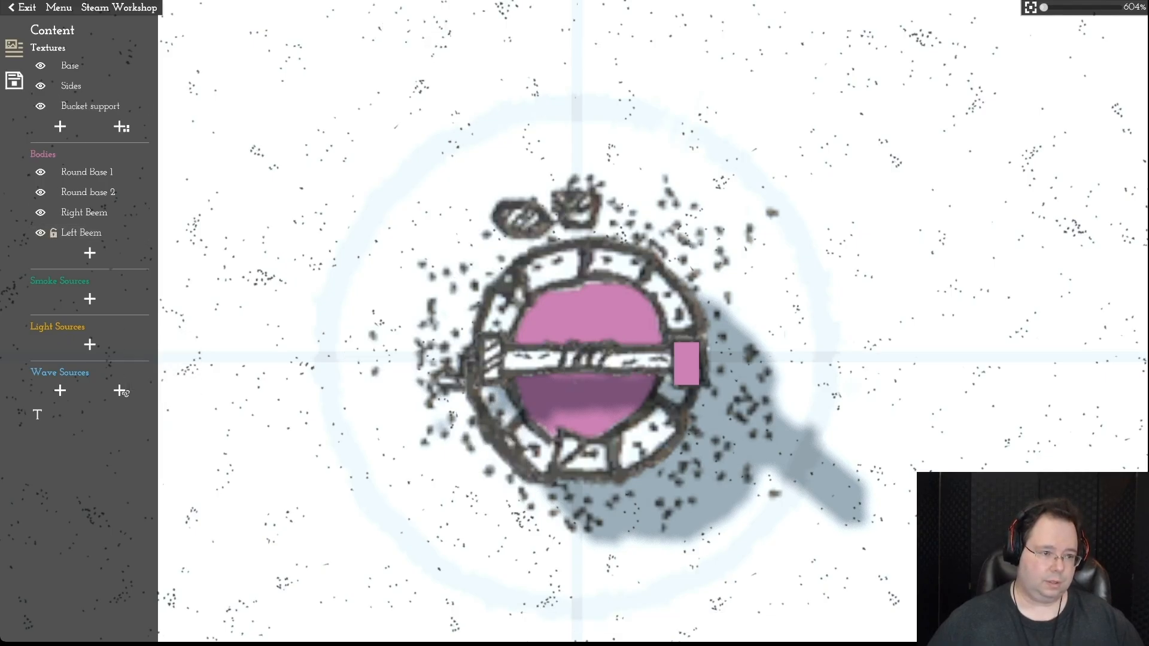
- Lower the Right Beem body to a height (y) of 0.65 and lock it
click(84, 212)
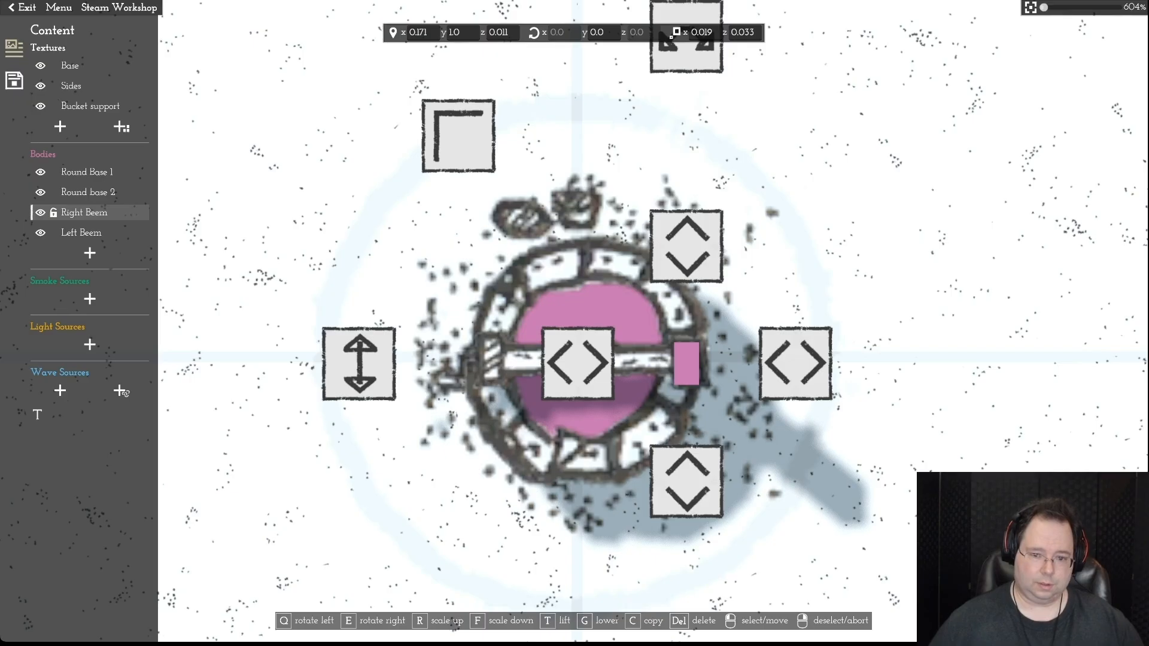
key(g)
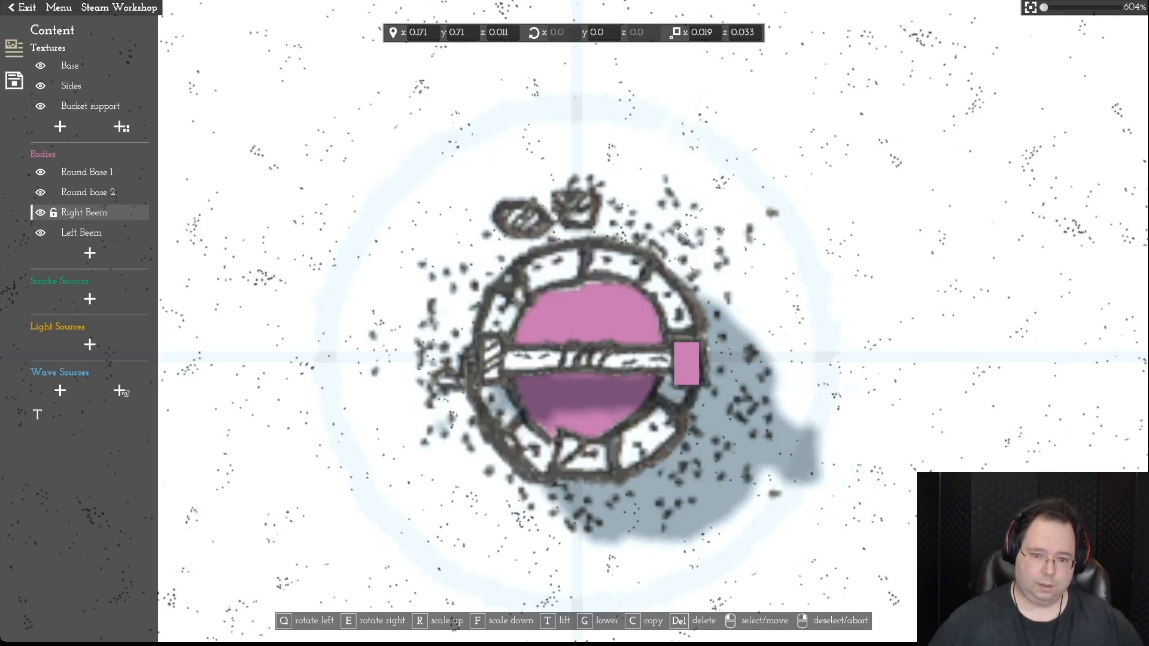
key(g)
key(g)
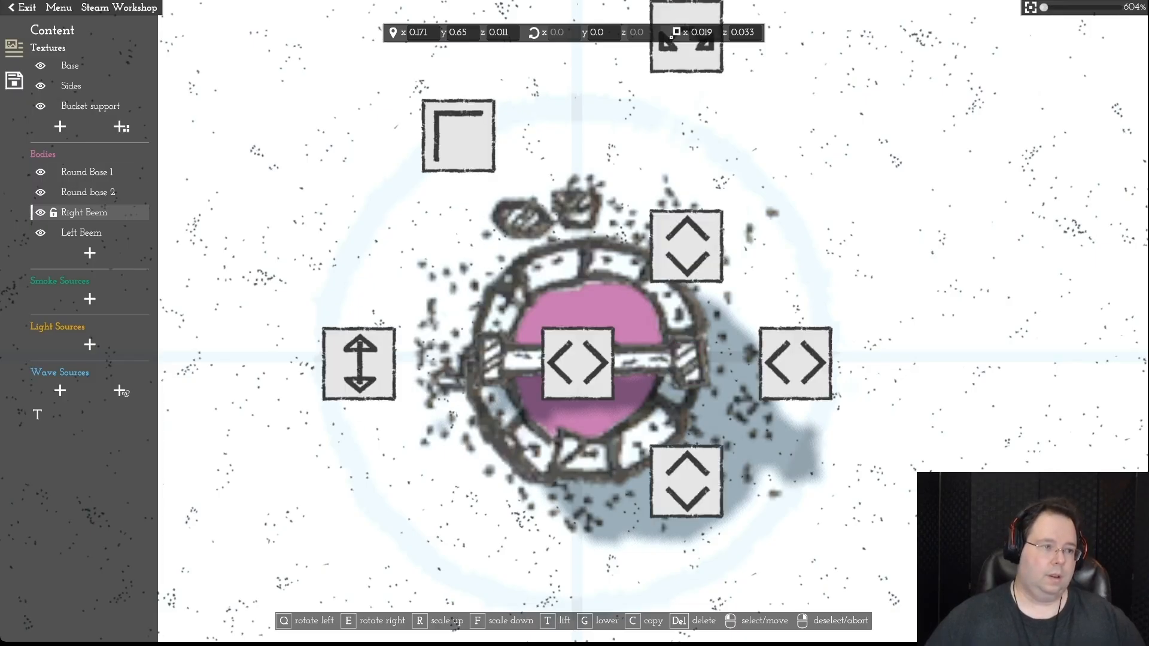
key(Escape)
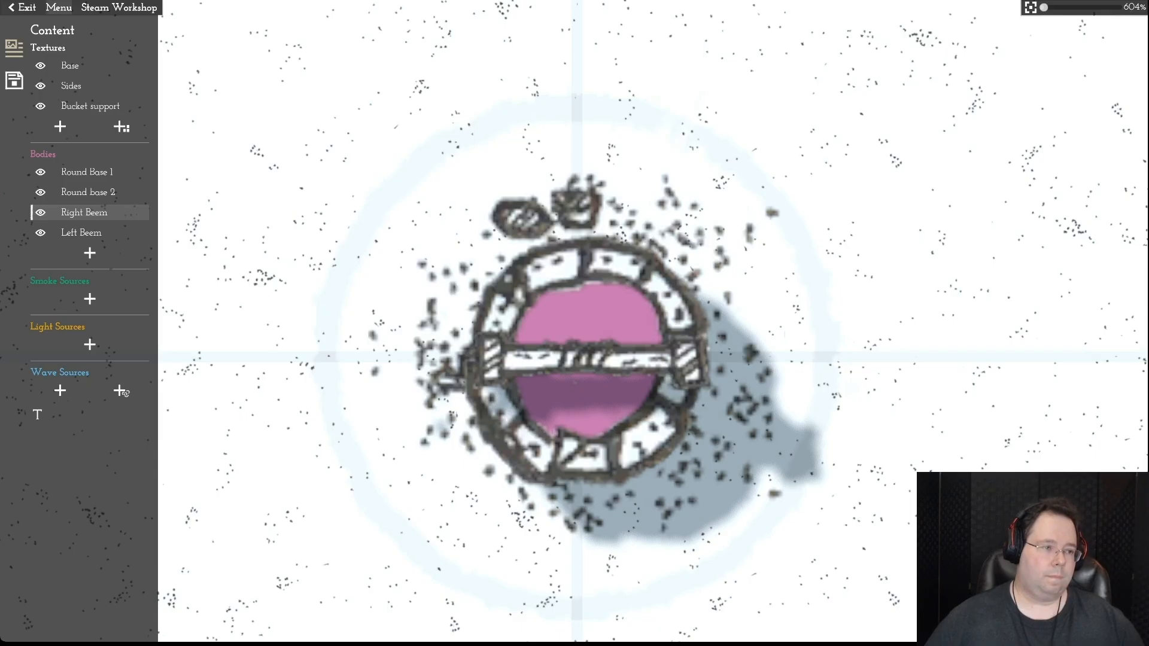
- Name the object Better Well 1 and set its object group to Better Well
click(14, 79)
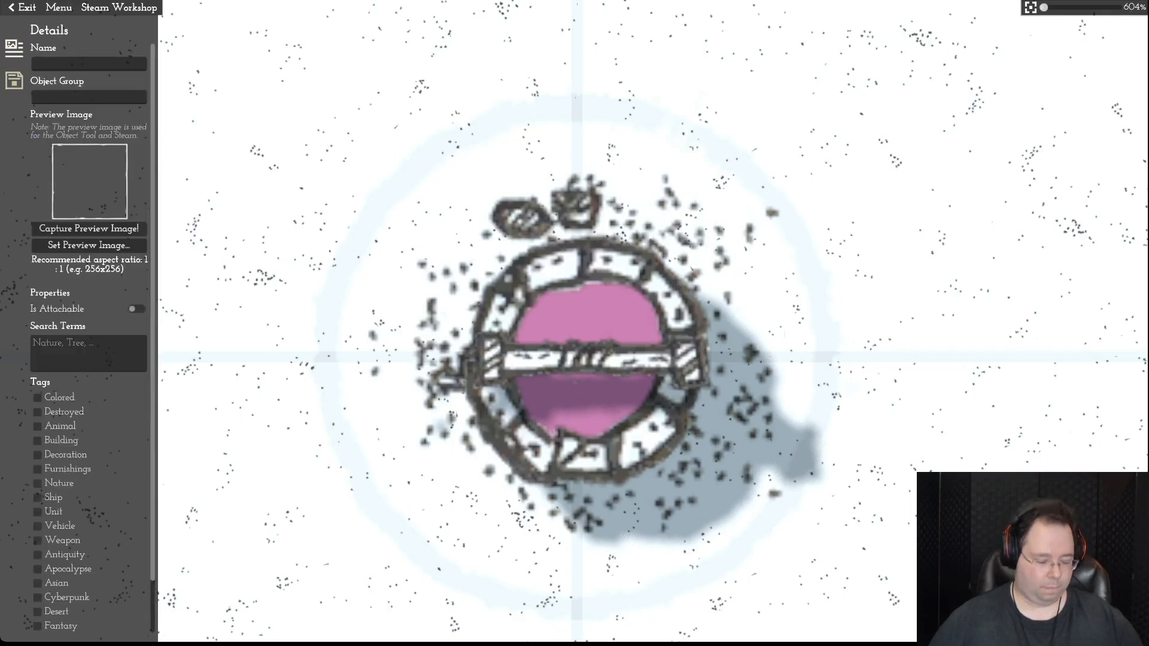
click(89, 64)
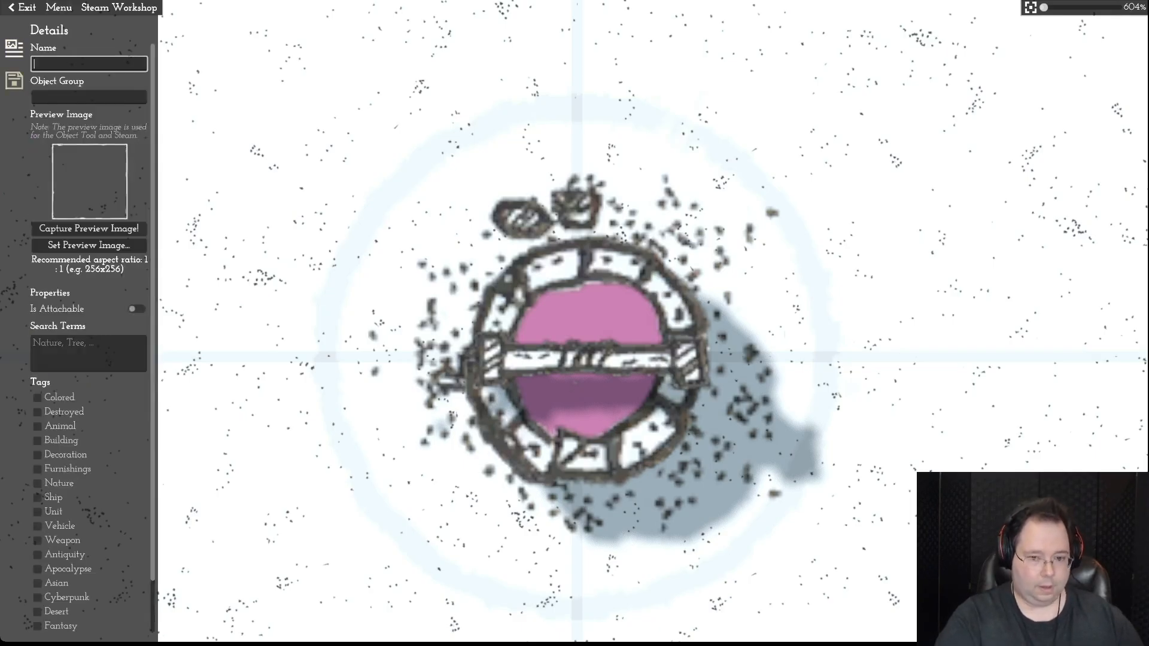
text(Better )
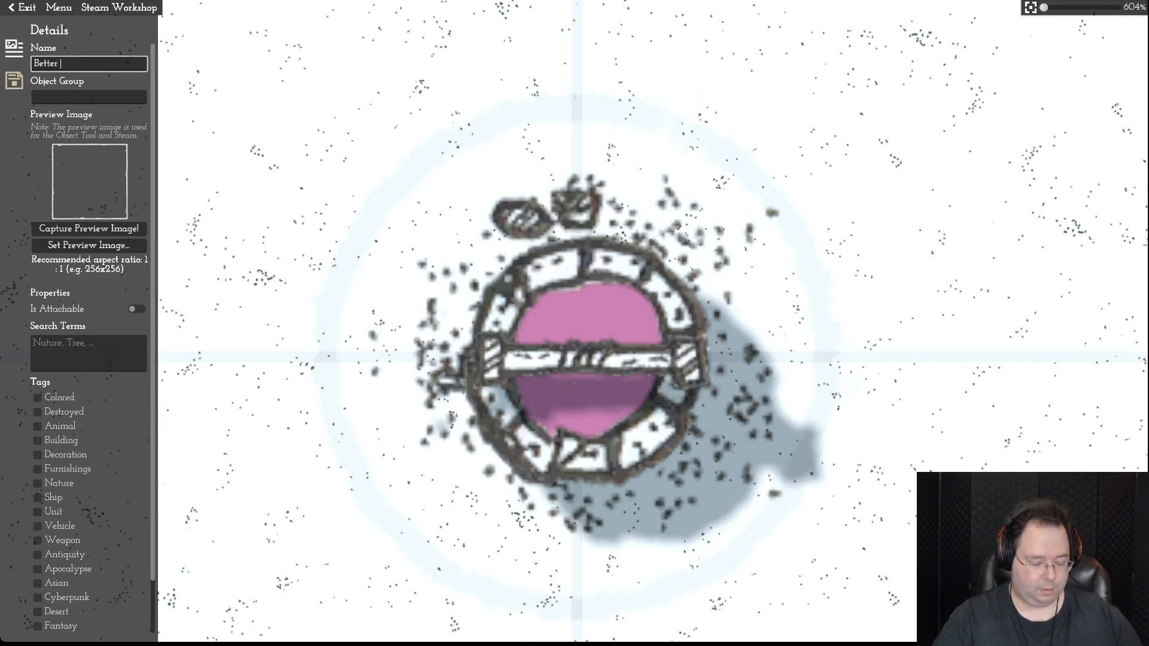
text(Well)
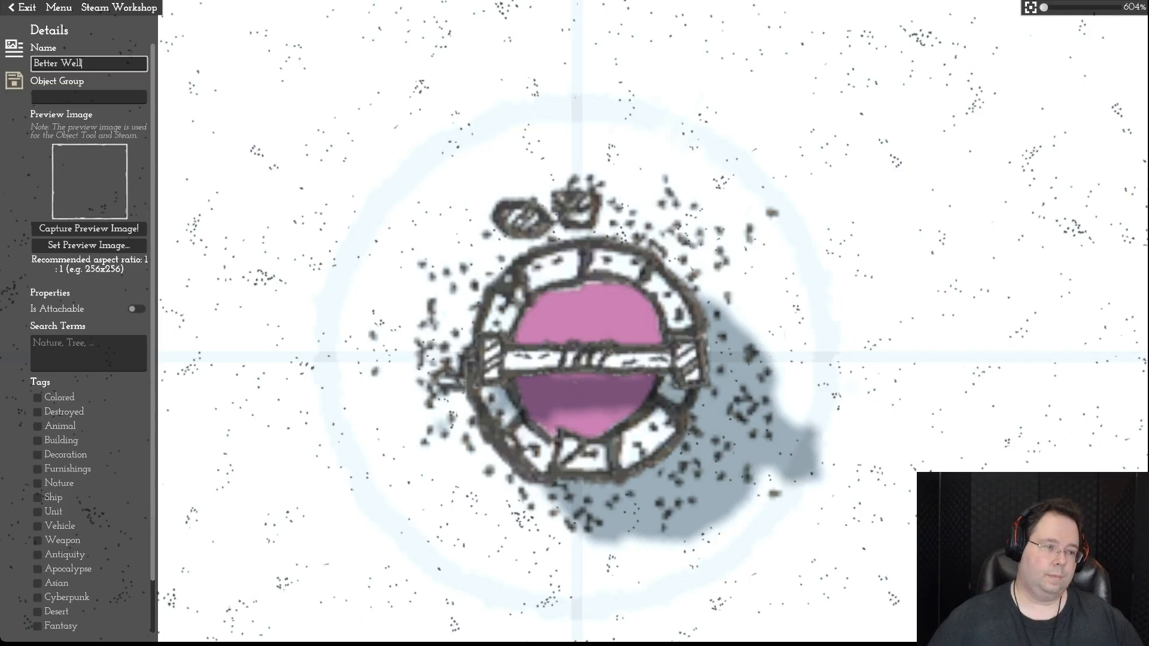
click(88, 97)
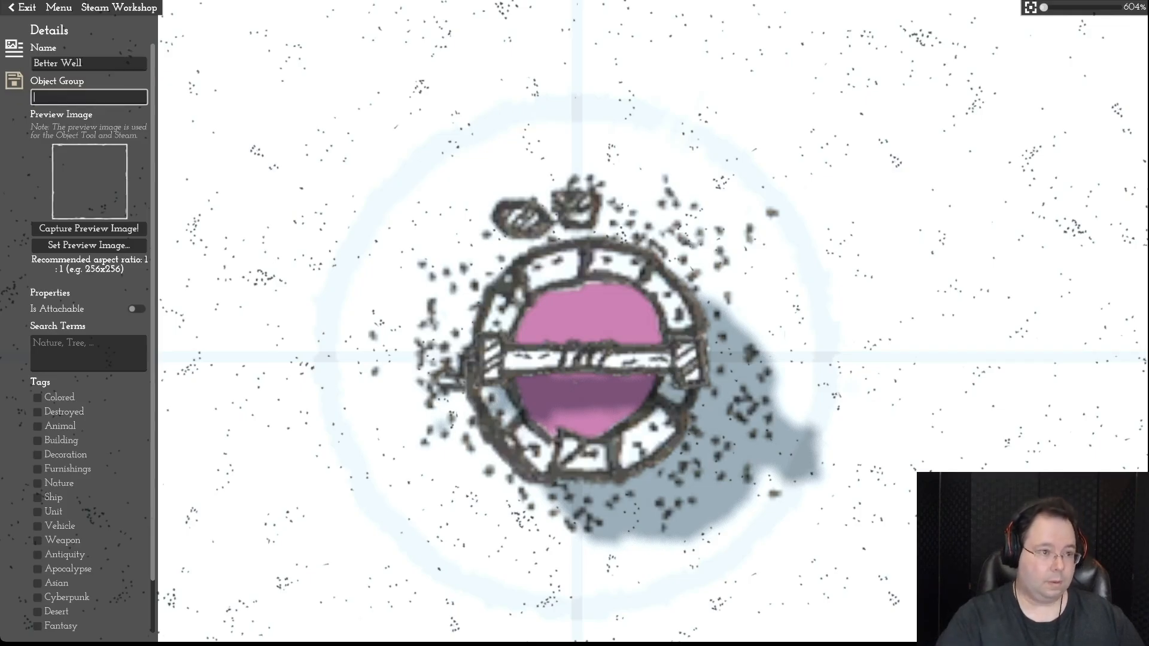
text(Better )
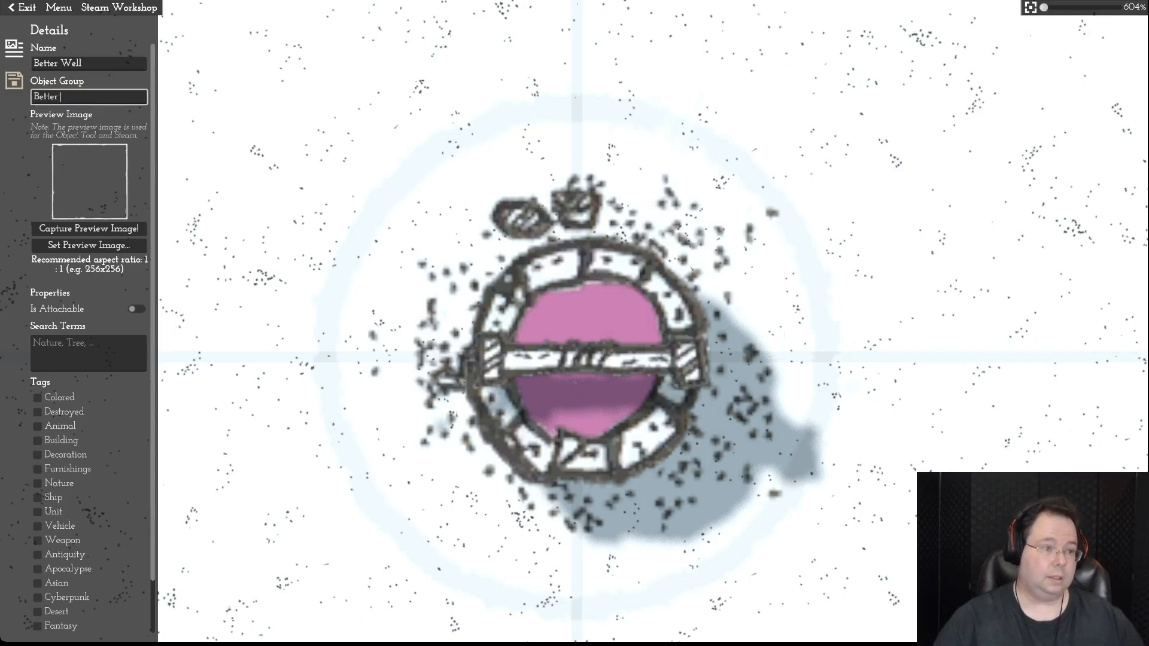
text(Well)
click(89, 64)
key(Return)
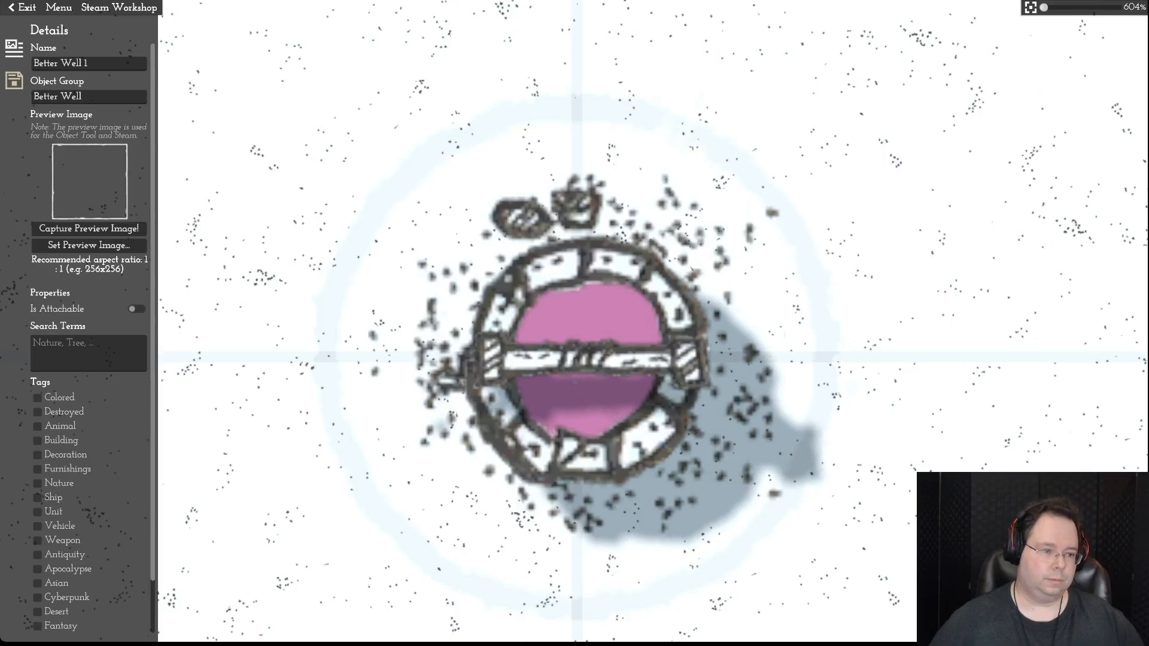
- Capture a preview image of the well for the object's details
click(89, 229)
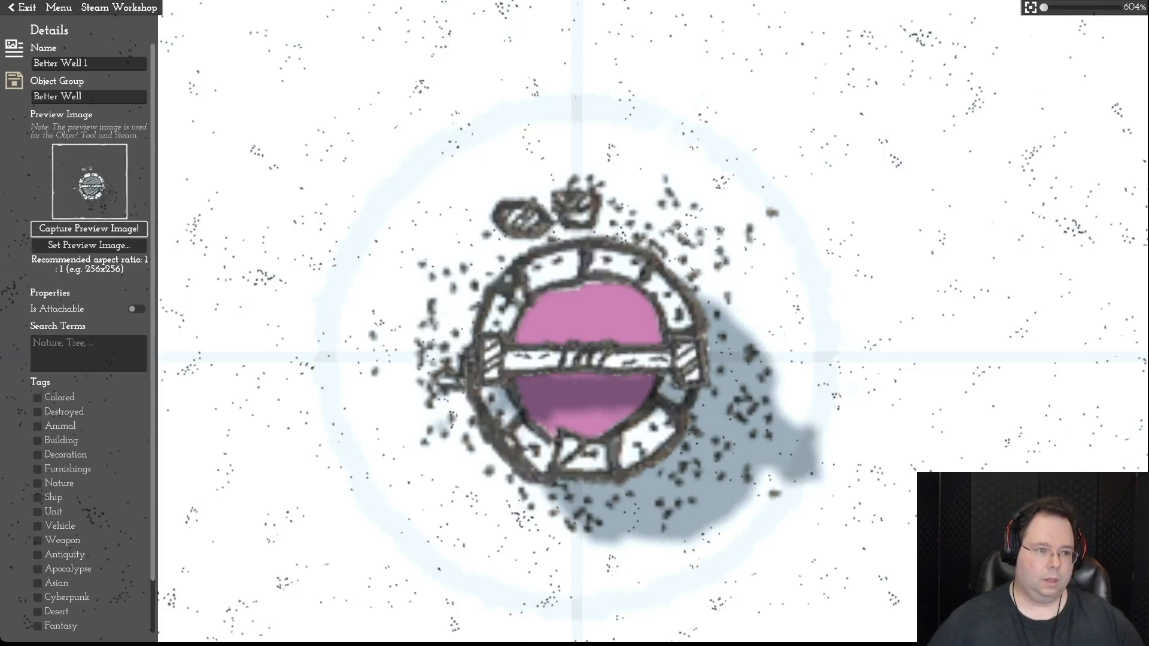
scroll(89, 338, down, 2)
key(s)
scroll(89, 338, up, 2)
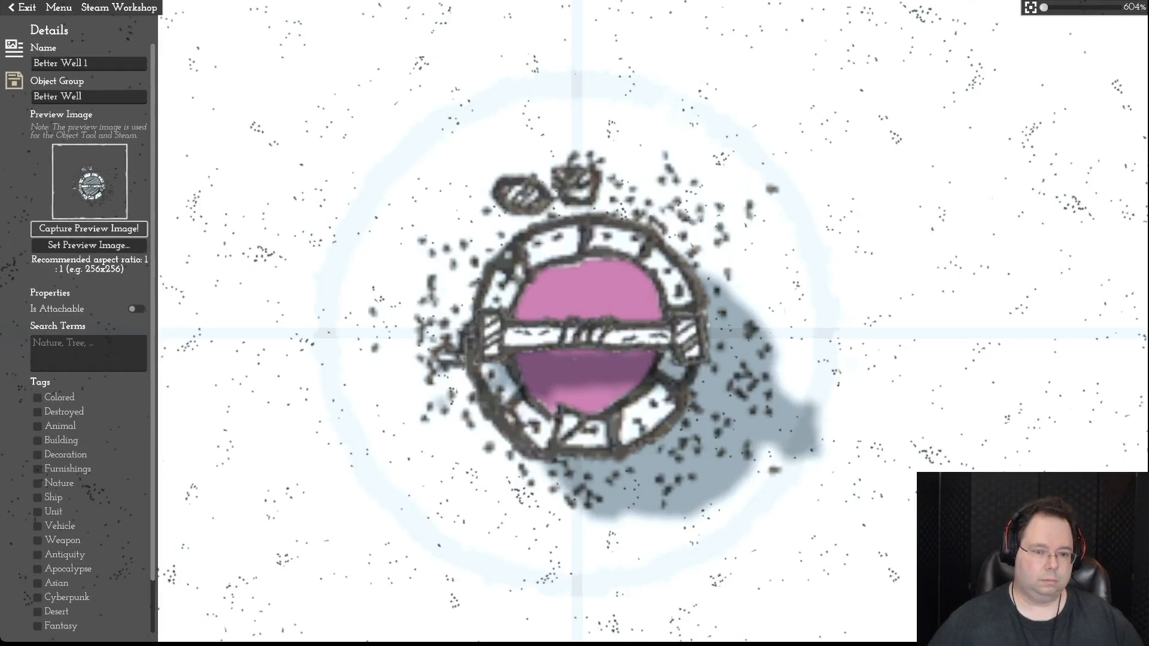
key(d)
scroll(89, 338, down, 2)
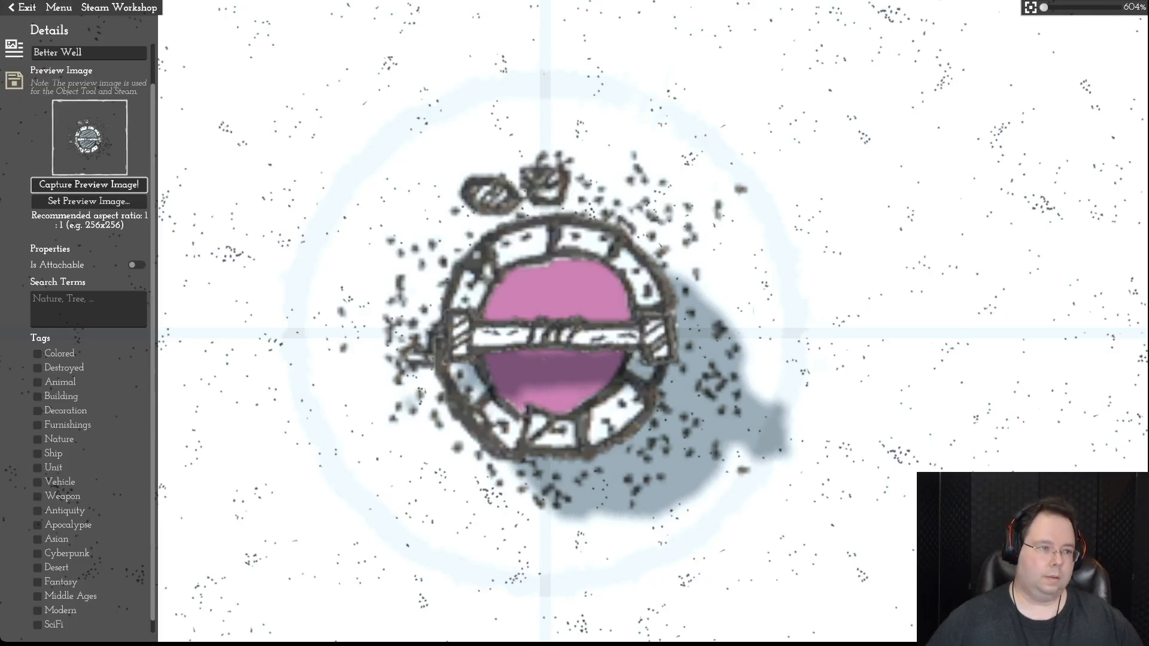
- Save the well asset under the file name Better Well
click(58, 7)
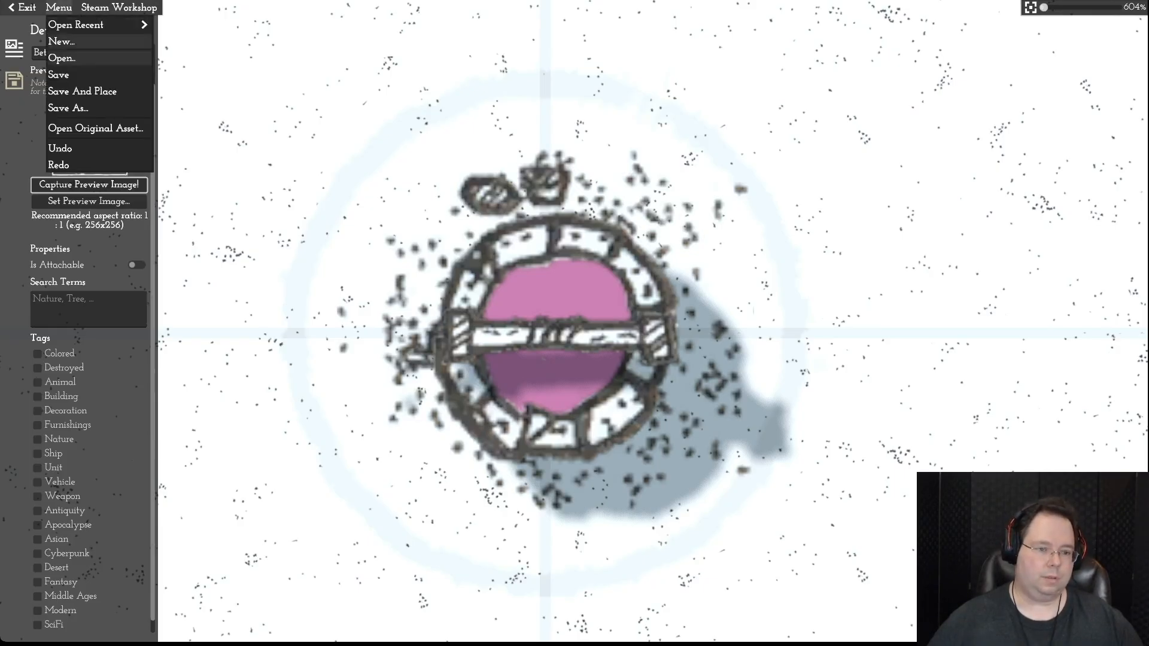
click(58, 74)
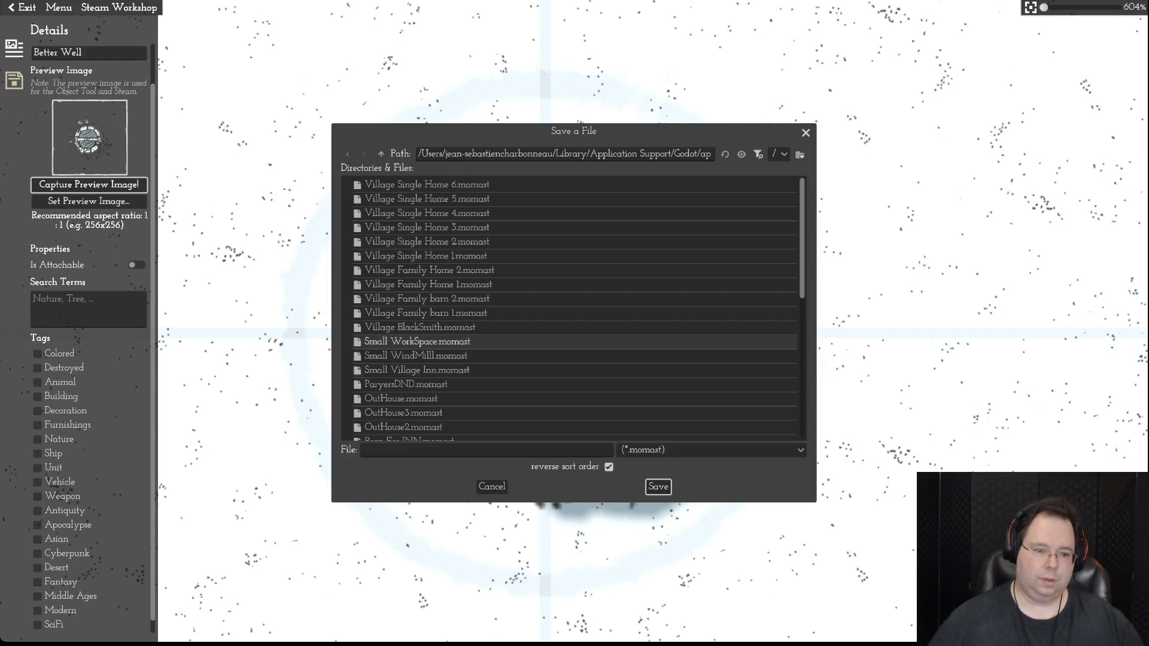
scroll(479, 335, down, 6)
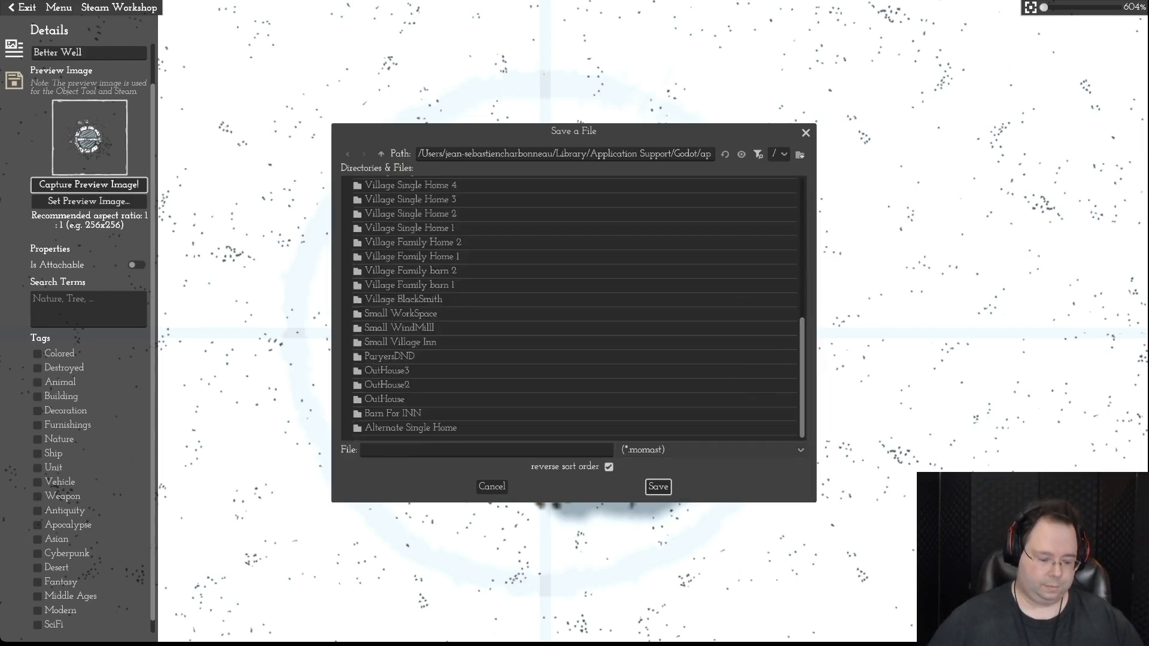
click(508, 450)
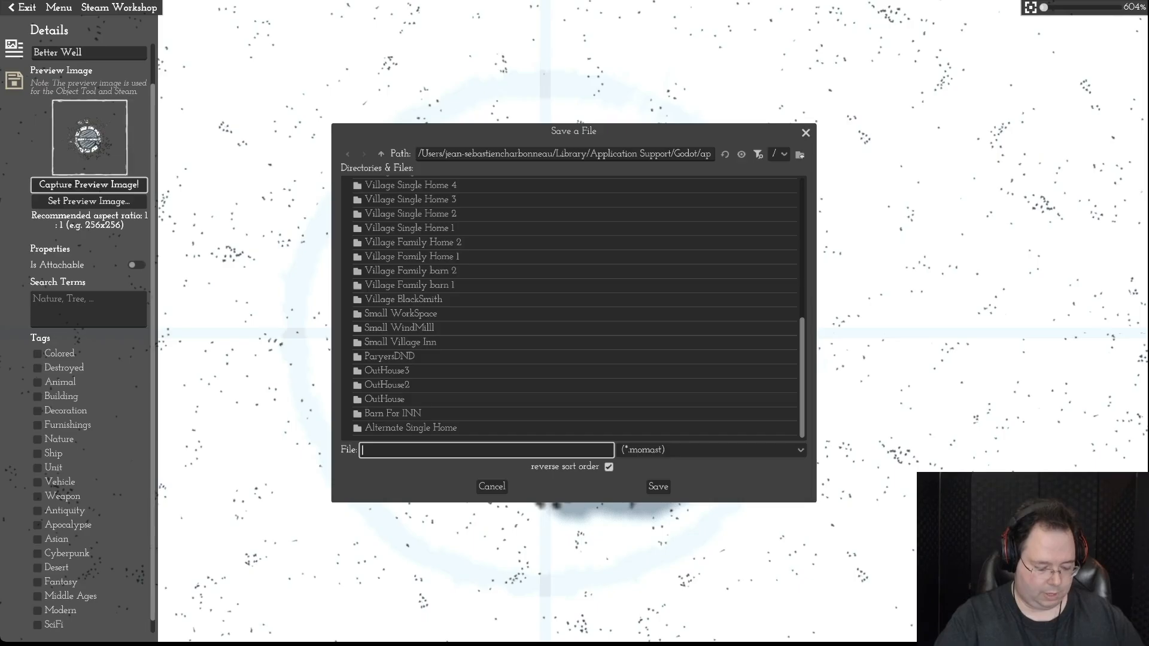
text(Better Well)
key(Return)
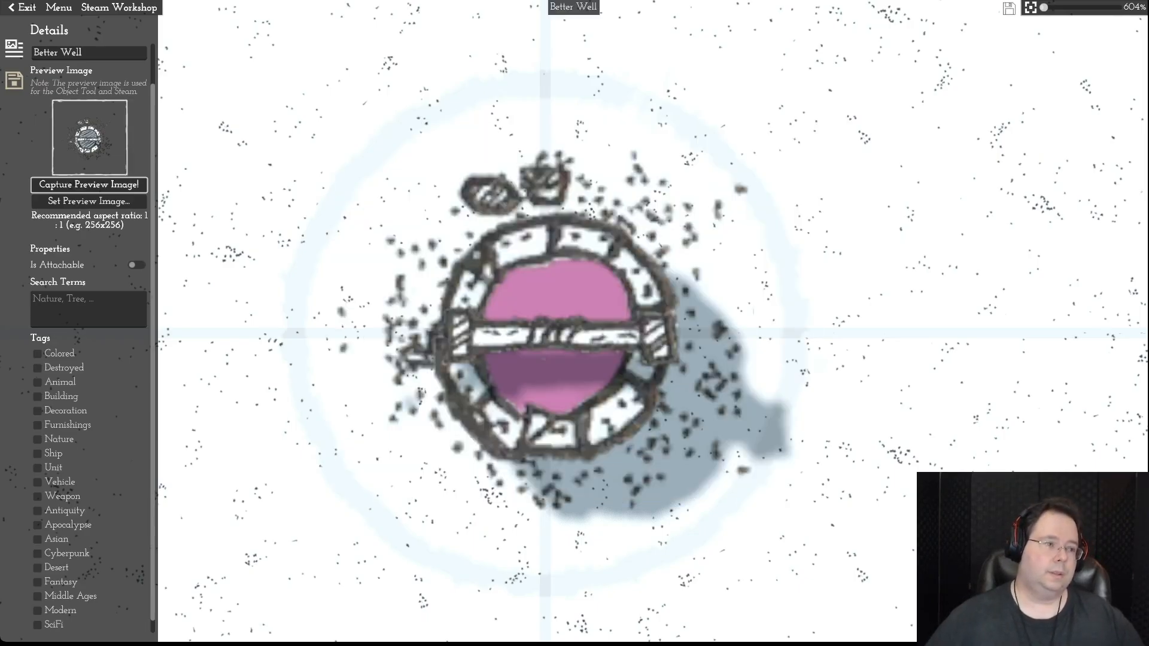
- Return to the settlement map, place the custom Better Well beside the old small well in front of the inn, and select the old one
click(22, 7)
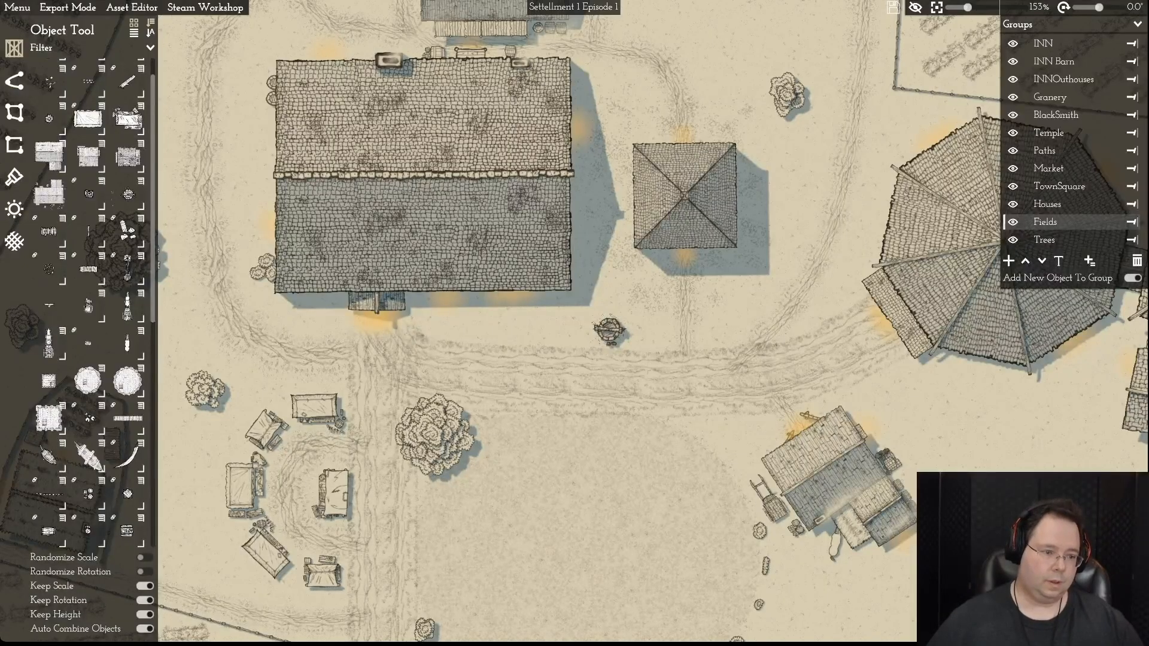
scroll(153, 197, down, 6)
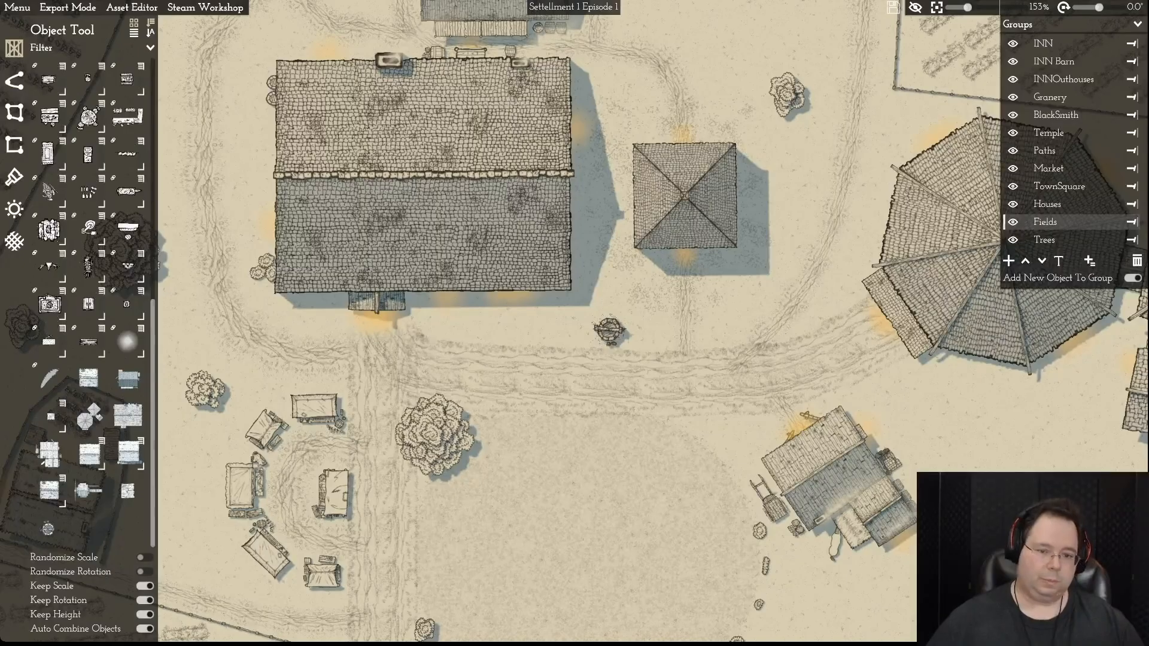
click(48, 528)
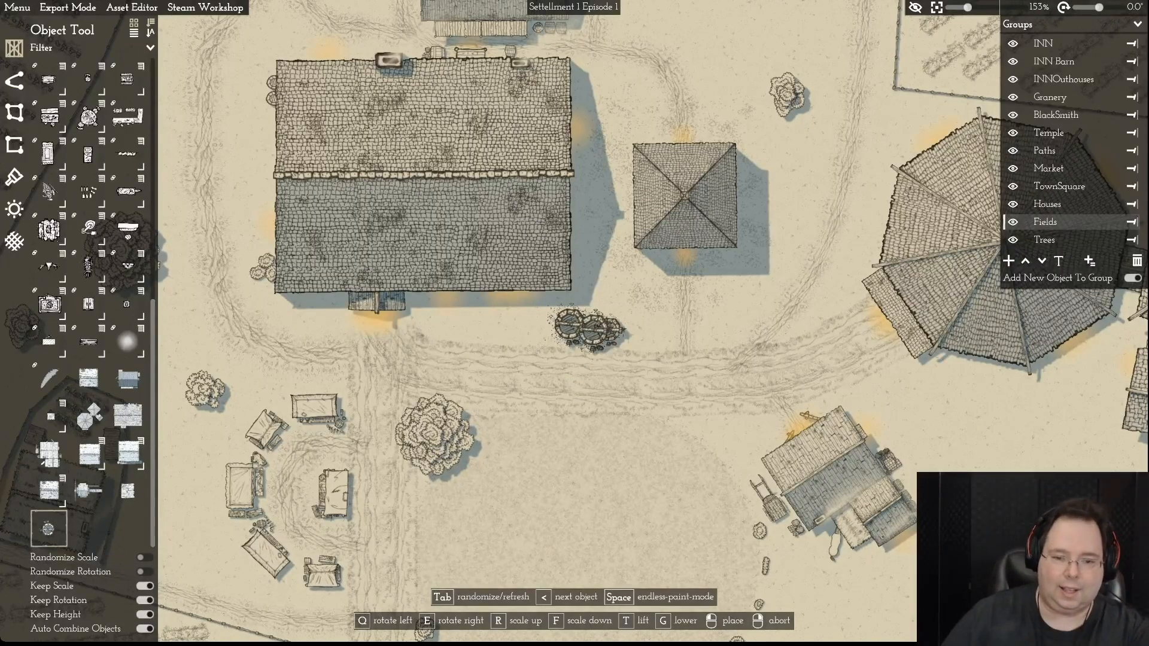
right_click(753, 365)
click(609, 329)
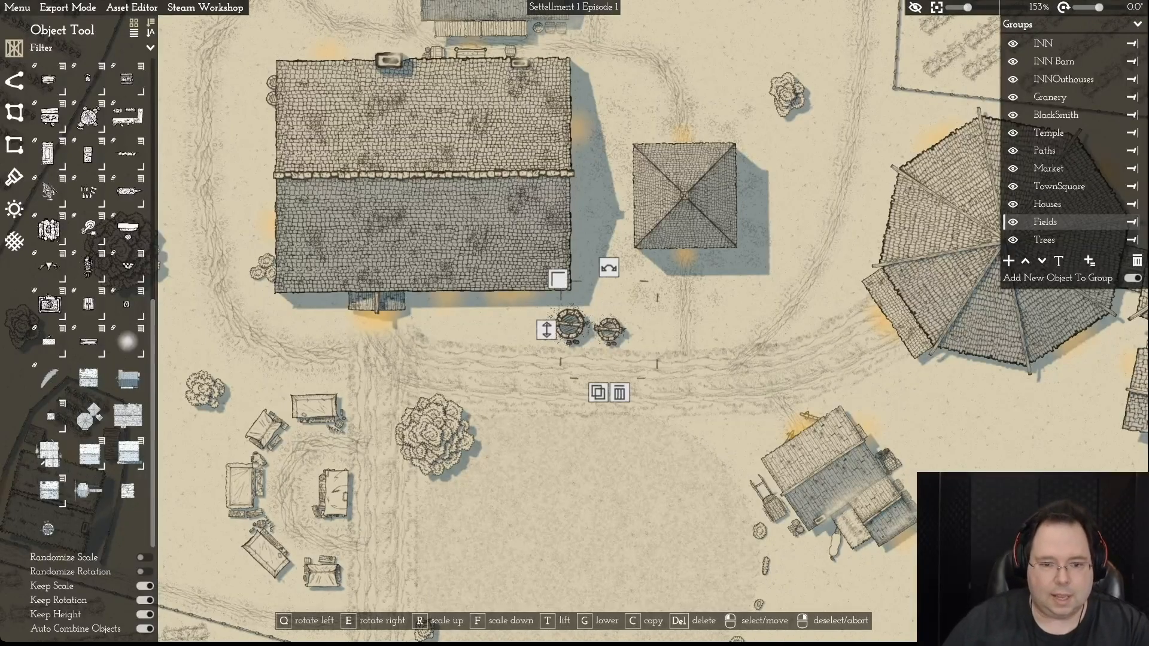
- Delete the duplicate well below the inn and move the remaining well toward the small square building
click(619, 393)
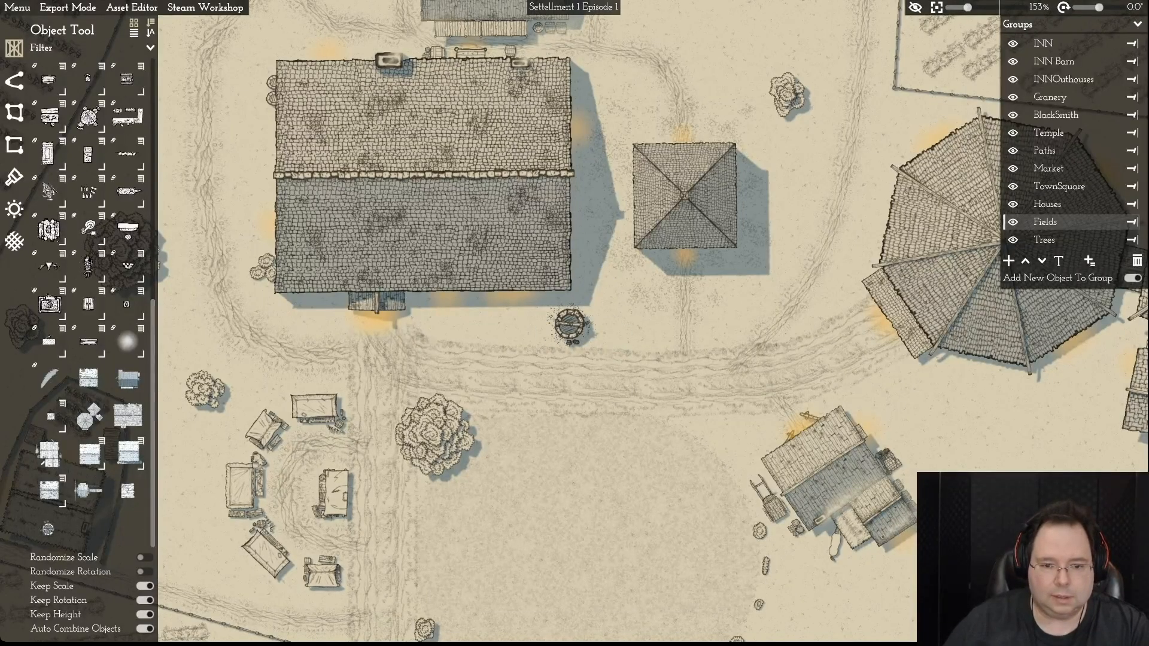
drag(570, 324, 605, 332)
right_click(605, 332)
scroll(605, 332, up, 3)
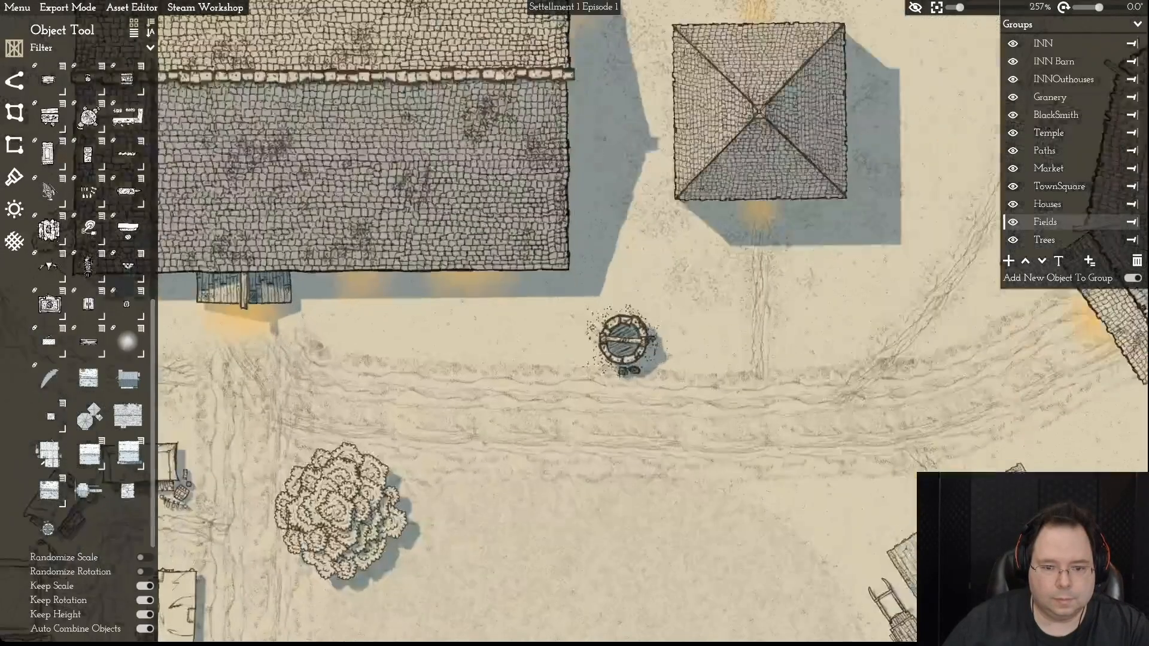
drag(615, 337, 613, 333)
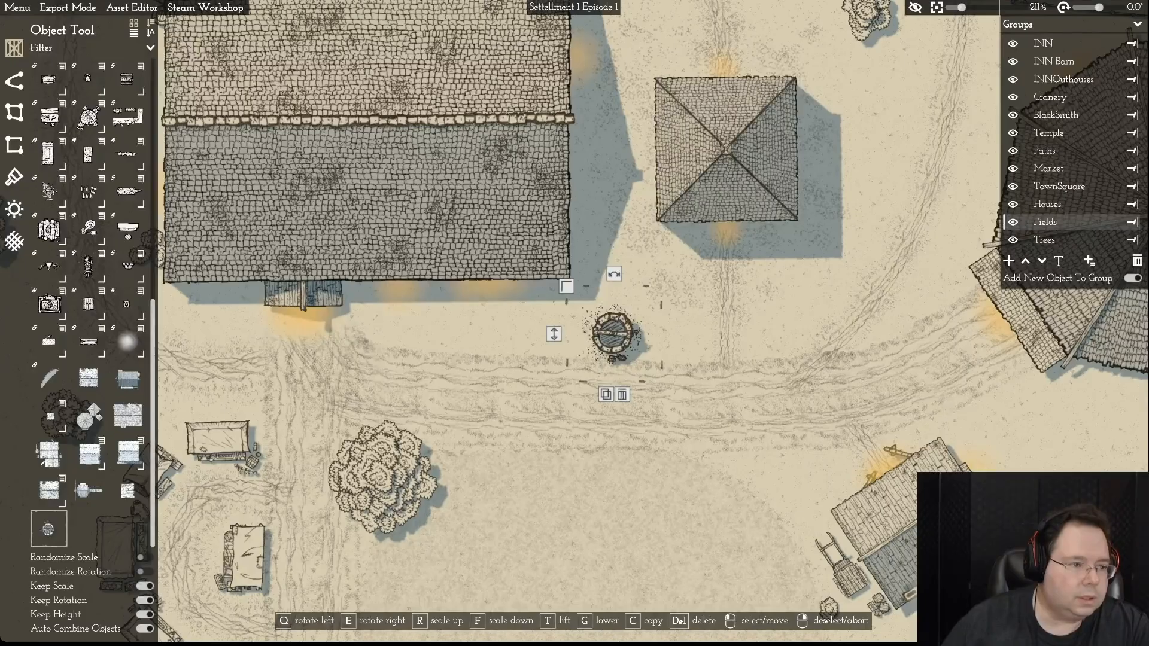
scroll(90, 299, up, 10)
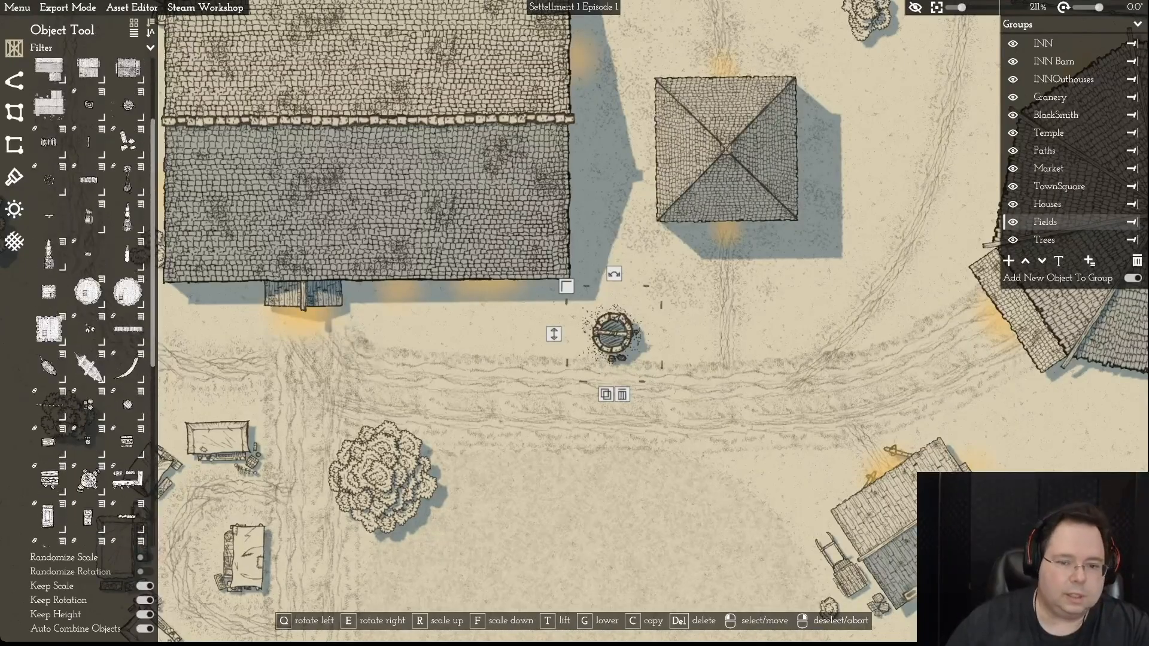
click(88, 229)
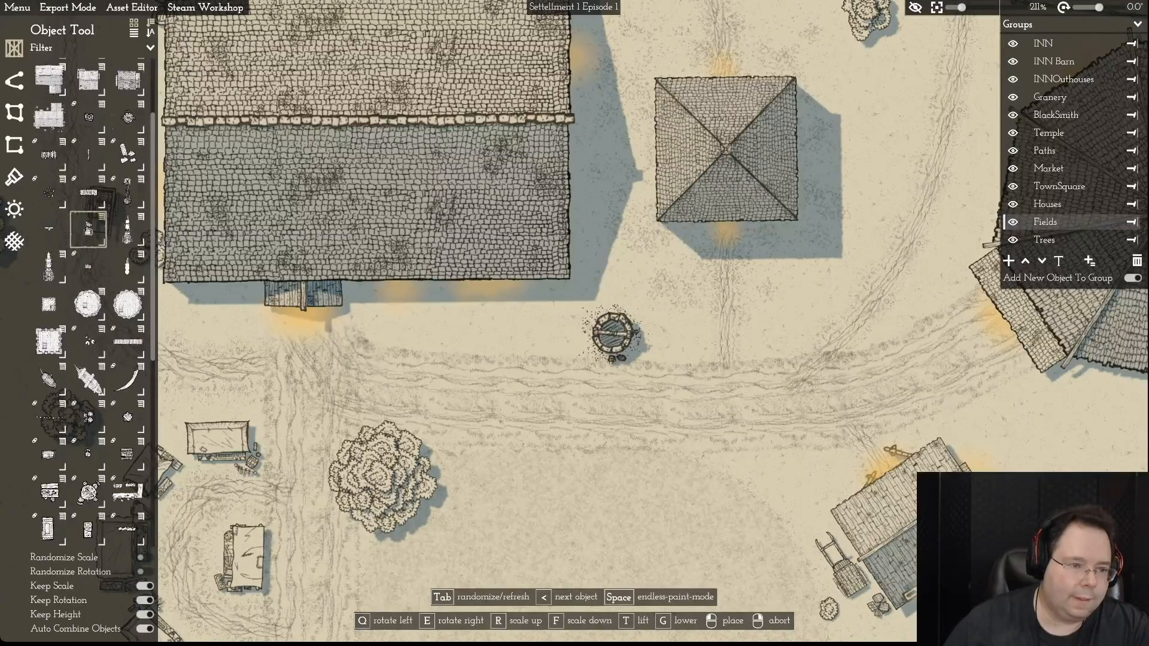
click(101, 217)
click(216, 230)
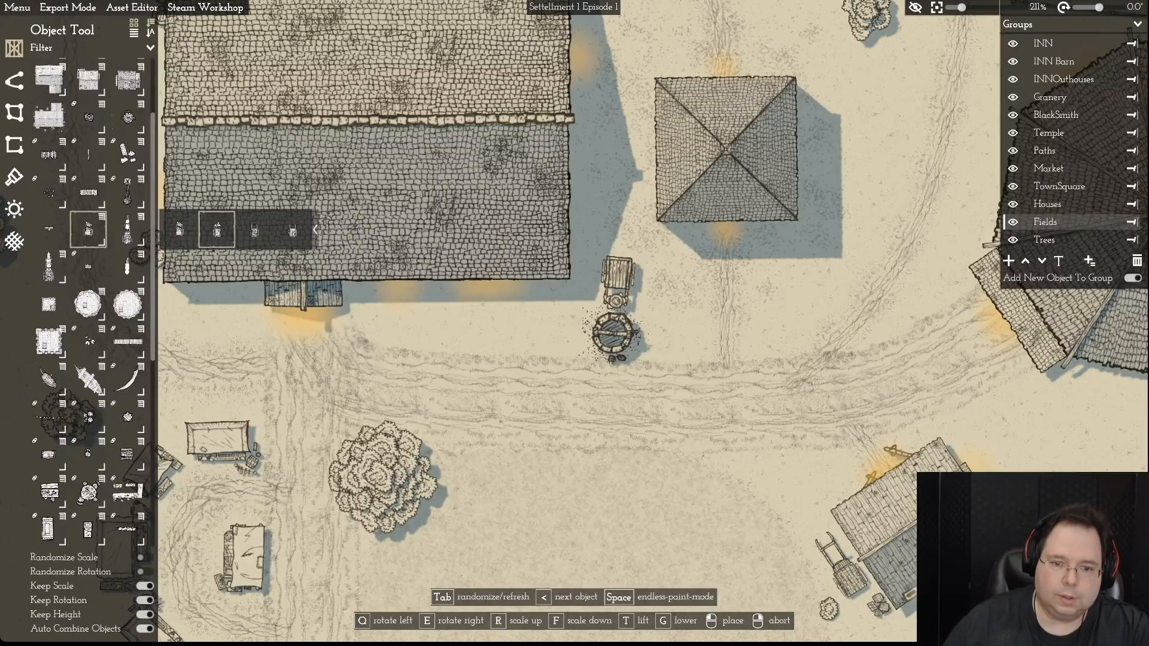
right_click(618, 280)
- Select the well on the map and open it in the Object Editor
click(614, 333)
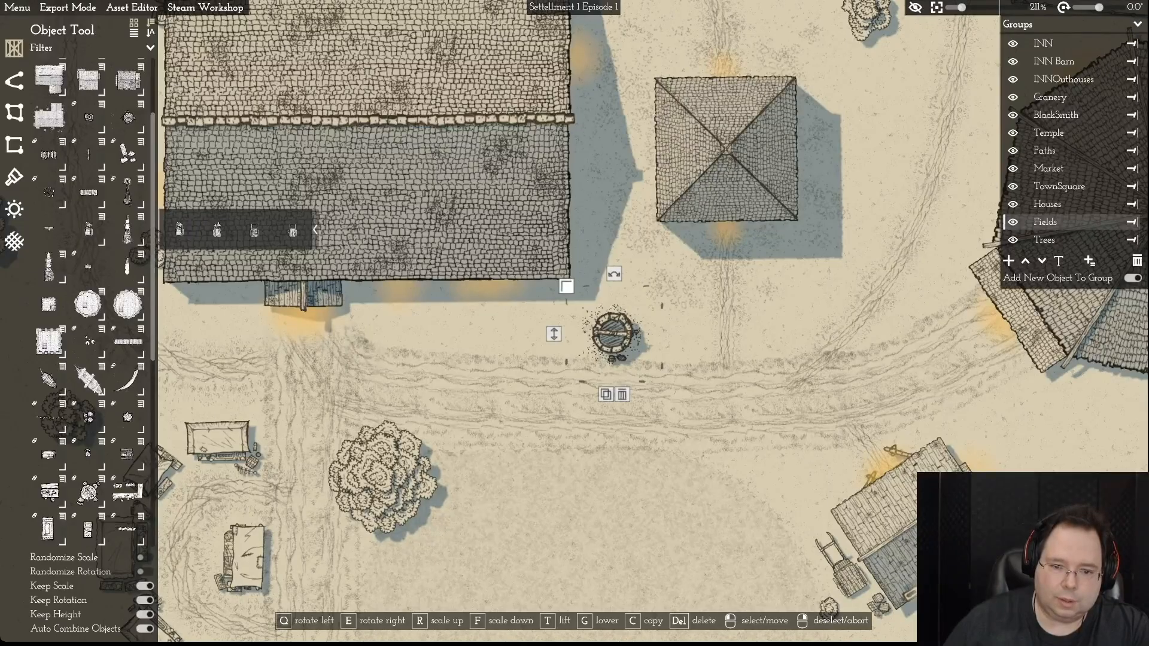
drag(571, 291, 573, 292)
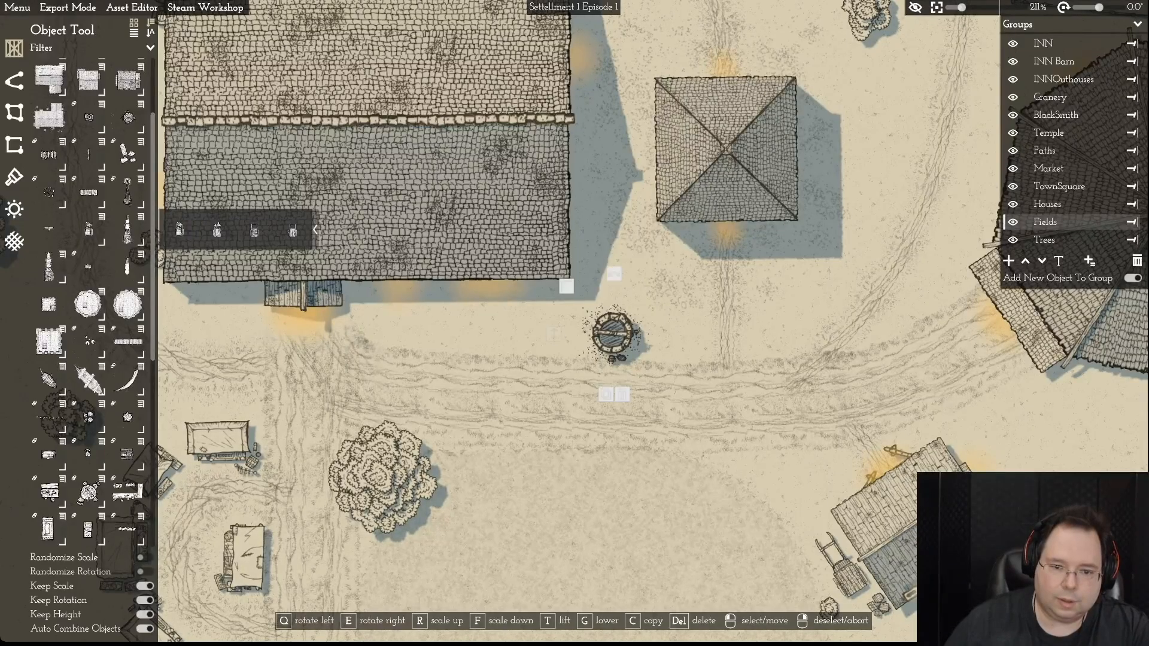
click(613, 333)
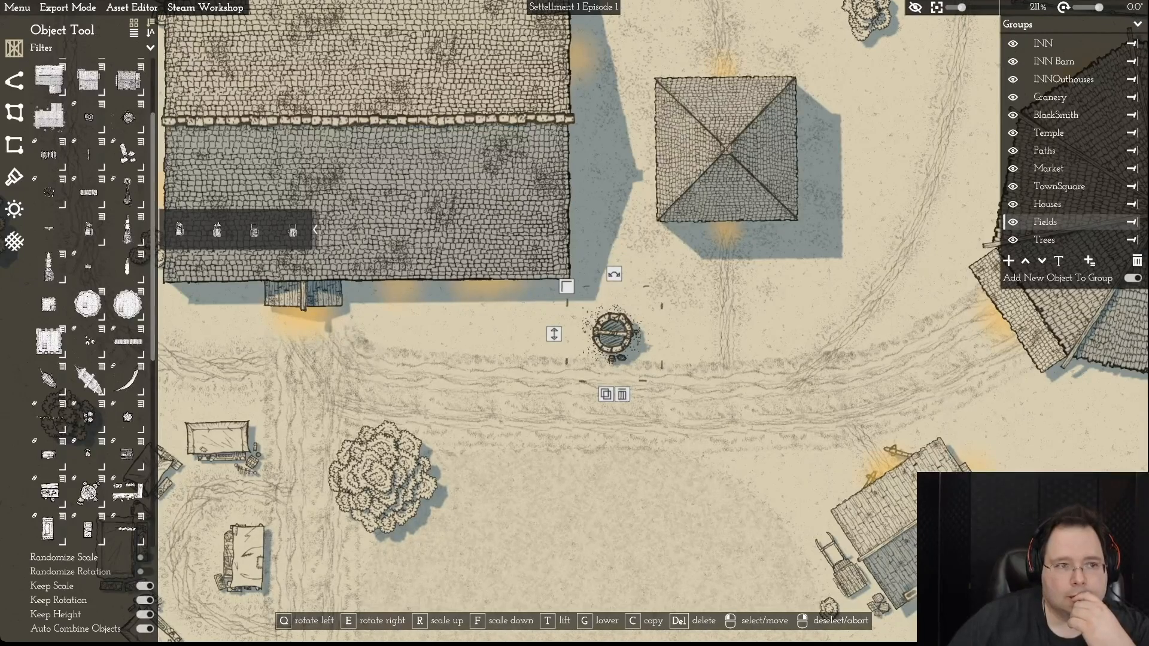
click(131, 8)
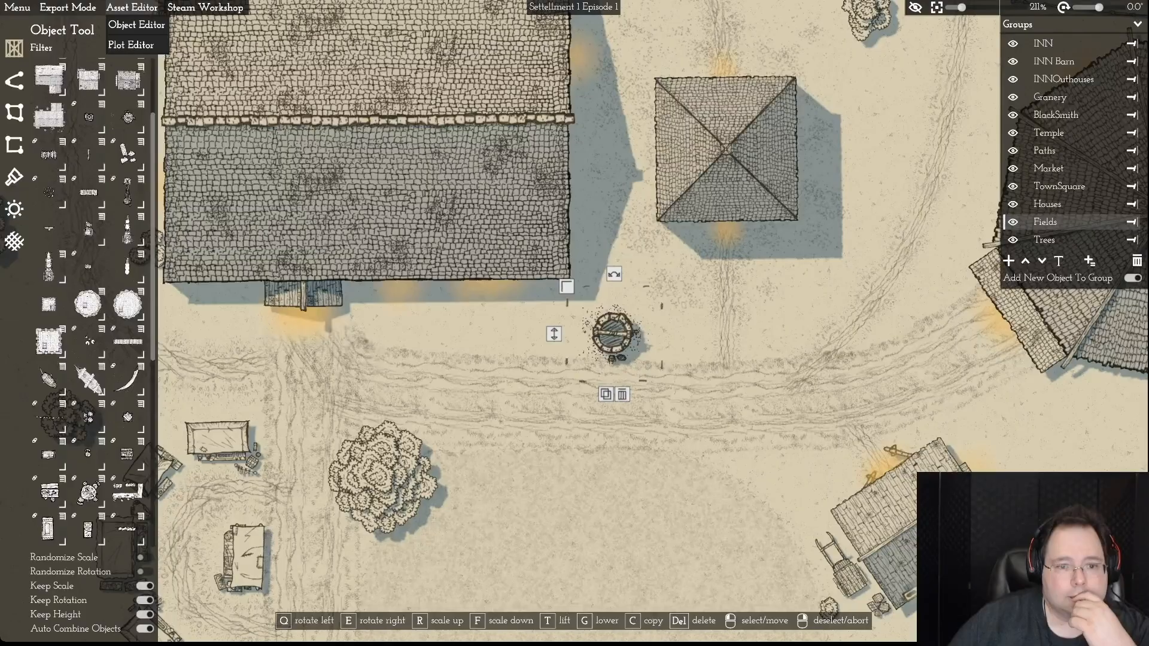
click(136, 25)
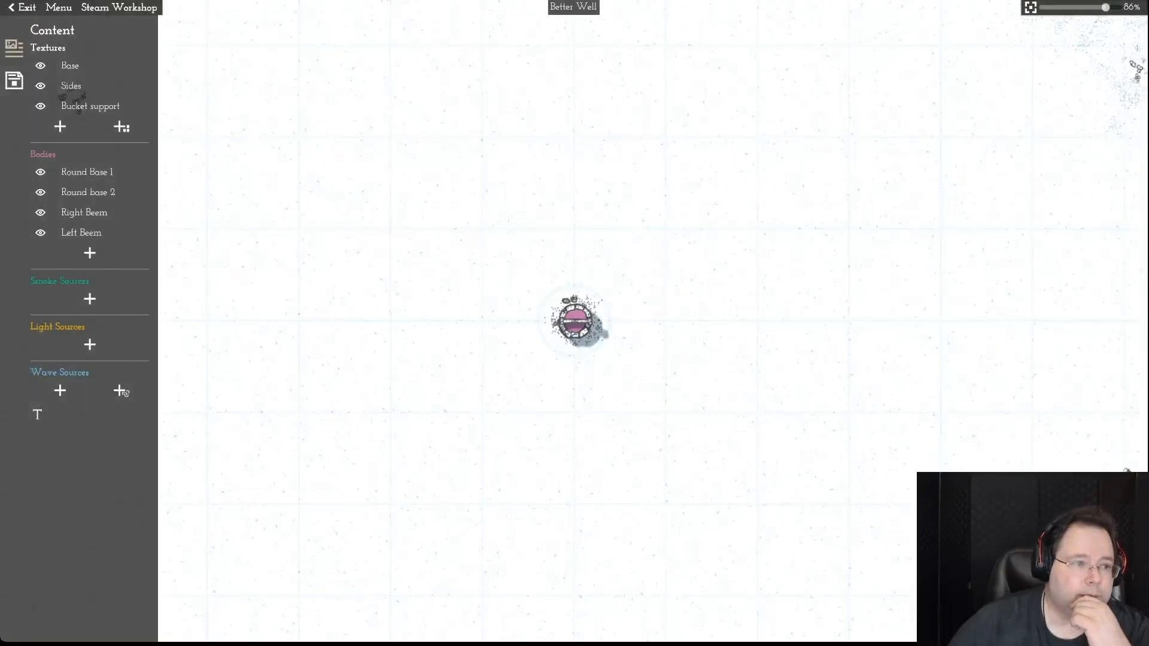
- Unlock all textures and bodies of the well and scale them up together to 1.192
mouse_move(53, 65)
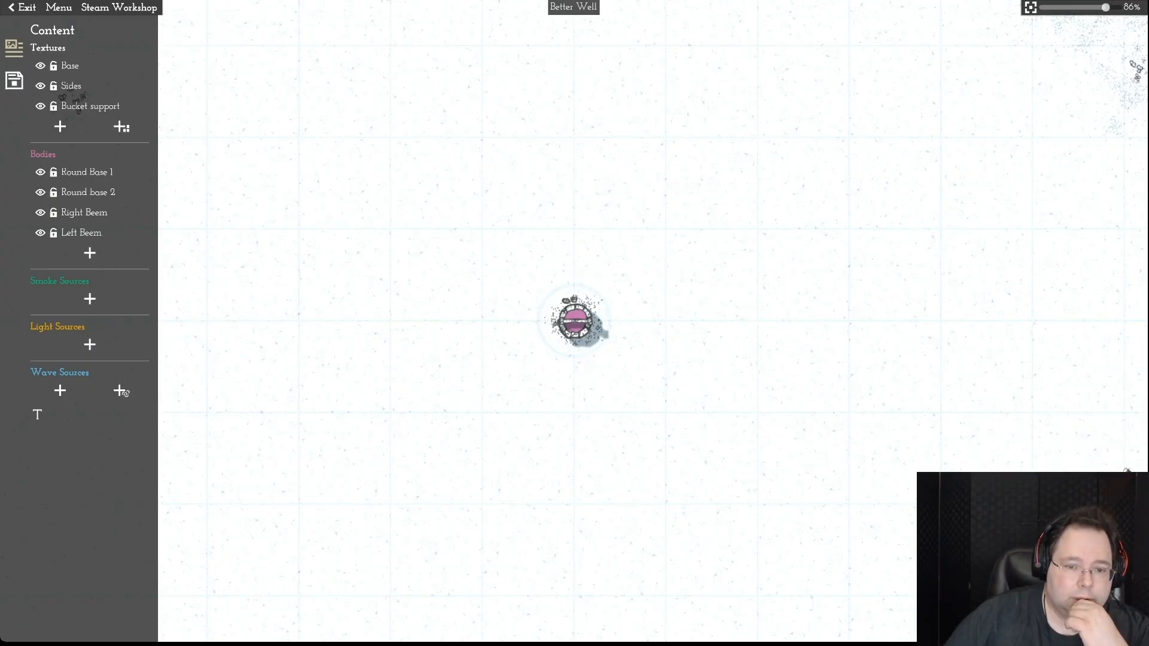
drag(372, 200, 859, 533)
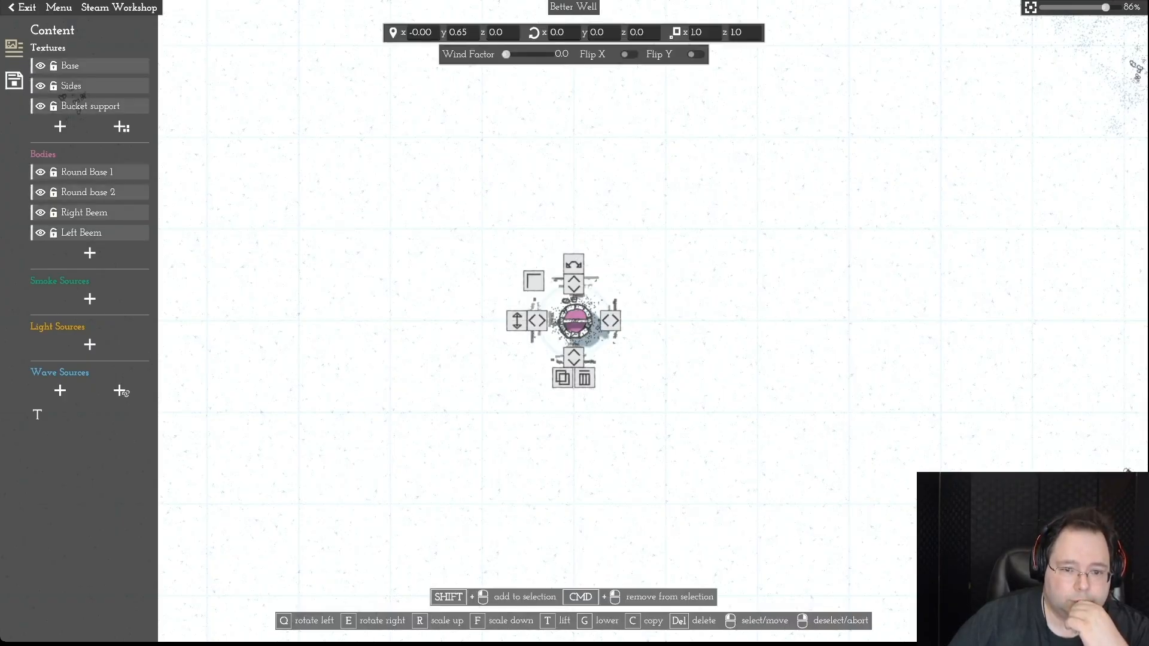
drag(534, 280, 532, 278)
key(r)
key(r)
key(r)
key(r)
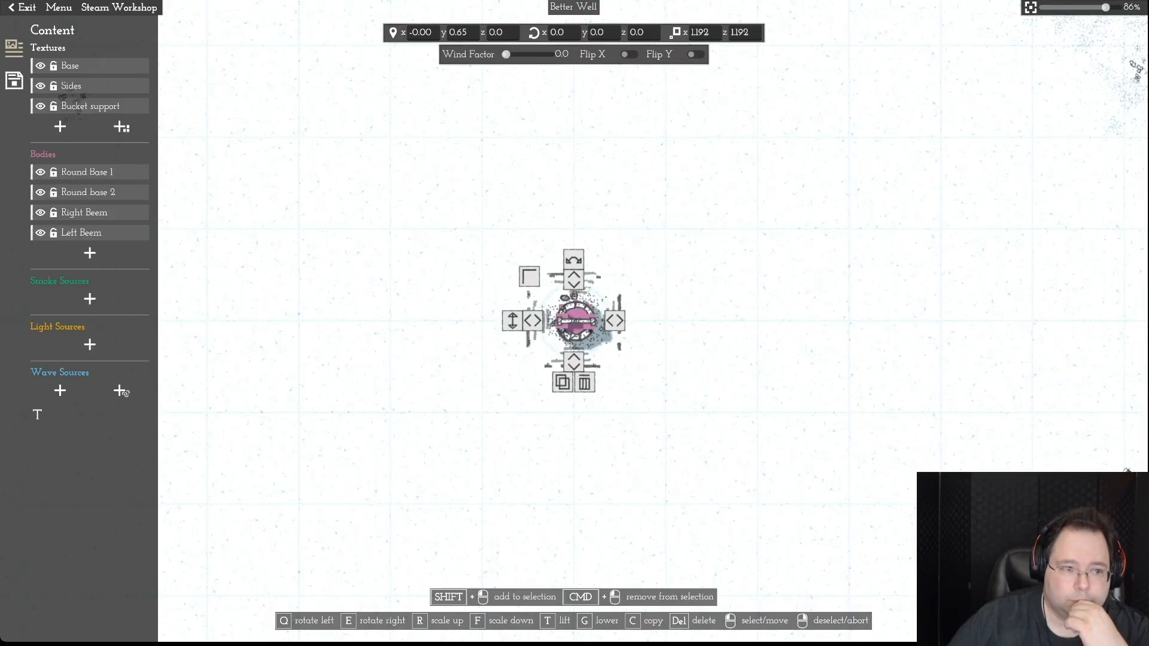
right_click(574, 321)
- Toggle all the well's parts off and back on, and lock the Base, Sides and Bucket support textures
scroll(575, 321, up, 5)
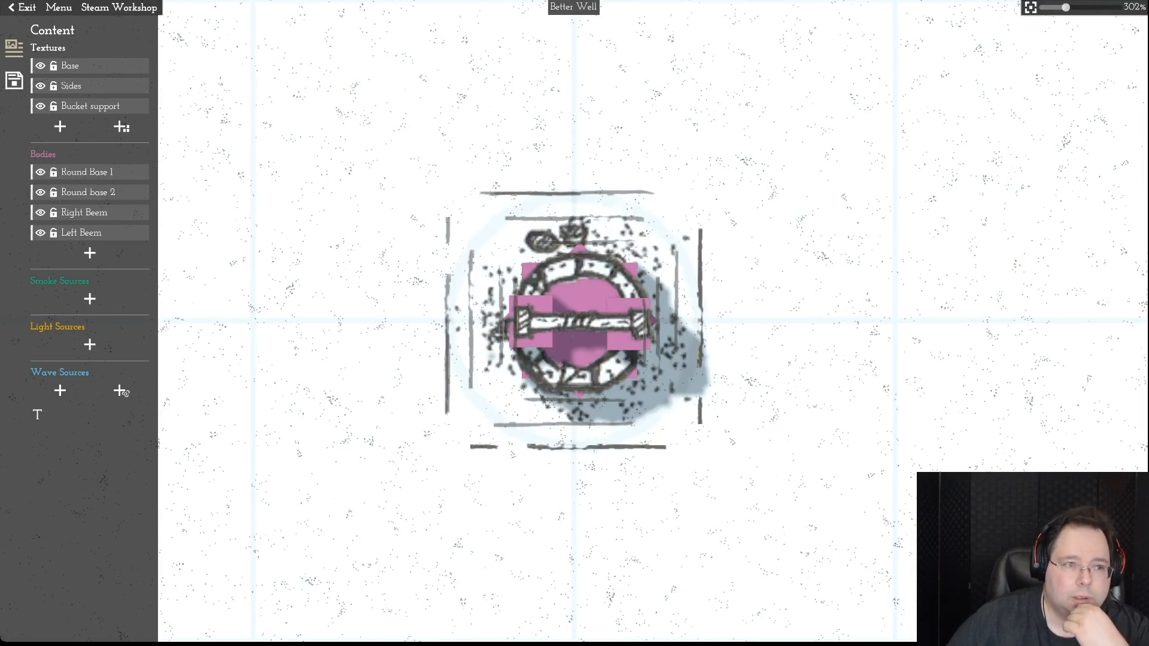
drag(40, 66, 40, 232)
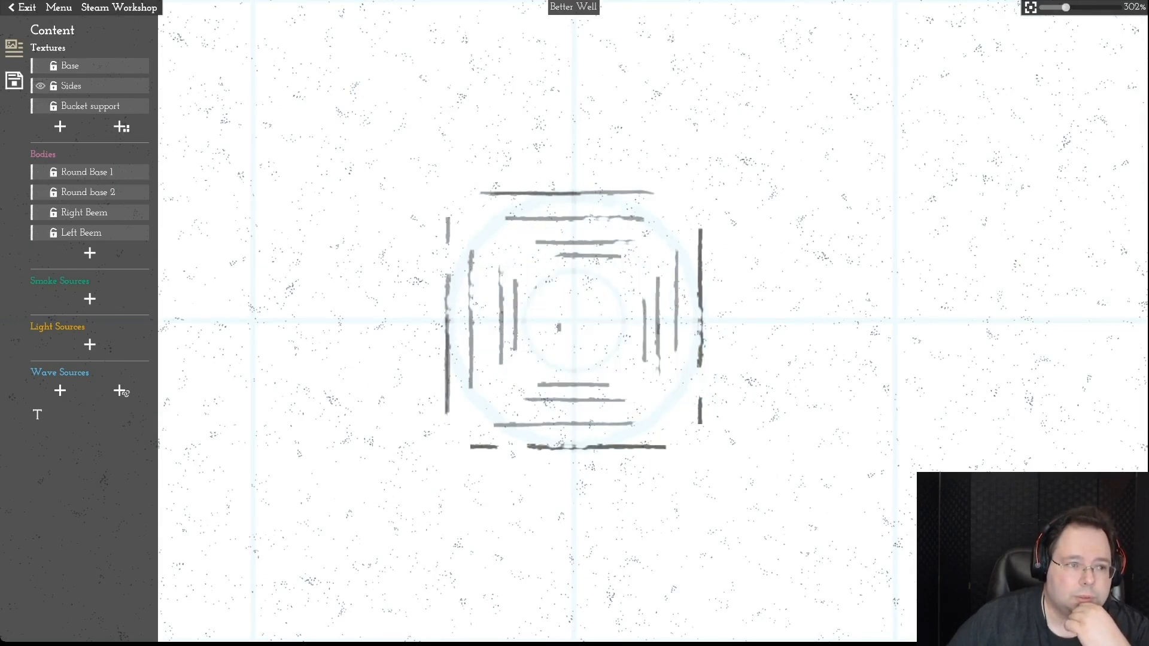
key(Escape)
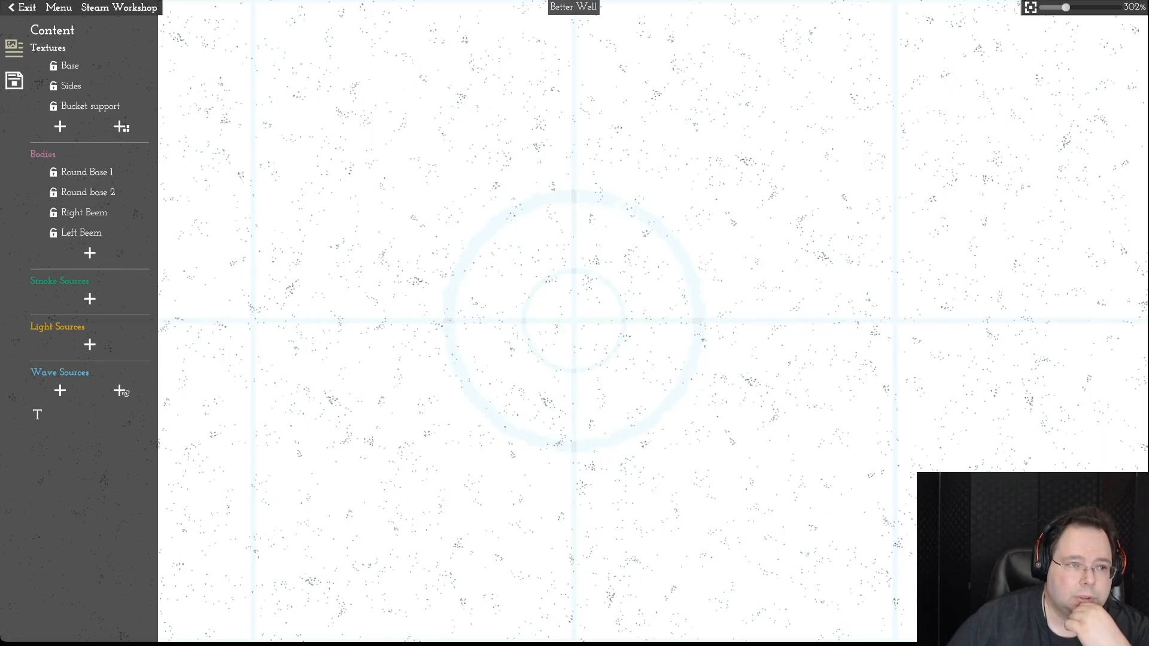
drag(40, 172, 40, 192)
drag(40, 66, 40, 106)
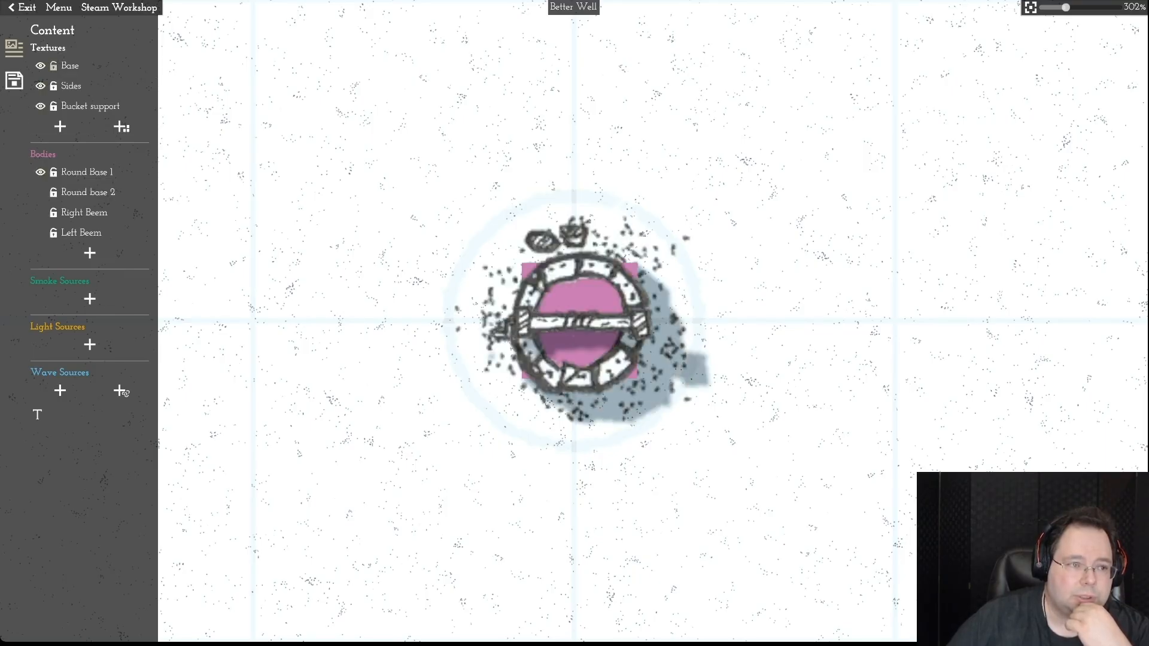
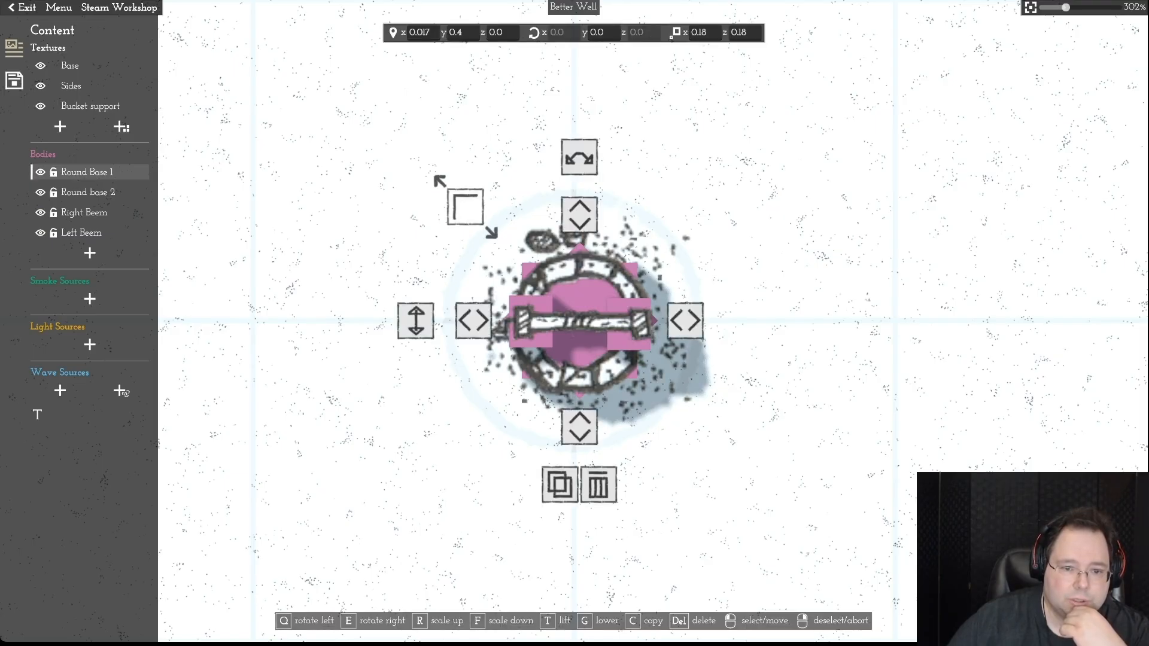
- Scale the Round Base 1 body down to 0.15 and Round base 2 to 0.149, locking both
key(f)
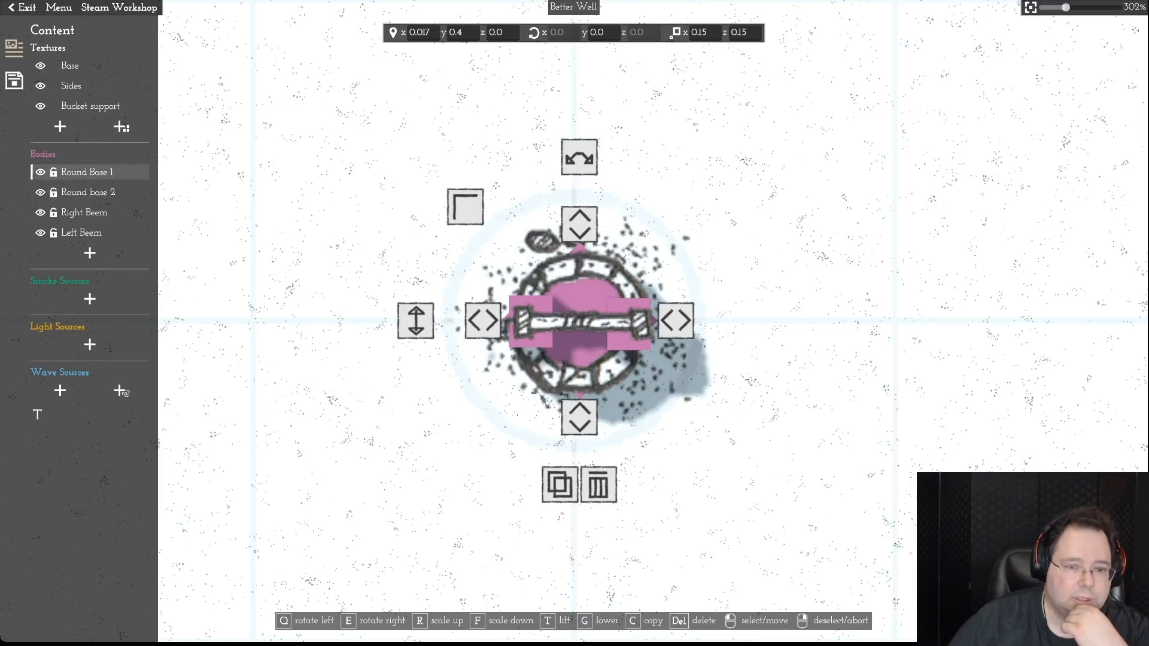
click(53, 172)
click(87, 192)
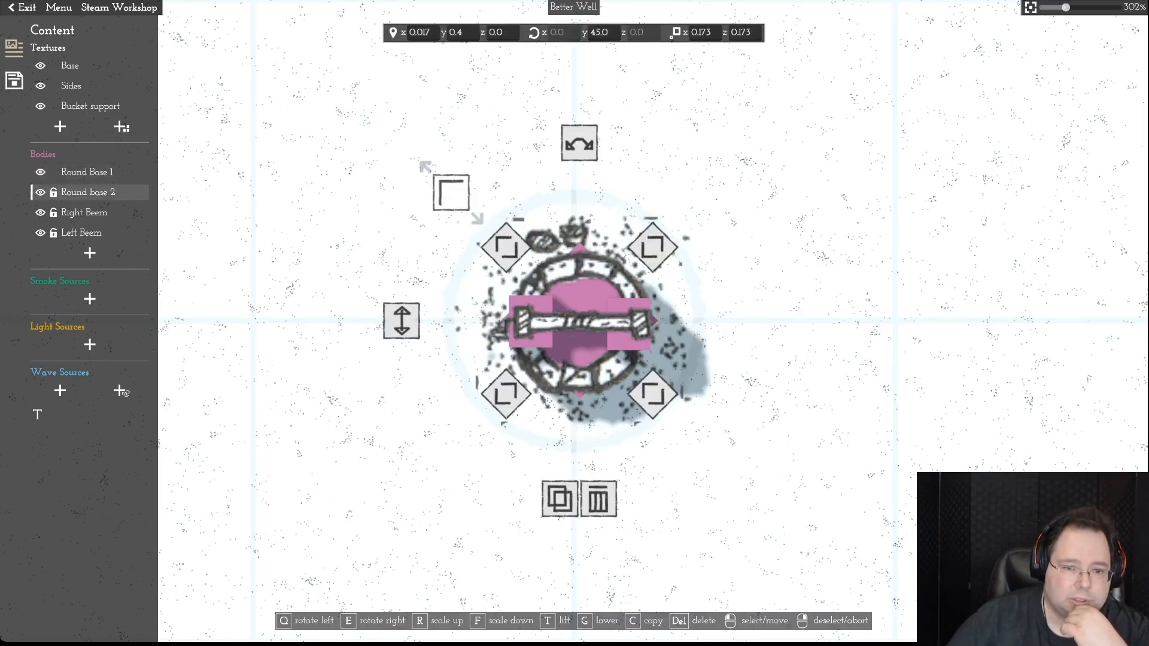
key(f)
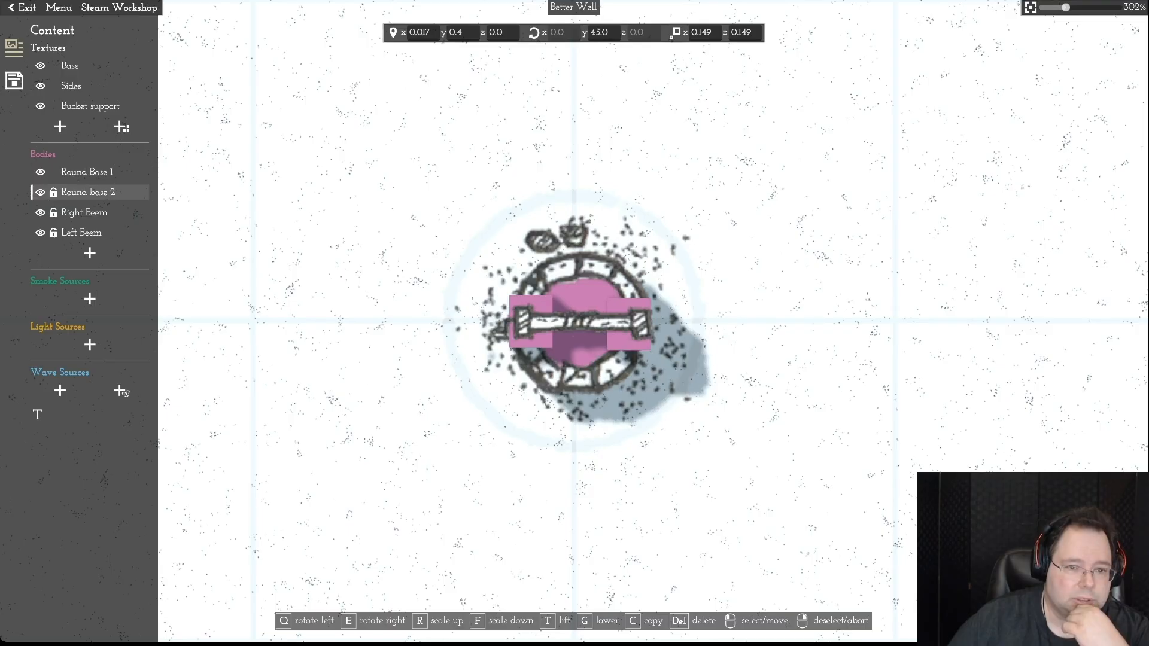
click(53, 192)
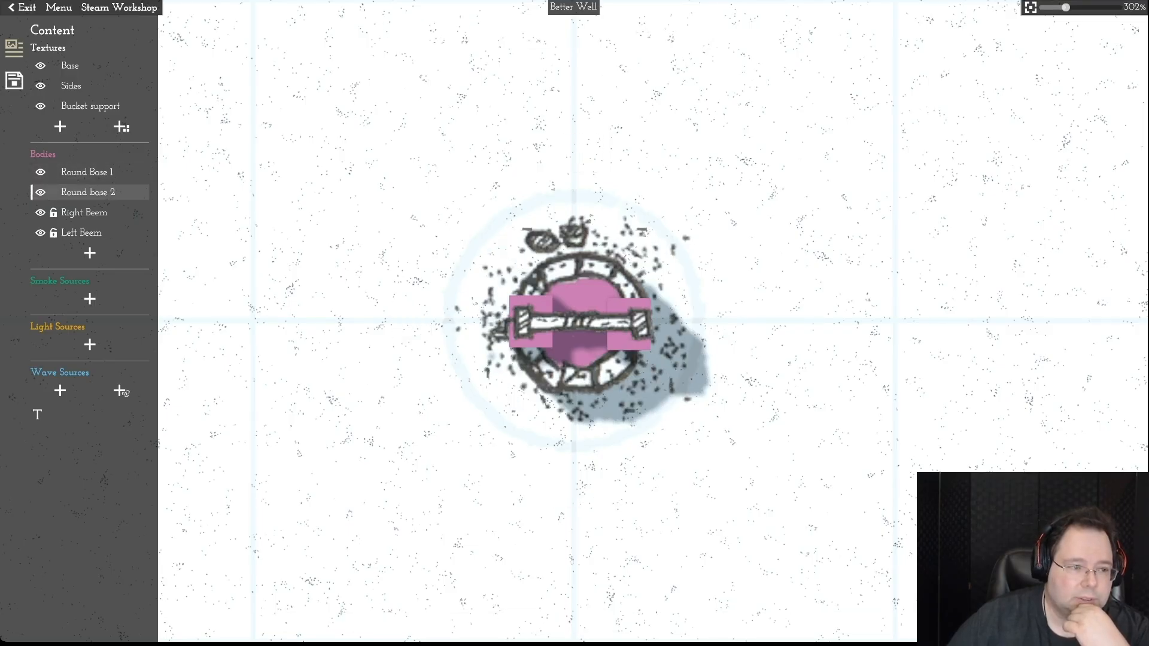
- Shrink the Right Beem body to about 0.03 by 0.044 so it fits under the well's right post
click(84, 213)
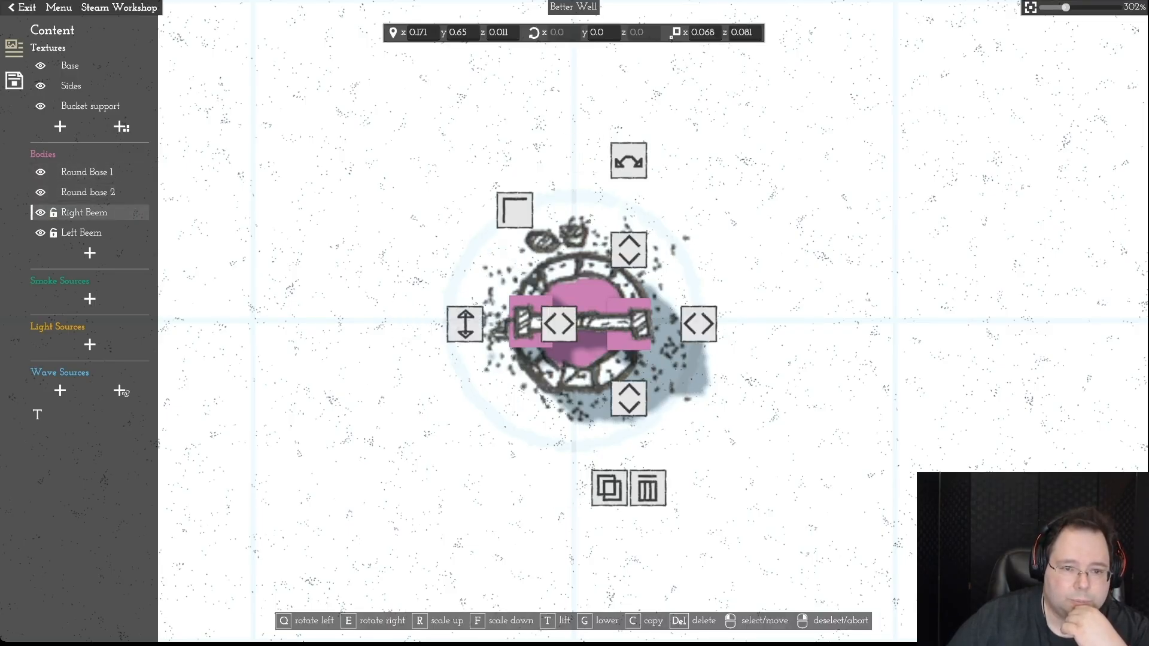
drag(515, 210, 514, 210)
key(f)
key(r)
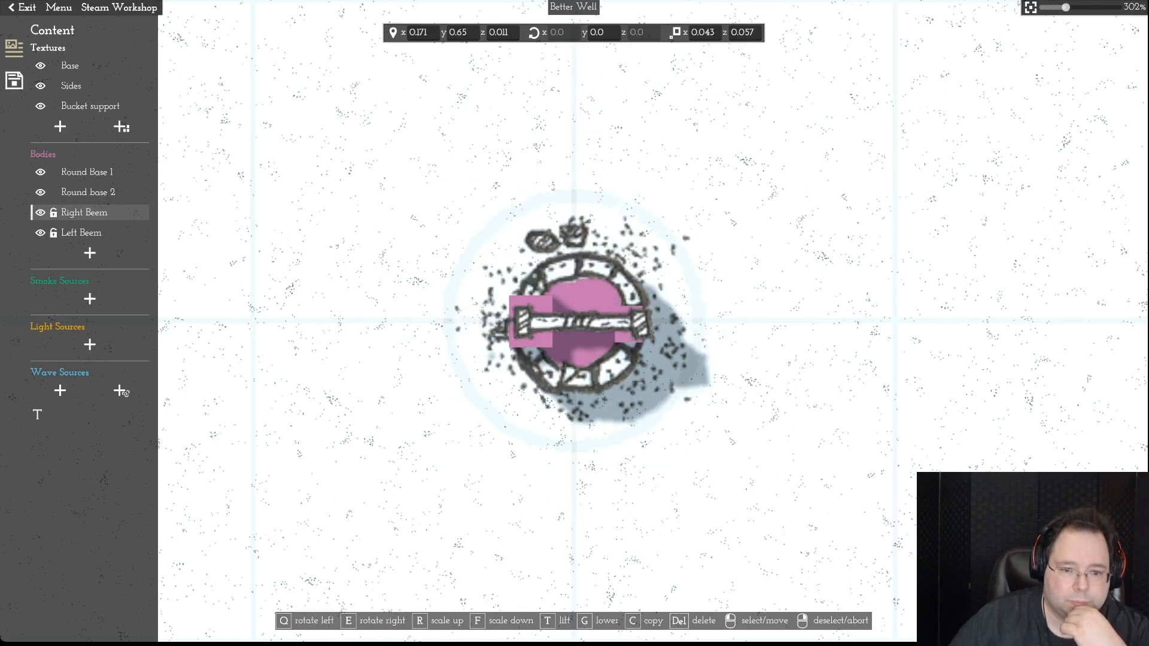
drag(566, 324, 583, 324)
drag(707, 323, 699, 324)
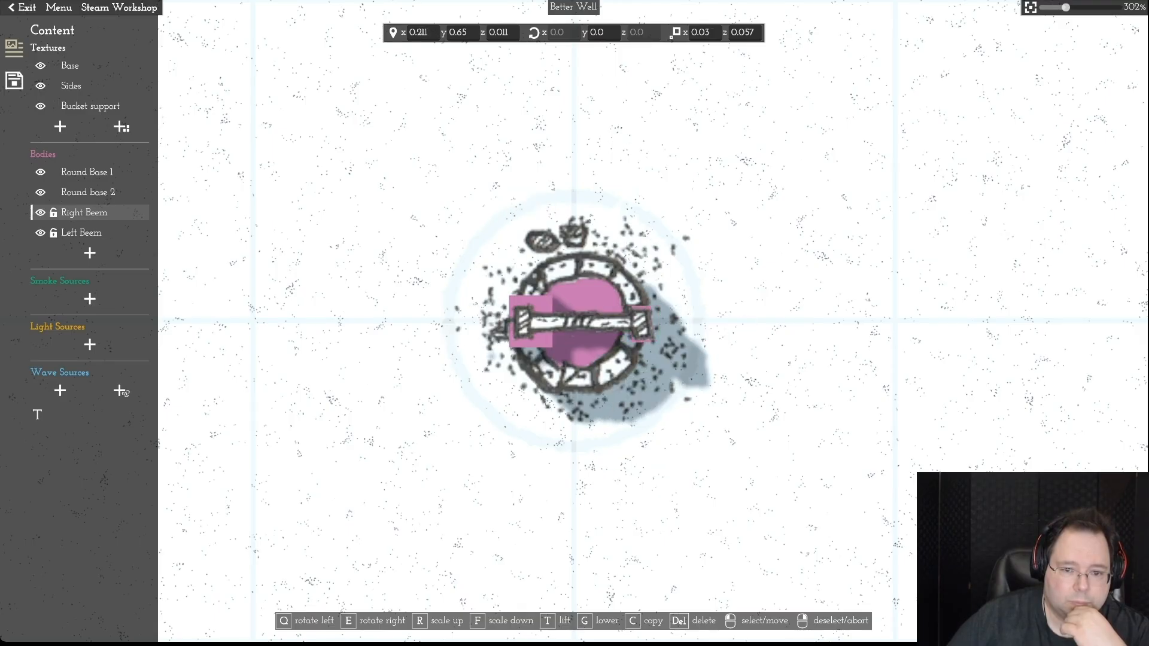
drag(641, 257, 641, 260)
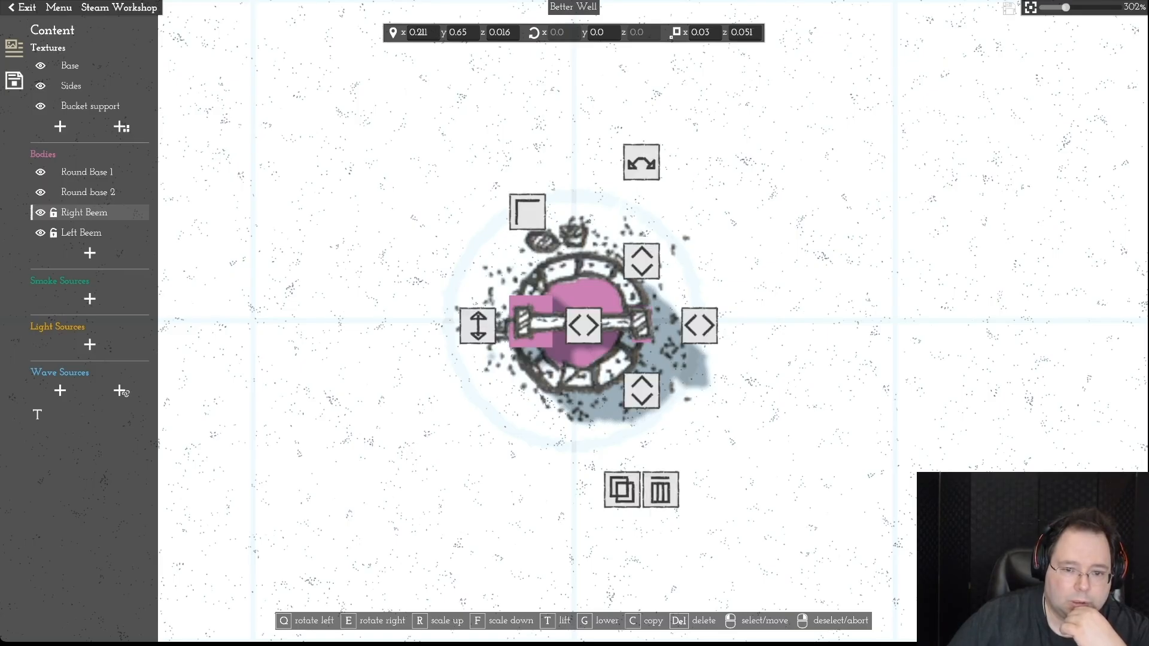
drag(641, 397, 642, 390)
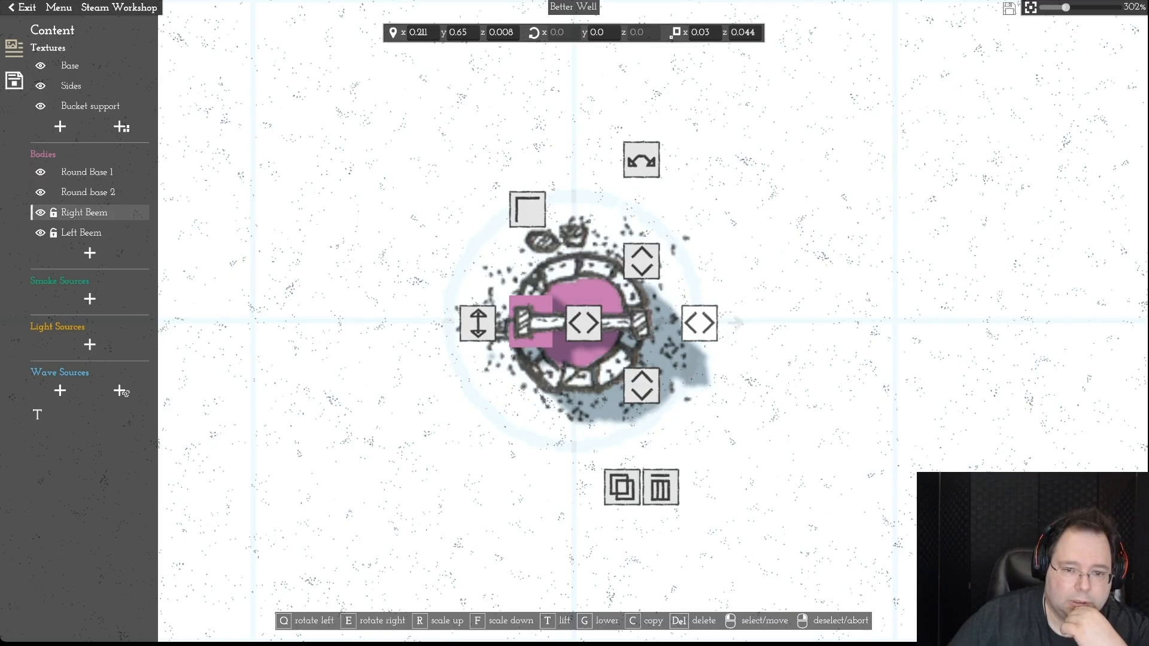
right_click(701, 324)
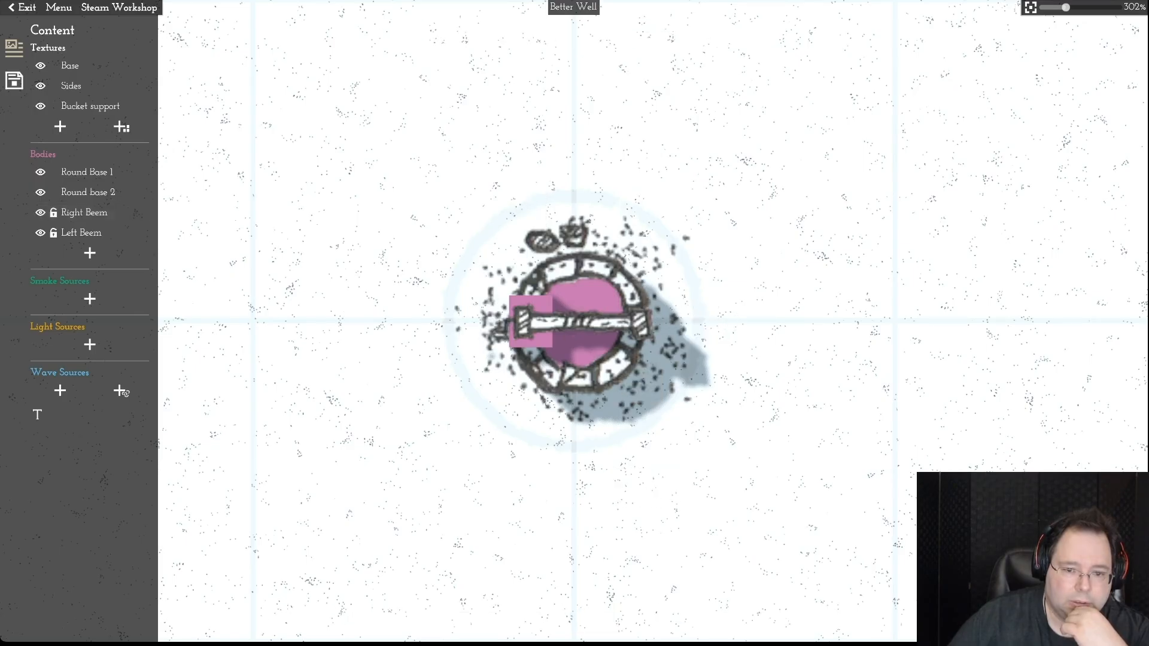
- Exit to the map and reopen the well in the Object Editor
key(Escape)
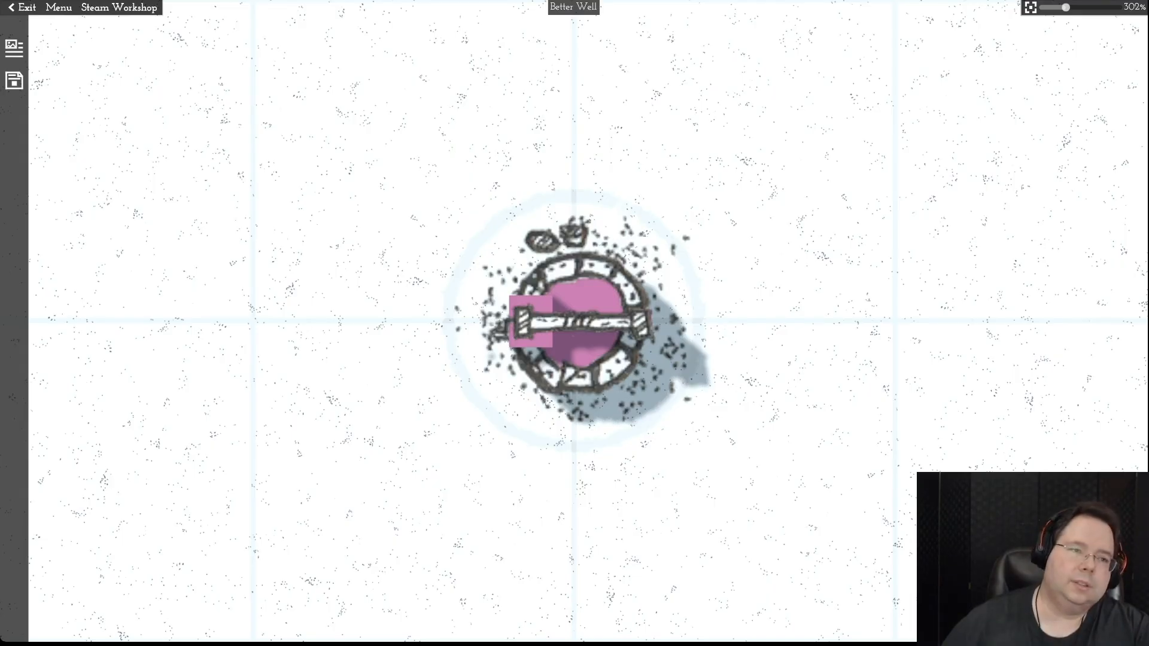
click(23, 8)
click(132, 8)
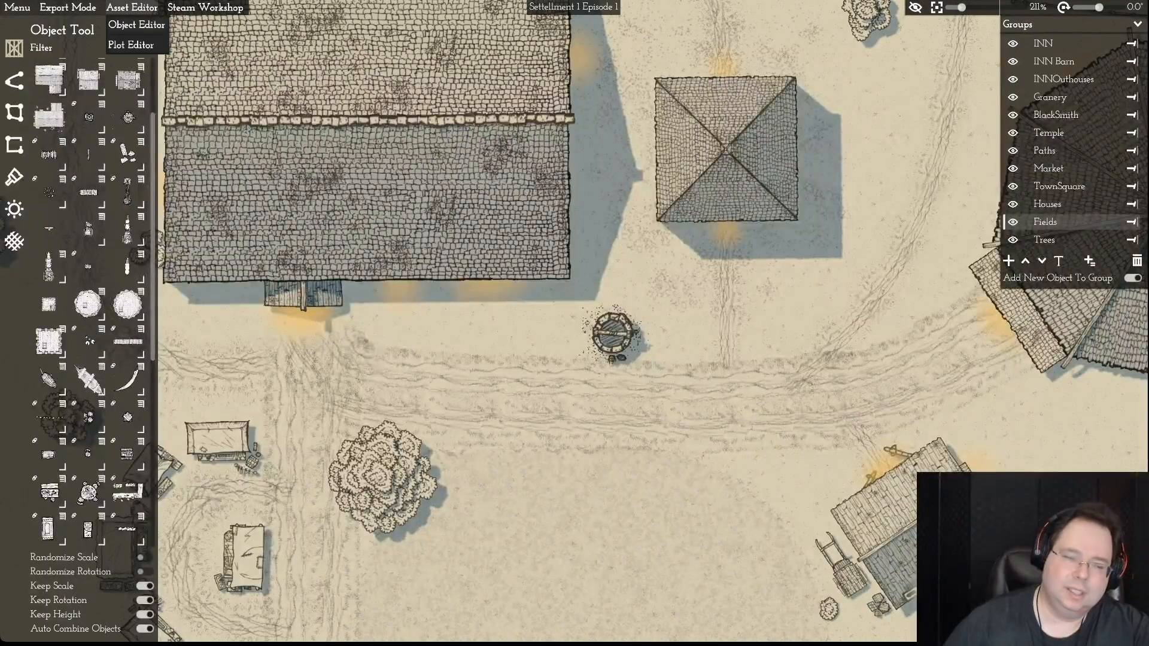
click(136, 25)
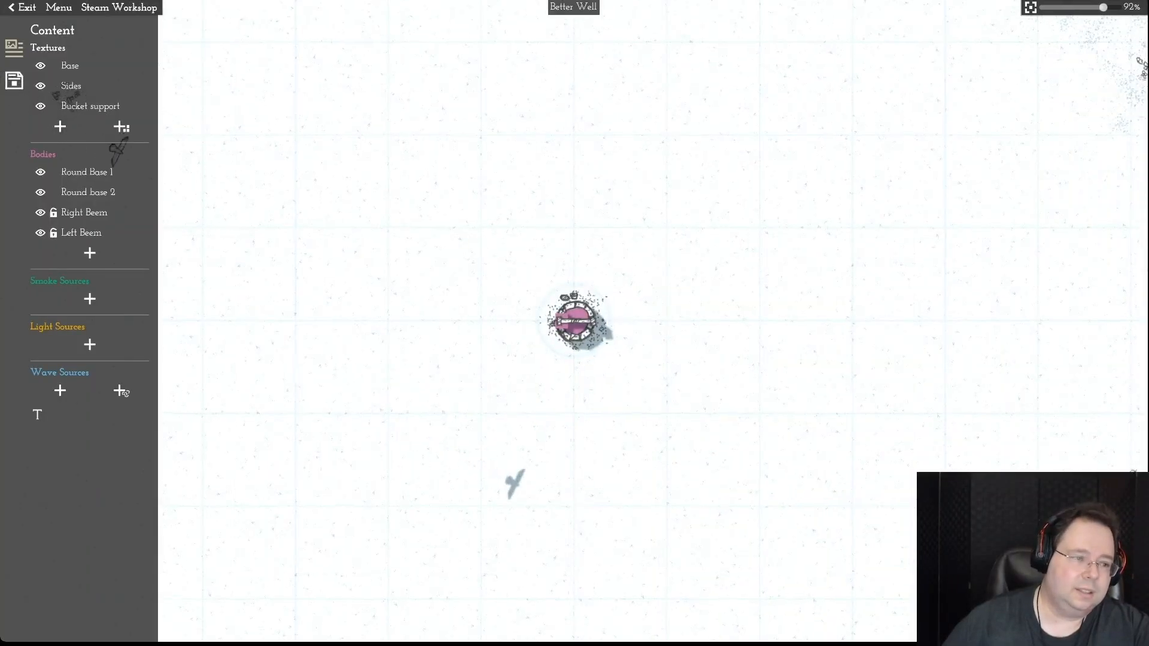
- Narrow the Right Beem body from its outer side to an x scale of 0.028
scroll(575, 321, up, 5)
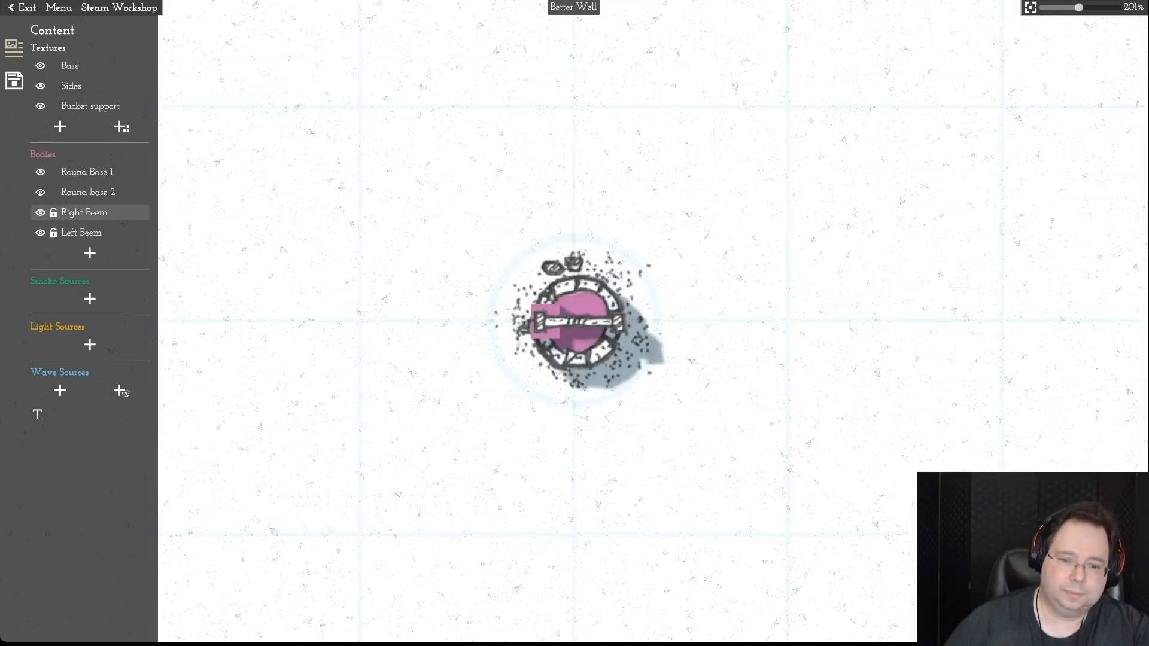
click(83, 212)
scroll(574, 321, up, 7)
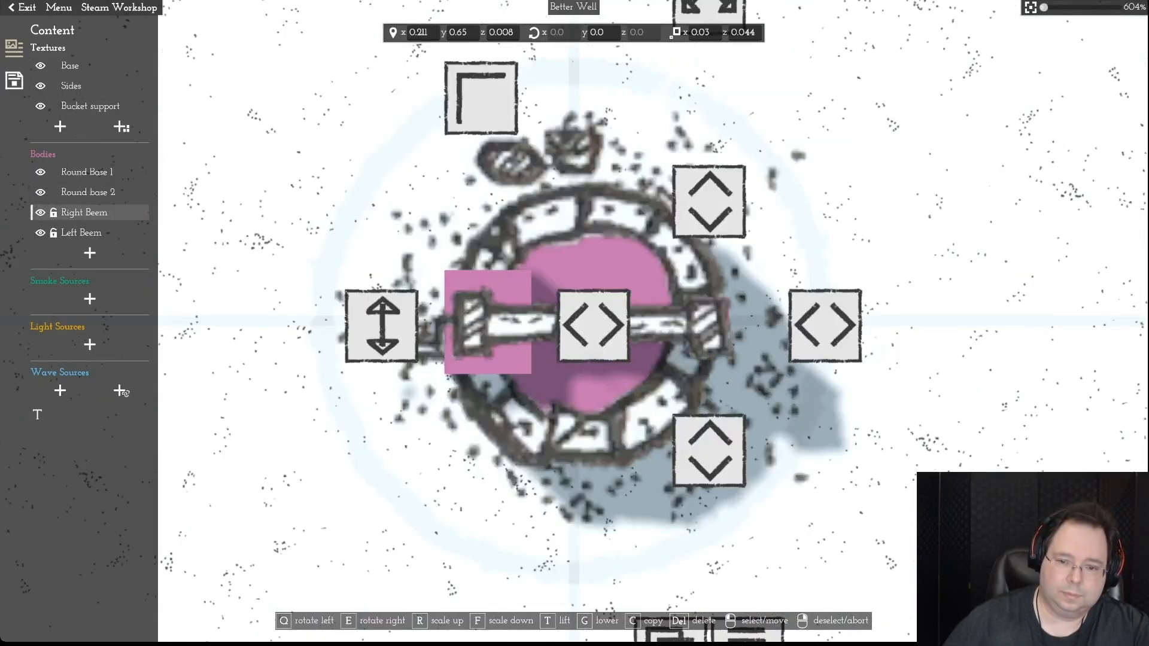
mouse_move(825, 326)
mouse_down()
mouse_move(838, 326)
mouse_move(822, 326)
mouse_up()
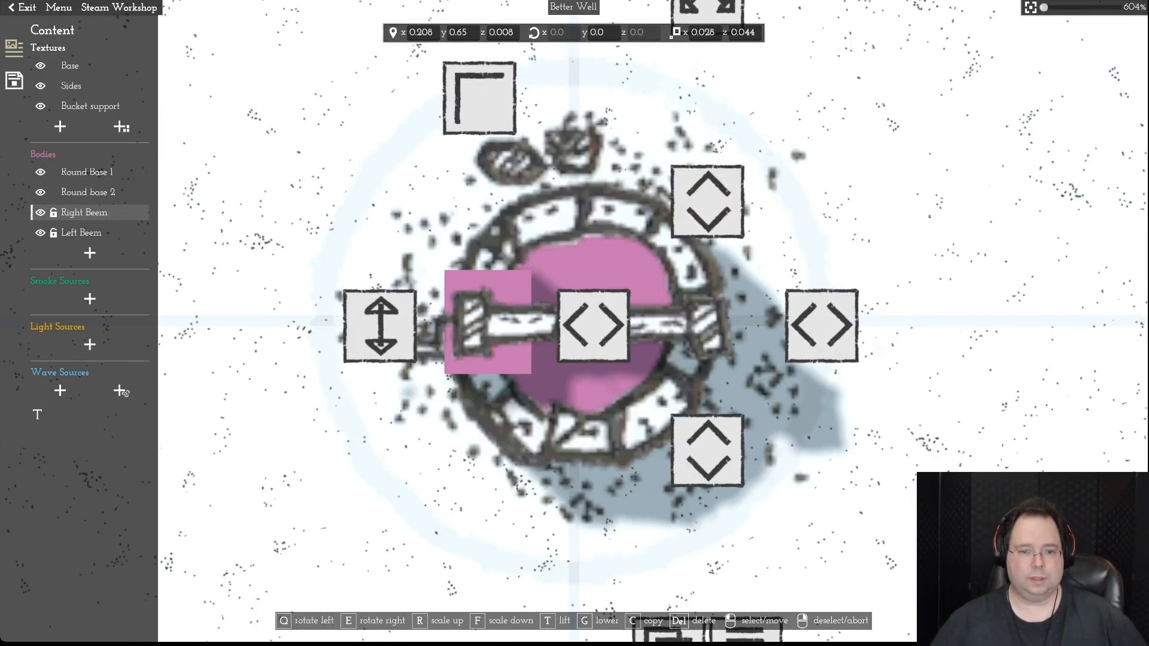
- Deselect the Right Beem body, view the well on the settlement map, and reopen Better Well in the Object Editor
key(d)
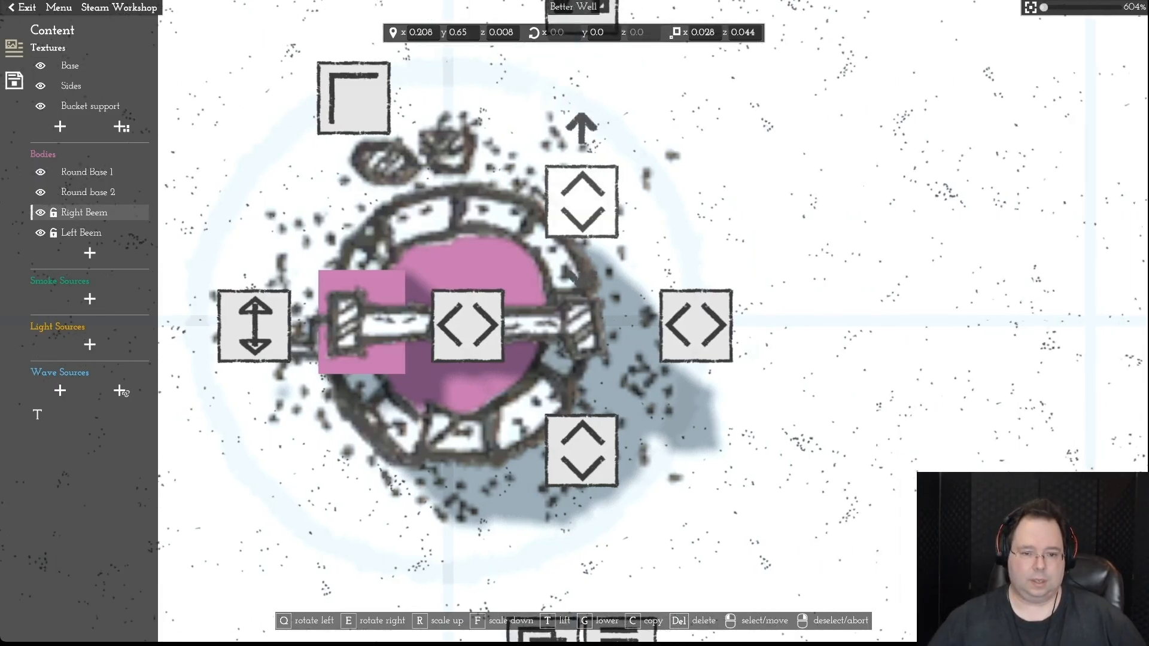
right_click(581, 201)
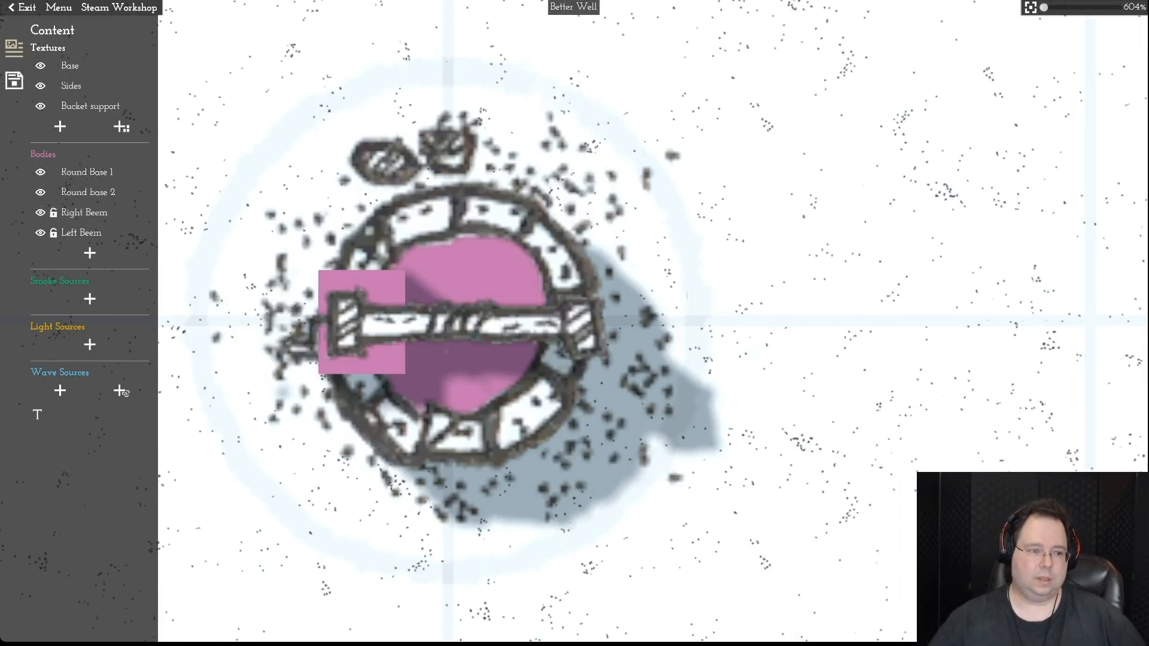
right_click(90, 213)
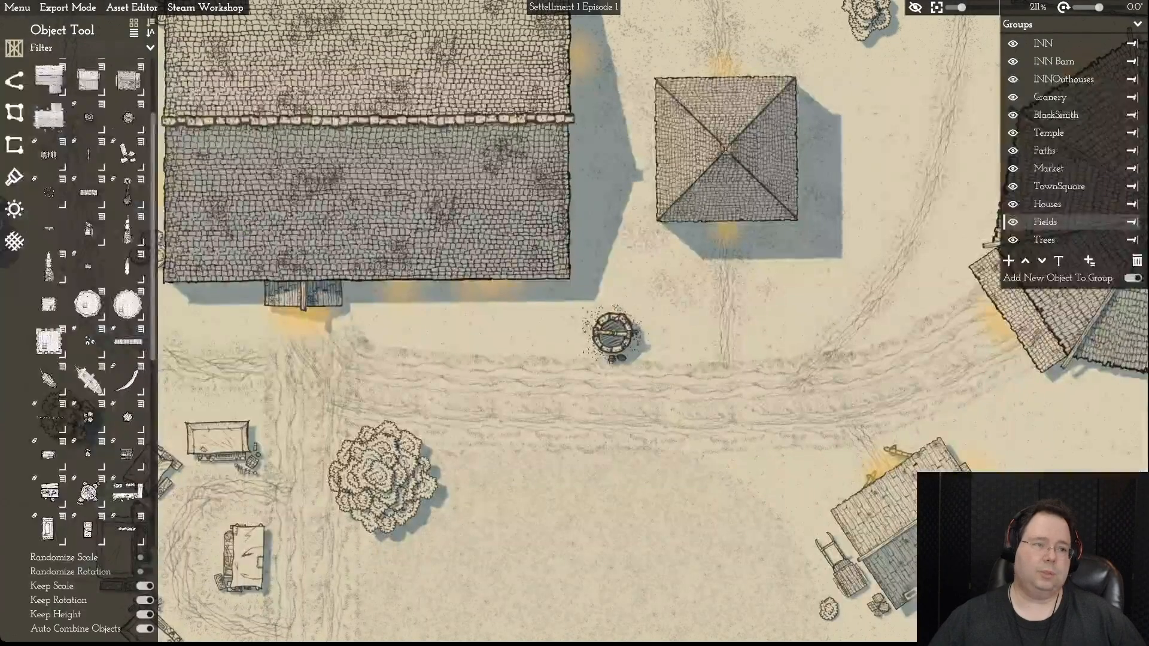
right_click(89, 212)
click(131, 8)
click(133, 24)
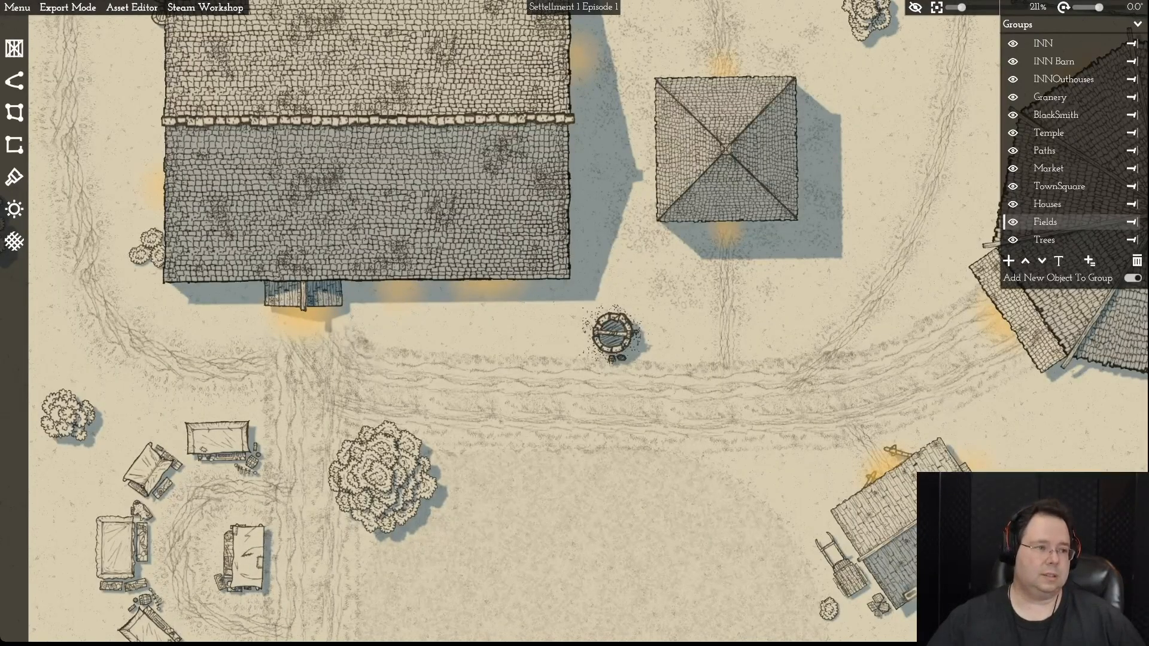
click(15, 48)
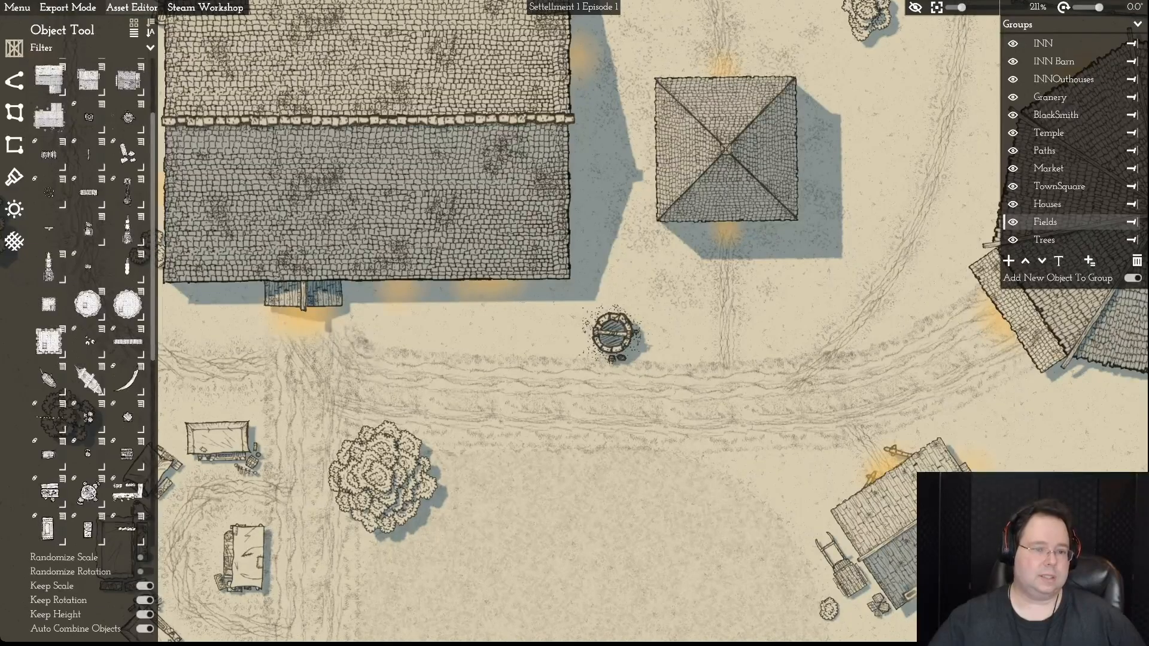
click(131, 8)
click(136, 24)
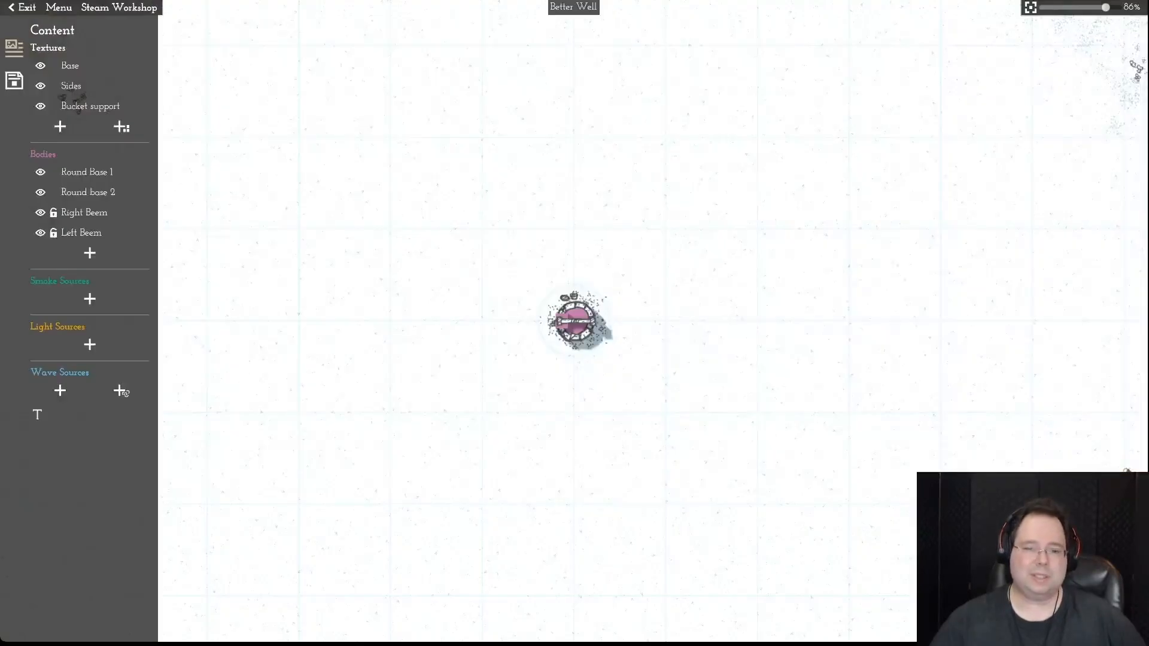
- Shrink the Right Beem body from its upper edge to a z scale of 0.042 and lock it
key(d)
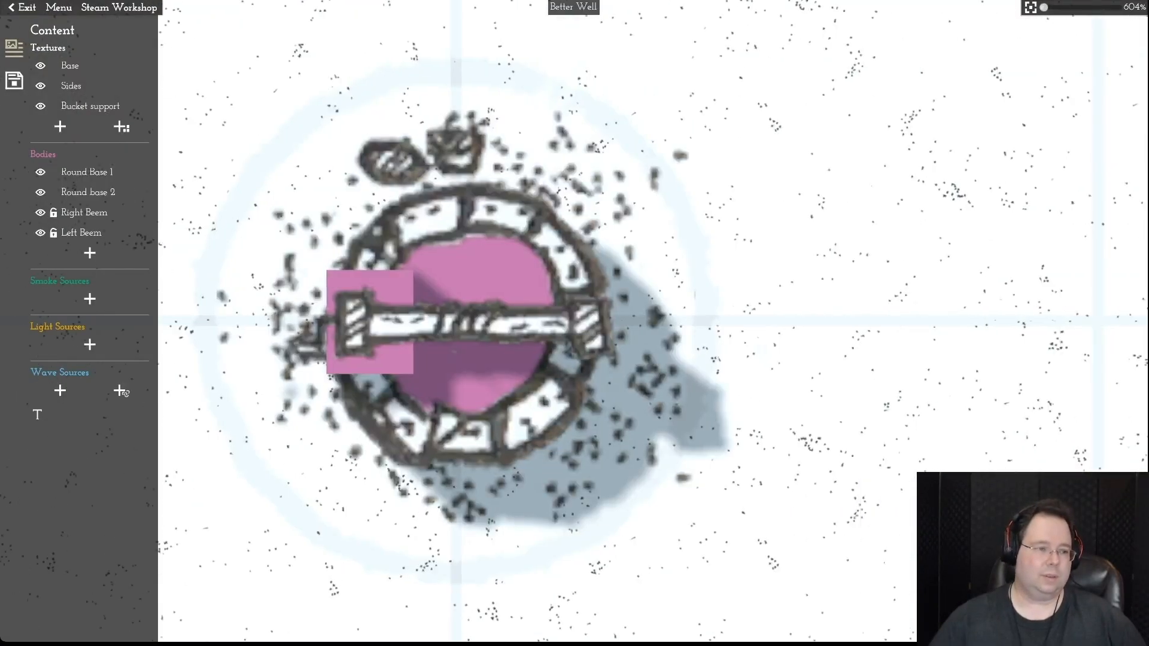
click(85, 212)
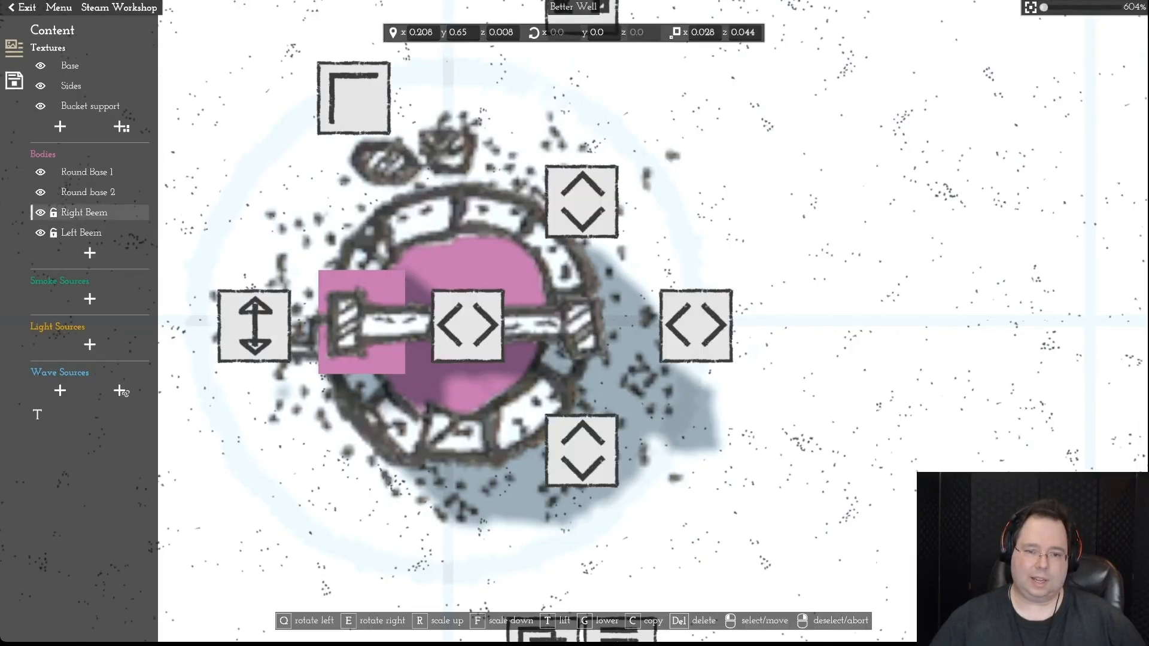
mouse_move(581, 202)
mouse_down()
mouse_move(582, 186)
mouse_move(581, 204)
mouse_up()
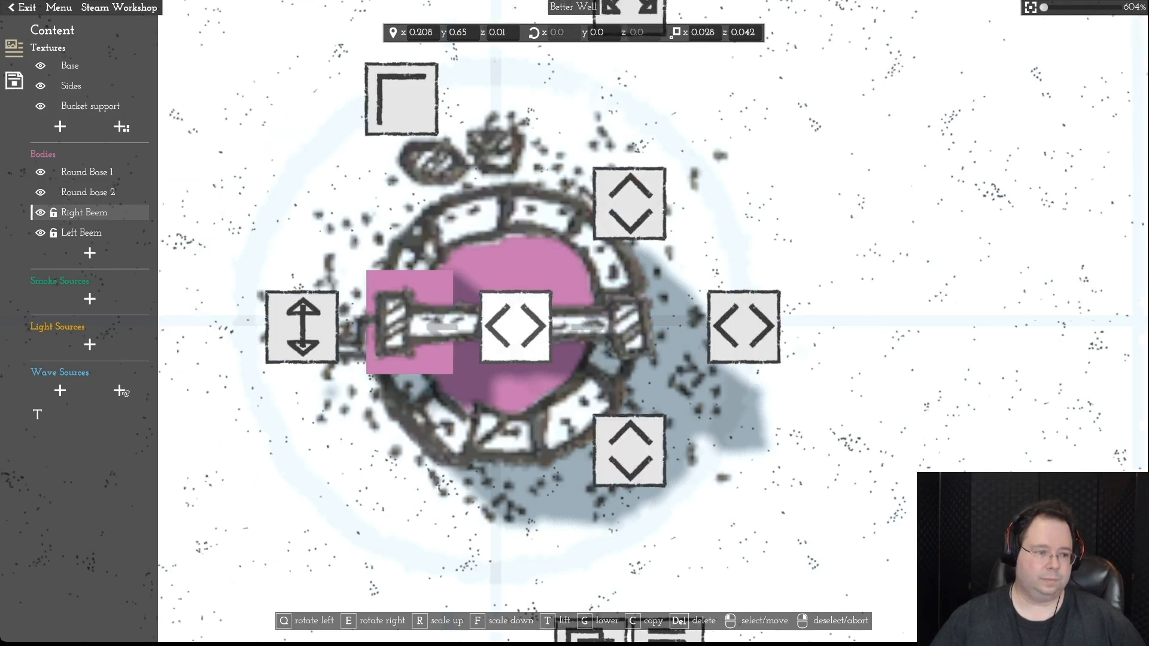
click(53, 212)
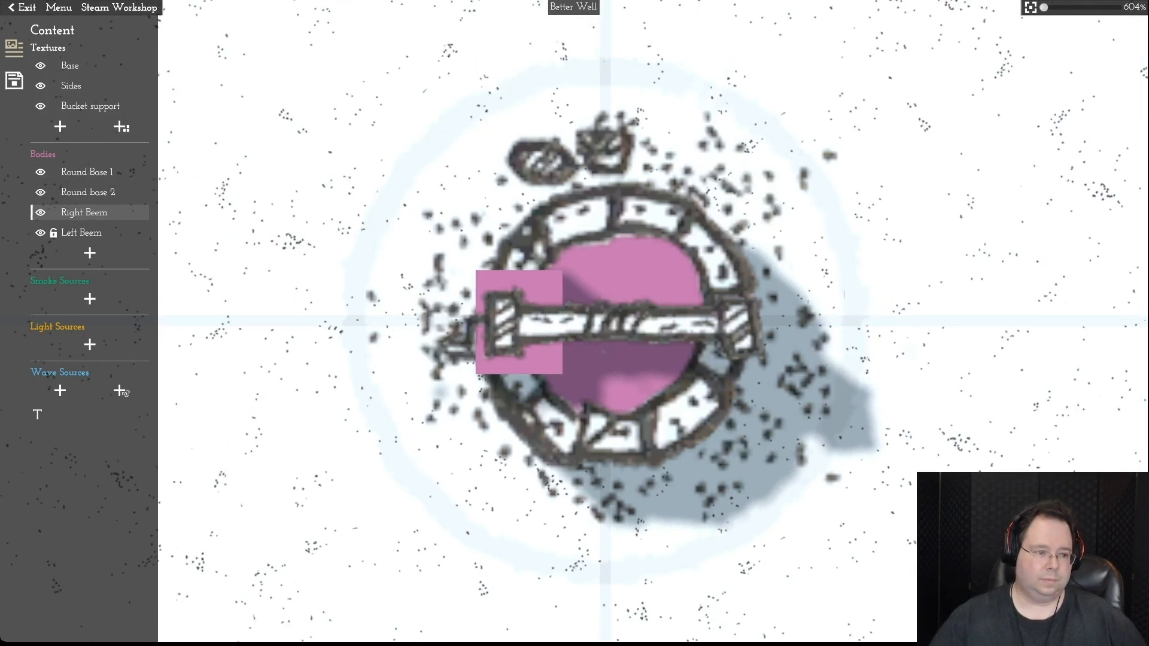
- Shrink the Left Beem body to an x scale of 0.027 and a z scale of about 0.048 under the well's left post
click(82, 233)
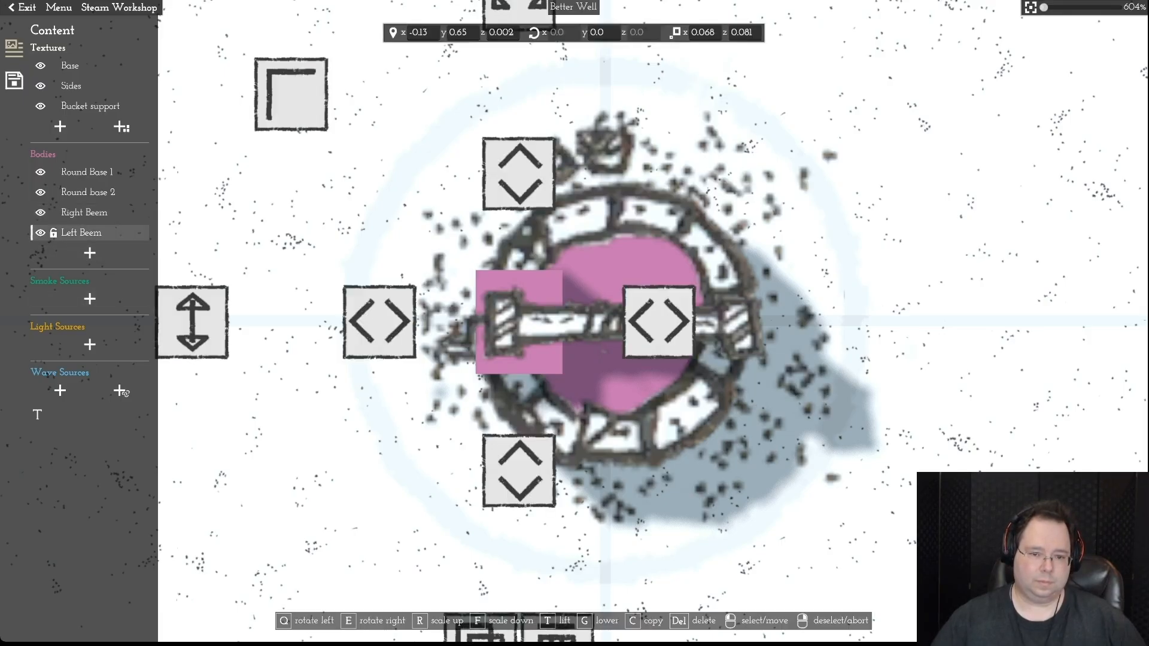
key(f)
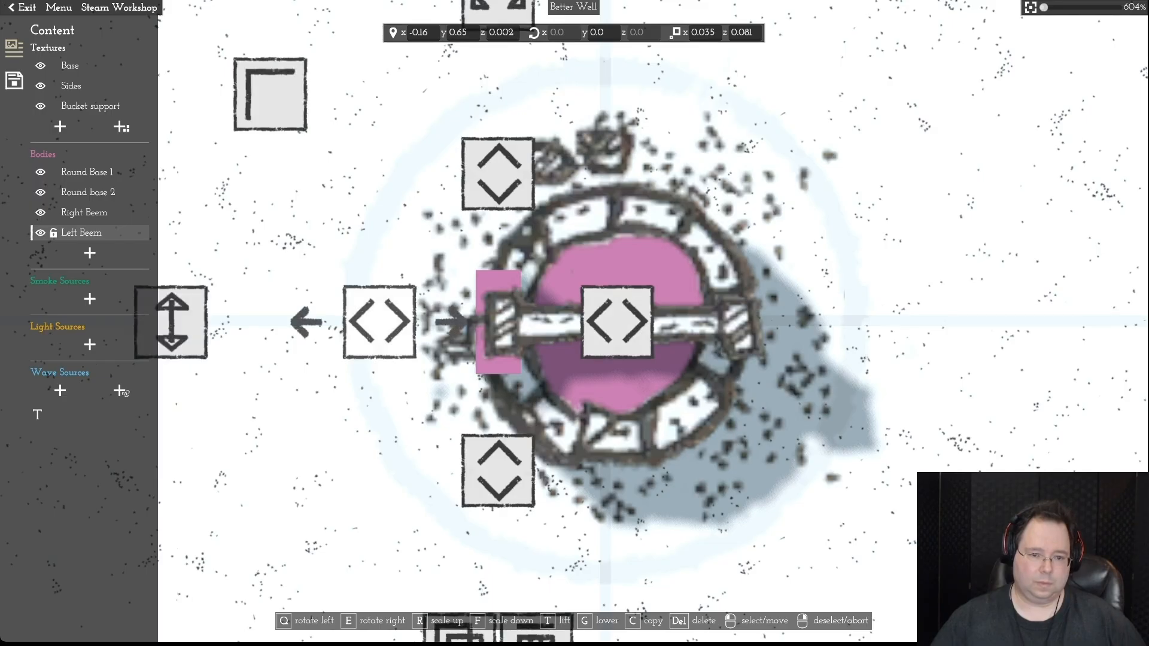
key(f)
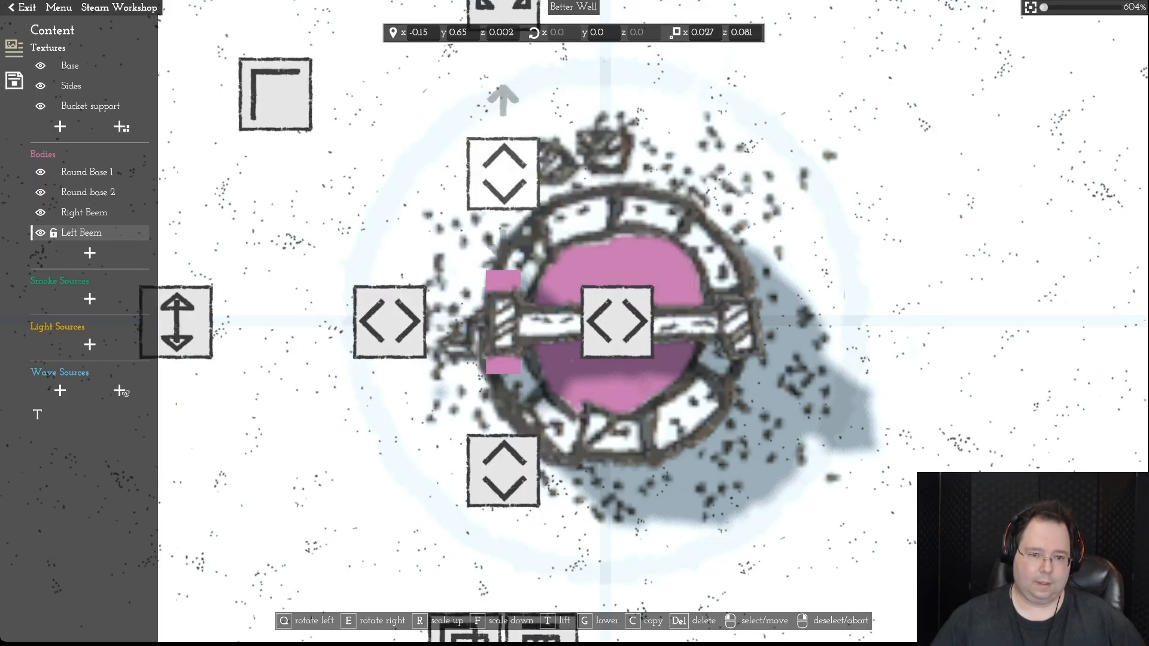
key(f)
key(g)
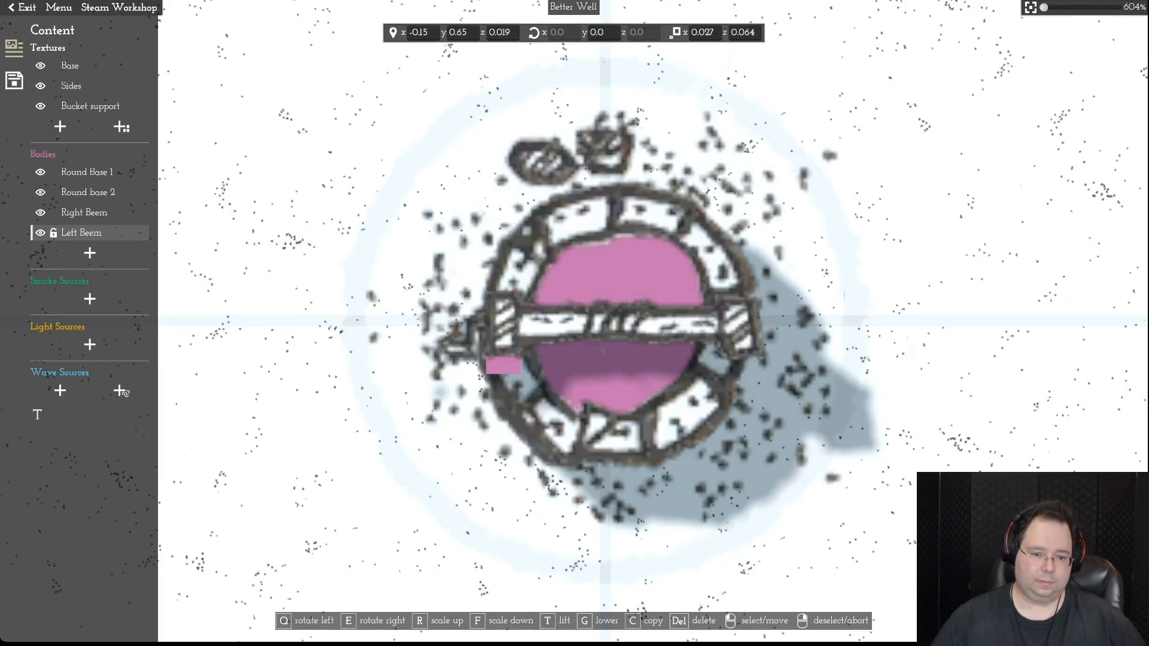
key(f)
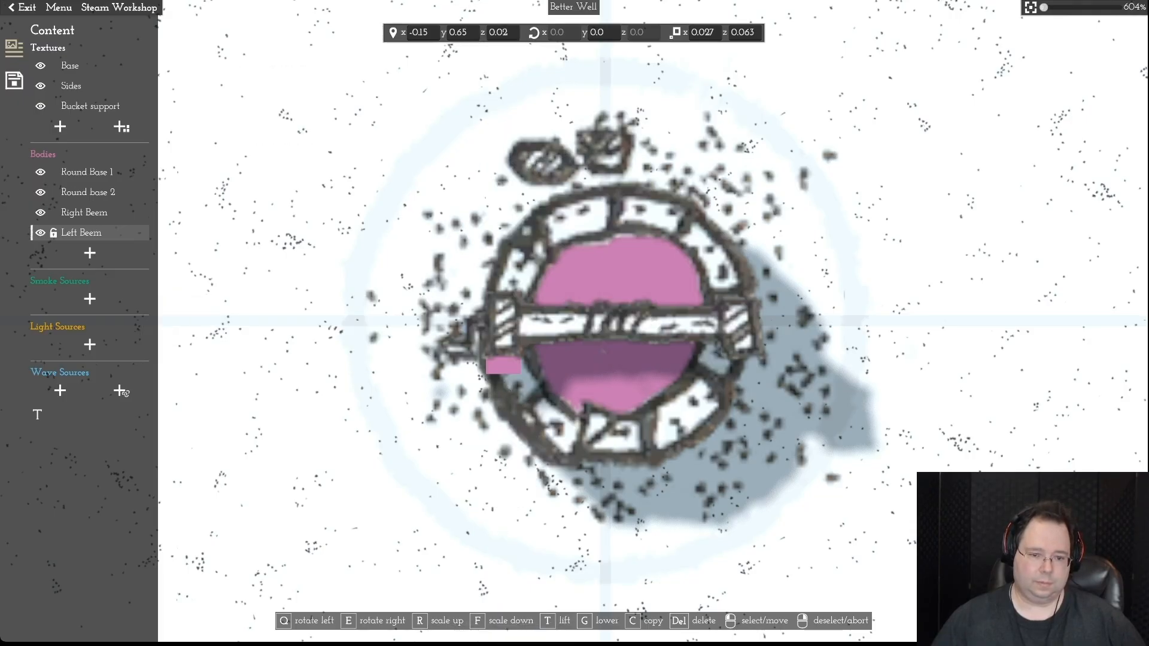
key(f)
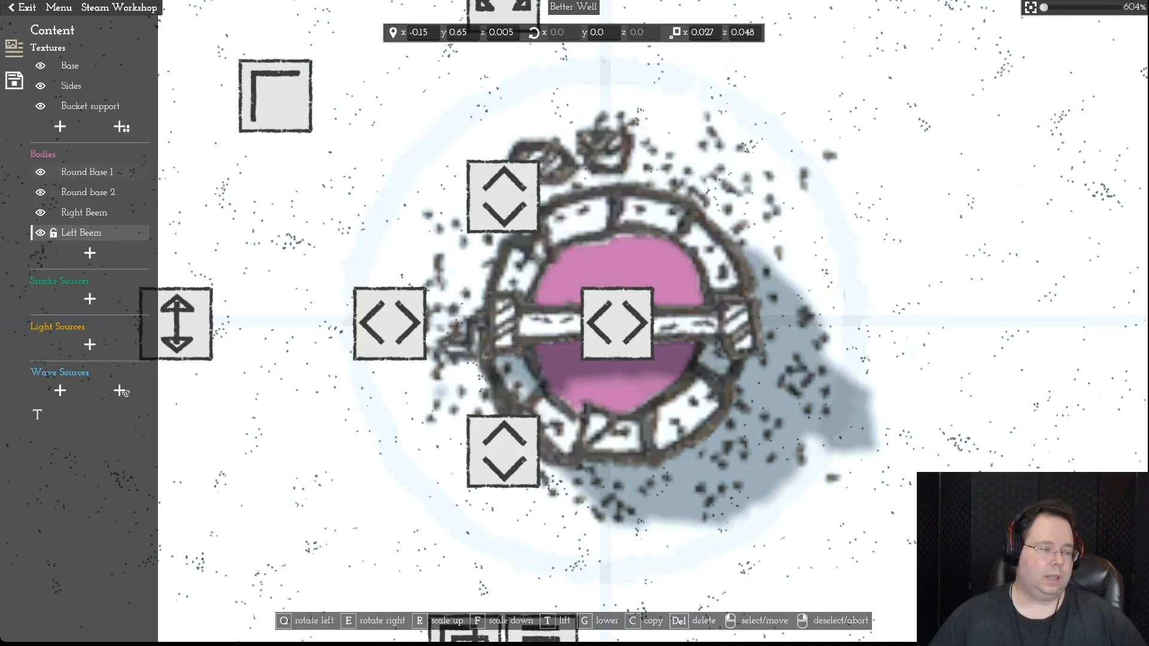
key(Escape)
- Capture a new, centred preview image for Better Well and save the object
click(14, 48)
click(14, 48)
click(13, 81)
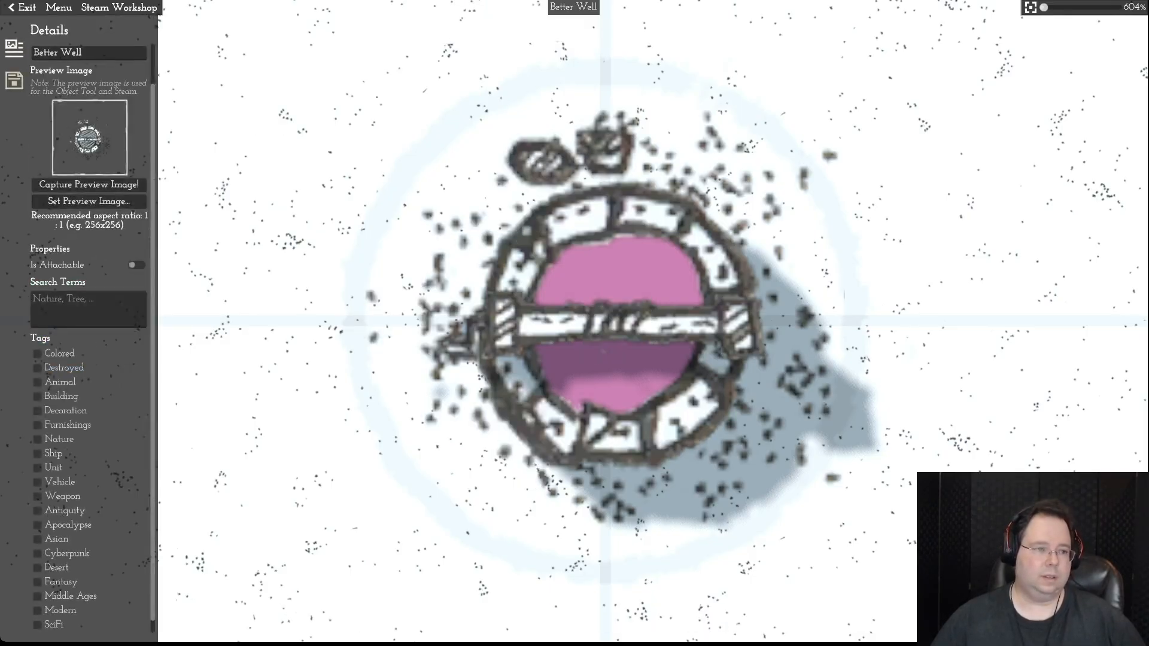
click(89, 184)
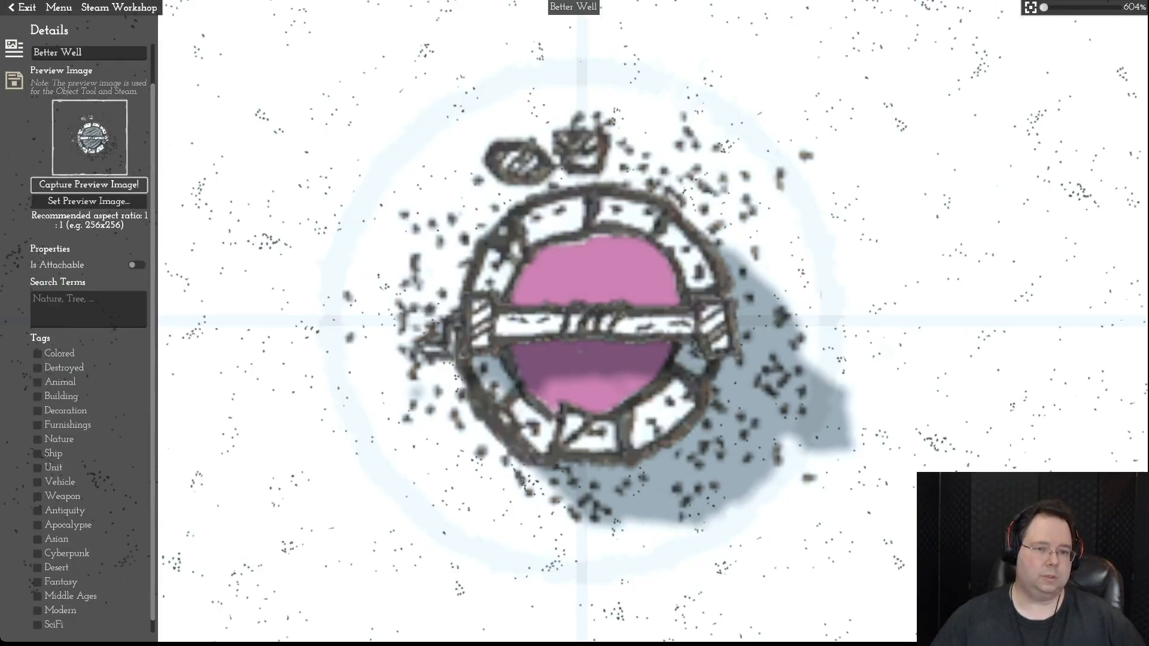
key(d)
click(89, 184)
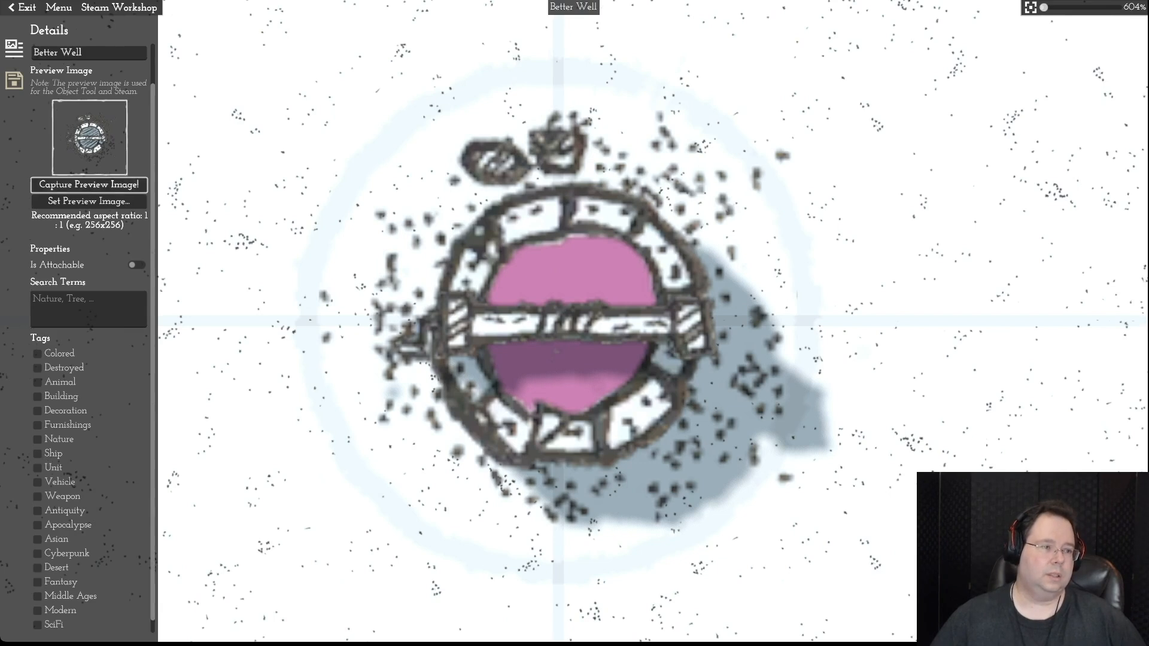
click(59, 7)
click(60, 75)
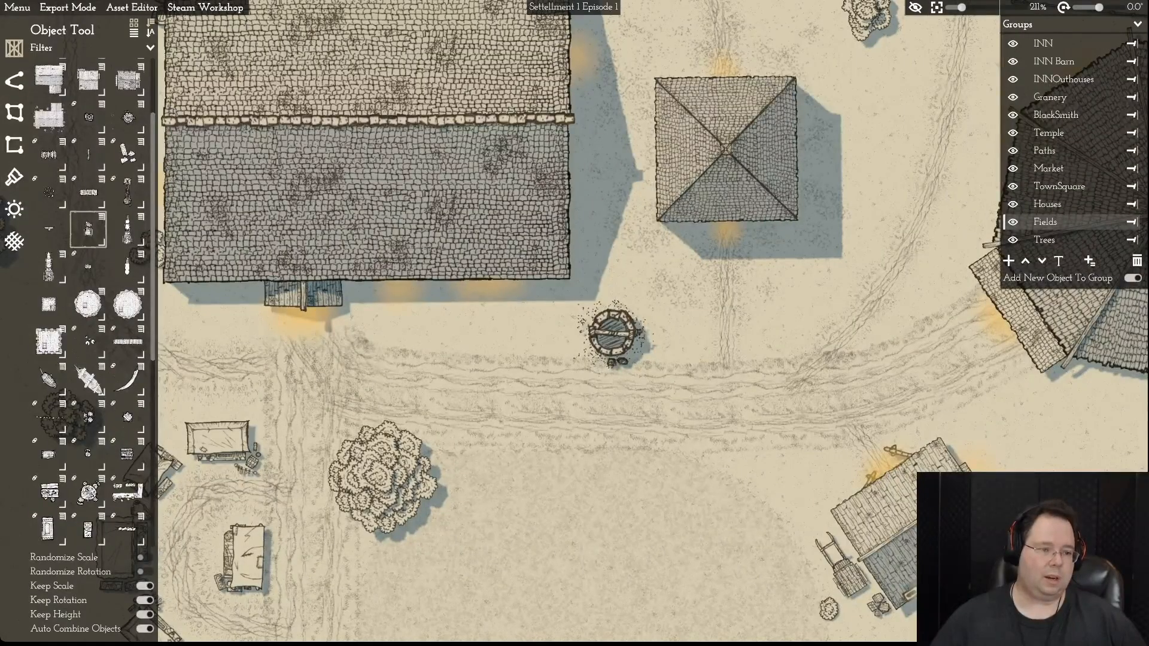
click(102, 217)
click(216, 229)
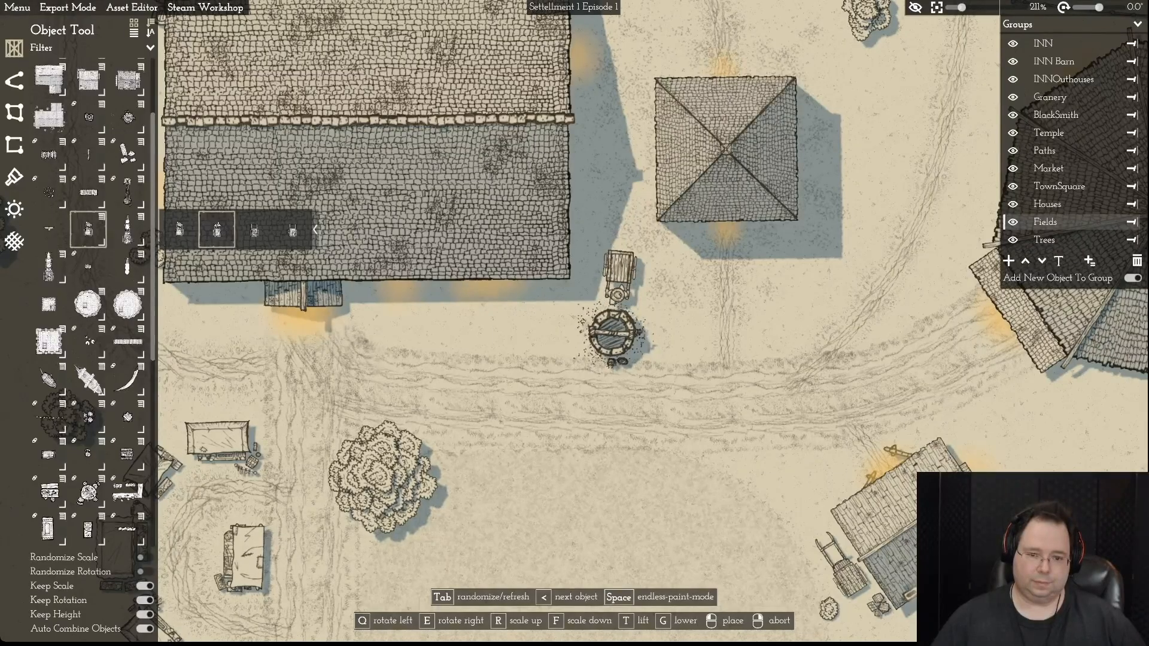
right_click(619, 276)
- Select the well beside the road on the map, then scale it down and back up to its former size
click(615, 333)
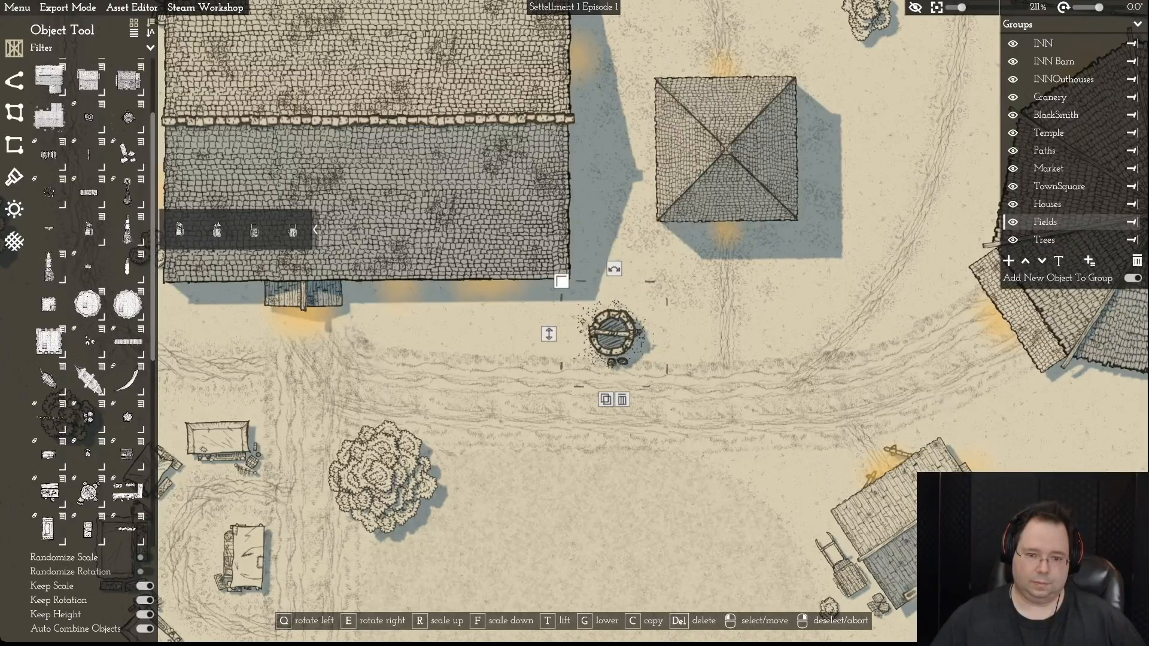
key(f)
key(f)
key(f)
key(f)
key(f)
key(f)
key(f)
key(f)
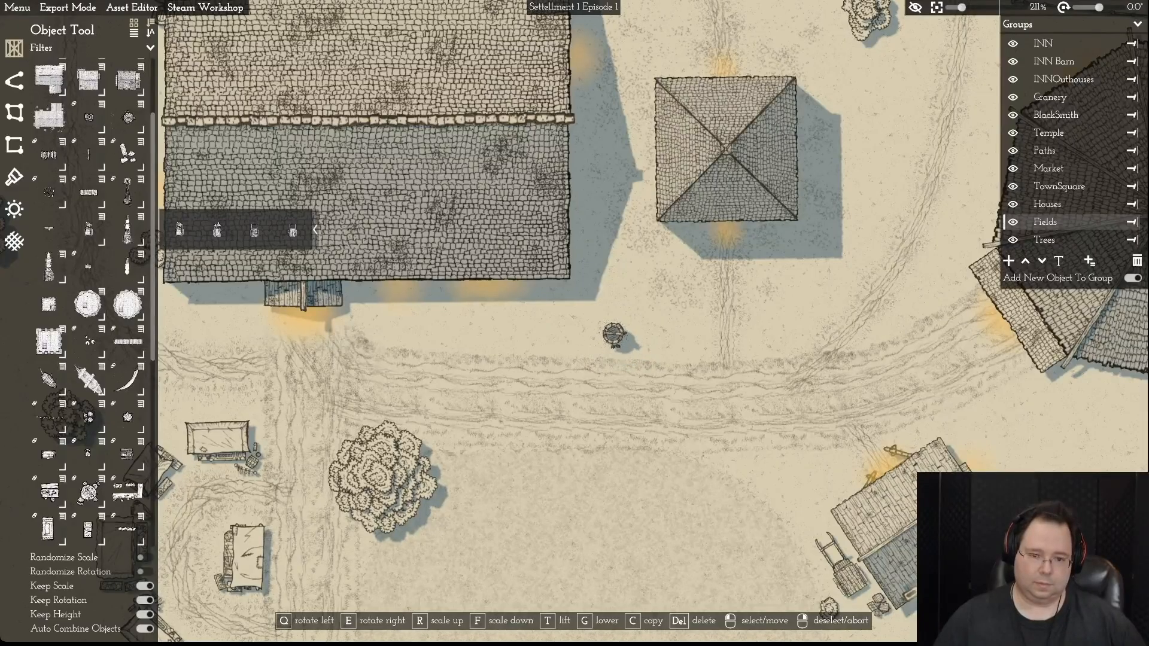
key(r)
key(r)
key(r)
key(r)
key(r)
key(r)
key(r)
key(r)
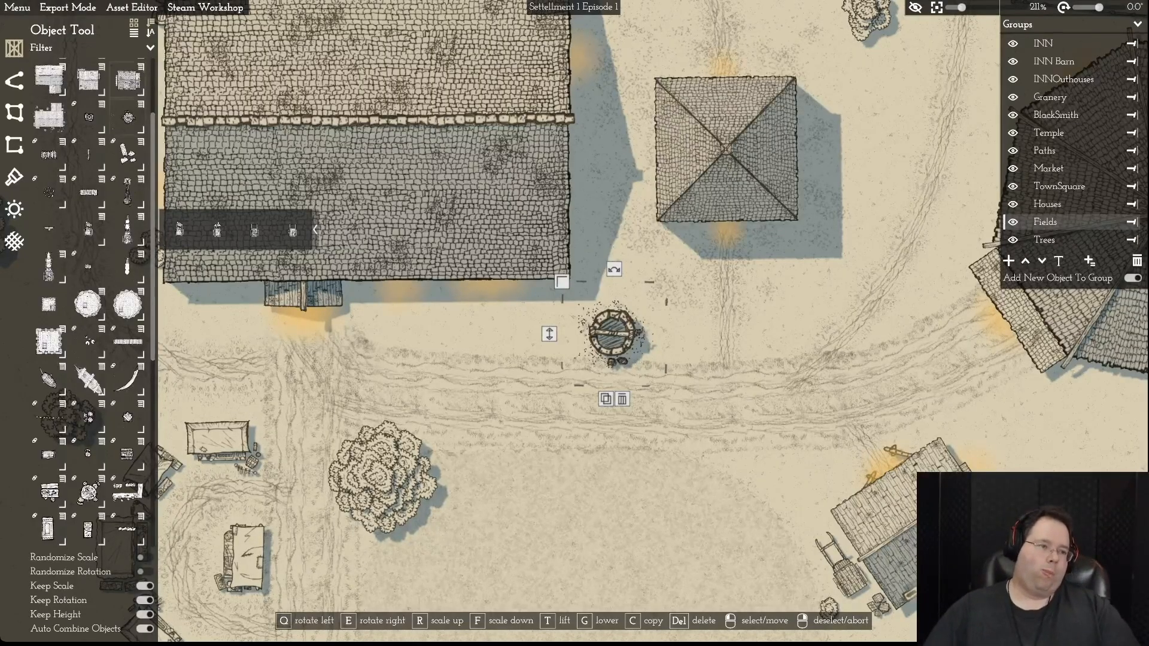
- Save the settlement map and open Better Well in the Object Editor again
click(17, 7)
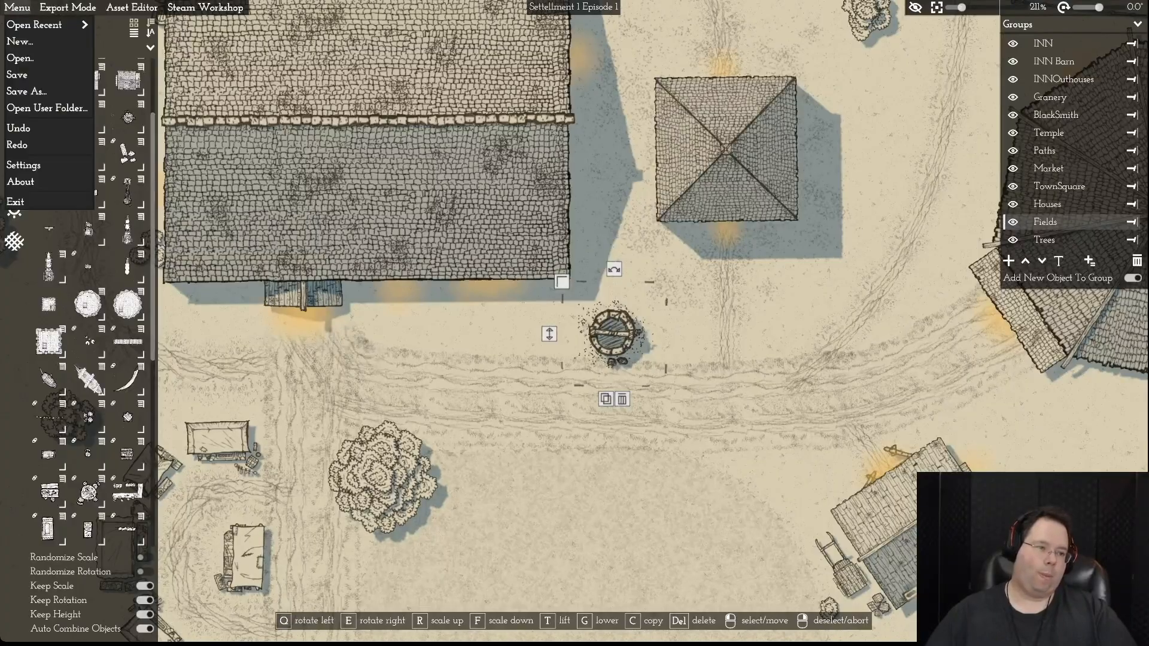
click(24, 74)
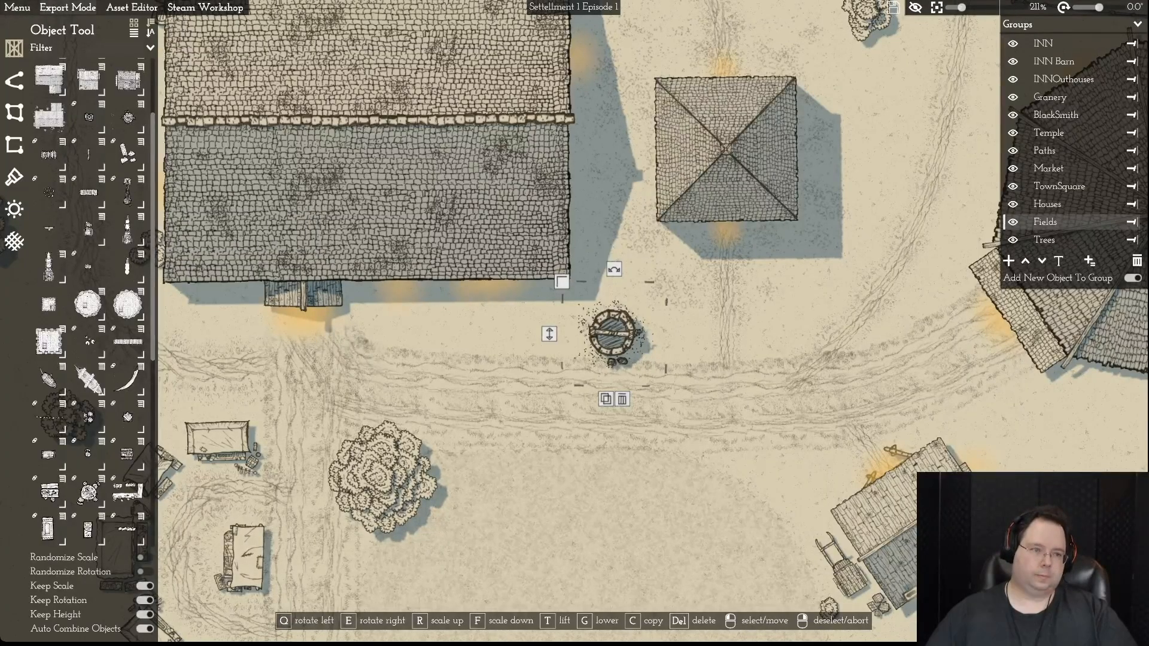
click(132, 8)
click(137, 25)
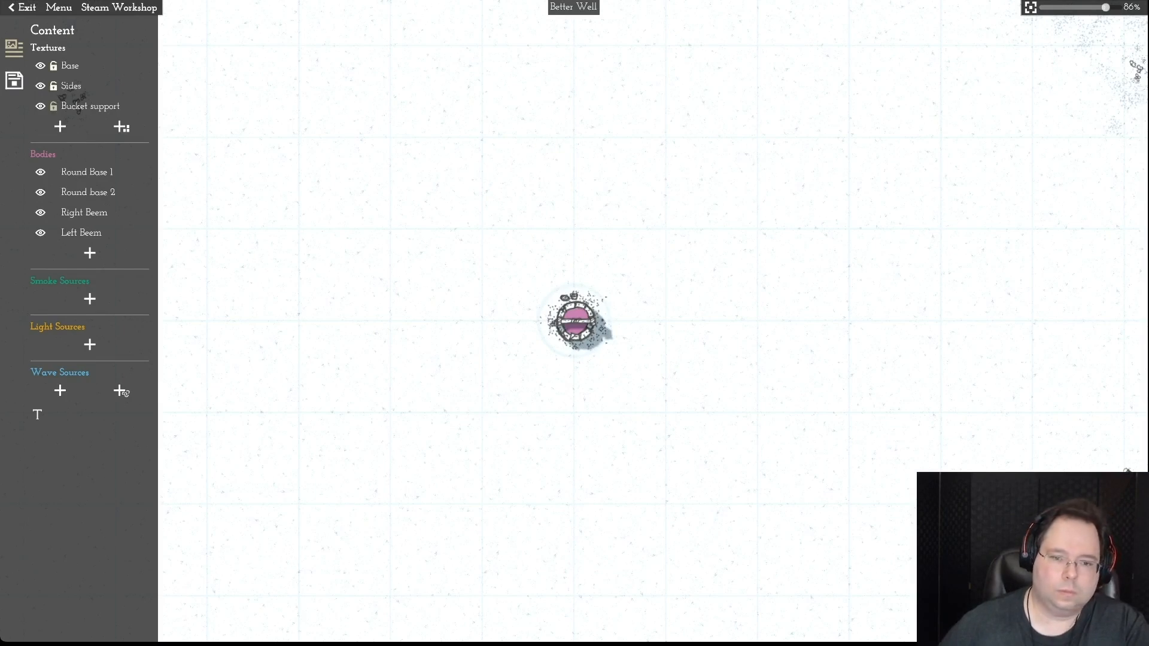
- Select the Base, Sides and Bucket support textures together and scale them up to 1.544
scroll(575, 321, down, 1)
drag(413, 216, 888, 537)
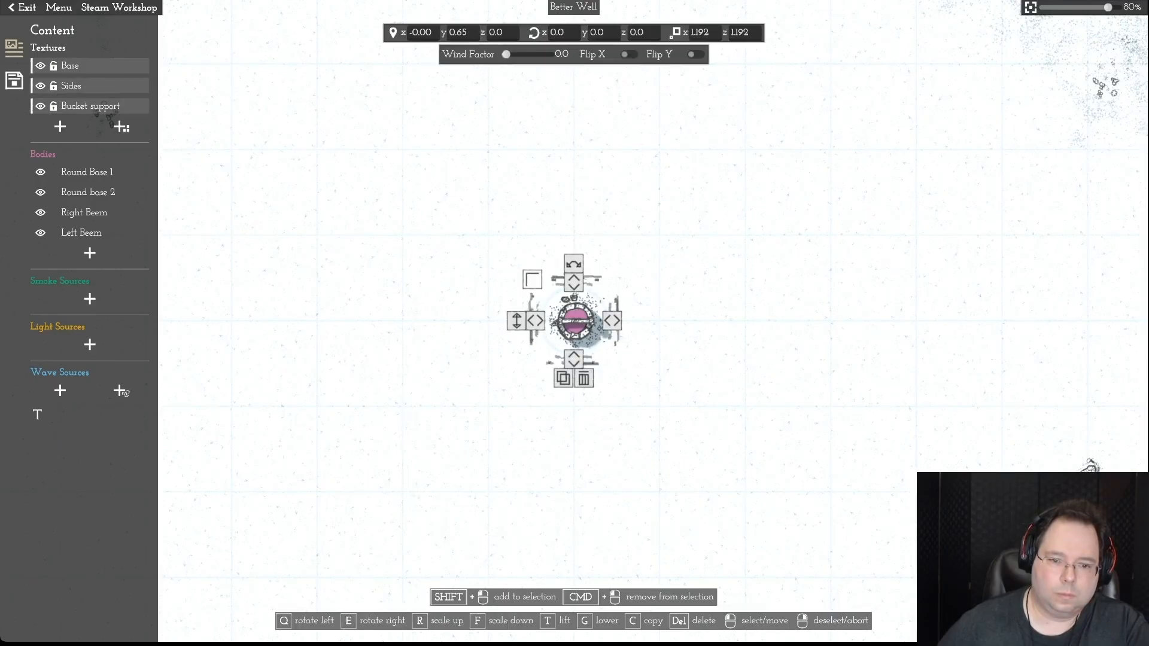
key(r)
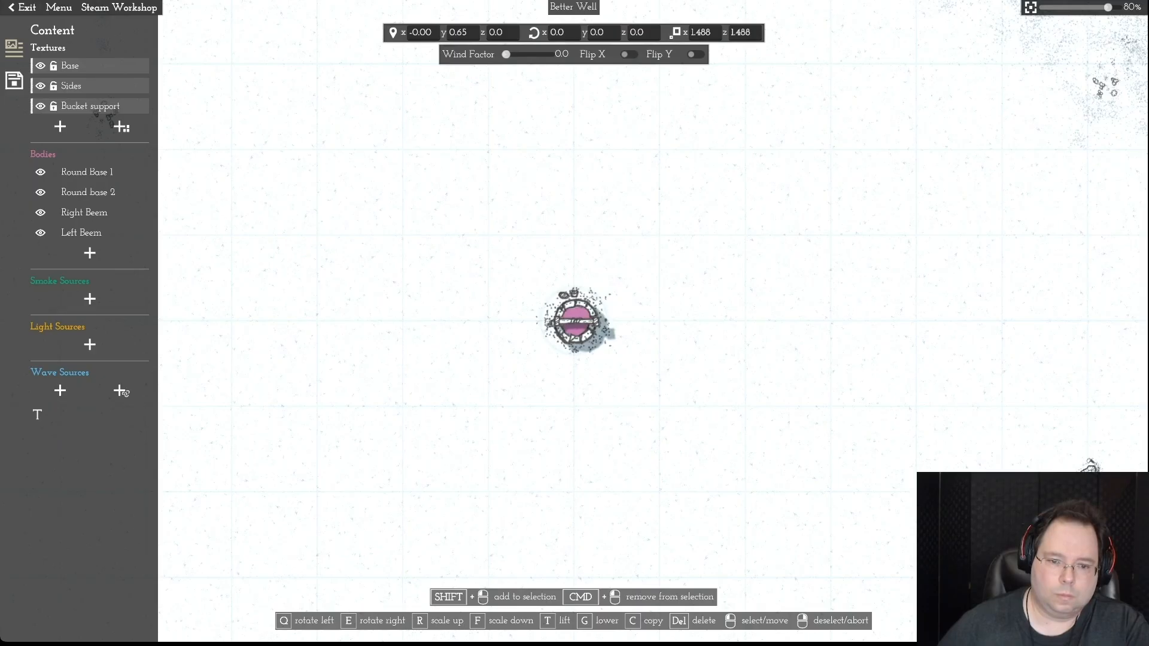
key(r)
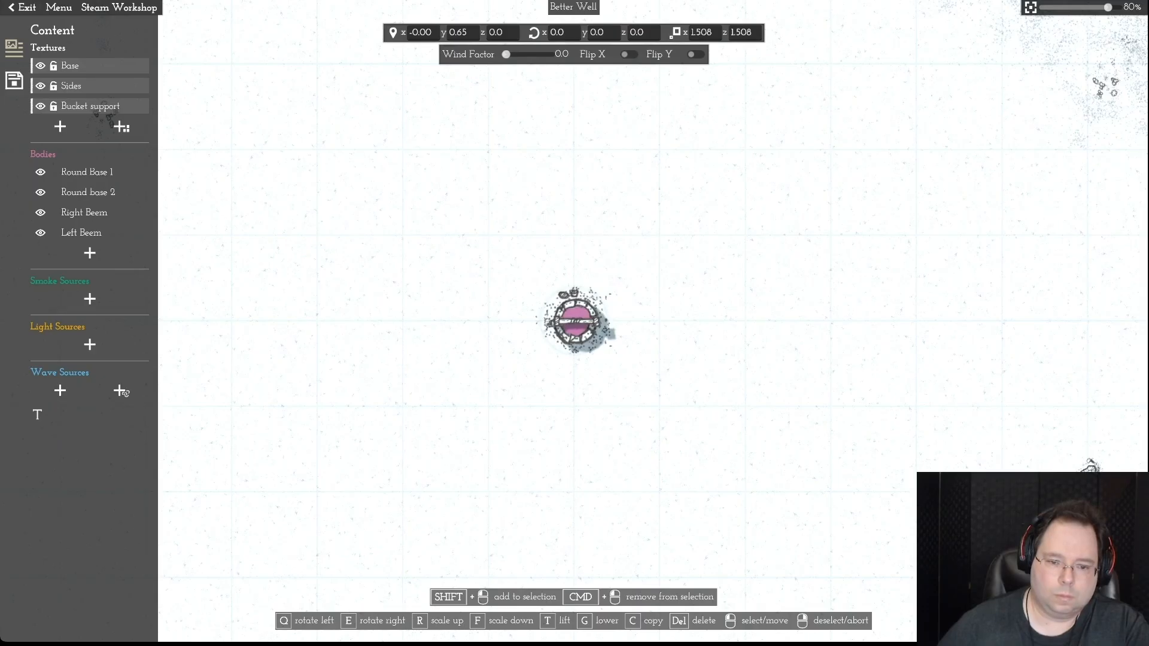
key(r)
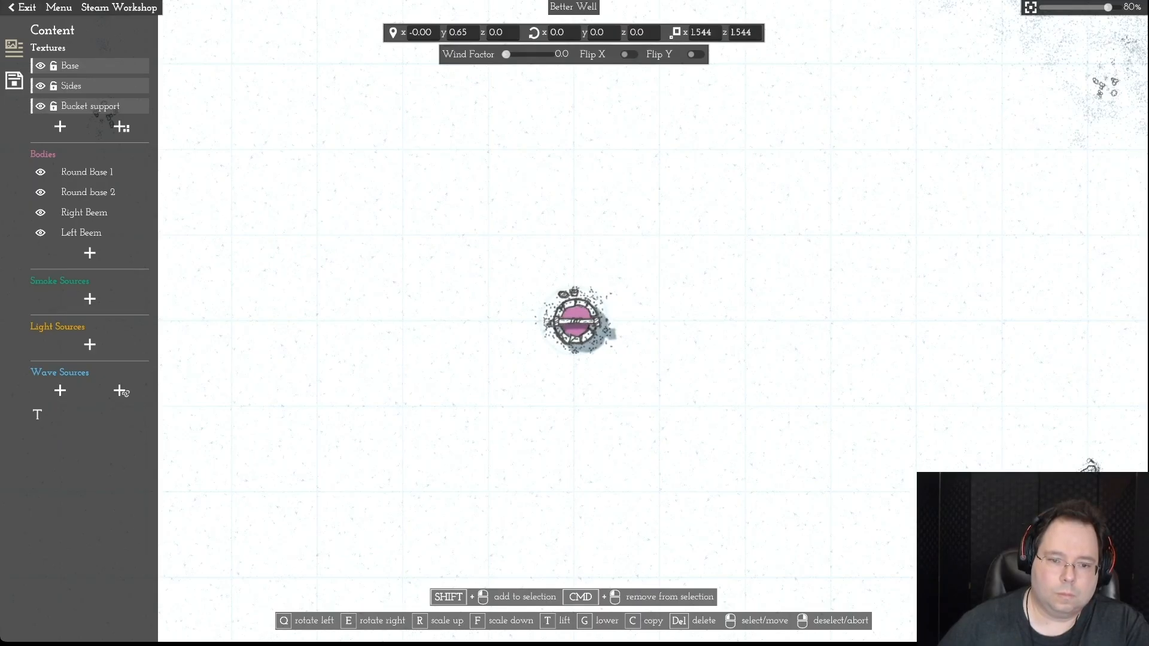
key(Escape)
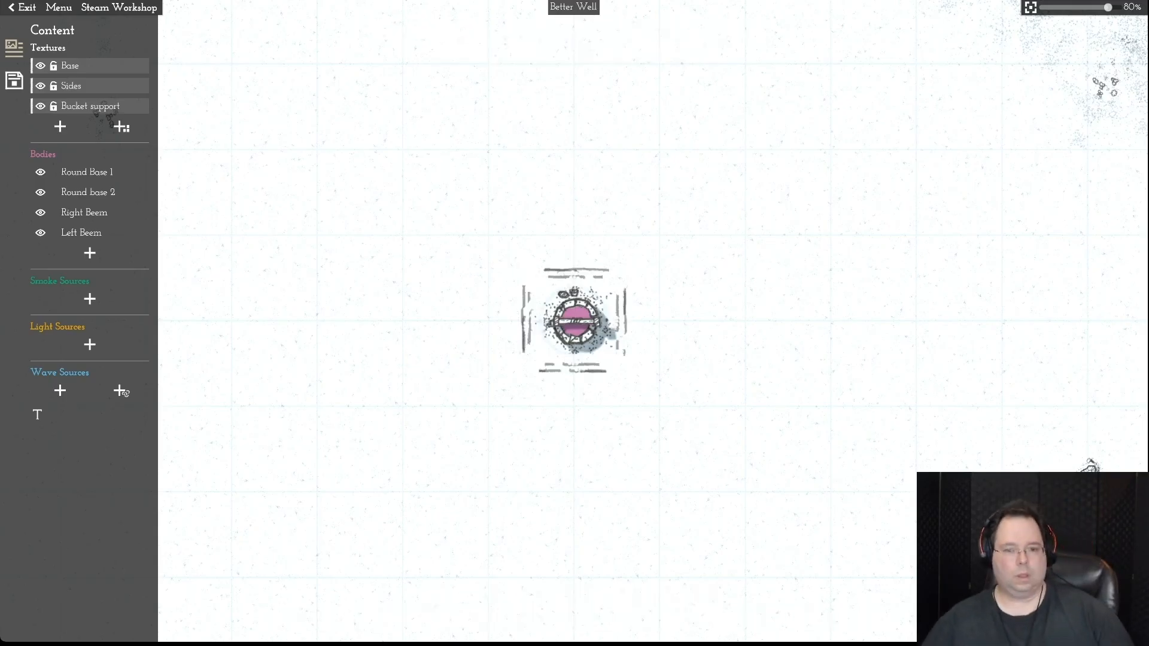
- Scale the Round Base 1 body up to 0.19 to match the enlarged stone ring
scroll(574, 322, up, 8)
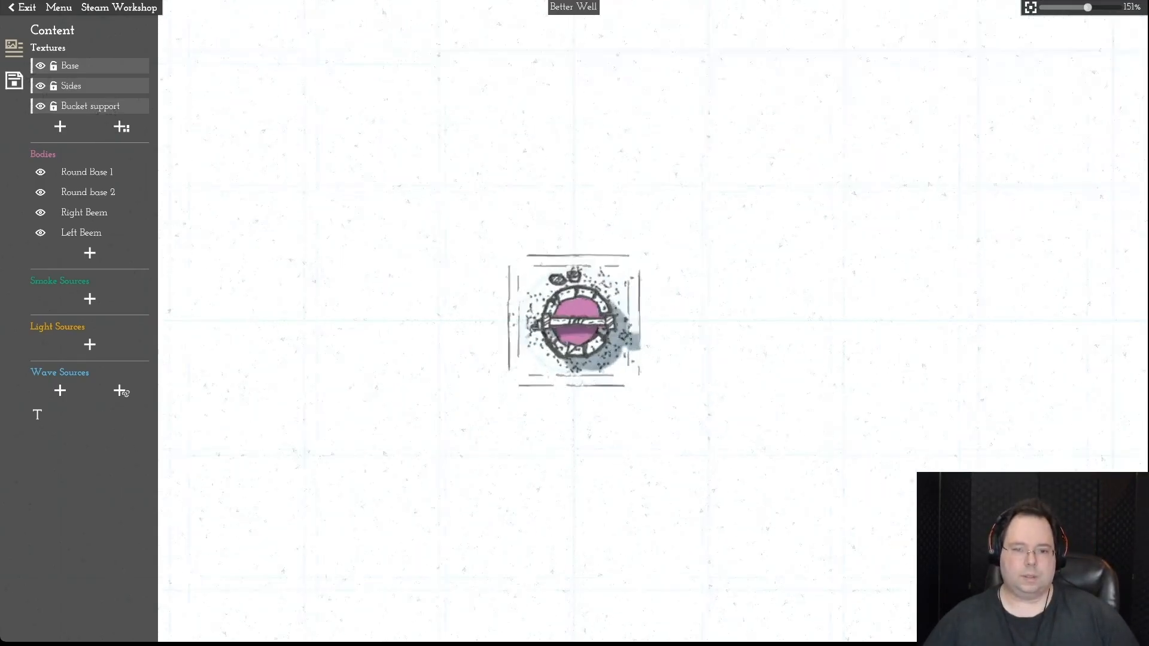
scroll(574, 322, down, 2)
scroll(574, 322, down, 4)
scroll(575, 322, up, 6)
scroll(574, 322, down, 6)
key(d)
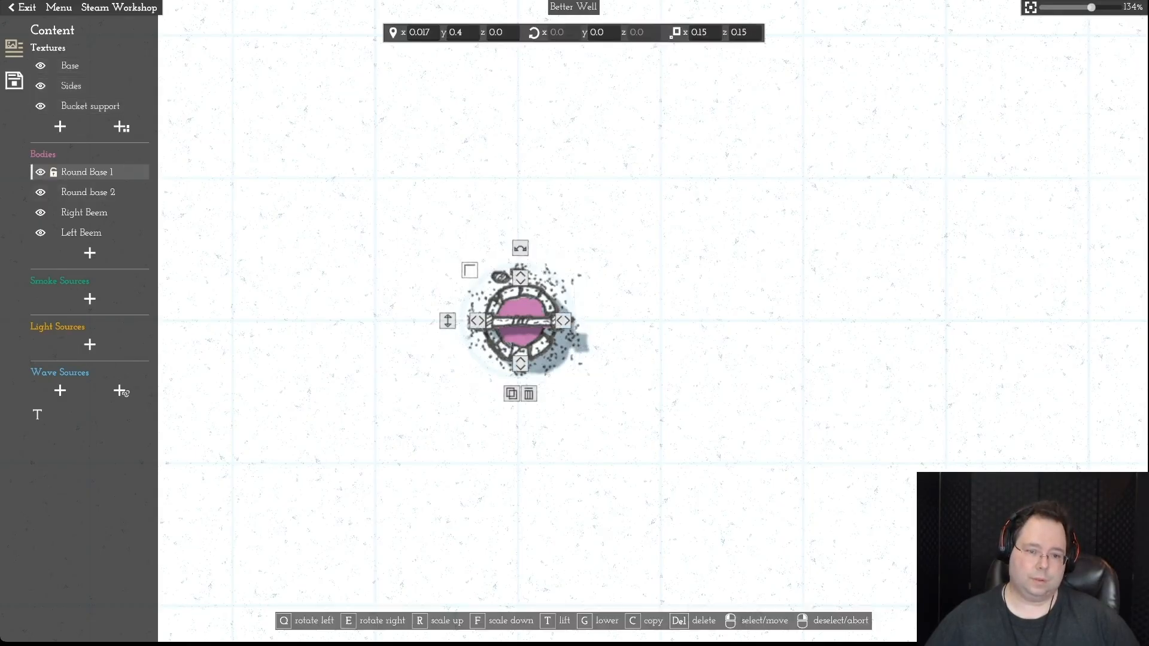
key(r)
key(f)
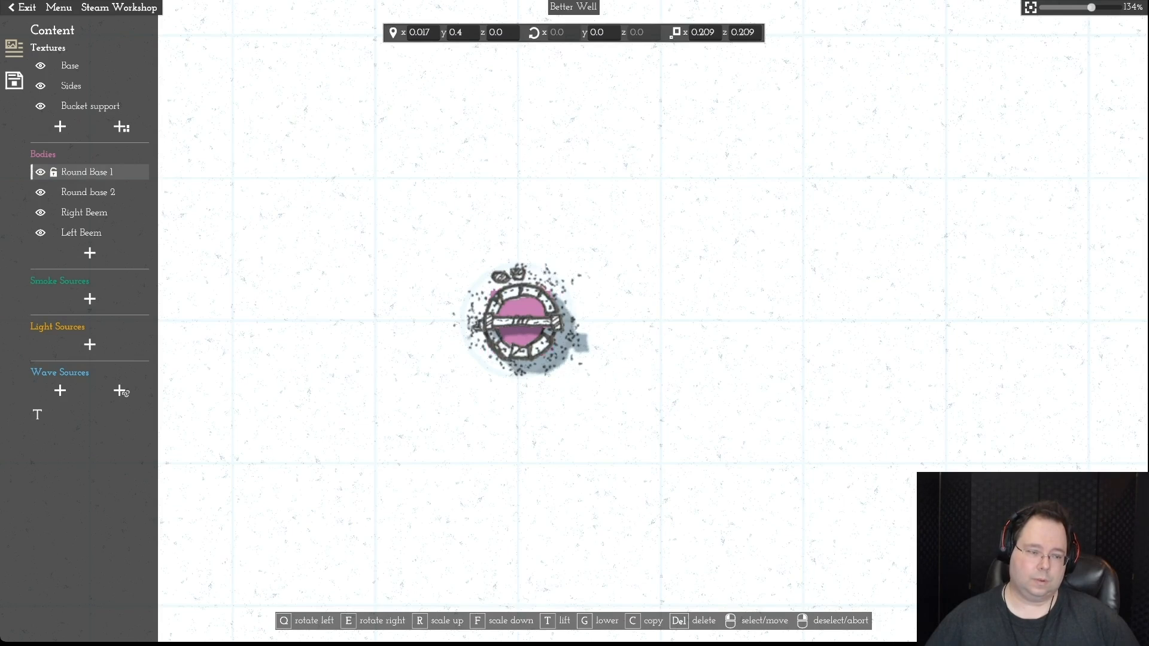
key(f)
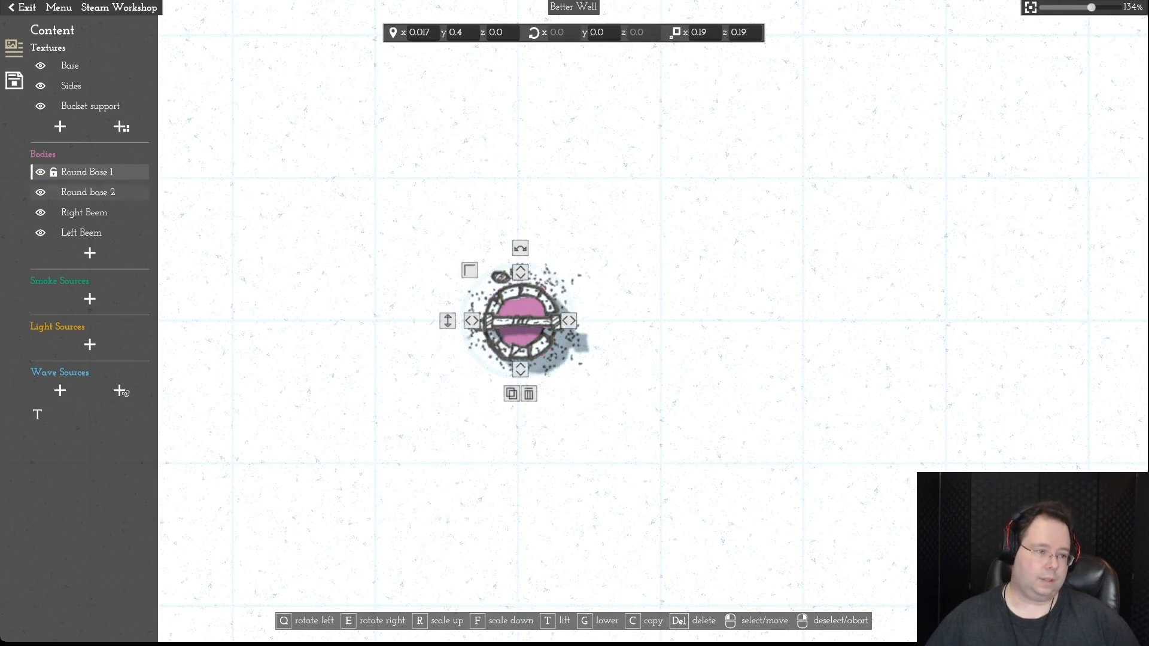
- Scale the Round base 2 body up to 0.191 to match the stone ring
click(88, 192)
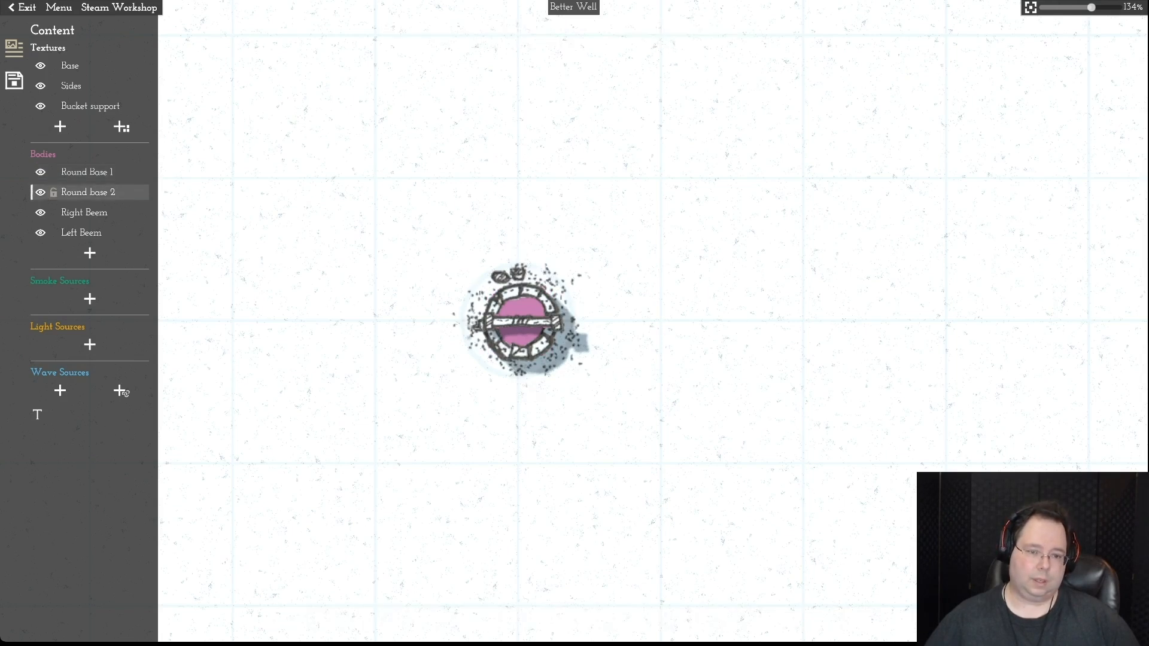
key(r)
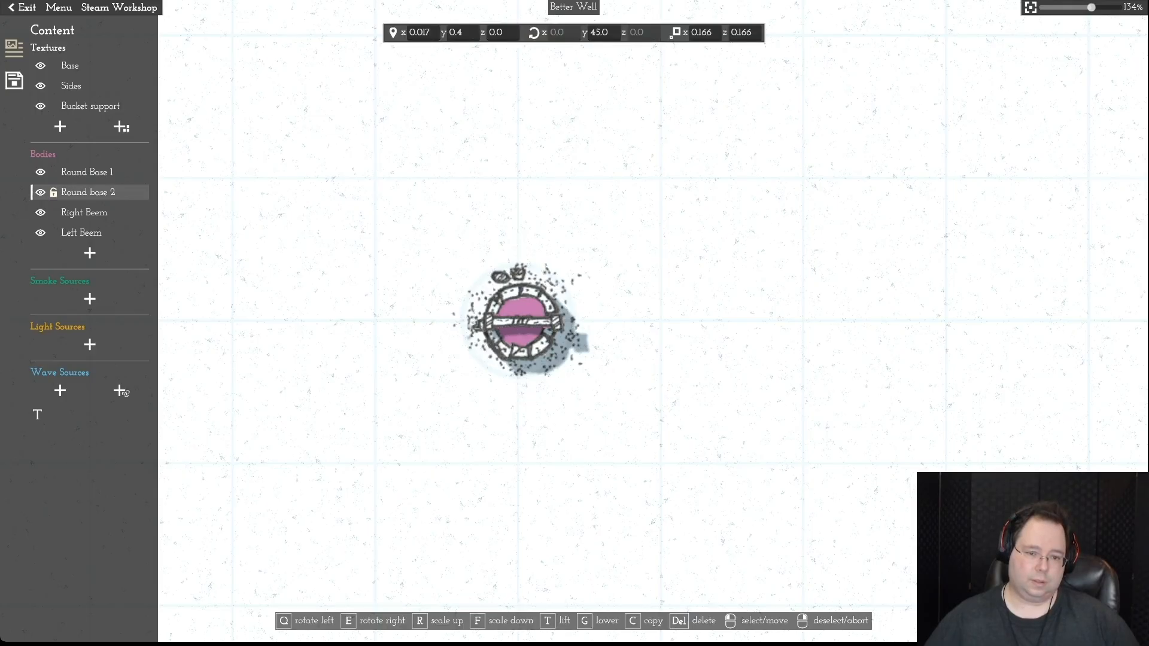
key(f)
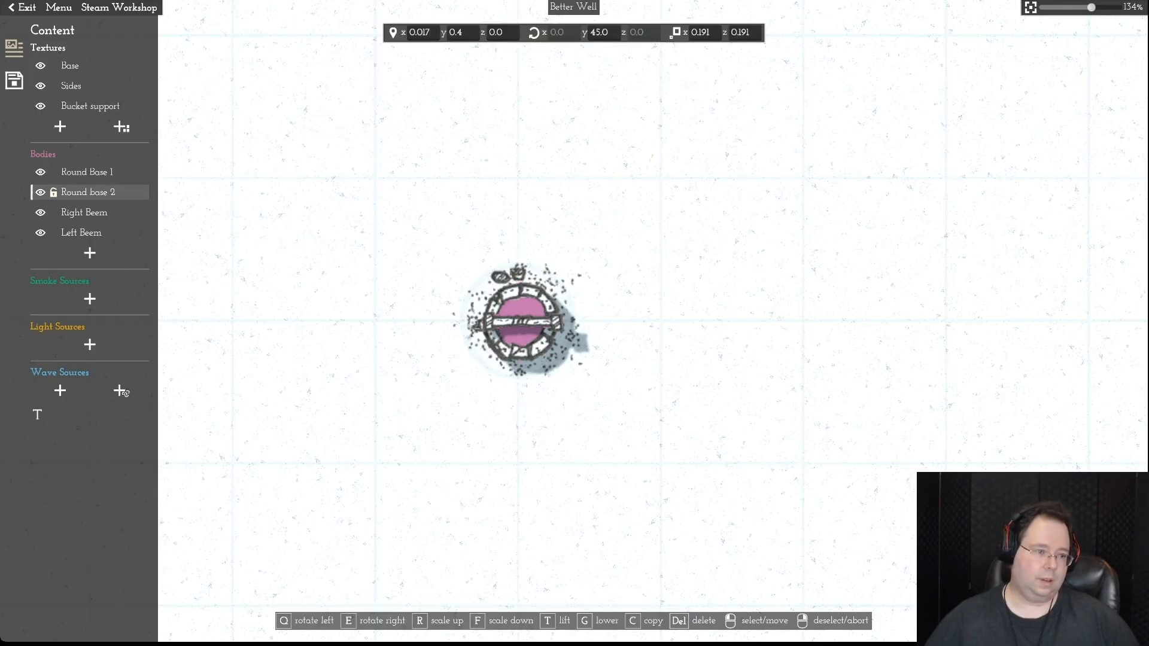
right_click(88, 193)
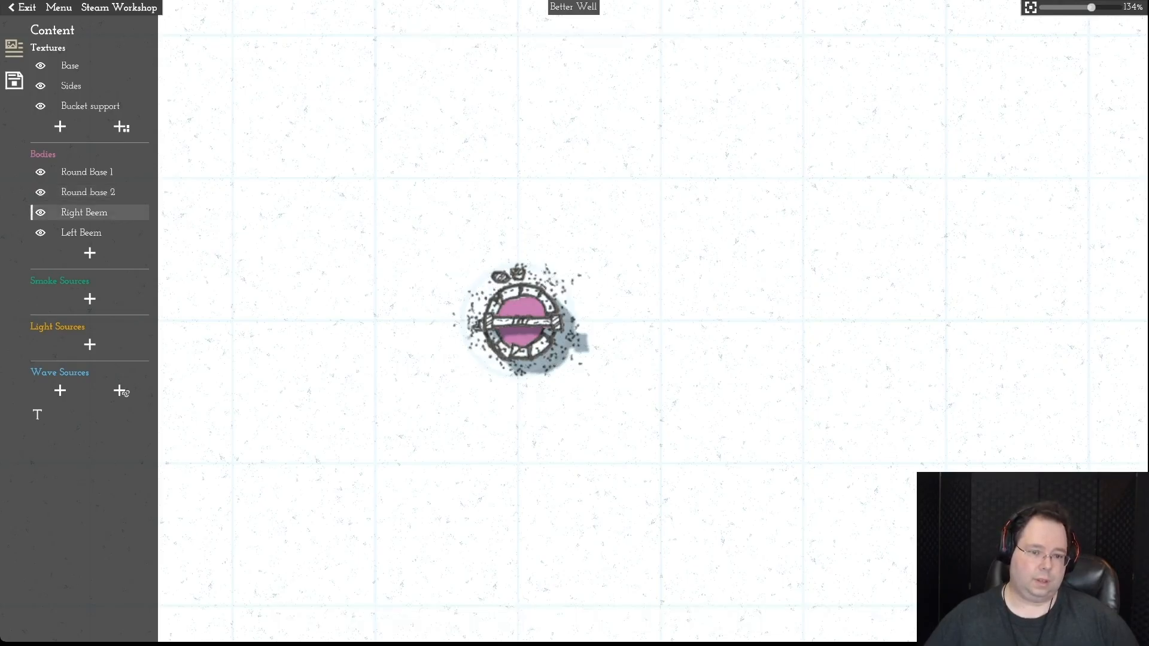
- Move the Right Beem body outward onto the right post of the bucket support, at x 0.265 and z 0.0
click(85, 212)
scroll(574, 323, up, 5)
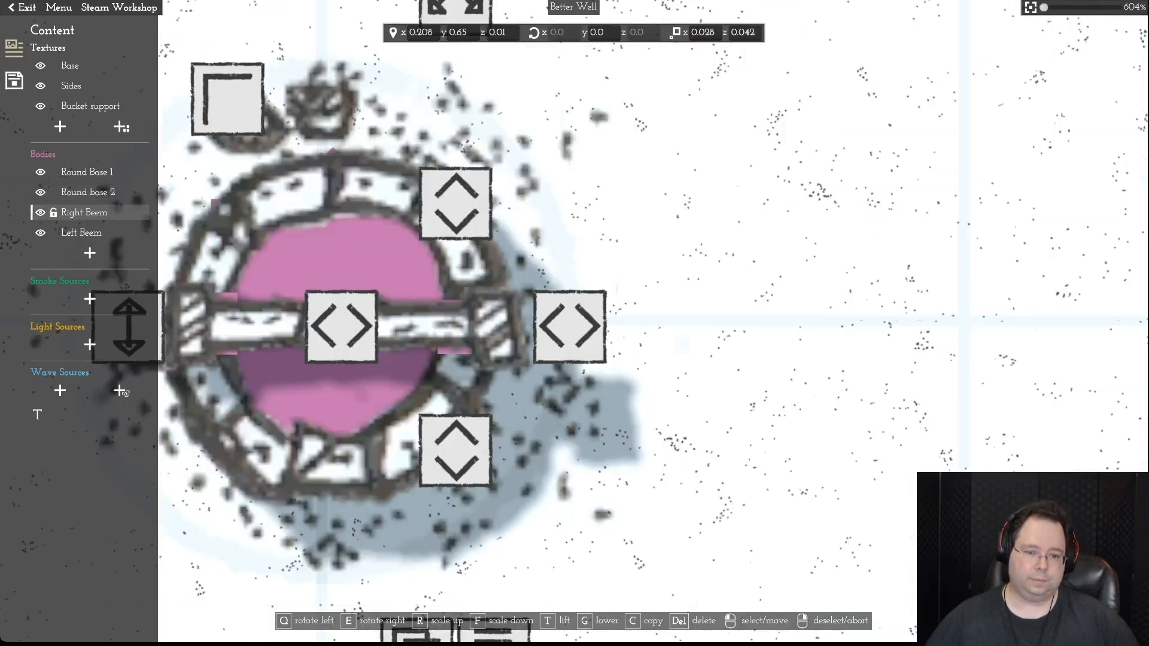
key(a)
drag(573, 327, 611, 319)
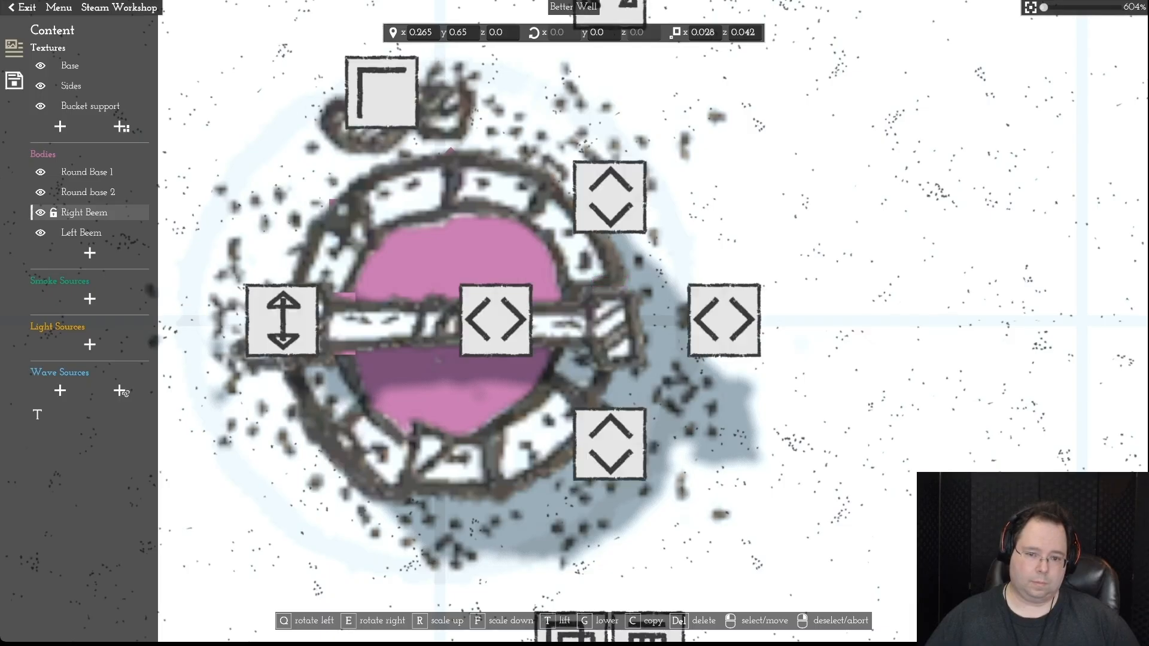
right_click(724, 321)
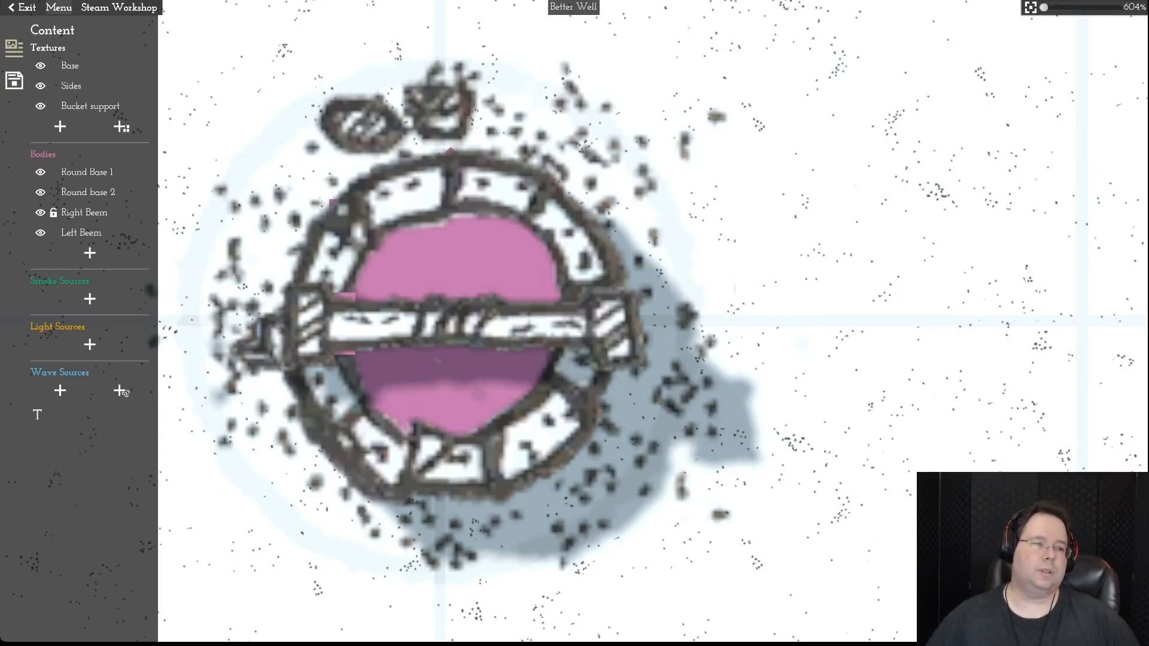
- Save Better Well and reopen it in the Object Editor from the settlement map
click(59, 7)
click(59, 7)
click(14, 80)
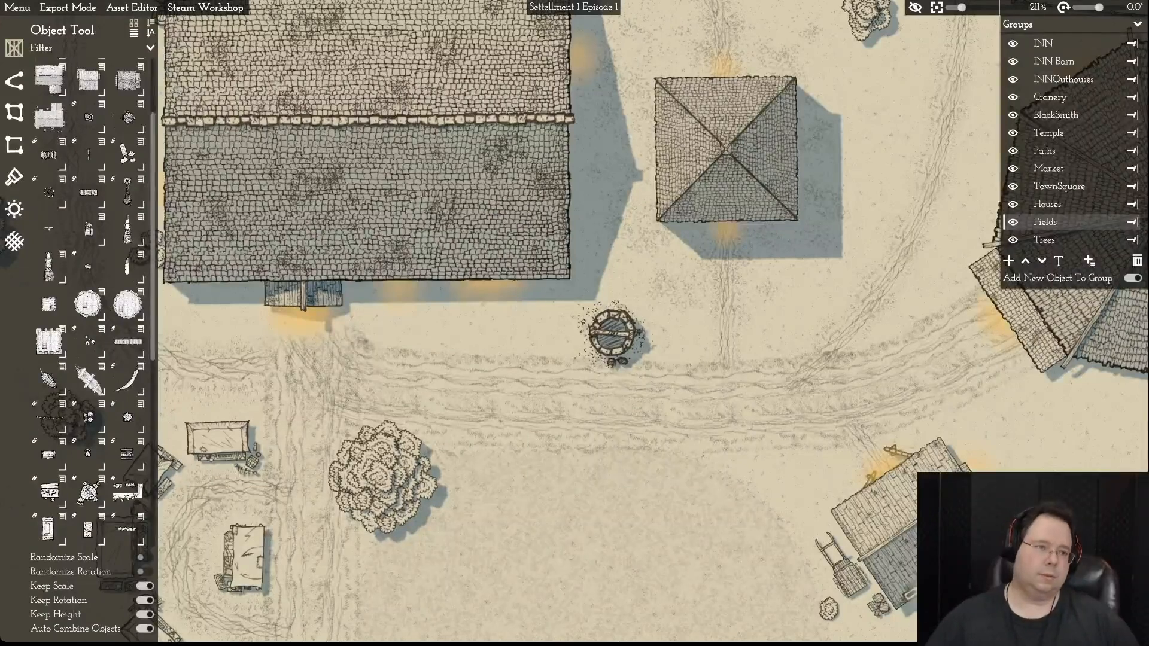
click(131, 7)
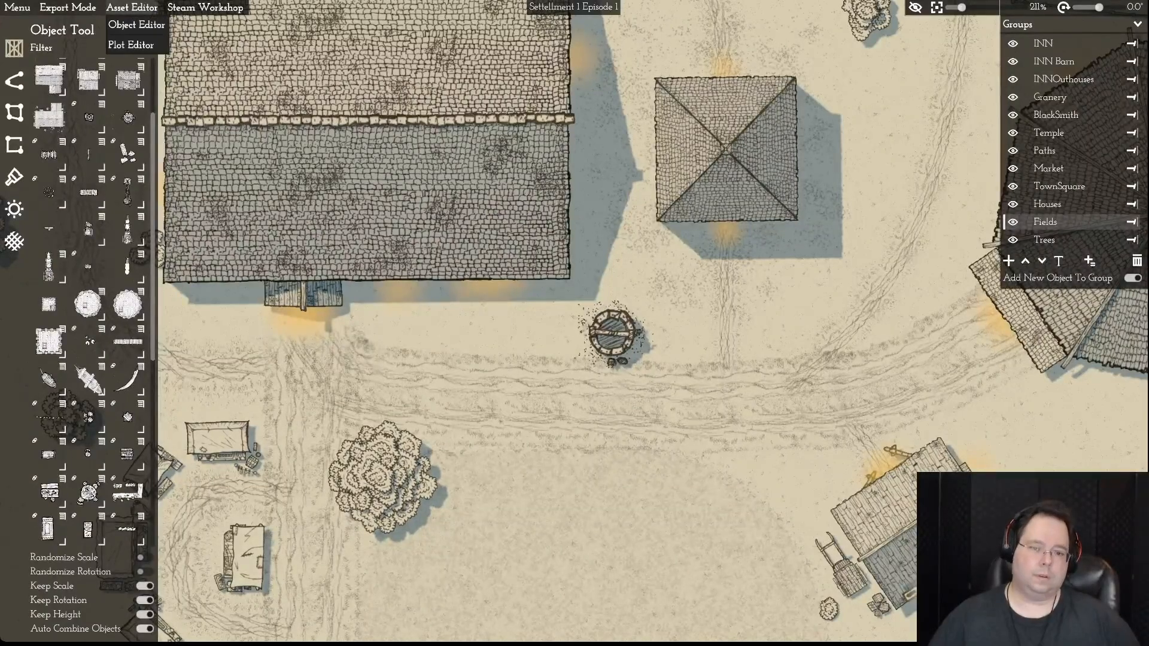
click(135, 21)
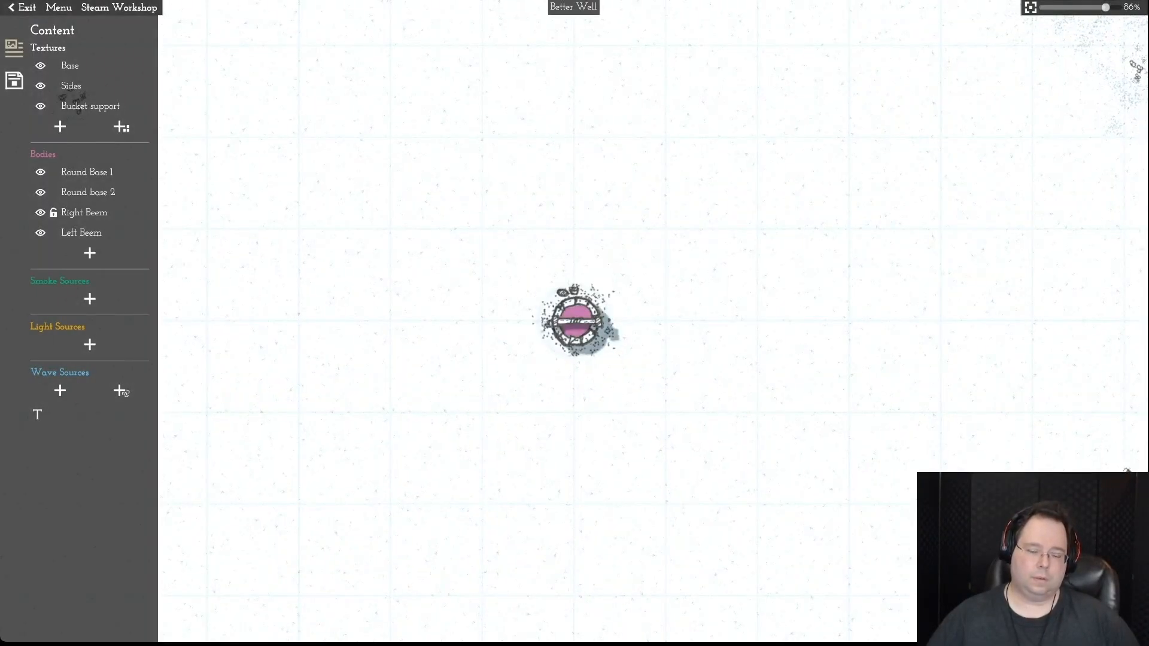
- Resize the Right Beem body to 0.037 by 0.057 over the right post at x 0.27, z 0.013, and save the object
click(84, 213)
scroll(575, 321, up, 5)
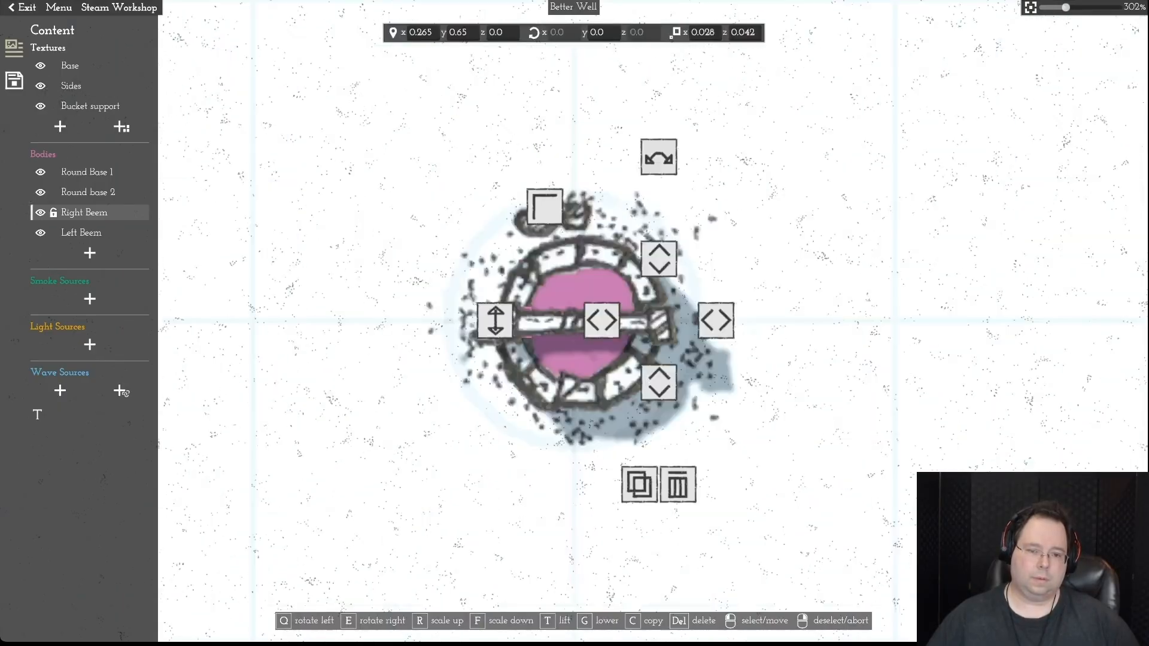
key(d)
drag(609, 321, 641, 321)
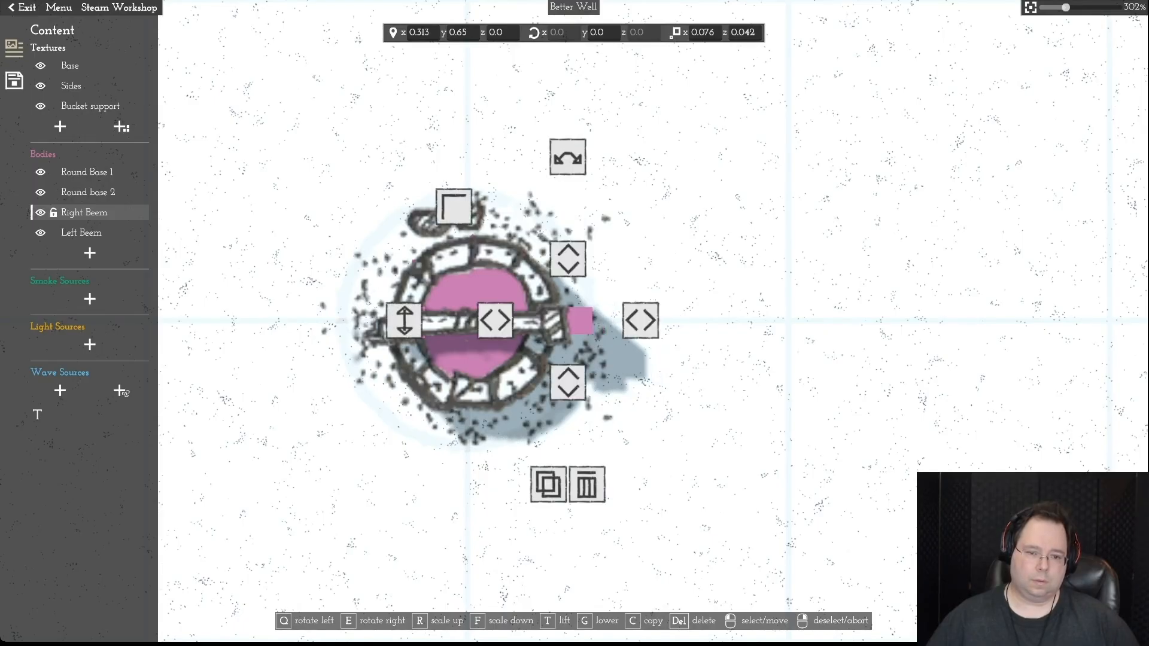
drag(566, 257, 567, 238)
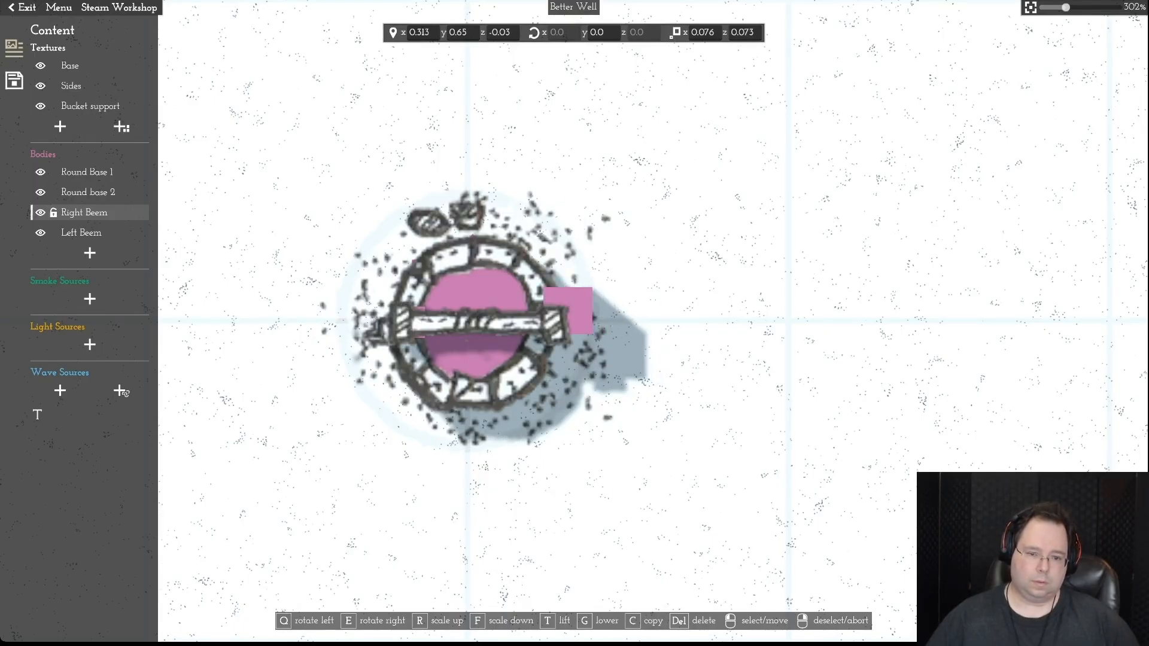
drag(569, 311, 567, 321)
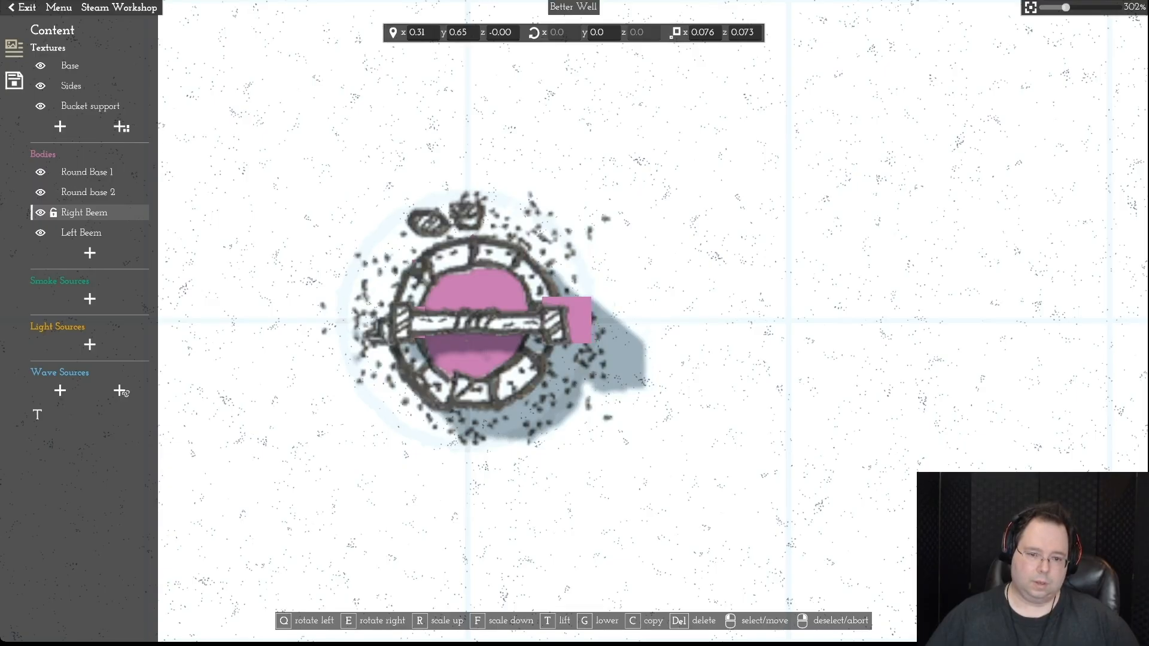
drag(640, 321, 614, 320)
drag(553, 248, 553, 259)
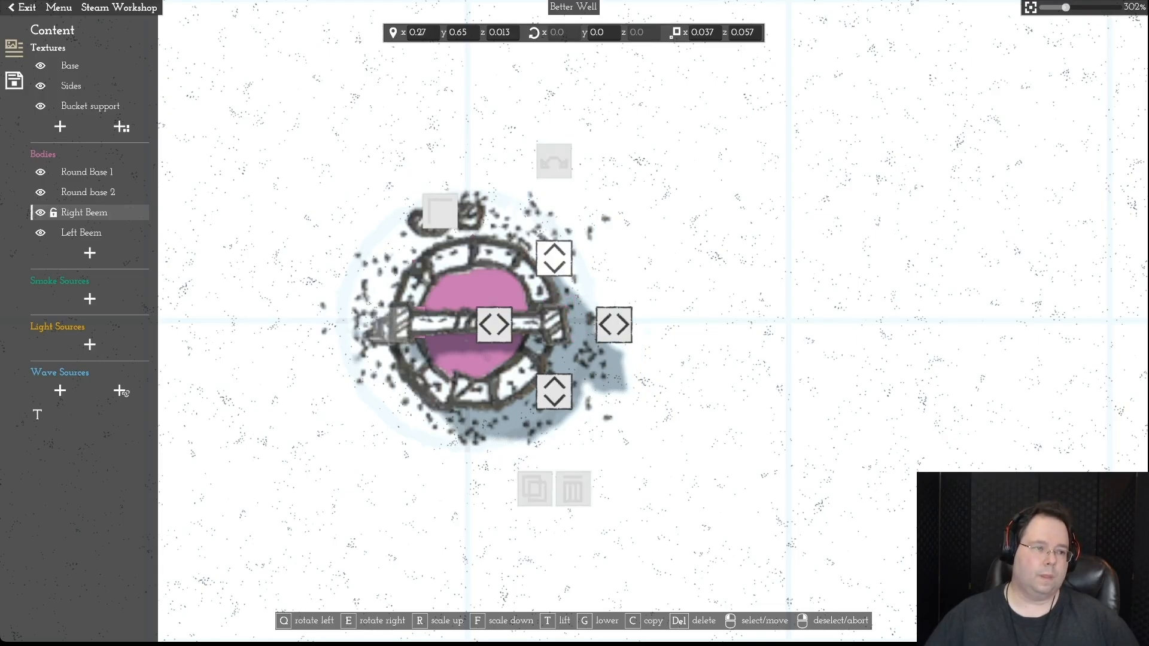
click(58, 7)
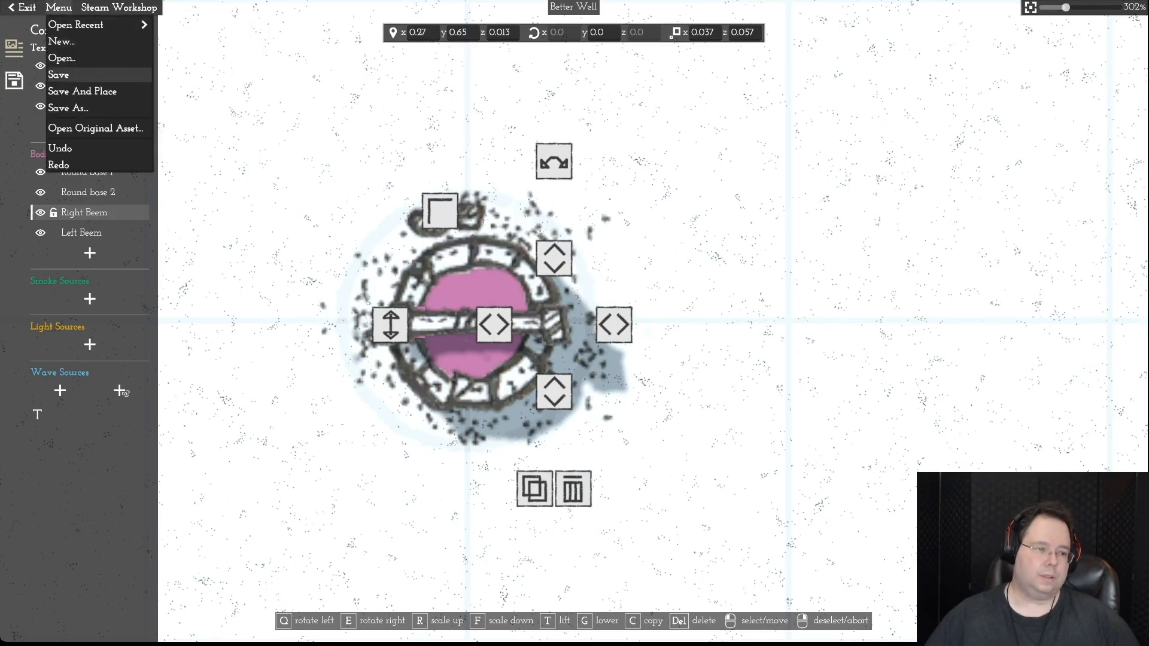
click(58, 74)
- Enlarge the Left Beem body to 0.034 by 0.111 and move it over the left post at x -0.20, z -0.04
click(53, 213)
click(53, 233)
click(81, 233)
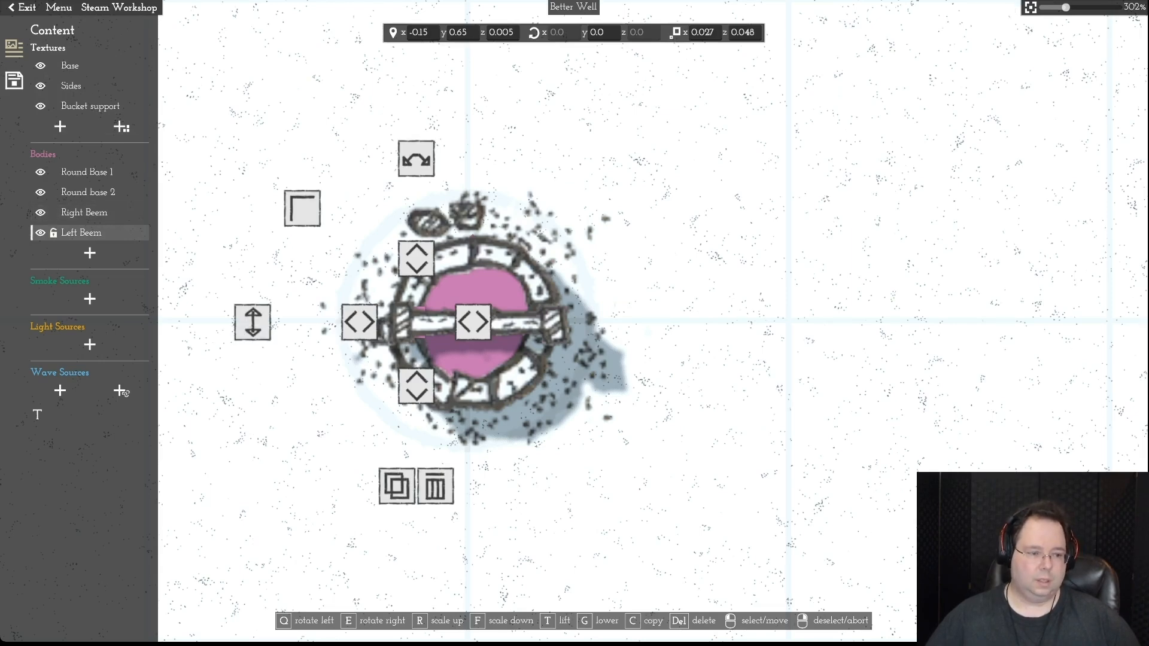
scroll(575, 322, down, 5)
scroll(482, 321, up, 9)
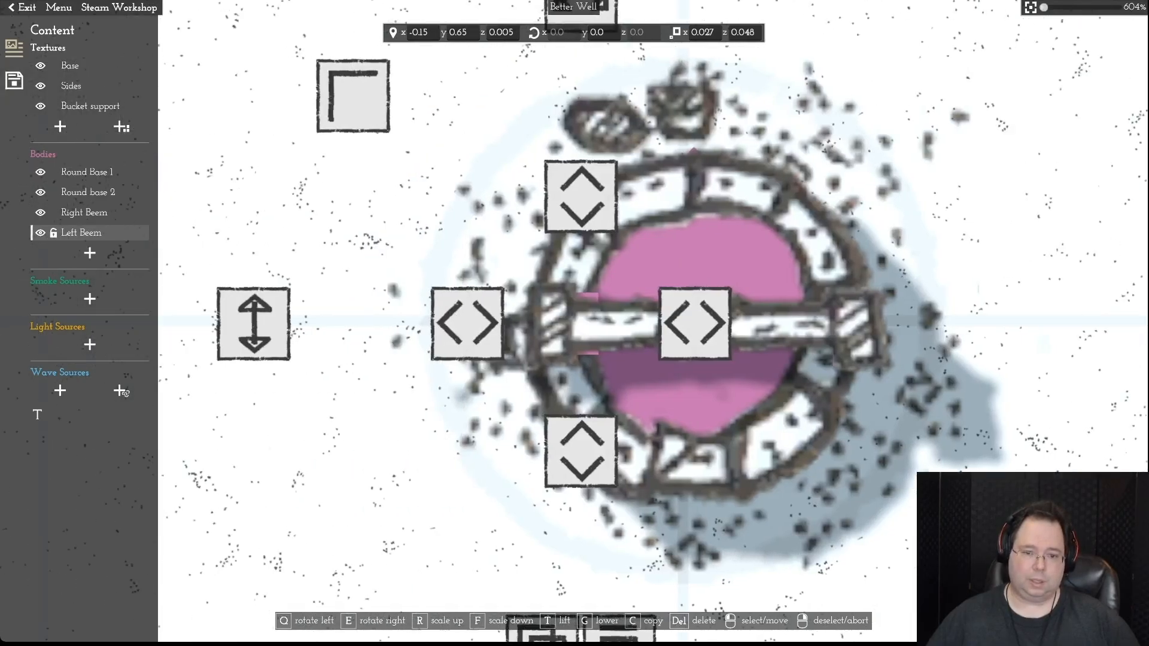
key(a)
drag(636, 324, 452, 311)
drag(337, 312, 242, 312)
drag(403, 184, 403, 103)
drag(404, 270, 561, 292)
drag(399, 293, 486, 292)
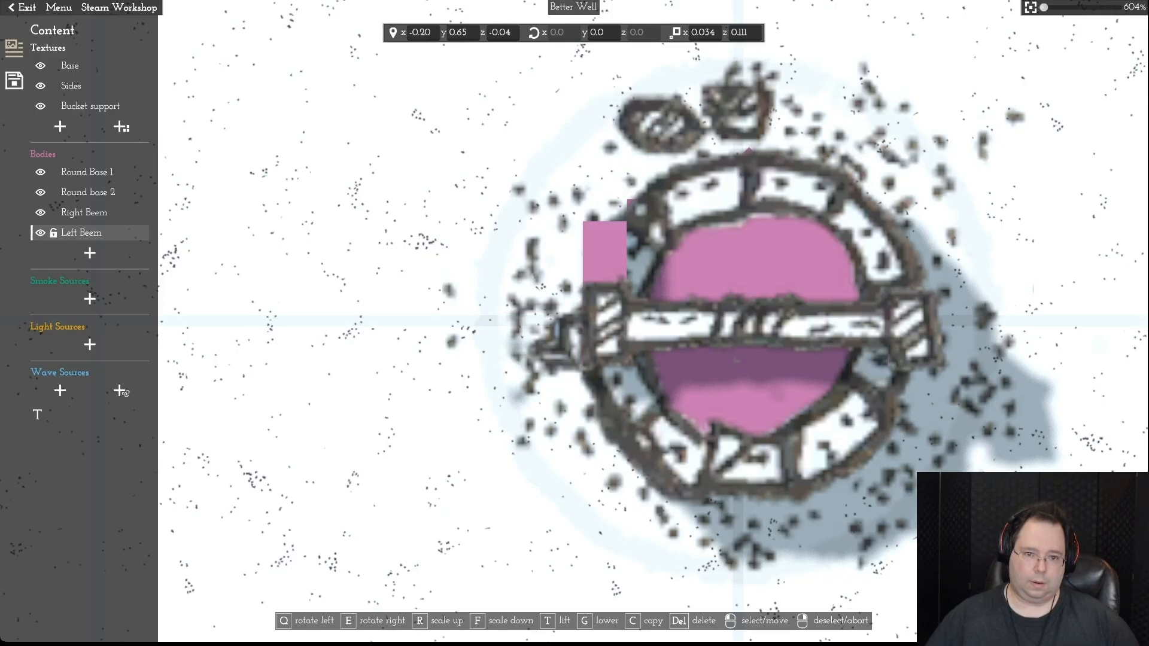
- Shorten the Left Beem body to 0.062 from its upper edge so it fits the left post, and deselect it
drag(605, 125, 605, 188)
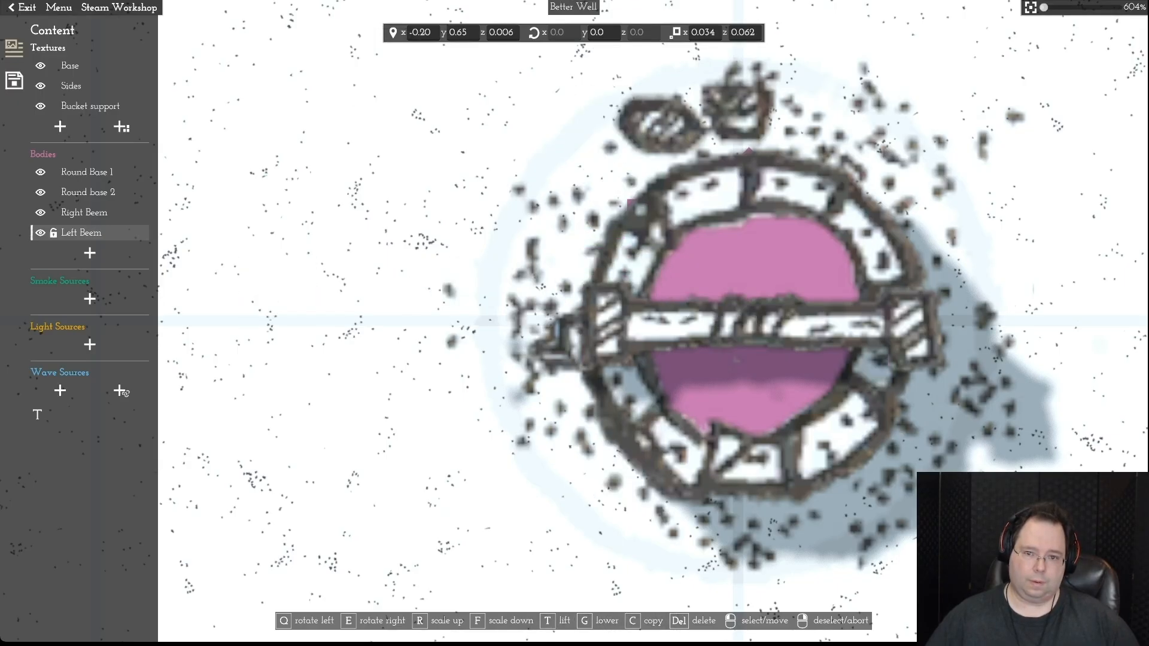
key(d)
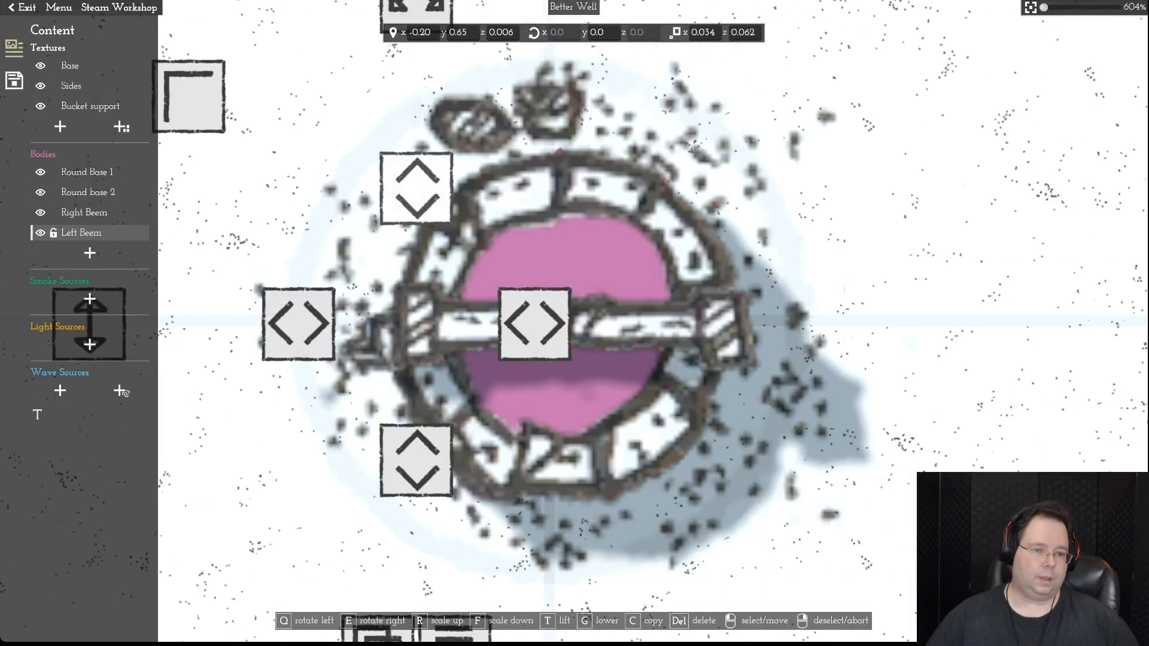
click(82, 233)
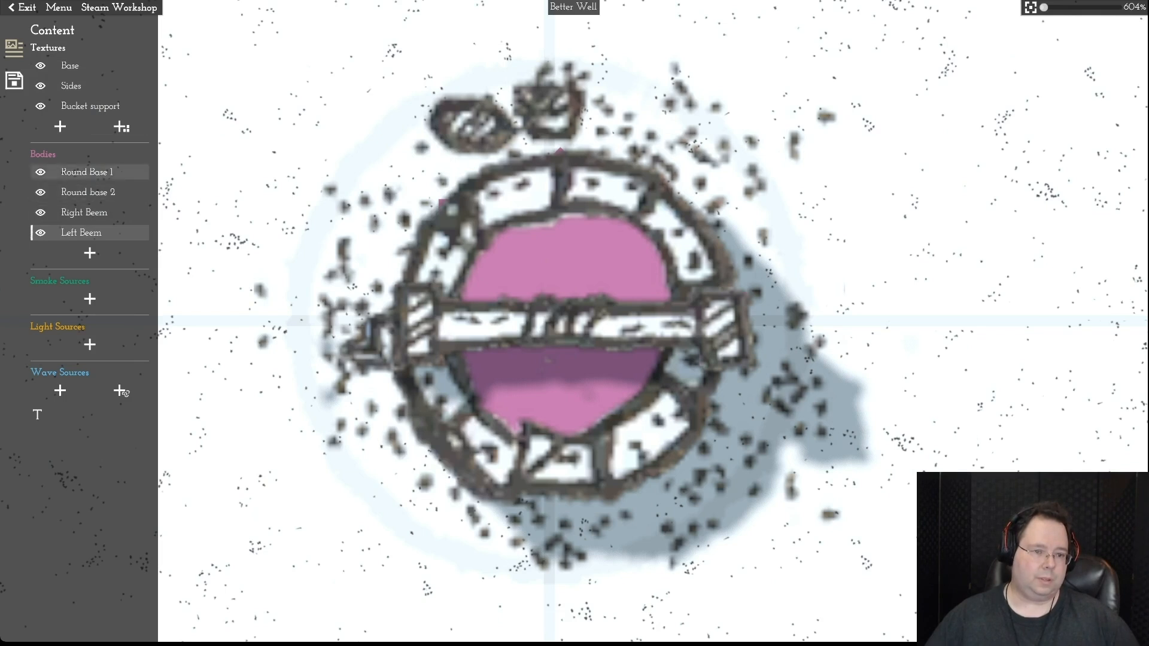
- Rescale the Round Base 1 body so its corners stay inside the stone ring, and nudge it to x 0.018, z 0.009
click(14, 48)
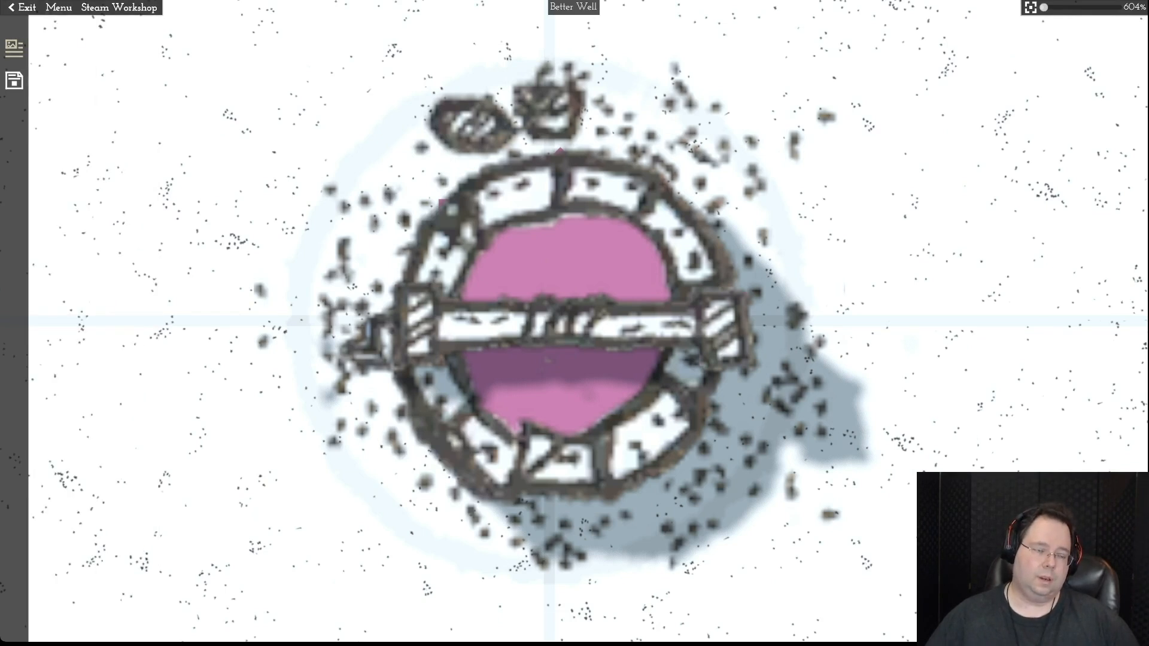
click(14, 47)
click(86, 172)
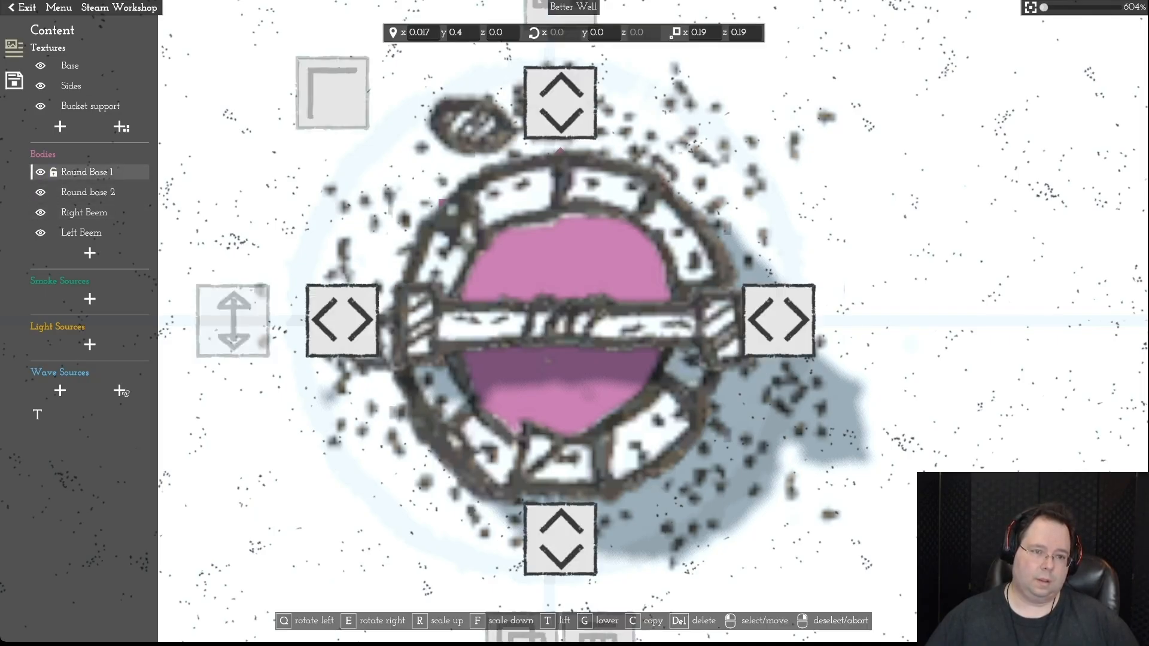
key(f)
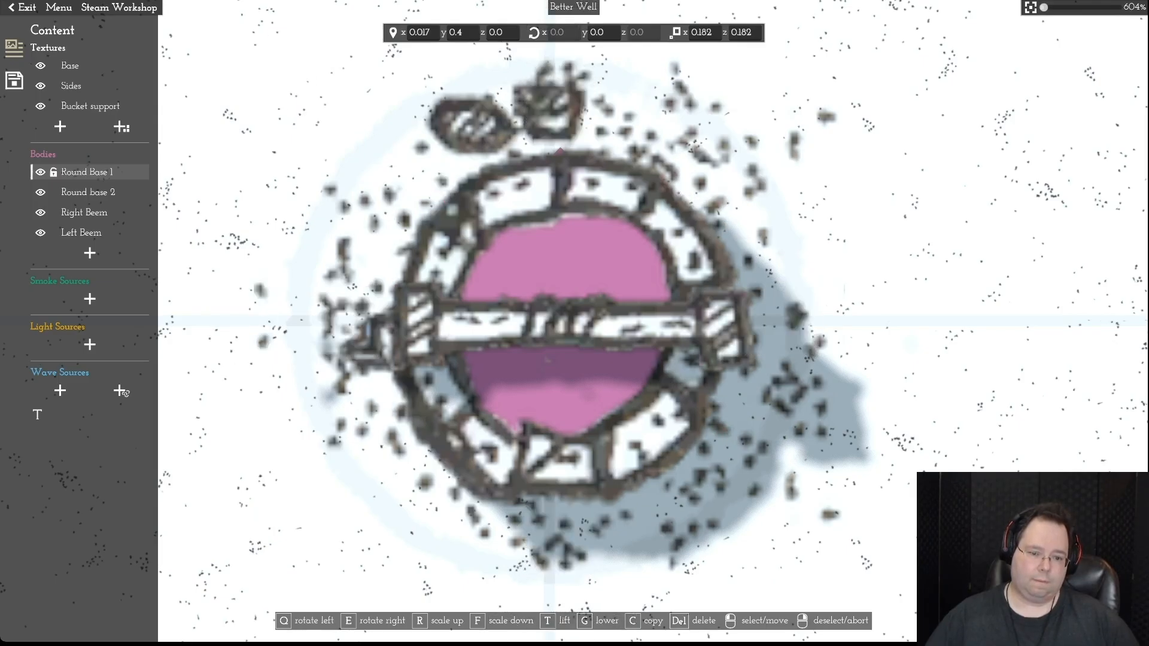
key(r)
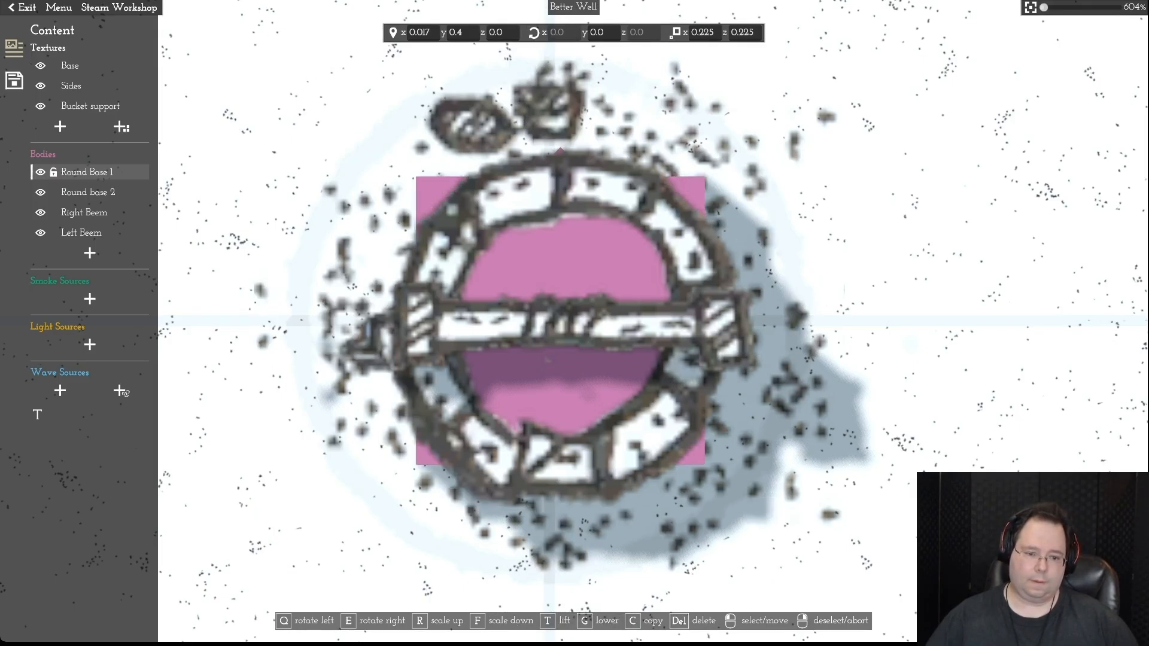
key(f)
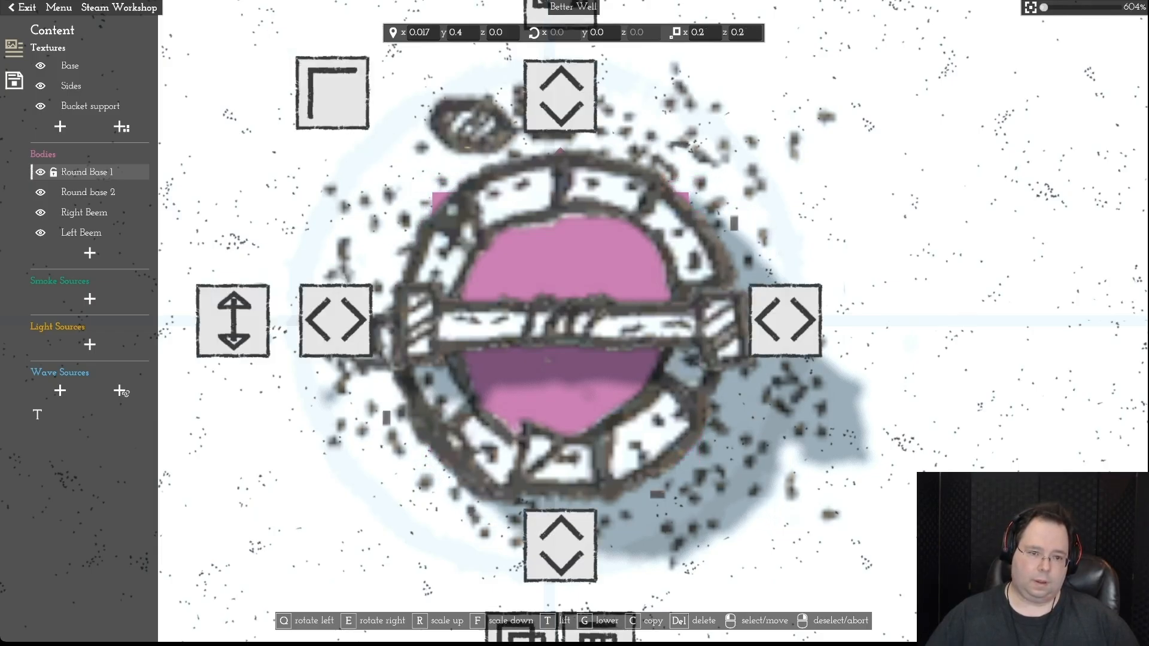
key(t)
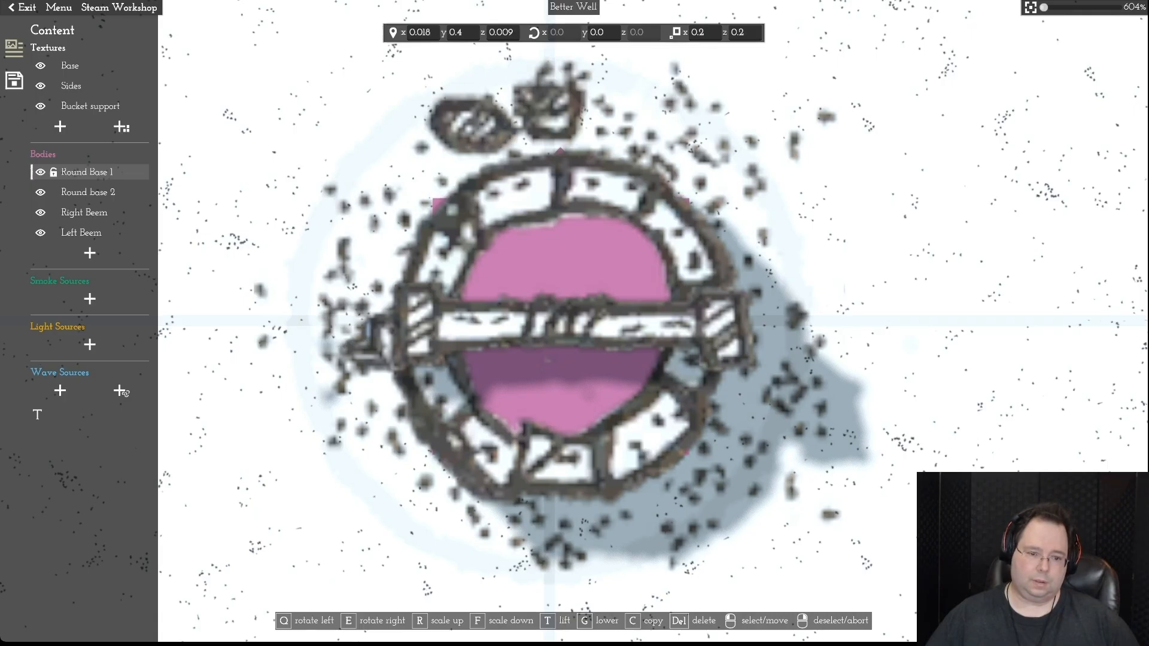
key(t)
key(f)
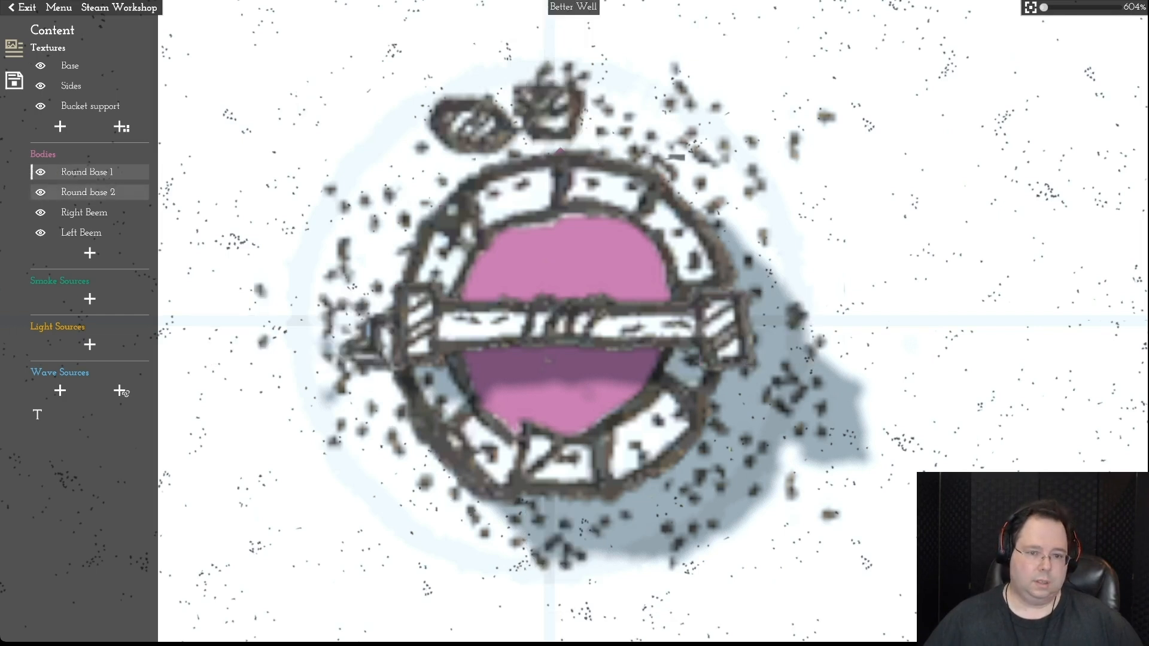
- Try to enlarge the Round base 2 body to 0.239 by 0.191 from one corner and move it aside, and undo both changes
click(88, 192)
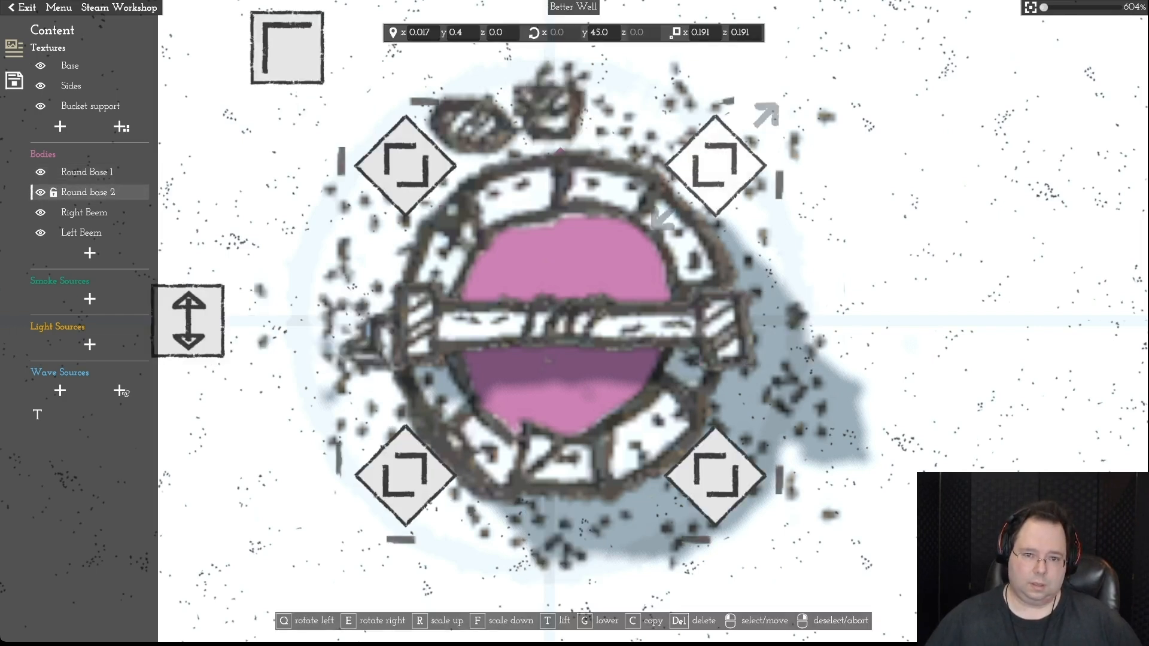
drag(716, 166, 760, 122)
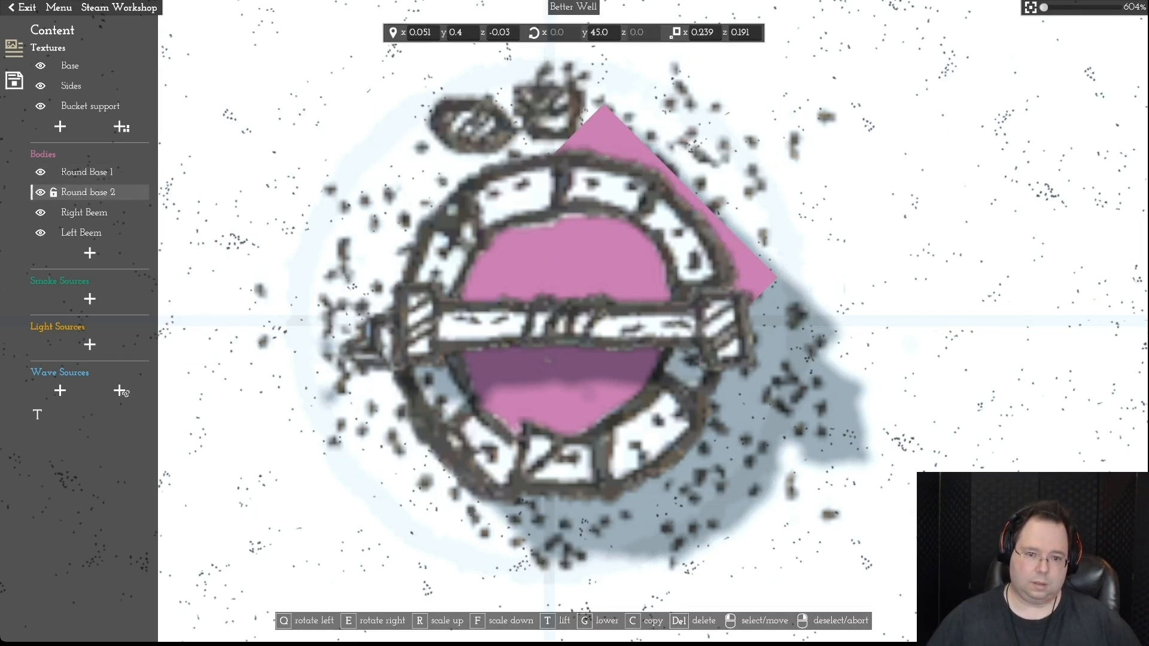
drag(604, 263, 948, 314)
key(ctrl+z)
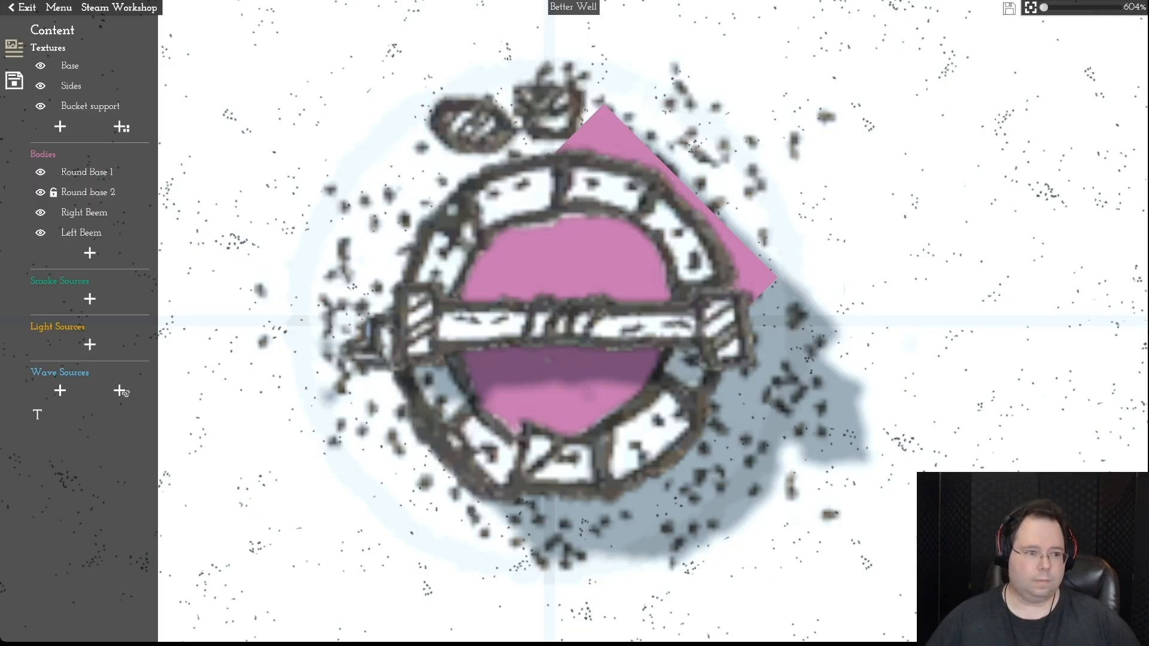
key(ctrl+z)
- Move the Round base 2 body clear of the well, scale it up to 0.23, and put it back at x 0.024, z 0.006
click(88, 192)
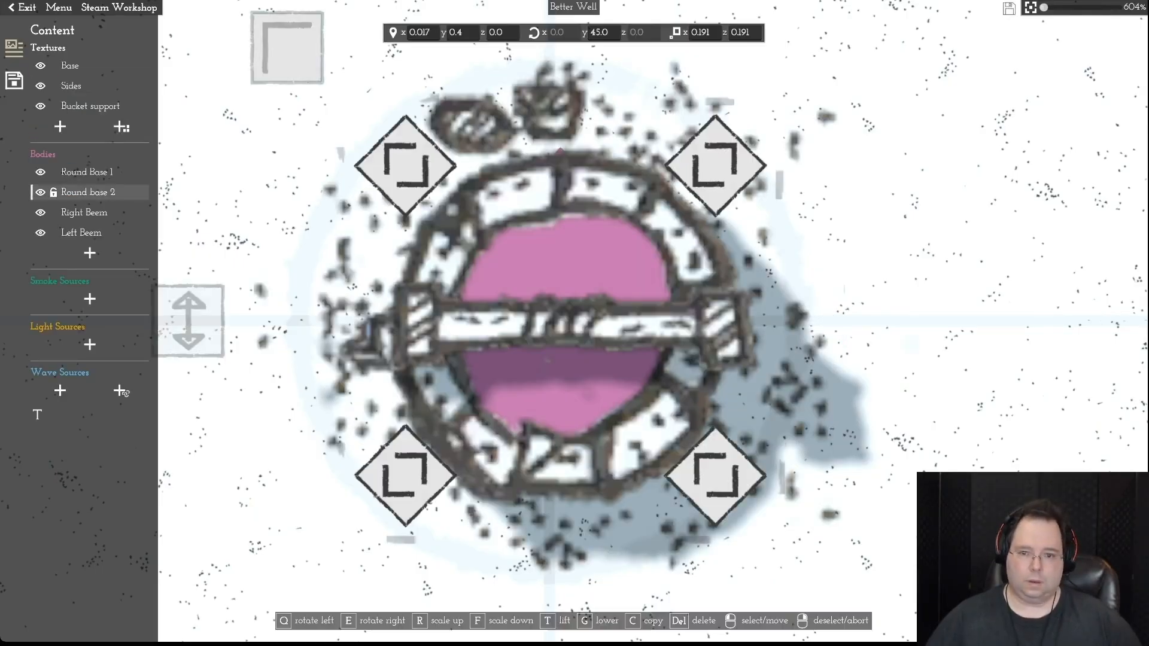
drag(565, 269, 912, 253)
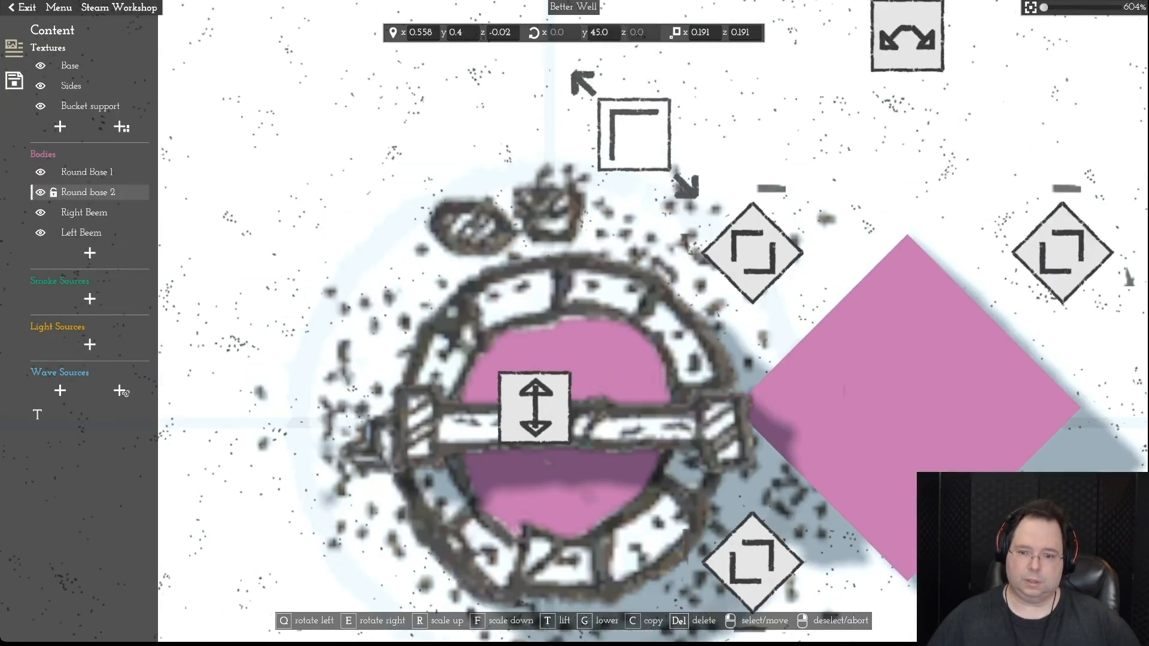
key(r)
key(a)
key(s)
drag(1008, 282, 668, 300)
key(d)
key(w)
key(w)
key(s)
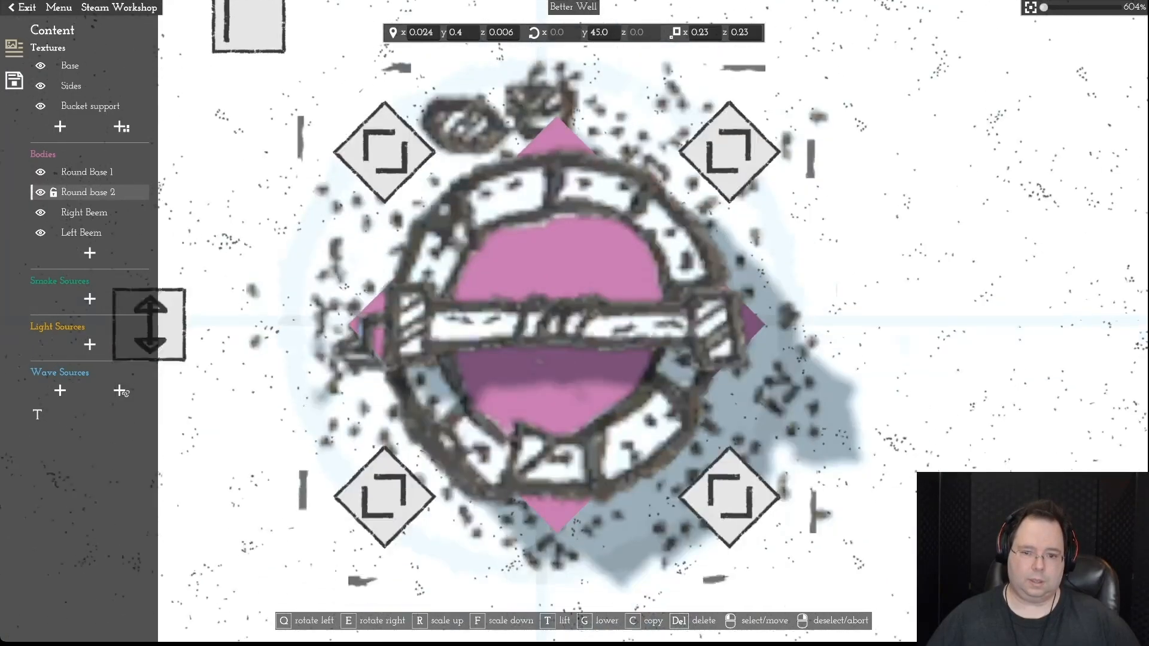
- Nudge the Round base 2 body to x 0.029, z 0.011, scale it down to 0.182 inside the stone ring, and deselect it
drag(558, 324, 561, 327)
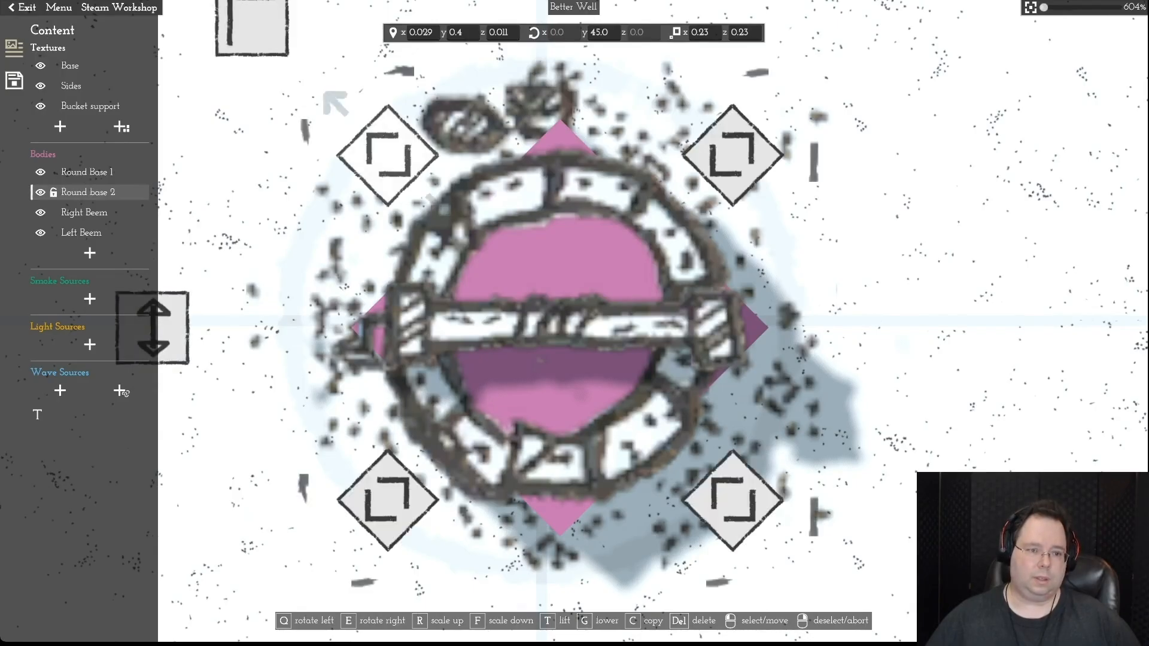
key(w)
drag(252, 66, 298, 112)
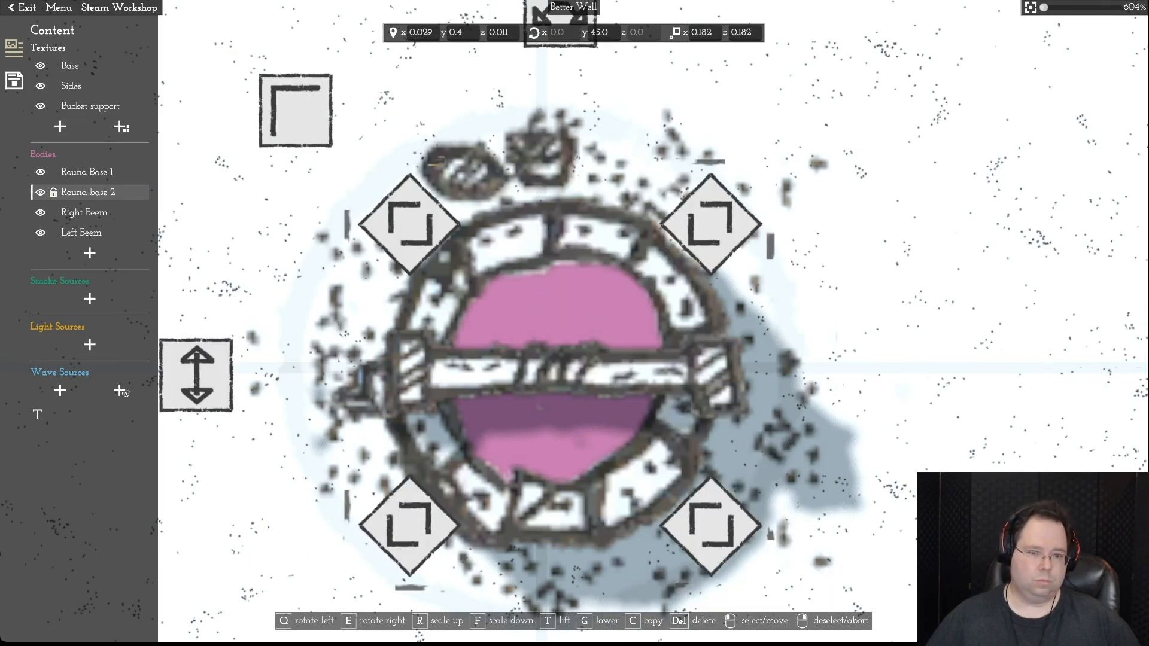
right_click(75, 165)
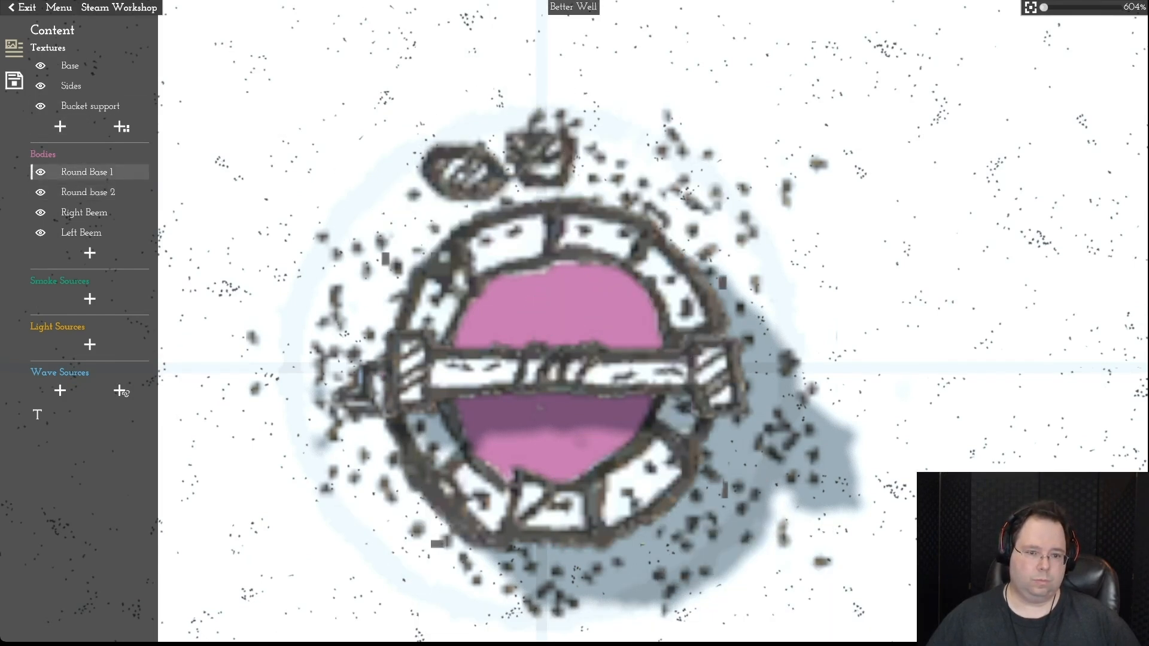
- Try to move the Round Base 1 body off the well
click(86, 172)
drag(554, 375, 938, 336)
key(Delete)
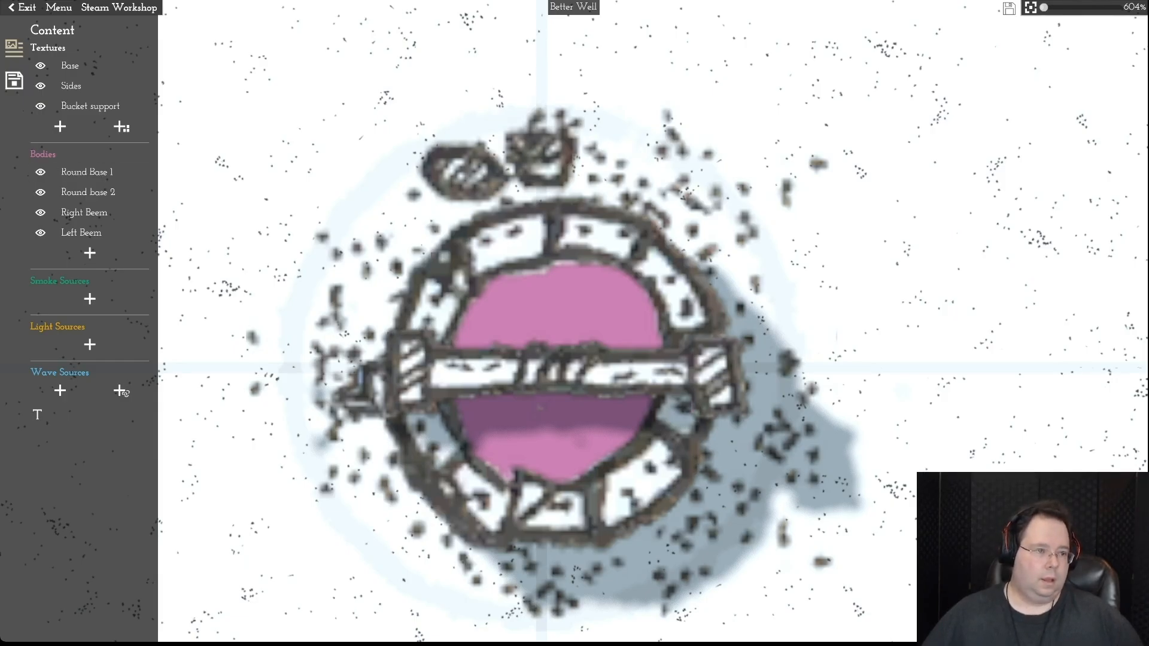
- Save the object and recapture its preview image with the well centred in the frame
click(58, 8)
click(62, 73)
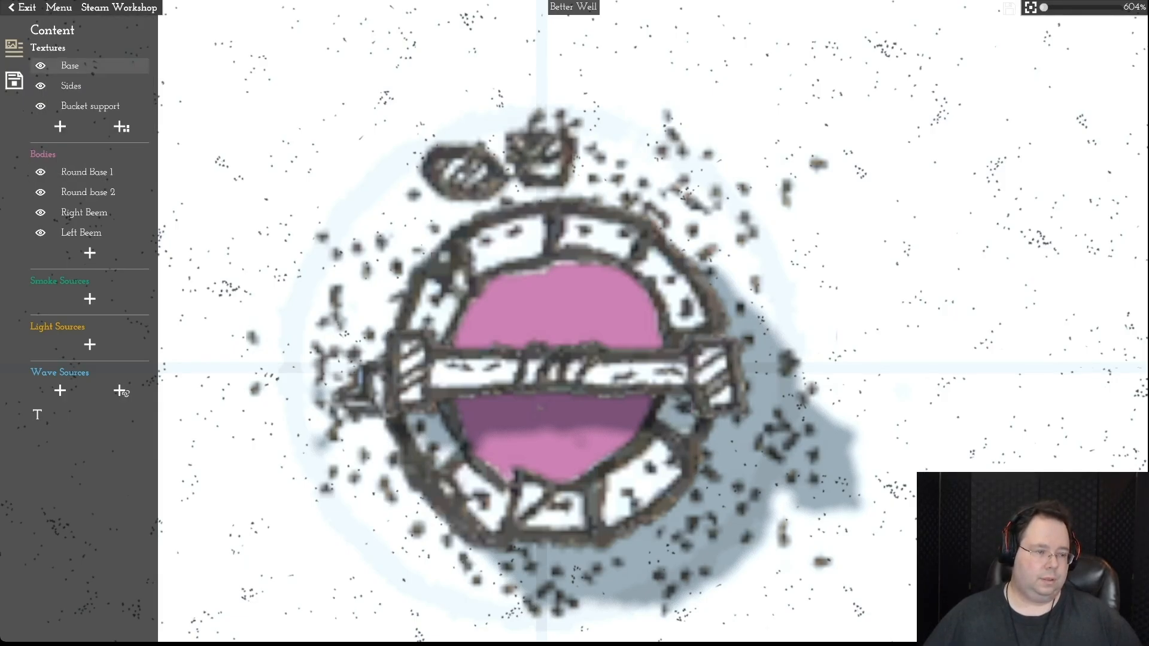
click(14, 81)
click(88, 184)
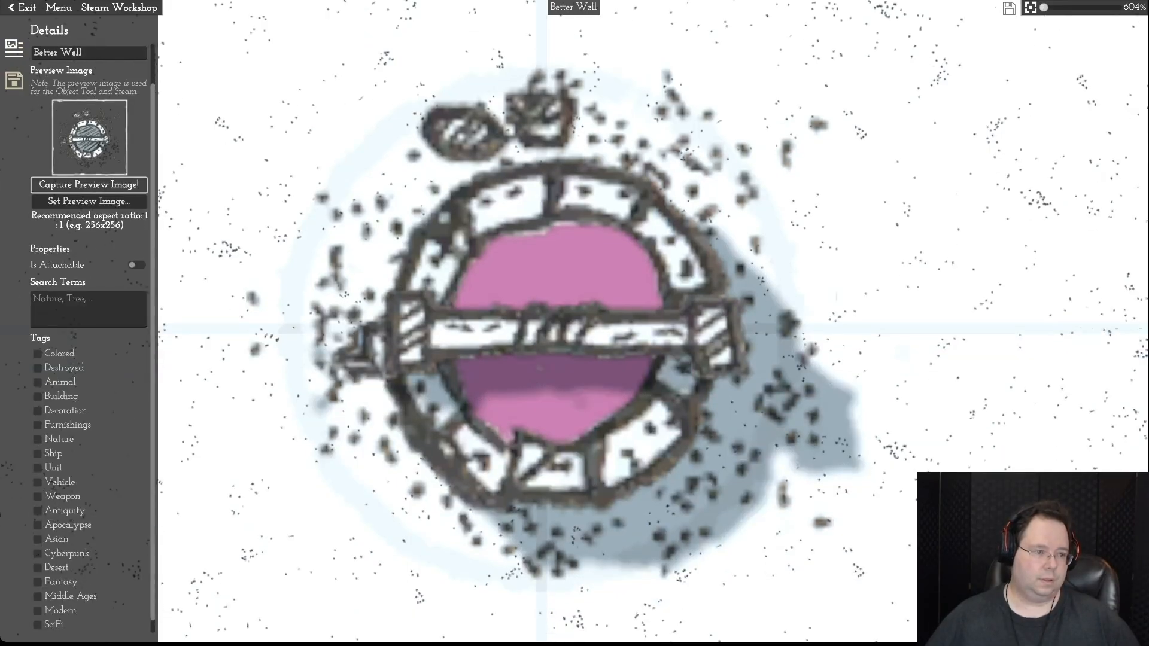
key(a)
key(s)
click(89, 185)
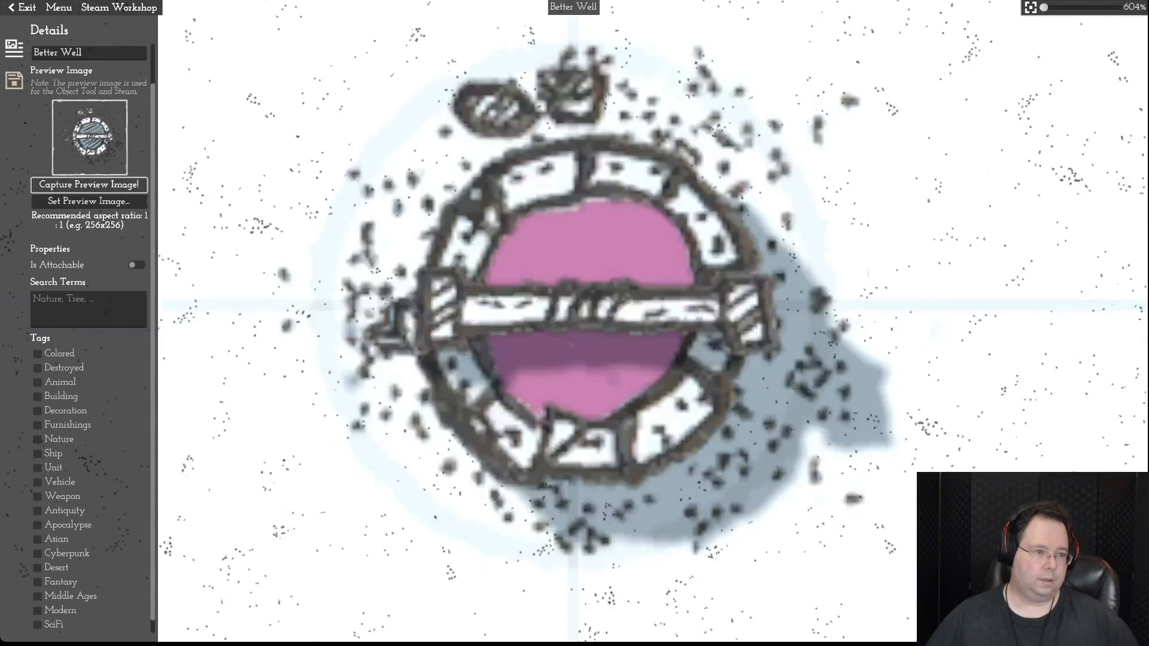
key(d)
key(w)
click(89, 185)
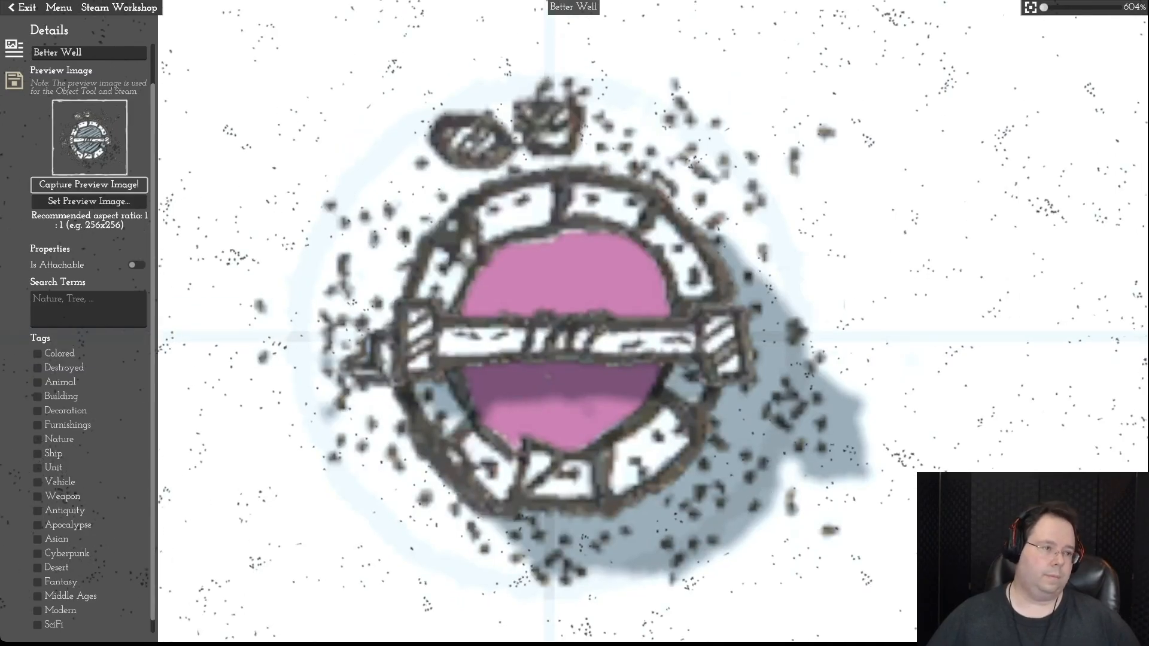
- Save the Better Well object with its new preview and return to the settlement map
click(58, 7)
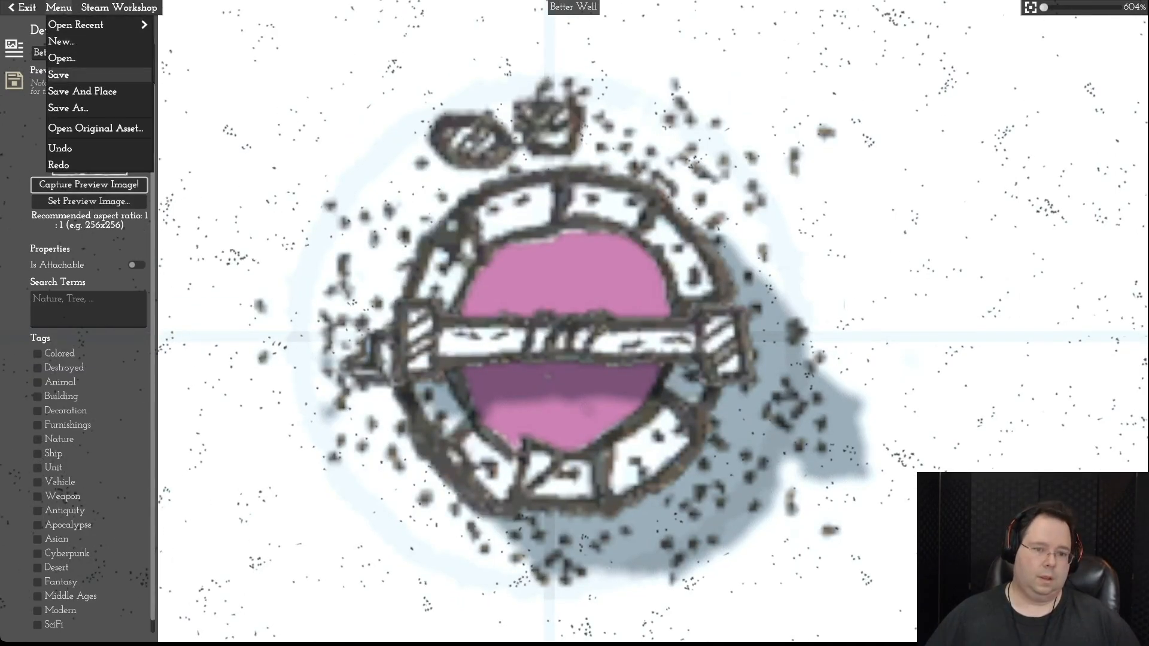
click(59, 75)
click(22, 7)
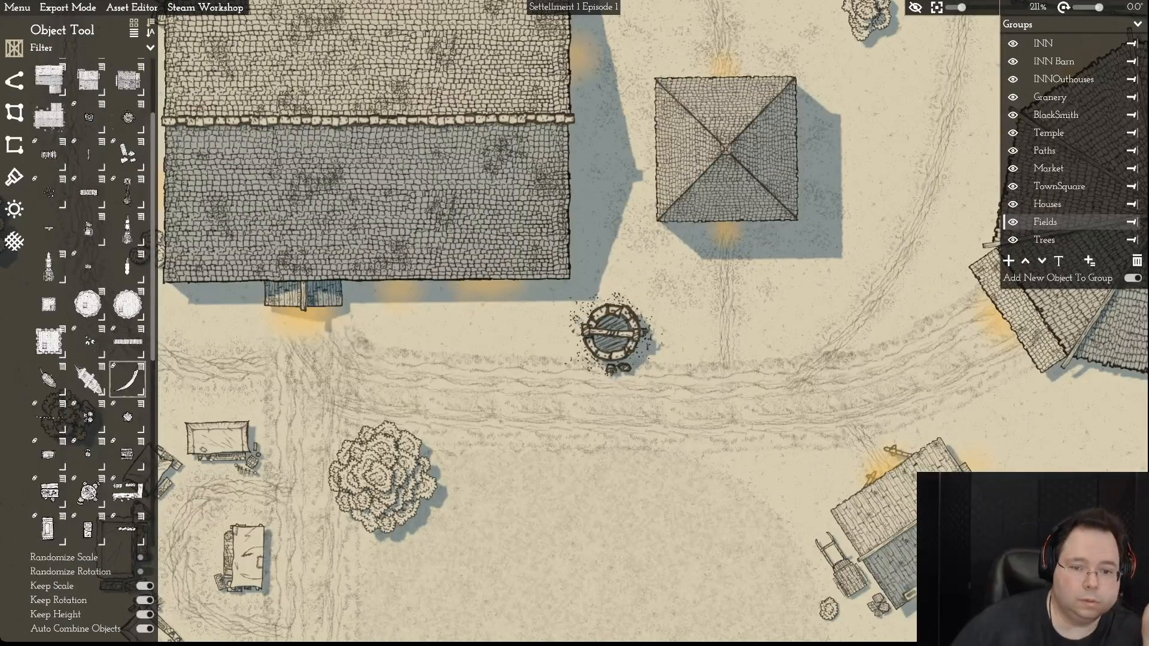
- Delete the old well beside the road and place the updated Better Well object in the same spot
click(613, 334)
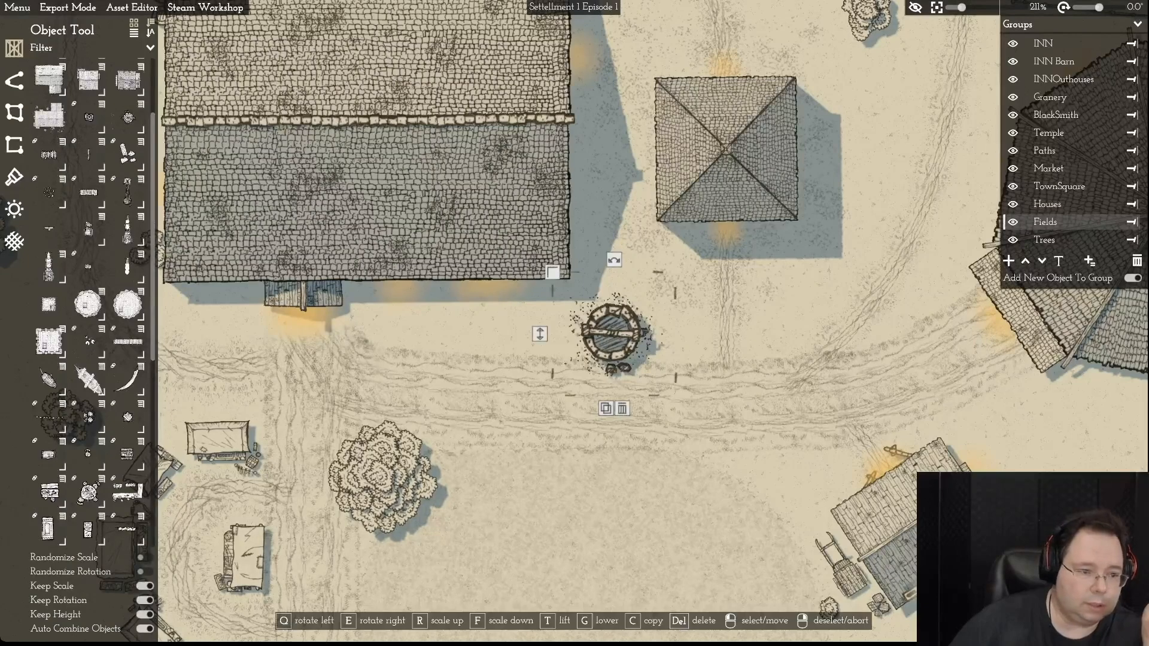
click(622, 408)
scroll(127, 341, down, 10)
click(49, 529)
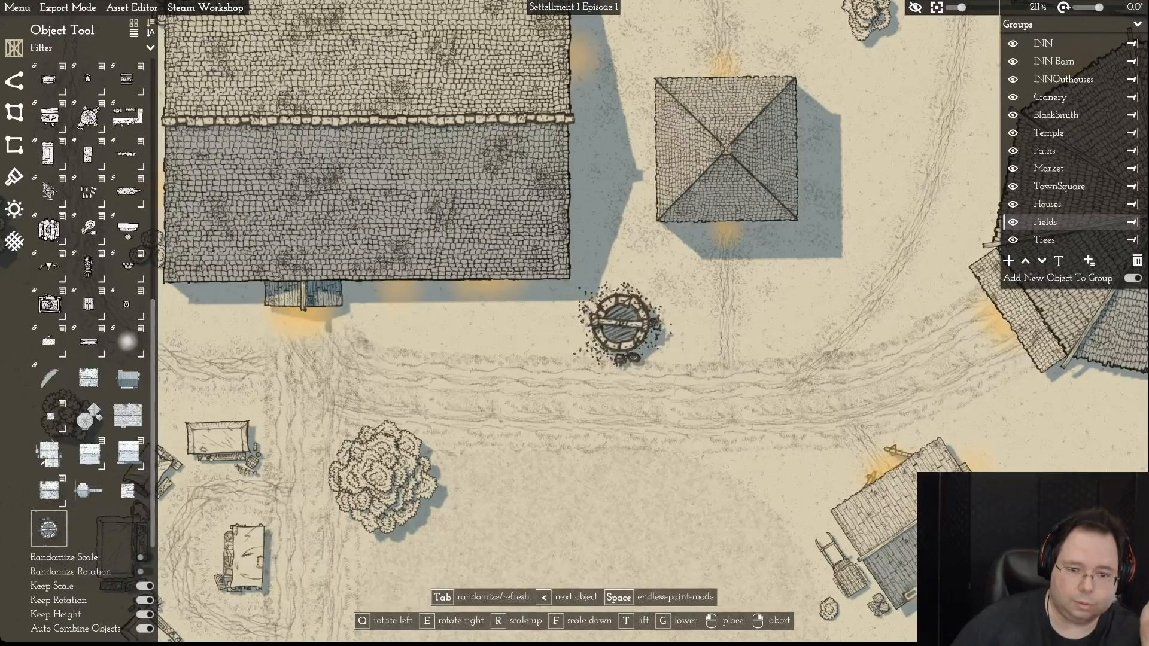
click(622, 332)
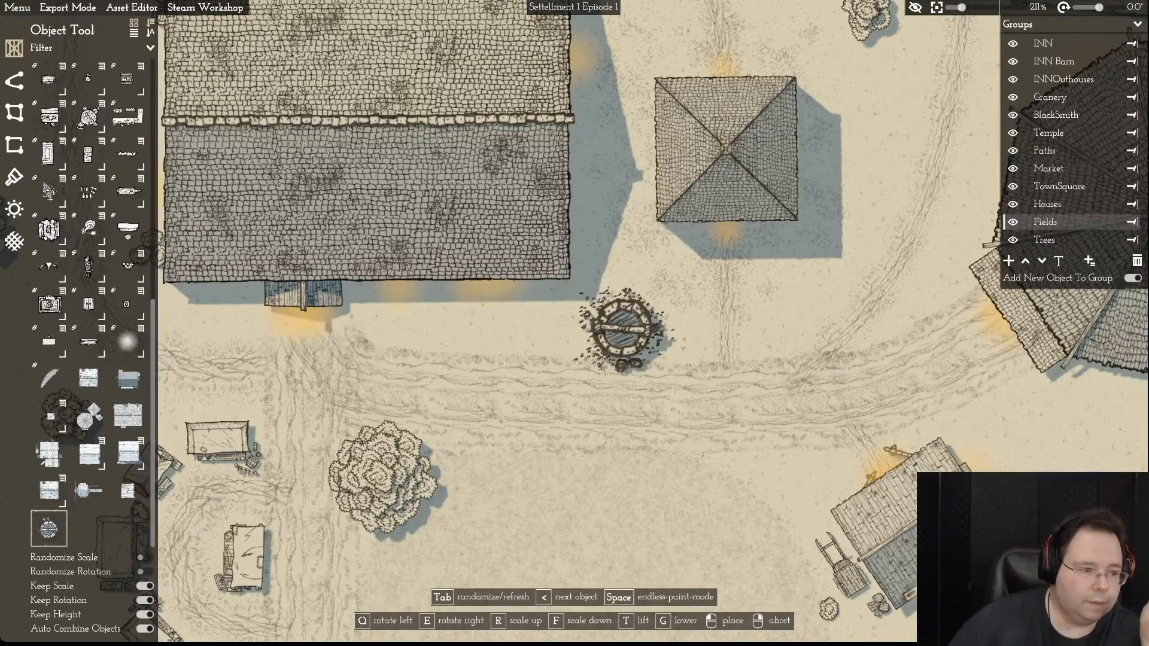
right_click(823, 323)
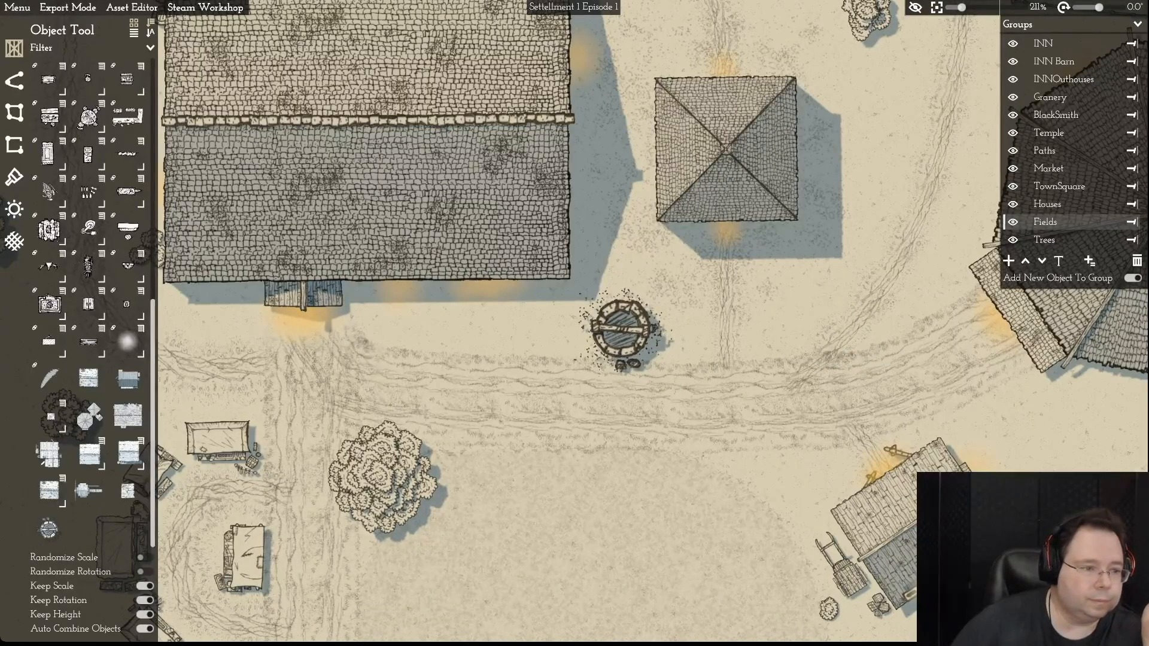
scroll(90, 299, up, 5)
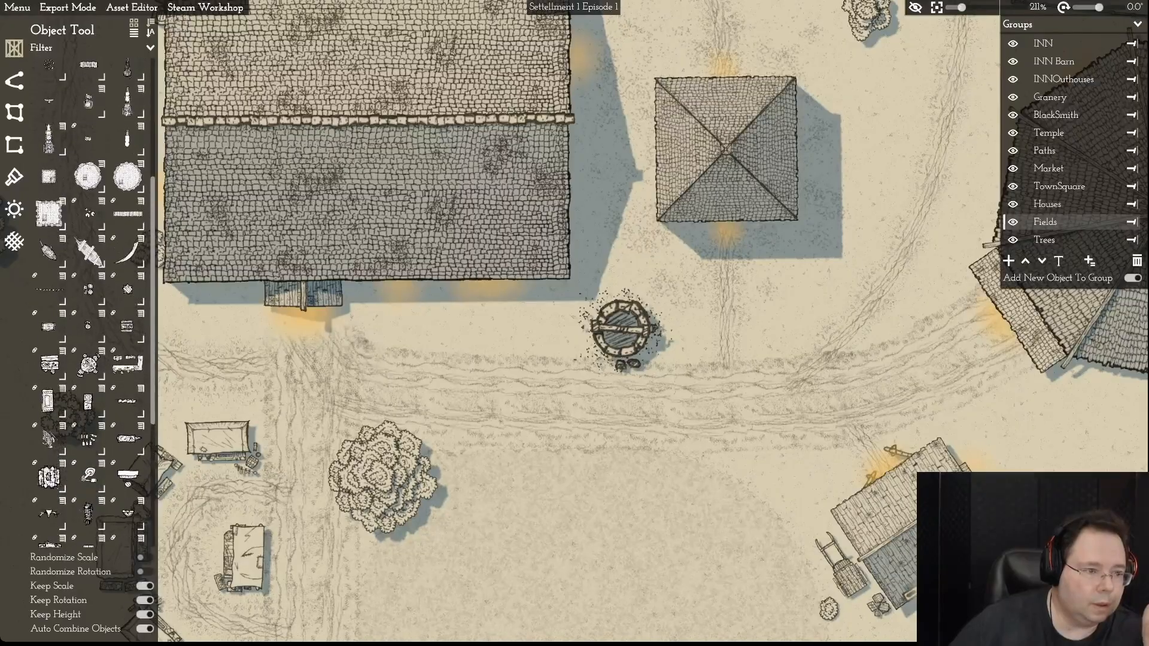
scroll(88, 242, up, 3)
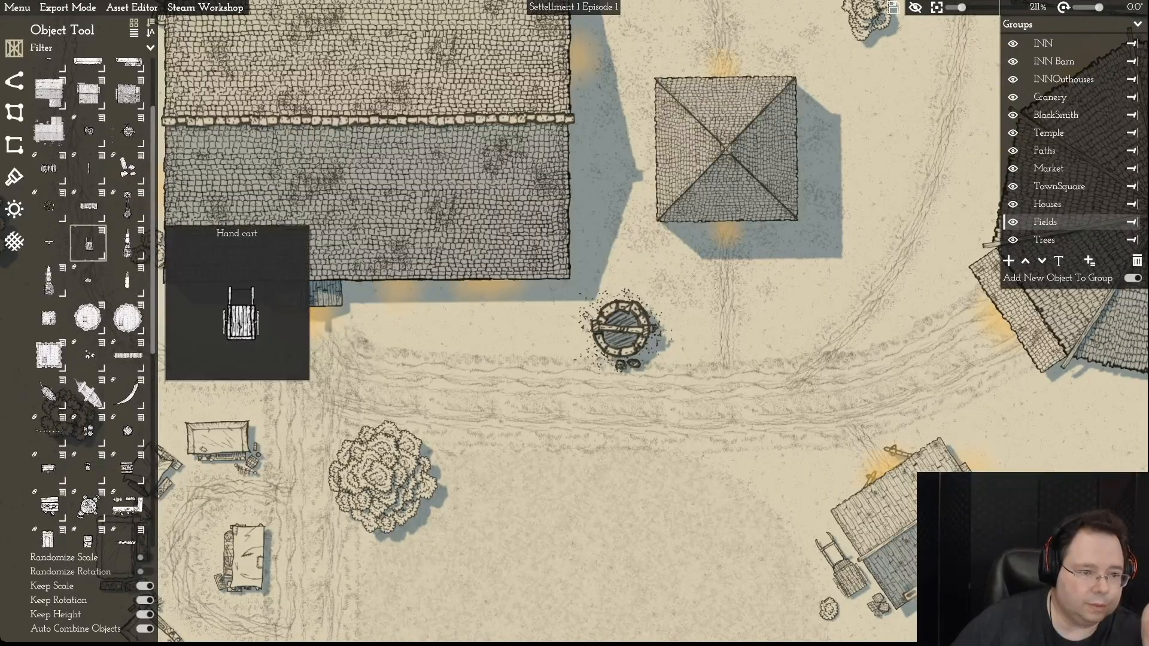
click(101, 231)
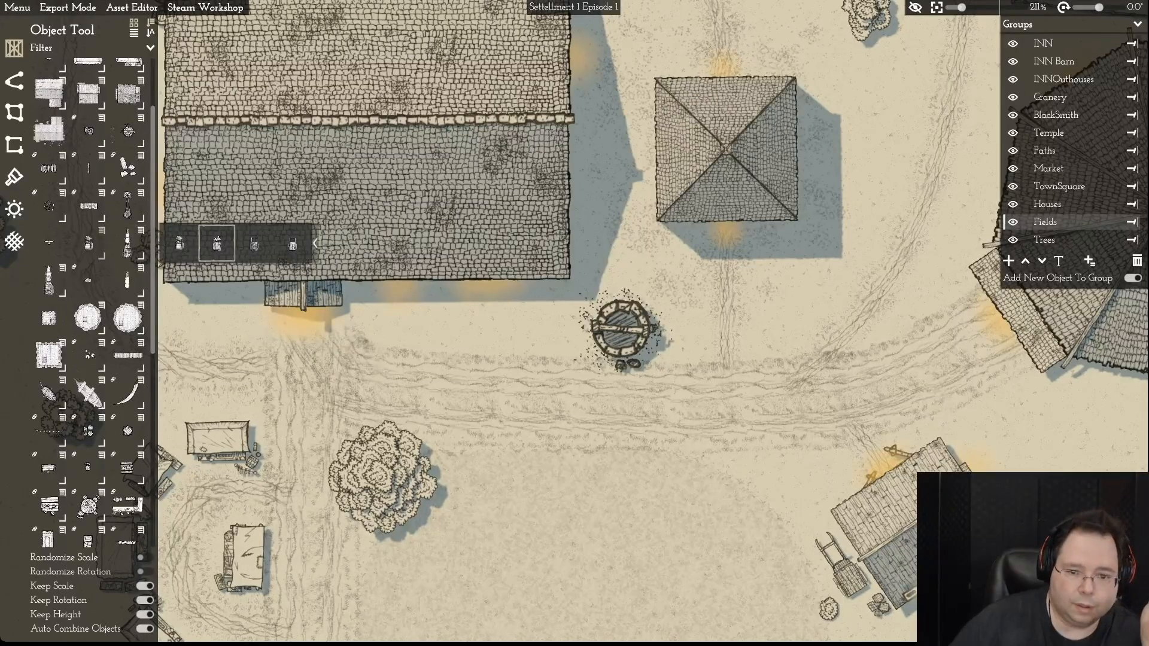
click(216, 242)
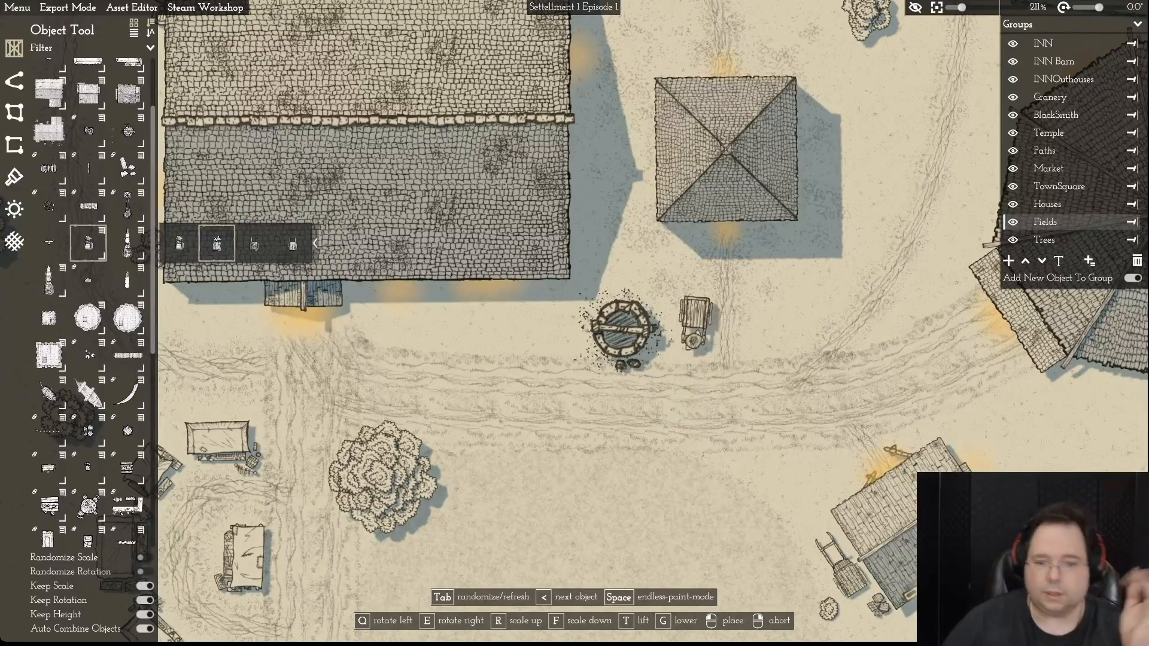
right_click(722, 328)
- Add a new object group and name it Well
scroll(574, 322, down, 10)
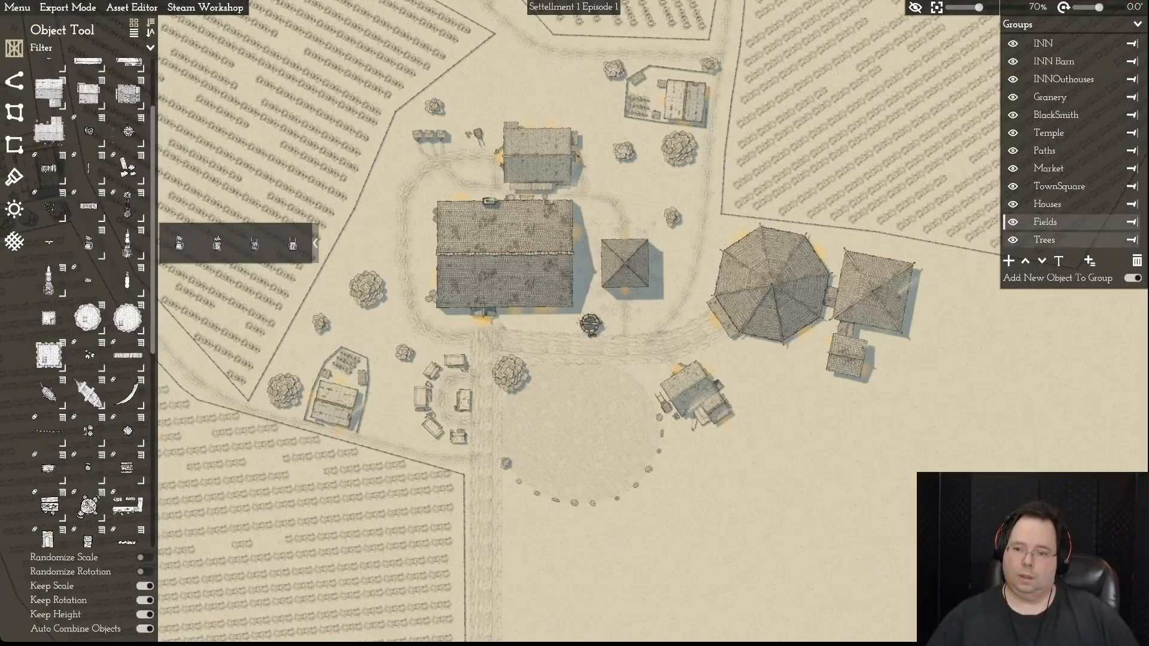
click(1009, 261)
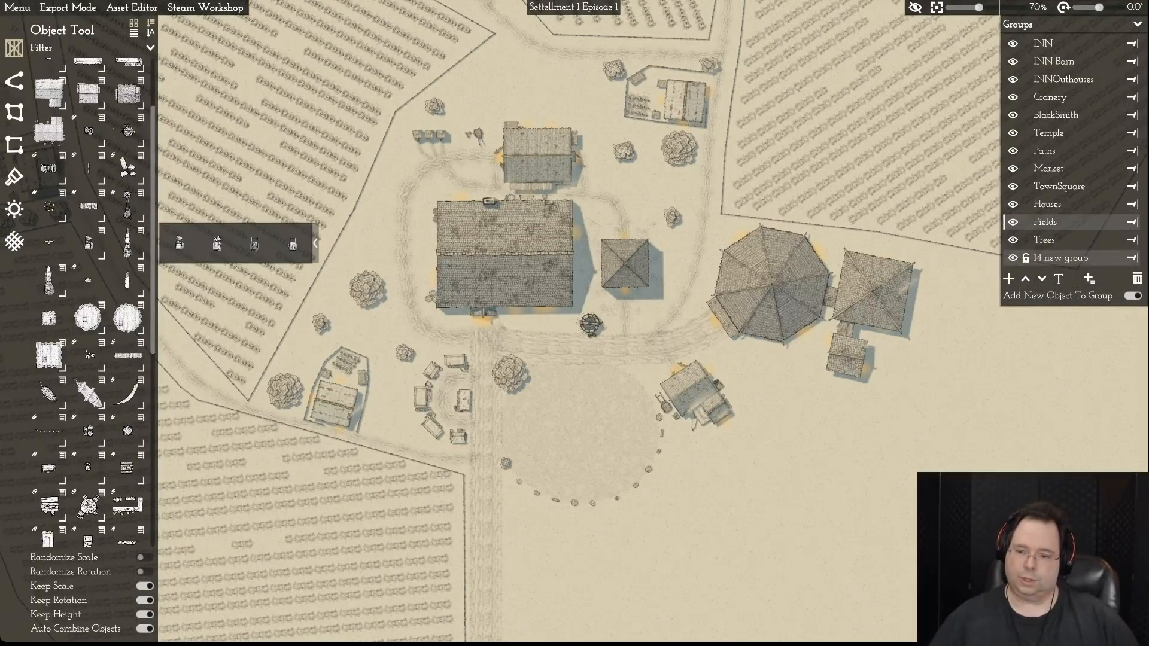
click(1061, 258)
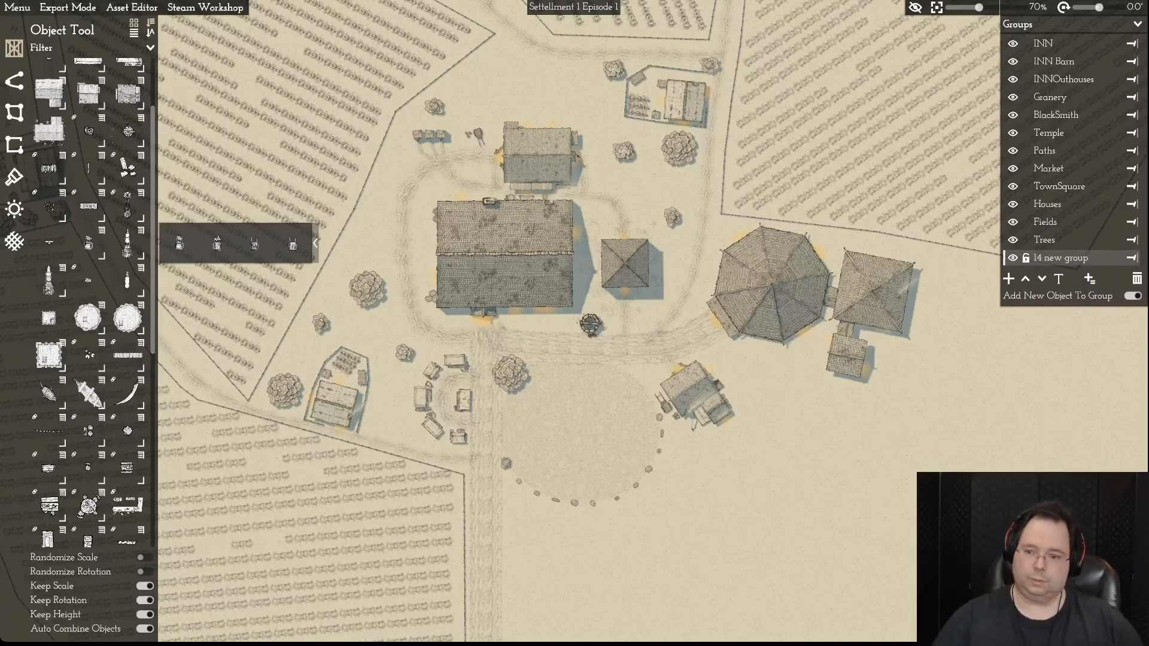
key(w)
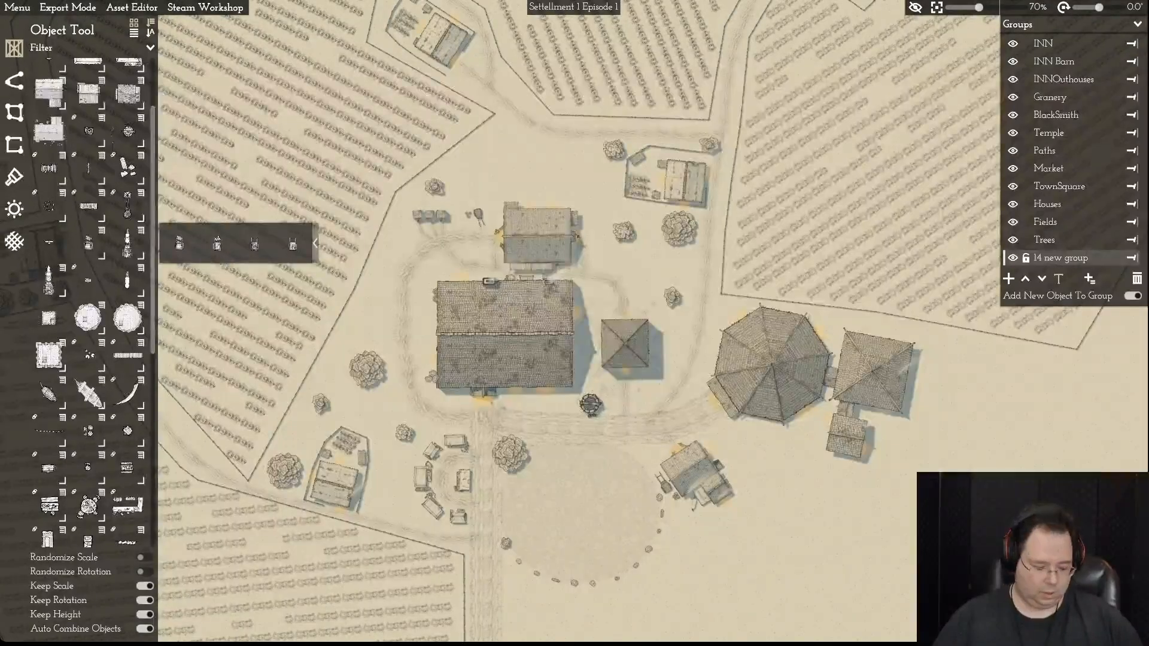
click(1059, 278)
text(Well)
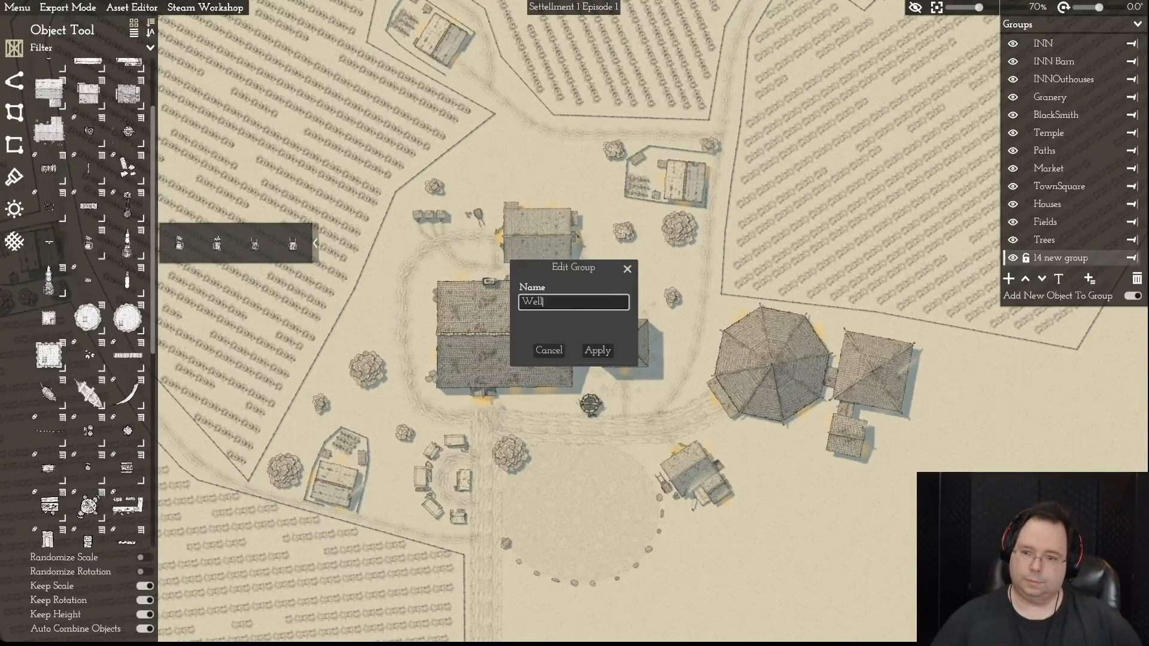
key(Return)
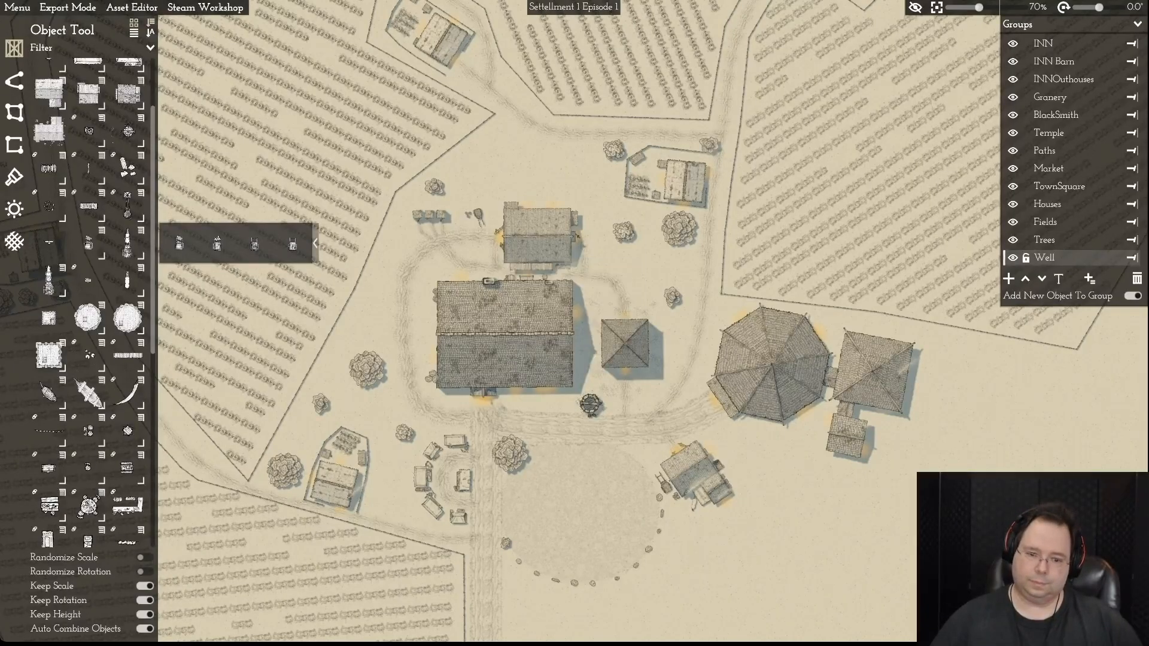
- Assign the placed well to the Well group, then switch the group's visibility off and on to check it
click(591, 405)
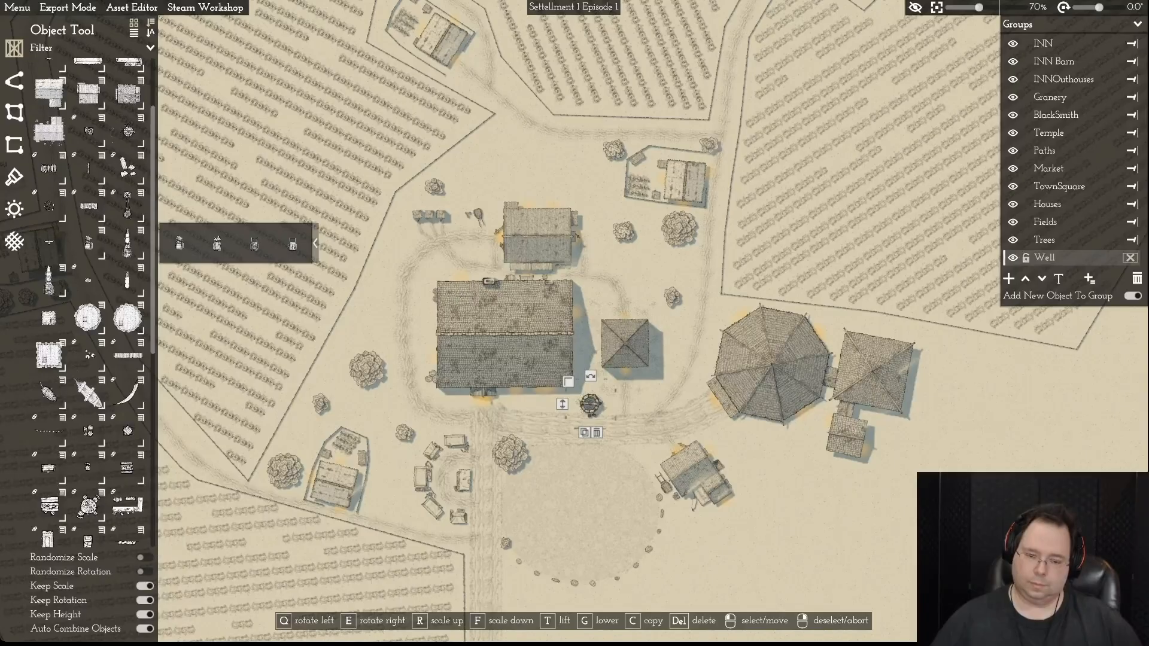
right_click(591, 405)
click(1012, 258)
click(1012, 258)
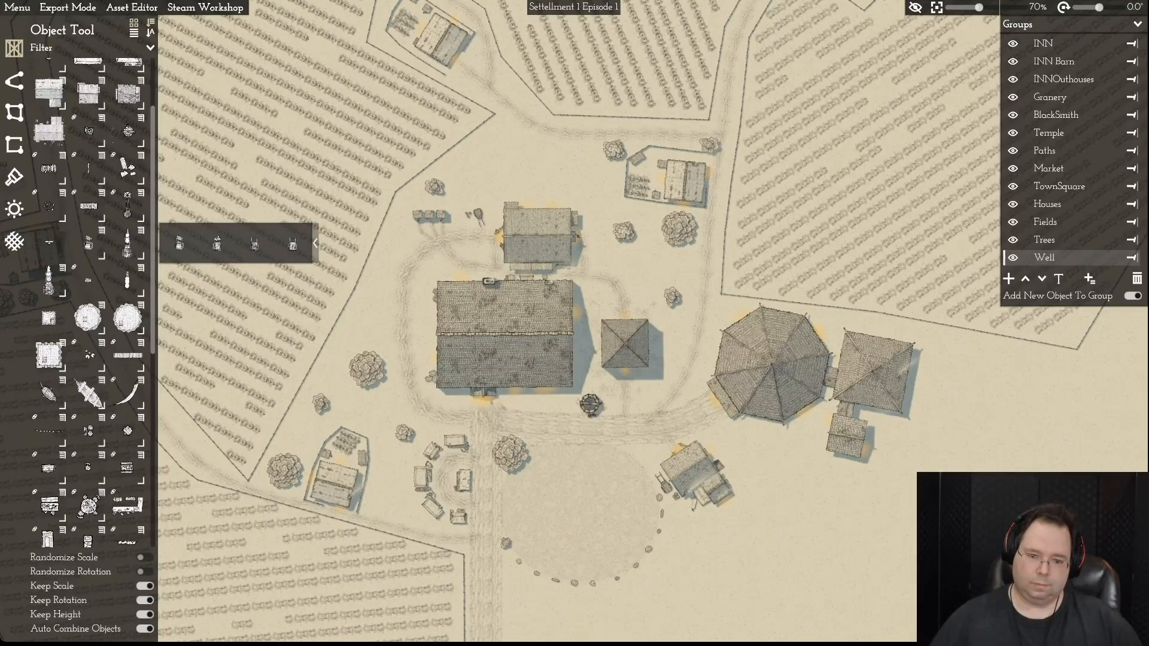
scroll(778, 130, down, 5)
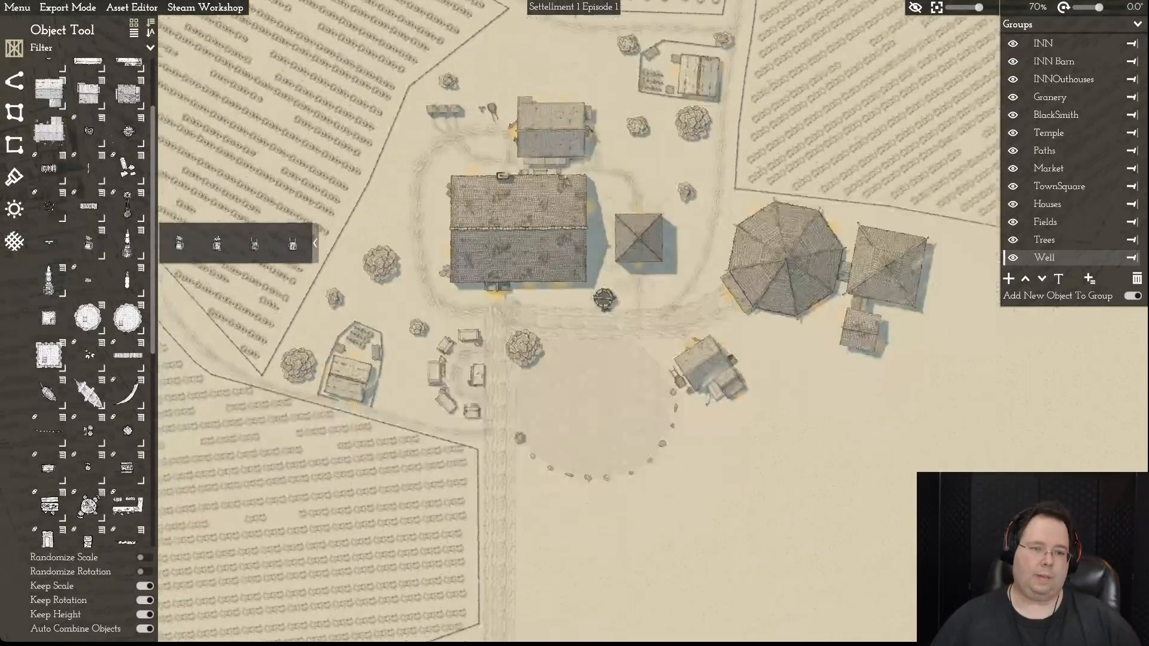
key(w)
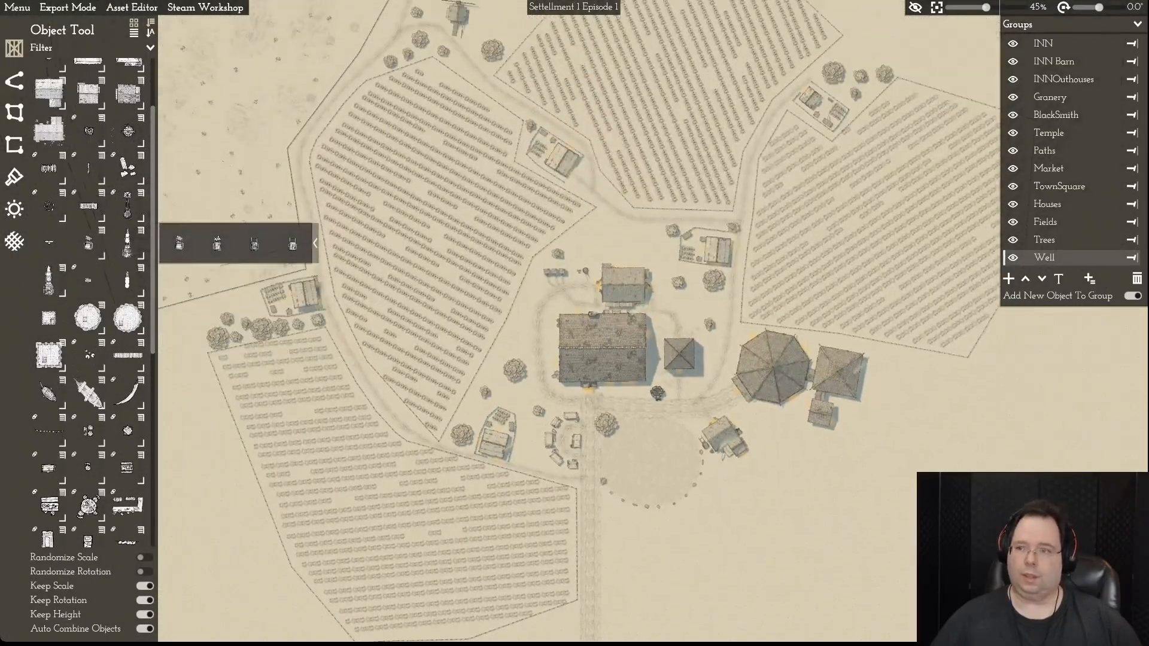
key(w)
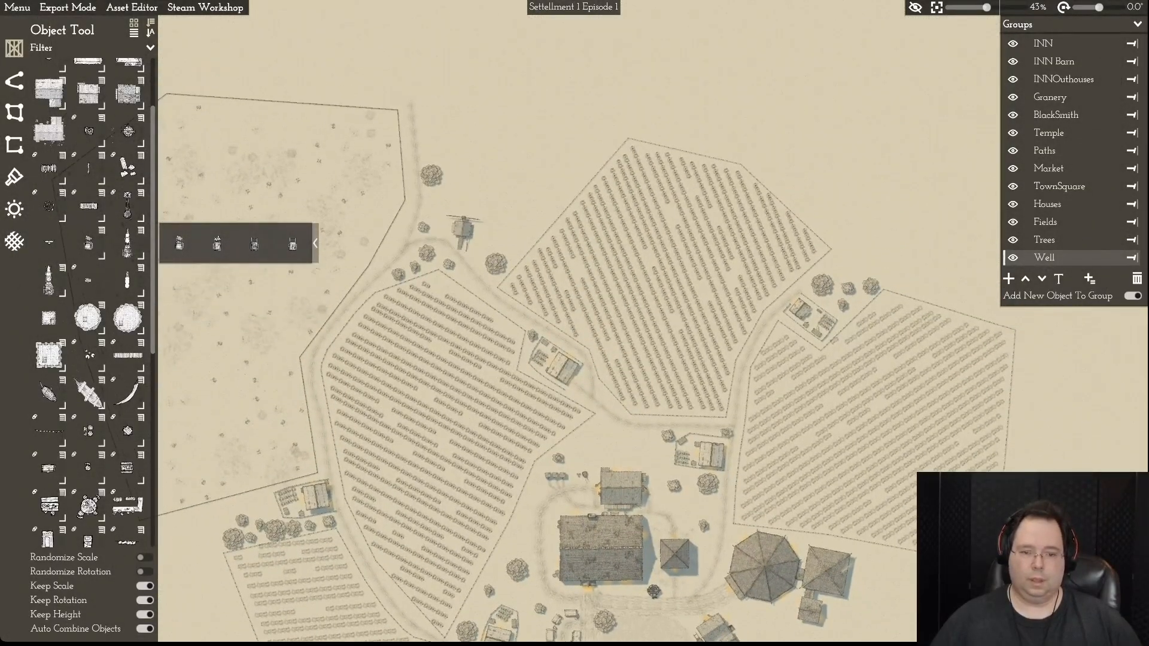
- Look over the settlement map and examine how the field borders run along the roads around the village
key(a)
key(d)
key(s)
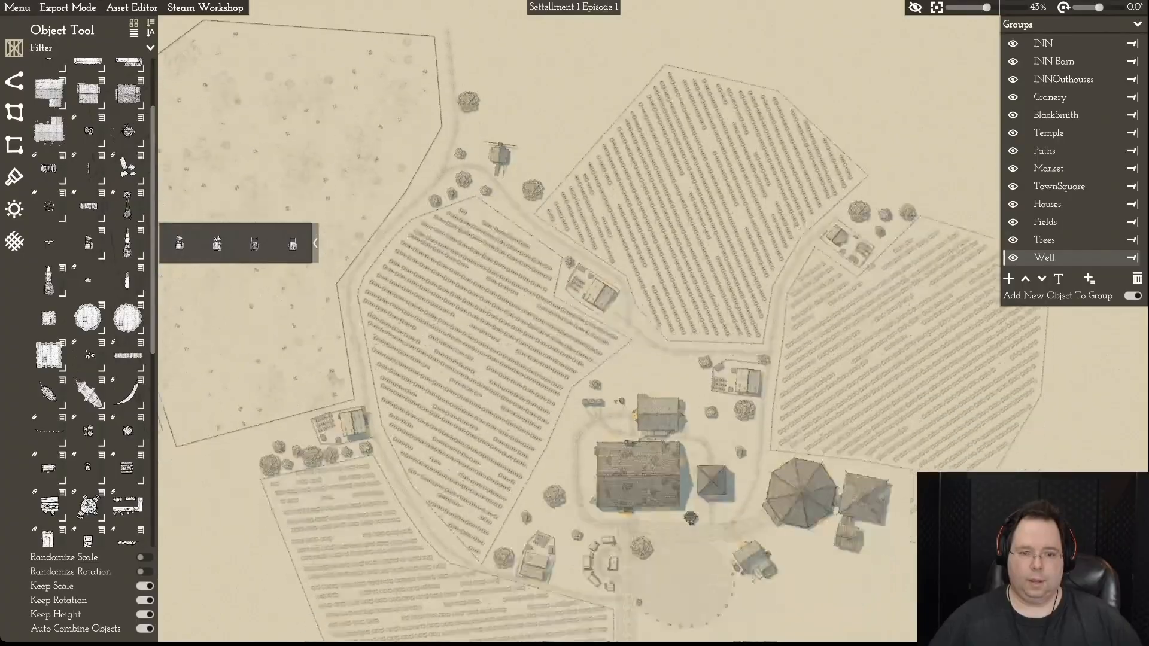
key(s)
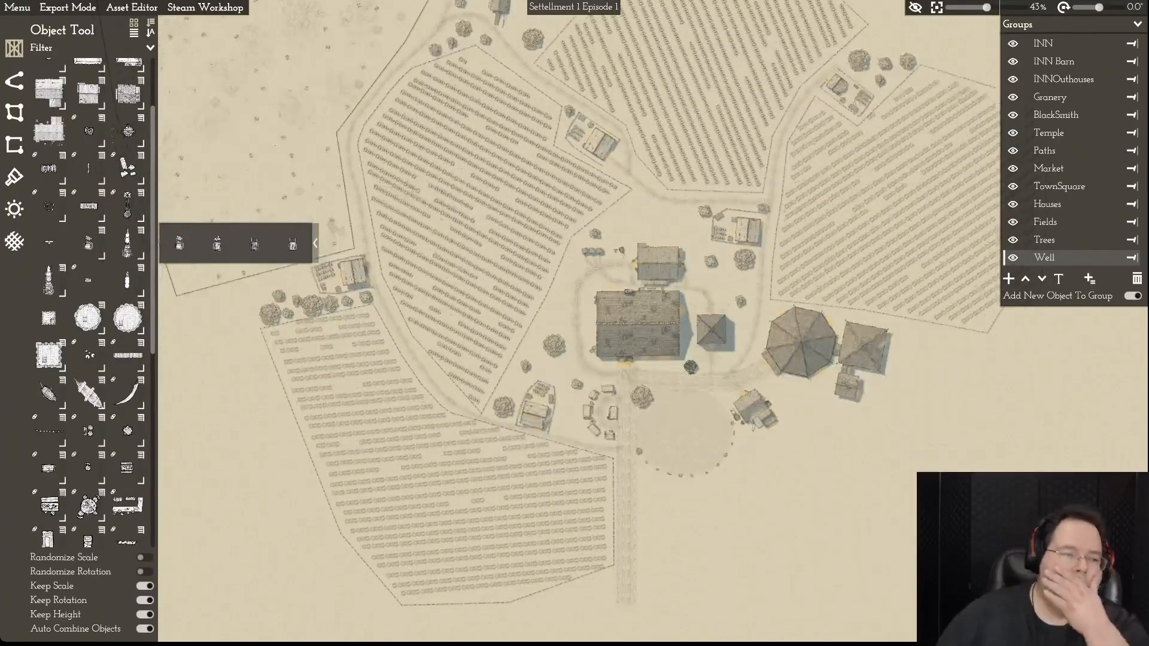
key(d)
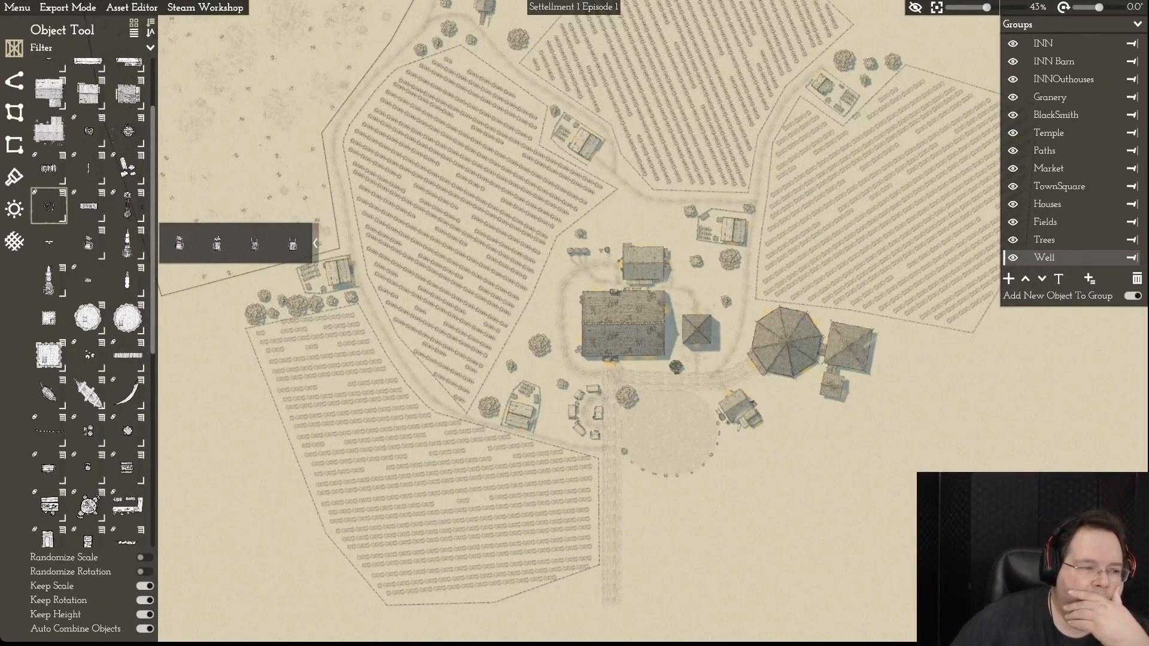
click(15, 241)
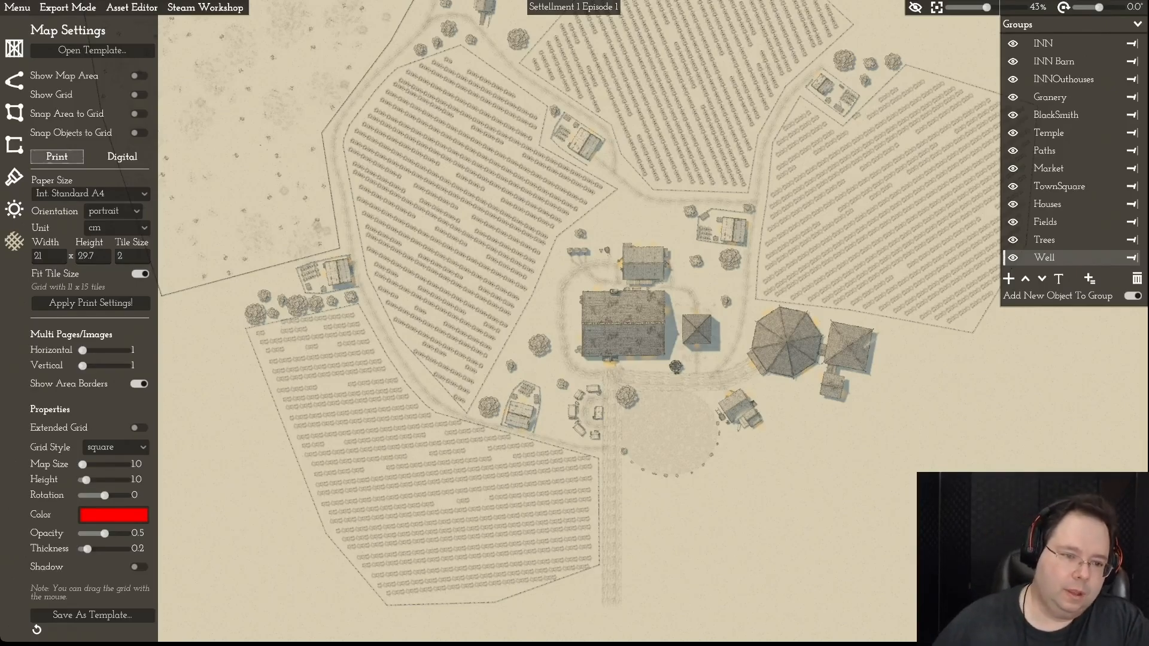
scroll(574, 320, up, 6)
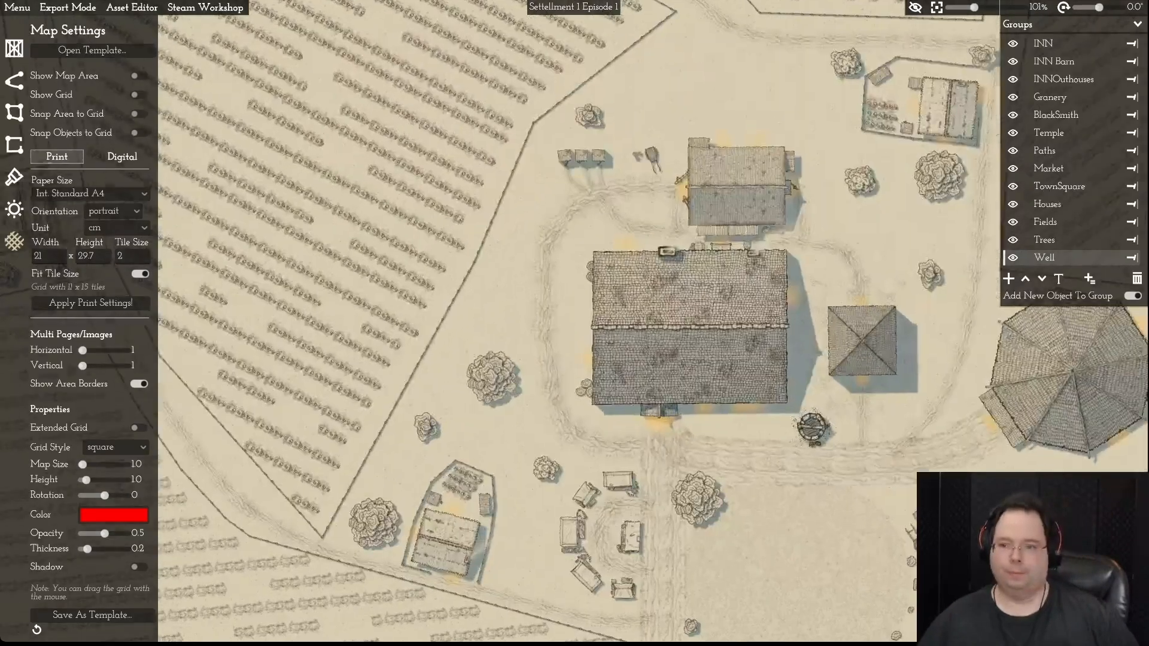
key(s)
key(a)
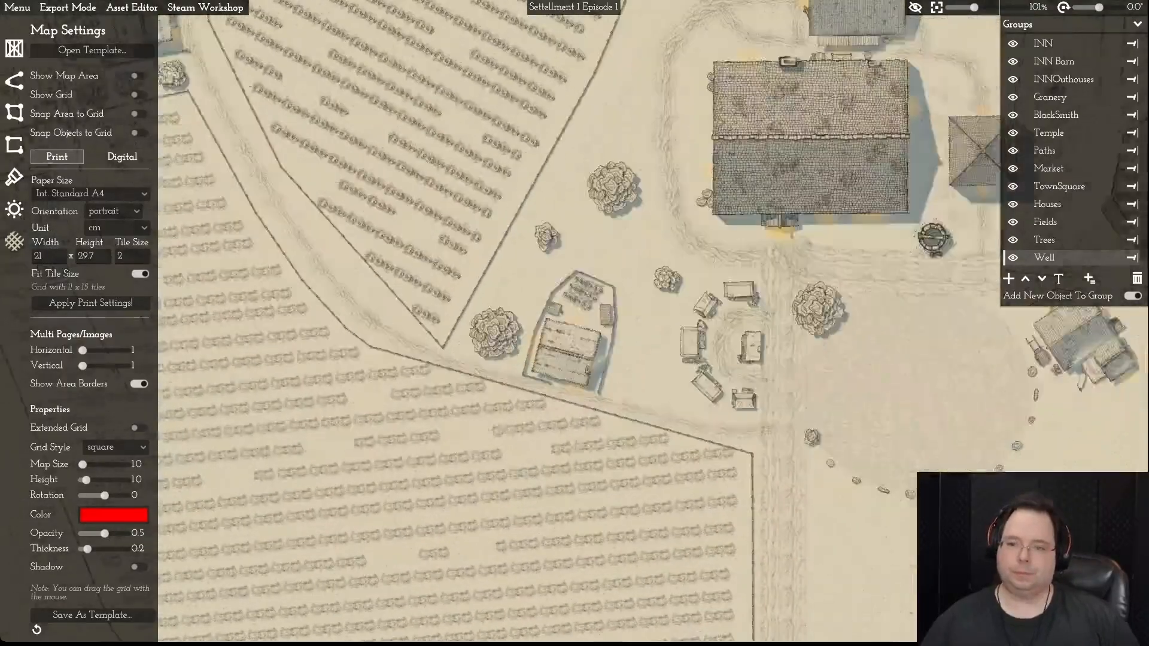
key(a)
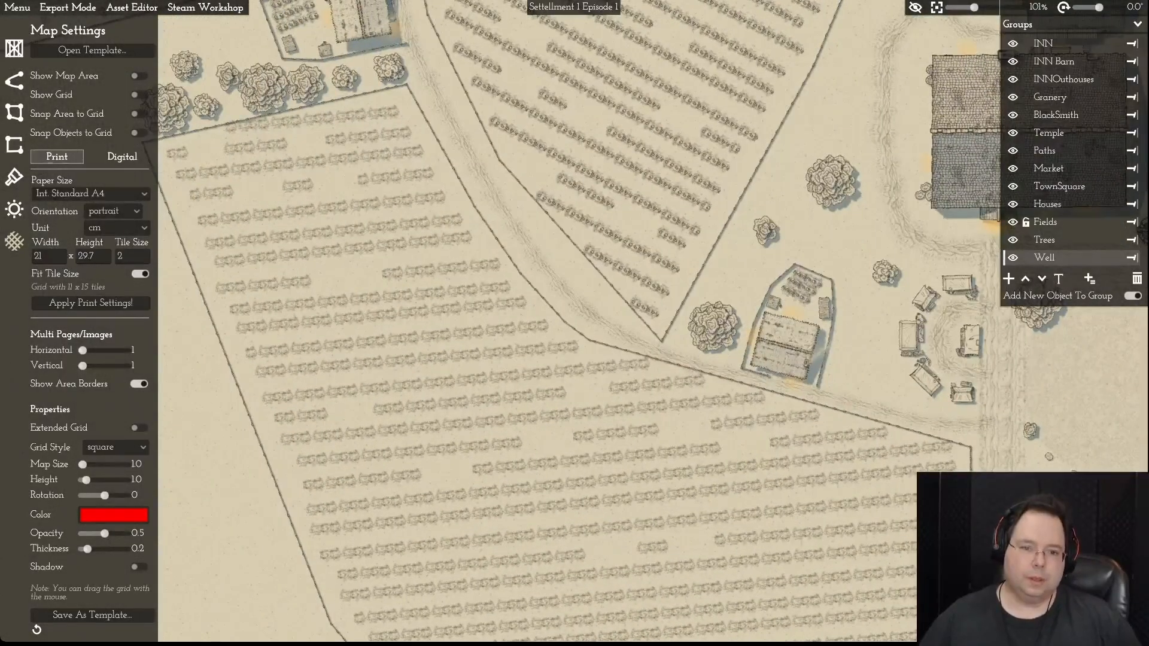
key(w)
scroll(574, 323, down, 3)
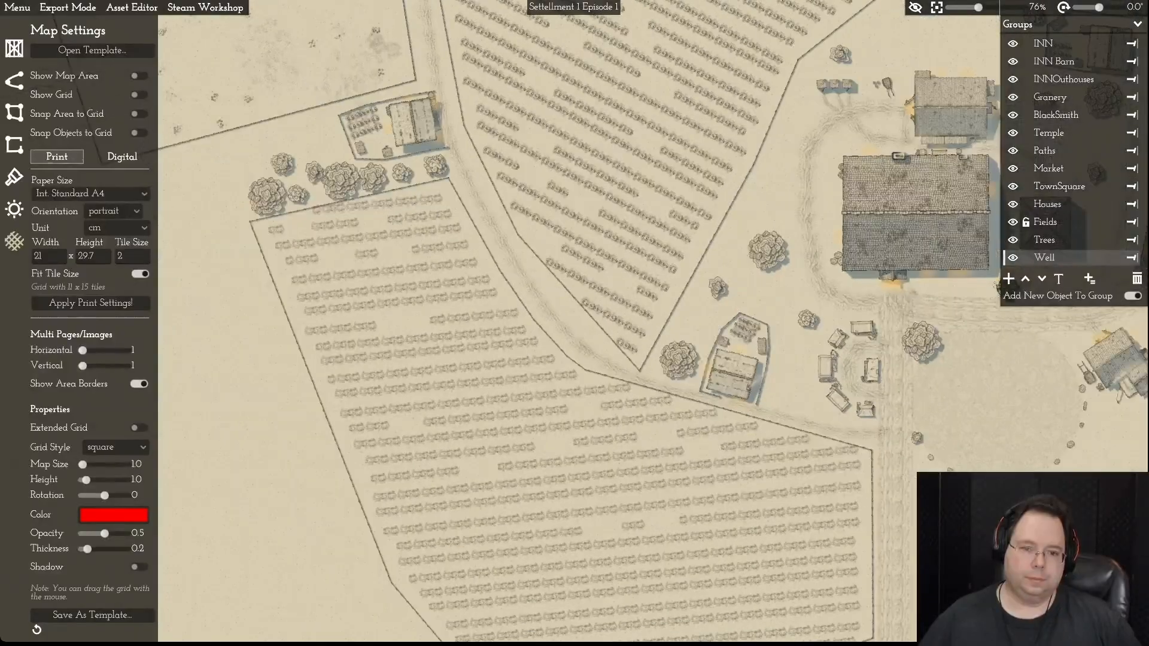
scroll(575, 323, down, 3)
key(d)
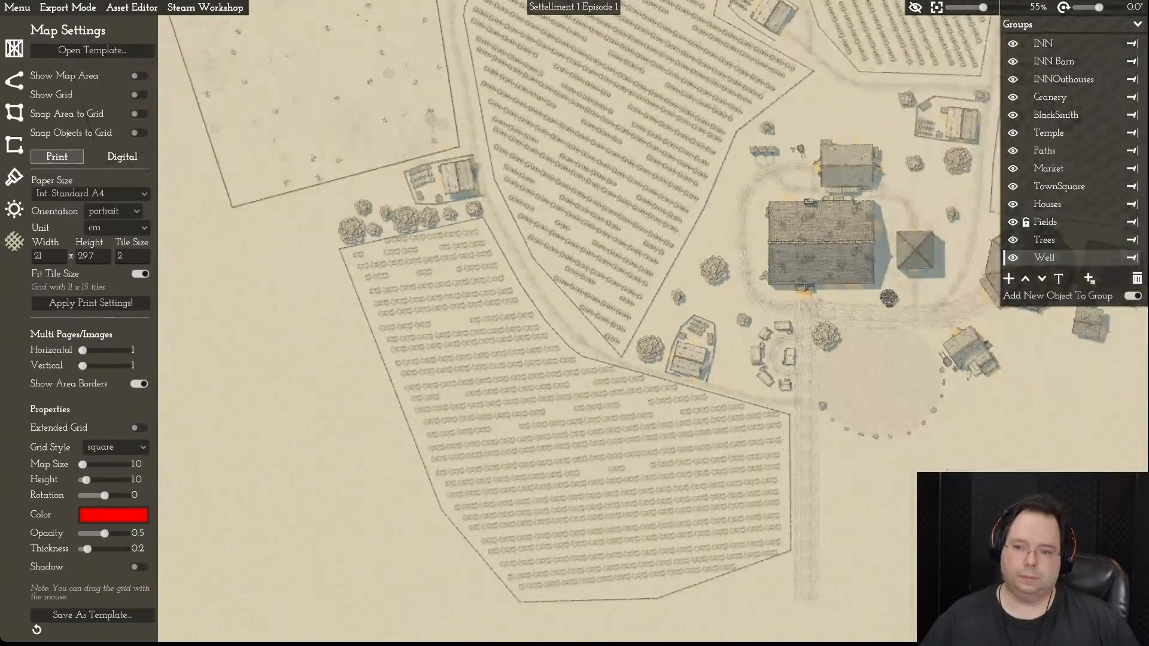
key(w)
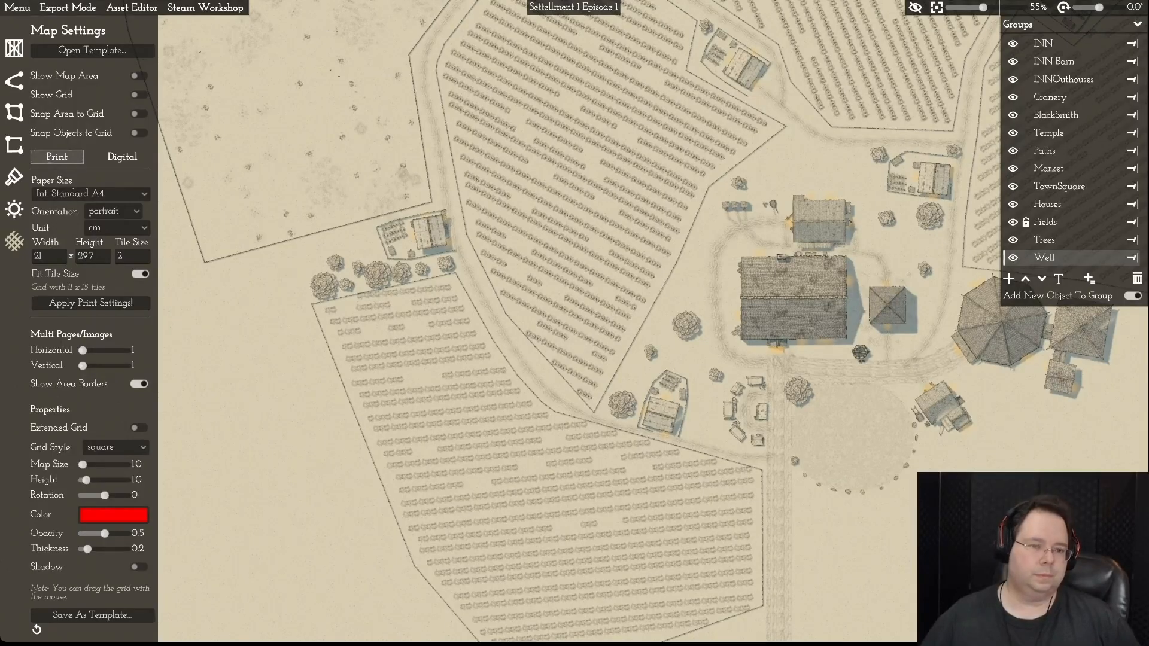
- Nudge the lower tip of the field beside the inn and add a border point above it to follow the road's bend
click(15, 49)
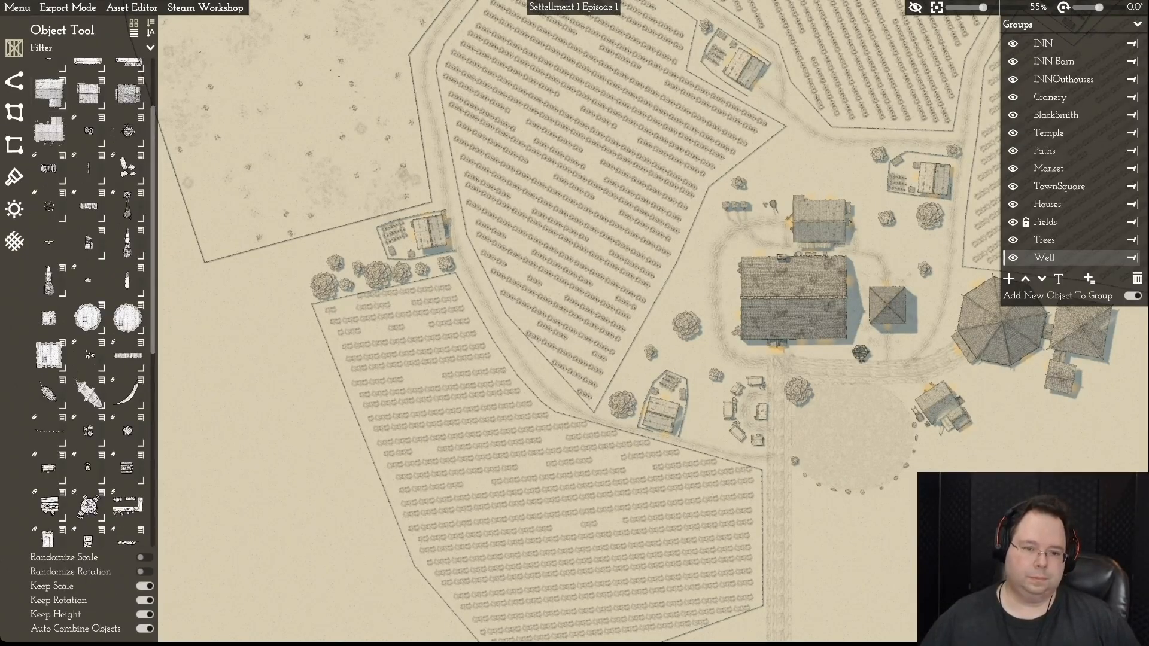
click(526, 244)
scroll(513, 373, up, 5)
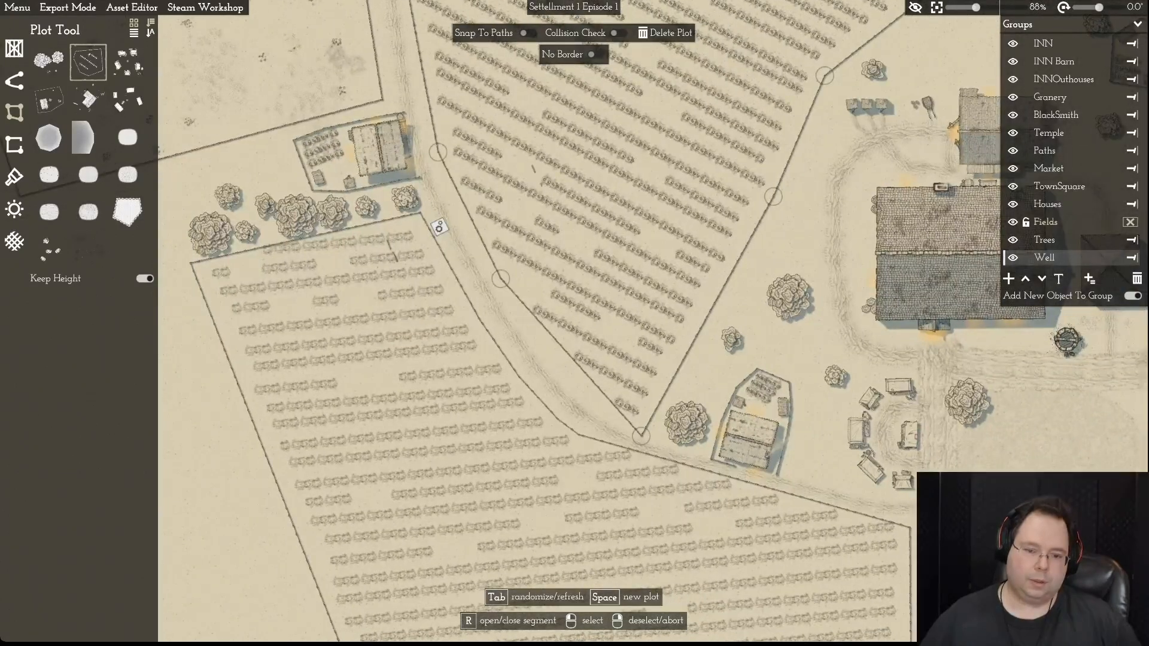
drag(641, 436, 642, 431)
click(642, 431)
click(501, 278)
click(494, 322)
drag(571, 355, 561, 372)
click(561, 372)
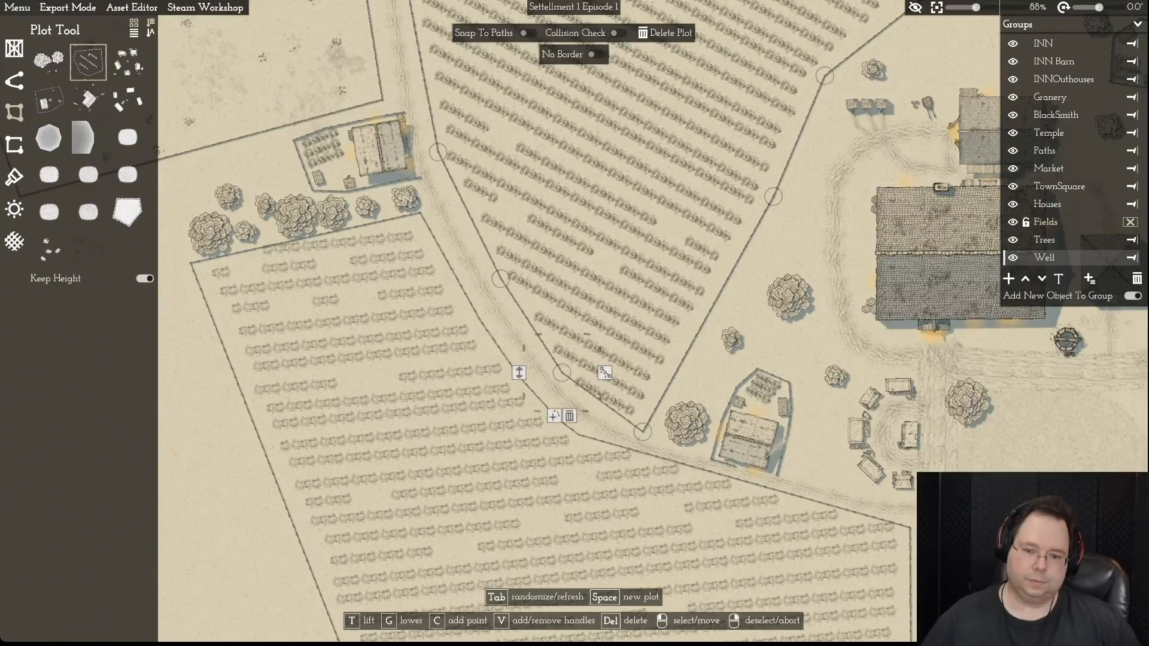
- Adjust the field south of the road, moving its corner by the main road and curving its bend point with handles
key(s)
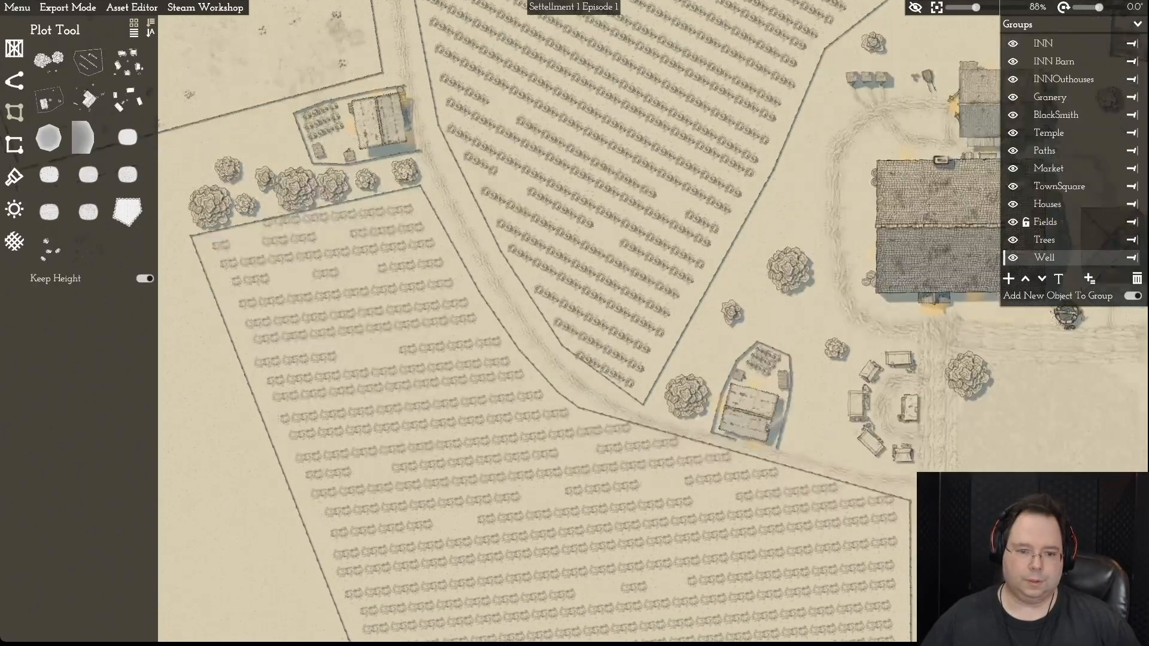
key(d)
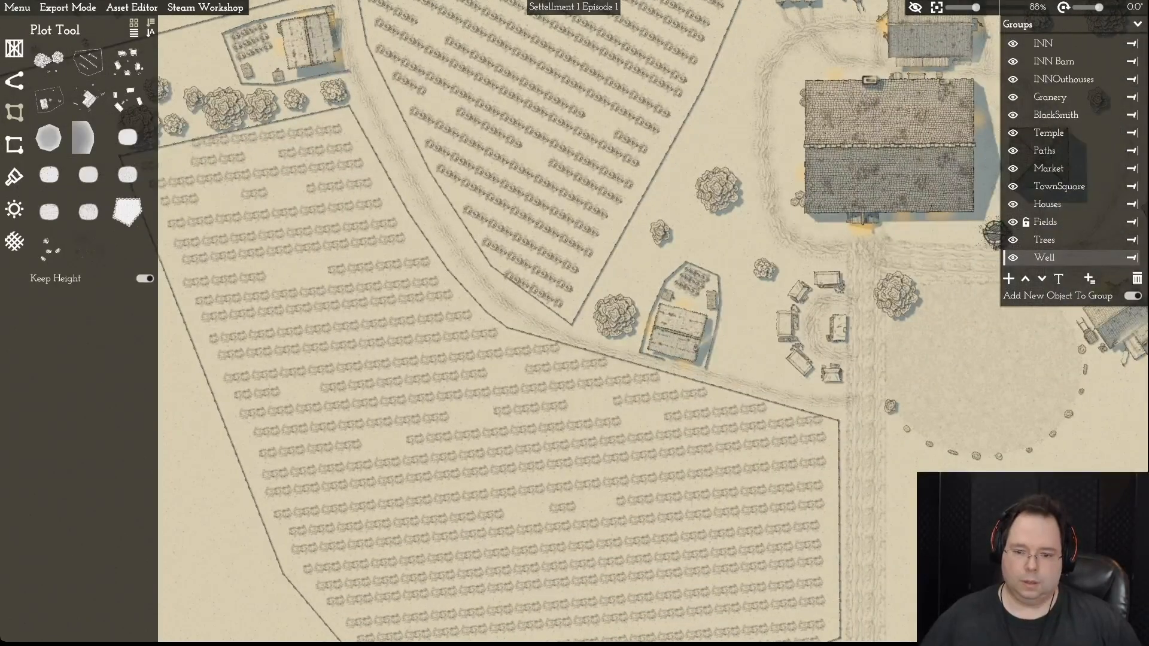
click(835, 422)
drag(838, 425, 837, 428)
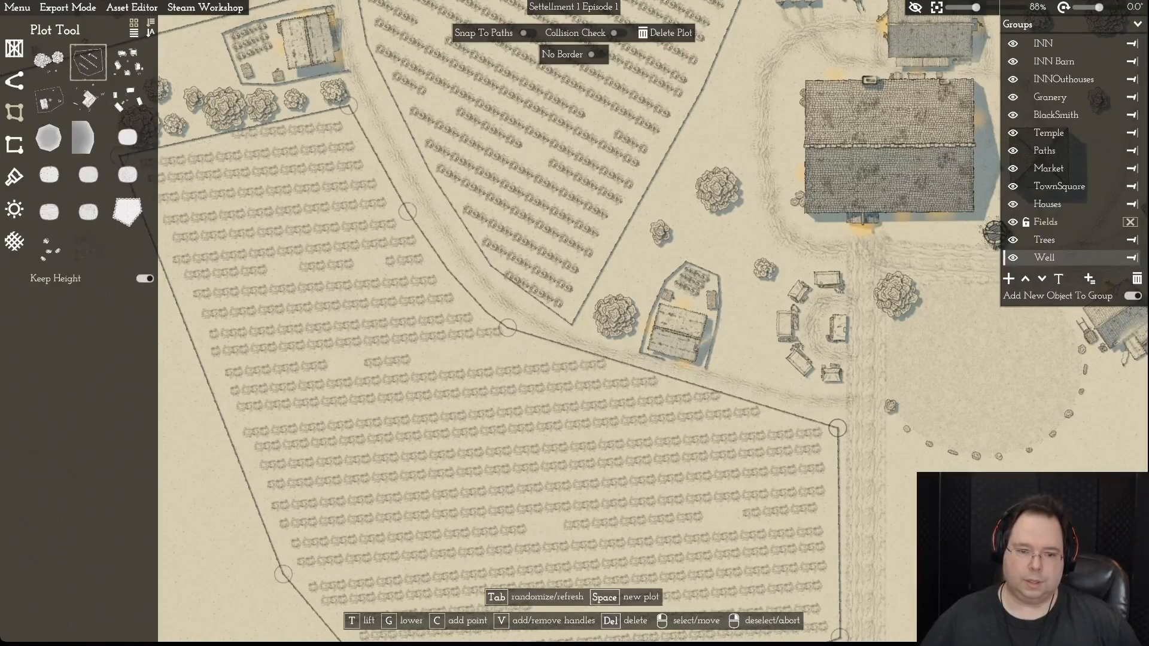
click(838, 429)
drag(508, 328, 514, 340)
click(514, 341)
click(558, 340)
drag(530, 350, 570, 369)
drag(517, 341, 519, 336)
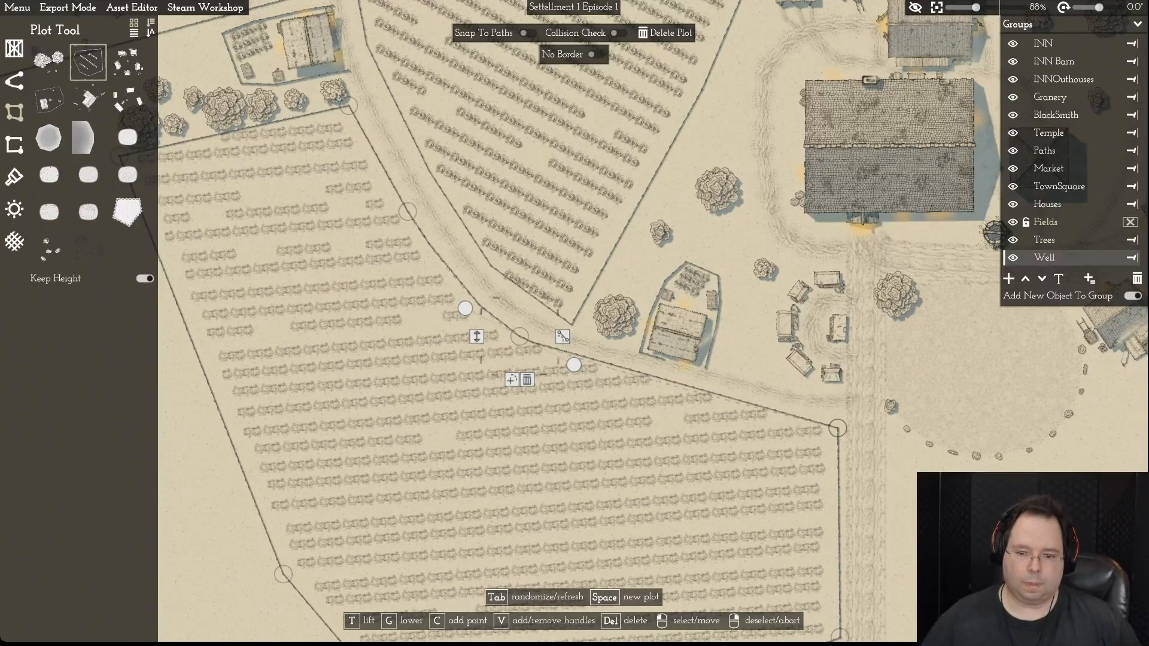
click(837, 428)
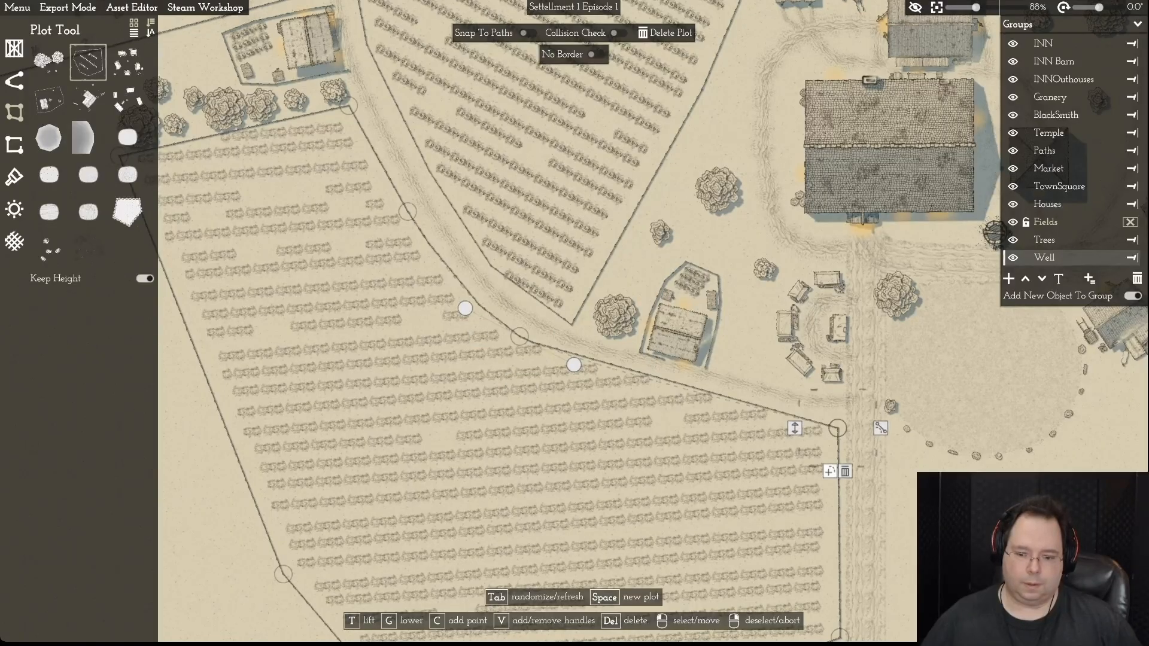
click(830, 471)
key(Delete)
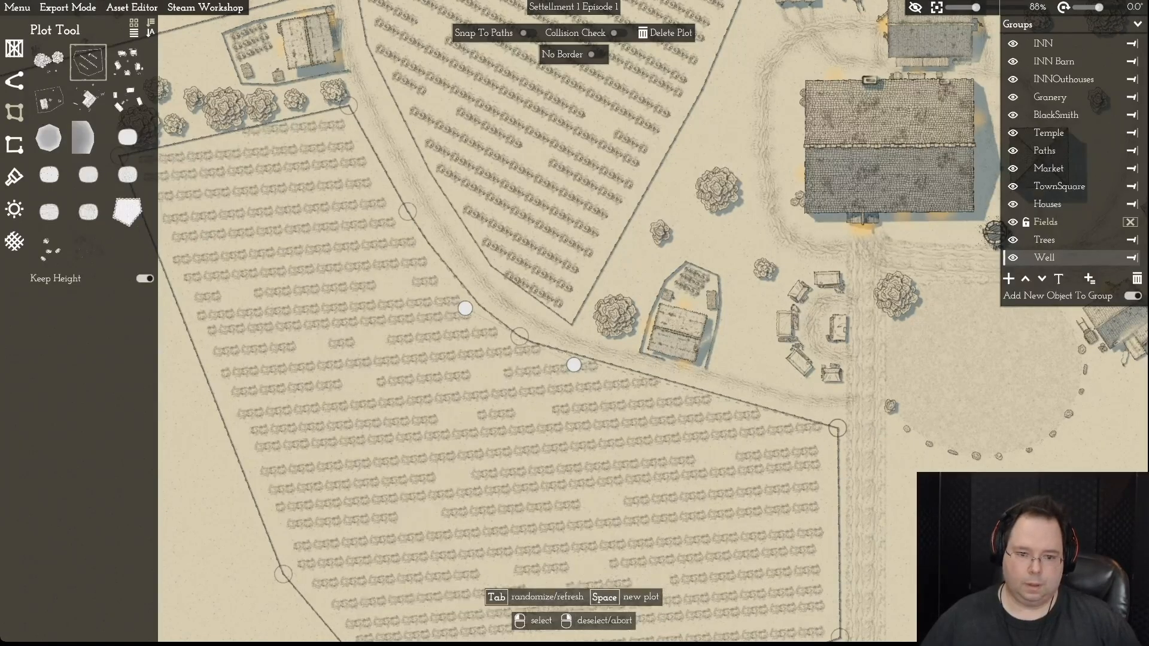
- Add a border point between the bend and the main-road corner of the southern field, then position both points along the road
click(519, 336)
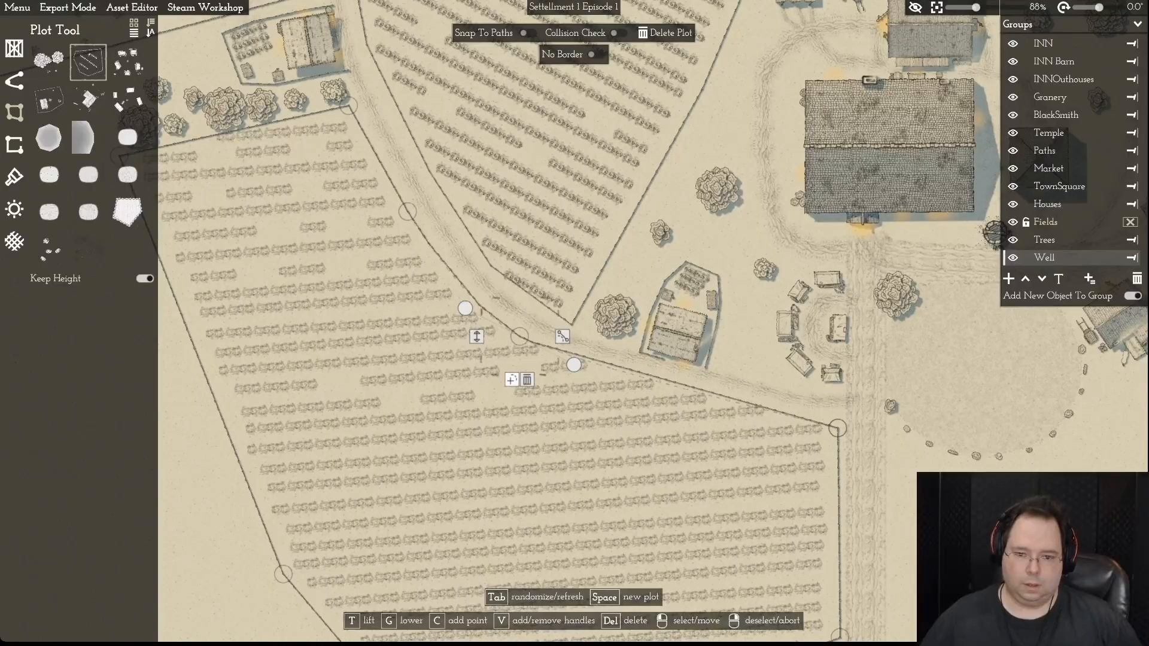
click(699, 392)
key(Escape)
drag(681, 391, 675, 389)
key(Tab)
drag(837, 428, 836, 421)
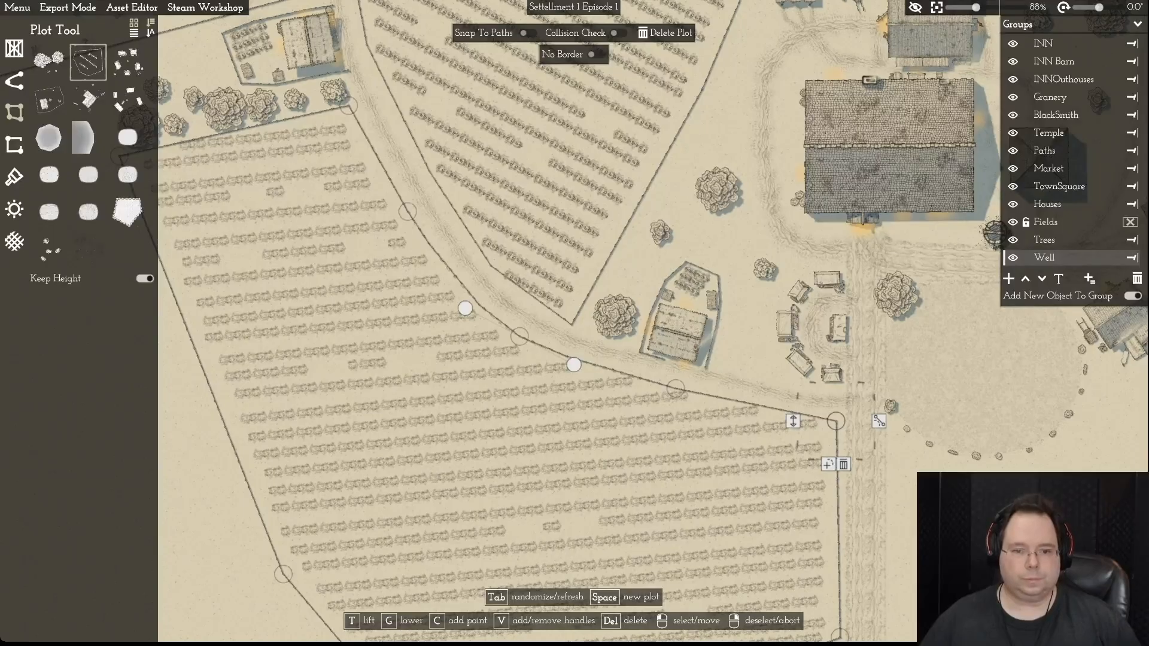
key(a)
key(w)
key(d)
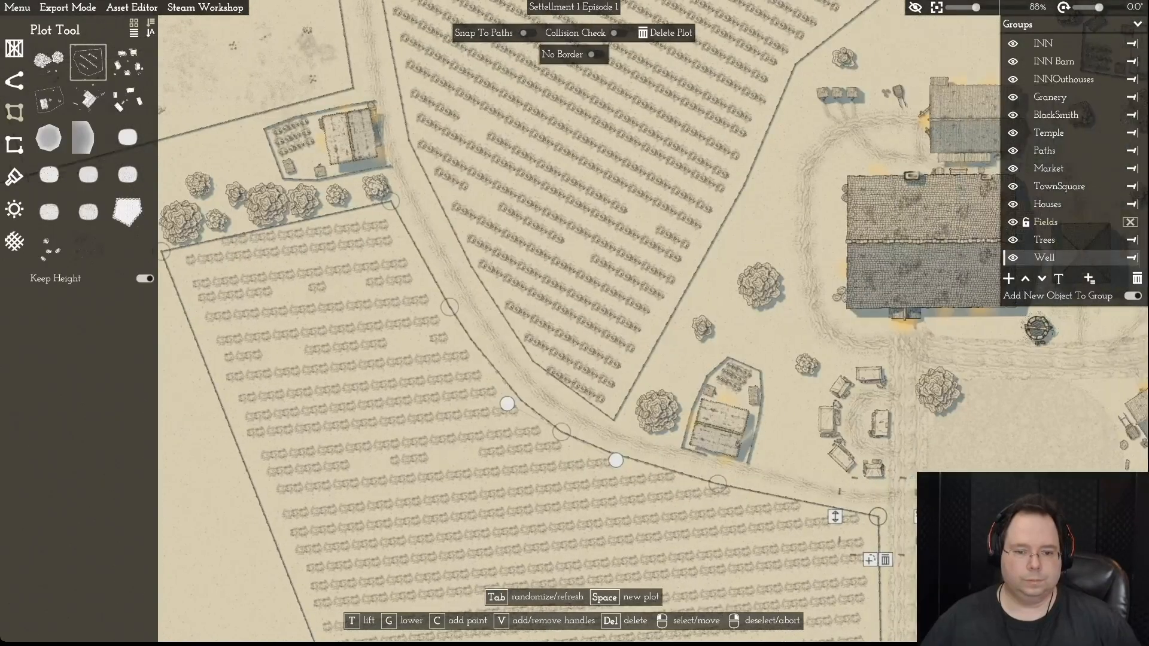
key(Escape)
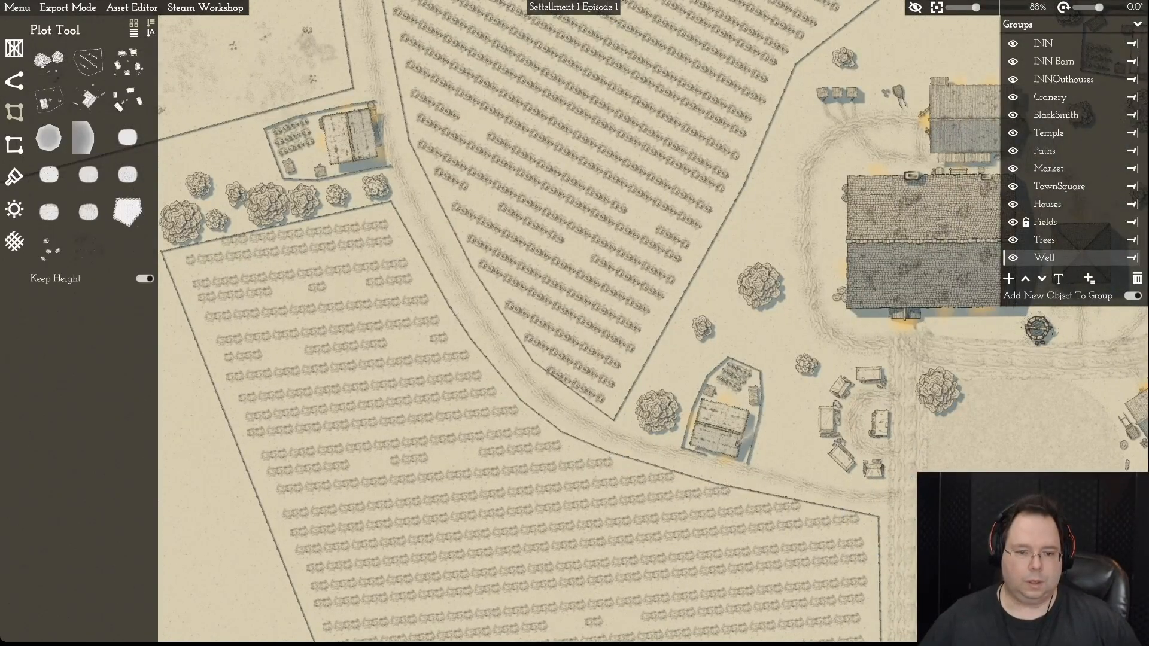
- Nudge the lower tip of the field beside the inn and randomize its crop rows
click(532, 361)
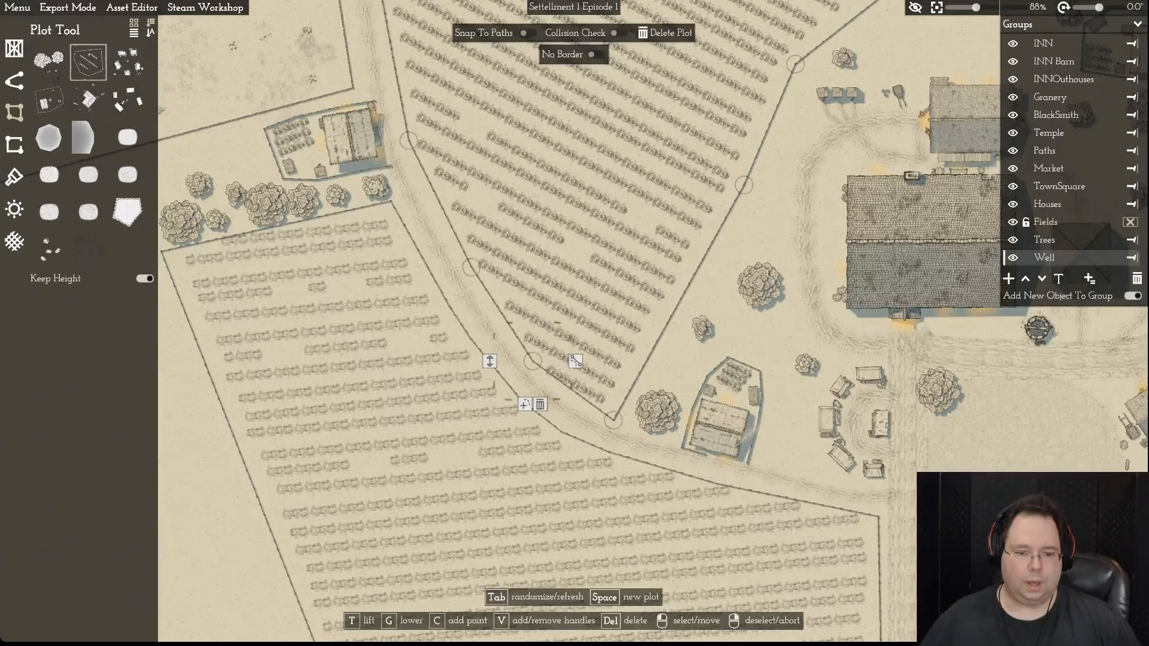
key(Tab)
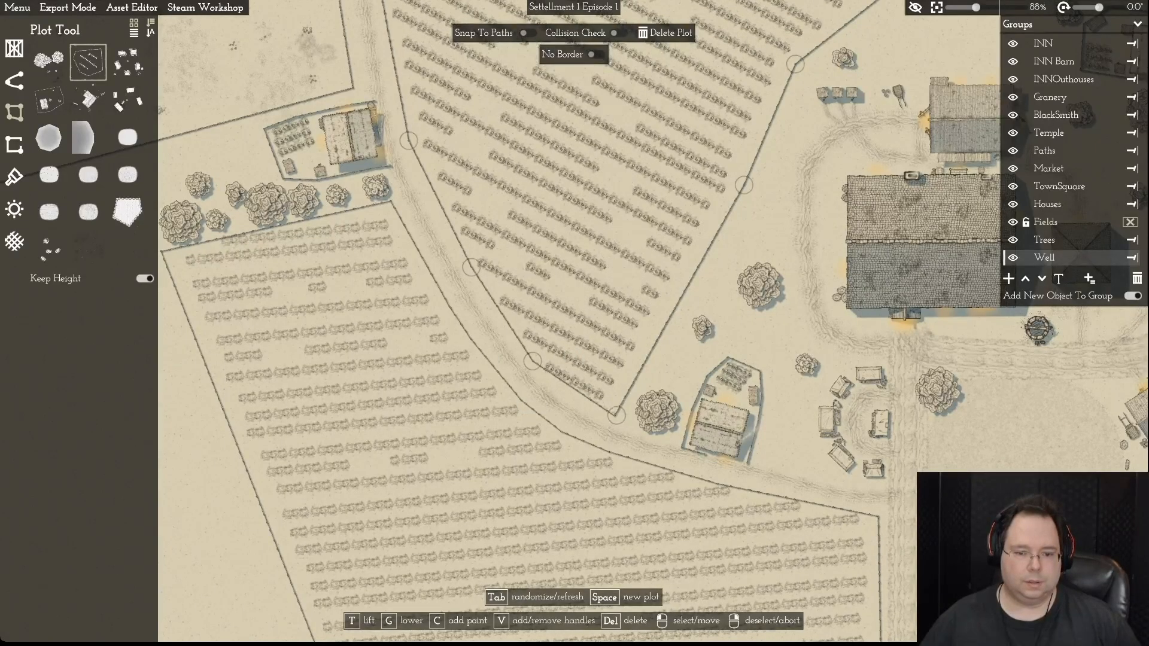
key(Tab)
key(Tab)
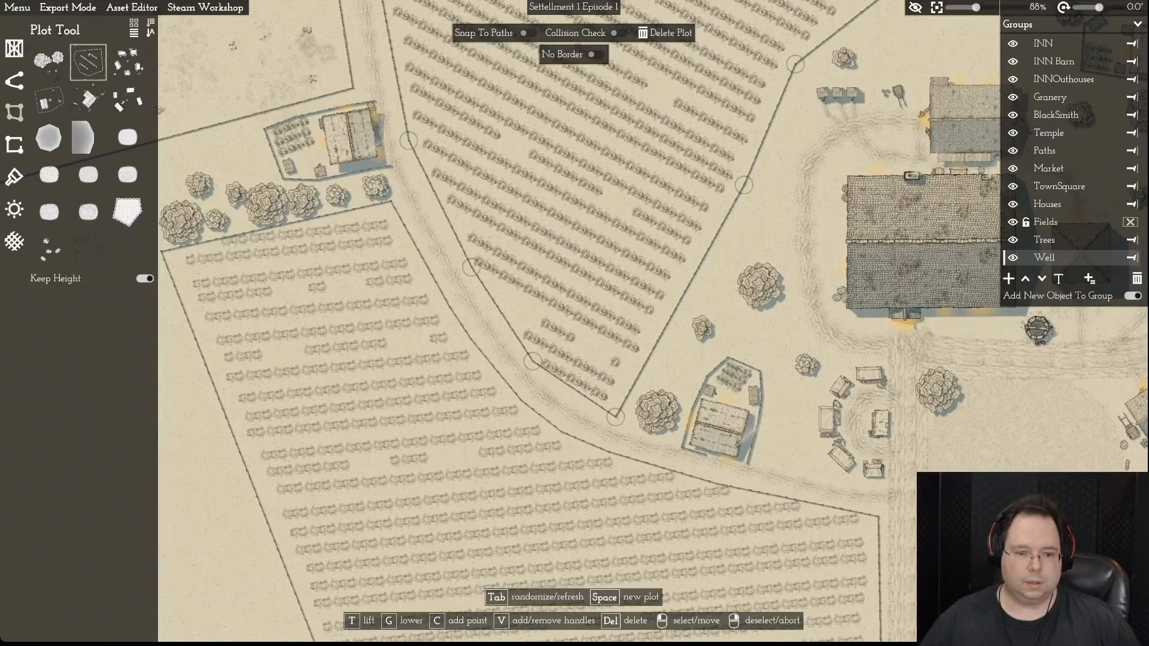
scroll(616, 419, down, 2)
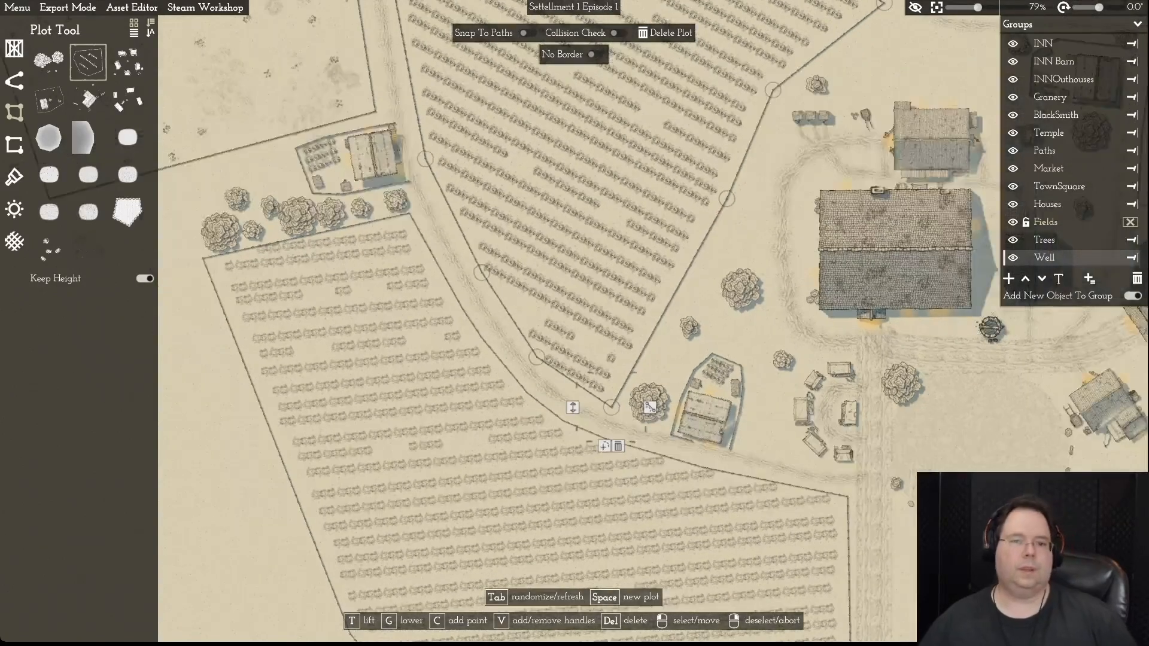
right_click(613, 410)
- Give the border point above that field's lower tip curve handles and stretch the lower handle along the road to smooth the edge
key(w)
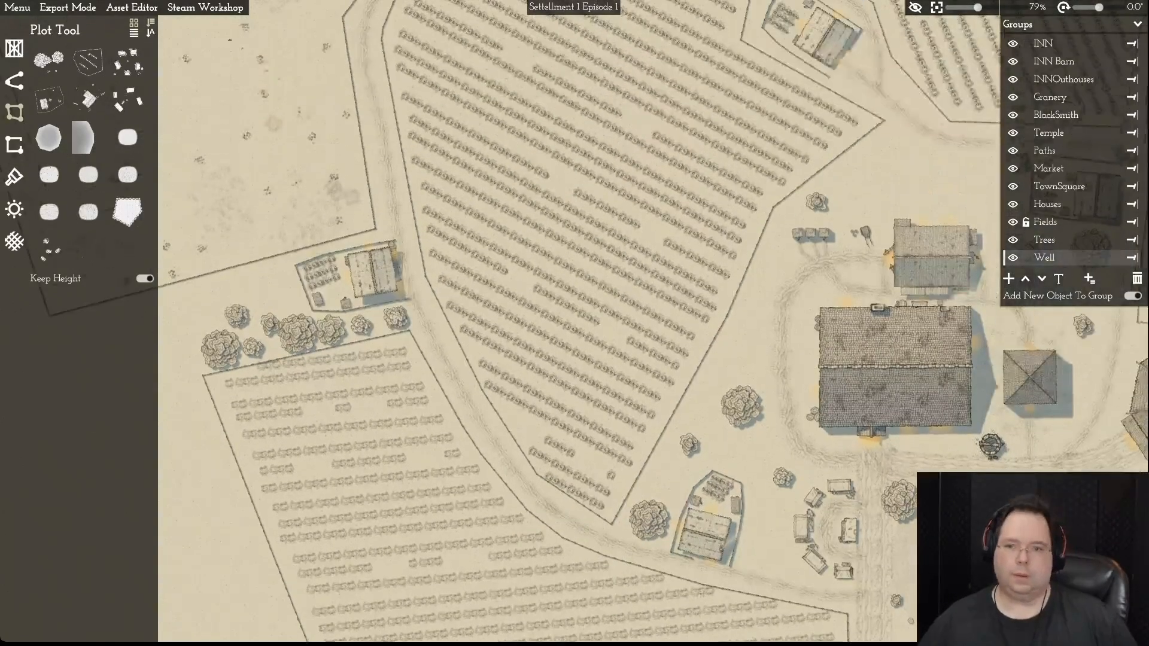
key(w)
key(d)
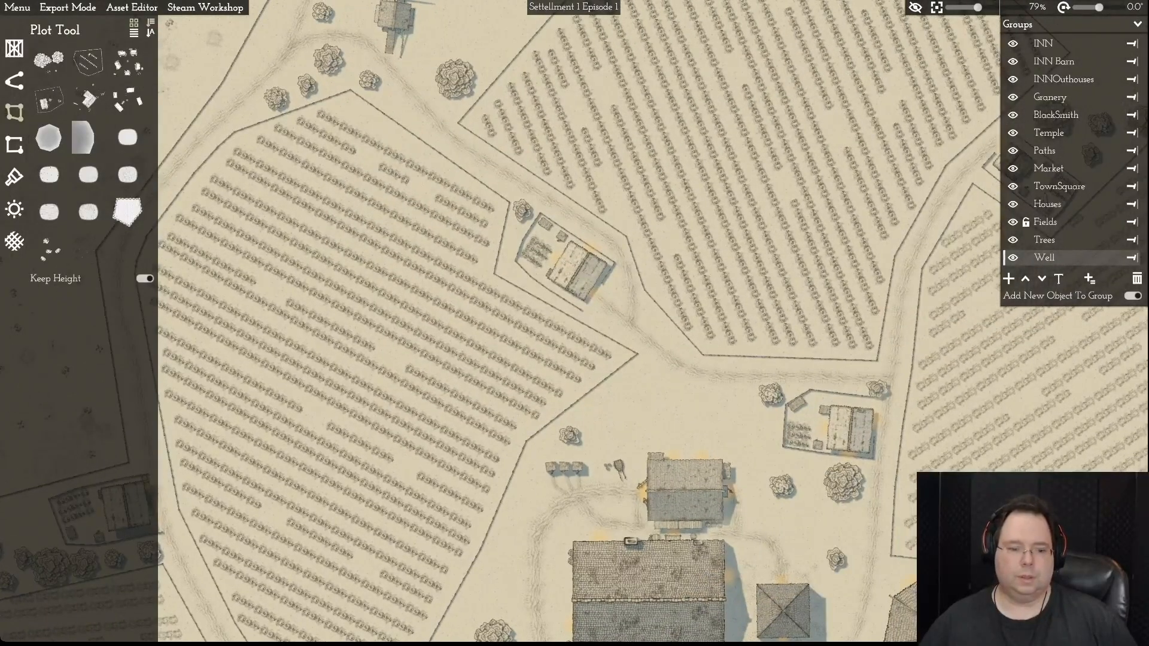
key(s)
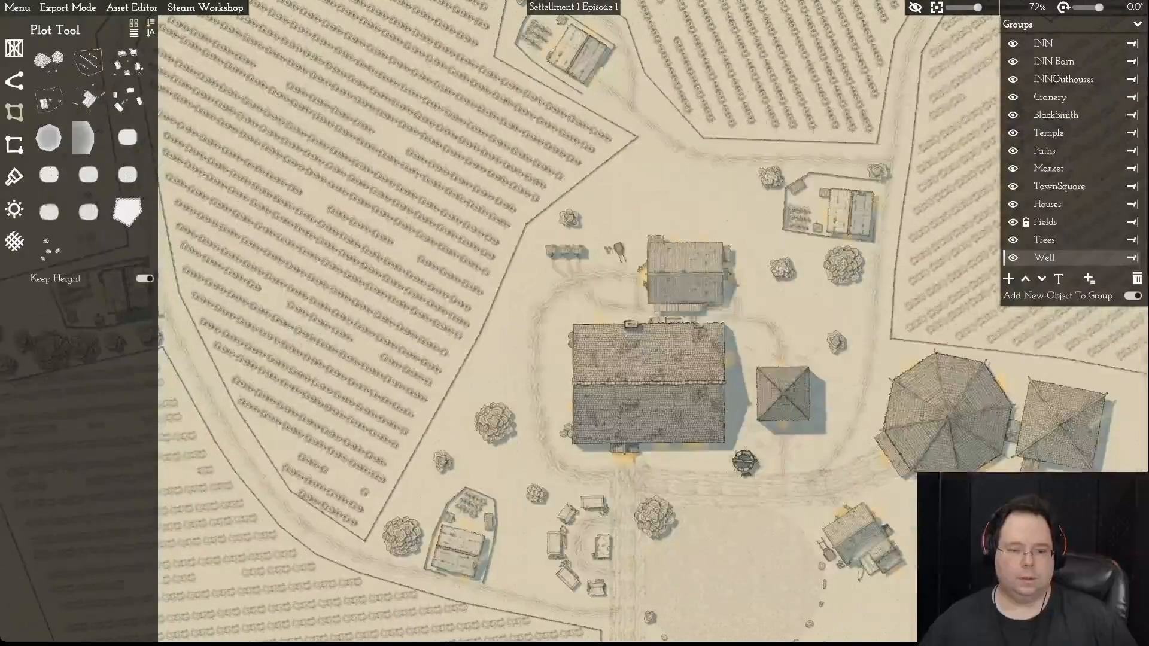
key(d)
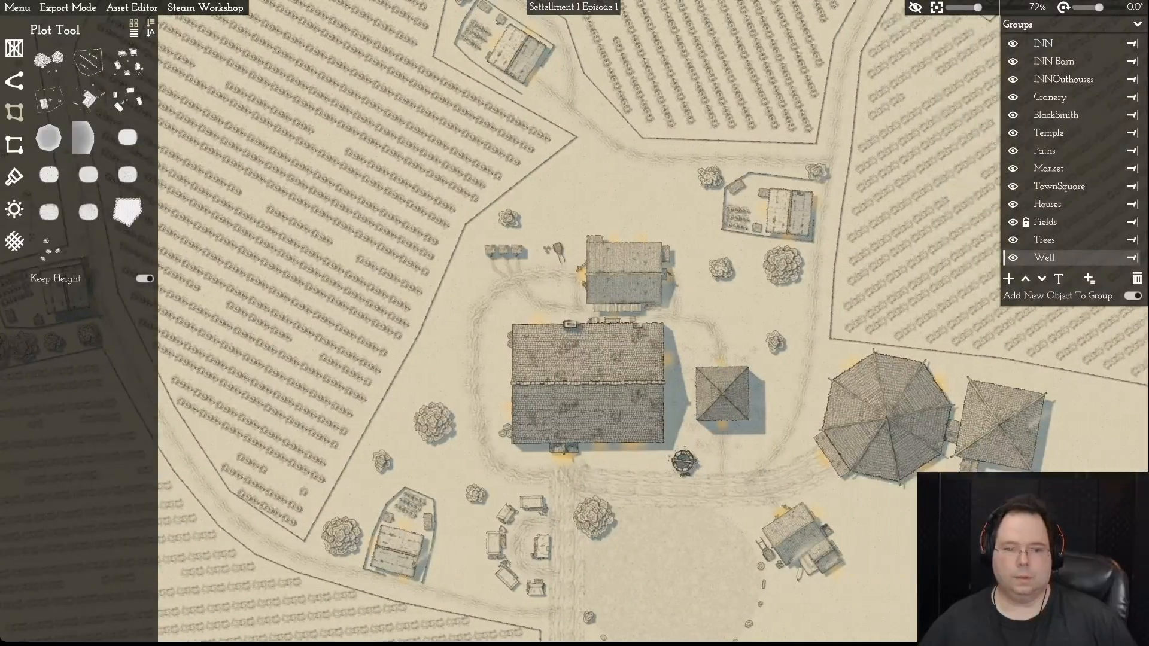
key(a)
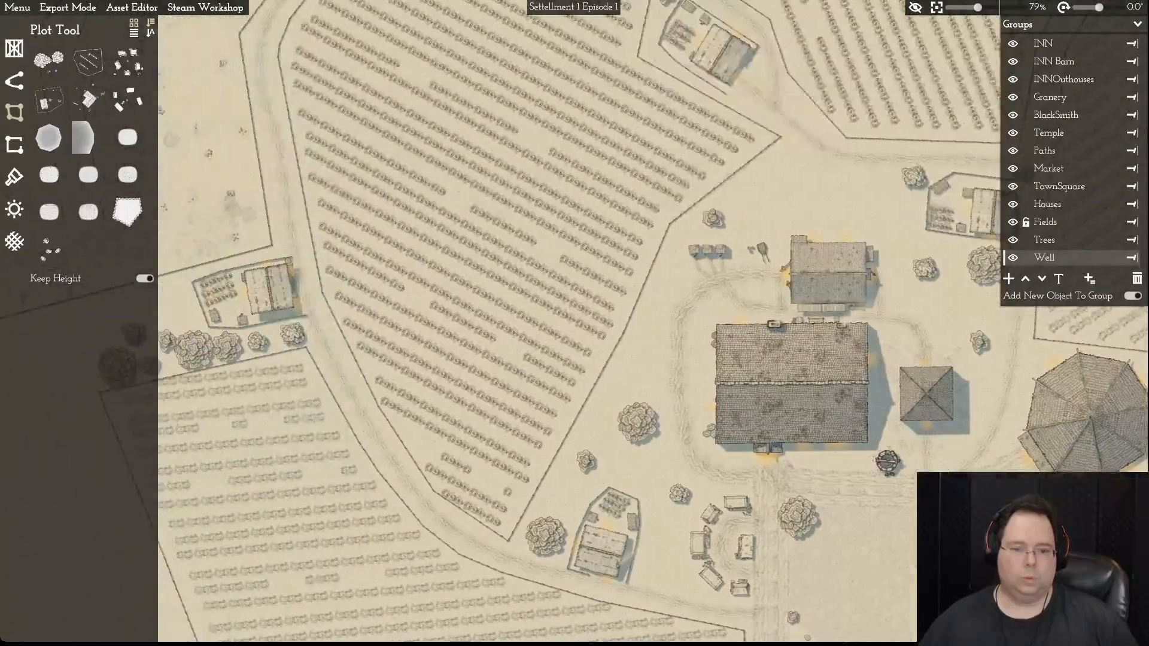
key(s)
scroll(575, 324, up, 5)
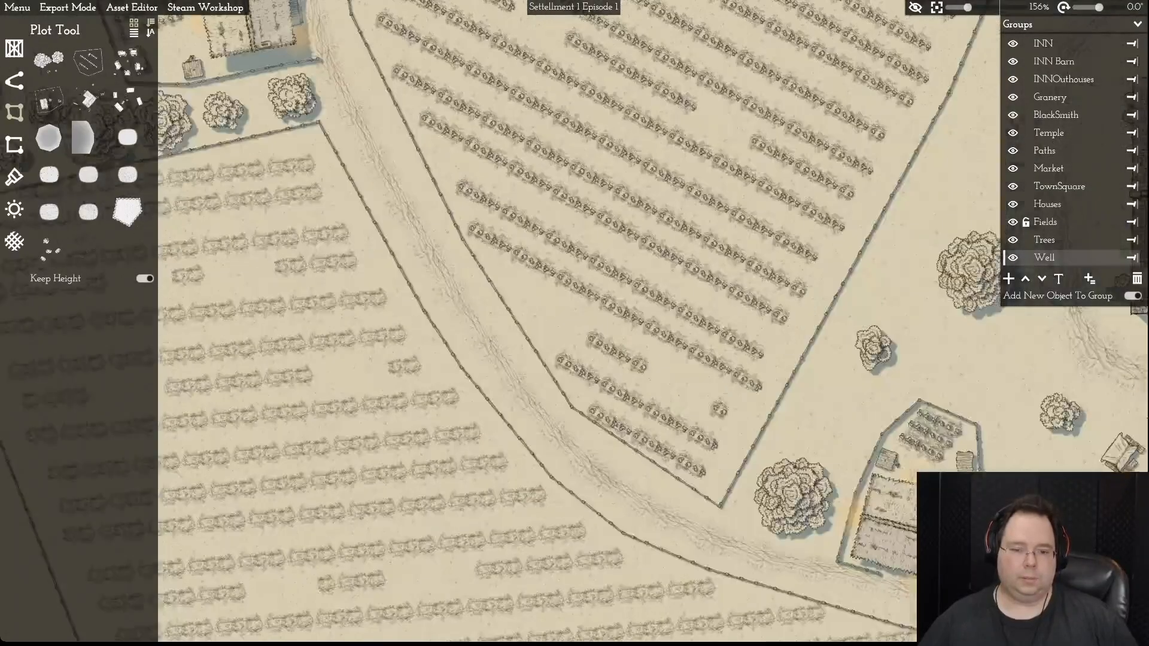
click(572, 407)
click(571, 408)
click(645, 408)
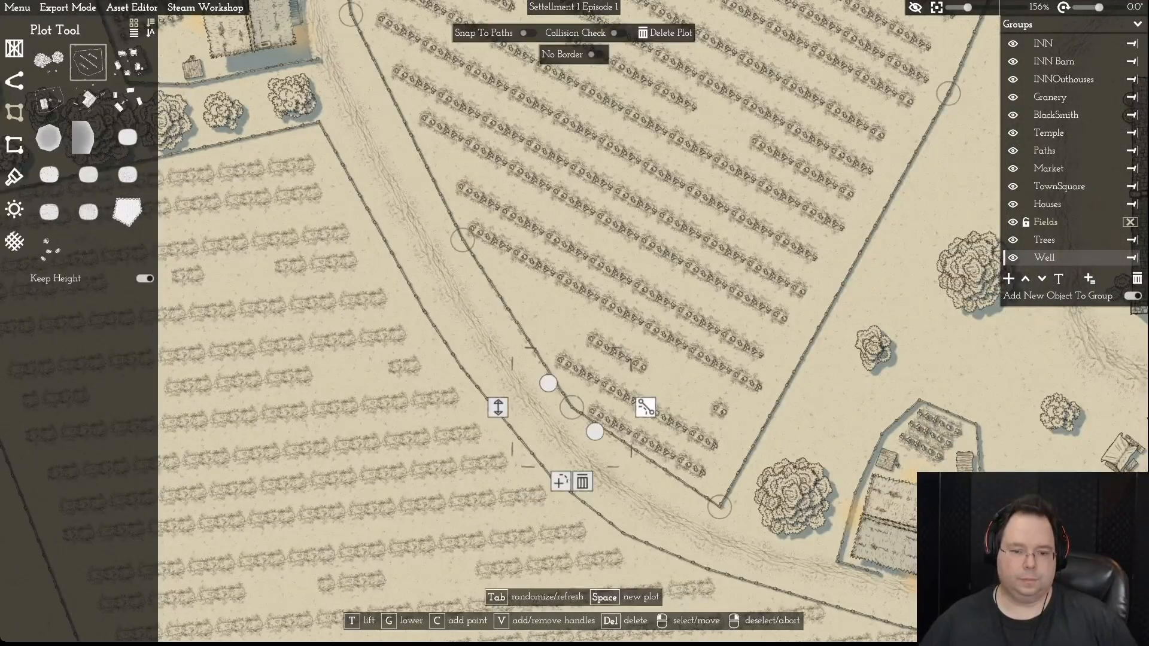
drag(594, 435, 615, 452)
right_click(615, 451)
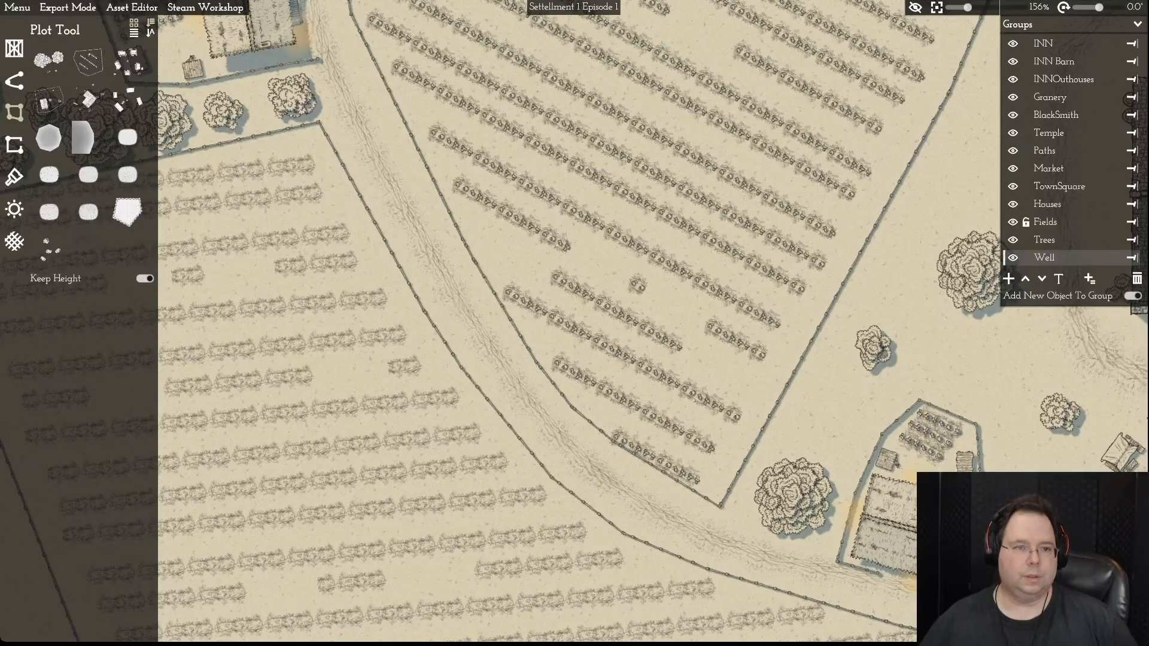
- Adjust the large field's bend point on its western road border and curve it with handles stretched along the road
key(w)
key(a)
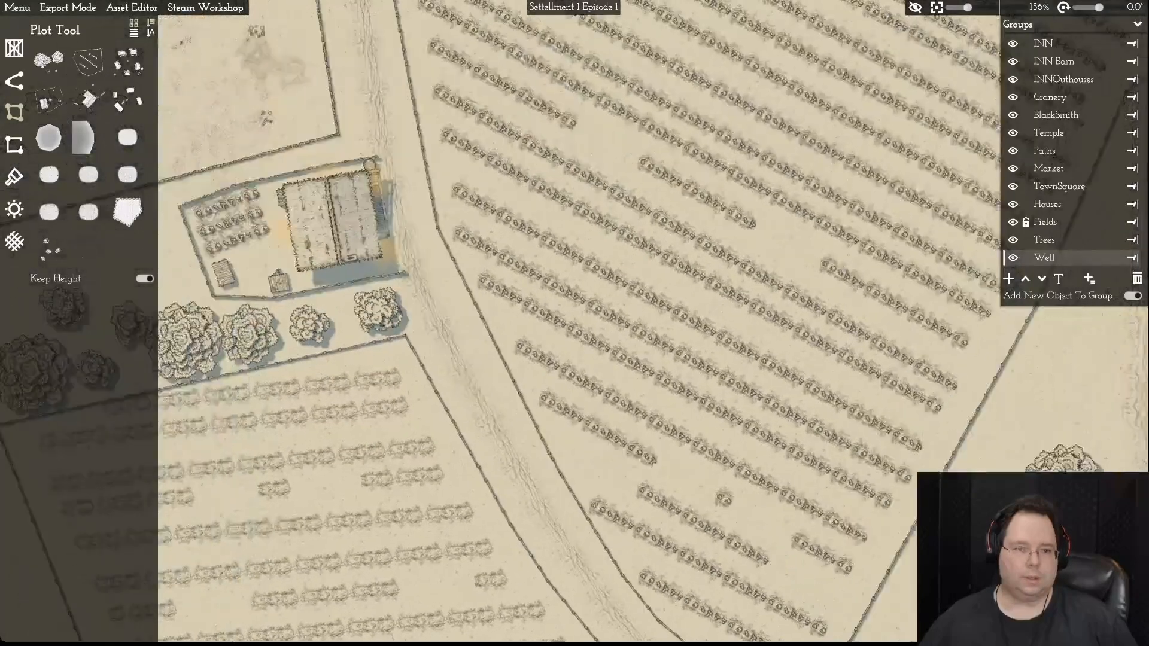
key(w)
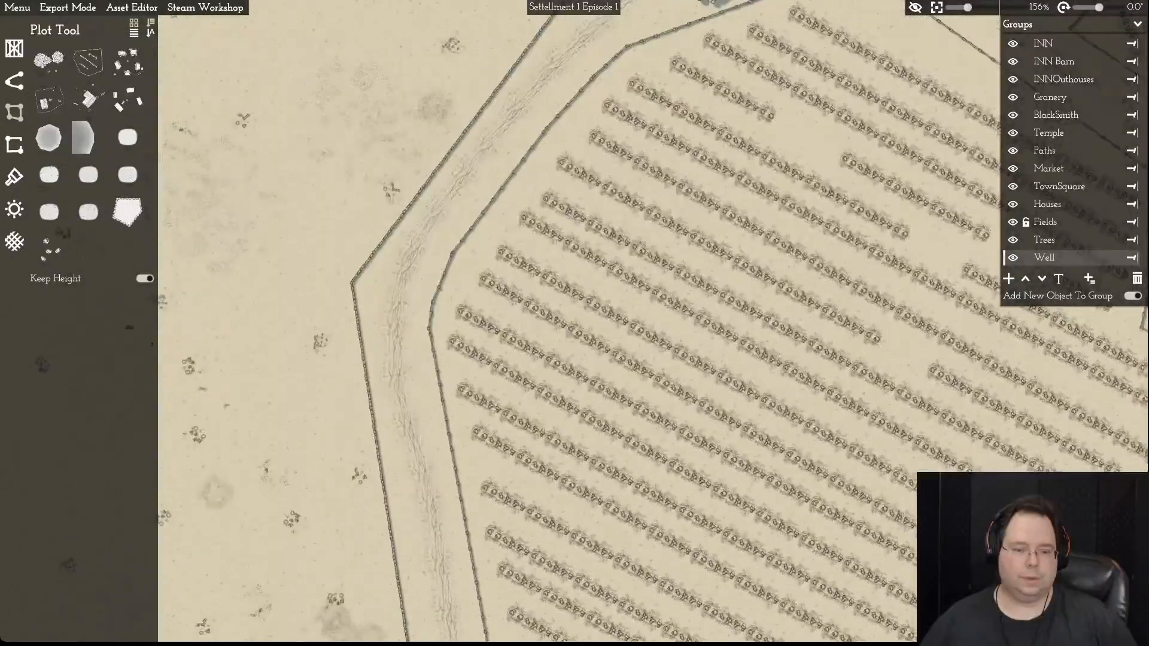
key(s)
key(a)
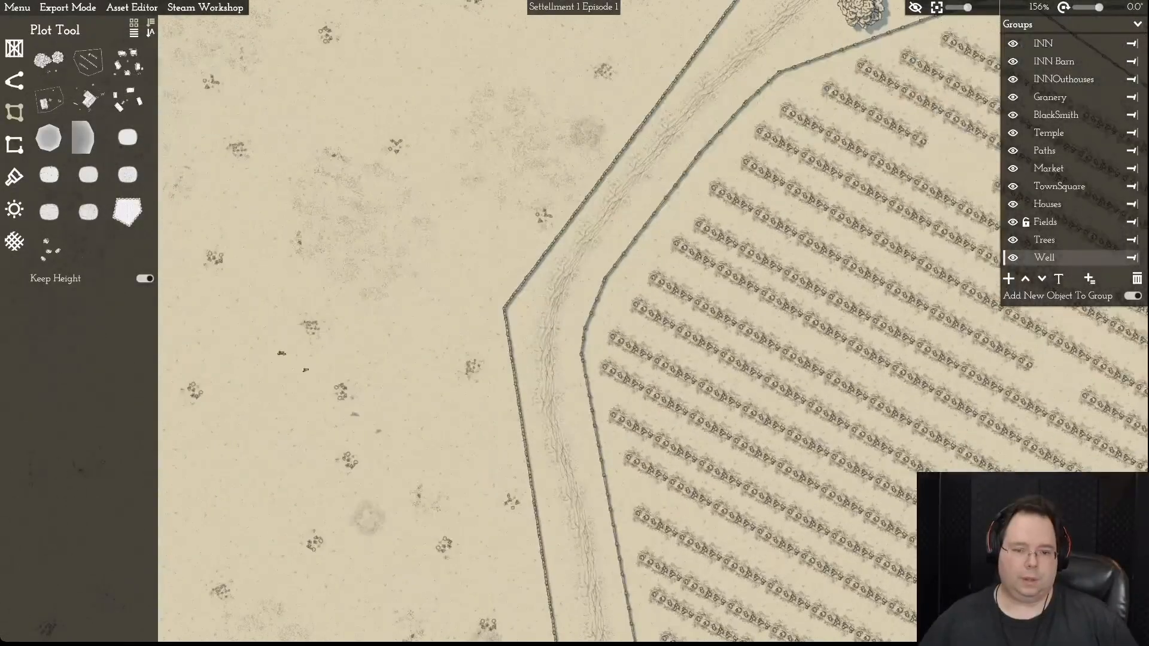
click(581, 355)
drag(580, 355, 571, 354)
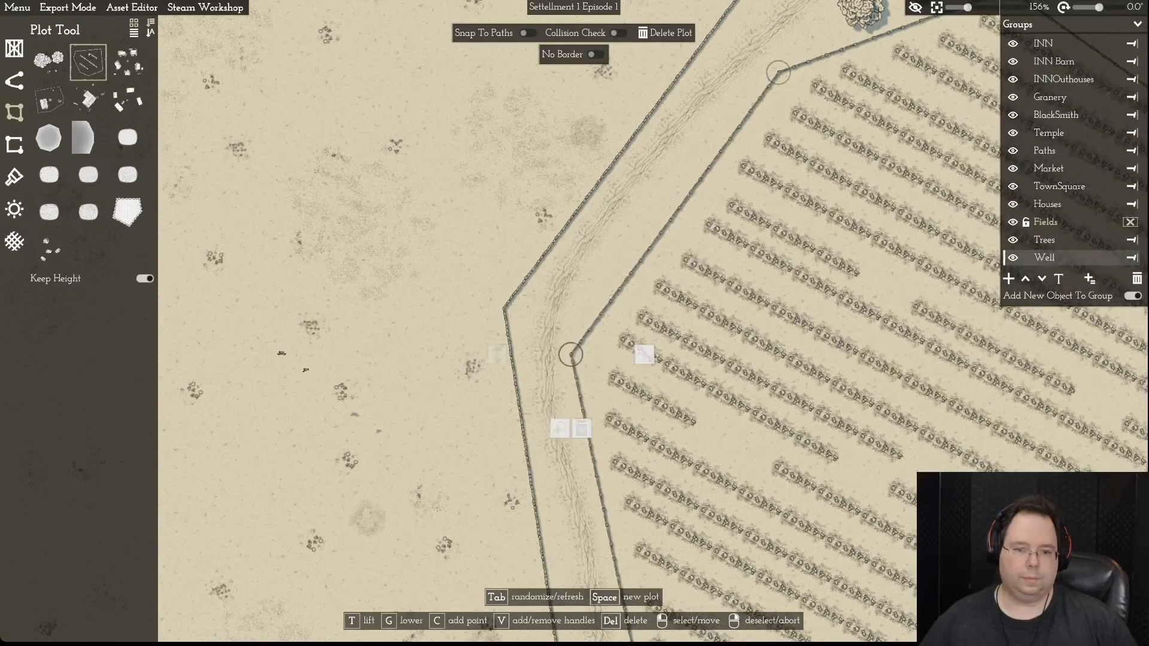
right_click(571, 354)
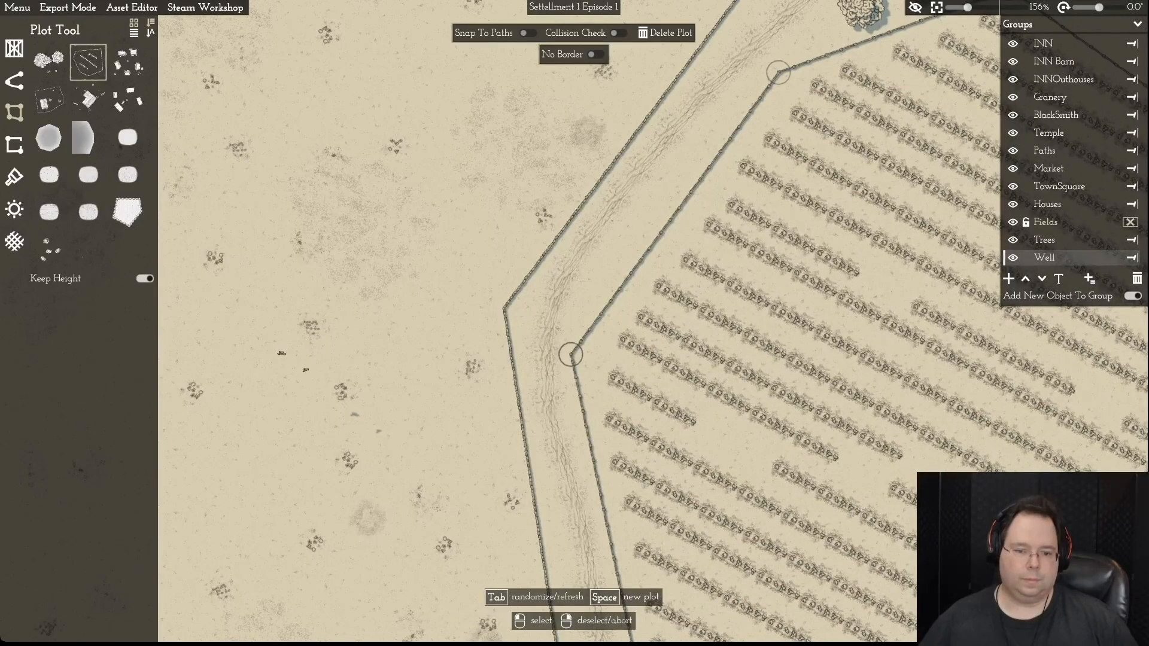
click(570, 355)
key(v)
drag(576, 322, 585, 239)
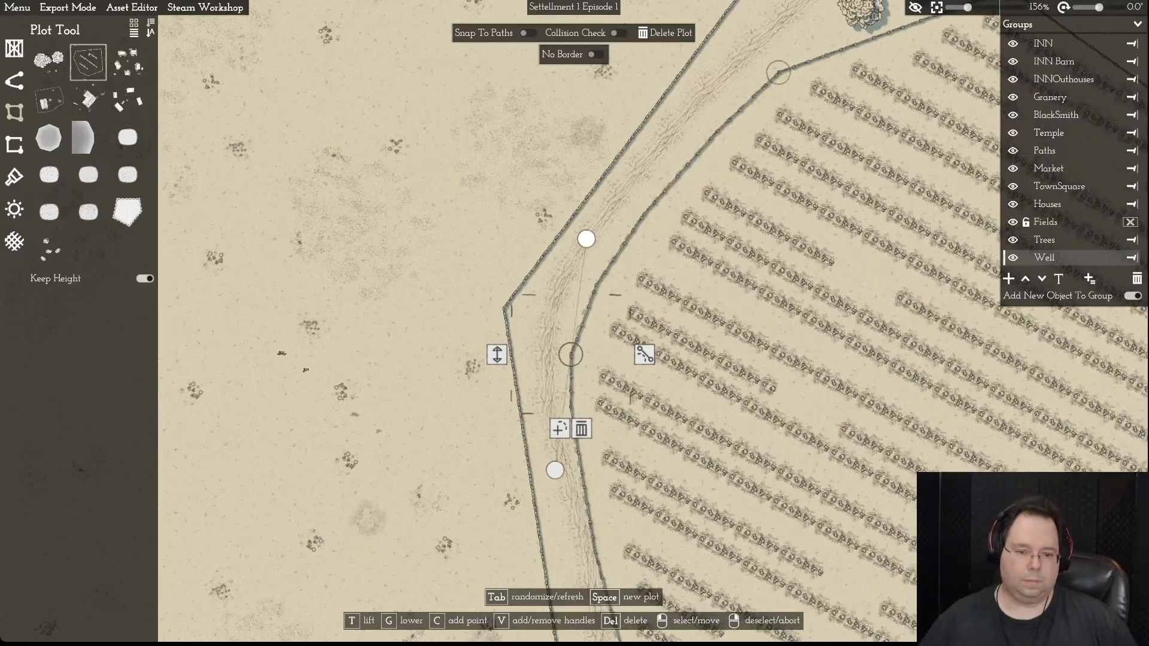
drag(571, 355, 587, 313)
scroll(594, 313, up, 1)
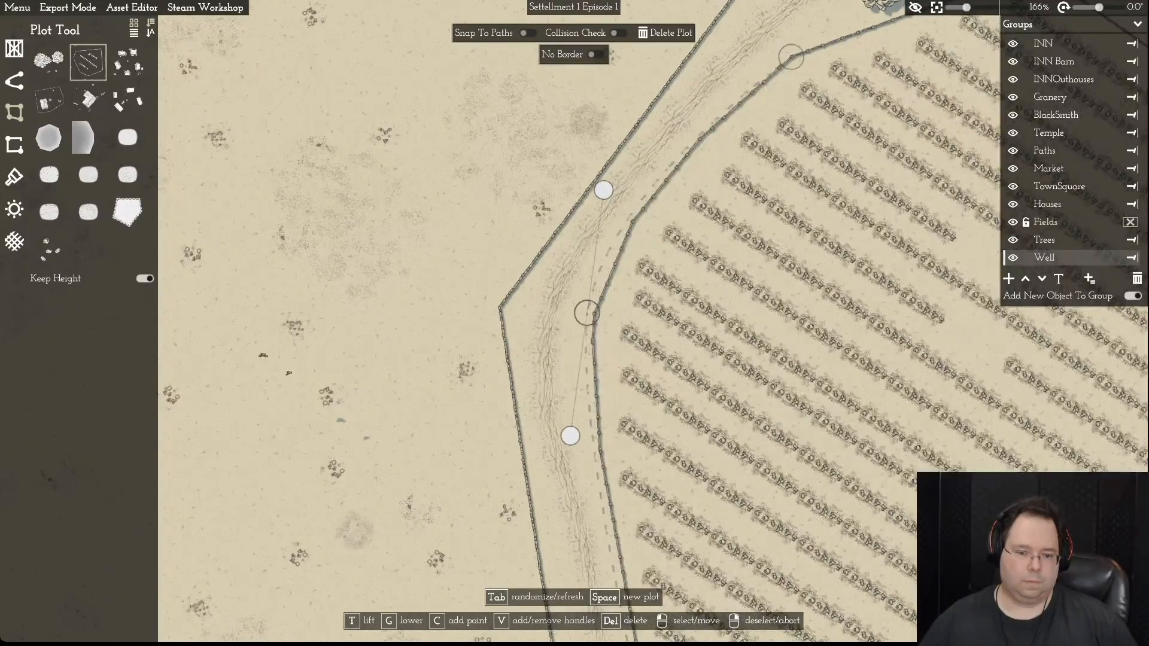
- Add curve handles to the field's next border point to the north, stretch them towards the trees, and nudge the point
key(s)
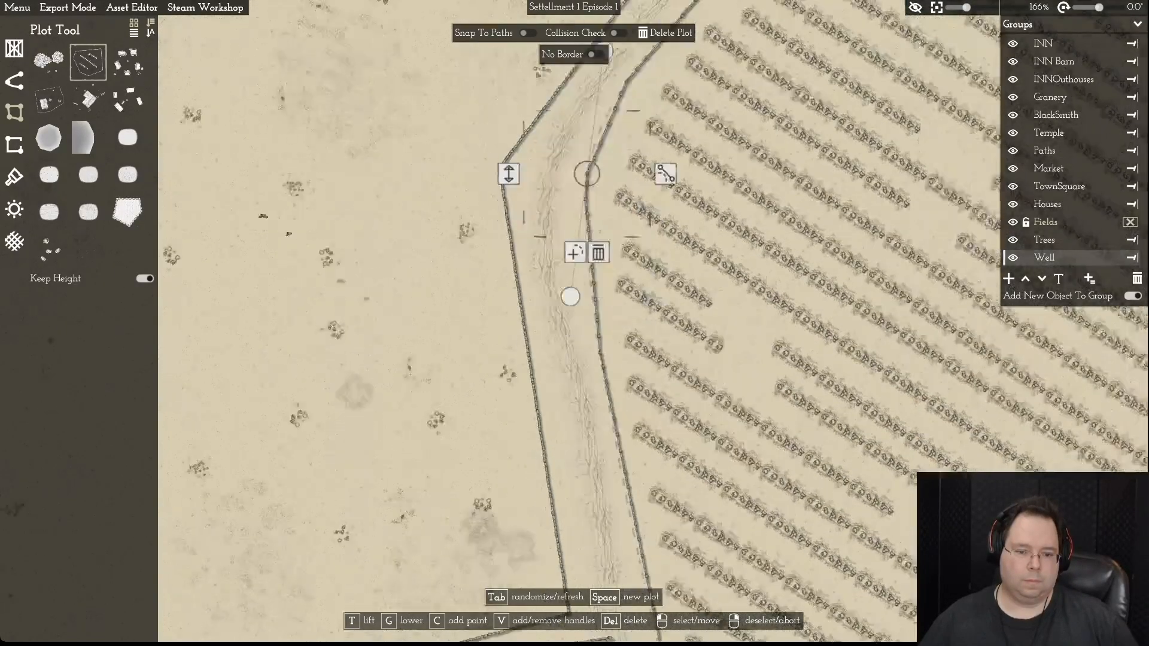
key(w)
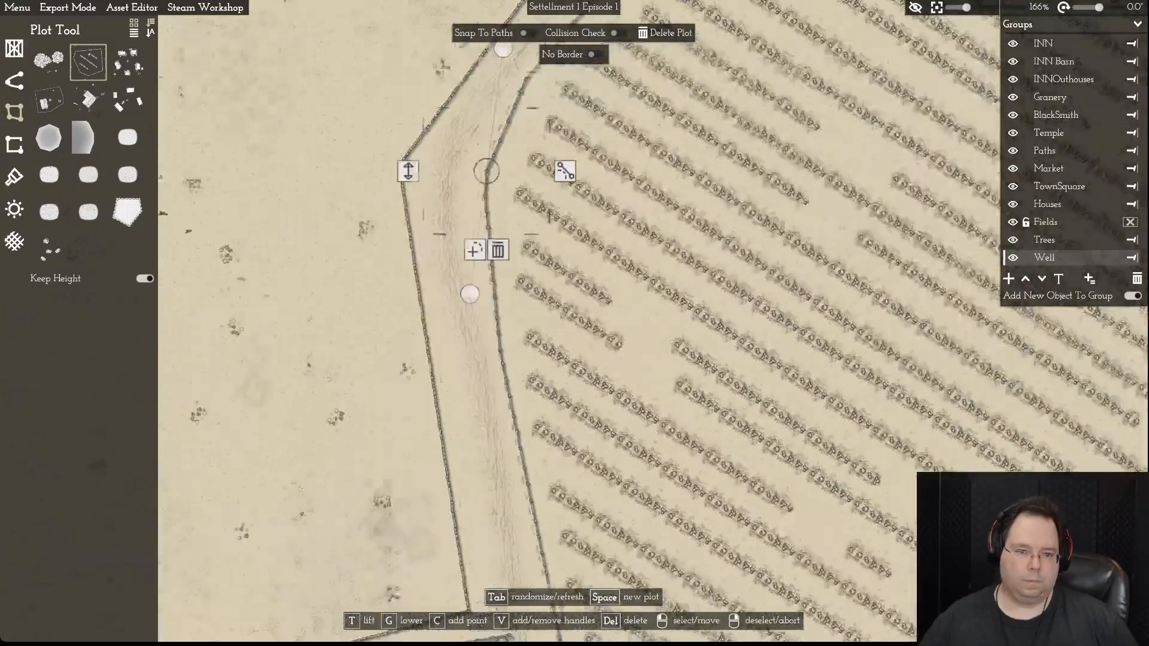
key(d)
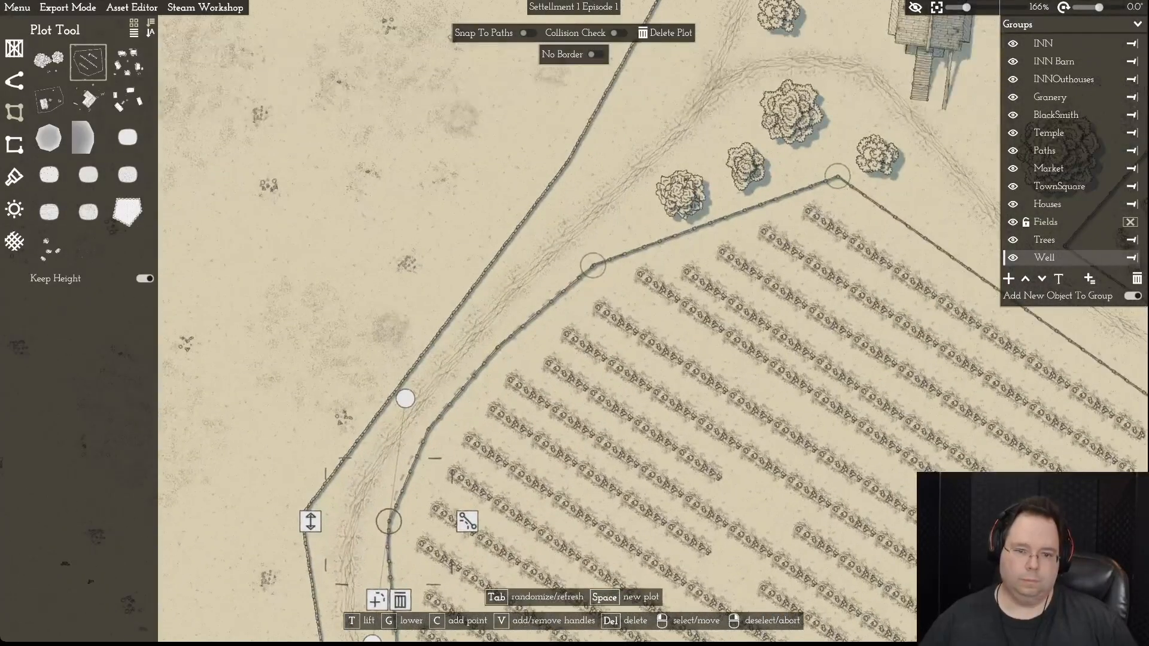
click(593, 266)
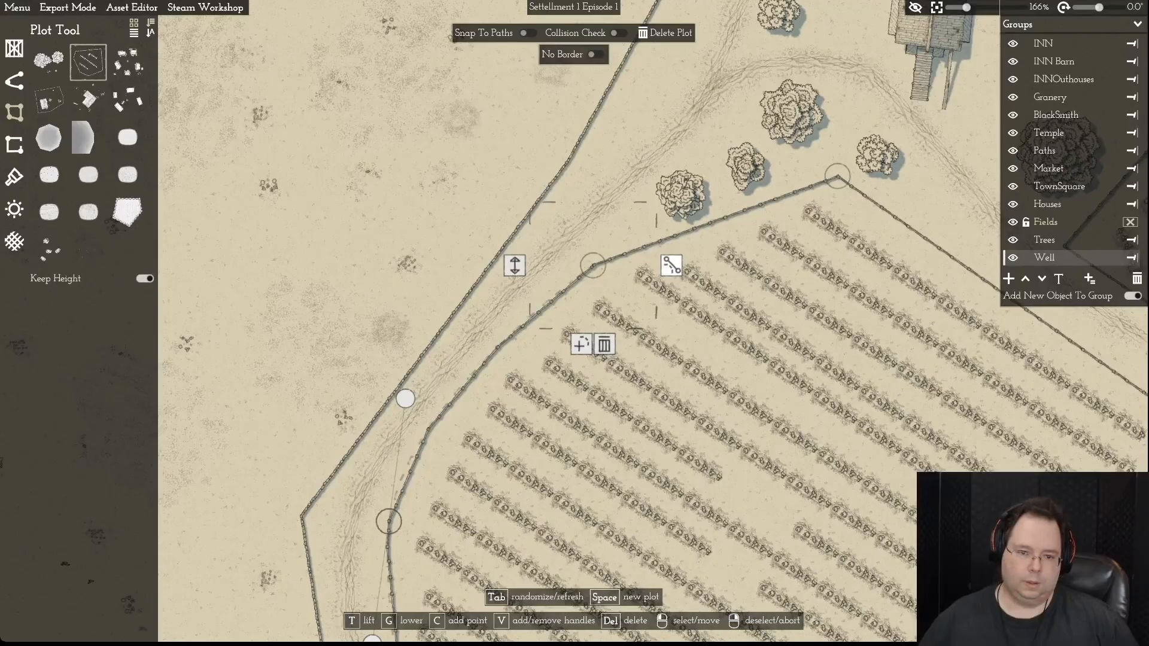
key(v)
drag(608, 256, 634, 239)
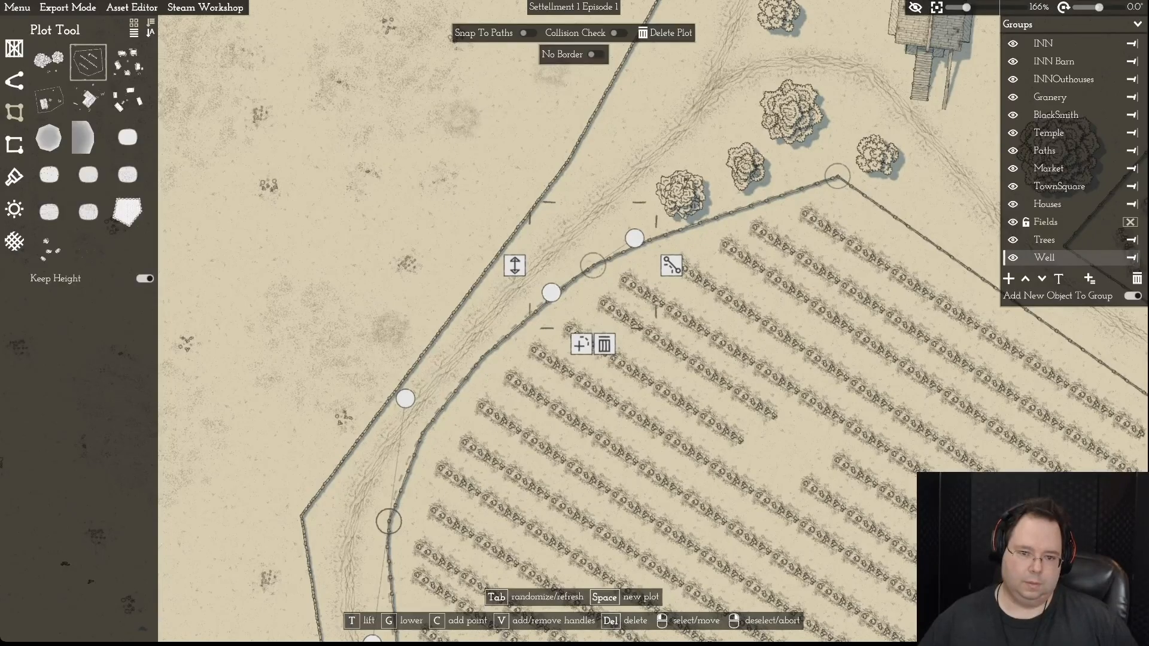
drag(593, 265, 596, 268)
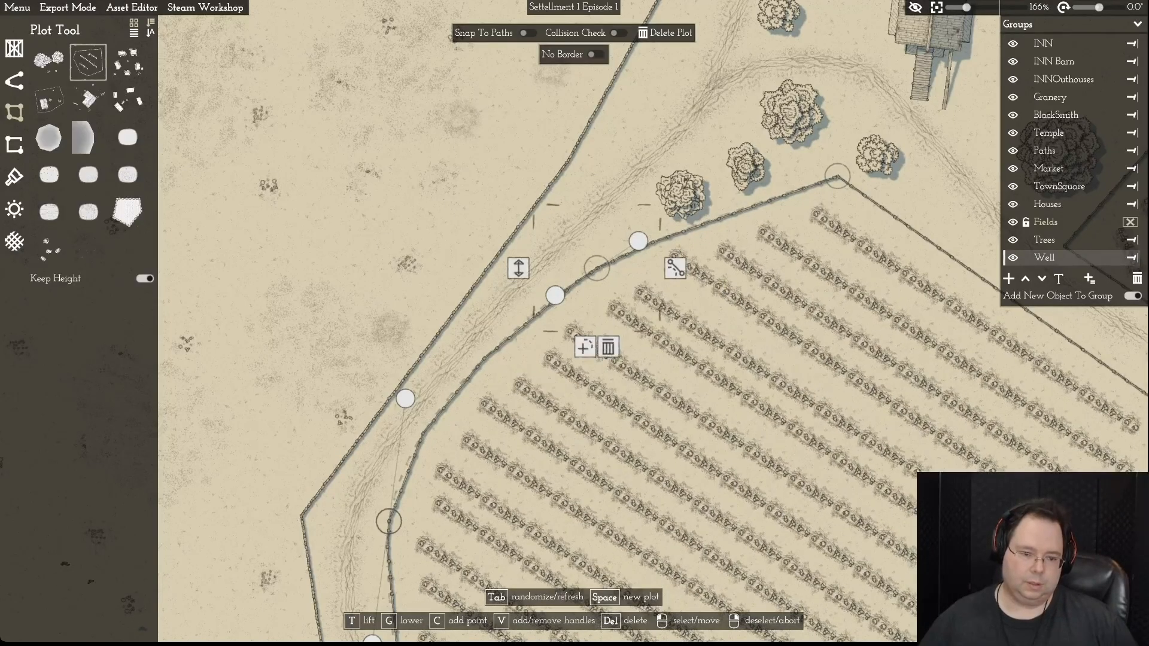
click(405, 399)
key(Escape)
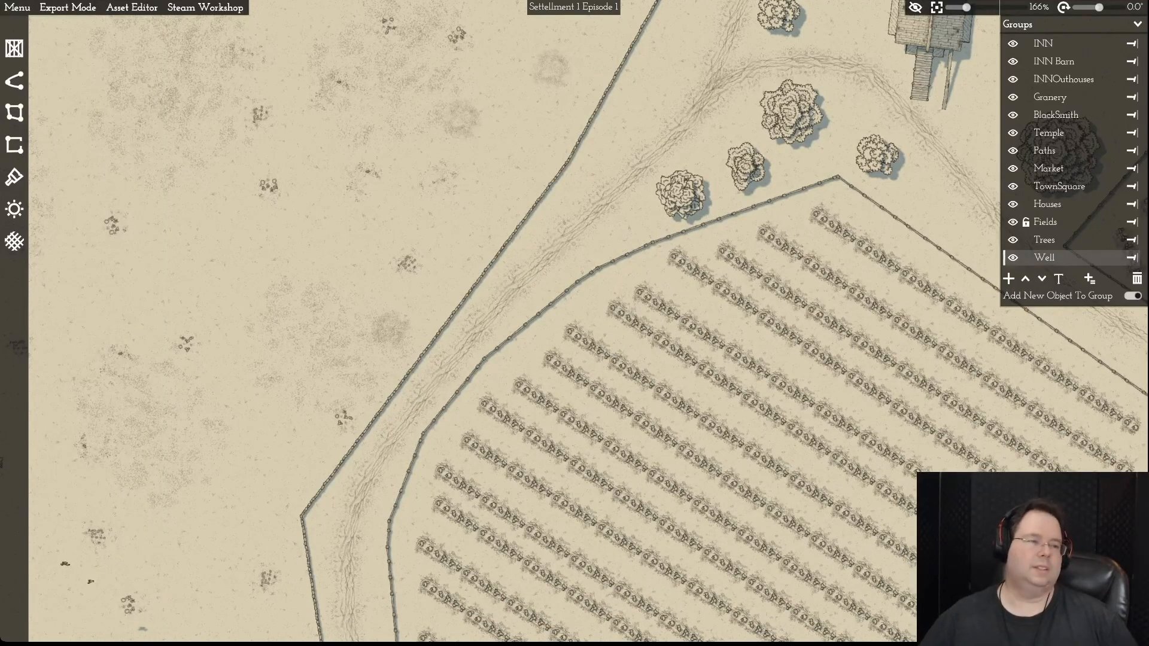
click(14, 49)
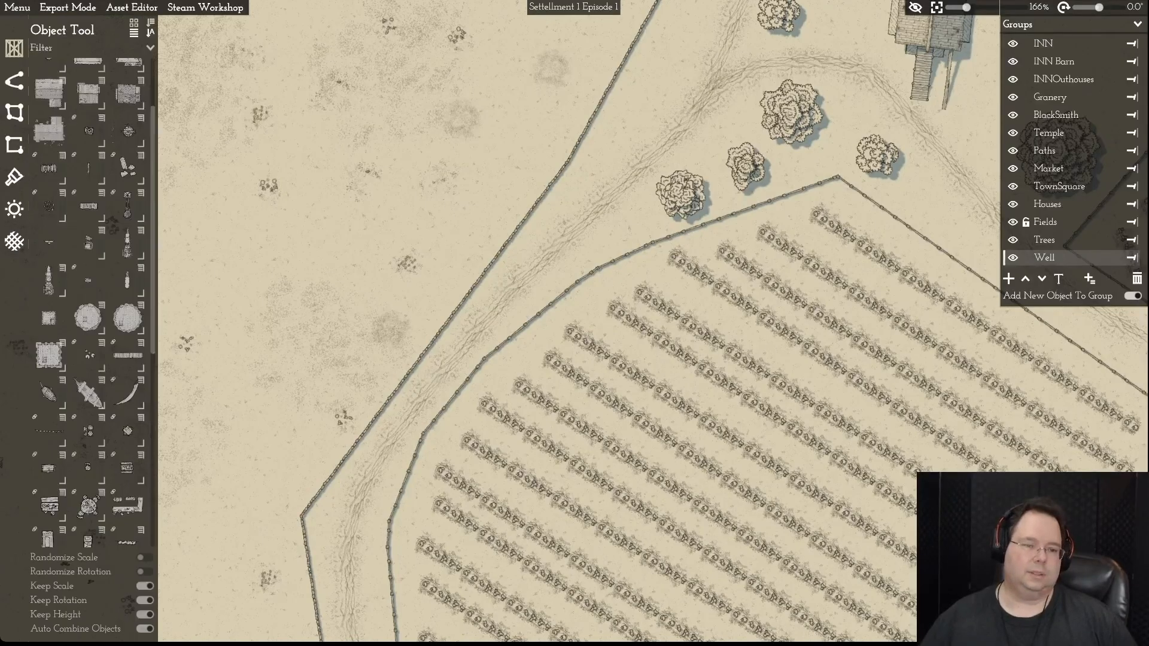
click(14, 81)
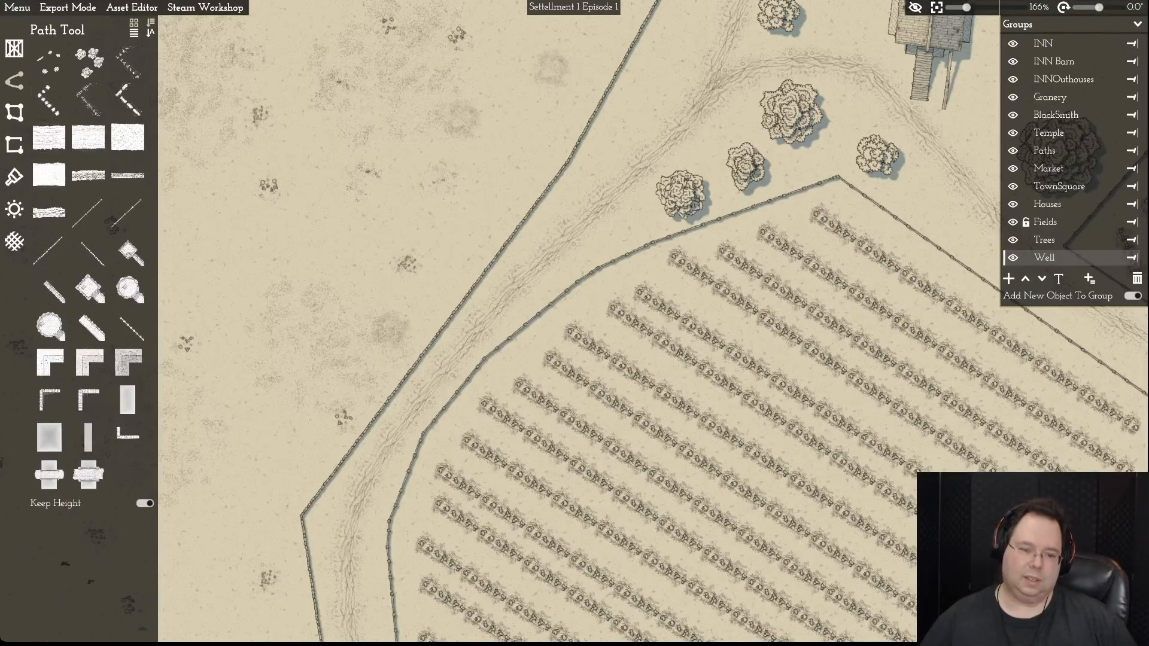
click(483, 360)
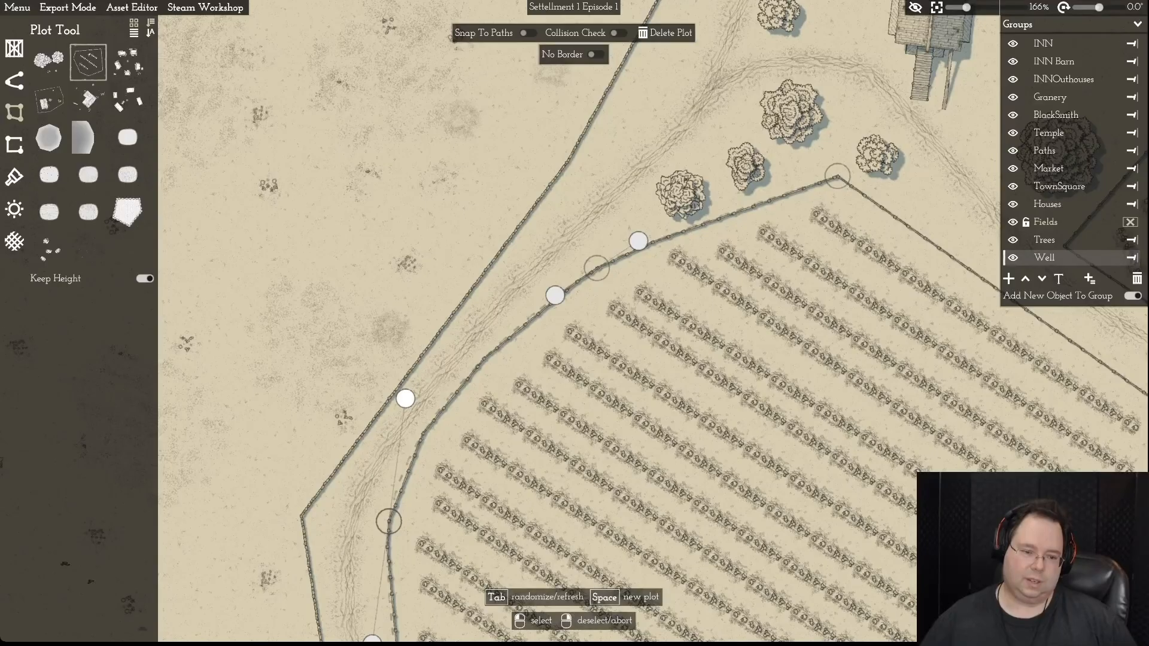
key(Escape)
key(s)
- Save the settlement map
click(68, 7)
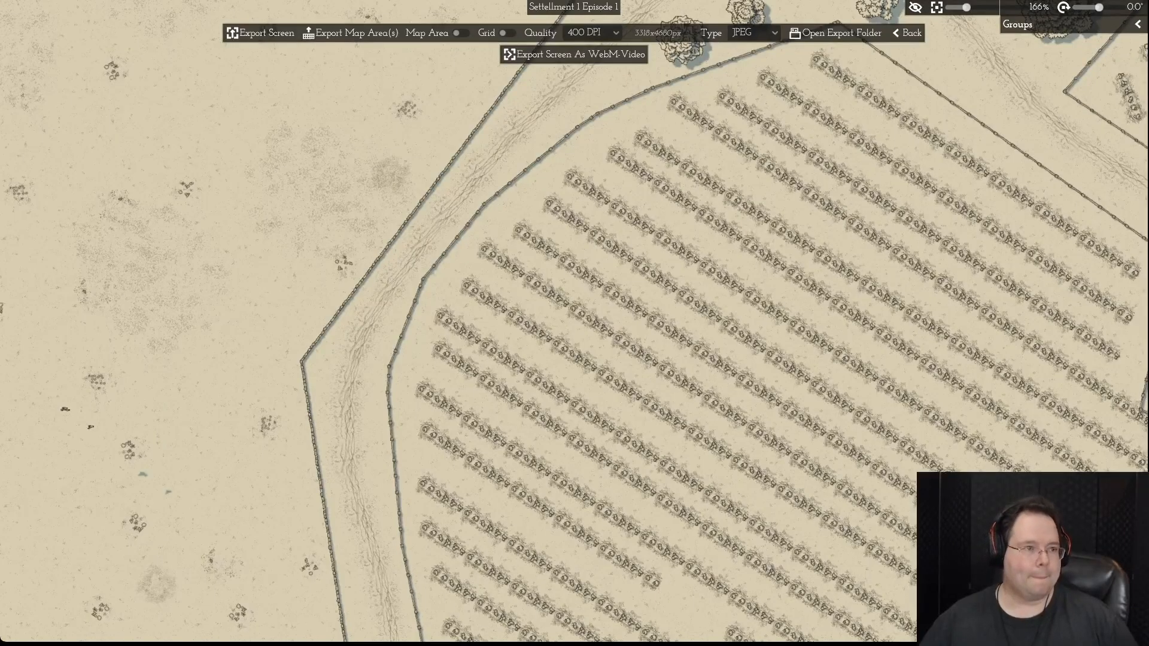
click(907, 33)
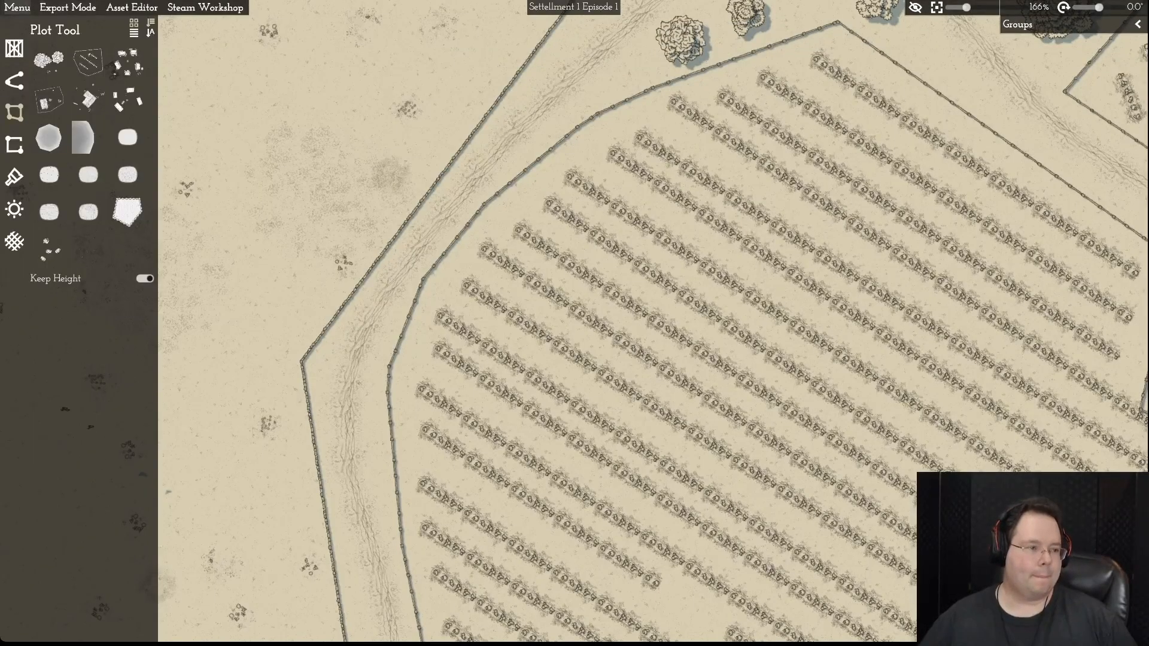
click(17, 7)
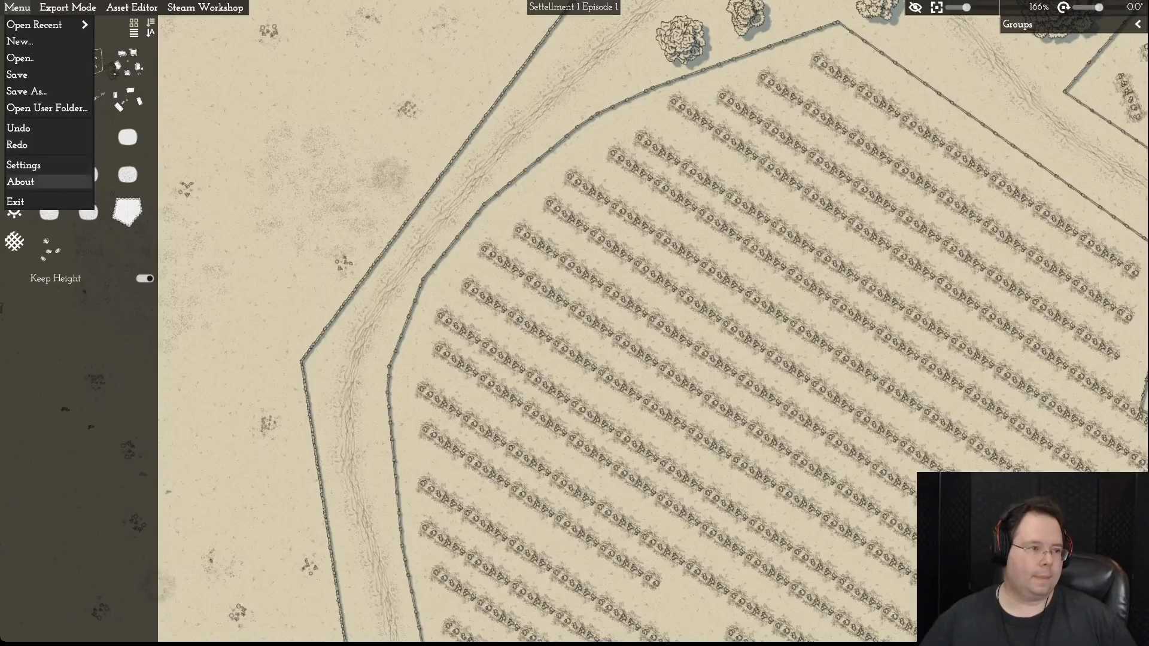
click(17, 74)
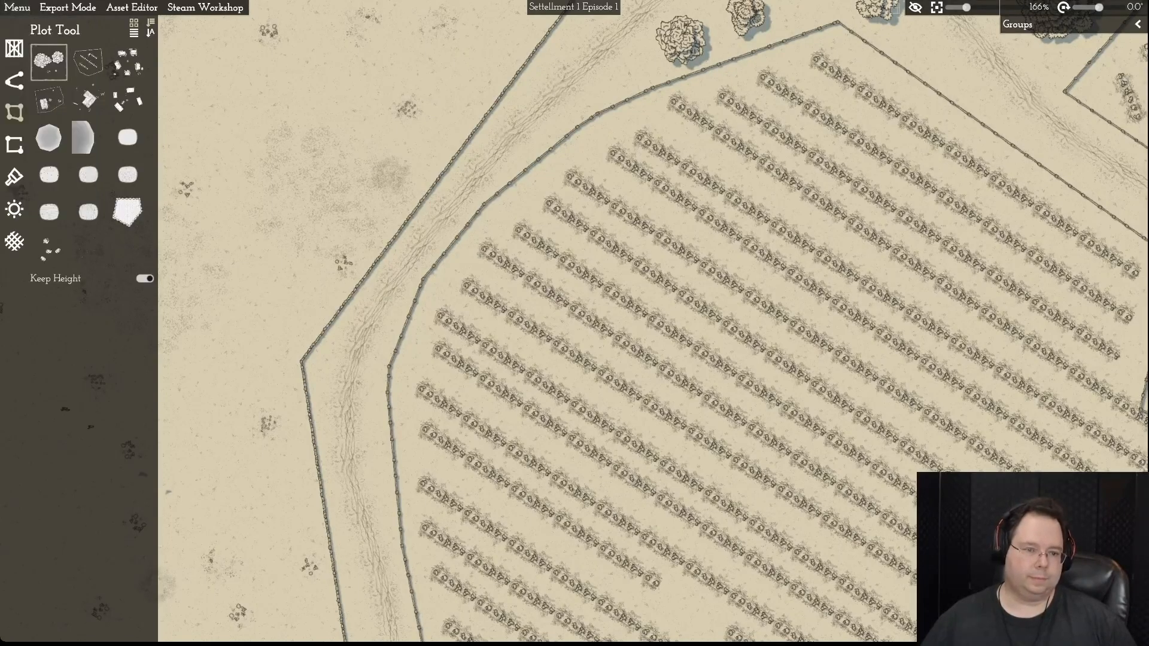
- Add a border point between the field's western bend and the curved point near the trees, then nudge it along the road
key(d)
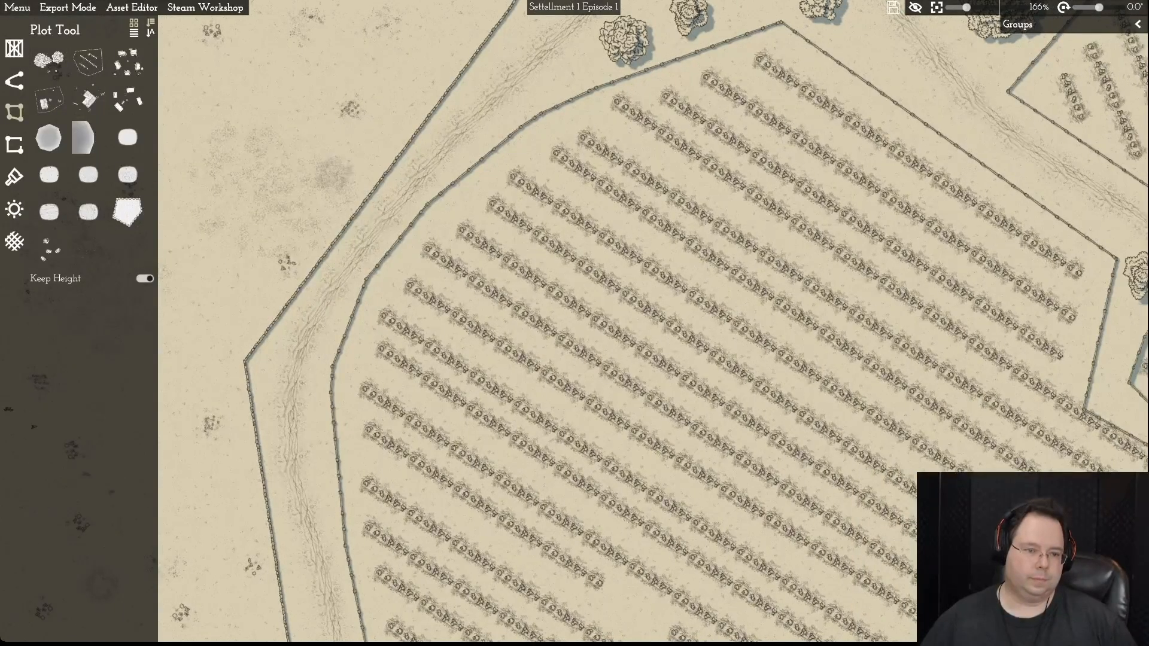
click(361, 294)
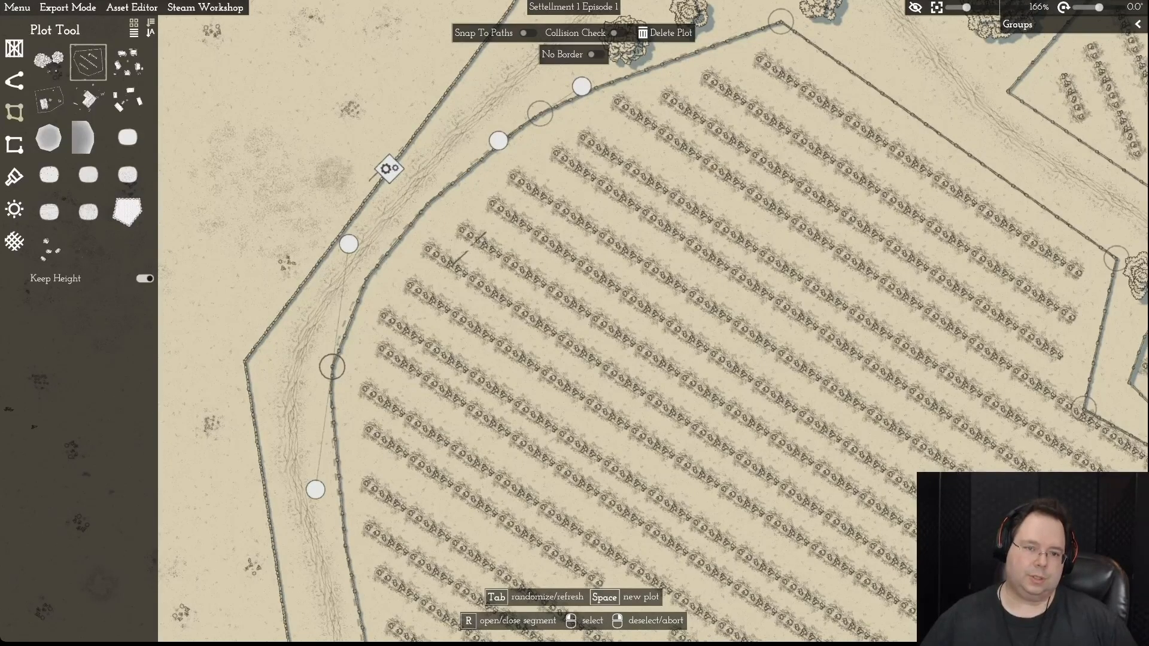
key(w)
click(540, 160)
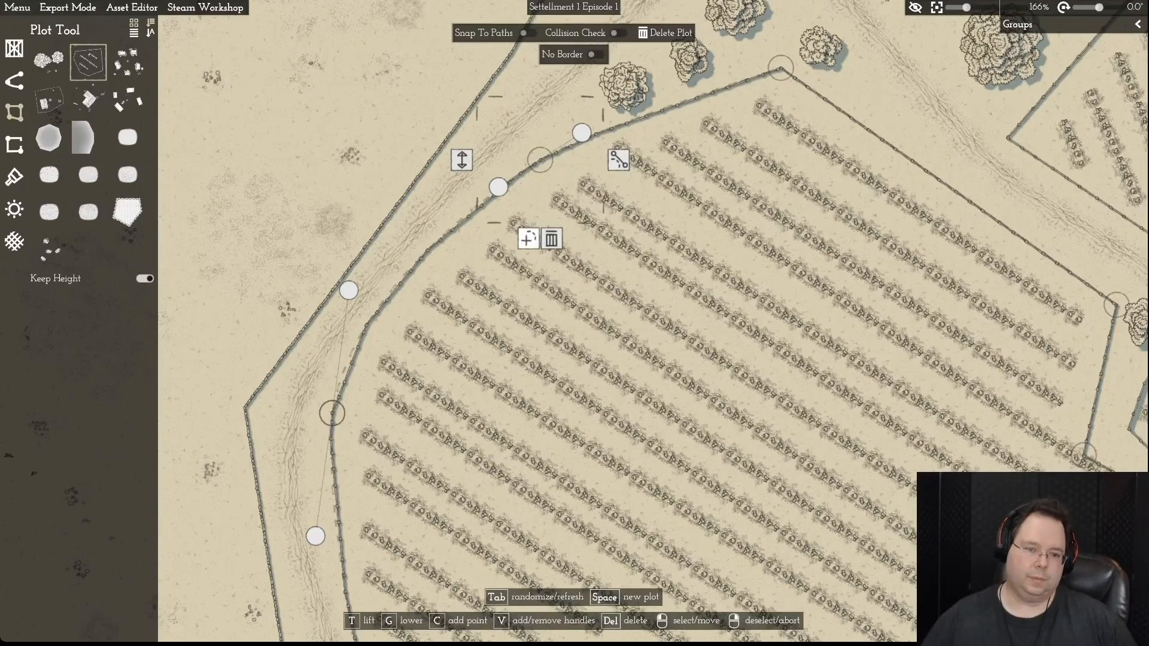
click(527, 240)
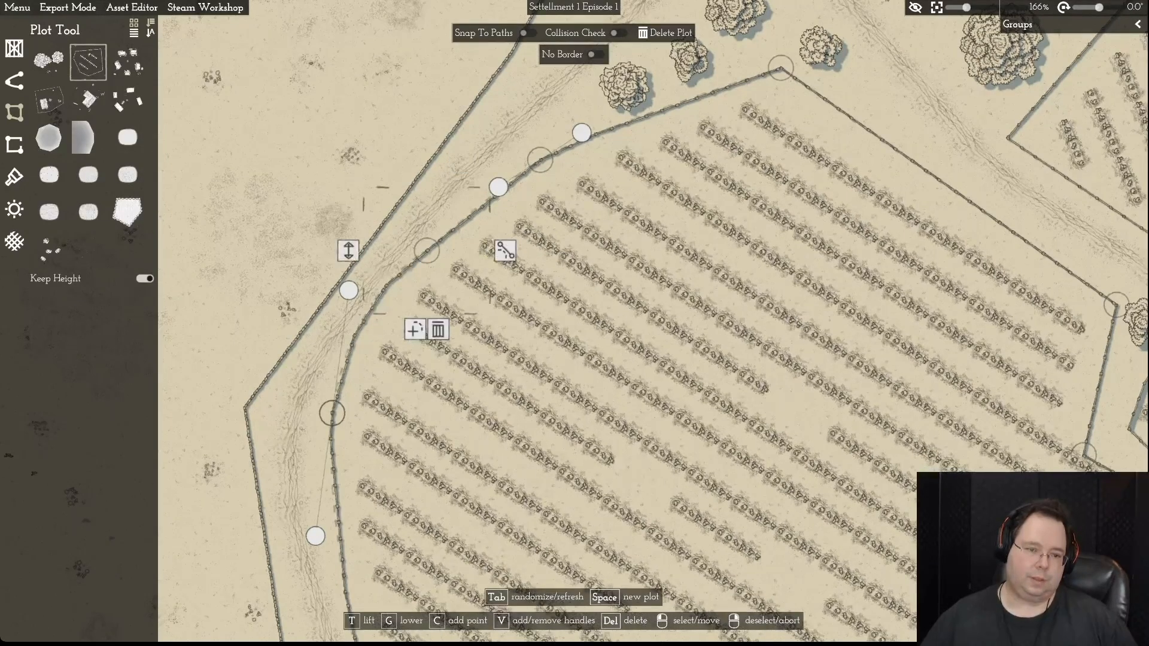
drag(427, 250, 432, 253)
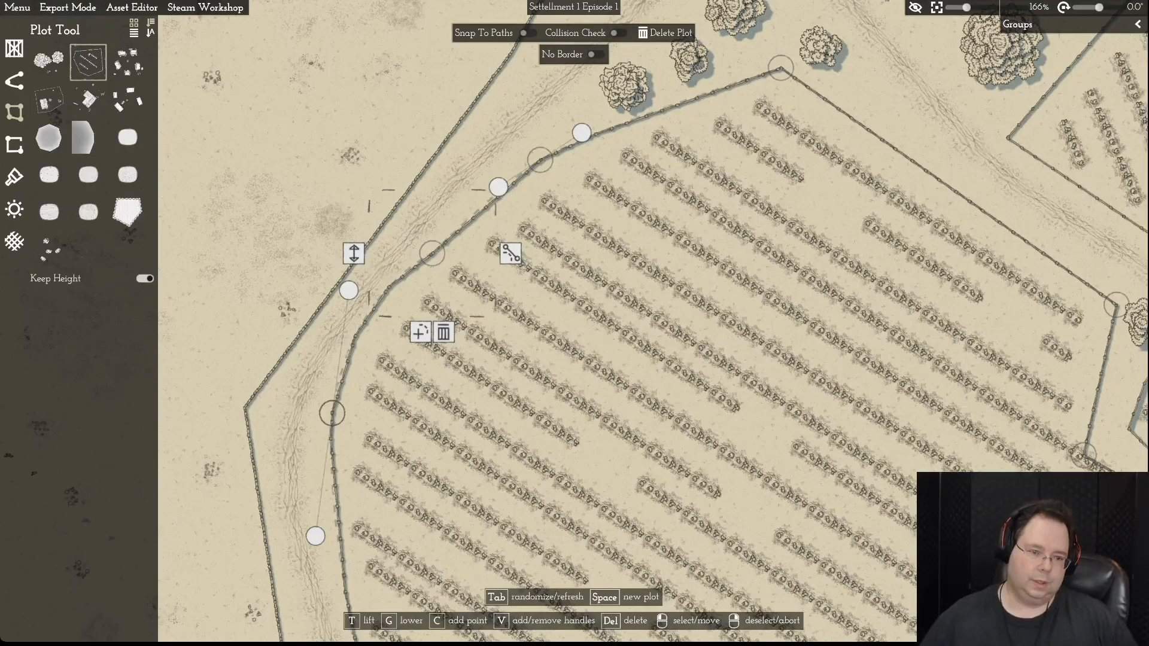
- Shift the field's western bend point slightly towards the road and adjust its upper curve handle
drag(349, 290, 370, 294)
drag(333, 413, 324, 411)
drag(363, 294, 368, 289)
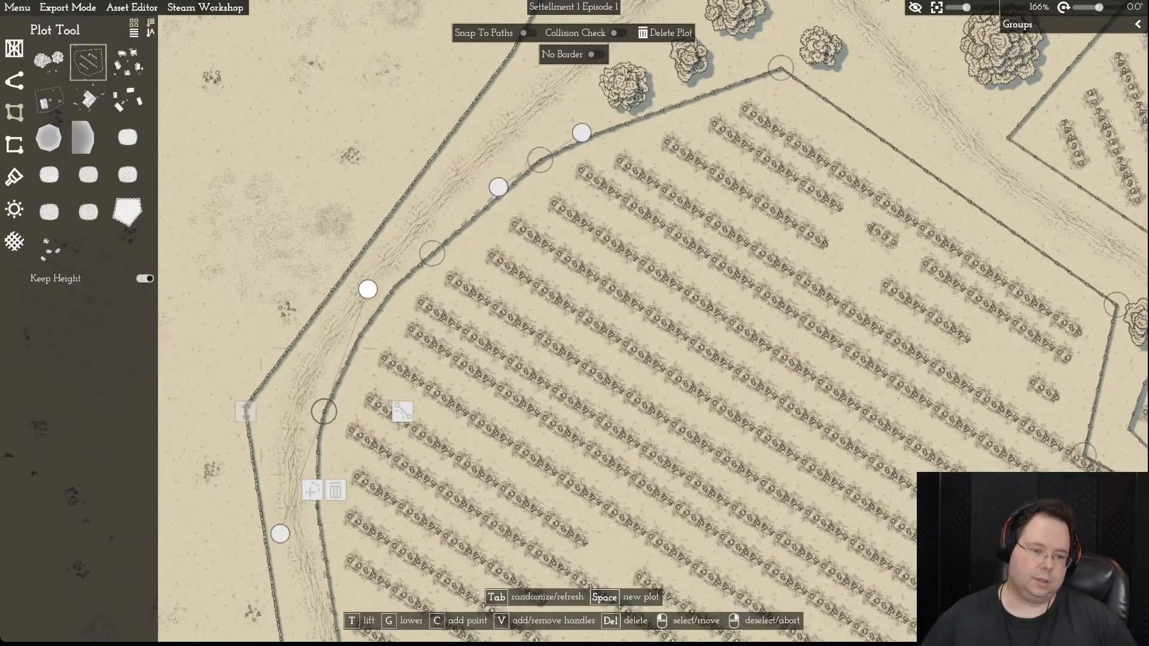
- Add a border point on the road edge south of the bend, position it beside the road, and adjust the bend's lower handle
key(s)
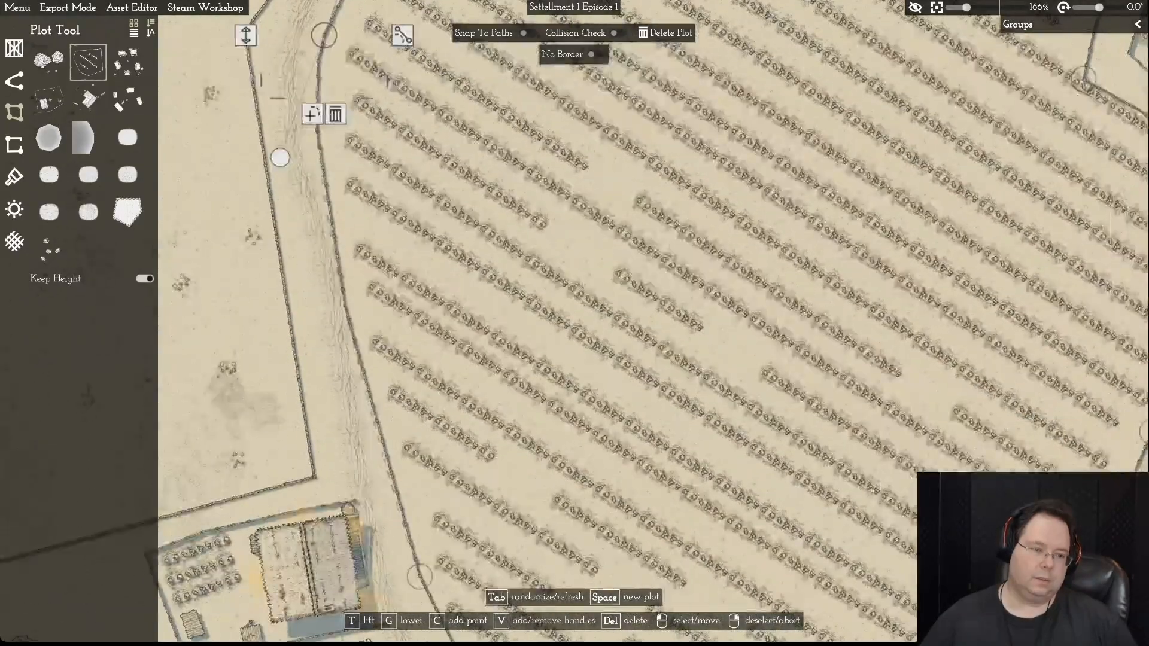
click(346, 304)
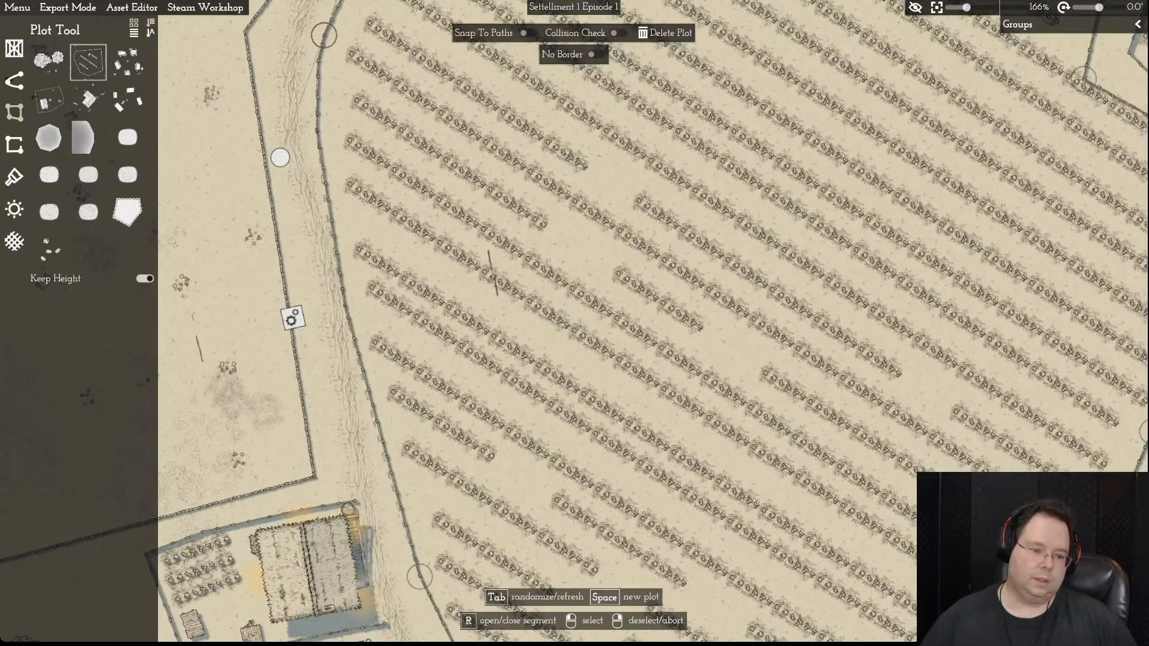
key(w)
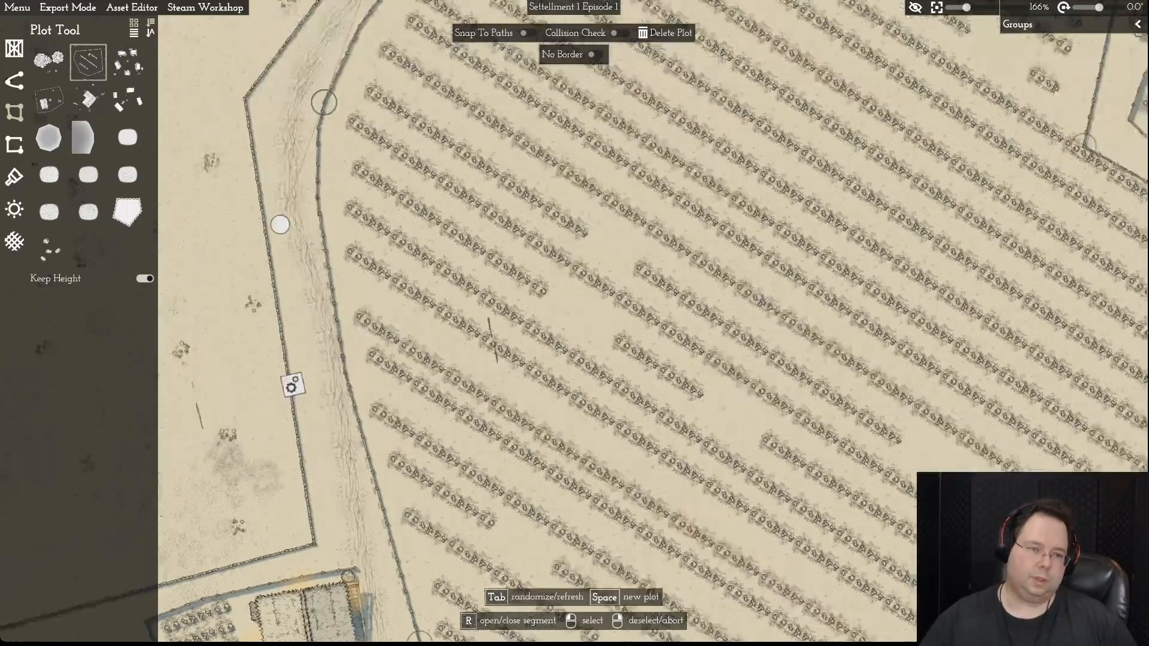
click(324, 128)
click(313, 206)
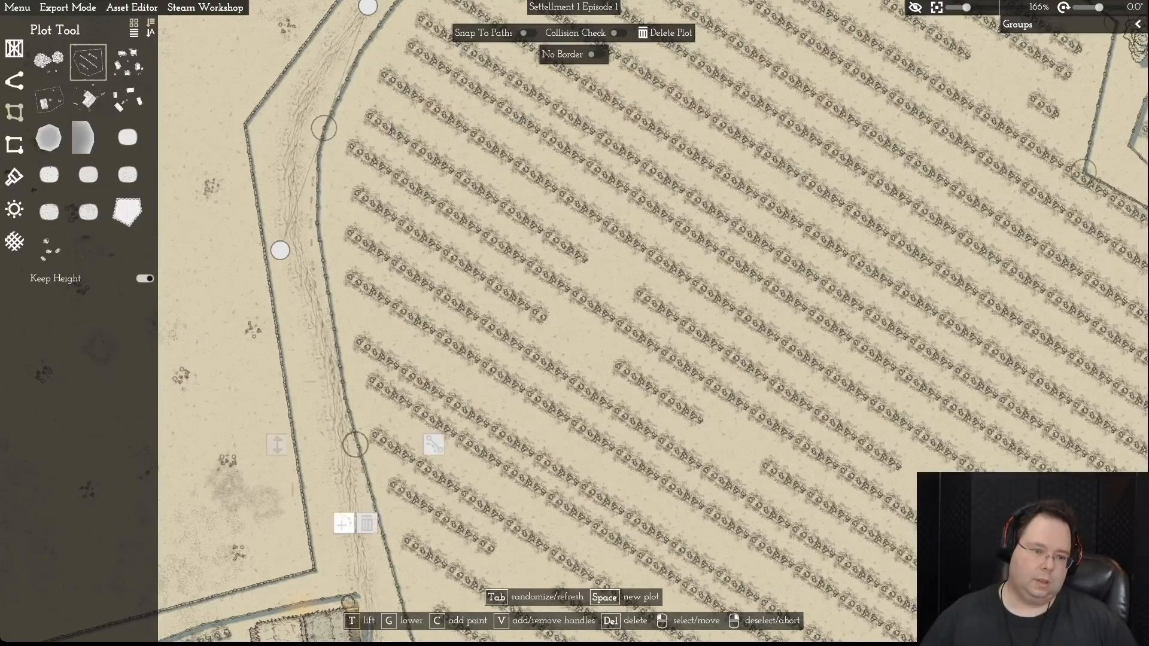
drag(355, 444, 404, 449)
key(s)
drag(381, 221, 368, 223)
key(w)
key(w)
drag(280, 276, 309, 275)
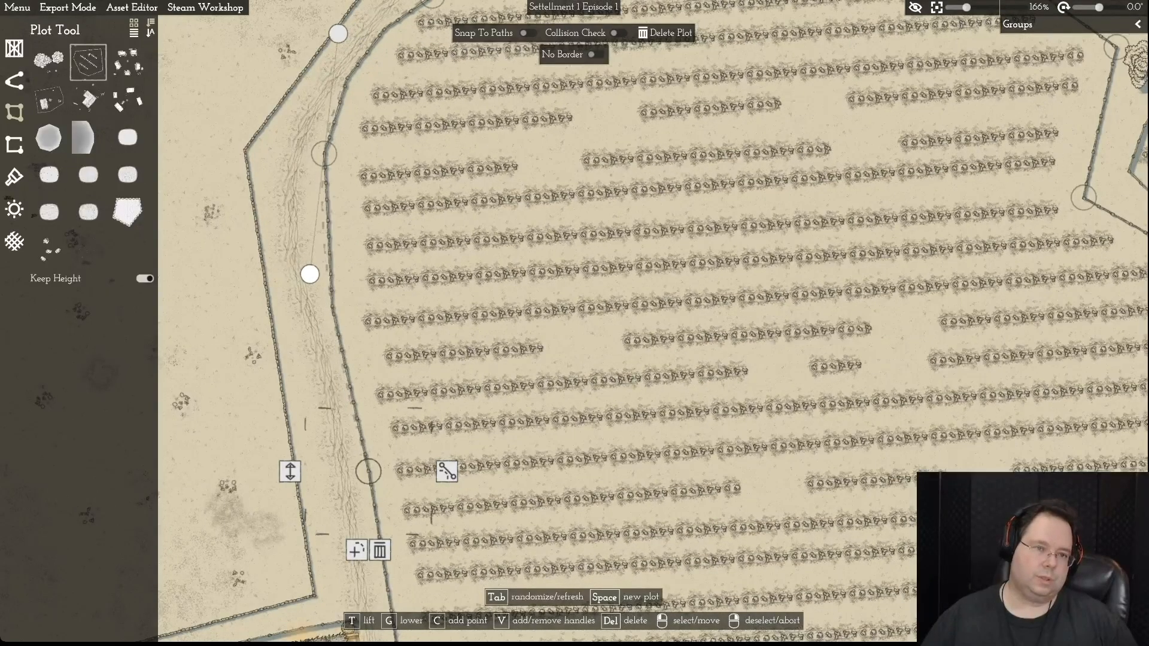
- Reposition the border point north of the bend with curve handles along the road, then adjust the bend's upper handle and position
key(w)
click(432, 237)
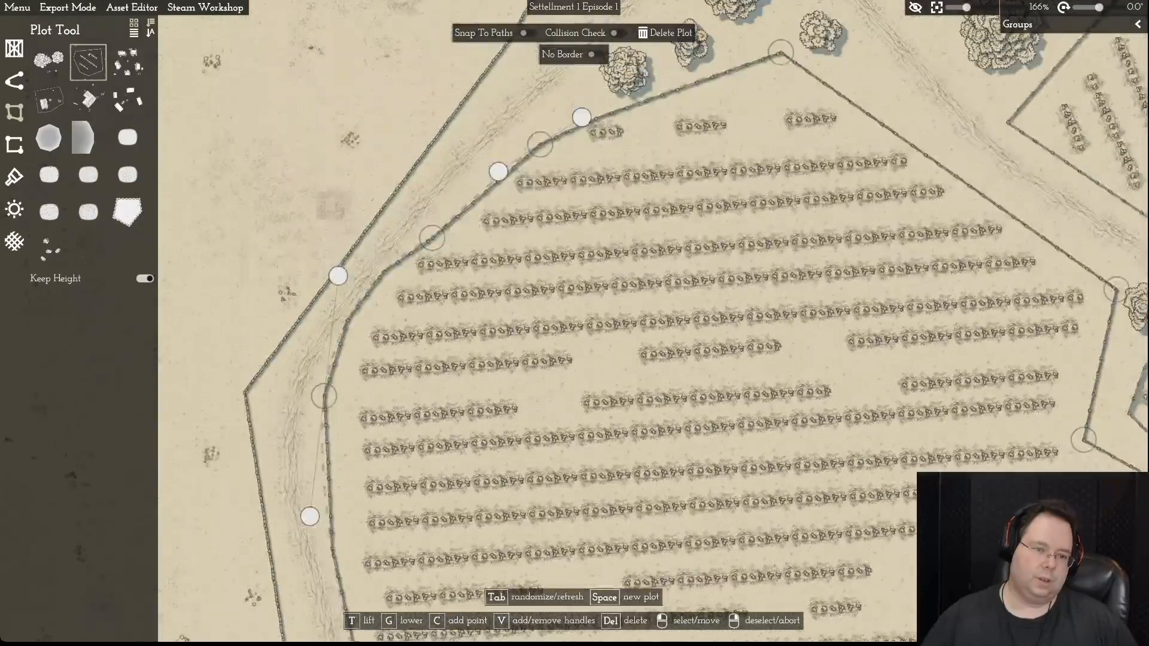
drag(432, 238, 449, 244)
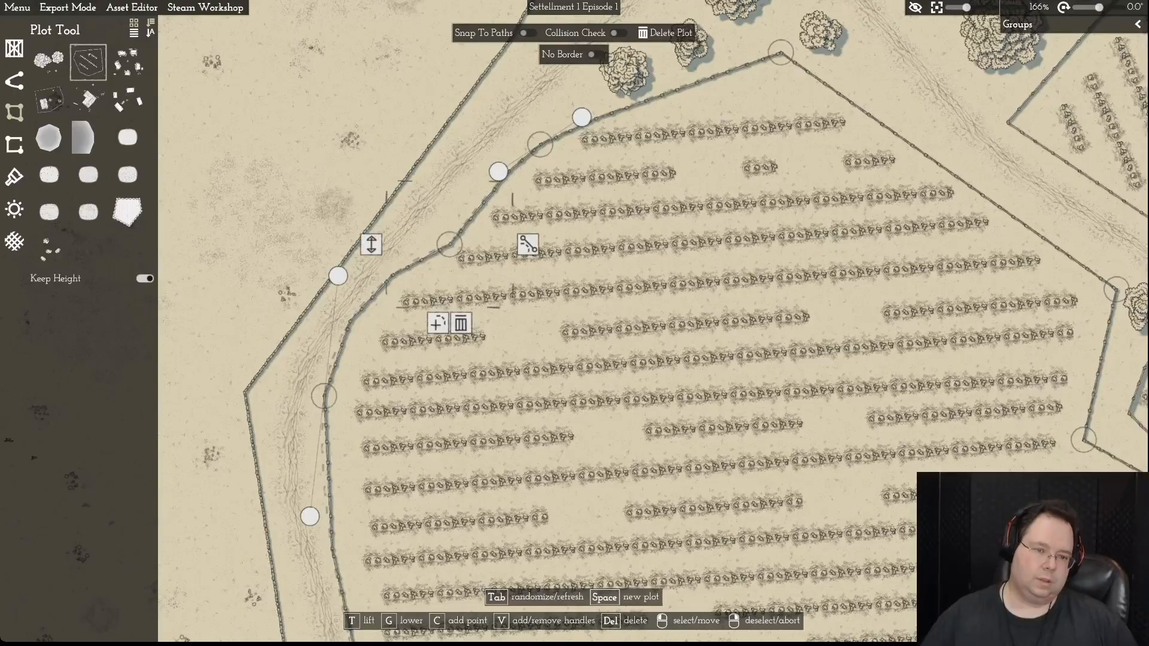
click(528, 244)
drag(436, 256, 385, 282)
drag(448, 244, 440, 232)
drag(338, 276, 357, 276)
drag(324, 396, 336, 399)
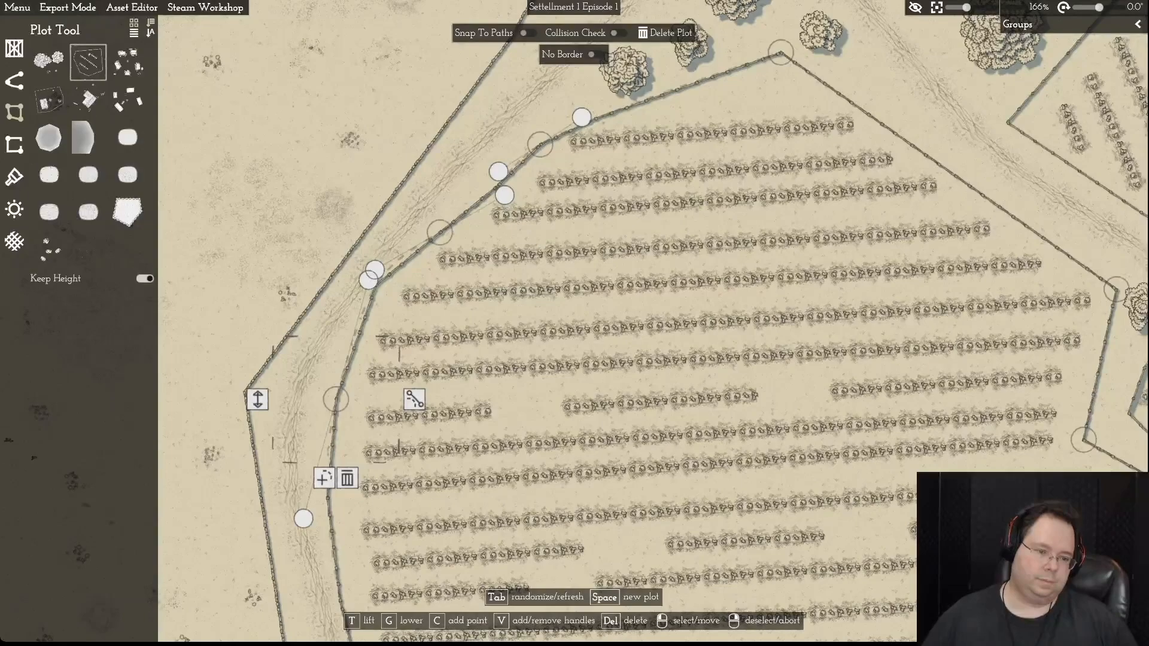
- Fine-tune the handle of the field border point north of the western bend and shift the point slightly north-east along the road
key(d)
key(s)
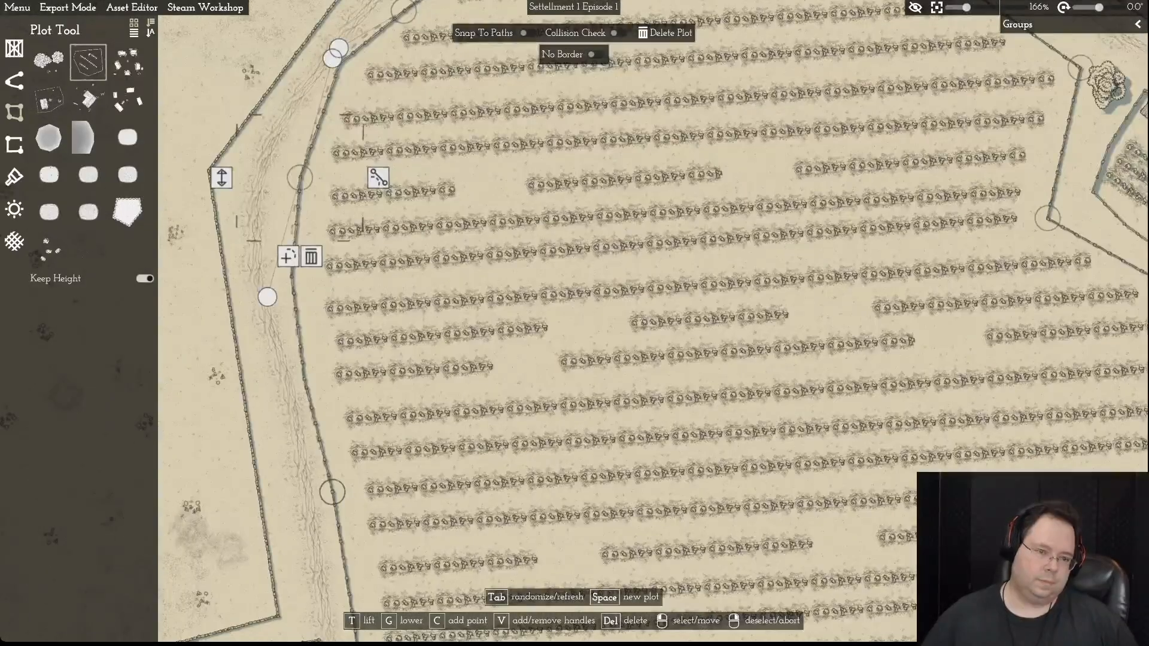
key(w)
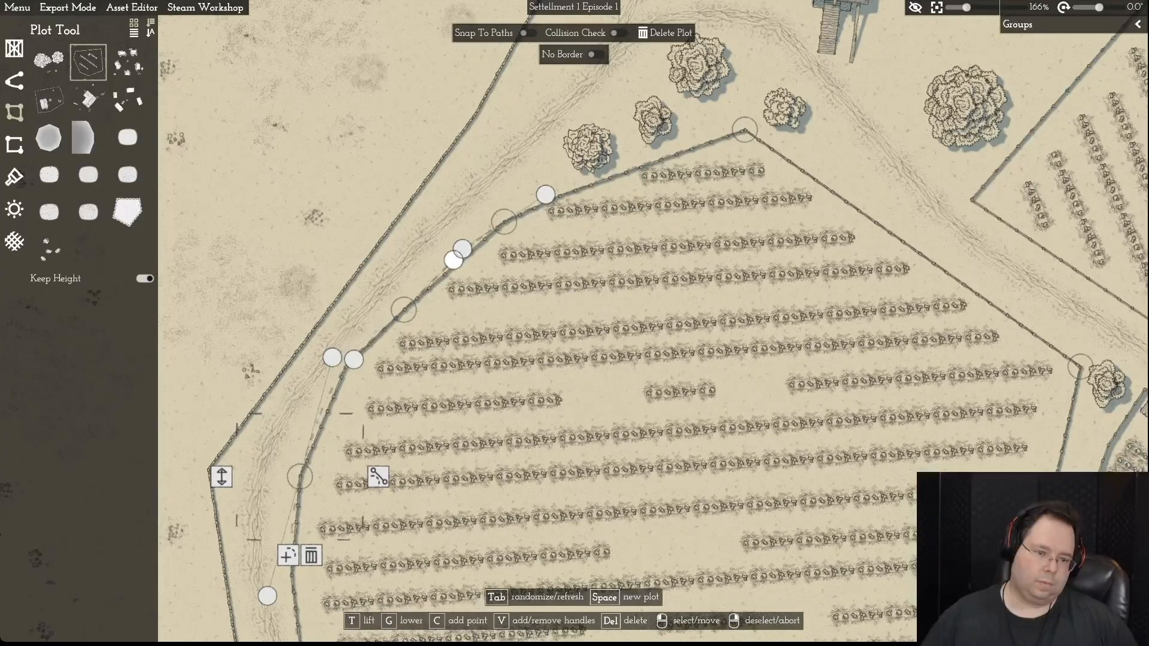
drag(353, 359, 353, 357)
drag(404, 309, 414, 294)
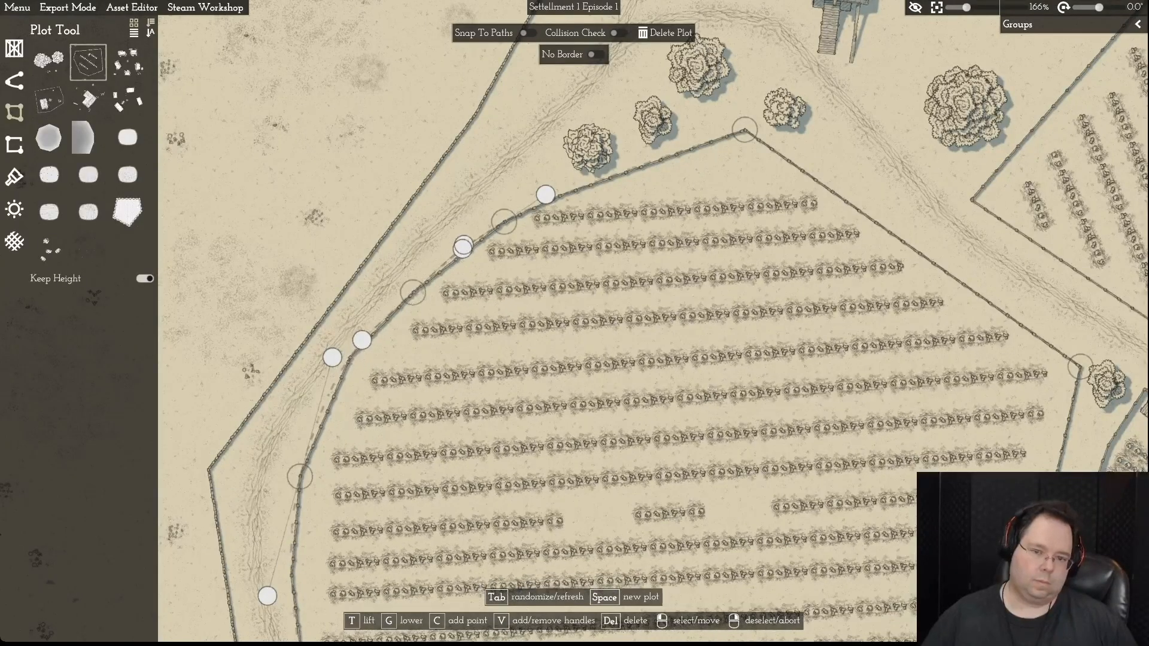
right_click(412, 371)
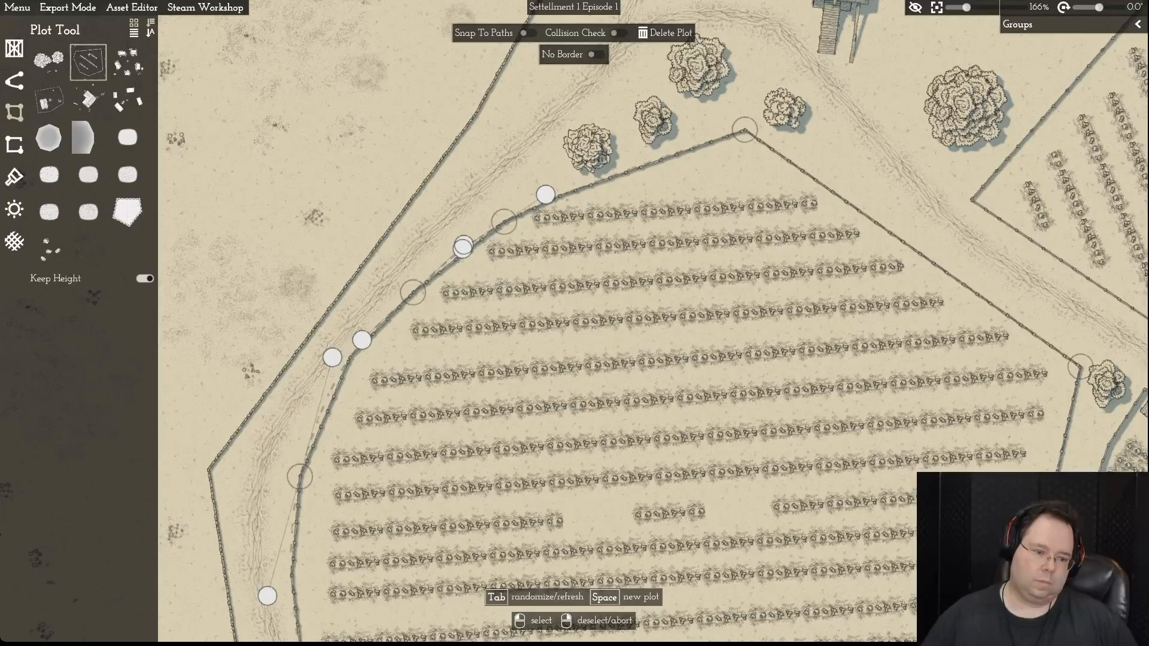
- Curve the crop field's inner corner beside the small farmhouse plot with handles and move the corner closer to that plot
key(s)
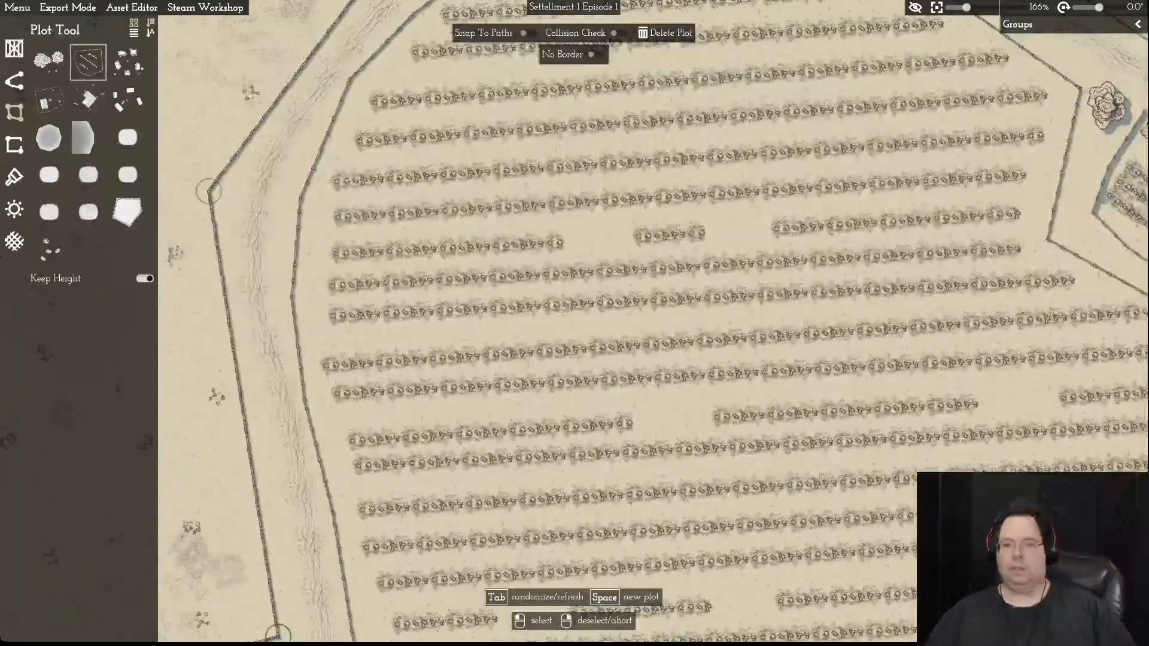
key(w)
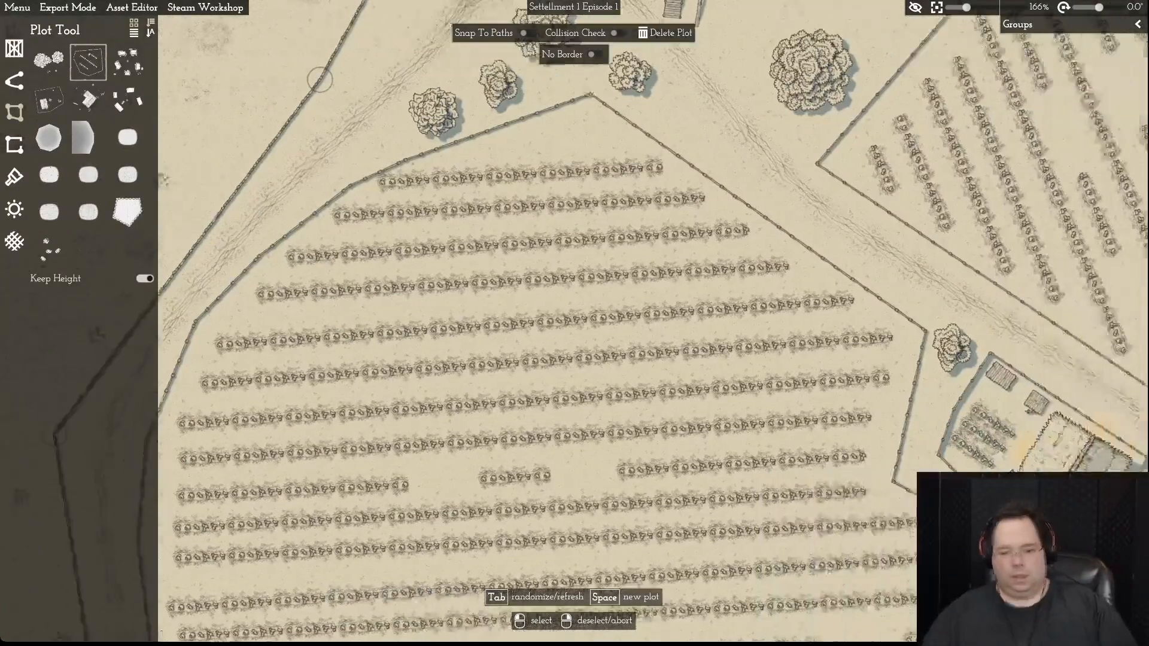
key(d)
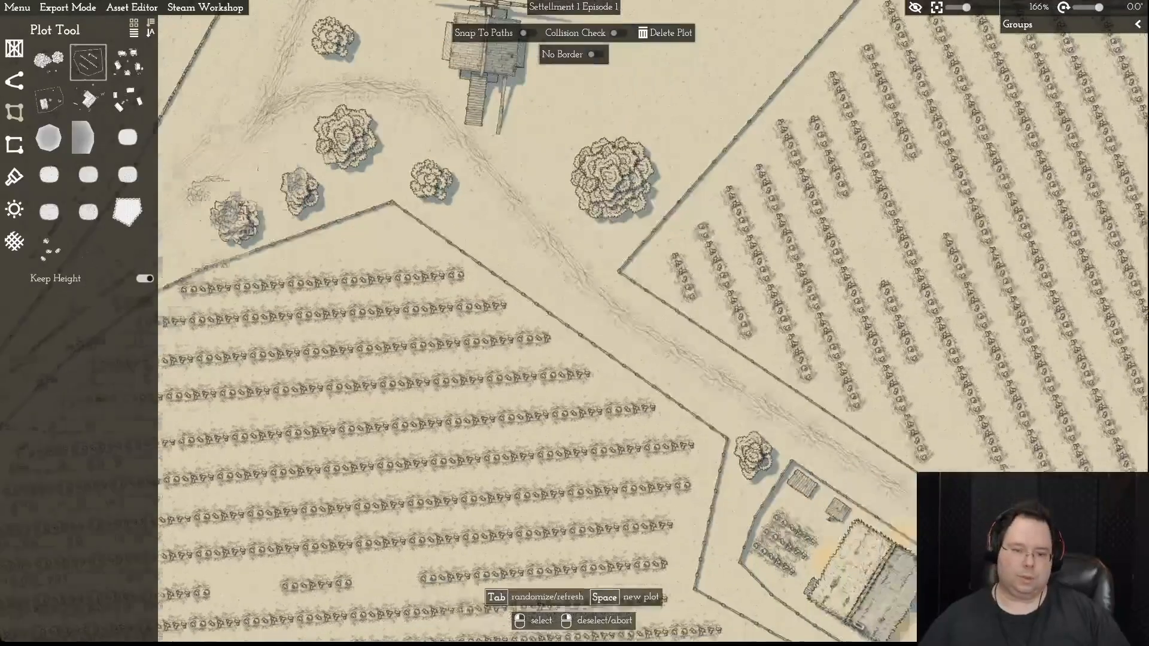
key(s)
click(599, 398)
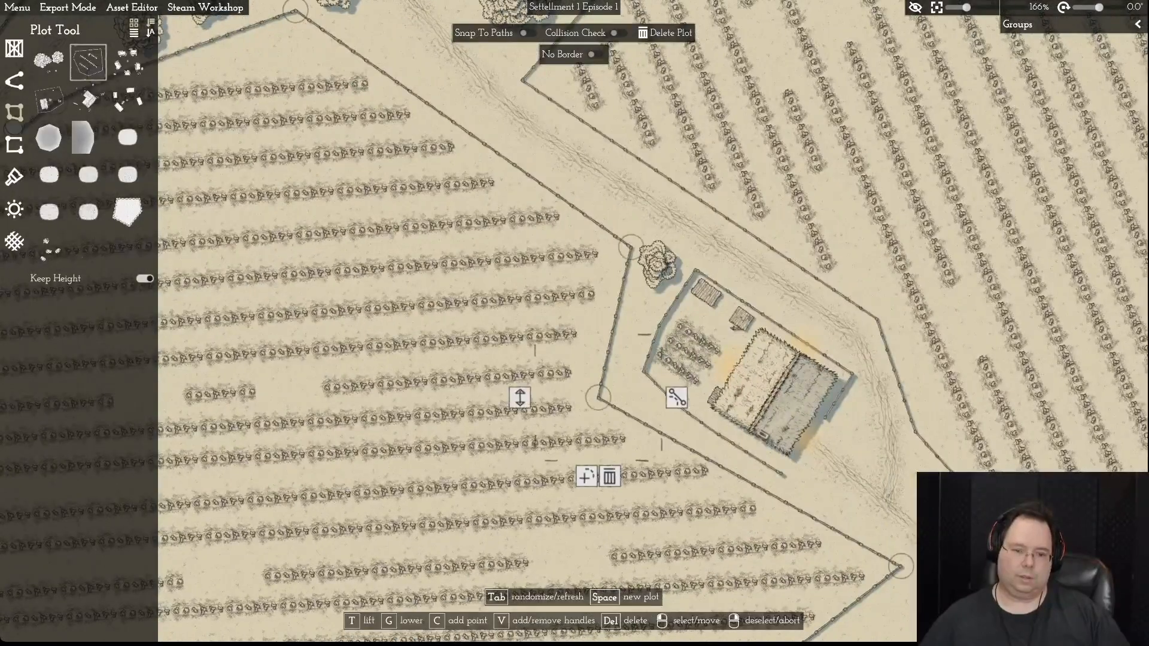
key(v)
drag(593, 380, 575, 331)
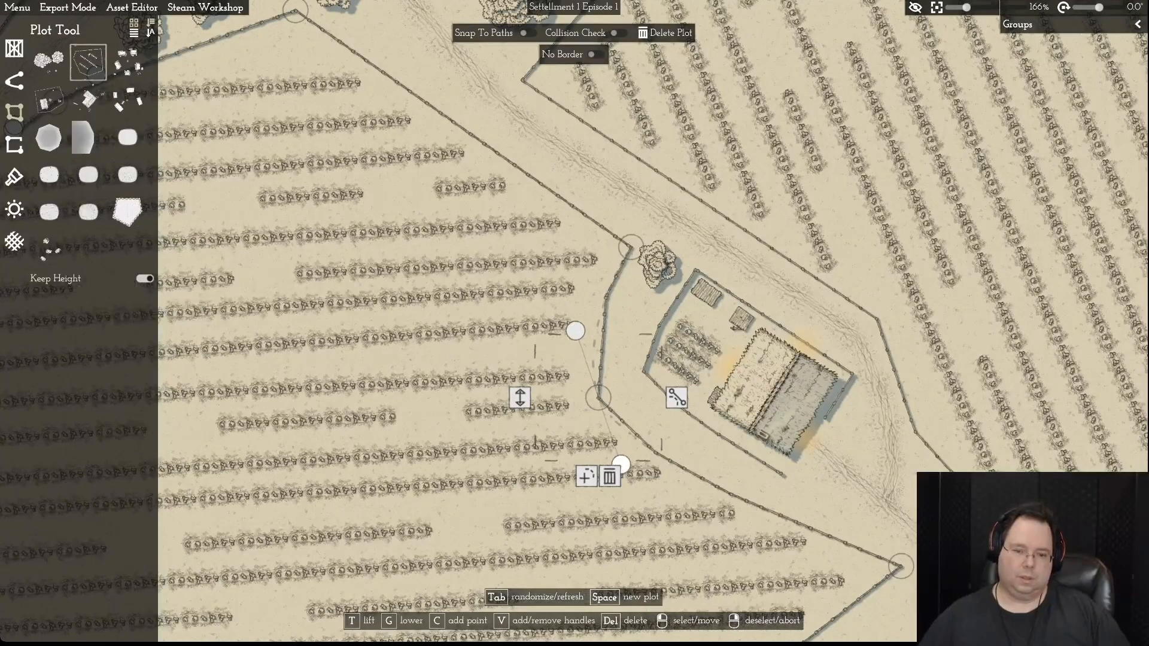
drag(599, 398, 626, 385)
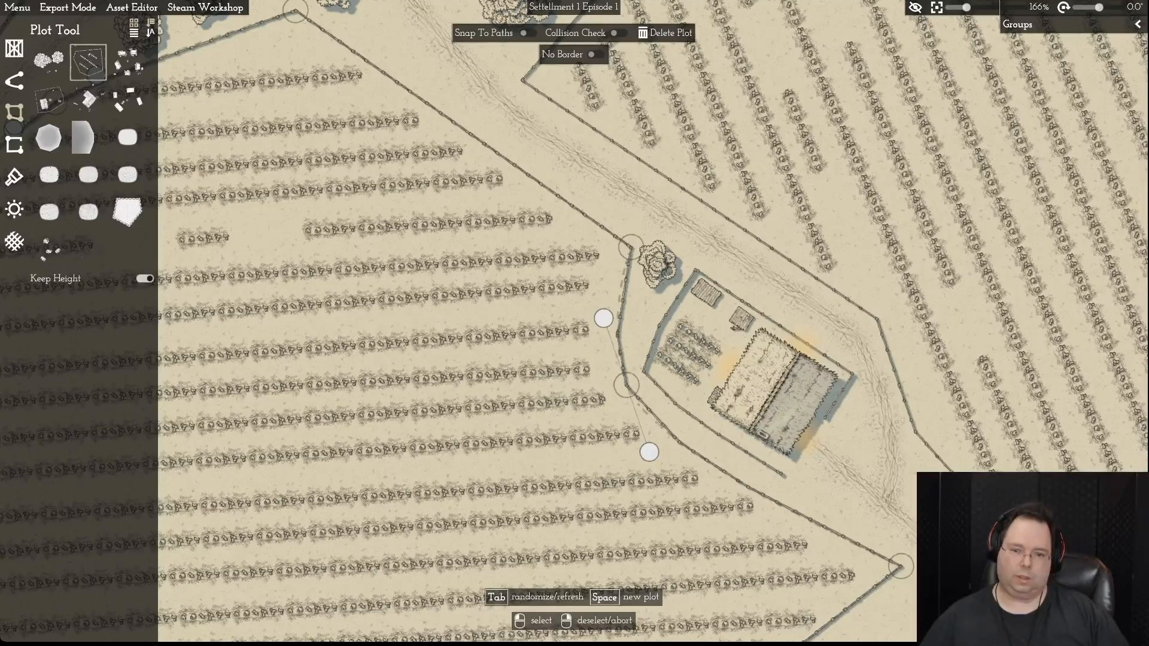
right_click(606, 365)
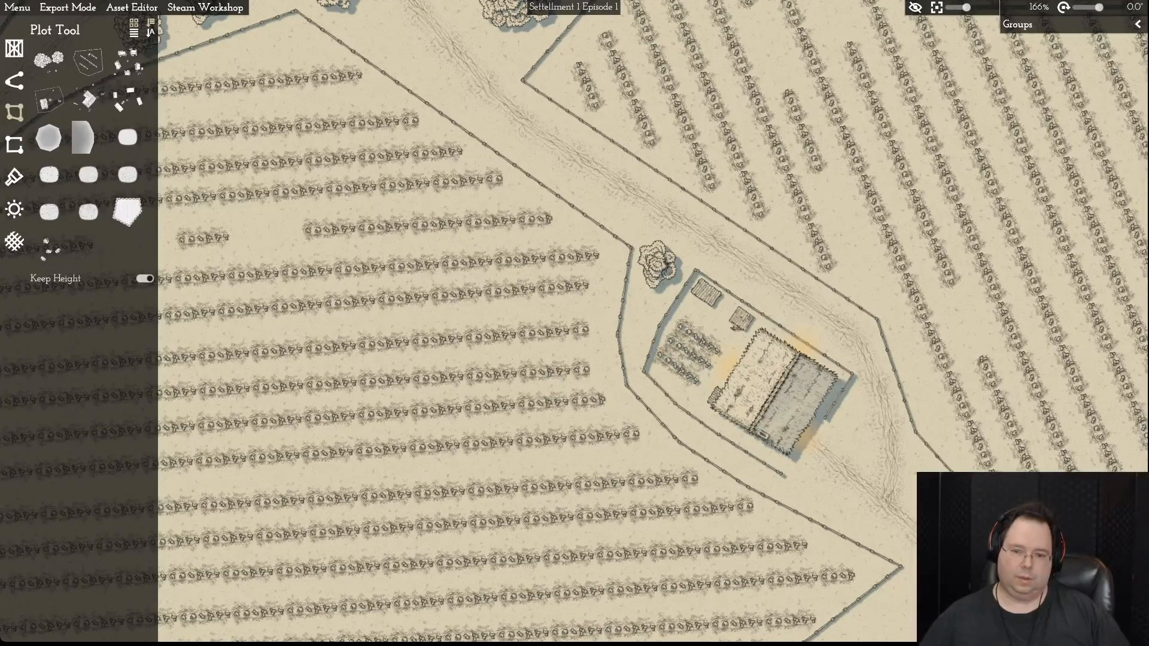
- Add curve handles to the crop field's northern corner below the windmill and set them roughly horizontal to round the corner
key(a)
key(s)
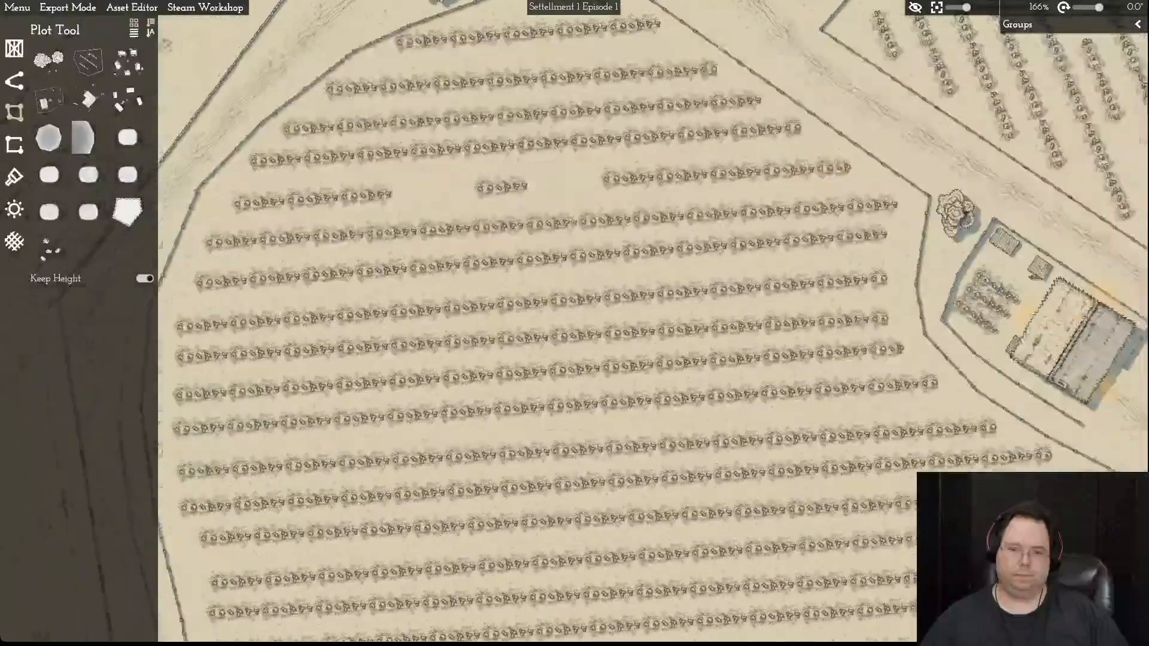
key(w)
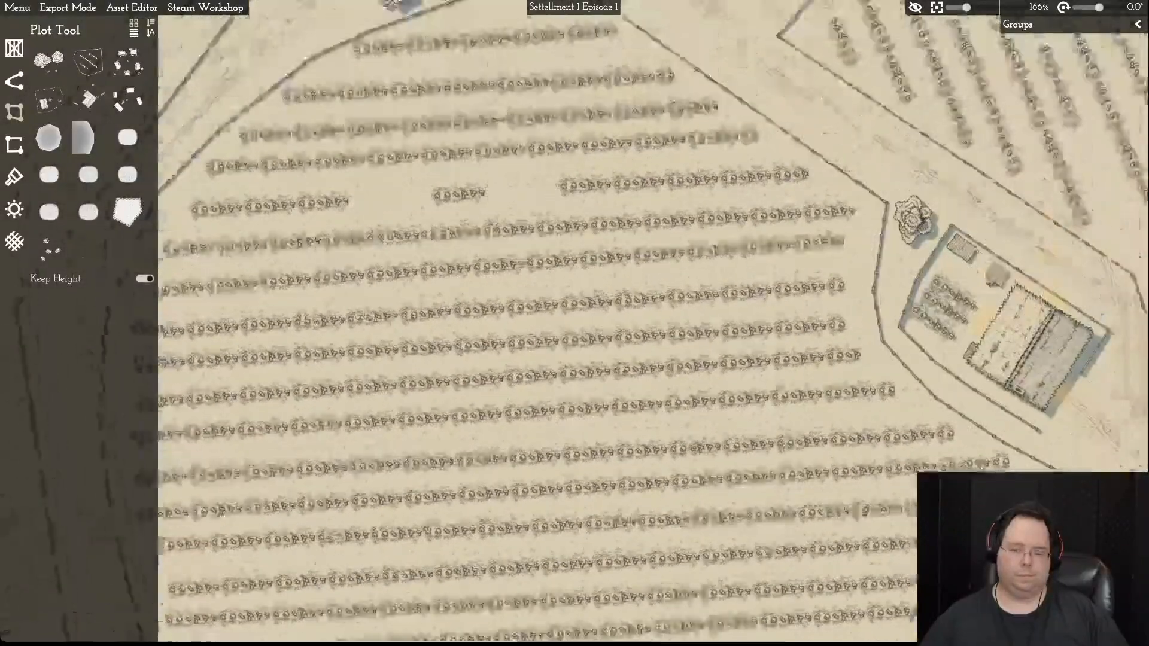
key(w)
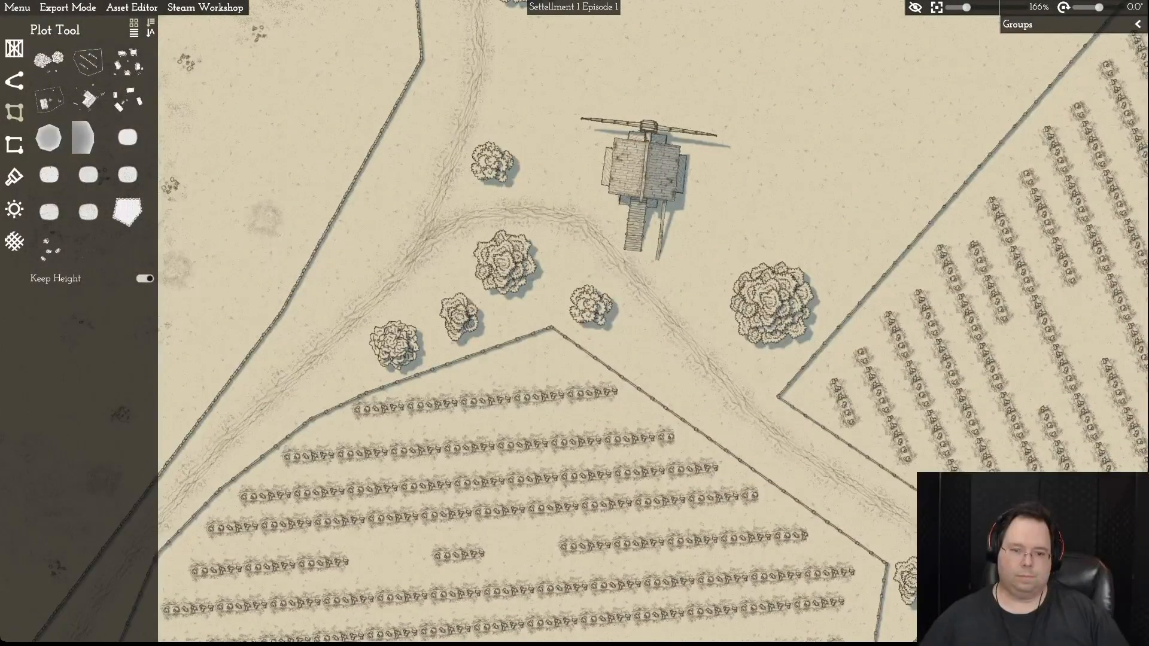
click(551, 328)
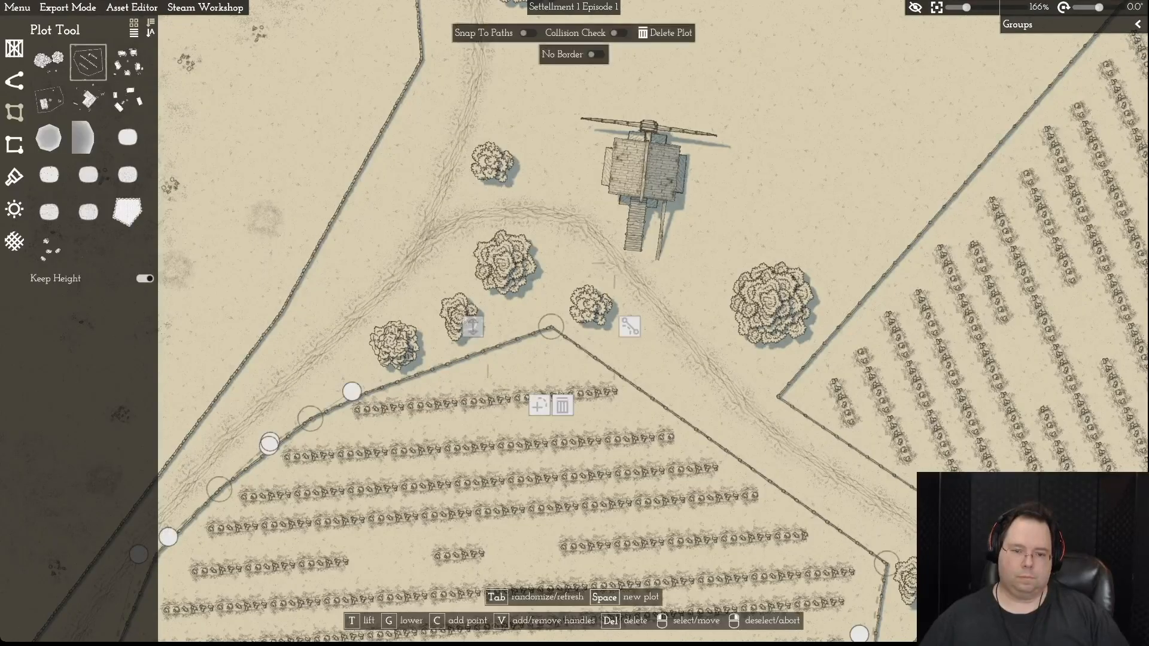
key(v)
drag(568, 326, 582, 324)
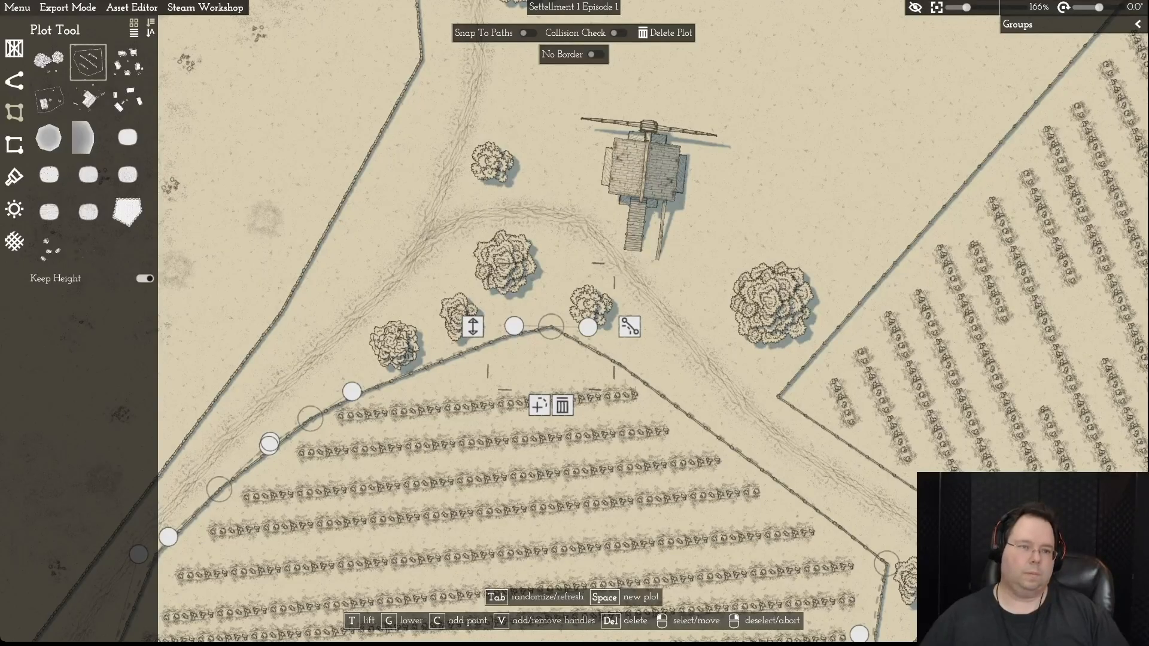
right_click(653, 323)
- Add curve handles to the sharp bend on the large western plot's border, across the road from the crop field
scroll(652, 323, up, 1)
key(d)
key(w)
scroll(572, 356, down, 5)
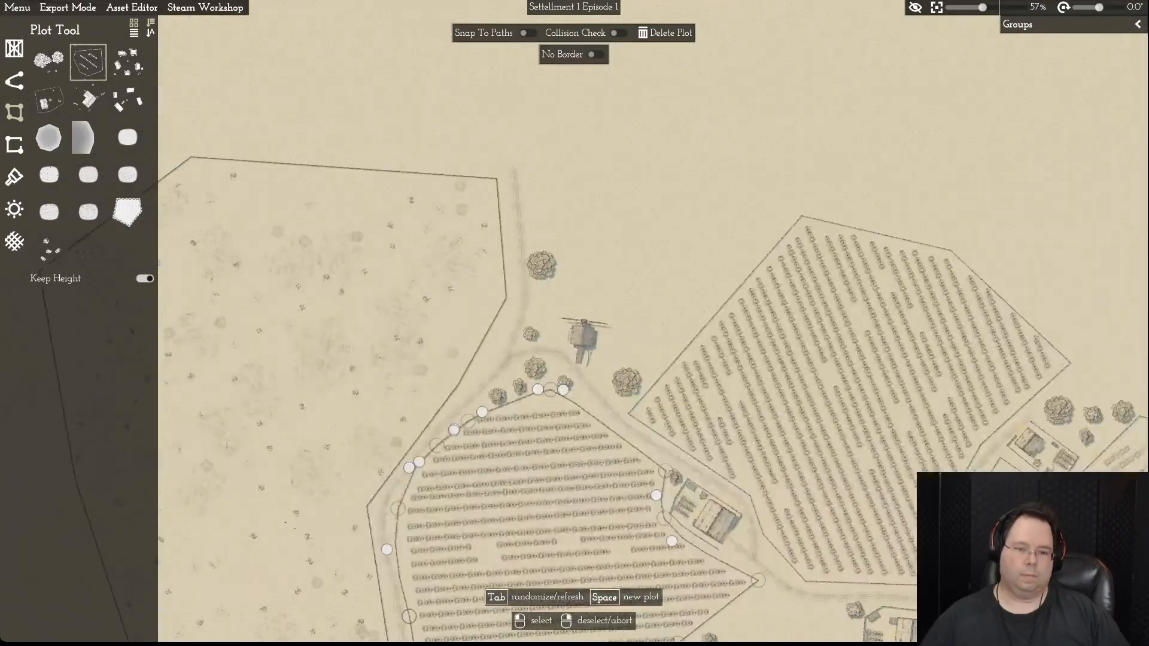
key(a)
key(s)
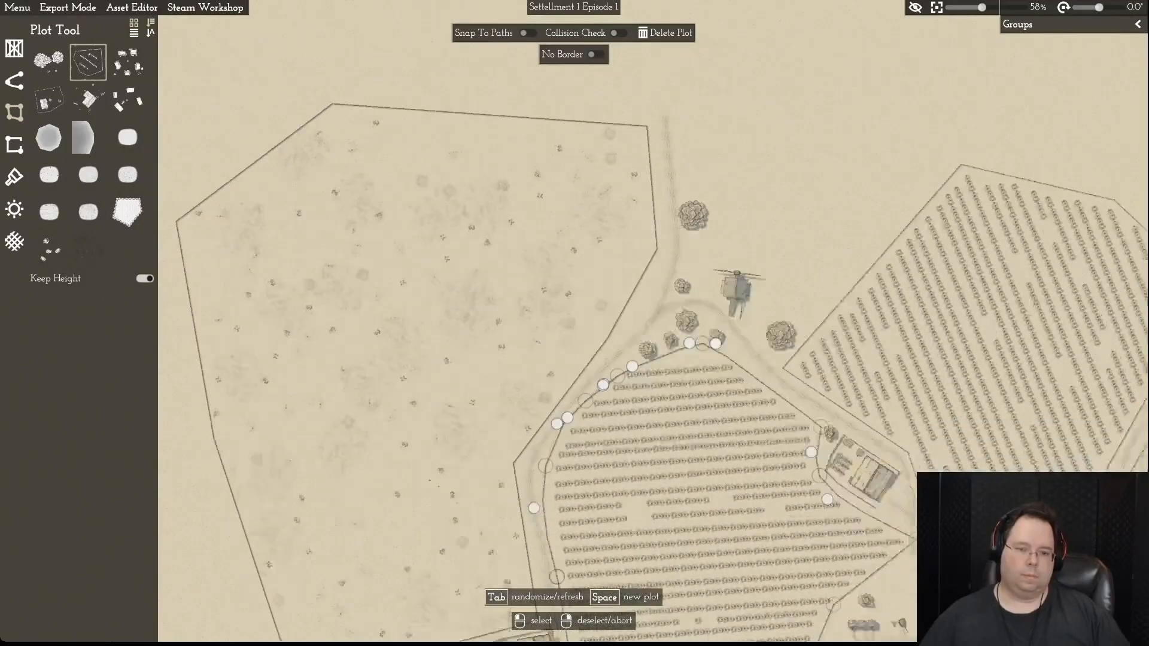
key(a)
key(w)
key(d)
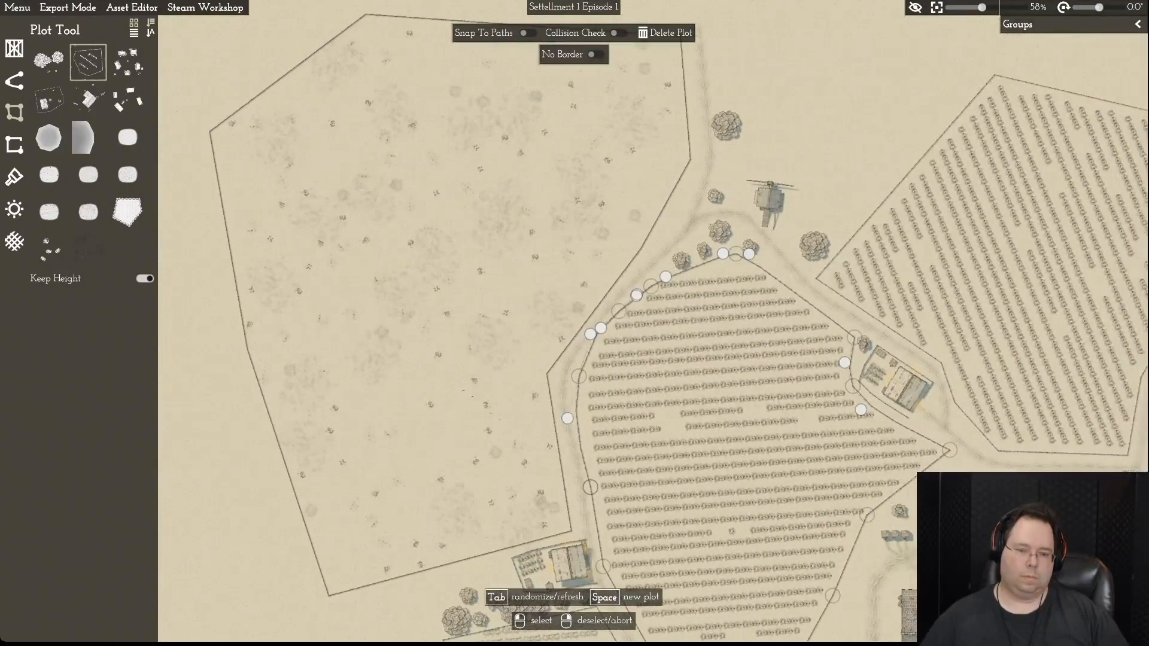
click(547, 374)
scroll(547, 374, up, 2)
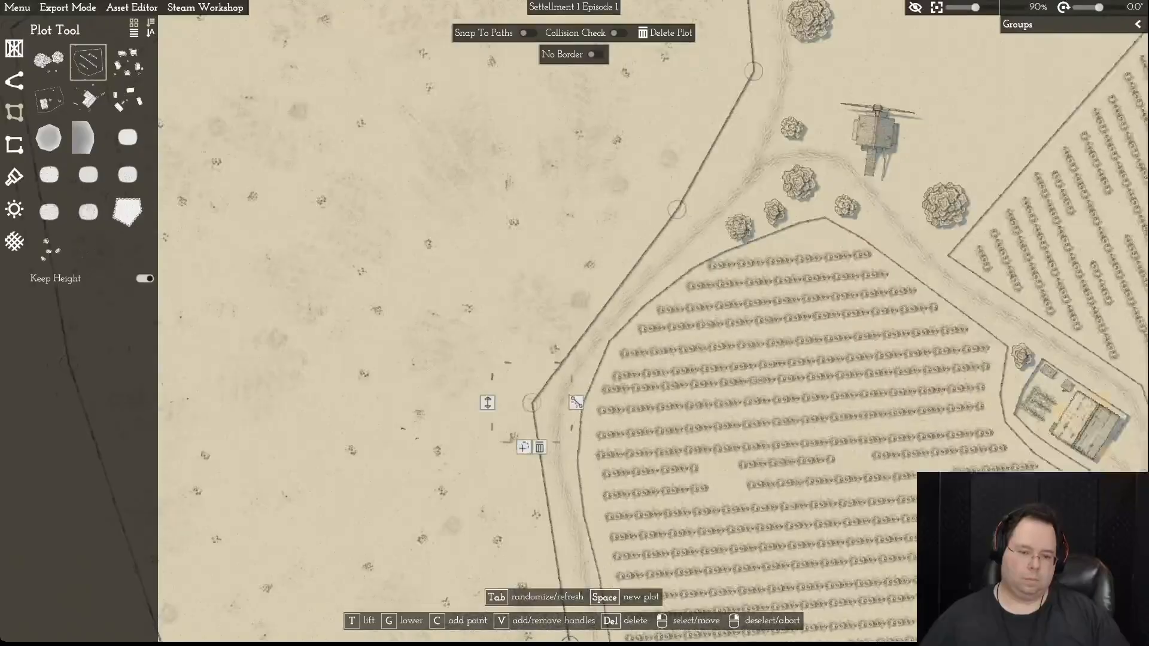
scroll(547, 374, up, 3)
key(v)
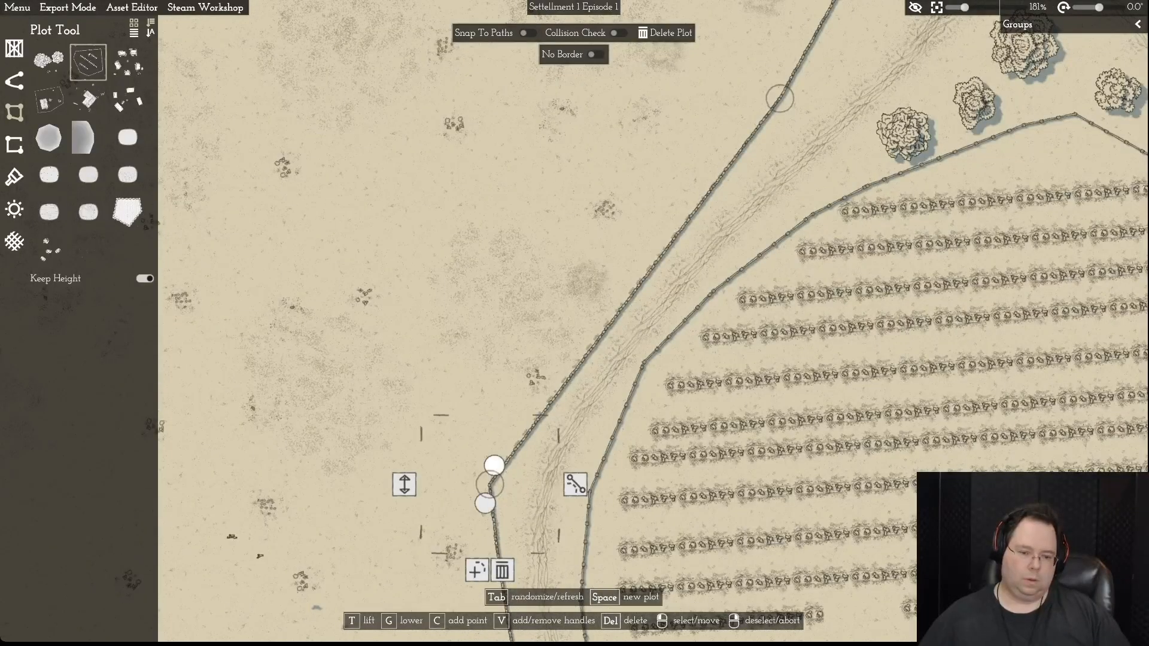
- Lengthen the western plot's bend handles along the road's curve and shift the bend point slightly towards the road
drag(480, 531, 469, 549)
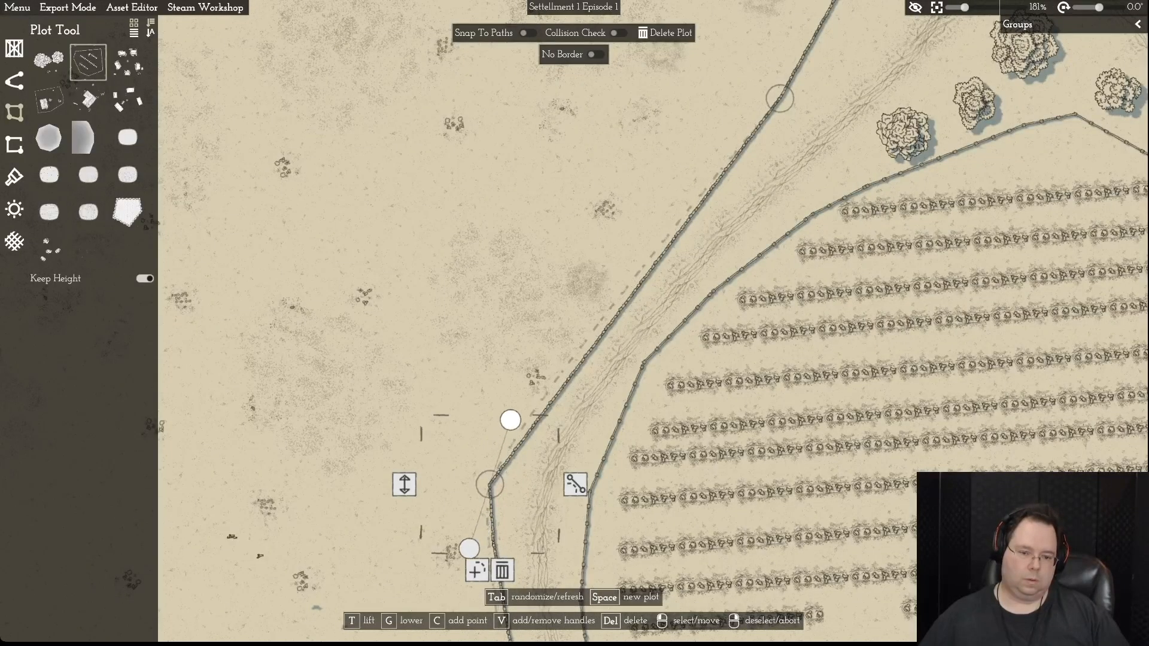
drag(490, 484, 504, 489)
drag(484, 552, 474, 572)
- Move the western plot's border south of the bend slightly closer to the road
key(s)
scroll(474, 572, up, 2)
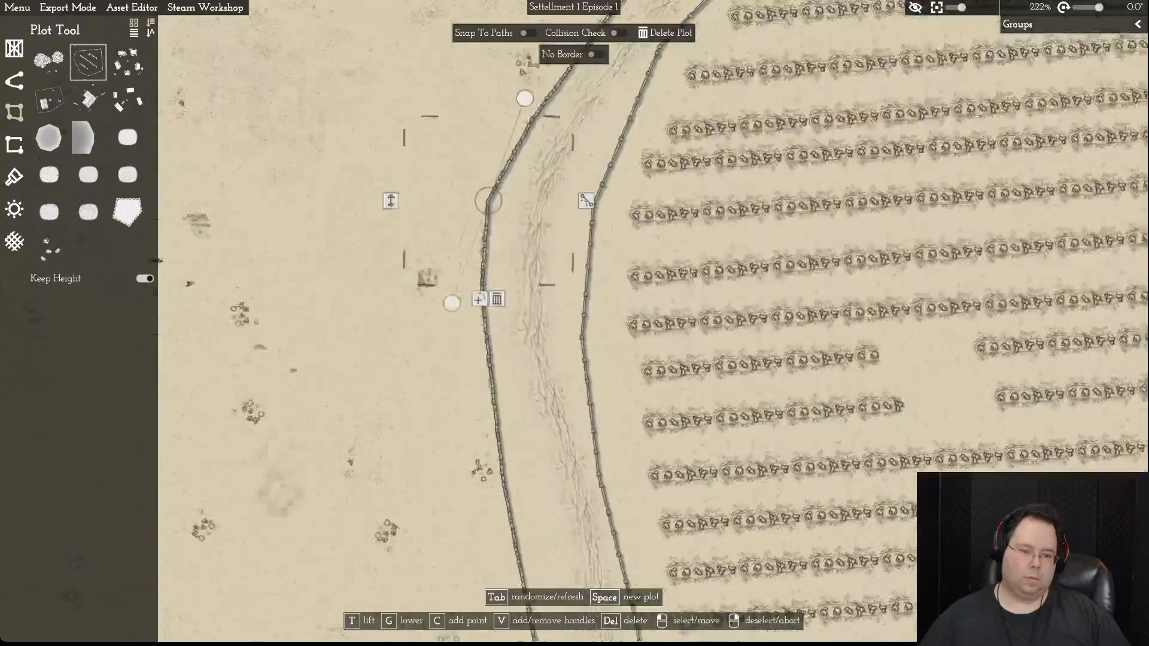
key(s)
drag(564, 473, 584, 469)
key(w)
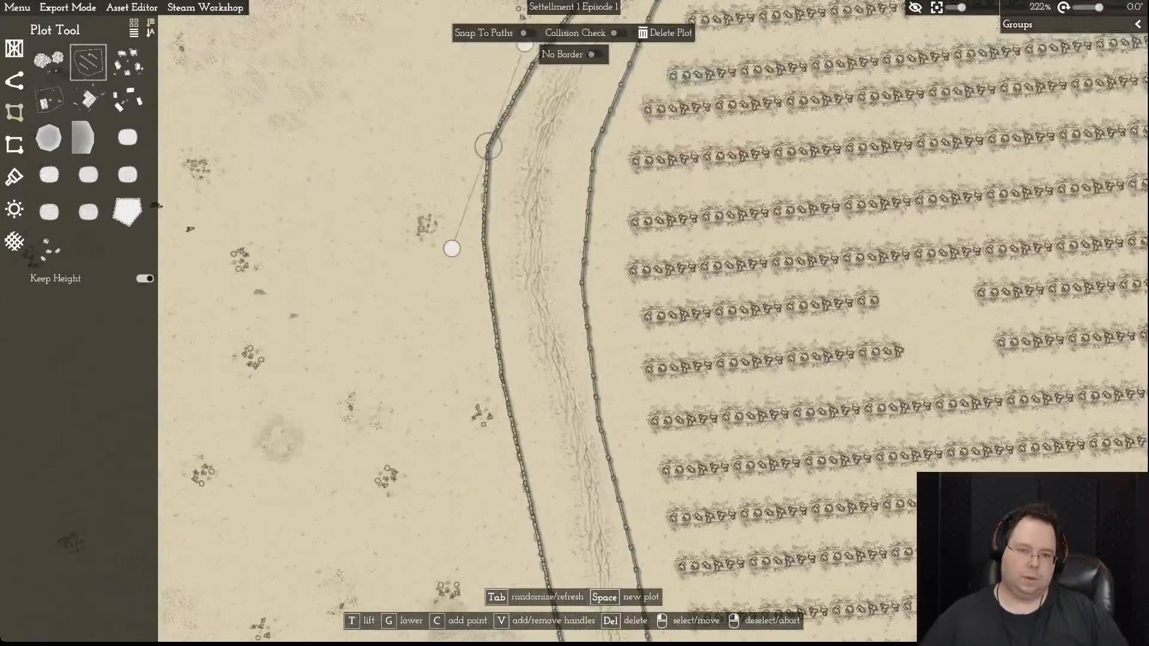
- Add curve handles to the western plot's border point southwest of the road fork and align them with the road's diagonal
scroll(574, 323, down, 4)
key(d)
key(w)
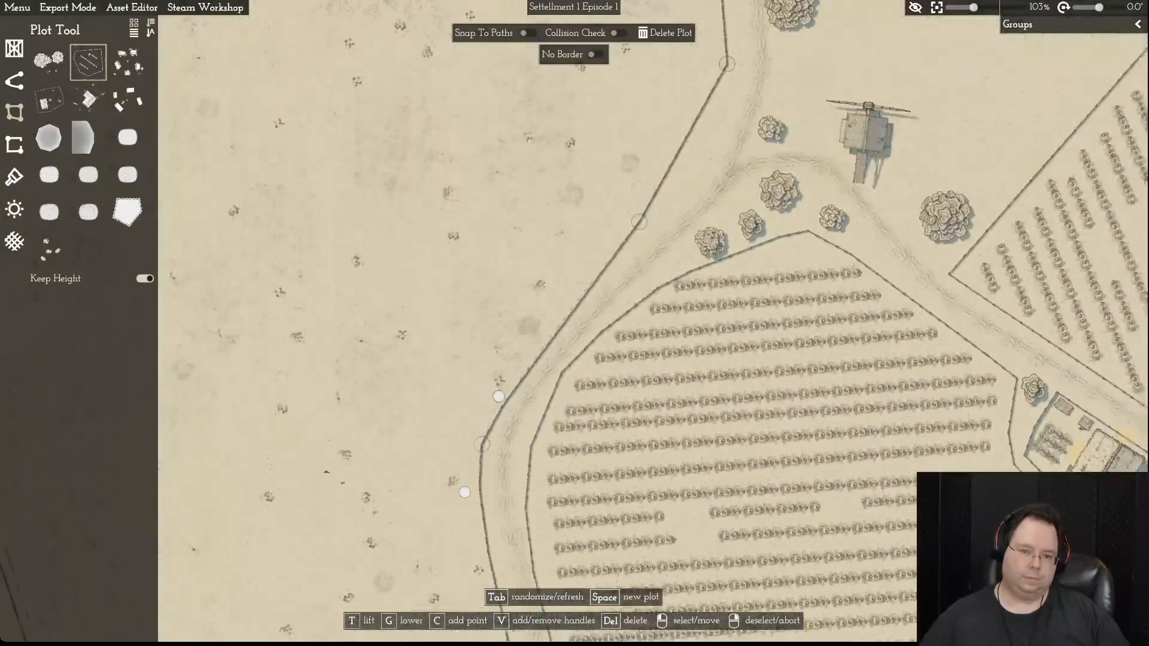
key(w)
key(w)
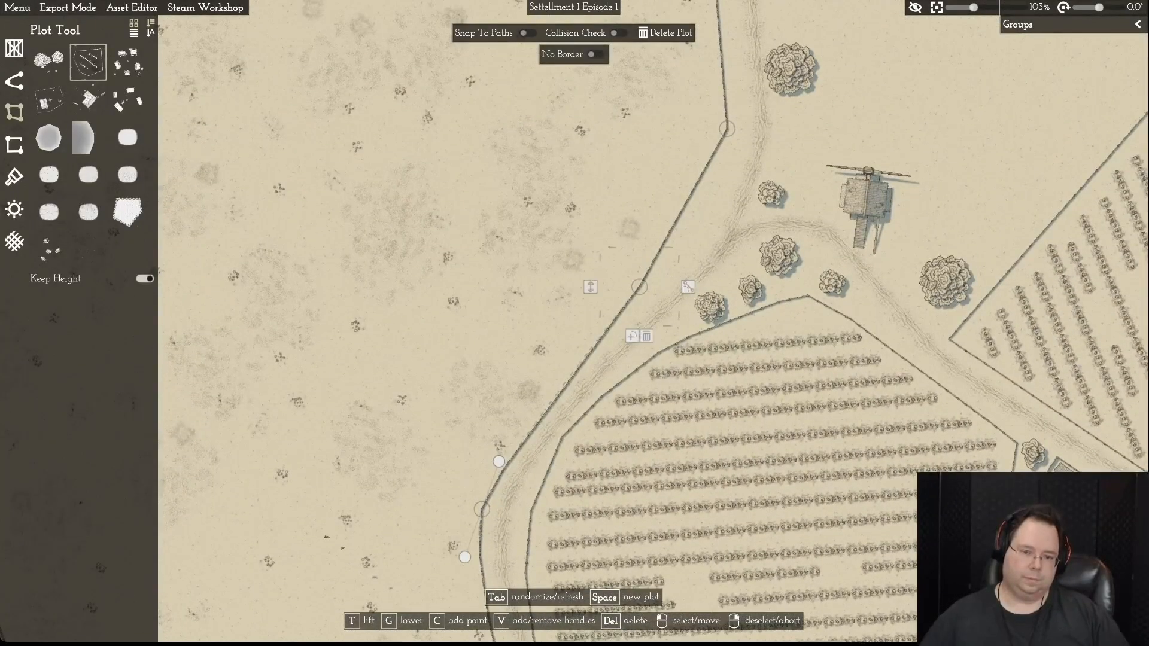
key(v)
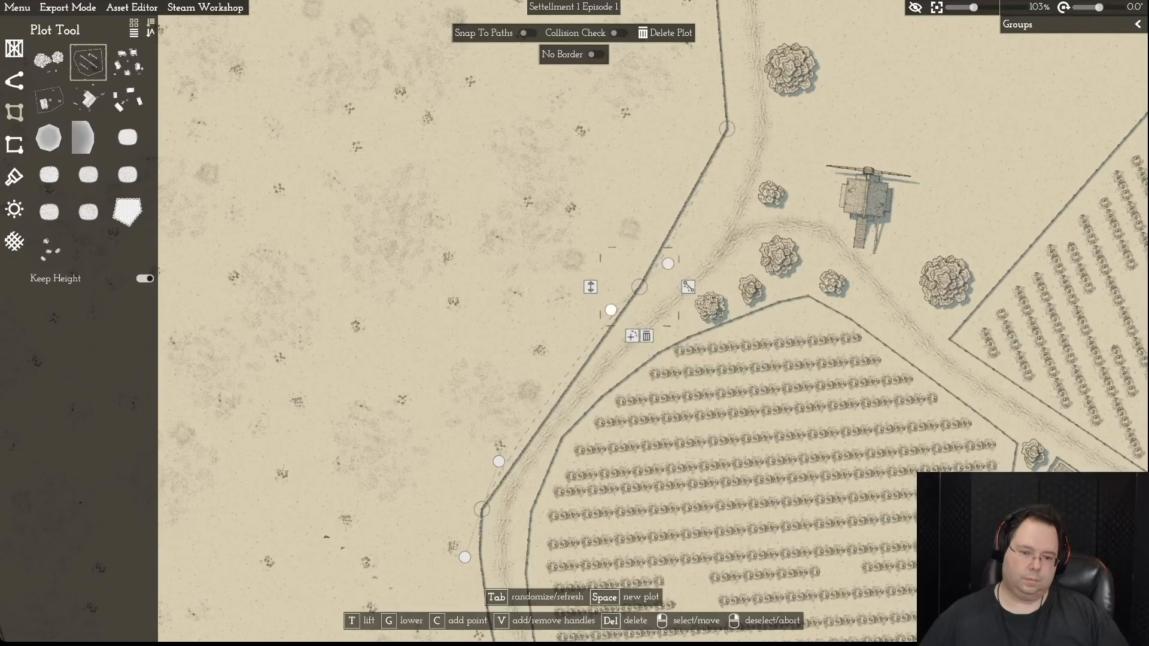
drag(598, 313, 605, 315)
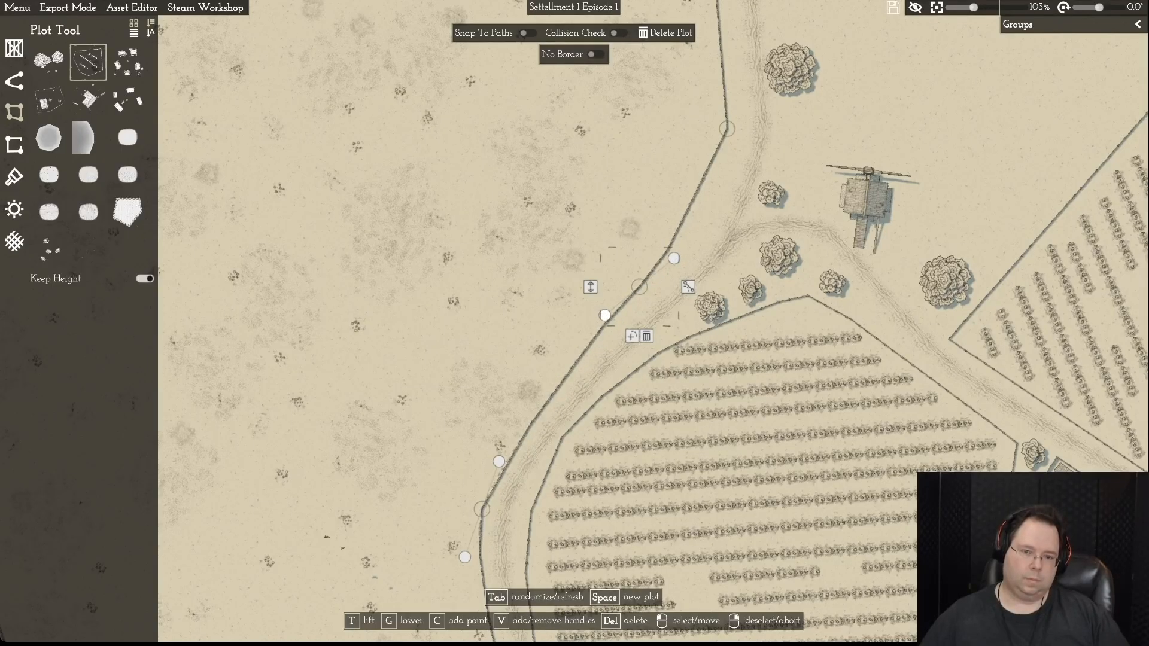
key(d)
key(w)
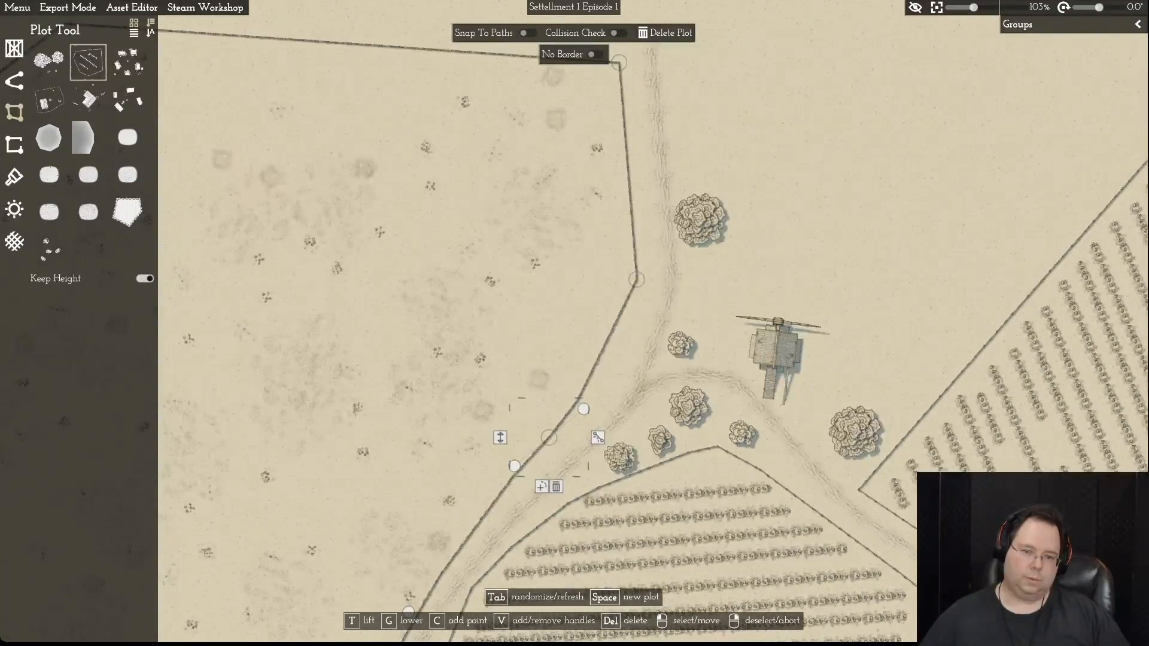
right_click(605, 316)
- Round the western plot's border point west of the windmill with long curve handles and shift it slightly towards the road
click(636, 279)
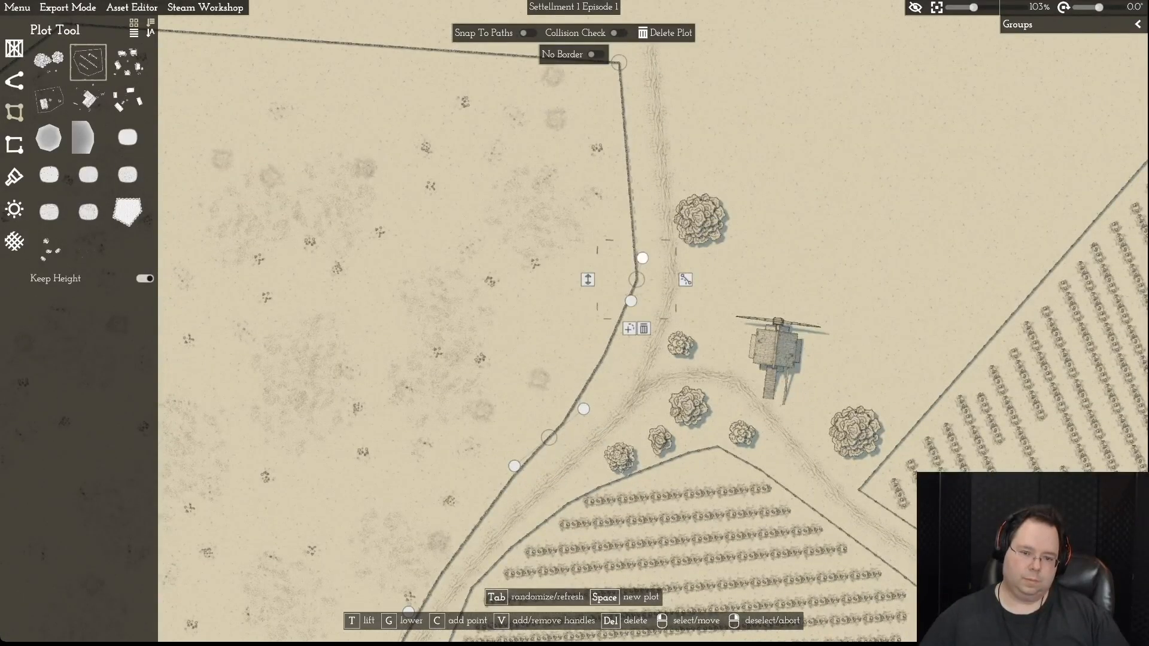
drag(649, 211, 652, 197)
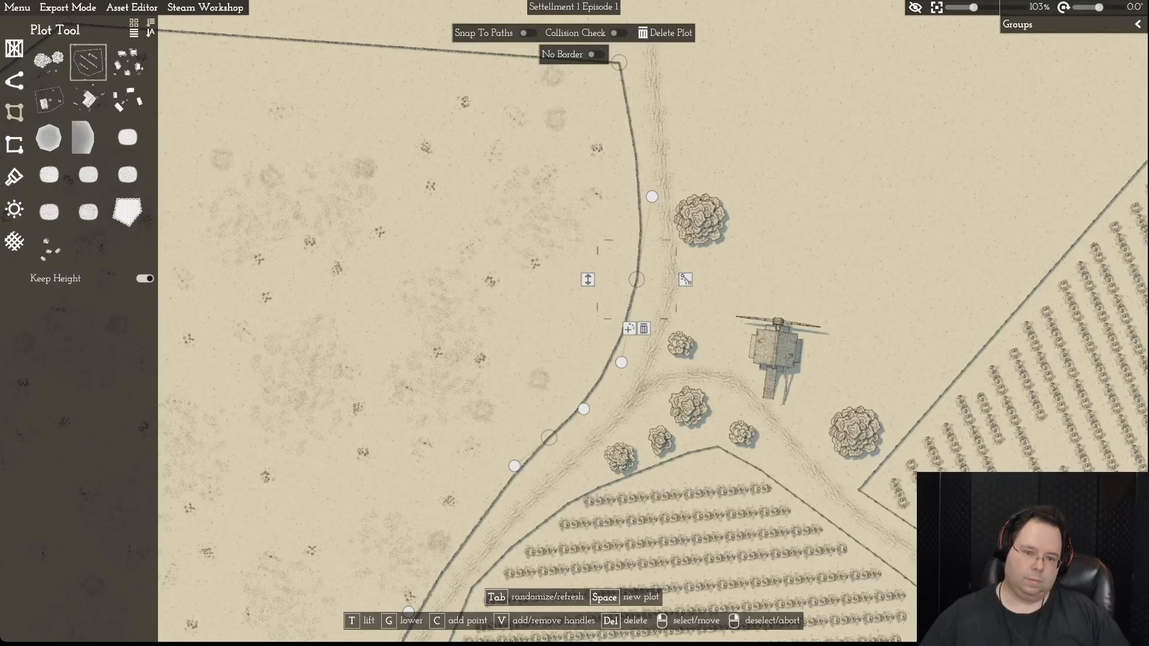
drag(636, 279, 643, 282)
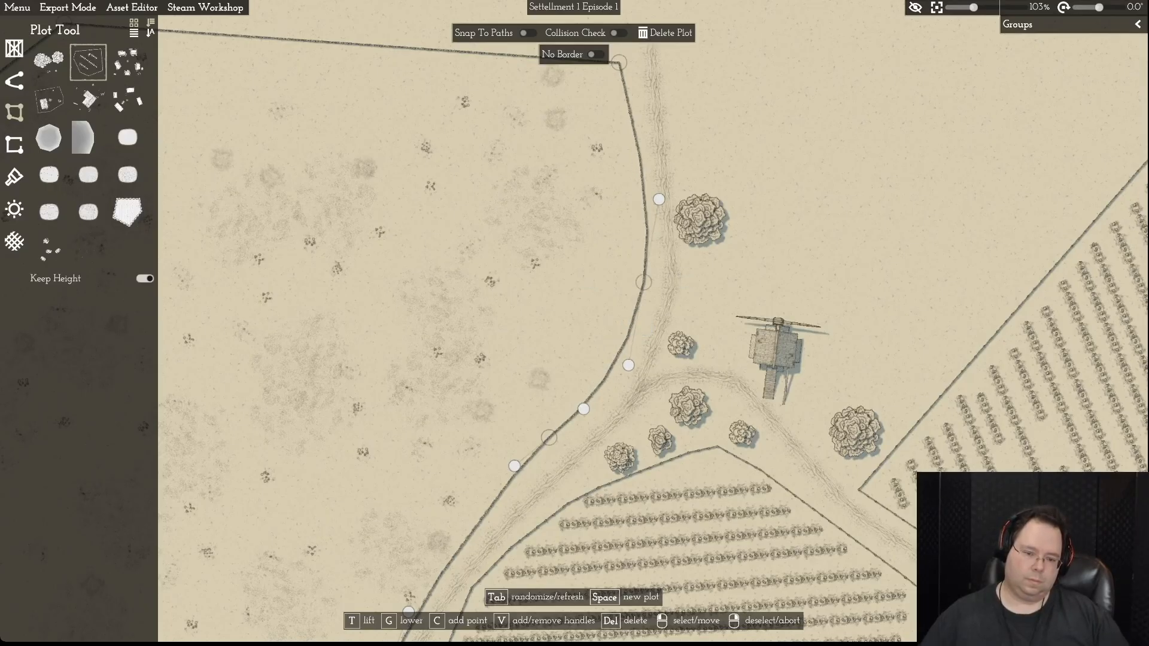
- Nudge the western plot's curved border point southwest of the road fork slightly towards the road
drag(548, 437, 553, 442)
key(s)
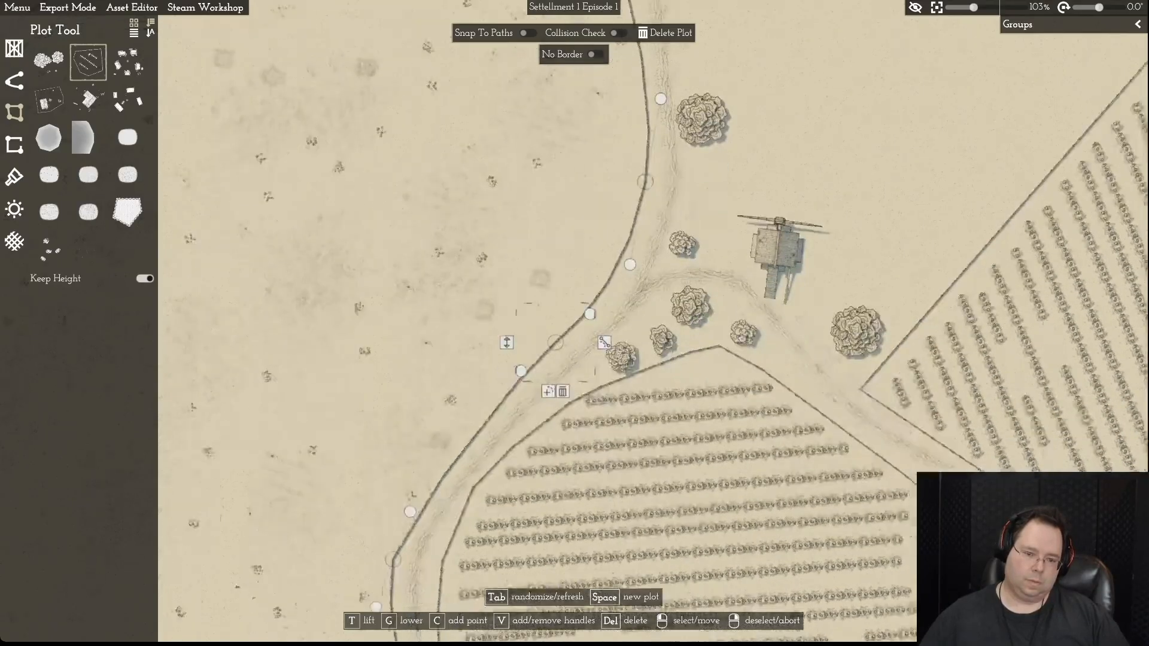
key(a)
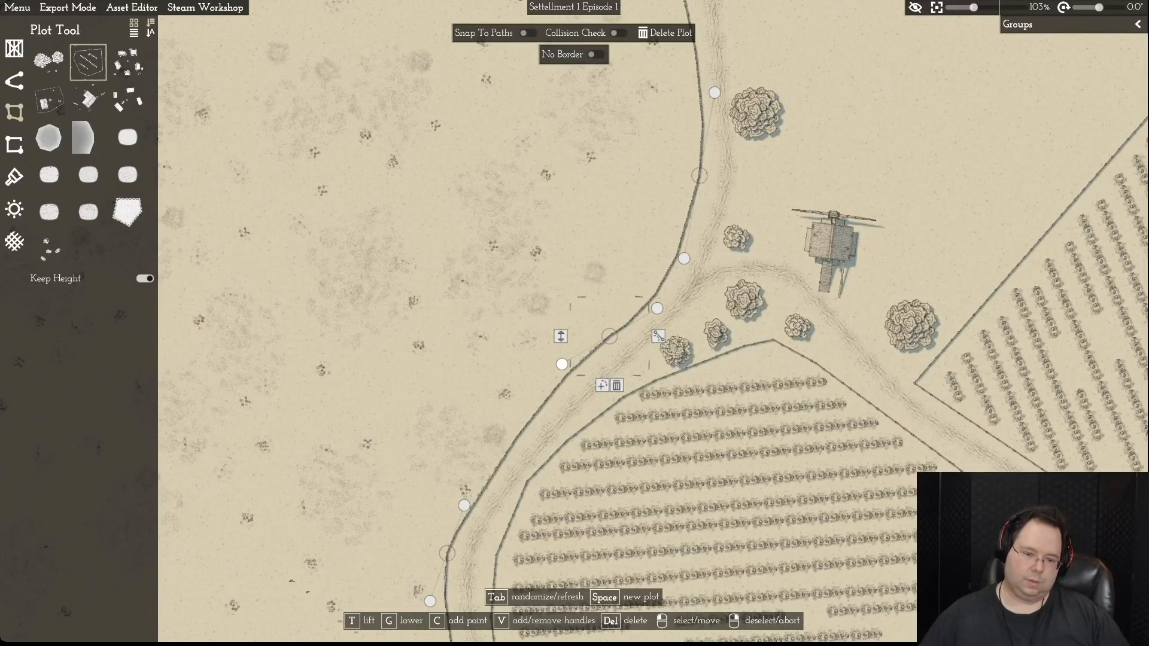
key(a)
key(s)
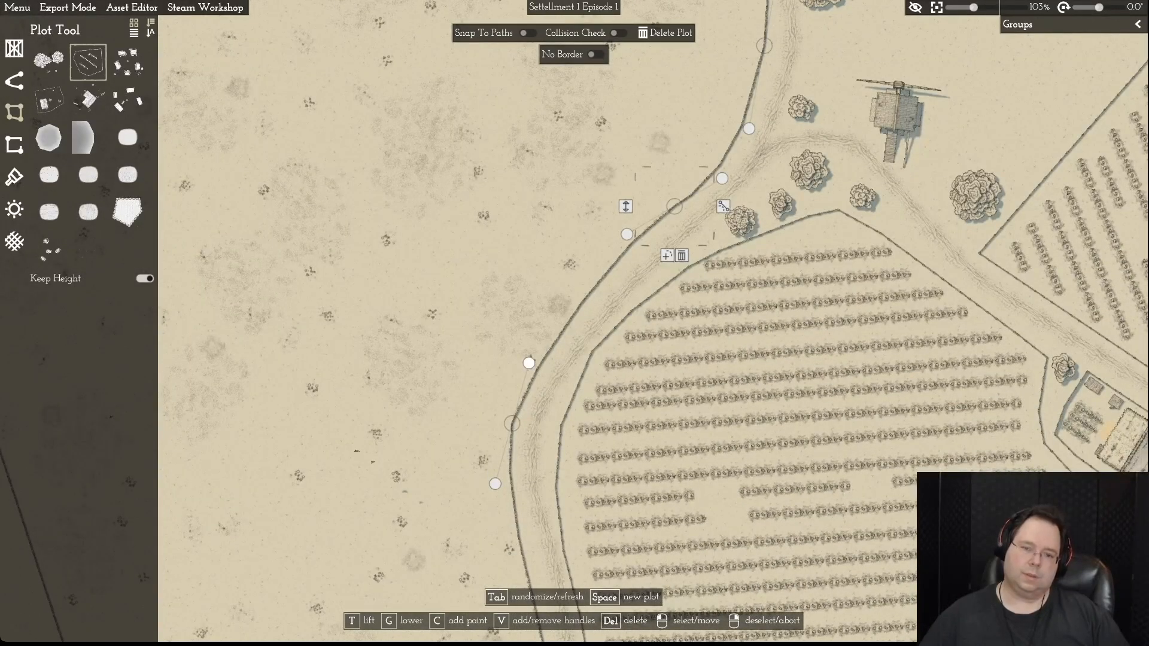
- Round the northern crop field's border corner beside the farmhouse southeast of the windmill with lengthened curve handles
right_click(529, 363)
key(s)
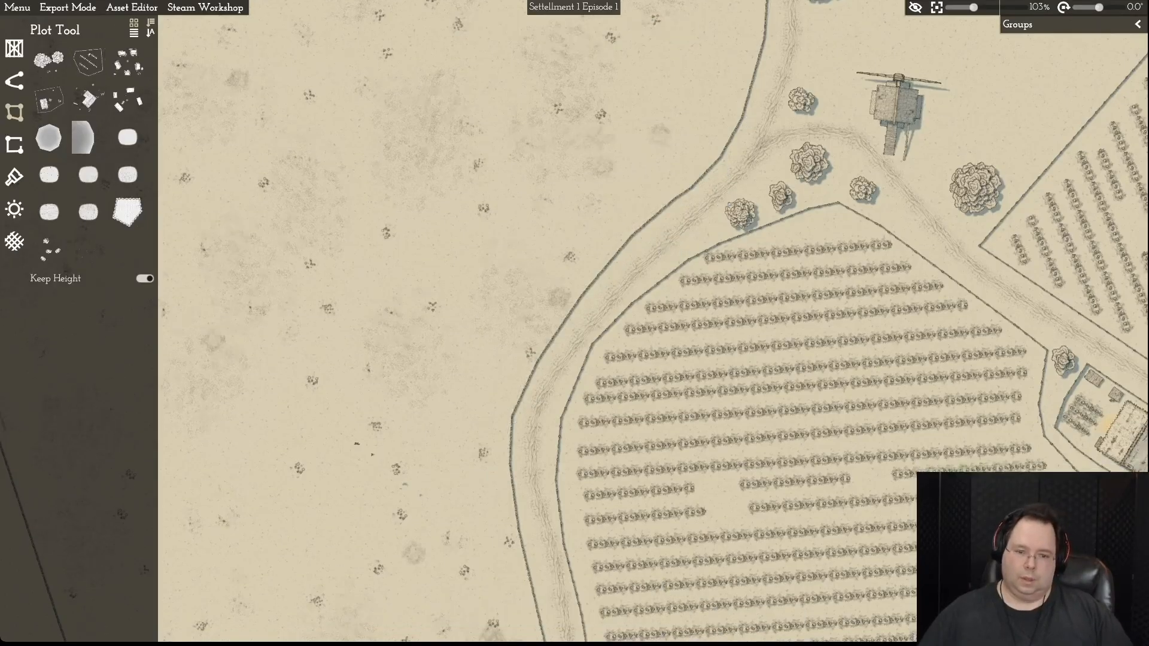
key(d)
key(w)
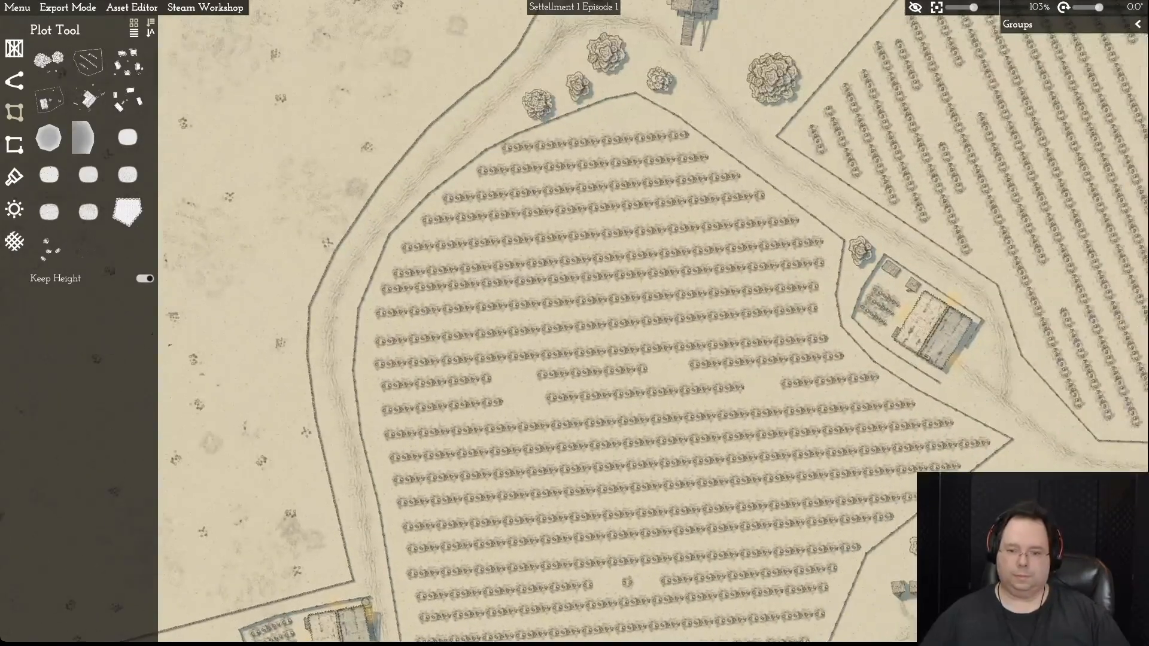
key(d)
key(w)
key(d)
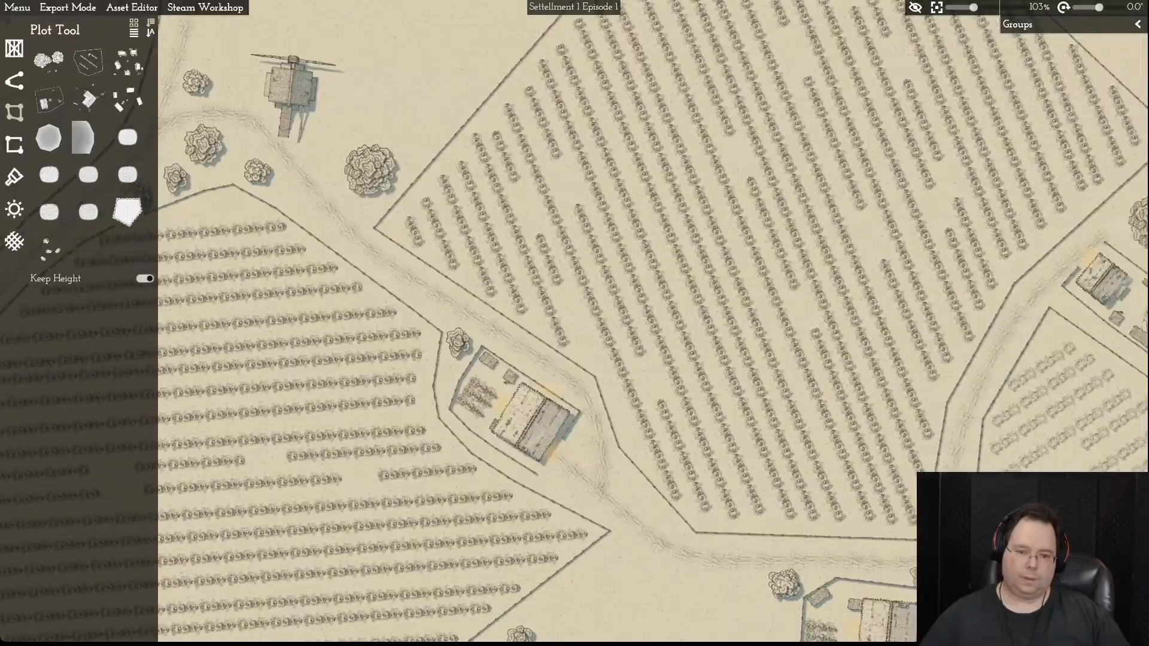
click(642, 379)
key(Tab)
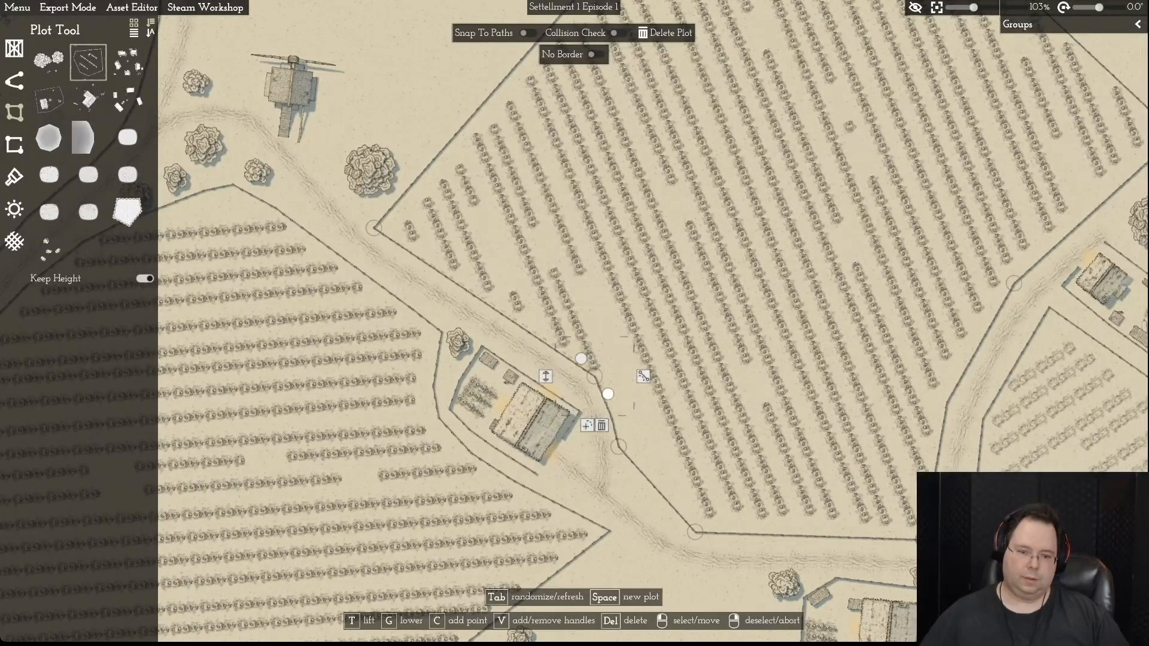
key(Tab)
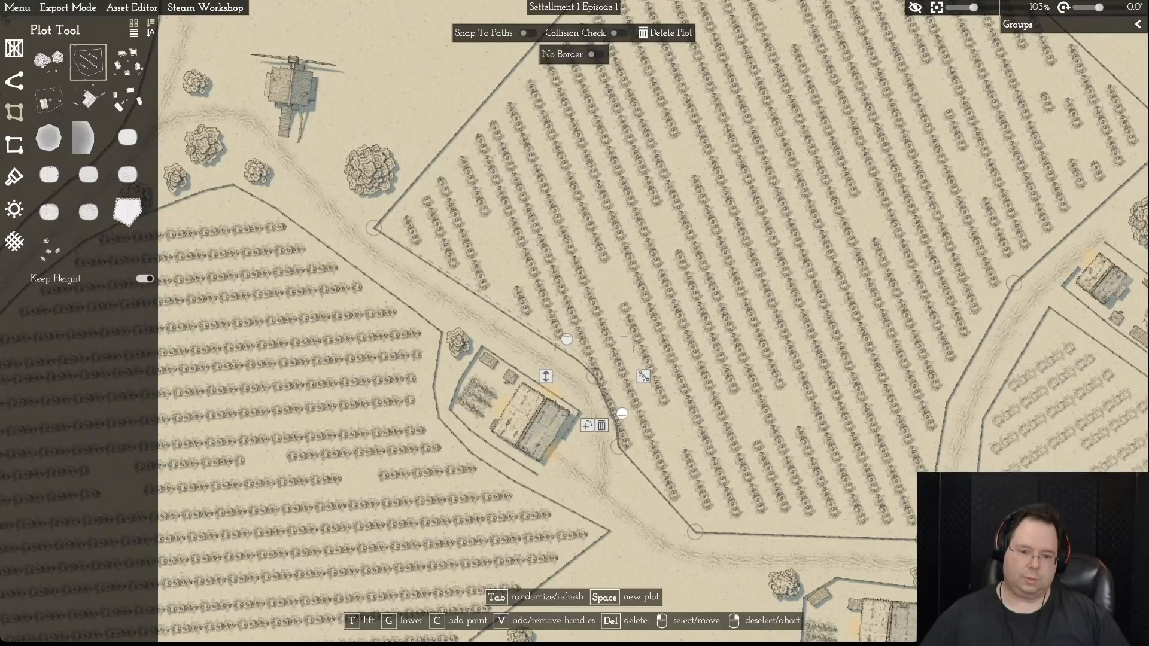
key(Tab)
- Add curve handles to the northern field's next border point south of that corner and lengthen them along the road
click(618, 447)
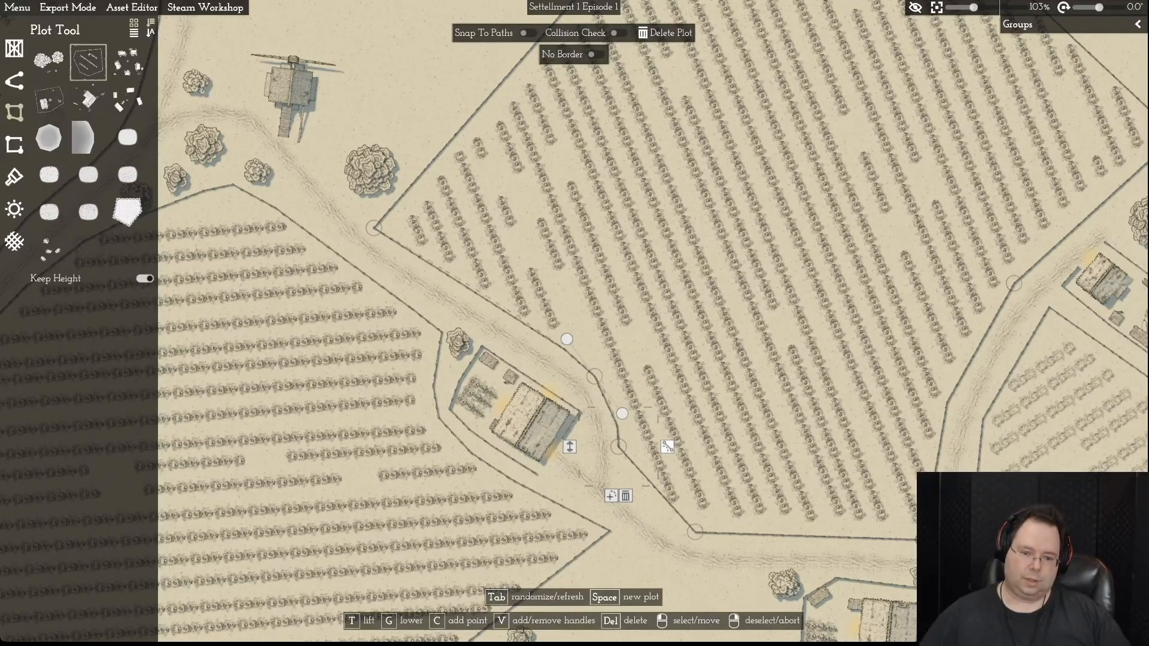
key(v)
drag(610, 429, 593, 397)
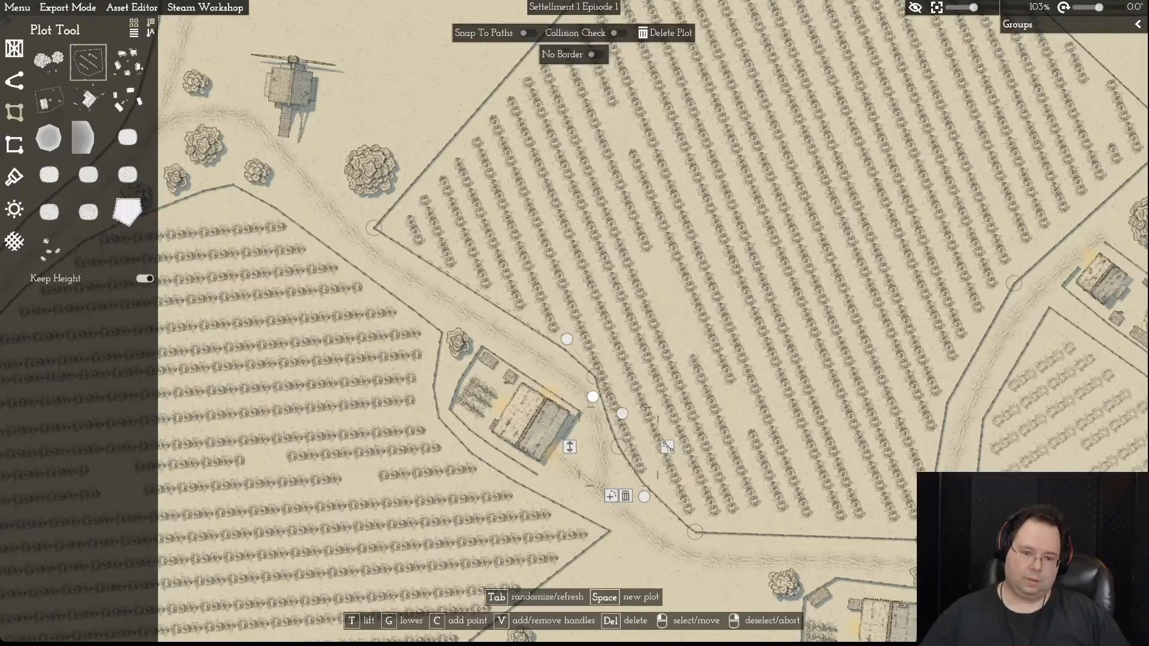
right_click(593, 396)
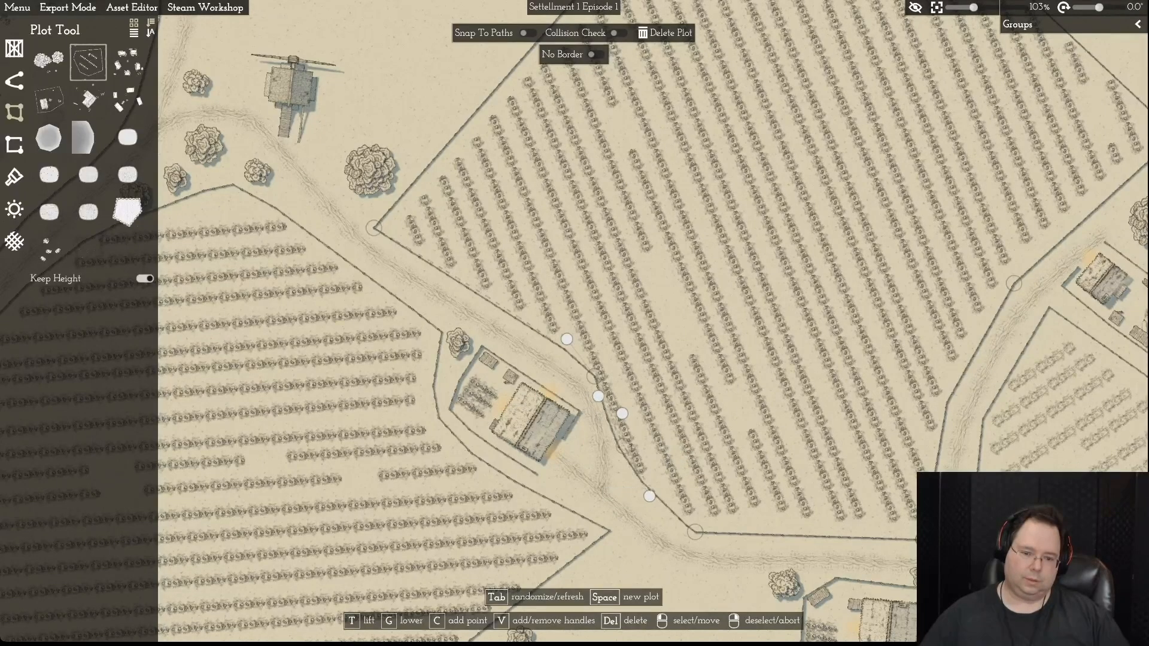
- Shift the northern field's newly curved border point southeast along the road and adjust its handles to follow the bend
key(Tab)
click(624, 445)
middle_drag(624, 446, 541, 367)
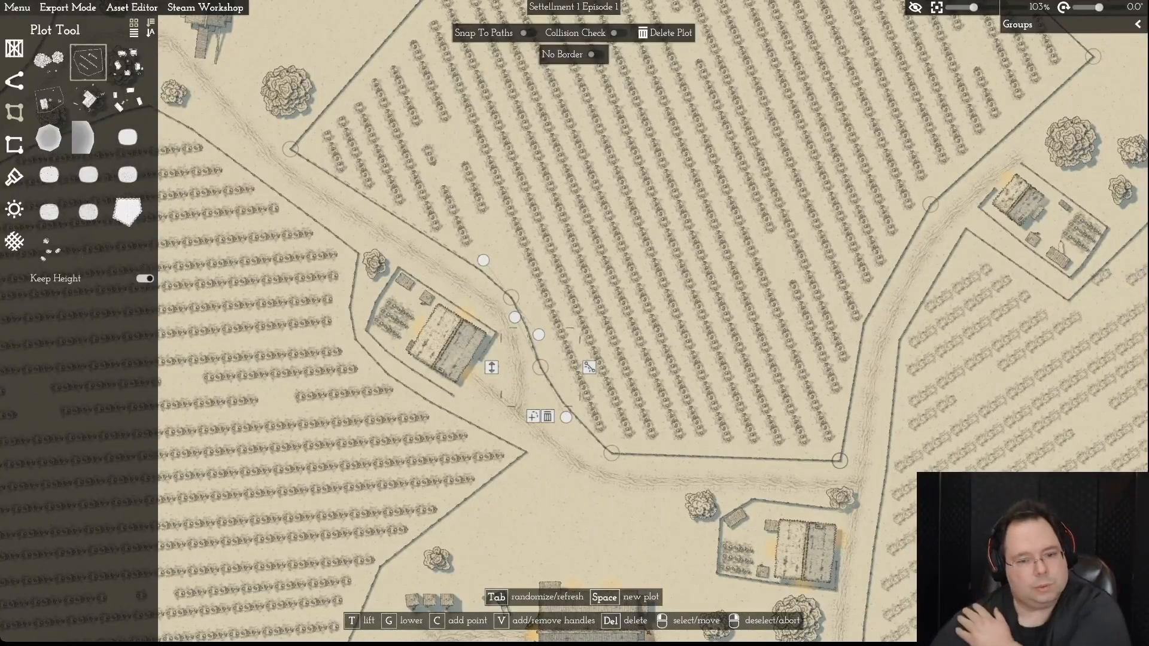
drag(540, 367, 554, 402)
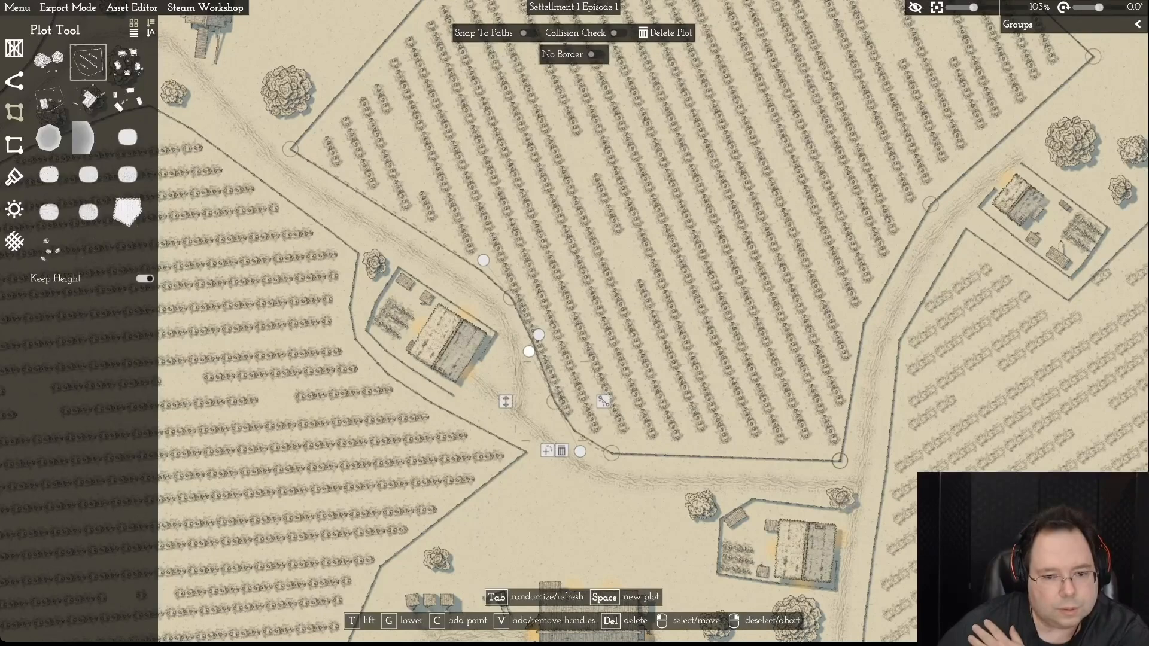
scroll(577, 318, up, 2)
scroll(577, 322, up, 2)
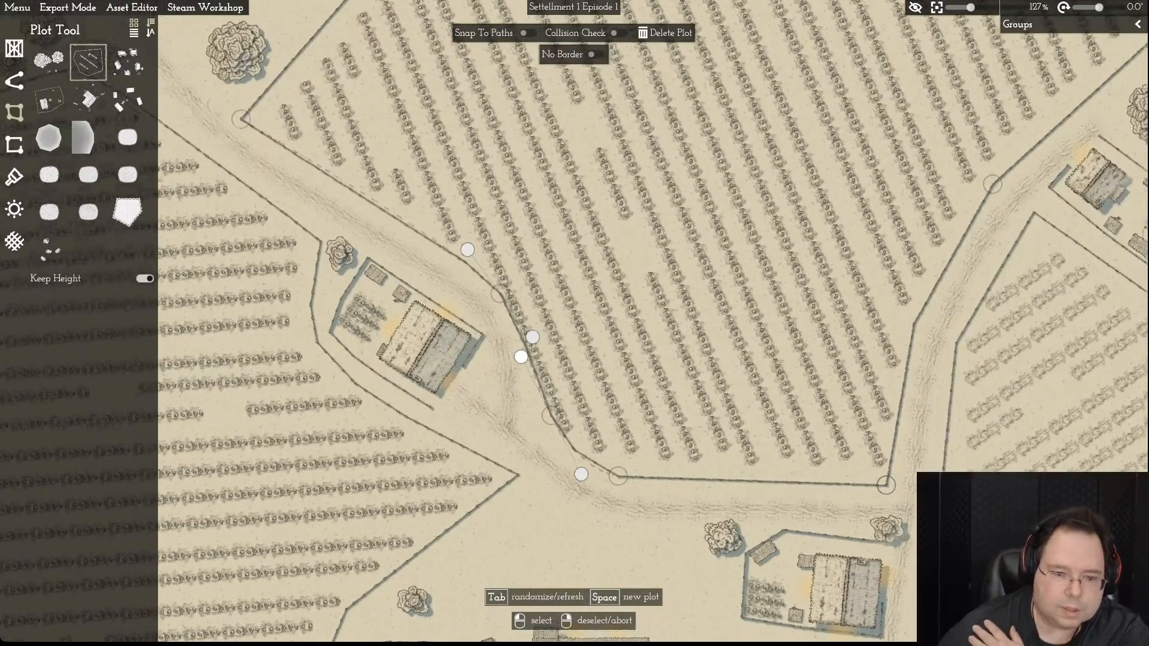
drag(520, 359, 514, 359)
right_click(515, 359)
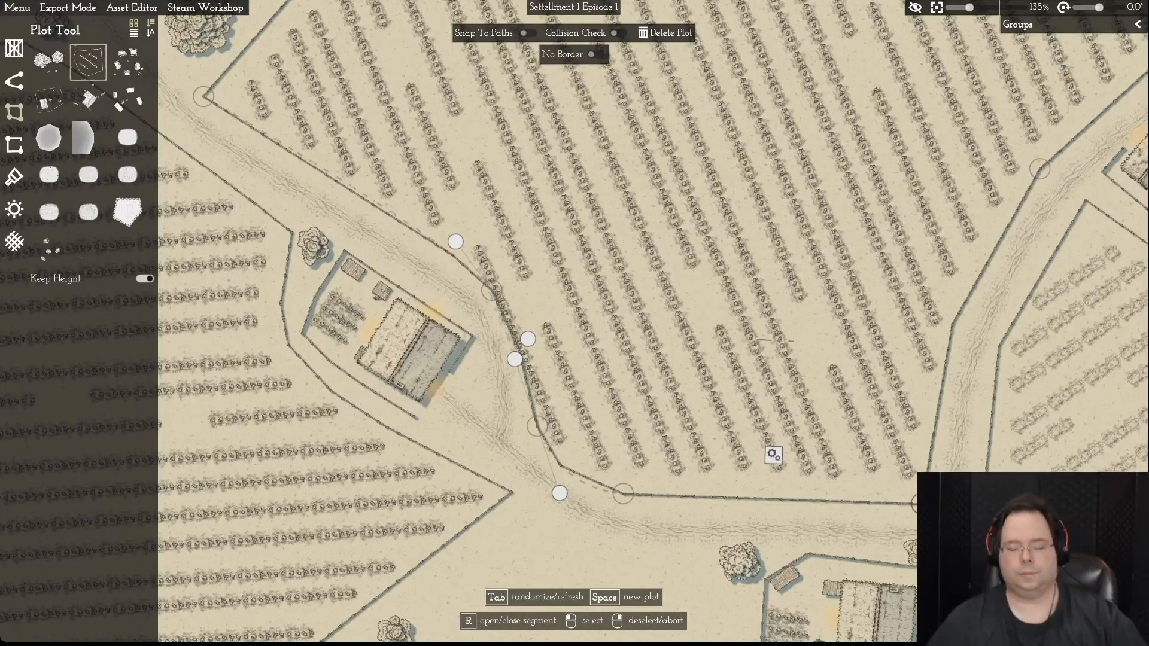
- Round the eastern crop field's border point at the road bend southwest of its farmhouse with long curve handles
key(d)
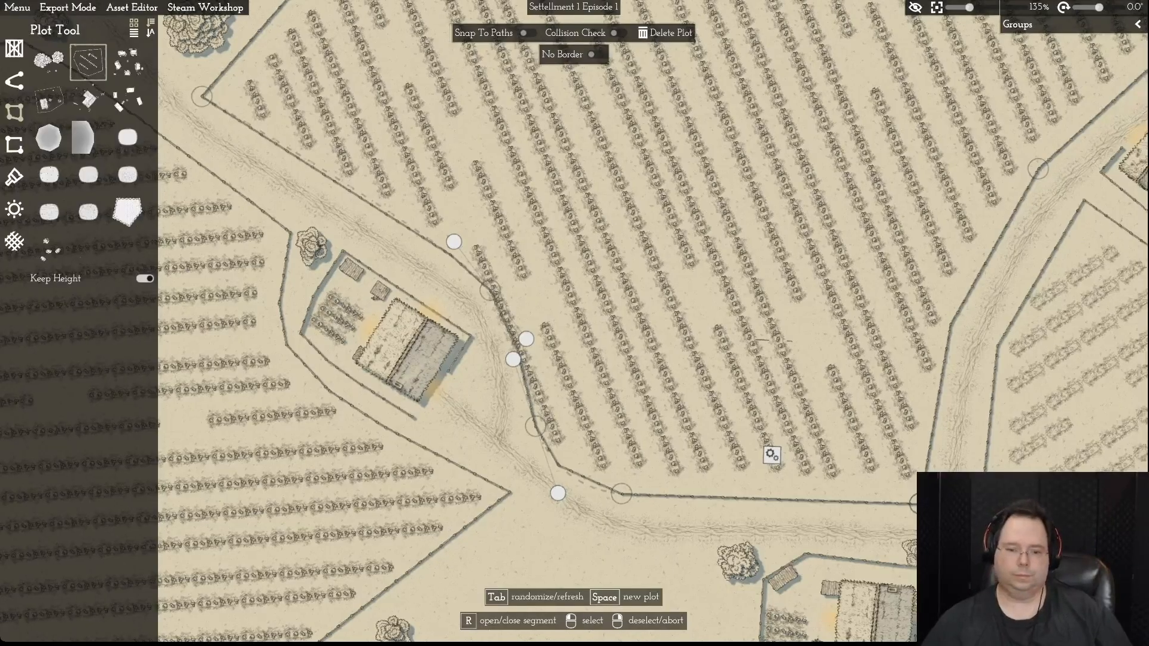
key(d)
key(w)
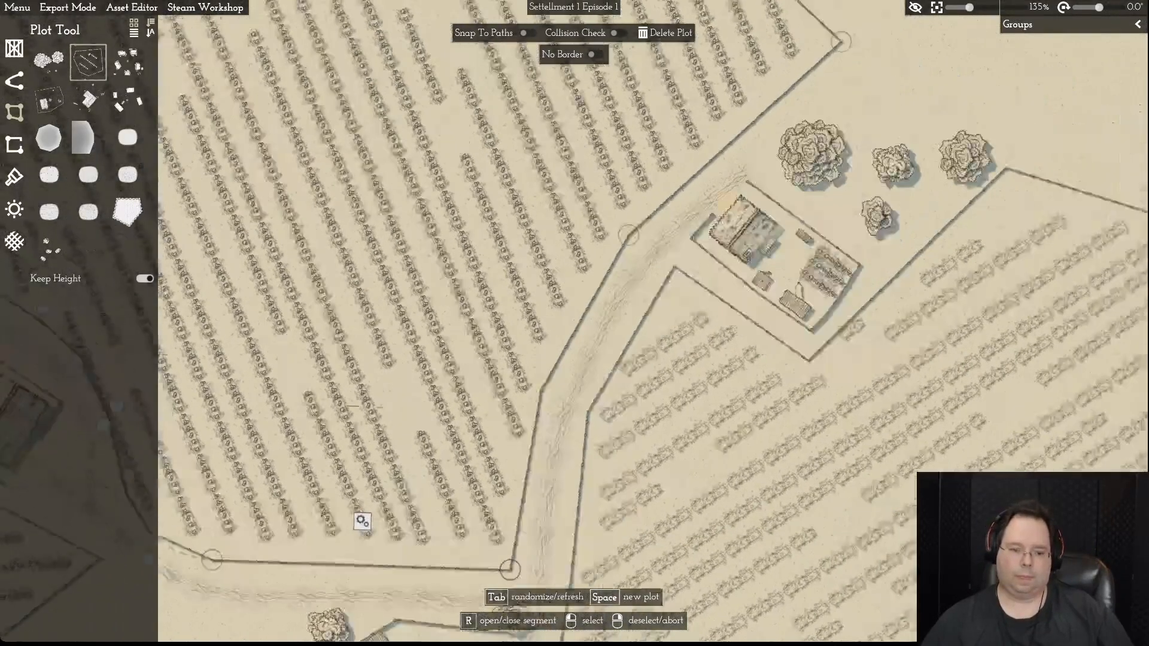
scroll(575, 323, down, 1)
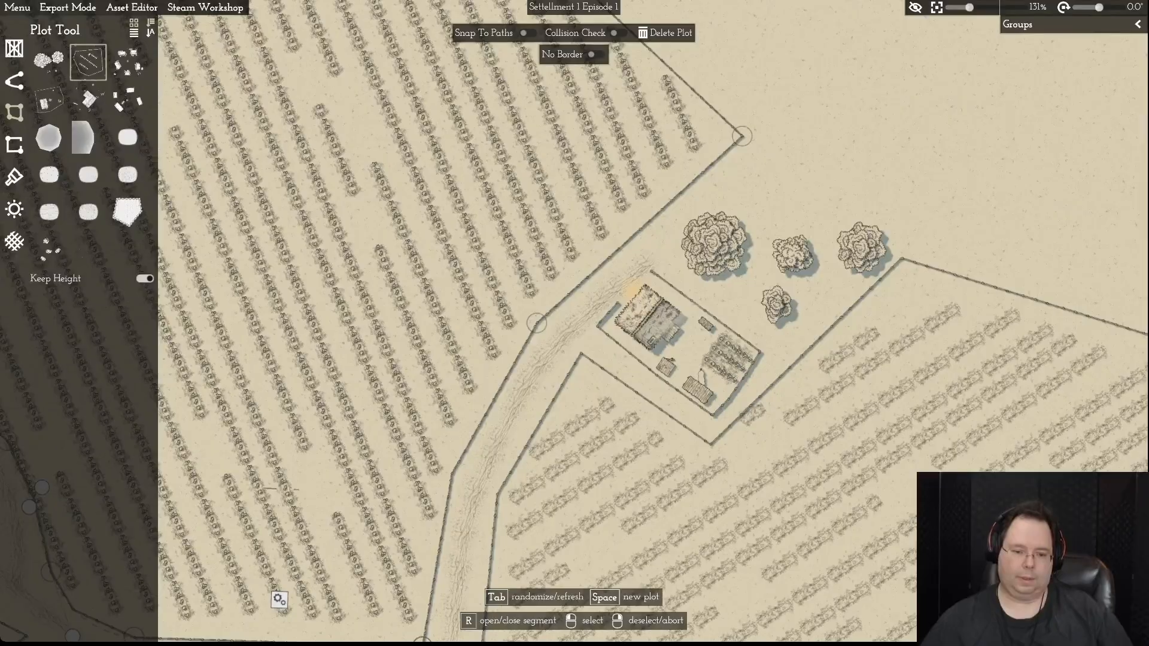
click(497, 494)
key(v)
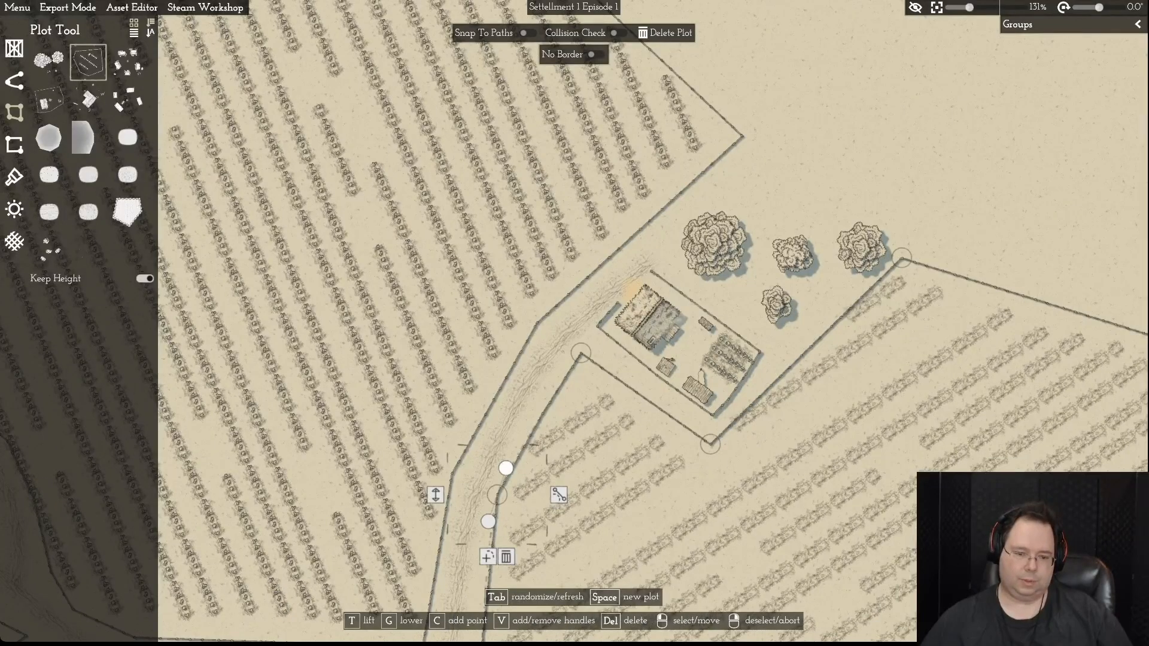
drag(506, 468, 528, 417)
- Add curve handles to the eastern field's border point near the road junction, lengthen them, and nudge the point towards the road
key(s)
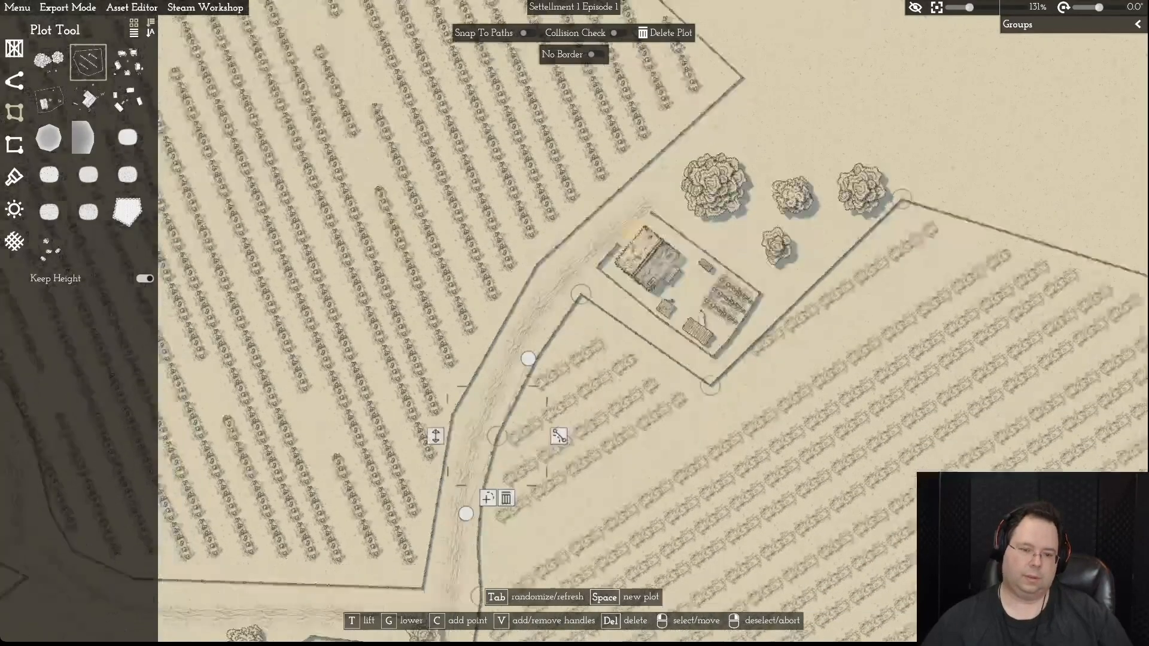
key(a)
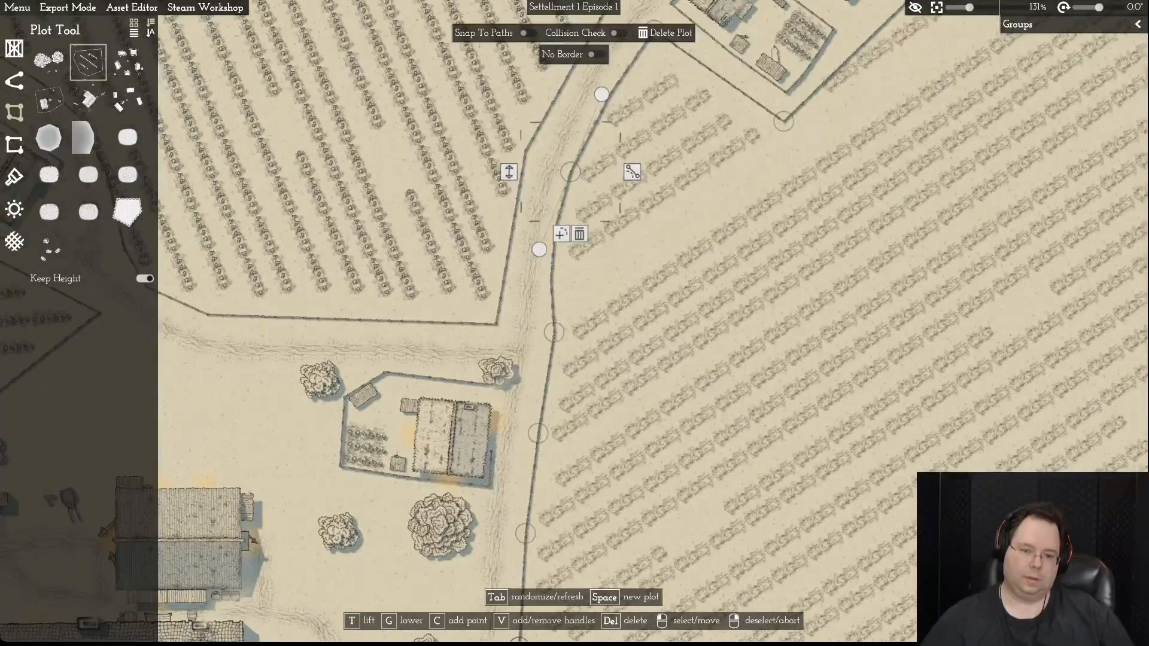
click(554, 333)
click(615, 332)
drag(554, 303, 557, 268)
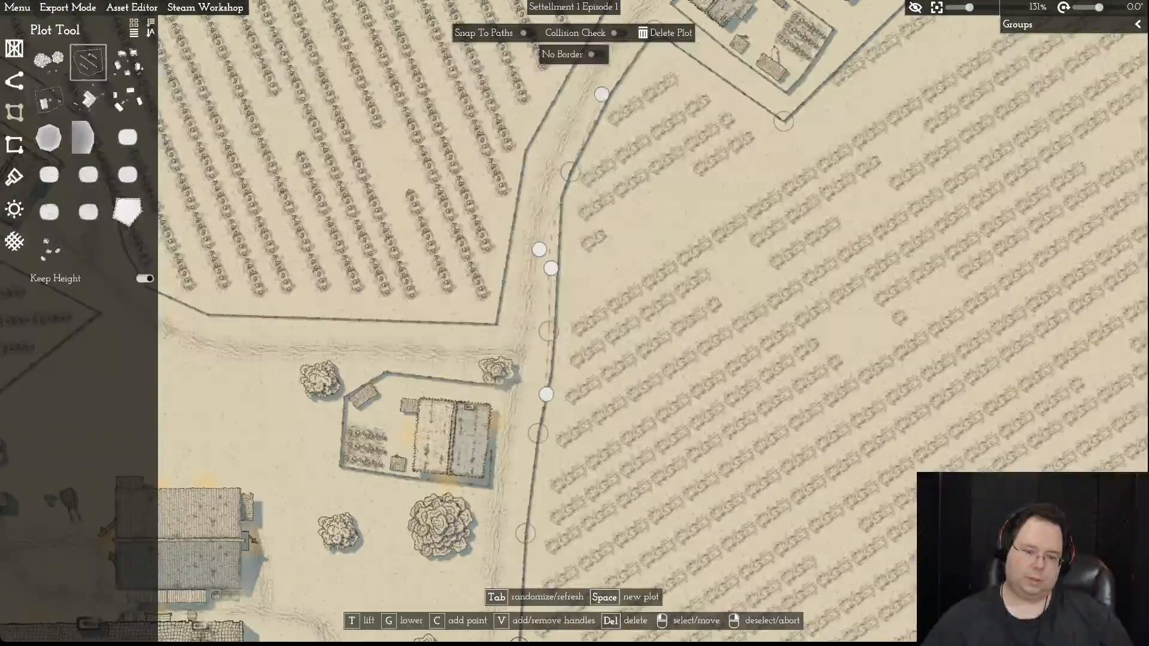
drag(550, 332, 547, 331)
- Soften the corner on the eastern field's outer east border with curve handles, lengthening them slightly
key(s)
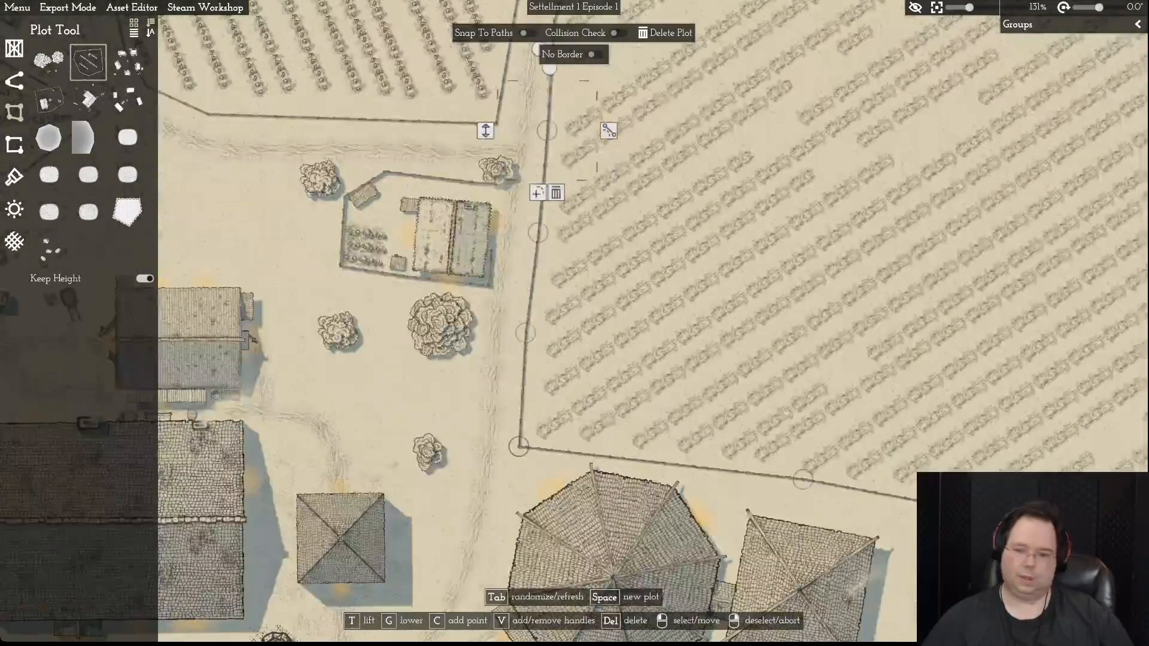
key(s)
key(d)
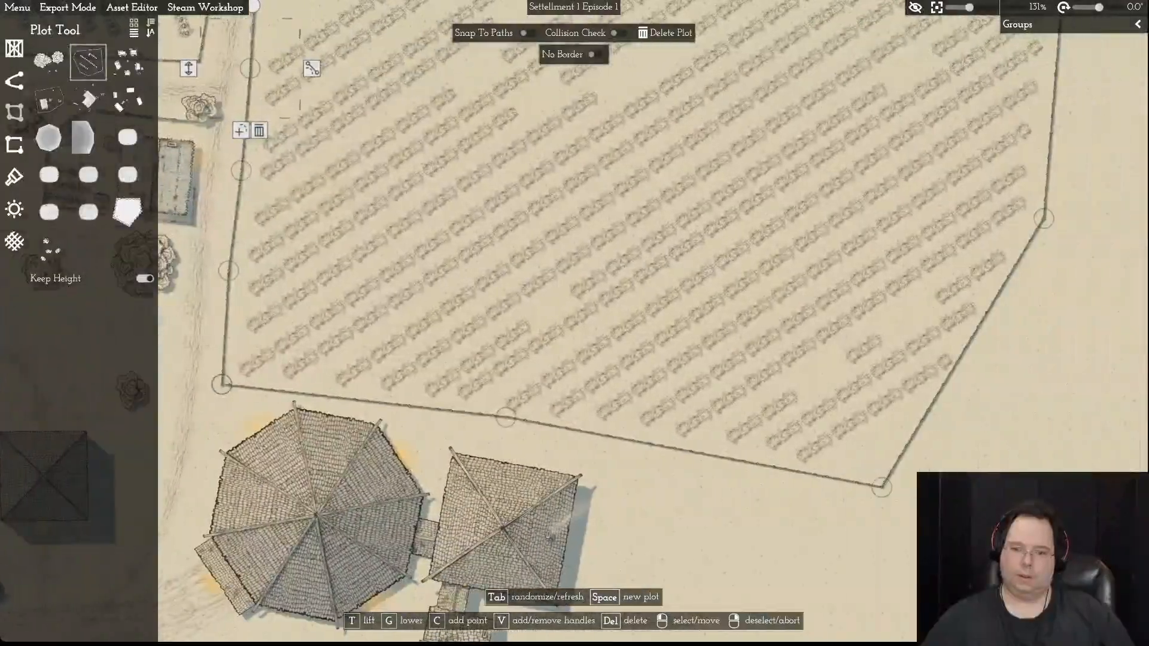
key(w)
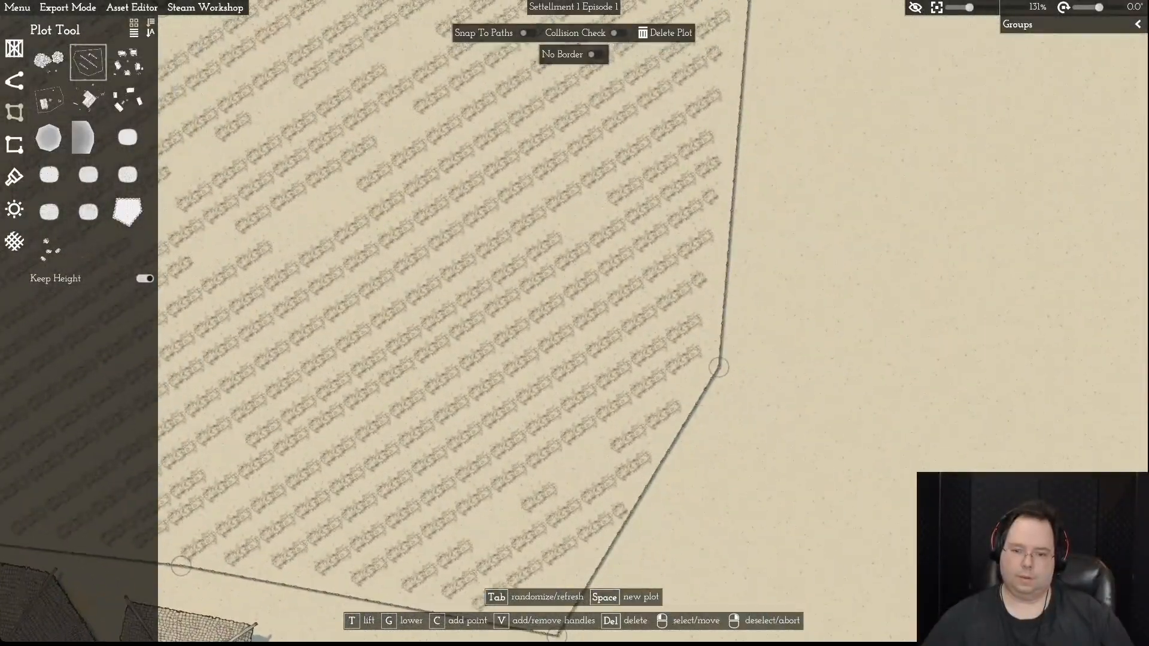
key(v)
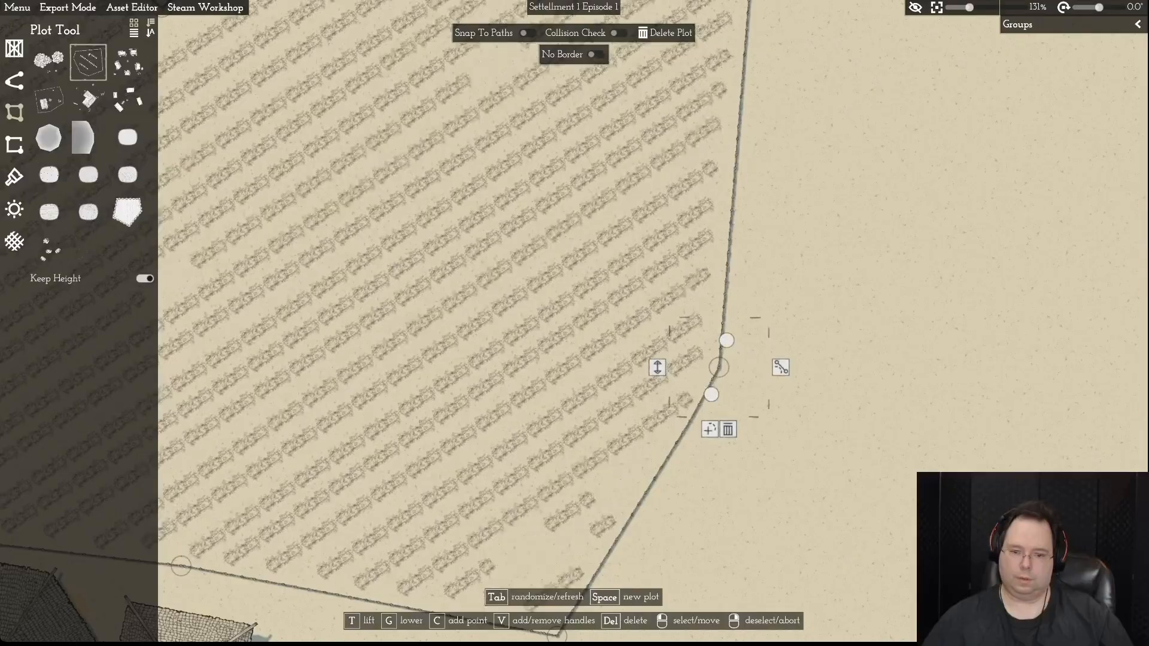
drag(727, 340, 738, 299)
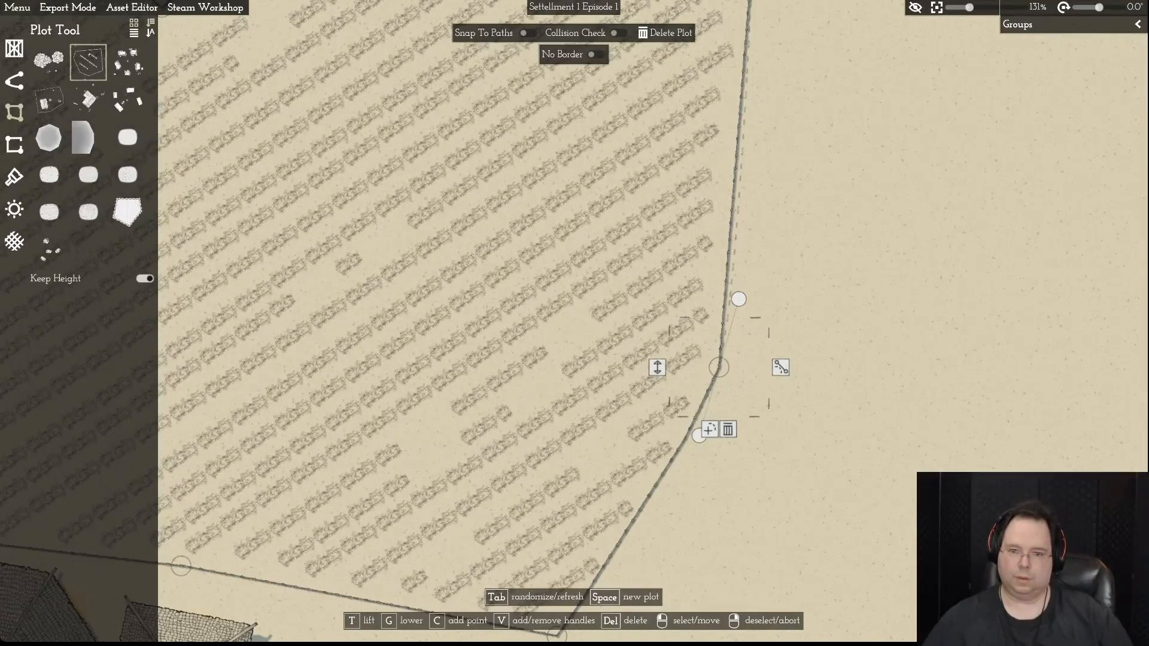
- Round the northern crop field's outer northeast corner with wide curve handles and deselect the plot
key(w)
key(a)
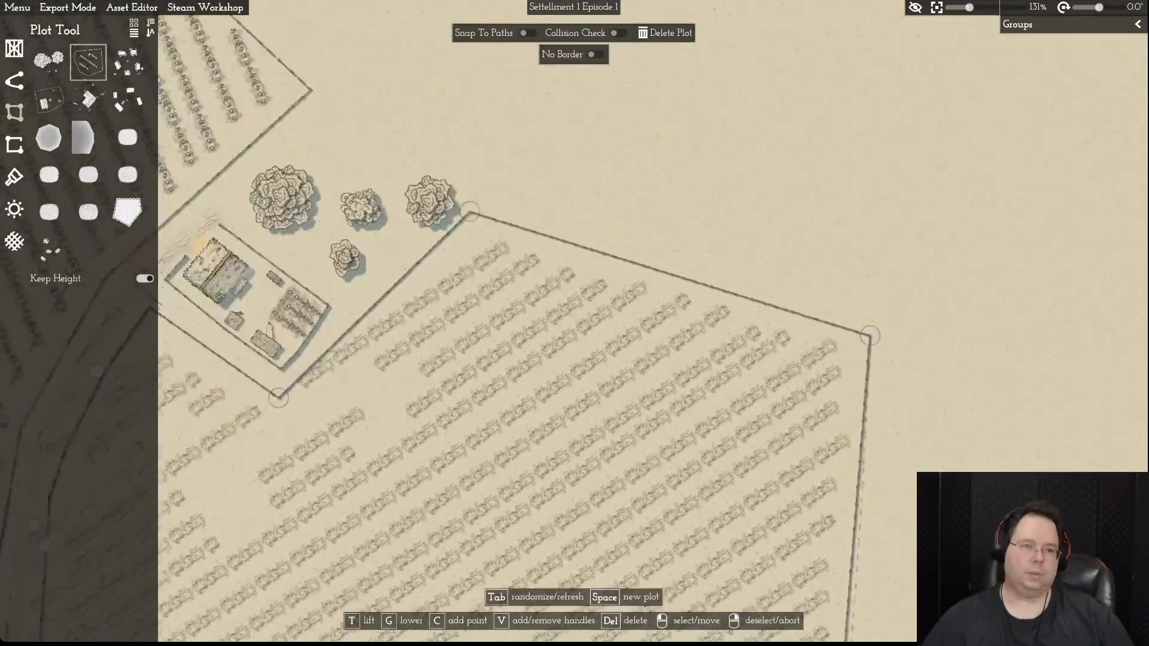
key(a)
key(w)
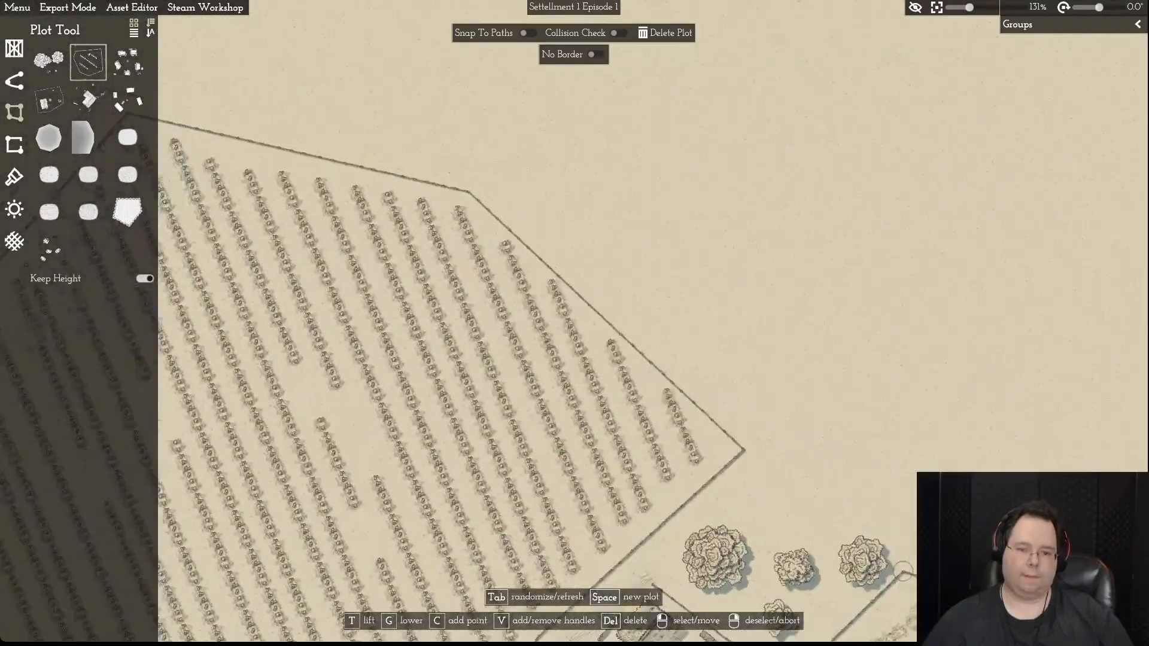
key(a)
key(w)
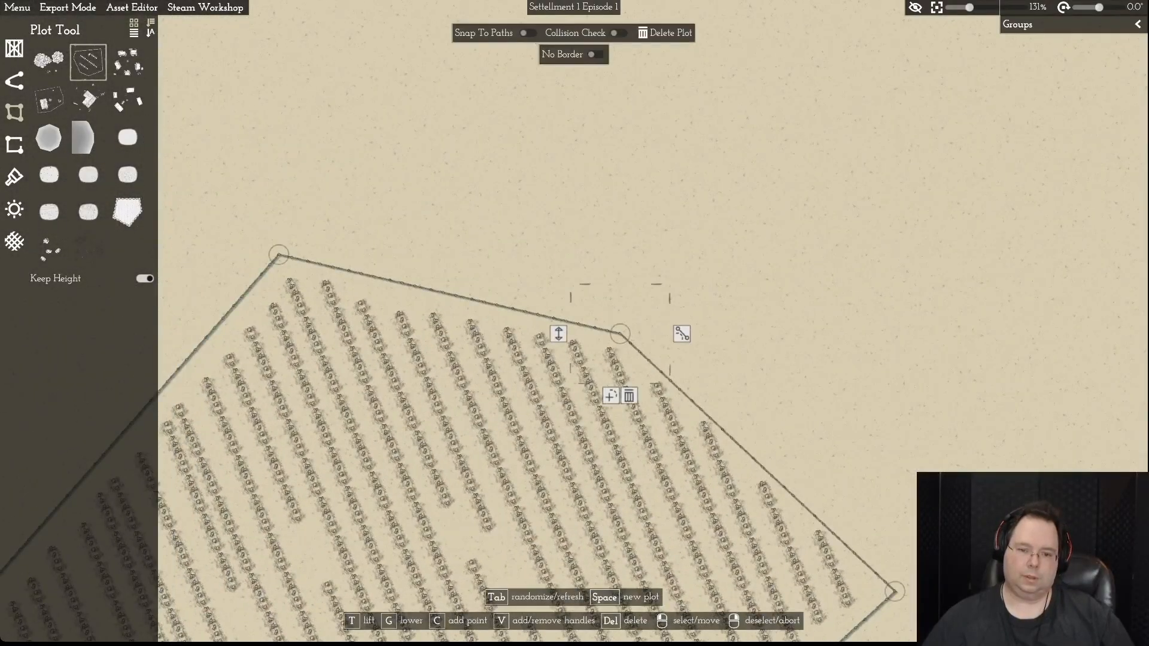
click(645, 347)
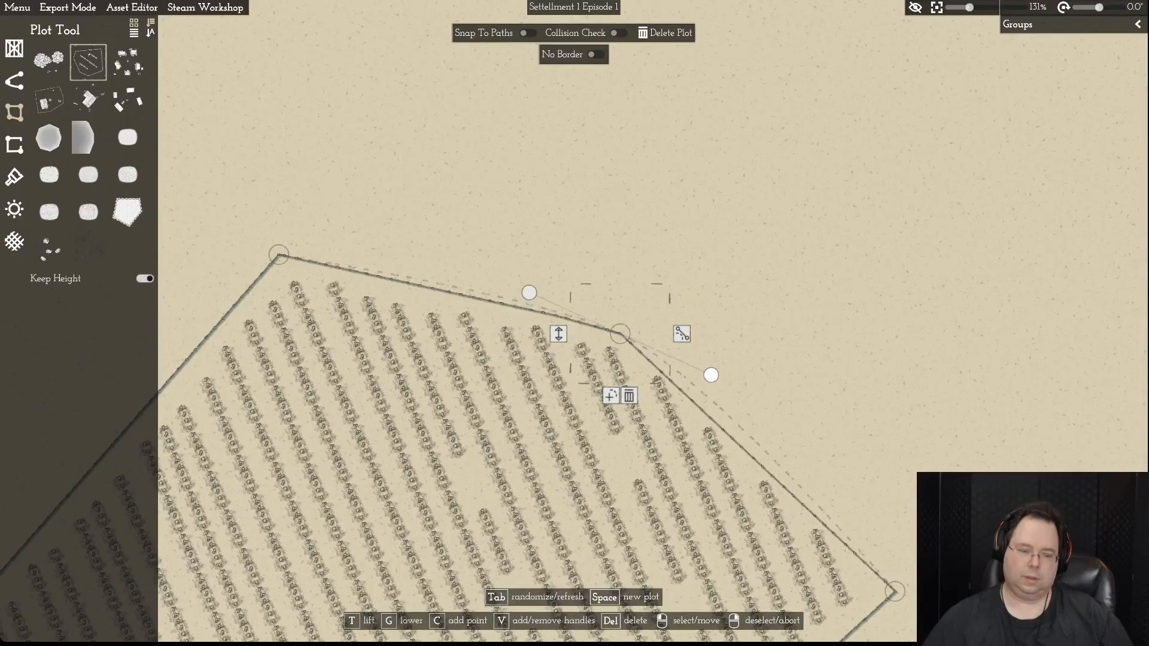
drag(711, 375, 710, 375)
key(a)
key(s)
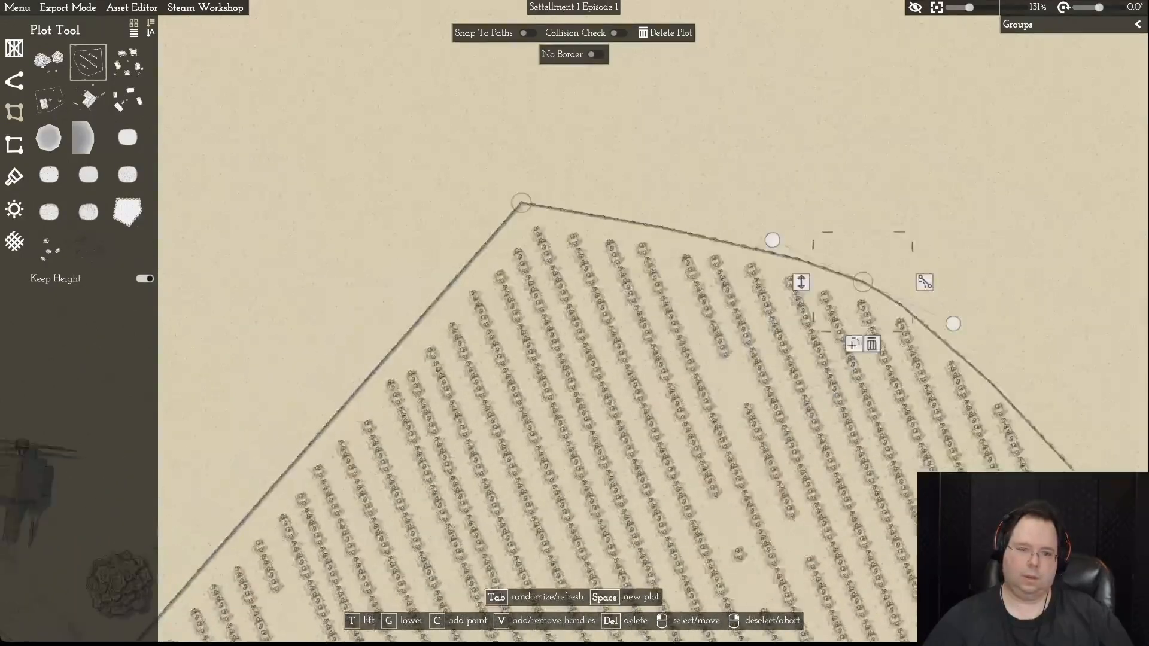
key(a)
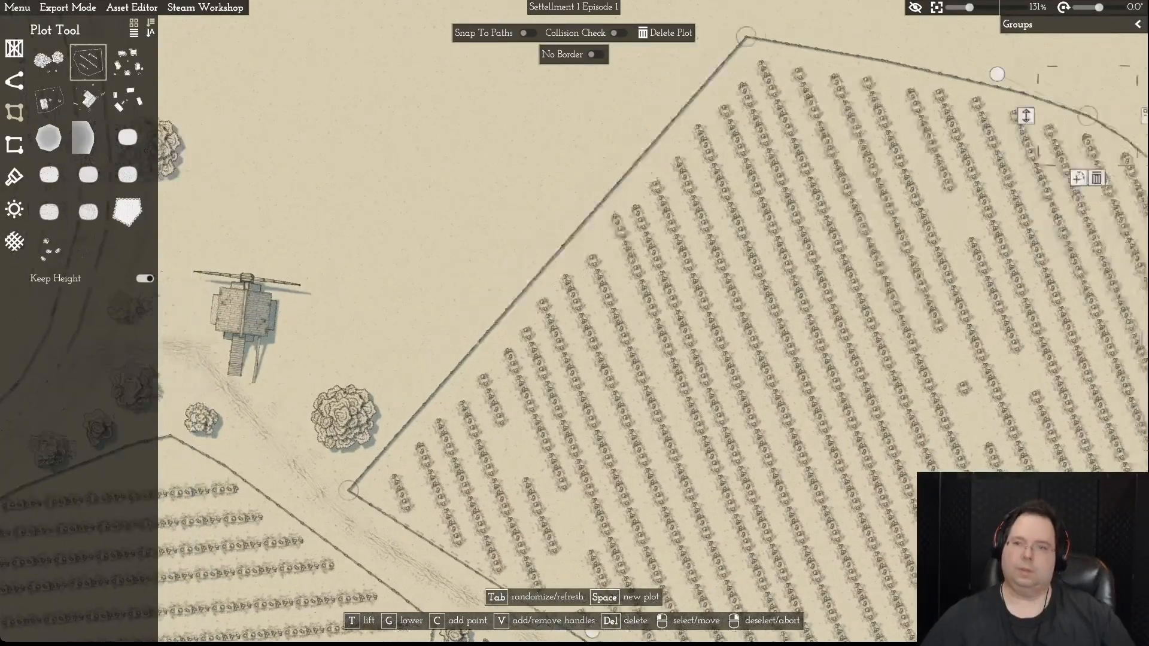
right_click(710, 375)
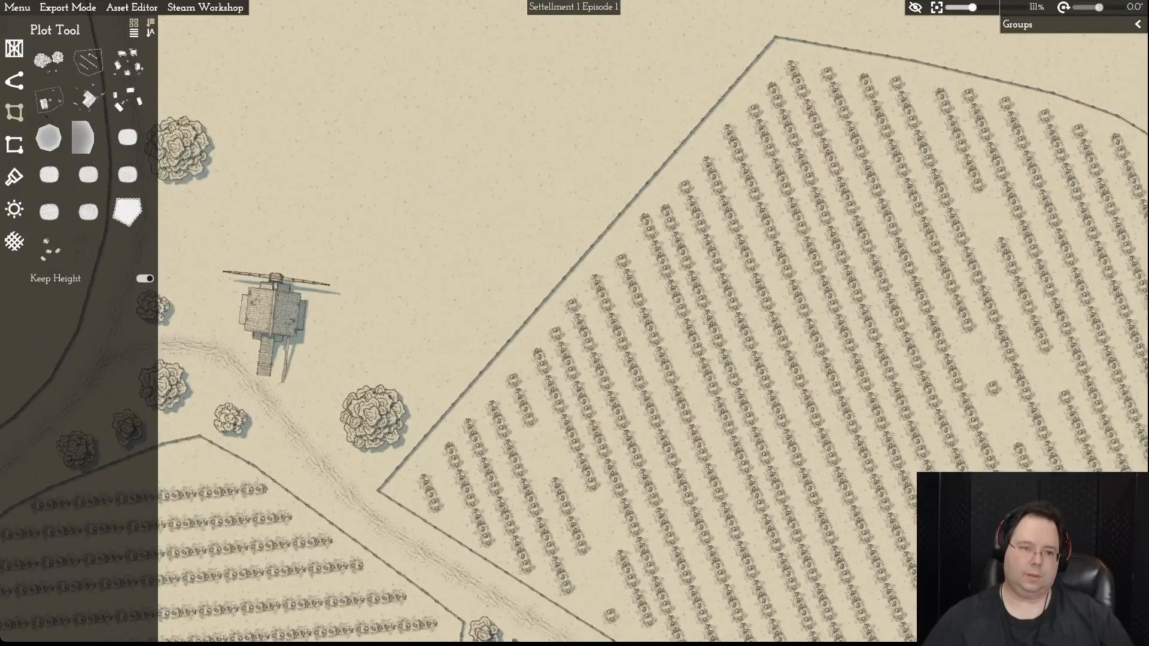
- Examine the whole settlement layout, checking the field borders against the roads and buildings
scroll(575, 323, down, 5)
key(a)
key(s)
key(s)
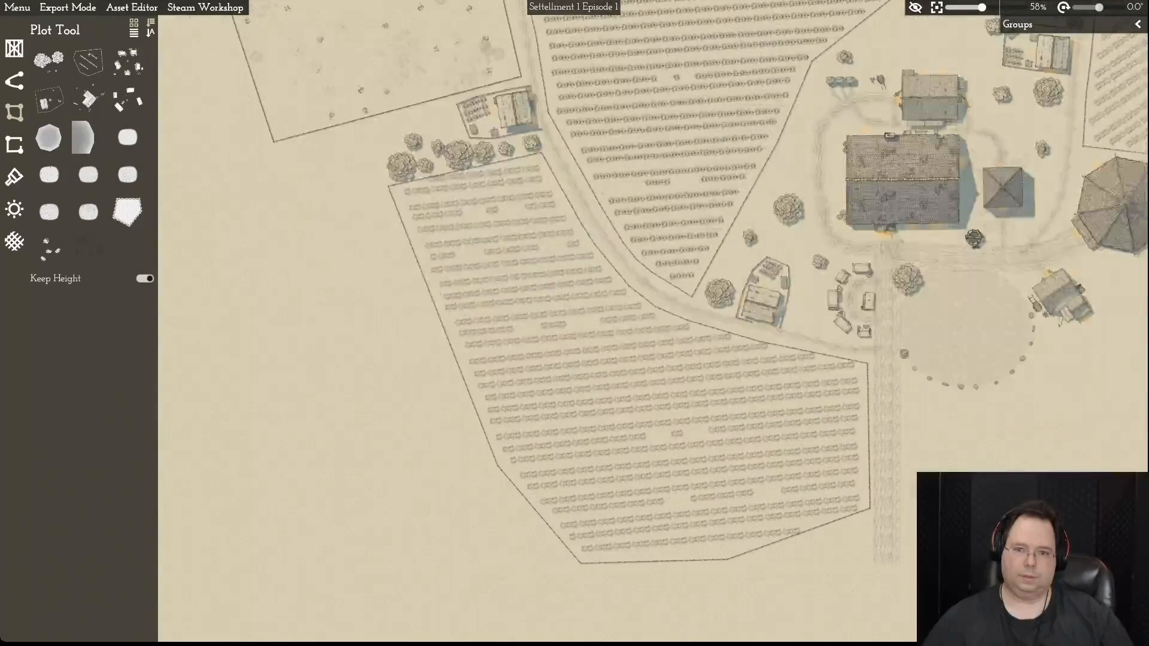
key(d)
key(w)
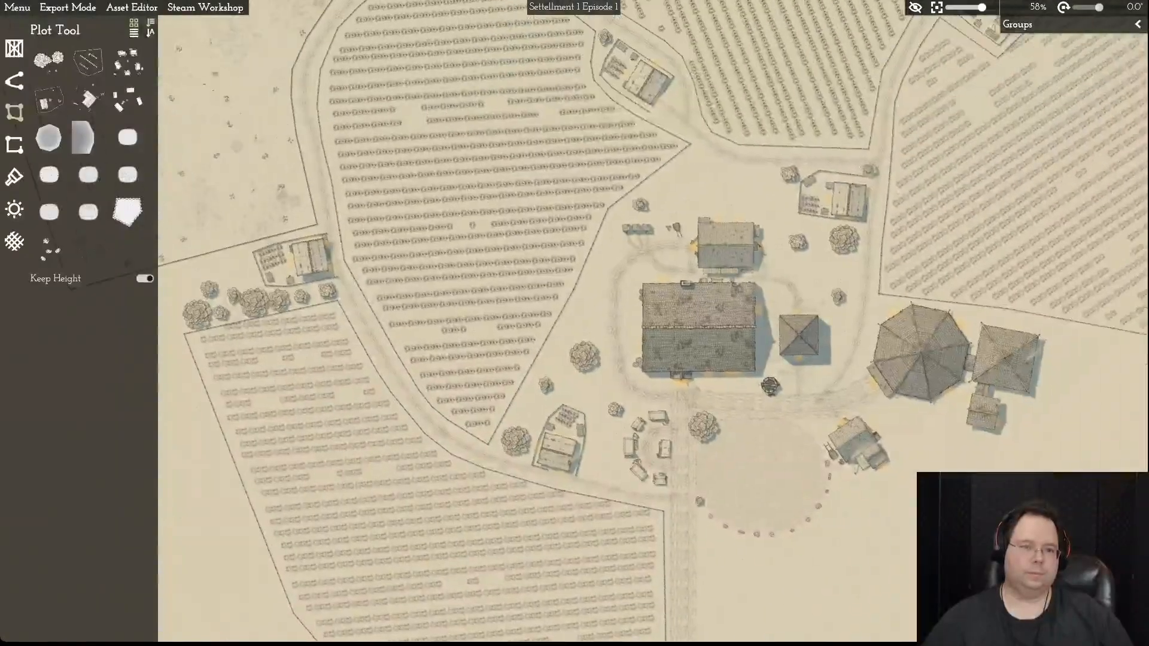
key(a)
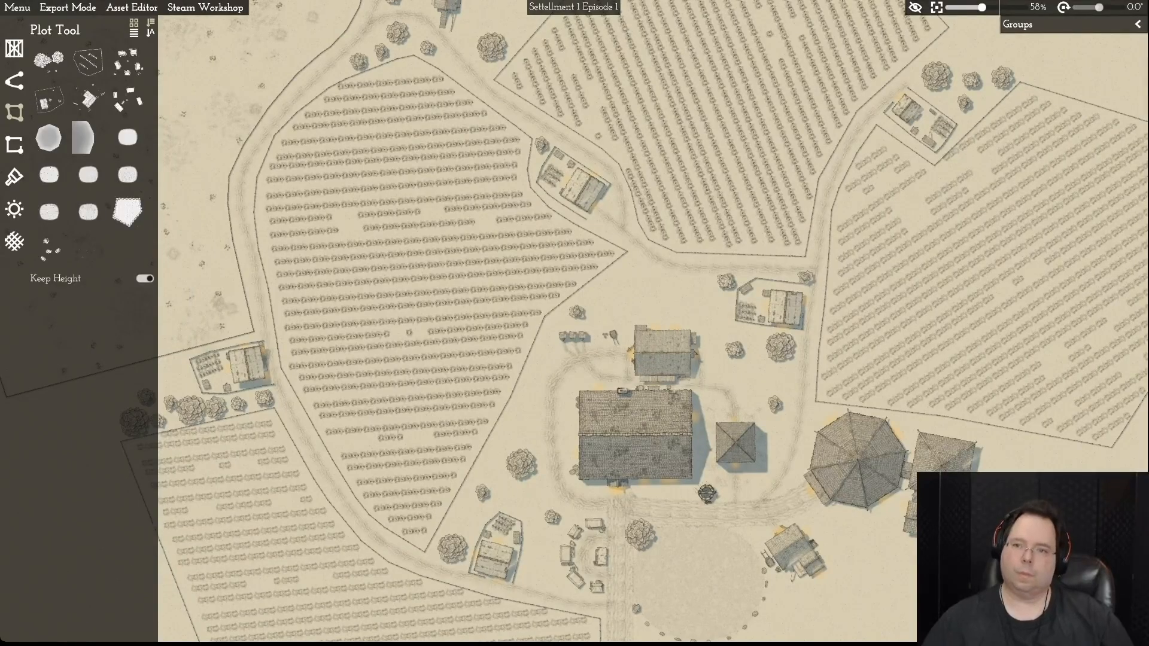
scroll(575, 323, down, 8)
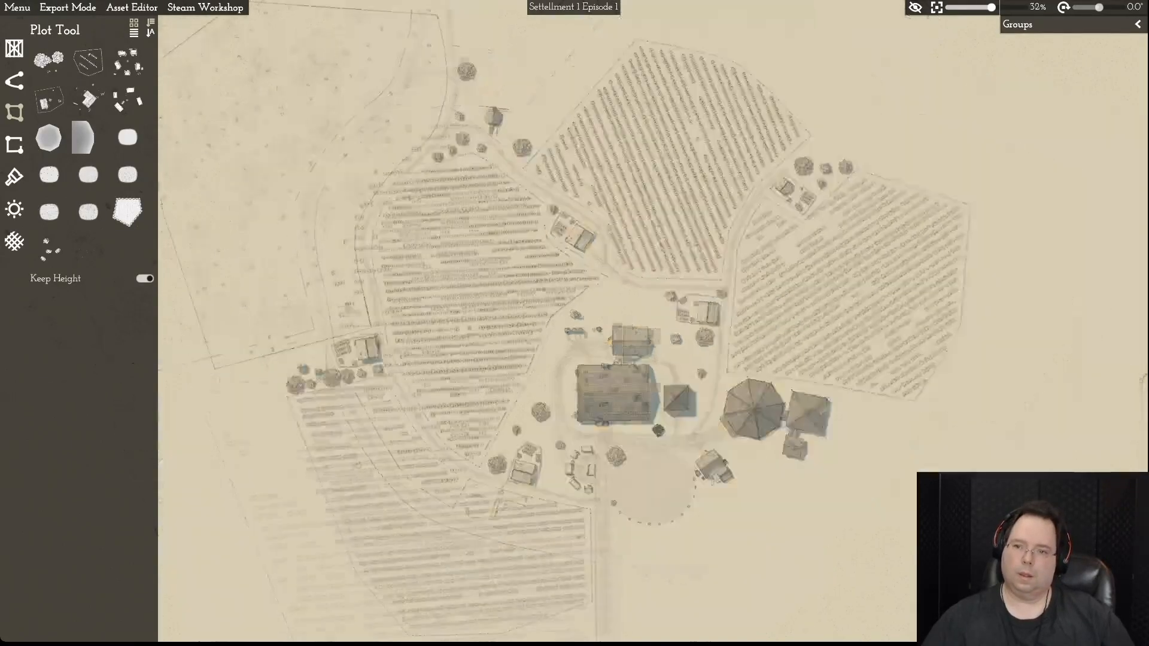
- Round the bend in the east border of the crop field beside the main buildings with lengthened curve handles and shift its point outward
scroll(575, 323, up, 10)
scroll(575, 323, up, 6)
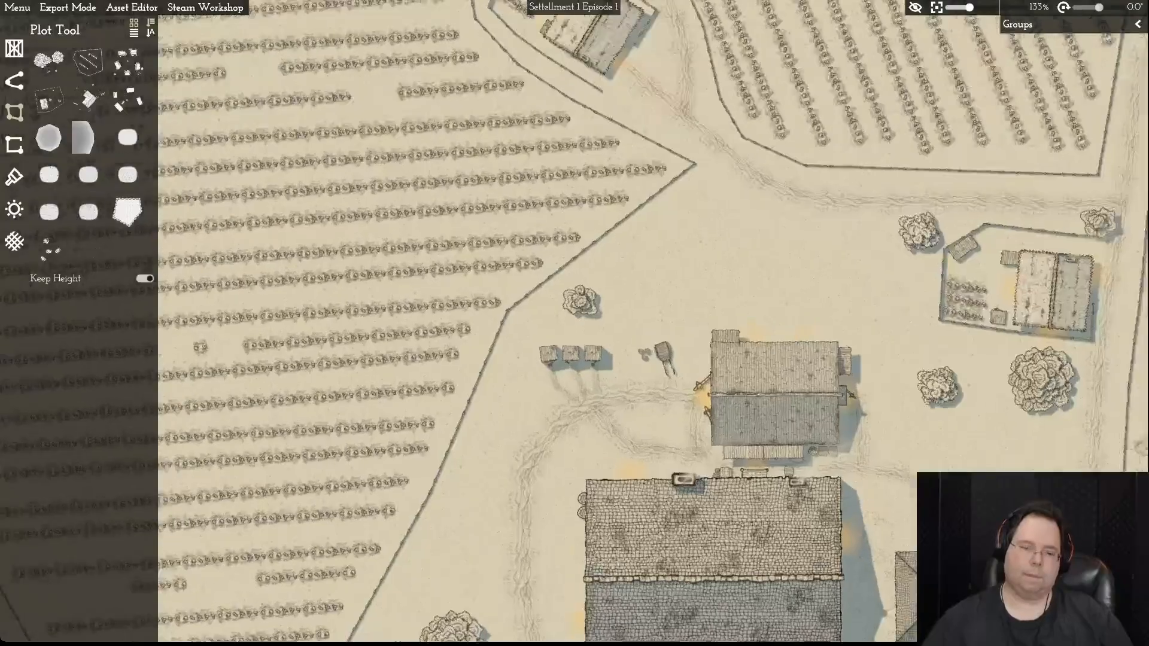
key(a)
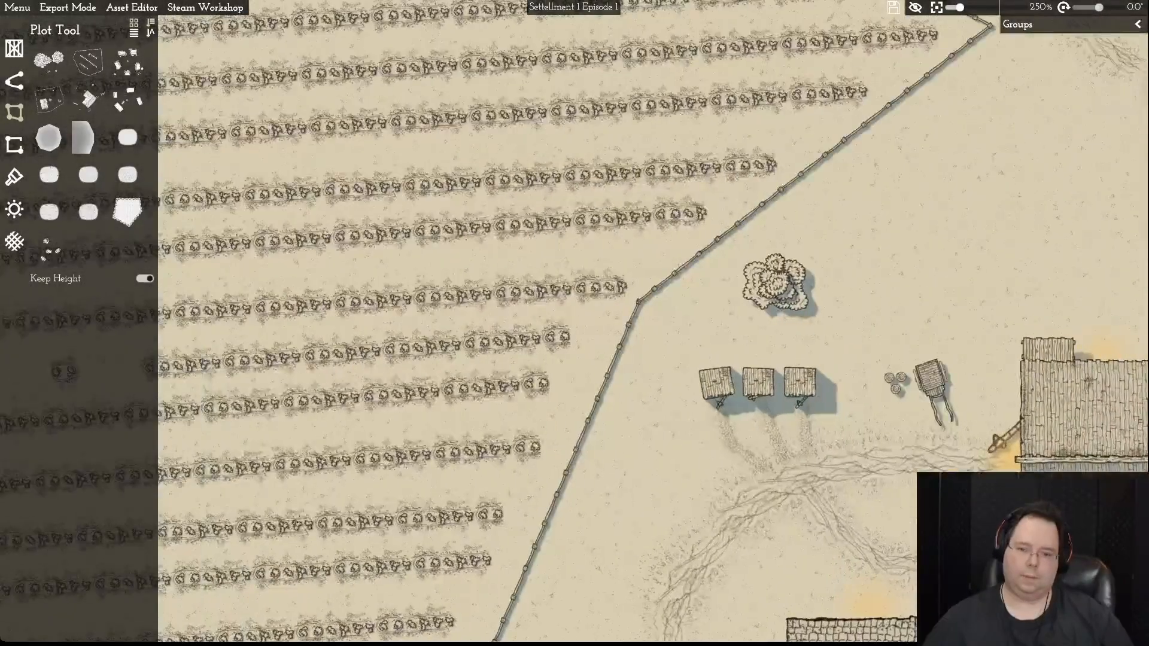
click(639, 302)
key(v)
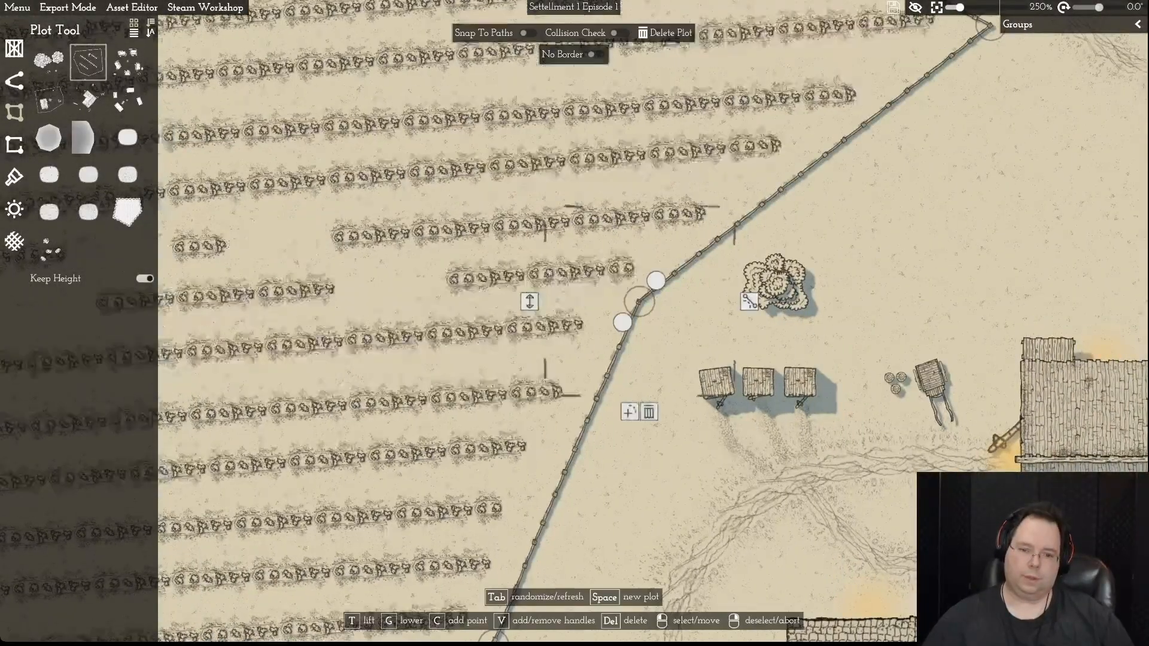
drag(656, 280, 693, 231)
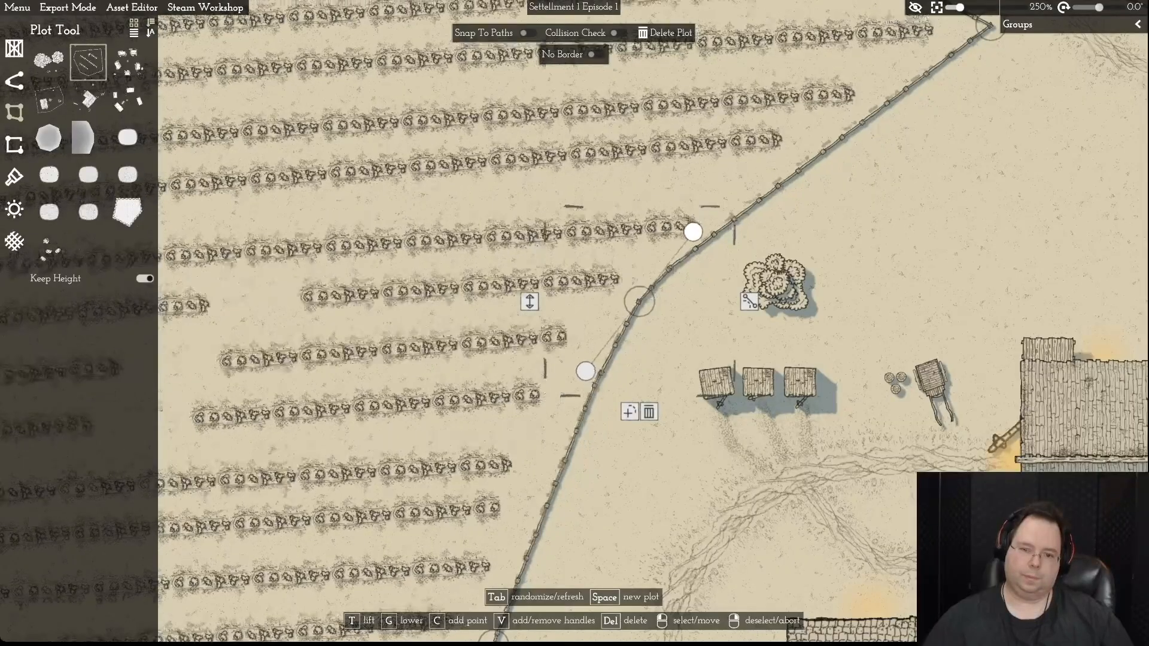
drag(640, 302, 665, 320)
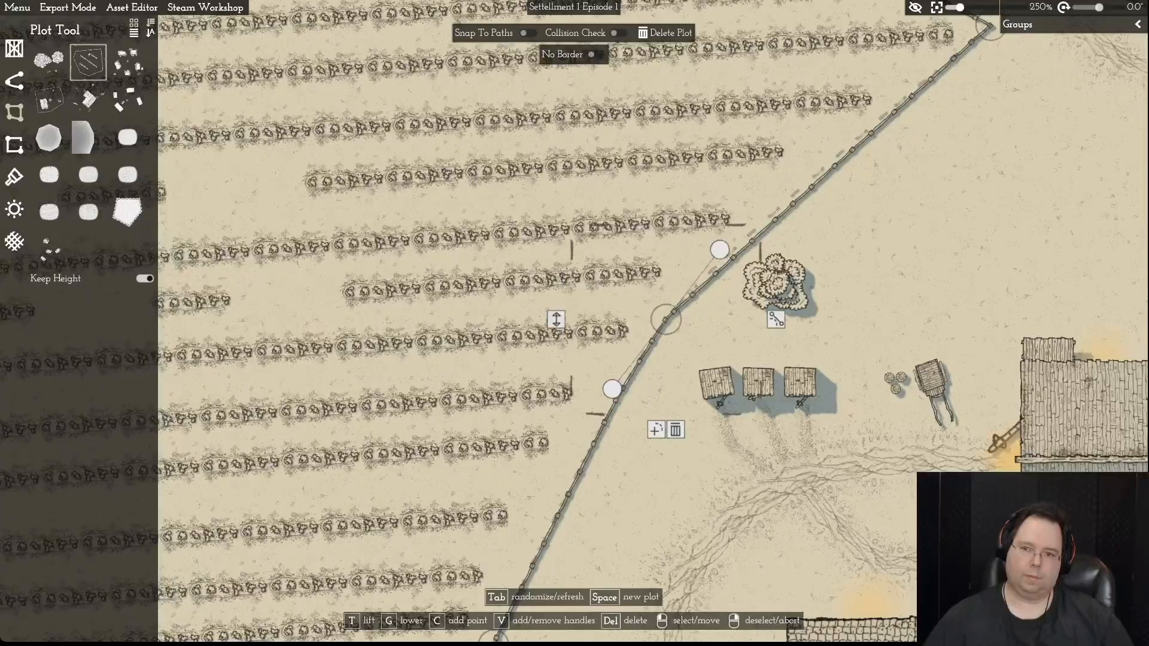
right_click(665, 321)
- Add curve handles to the same field's pointed eastern tip near the road and lengthen them to round the corner
key(s)
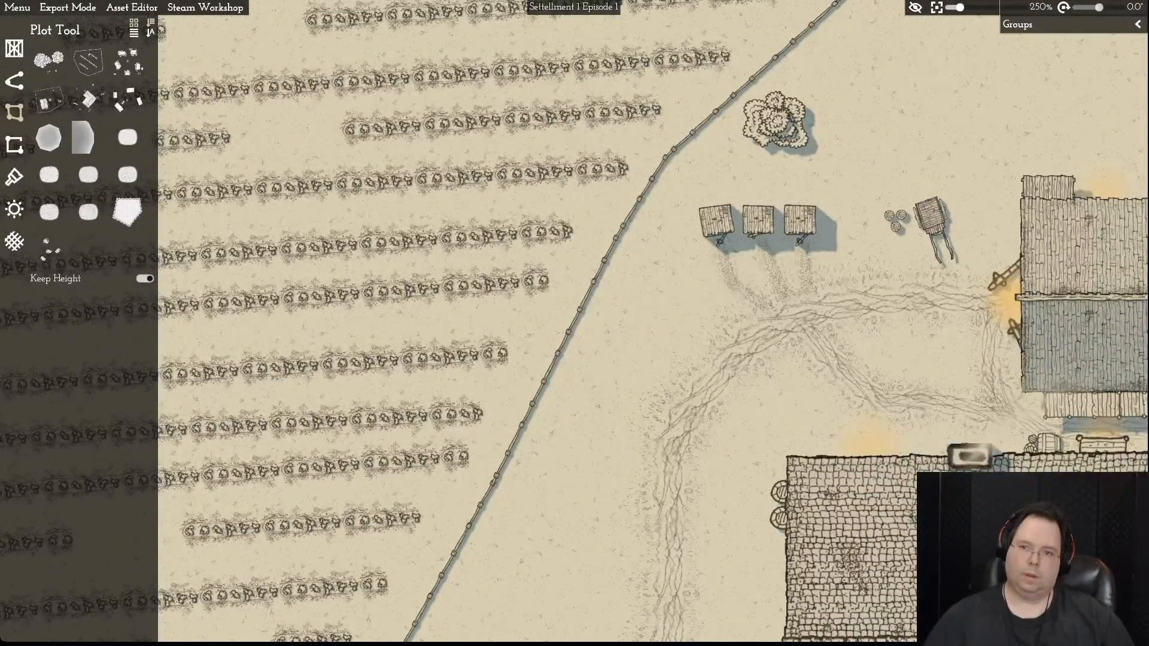
key(d)
key(w)
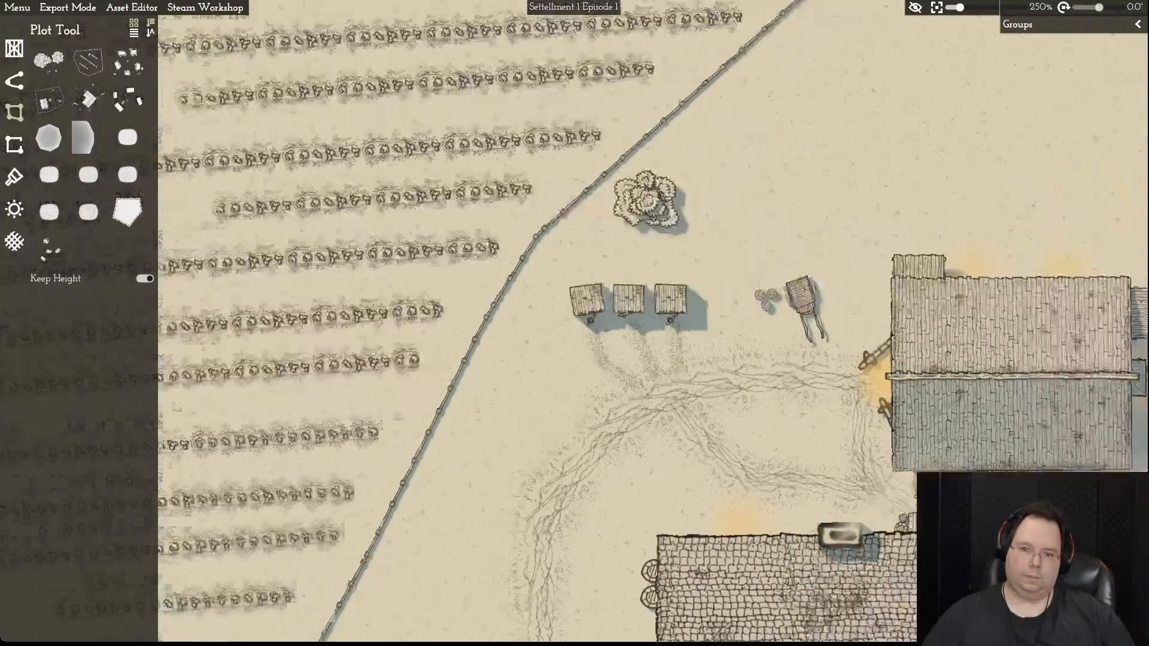
scroll(575, 323, up, 1)
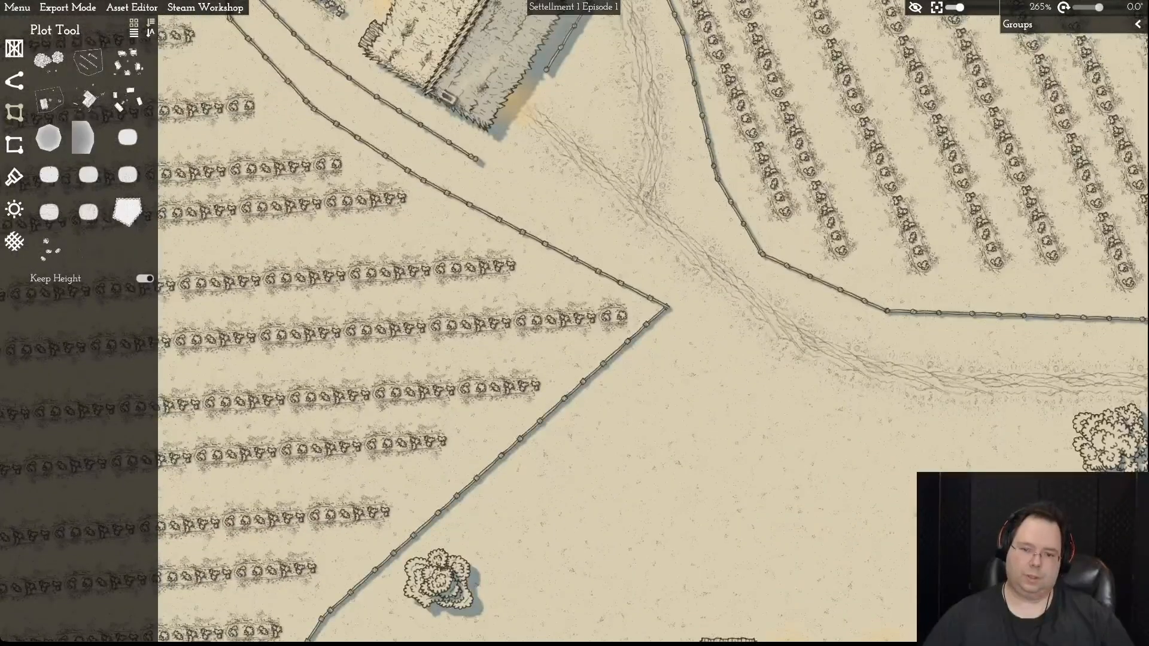
click(667, 306)
key(v)
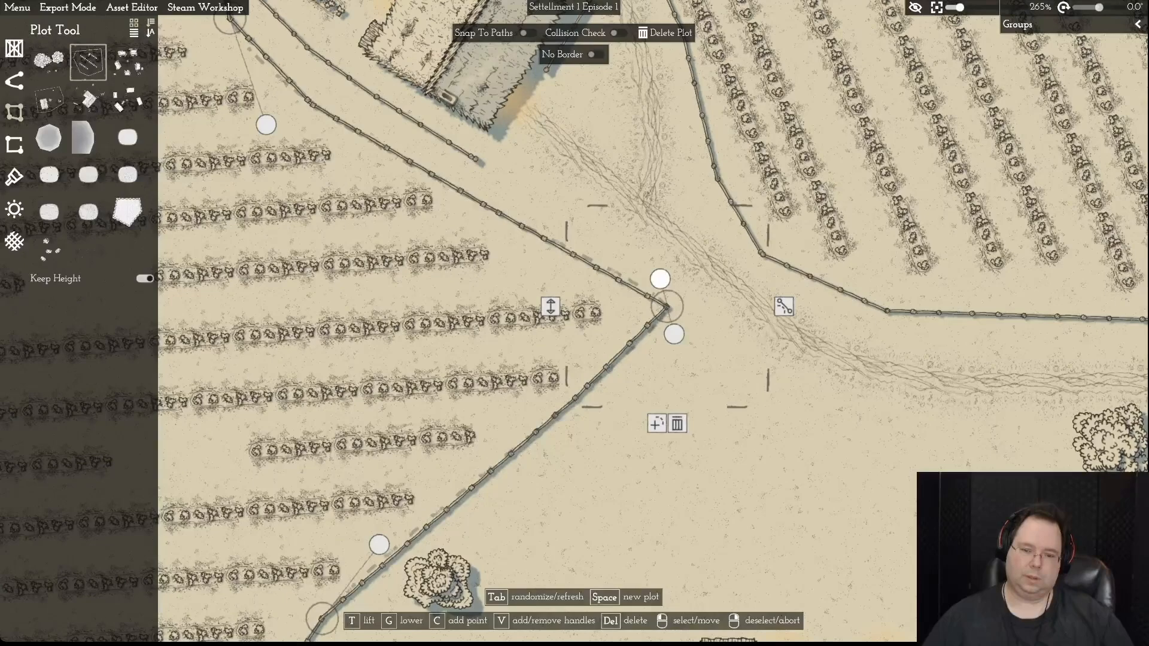
drag(660, 279, 655, 257)
scroll(656, 256, down, 3)
scroll(653, 256, down, 10)
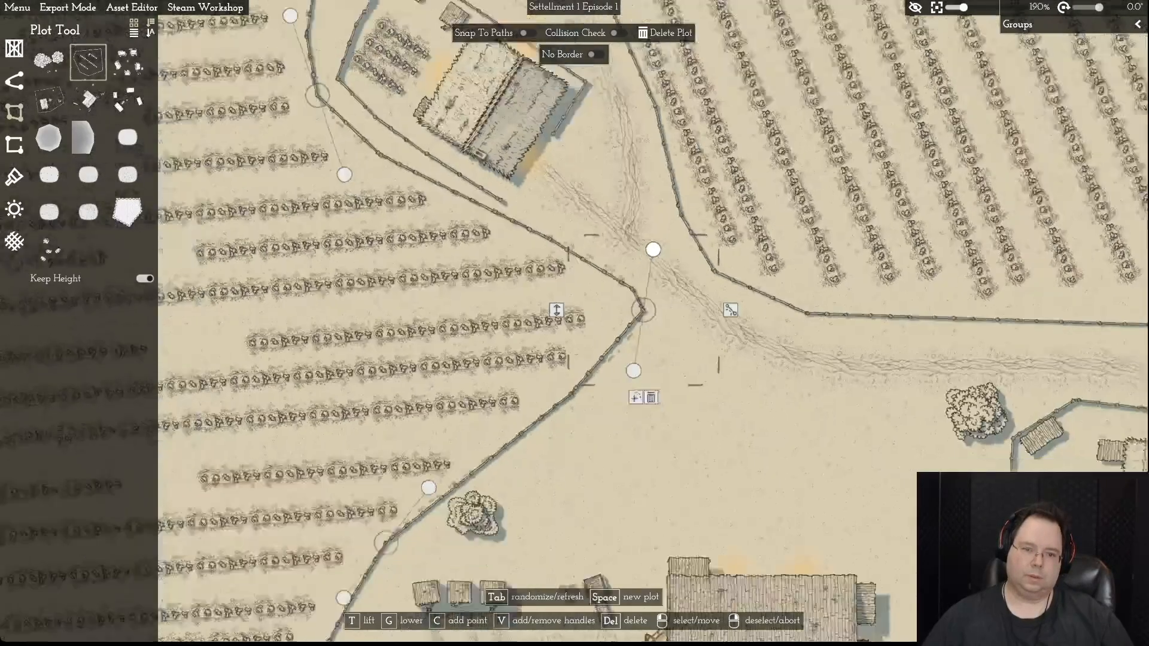
drag(651, 246, 601, 278)
right_click(601, 279)
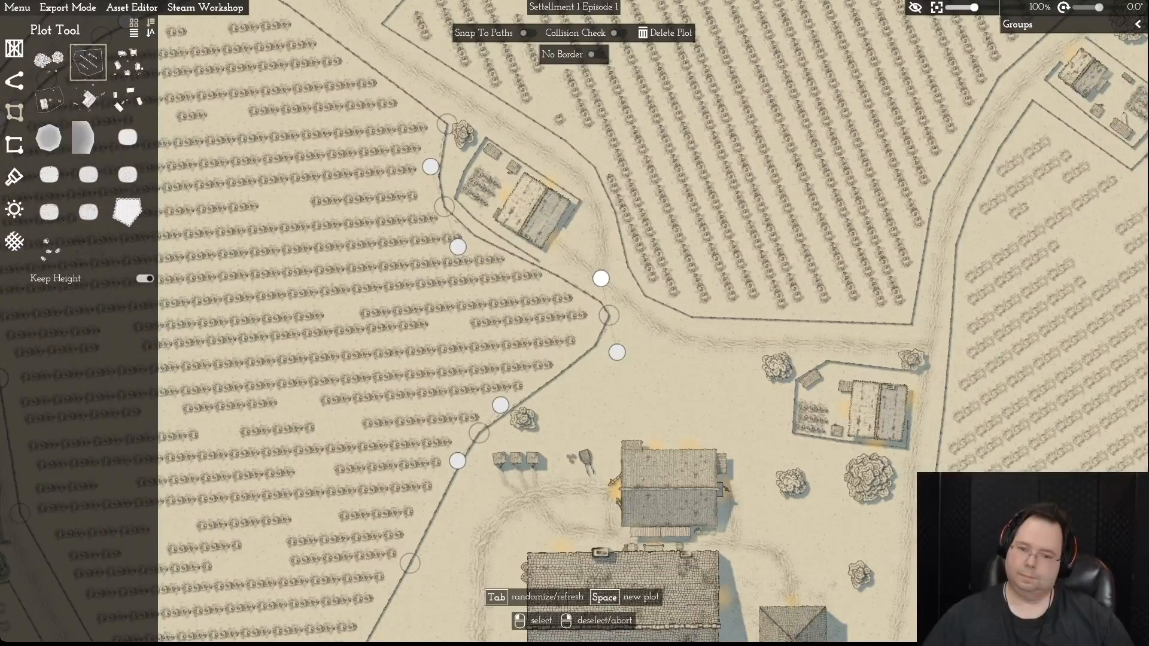
- Shorten the eastern tip's curve handles, pull the tip slightly back from the road, and deselect the plot
key(a)
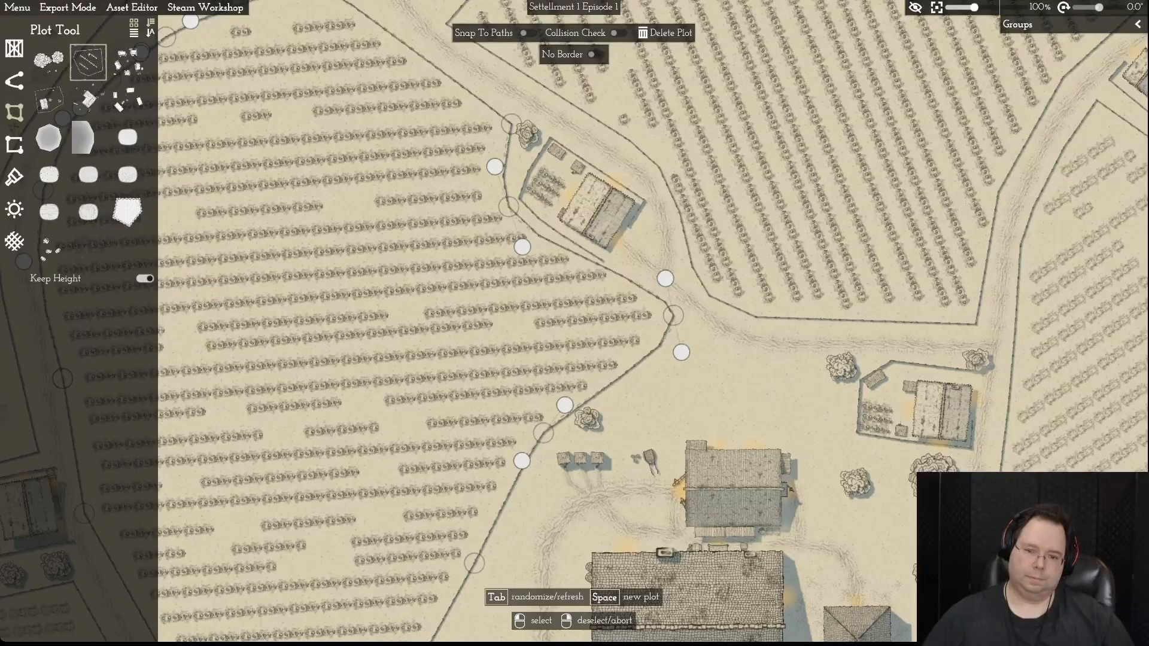
drag(673, 315, 662, 290)
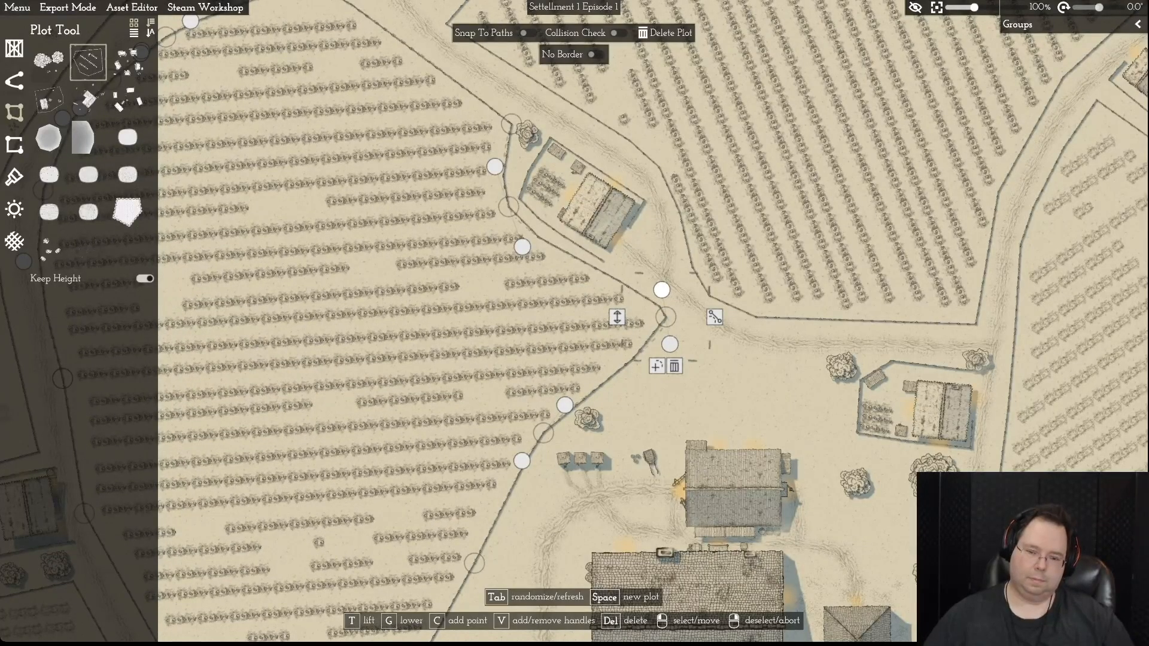
right_click(661, 291)
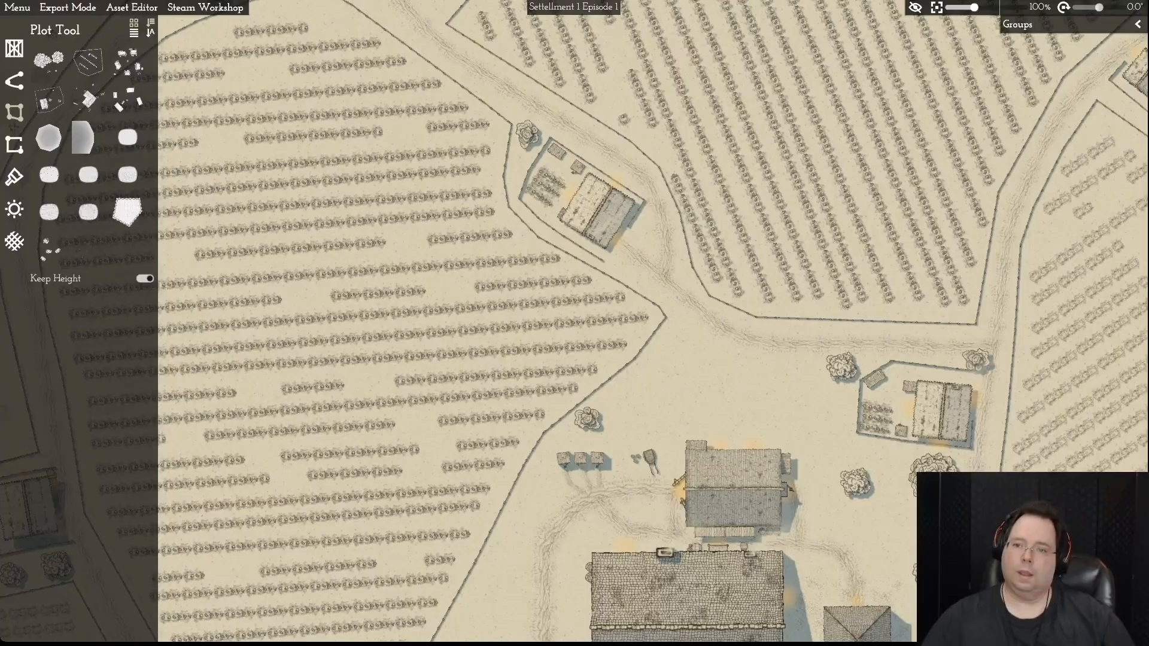
- Examine the overall settlement layout and the reshaped eastern tip of the field up close
key(s)
scroll(574, 321, down, 10)
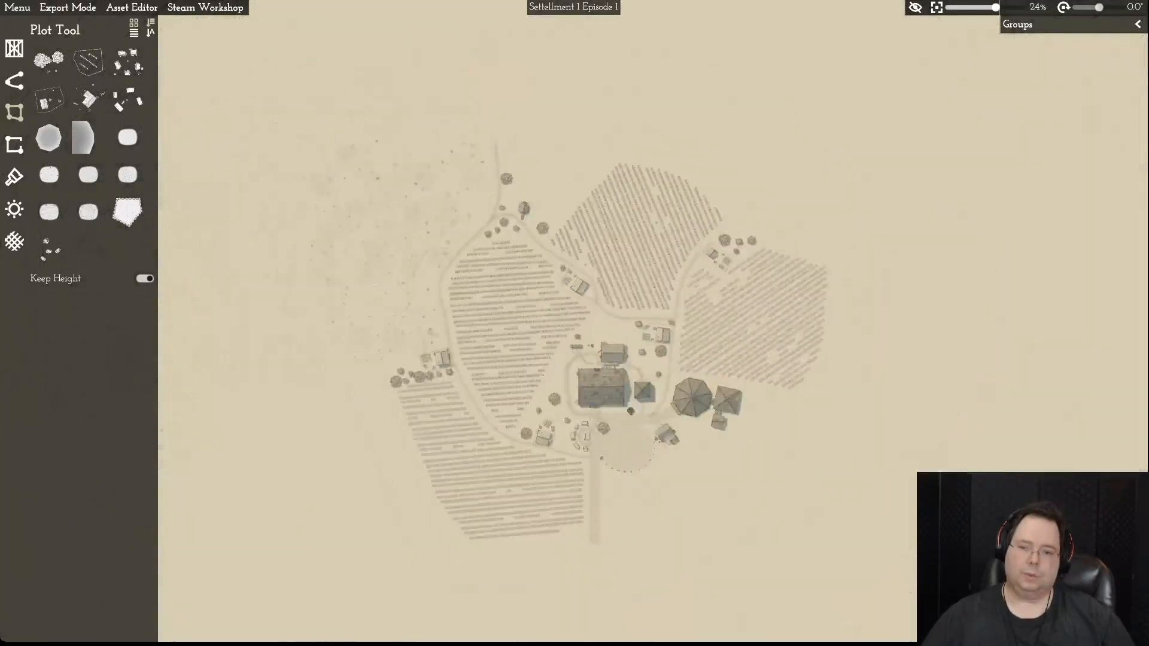
scroll(575, 322, up, 15)
scroll(575, 321, down, 1)
scroll(575, 321, down, 4)
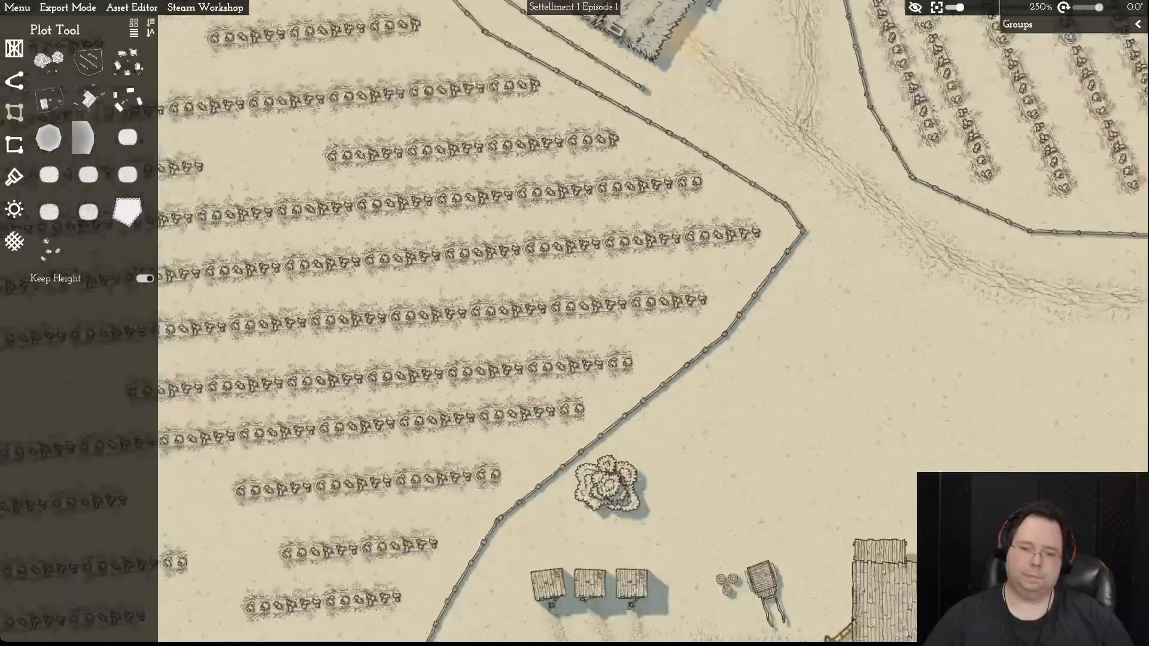
scroll(575, 321, up, 2)
key(d)
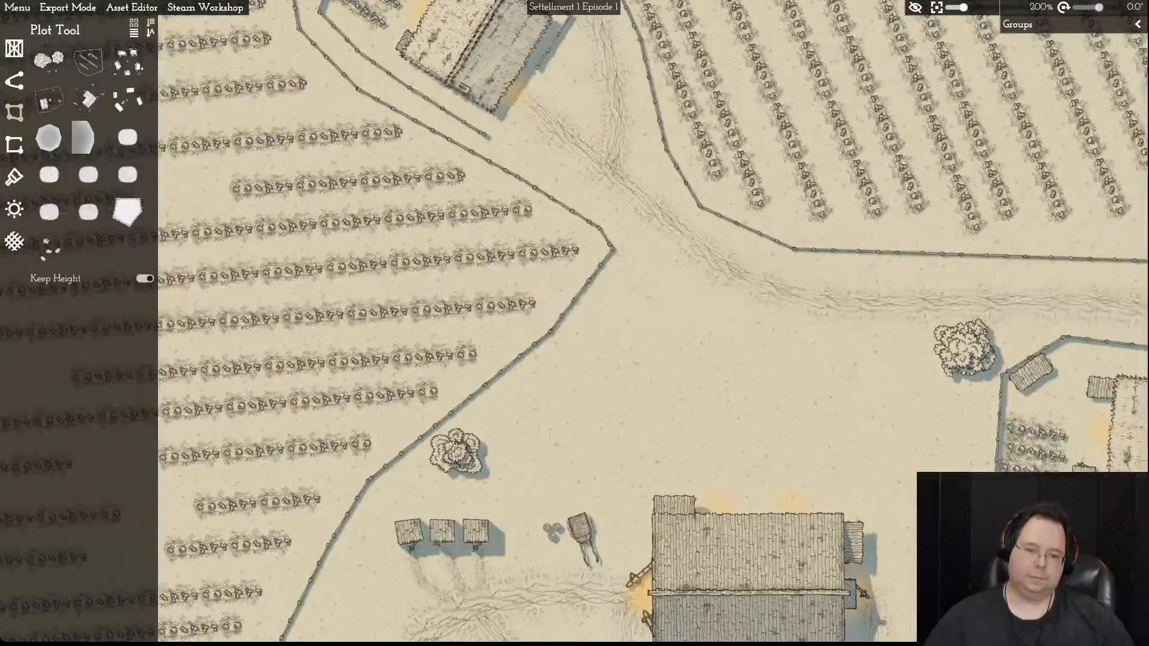
click(426, 352)
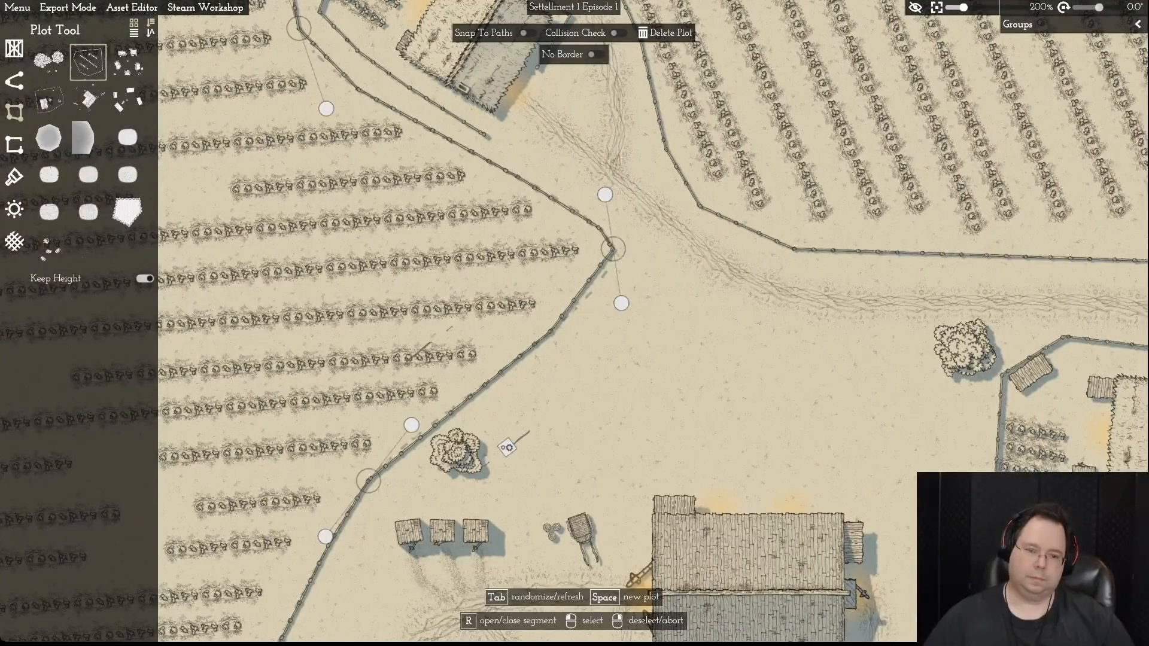
click(613, 248)
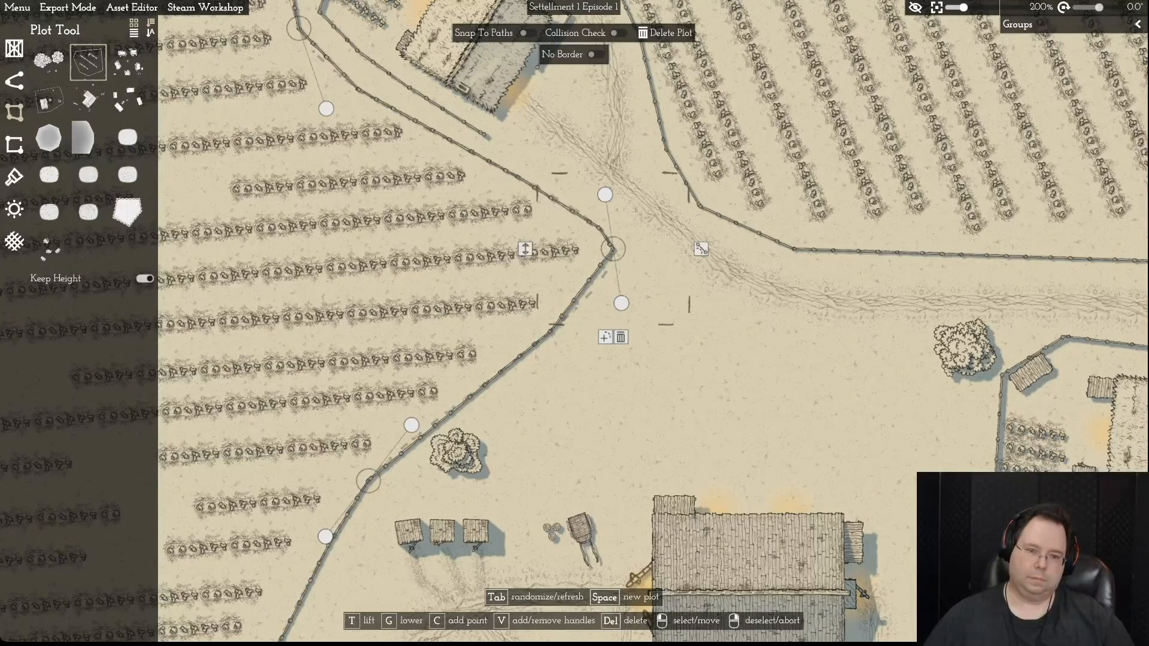
click(605, 337)
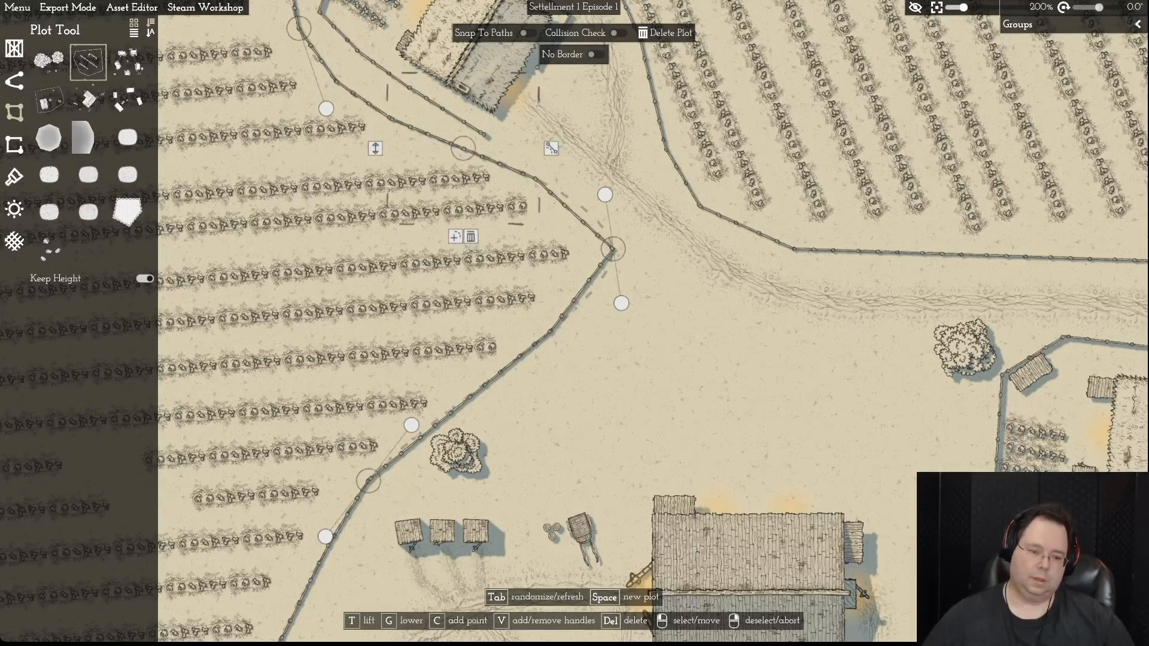
key(Delete)
- Add a border point between the field's lower bend and its eastern tip, and smooth it with lengthened curve handles
click(369, 481)
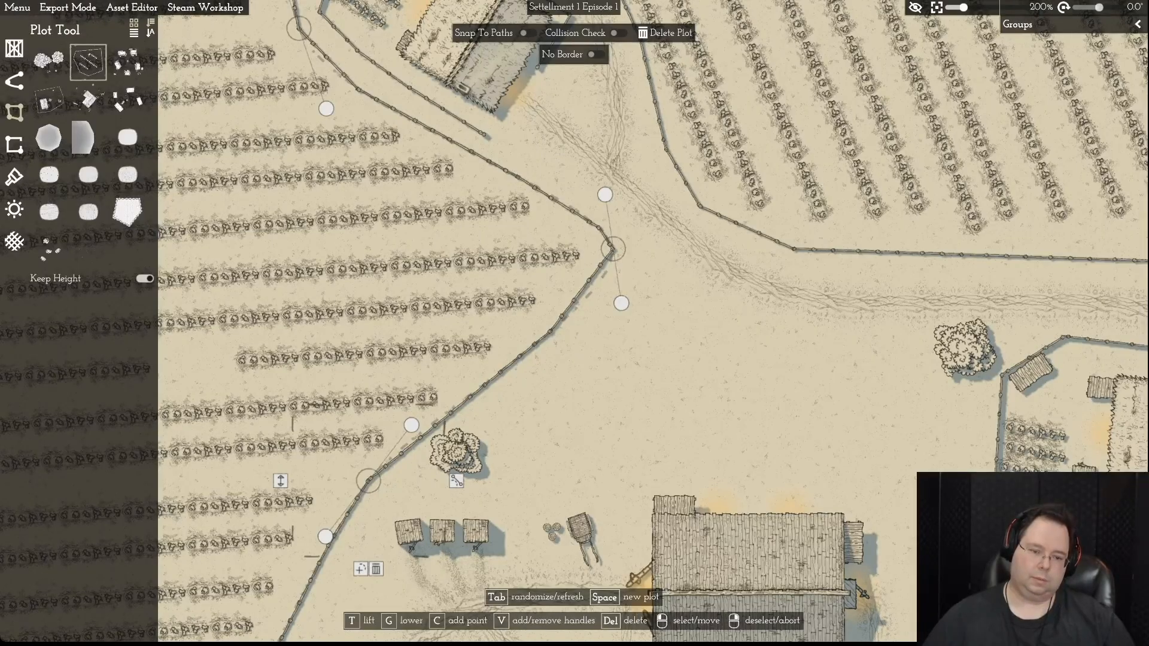
key(c)
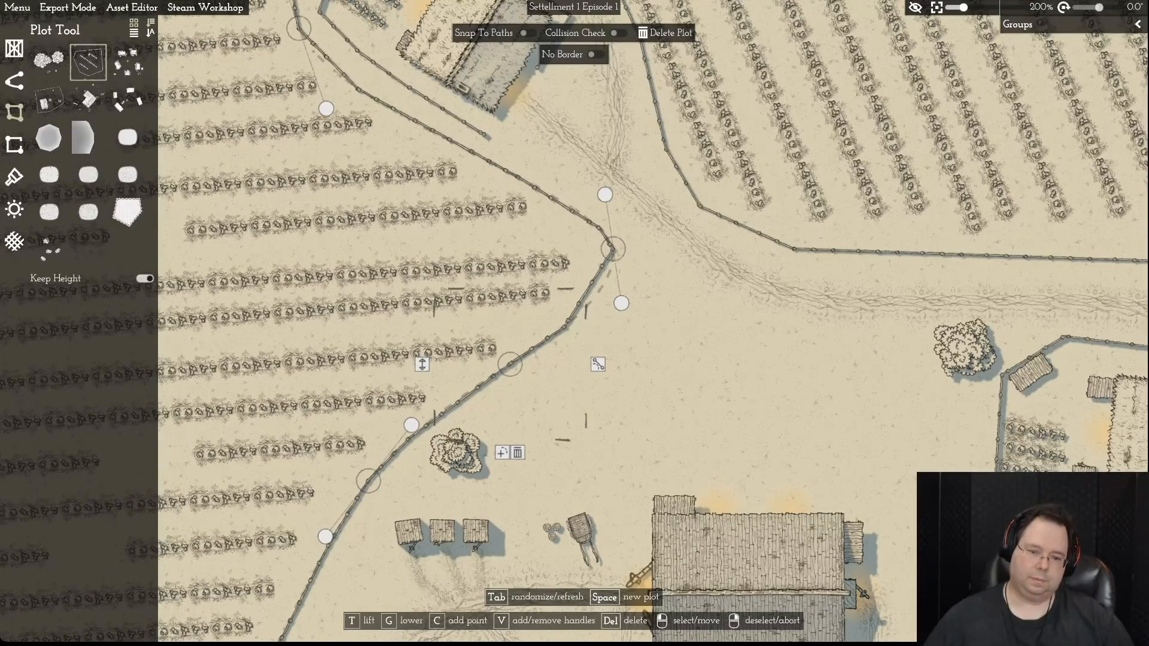
key(v)
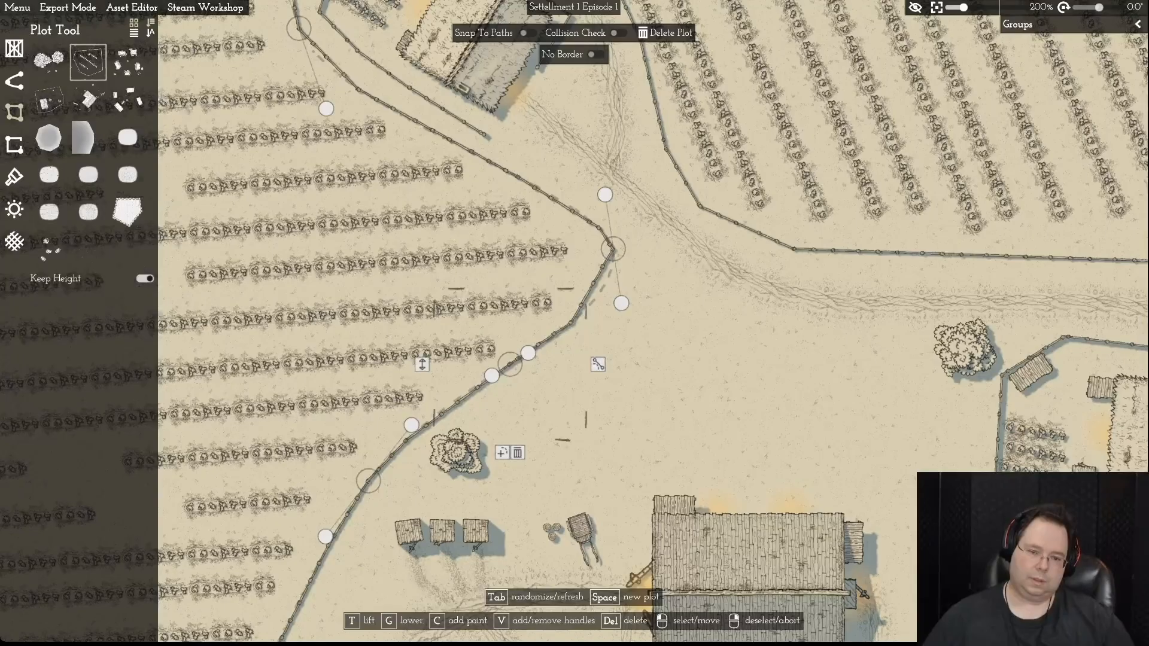
drag(528, 353, 553, 321)
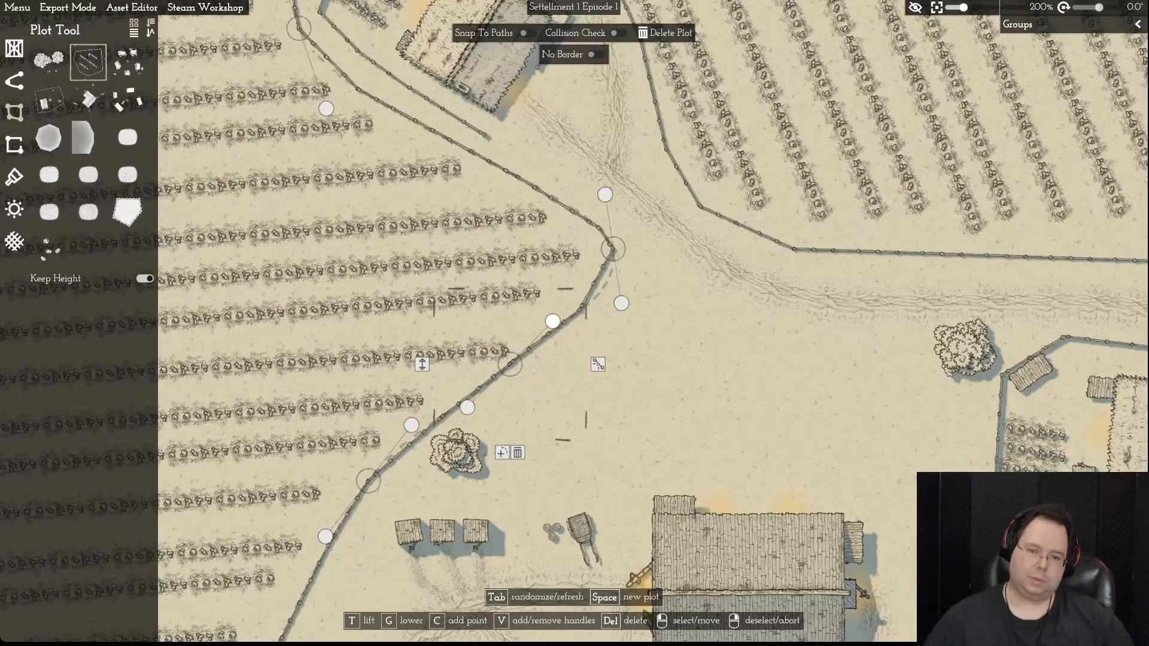
- Move the field's eastern tip further inward, away from the road, and deselect the plot
drag(613, 249, 575, 205)
scroll(592, 240, down, 2)
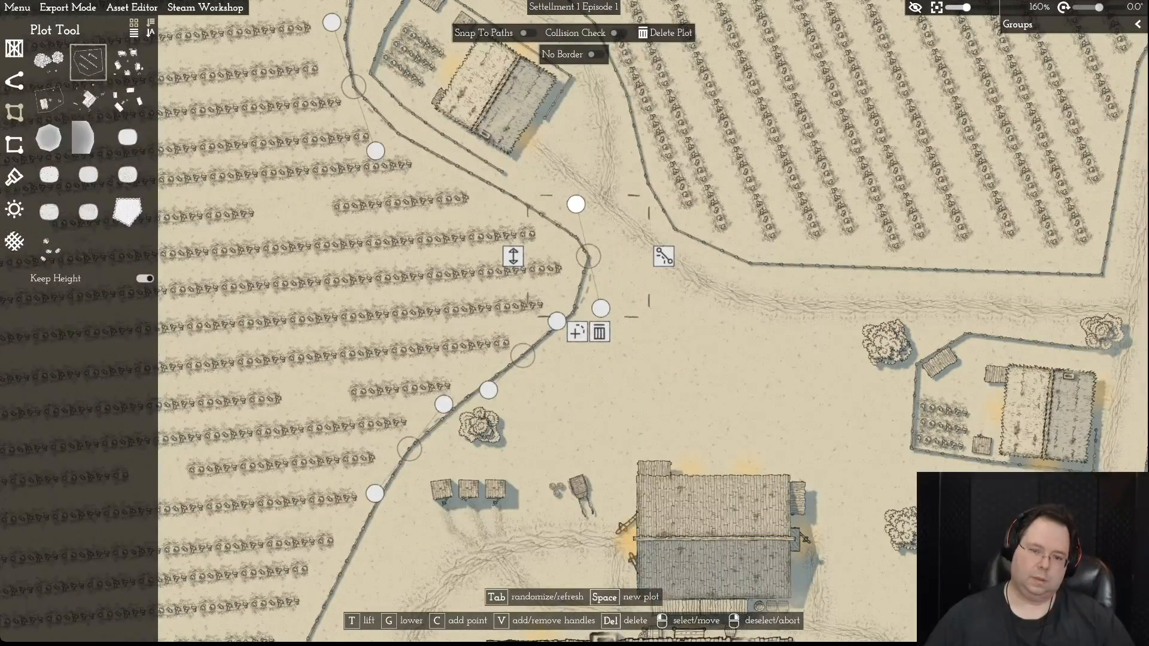
right_click(575, 205)
- Nudge the border point beside the roadside cottage and the field's eastern tip slightly west, and deselect the plot
scroll(576, 205, up, 1)
key(a)
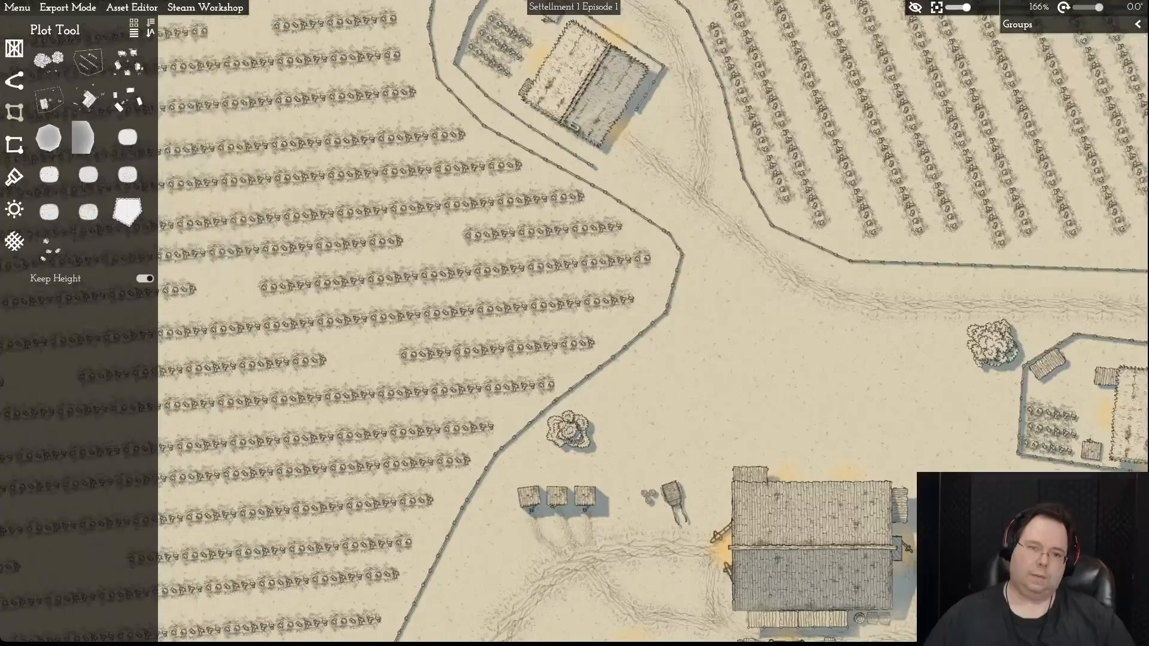
key(w)
key(a)
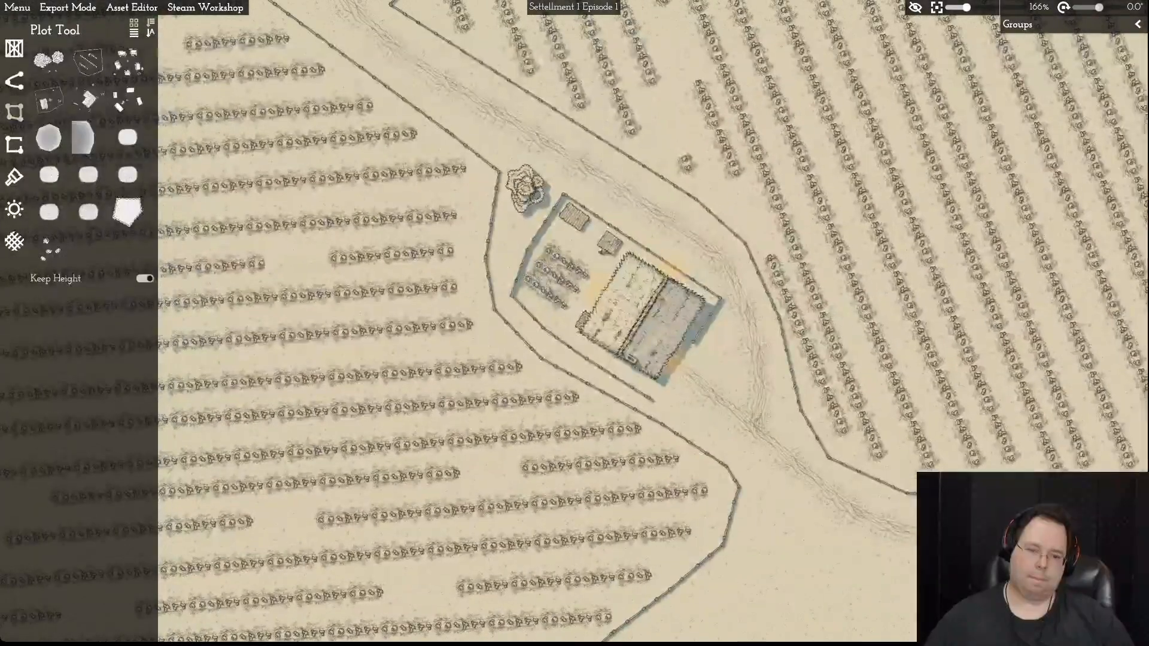
click(494, 309)
scroll(492, 308, up, 1)
drag(490, 309, 484, 311)
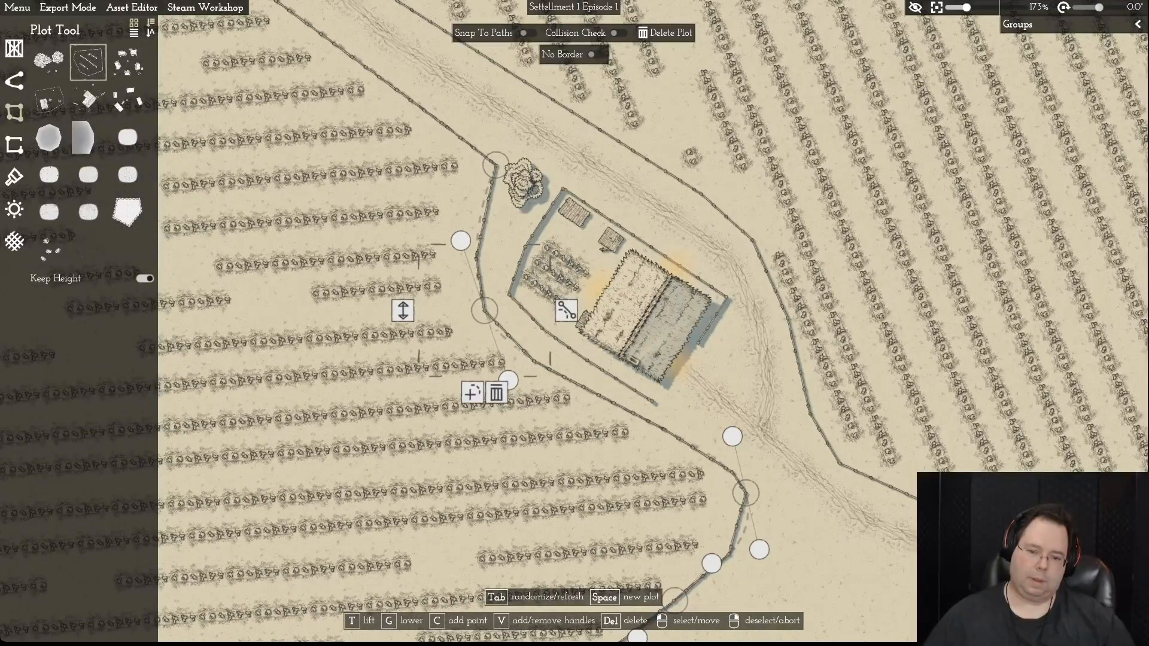
drag(745, 493, 738, 496)
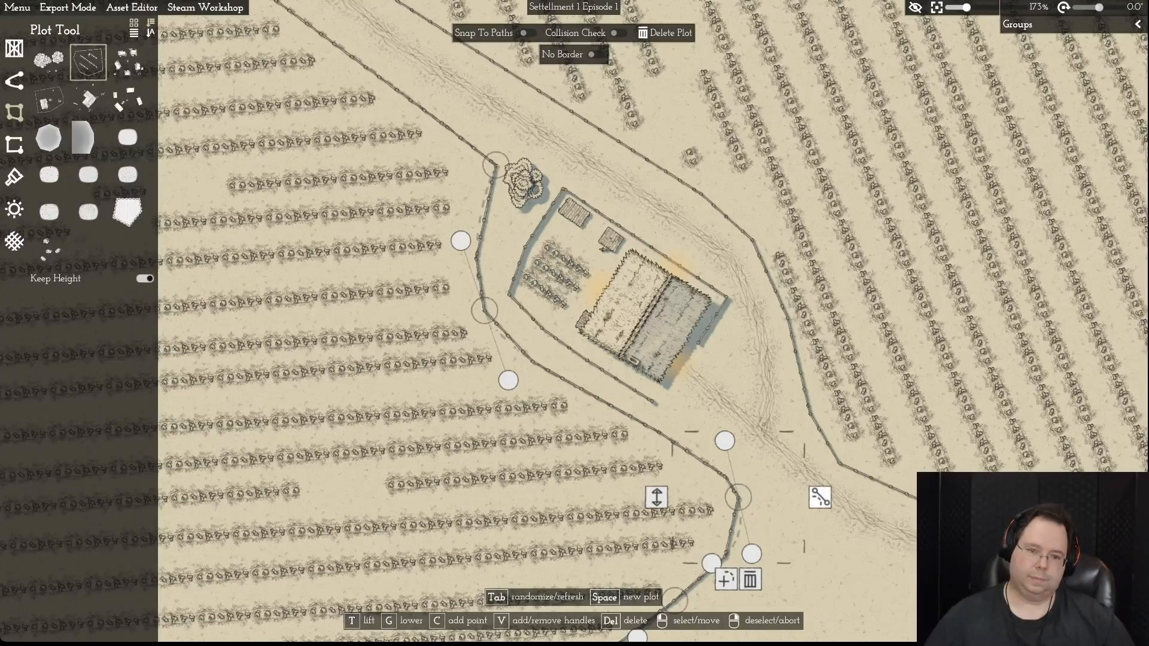
right_click(819, 497)
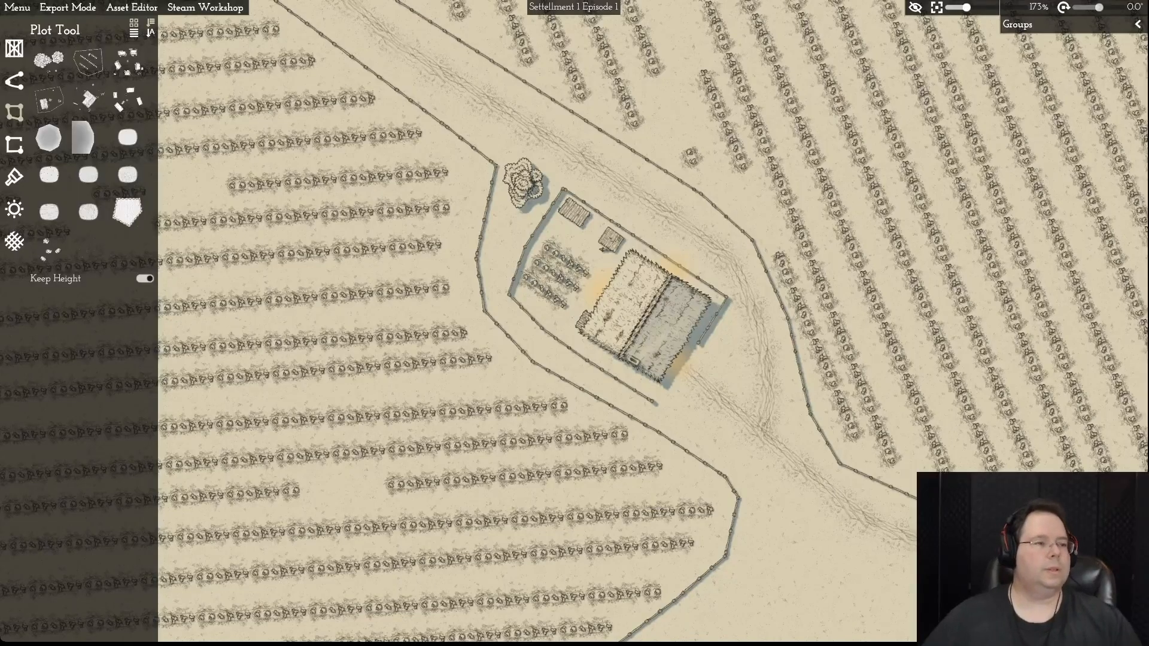
click(14, 48)
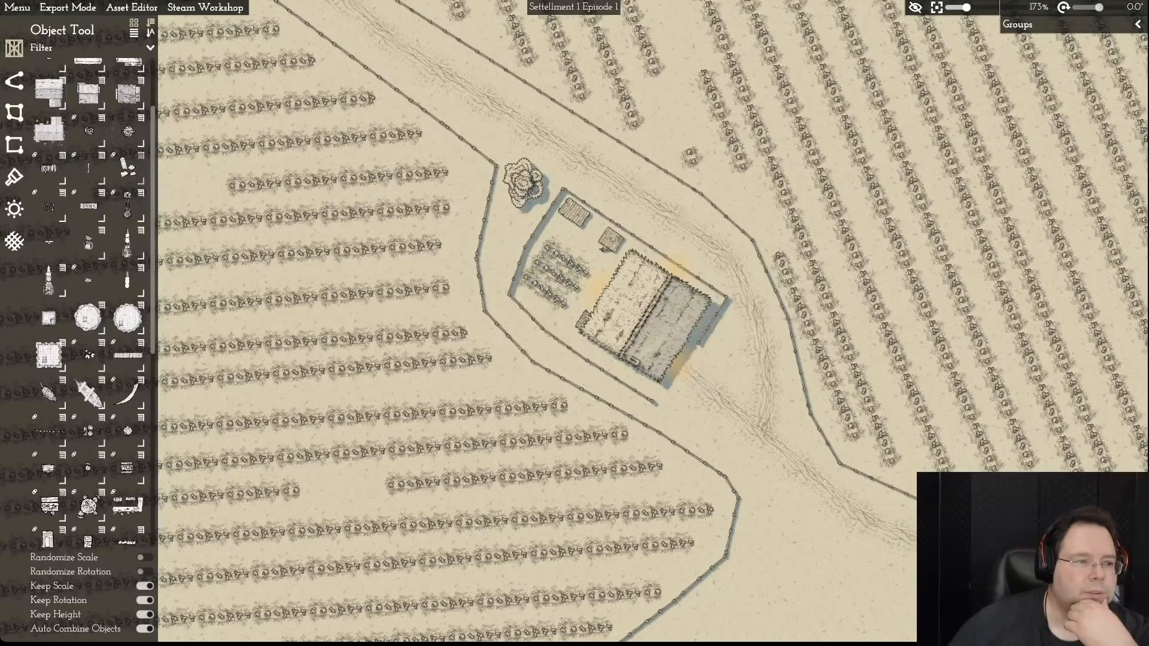
scroll(89, 239, up, 3)
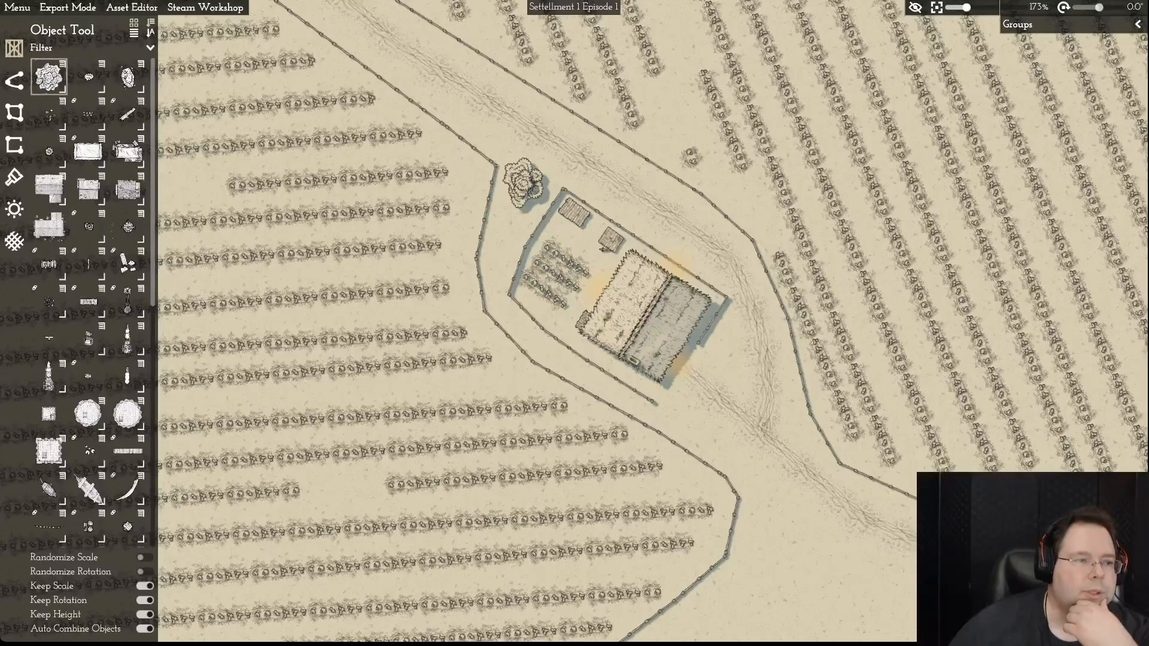
click(89, 86)
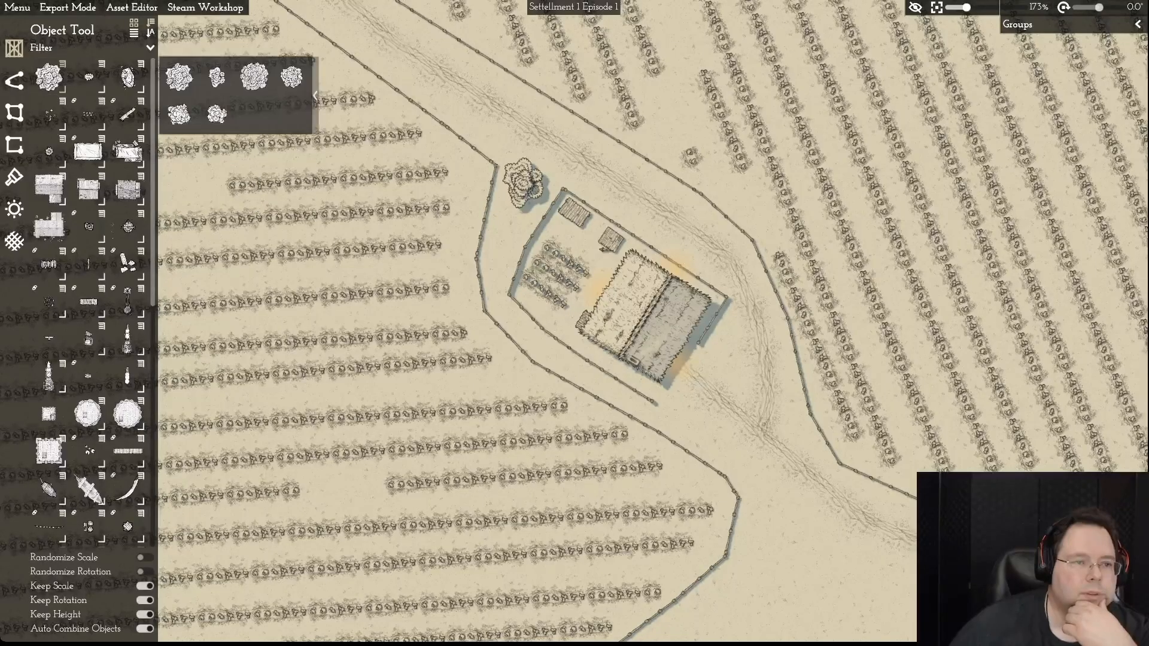
click(217, 77)
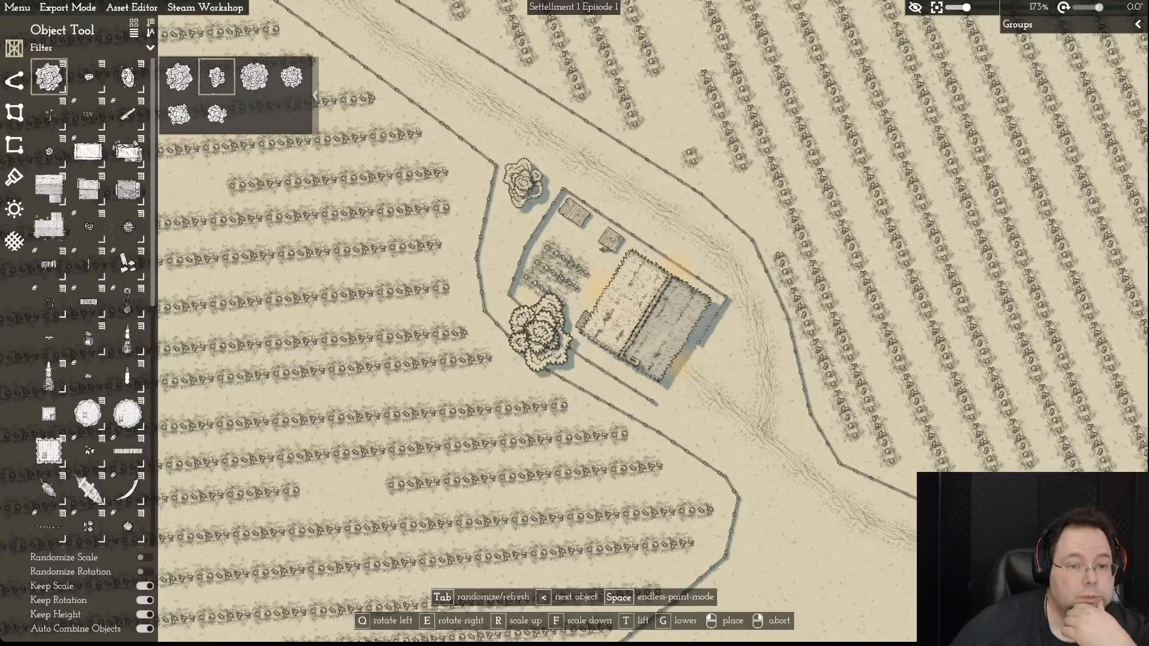
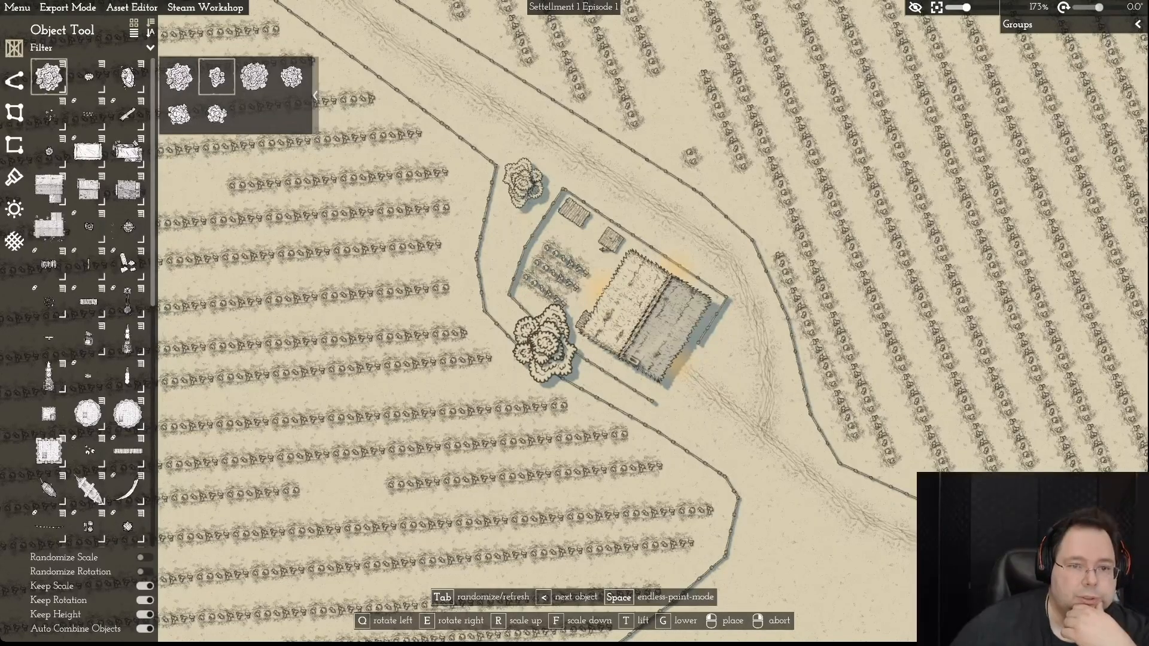
click(216, 114)
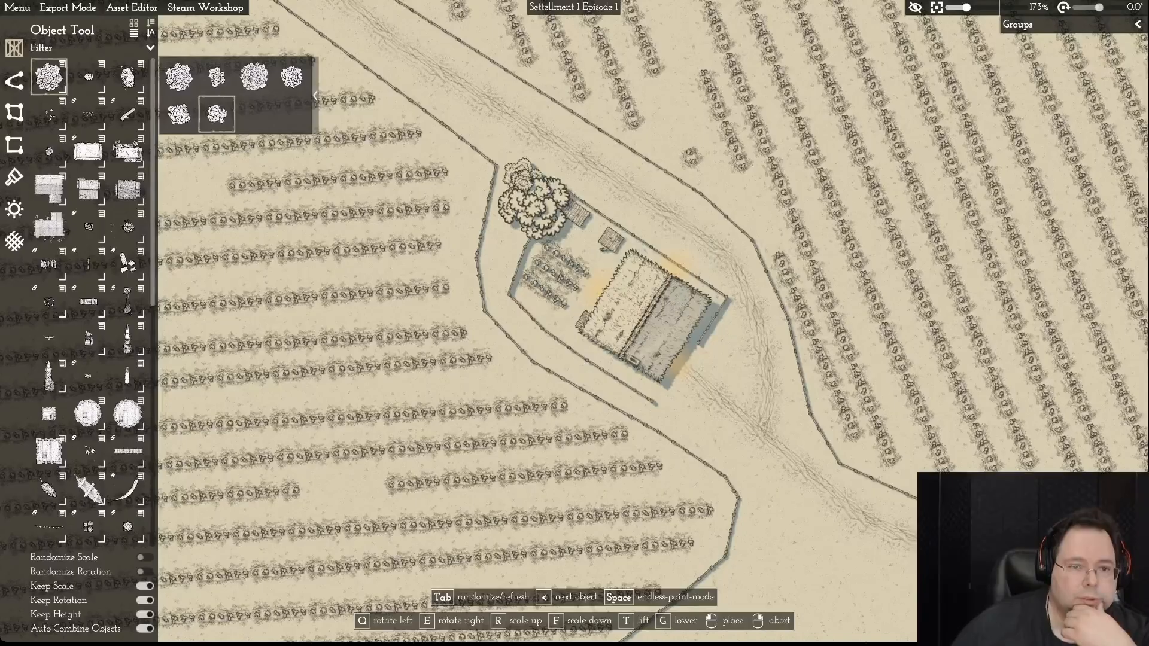
key(Escape)
click(496, 165)
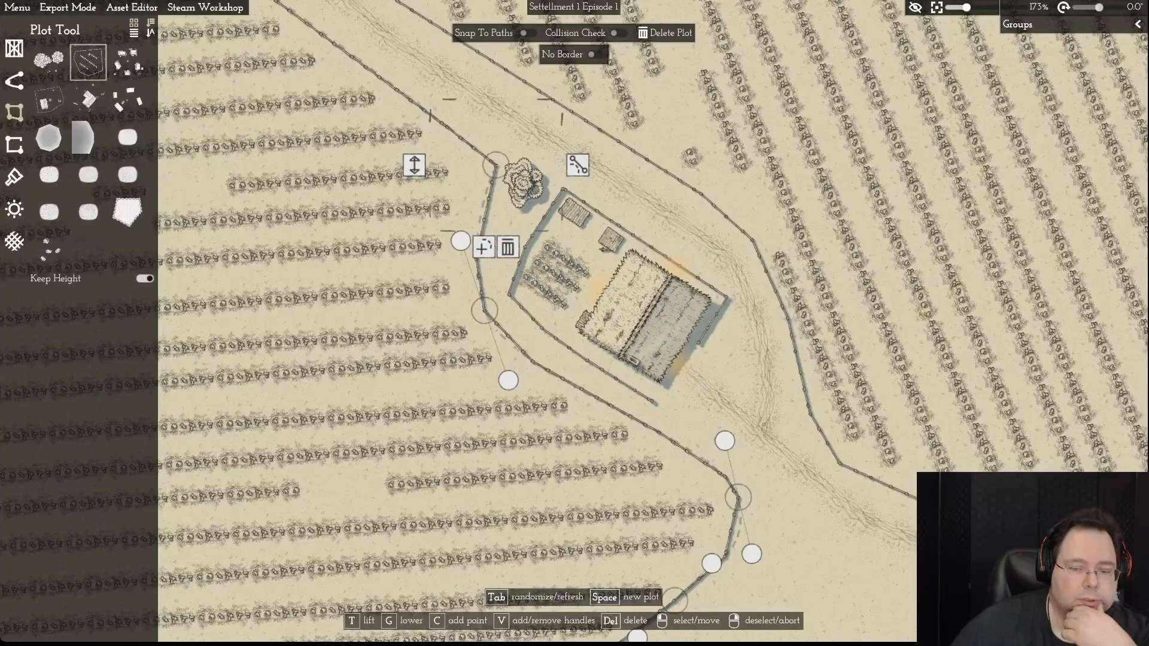
key(Escape)
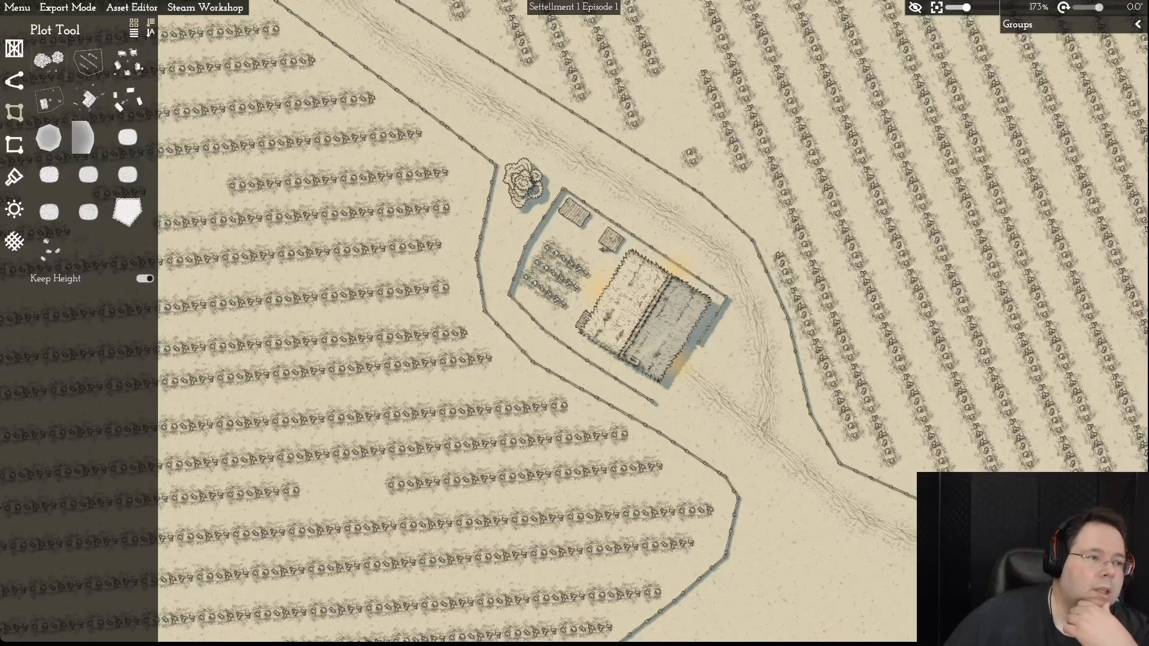
- Place a round leafy tree at the southwest corner of the roadside cottage's fence and deselect it
click(15, 48)
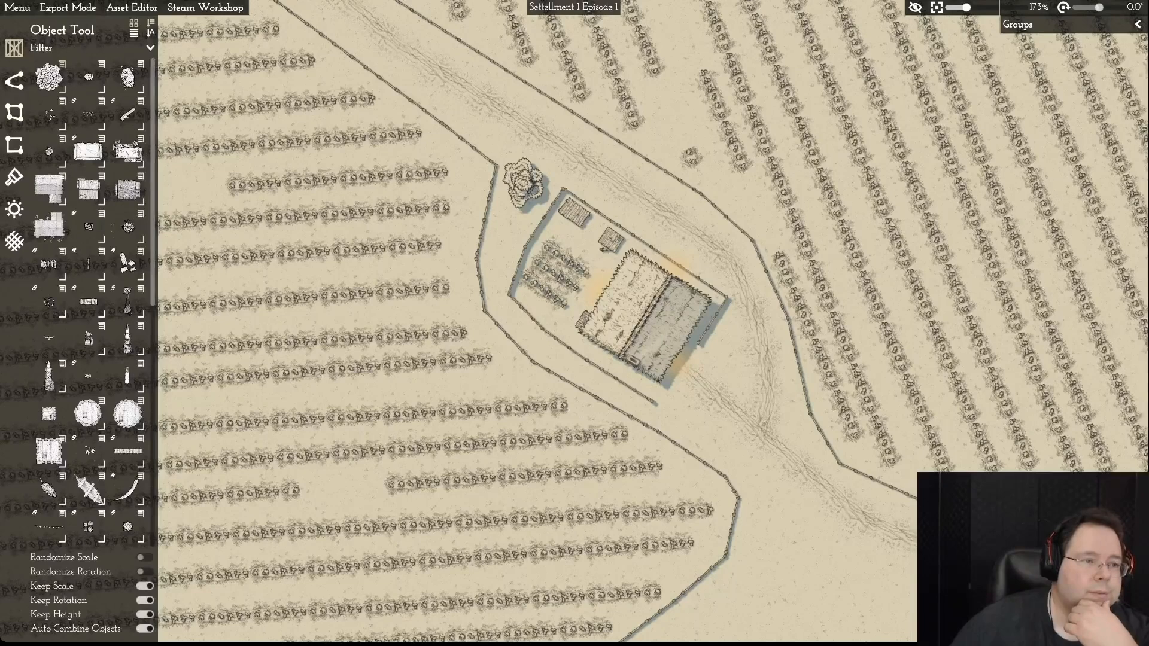
click(63, 64)
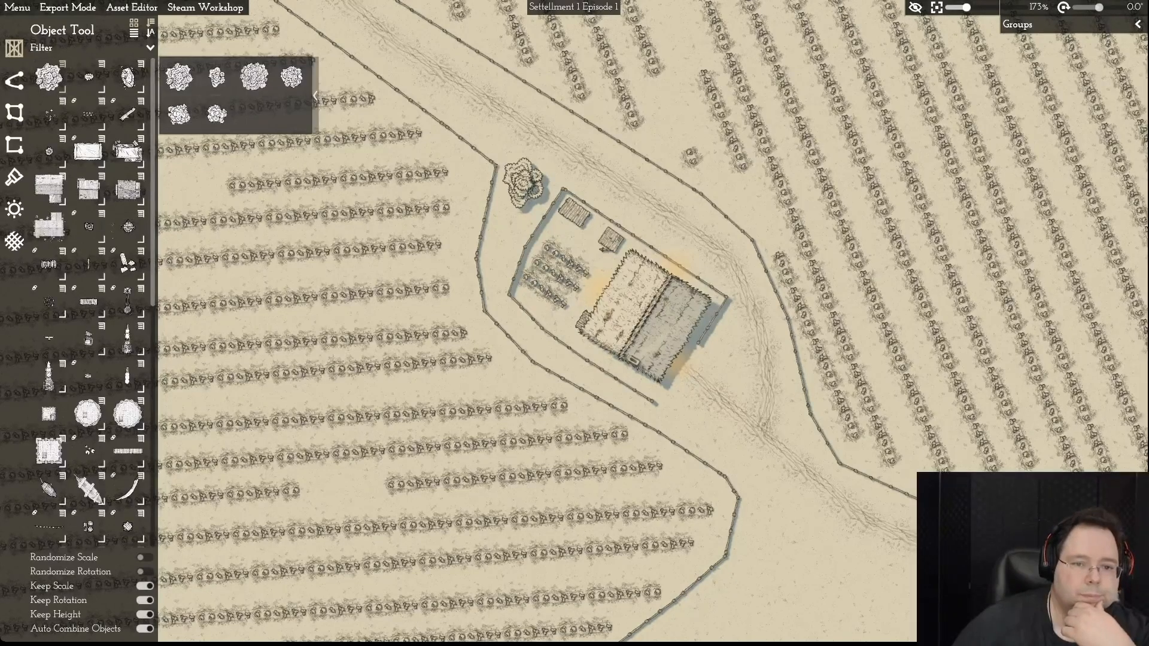
click(216, 77)
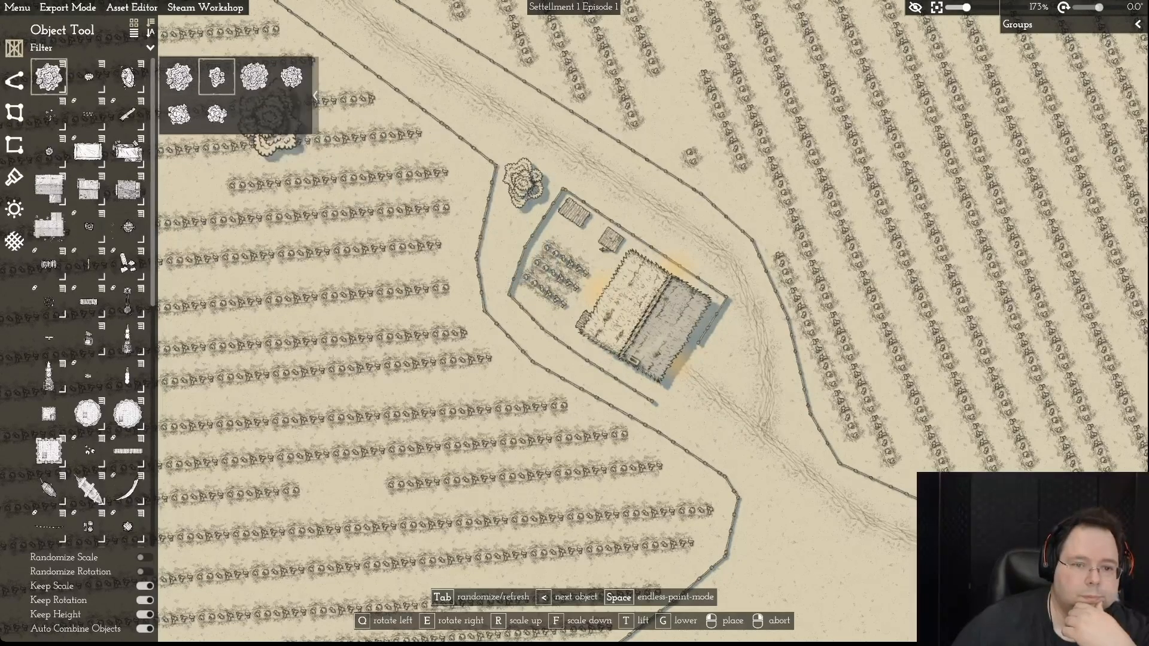
click(217, 114)
click(526, 338)
right_click(693, 390)
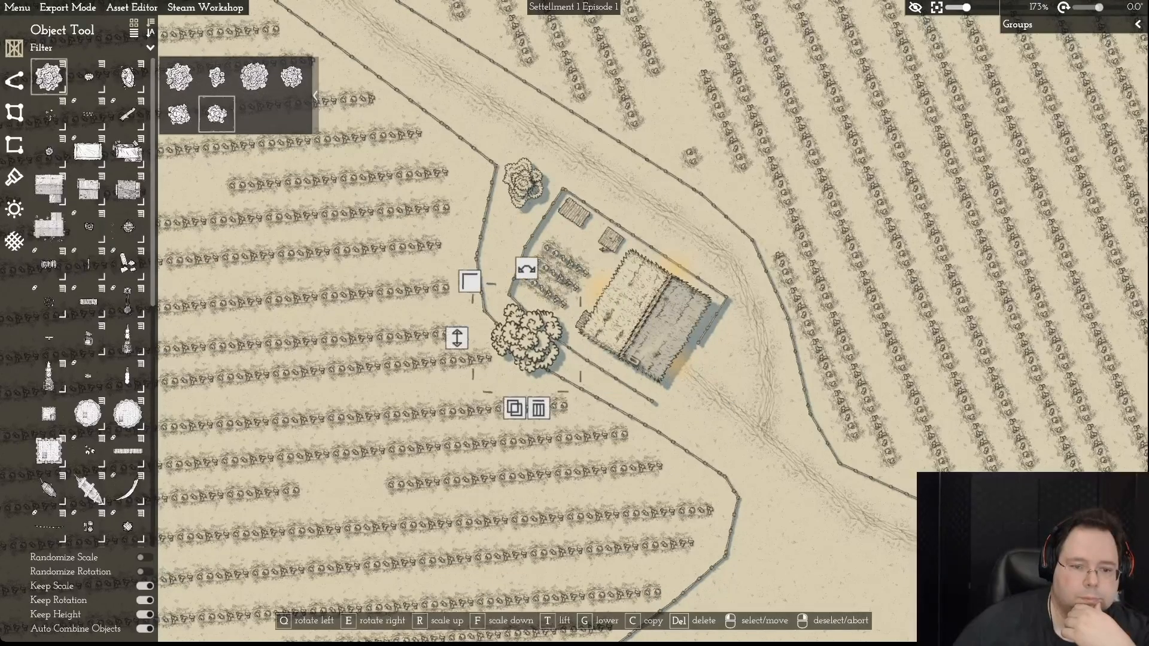
key(Escape)
- Nudge the new tree slightly southeast towards the cottage and deselect it
scroll(593, 324, down, 1)
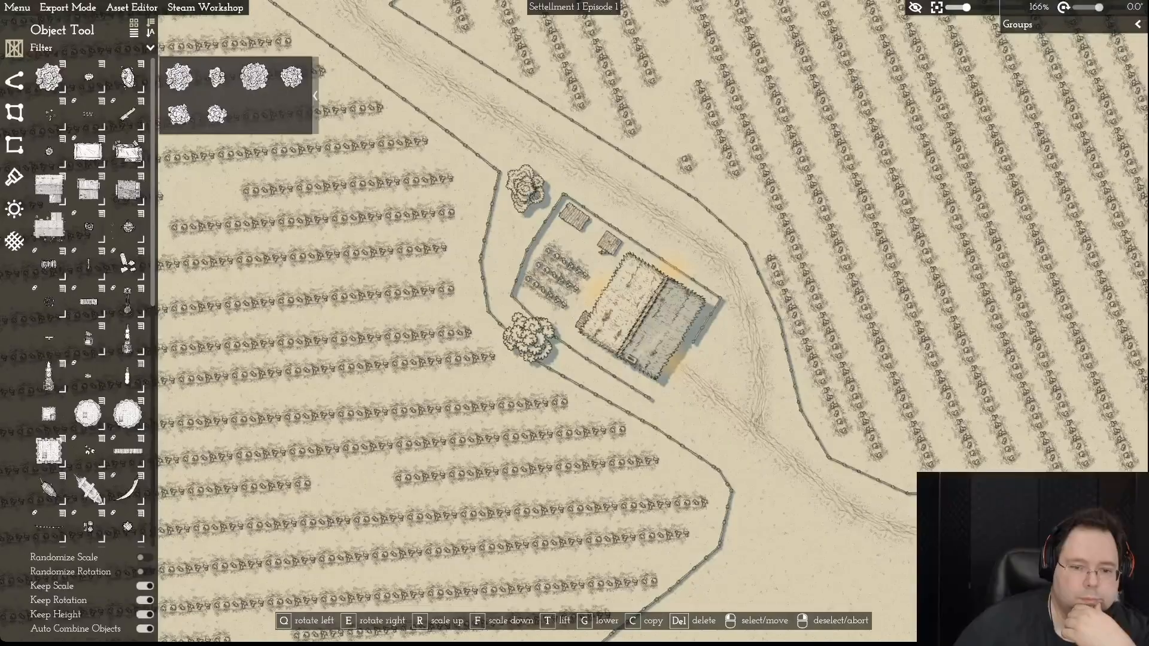
scroll(564, 323, up, 2)
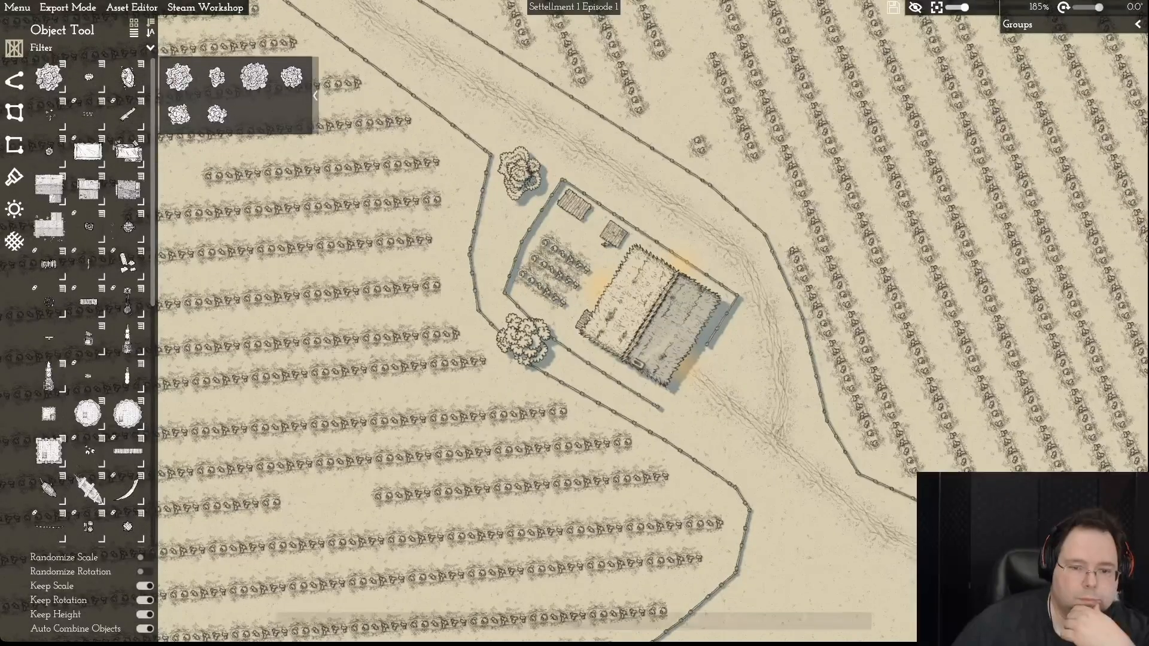
click(524, 338)
scroll(574, 320, down, 8)
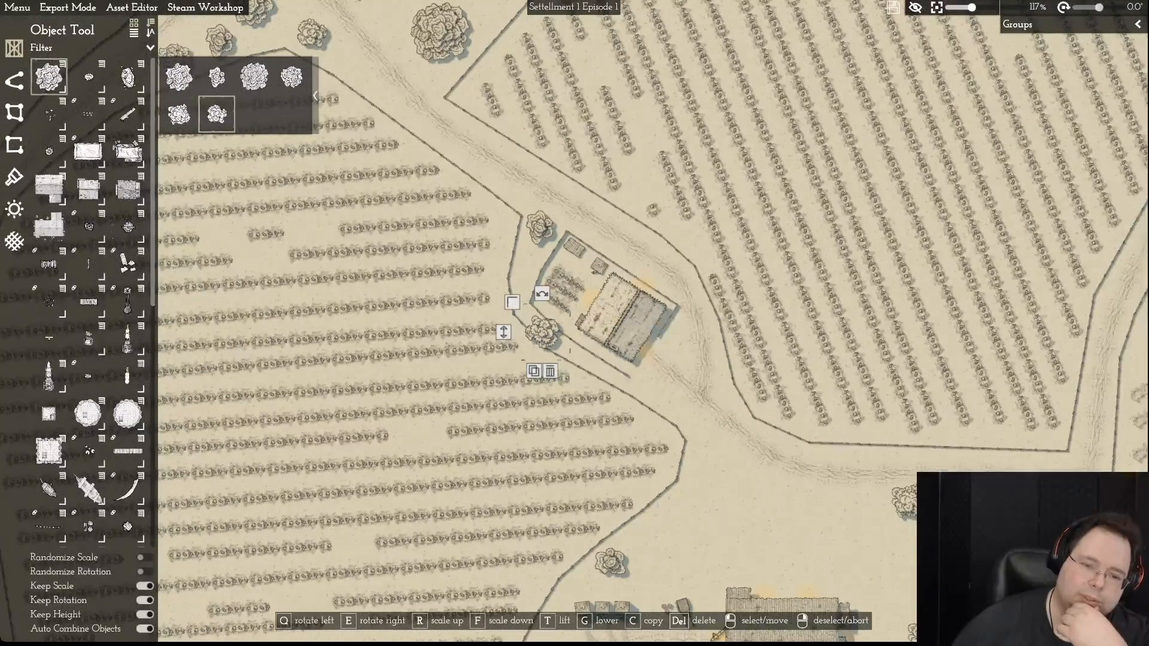
mouse_move(543, 332)
mouse_down()
mouse_move(561, 338)
mouse_move(550, 334)
mouse_up()
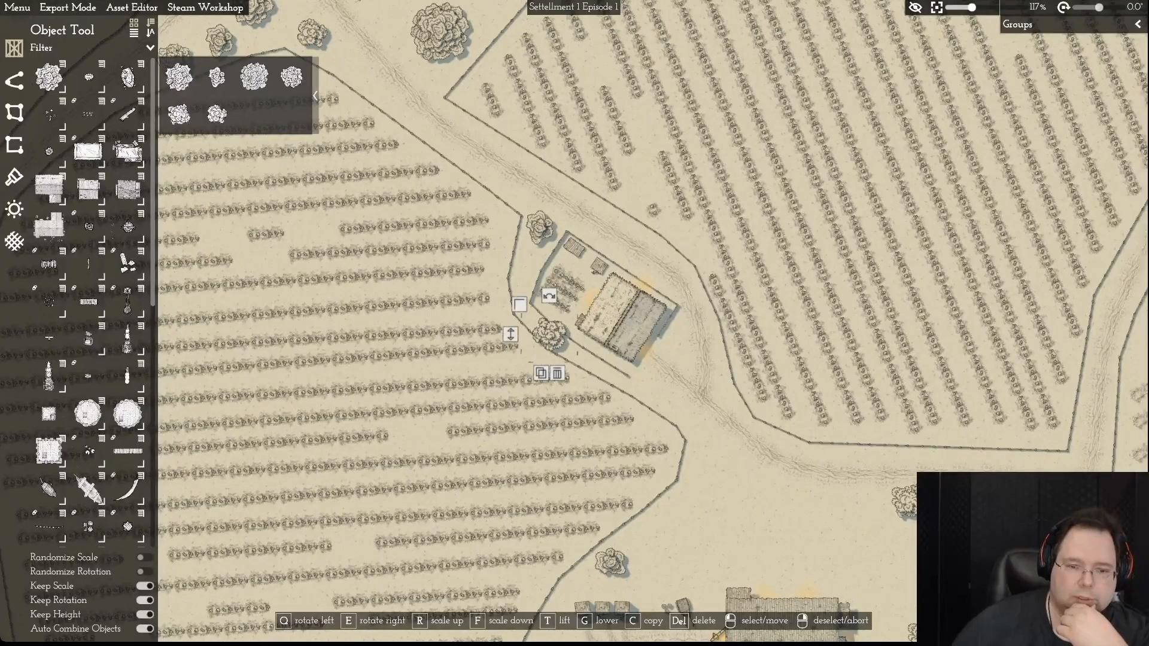
right_click(550, 334)
- Shrink the new tree and move it northwest onto the western bend of the cottage's garden fence
scroll(571, 315, up, 10)
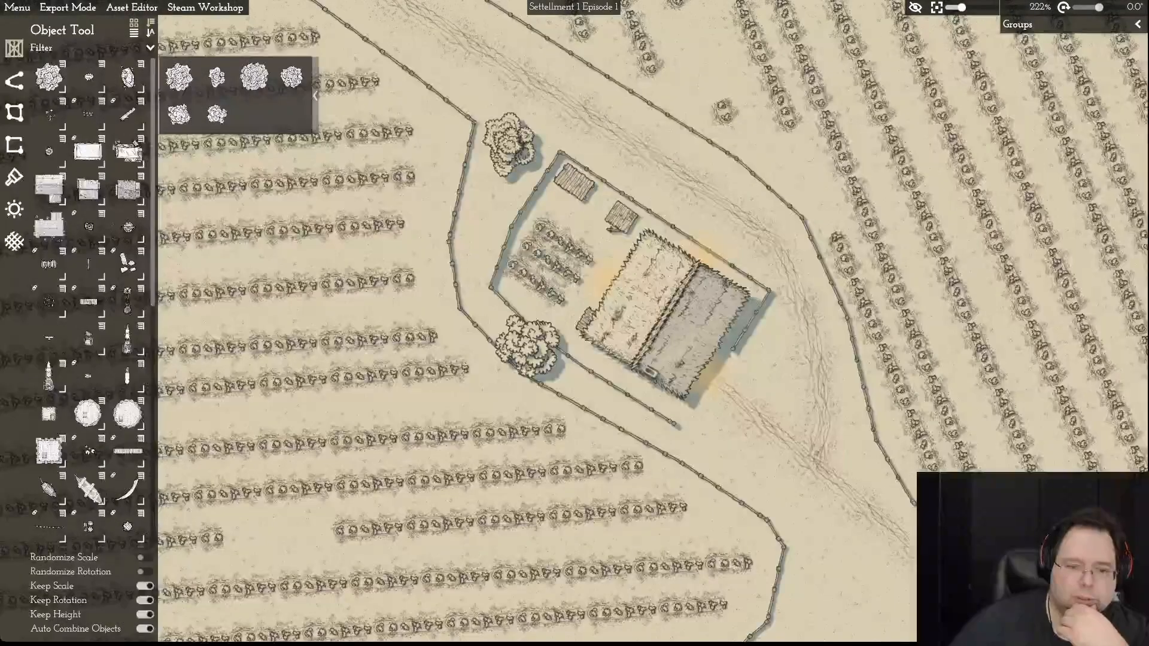
click(527, 346)
drag(475, 294, 484, 304)
key(f)
drag(528, 345, 519, 343)
drag(518, 288, 540, 293)
drag(519, 343, 490, 311)
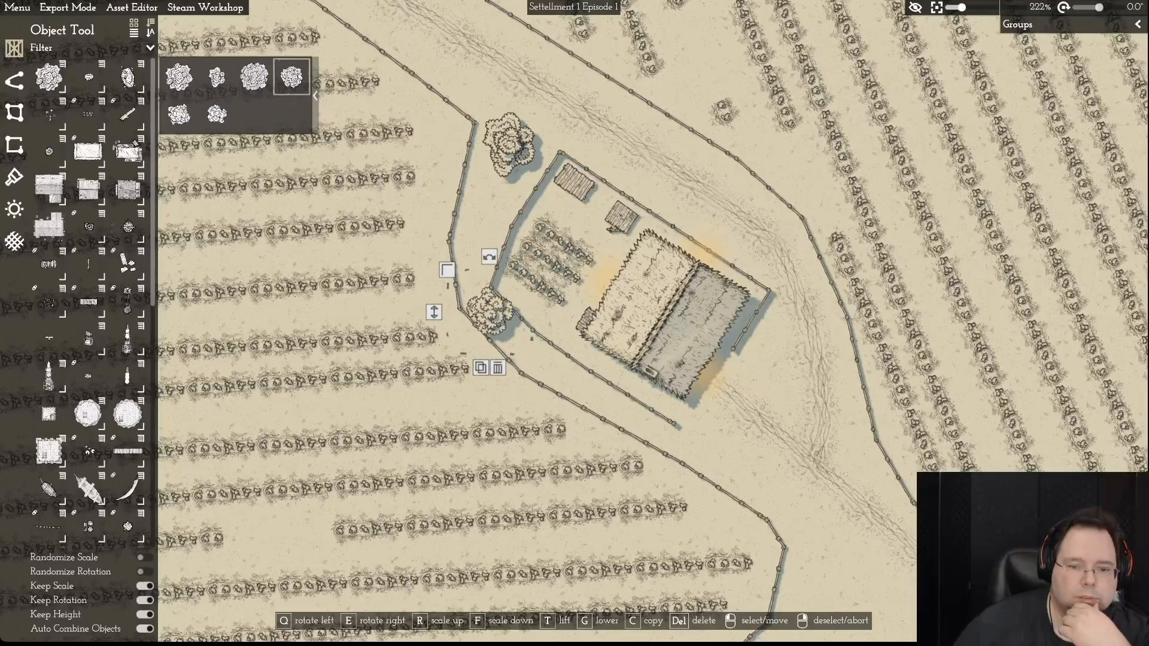
- Place a second tree of a different variant along the cottage's southern fence, between the fence and the field border
click(291, 77)
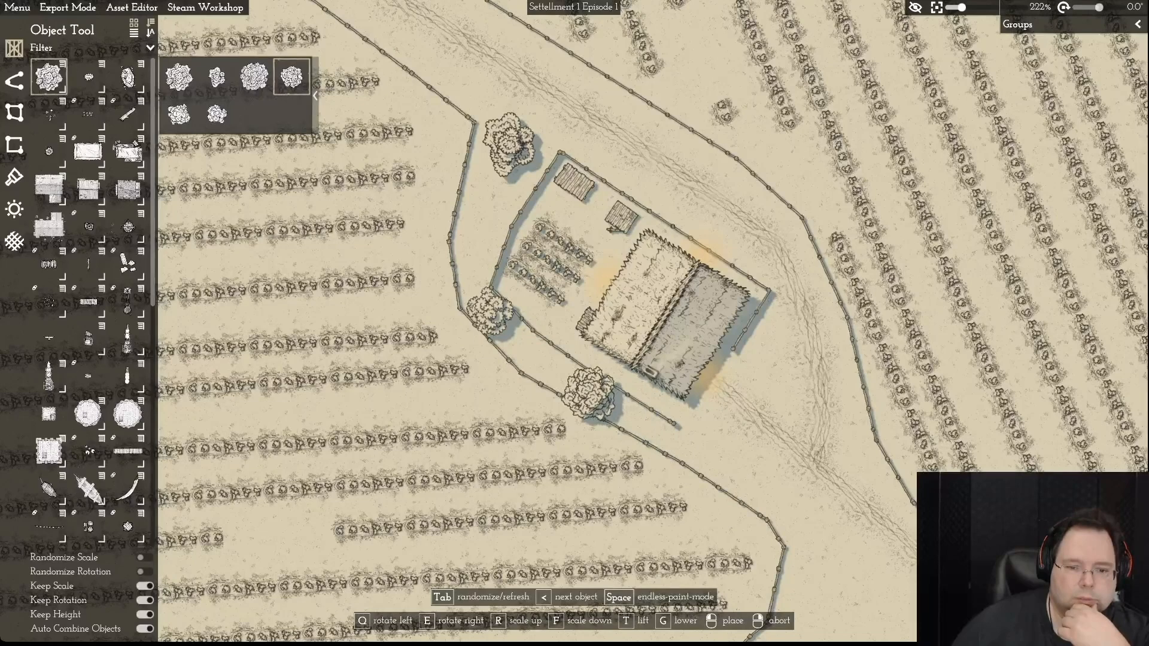
click(599, 395)
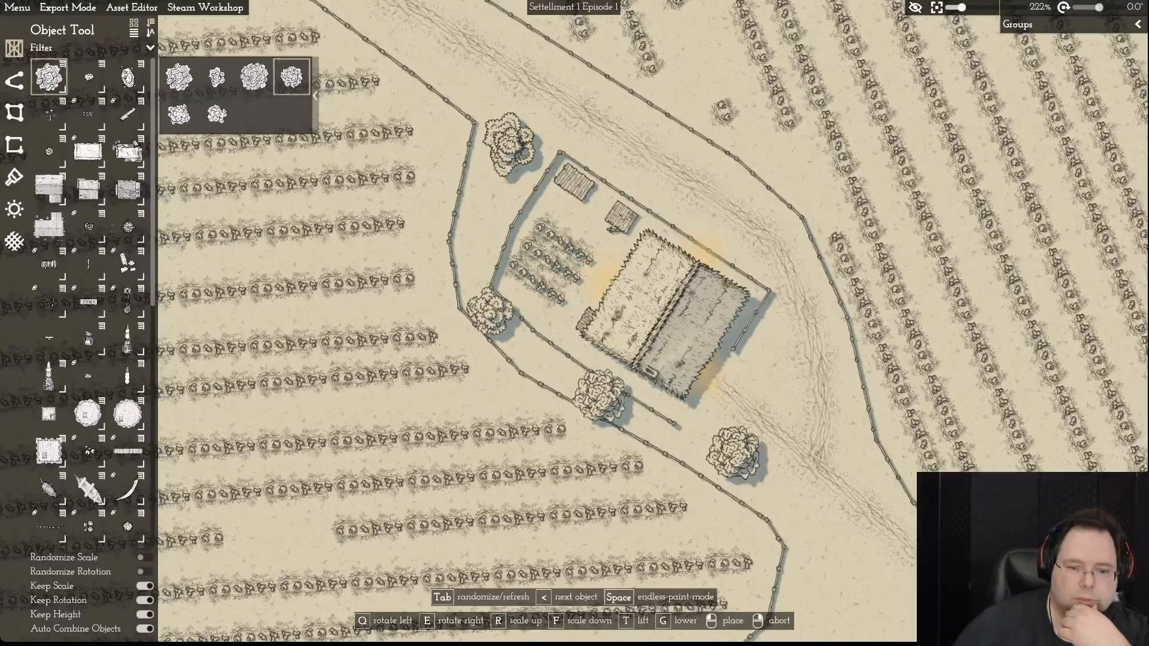
right_click(732, 453)
click(600, 397)
right_click(559, 353)
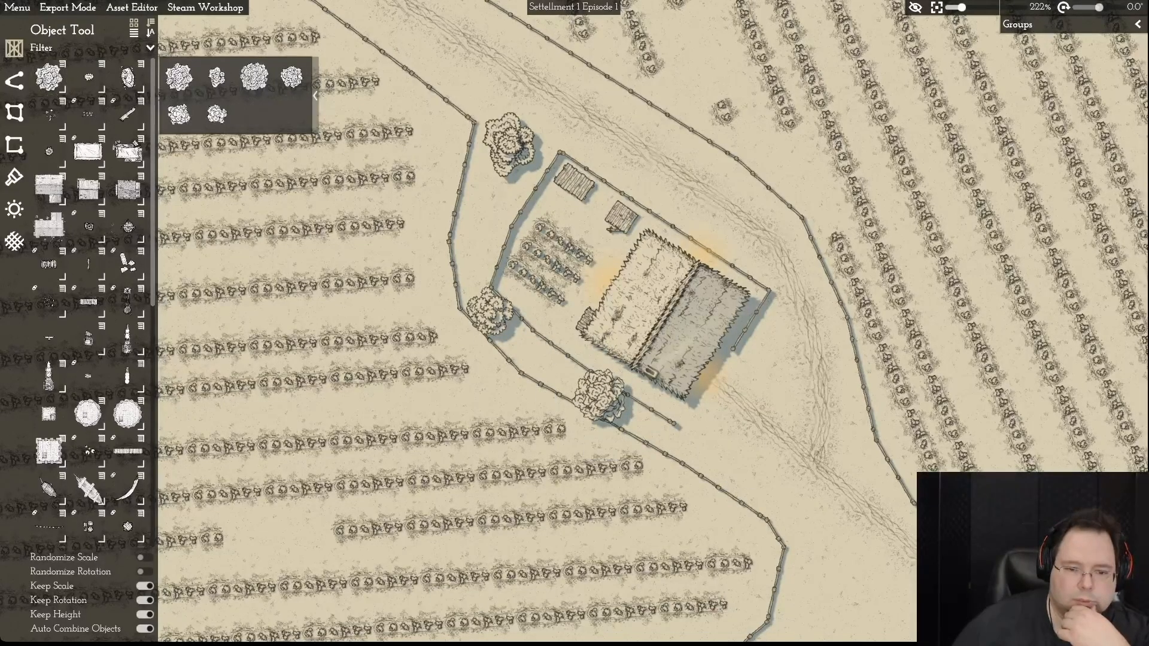
- Shrink the second tree slightly, move it northwest beside the first new tree, and rotate it
click(601, 395)
drag(559, 353, 563, 358)
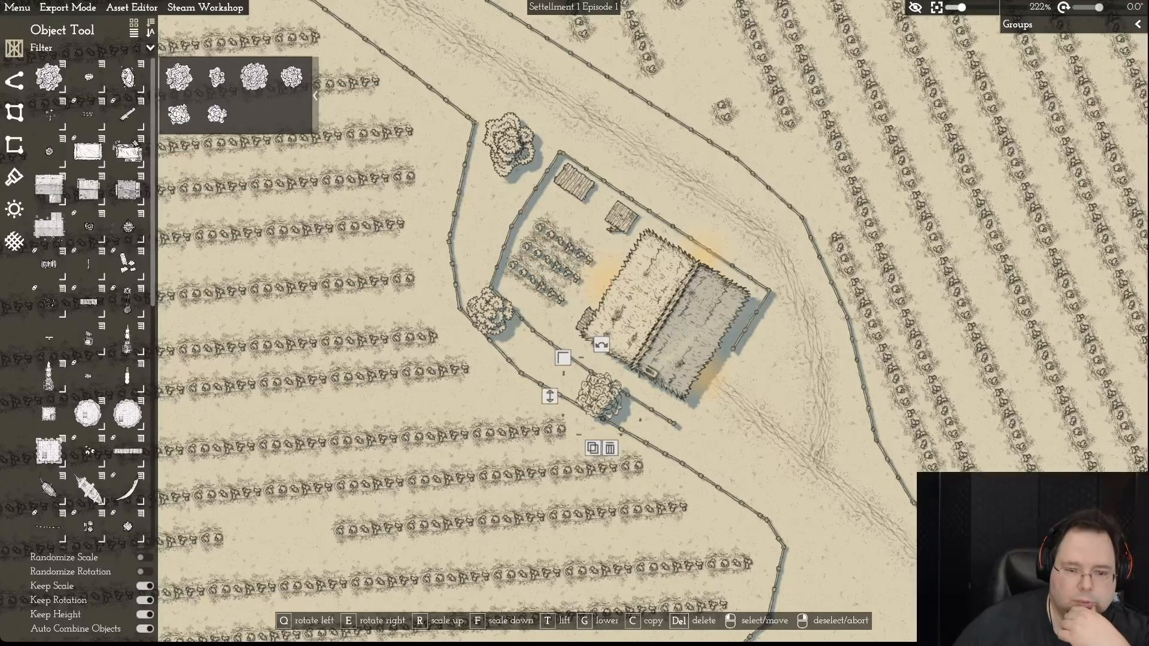
right_click(562, 357)
drag(599, 392, 535, 358)
key(e)
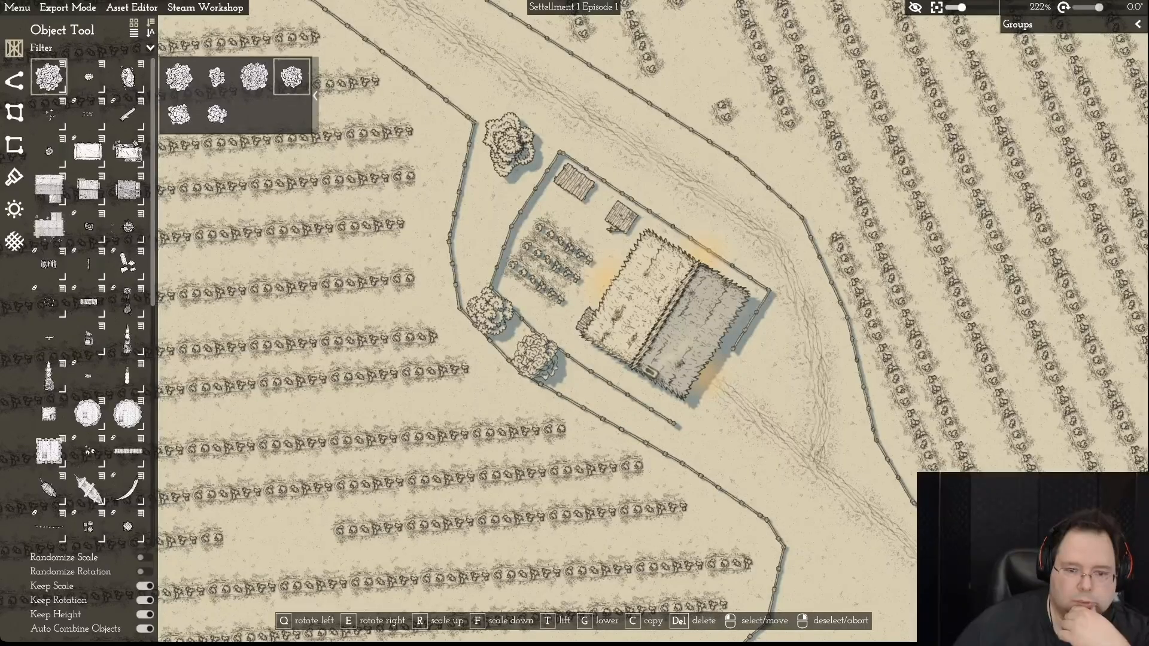
right_click(534, 358)
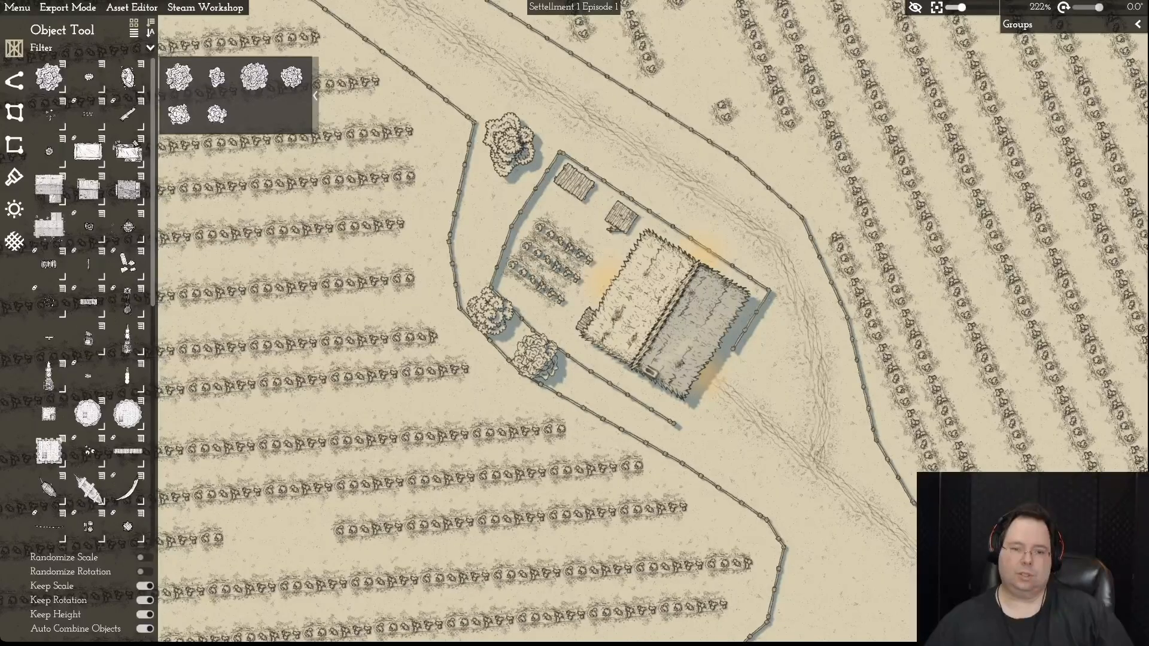
- Add the two new trees beside the cottage to the Trees group, with that group hidden
scroll(578, 317, down, 5)
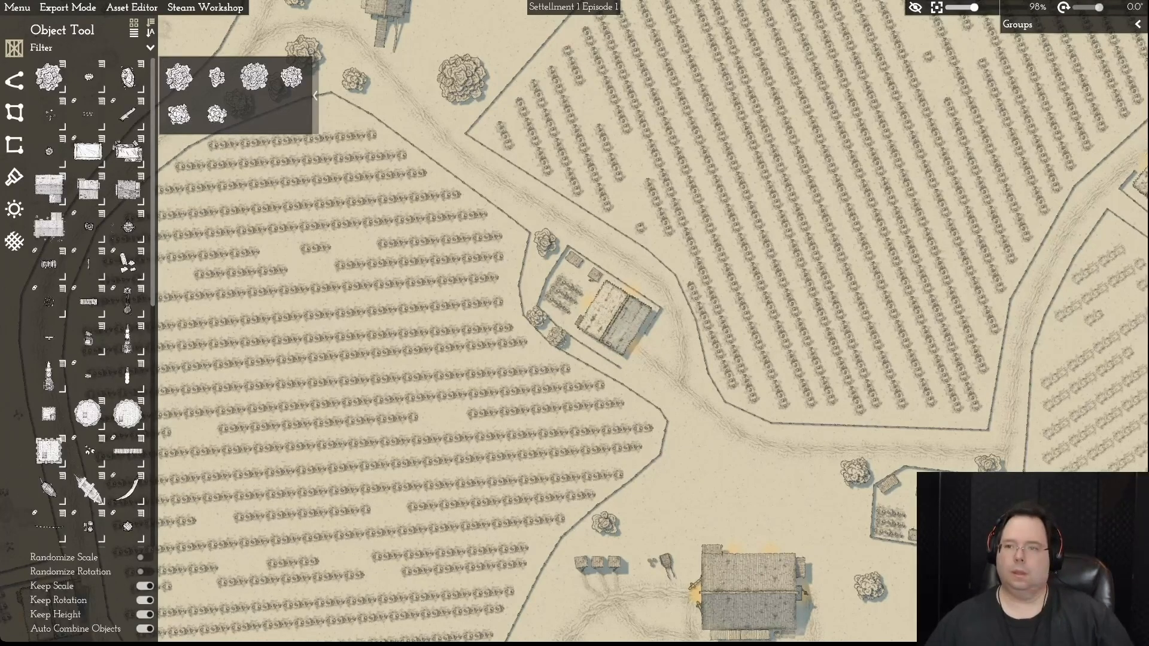
click(1136, 24)
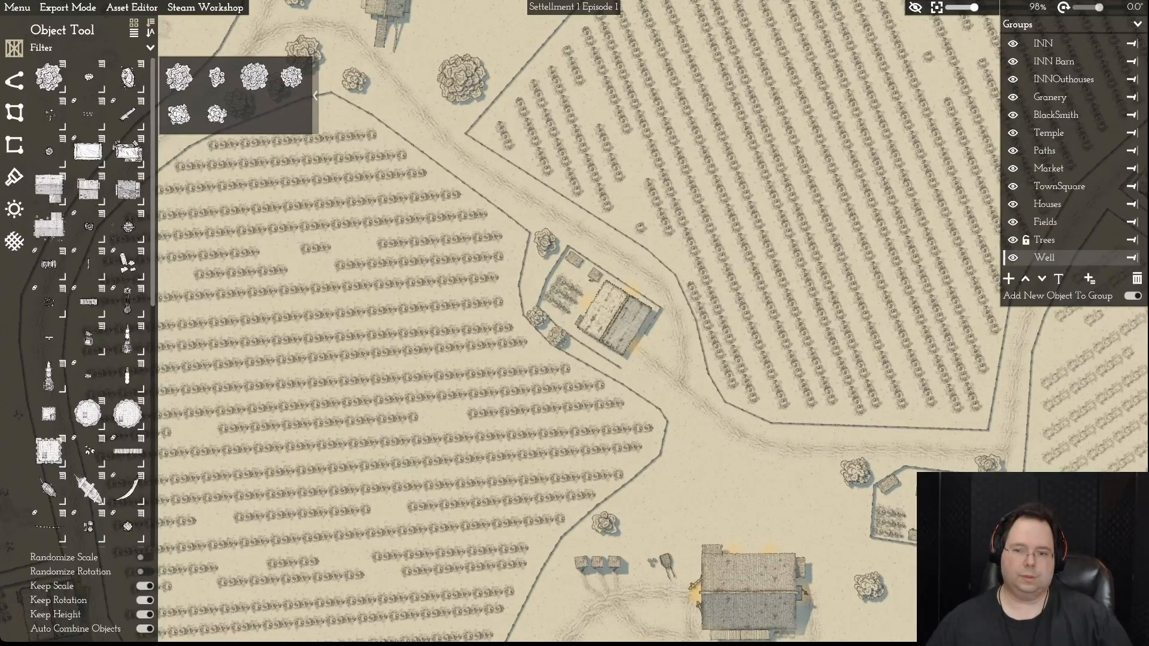
click(537, 316)
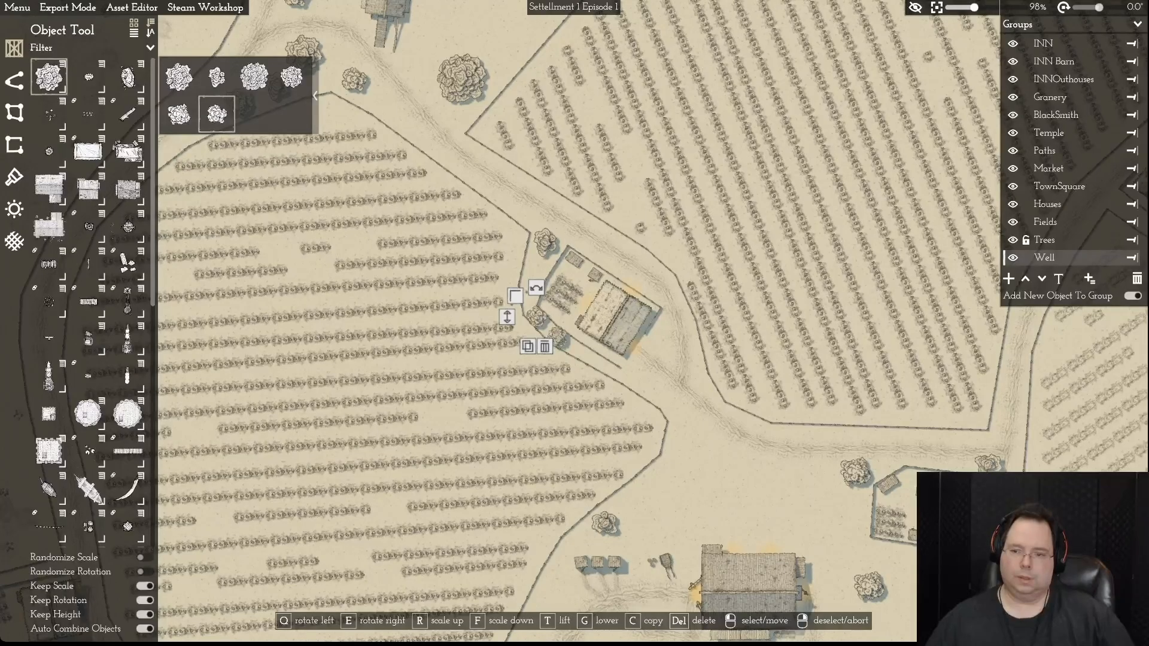
click(1051, 240)
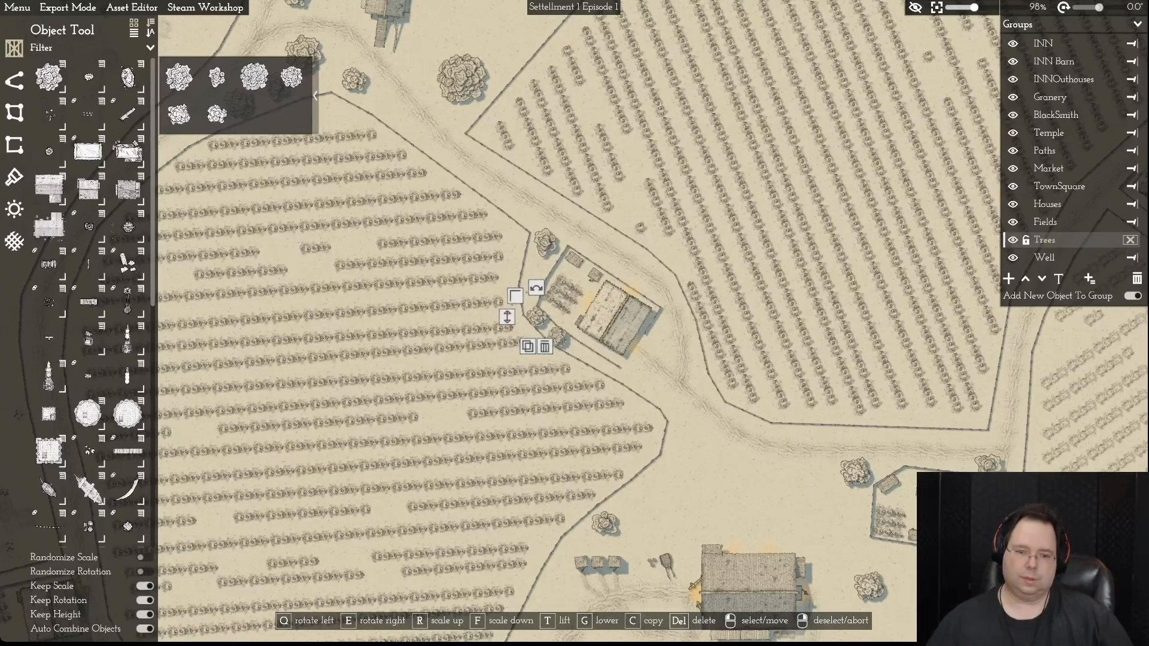
click(1013, 240)
click(557, 338)
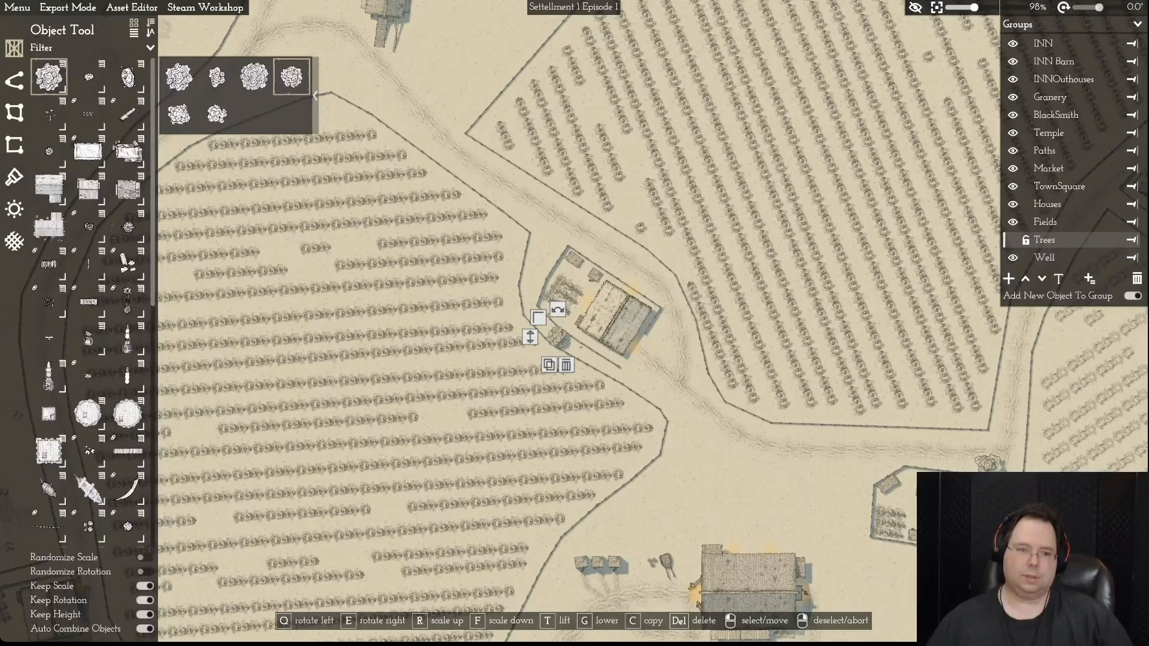
click(1132, 240)
- Check the fields and surroundings for trees missing from the hidden Trees group, and show the group again
key(a)
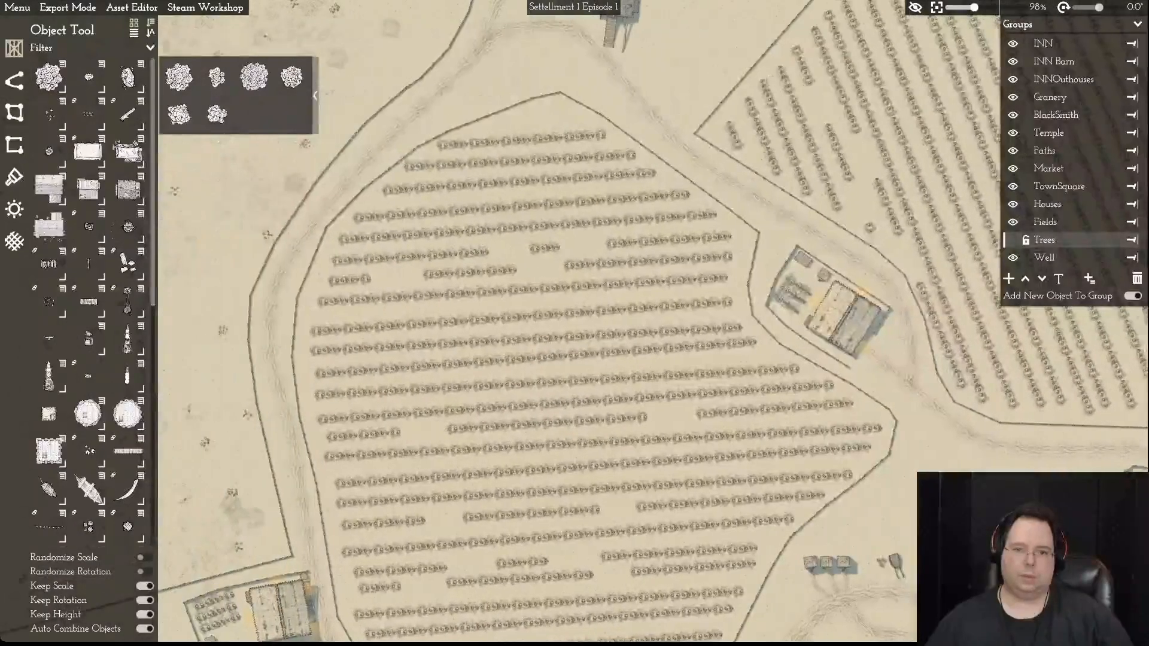
key(w)
key(d)
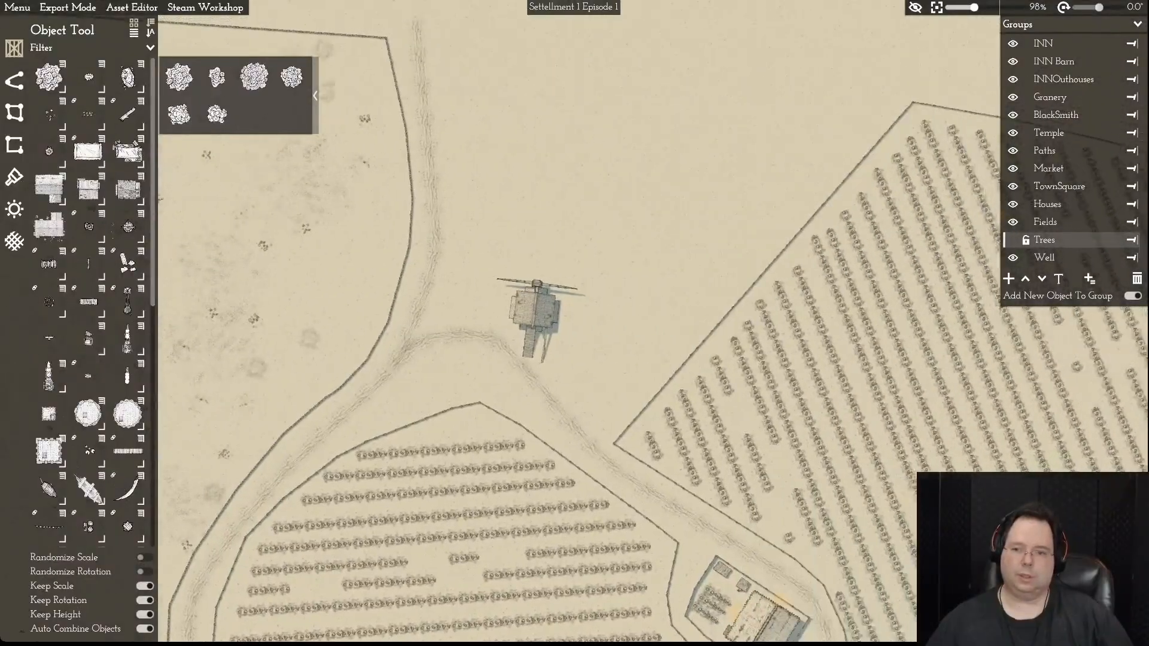
key(s)
key(d)
key(s)
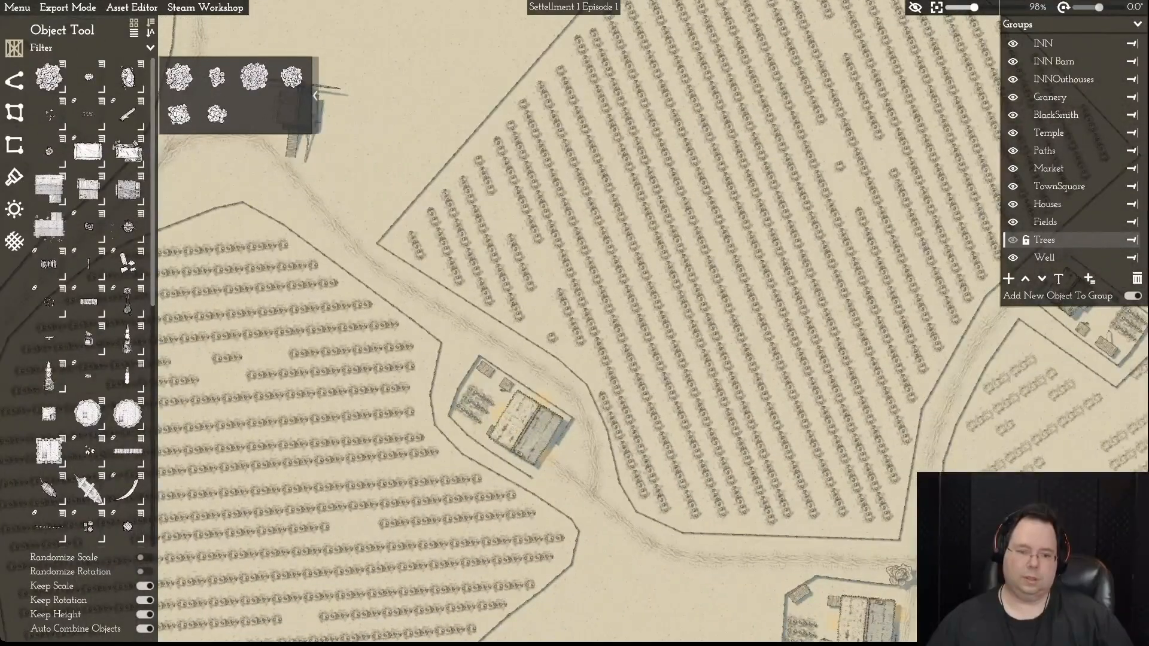
key(s)
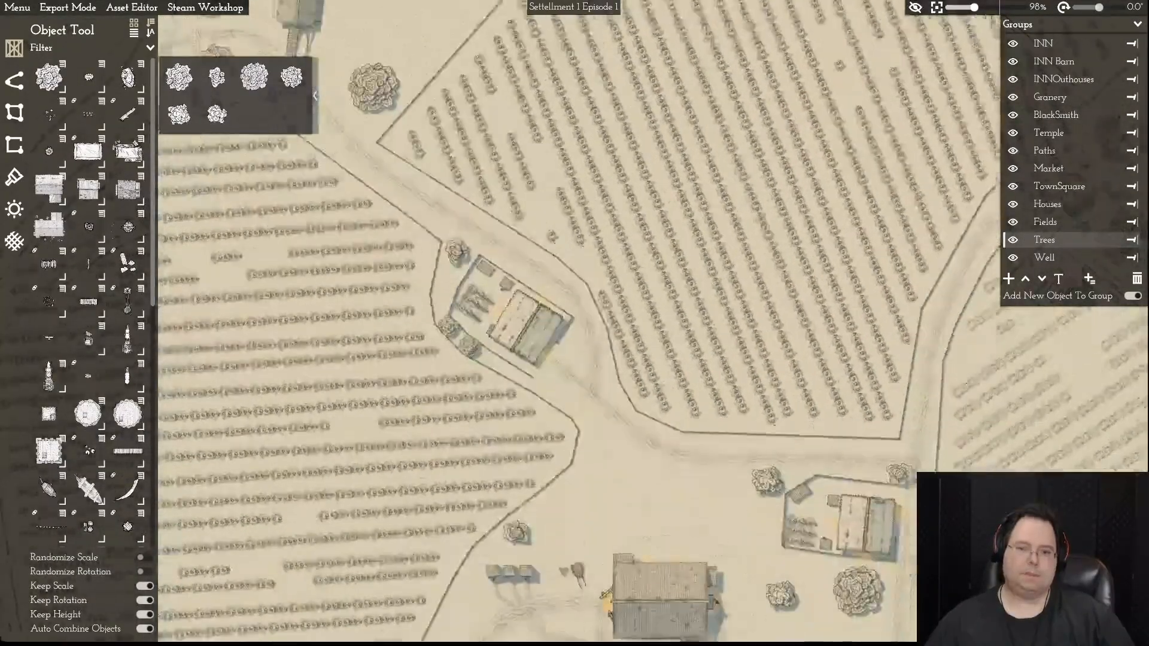
- Outline a five-cornered tree plot on the open ground between the western field and the eastern cottage, just north of the central buildings
key(d)
scroll(574, 323, up, 2)
scroll(574, 323, up, 2)
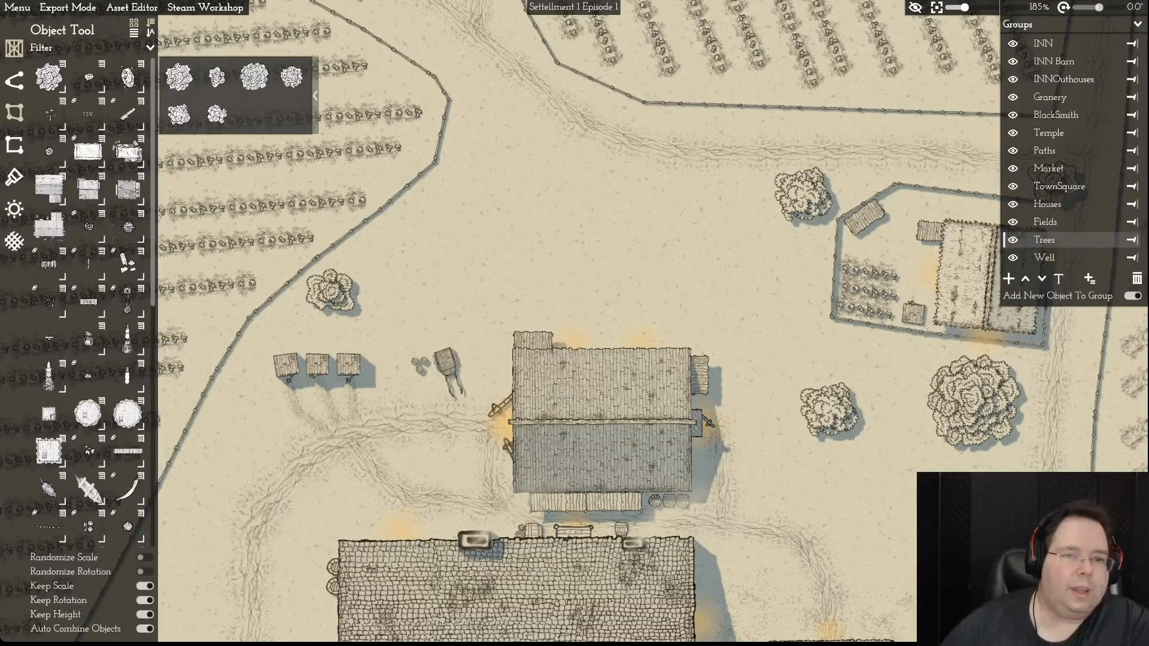
click(14, 112)
click(49, 63)
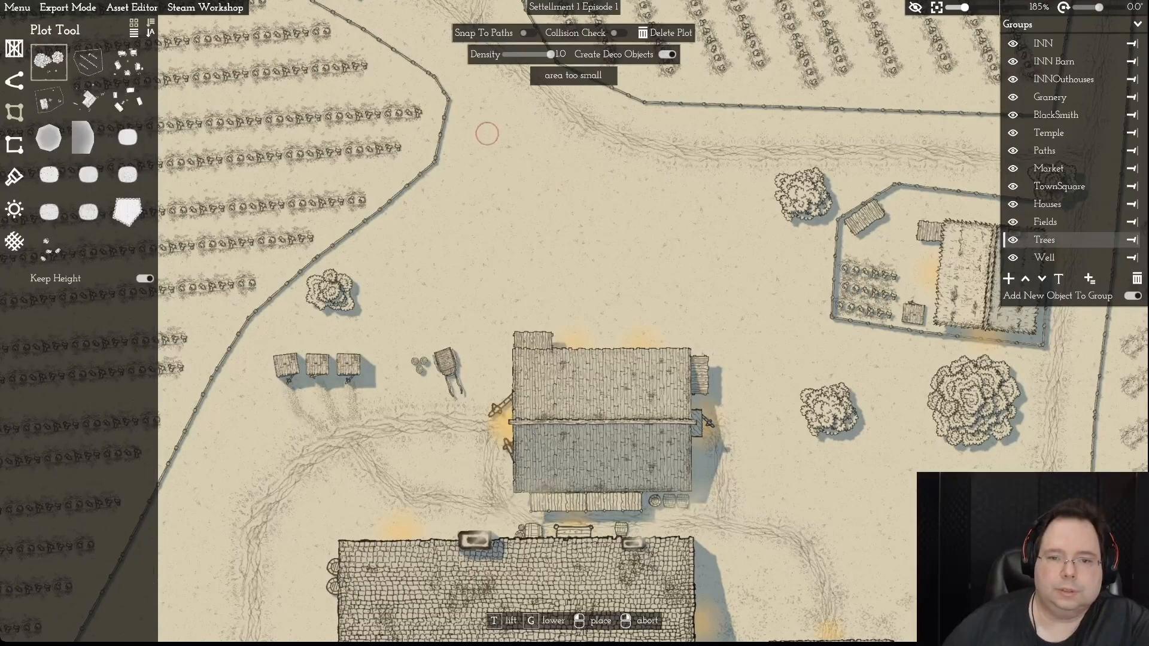
click(470, 120)
click(726, 192)
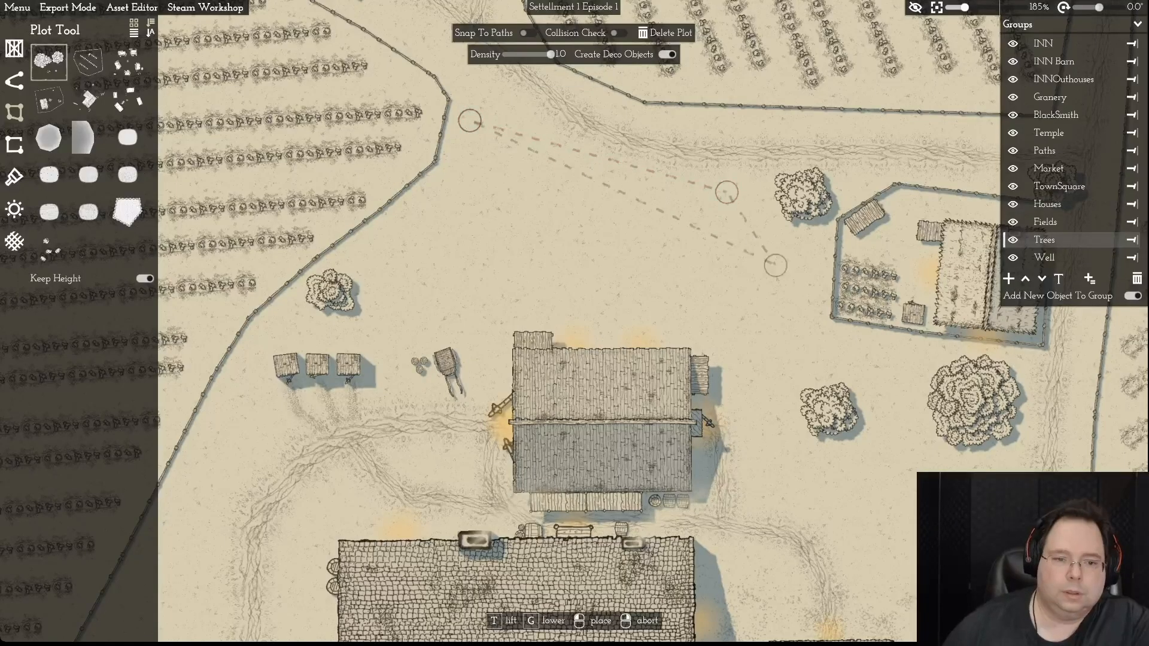
click(788, 295)
click(659, 315)
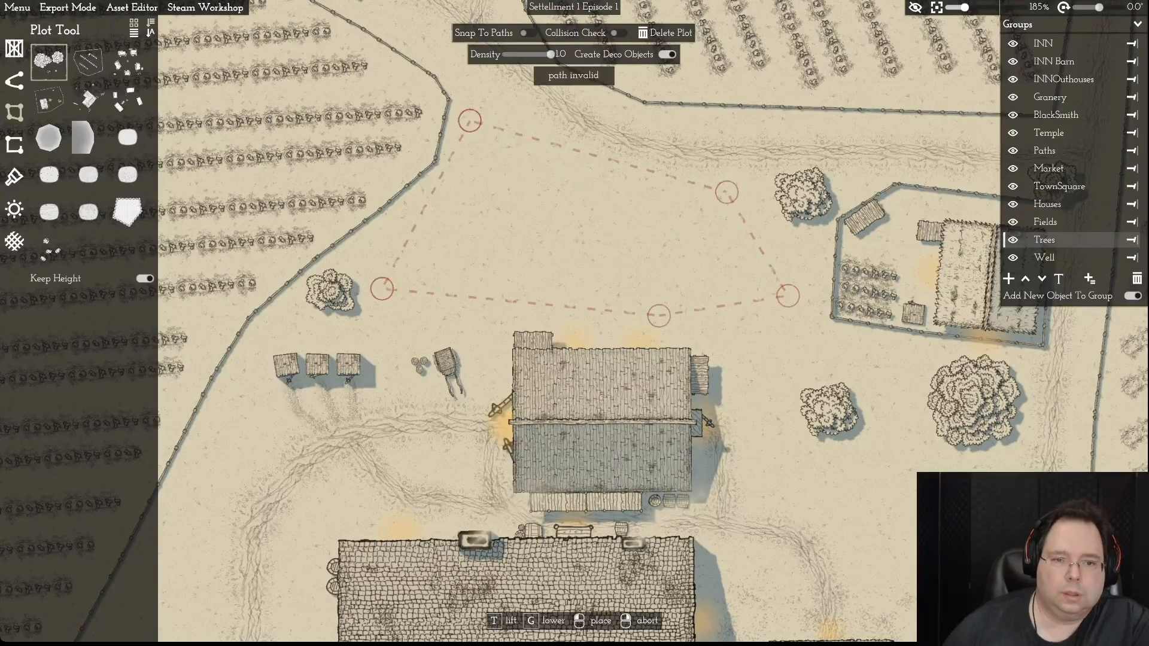
click(382, 289)
click(435, 221)
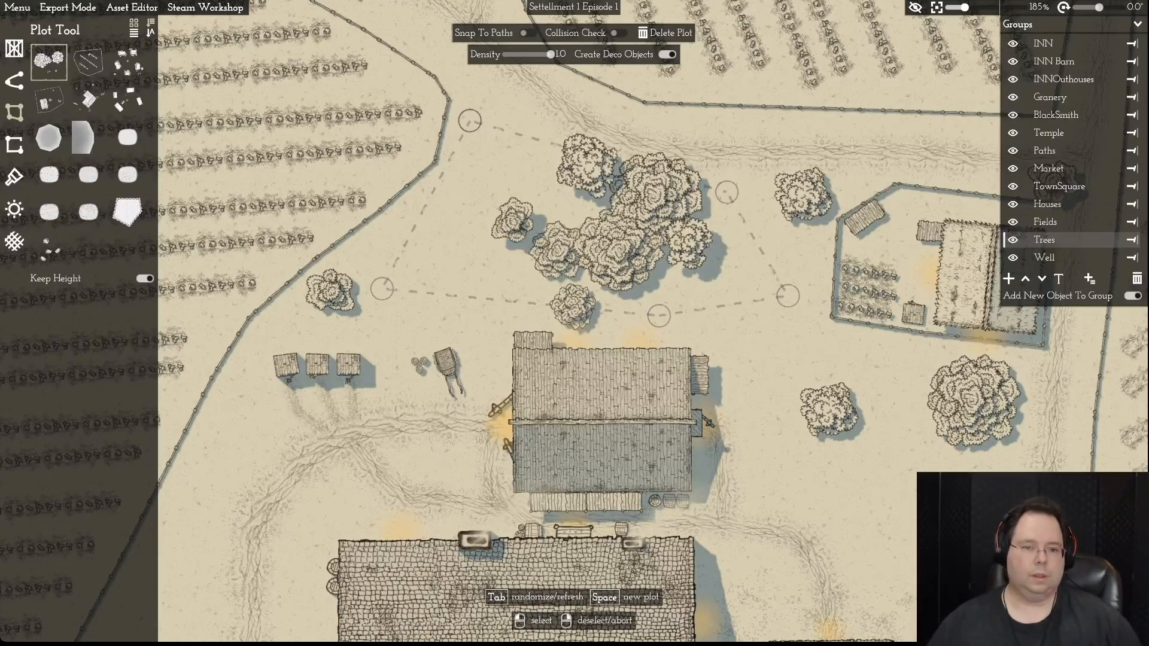
- Randomize the tree plot's arrangement repeatedly until its trees spread across the open ground with the largest one at the southeastern end
middle_drag(514, 227, 402, 298)
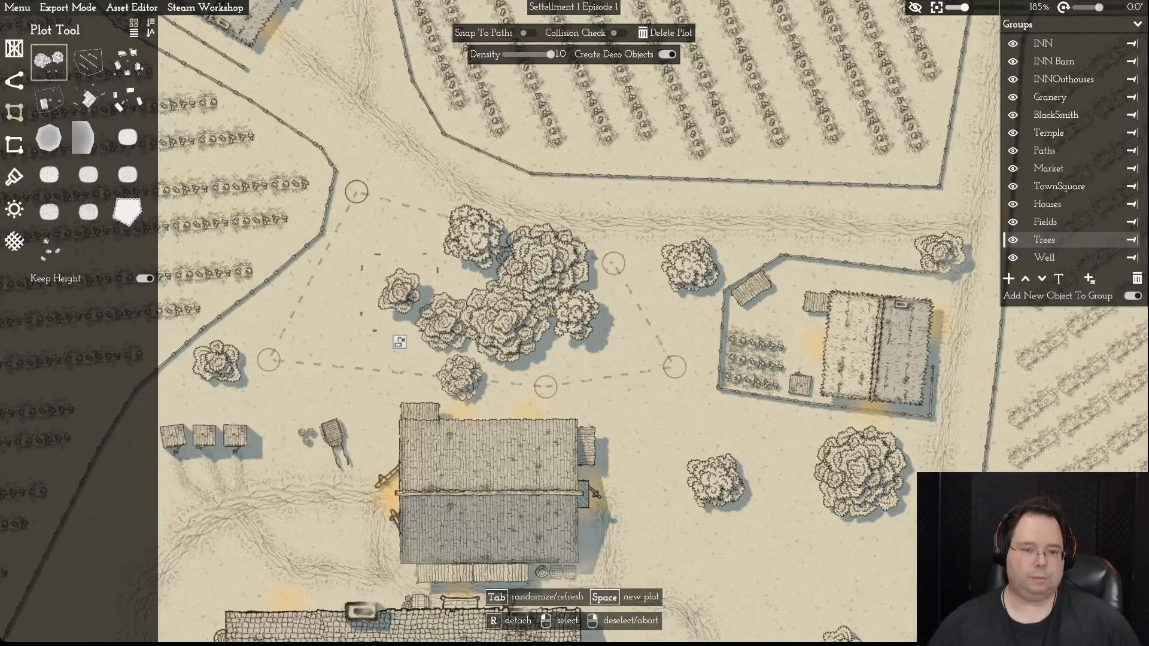
key(Tab)
key(Tab)
key(Tab)
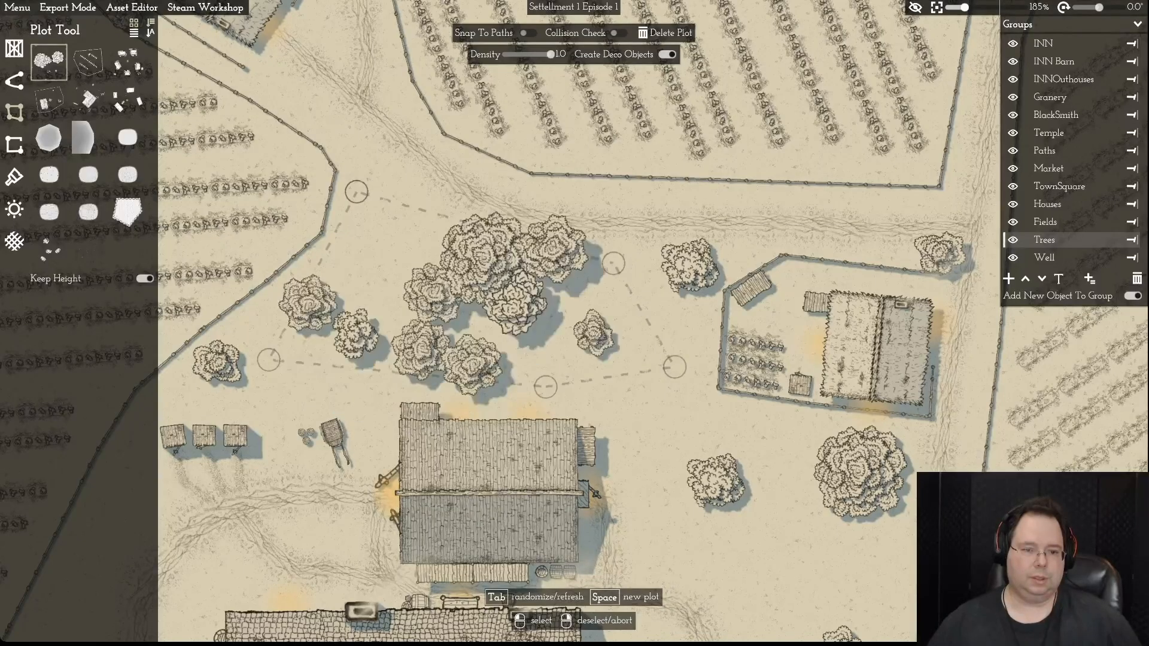
key(Tab)
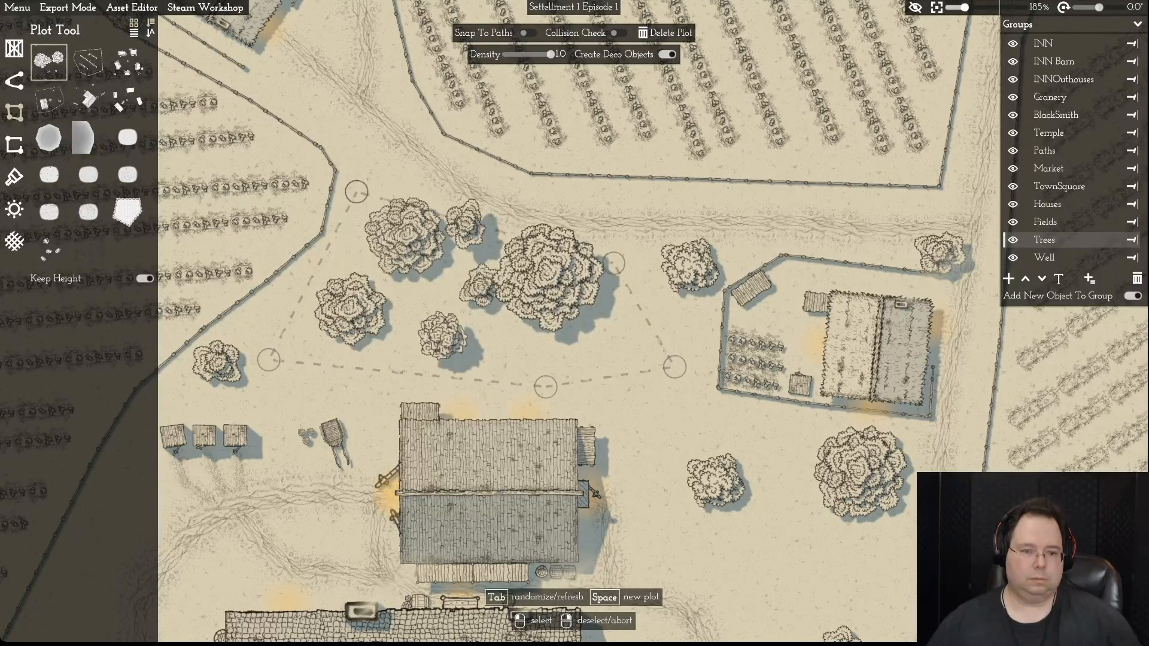
key(Tab)
key(Tab)
key(Tab)
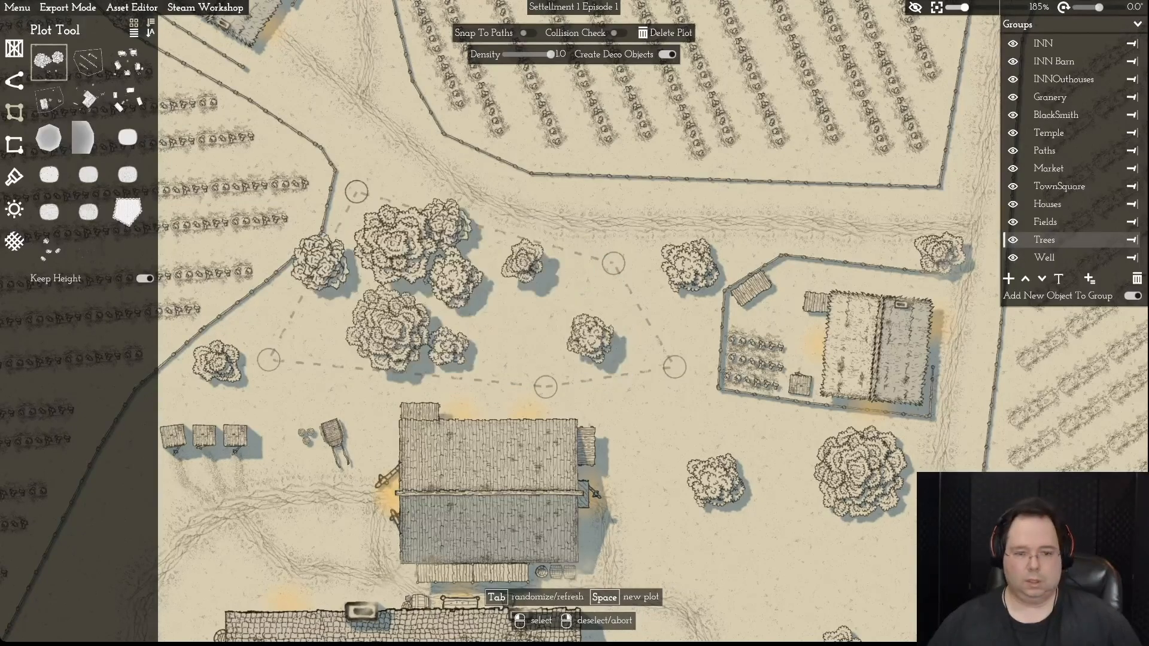
key(Tab)
key(Tab)
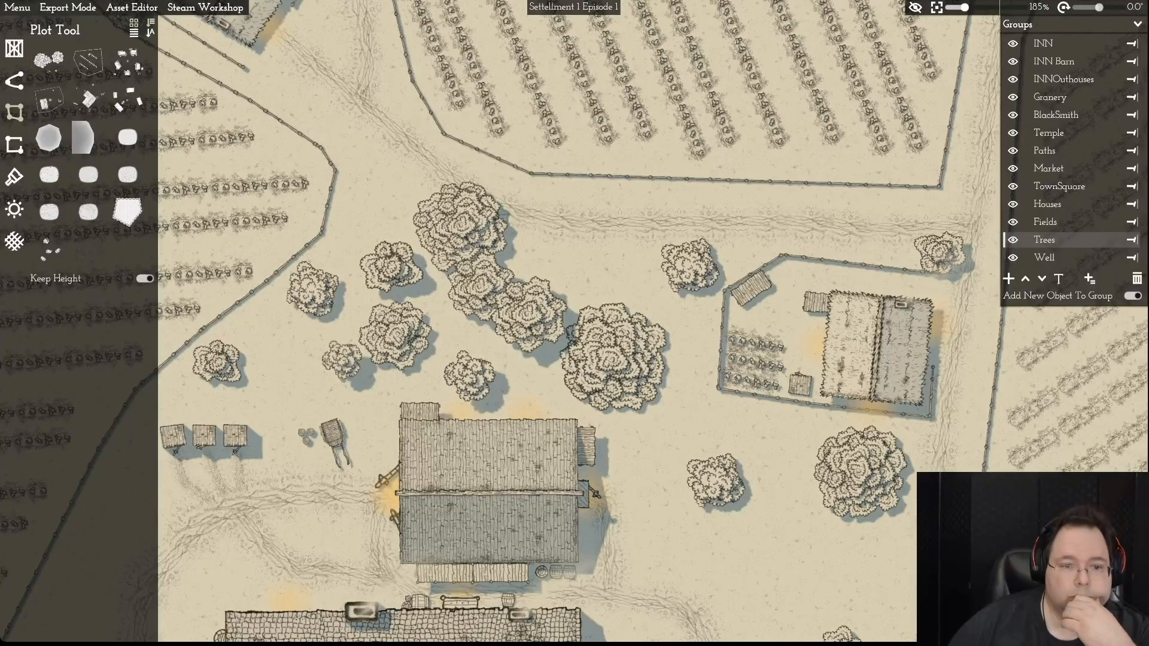
- Detach the large northernmost tree from the plot and delete it from the map
click(462, 295)
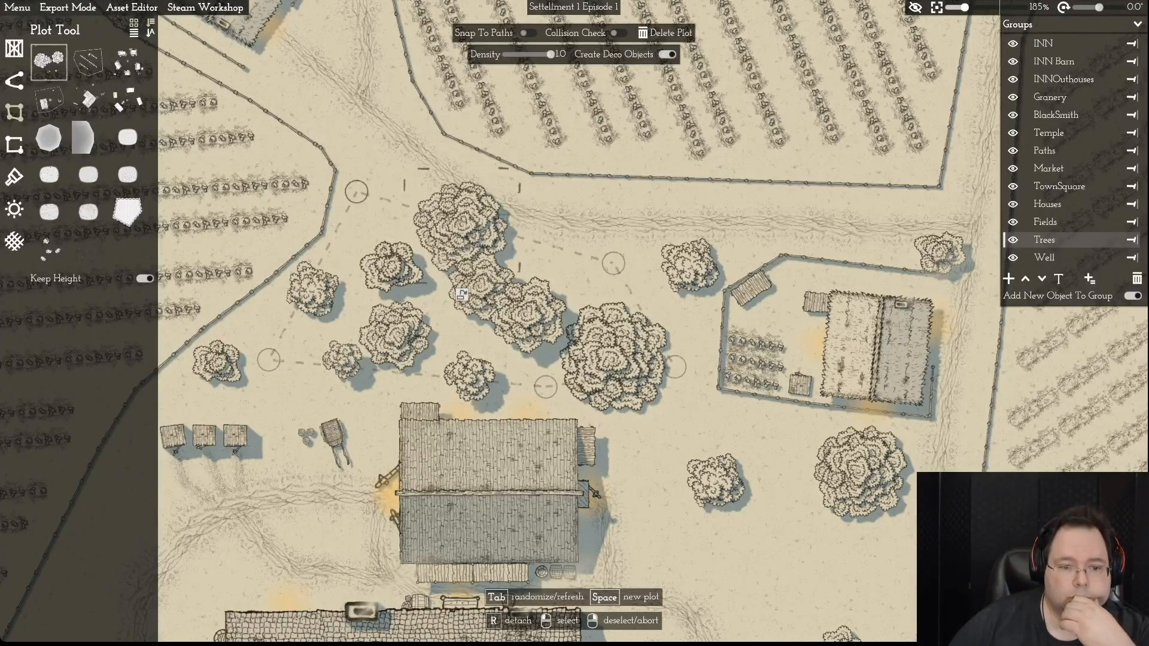
right_click(462, 295)
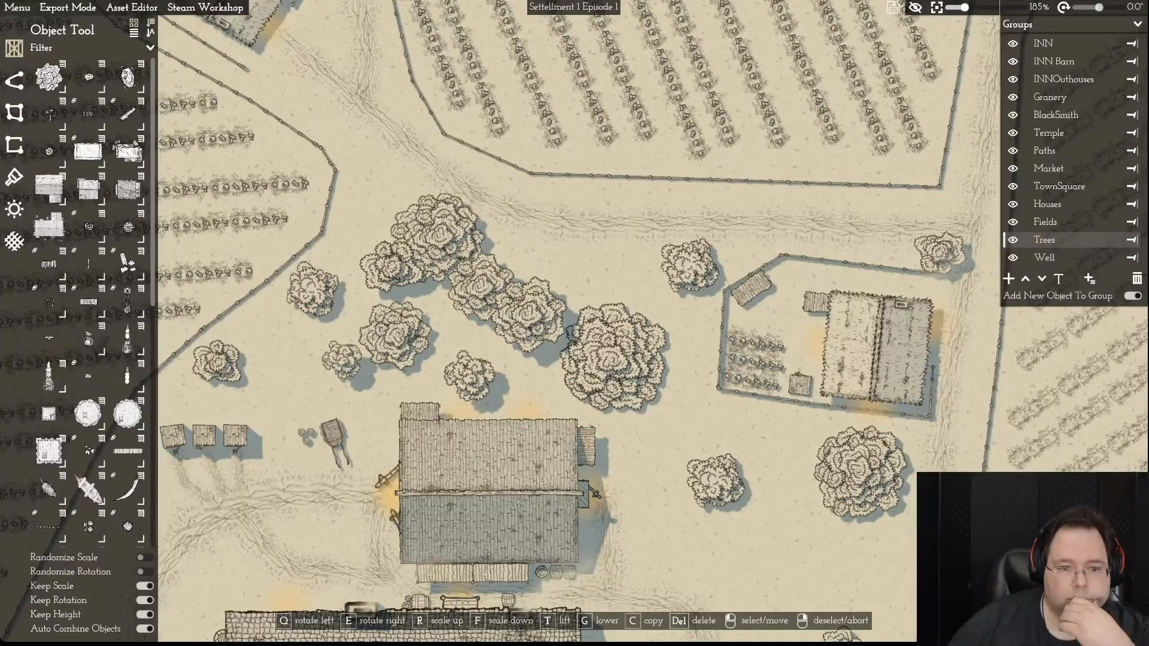
drag(440, 234, 384, 199)
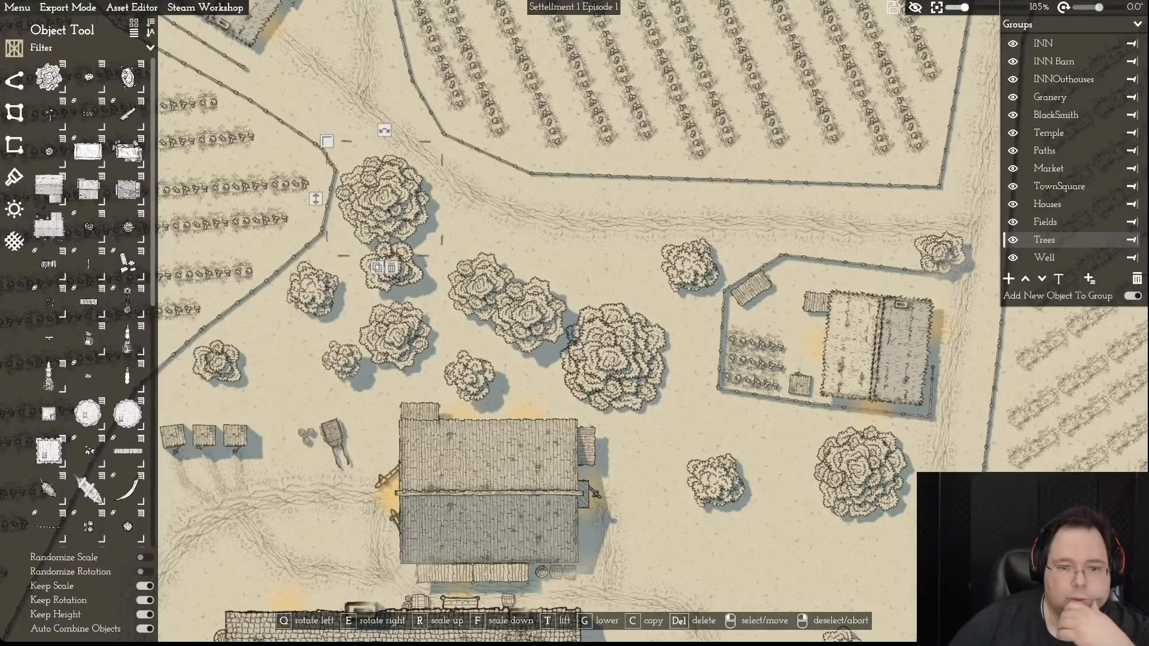
key(Delete)
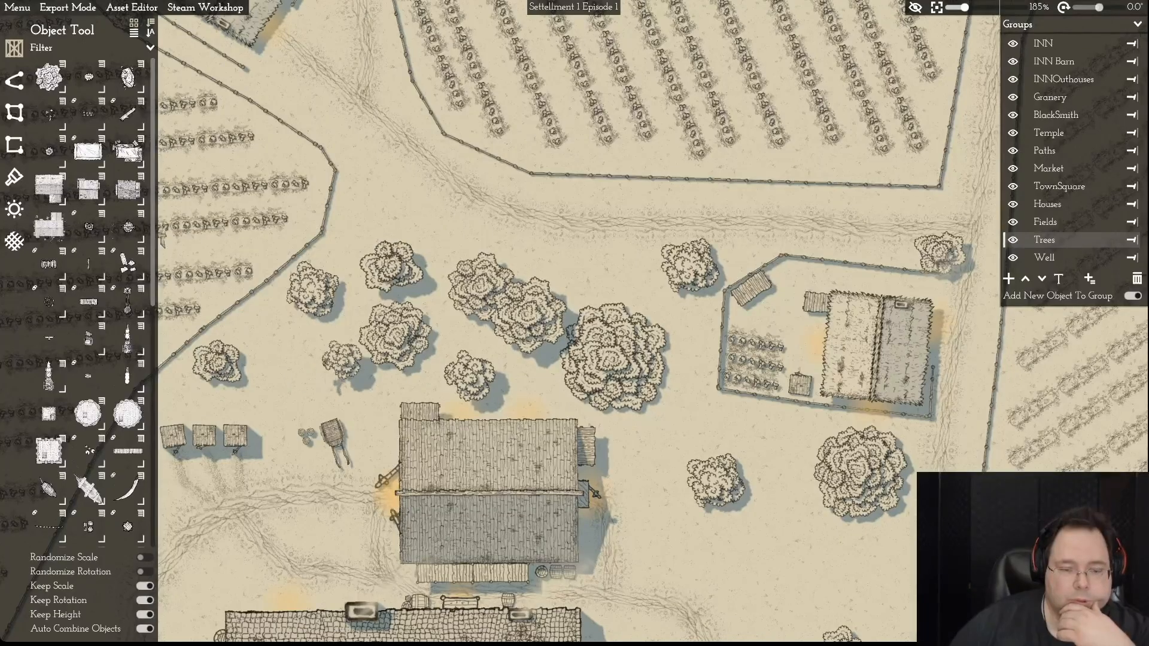
- Detach the medium tree at the plot's centre and move it slightly northwest, away from its neighbouring tree
click(477, 290)
click(478, 289)
drag(477, 290, 459, 277)
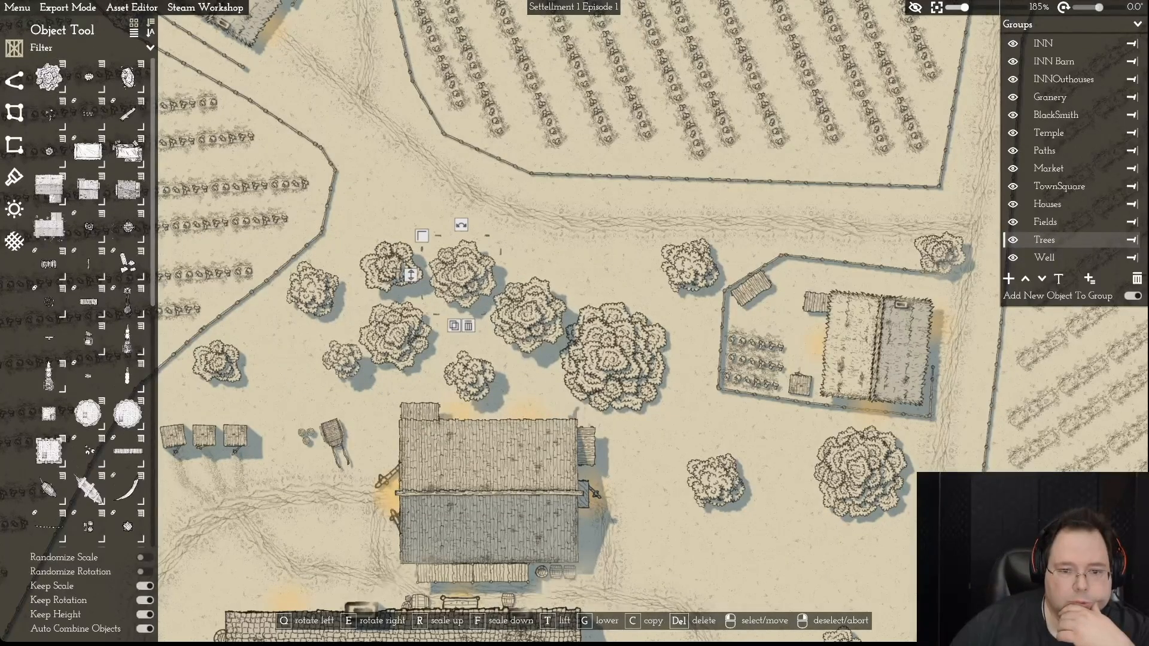
right_click(459, 277)
- Detach the plot's largest tree and shift it slightly southeast, clear of the tree beside it
click(613, 365)
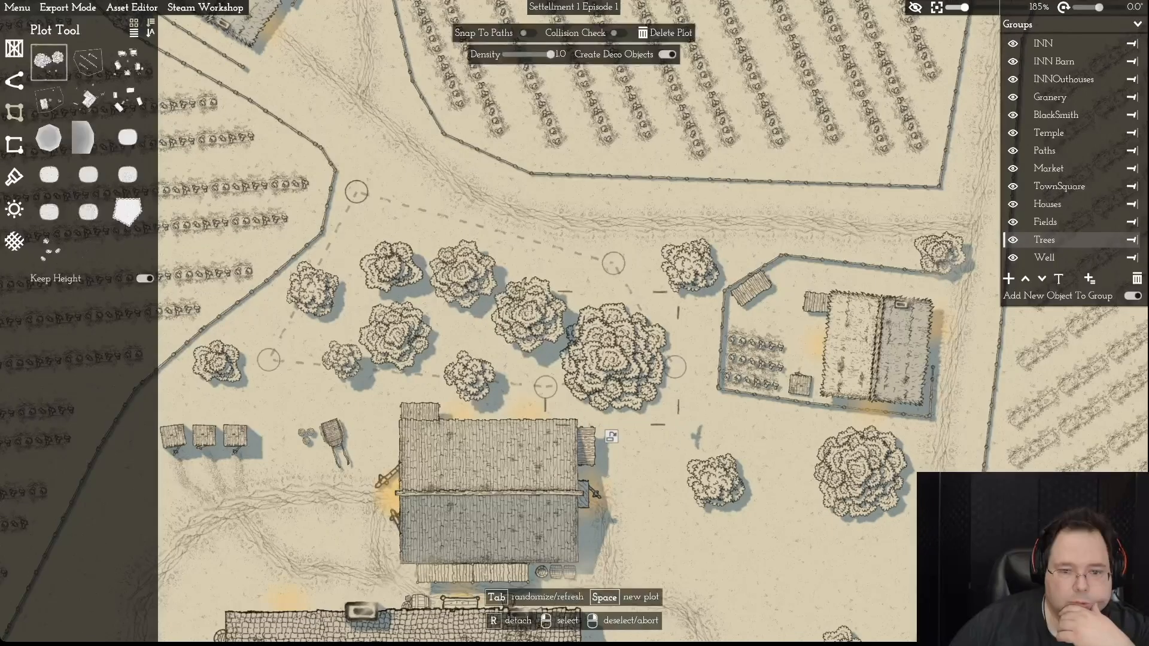
click(613, 364)
drag(613, 364, 628, 370)
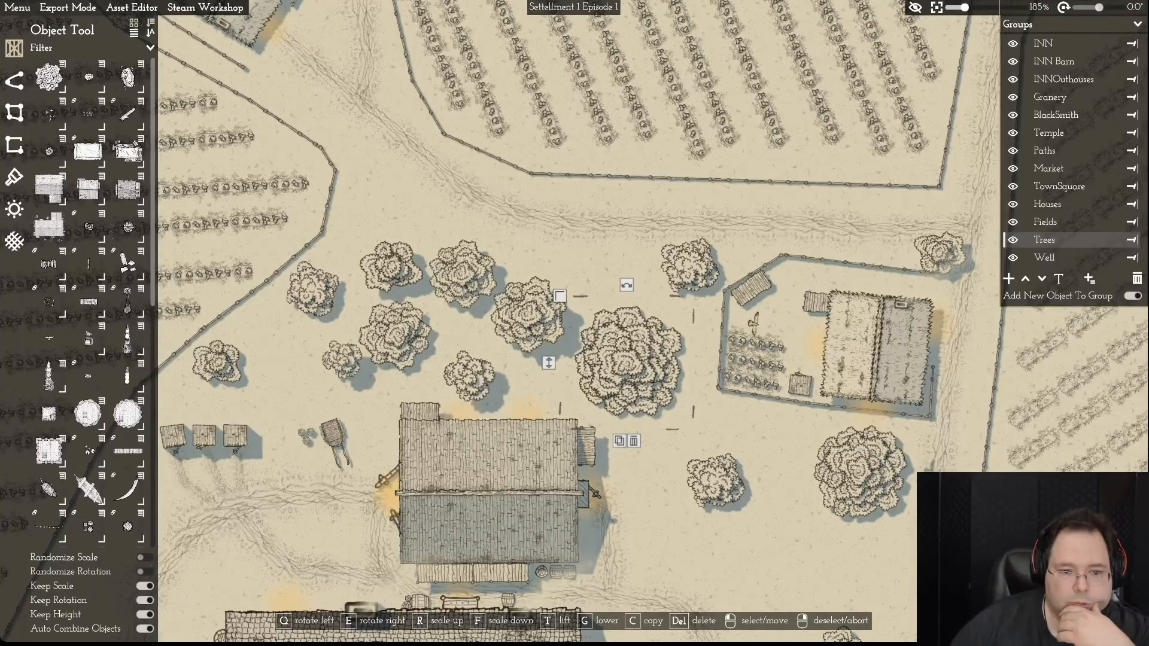
right_click(628, 366)
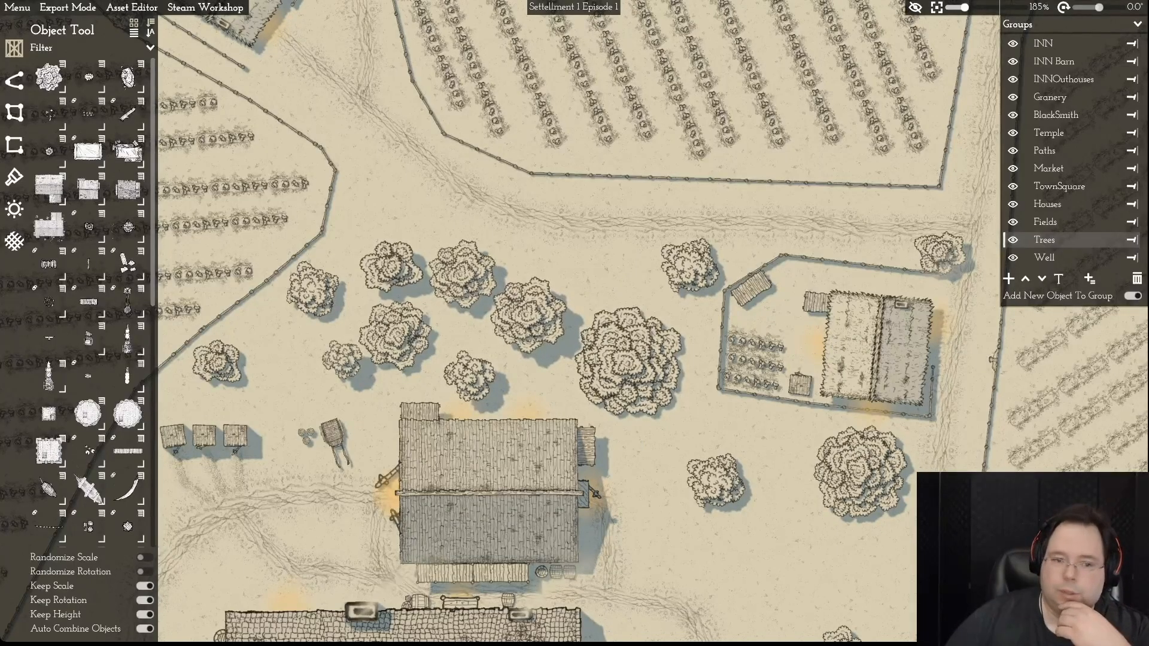
- Check the Trees group for missing trees, add the new tree plot to it, and hide the group
scroll(1080, 374, down, 3)
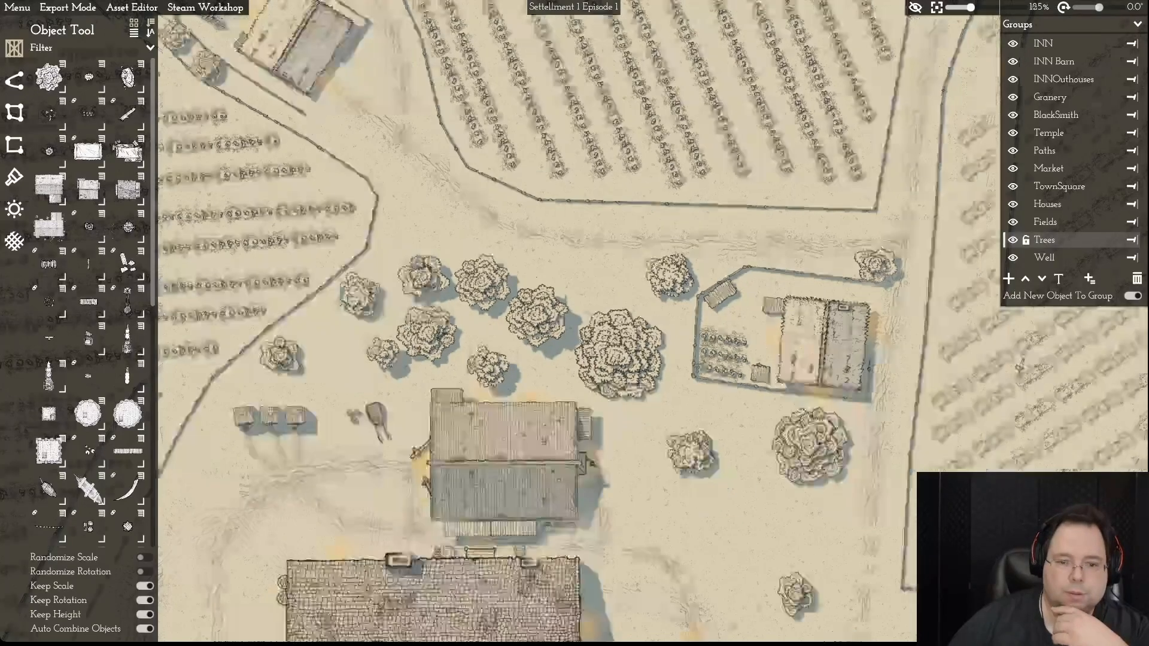
scroll(1080, 374, down, 2)
click(1130, 240)
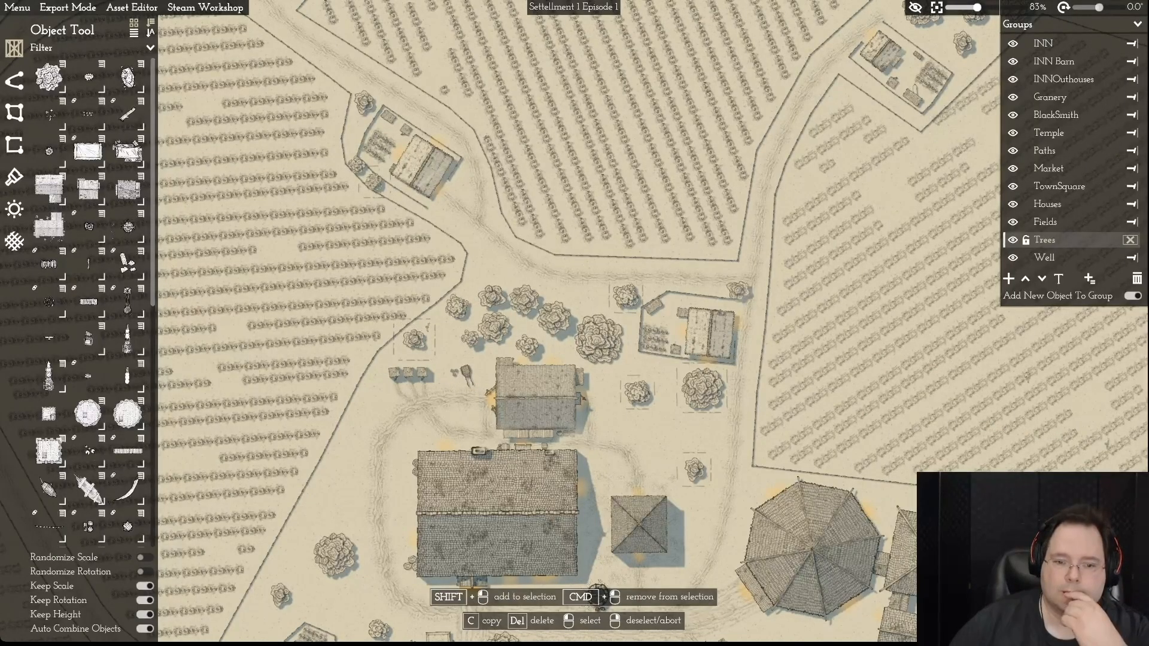
right_click(1037, 380)
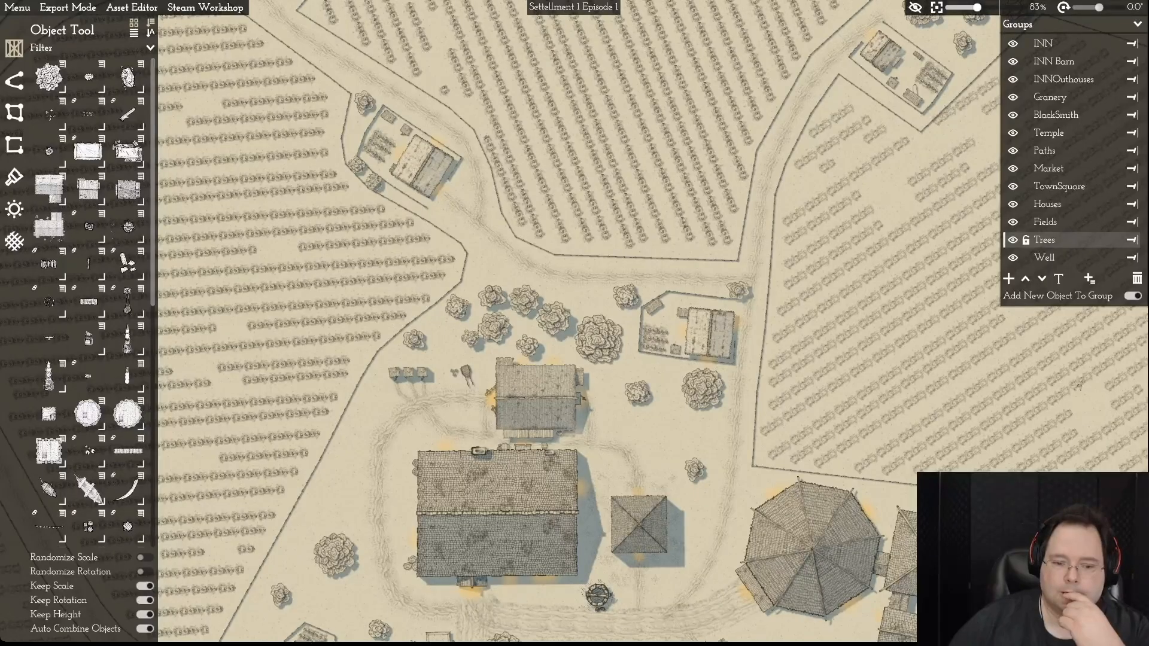
click(1013, 240)
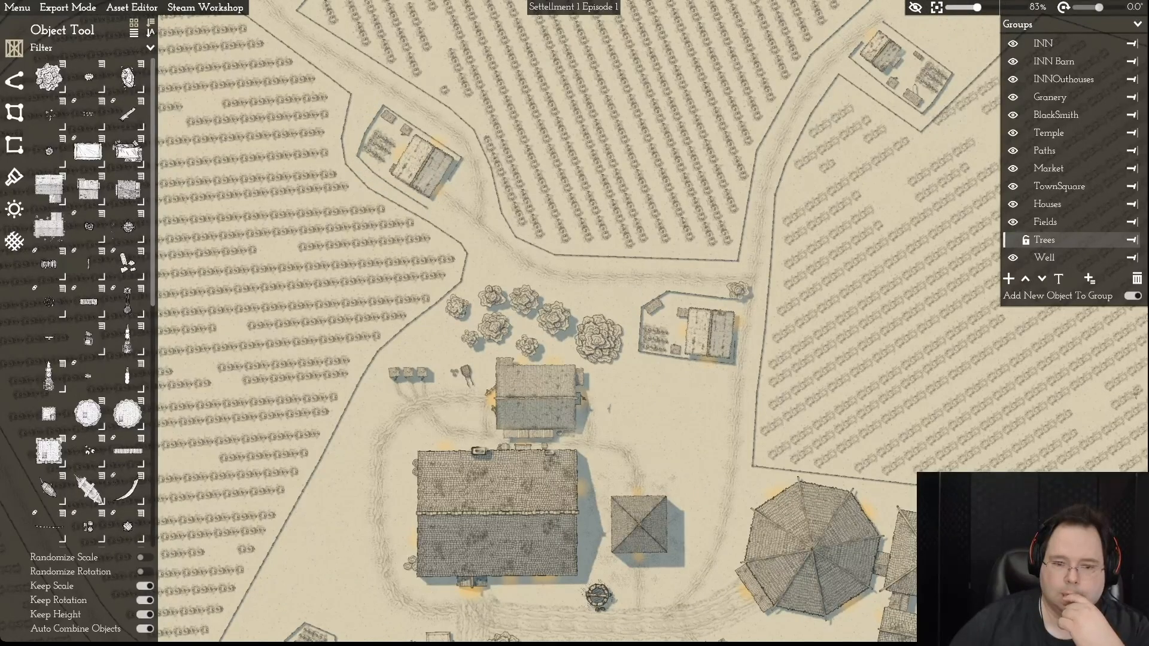
click(1012, 240)
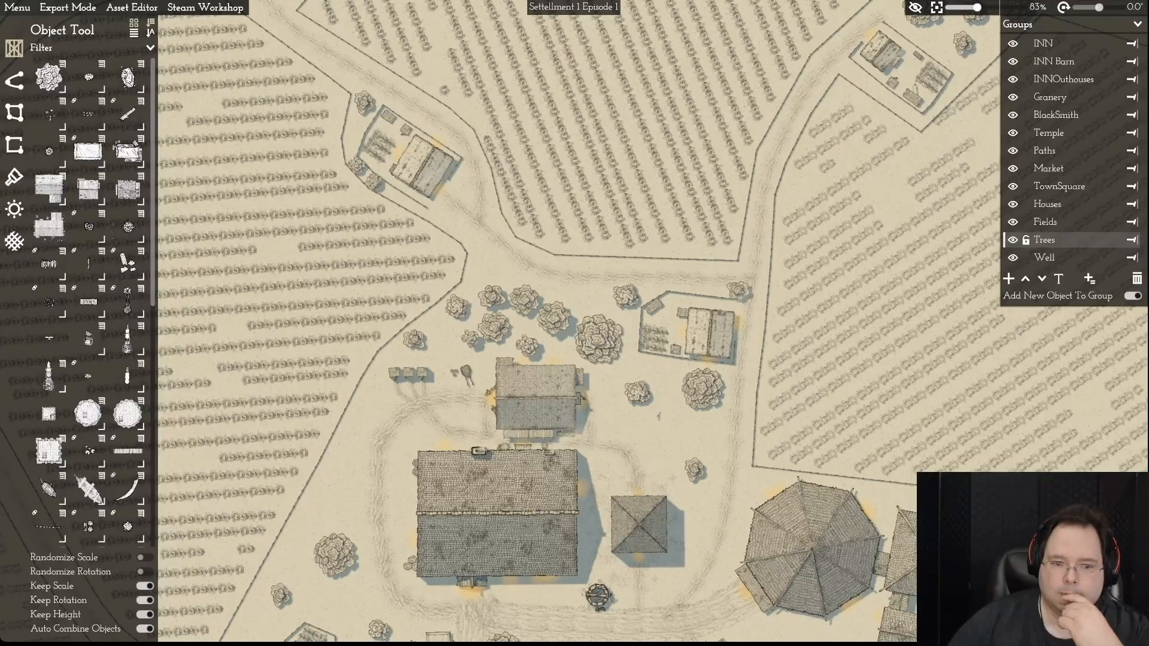
click(492, 327)
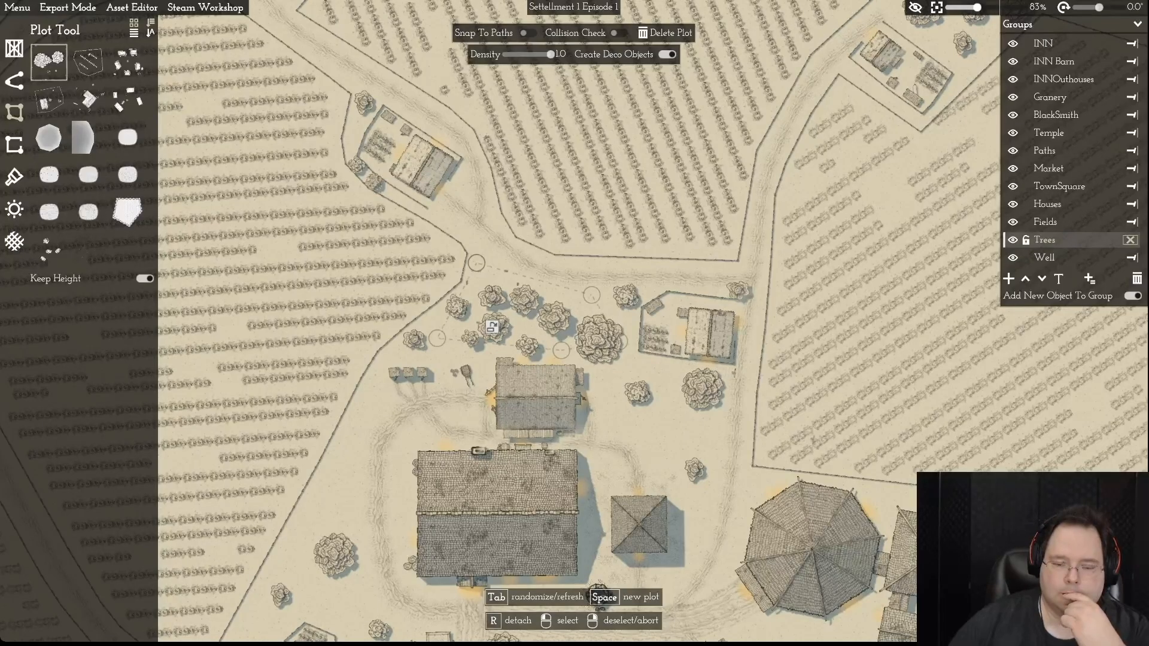
click(1012, 240)
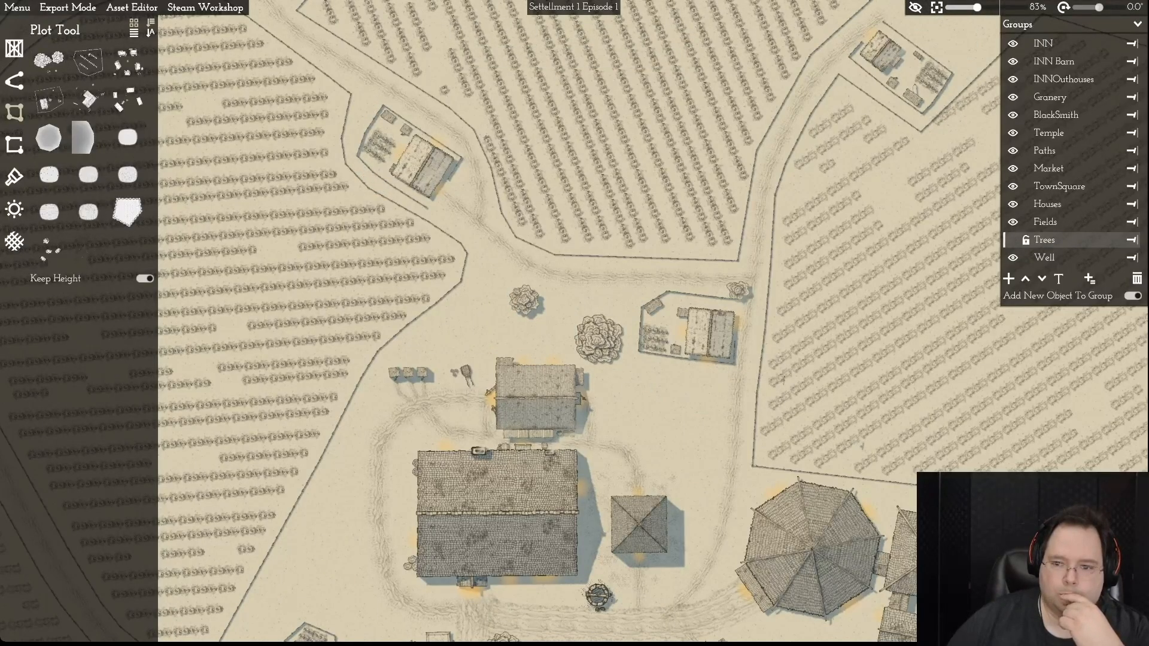
- Add the two detached trees to the Trees group and show the group again
click(599, 339)
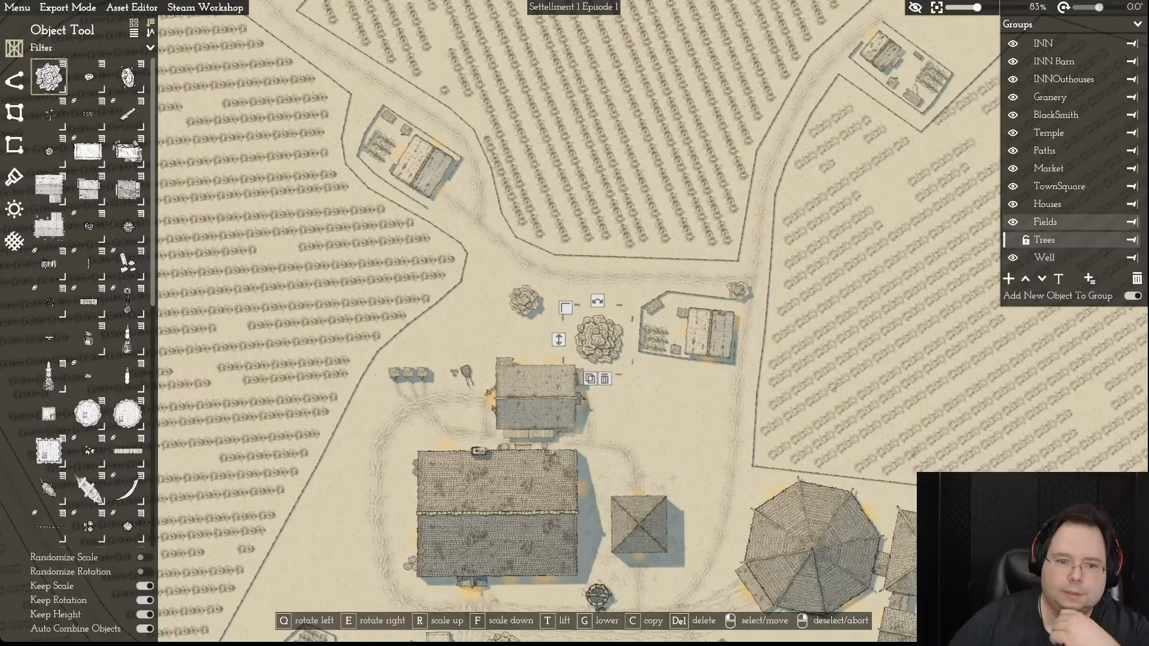
key(Delete)
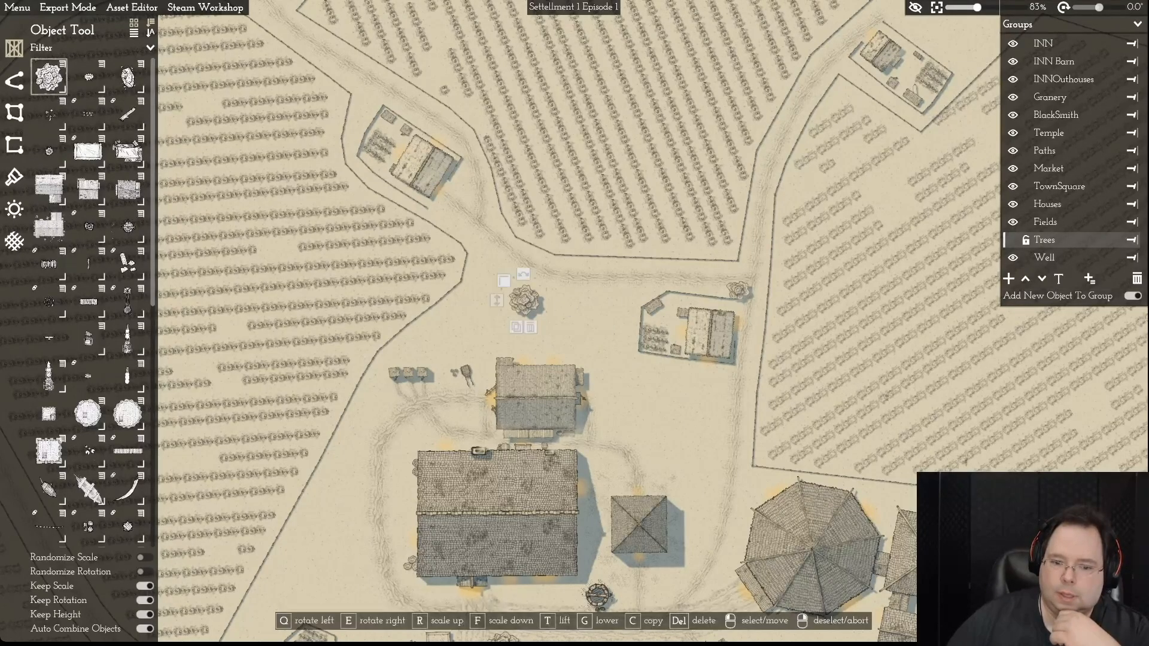
key(Delete)
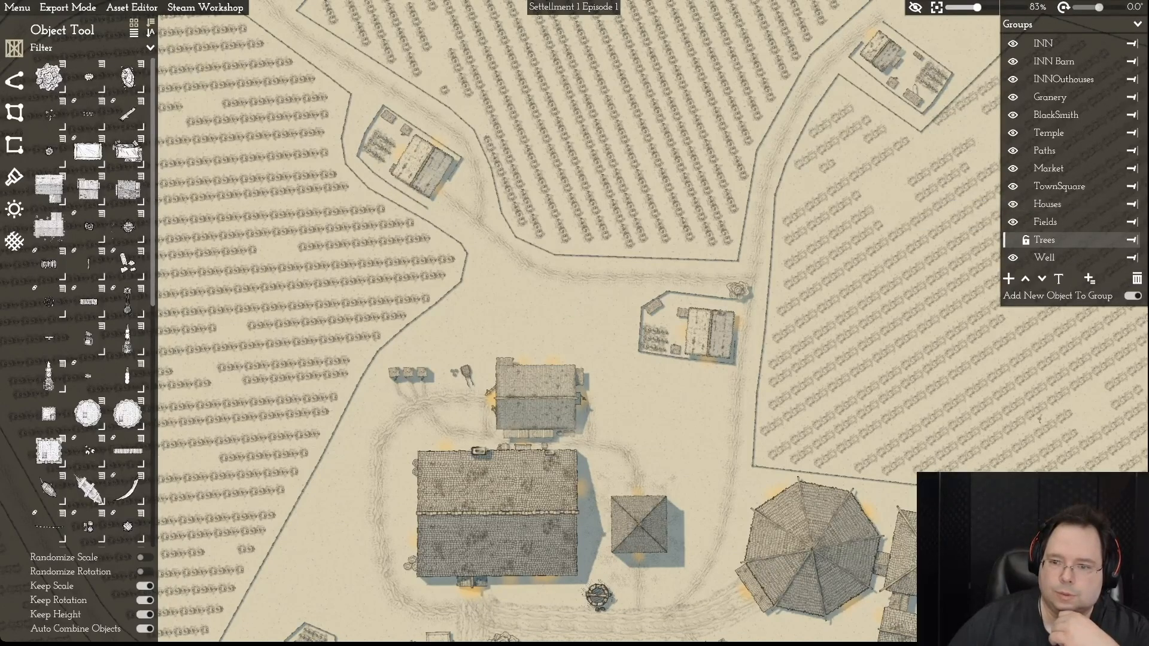
click(1013, 240)
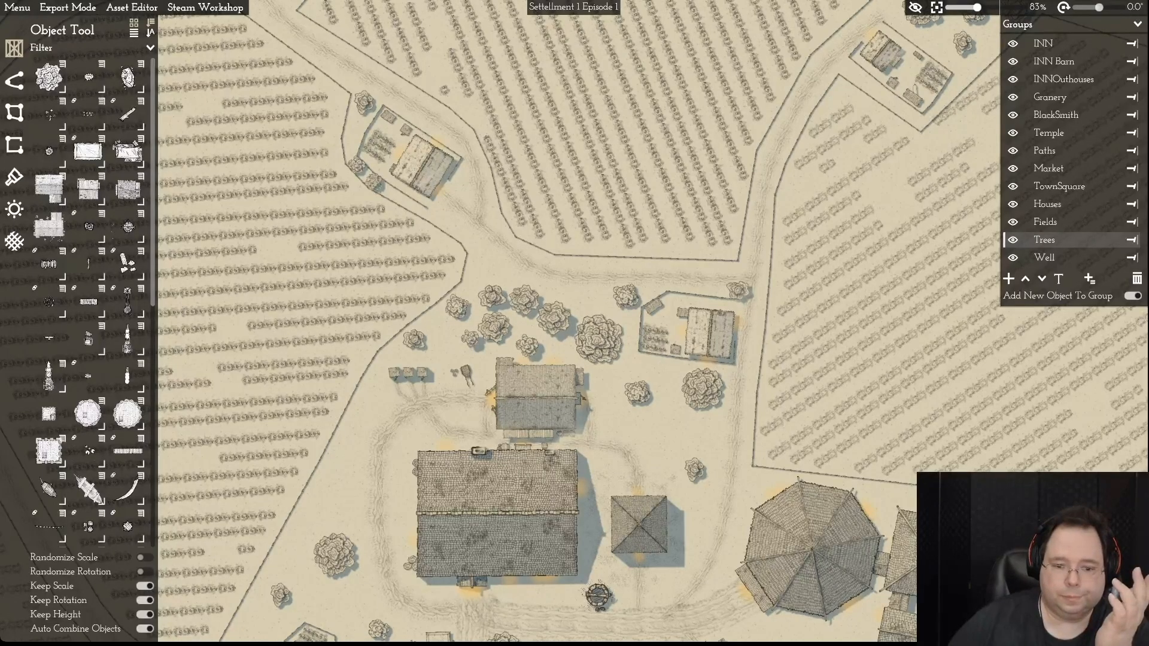
- Open the map settings and save the settlement map to its existing file
scroll(575, 323, down, 10)
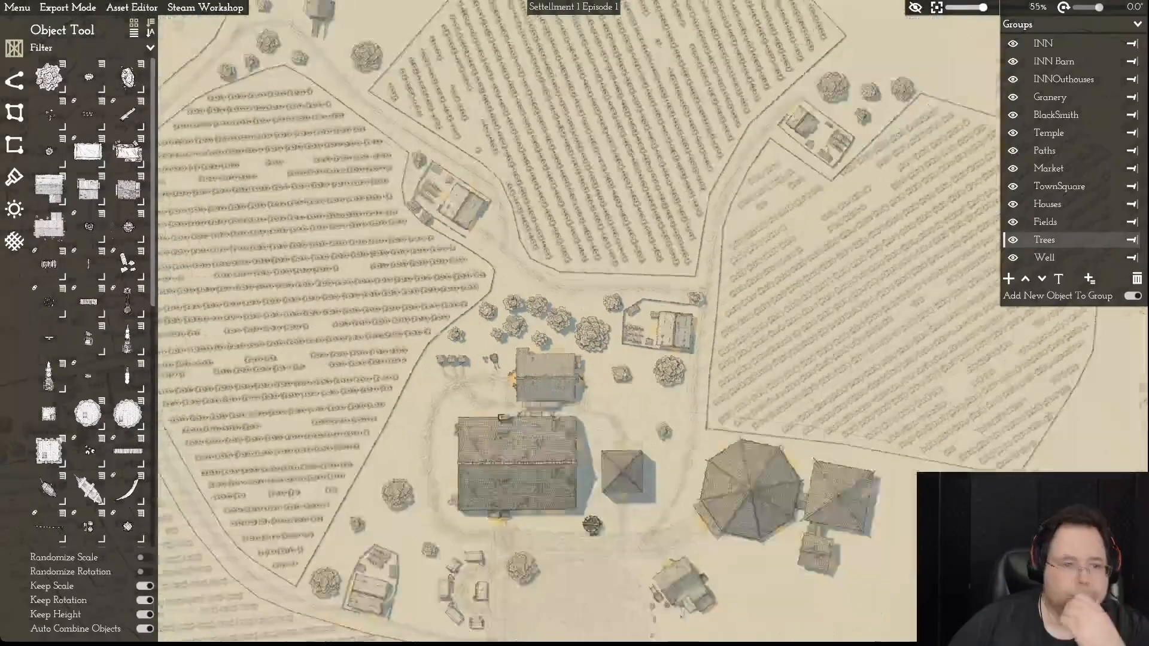
scroll(575, 322, up, 5)
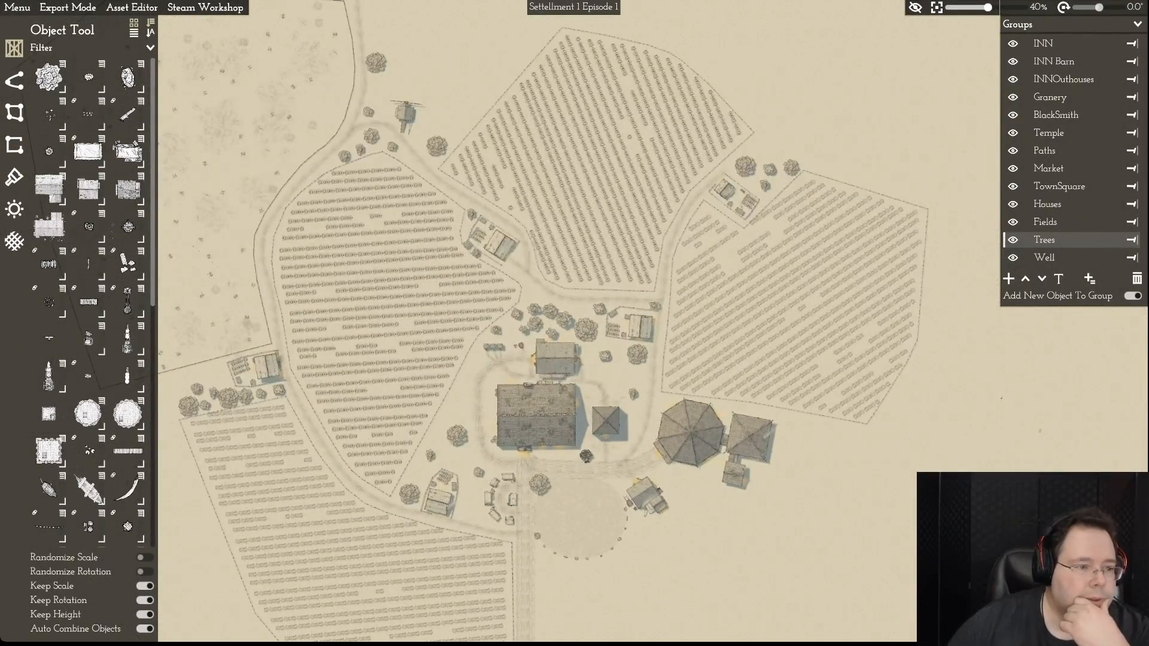
click(15, 242)
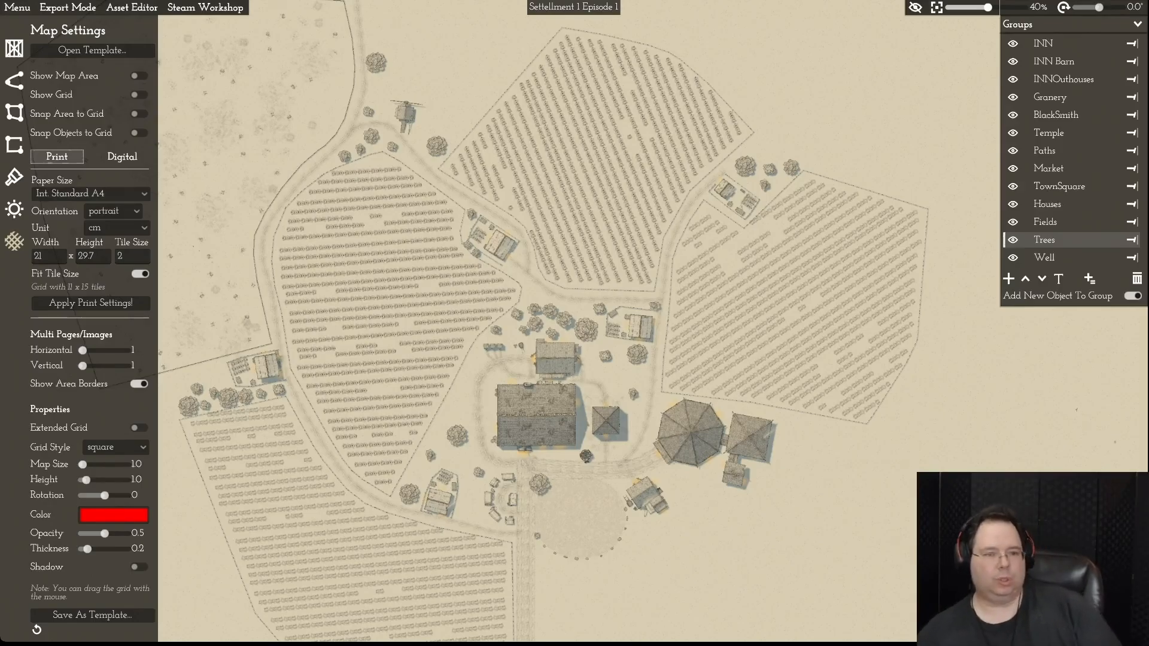
middle_drag(574, 288, 606, 468)
key(s)
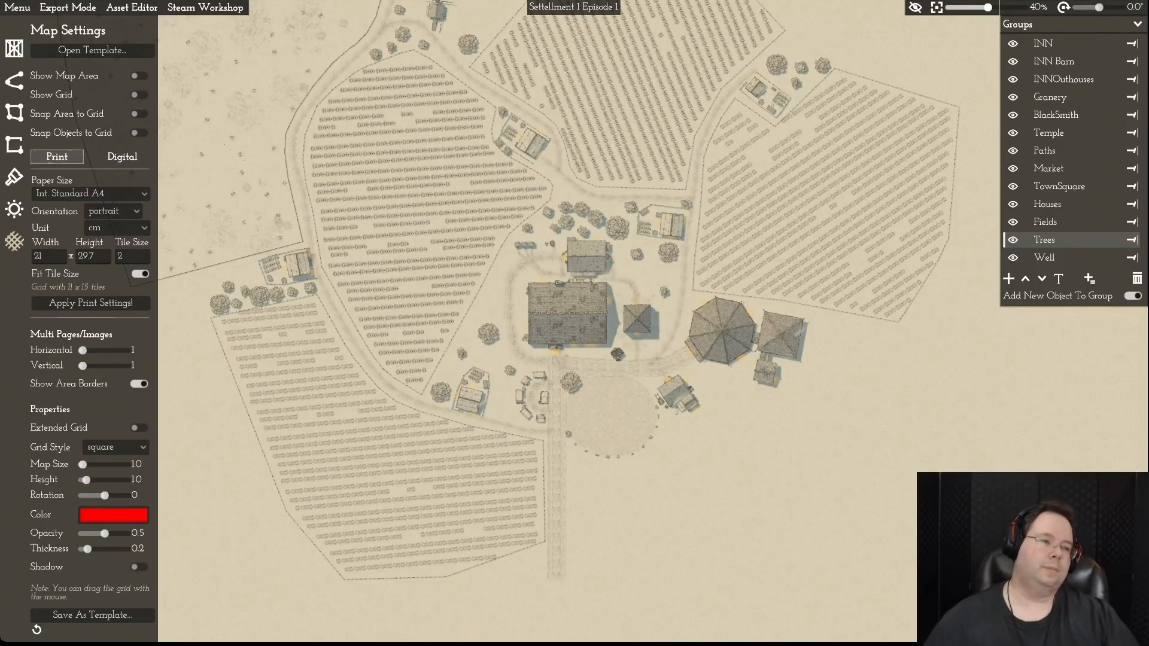
click(17, 8)
mouse_move(34, 25)
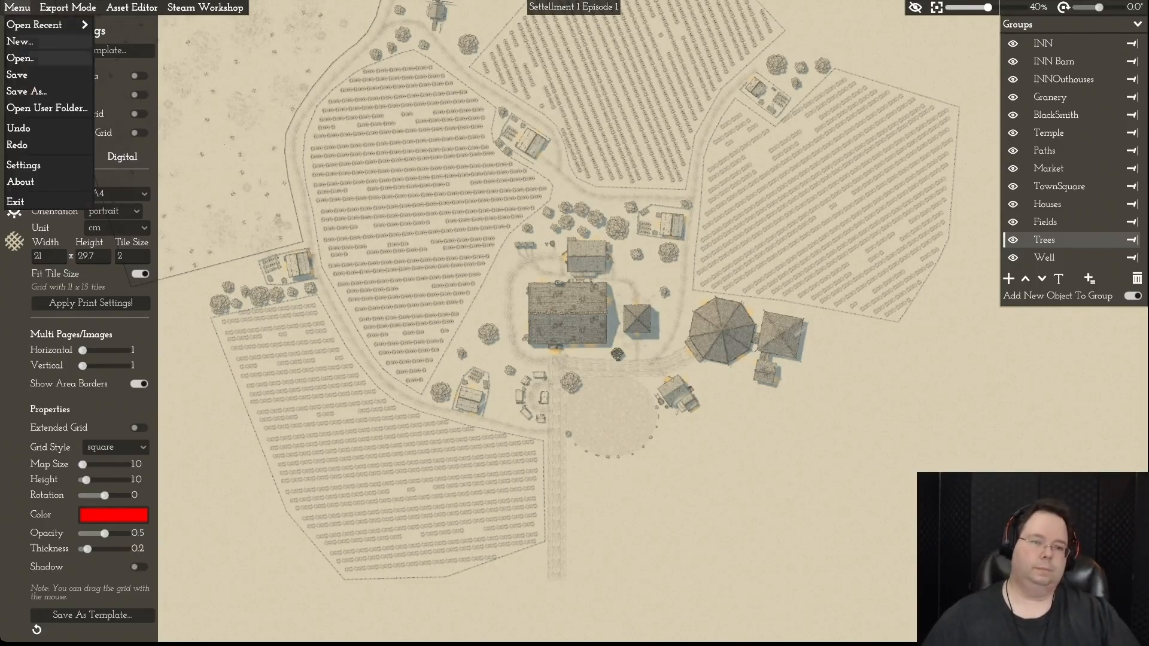
click(17, 75)
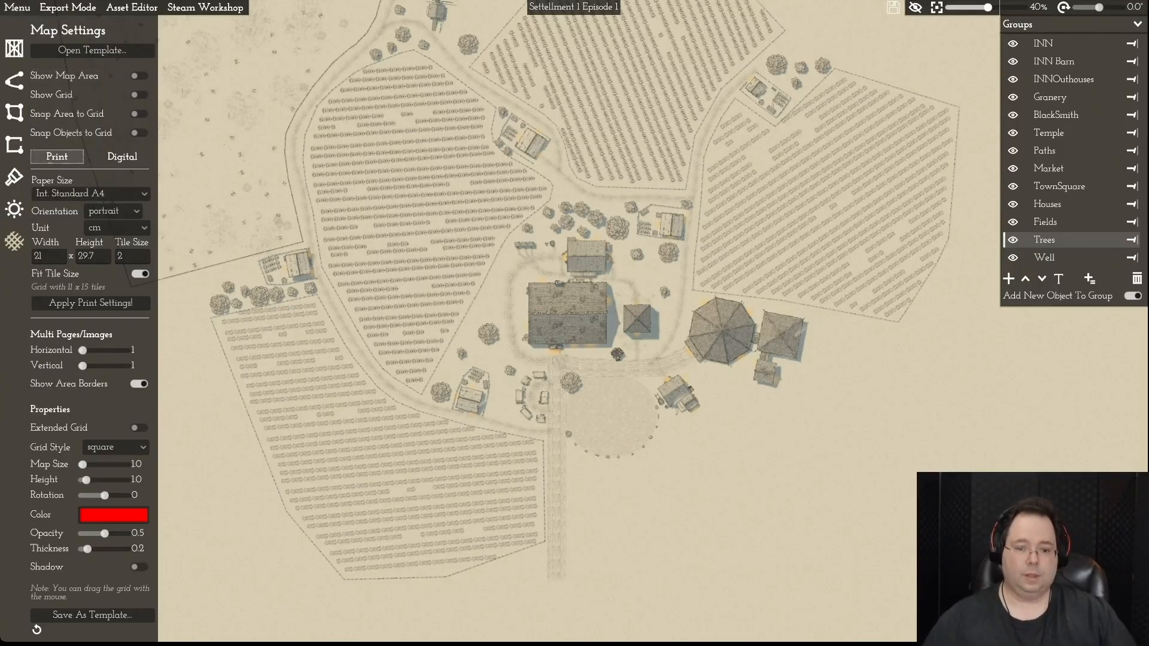
- Save the finished settlement map once more under its current file name
key(w)
key(a)
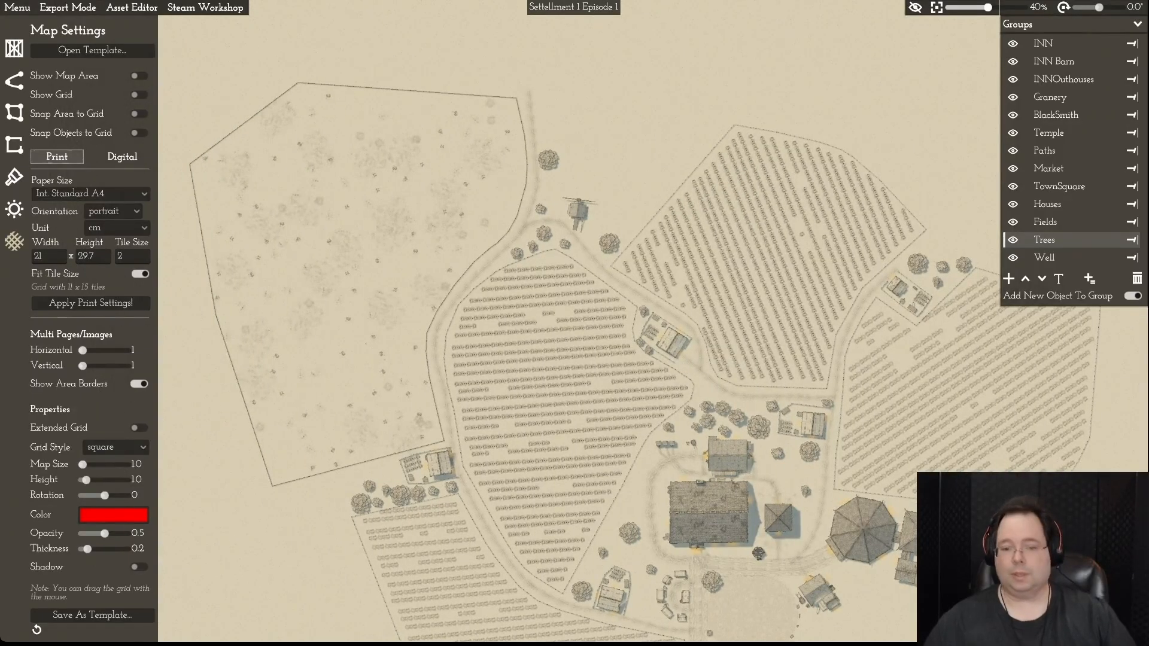
key(d)
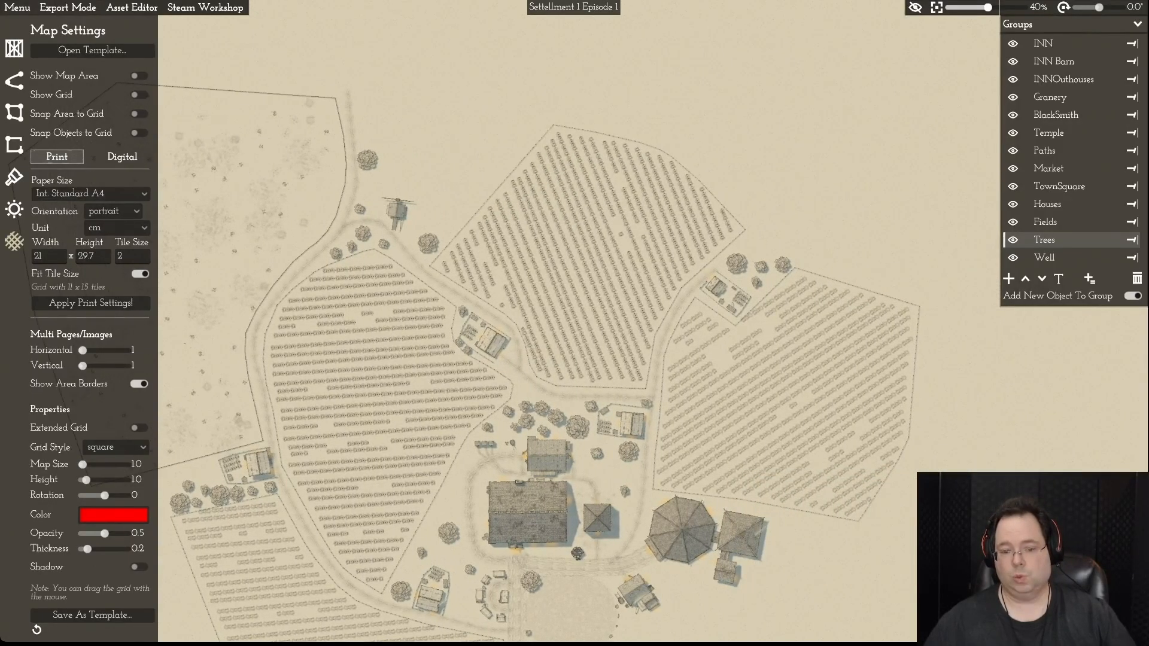
key(s)
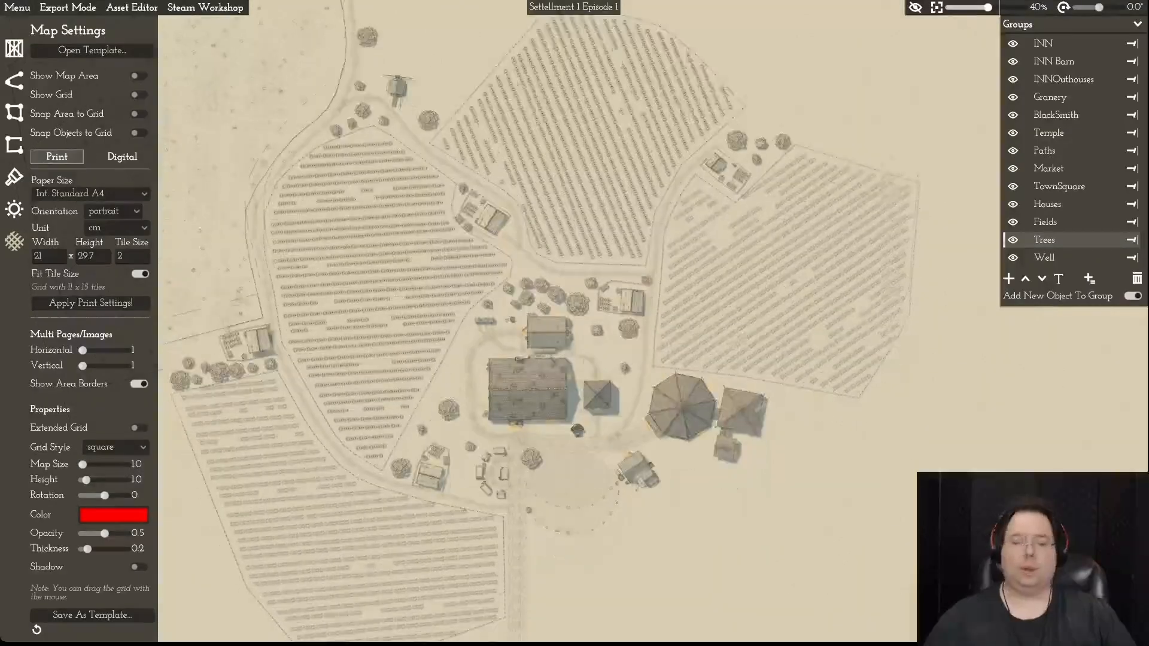
key(w)
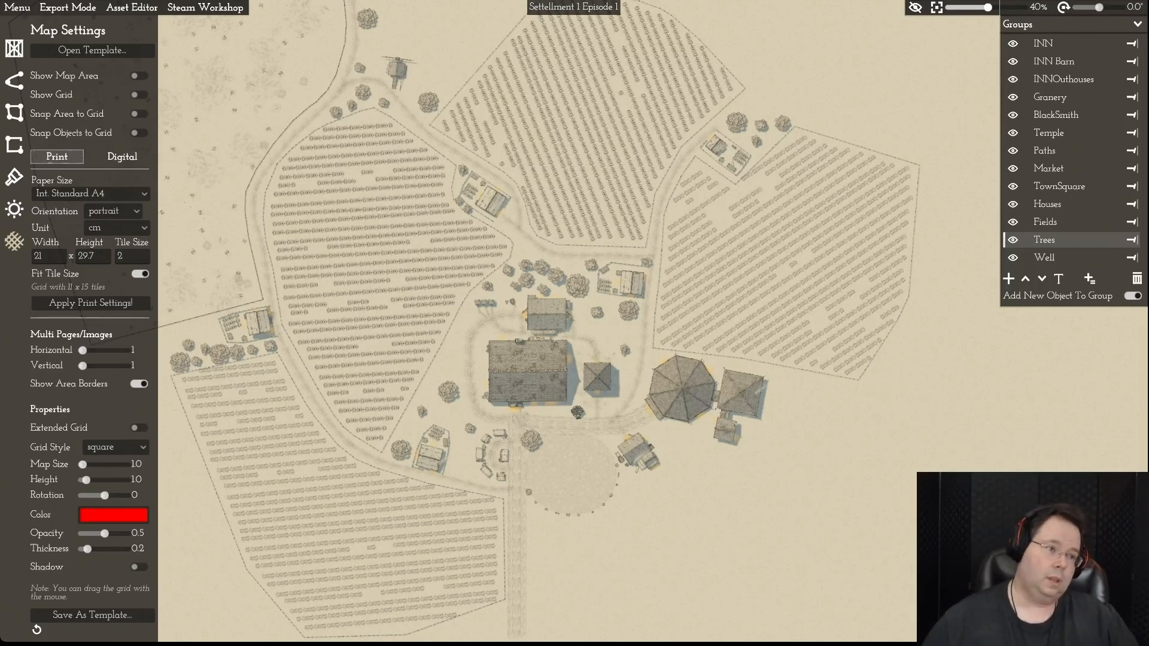
click(17, 7)
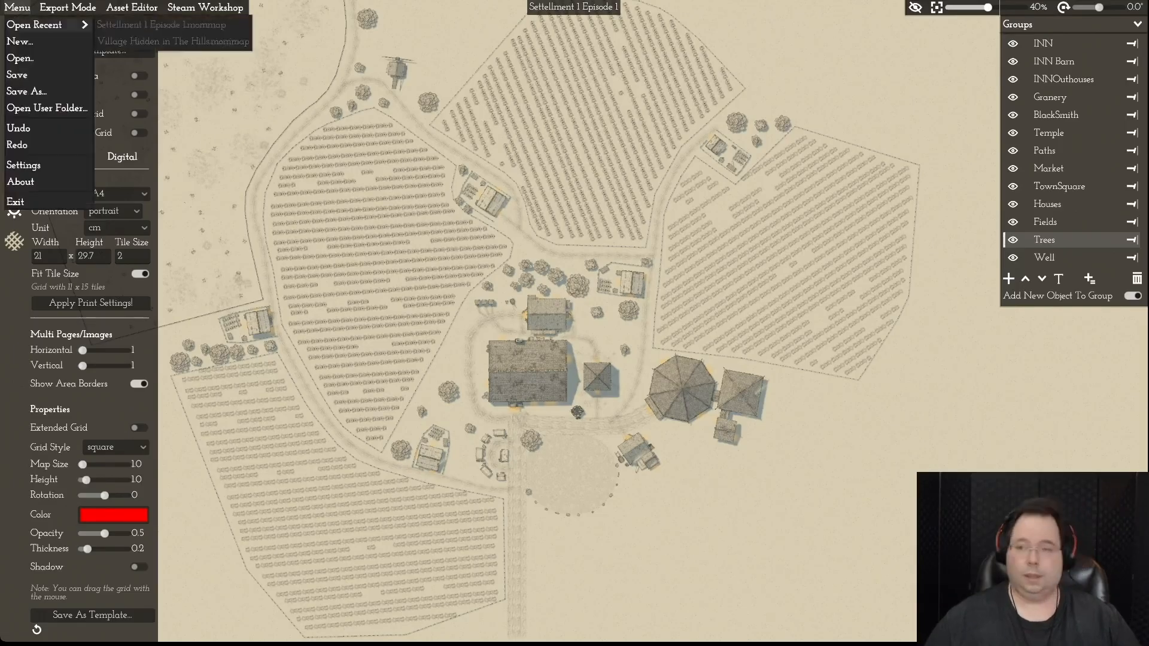
click(18, 75)
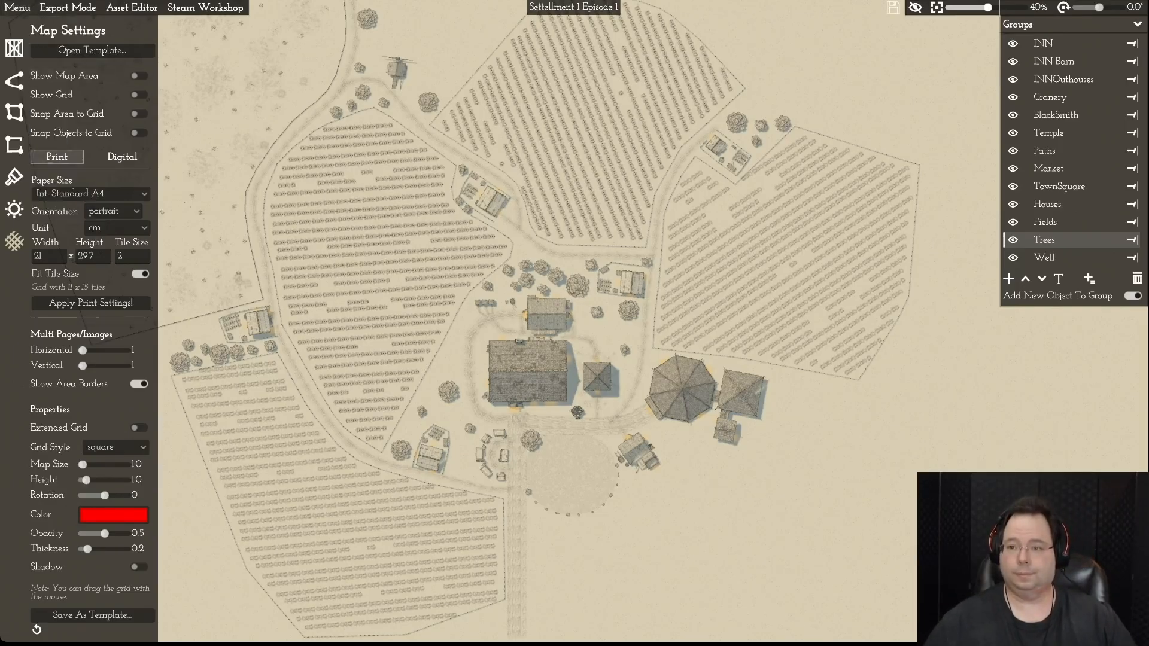